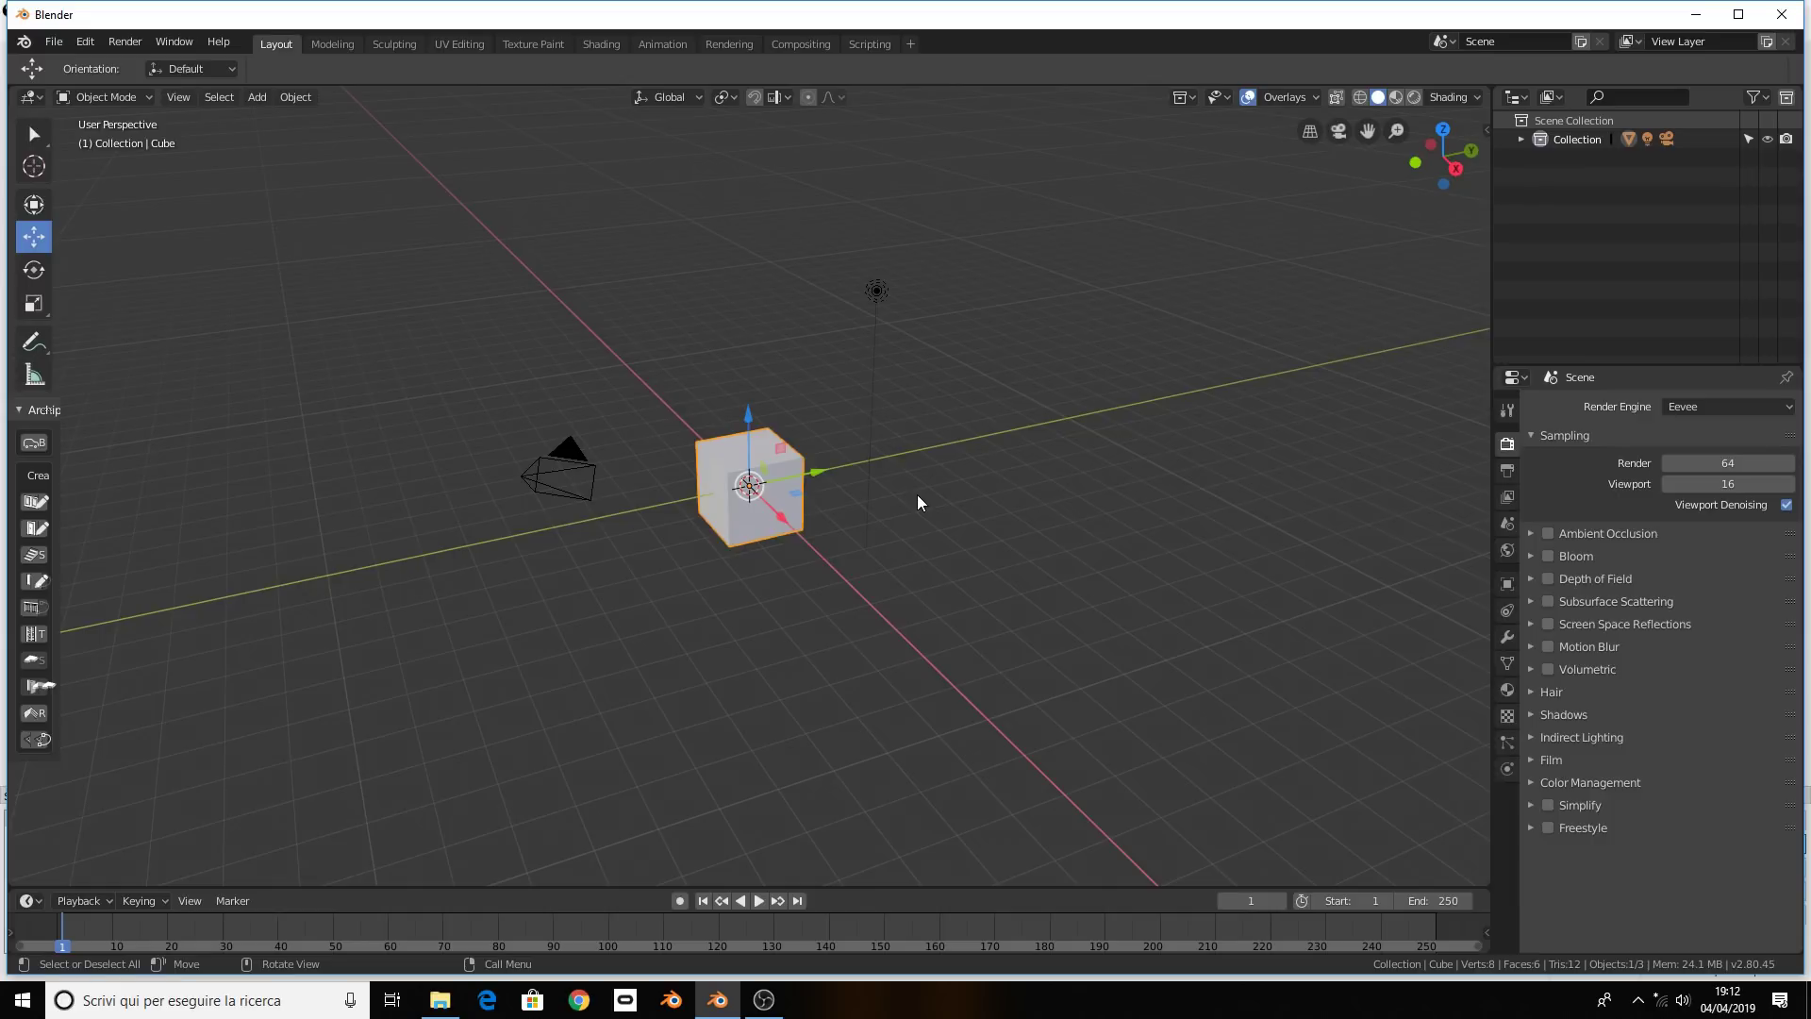
Delete the default cube and view the empty scene from the front in orthographic mode
key(Delete)
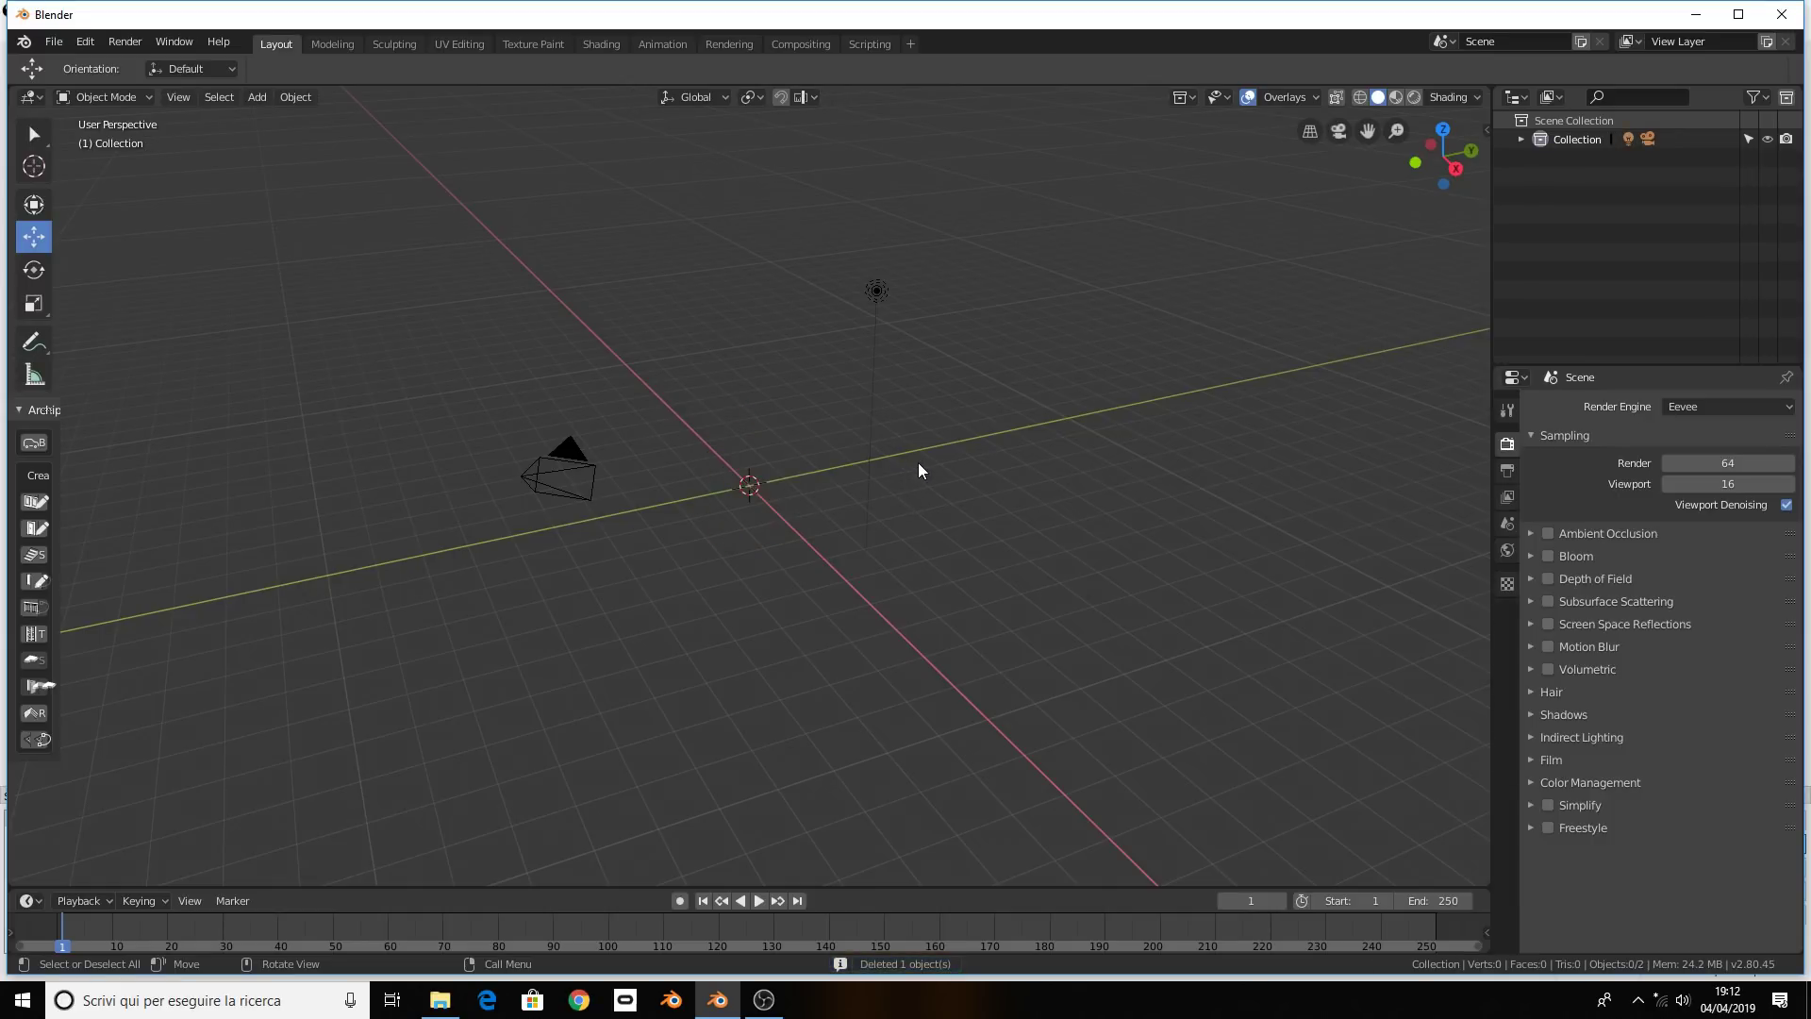
key(KP_7)
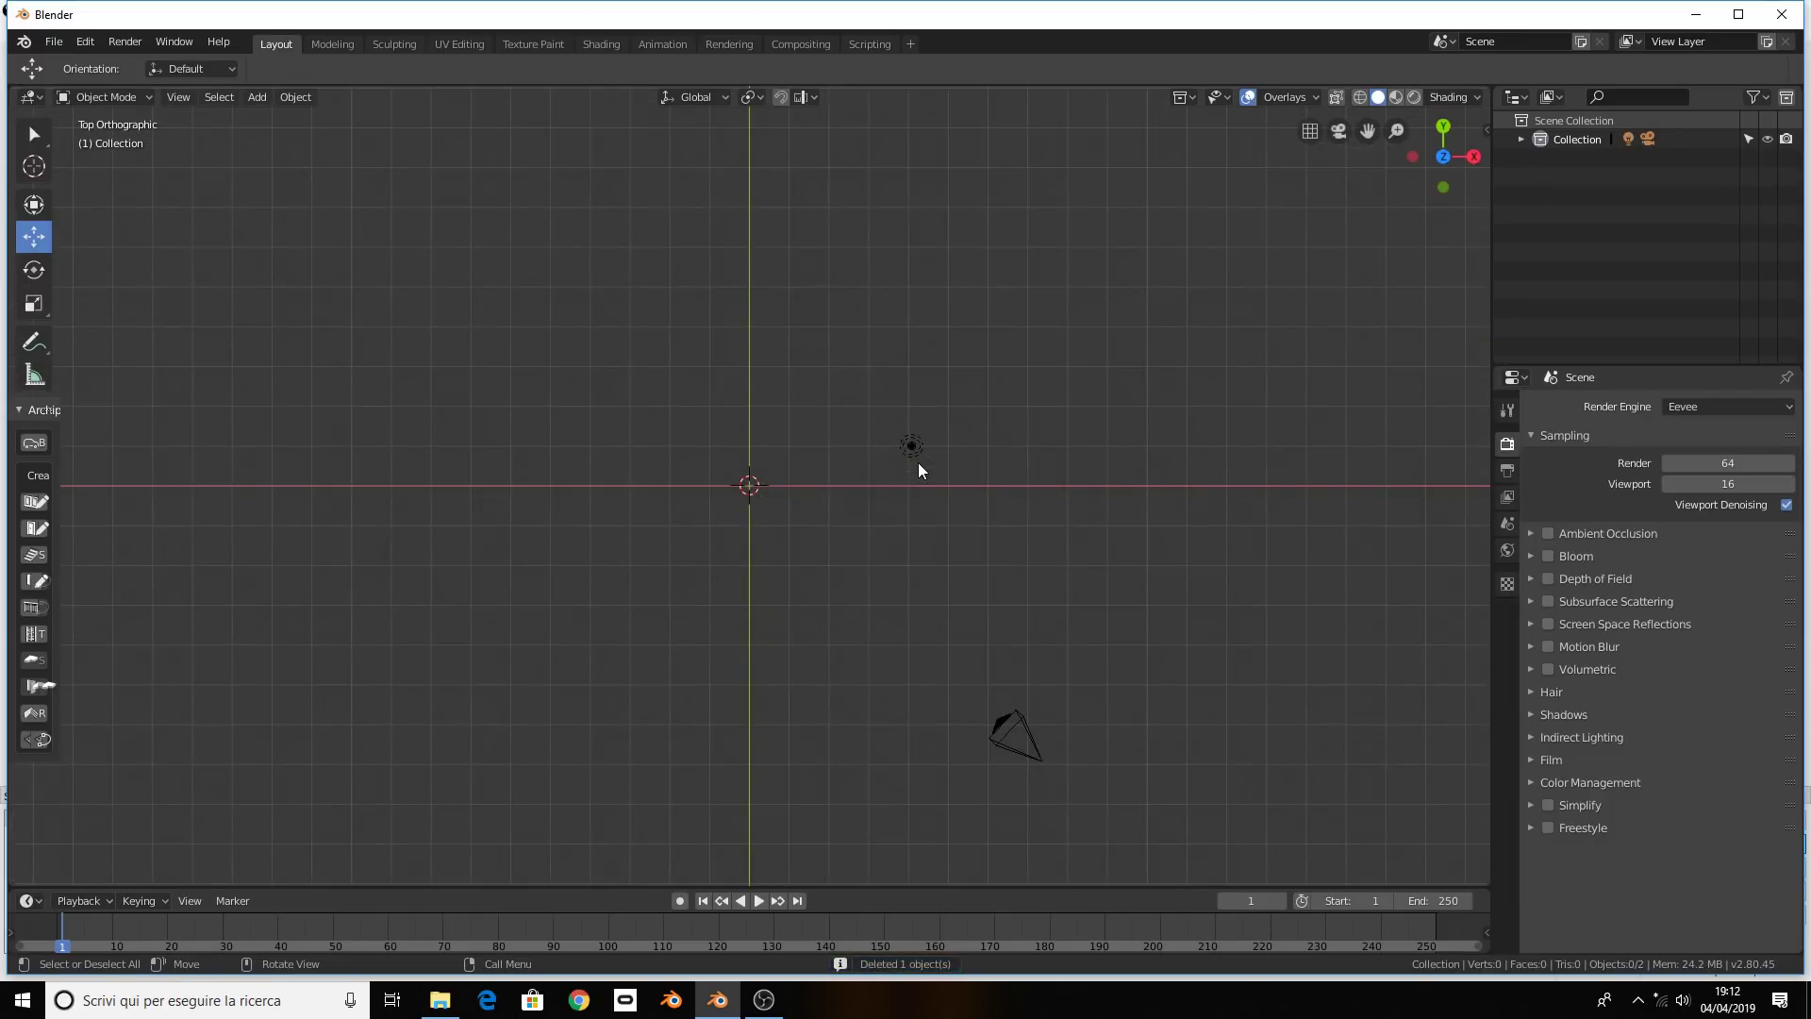
key(KP_1)
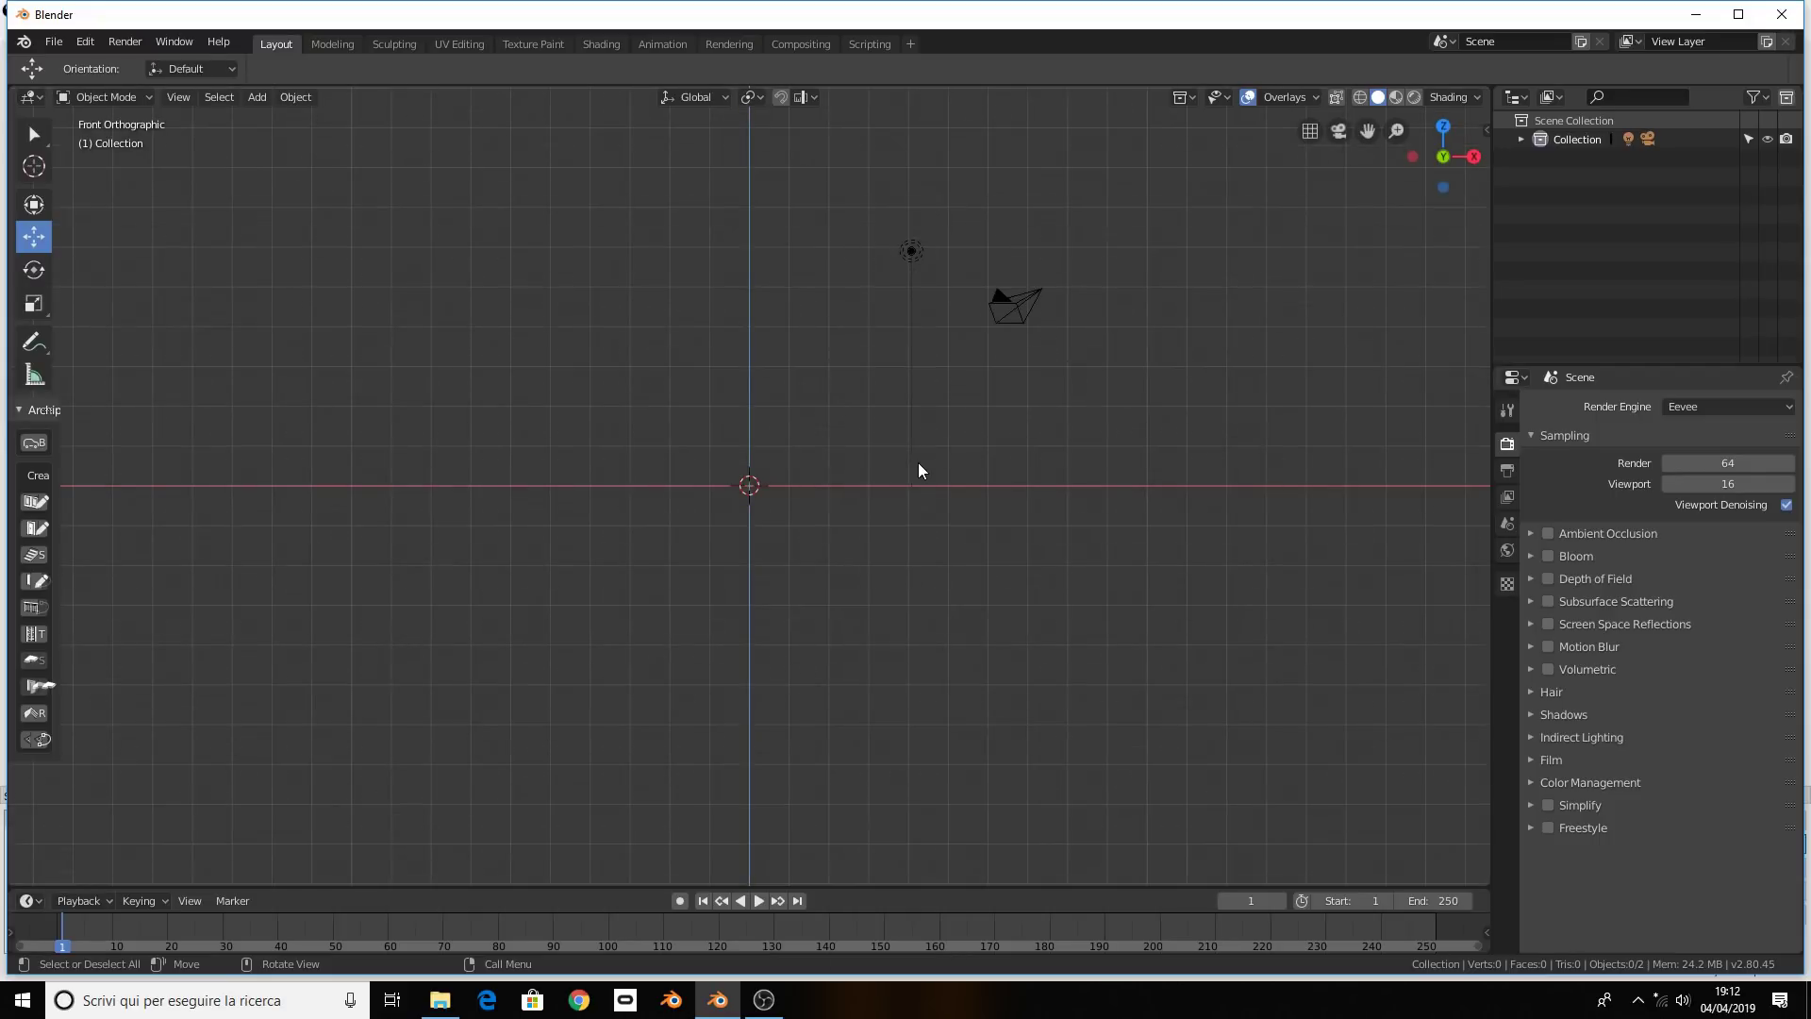
scroll(907, 466, down, 1)
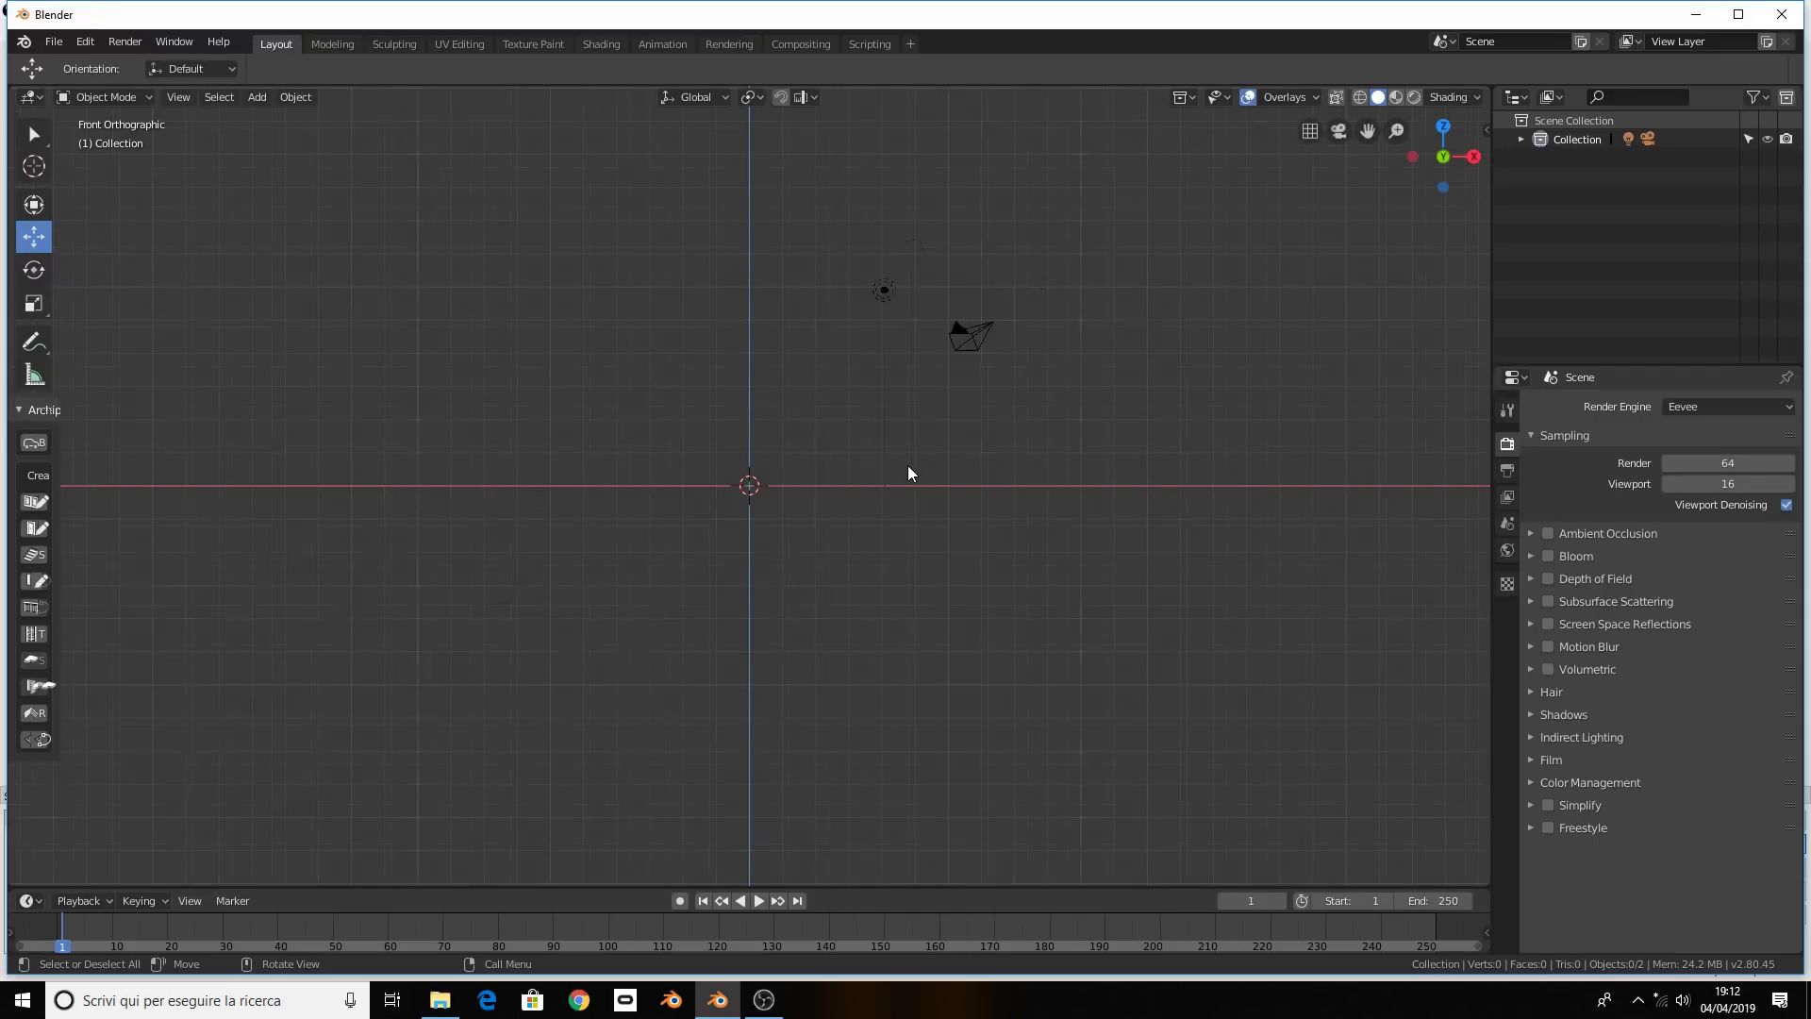
scroll(914, 499, up, 3)
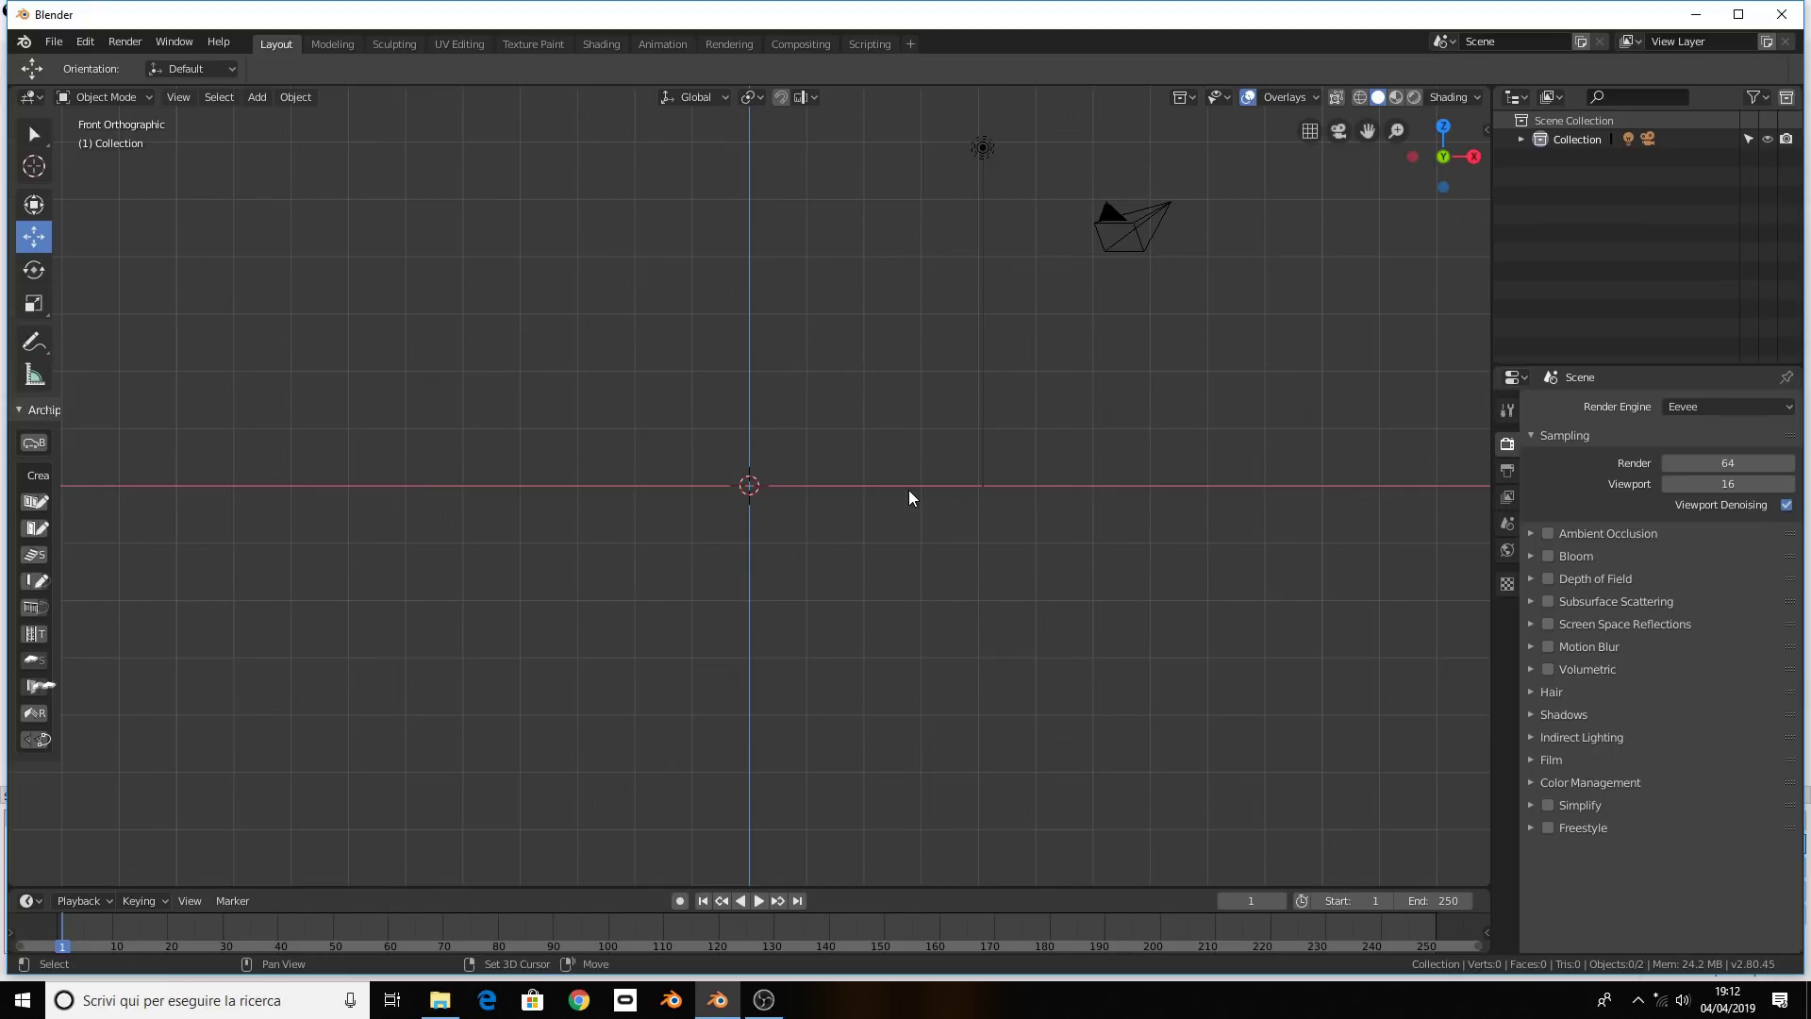
key(shift+a)
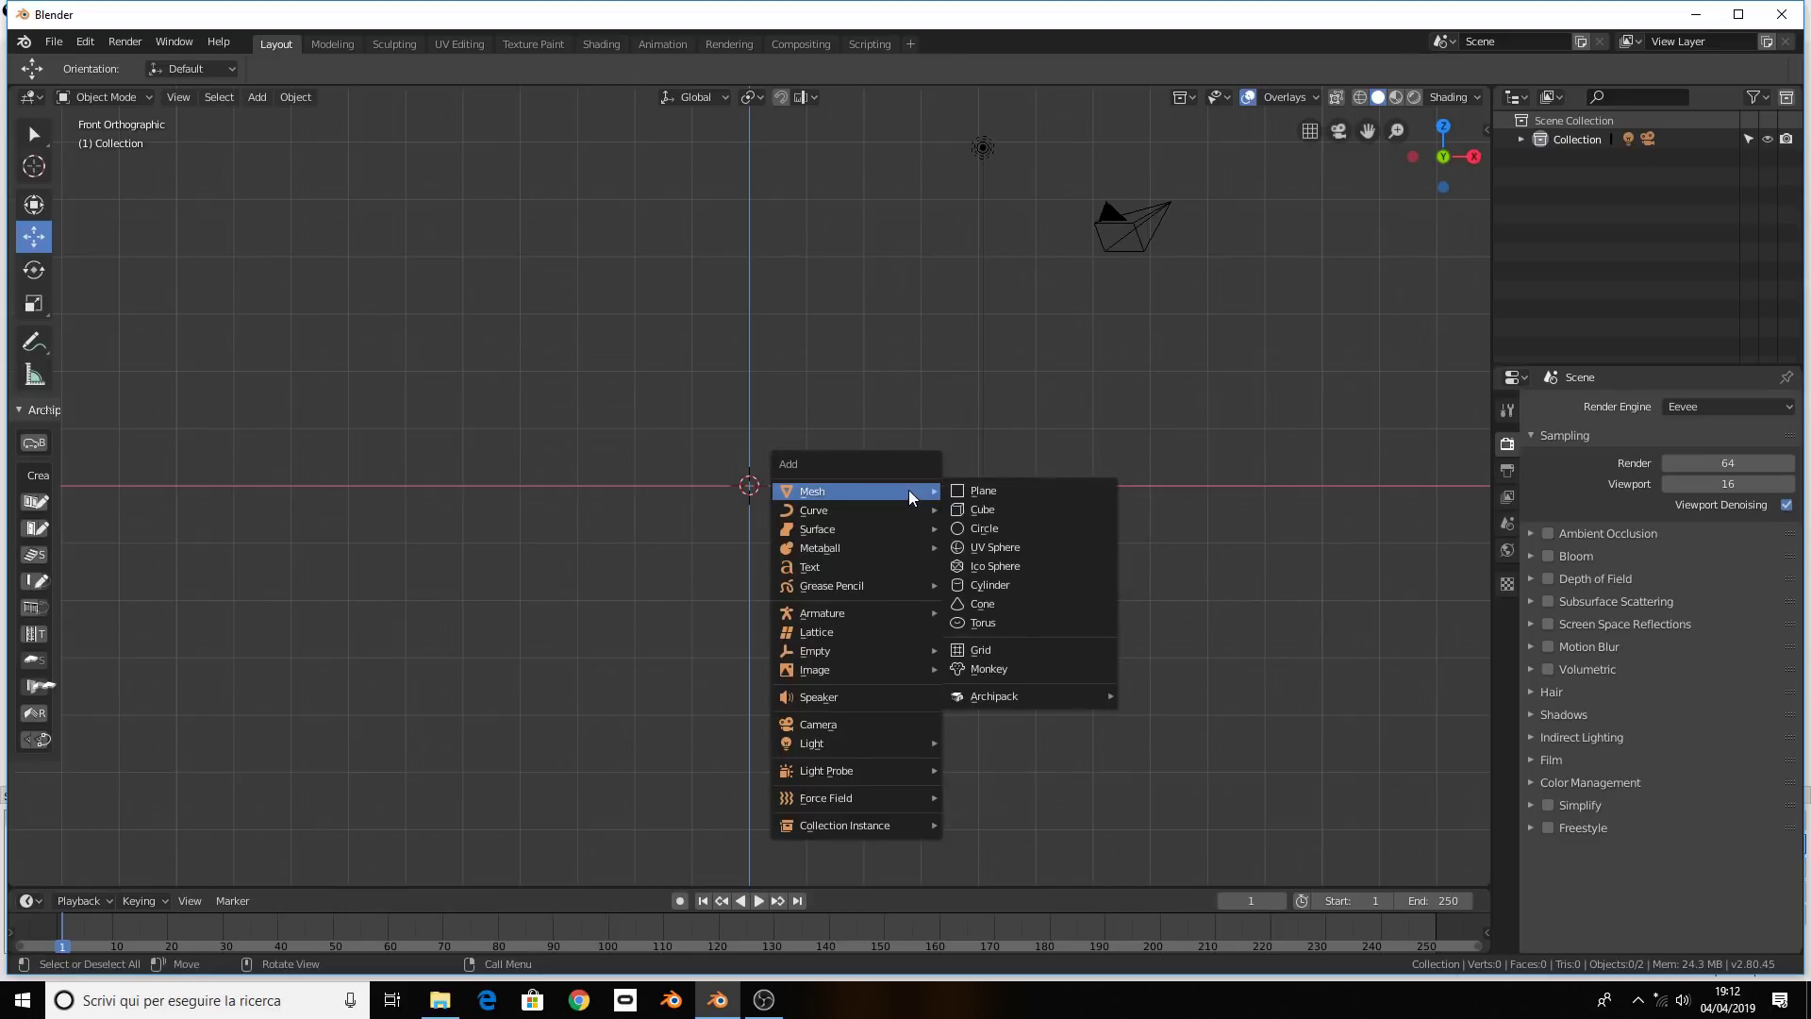
mouse_move(820, 669)
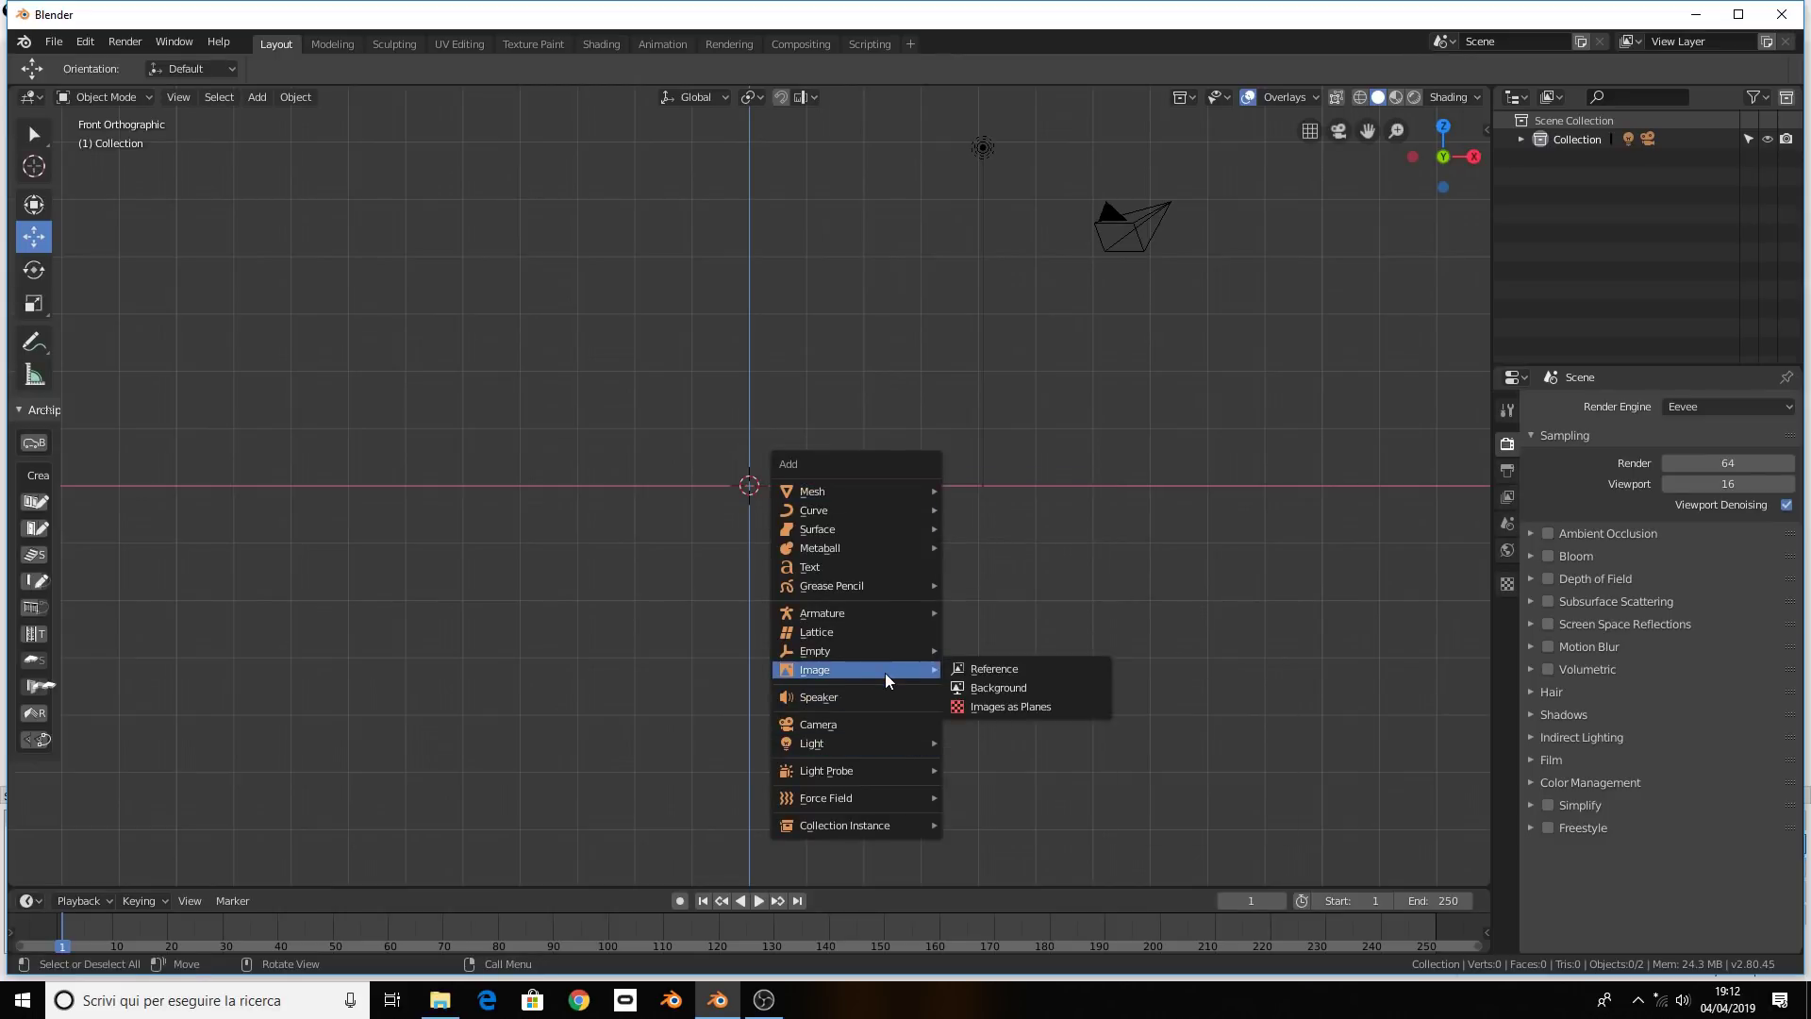
Add heartless.jpg as a background reference image
click(995, 685)
click(462, 264)
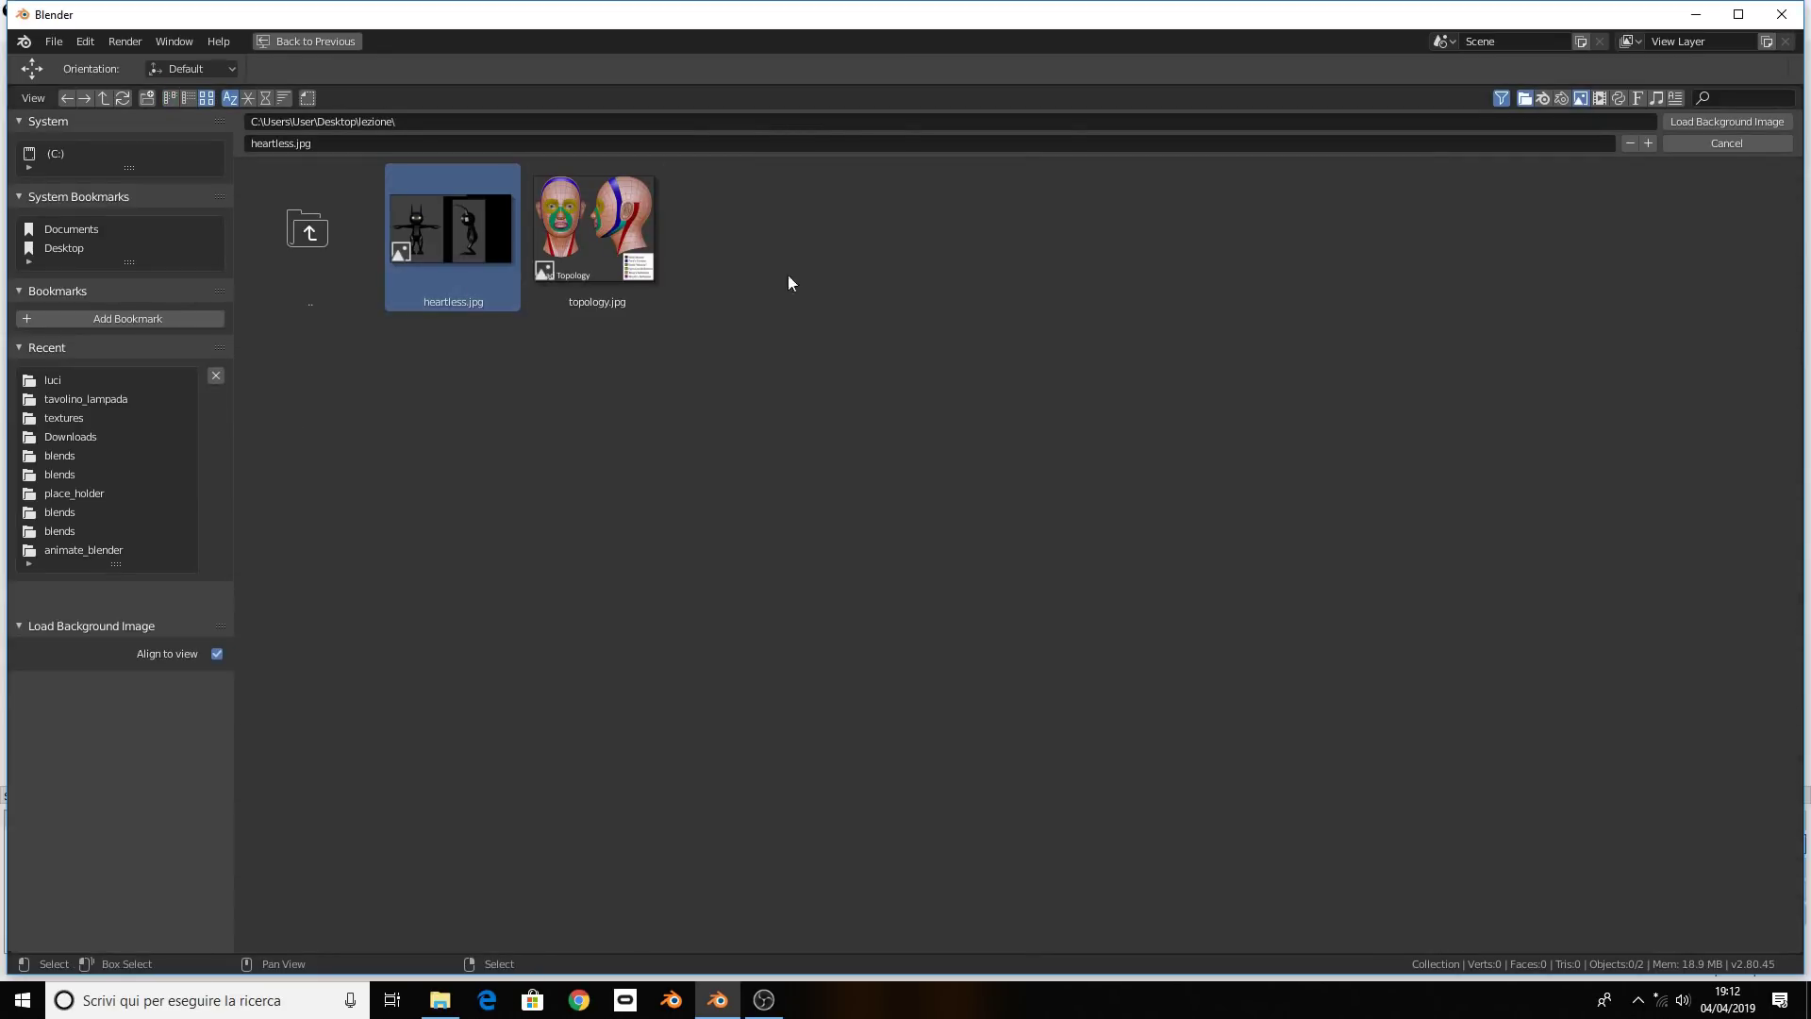
click(1705, 128)
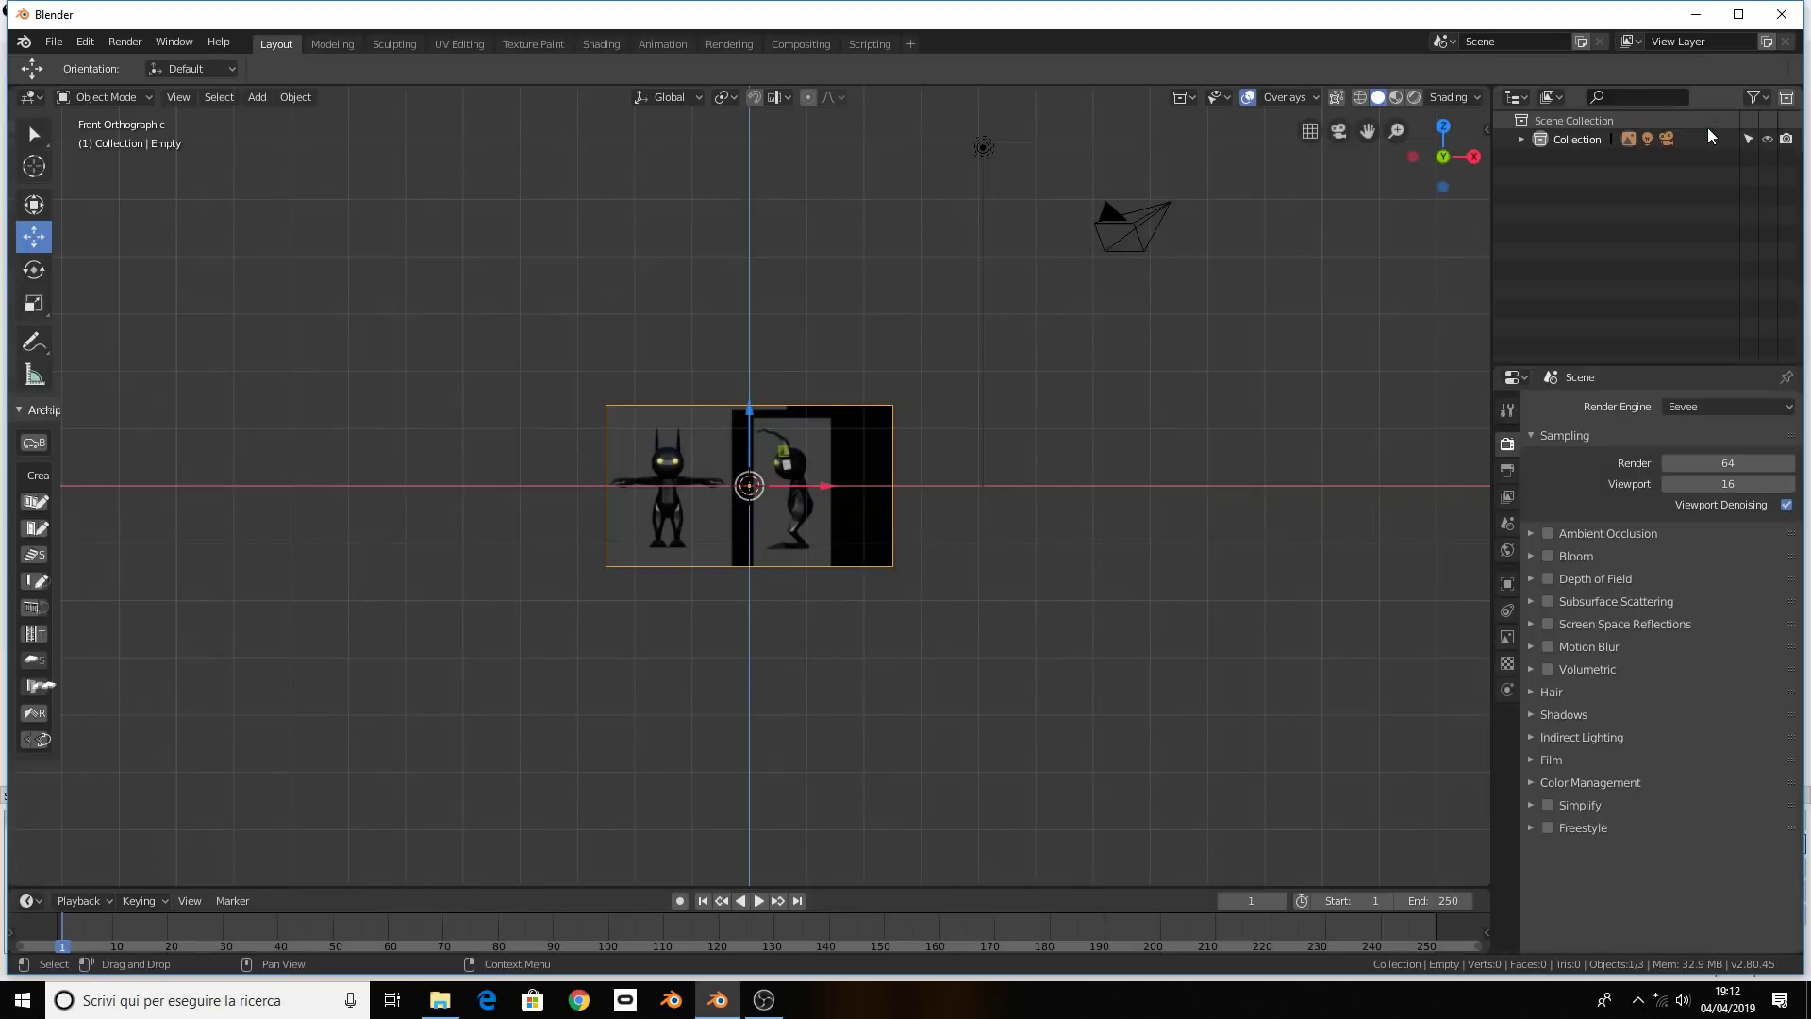
Frame the reference and move it up and right so the front character stands on the origin
key(KP_Decimal)
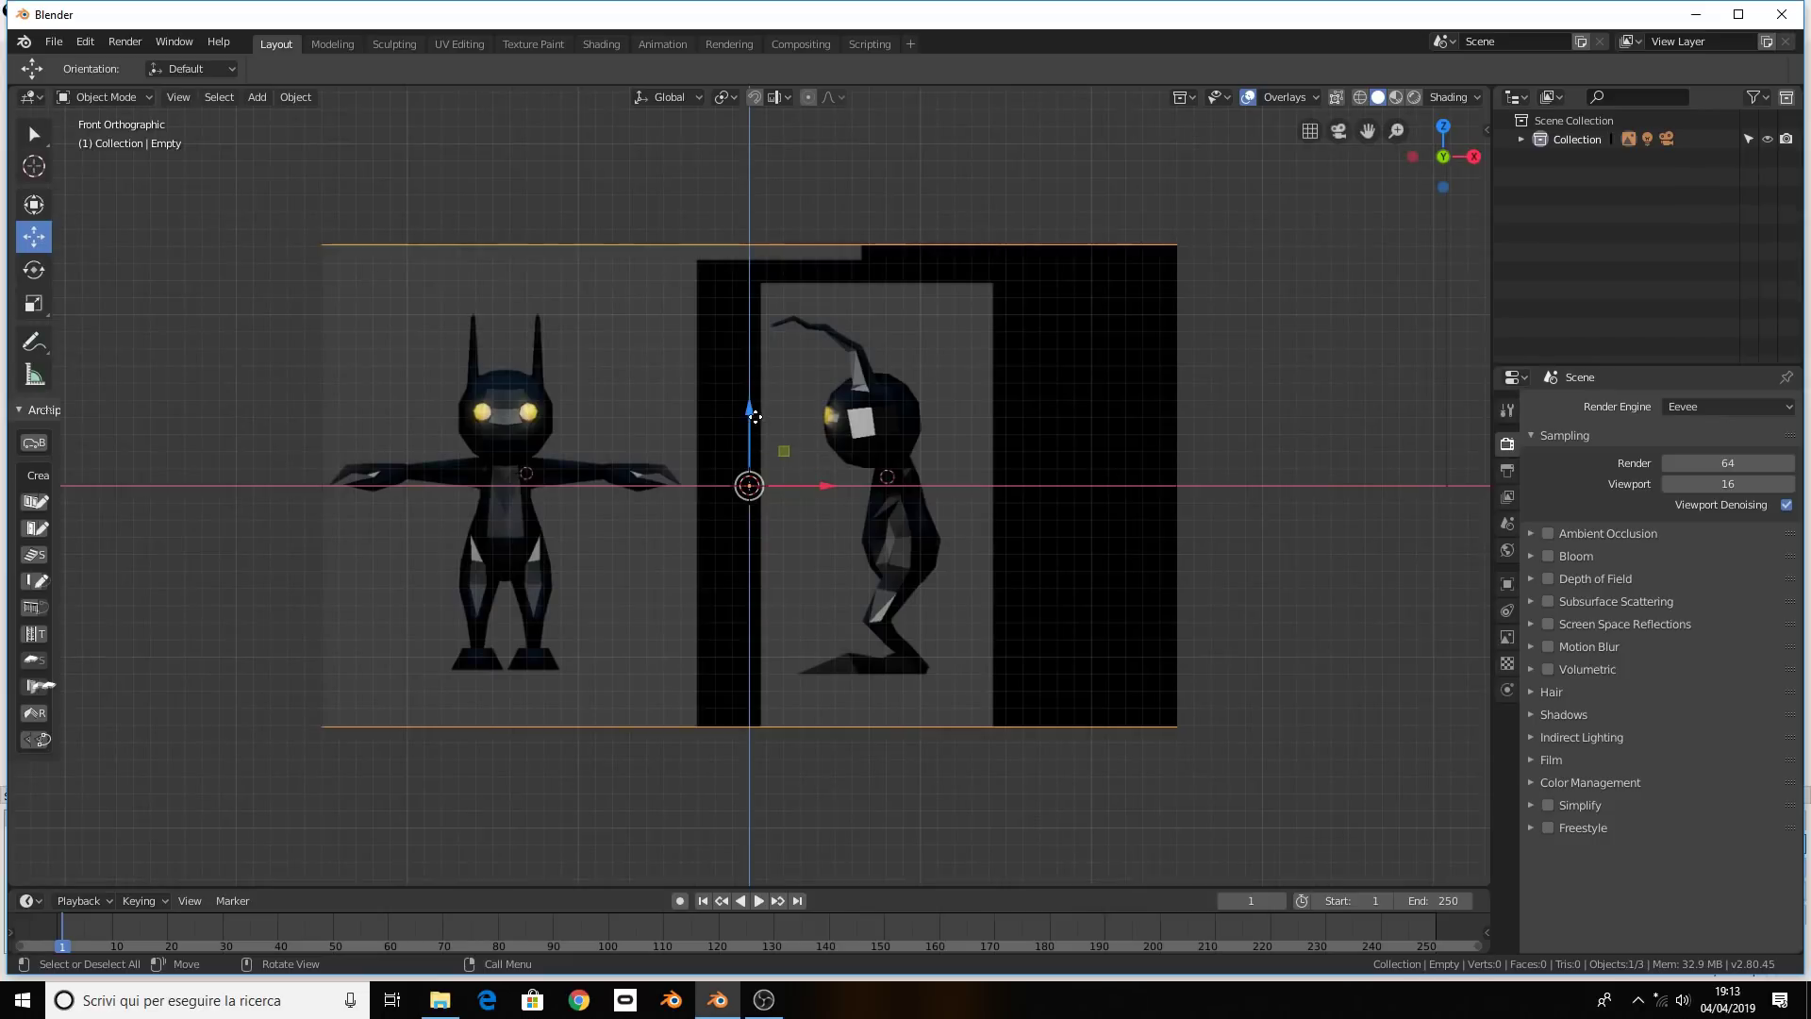
drag(749, 413, 742, 242)
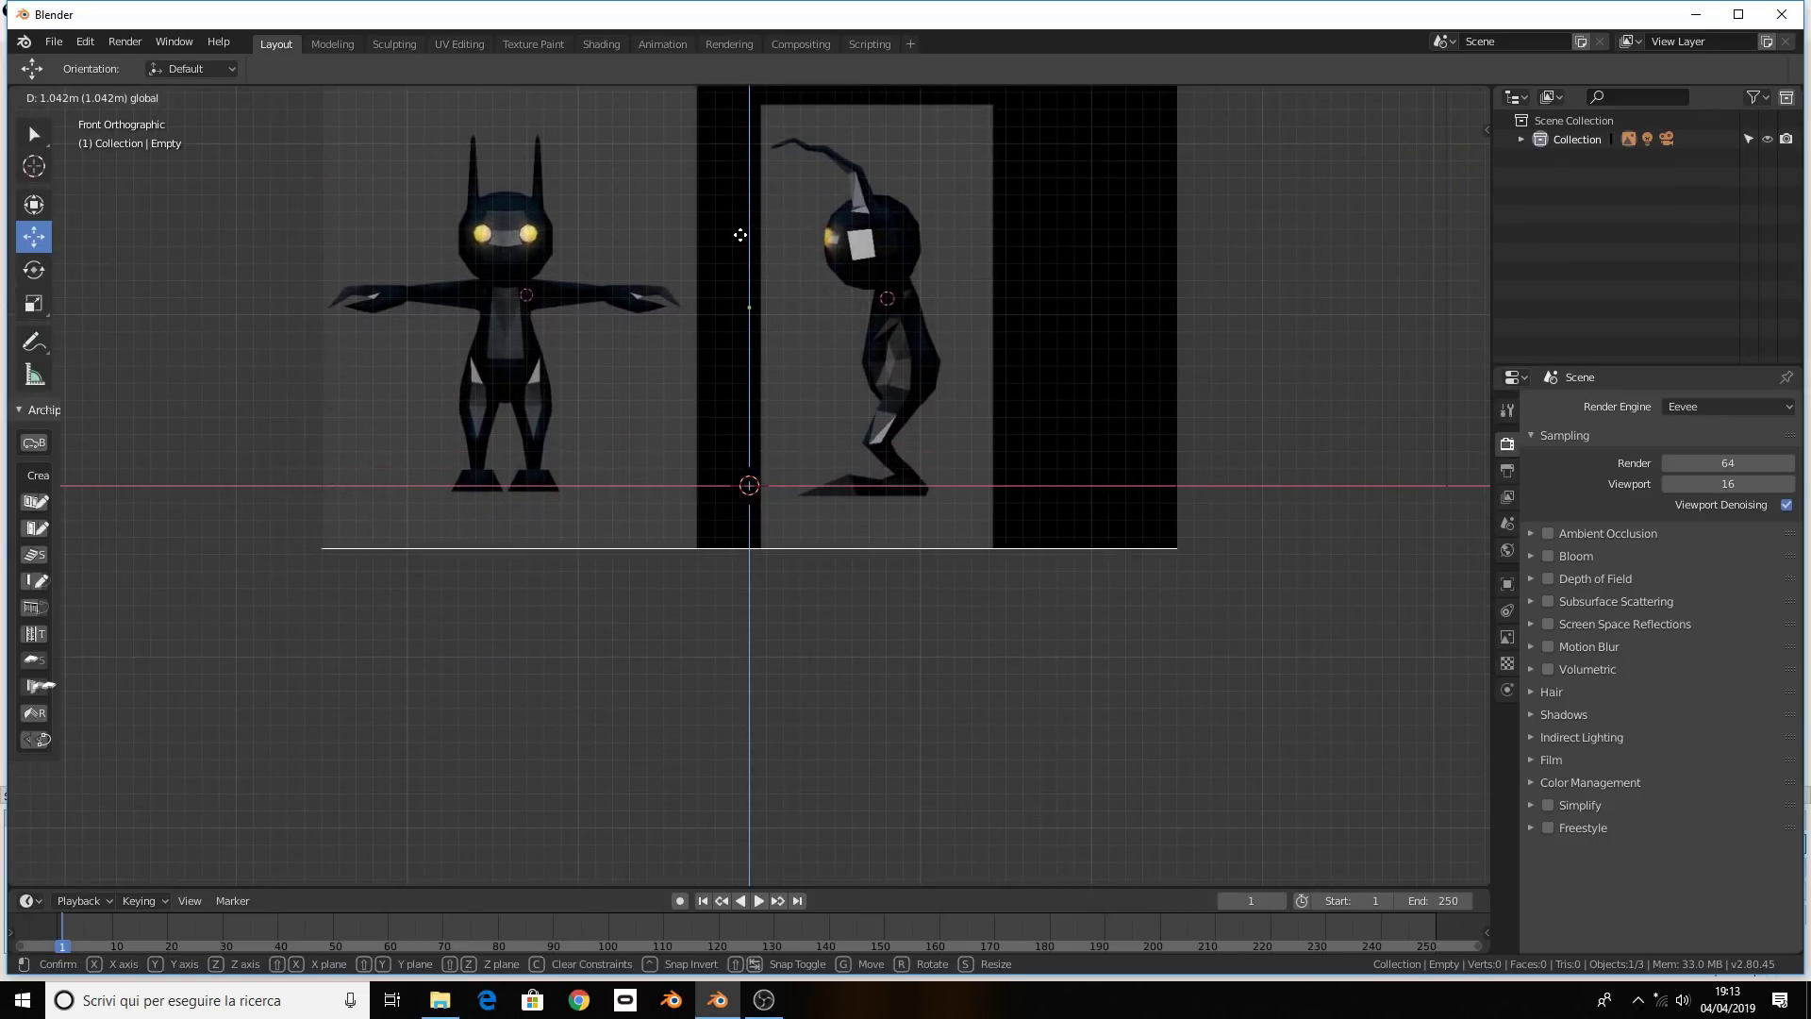
drag(741, 242, 740, 234)
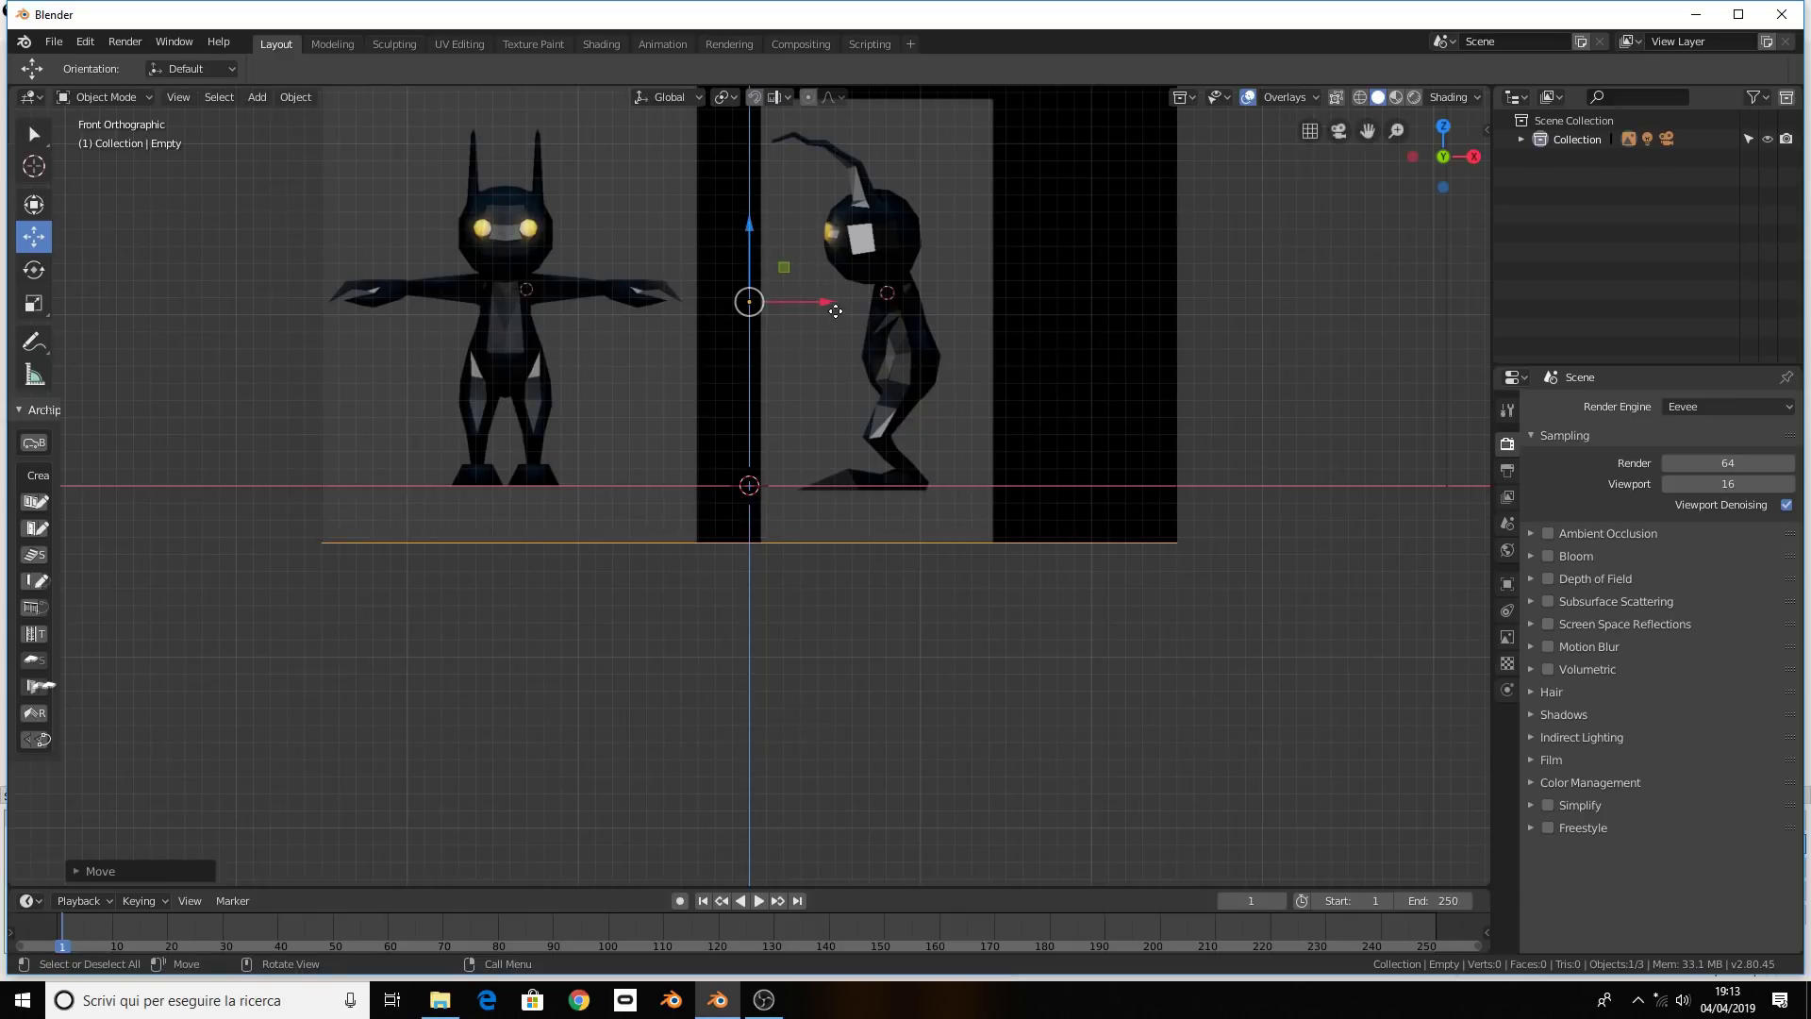
mouse_move(830, 303)
mouse_down()
mouse_move(1091, 312)
mouse_move(1073, 315)
mouse_up()
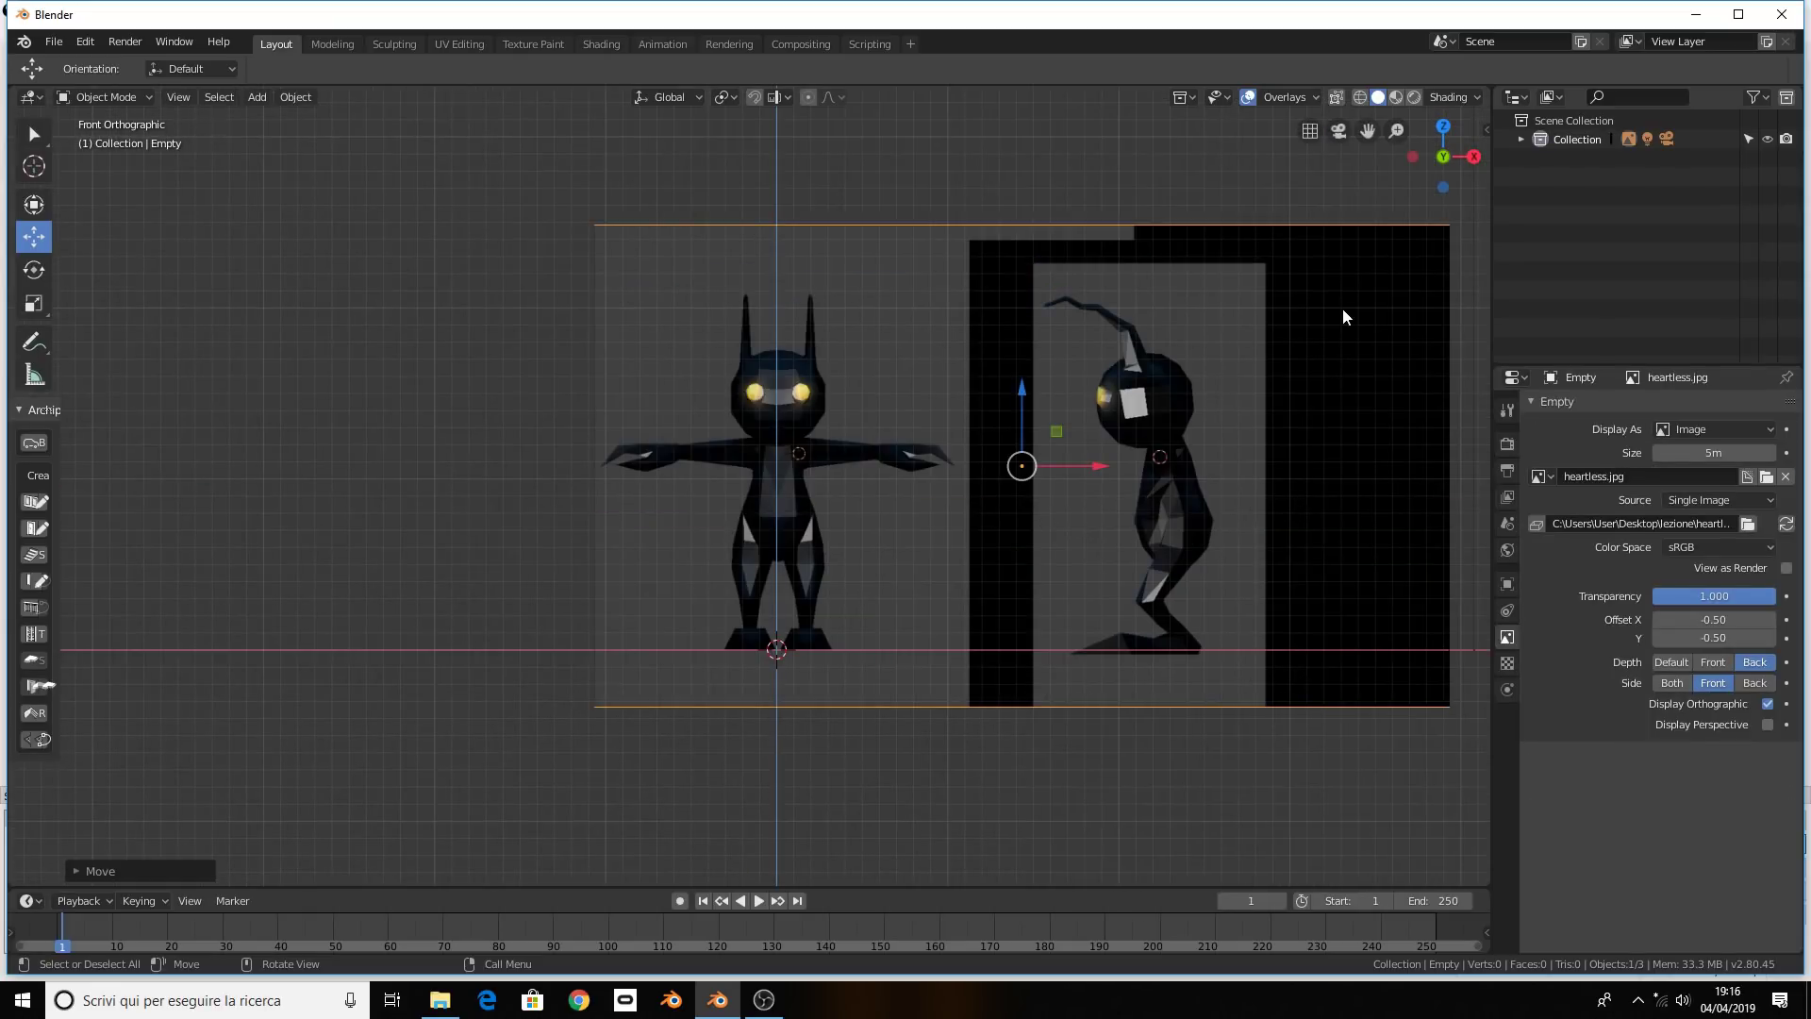
In Right view, add heartless.jpg as a second background reference
key(KP_3)
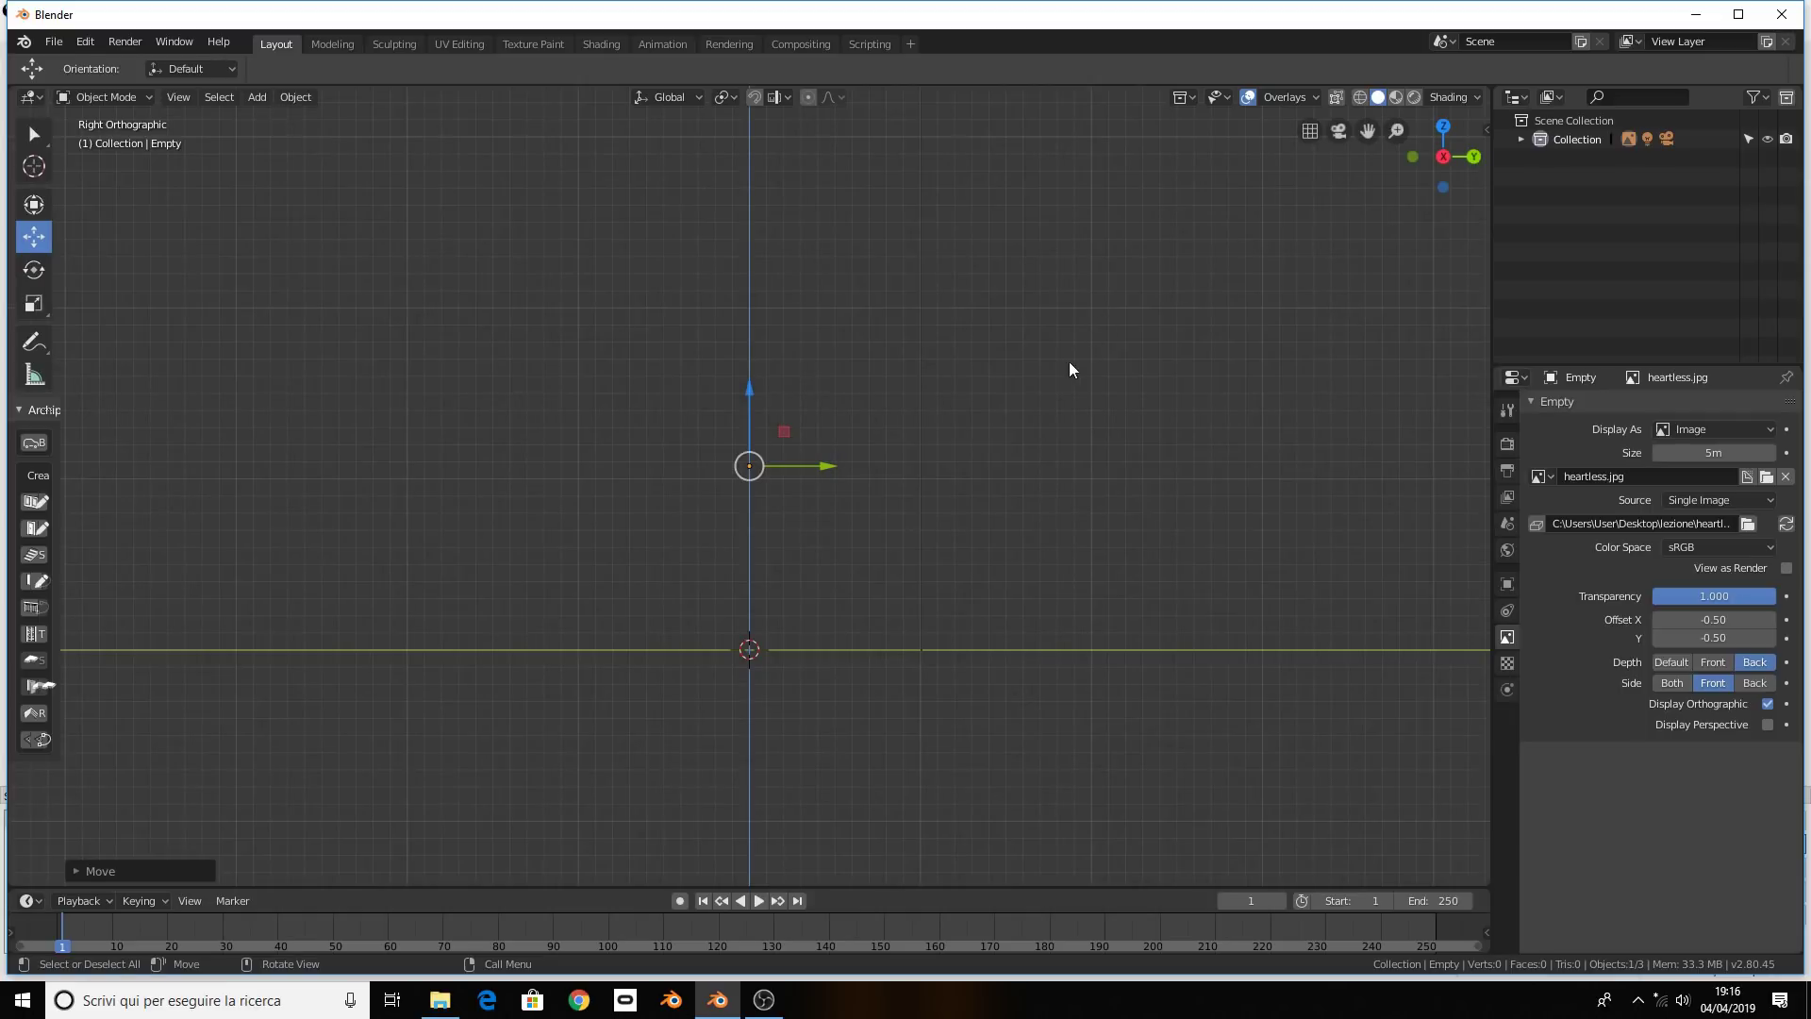
key(shift+a)
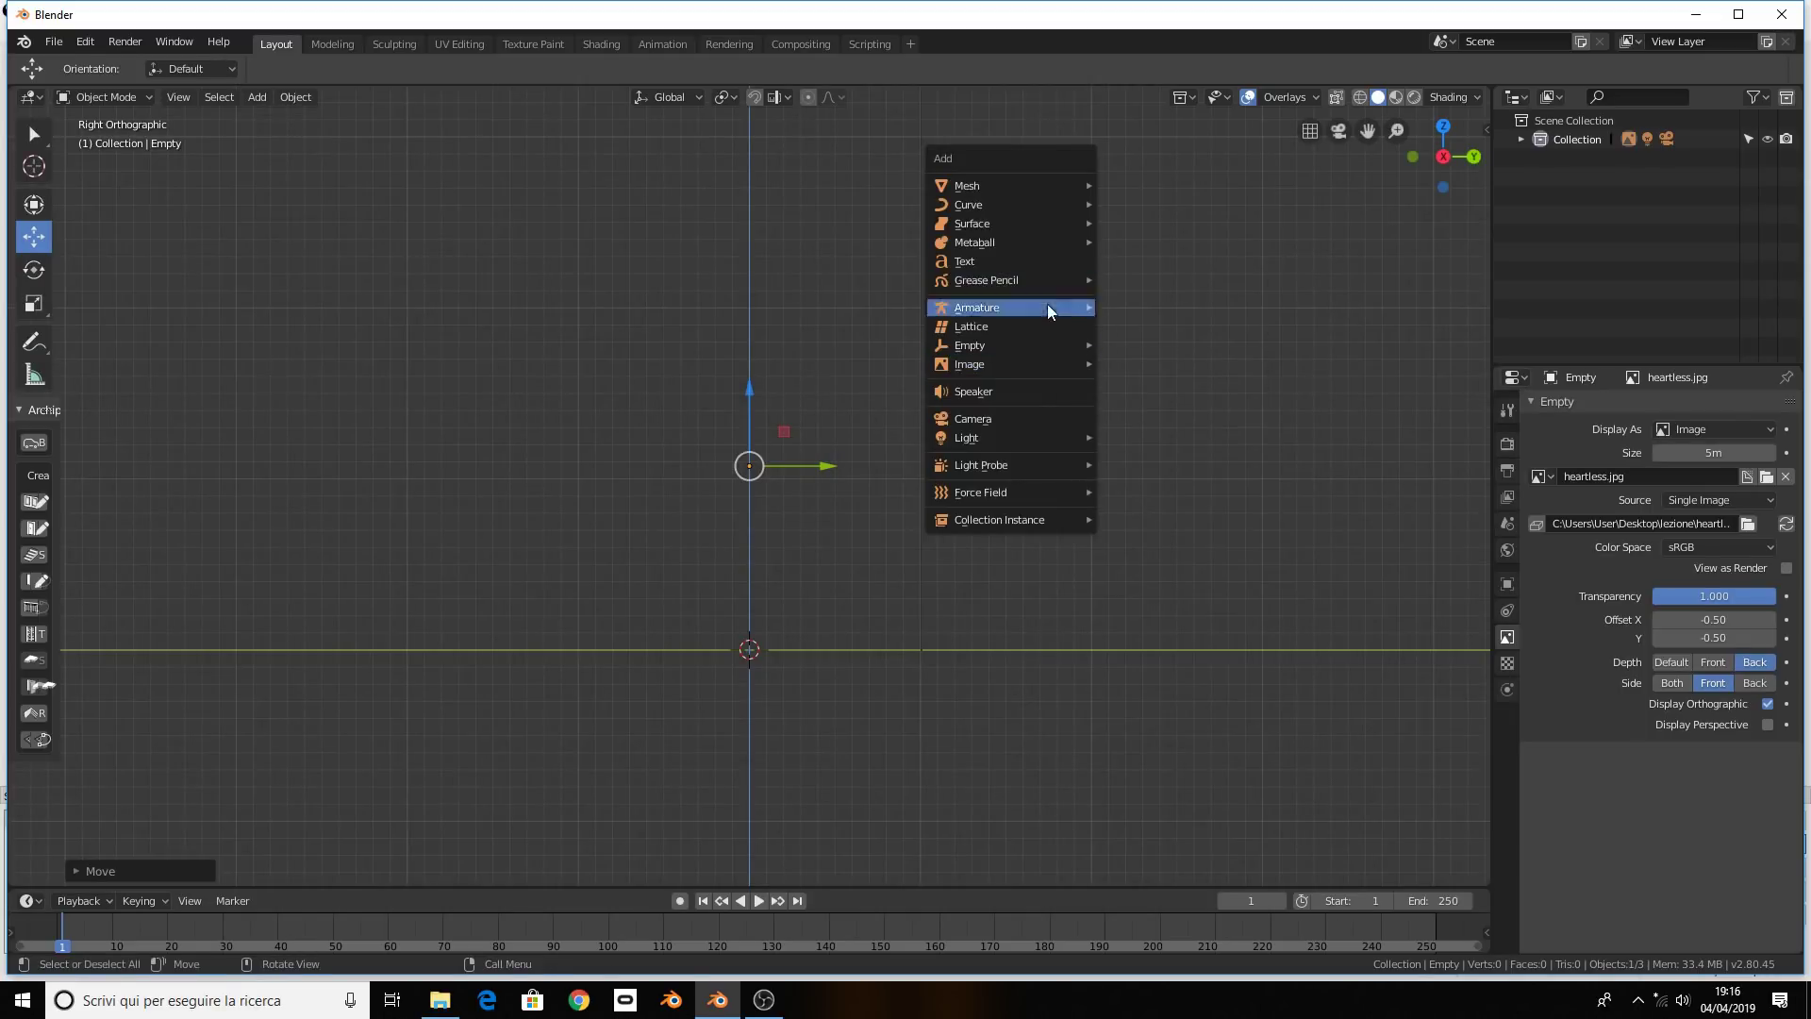
mouse_move(970, 364)
click(1121, 378)
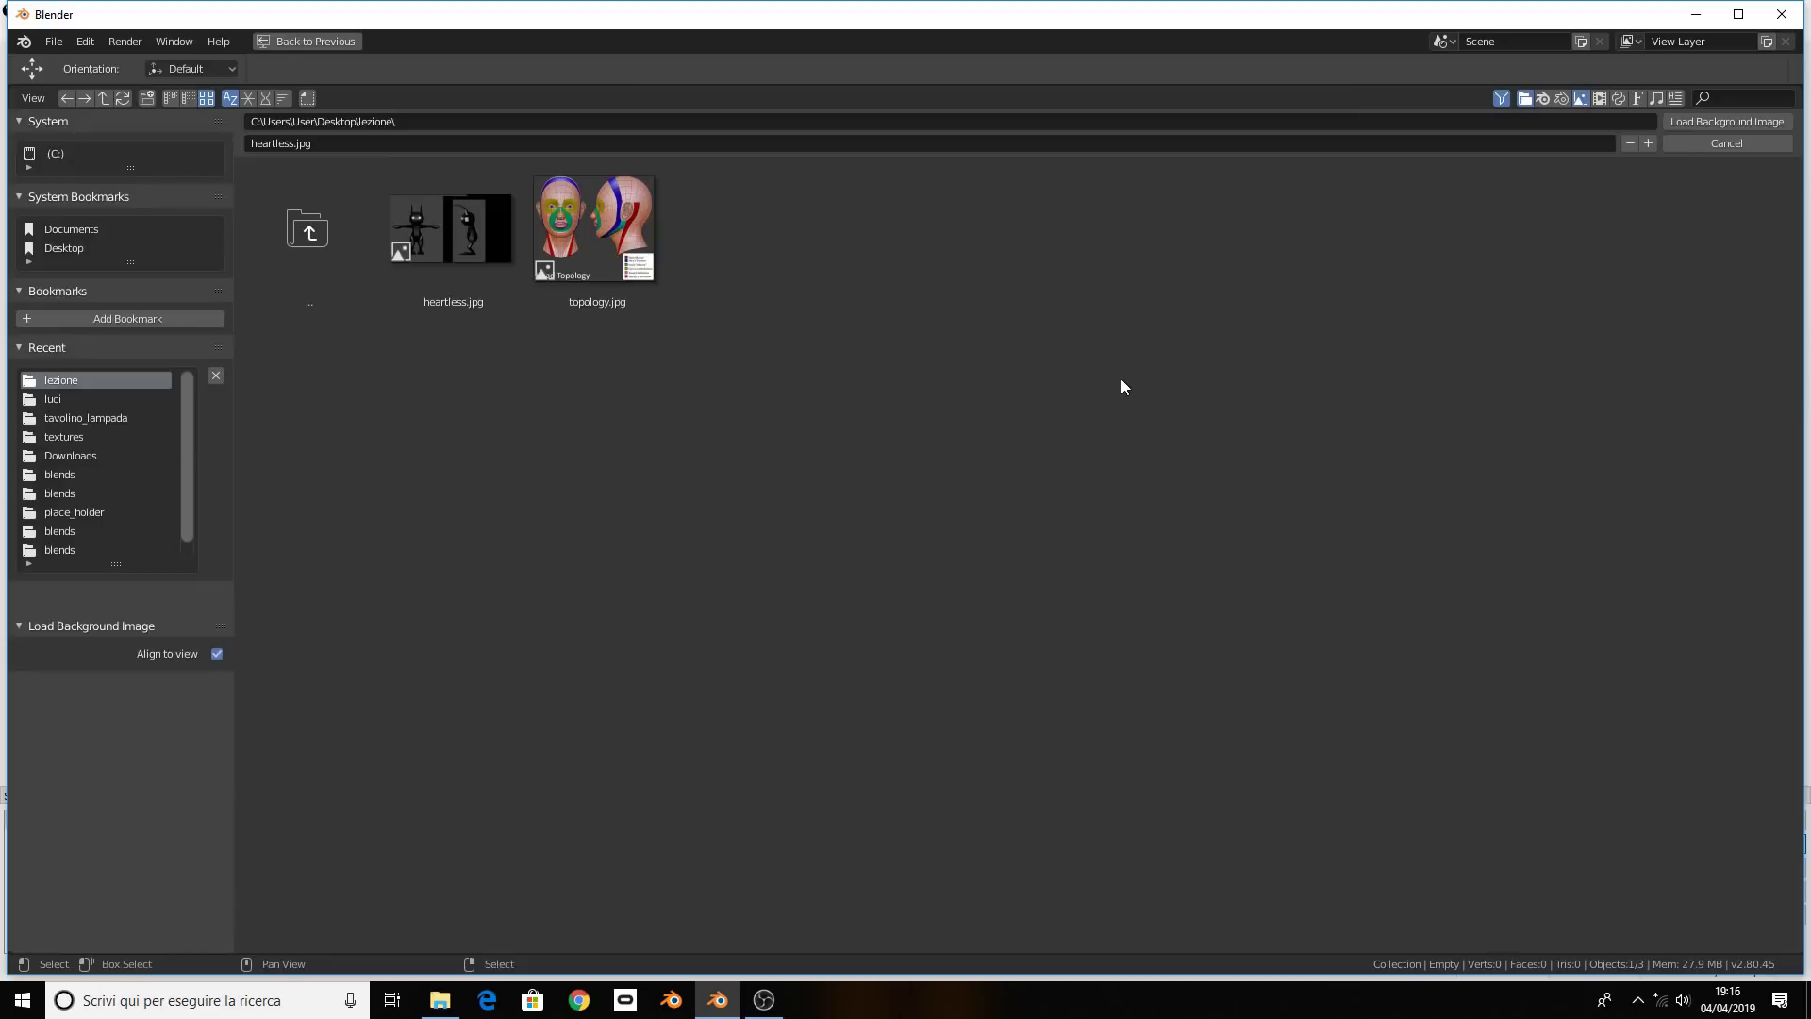
click(472, 245)
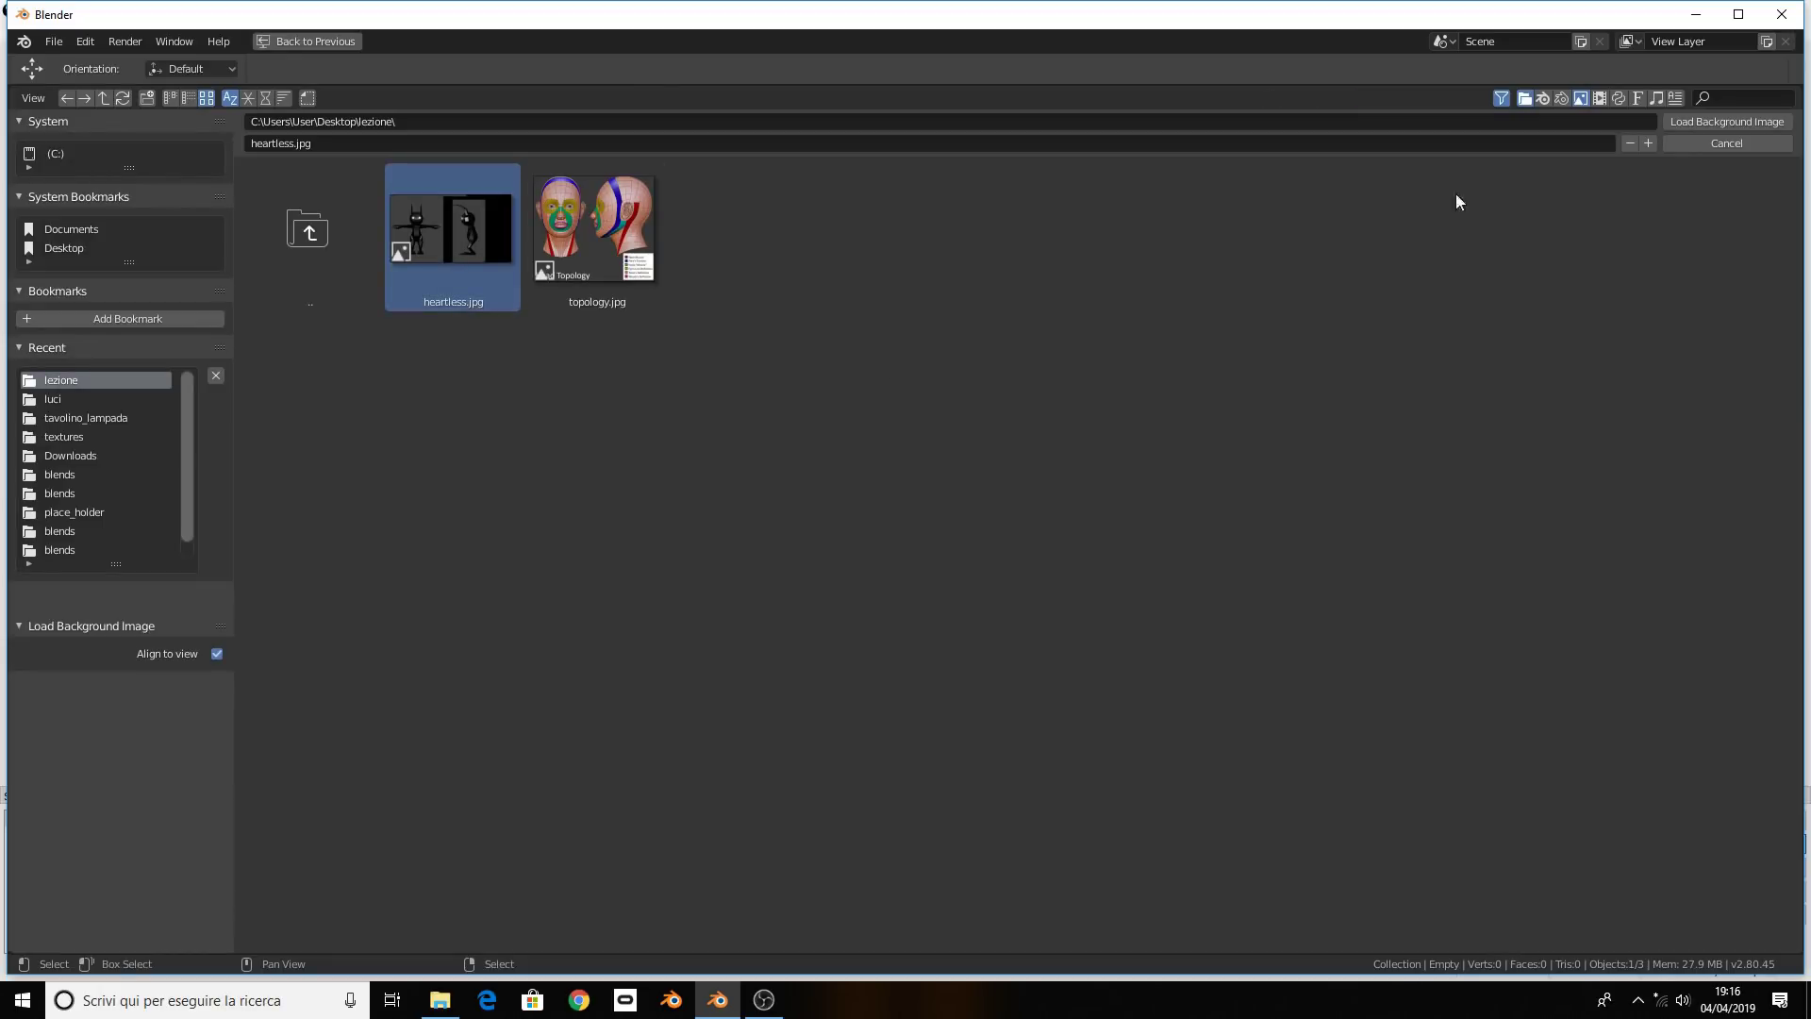
click(1700, 122)
scroll(1145, 462, down, 3)
scroll(936, 472, up, 3)
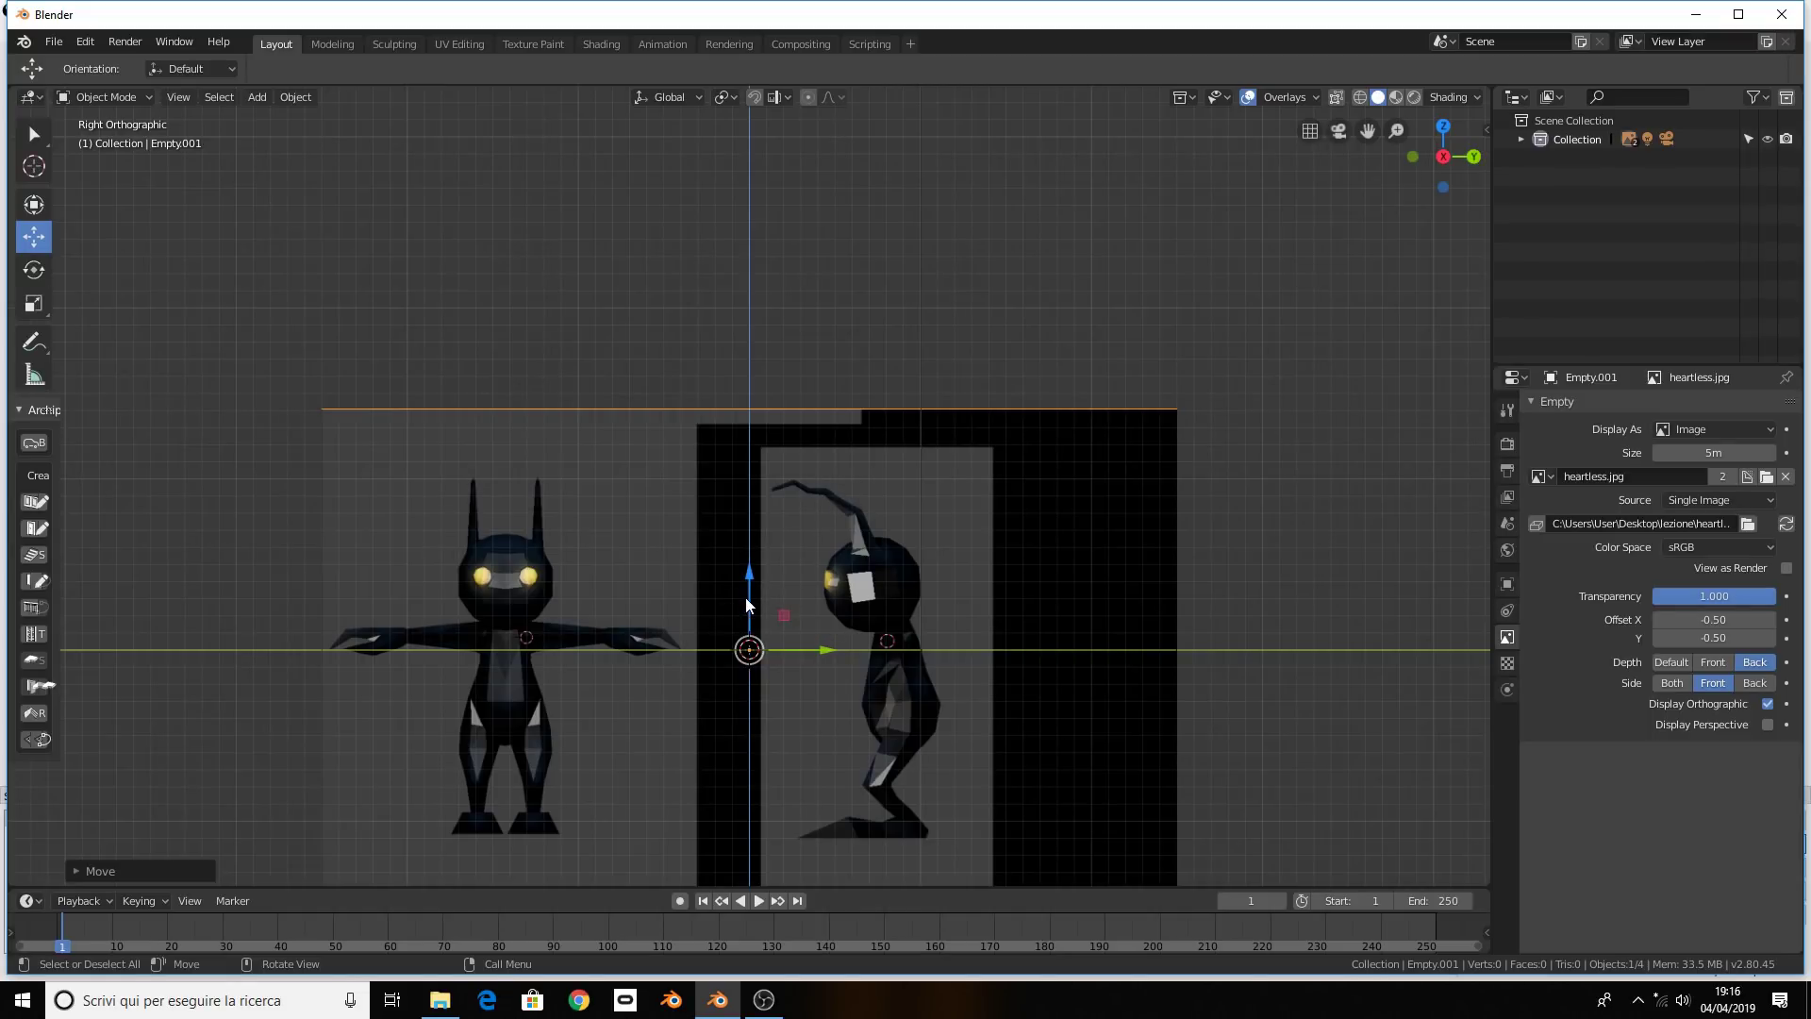
Move the side-profile character onto the origin and make both reference images unselectable
mouse_move(746, 599)
mouse_down()
mouse_move(740, 349)
mouse_move(740, 408)
mouse_up()
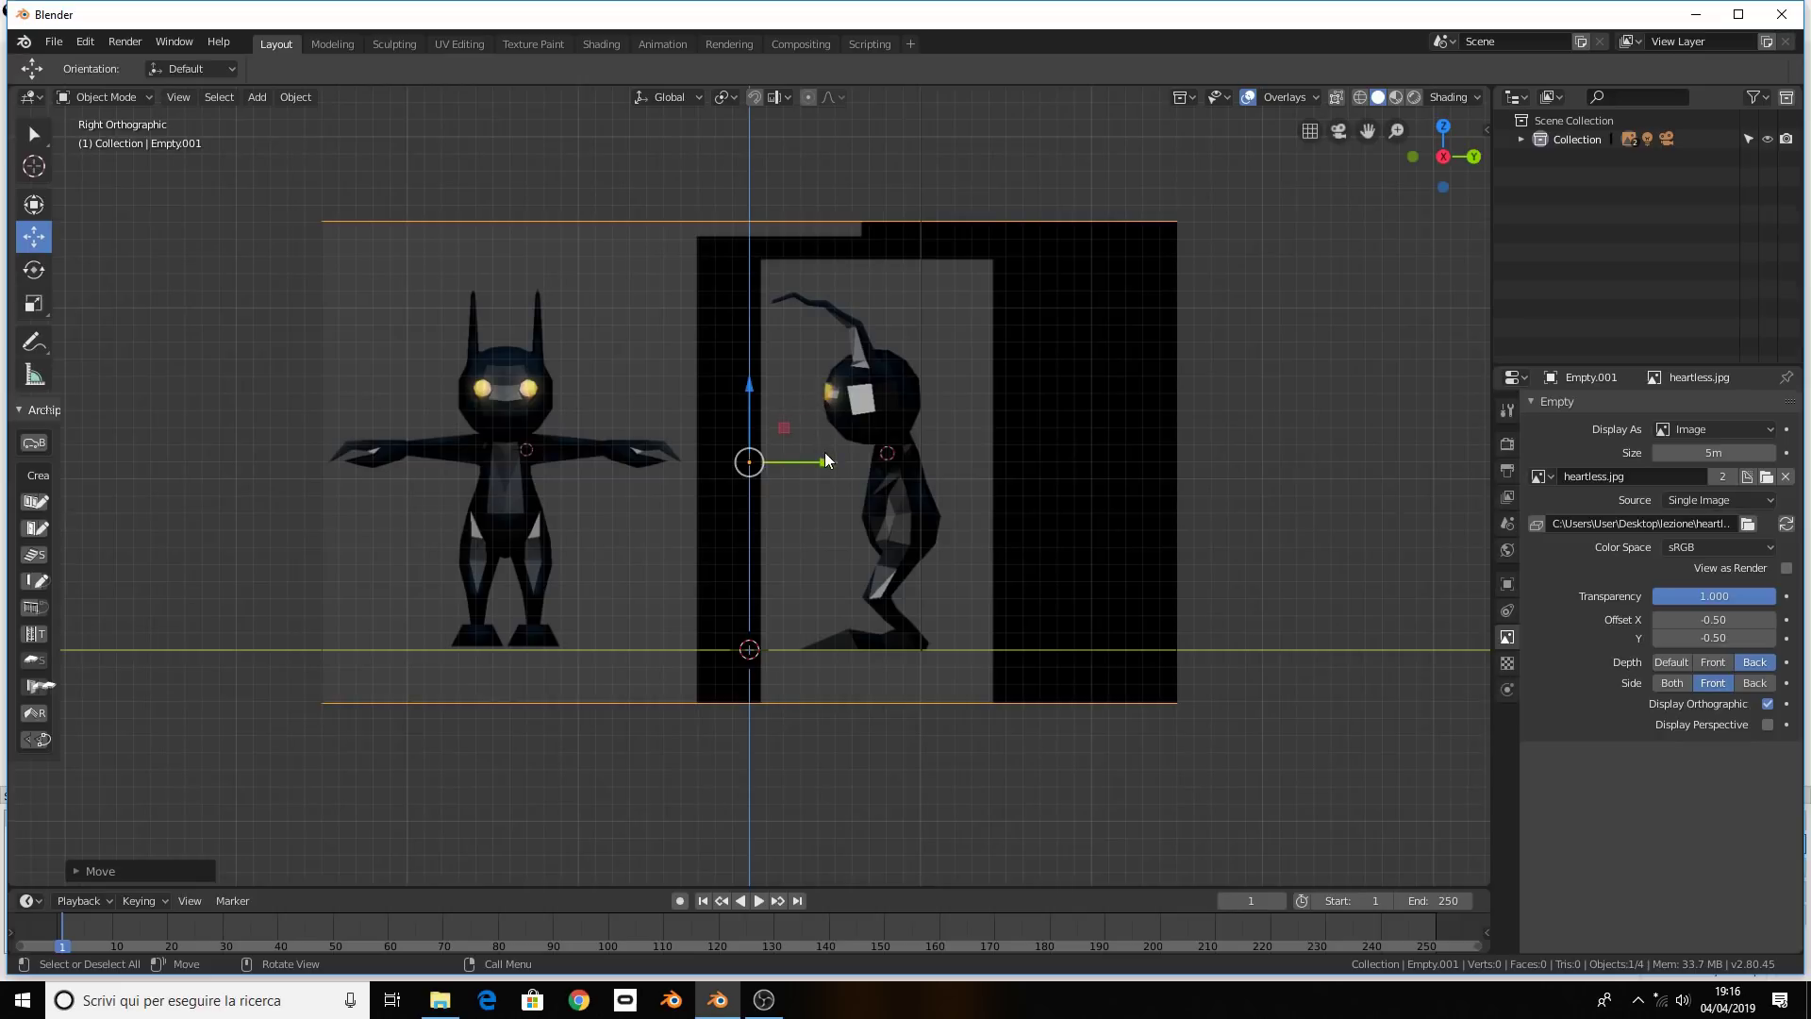
drag(825, 450, 691, 462)
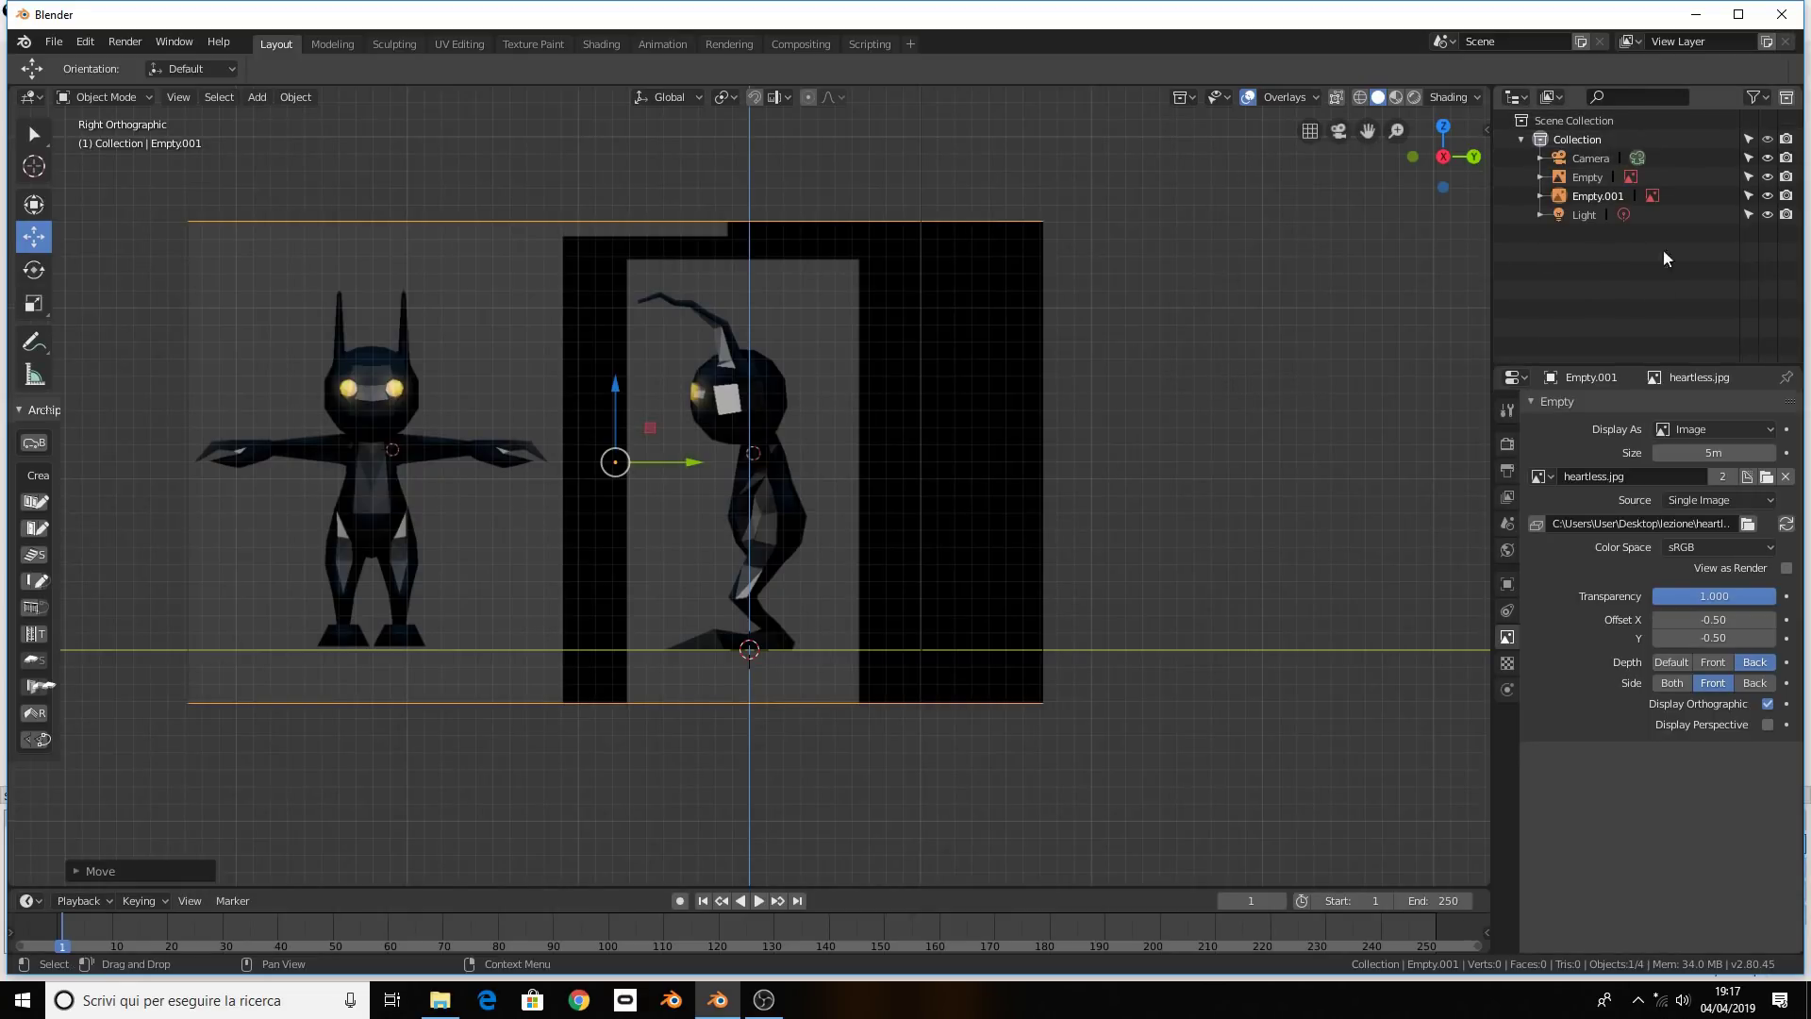
click(1747, 177)
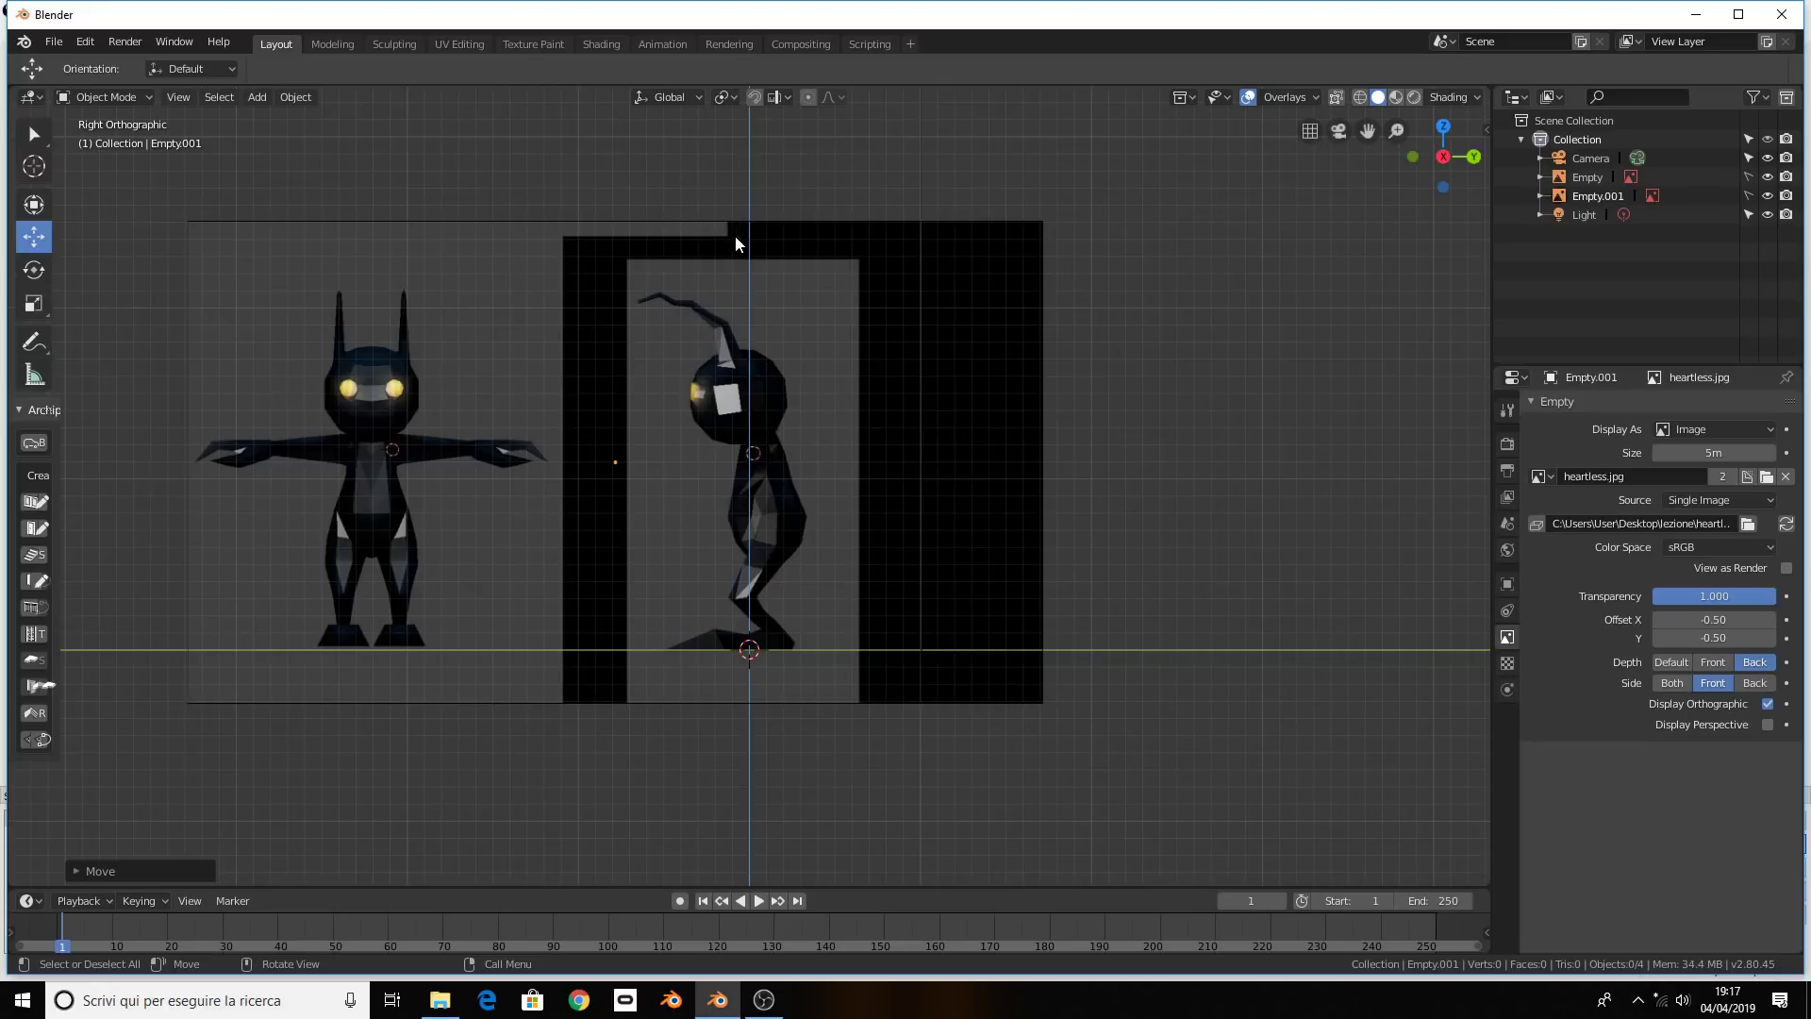
right_click(830, 97)
click(860, 124)
Split the viewport vertically, set the left pane to front view, and zoom onto the character
click(789, 125)
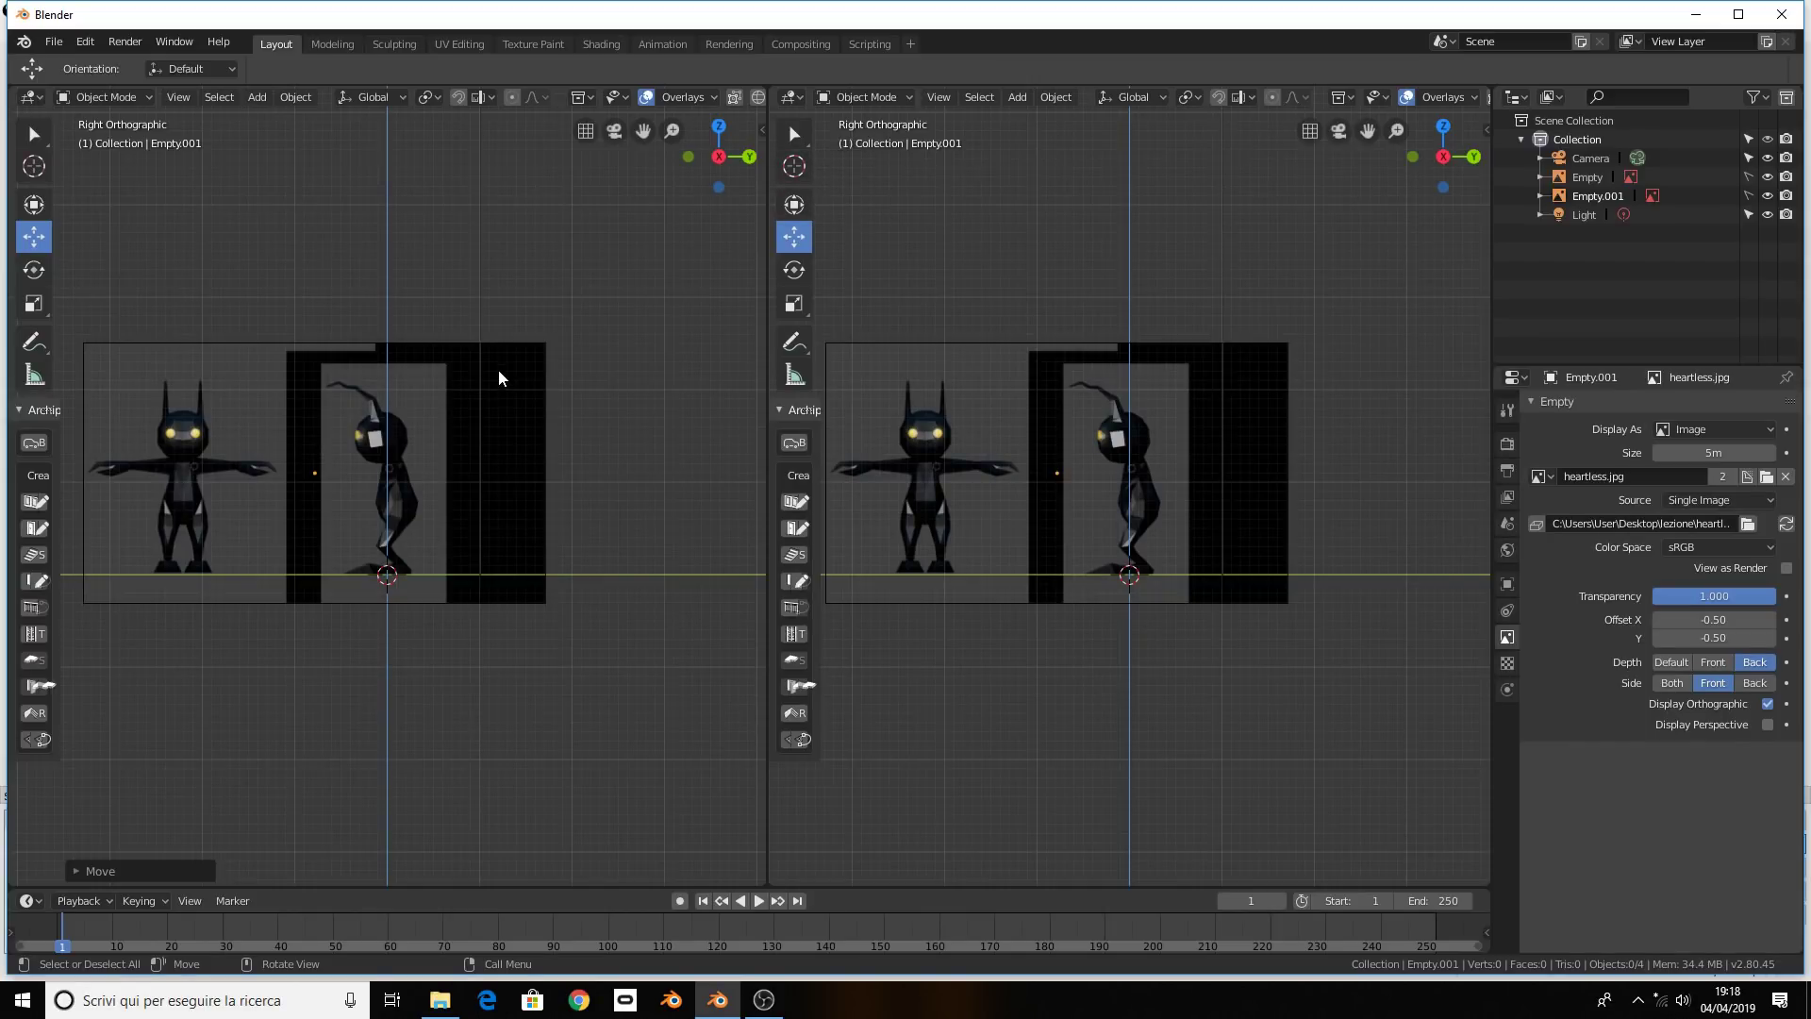
key(KP_1)
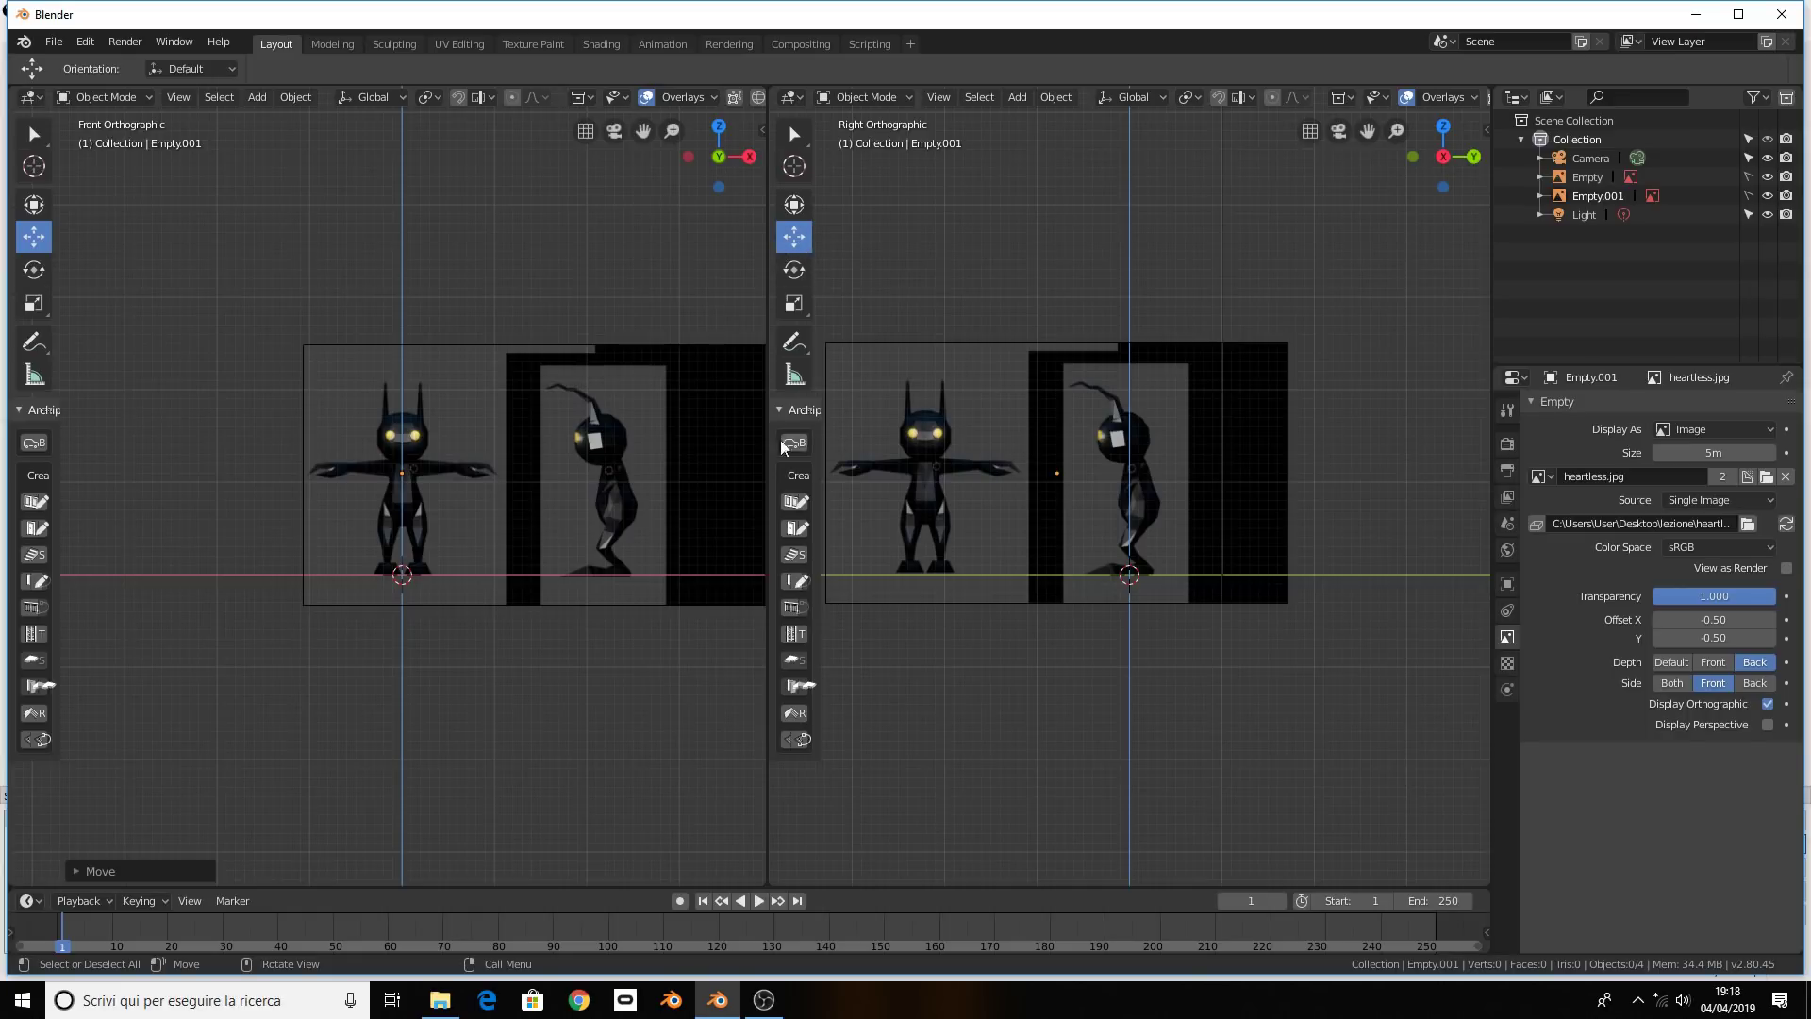
scroll(422, 448, up, 5)
scroll(1041, 558, up, 5)
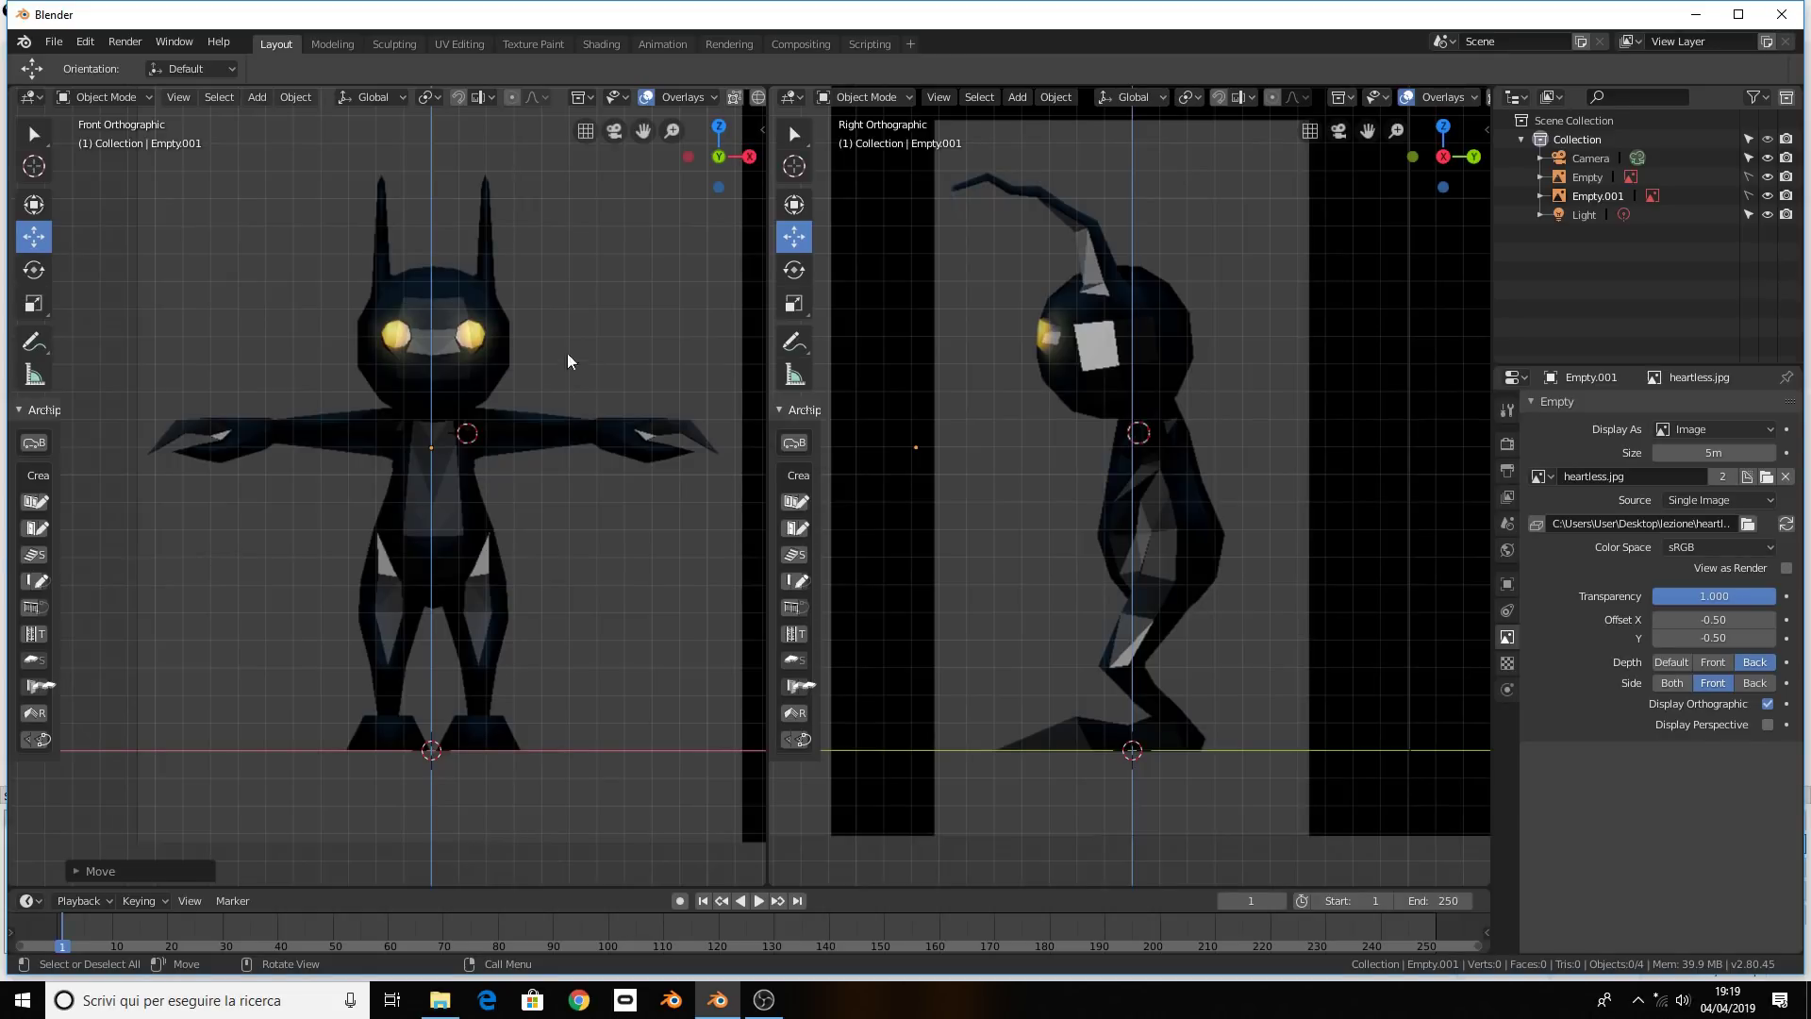
Add a plane, rotate it 90° on X to stand upright, and raise it
key(shift+a)
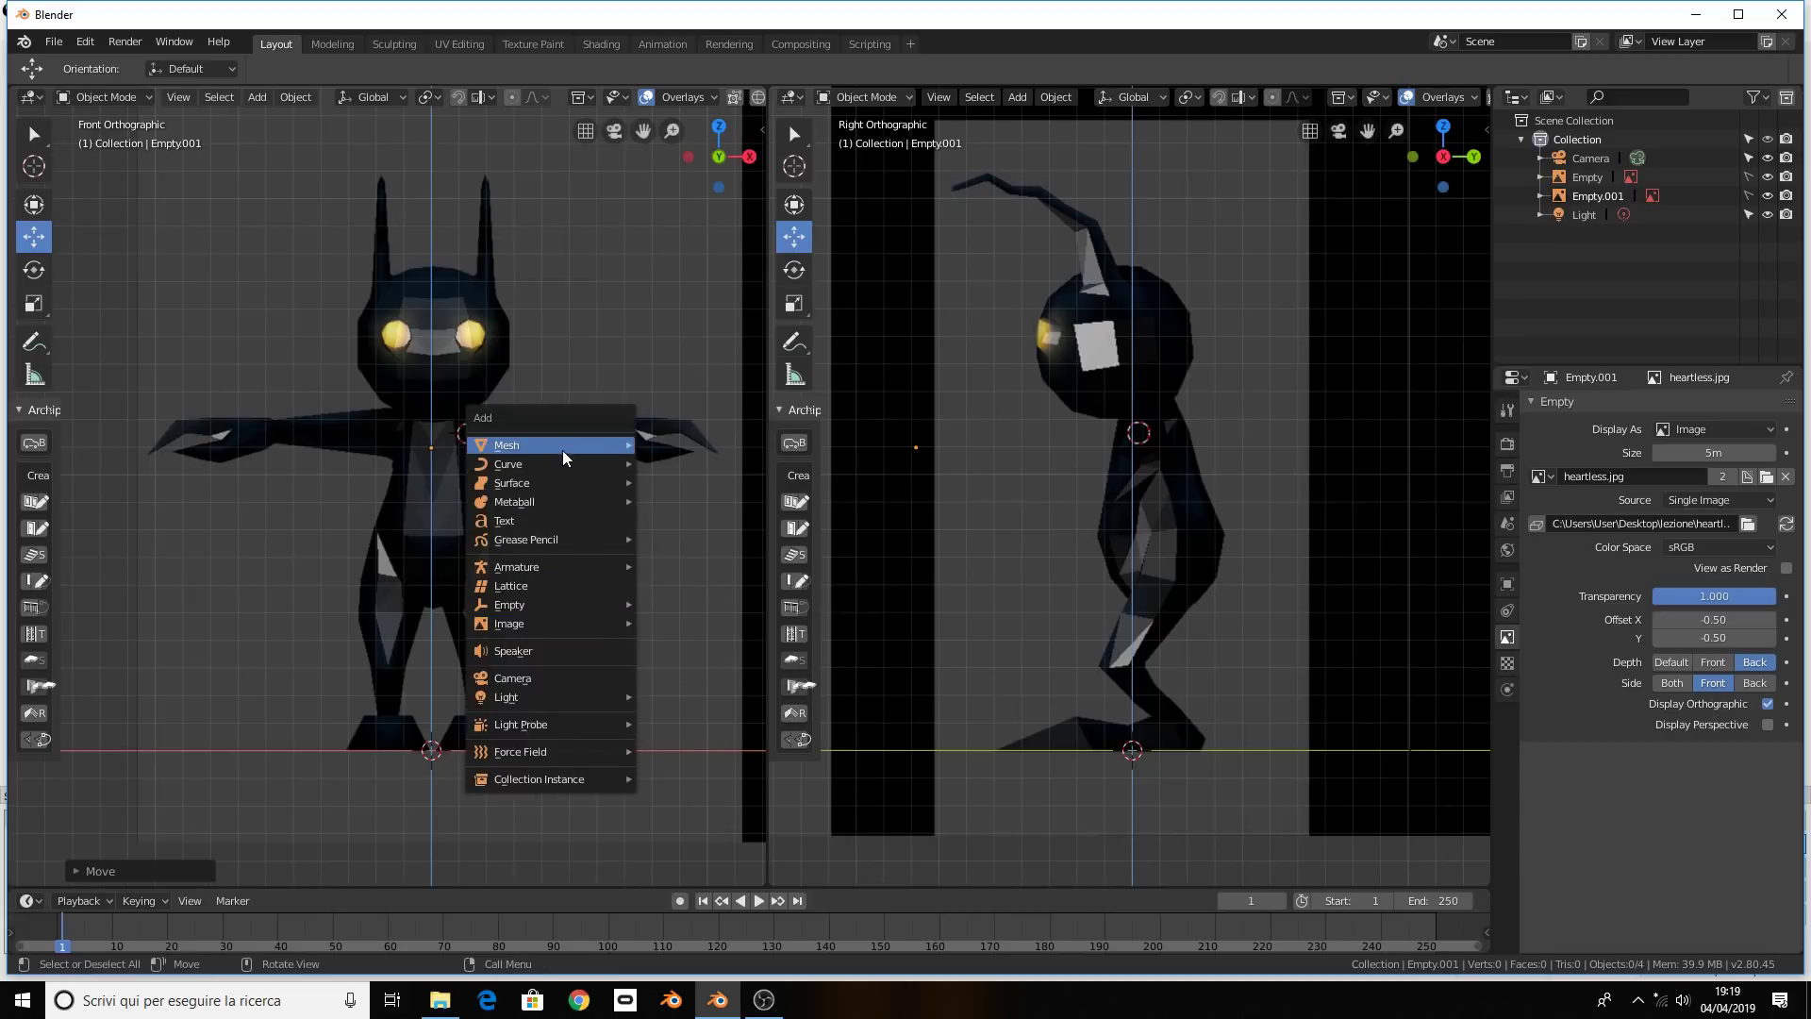
click(766, 450)
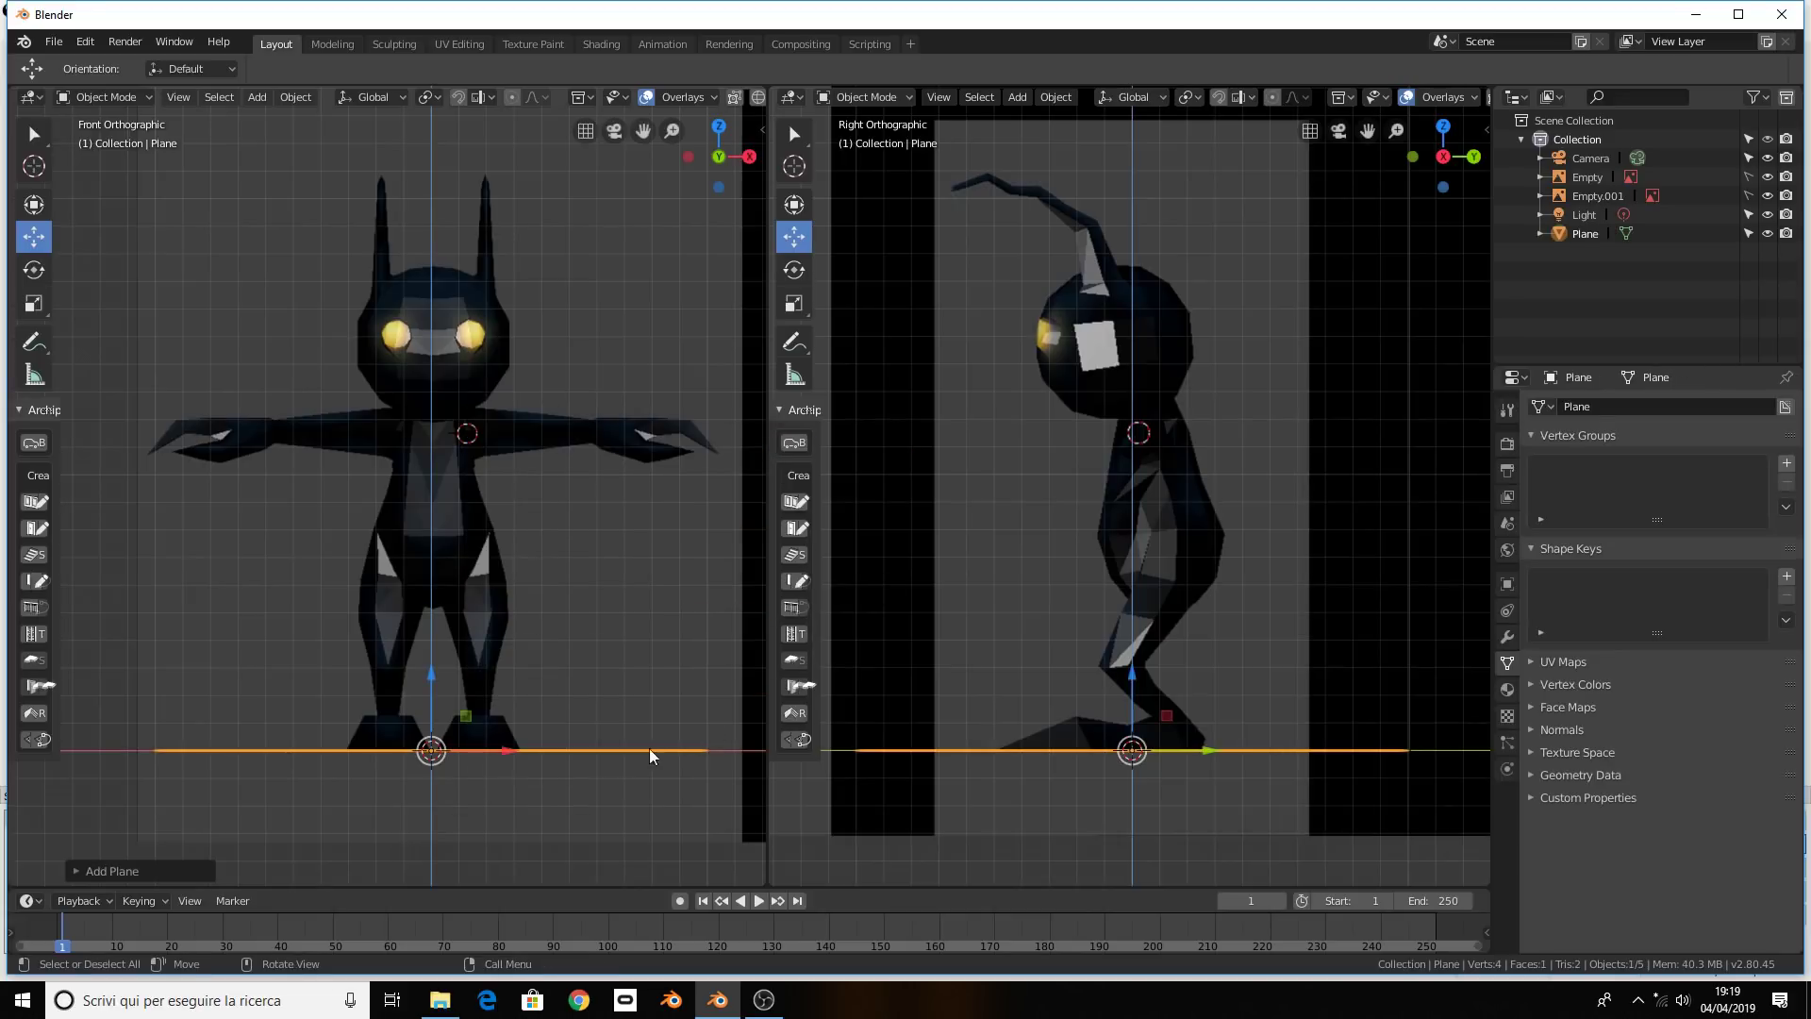
text(r)
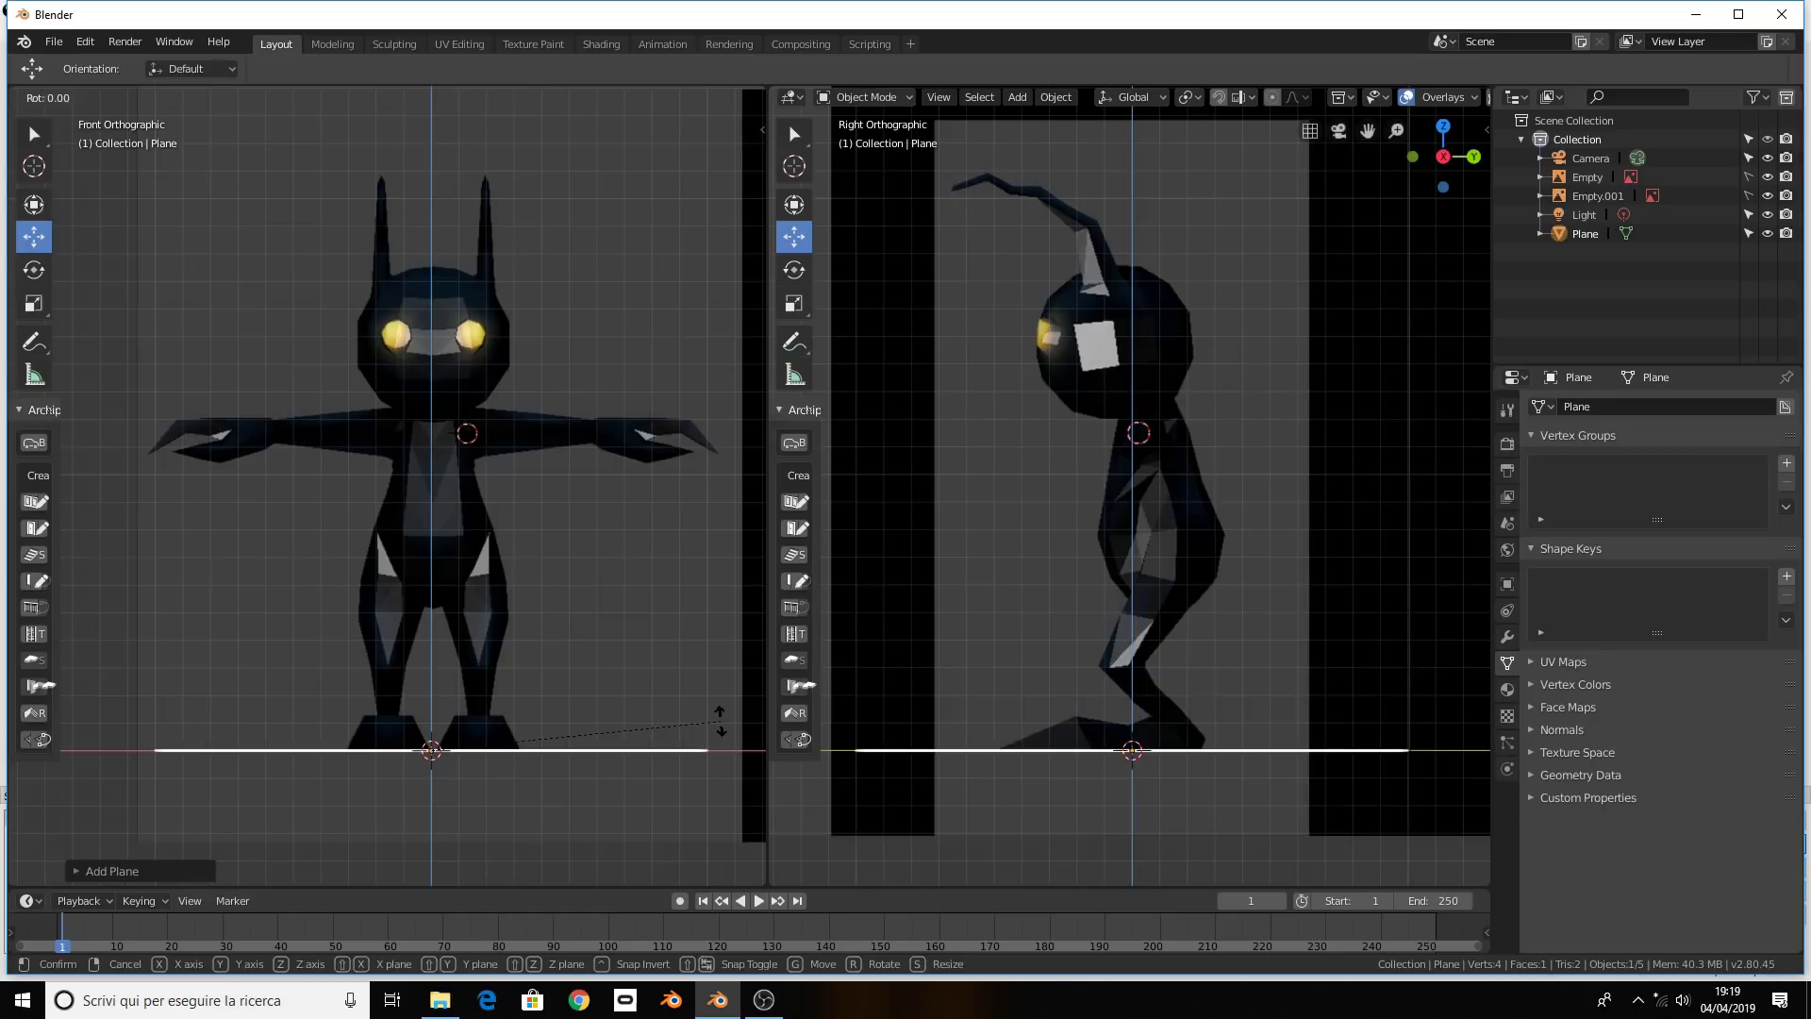
text(90x)
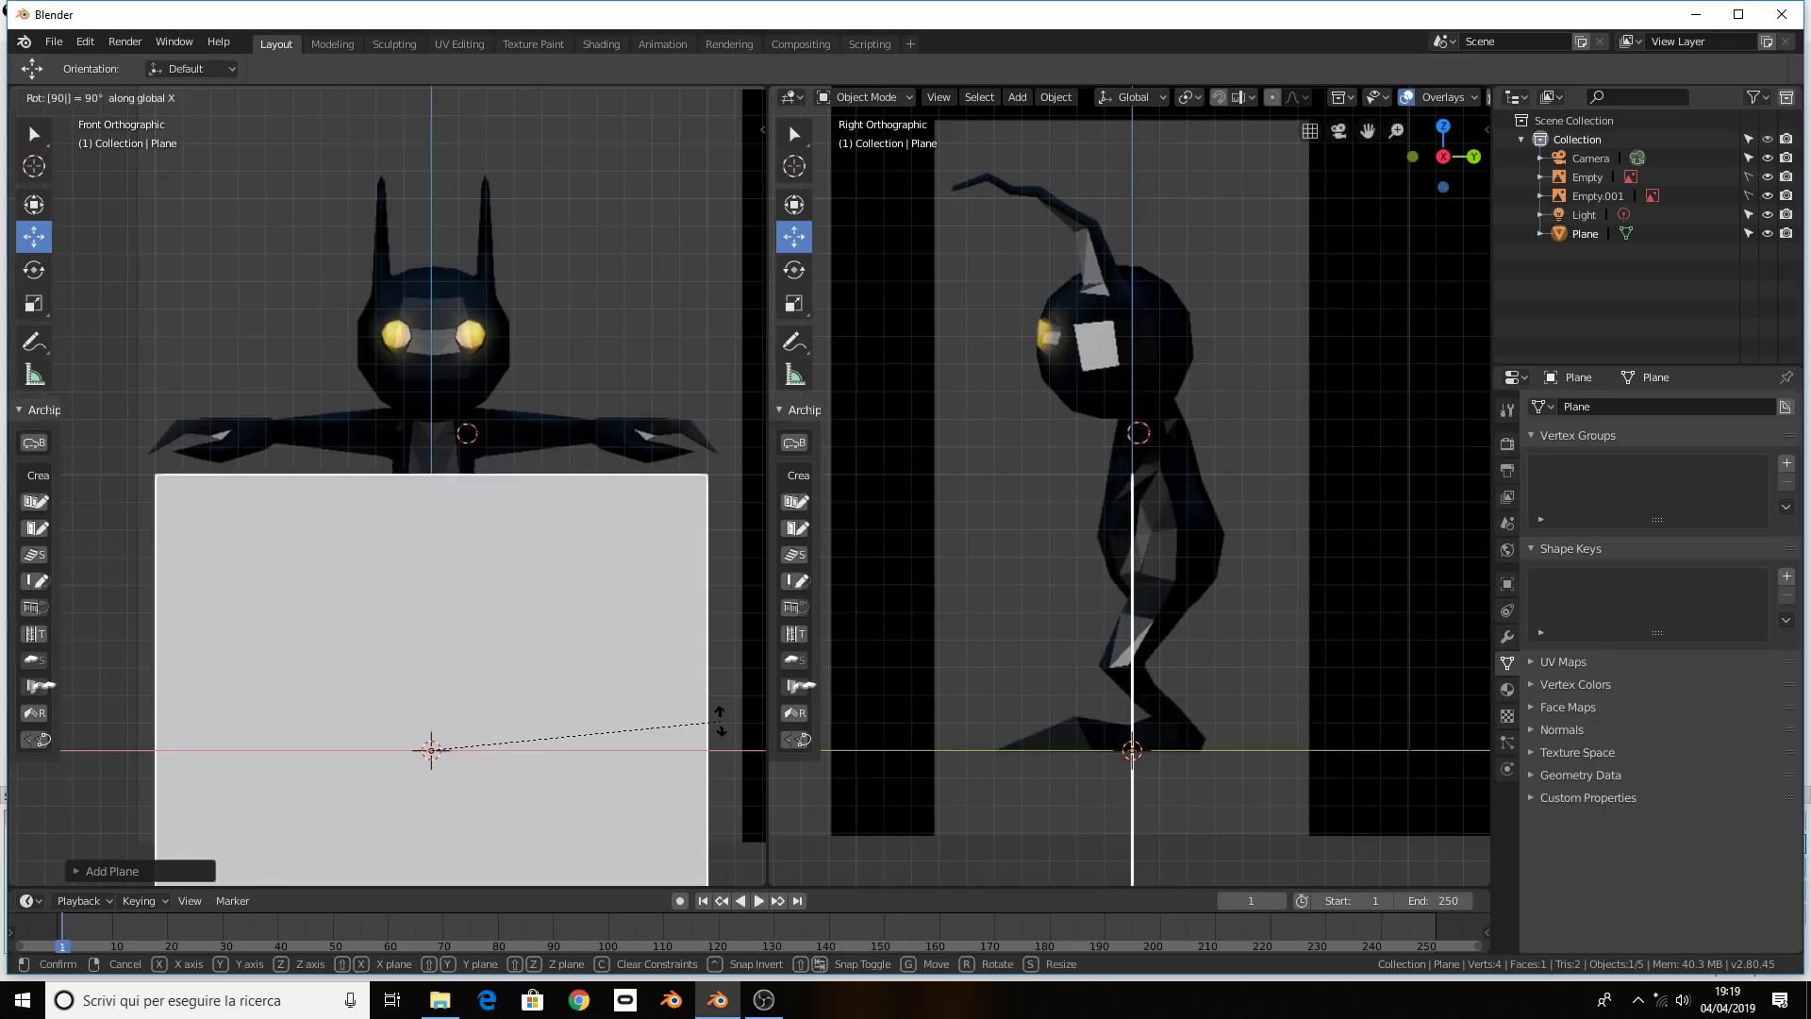
key(Return)
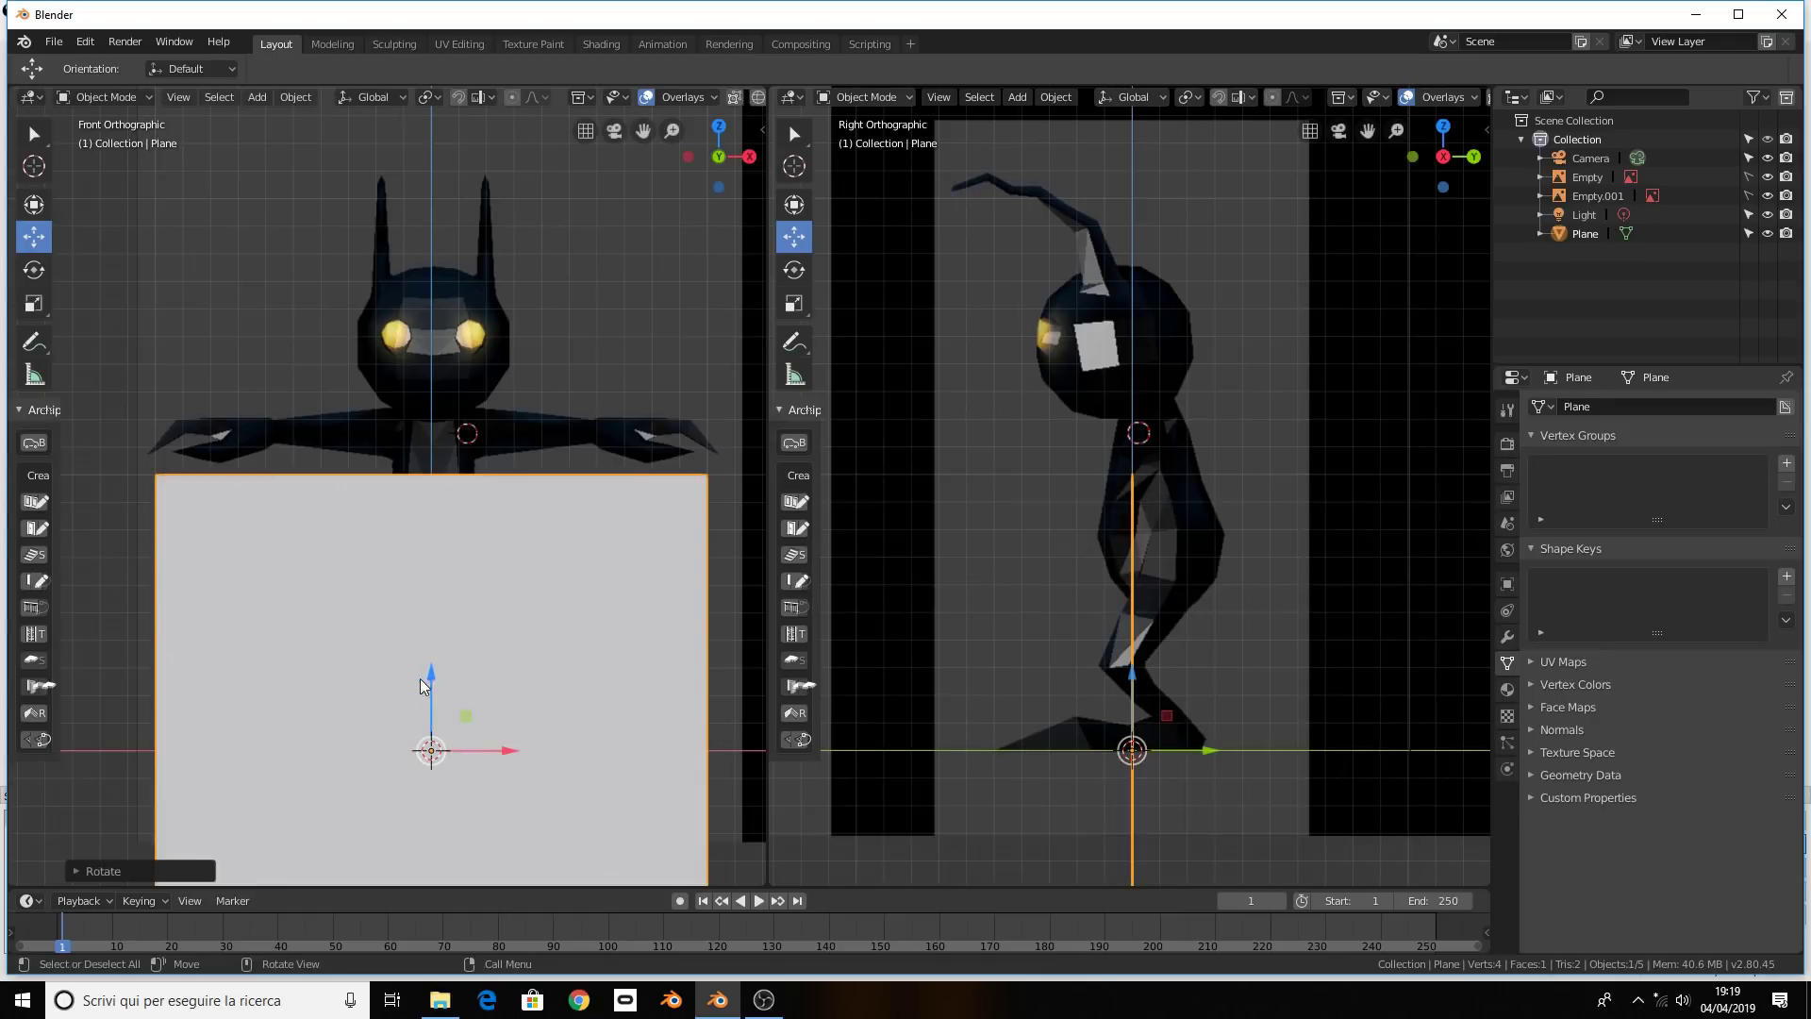
key(g)
click(443, 451)
scroll(444, 450, down, 2)
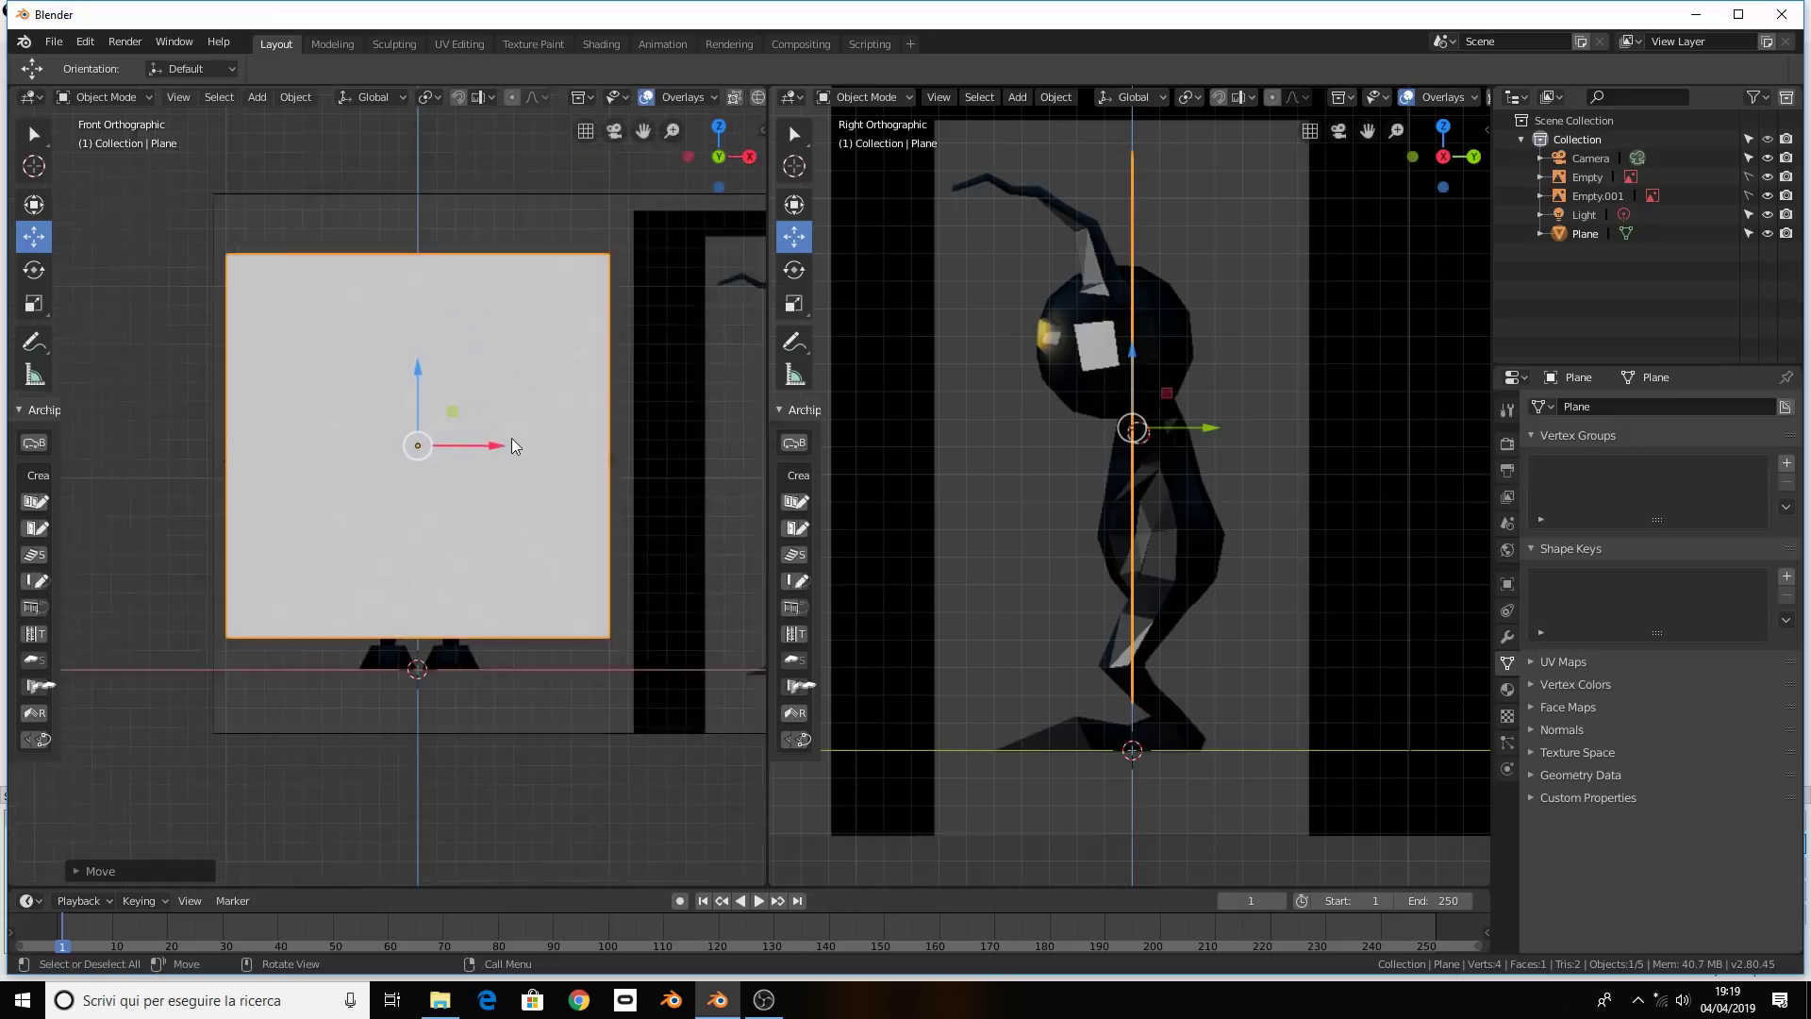
scroll(439, 448, up, 2)
scroll(514, 445, down, 1)
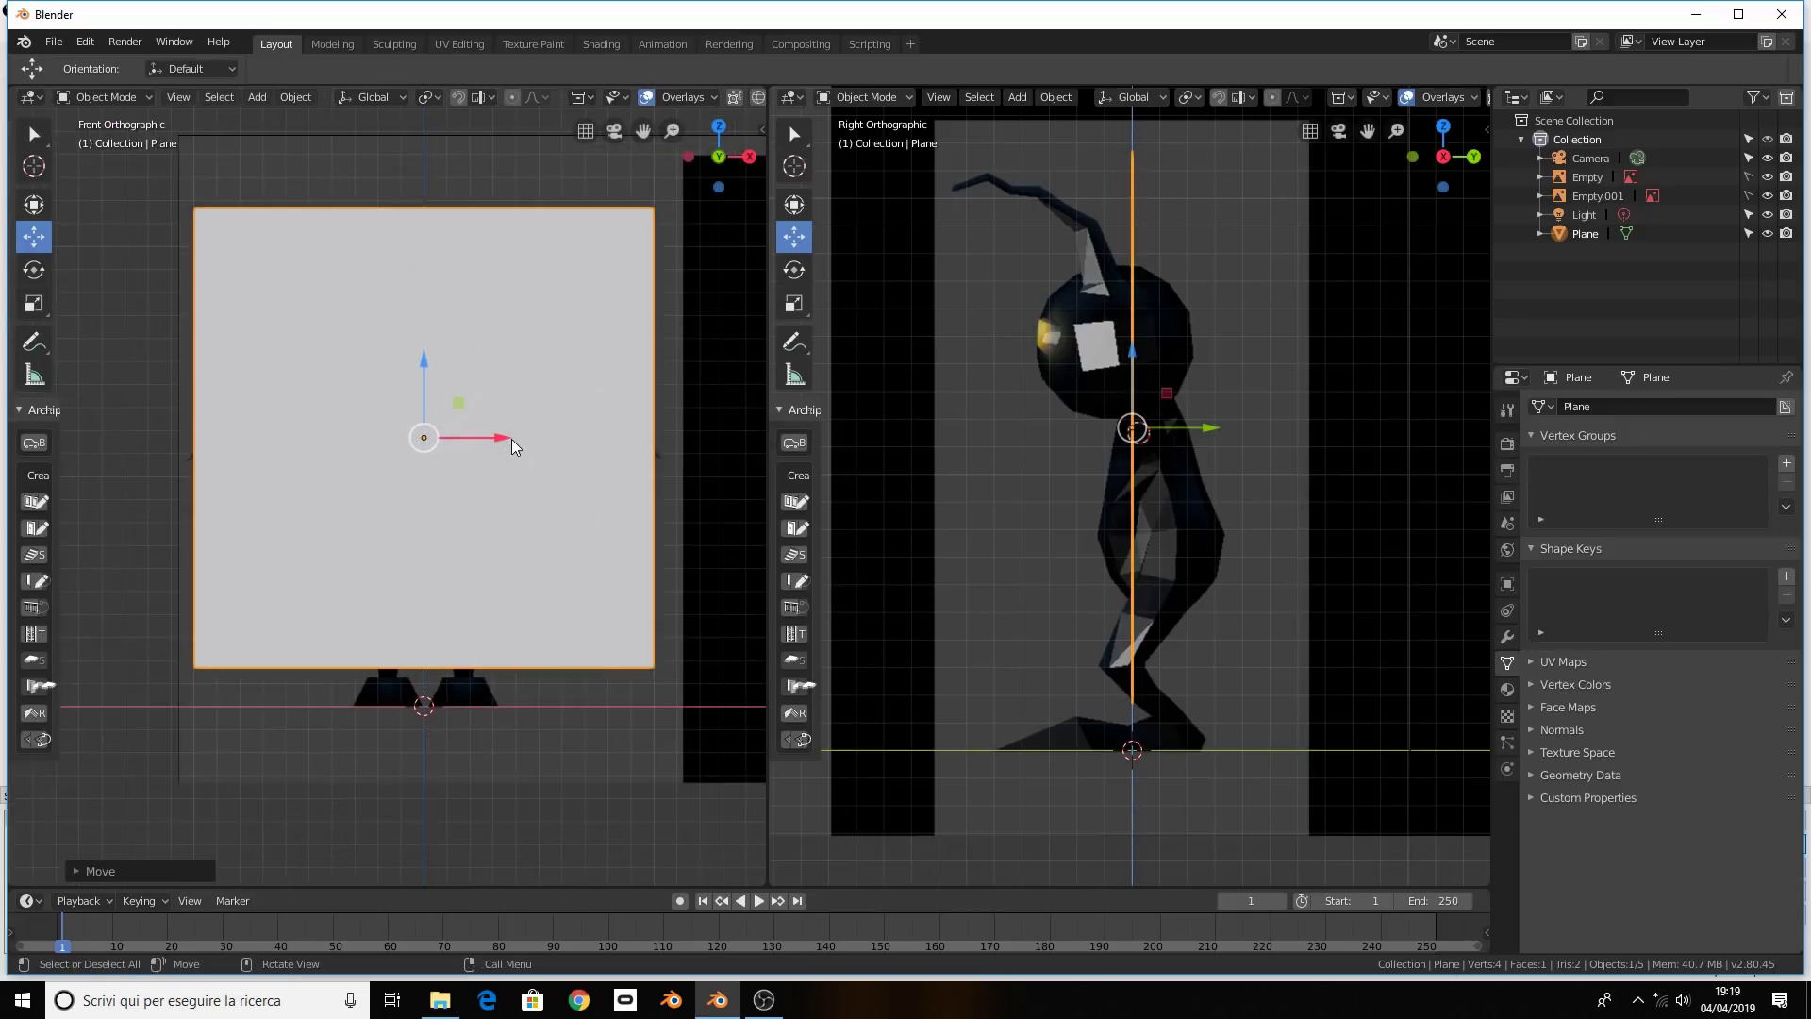
scroll(514, 445, up, 1)
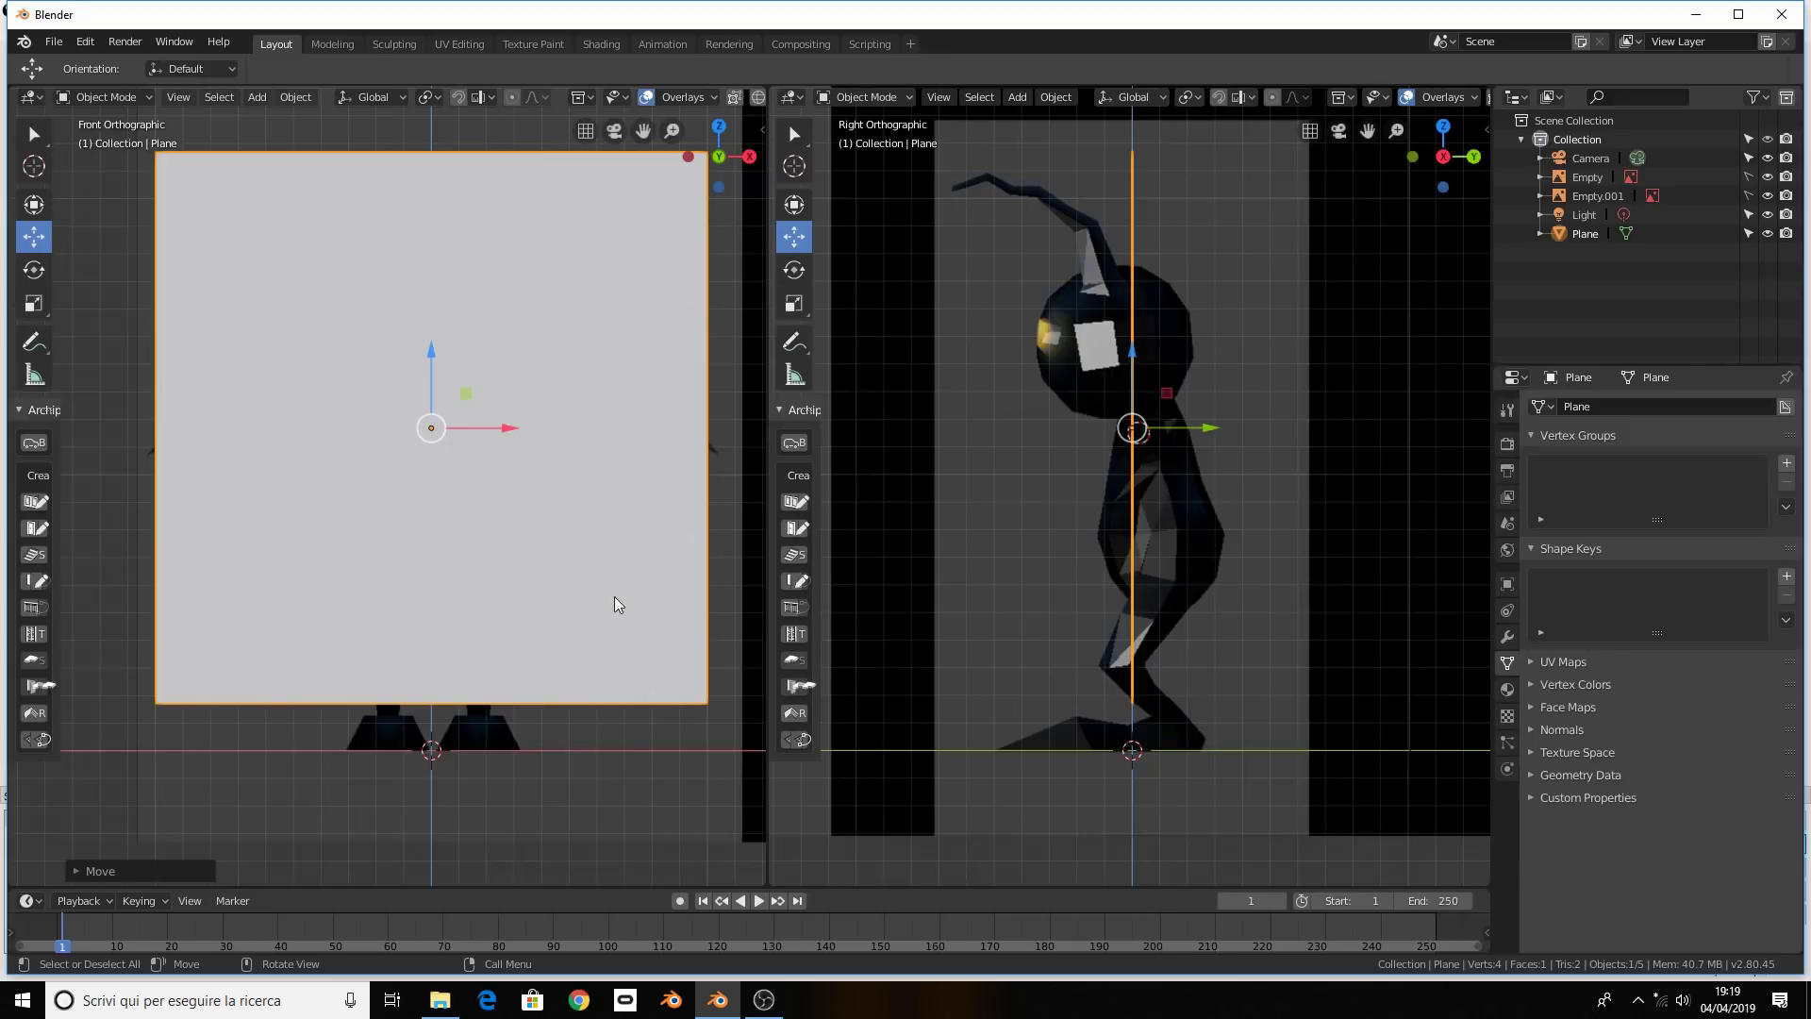
Scale the plane up and lower it onto the upper chest in both views
key(s)
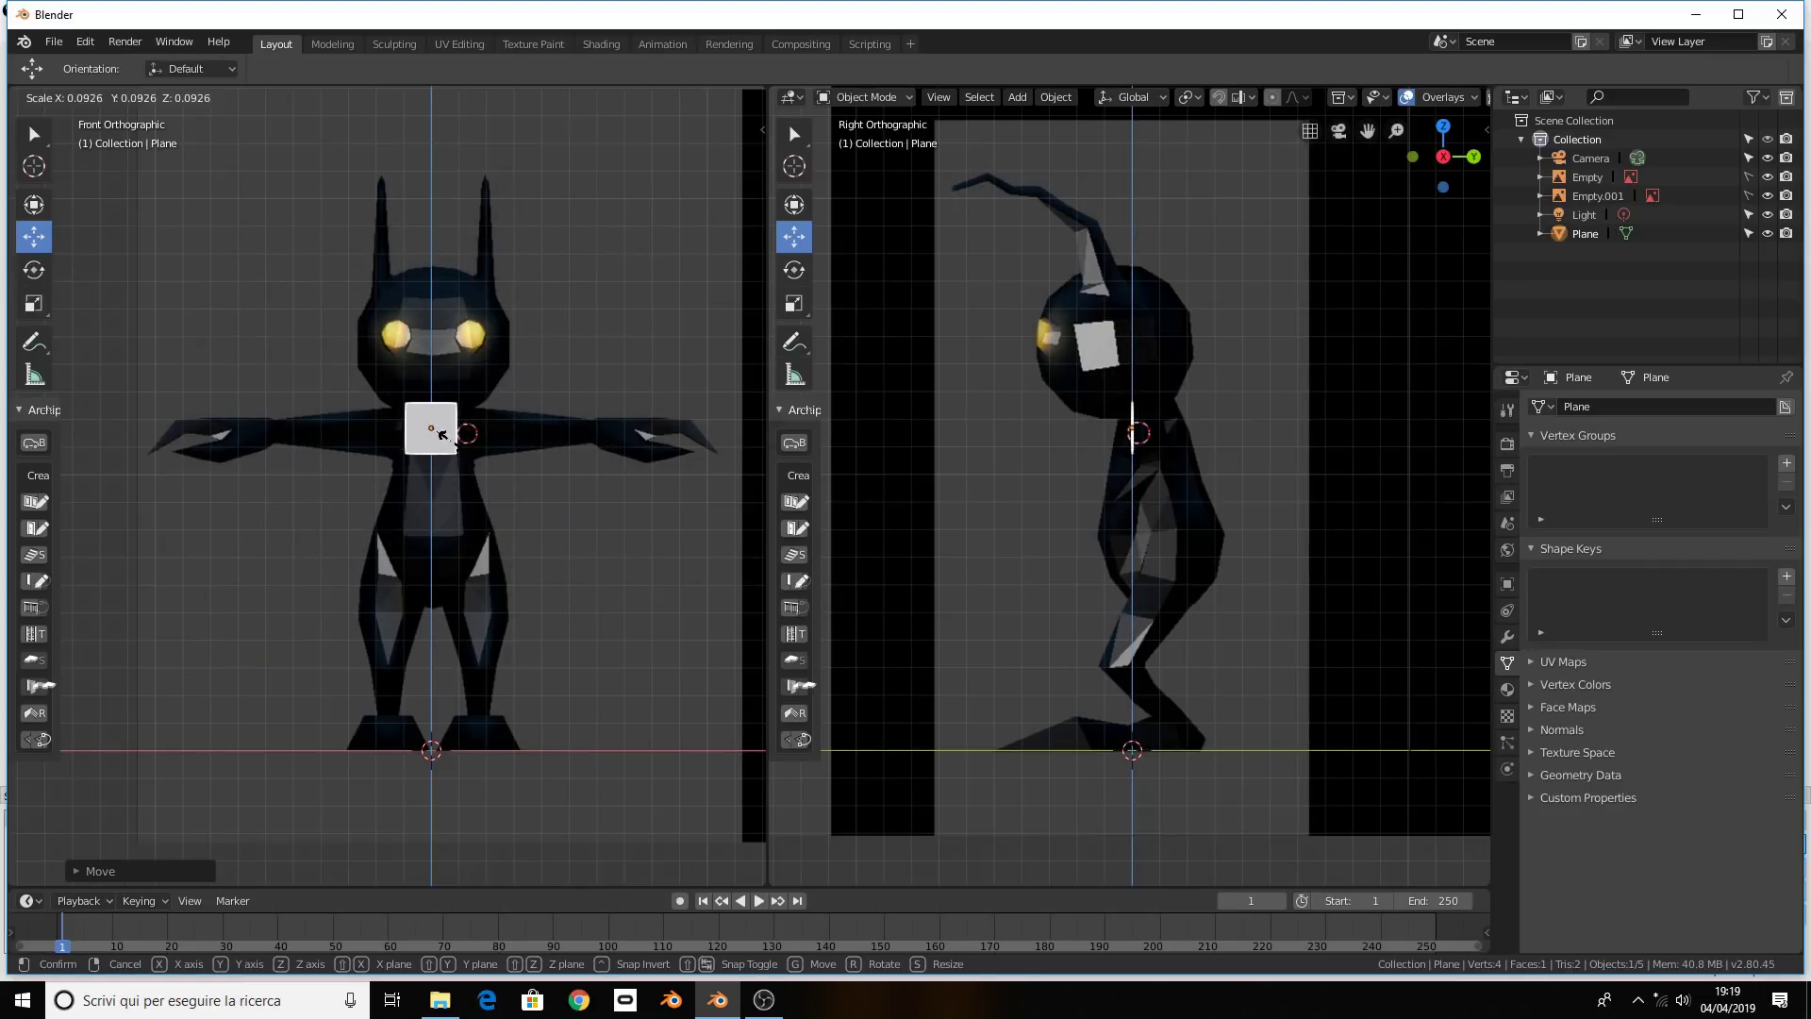
click(453, 446)
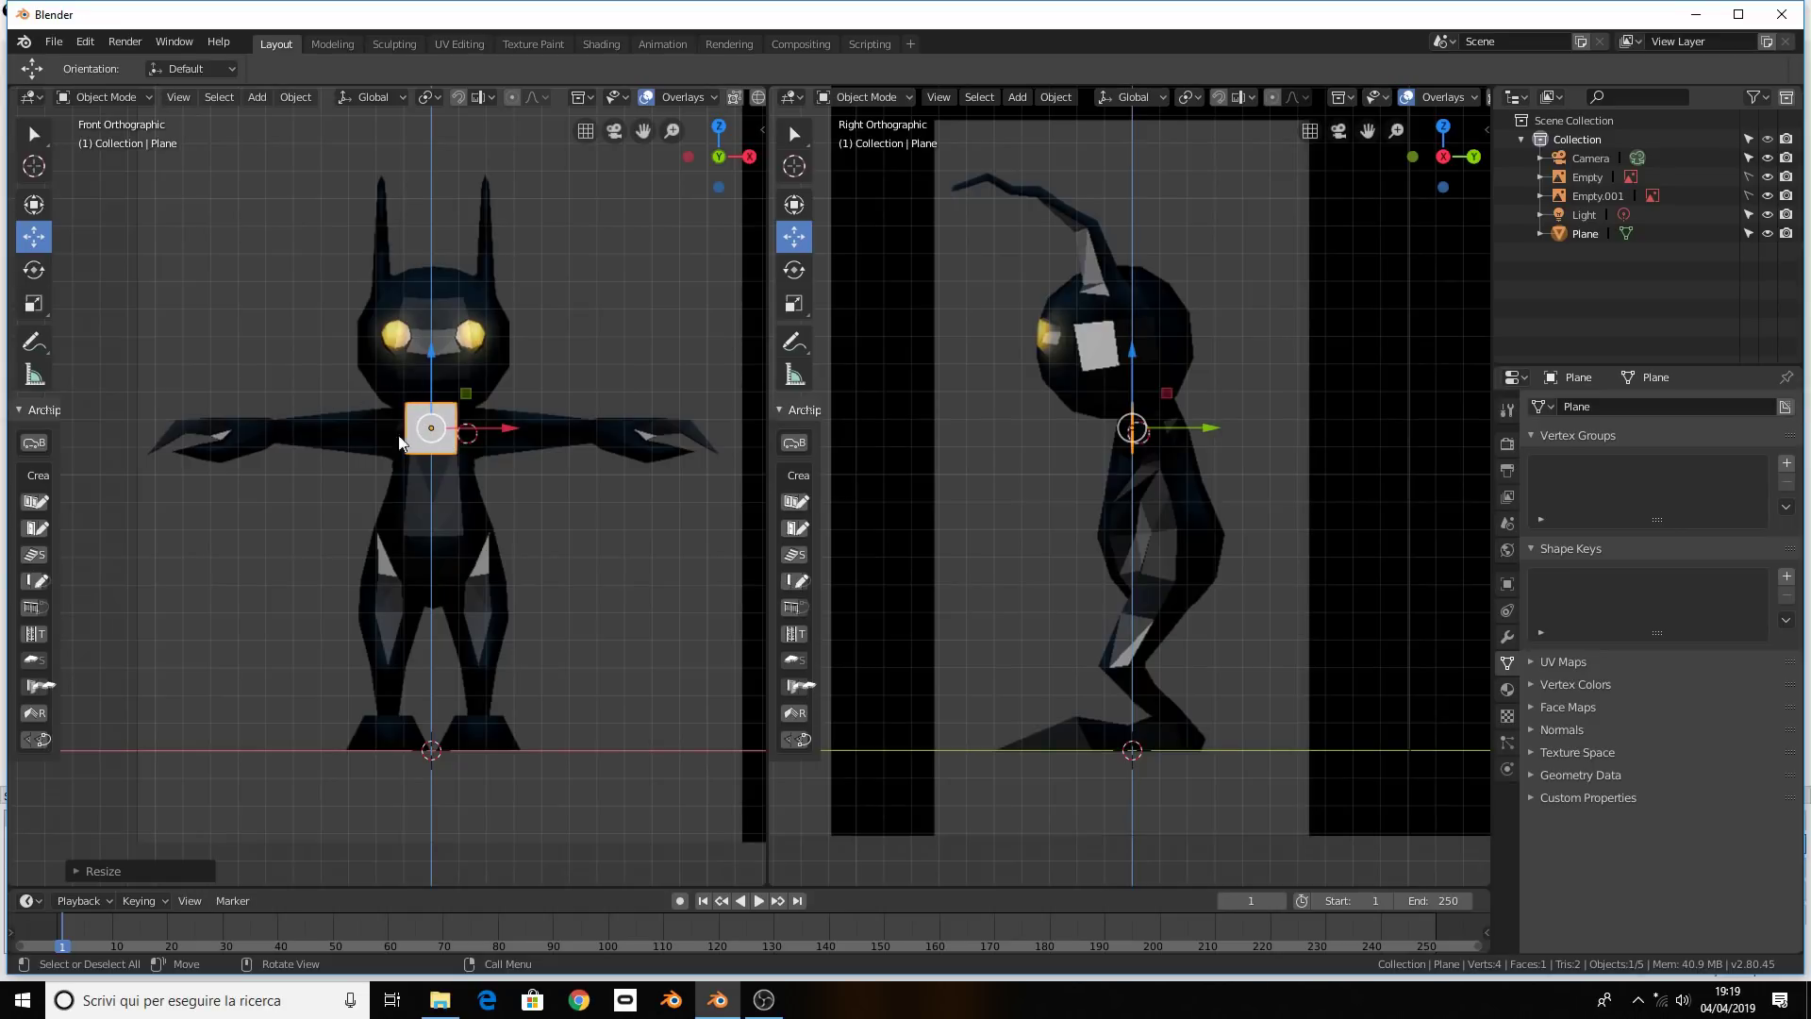
drag(430, 368, 430, 373)
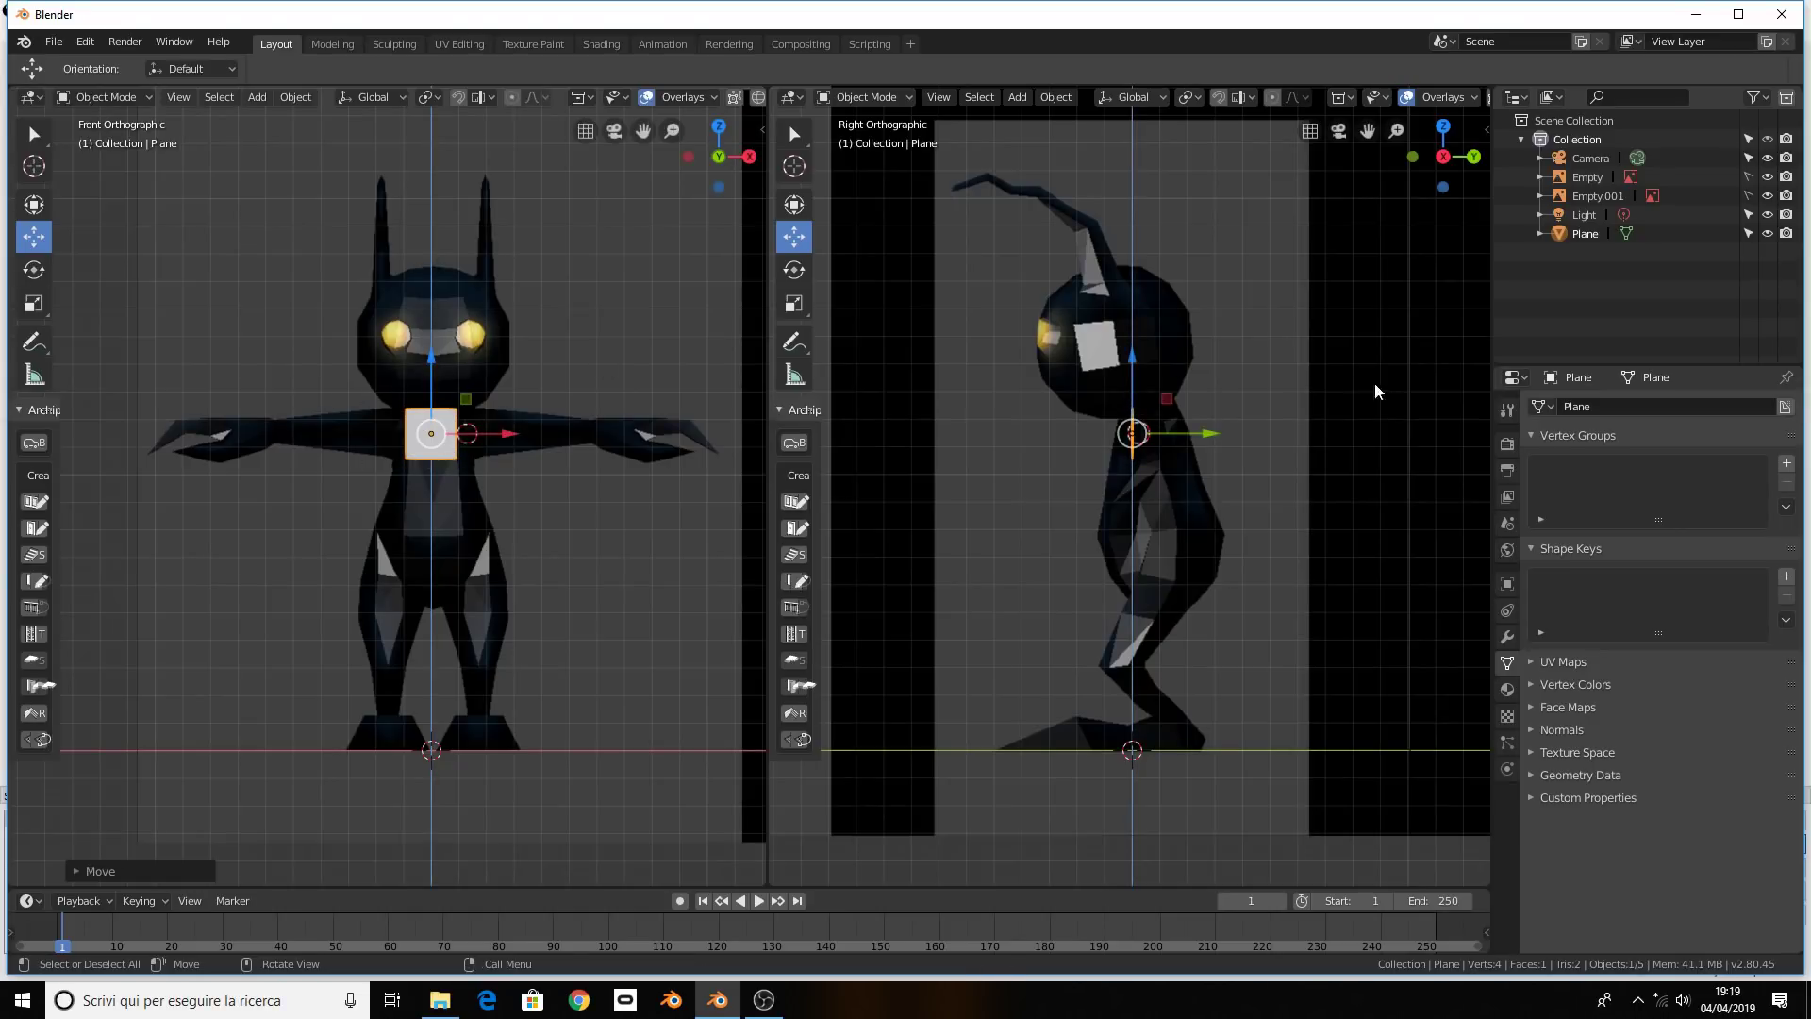
drag(1132, 373, 1131, 374)
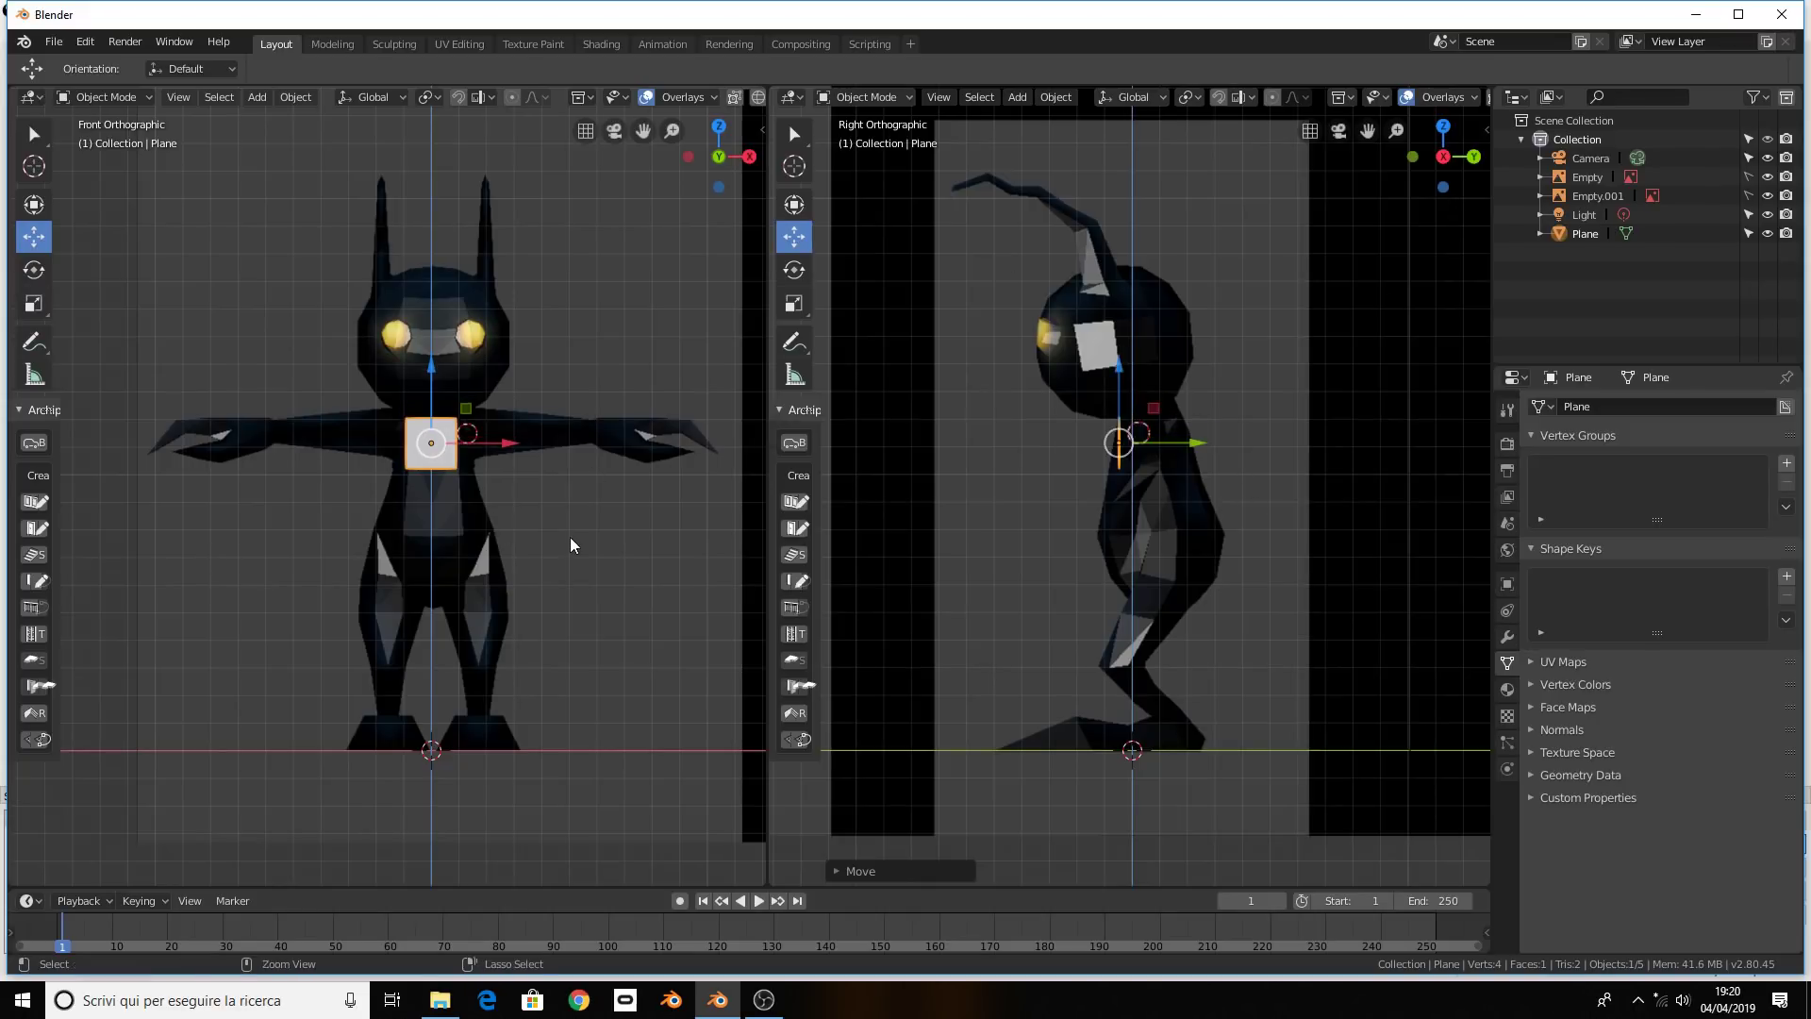
Dismiss the save dialog and apply location and scale to the plane
key(ctrl+s)
click(335, 37)
key(ctrl+a)
click(558, 713)
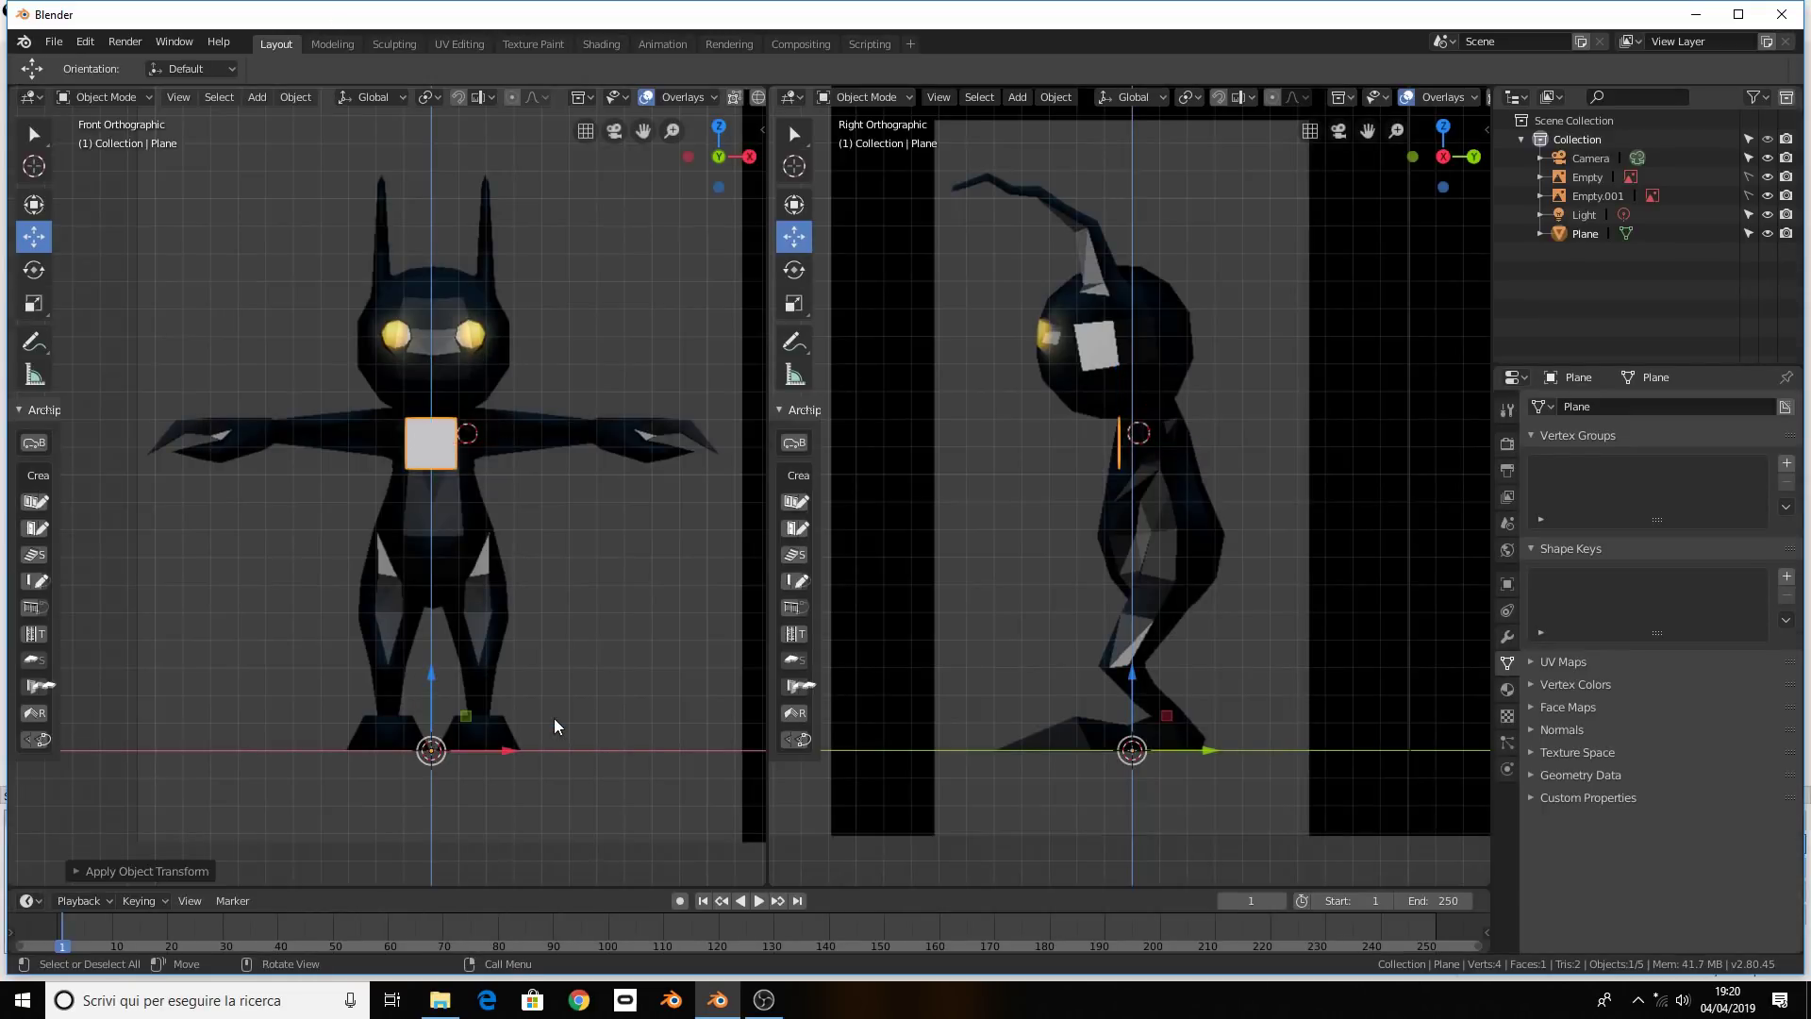
key(ctrl+a)
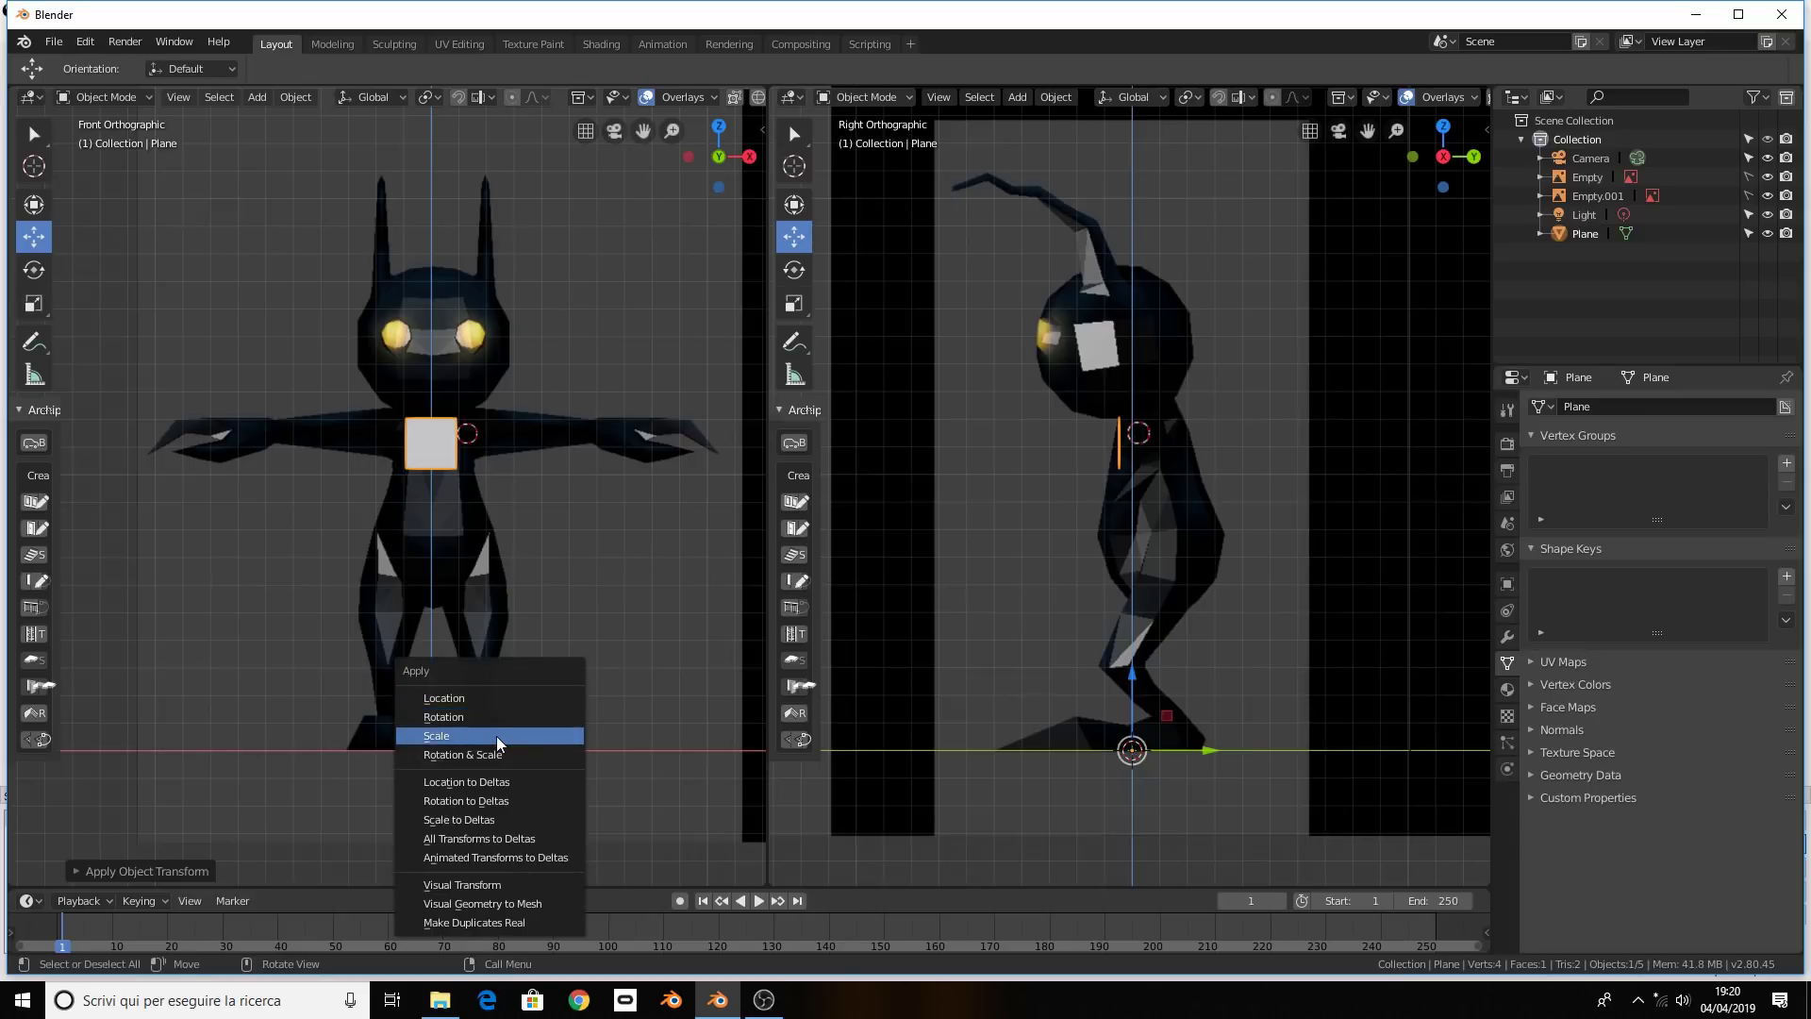
click(501, 739)
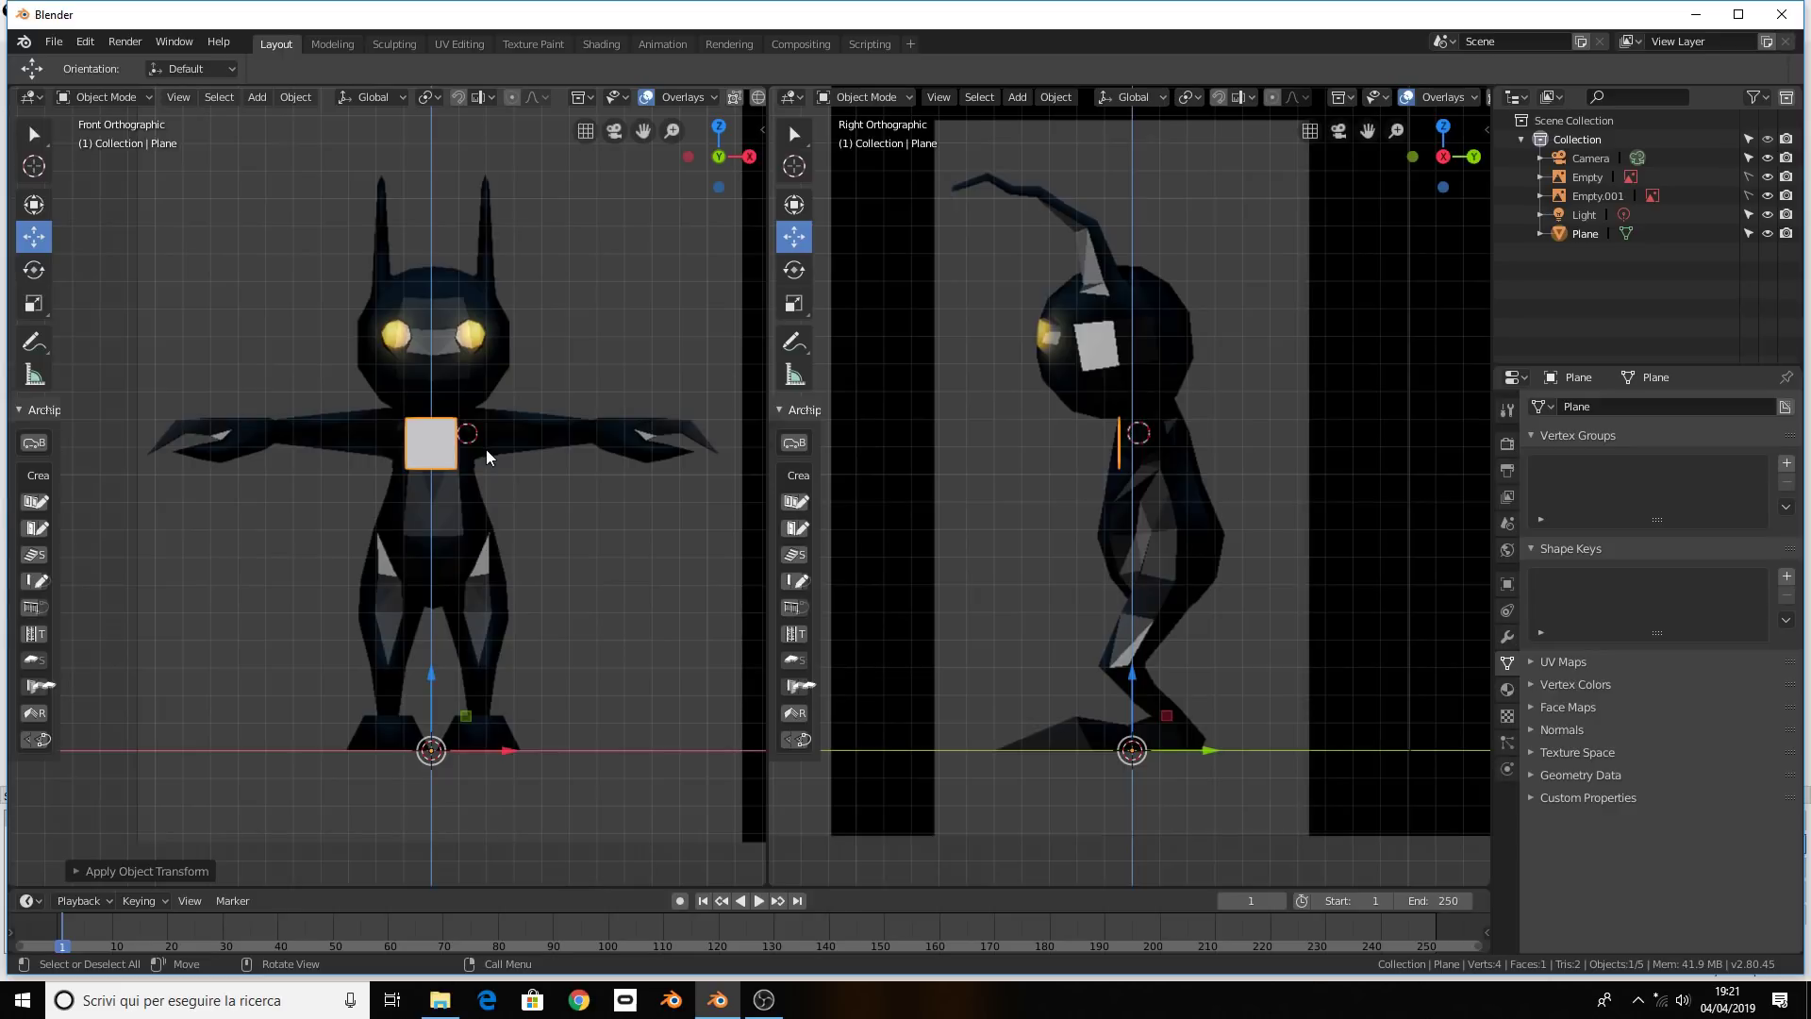
key(Tab)
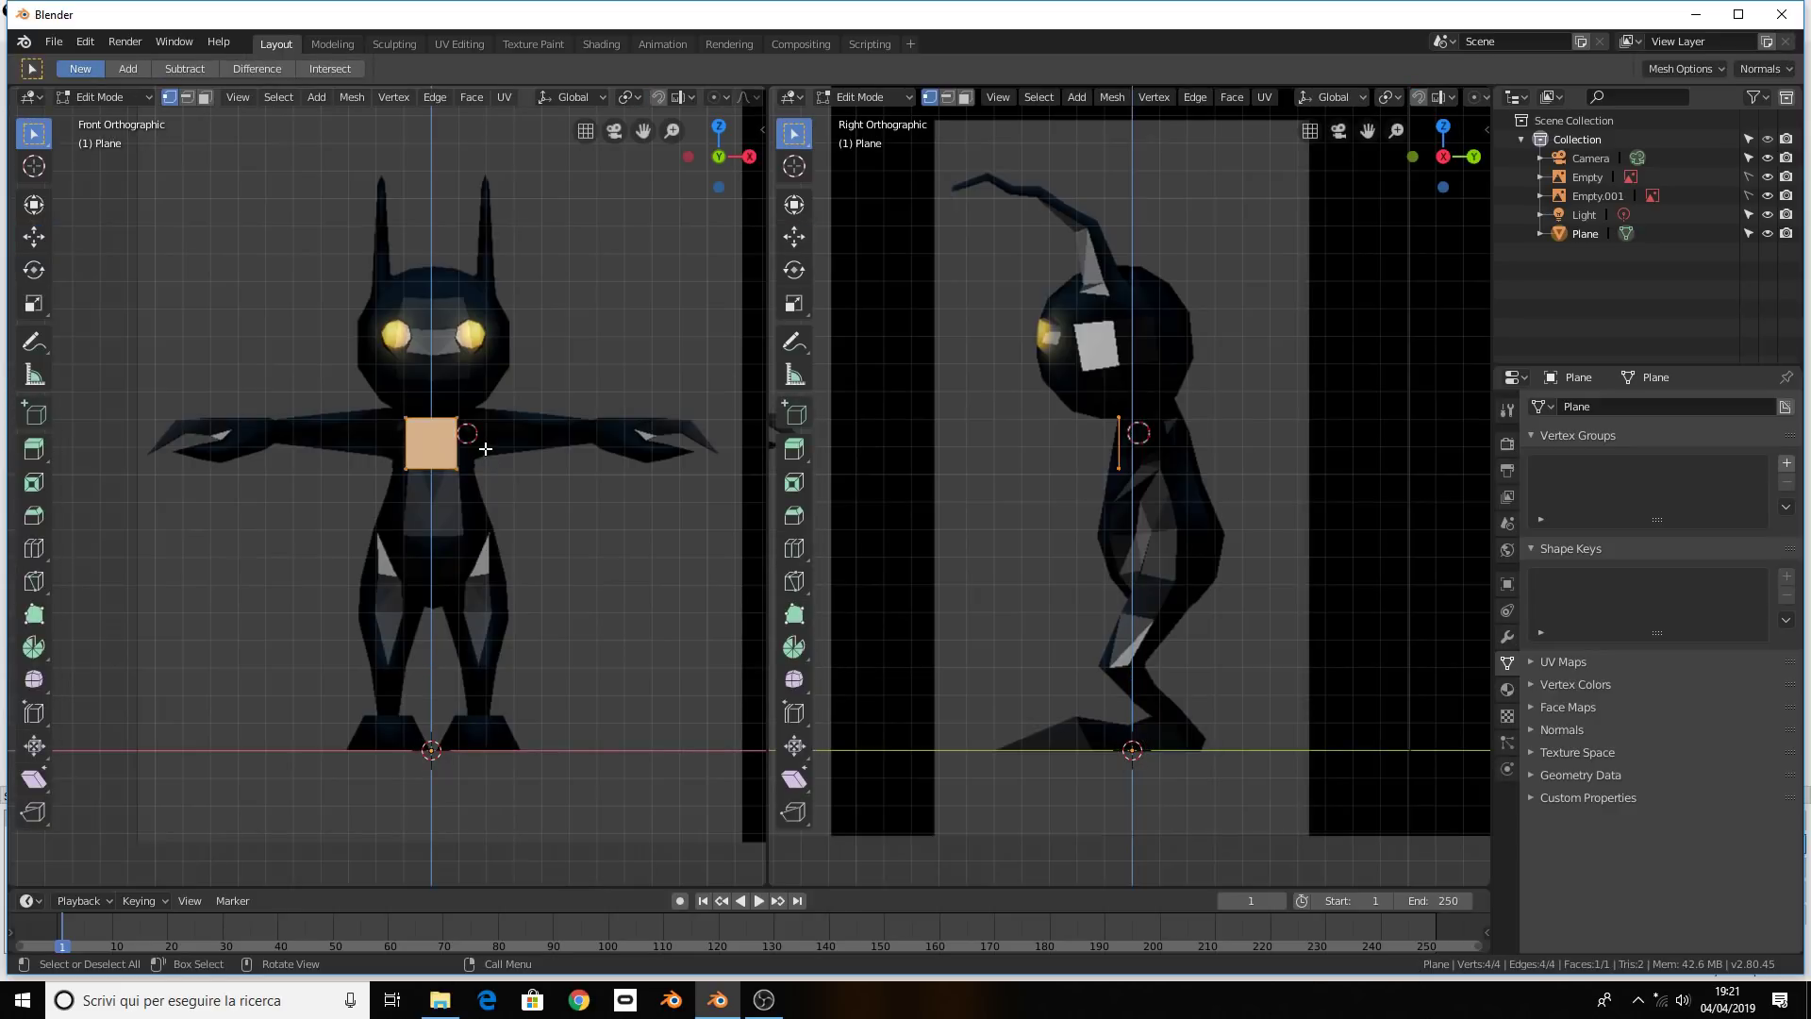
Add a centred vertical loop cut down the middle of the plane
scroll(488, 472, up, 1)
scroll(490, 477, up, 2)
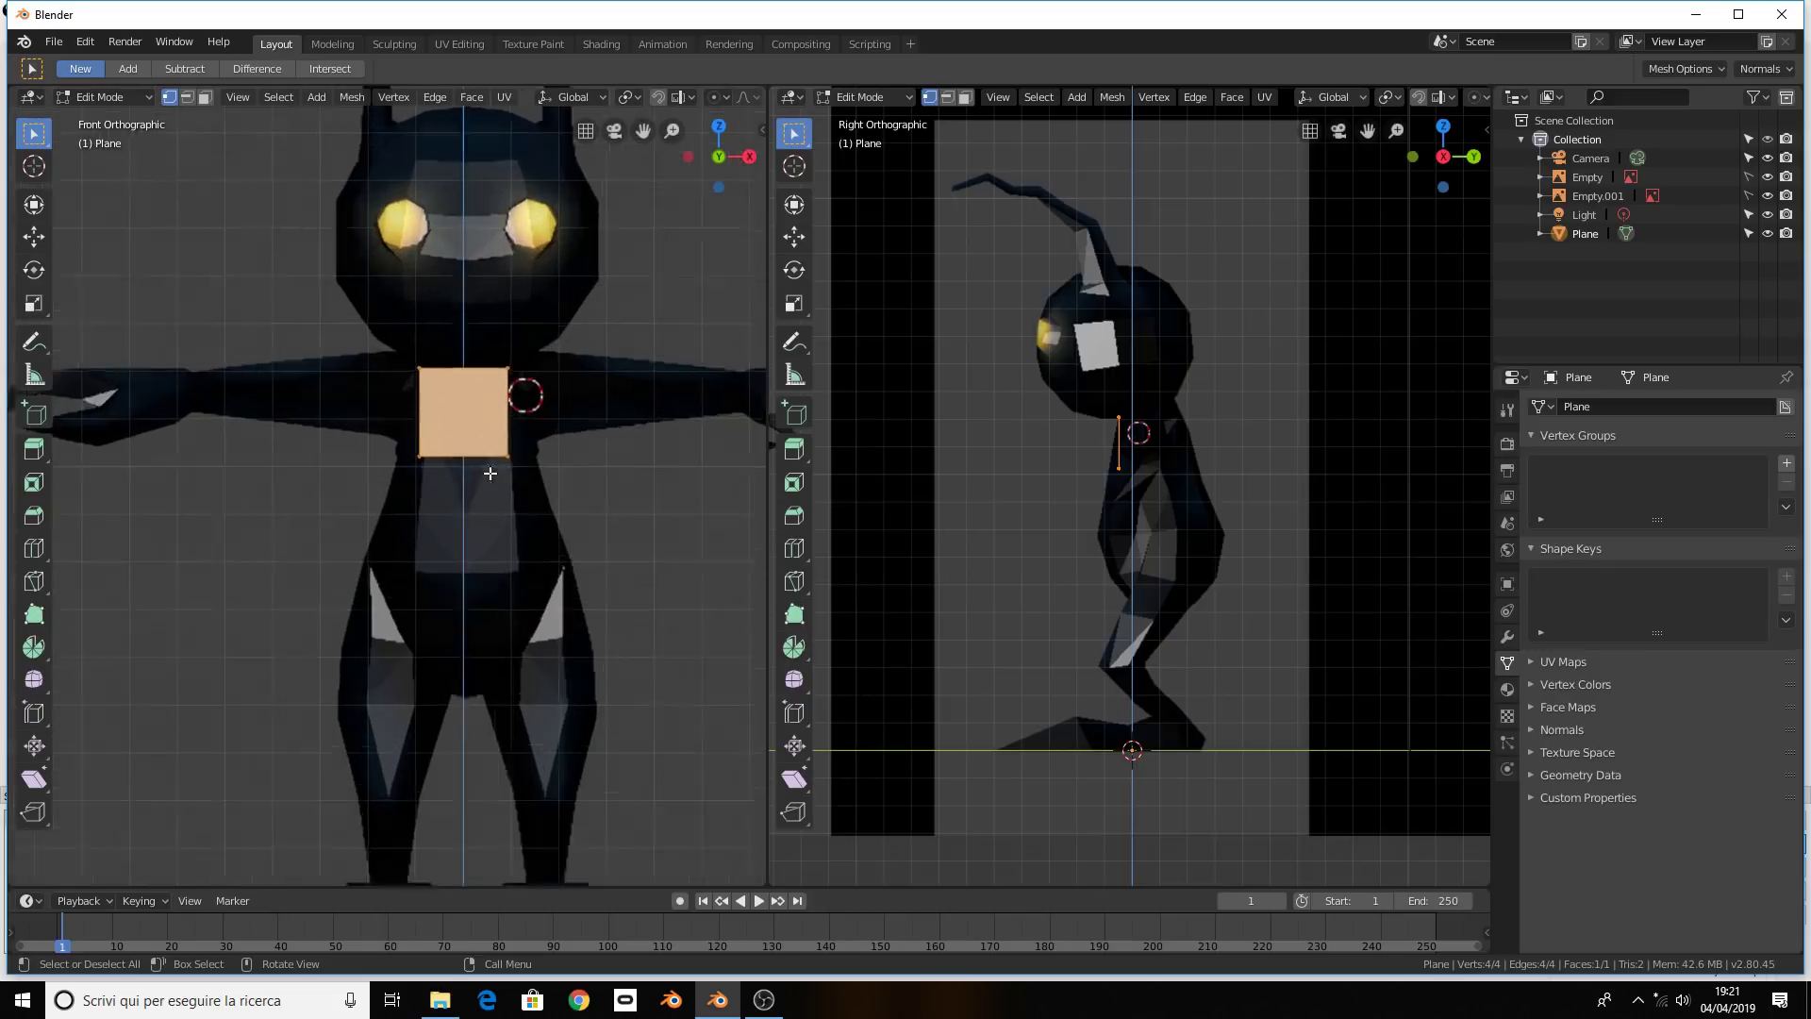
scroll(486, 462, up, 1)
key(ctrl+r)
click(479, 431)
right_click(478, 429)
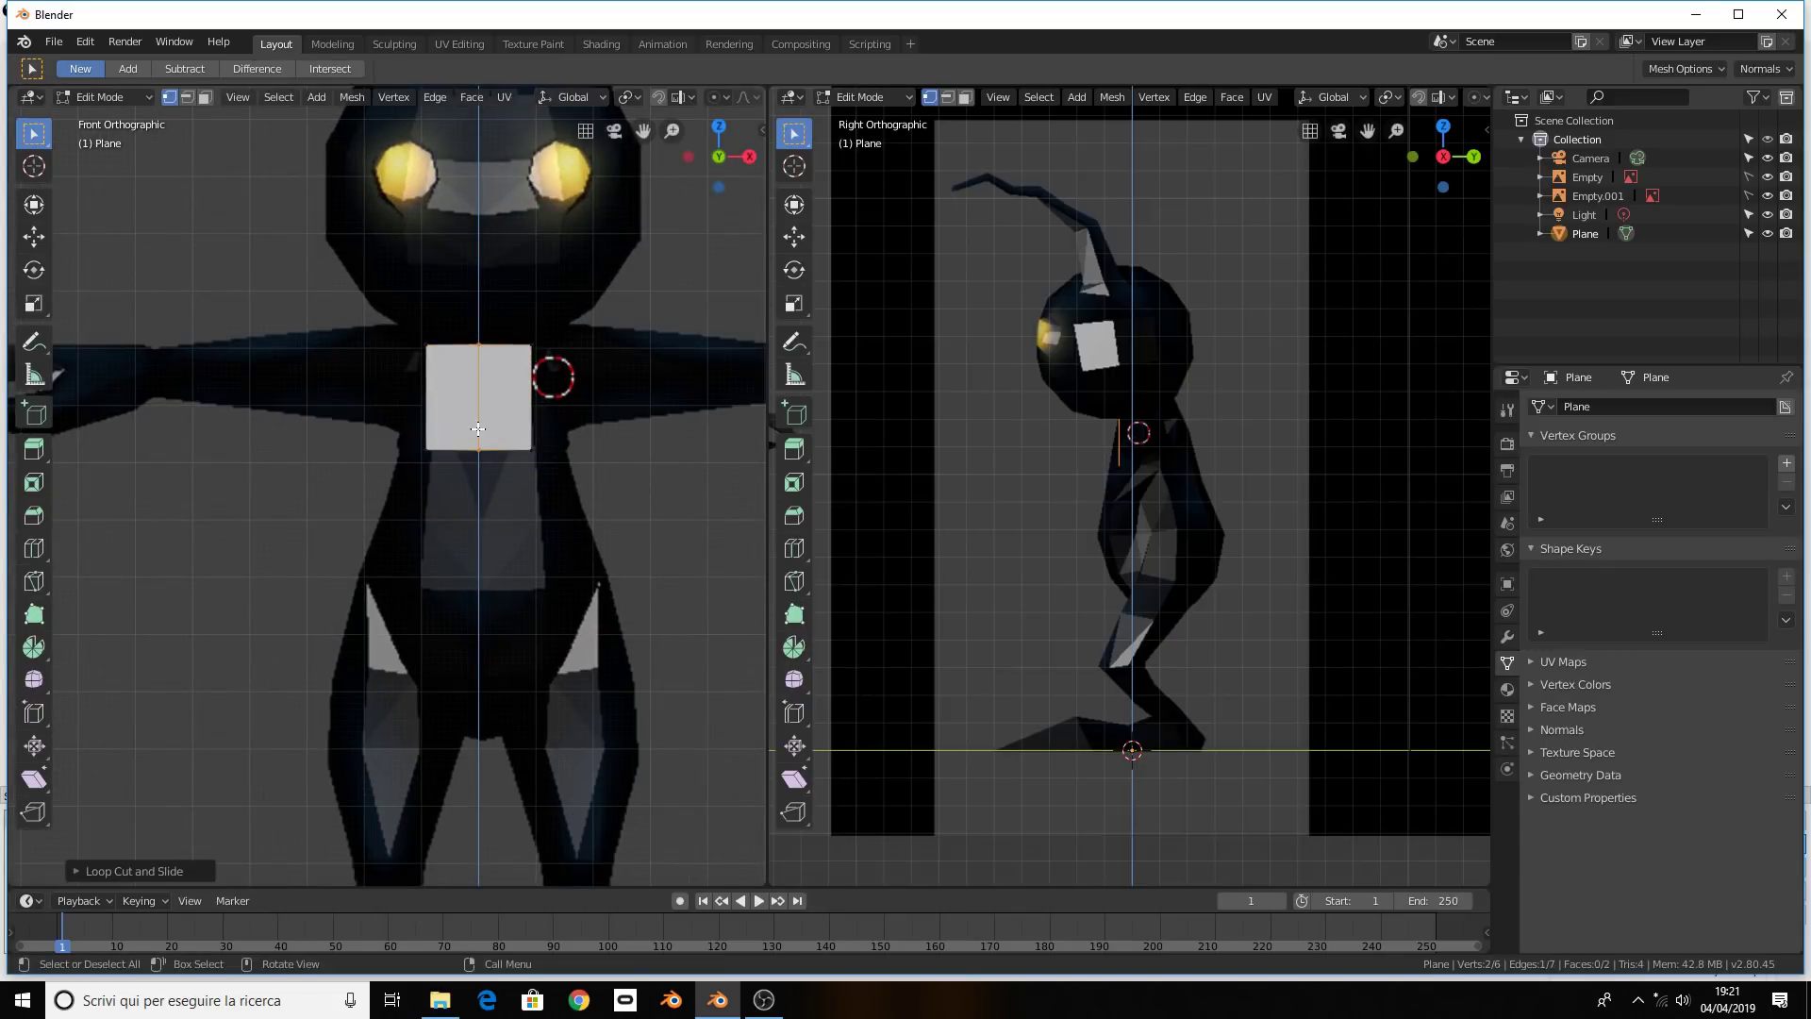
Delete the two left-edge vertices to remove the plane's left half
click(426, 345)
shift+click(428, 467)
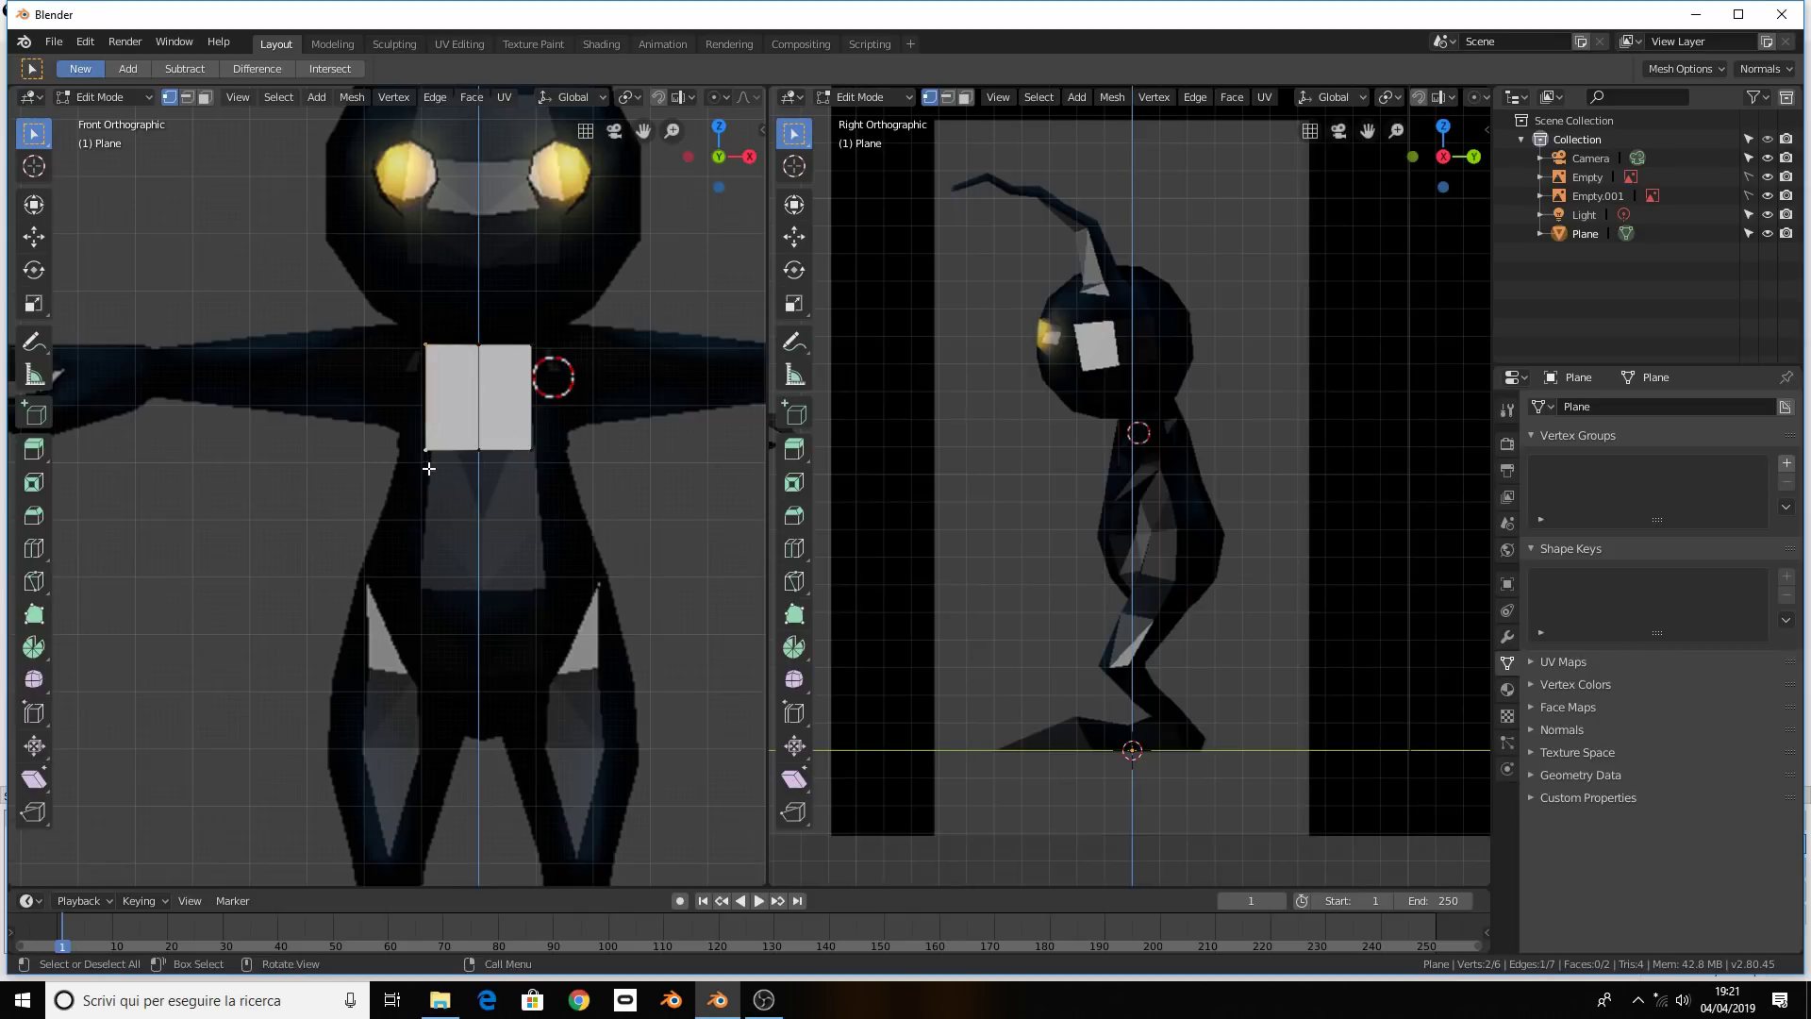
key(x)
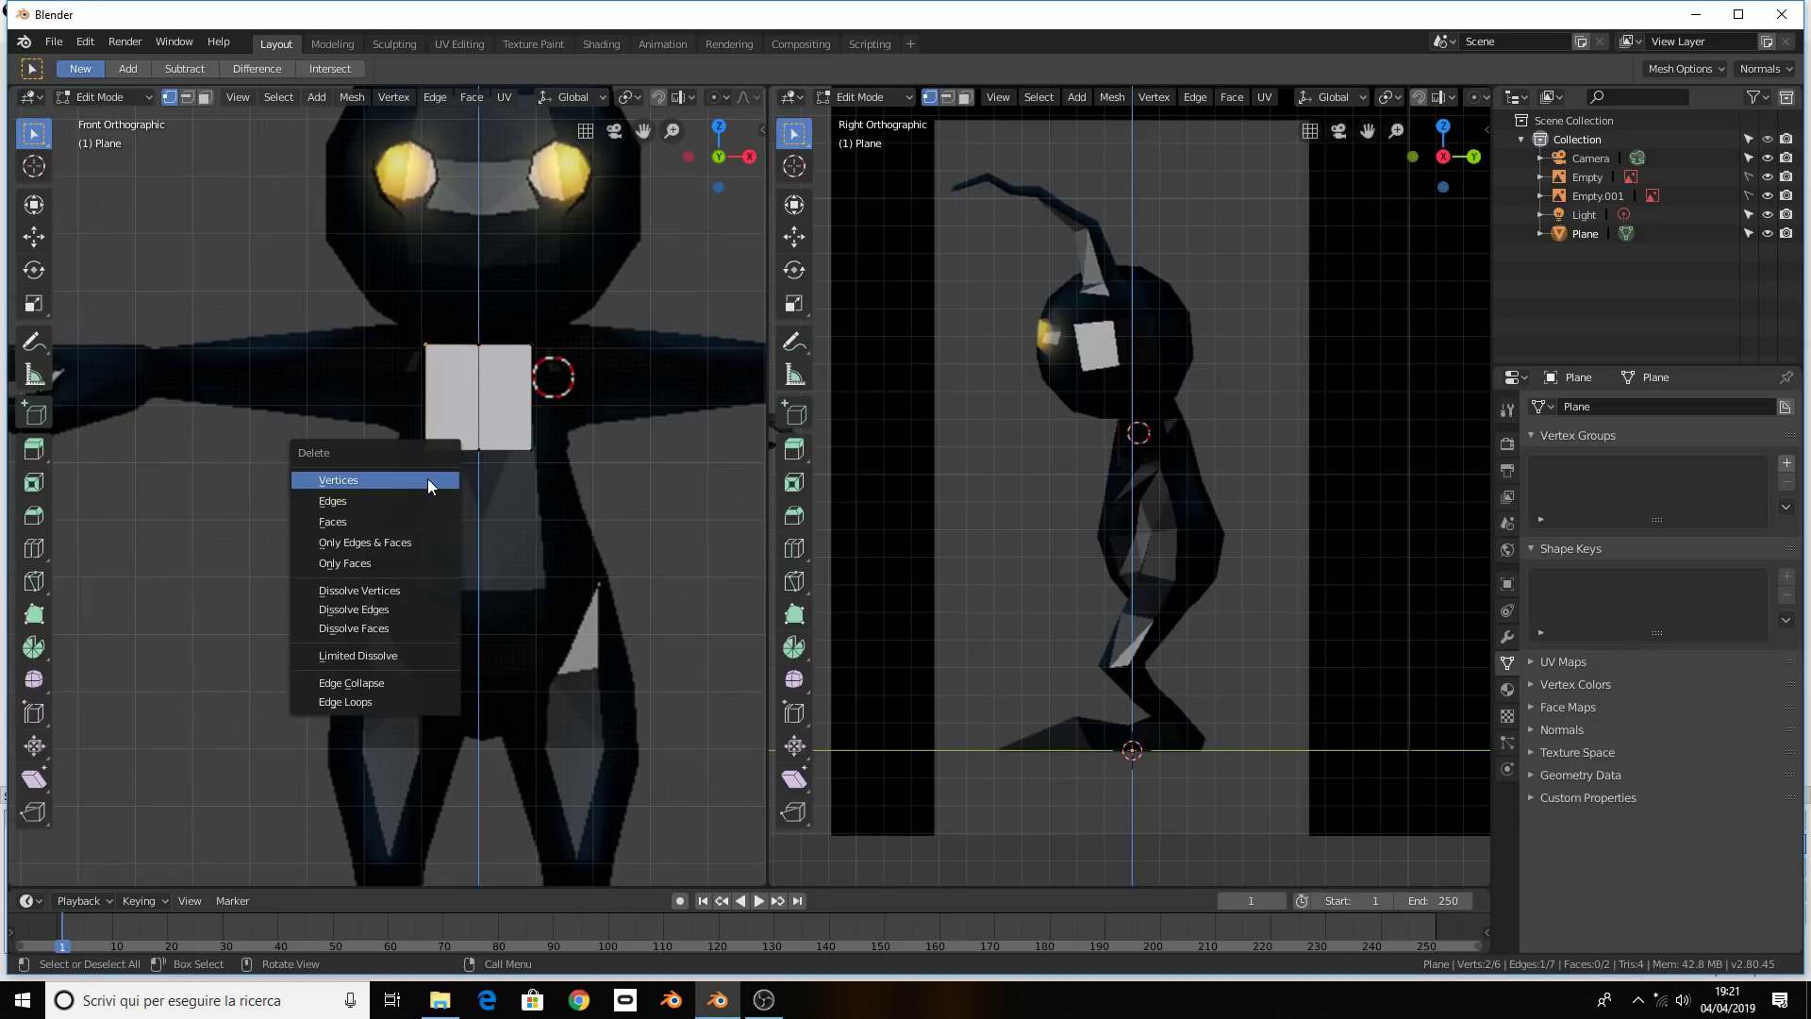
click(394, 478)
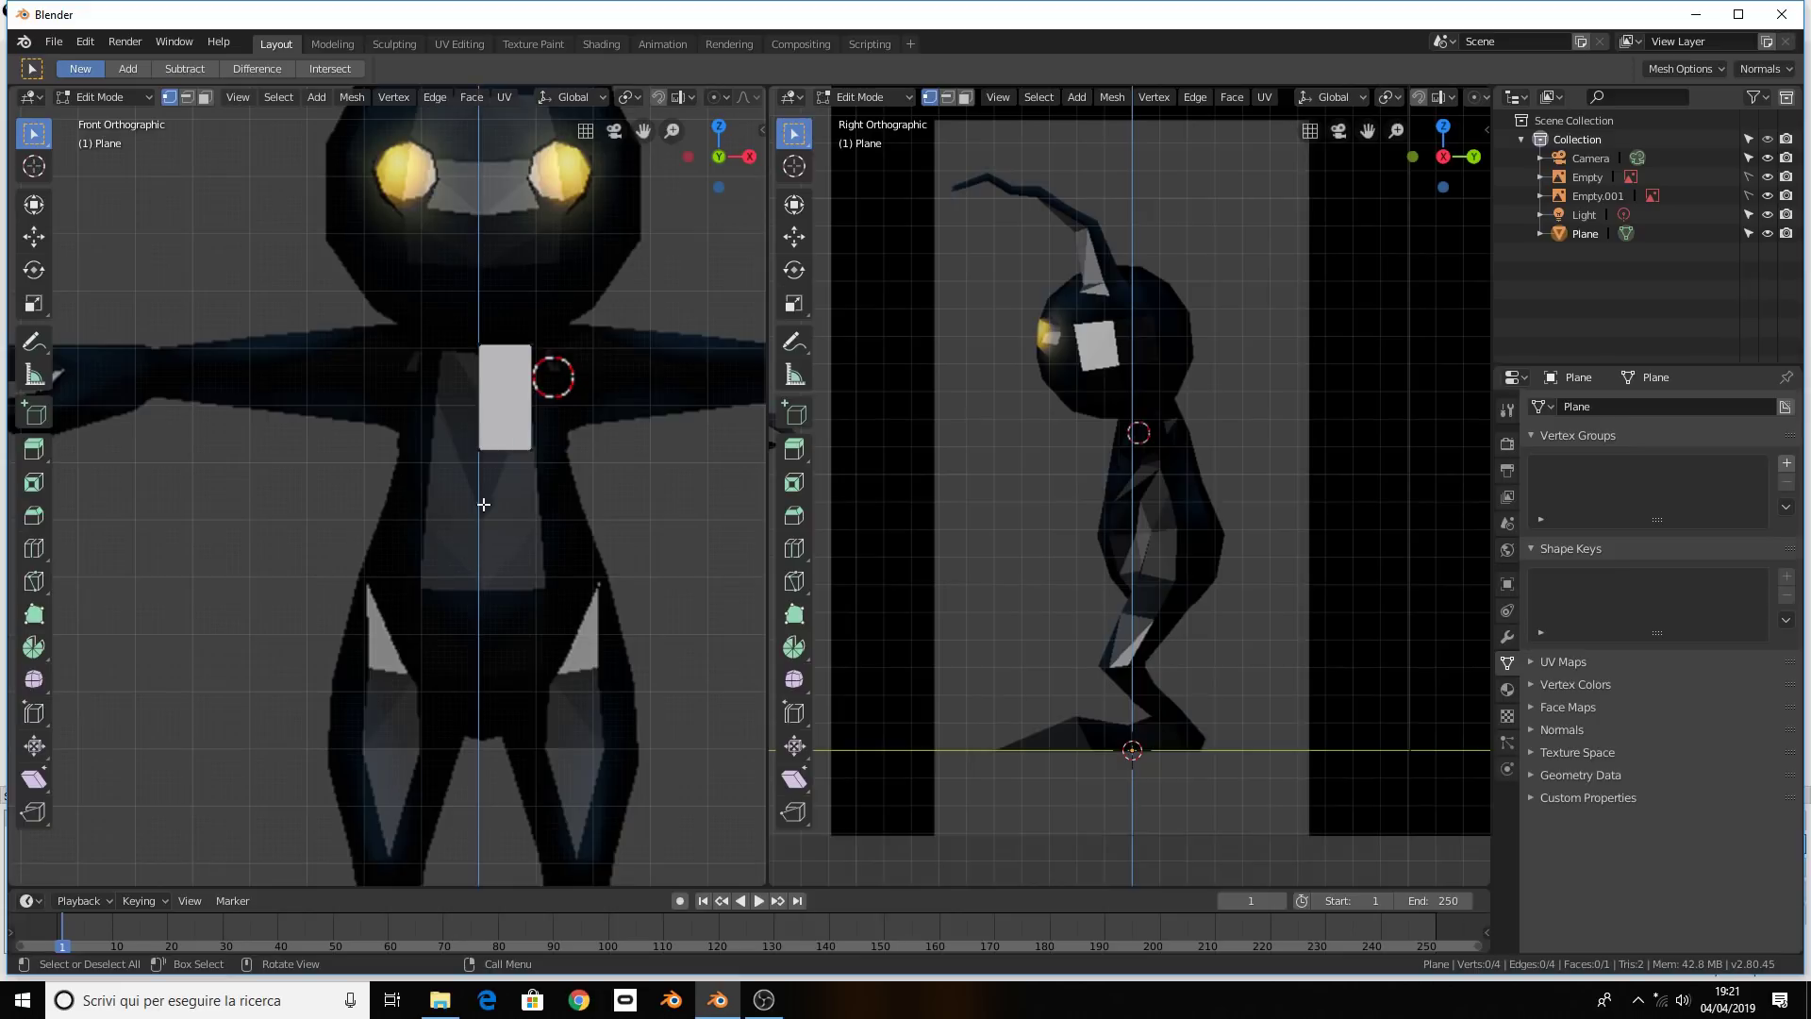
Add a Mirror modifier to the plane with Clipping enabled
click(1507, 636)
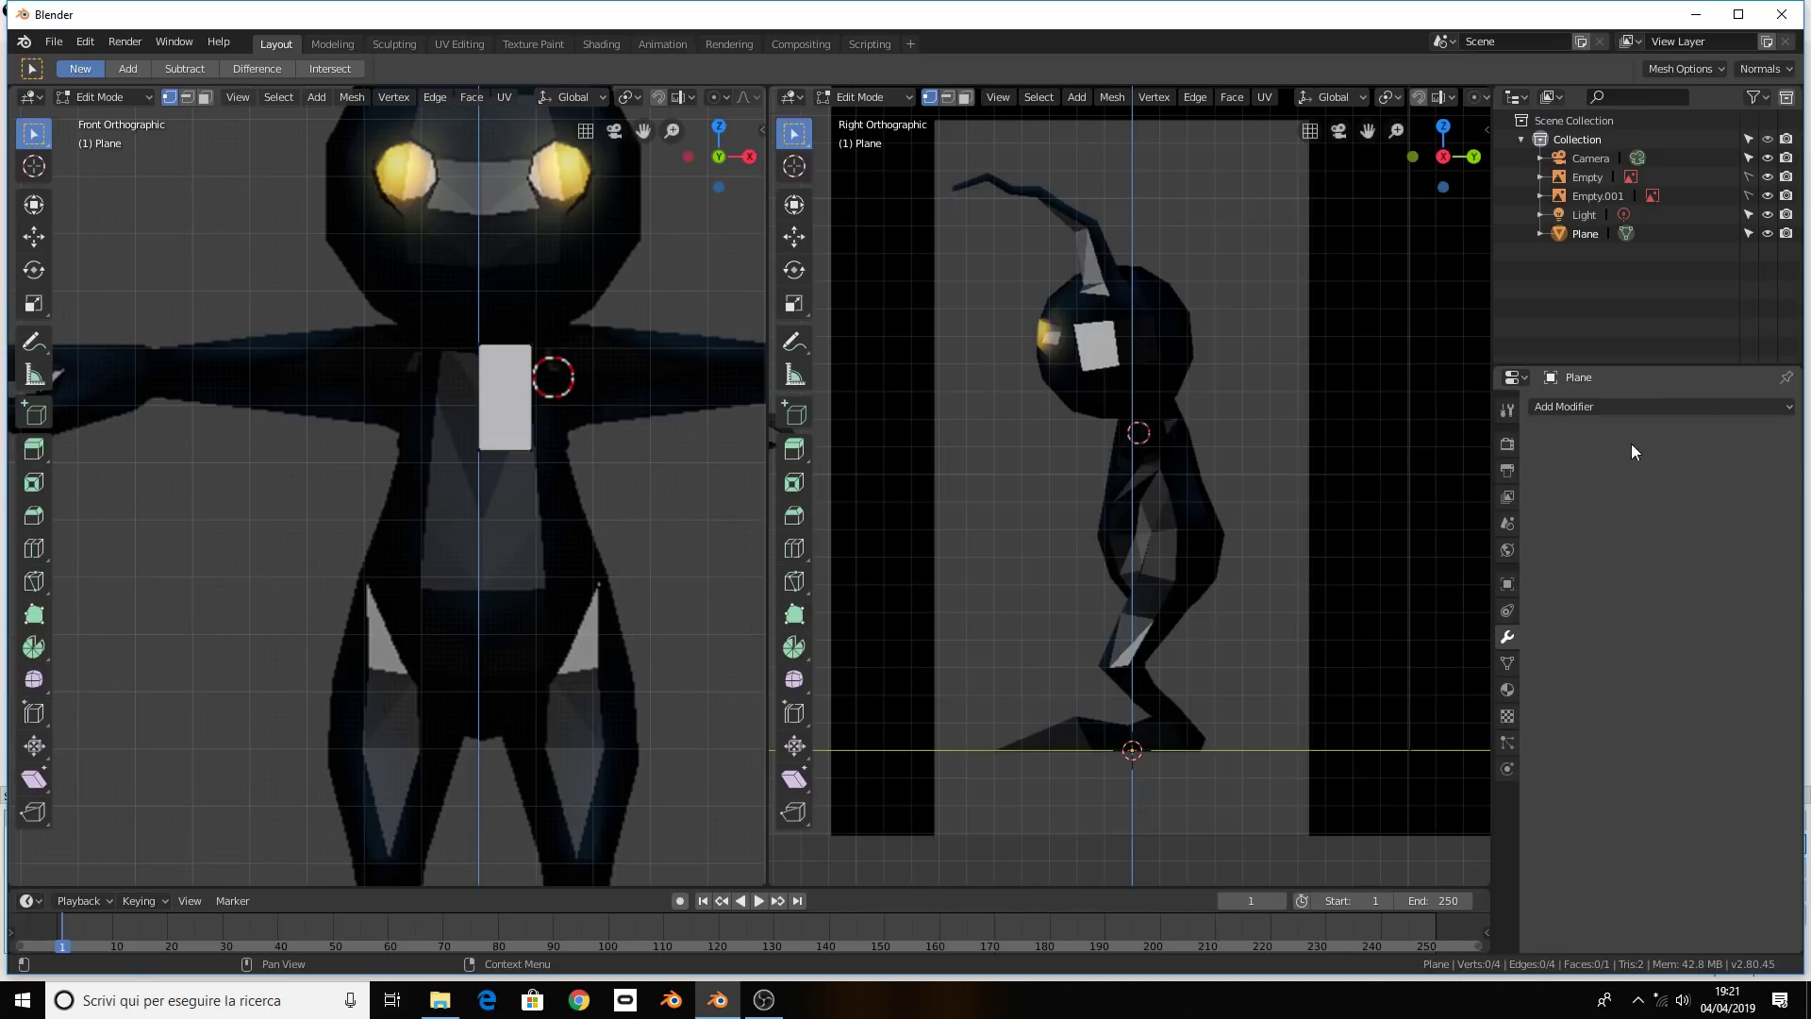
click(1611, 400)
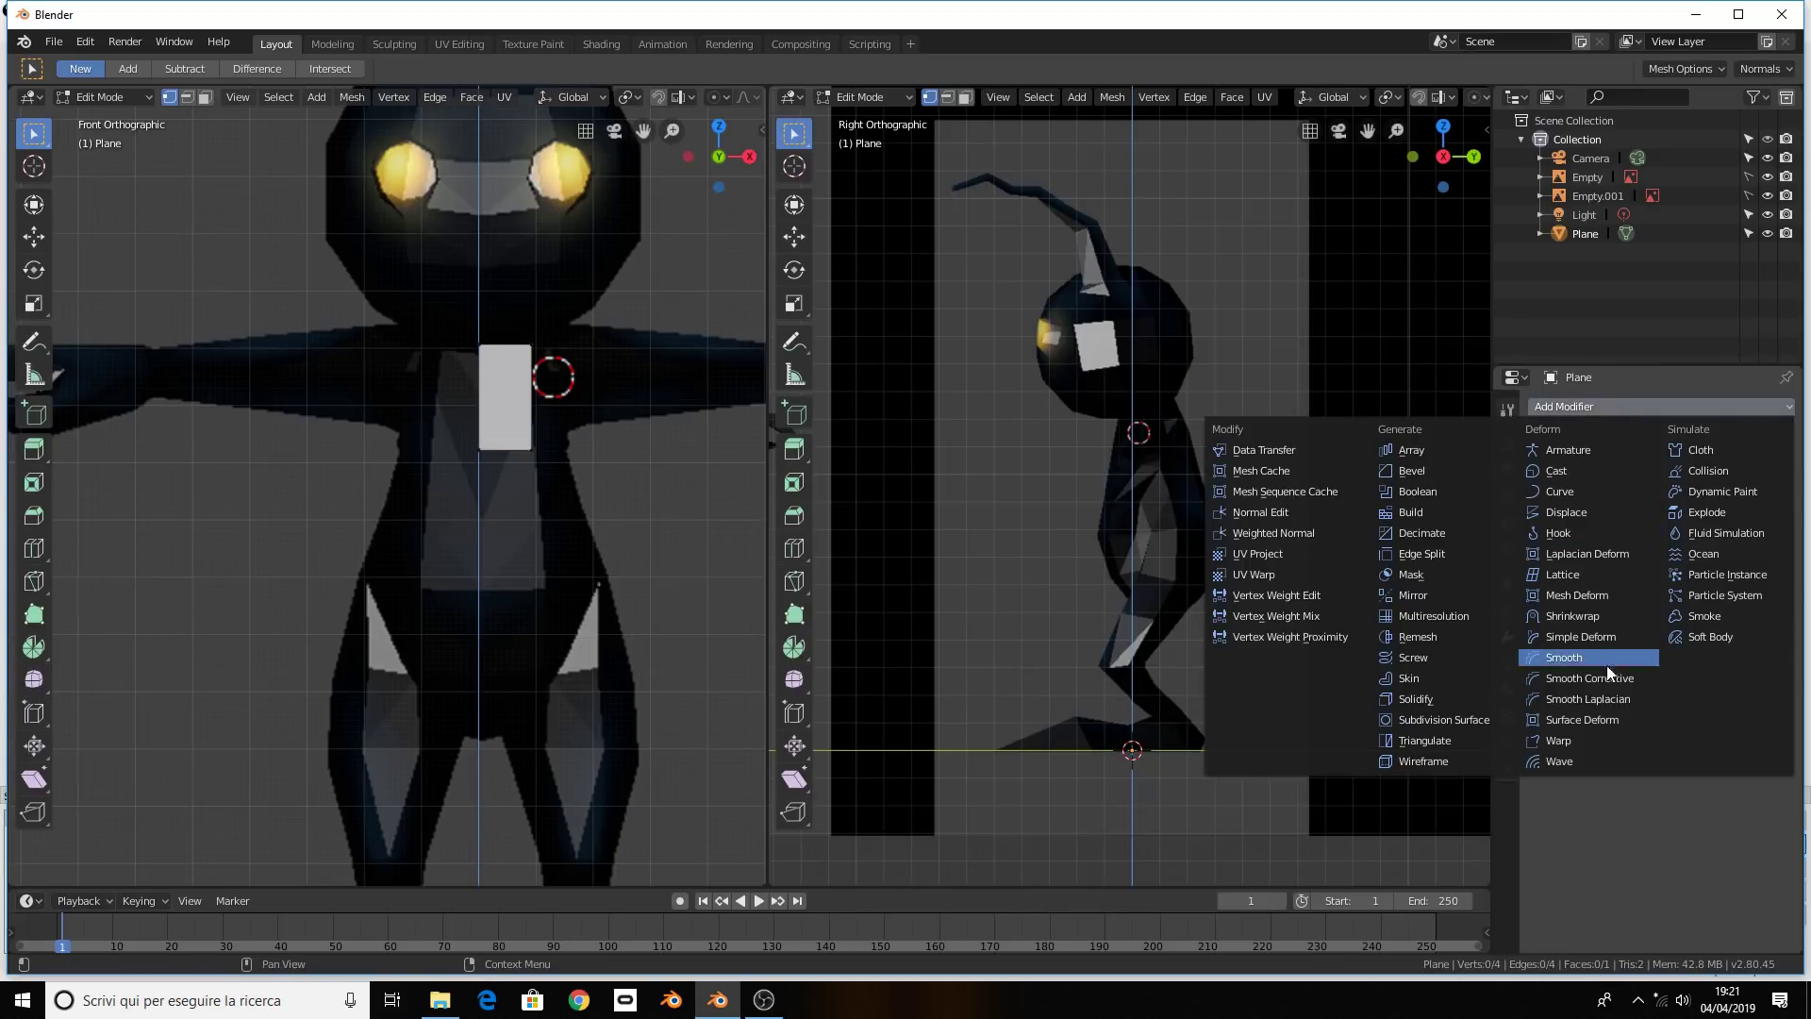
click(1490, 594)
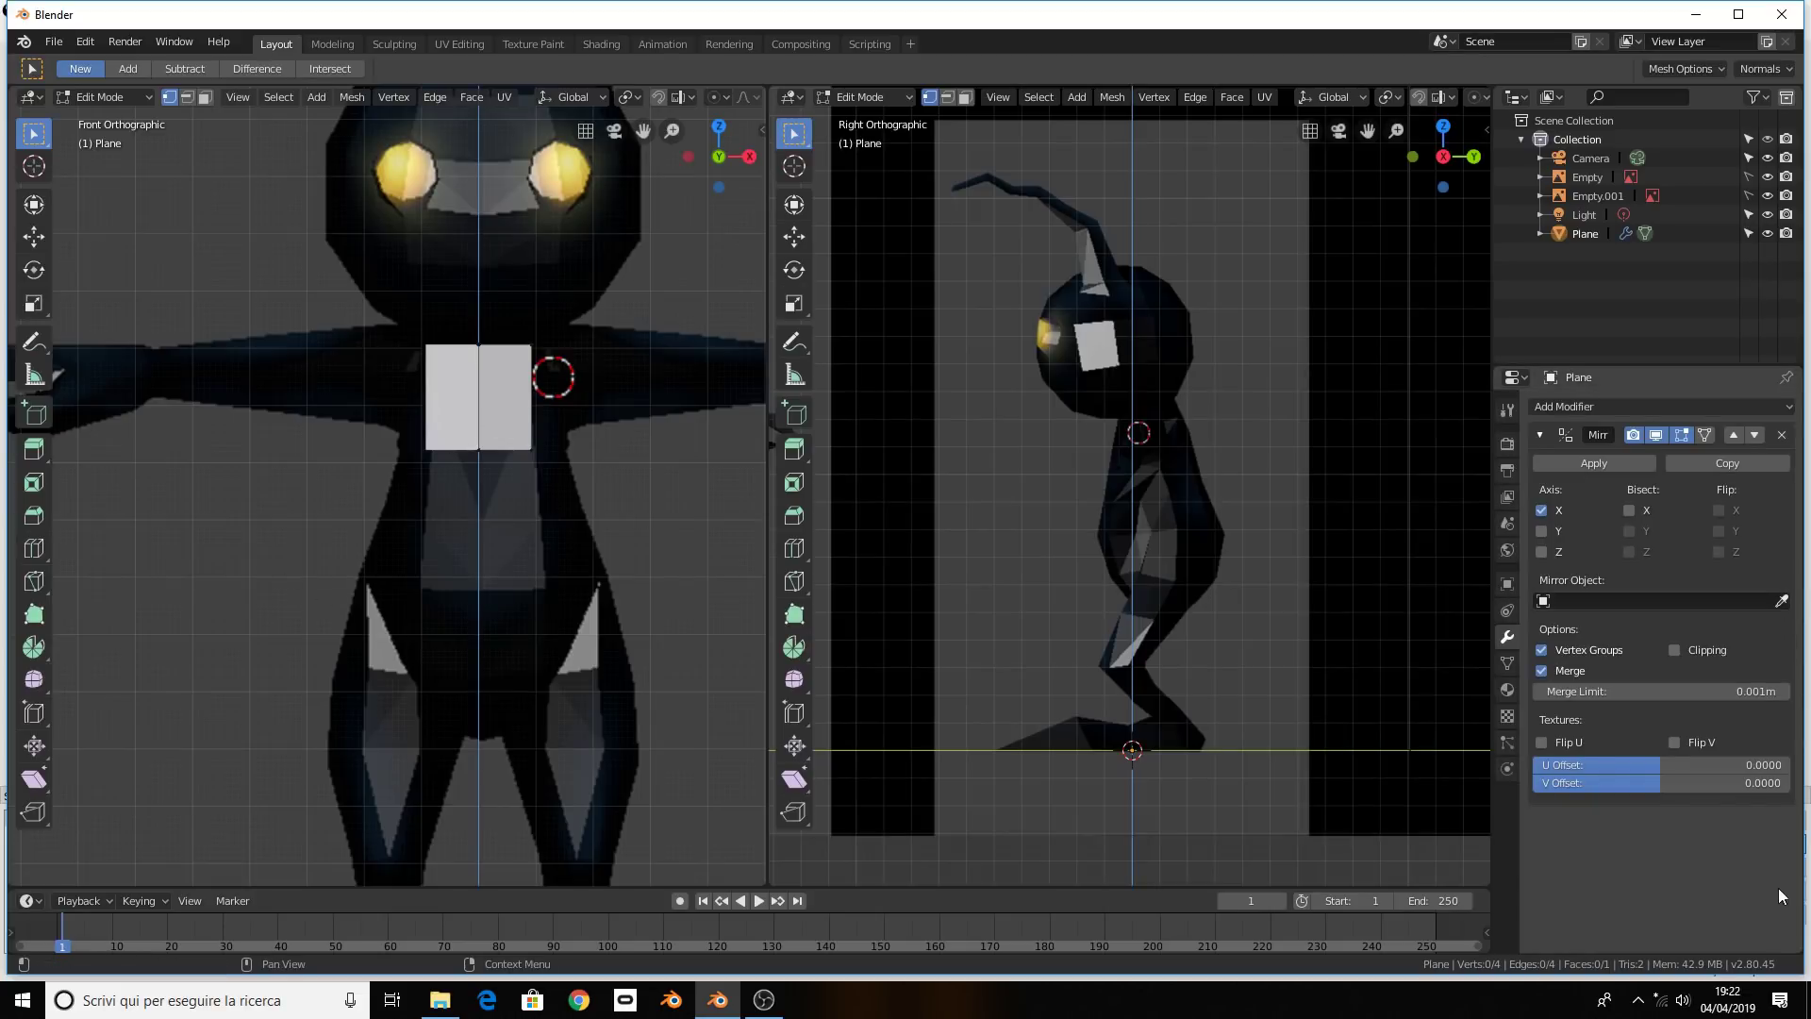
click(1676, 649)
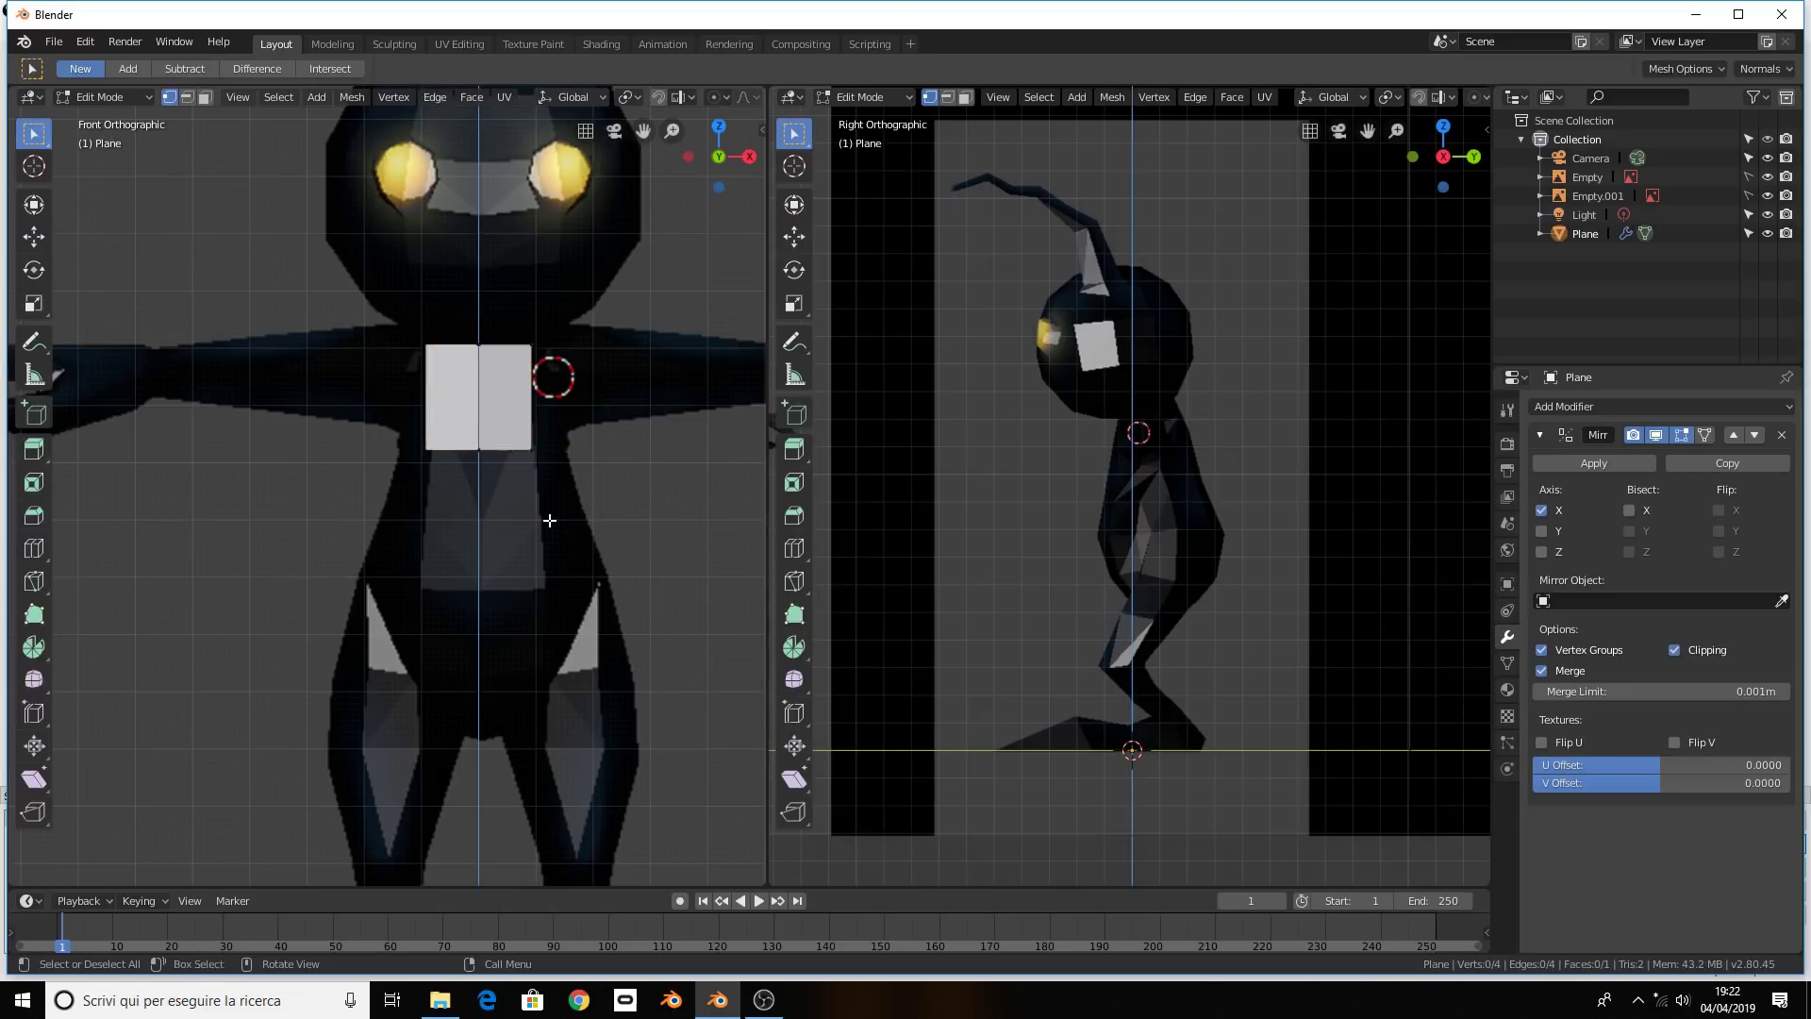
Test-move the mirrored plane in Object Mode, cancel, and return to Edit Mode
key(Tab)
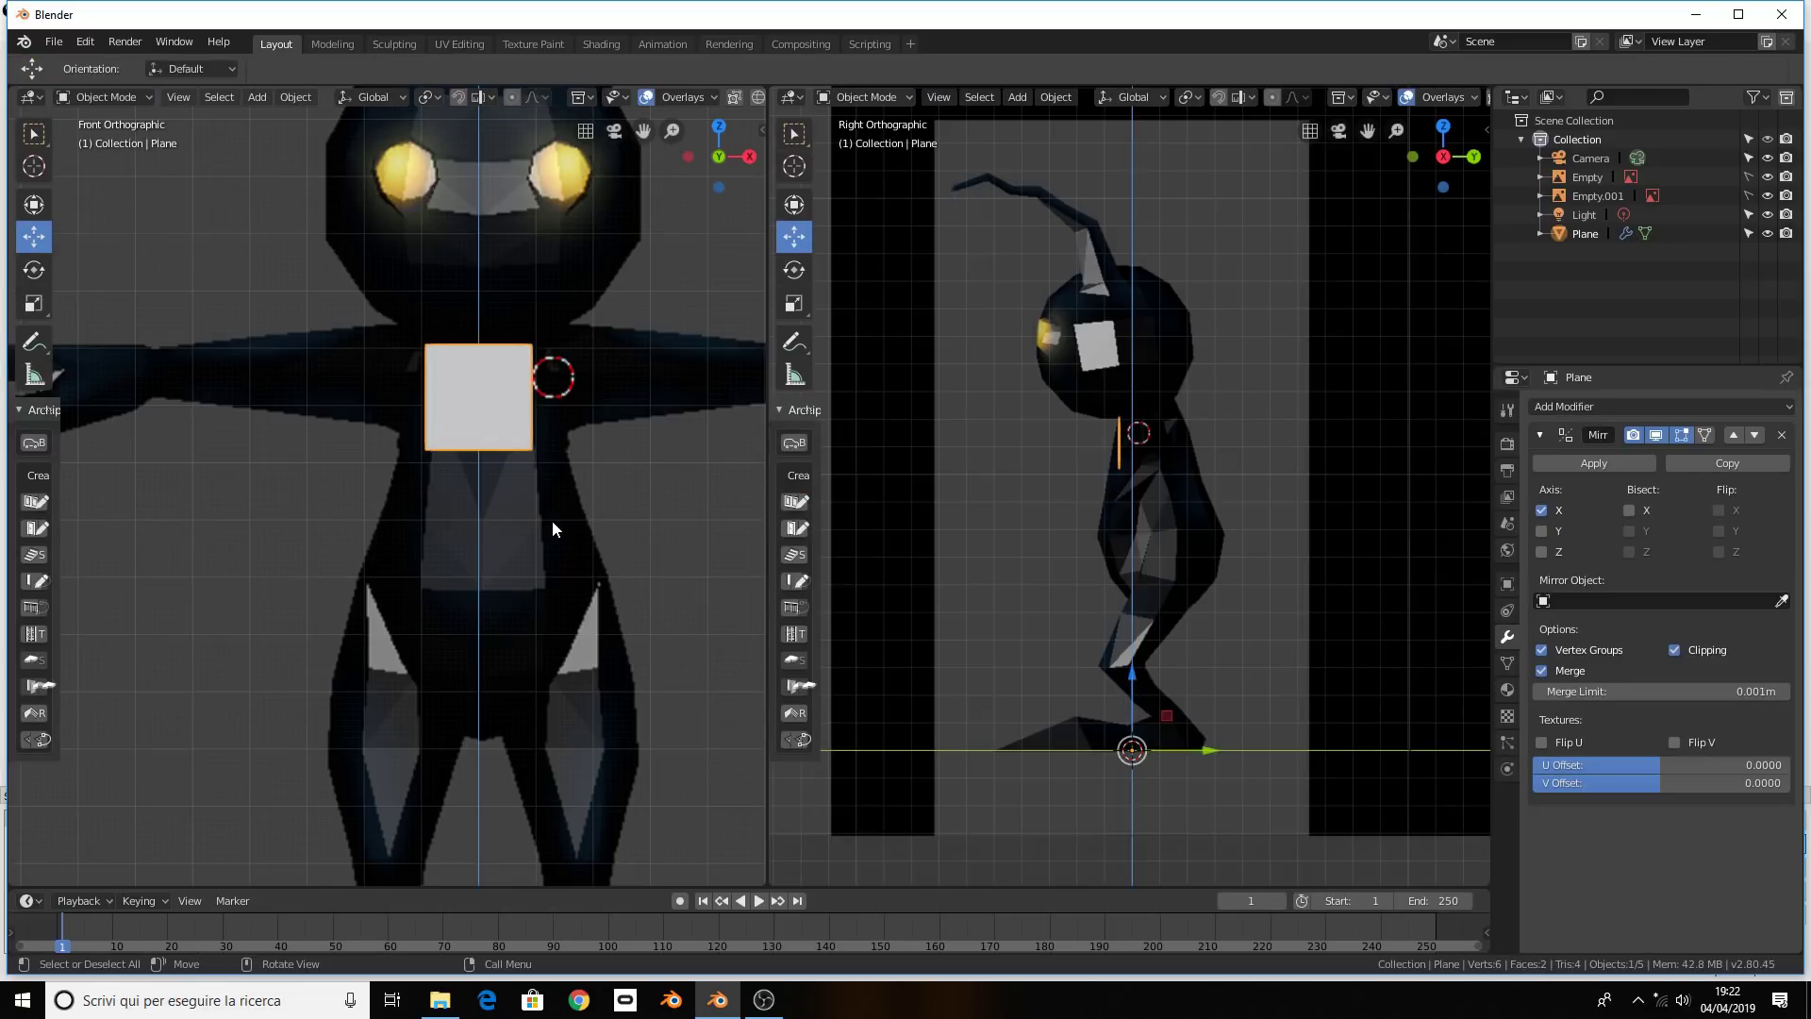
key(g)
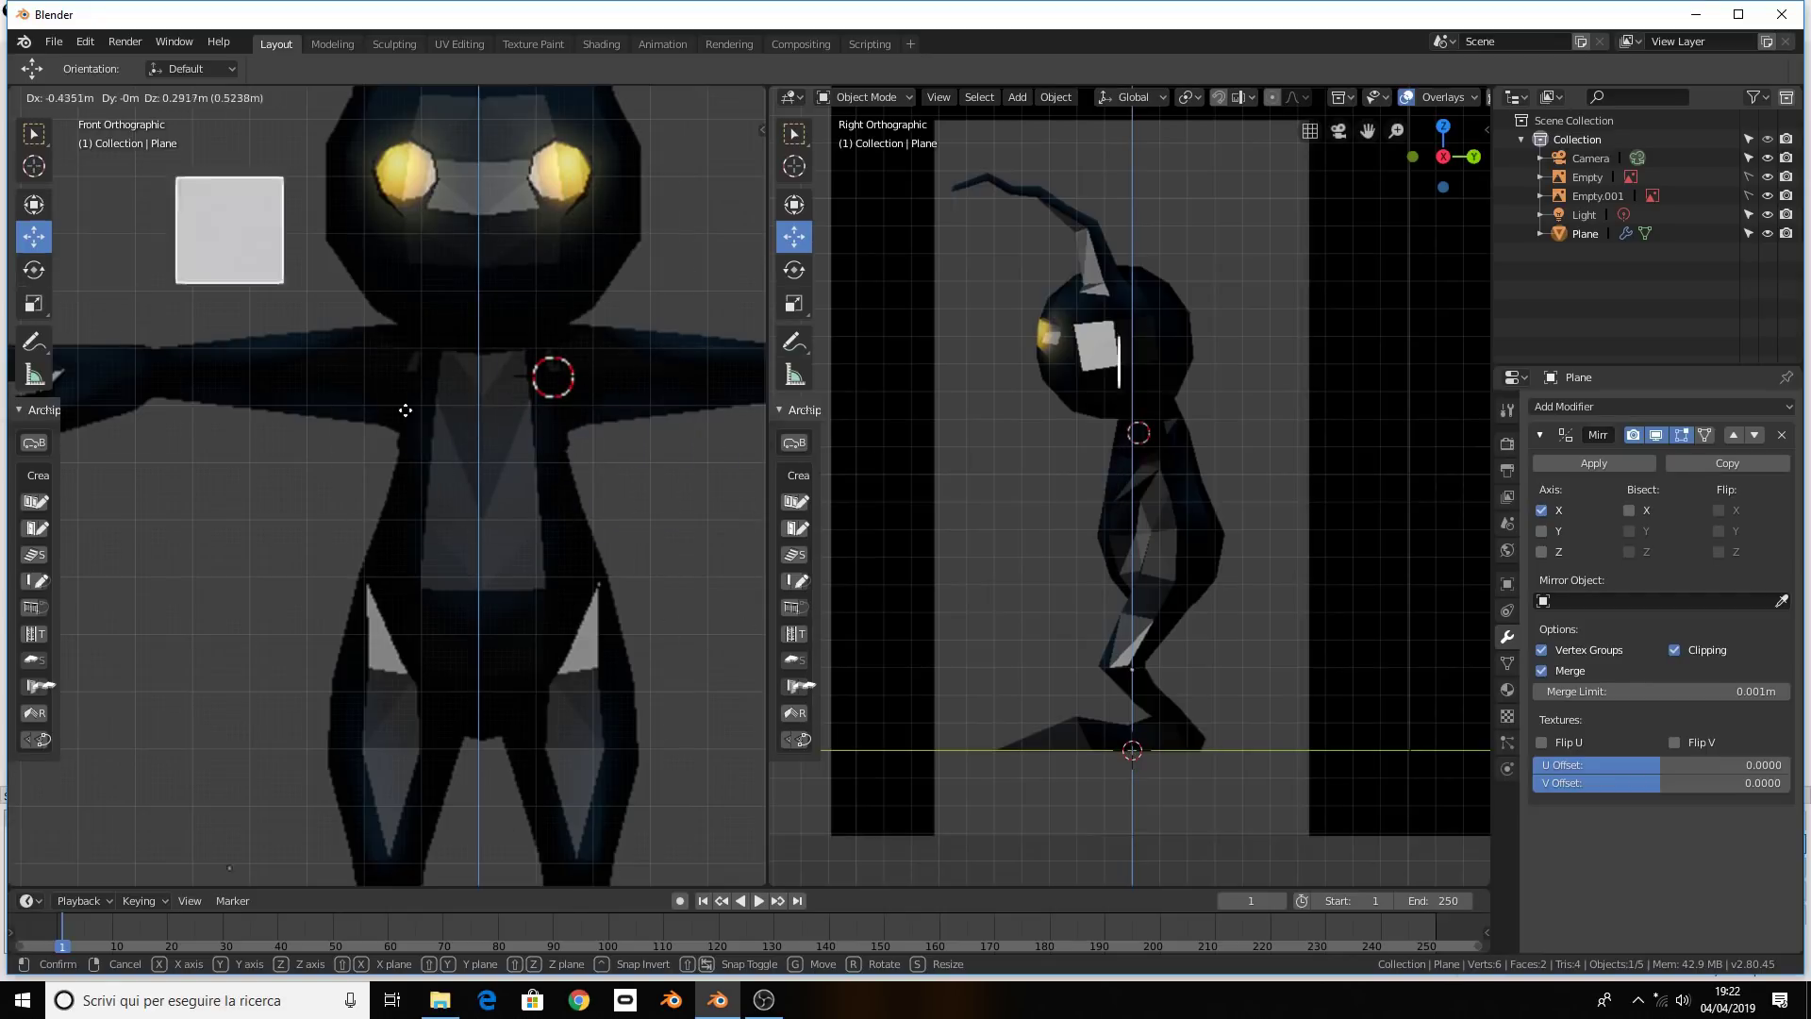
key(Escape)
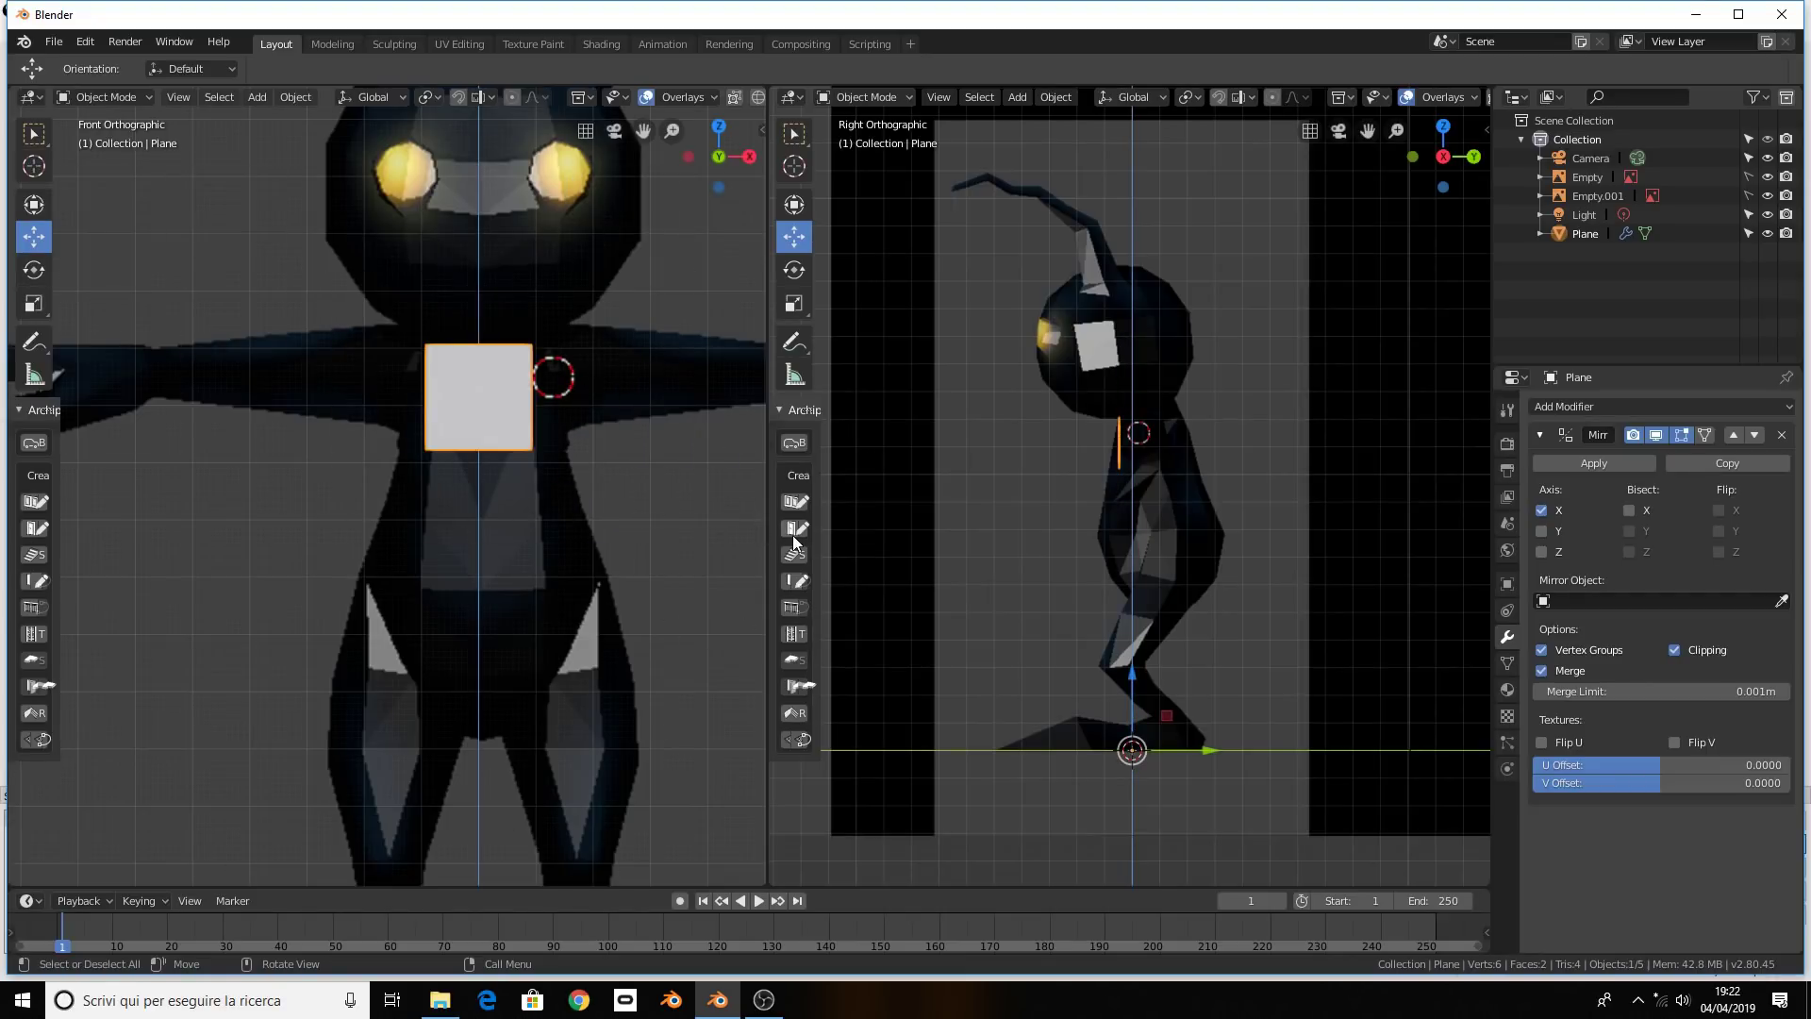
key(g)
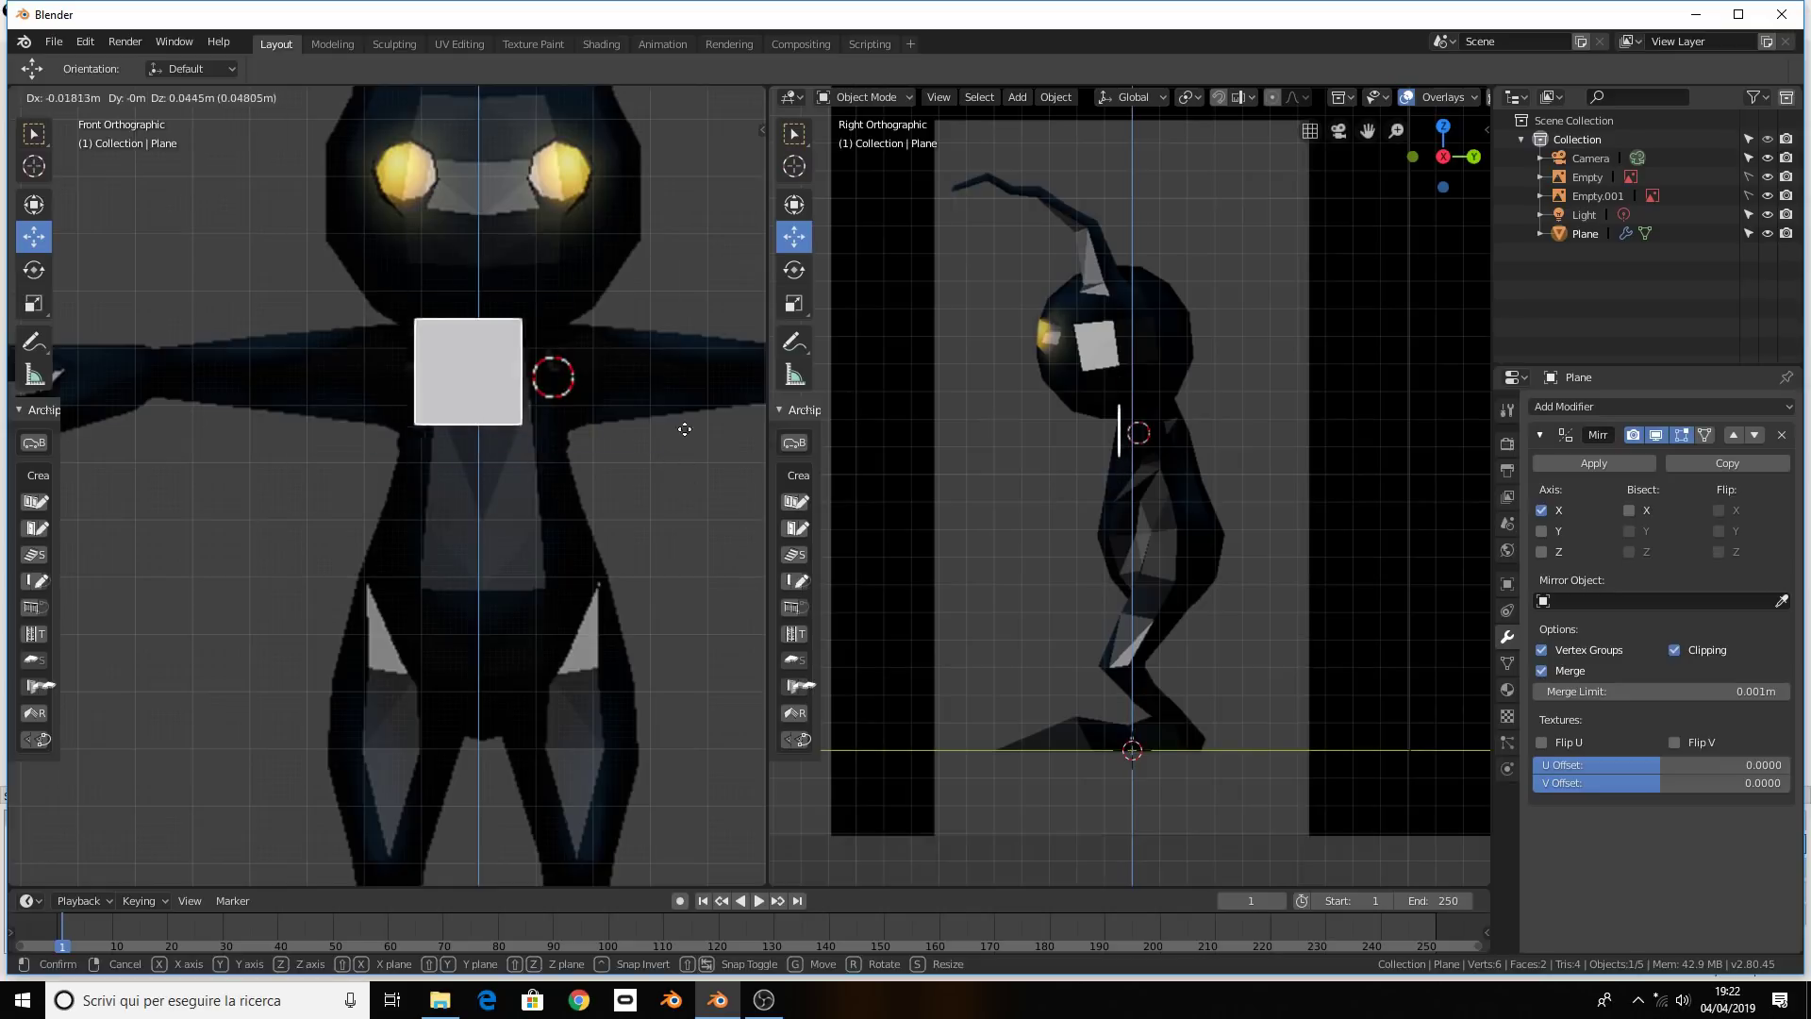
key(Escape)
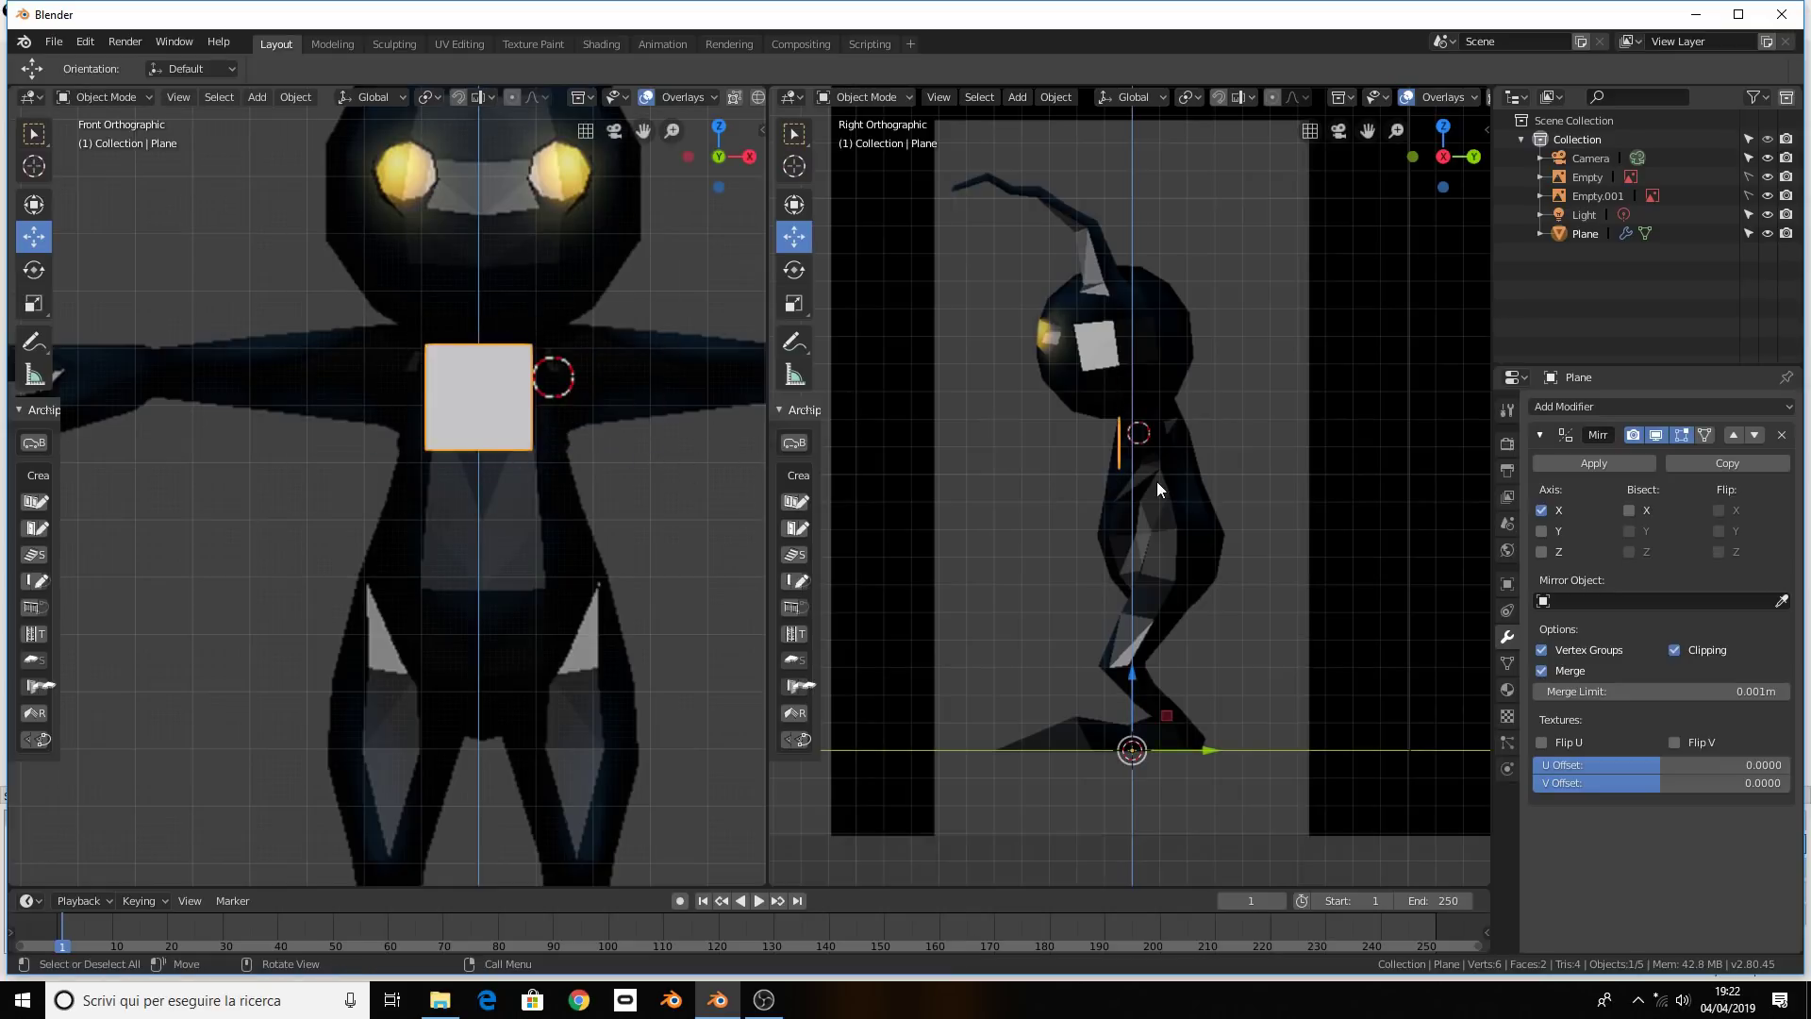
key(Tab)
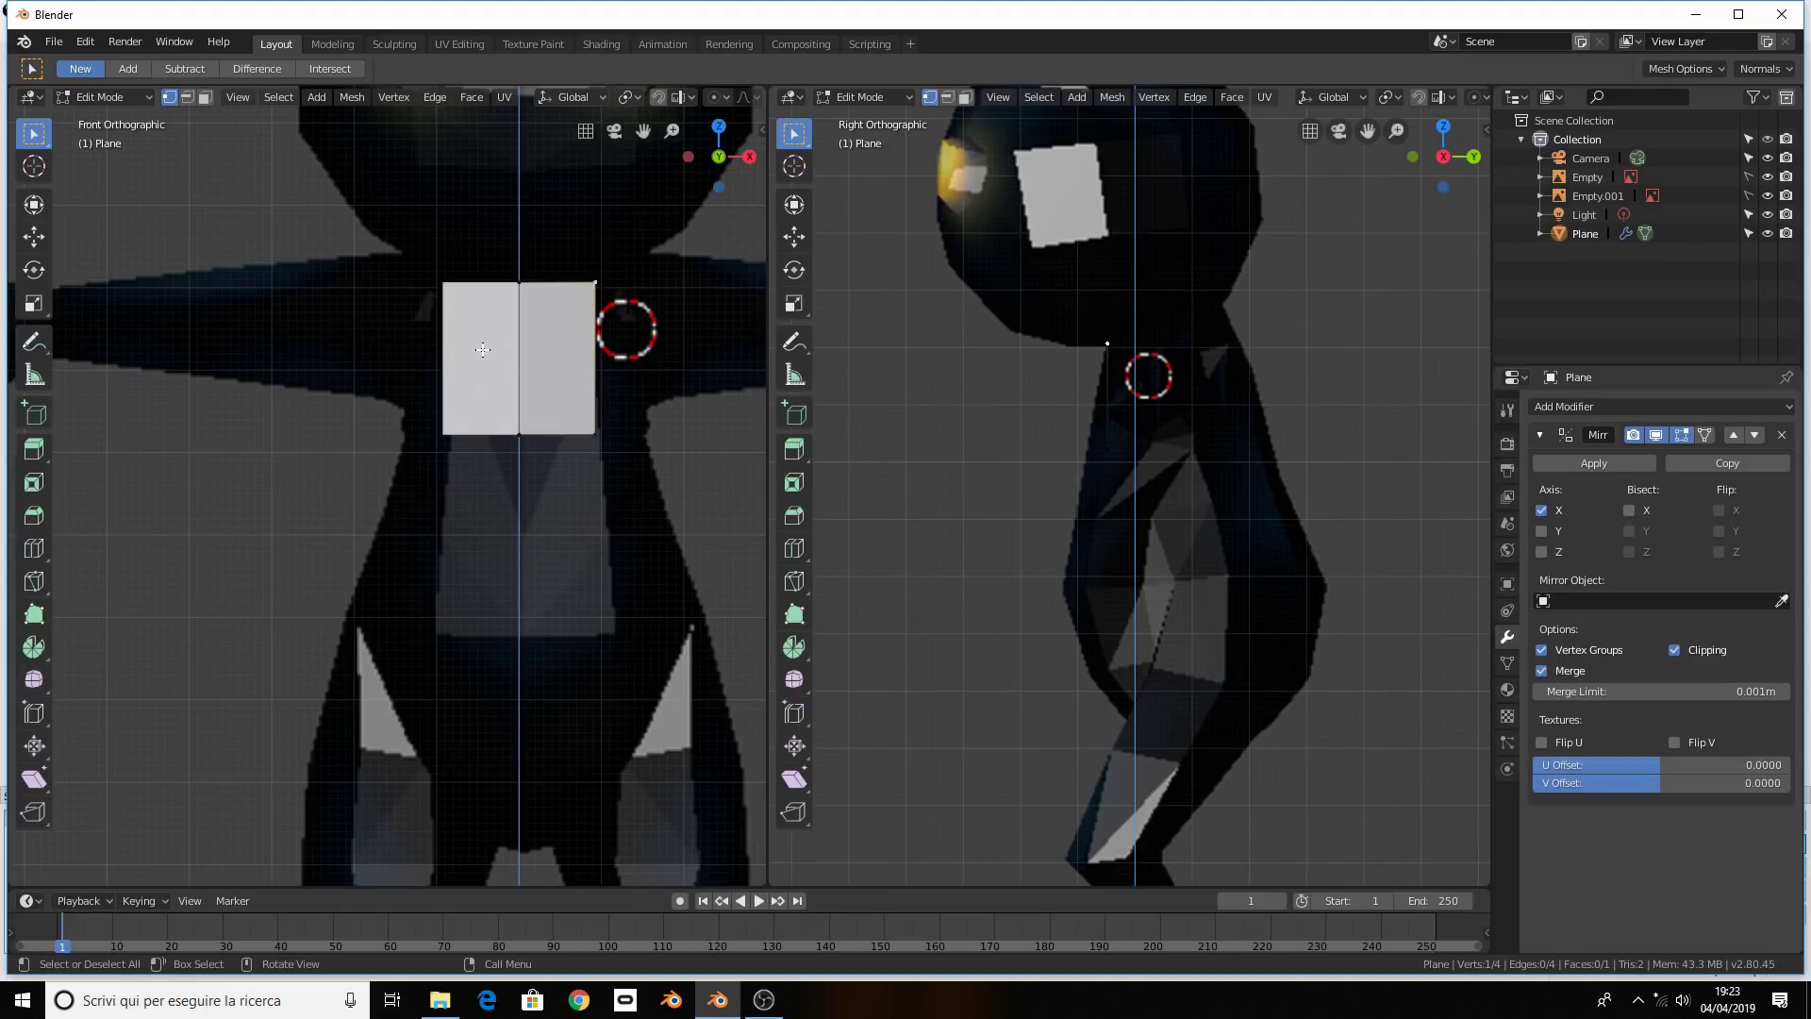
Move the plane's bottom inner vertex along Y in the side view
scroll(1052, 410, up, 2)
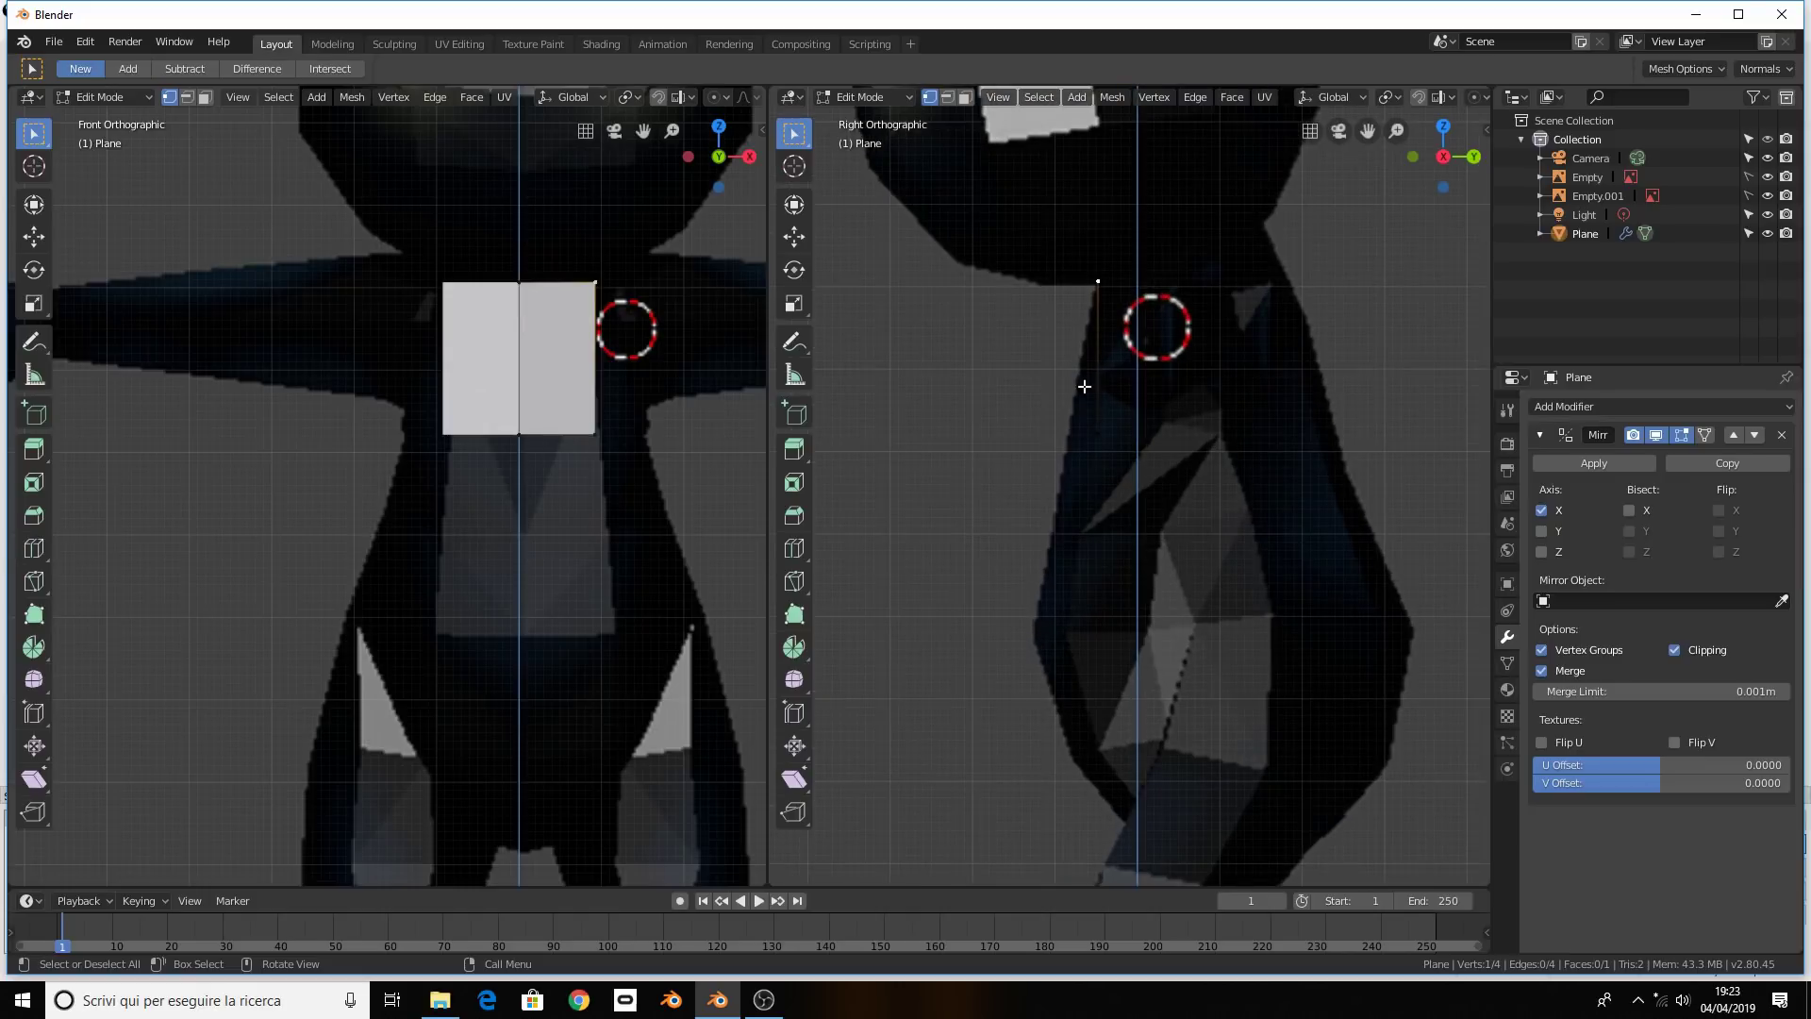
click(521, 433)
key(g)
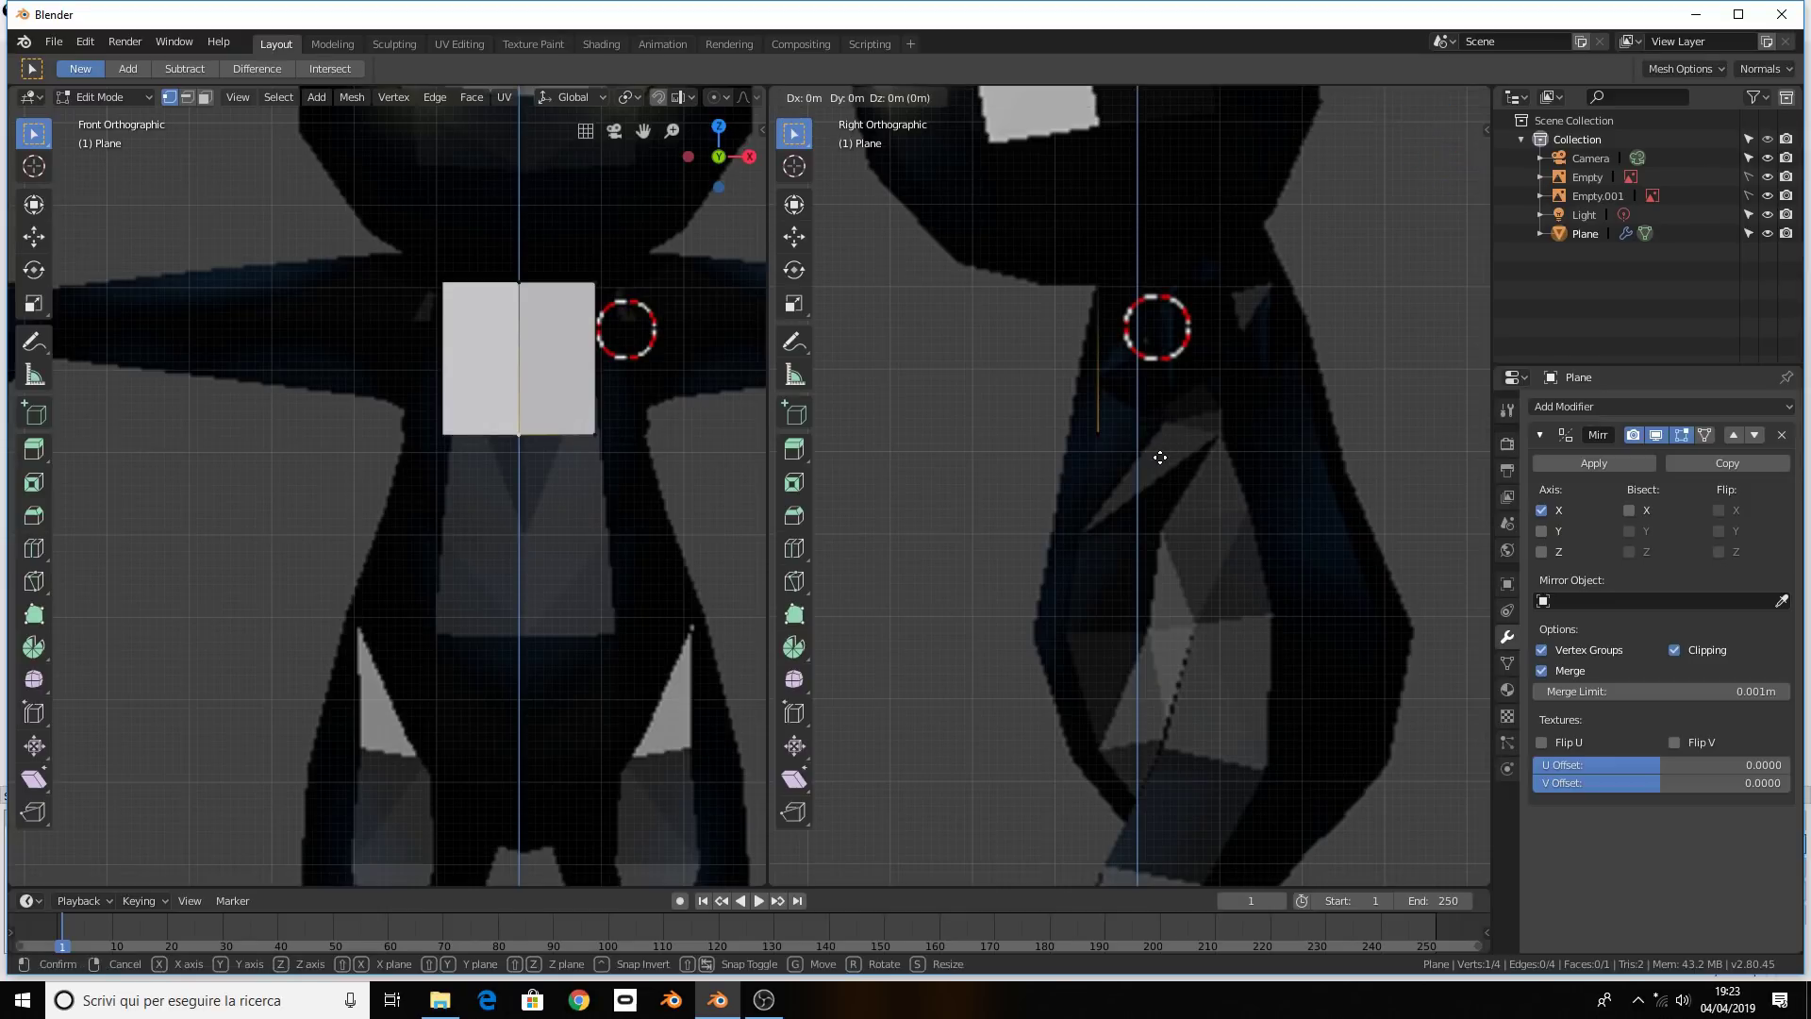
key(x)
key(z)
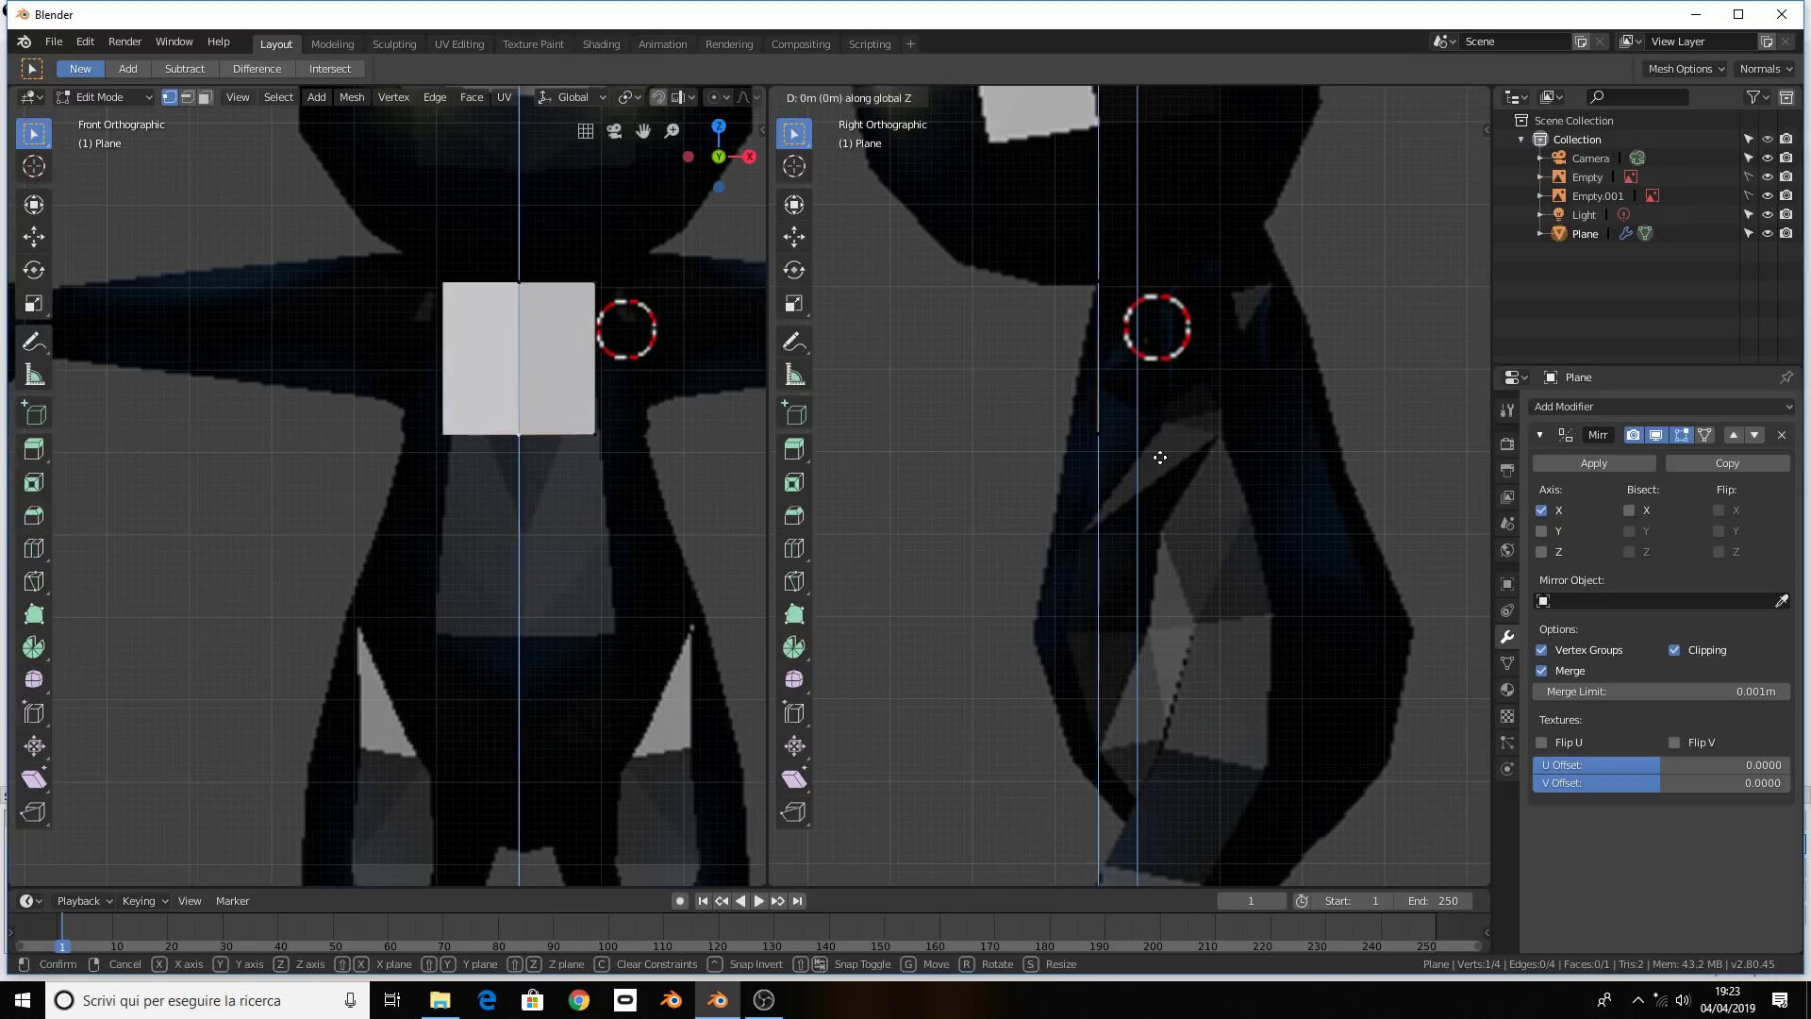
key(y)
click(1132, 457)
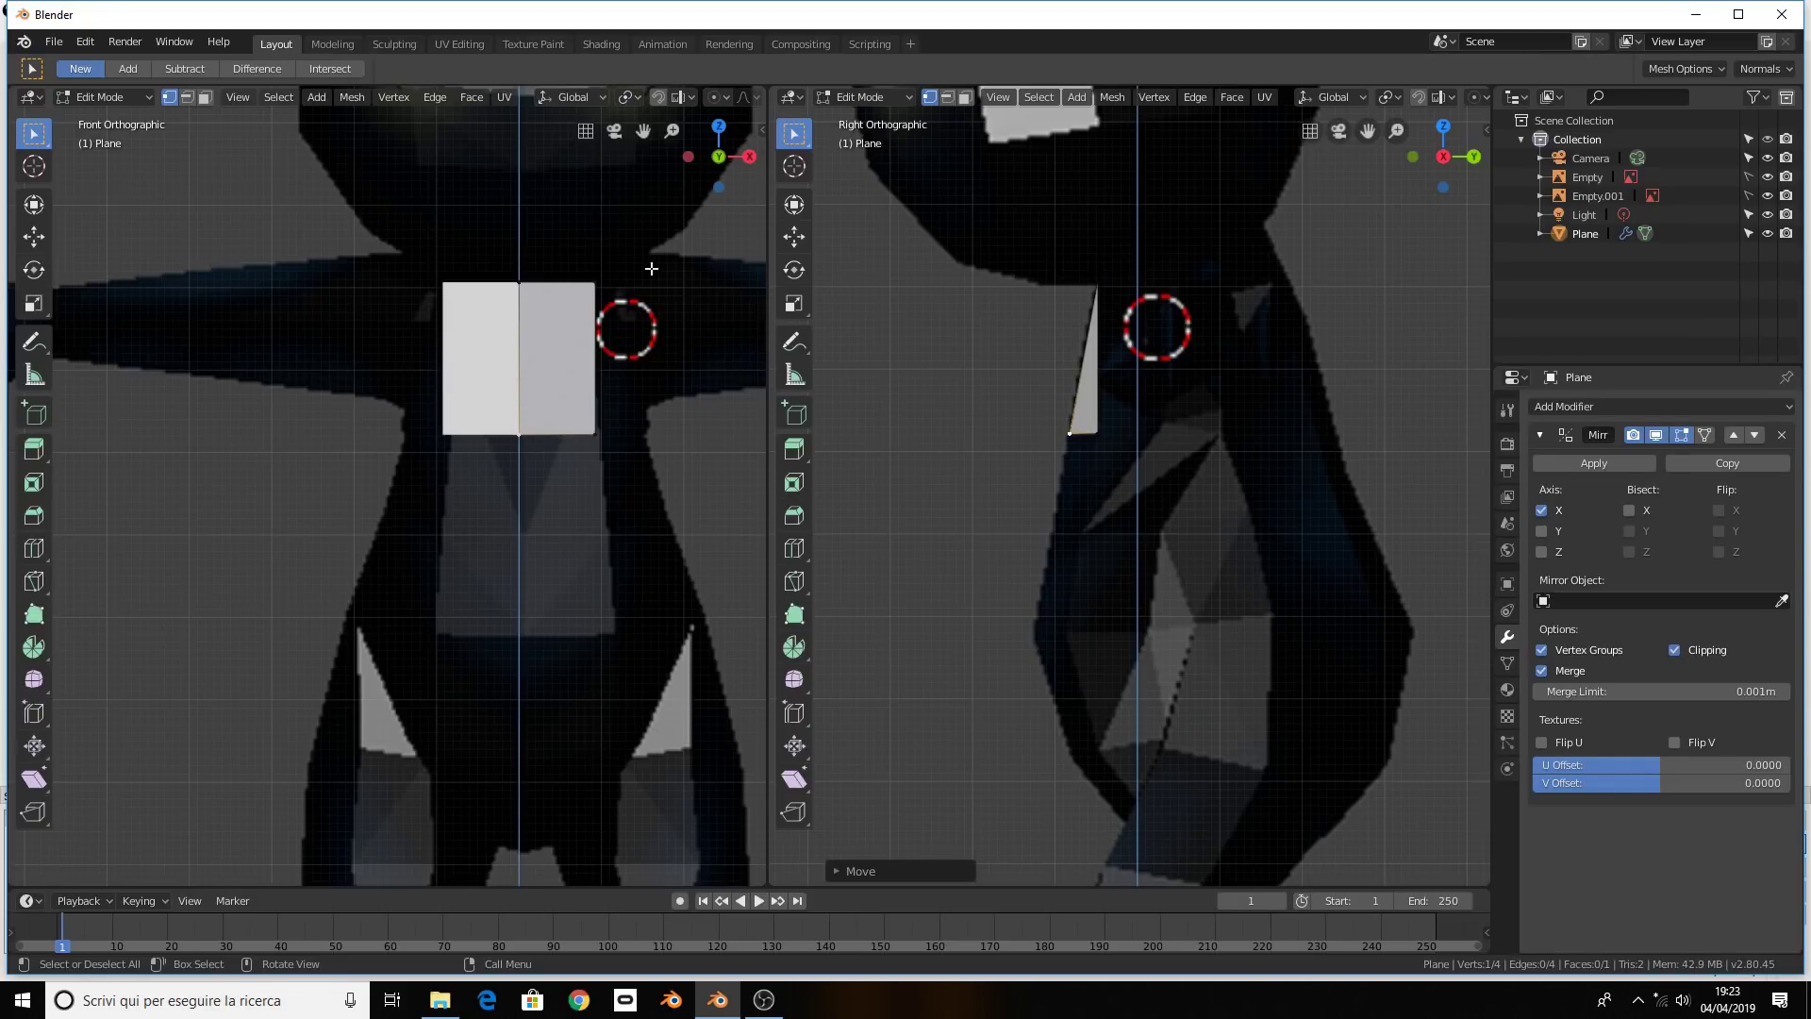
Push the top corner vertex back along Y to follow the chest slope
click(595, 283)
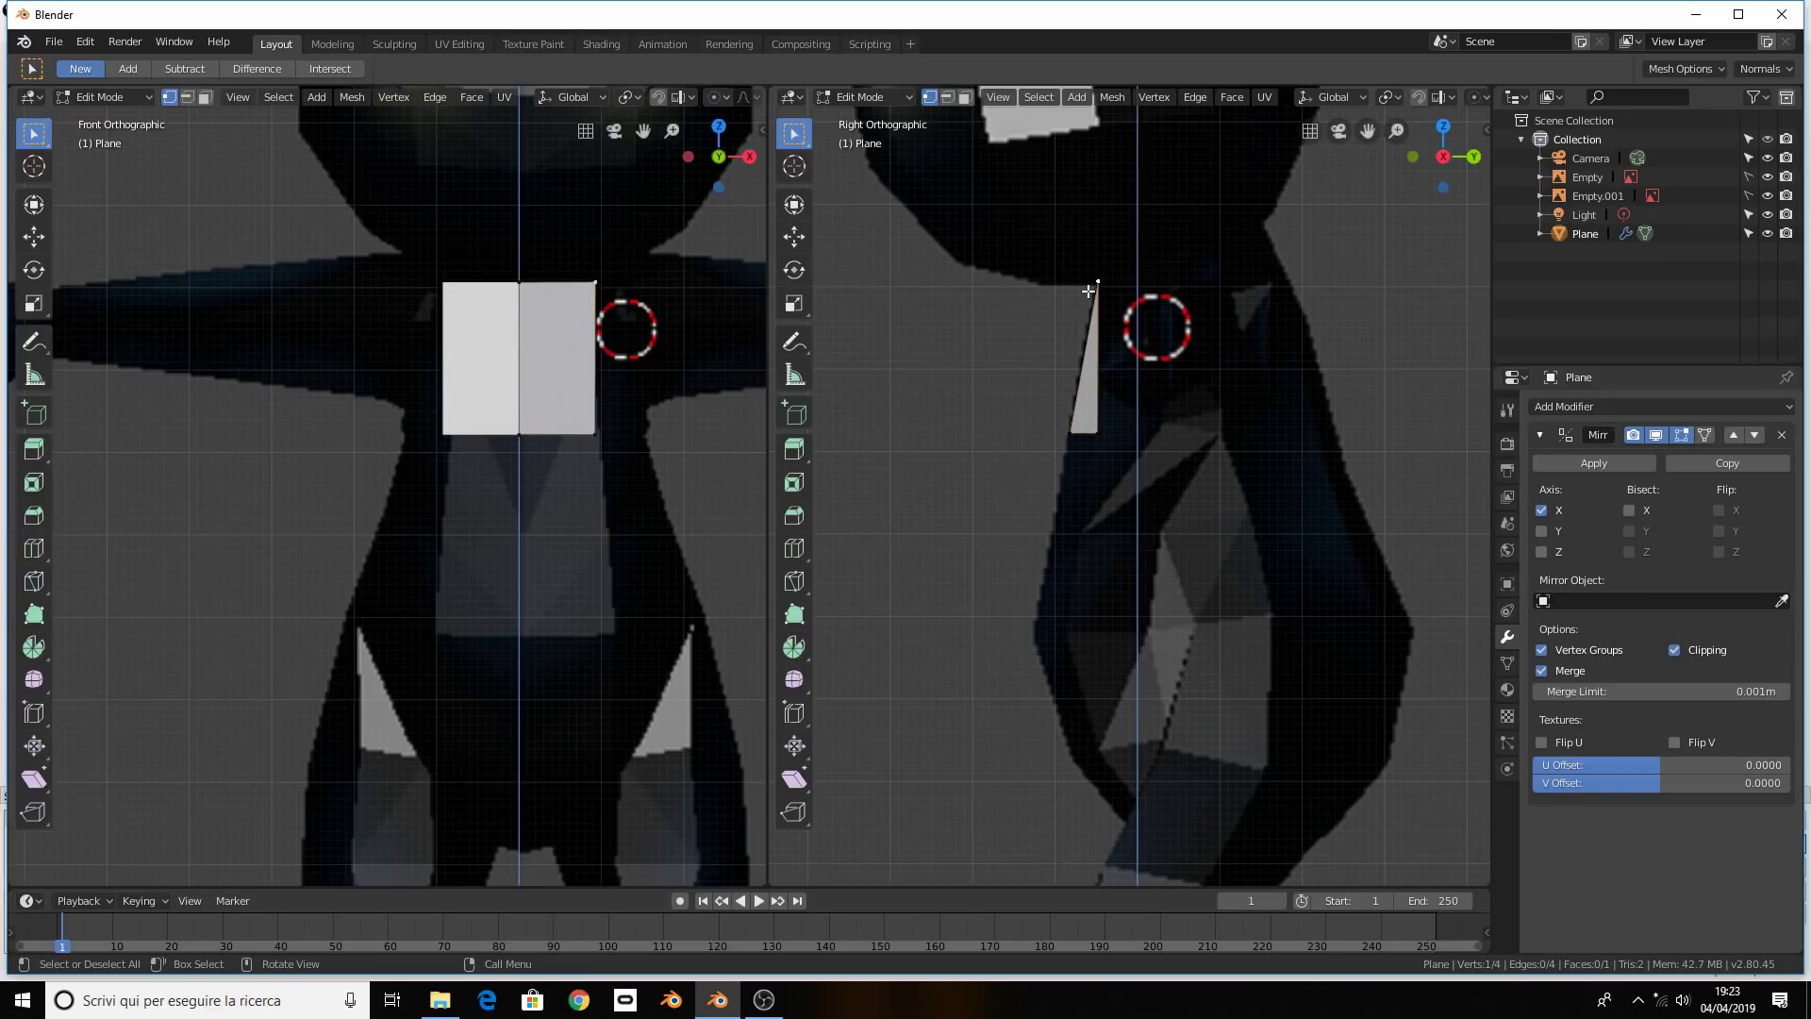
key(g)
key(z)
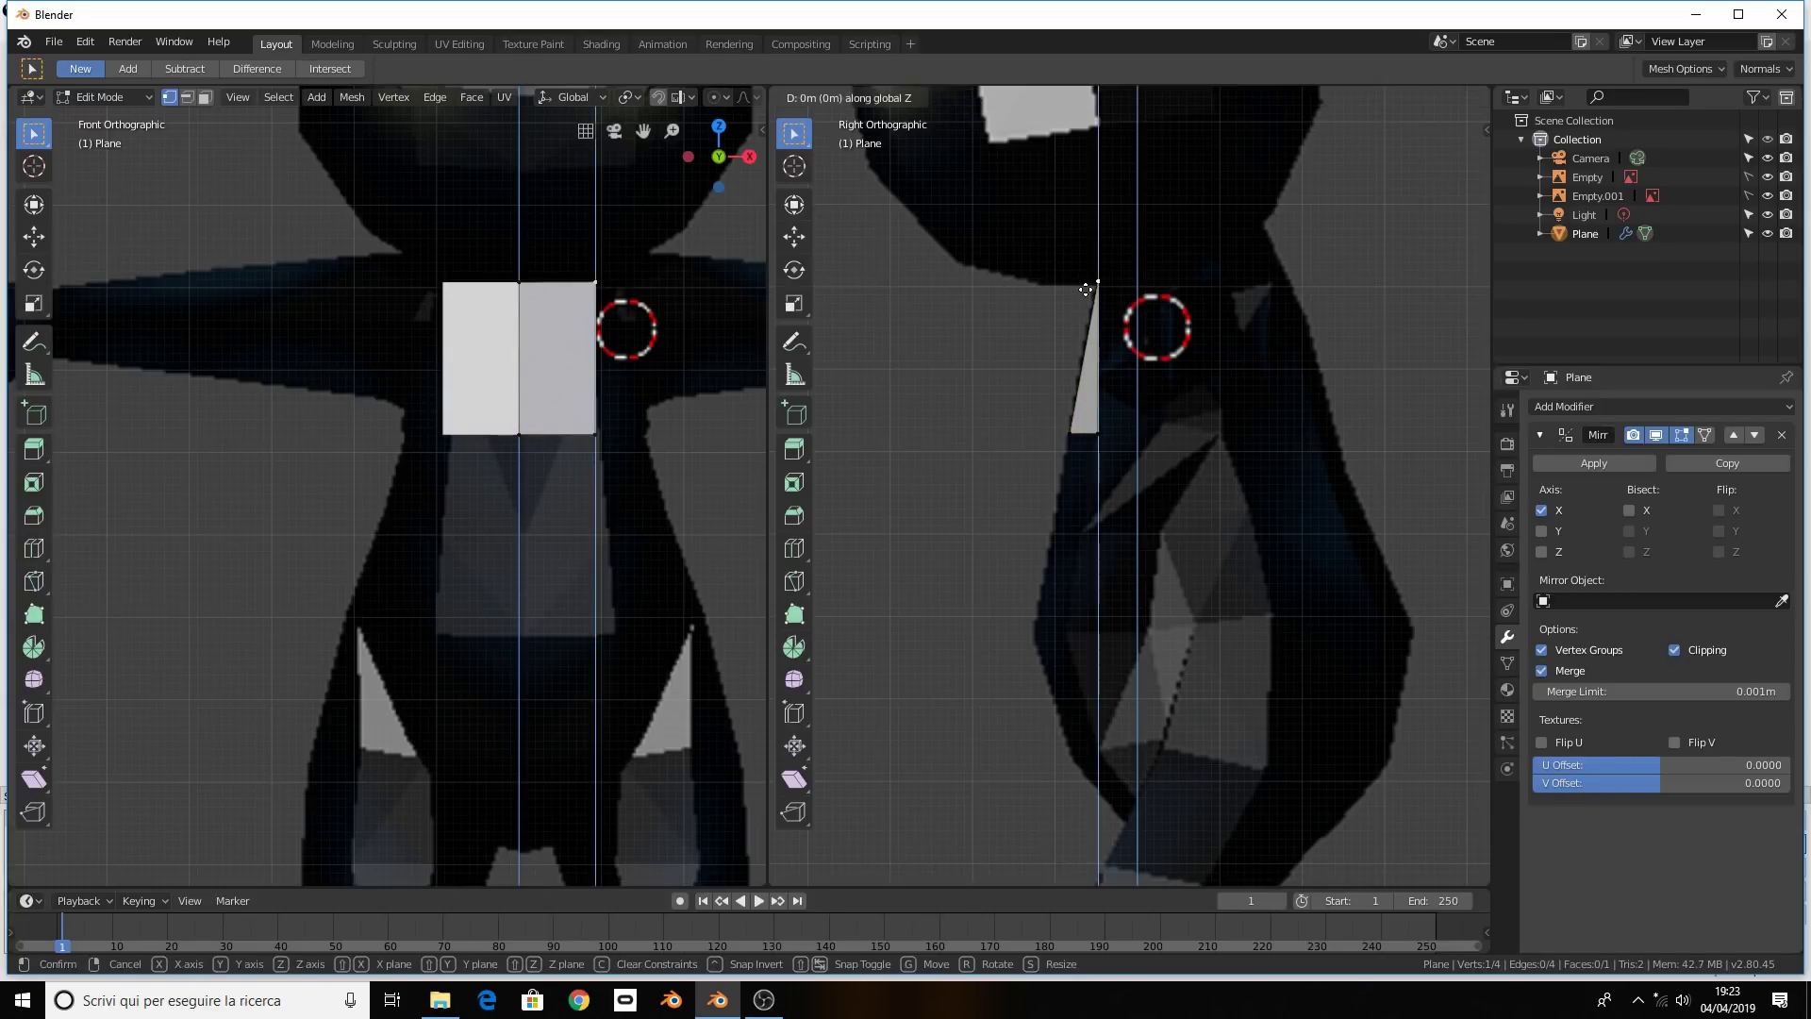
key(y)
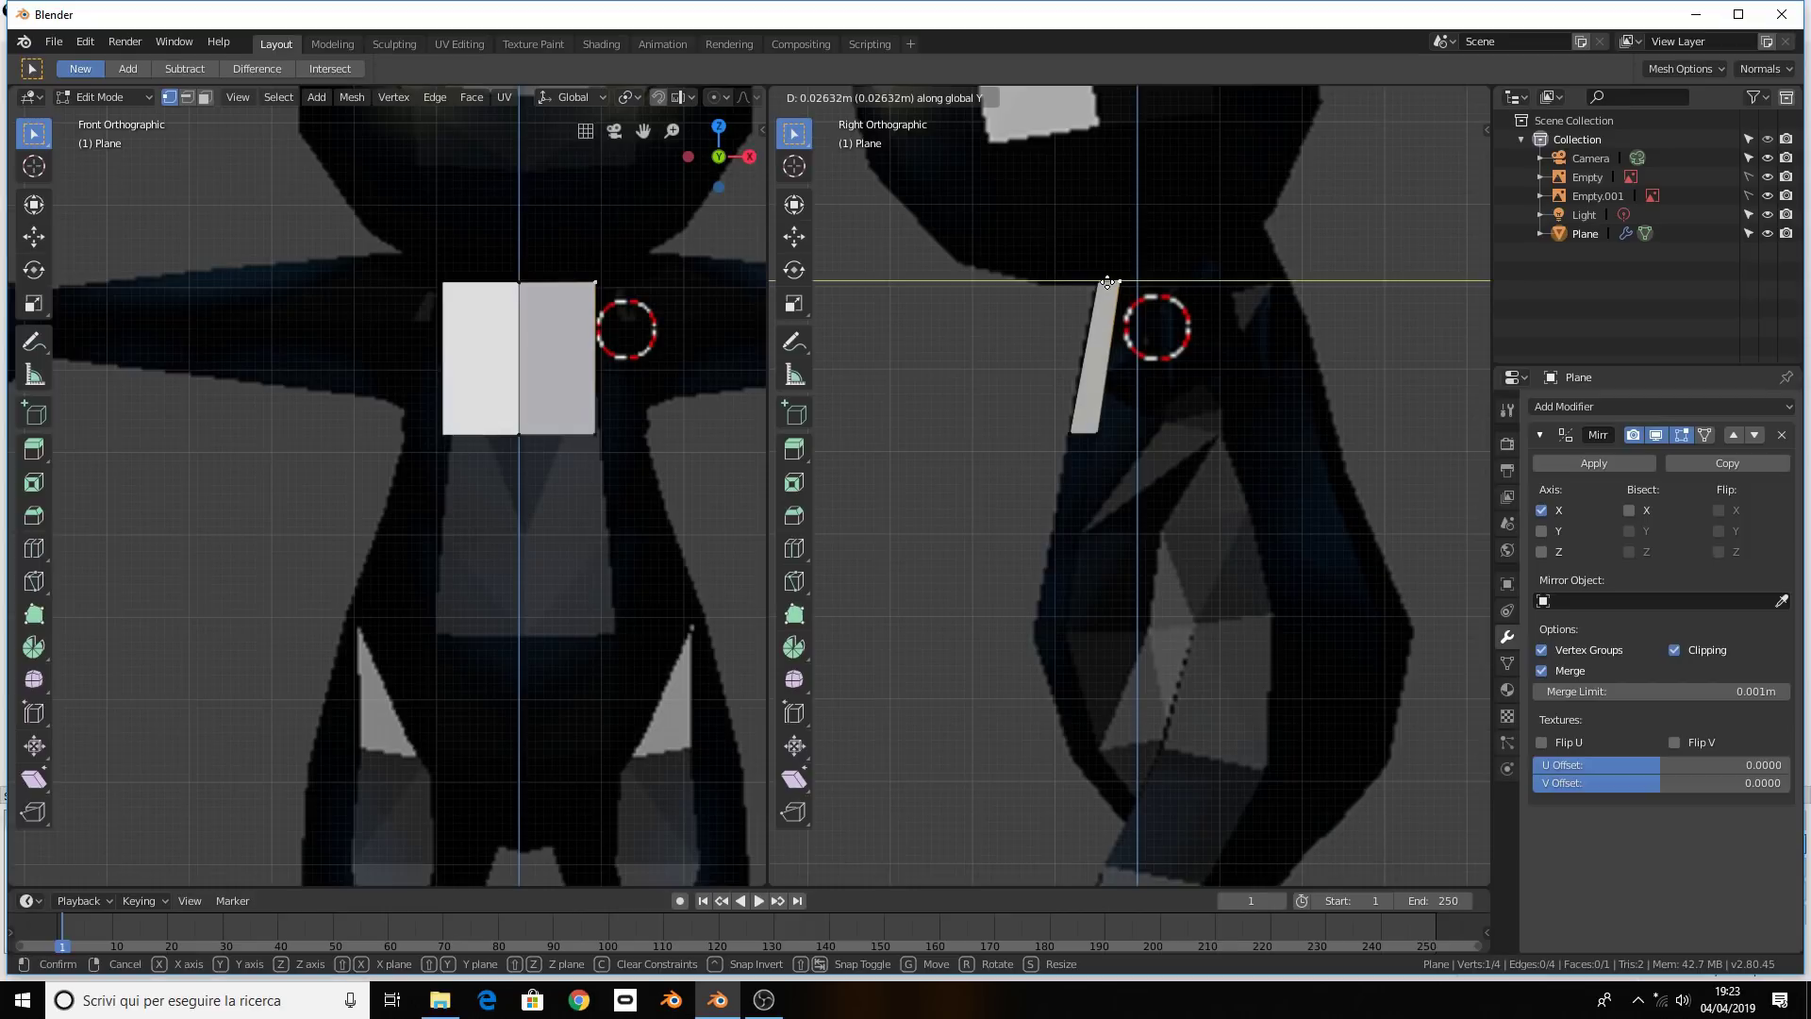
click(1176, 371)
scroll(1172, 403, up, 2)
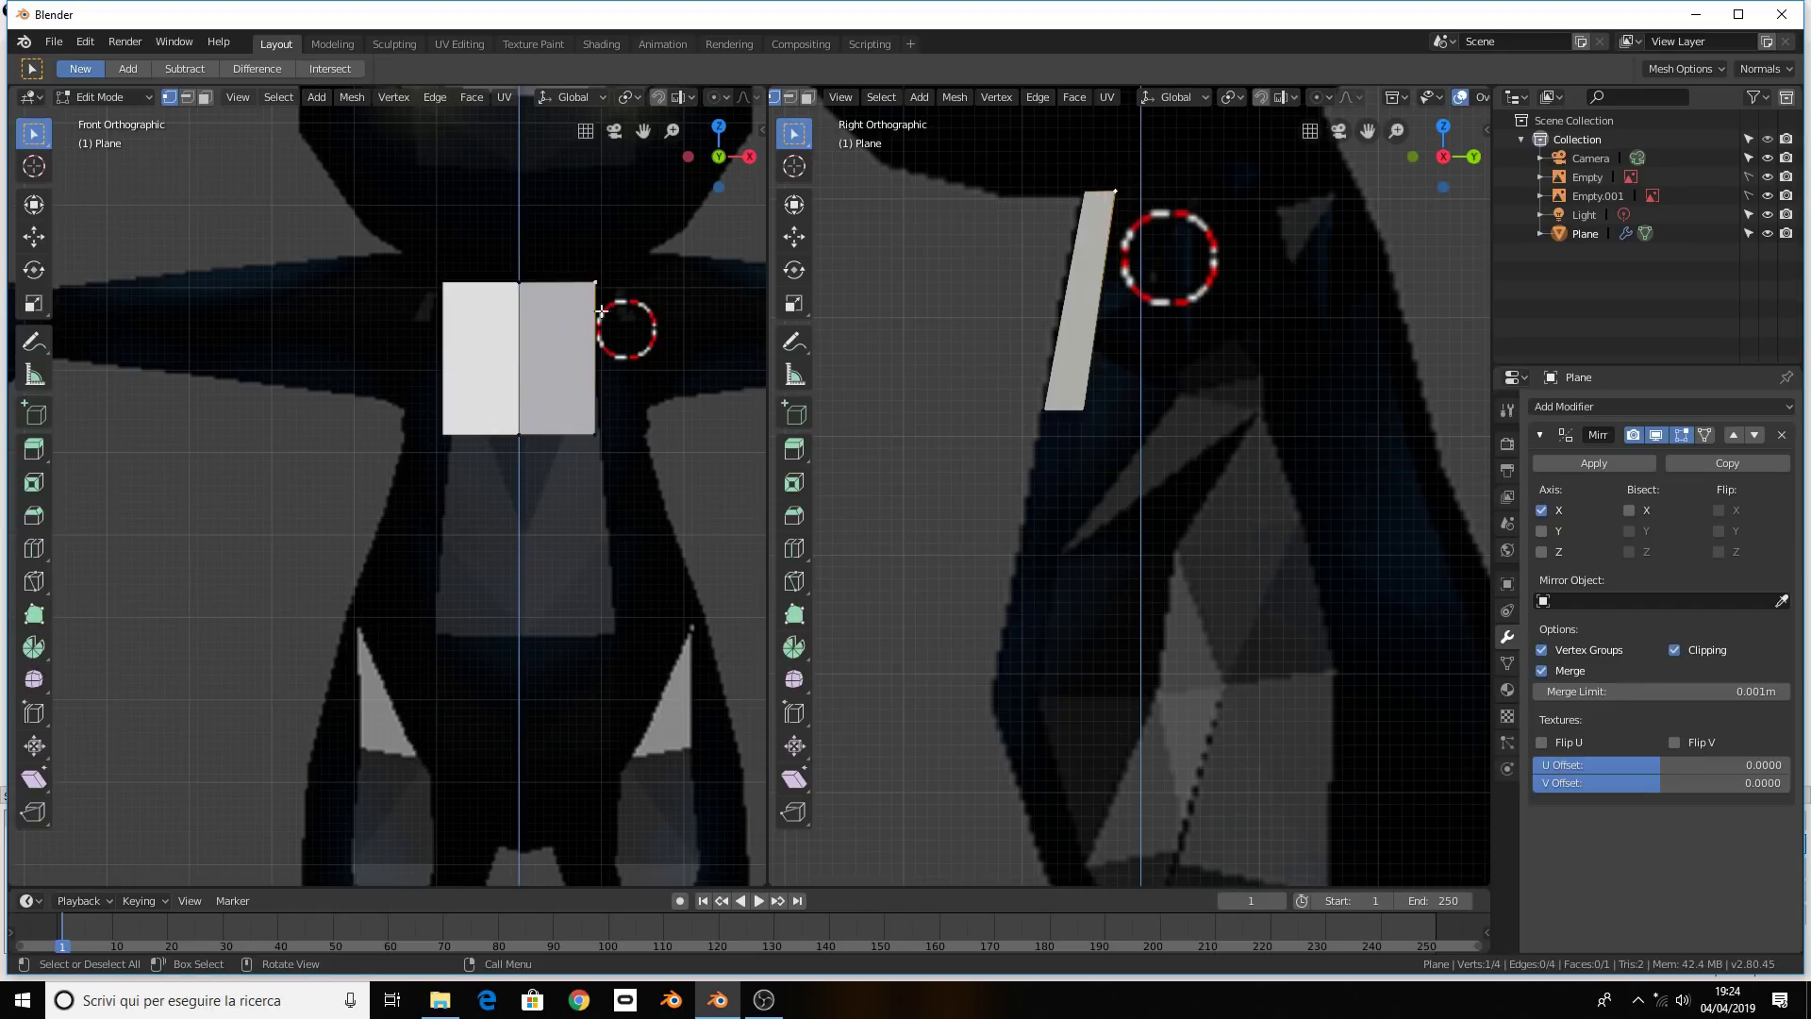
Pull the top outer corner inward, then select the bottom-centre and bottom-right vertices
key(g)
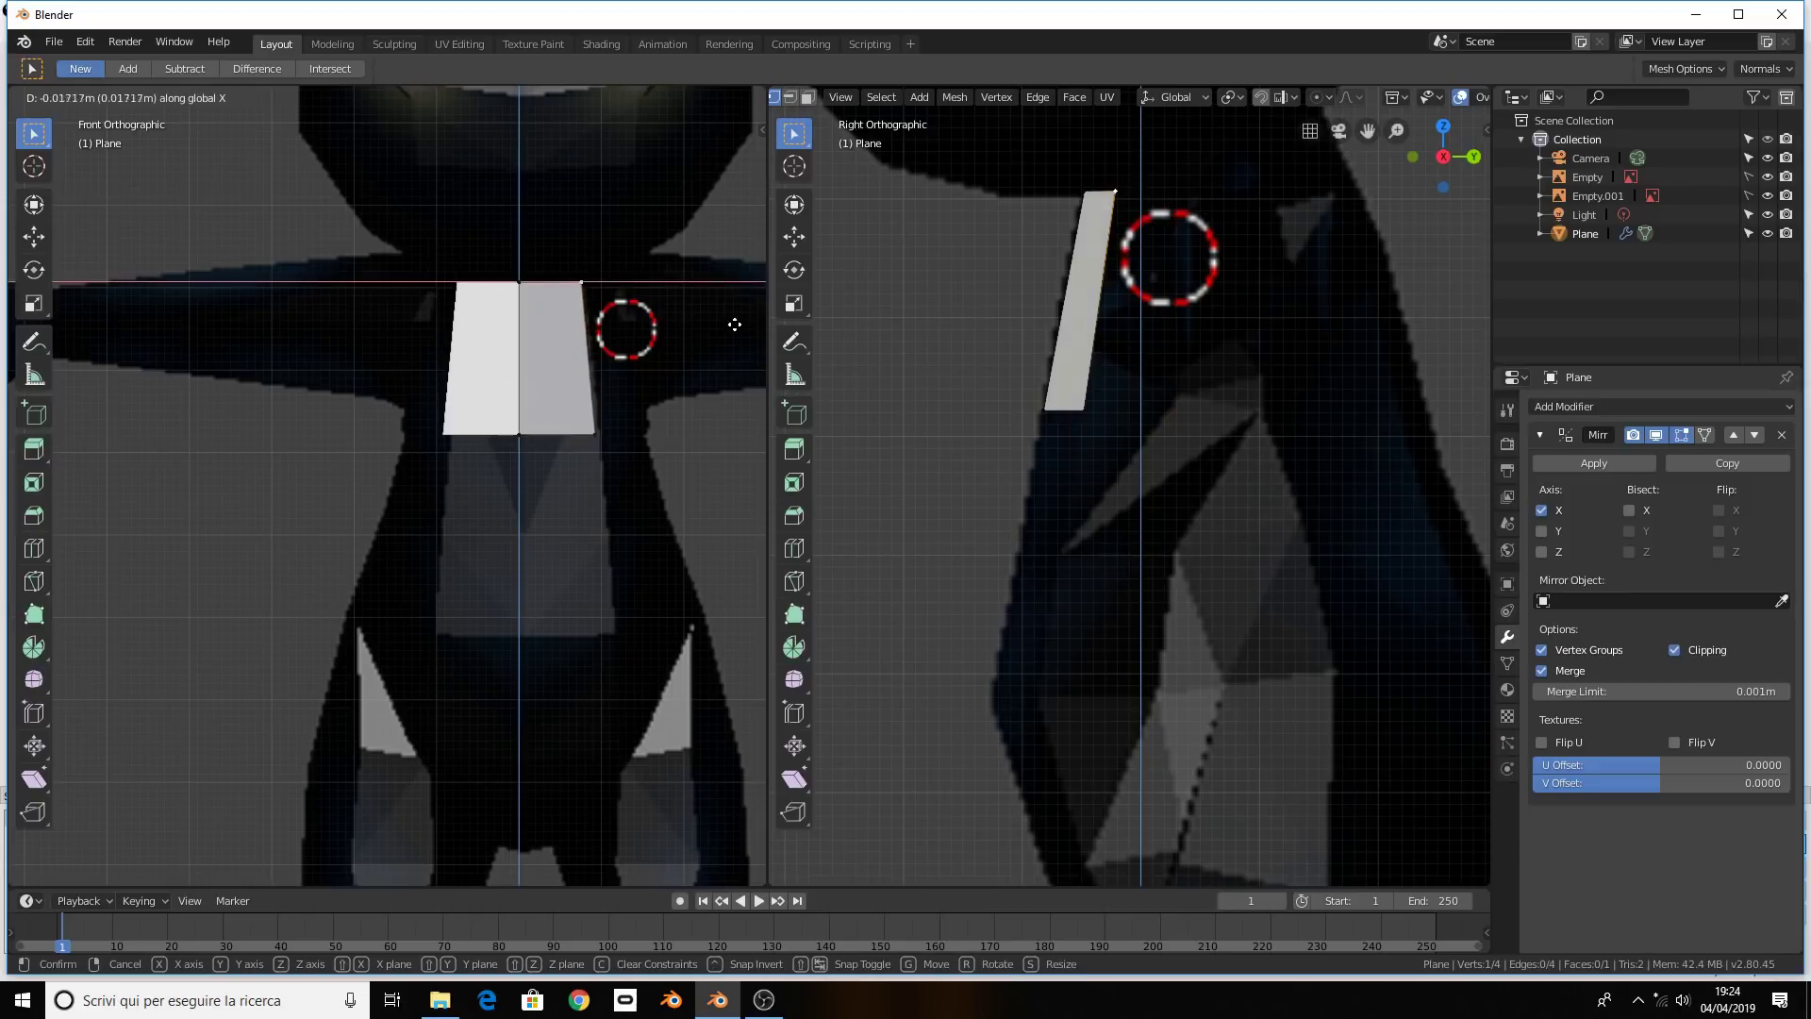
click(725, 319)
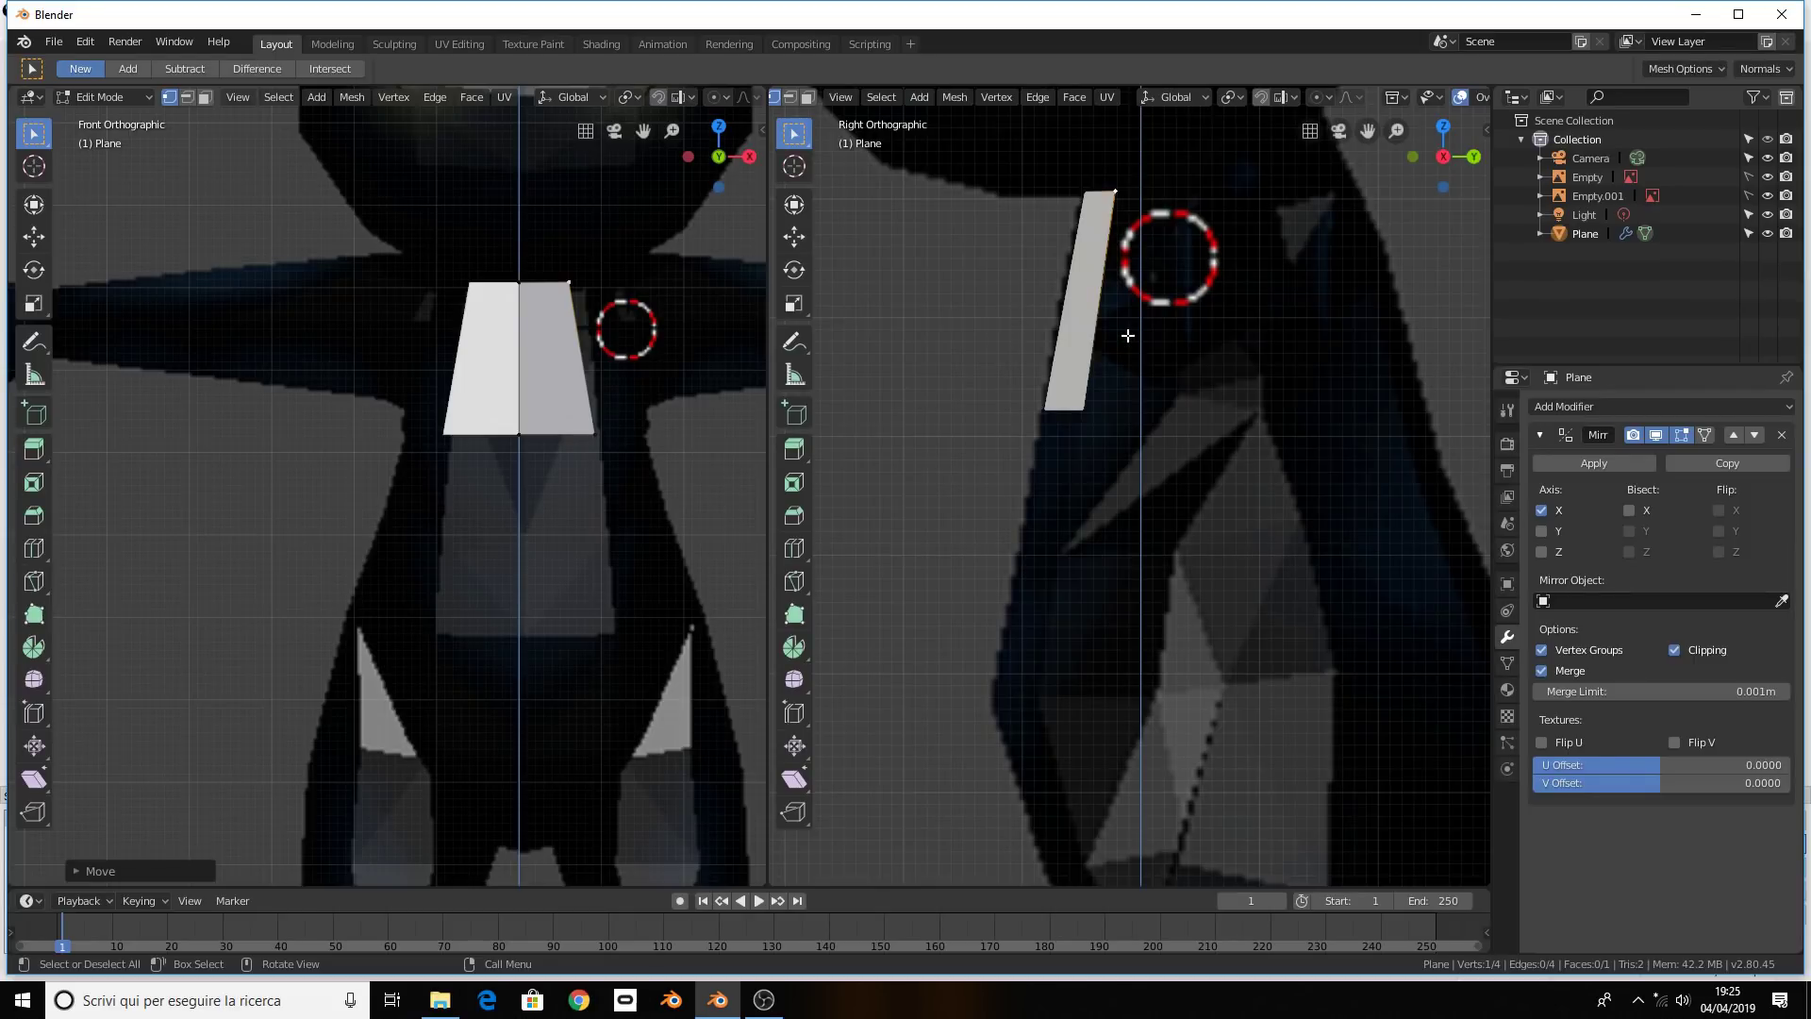
click(547, 443)
shift+click(589, 438)
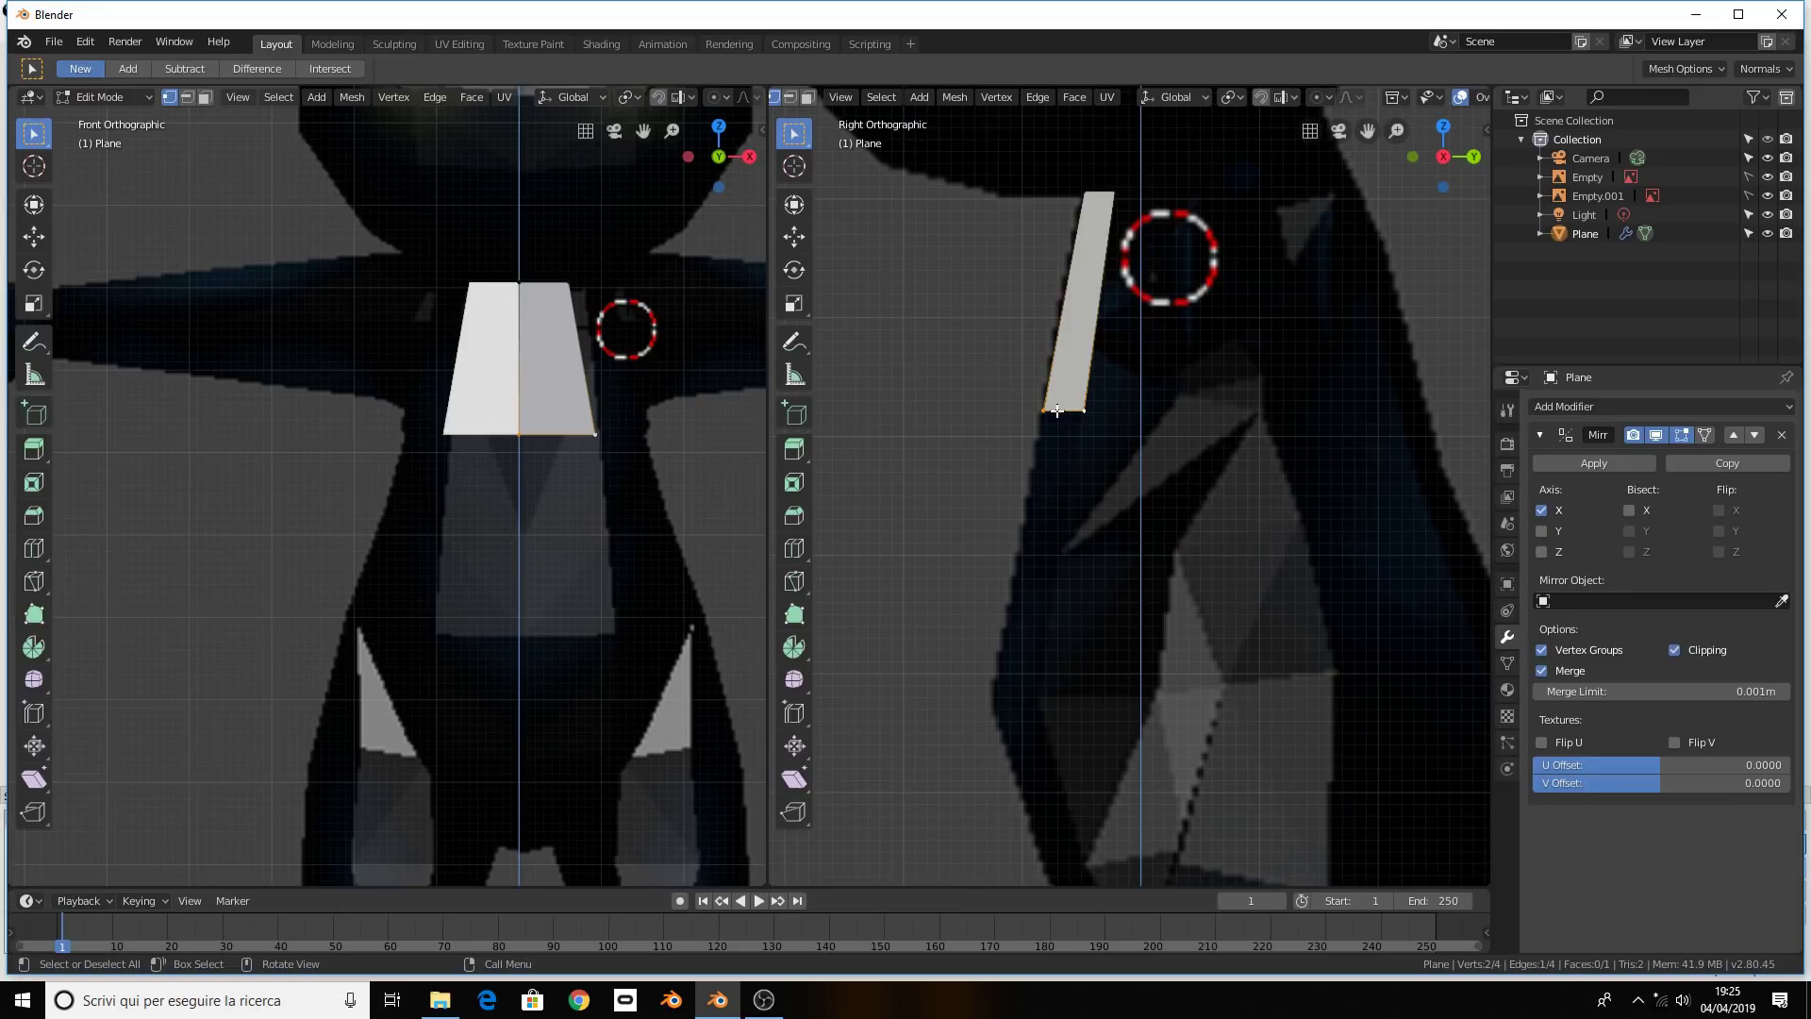
Extrude the chest plane's bottom edge down one row and align its depth to the side reference
key(e)
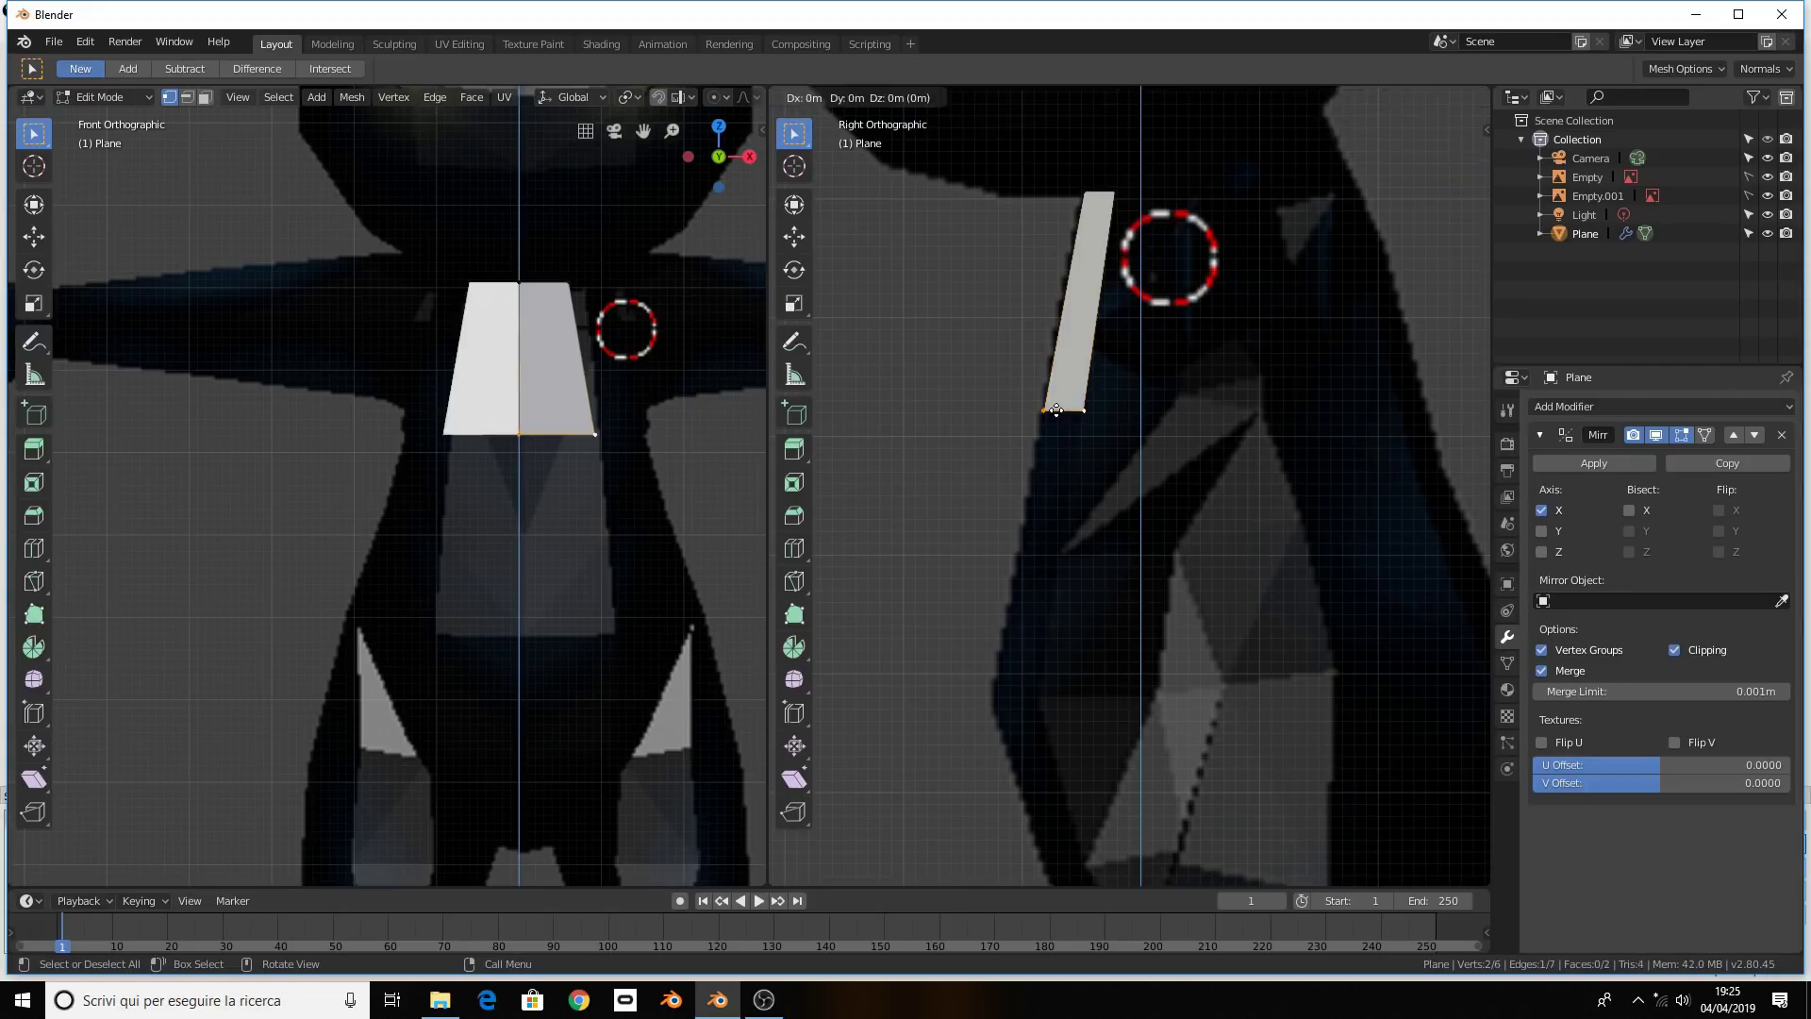
key(g)
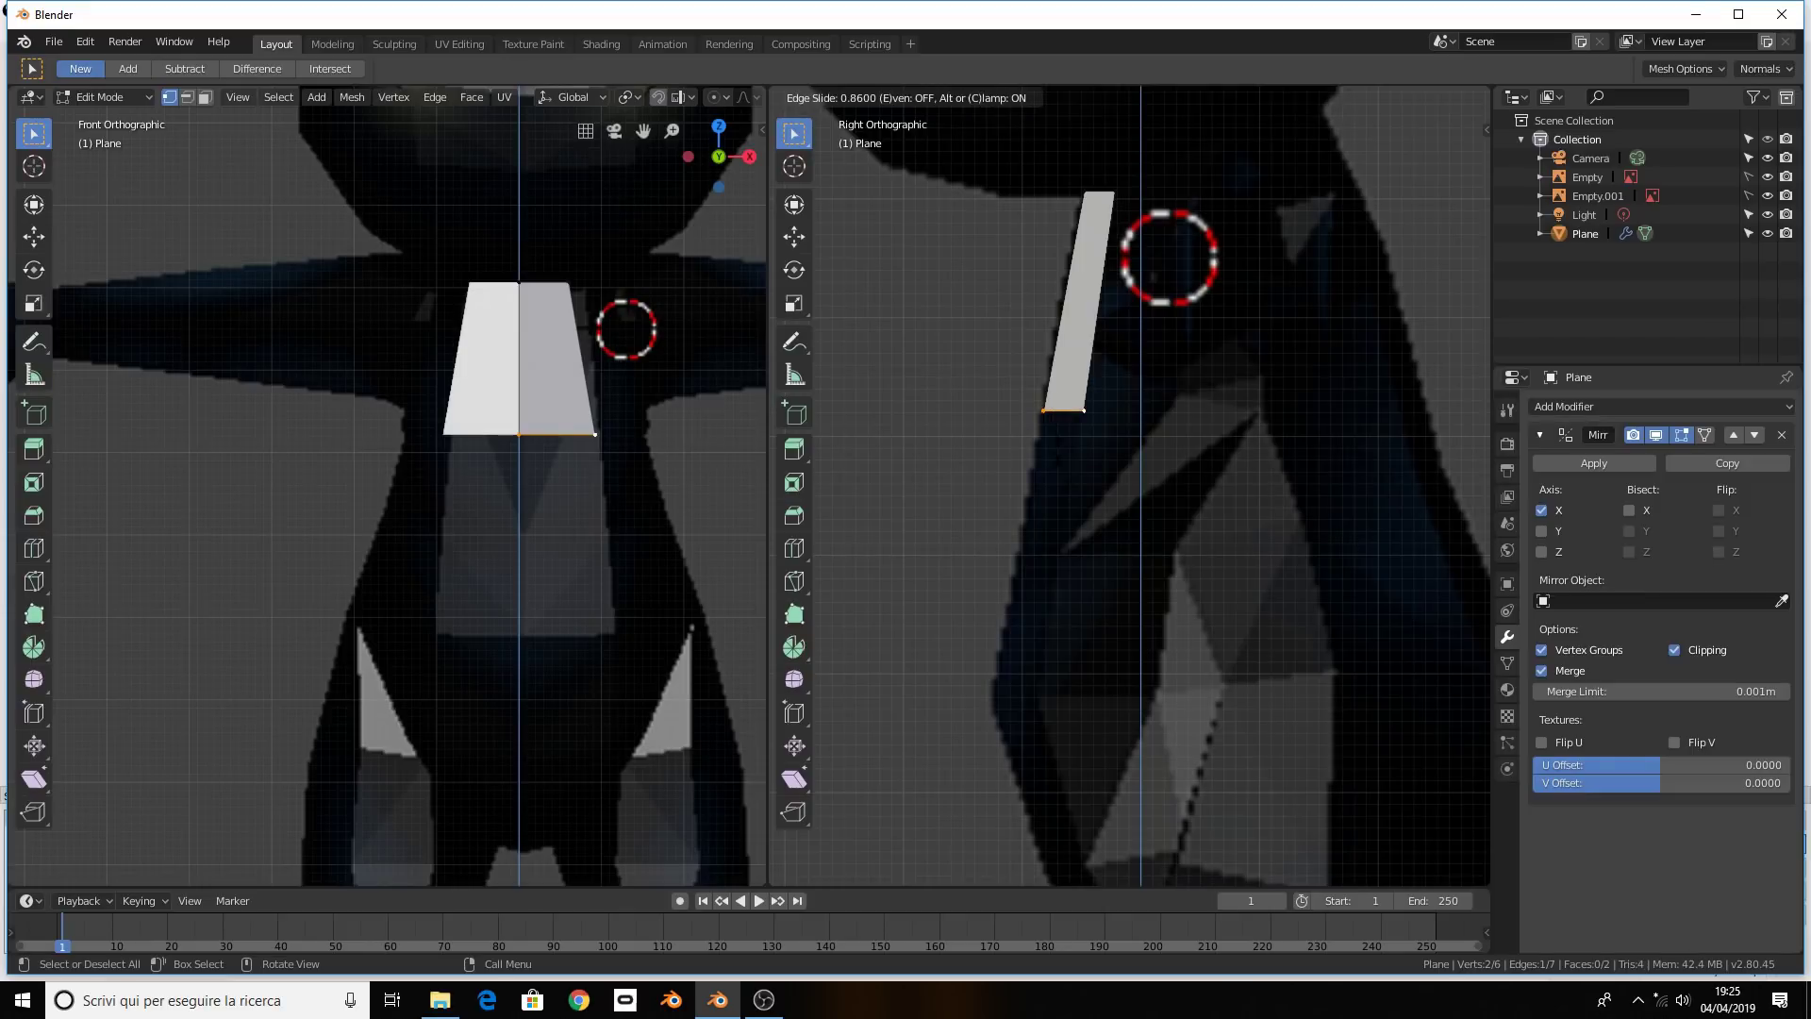
key(Escape)
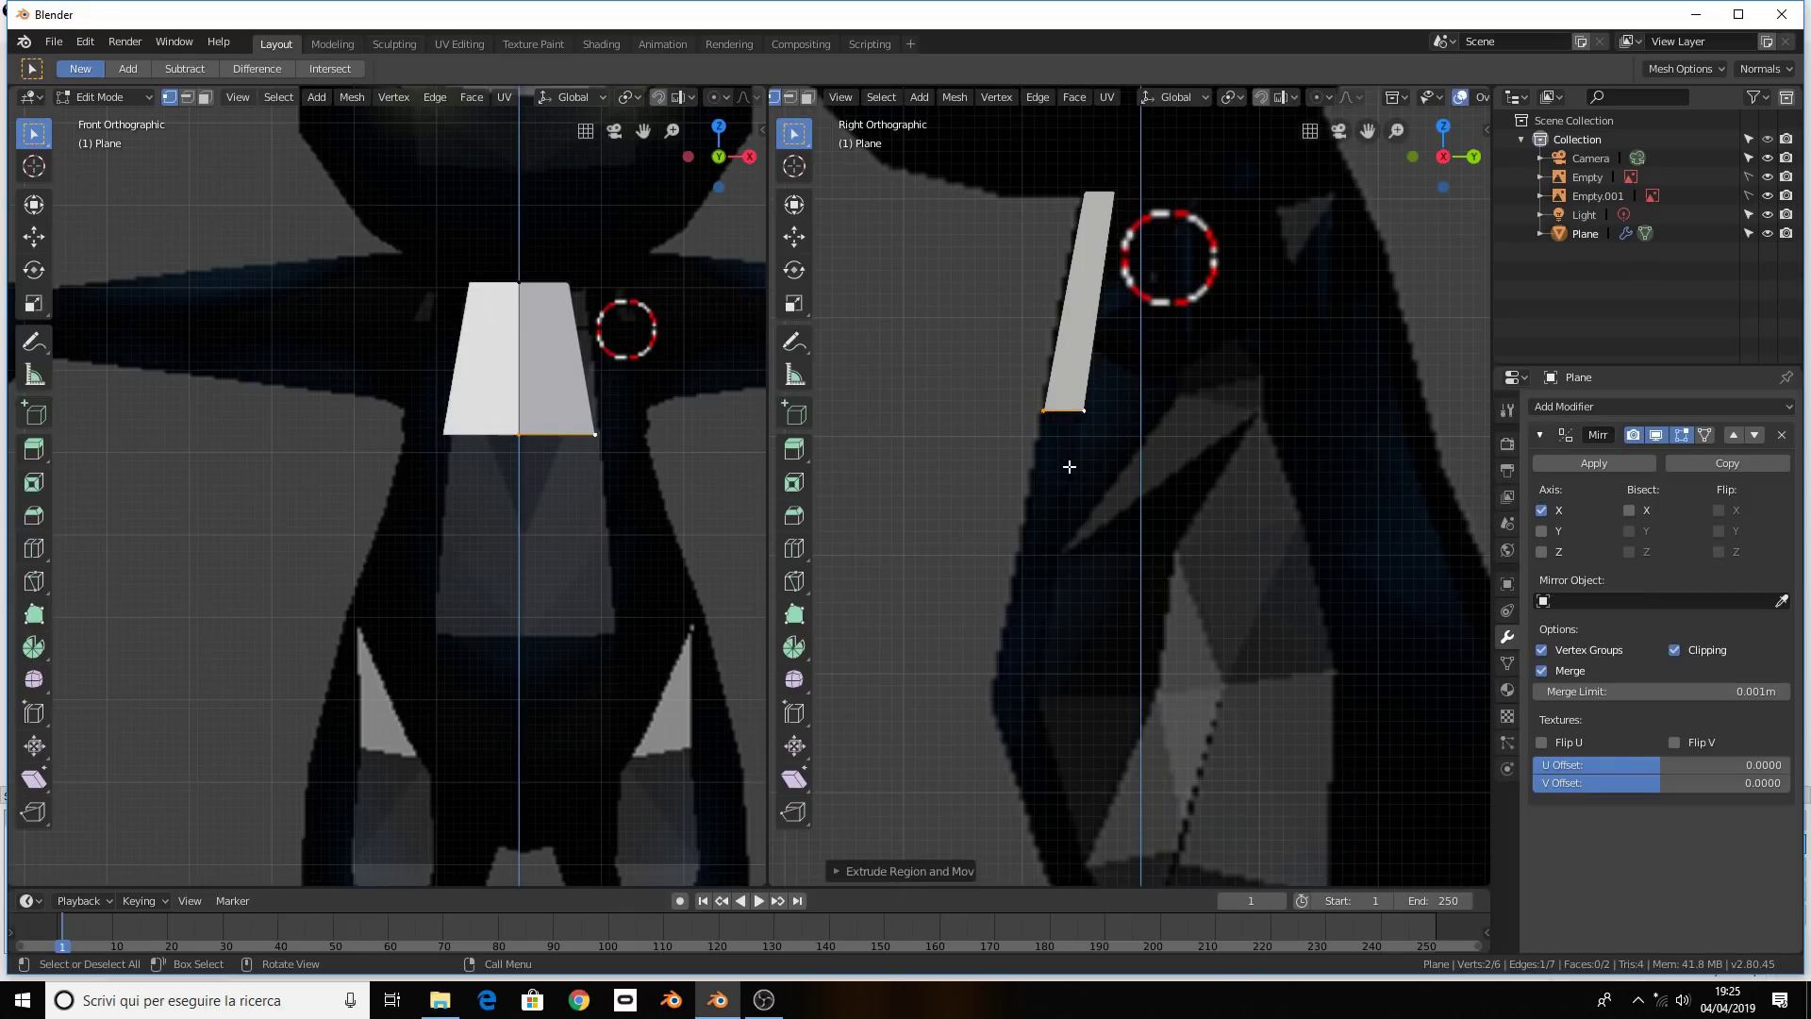
key(g)
key(z)
click(1057, 603)
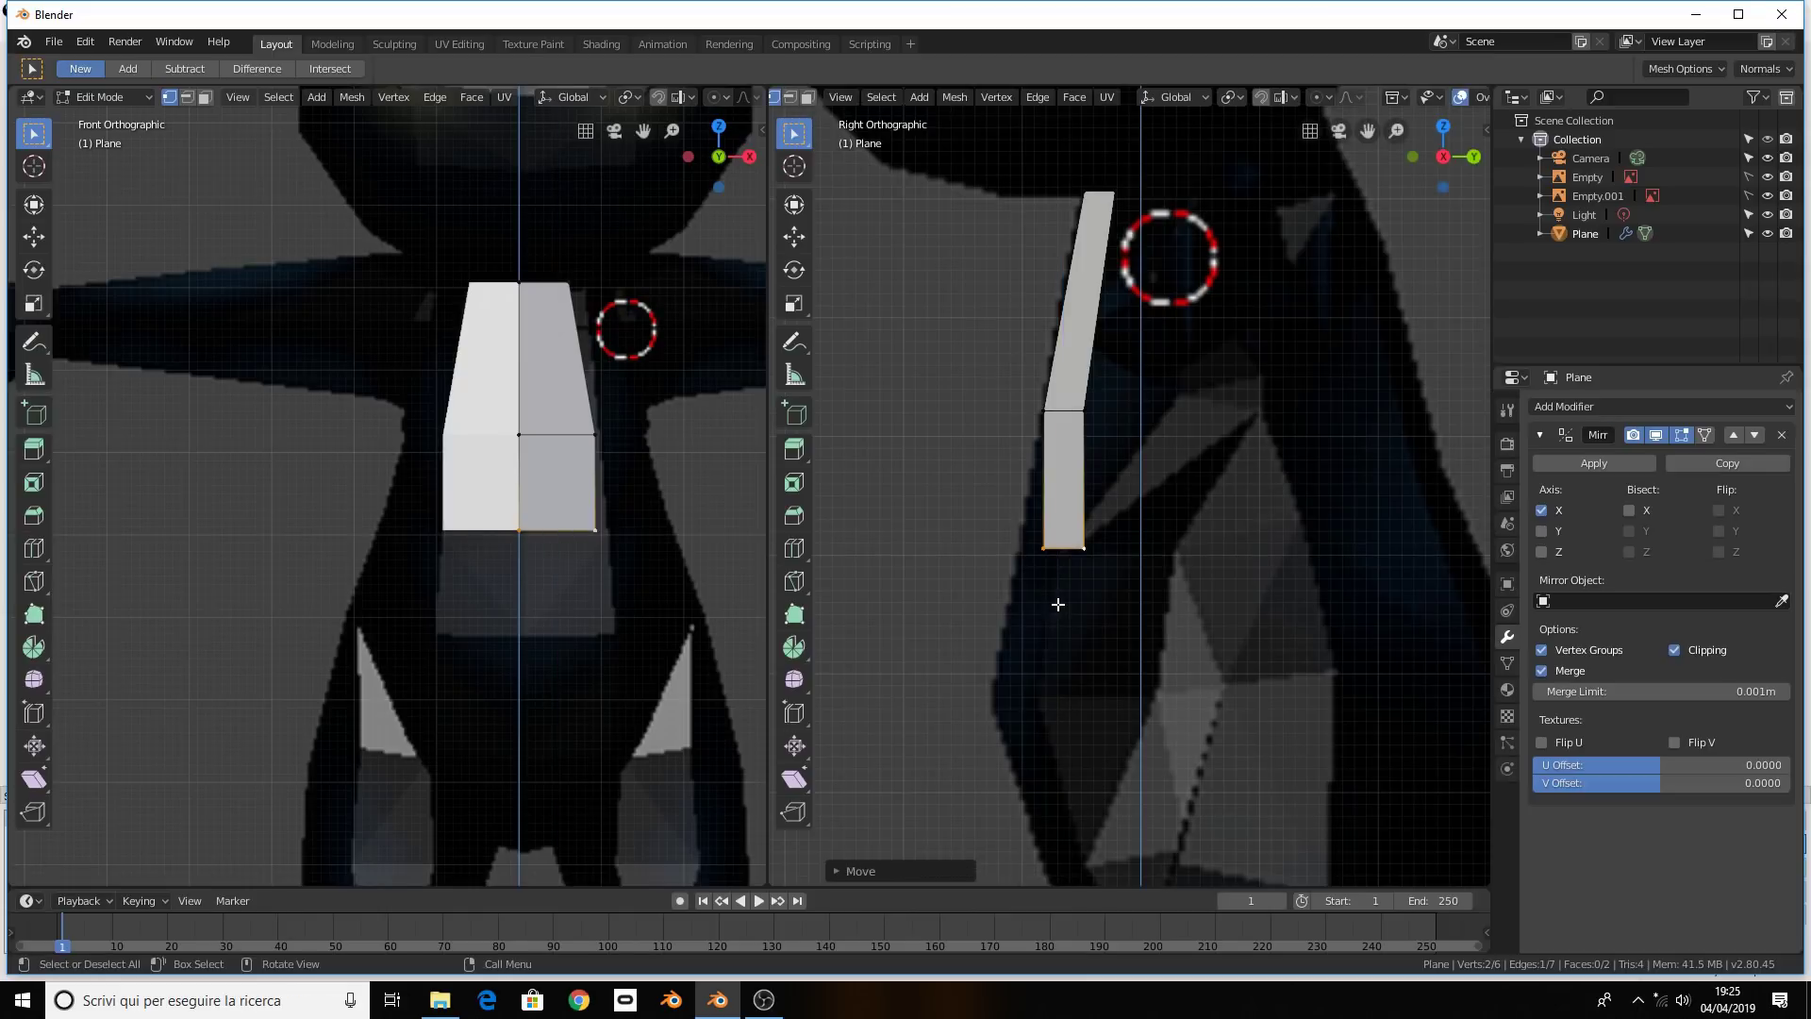
key(g)
key(y)
click(1039, 600)
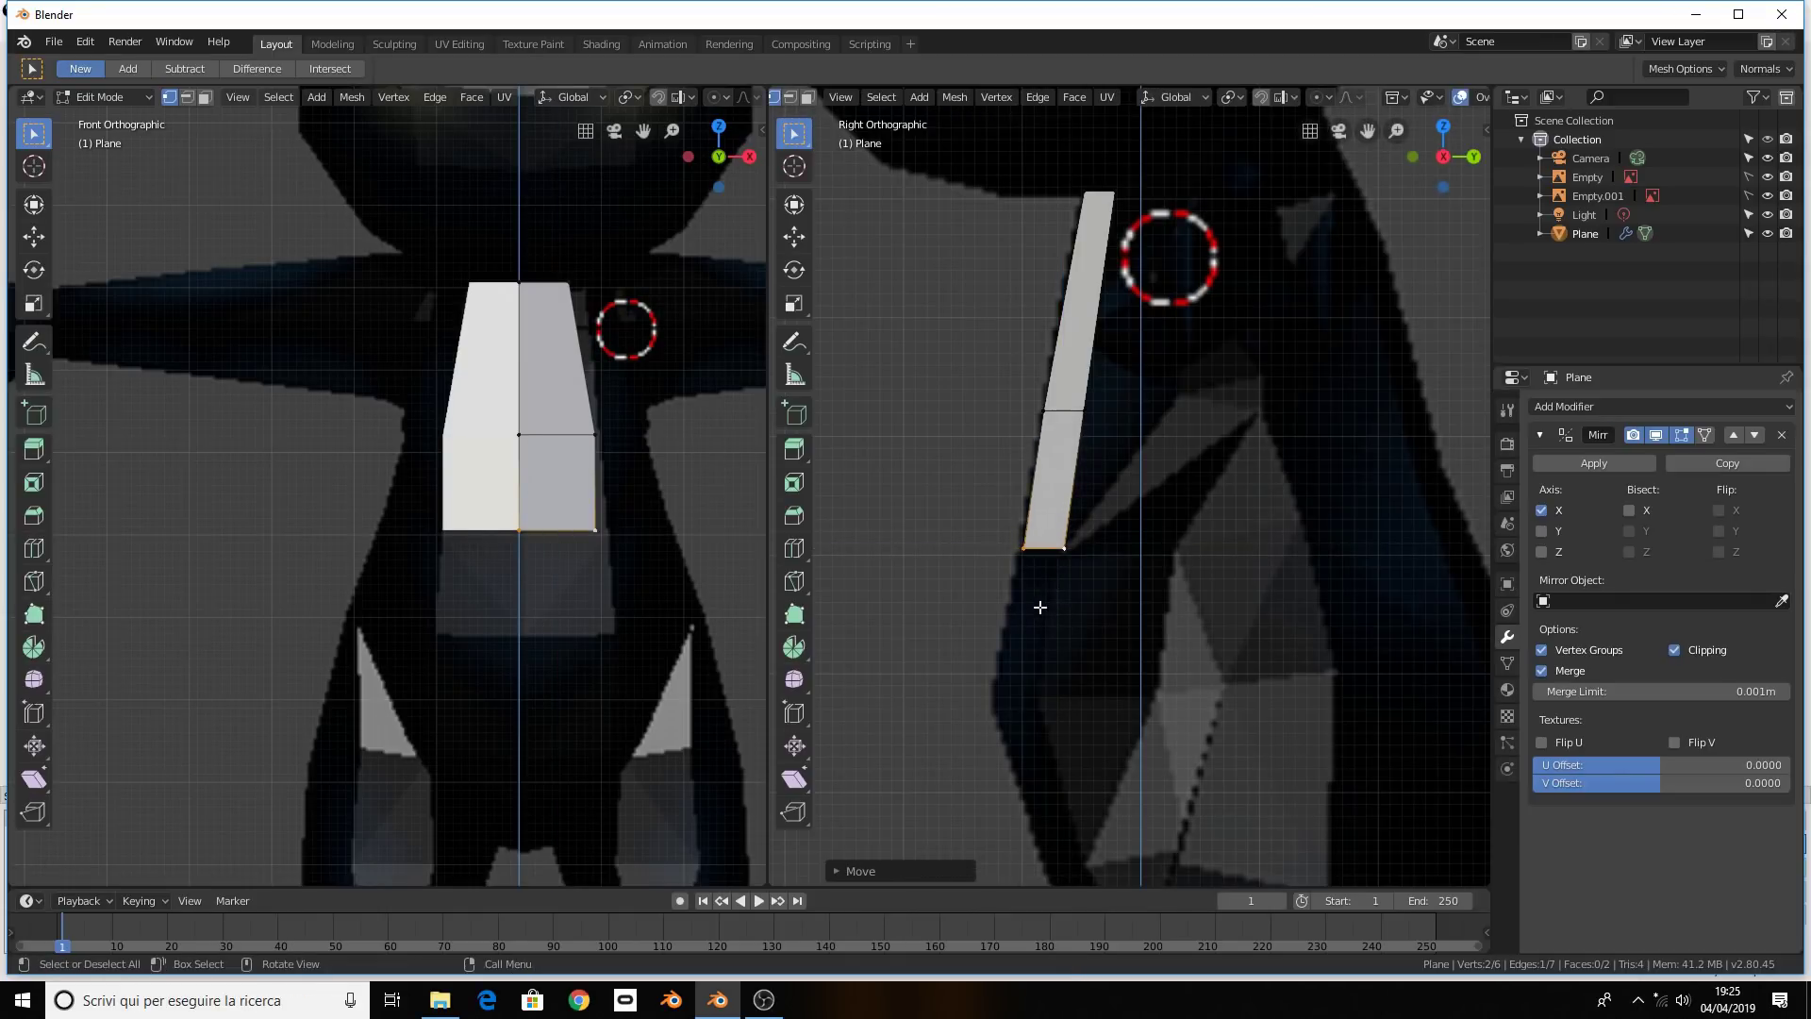
scroll(1033, 580, down, 2)
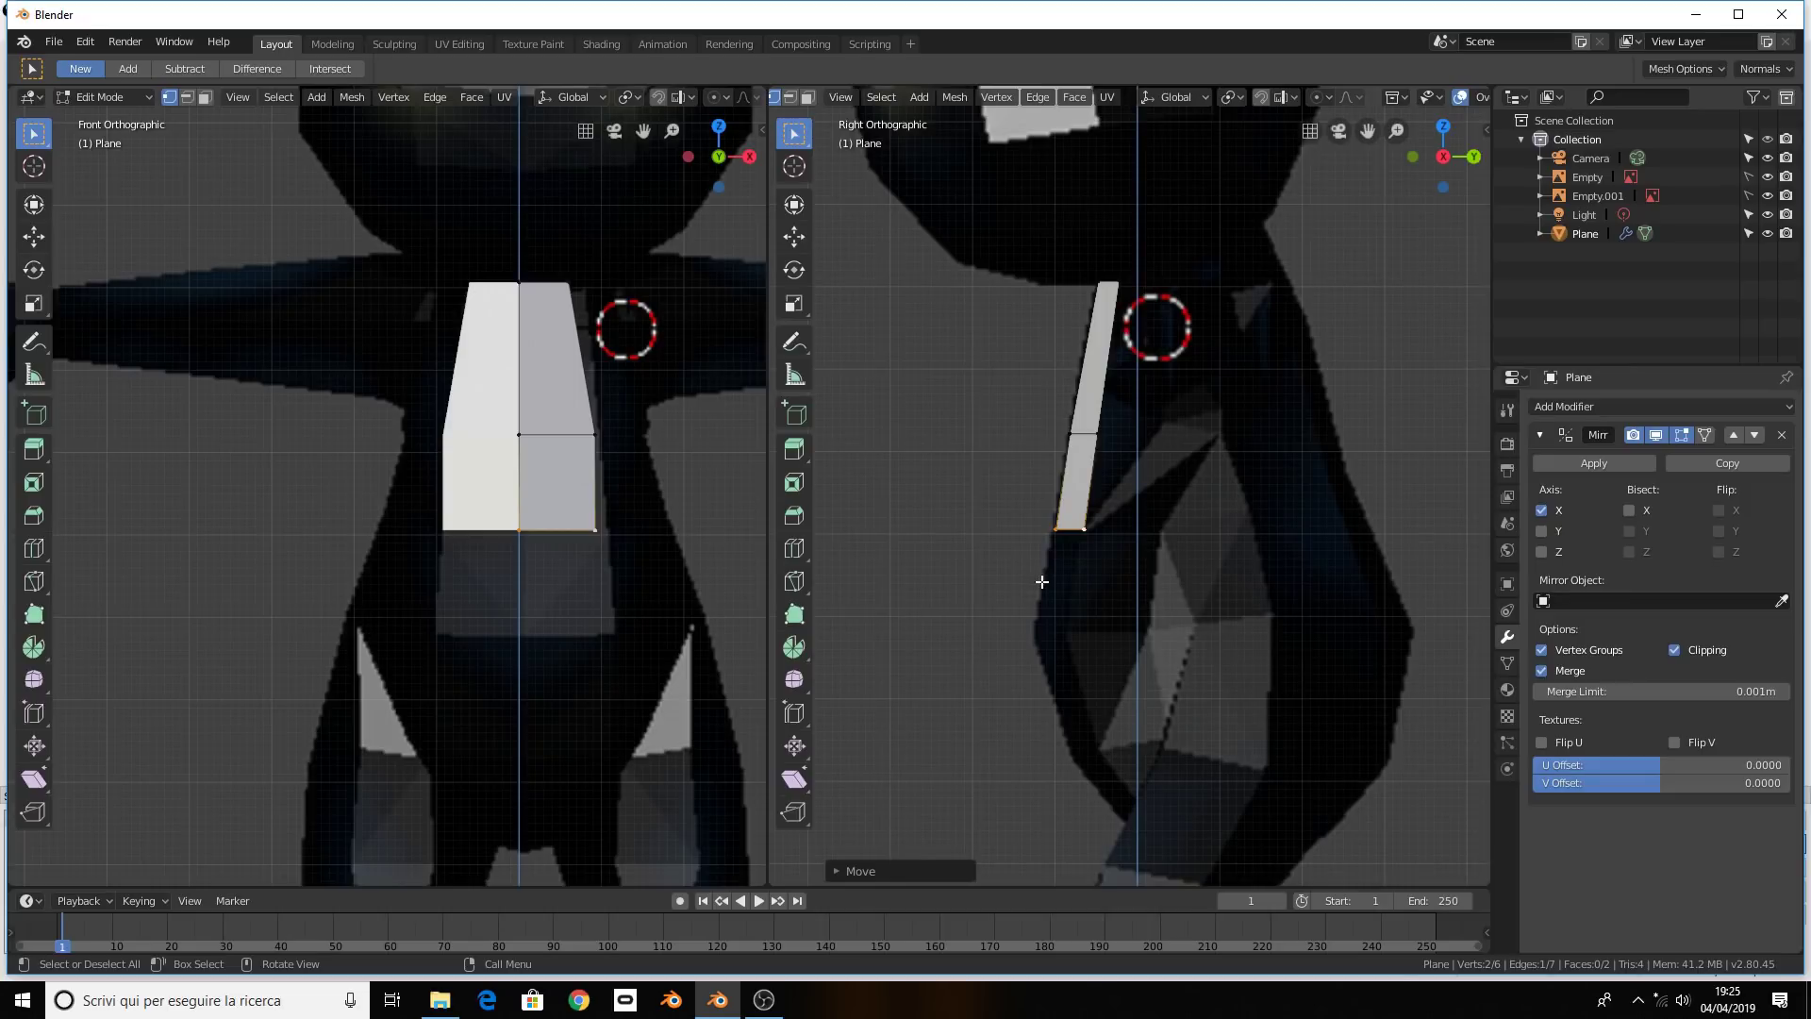
Extrude a second row down to the waist, adjusting it front-to-back along Y
key(e)
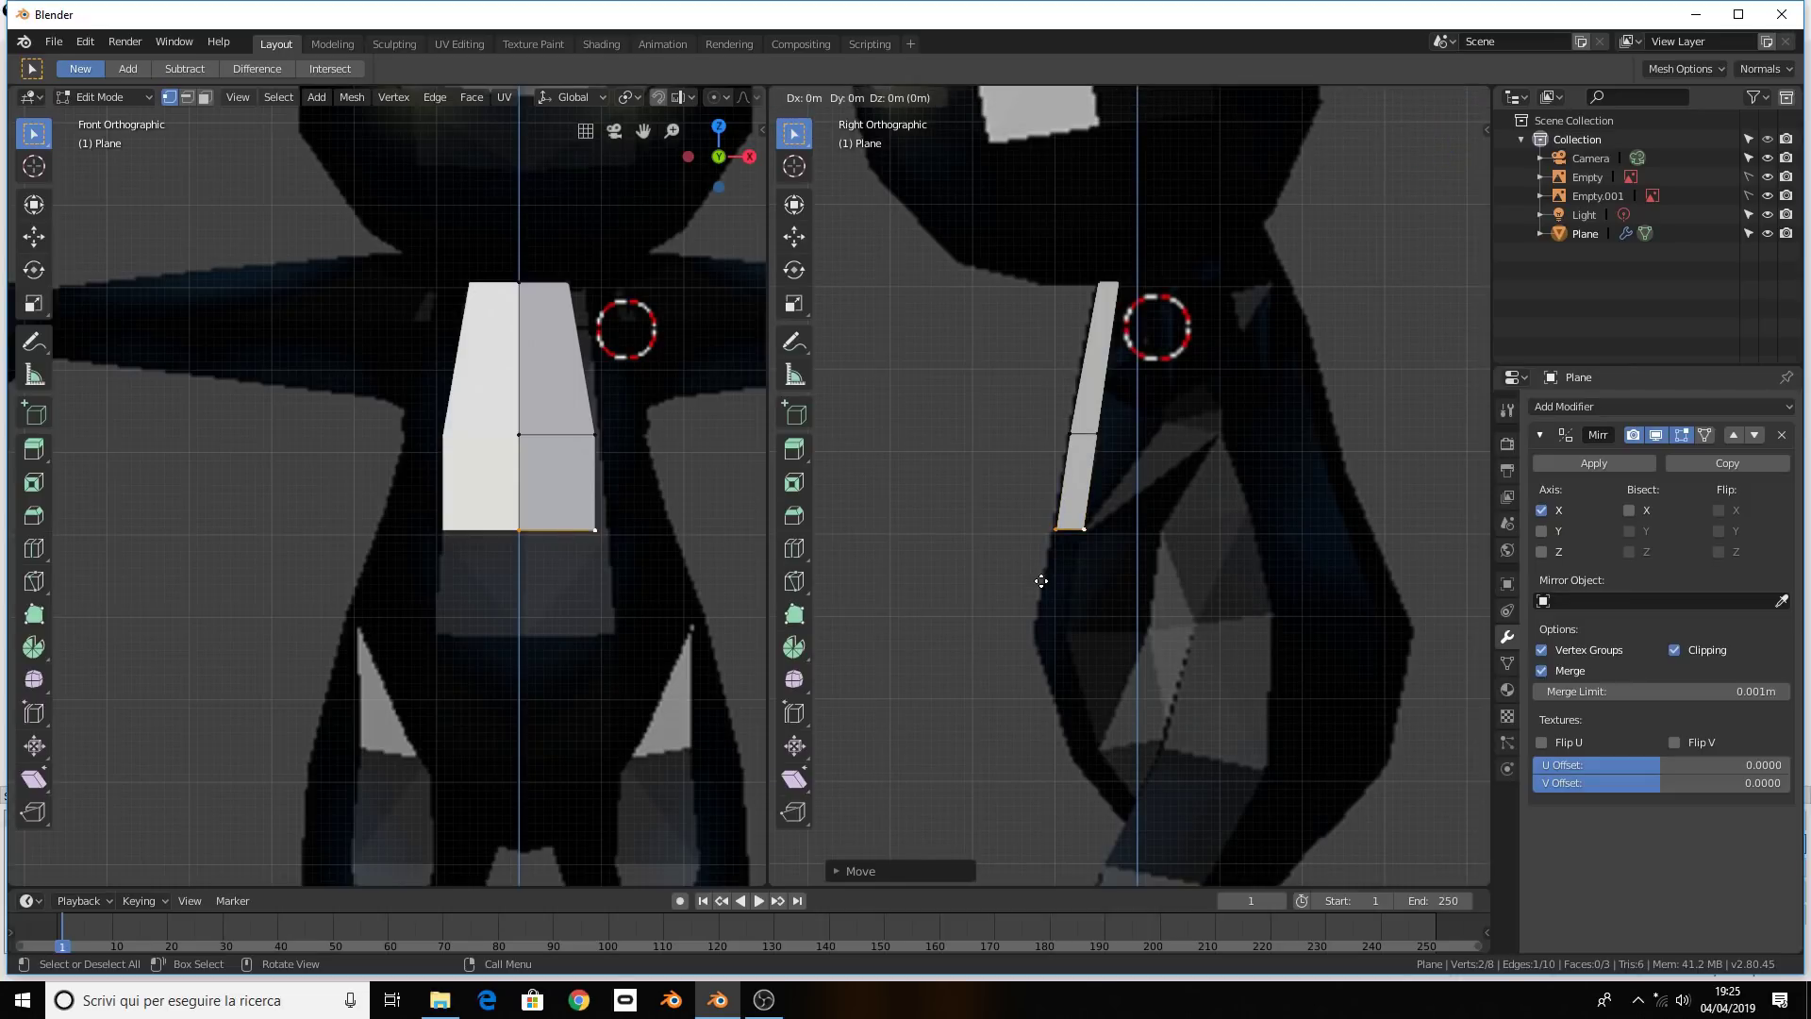
key(z)
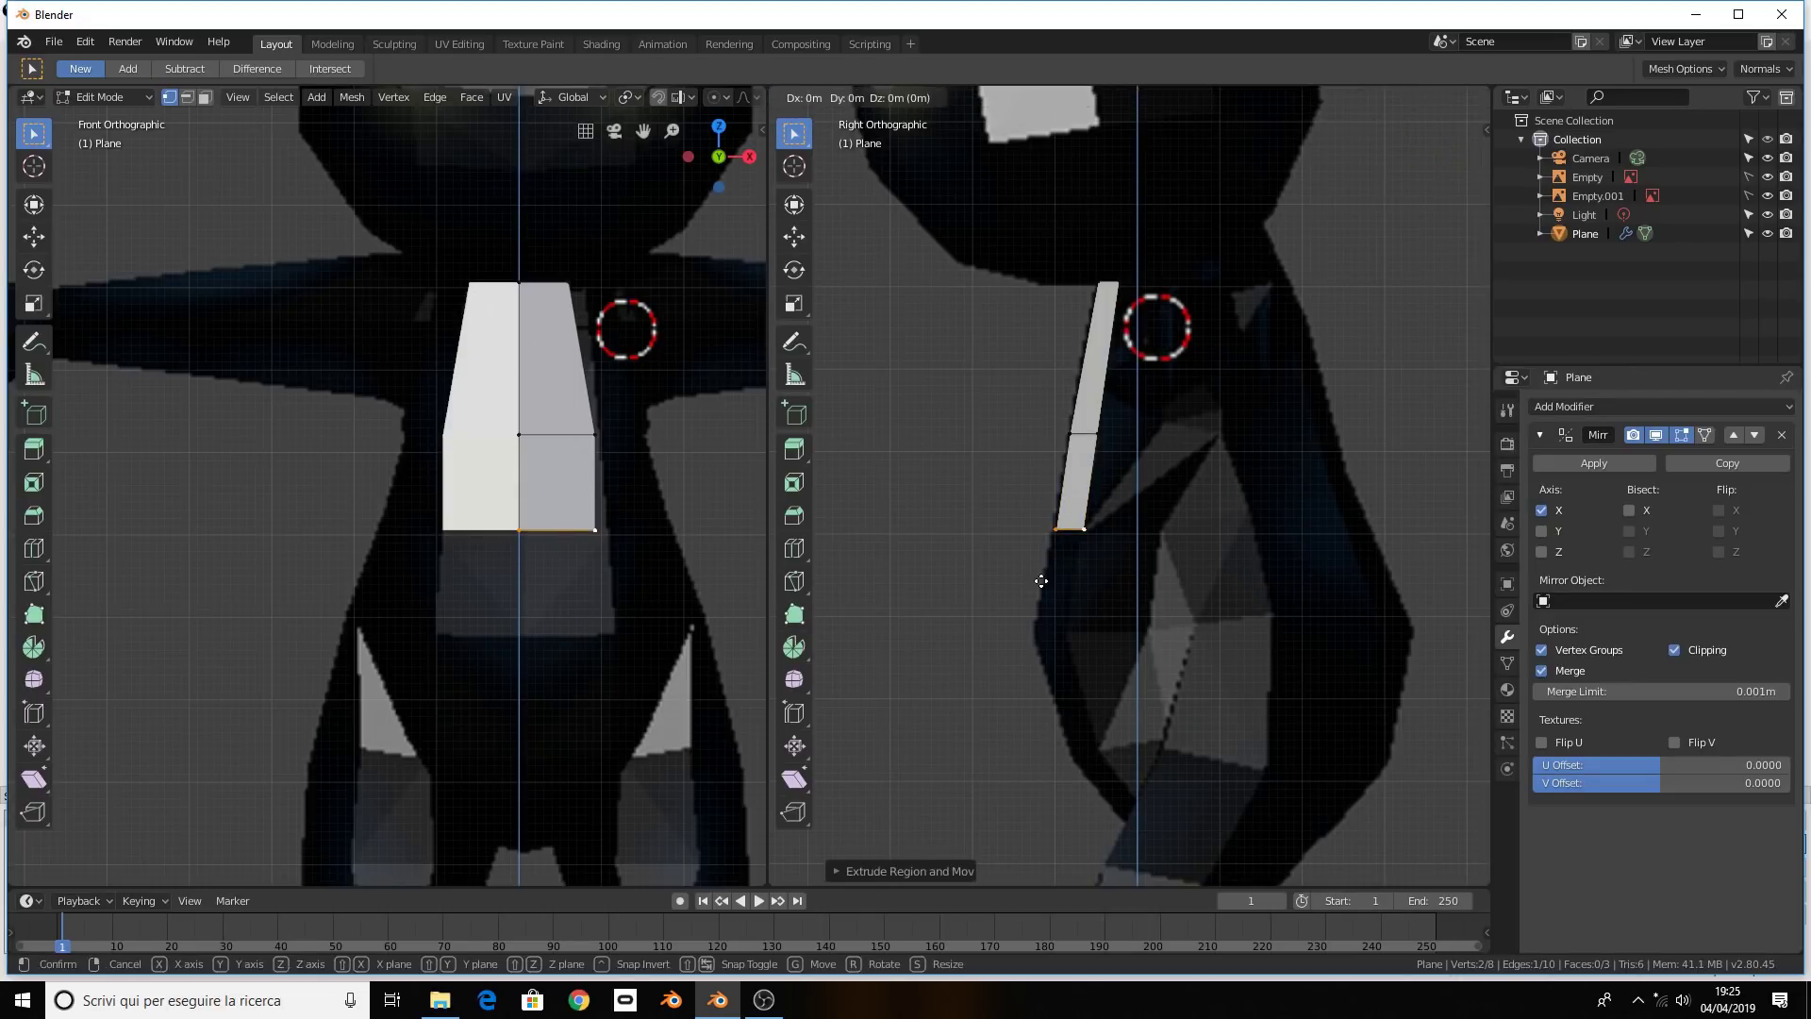
click(1041, 674)
key(g)
key(y)
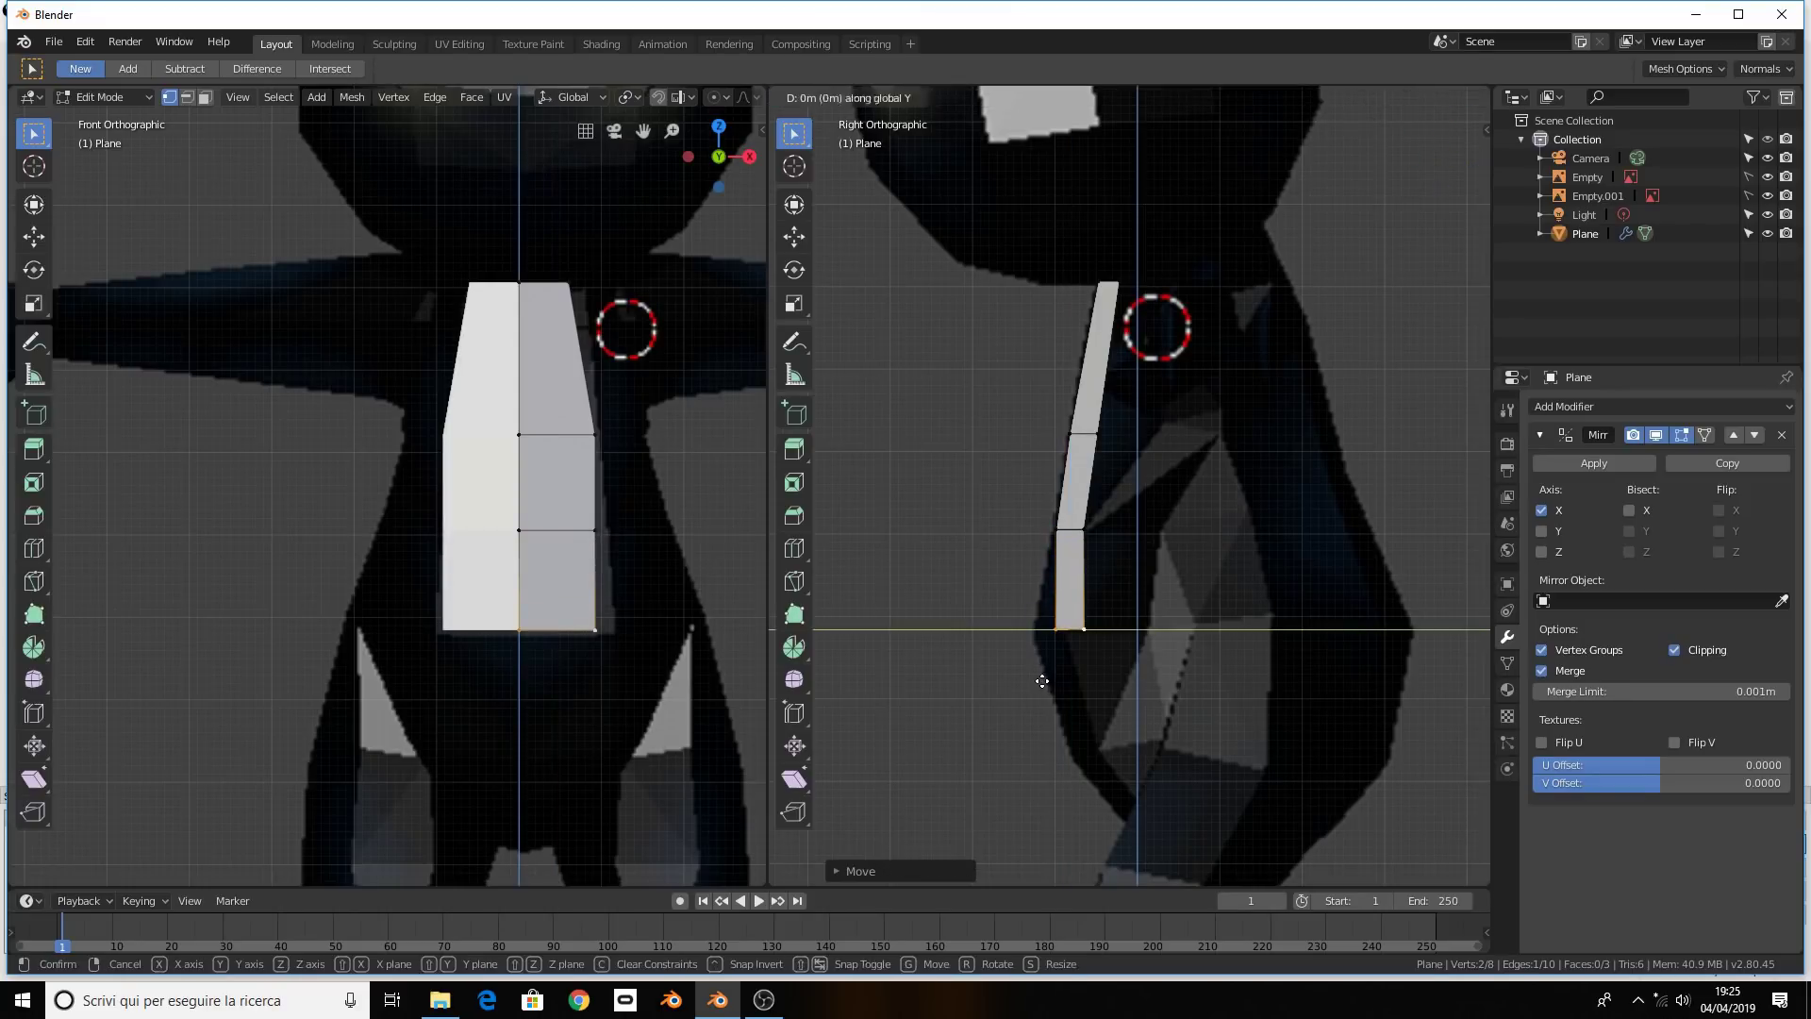
click(1026, 671)
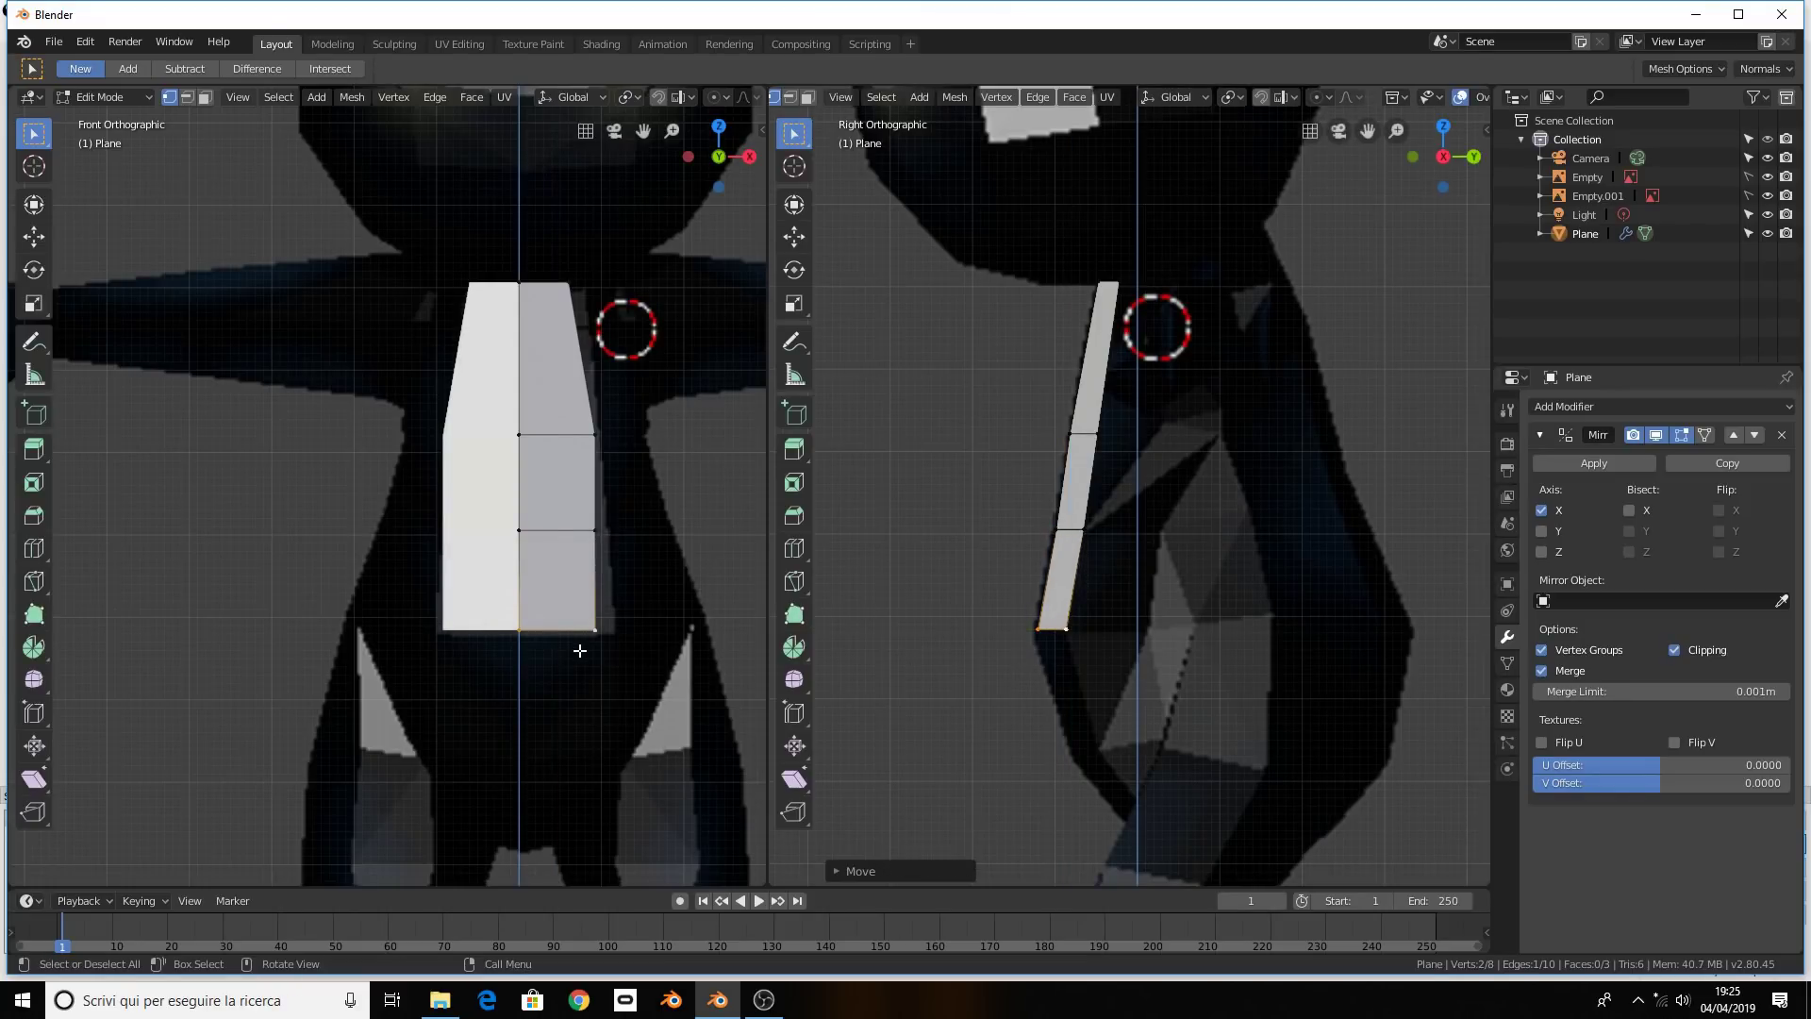
key(g)
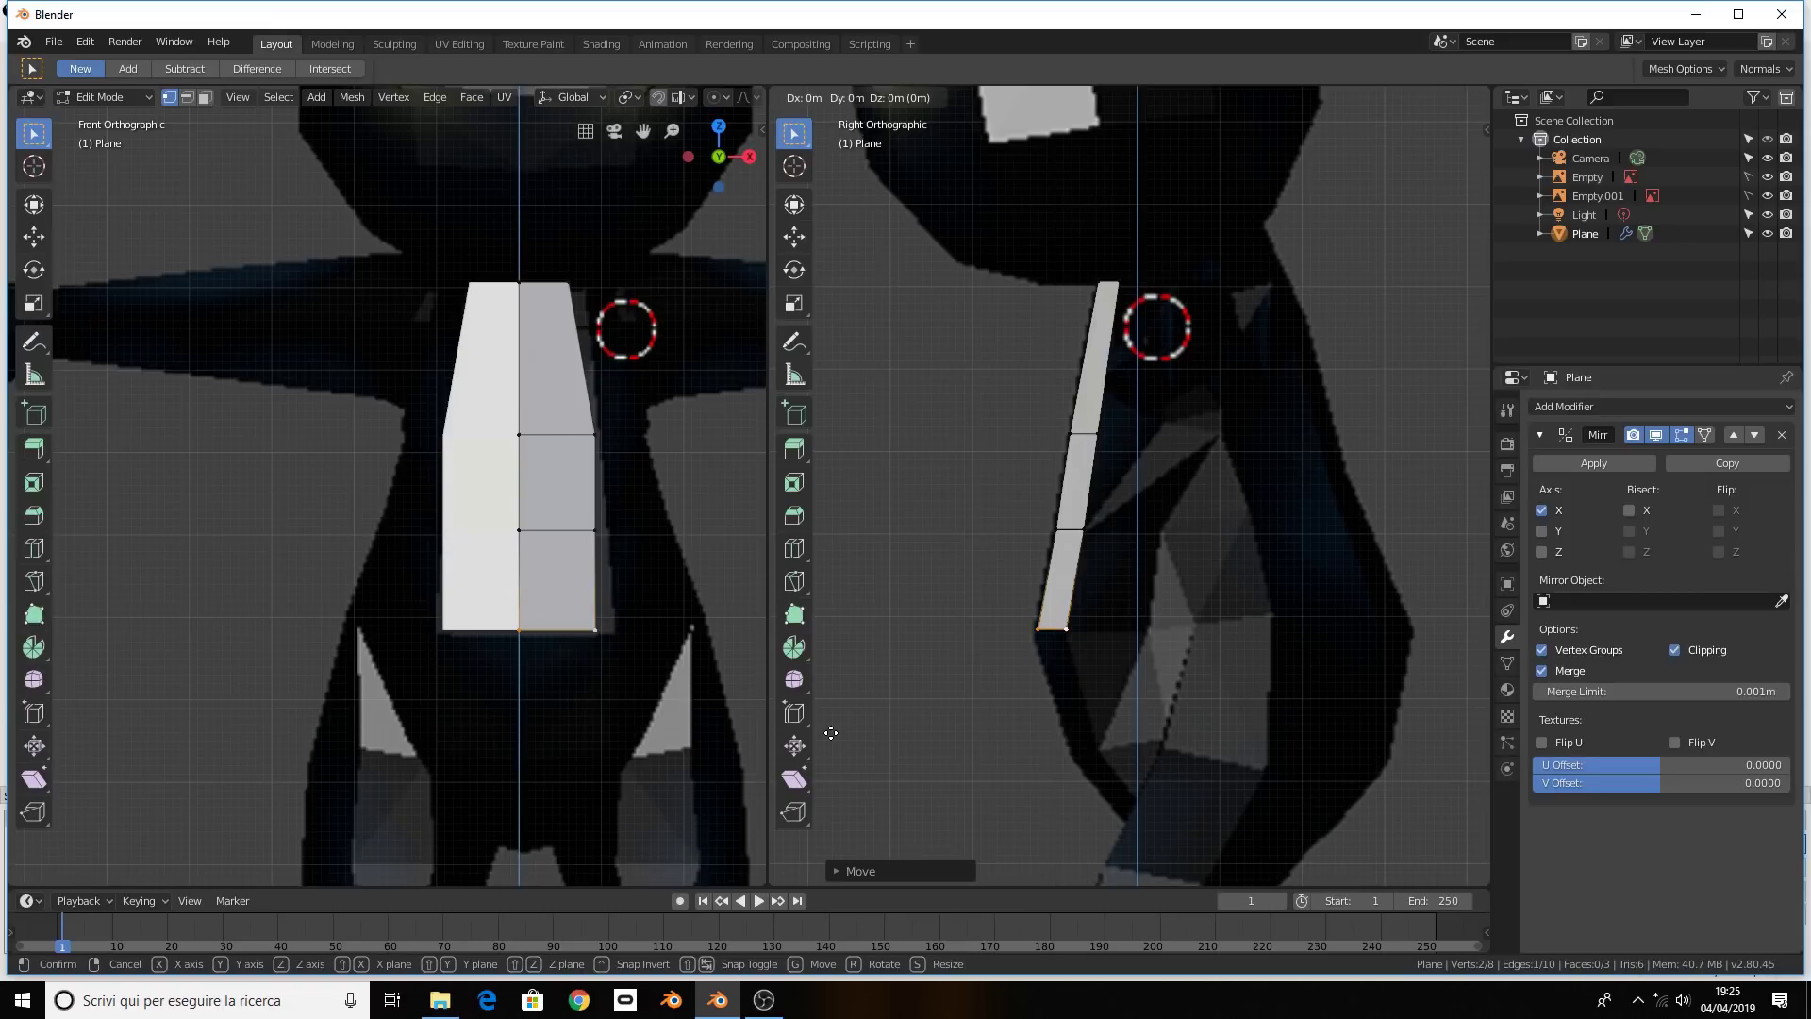
key(g)
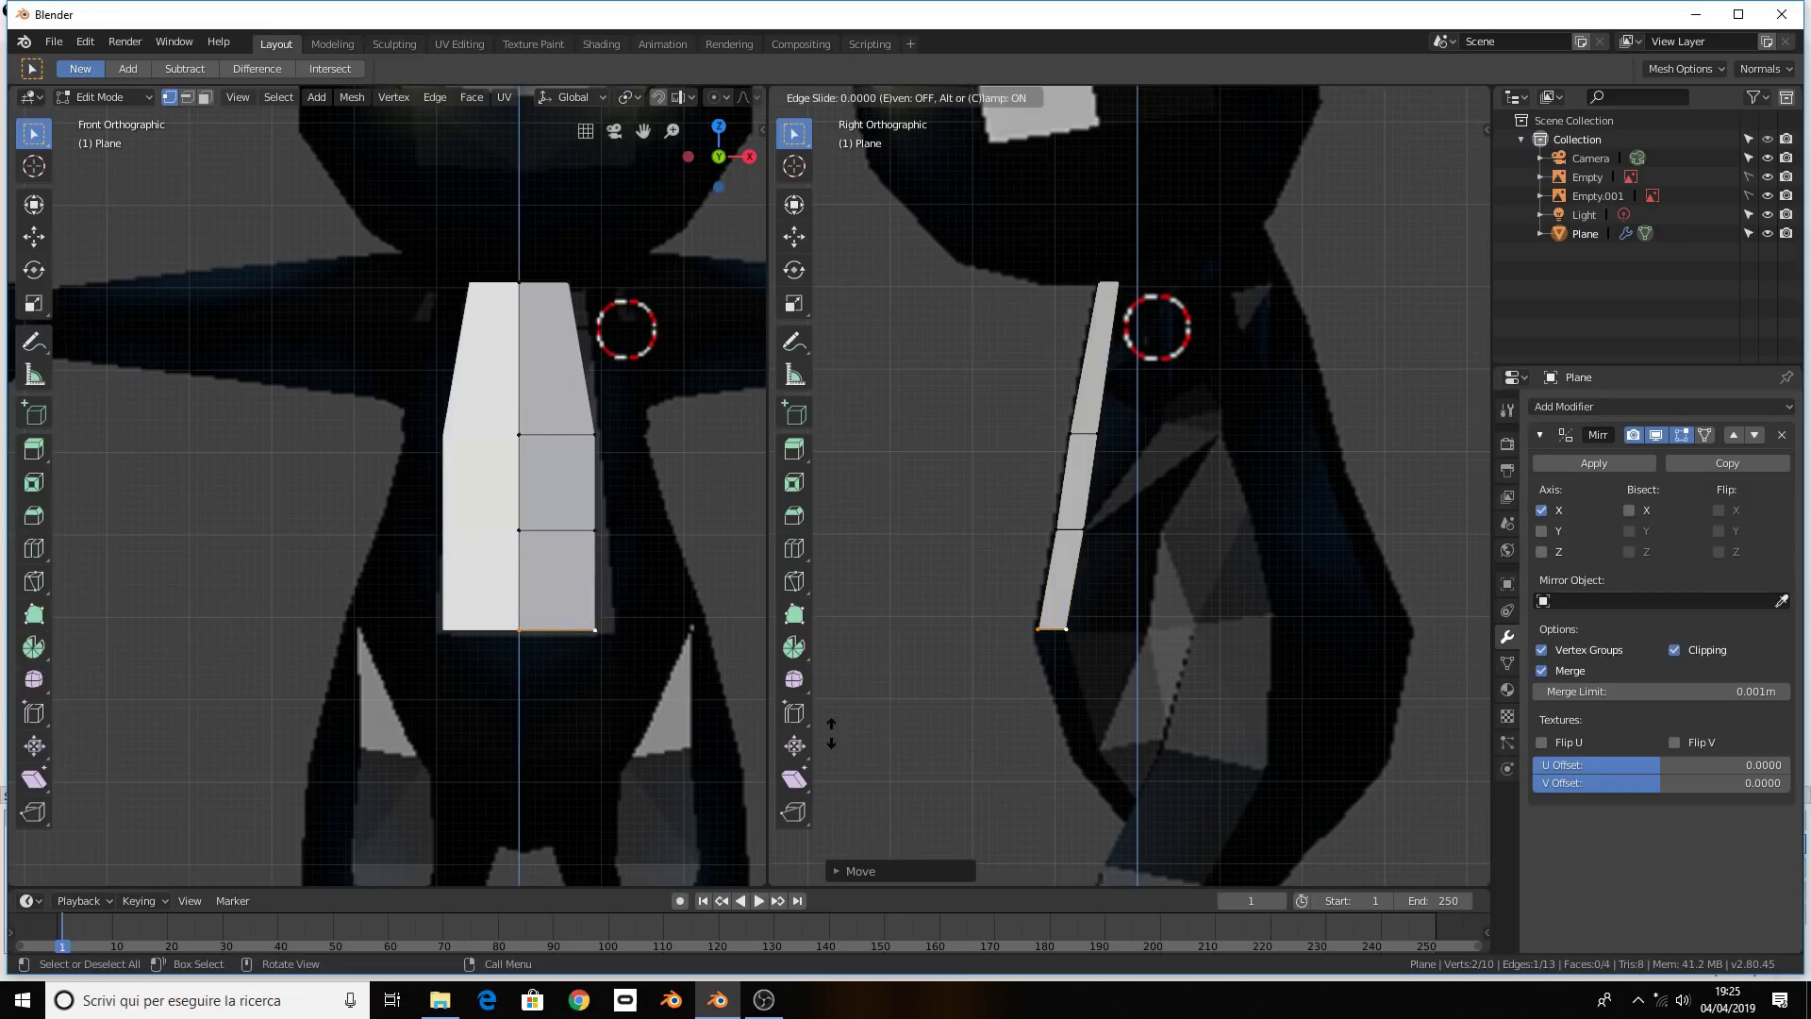
key(Escape)
key(g)
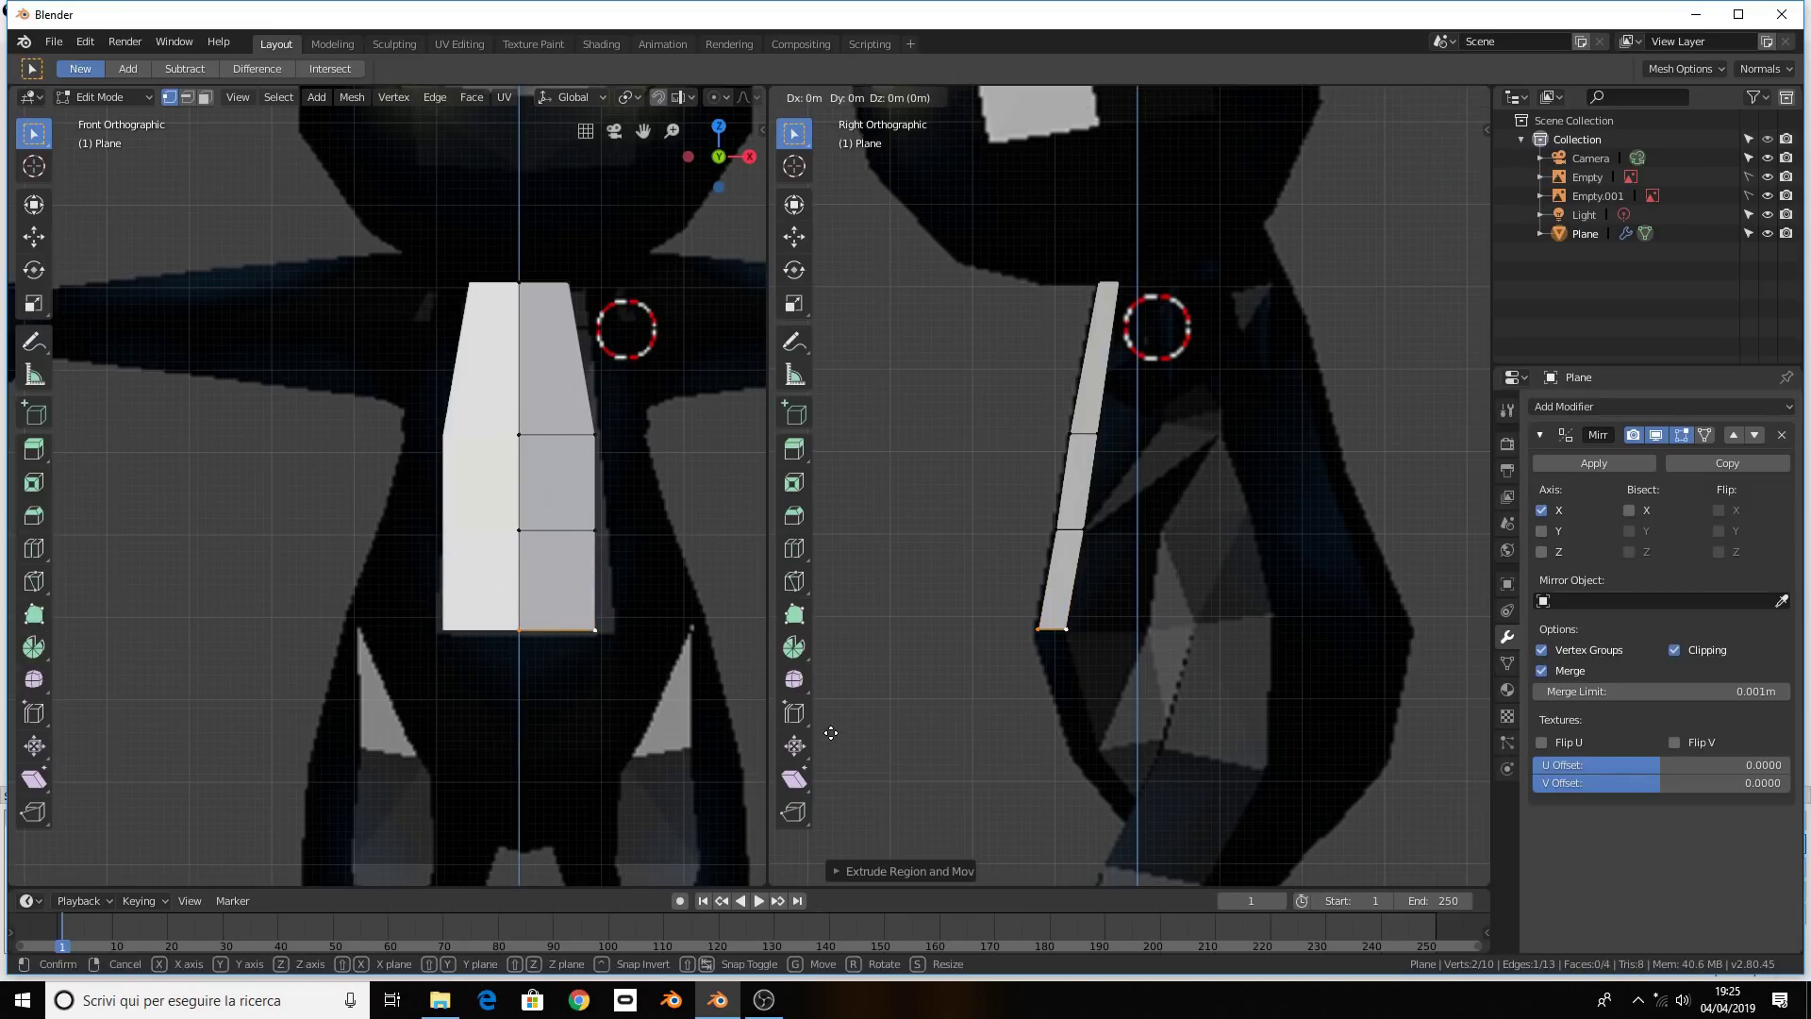
click(851, 858)
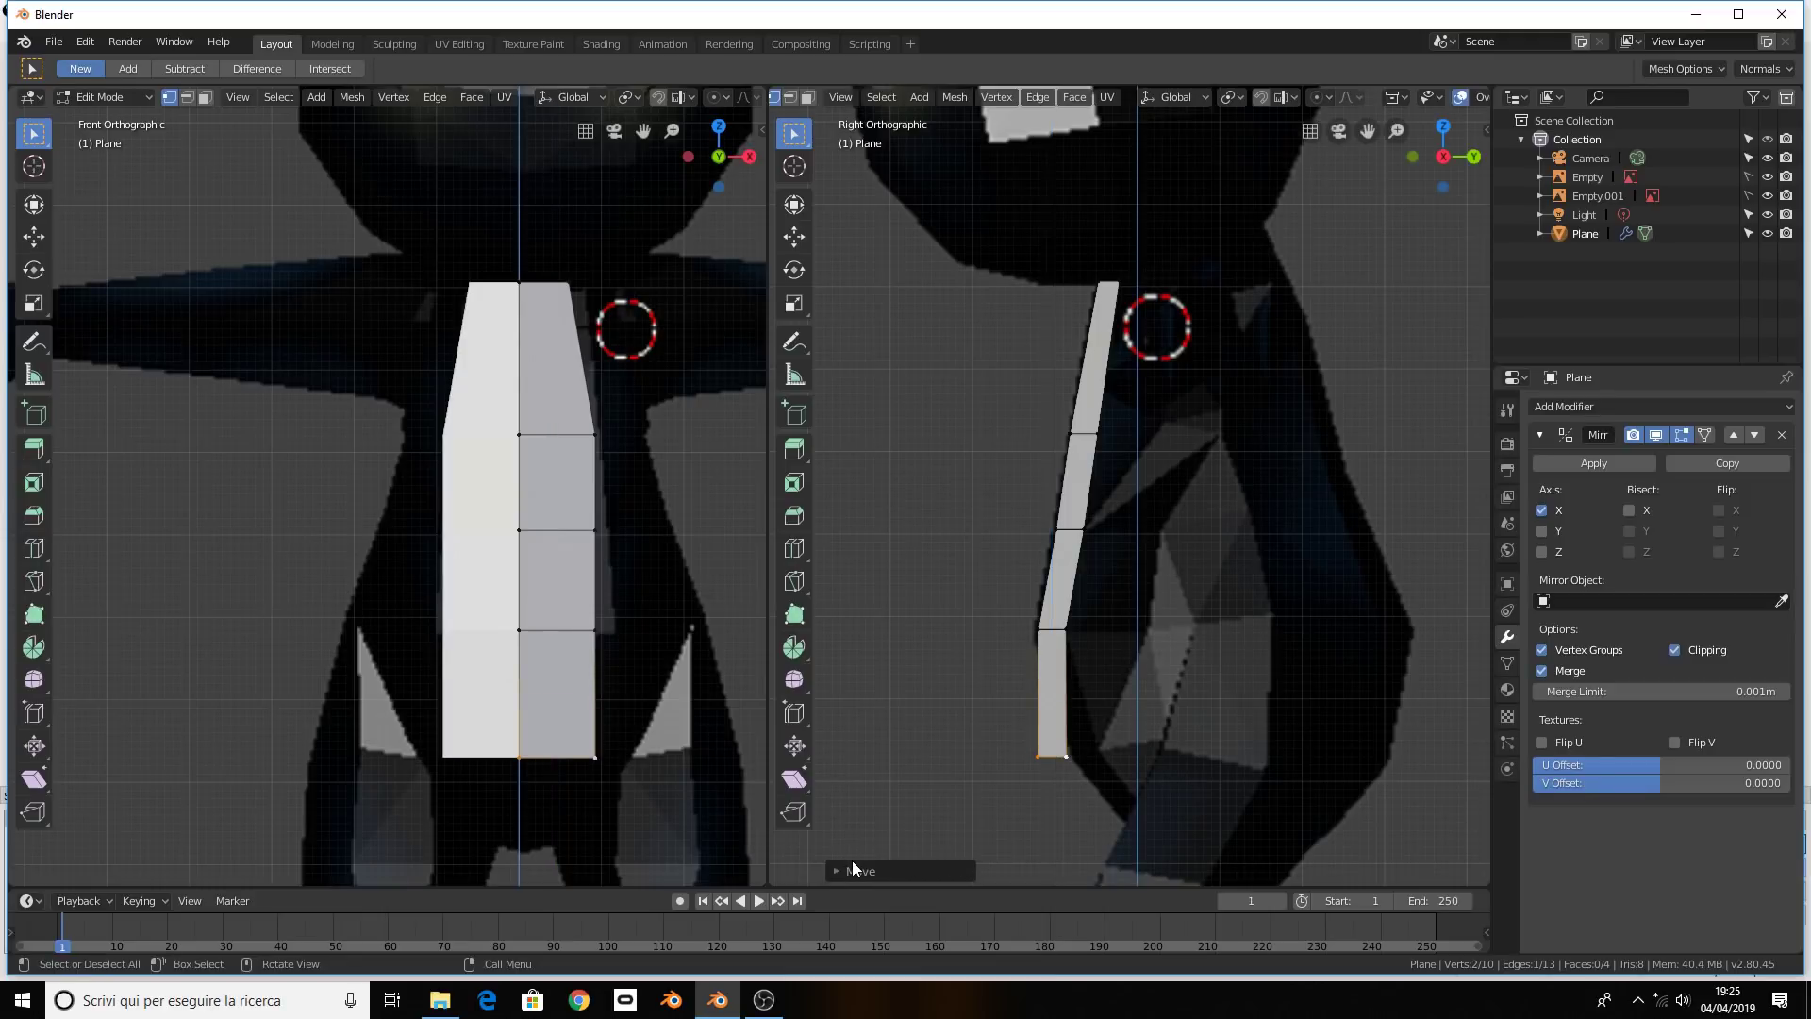
Shift the bottom edge forward in side profile, then select the right-side and waist vertices
key(g)
click(854, 856)
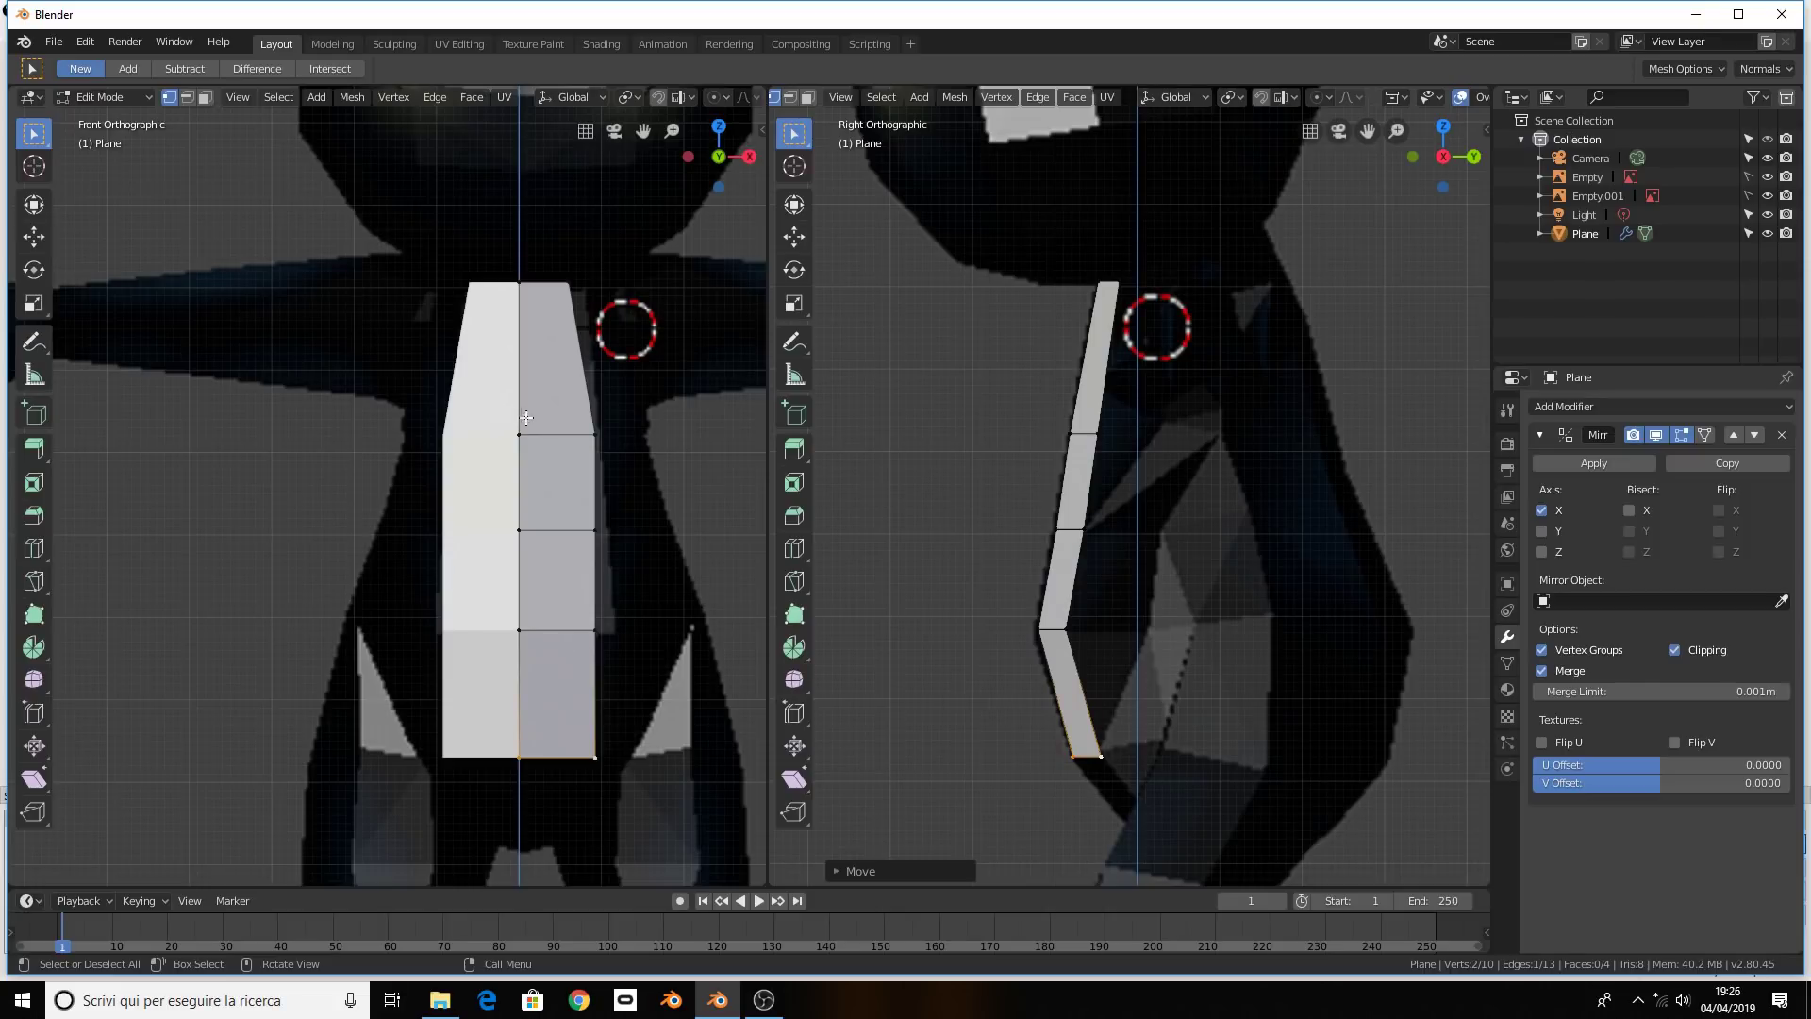
click(609, 440)
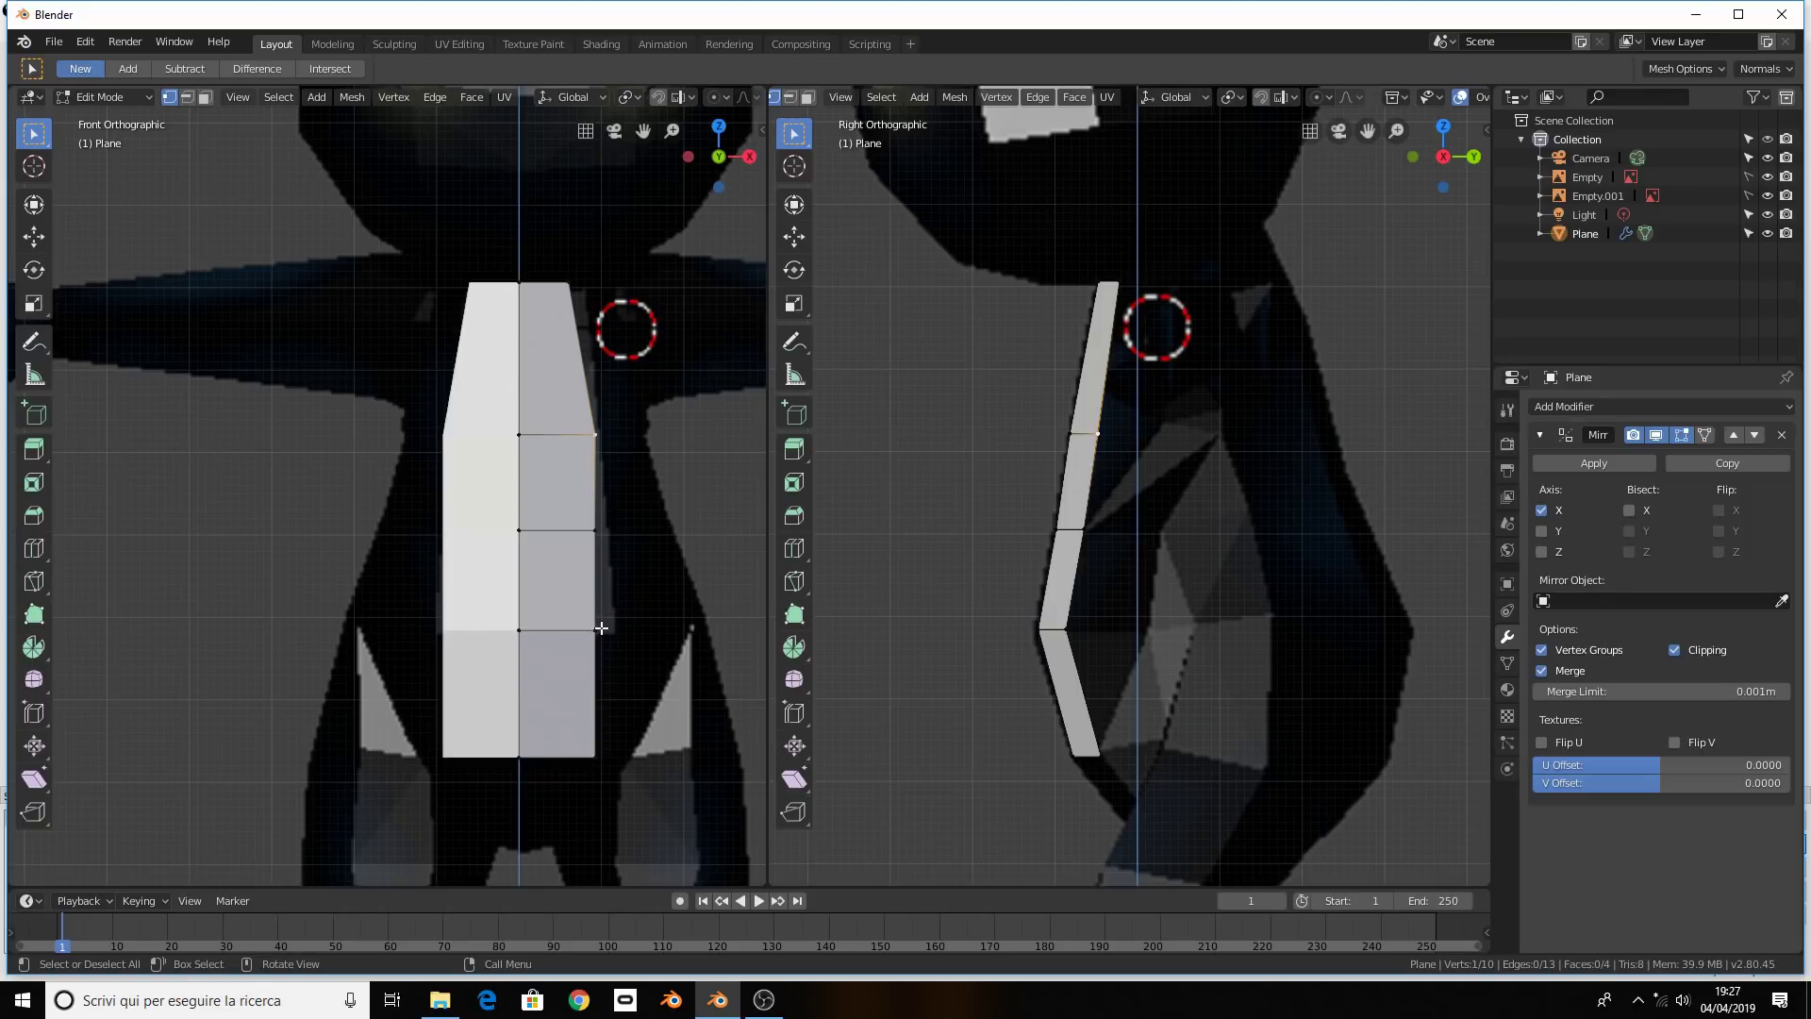
click(601, 627)
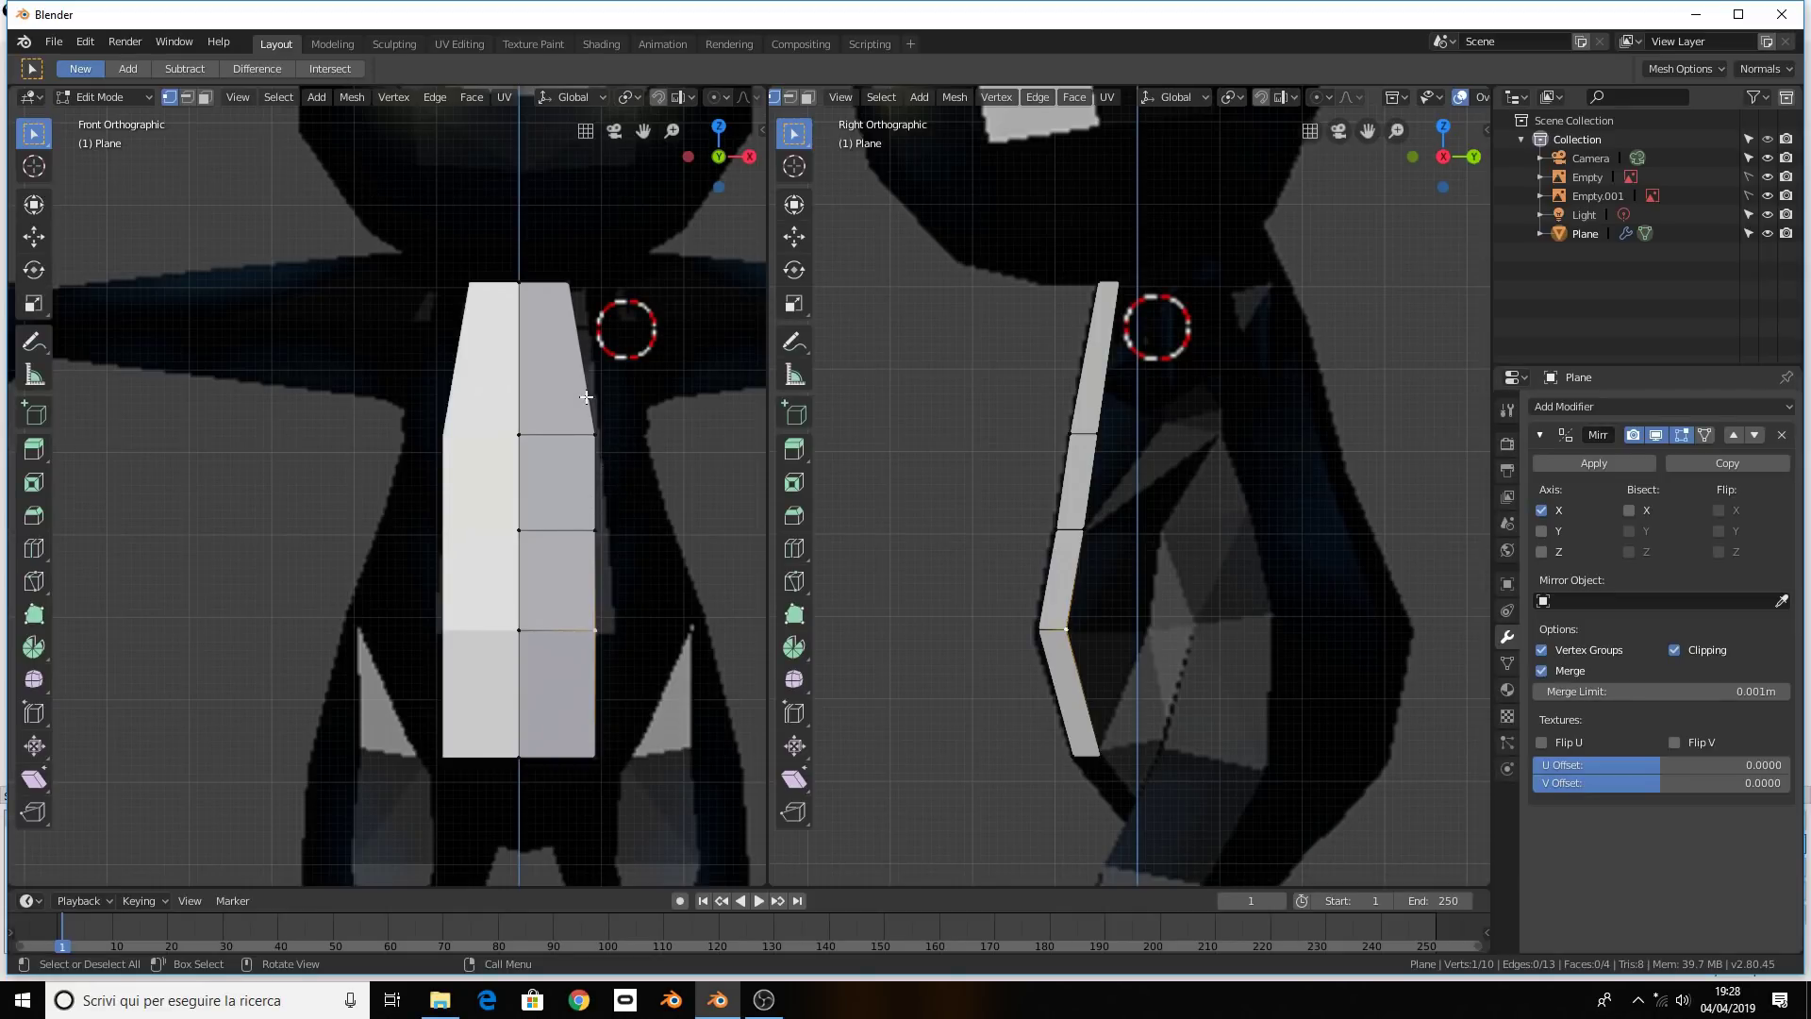
Push the middle-right and lower-right vertices outward along X to widen the waist
click(597, 528)
key(g)
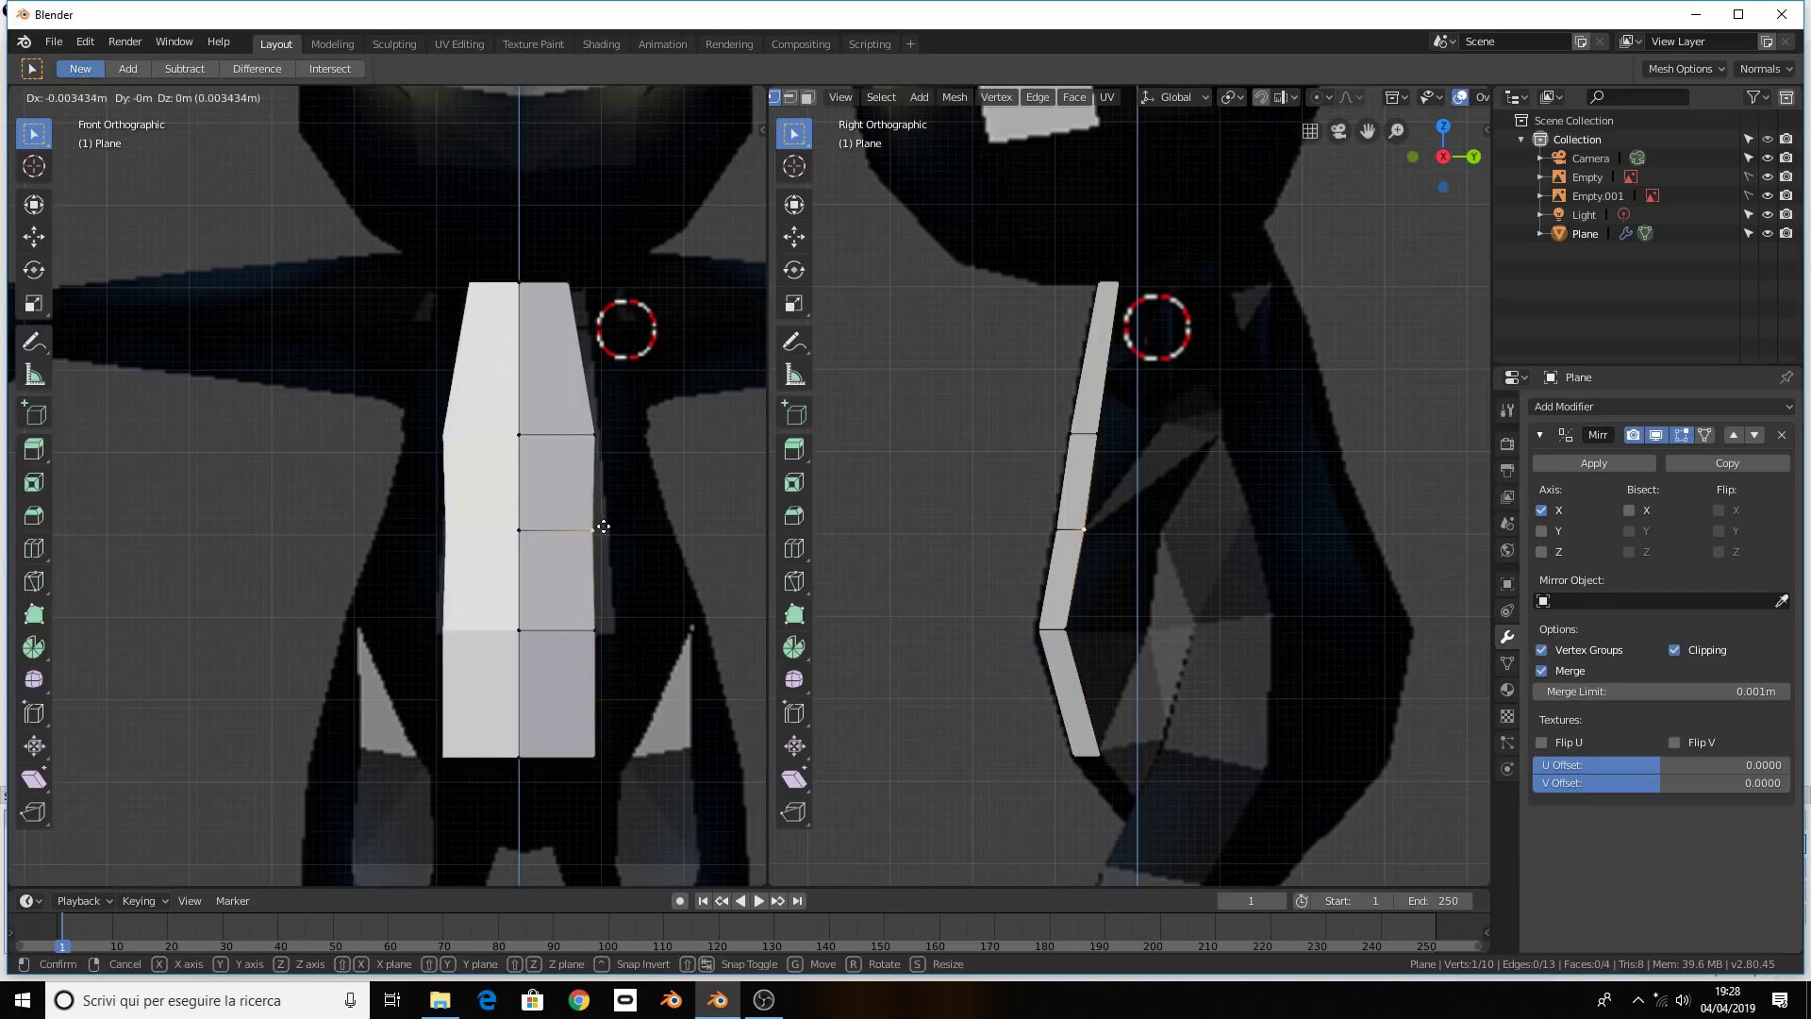
key(y)
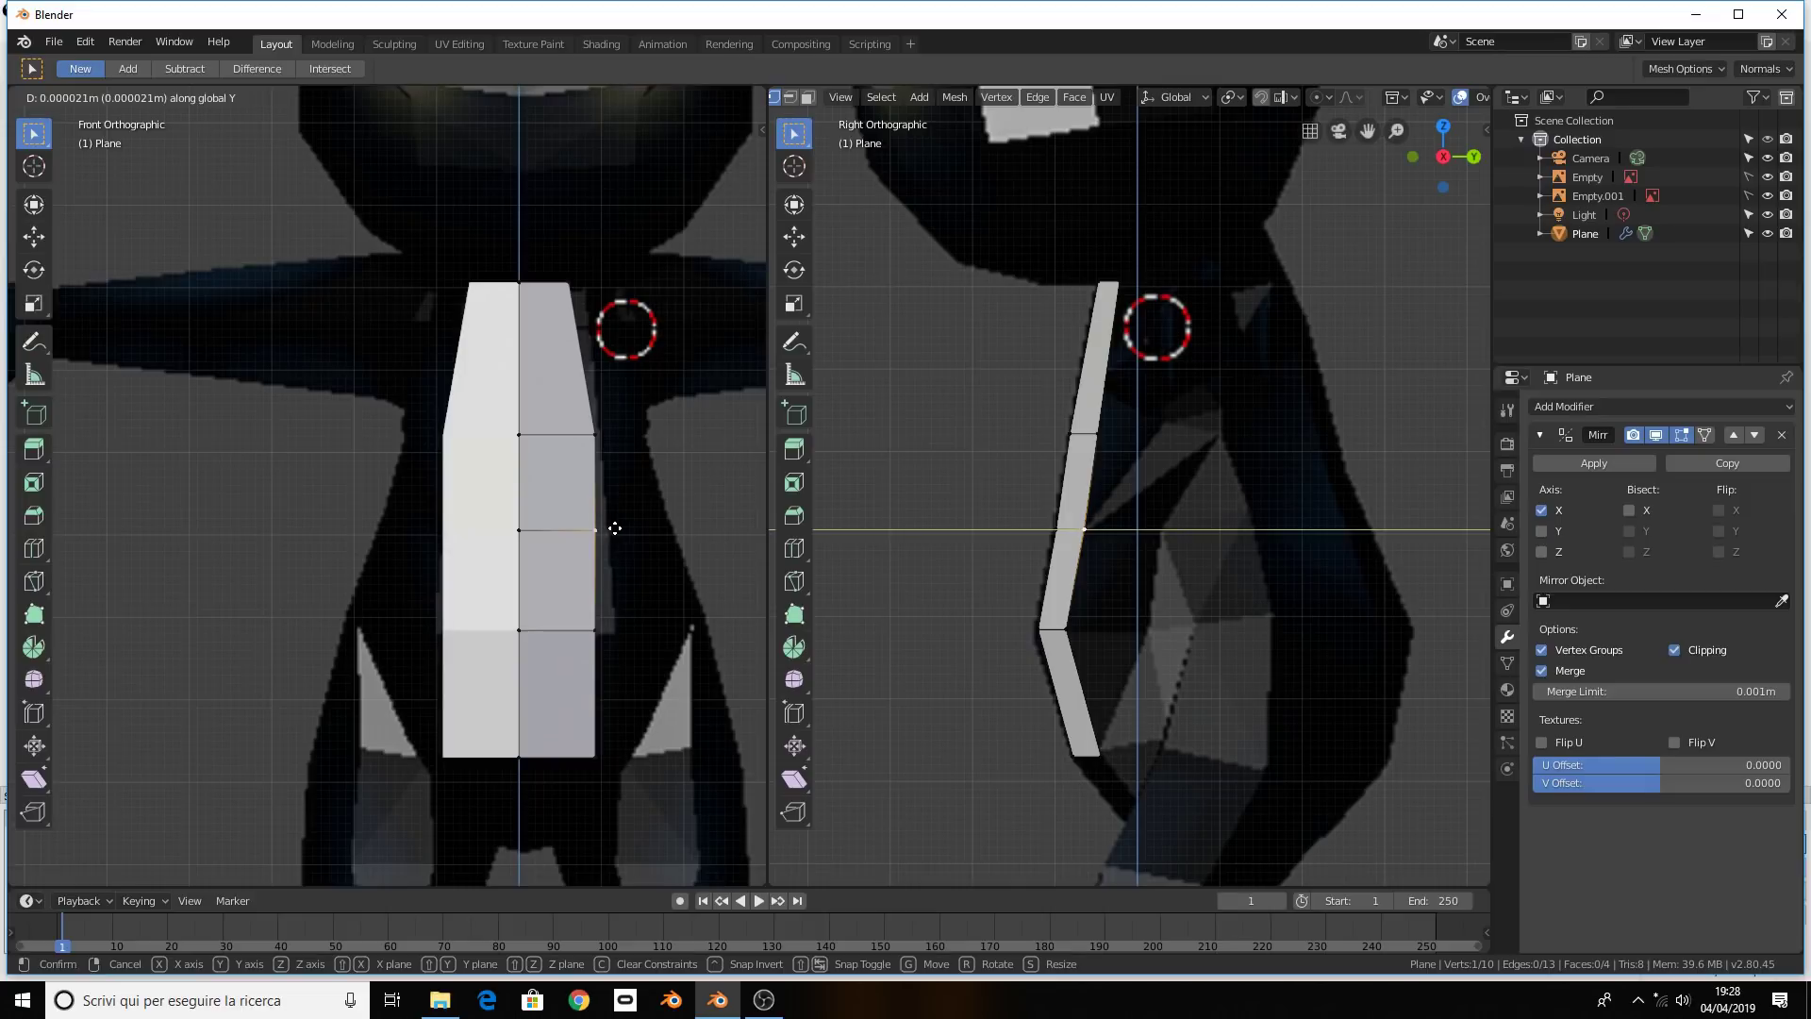
key(x)
click(636, 566)
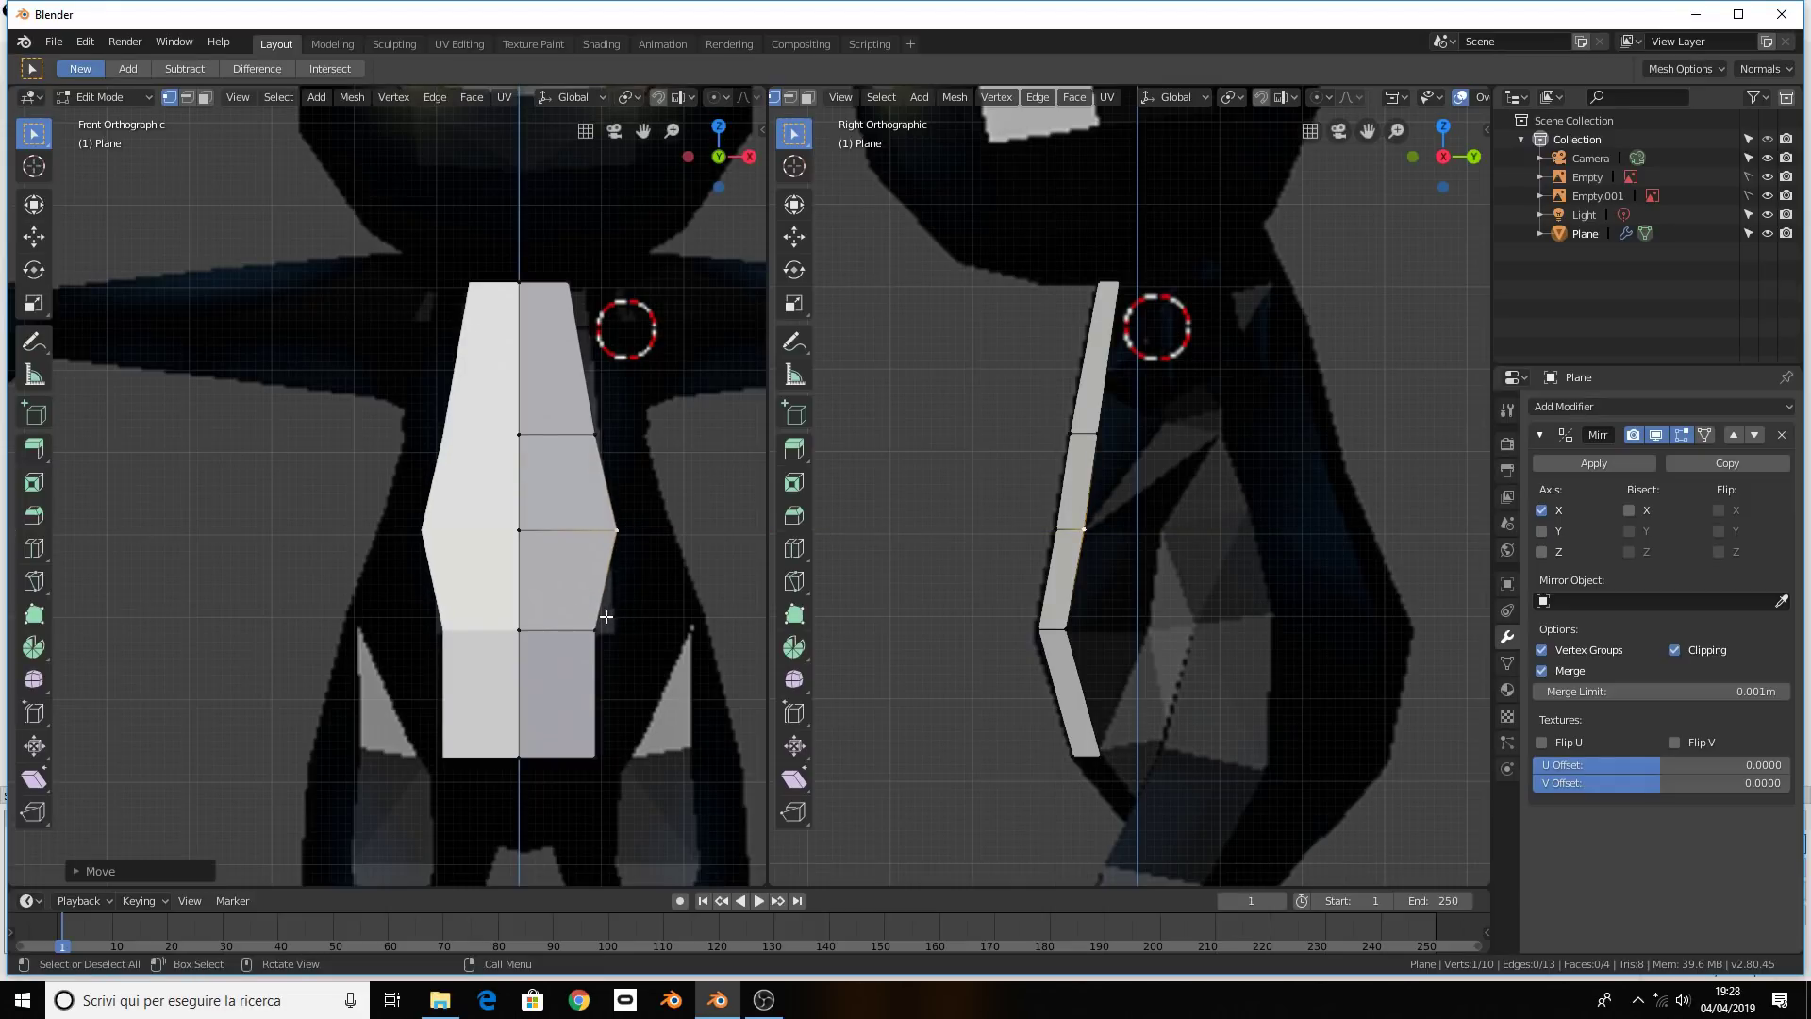
click(606, 616)
key(g)
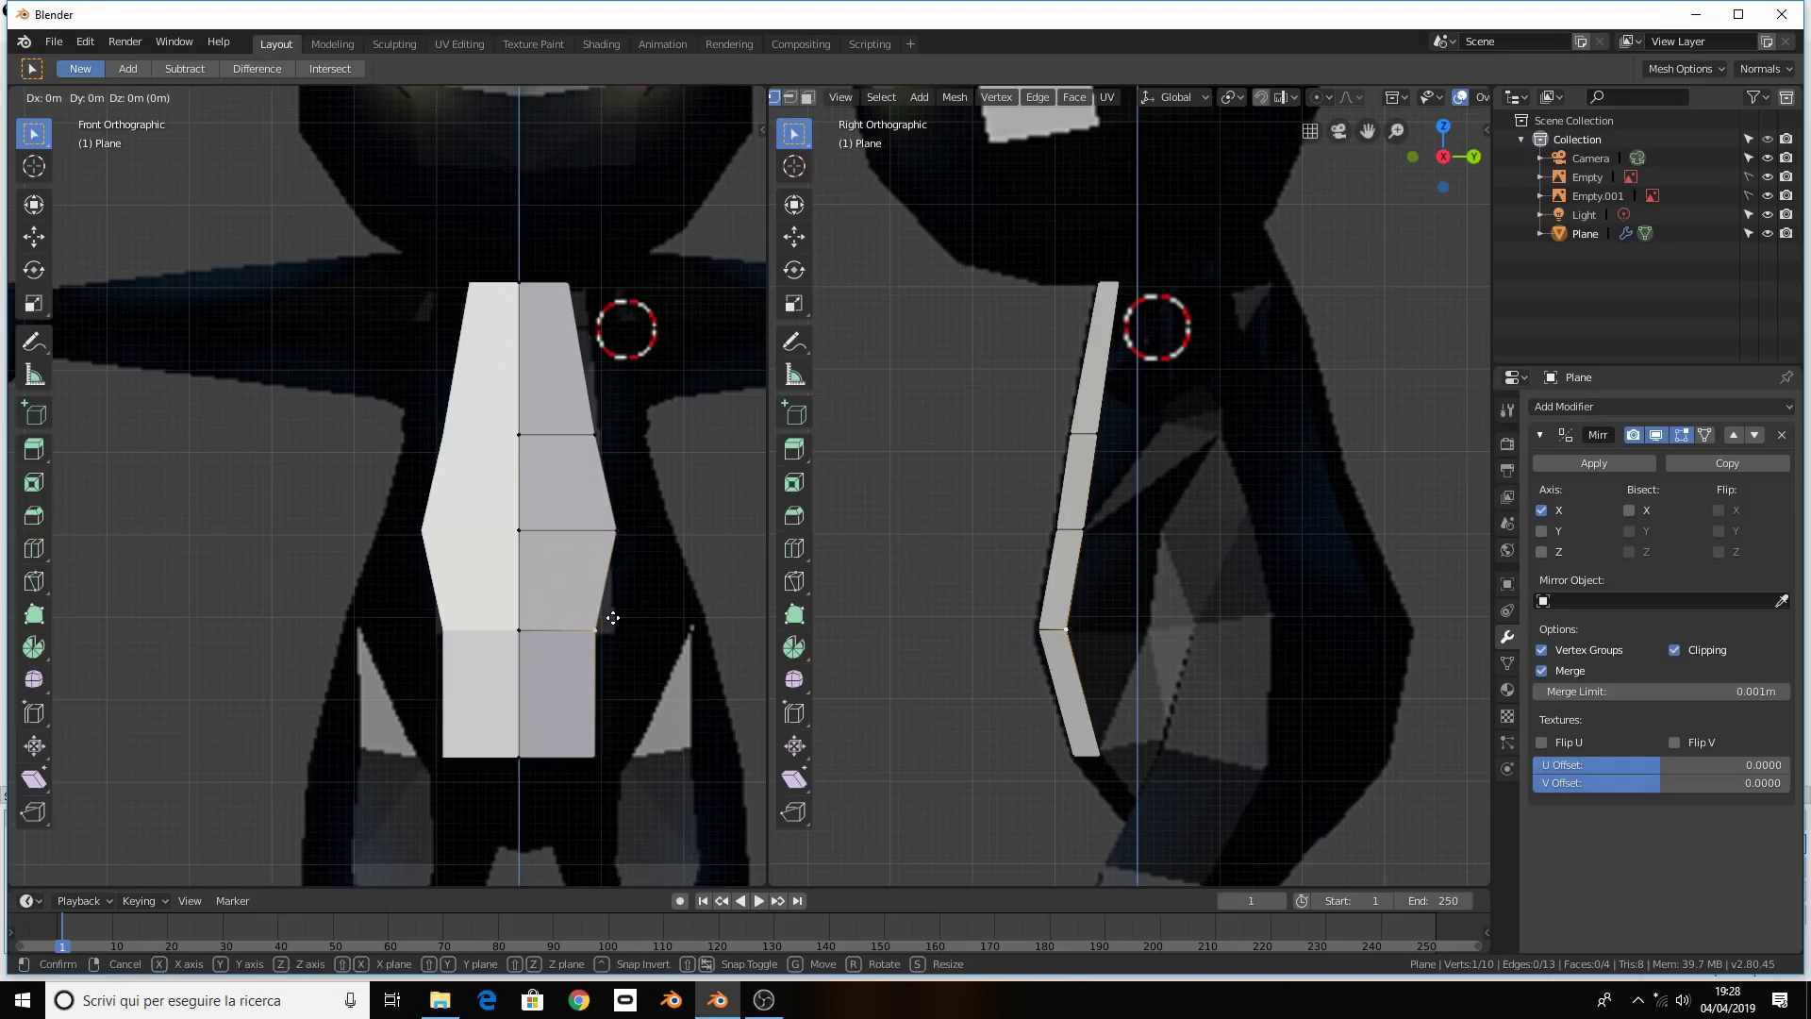
key(x)
click(642, 634)
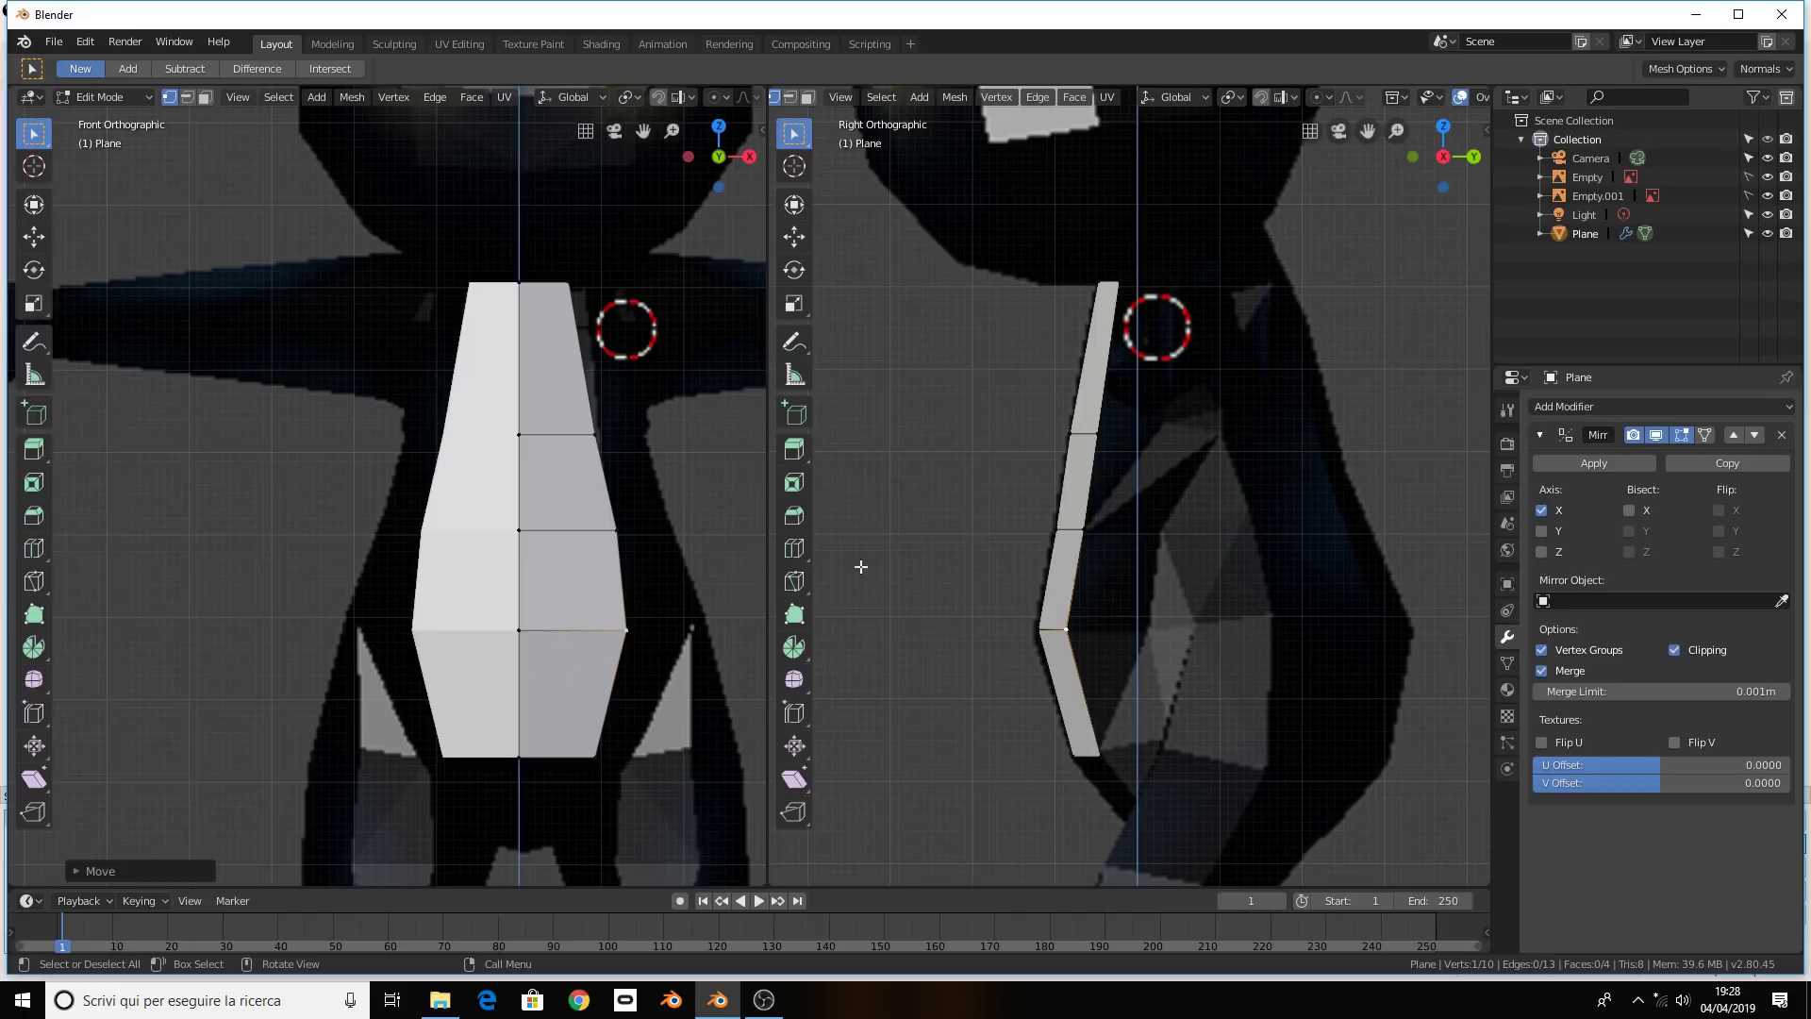
Pull the bottom-right corner inward, then select the bottom edge's corner and centre vertices
click(591, 759)
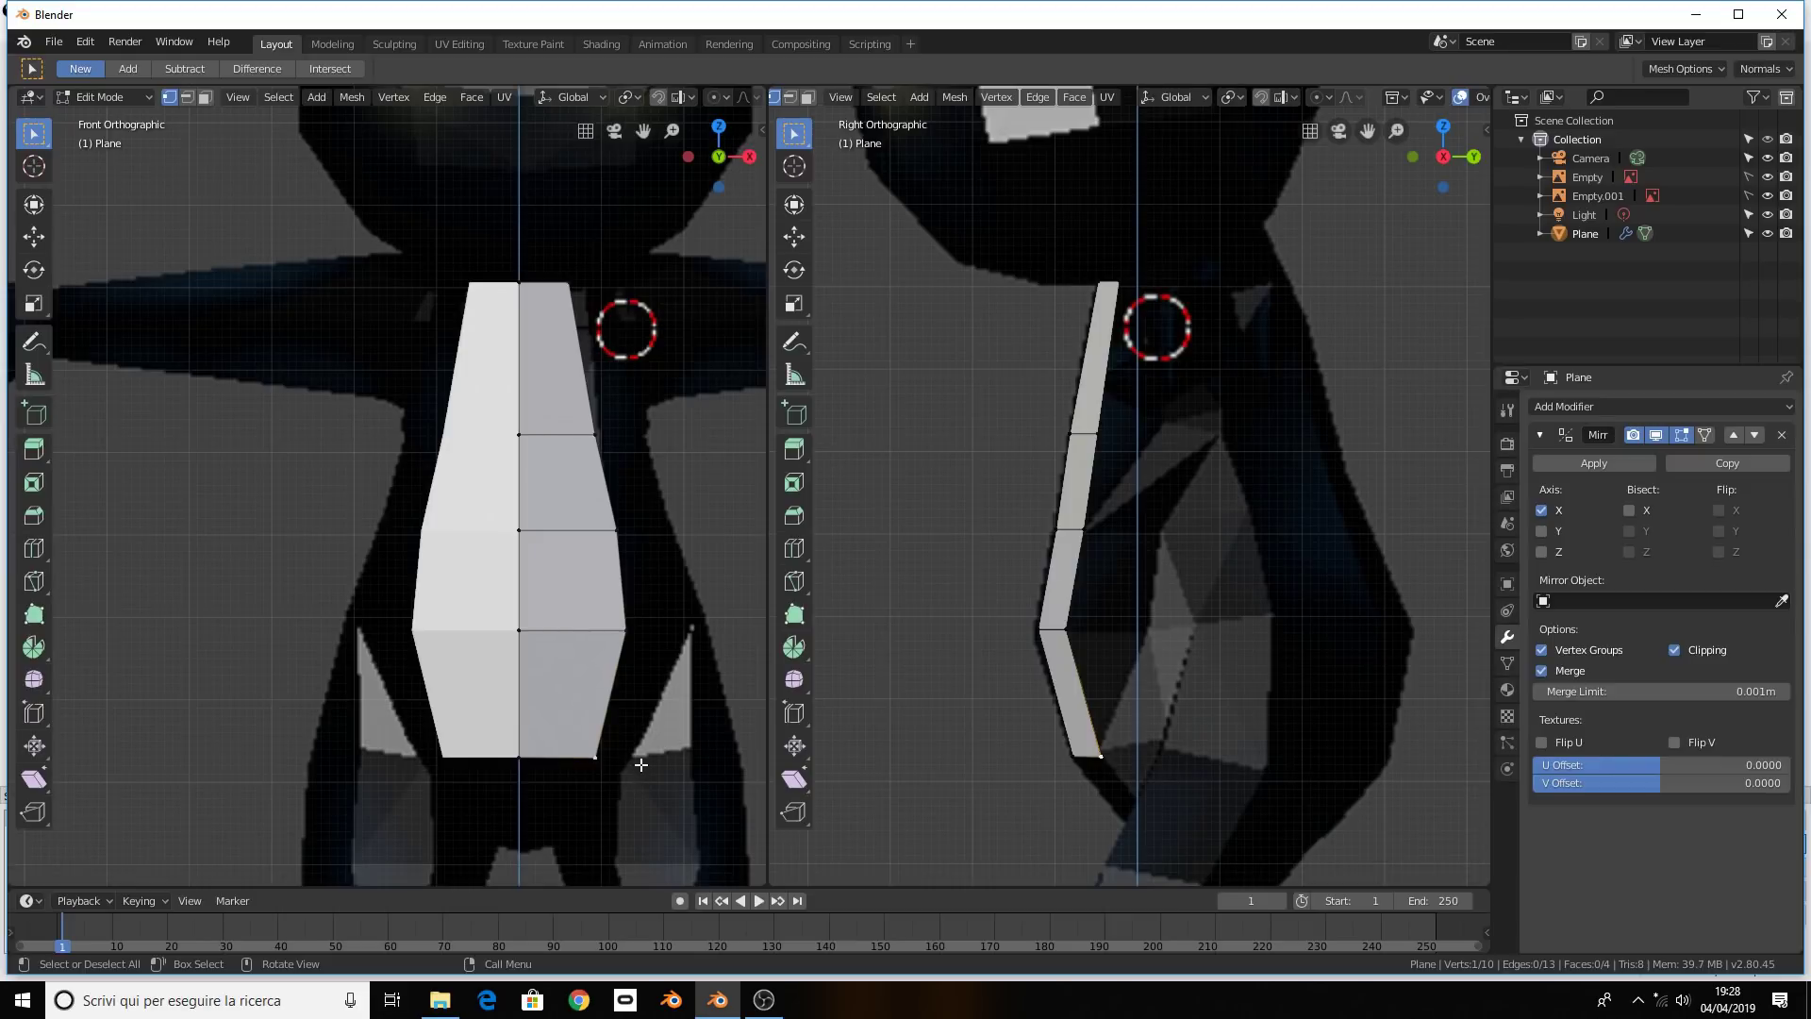
key(g)
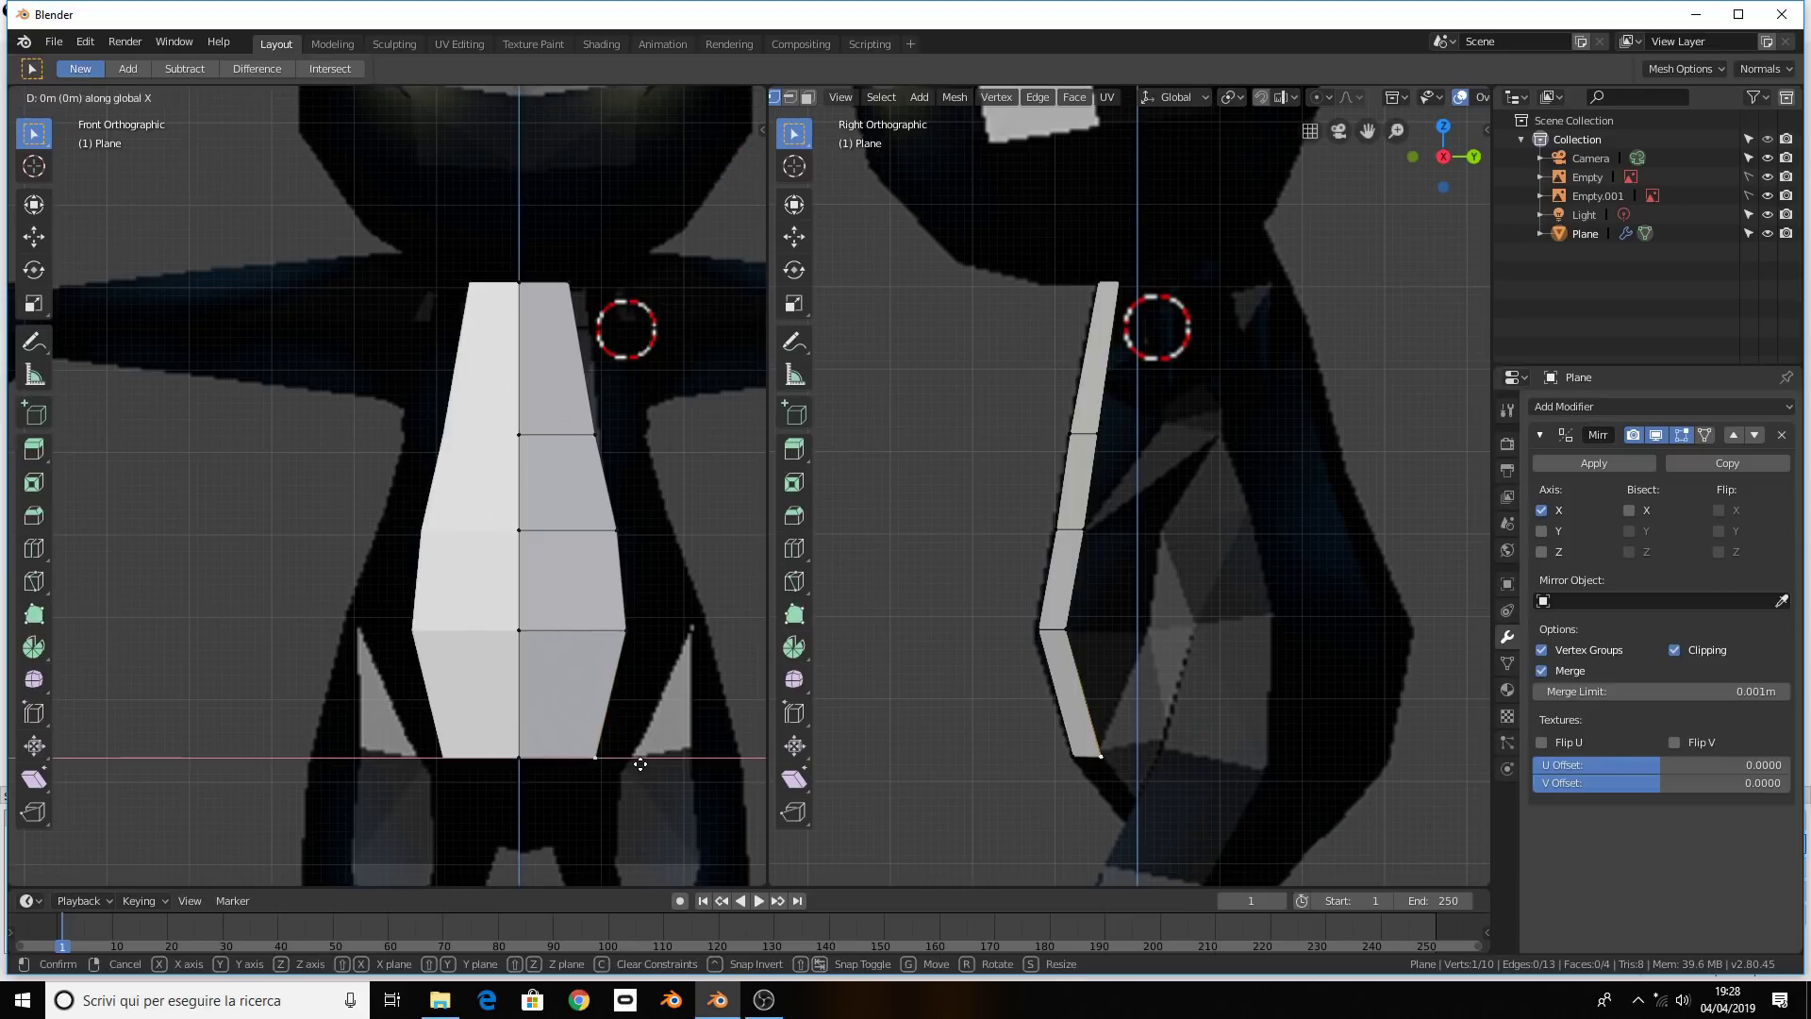
click(610, 766)
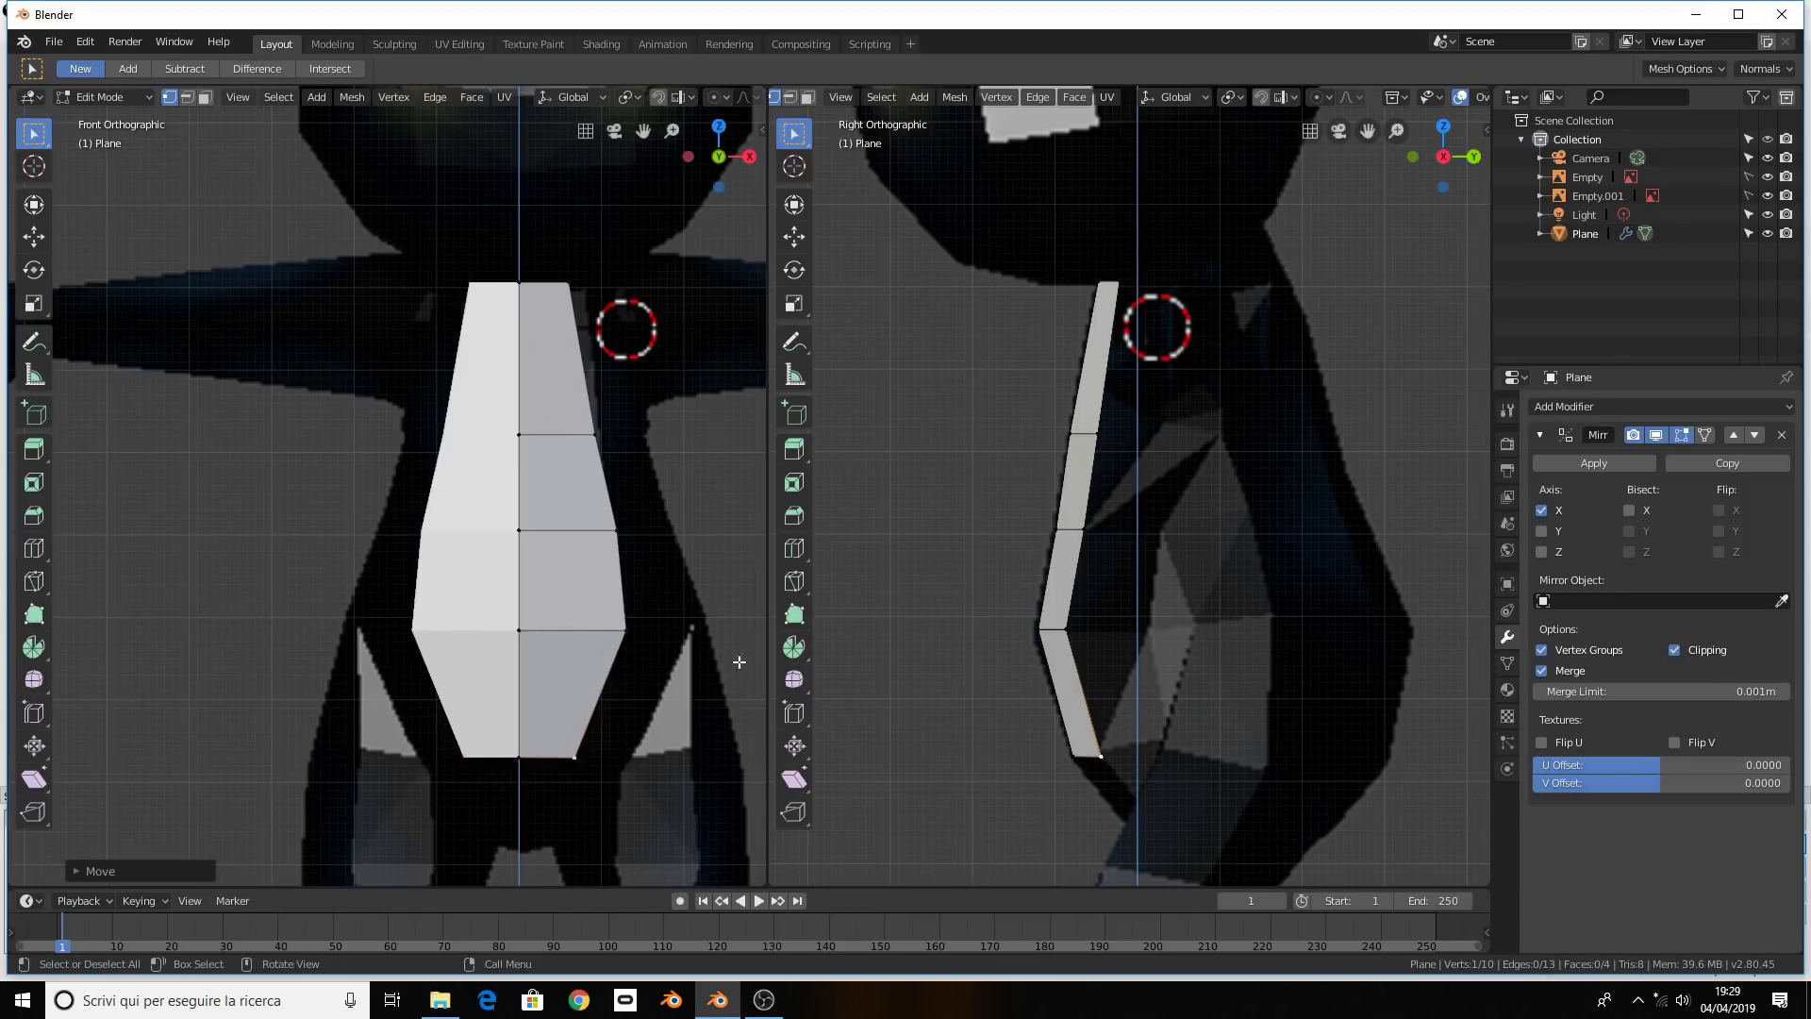
click(571, 757)
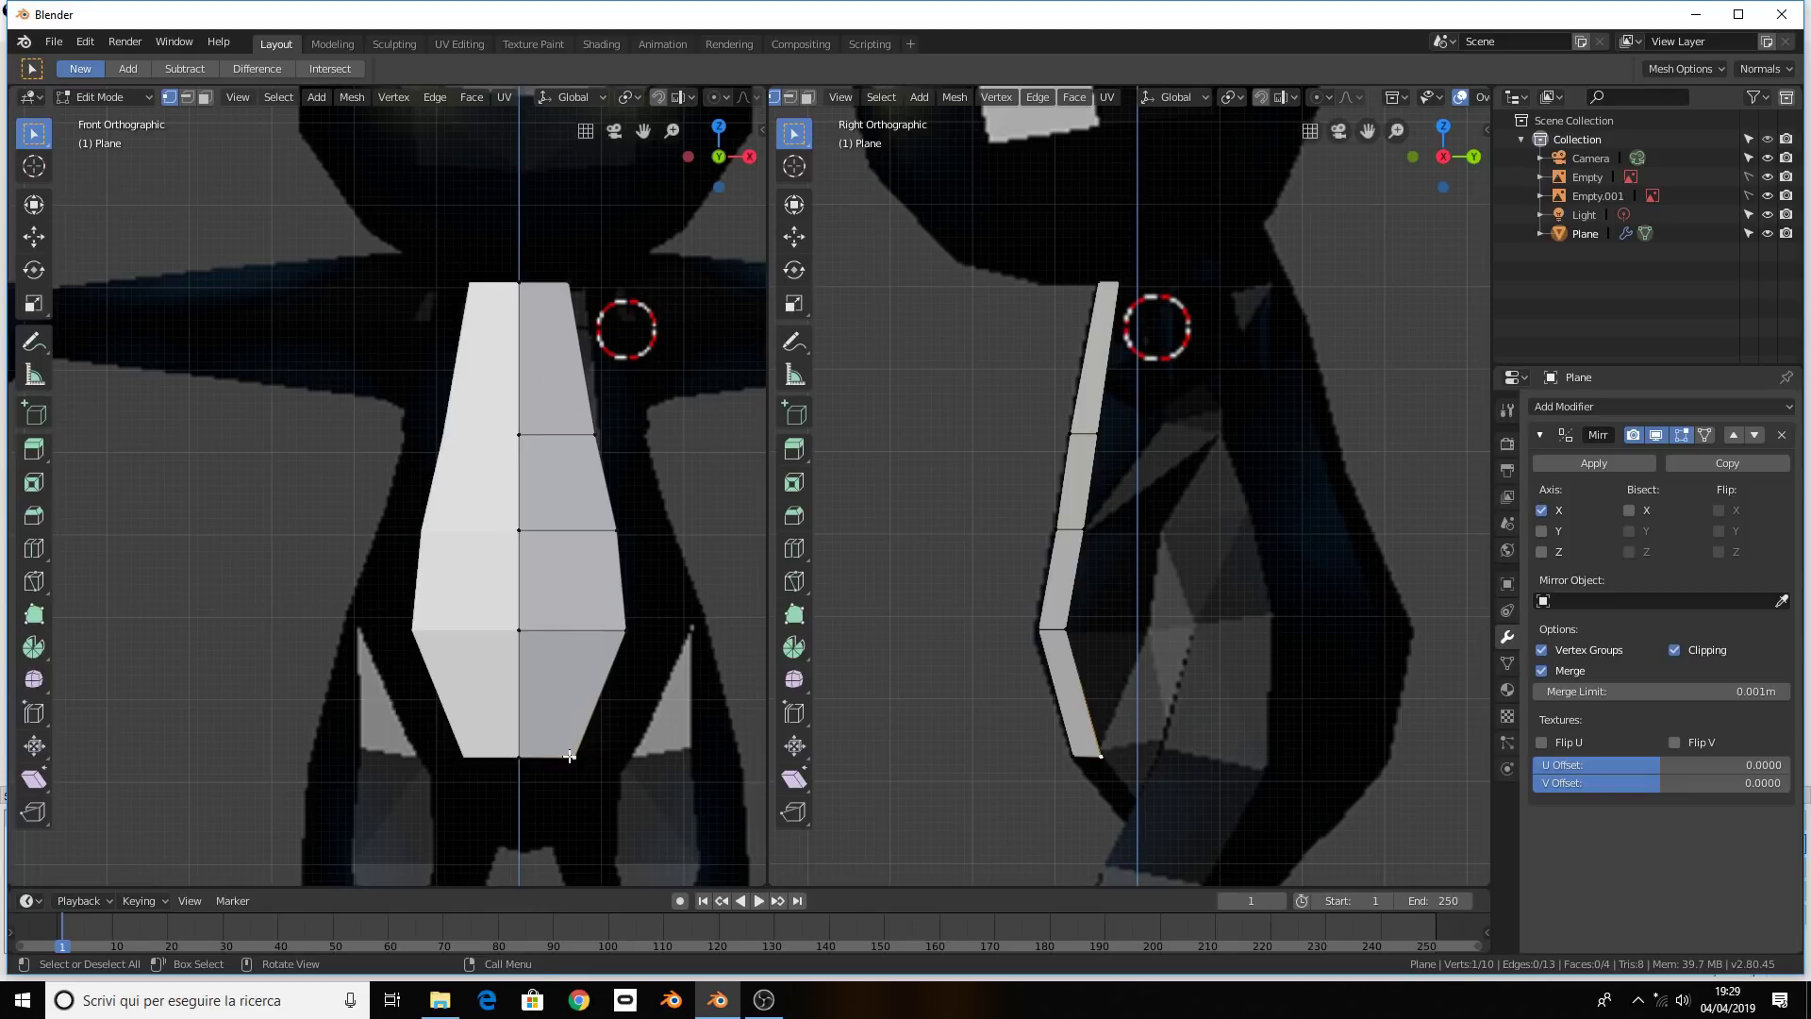
shift+click(534, 756)
Extrude a new row straight down to the hips and angle its bottom edge in side profile
key(e)
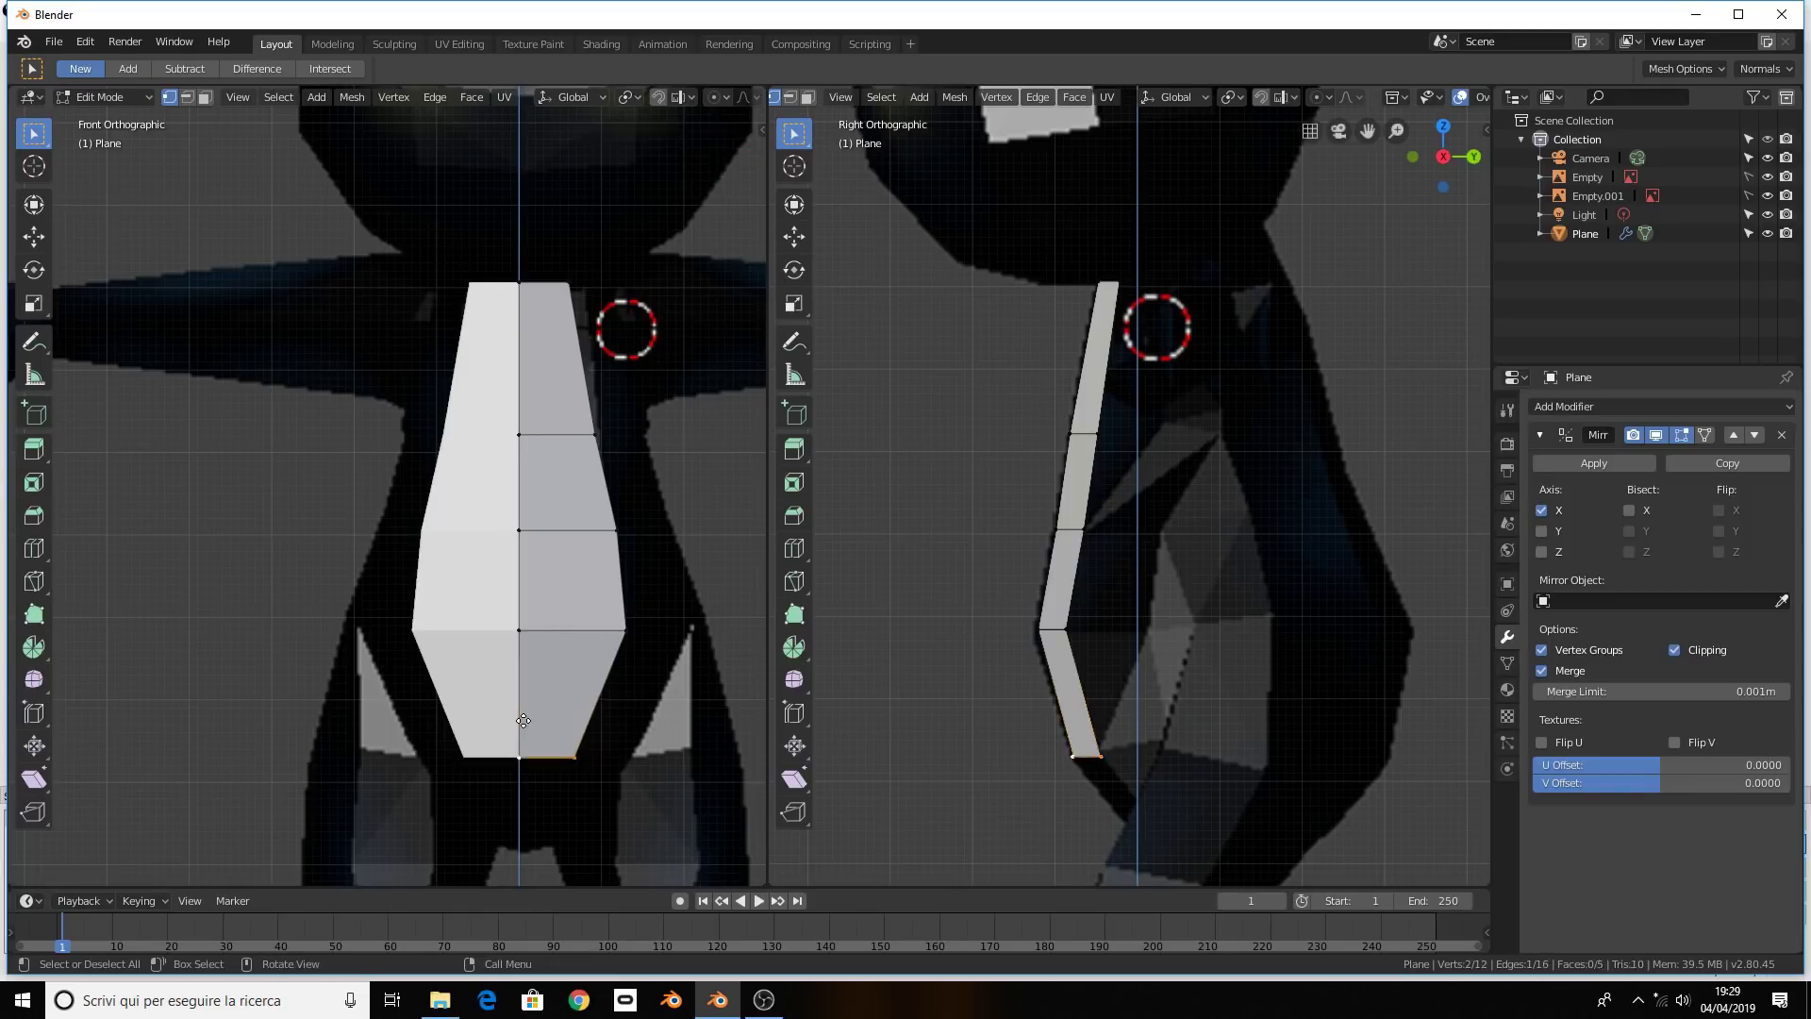
key(z)
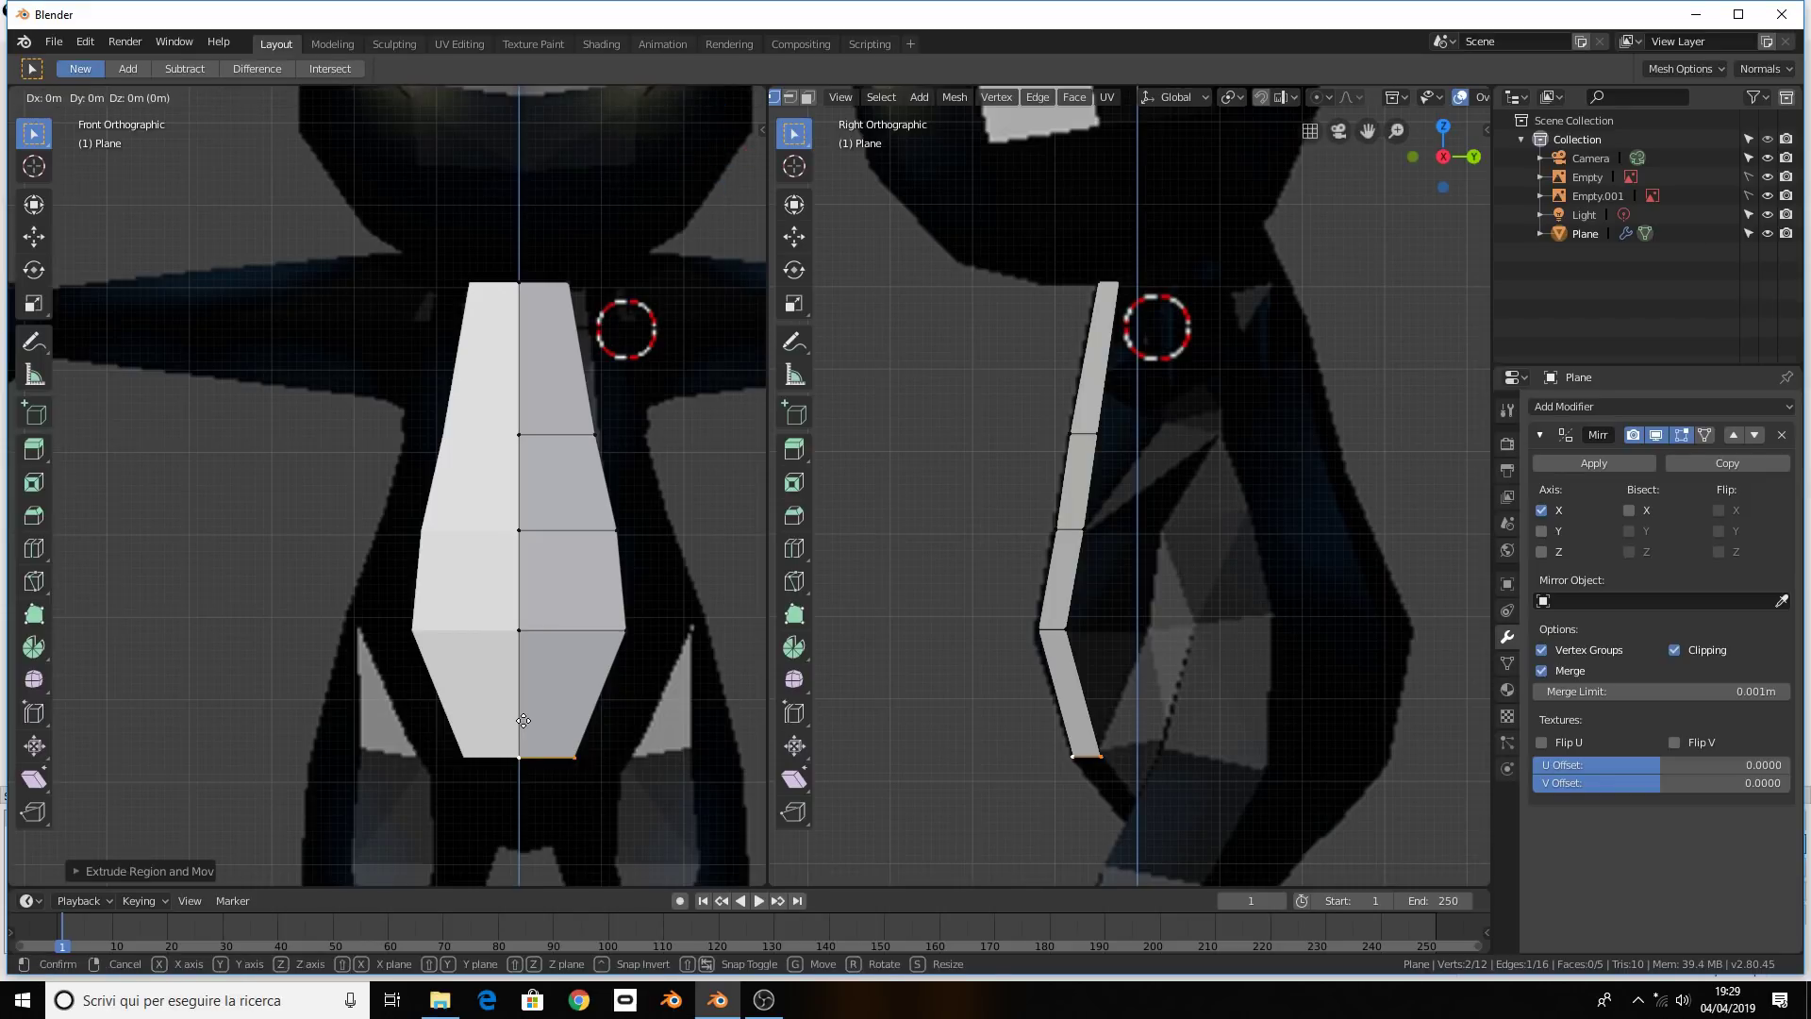
click(533, 762)
scroll(1175, 791, down, 1)
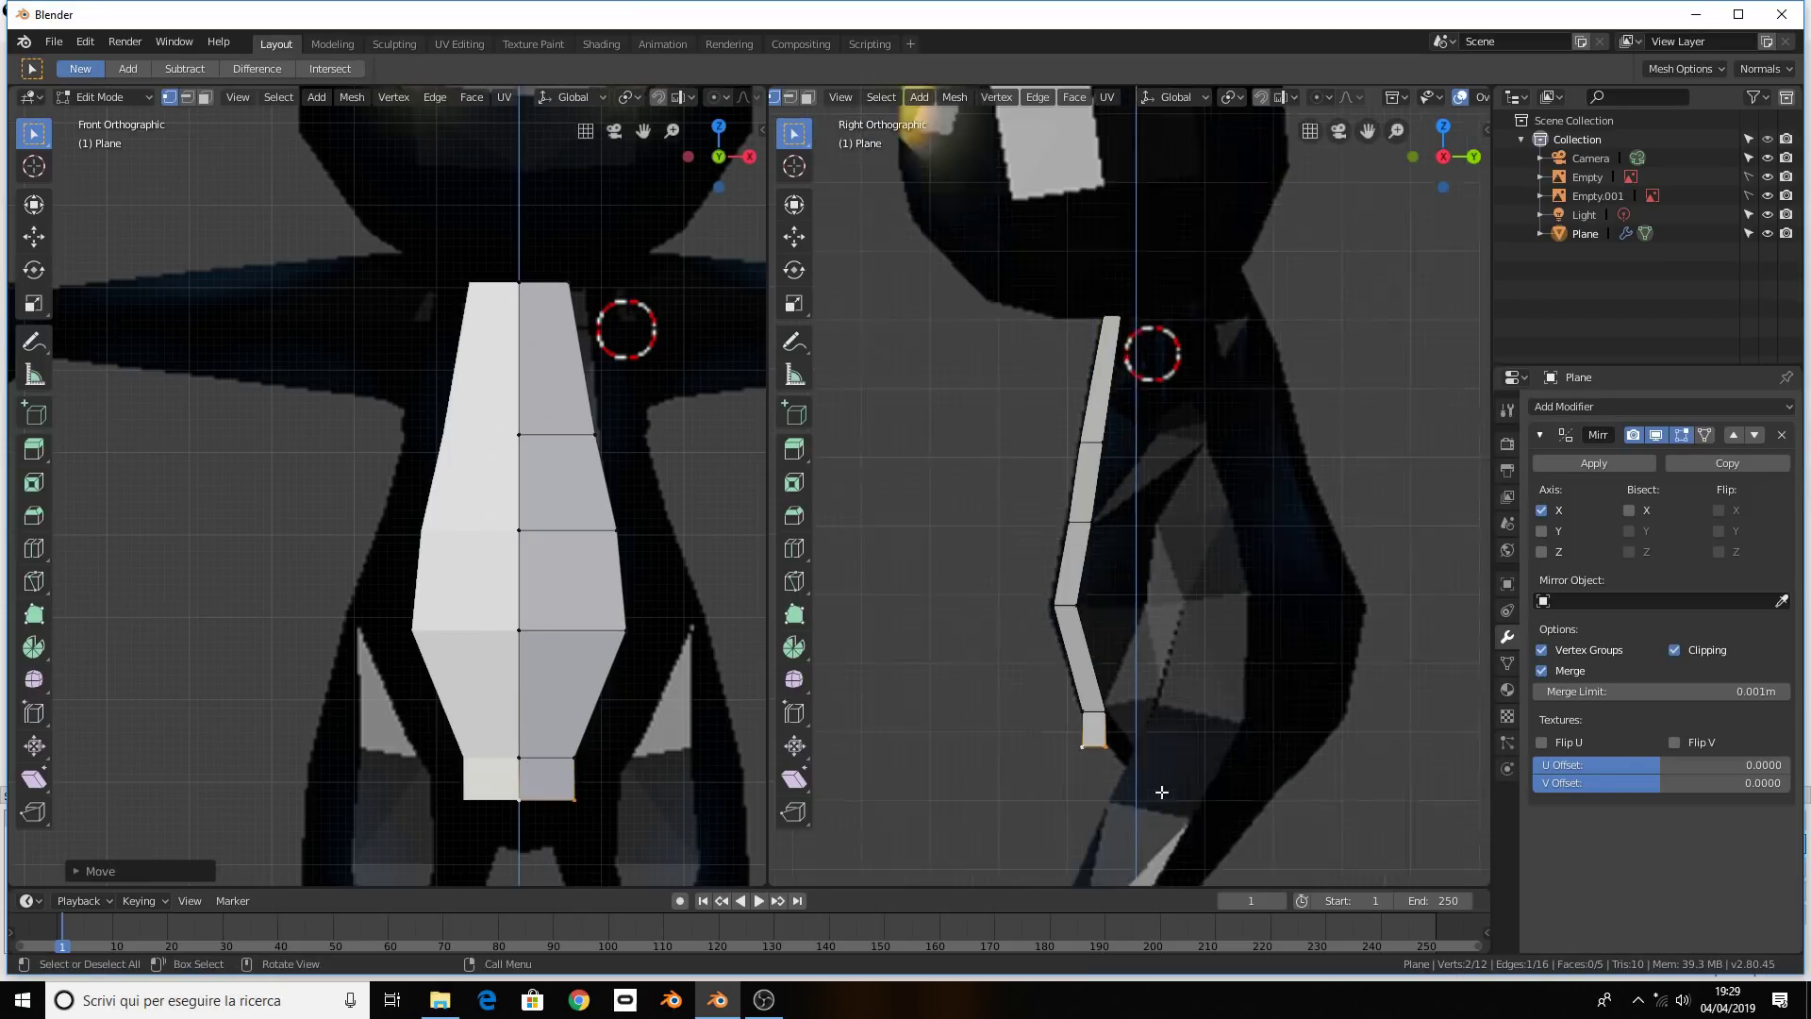
key(g)
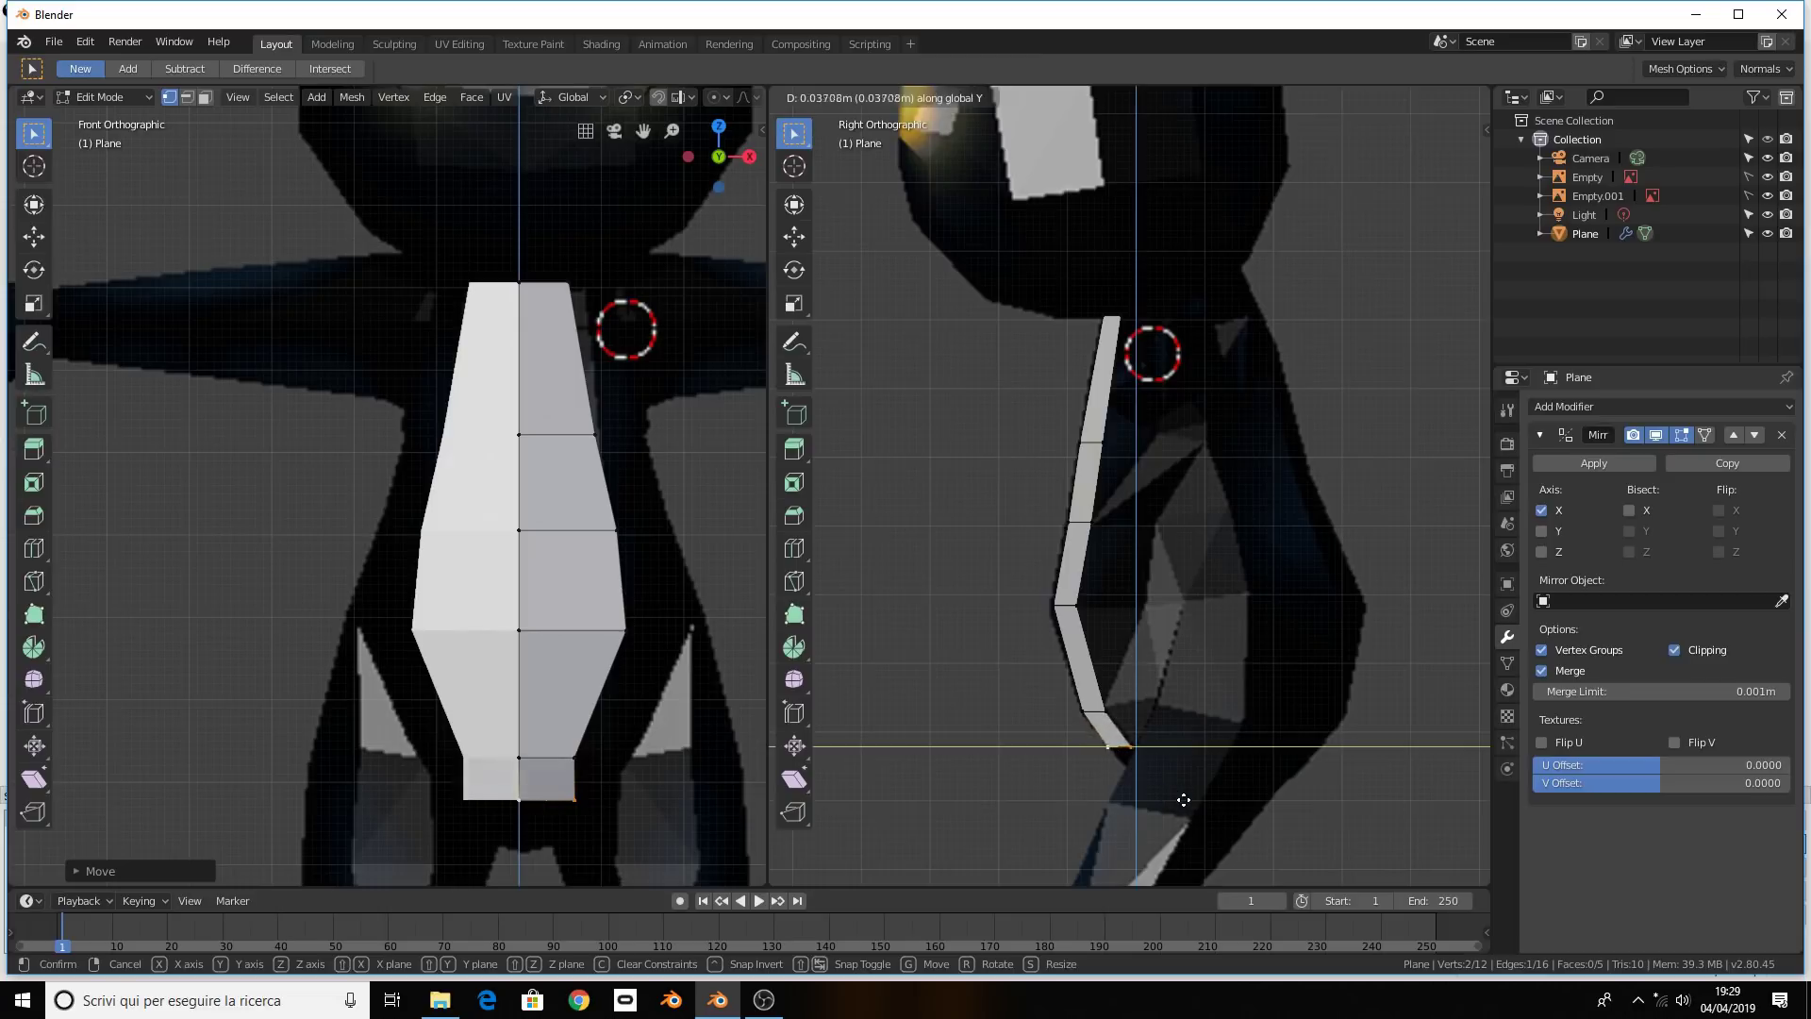
click(1181, 795)
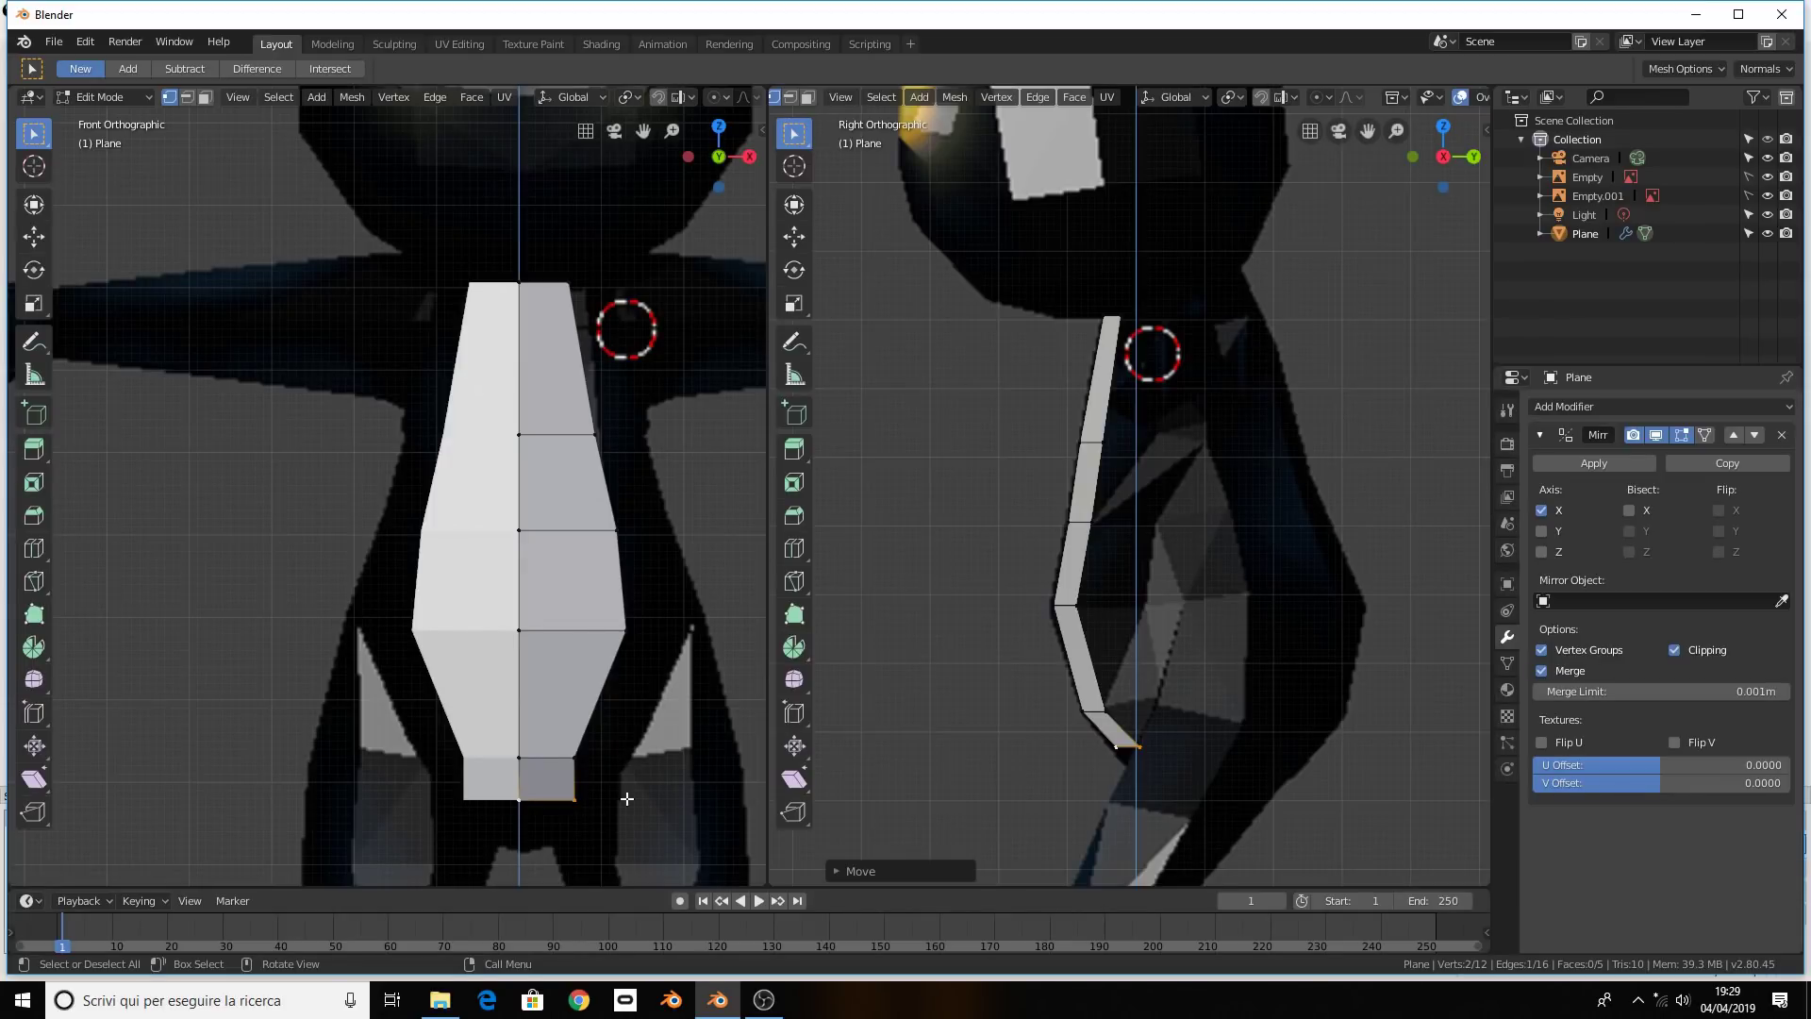
Narrow the bottom face along X, extrude a segment tapering to a point, and move the tip back
key(s)
key(x)
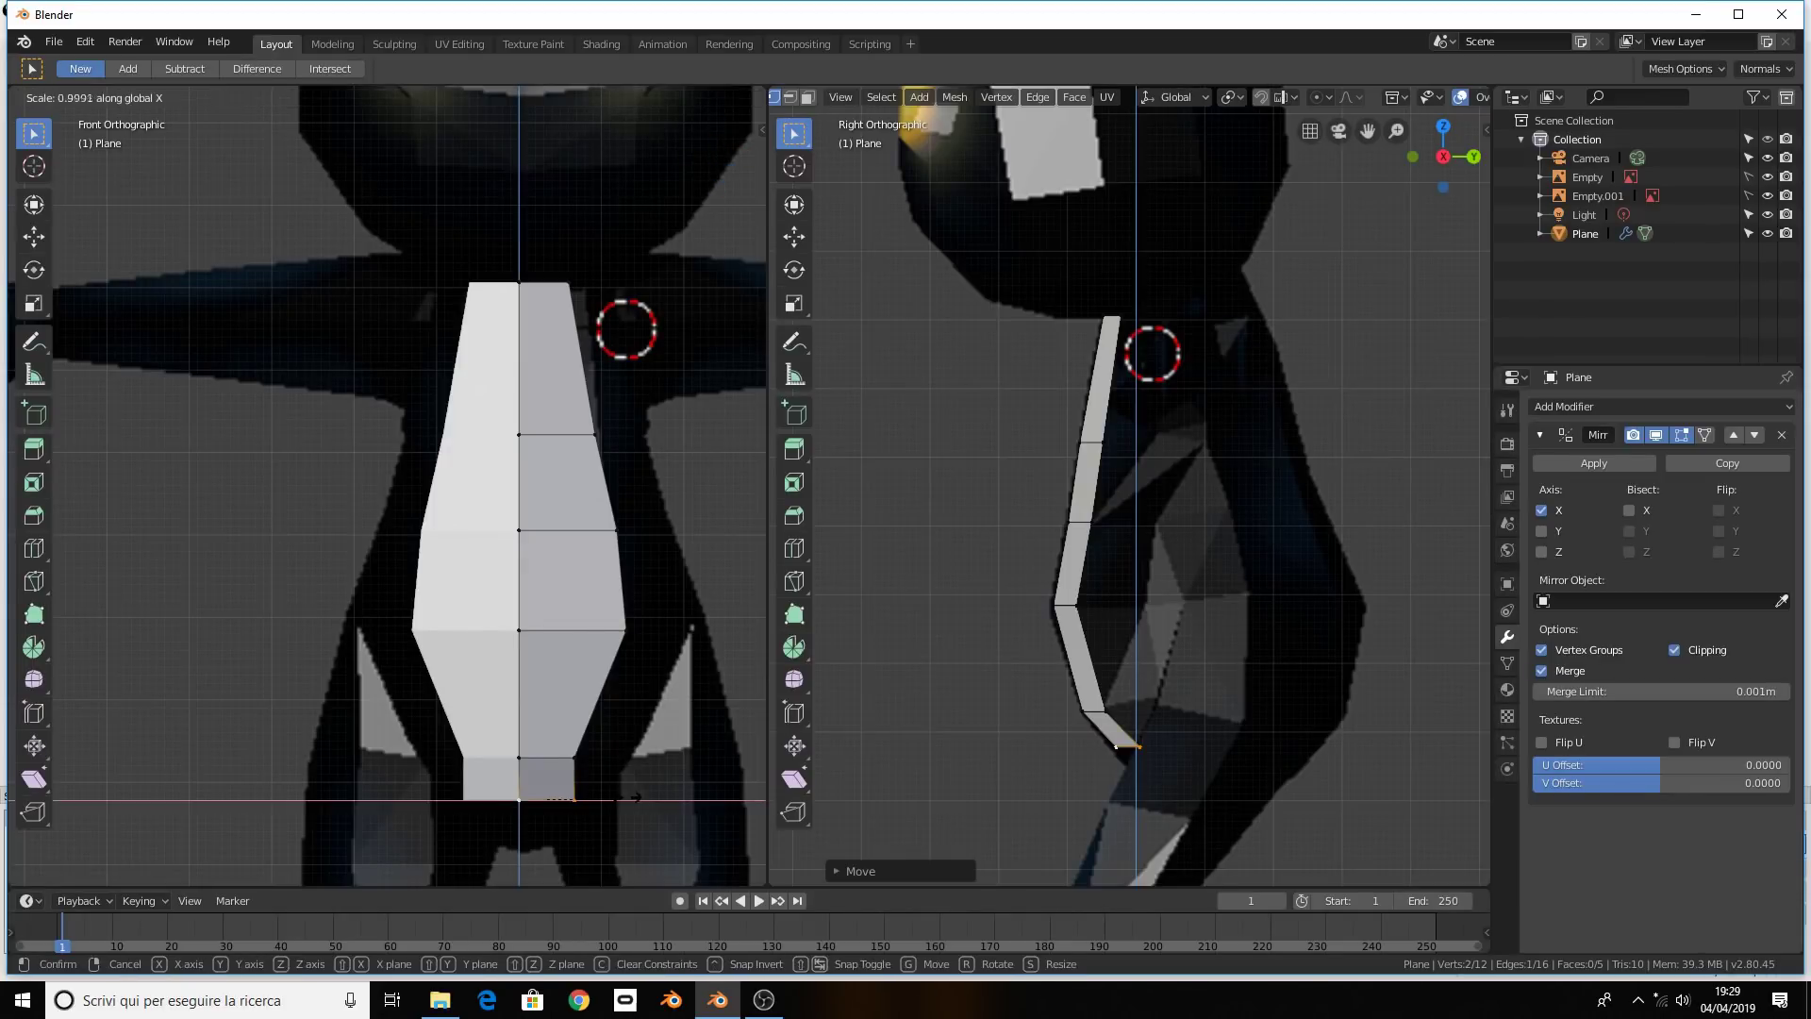
click(561, 800)
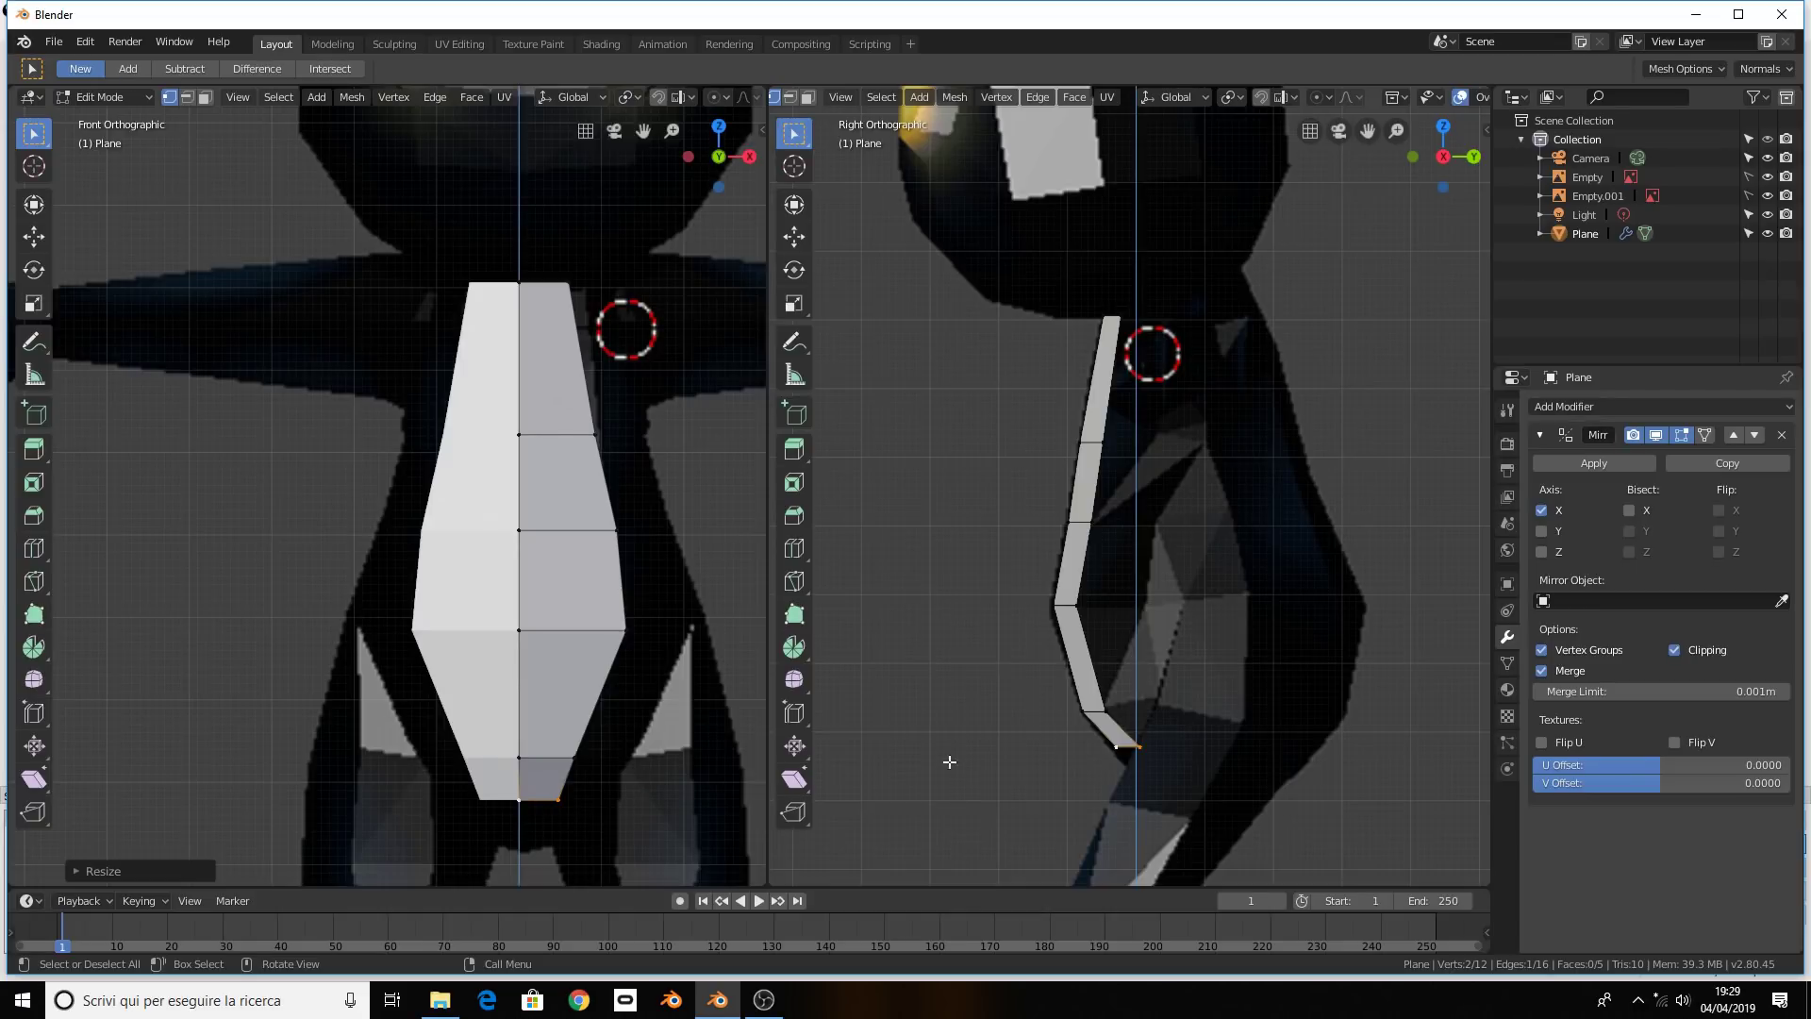
key(e)
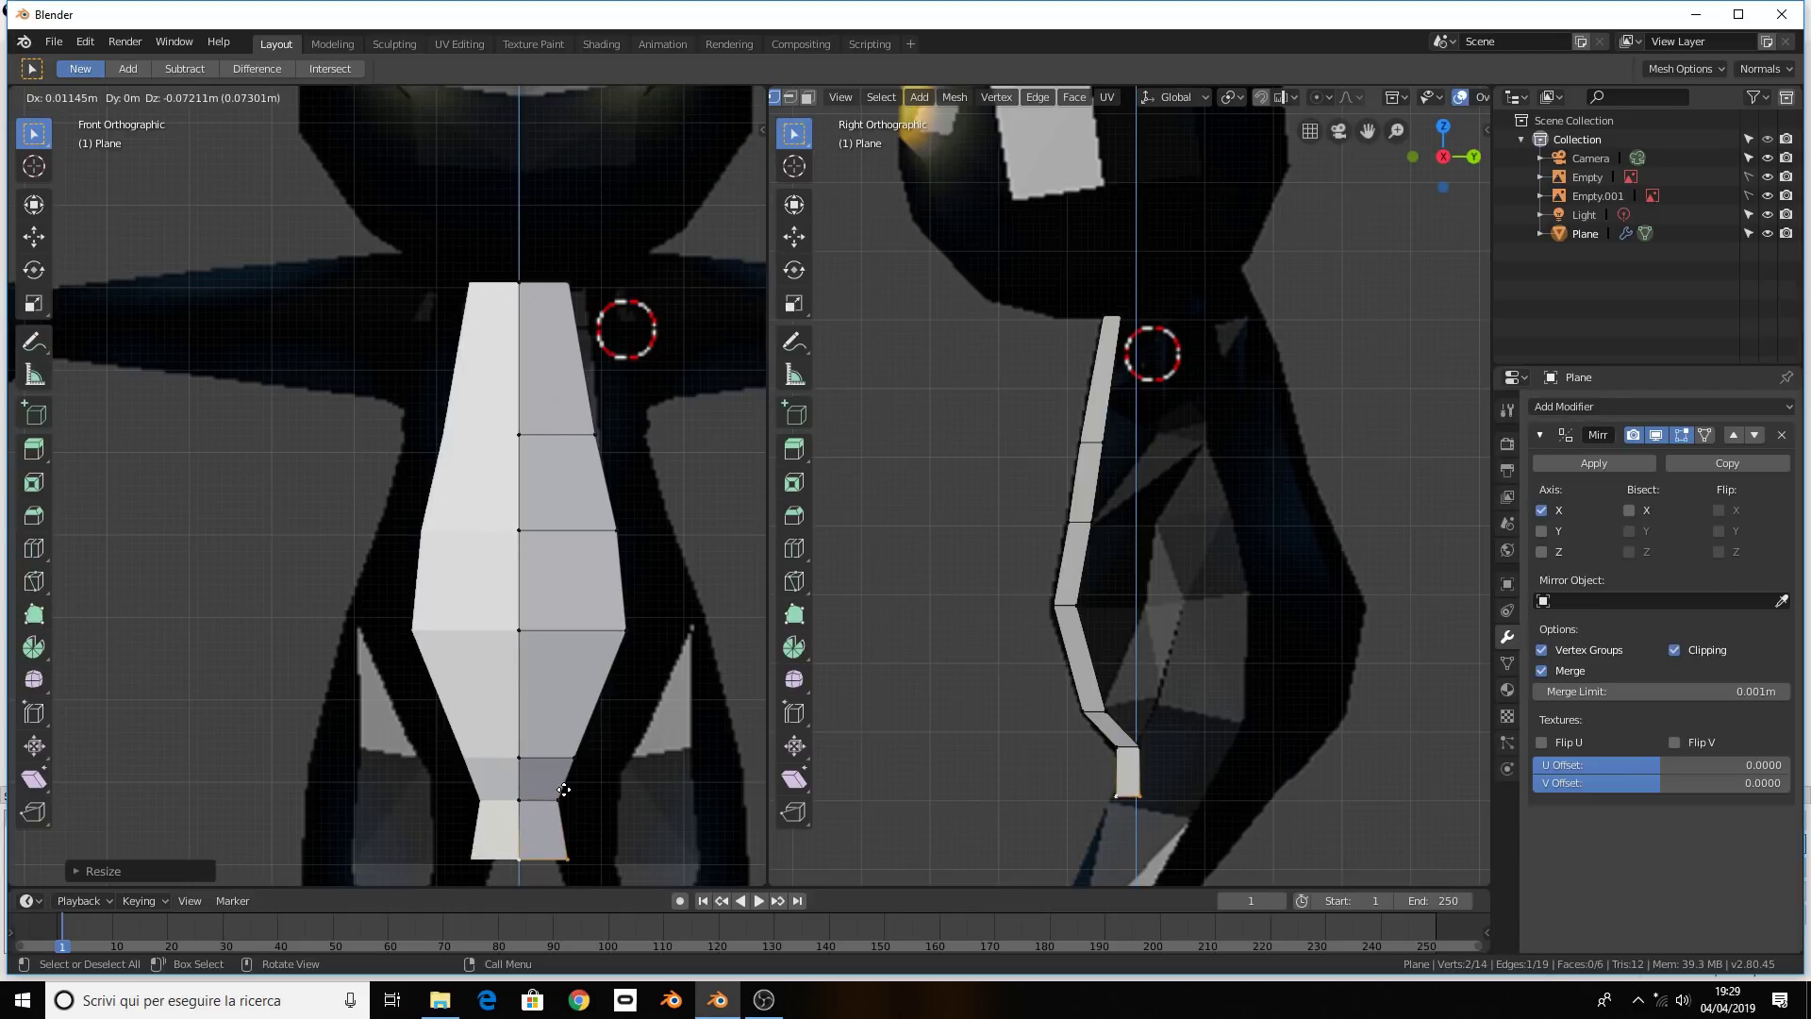
click(578, 797)
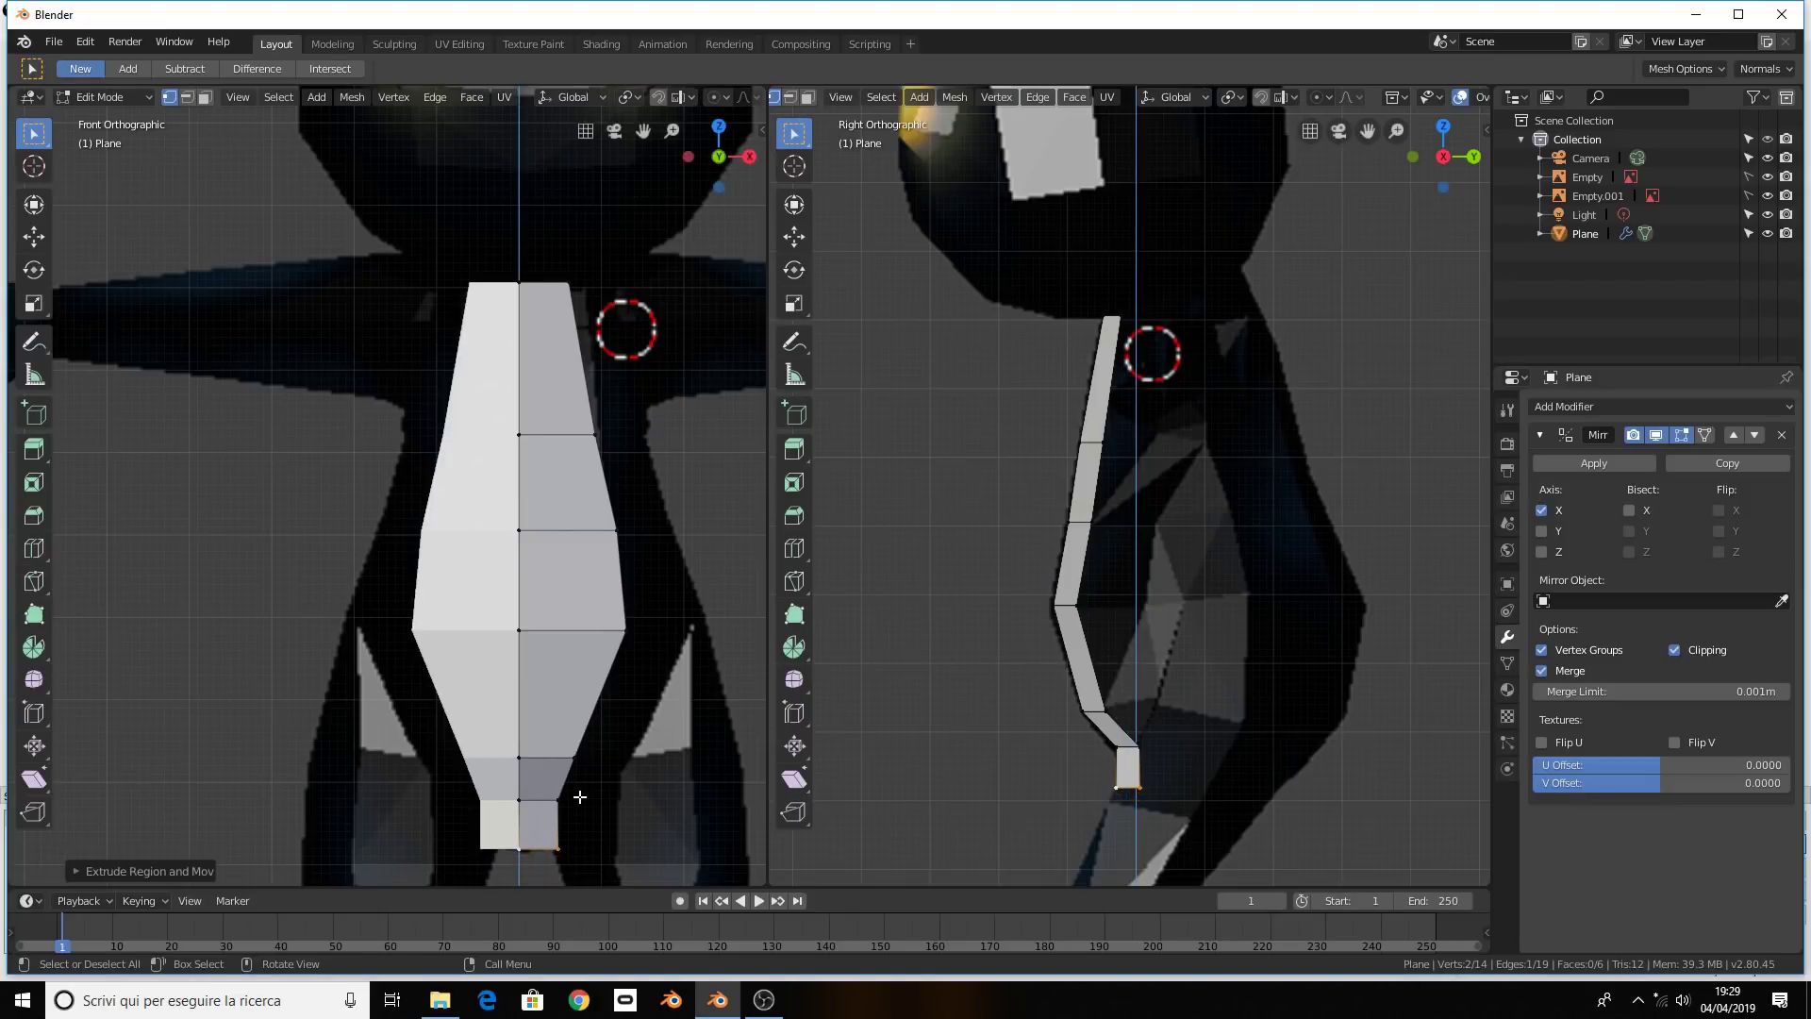
key(s)
key(x)
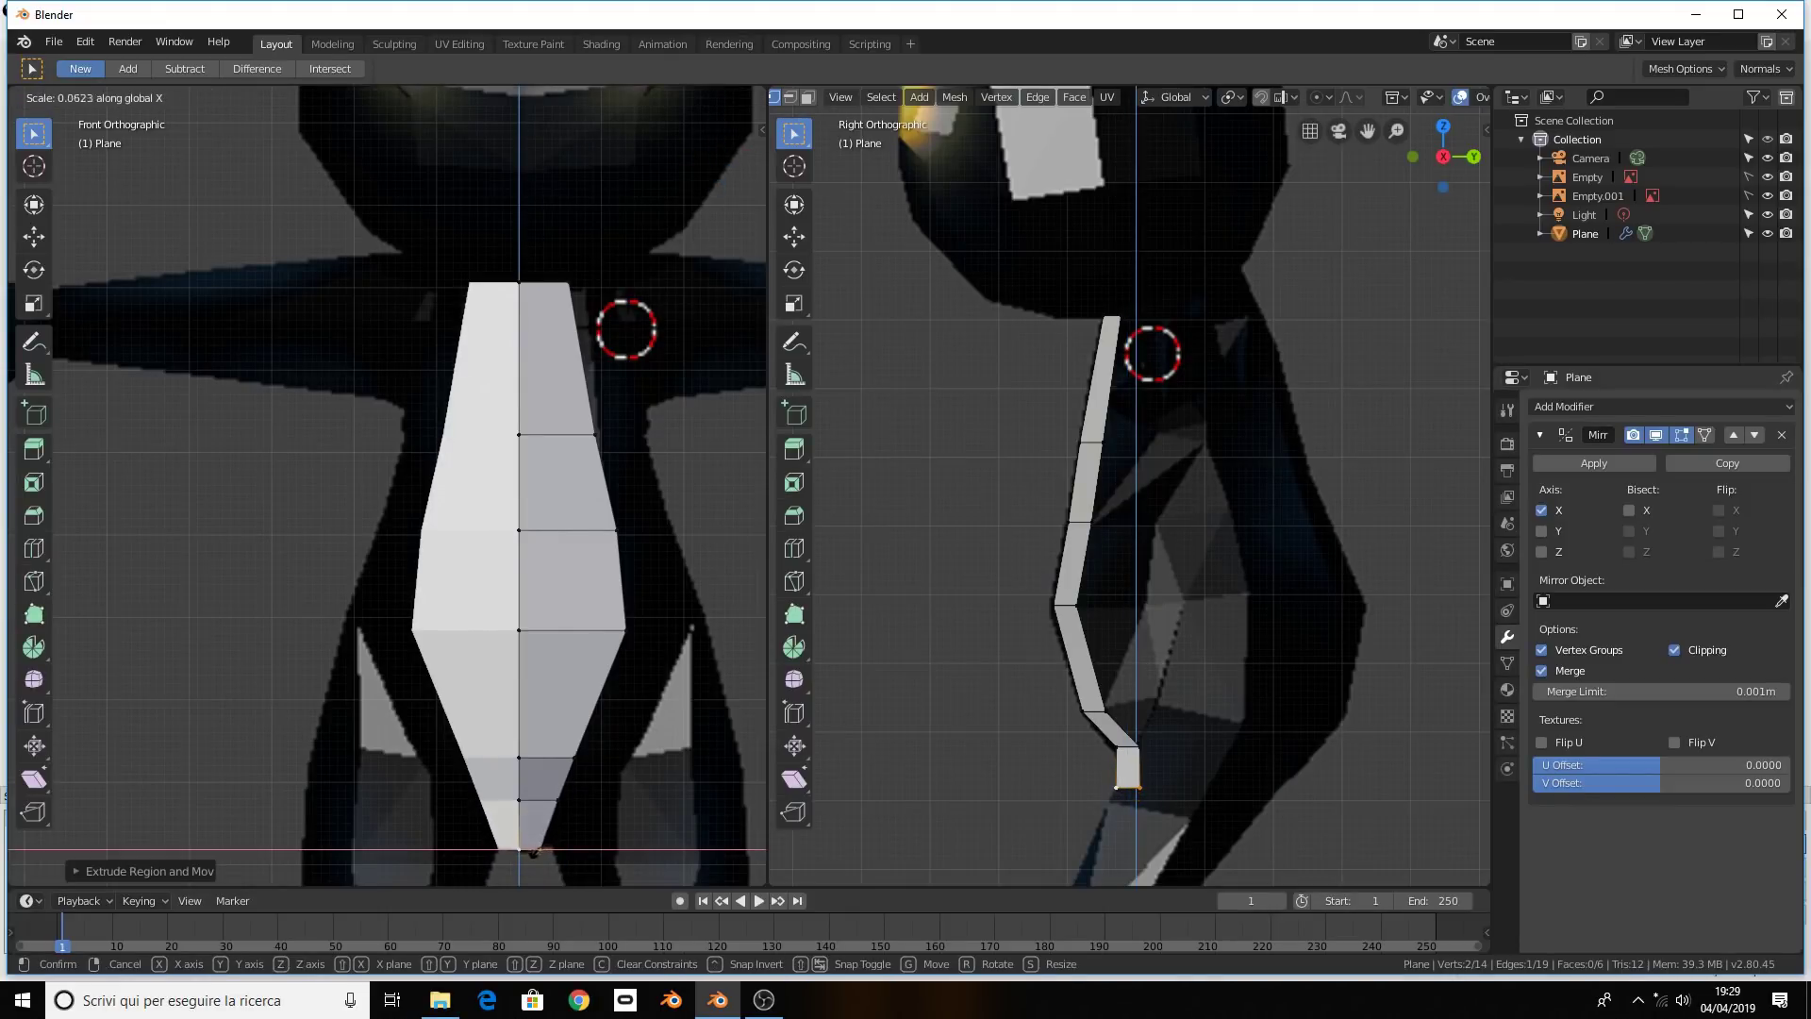
click(536, 849)
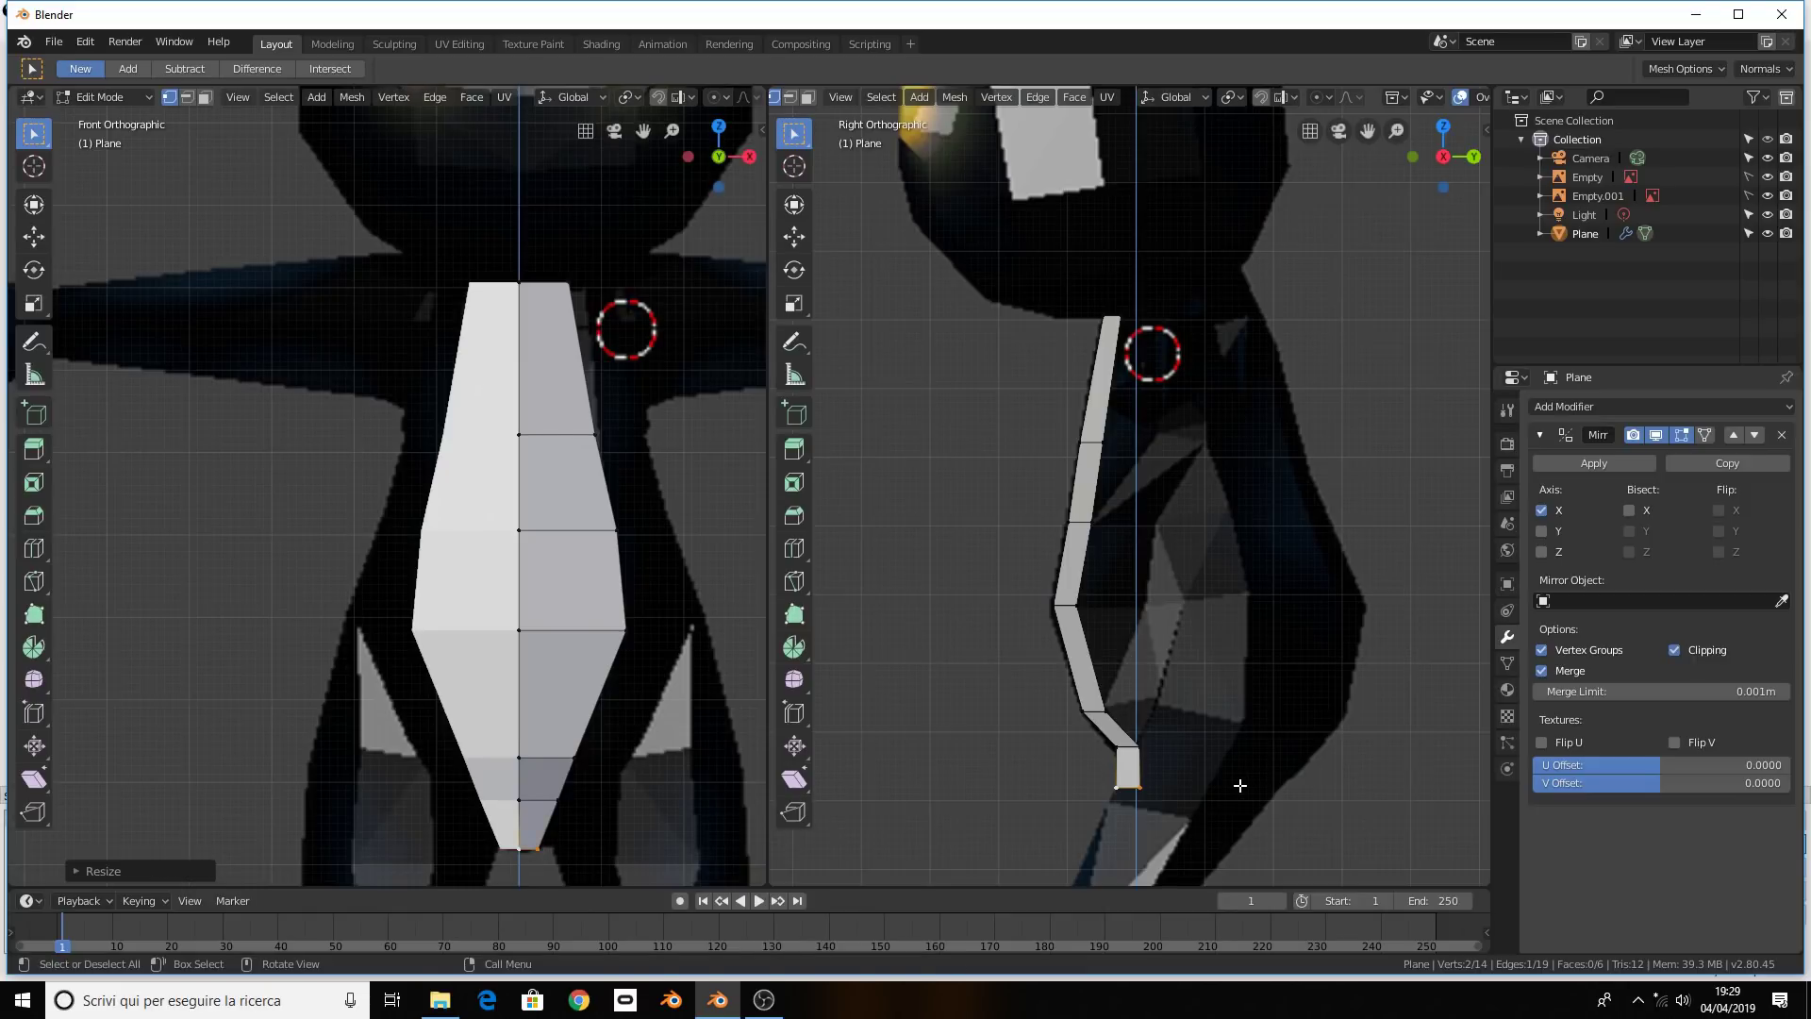
key(g)
click(1292, 761)
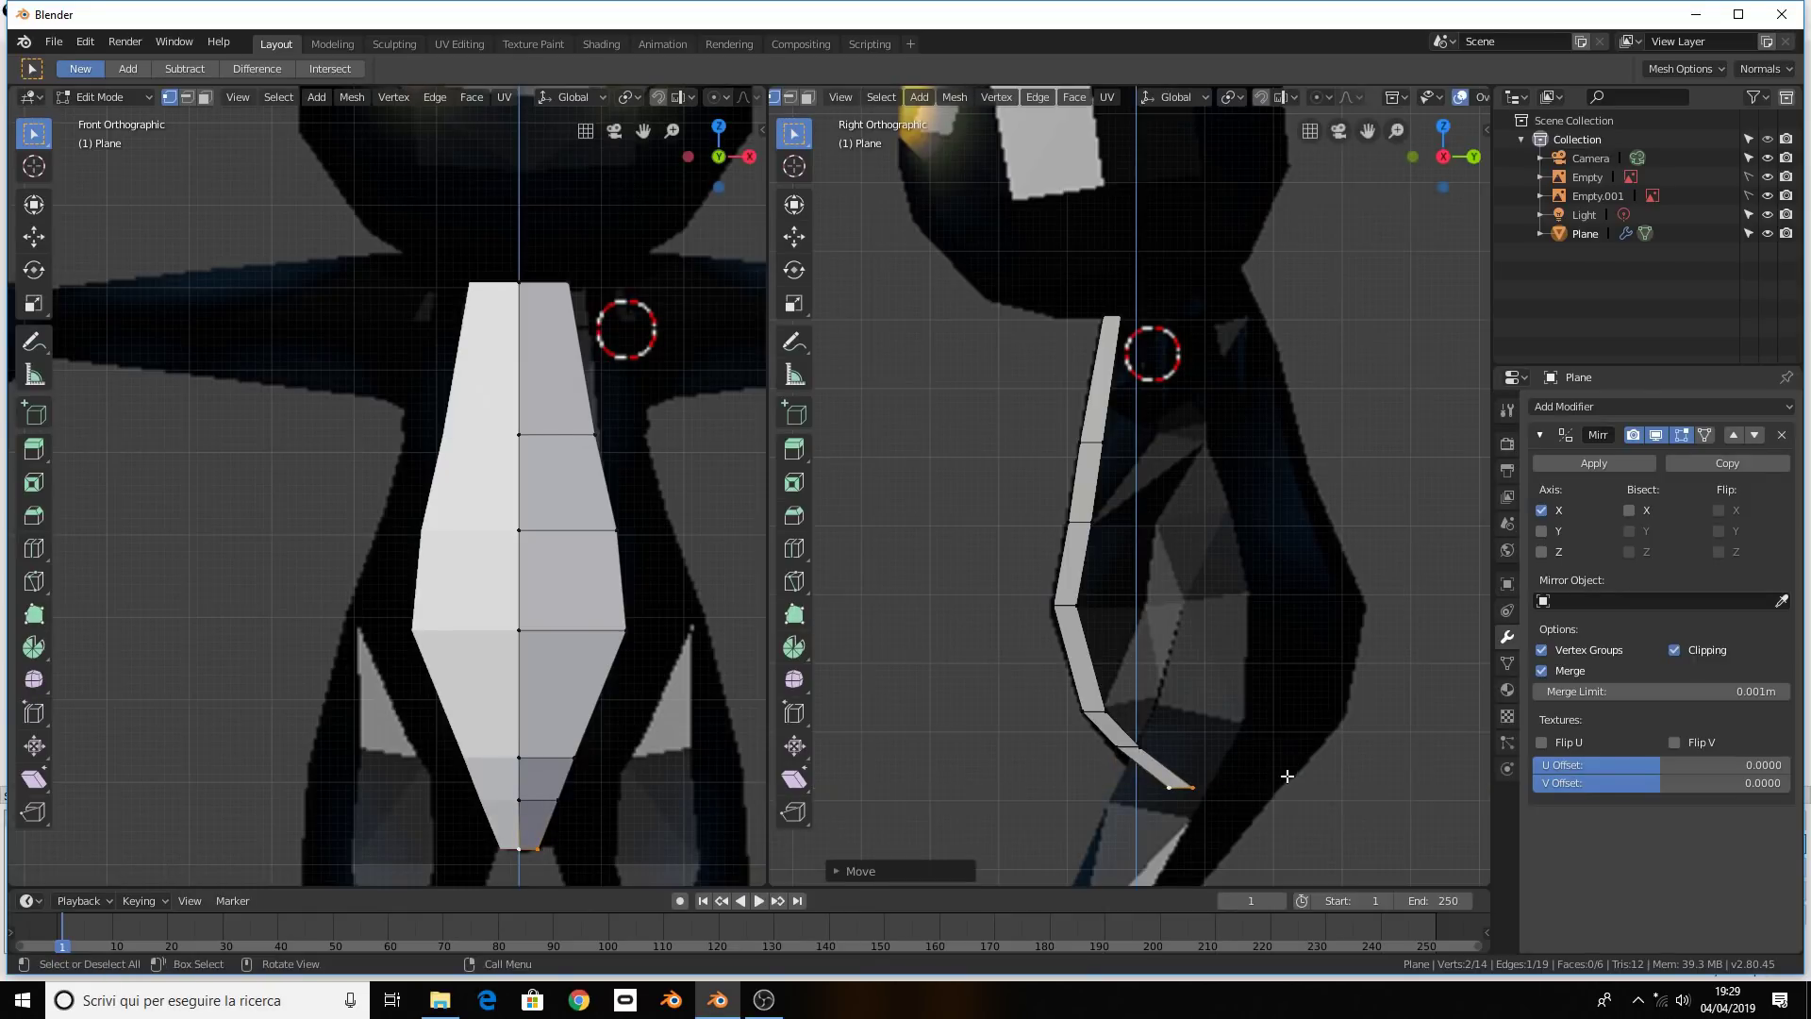
Extrude the bottom edge back under the body, then up into a diagonal segment
key(e)
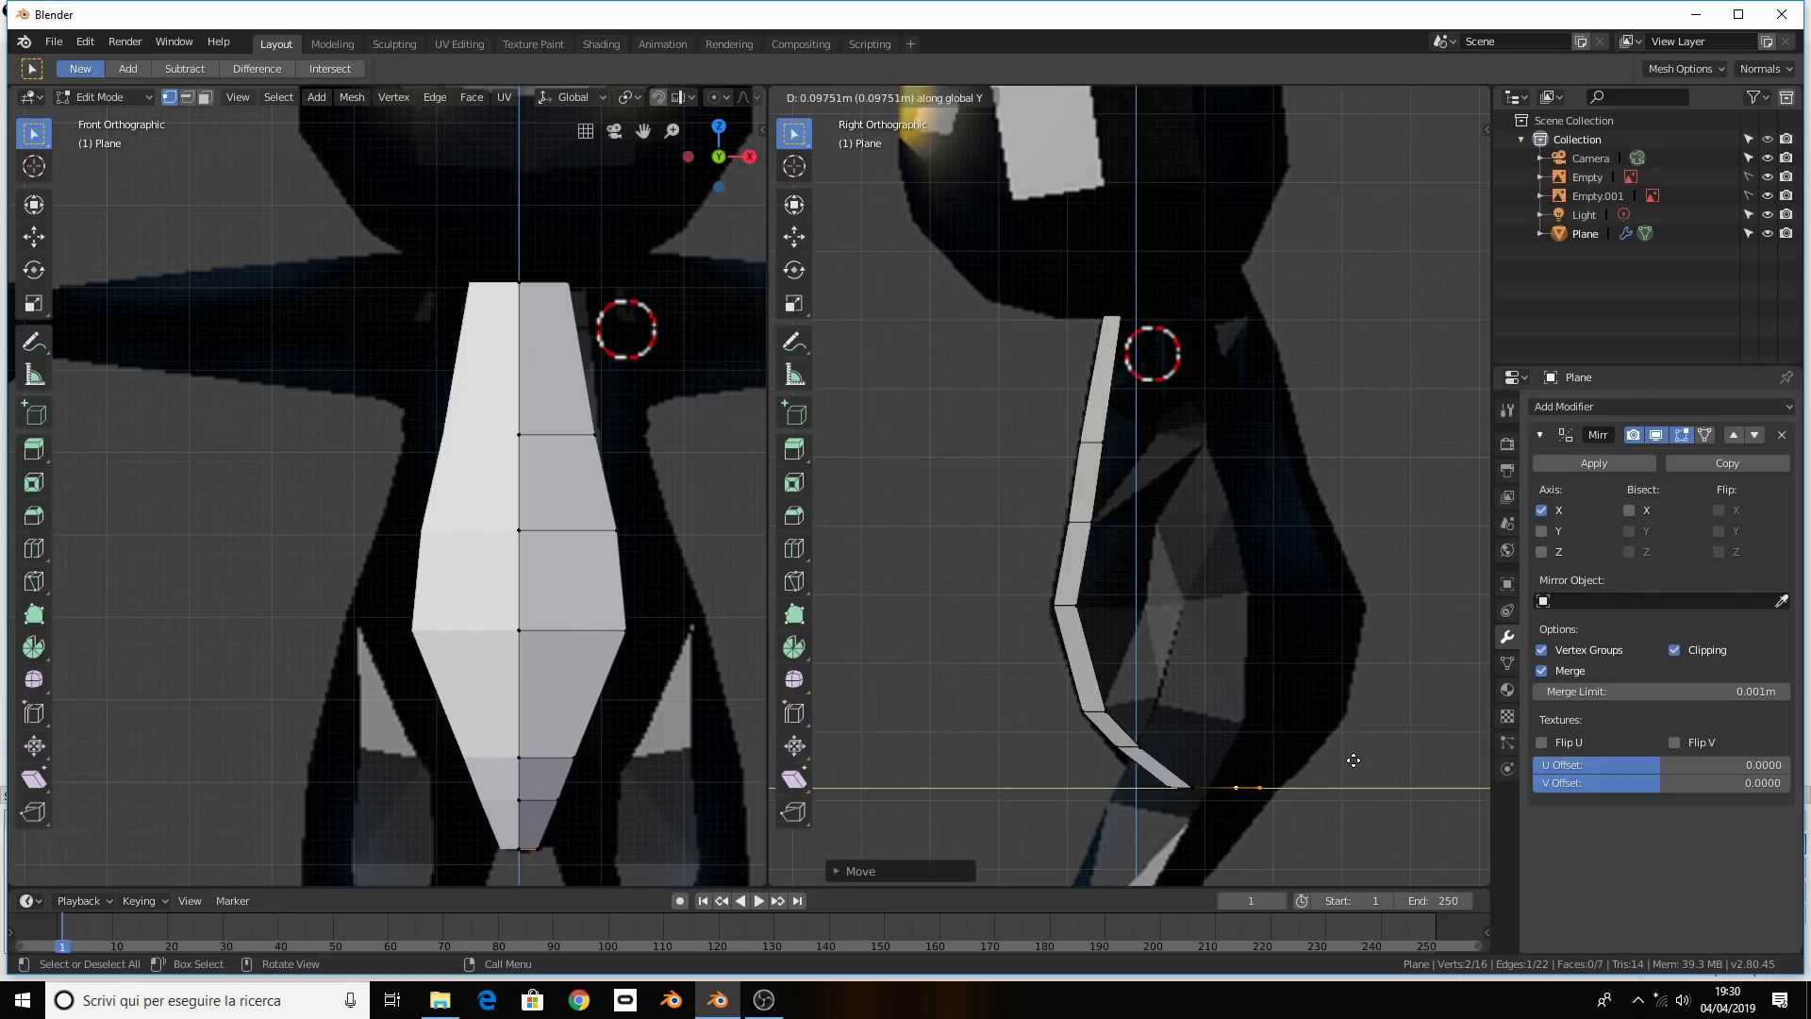
click(1353, 762)
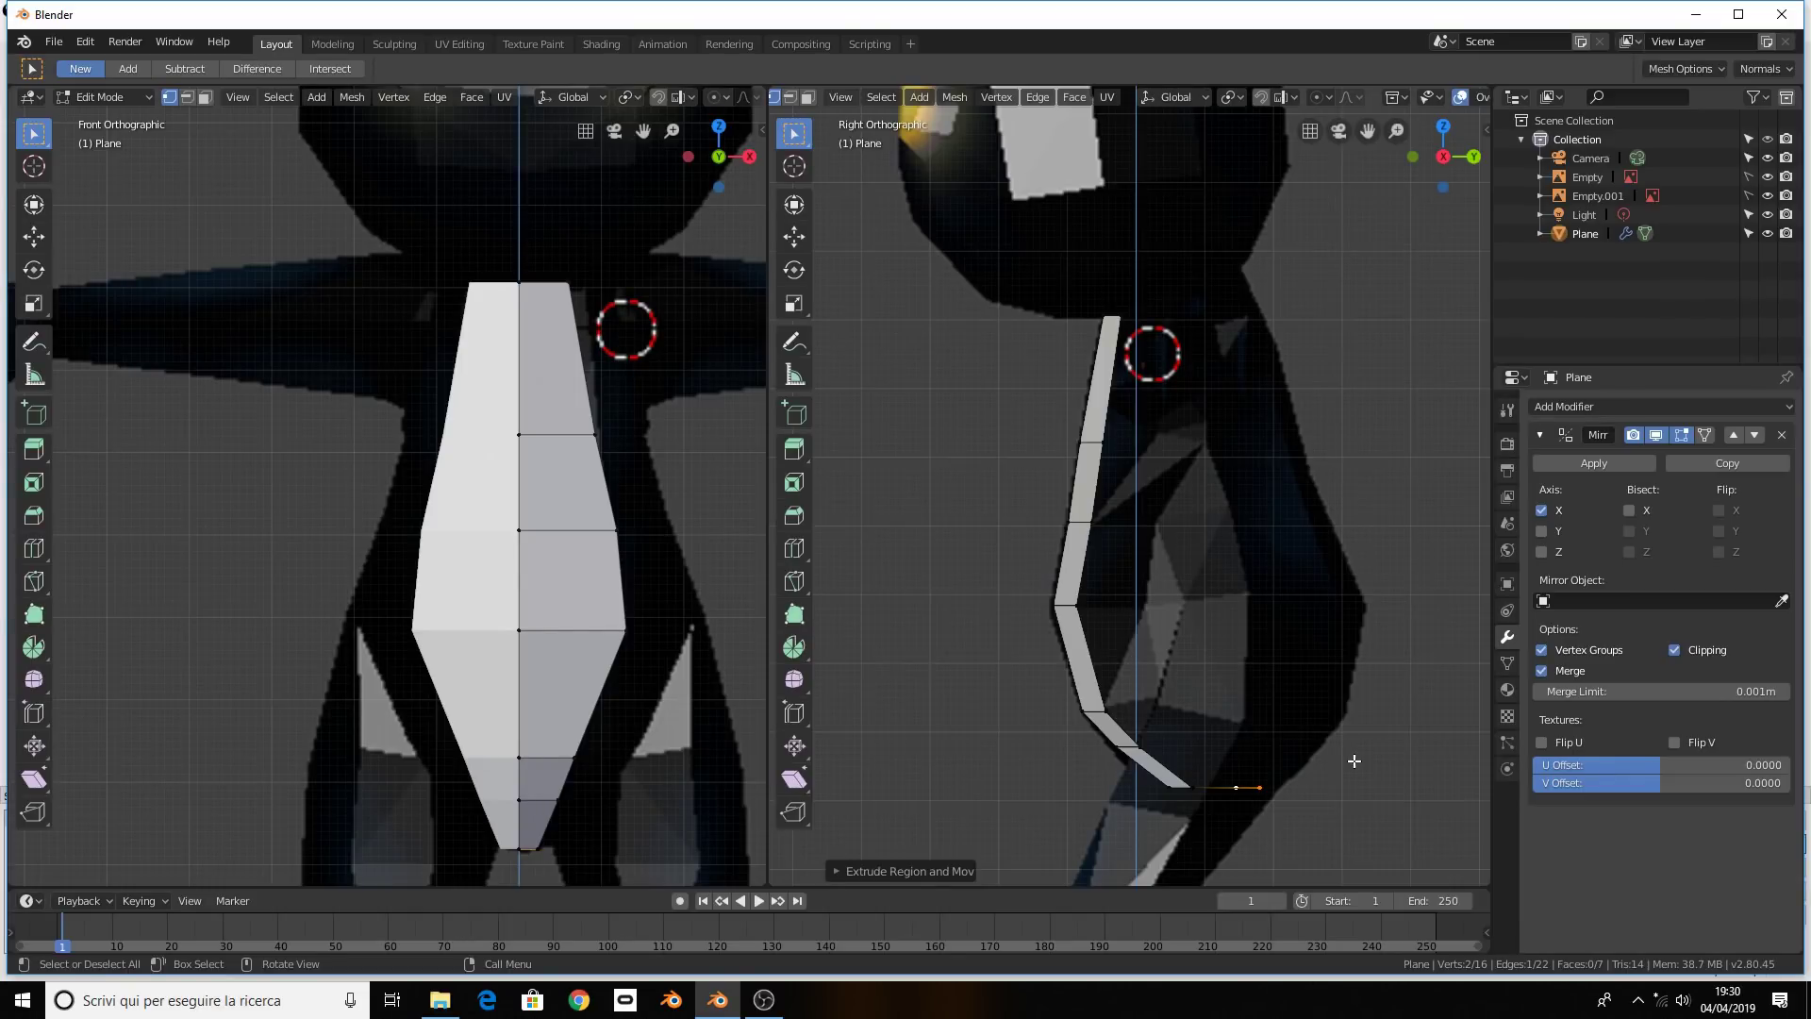
key(e)
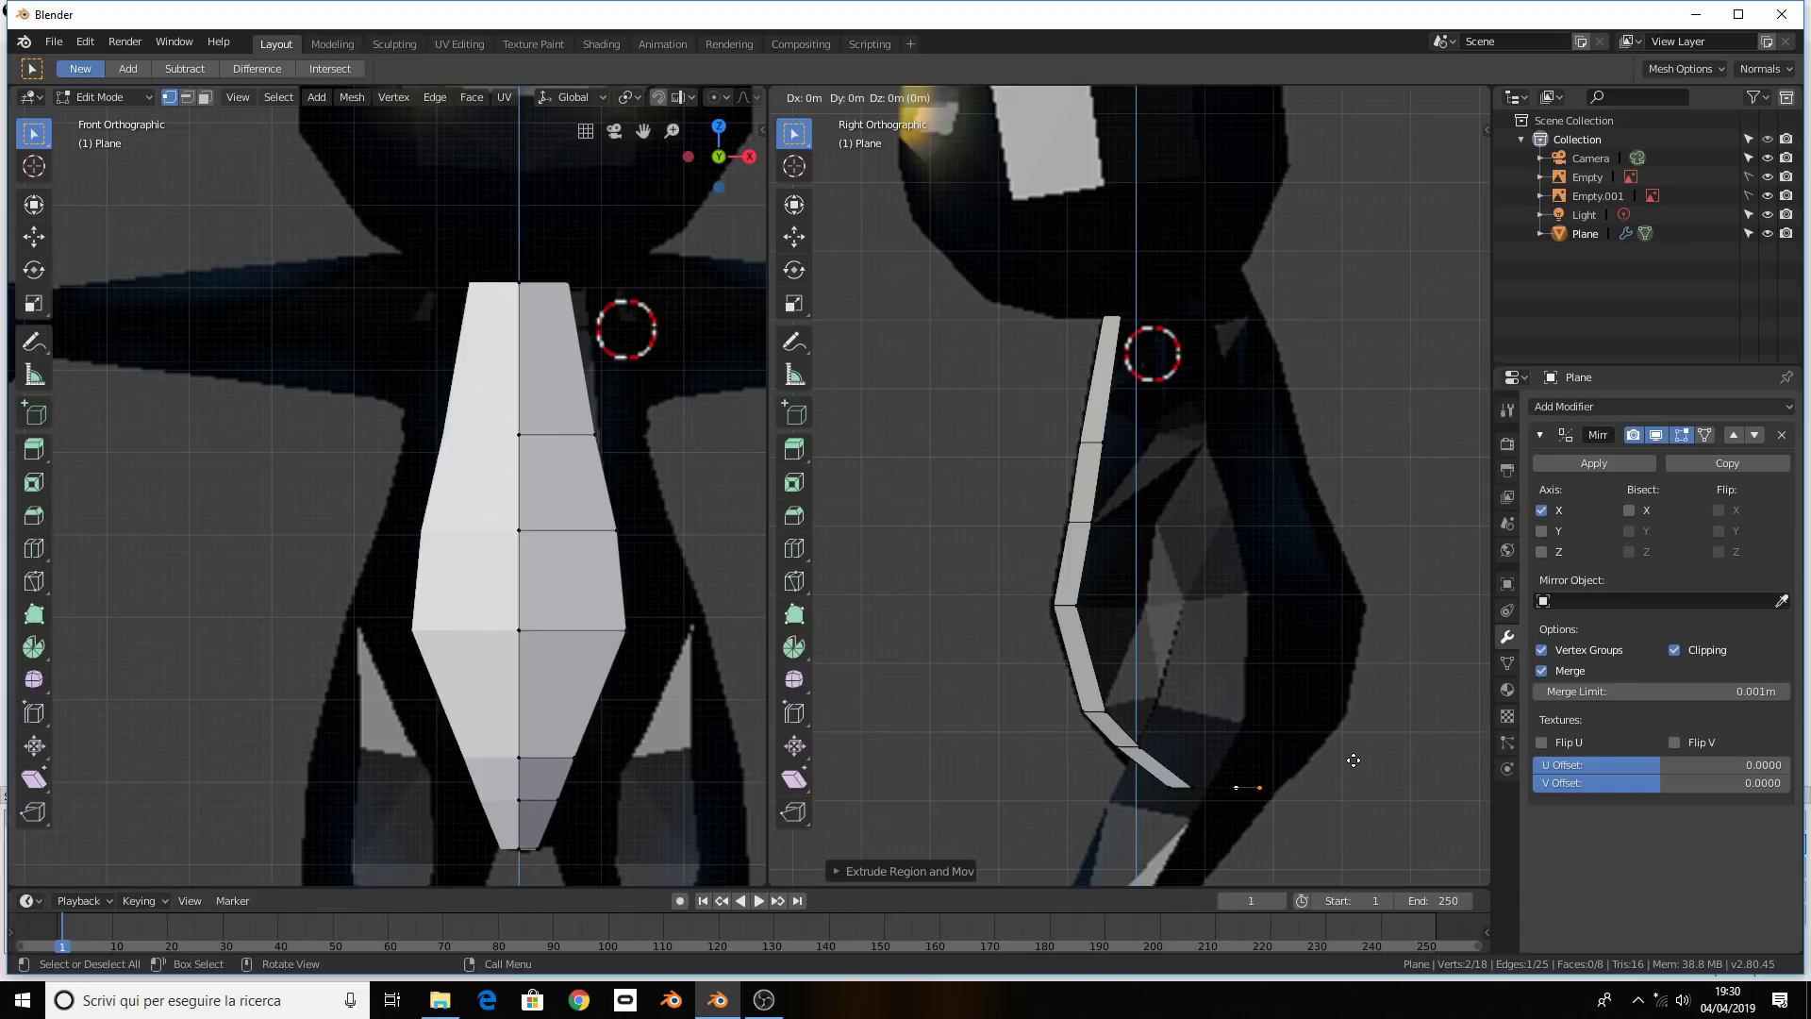
click(1346, 697)
key(g)
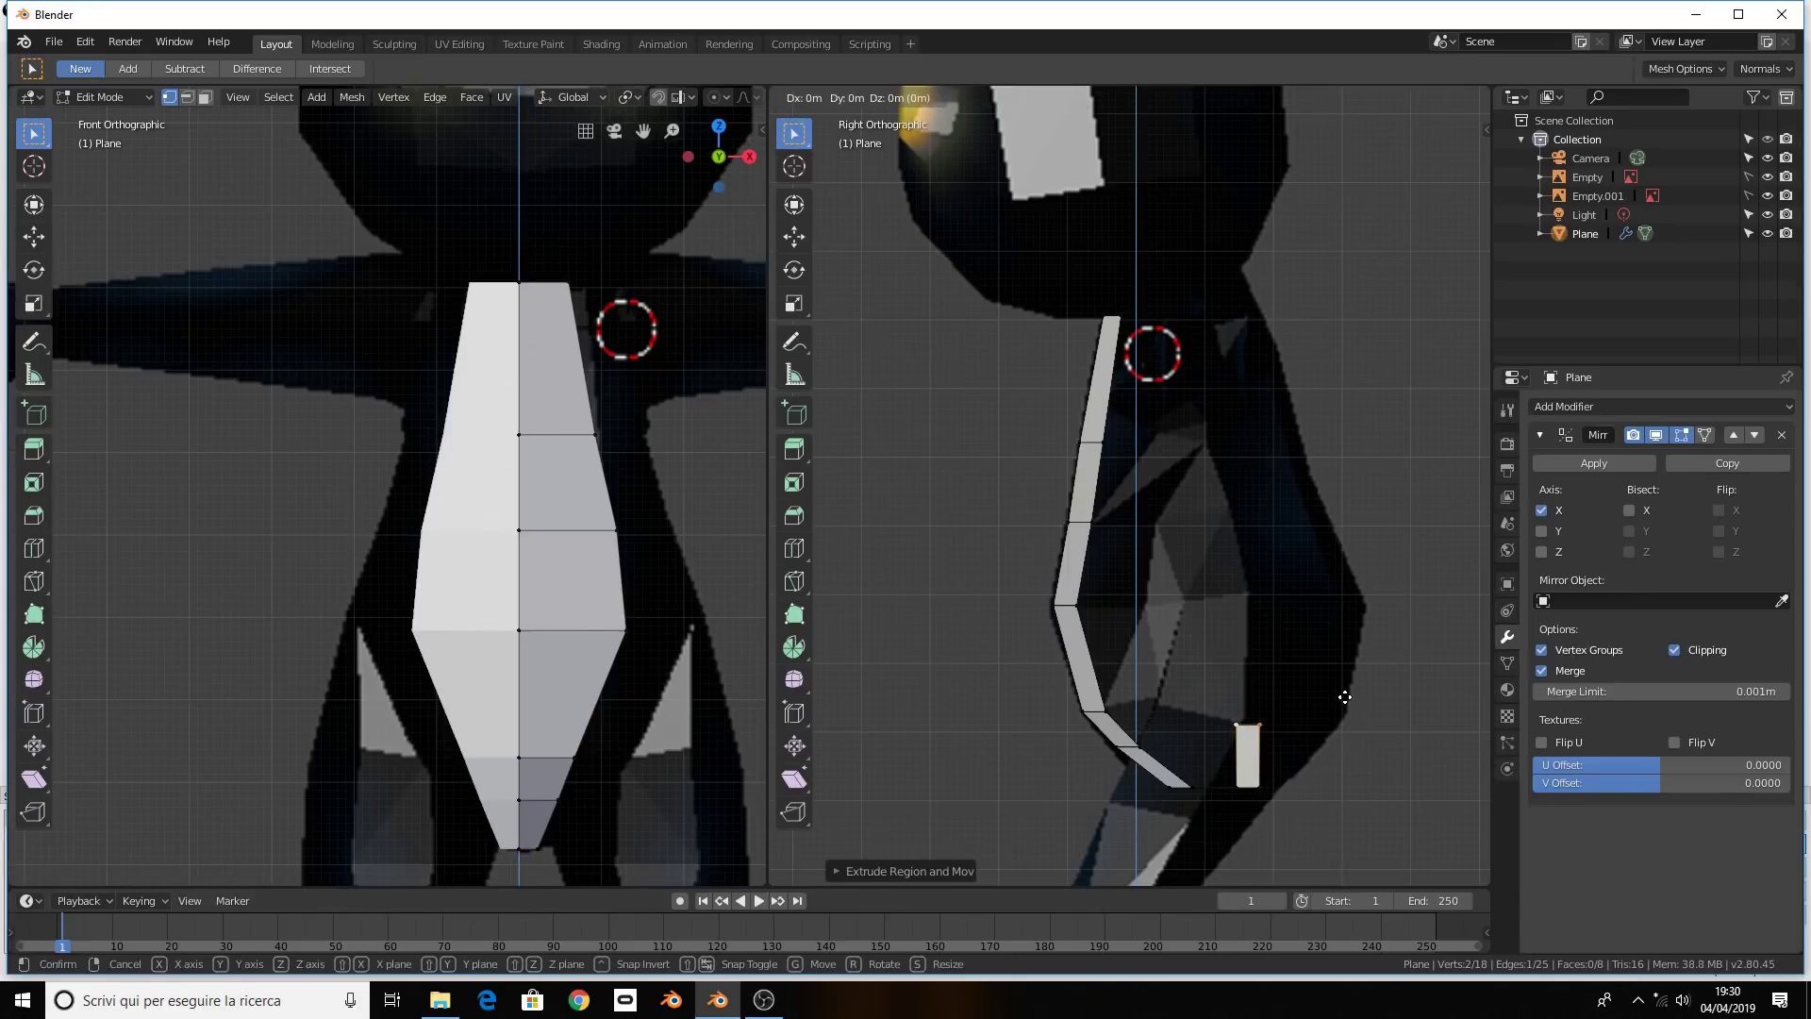
click(1415, 695)
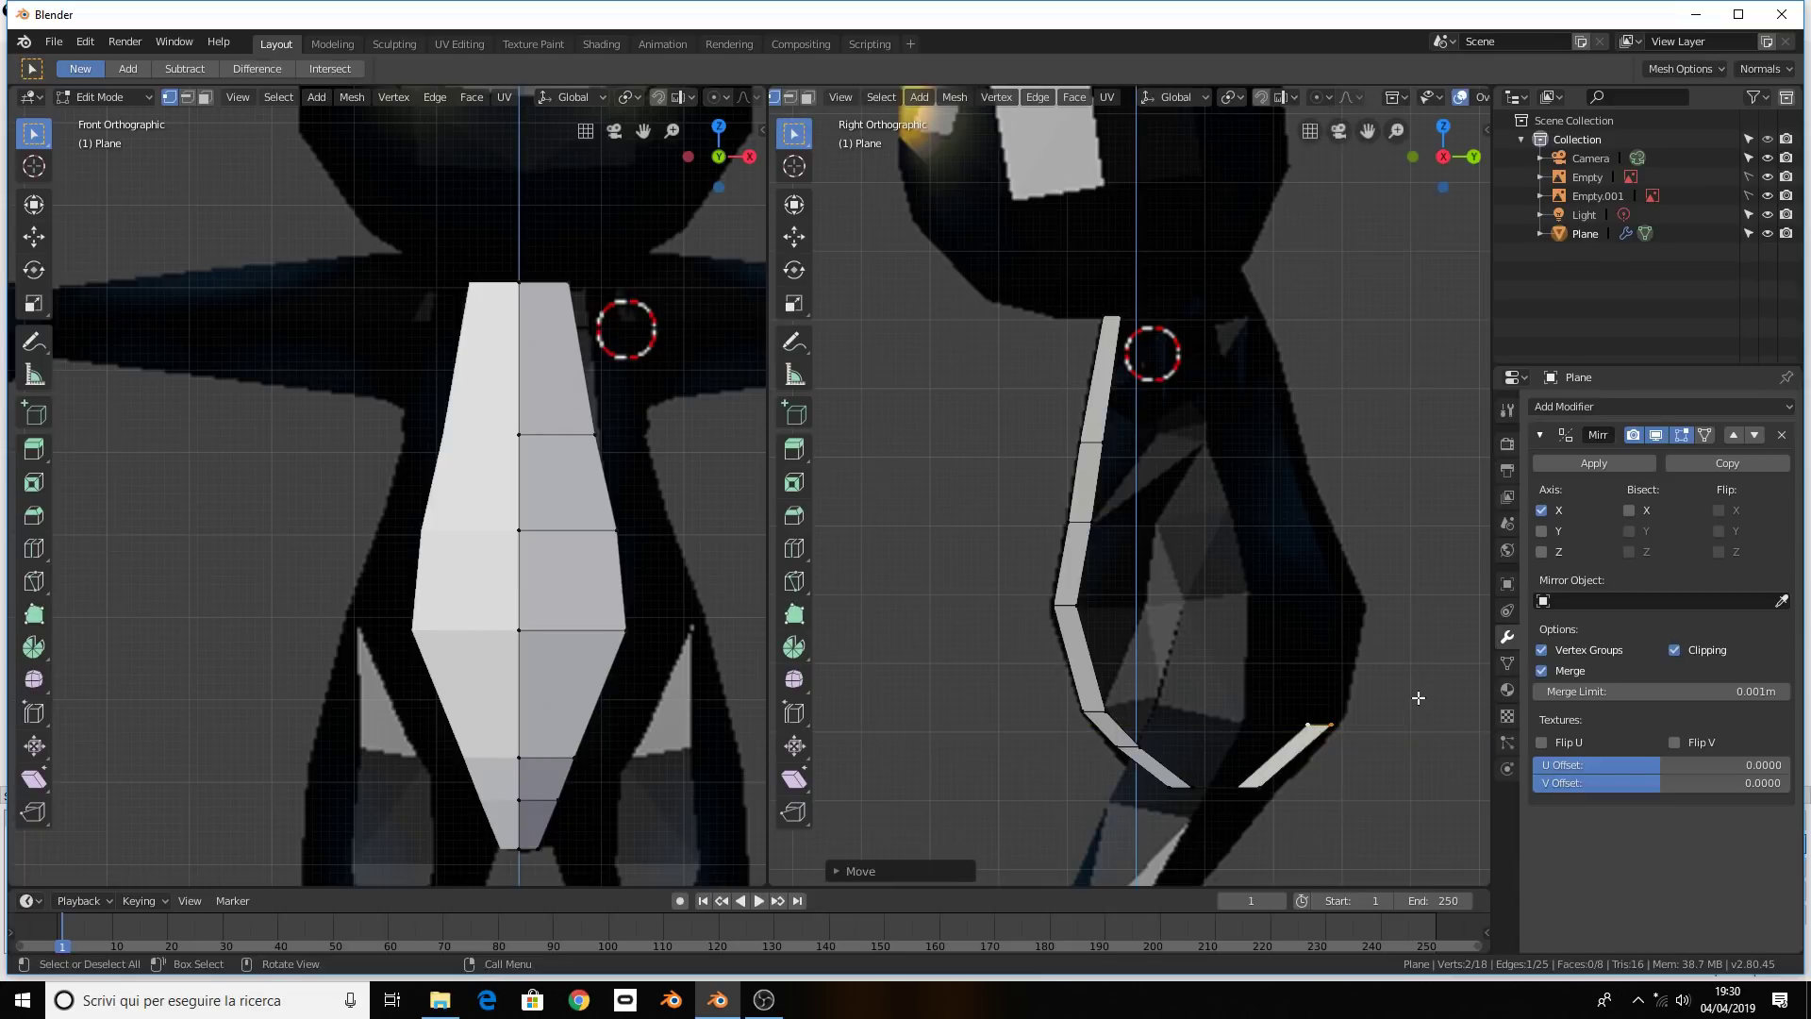
Extrude a vertical segment up the back and tilt its top edge along Y
key(e)
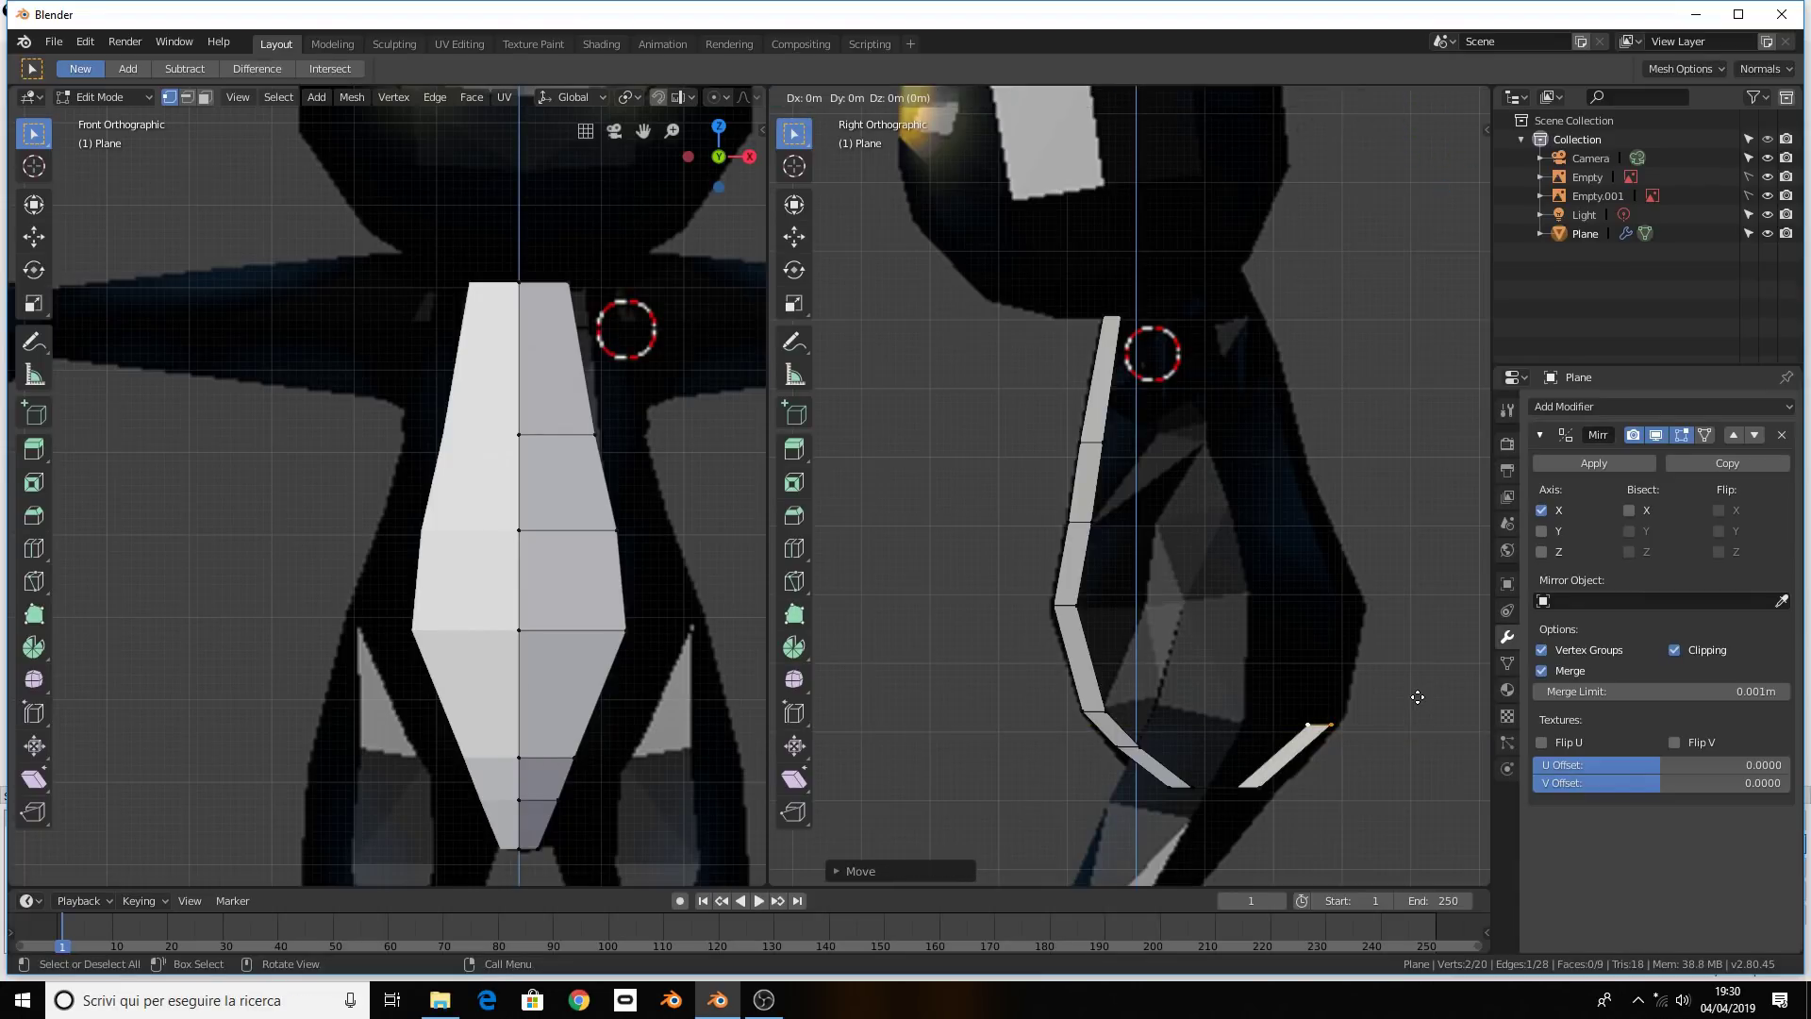
key(z)
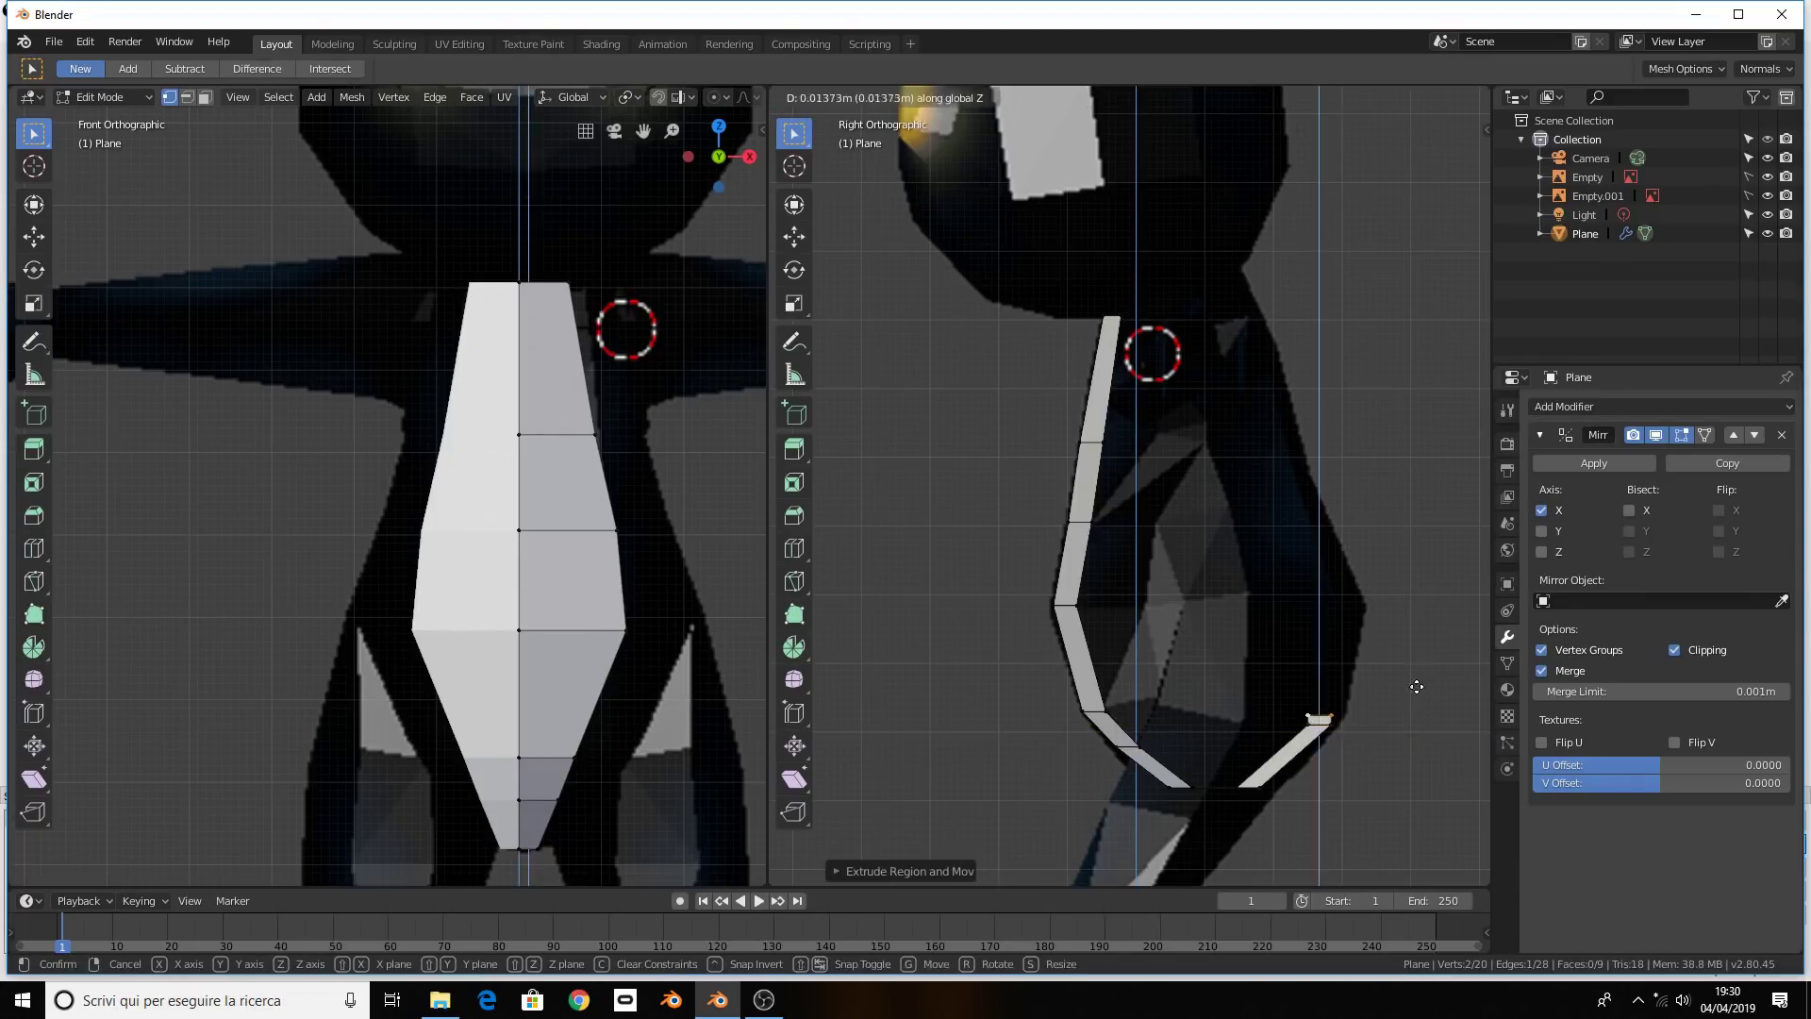
click(1405, 611)
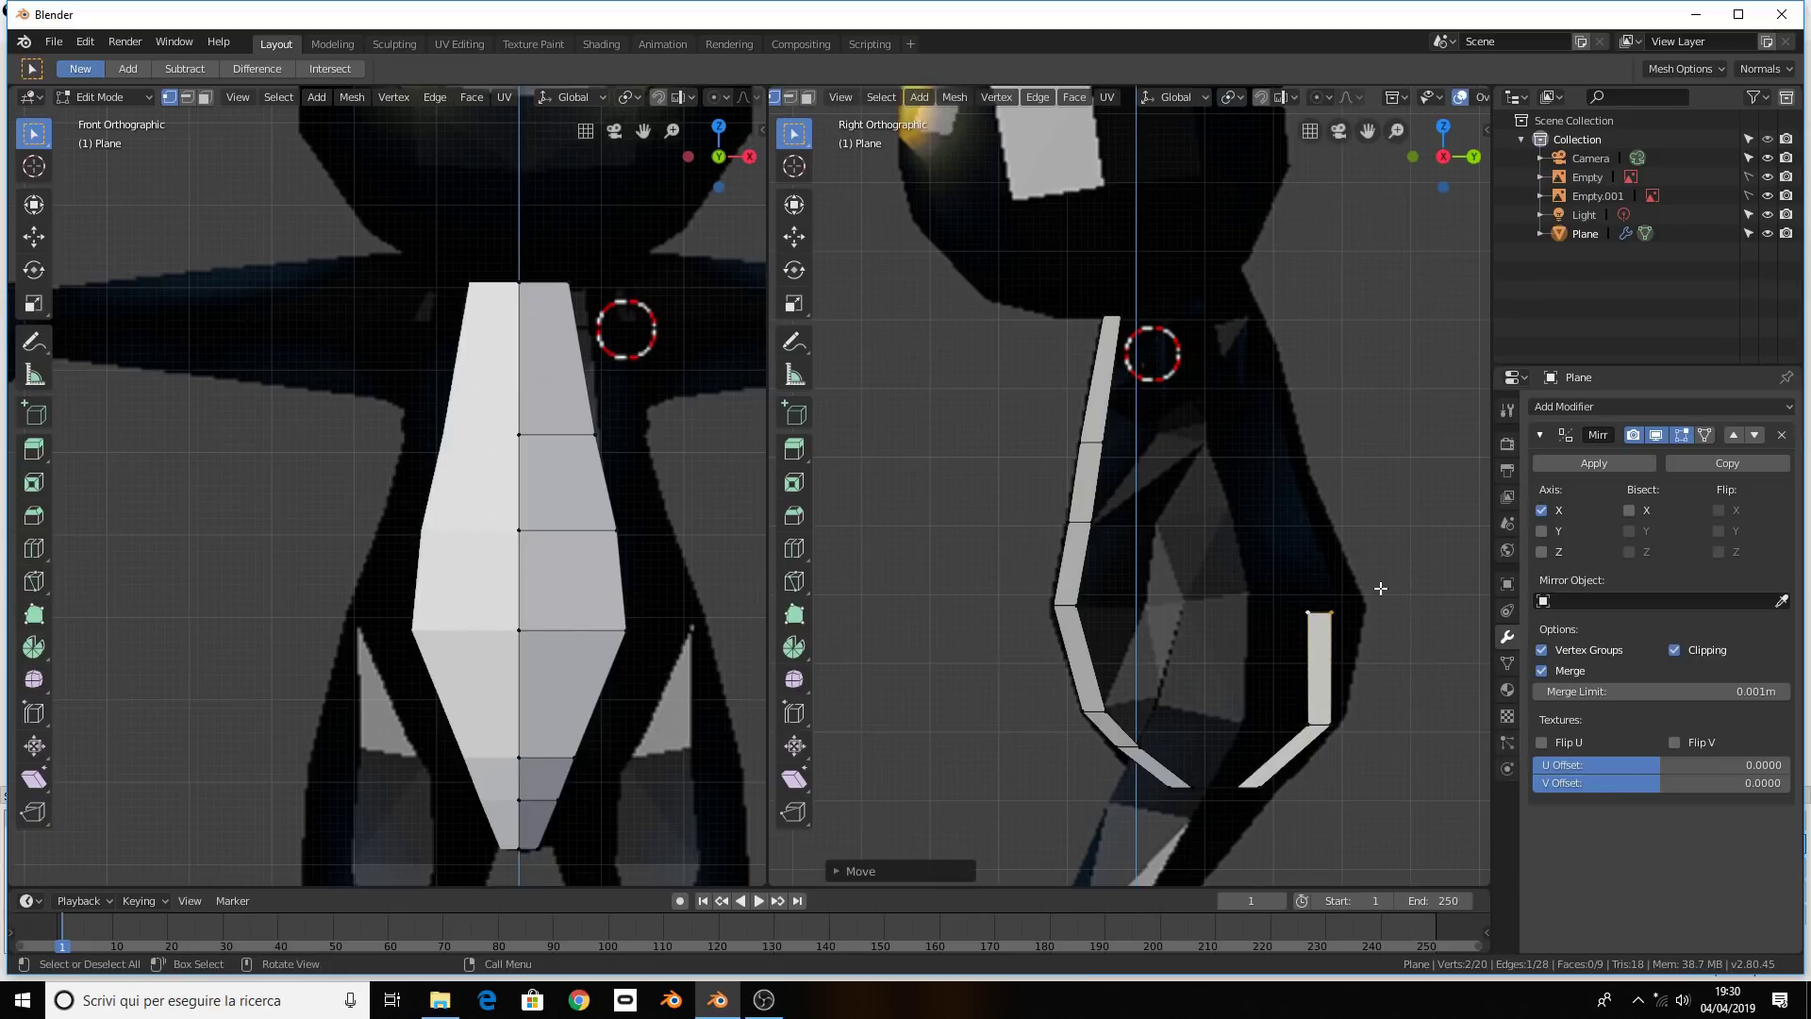
key(g)
key(y)
click(1413, 588)
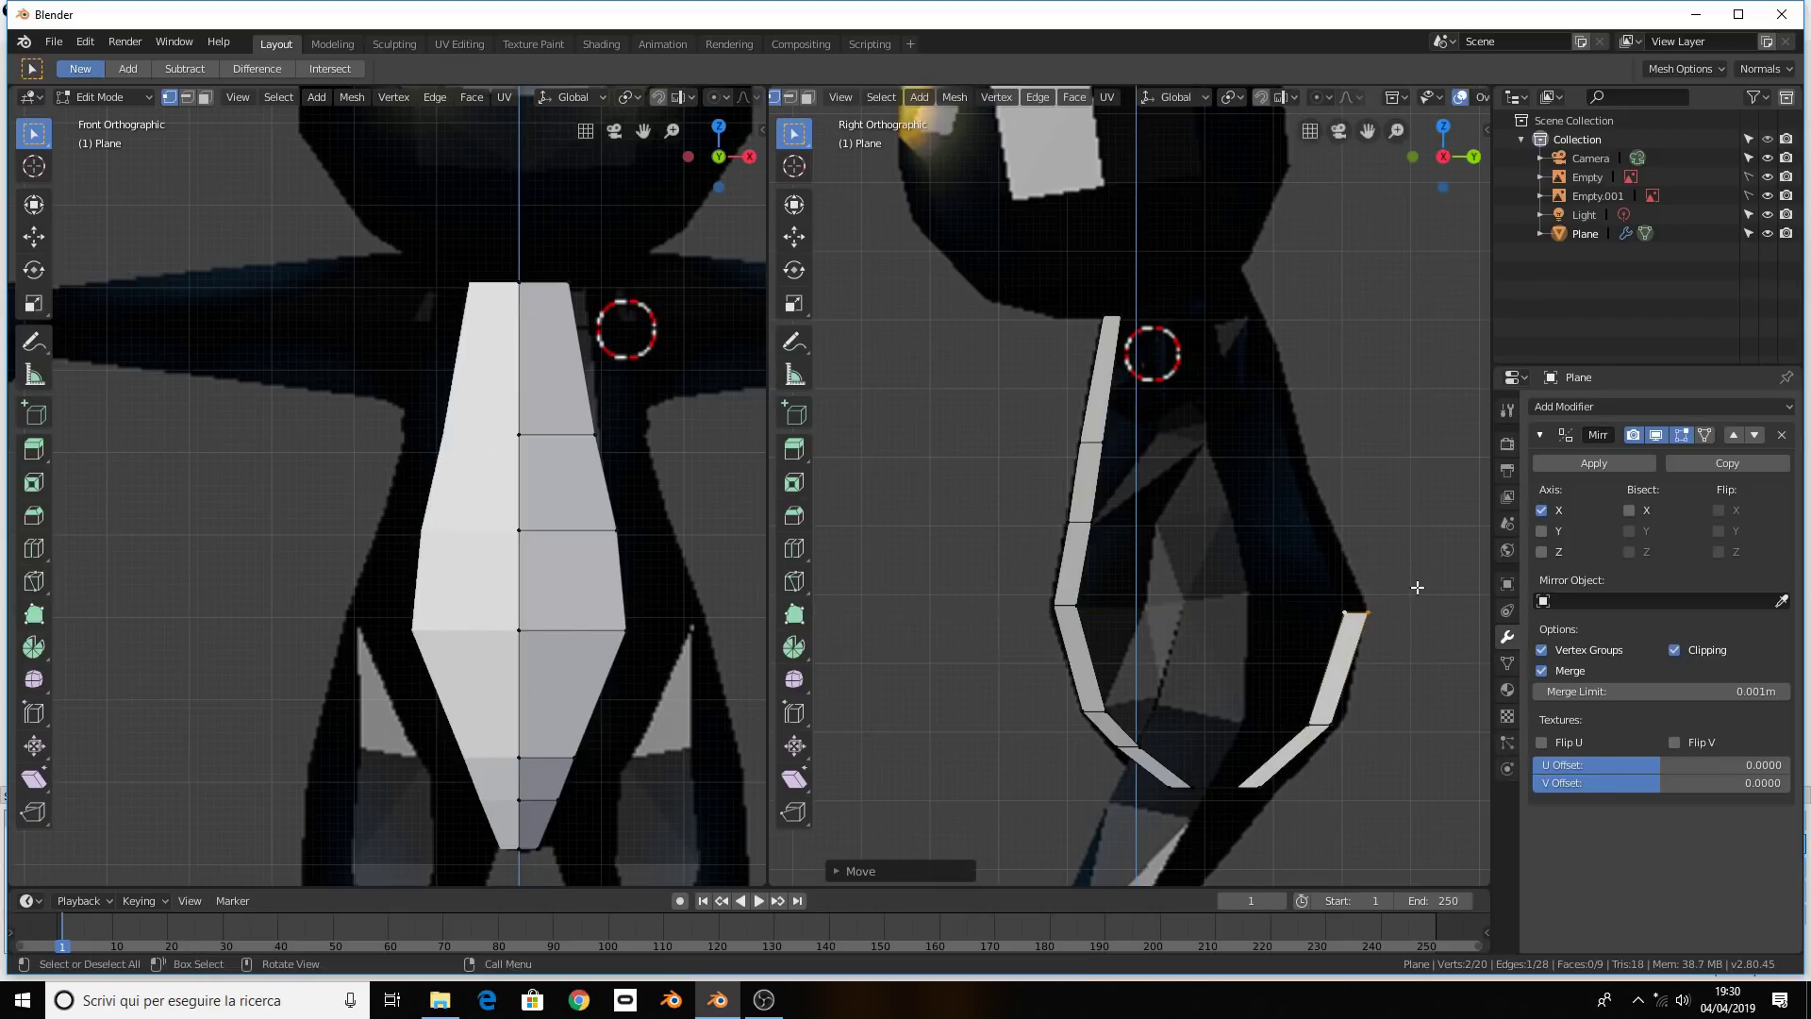
Extrude two more vertical back segments, undoing a stray extrusion, and slant the top along Y
key(e)
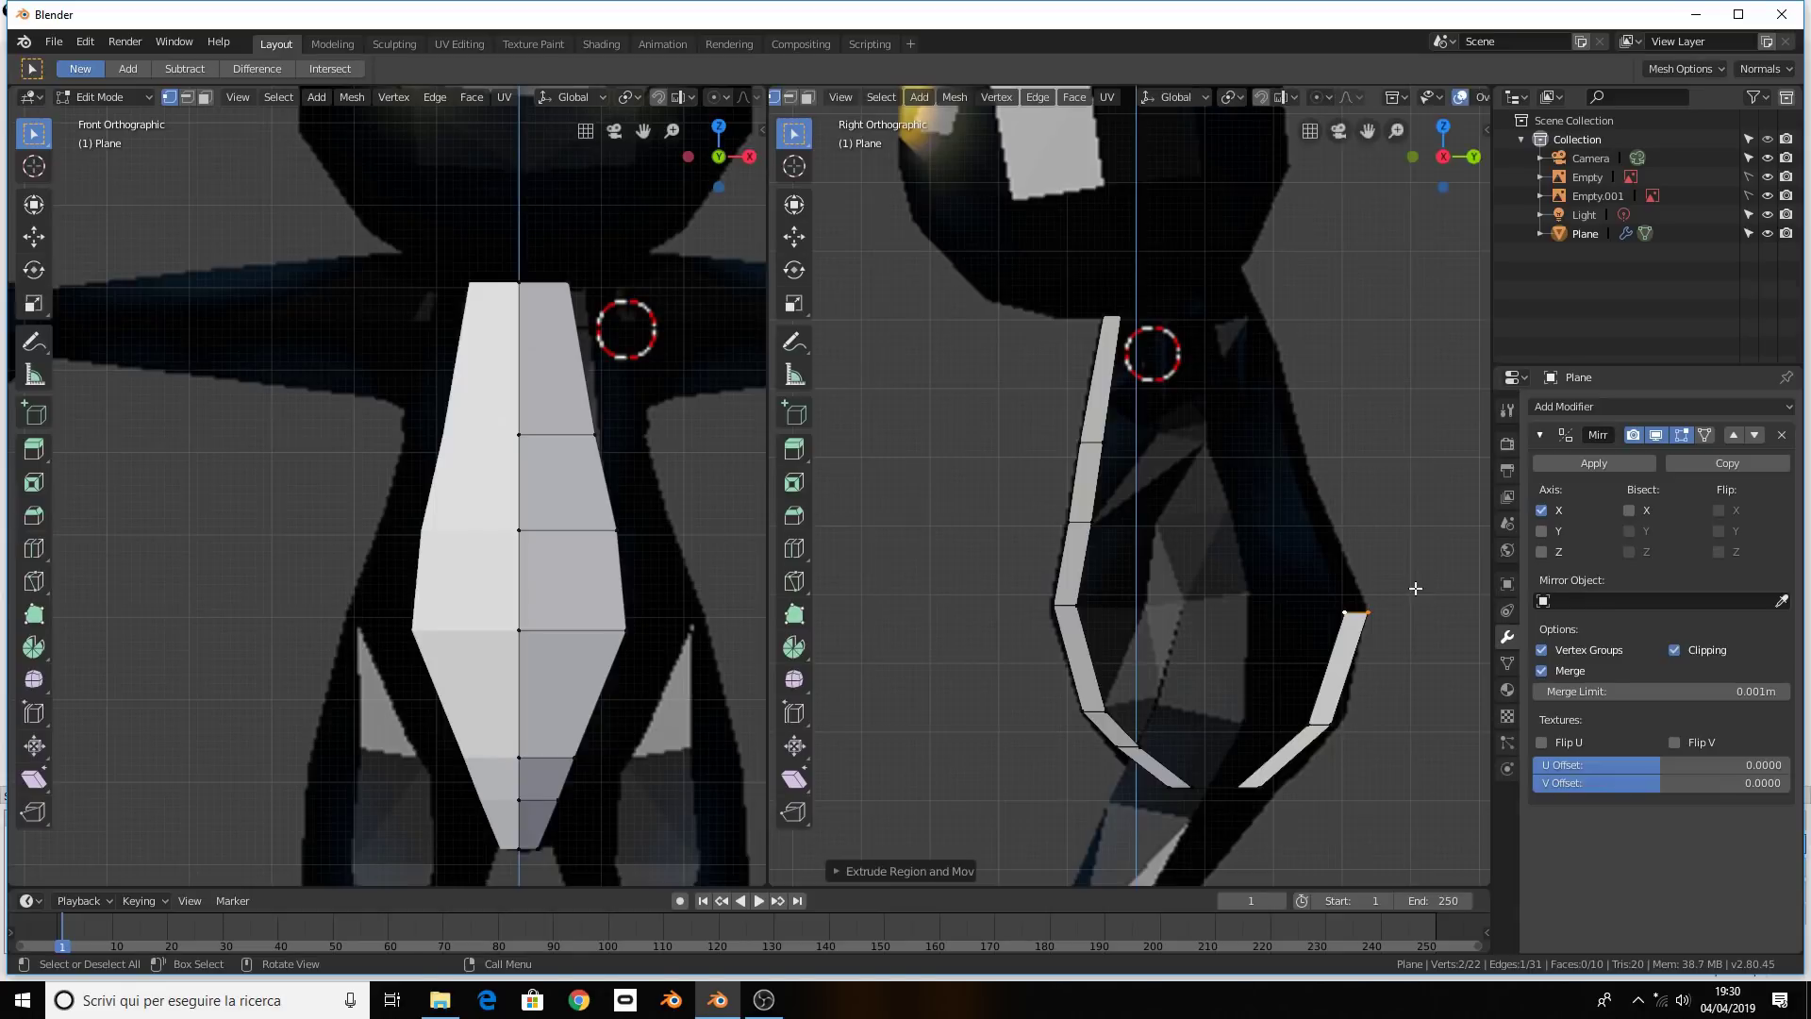
key(z)
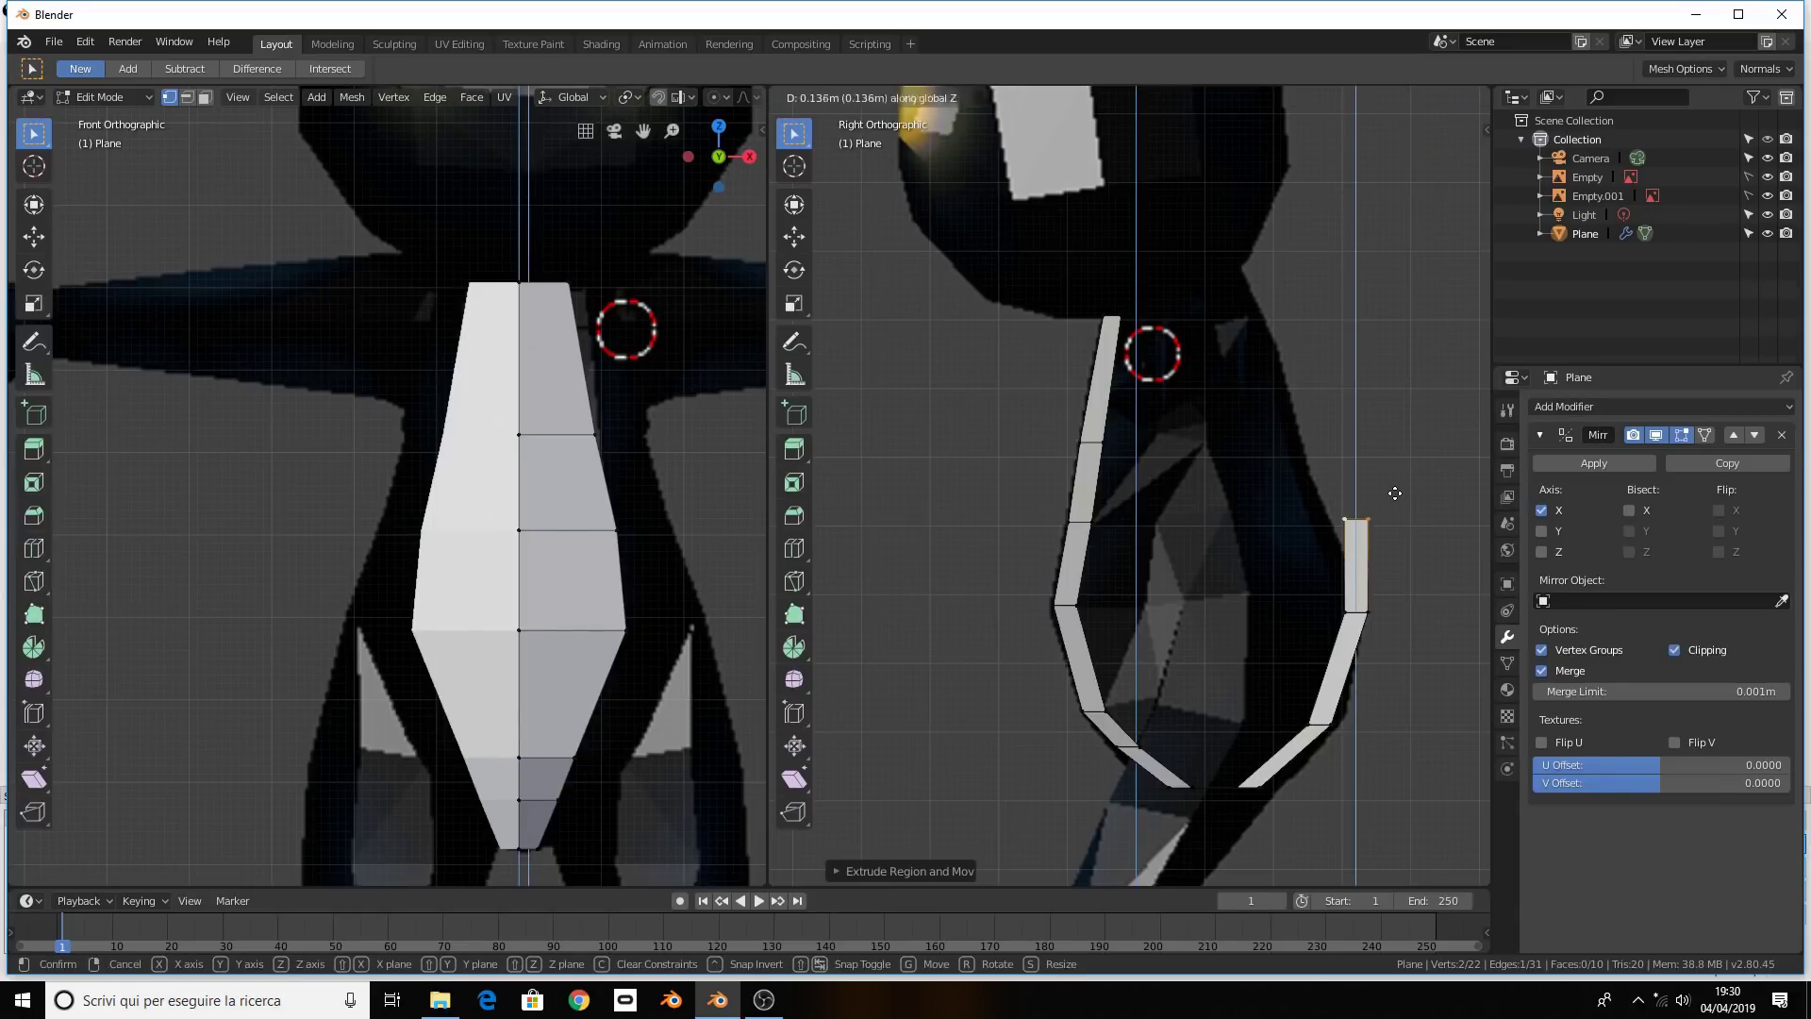
click(1396, 494)
key(e)
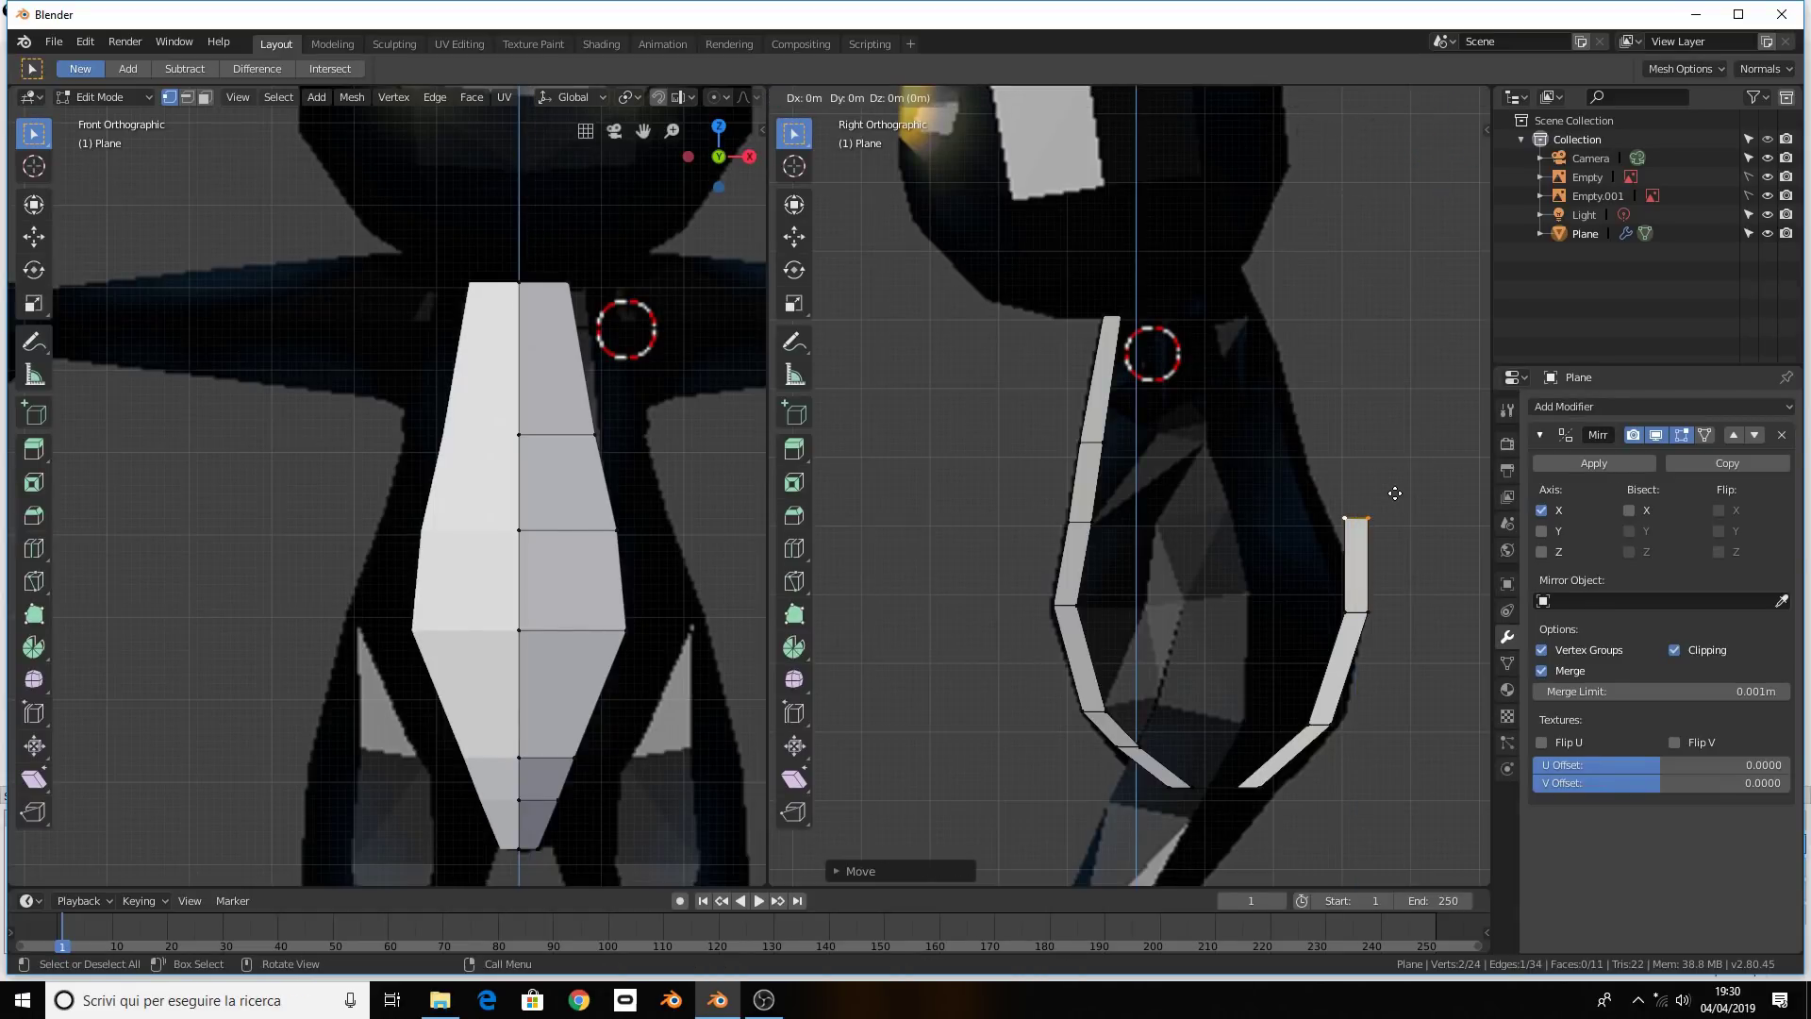
key(y)
right_click(1372, 501)
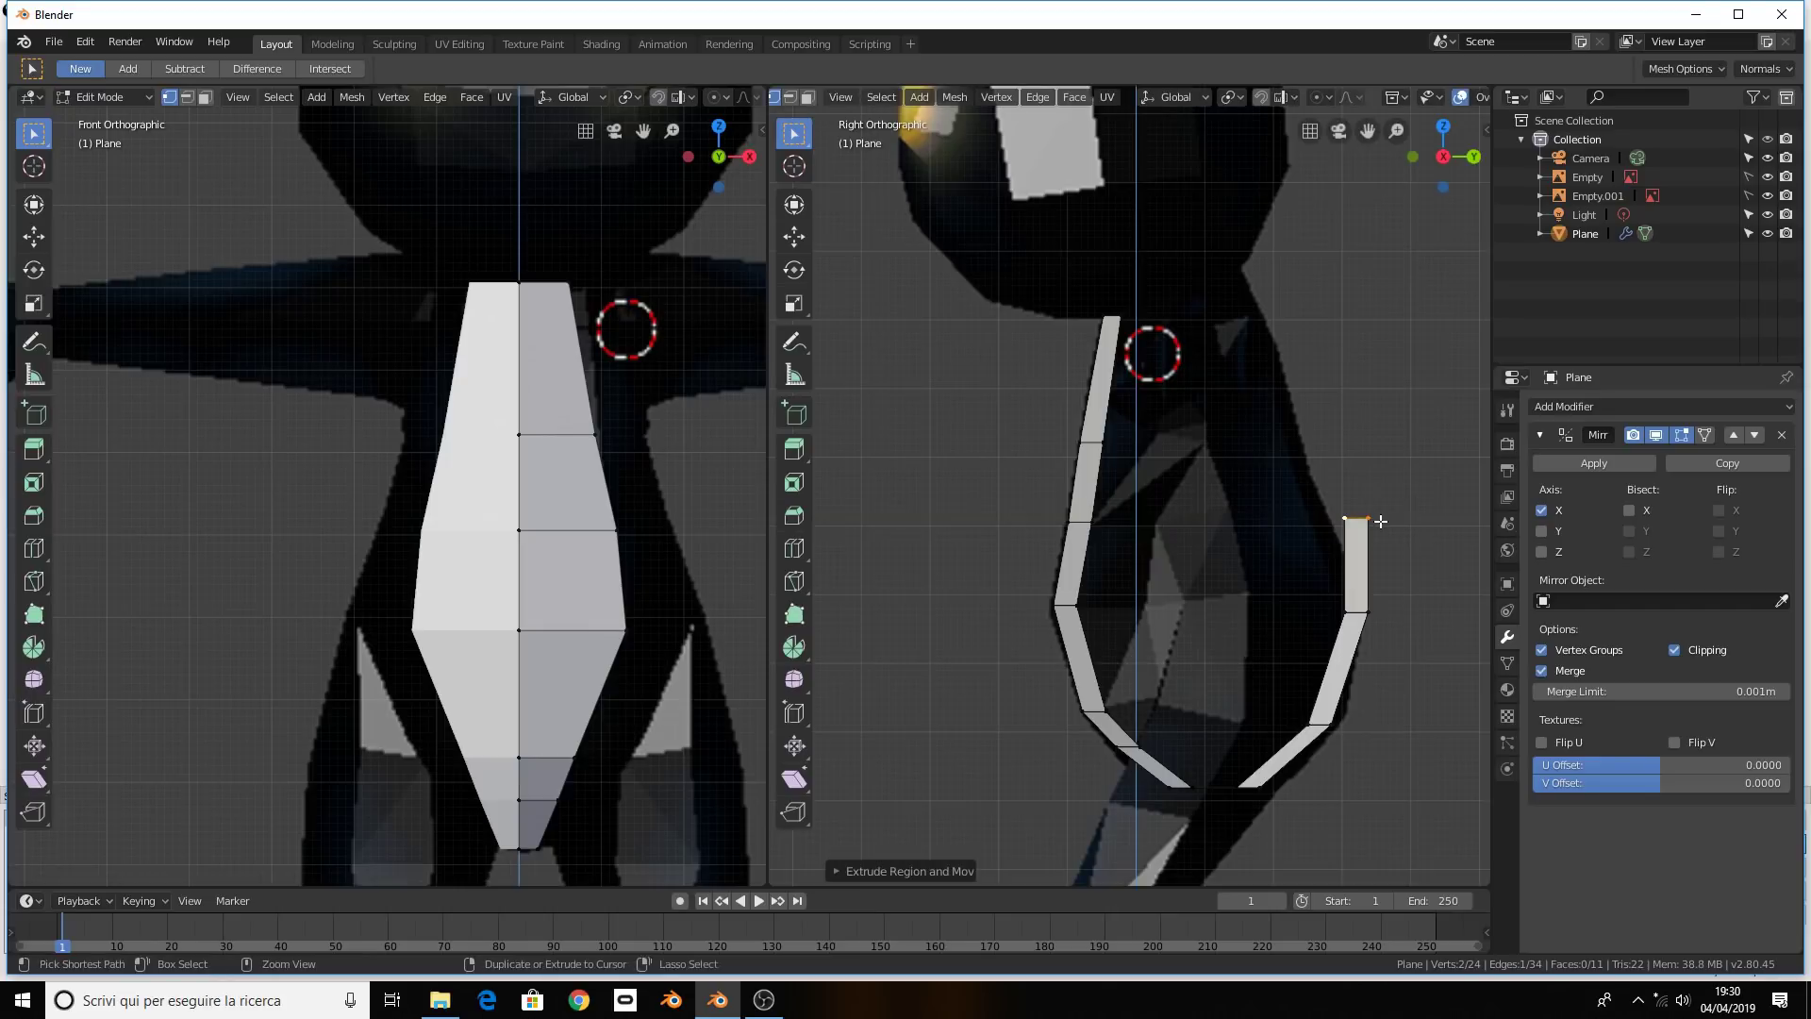
key(ctrl+z)
key(ctrl+z)
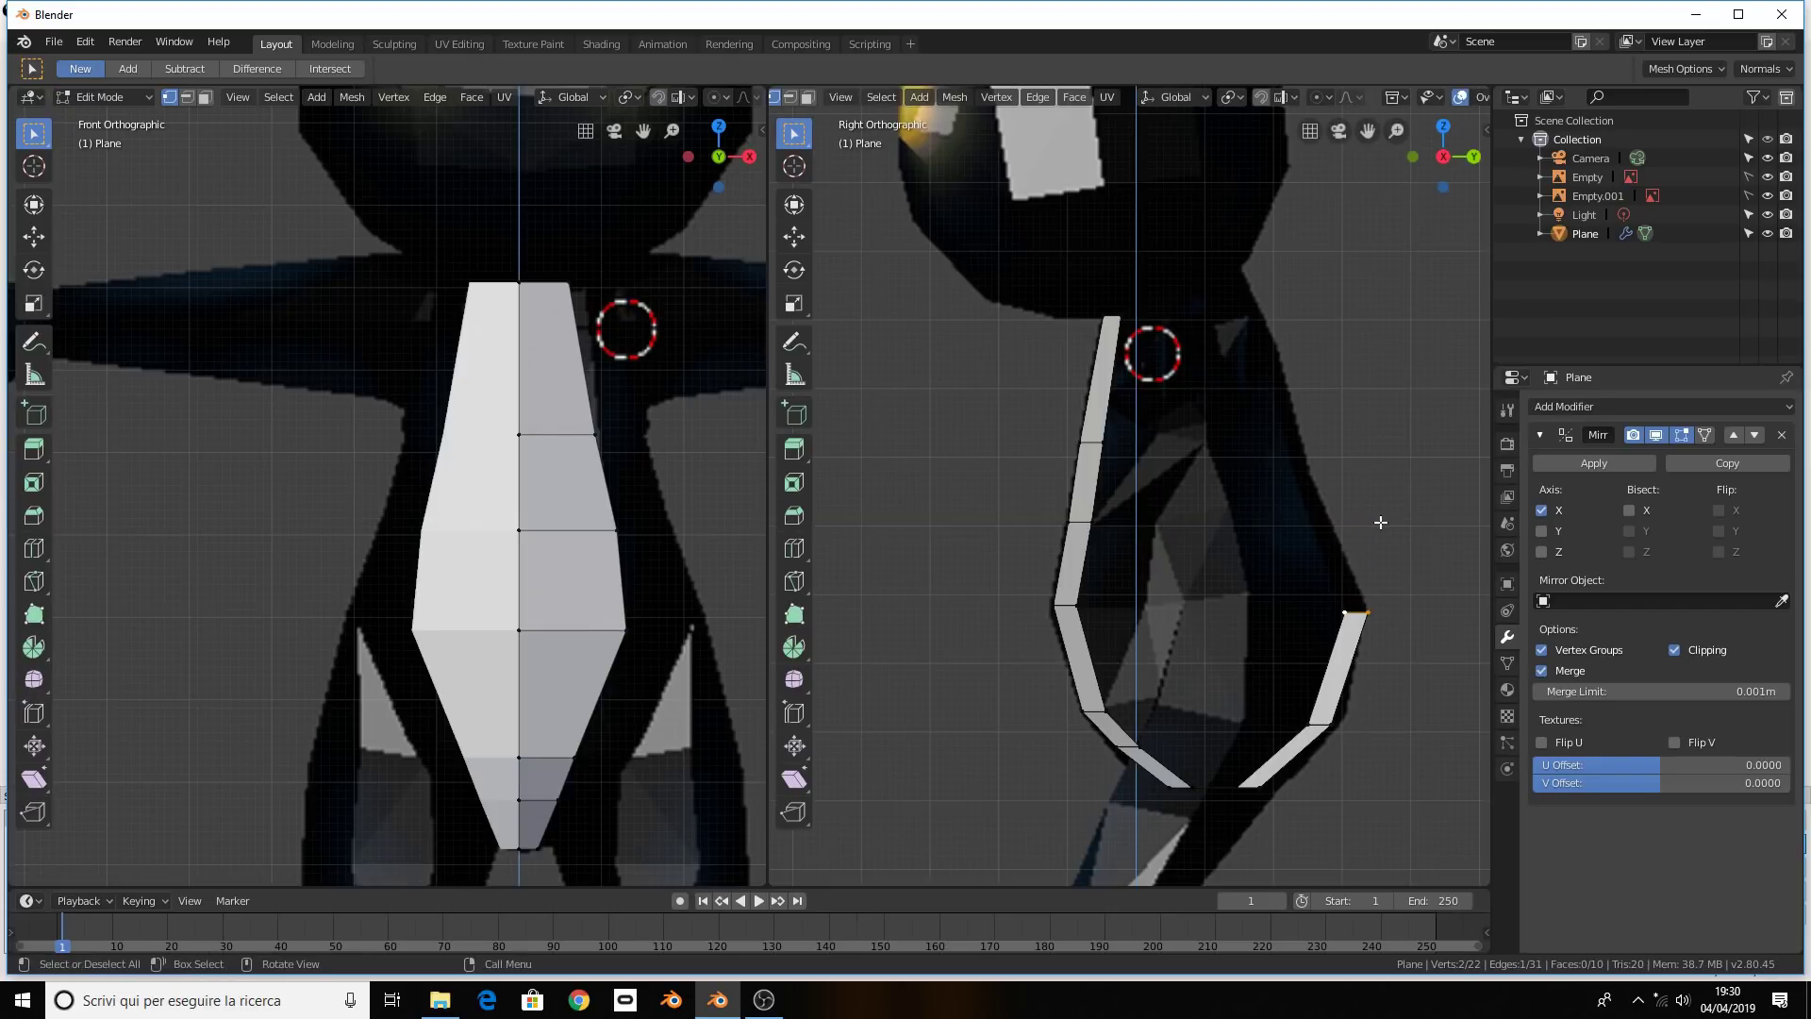
key(e)
key(z)
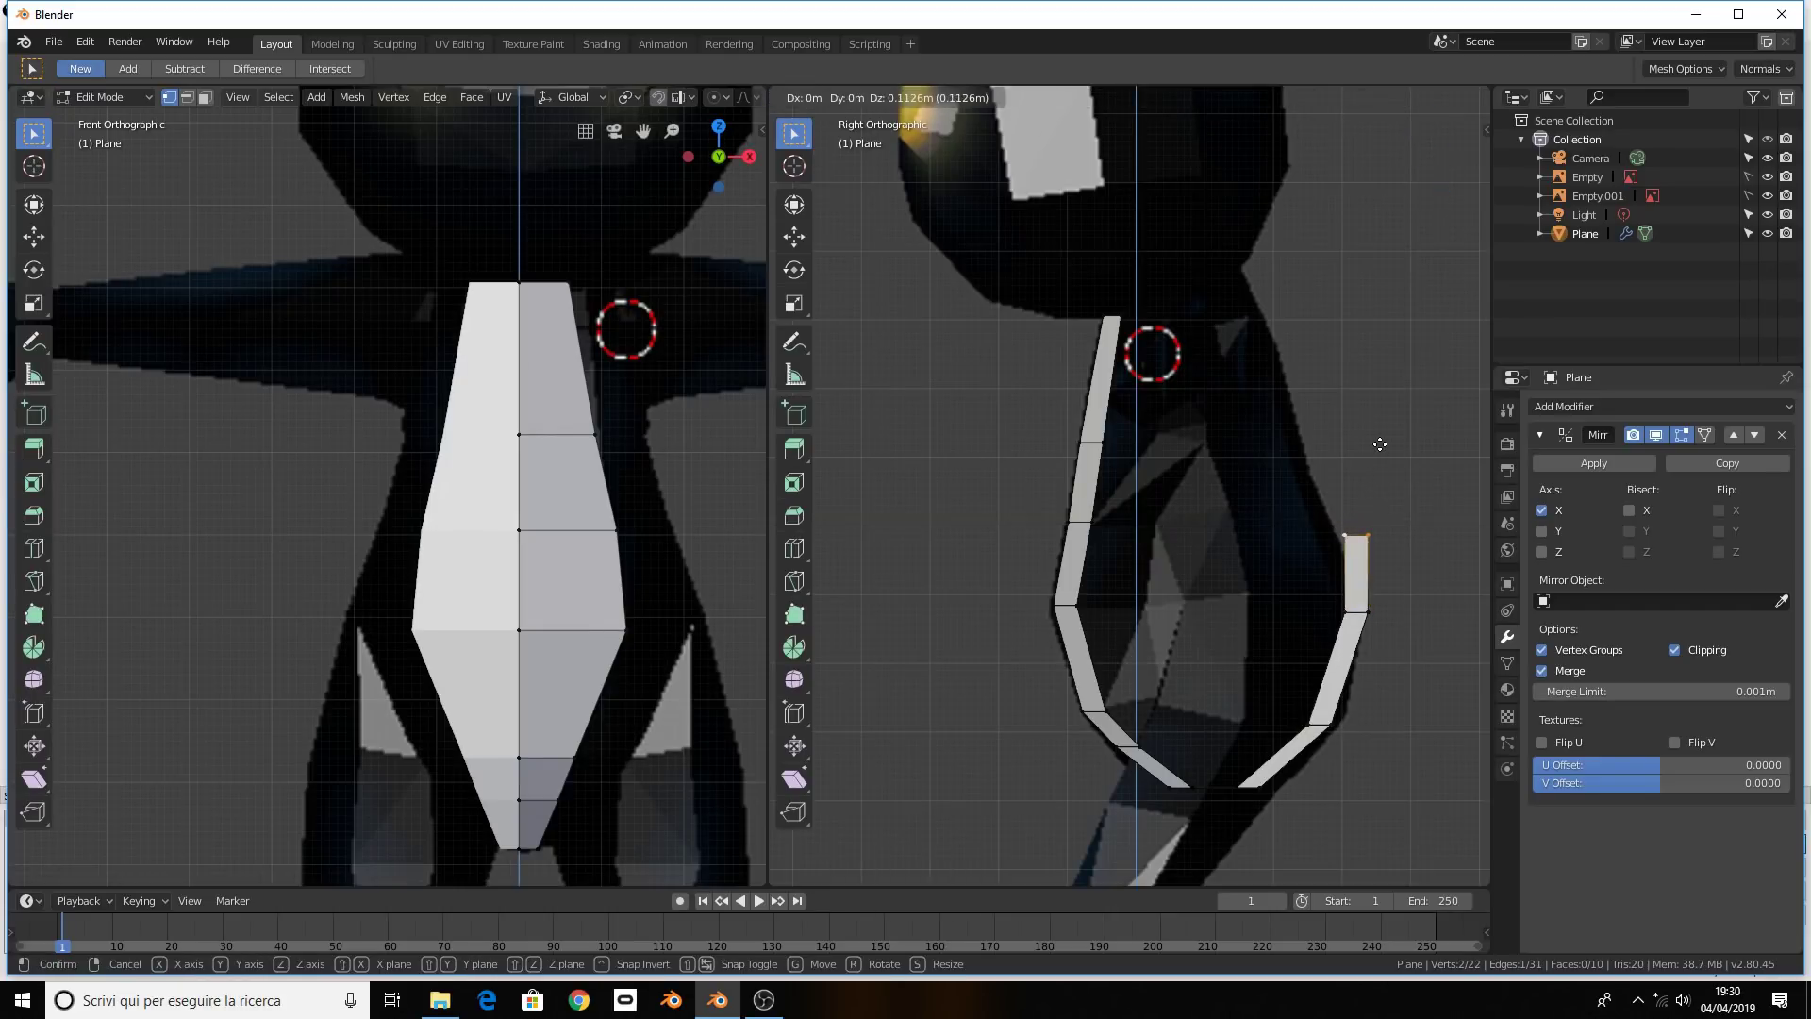
click(1379, 424)
key(g)
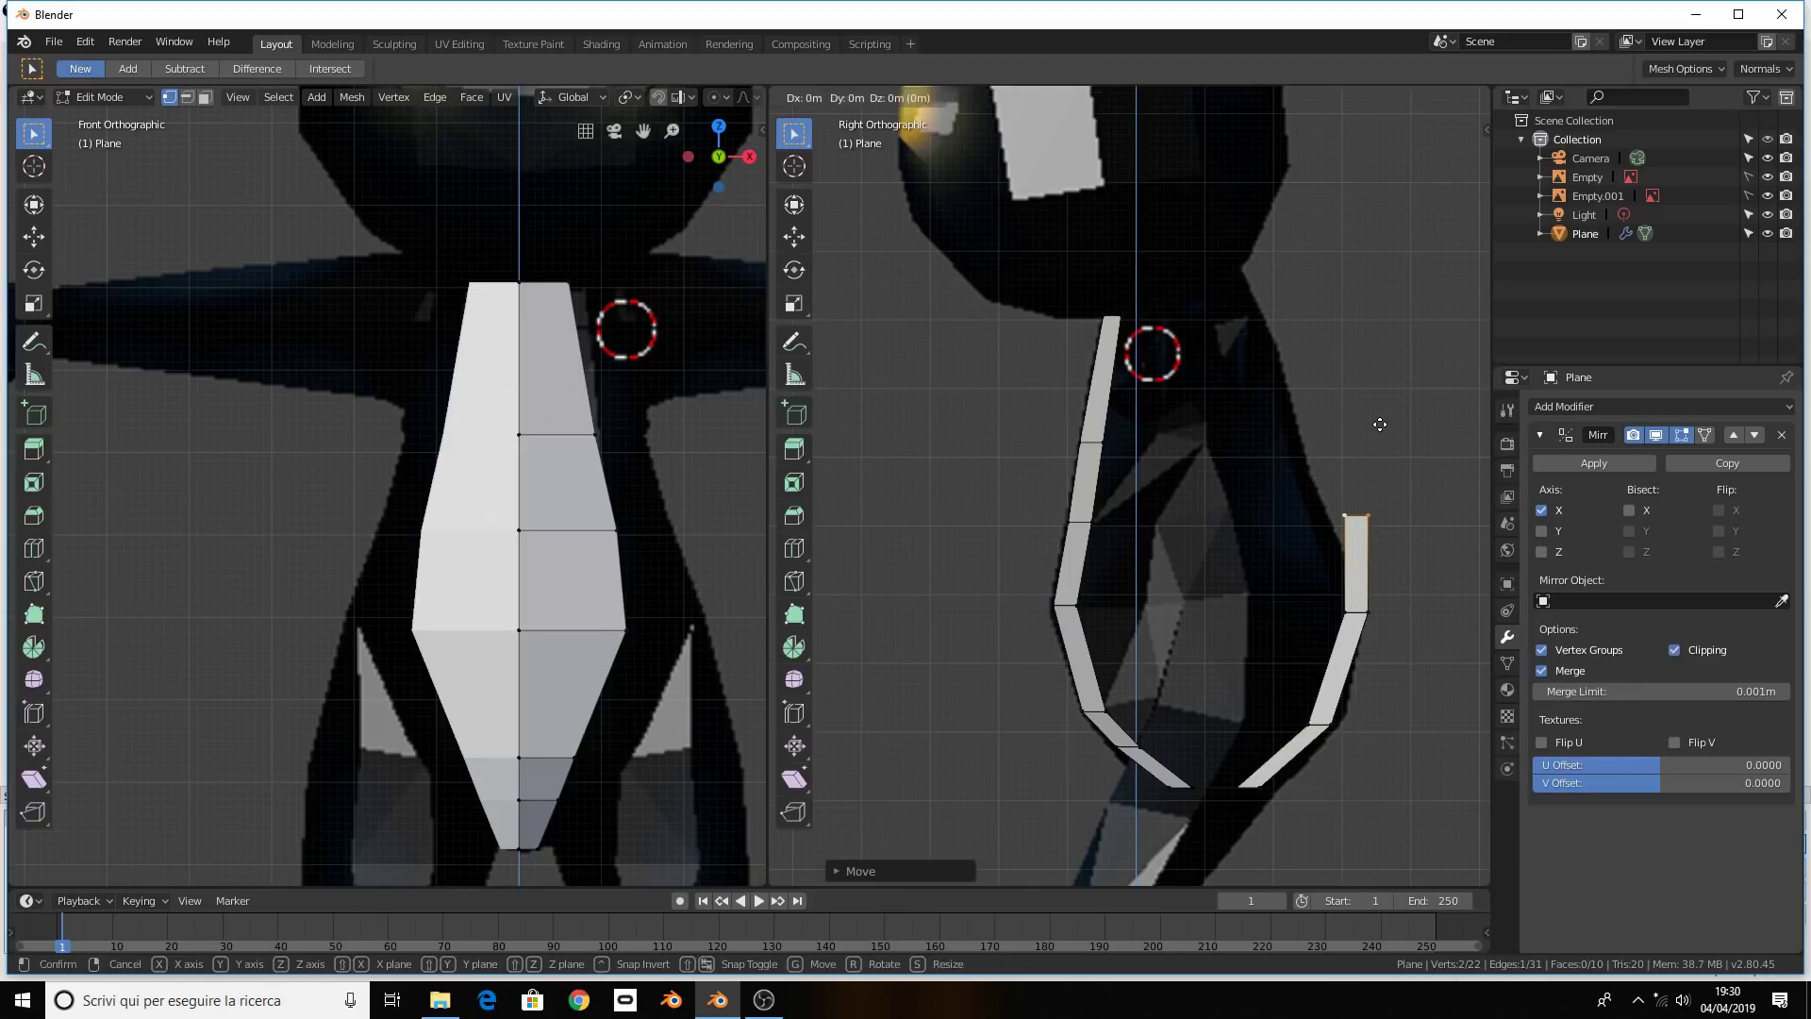
key(y)
click(1334, 436)
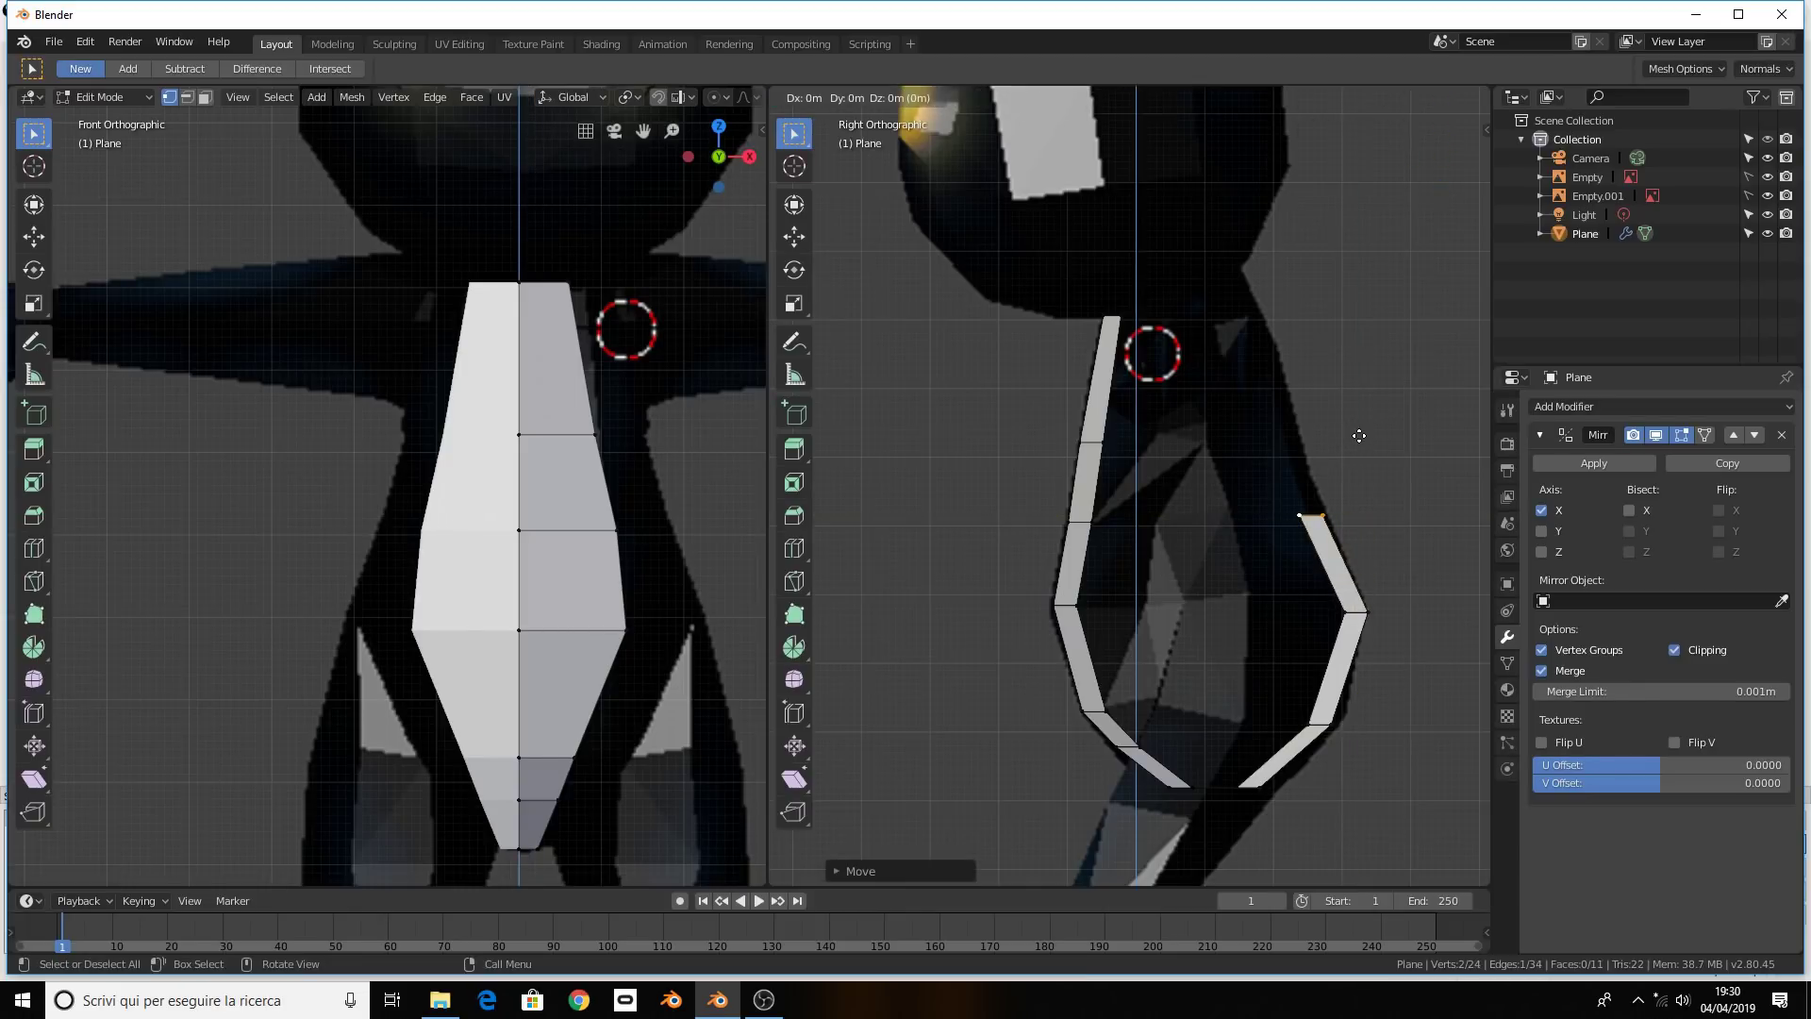
Extrude two more segments up to the shoulders, sliding each top edge forward along Y
key(e)
key(z)
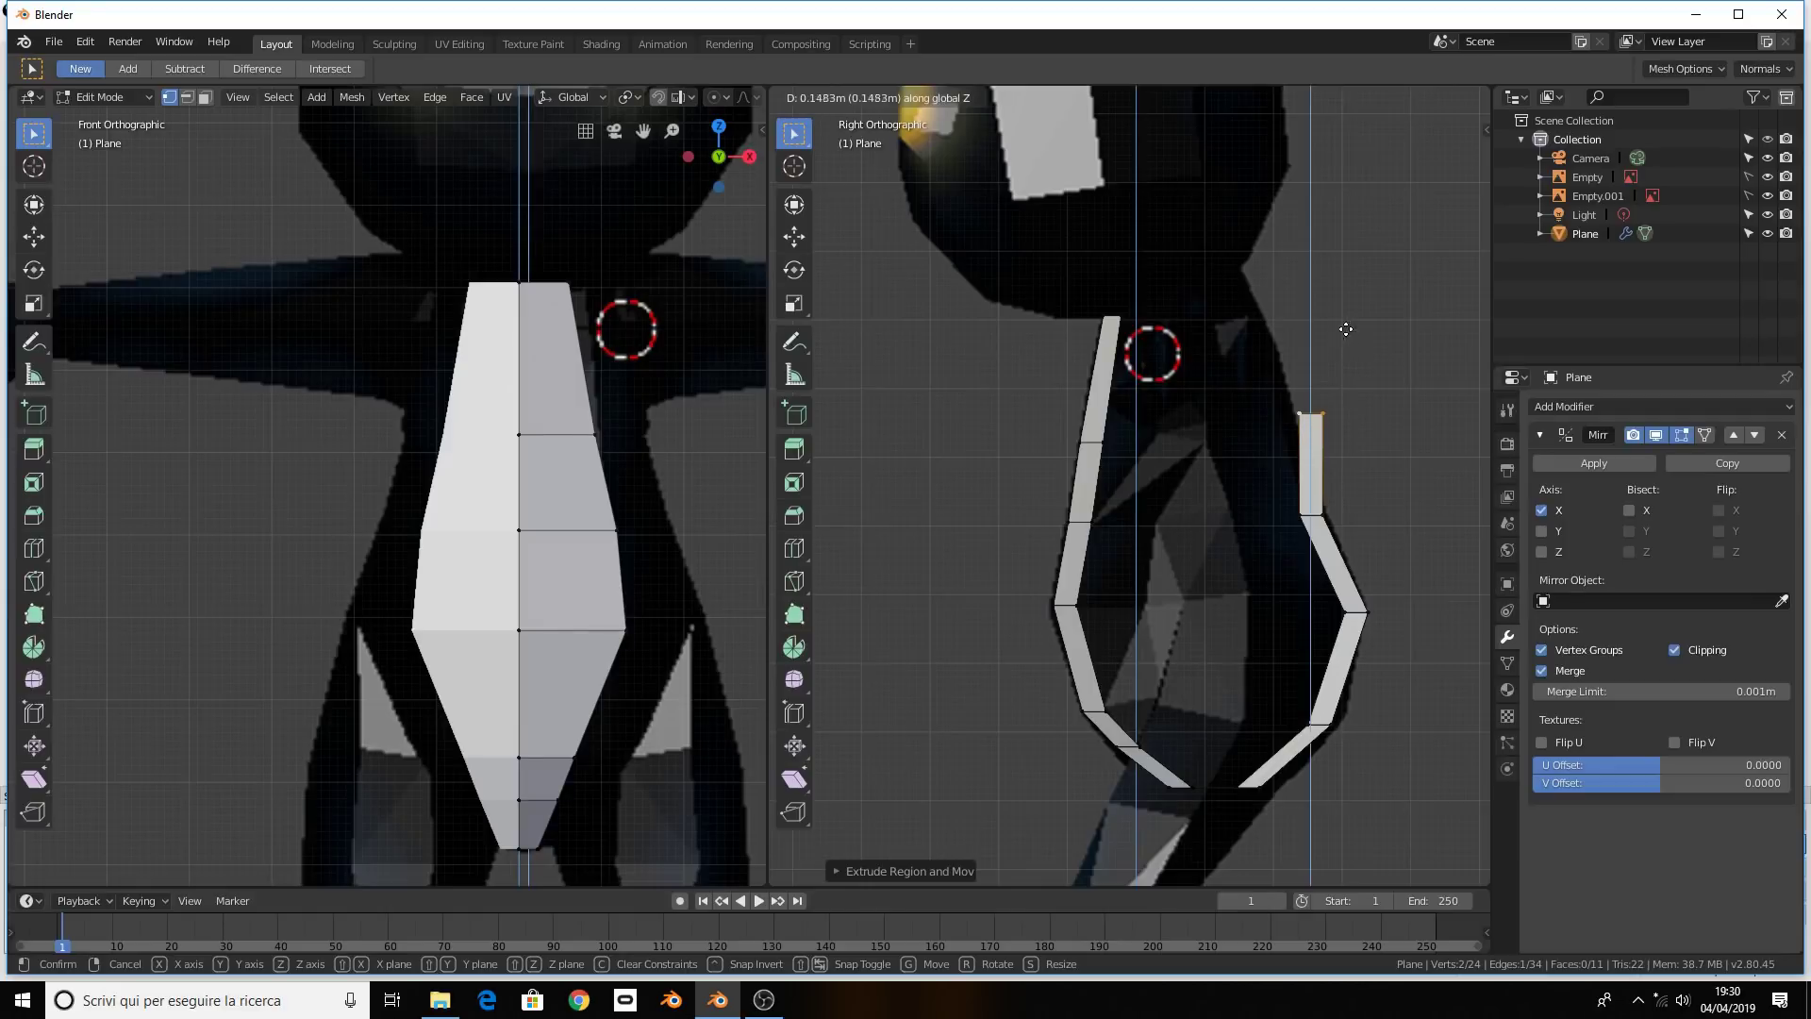
click(1345, 335)
key(g)
key(y)
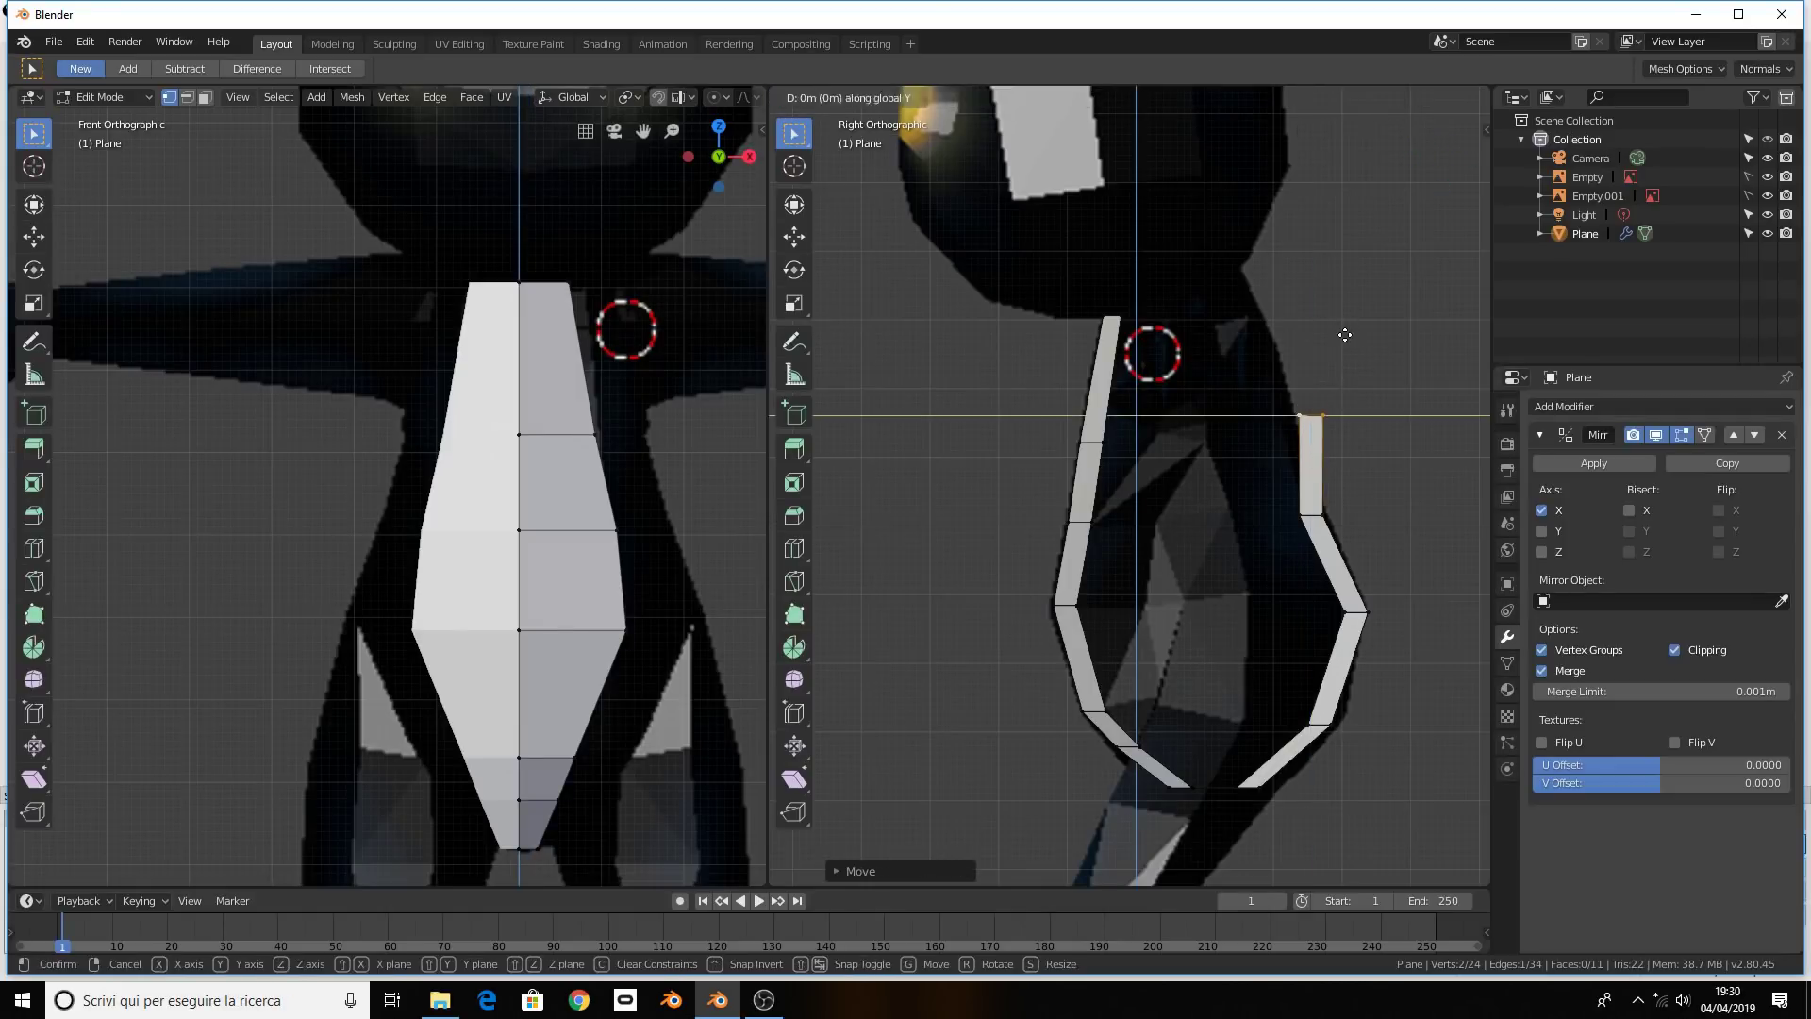
click(1312, 345)
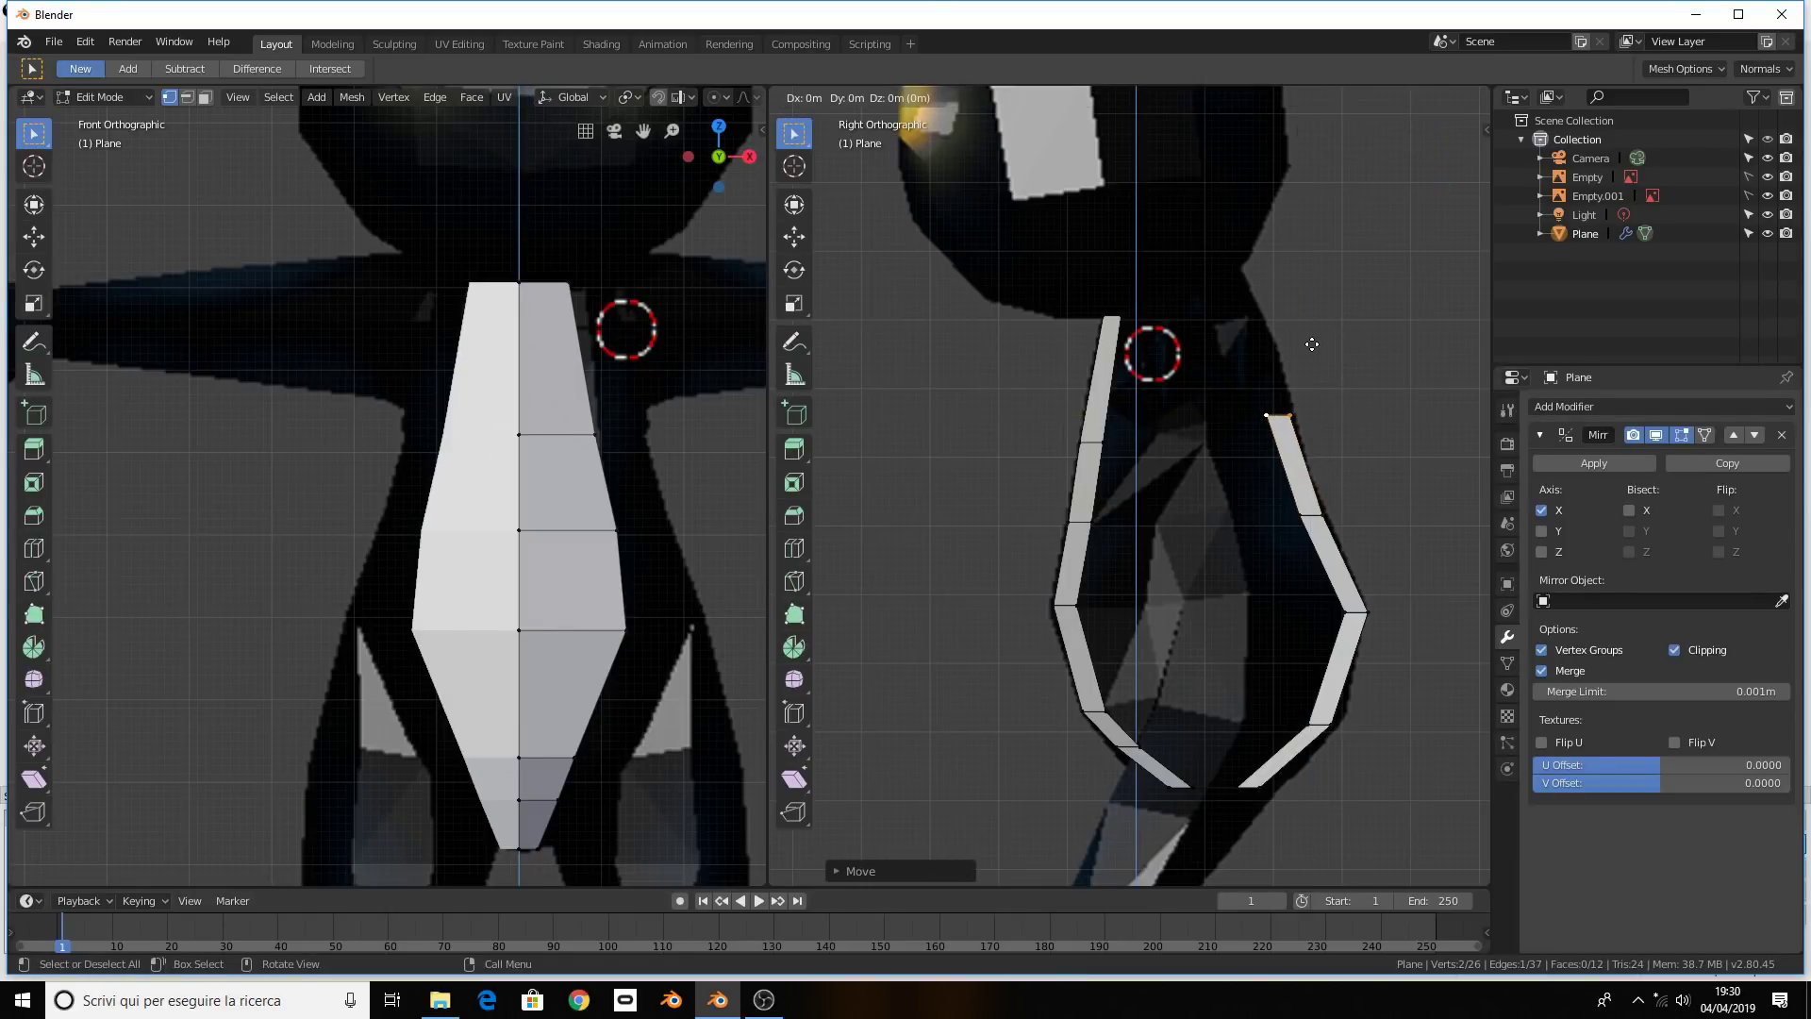
key(e)
key(z)
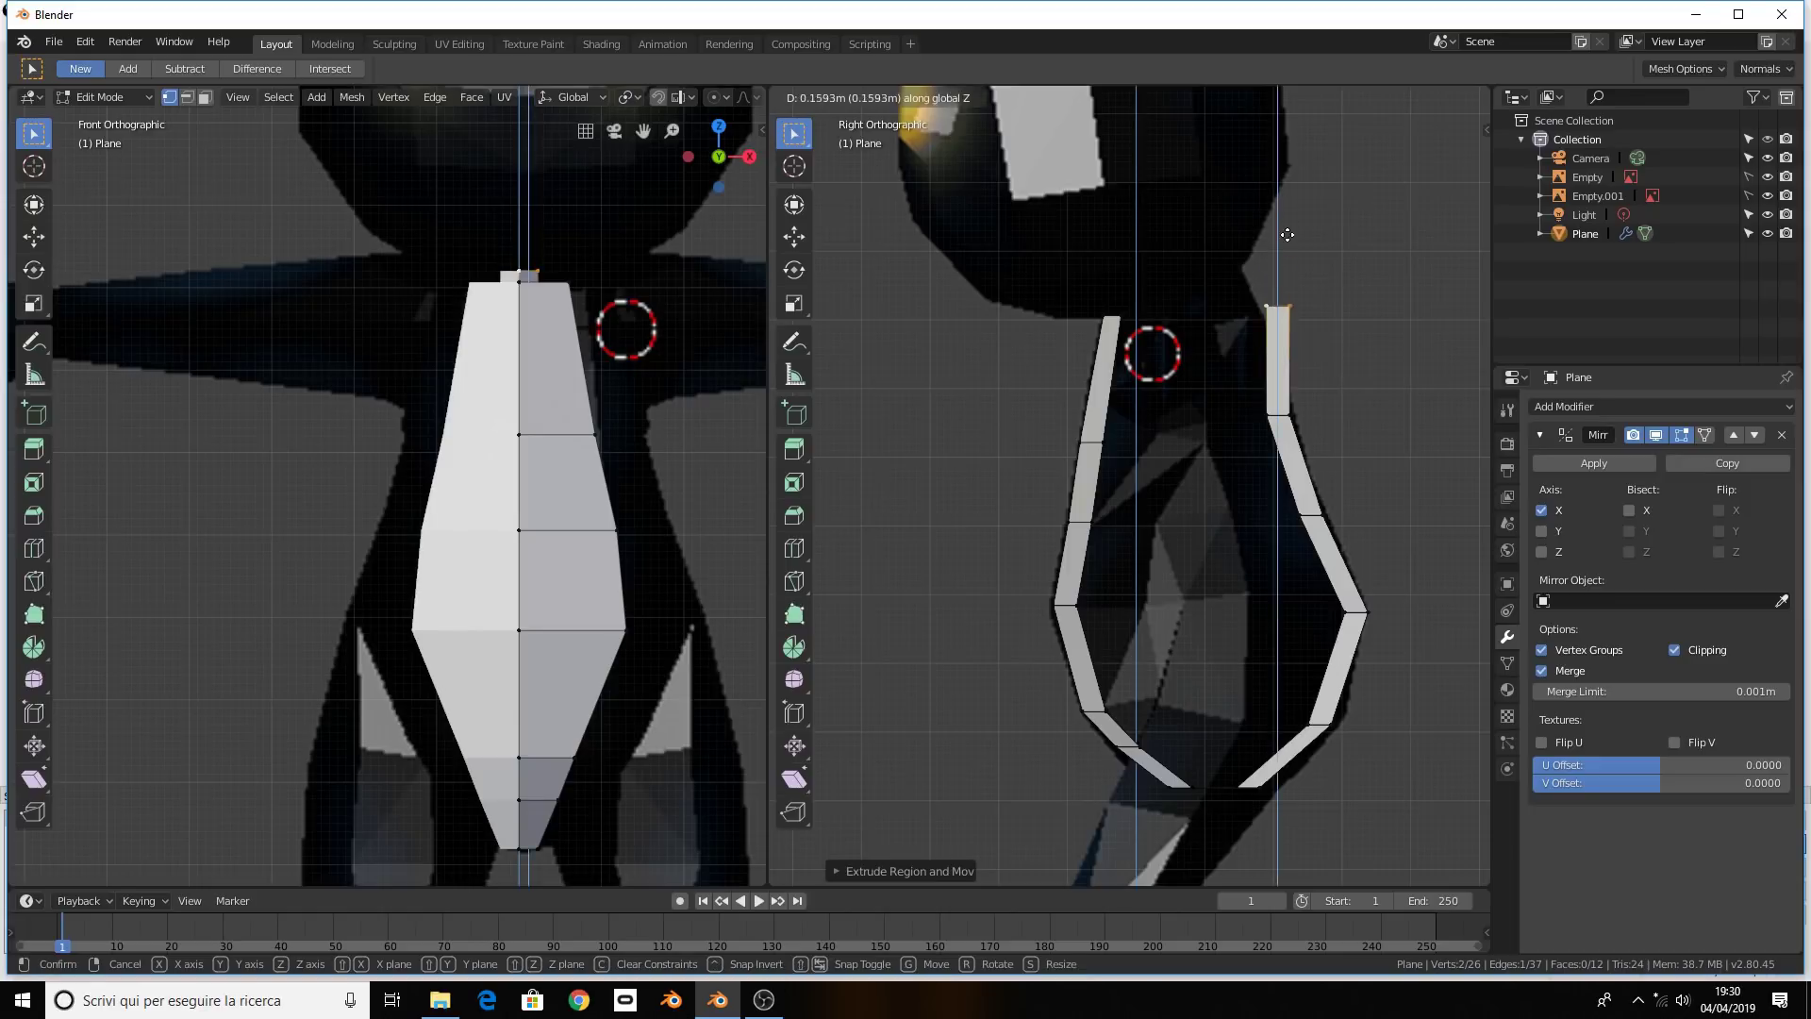
click(1284, 206)
key(g)
key(y)
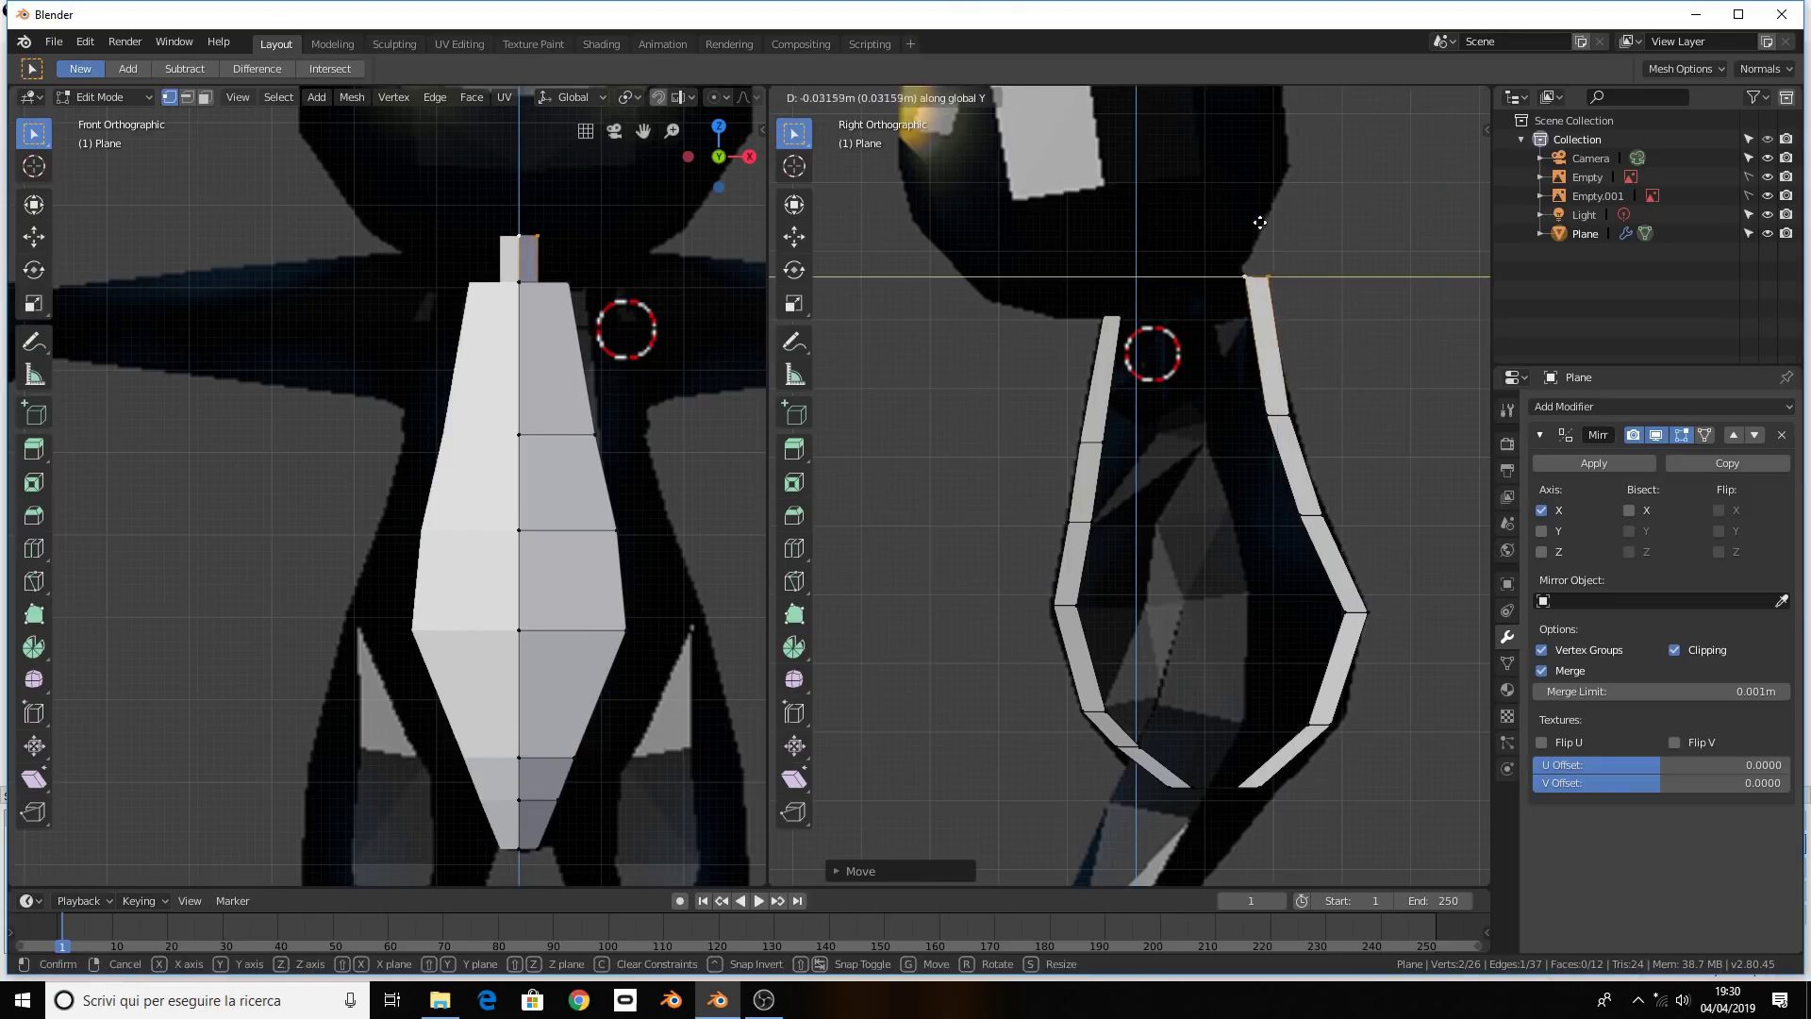
click(1231, 227)
Move the mid-back edges backward along Y to match the reference outline
click(1278, 417)
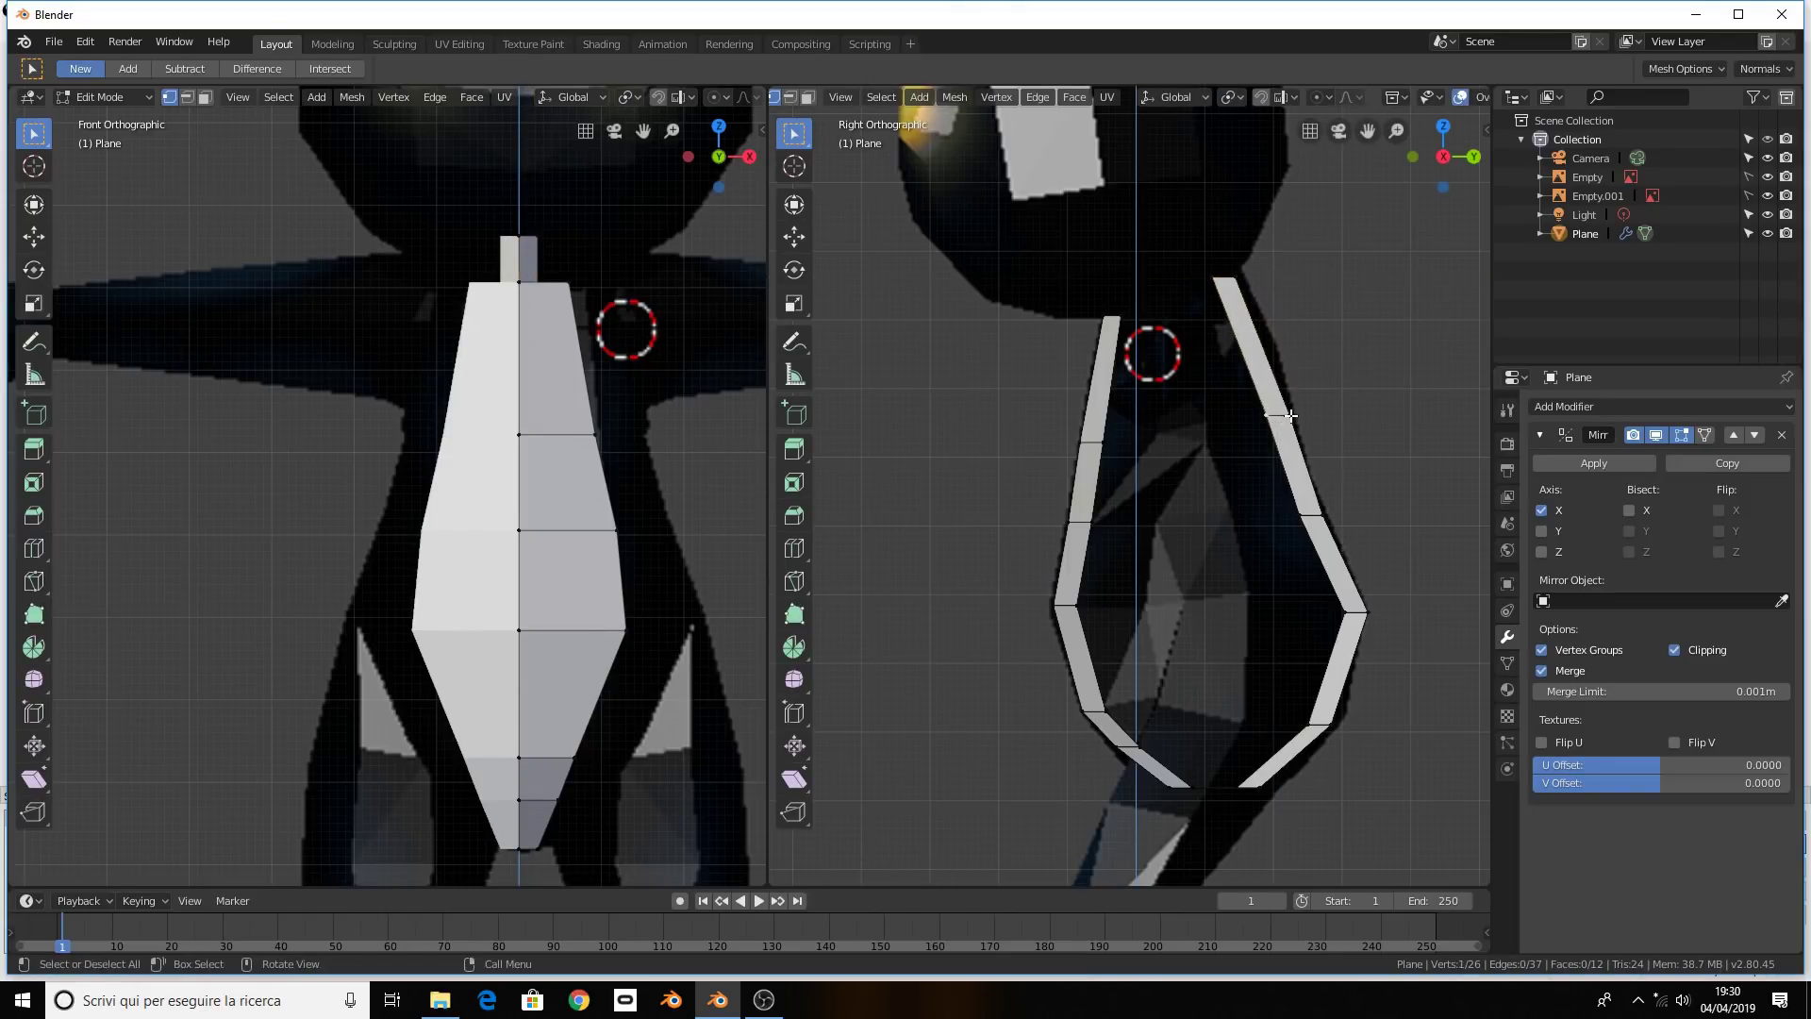
key(g)
key(y)
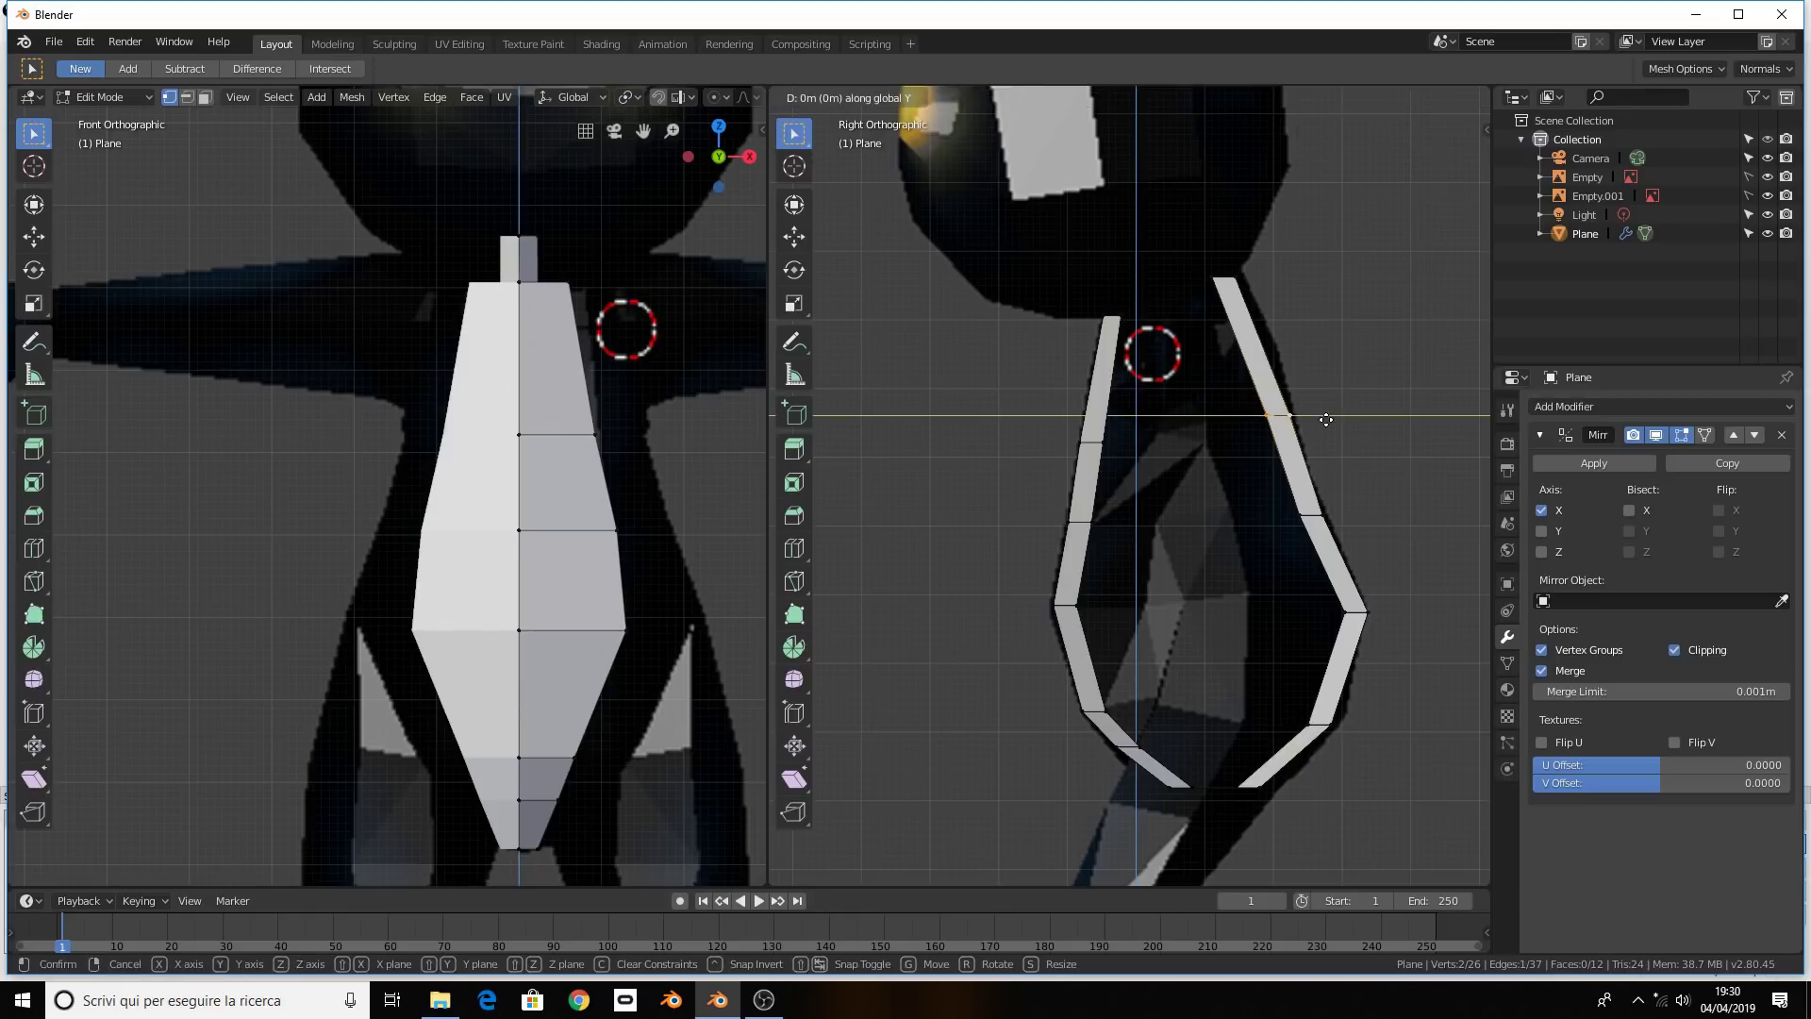
click(1334, 417)
click(1301, 517)
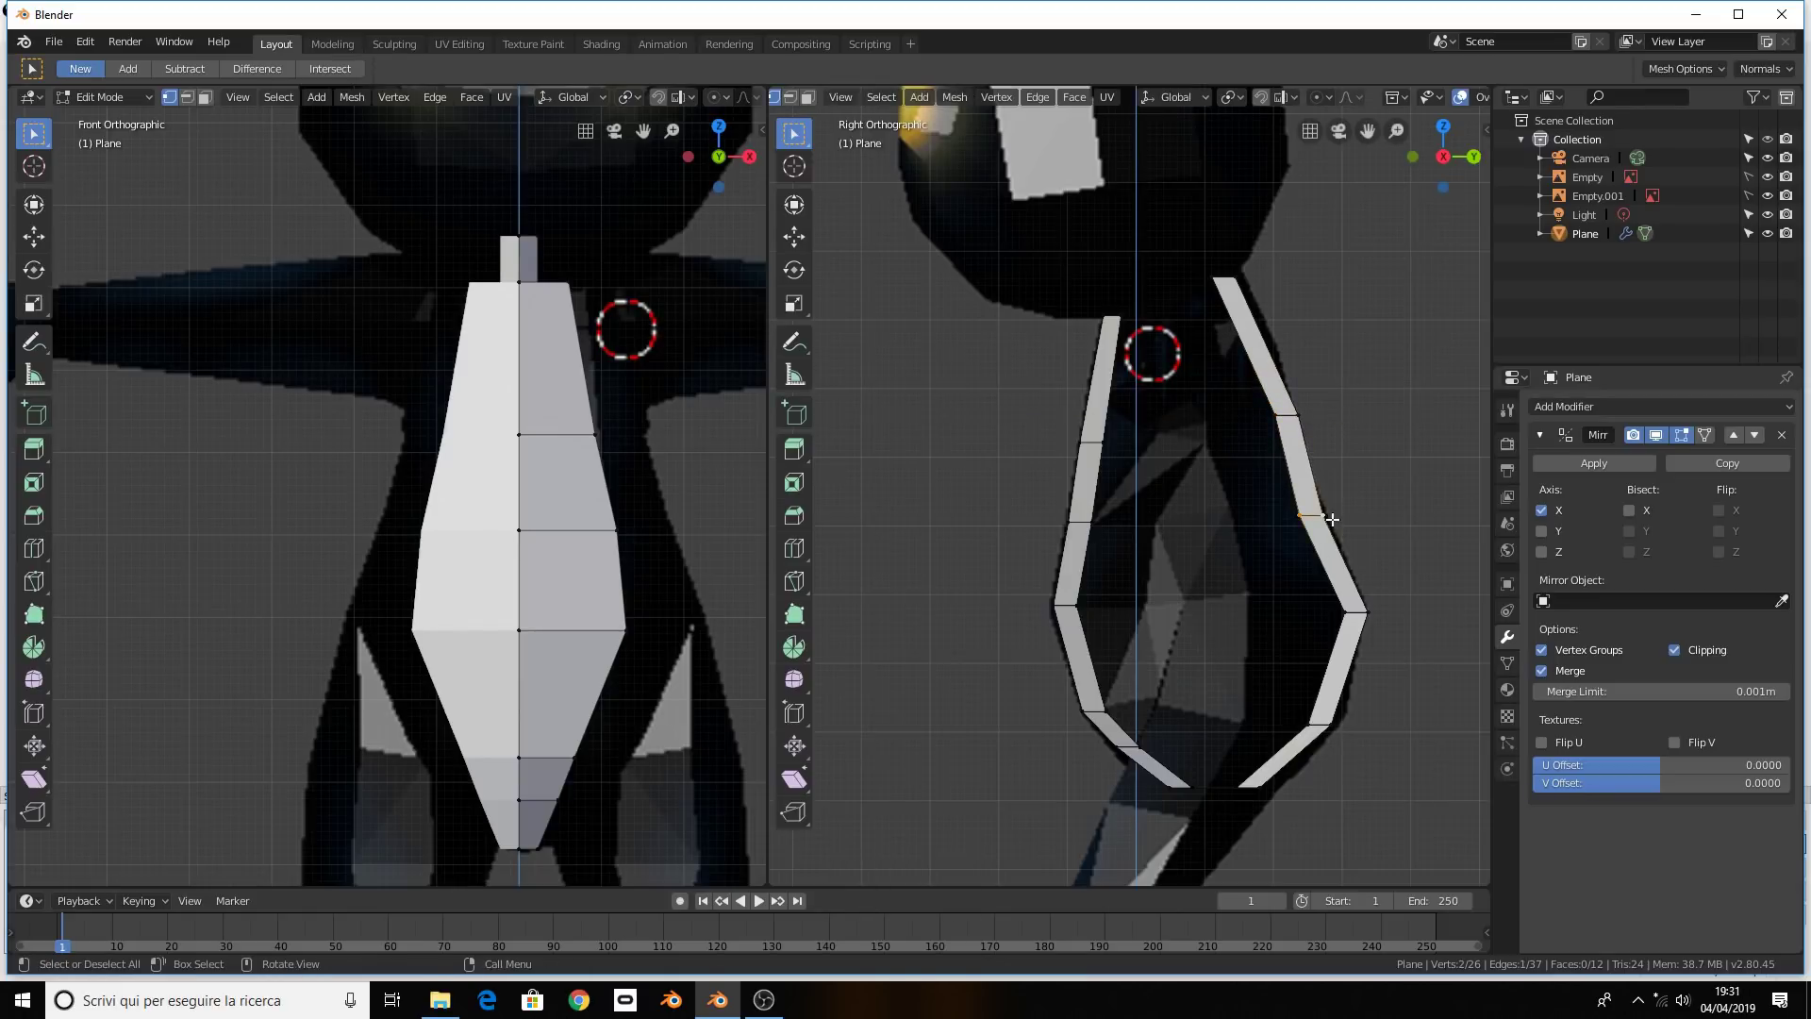
key(g)
key(y)
click(1362, 539)
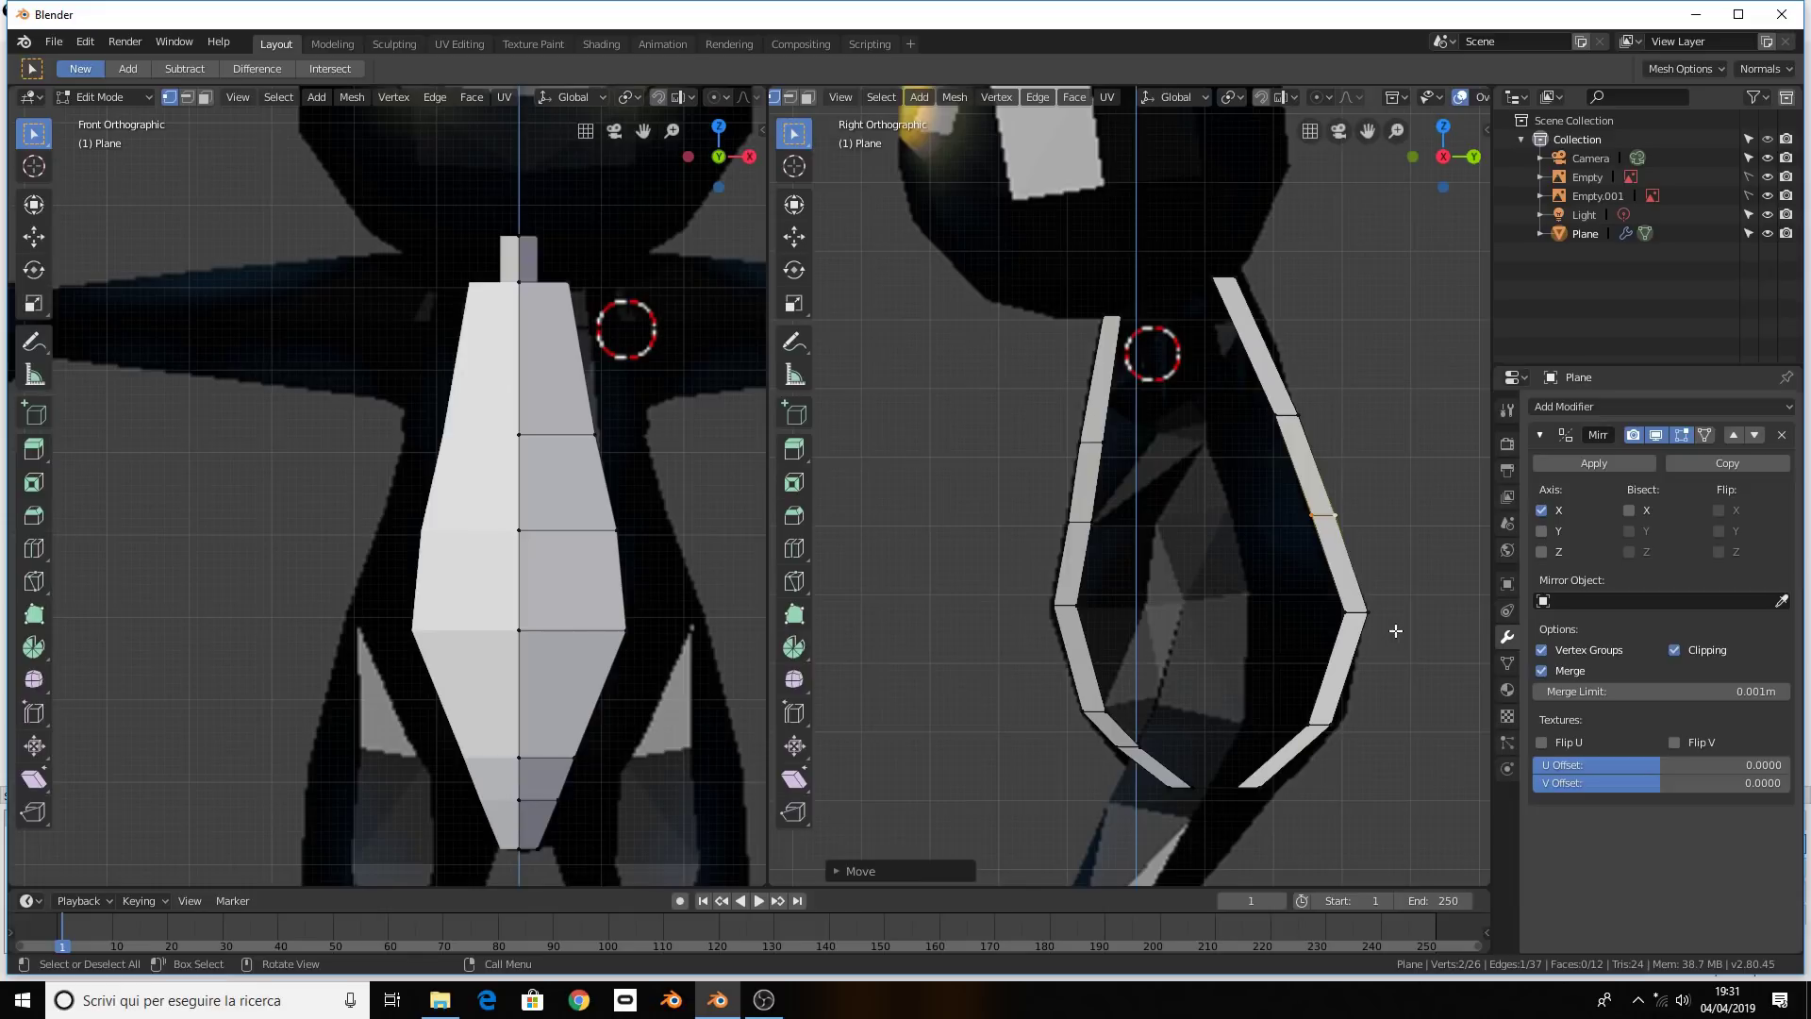
Orbit around the shell to inspect it and select three upper back-strip vertices
mouse_move(1396, 620)
middle_down()
mouse_move(1270, 631)
mouse_move(1213, 606)
mouse_move(1269, 566)
mouse_move(1355, 560)
mouse_move(1296, 636)
mouse_move(1128, 590)
mouse_move(1125, 624)
mouse_move(1269, 614)
mouse_move(1293, 647)
mouse_move(1253, 647)
middle_up()
scroll(1294, 645, down, 3)
scroll(1265, 631, down, 2)
scroll(1126, 624, up, 1)
scroll(1170, 616, up, 2)
scroll(1279, 646, up, 2)
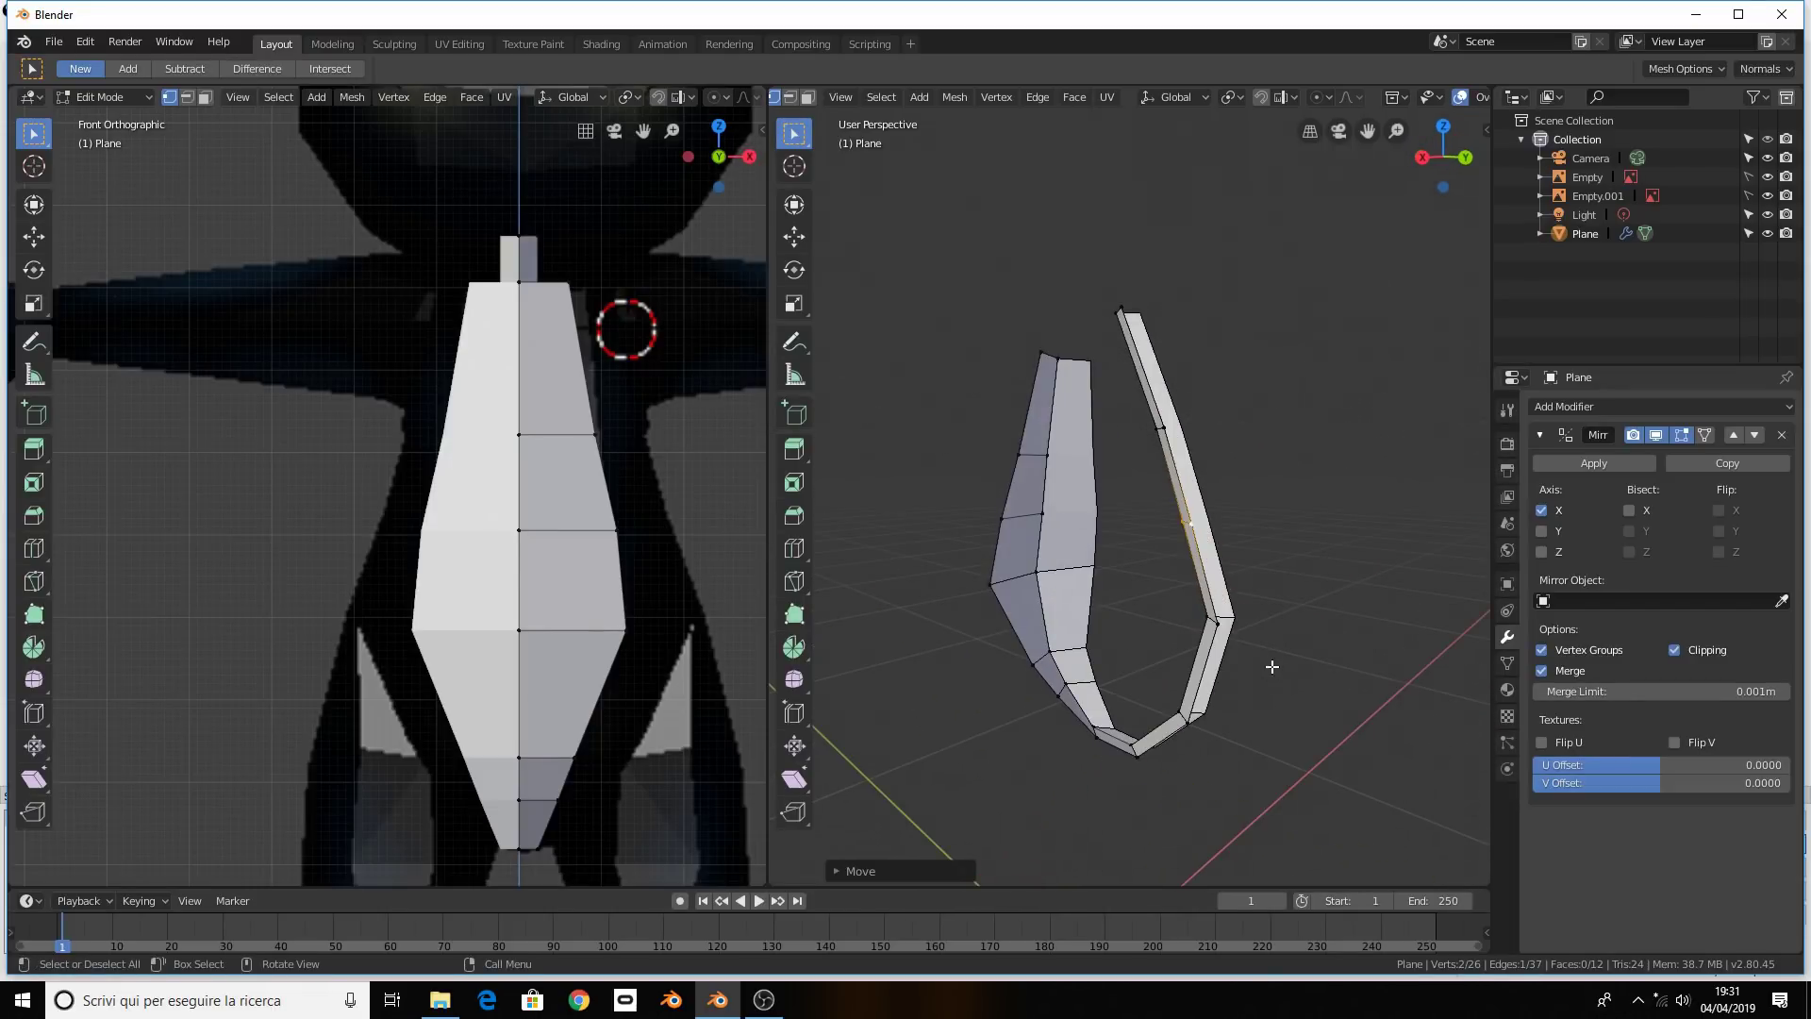
mouse_move(1284, 676)
middle_down()
mouse_move(1313, 643)
mouse_move(1283, 544)
mouse_move(1170, 578)
mouse_move(1103, 260)
middle_up()
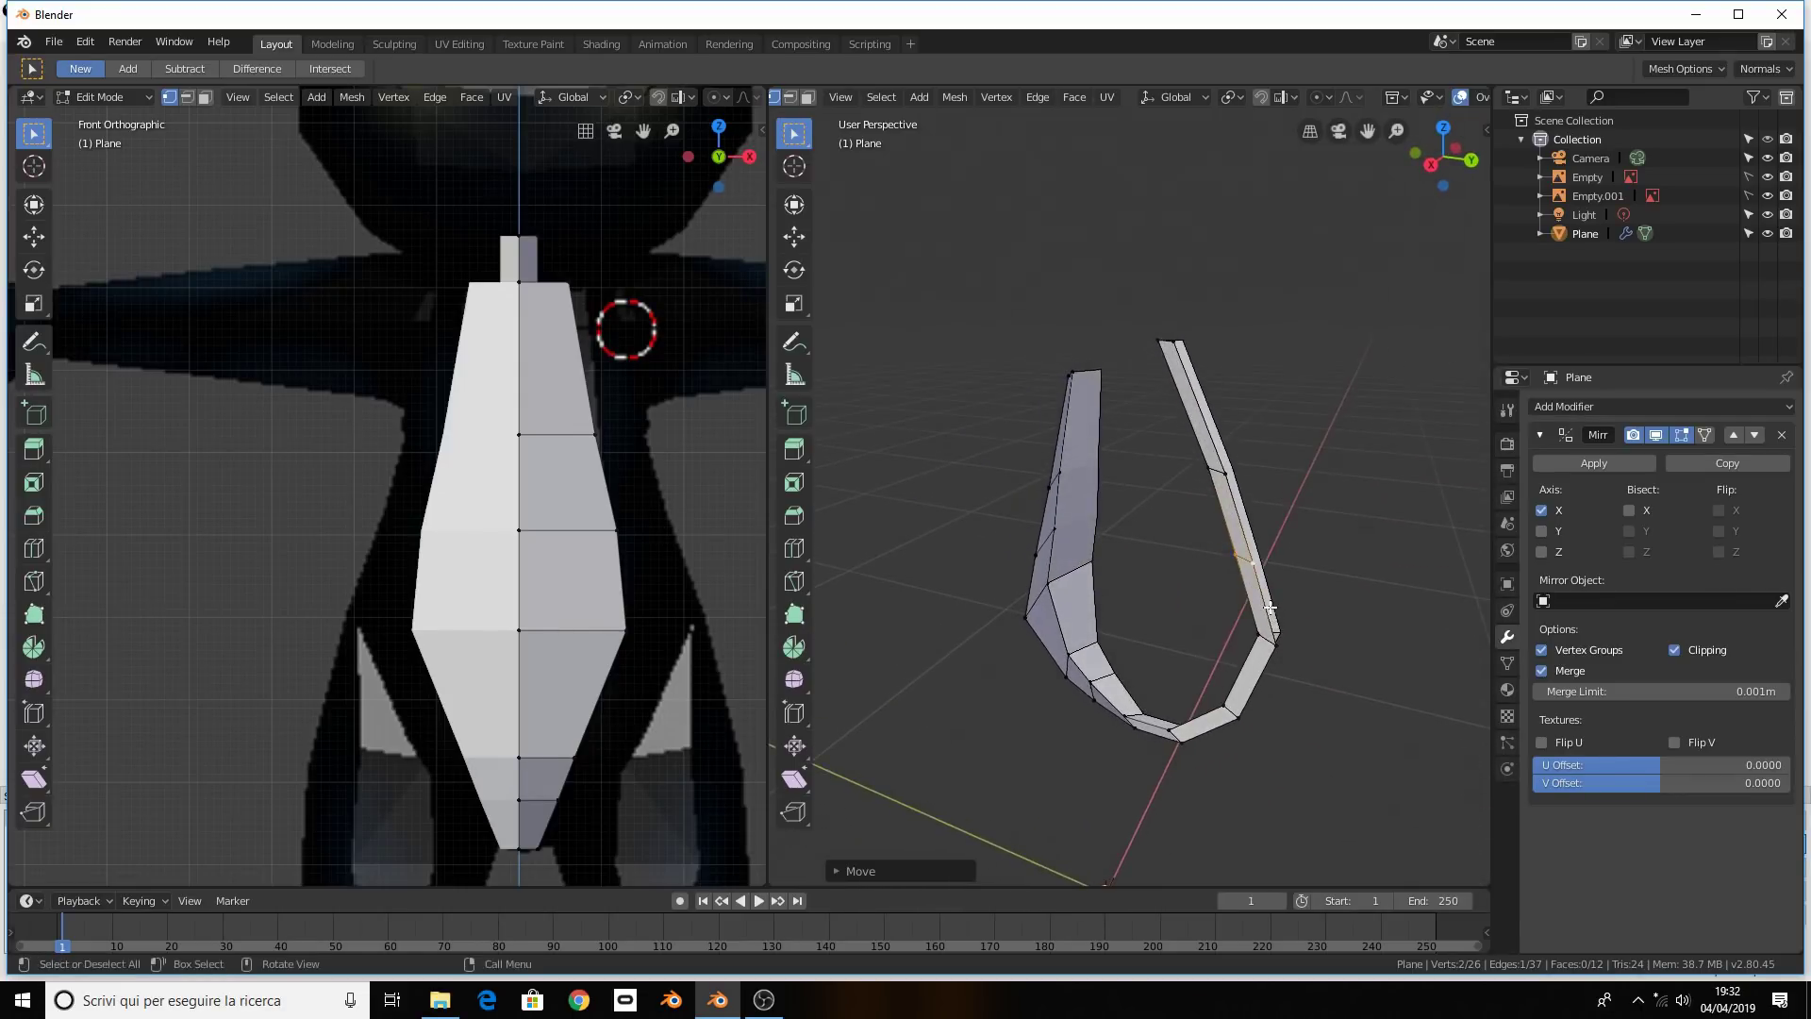
click(1194, 388)
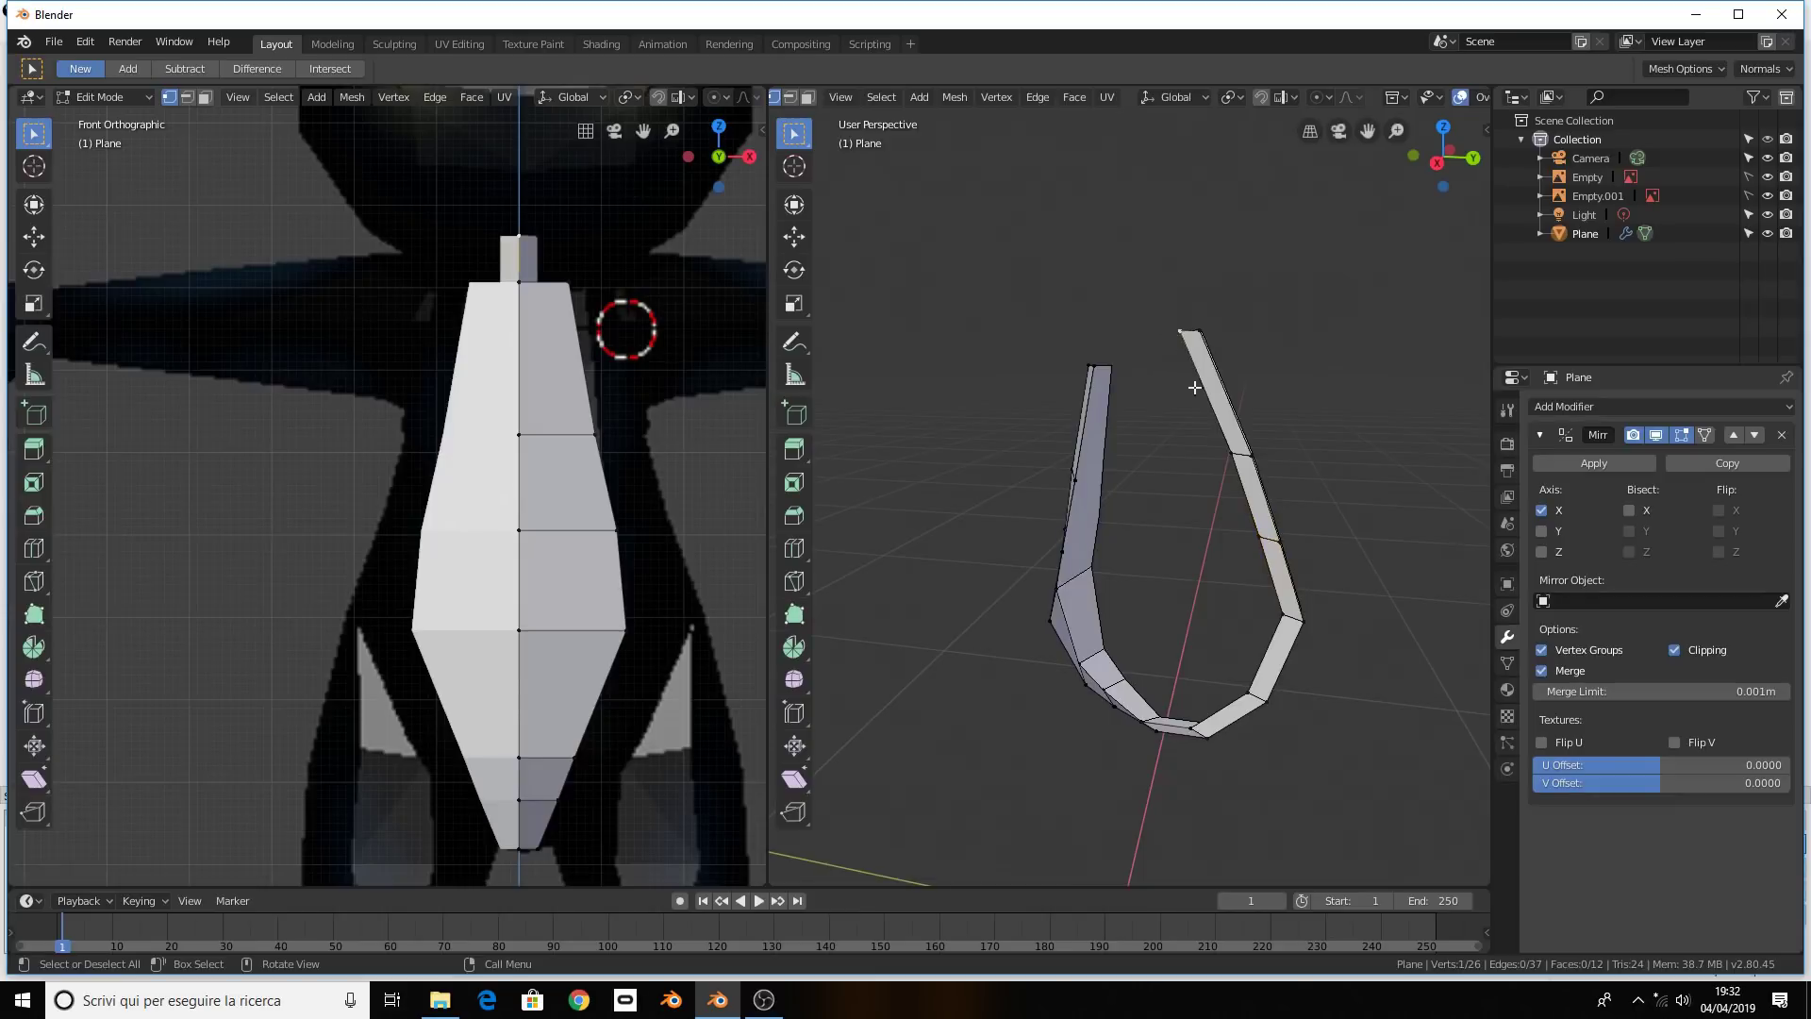
shift+click(1231, 453)
shift+click(1259, 538)
scroll(727, 488, down, 2)
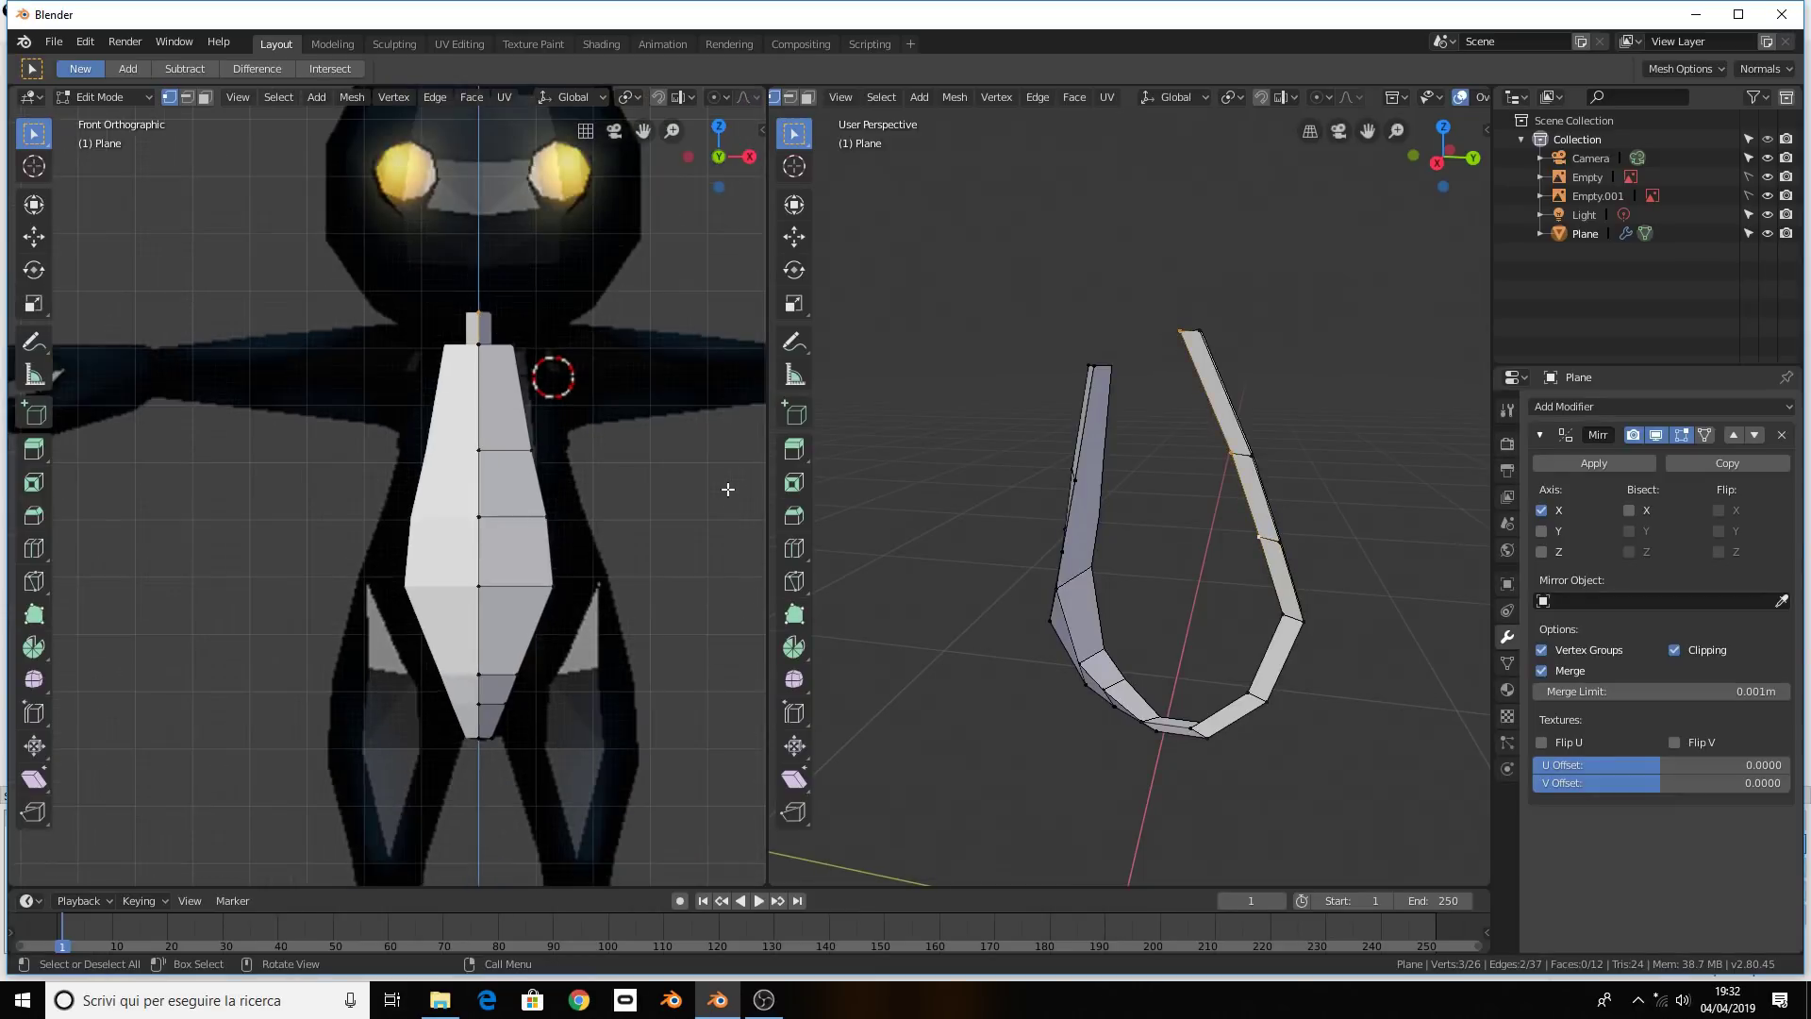
In Right view, move the selected back vertices front-to-back along Y
key(KP_3)
key(g)
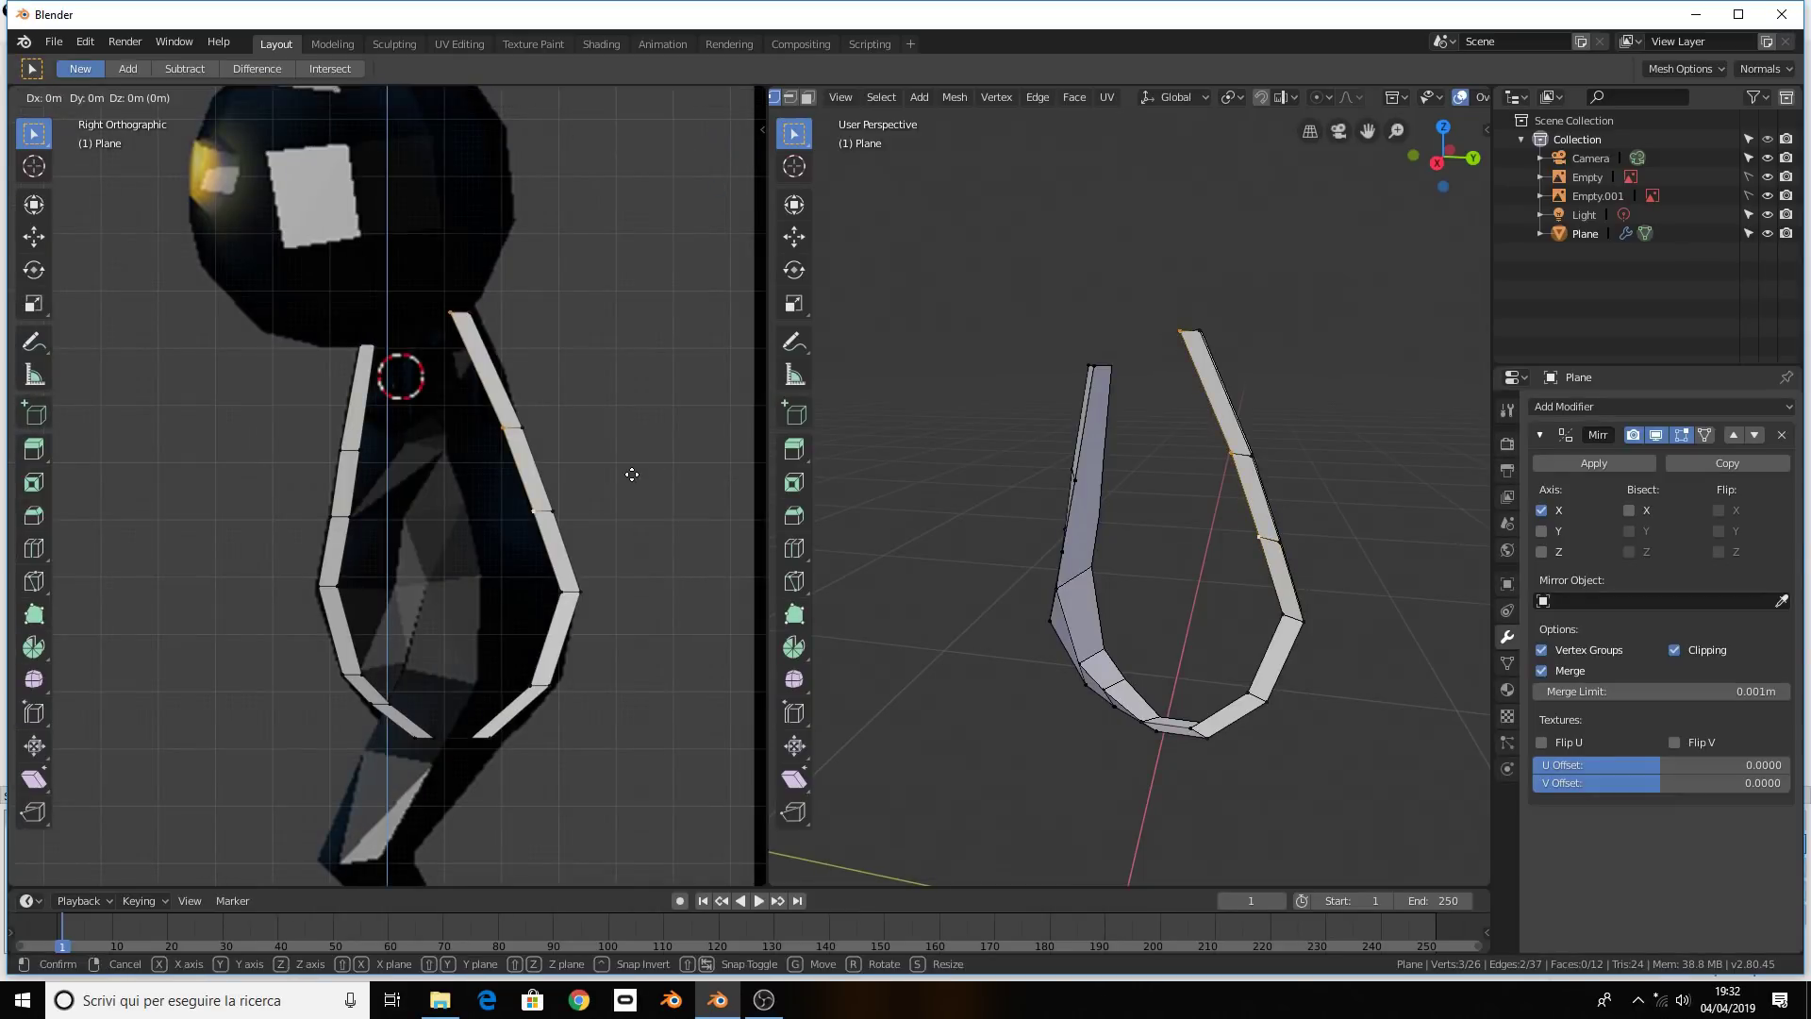
key(y)
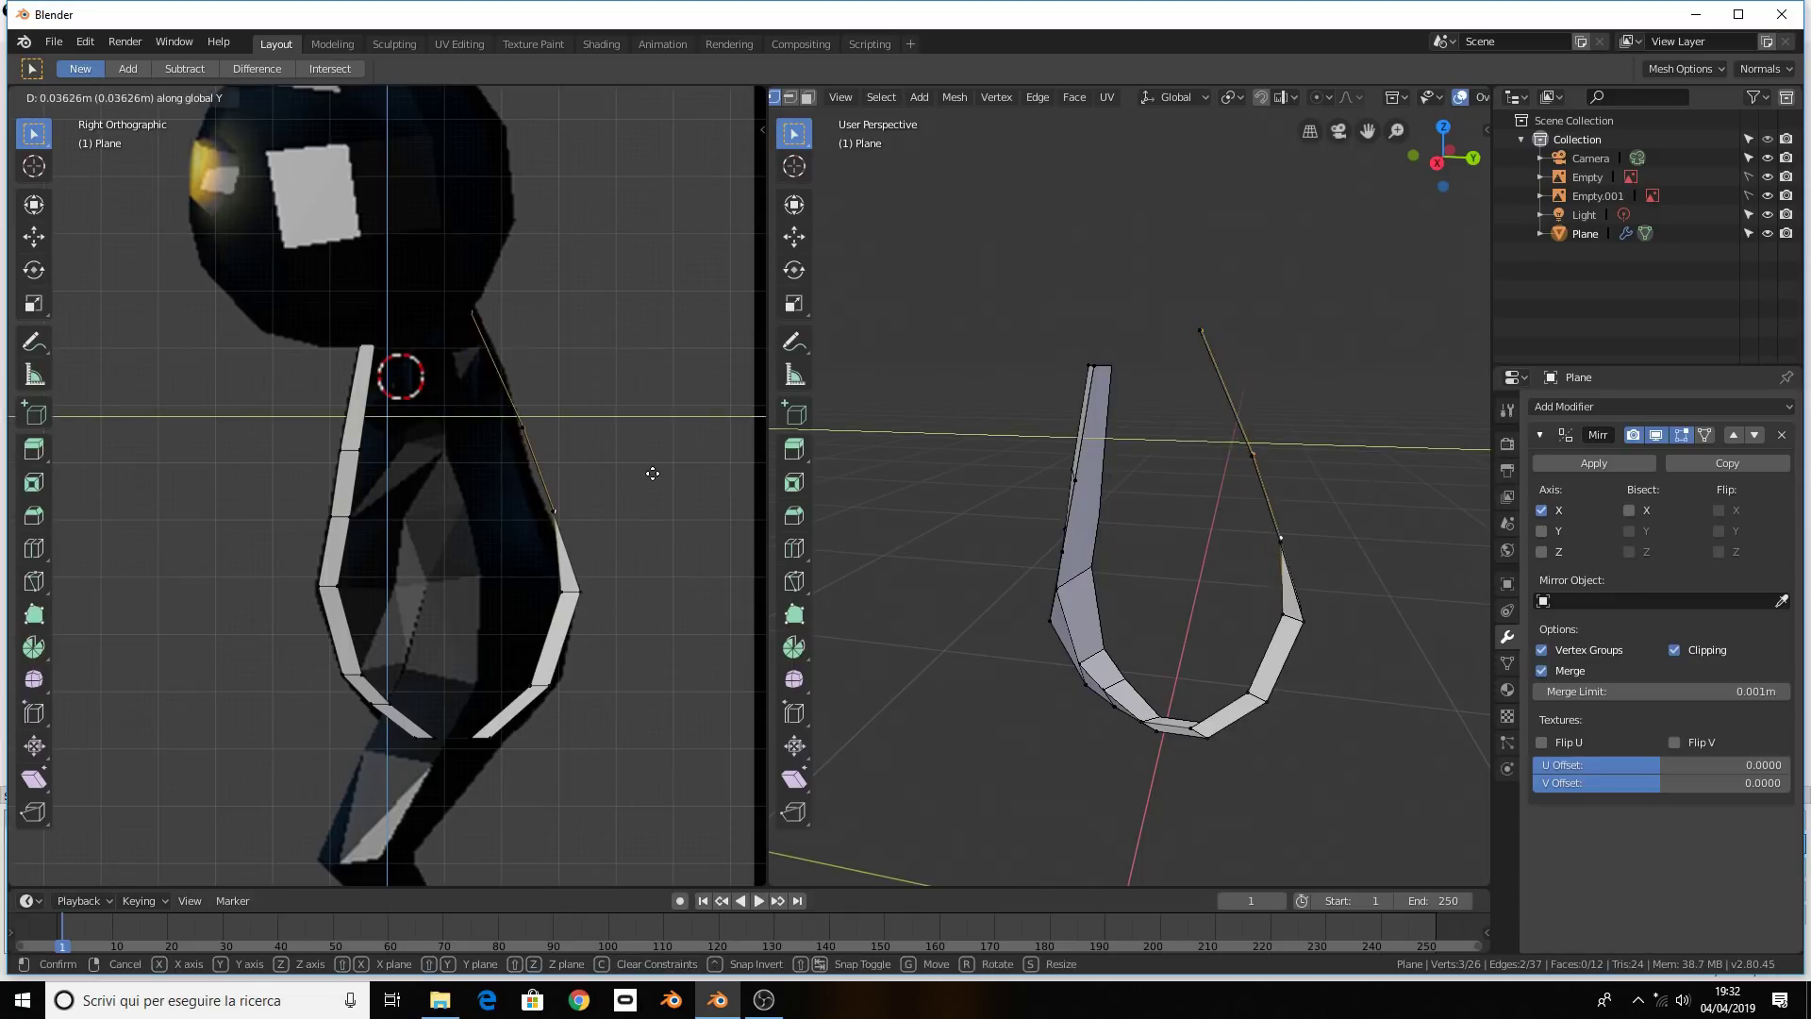
click(654, 472)
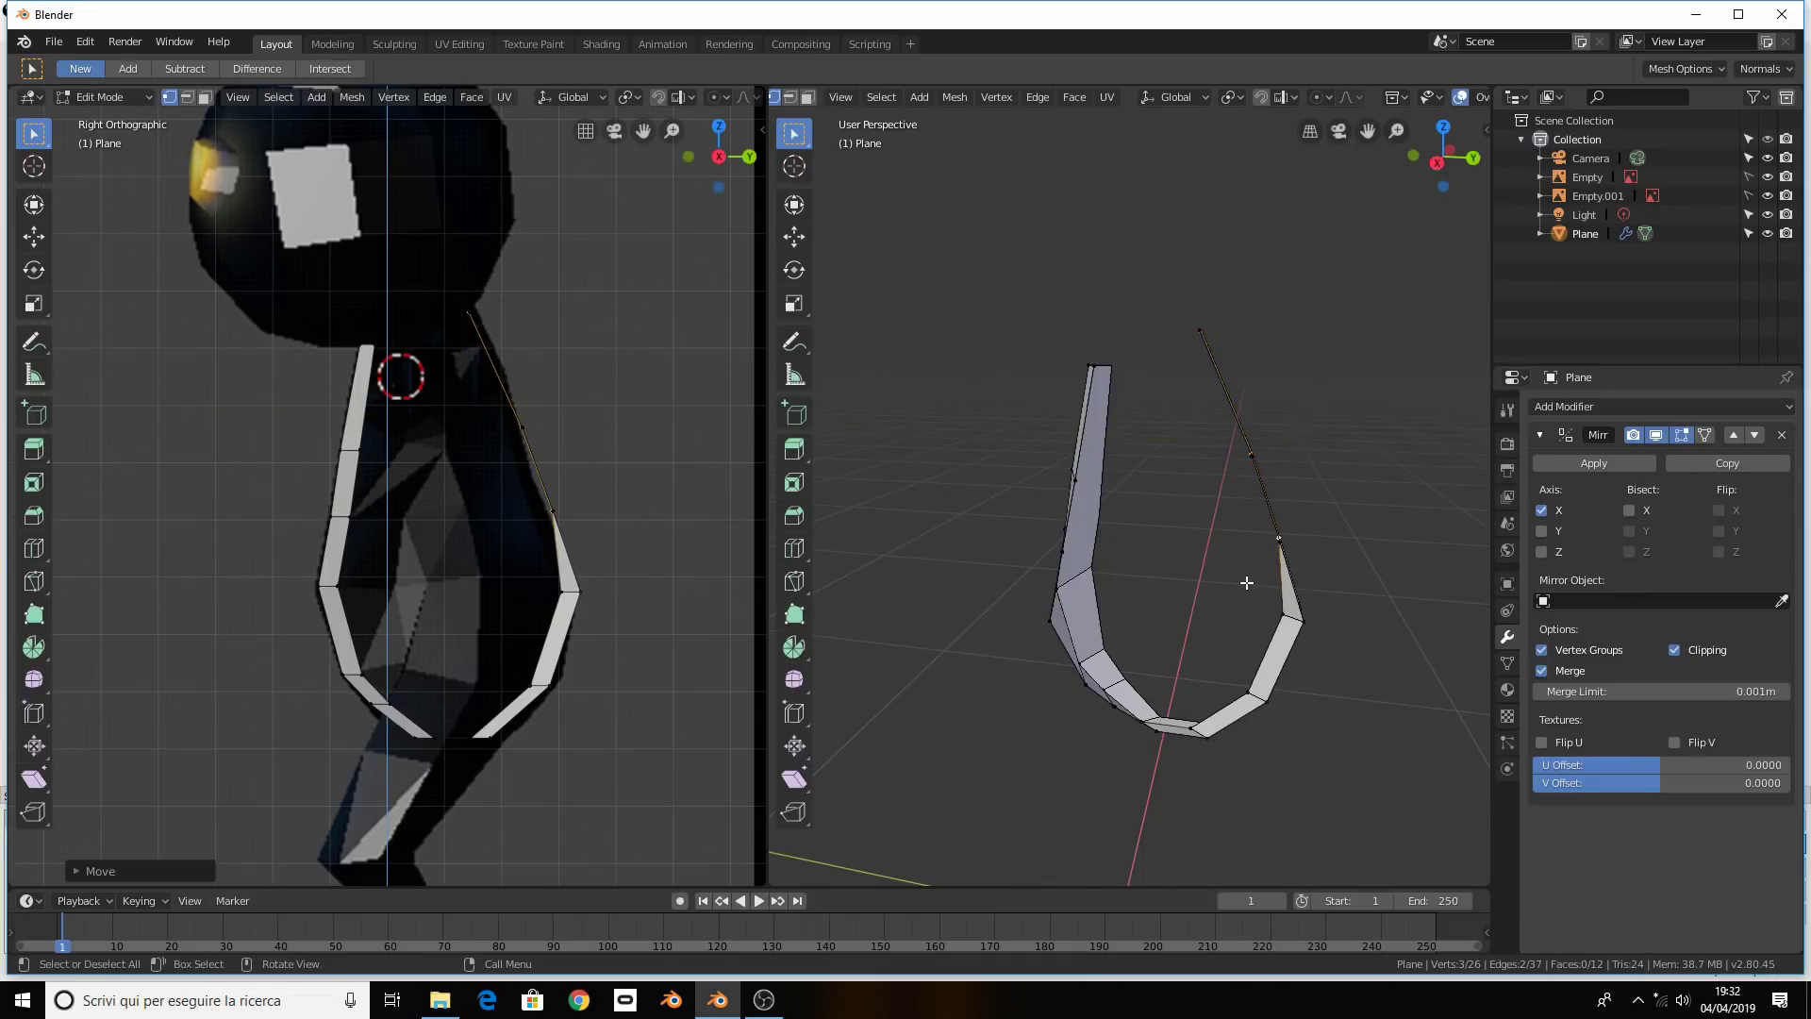
Adjust the lower back-strip vertices one by one along Y to match the reference silhouette
click(1264, 699)
key(g)
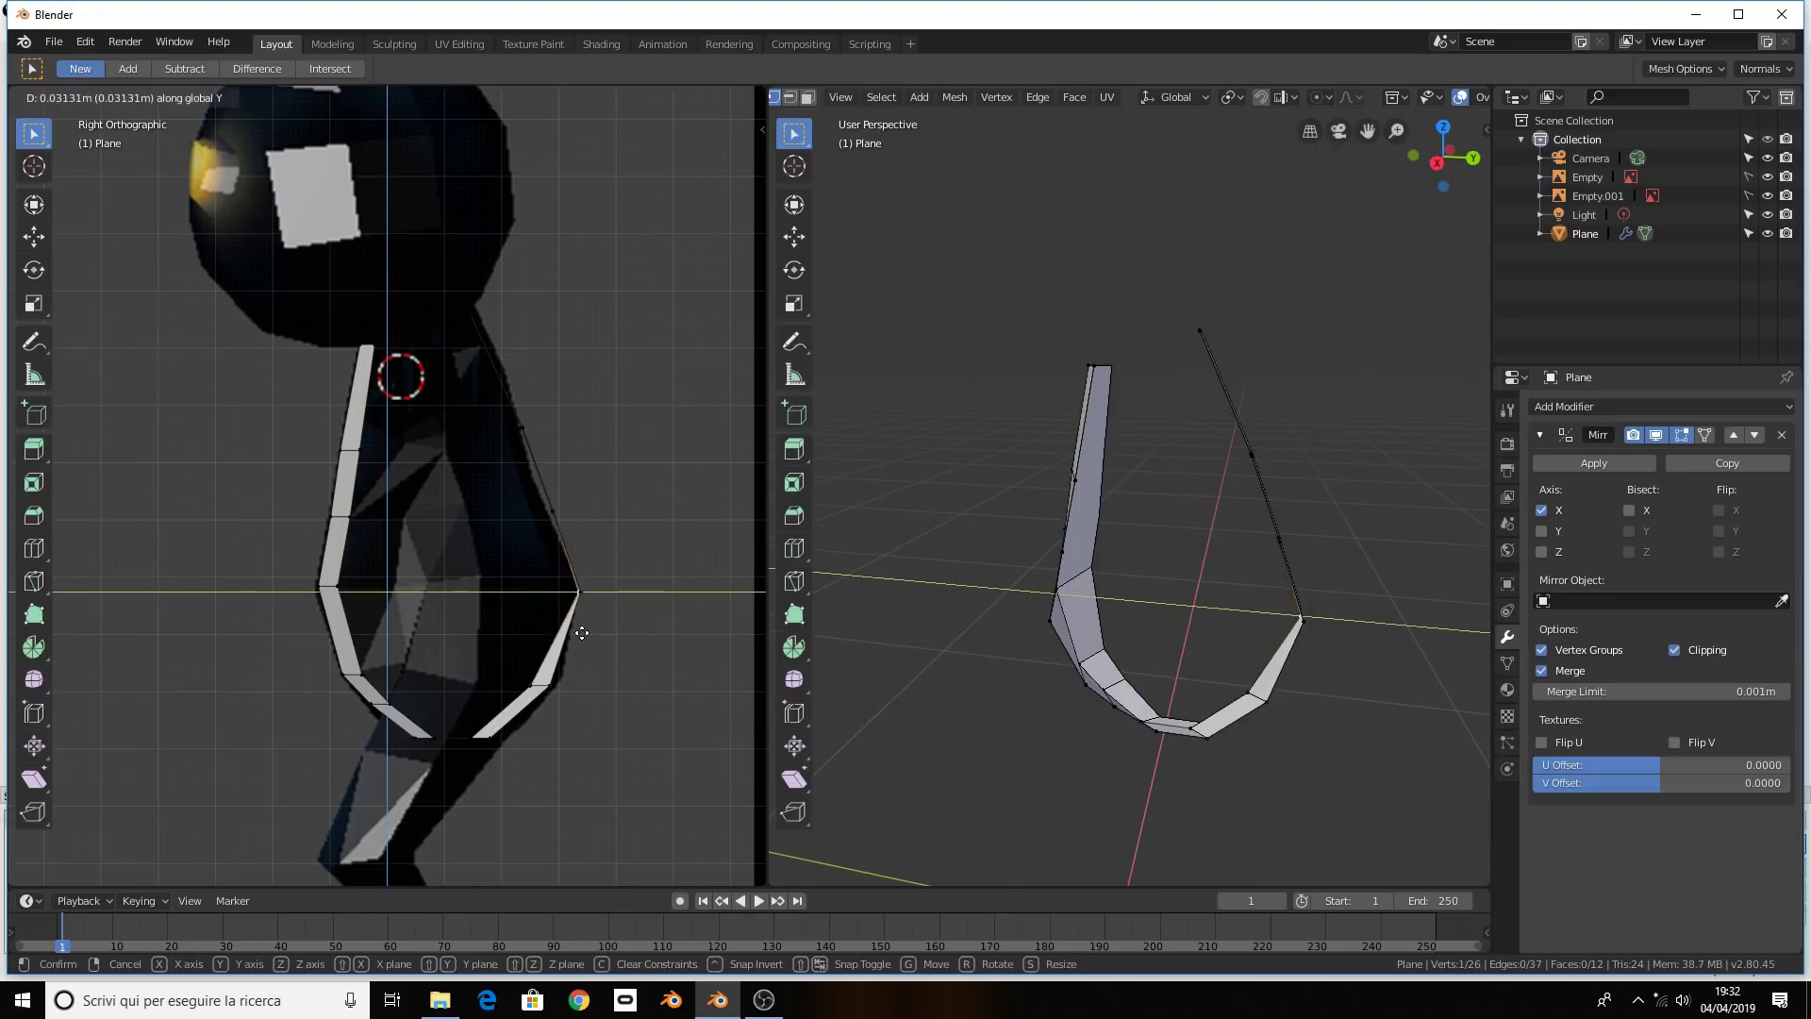
click(580, 636)
click(1264, 699)
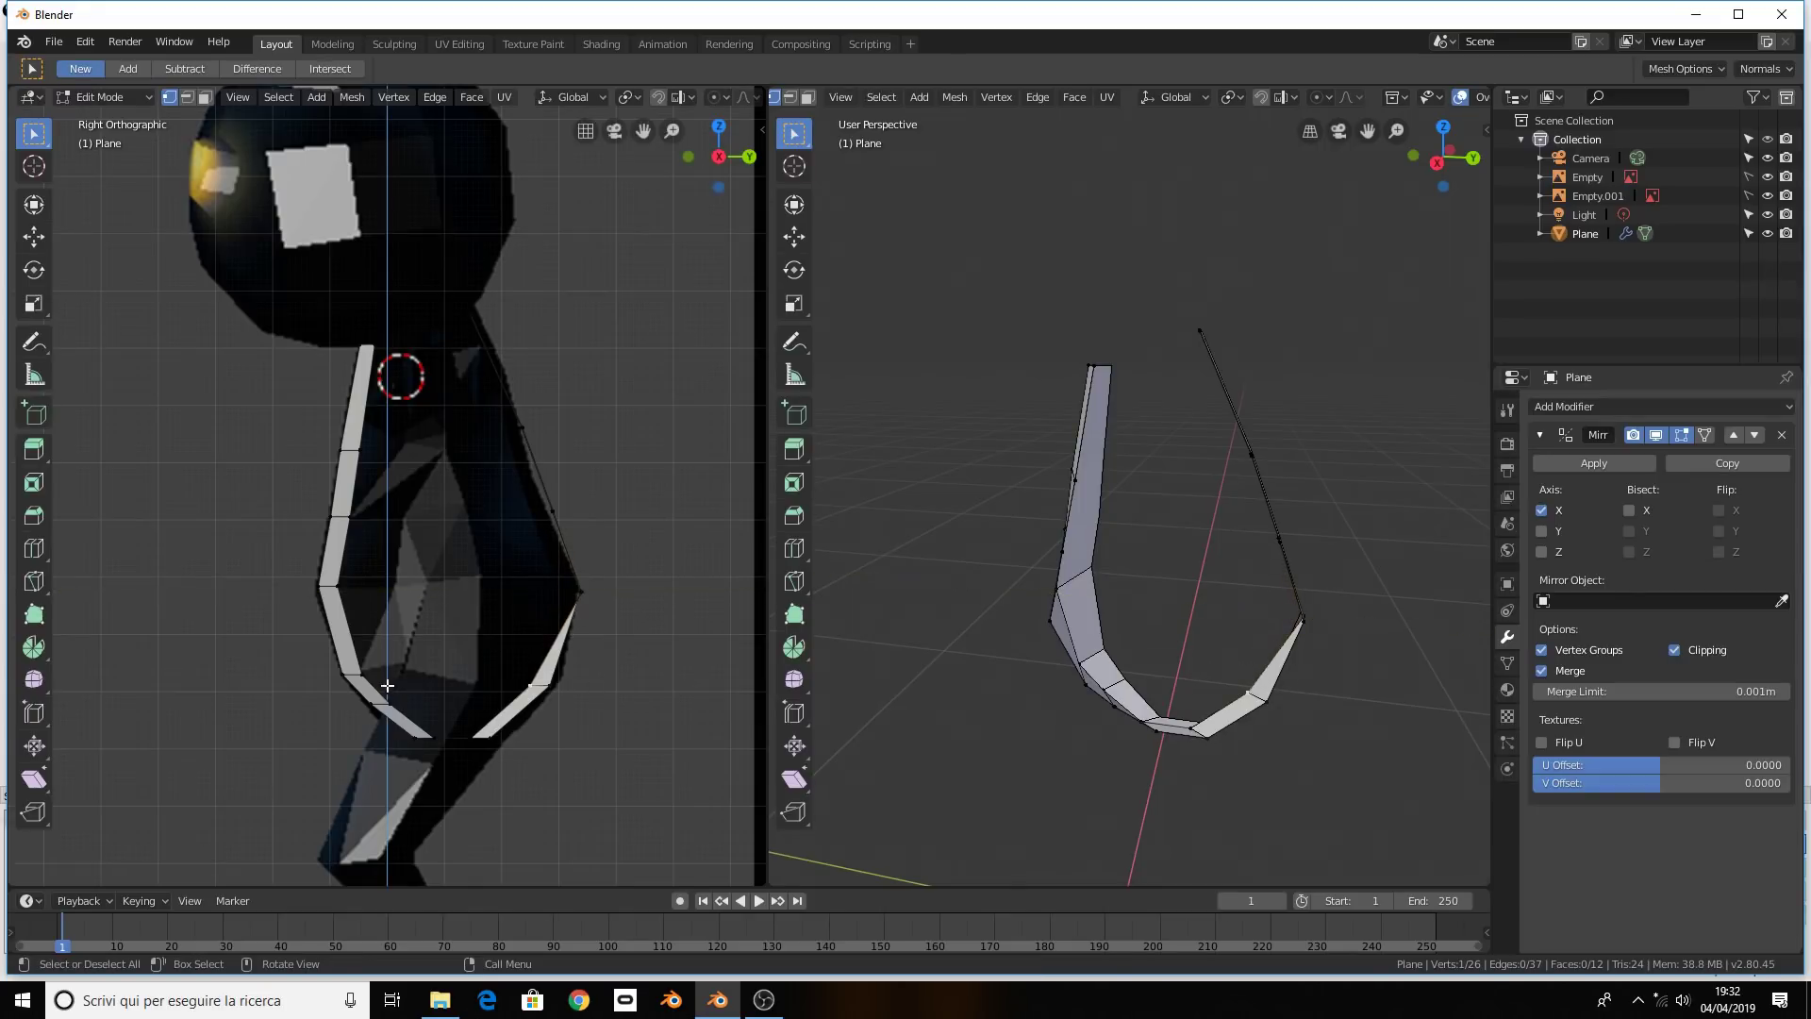
key(g)
key(y)
click(416, 683)
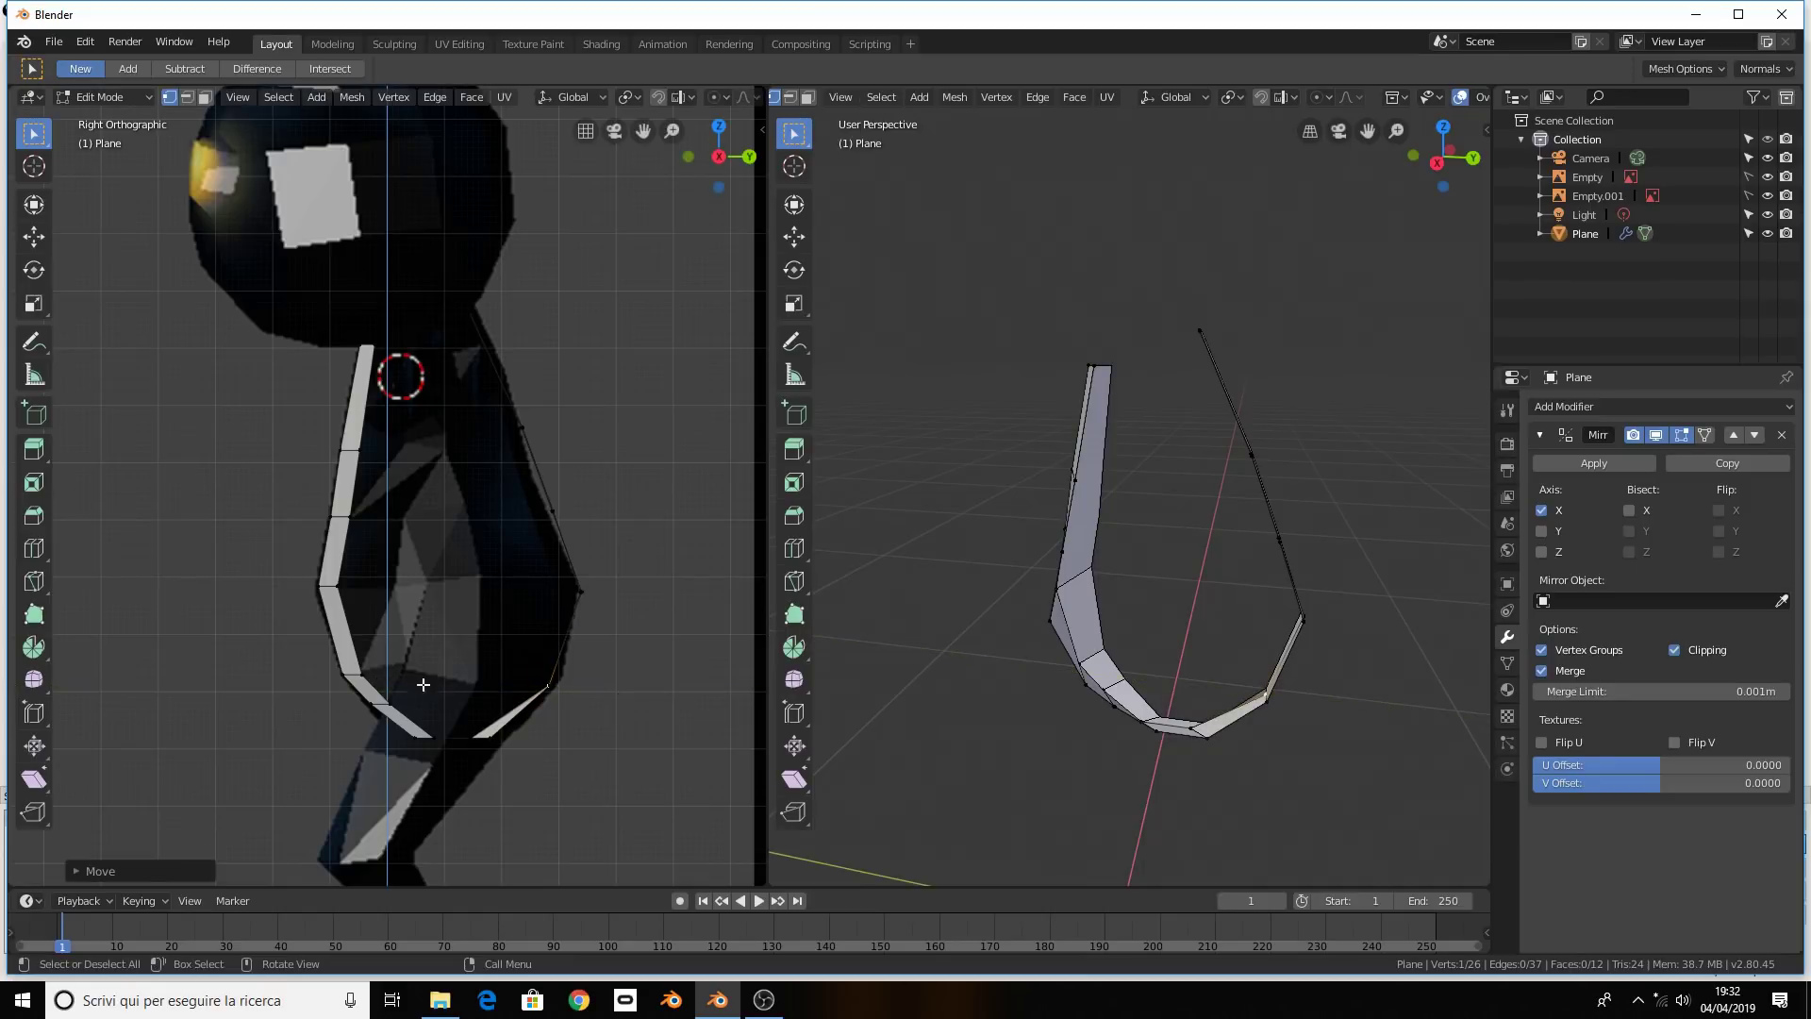
click(1202, 726)
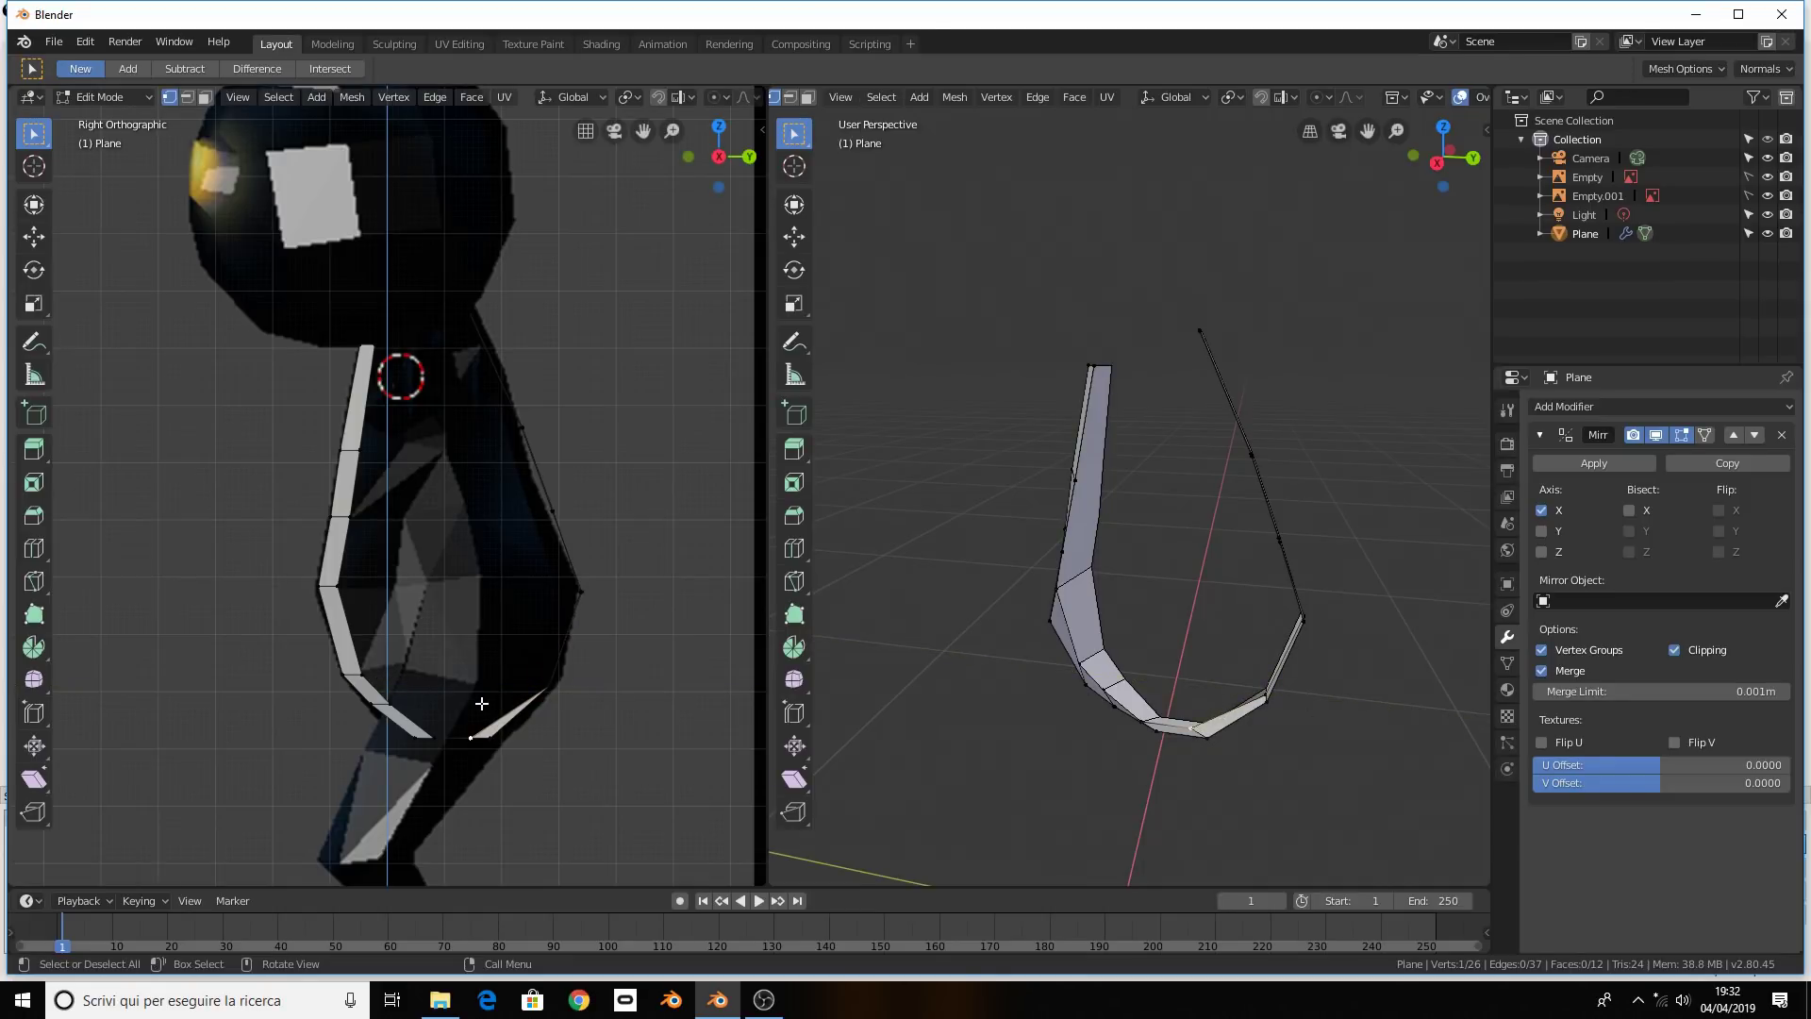
key(g)
key(y)
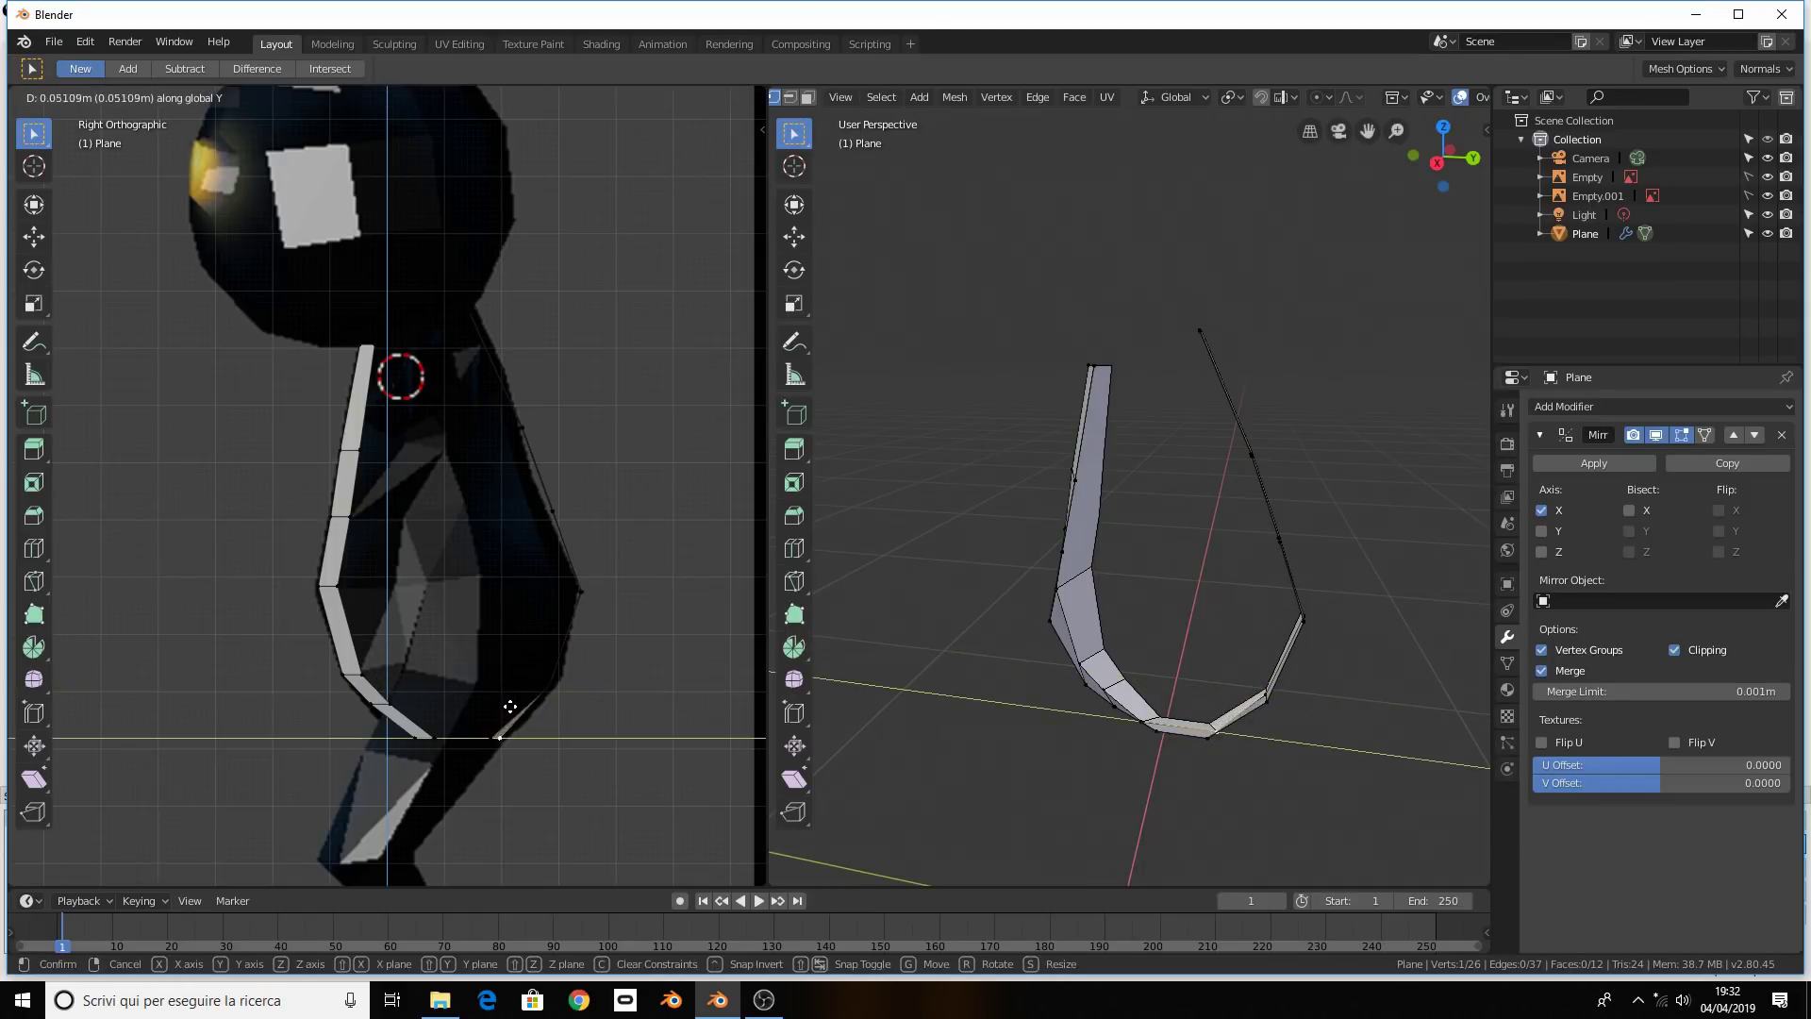
click(547, 695)
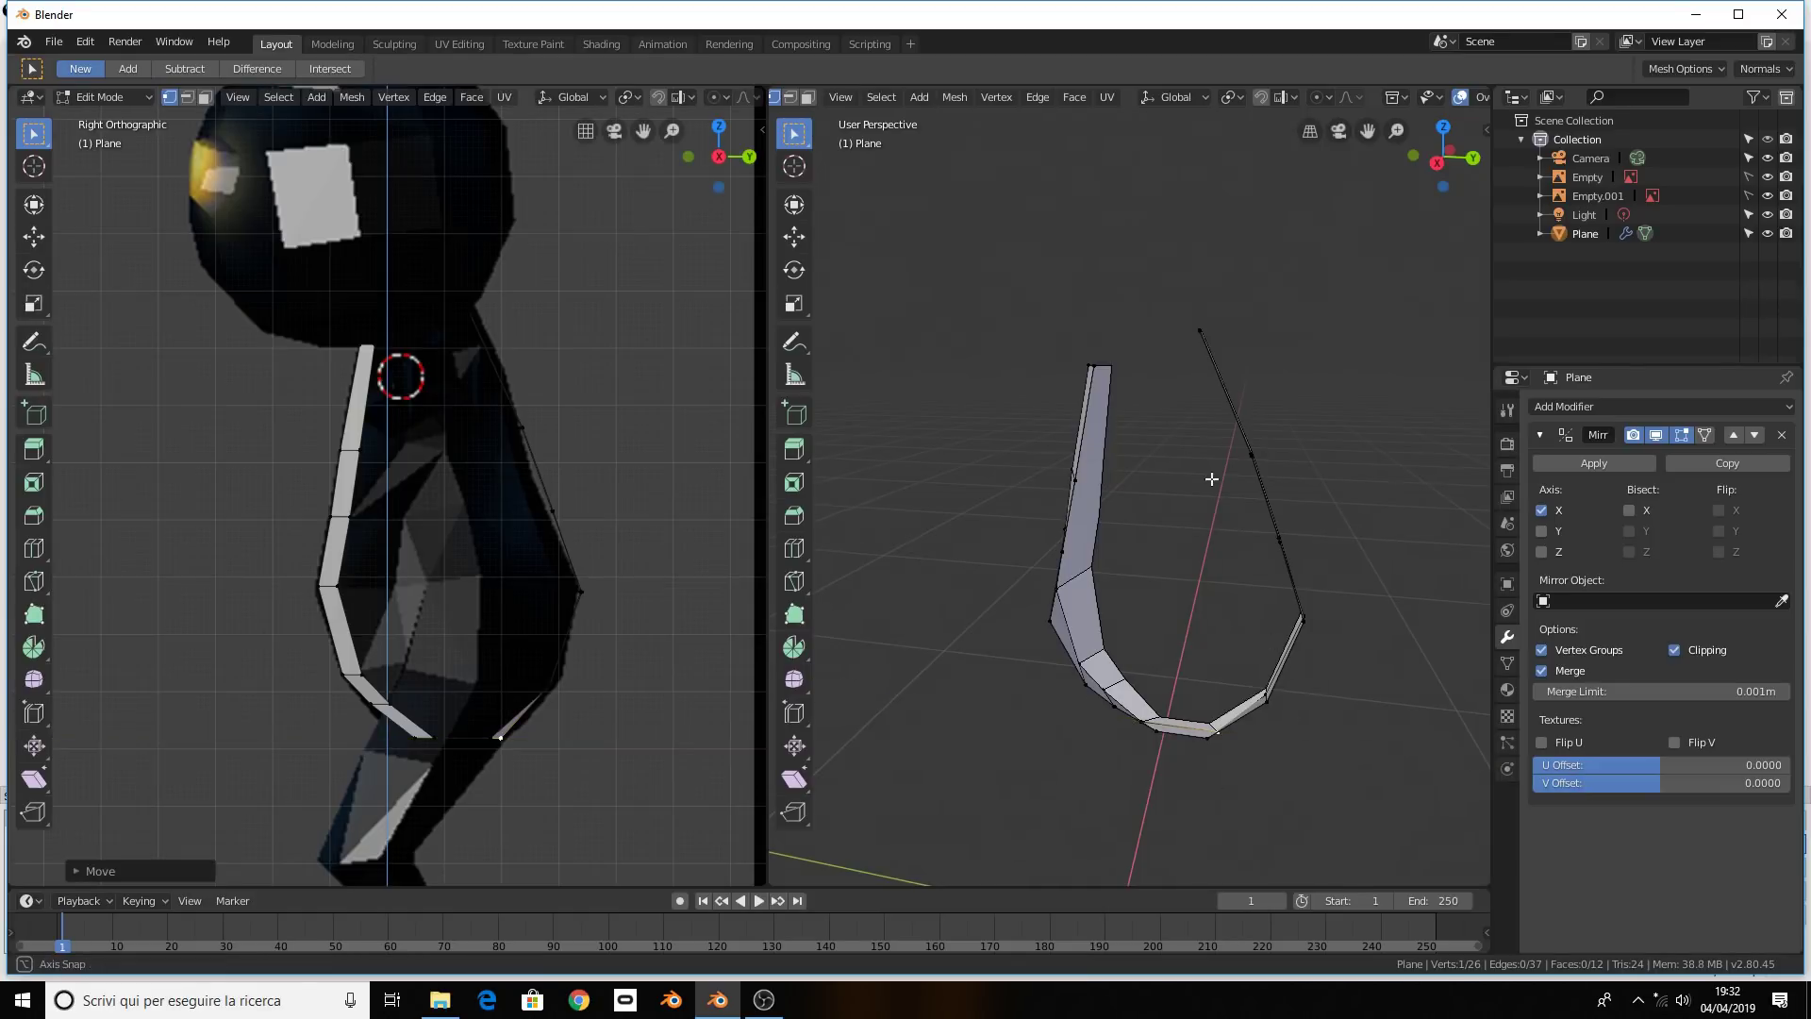
middle_drag(1209, 477, 1176, 479)
click(1118, 353)
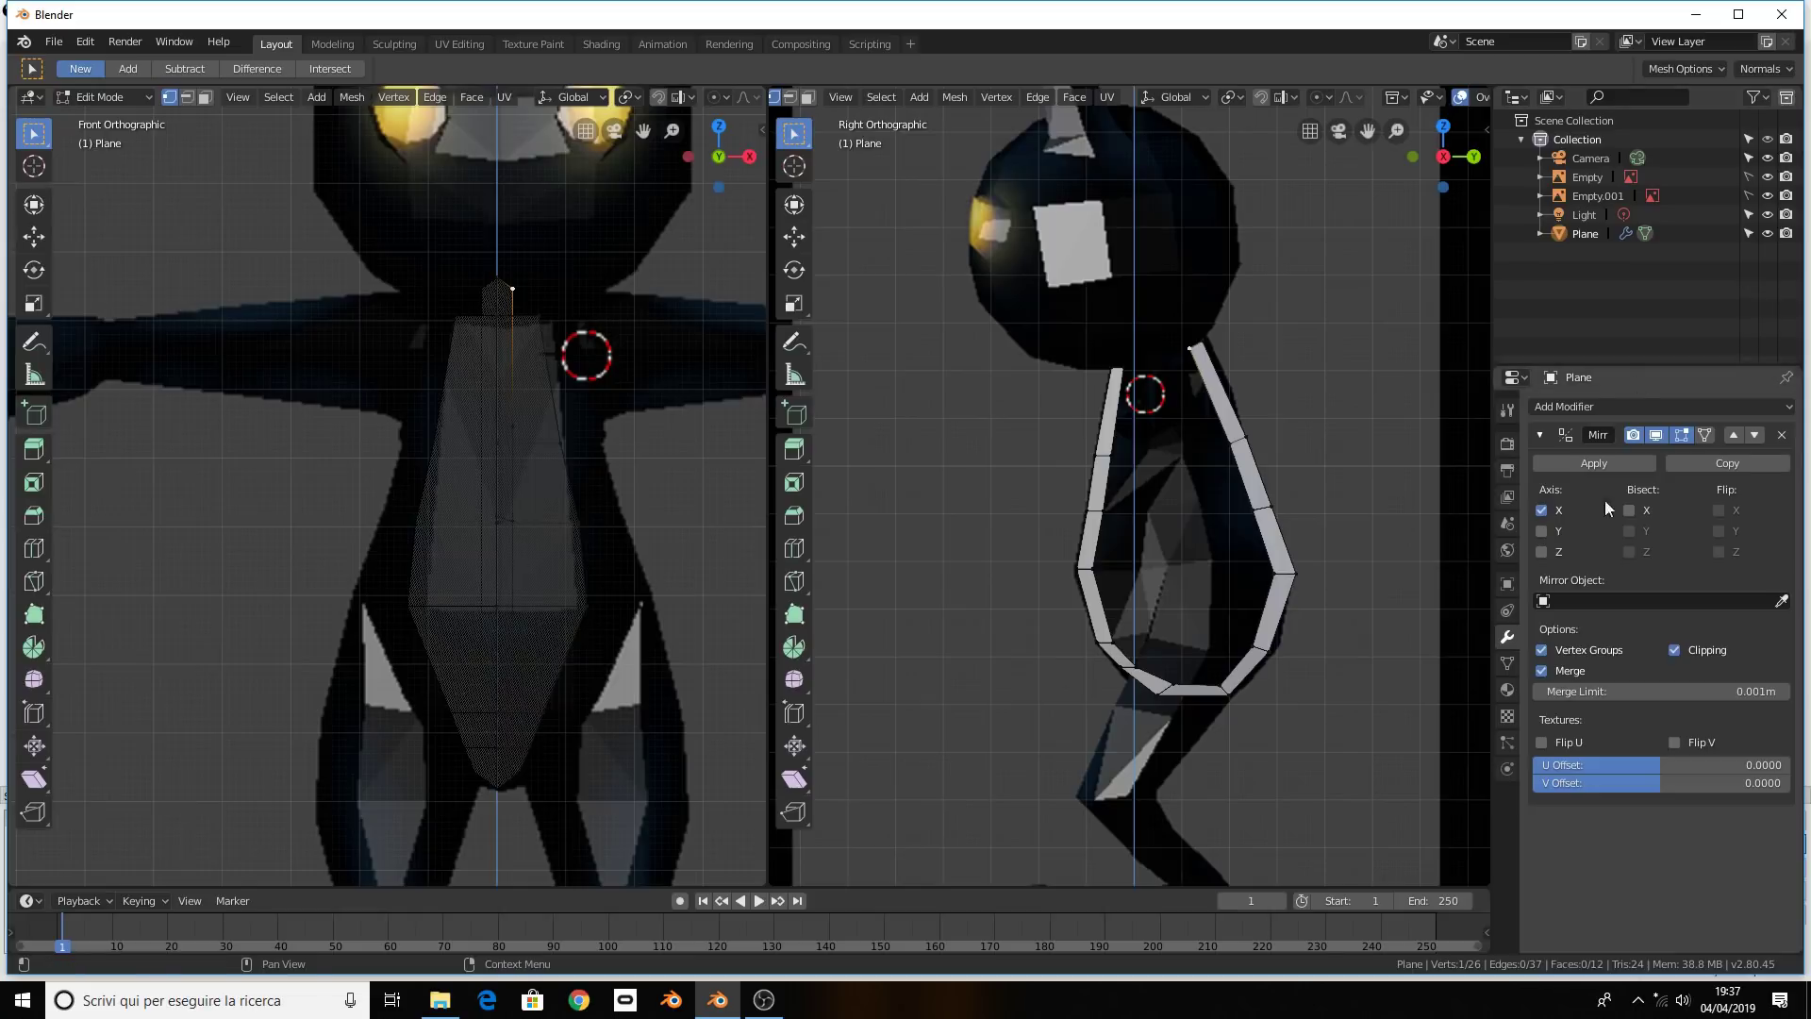
Push the top and mid back-strip vertices outward along X to widen the back
mouse_move(1254, 417)
middle_down()
mouse_move(1156, 424)
mouse_move(1175, 420)
middle_up()
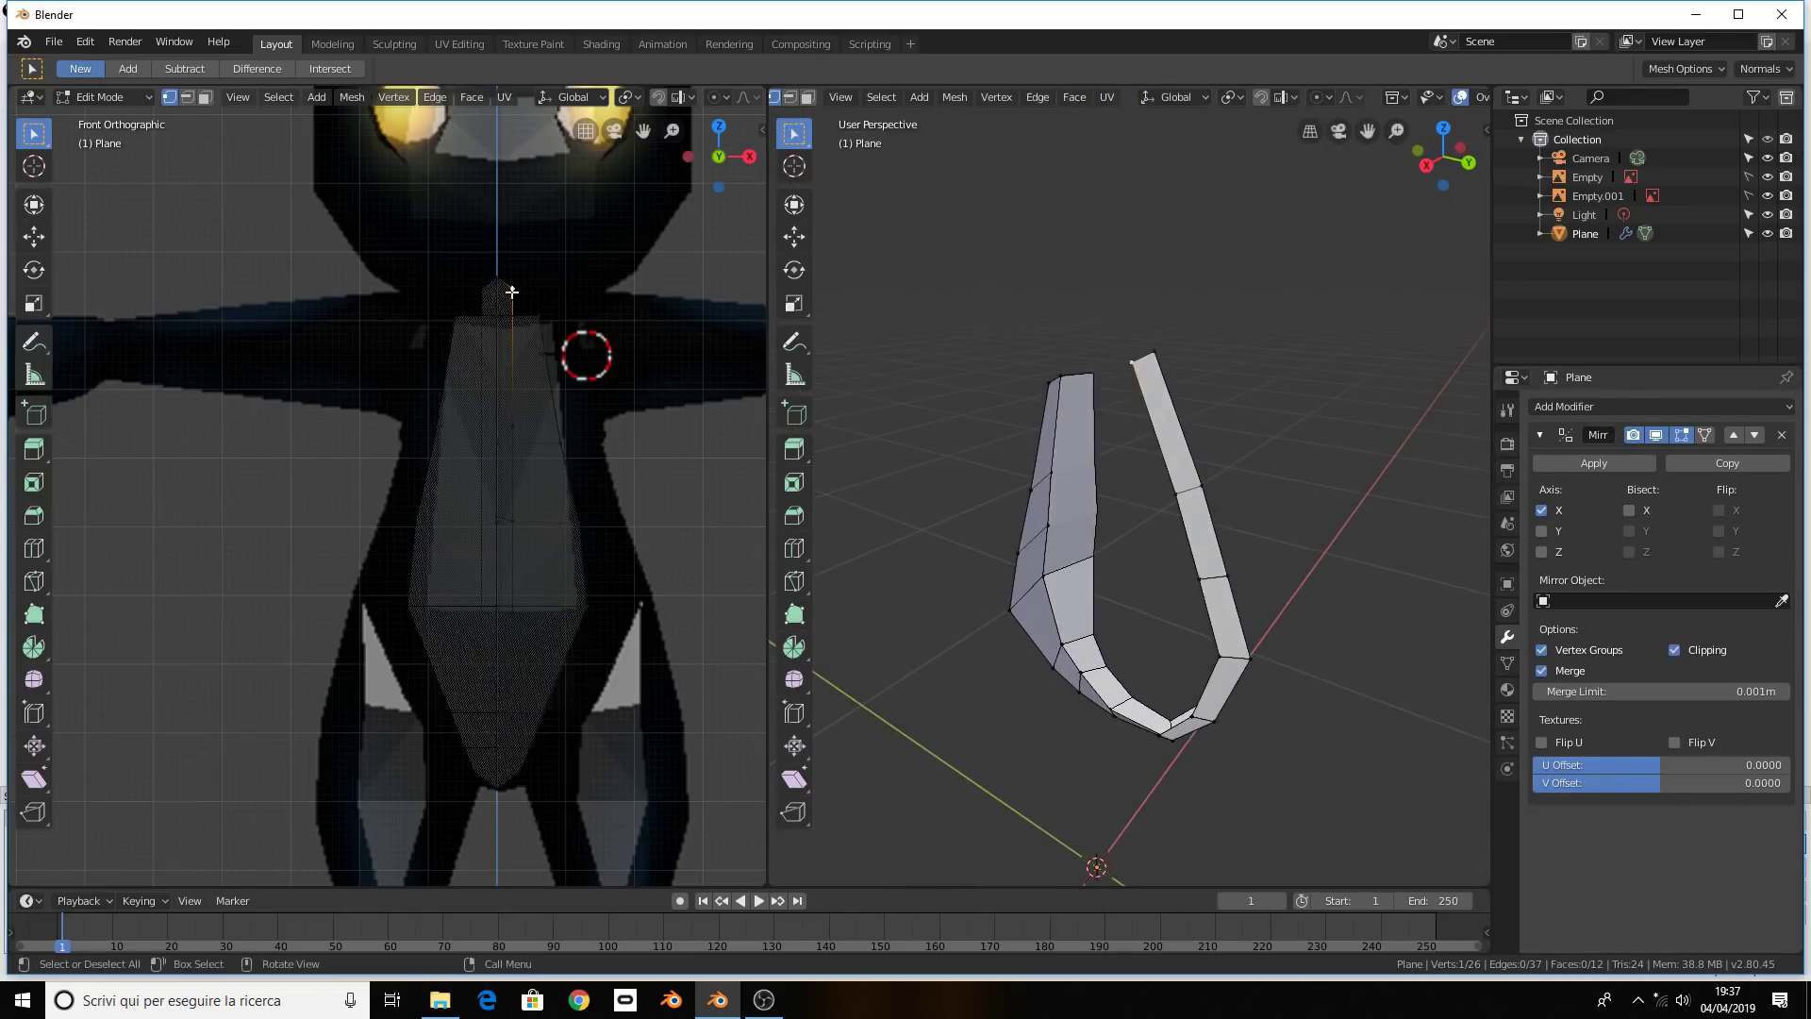
key(g)
key(x)
click(557, 341)
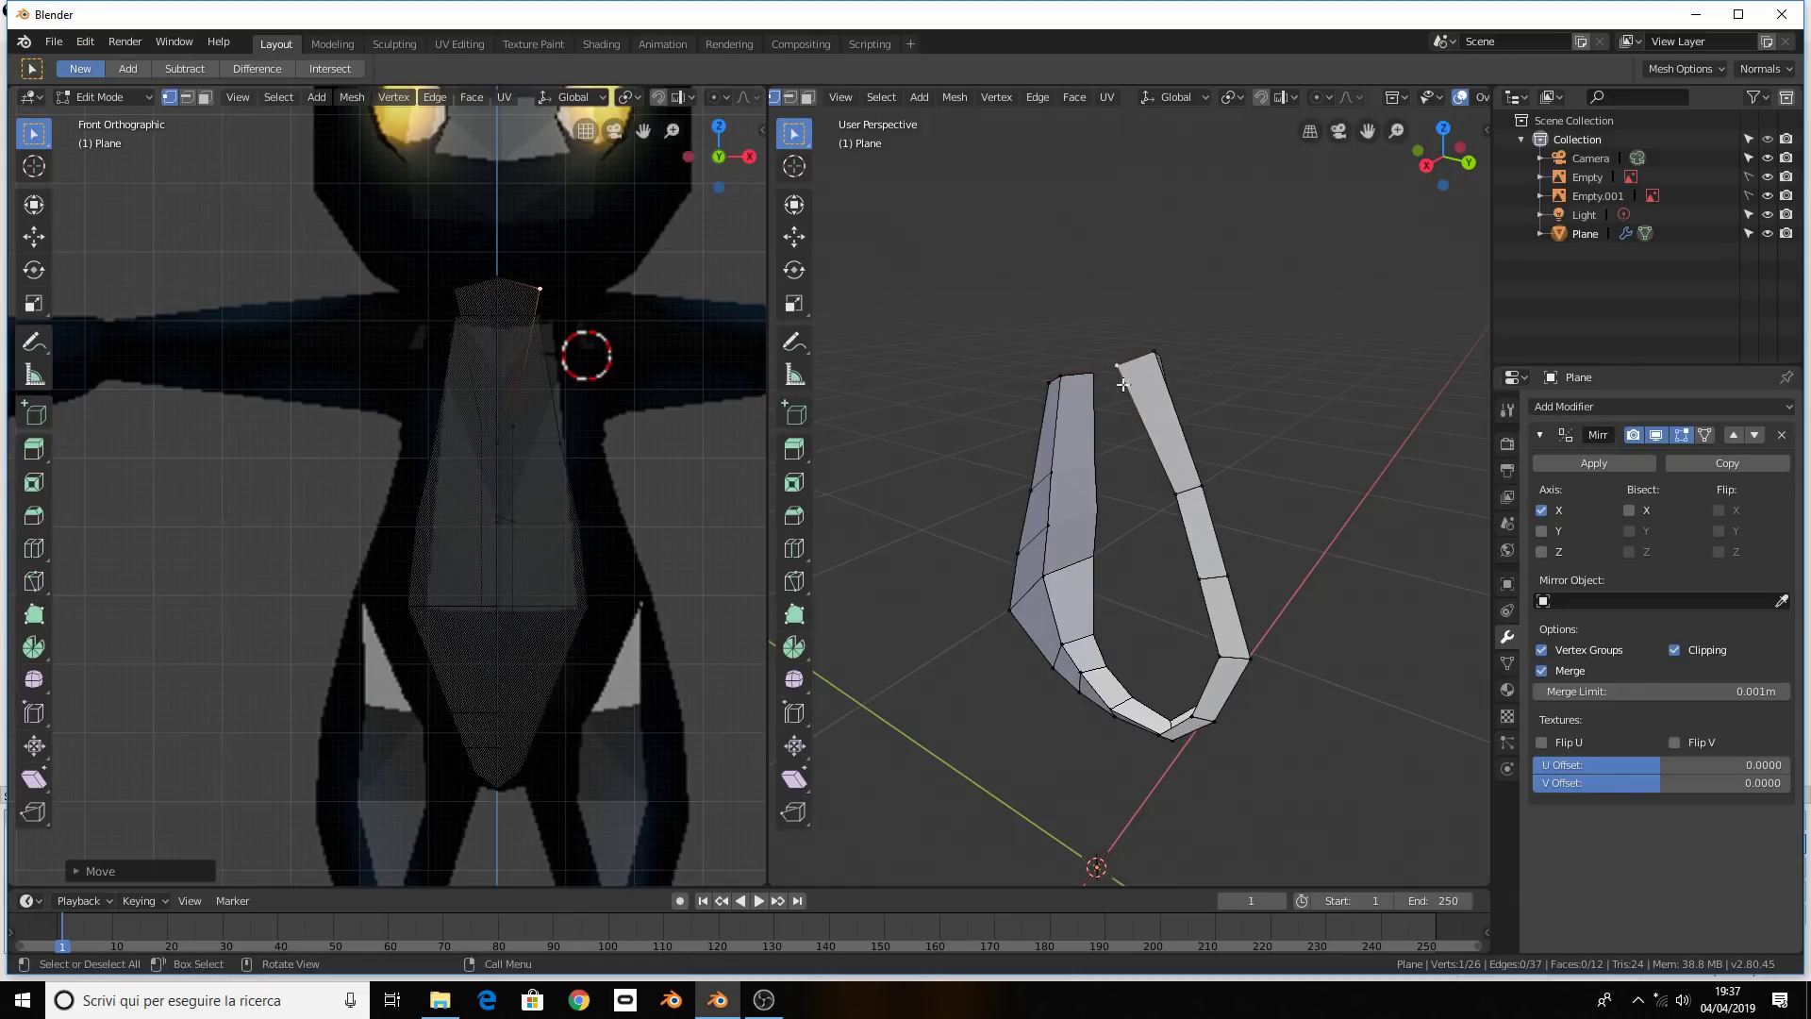
mouse_move(1122, 384)
middle_down()
mouse_move(941, 469)
mouse_move(1185, 428)
middle_up()
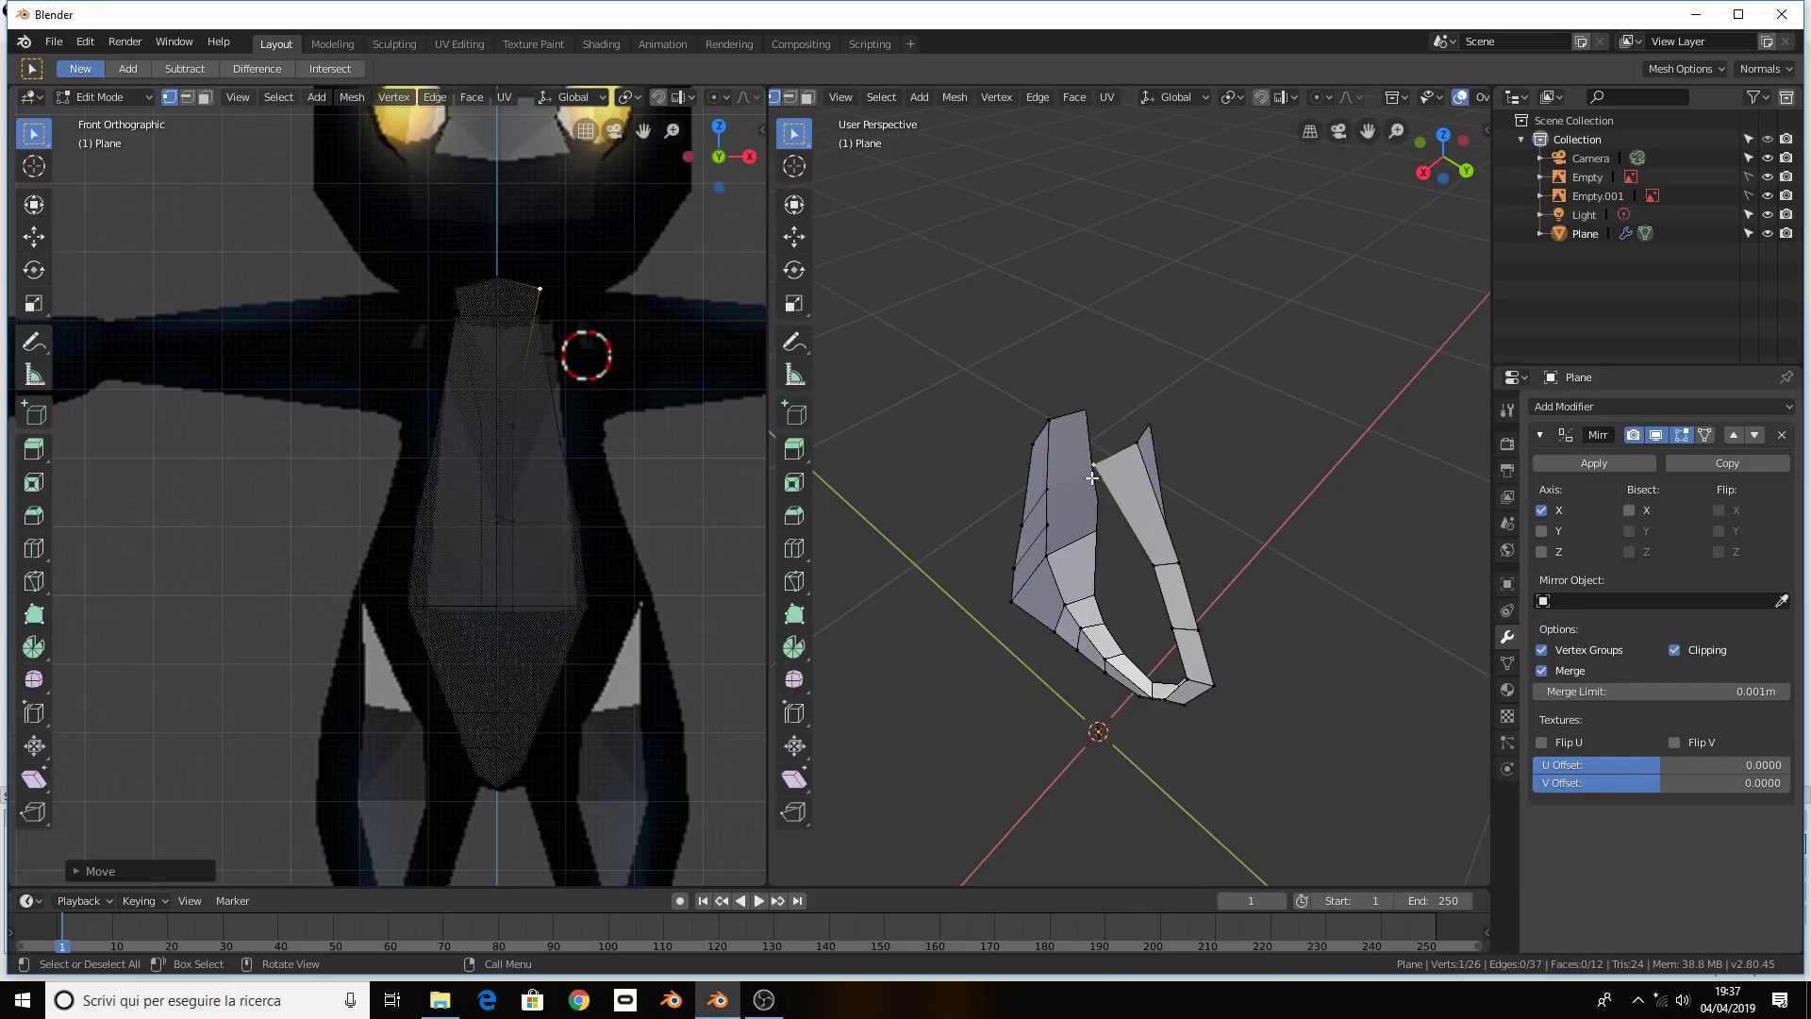
click(1152, 564)
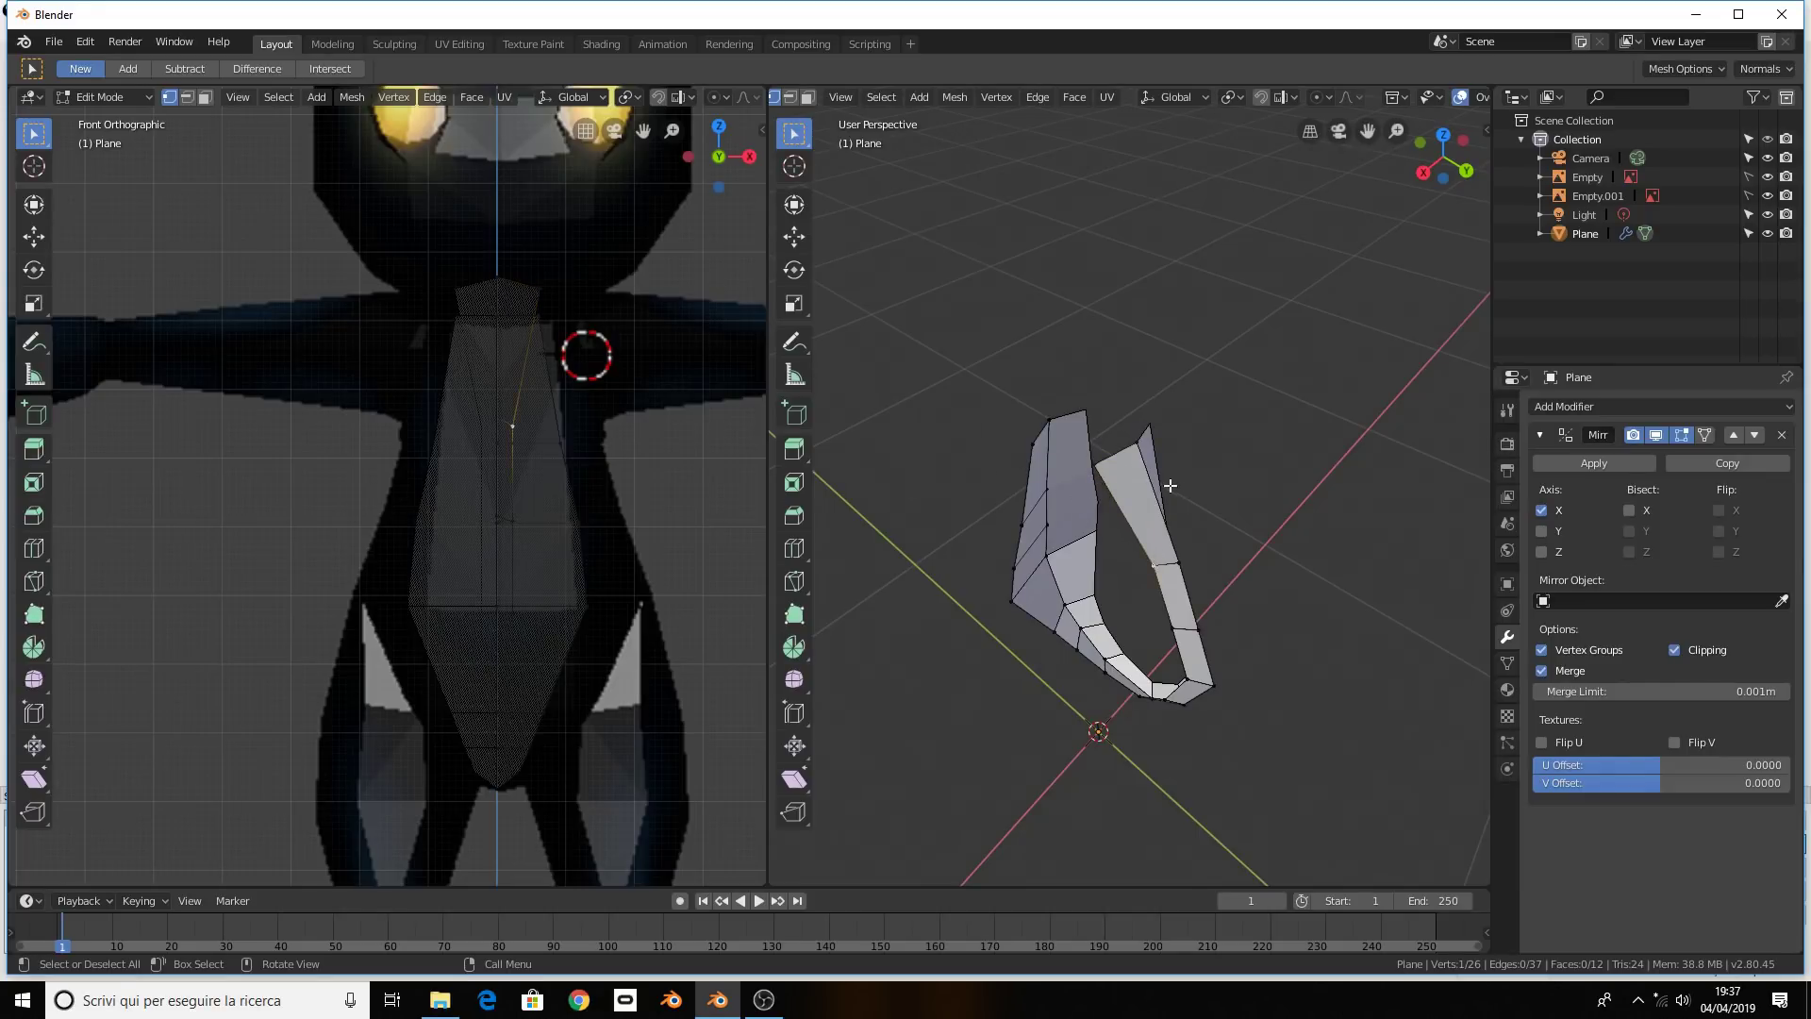
middle_drag(1172, 473, 1028, 462)
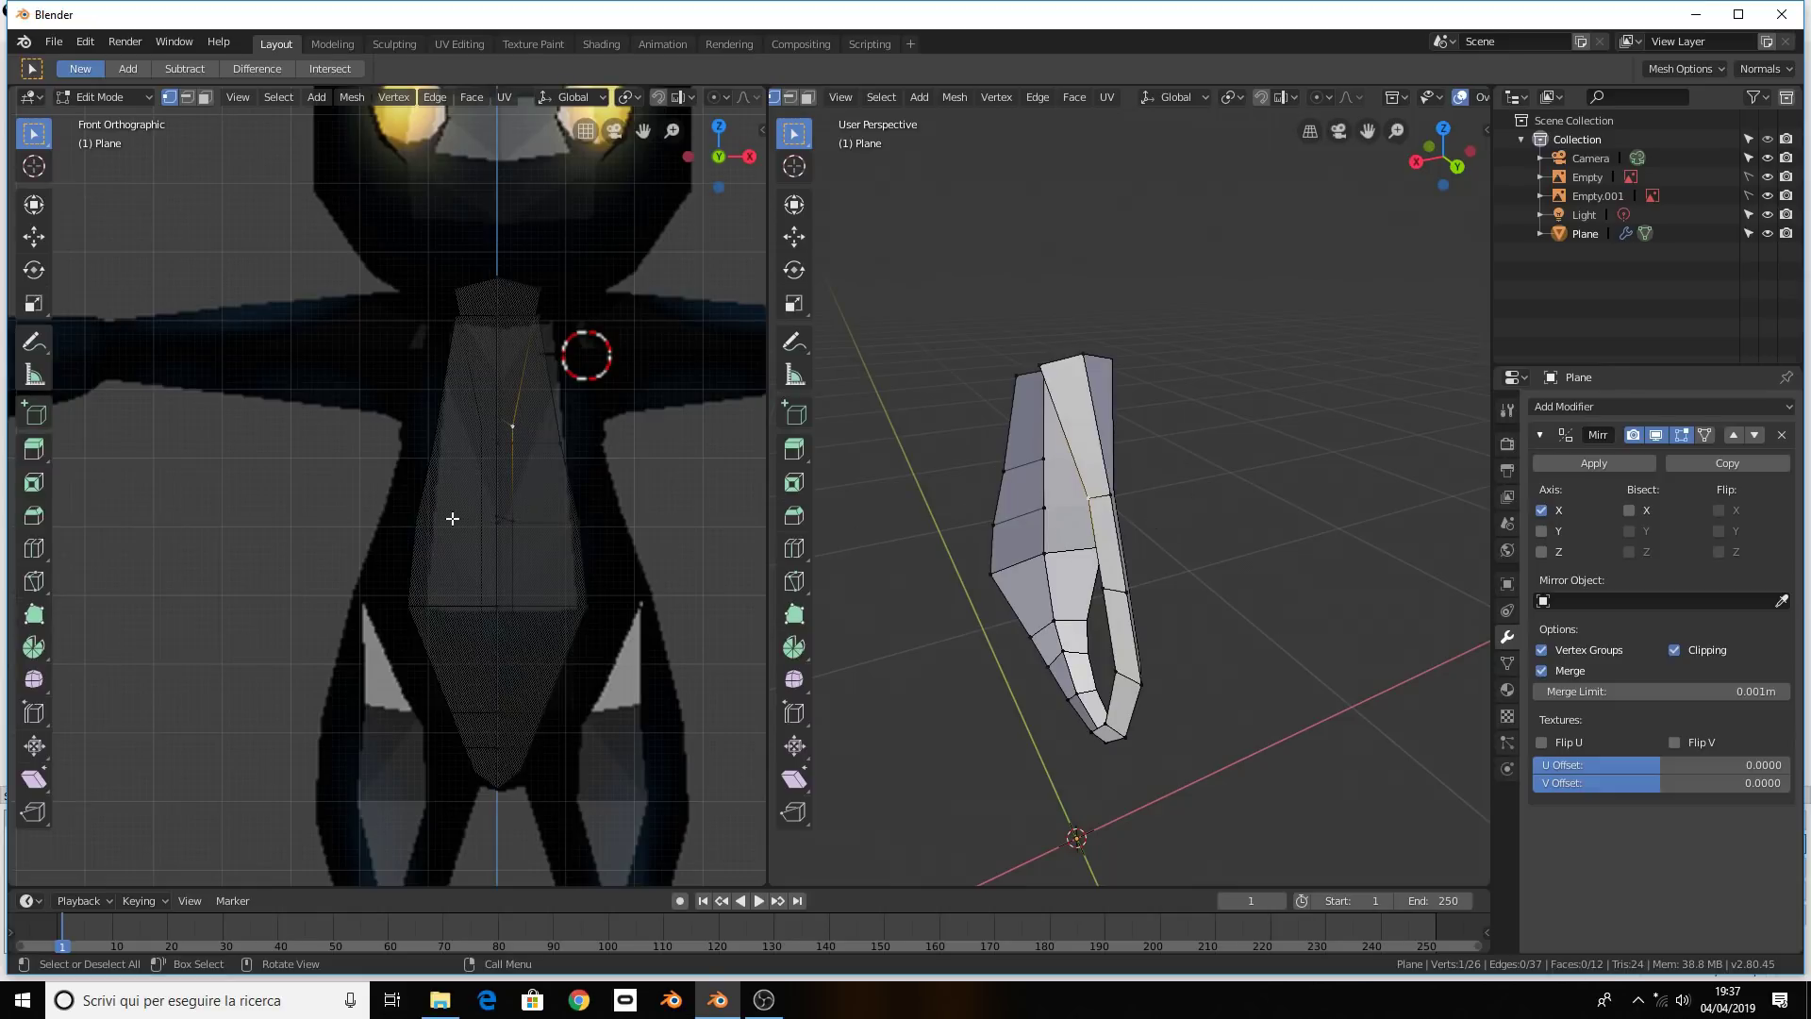
key(g)
key(x)
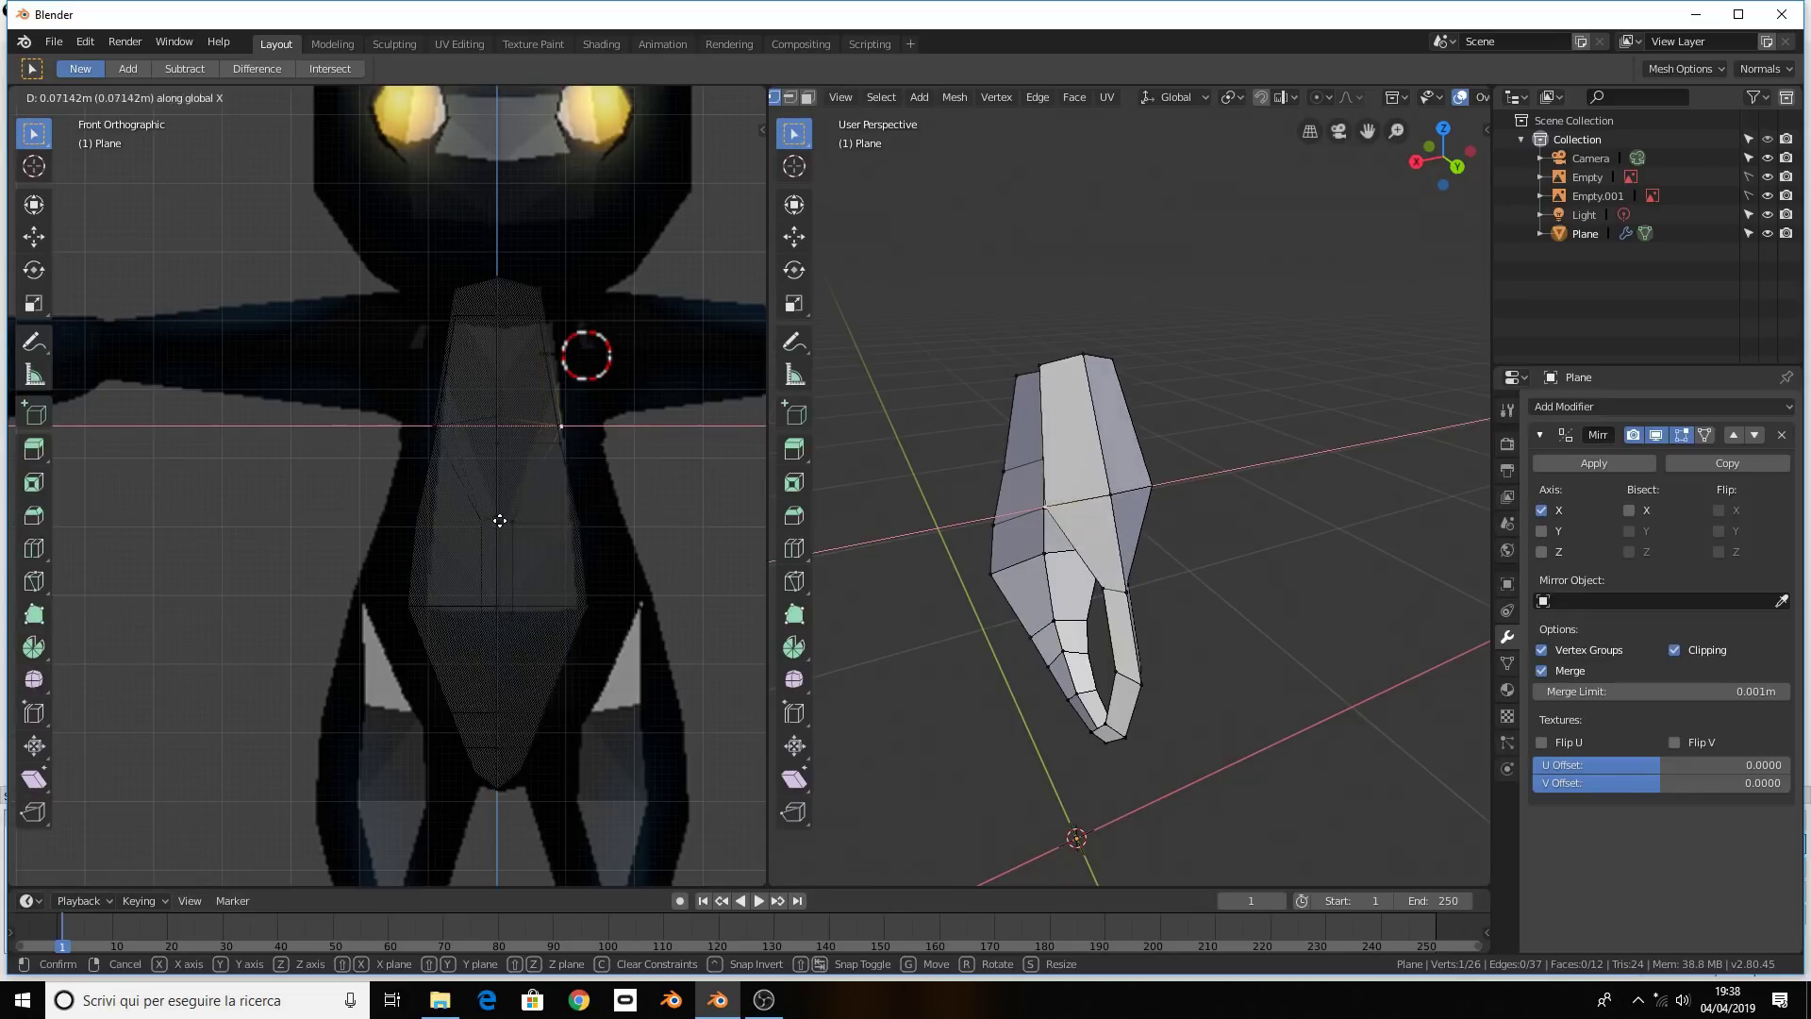
click(504, 519)
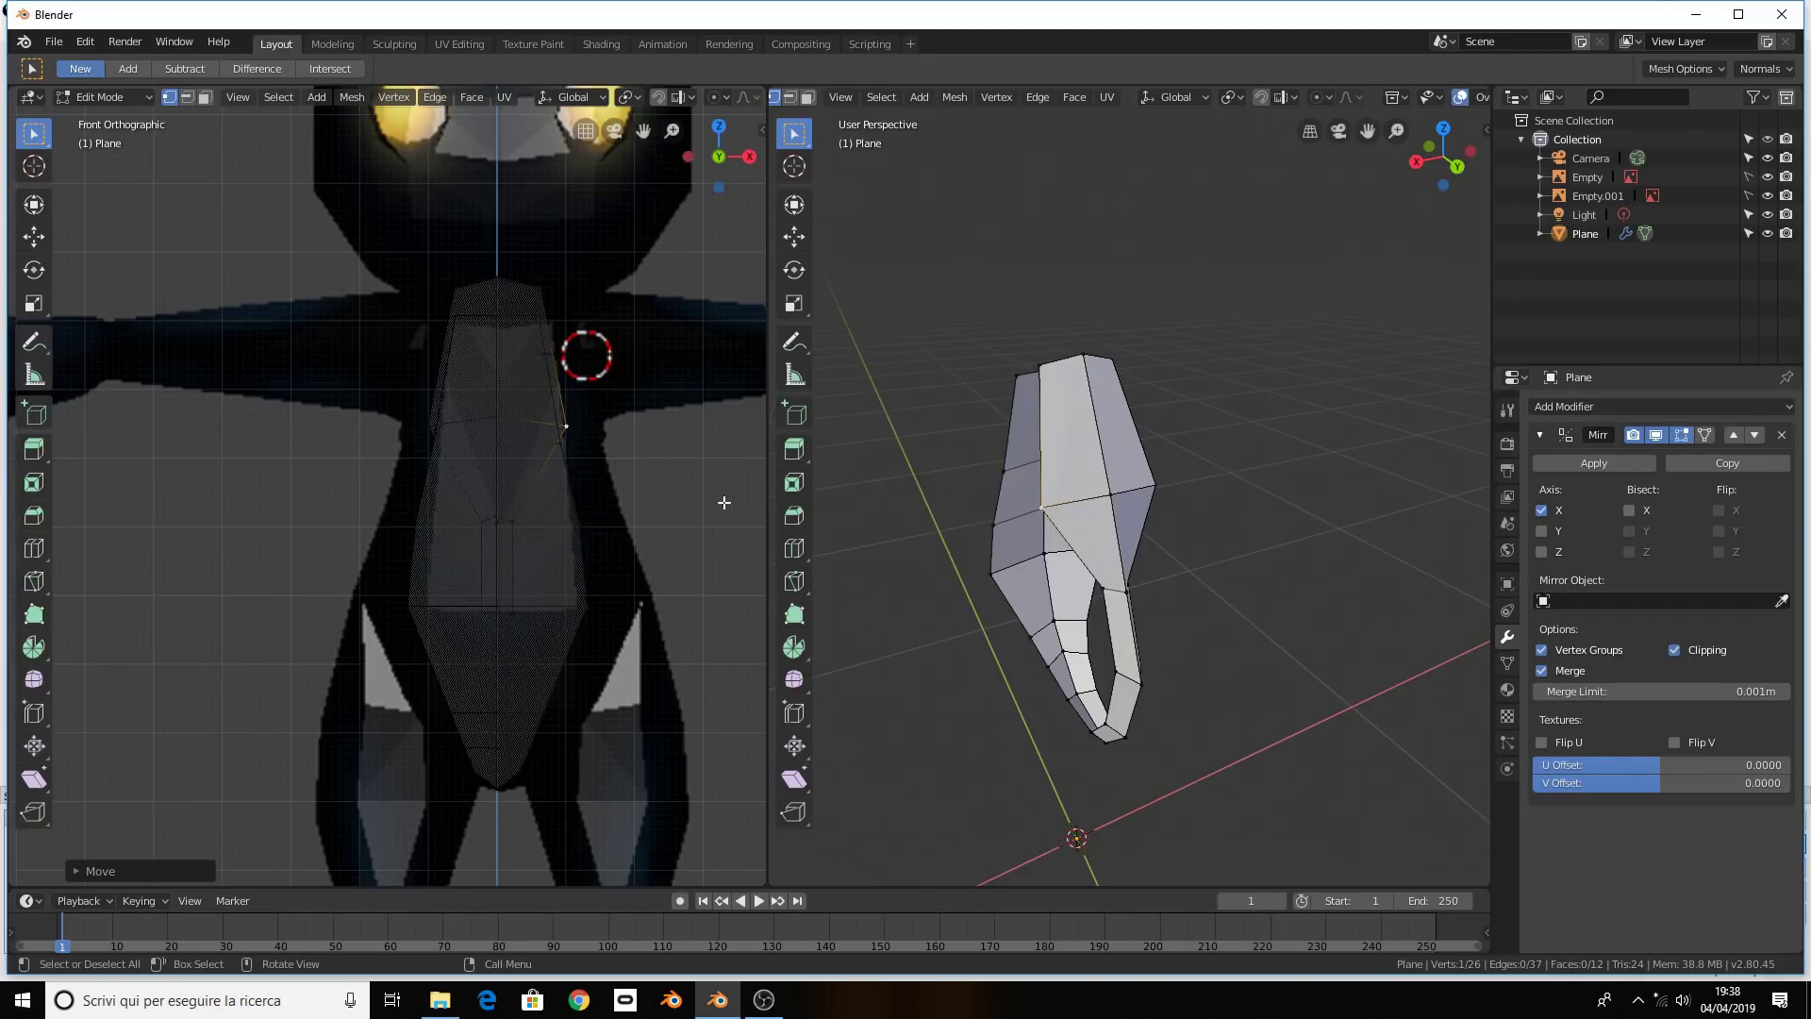
click(1114, 583)
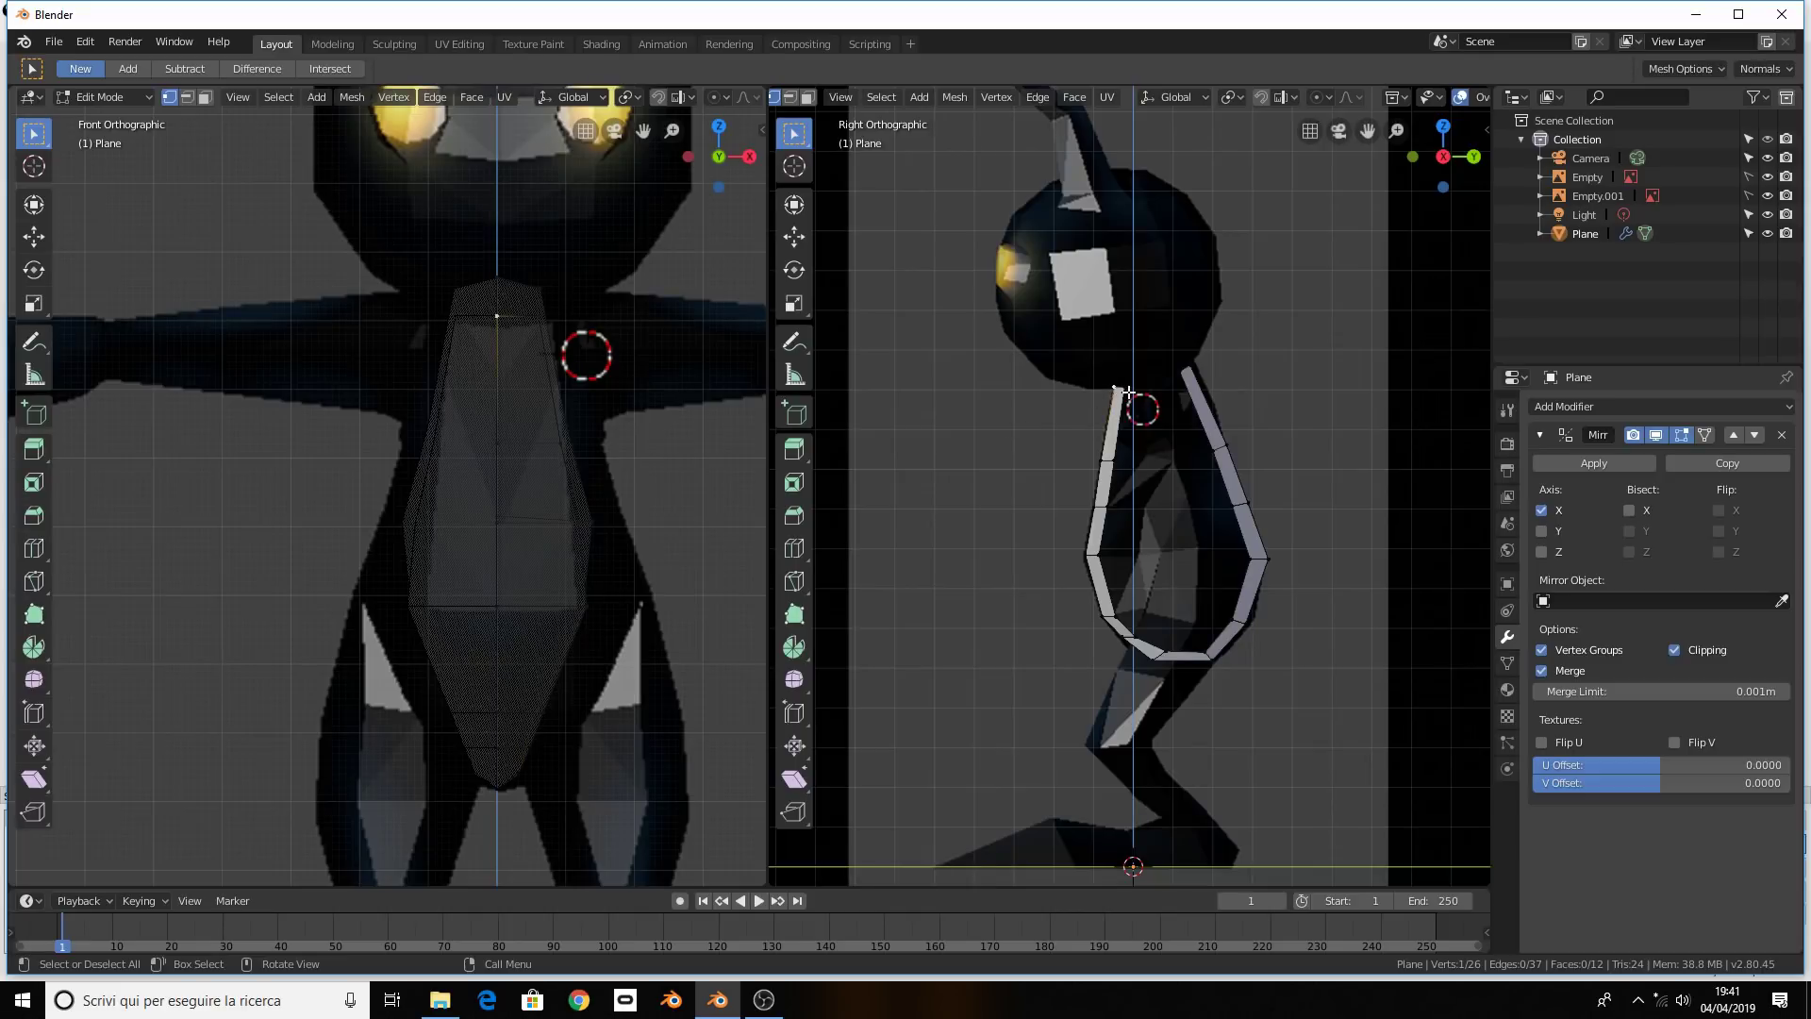
Fill a face between the four upper vertices of the torso's front and back edges
middle_drag(562, 352, 527, 391)
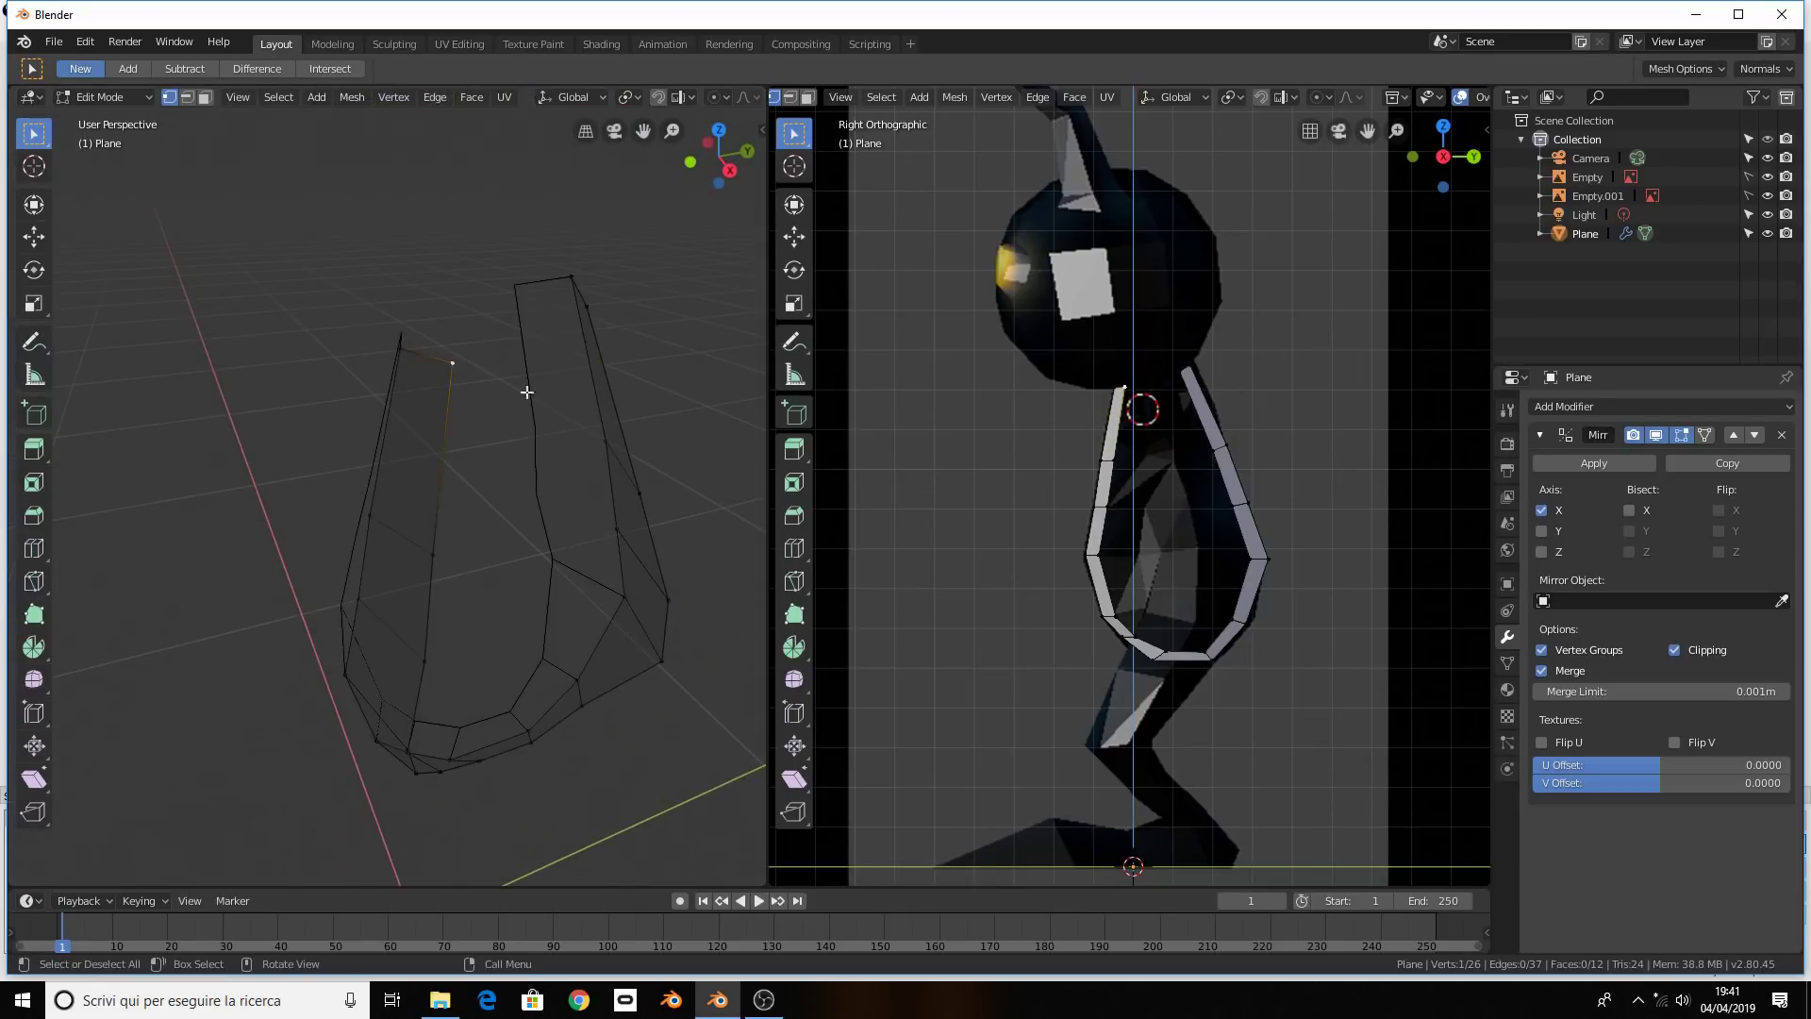
click(587, 306)
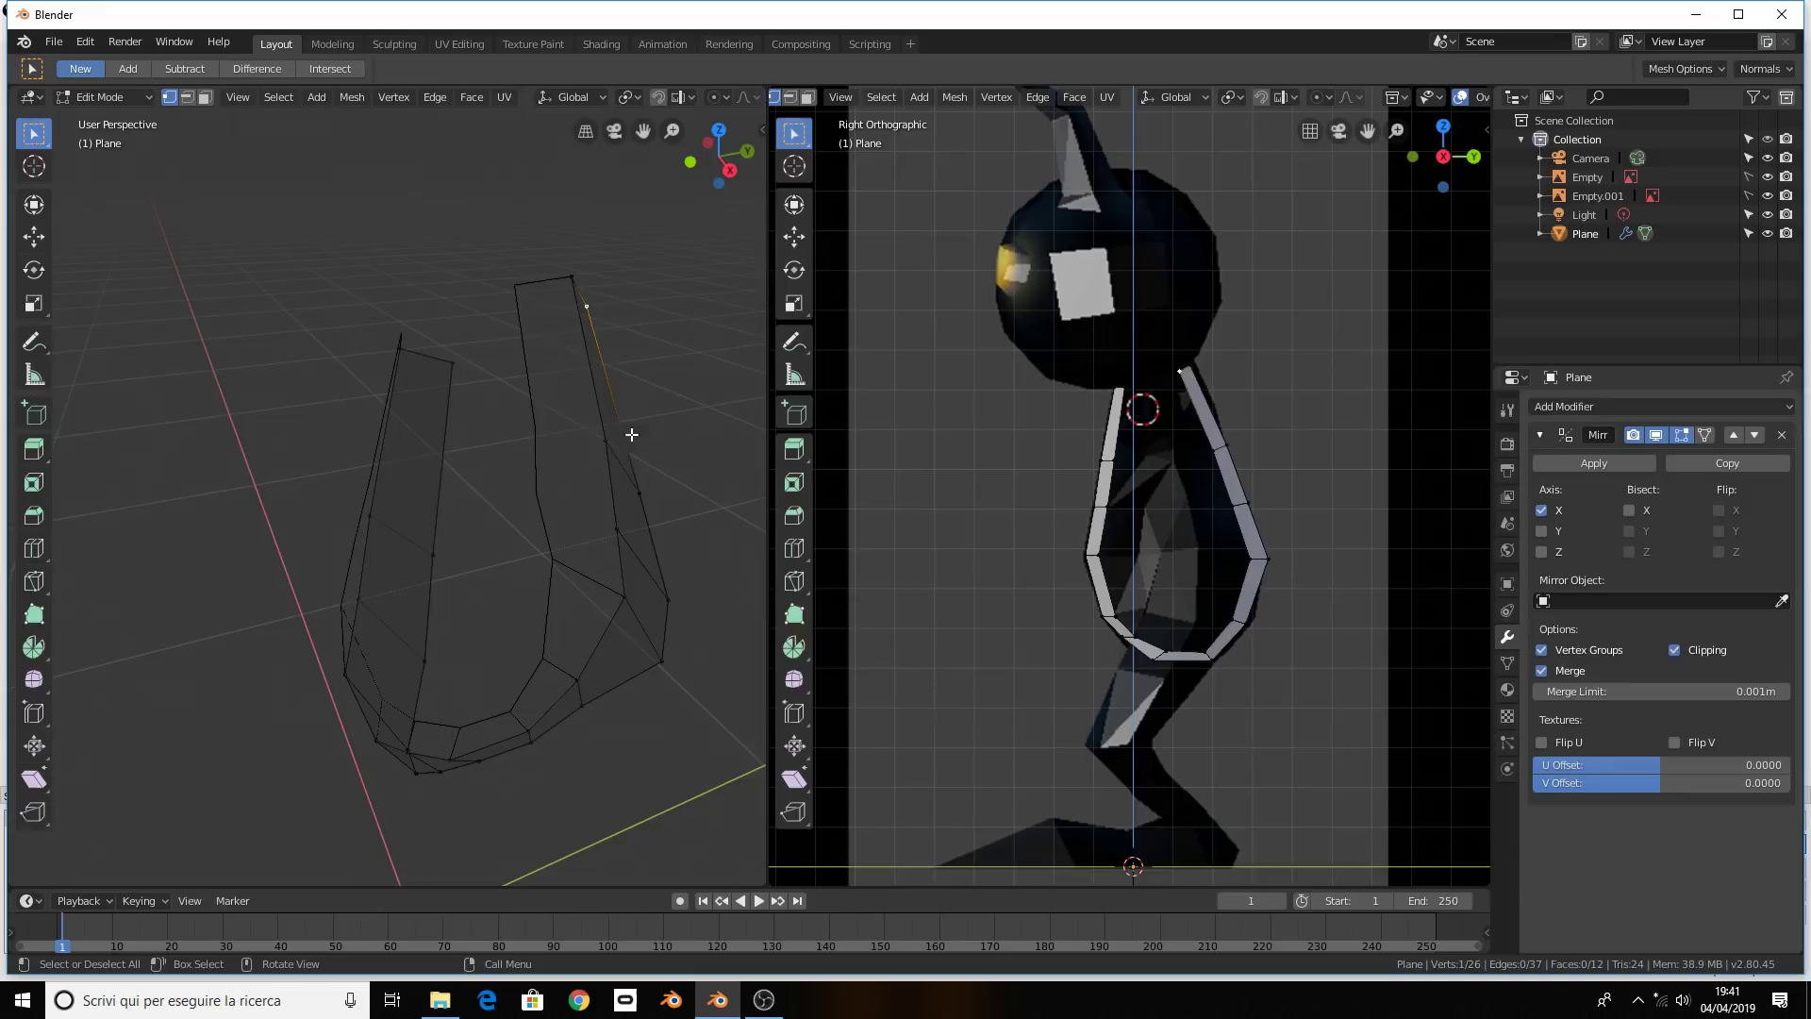
shift+click(641, 493)
shift+click(453, 363)
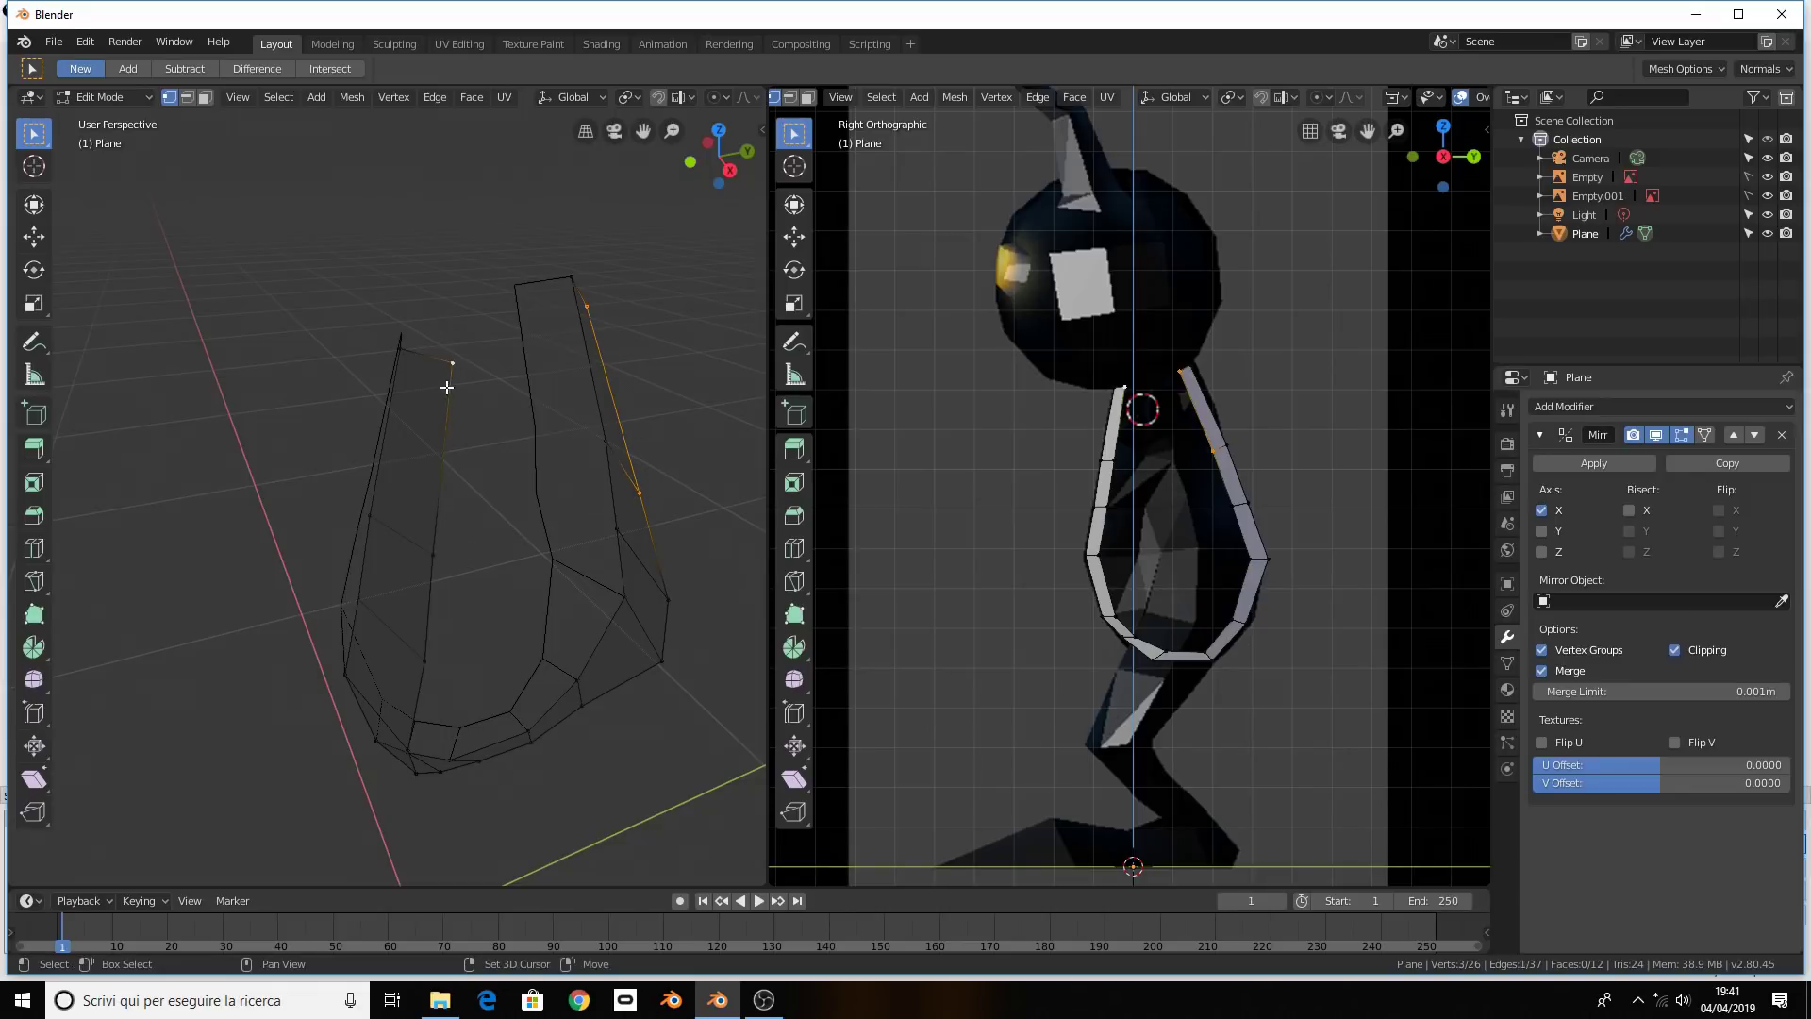
shift+click(433, 556)
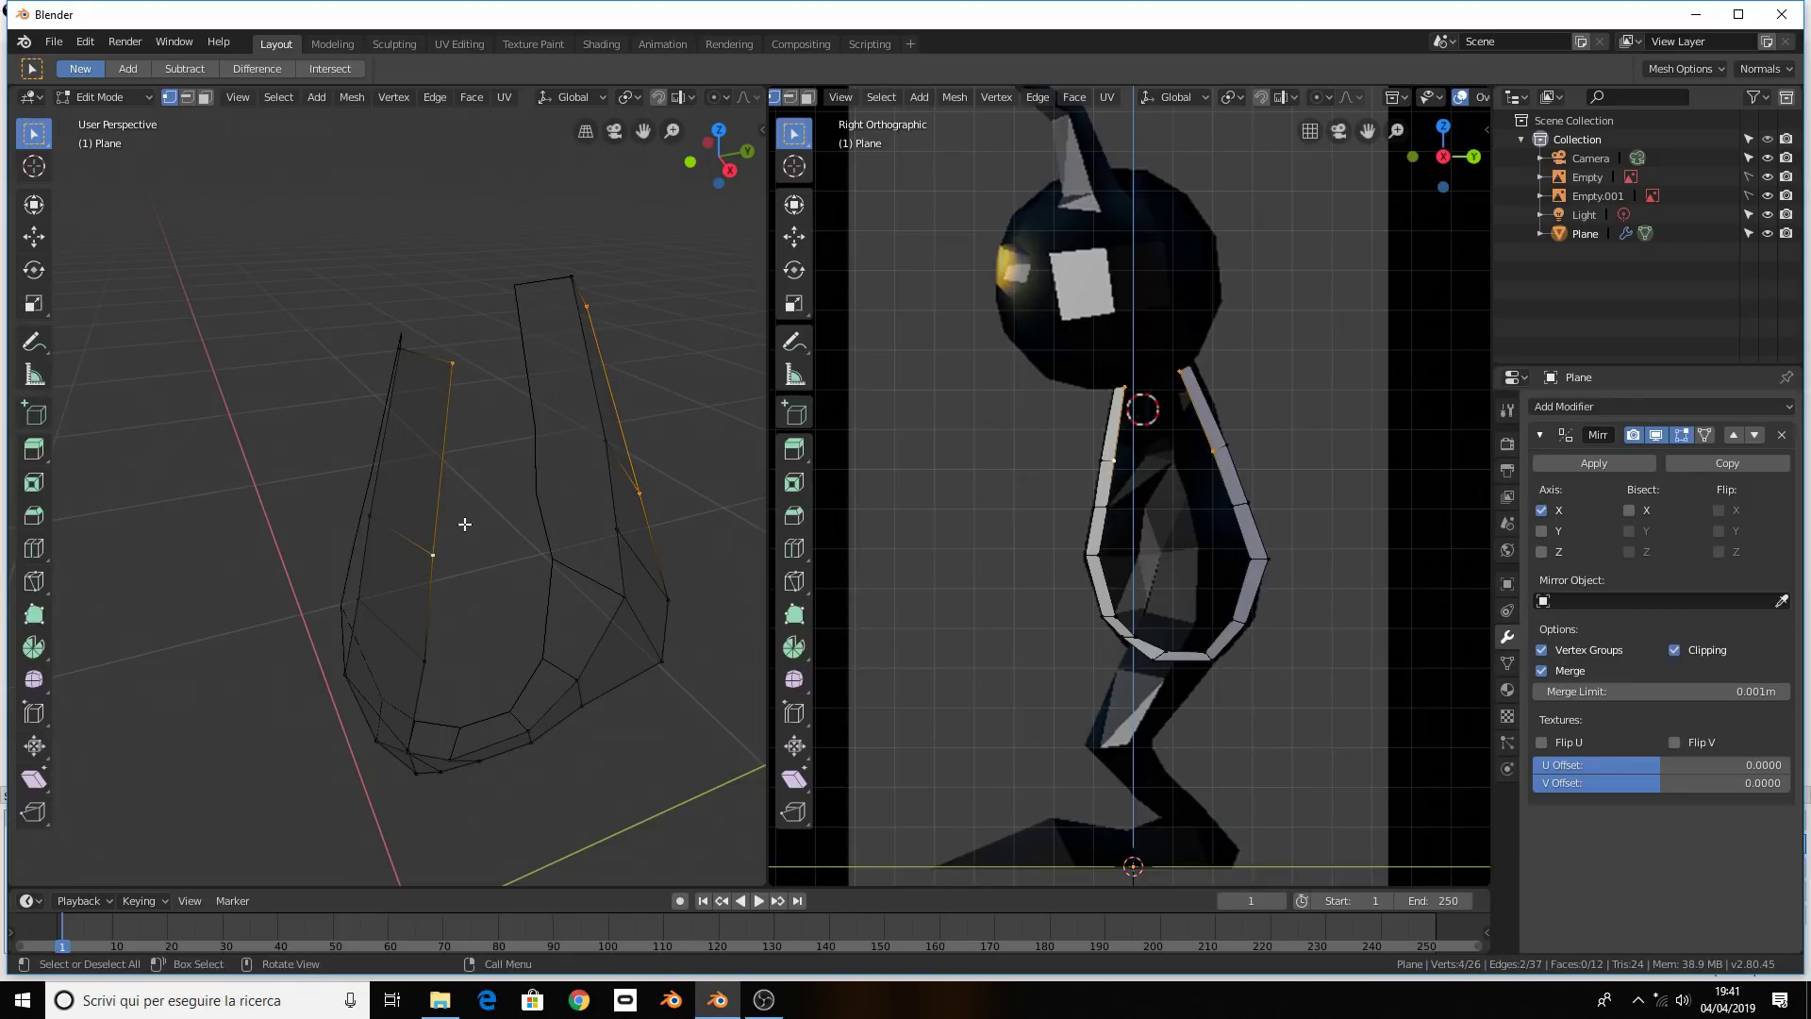
key(f)
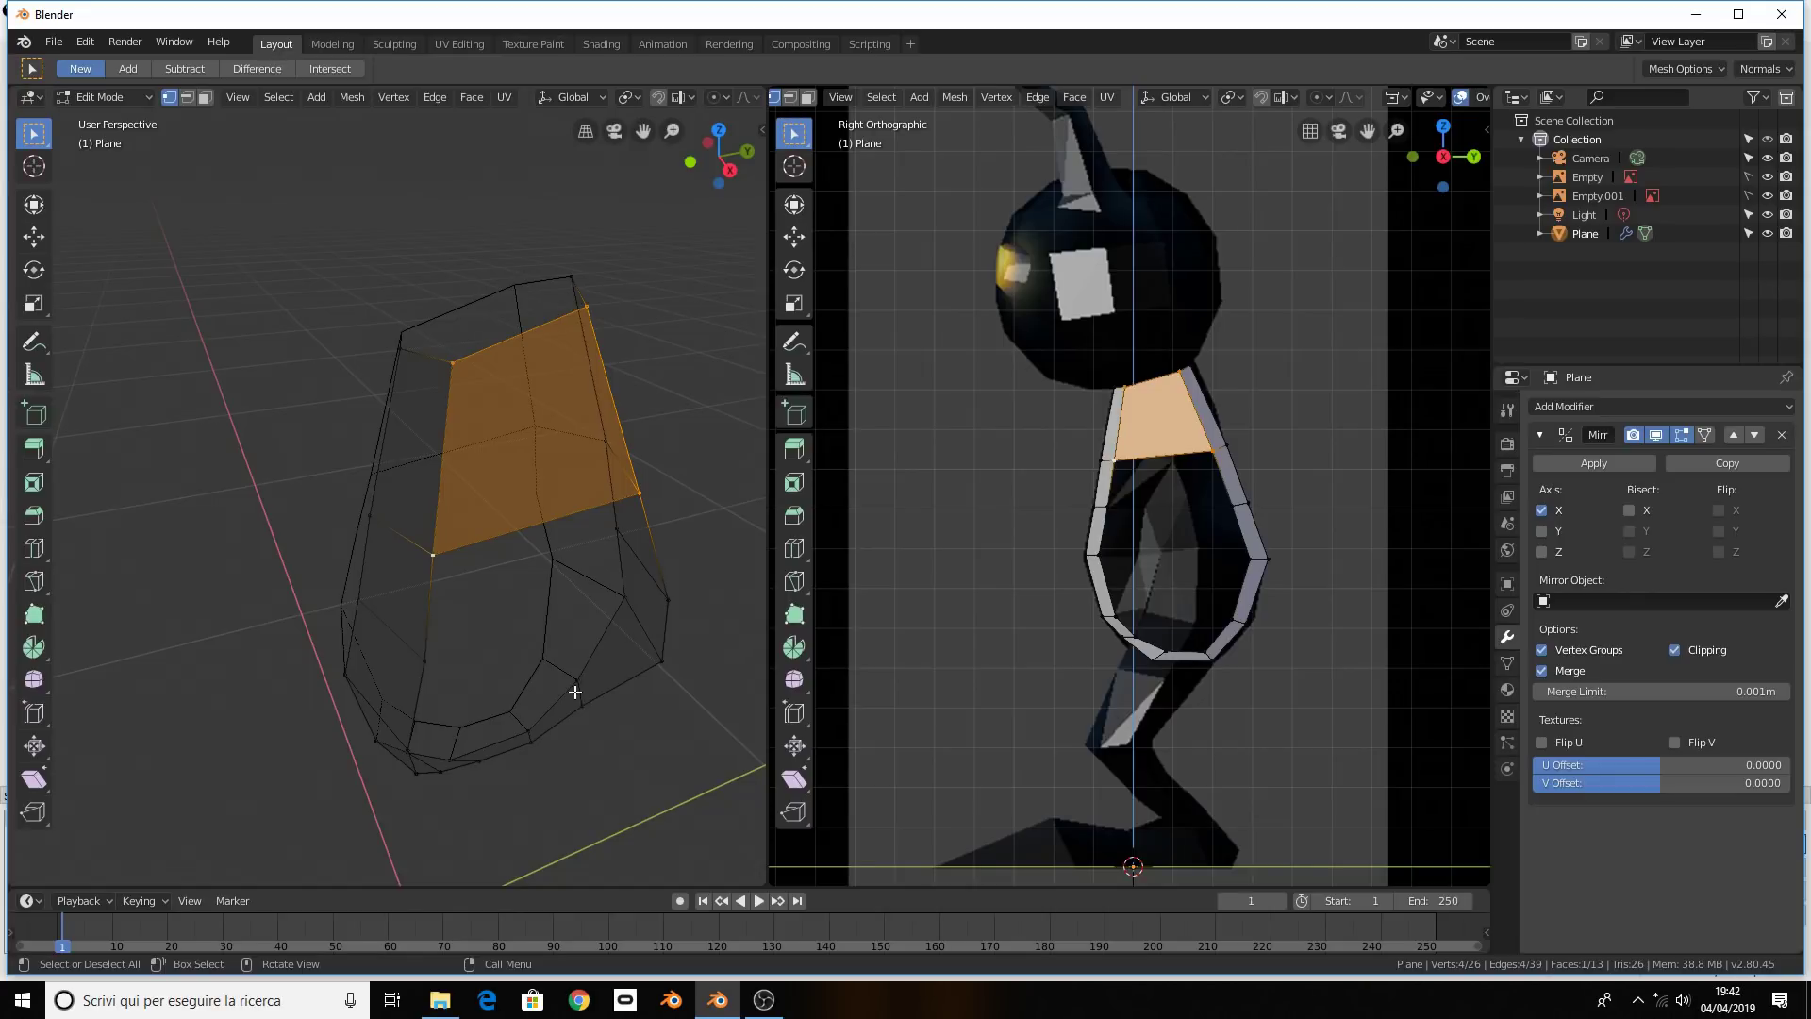
Pick vertices on the shell's left side, undoing a wrong selection, and return to front view
mouse_move(592, 680)
middle_down()
mouse_move(538, 611)
mouse_move(586, 614)
middle_up()
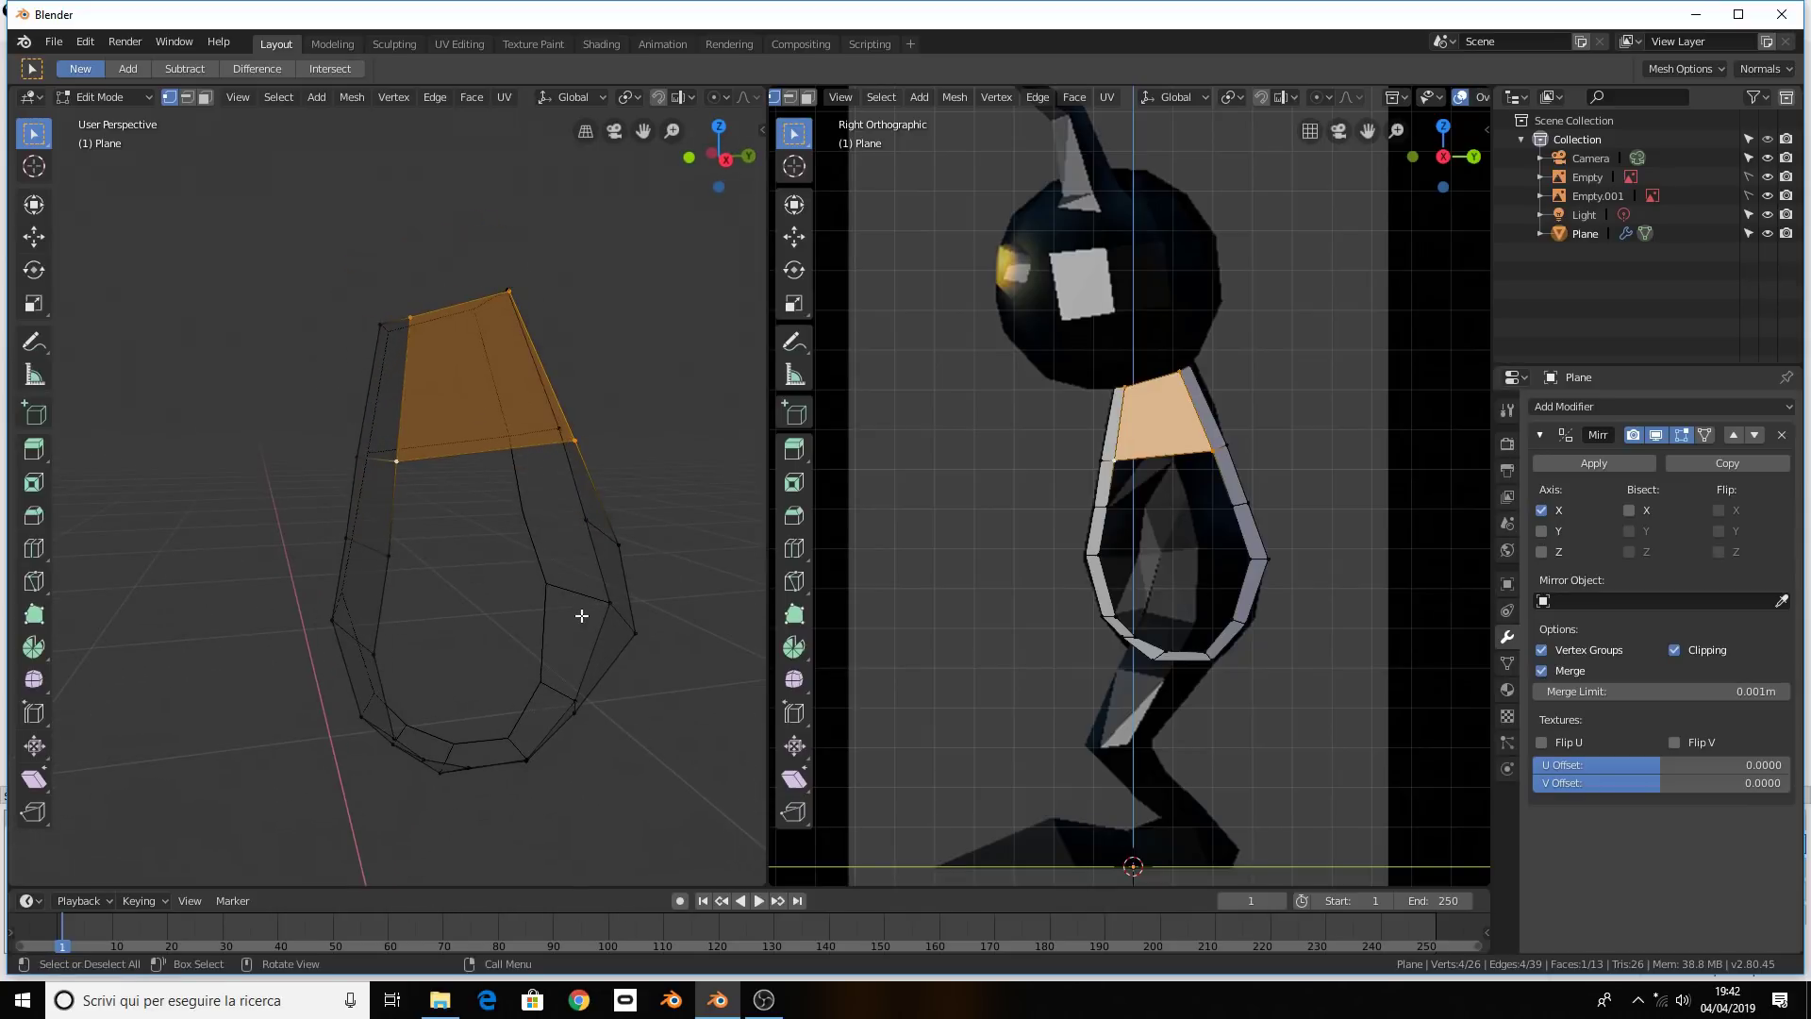
shift+click(389, 551)
shift+click(610, 534)
key(ctrl+z)
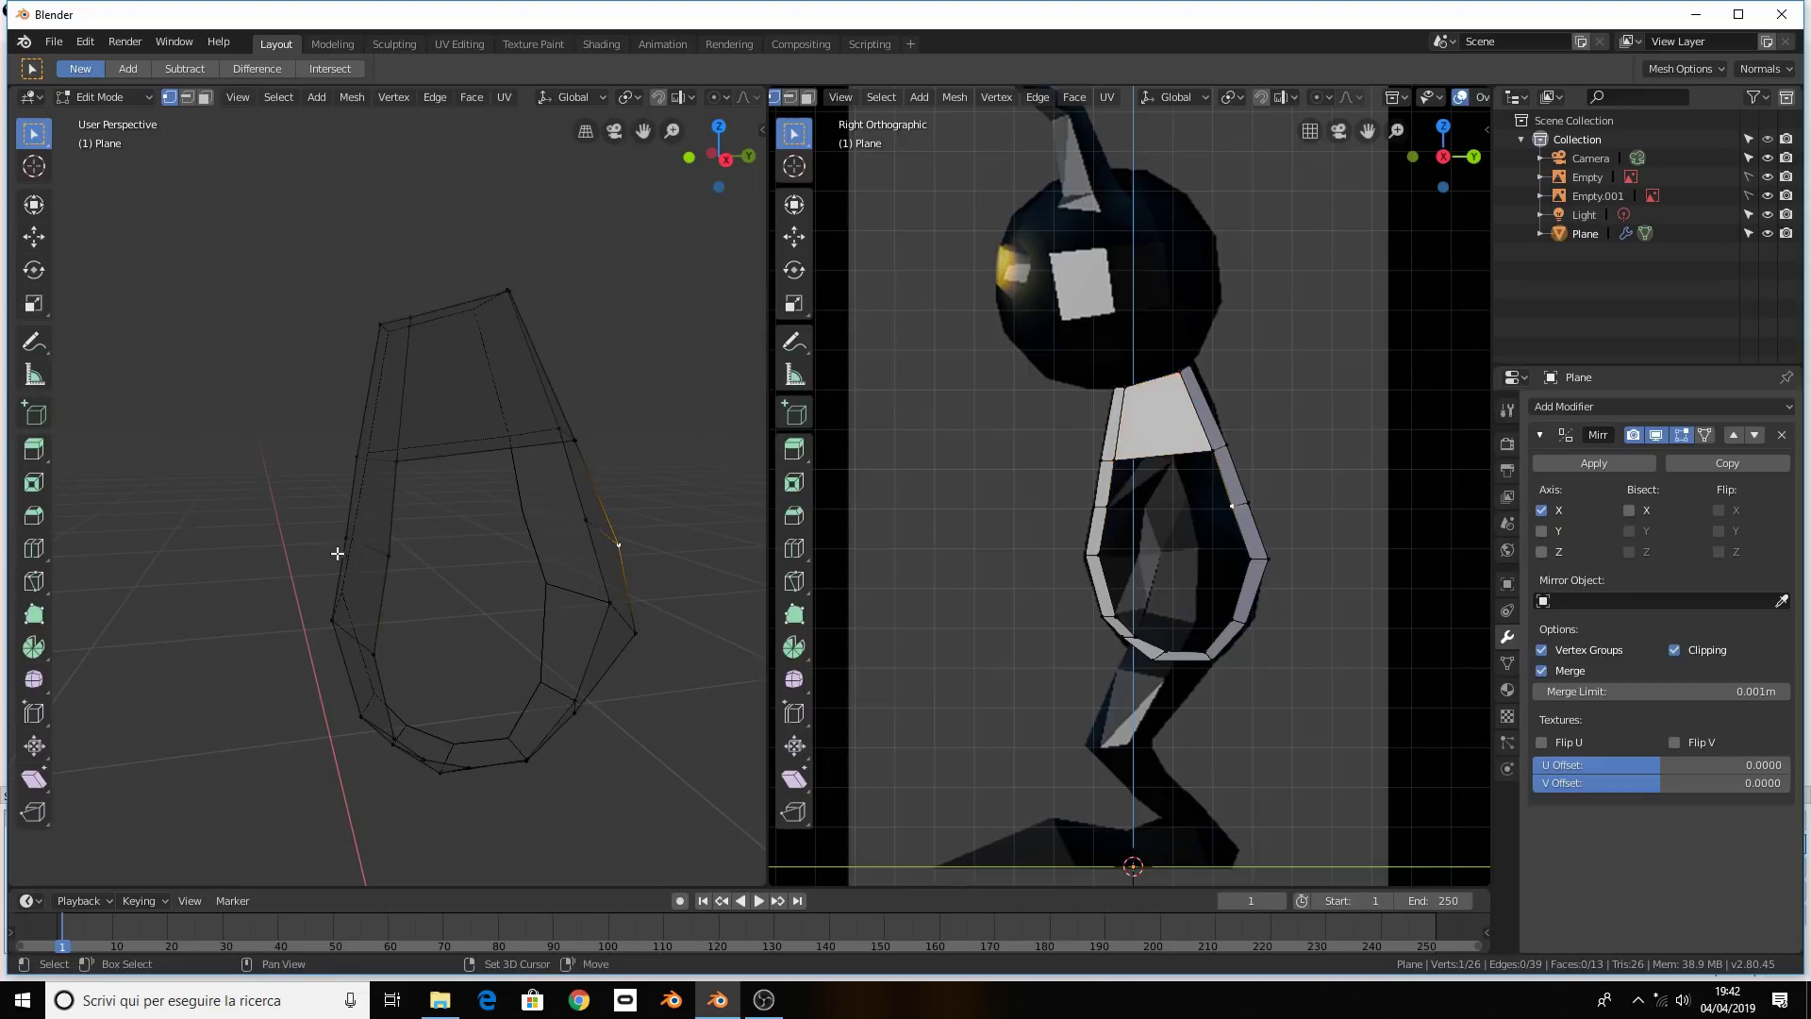
shift+click(396, 460)
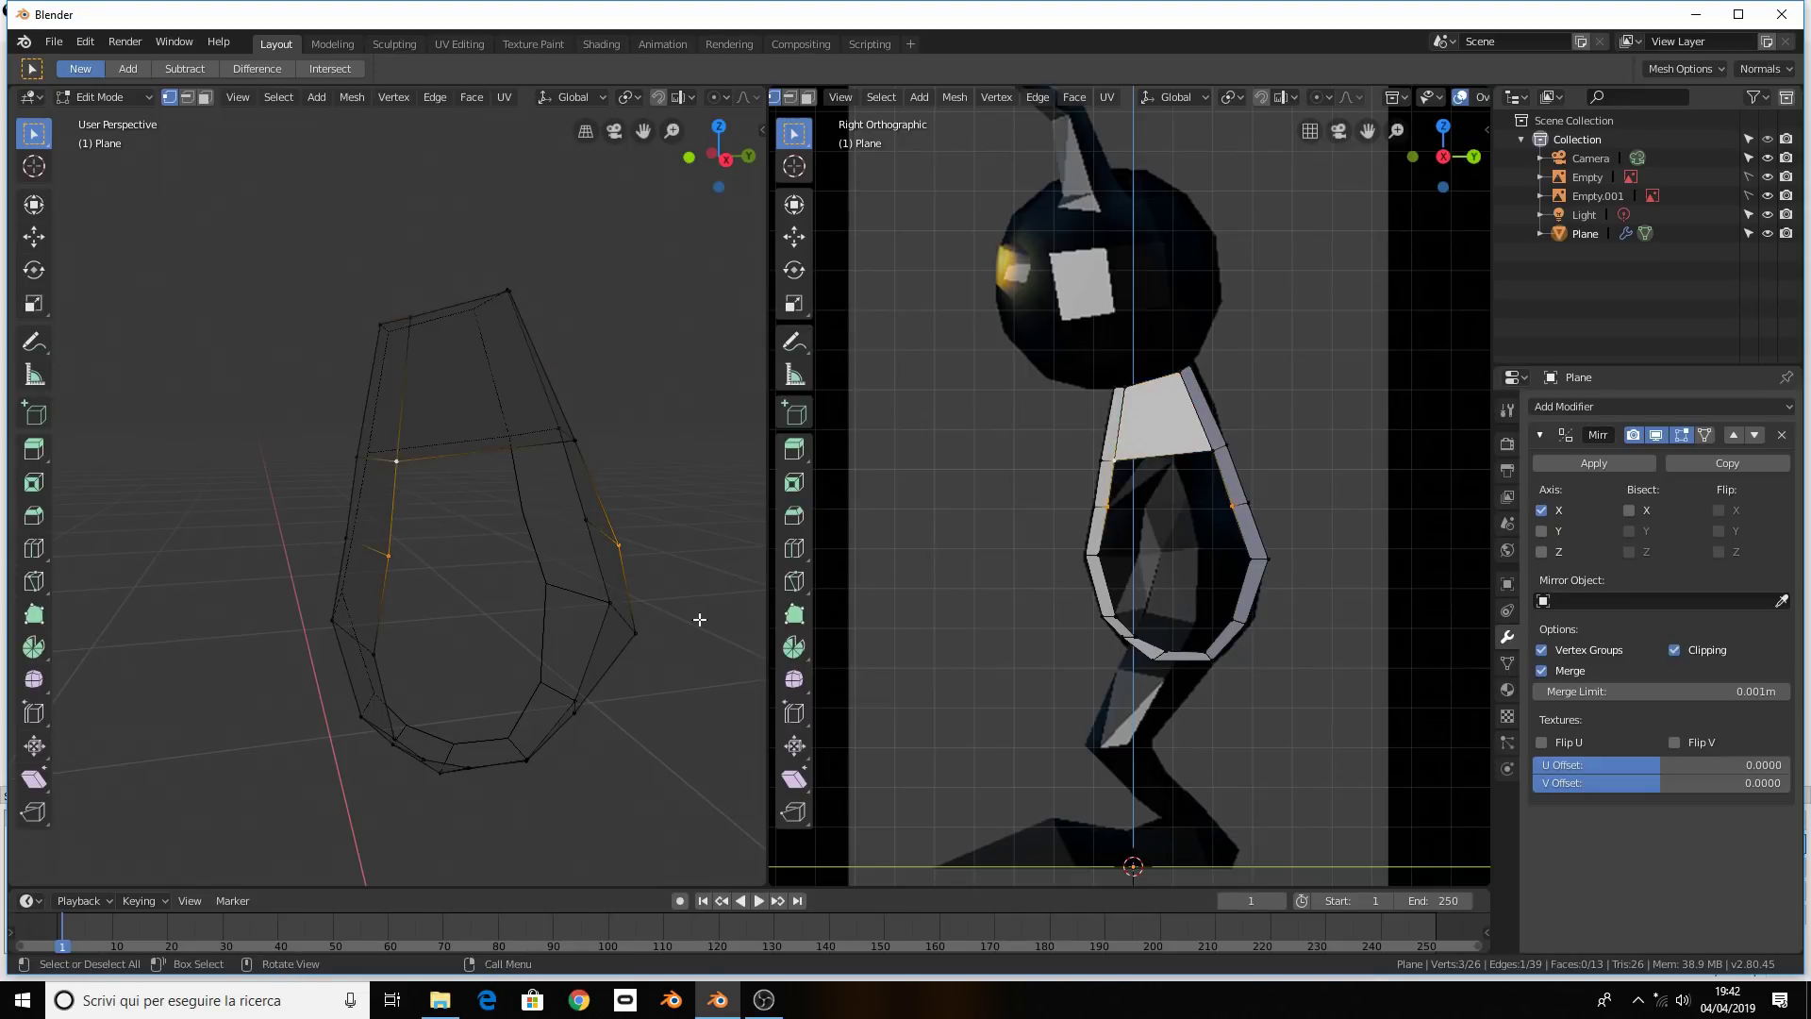
key(Up)
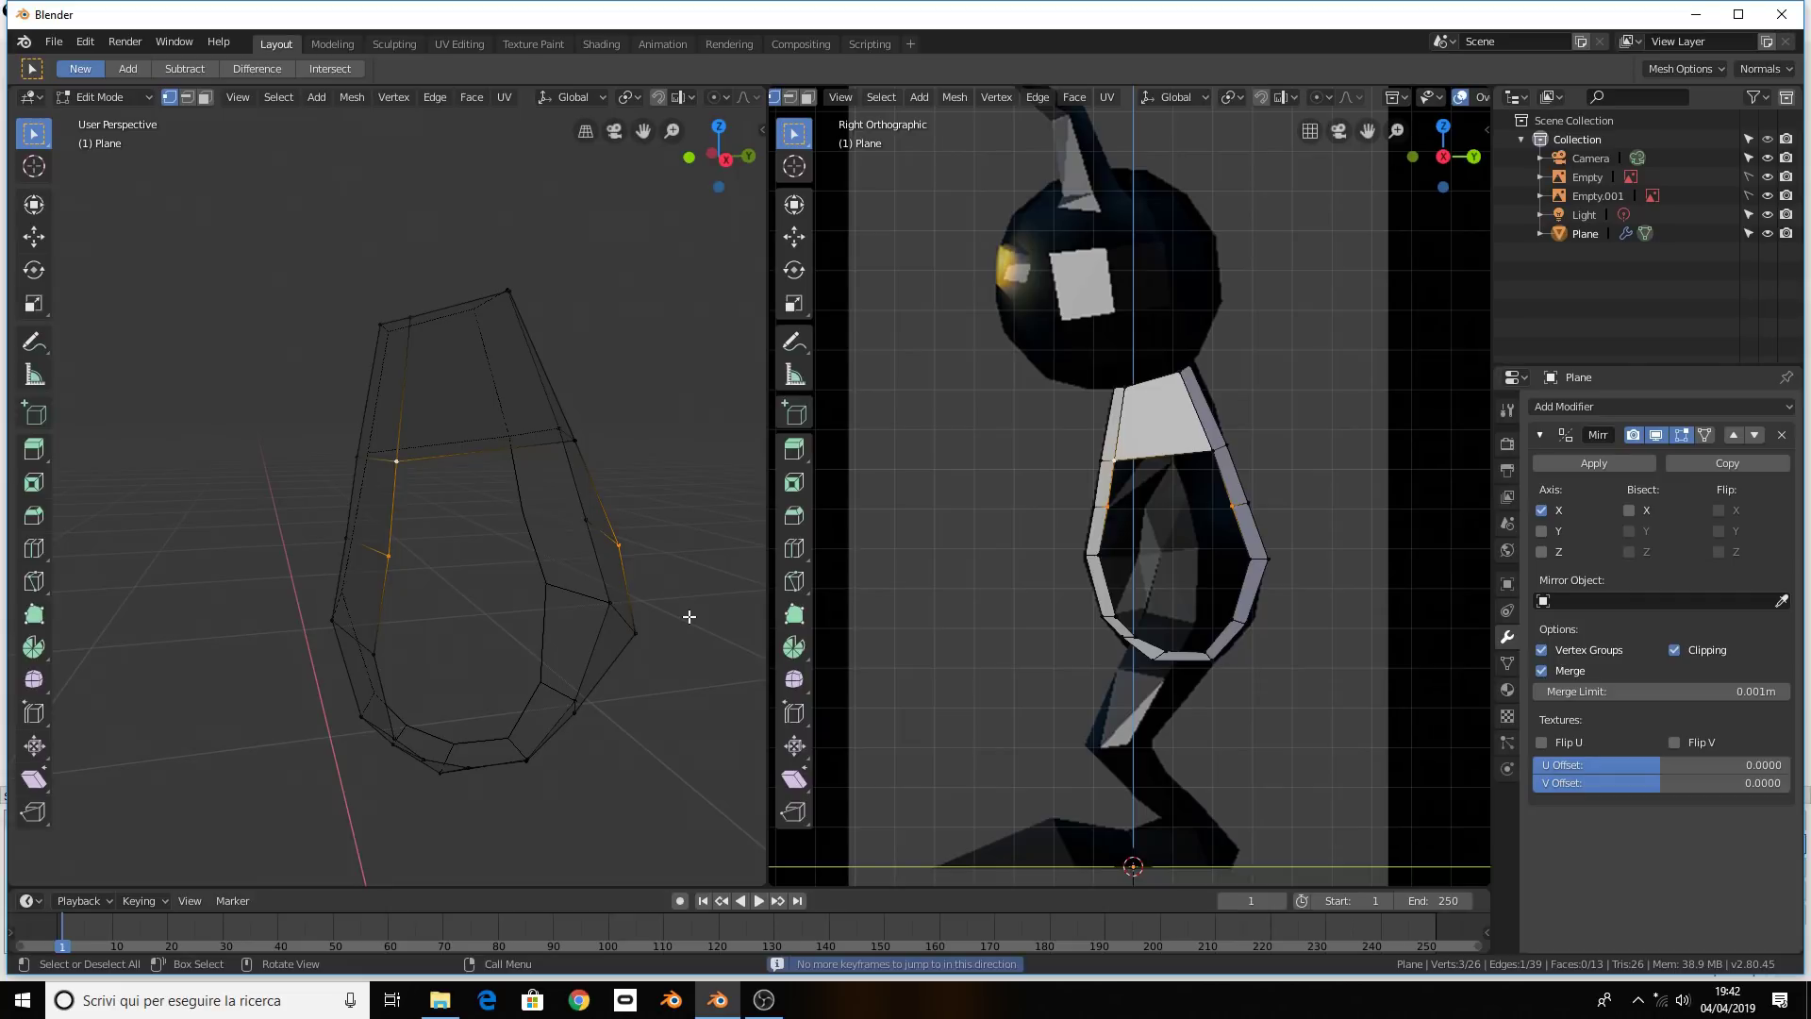
key(KP_1)
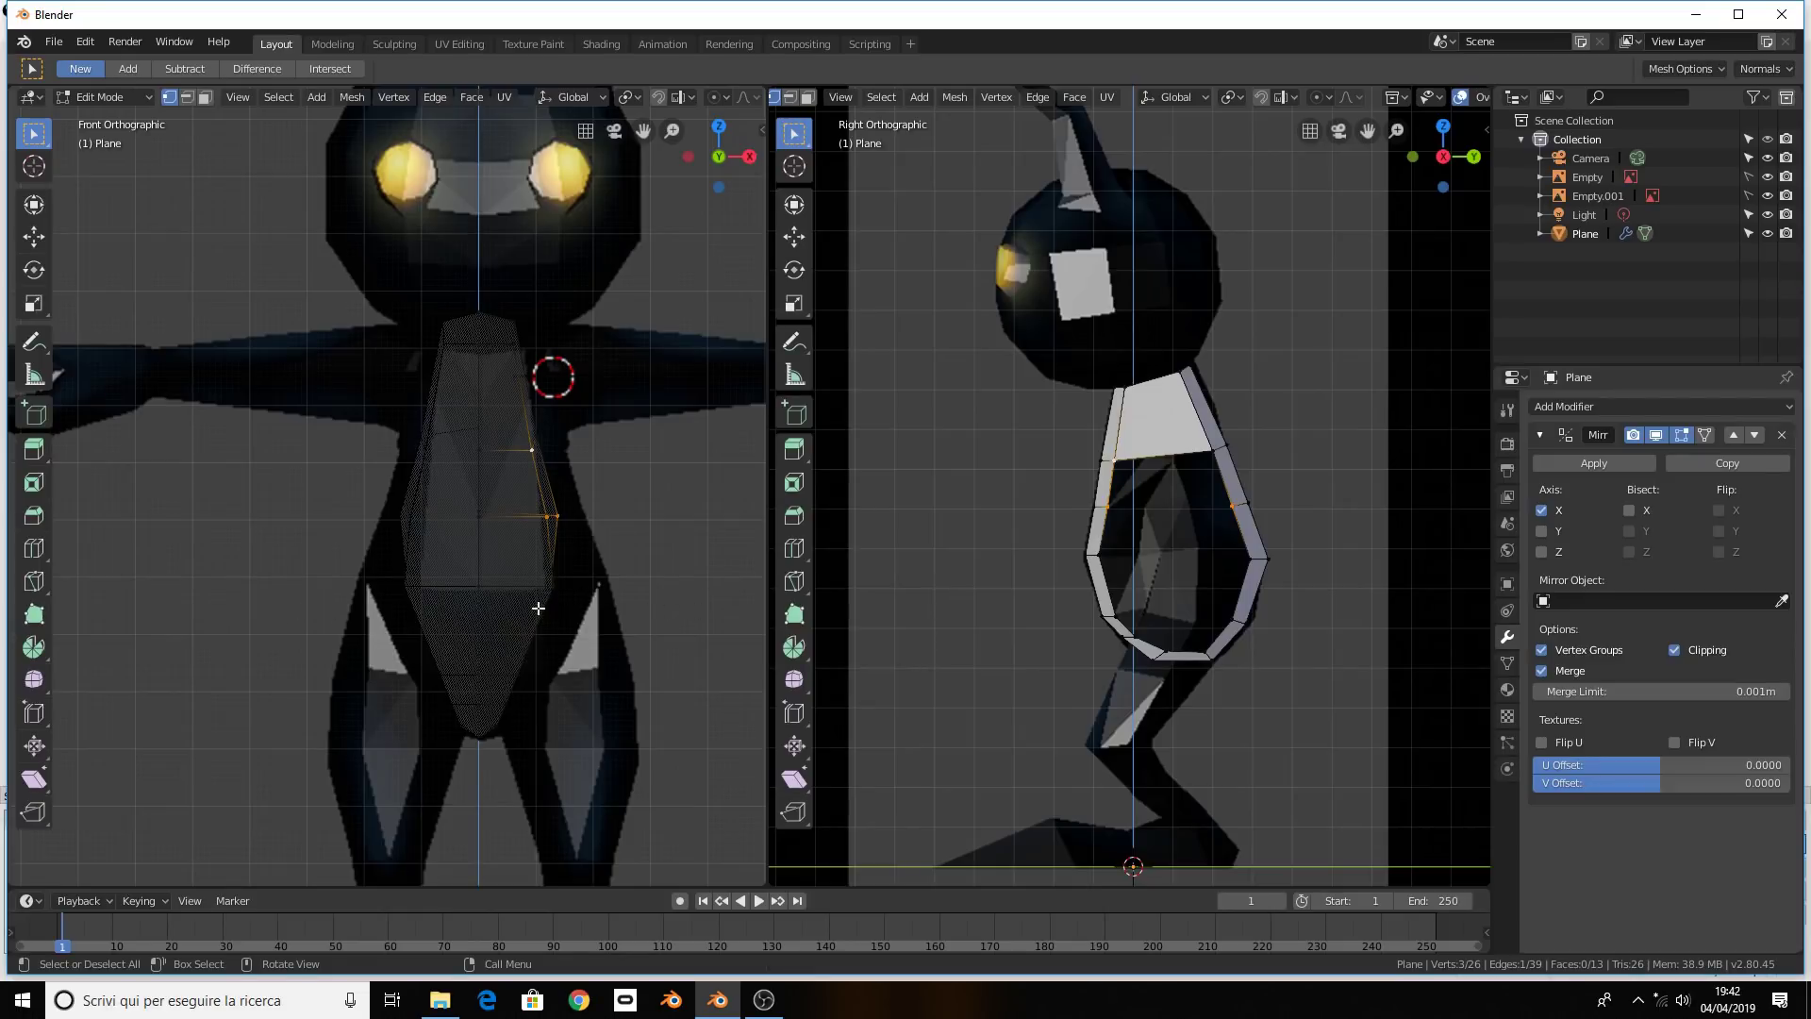
Fill a face between the four corner vertices of the side gap below the chest
shift+click(1207, 454)
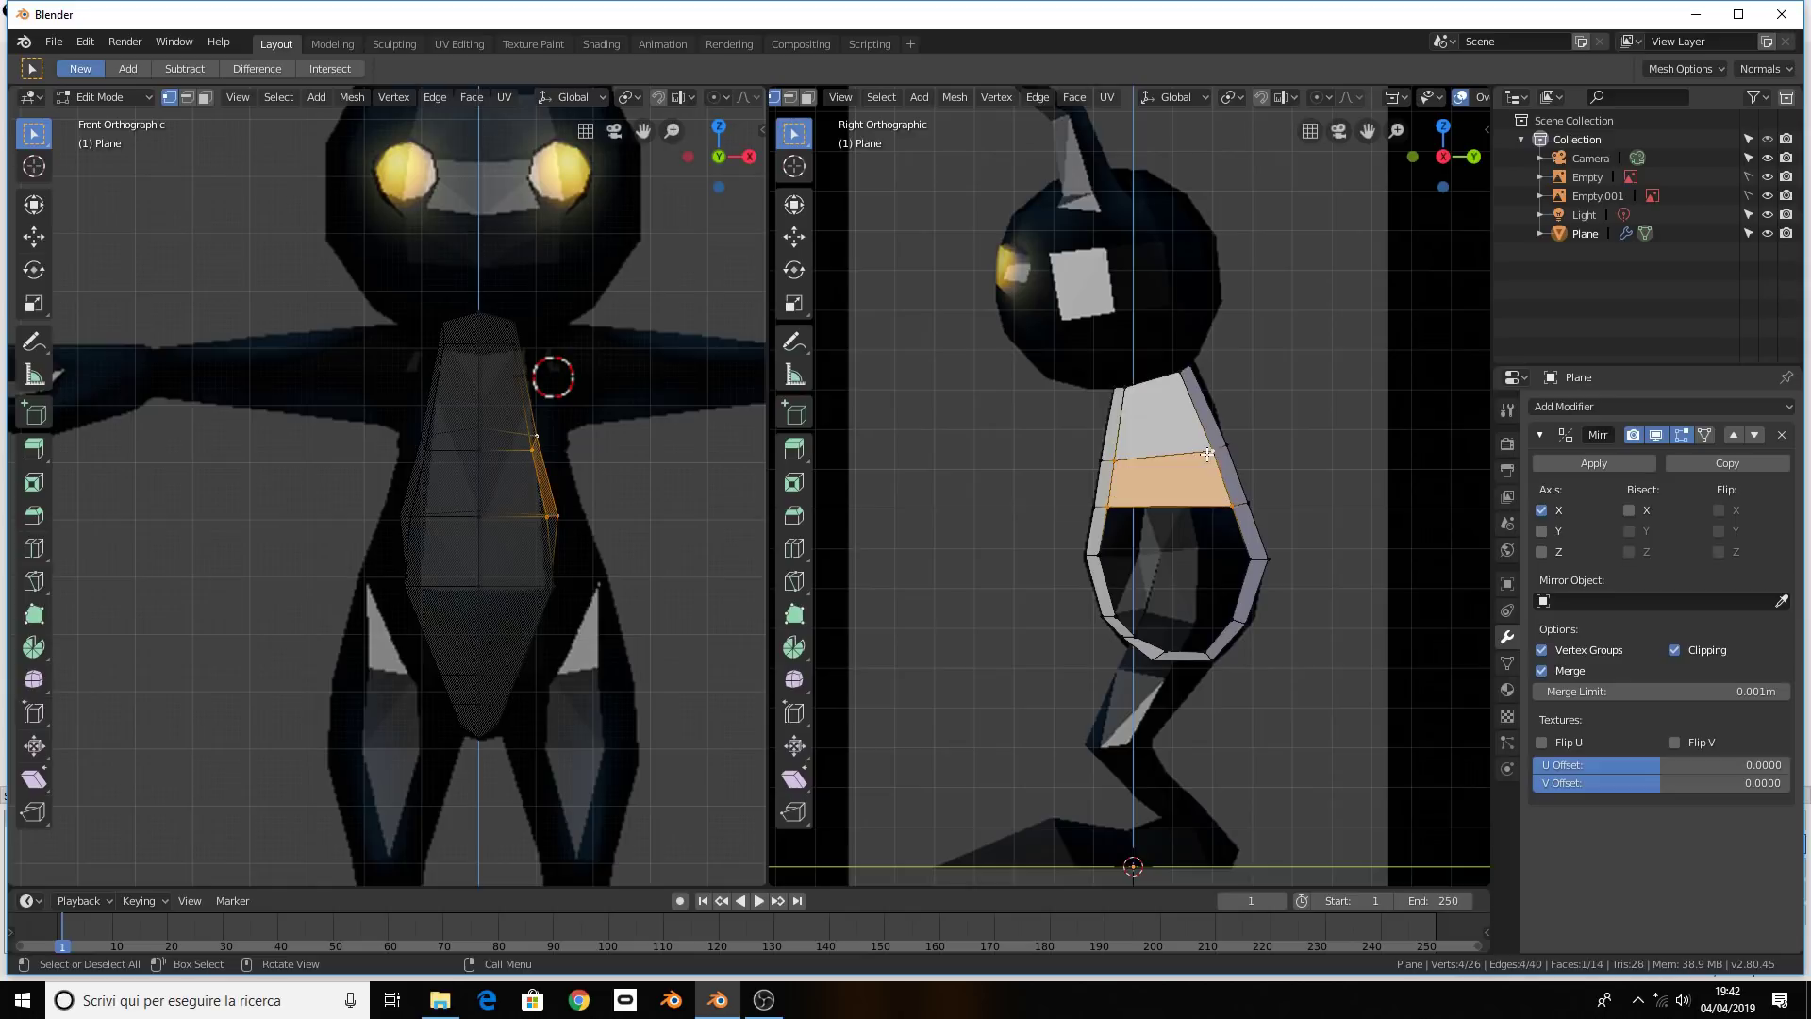
click(1106, 512)
shift+click(1098, 556)
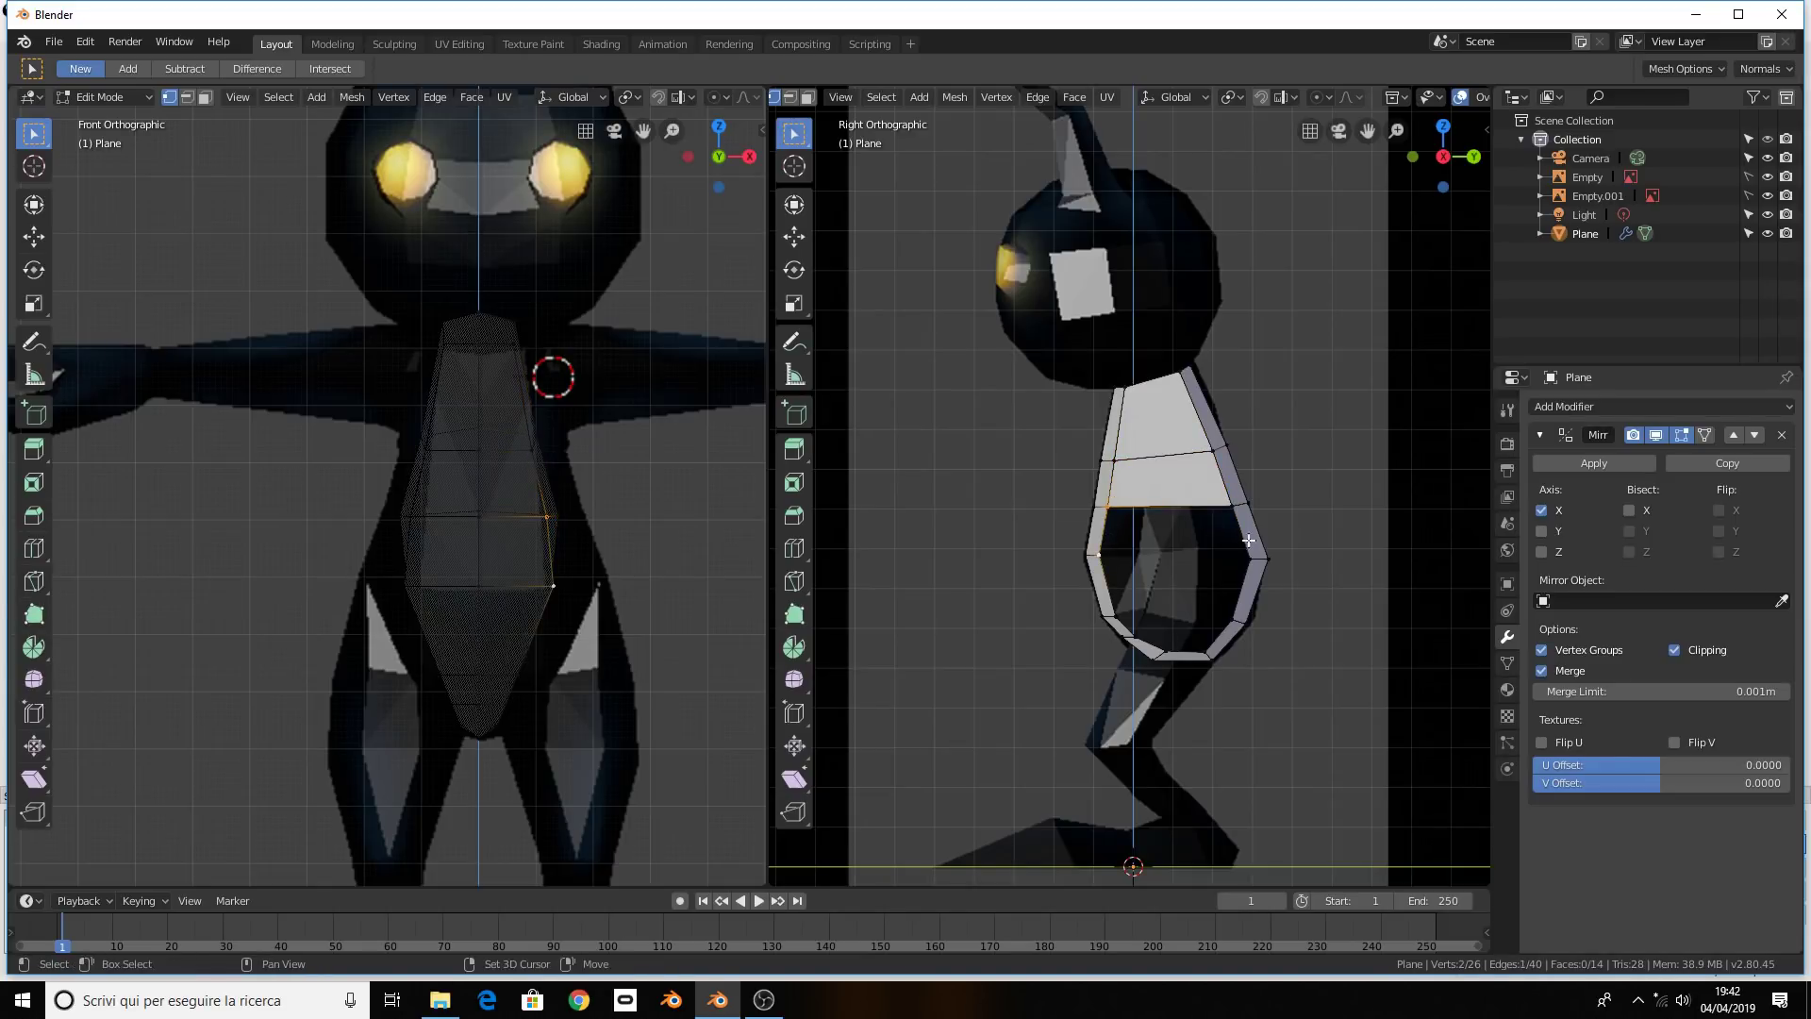
shift+click(1250, 559)
shift+click(1231, 507)
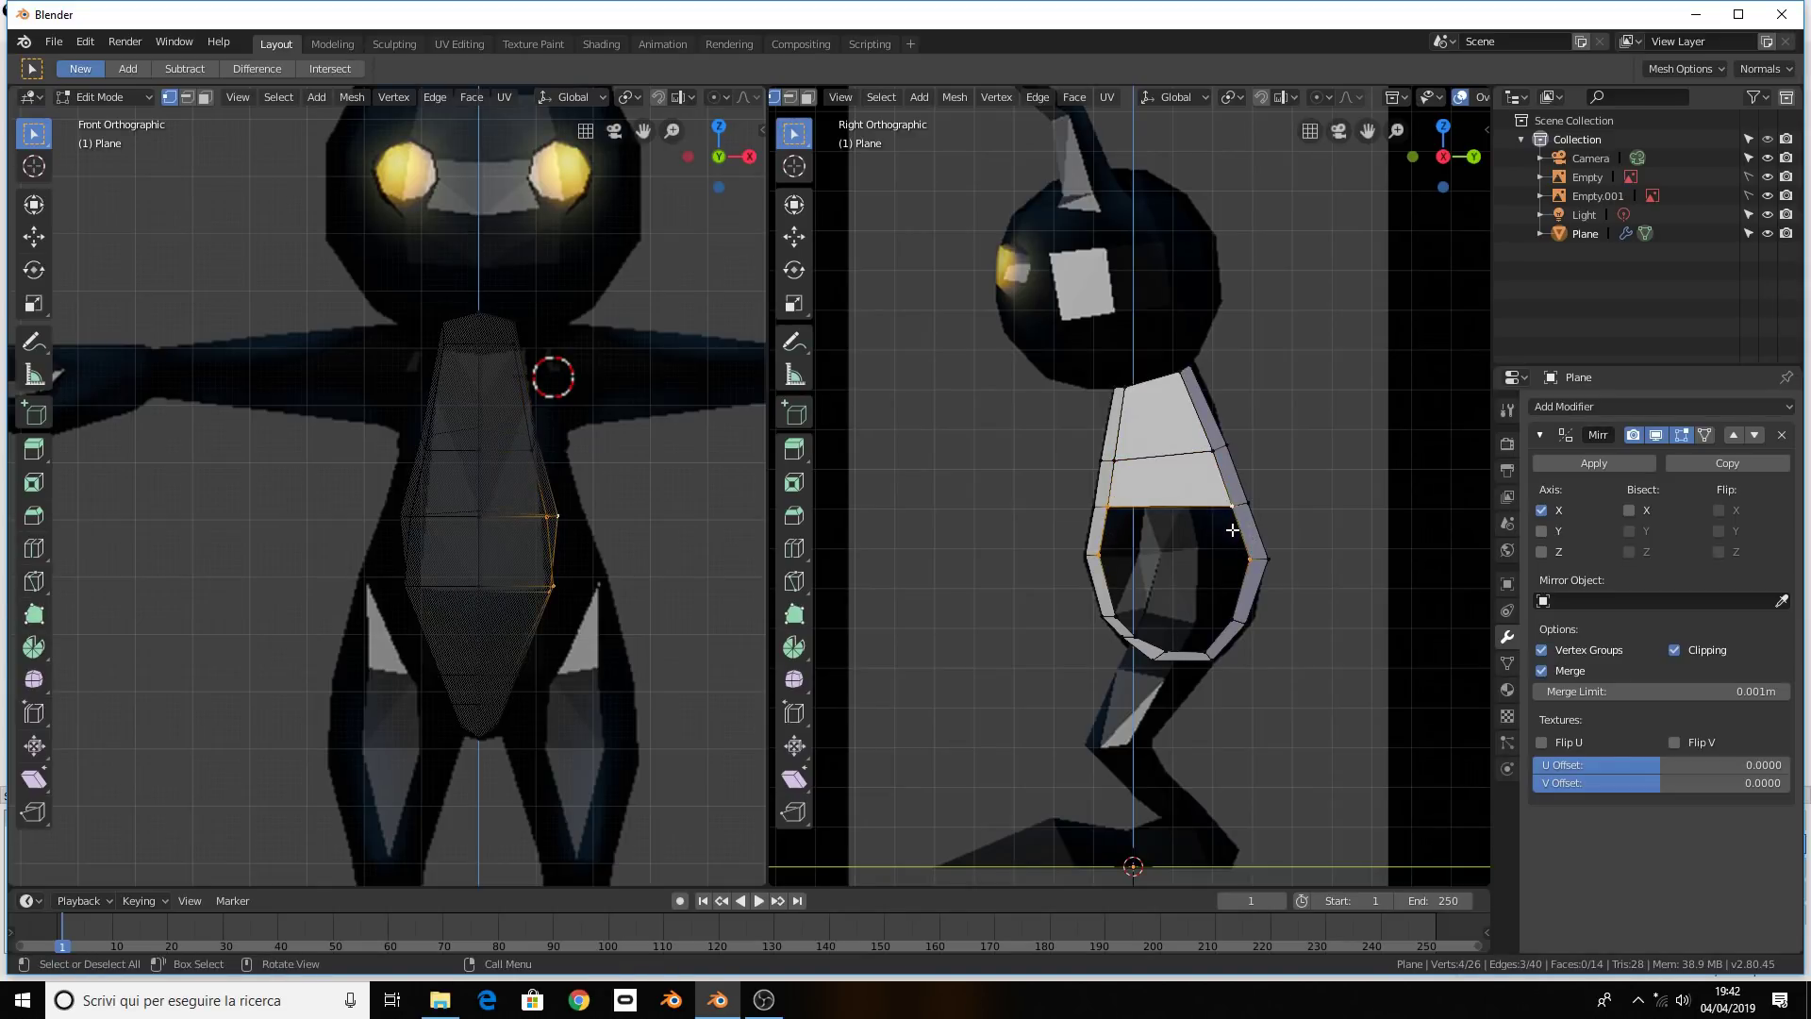
key(f)
click(1218, 544)
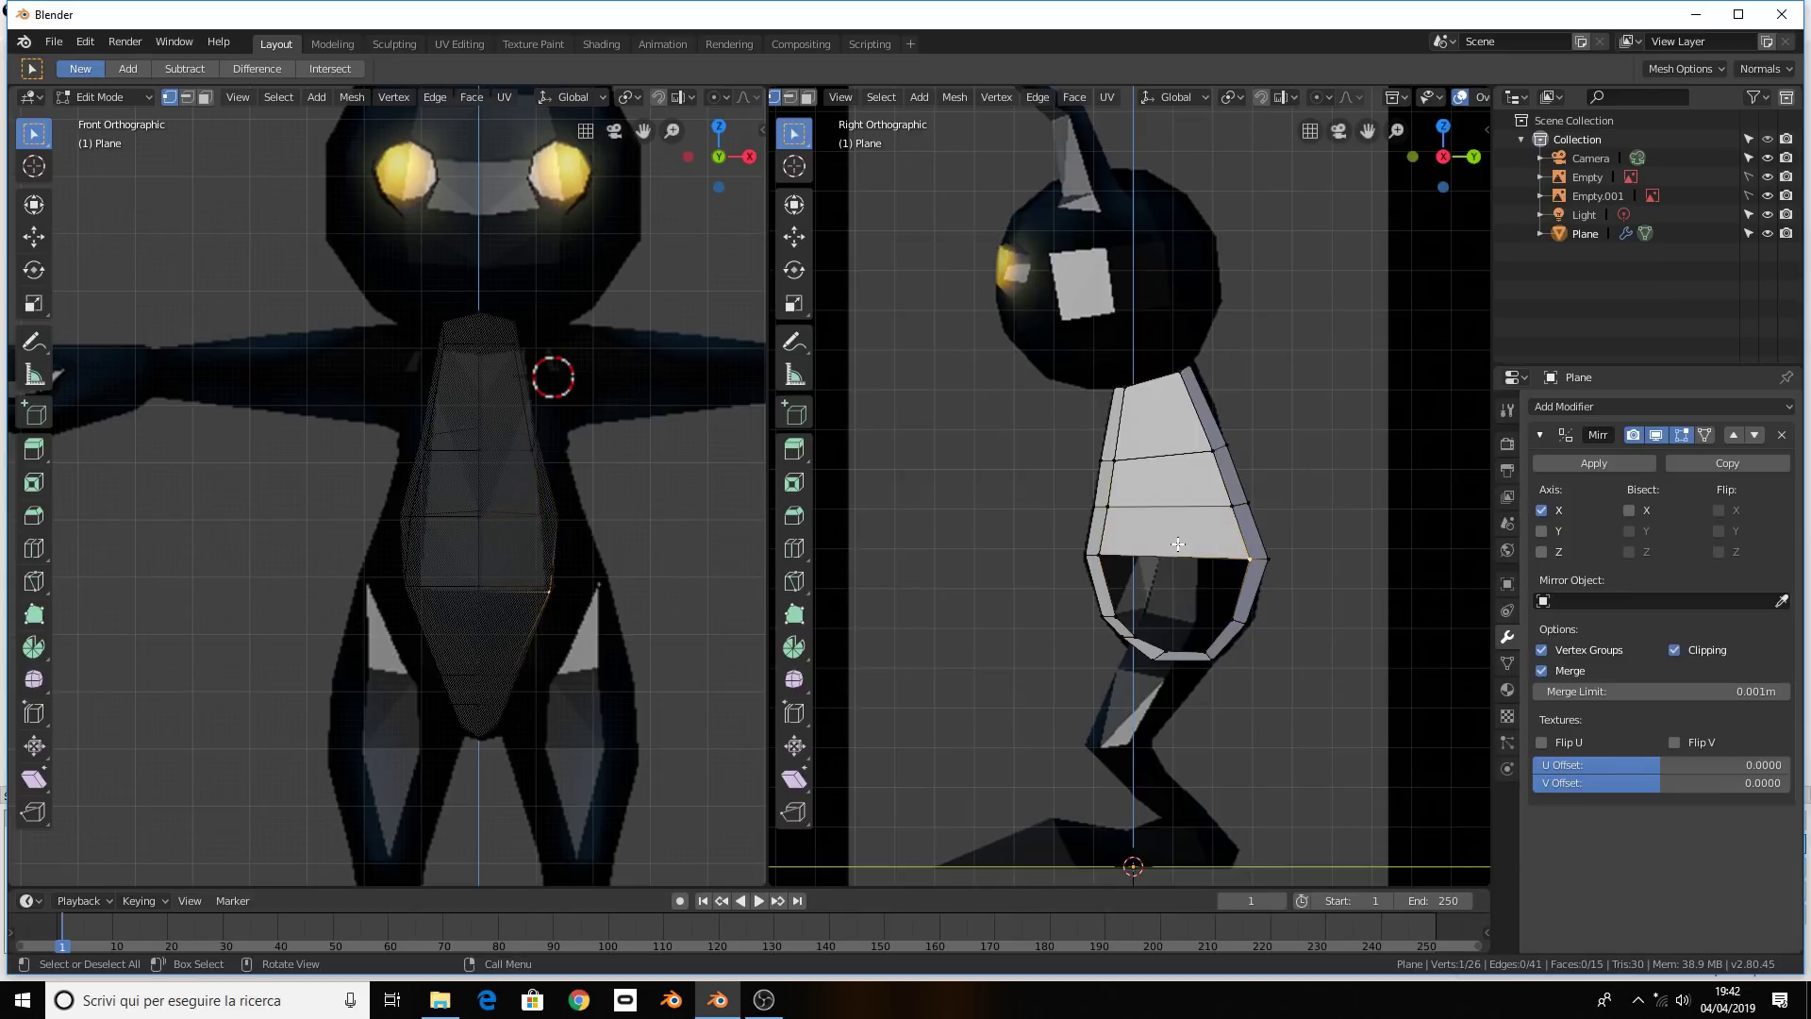
mouse_move(1169, 627)
middle_down()
mouse_move(1220, 443)
mouse_move(1123, 452)
mouse_move(1345, 598)
mouse_move(1193, 587)
mouse_move(1207, 597)
middle_up()
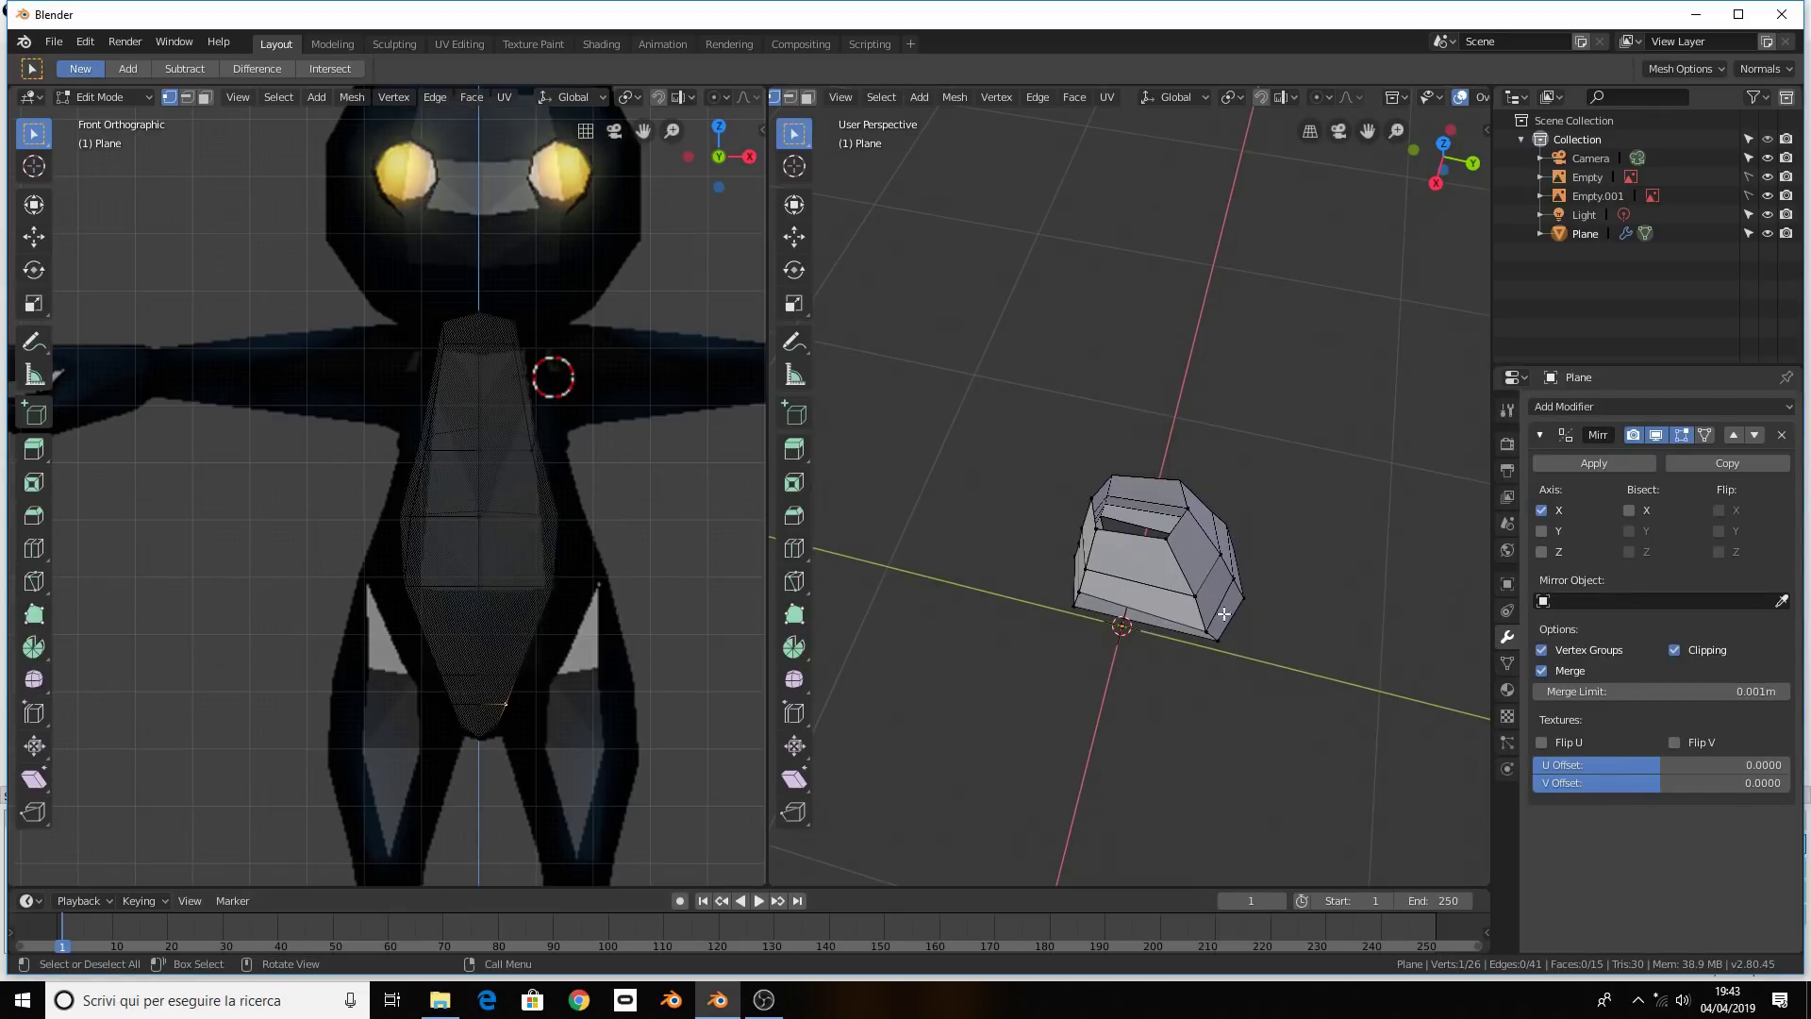
Add a centred vertical edge loop around the torso shell
middle_drag(1191, 600, 1175, 405)
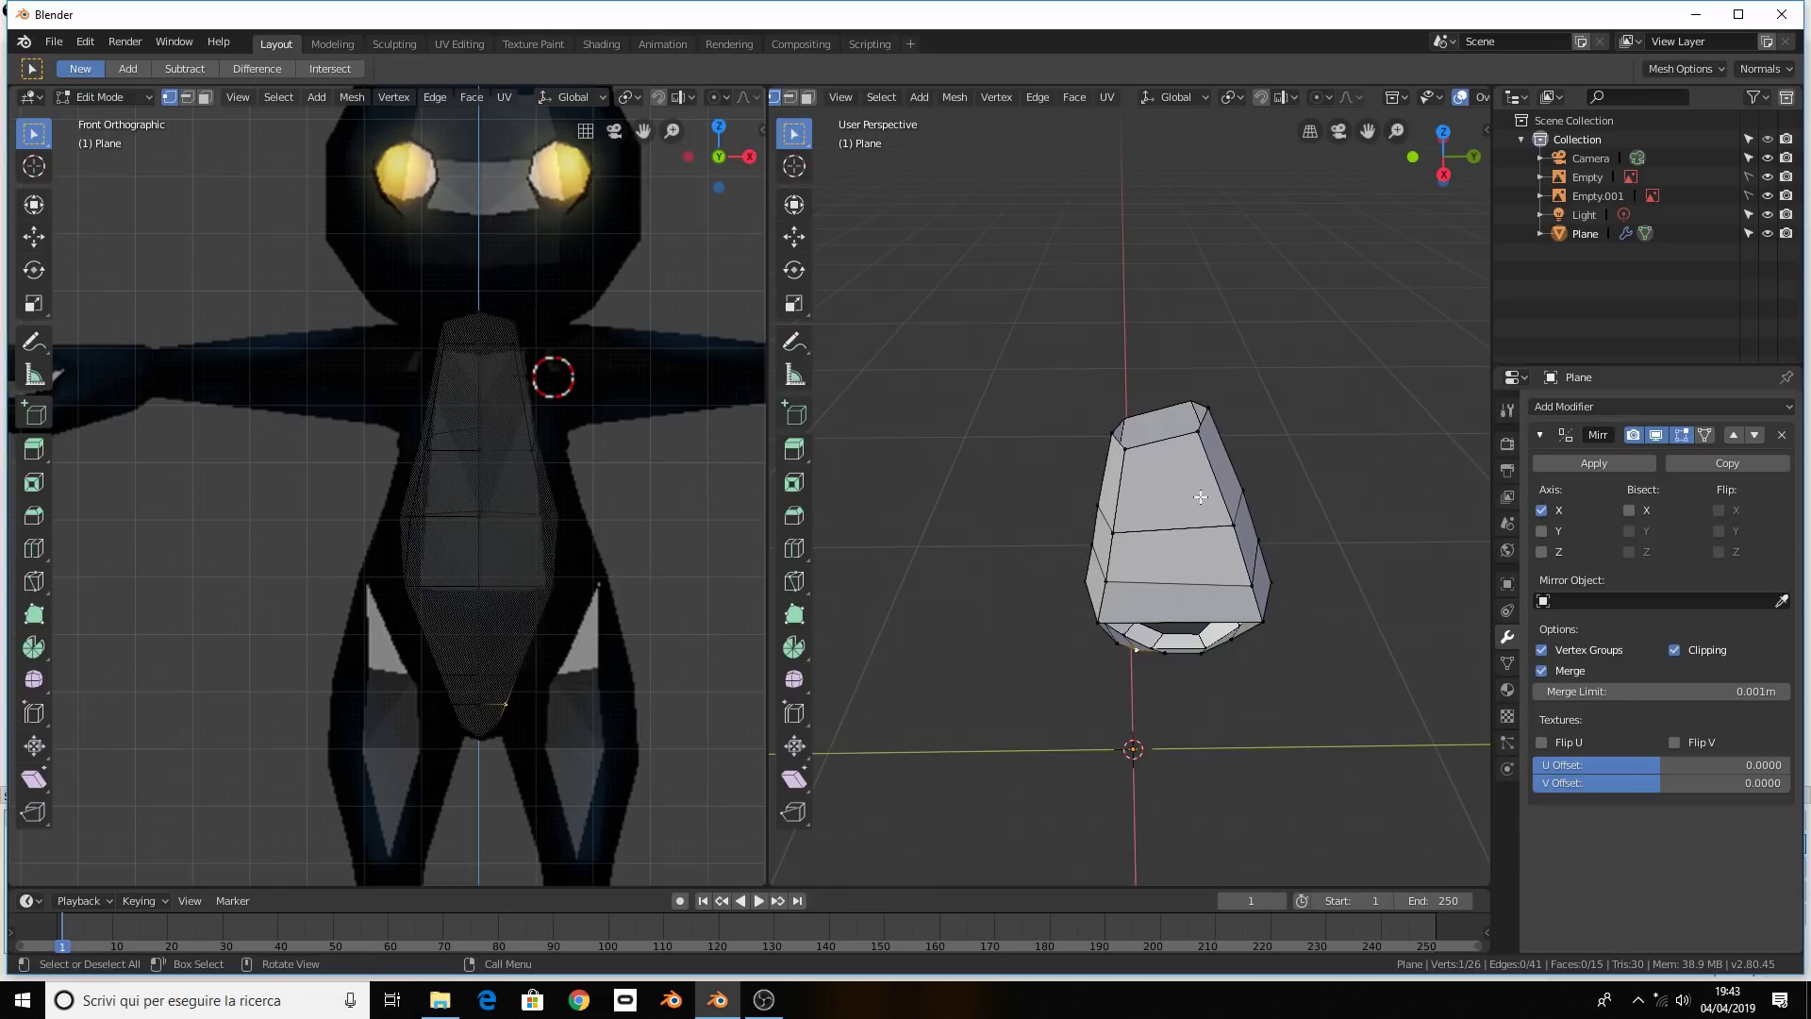
middle_drag(1199, 497, 1199, 514)
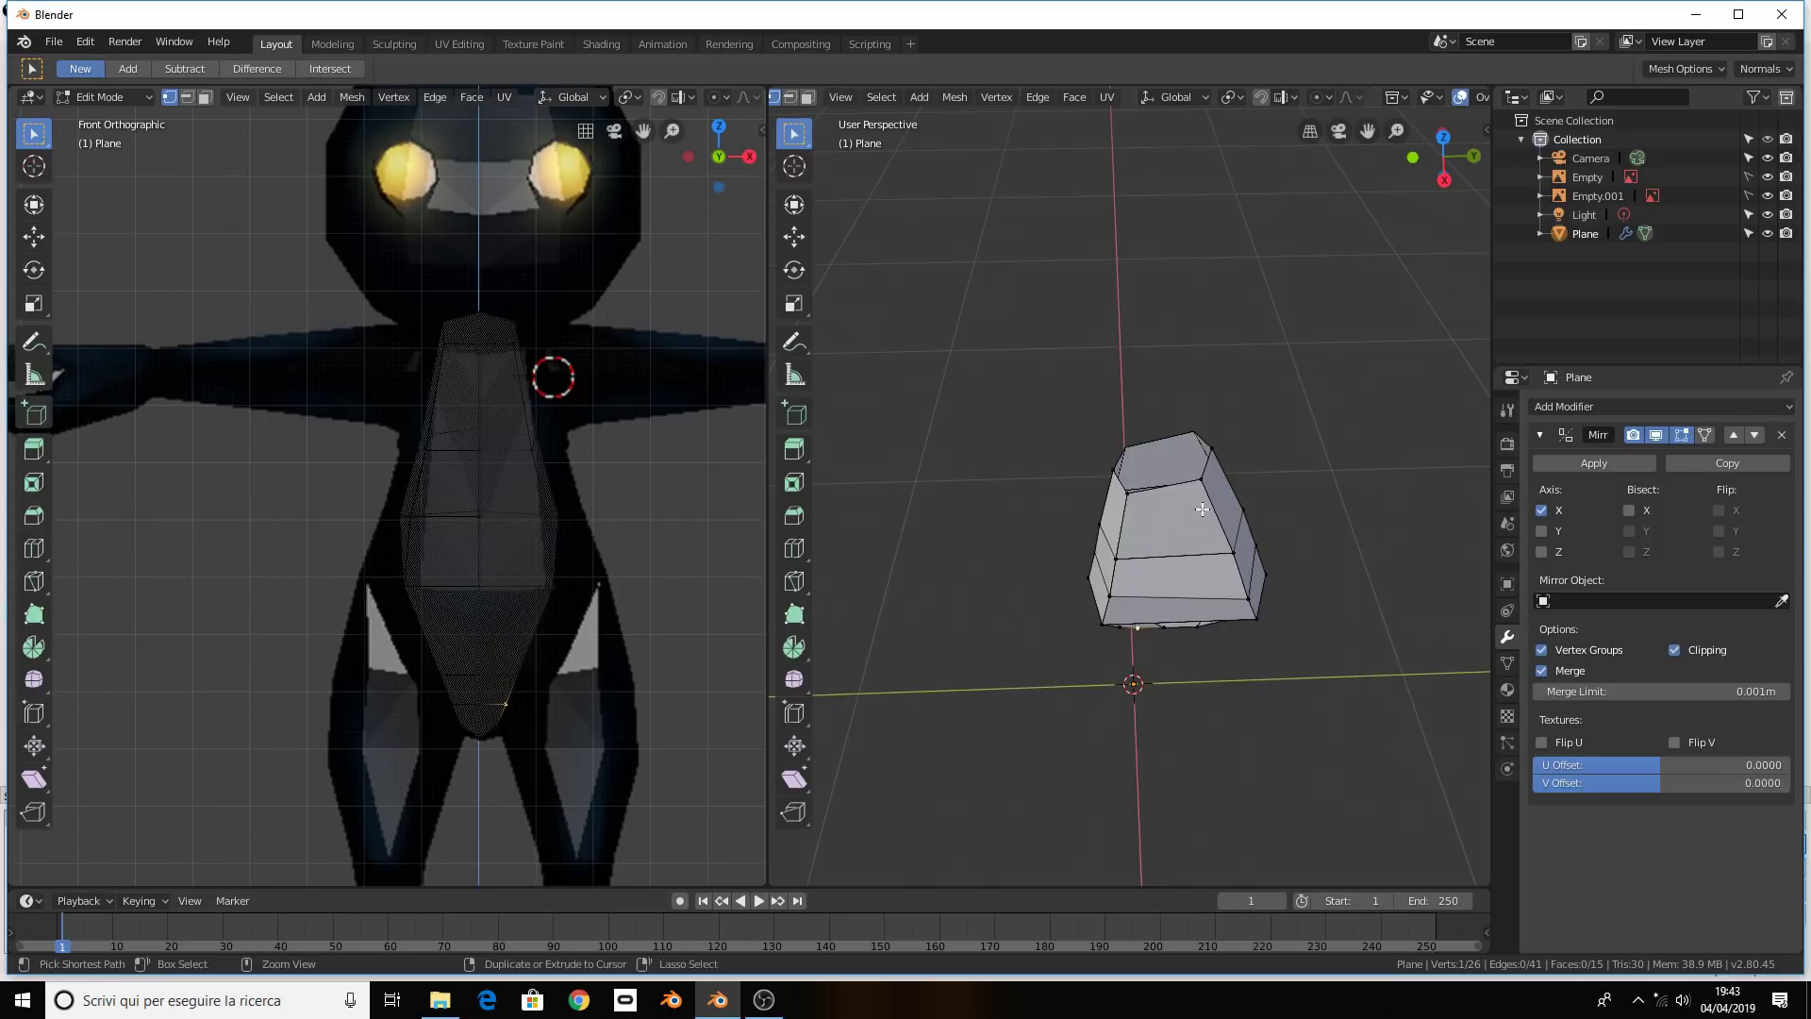
key(ctrl+r)
click(1171, 499)
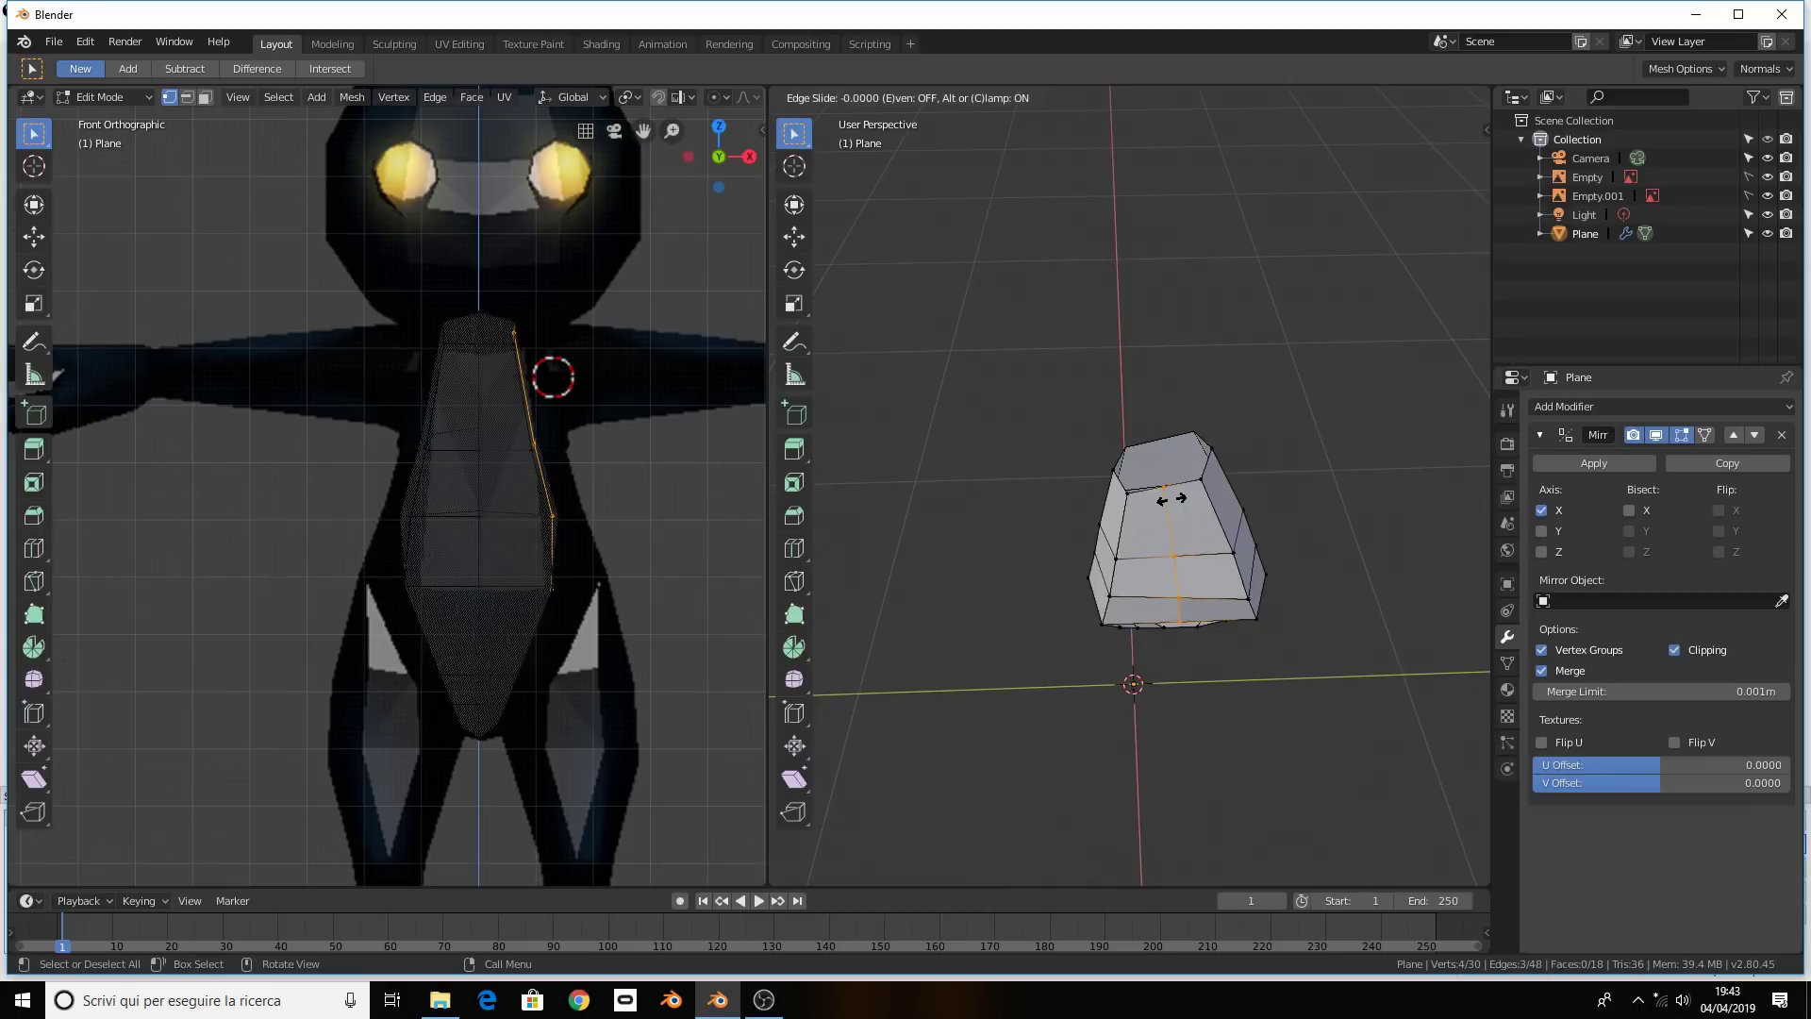
right_click(1172, 499)
Push the new loop outward along X, then select vertices on the shell's right side
mouse_move(1197, 510)
middle_down()
mouse_move(1252, 578)
mouse_move(1270, 566)
mouse_move(1247, 487)
mouse_move(1297, 535)
middle_up()
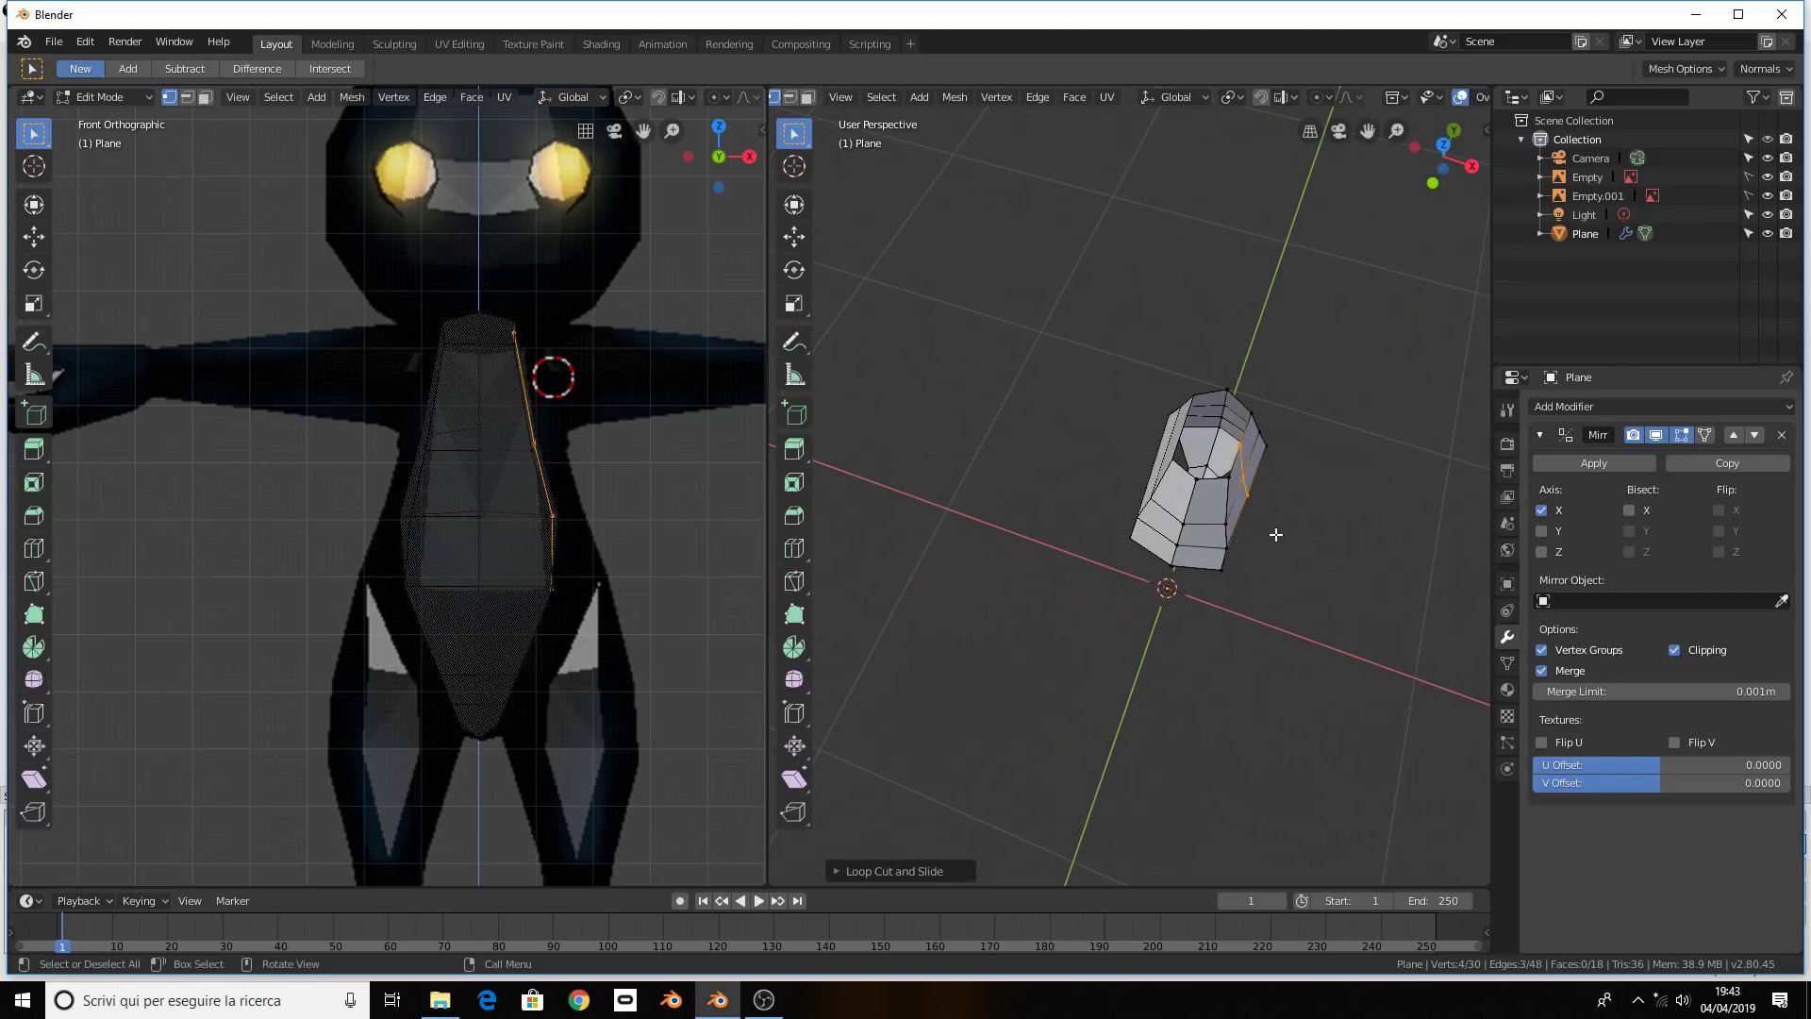
key(g)
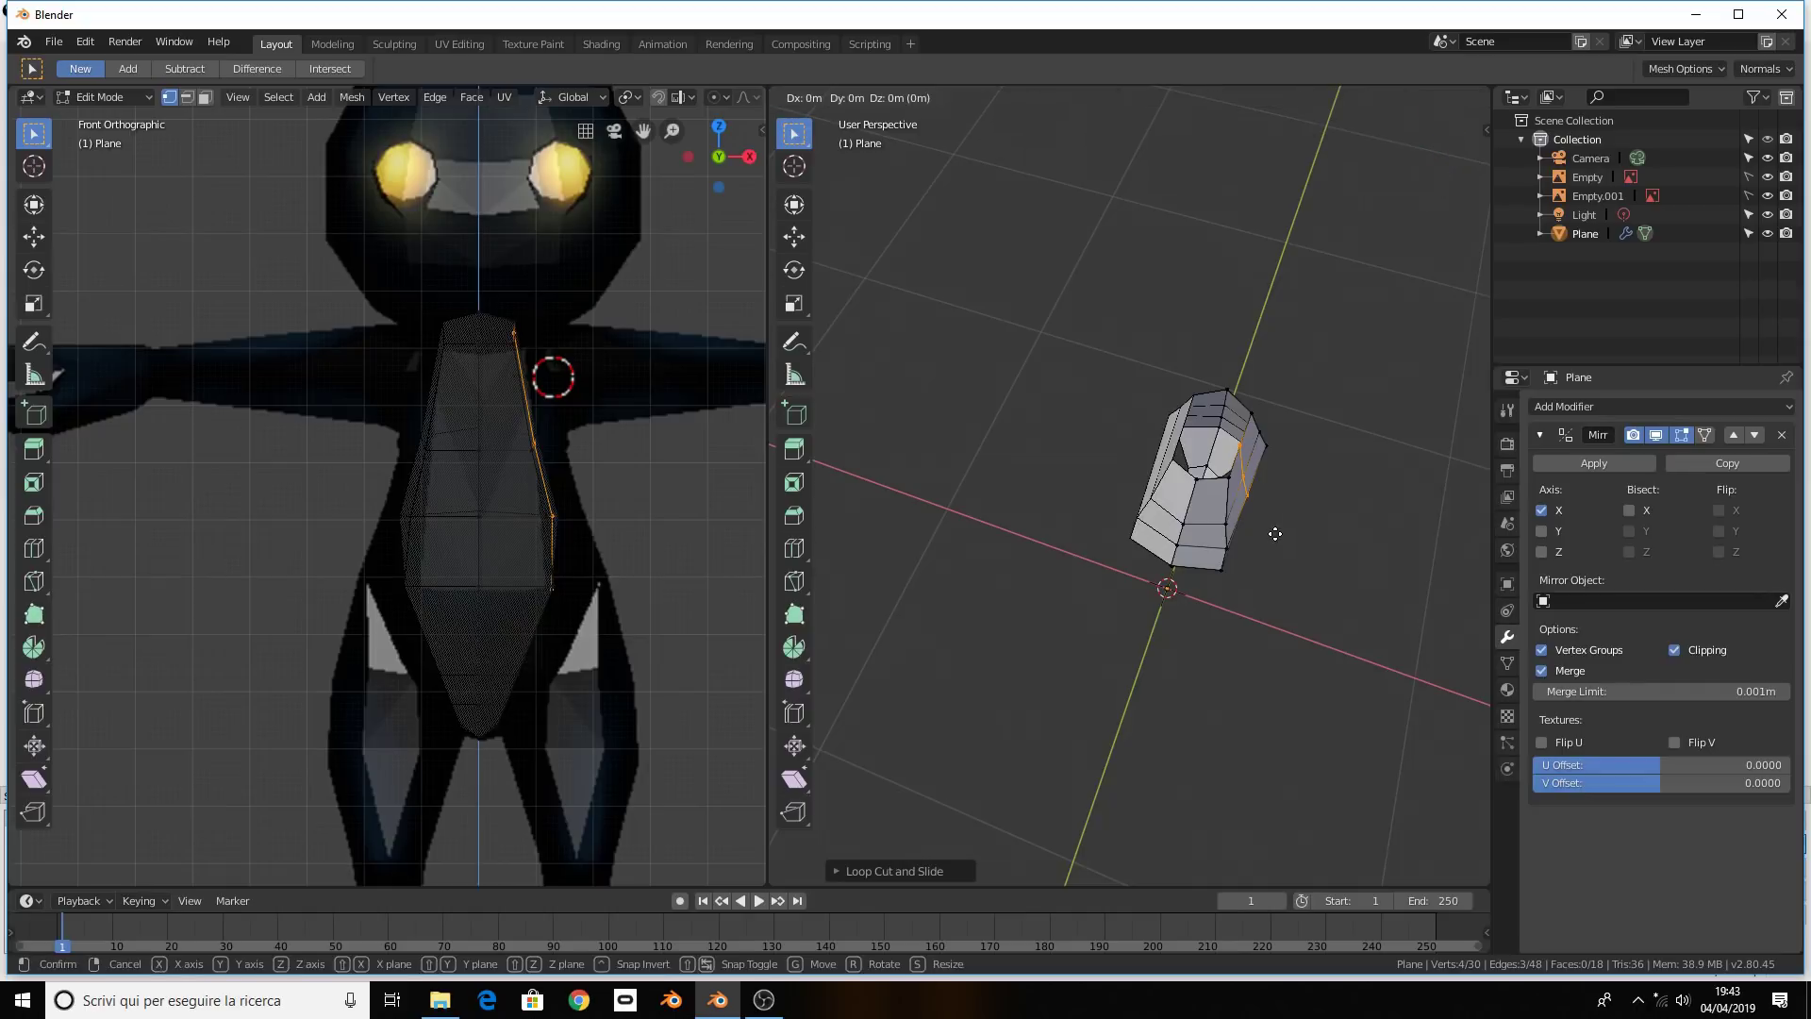
key(y)
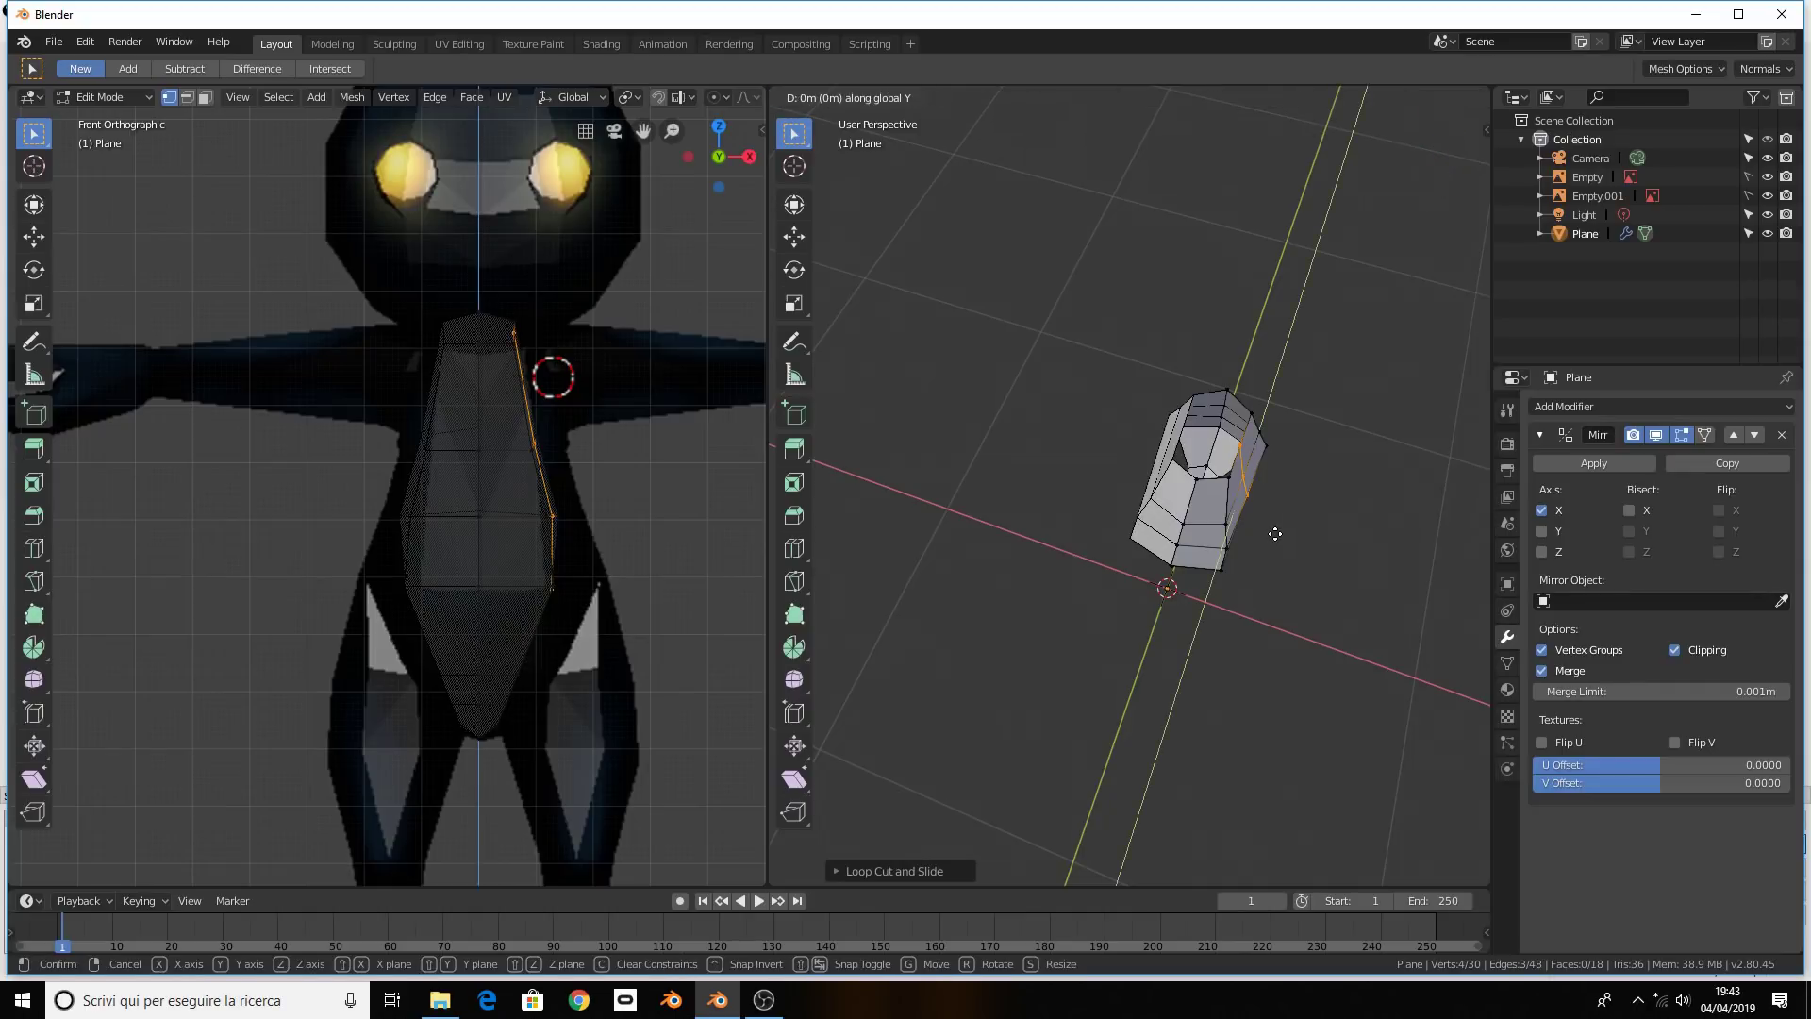
key(x)
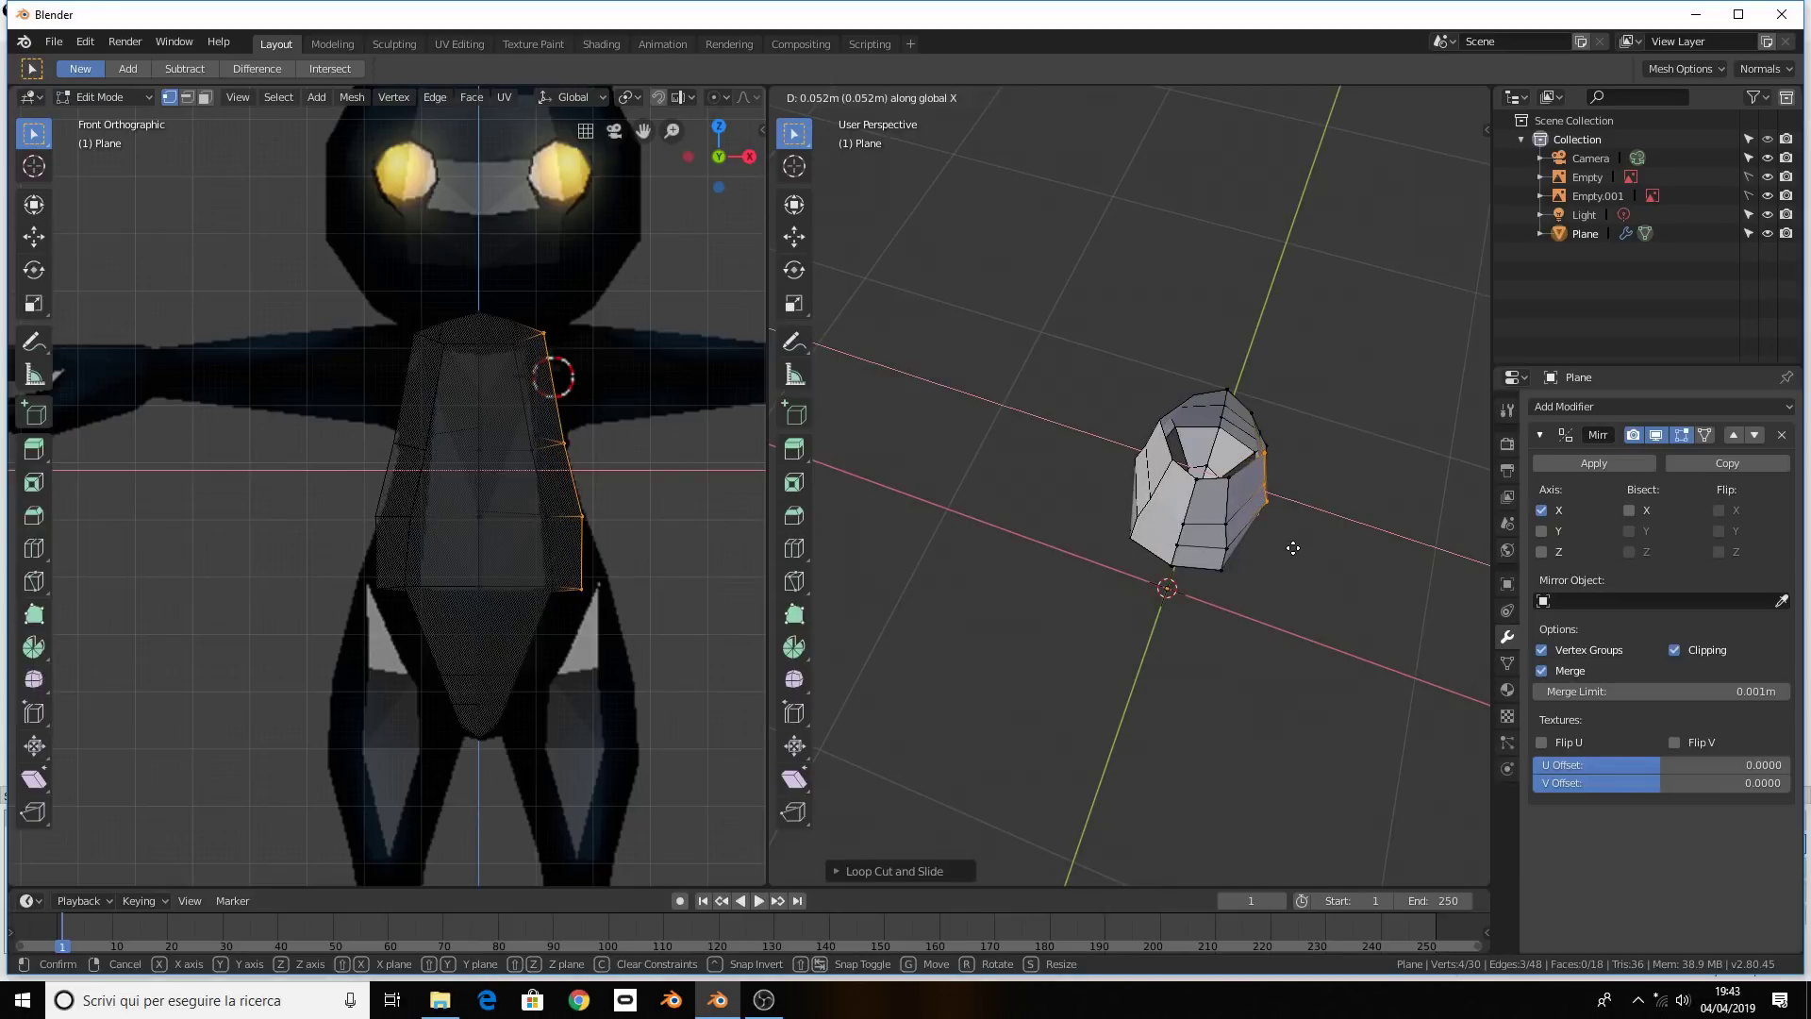
click(1293, 548)
middle_drag(1293, 548, 1107, 512)
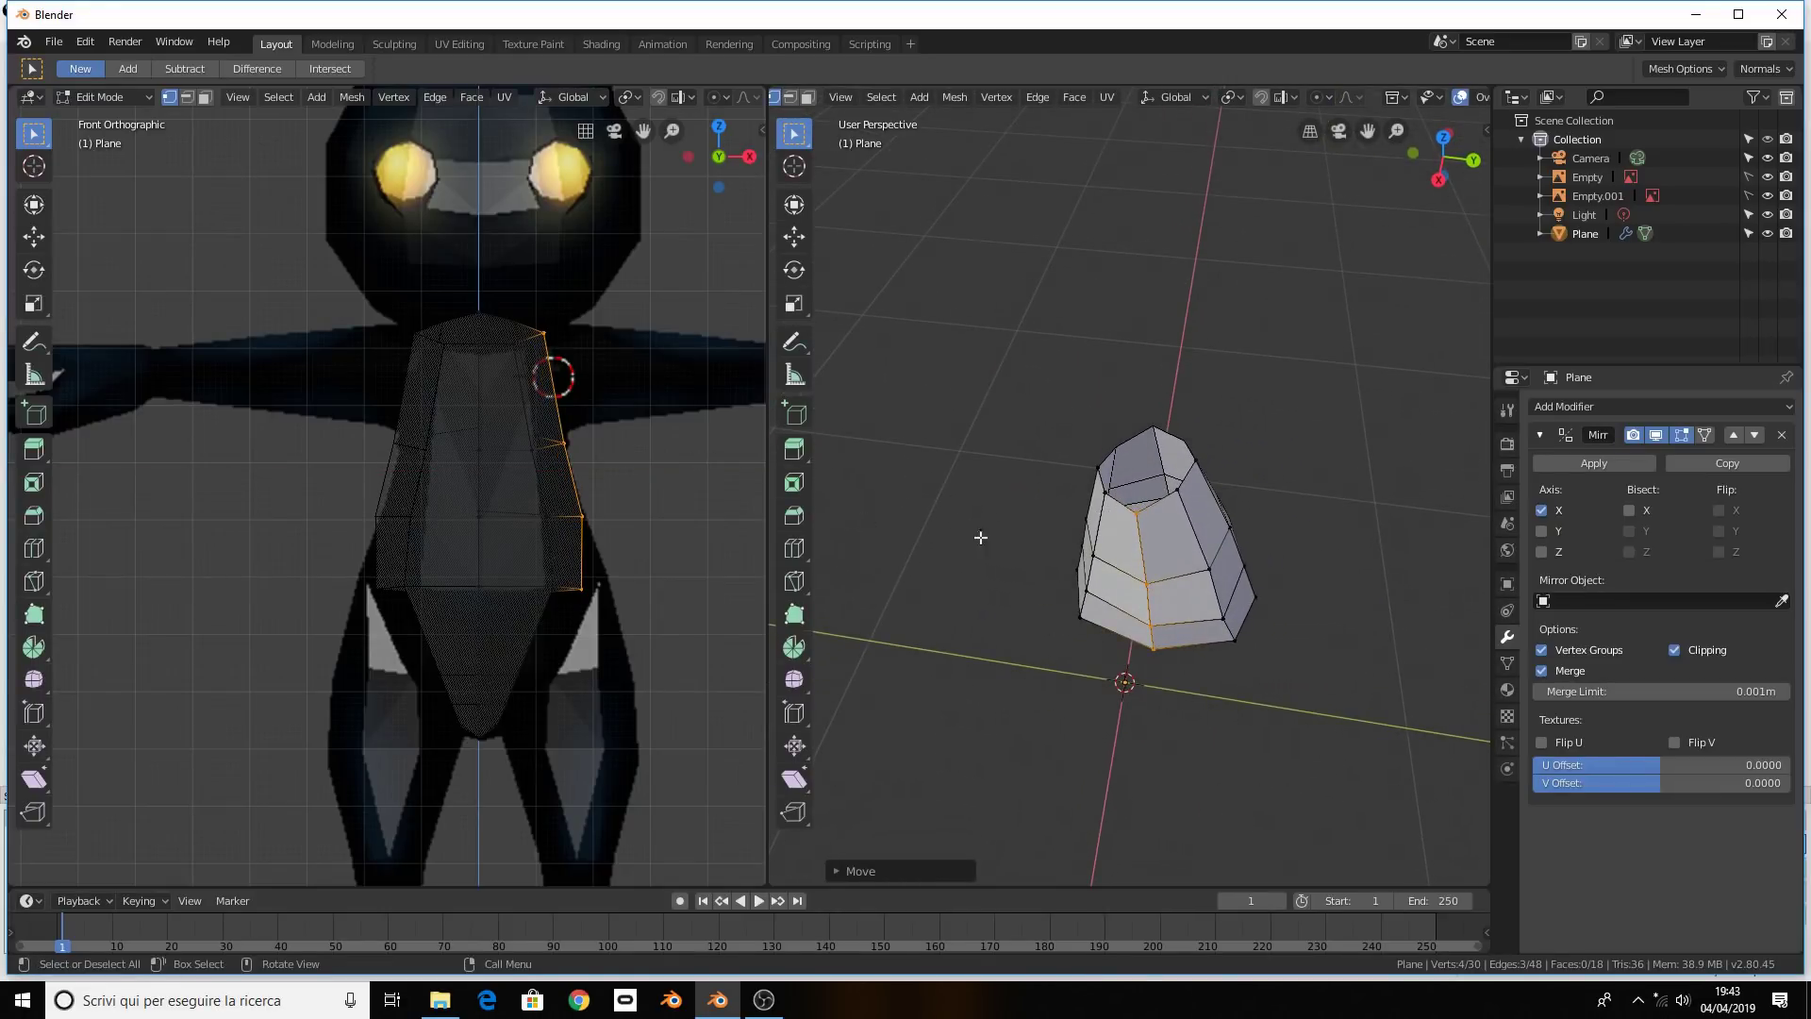
click(564, 443)
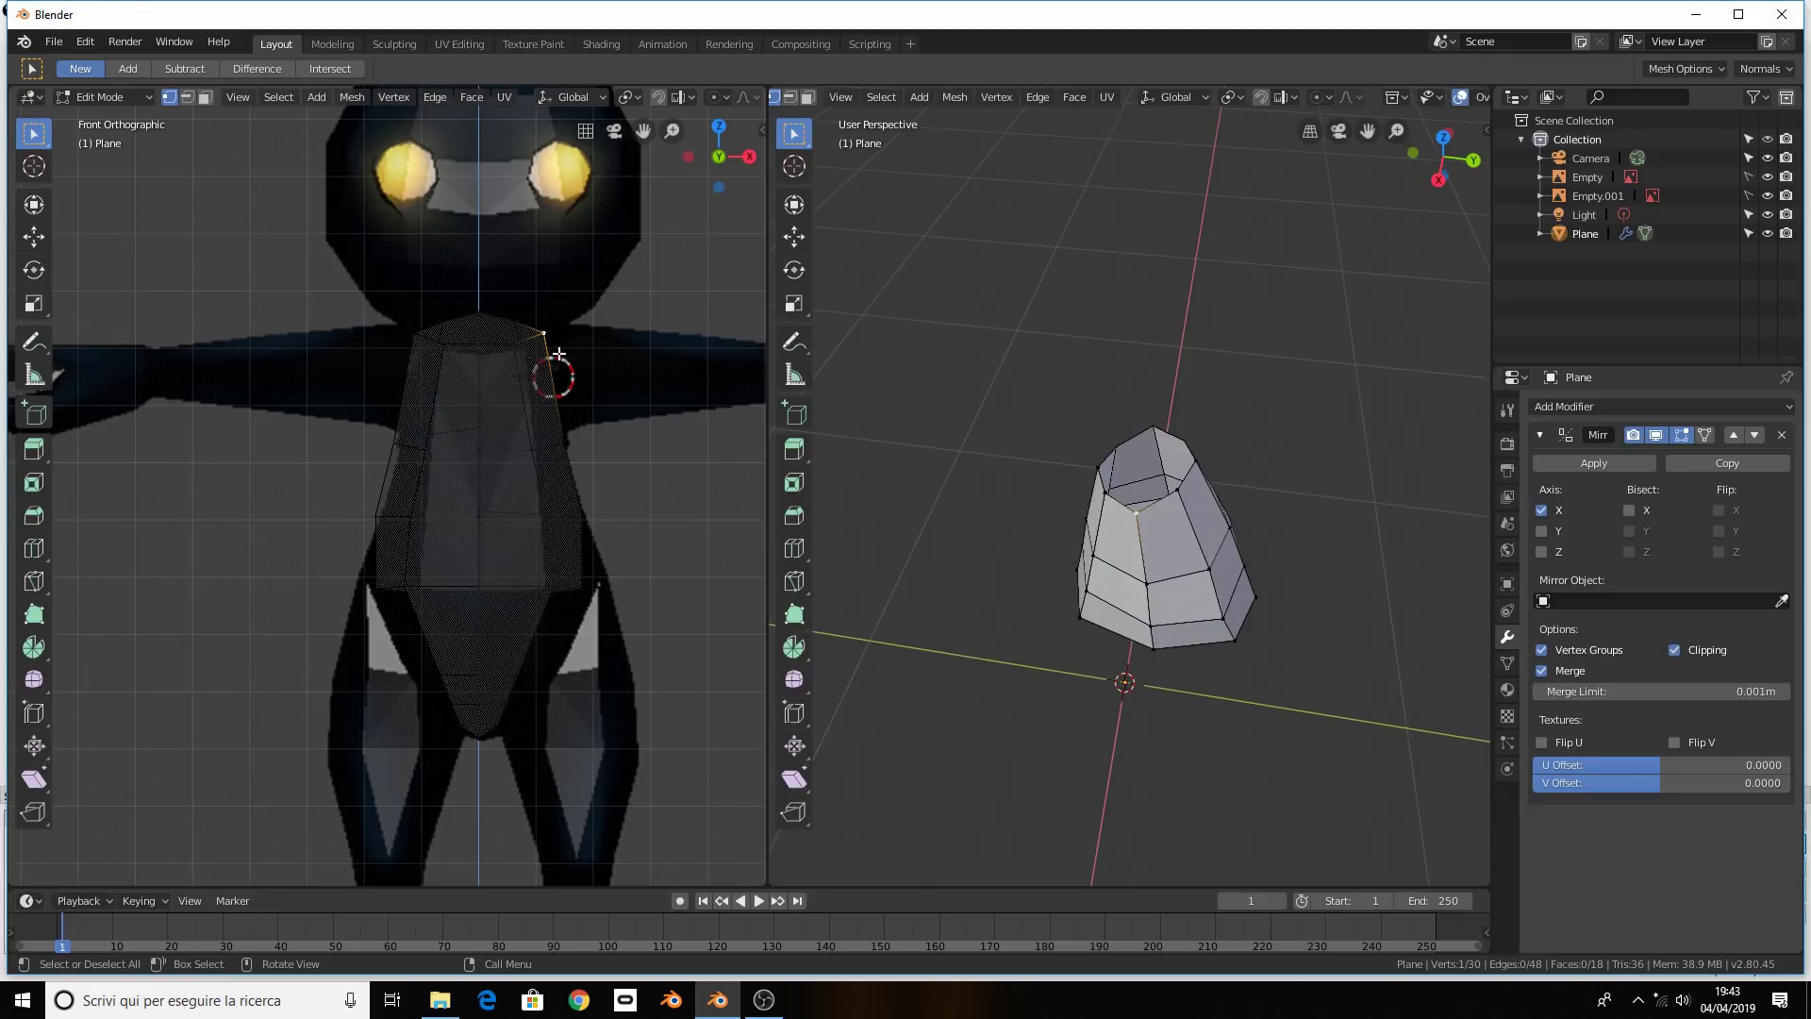
click(582, 514)
click(584, 586)
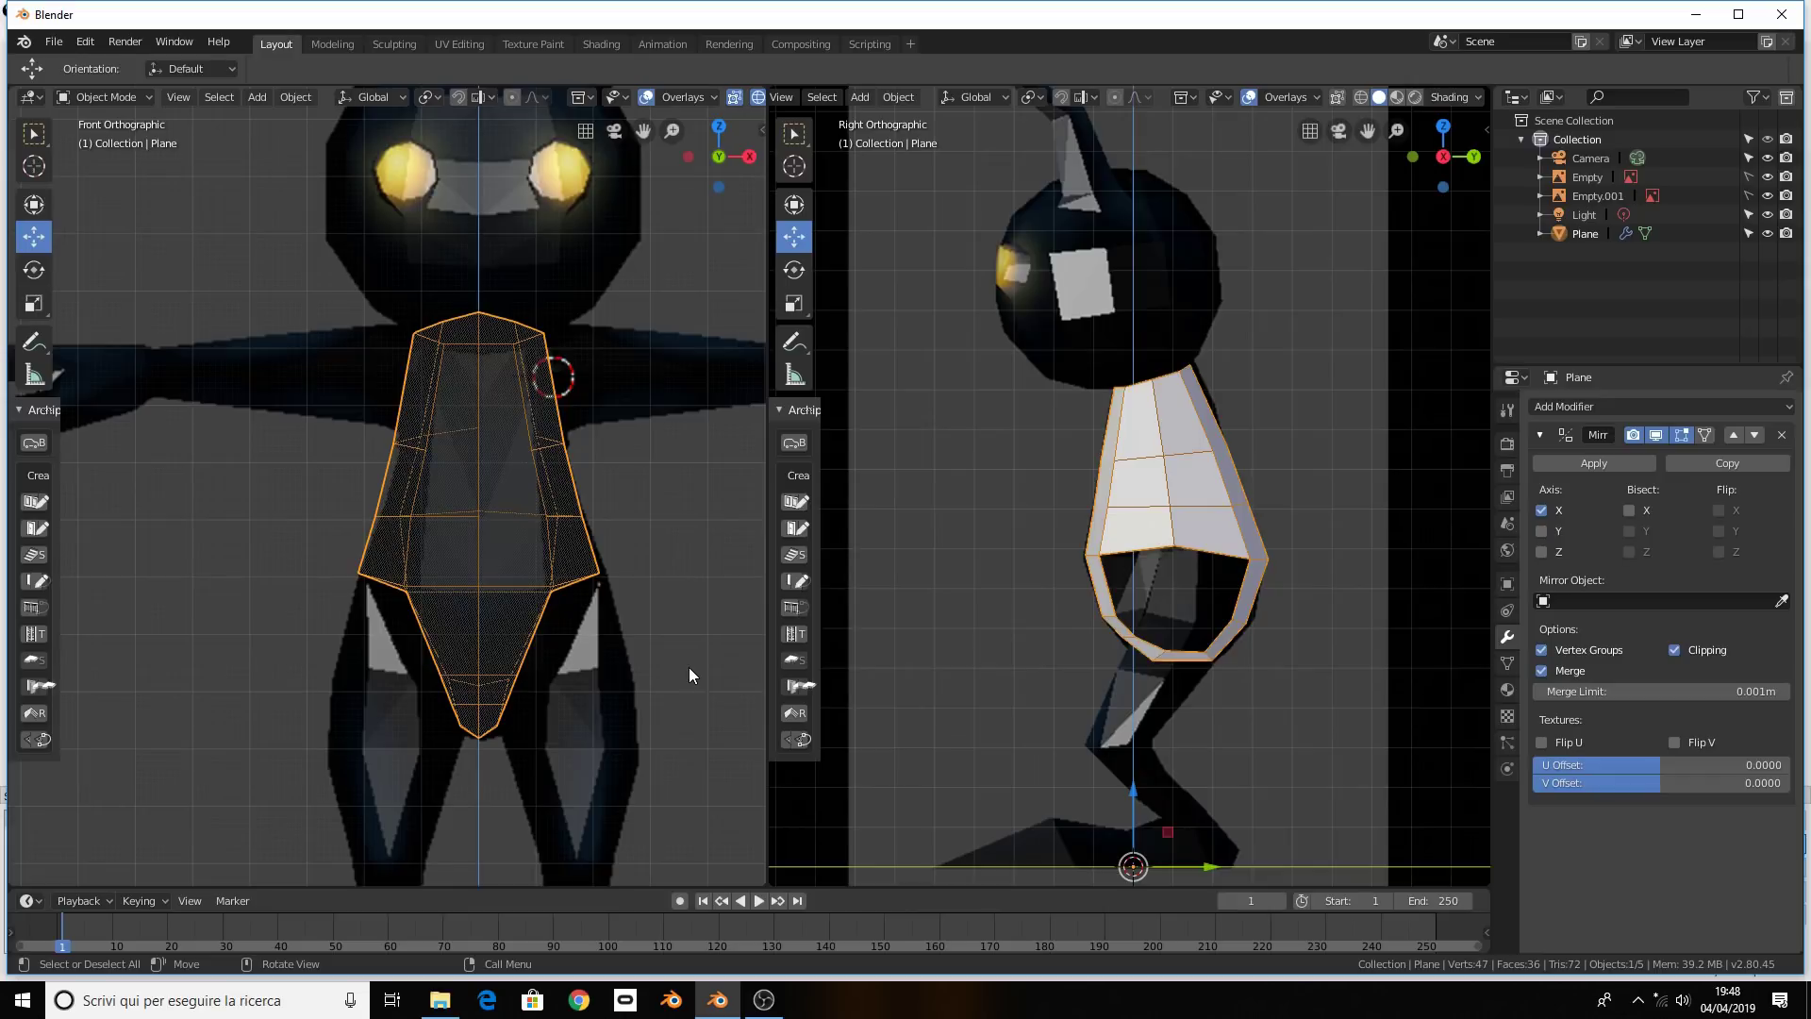
Add a Subdivision Surface modifier to the torso shell with viewport level 2
click(1576, 408)
click(1471, 720)
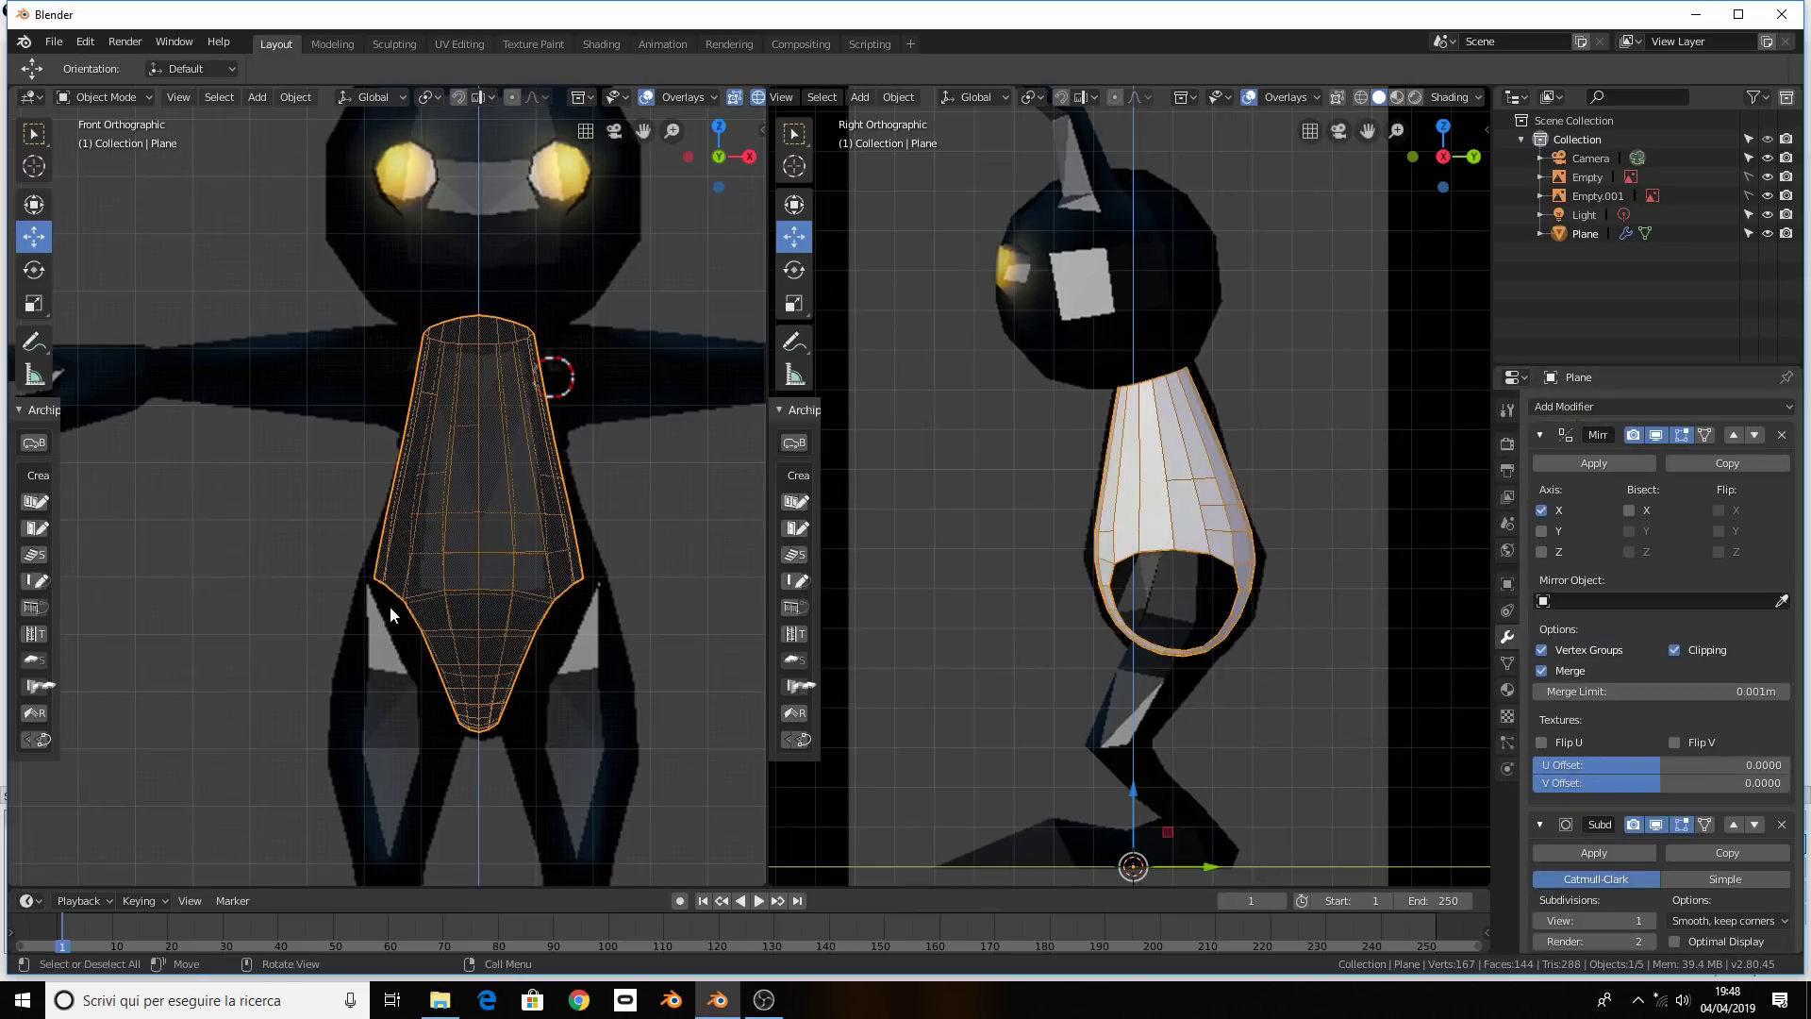
click(1100, 572)
click(1141, 563)
middle_drag(1142, 563, 1310, 637)
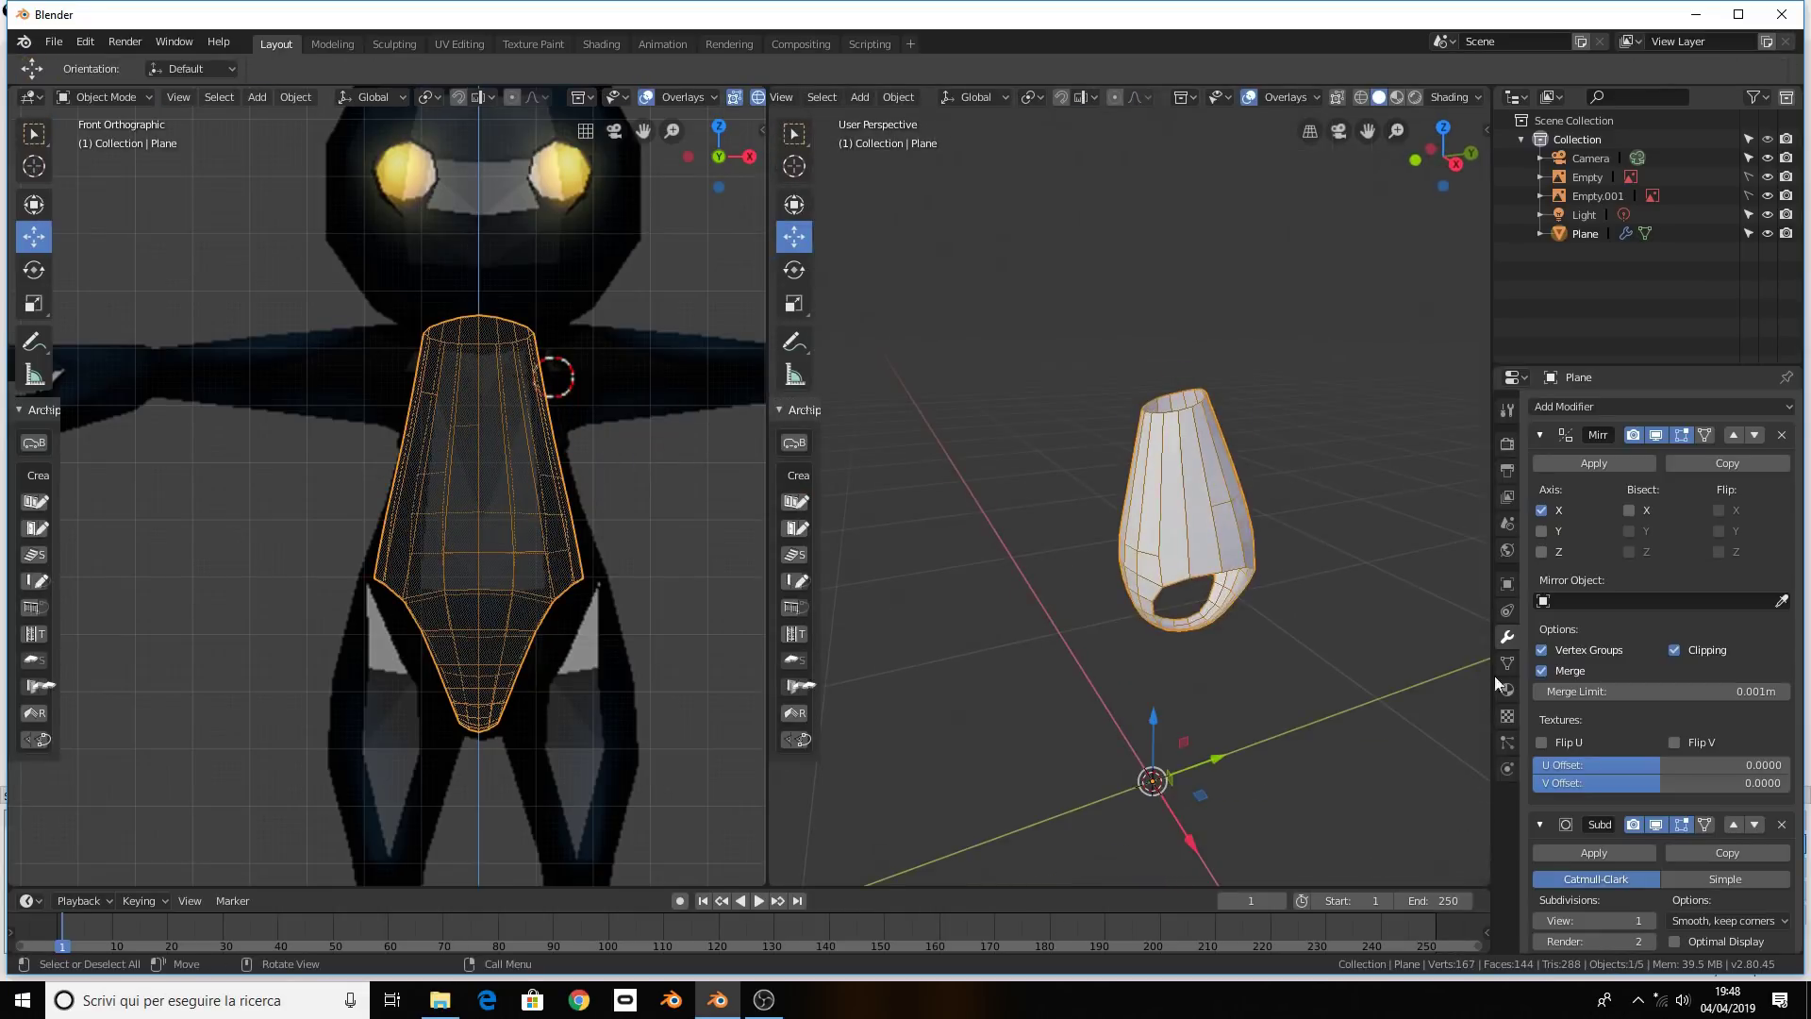
click(1646, 920)
Apply Shade Smooth to the torso shell
right_click(1226, 499)
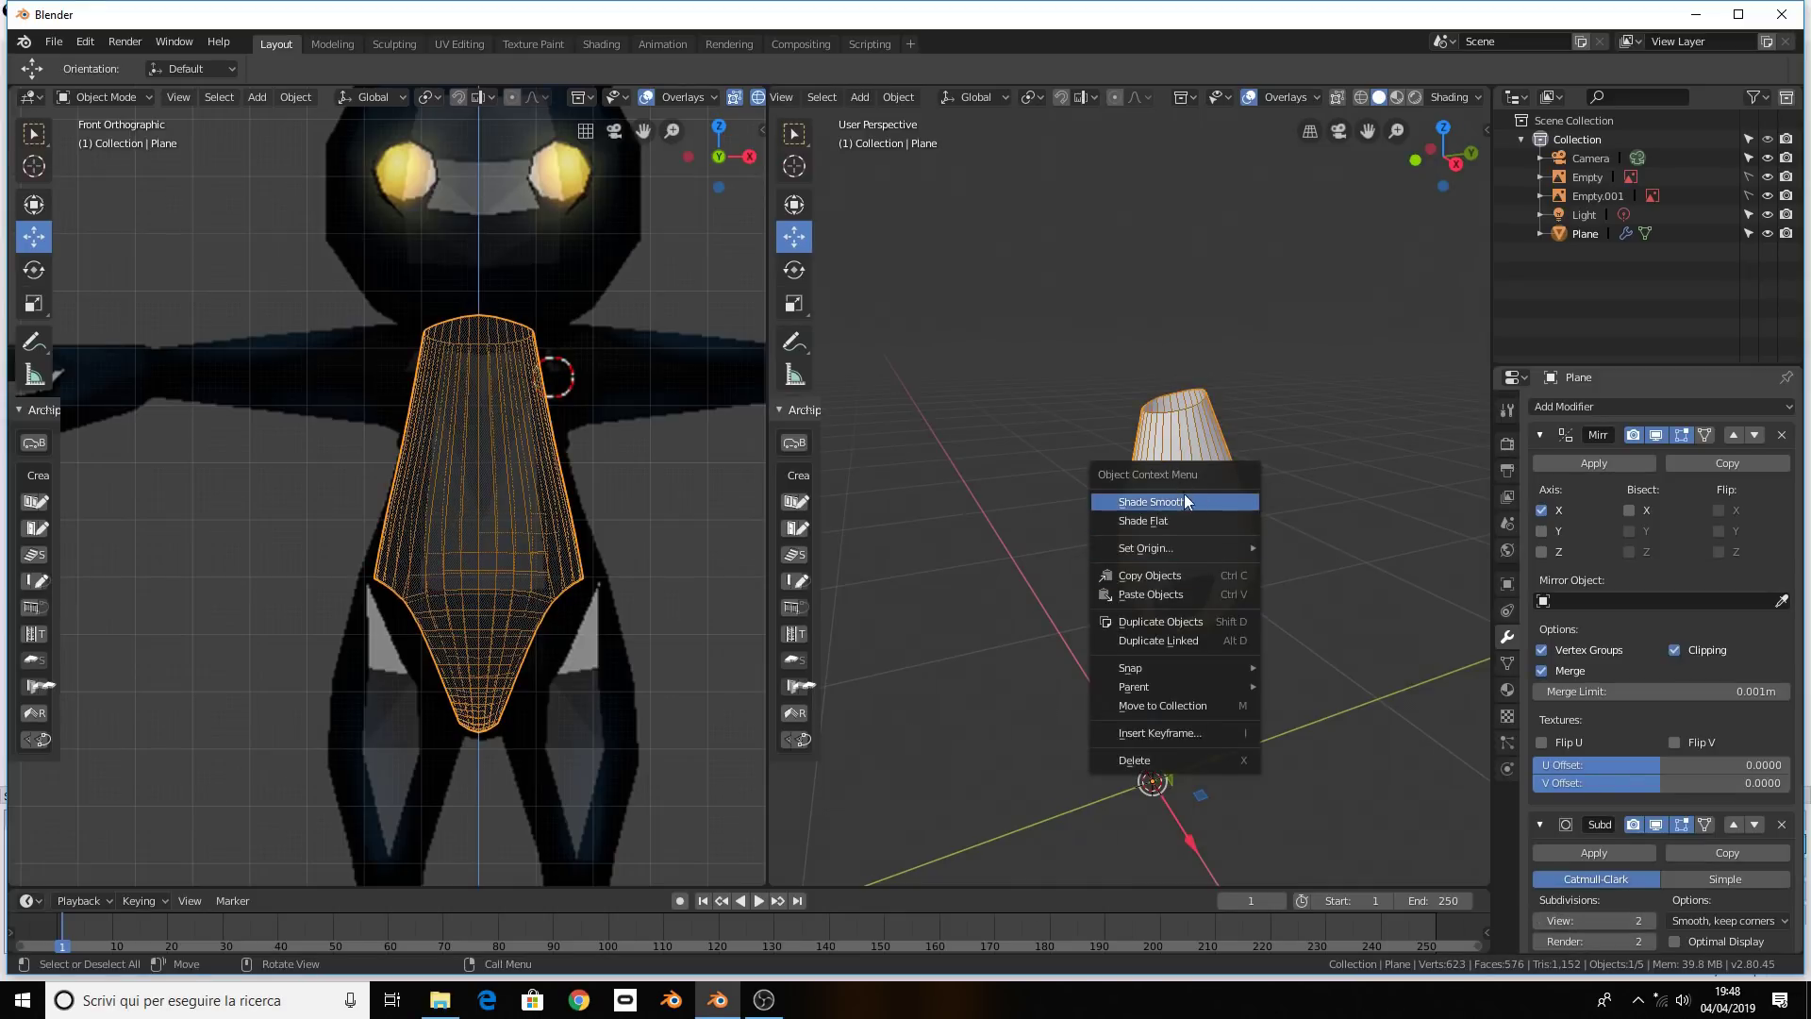
click(1186, 501)
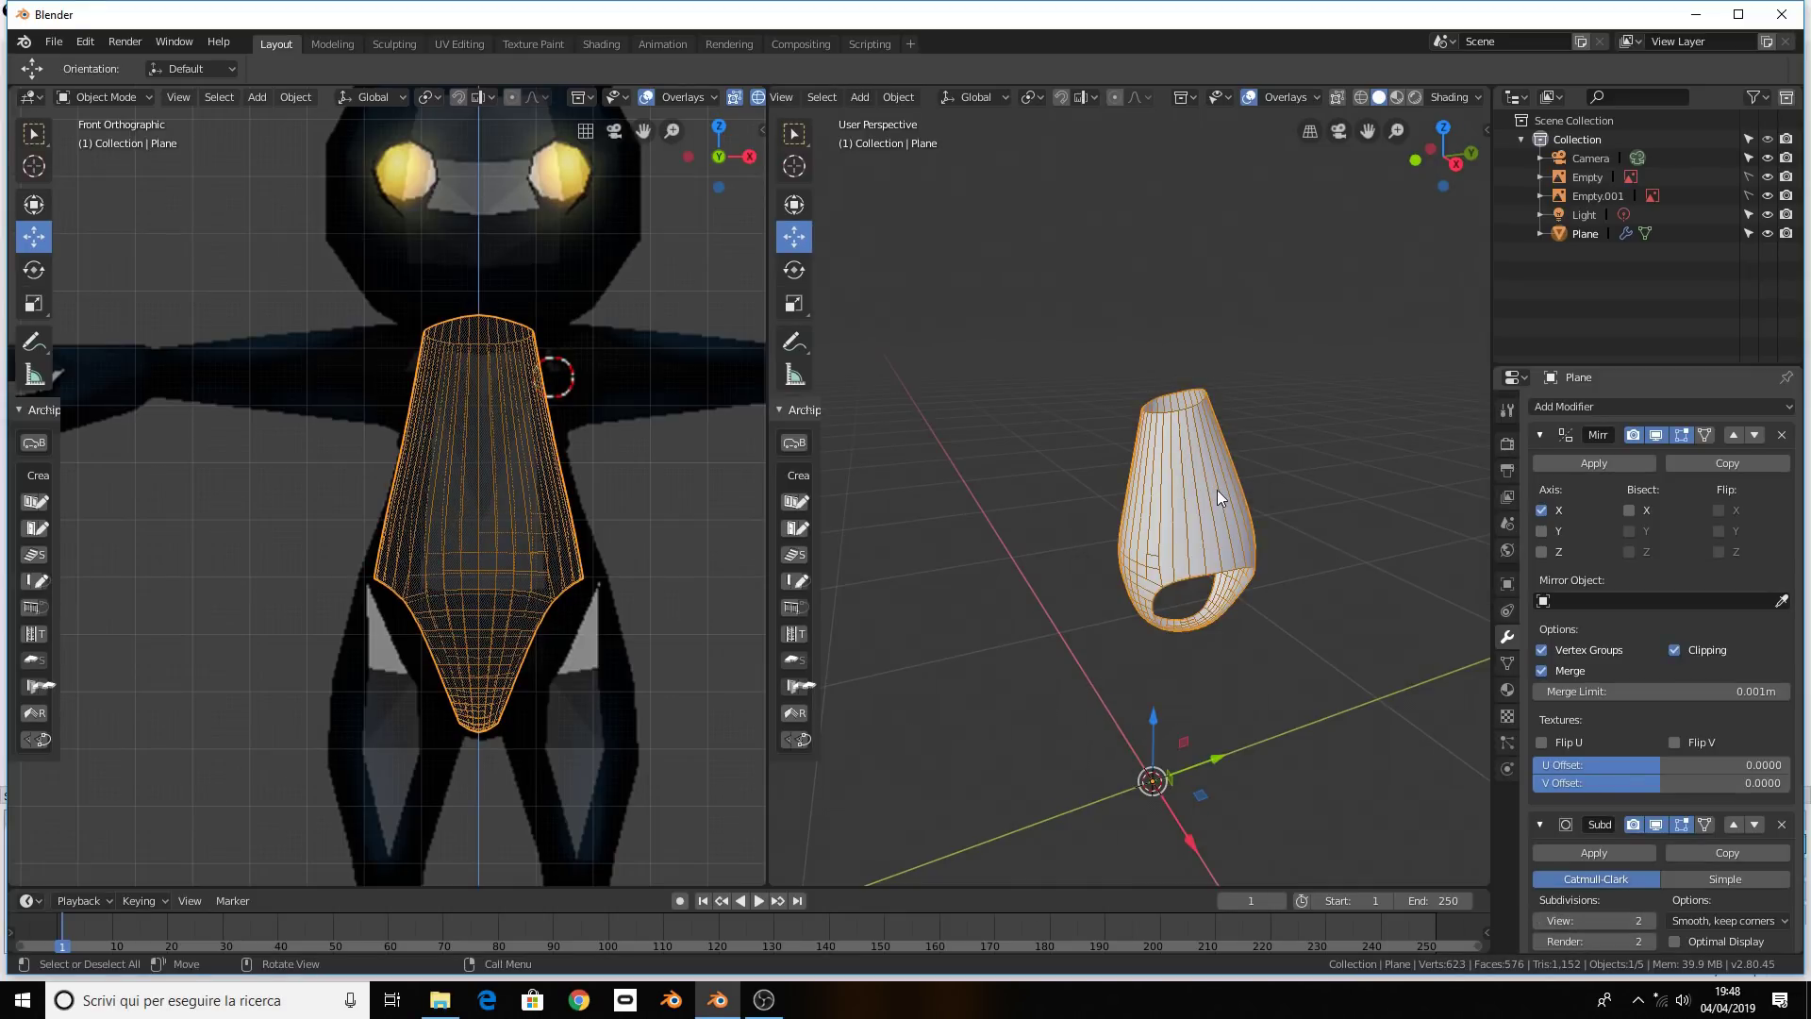
right_click(1217, 489)
click(1190, 485)
middle_drag(1215, 481, 1241, 475)
click(1241, 475)
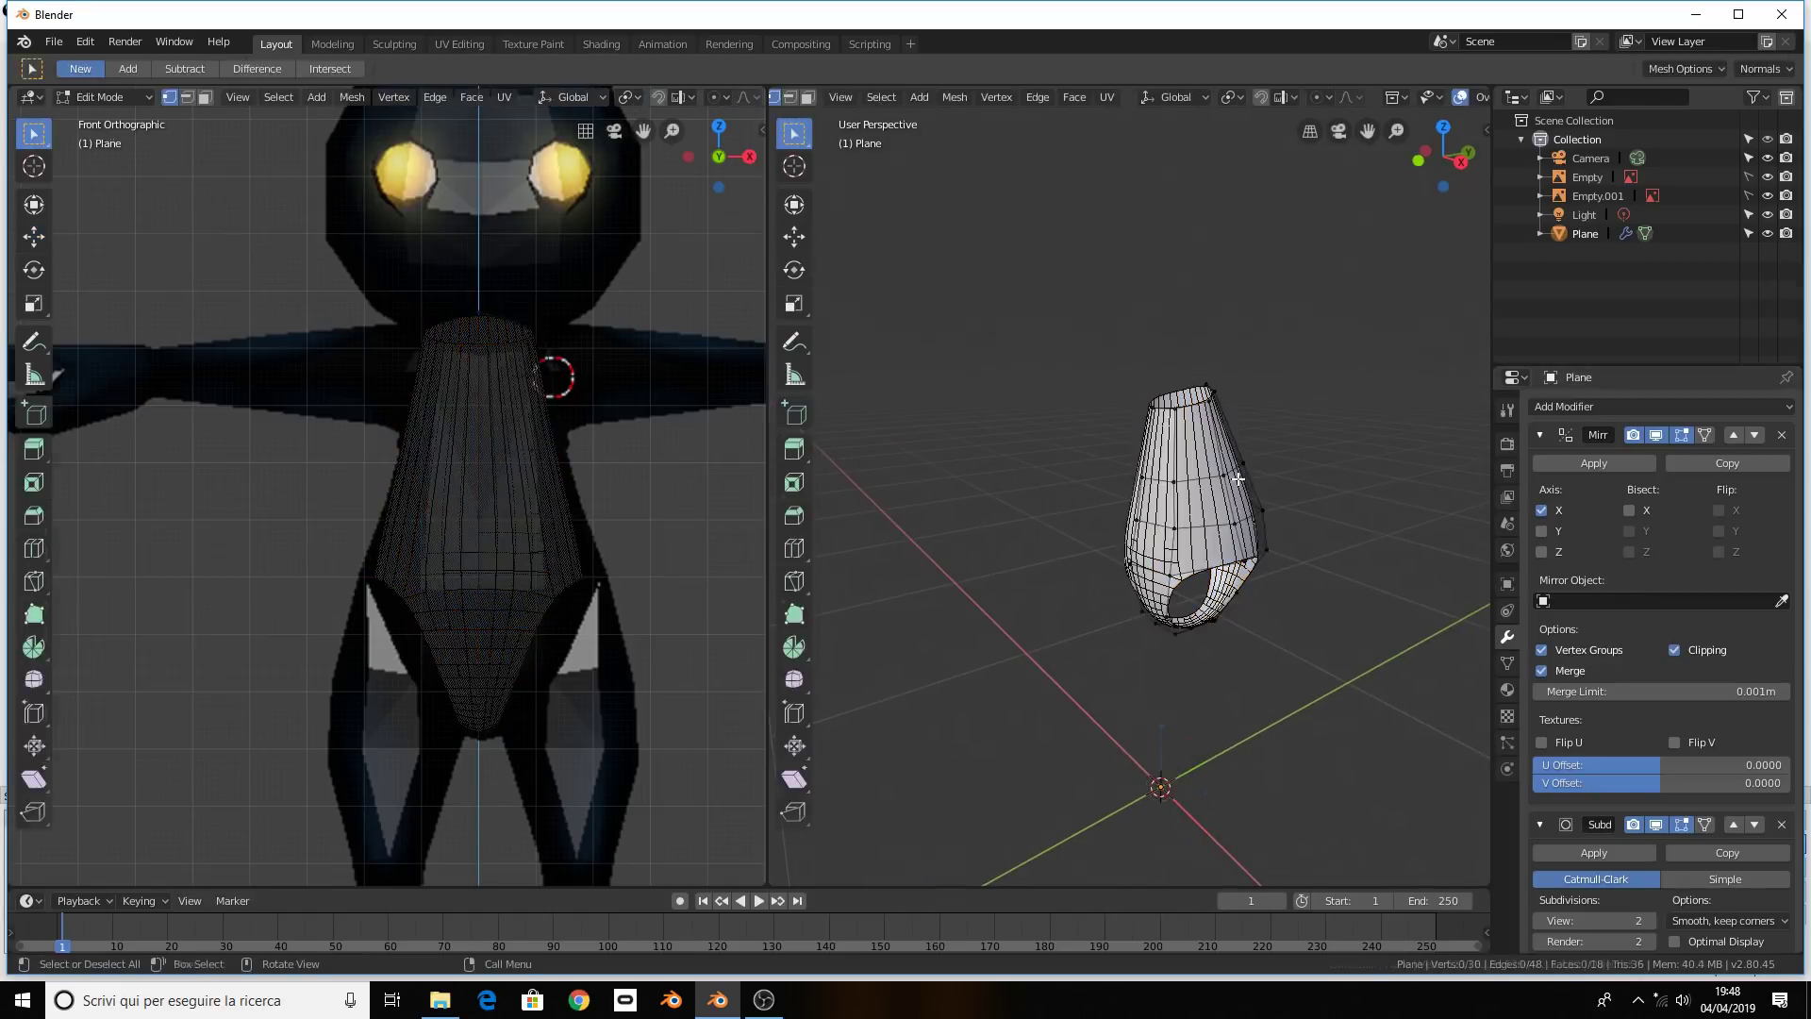
click(1216, 594)
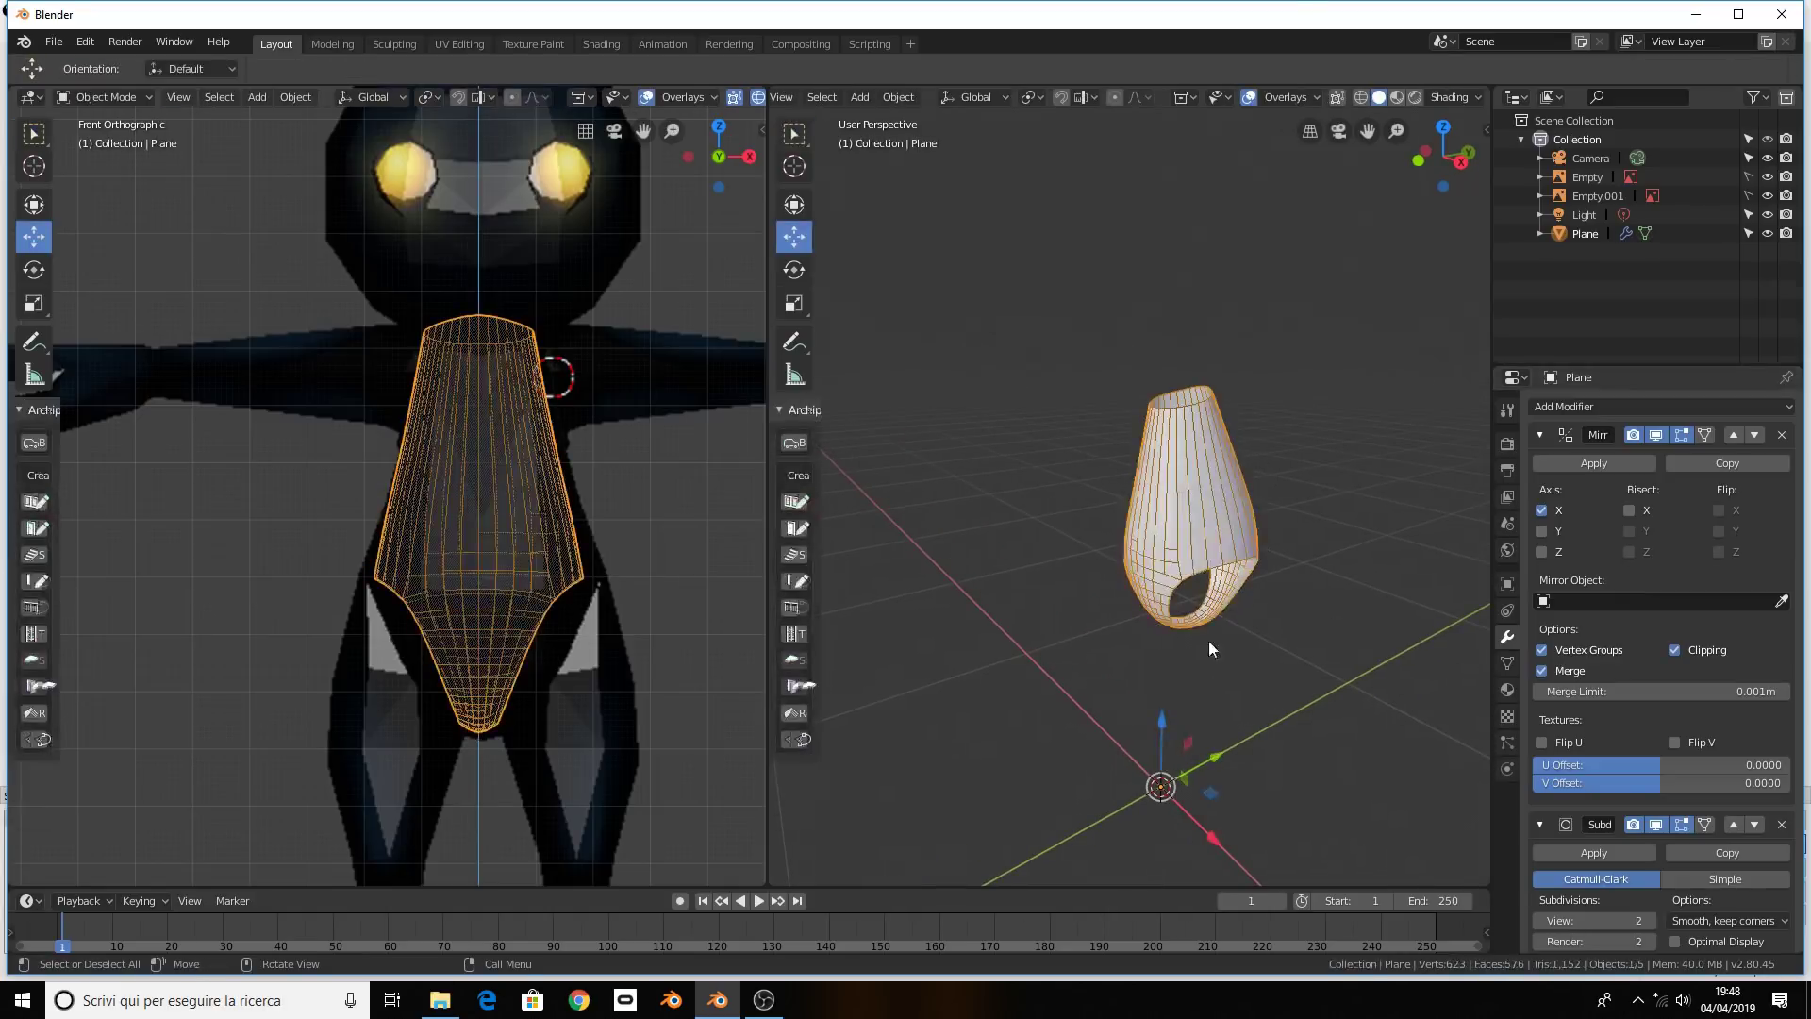
Turn off the Wireframe overlay so the shell shows as a solid body
click(1250, 98)
click(1248, 96)
click(1313, 96)
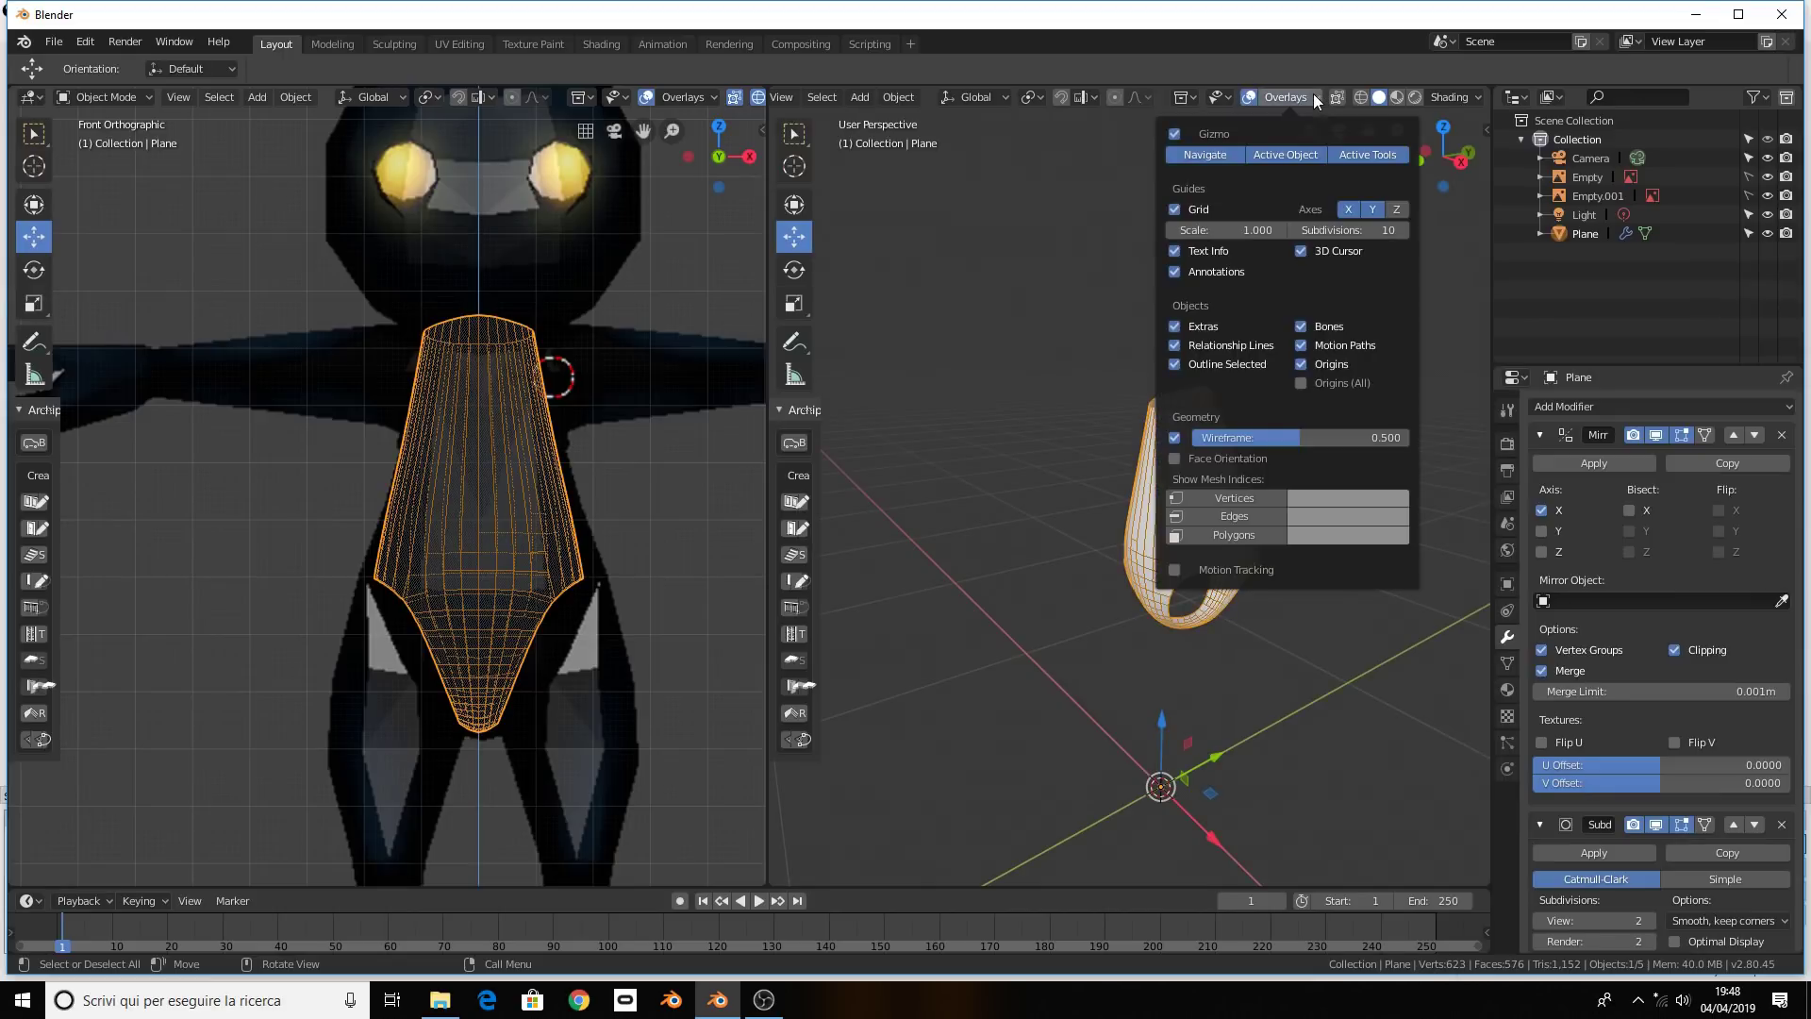
click(1173, 437)
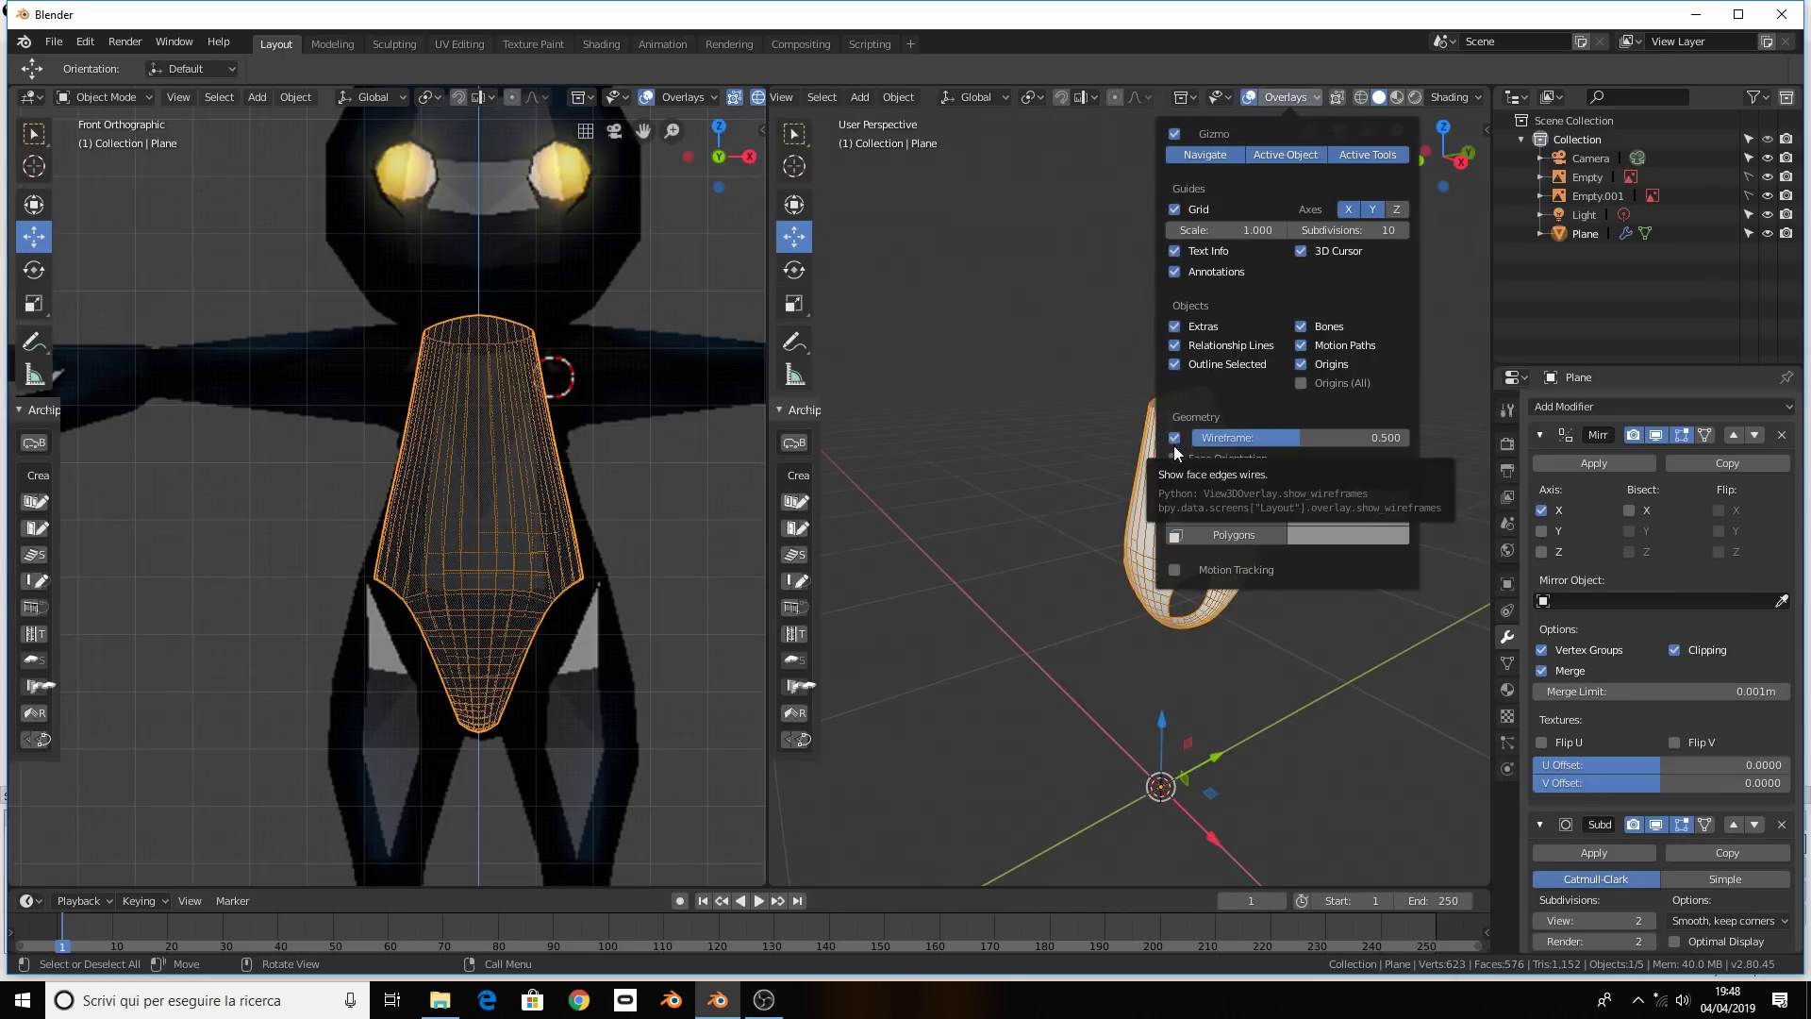
middle_drag(1167, 553, 1258, 525)
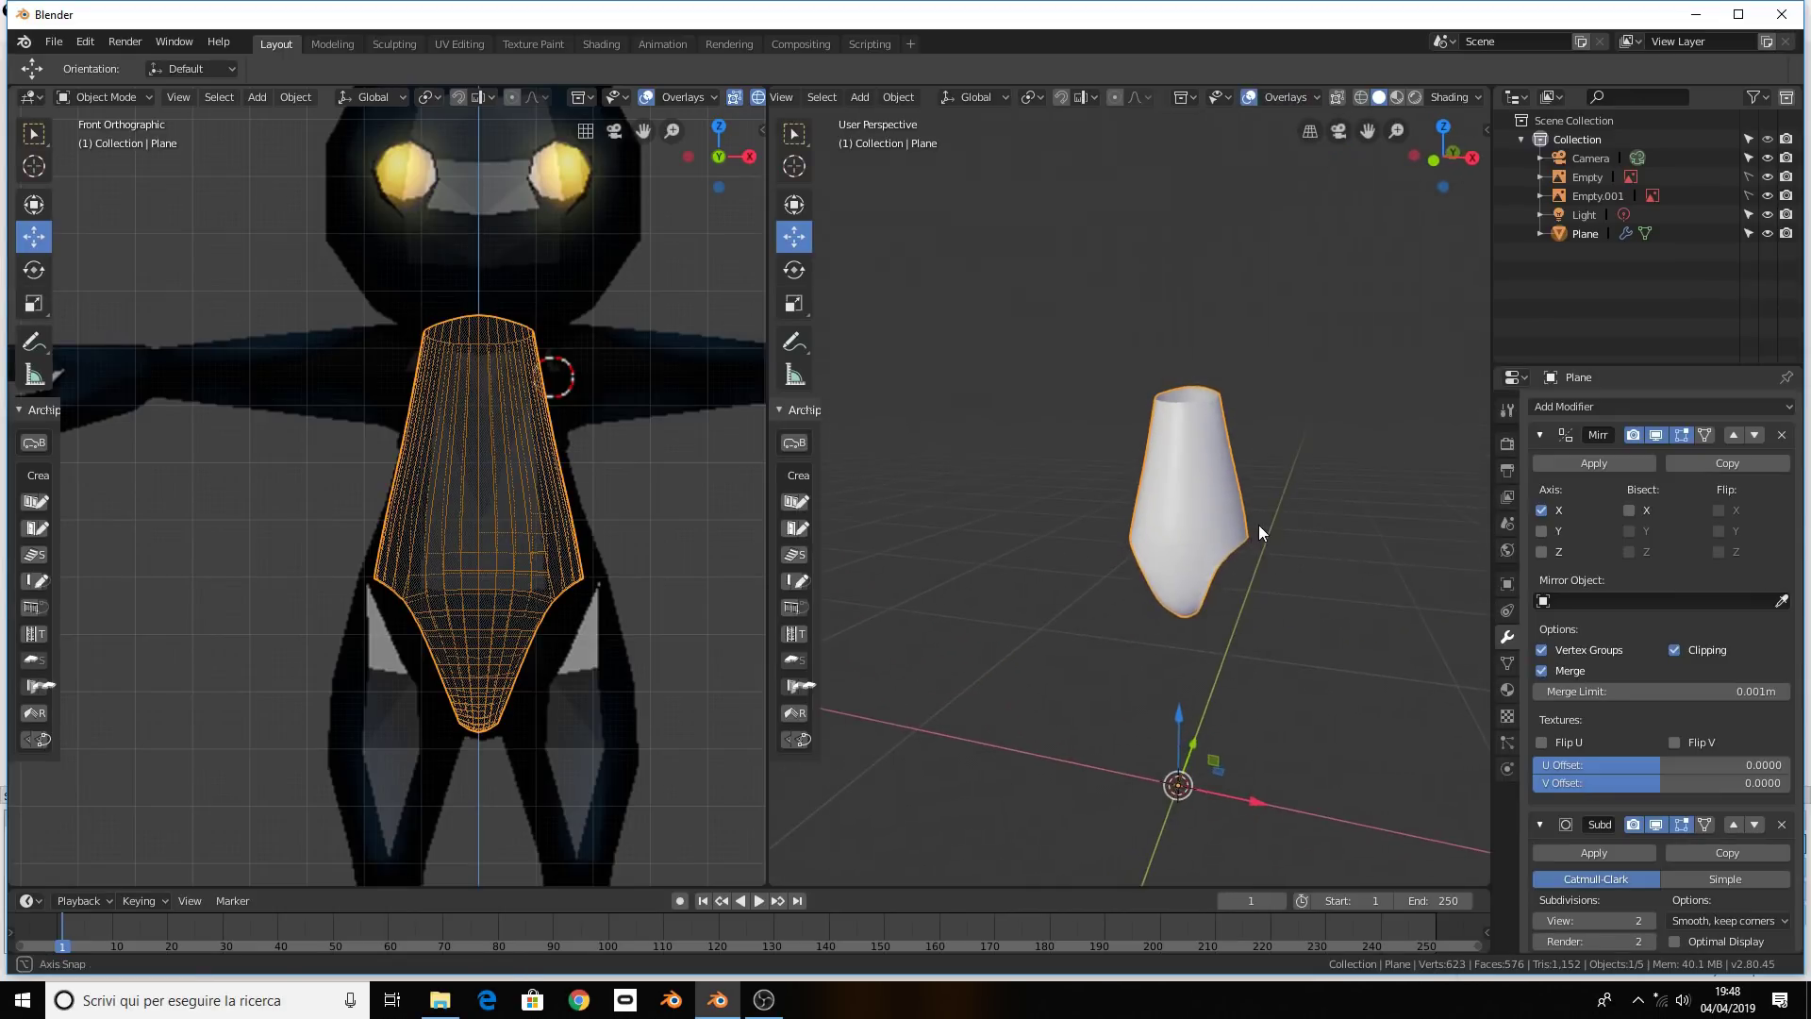
In Edit Mode, reposition a side vertex of the smoothed shell and start moving it along Y
scroll(1614, 875, down, 2)
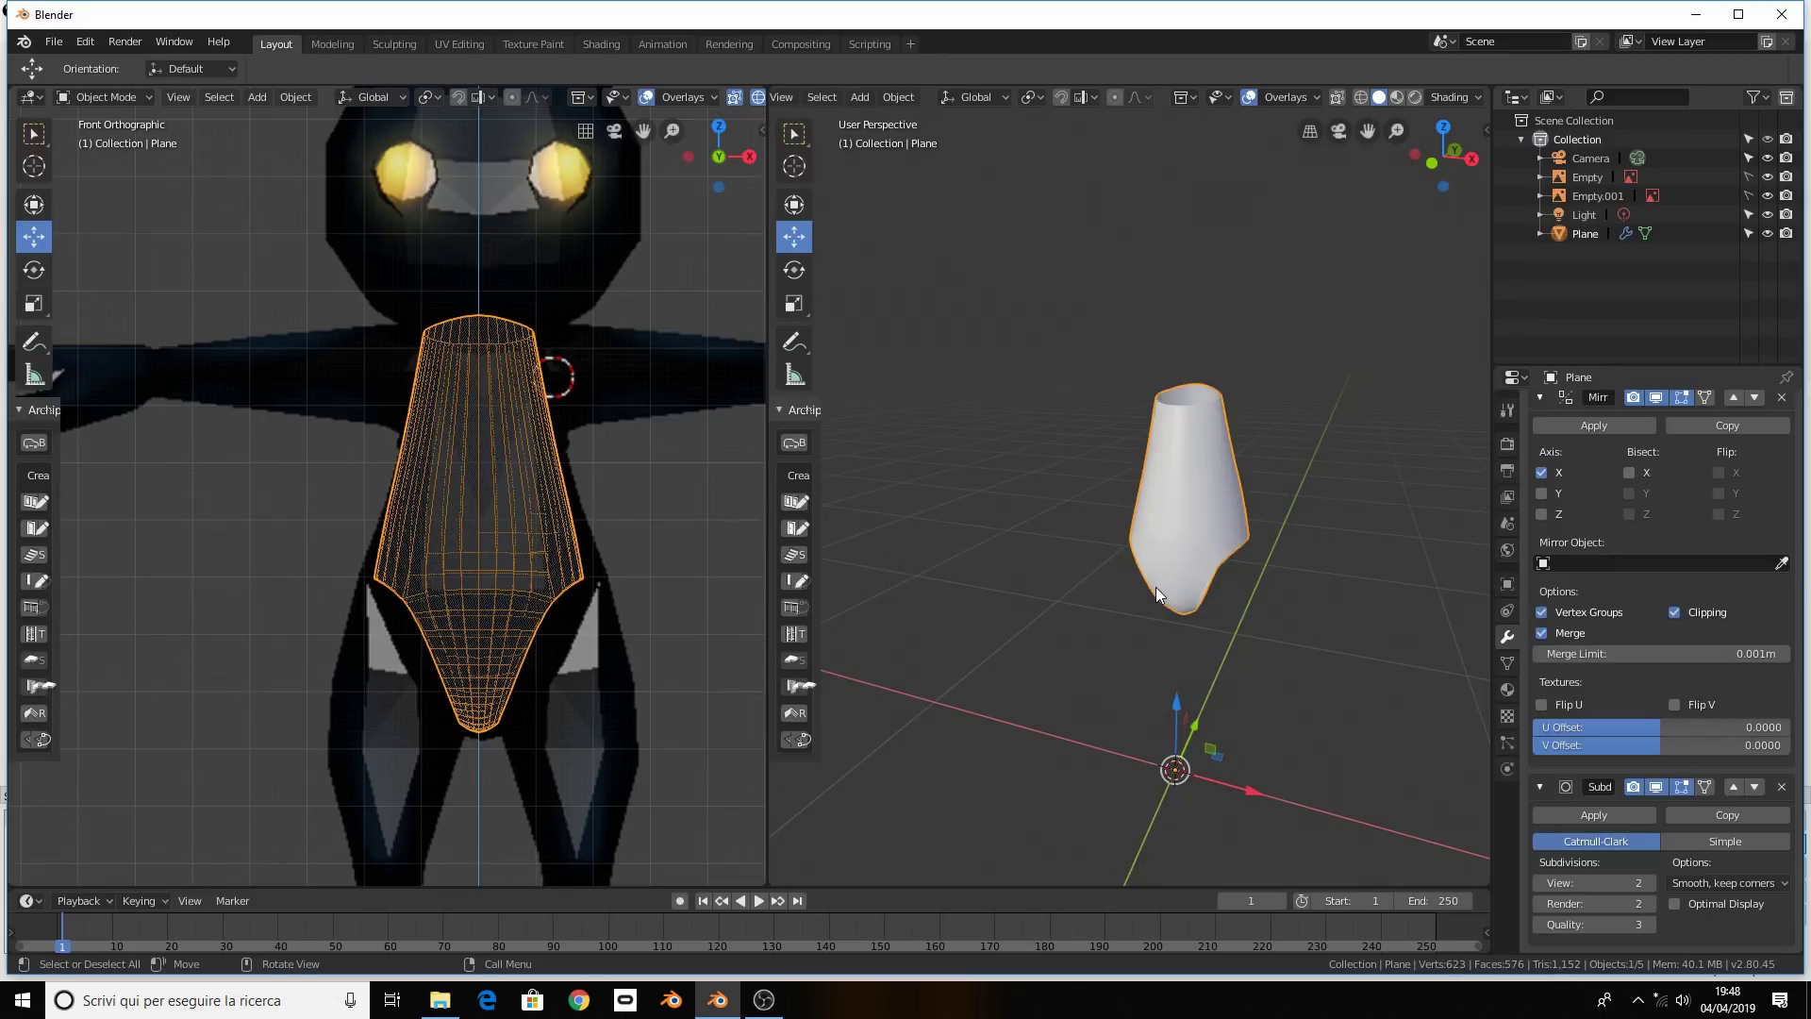
mouse_move(1186, 530)
middle_down()
mouse_move(1062, 529)
mouse_move(986, 630)
mouse_move(1345, 659)
mouse_move(1253, 545)
mouse_move(1130, 543)
mouse_move(1379, 521)
middle_up()
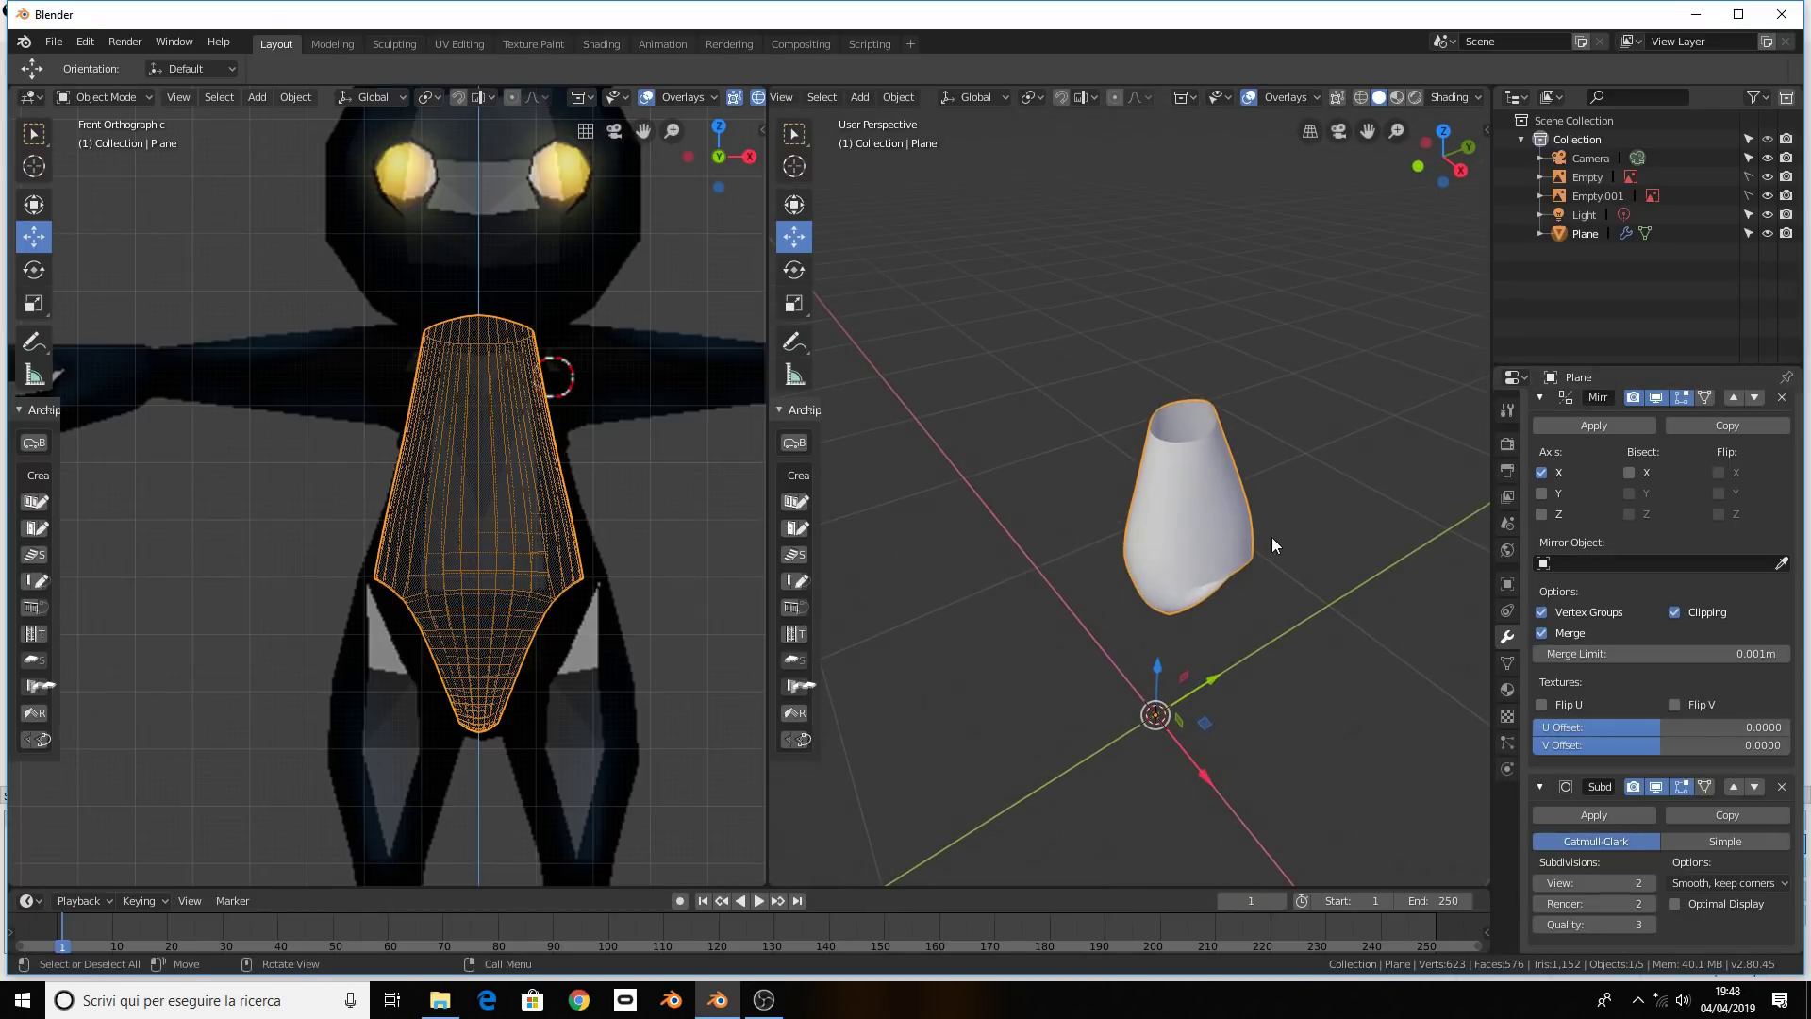
mouse_move(1249, 545)
middle_down()
mouse_move(1163, 535)
mouse_move(1130, 573)
middle_up()
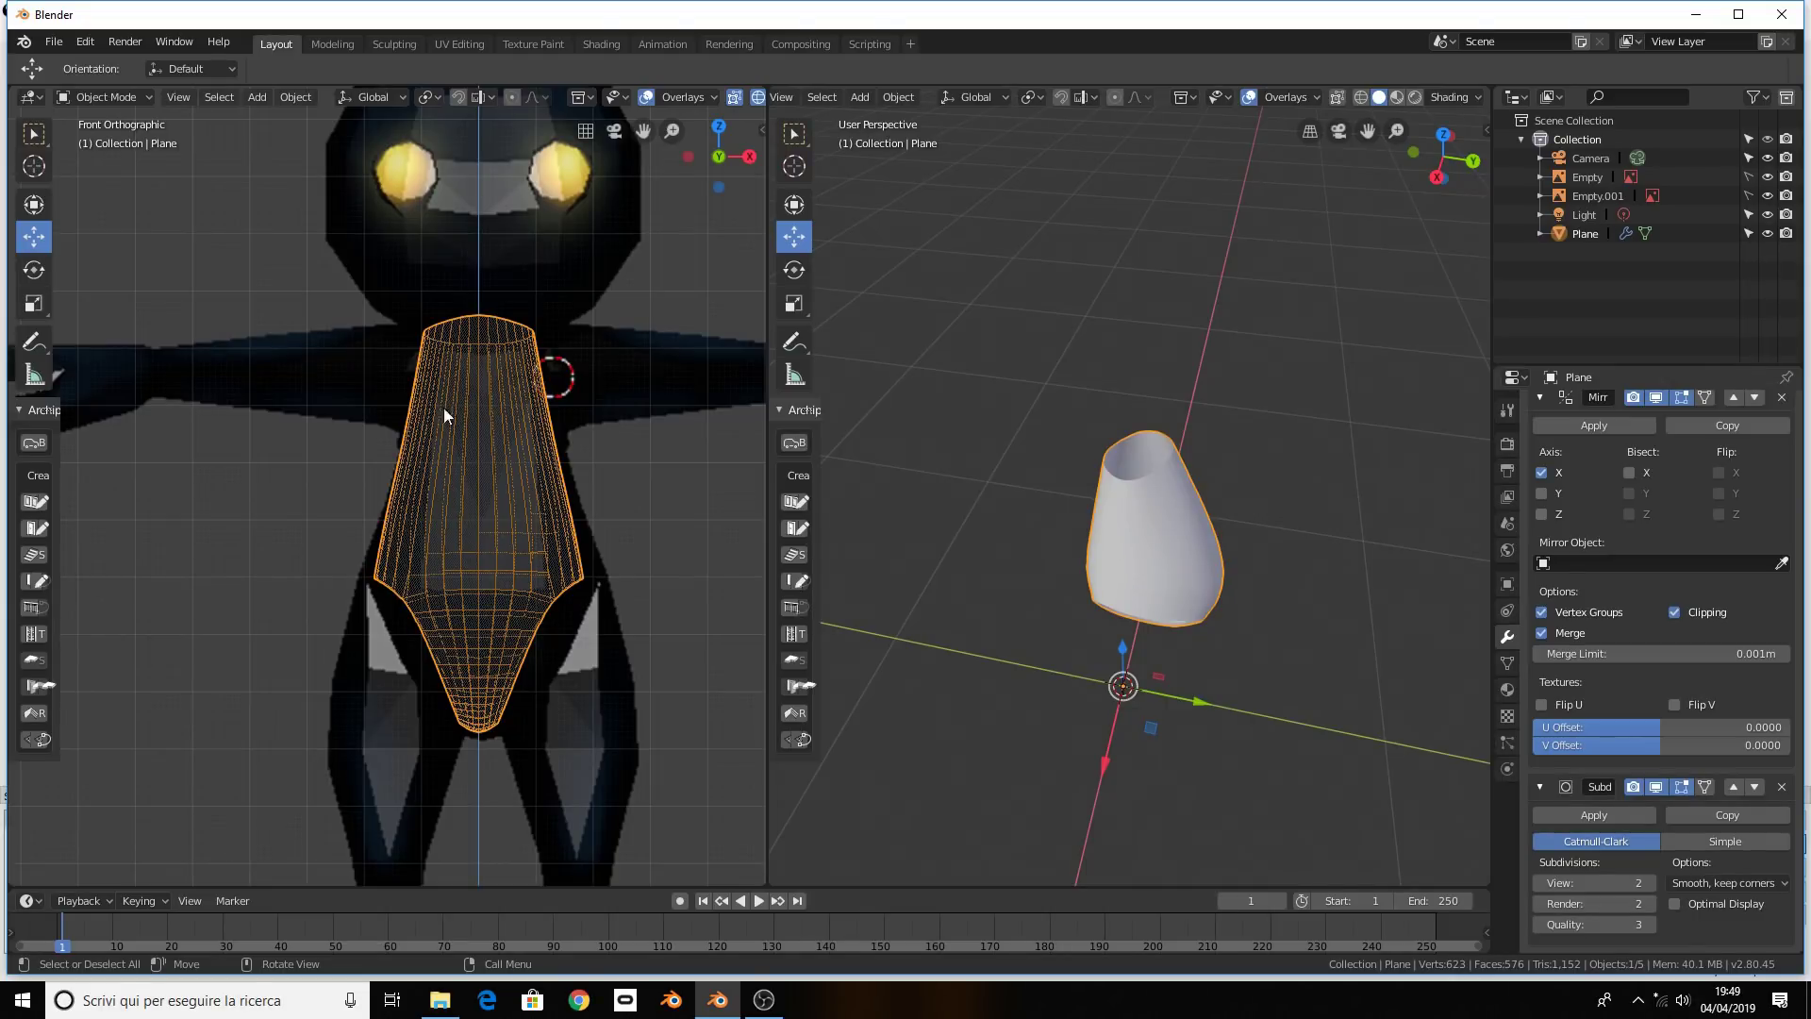
key(Tab)
mouse_move(1214, 512)
middle_down()
mouse_move(1252, 591)
mouse_move(1178, 595)
mouse_move(1217, 620)
mouse_move(1148, 514)
mouse_move(1166, 450)
middle_up()
click(1178, 595)
key(g)
click(1214, 608)
key(g)
key(y)
click(1142, 498)
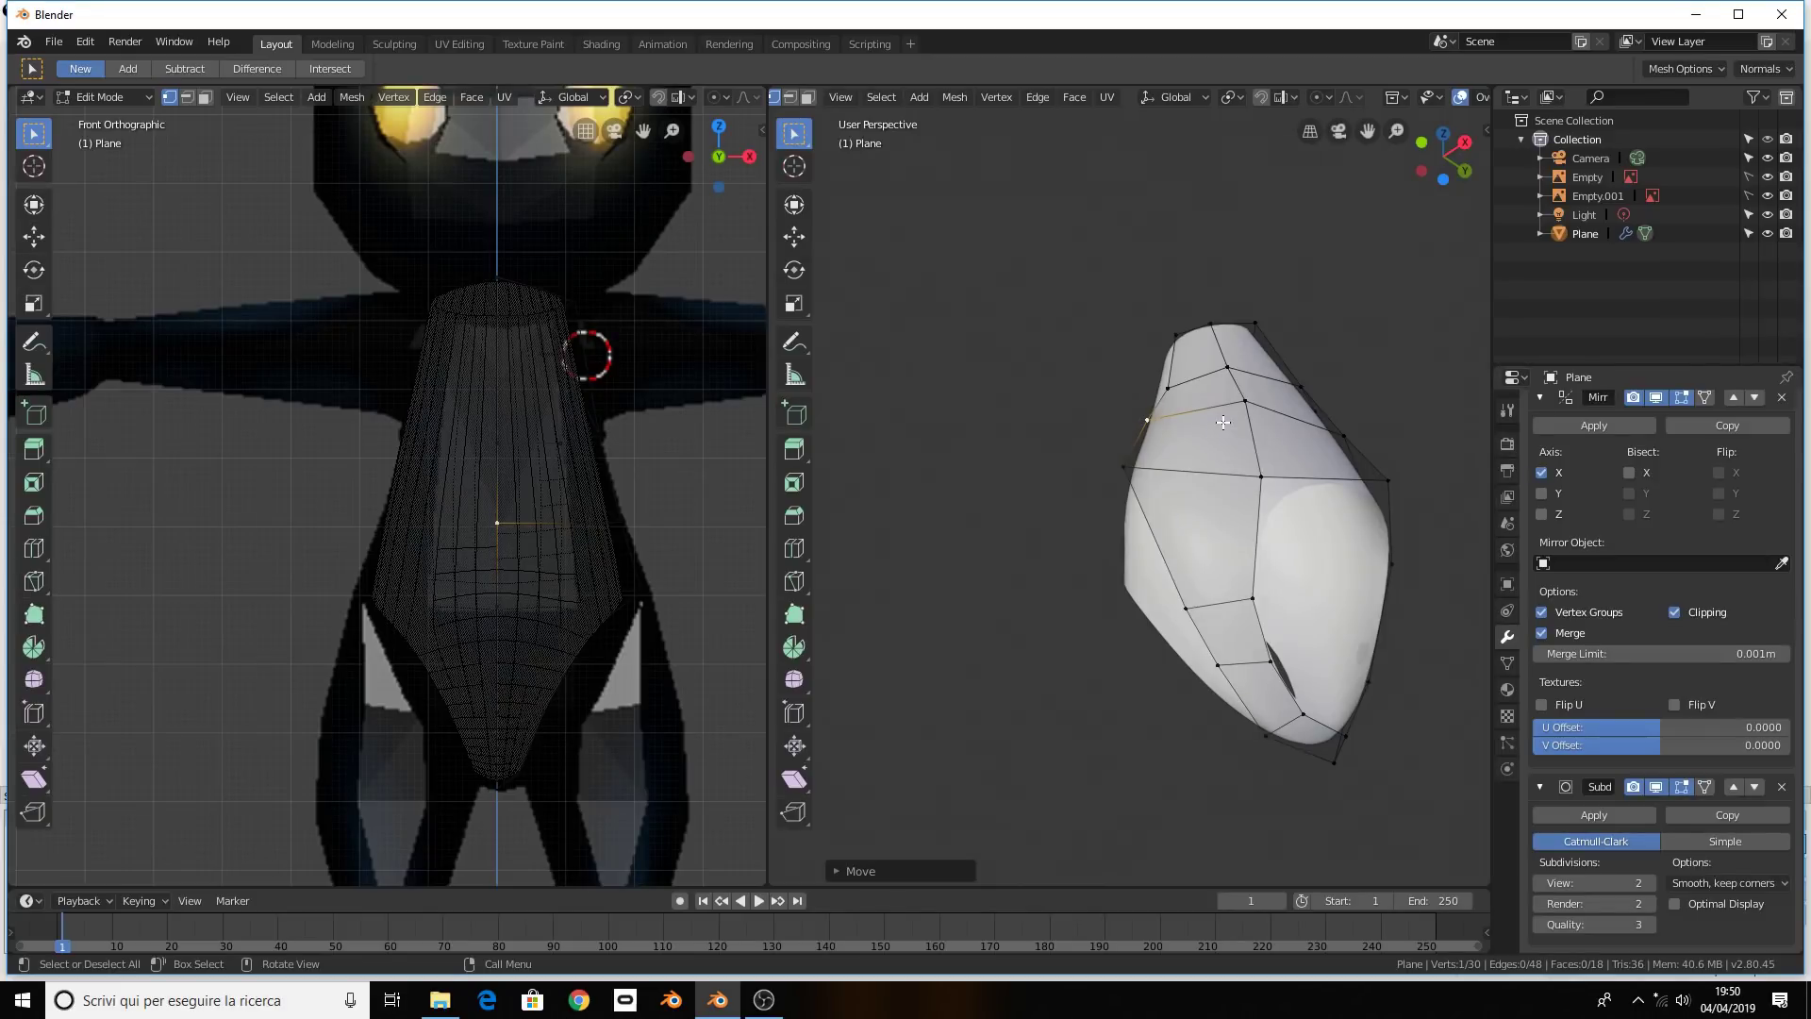
middle_drag(1192, 467, 1260, 602)
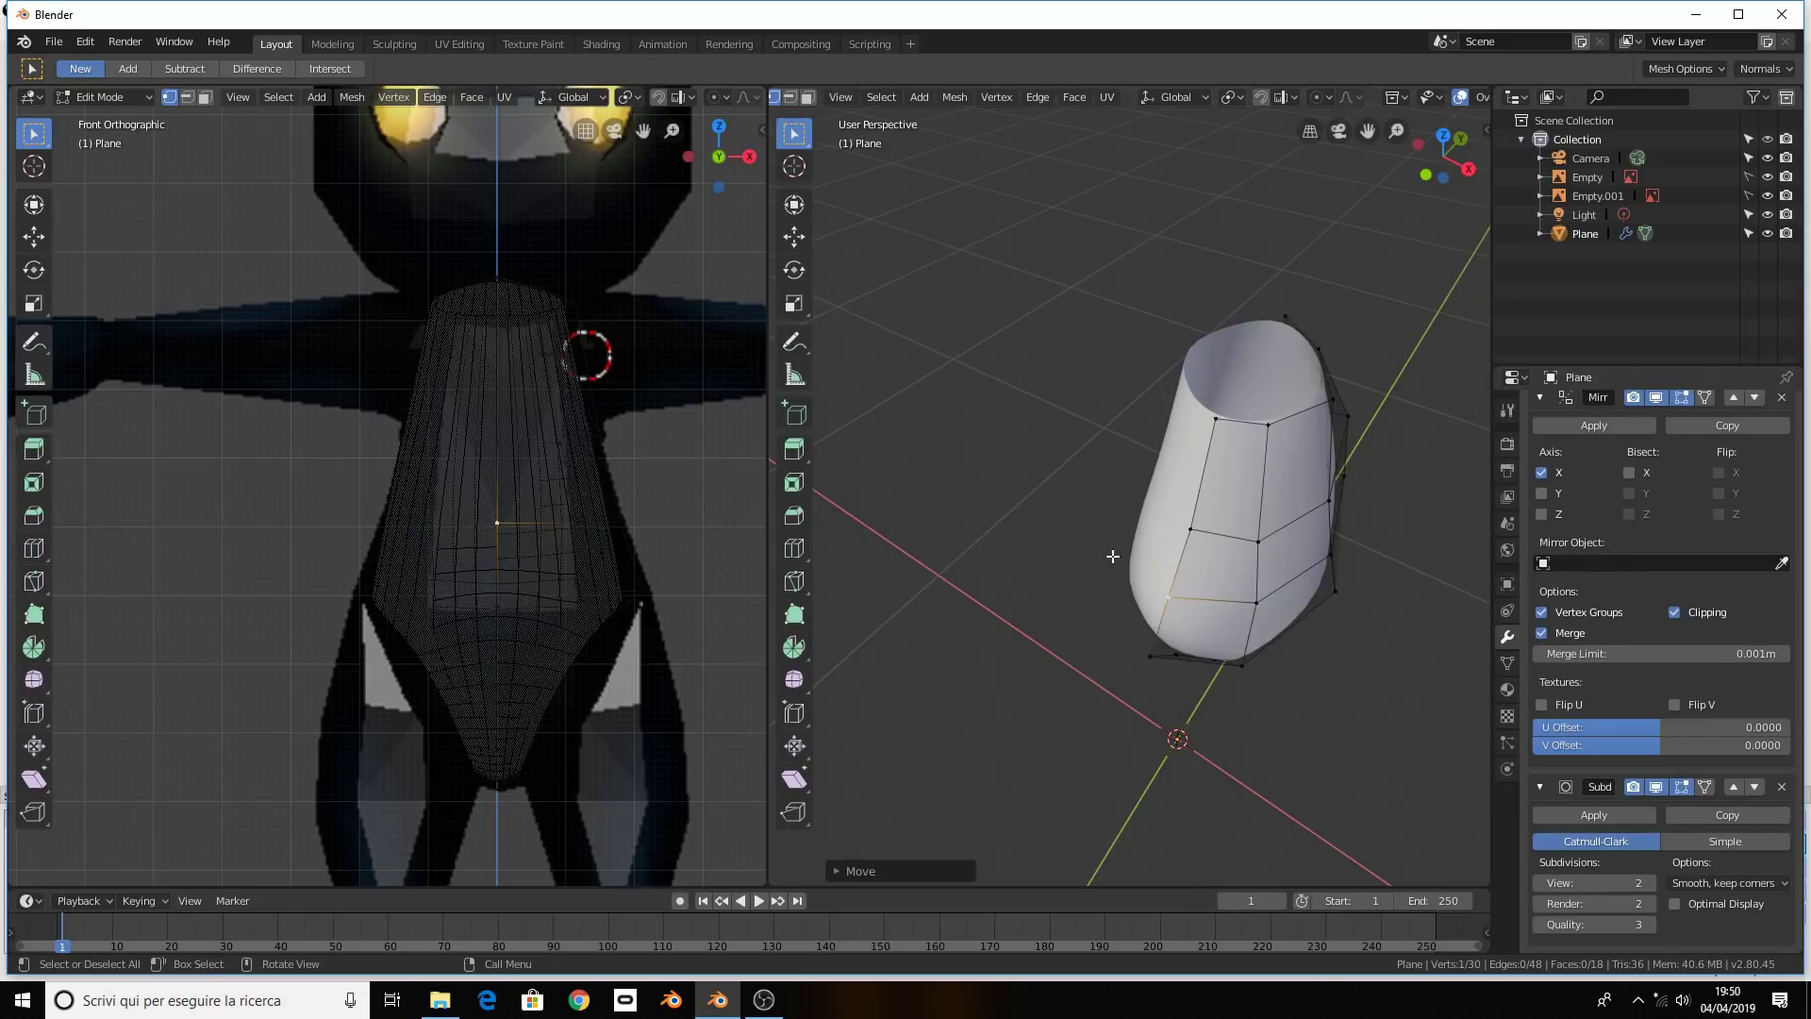
middle_drag(1180, 543, 1216, 531)
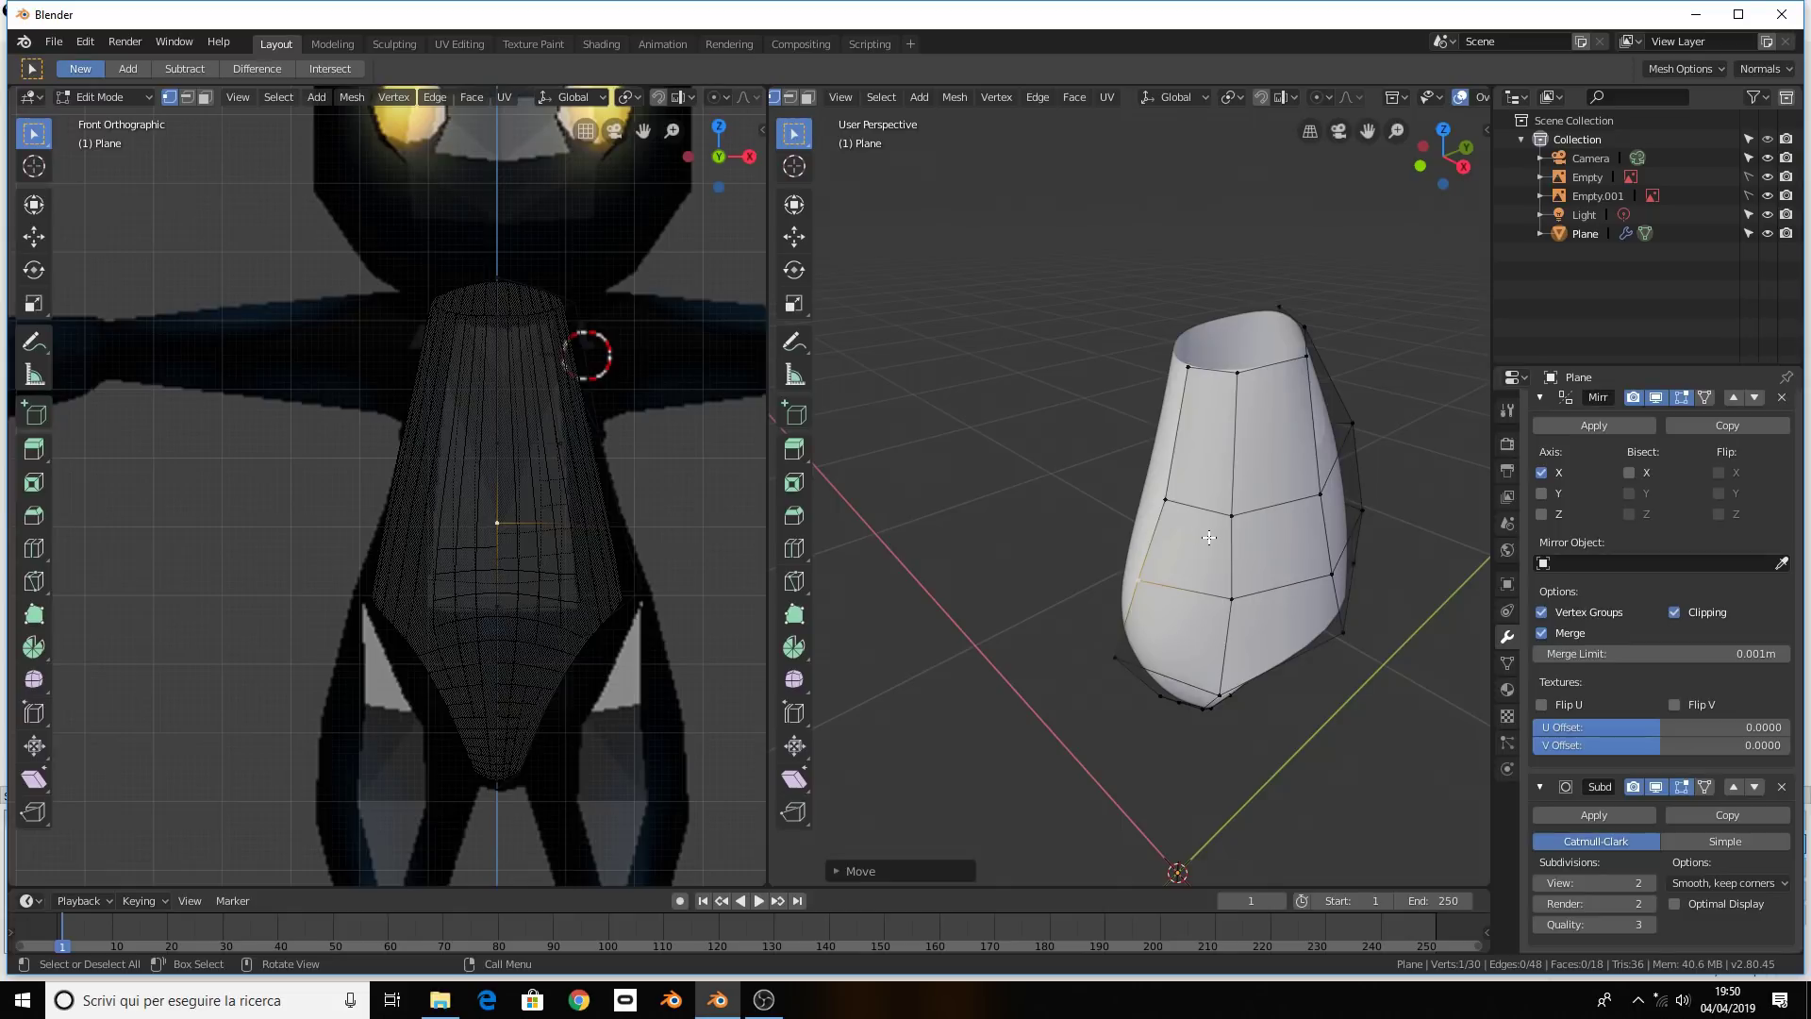
middle_drag(1318, 559, 1293, 556)
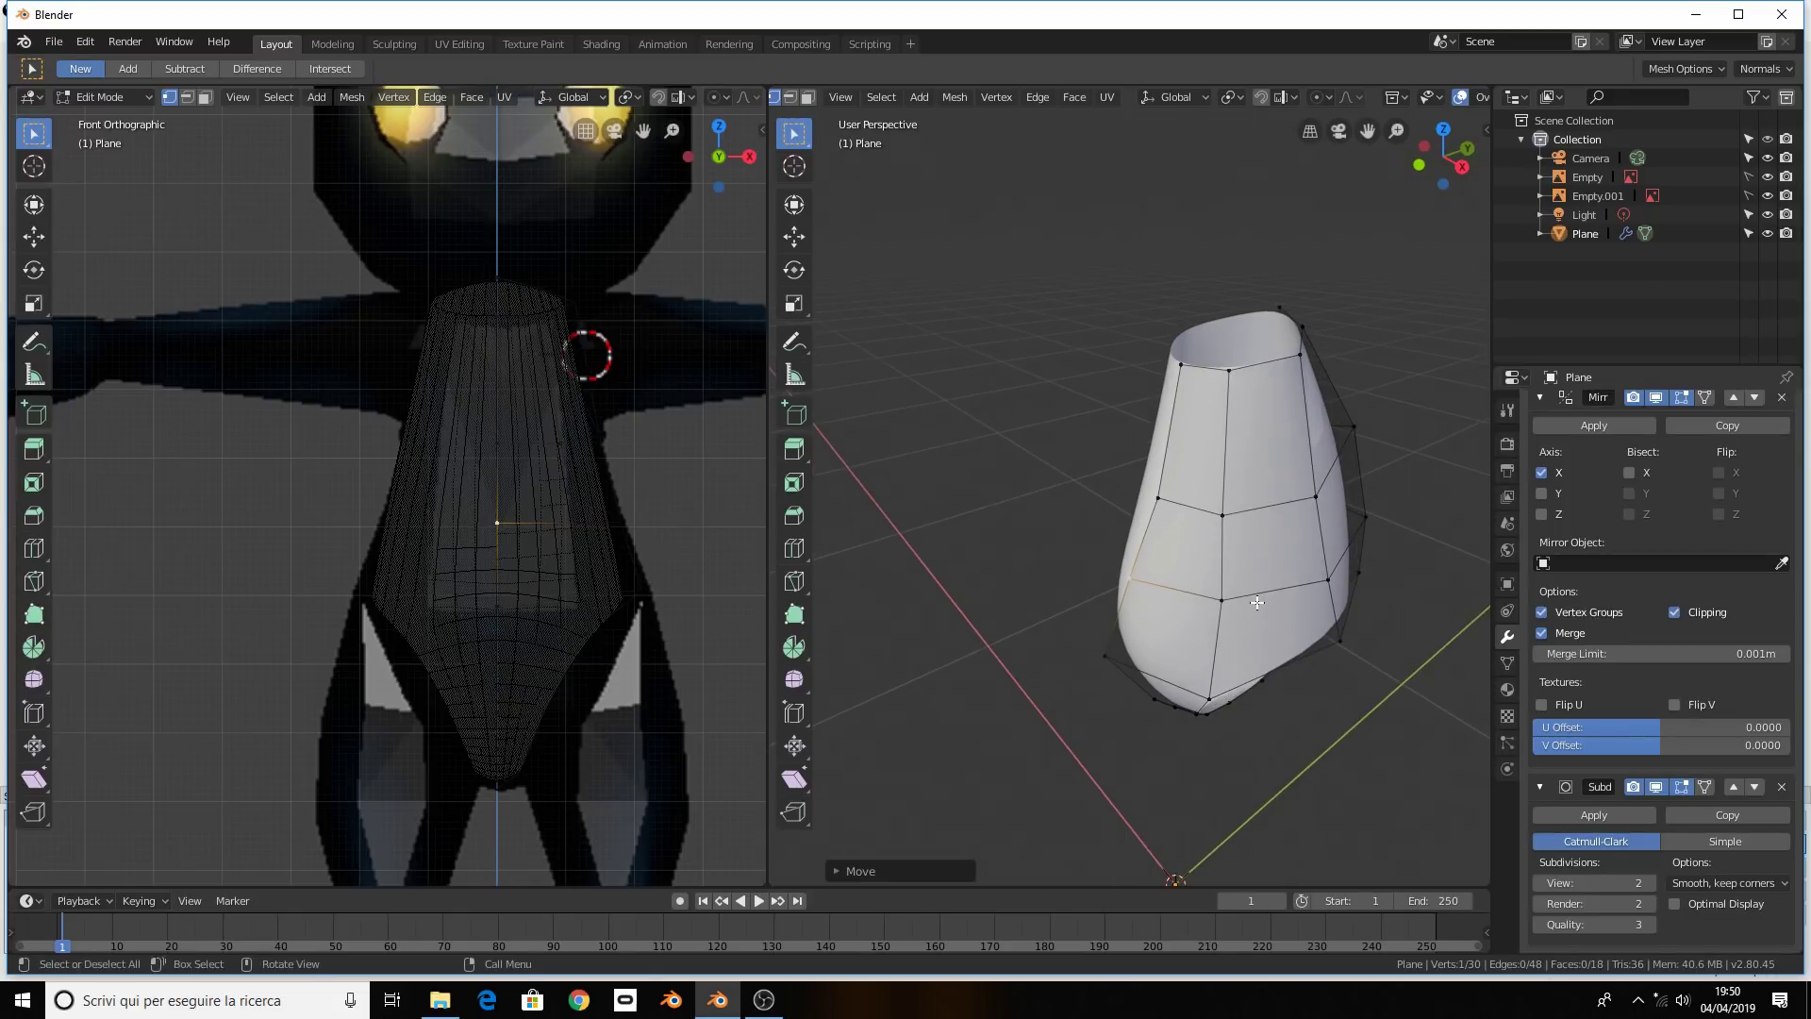
key(ctrl+r)
key(Escape)
scroll(1293, 481, down, 3)
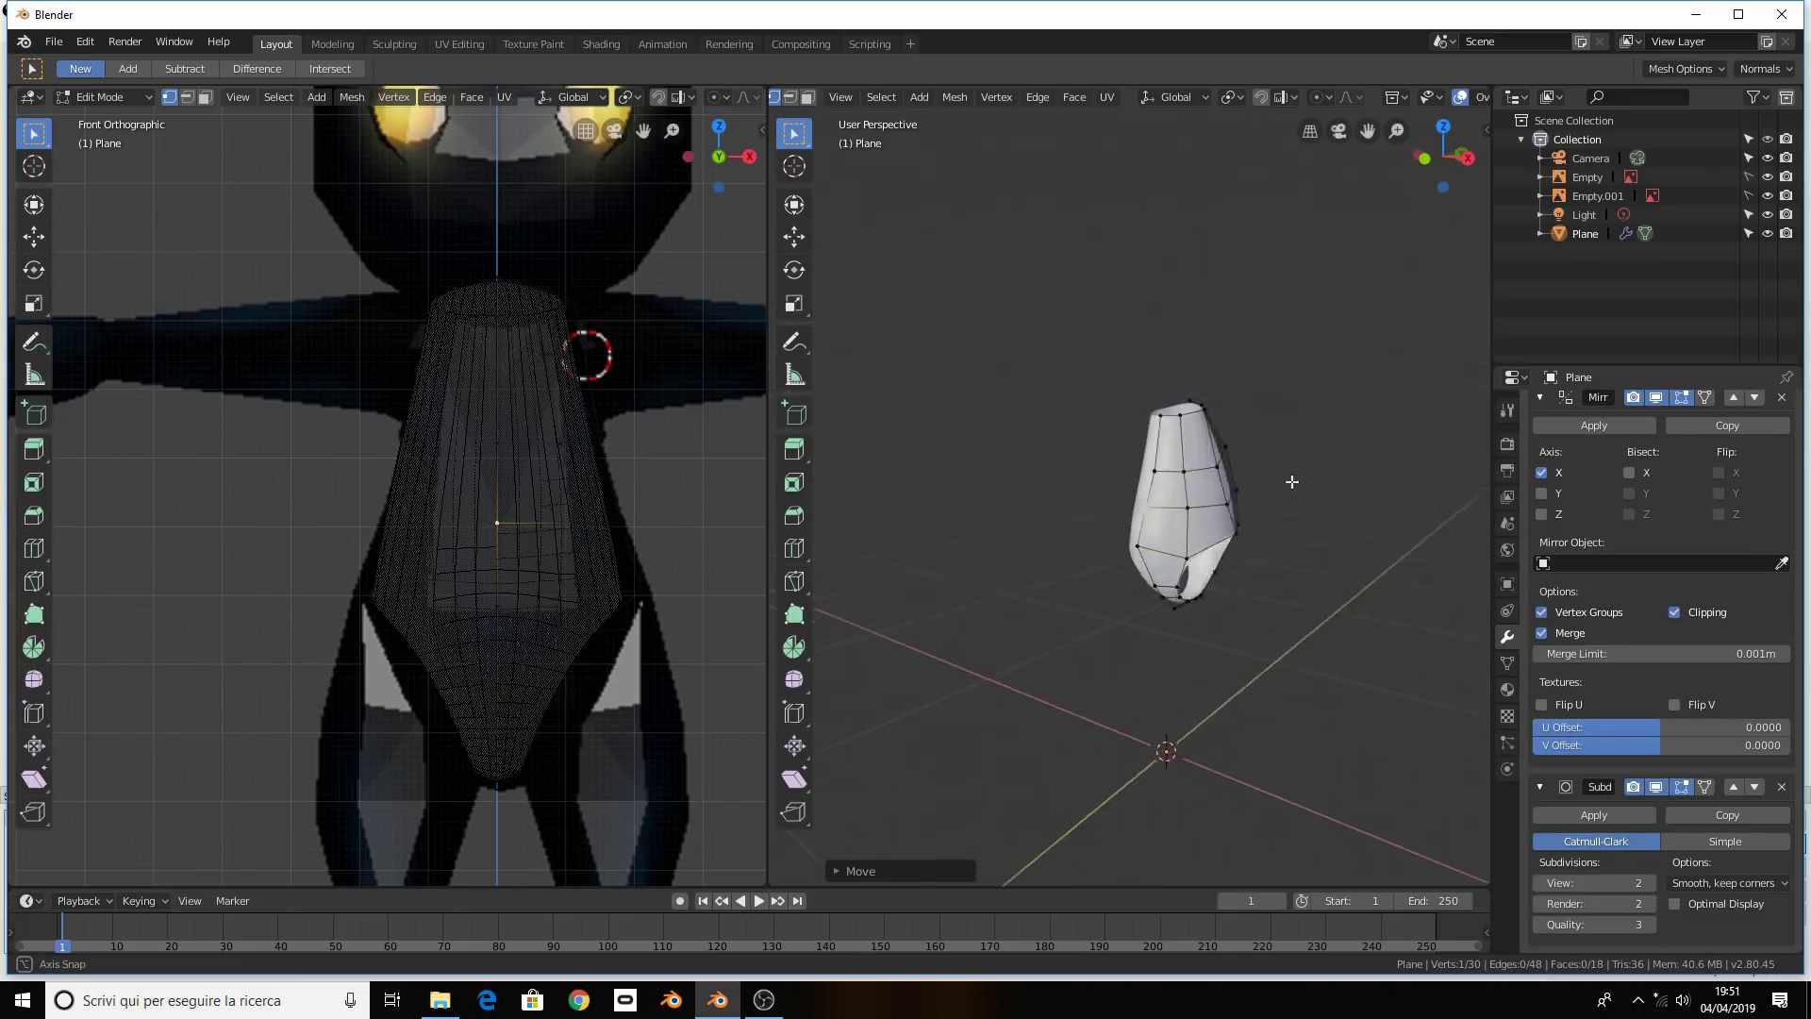
middle_drag(1293, 481, 970, 670)
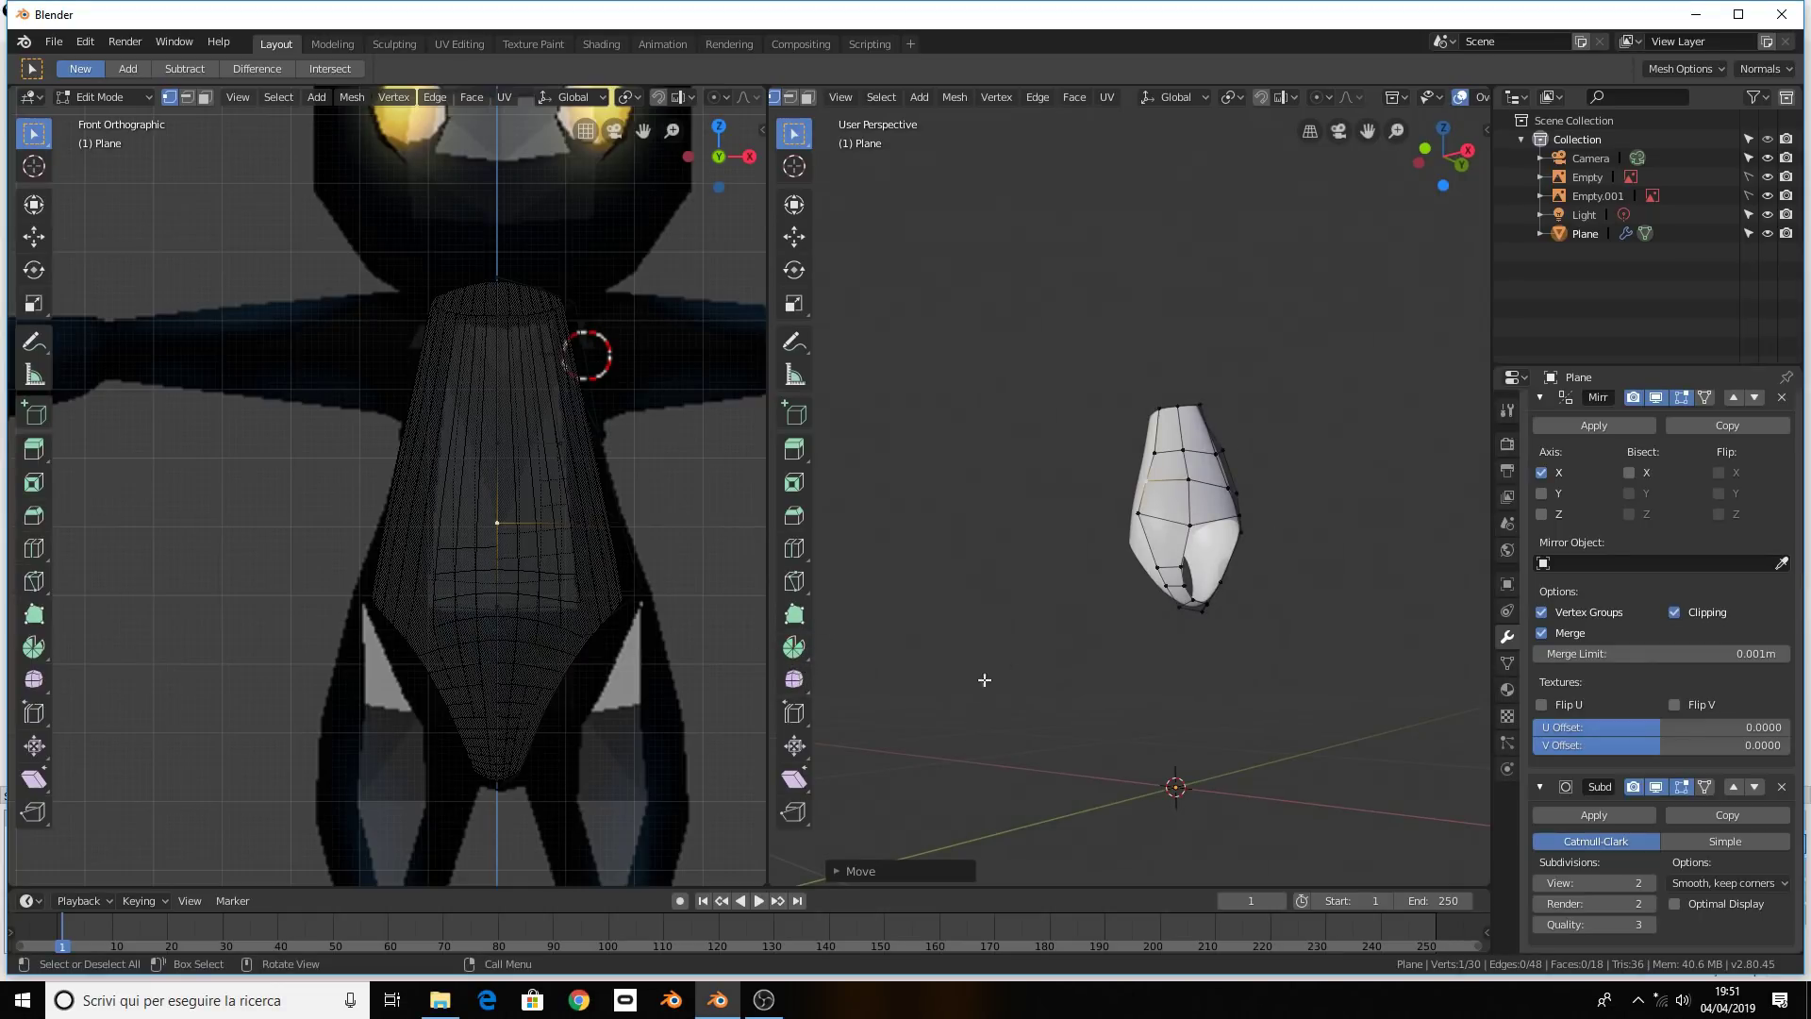
scroll(477, 690, down, 2)
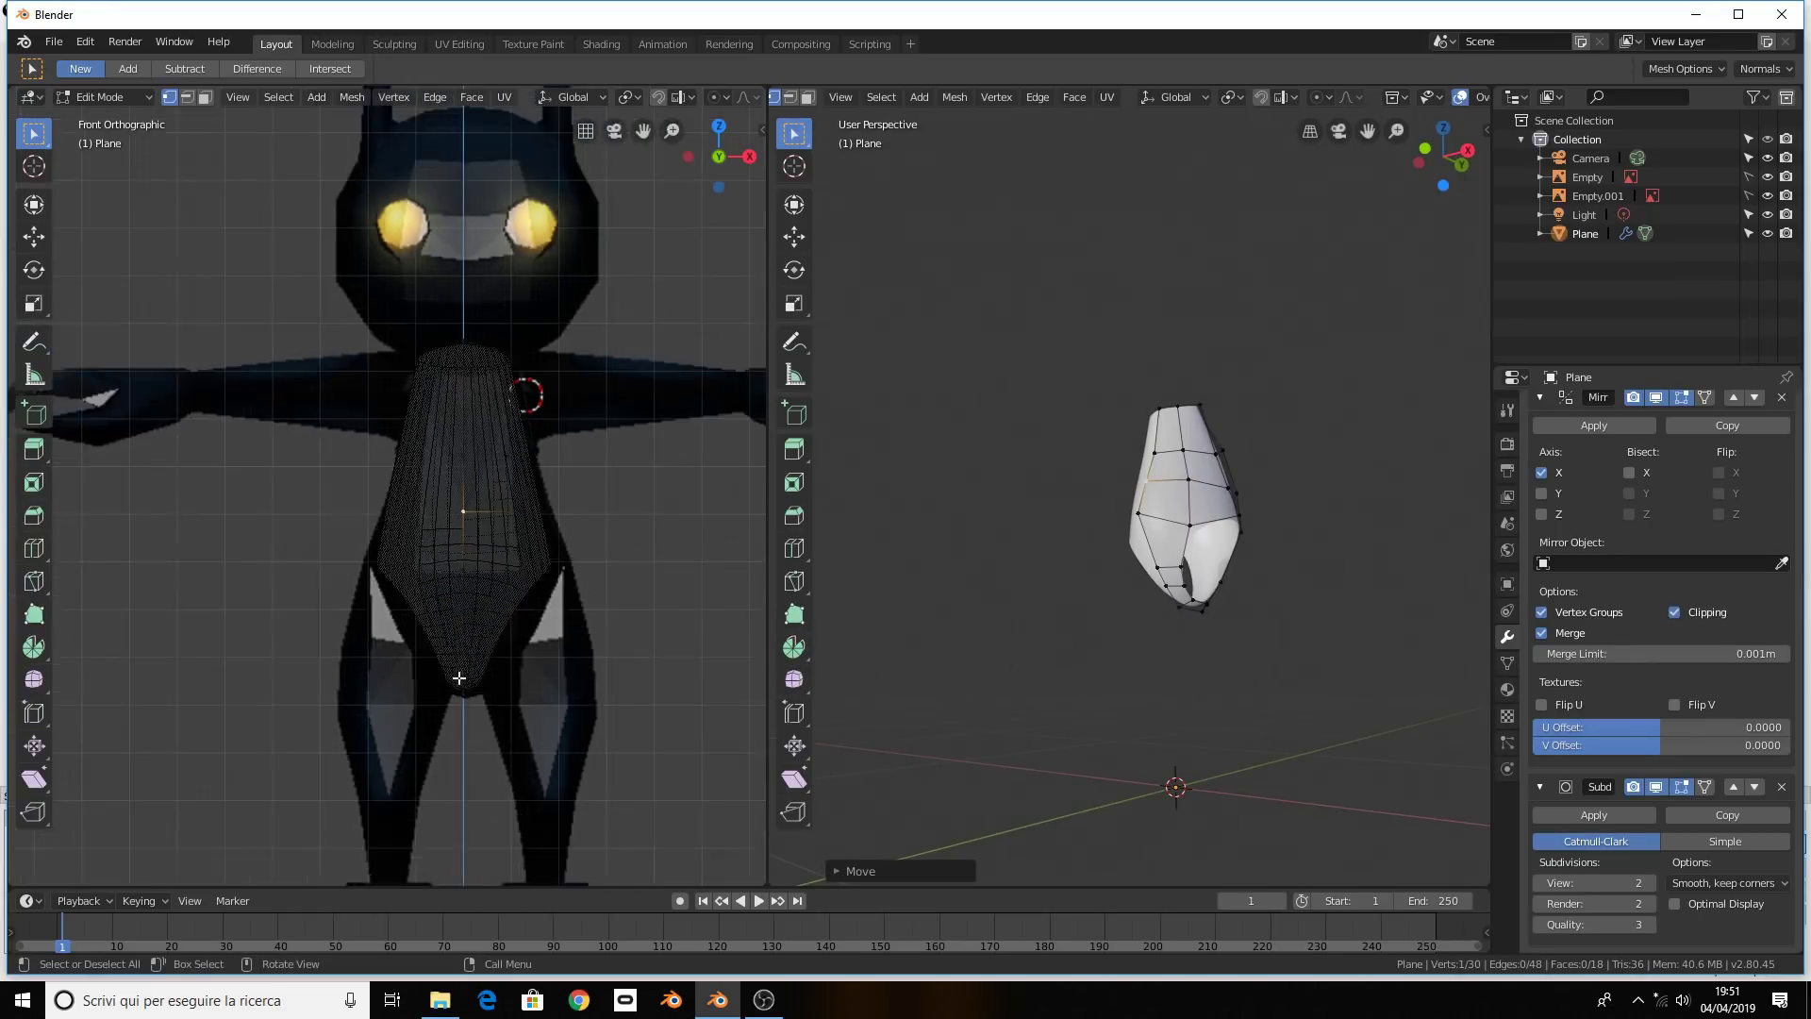
middle_drag(1041, 538, 1132, 576)
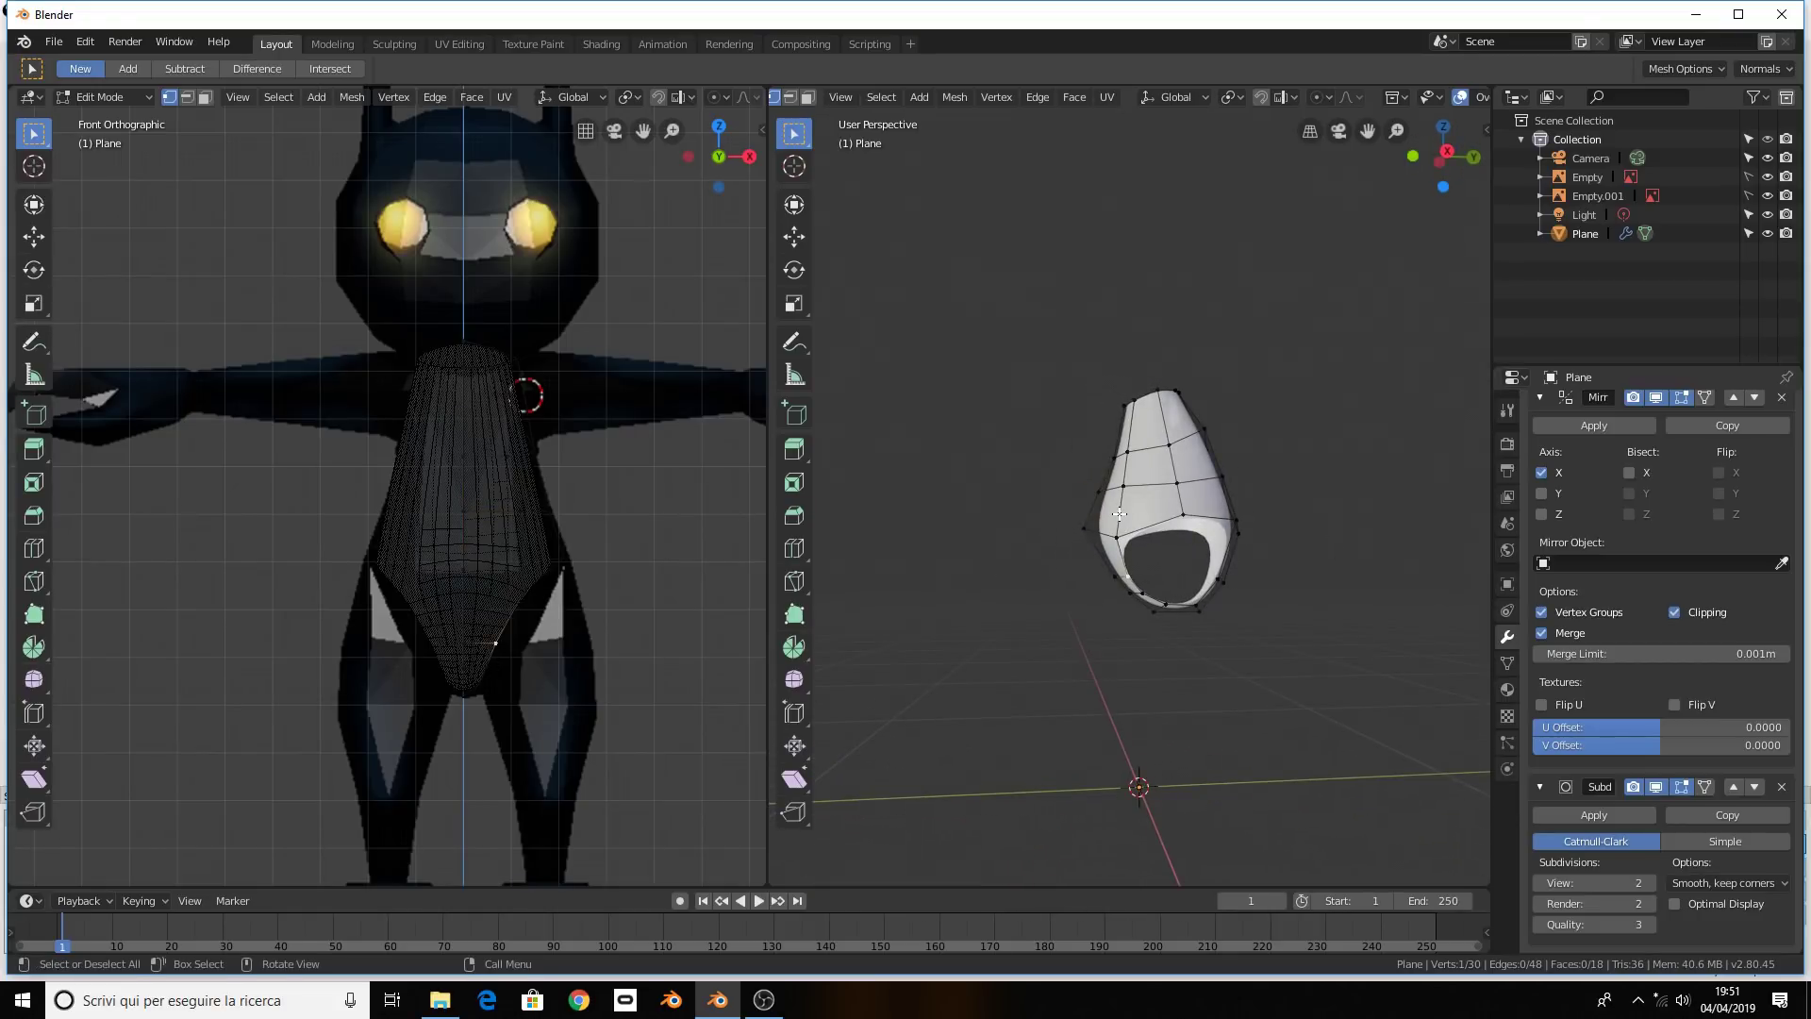
Select the seven bottom rim vertices and extrude them in place
shift+click(1118, 537)
shift+click(1198, 512)
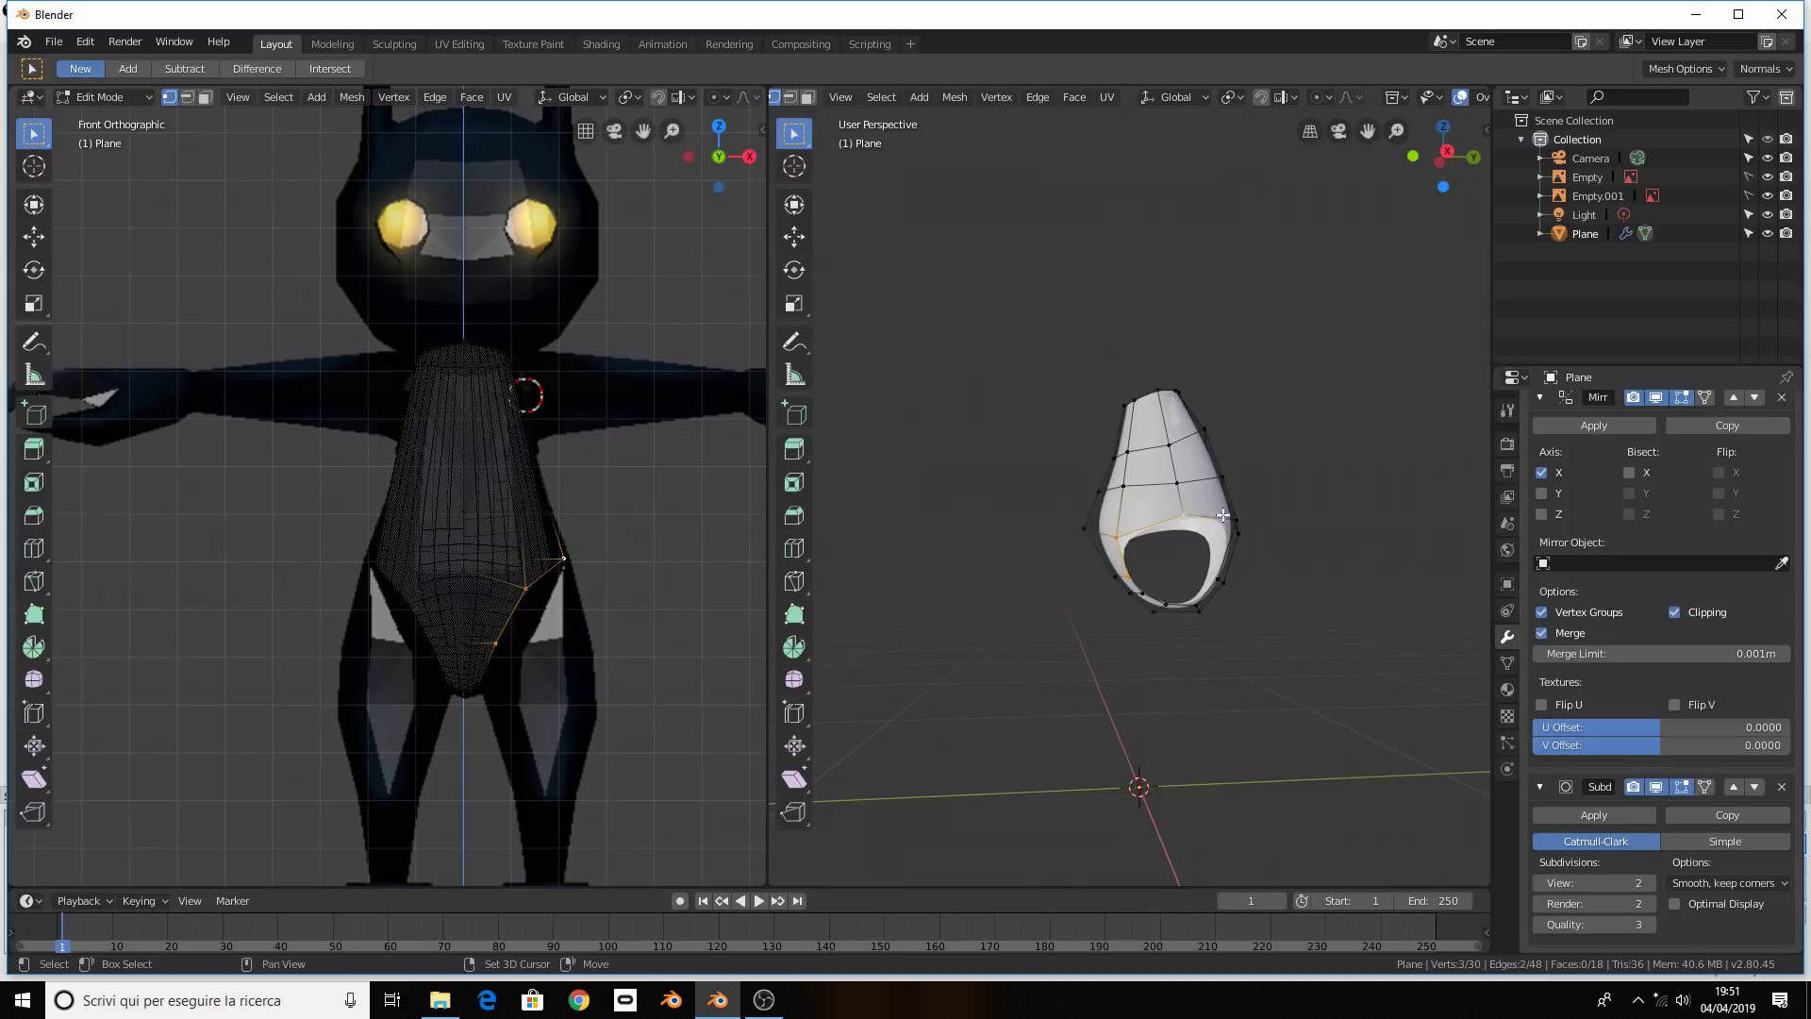
shift+click(1236, 521)
shift+click(1219, 579)
shift+click(1161, 602)
shift+click(1144, 595)
shift+click(1165, 602)
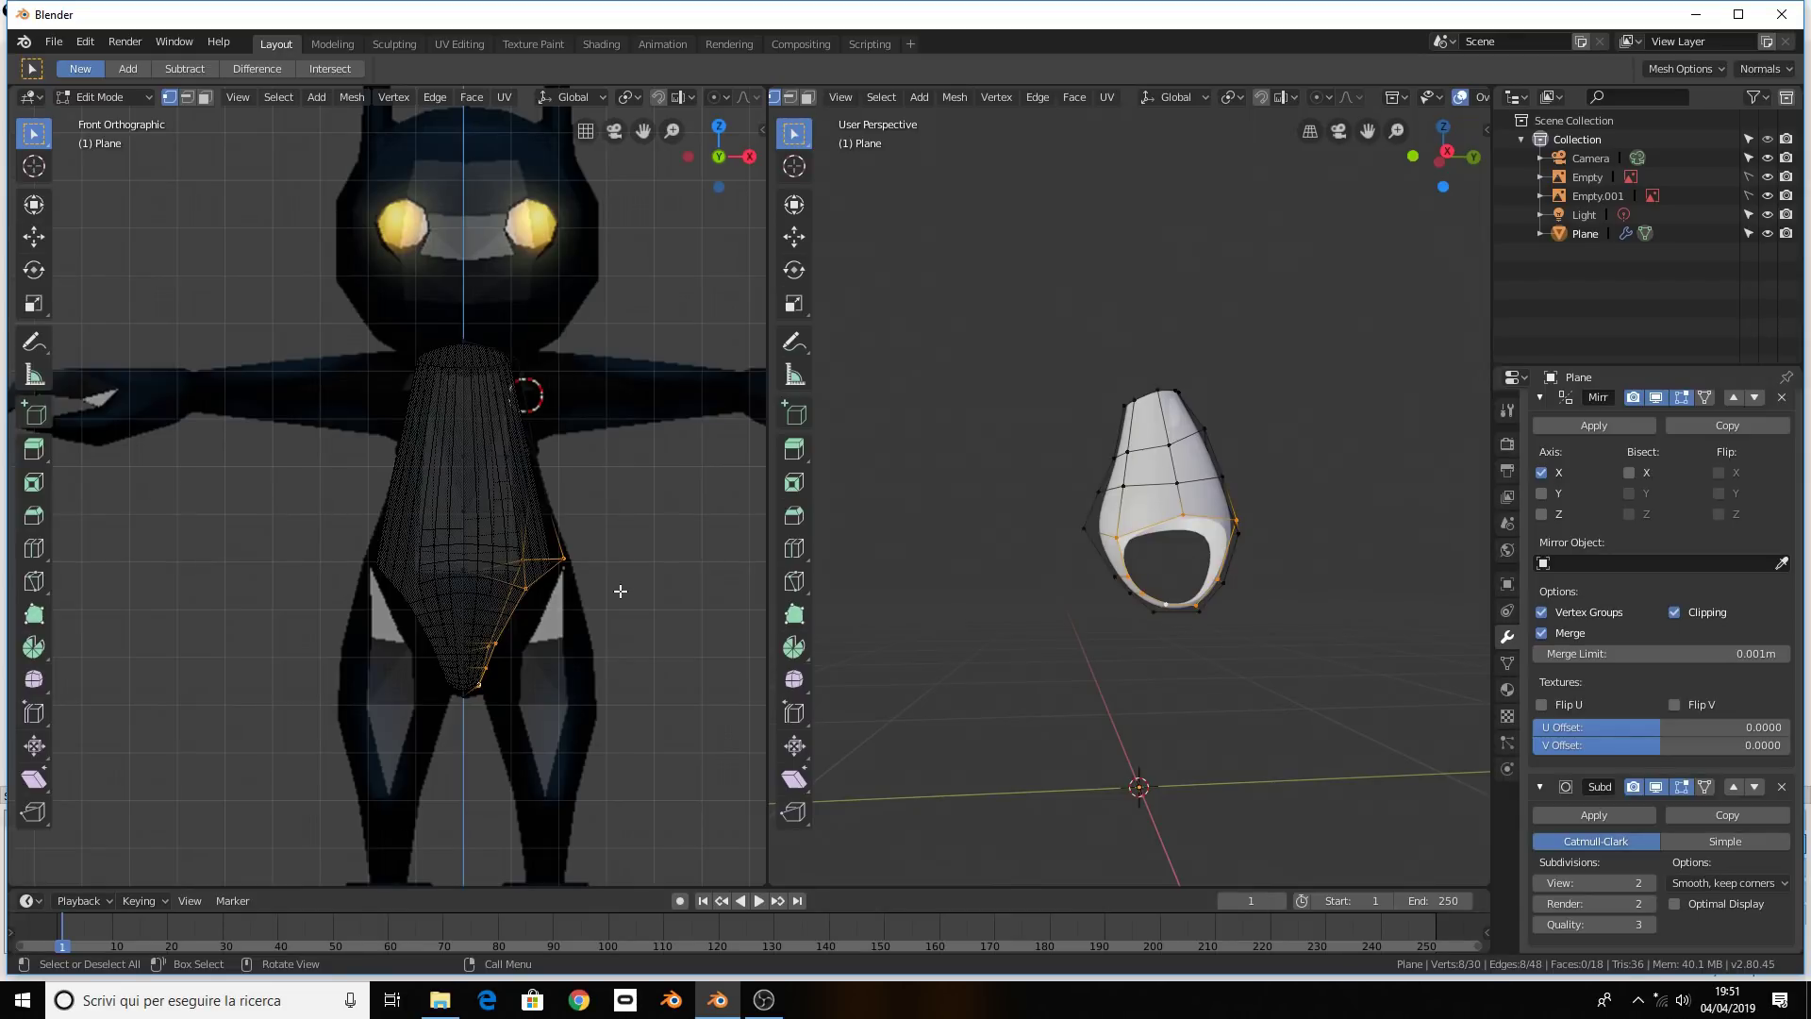
key(e)
right_click(619, 590)
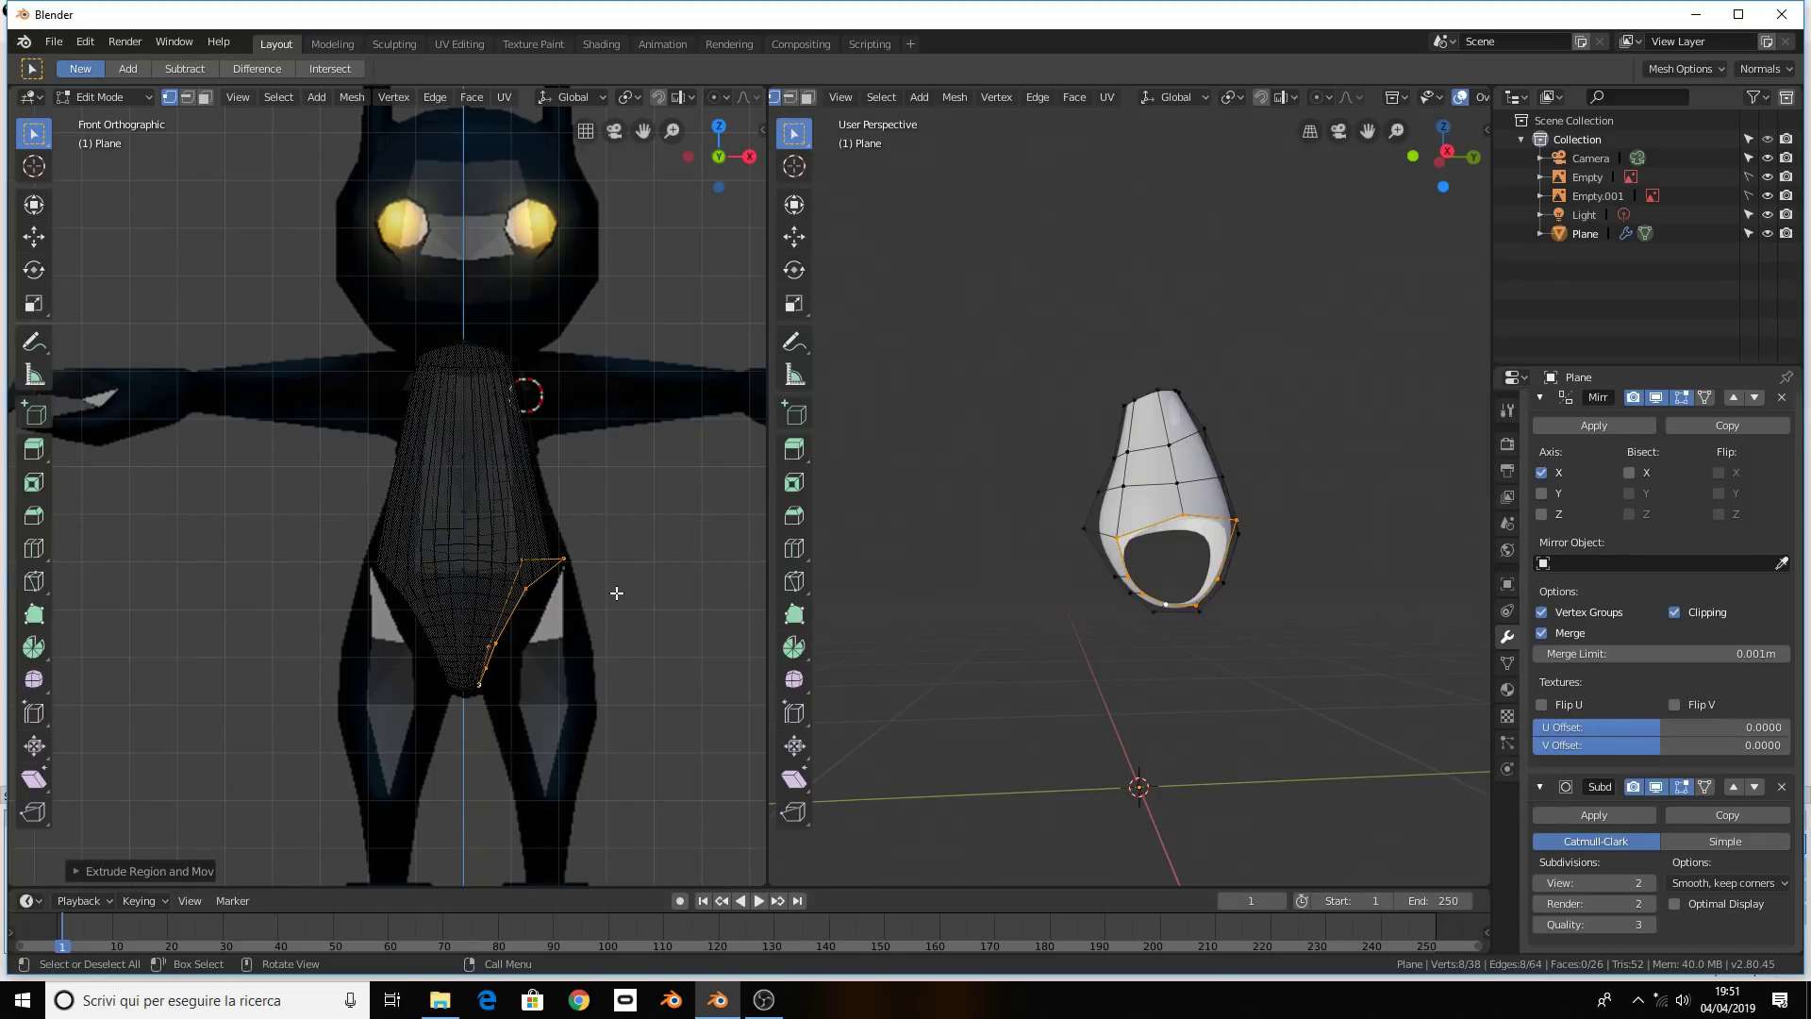
Lower the extruded rim along Z and shift it outward
key(g)
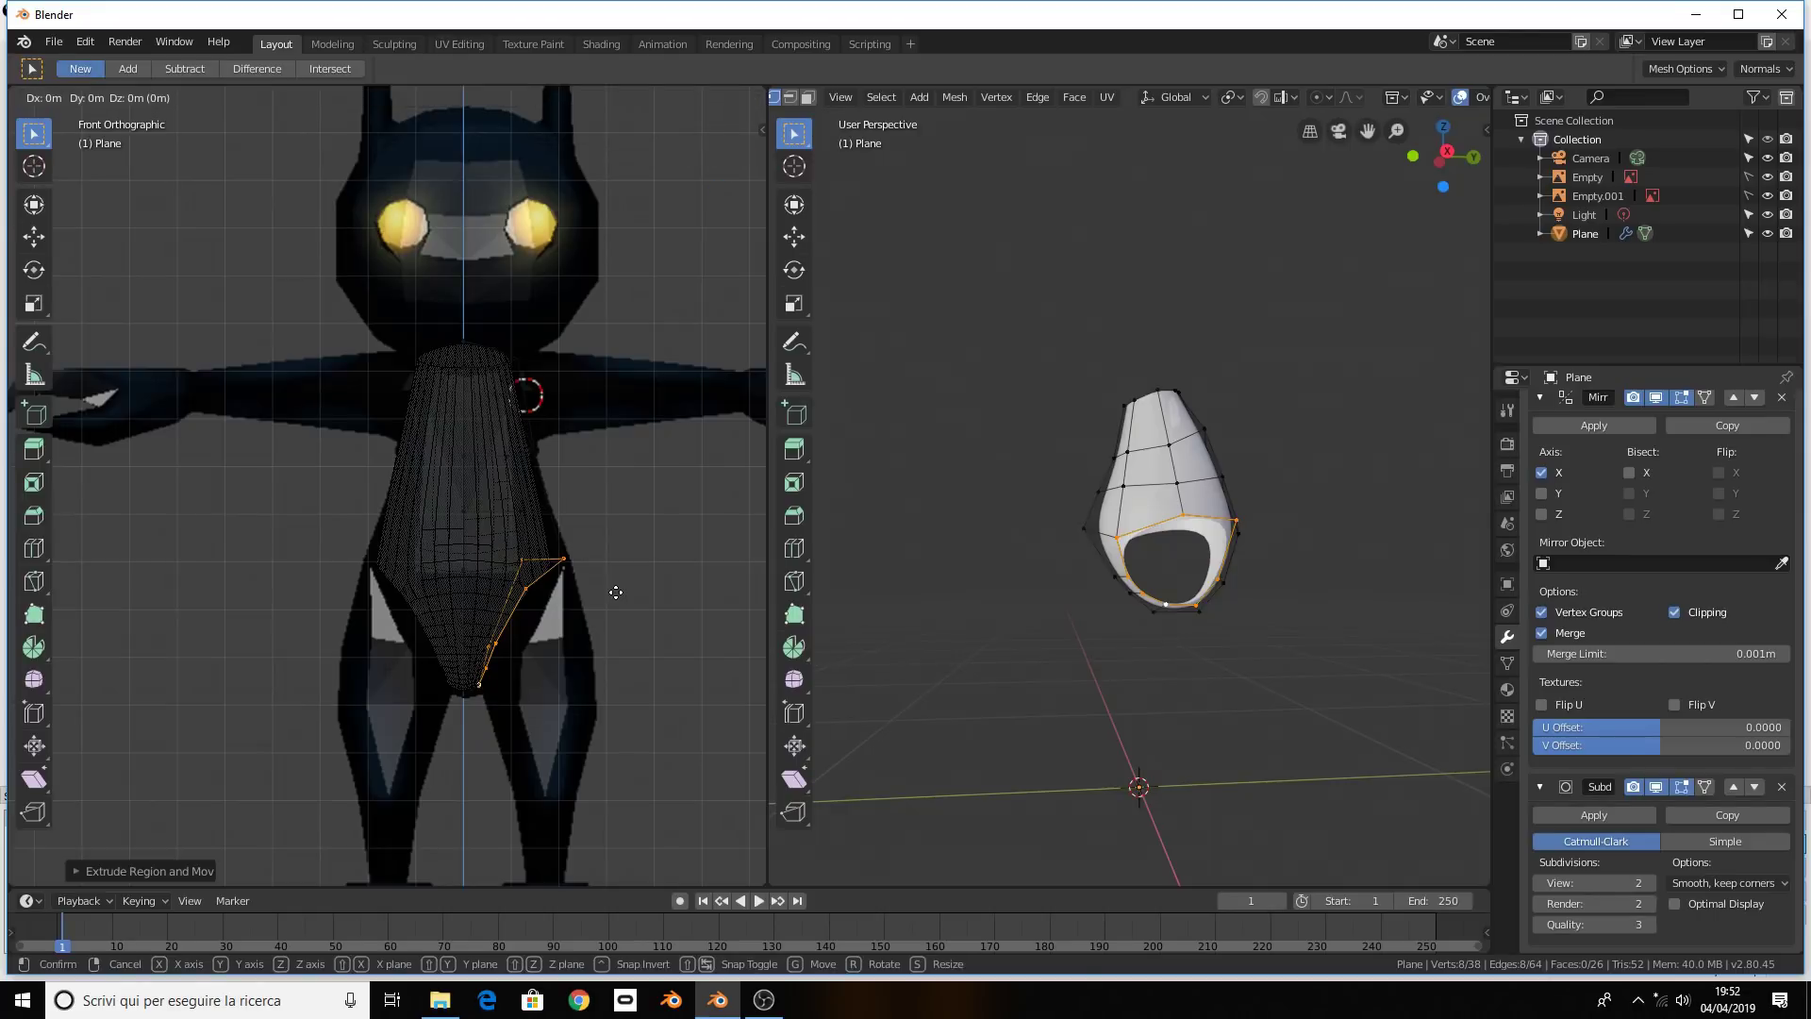
key(x)
key(y)
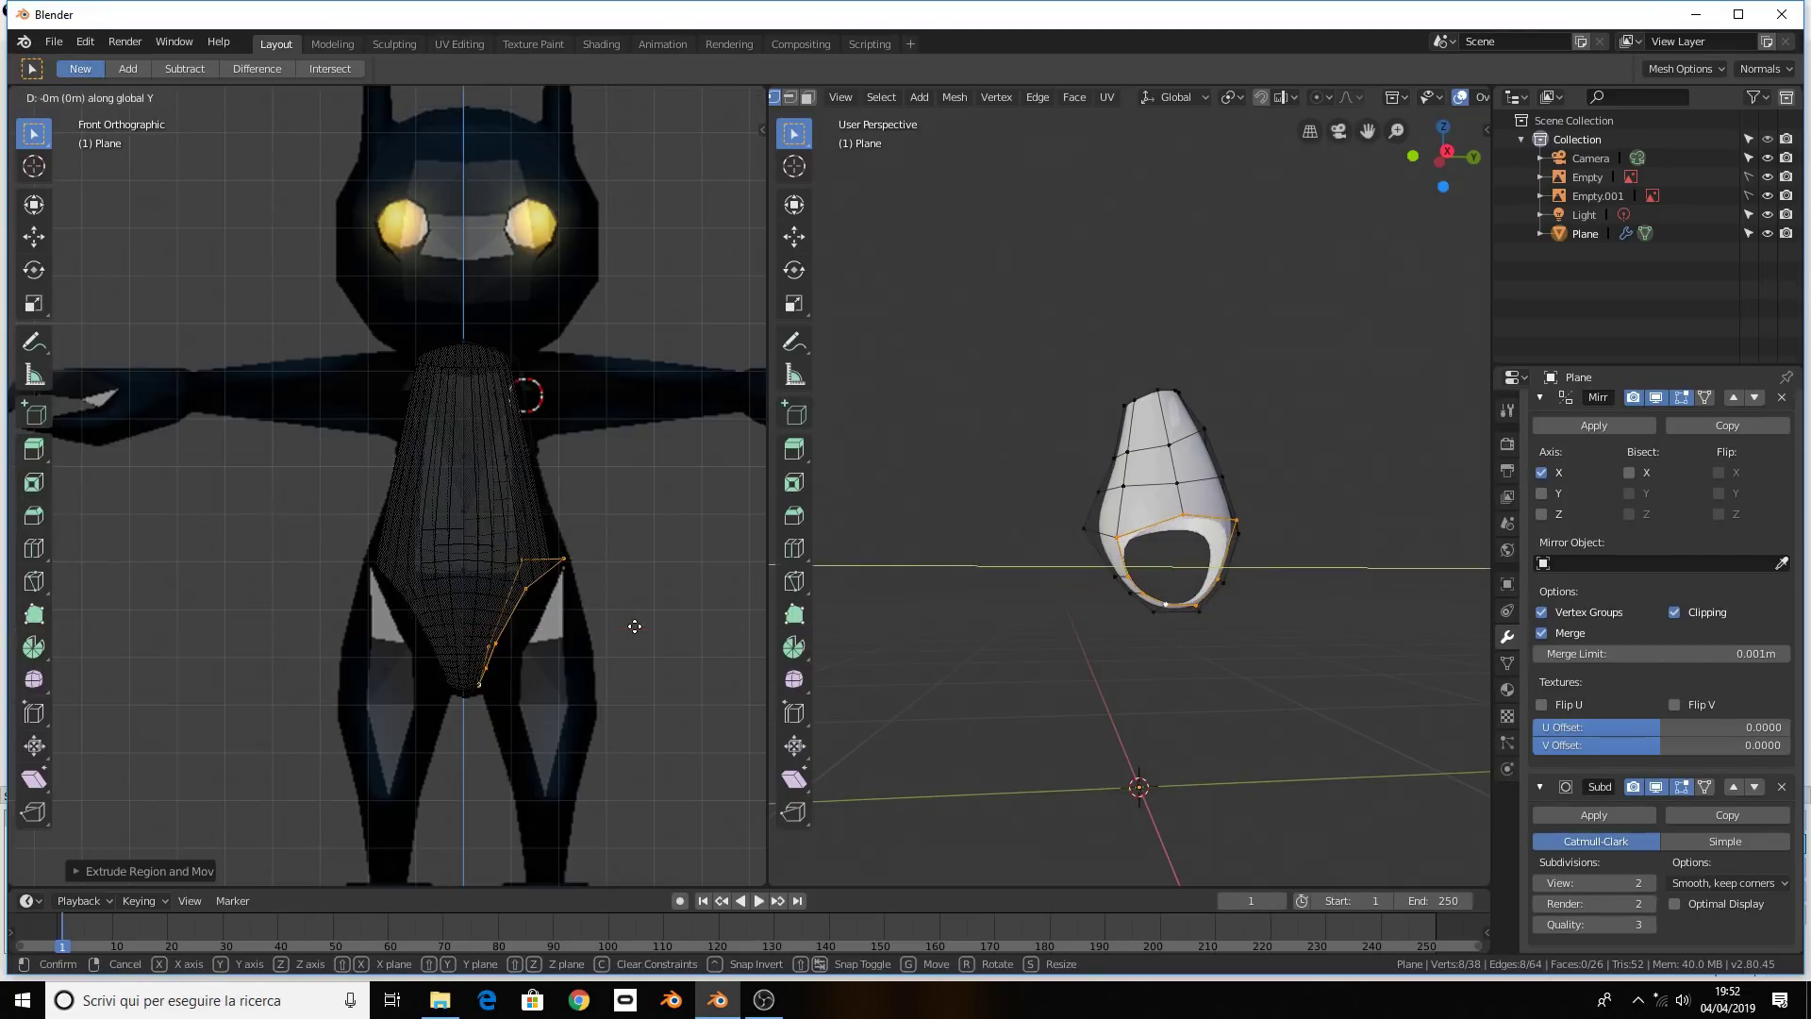
key(z)
click(643, 634)
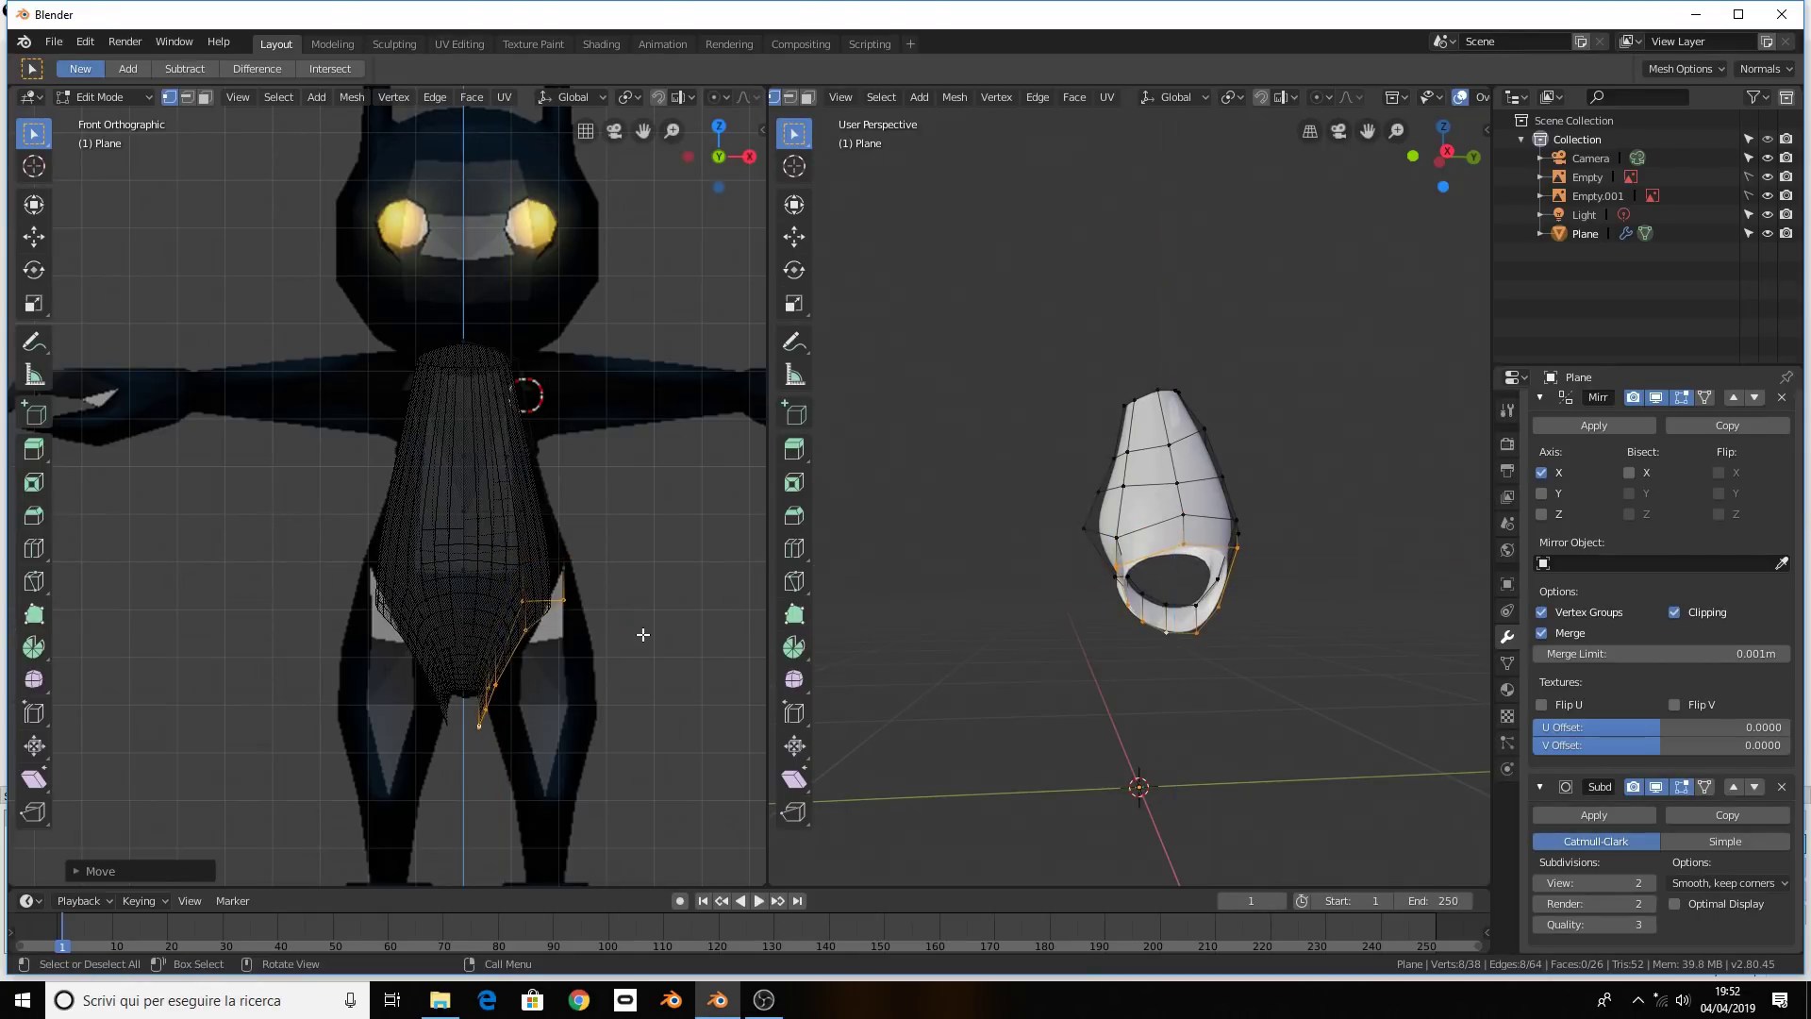
key(g)
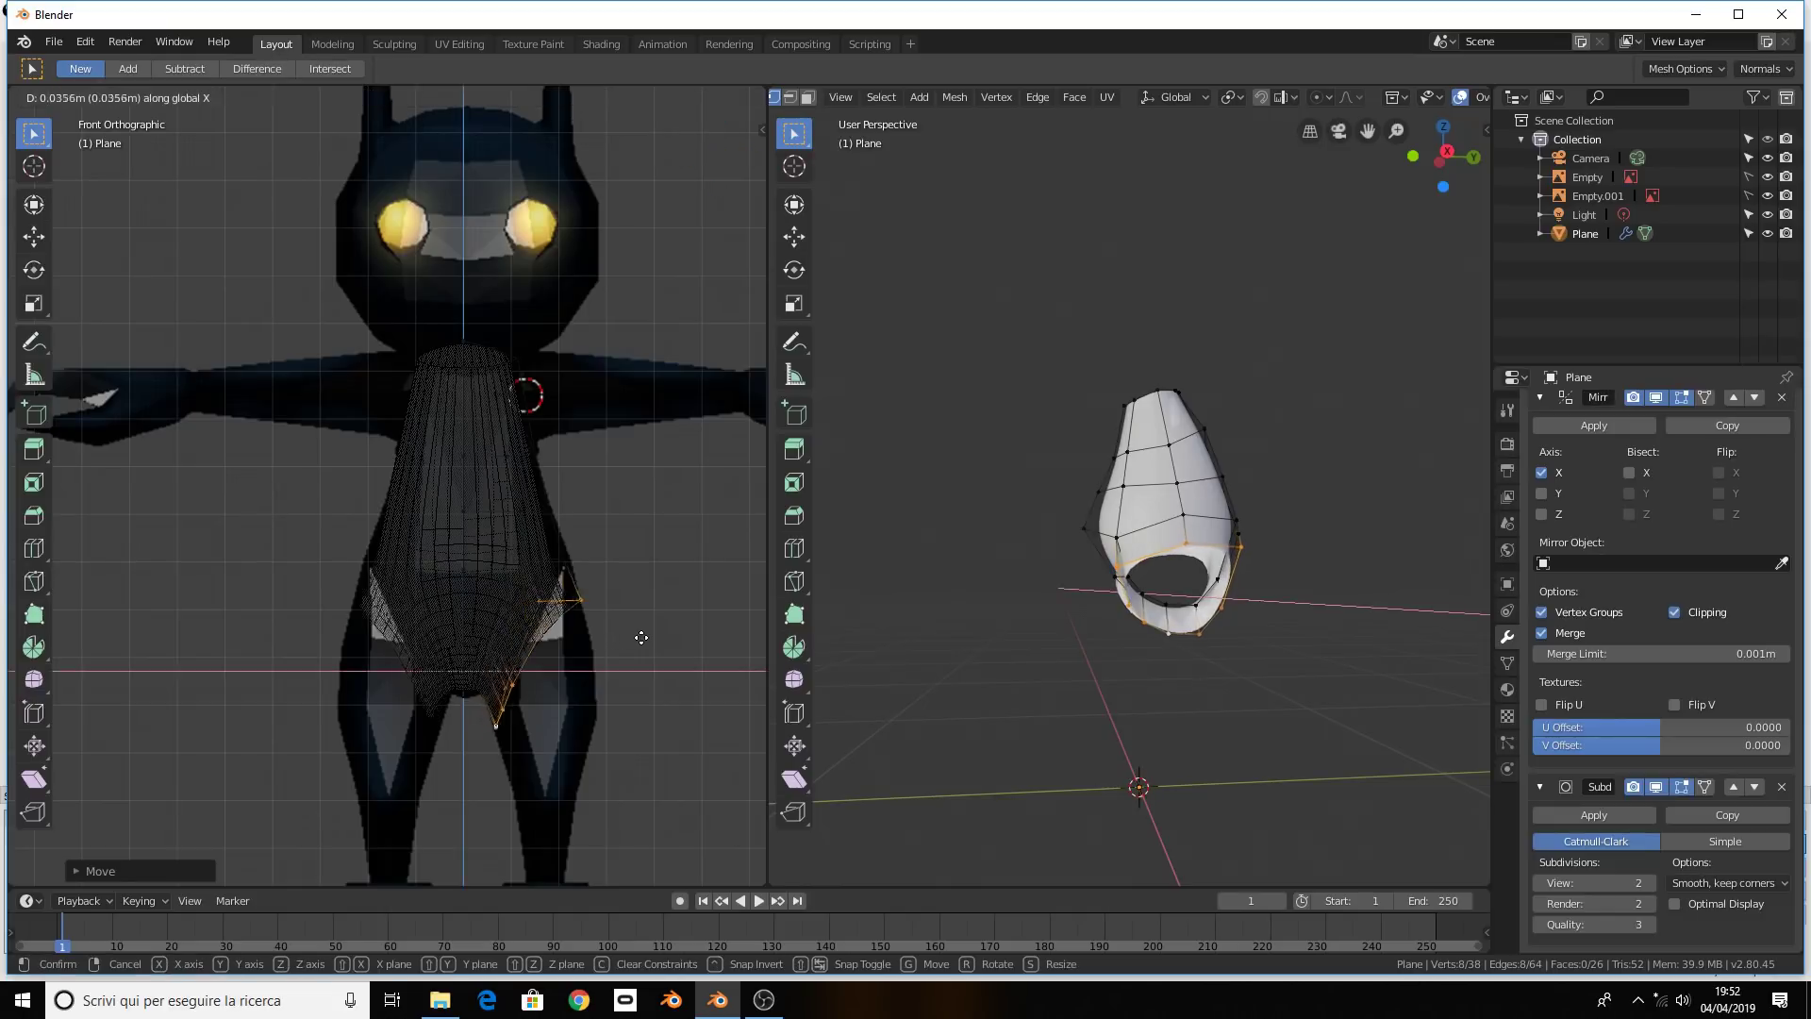
click(643, 634)
middle_drag(1307, 620, 1247, 638)
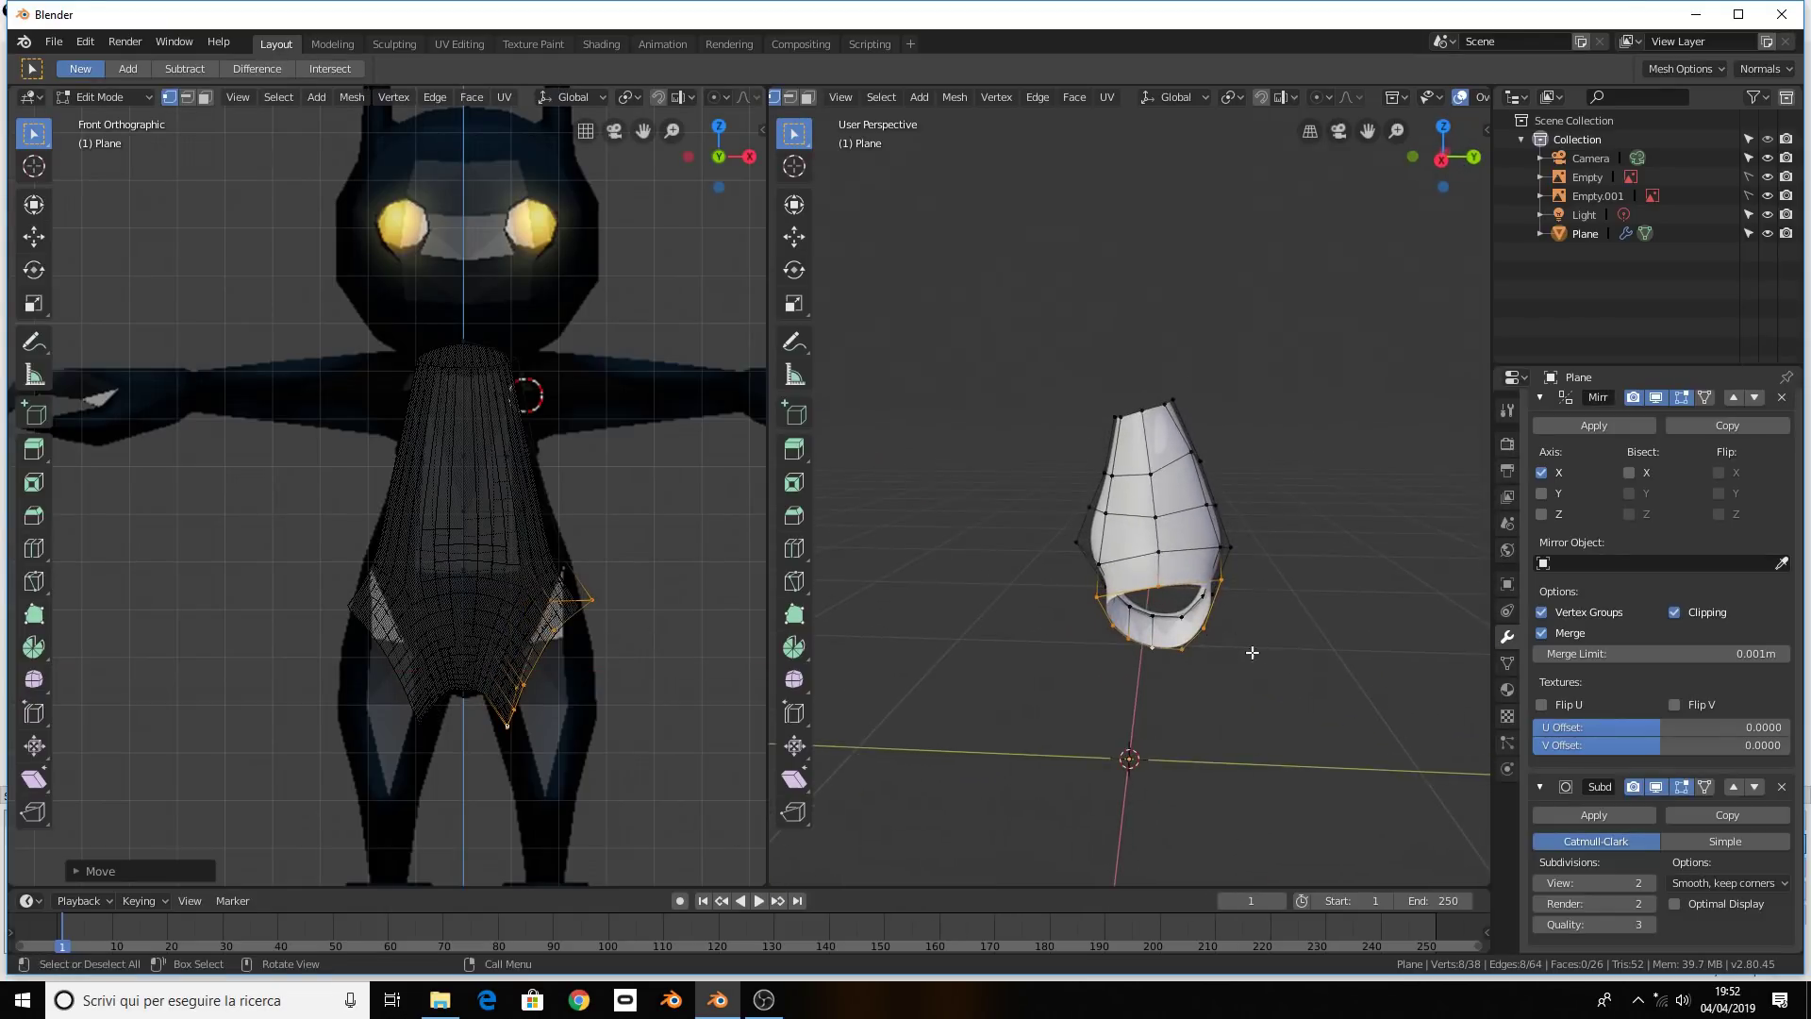
Flatten the new hip band by scaling along Y, then select a single hip vertex
key(s)
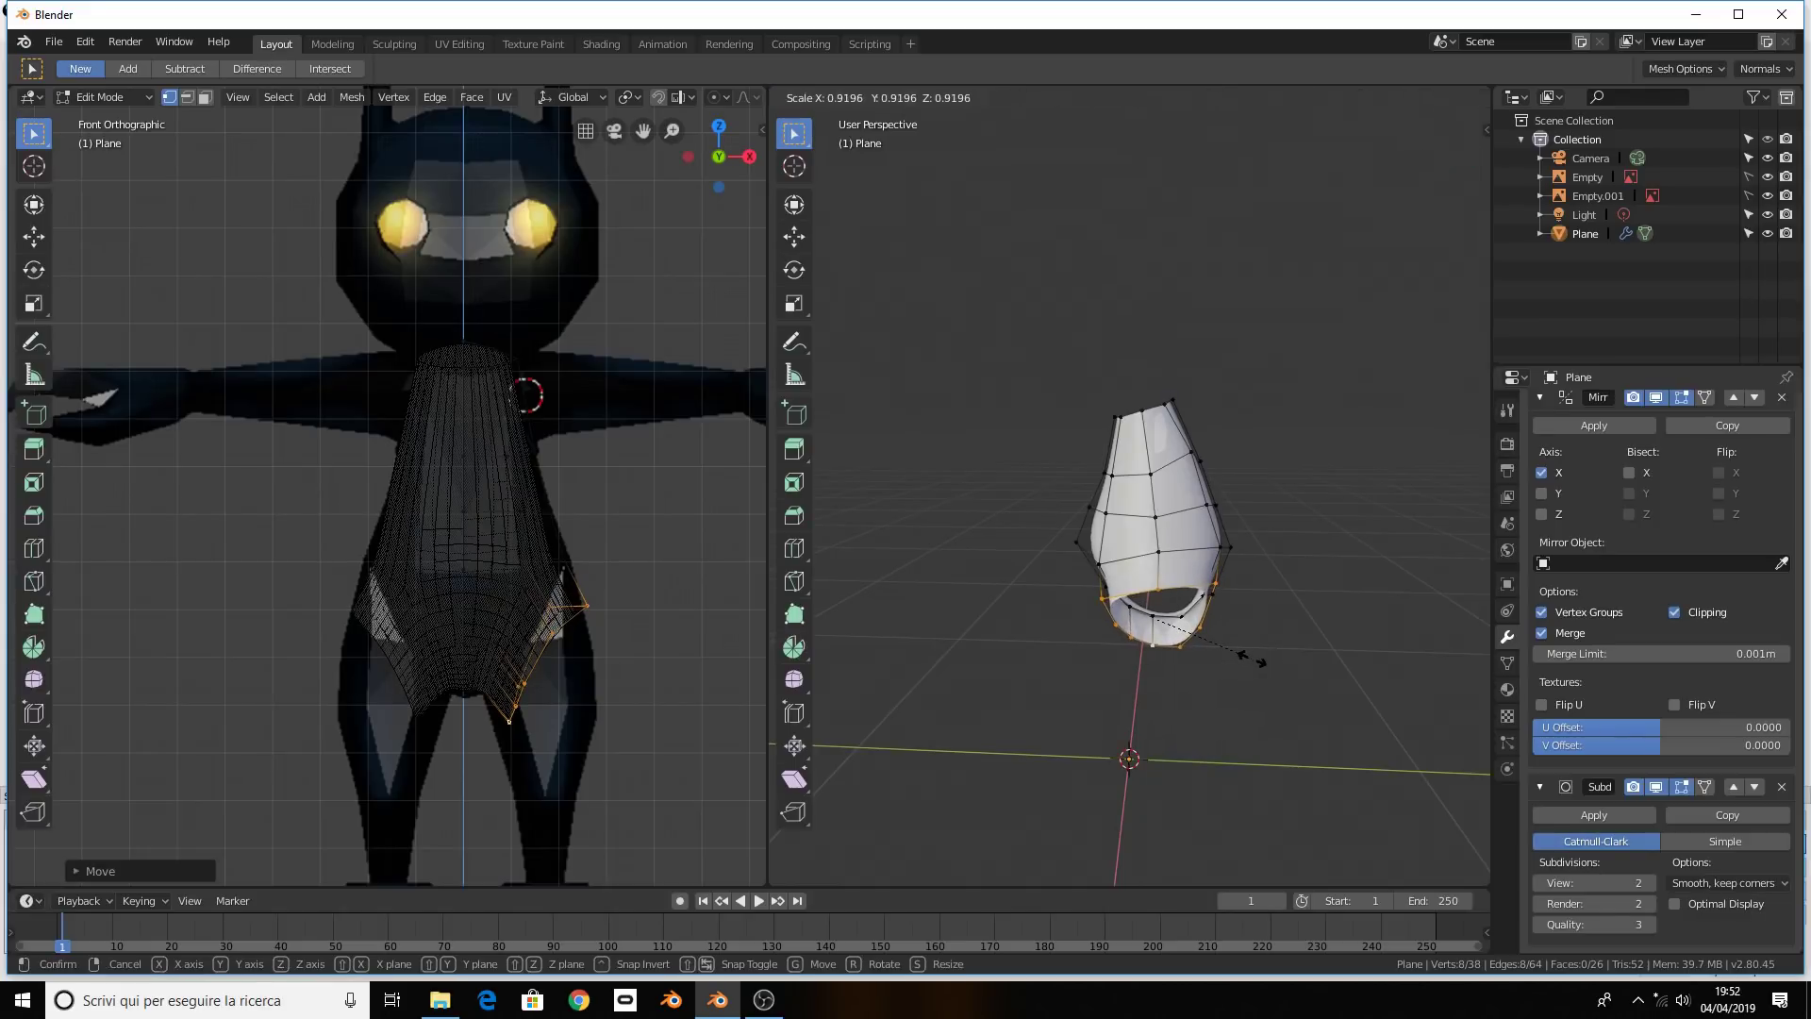
key(z)
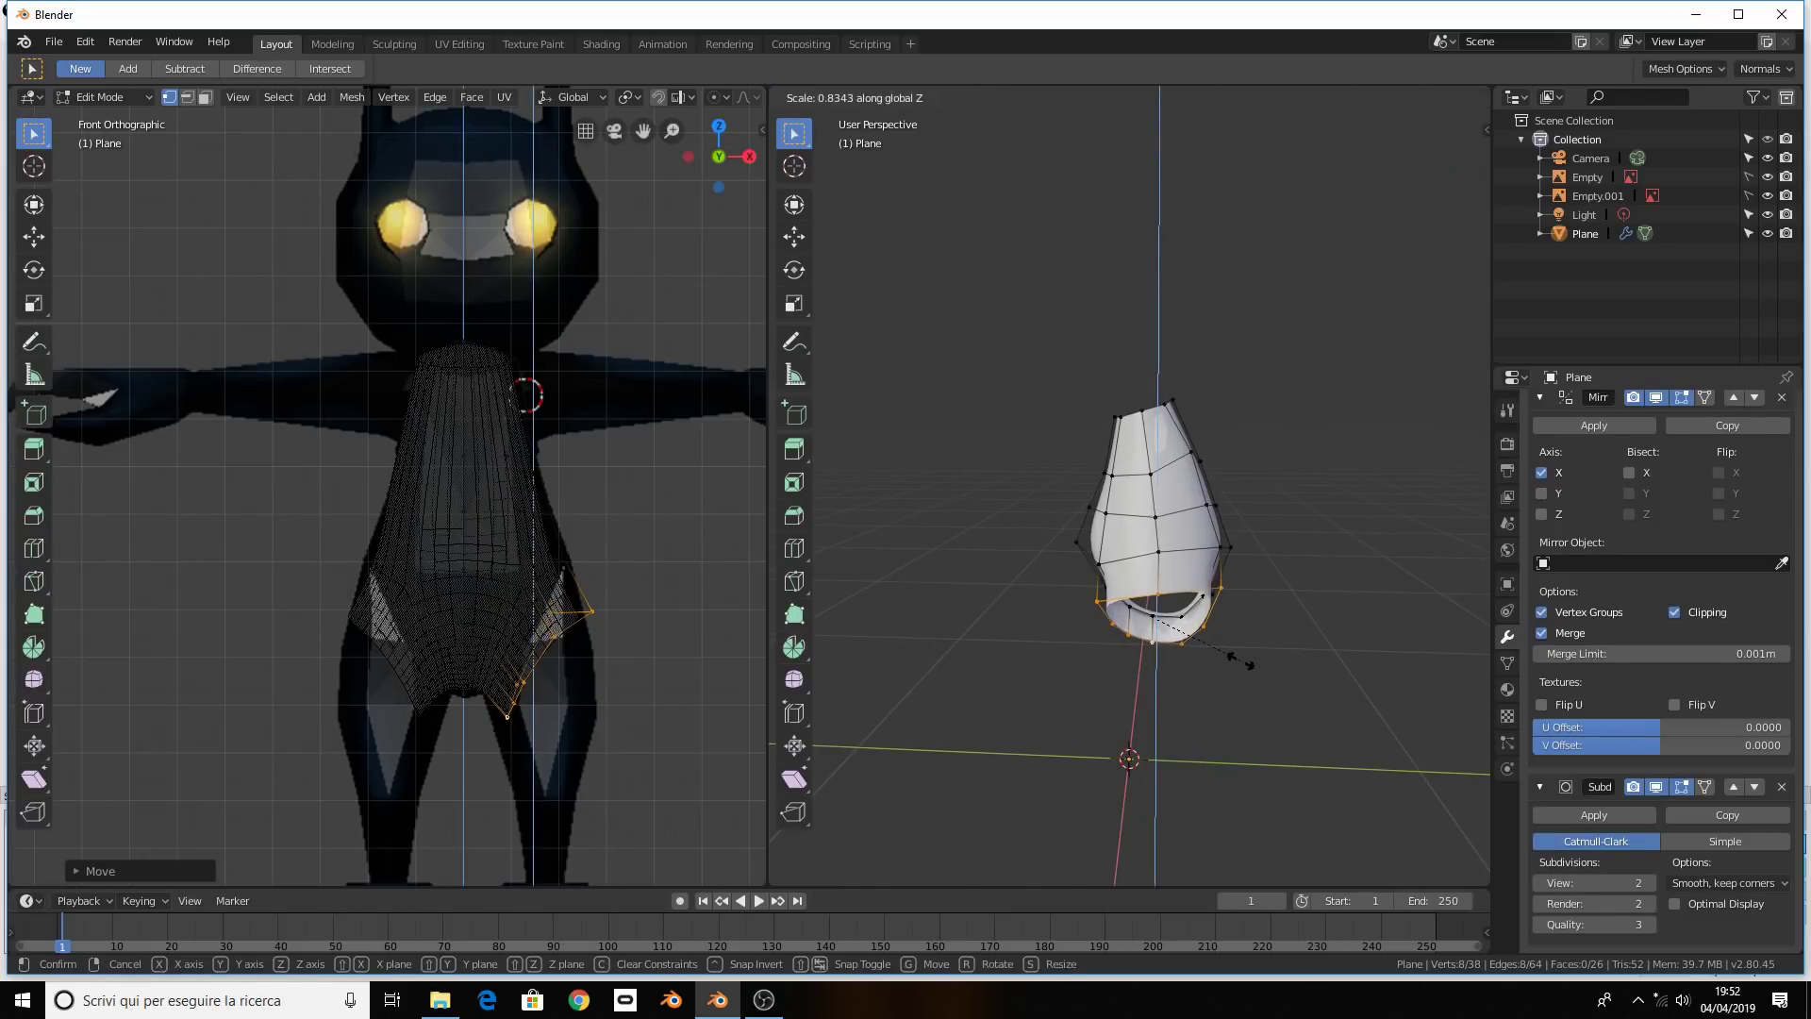
key(y)
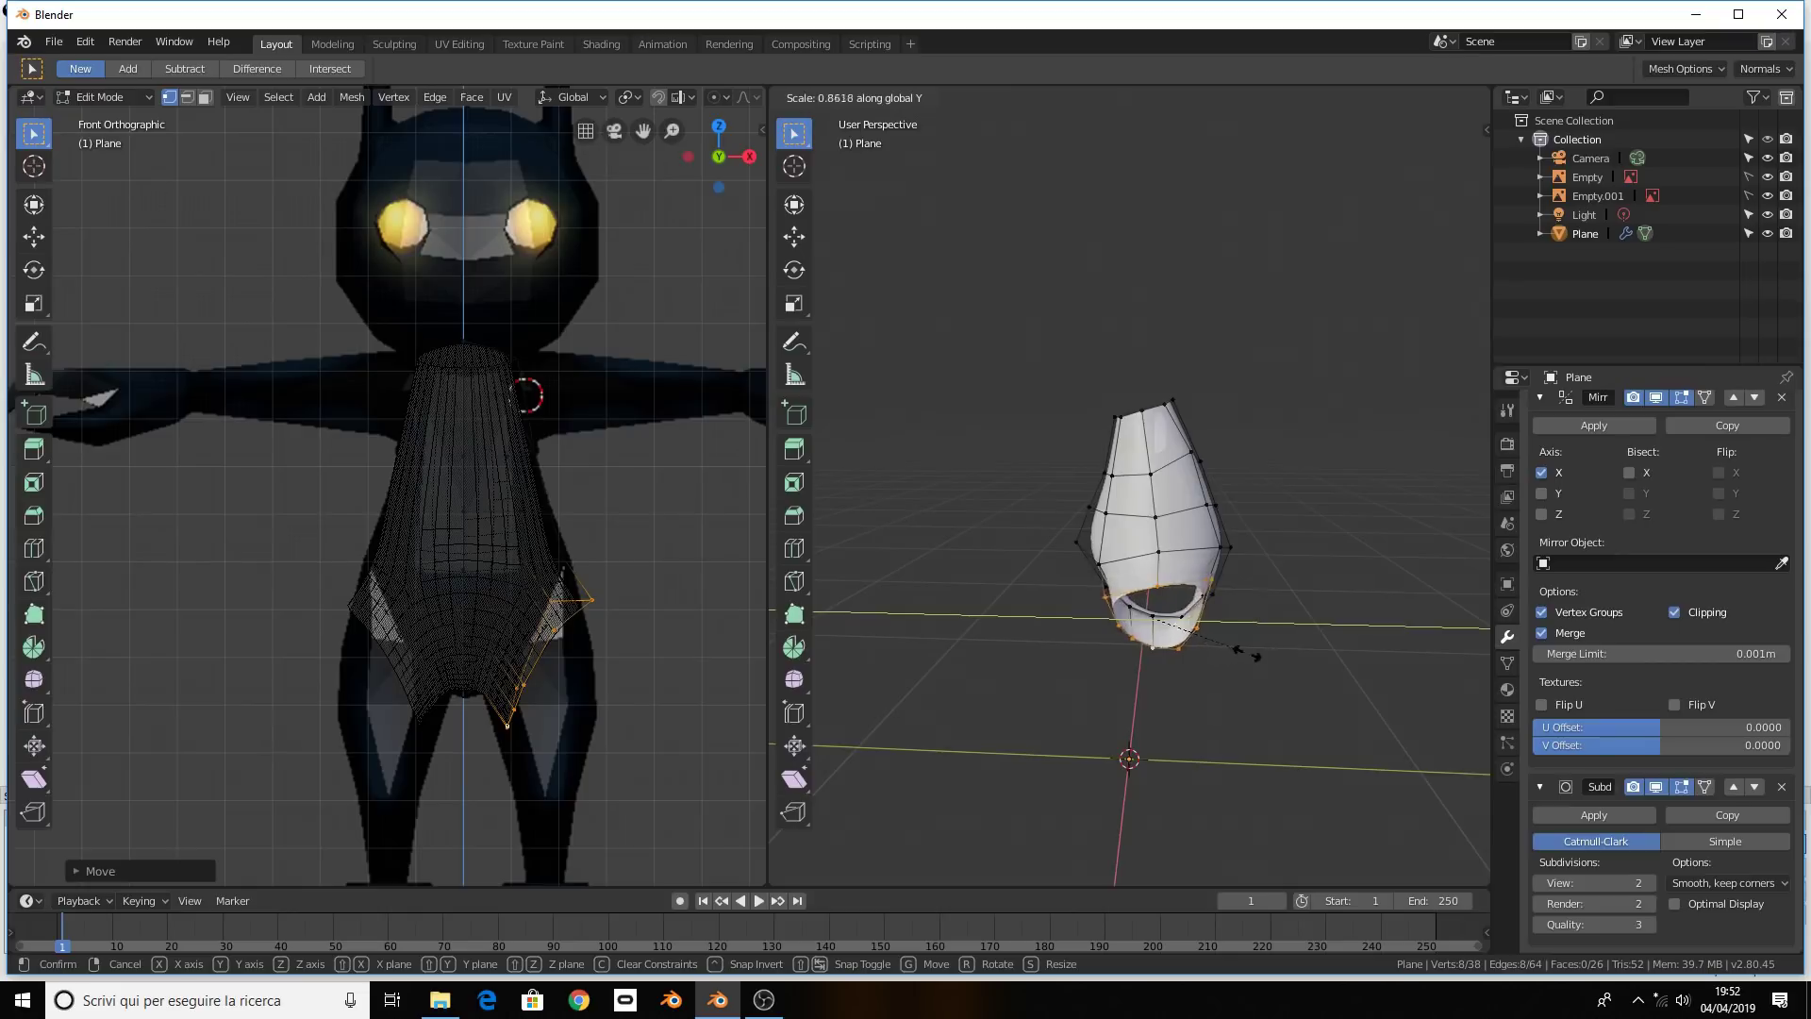
click(1200, 647)
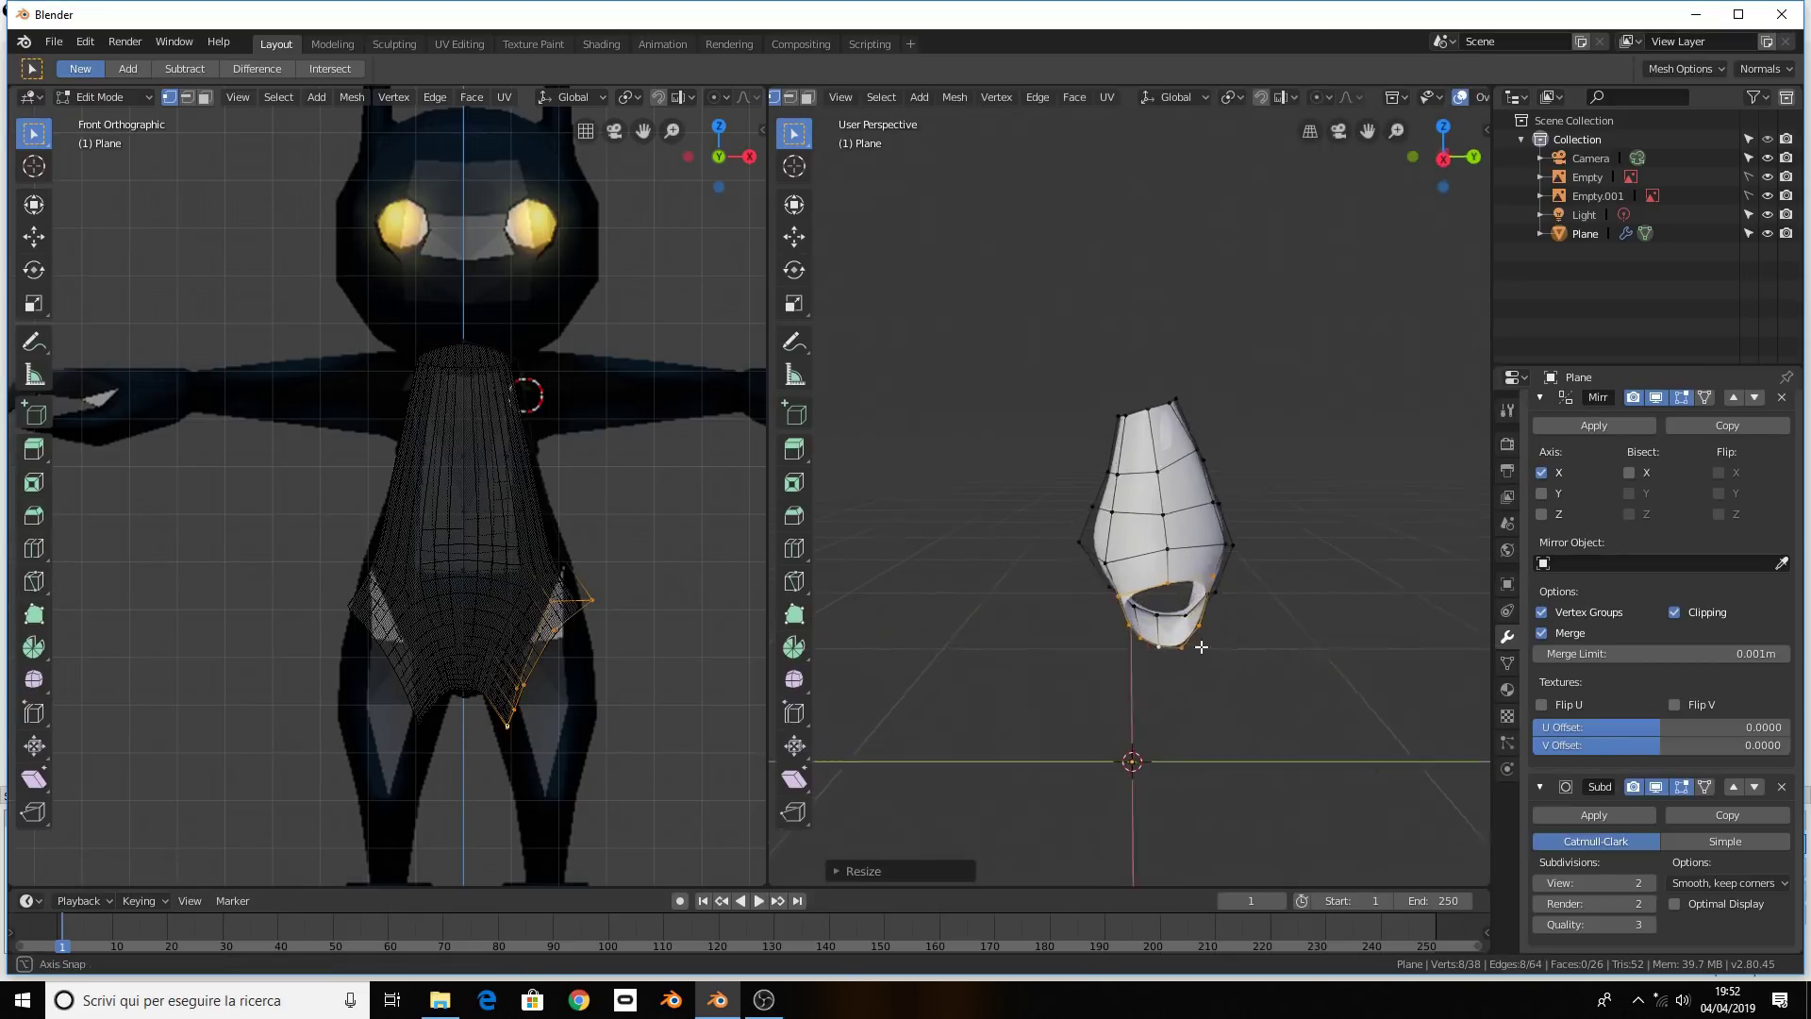
middle_drag(1201, 647, 1150, 649)
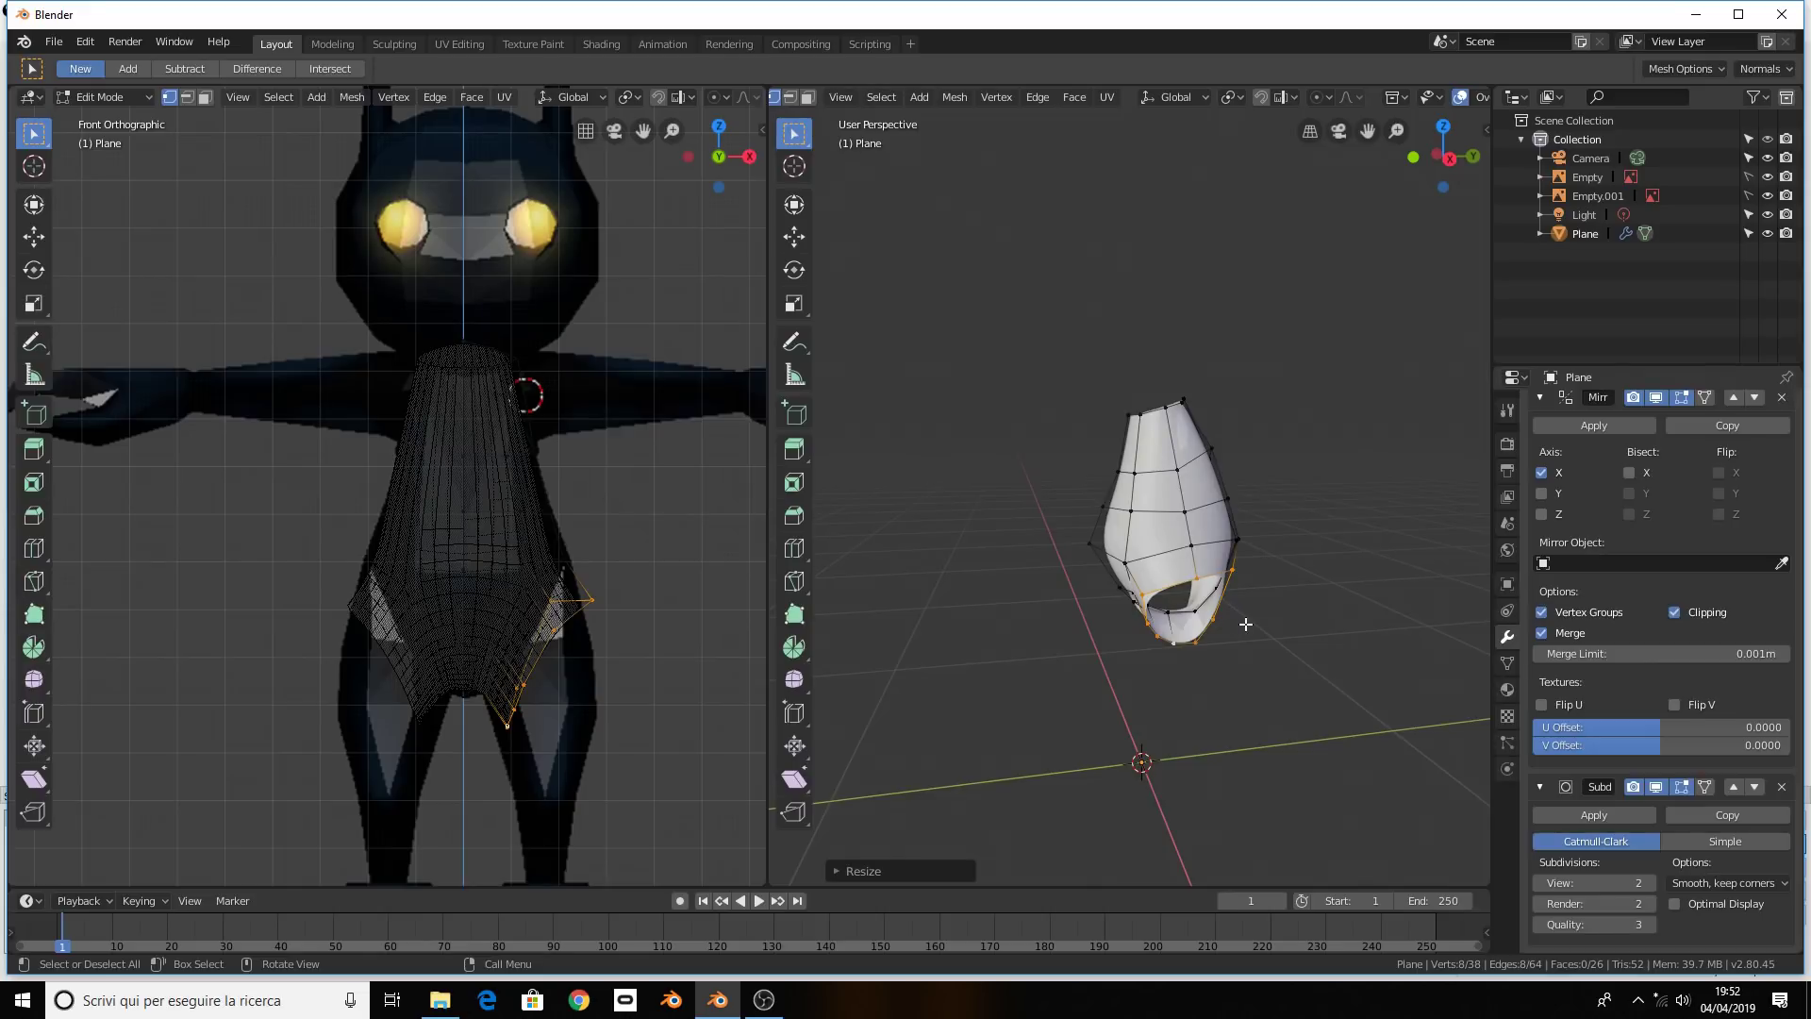
click(1143, 589)
click(591, 600)
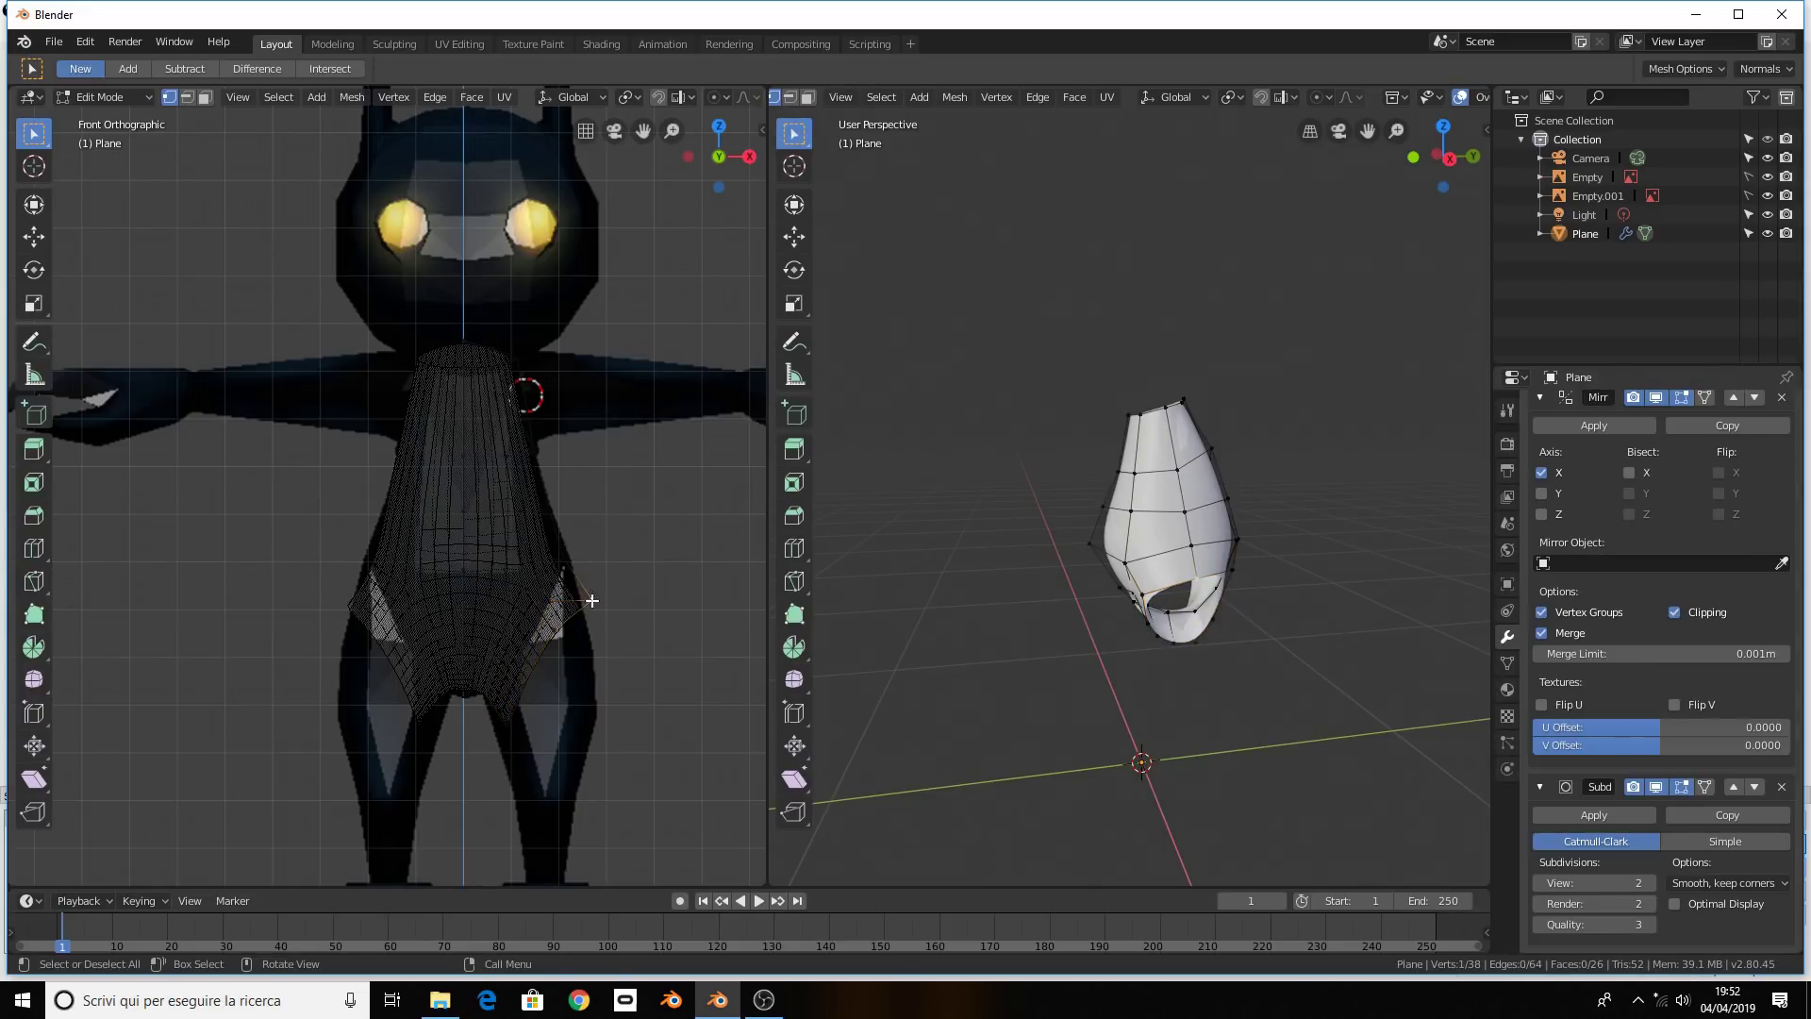
Move the selected hip vertex sideways along X
ctrl+right_click(590, 598)
key(g)
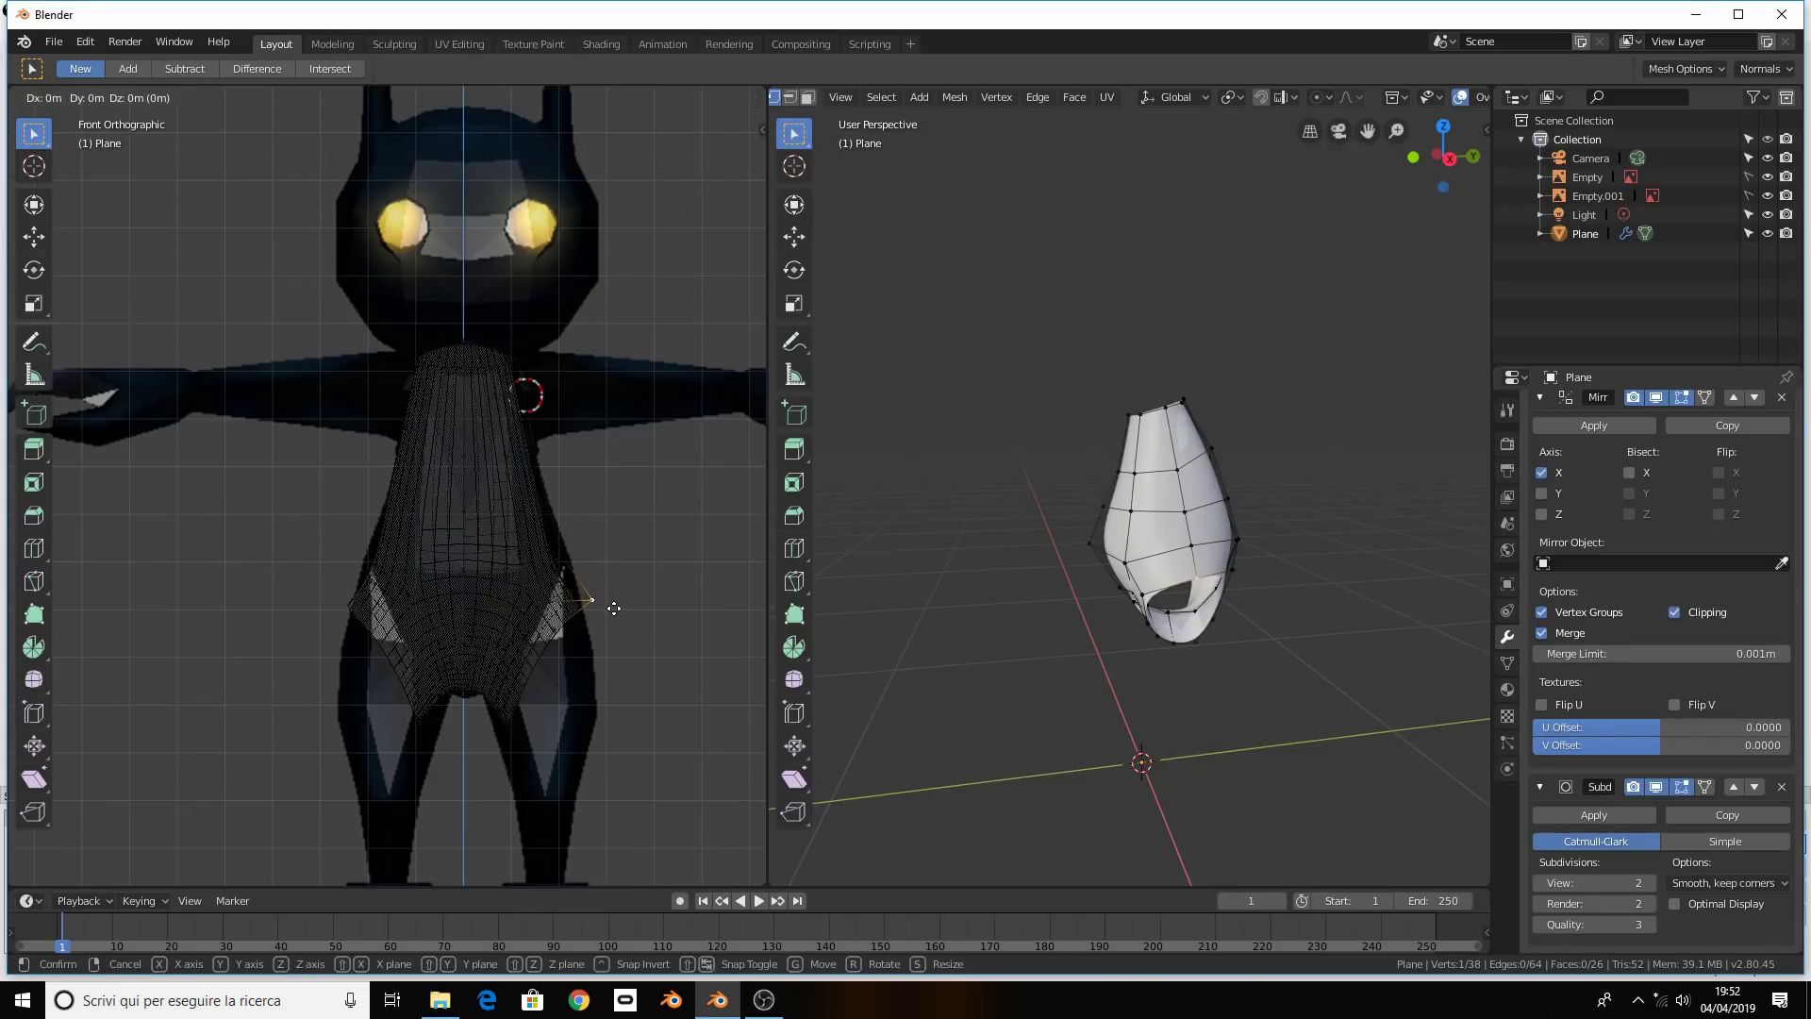
key(z)
key(x)
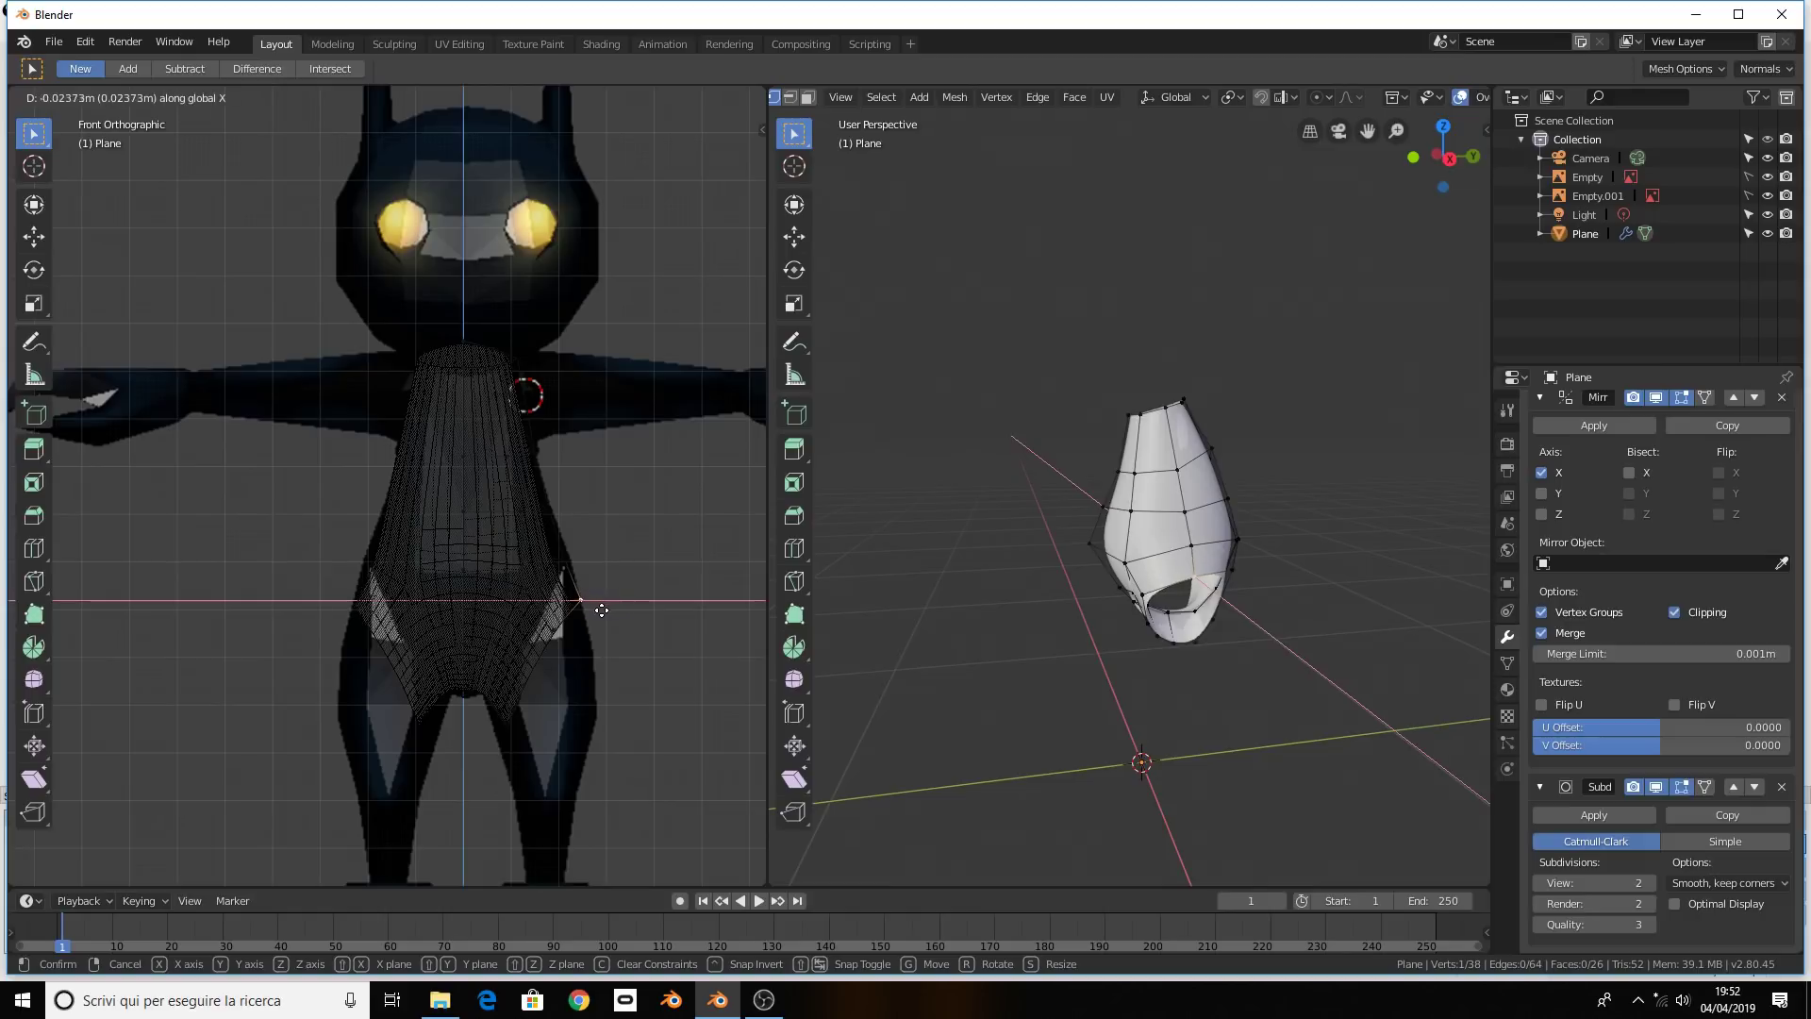
click(605, 613)
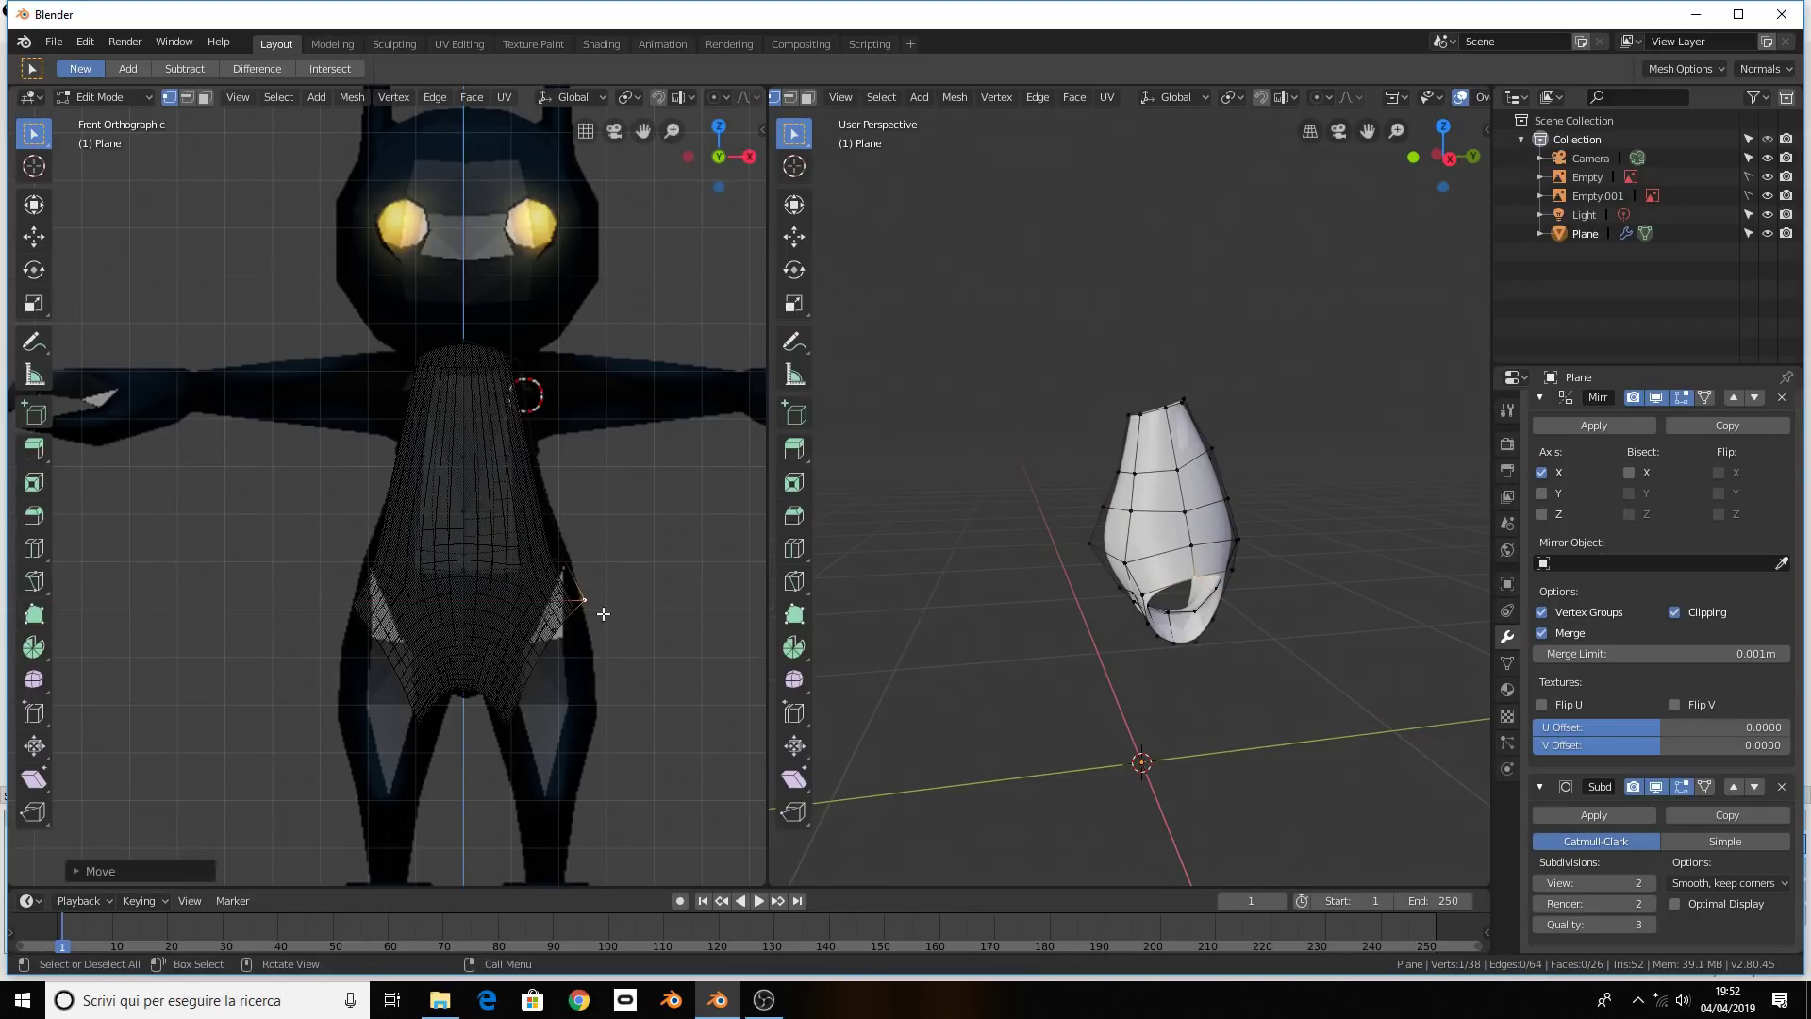
scroll(1293, 577, up, 3)
middle_drag(1293, 576, 1255, 566)
Adjust another hip-edge vertex along Z and then Y to match the reference
click(1233, 568)
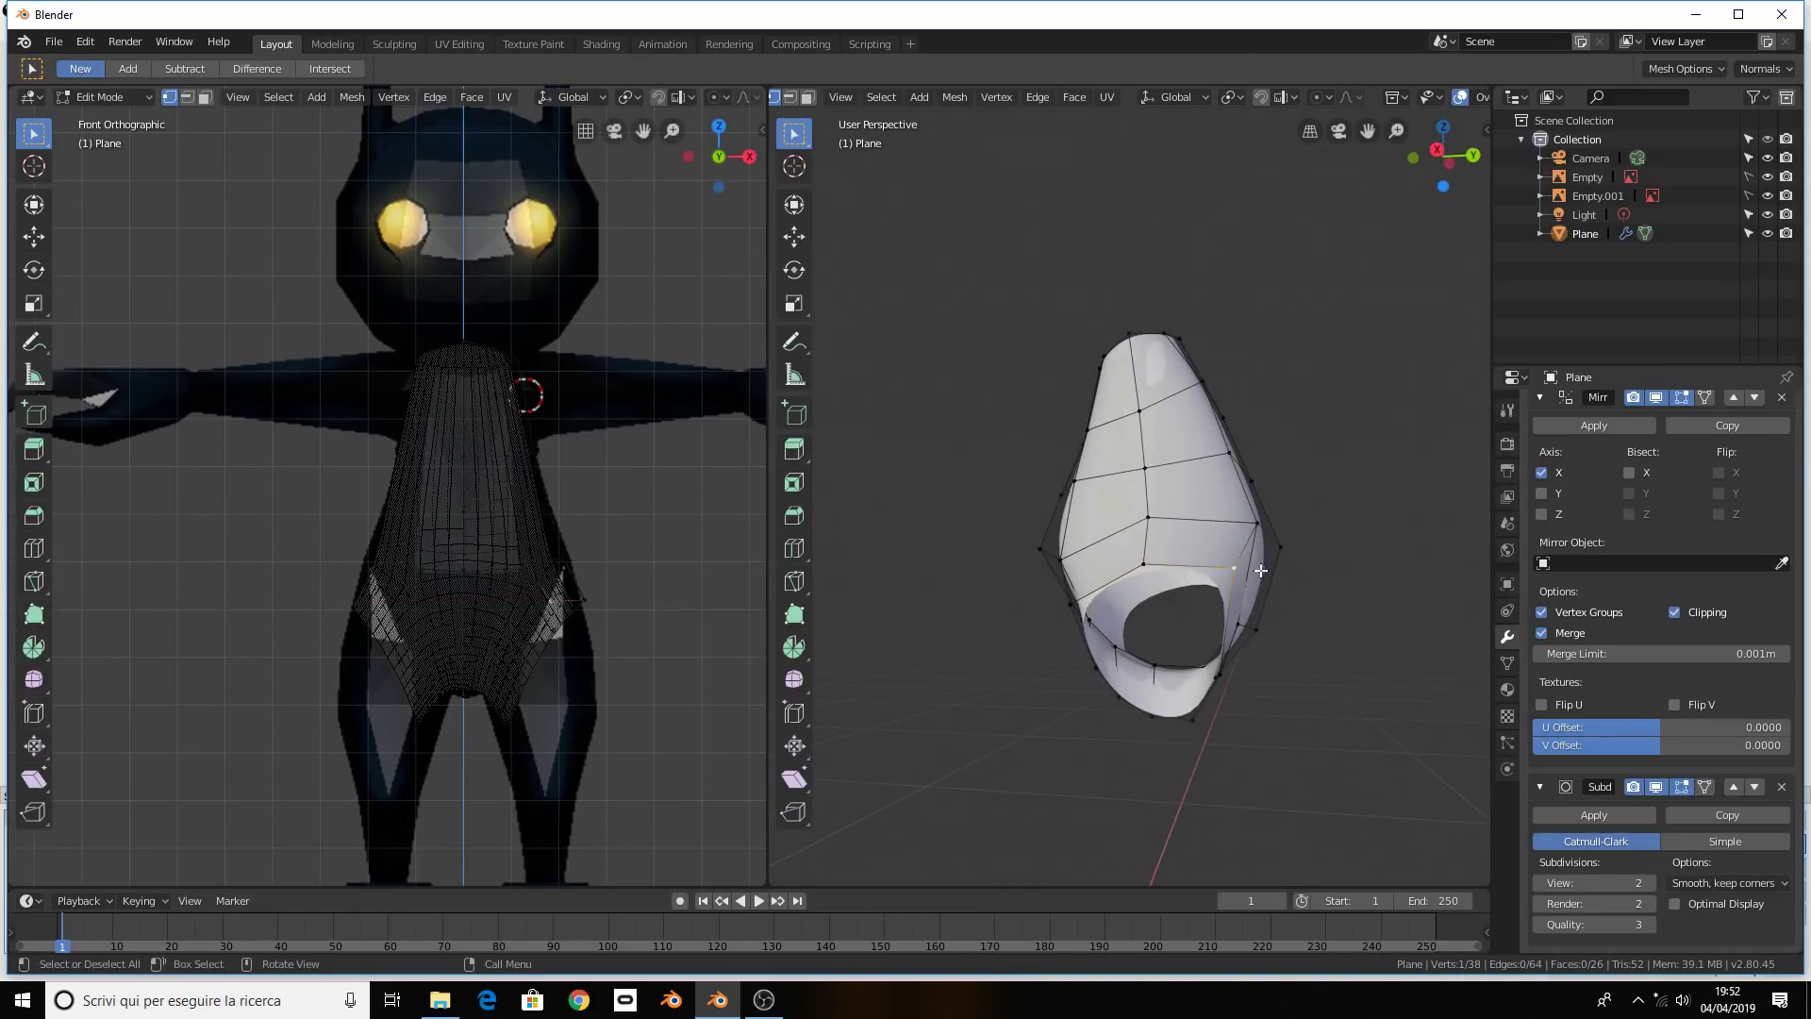
scroll(602, 679, up, 1)
key(g)
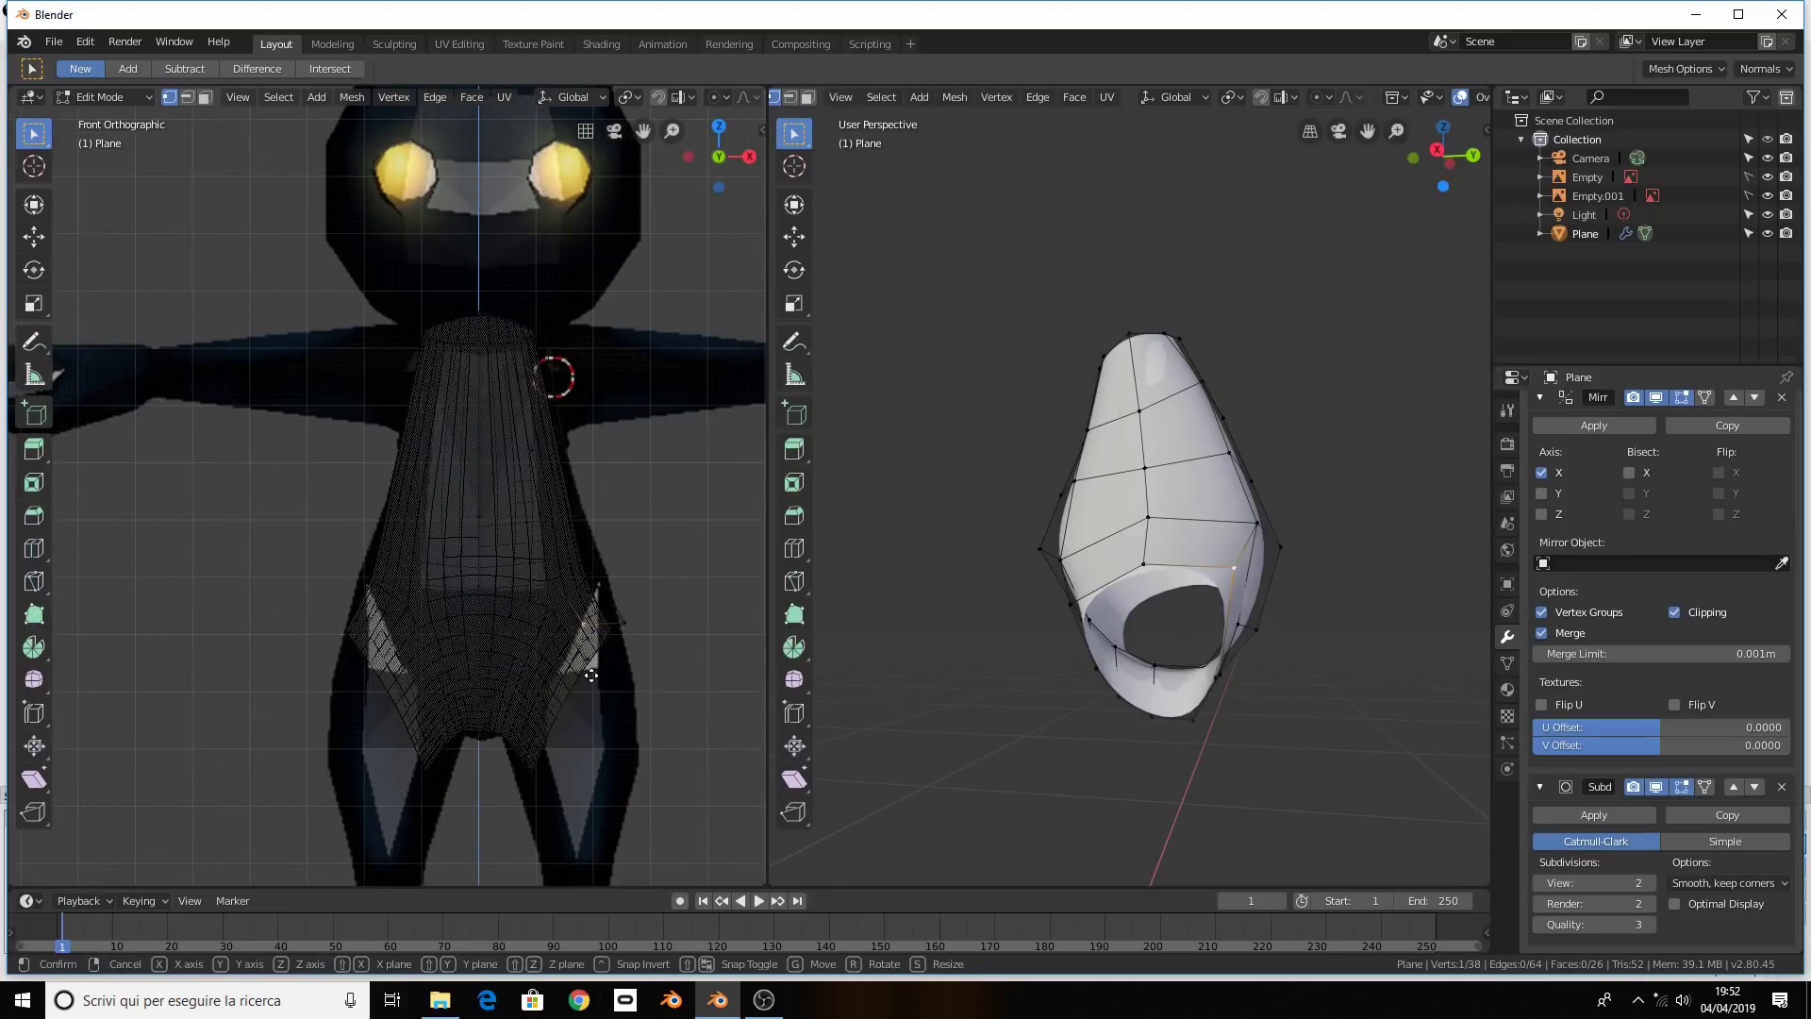
key(z)
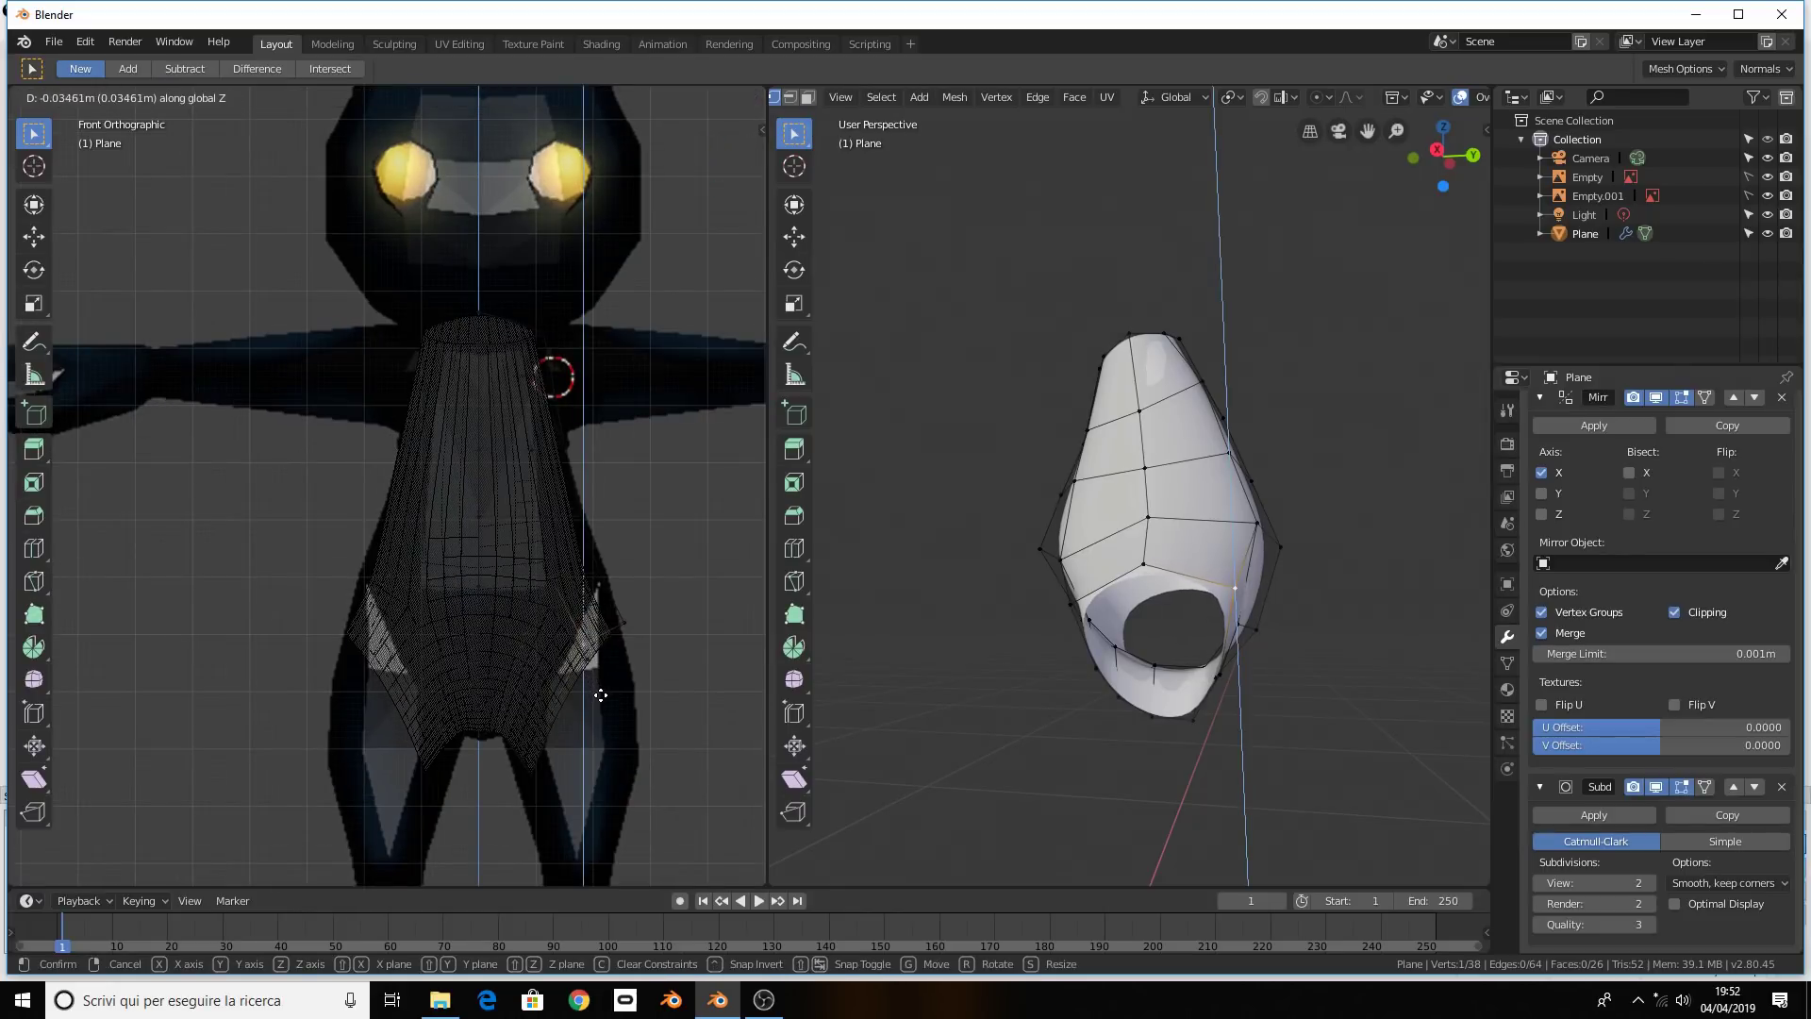
click(603, 700)
key(g)
key(y)
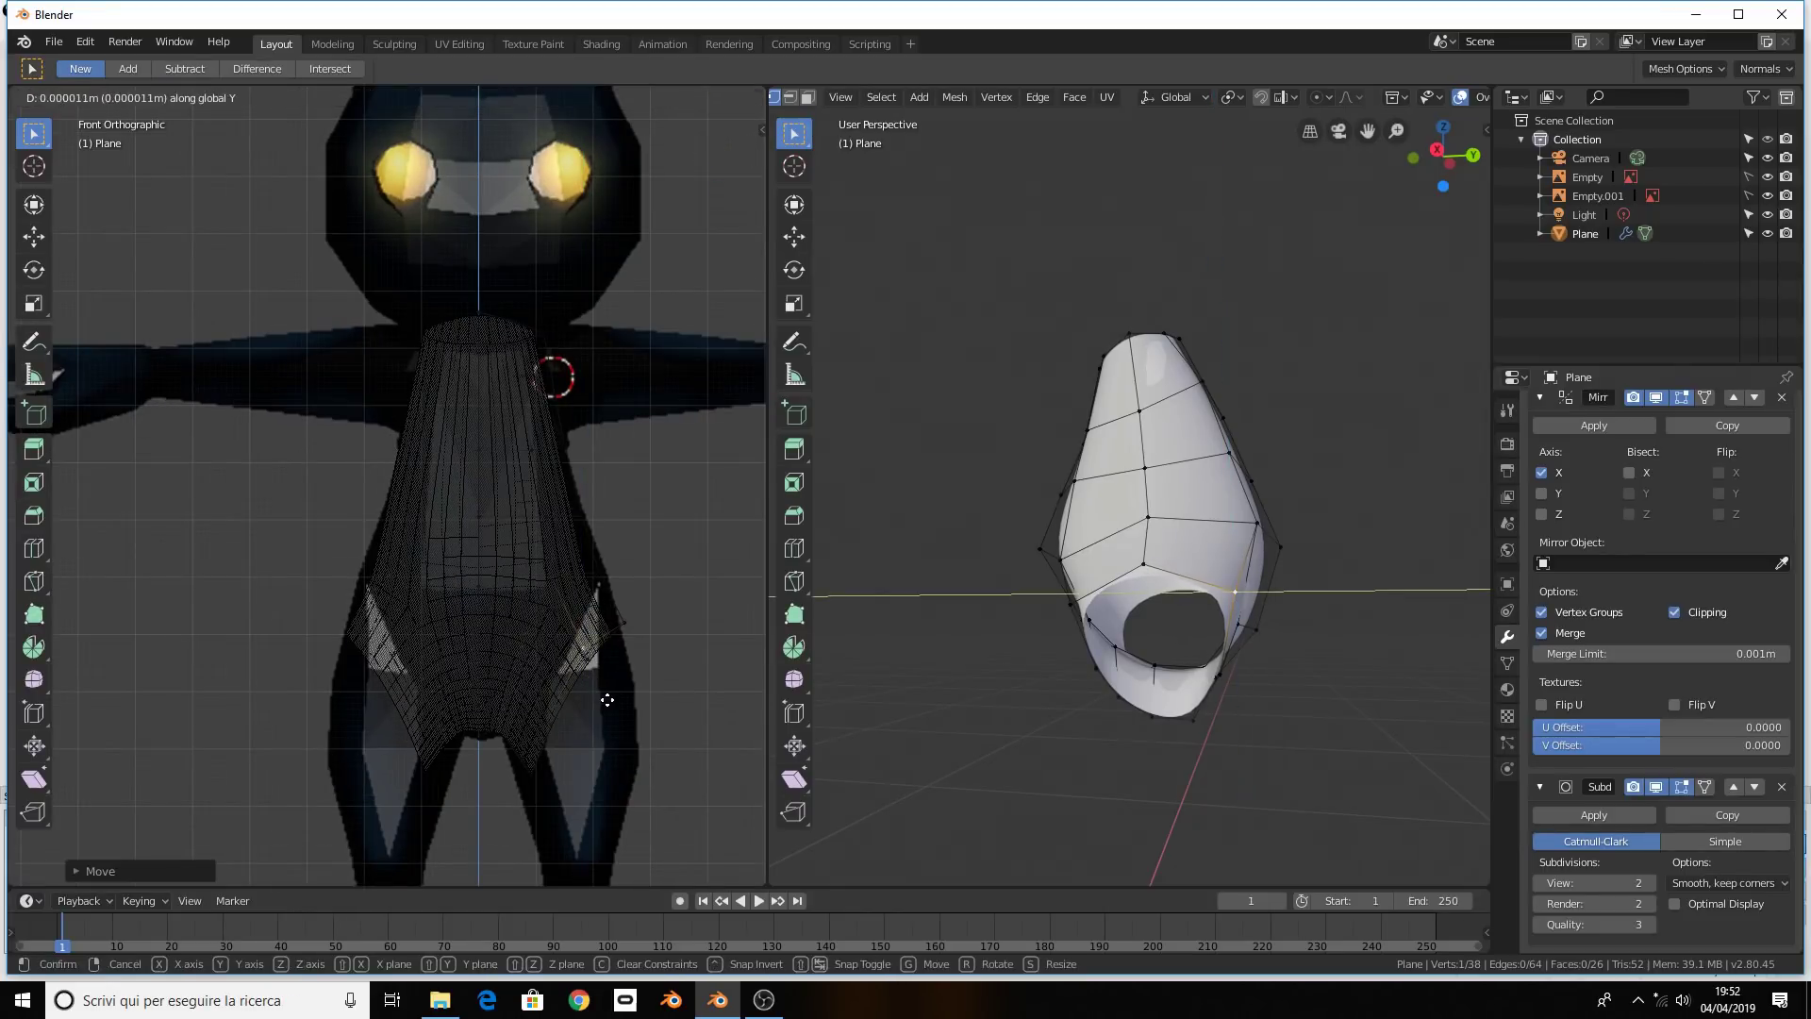
click(609, 700)
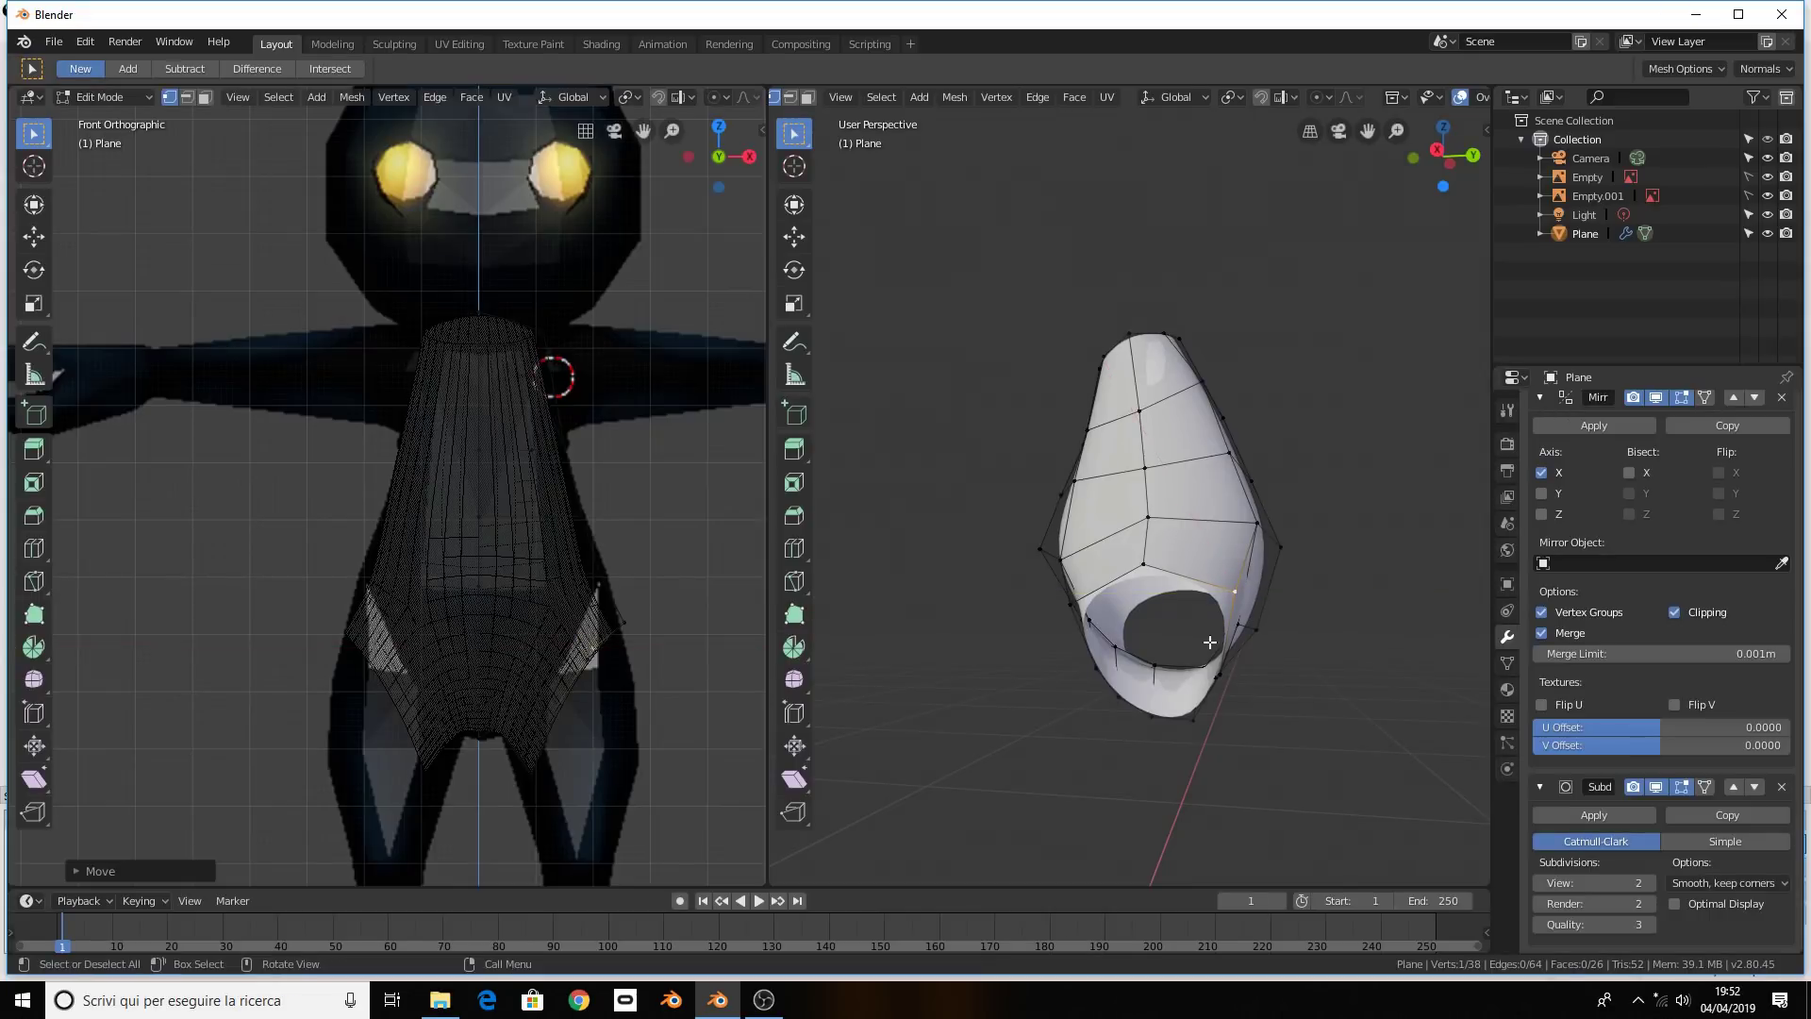
mouse_move(1210, 642)
middle_down()
mouse_move(1193, 674)
mouse_move(1037, 694)
middle_up()
click(1046, 664)
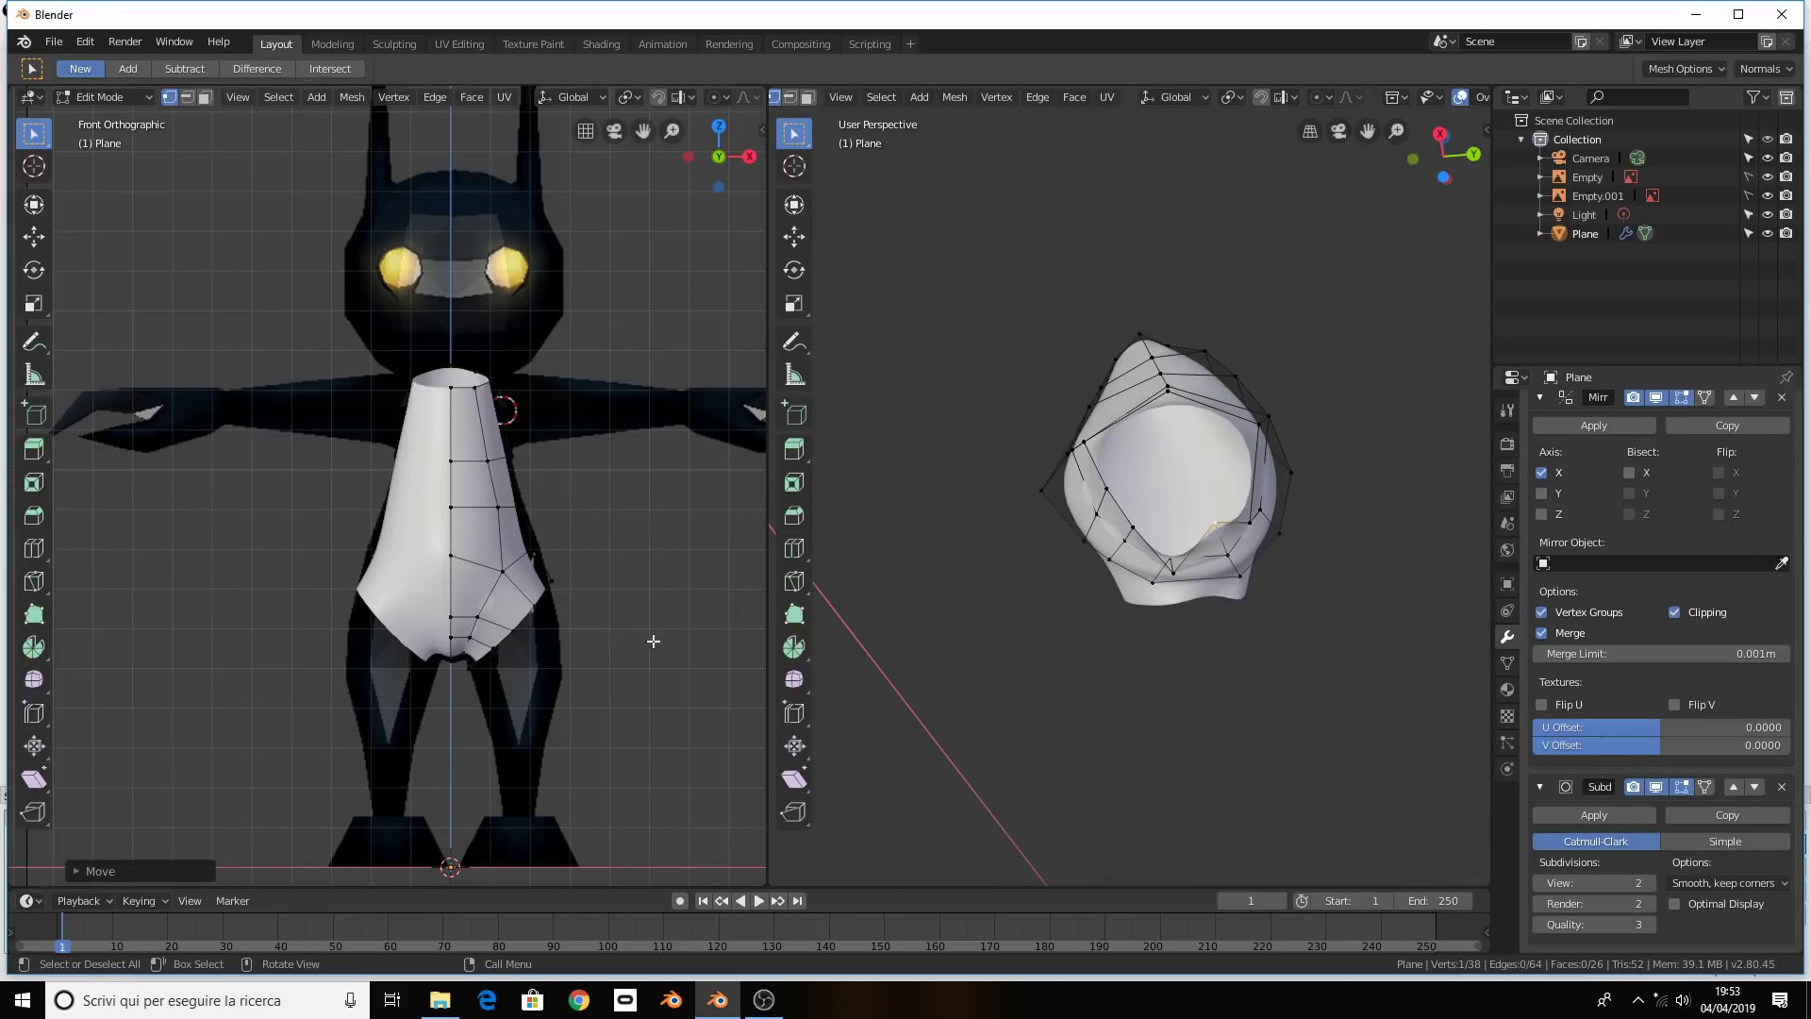
Cut a new edge loop into the torso shell's lower section and inspect it
middle_drag(1321, 551, 1123, 514)
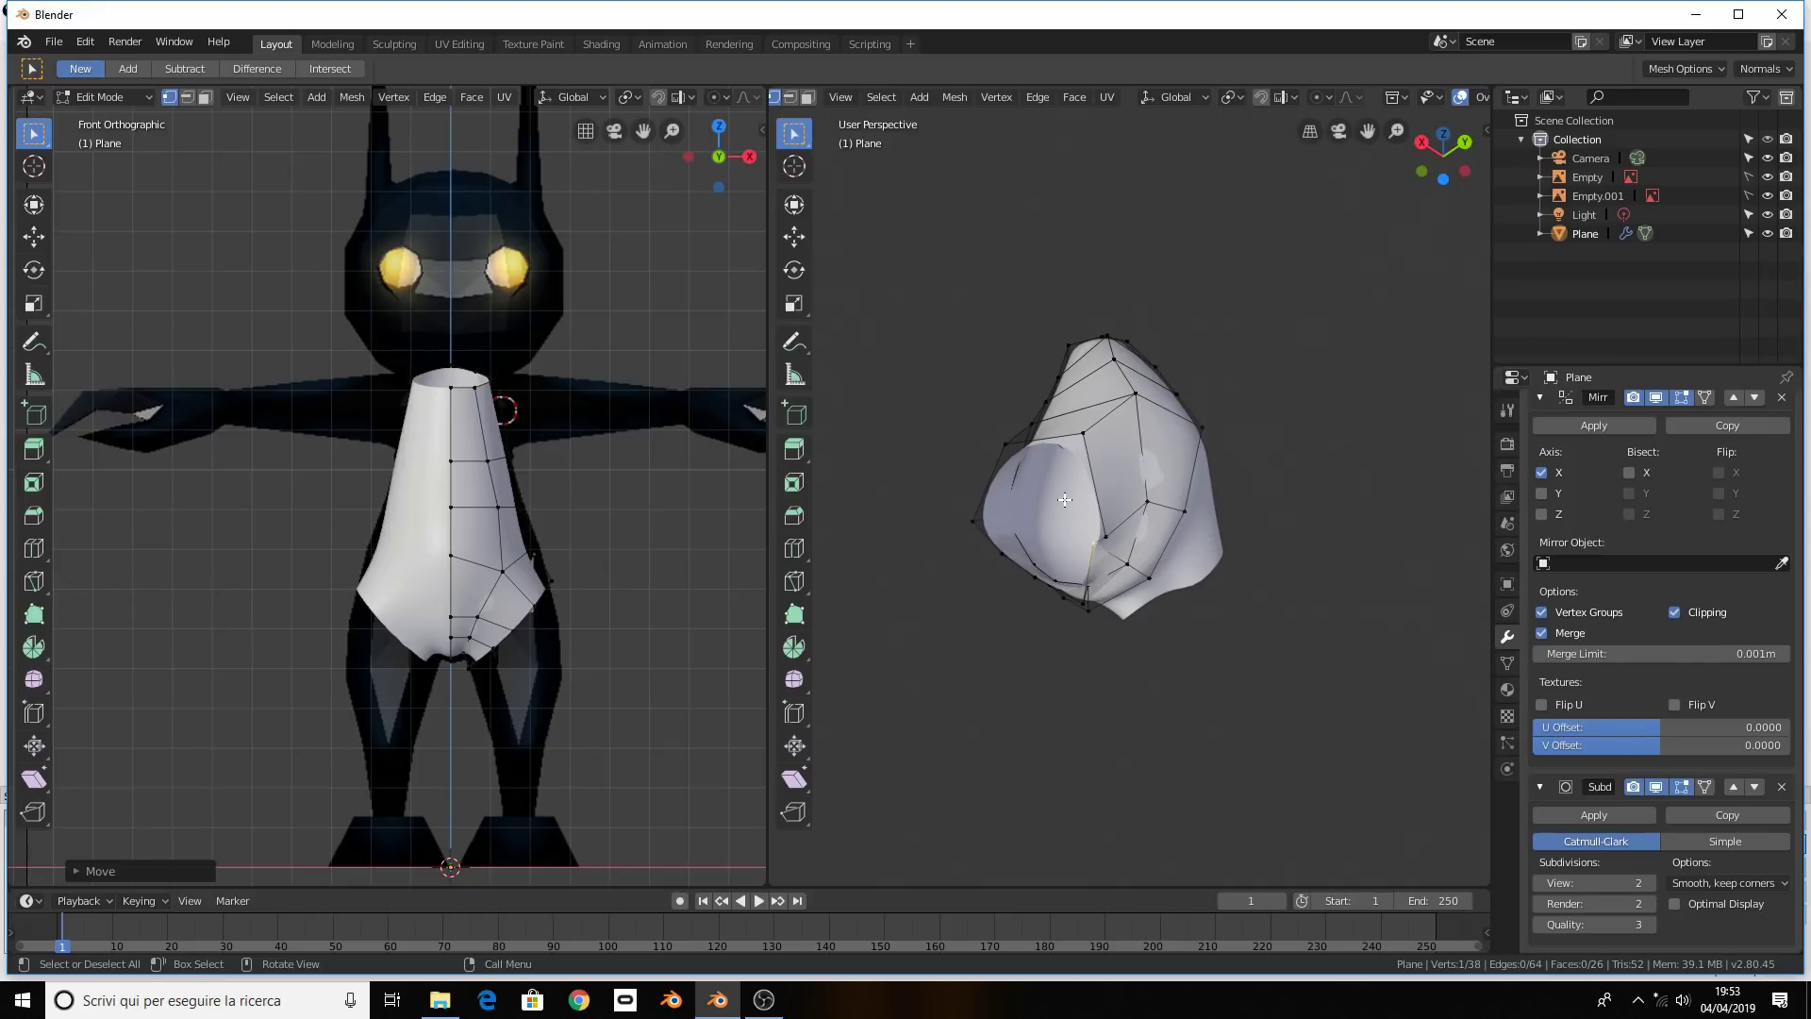
key(ctrl+r)
click(1090, 476)
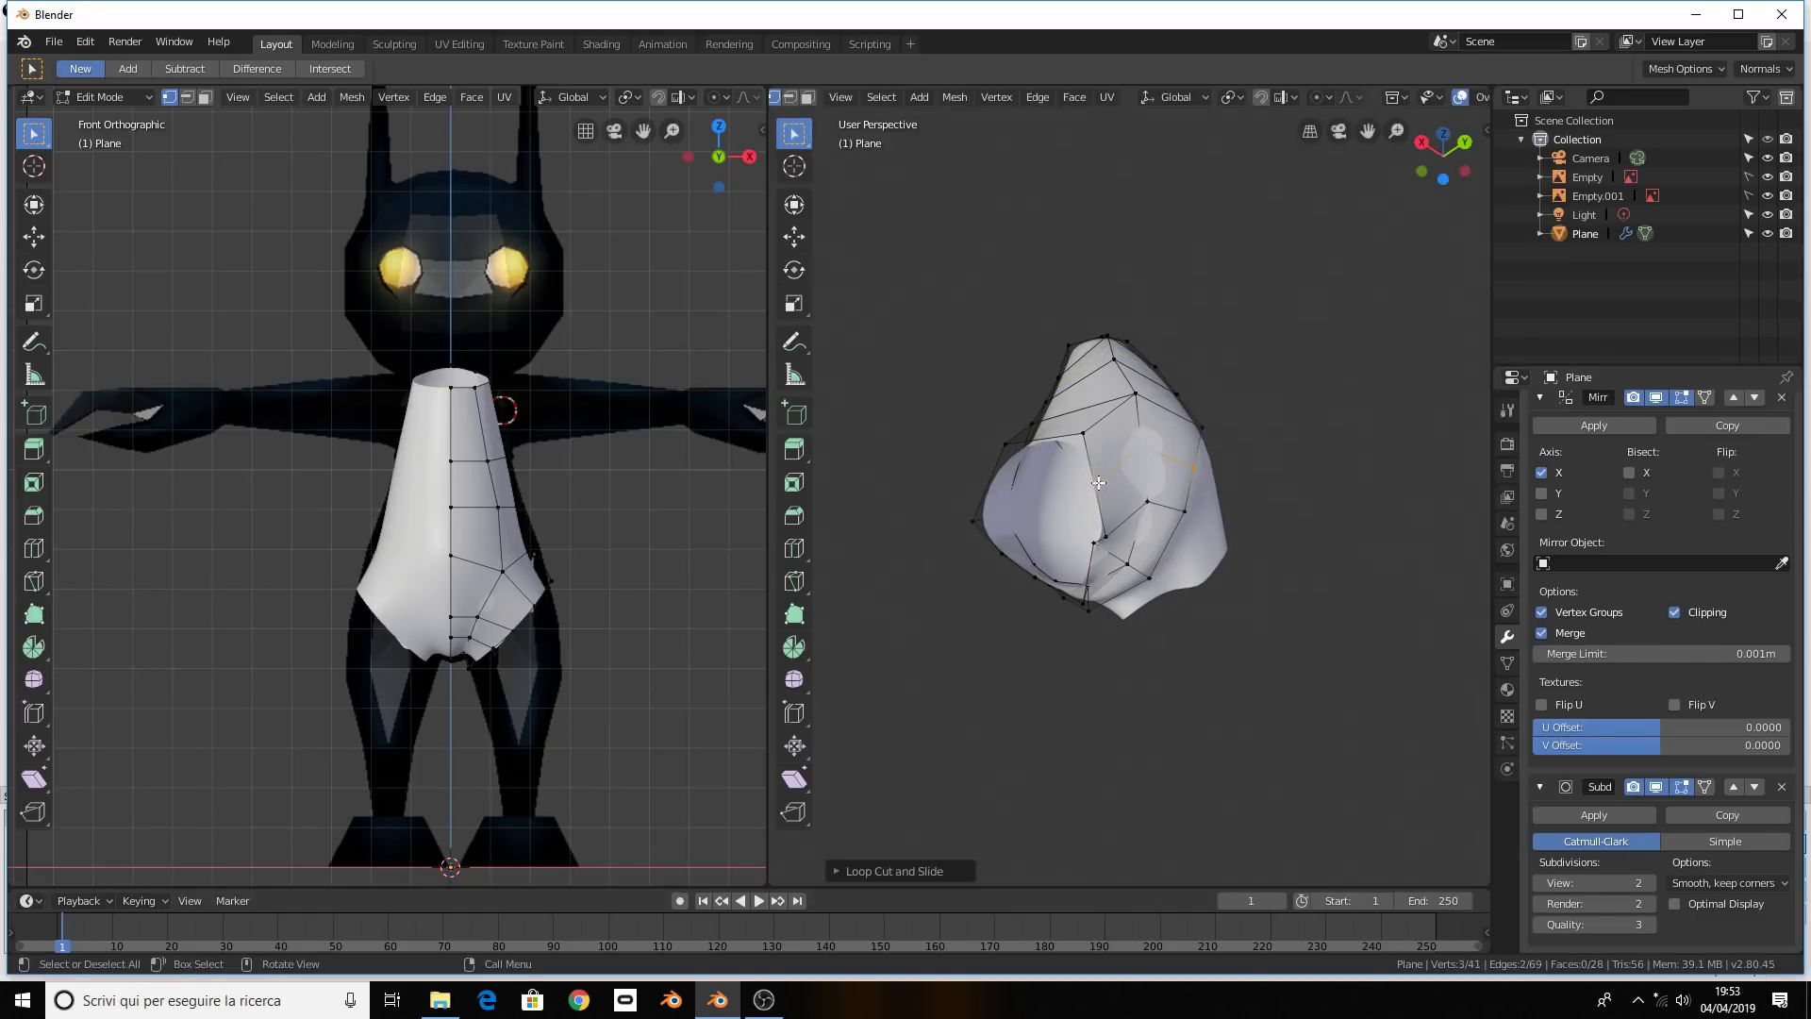
middle_drag(1091, 481, 1127, 631)
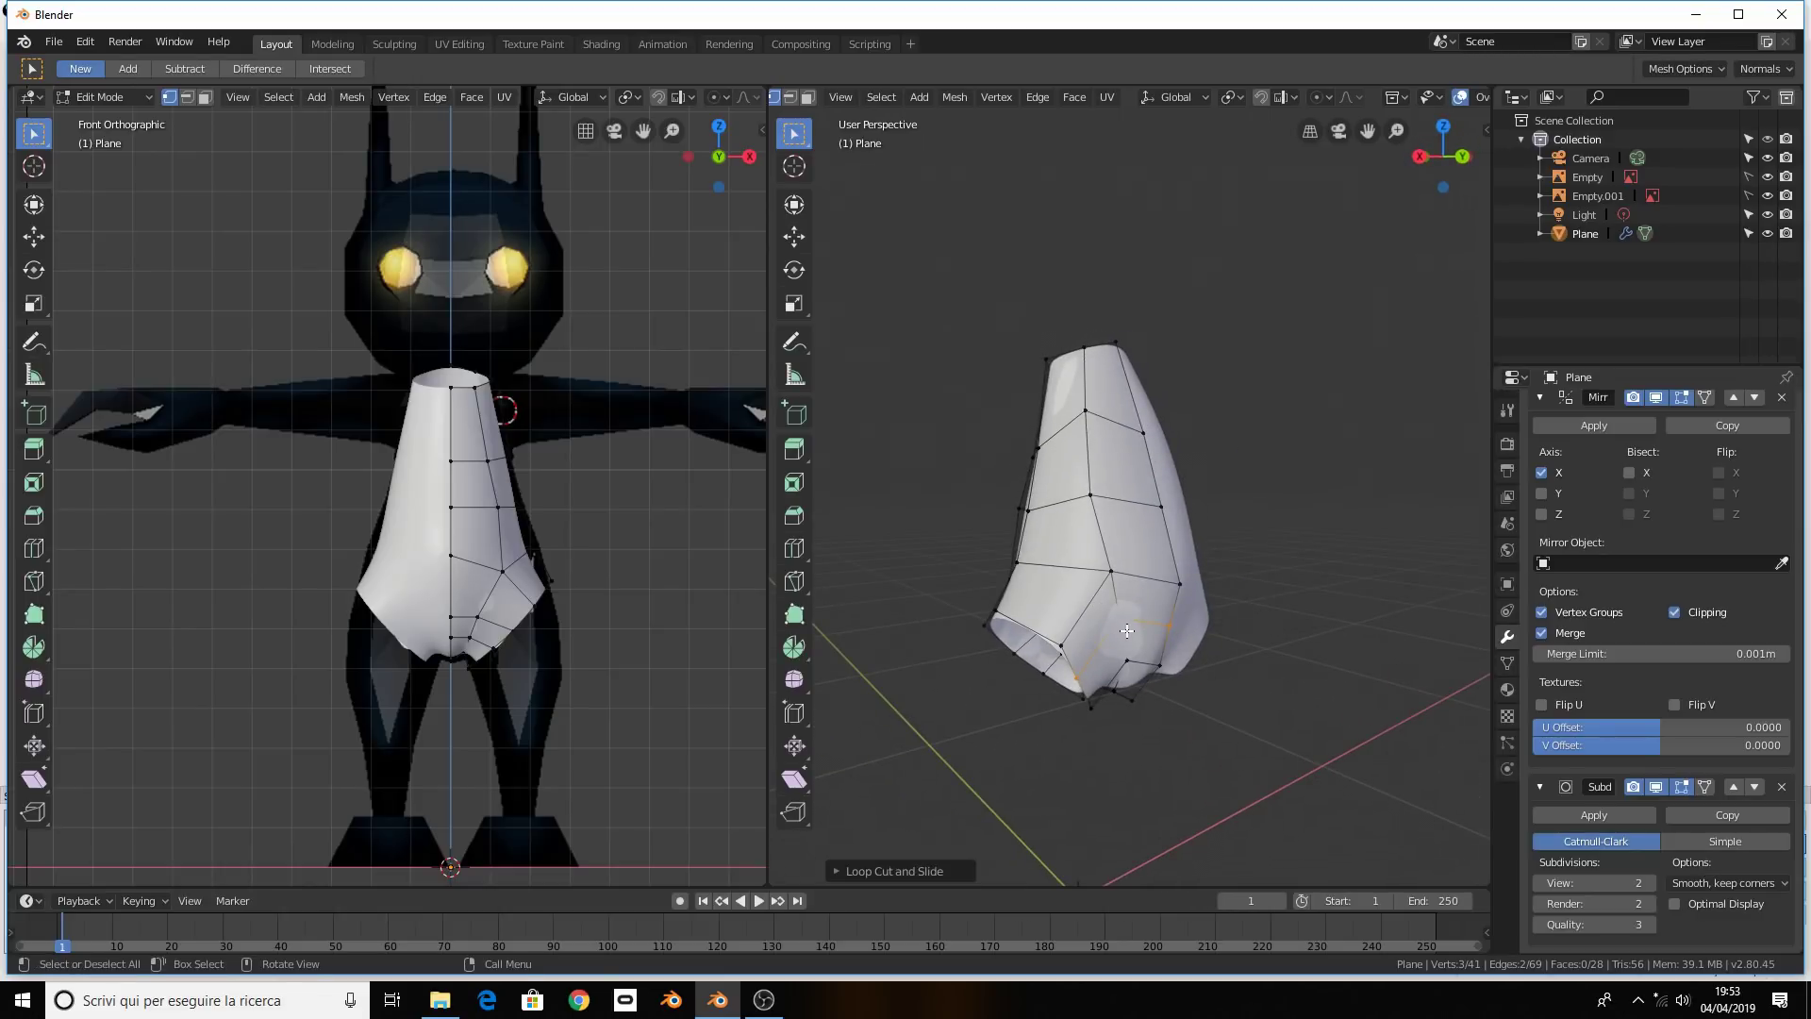
middle_drag(1127, 631, 1142, 632)
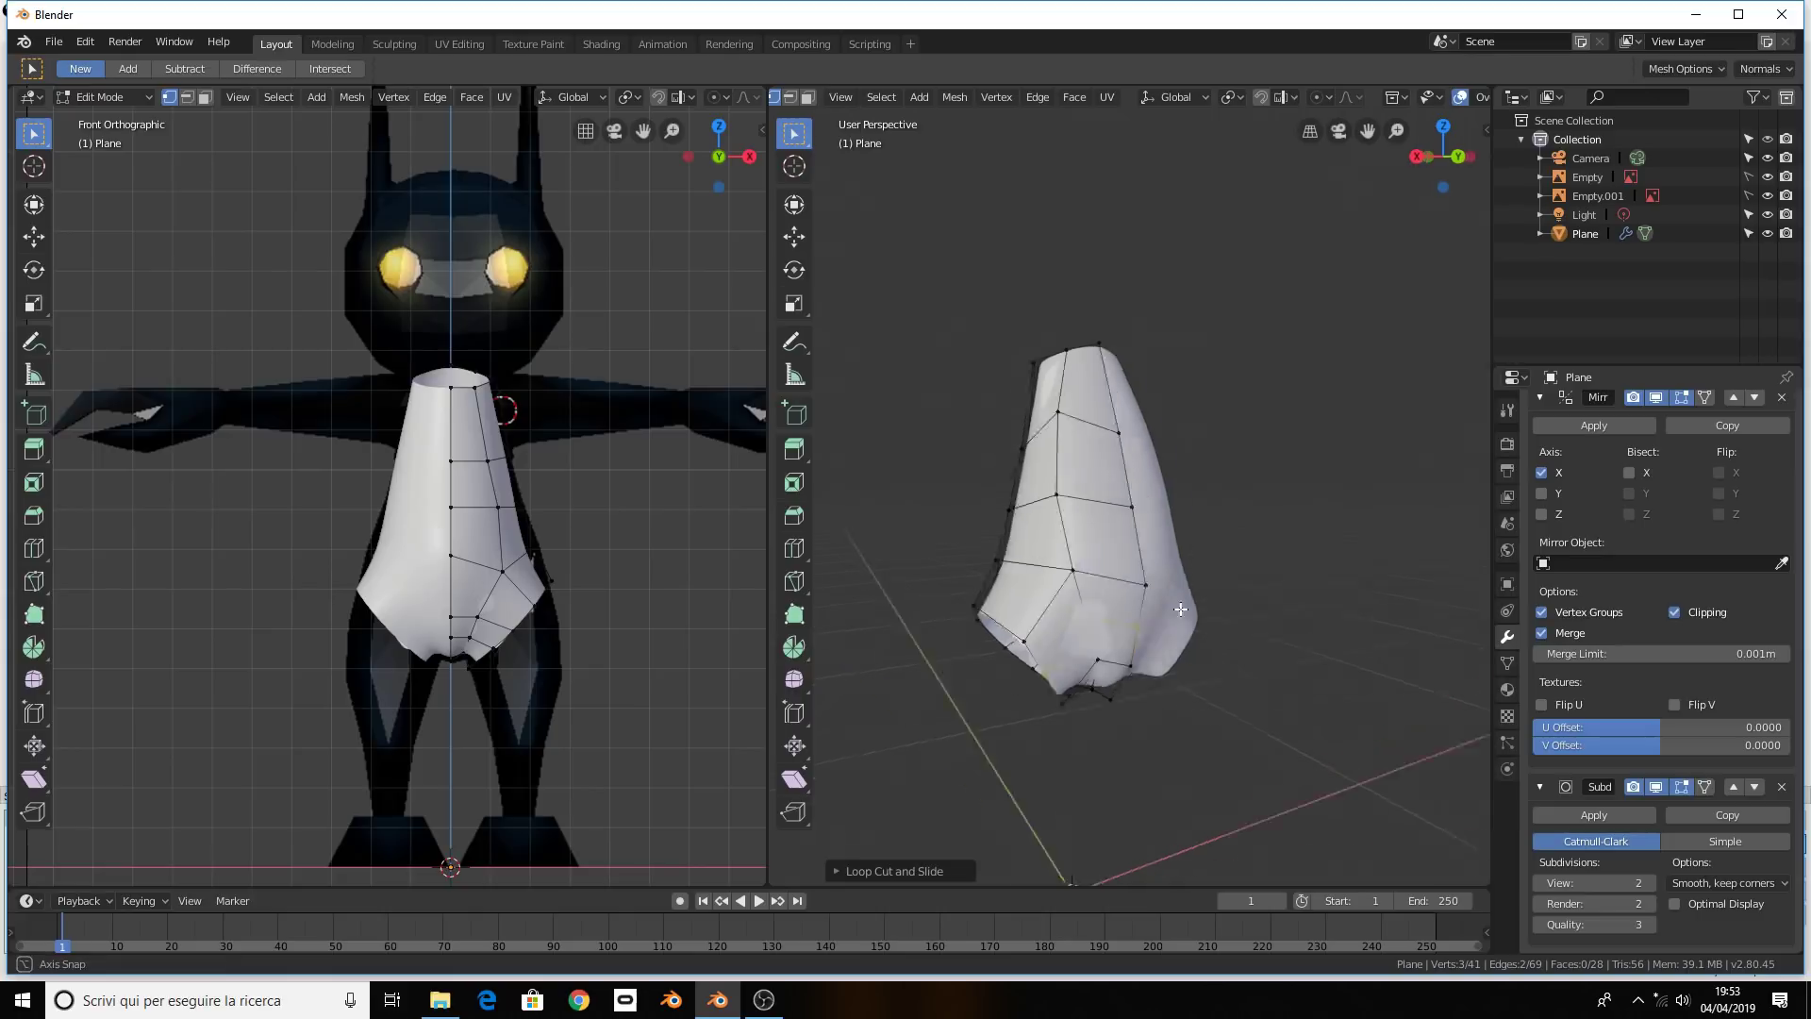
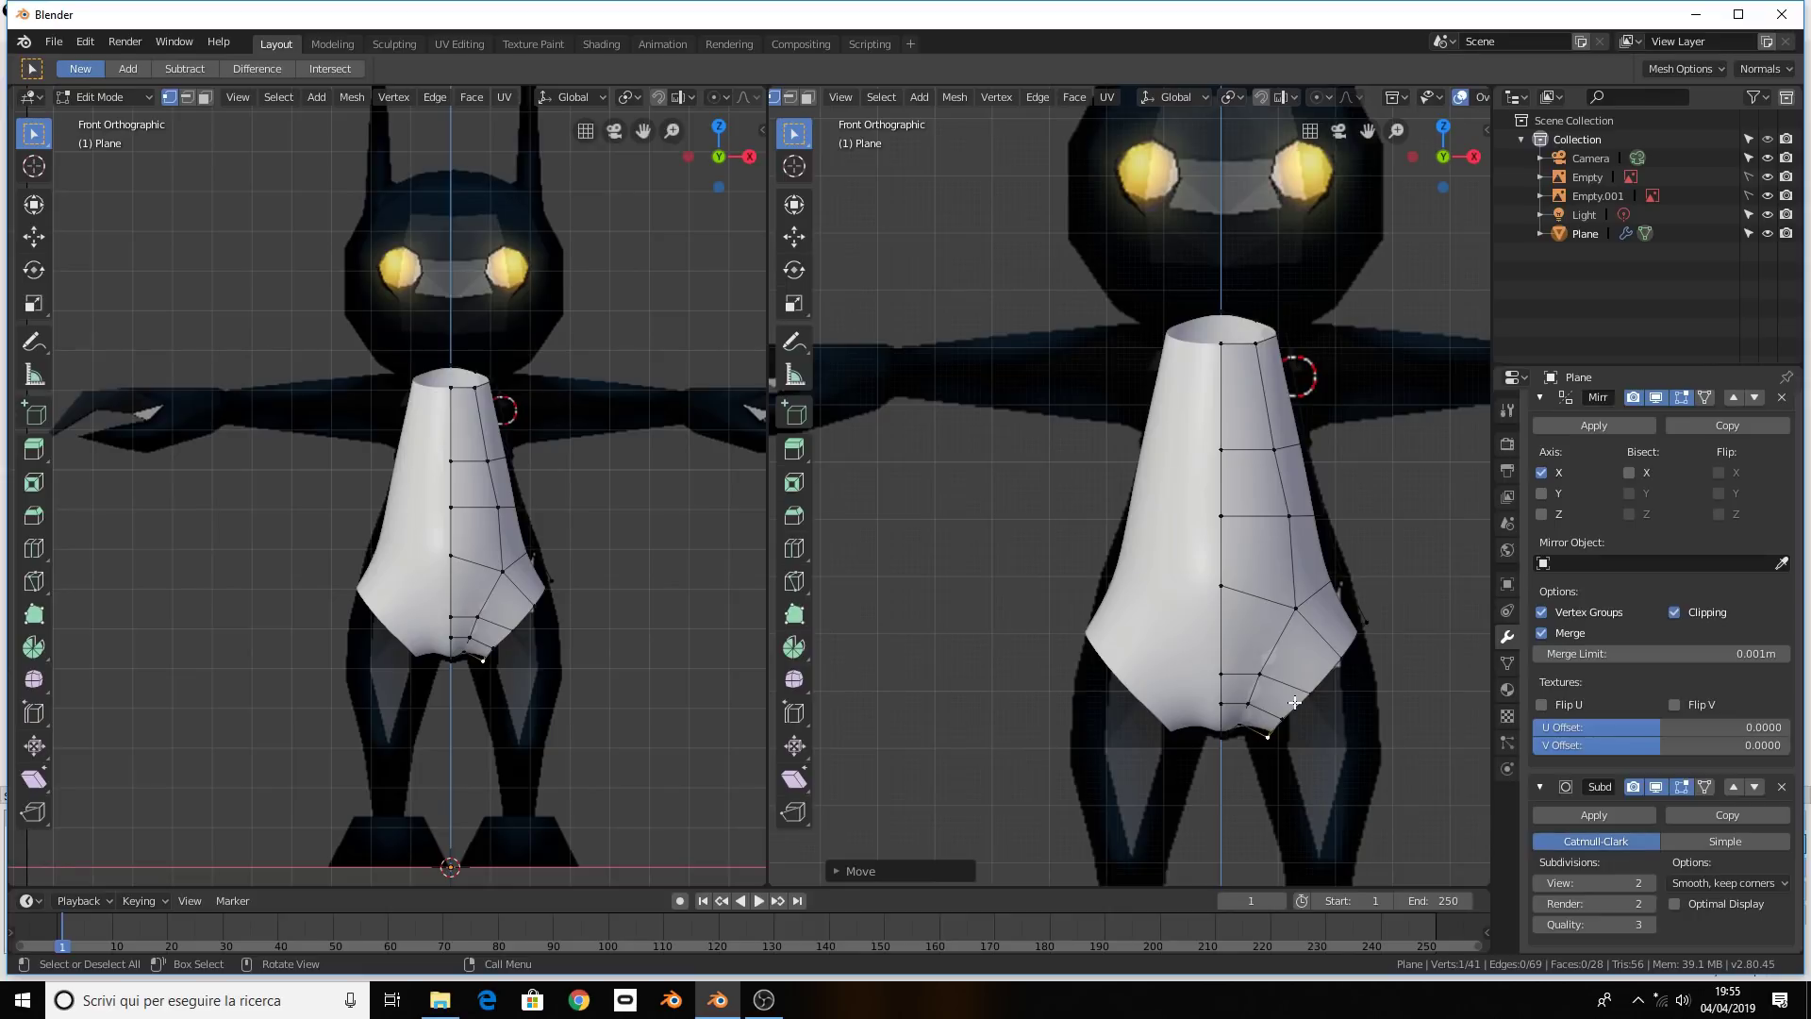
Show the right view from the side, close on the underside, and select the leg-opening edge loop
scroll(1294, 702, down, 2)
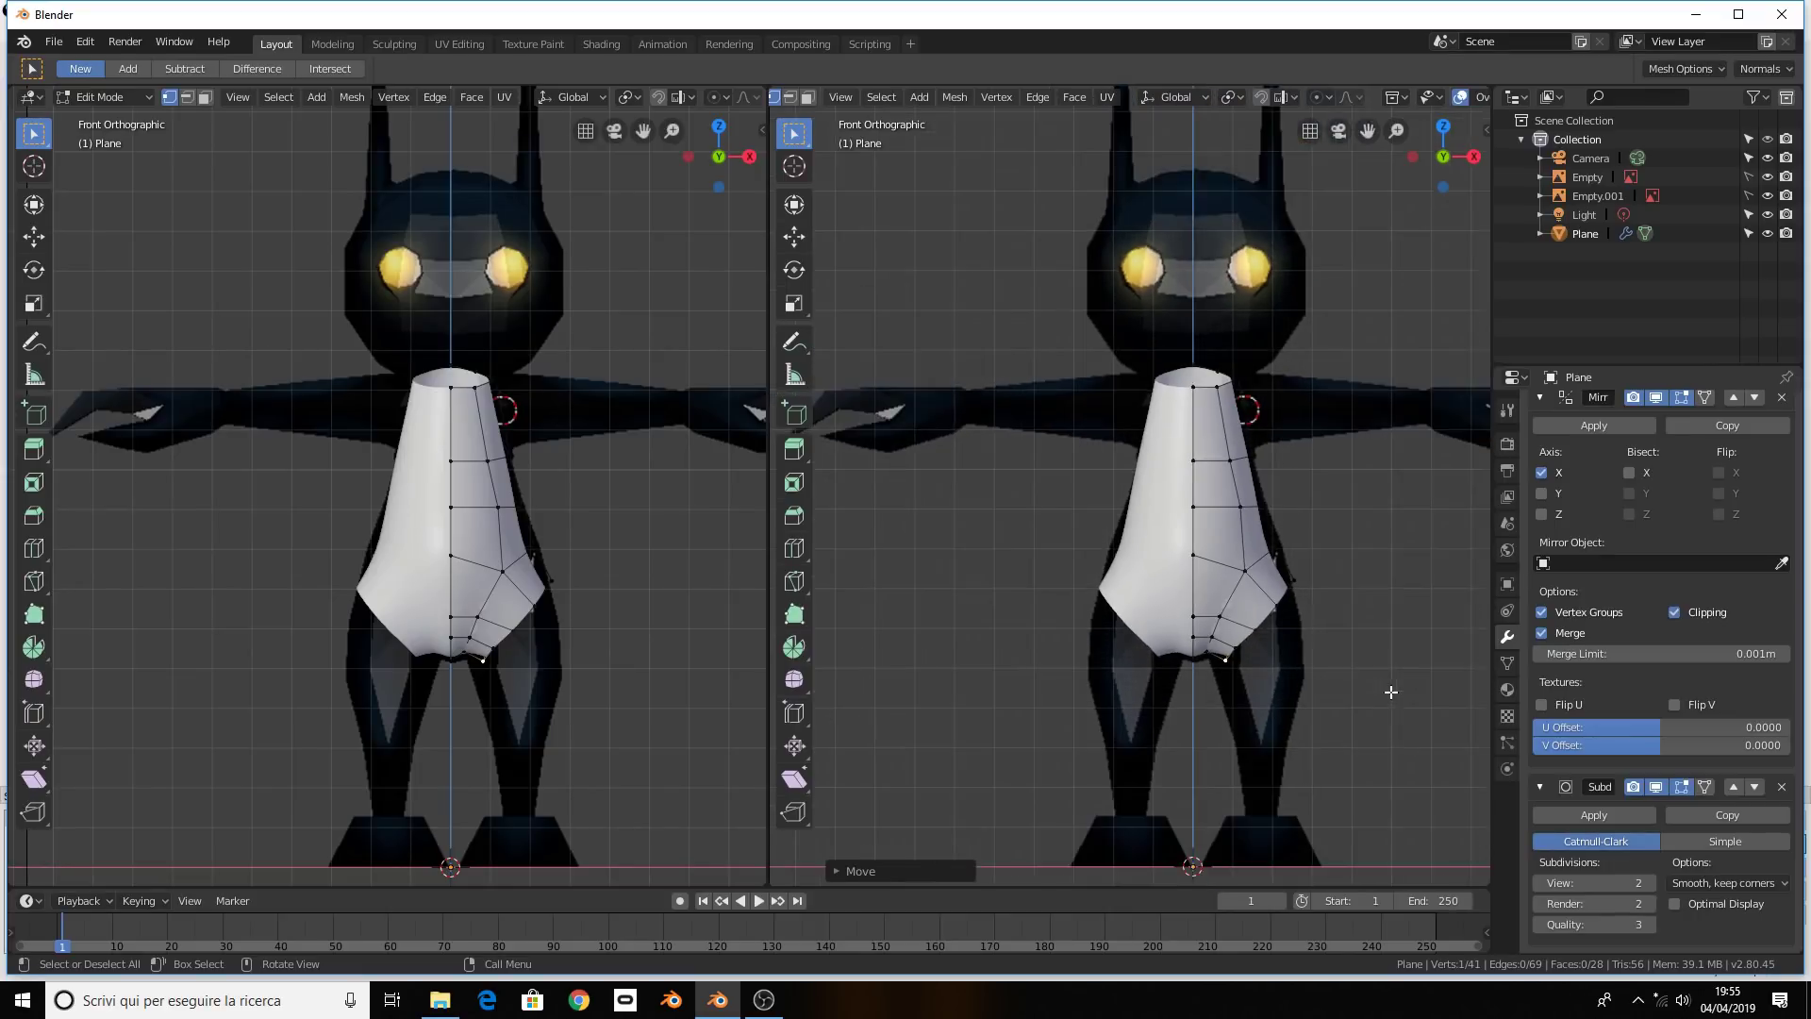
scroll(1389, 702, up, 1)
key(KP_3)
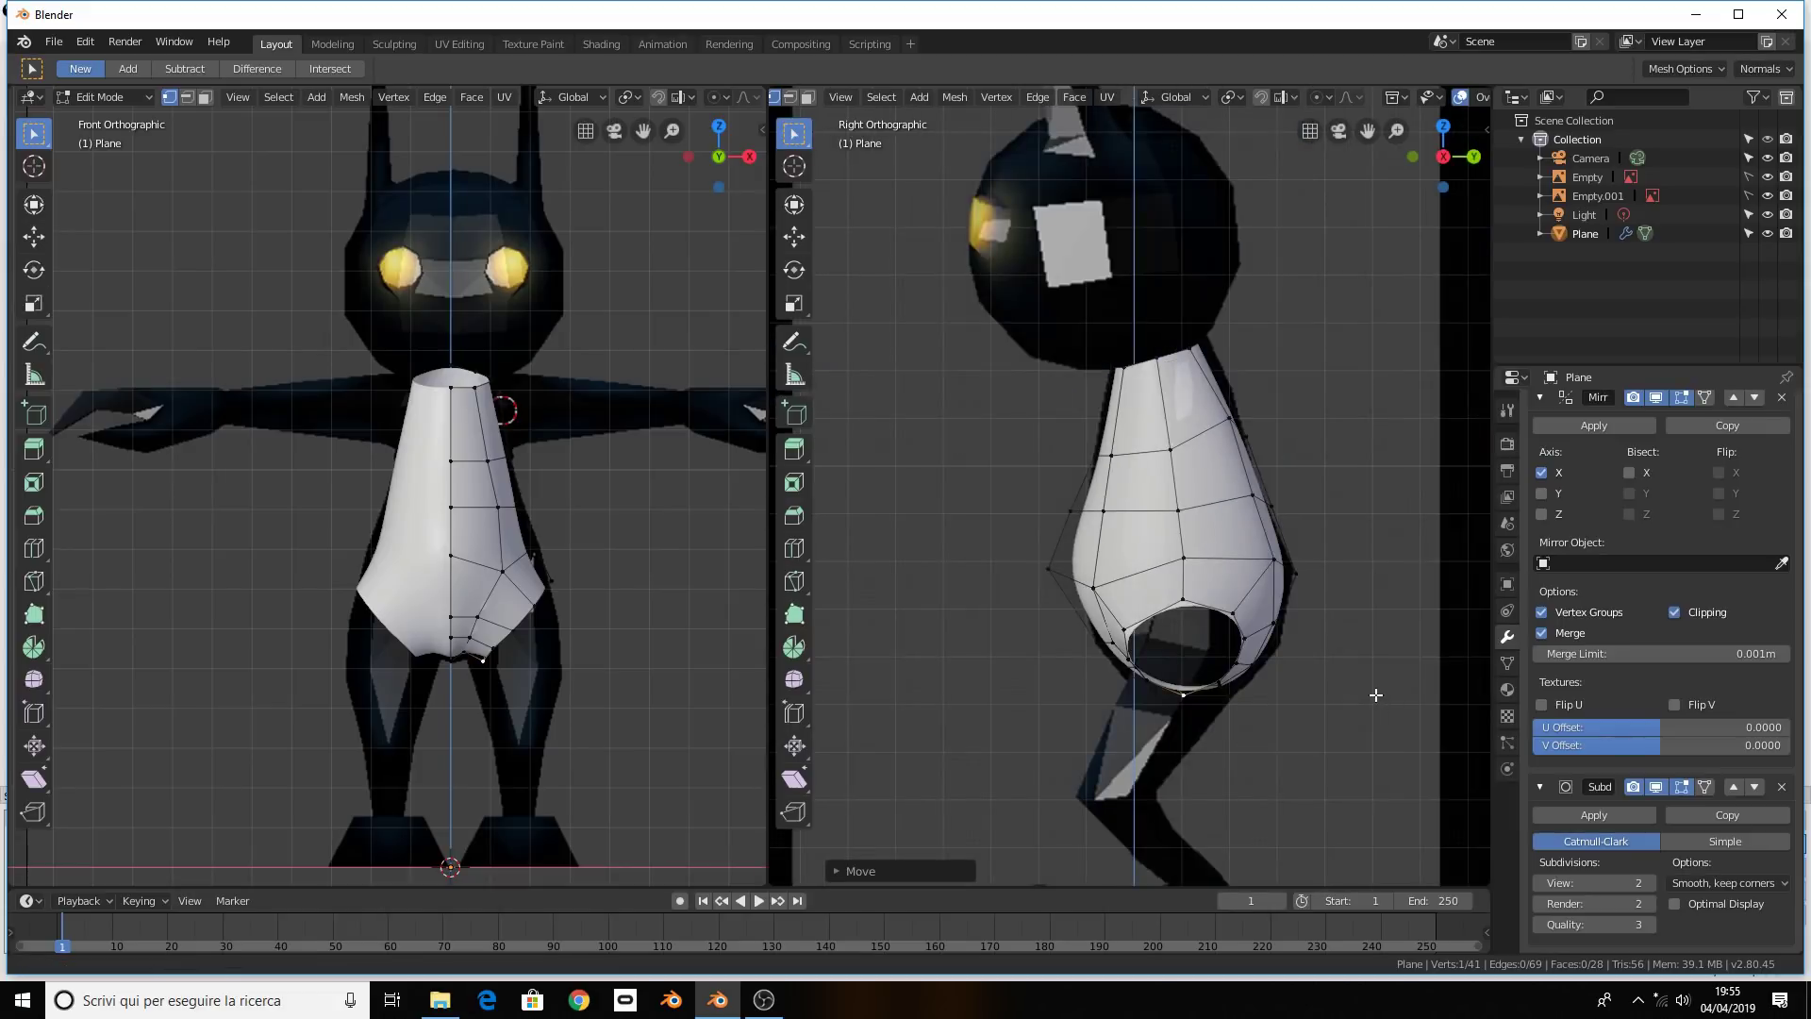
scroll(1324, 686, up, 3)
shift+middle_drag(1264, 415, 1089, 536)
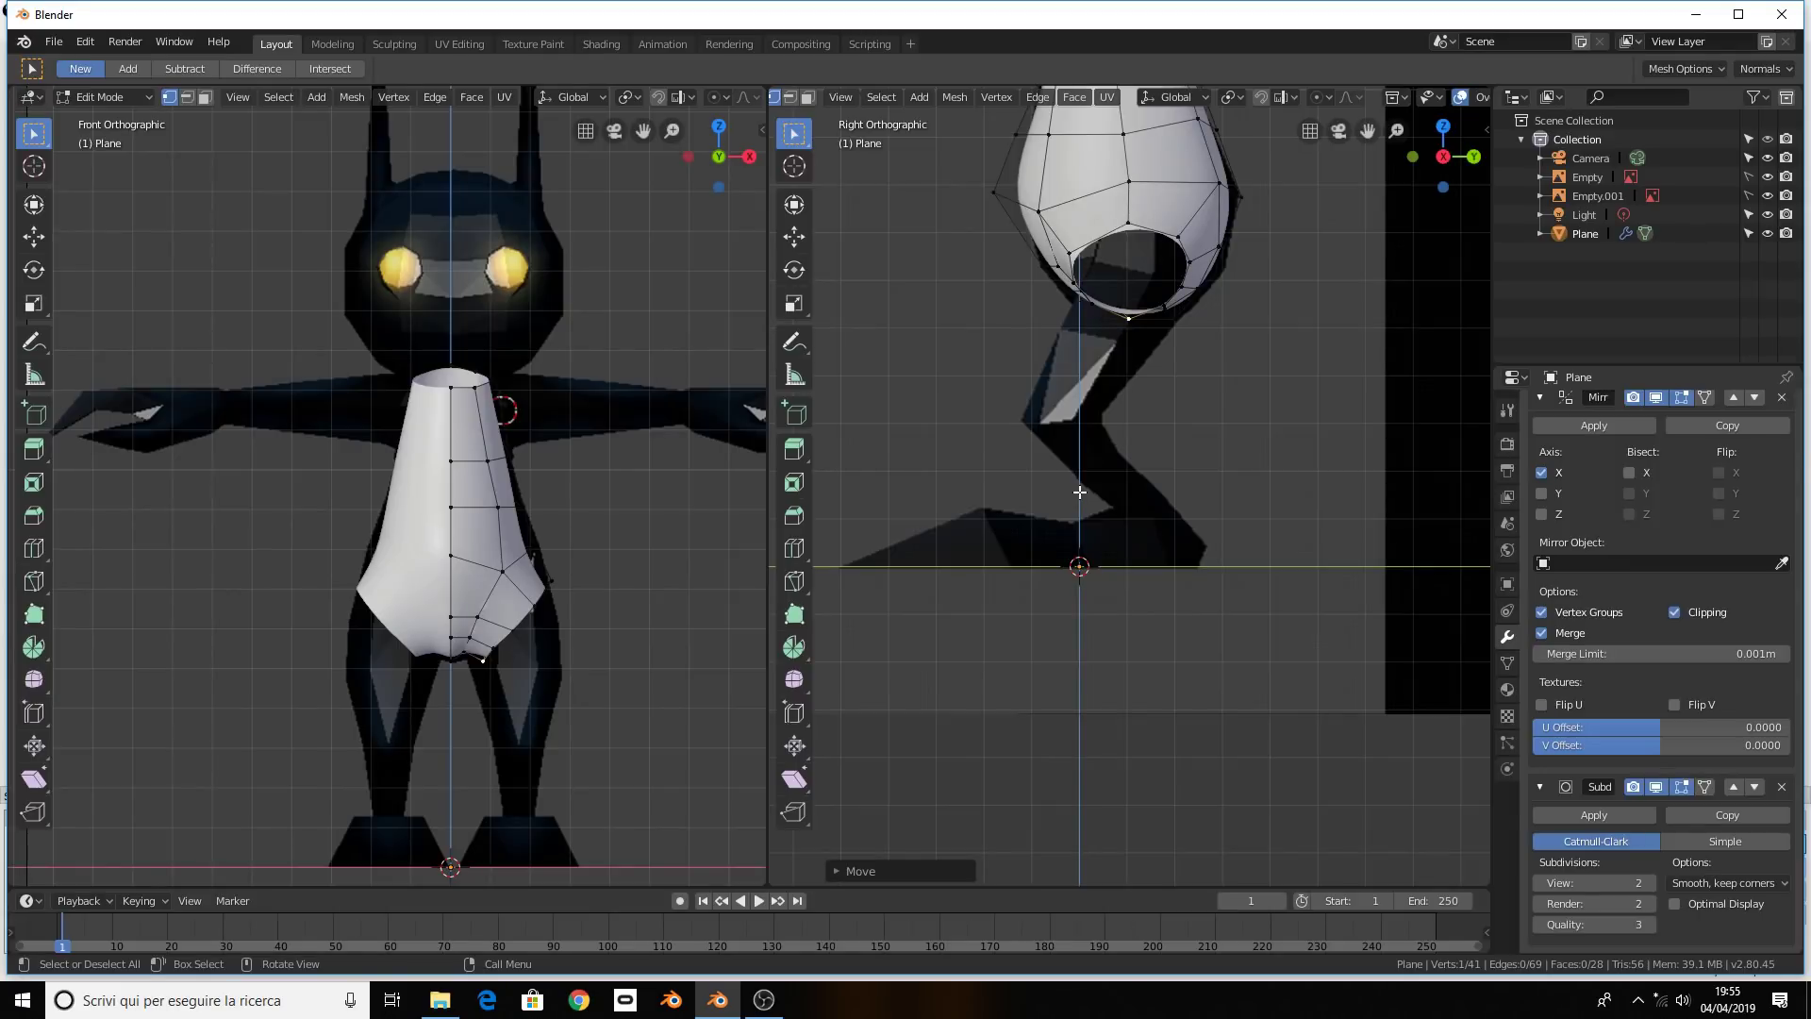
click(1098, 298)
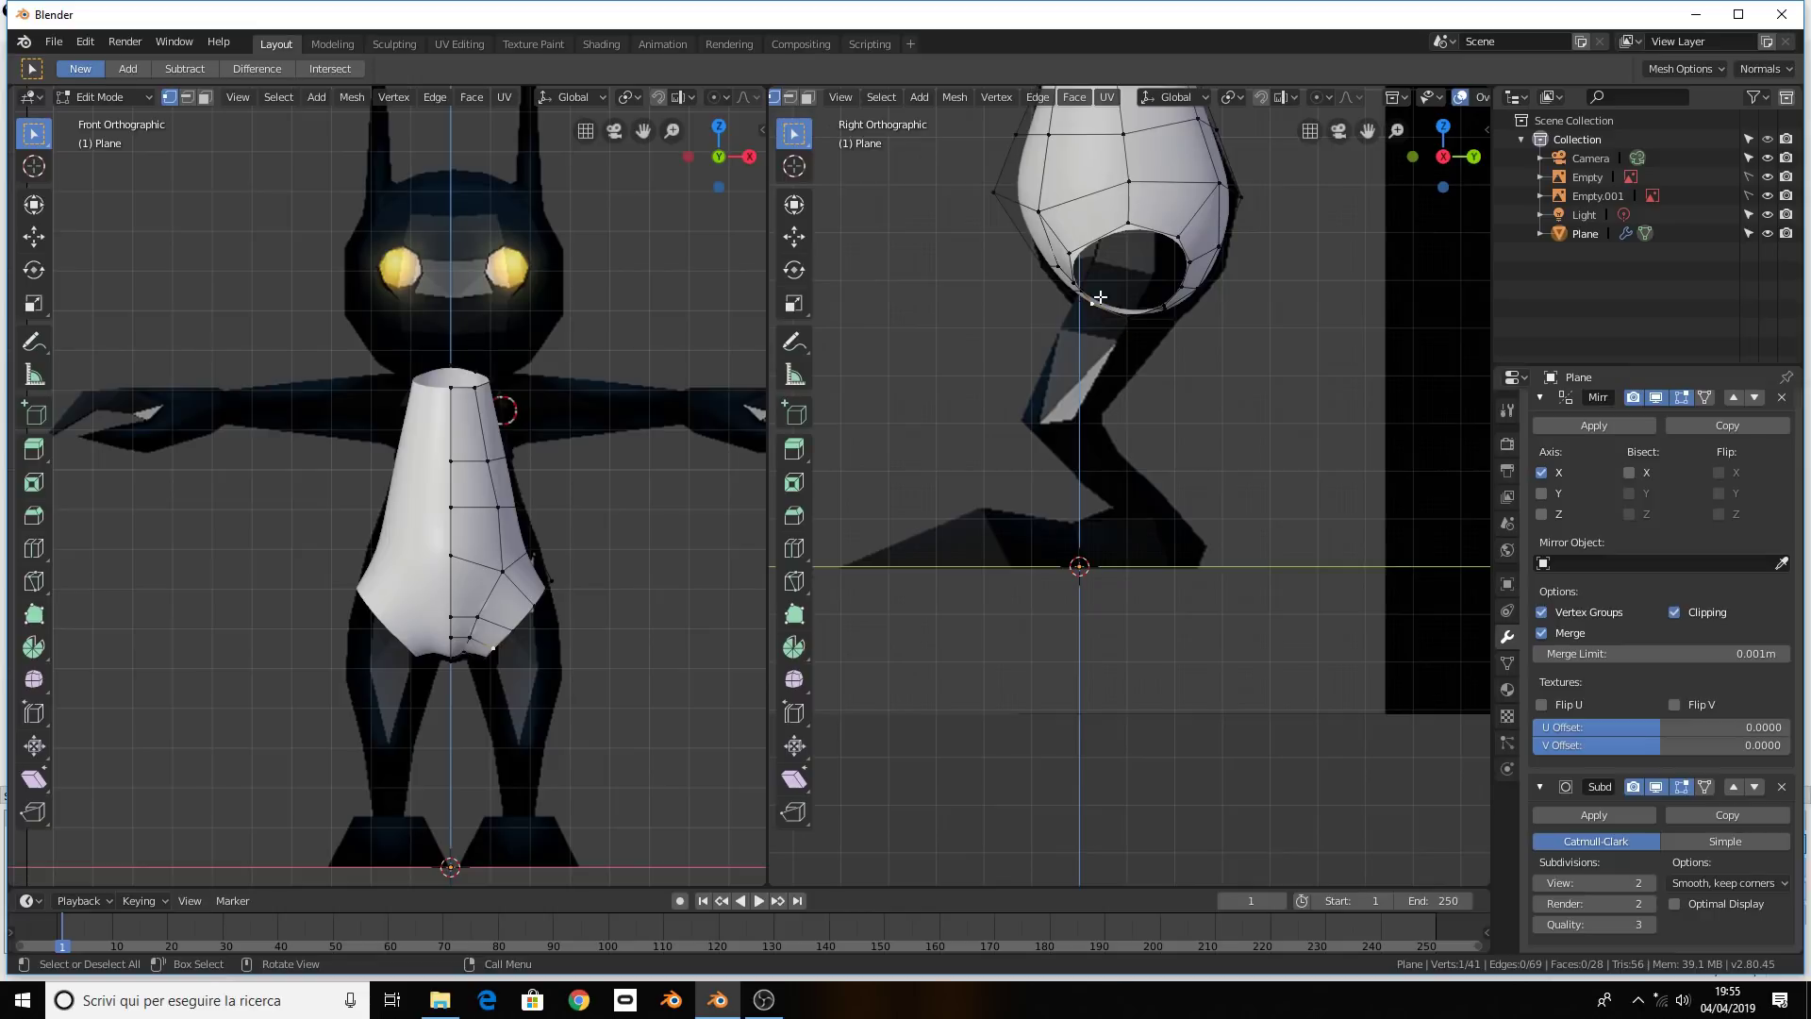
click(1123, 314)
click(1091, 303)
alt+click(516, 641)
Extrude the leg-opening ring downward and tilt it around the Y axis
key(e)
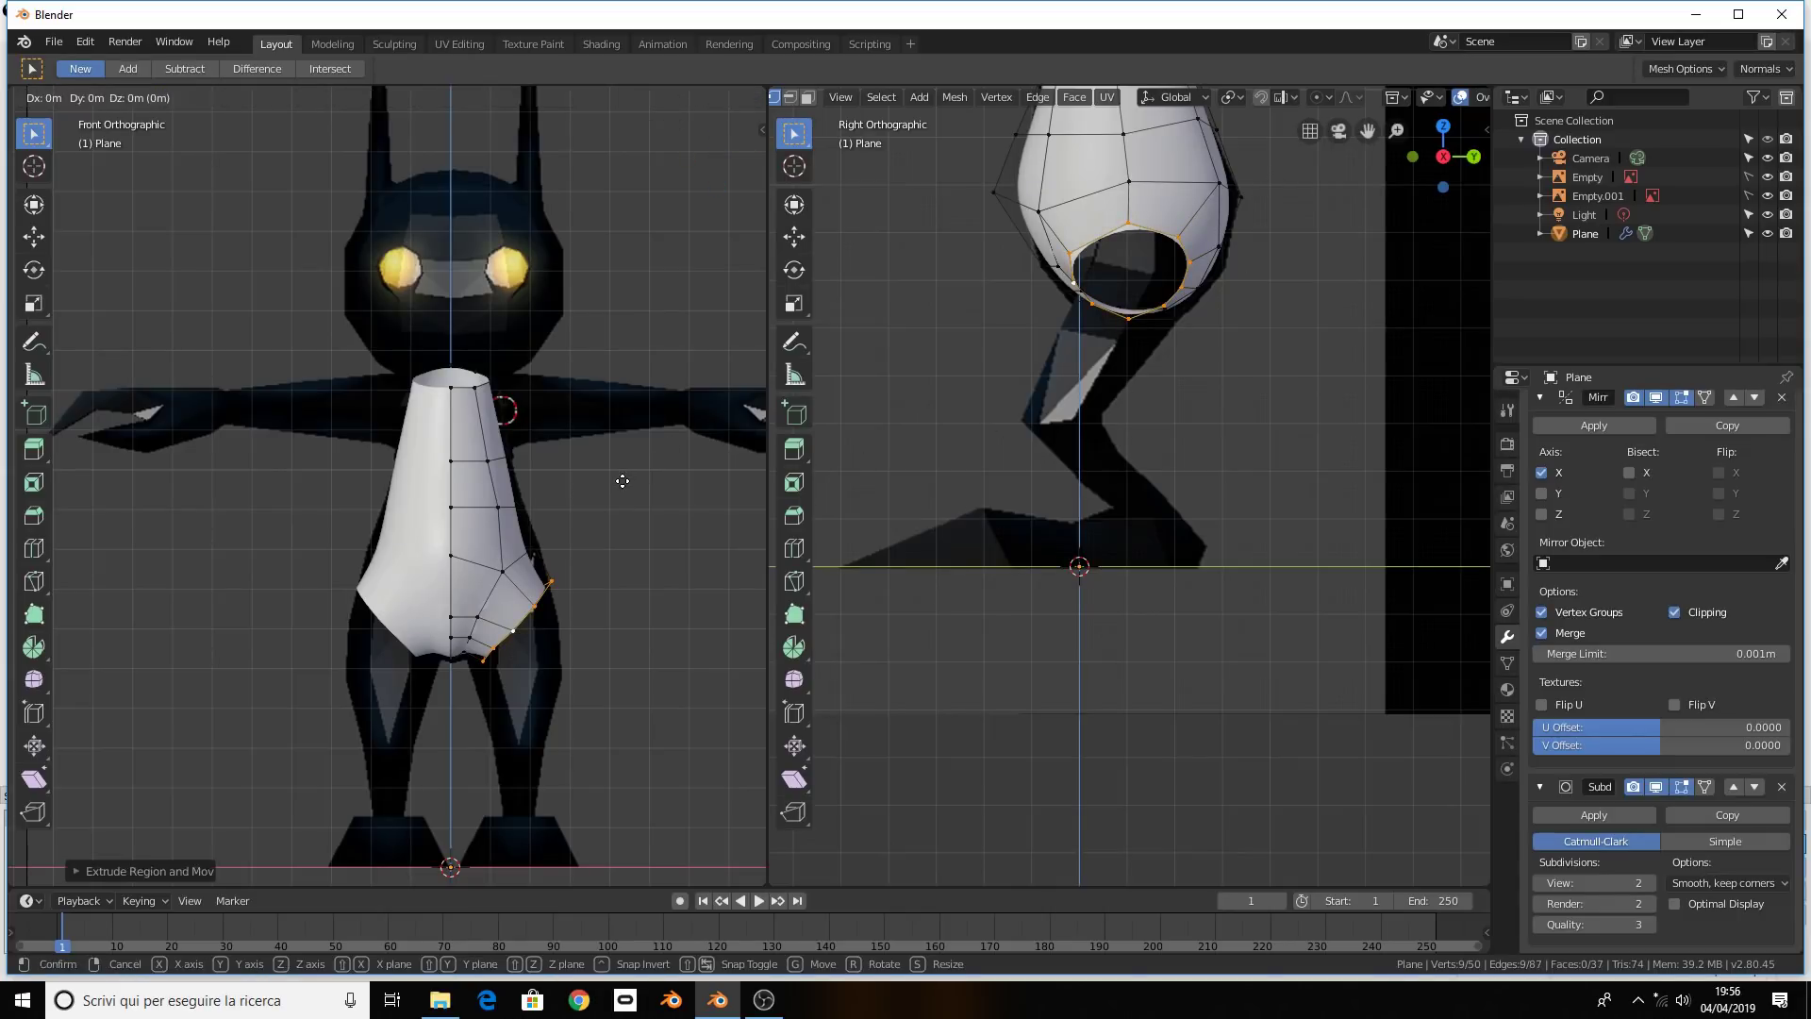
click(627, 509)
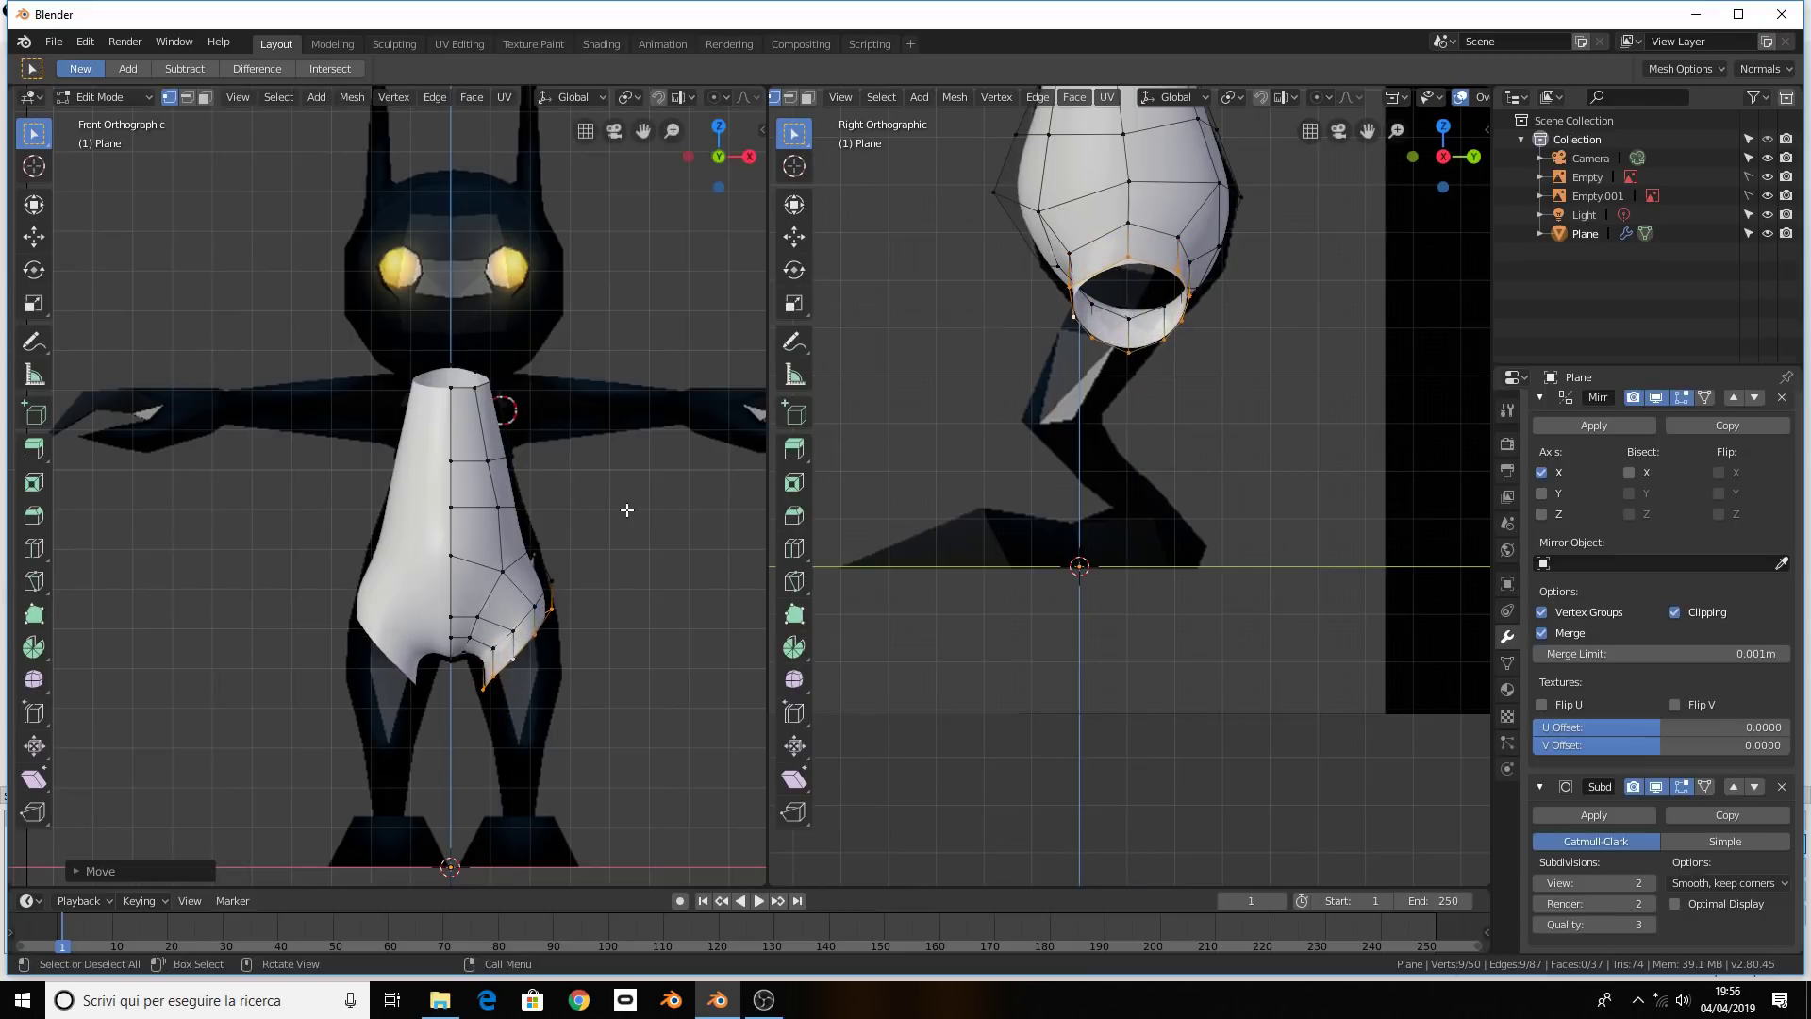
key(r)
key(z)
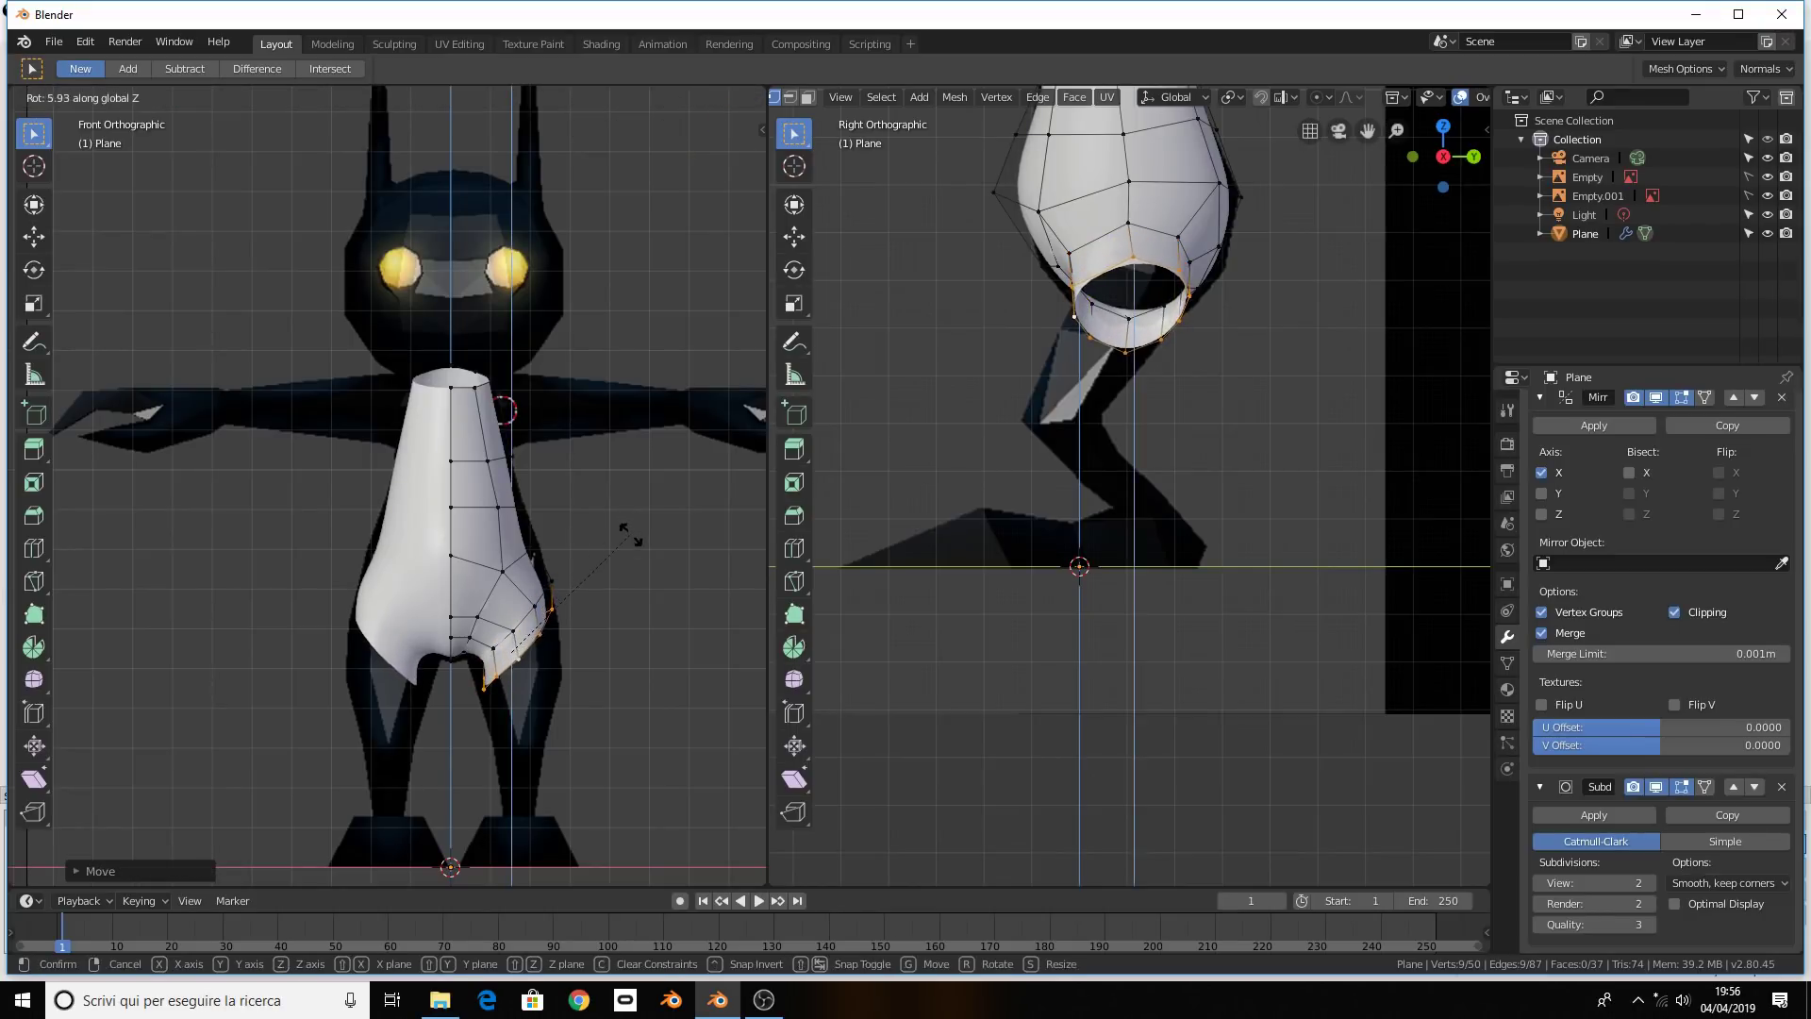
key(y)
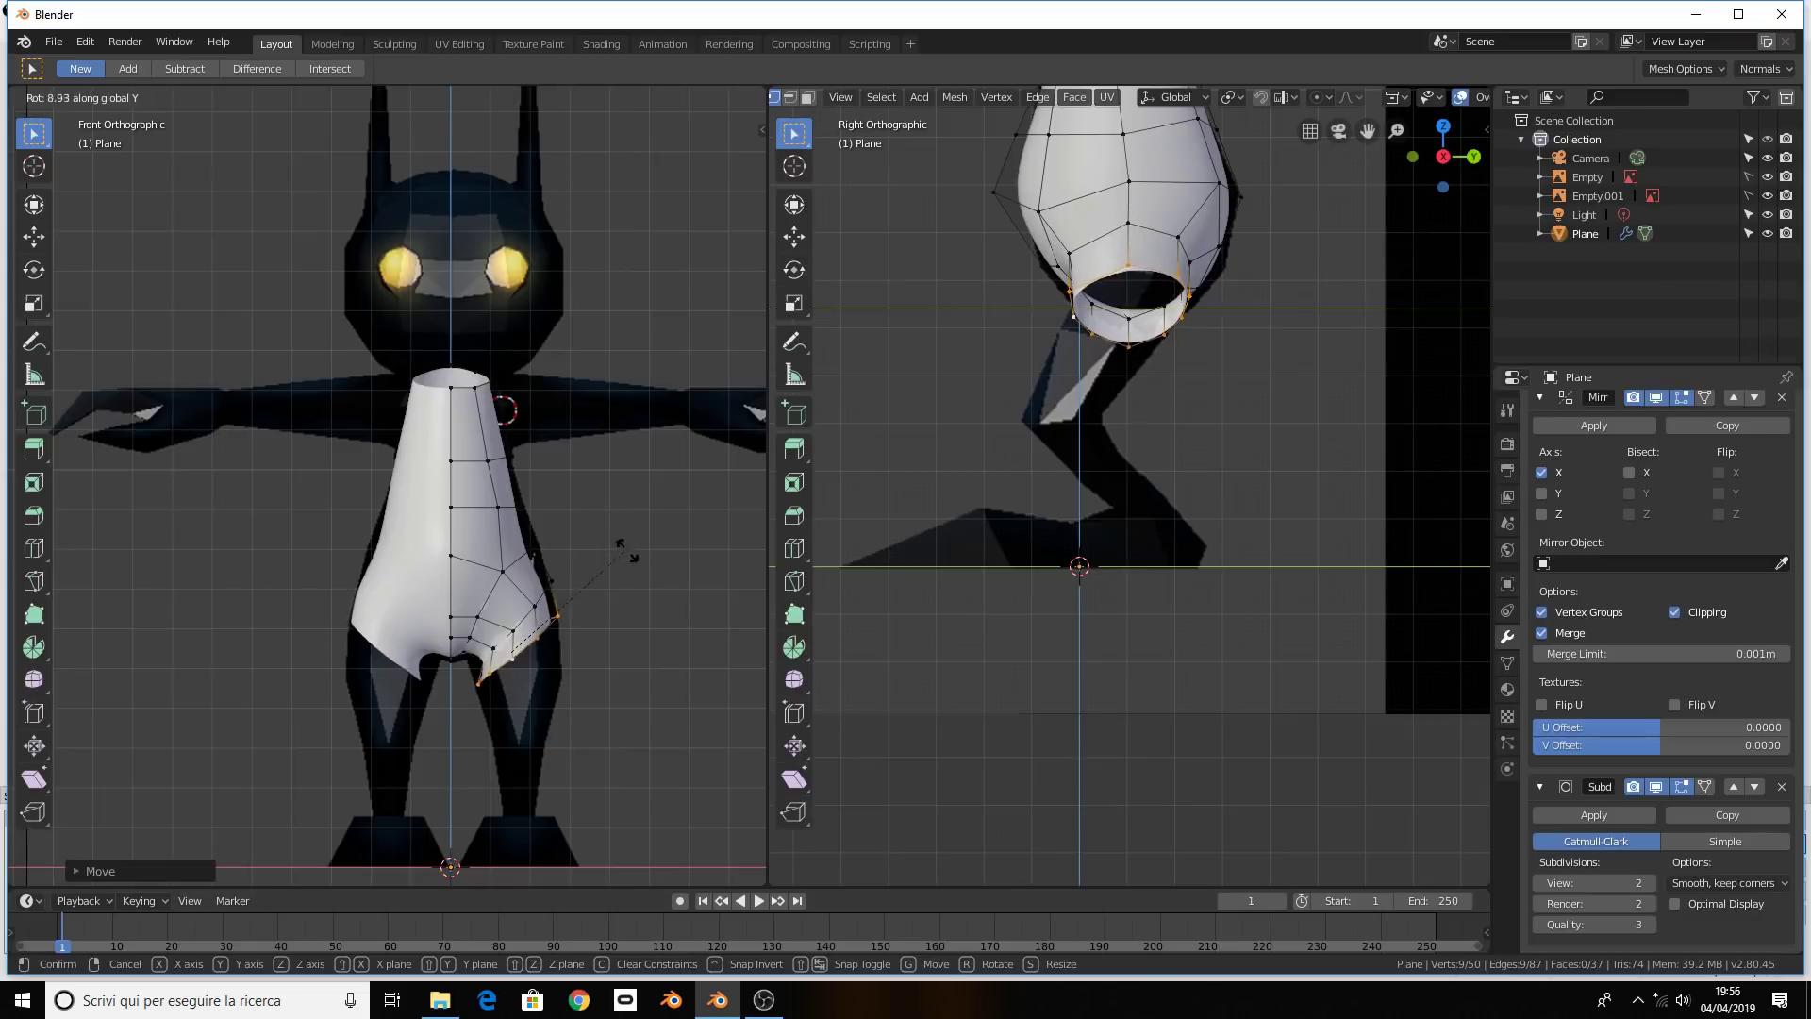
click(626, 566)
Slide the crotch-edge vertex along the X axis to tidy the crotch point
scroll(625, 603, up, 2)
shift+middle_drag(622, 627, 586, 453)
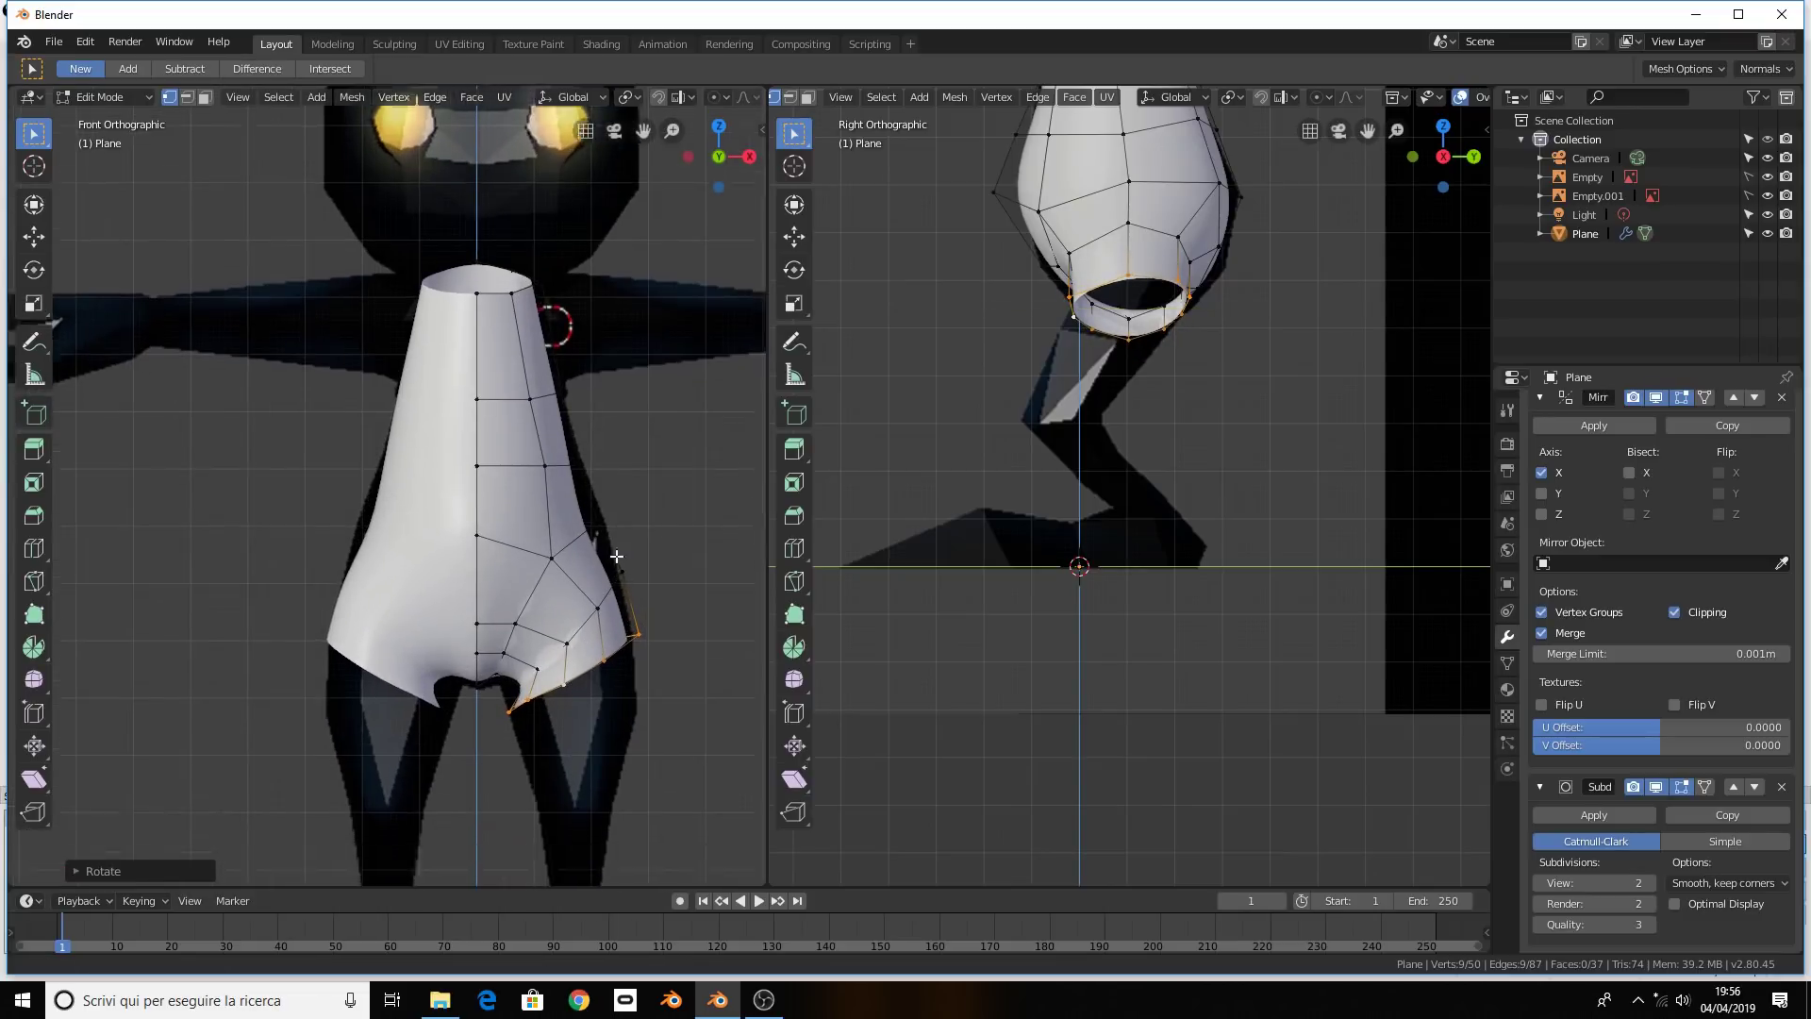
scroll(586, 453, up, 2)
click(560, 566)
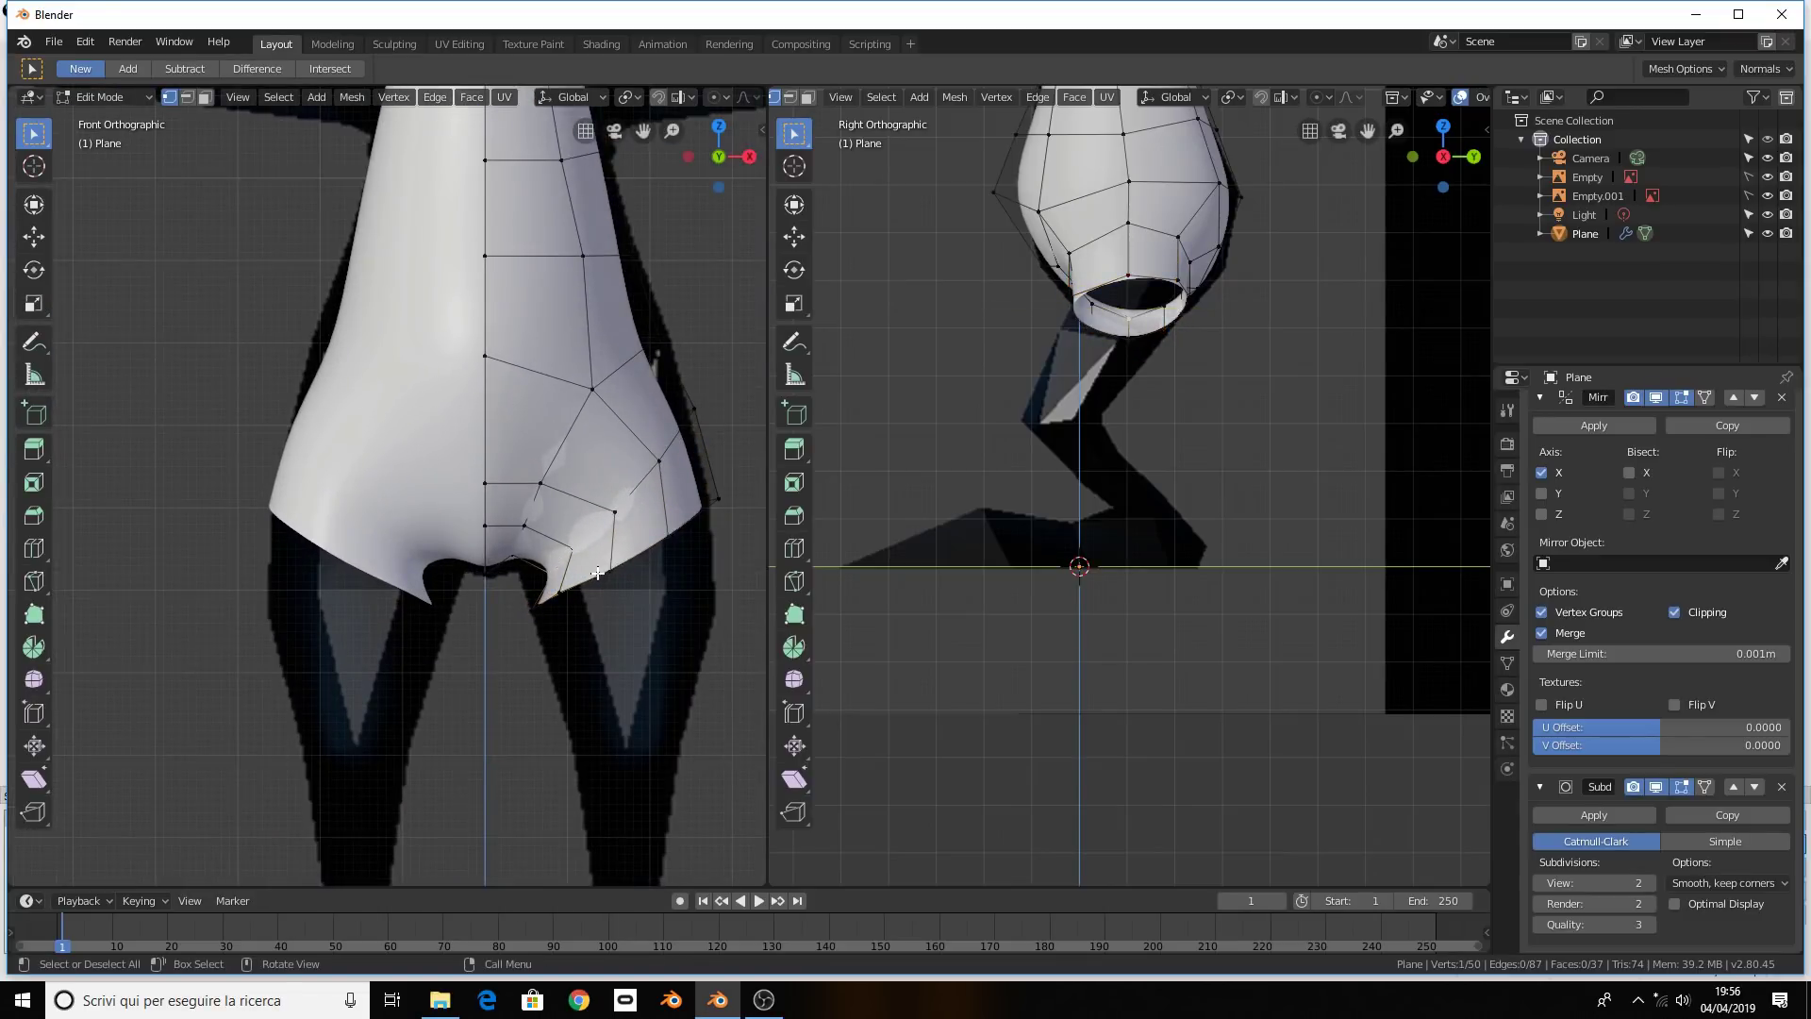
key(g)
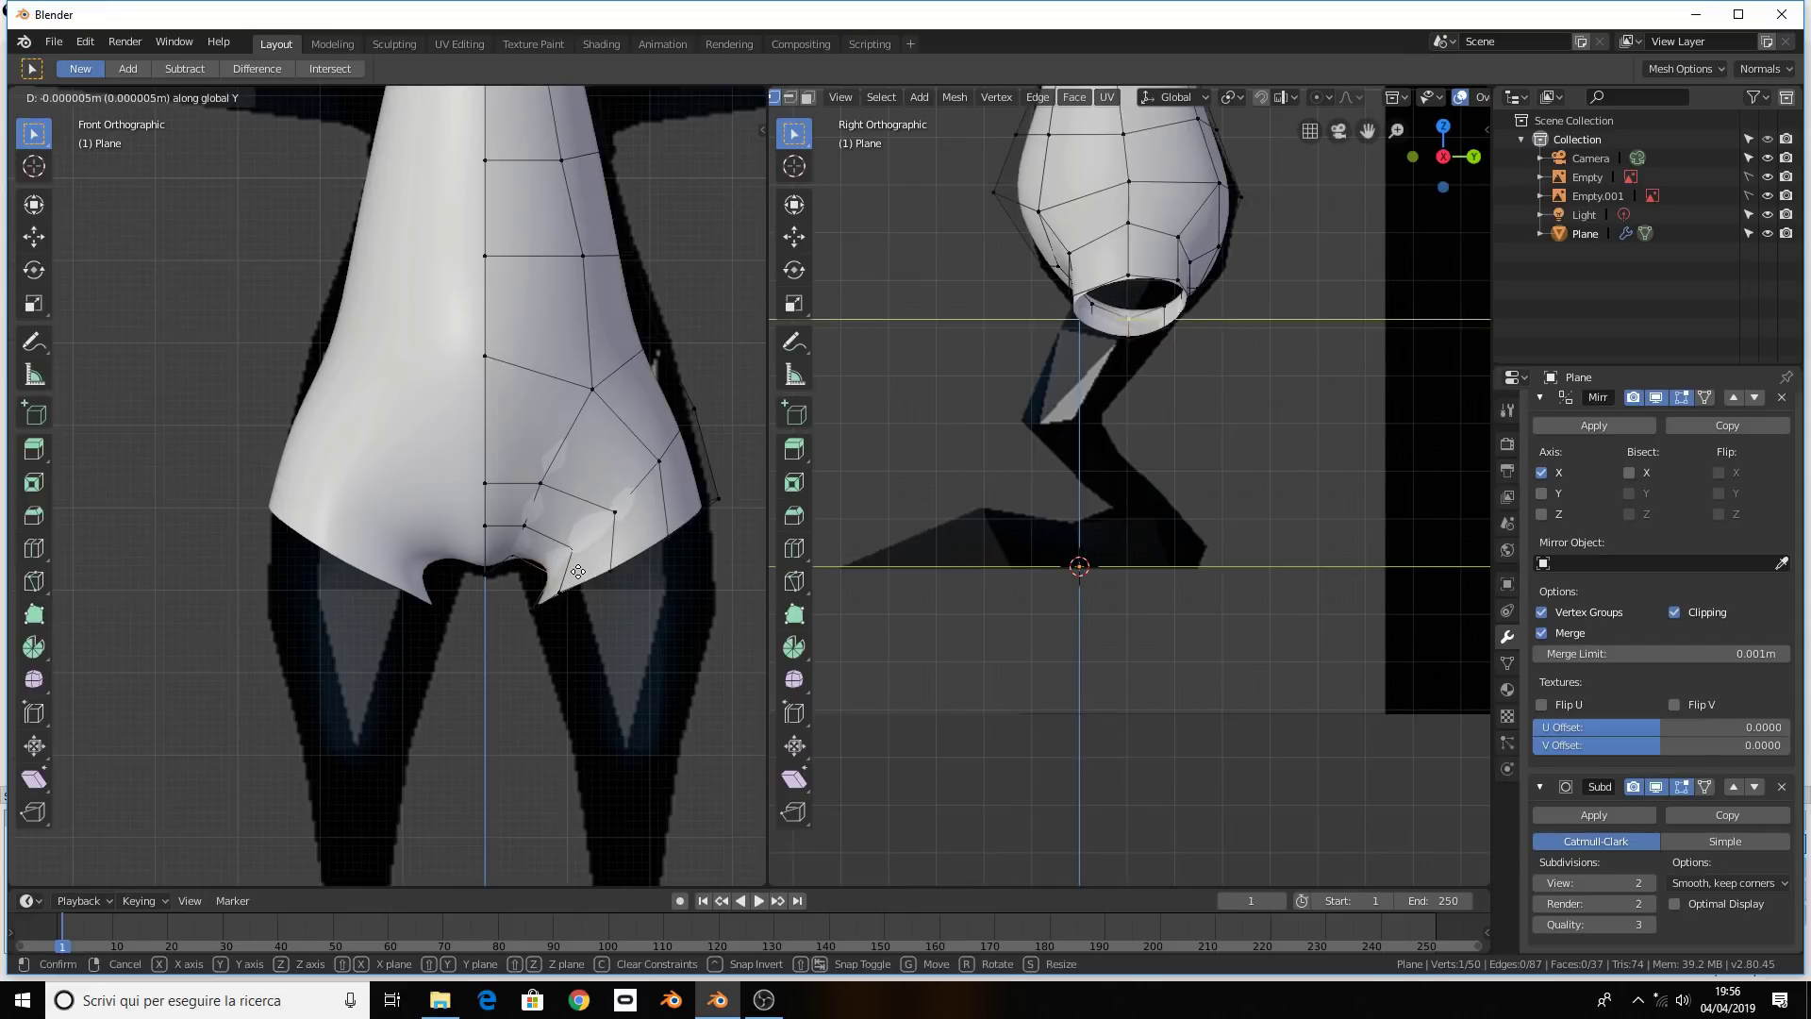
key(x)
click(566, 573)
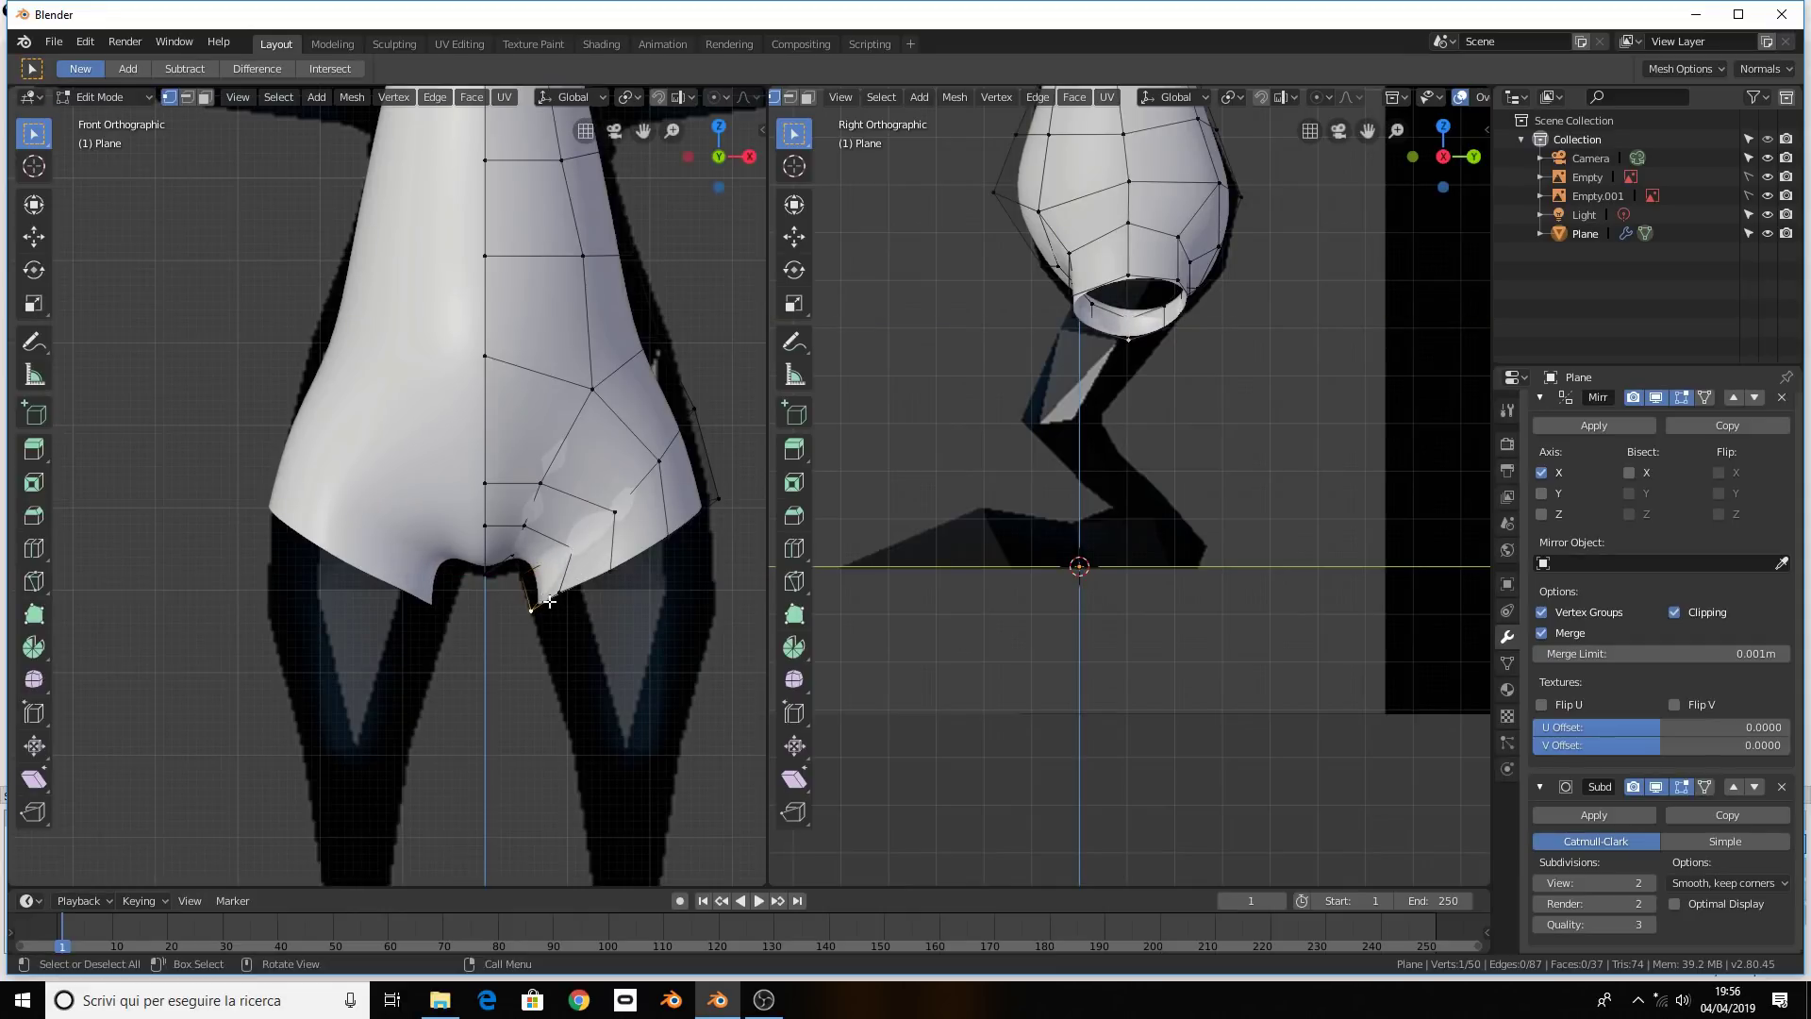
Tilt the stub's end ring around X, shrink it slightly and nudge it into place
scroll(936, 450, up, 1)
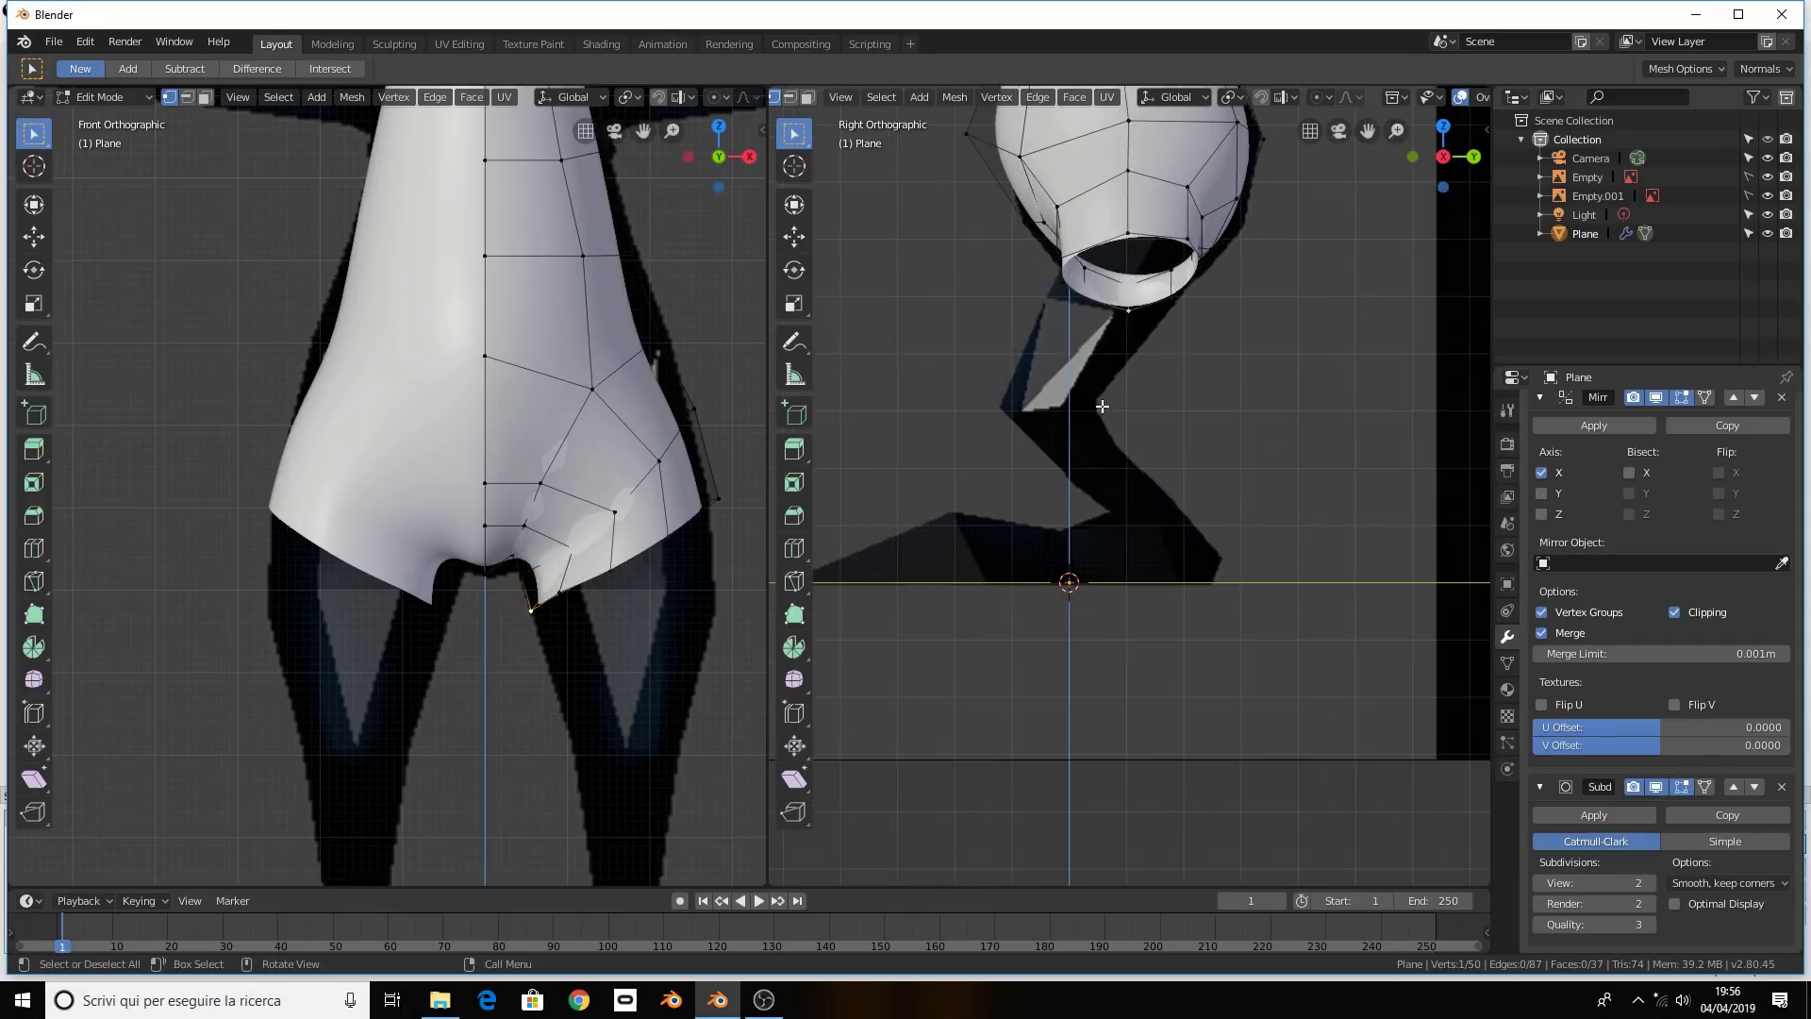
alt+click(1136, 308)
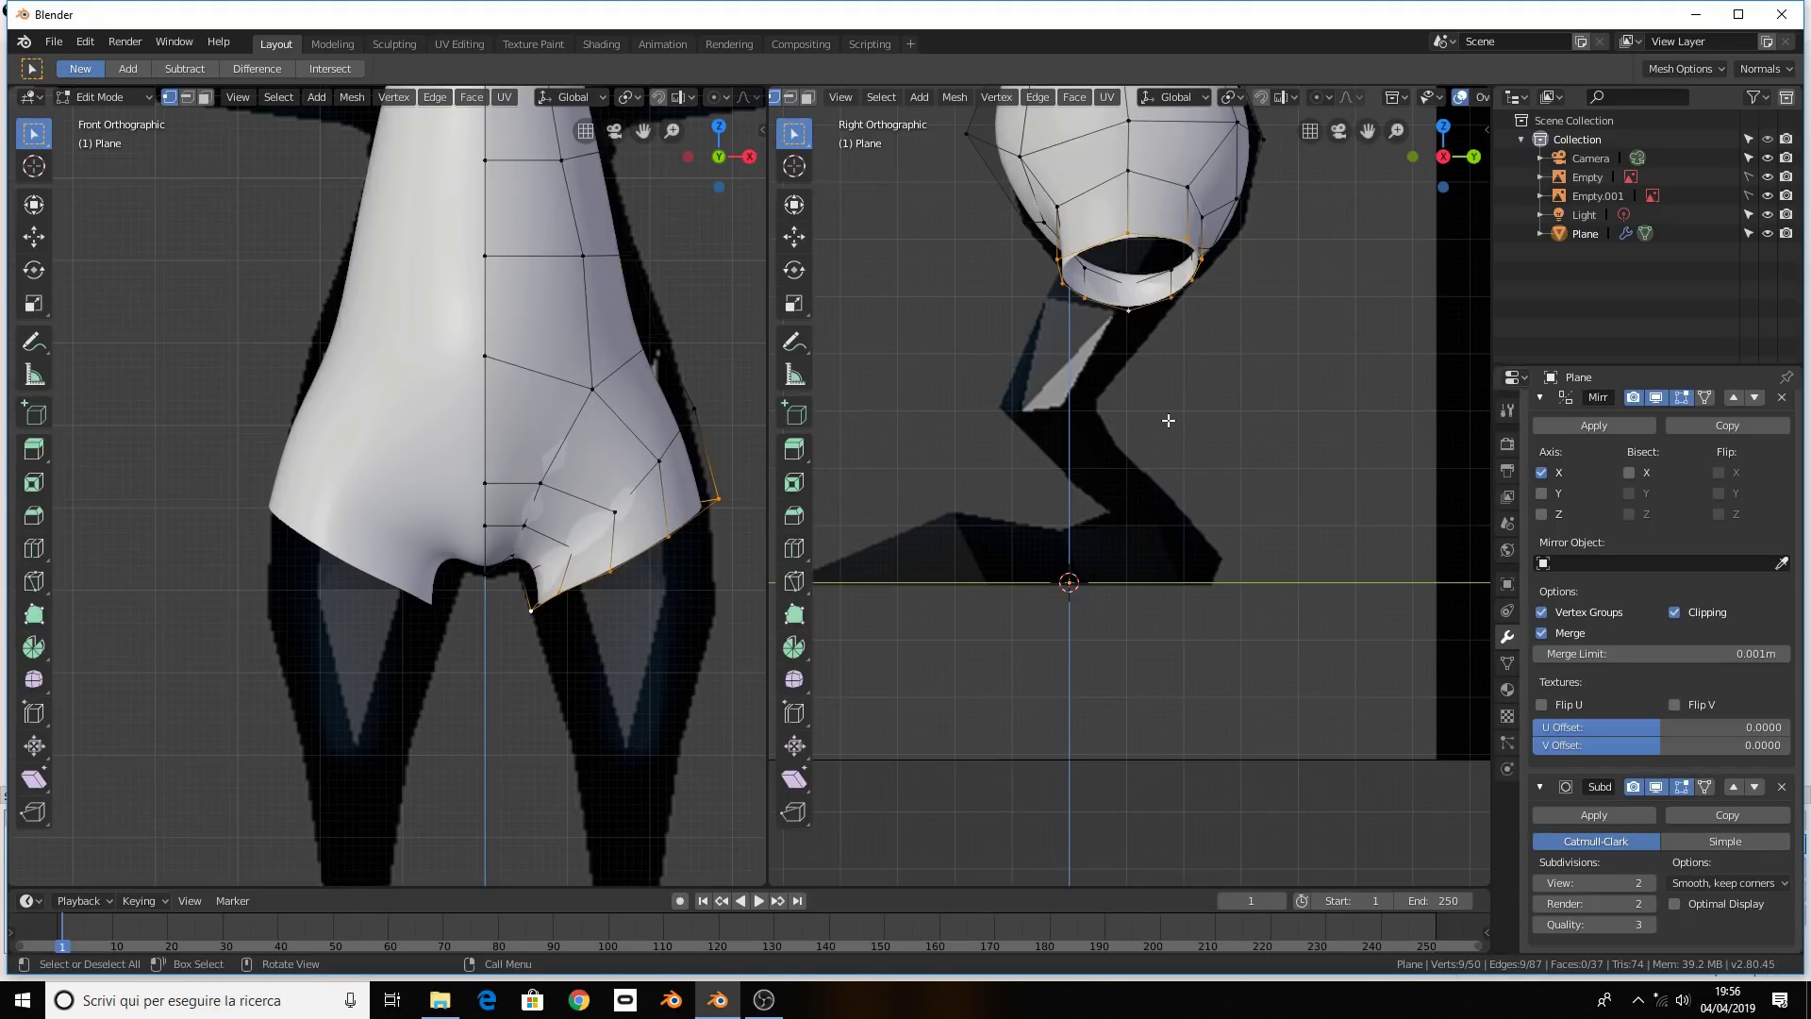
key(r)
key(x)
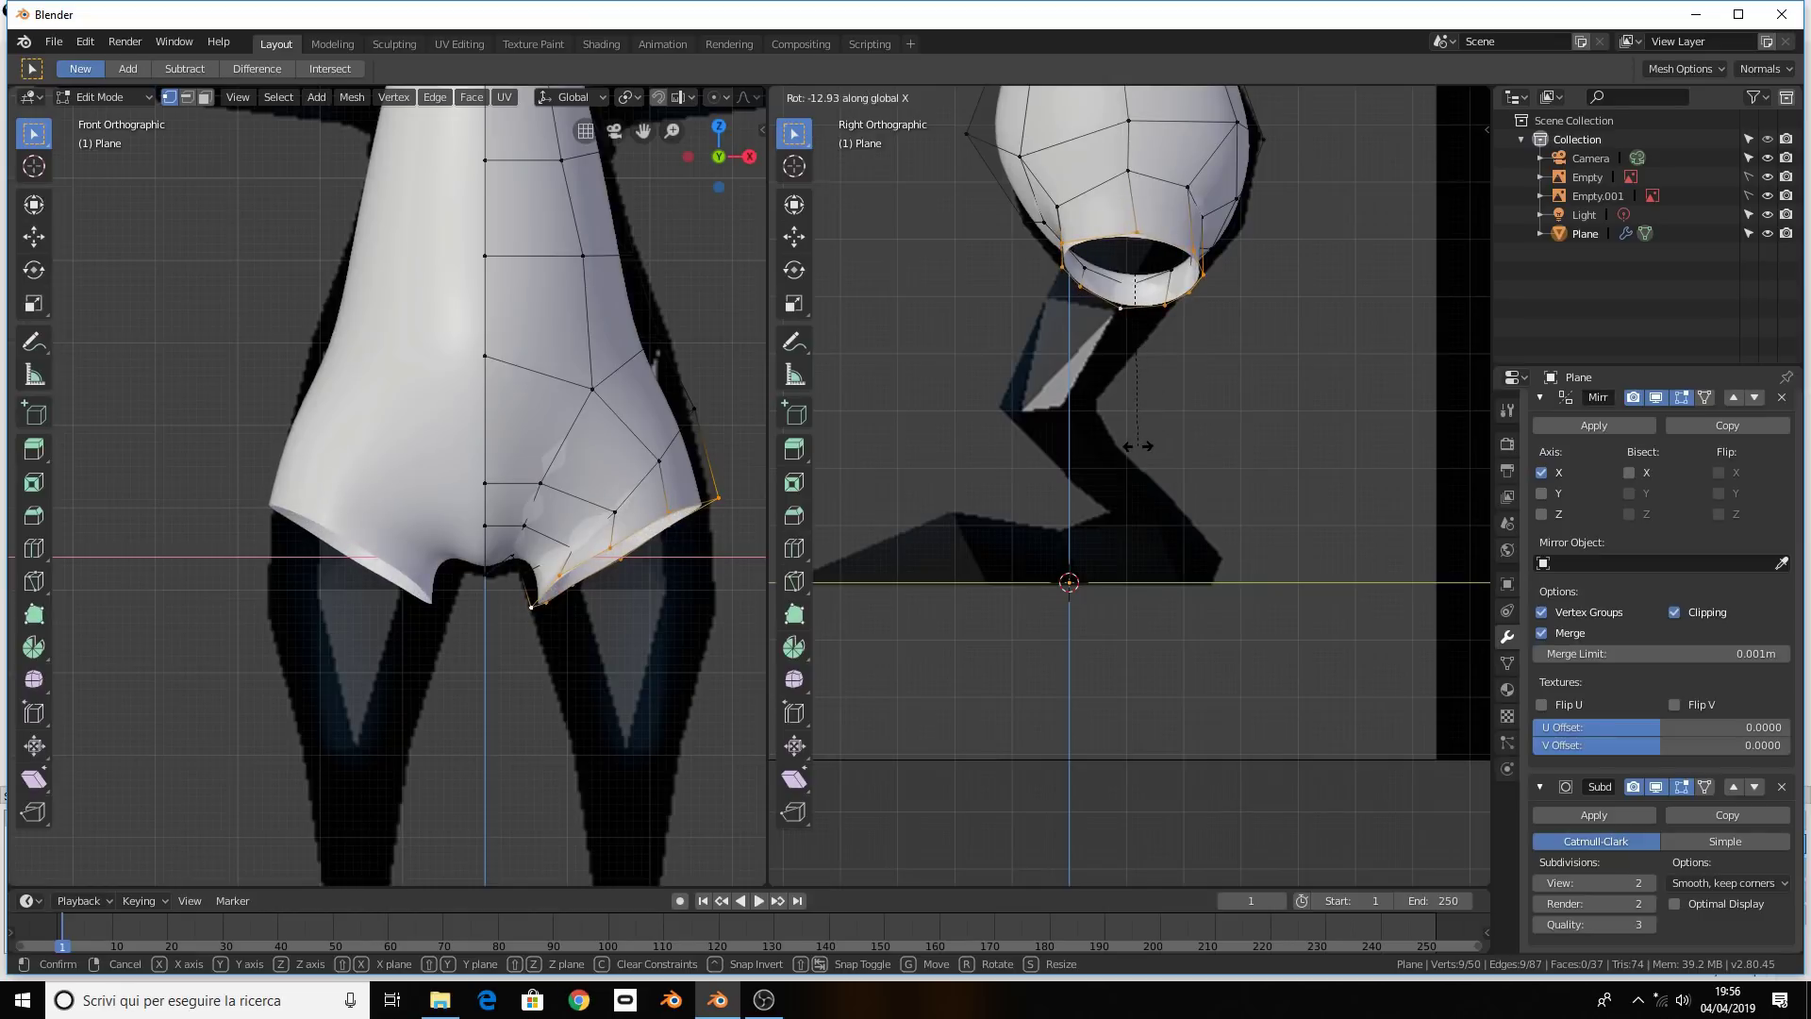
click(1137, 446)
key(s)
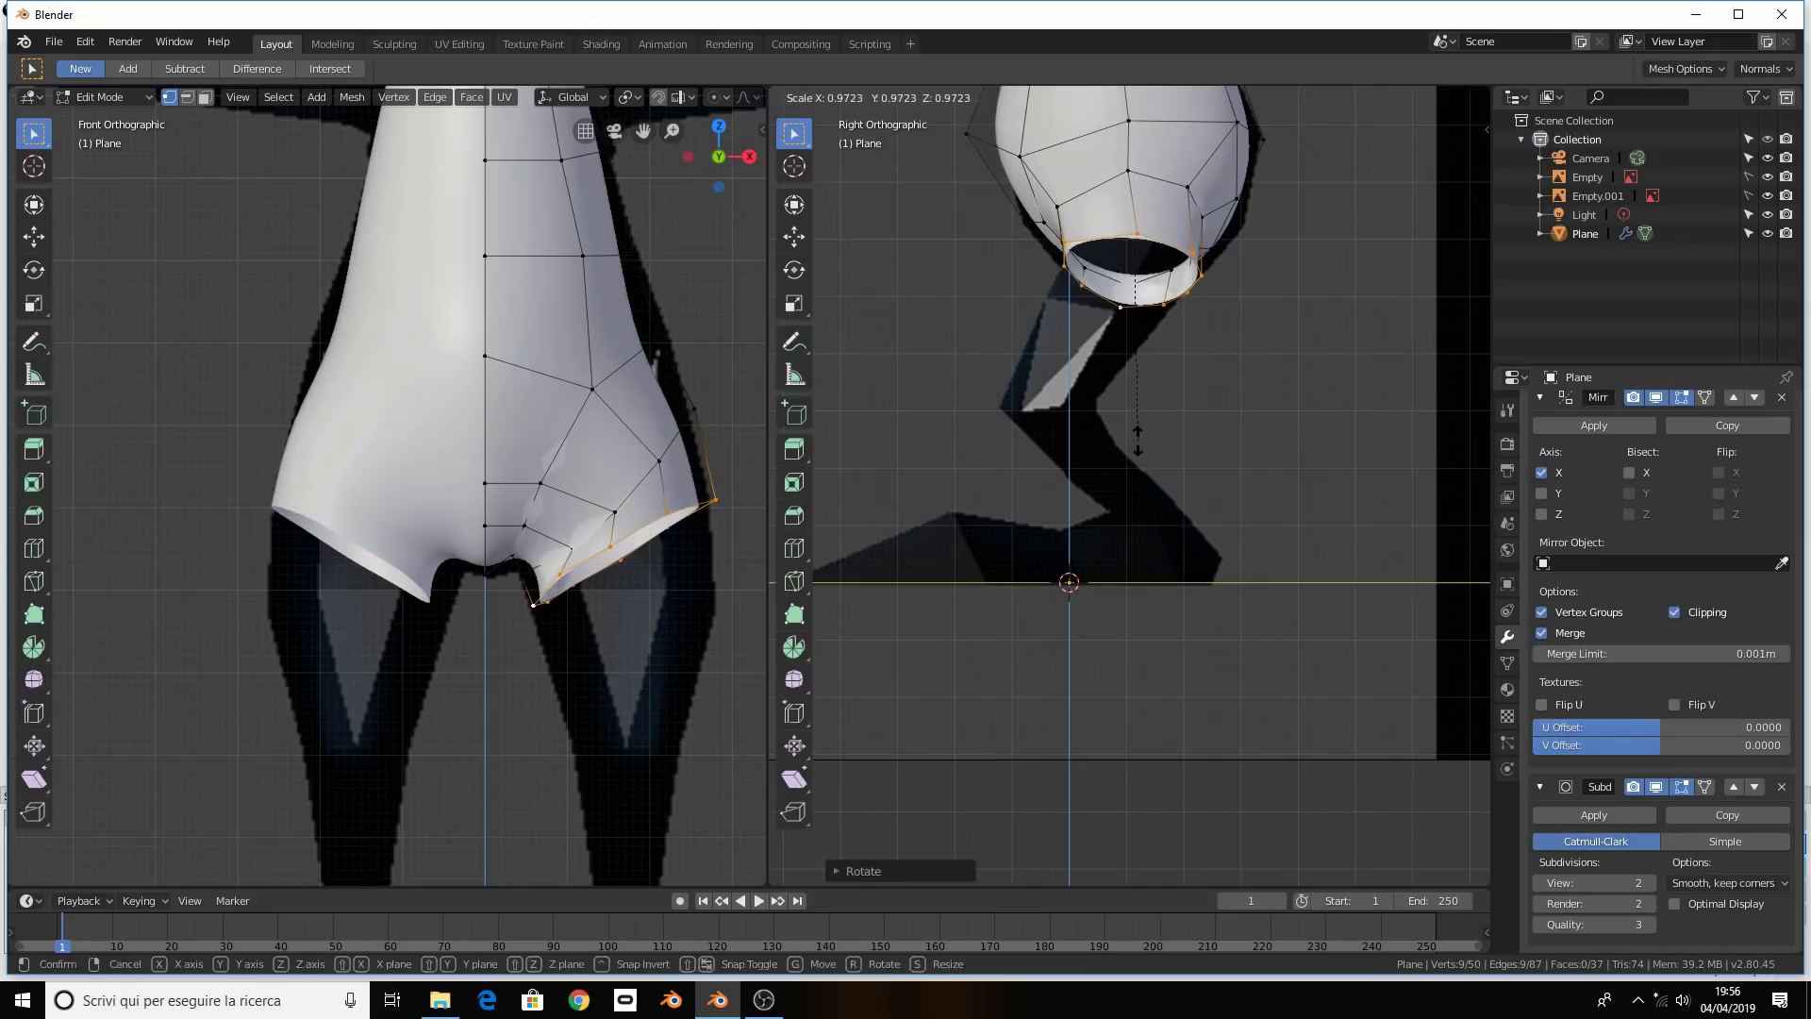
click(1137, 439)
key(g)
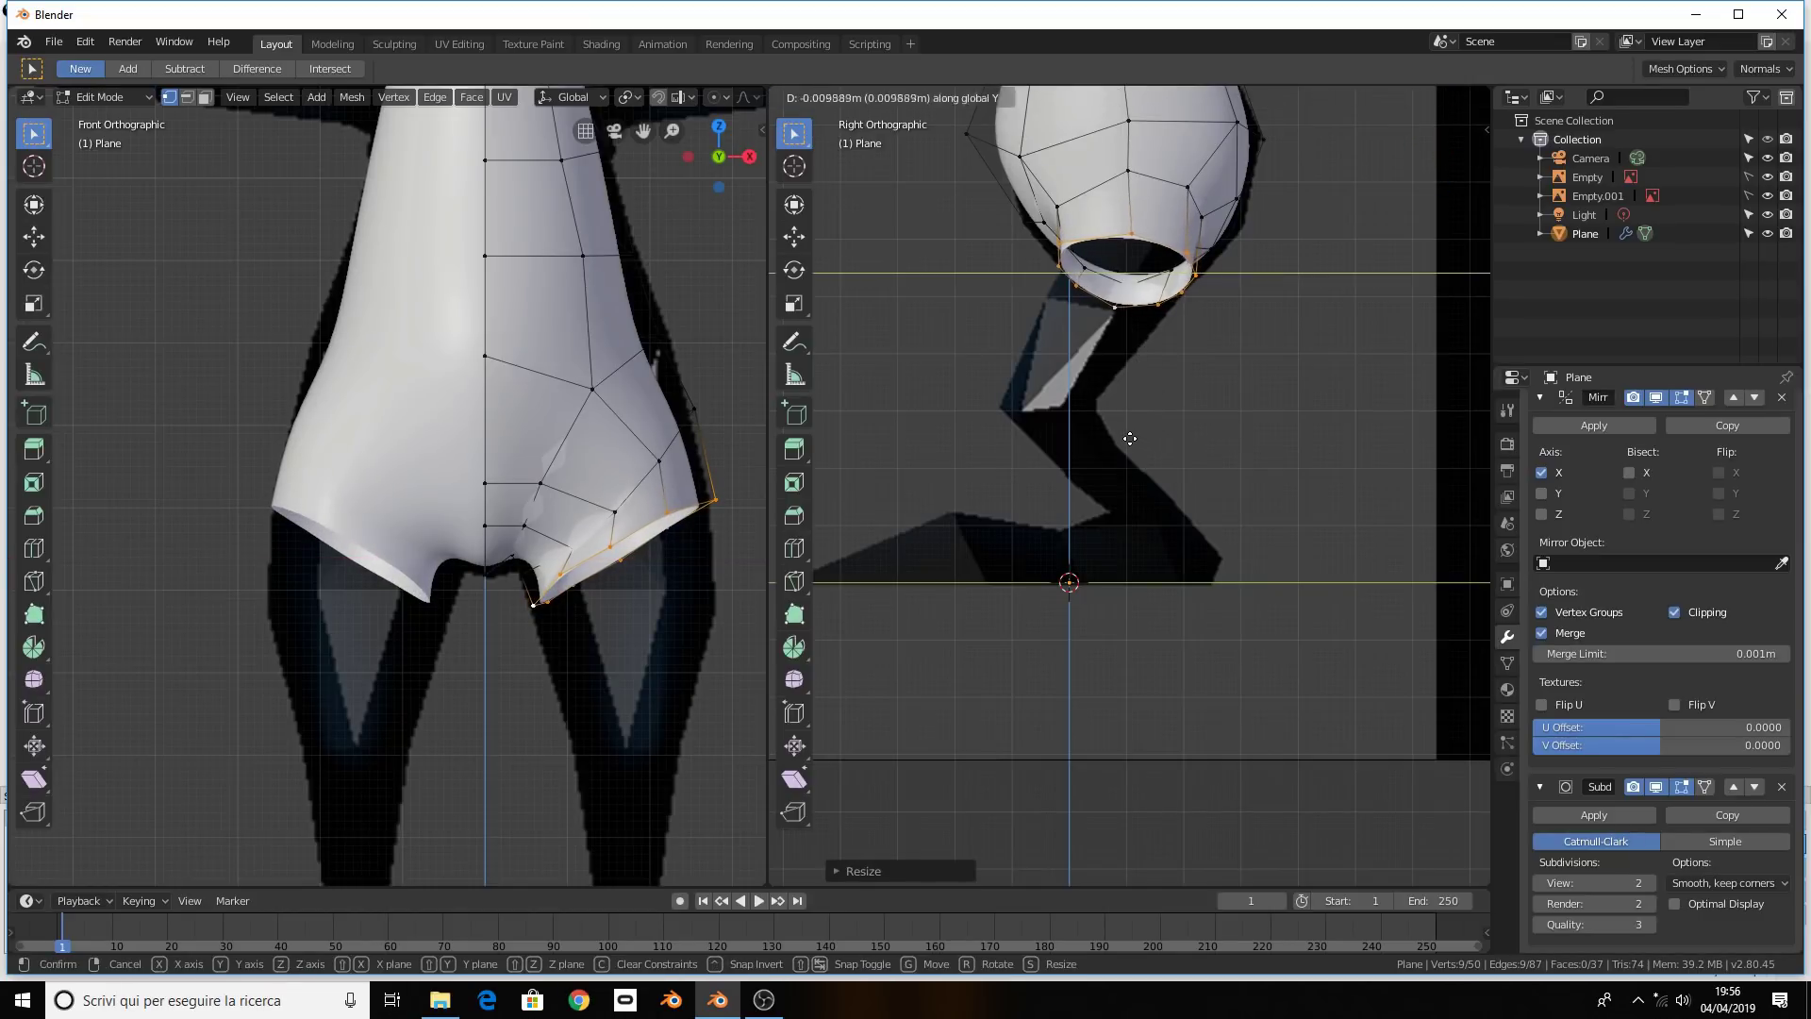
click(1131, 440)
Narrow the bottom ring along the X axis, then return the first view to front
scroll(745, 529, down, 1)
mouse_move(739, 535)
middle_down()
mouse_move(634, 569)
mouse_move(597, 547)
mouse_move(556, 580)
middle_up()
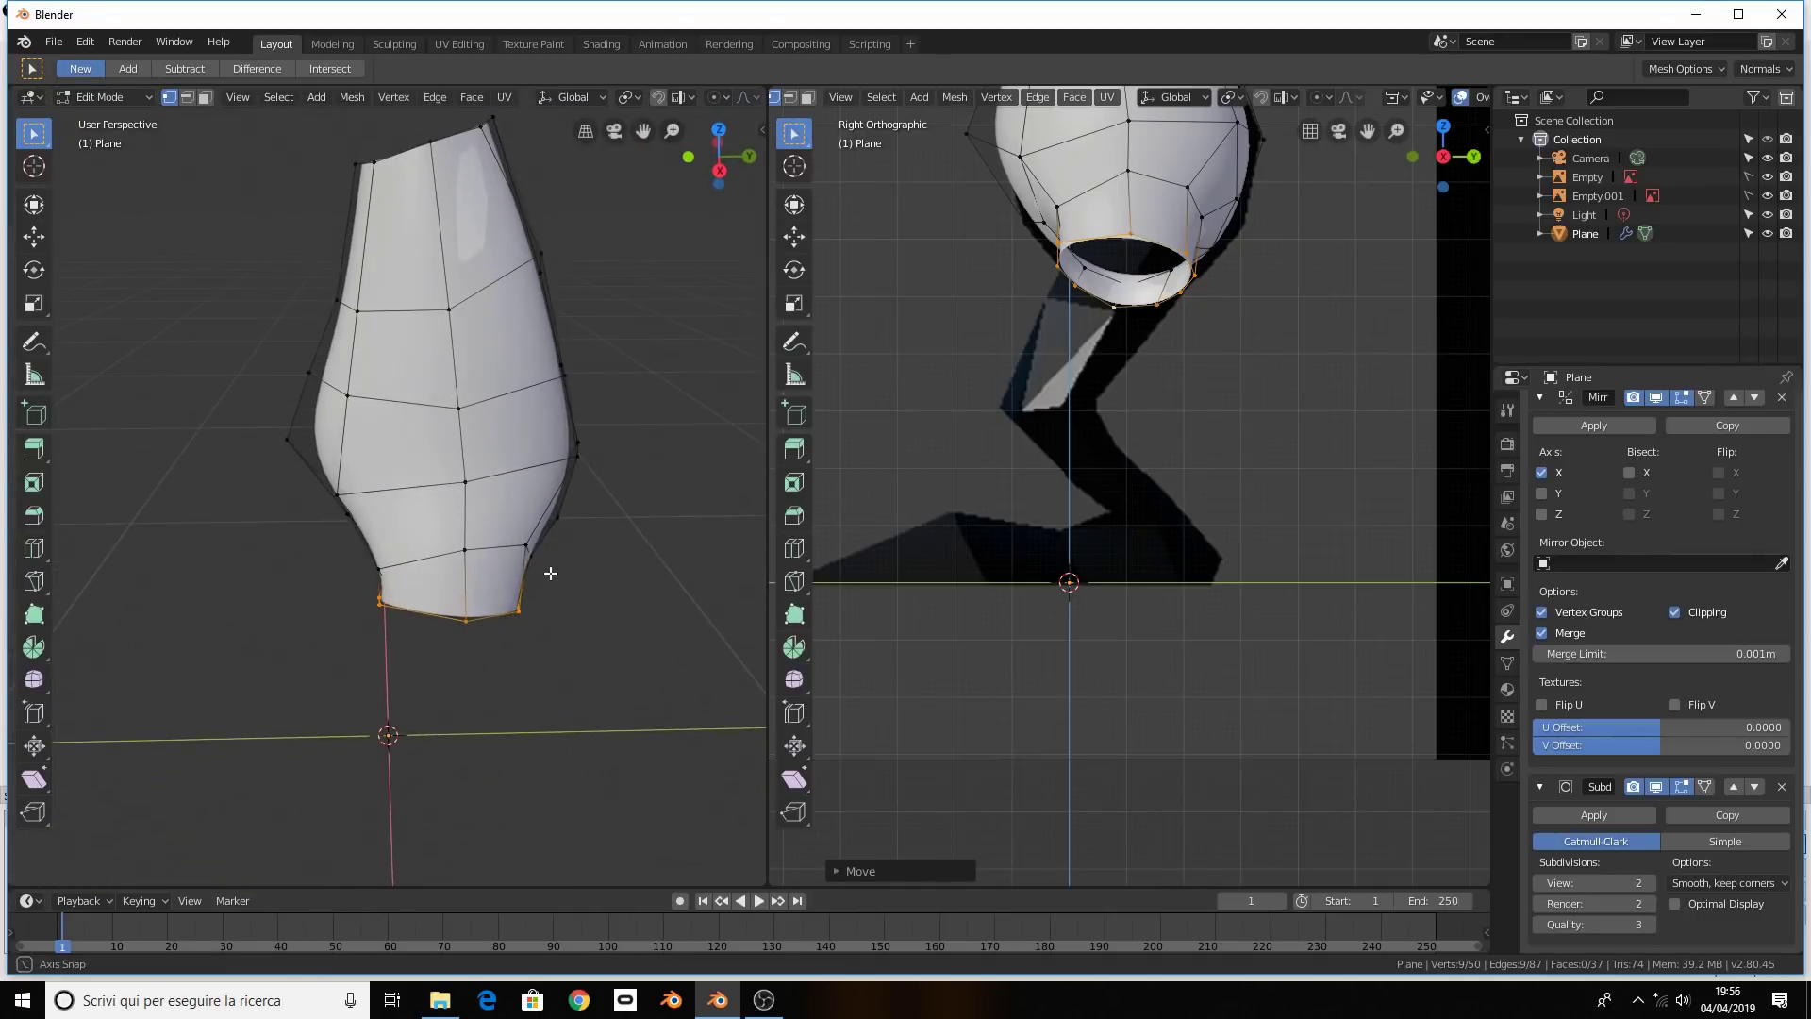
key(s)
key(x)
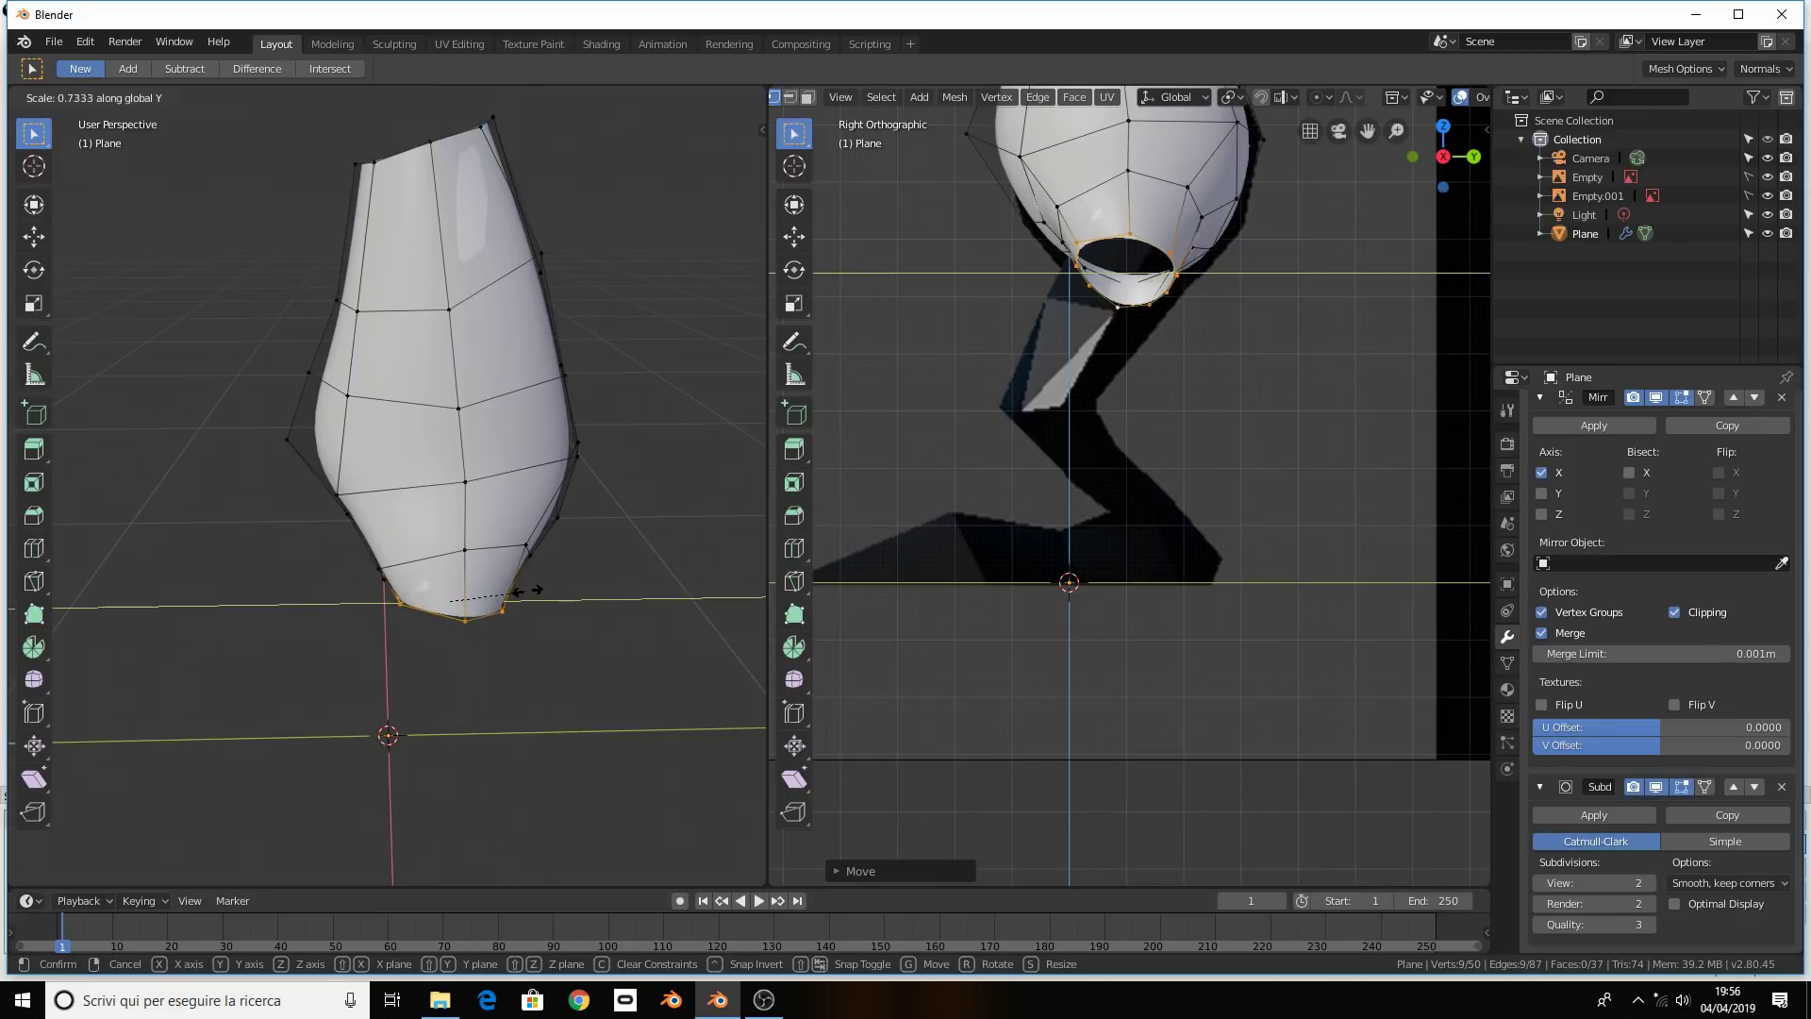
click(1067, 315)
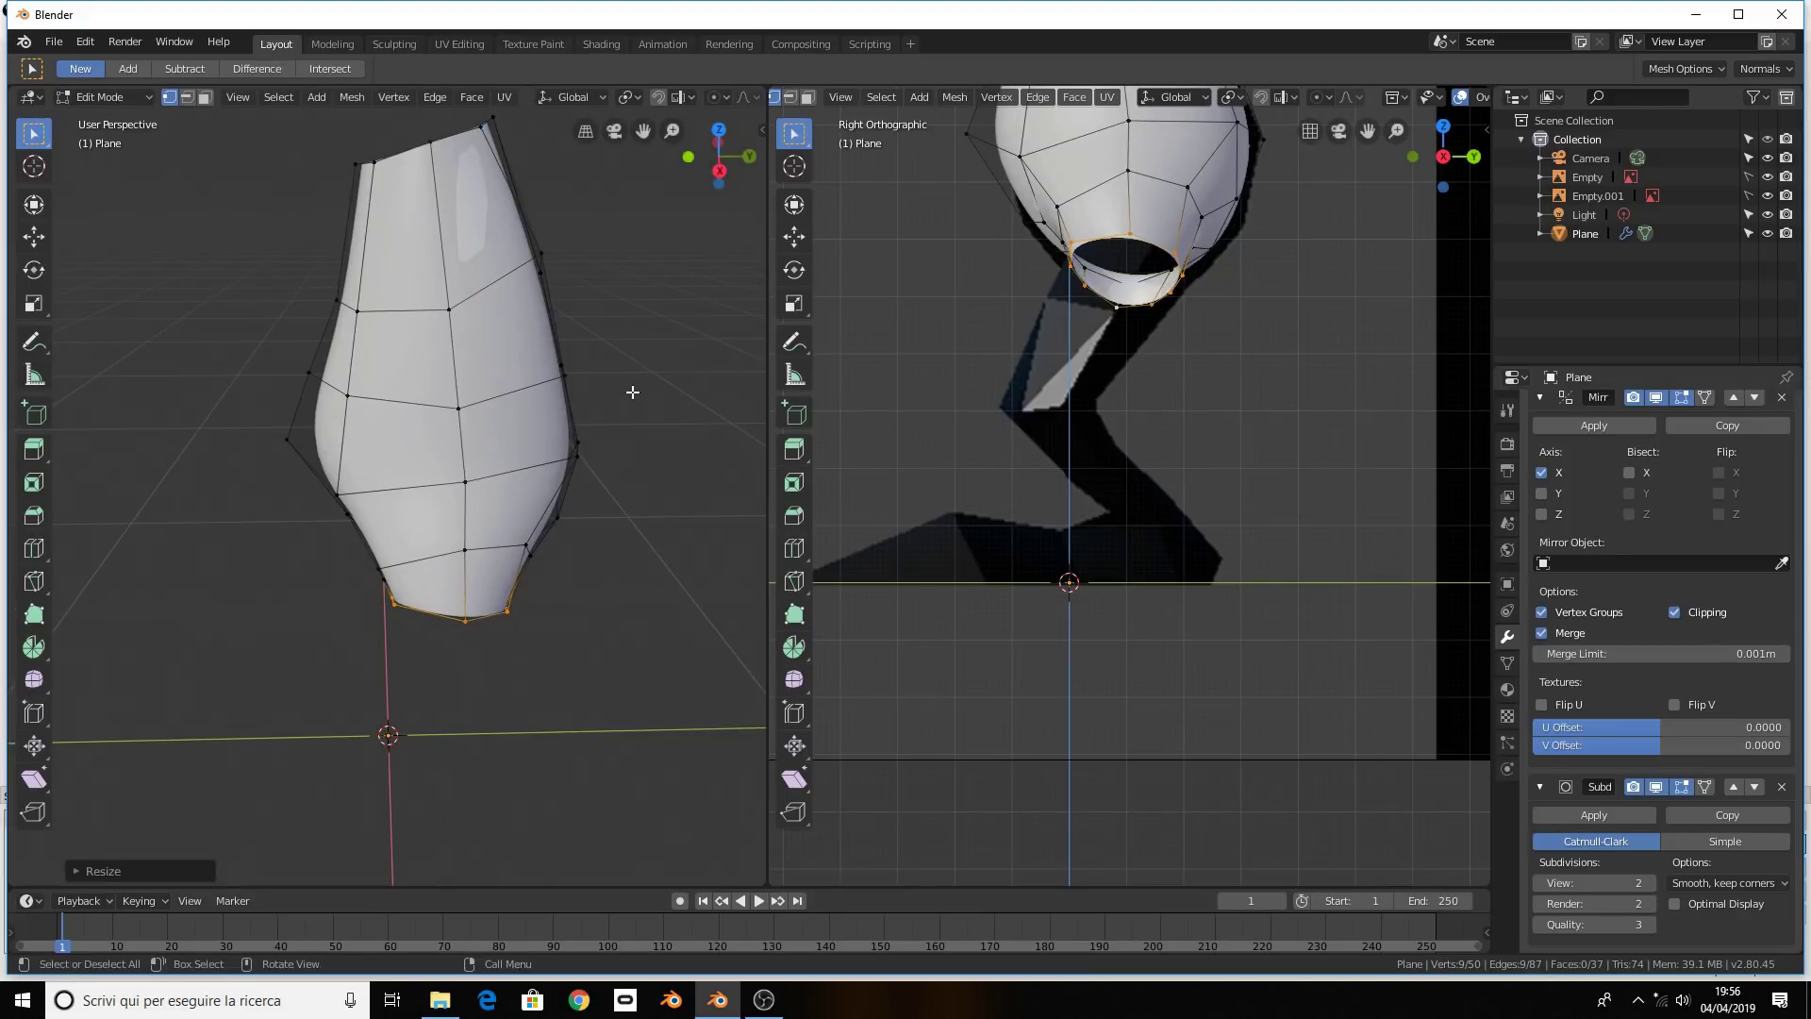
middle_drag(632, 391, 739, 364)
key(KP_1)
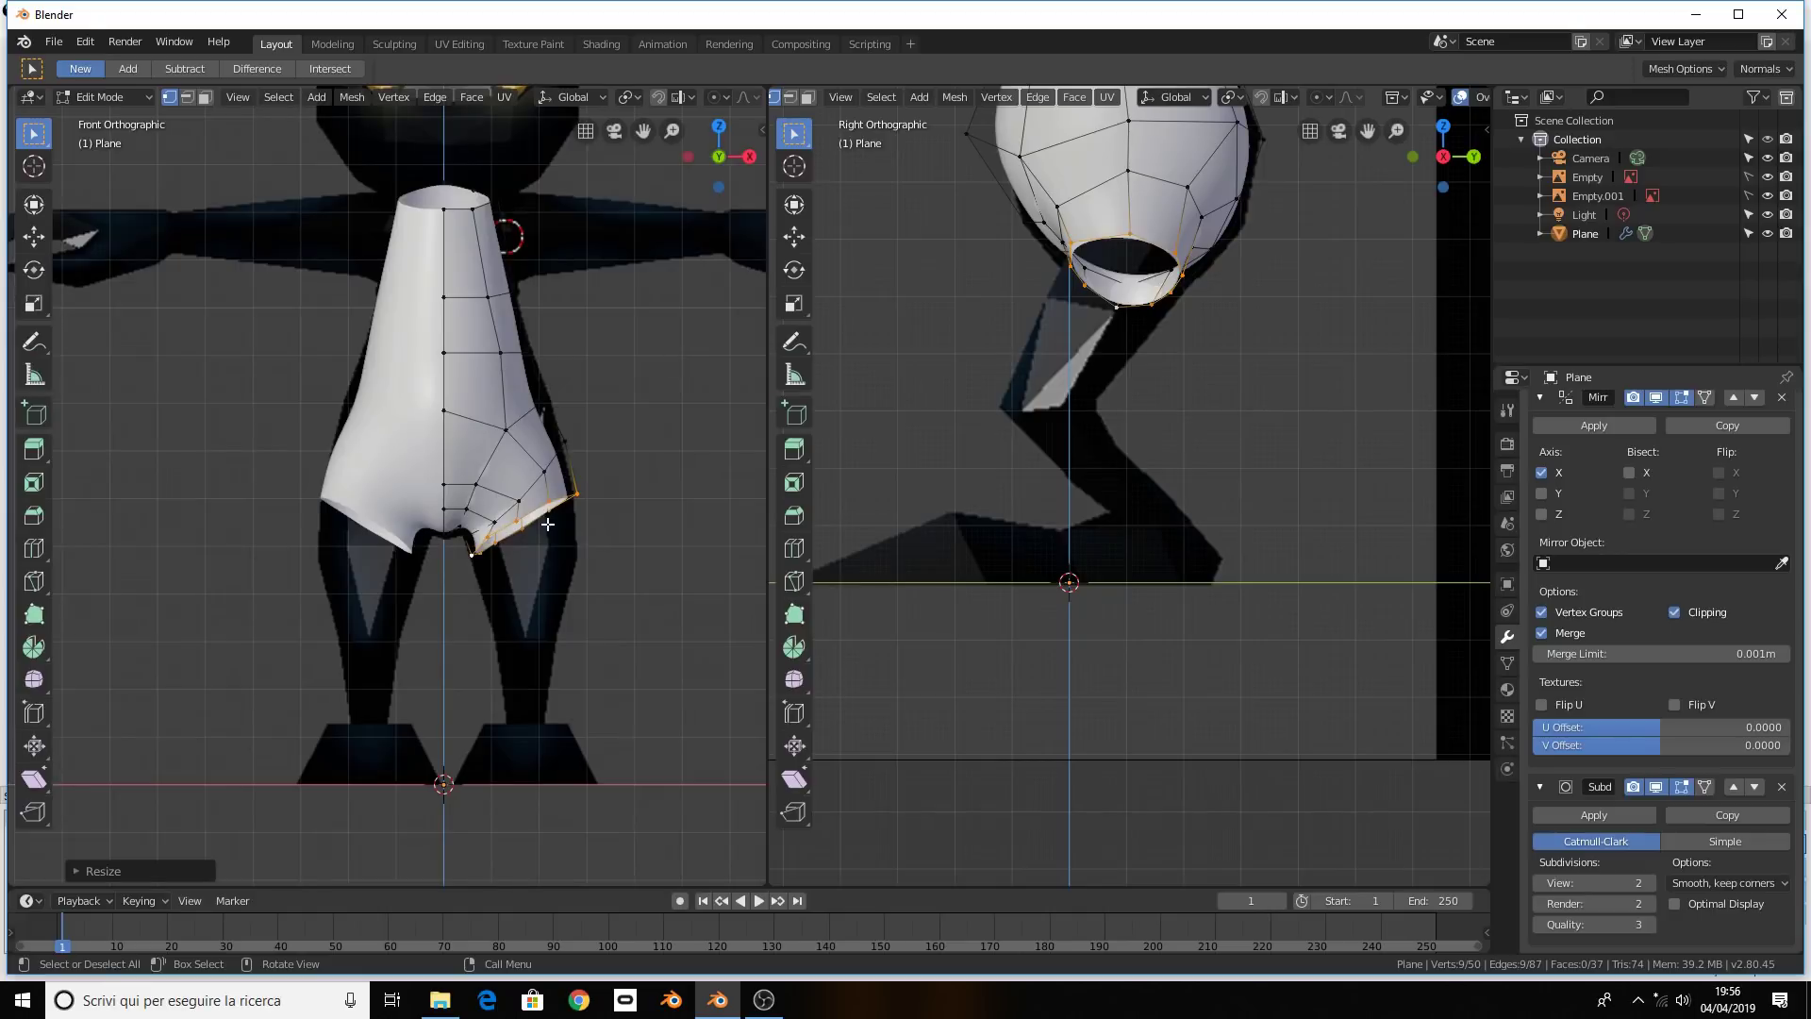
Extrude another leg section straight down, then shift its end ring forward and lower
key(e)
right_click(549, 529)
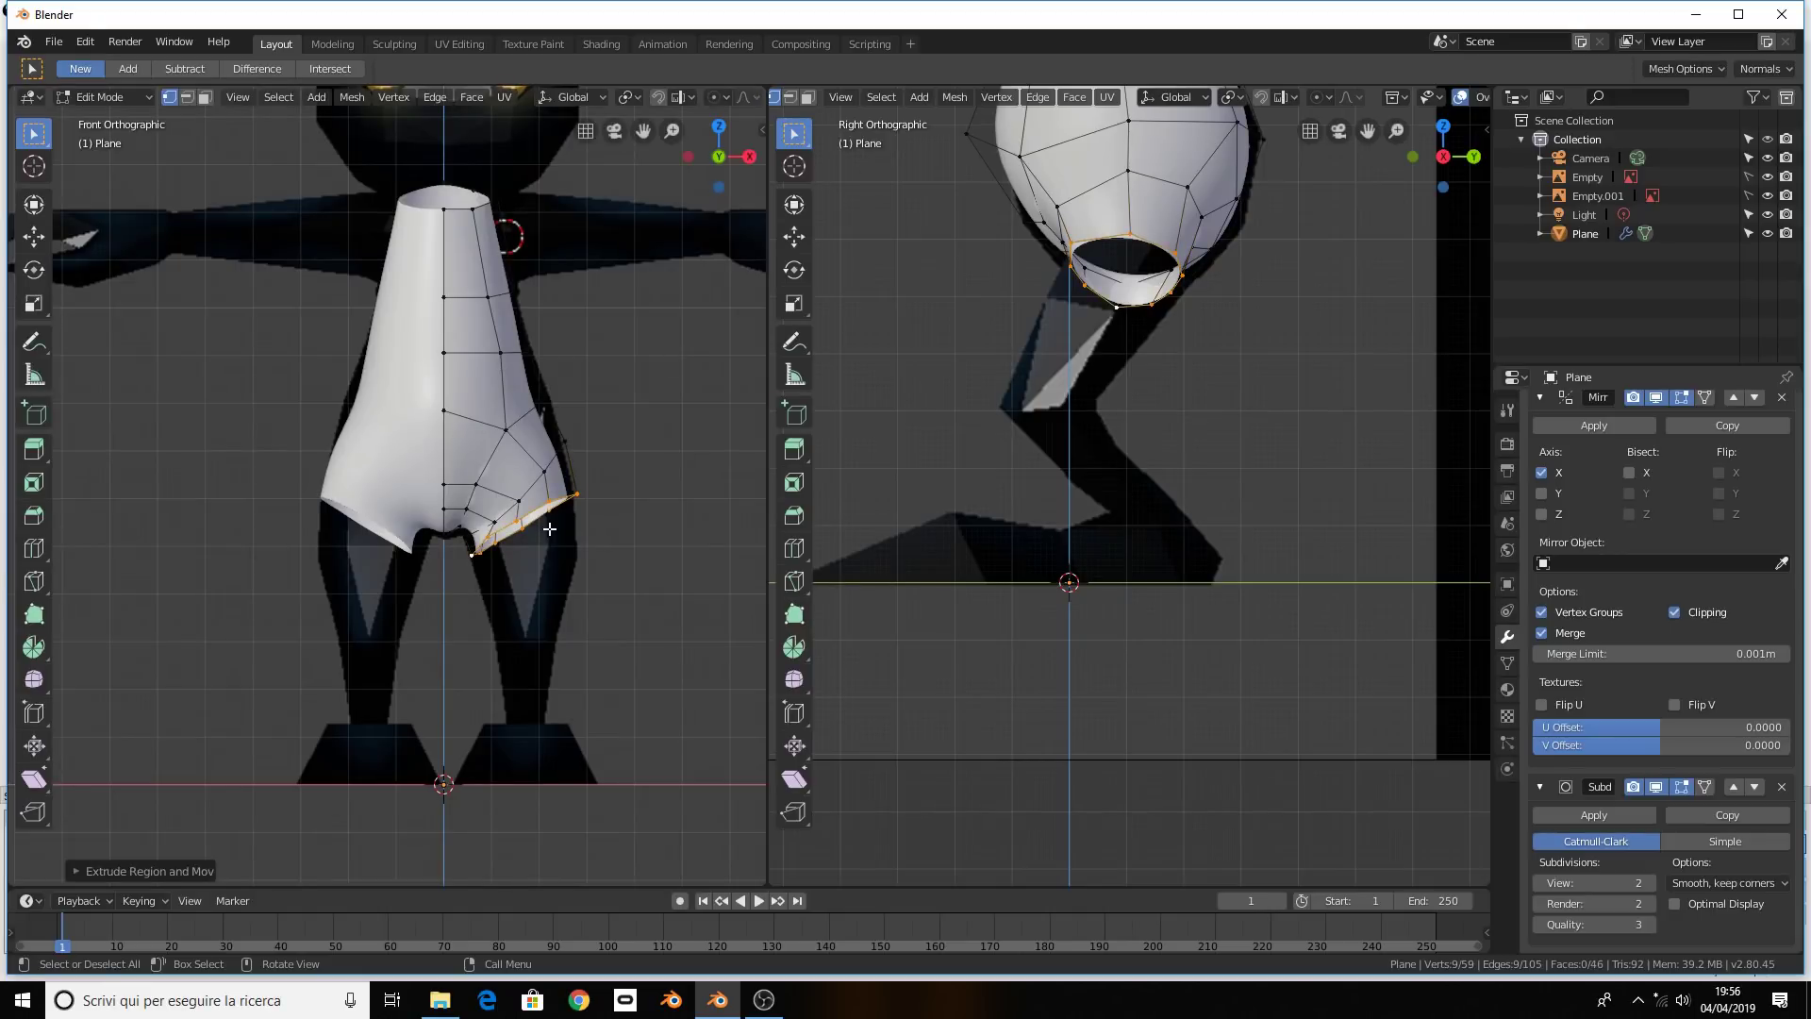
key(g)
key(z)
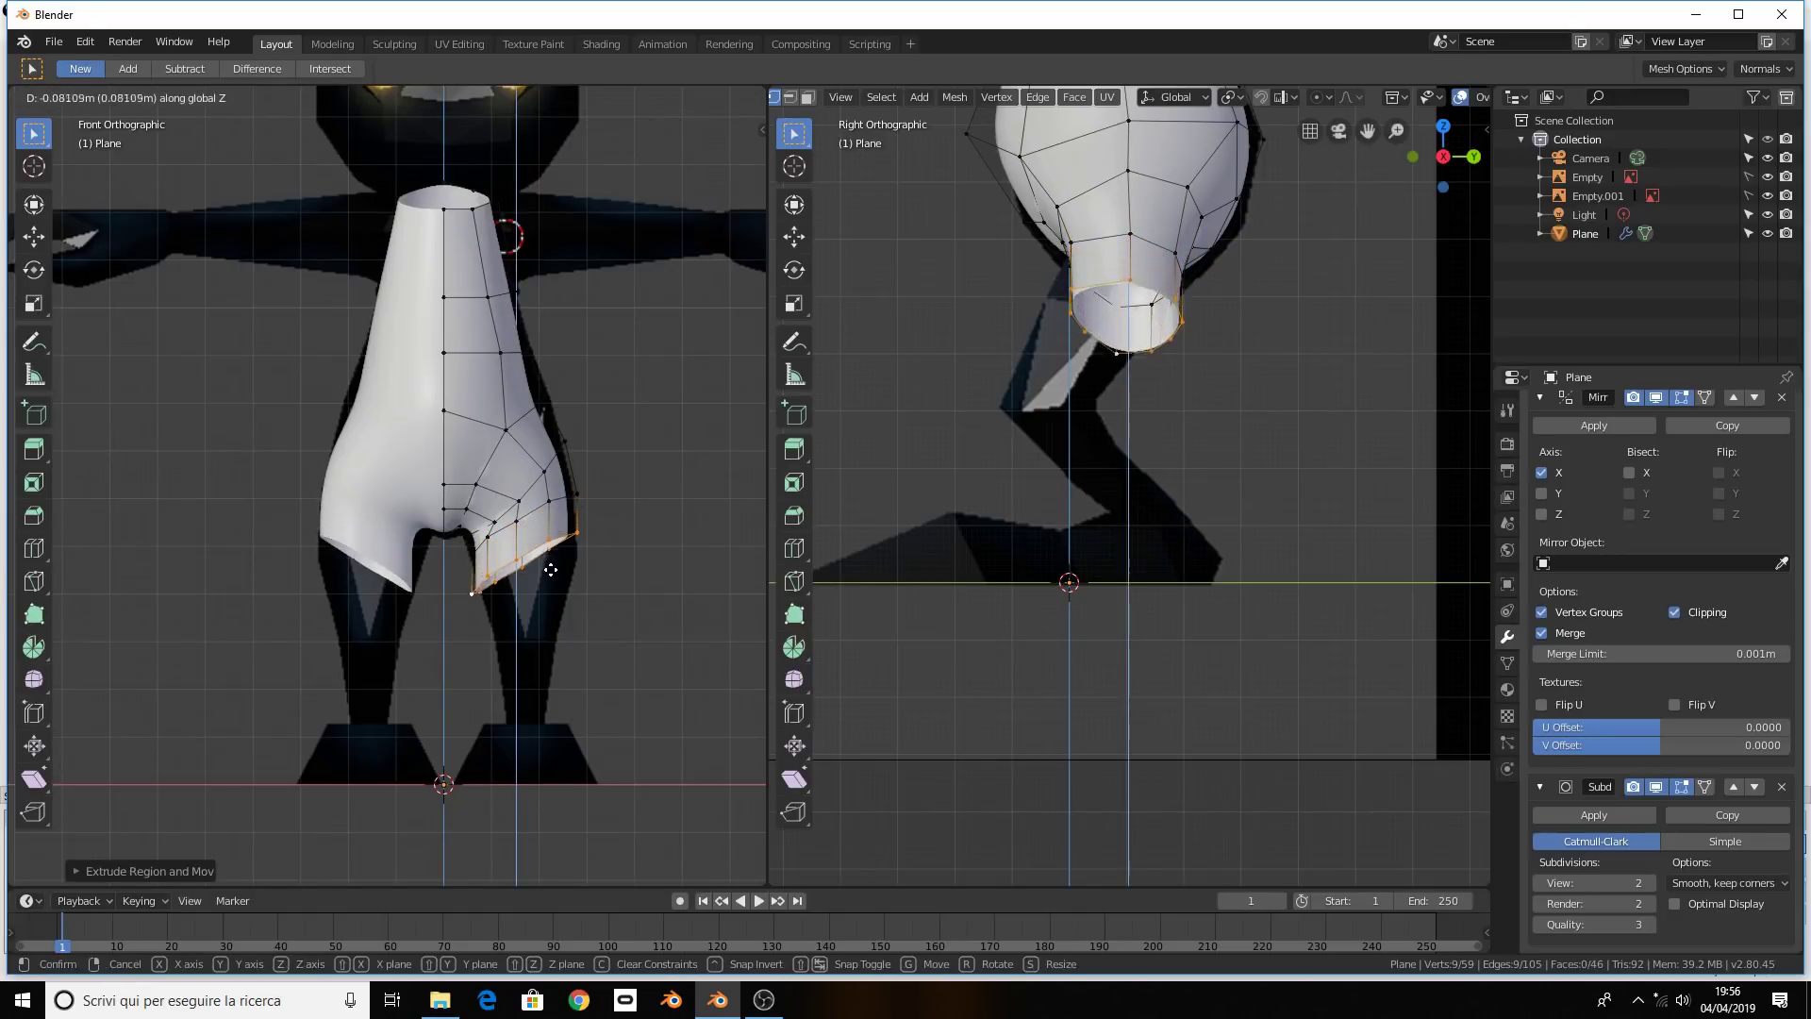
click(556, 587)
scroll(1174, 430, up, 1)
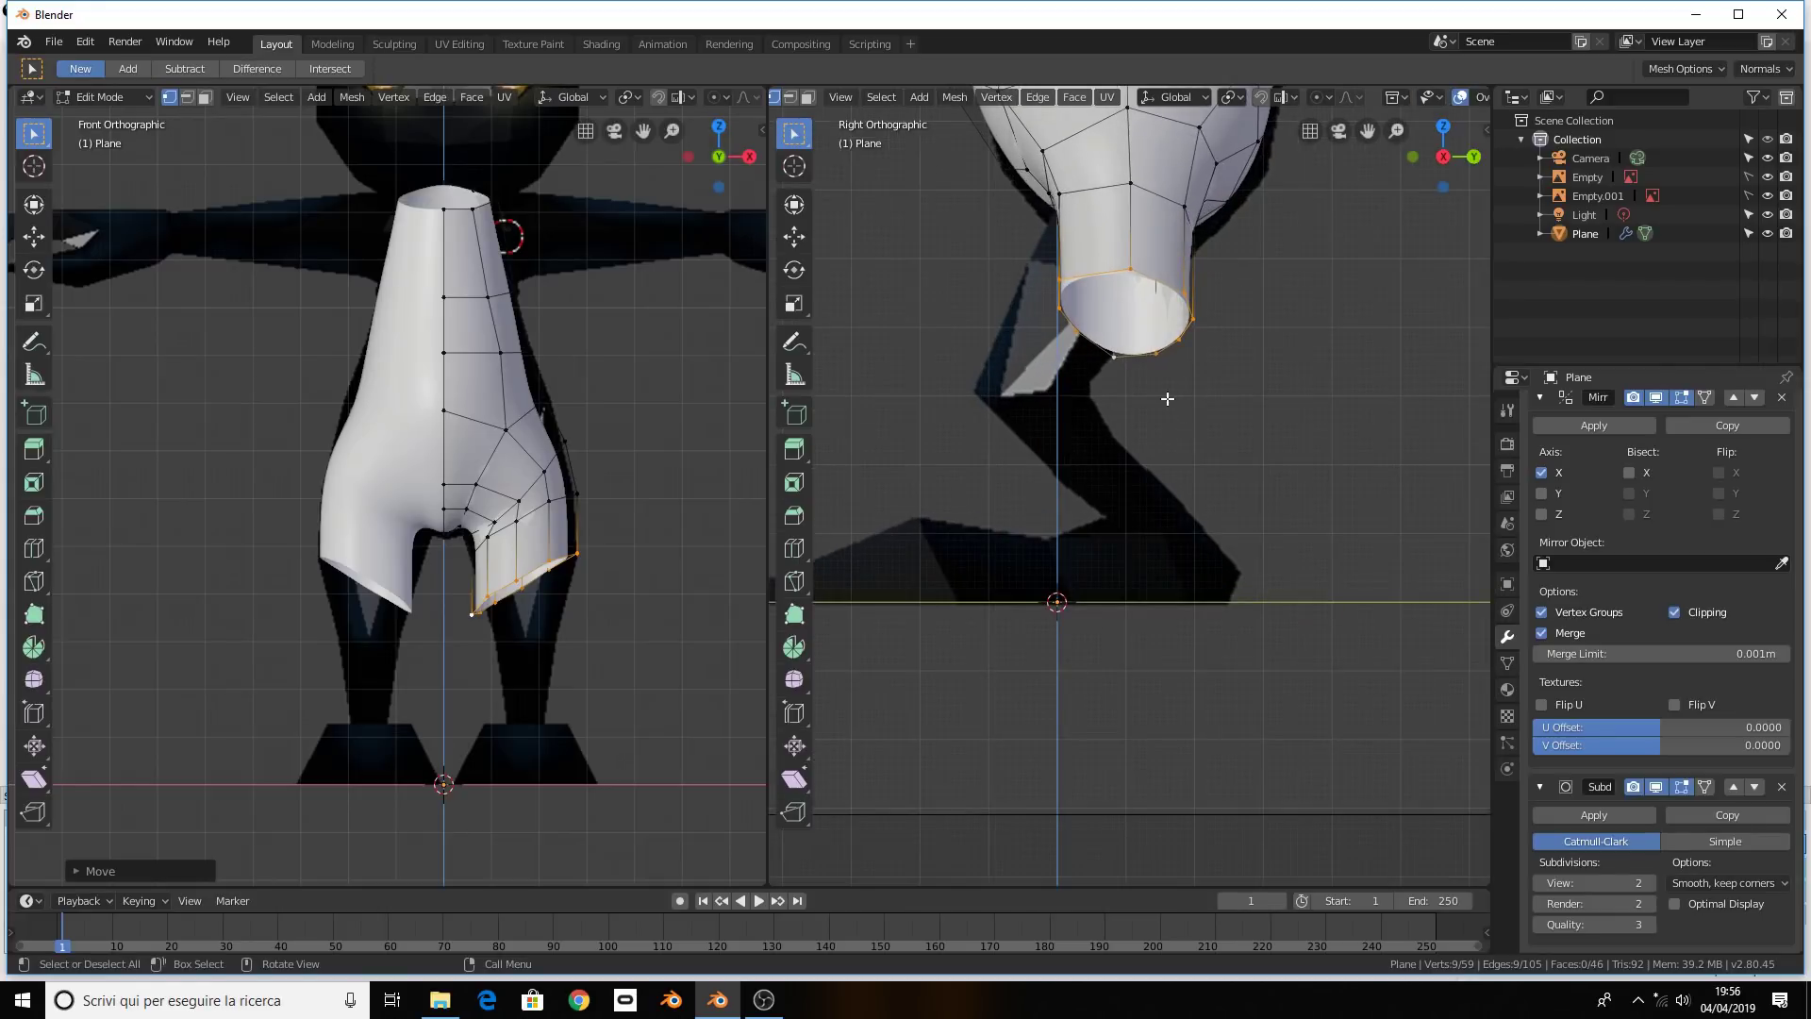
key(g)
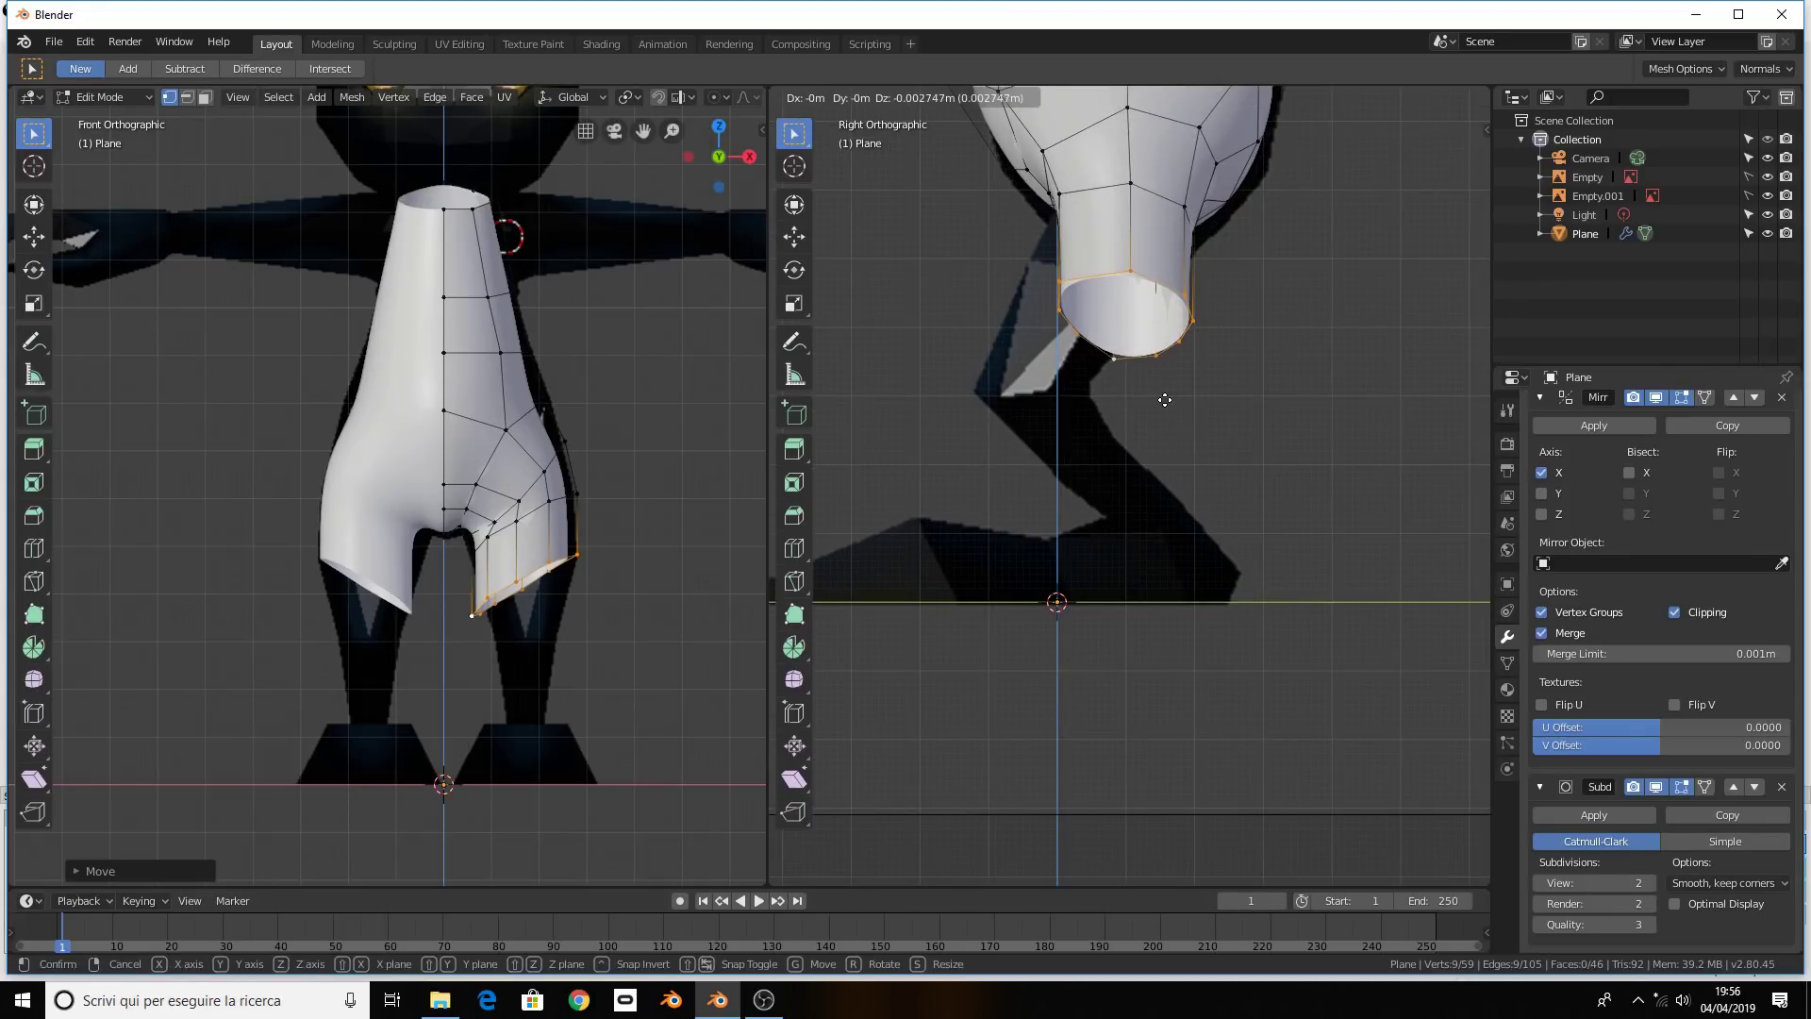
click(1055, 397)
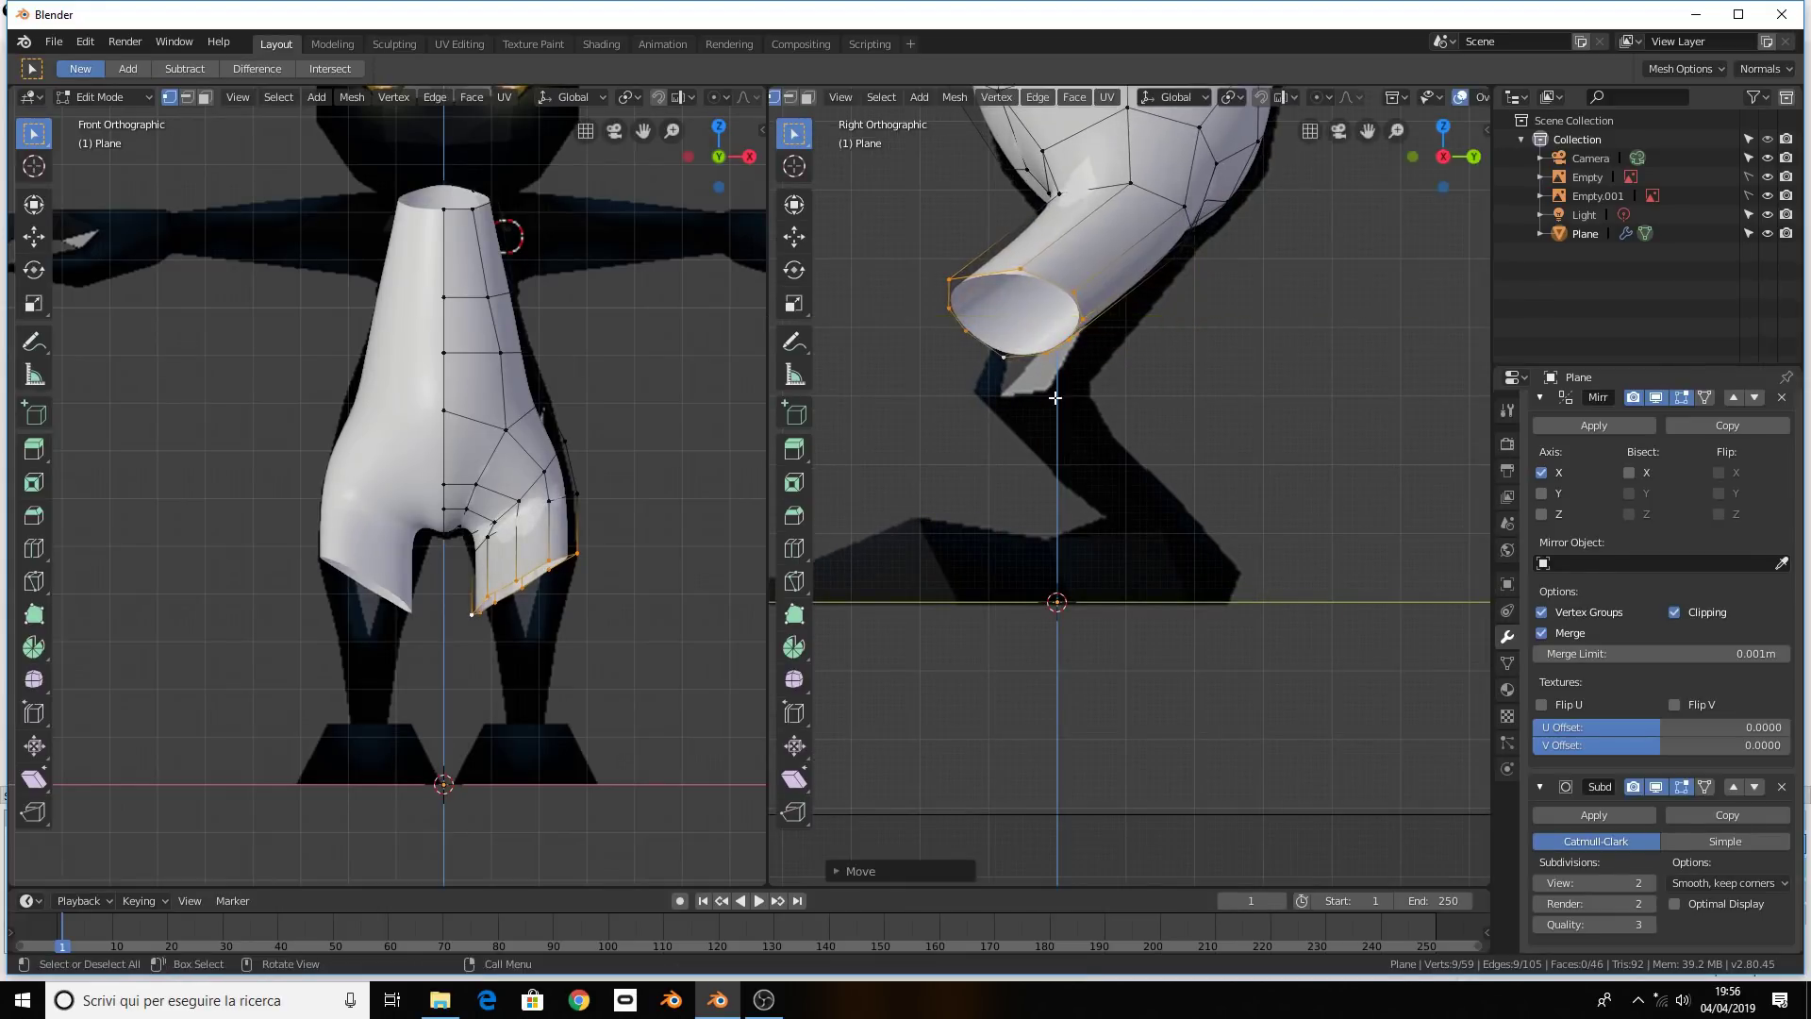
key(g)
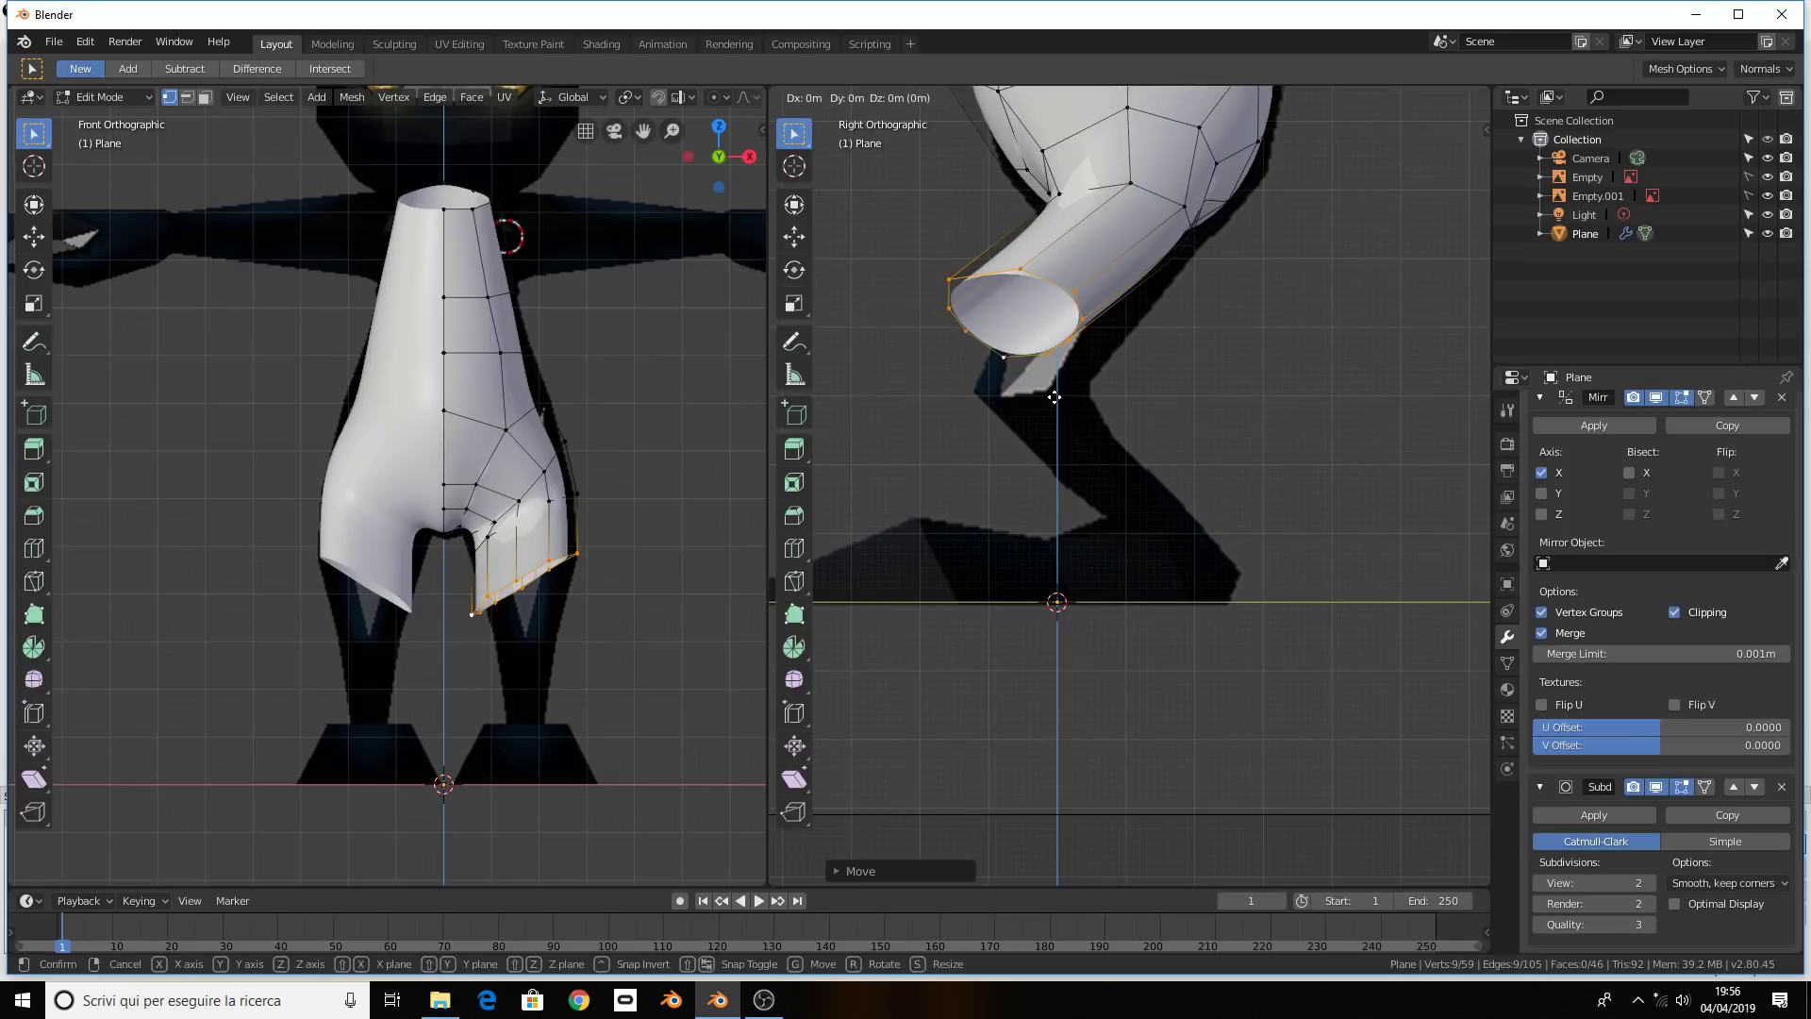
click(1056, 444)
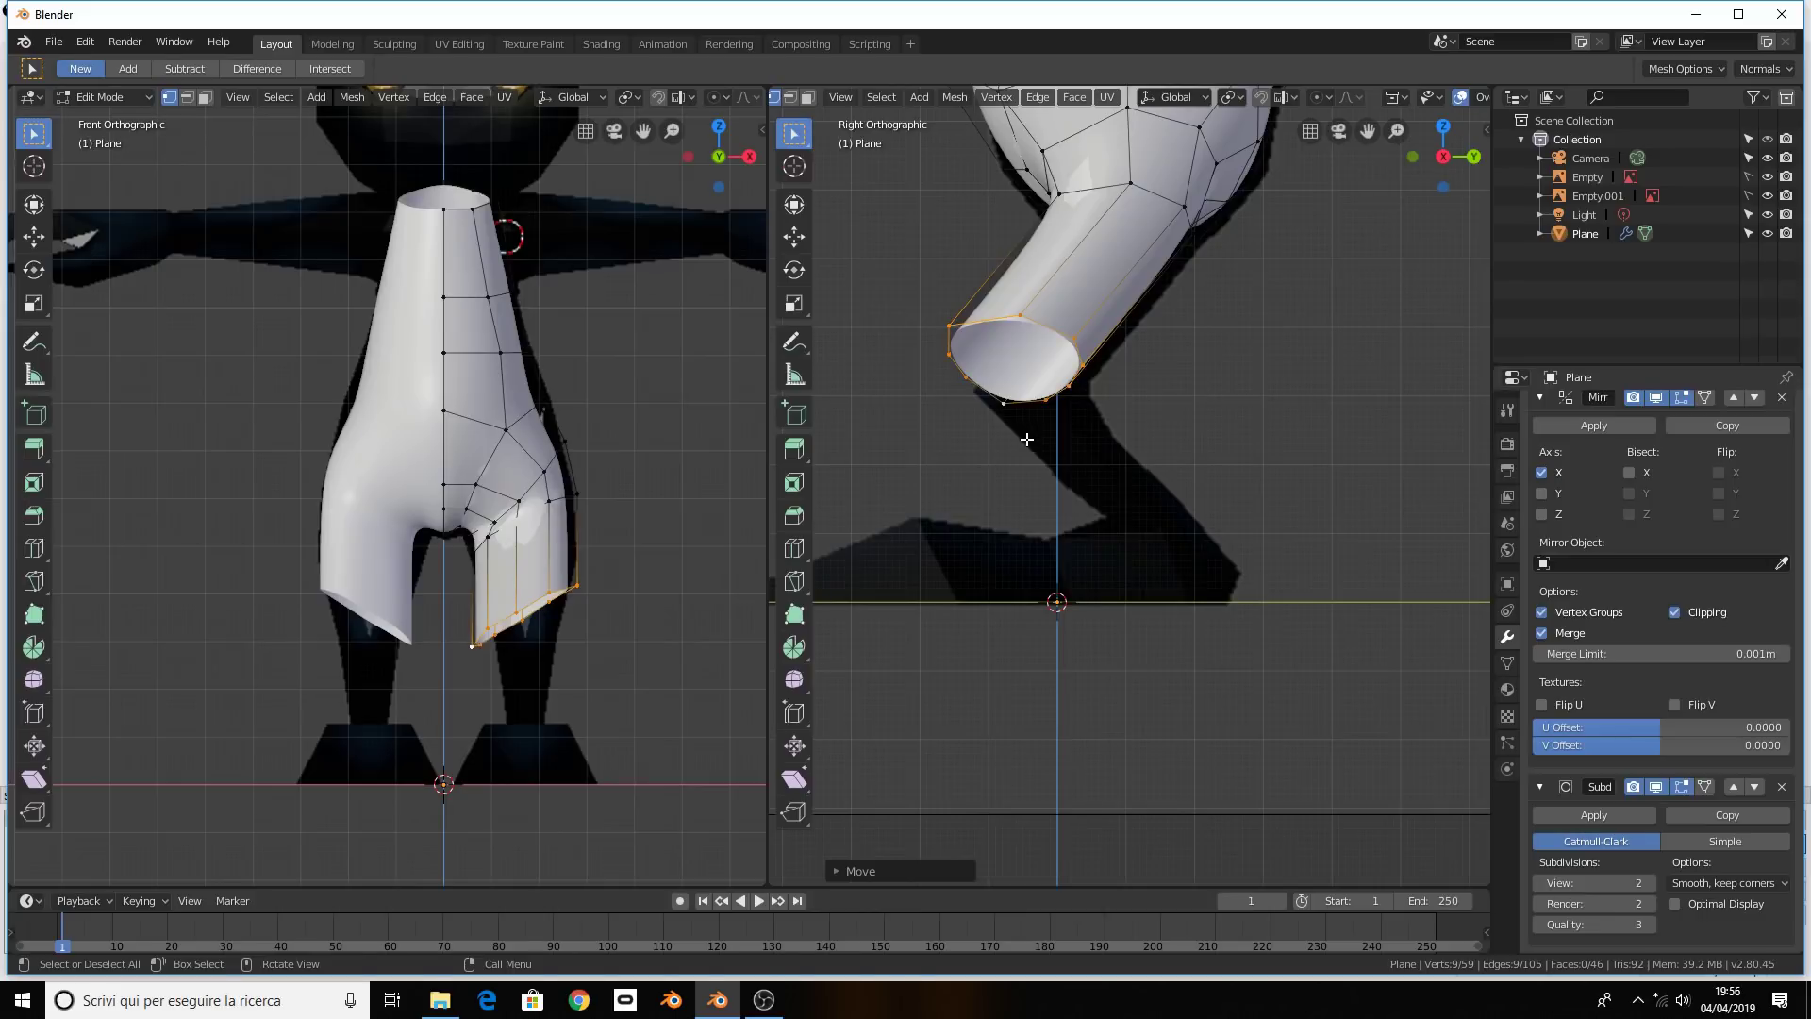
Rotate the bottom loop around Y, shrink it, and move it slightly right and down
key(r)
key(y)
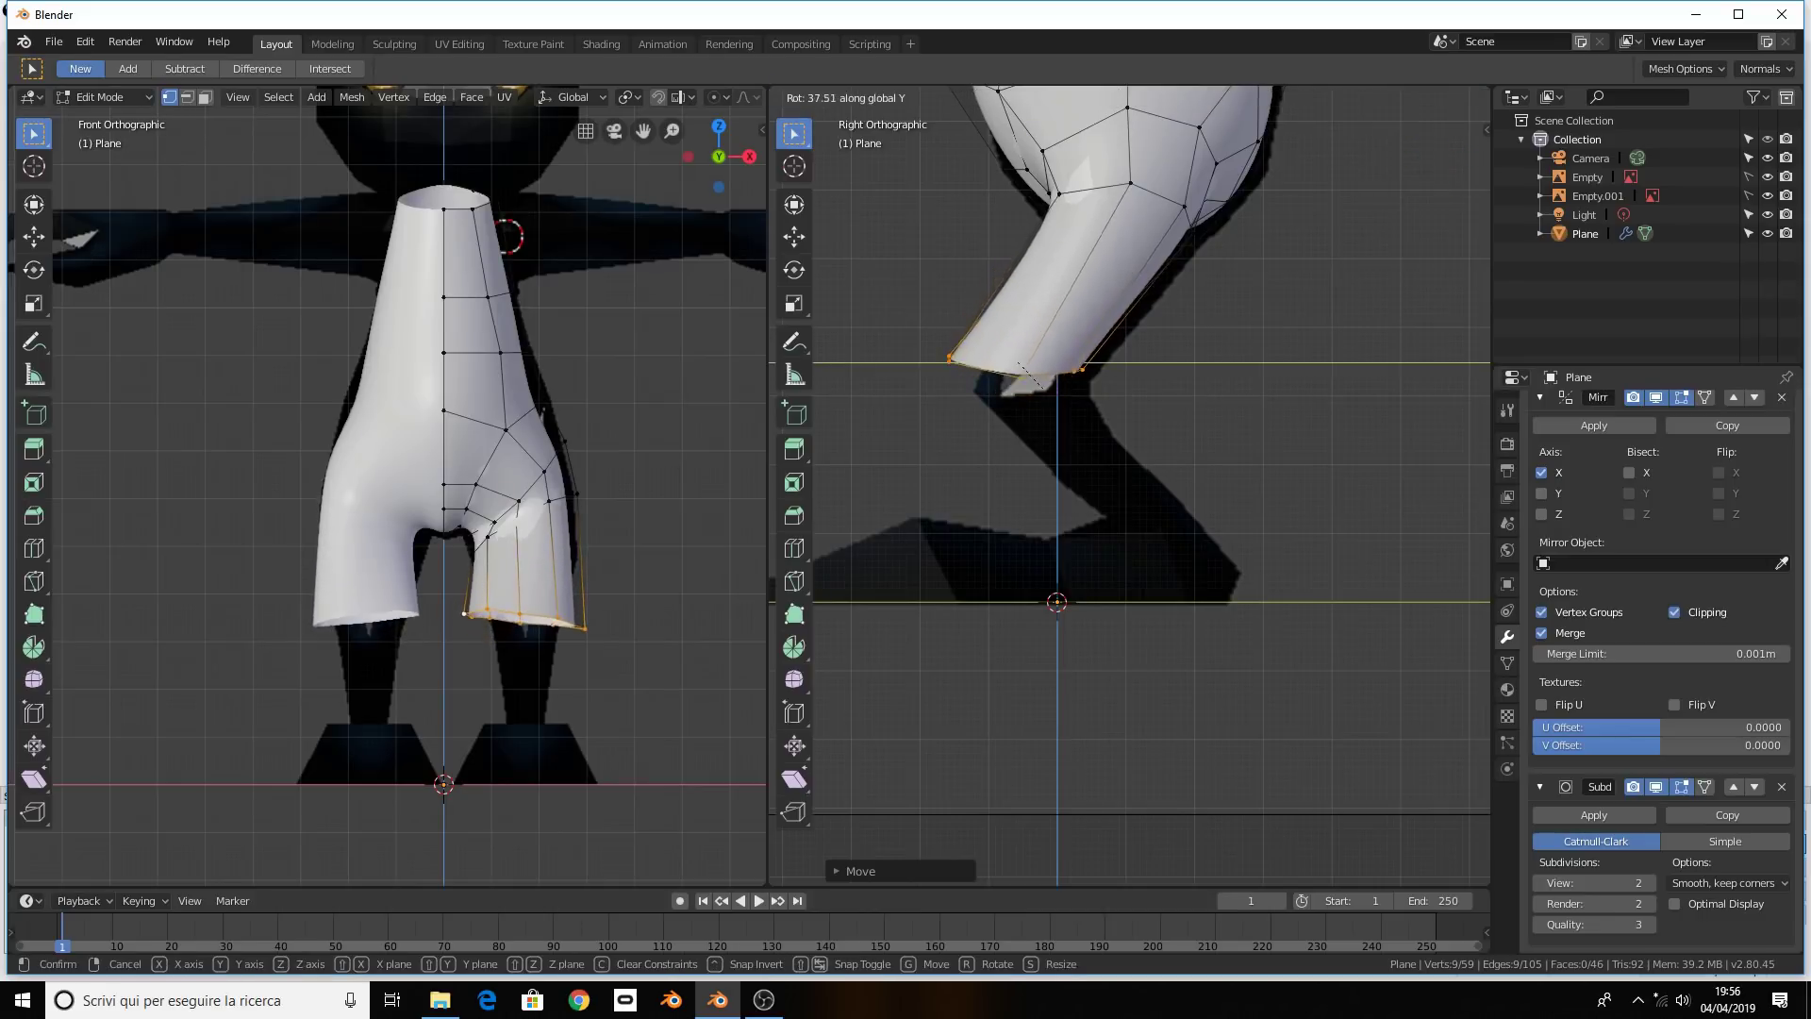
click(1068, 439)
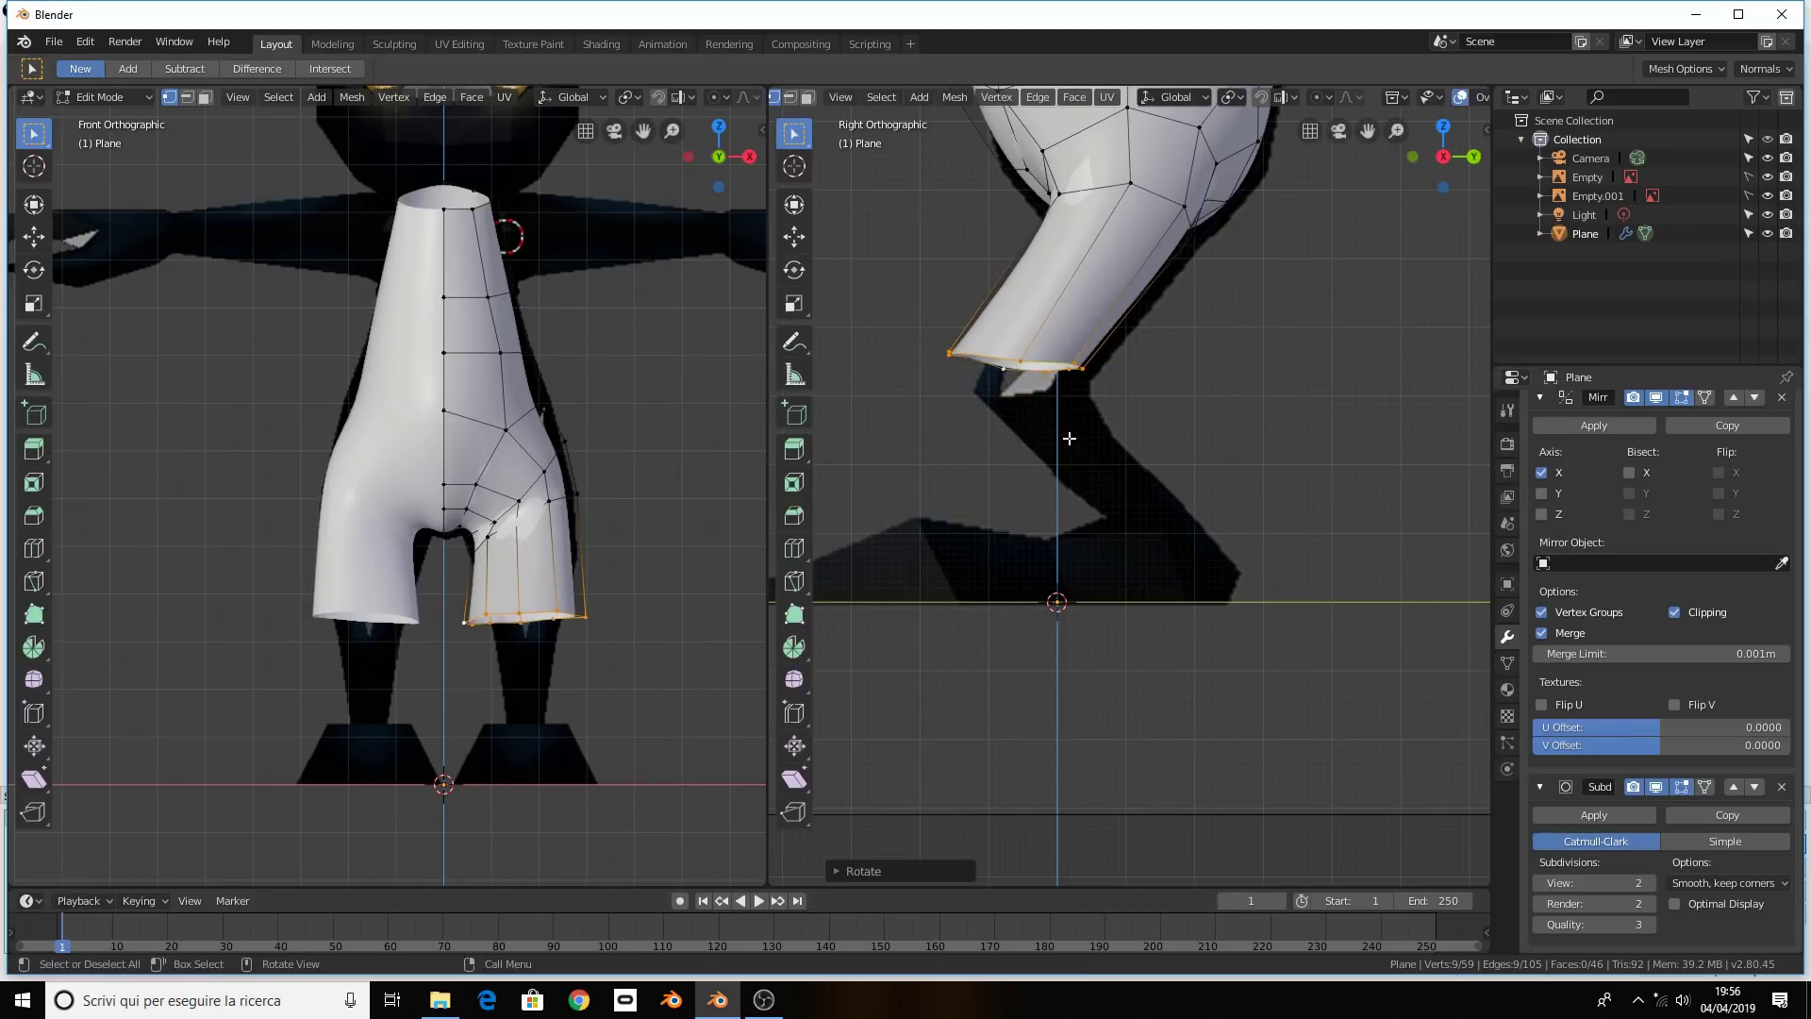
key(s)
click(1044, 424)
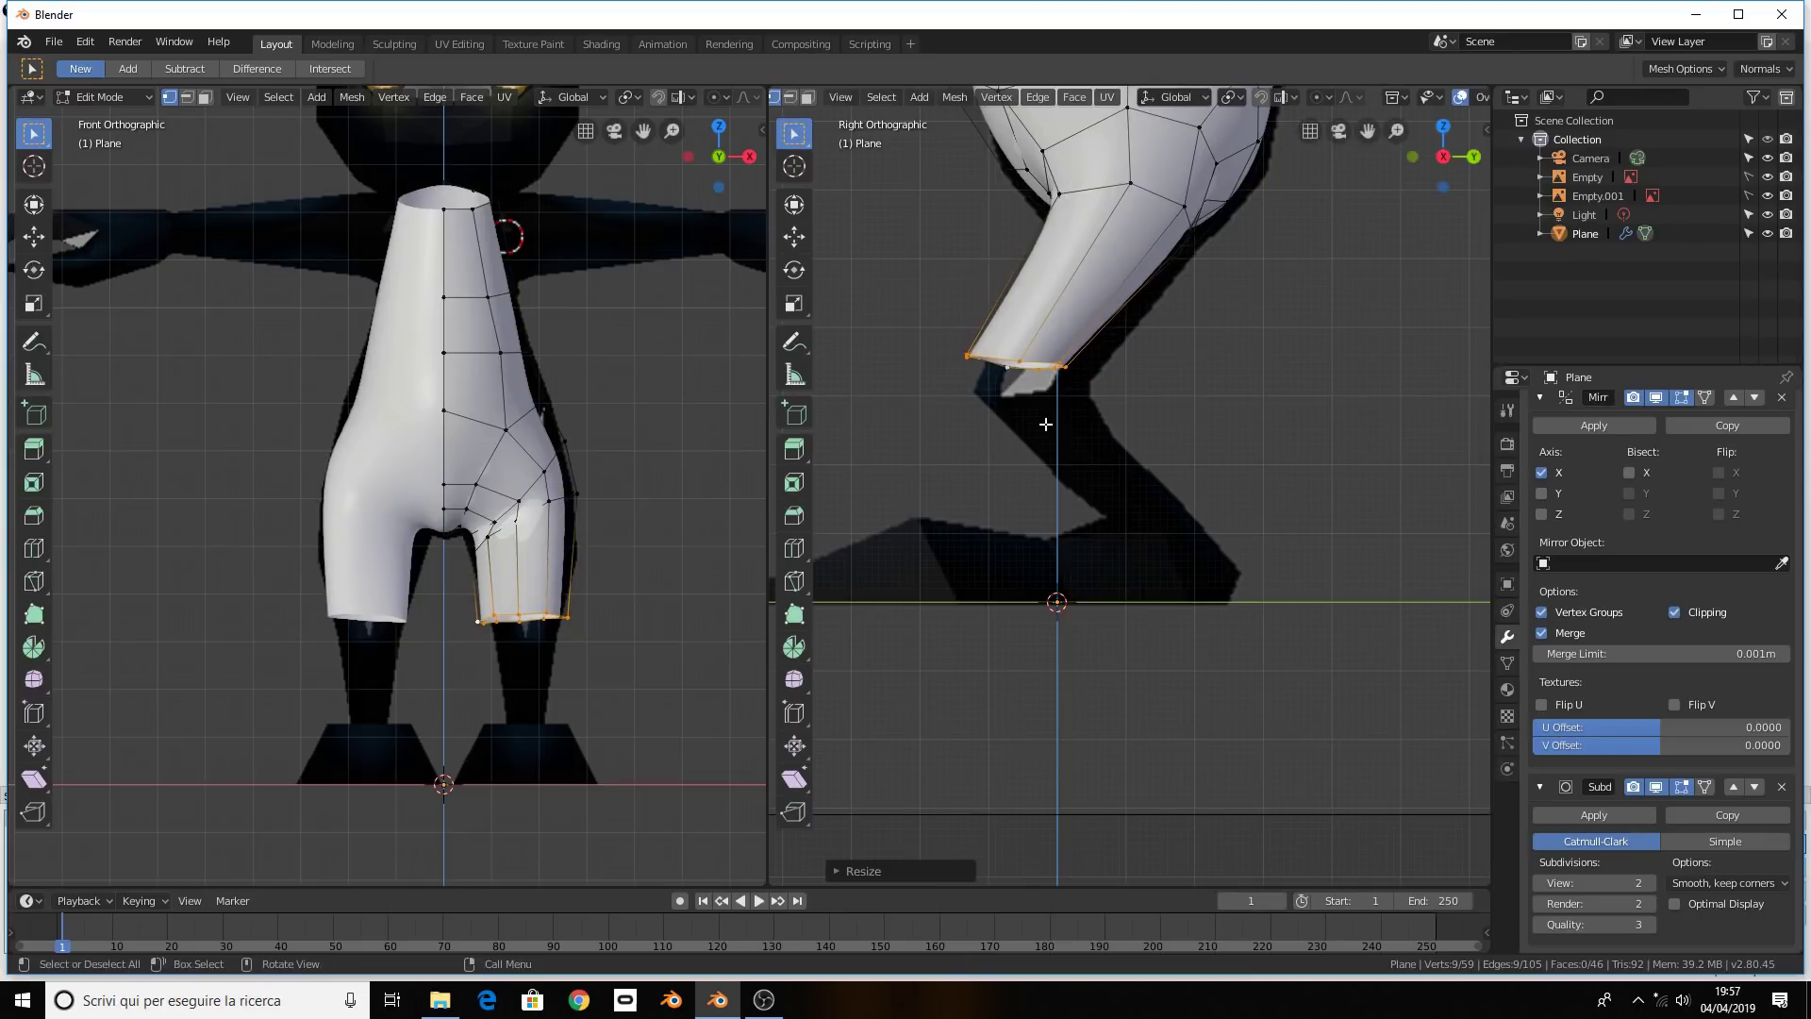
key(g)
click(1052, 449)
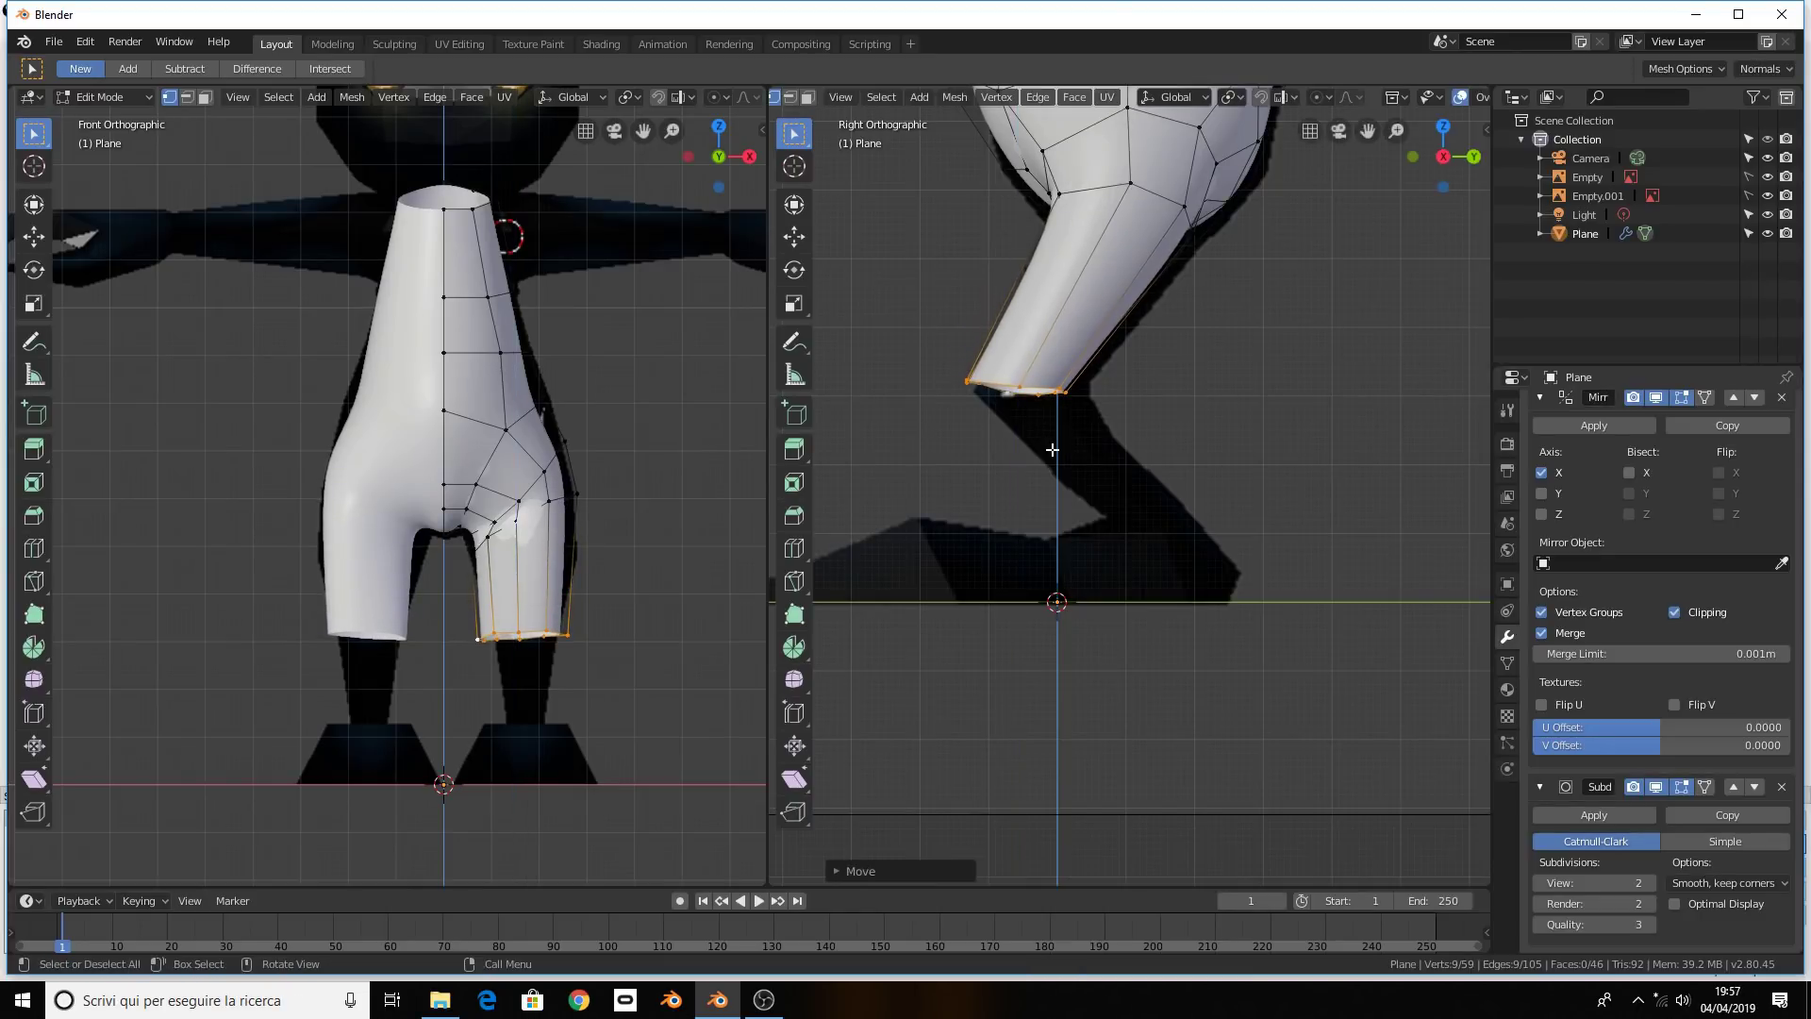
key(g)
click(1064, 445)
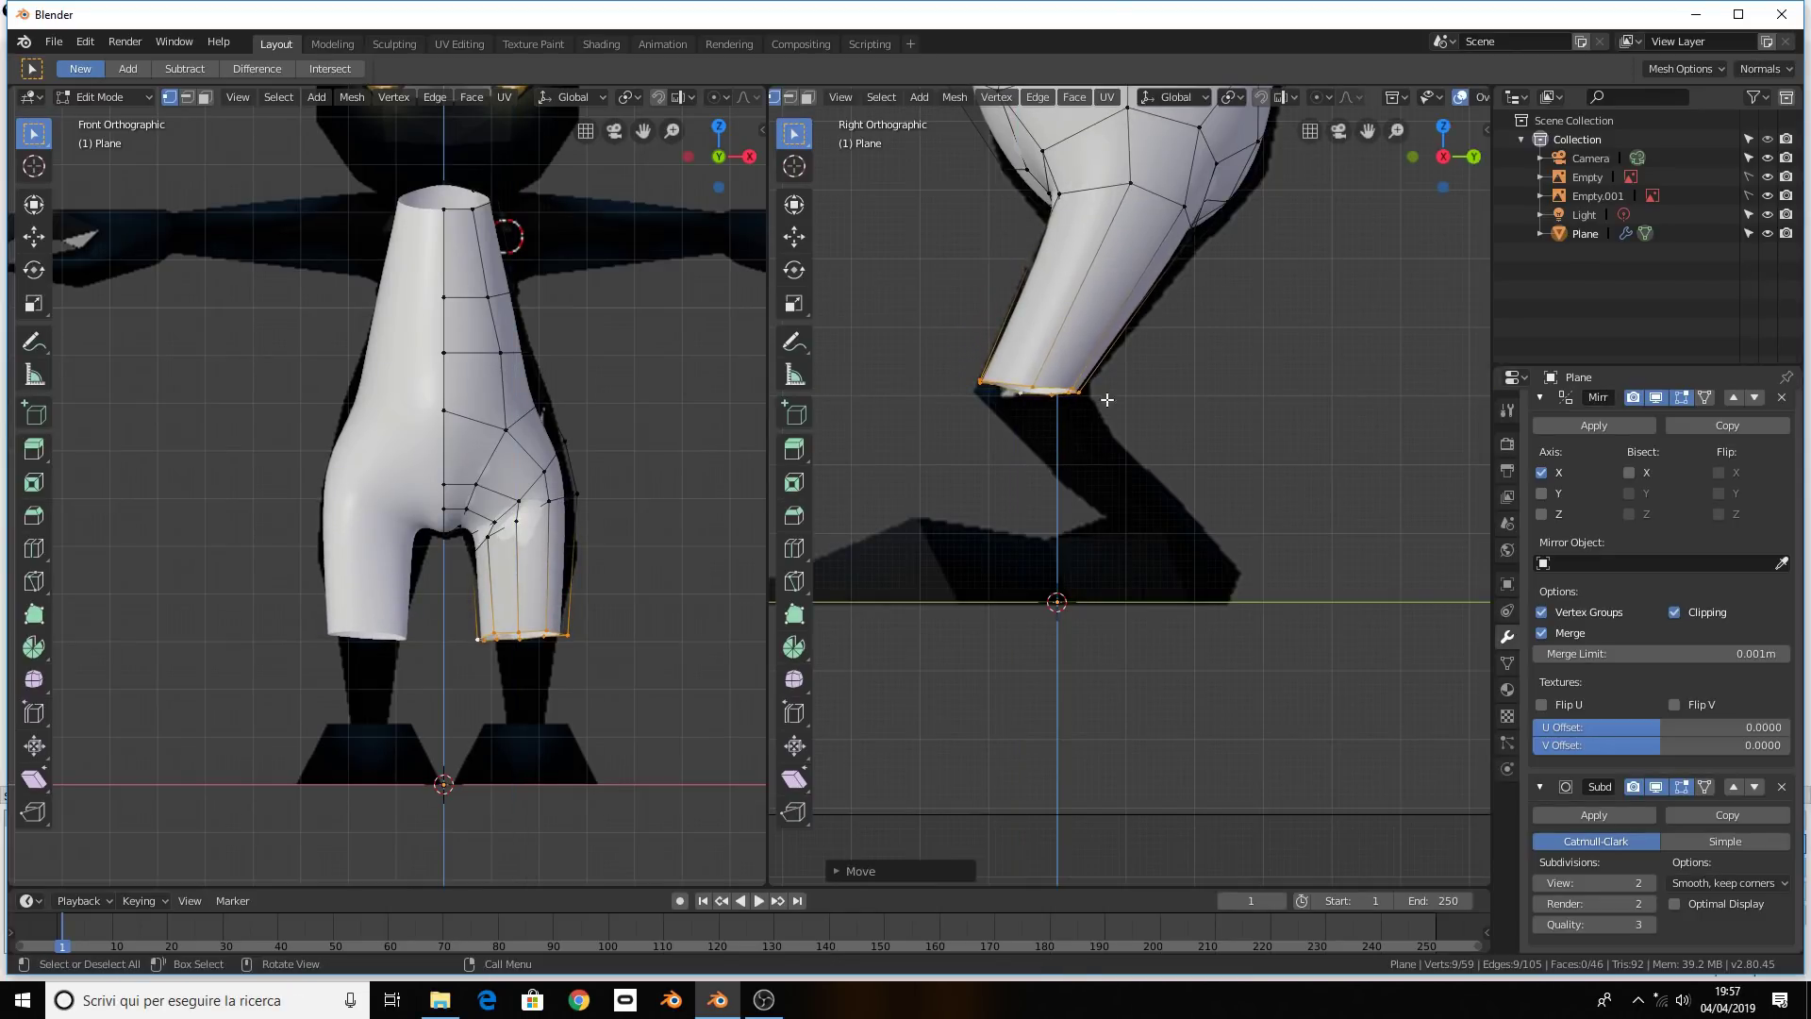
Shrink the bottom loop further and shift it right along the X axis
scroll(587, 536, up, 1)
key(a)
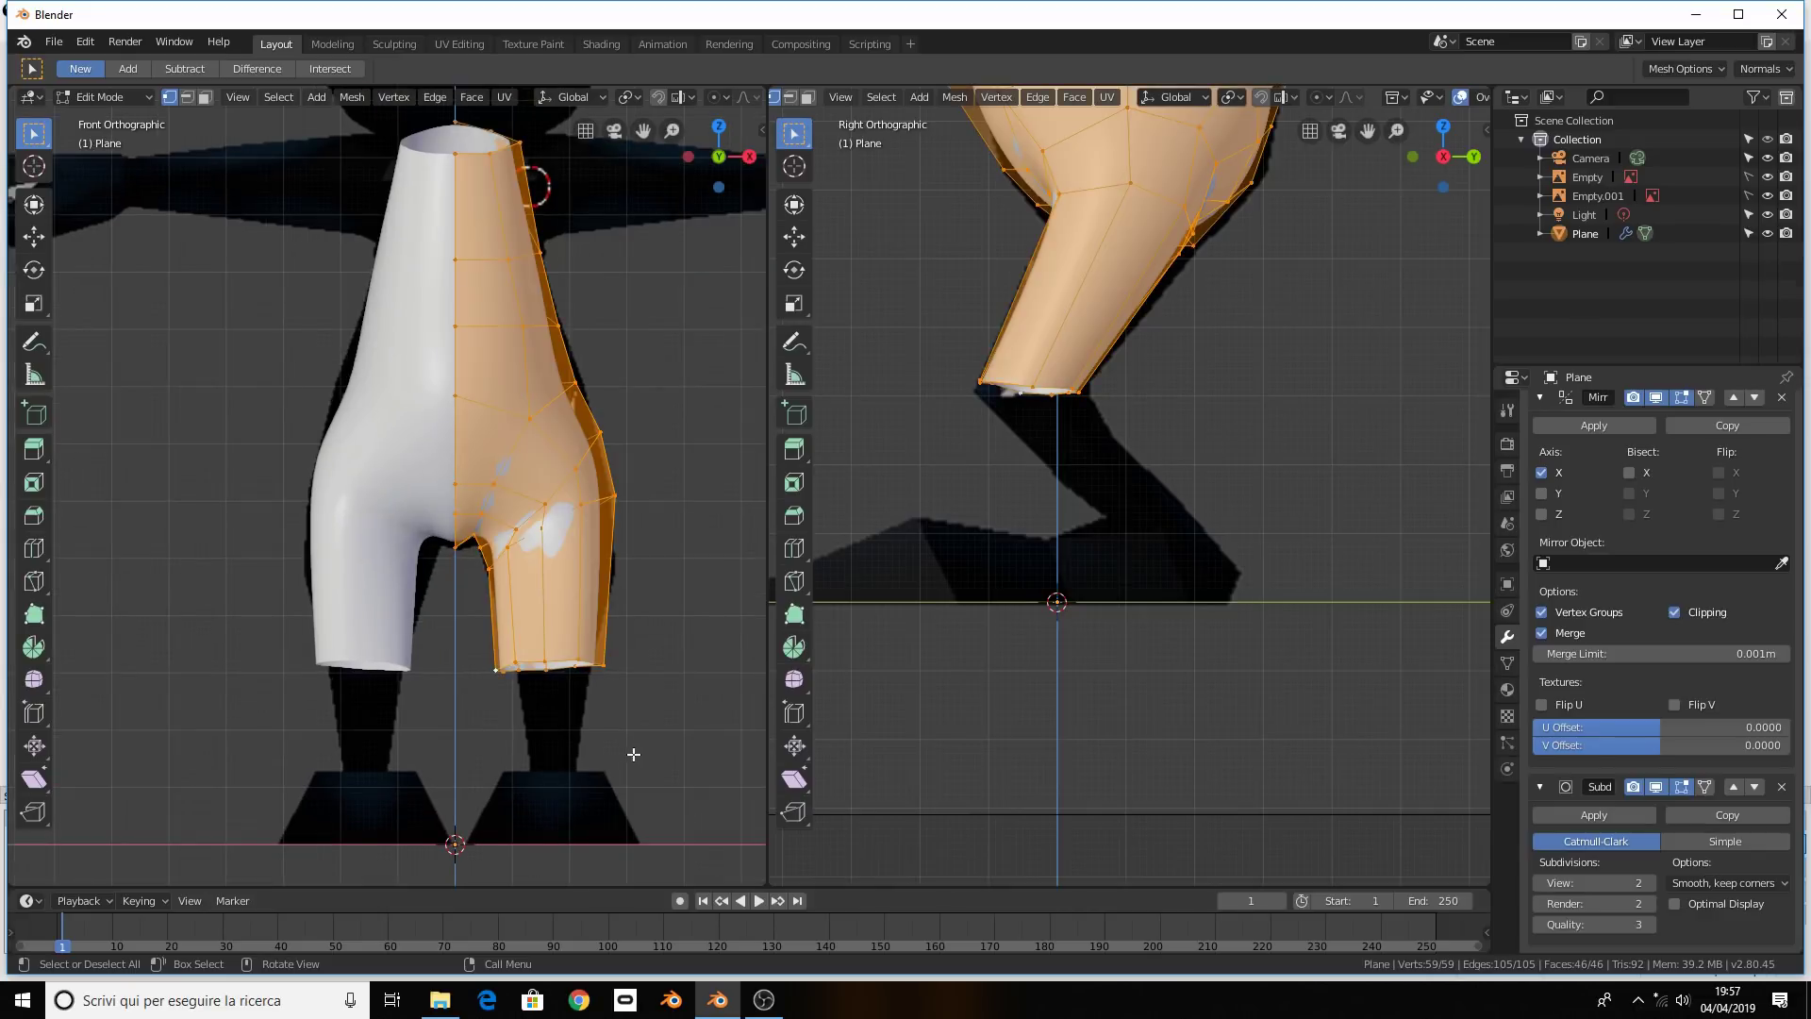
key(ctrl+z)
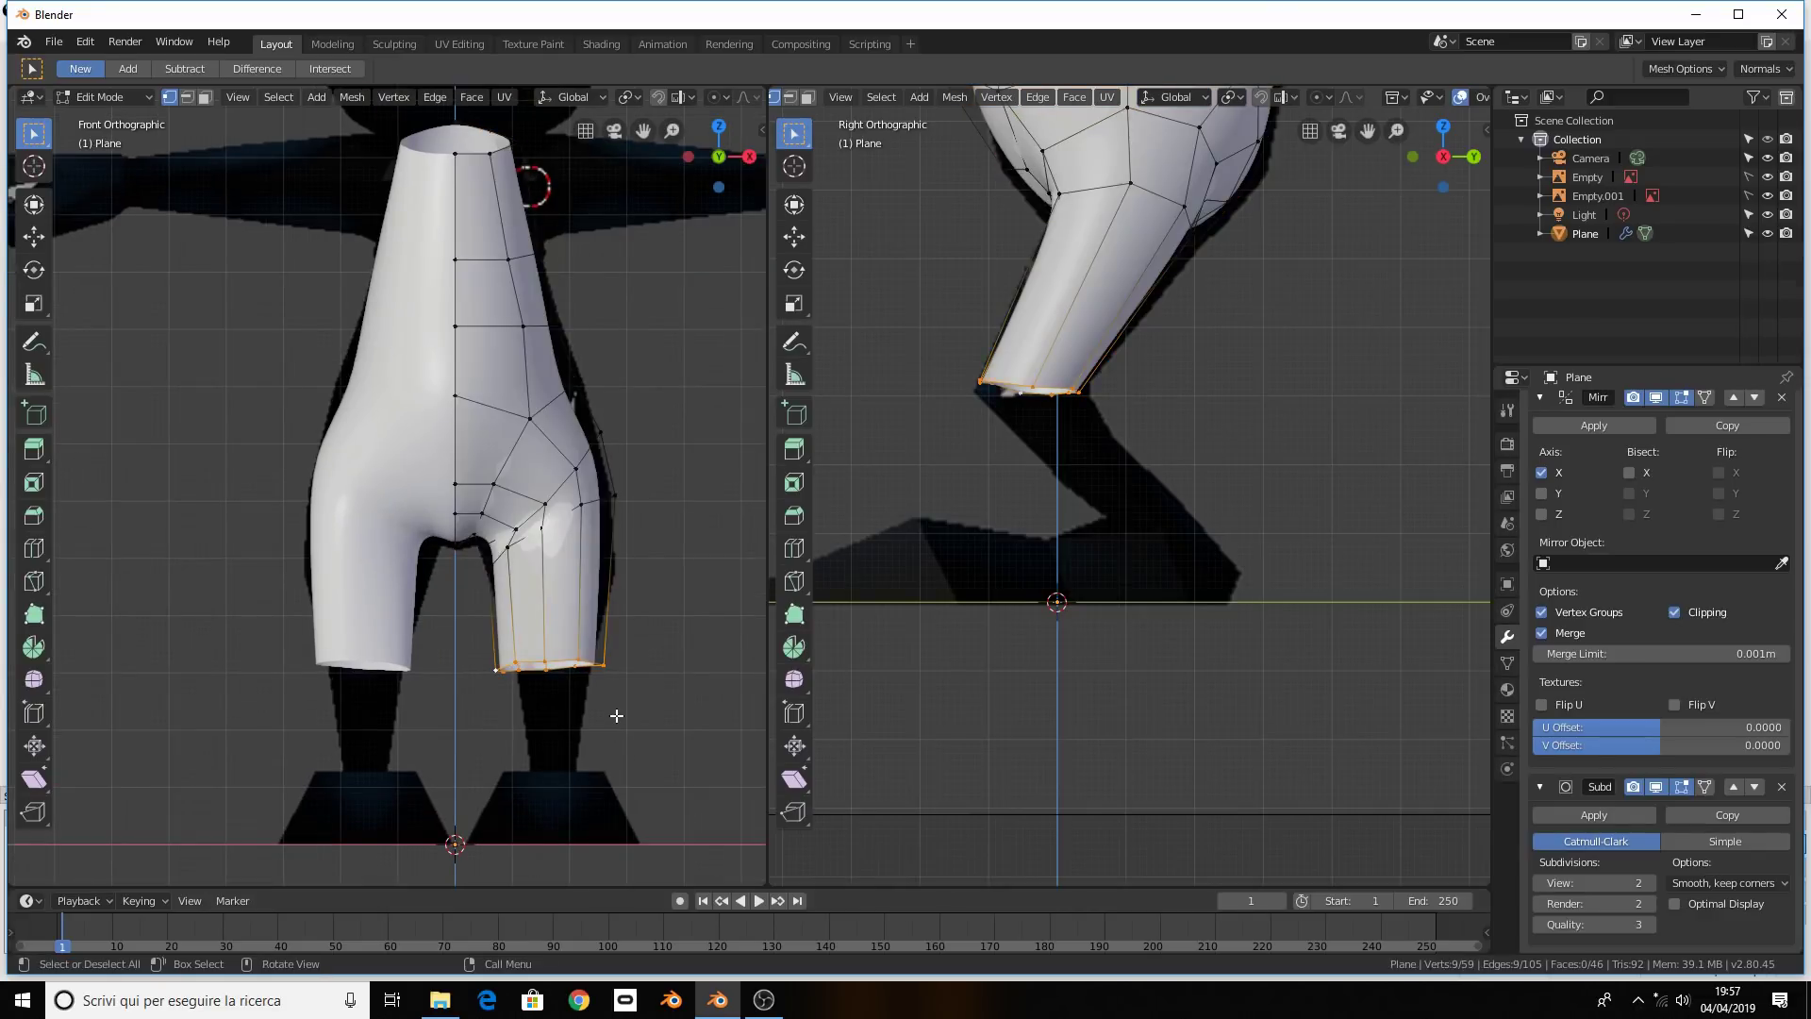
key(s)
click(586, 709)
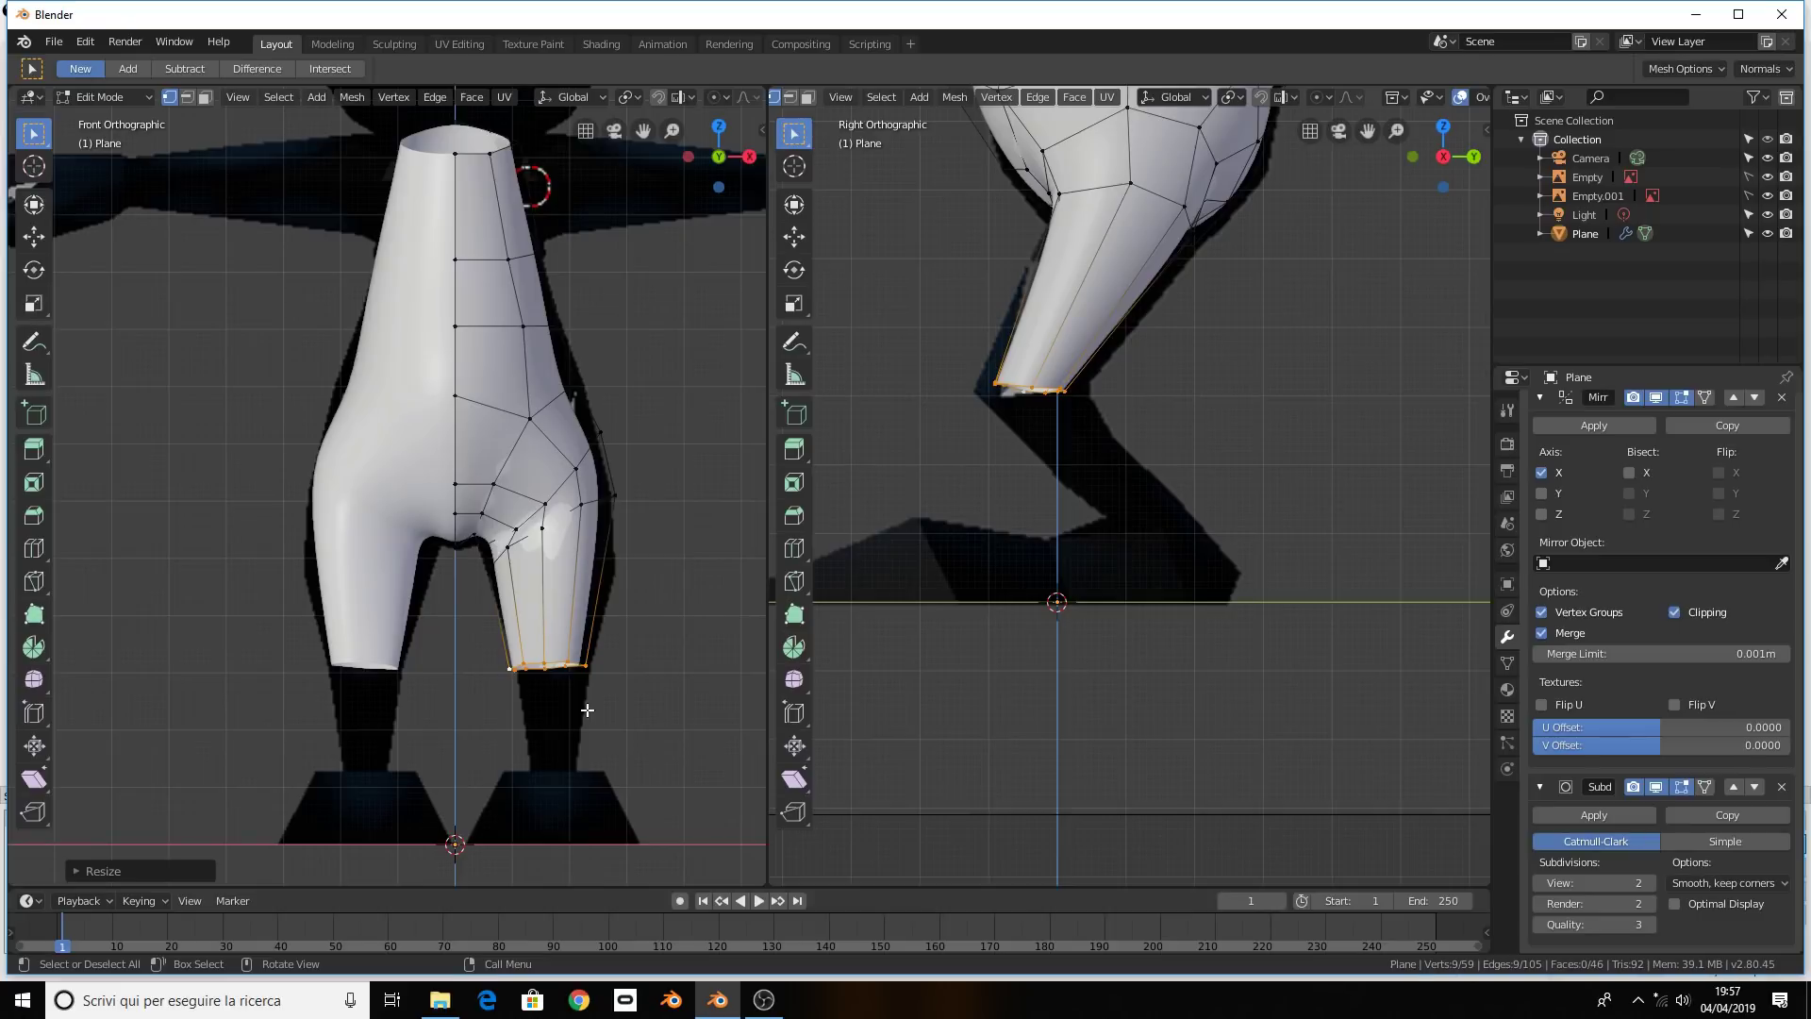
key(g)
key(x)
click(609, 679)
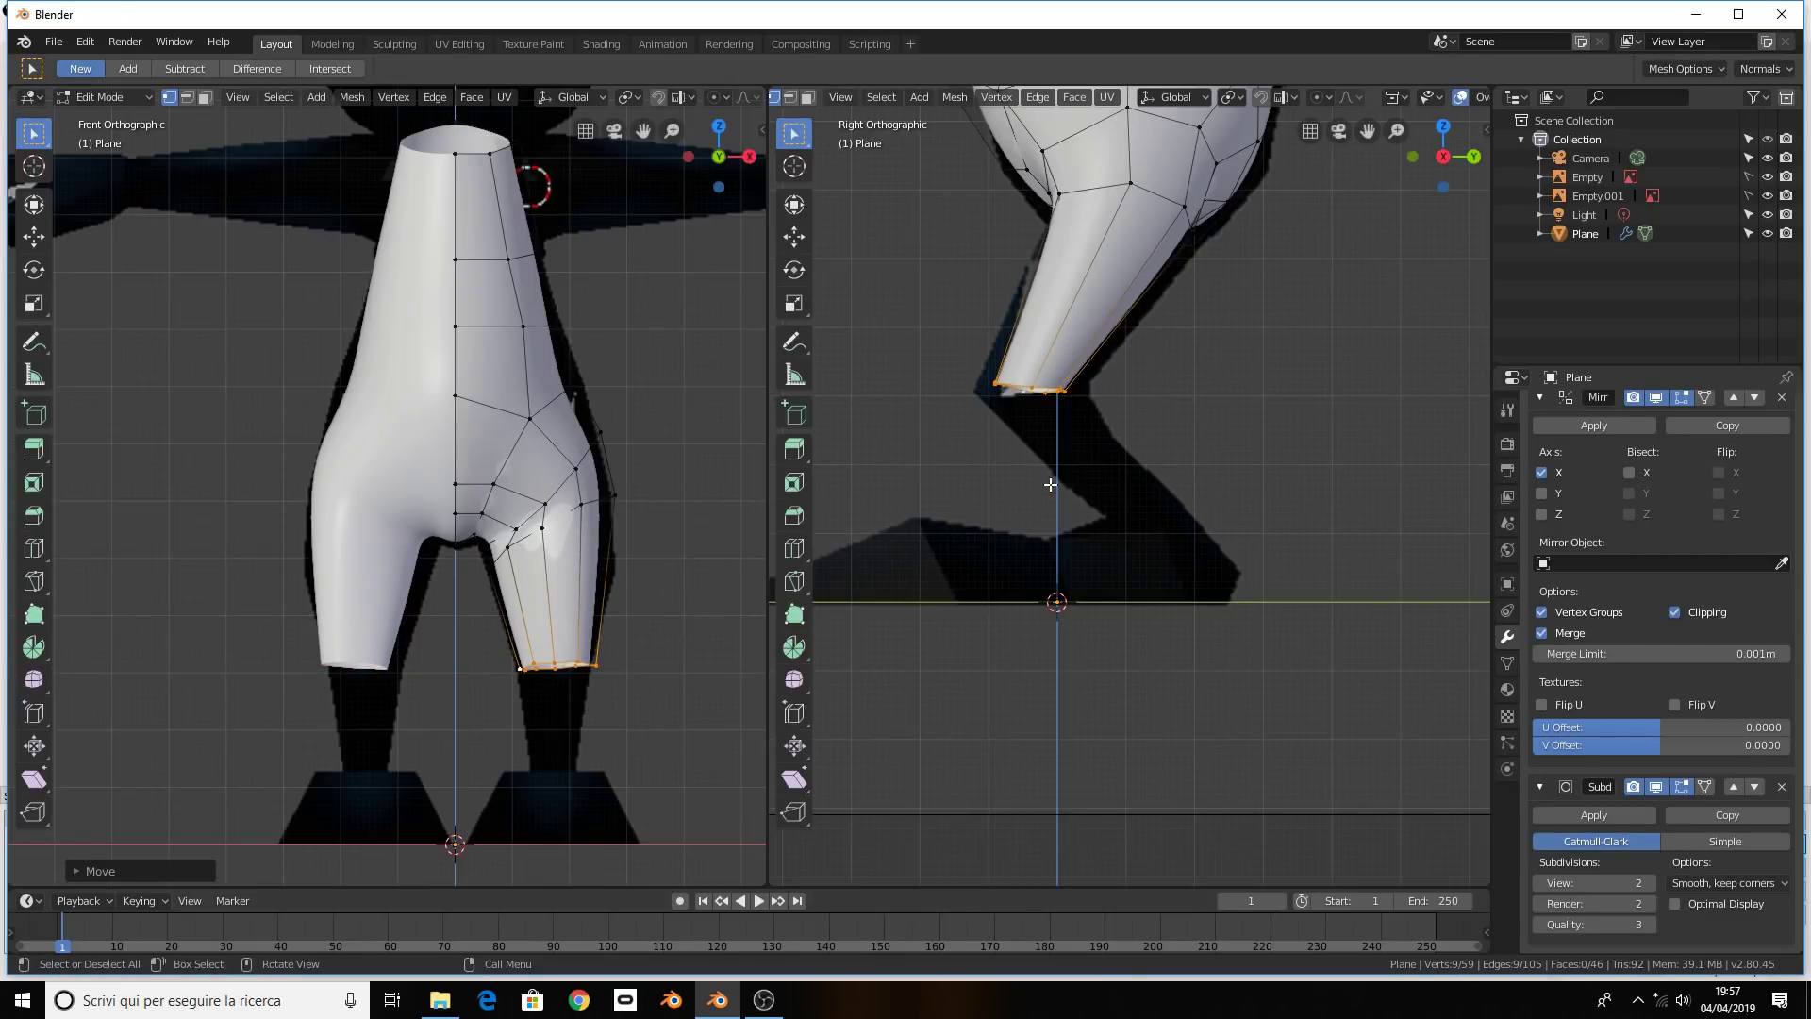
Narrow the bottom loop along X and select the leg's whole bottom edge loop
key(s)
key(x)
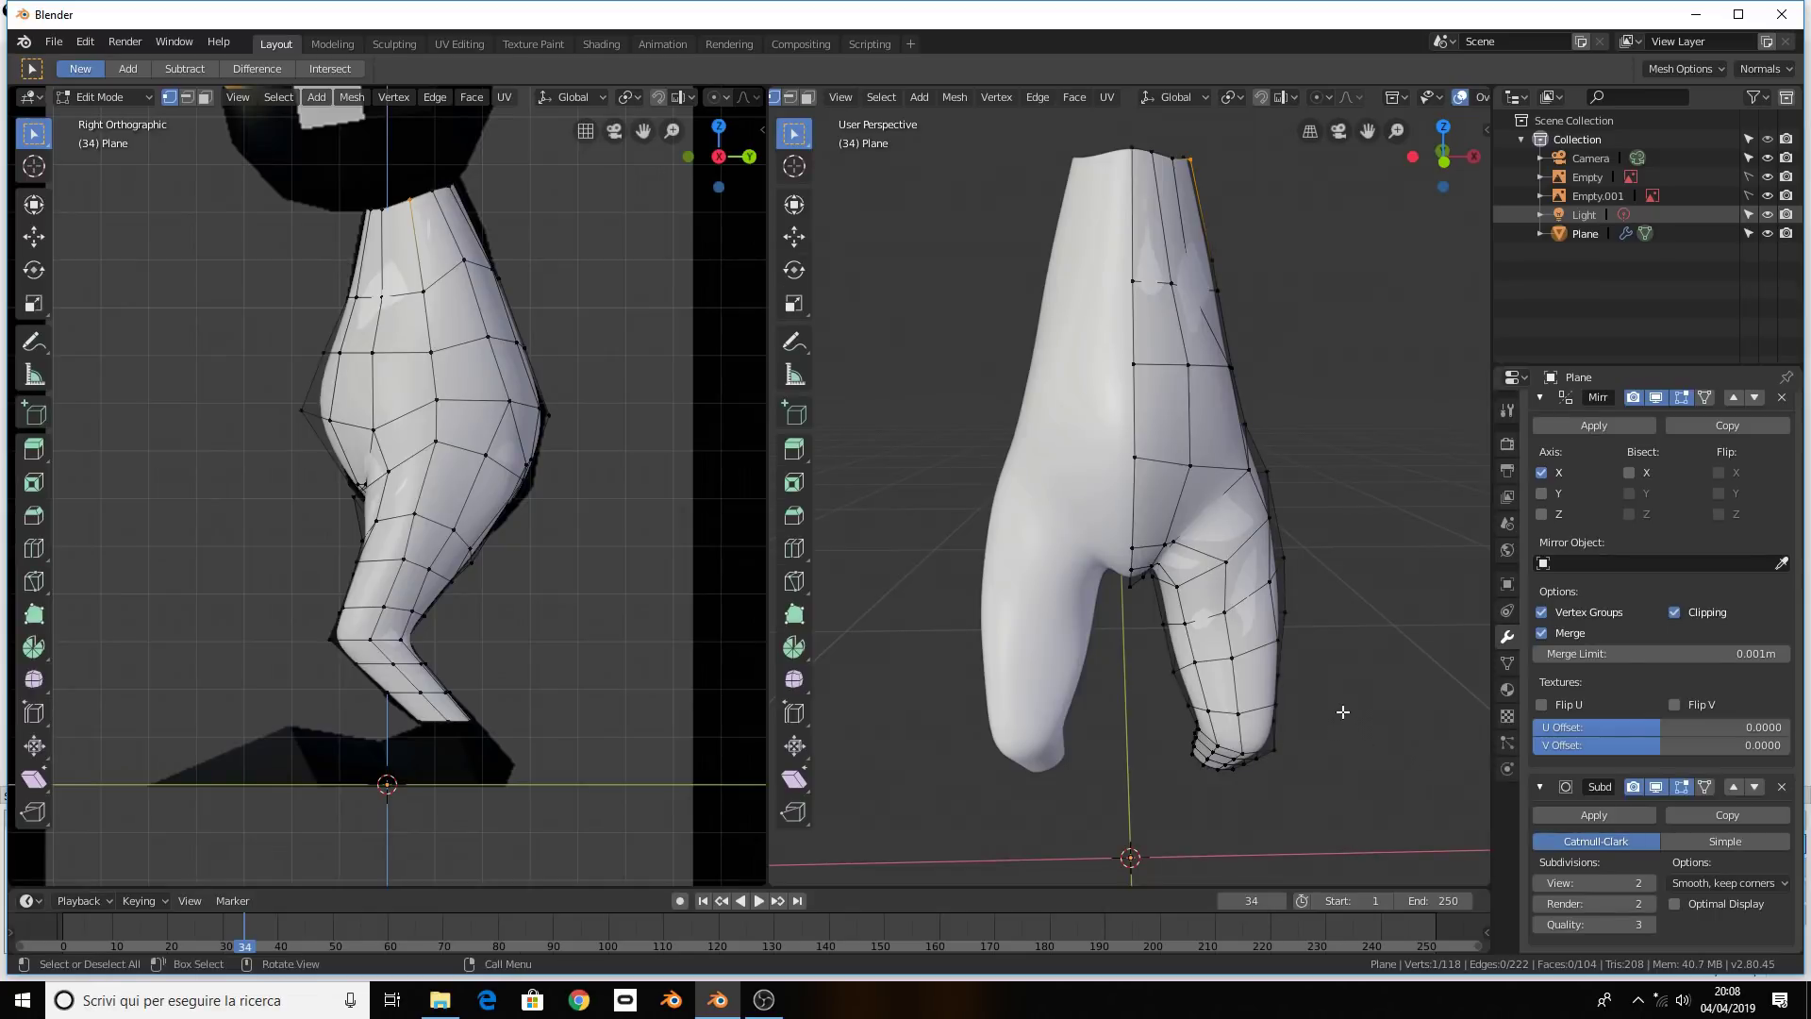
shift+scroll(1269, 721, down, 5)
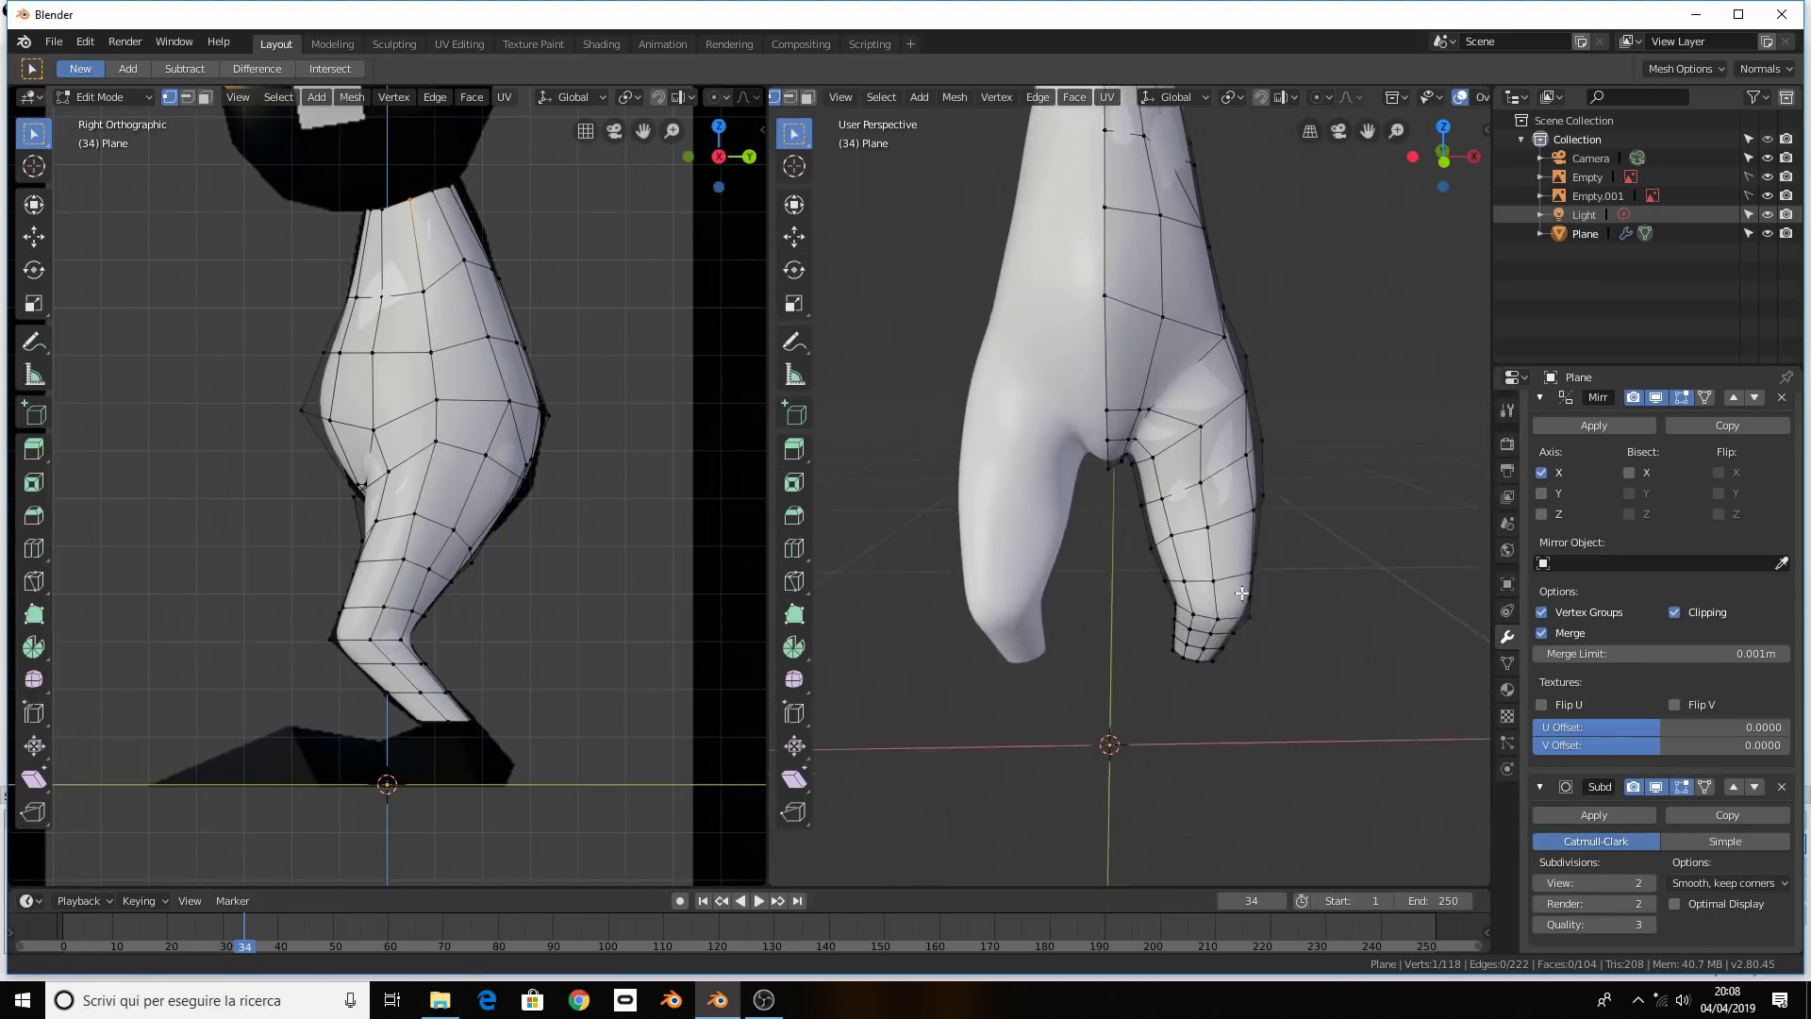
click(472, 718)
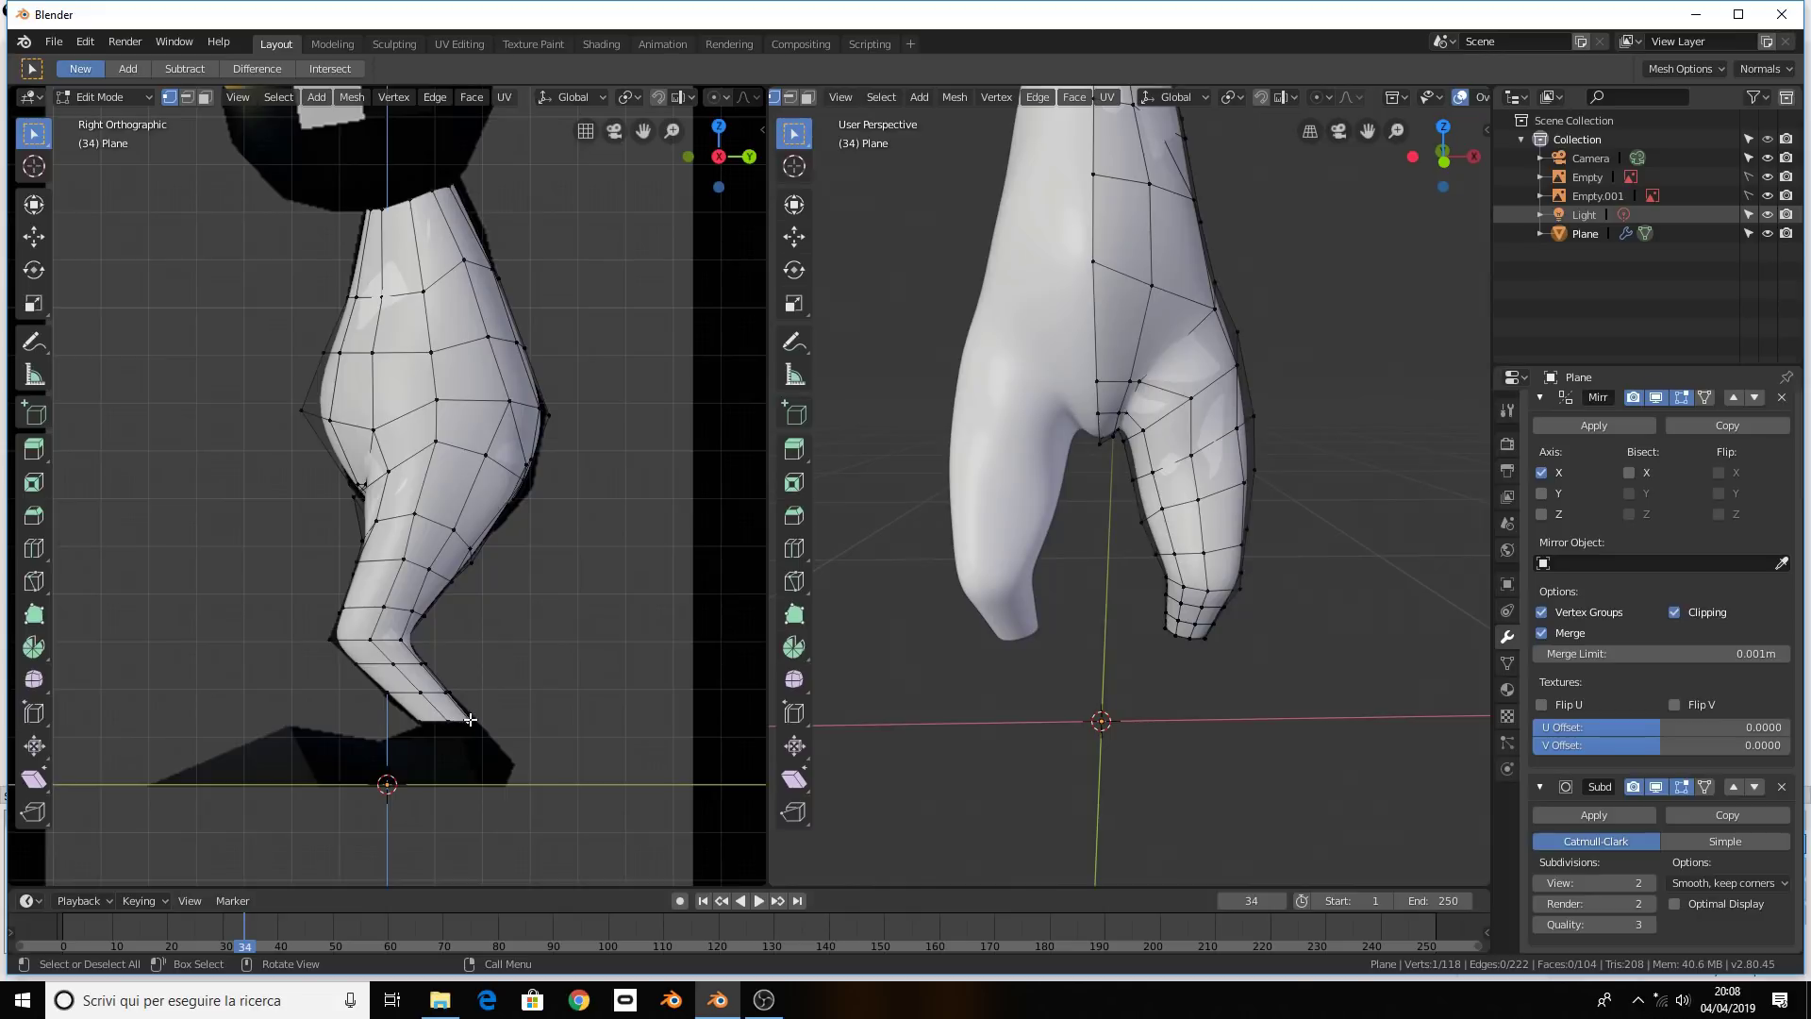
alt+click(468, 720)
Extrude the bottom loop straight down to ground level and begin an S 0 Z flatten
key(e)
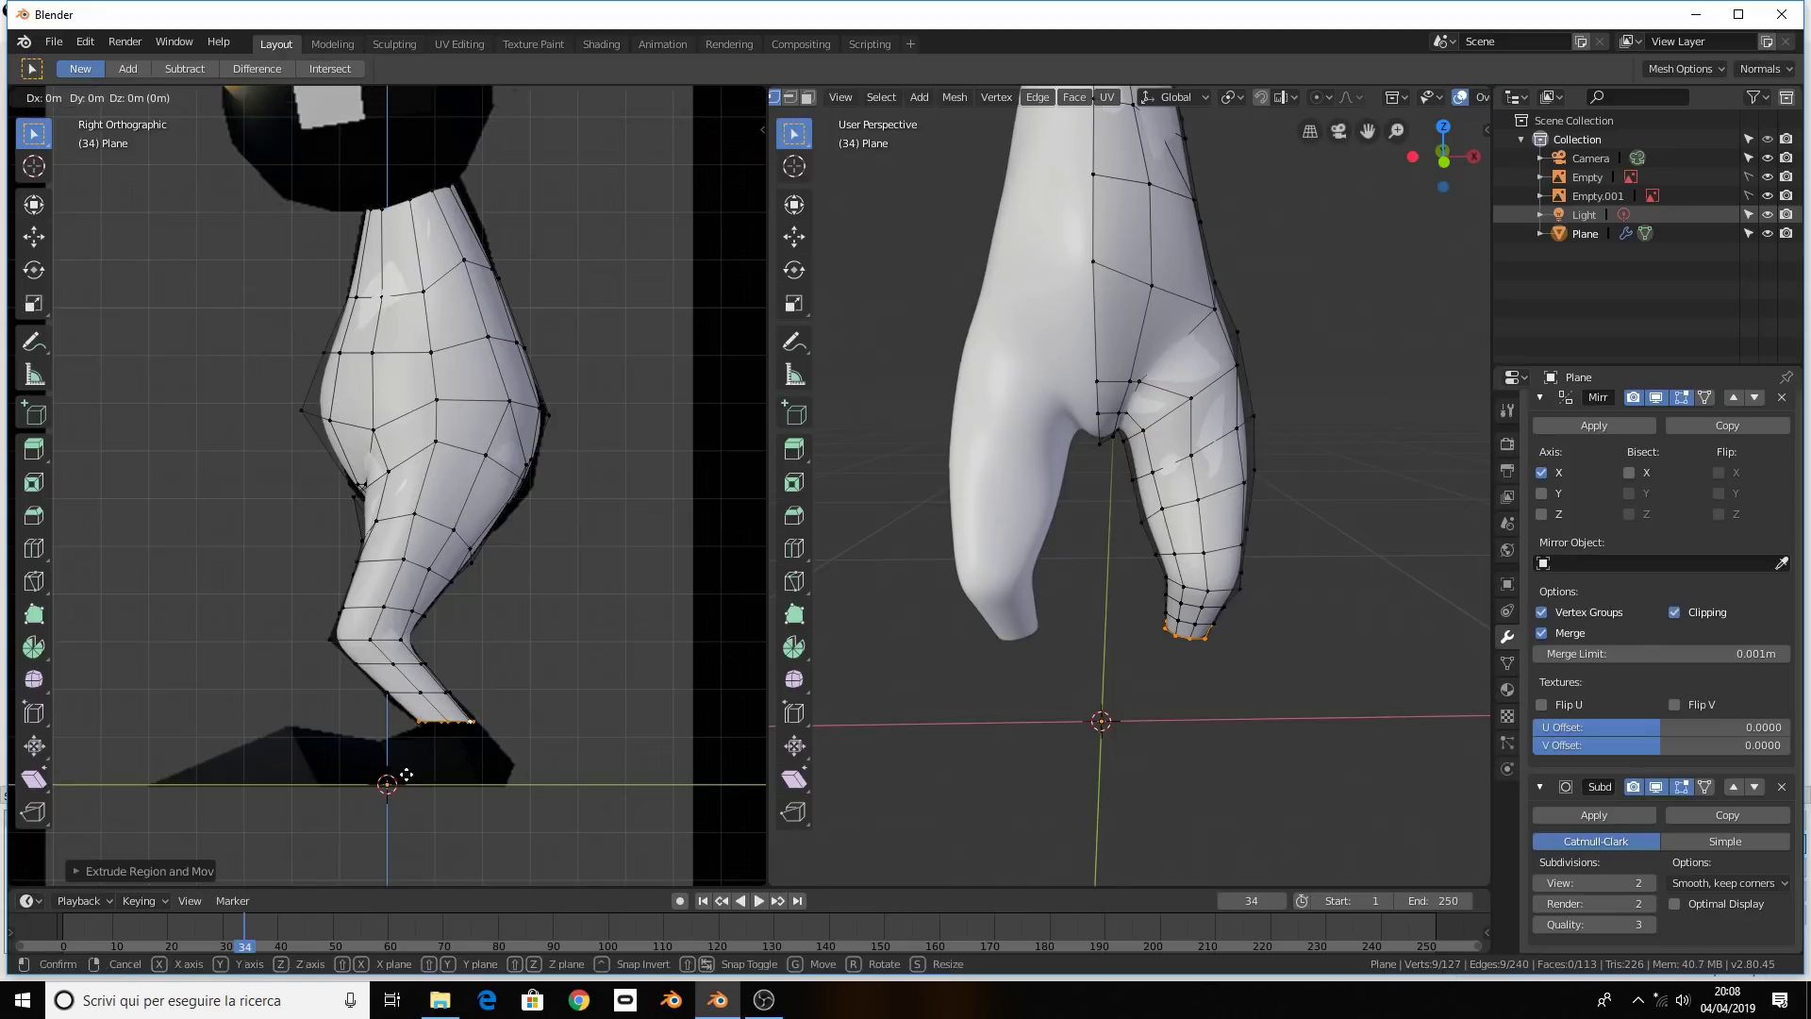
key(z)
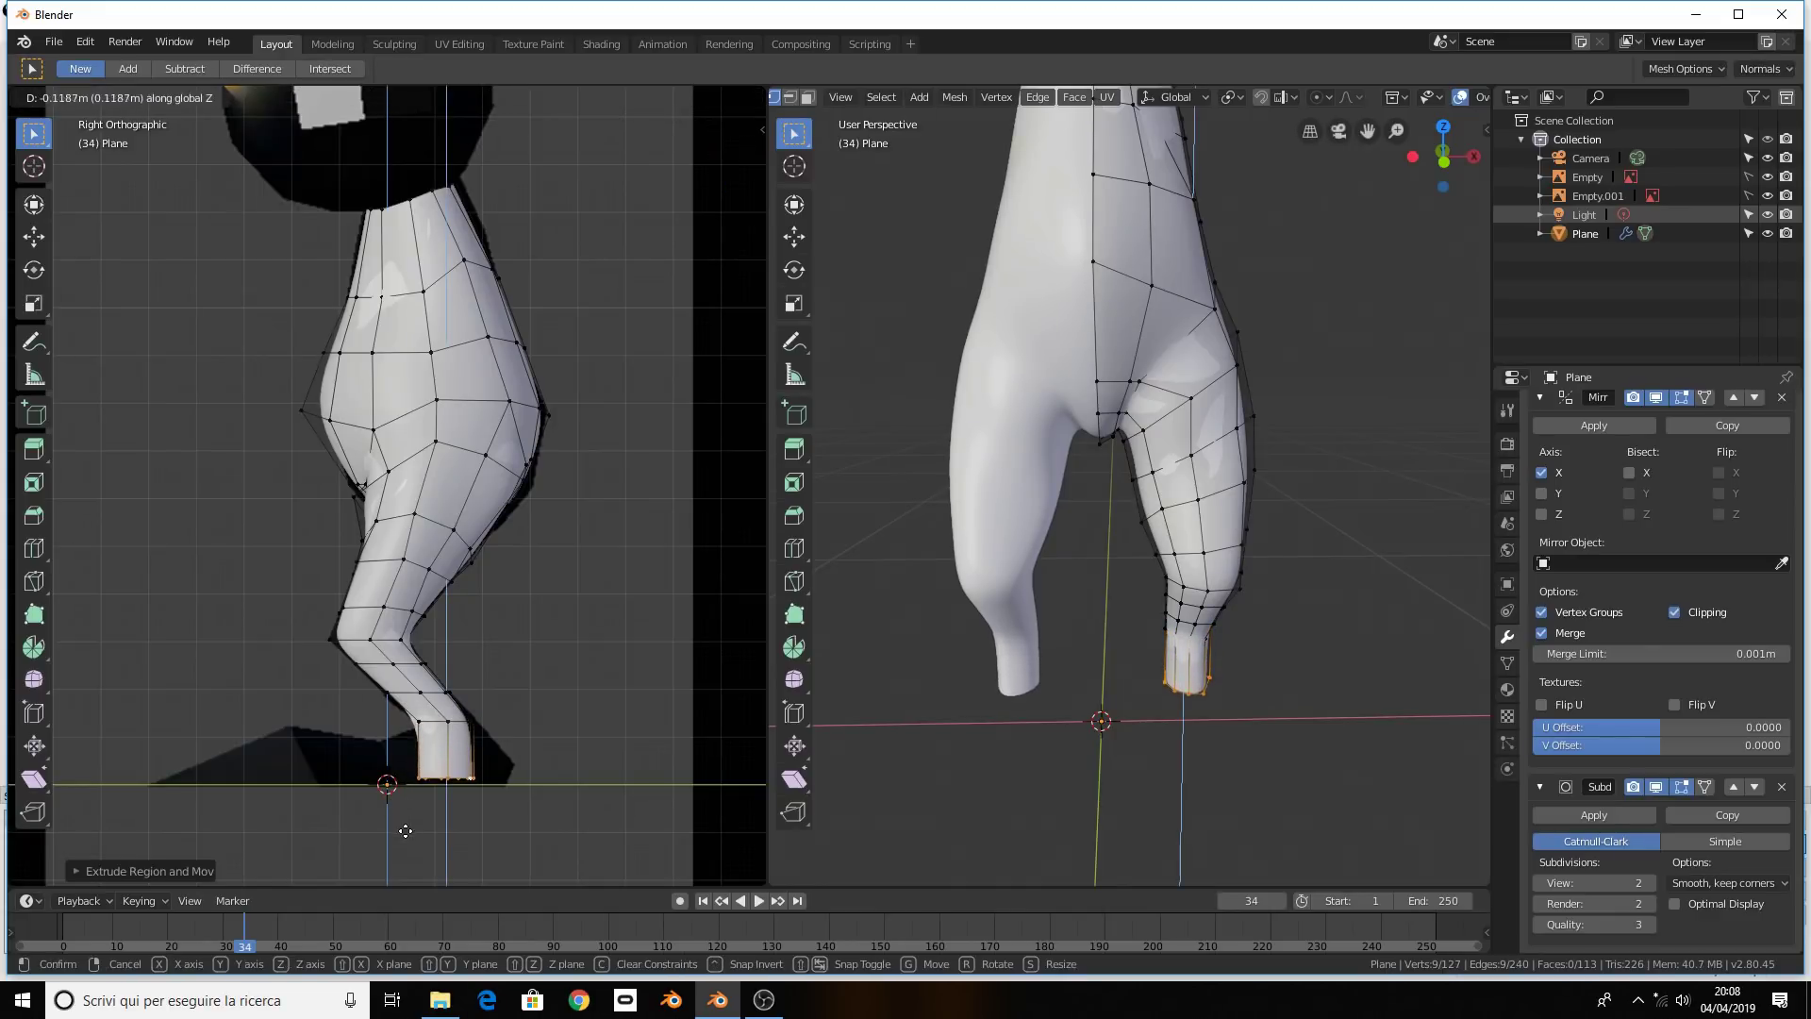
click(406, 833)
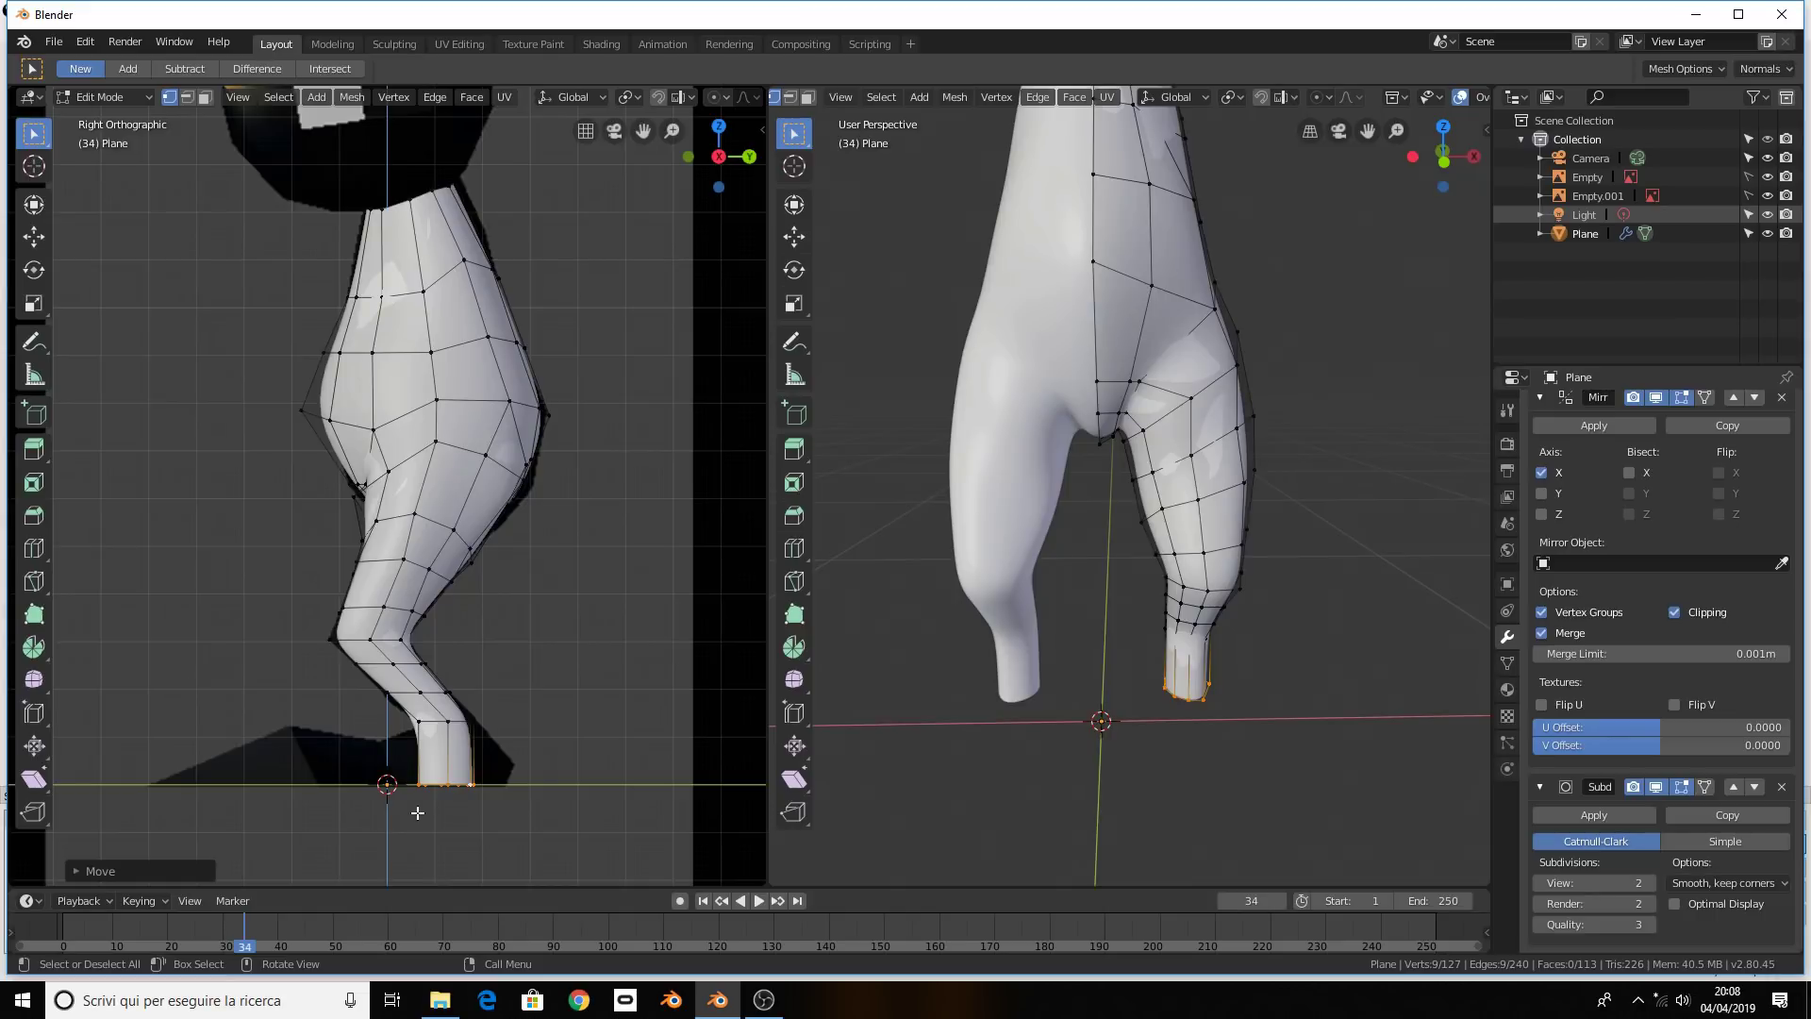
text(s)
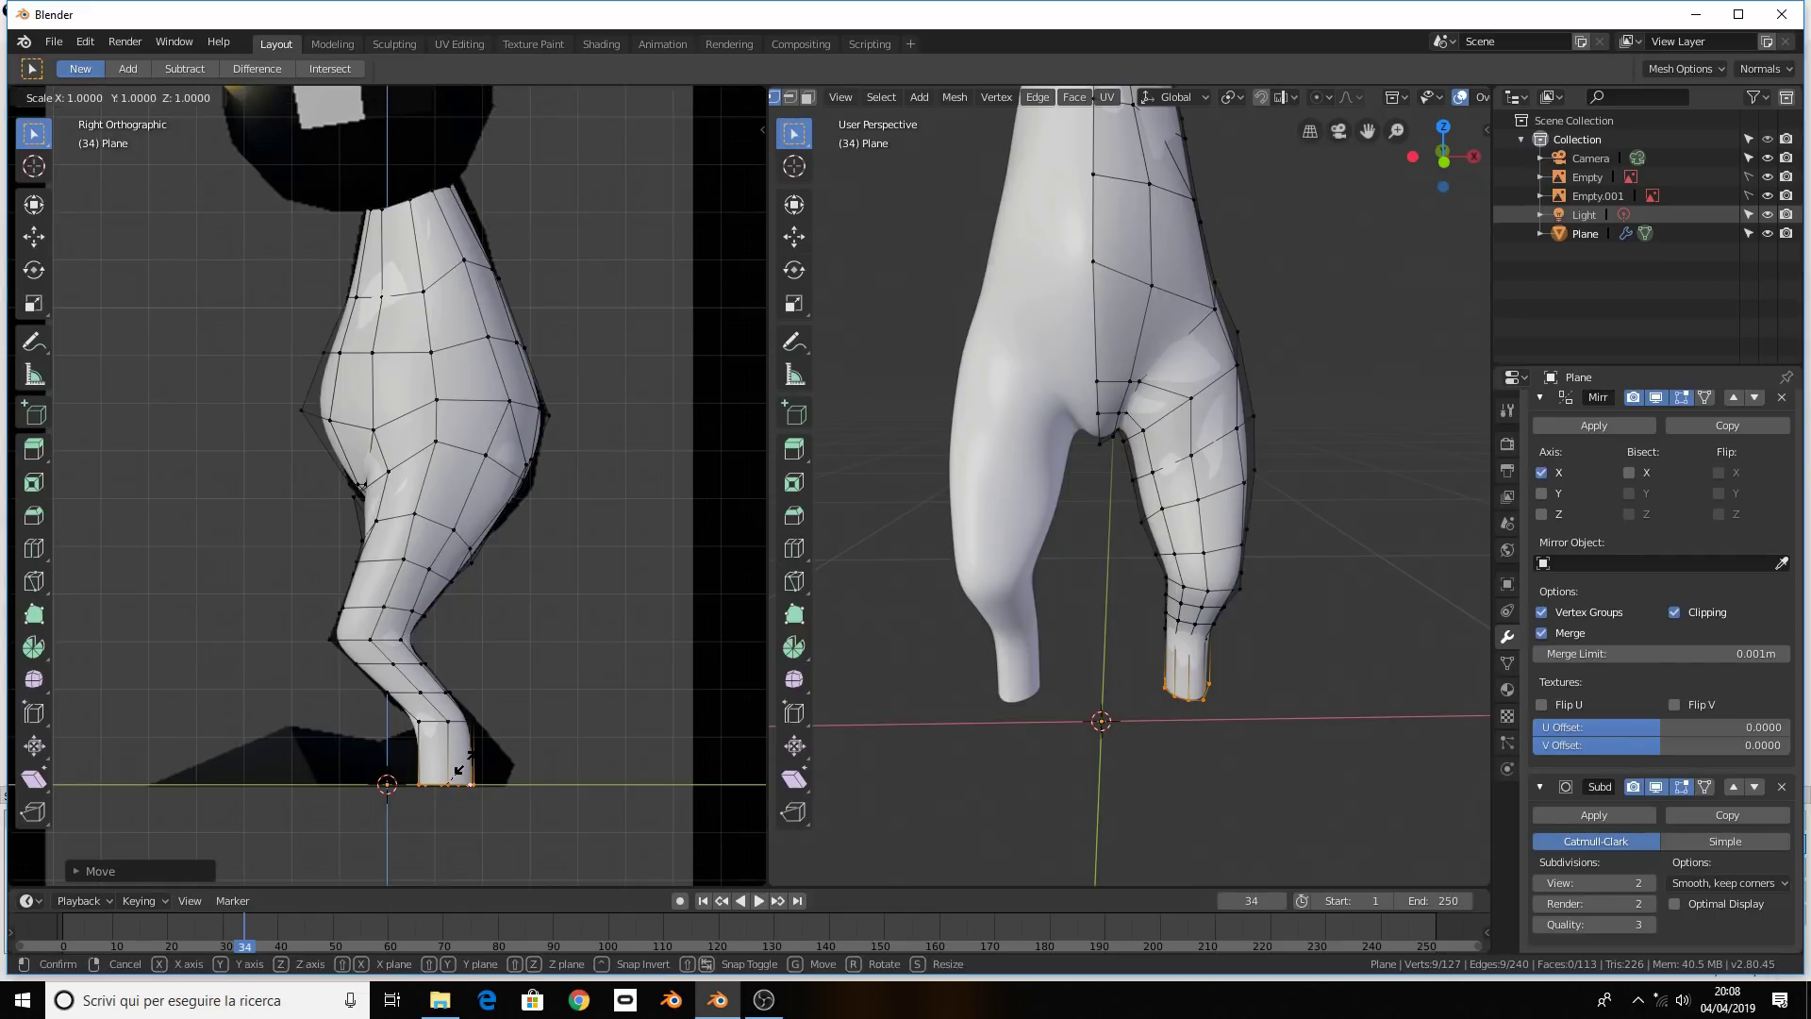
text(0z)
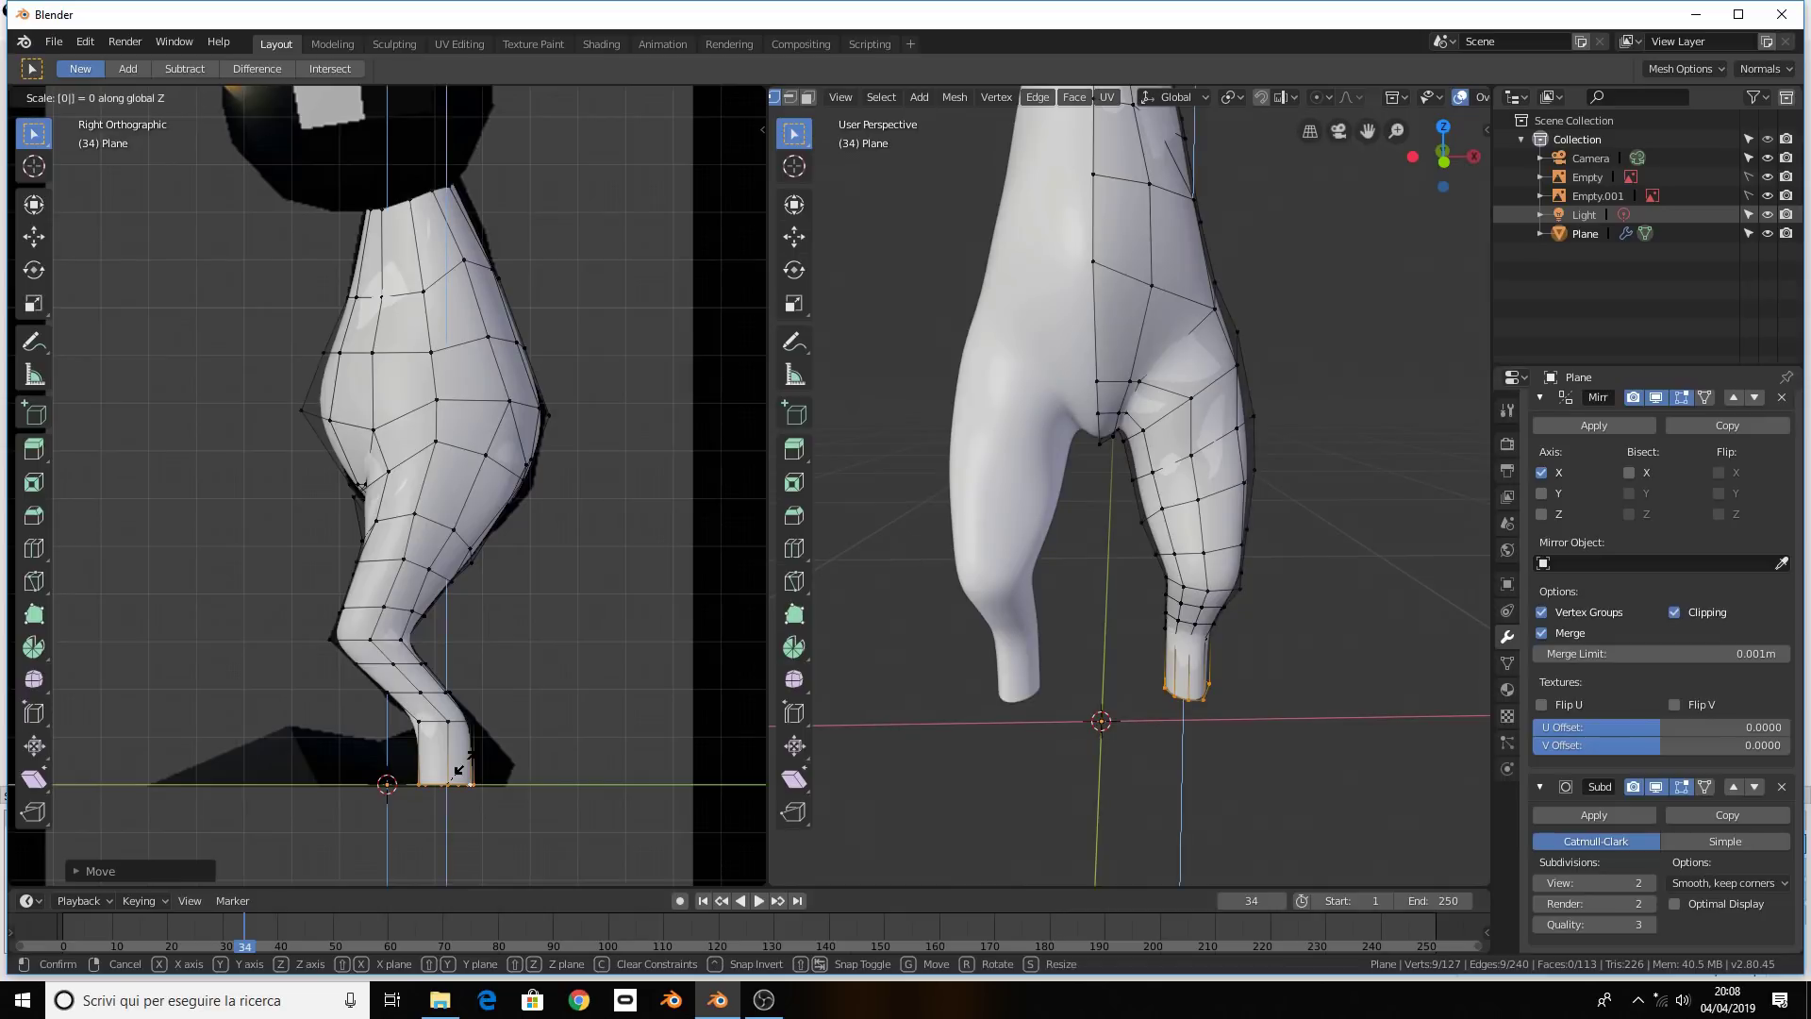
Flatten the bottom rim with S 0 Z, then show front and right side views
key(Return)
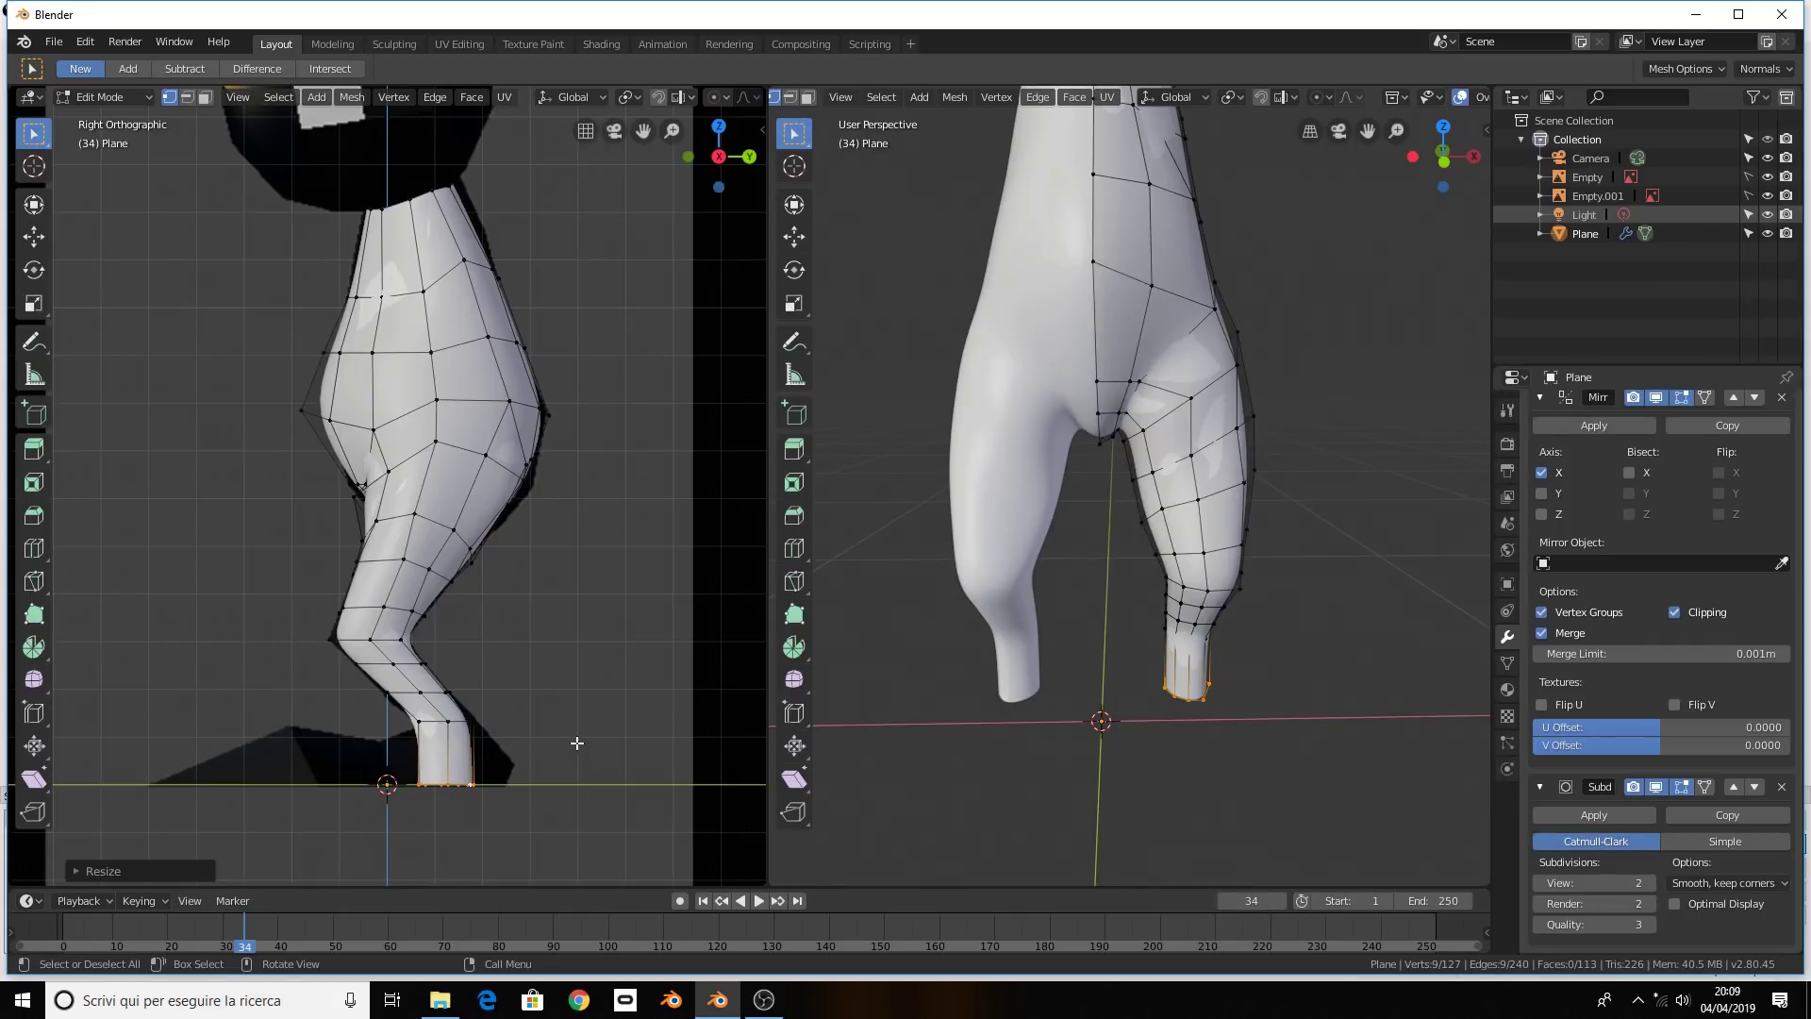
key(KP_1)
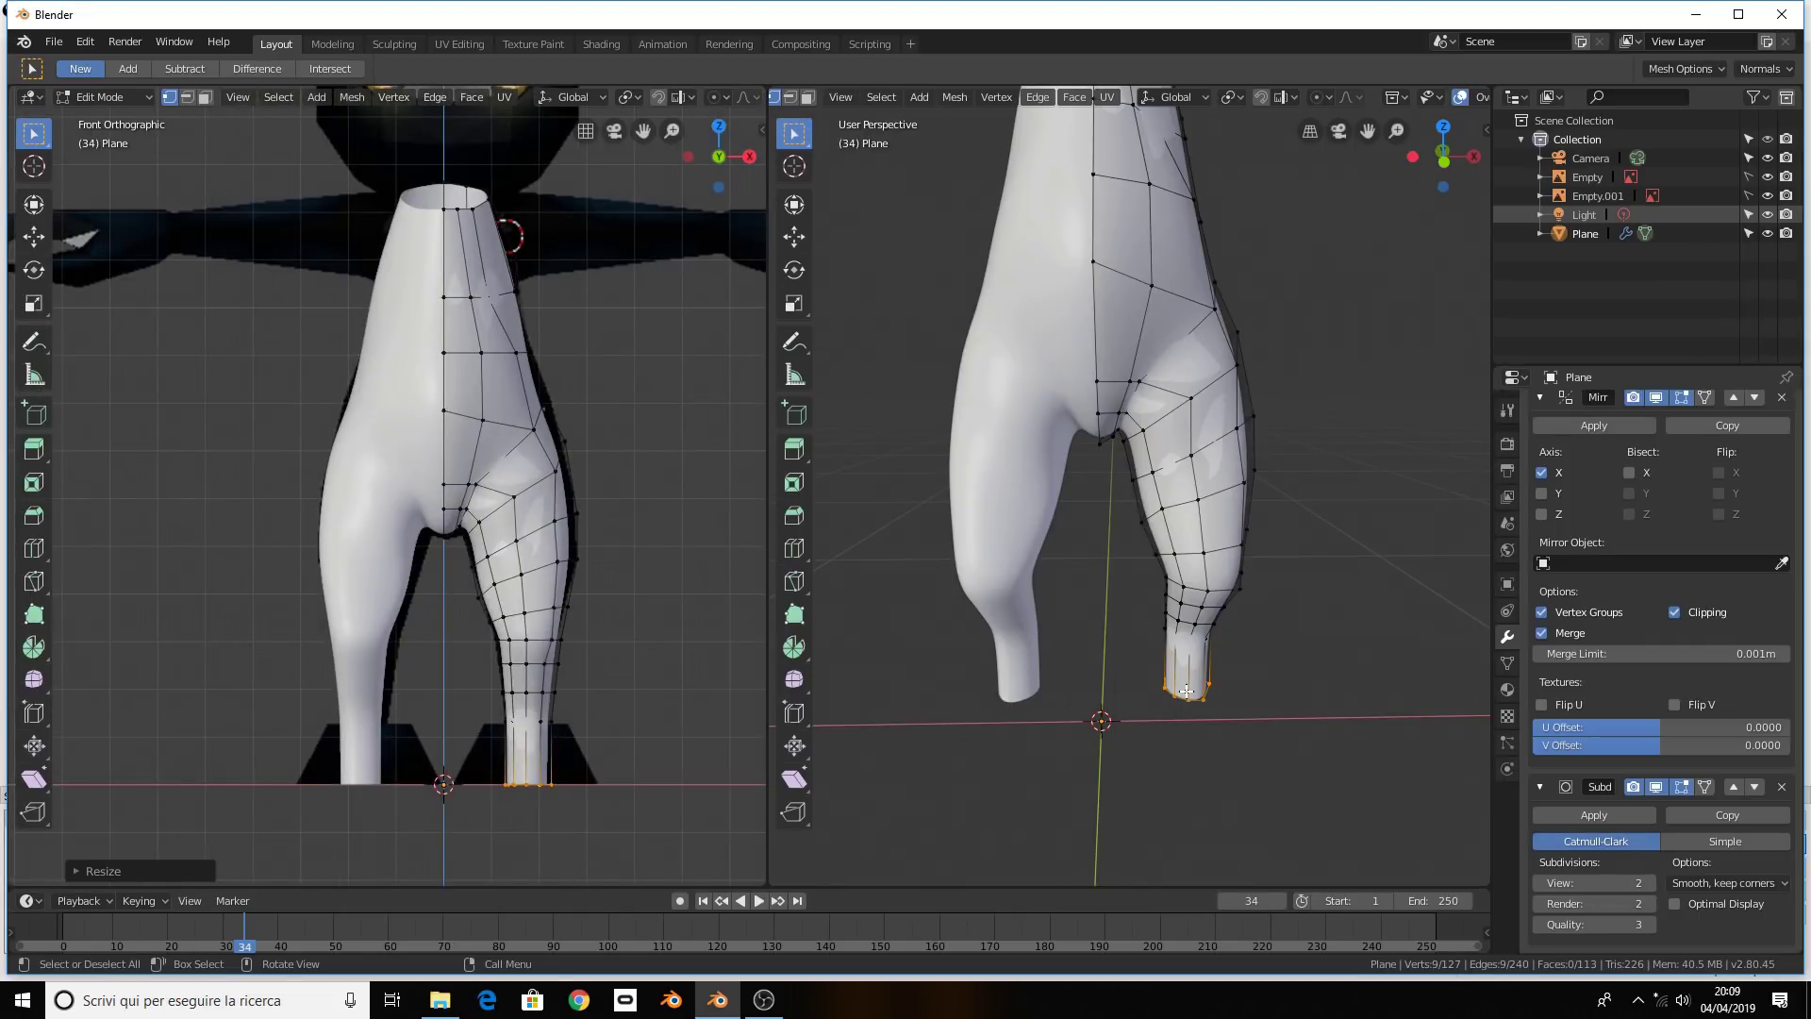
key(KP_3)
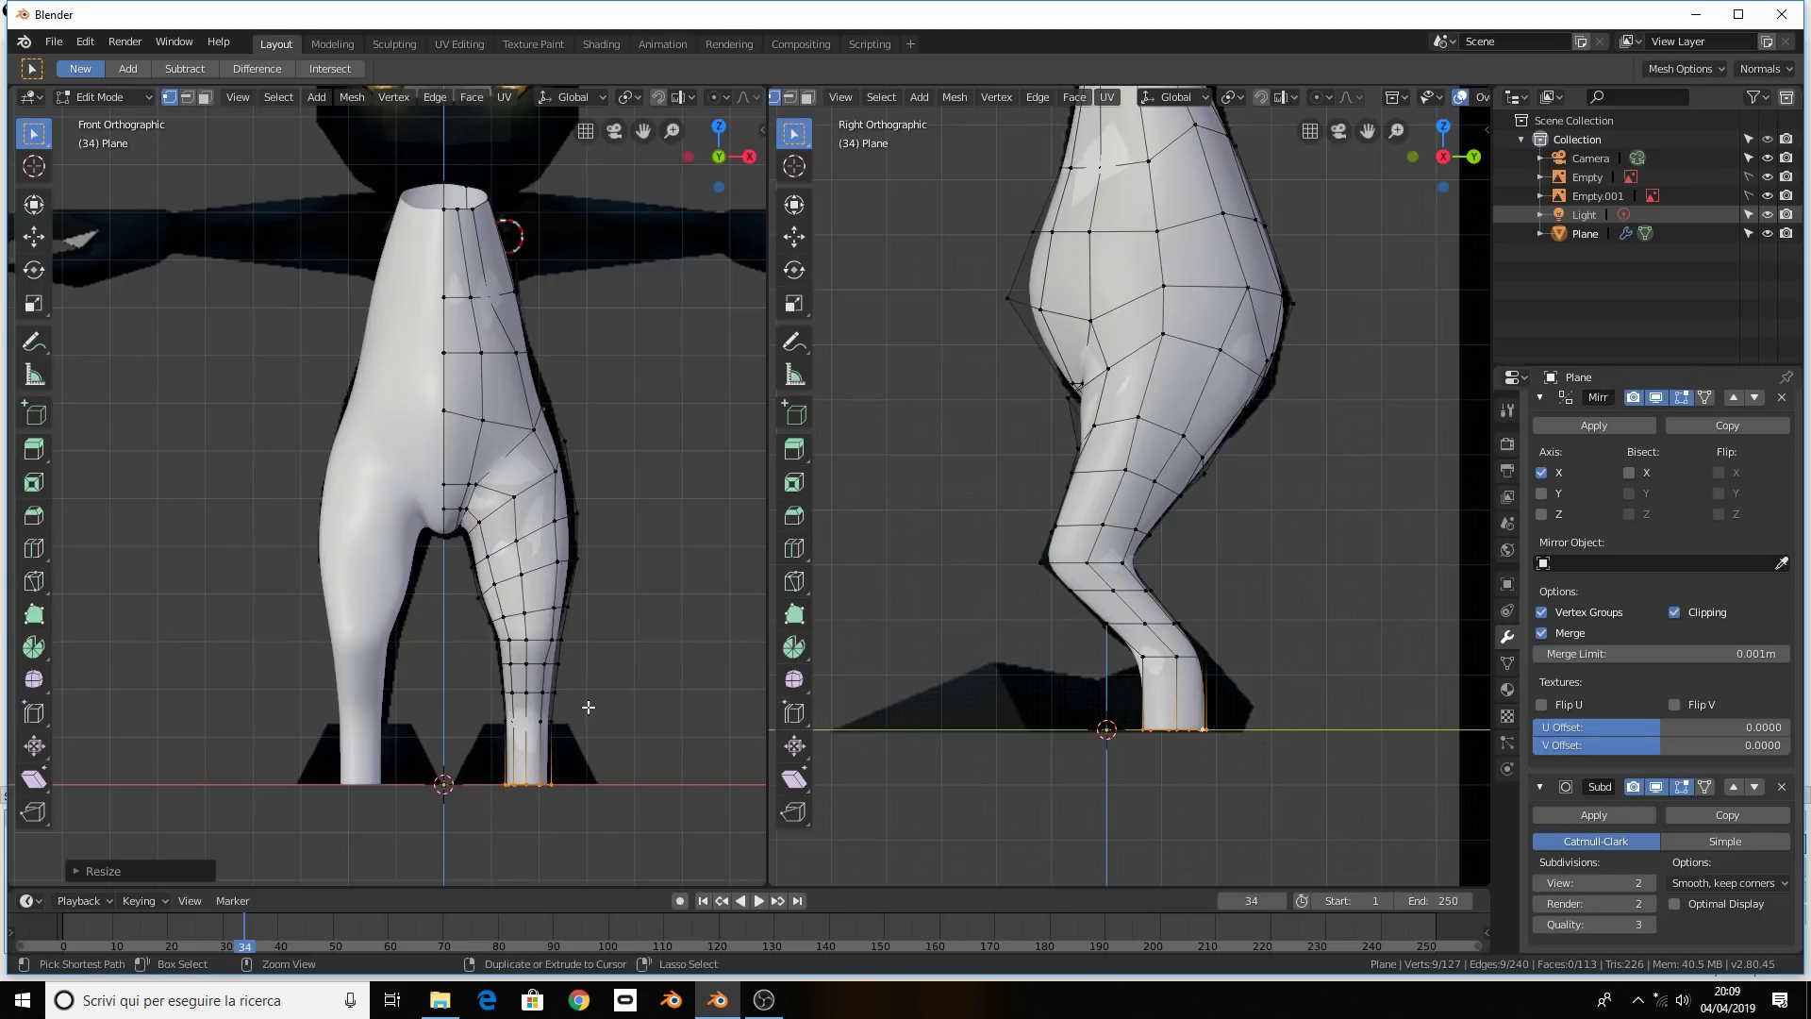
Insert a loop cut around the lower leg section just above its flat base
right_click(1191, 692)
click(1285, 668)
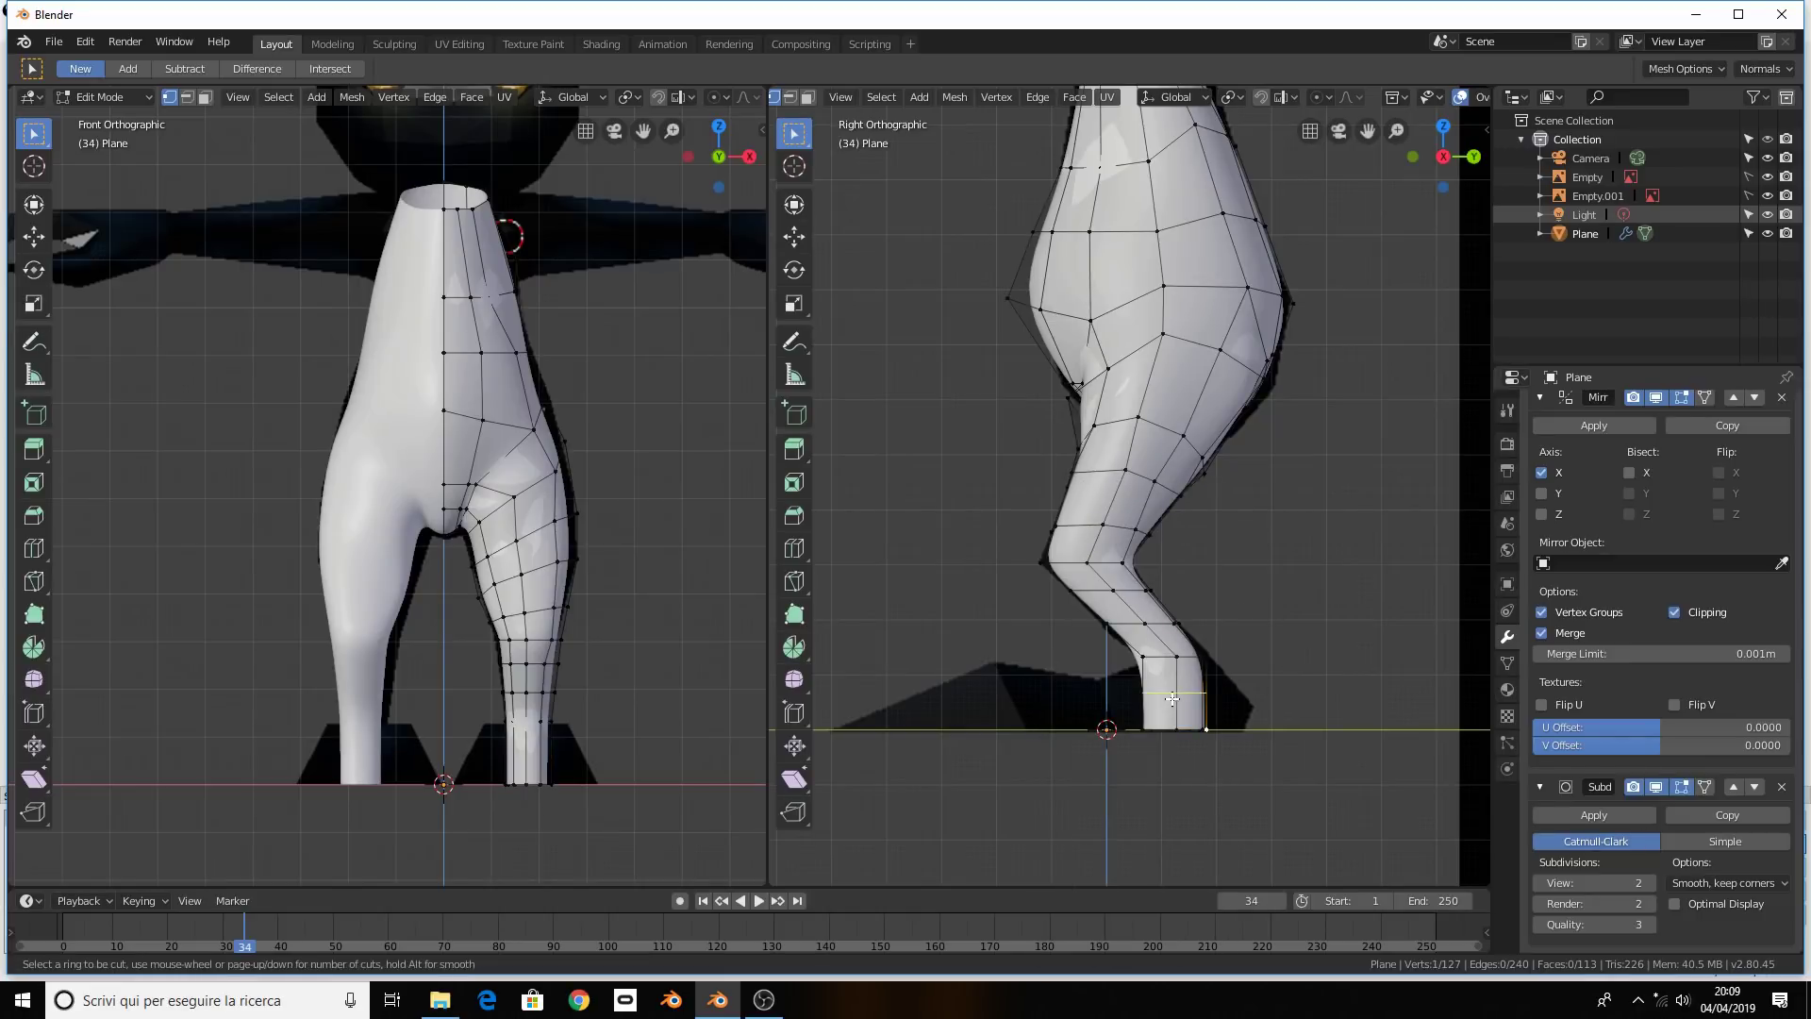
click(1172, 698)
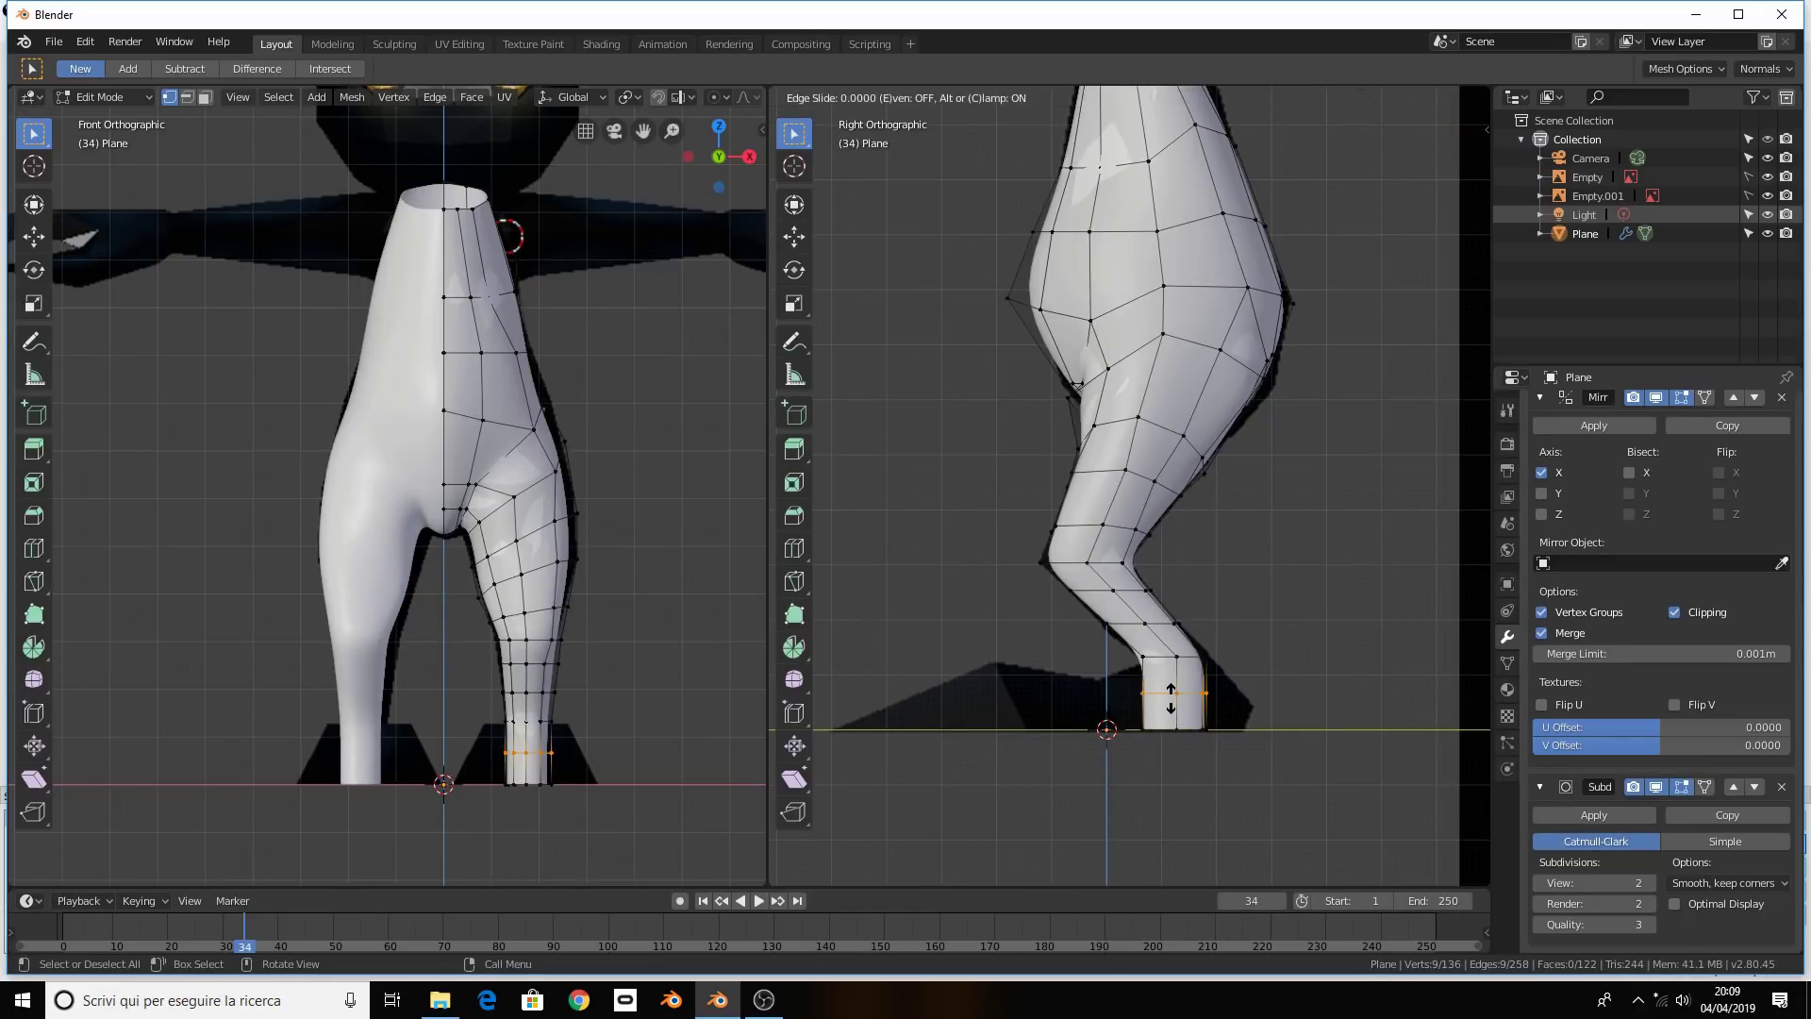
click(1170, 698)
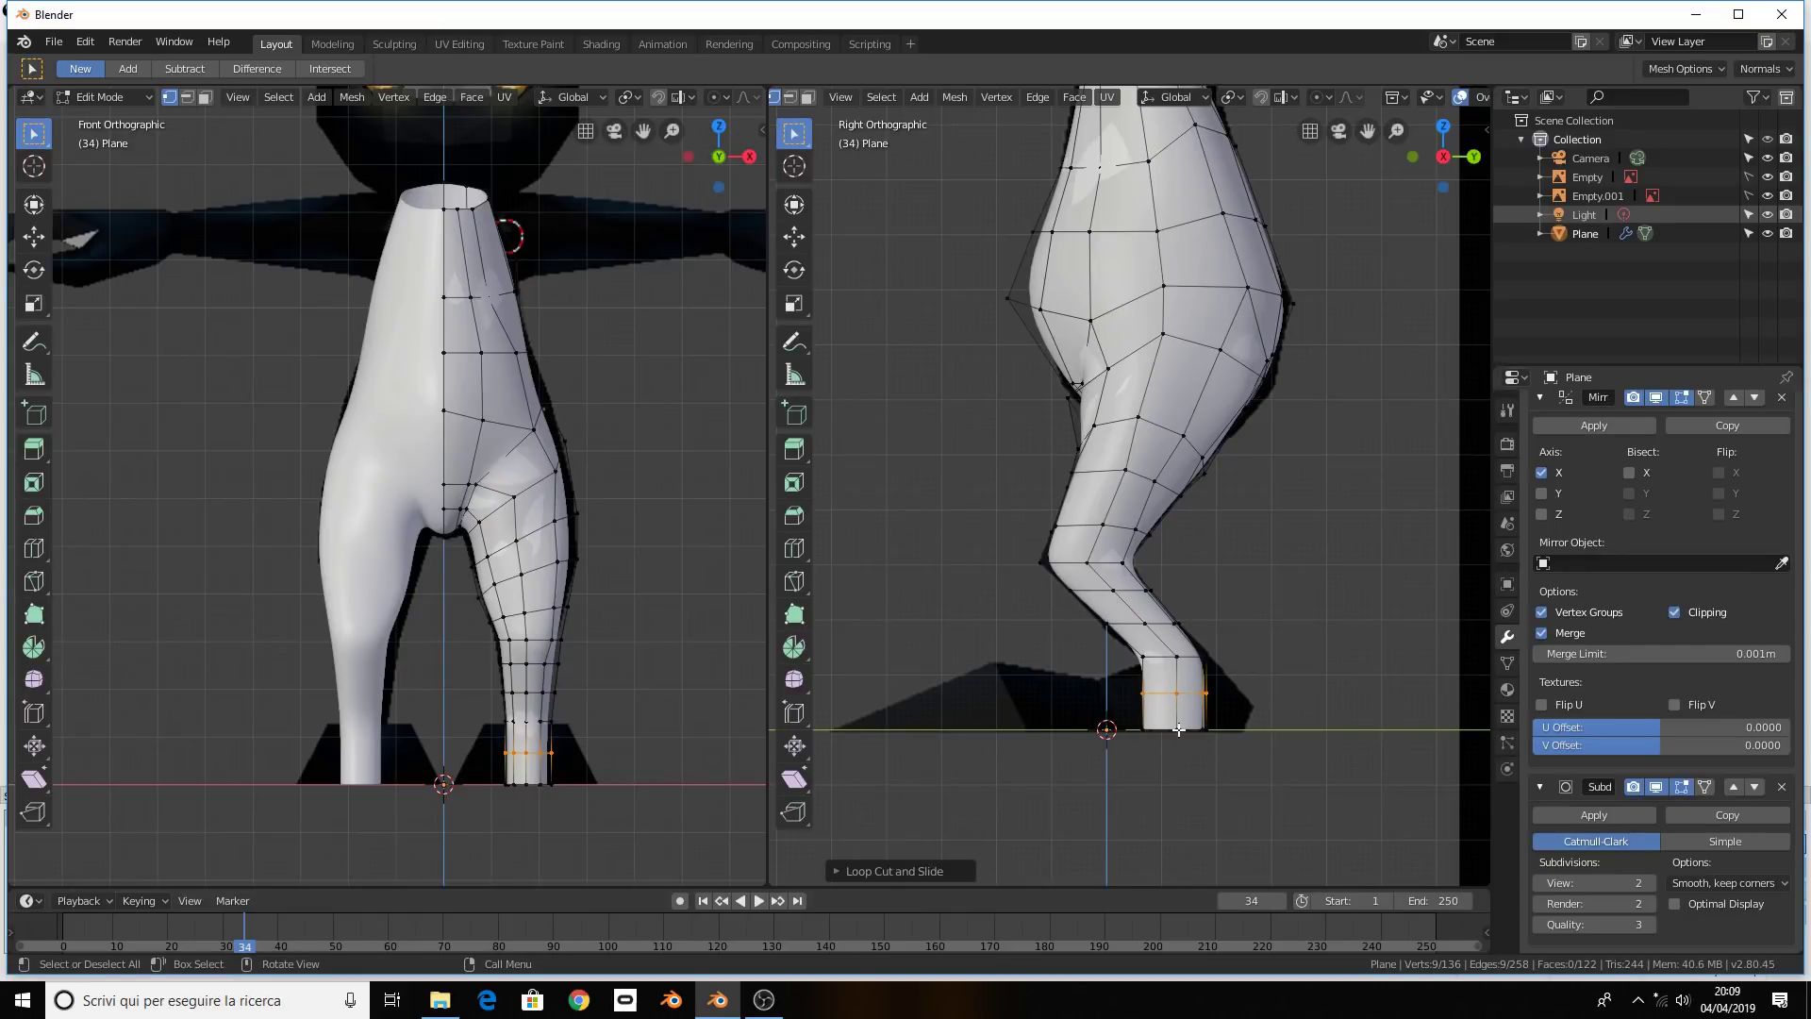
scroll(468, 740, up, 1)
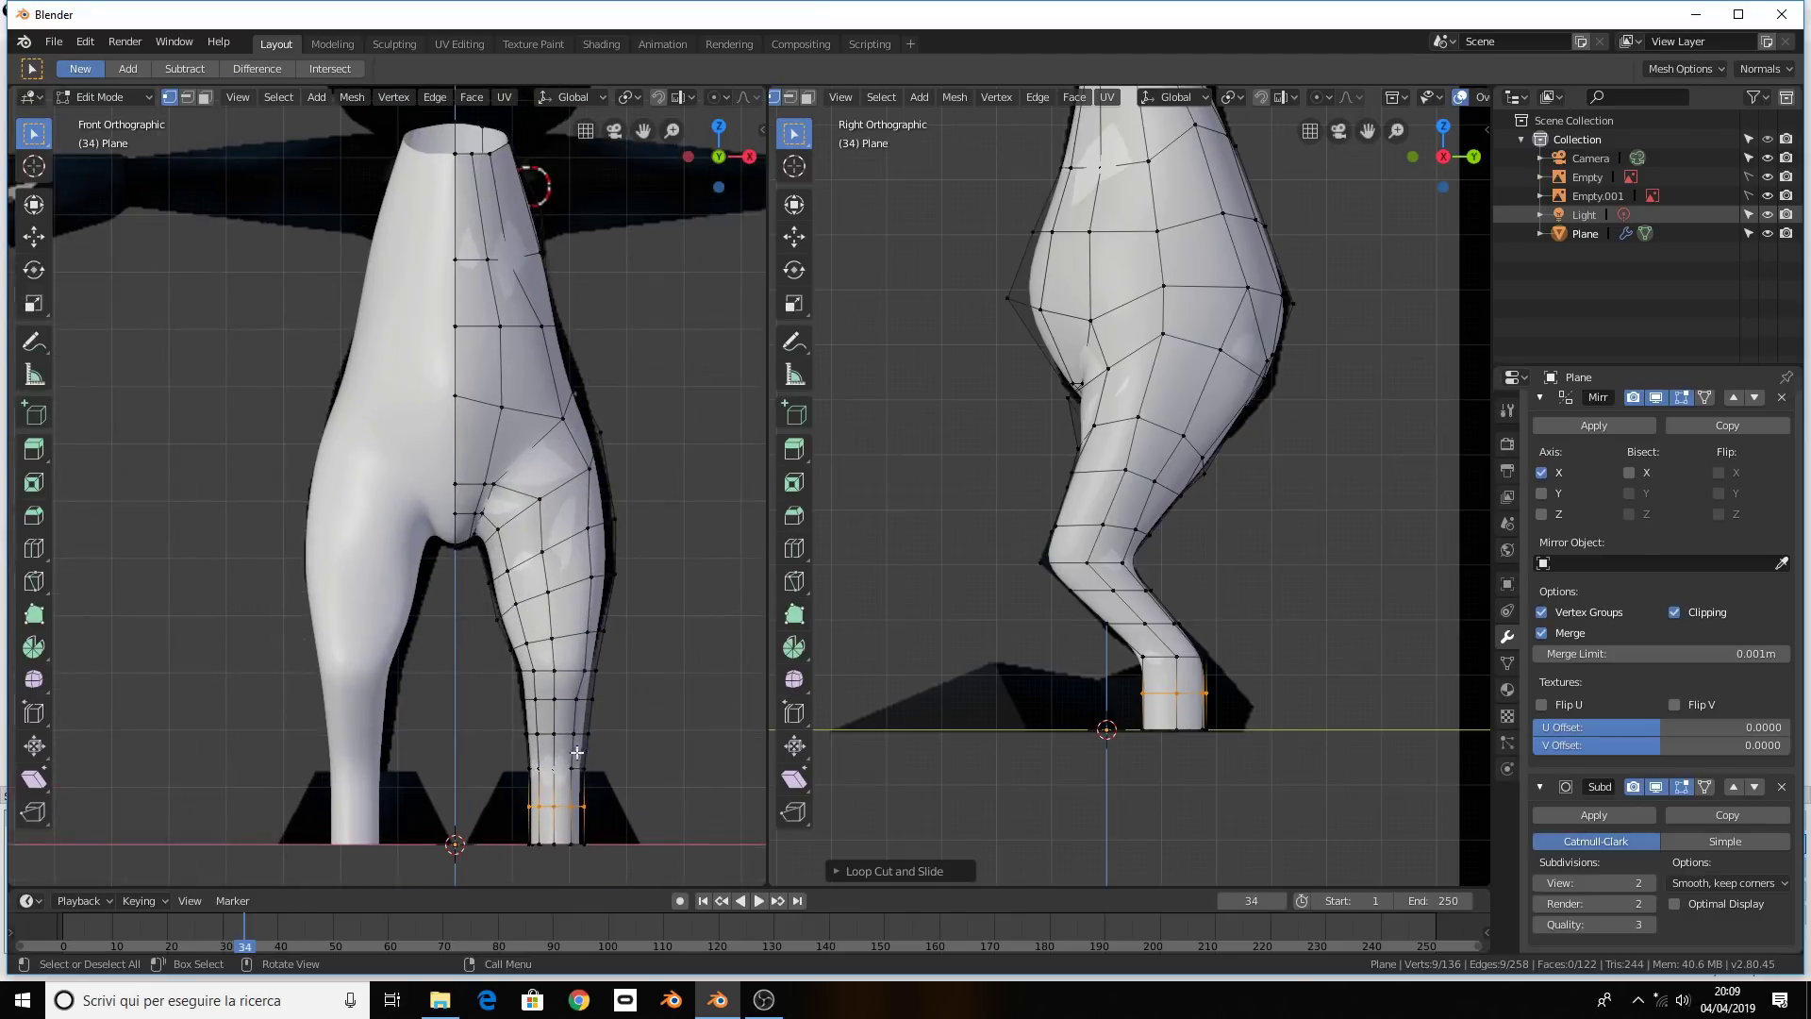
click(564, 783)
mouse_move(564, 782)
middle_down()
mouse_move(558, 809)
mouse_move(544, 800)
middle_up()
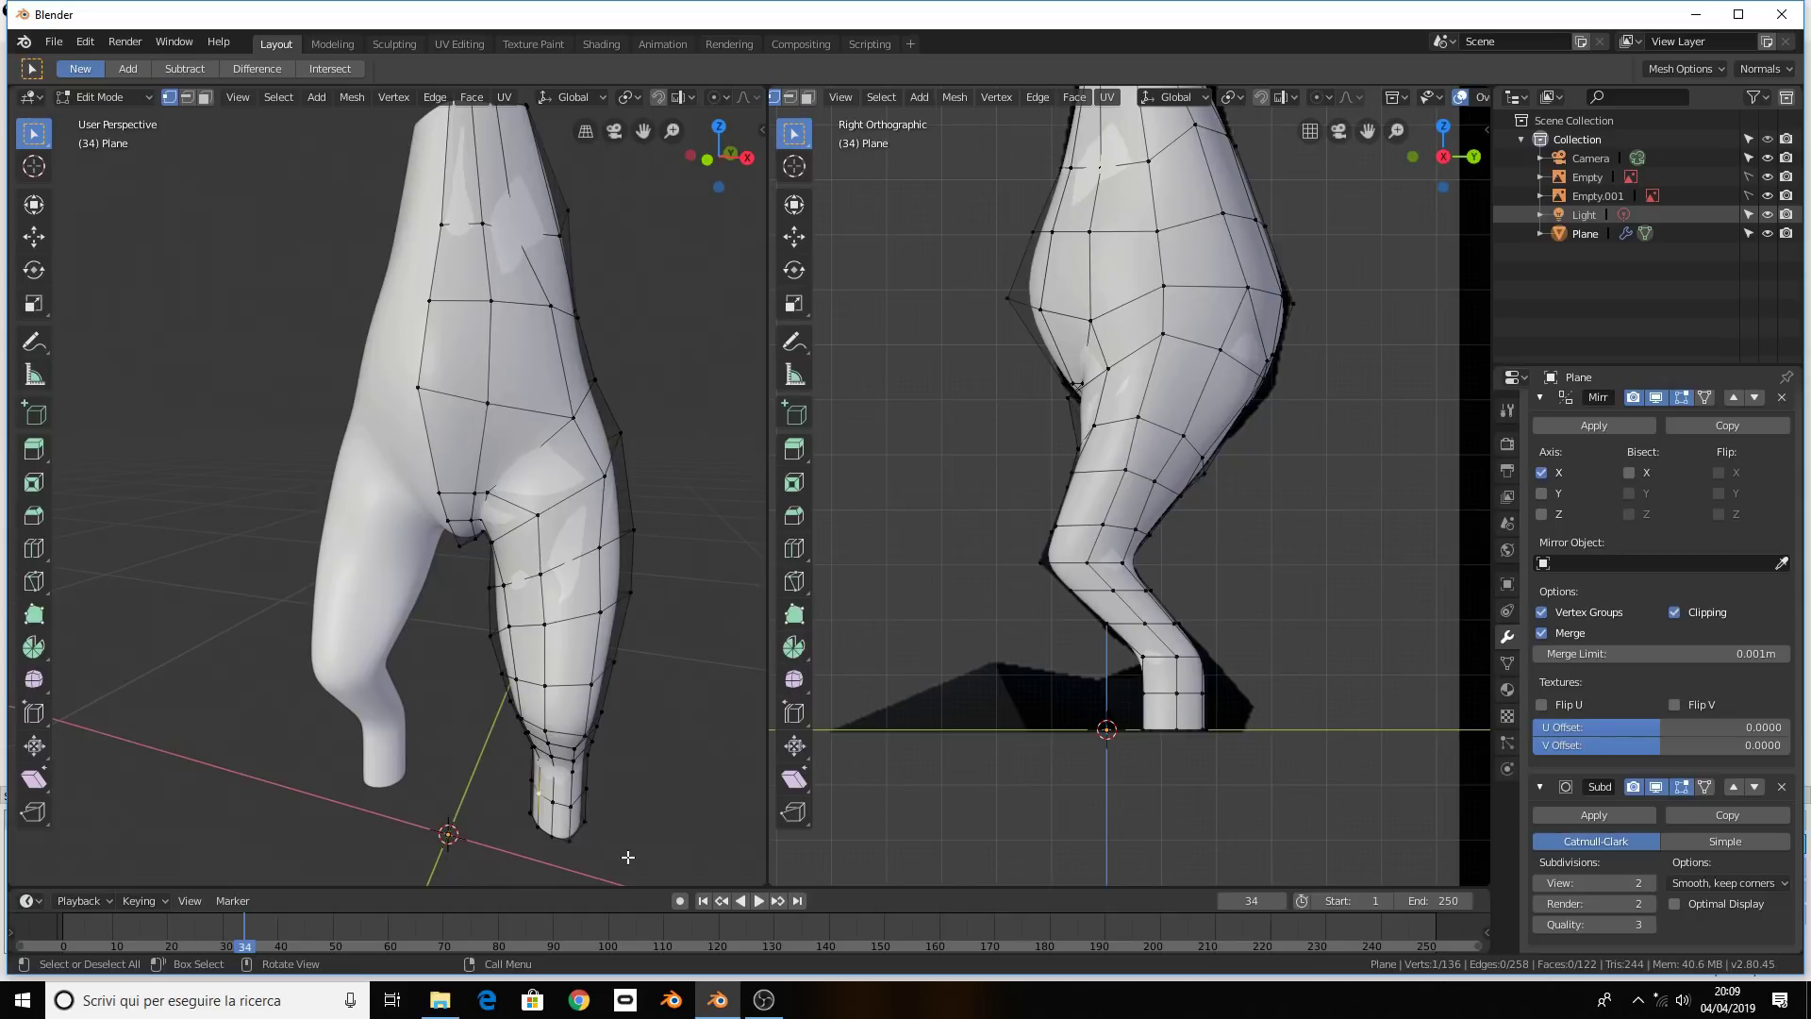
Select faces at the front of the ankle and orbit to view both legs
key(3)
click(545, 787)
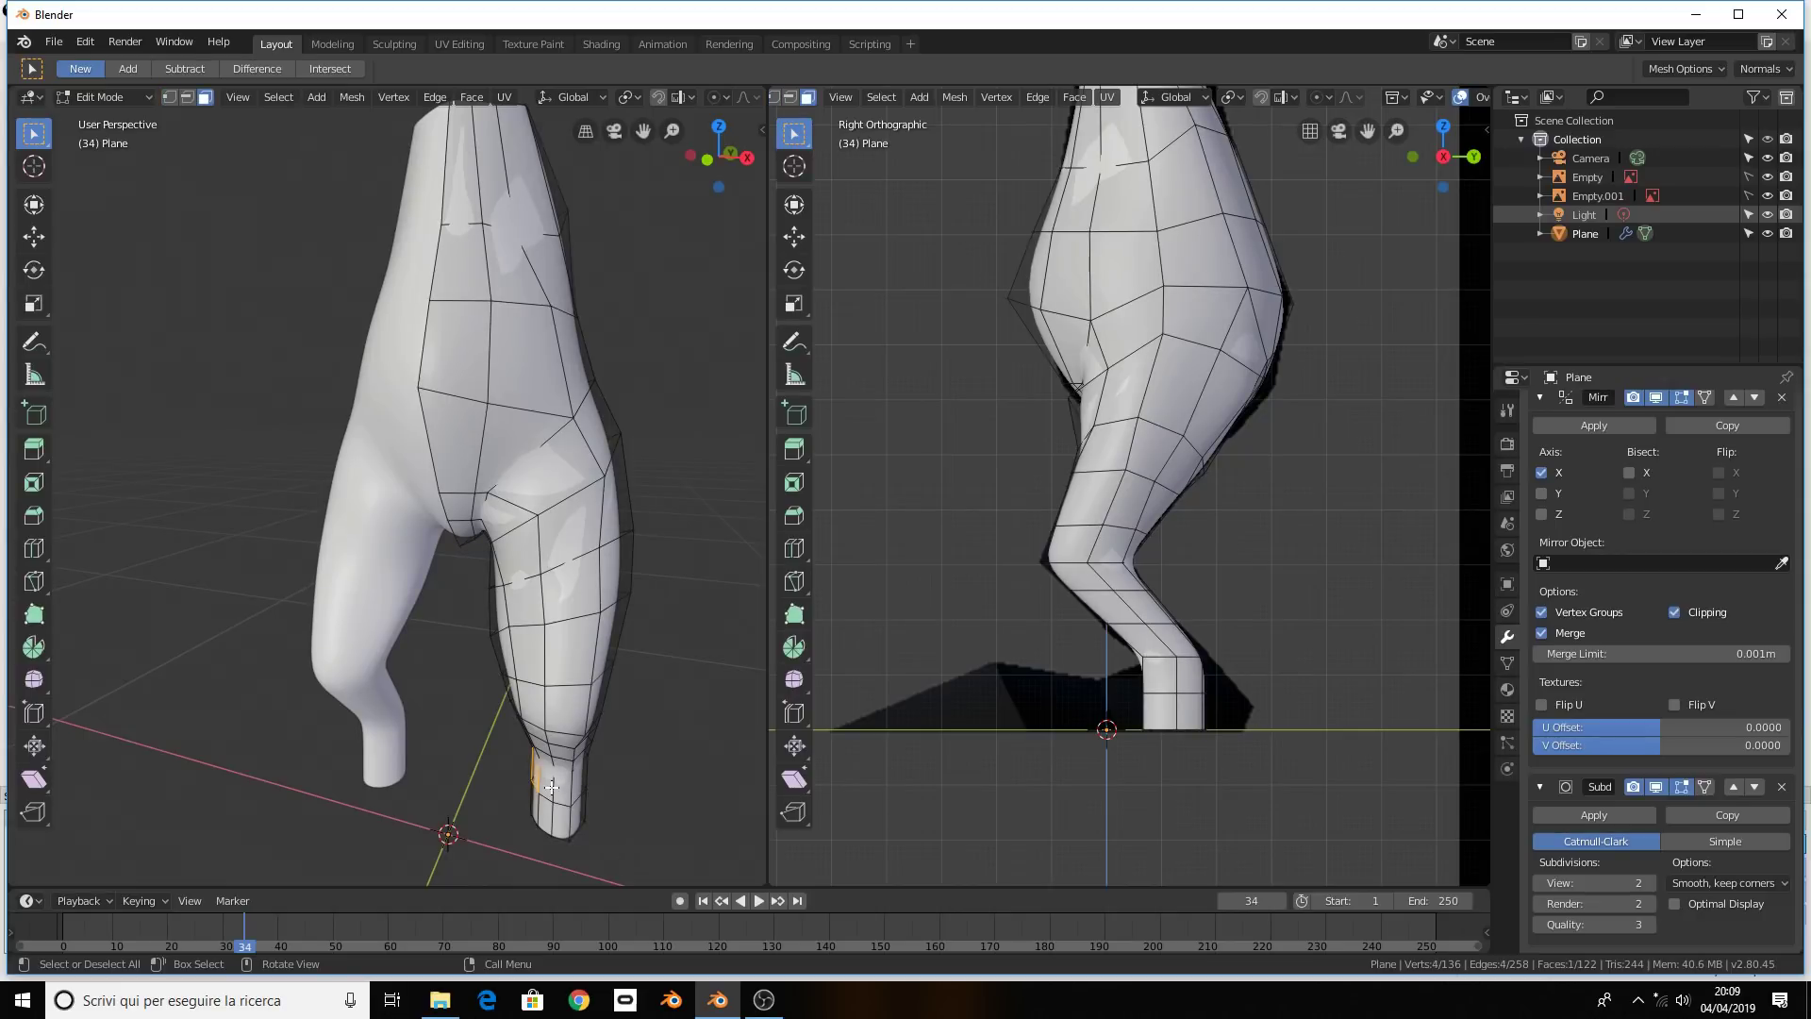
shift+click(552, 791)
mouse_move(566, 786)
middle_down()
mouse_move(520, 785)
mouse_move(537, 632)
middle_up()
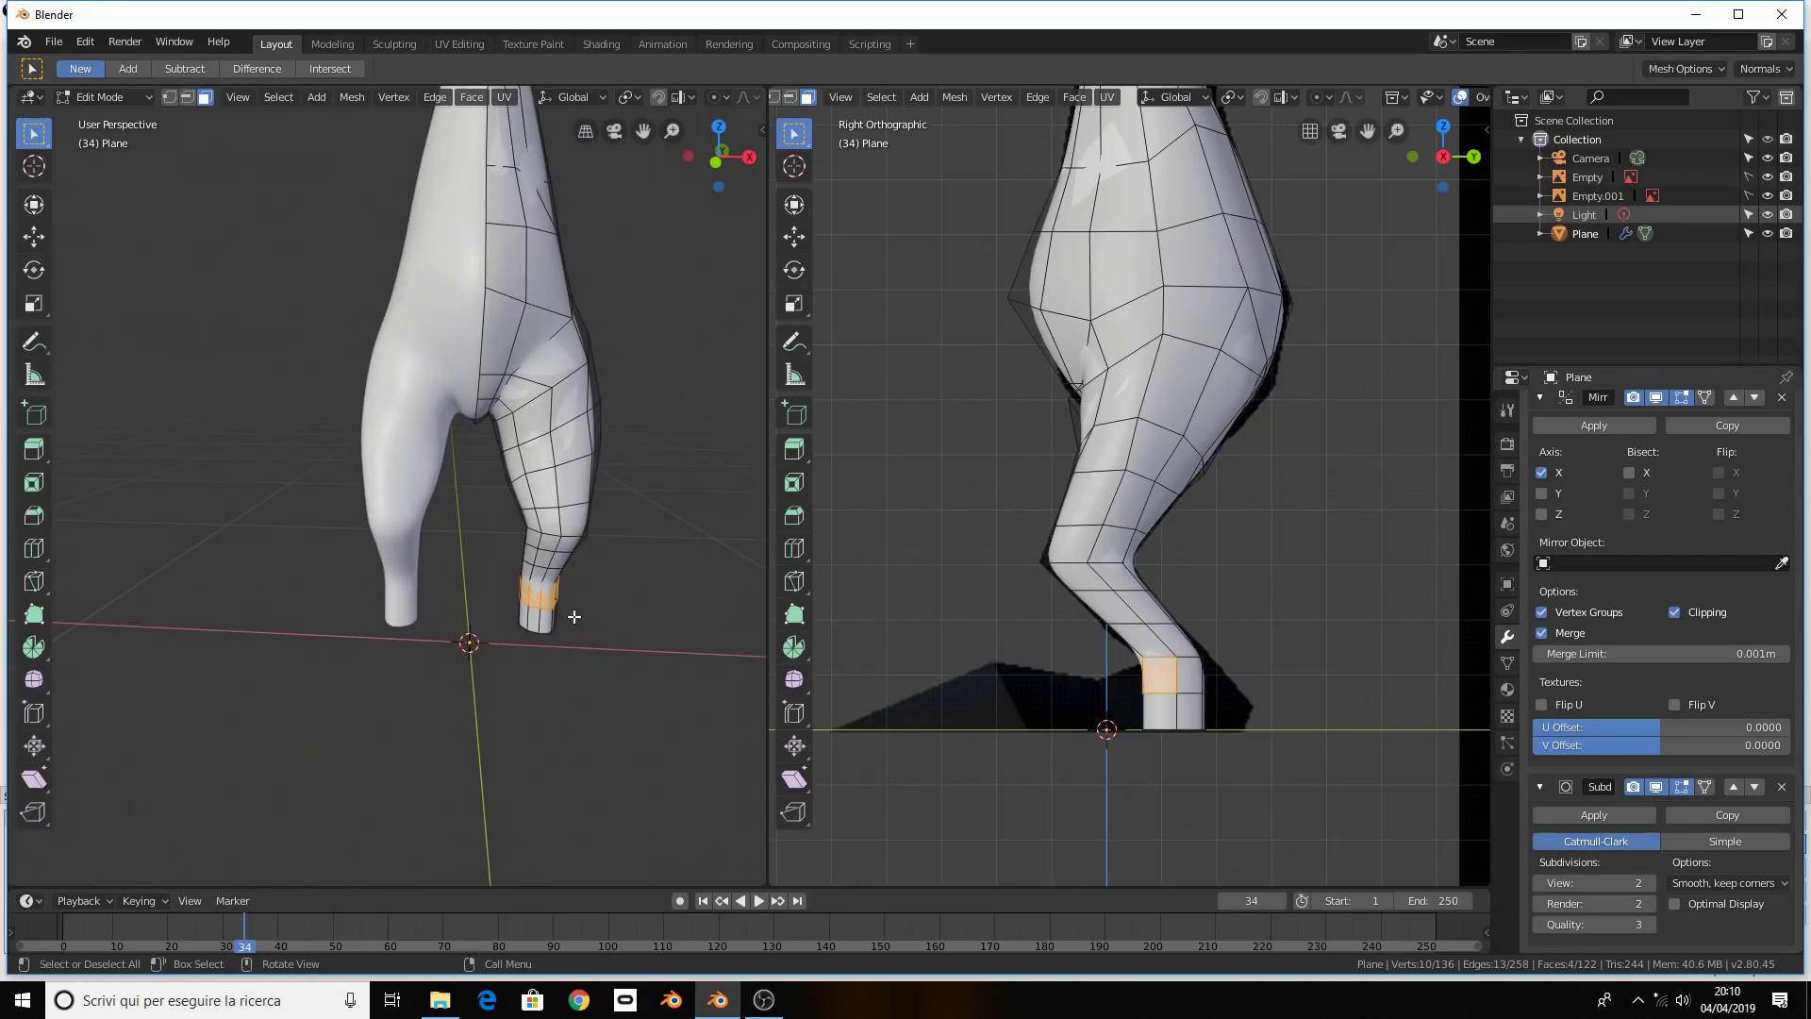
mouse_move(572, 615)
middle_down()
mouse_move(510, 617)
mouse_move(546, 695)
mouse_move(586, 695)
mouse_move(658, 748)
mouse_move(635, 765)
mouse_move(639, 599)
mouse_move(644, 620)
mouse_move(566, 606)
mouse_move(667, 561)
mouse_move(598, 606)
mouse_move(546, 526)
mouse_move(587, 756)
mouse_move(626, 735)
mouse_move(546, 614)
mouse_move(691, 720)
mouse_move(614, 635)
mouse_move(557, 647)
mouse_move(592, 364)
mouse_move(566, 437)
mouse_move(546, 421)
mouse_move(550, 469)
middle_up()
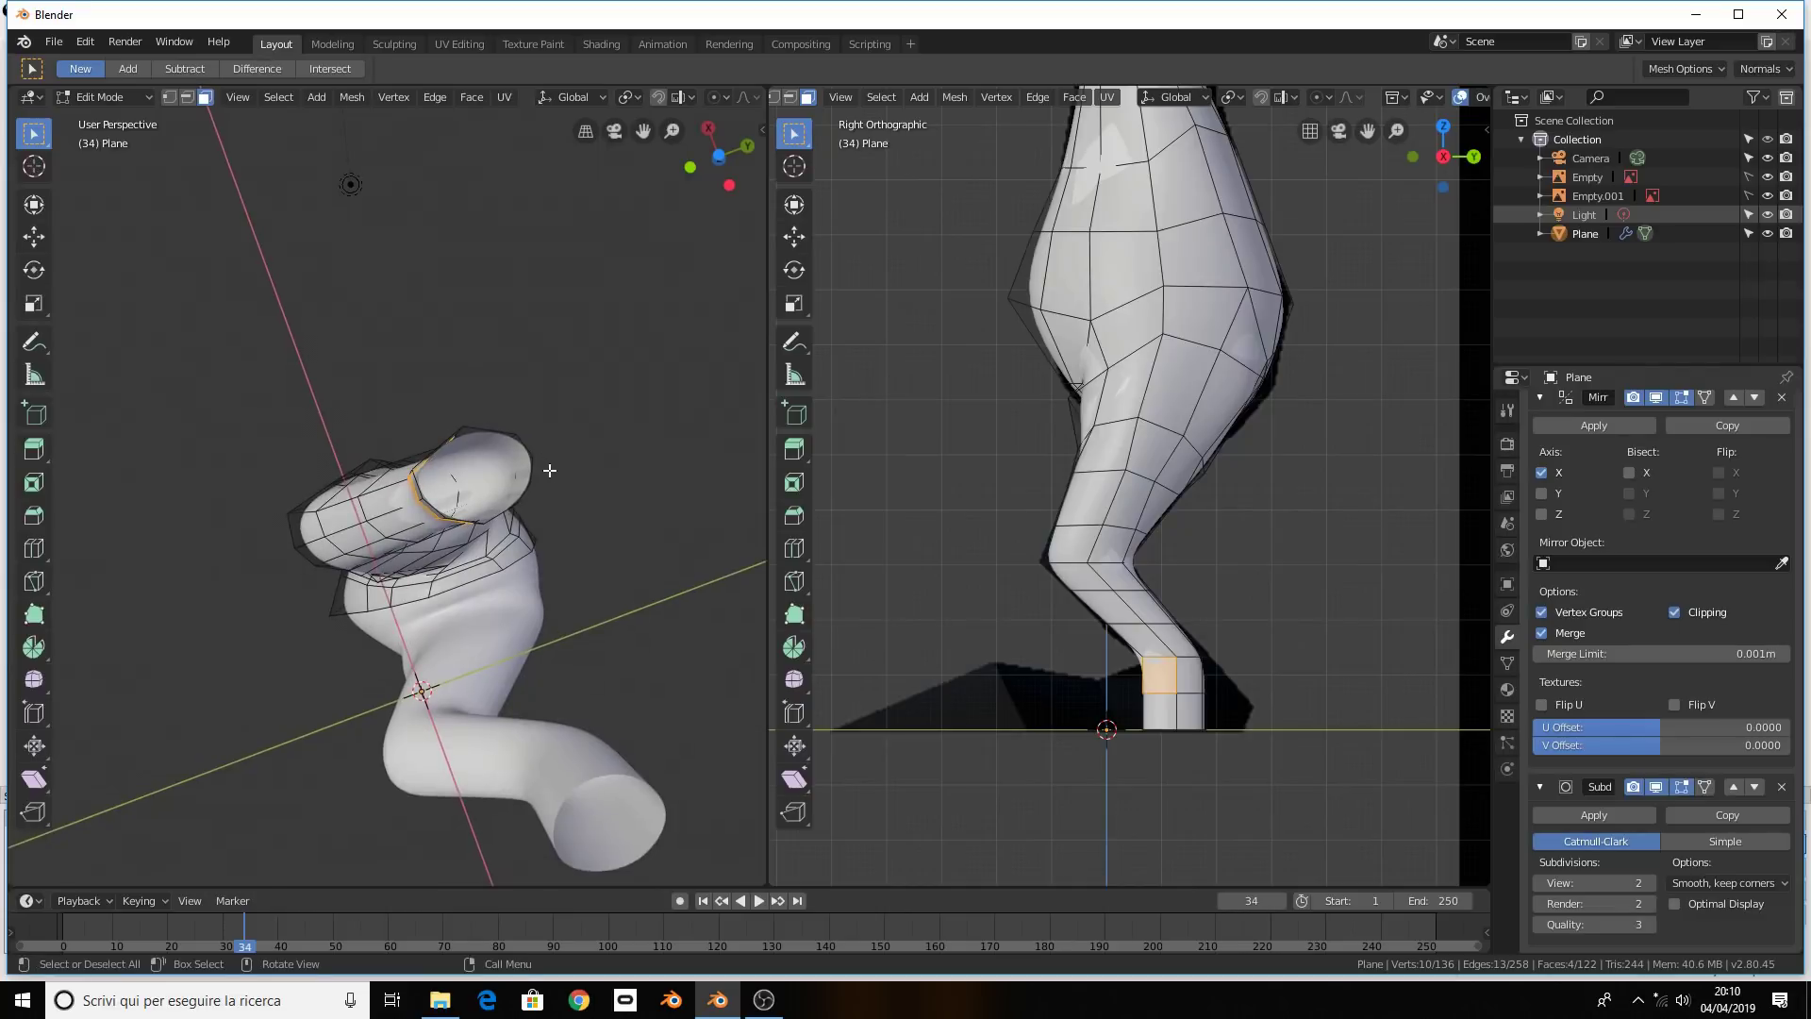
scroll(550, 469, up, 2)
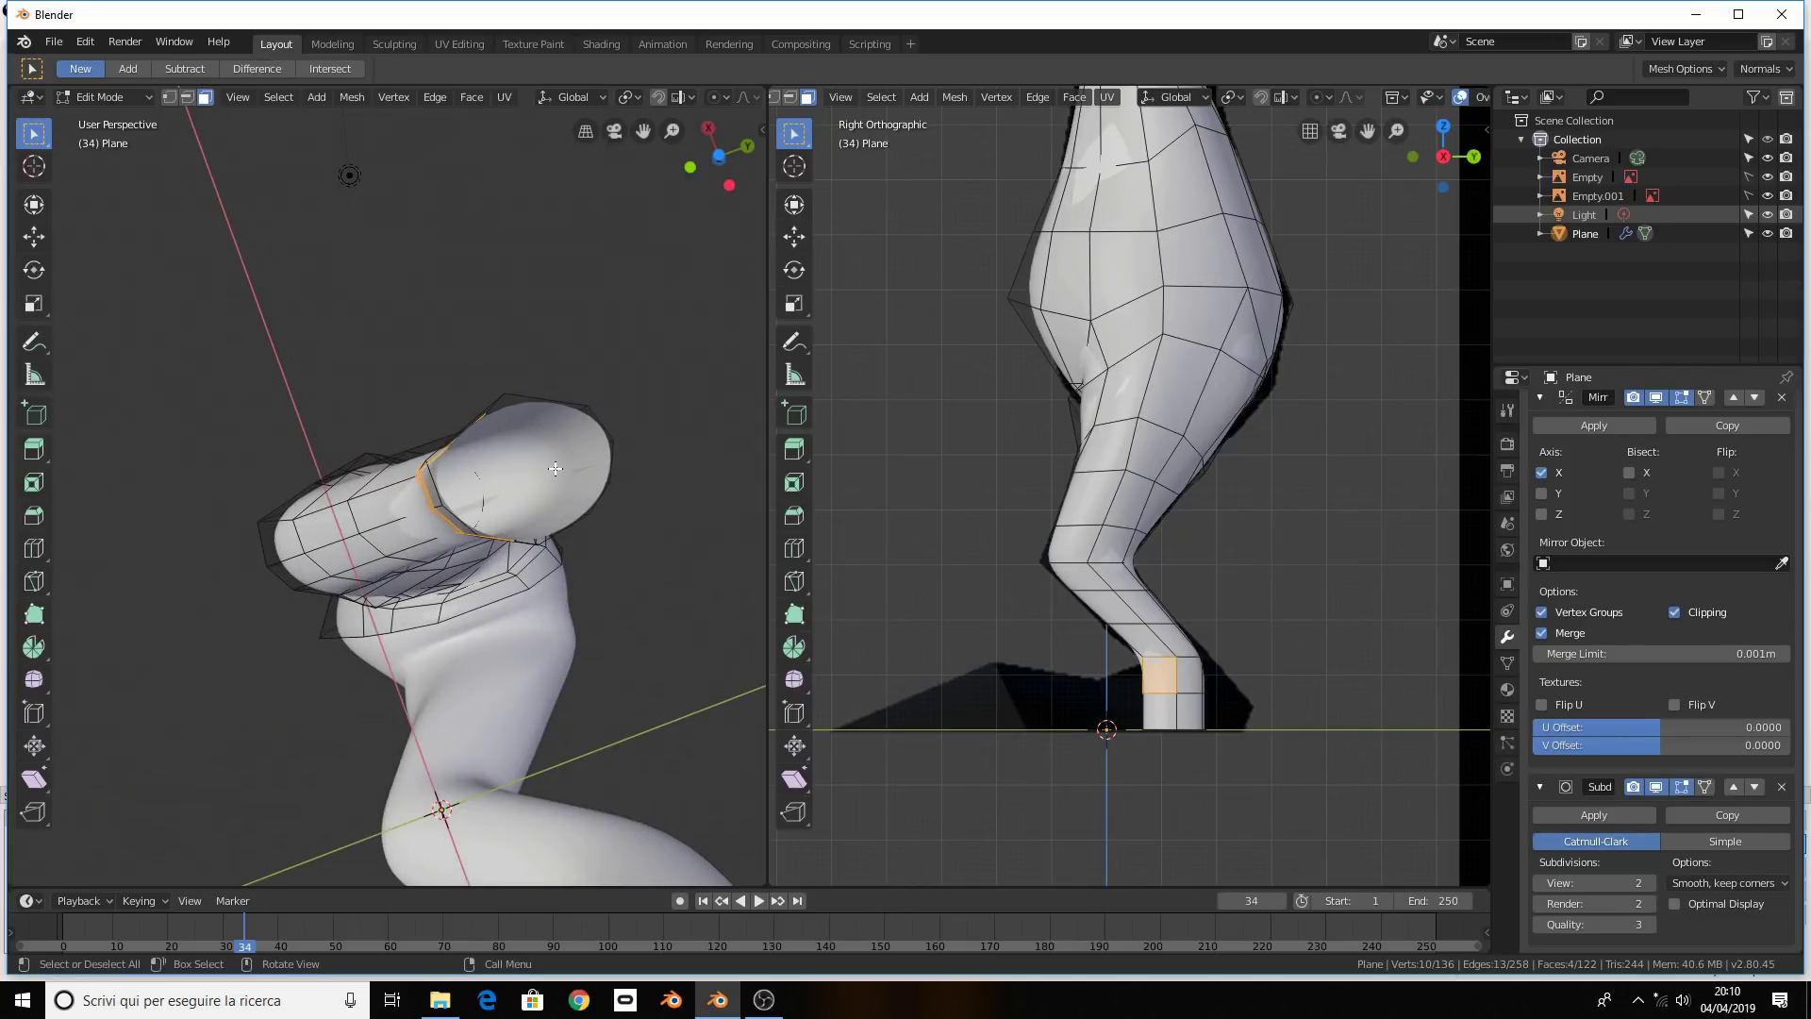
In vertex mode, select two opposite vertices on the leg's open bottom rim
key(1)
click(435, 459)
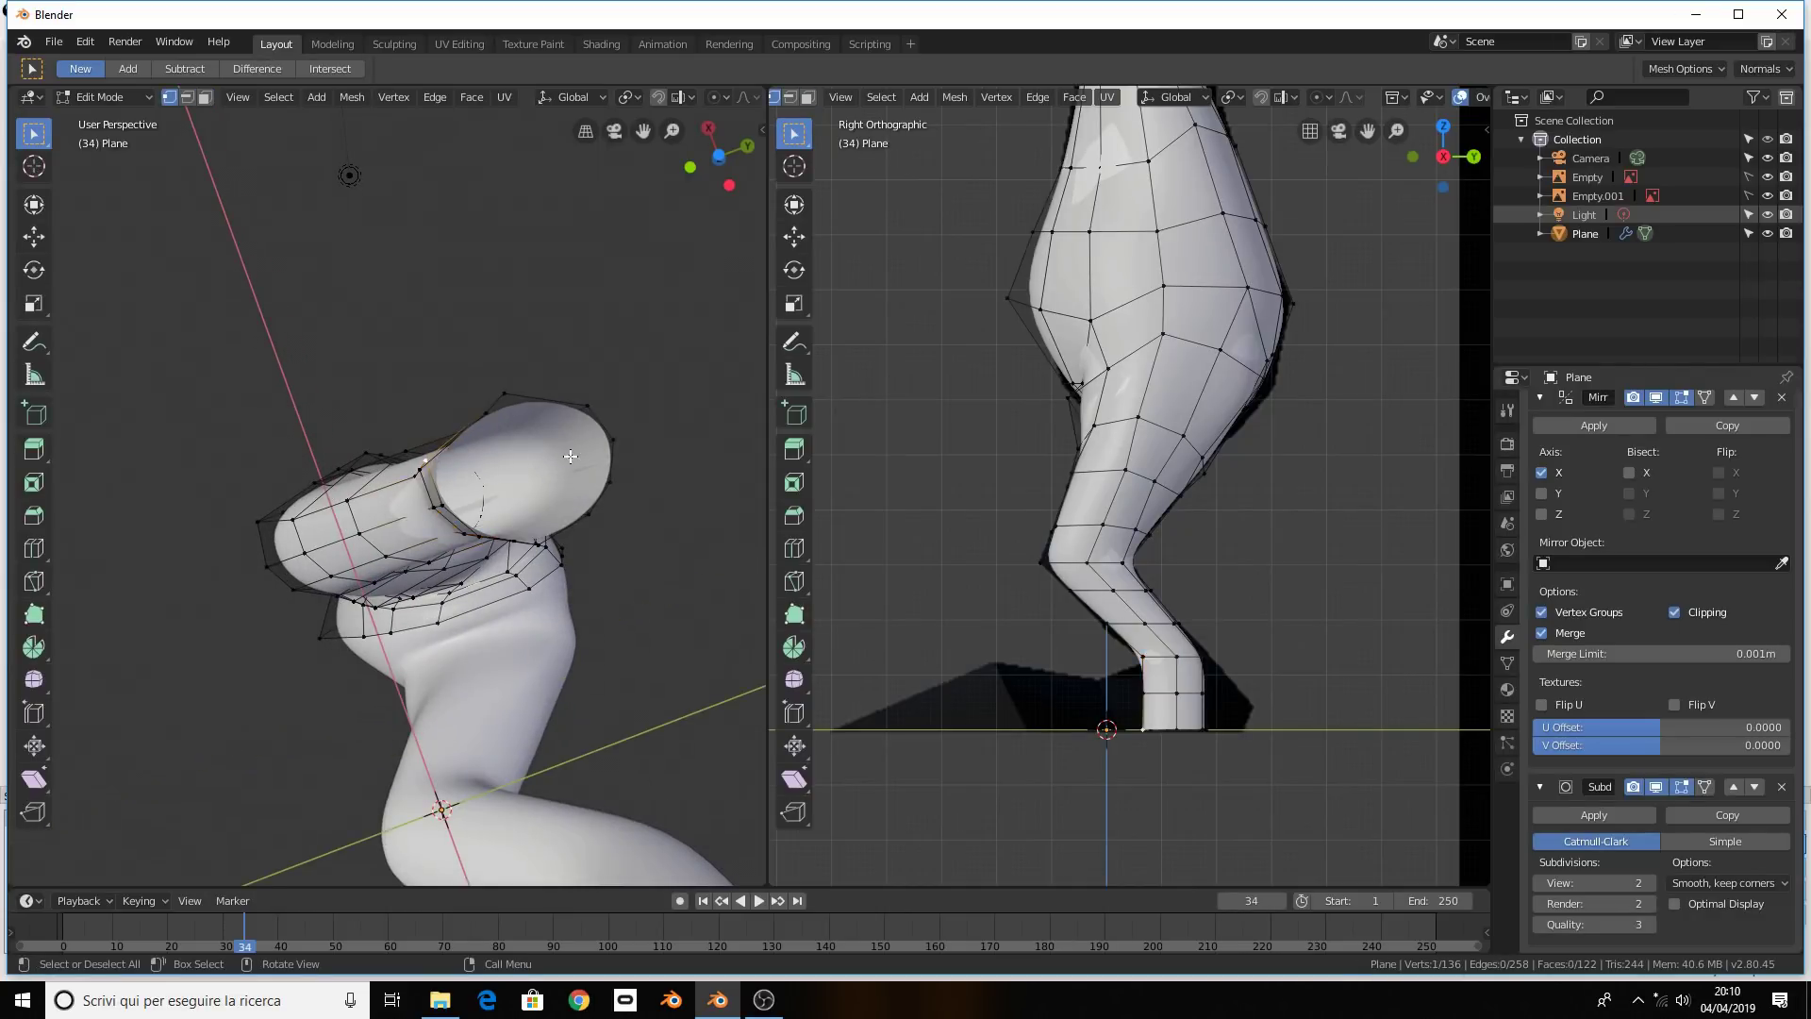
mouse_move(435, 459)
middle_down()
mouse_move(572, 472)
mouse_move(511, 469)
middle_up()
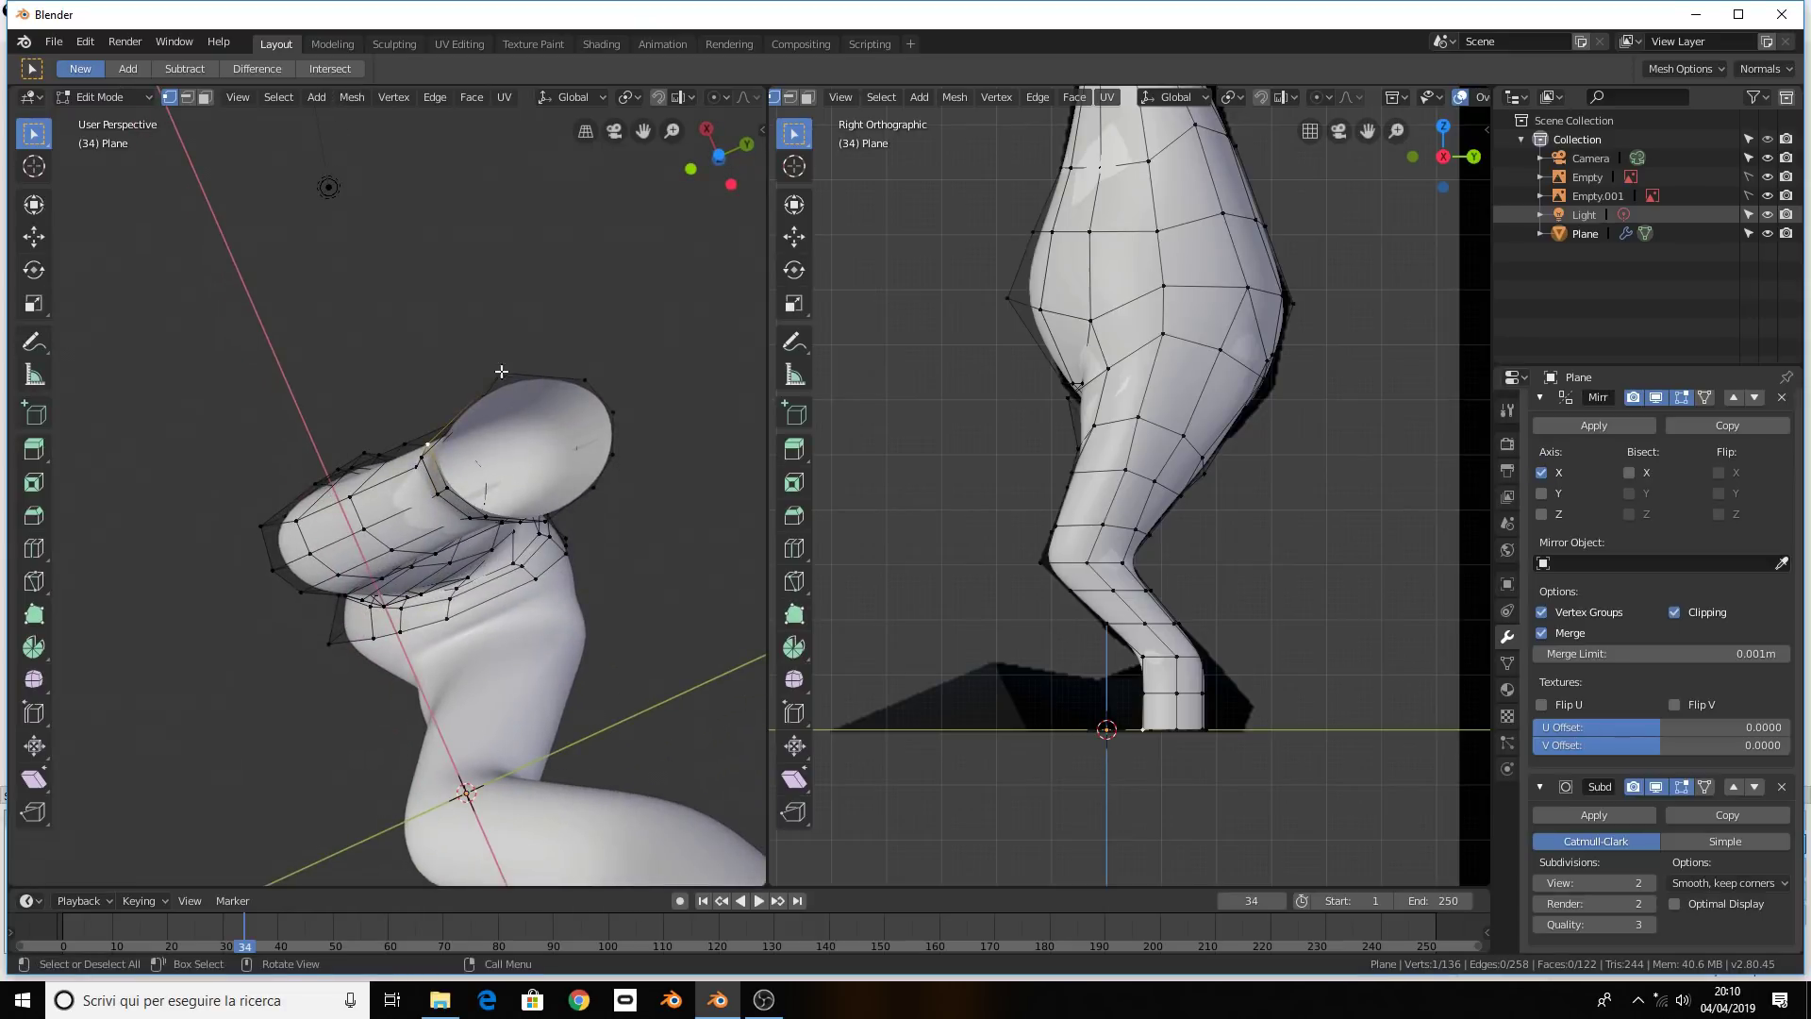
click(501, 371)
shift+click(544, 520)
Join the two rim vertices with an edge, subdivide it, and fill the first quad face
key(f)
right_click(546, 490)
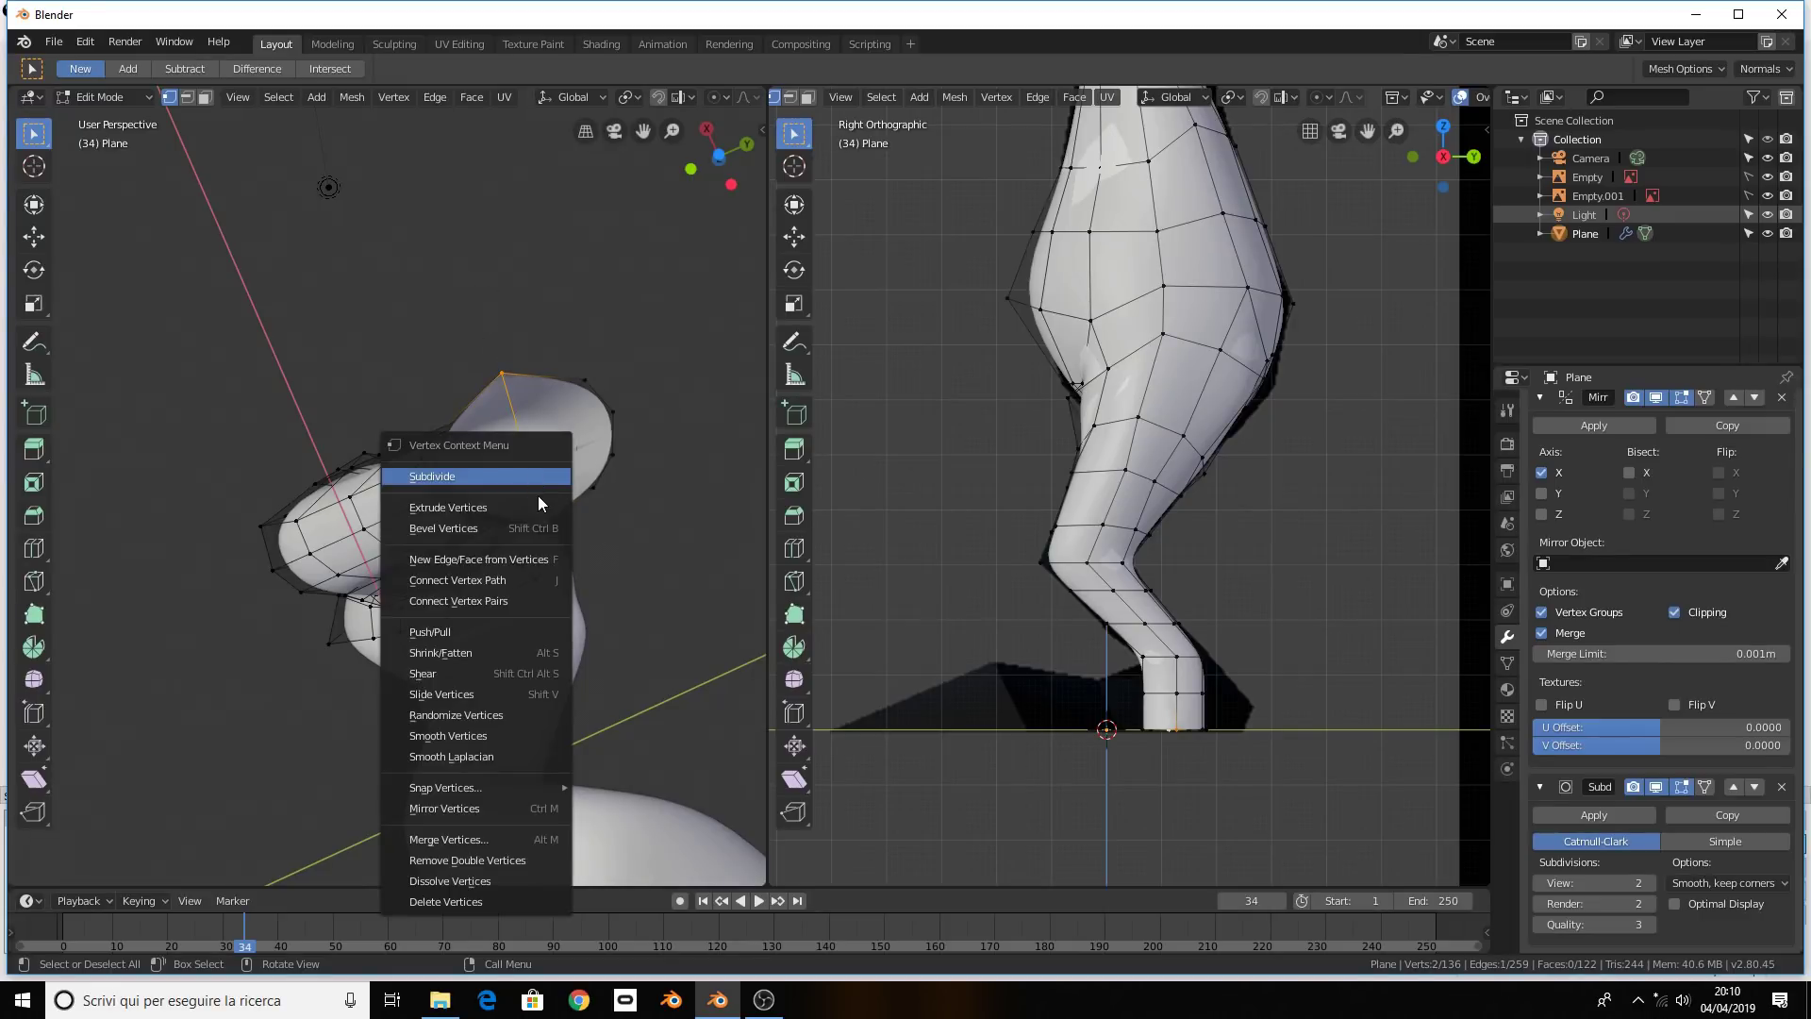
click(526, 479)
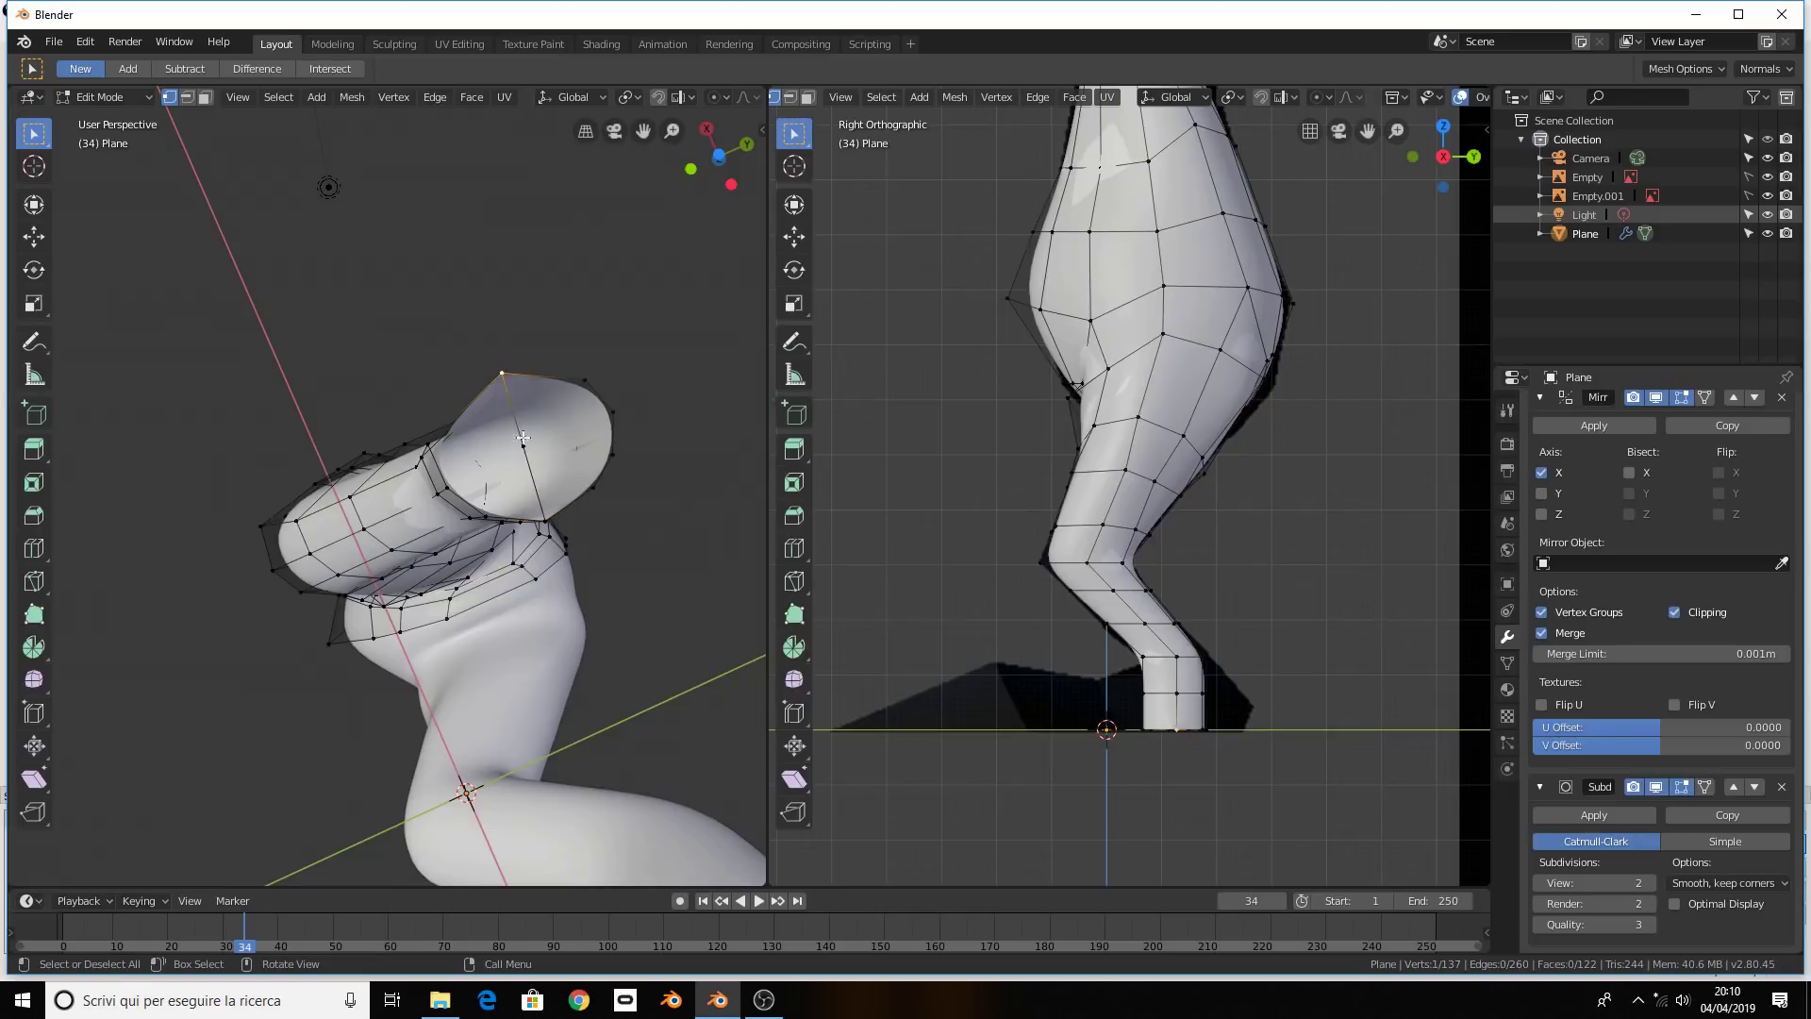
shift+click(430, 444)
key(f)
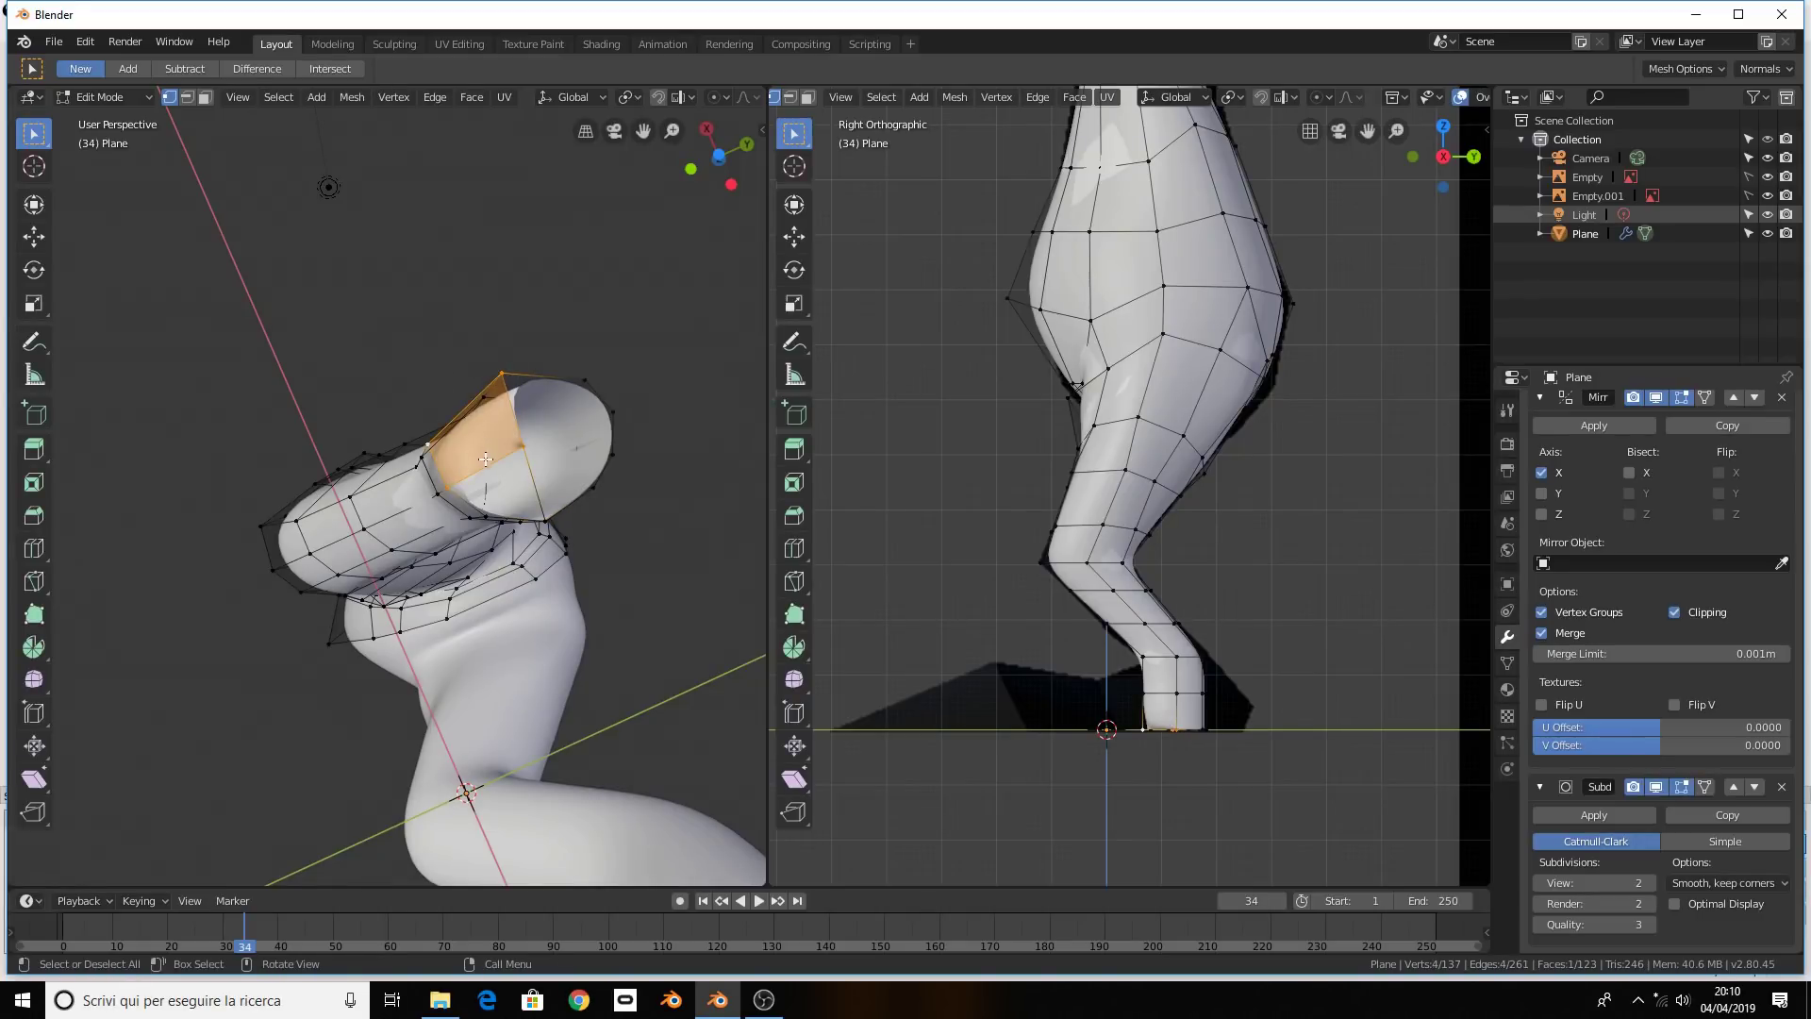
Fill the second gap at the foot tip with a four-vertex face
click(454, 487)
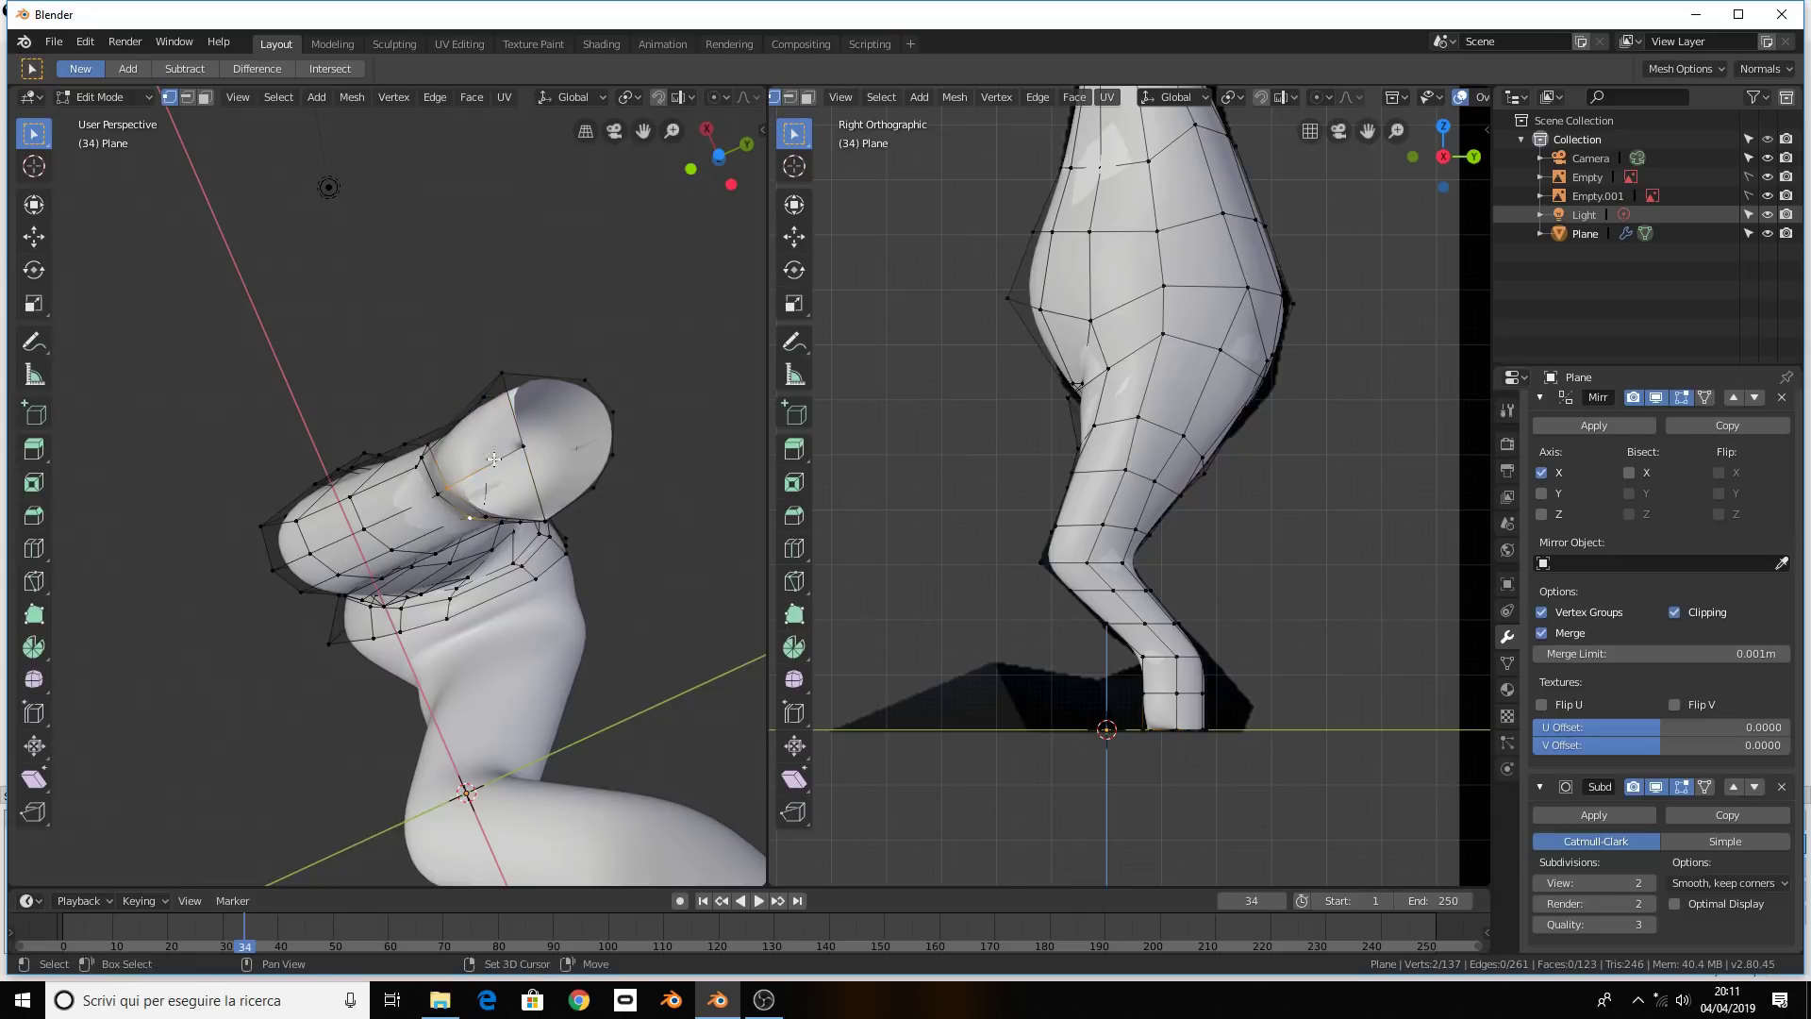
shift+click(484, 515)
shift+click(522, 444)
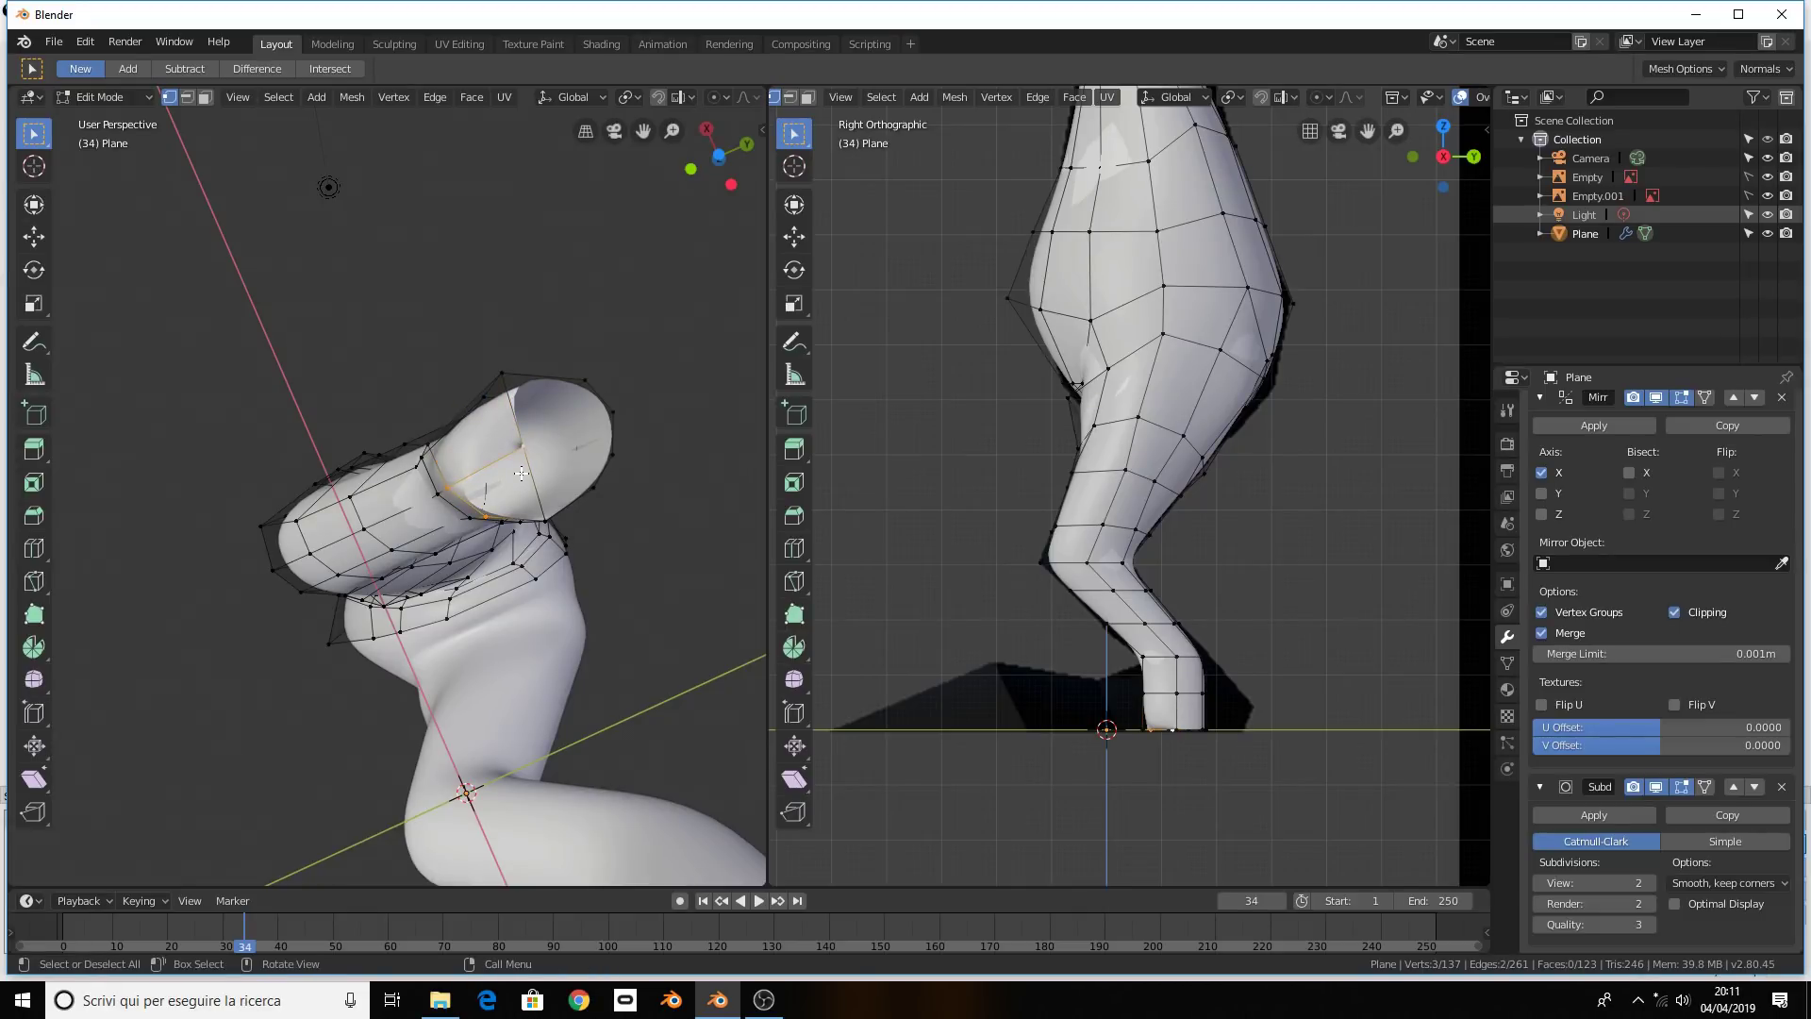
scroll(522, 473, up, 2)
shift+click(681, 544)
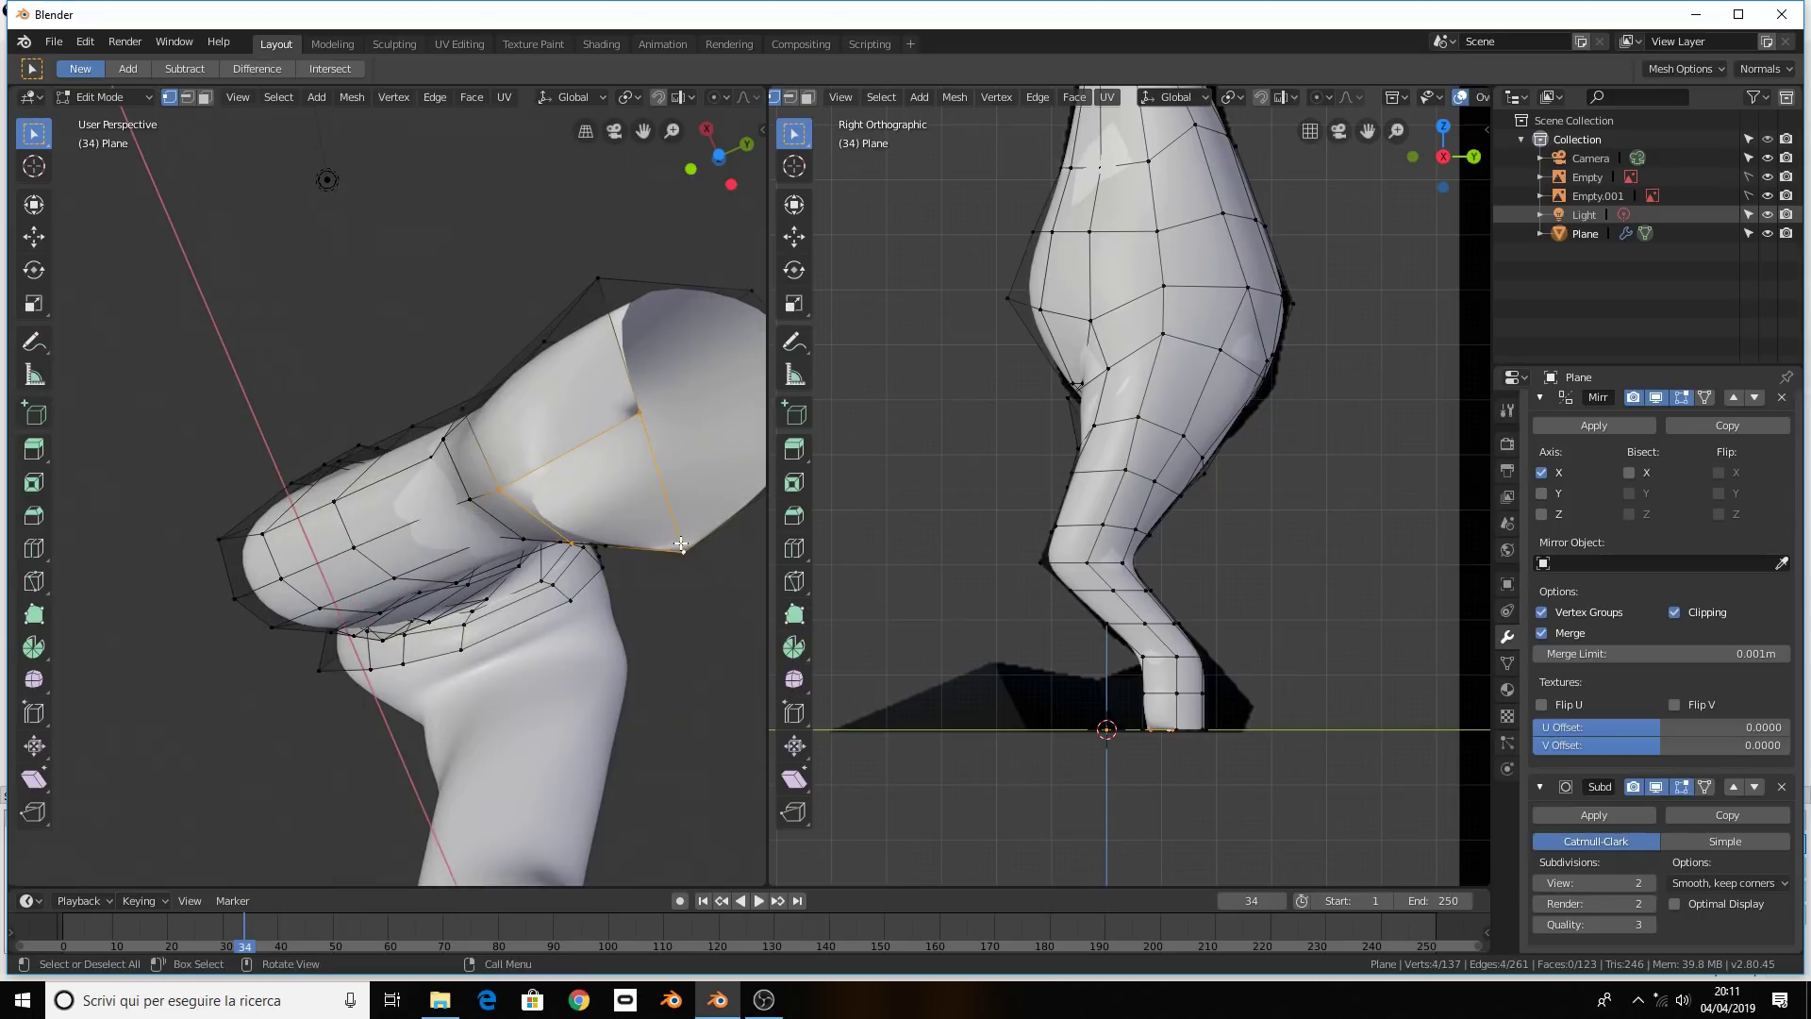
key(f)
scroll(566, 490, down, 5)
scroll(403, 530, up, 4)
scroll(402, 530, up, 2)
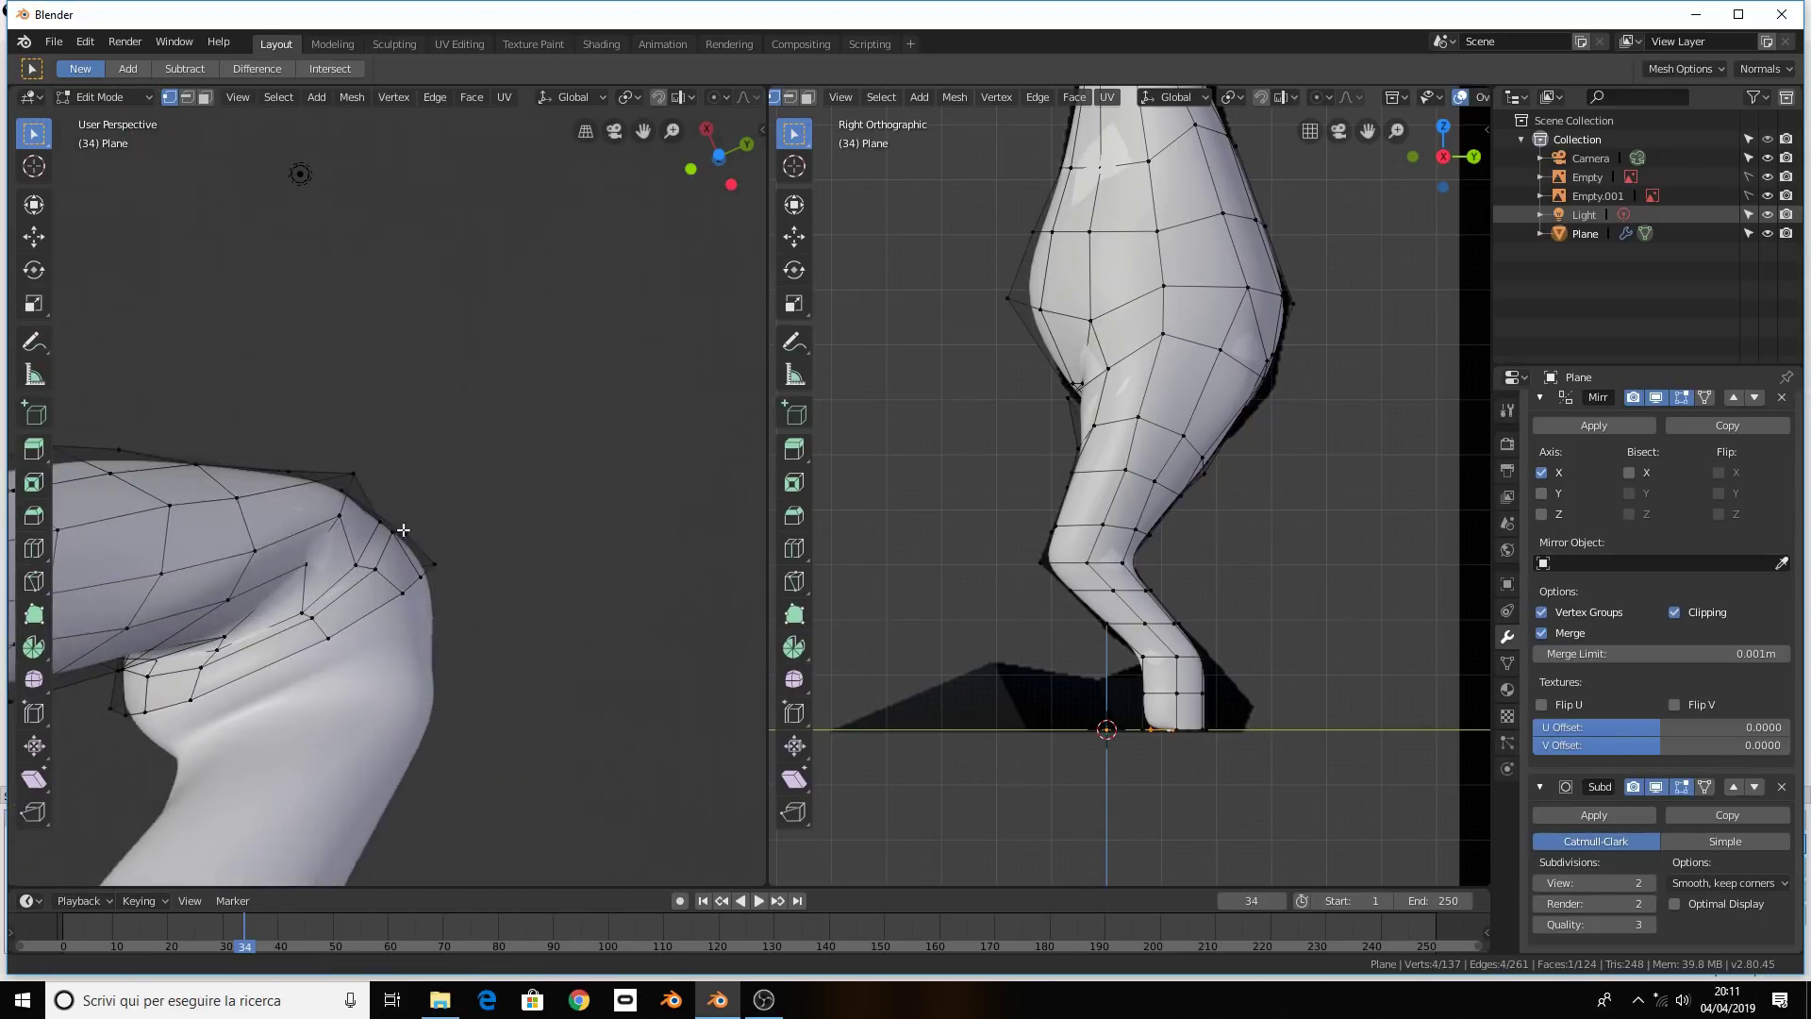
middle_drag(403, 530, 410, 526)
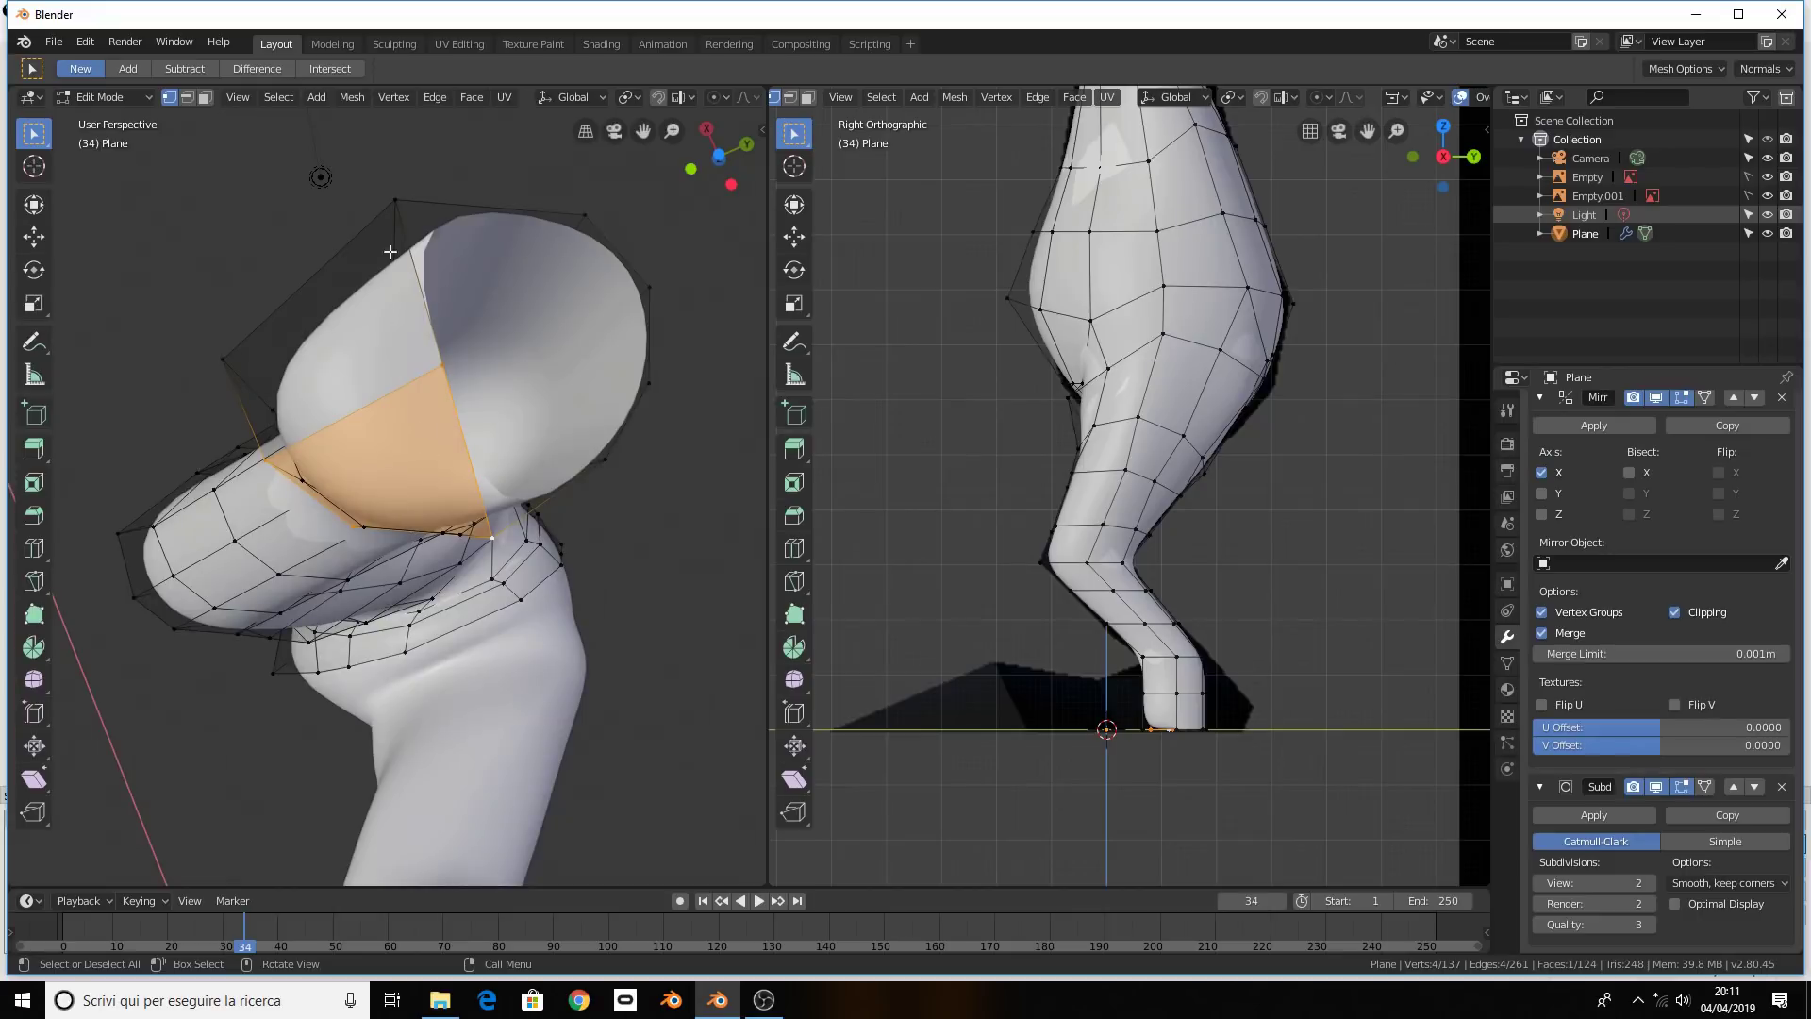
Fill the third gap with a quad face and select the remaining gap's four corners
click(396, 200)
shift+click(442, 366)
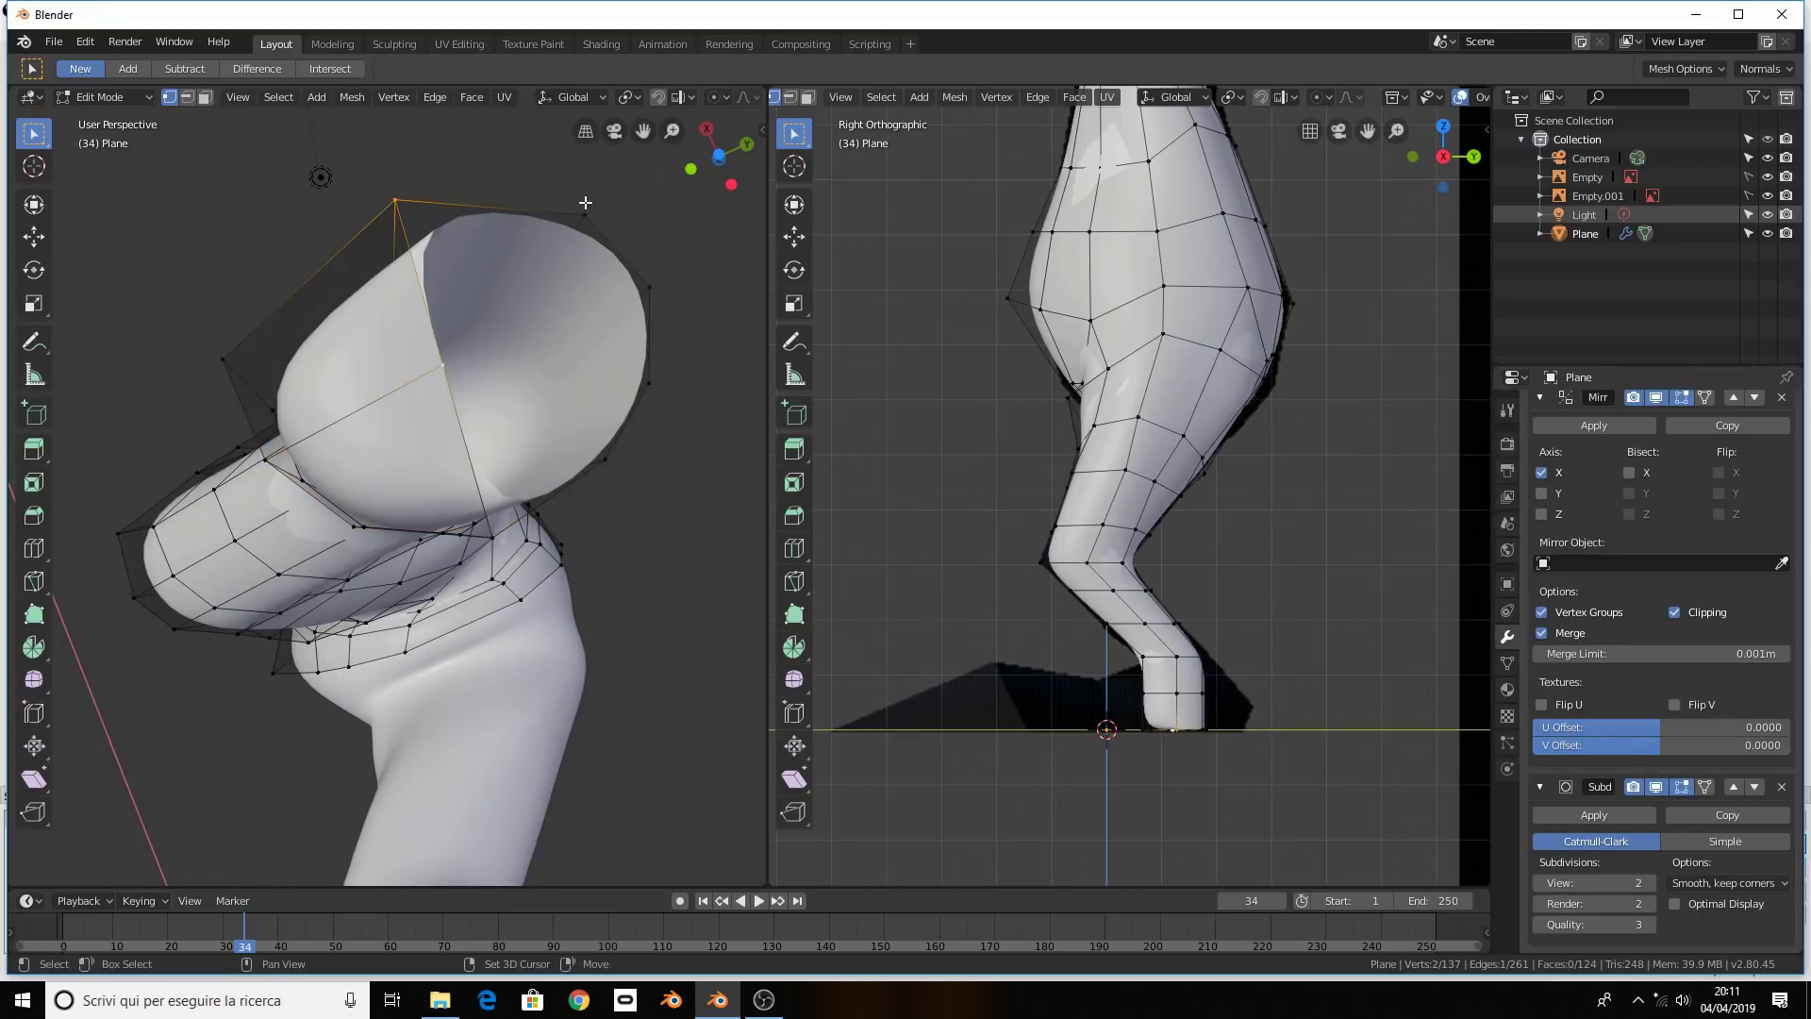
shift+click(639, 277)
shift+click(607, 224)
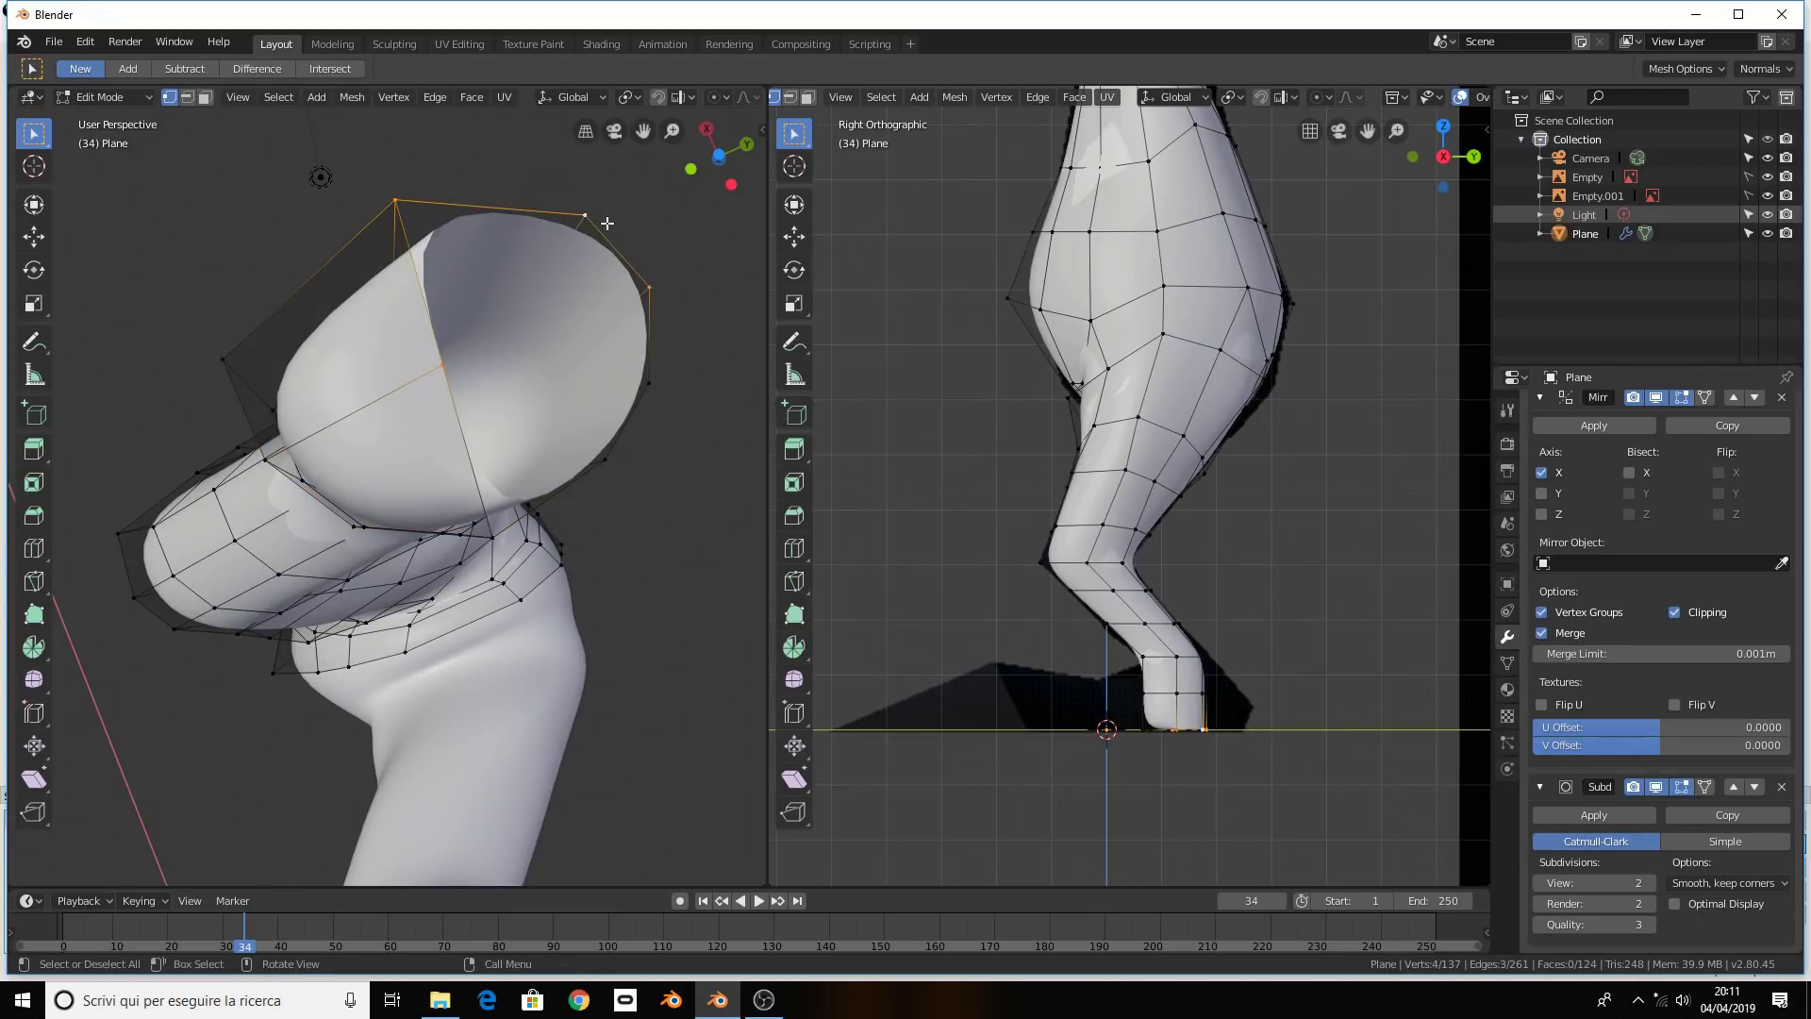
key(f)
click(630, 291)
shift+click(441, 366)
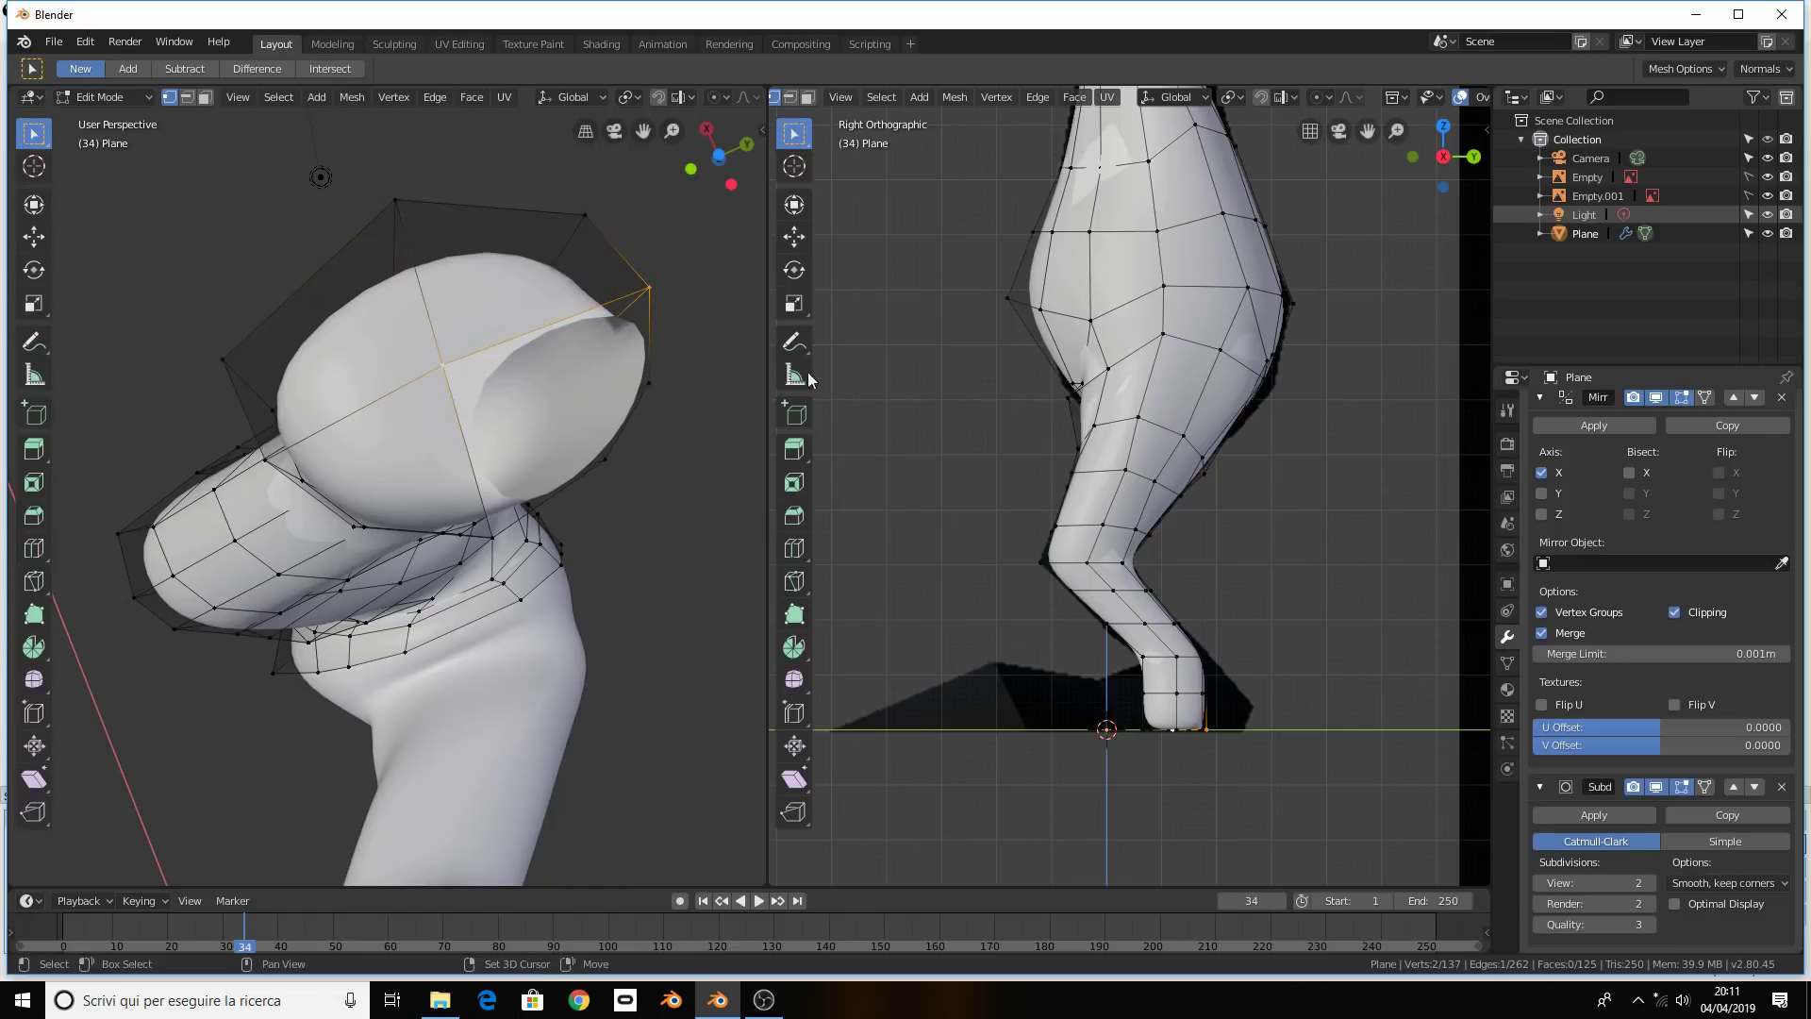
shift+click(660, 381)
shift+click(611, 446)
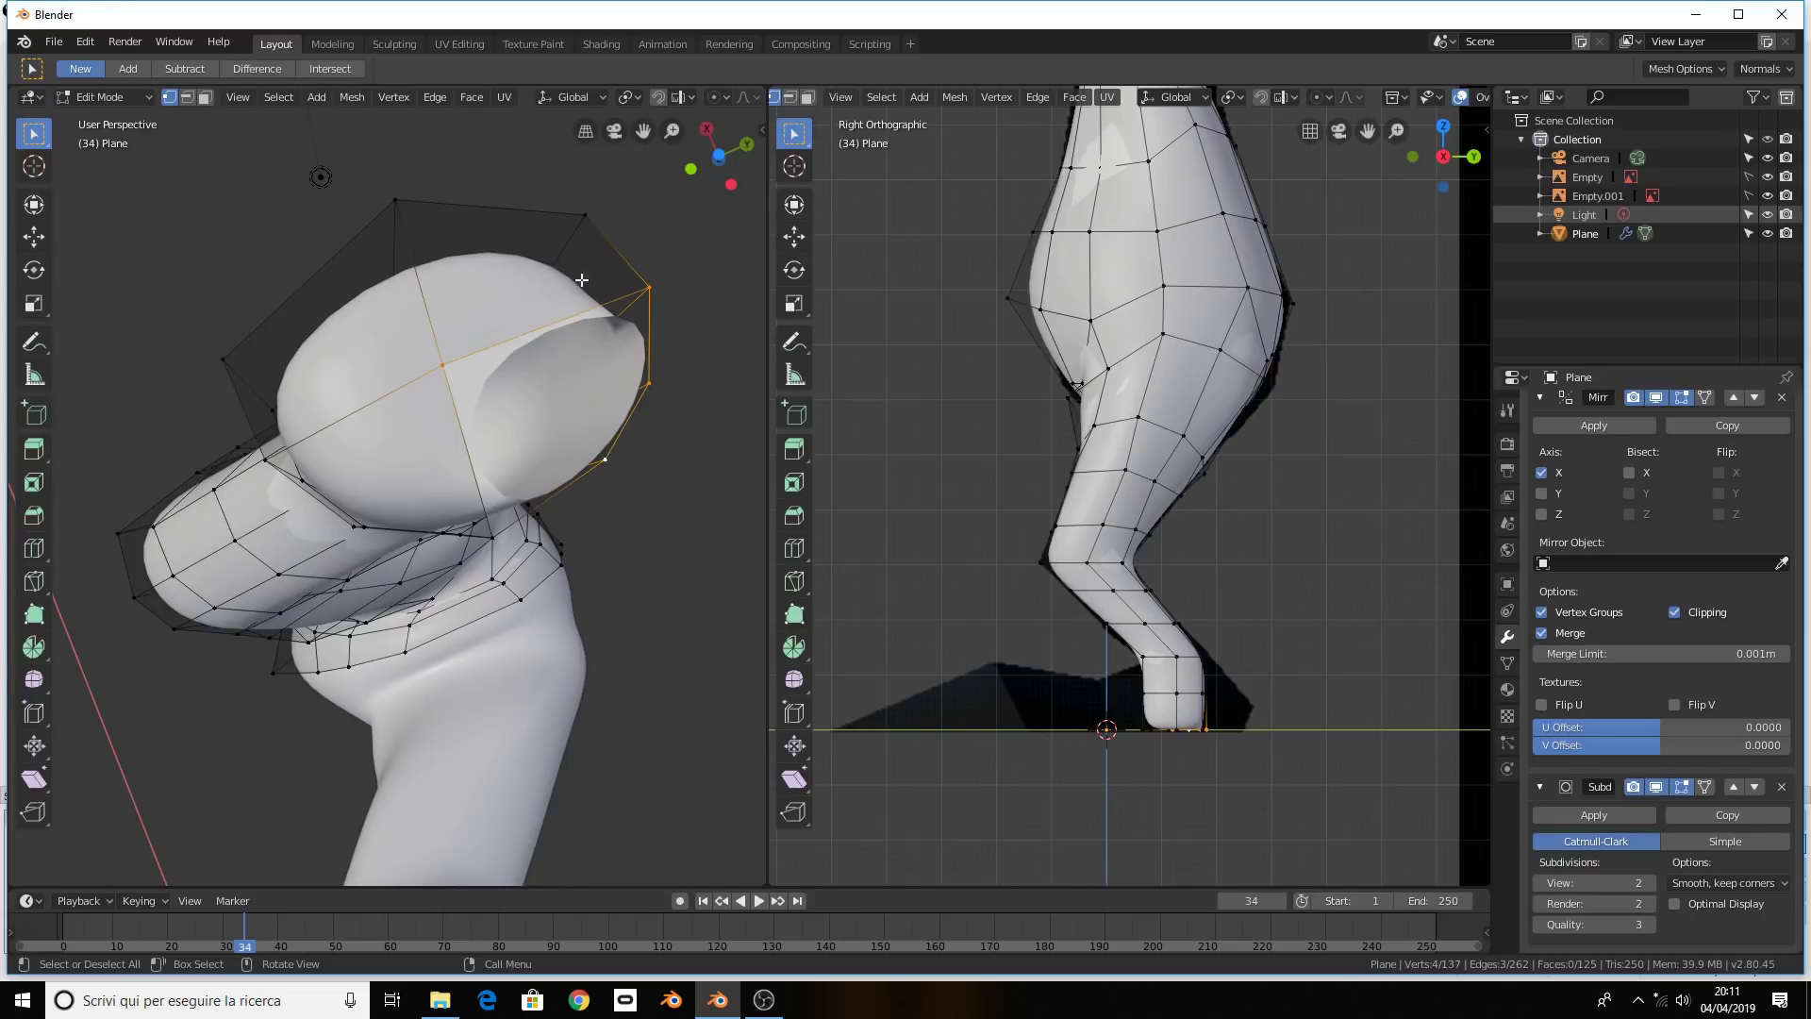
Fill the last foot-tip gap, then add an edge loop around the foot from below
key(f)
scroll(586, 453, down, 1)
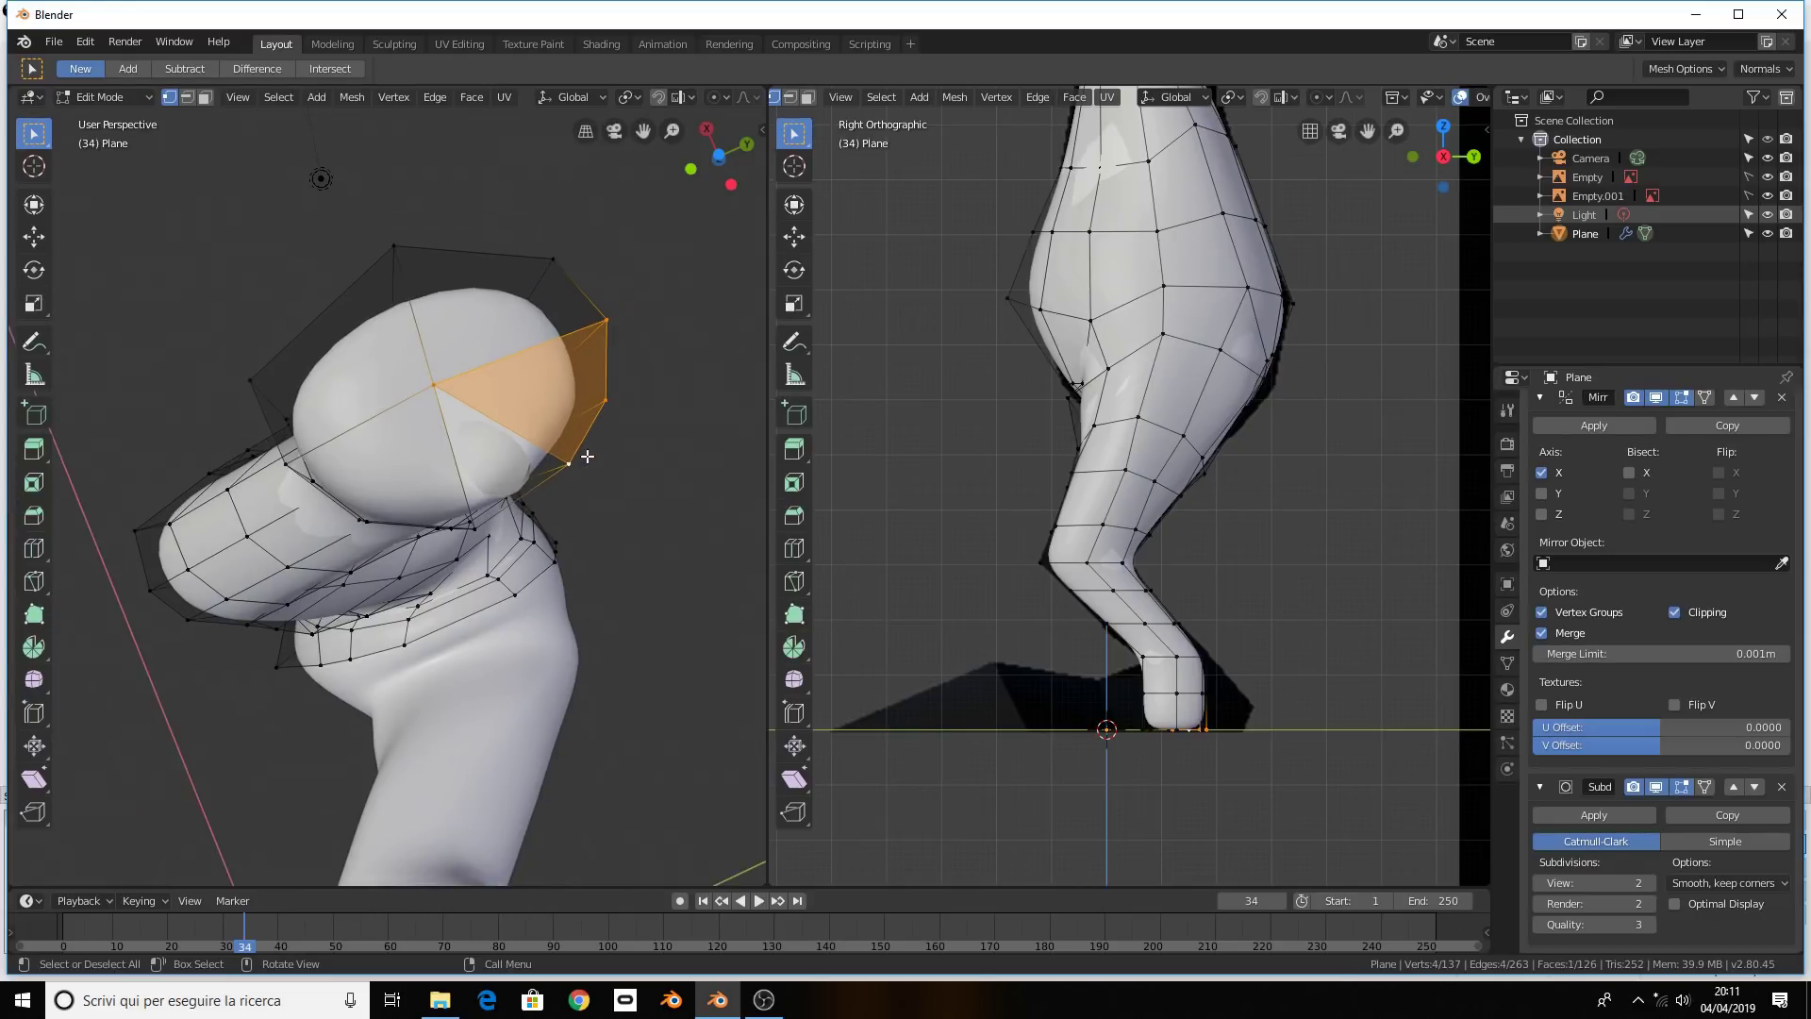
mouse_move(587, 455)
middle_down()
mouse_move(545, 614)
mouse_move(450, 468)
mouse_move(358, 479)
mouse_move(343, 451)
middle_up()
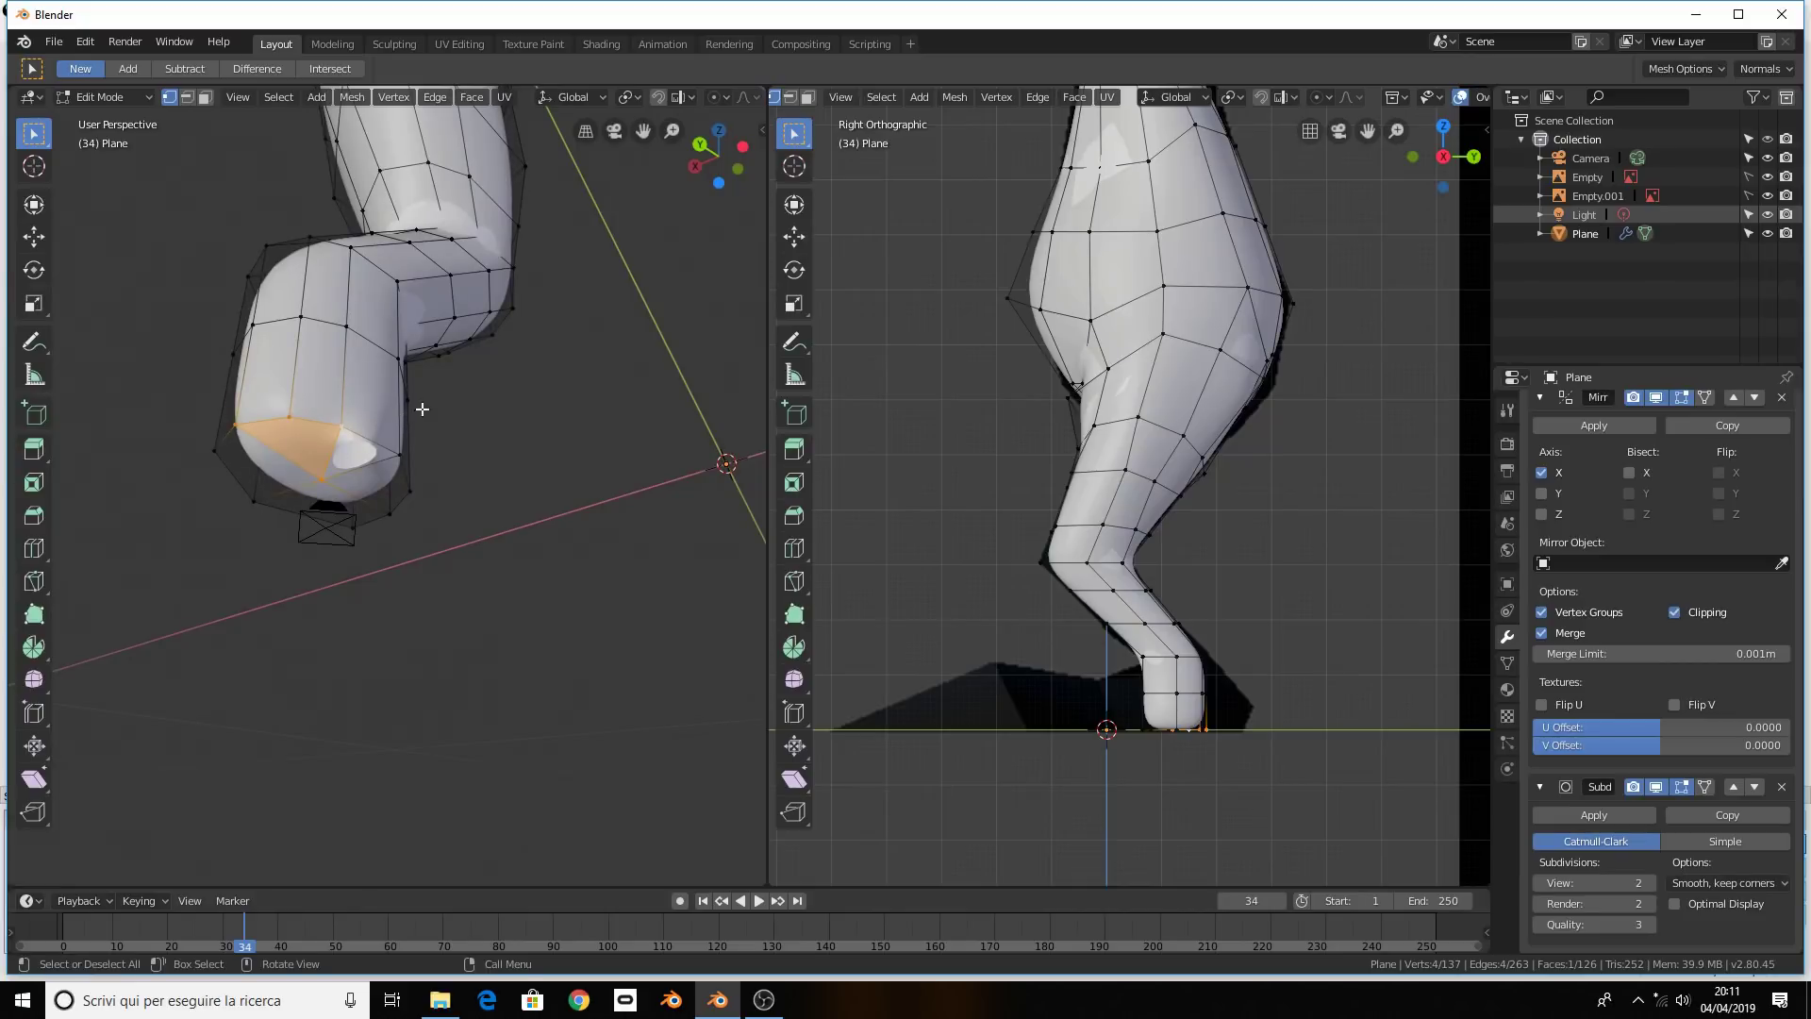
middle_drag(422, 408, 352, 401)
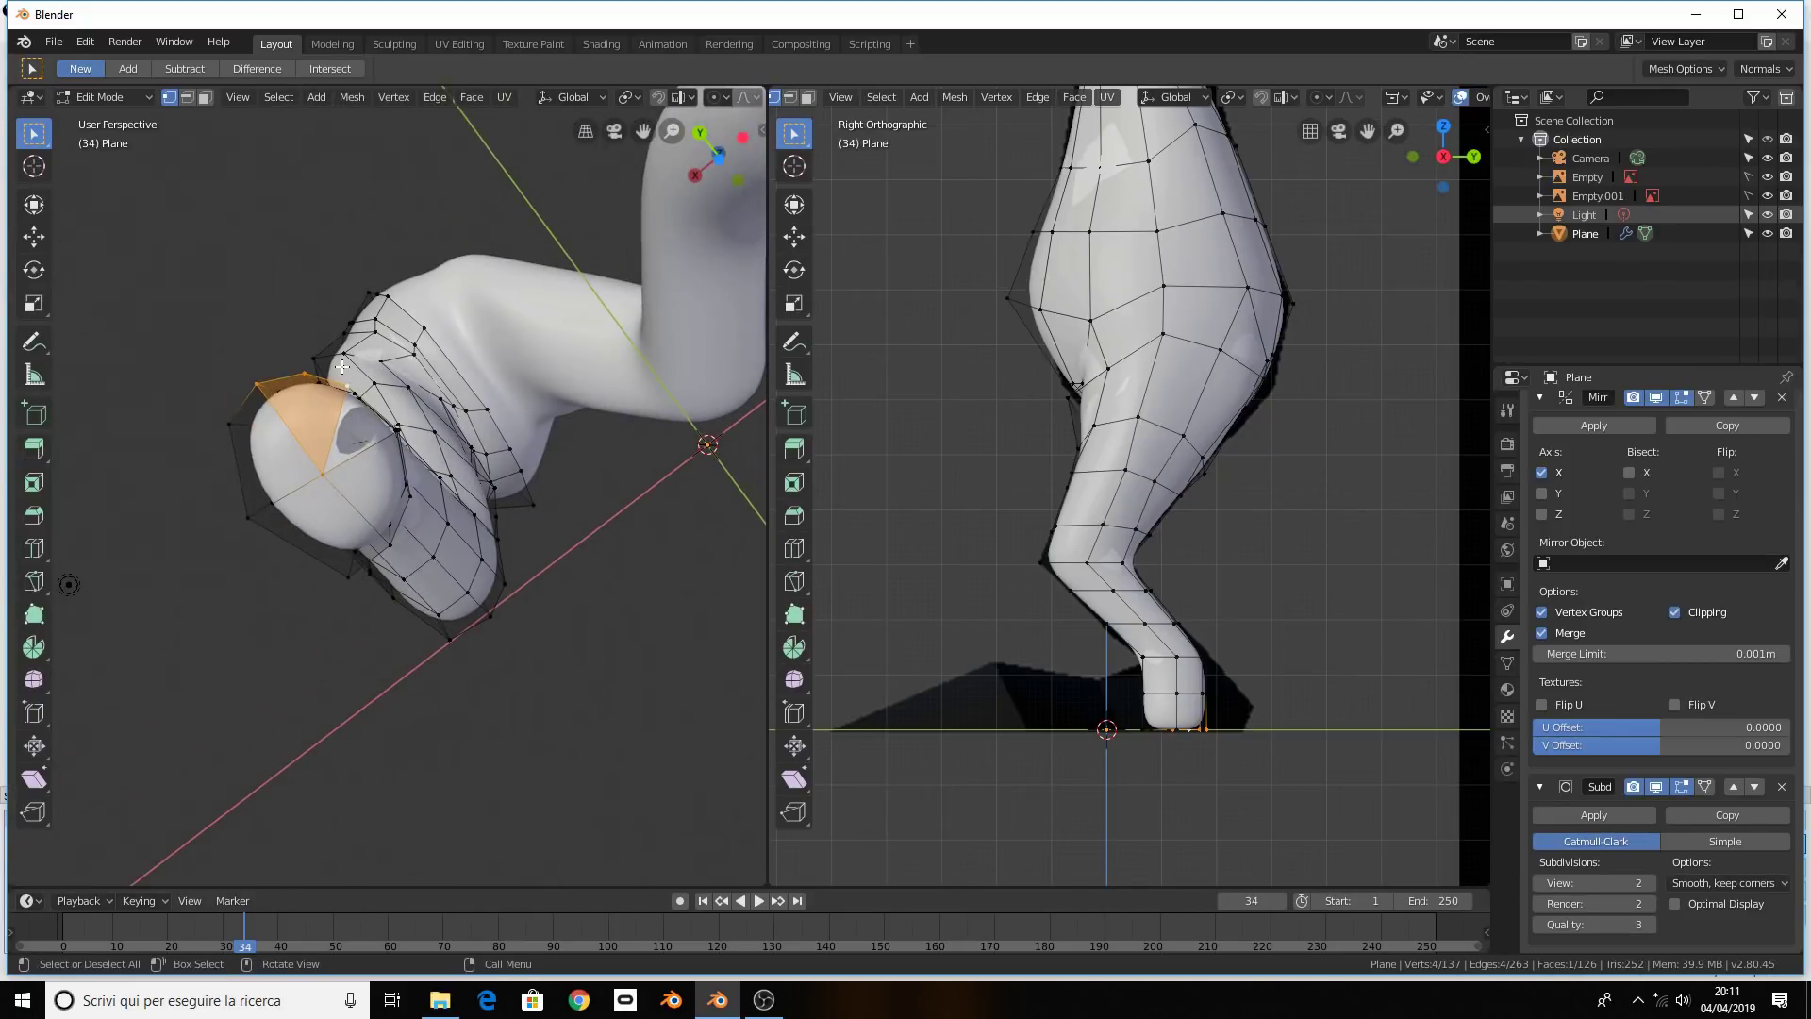
middle_drag(375, 401, 371, 431)
key(ctrl+r)
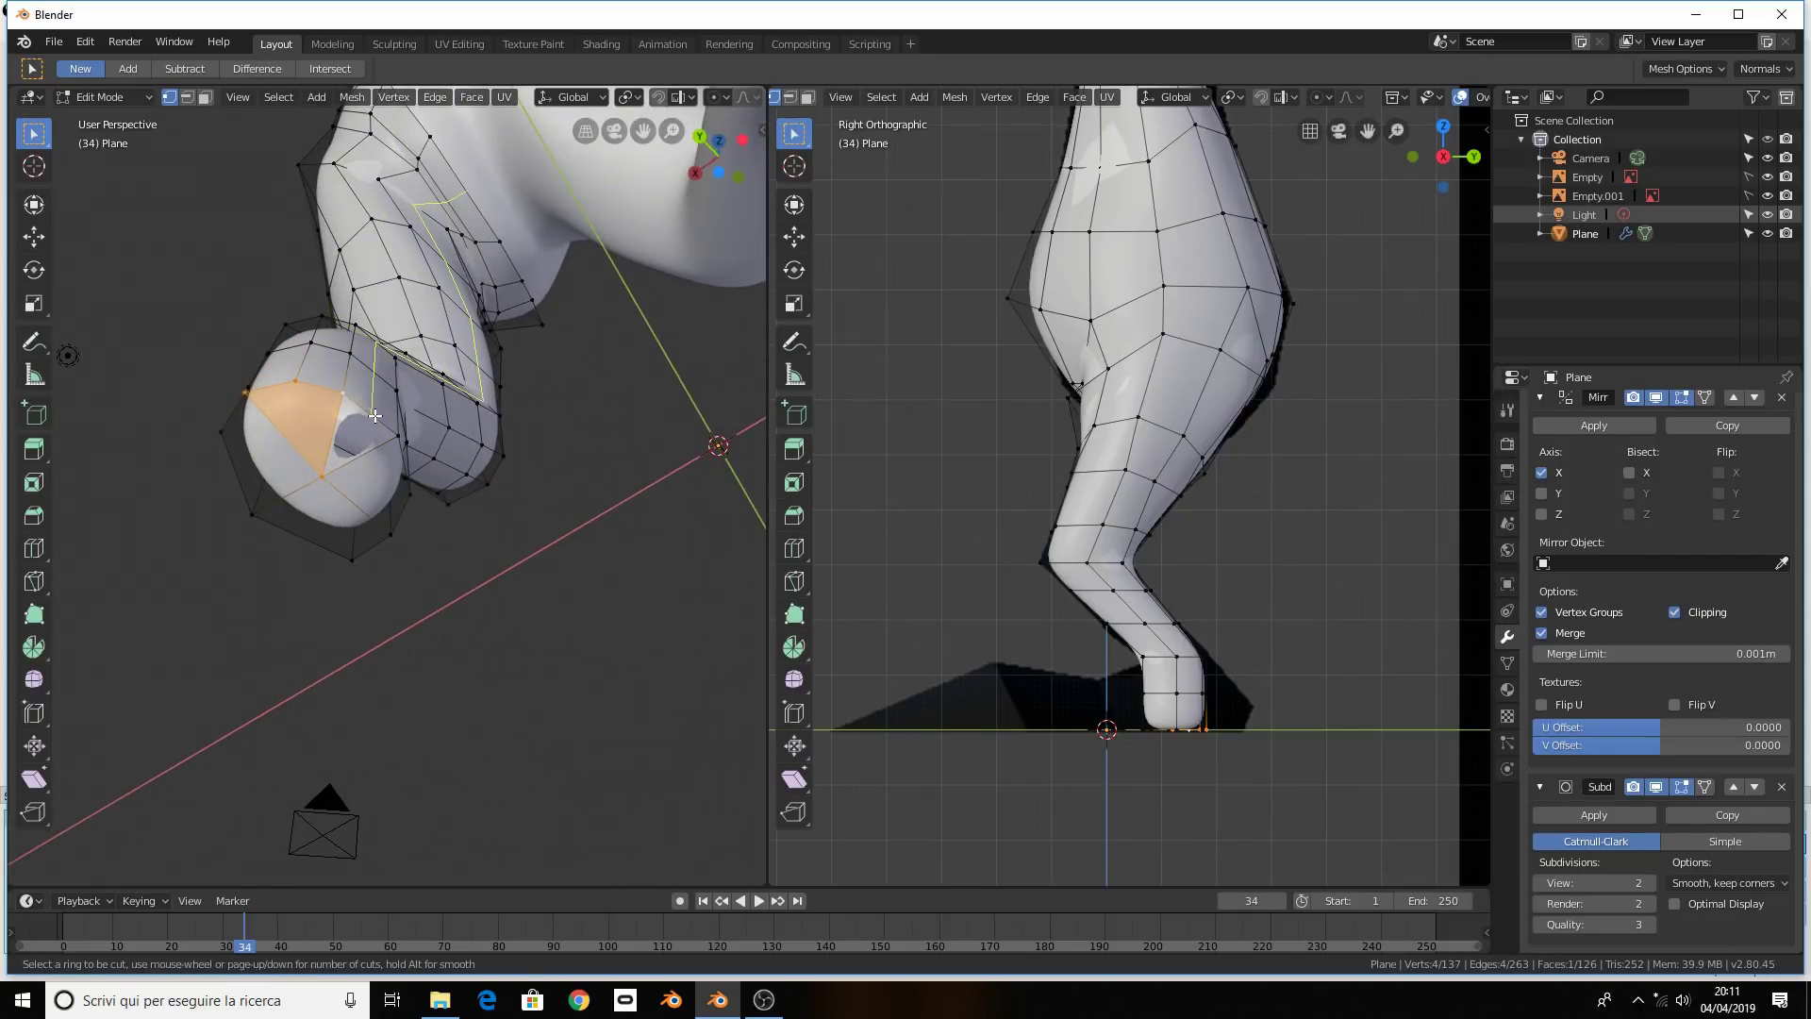
click(372, 427)
Close the remaining hole under the foot with a new four-vertex face
click(354, 403)
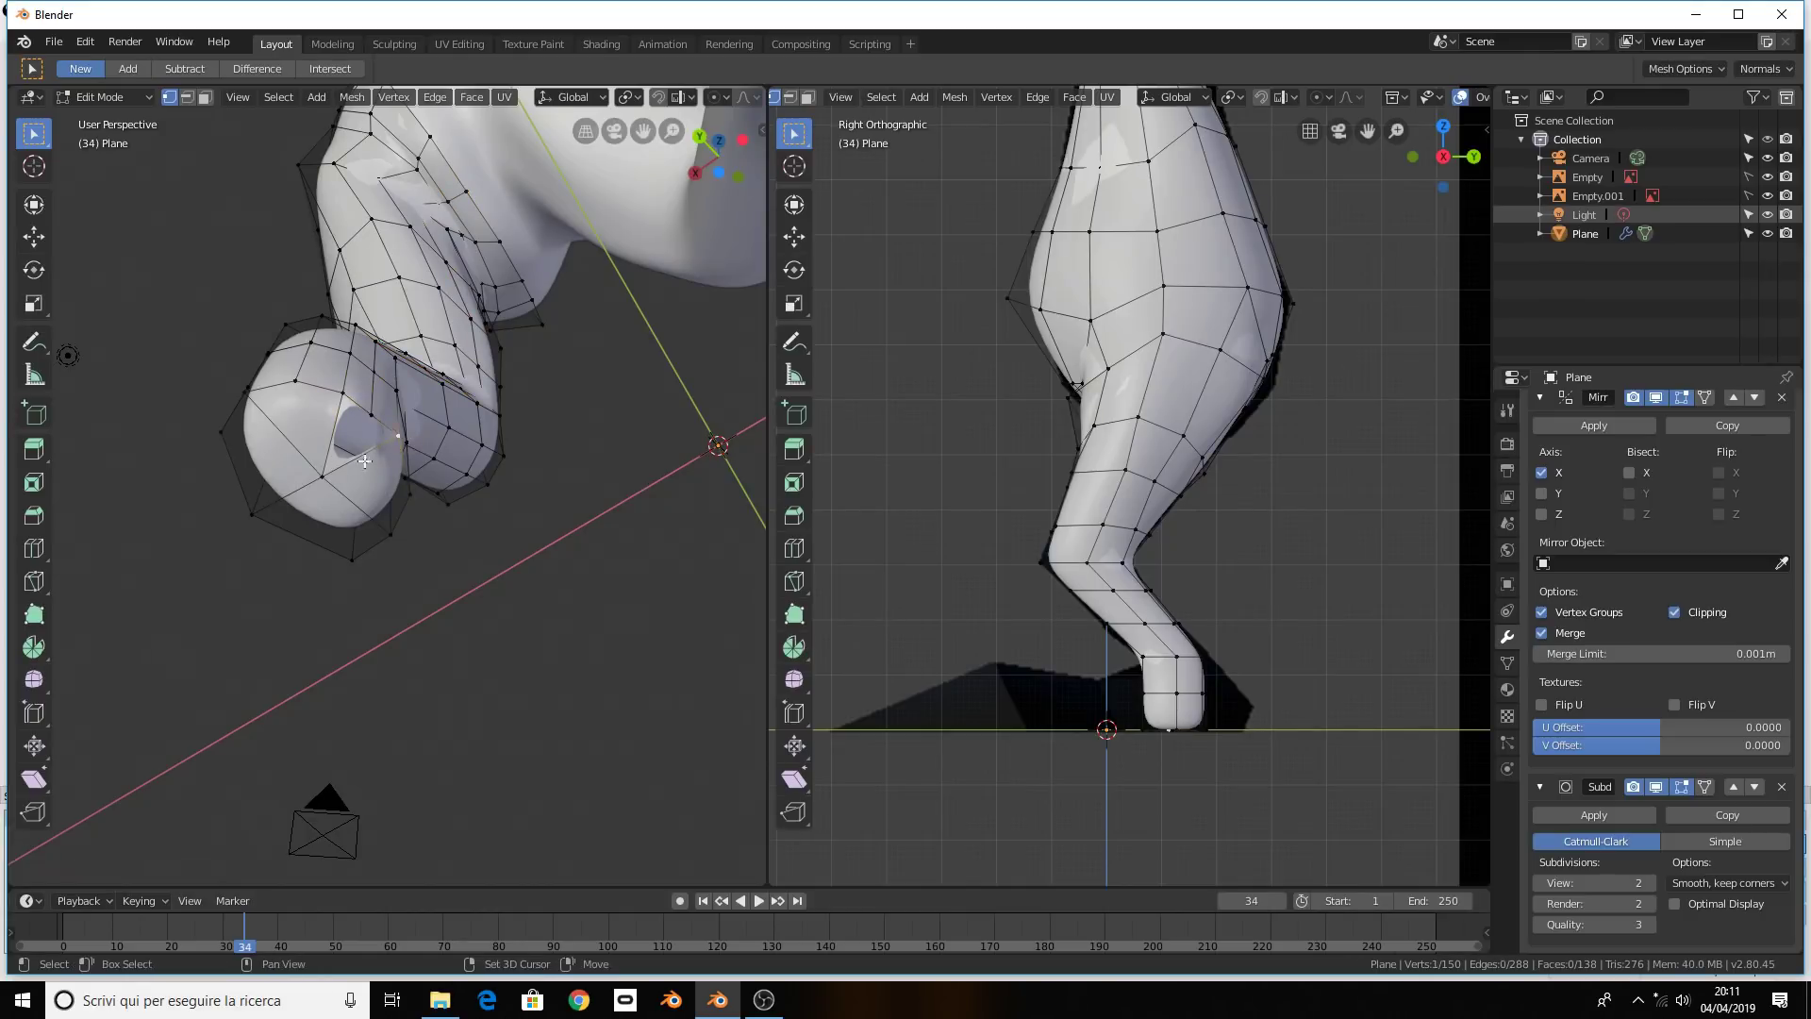
ctrl+click(322, 476)
ctrl+click(345, 394)
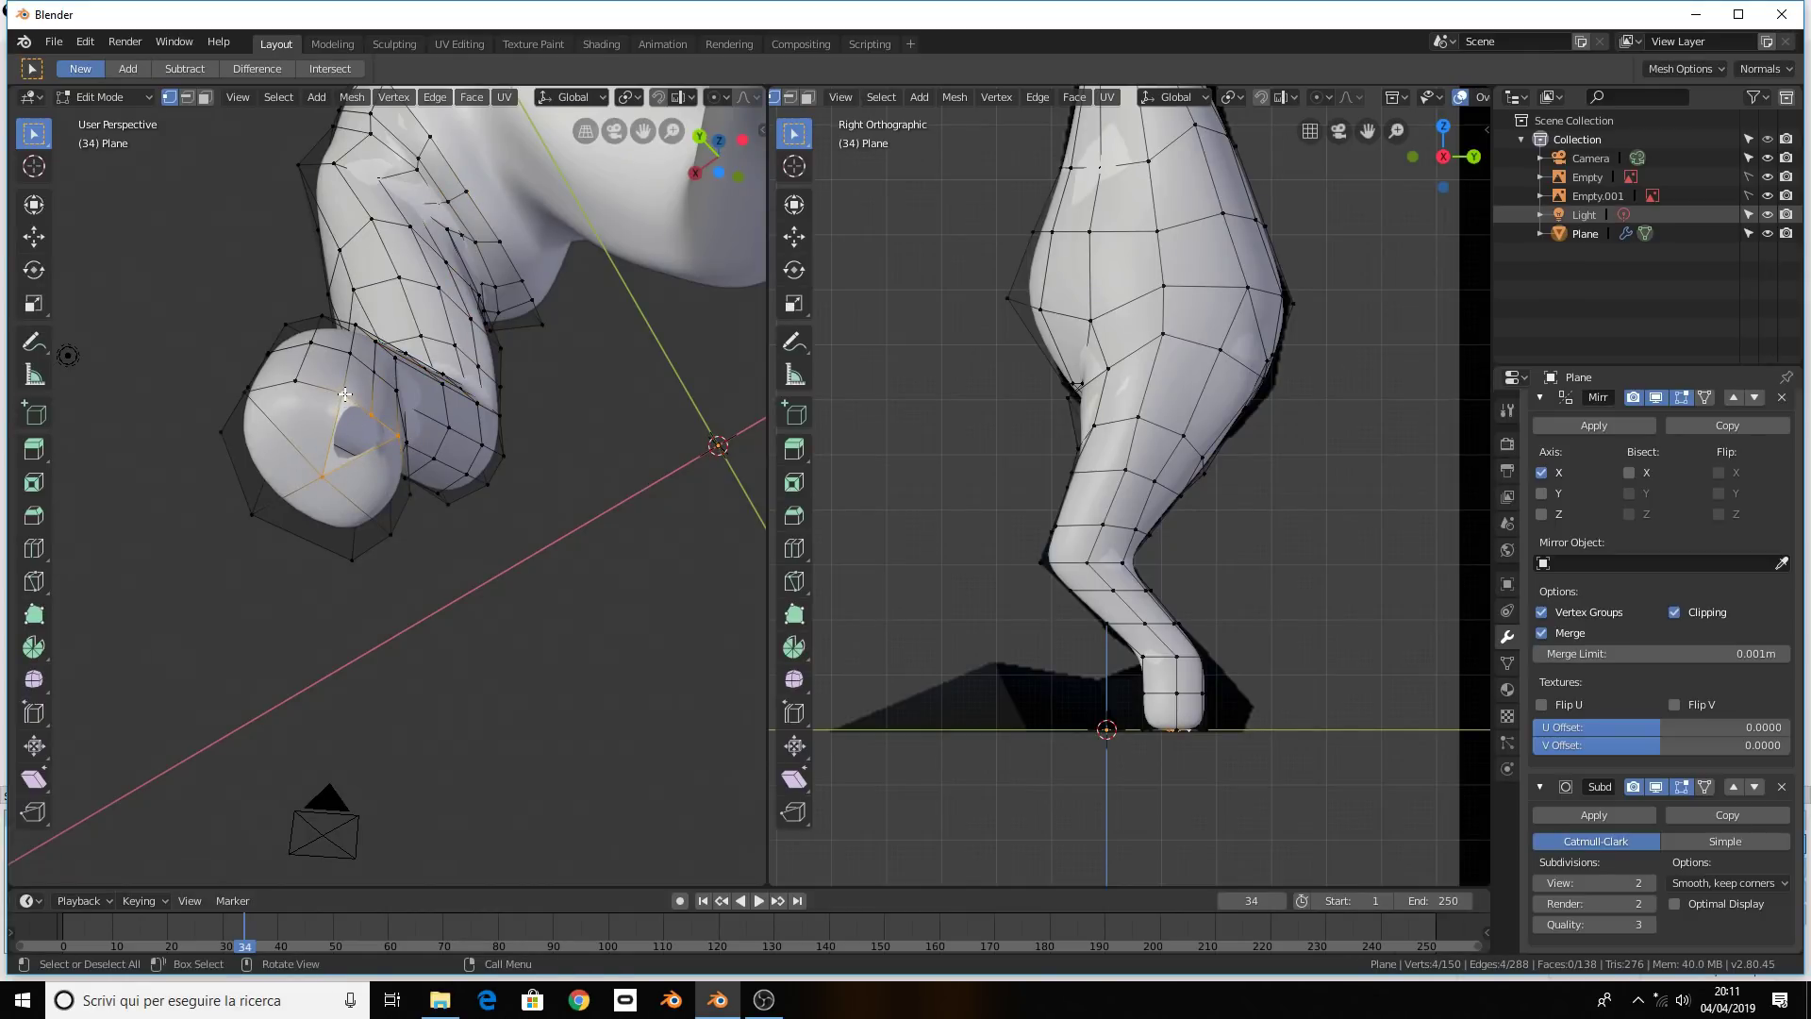
key(f)
click(377, 405)
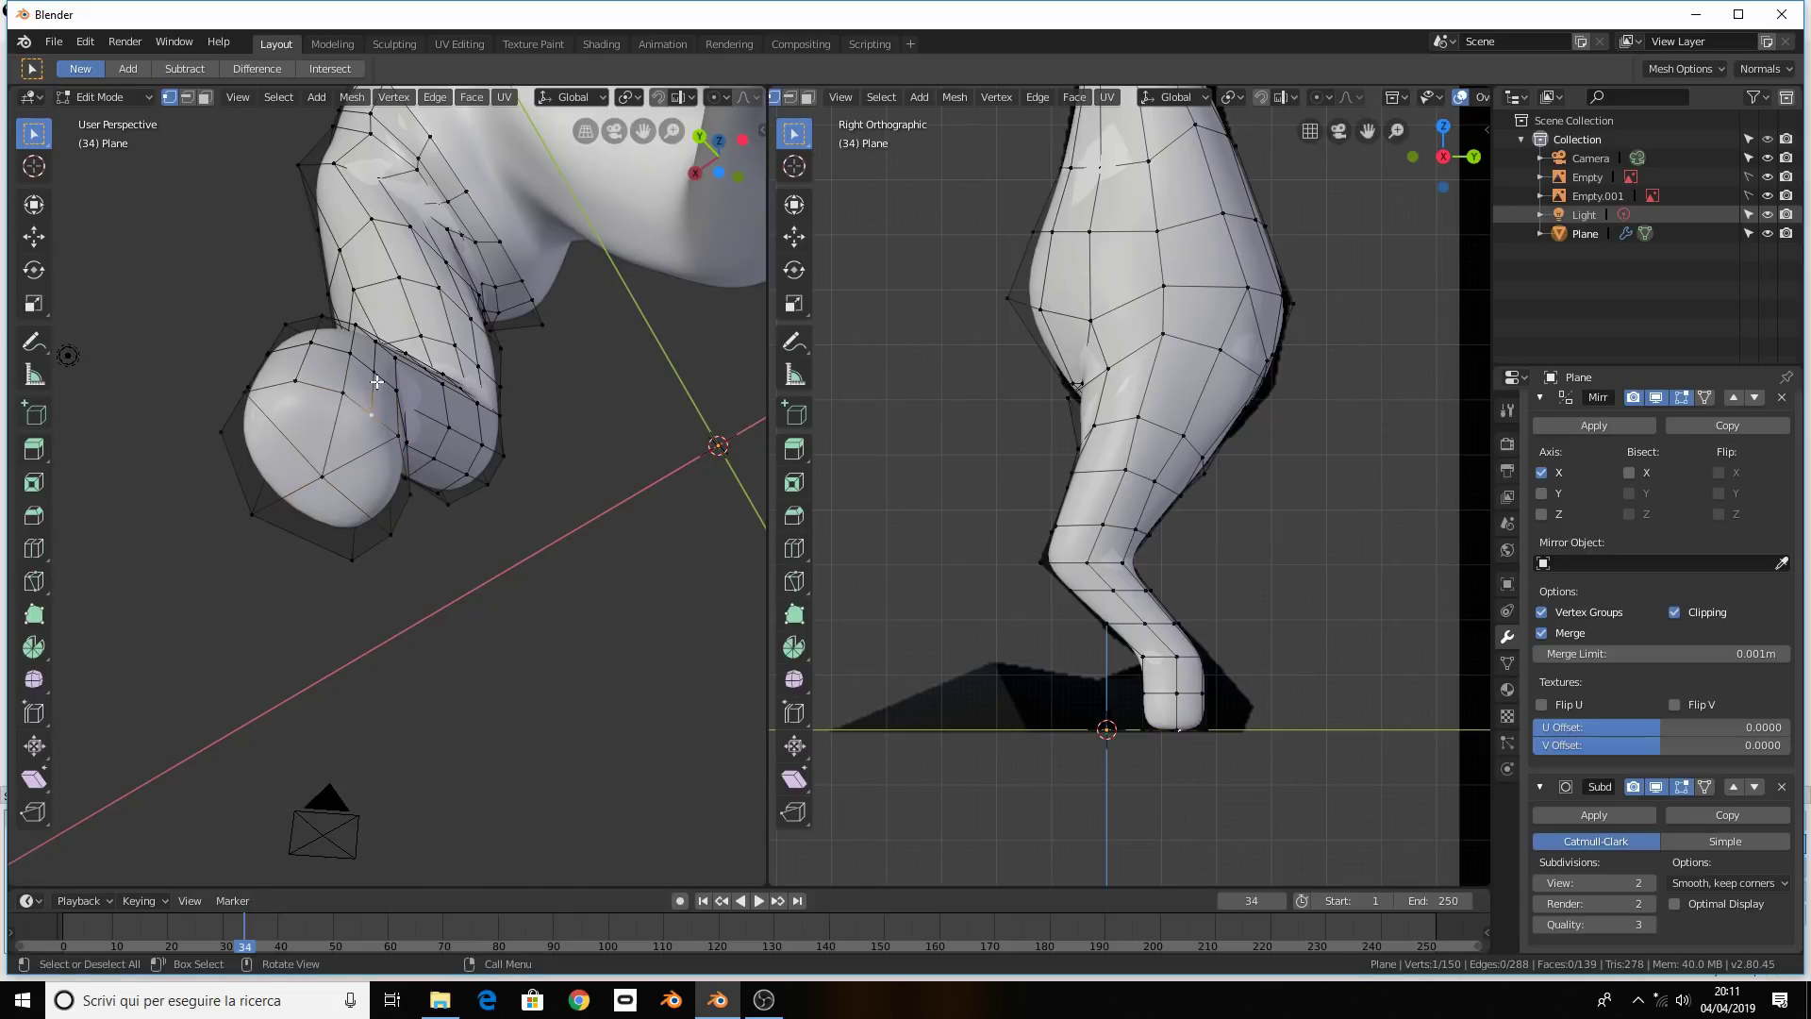
middle_drag(377, 415, 410, 576)
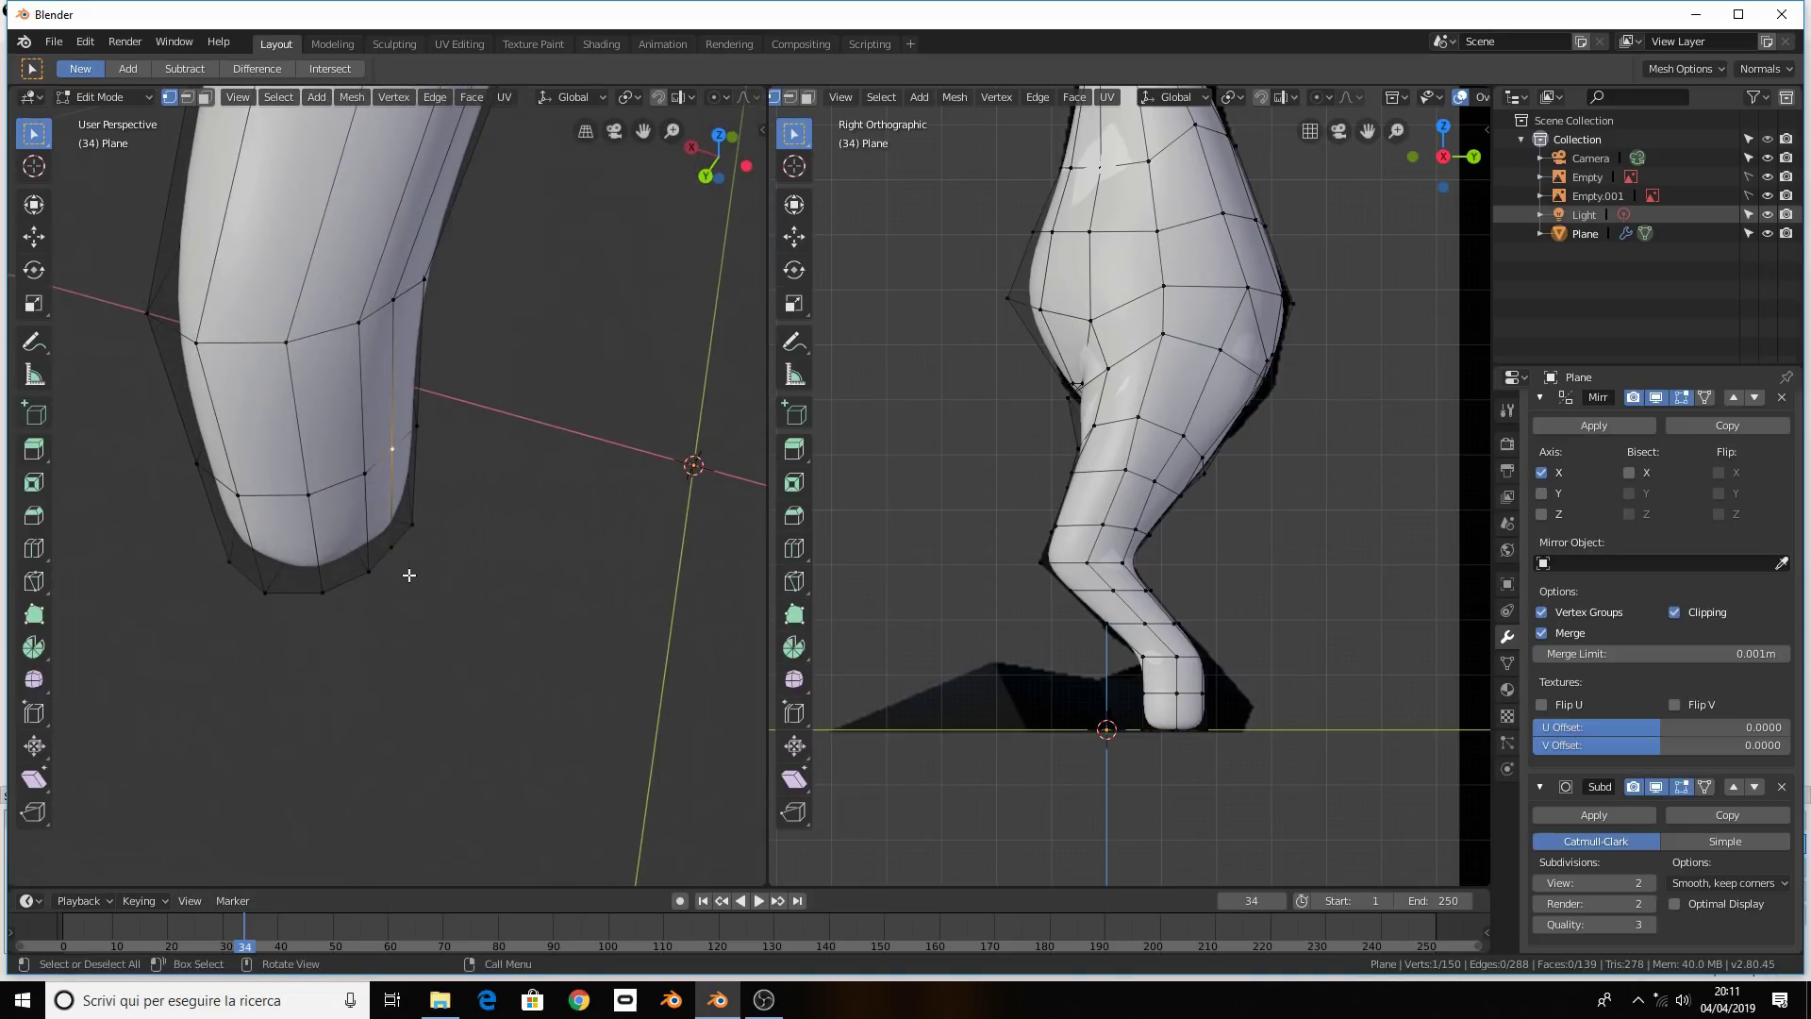
Select the bottom ring of vertices at the foot's tip, checking it from below
click(391, 551)
key(KP_7)
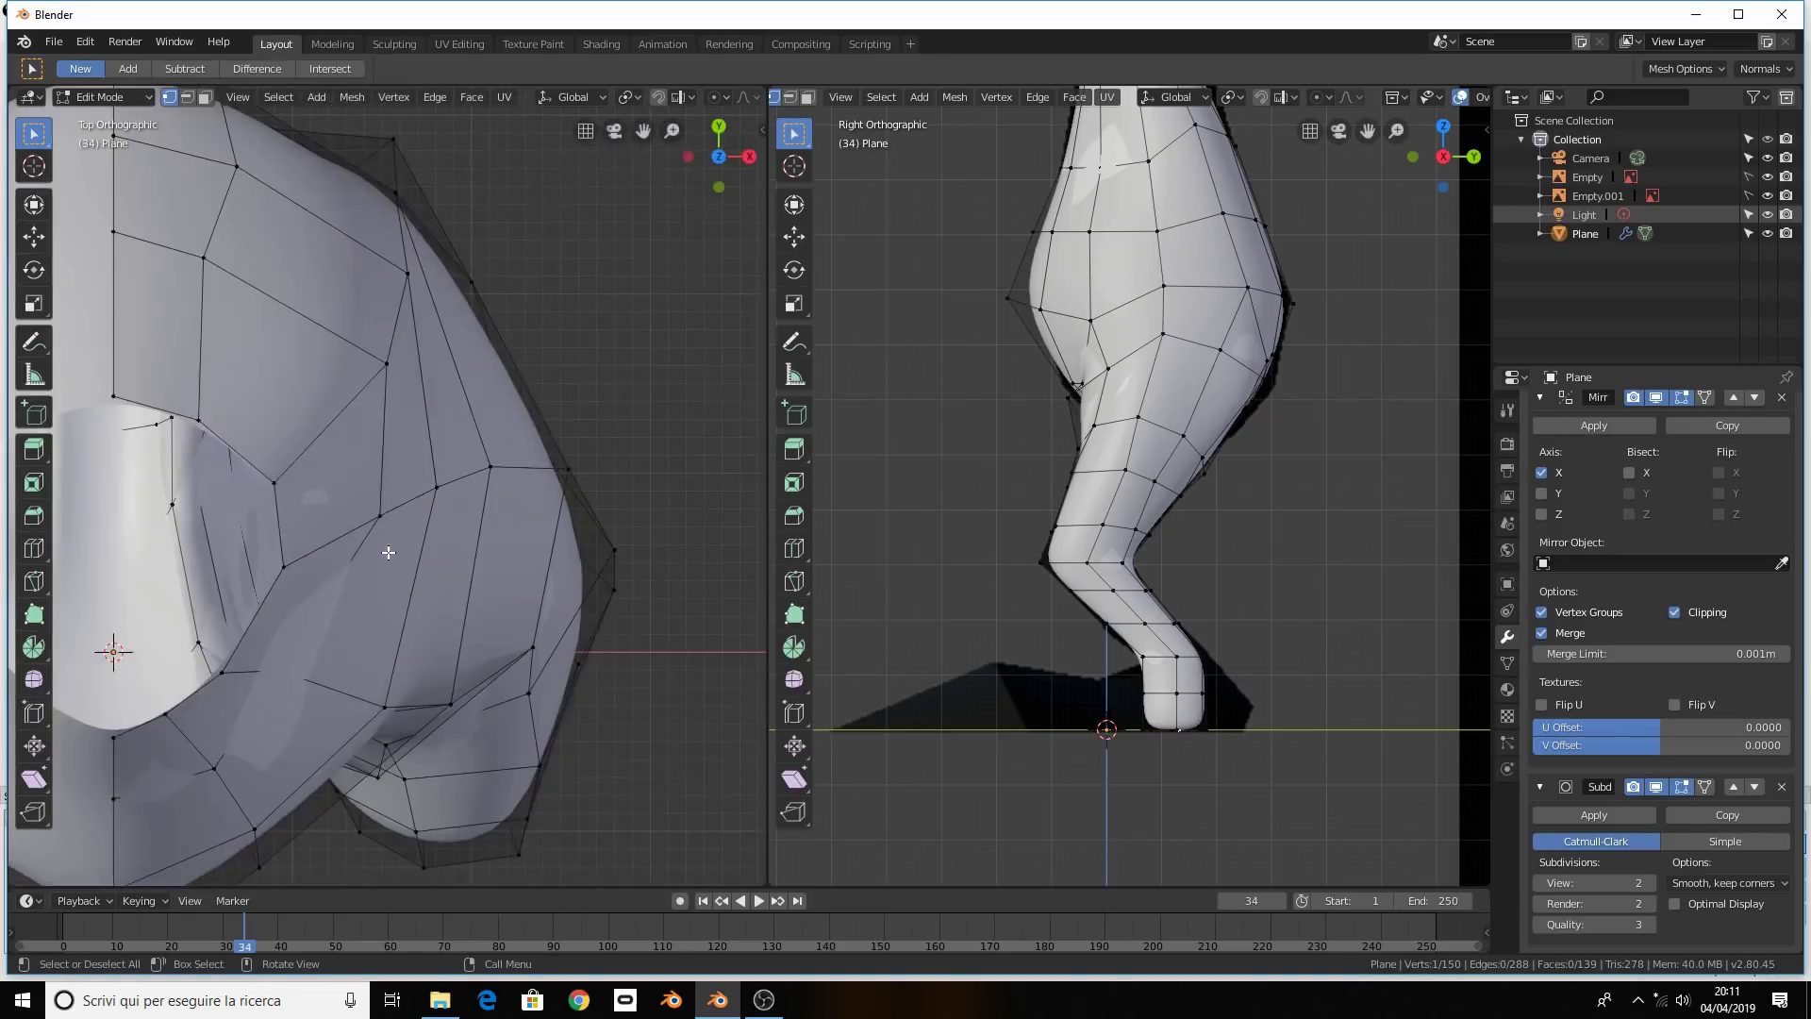
scroll(388, 552, down, 4)
key(ctrl+KP_7)
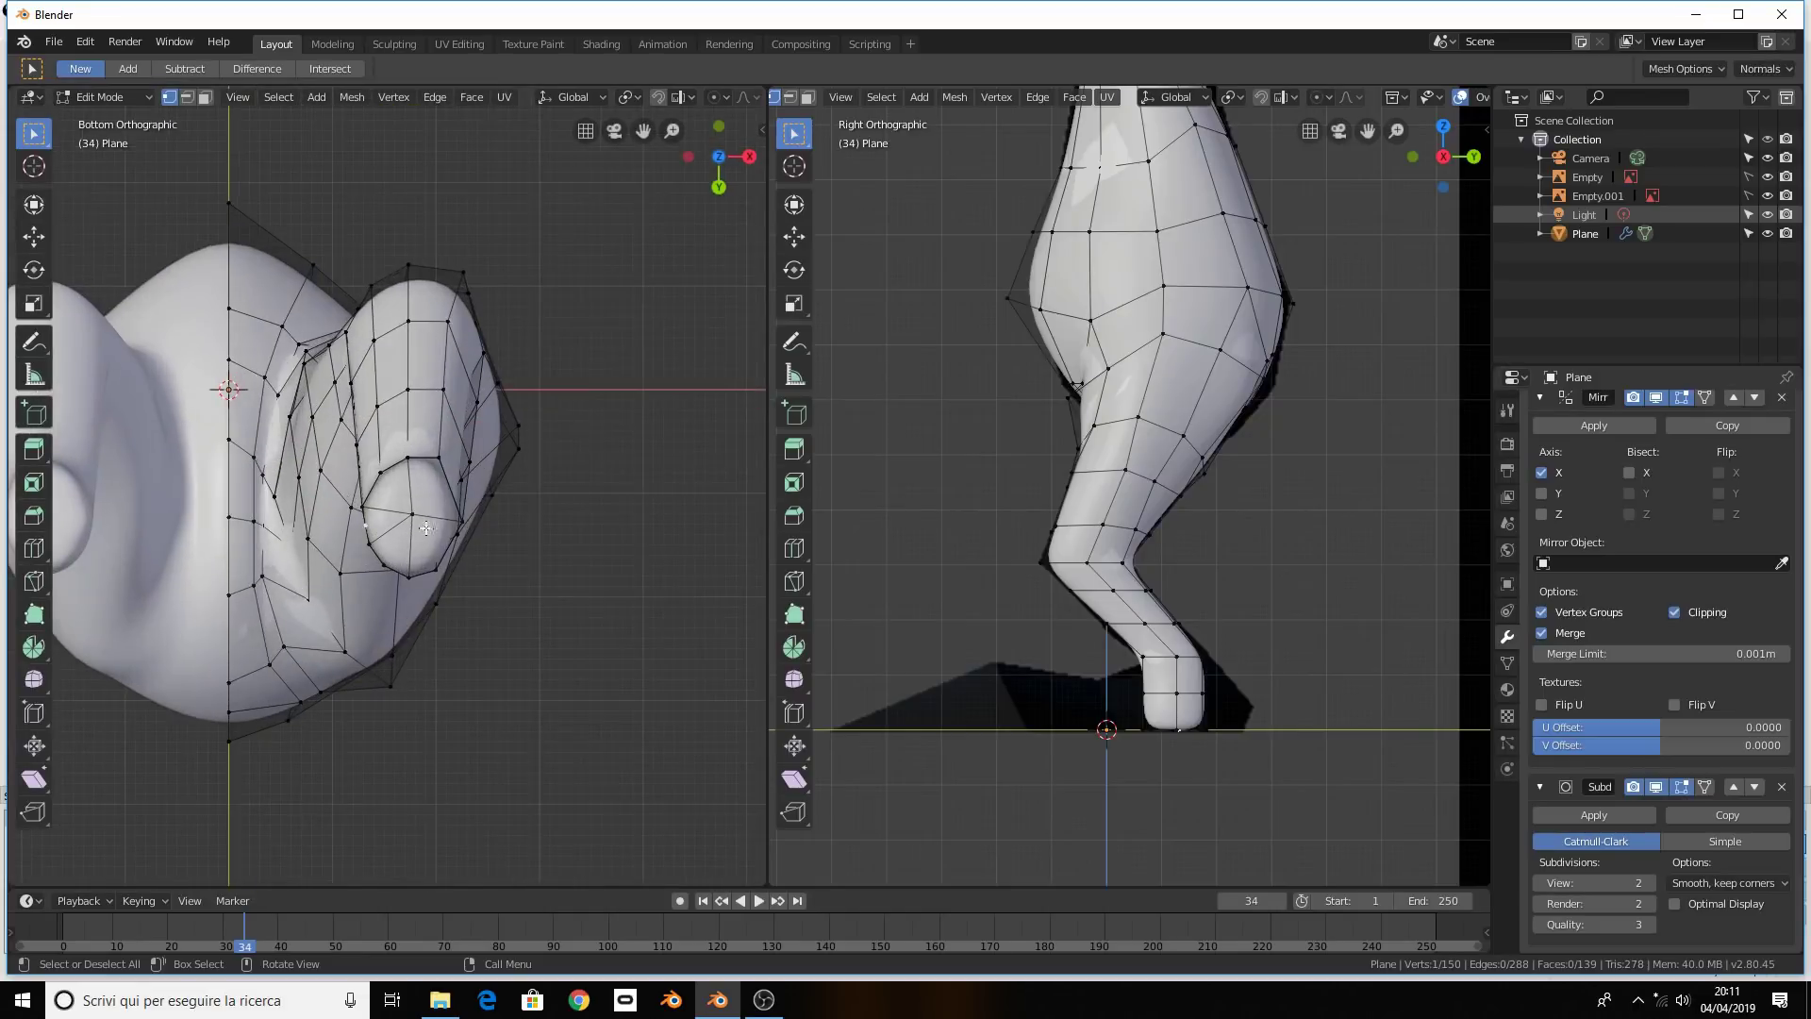
scroll(426, 528, up, 2)
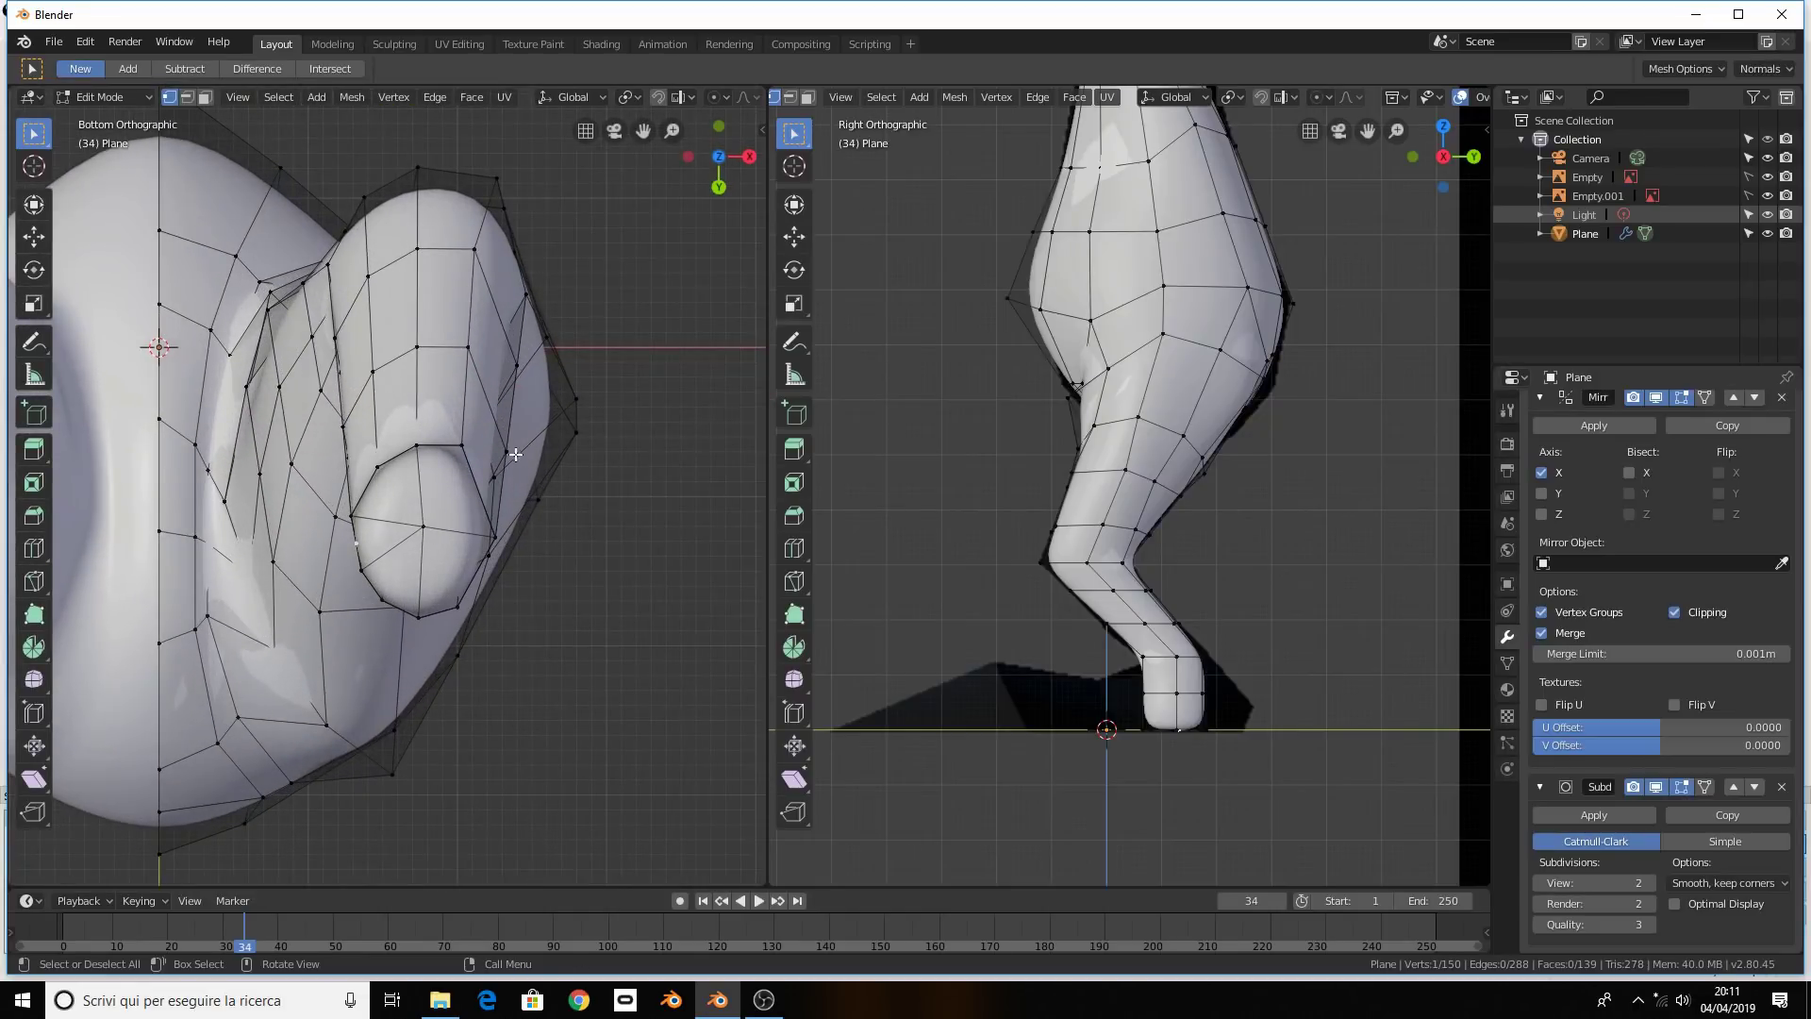
mouse_move(473, 444)
middle_down()
mouse_move(450, 646)
mouse_move(469, 461)
middle_up()
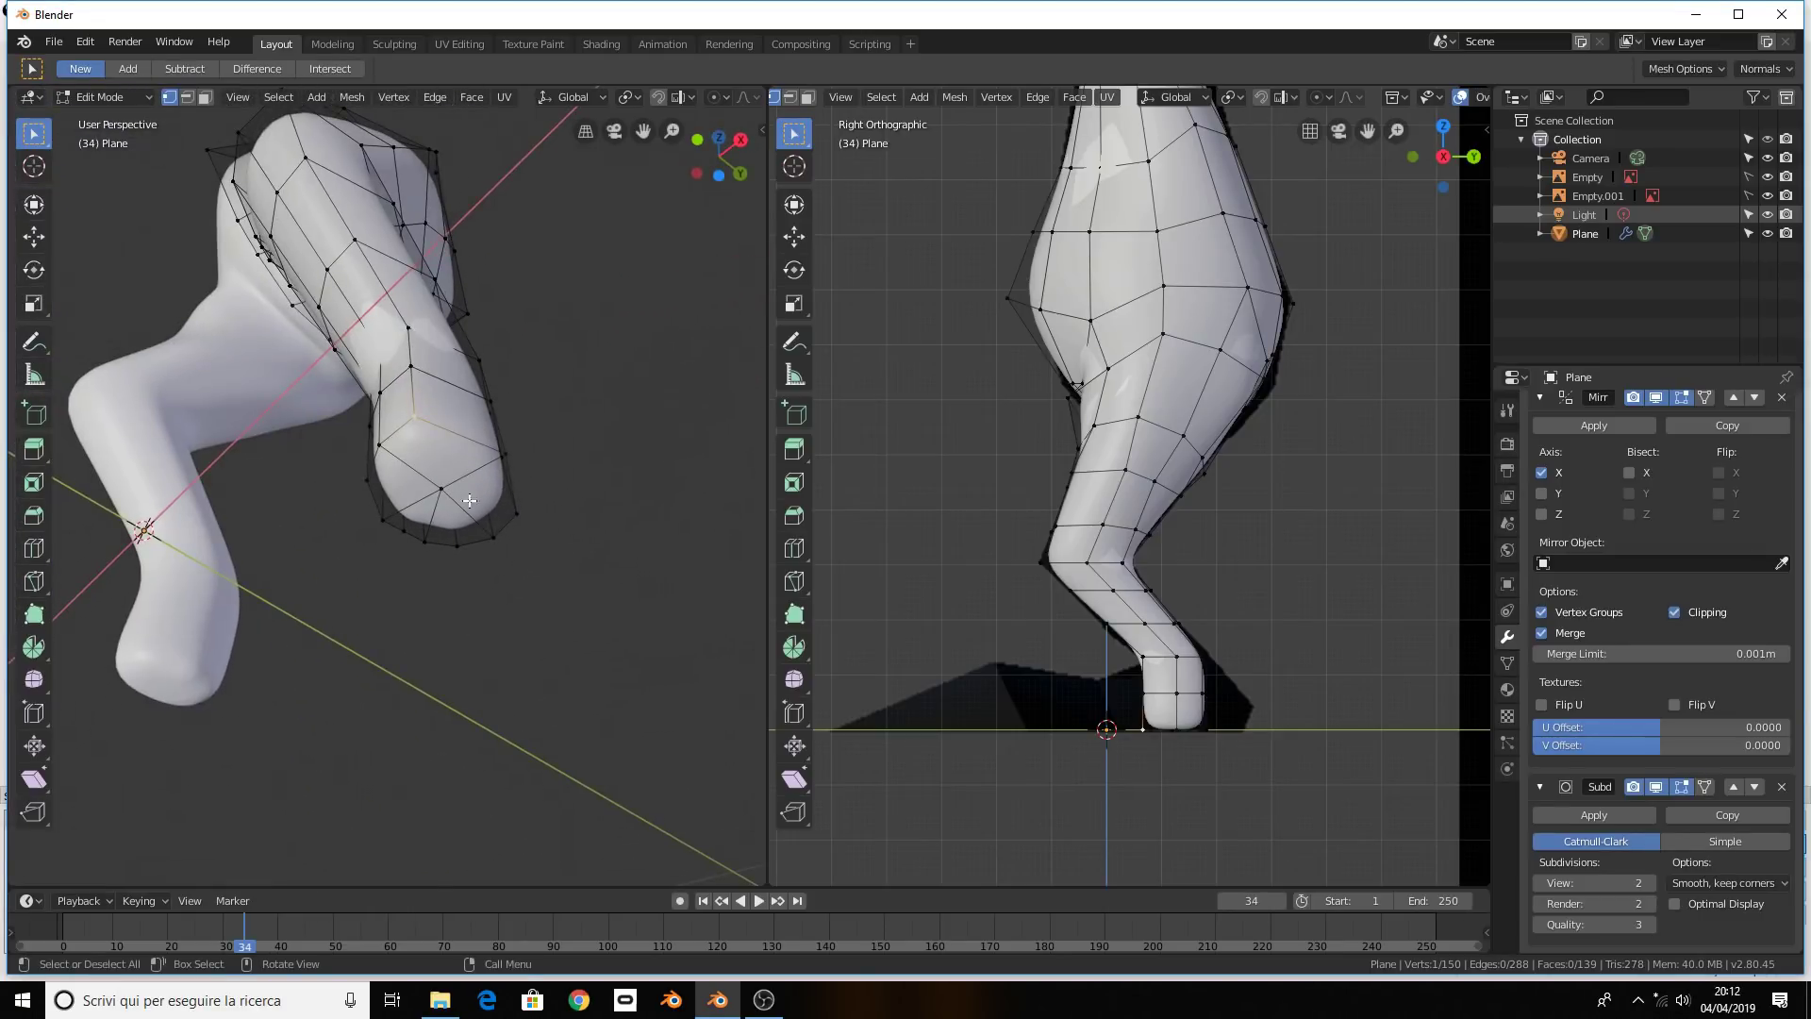
ctrl+click(449, 512)
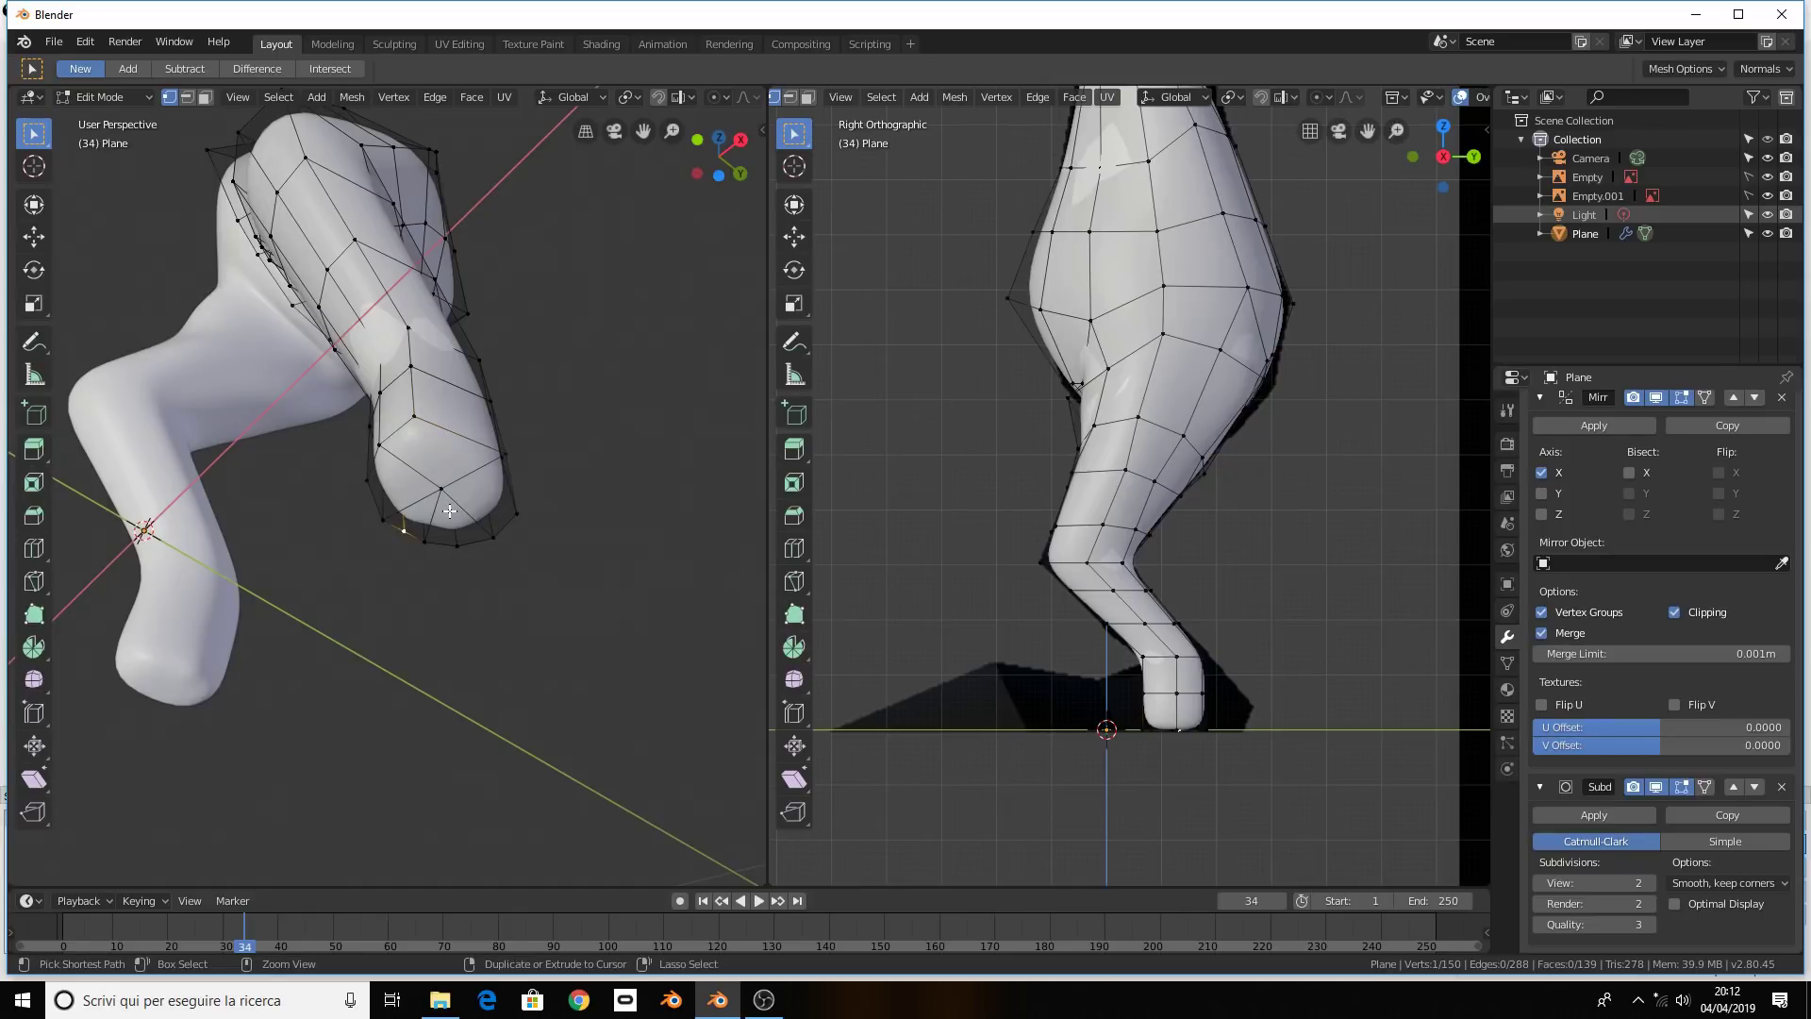
ctrl+click(449, 511)
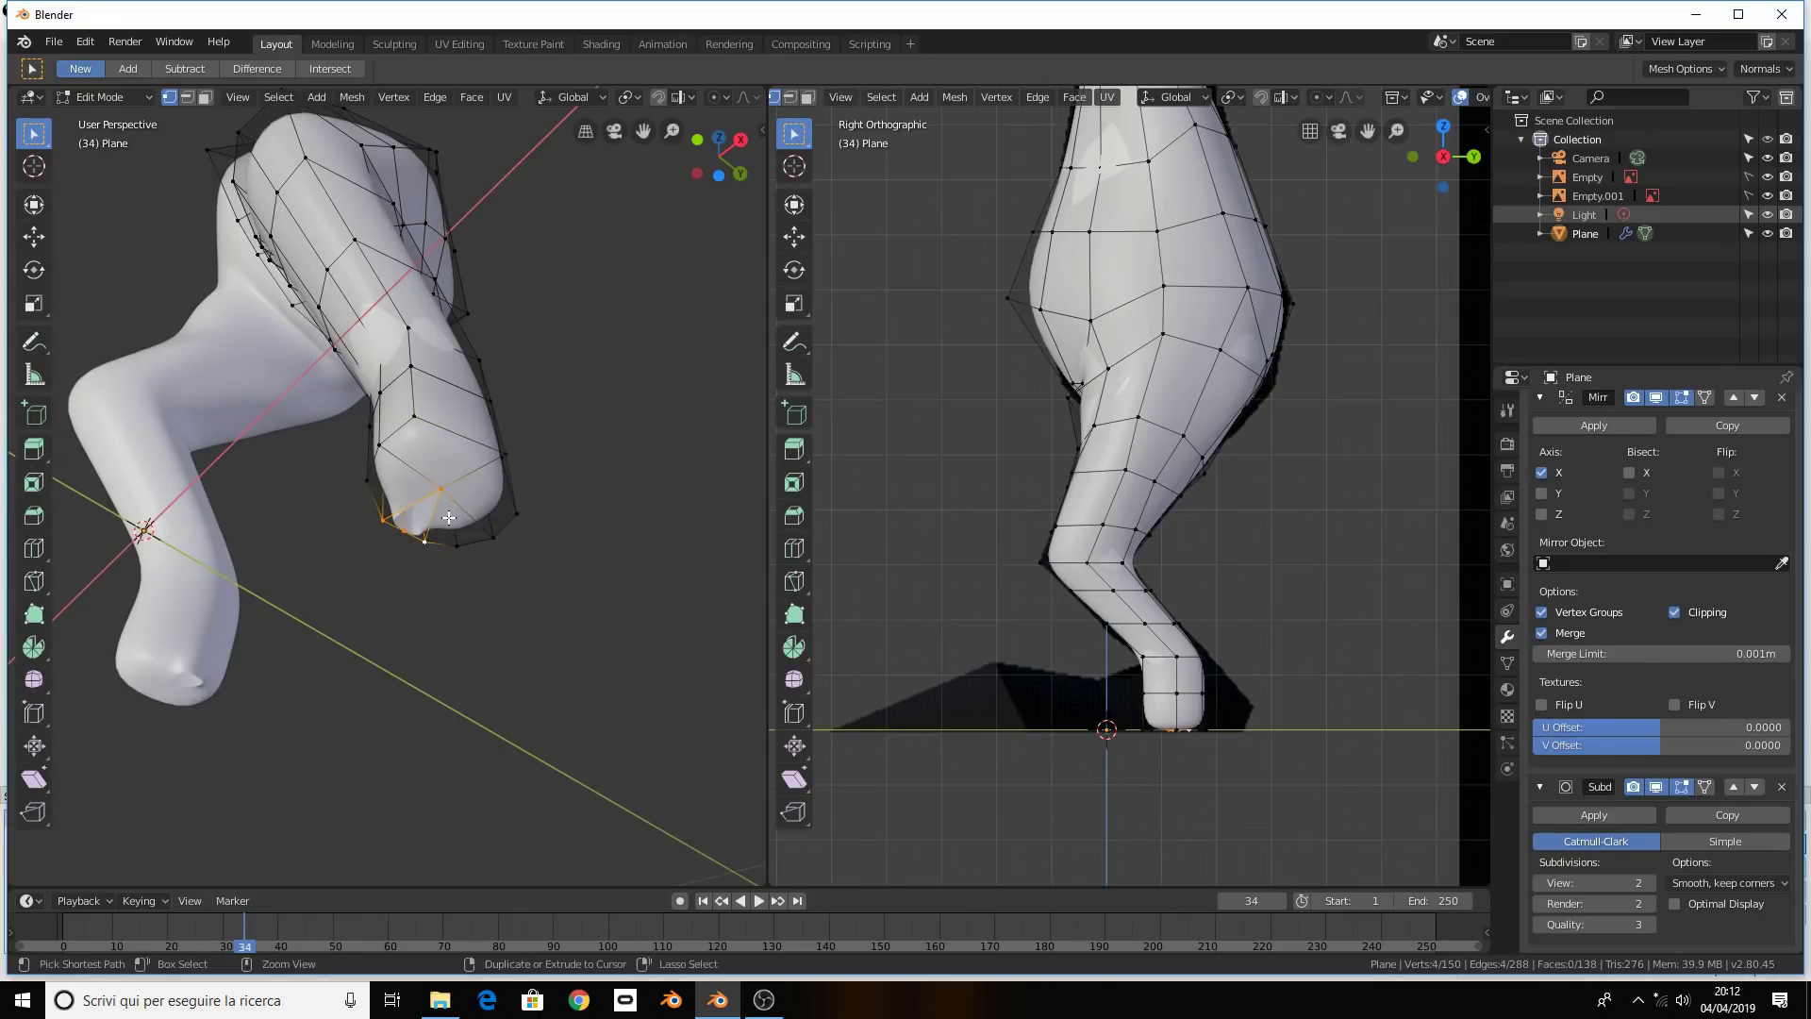
ctrl+click(441, 524)
alt+click(441, 523)
Merge the foot's bottom ring at its centre, undo a stray loop cut, then delete that vertex
key(alt+m)
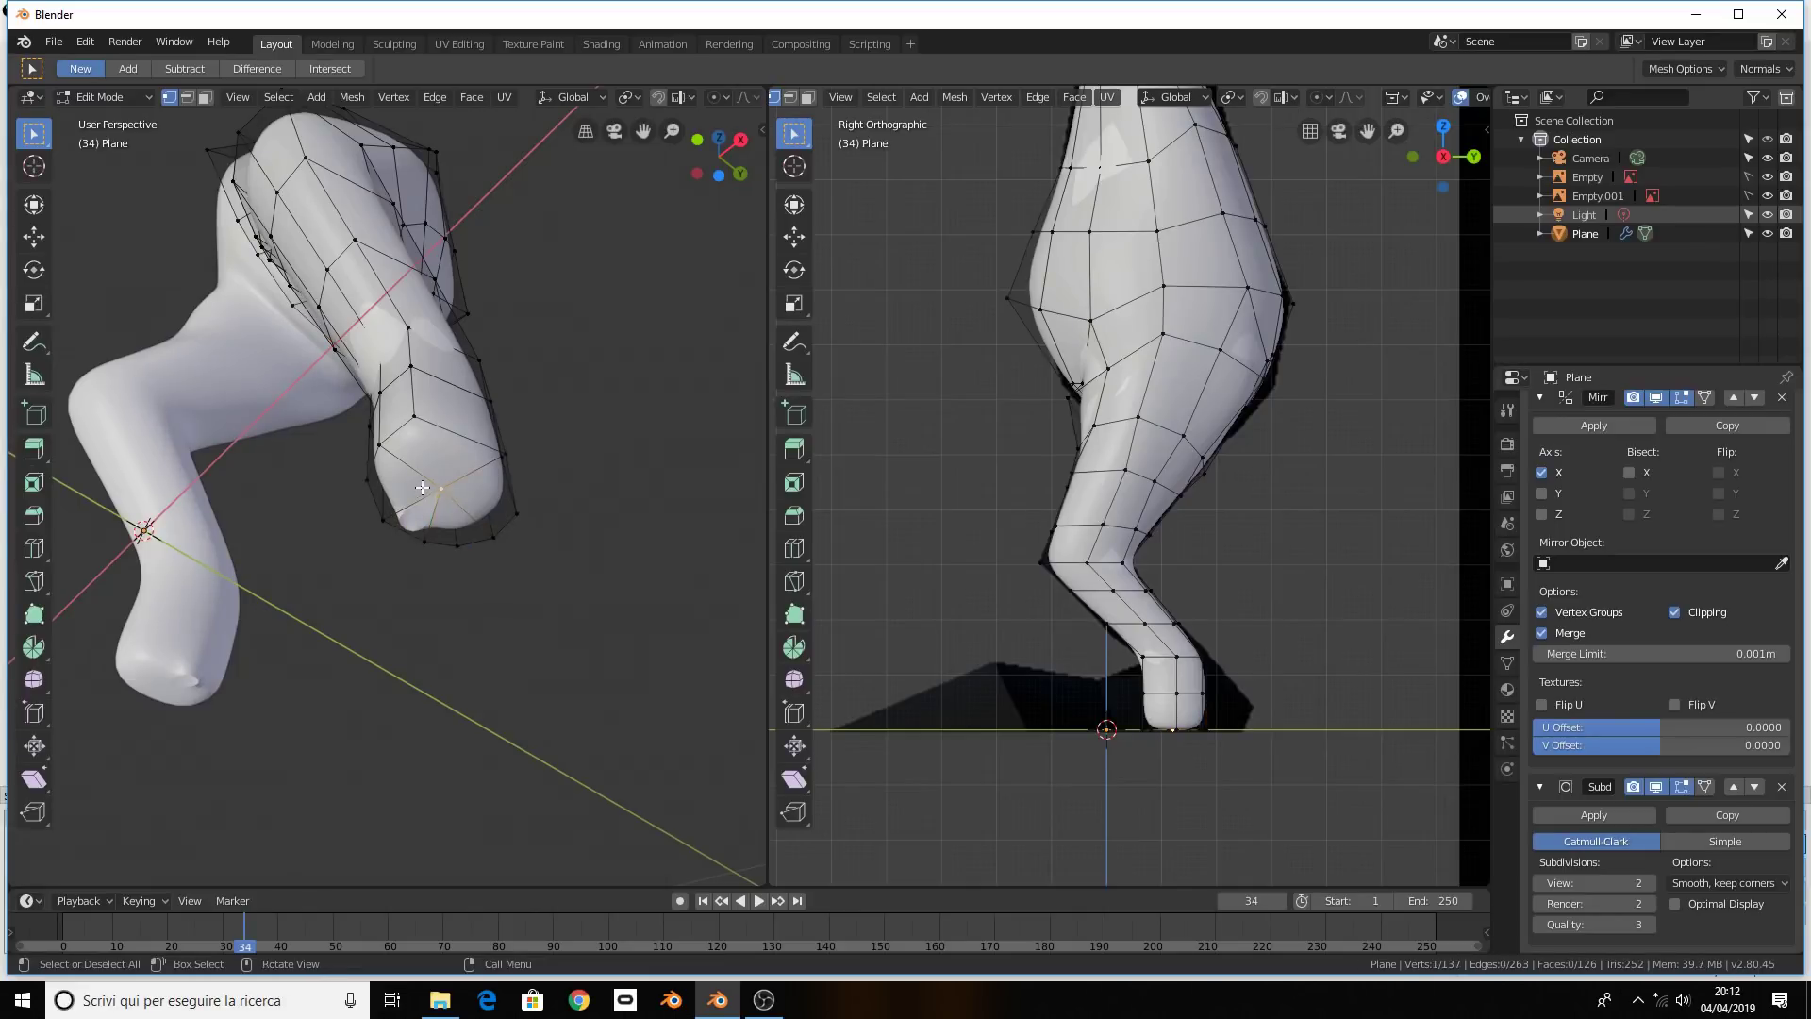
key(ctrl+r)
click(462, 420)
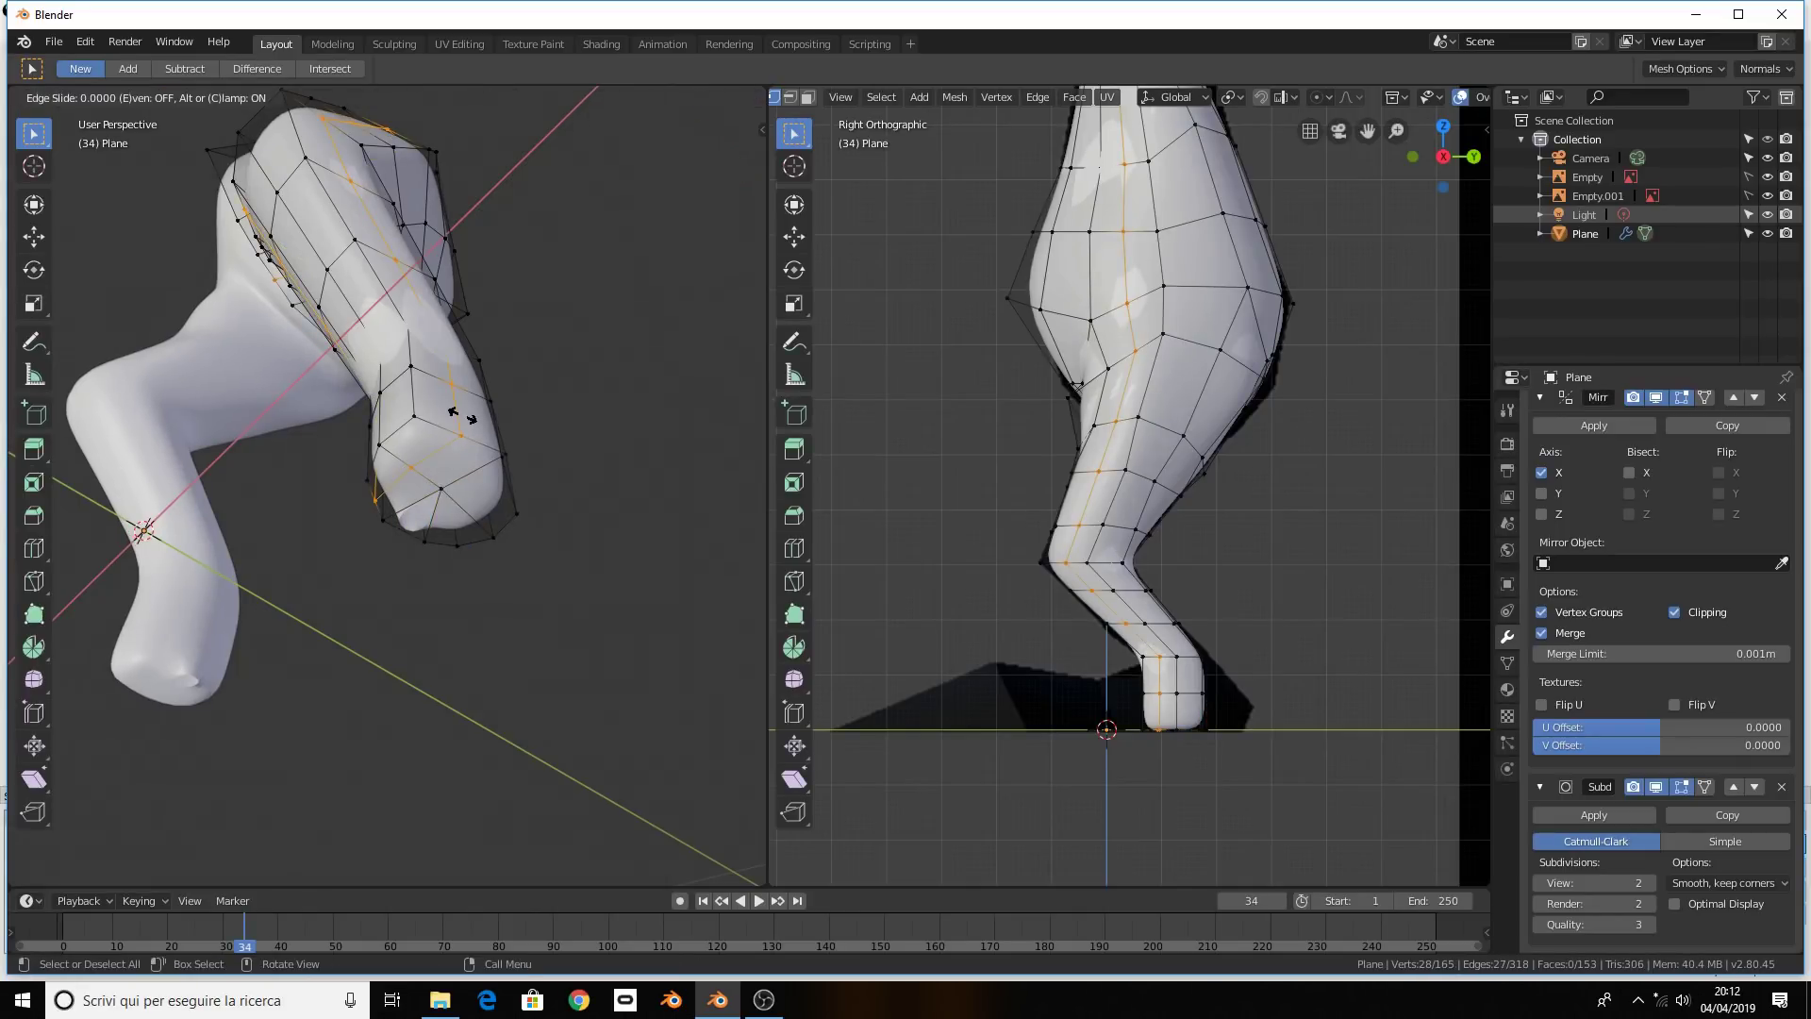
right_click(462, 419)
key(ctrl+z)
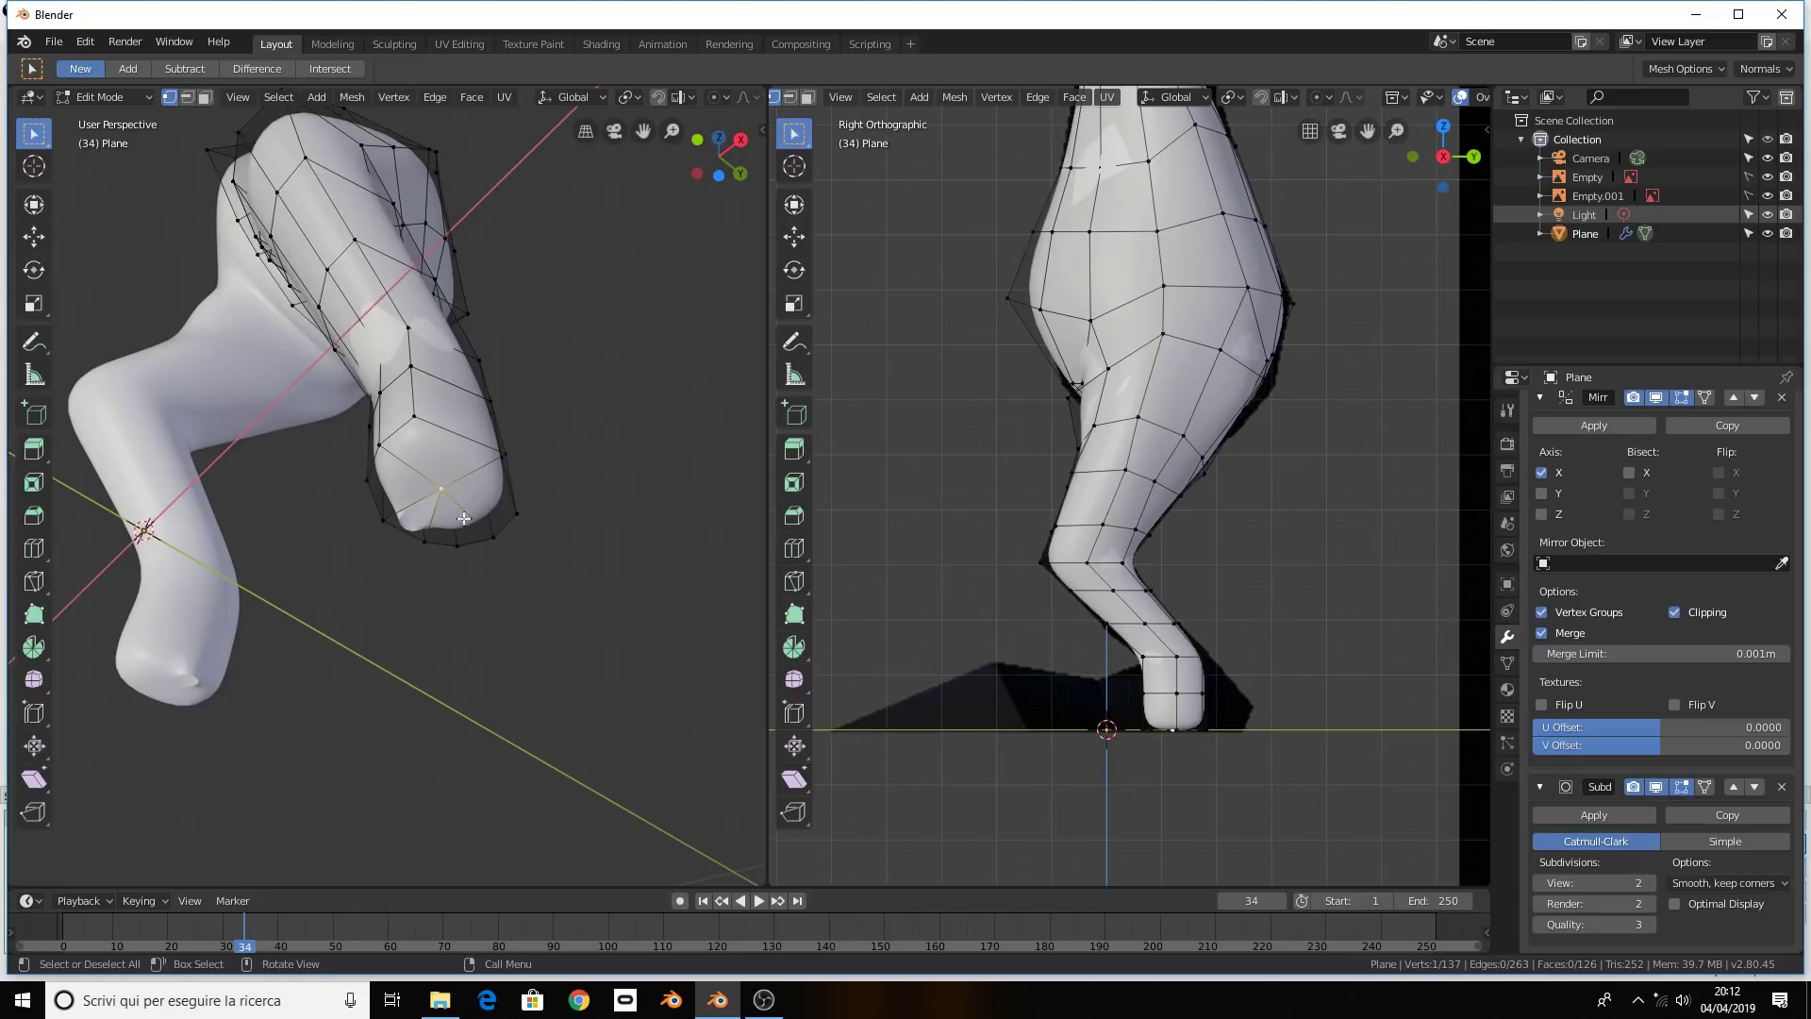
key(x)
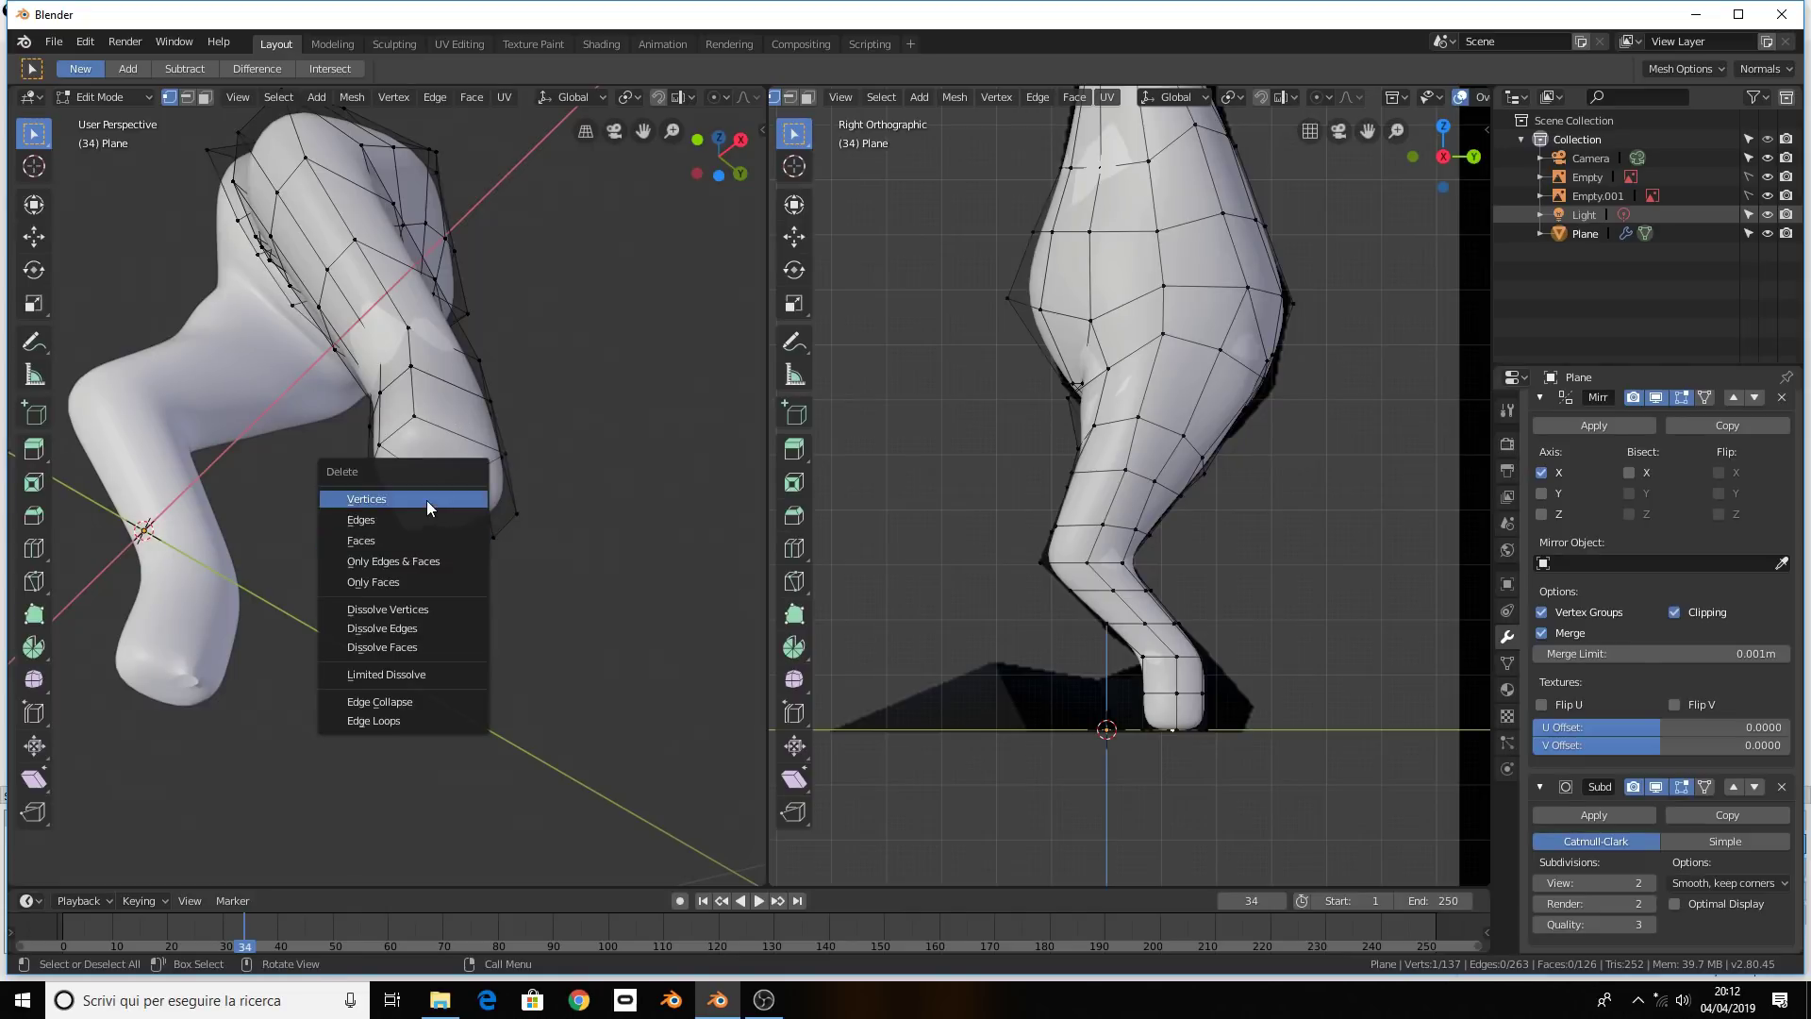
click(426, 499)
key(ctrl+r)
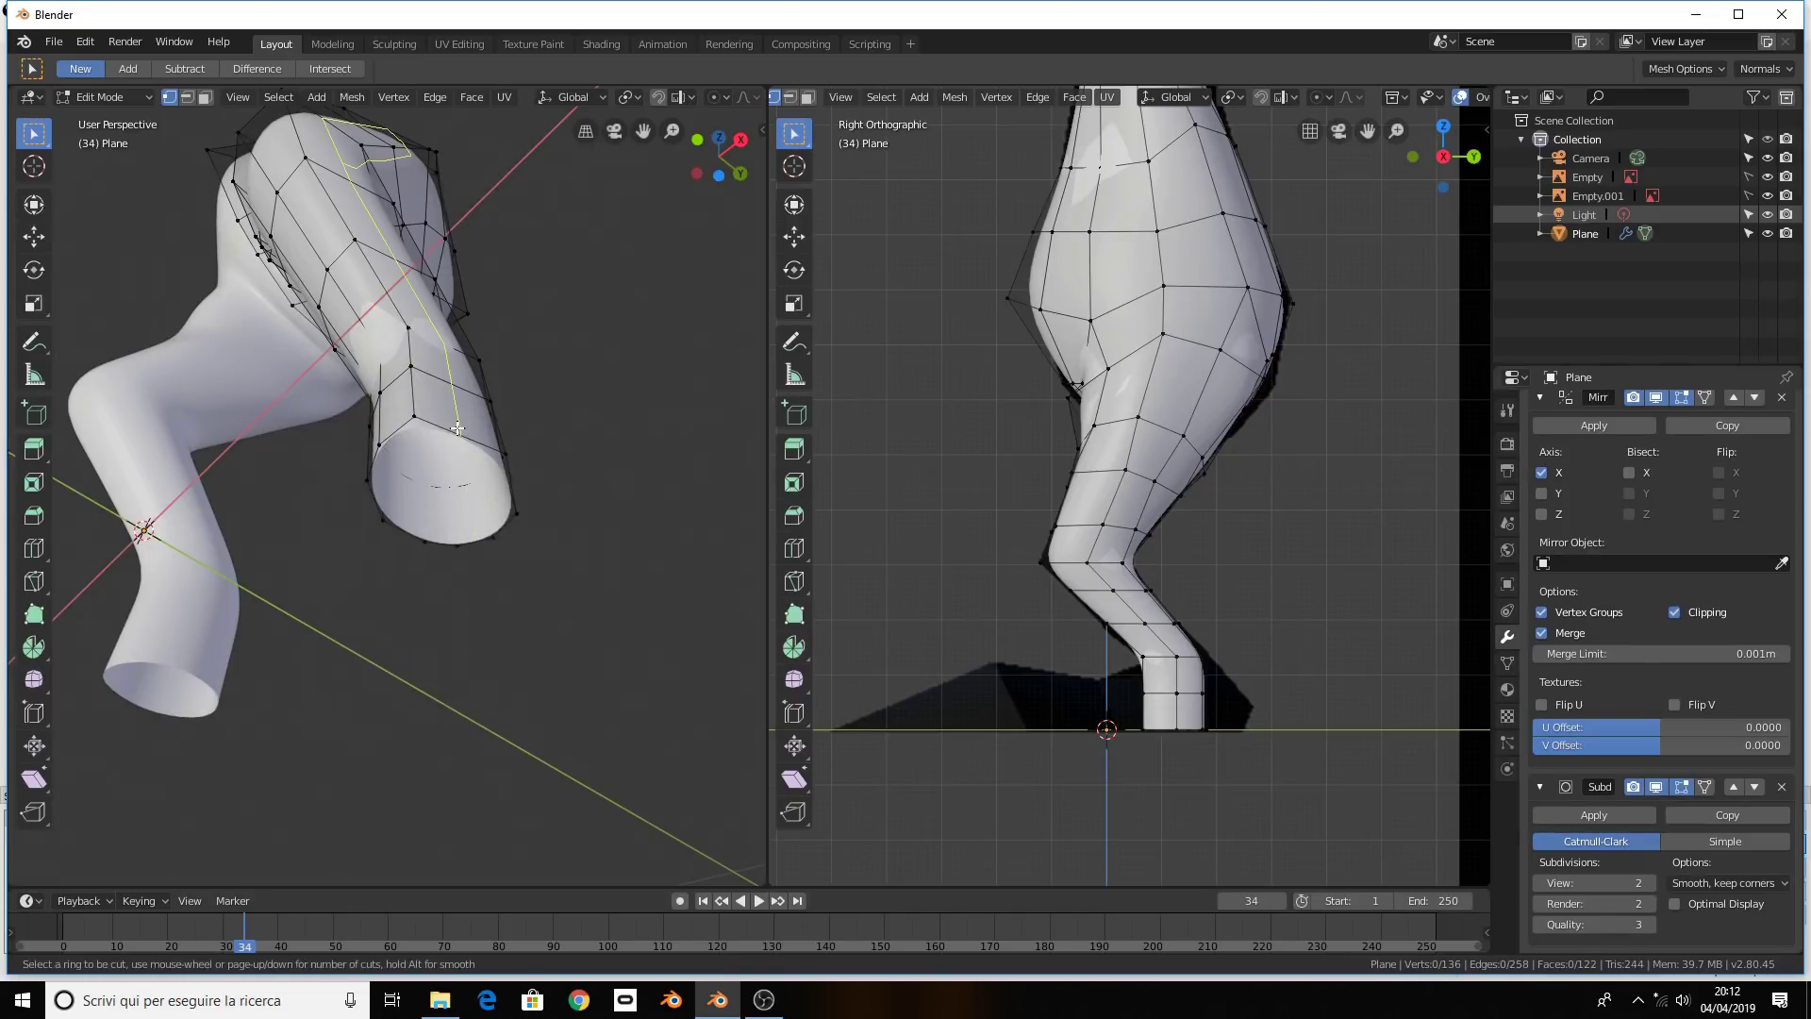
Place a lengthwise edge loop down the leg and slide it slightly along X
click(456, 430)
mouse_move(459, 428)
middle_down()
mouse_move(465, 554)
mouse_move(481, 543)
mouse_move(484, 567)
middle_up()
key(g)
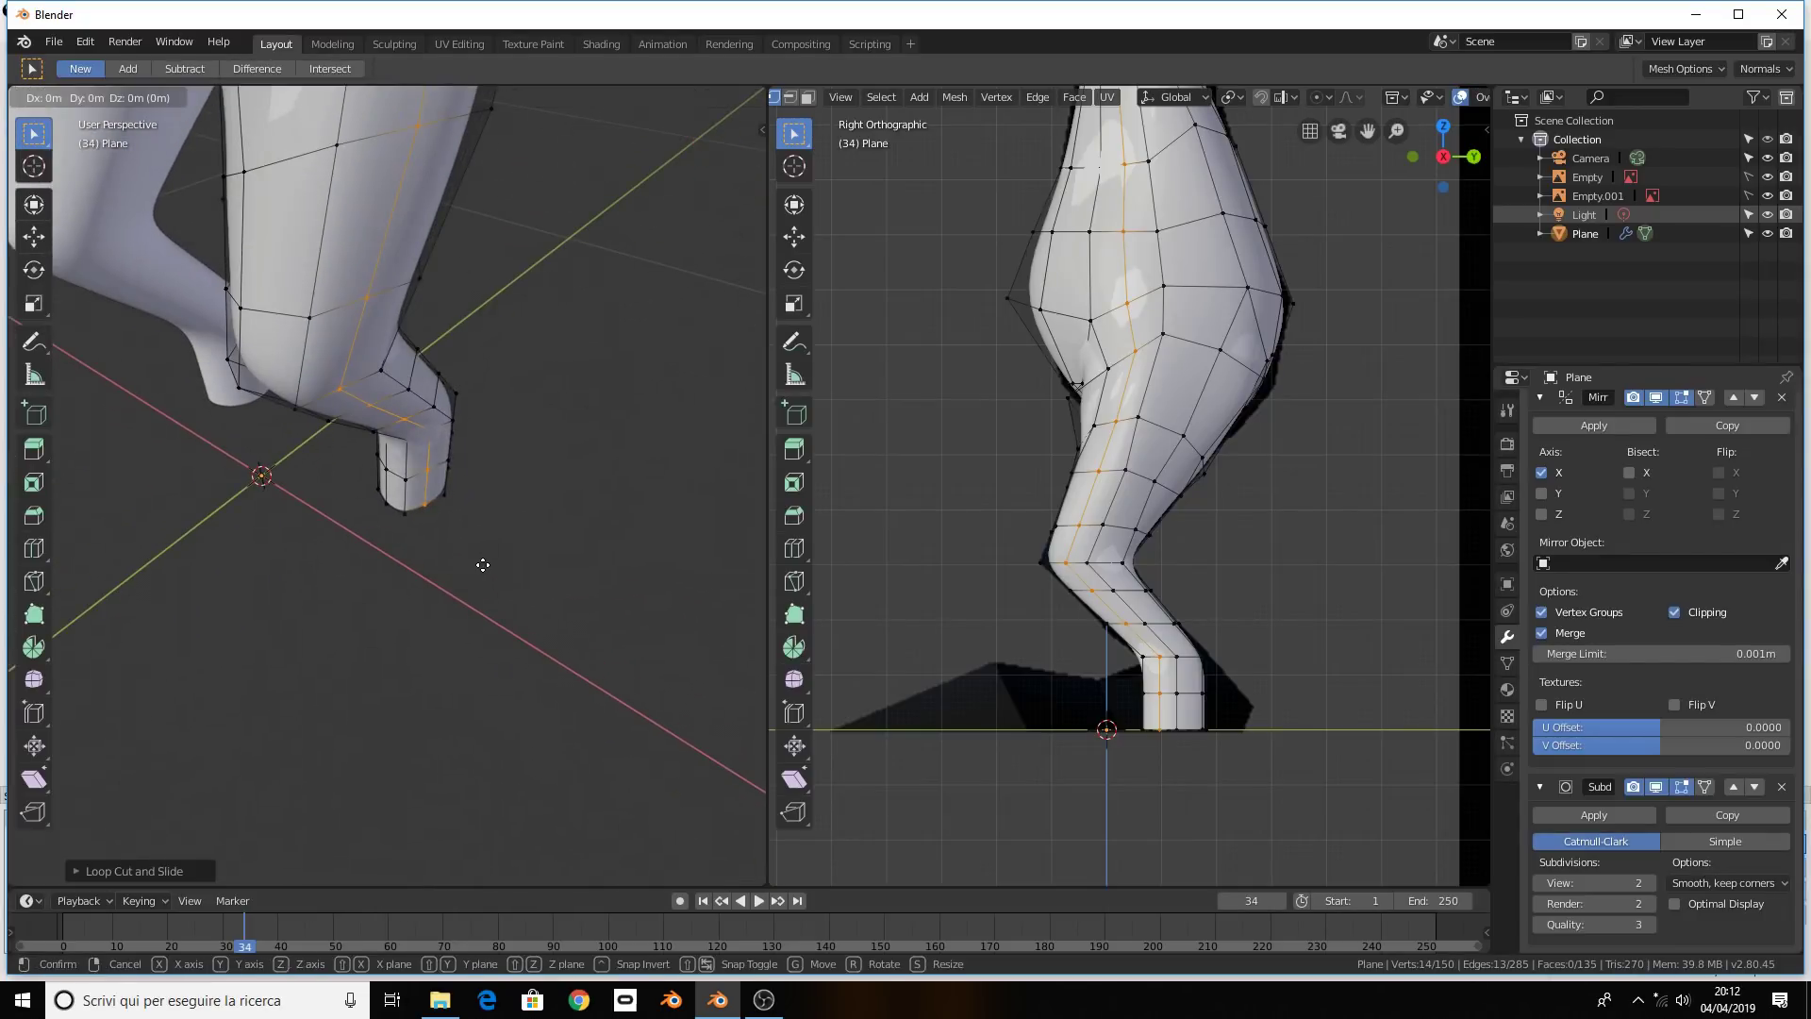
key(x)
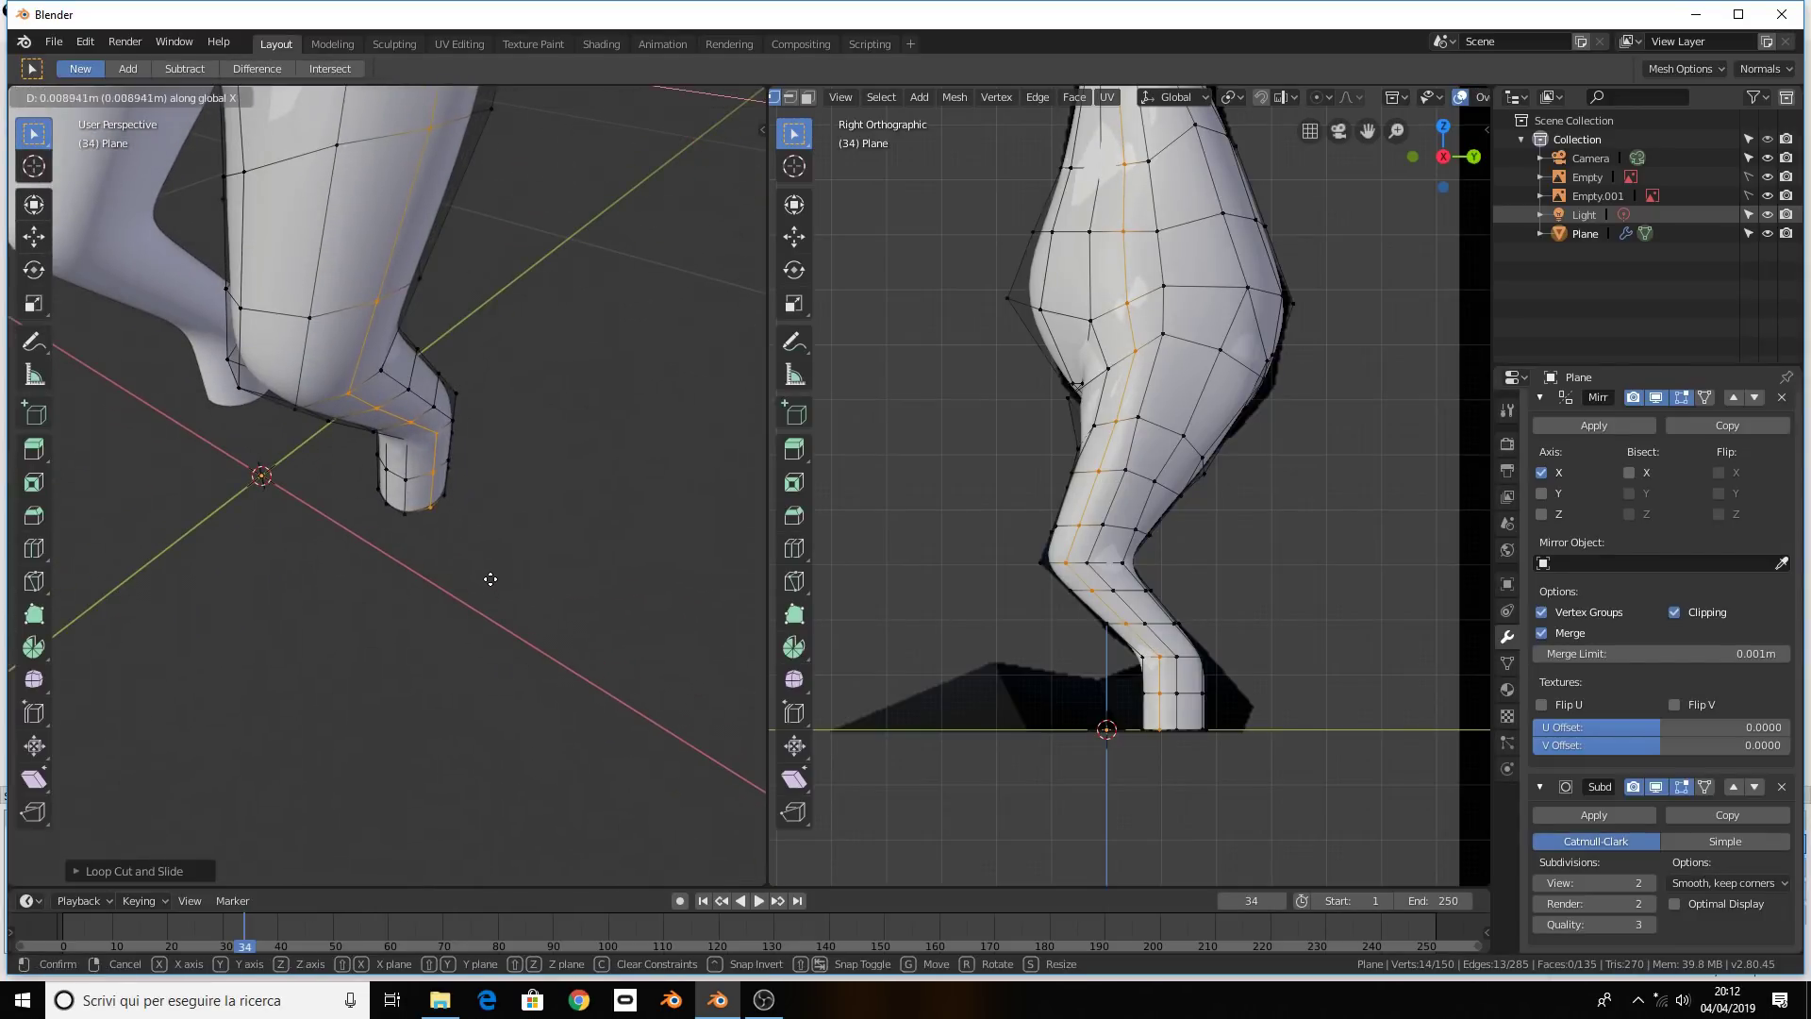
click(487, 576)
mouse_move(487, 576)
middle_down()
mouse_move(456, 364)
mouse_move(476, 424)
middle_up()
click(480, 432)
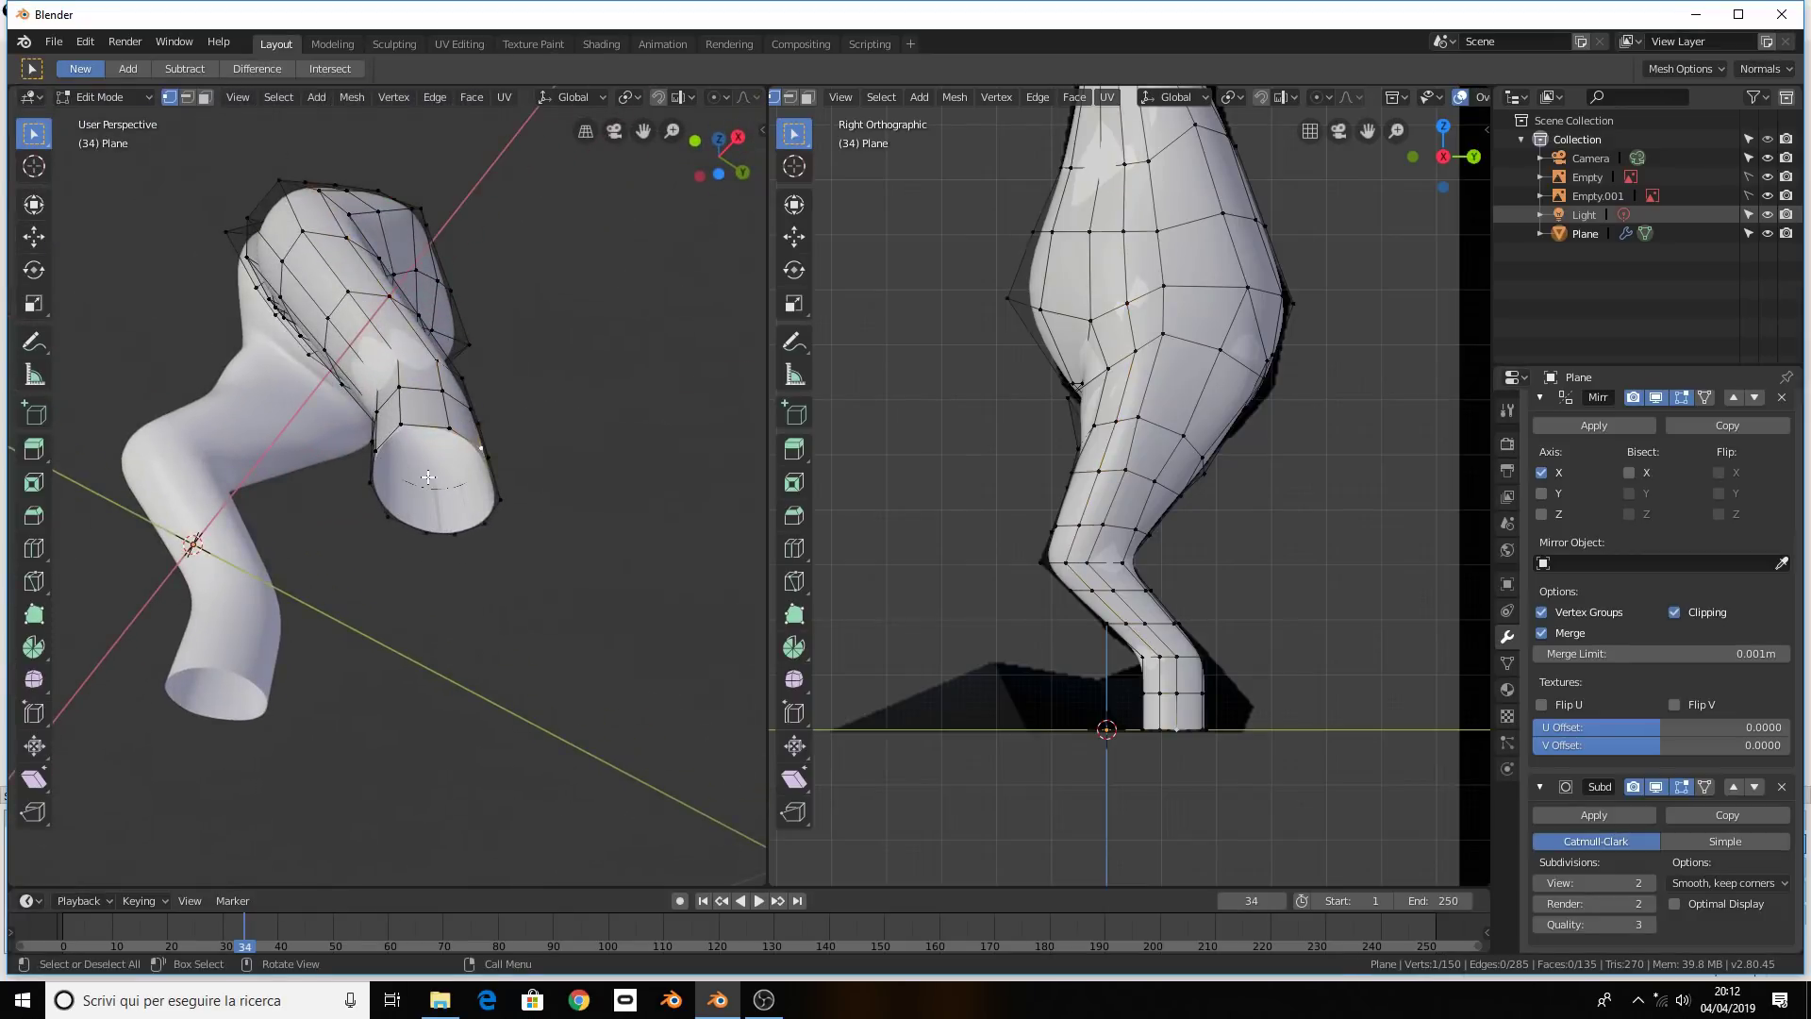
Undo a triangular fill, then subdivide the edge spanning the foot's open rim
shift+click(387, 517)
shift+click(481, 448)
key(f)
key(ctrl+z)
key(ctrl+z)
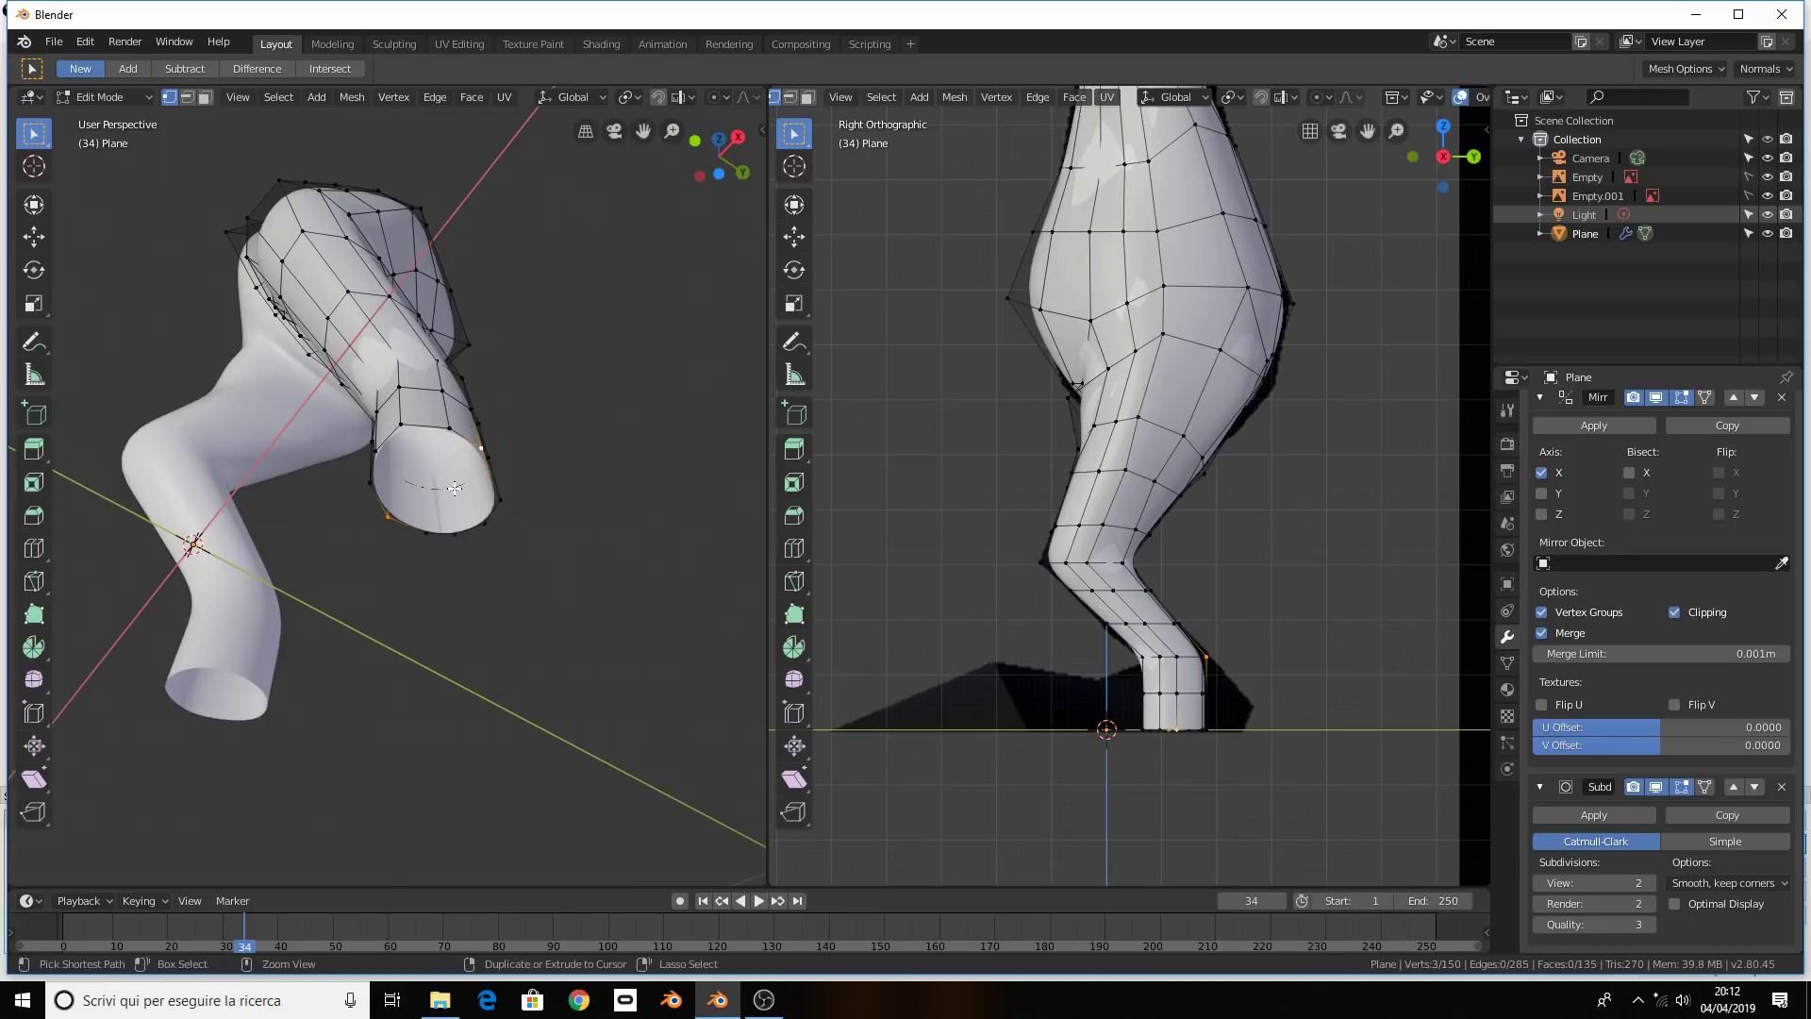
key(ctrl+z)
shift+click(481, 448)
right_click(476, 467)
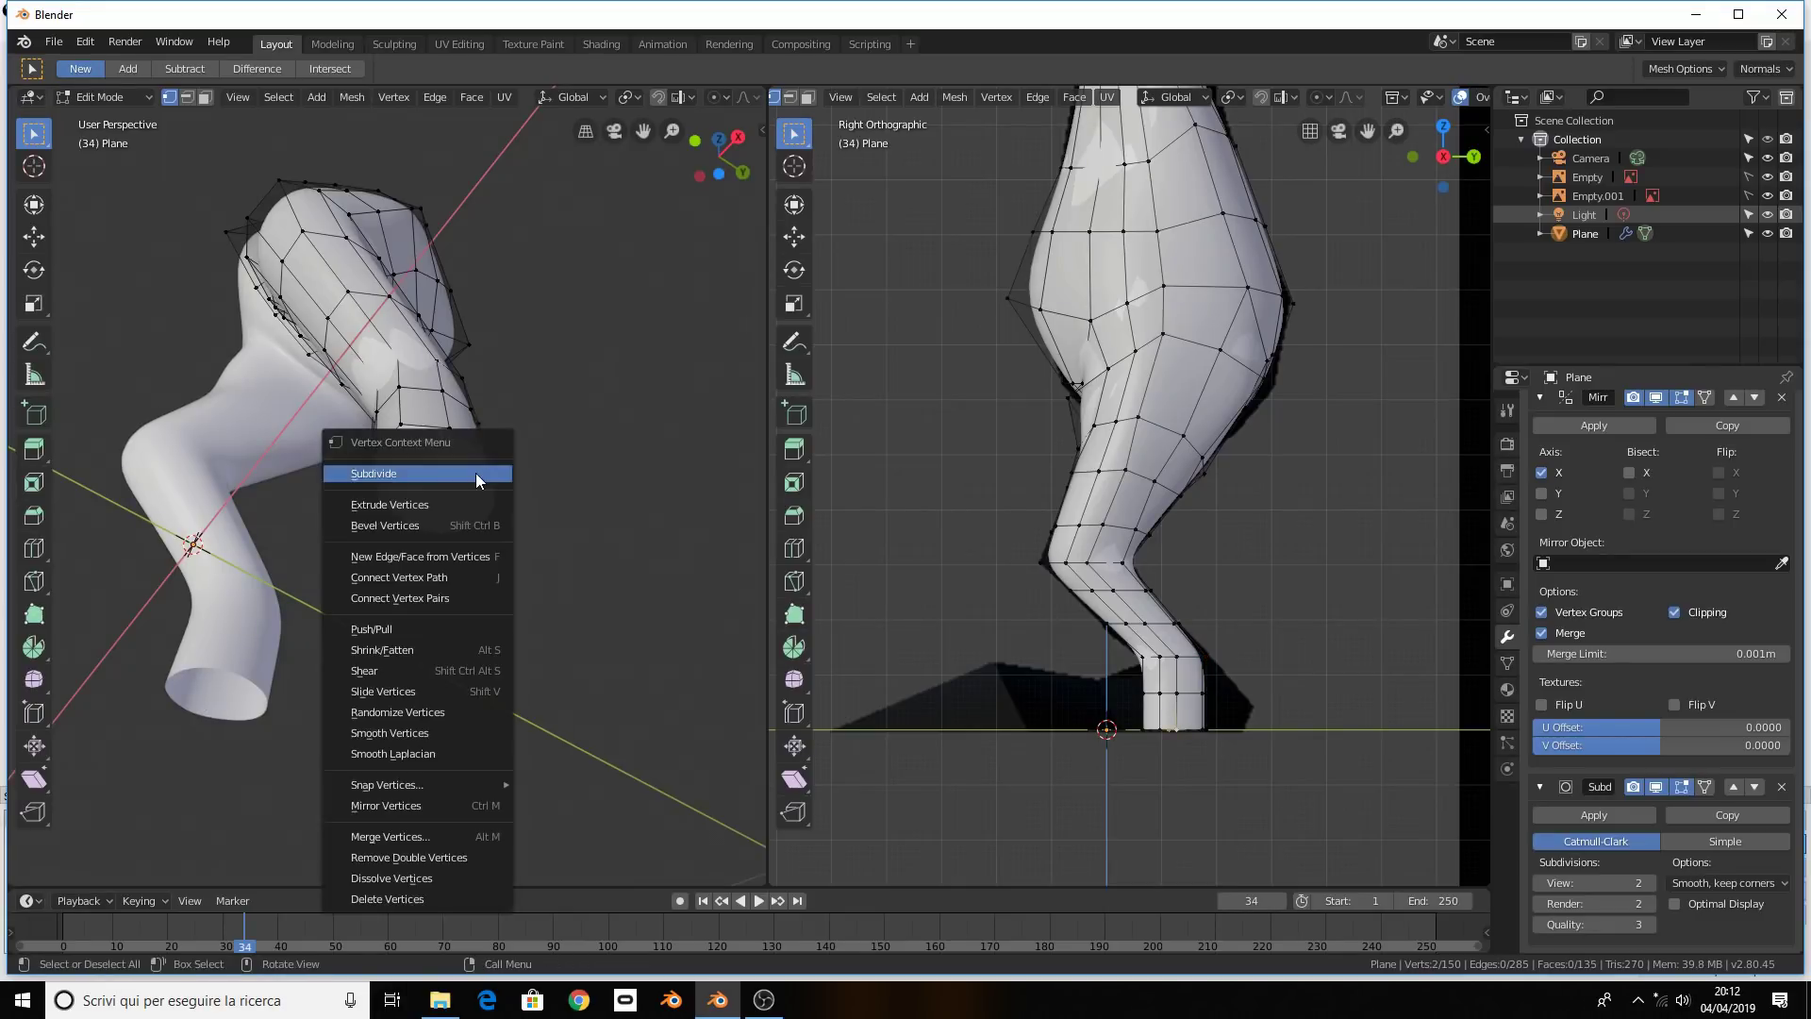
key(Escape)
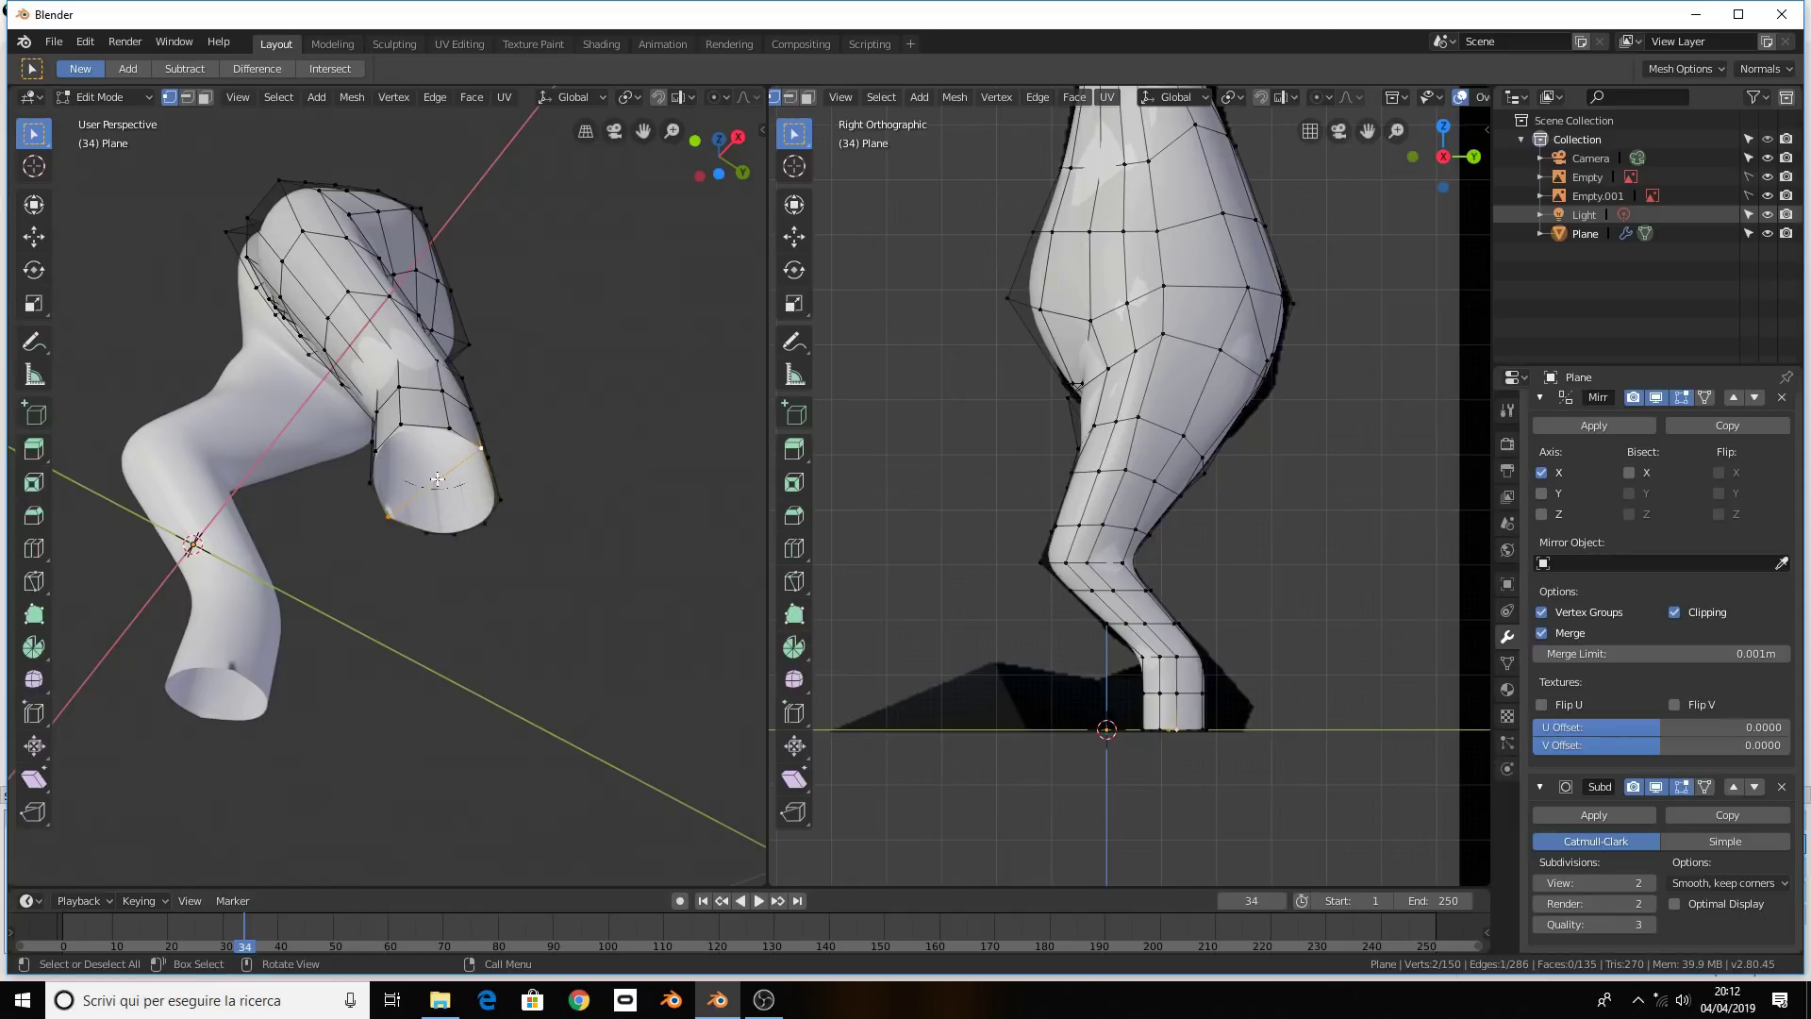
right_click(424, 479)
click(424, 480)
Fill four-sided faces from the new middle vertex and select the stray edge across the opening
click(476, 447)
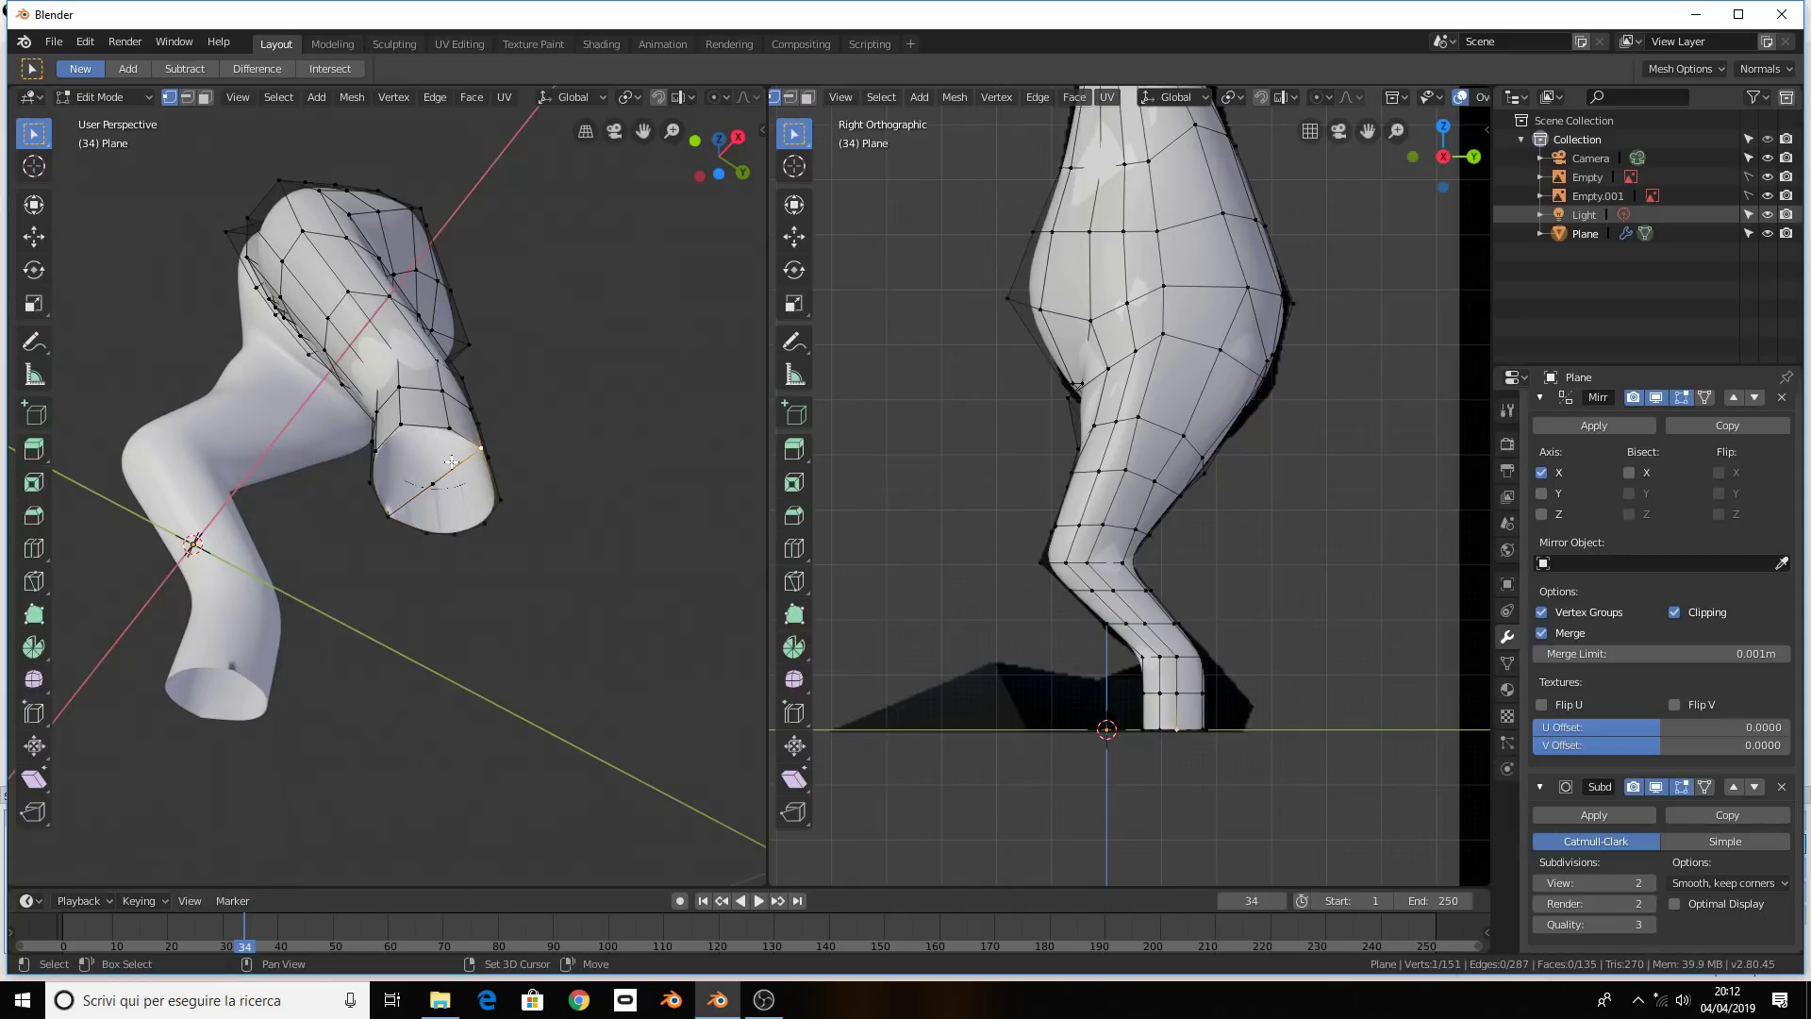
shift+click(432, 483)
shift+click(449, 428)
key(f)
key(ctrl+z)
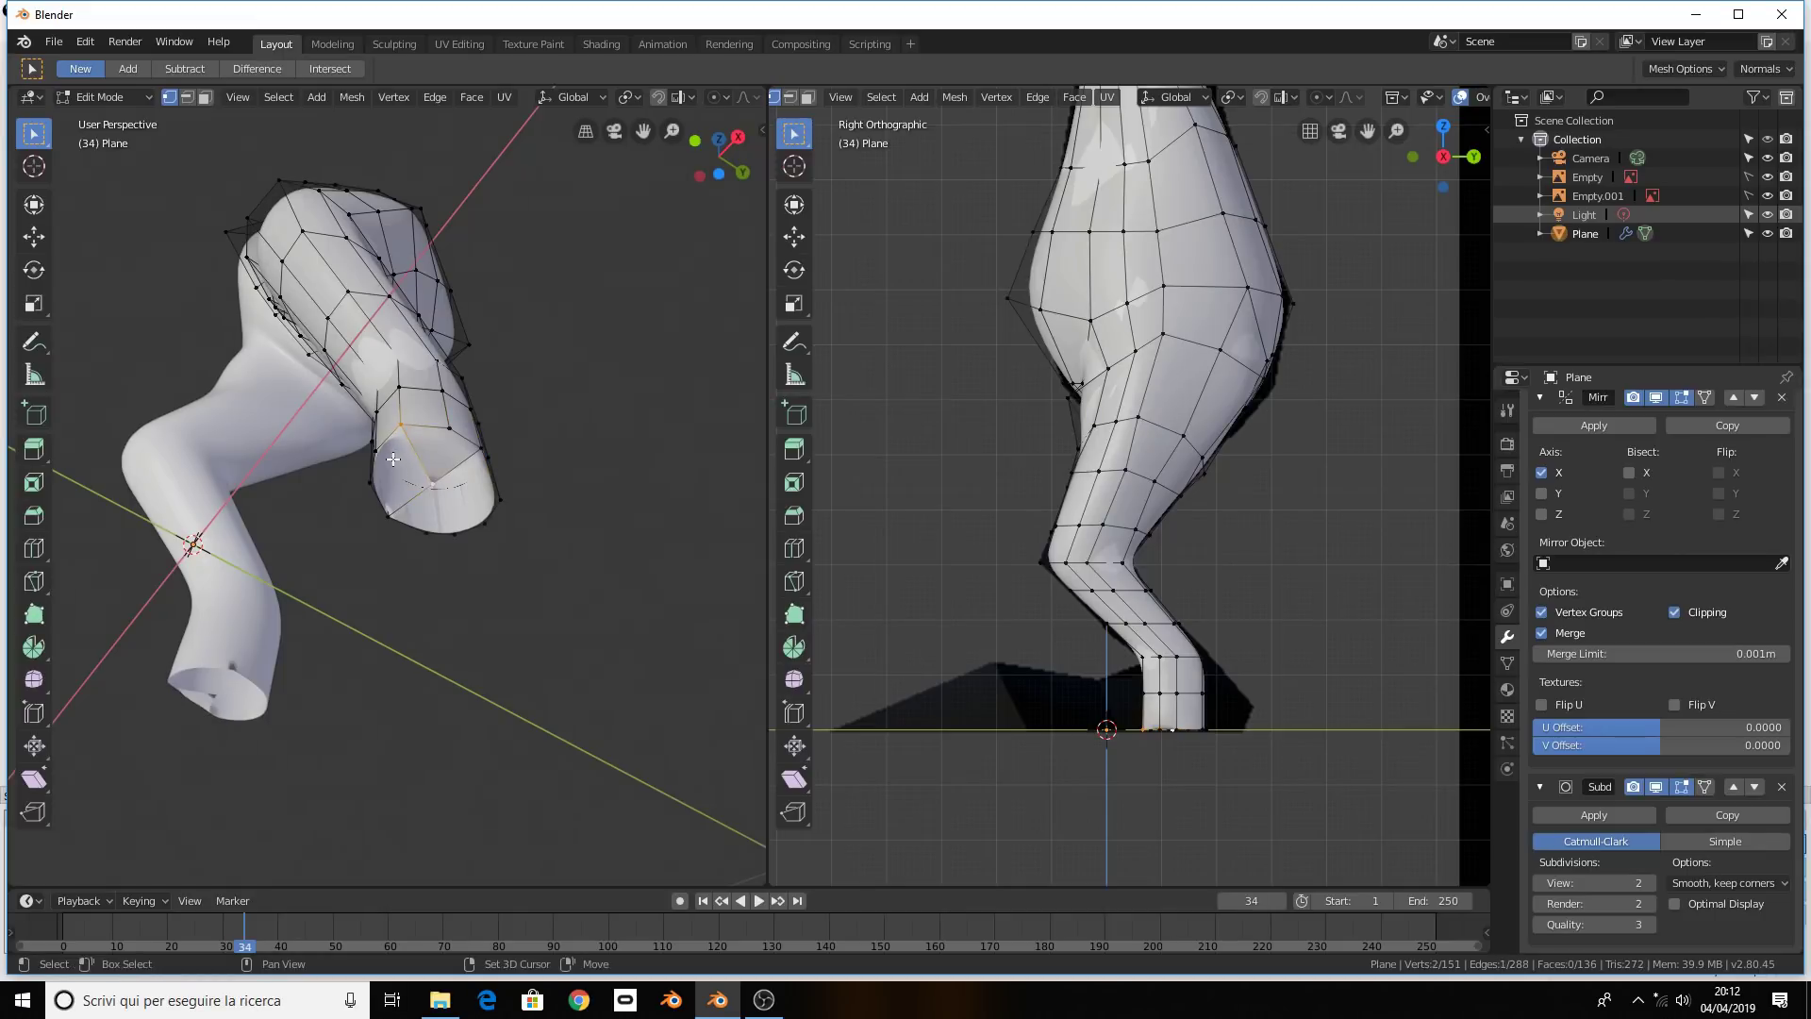
shift+click(370, 482)
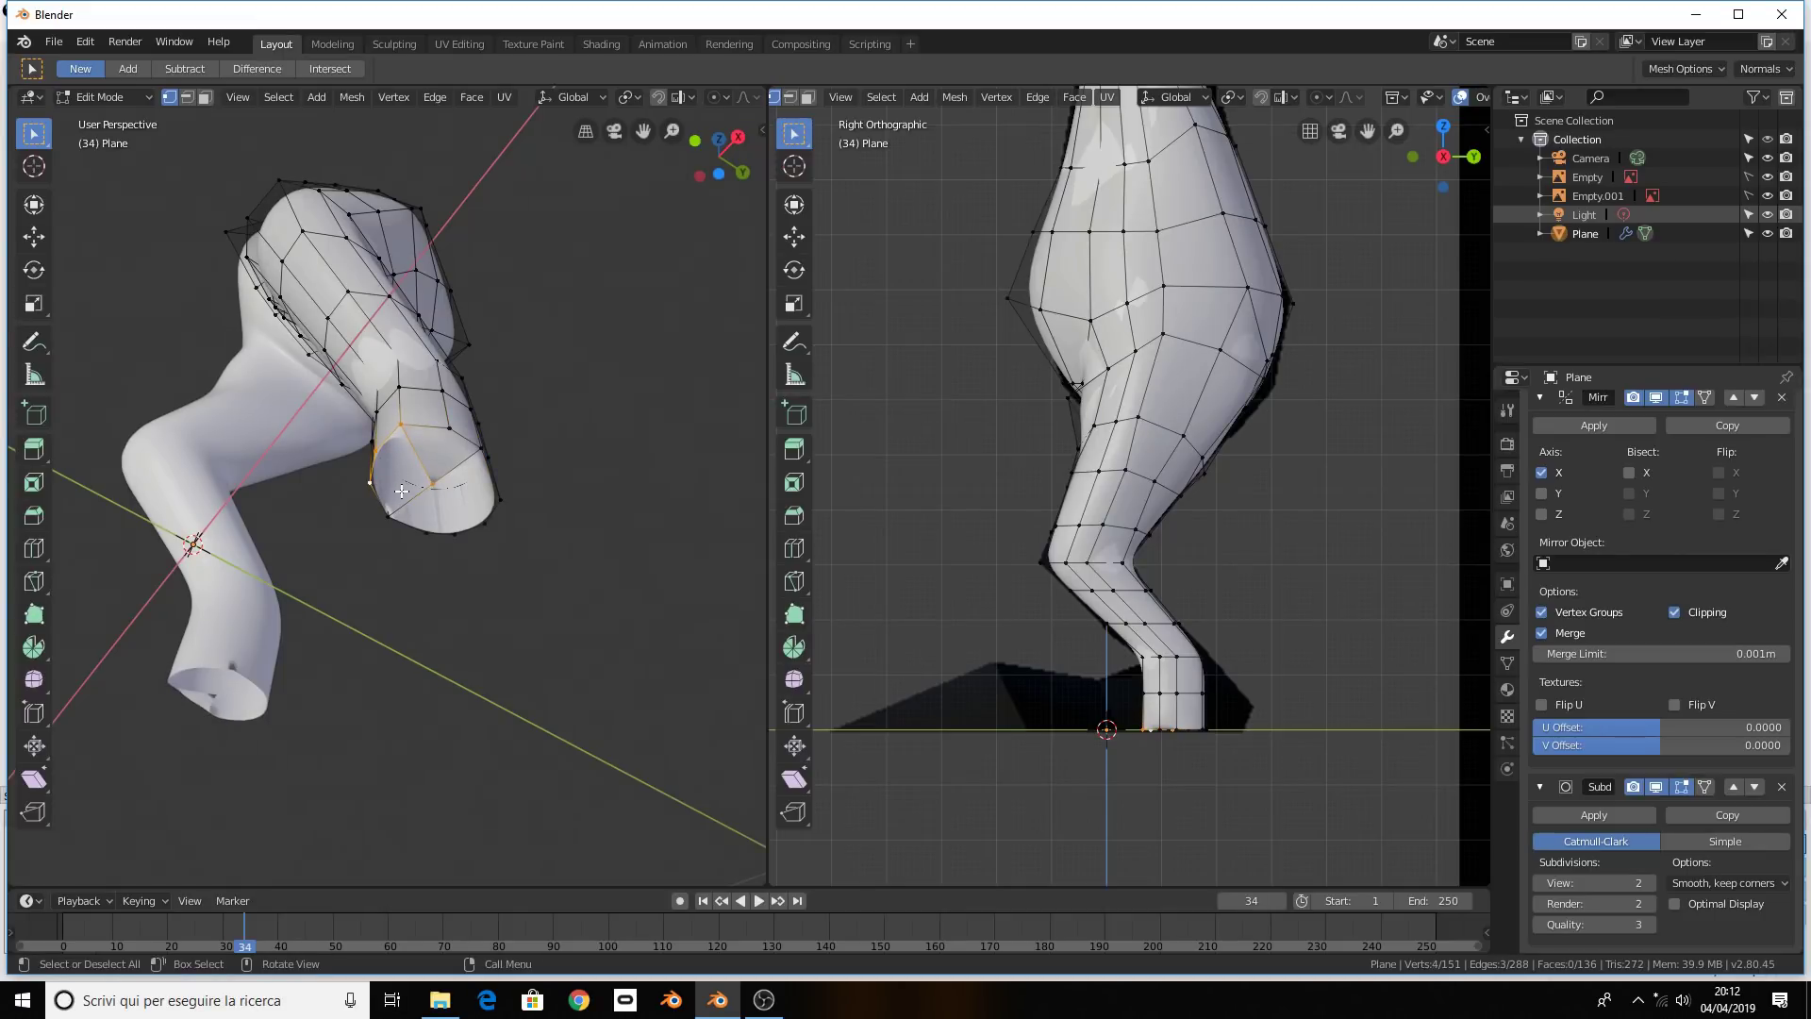
key(f)
middle_drag(401, 491, 405, 528)
scroll(406, 533, up, 3)
click(404, 545)
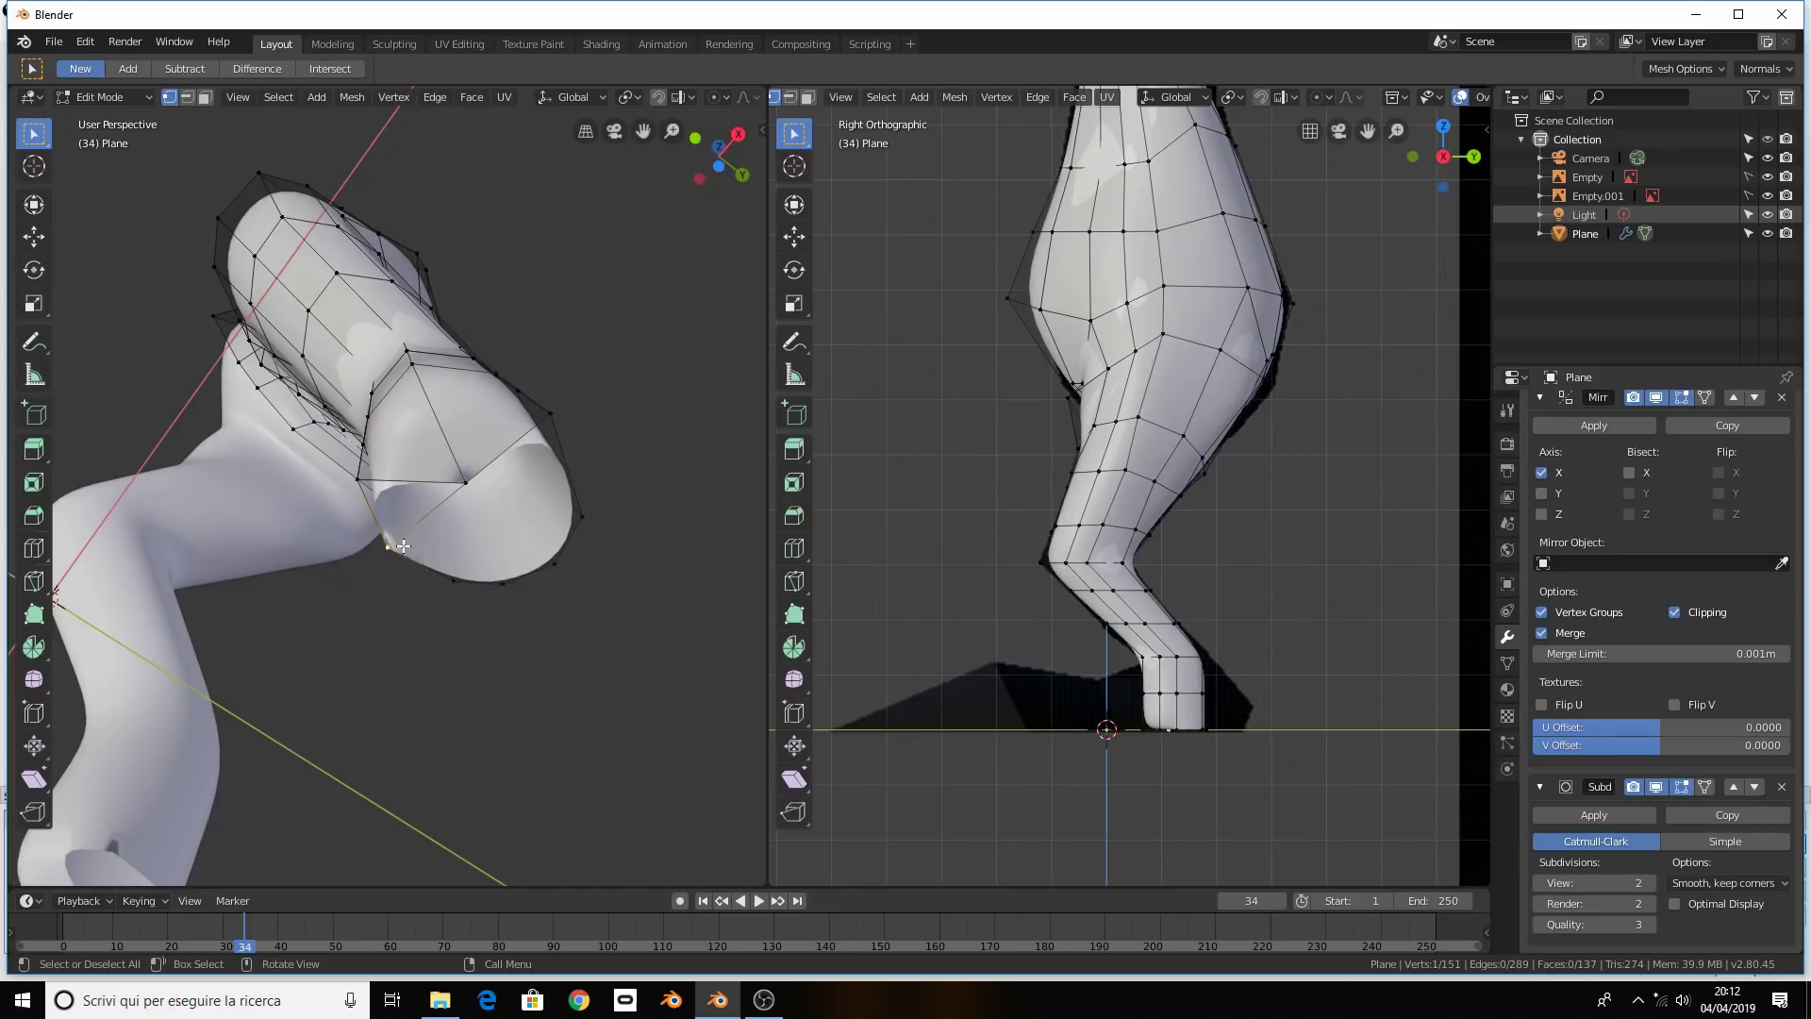
key(2)
click(418, 522)
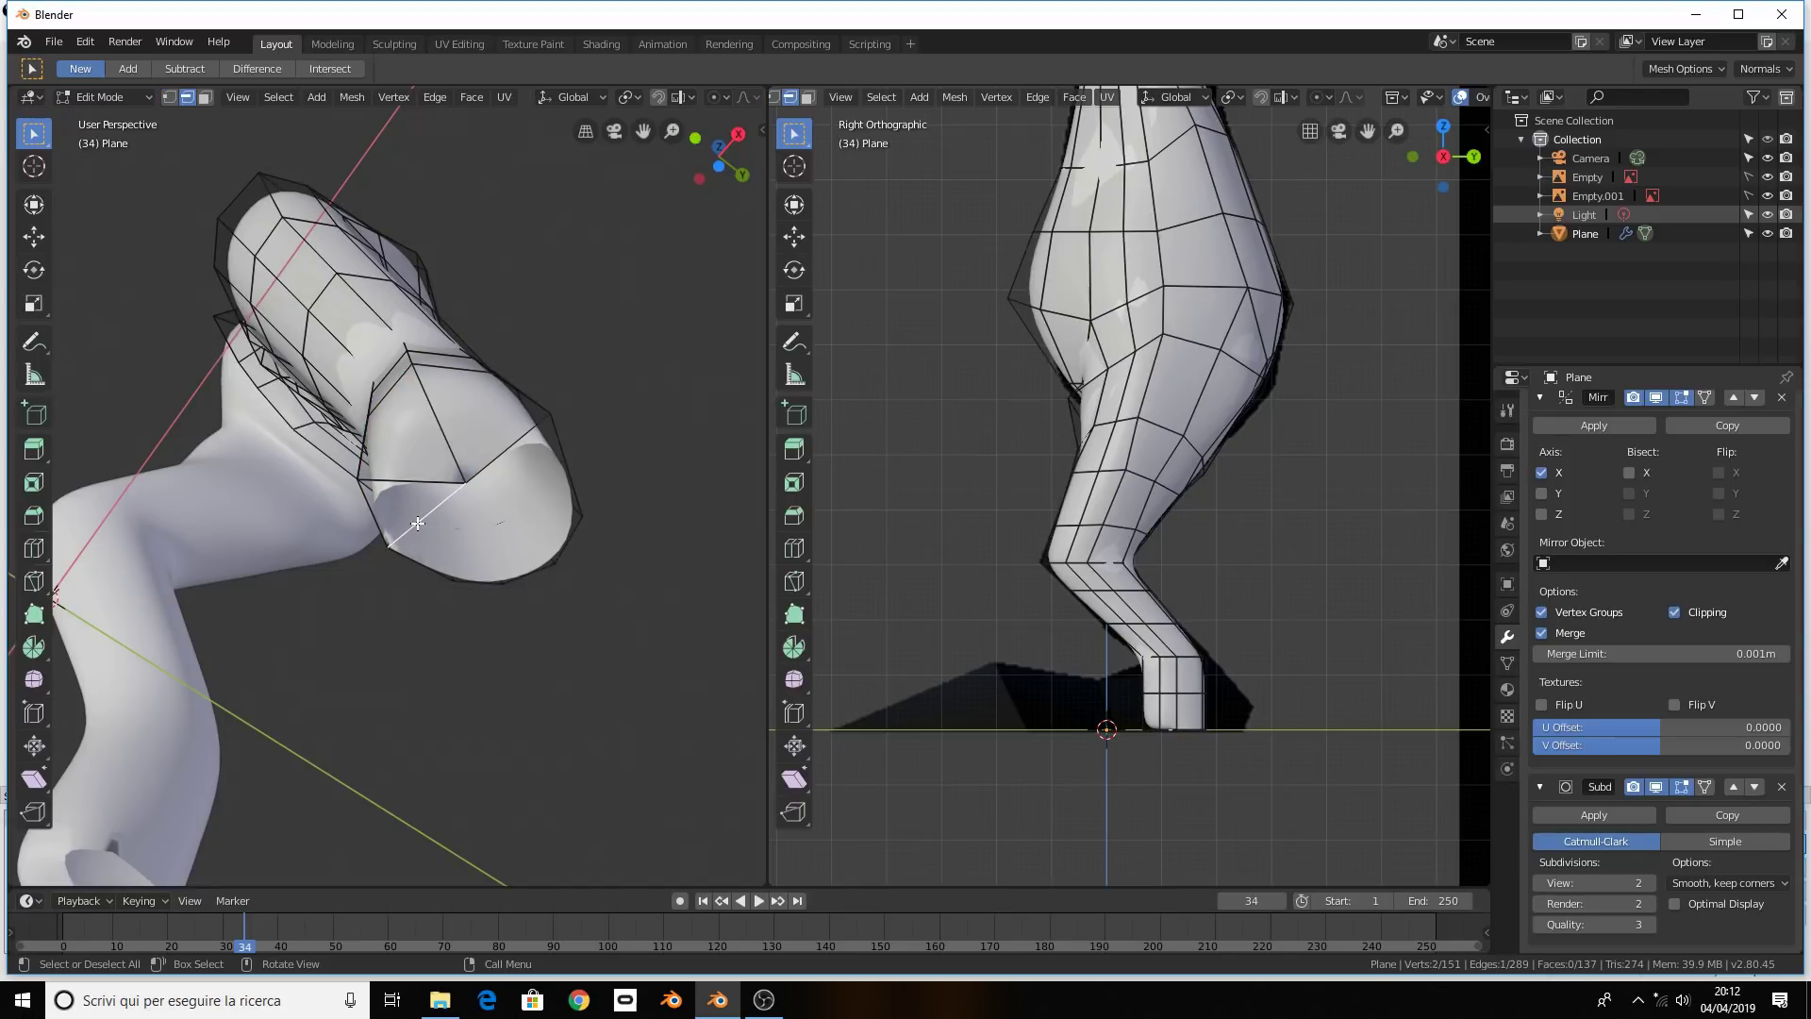
Delete the stray edge across the foot opening
key(x)
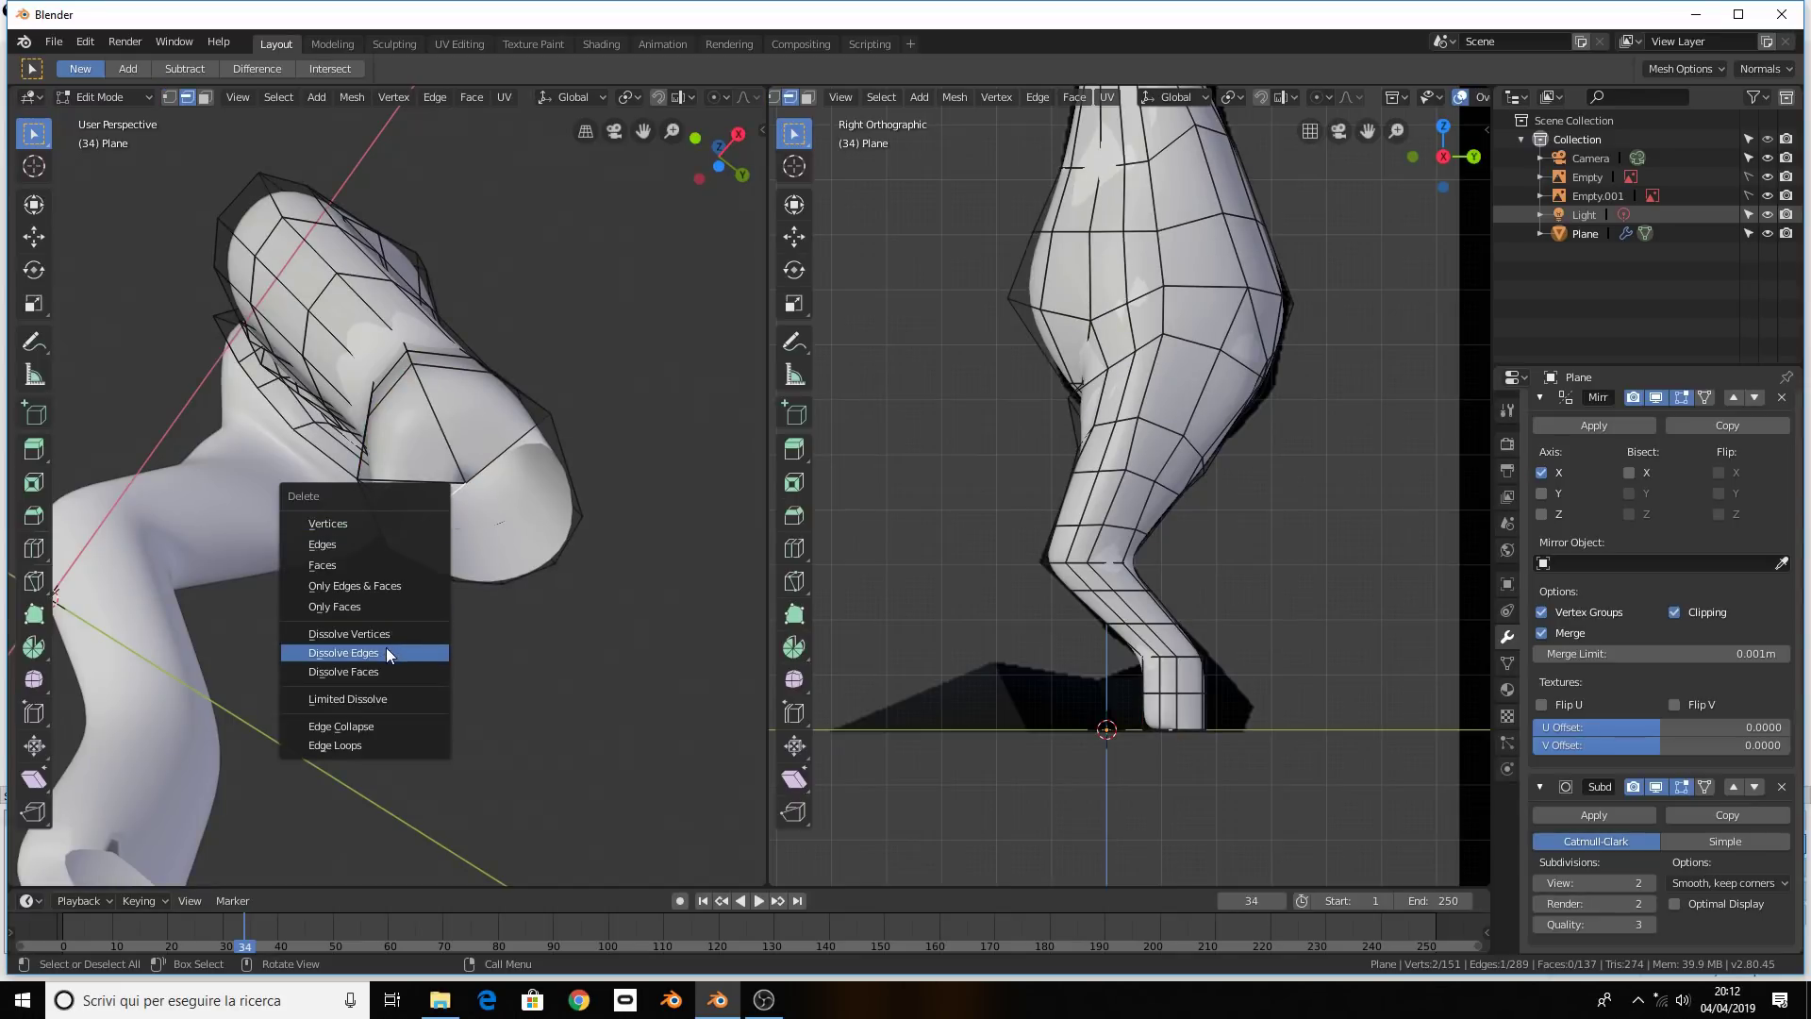
click(387, 649)
key(x)
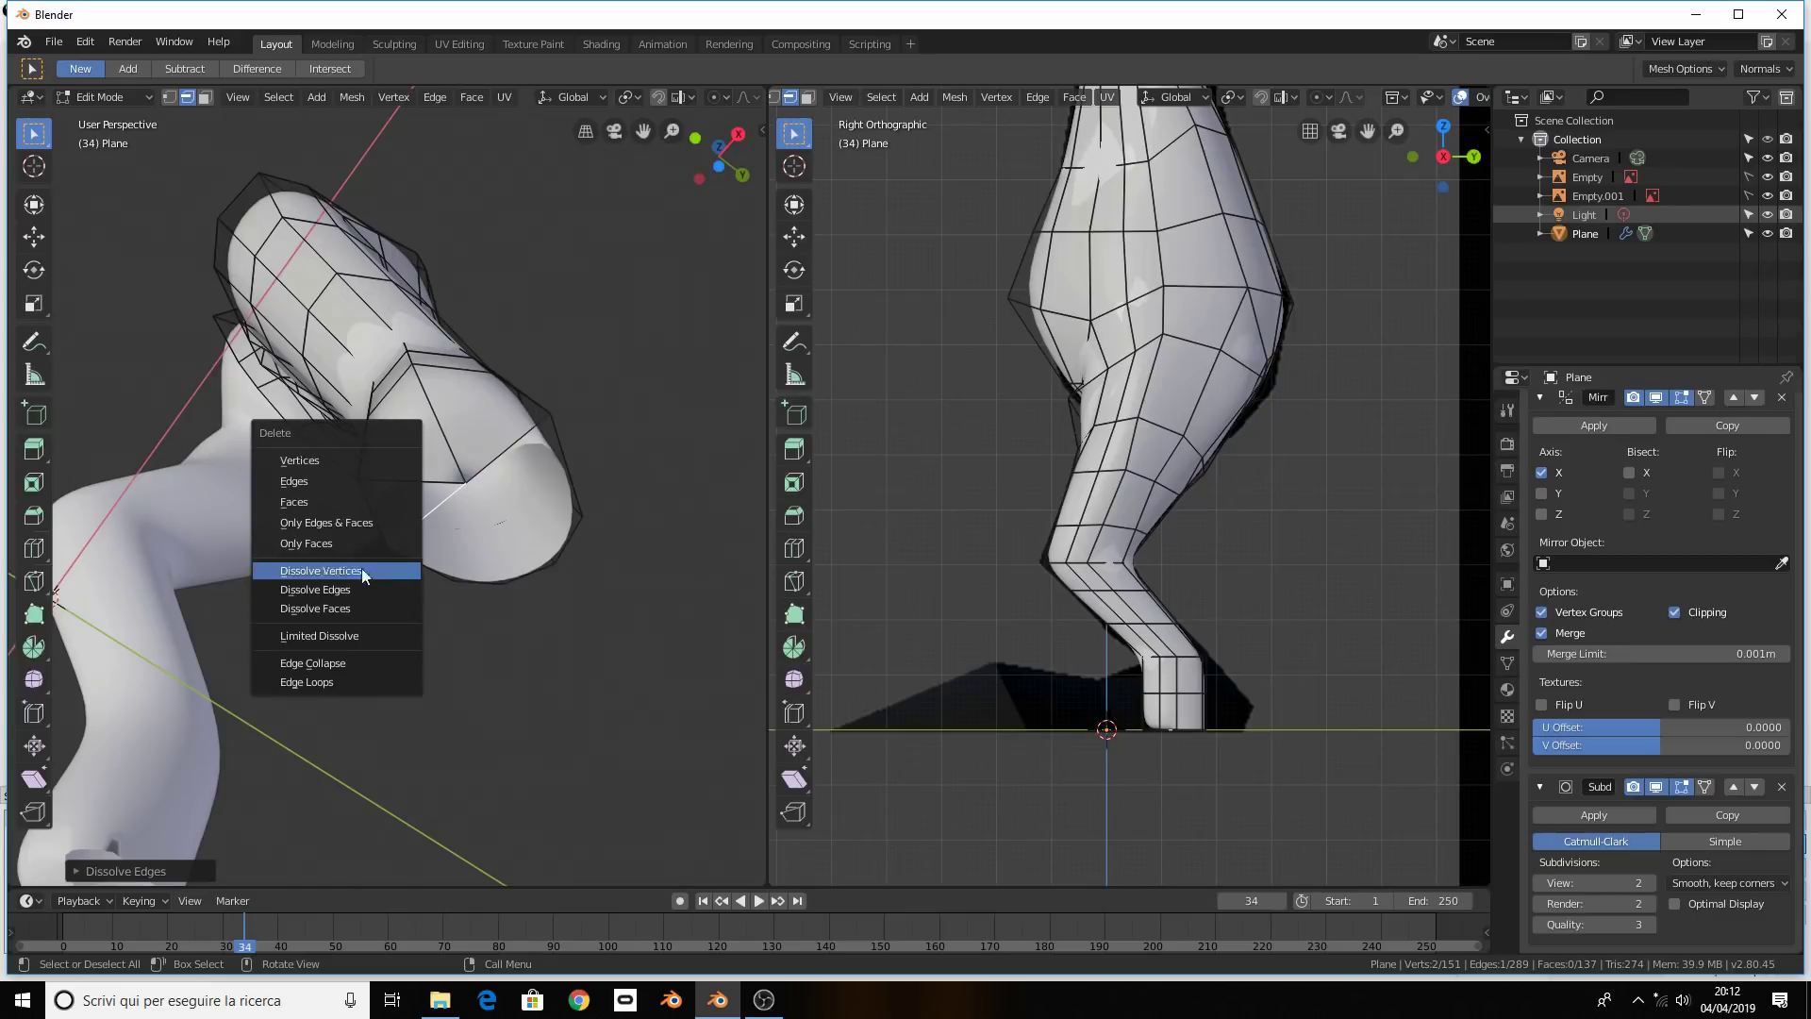
click(323, 478)
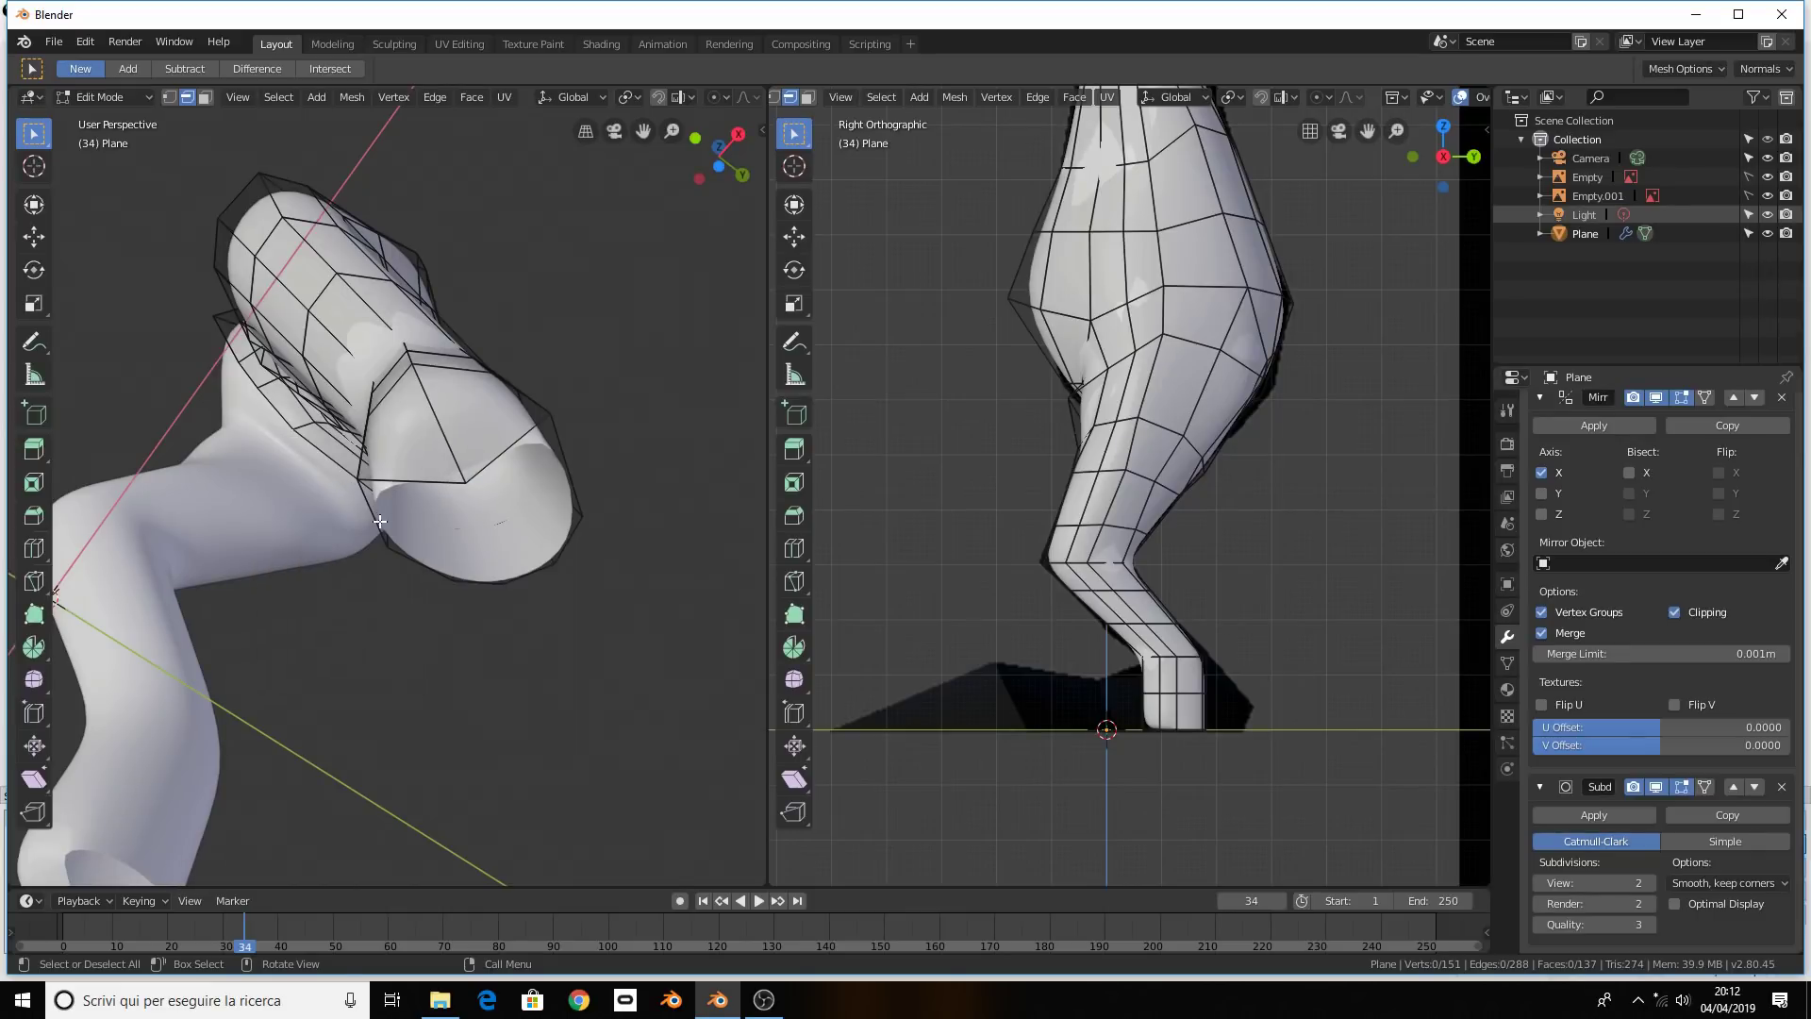
Fill two four-sided faces across the foot opening from rim vertices
key(1)
click(358, 479)
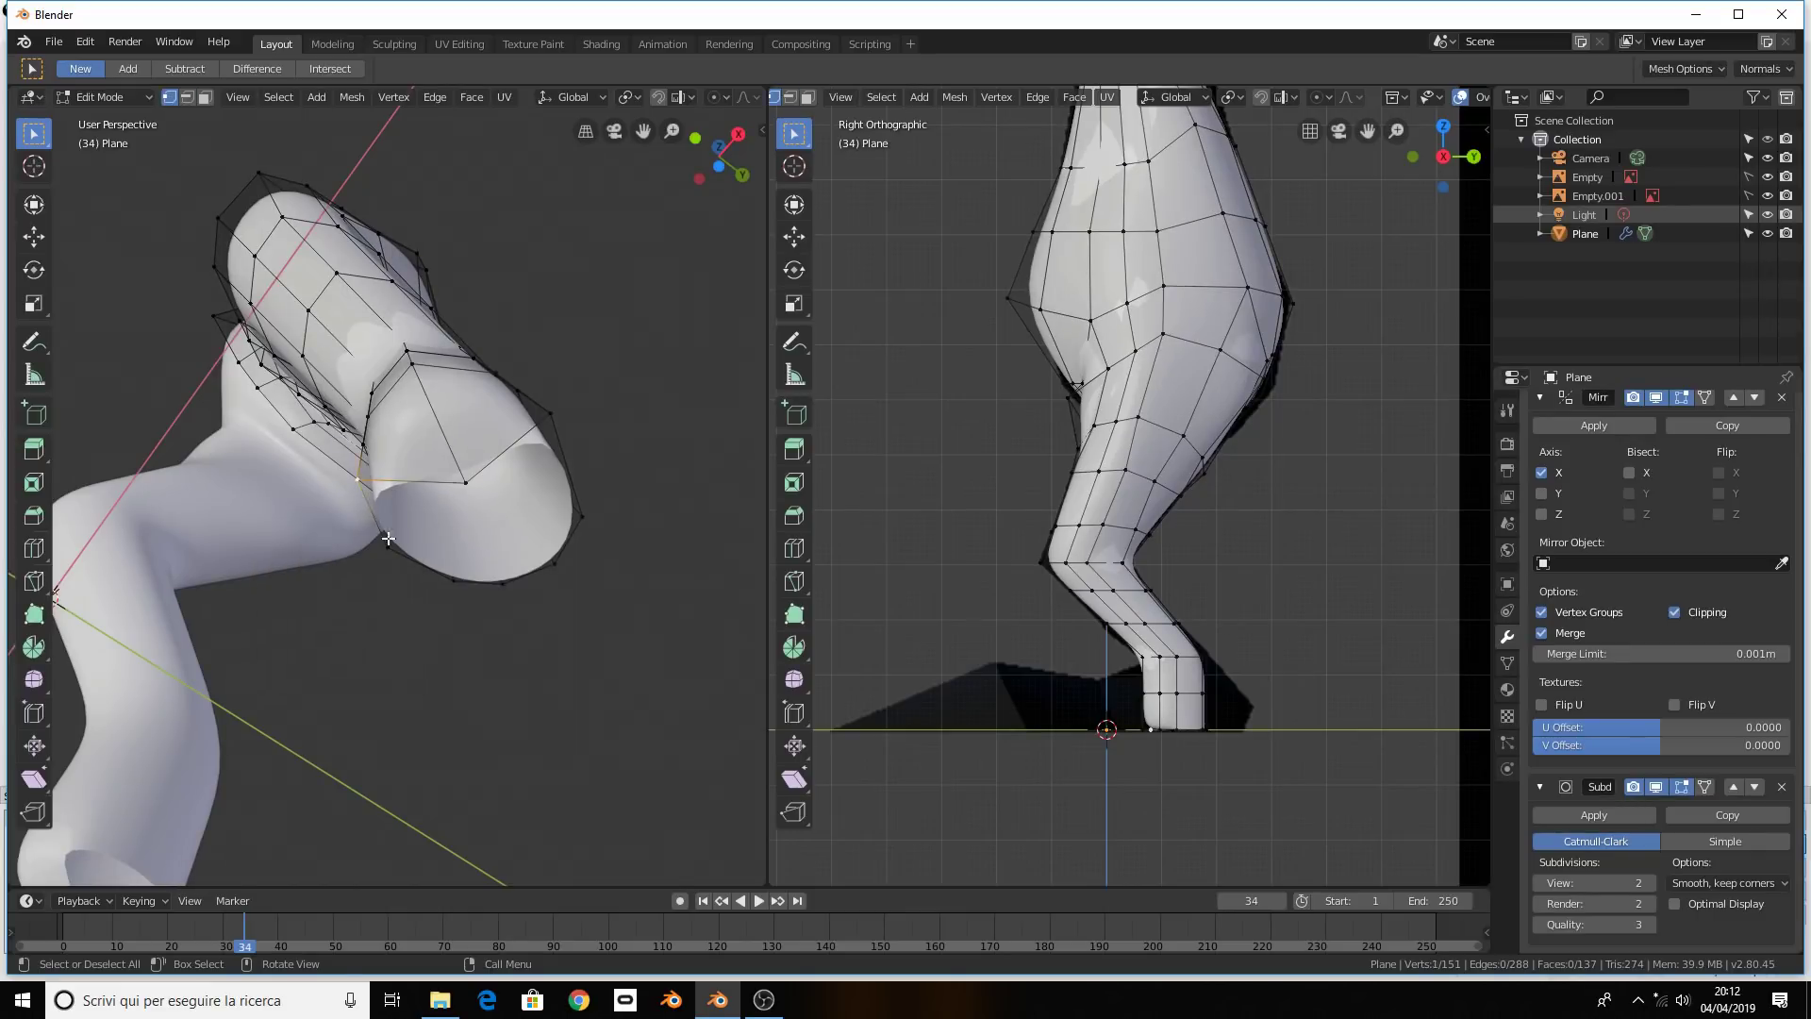
shift+click(386, 545)
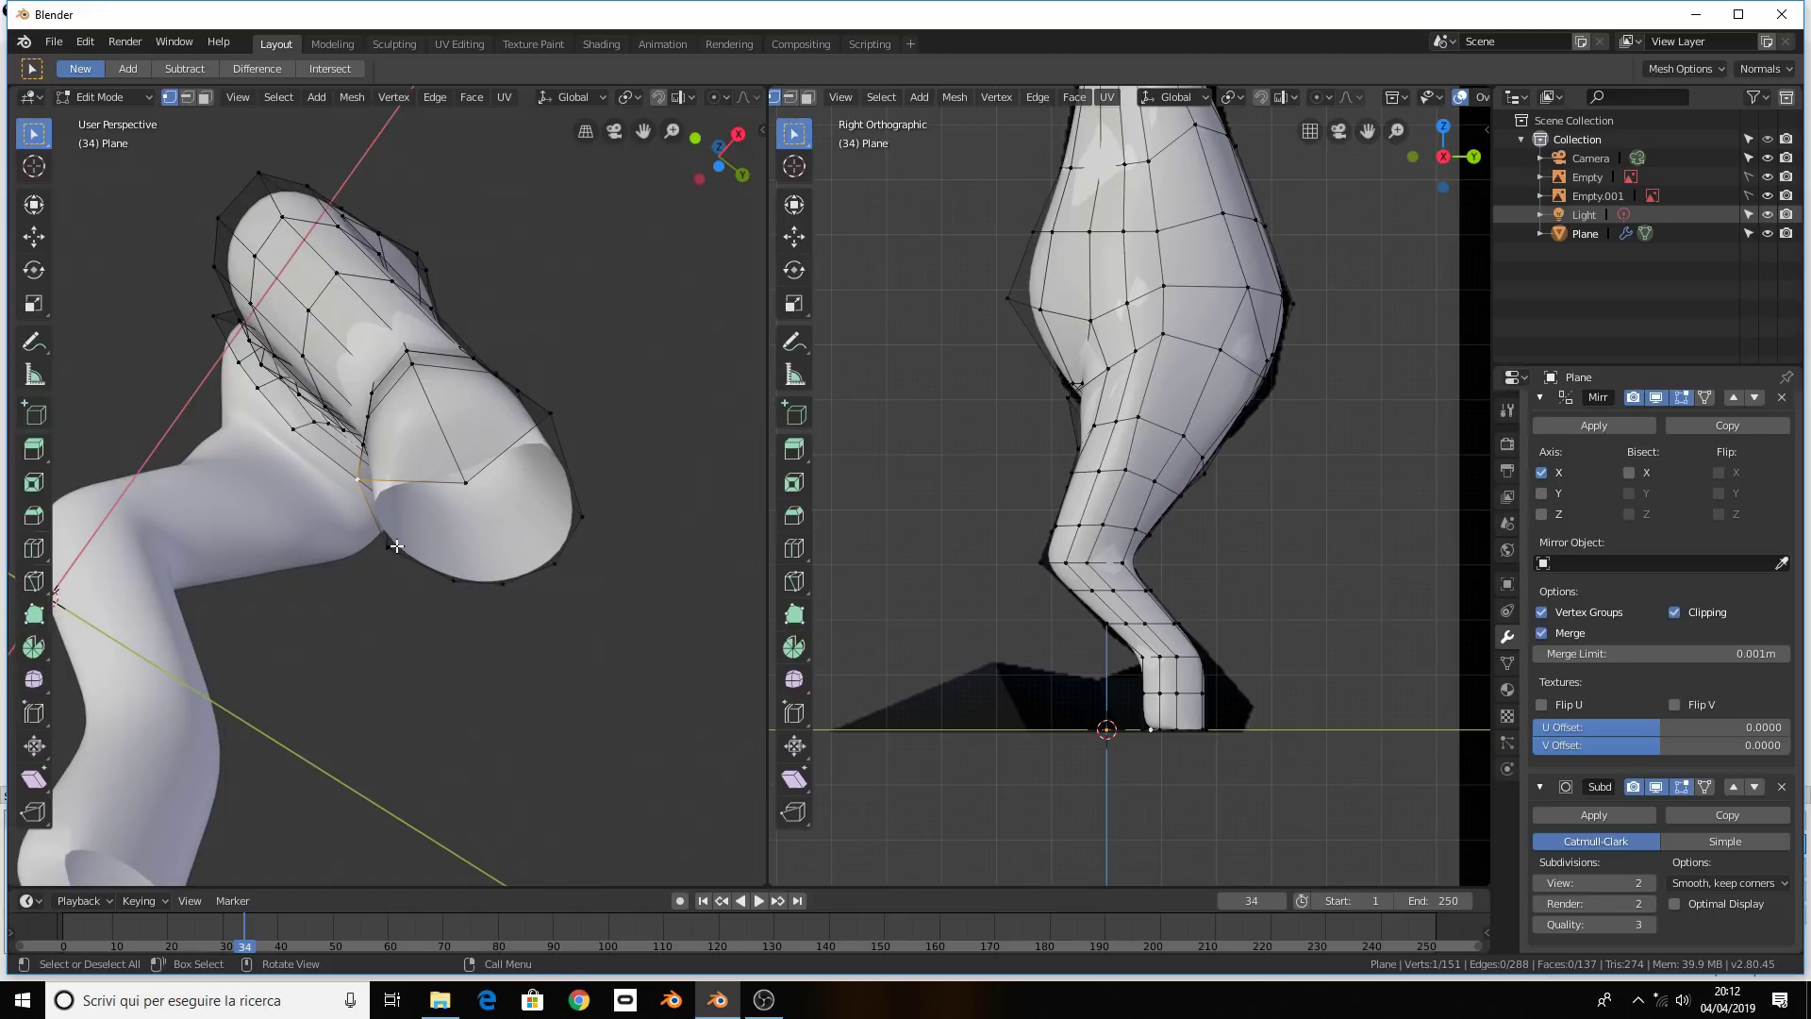
shift+click(465, 484)
shift+click(454, 580)
key(f)
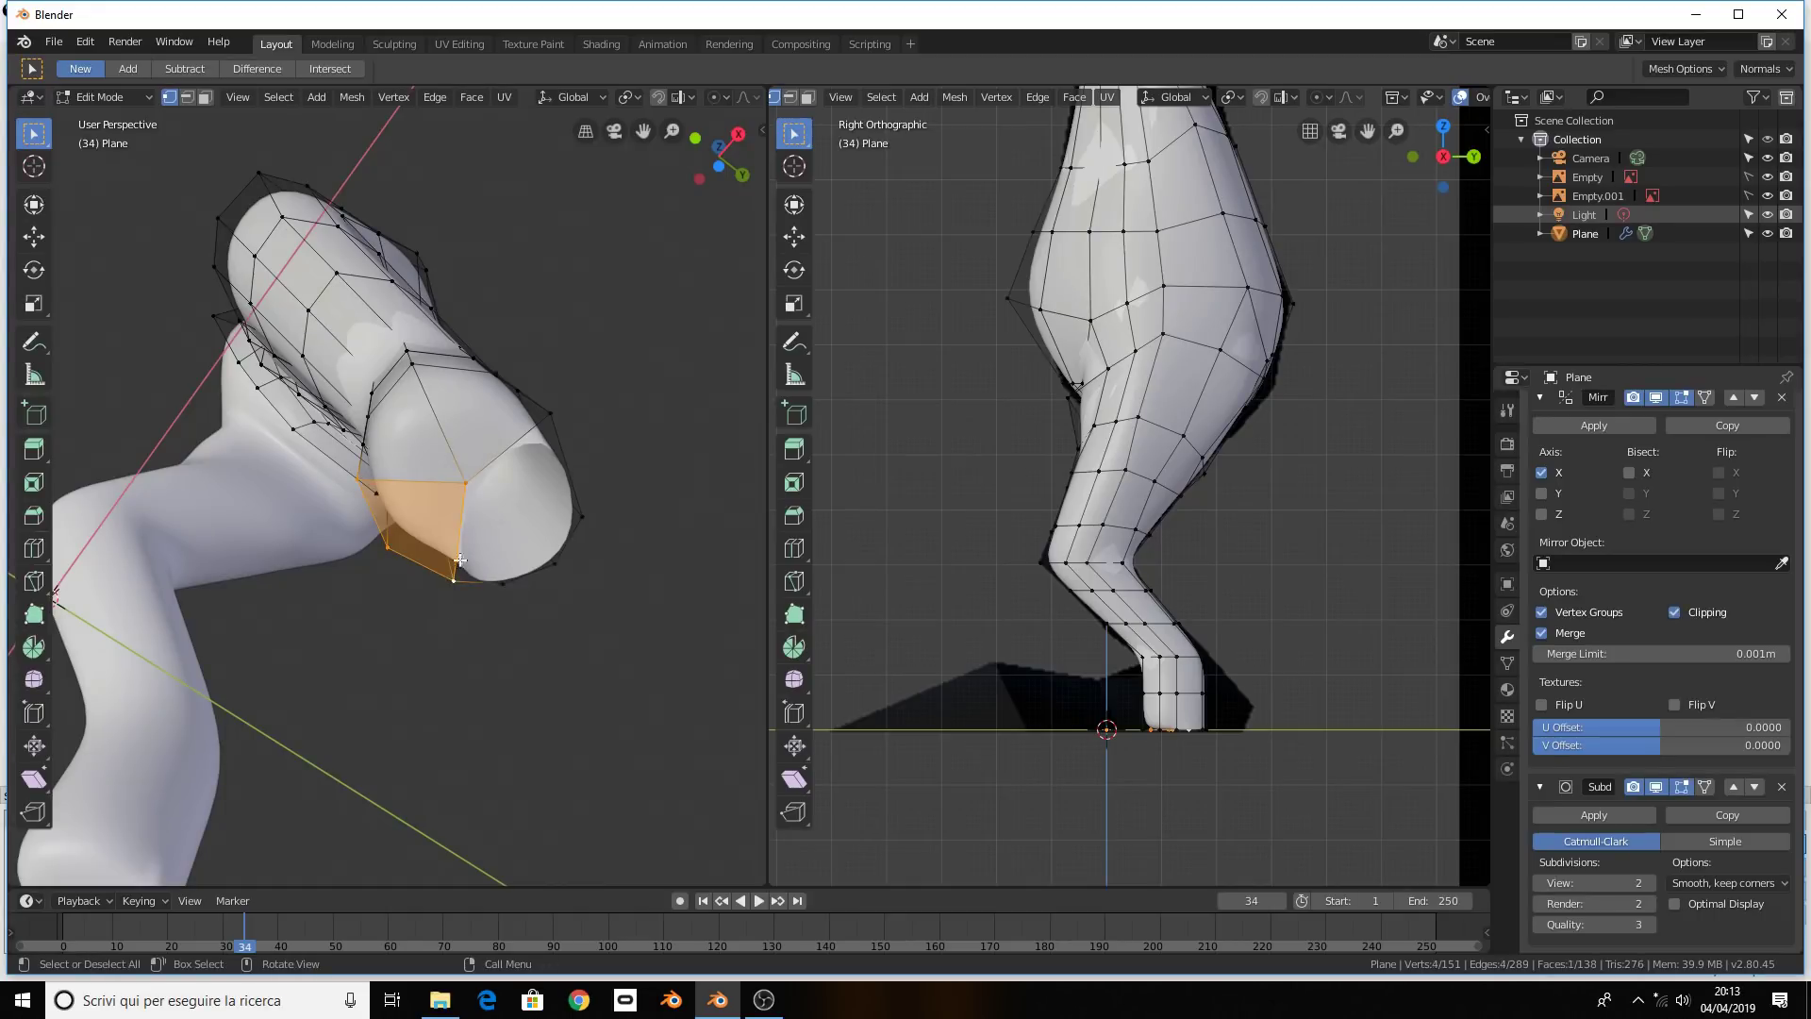
click(462, 485)
shift+click(454, 579)
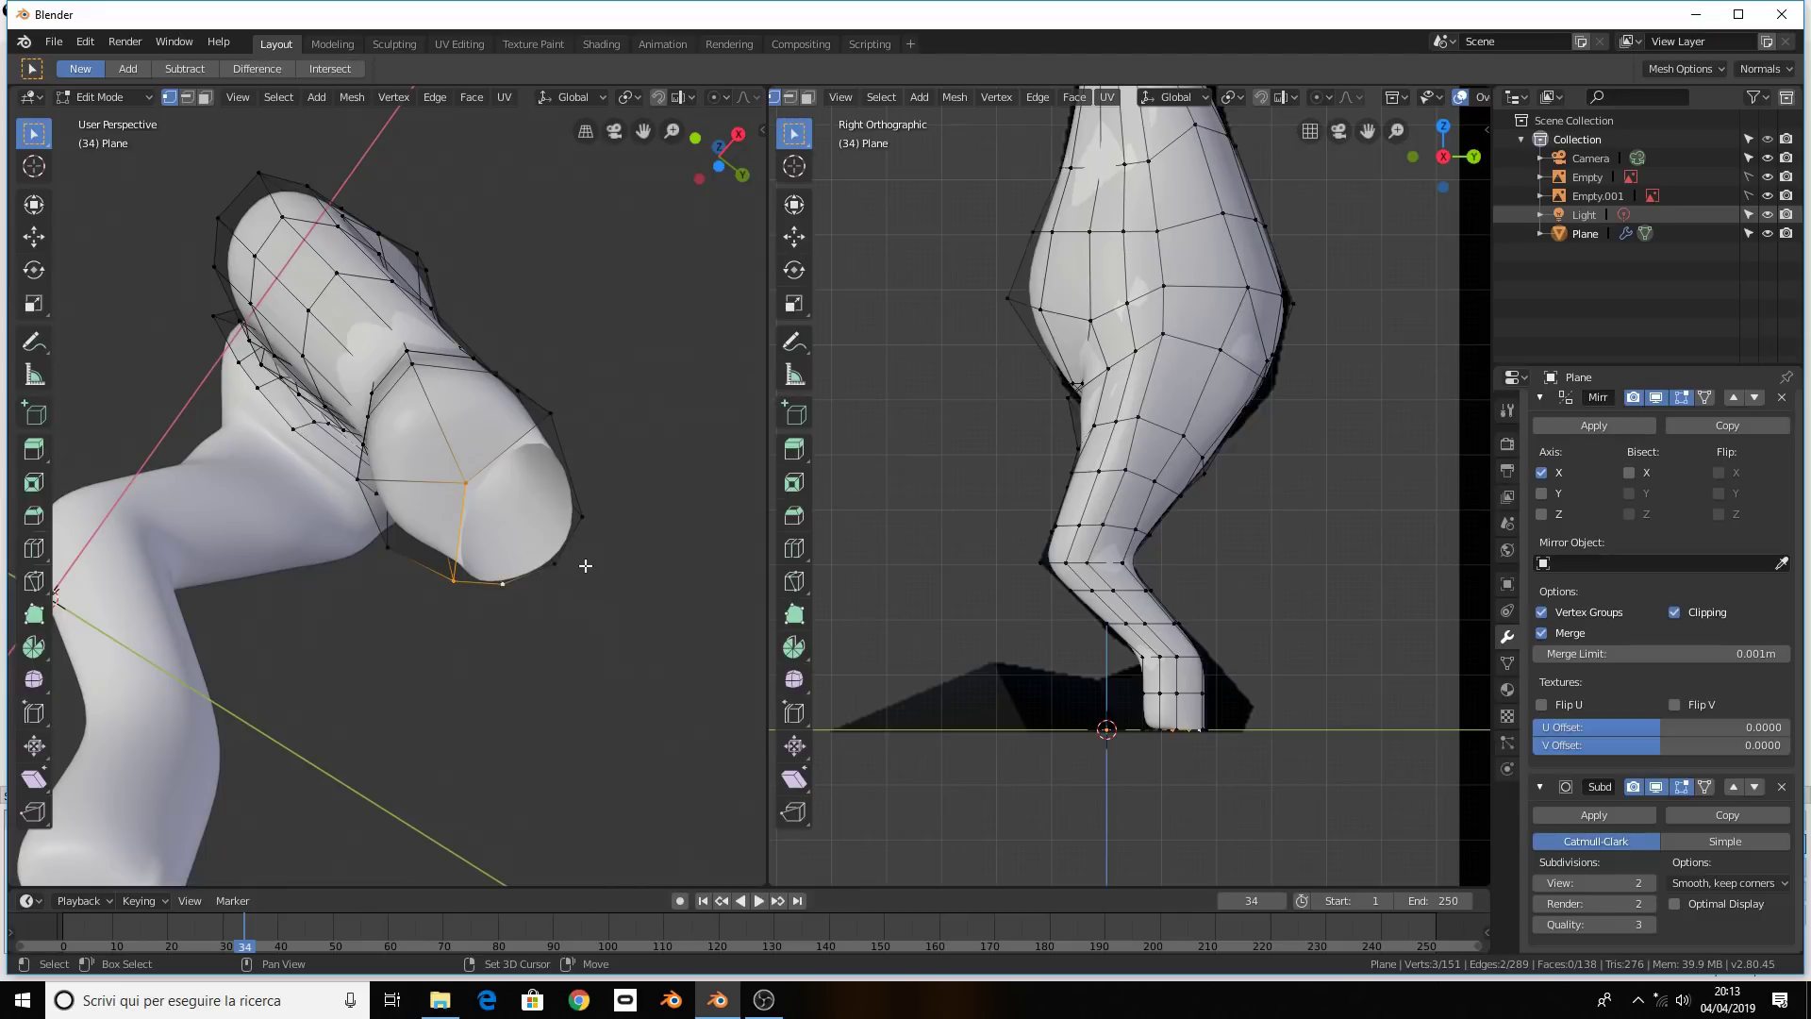
shift+click(560, 563)
key(f)
Fill the last gap in the foot opening and inspect the capped foot
click(465, 483)
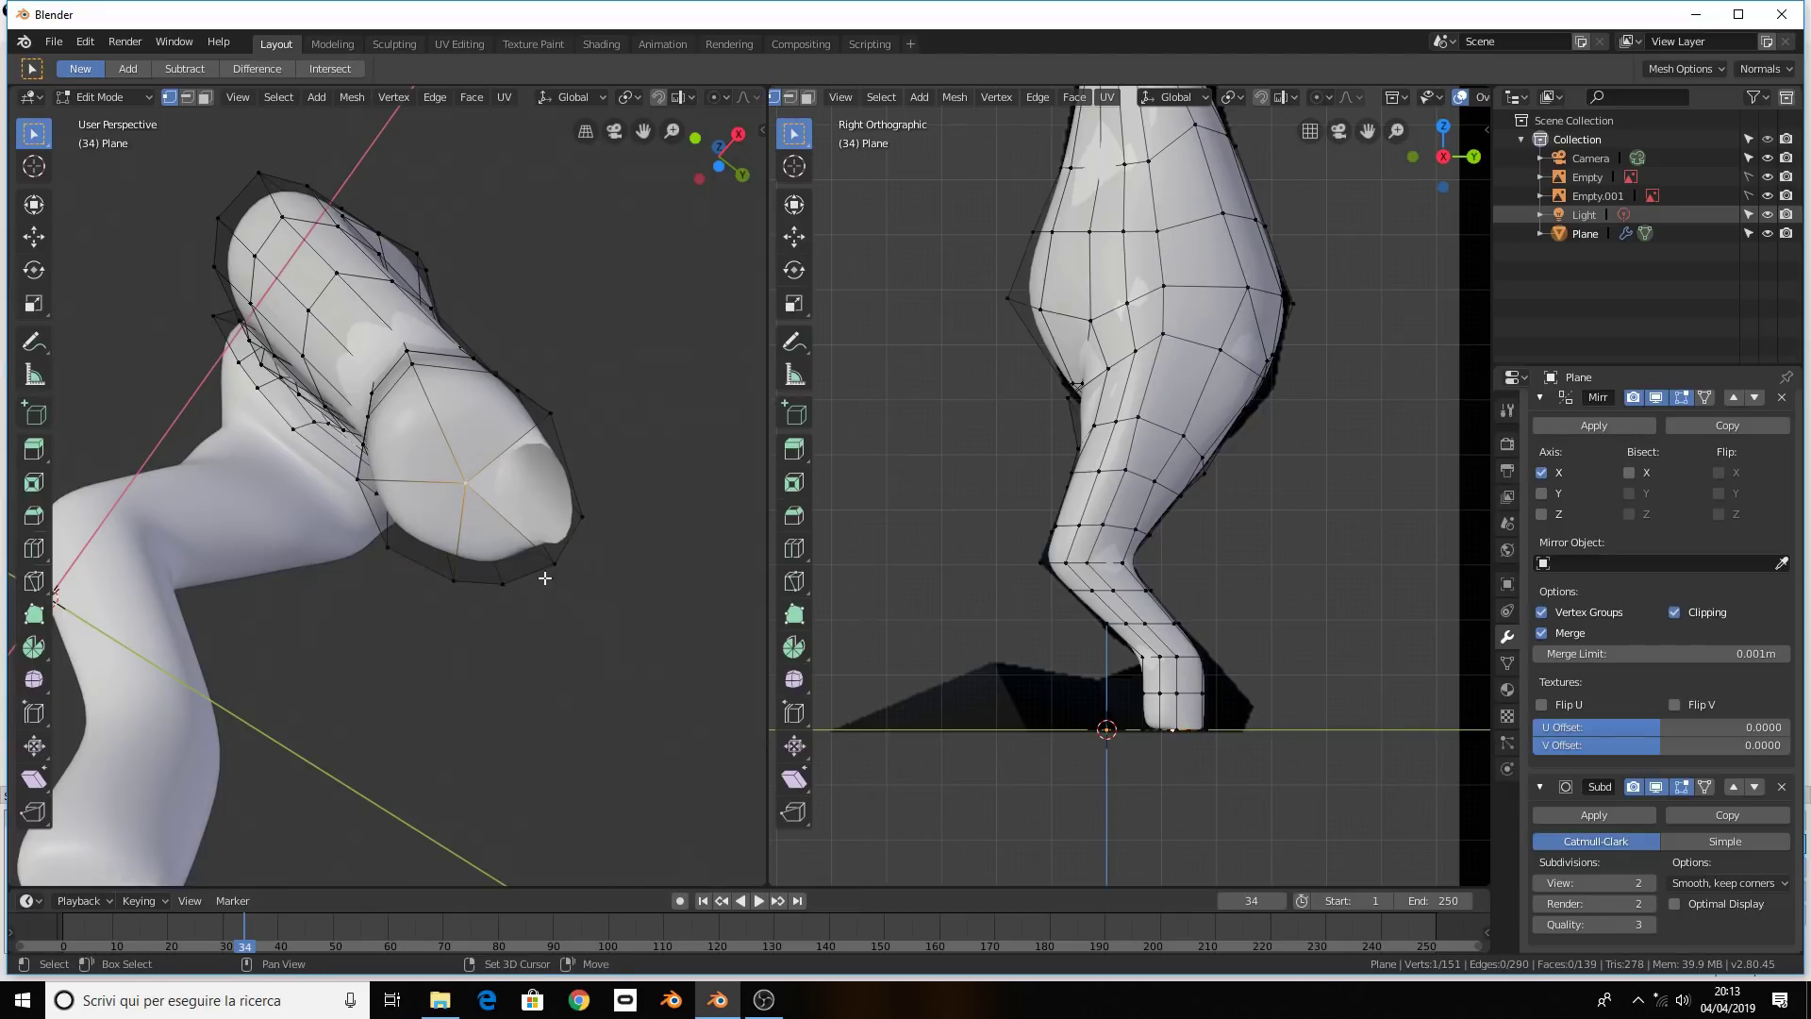
shift+click(554, 563)
shift+click(579, 515)
shift+click(552, 416)
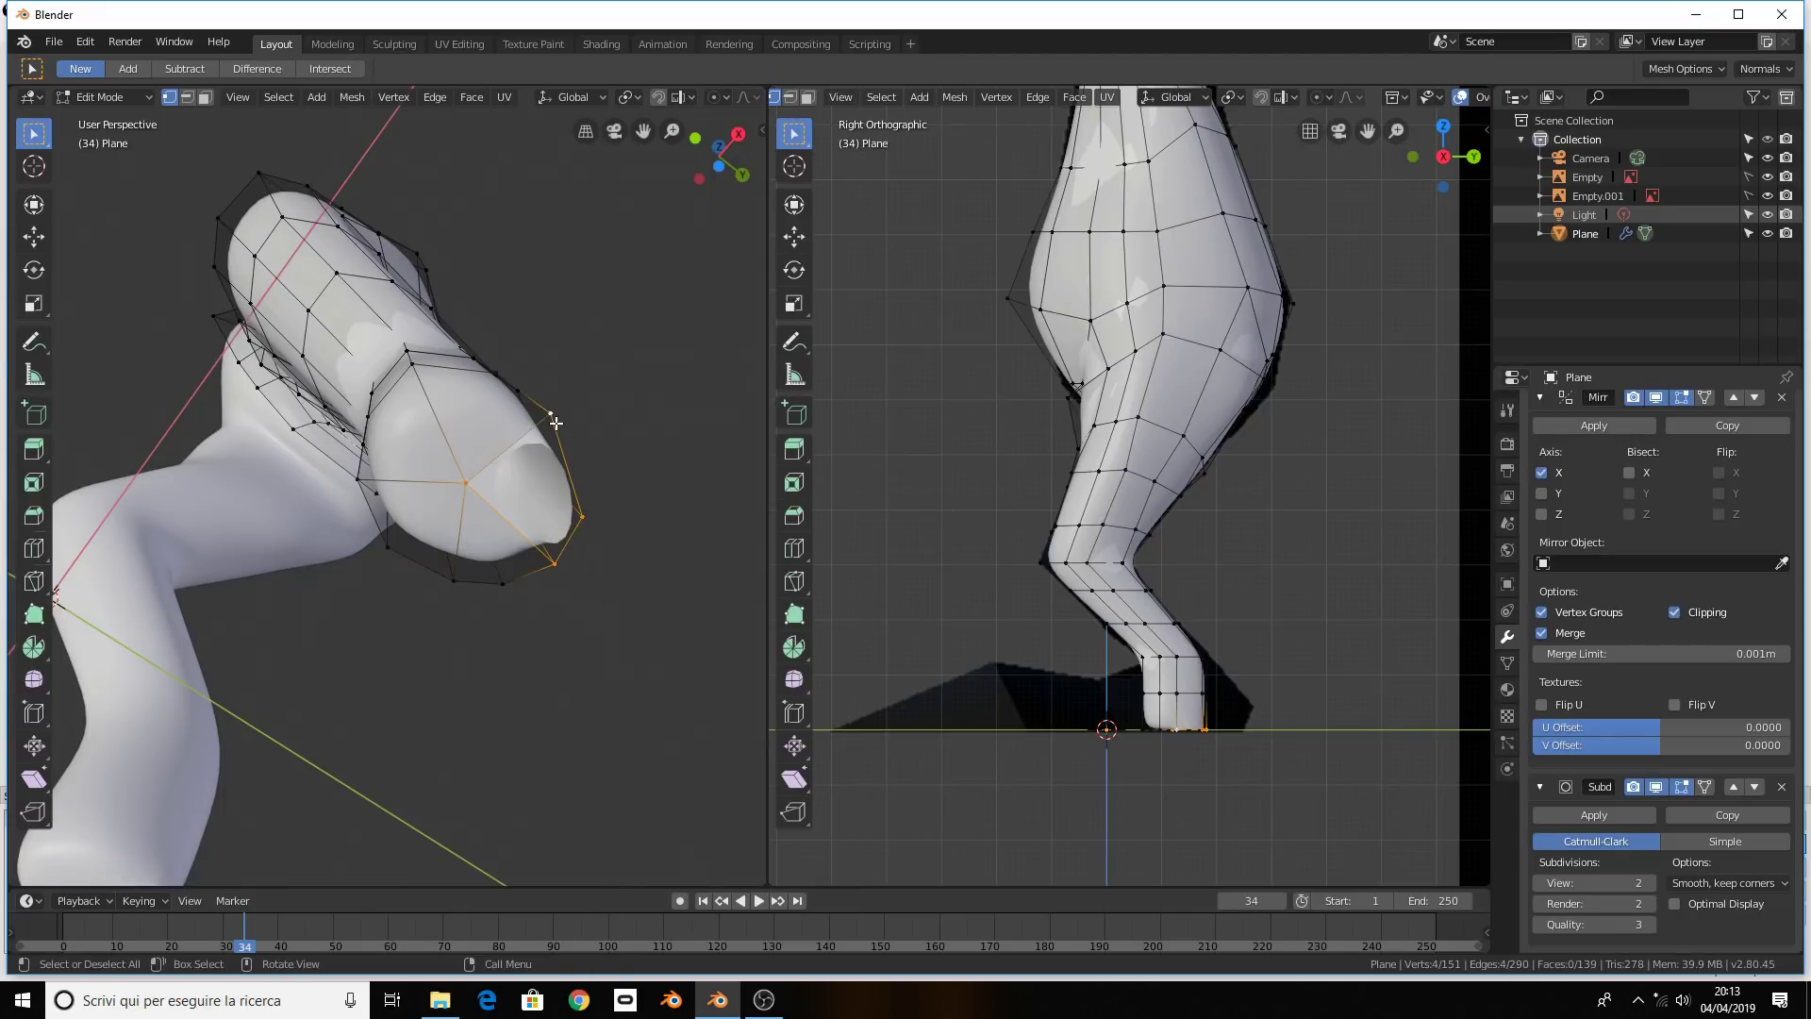
key(f)
mouse_move(556, 422)
middle_down()
mouse_move(429, 563)
mouse_move(376, 529)
mouse_move(432, 529)
middle_up()
Preview the smooth legs in Object Mode, then return to Edit Mode in front view with face select
key(Tab)
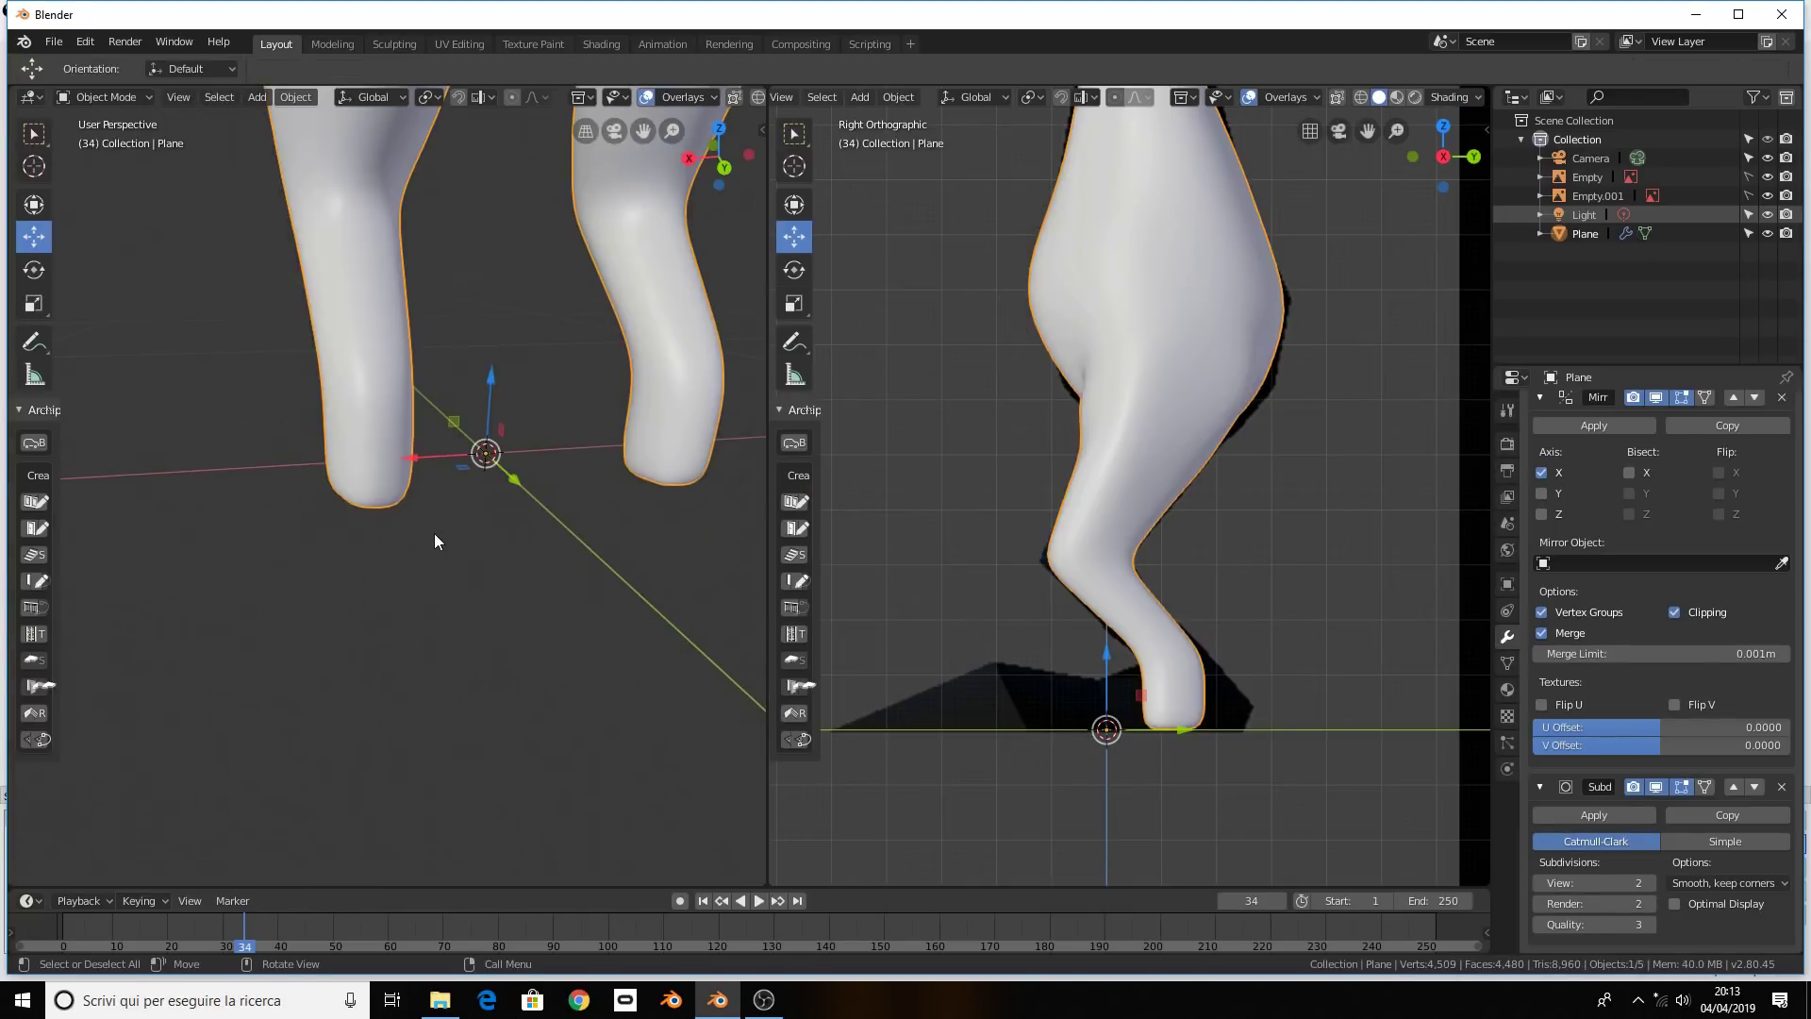
mouse_move(594, 507)
middle_down()
mouse_move(308, 481)
mouse_move(513, 520)
mouse_move(278, 514)
middle_up()
key(Tab)
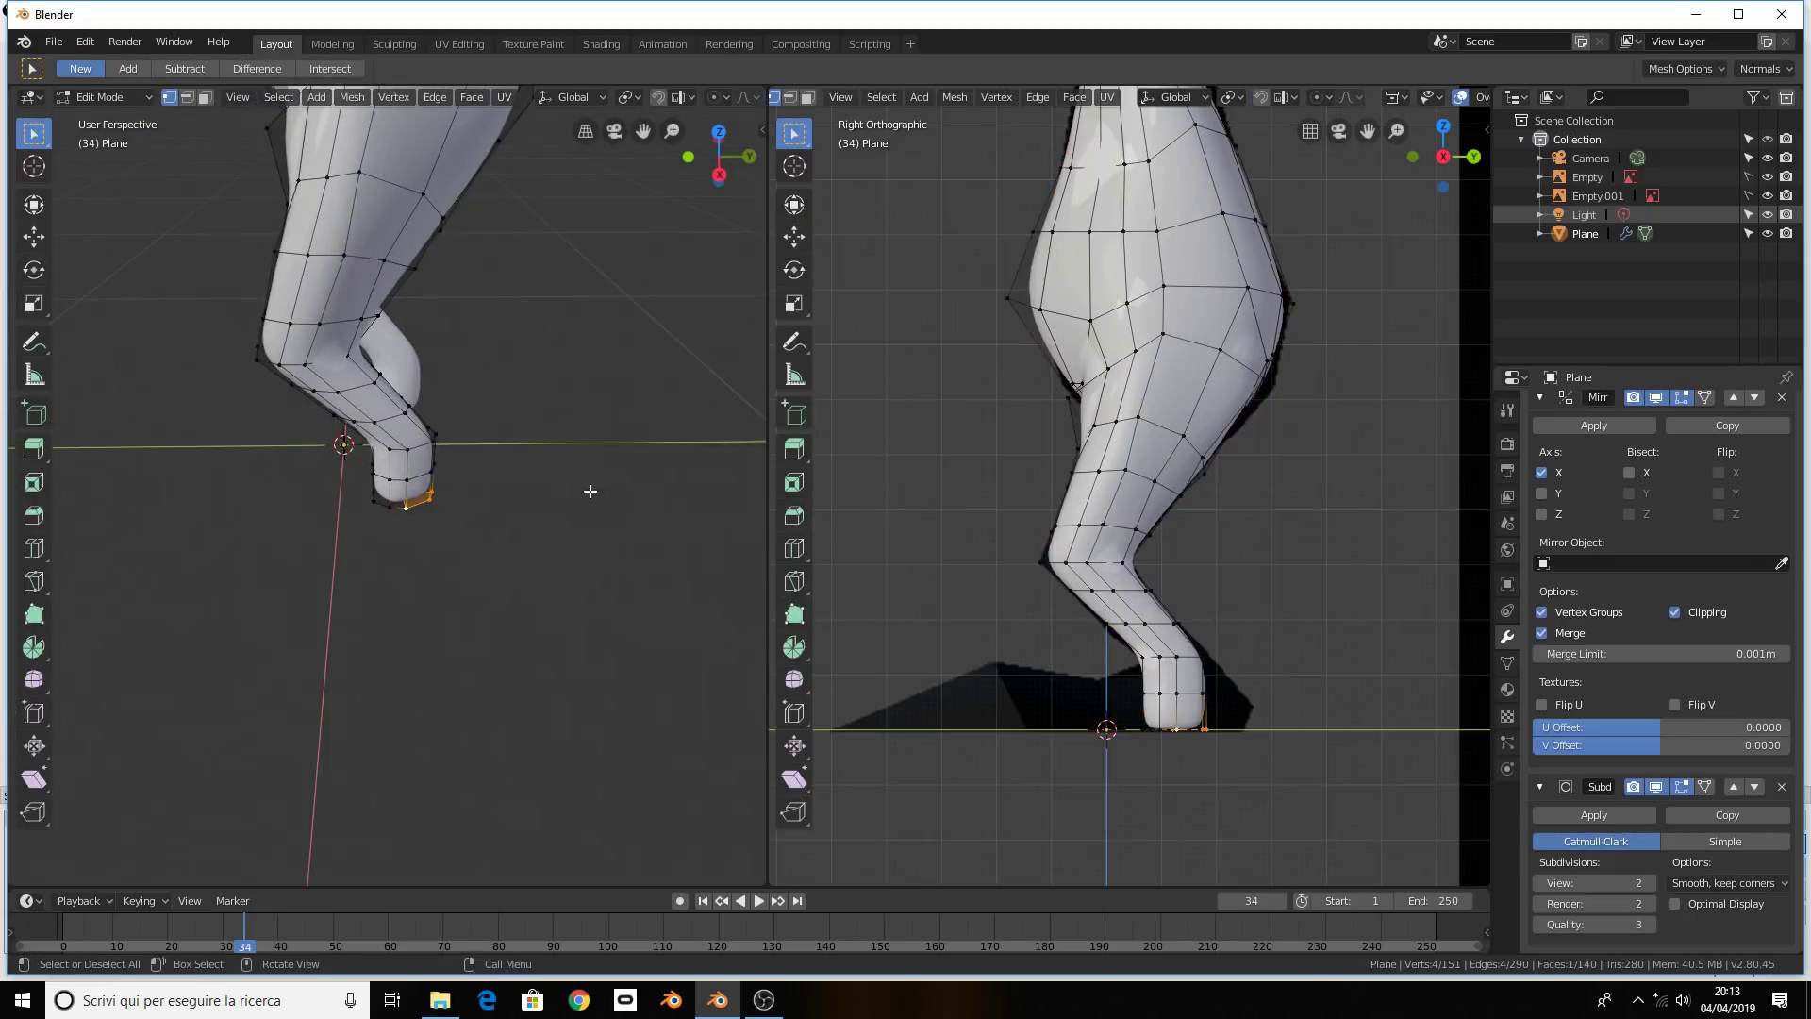
key(KP_1)
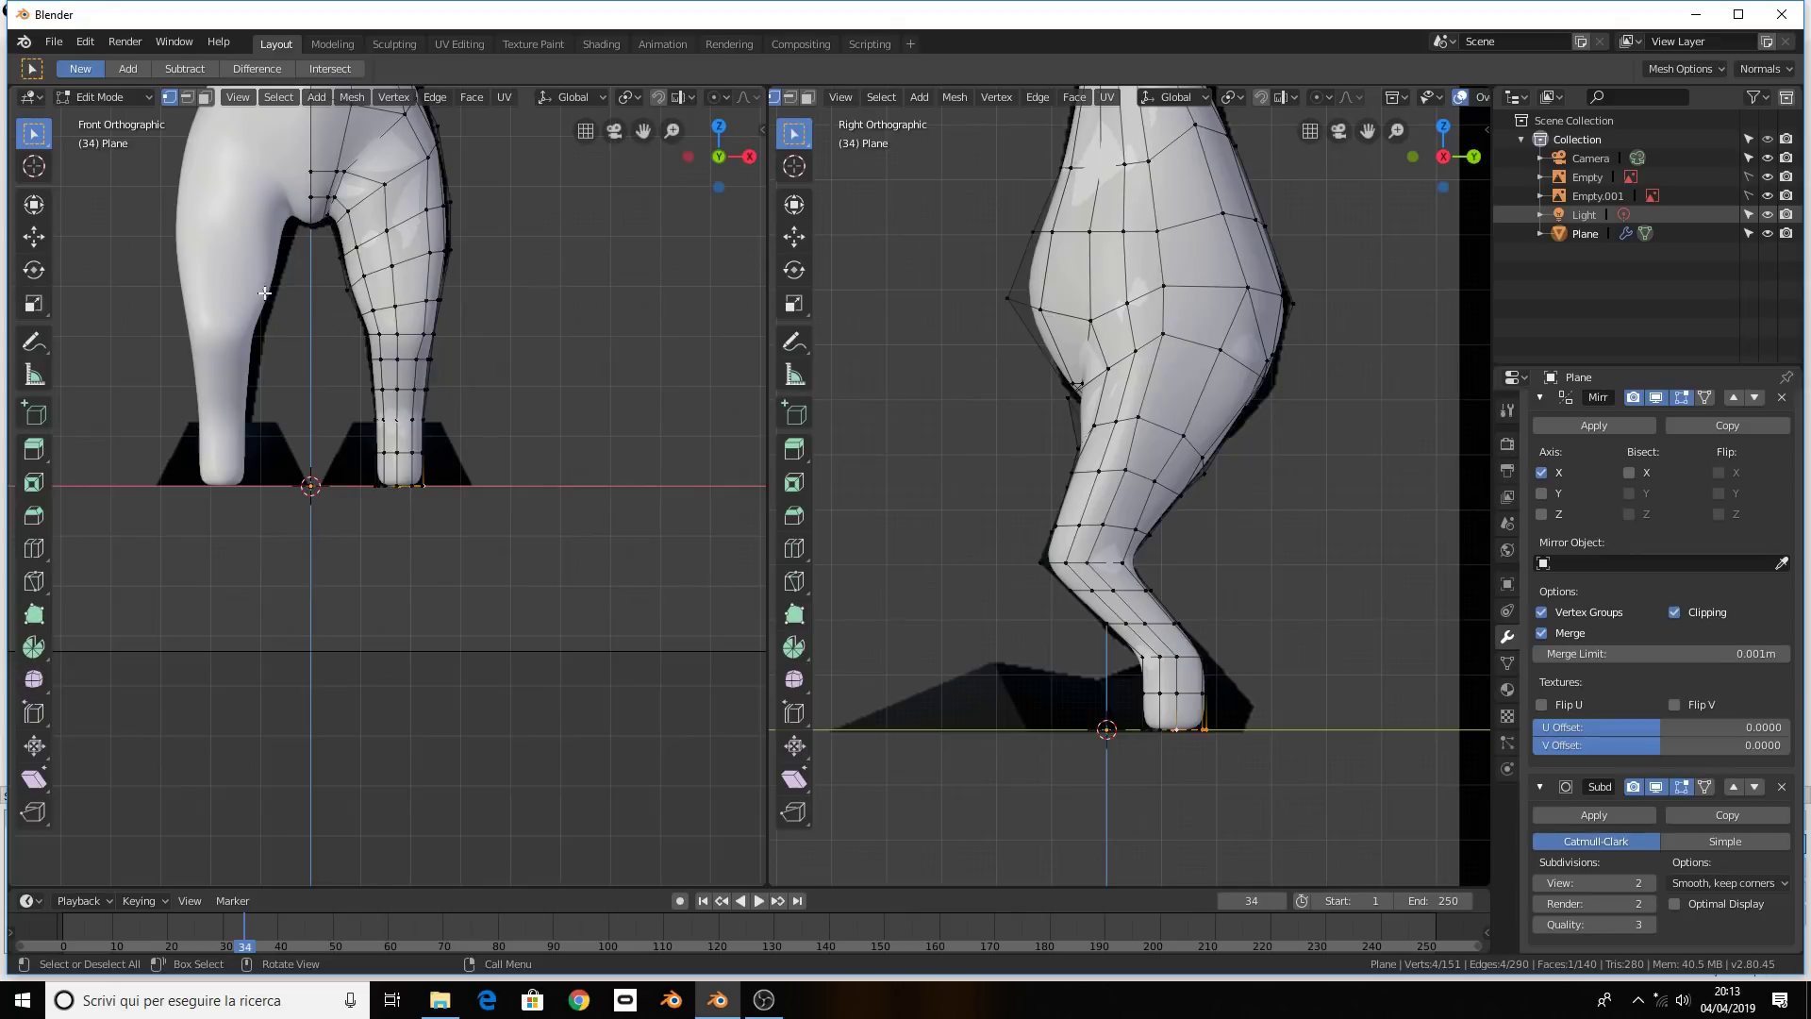
key(3)
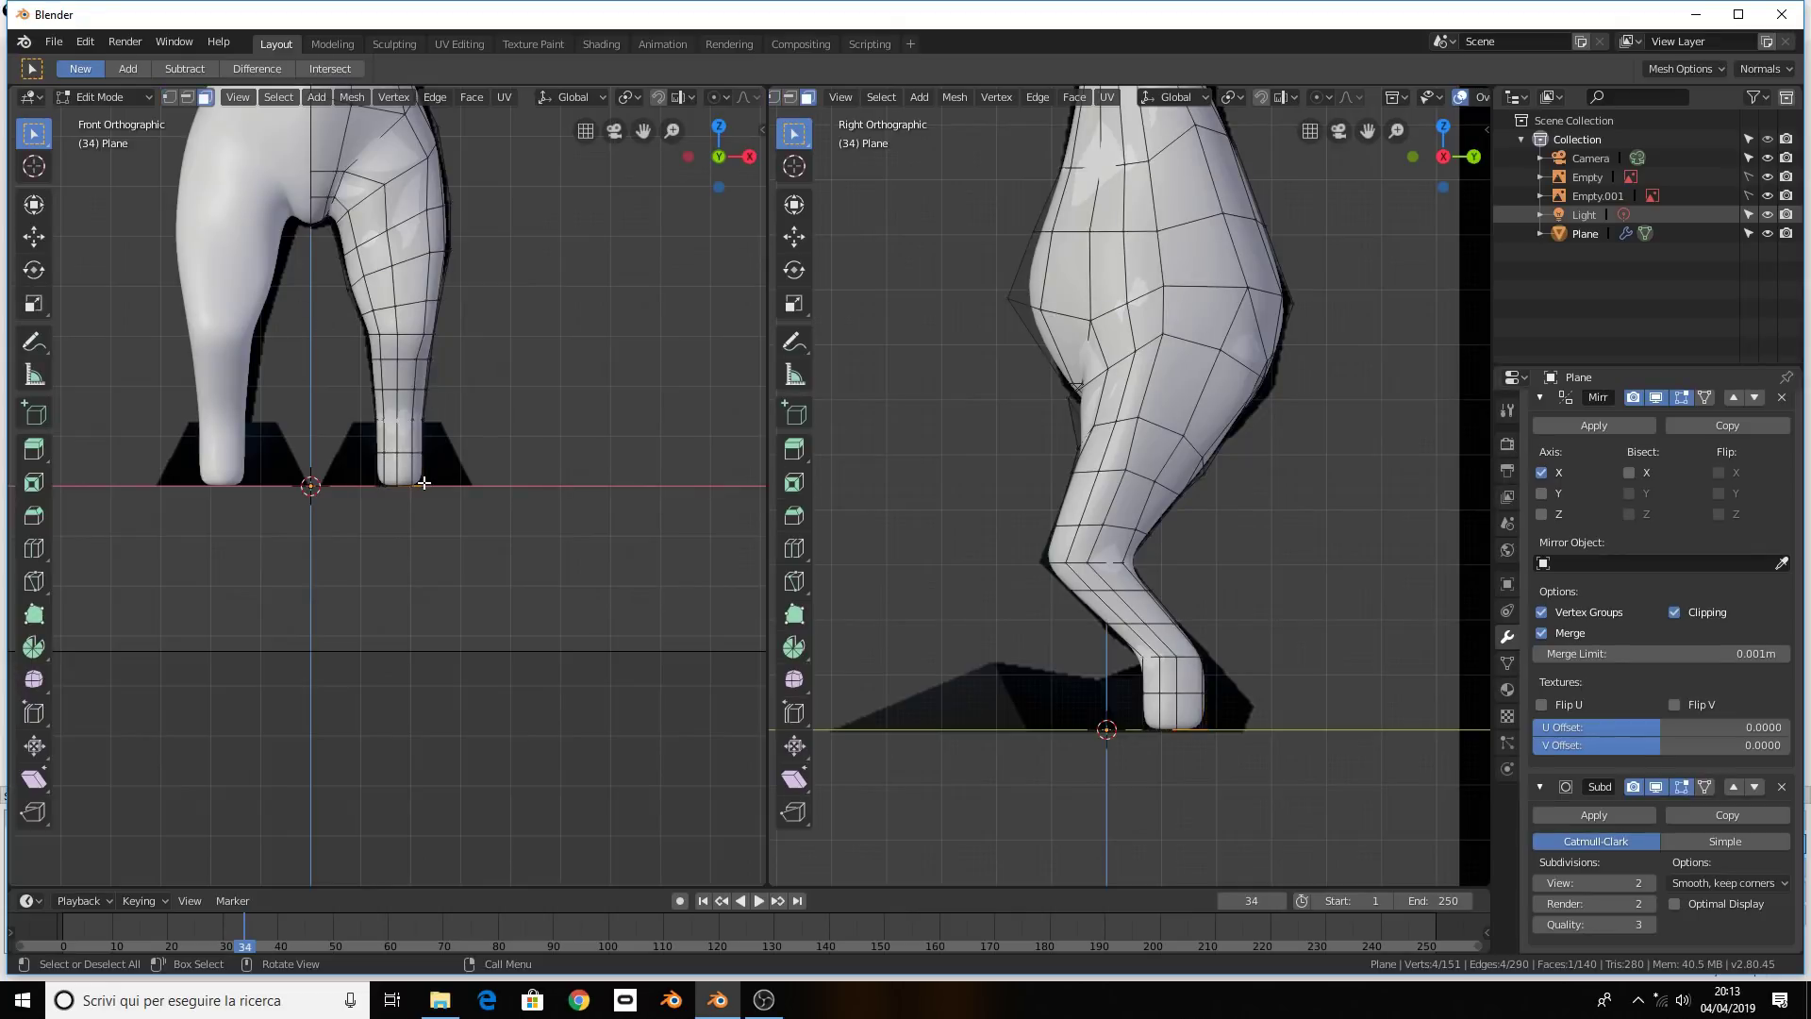
middle_drag(423, 483, 388, 531)
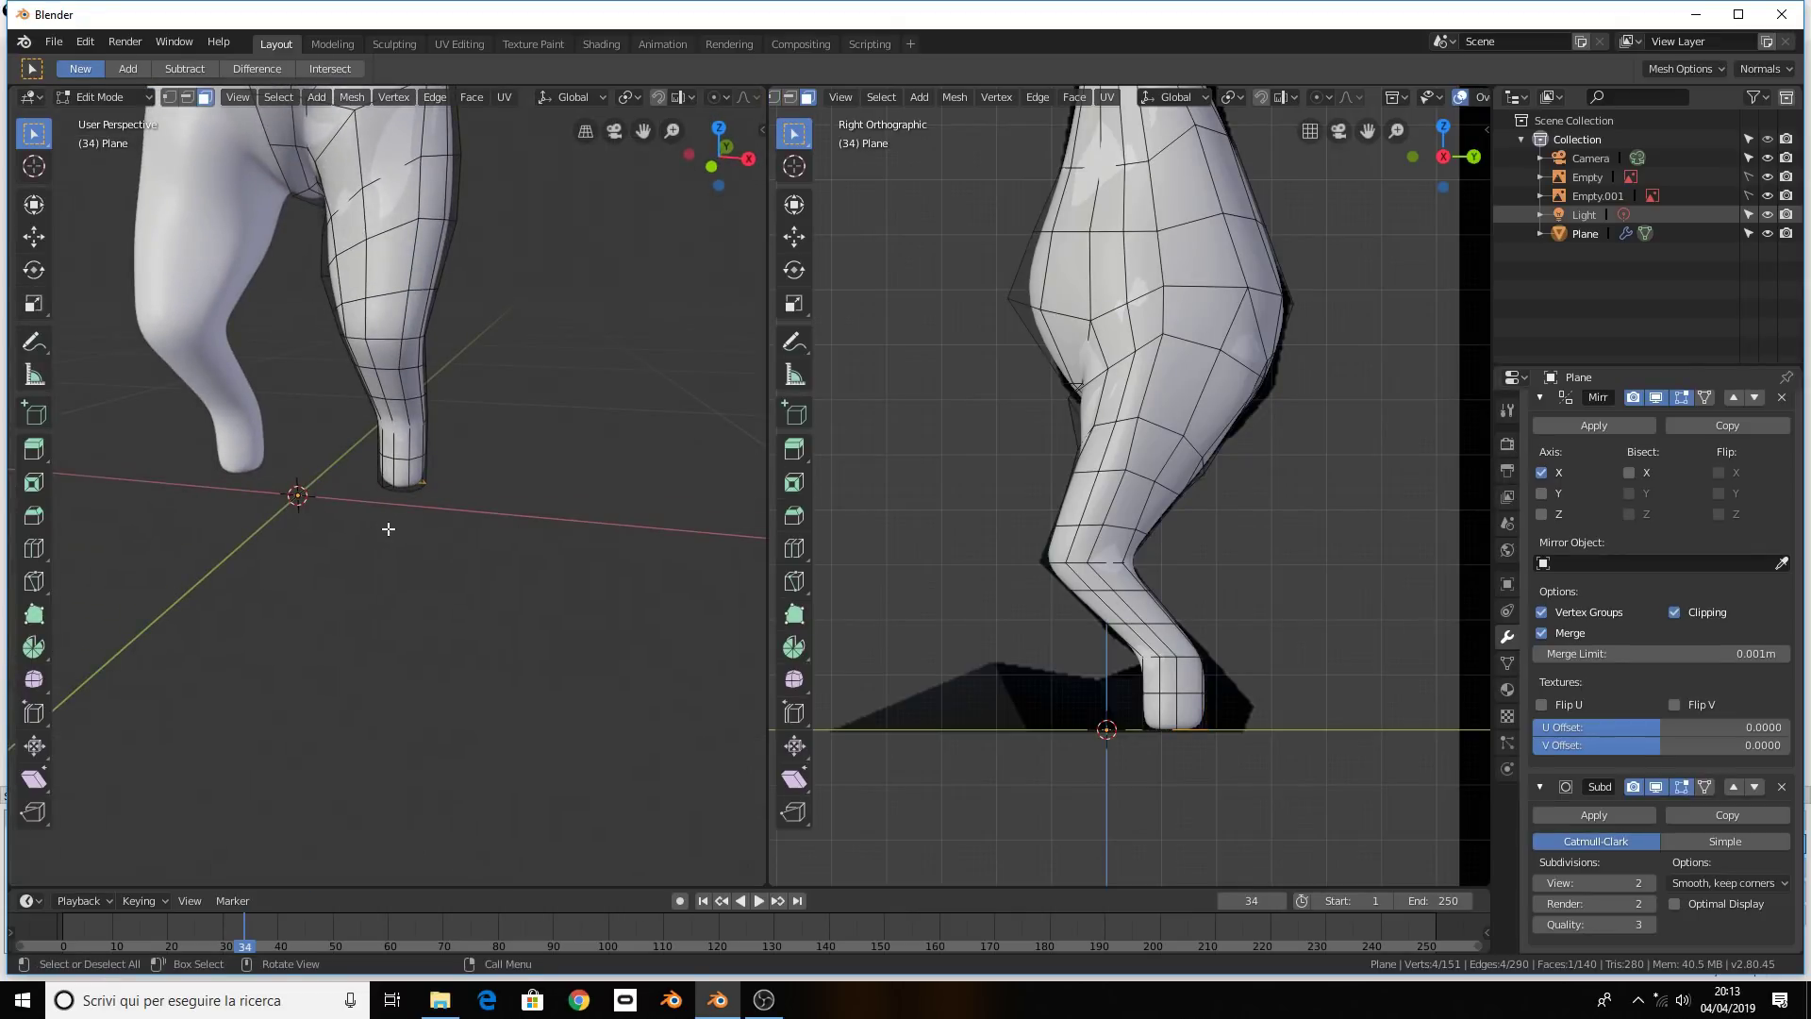
key(KP_1)
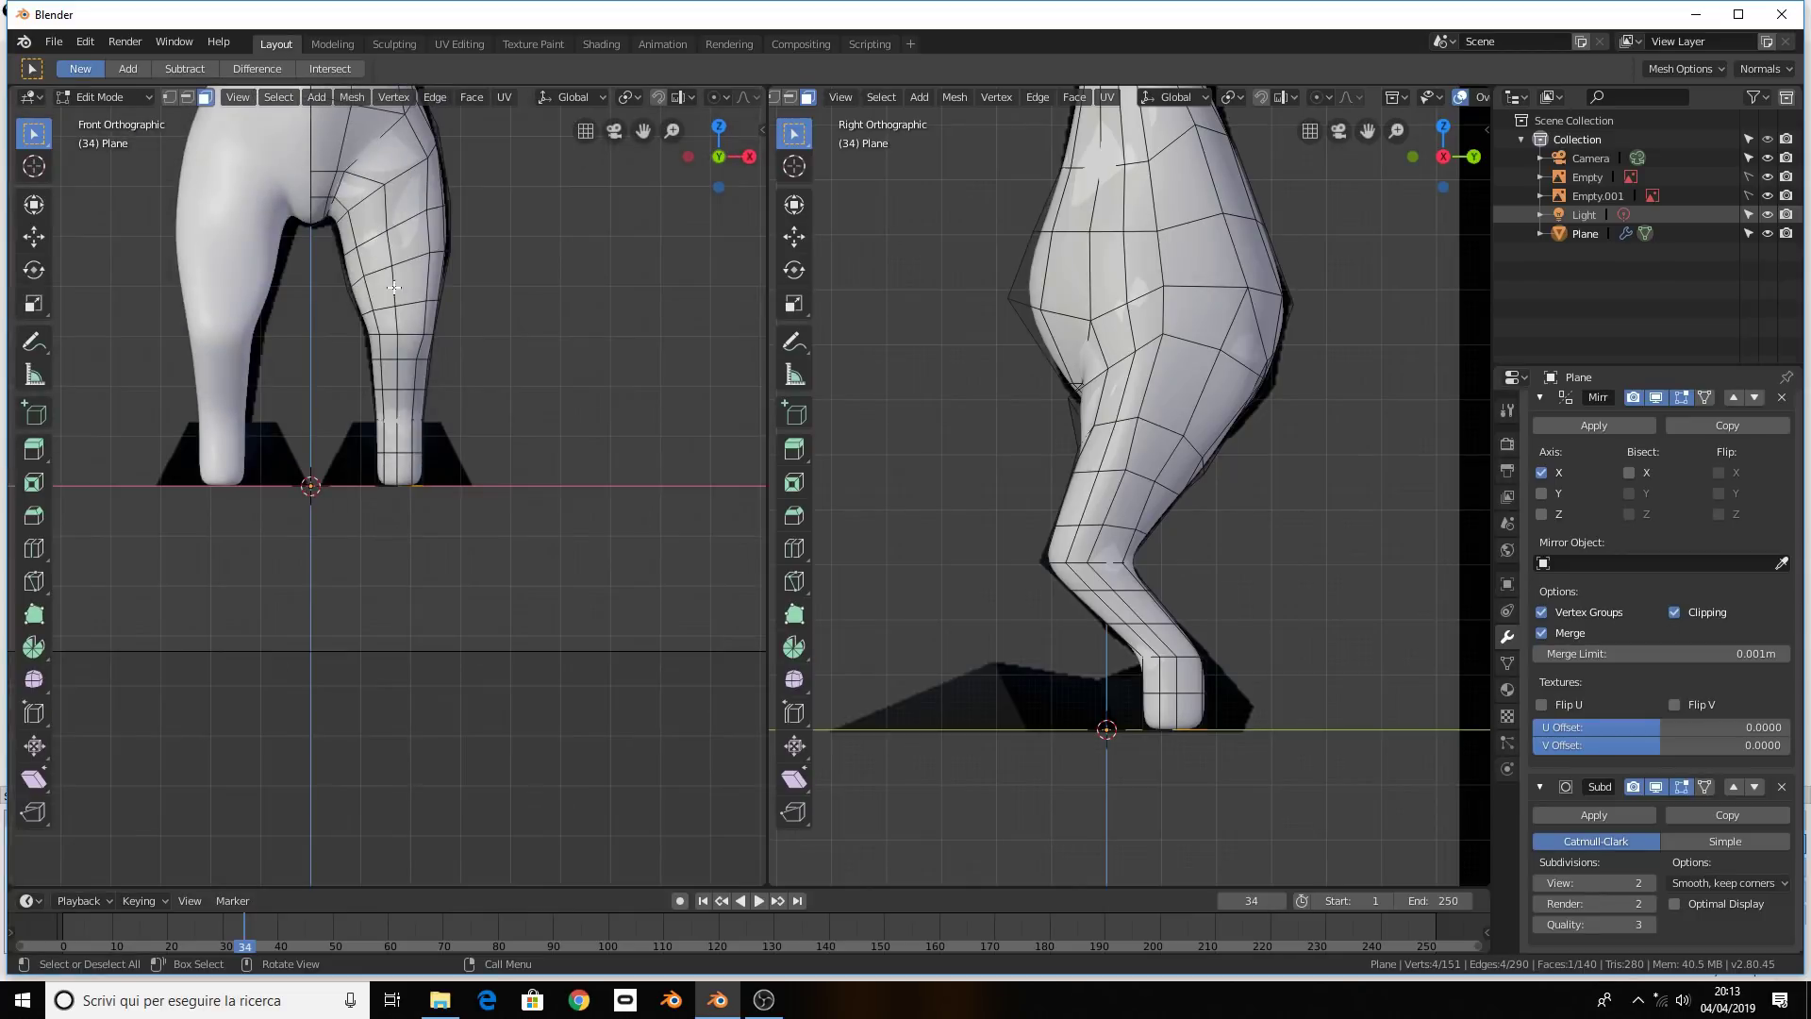
Select the four front faces at the bottom of the leg
shift+click(382, 436)
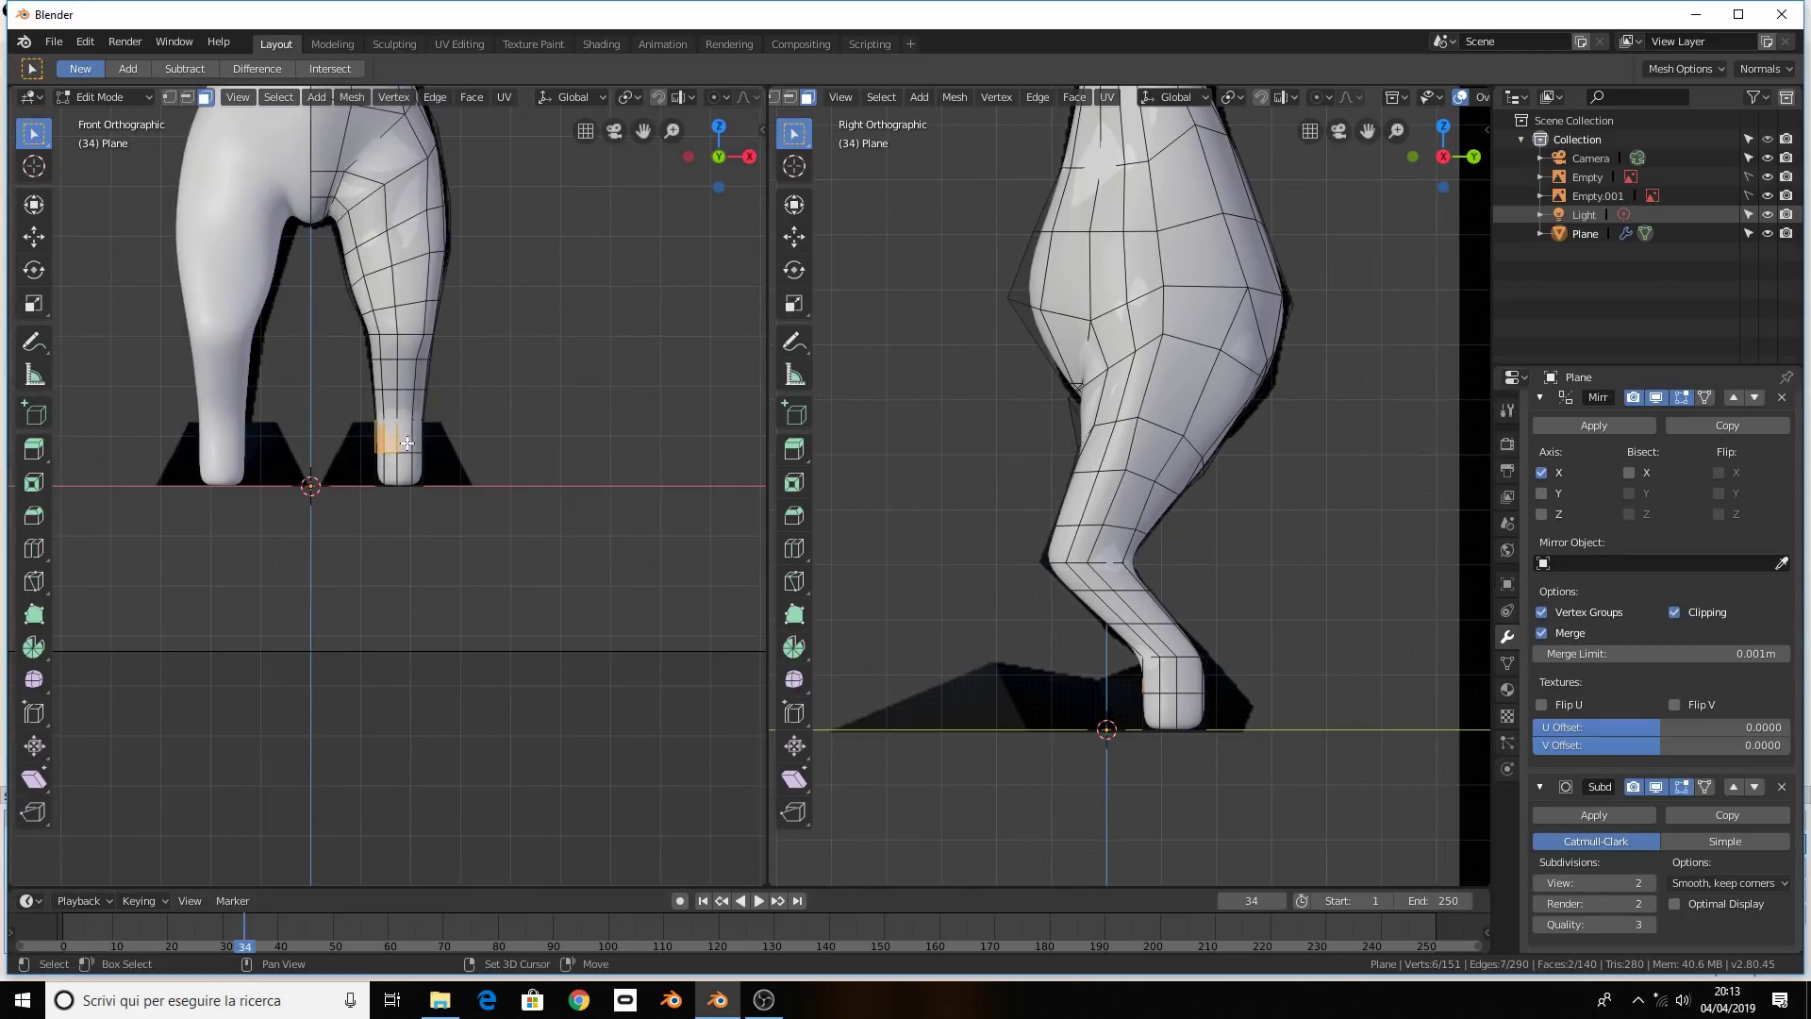
shift+click(410, 440)
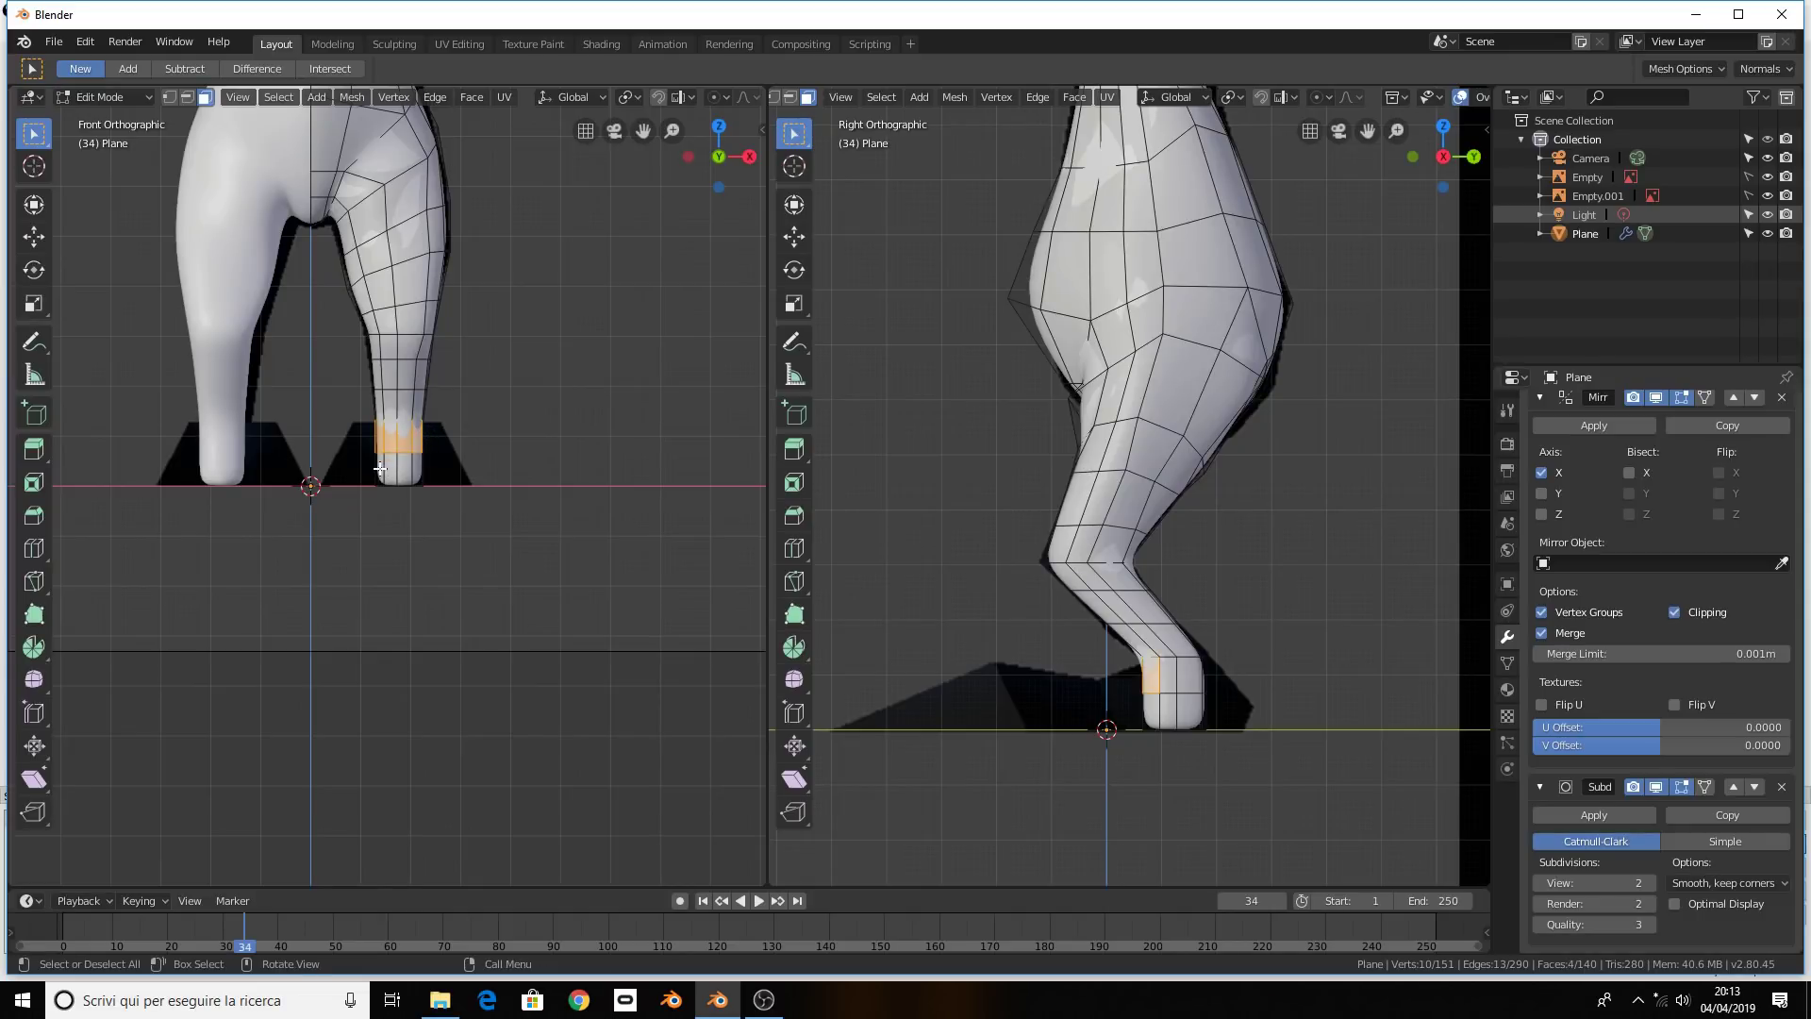
shift+click(380, 467)
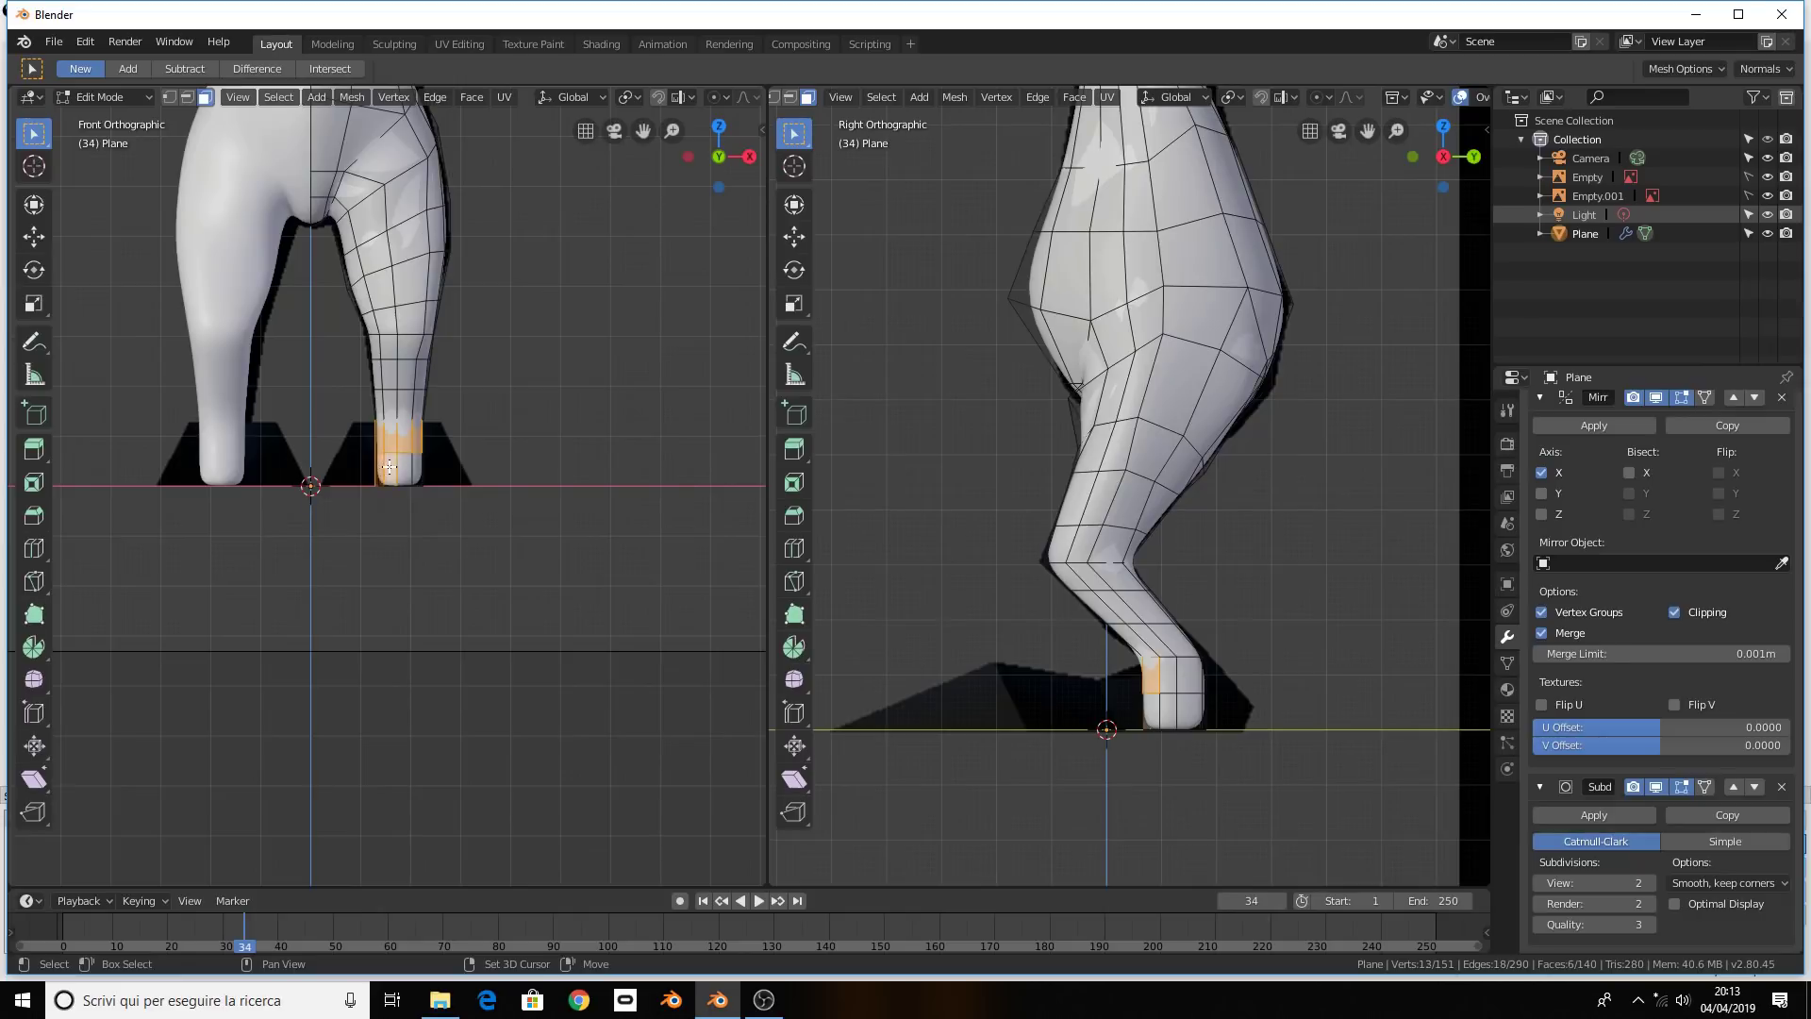
shift+click(403, 468)
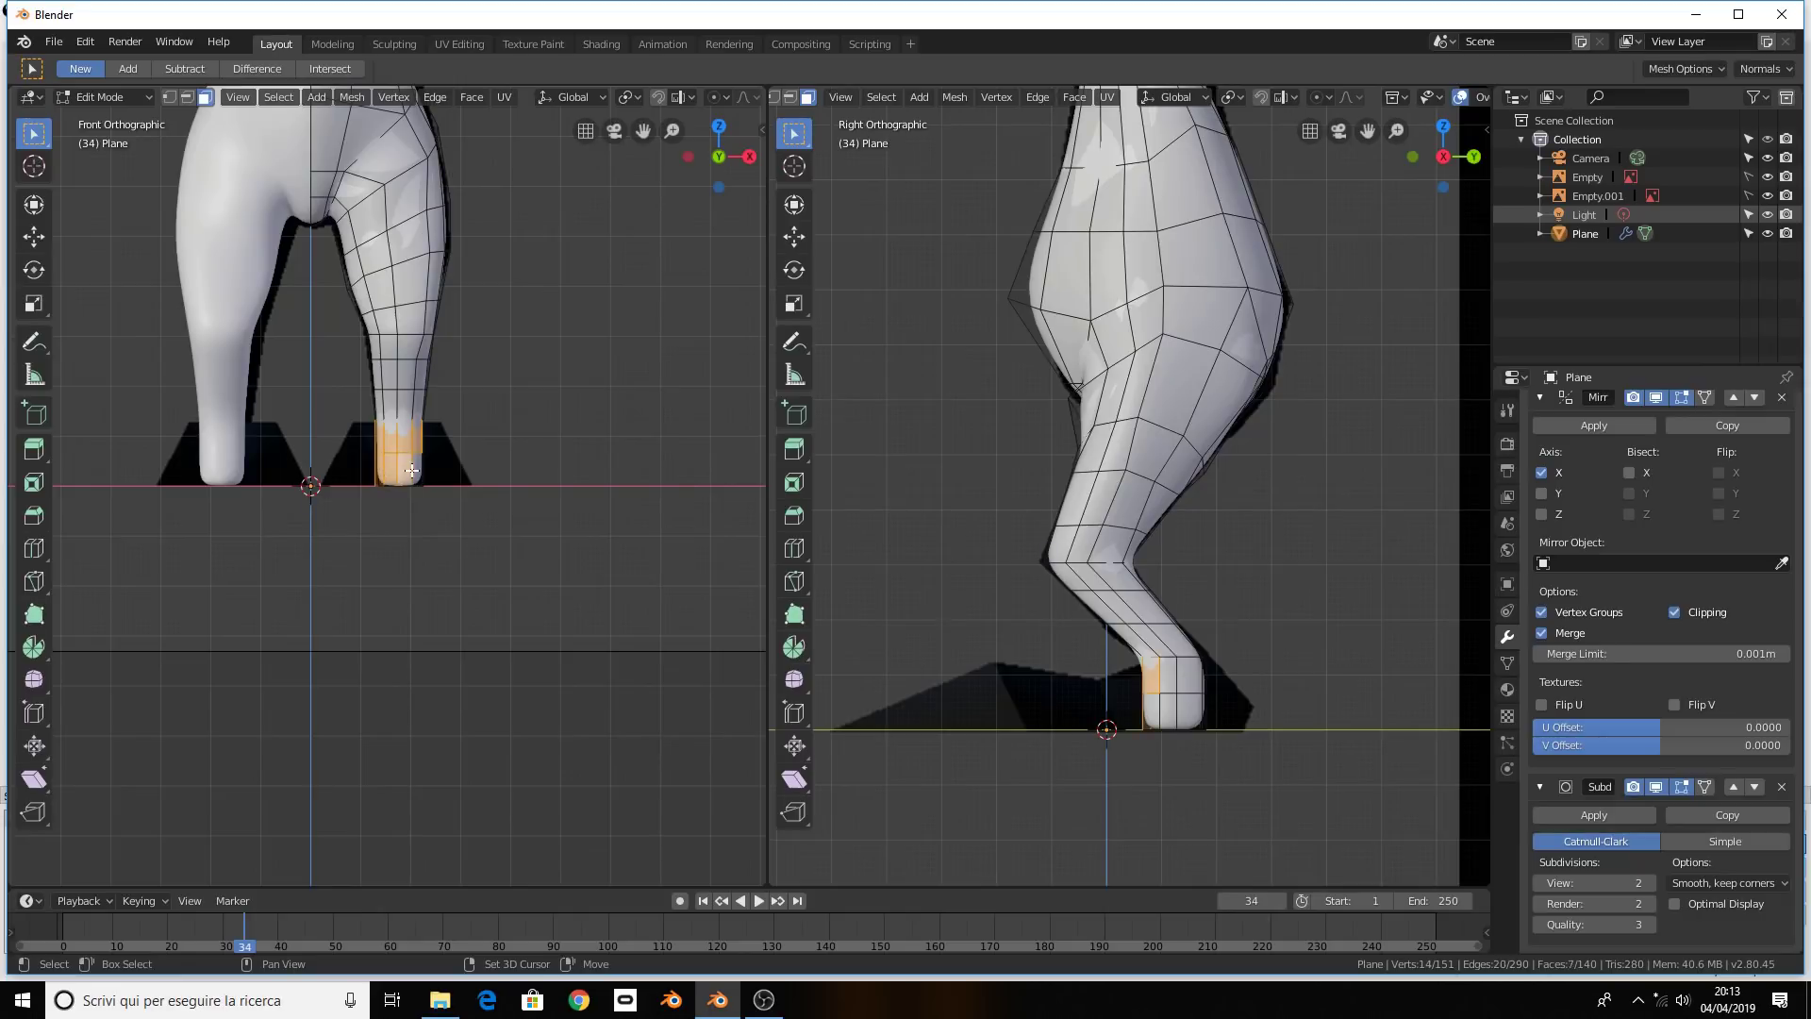
Extrude the leg's lower front faces and push them forward along Y into a foot
key(e)
right_click(1270, 623)
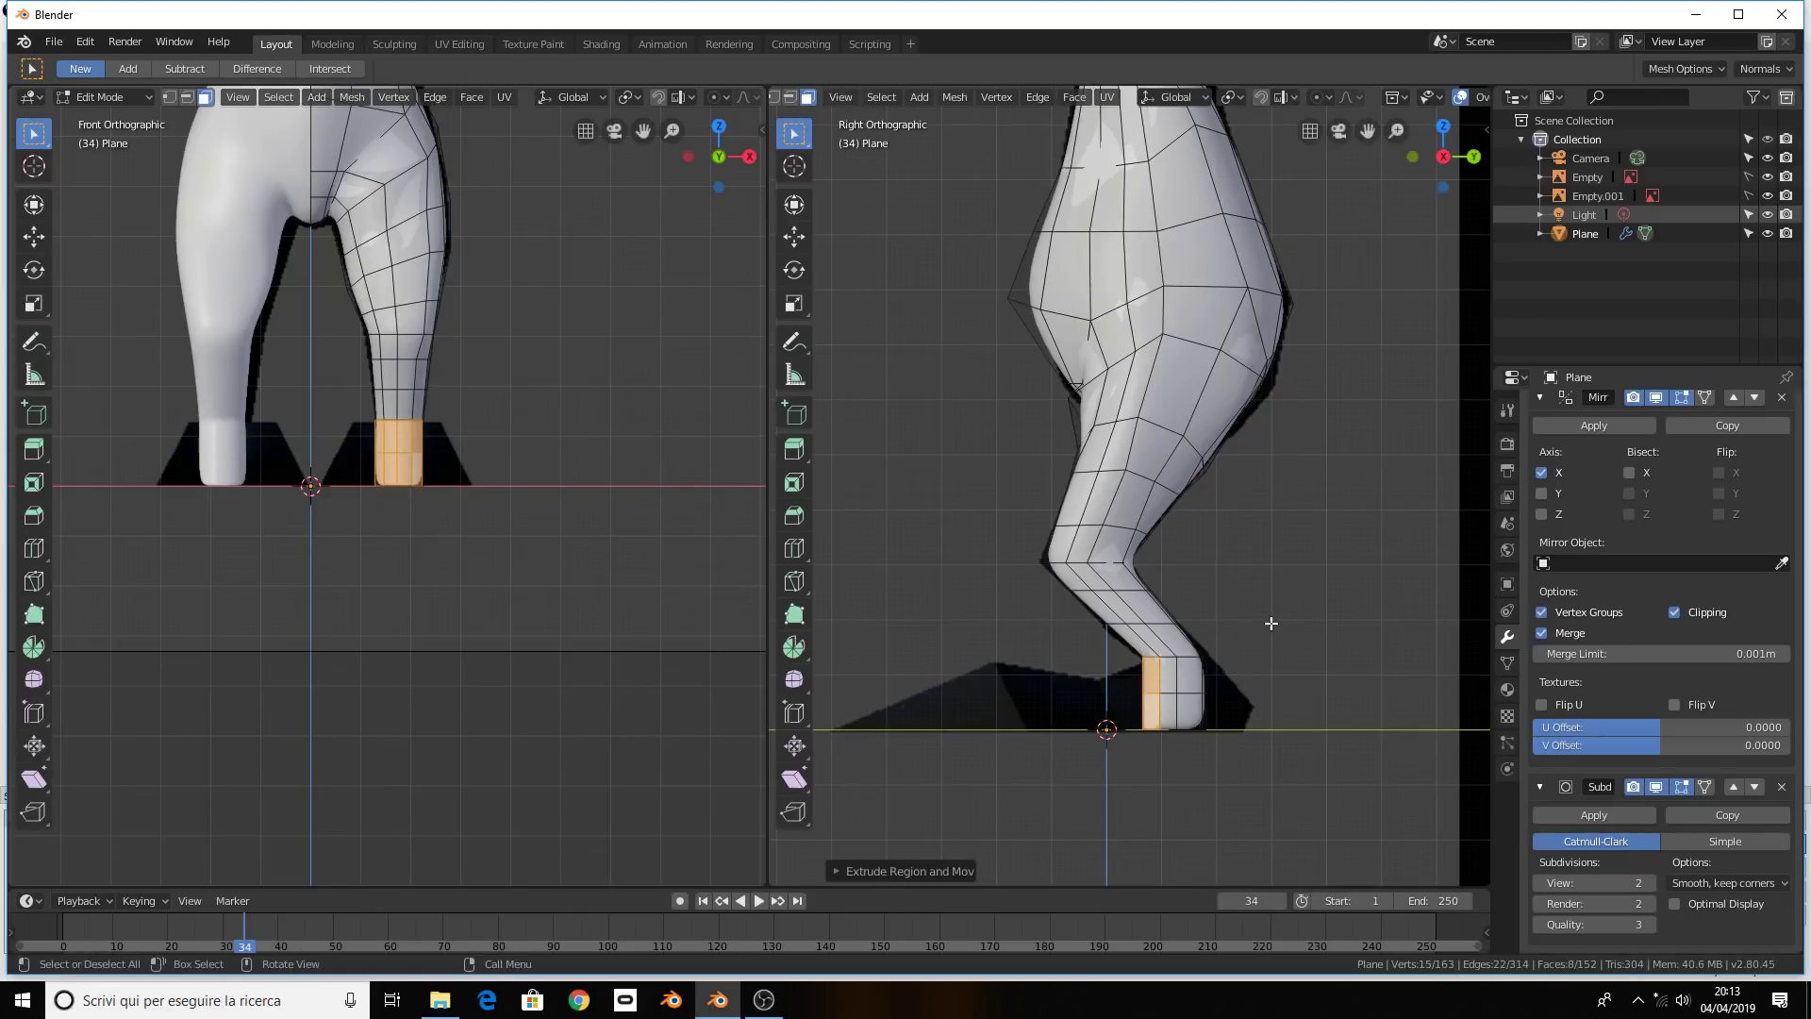
key(g)
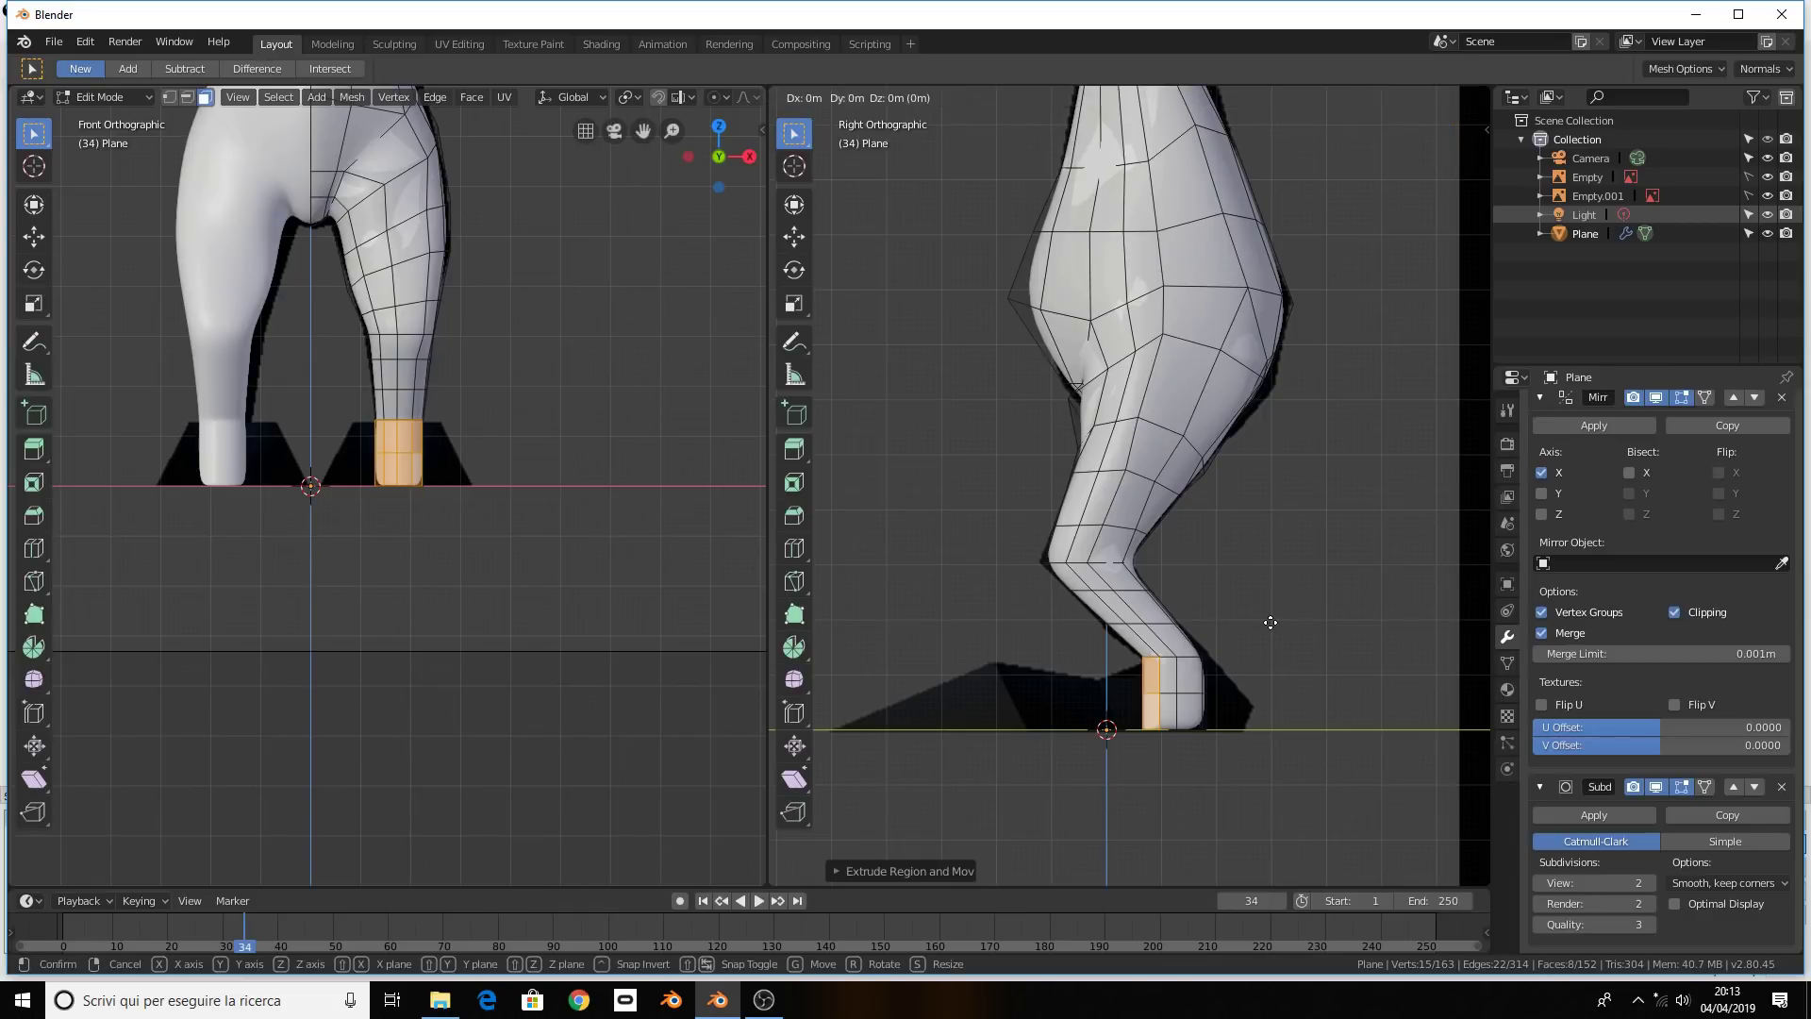
key(y)
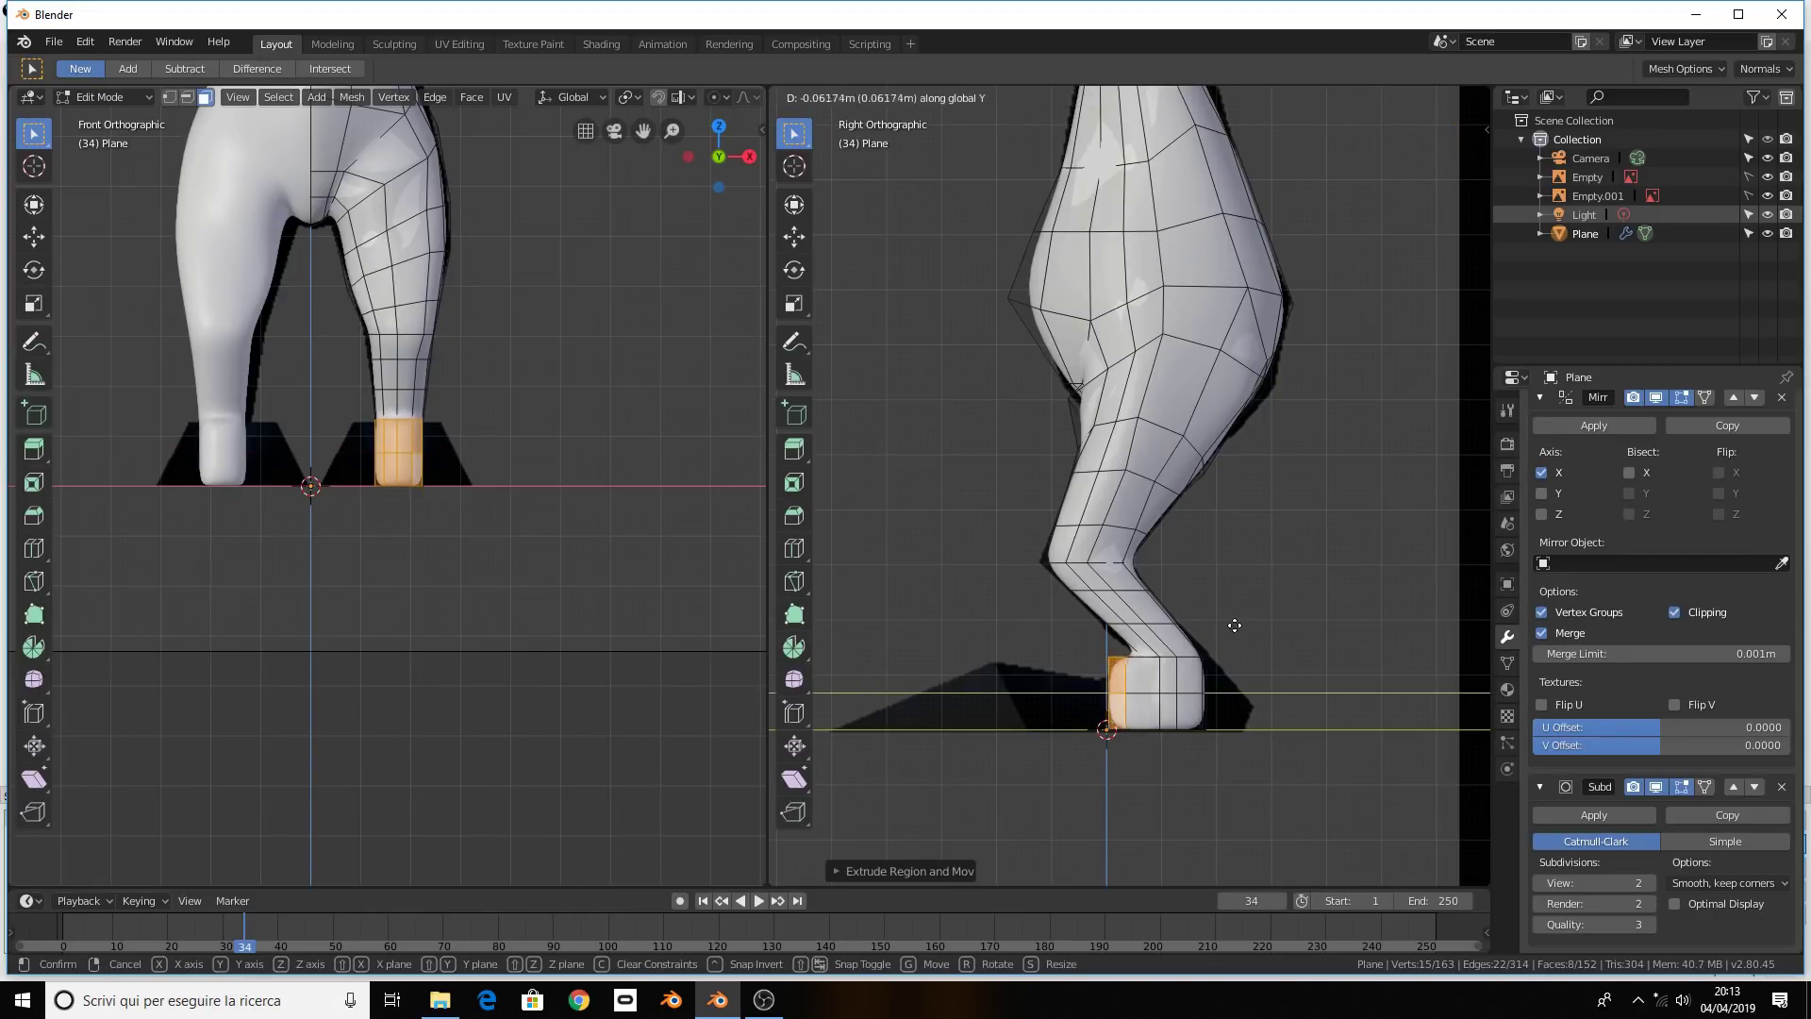
click(1234, 627)
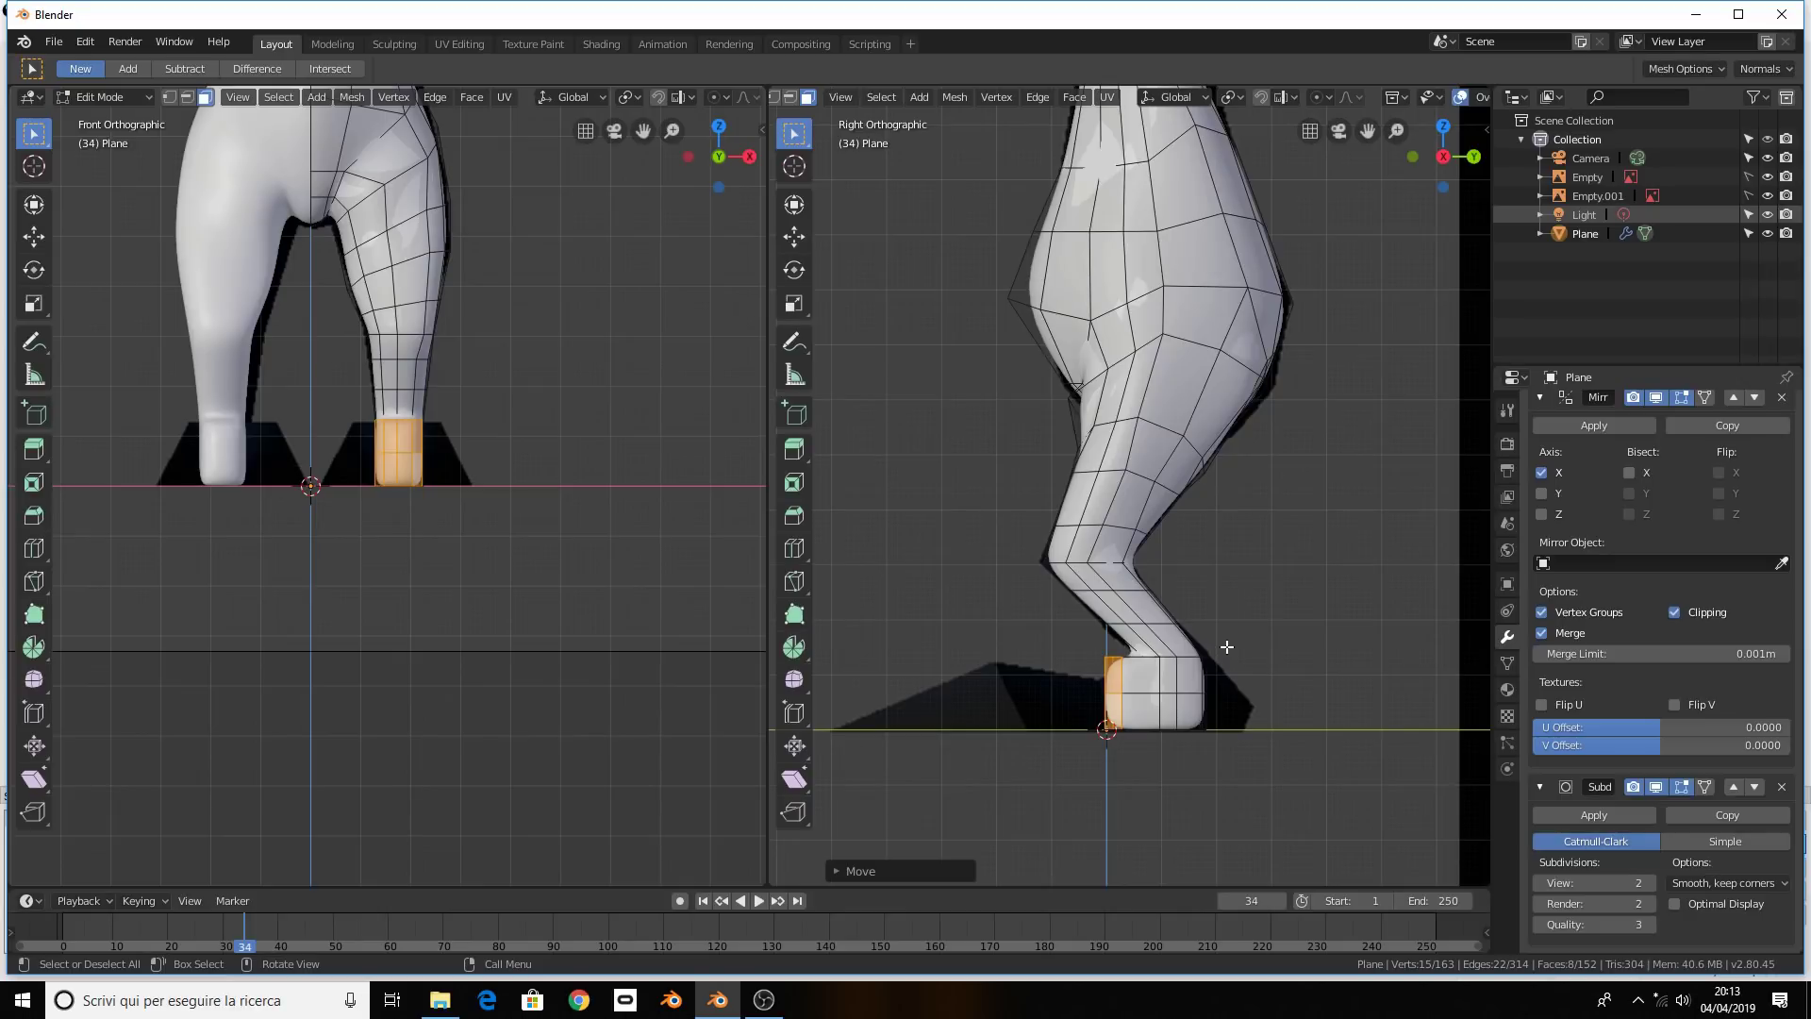
key(g)
key(y)
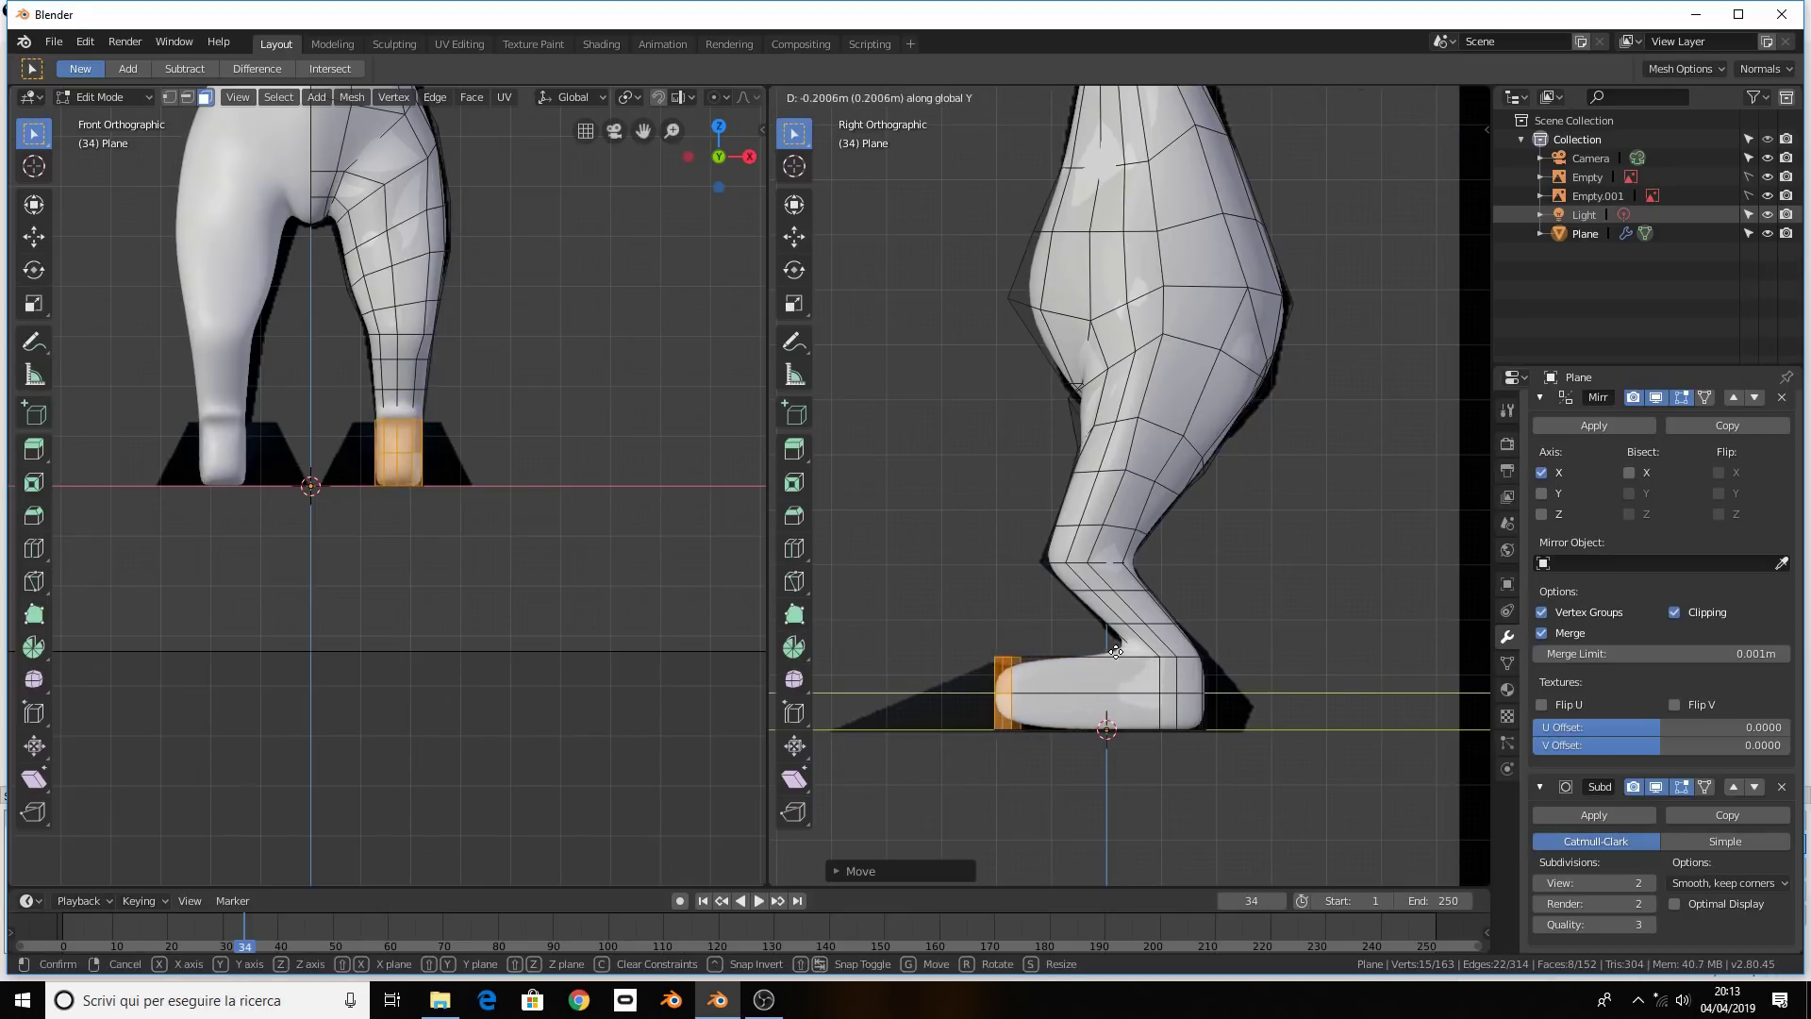
click(1116, 651)
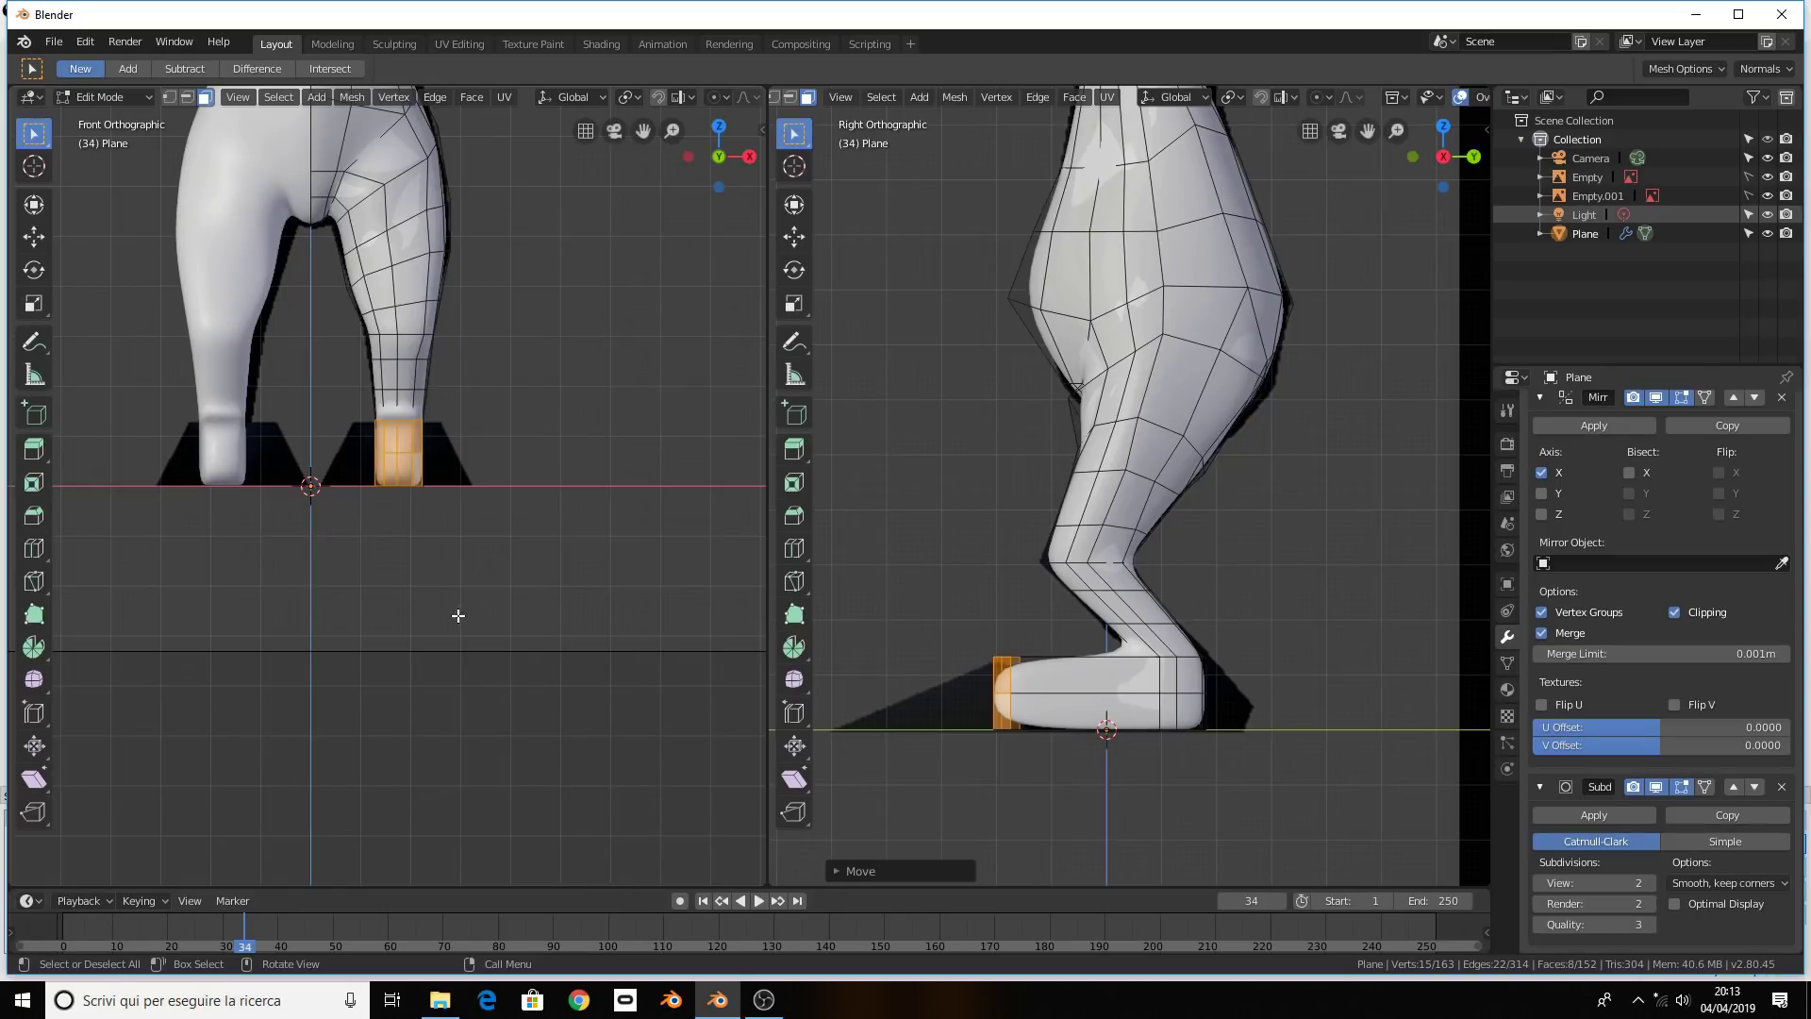
Scale the foot wider along X and orbit to inspect it
key(s)
key(x)
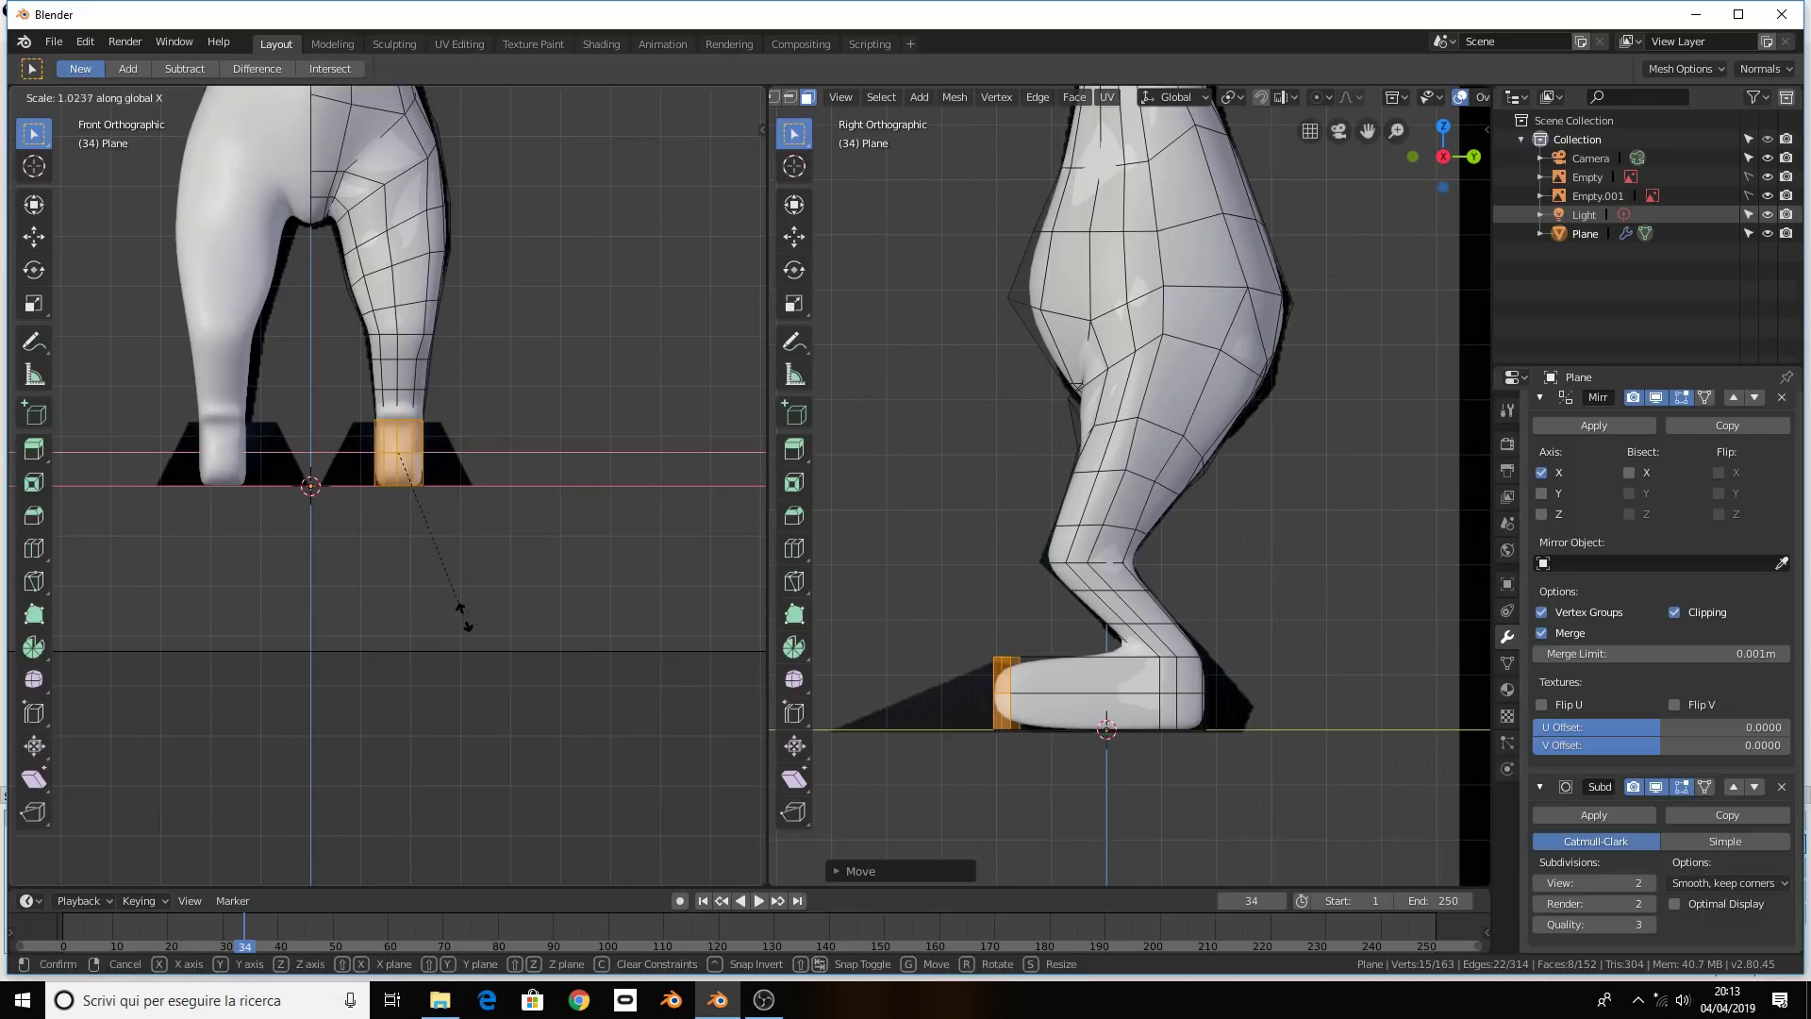
click(746, 559)
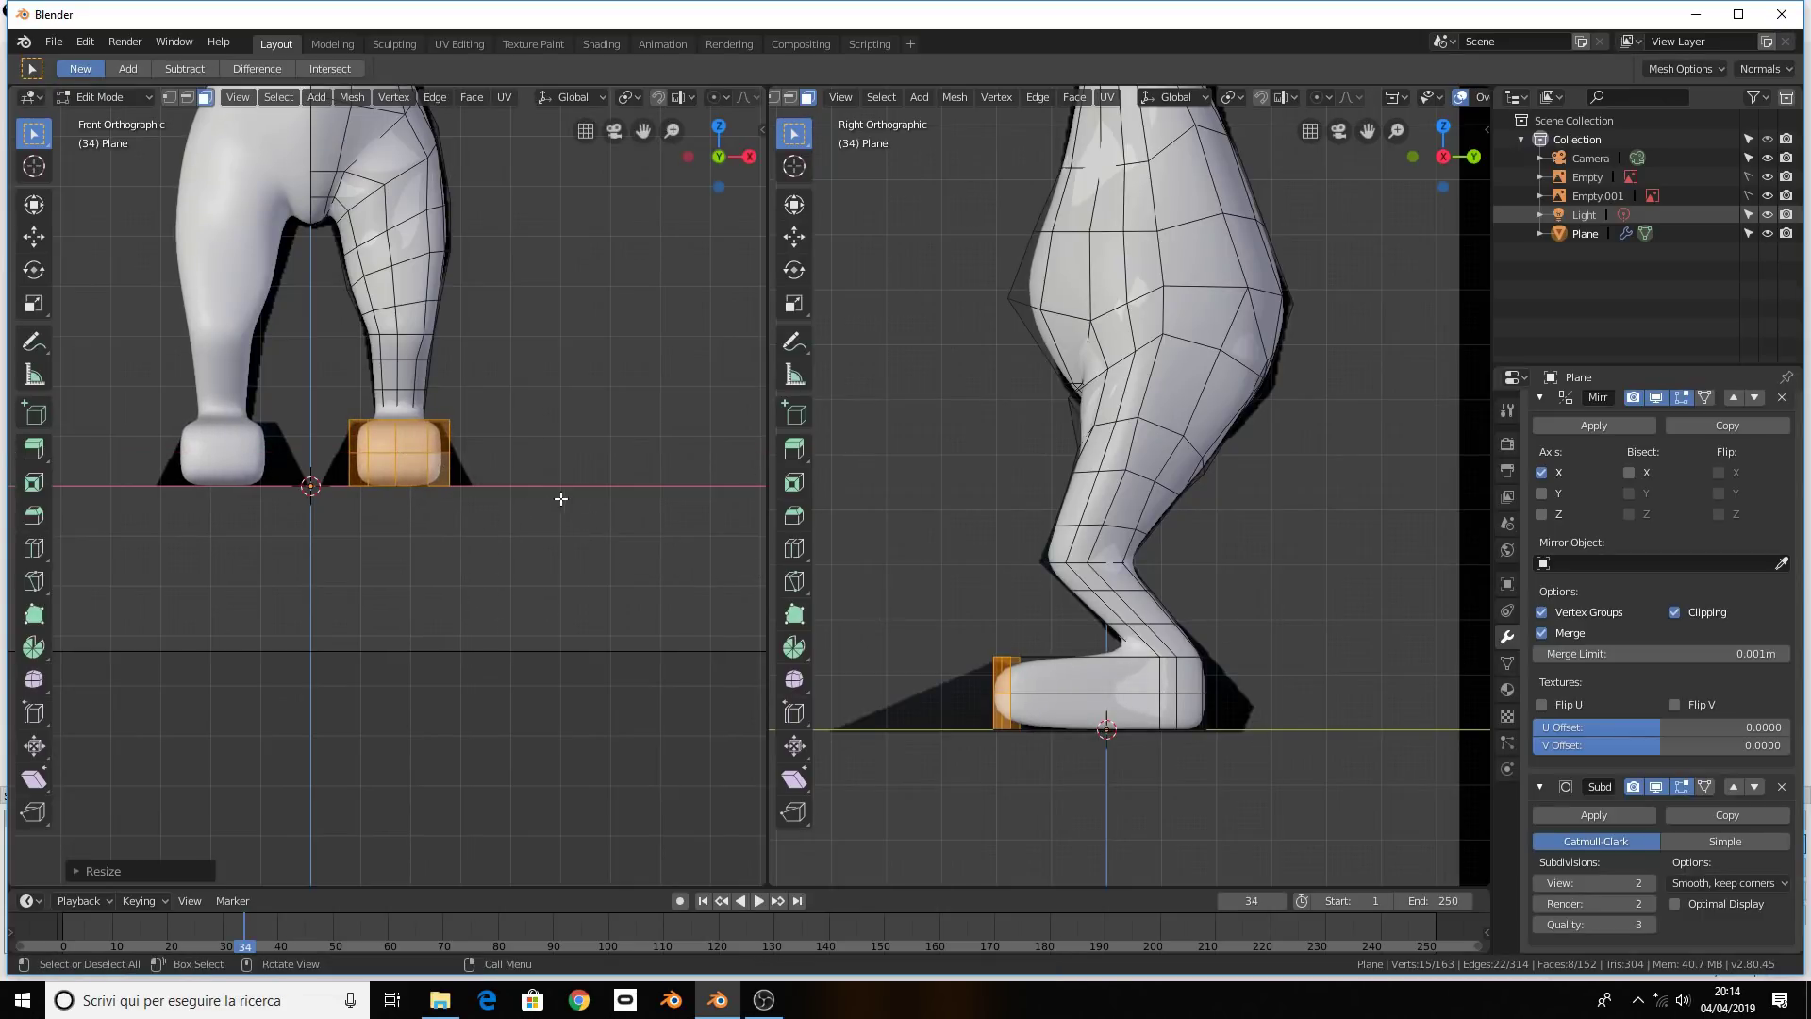
middle_drag(1236, 704, 1191, 723)
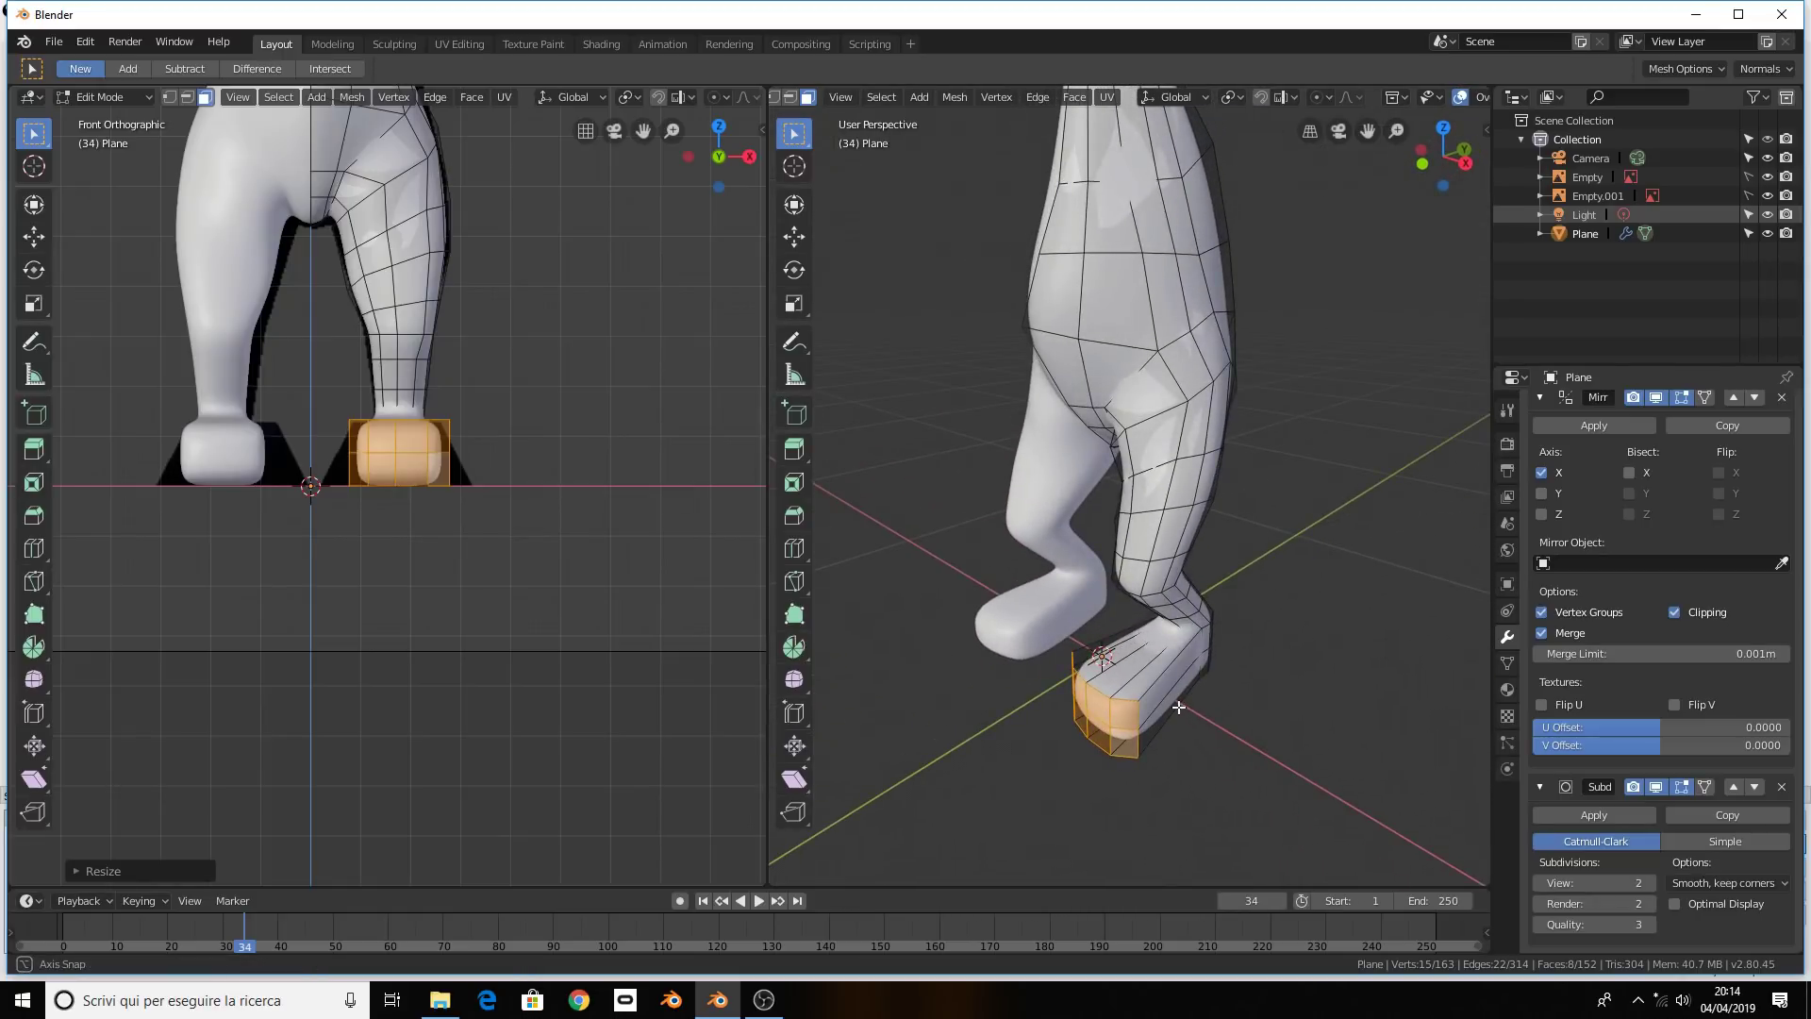
middle_drag(1184, 715, 980, 699)
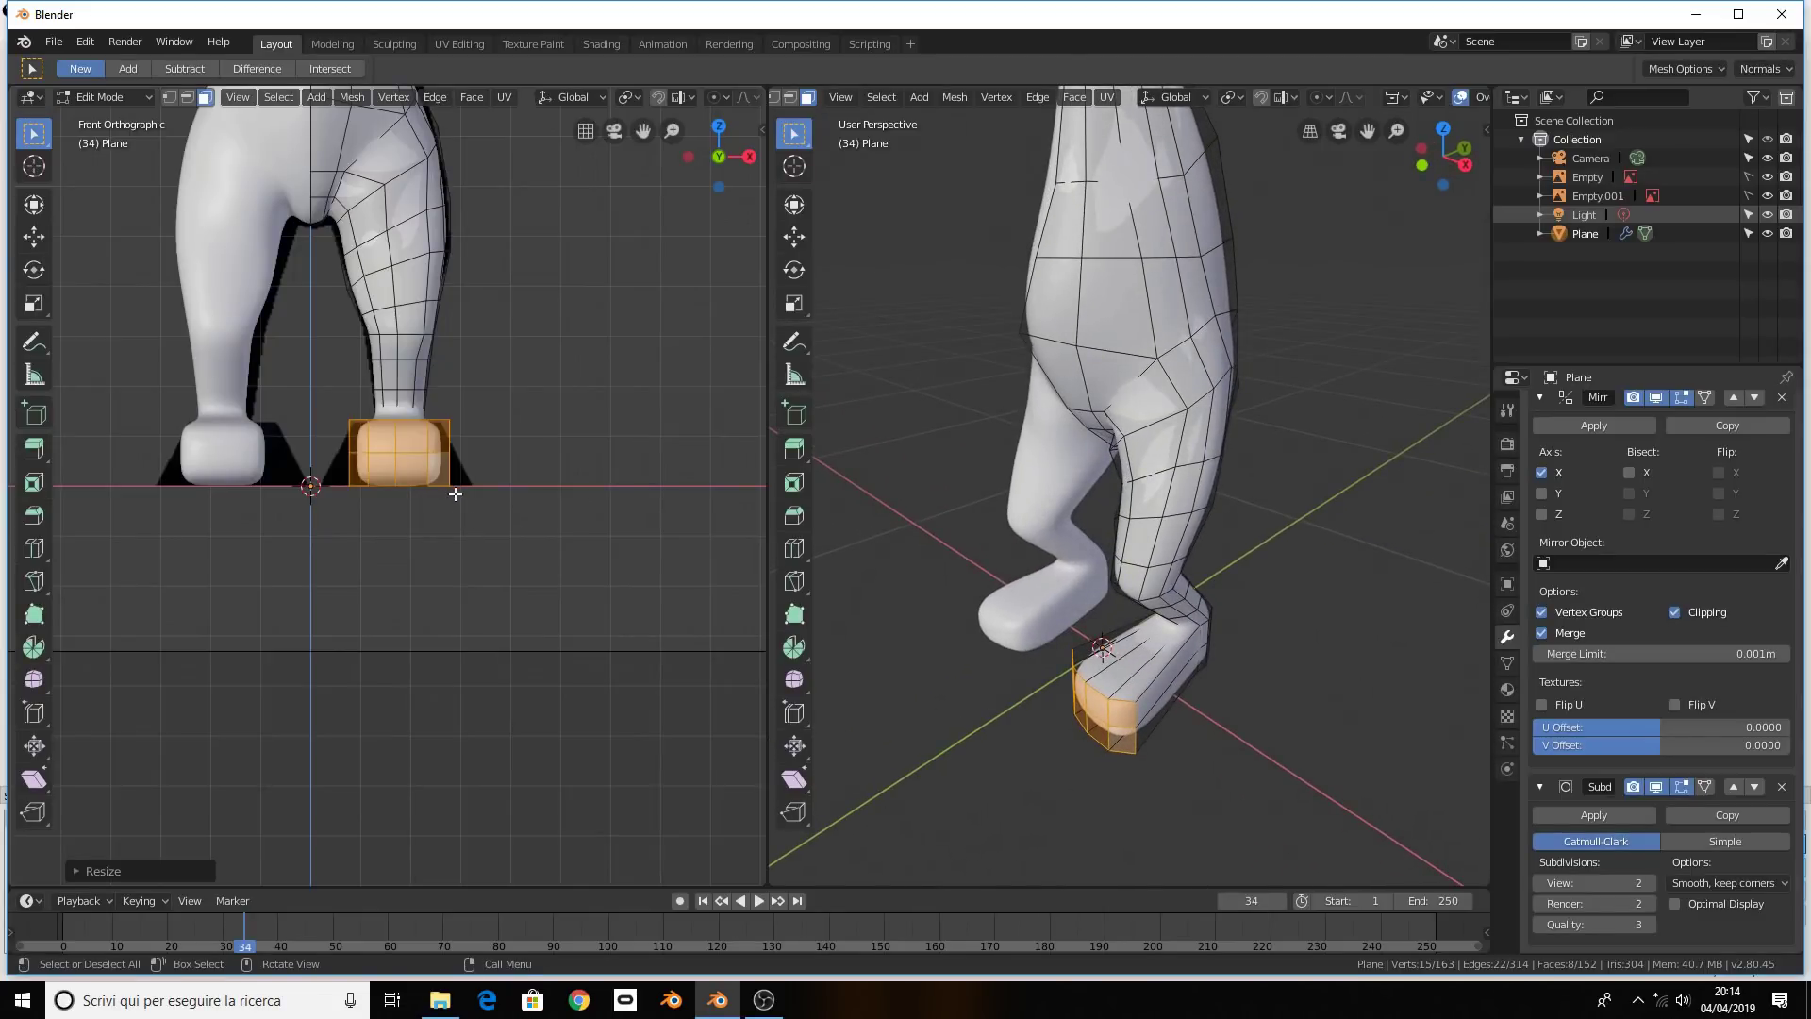
middle_drag(1232, 727, 1176, 732)
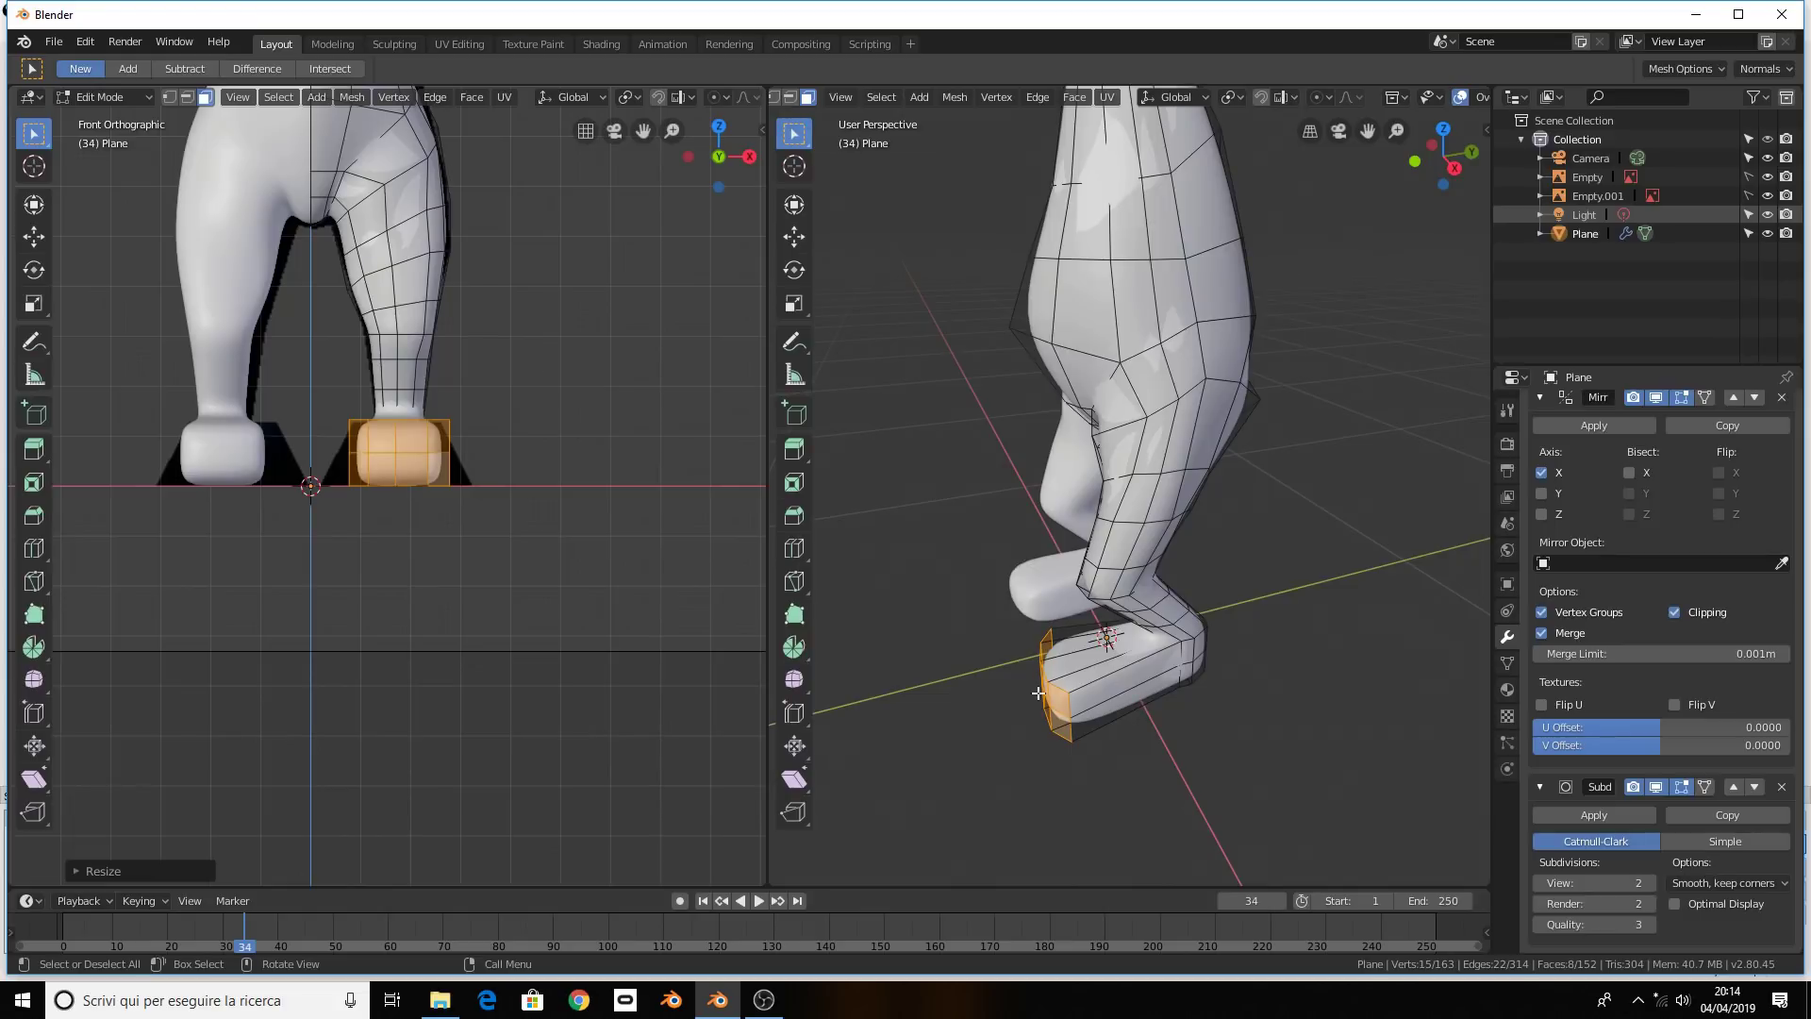
key(KP_3)
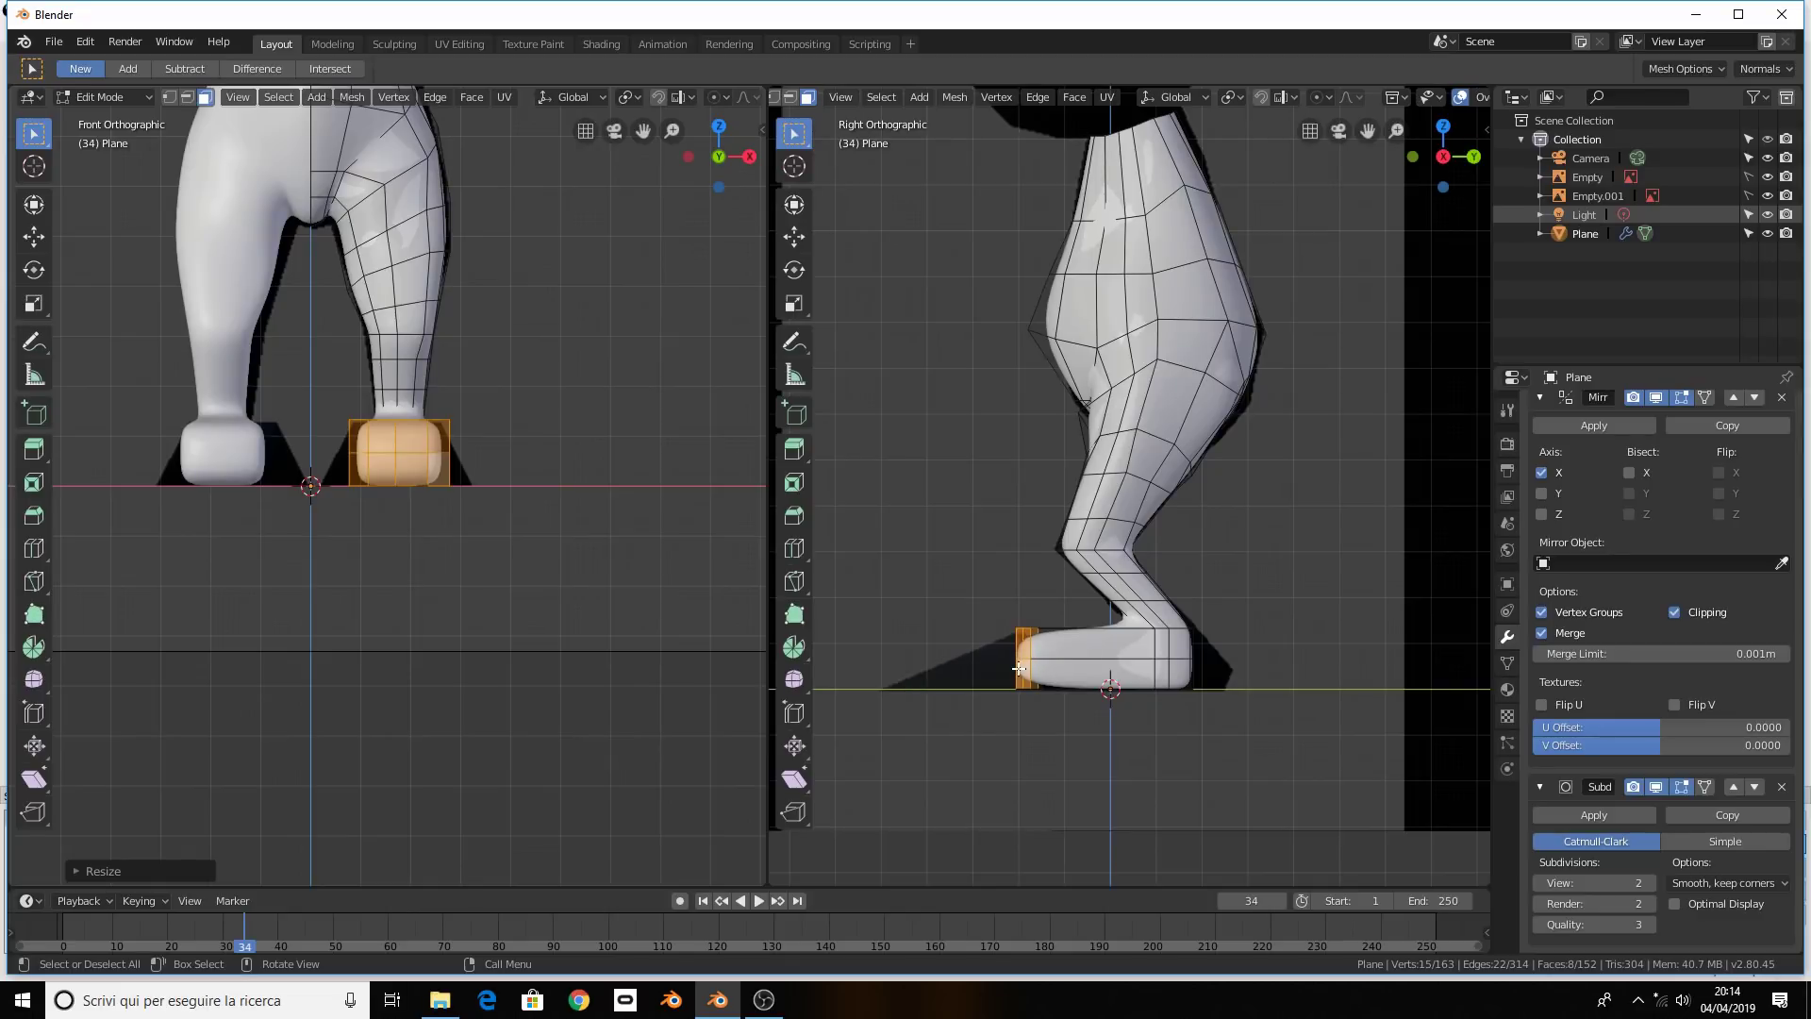
Extrude the foot tip once more and push it further forward along Y
key(e)
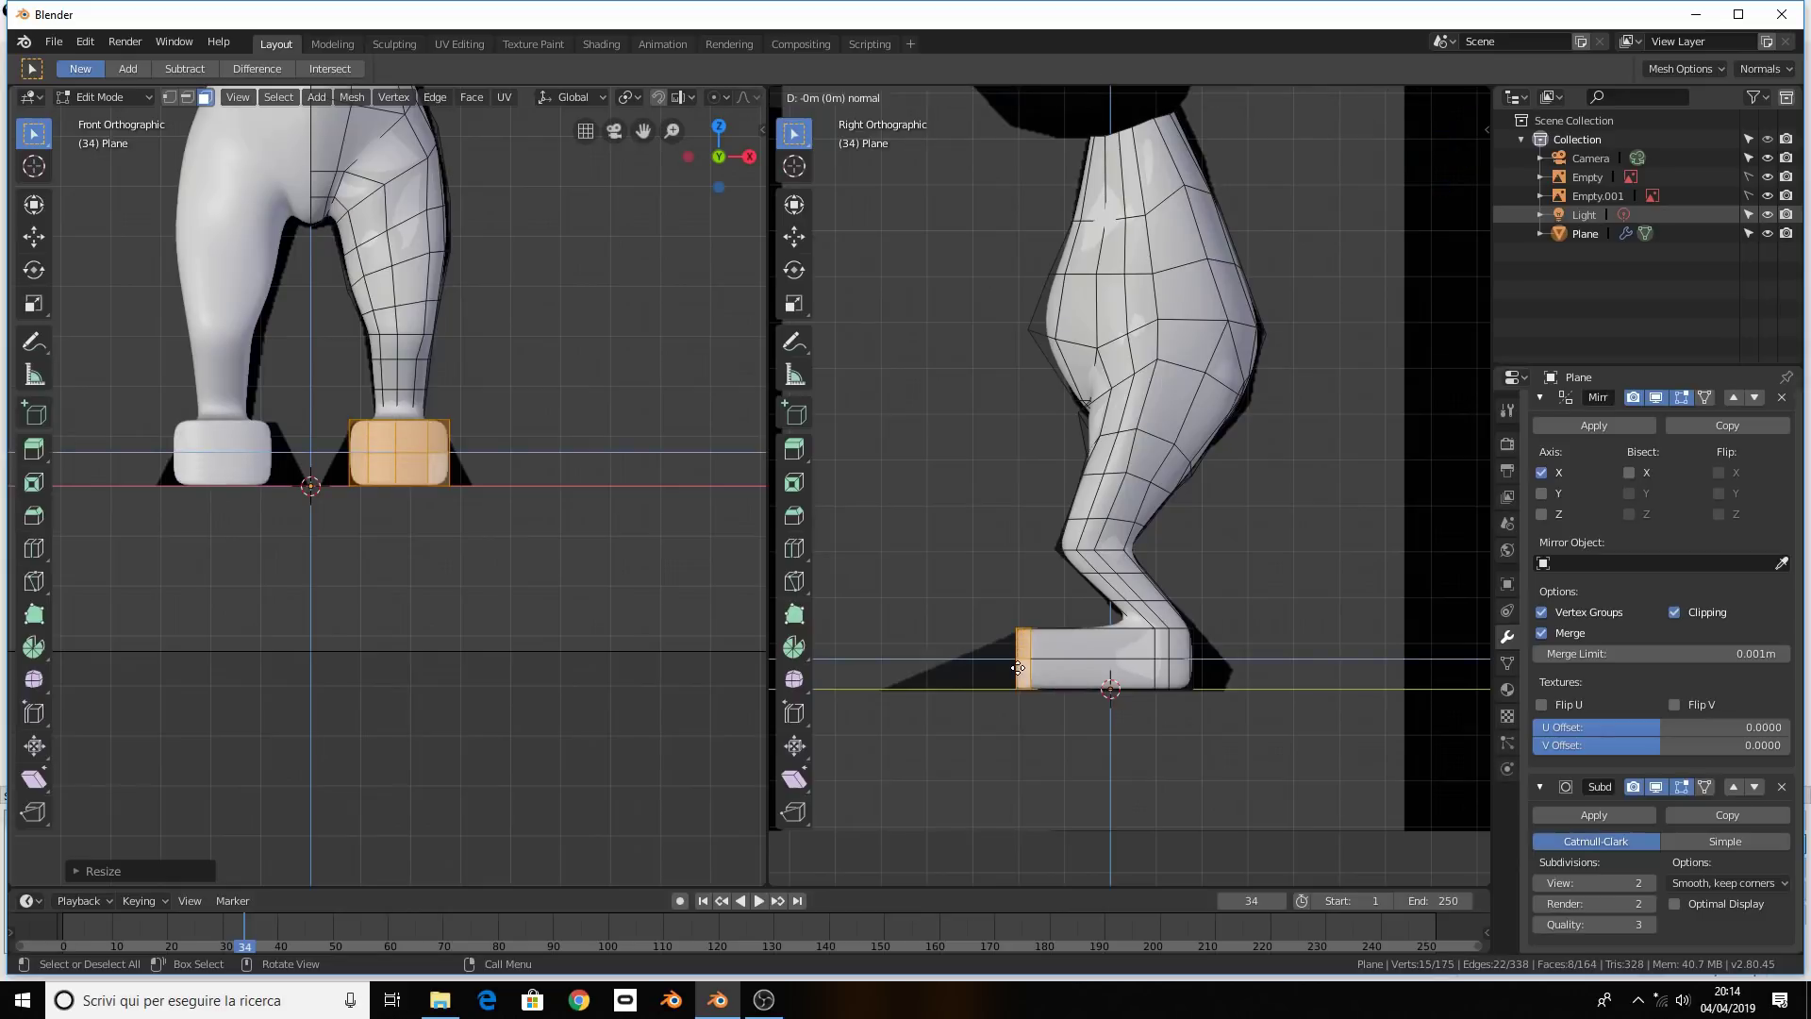
click(1018, 669)
key(g)
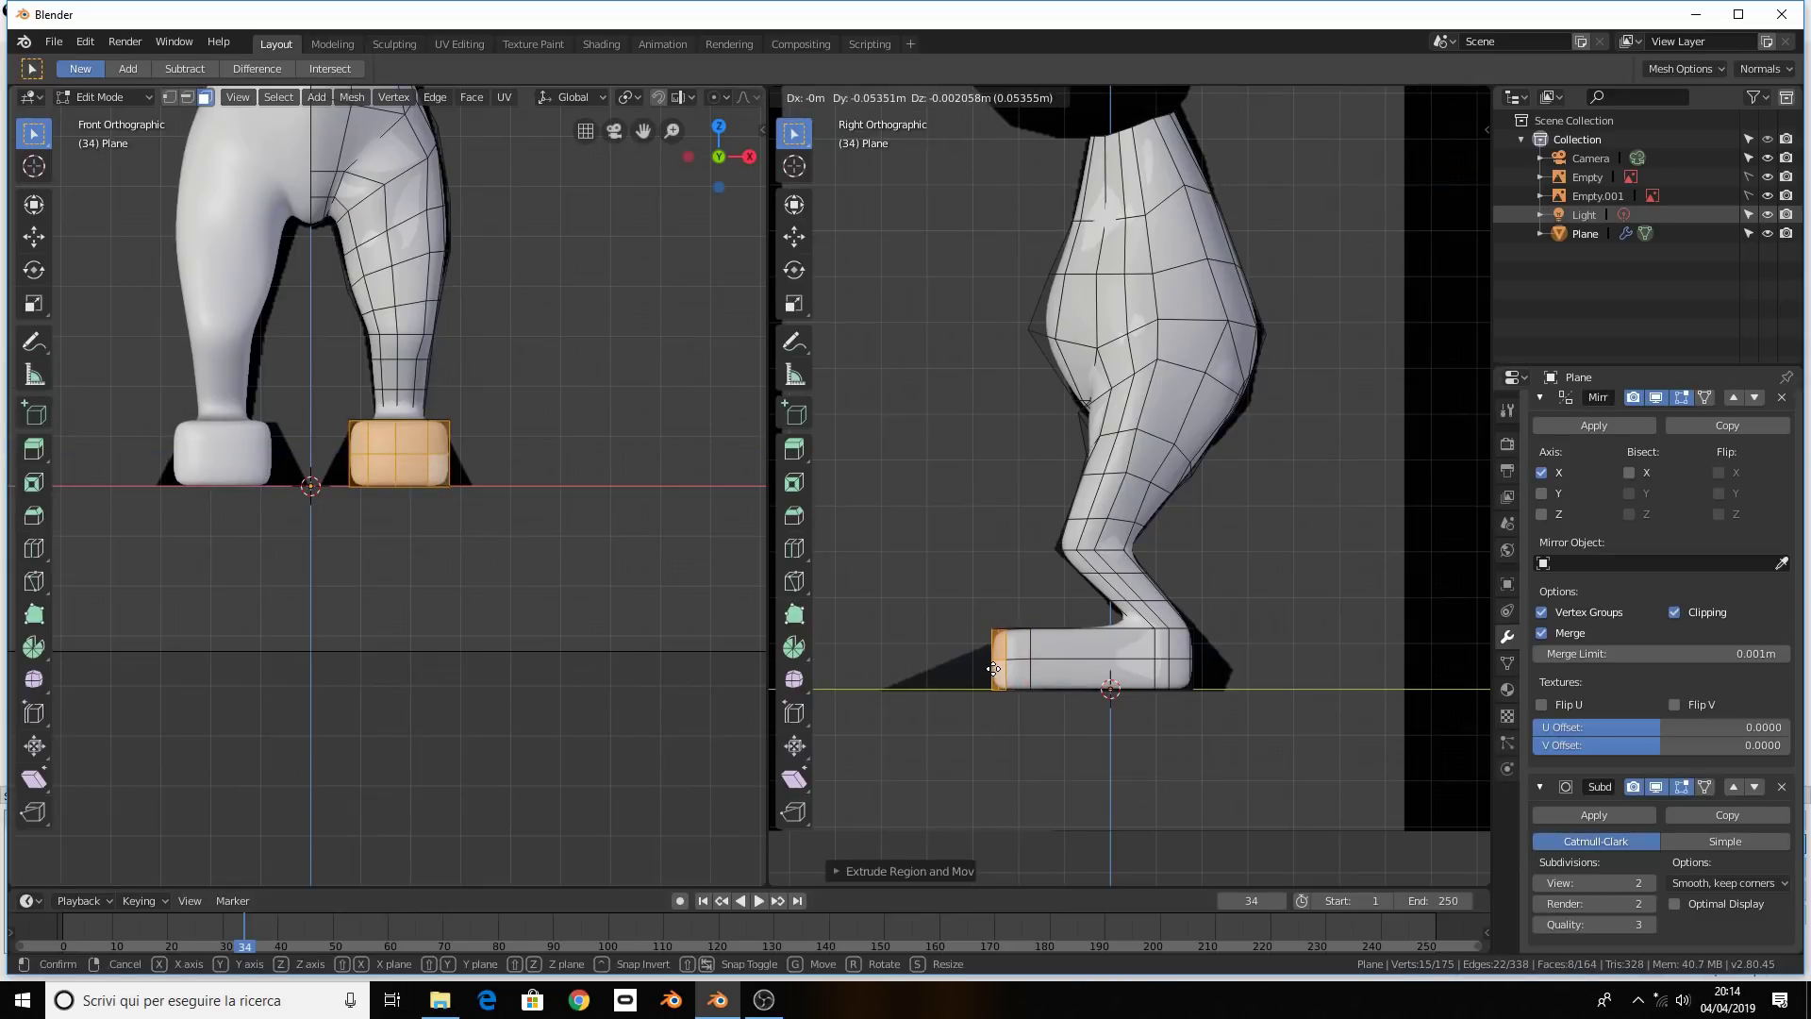
key(y)
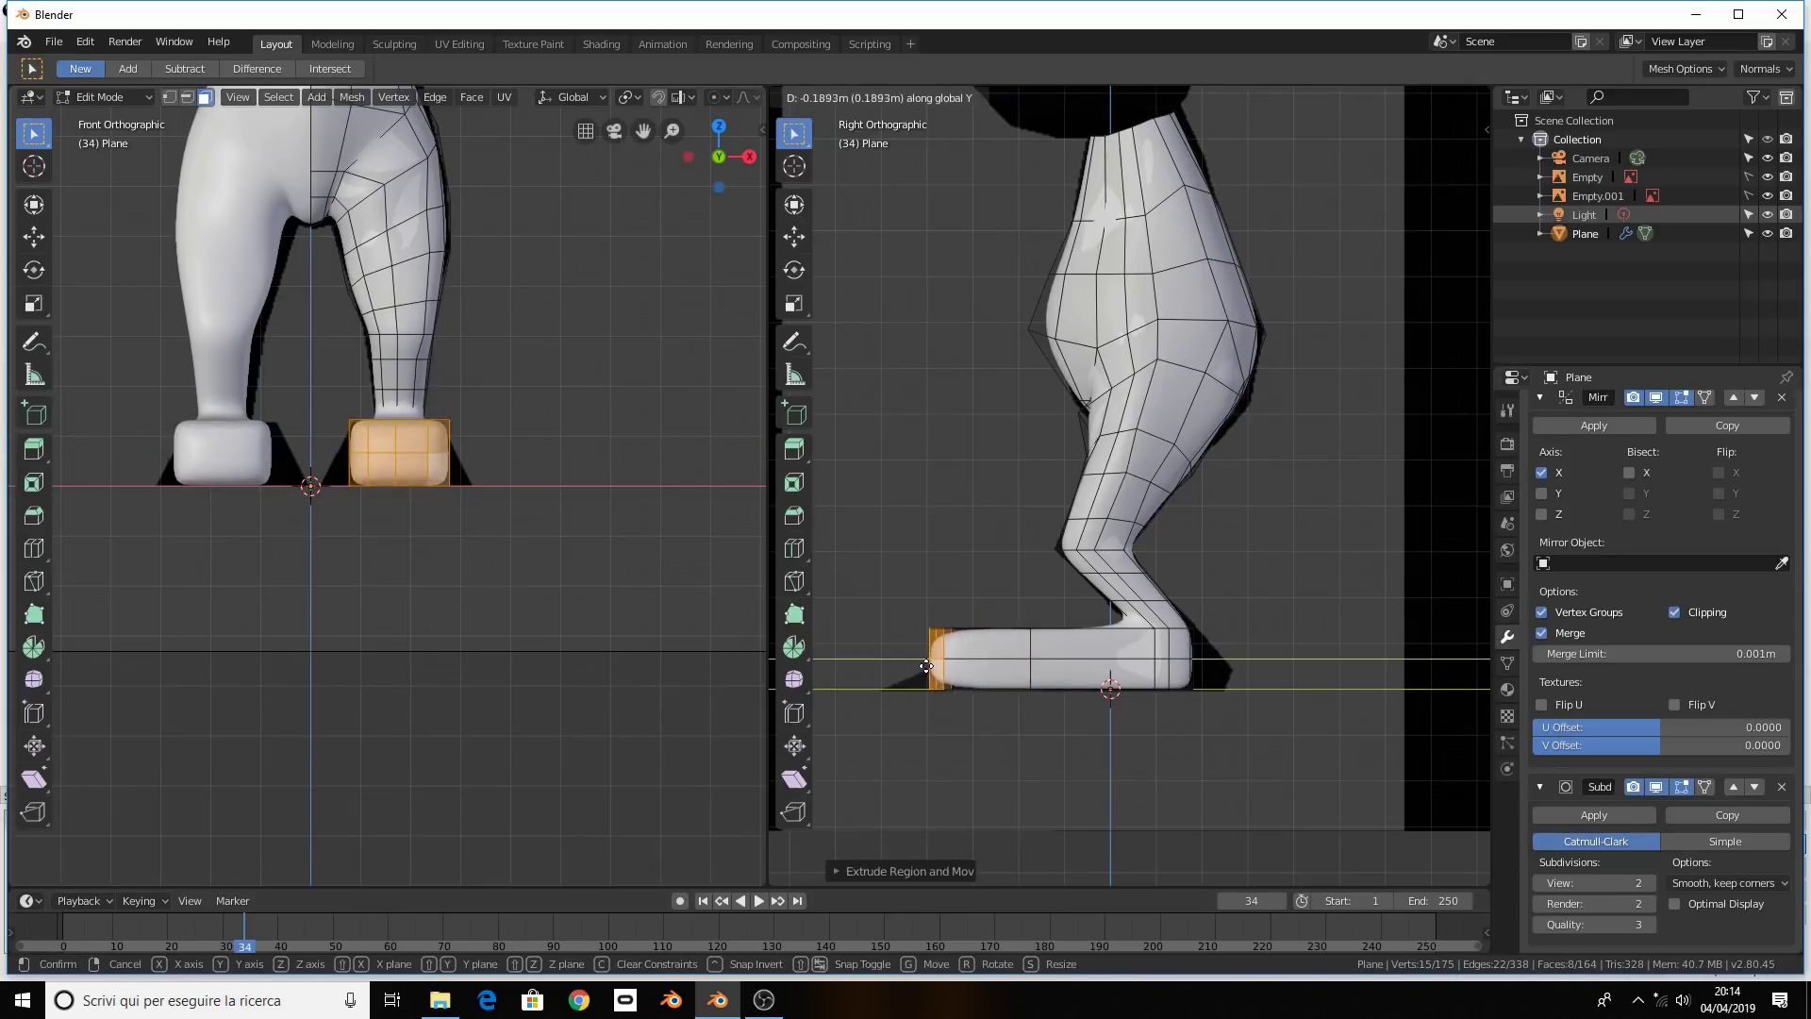
click(885, 666)
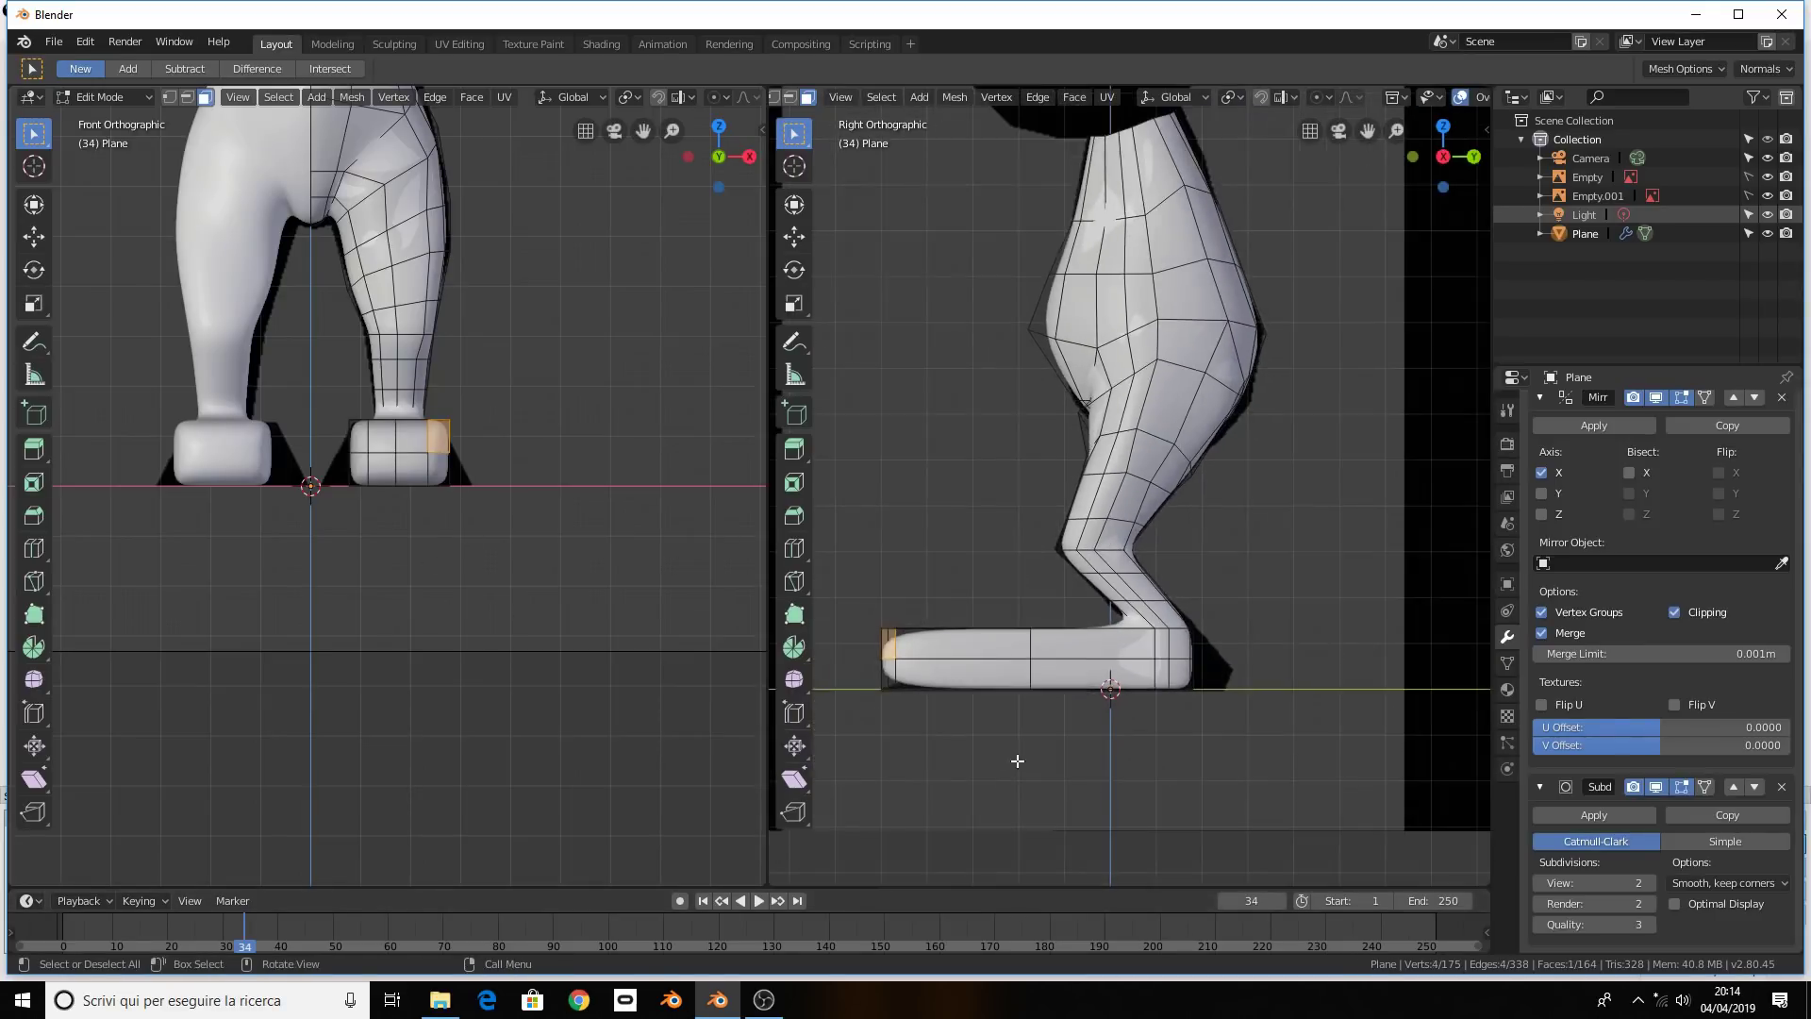
click(187, 97)
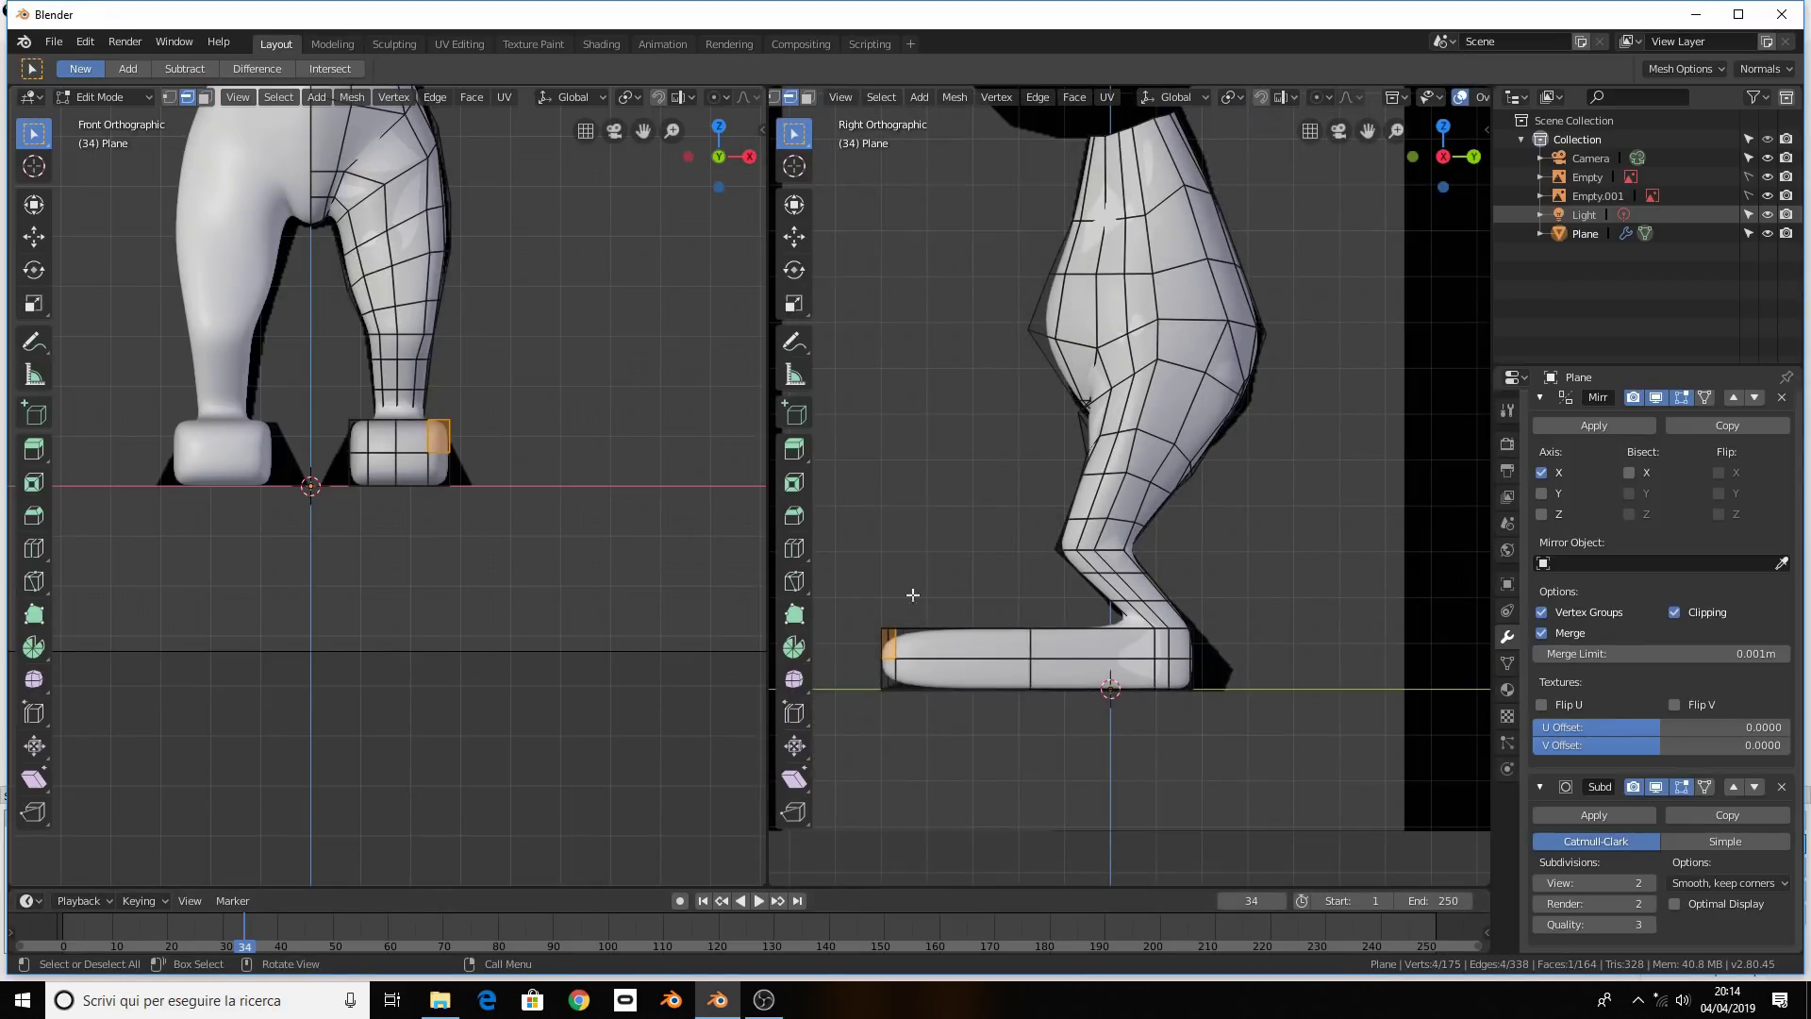
click(890, 629)
middle_drag(889, 629, 790, 631)
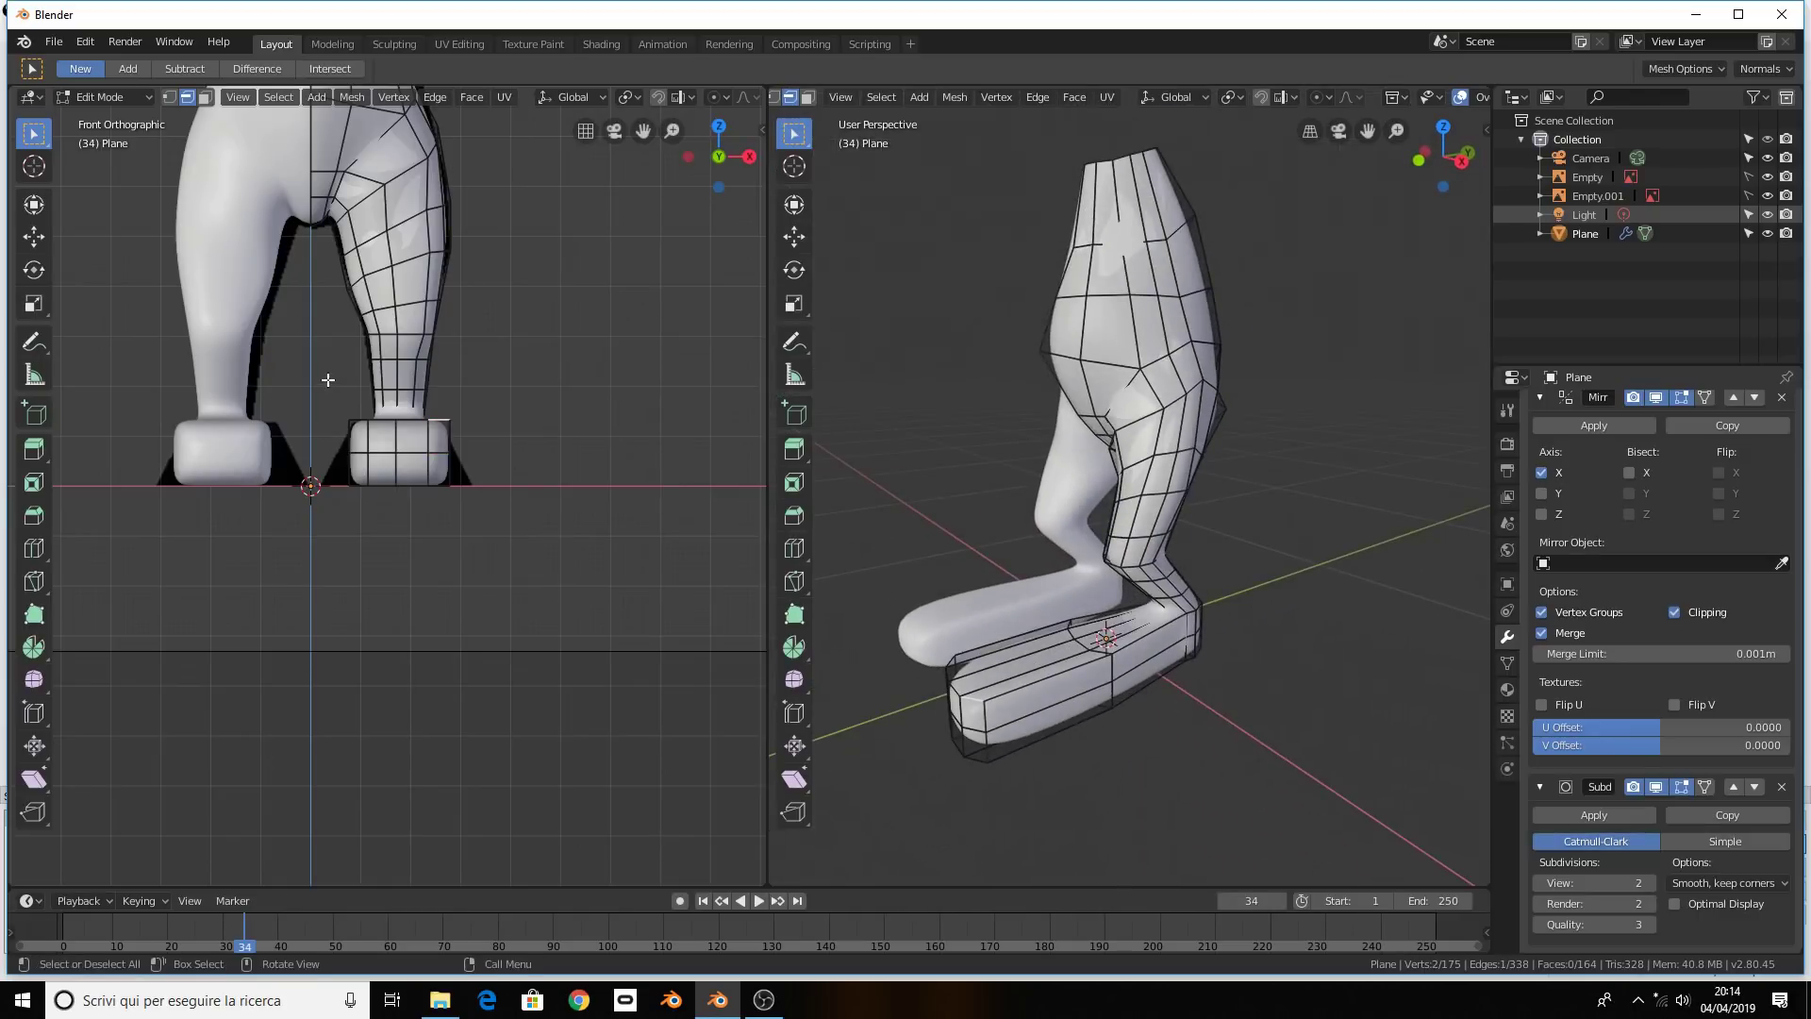
Select the row of toe-top vertices and move them down
click(169, 97)
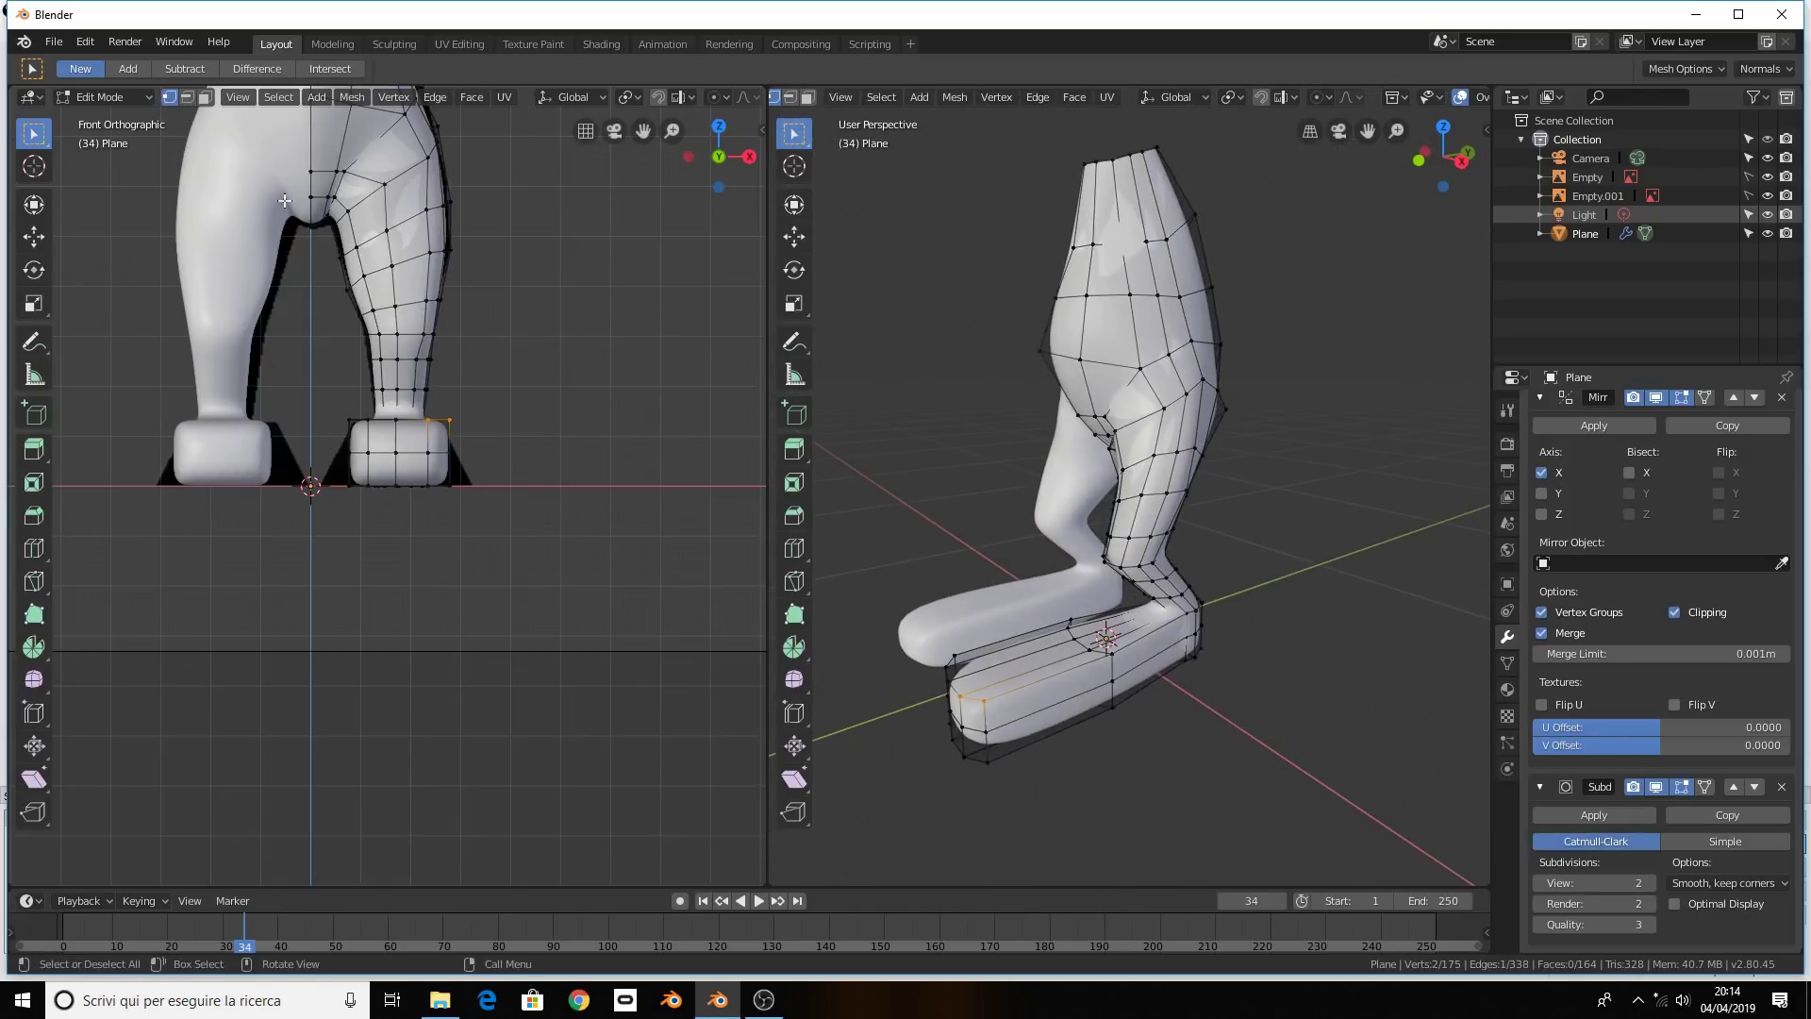
click(966, 700)
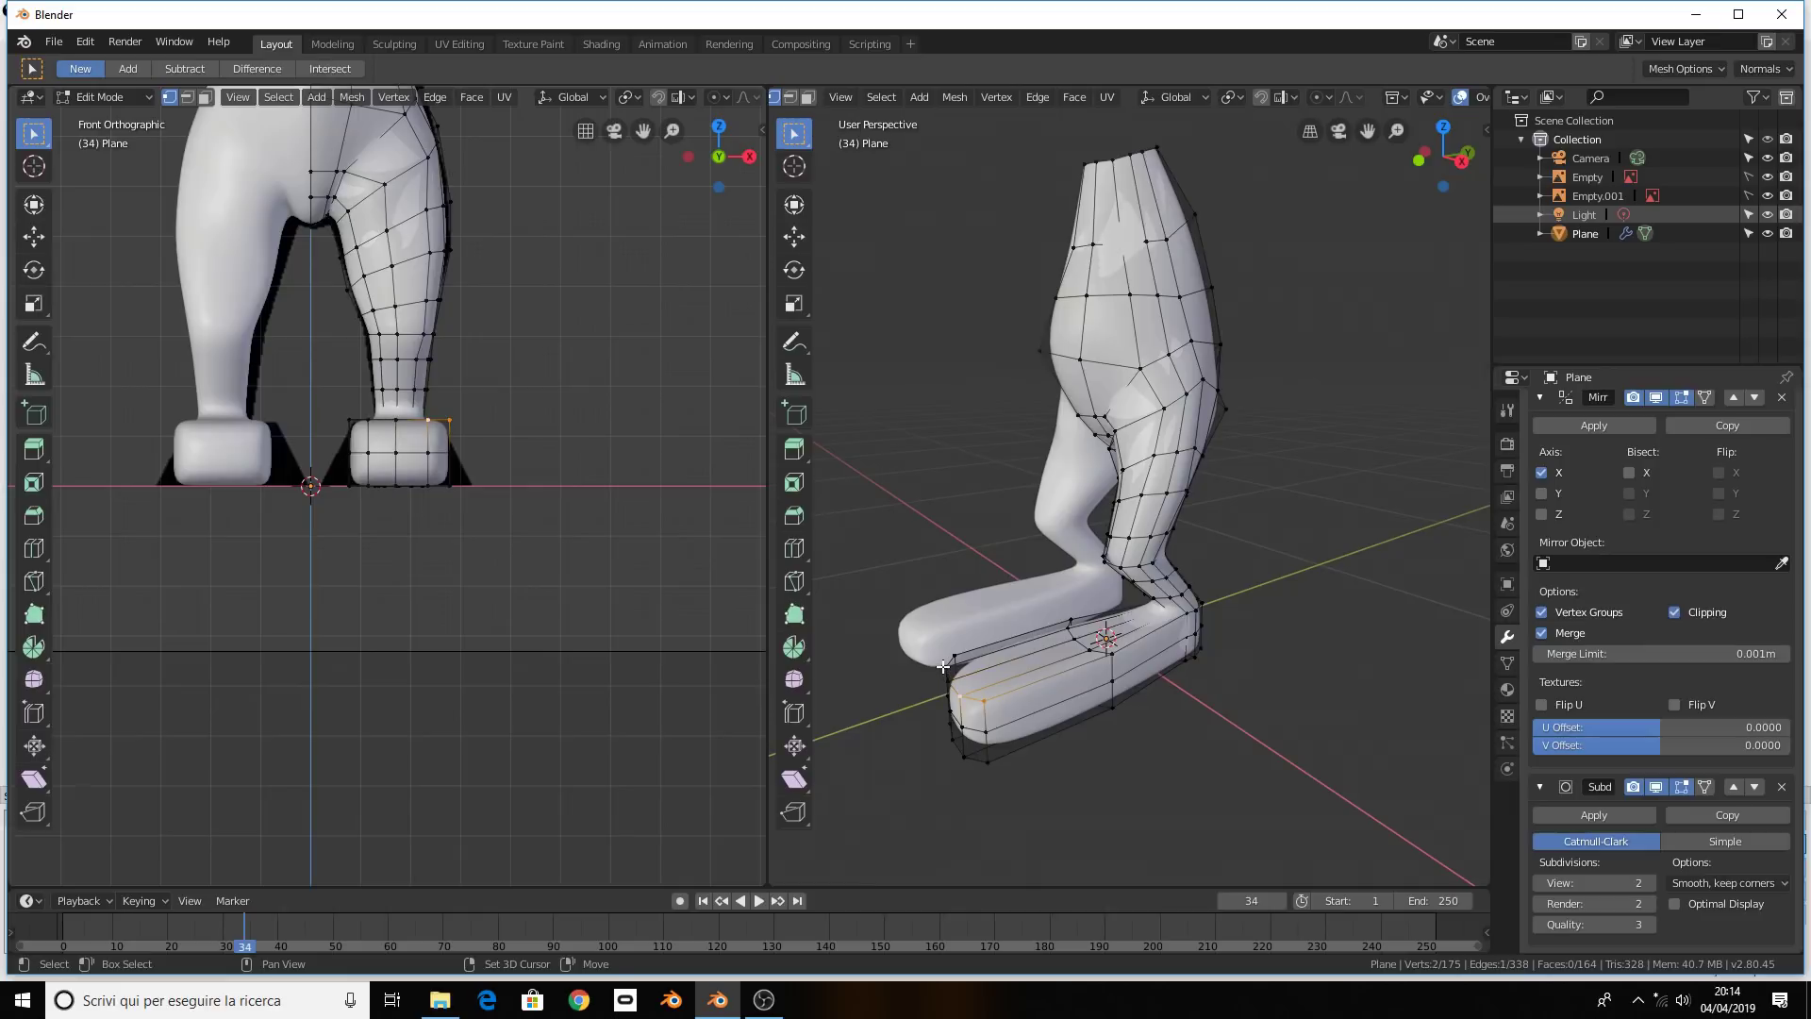
ctrl+click(950, 667)
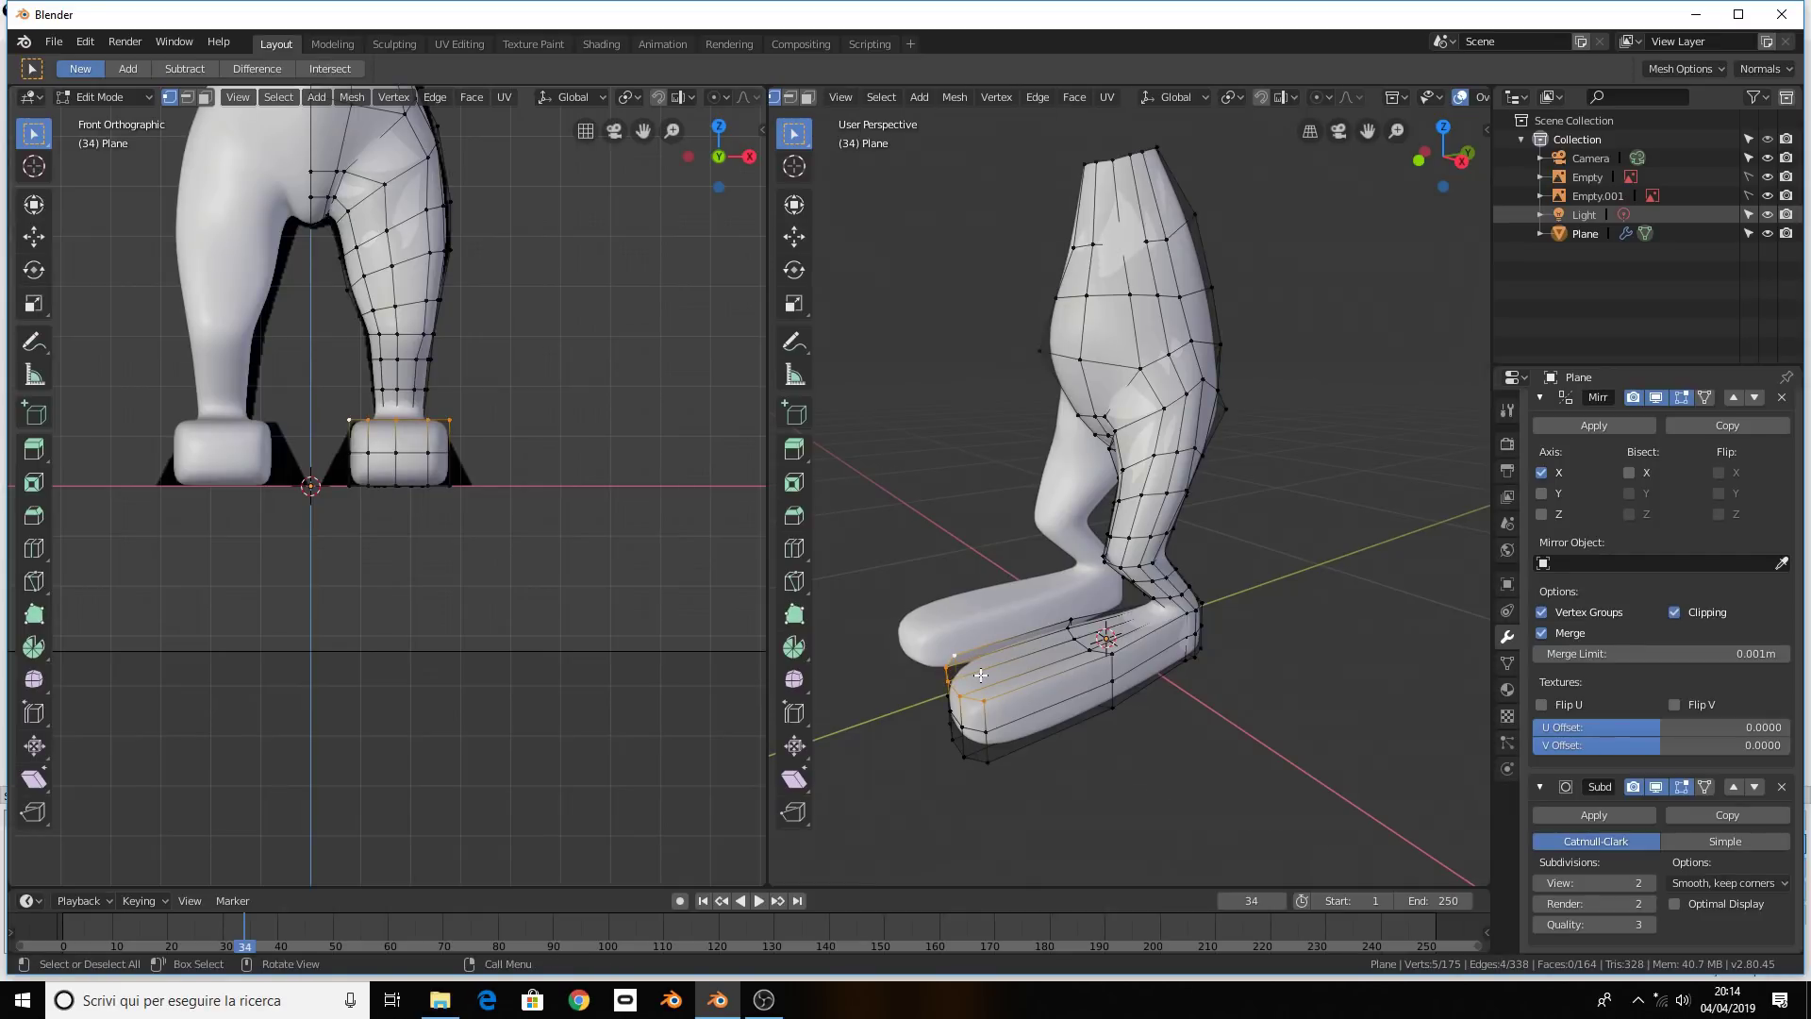
key(KP_3)
key(g)
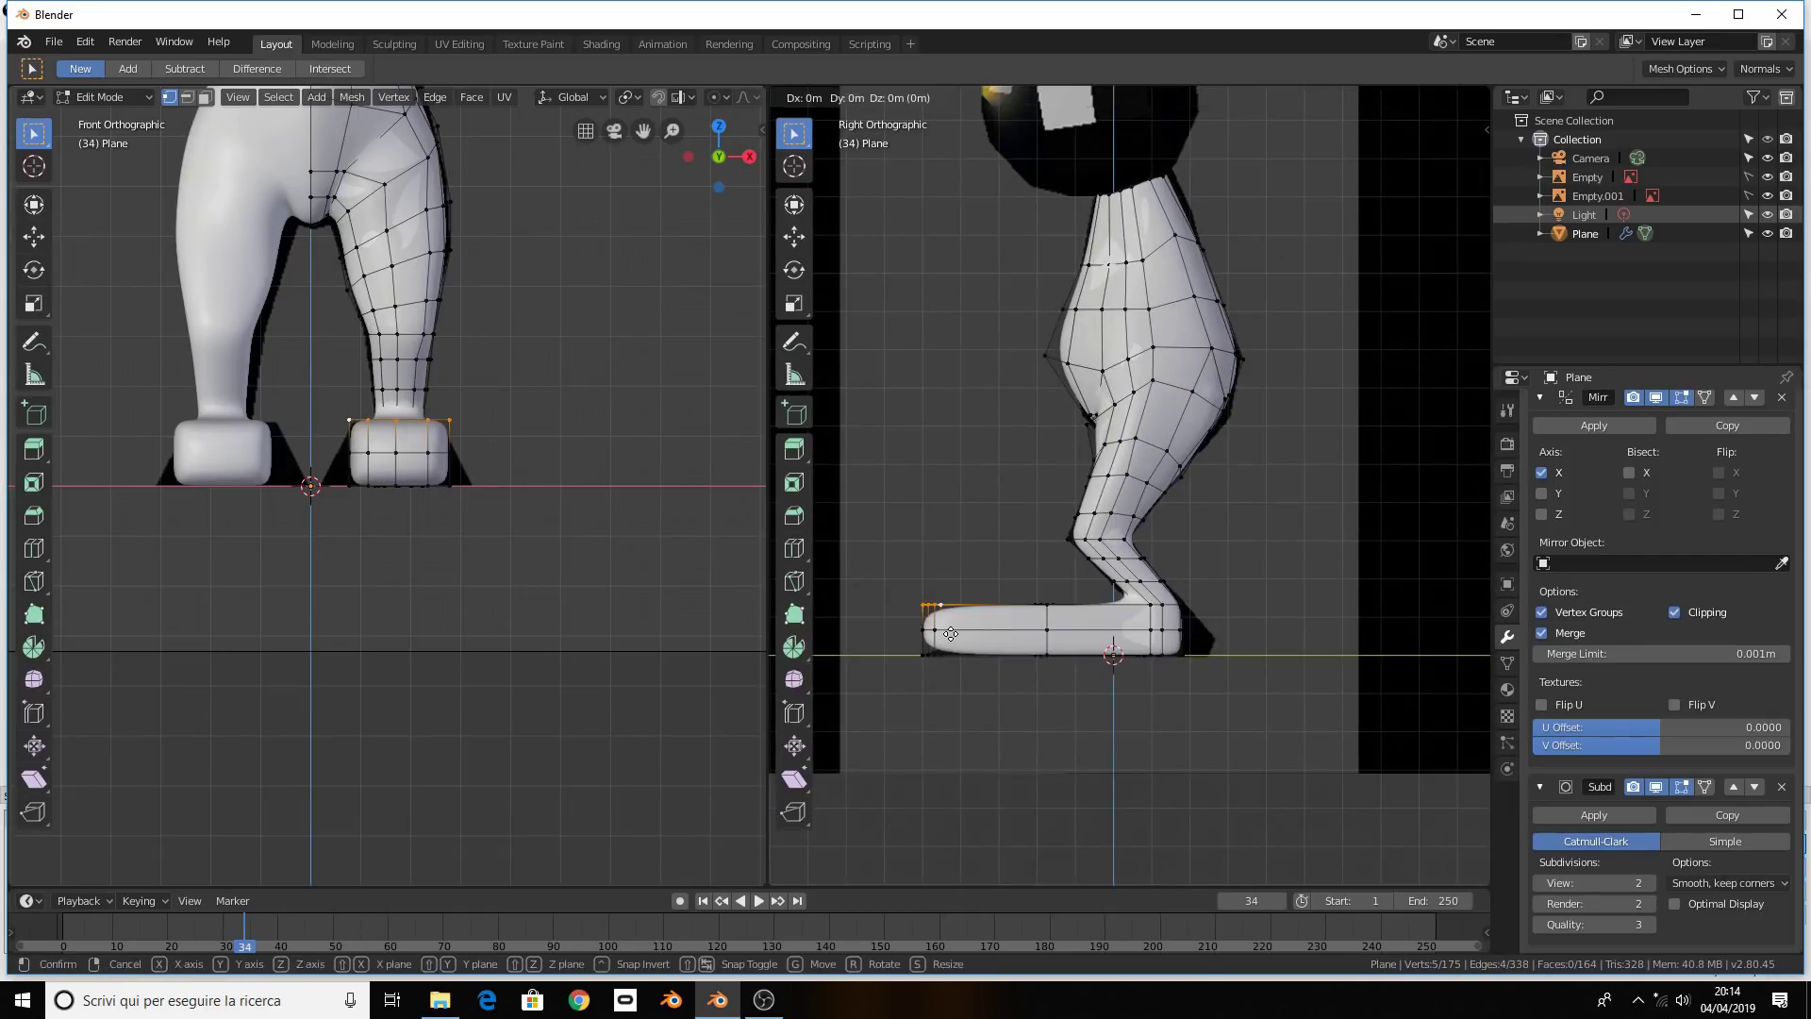
click(940, 637)
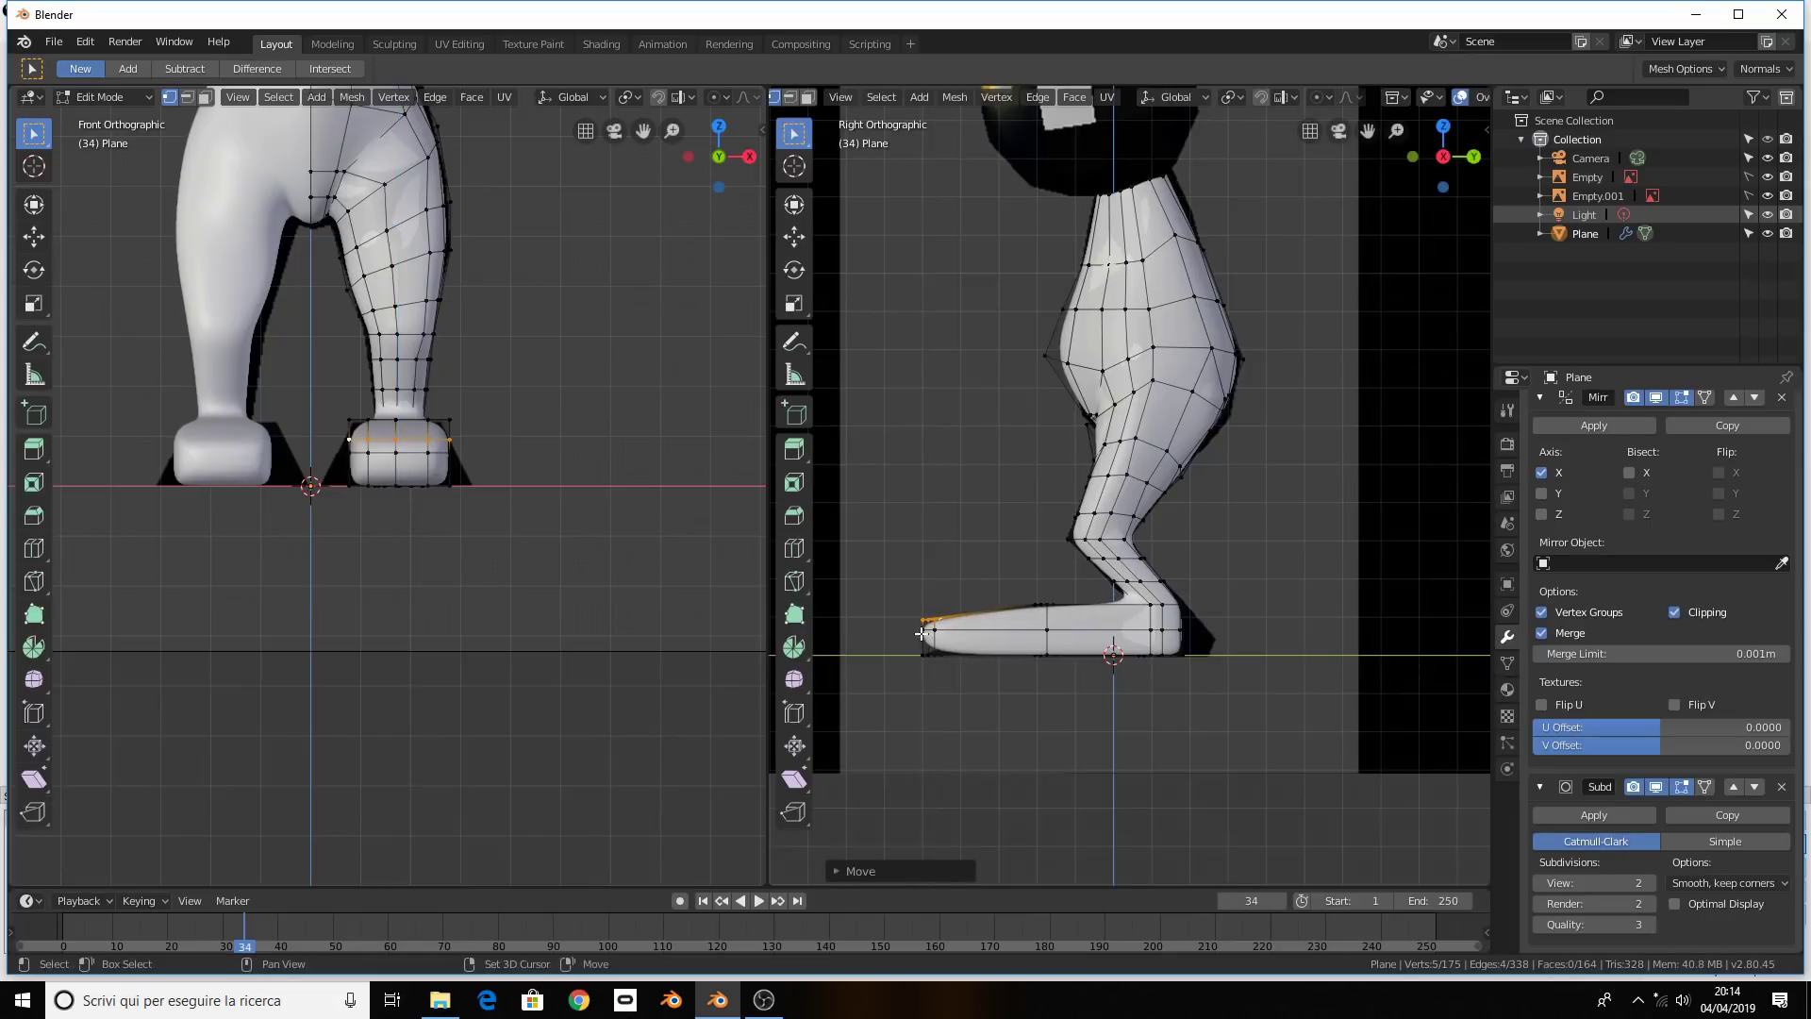
Lower more toe vertices along Z, then view the smooth legs in Object Mode
shift+click(929, 632)
shift+click(939, 630)
middle_drag(939, 636, 980, 788)
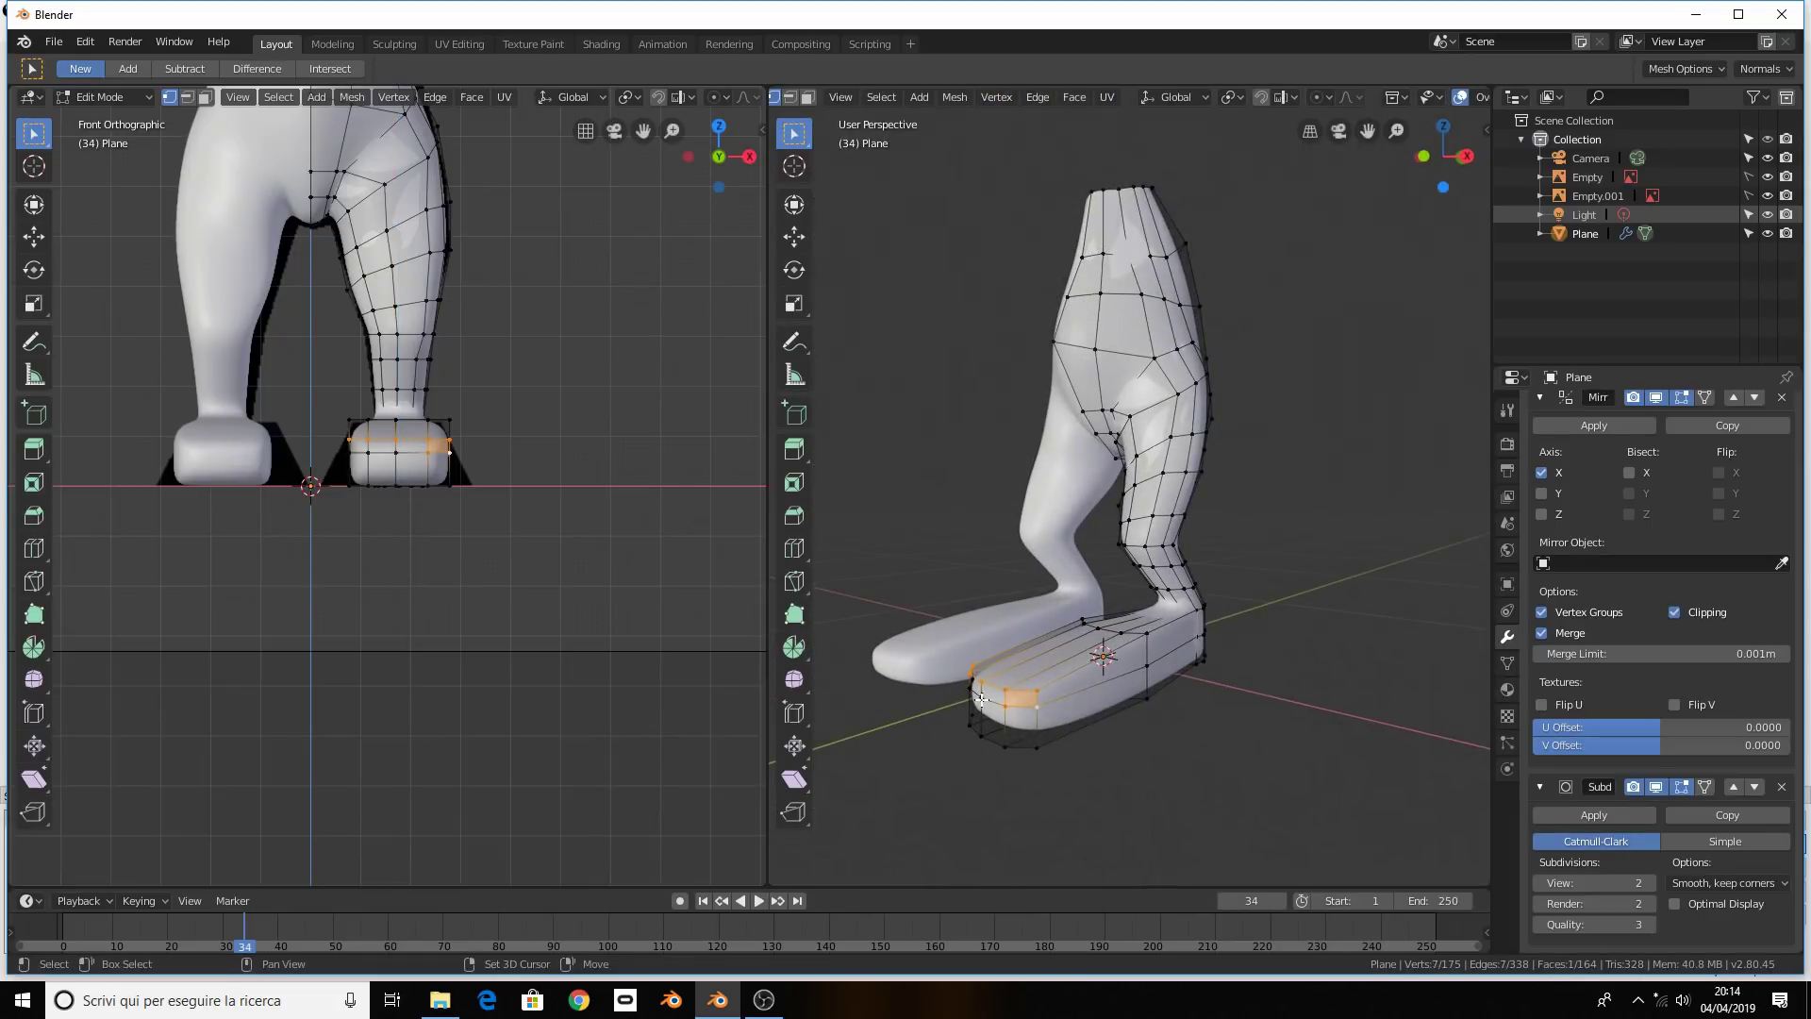
shift+click(981, 700)
middle_drag(976, 698, 1158, 684)
shift+click(1158, 683)
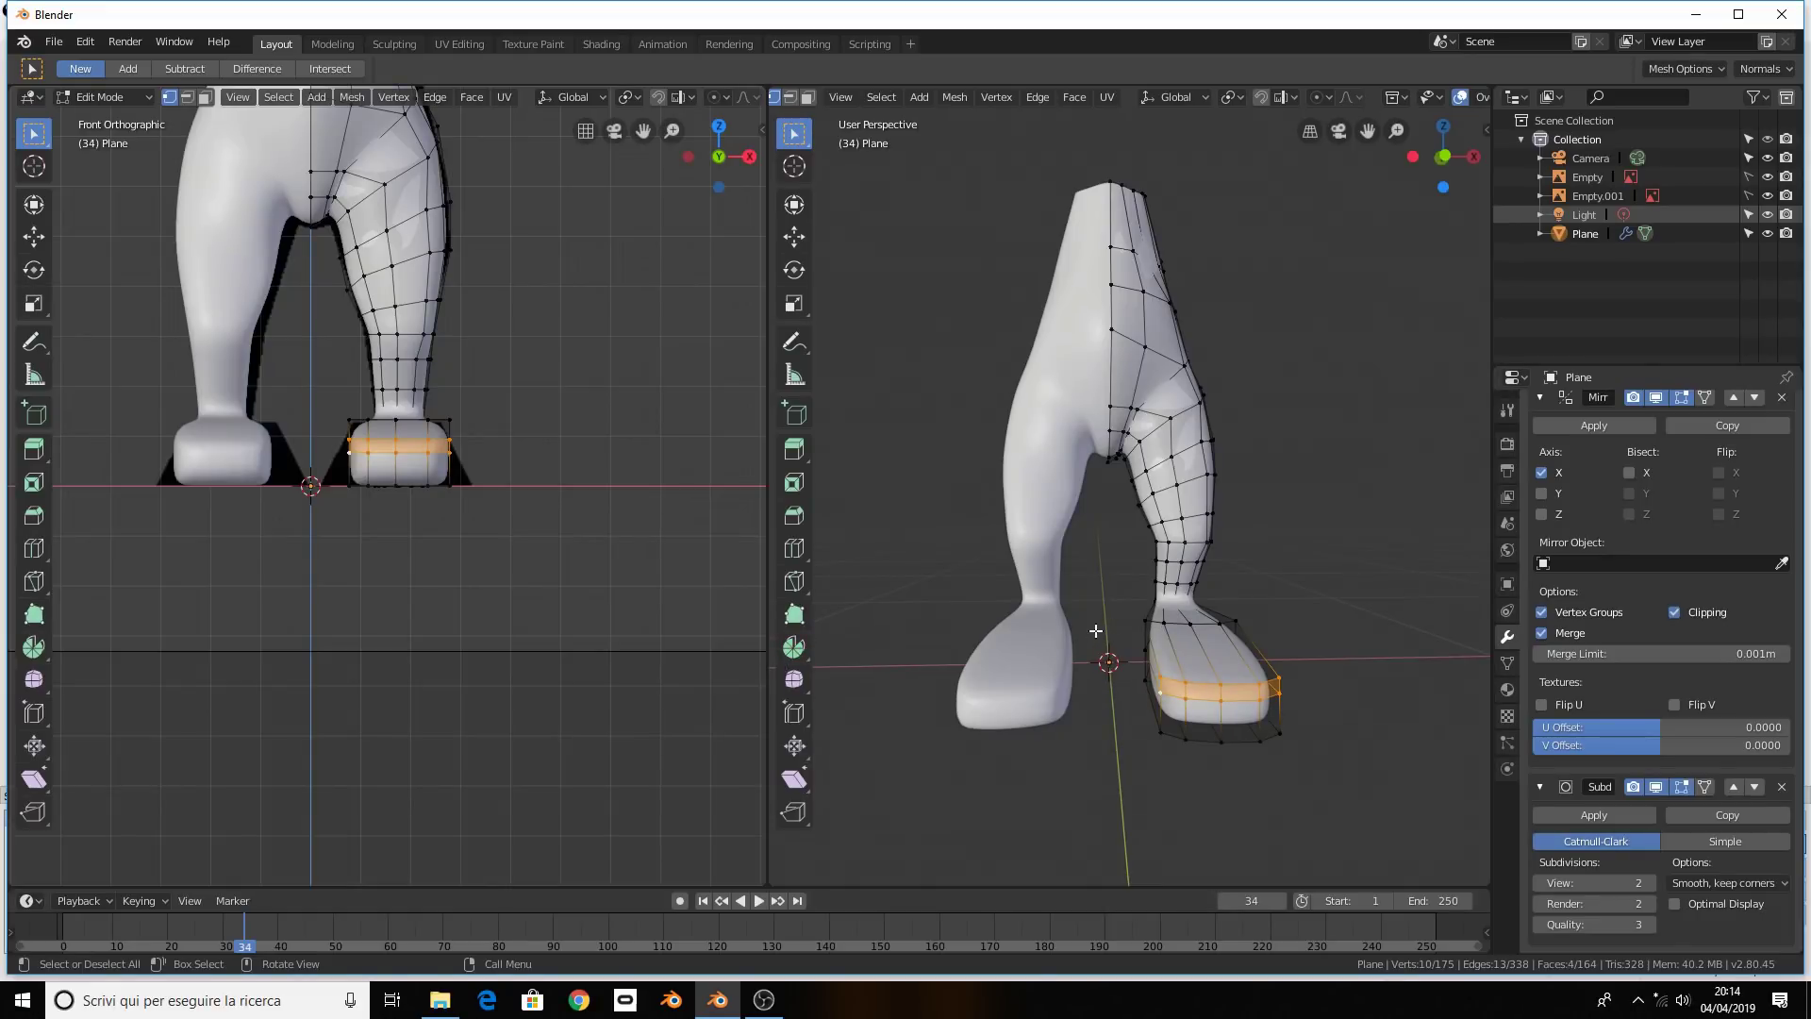
key(KP_3)
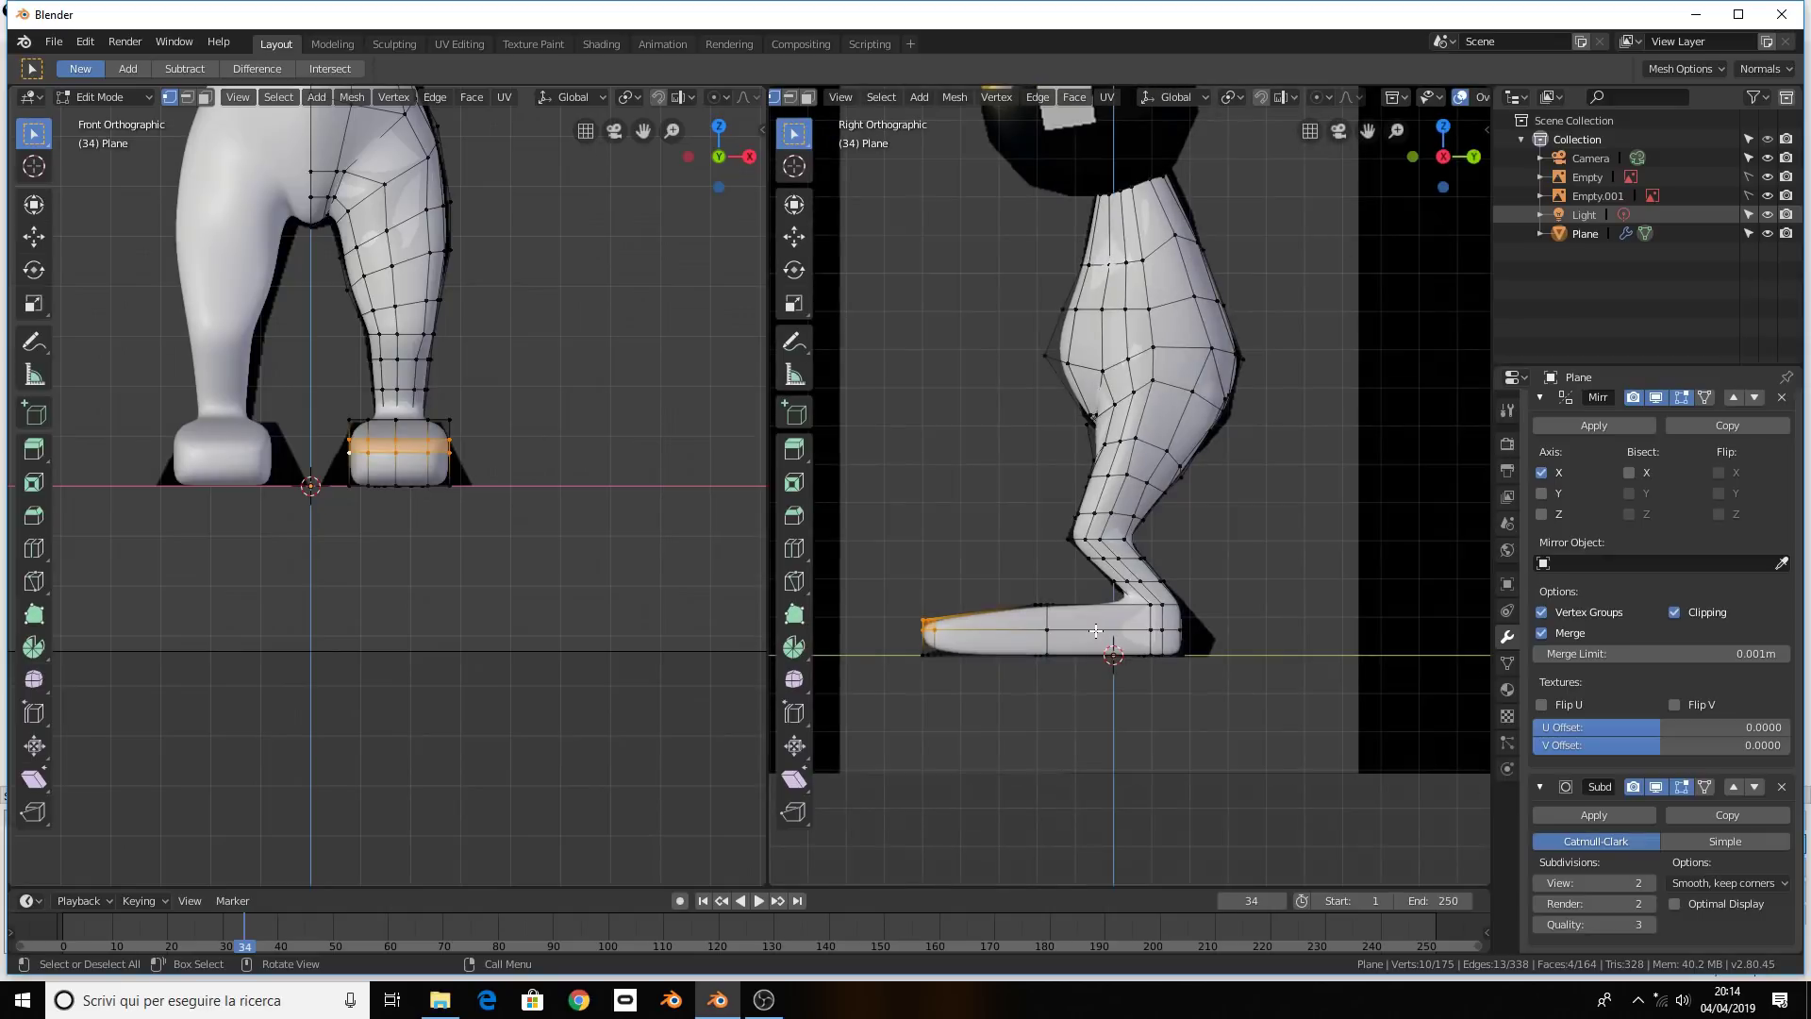
key(g)
key(z)
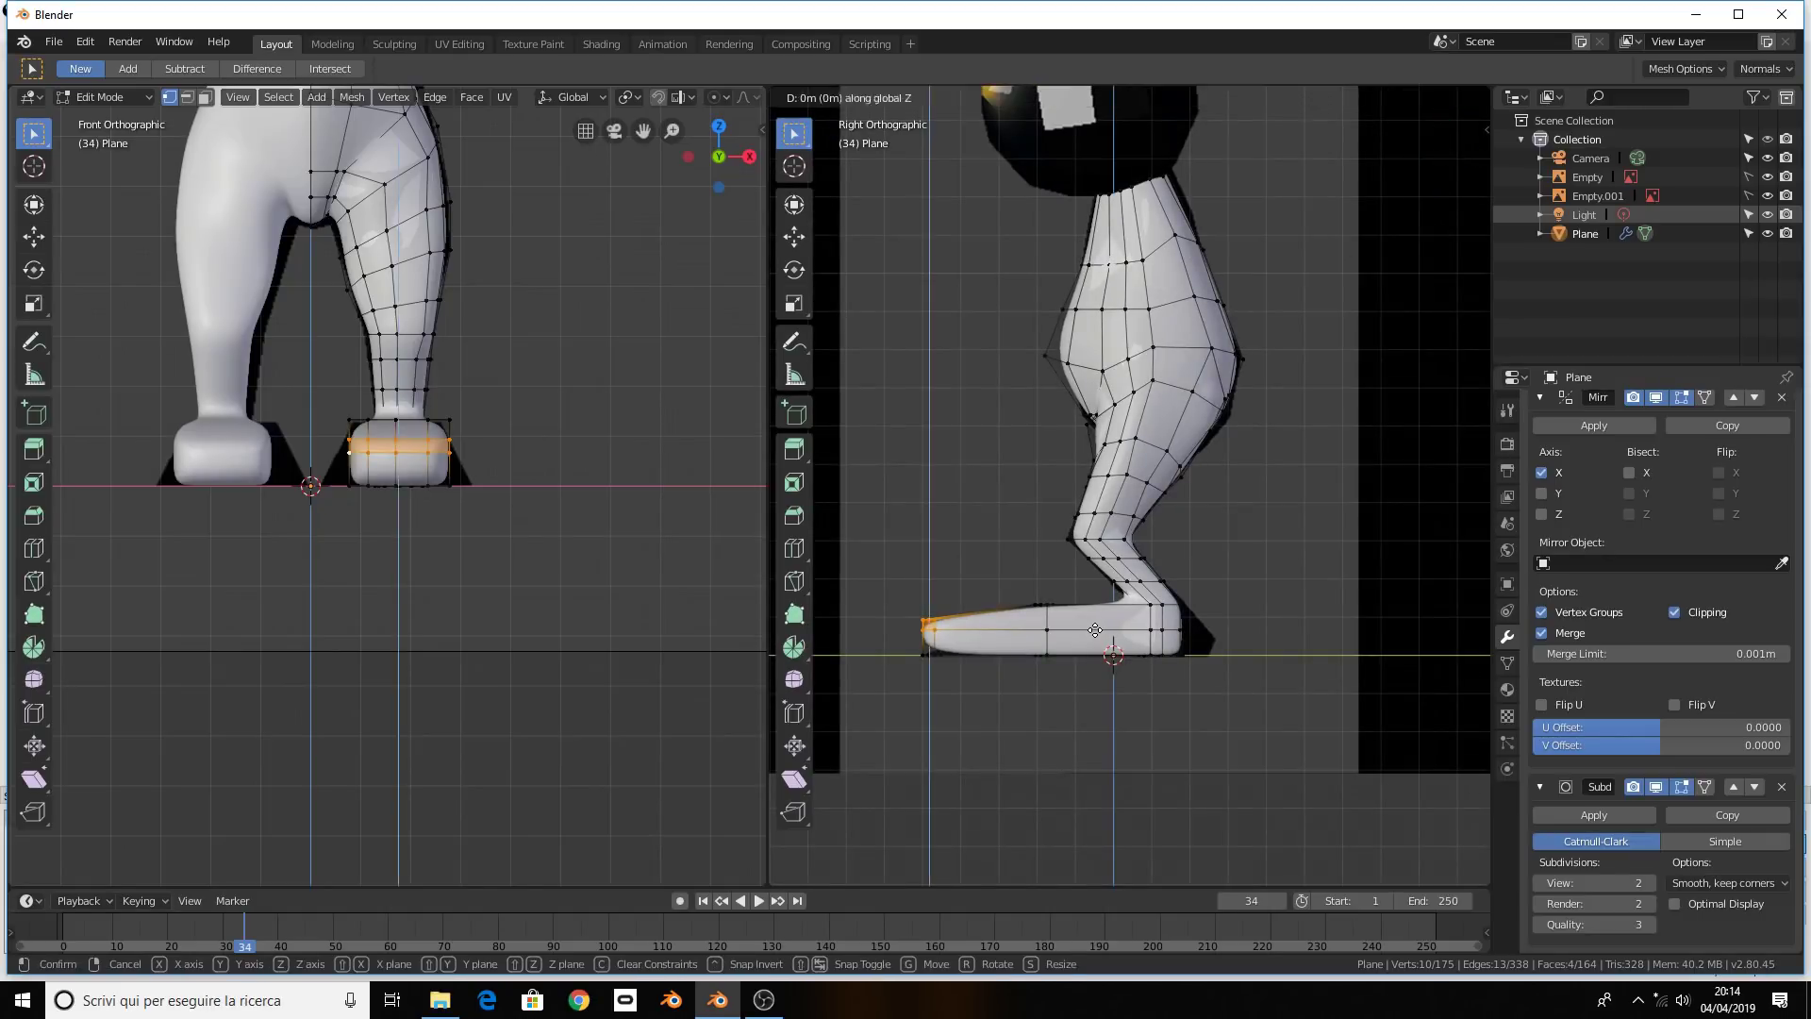
click(1100, 651)
key(Tab)
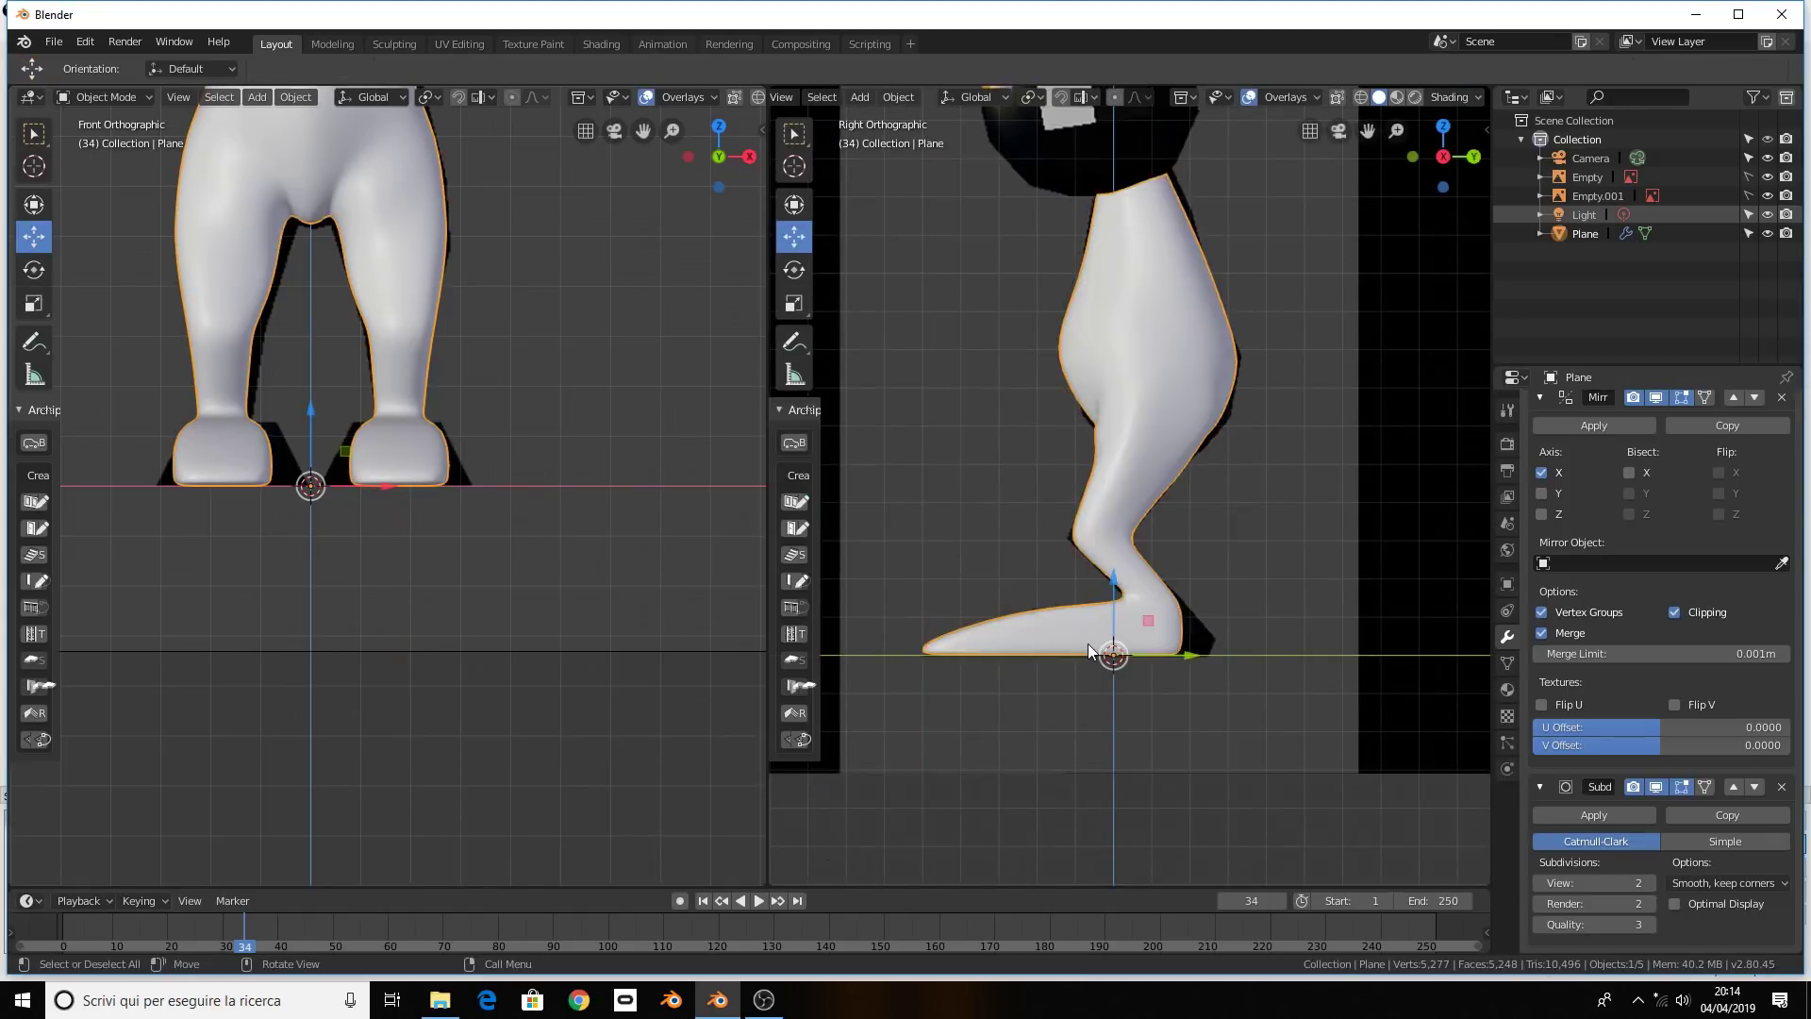
mouse_move(1089, 643)
middle_down()
mouse_move(1283, 659)
mouse_move(1297, 678)
mouse_move(1273, 679)
middle_up()
Select the front toe-edge vertices and scale them wider along X
key(Tab)
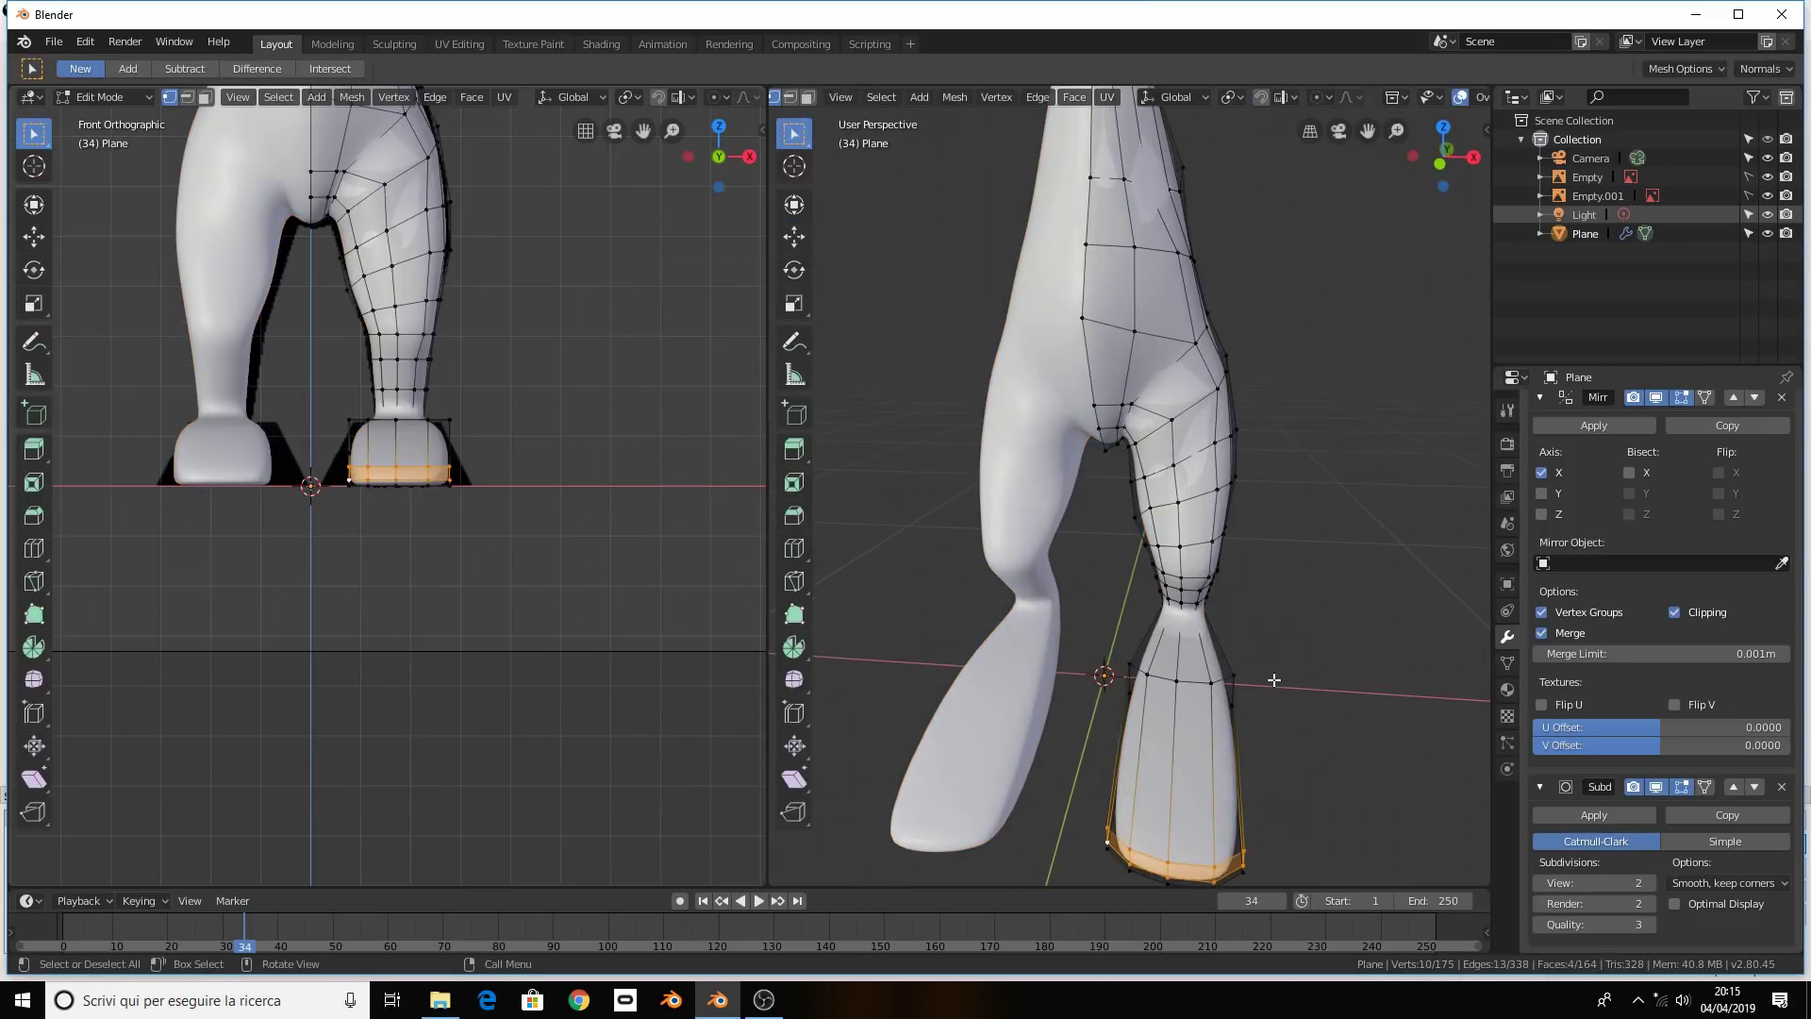
key(KP_1)
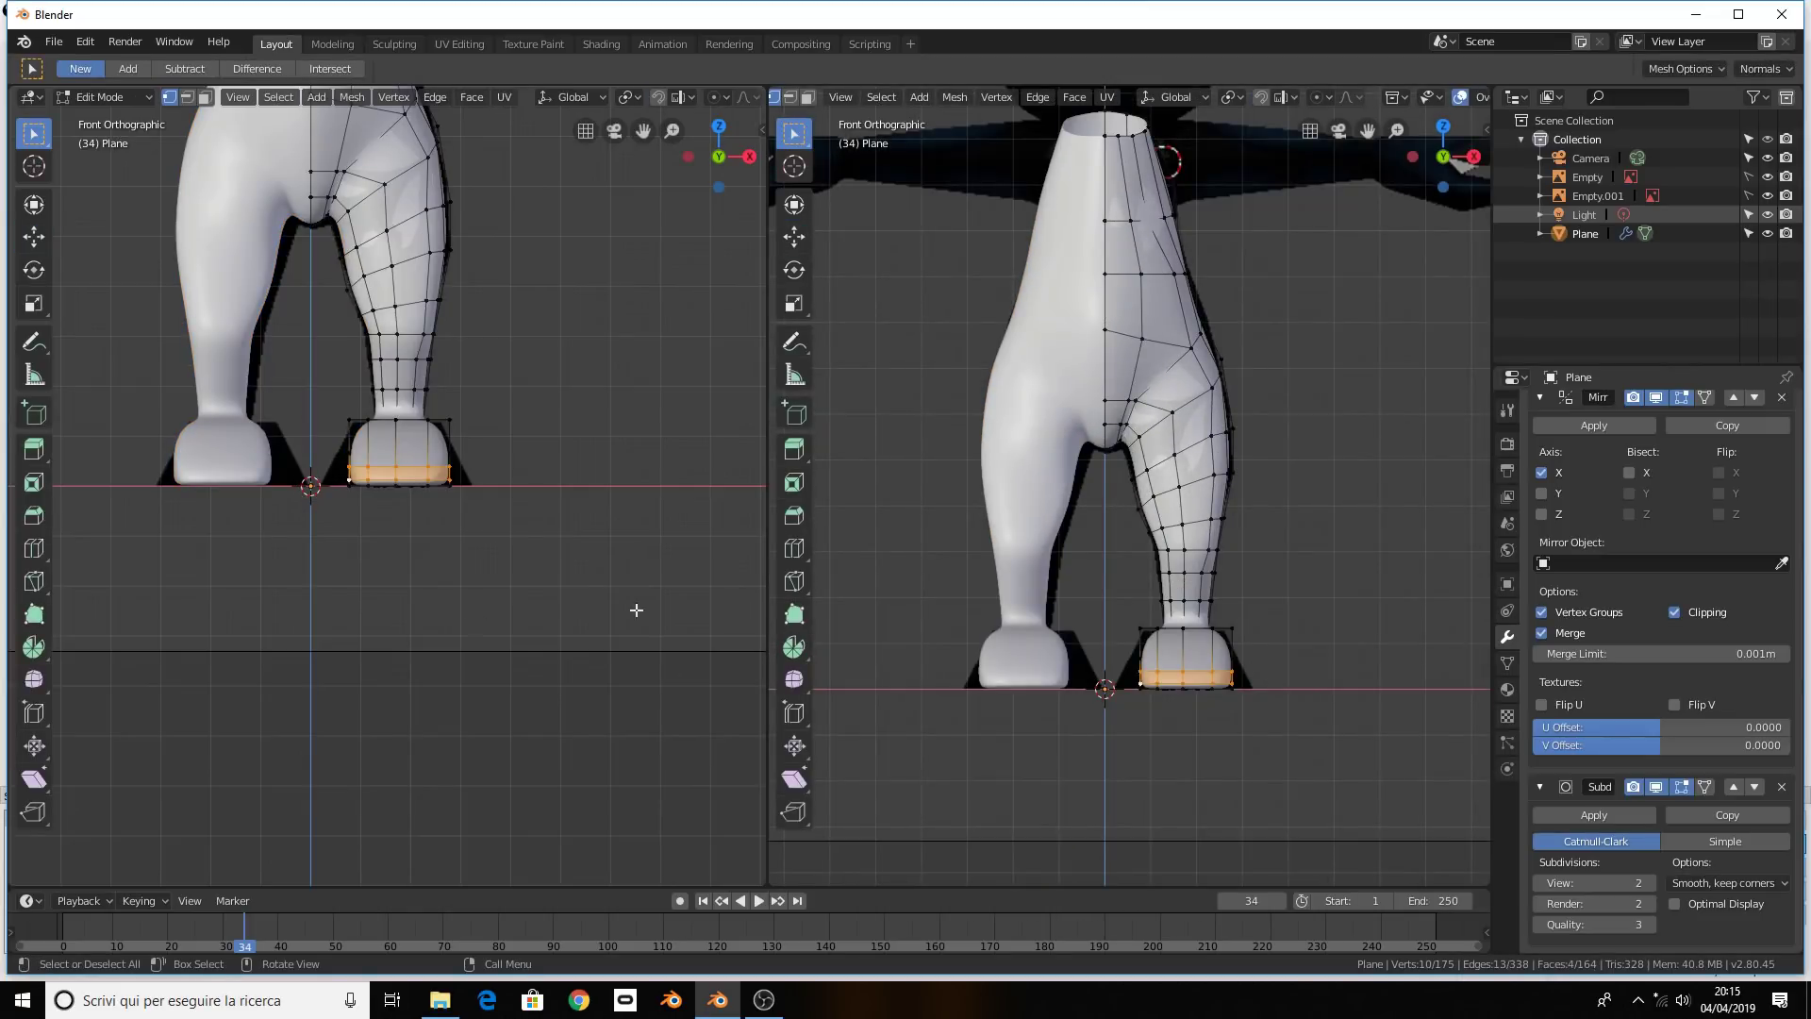
key(KP_3)
click(893, 687)
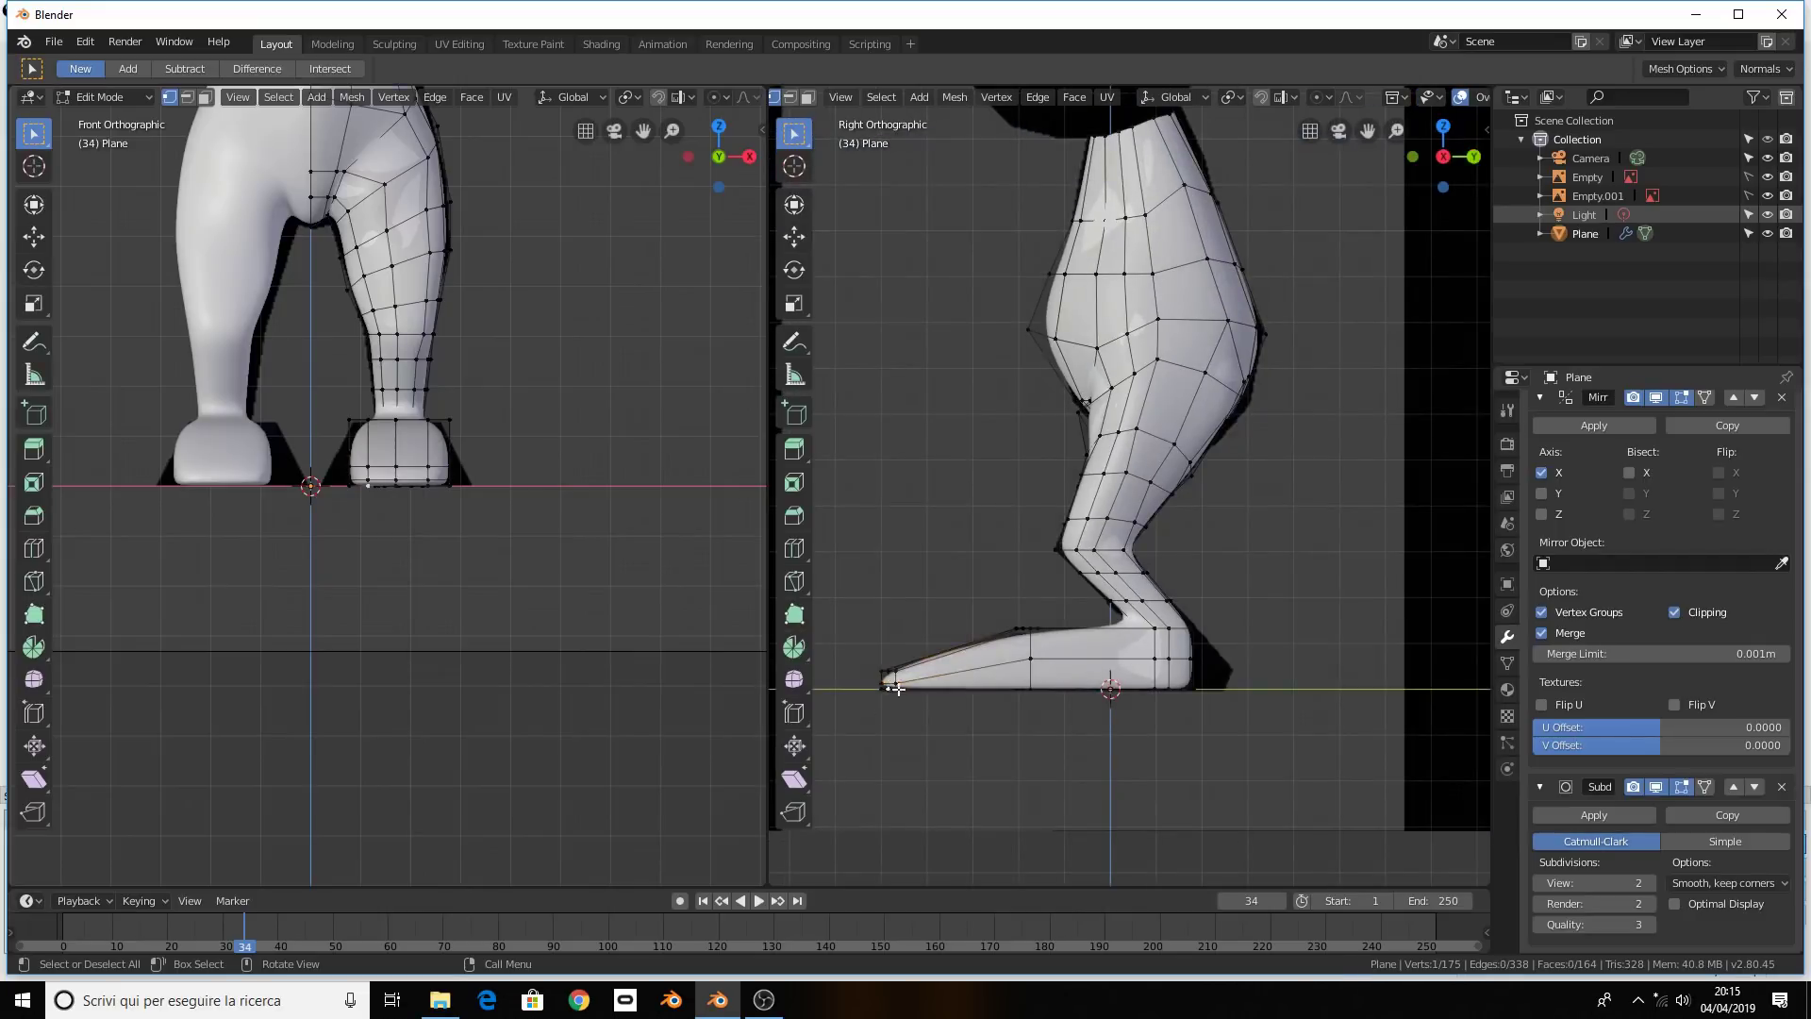
middle_drag(895, 689, 1001, 605)
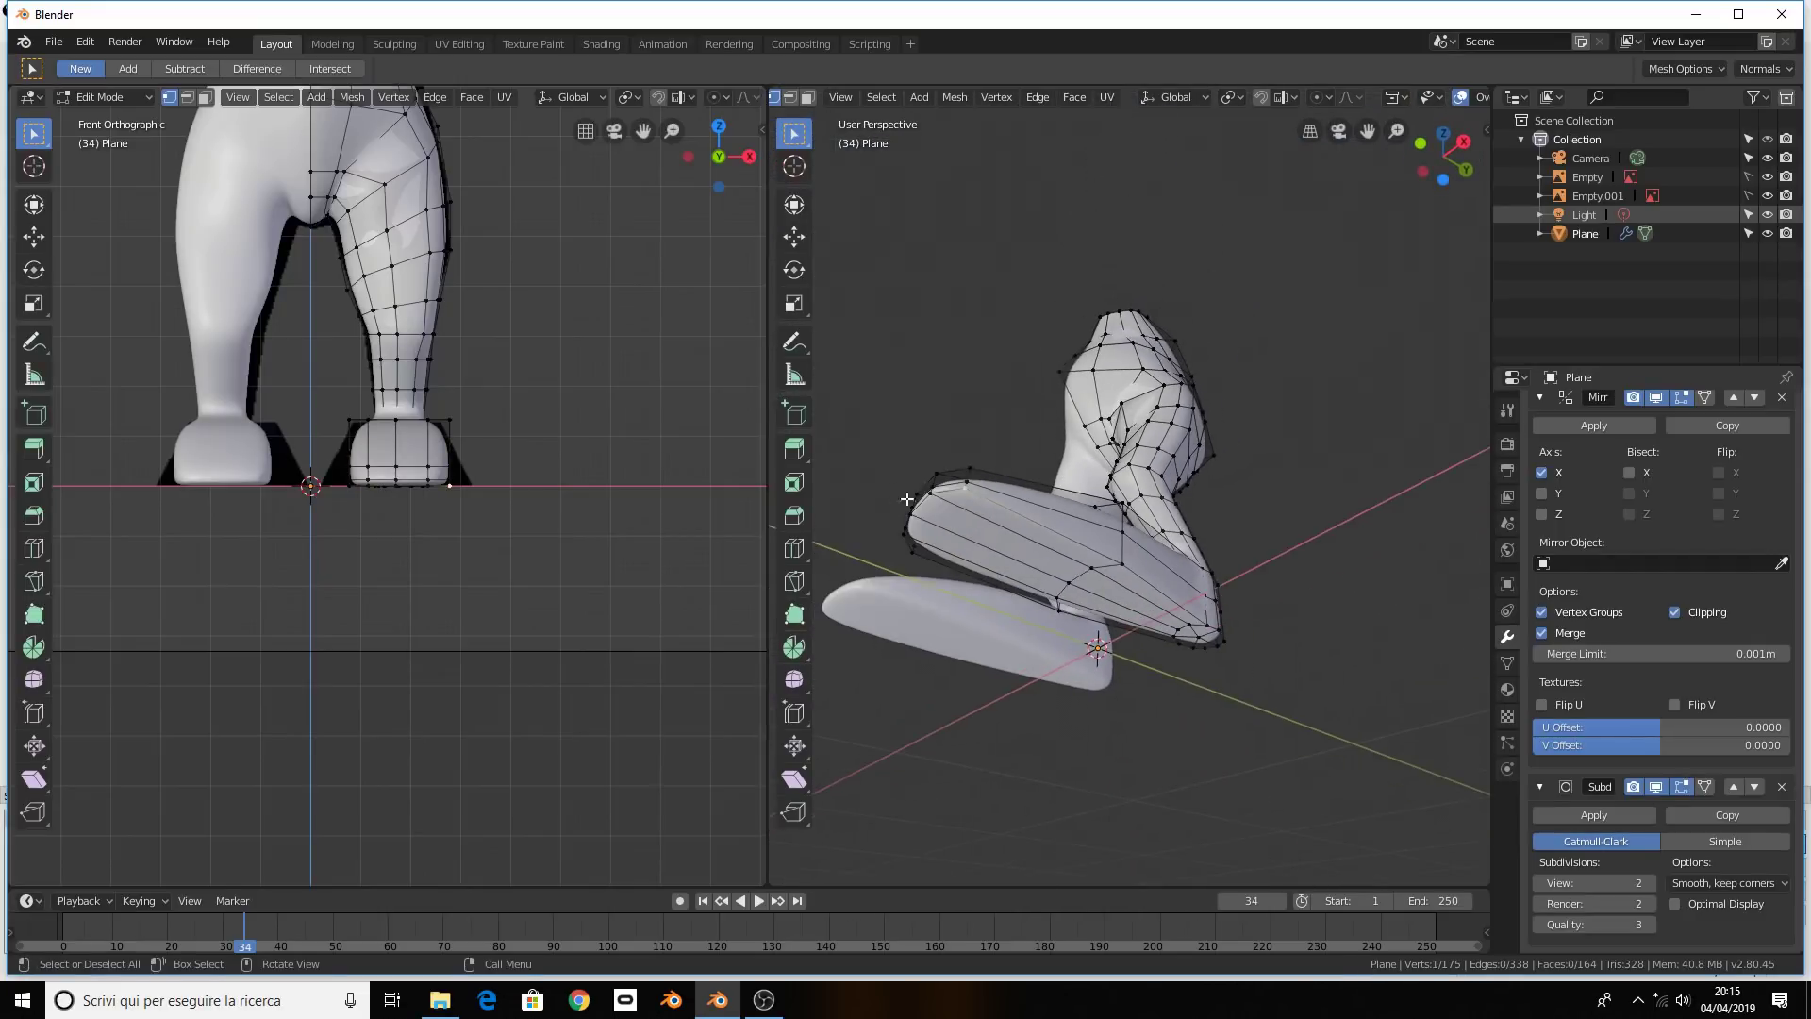
click(971, 488)
shift+click(914, 509)
middle_drag(925, 513, 1090, 457)
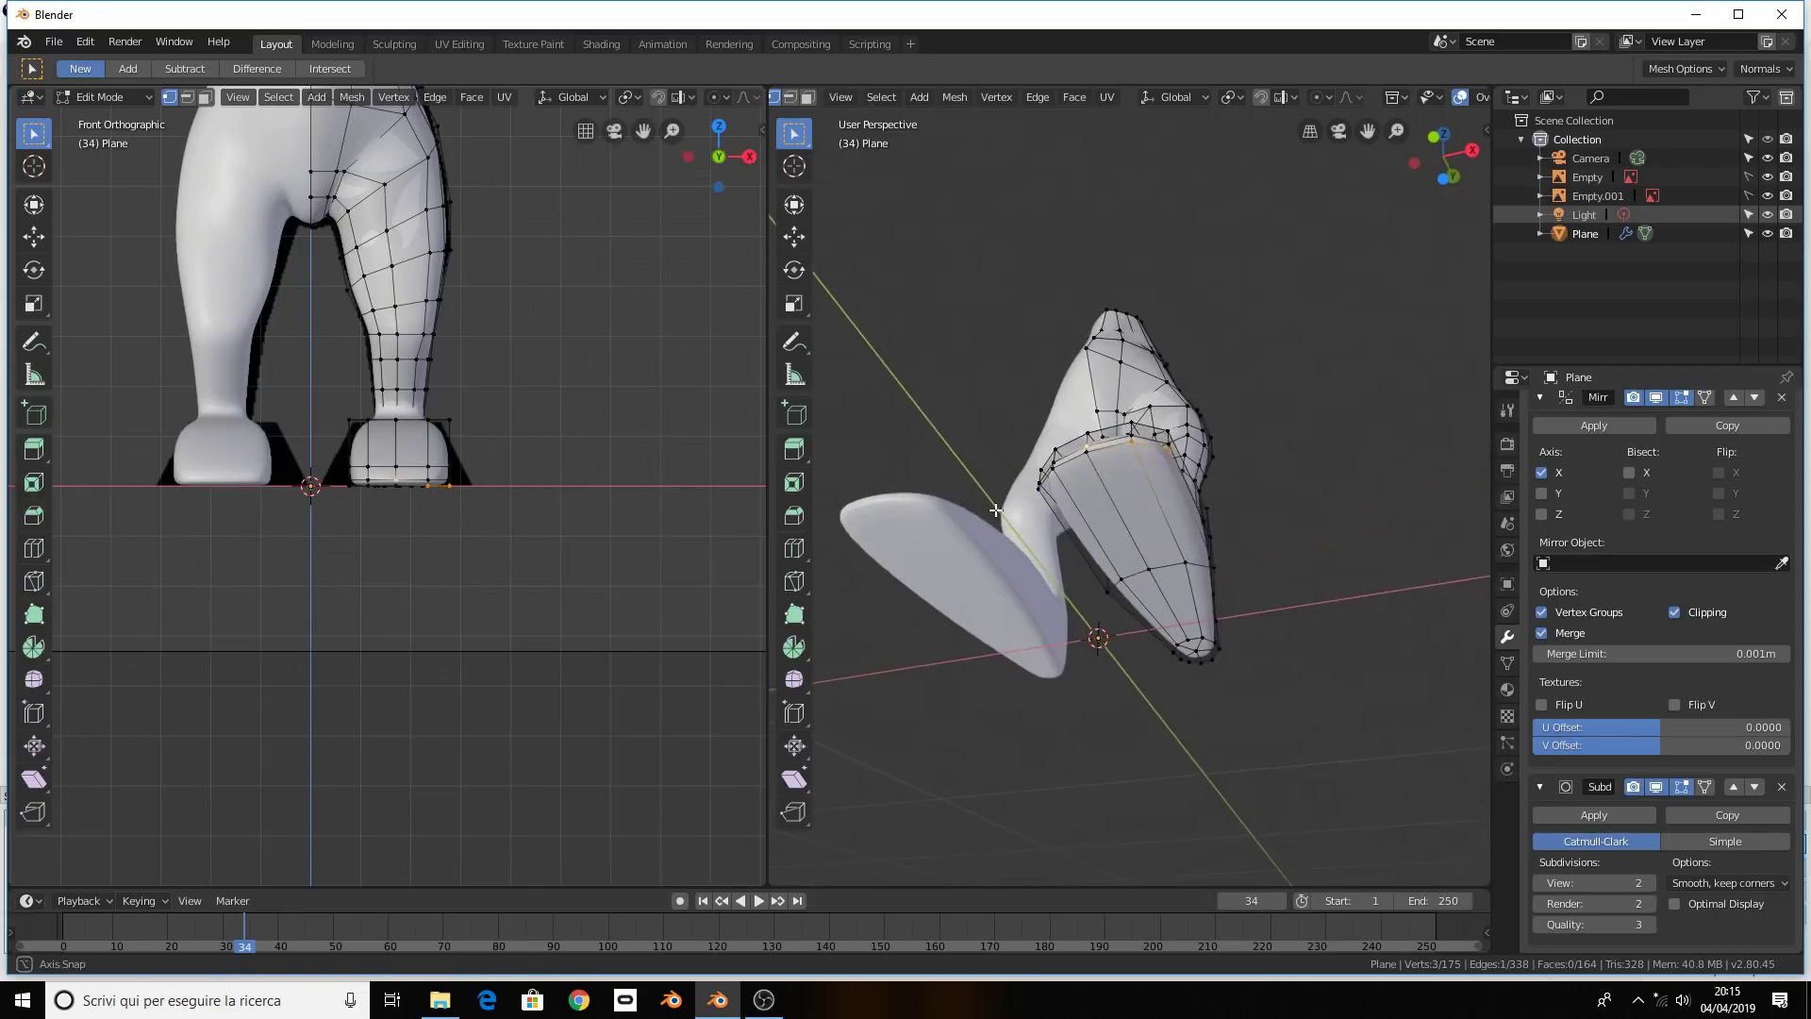
shift+click(1064, 468)
scroll(591, 516, up, 1)
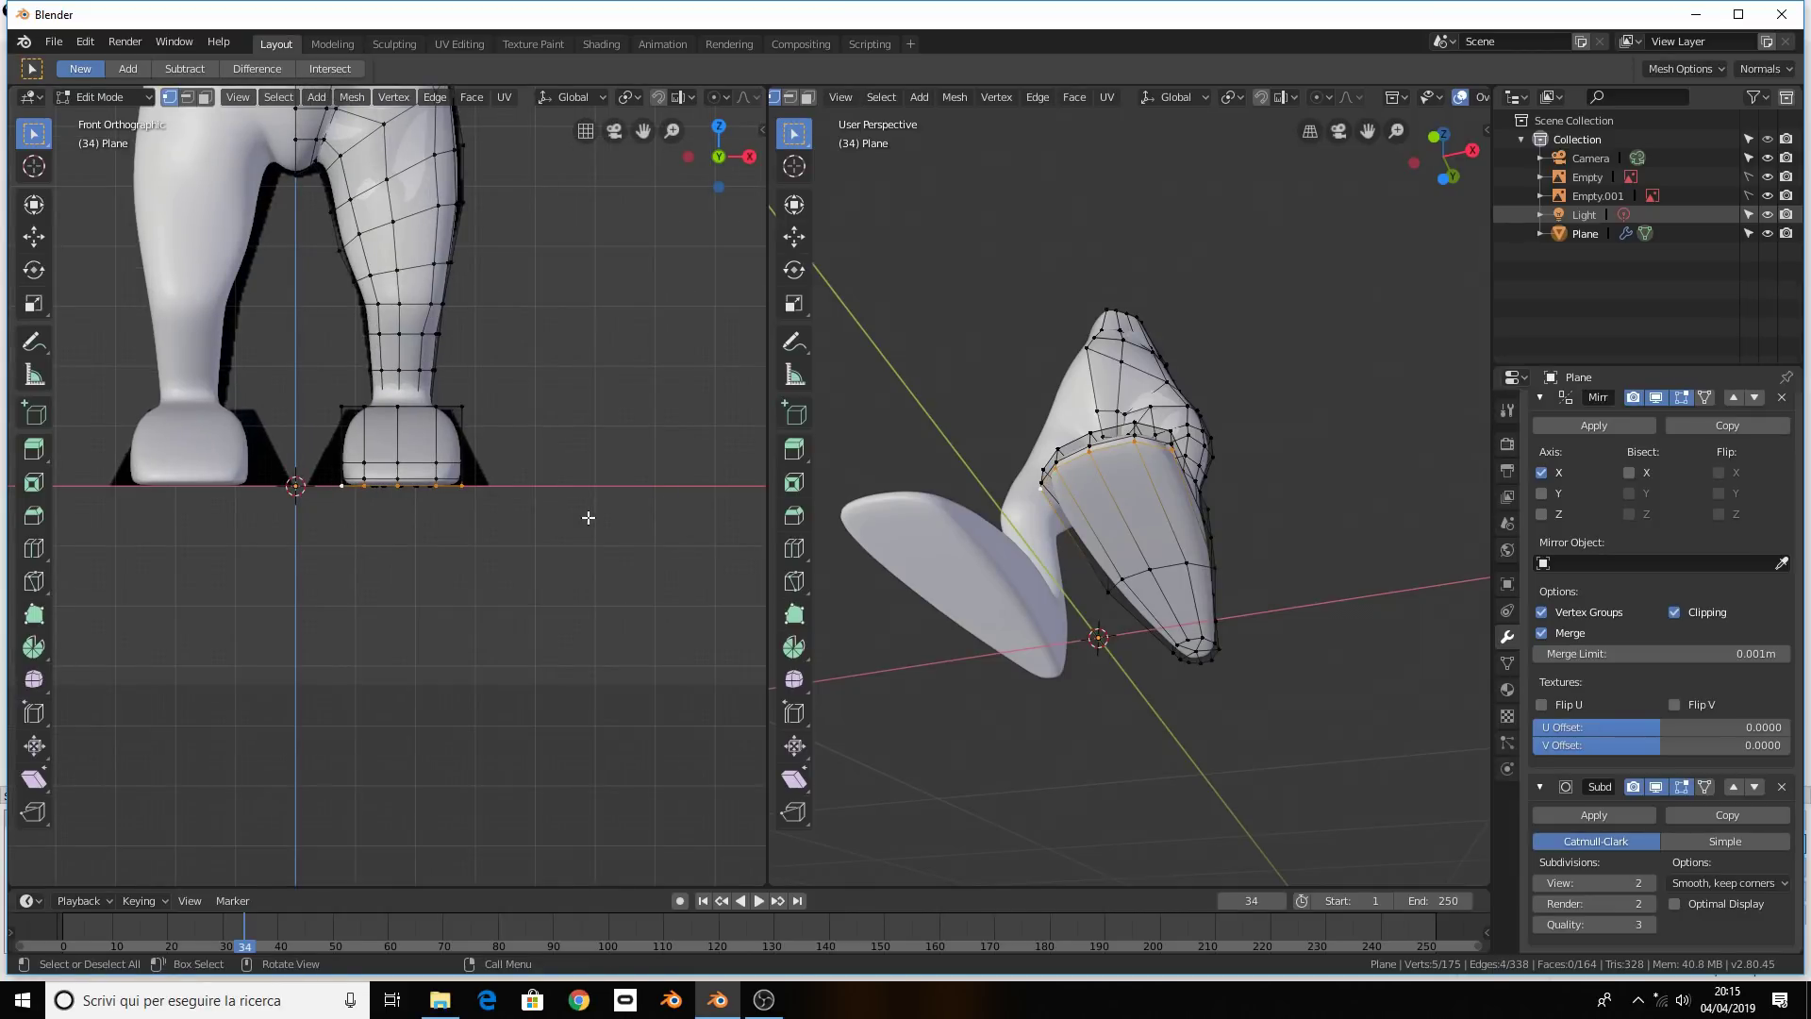
key(s)
key(x)
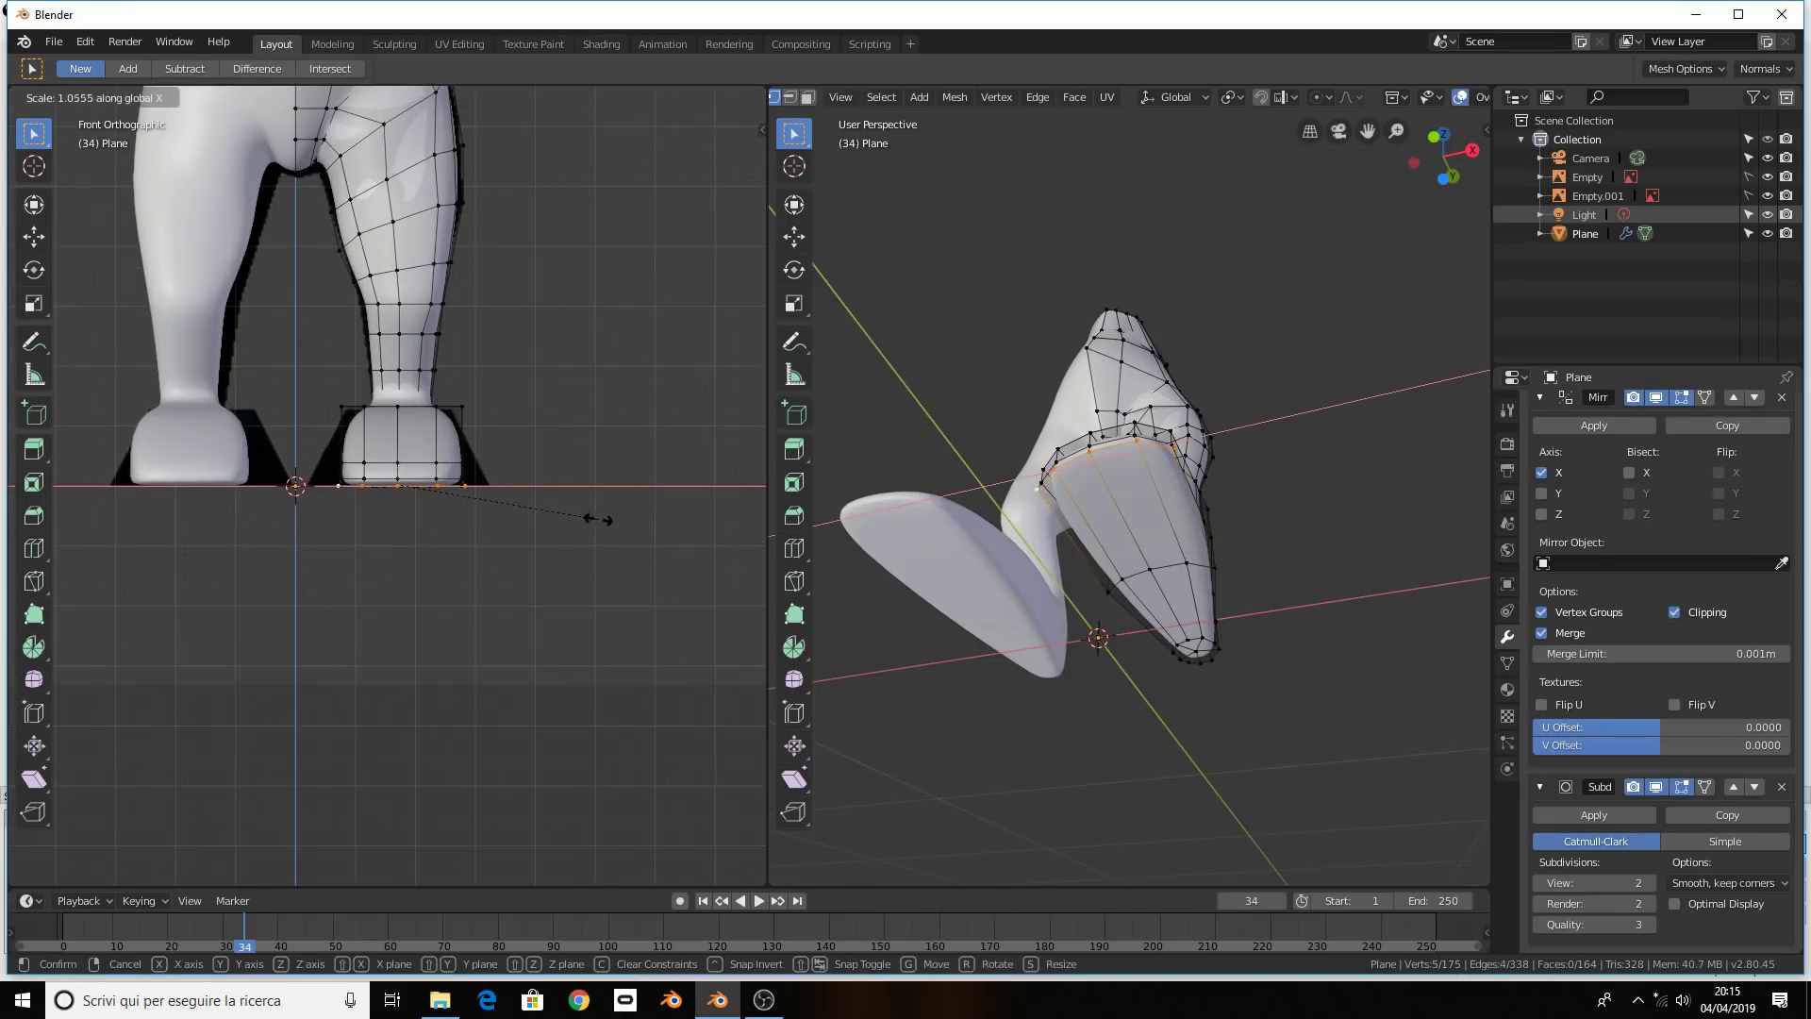
click(686, 523)
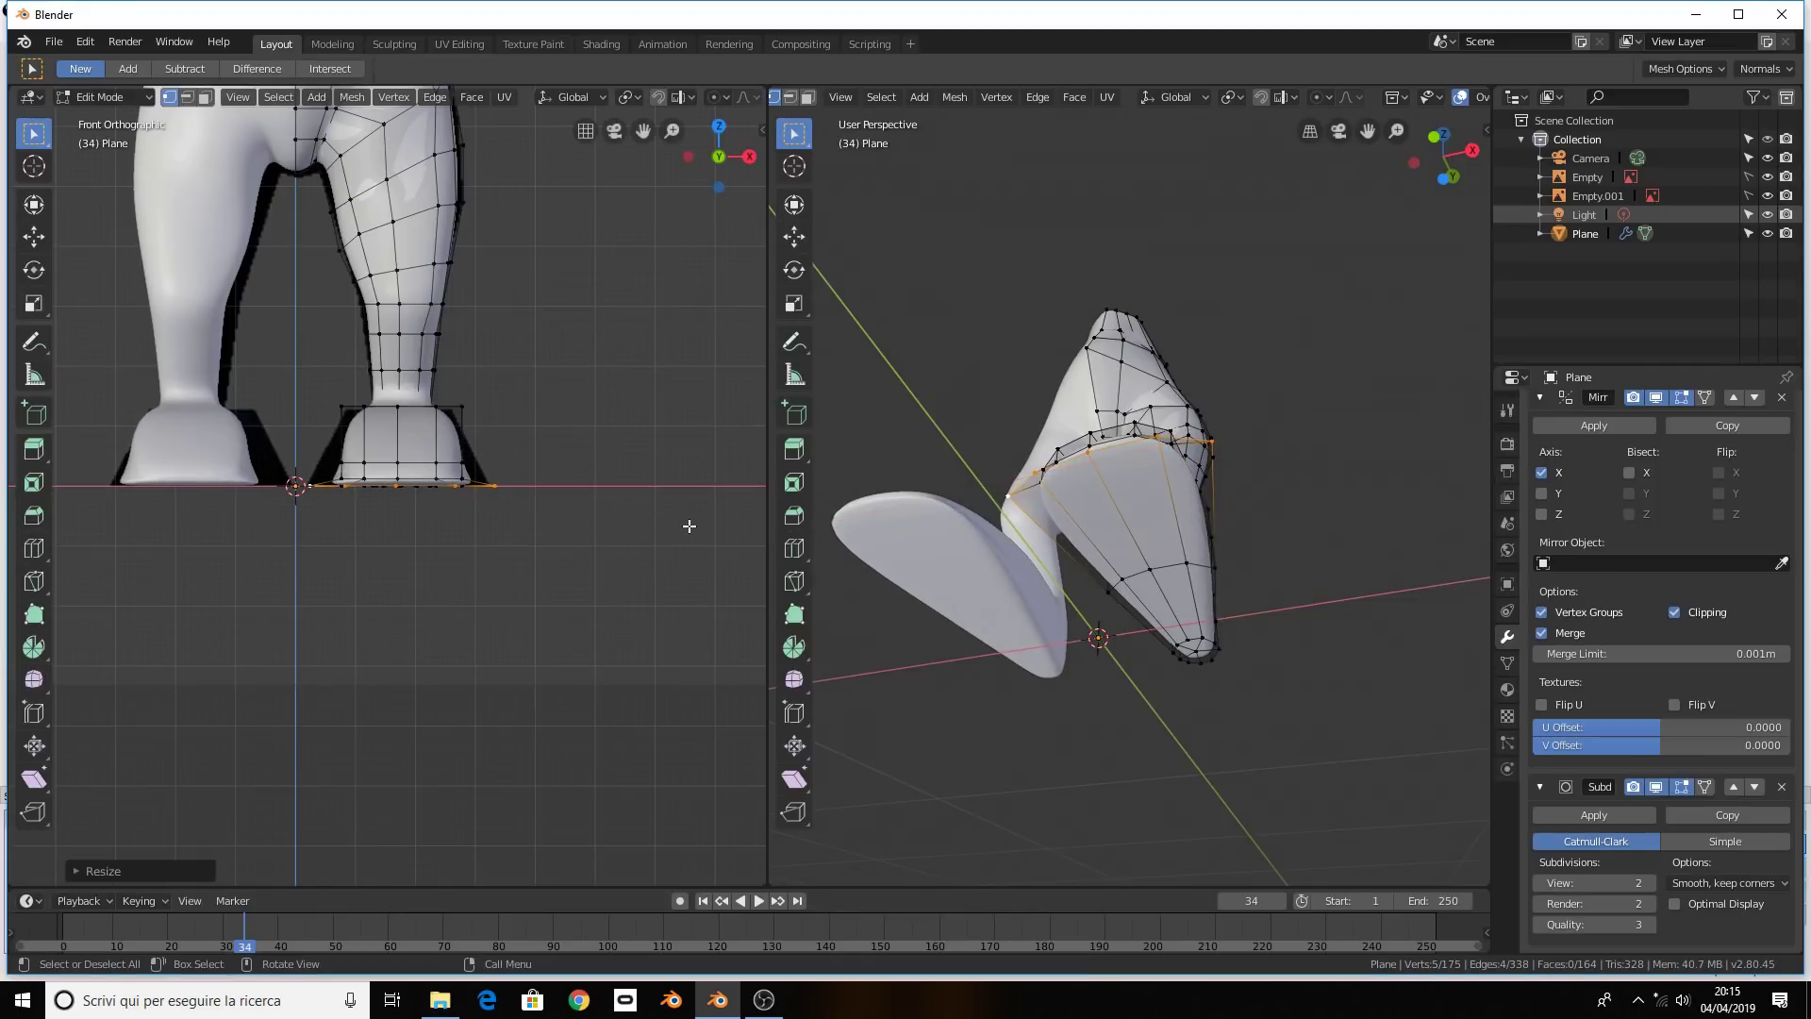
Select the shoe's bottom-edge vertices and scale them wider along X
middle_drag(1092, 535, 1098, 585)
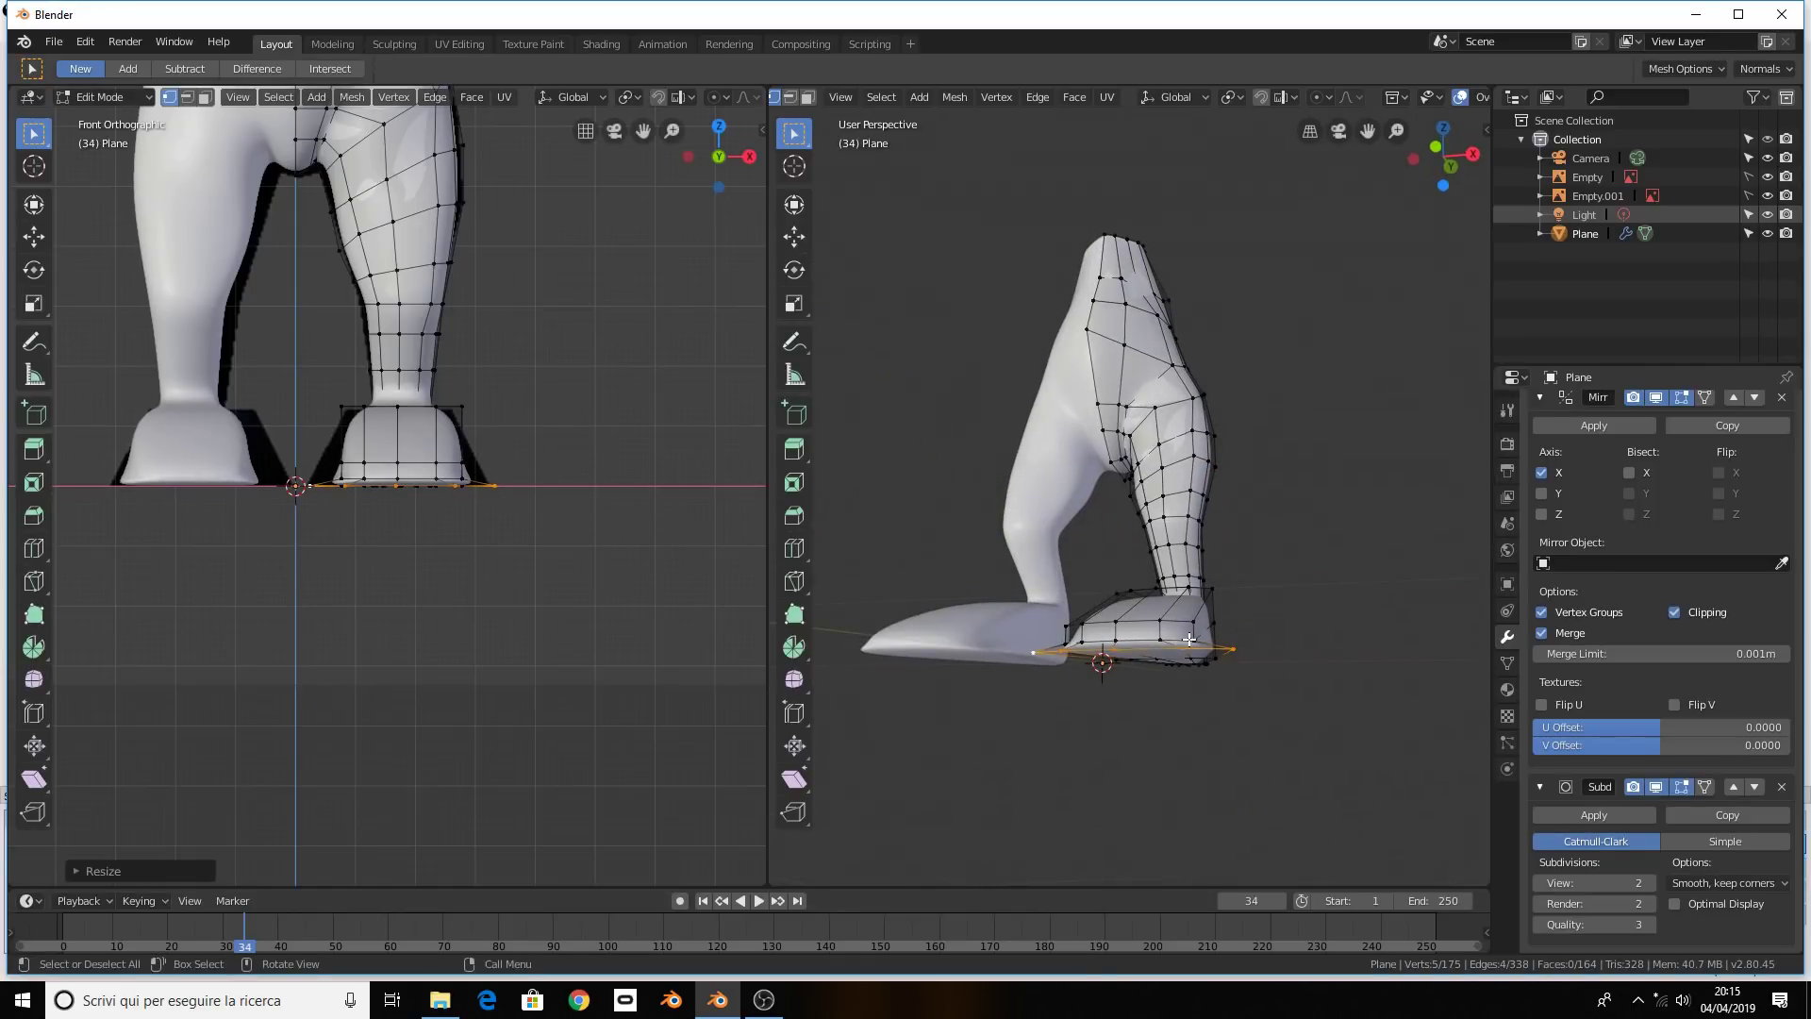
click(1194, 639)
shift+click(1160, 640)
shift+click(1086, 638)
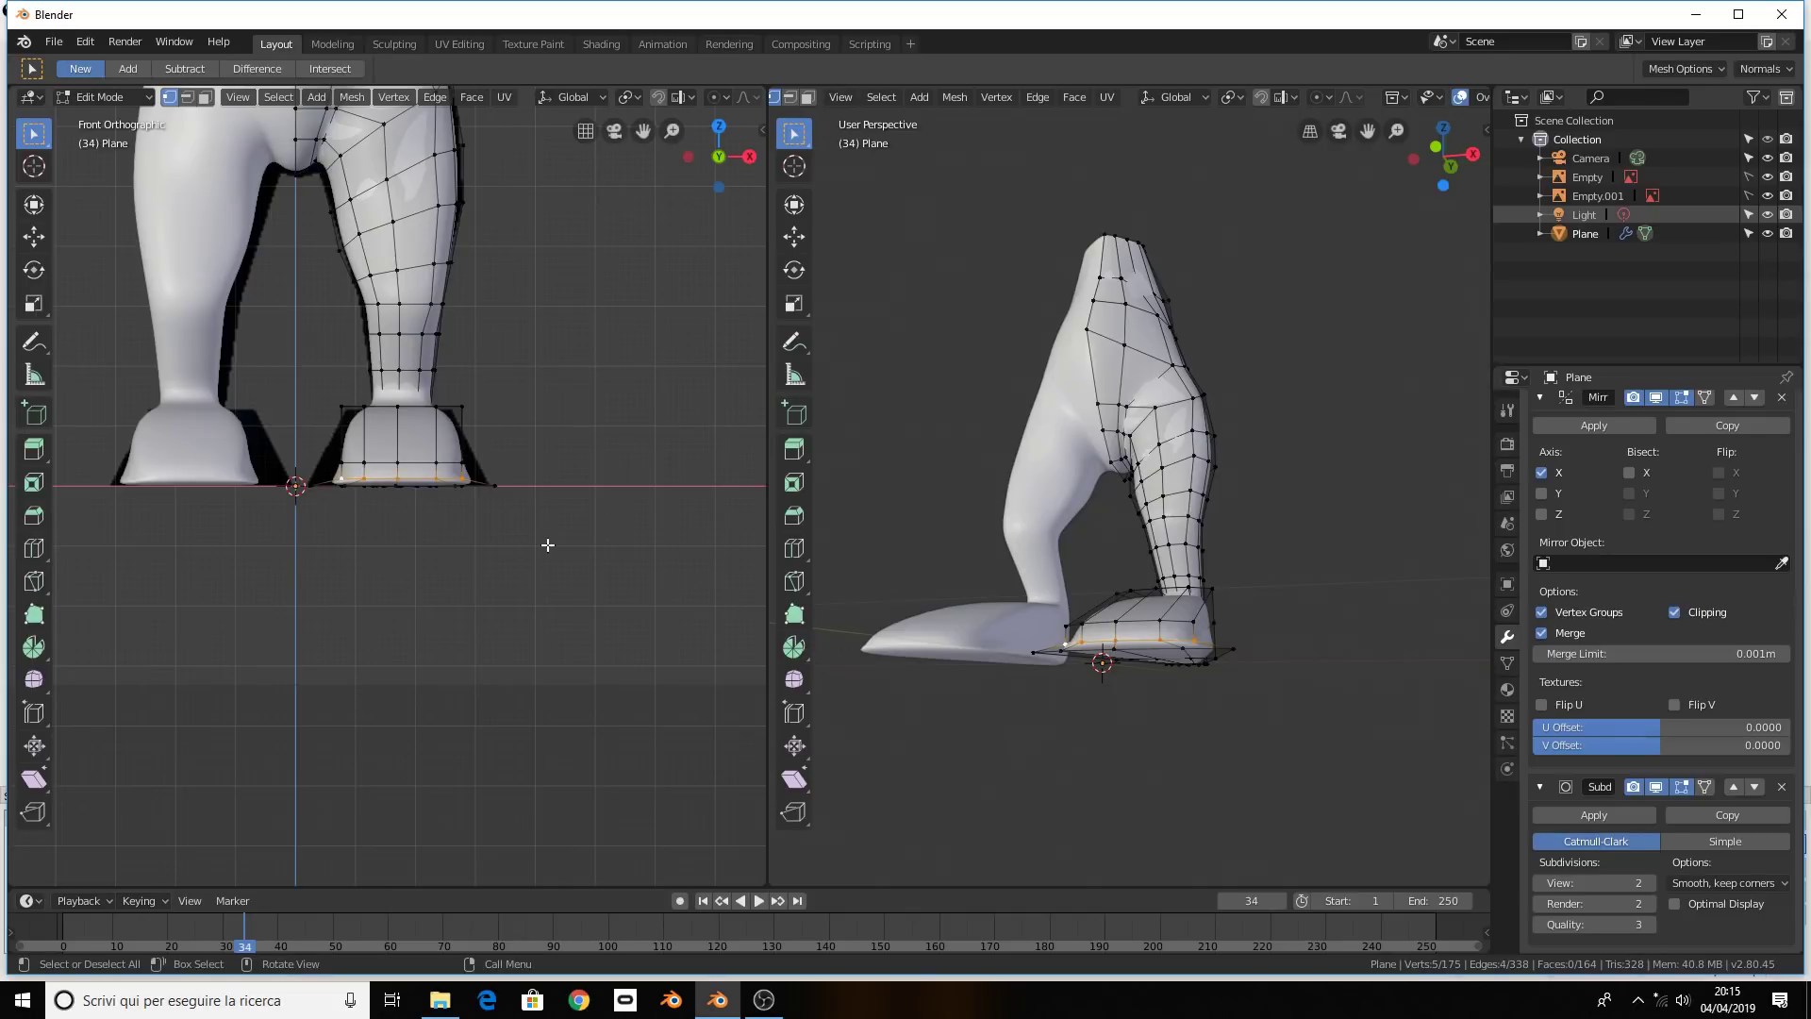
key(s)
key(x)
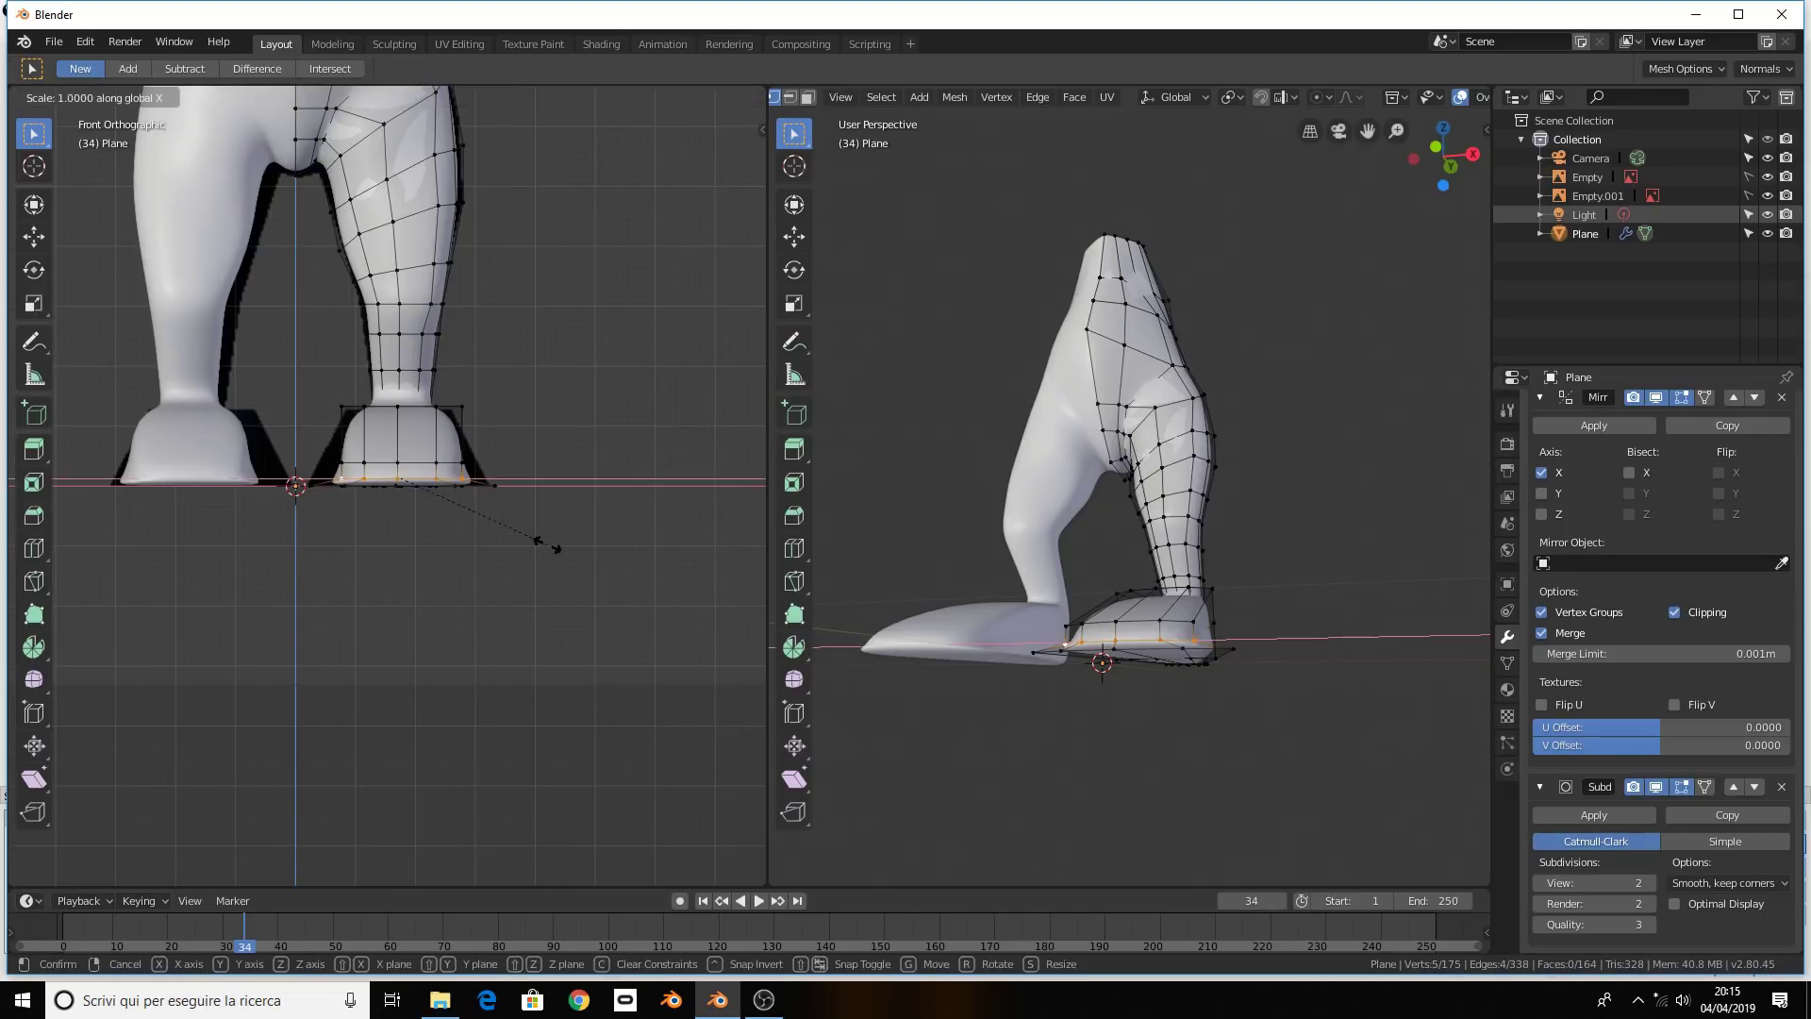
click(628, 539)
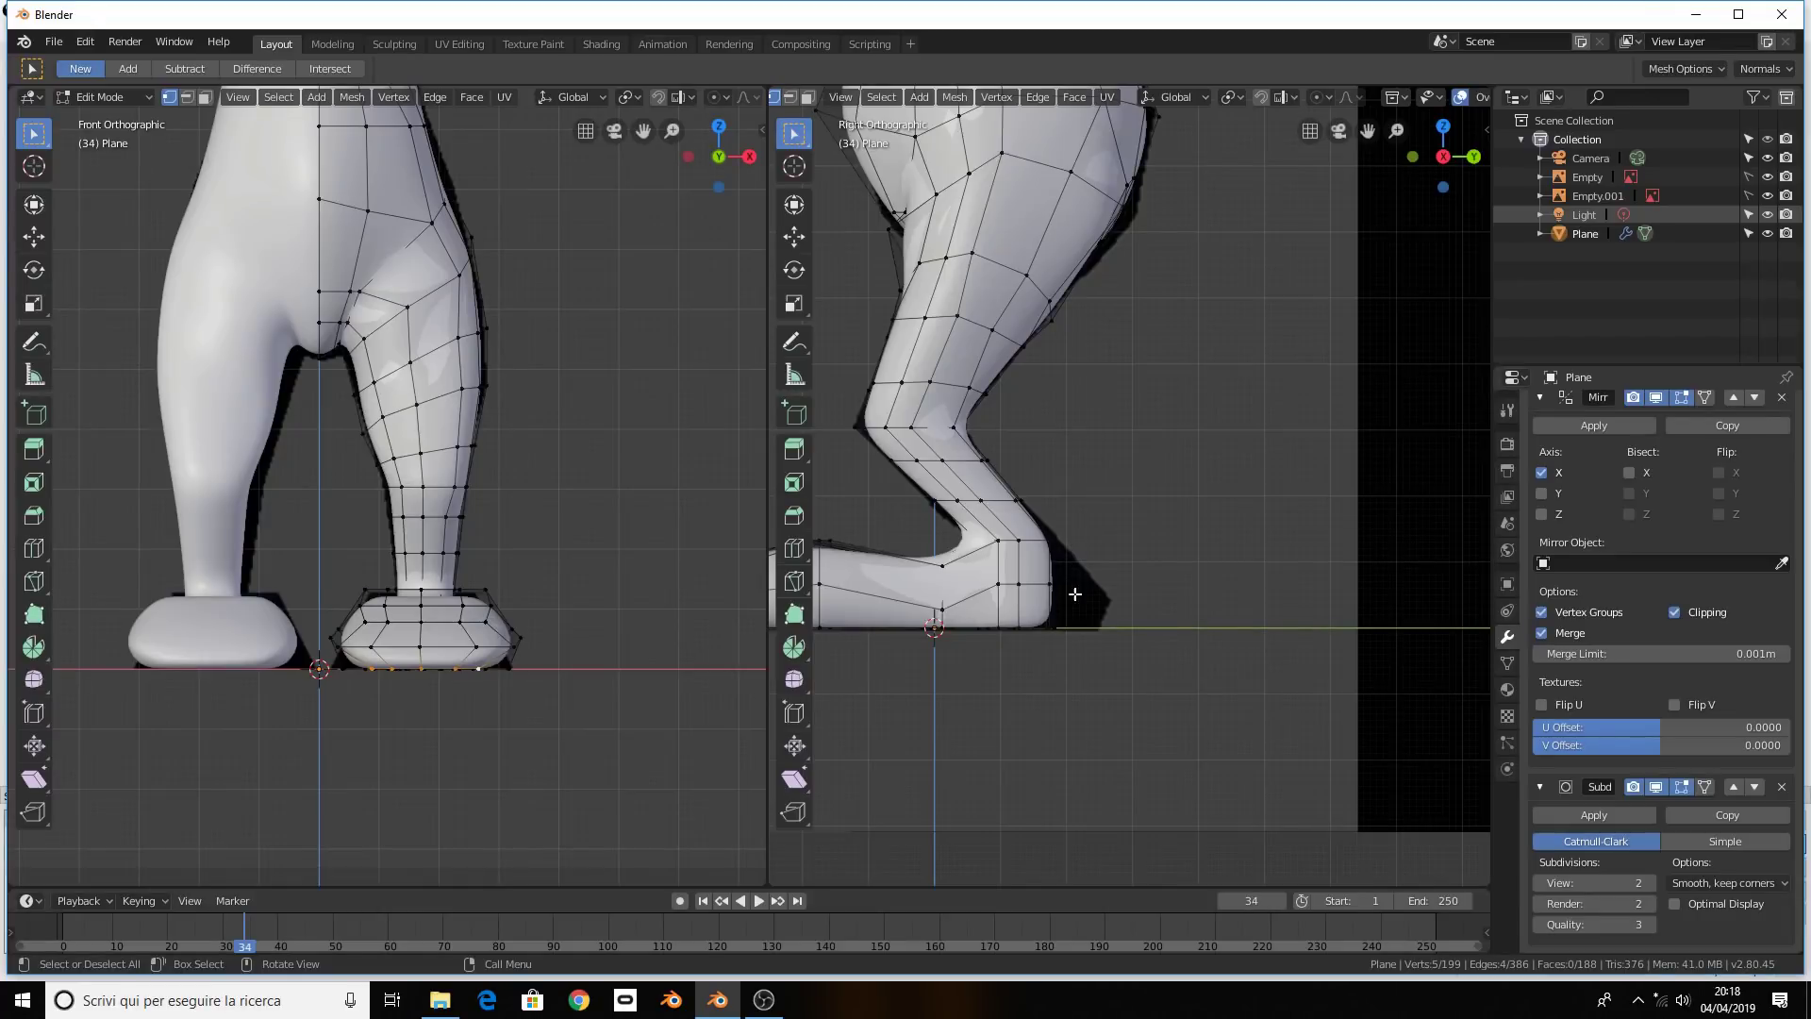
Pull the heel vertex outward along Y so the heel ends in a point
click(1054, 585)
middle_drag(1137, 605, 1074, 619)
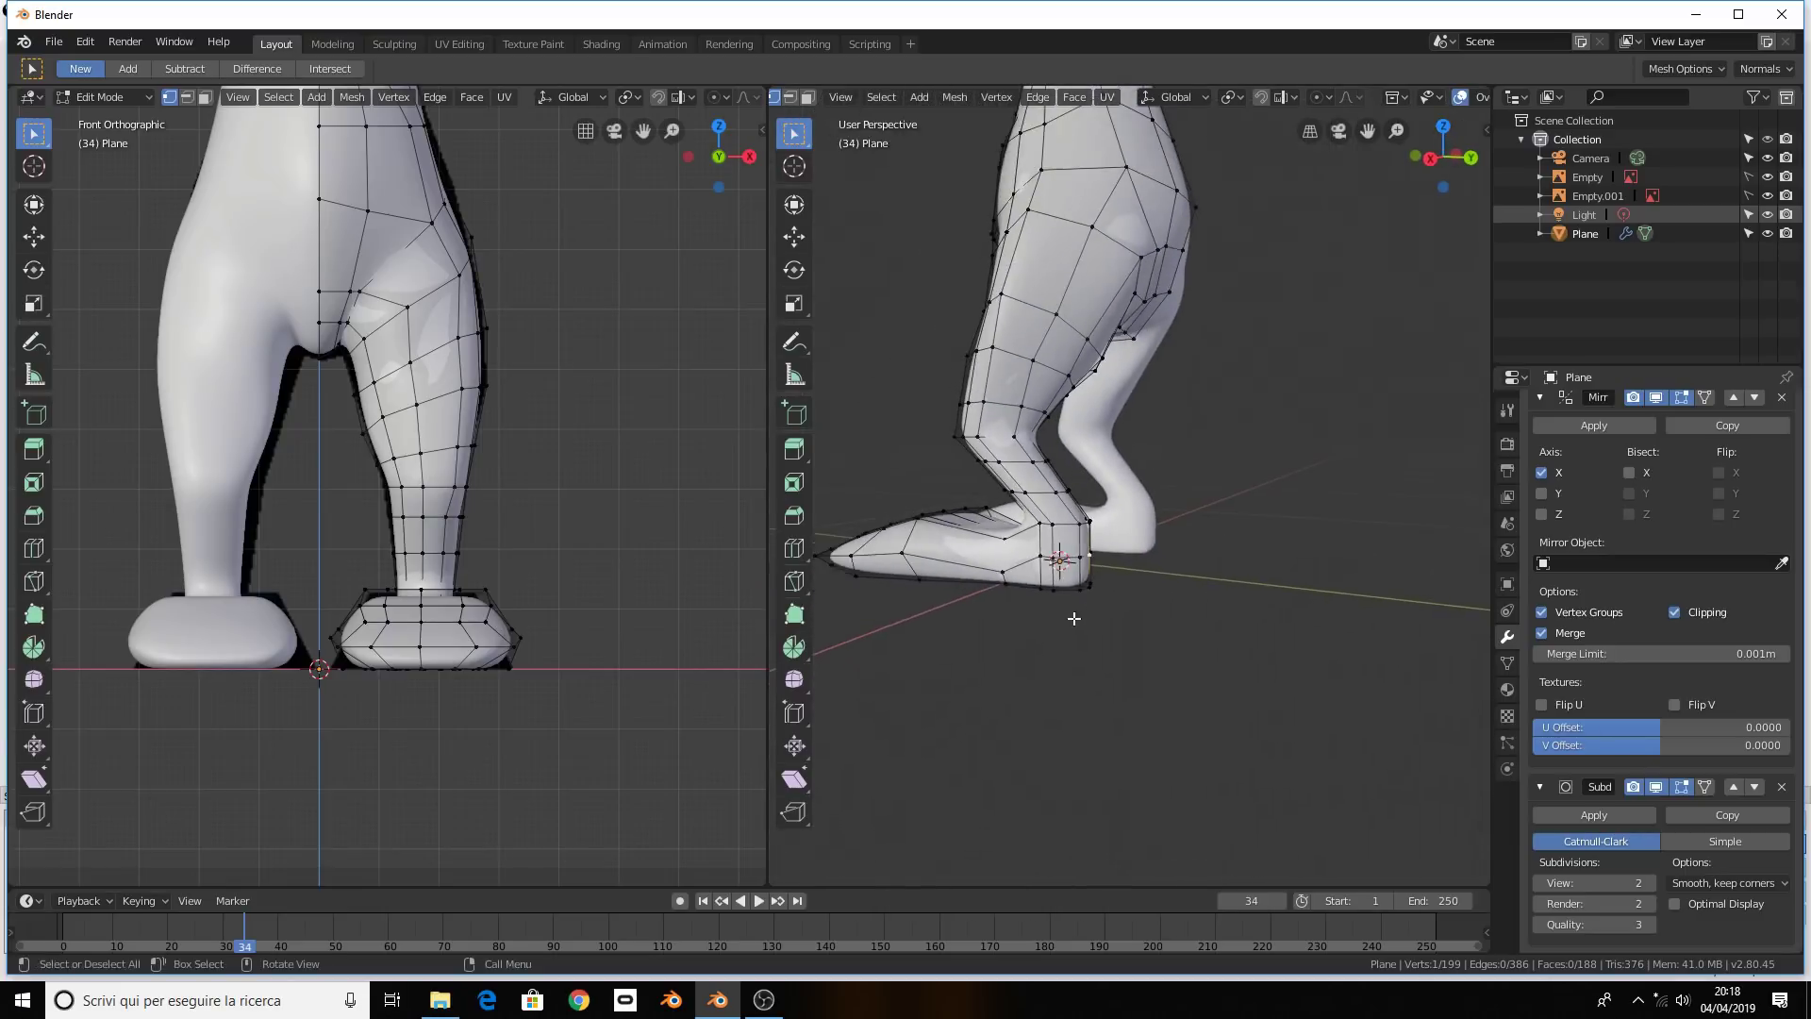
scroll(509, 640, up, 2)
middle_drag(549, 635, 315, 687)
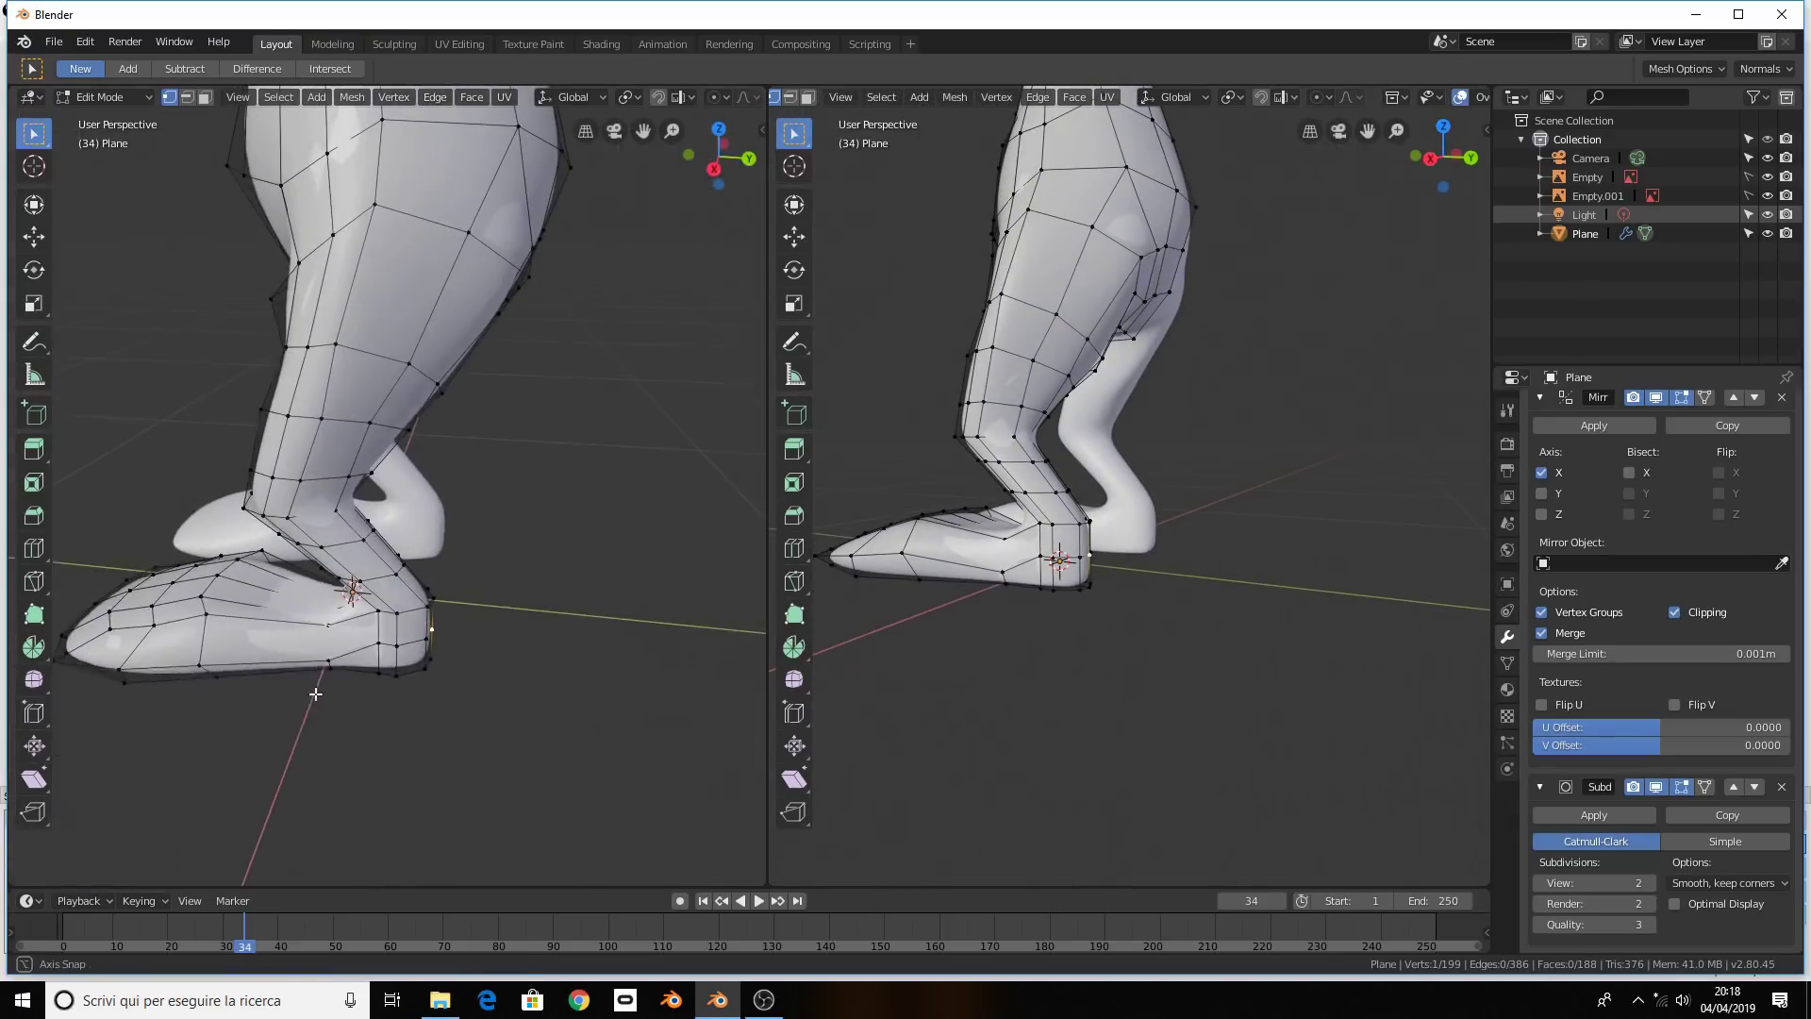
key(KP_3)
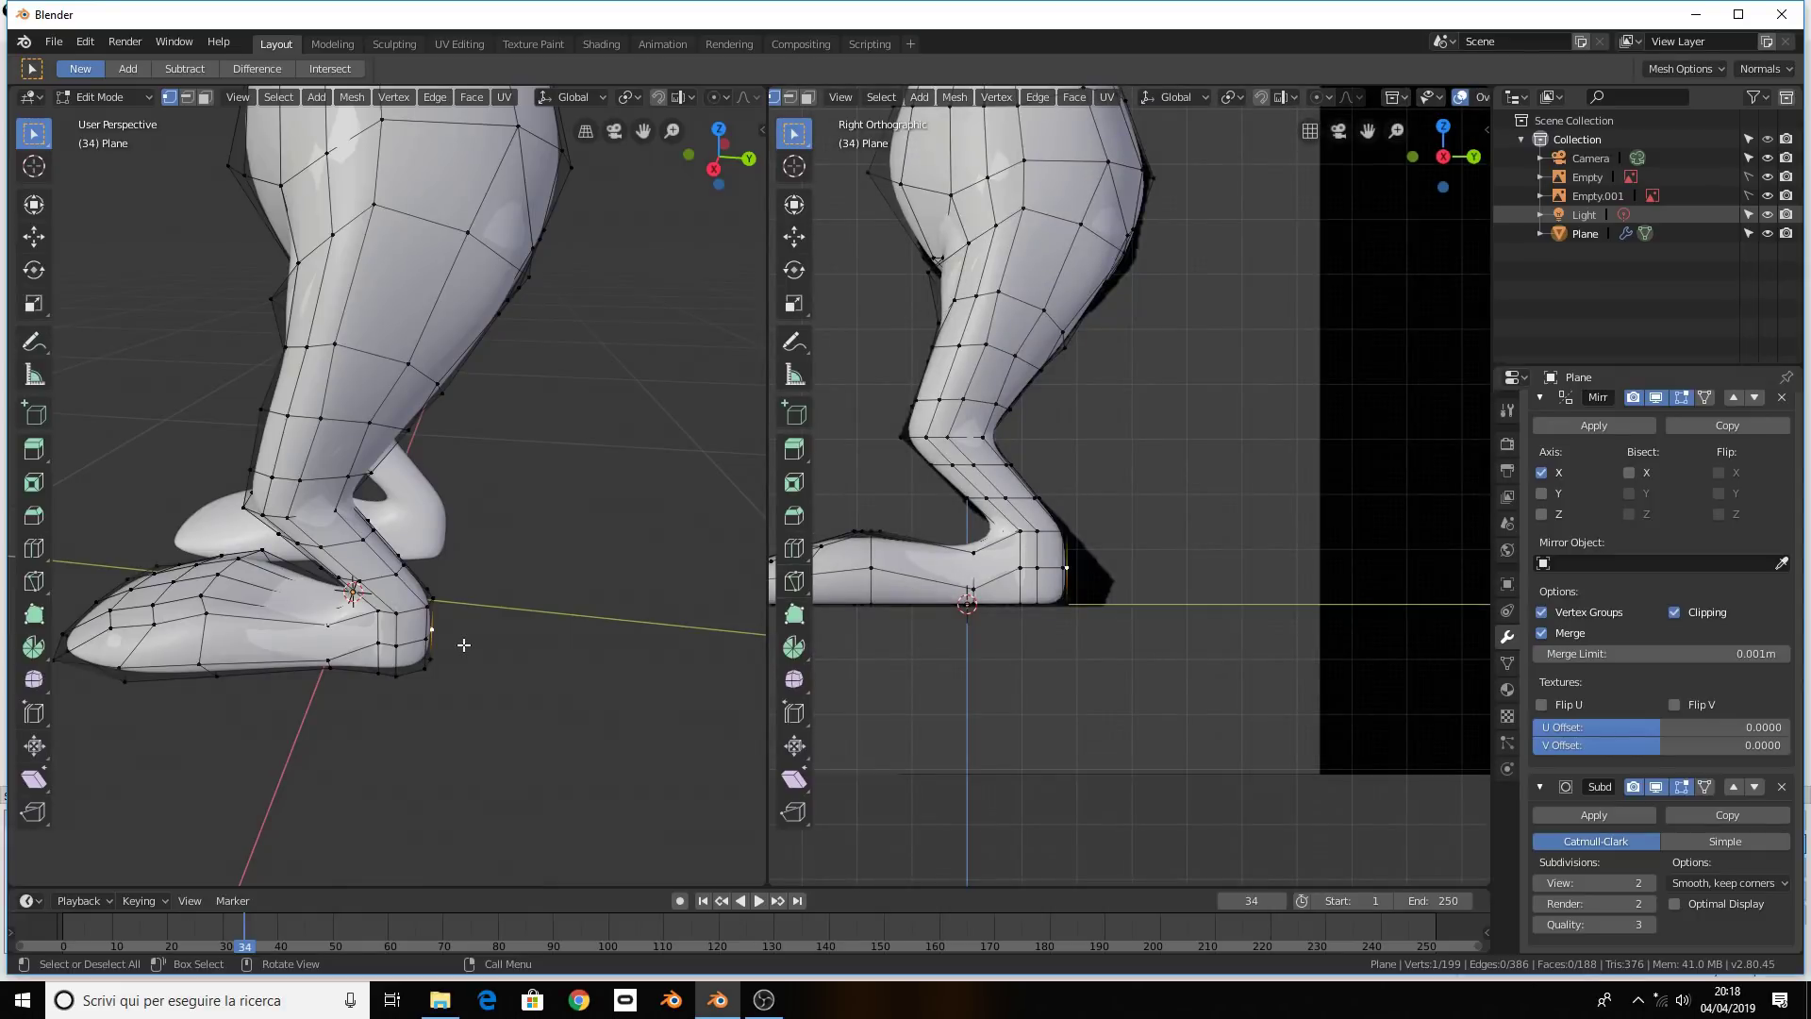
key(g)
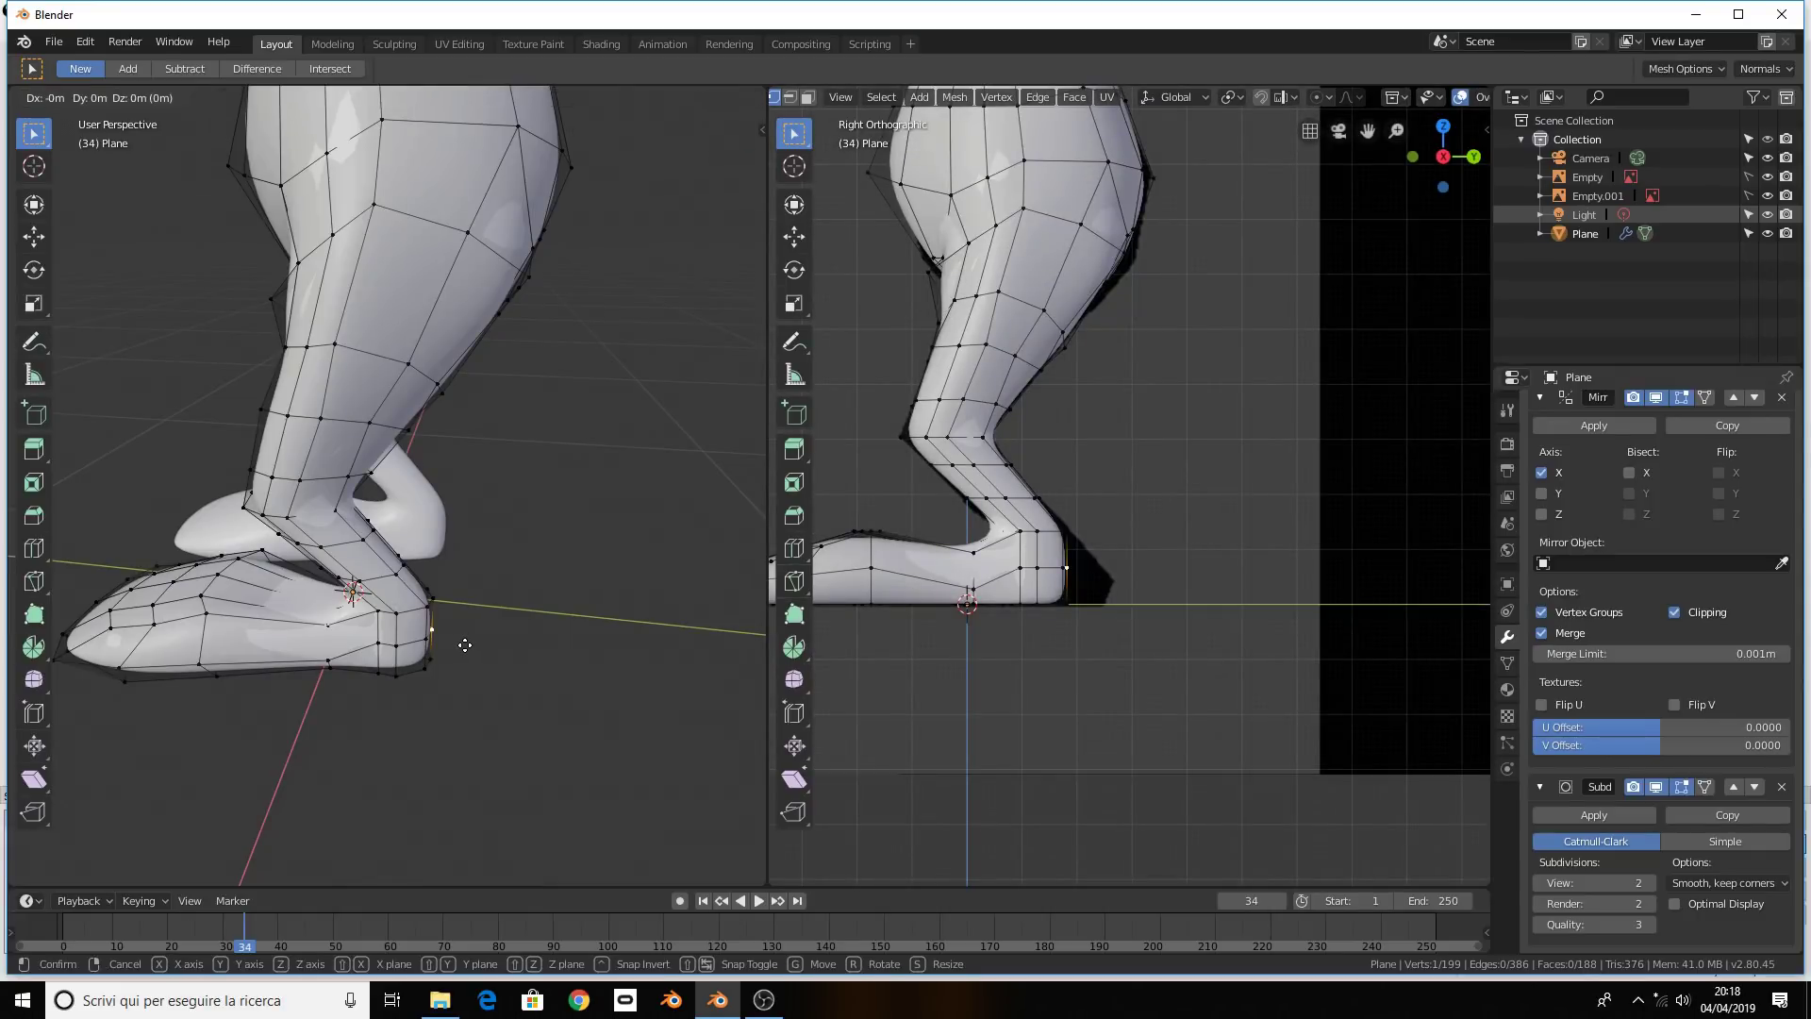
key(y)
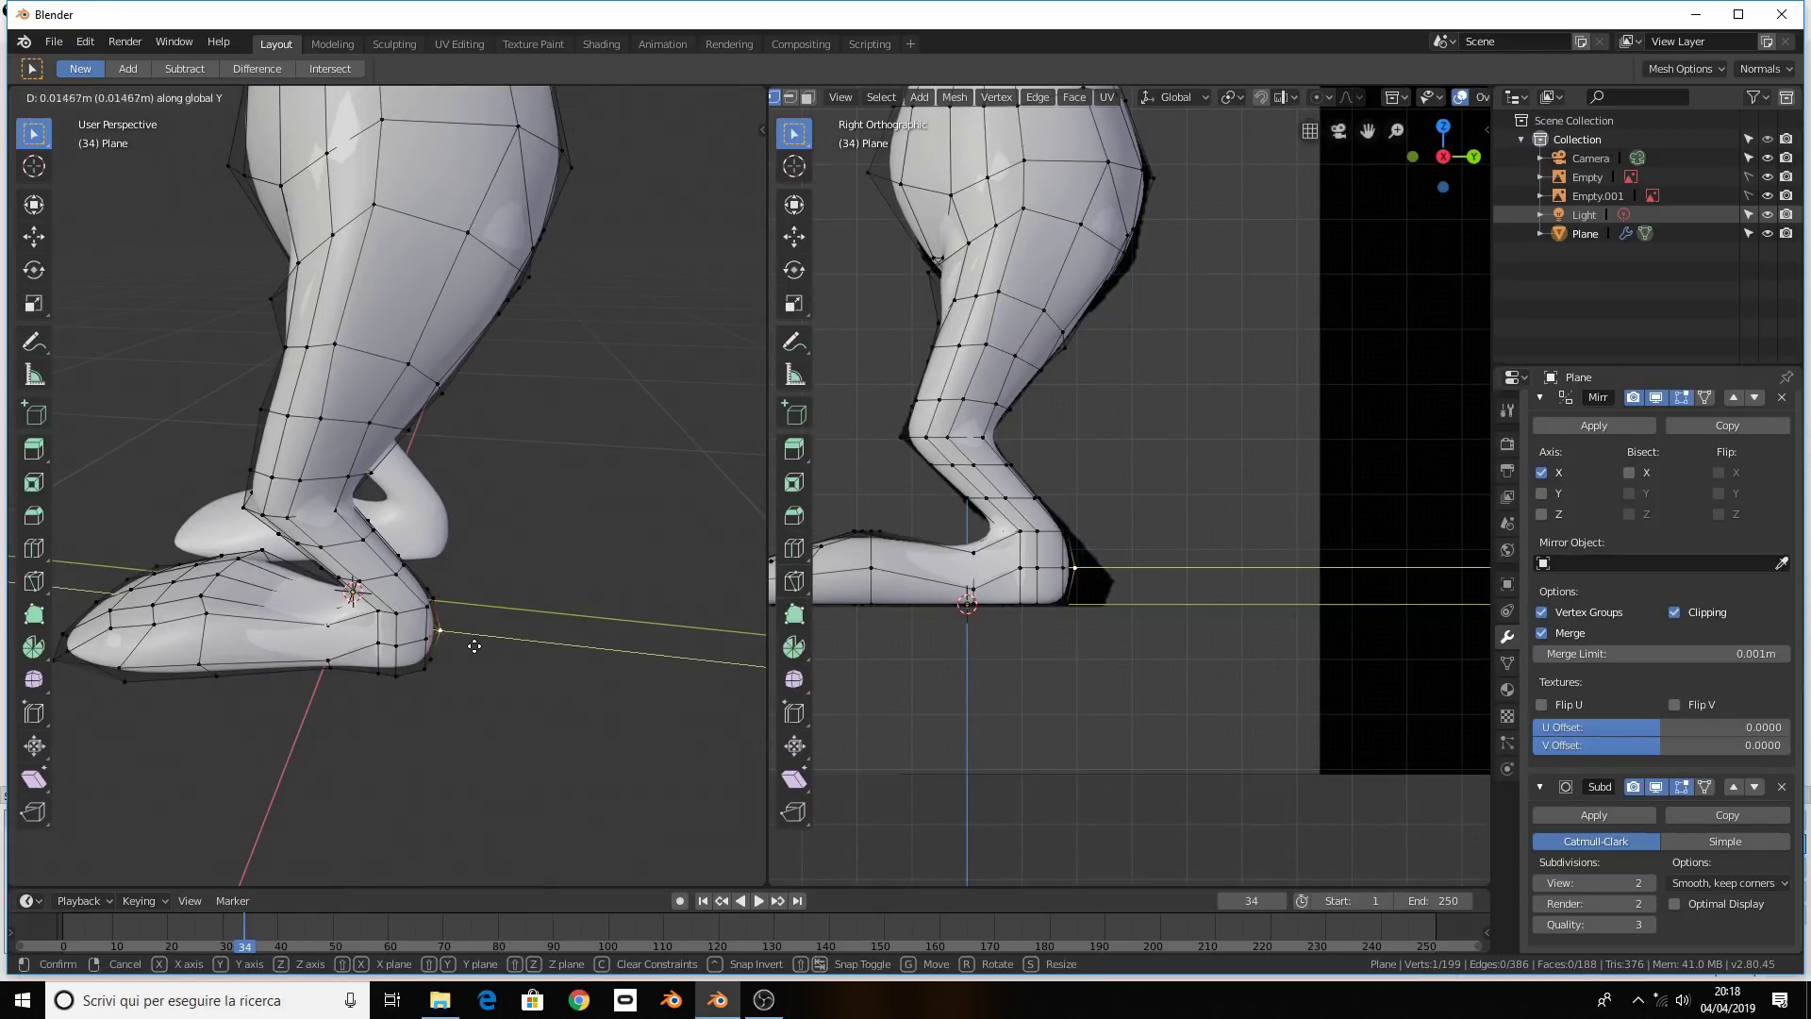
click(486, 660)
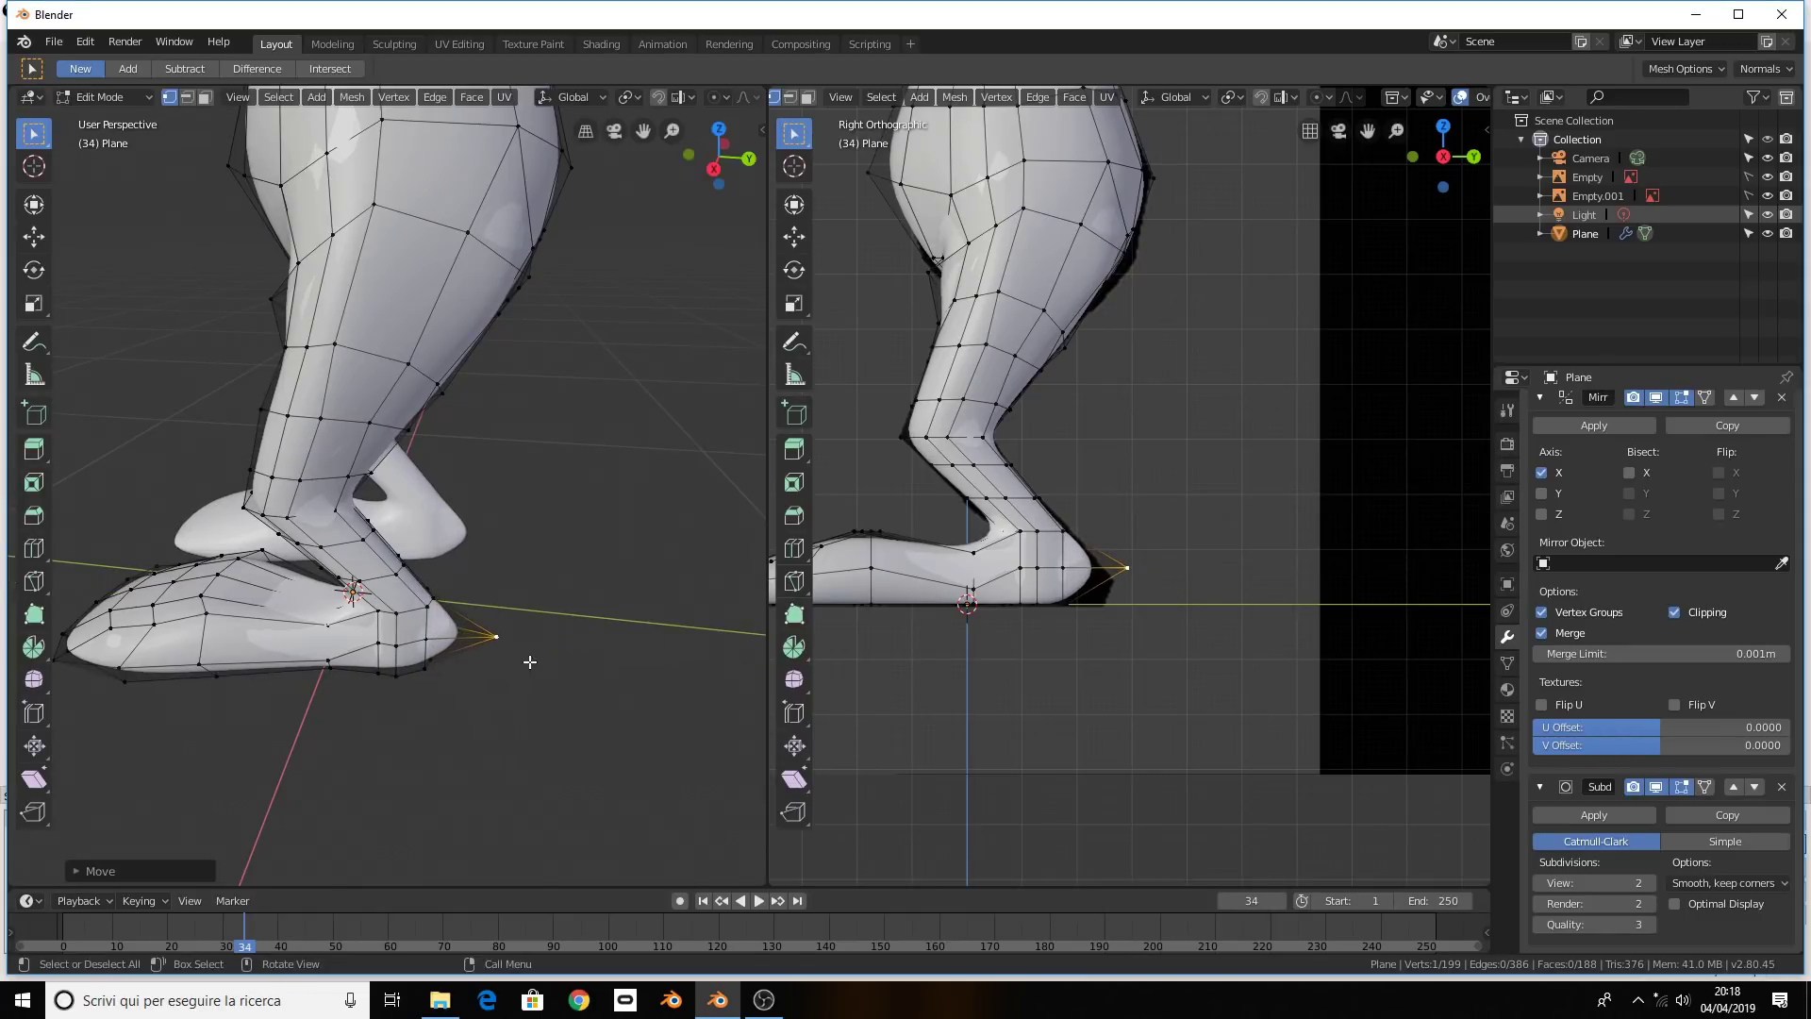
Pull a foot-tip vertex outward along Y
middle_drag(428, 641, 234, 615)
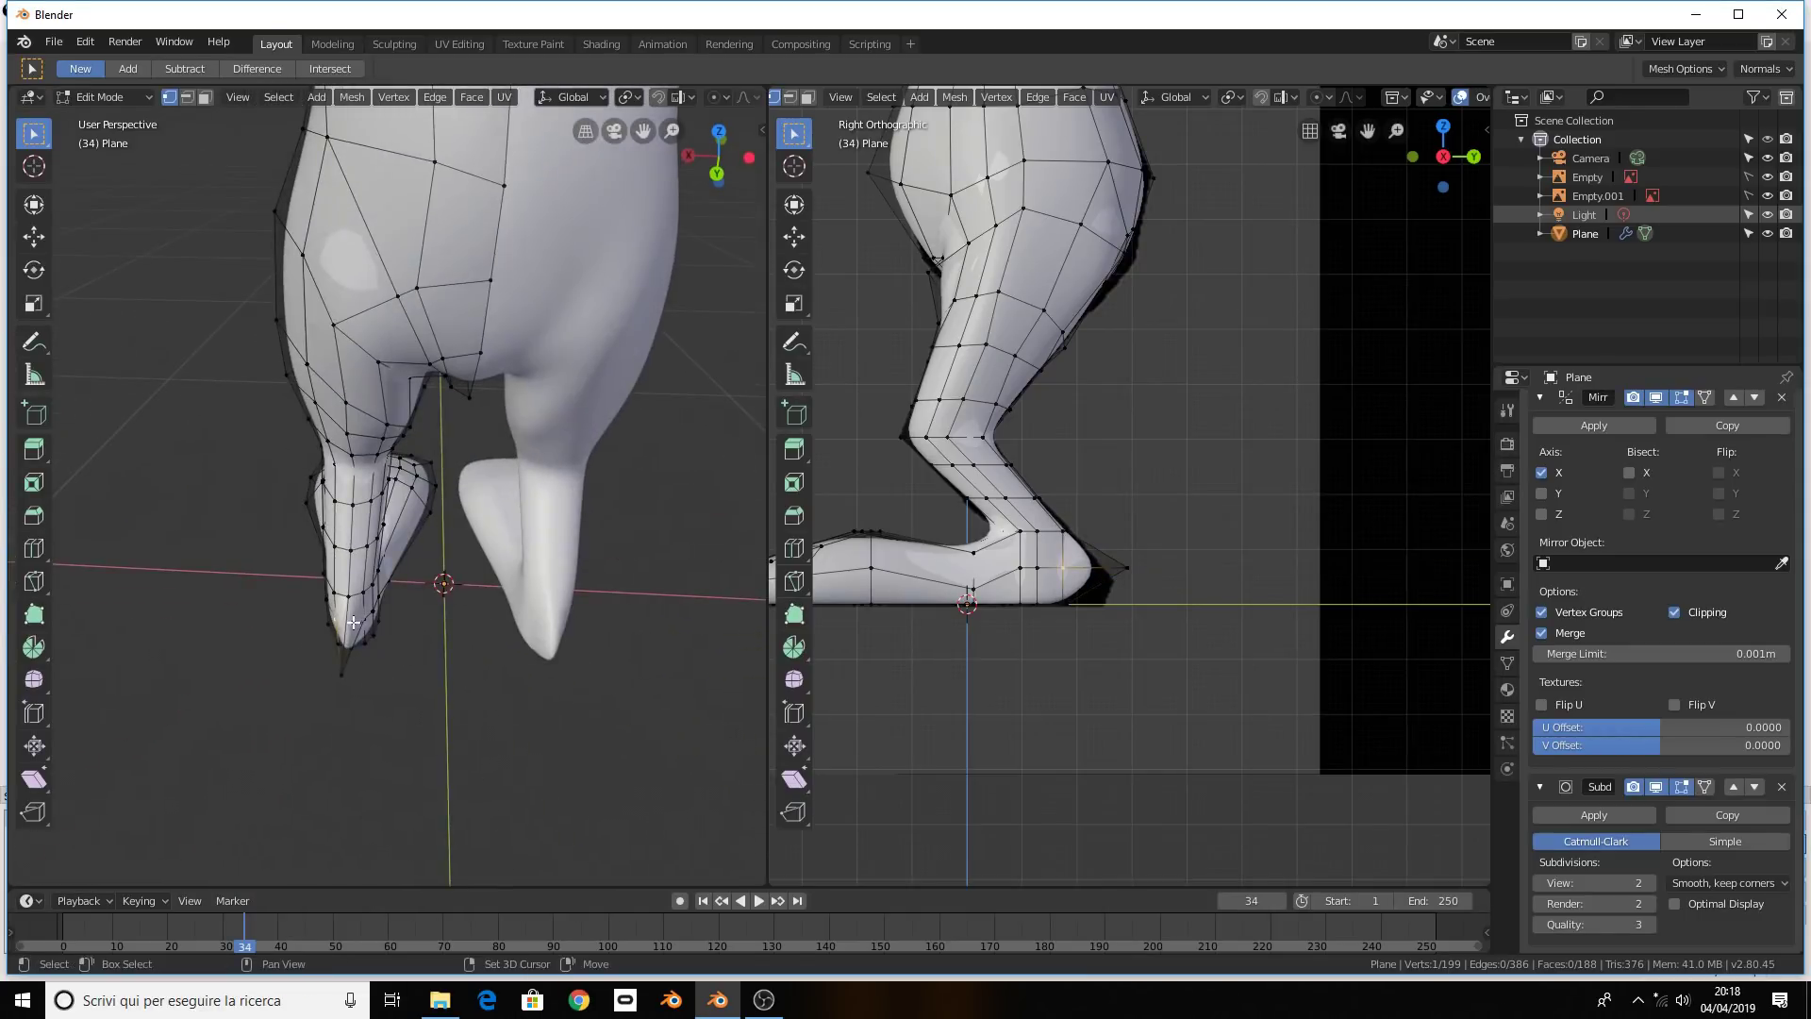
shift+click(364, 619)
middle_drag(393, 627, 531, 607)
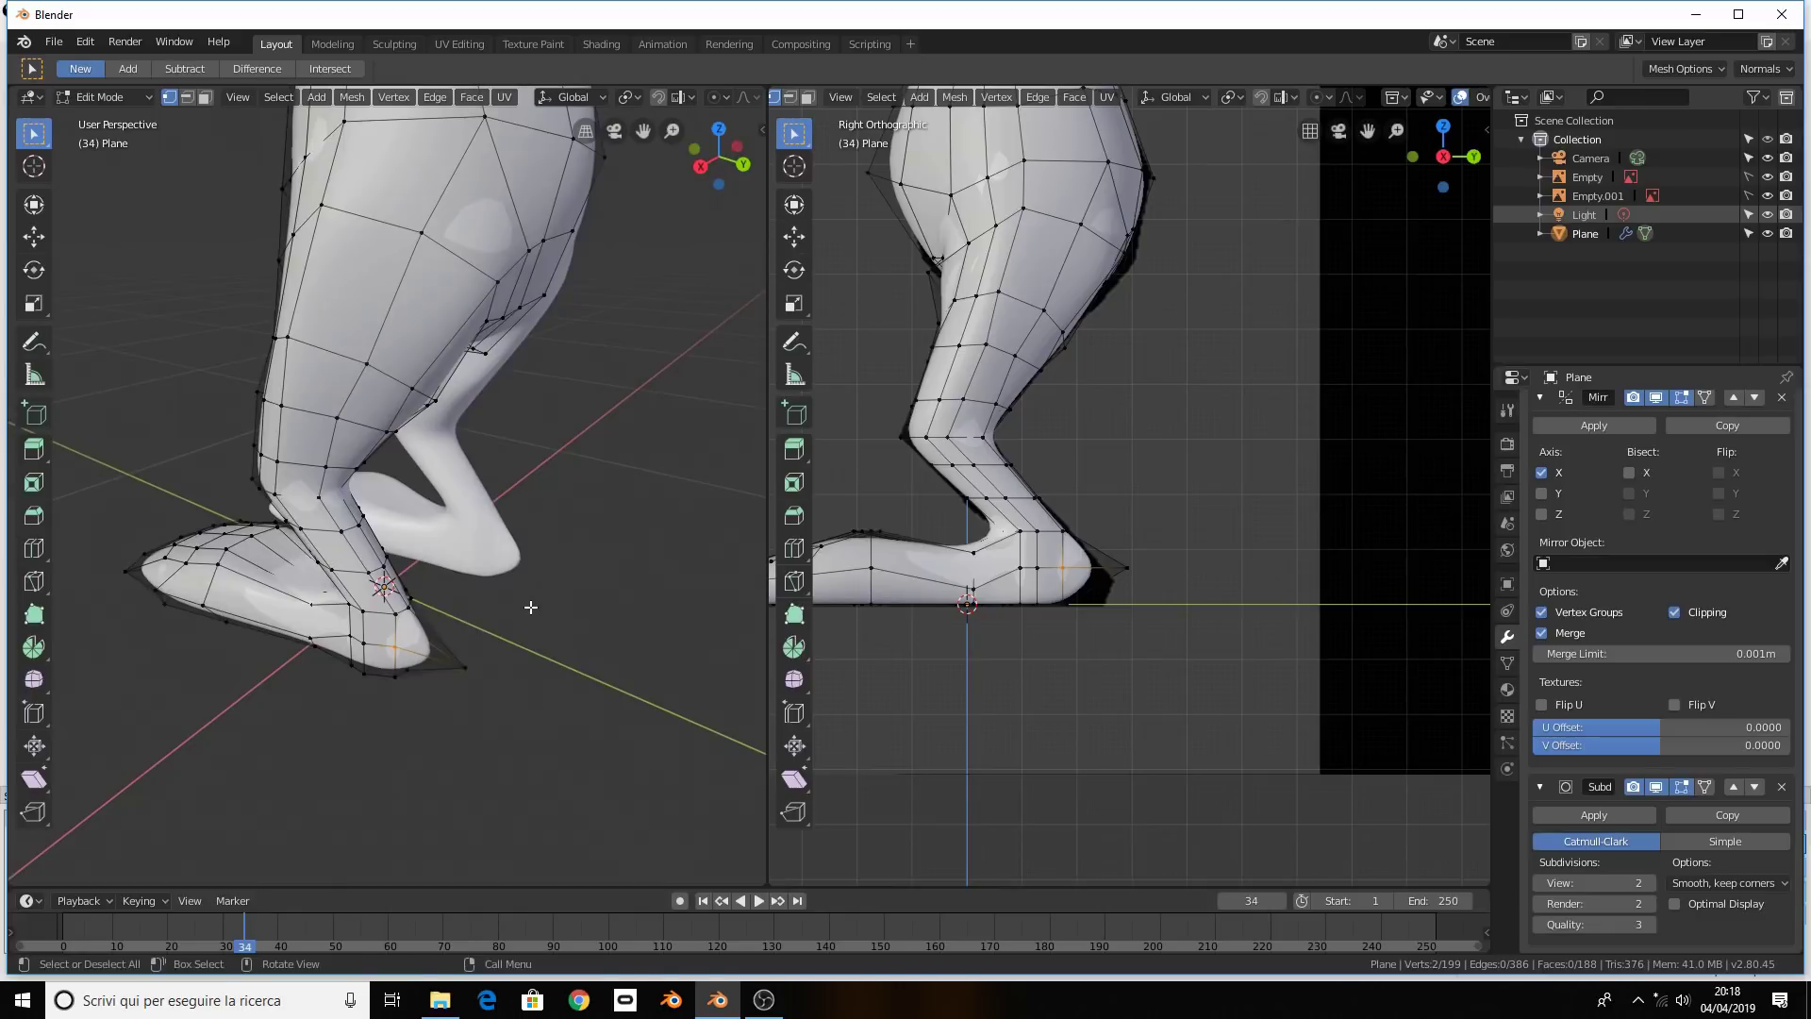
key(g)
key(y)
click(419, 628)
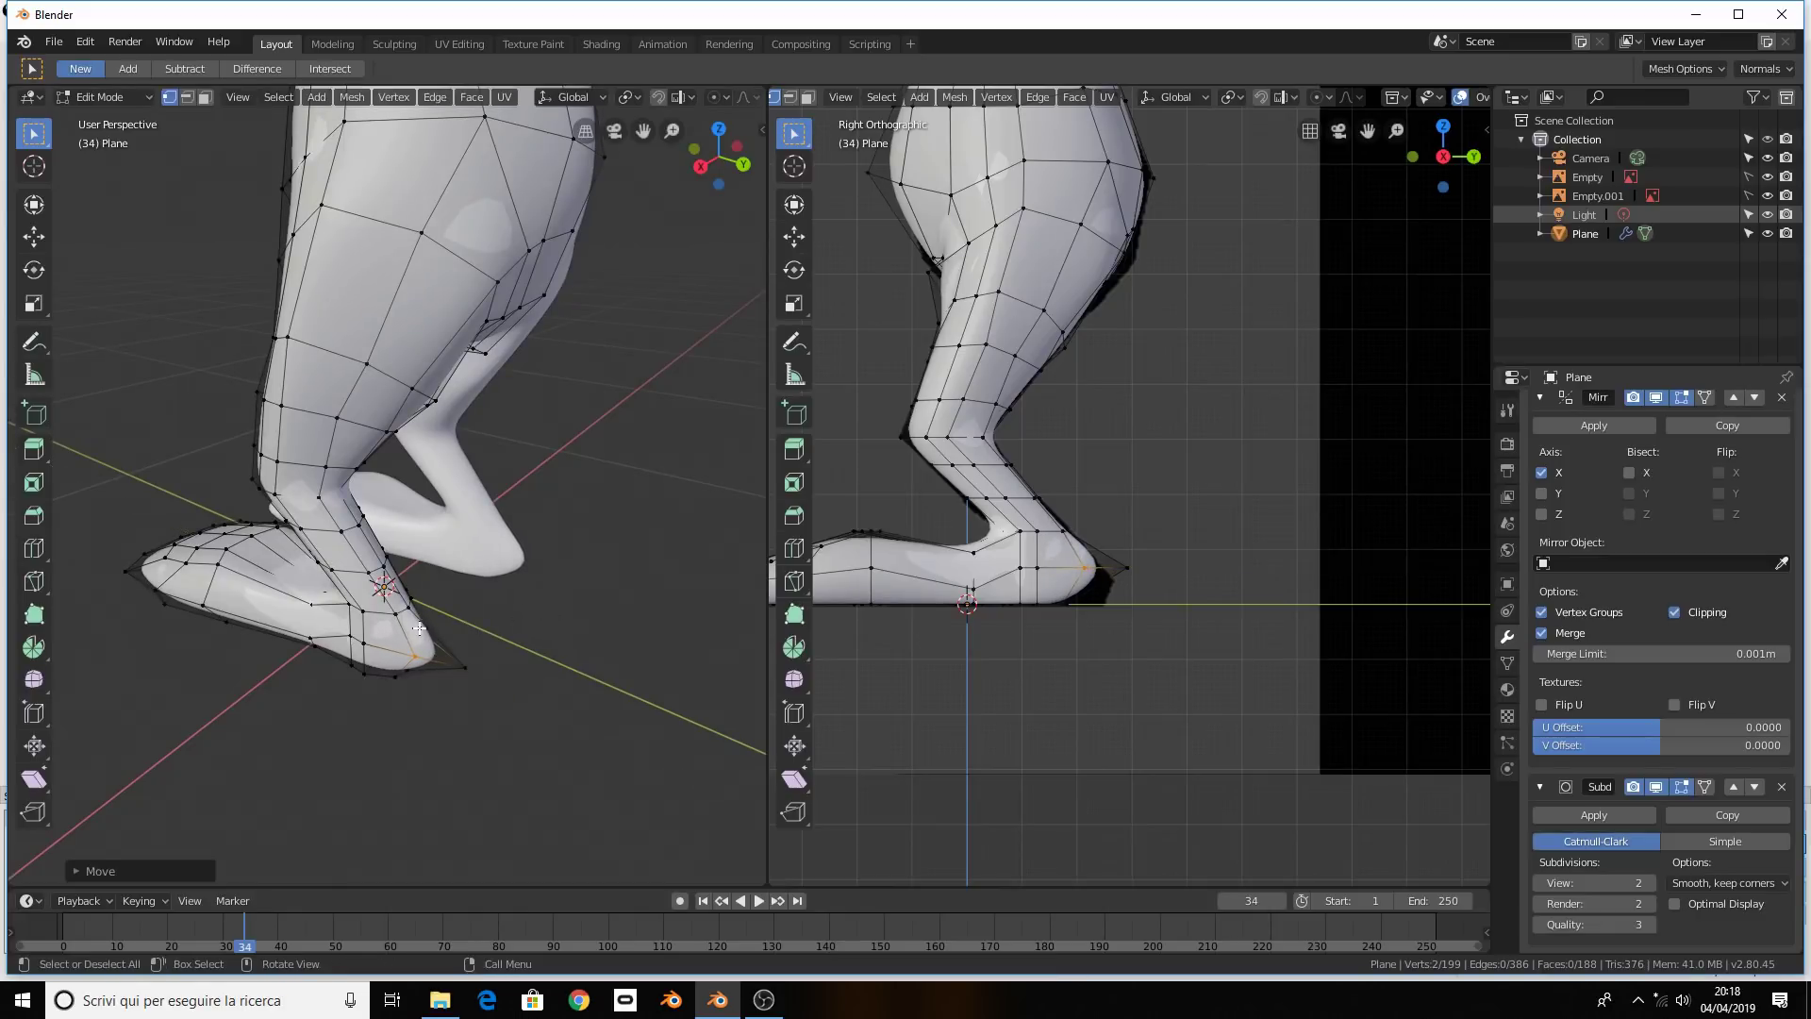
Move two more foot-tip vertices along Y to sharpen the foot's point
click(364, 643)
mouse_move(507, 629)
middle_down()
mouse_move(372, 613)
mouse_move(469, 598)
mouse_move(491, 598)
mouse_move(263, 639)
mouse_move(506, 619)
mouse_move(415, 657)
middle_up()
shift+click(372, 613)
key(g)
key(y)
click(525, 623)
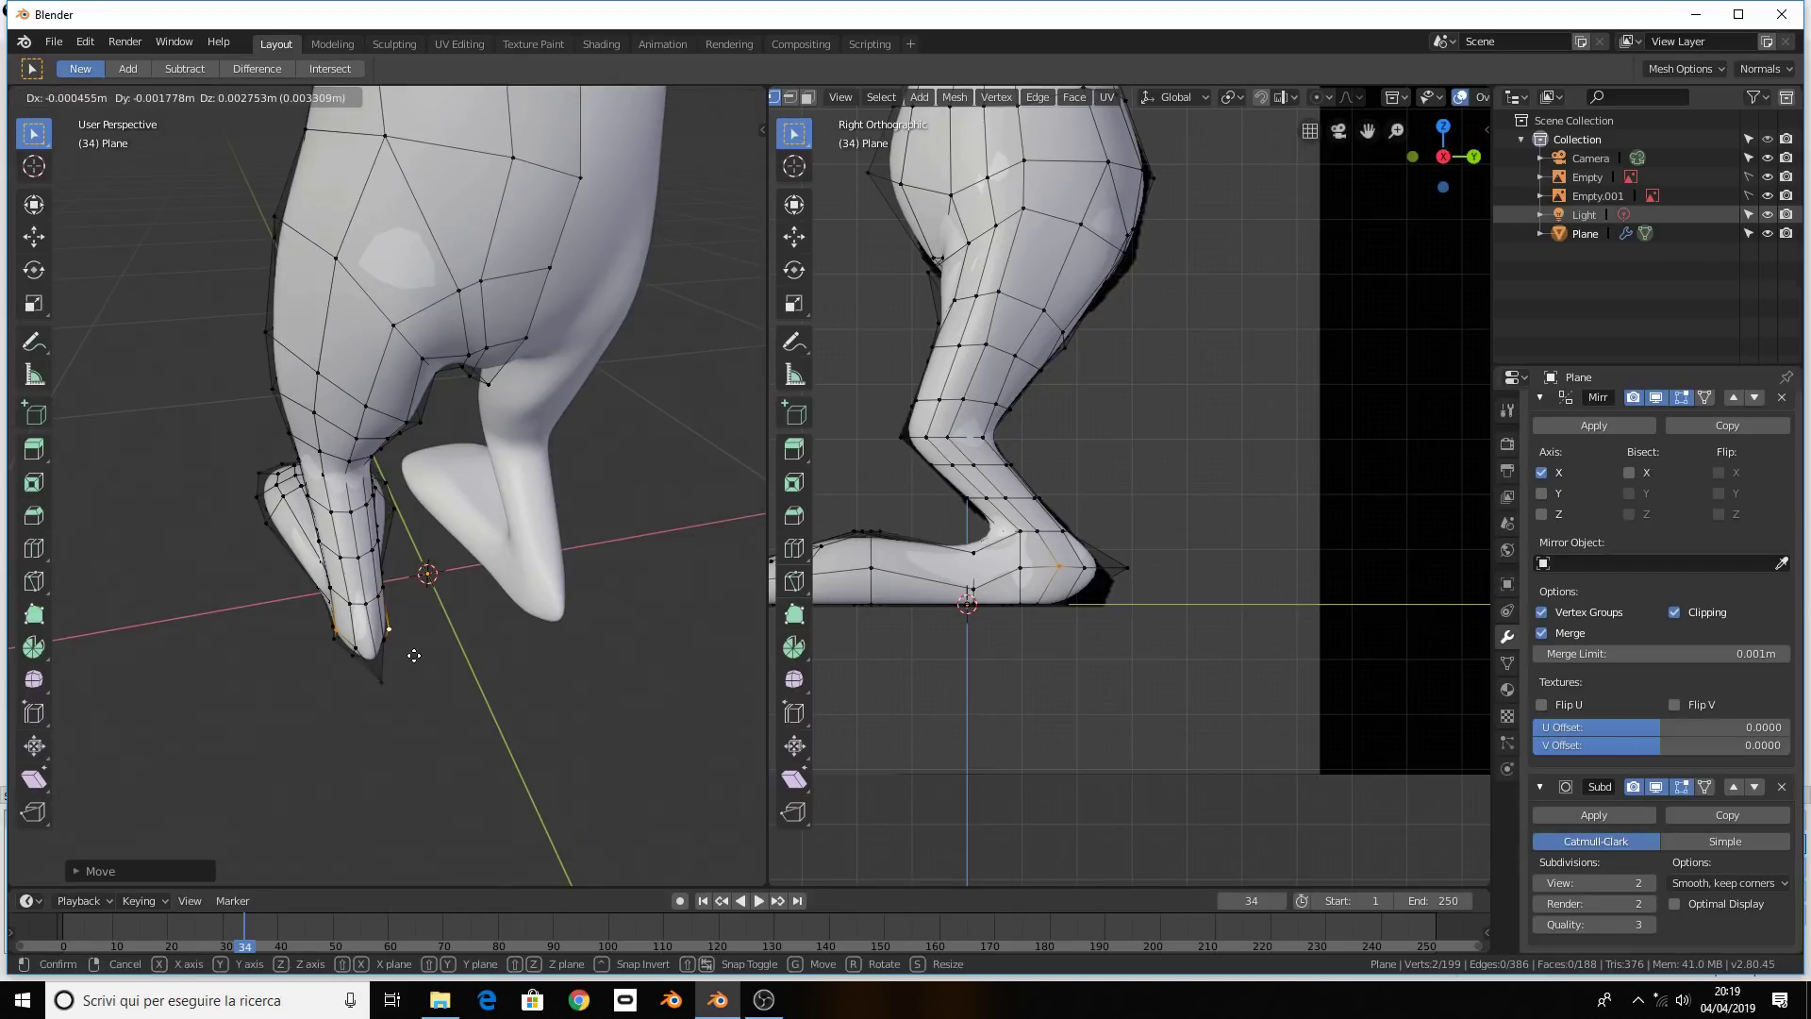
Scale the selected foot-tip vertices slightly to spread them apart
key(s)
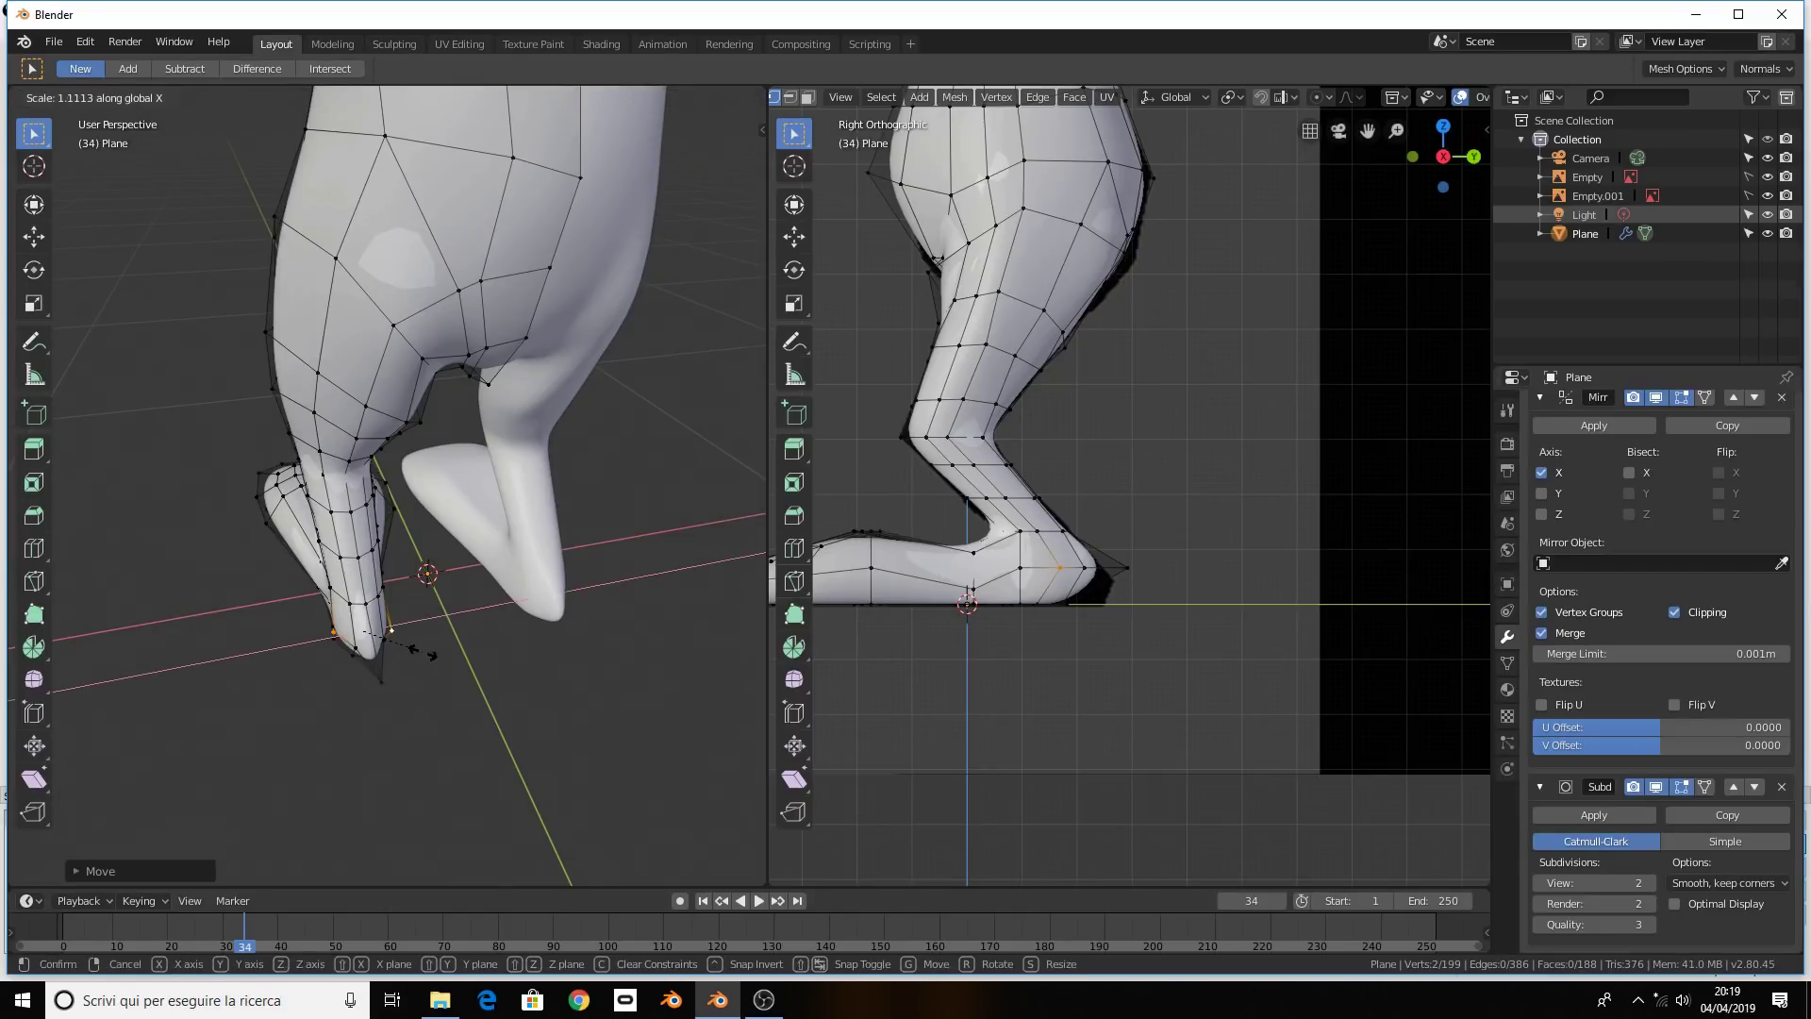
click(442, 650)
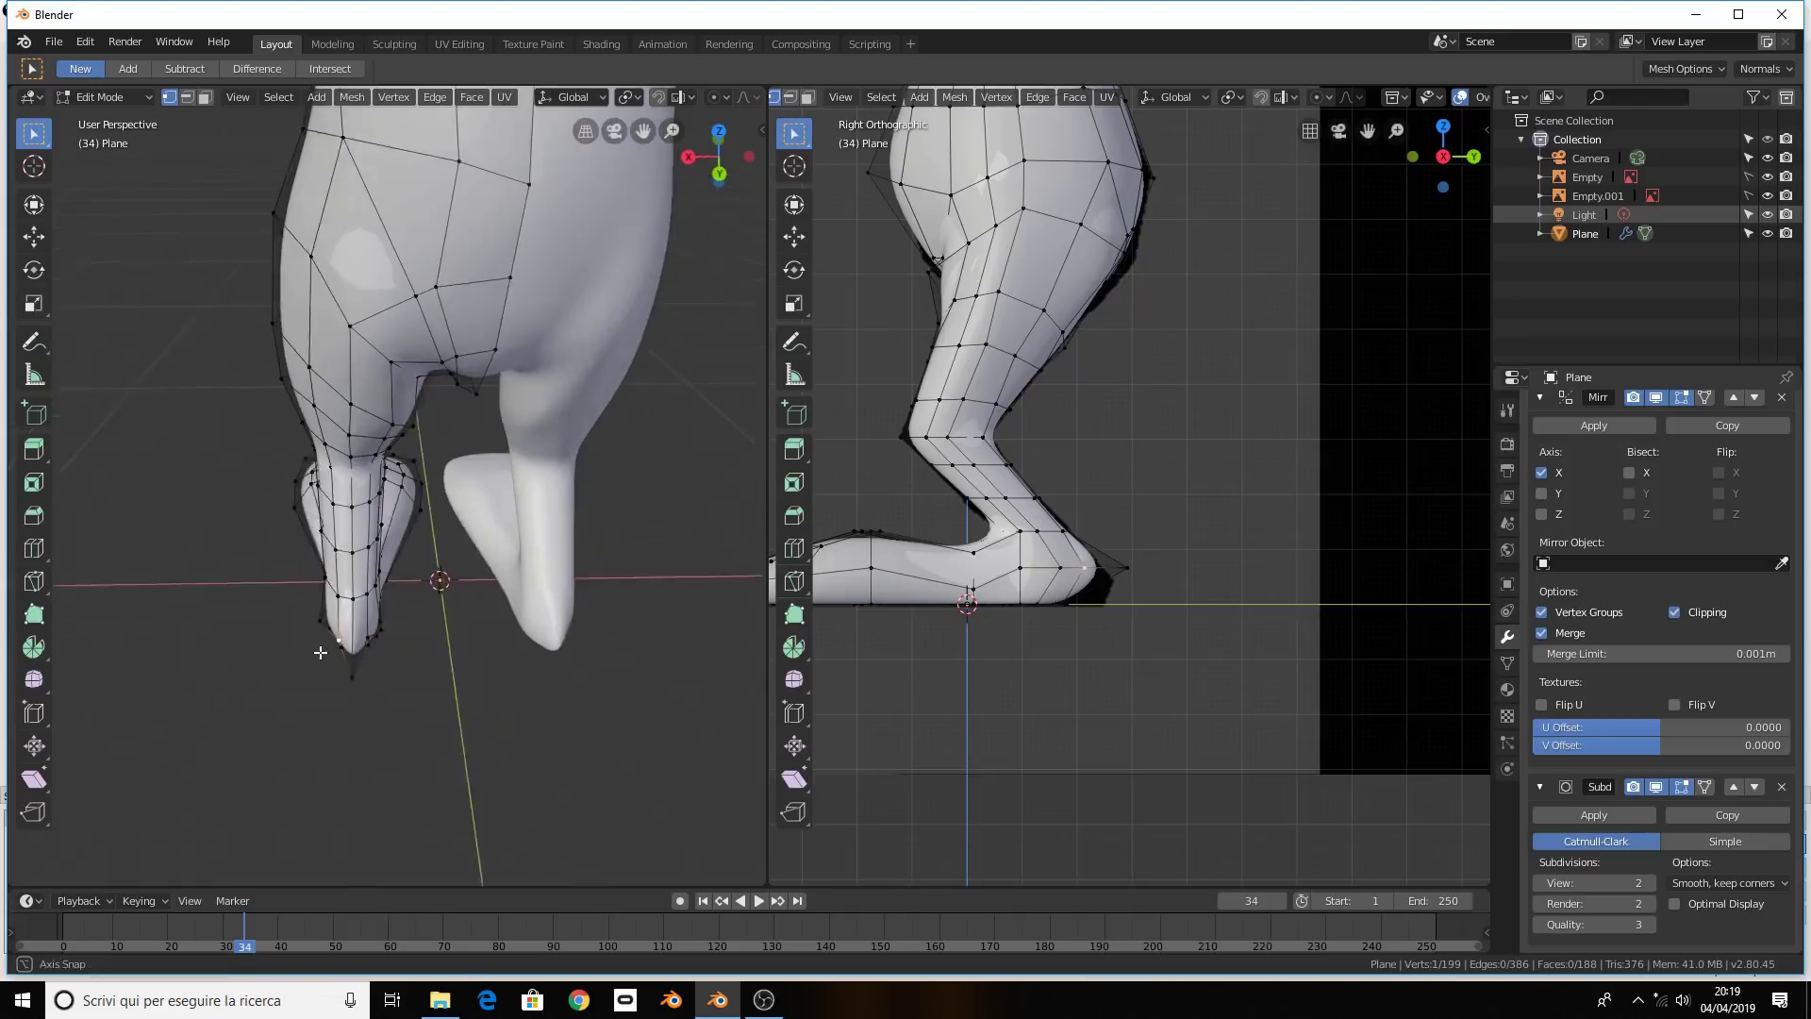
middle_drag(352, 651, 401, 646)
key(s)
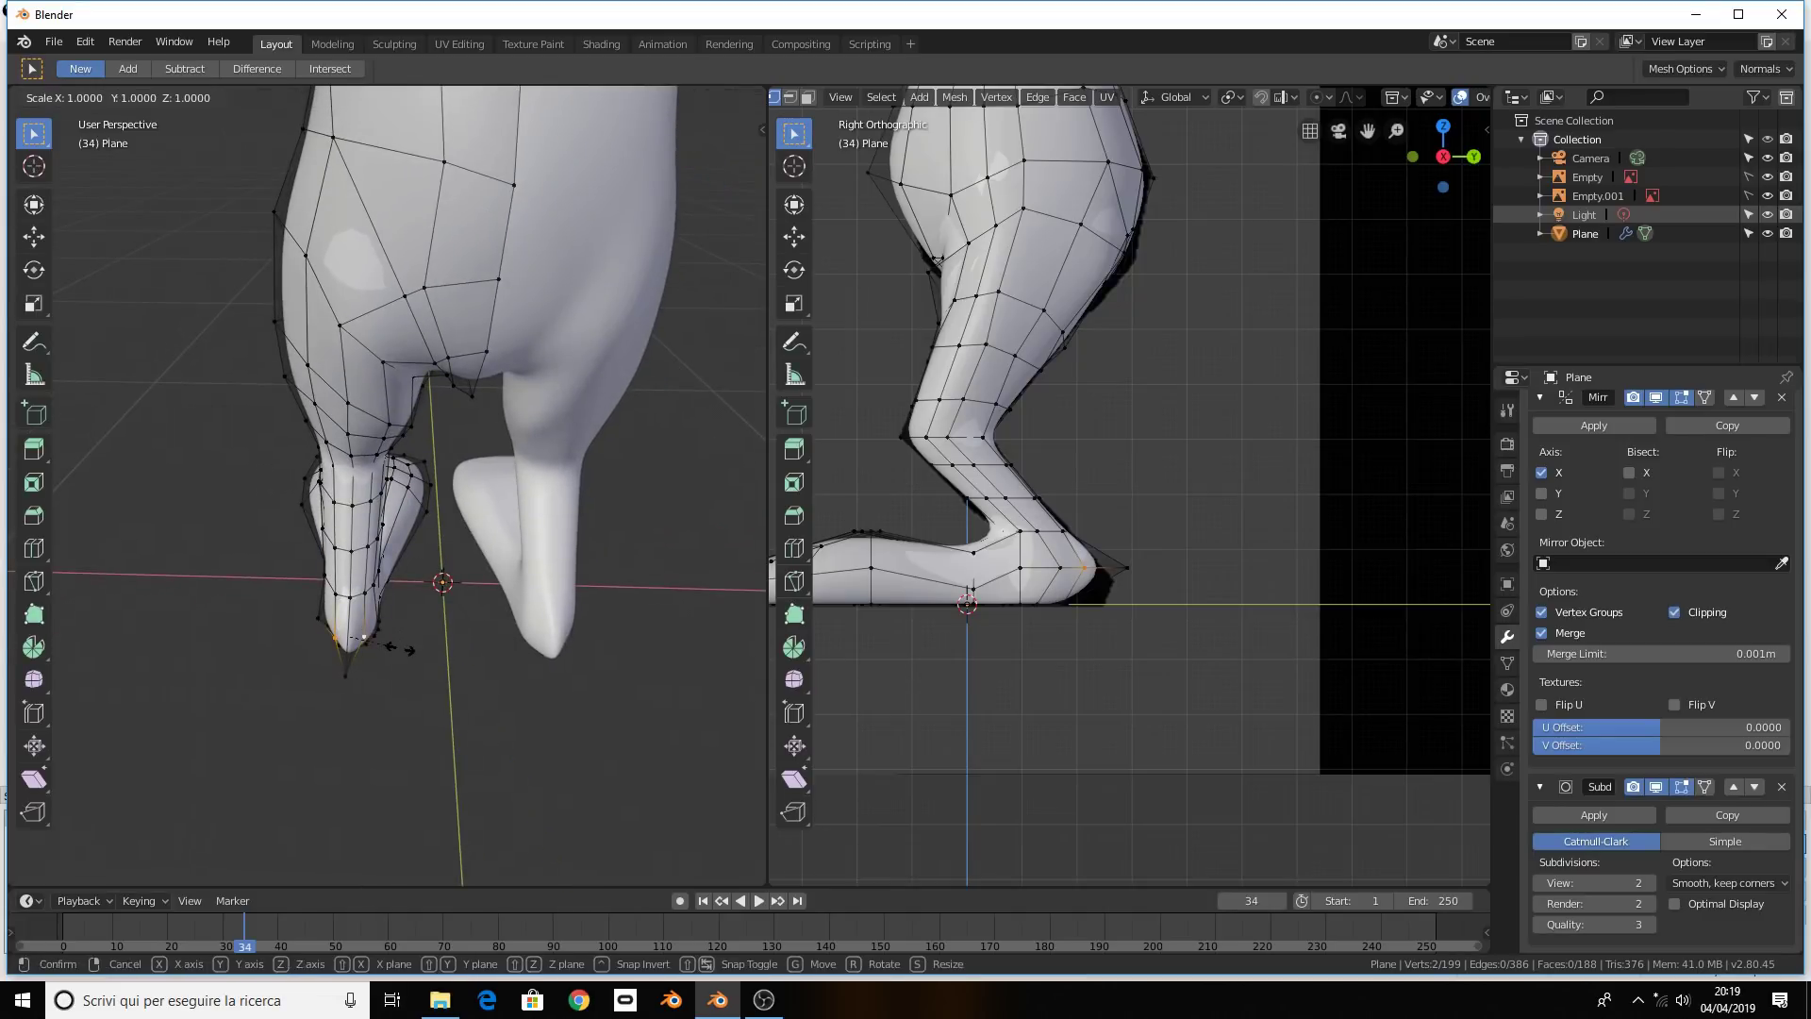
click(424, 651)
Leave Edit Mode to view the smoothed legs and pan the side view to the upper leg
key(Tab)
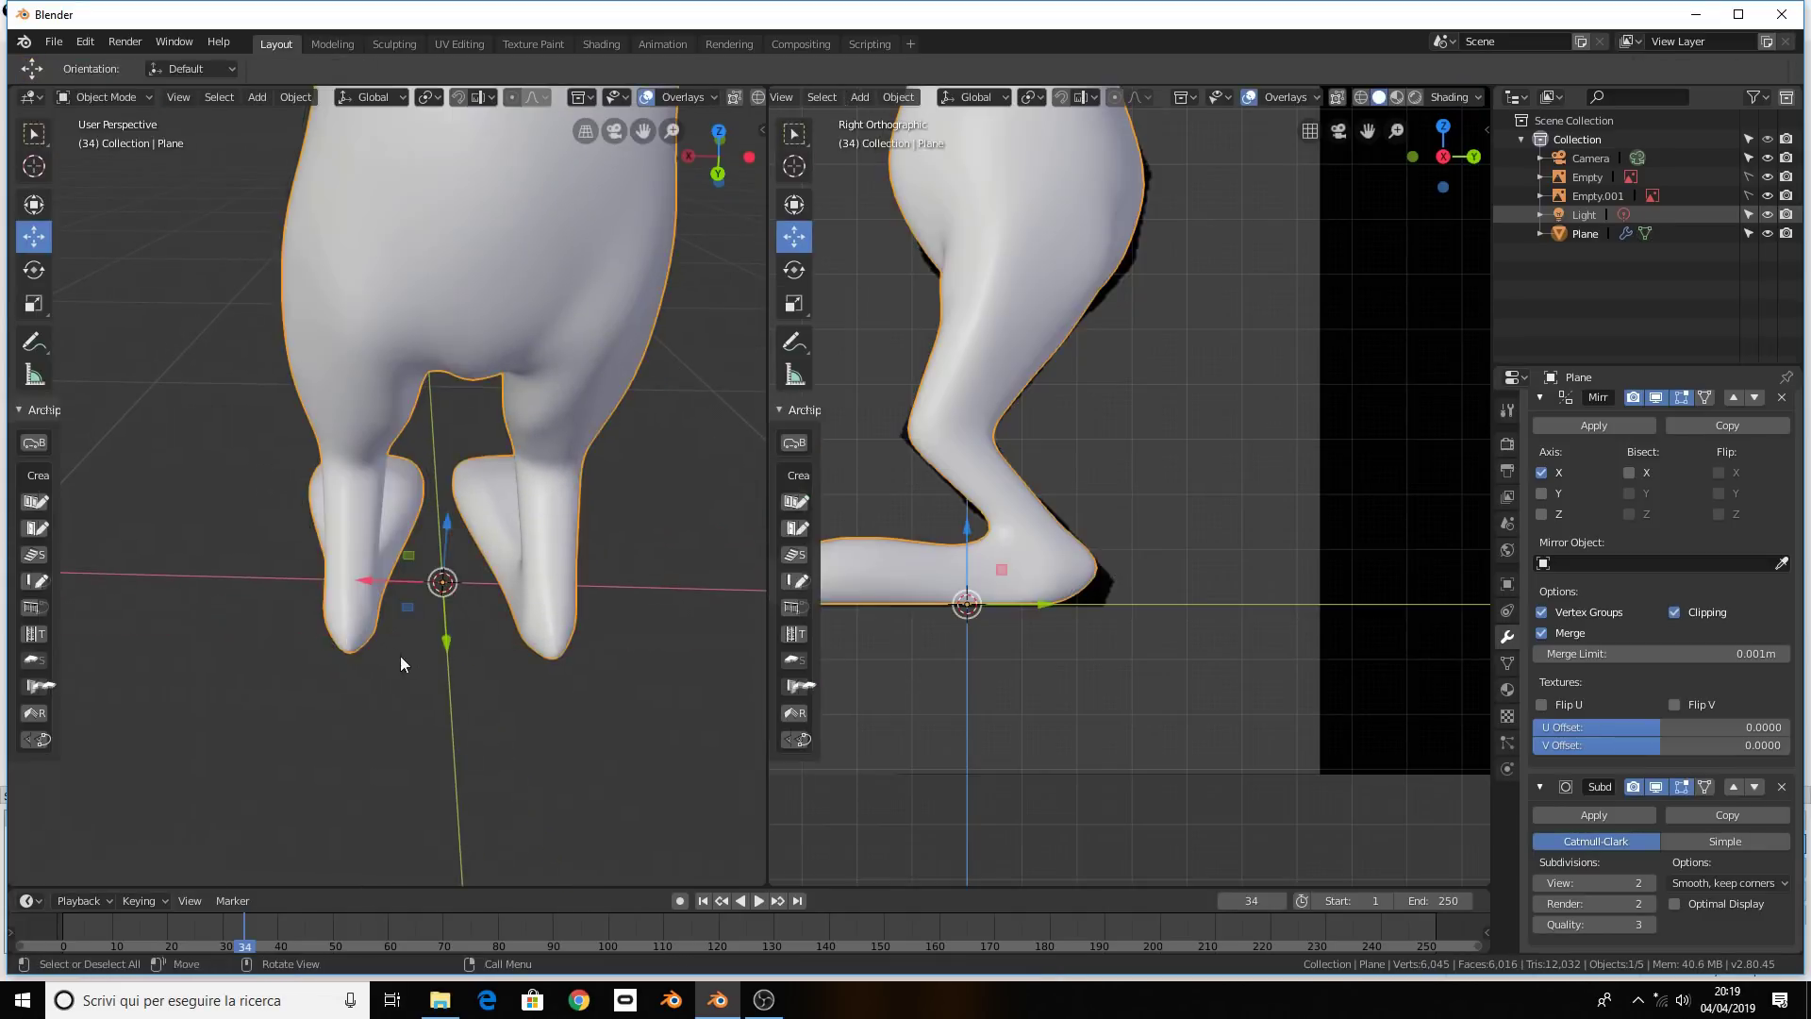
mouse_move(400, 654)
middle_down()
mouse_move(547, 575)
mouse_move(456, 507)
mouse_move(389, 509)
mouse_move(443, 590)
mouse_move(715, 493)
middle_up()
shift+middle_drag(1047, 483, 1102, 652)
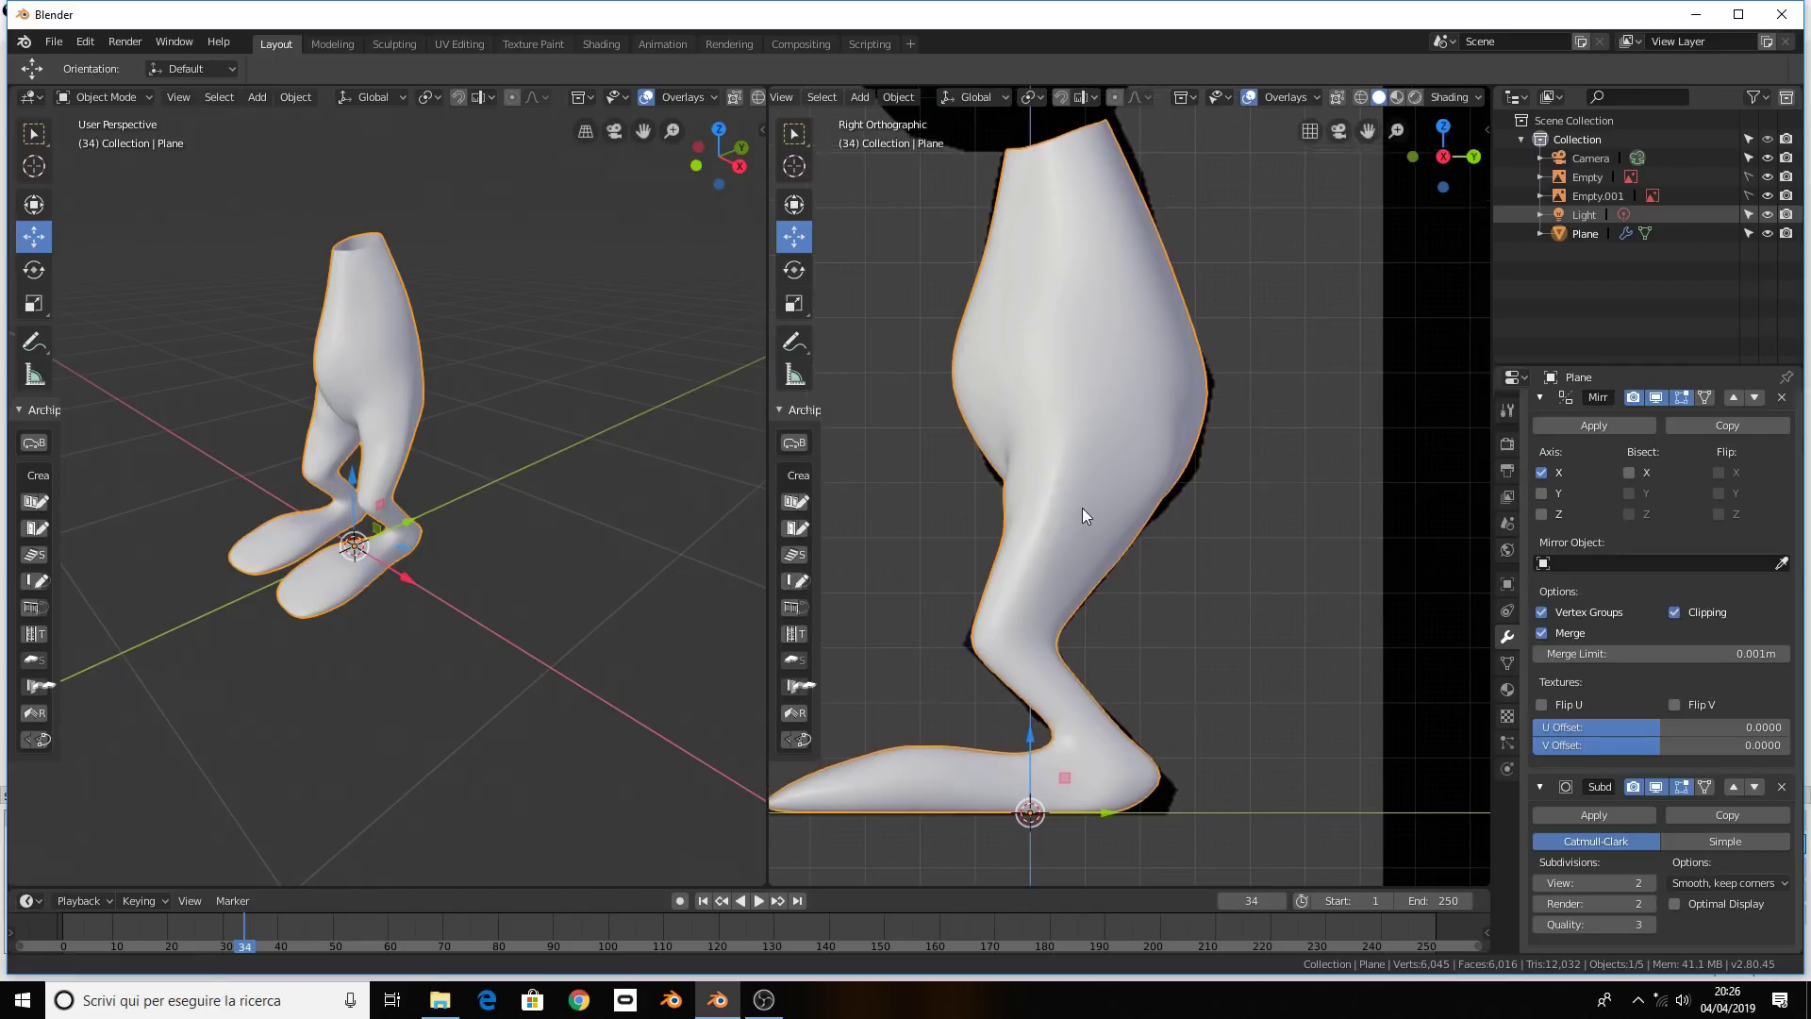
shift+middle_drag(1082, 508, 1077, 581)
Switch to Front Orthographic view, re-enter Edit Mode and zoom in on the body
key(KP_1)
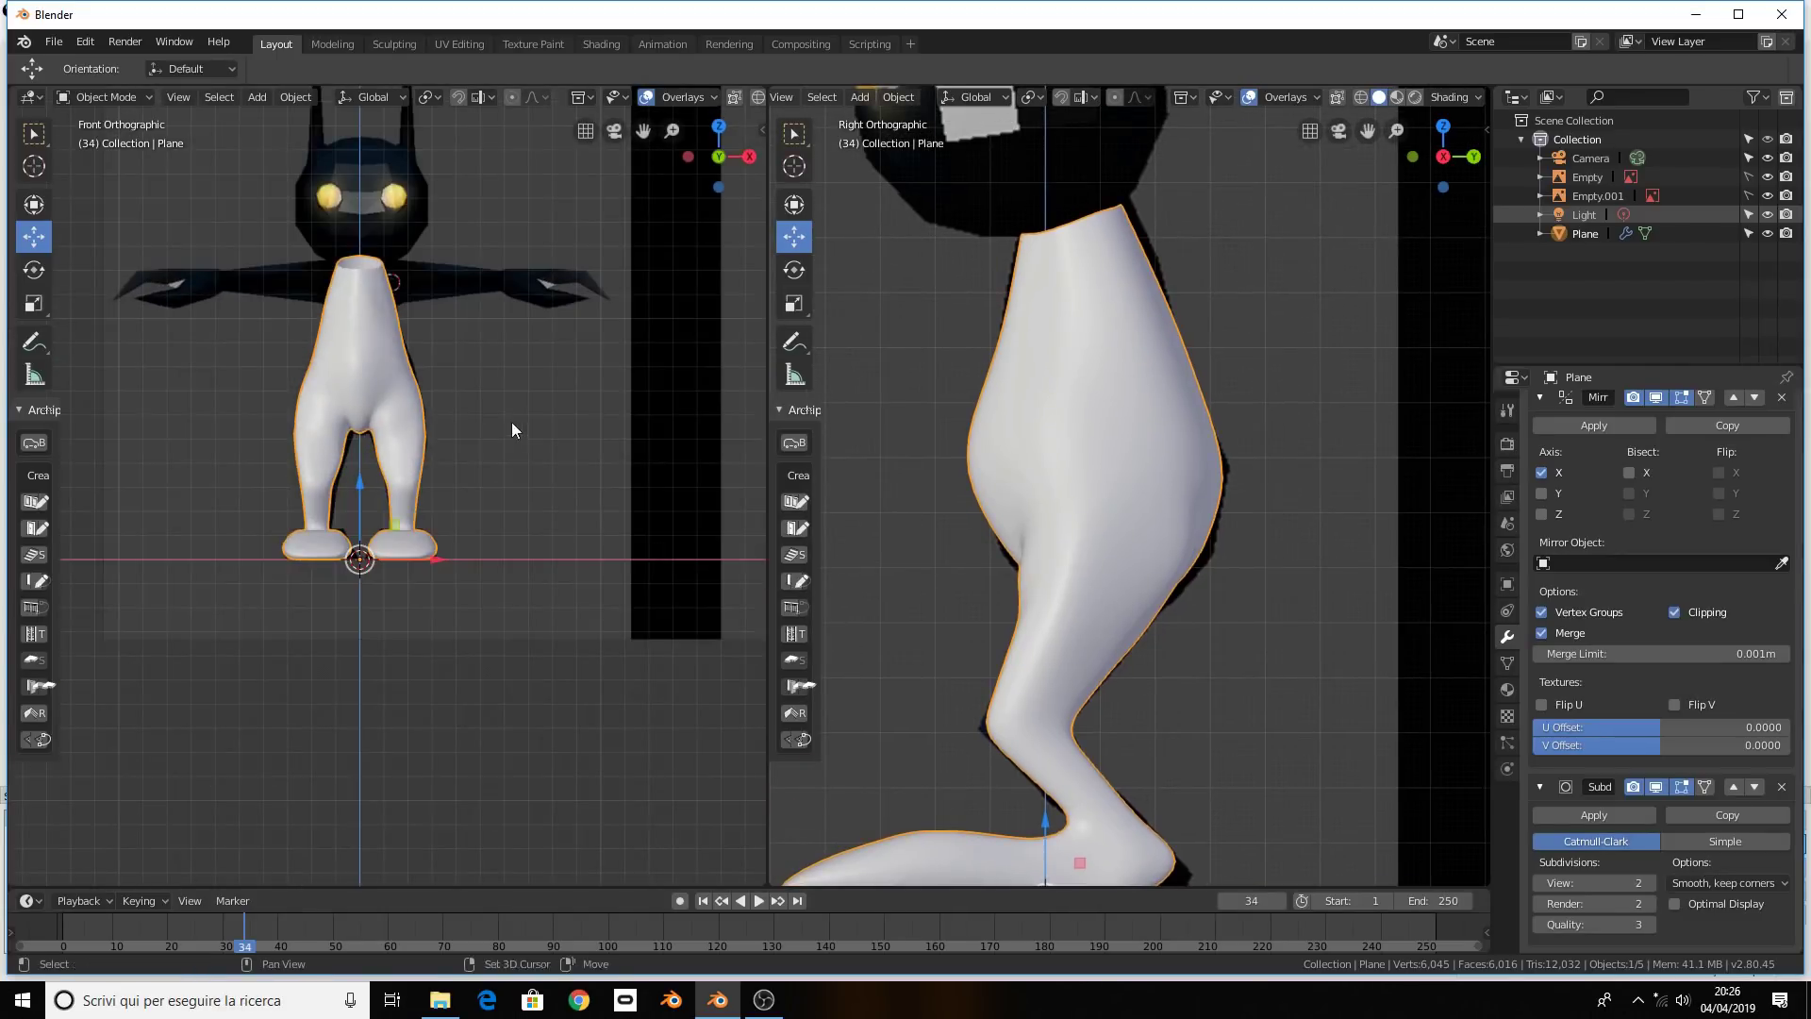
shift+scroll(511, 421, up, 4)
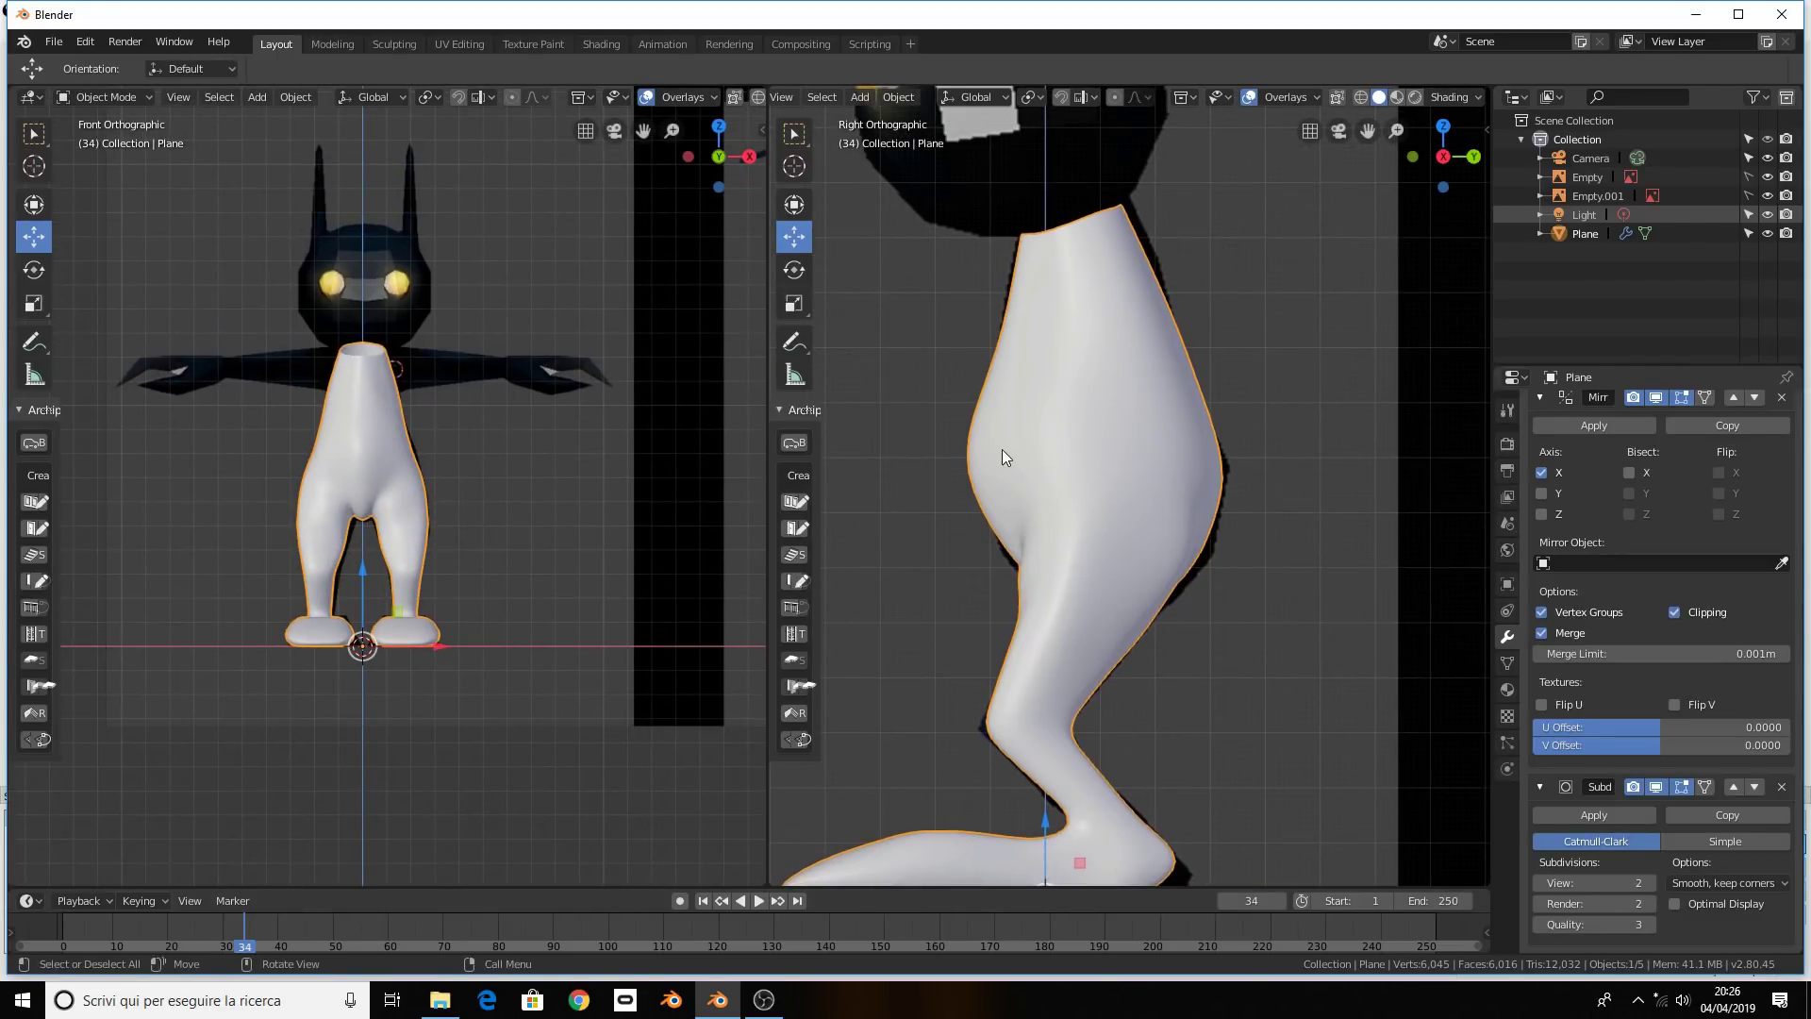
key(Tab)
shift+middle_drag(789, 370, 851, 512)
scroll(611, 477, up, 1)
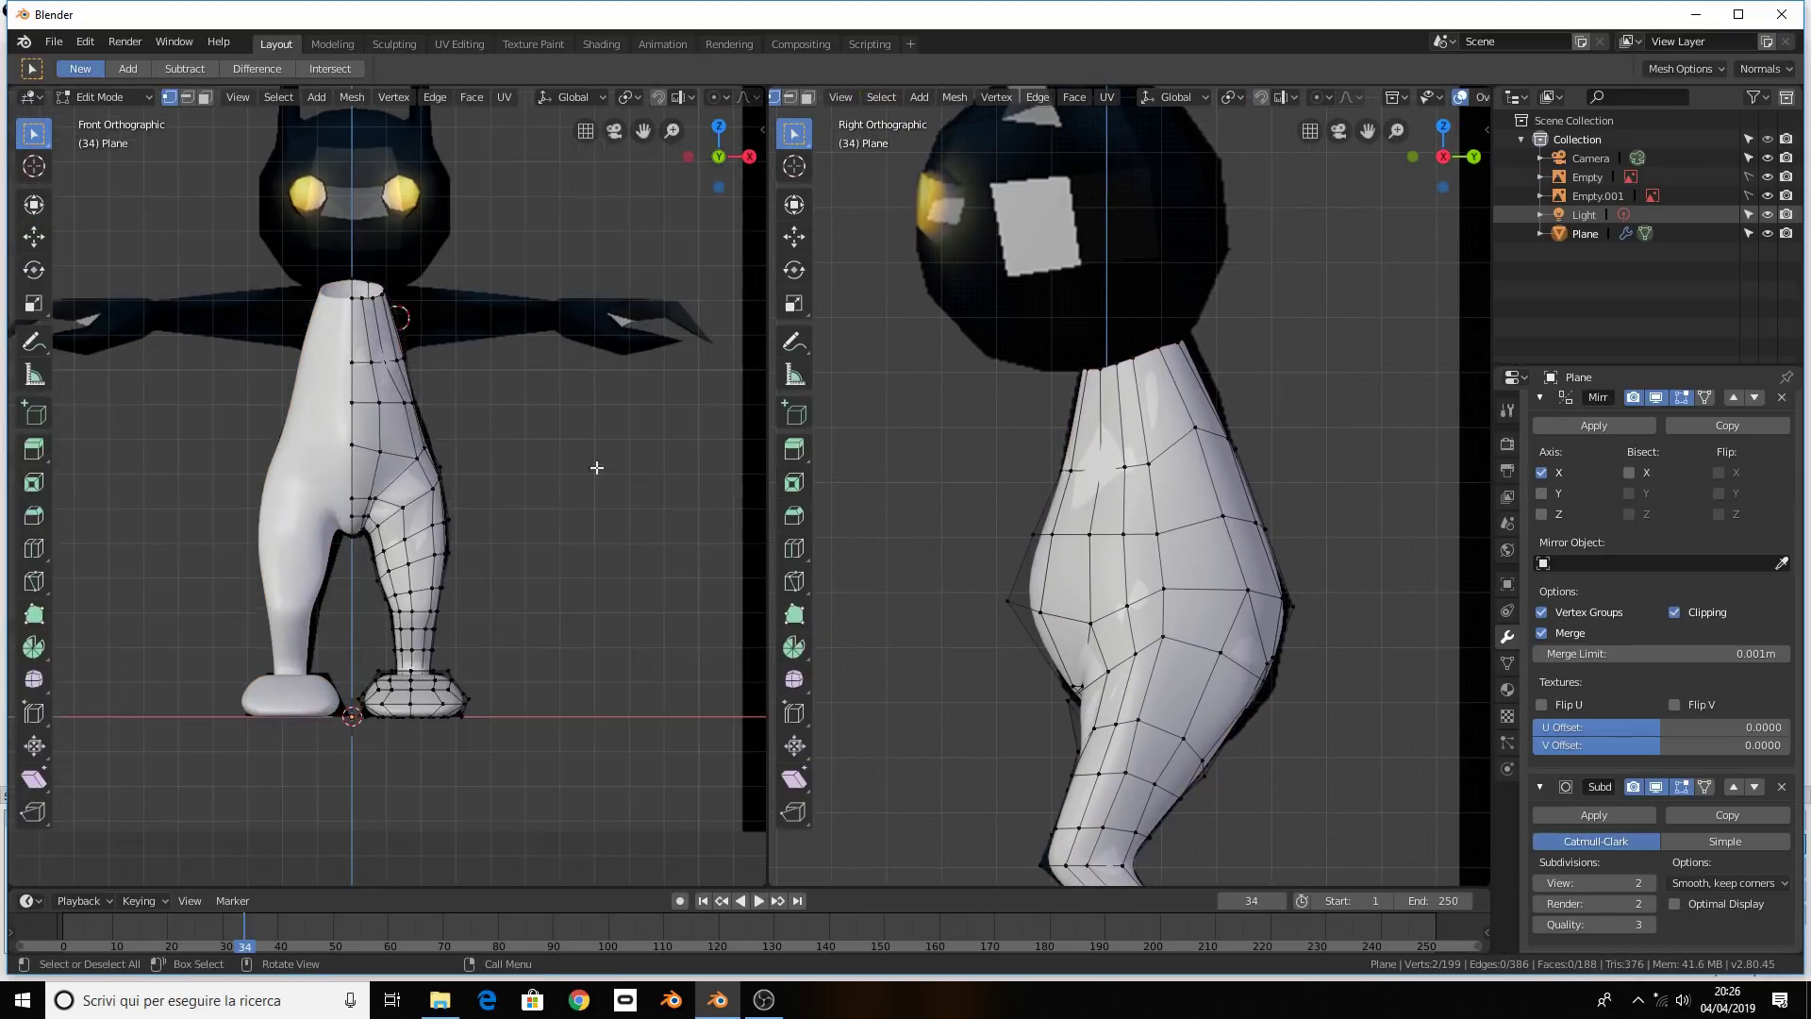
scroll(422, 440, up, 1)
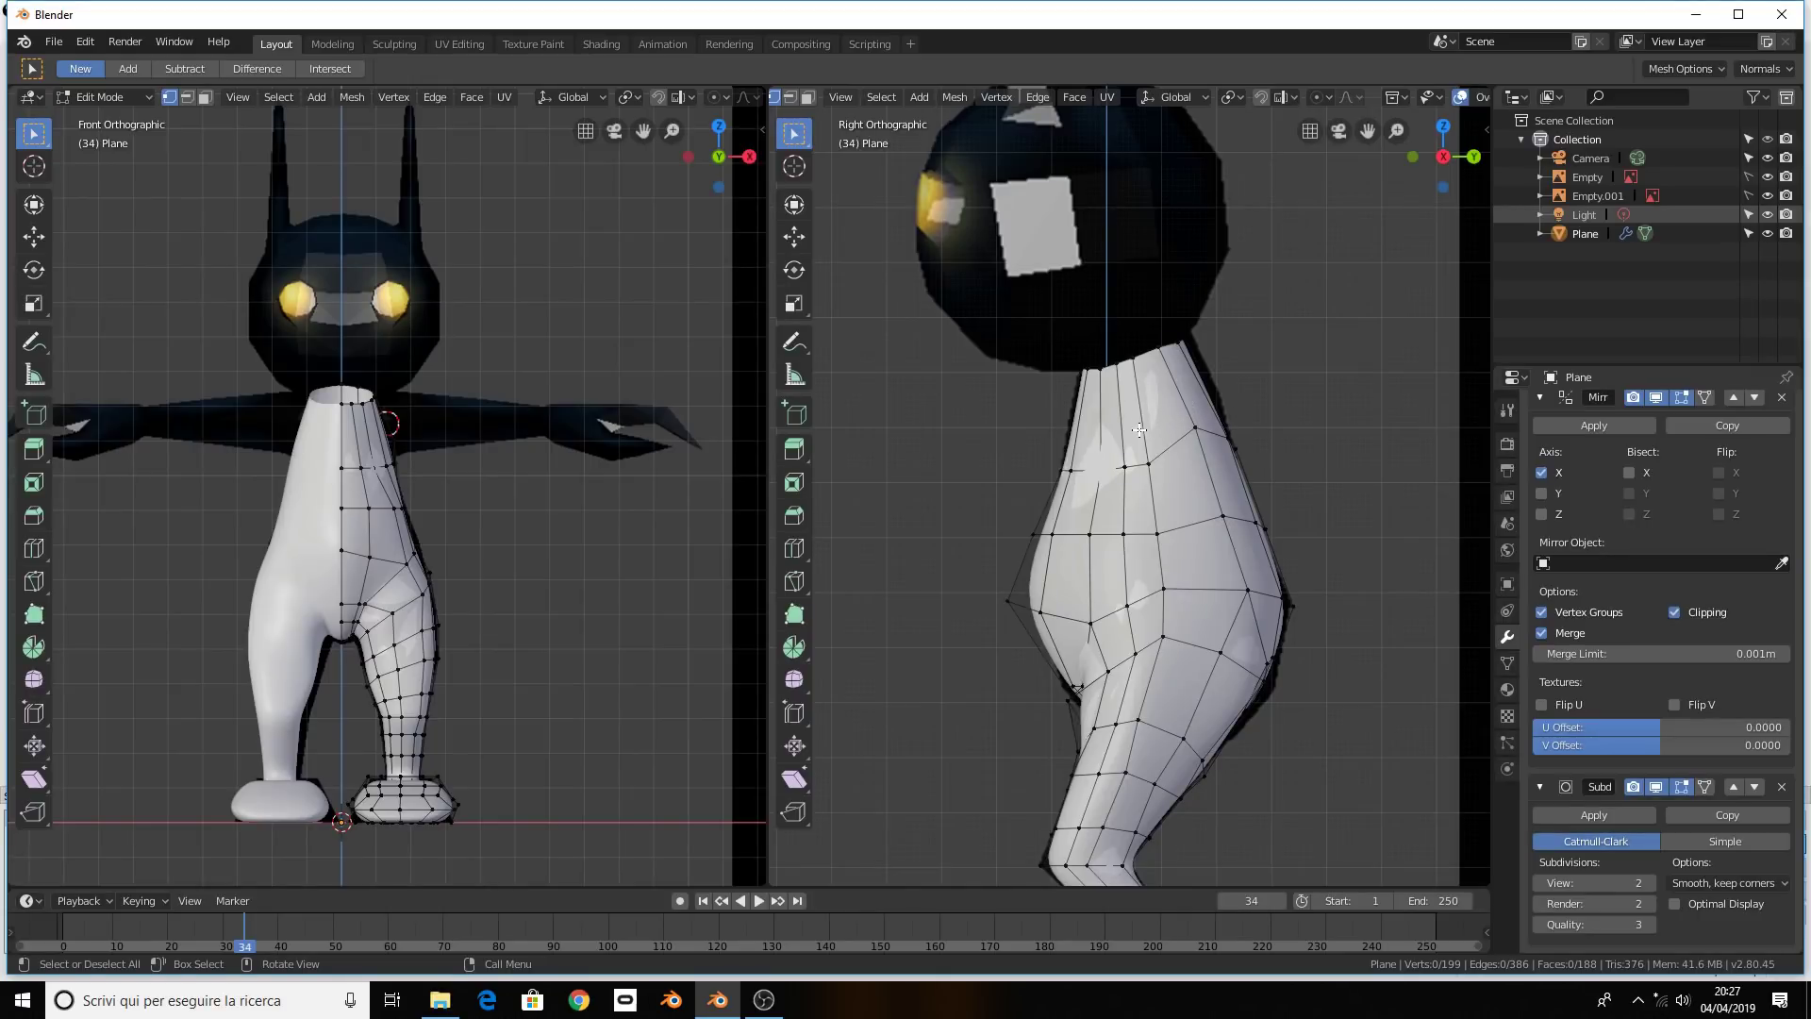
Toggle the side view to Wireframe shading and back to Solid
key(z)
click(1092, 432)
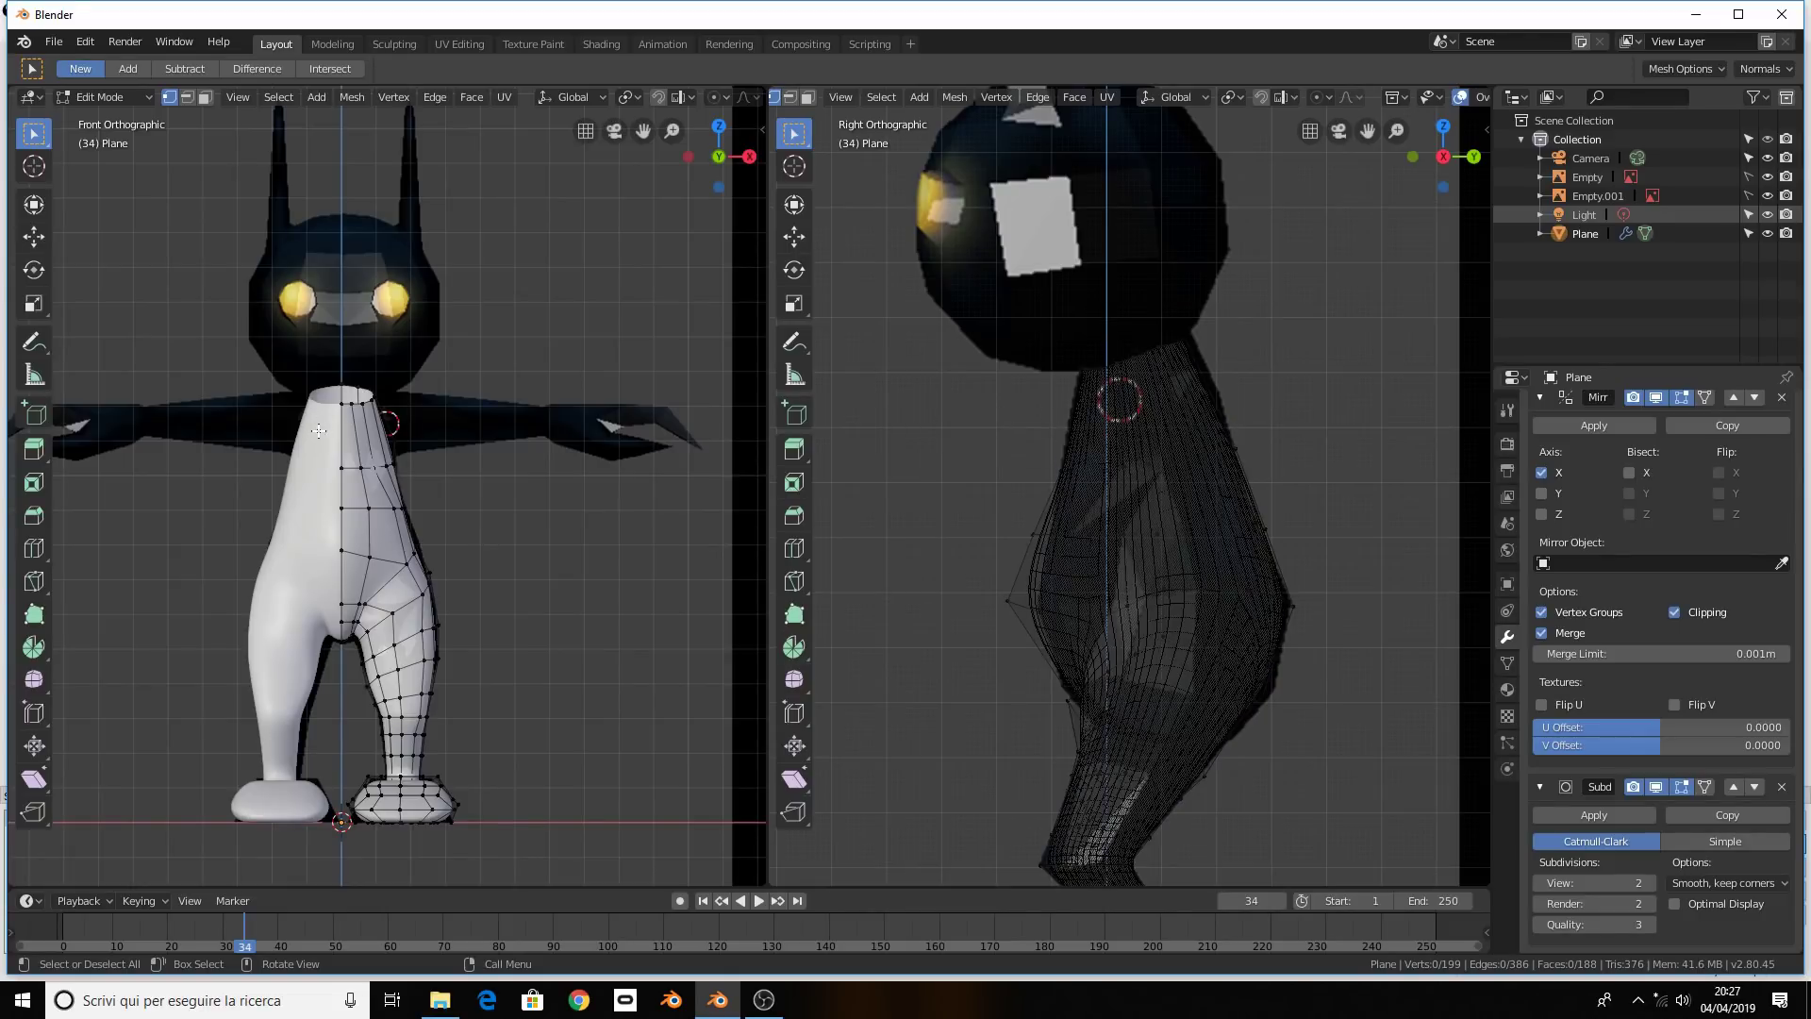
key(z)
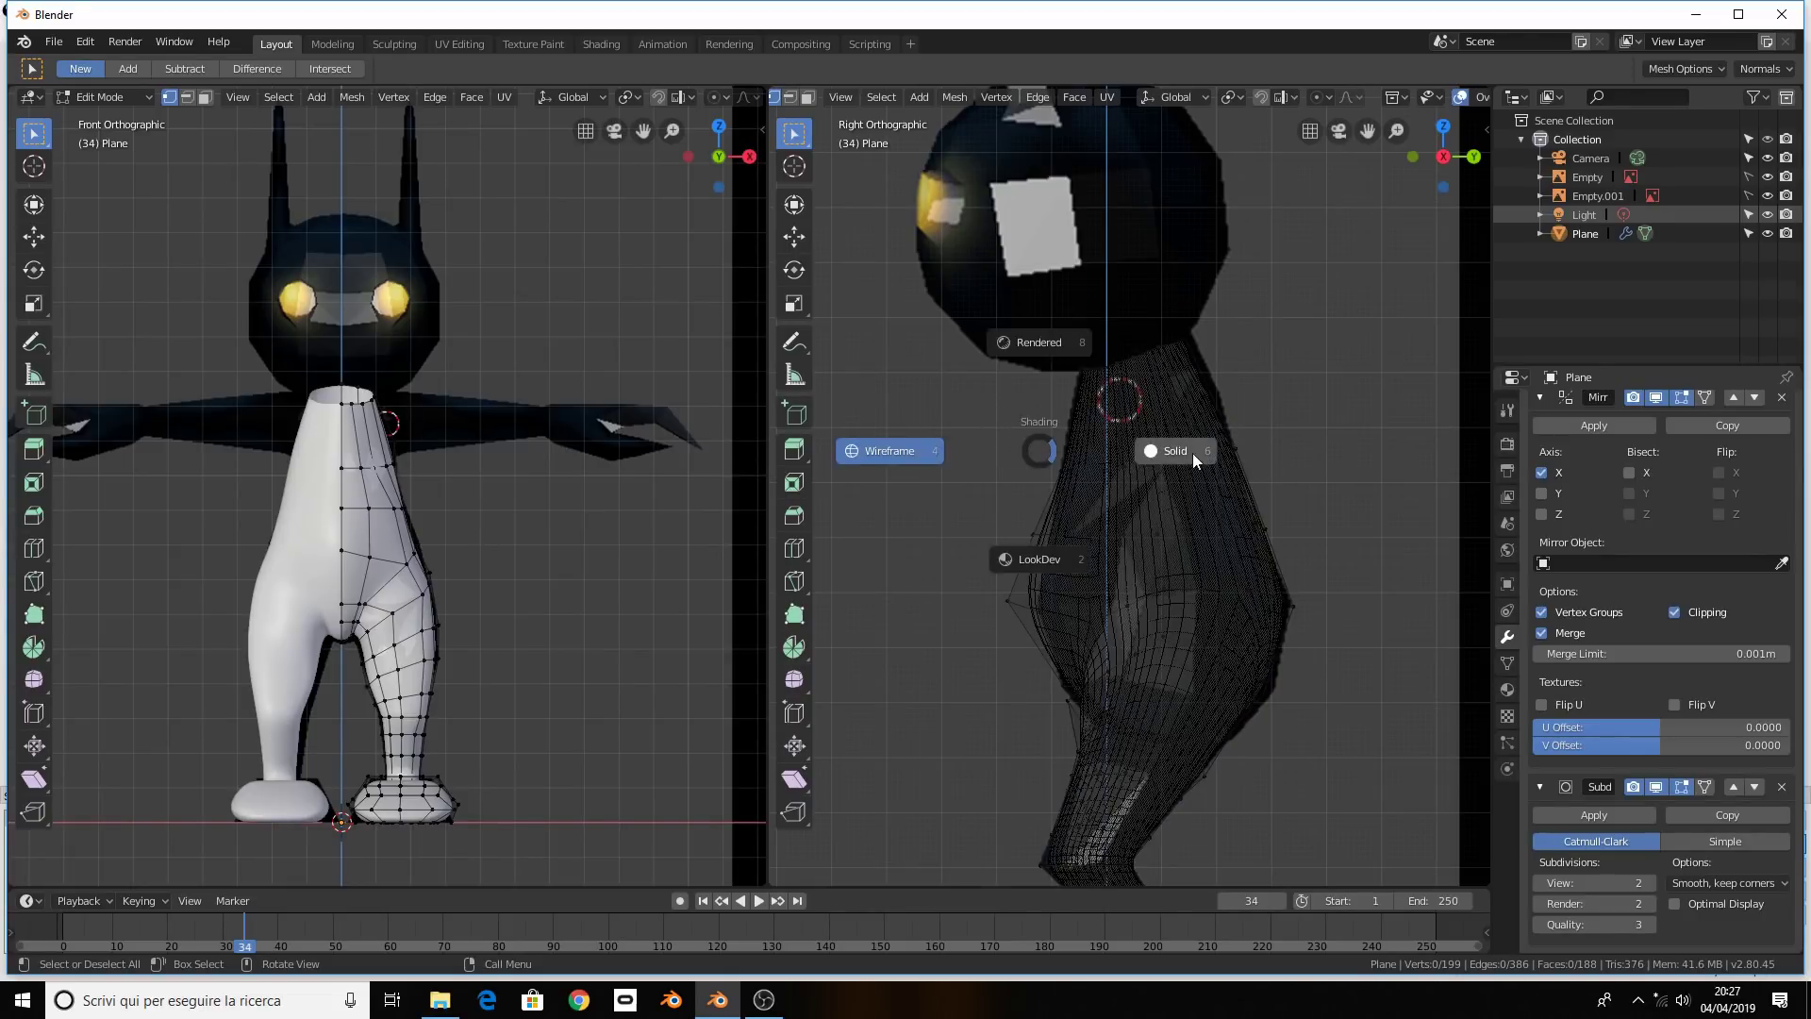
click(1192, 452)
Loop-cut a new edge loop near the top of the body and select one of its vertices
key(ctrl+r)
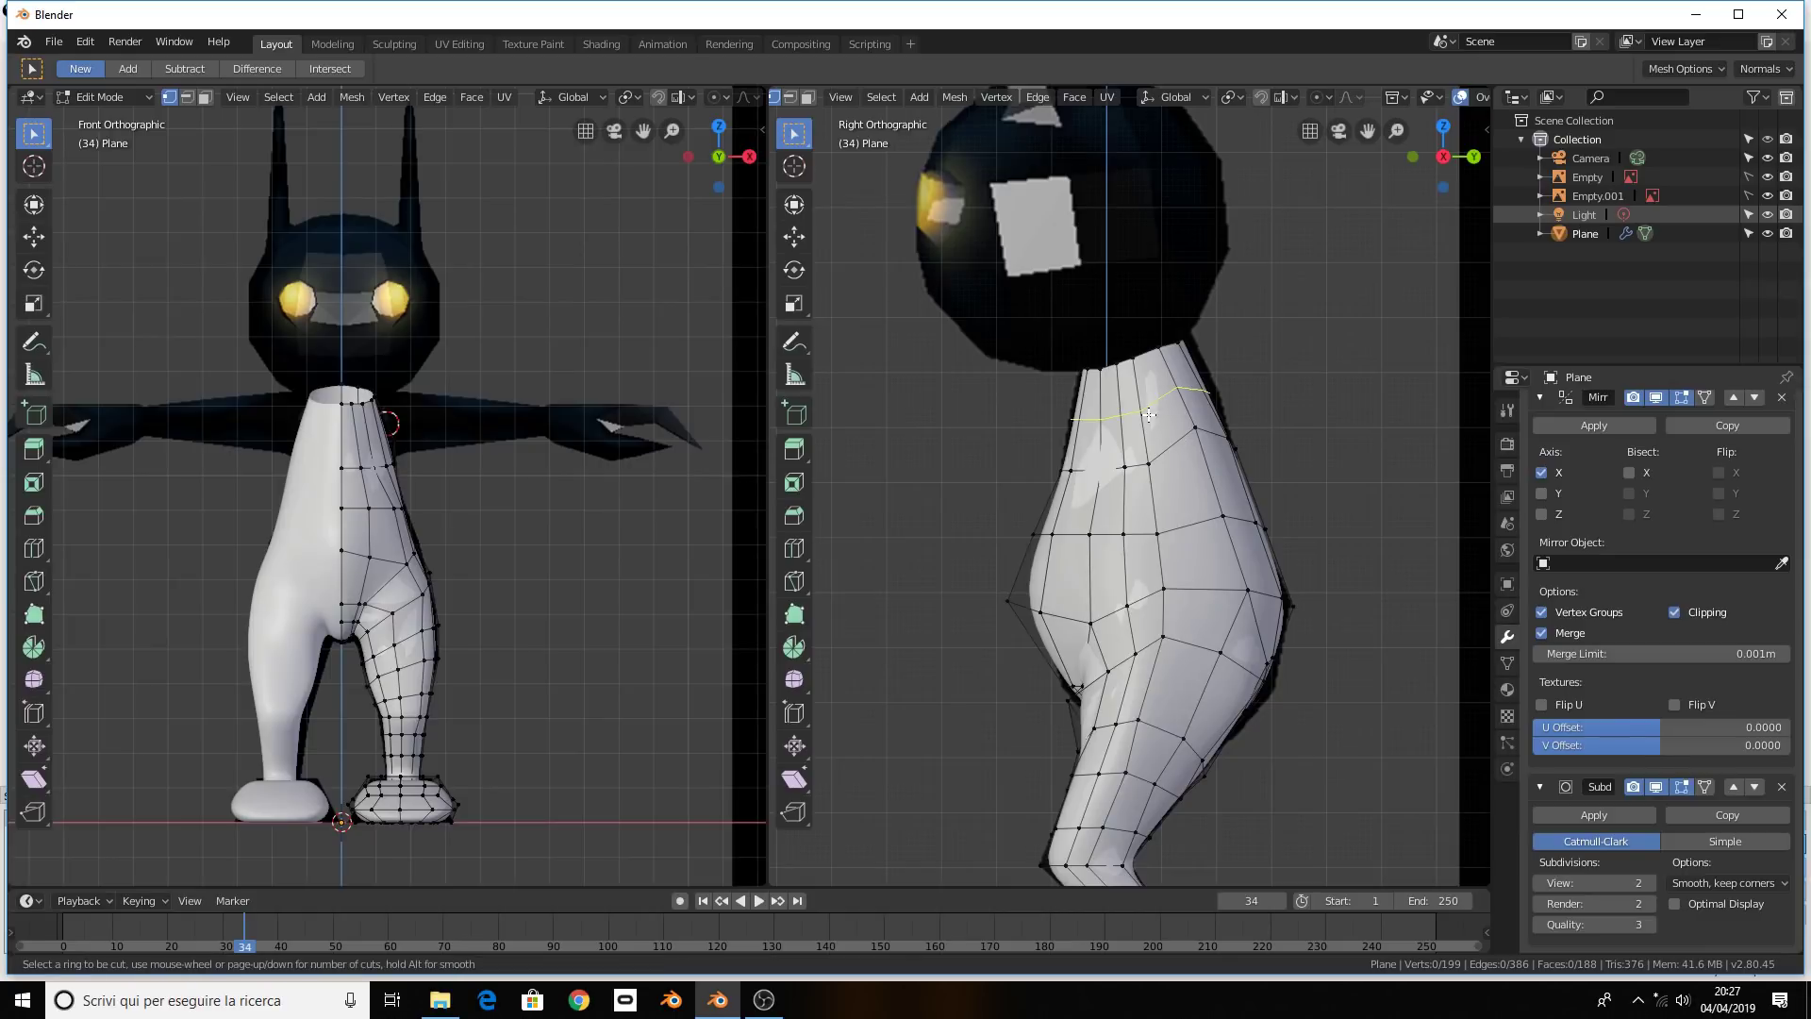
click(1148, 415)
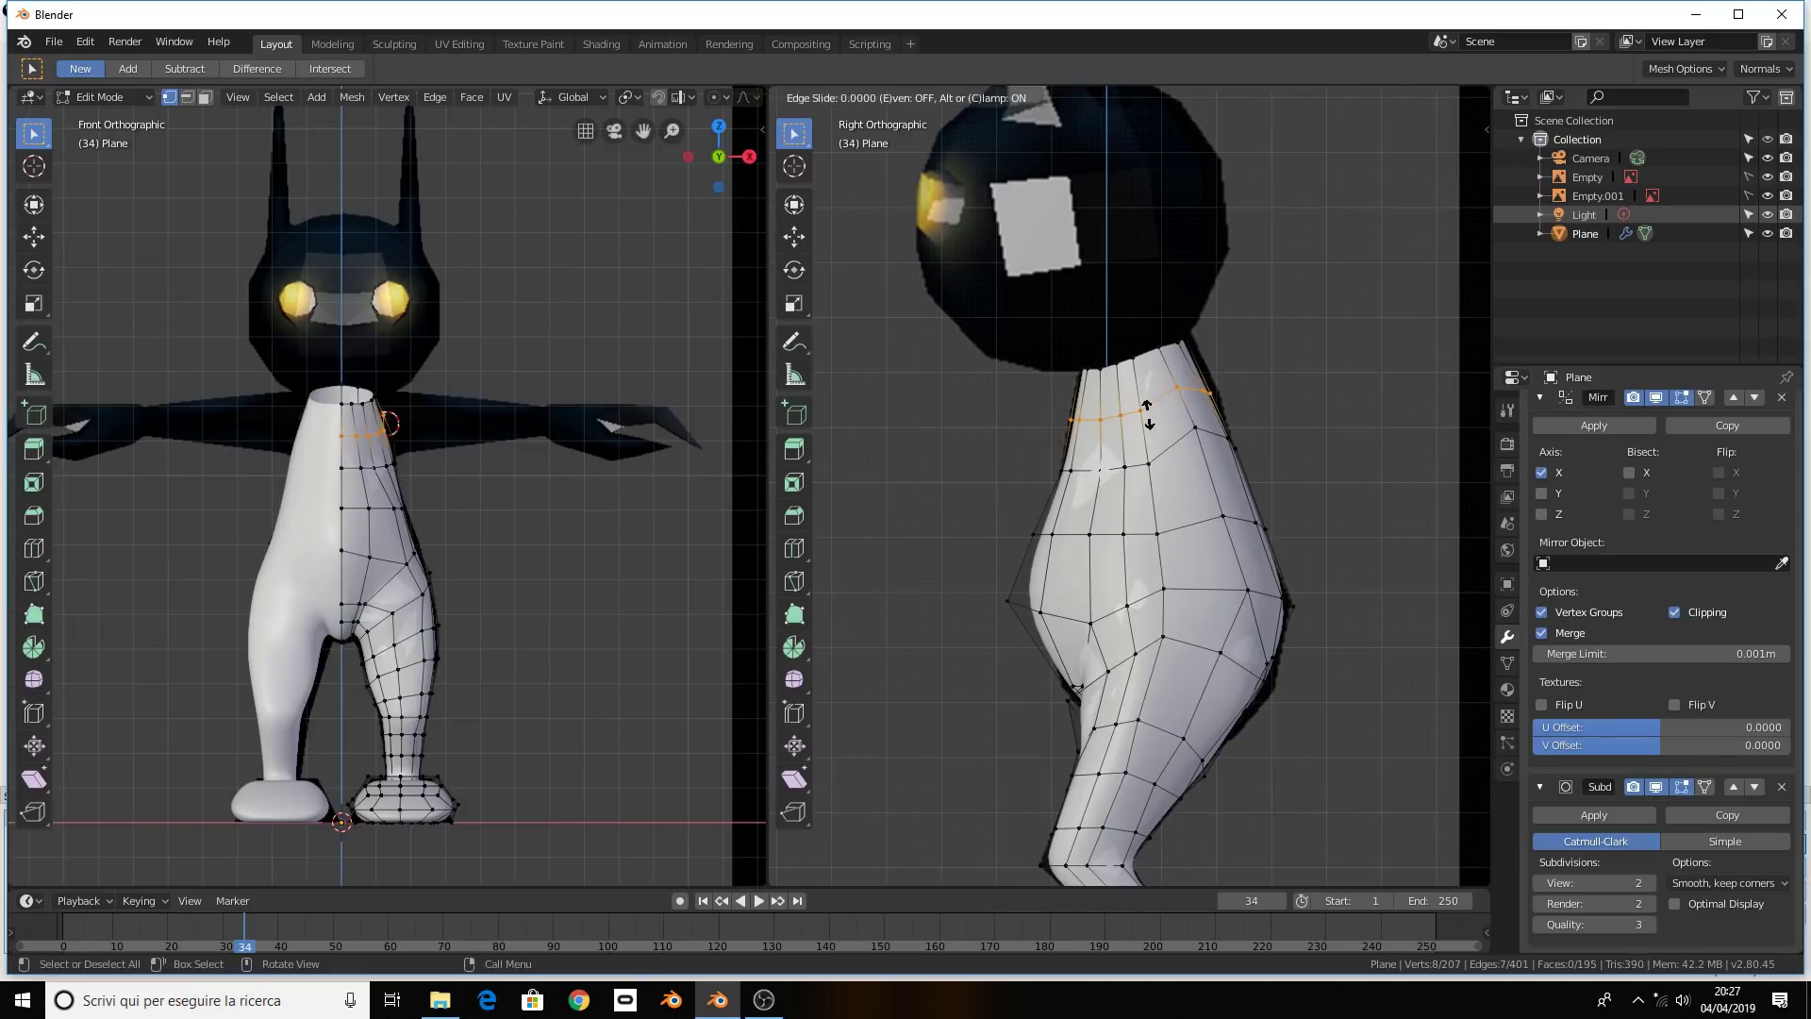
right_click(1148, 412)
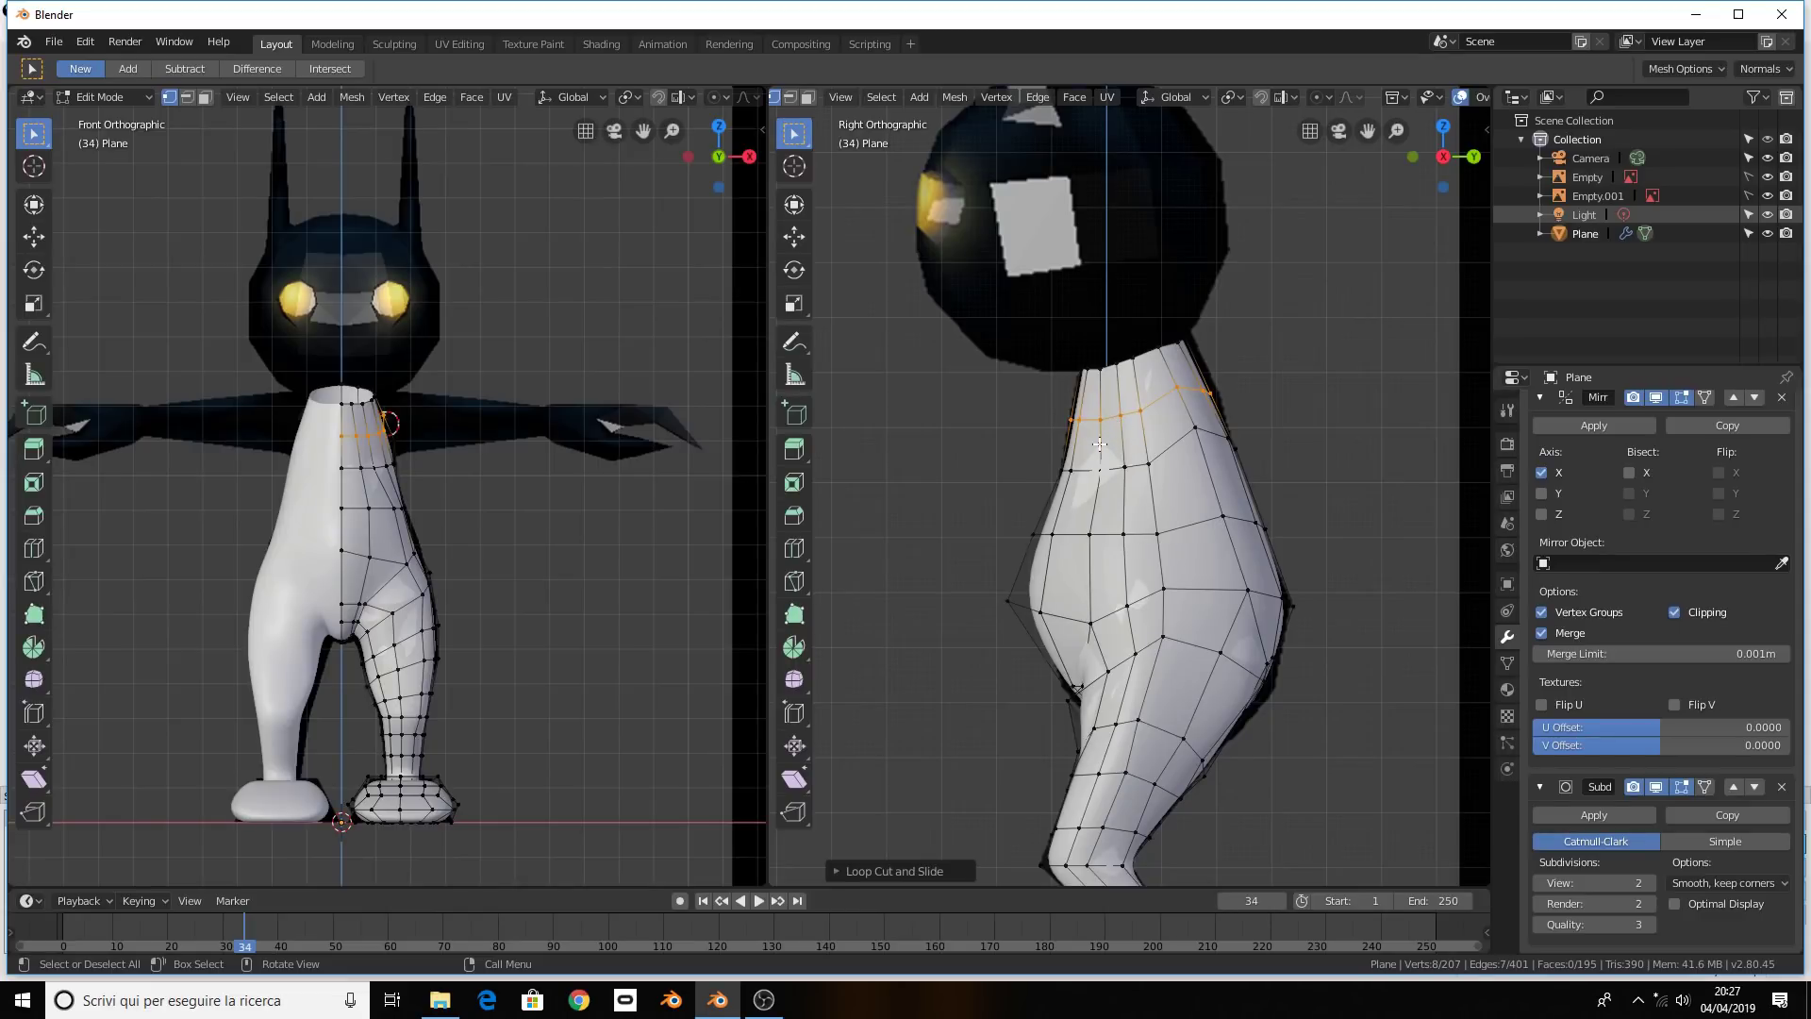
click(1138, 413)
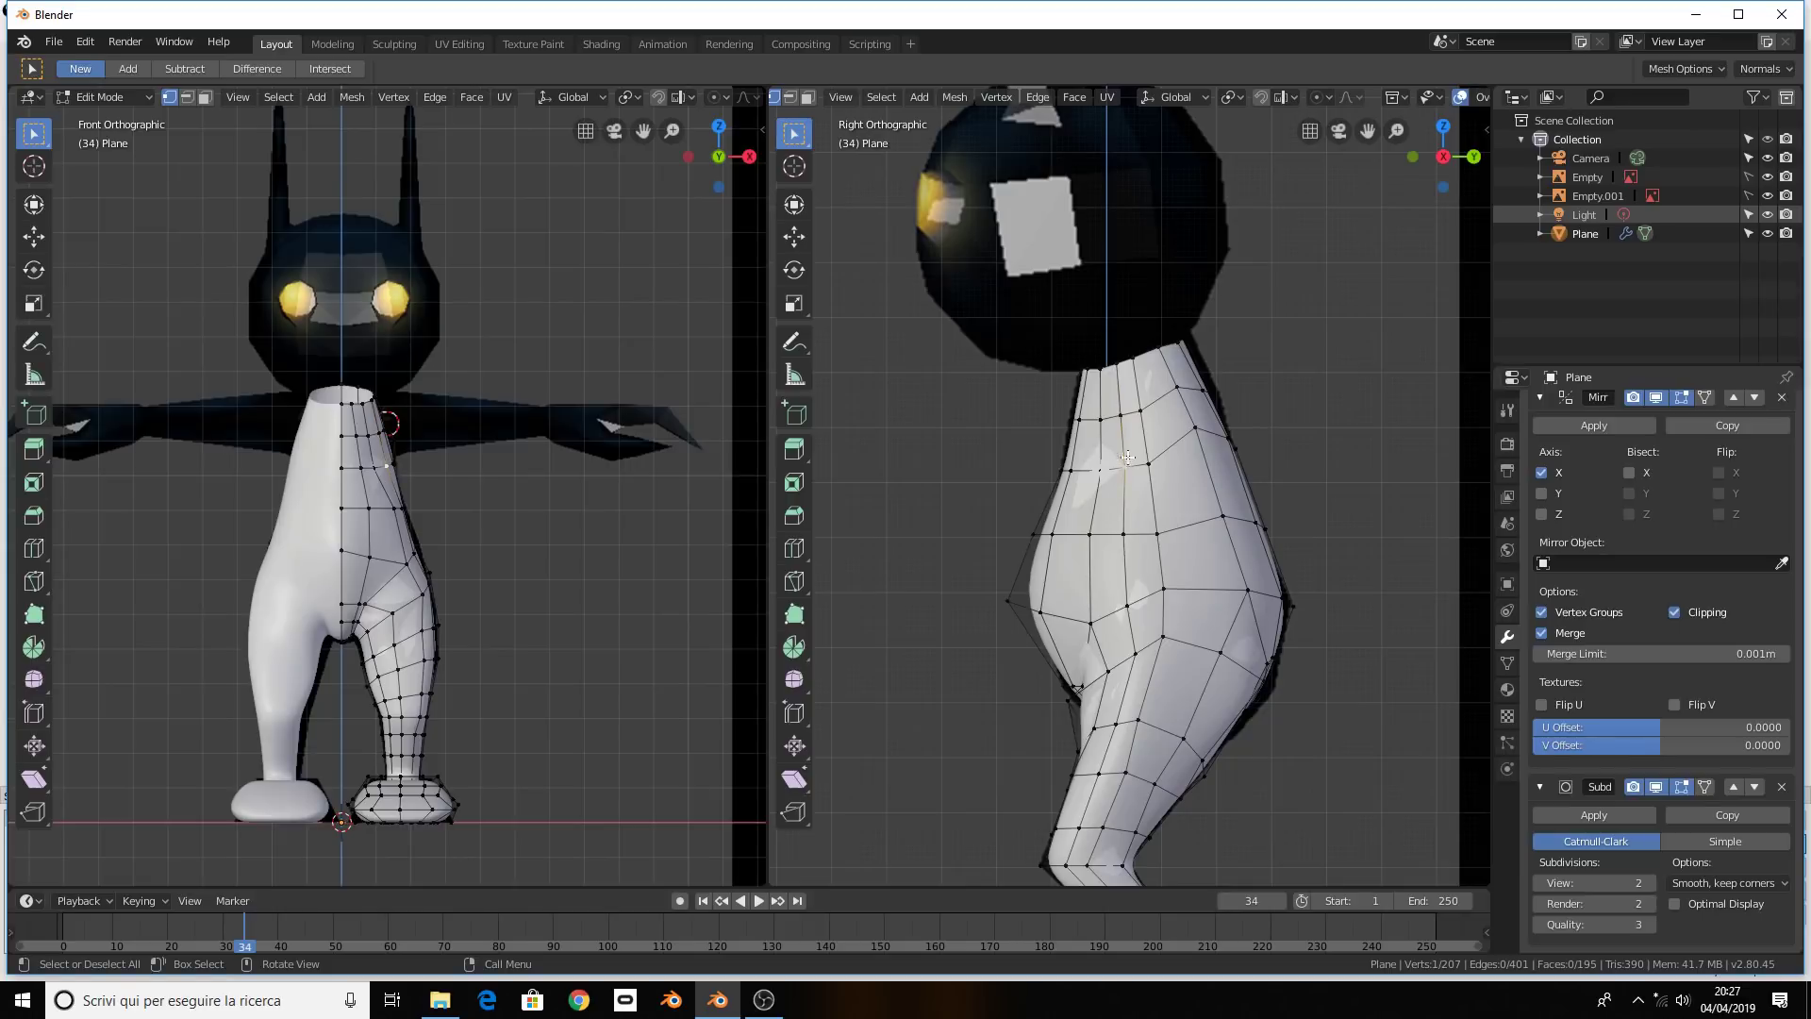
Delete the selected vertex to open a hole in the upper body's side
key(x)
click(1113, 409)
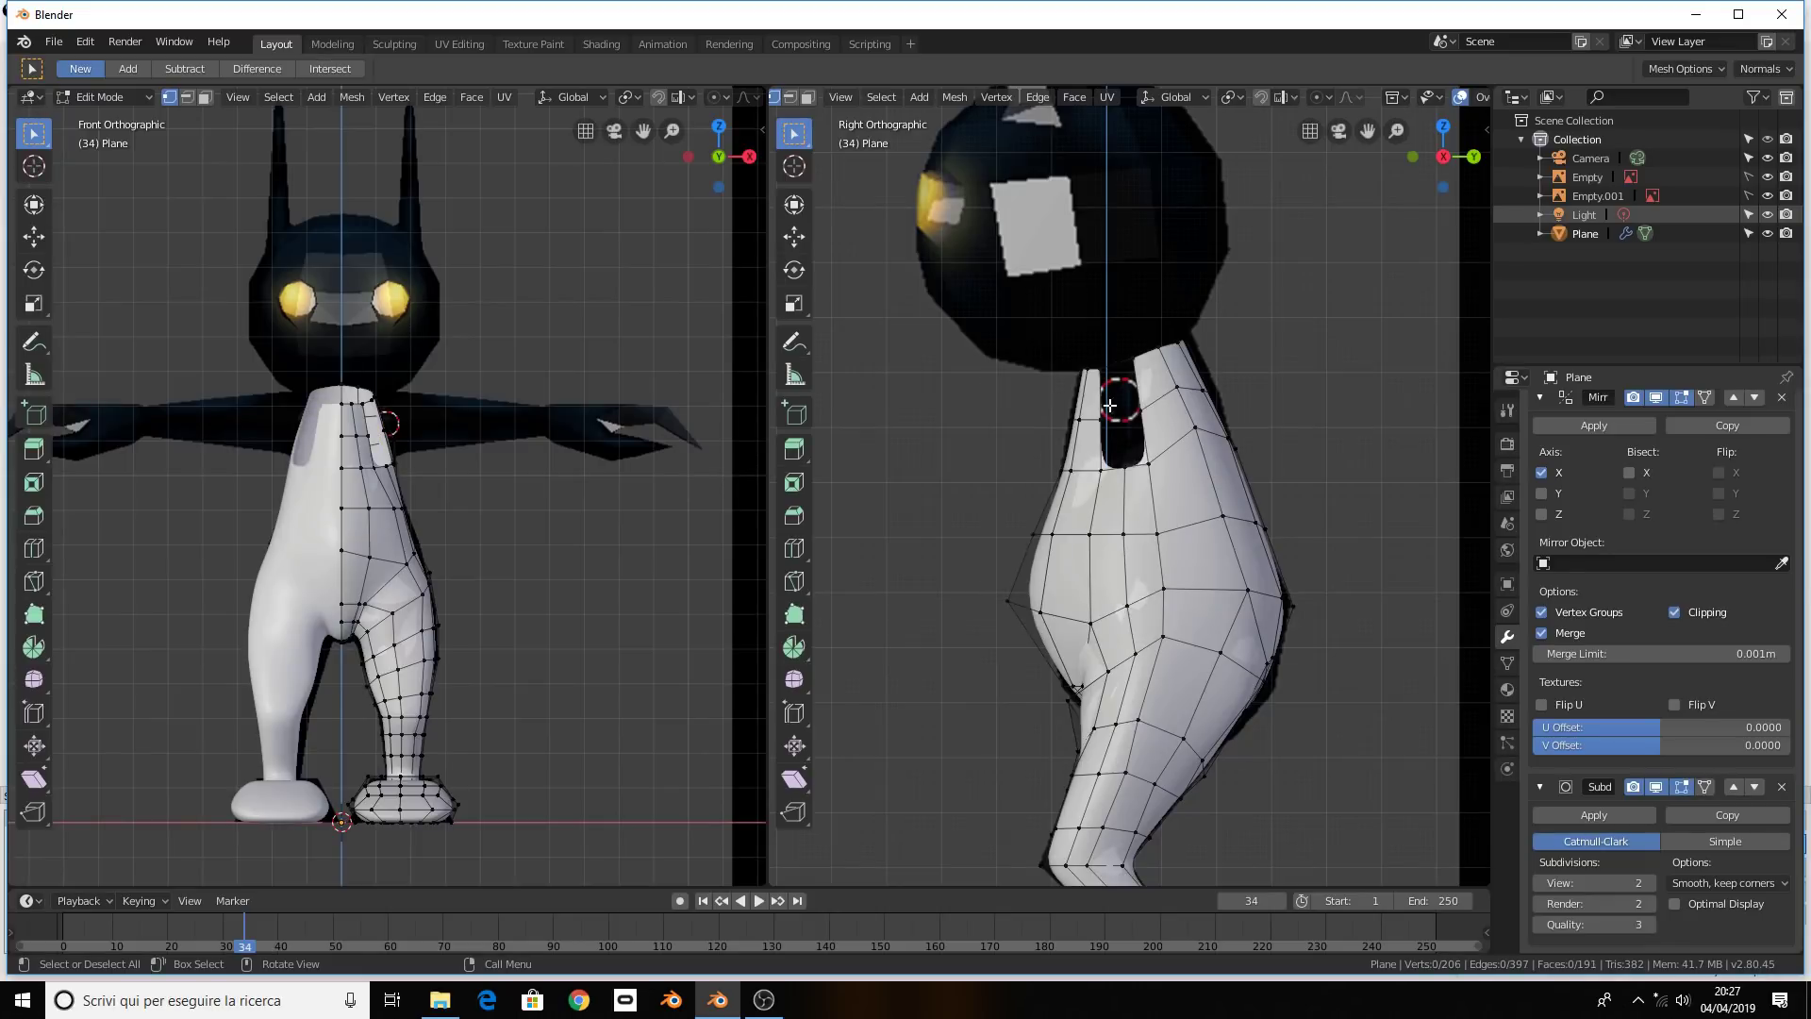
click(1103, 368)
scroll(1116, 356, up, 2)
middle_drag(1116, 355, 1179, 415)
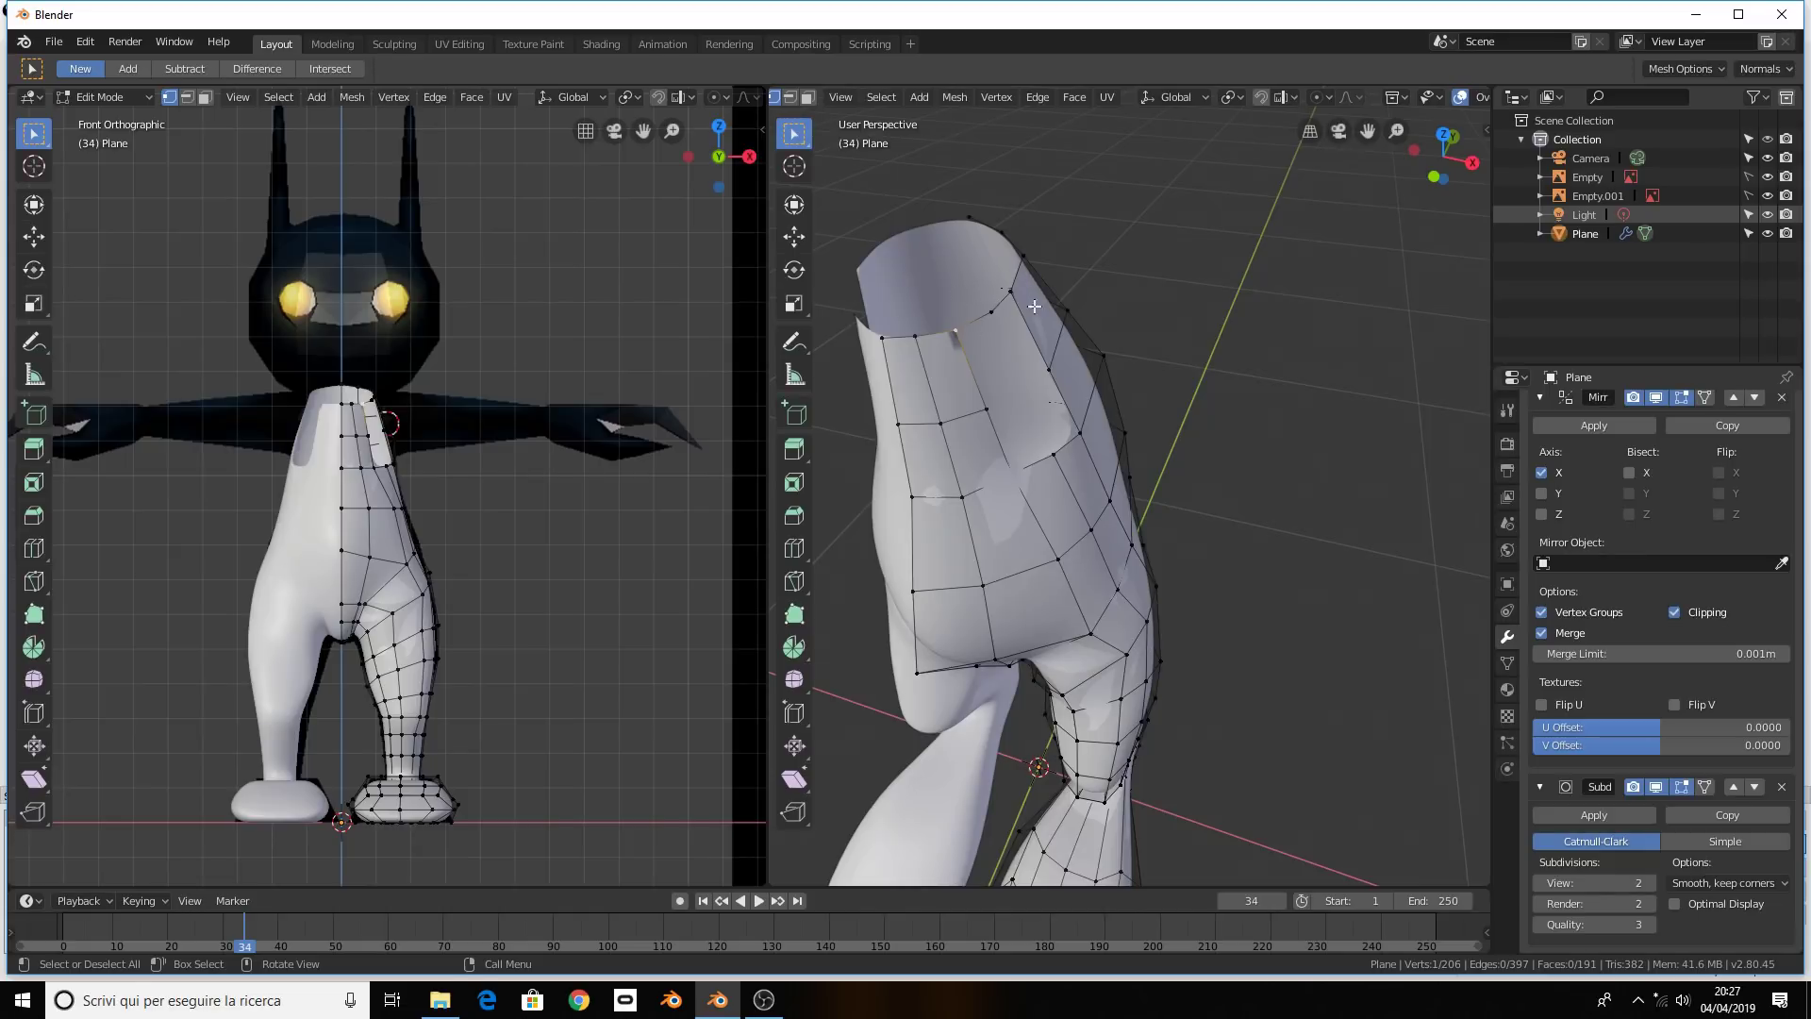
Extrude the top rim vertices and raise them slightly to start the neck opening
middle_drag(976, 326, 912, 291)
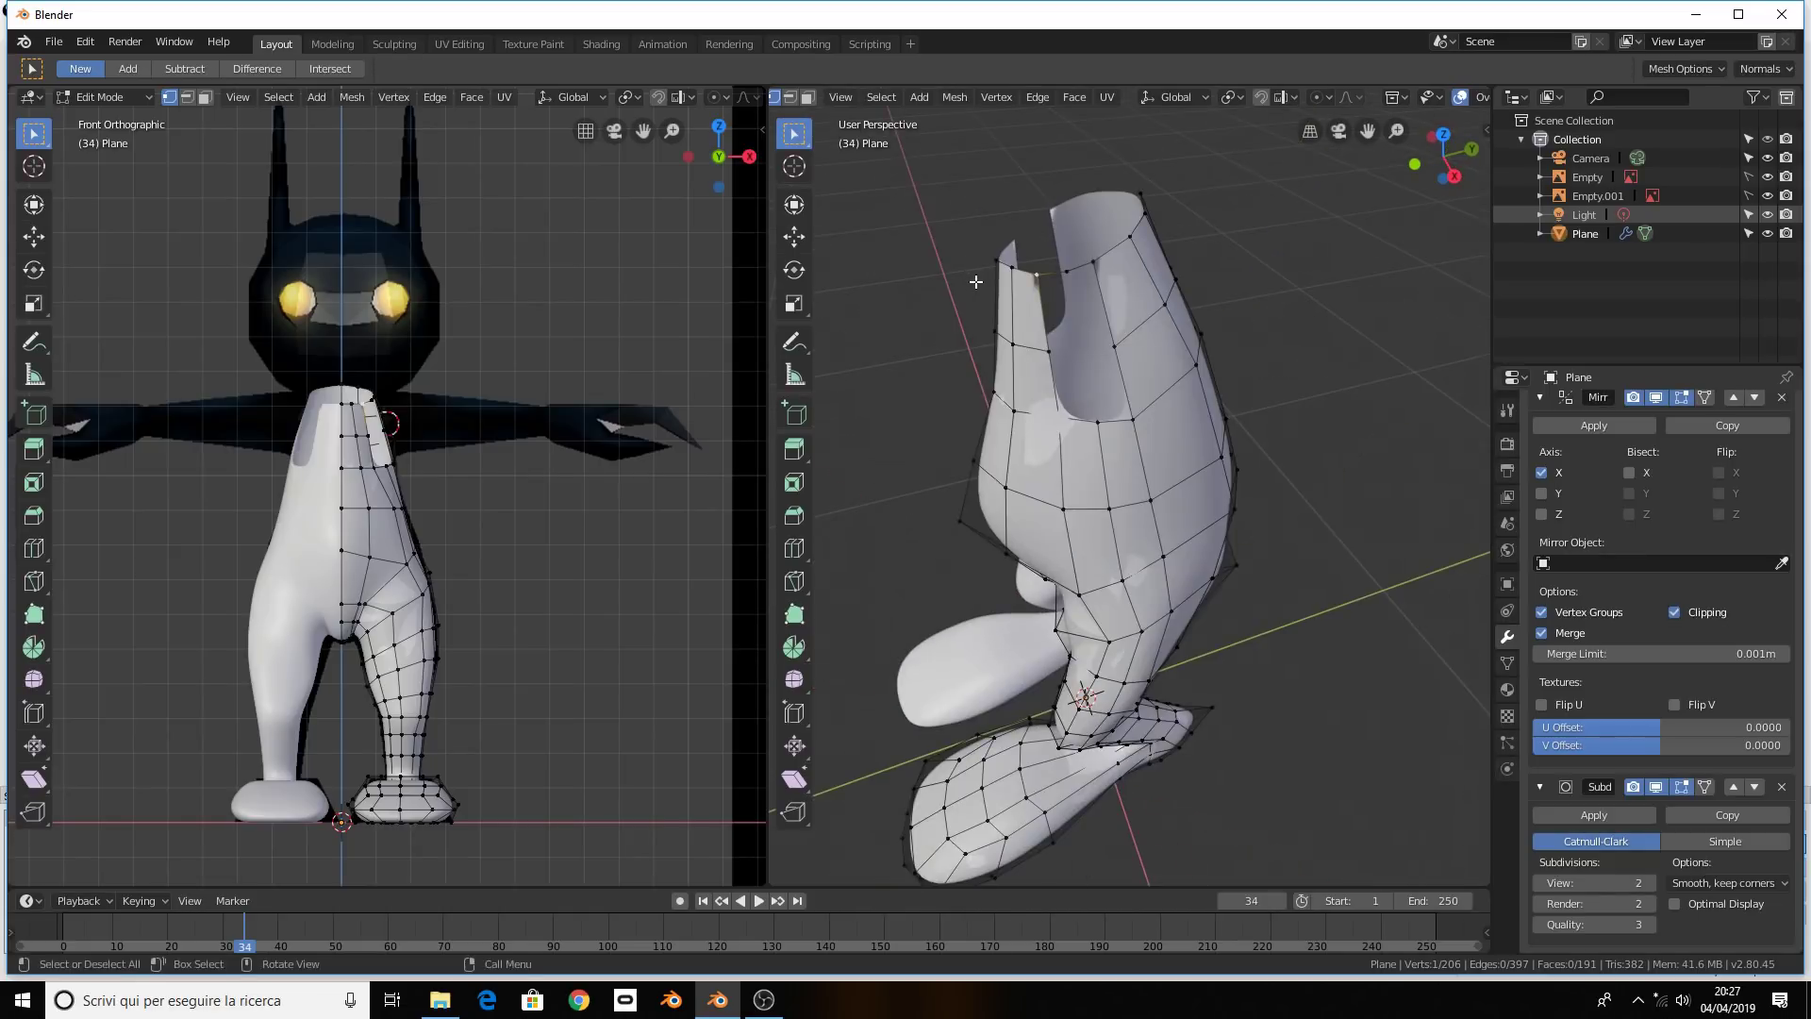
alt+click(1028, 269)
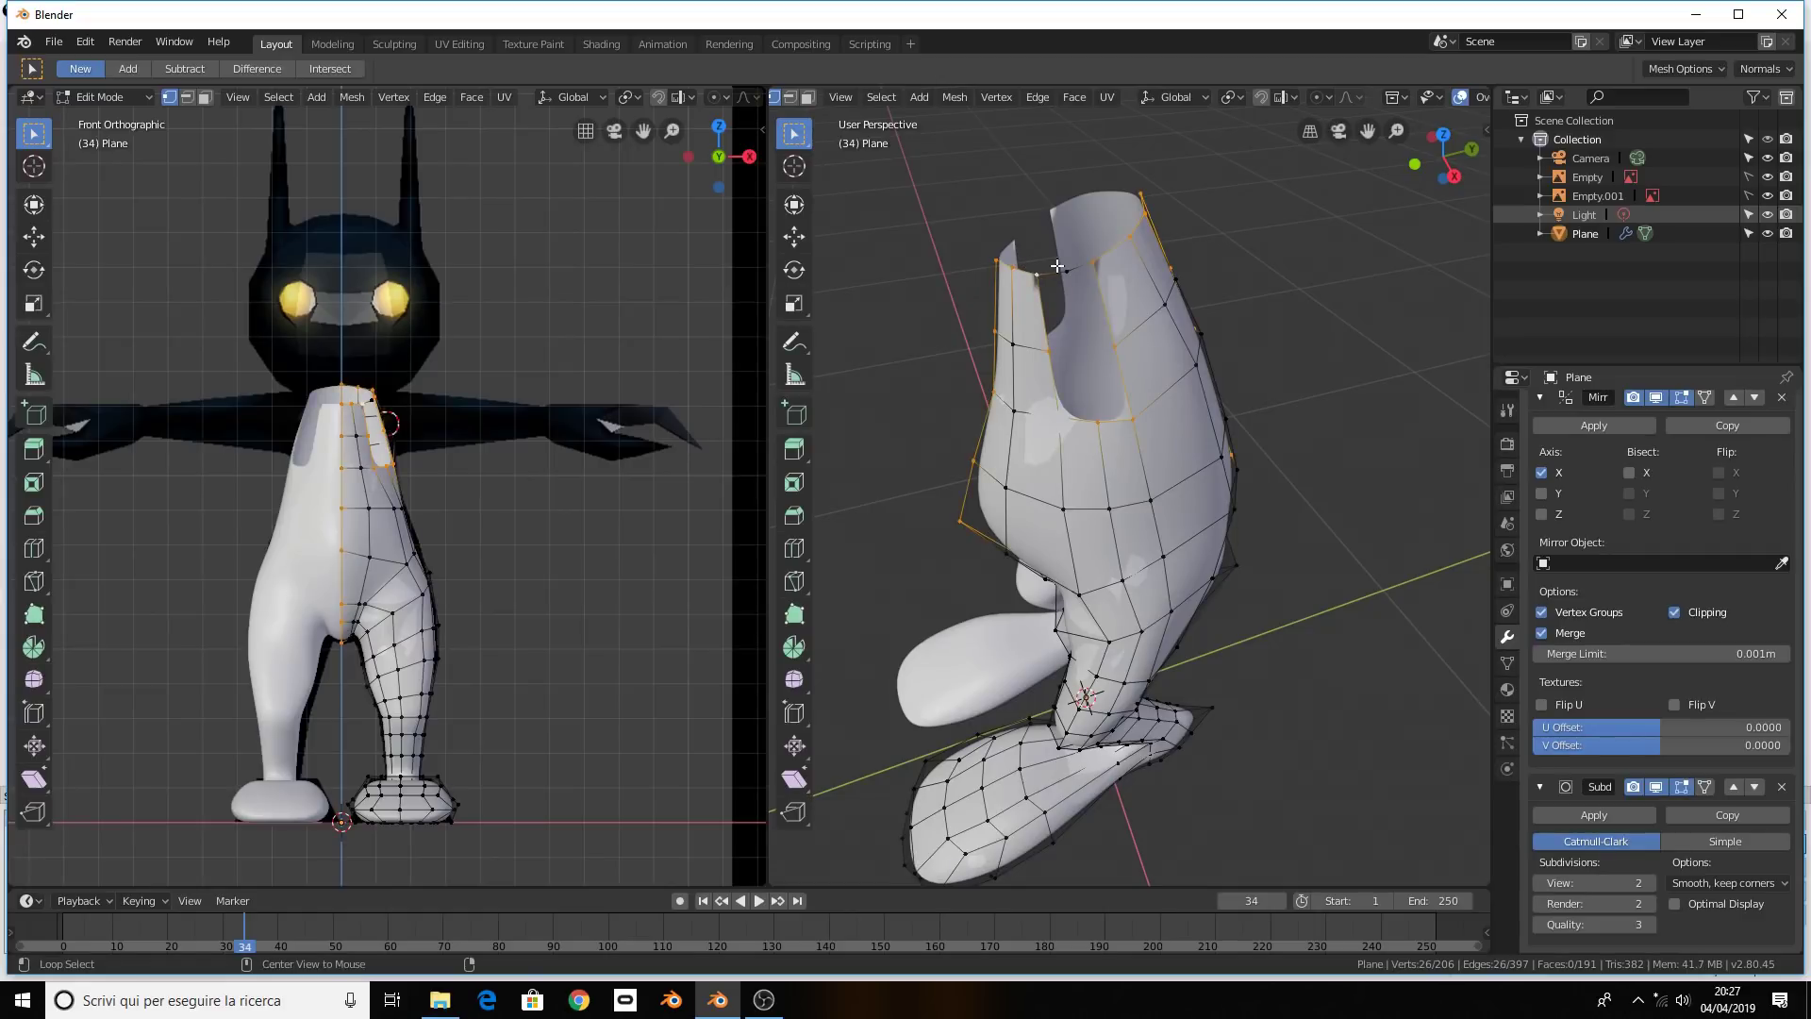
key(alt+a)
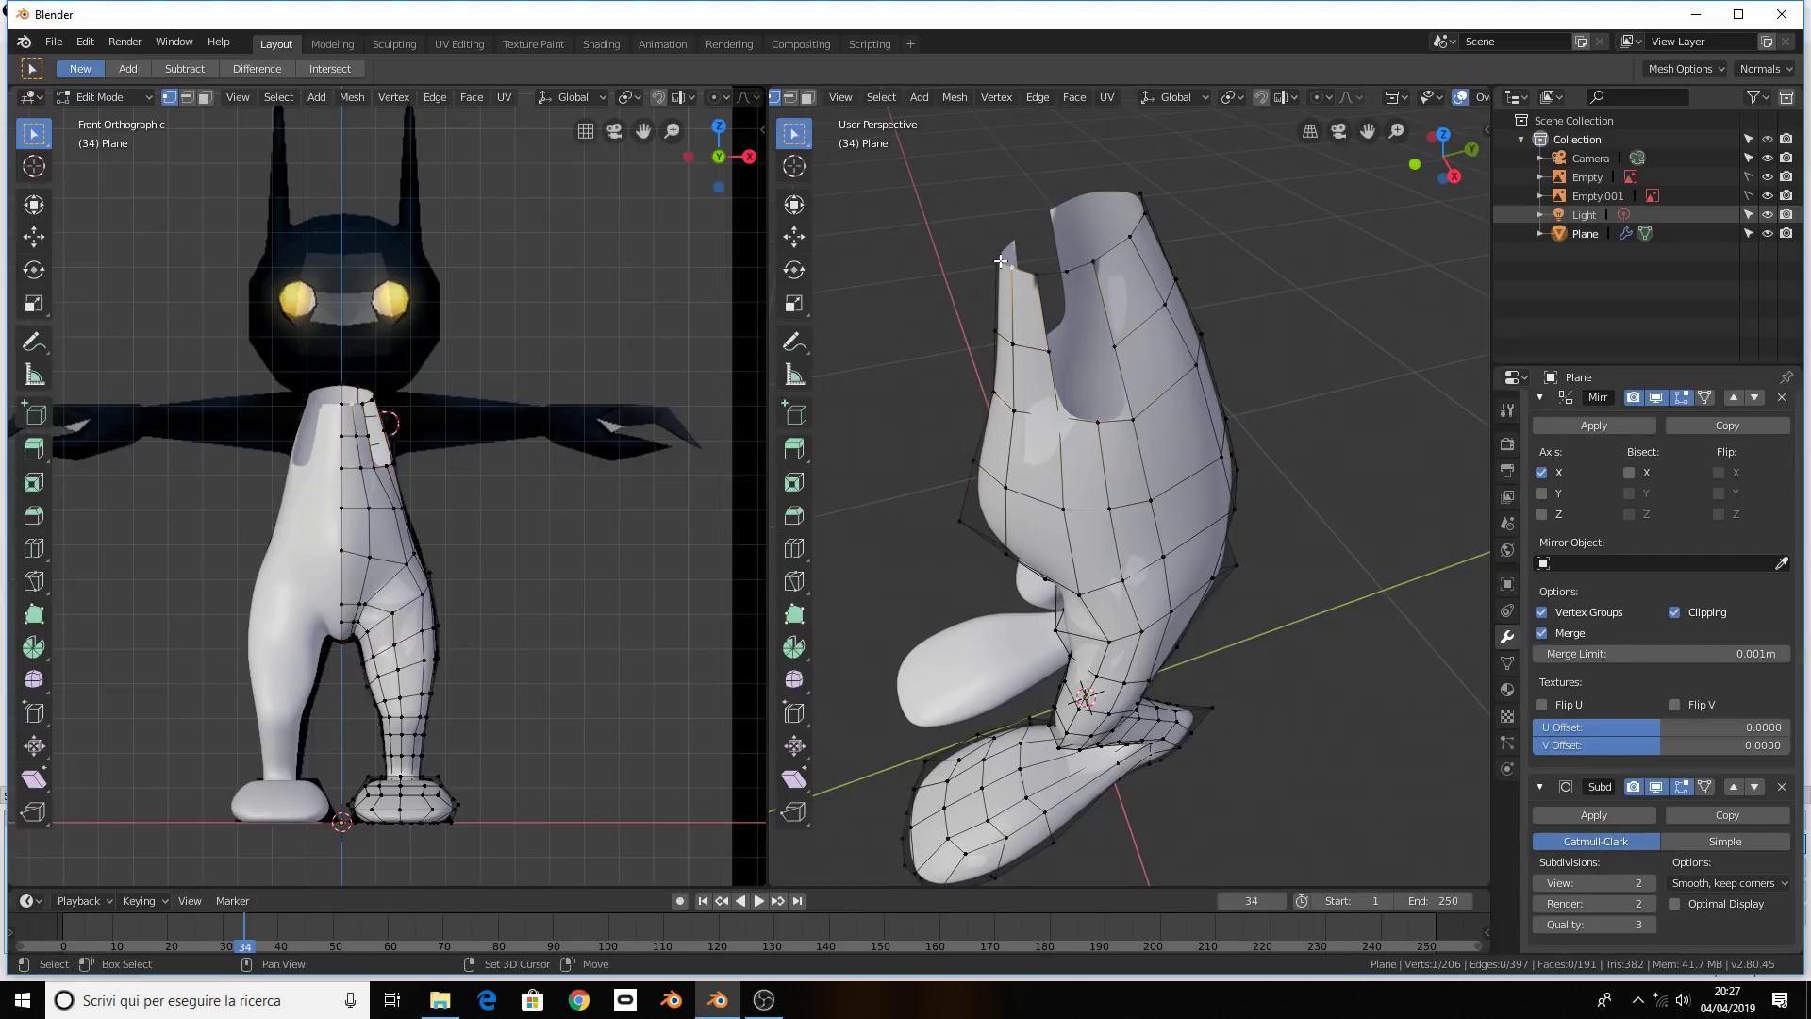
click(1000, 262)
ctrl+click(1141, 200)
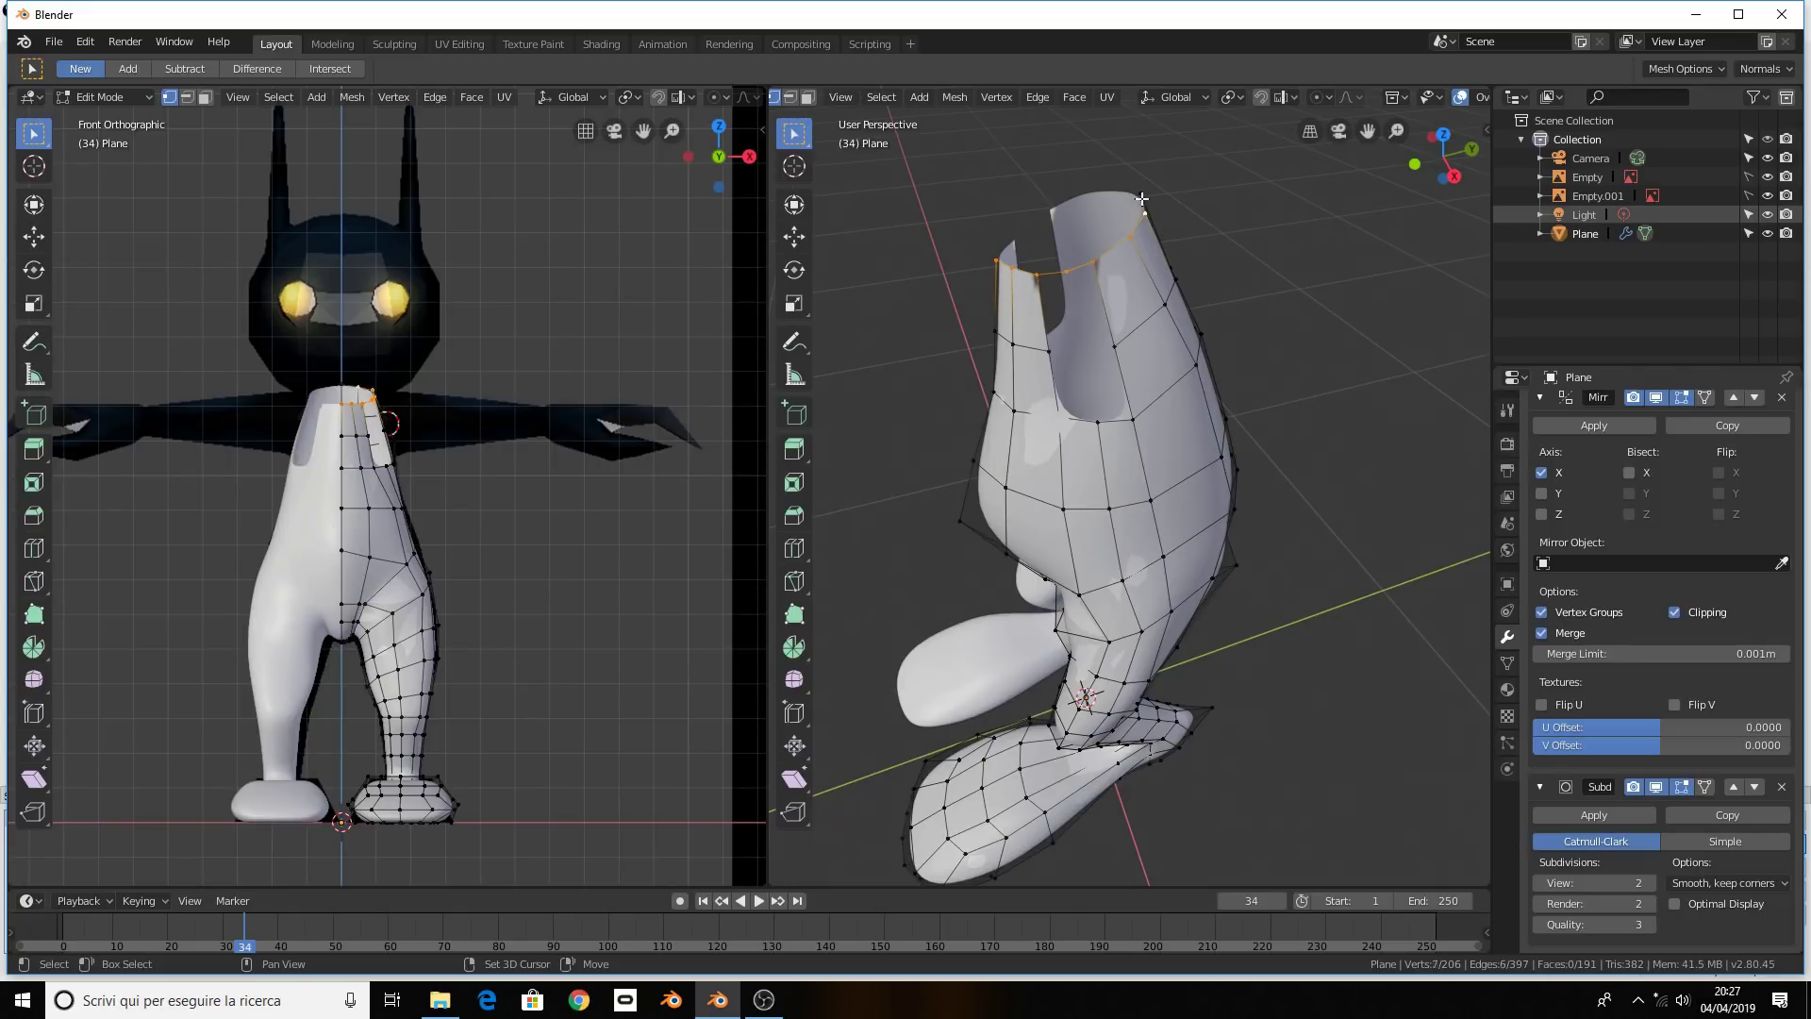
key(e)
click(1119, 306)
key(g)
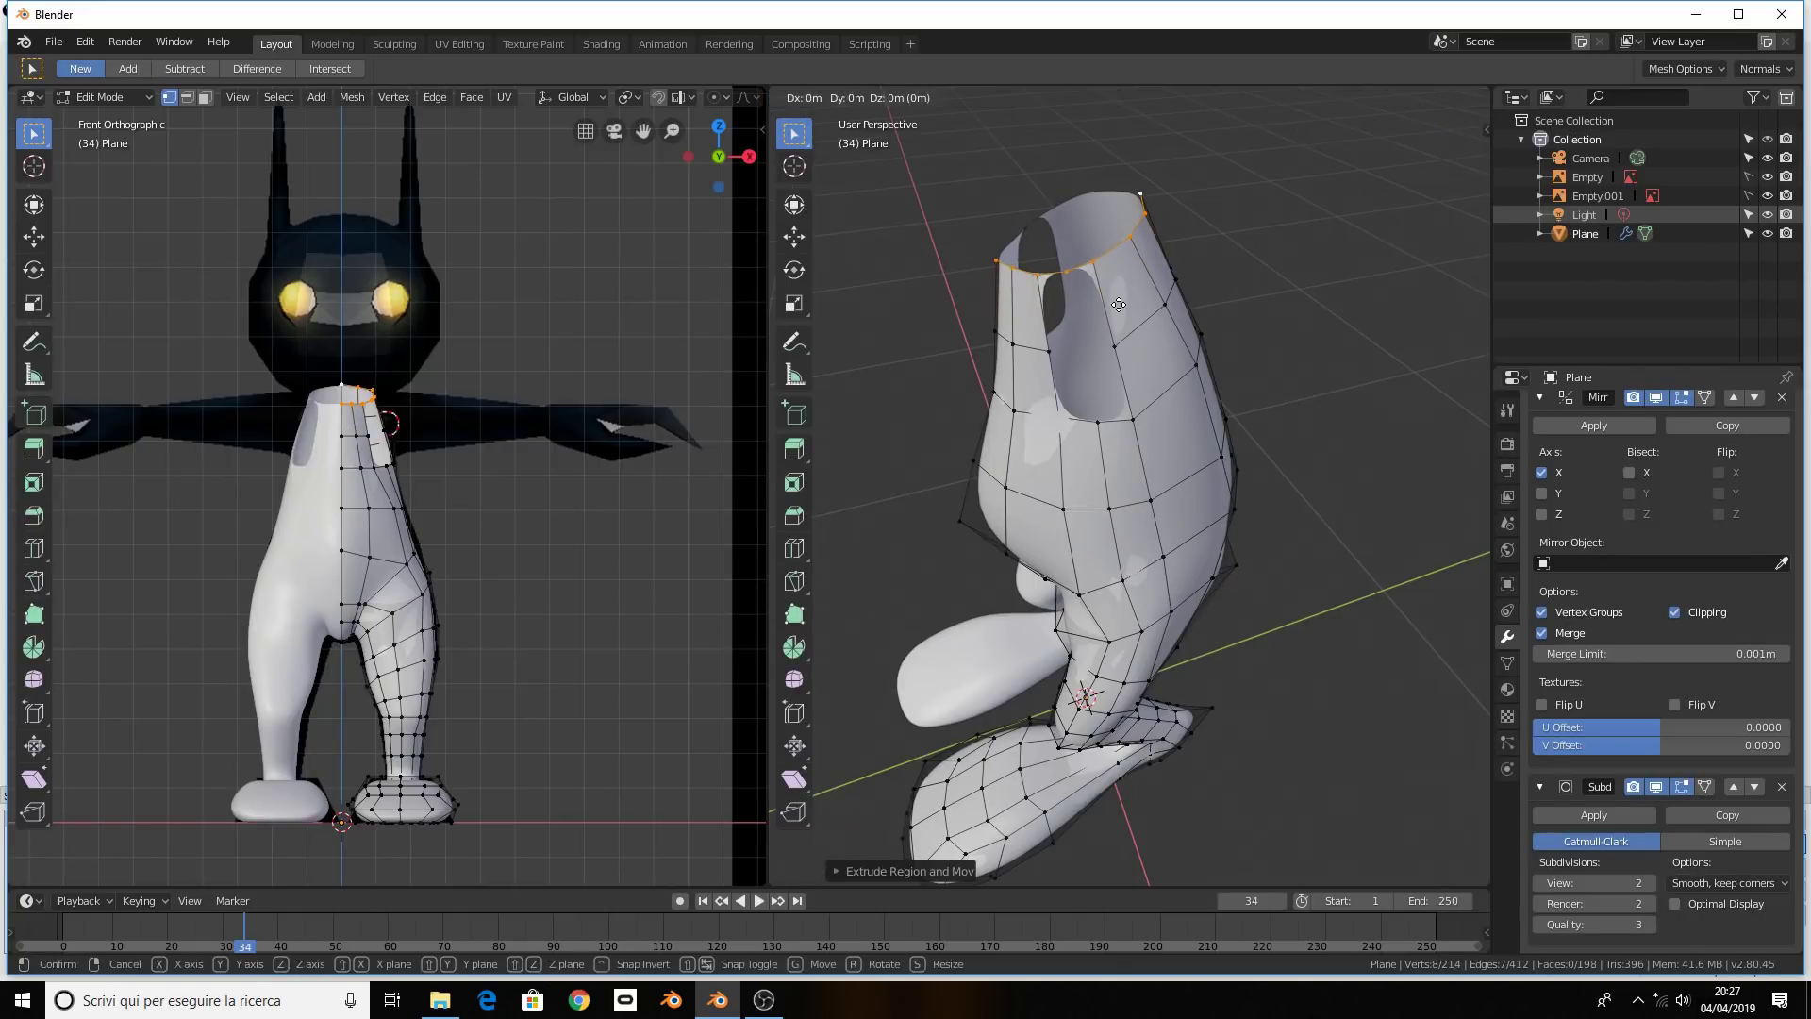
click(1101, 330)
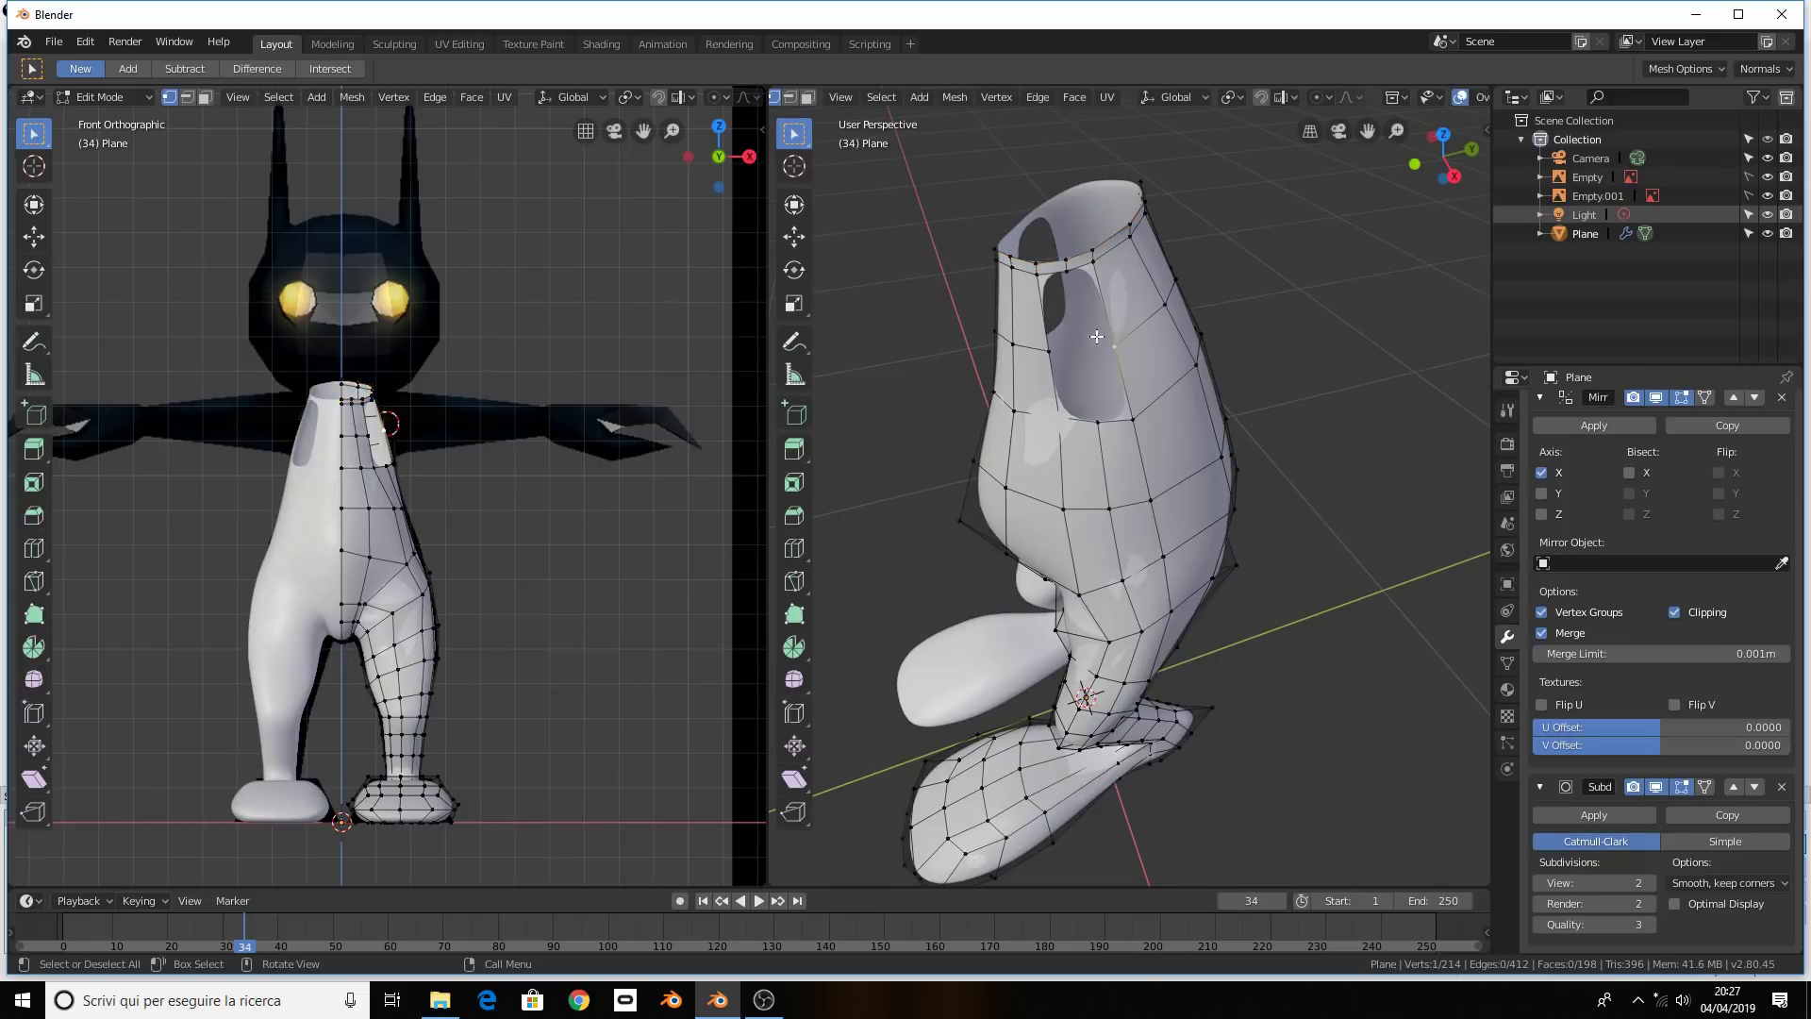
Shift a vertex on the side hole's rim along the Y axis, adjusting it twice
middle_drag(1064, 362, 1146, 366)
scroll(1067, 353, up, 2)
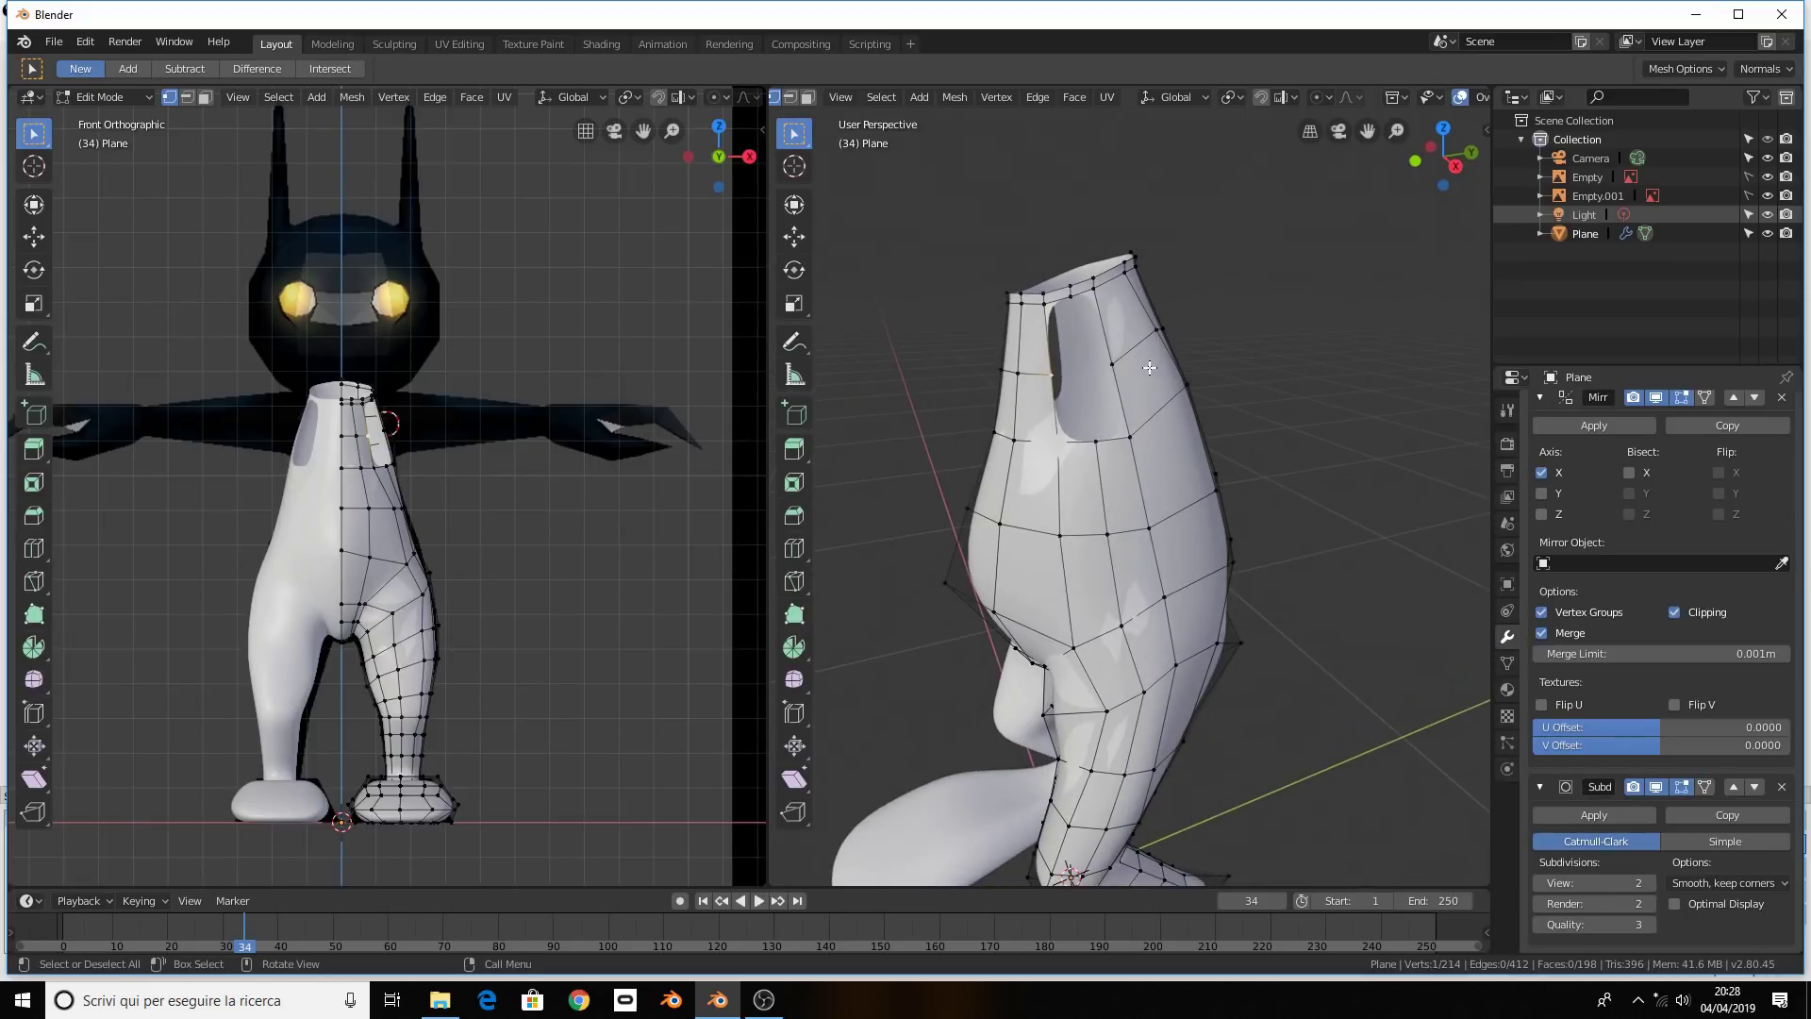
key(g)
key(x)
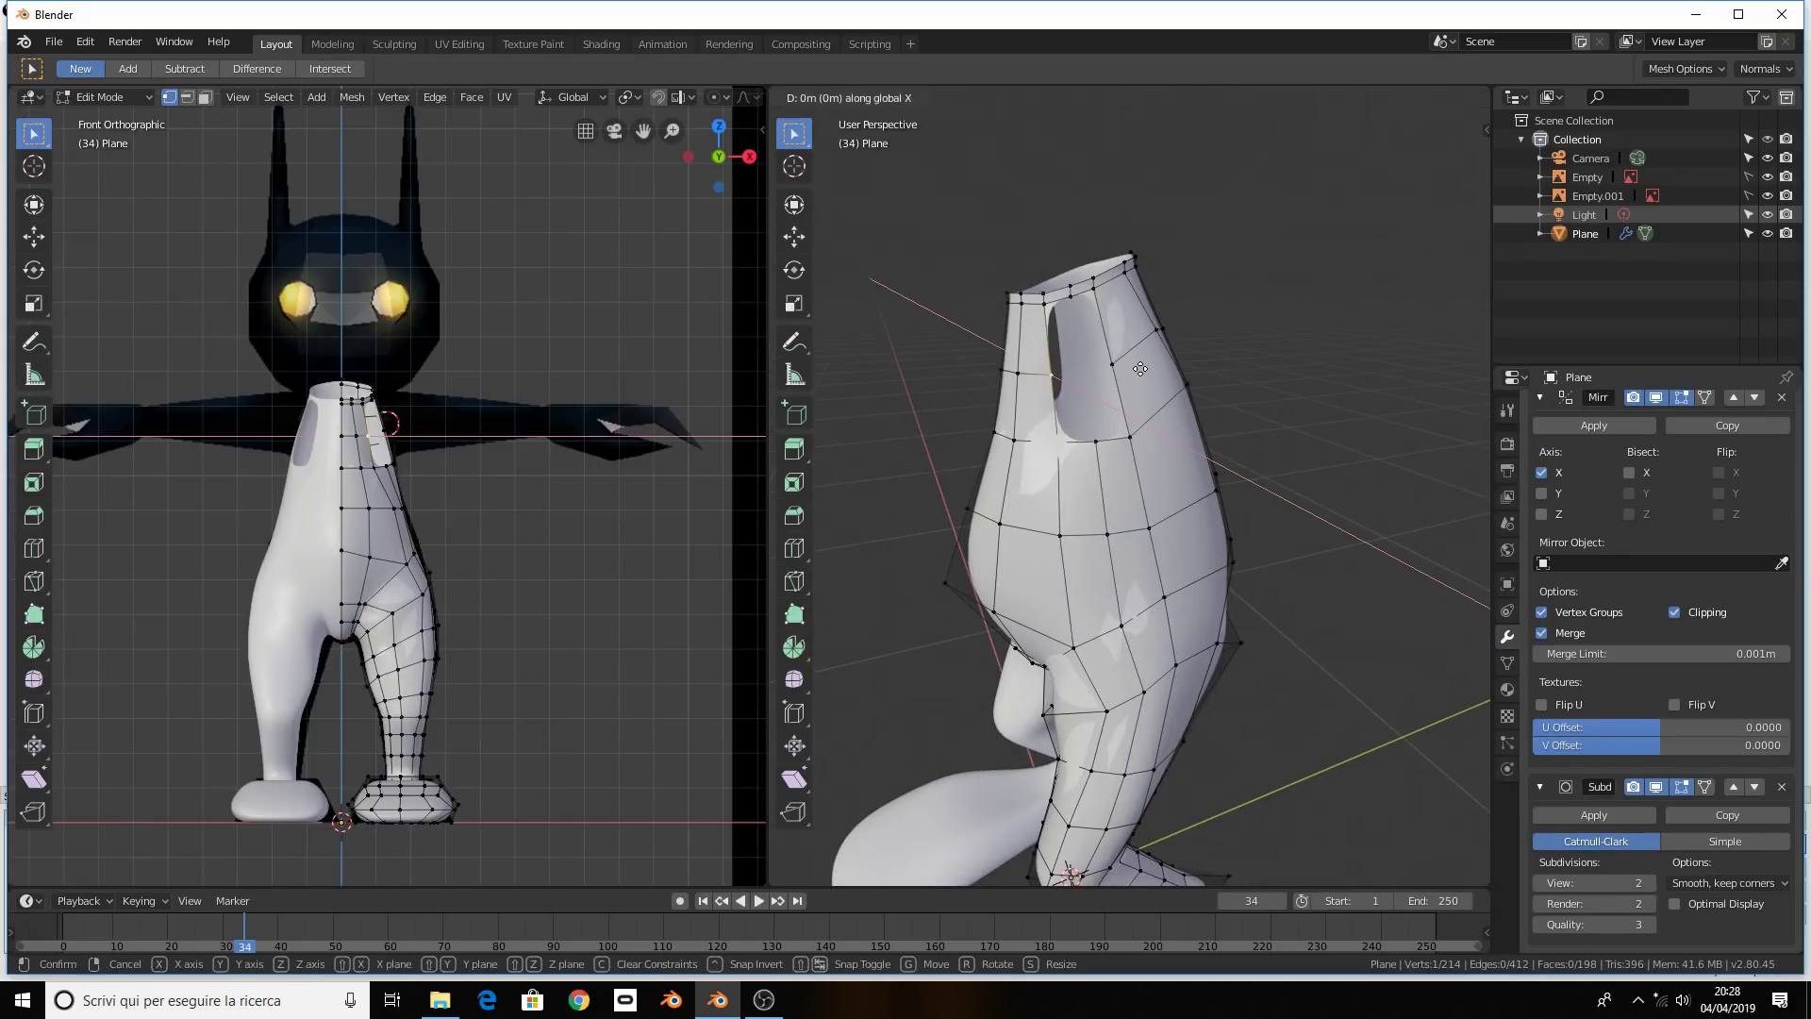
key(y)
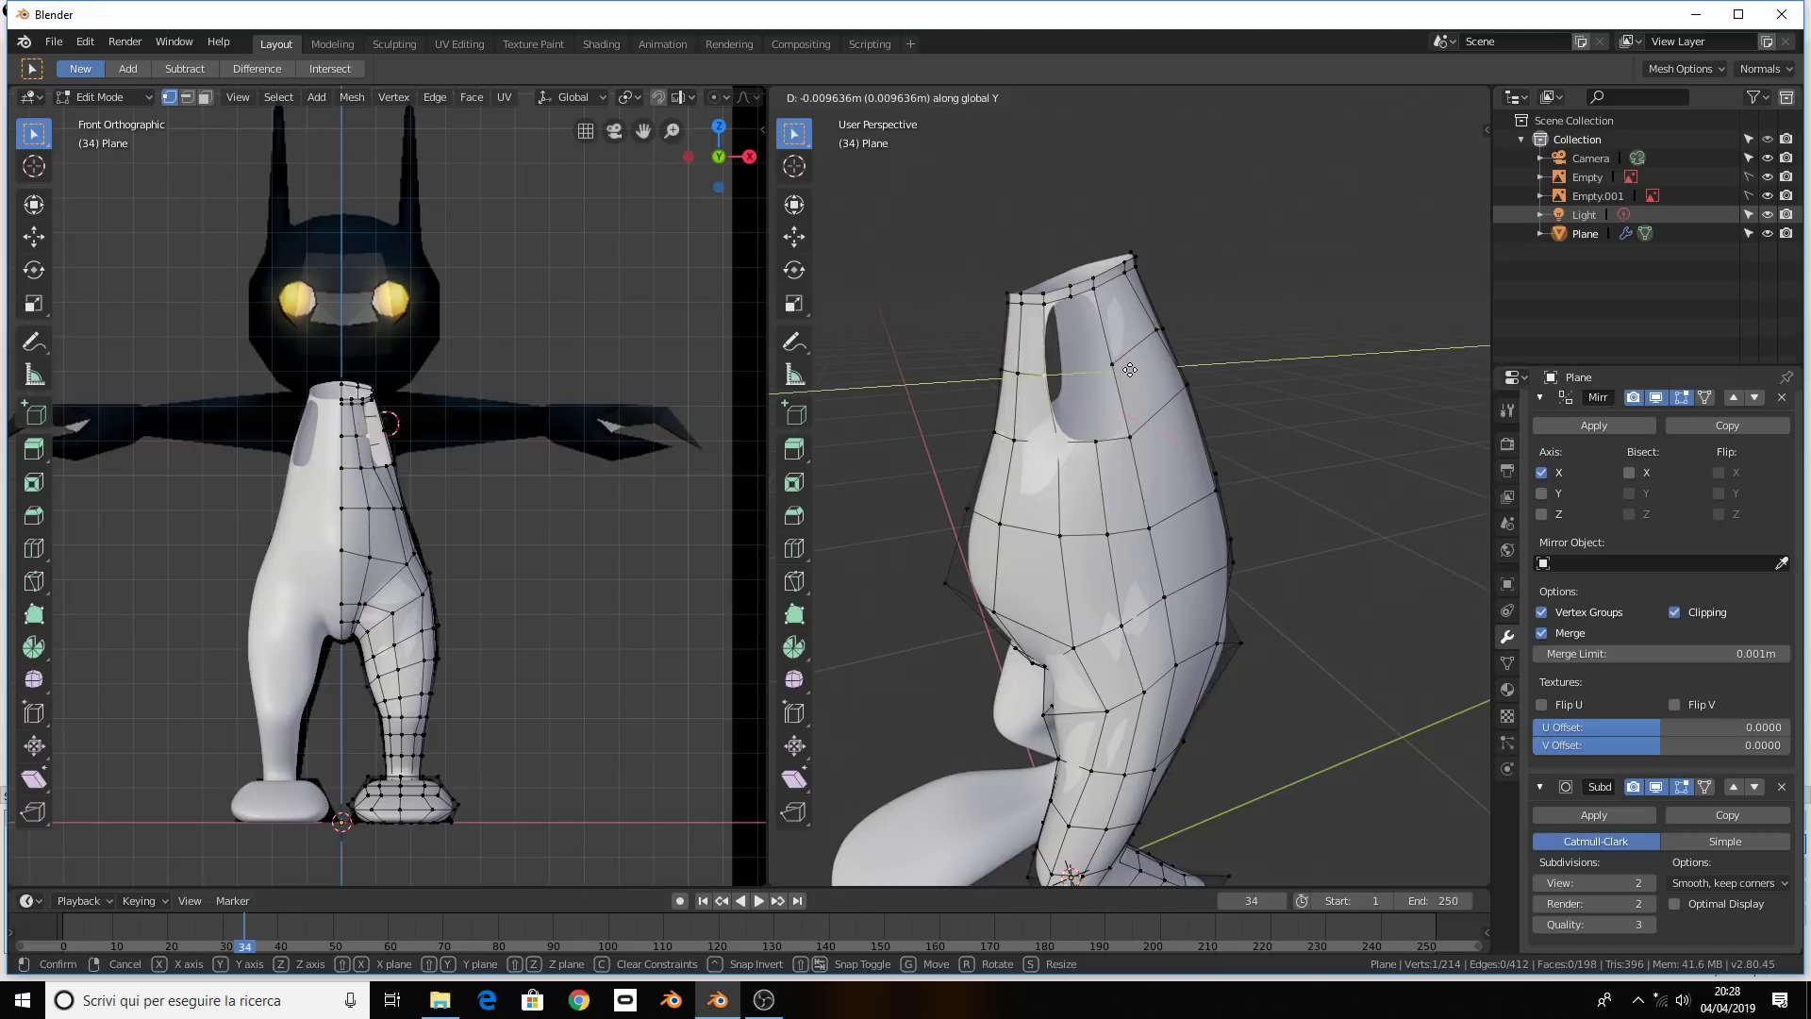
click(1123, 369)
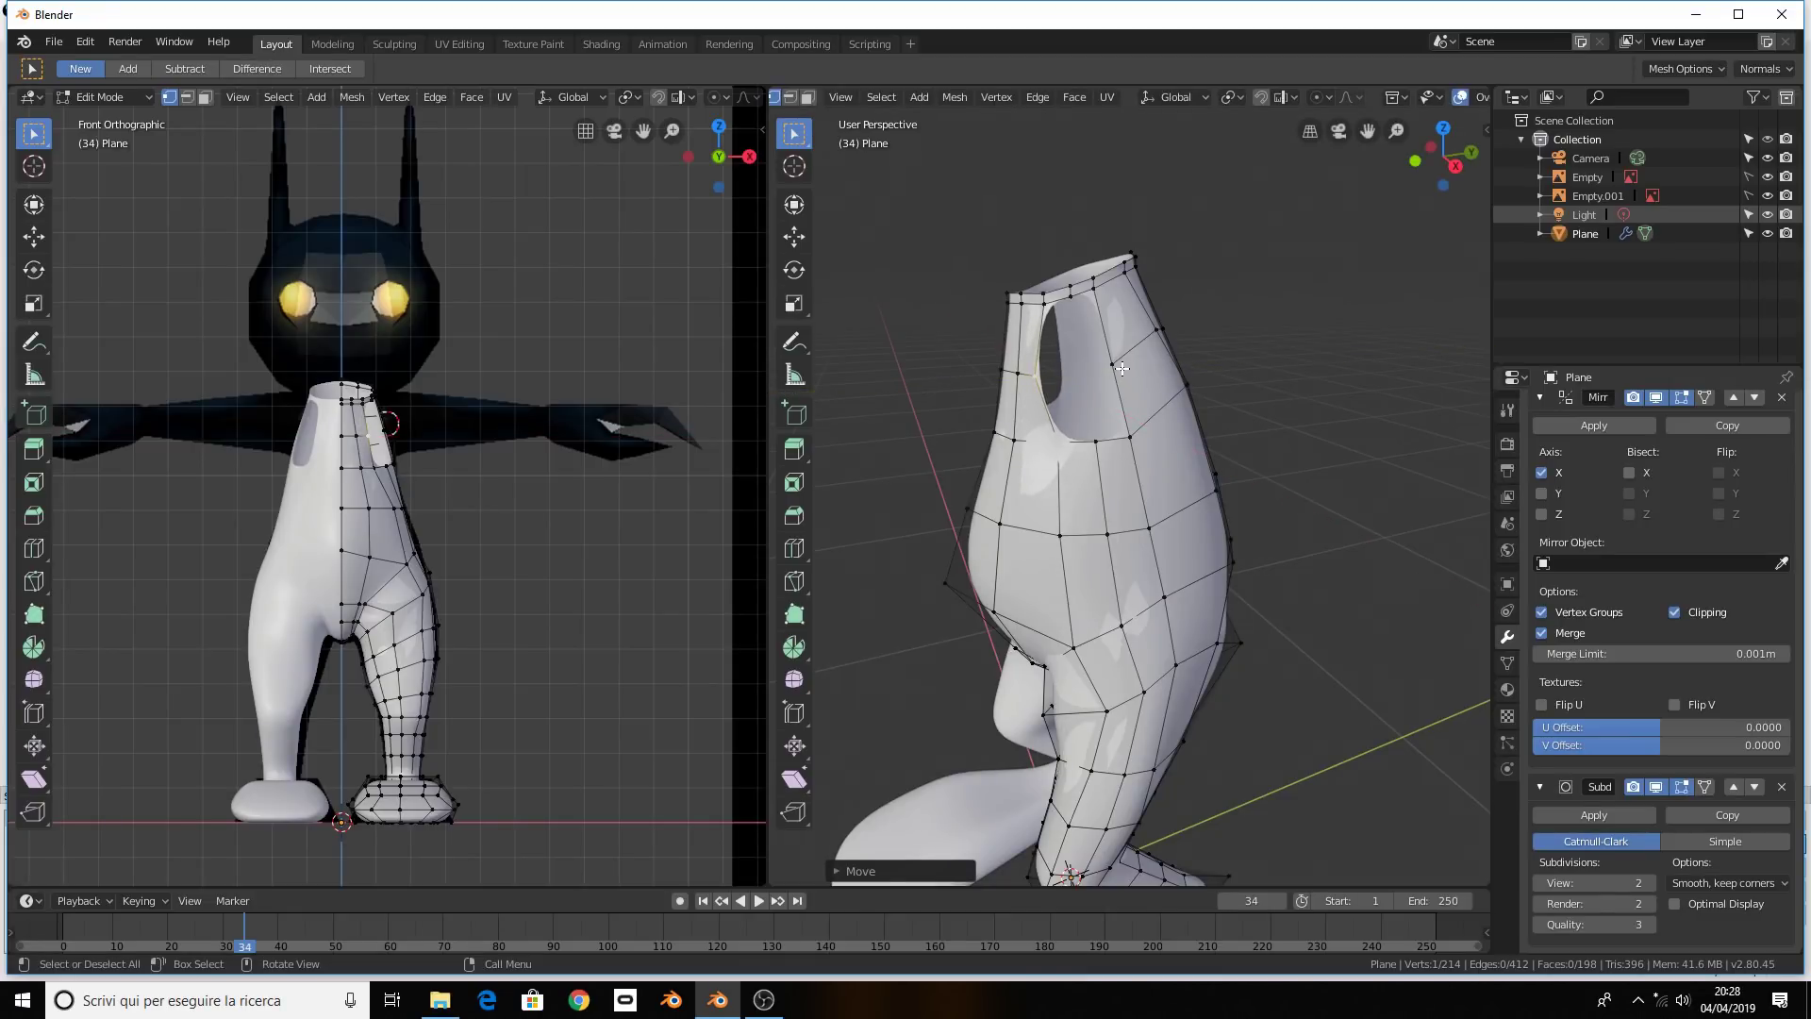
click(1122, 368)
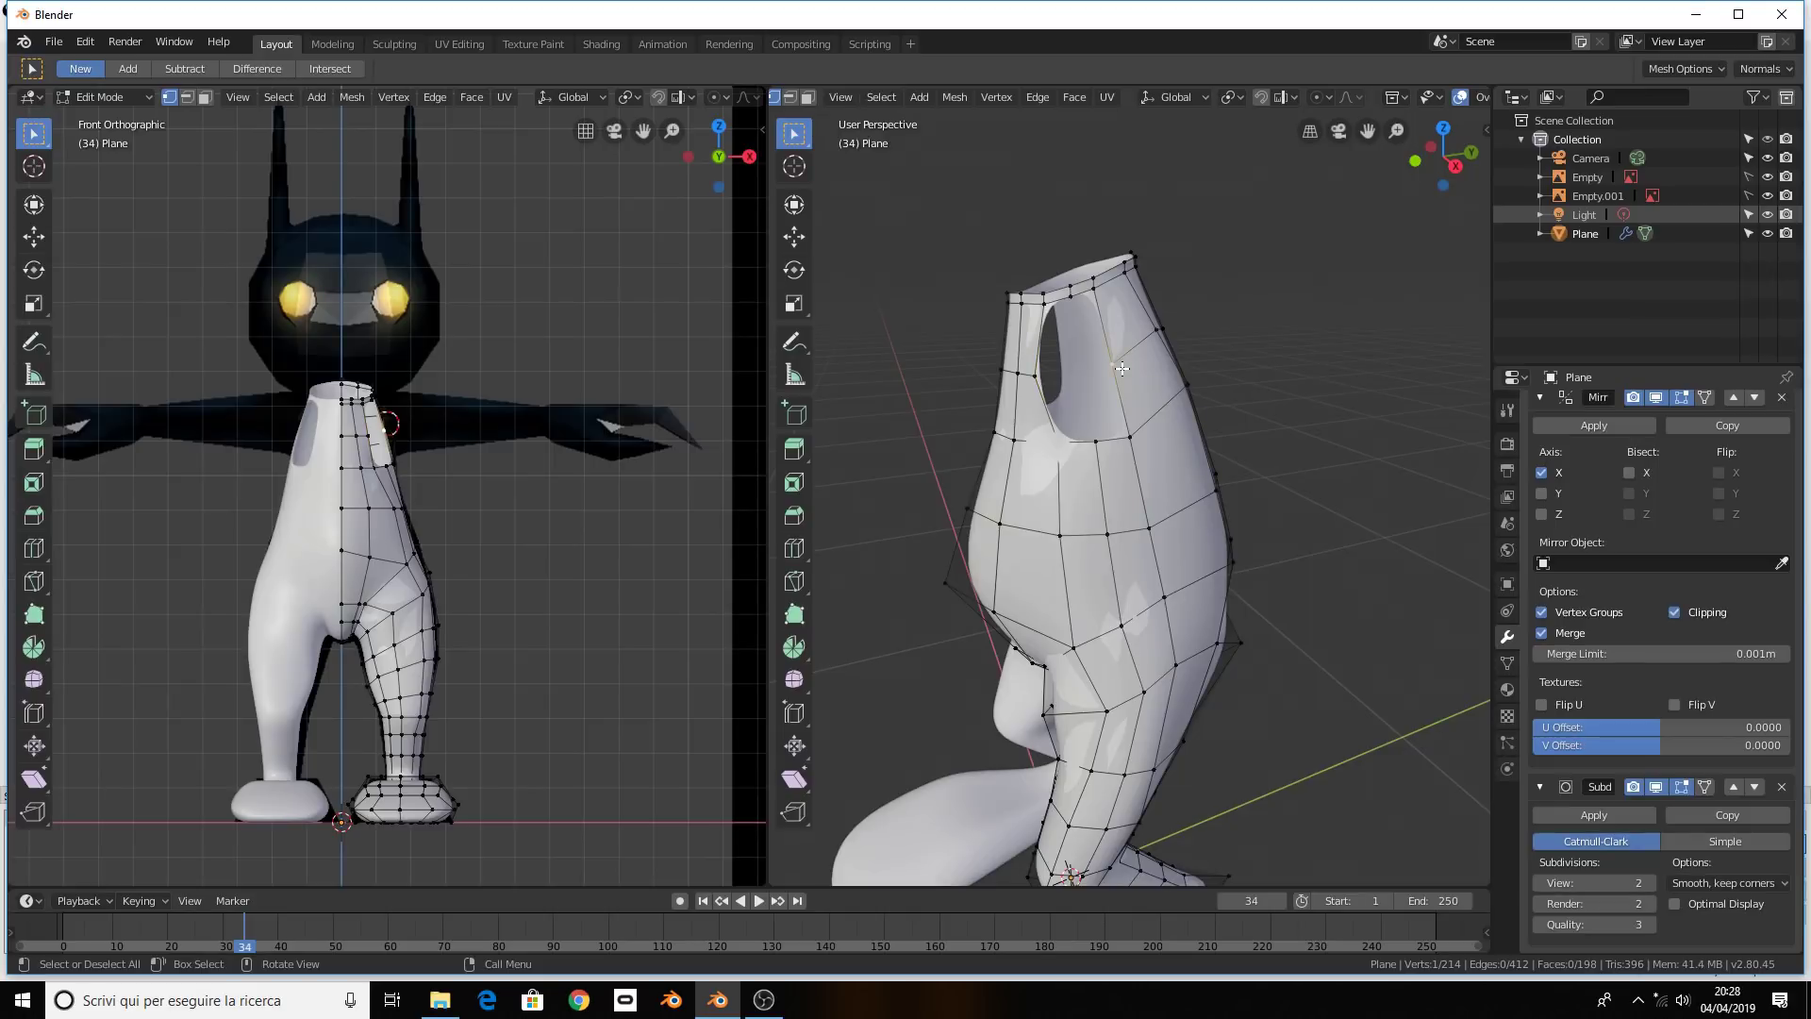
key(g)
key(y)
click(1127, 368)
Select the vertices around the side hole's rim and switch to front view
middle_drag(1127, 368, 1190, 388)
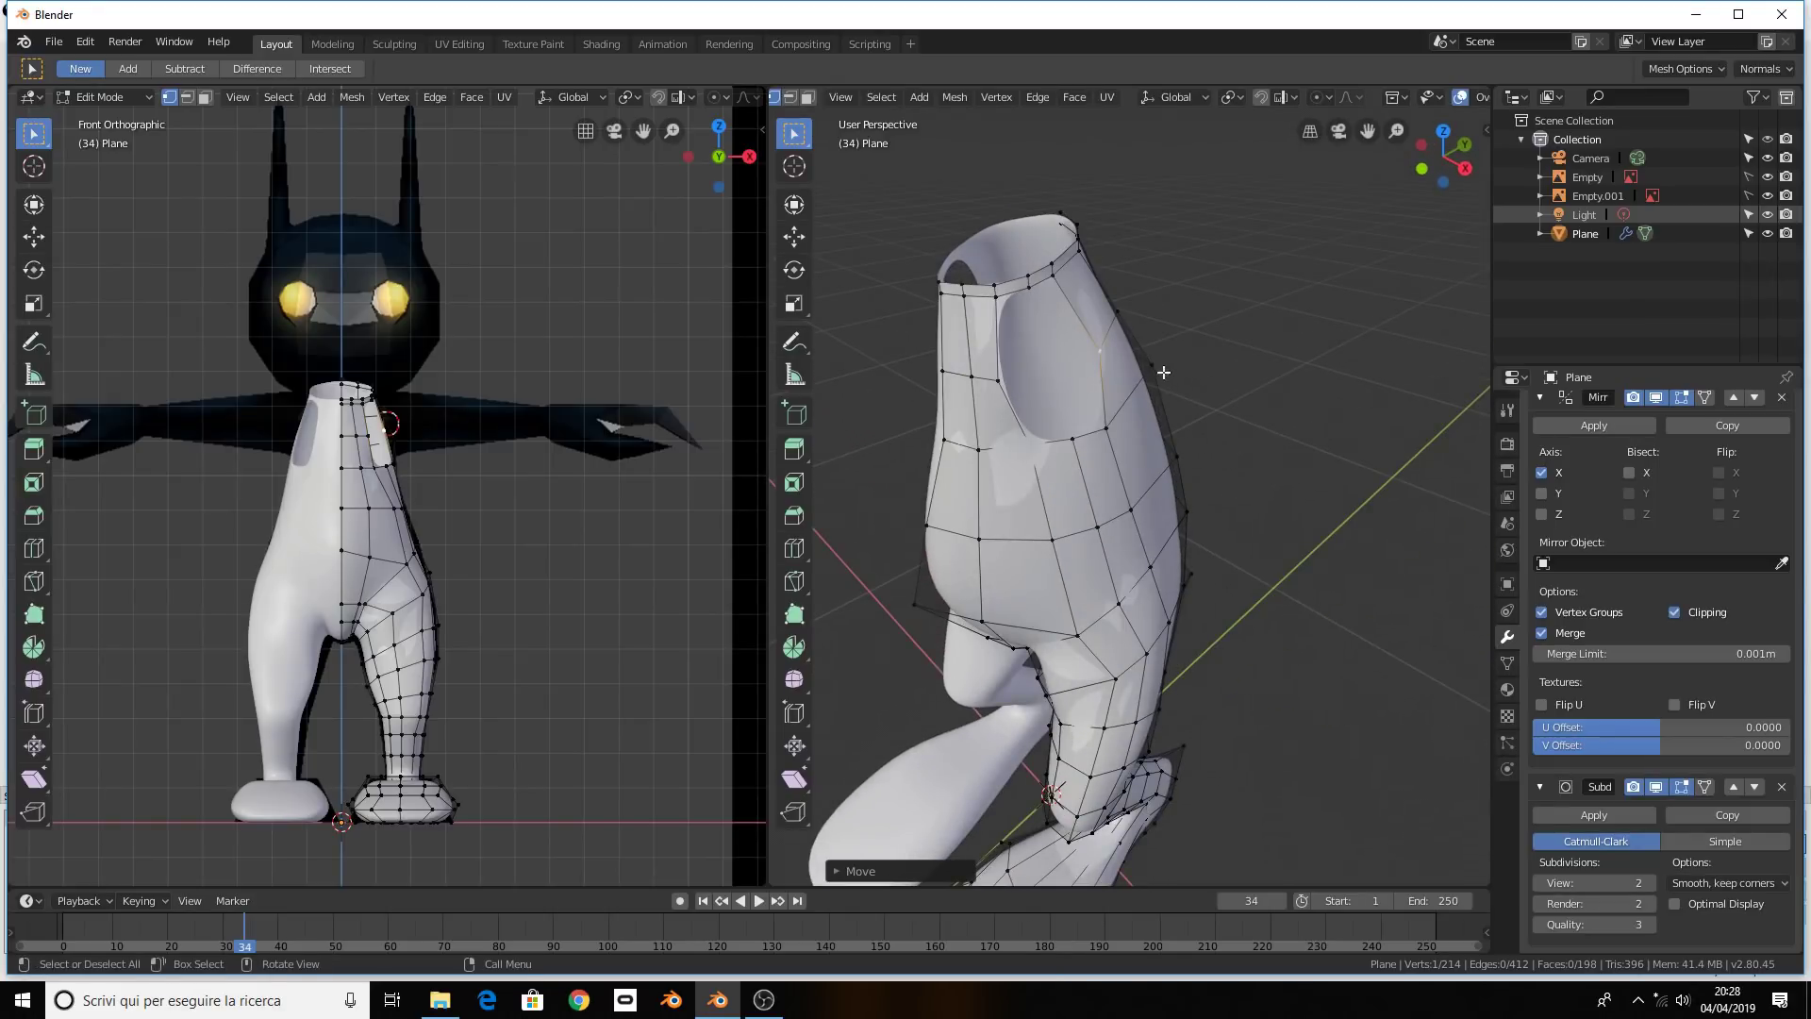
click(1109, 426)
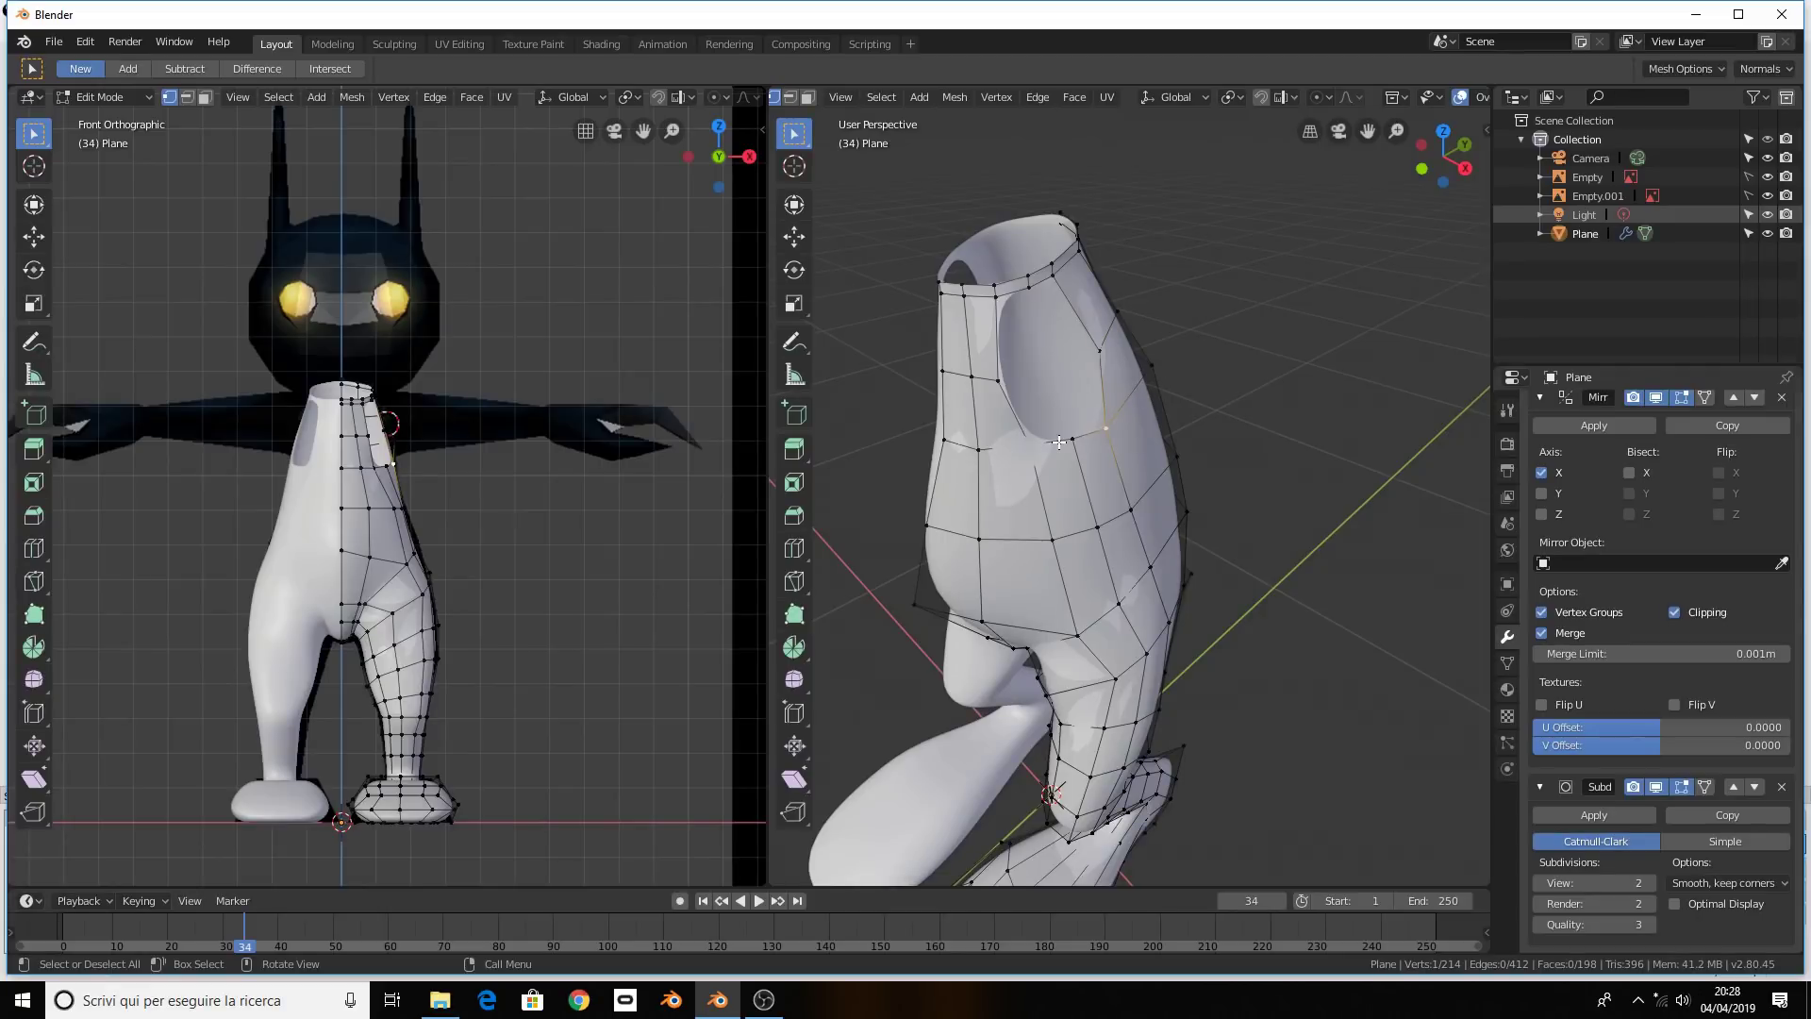
shift+click(1073, 439)
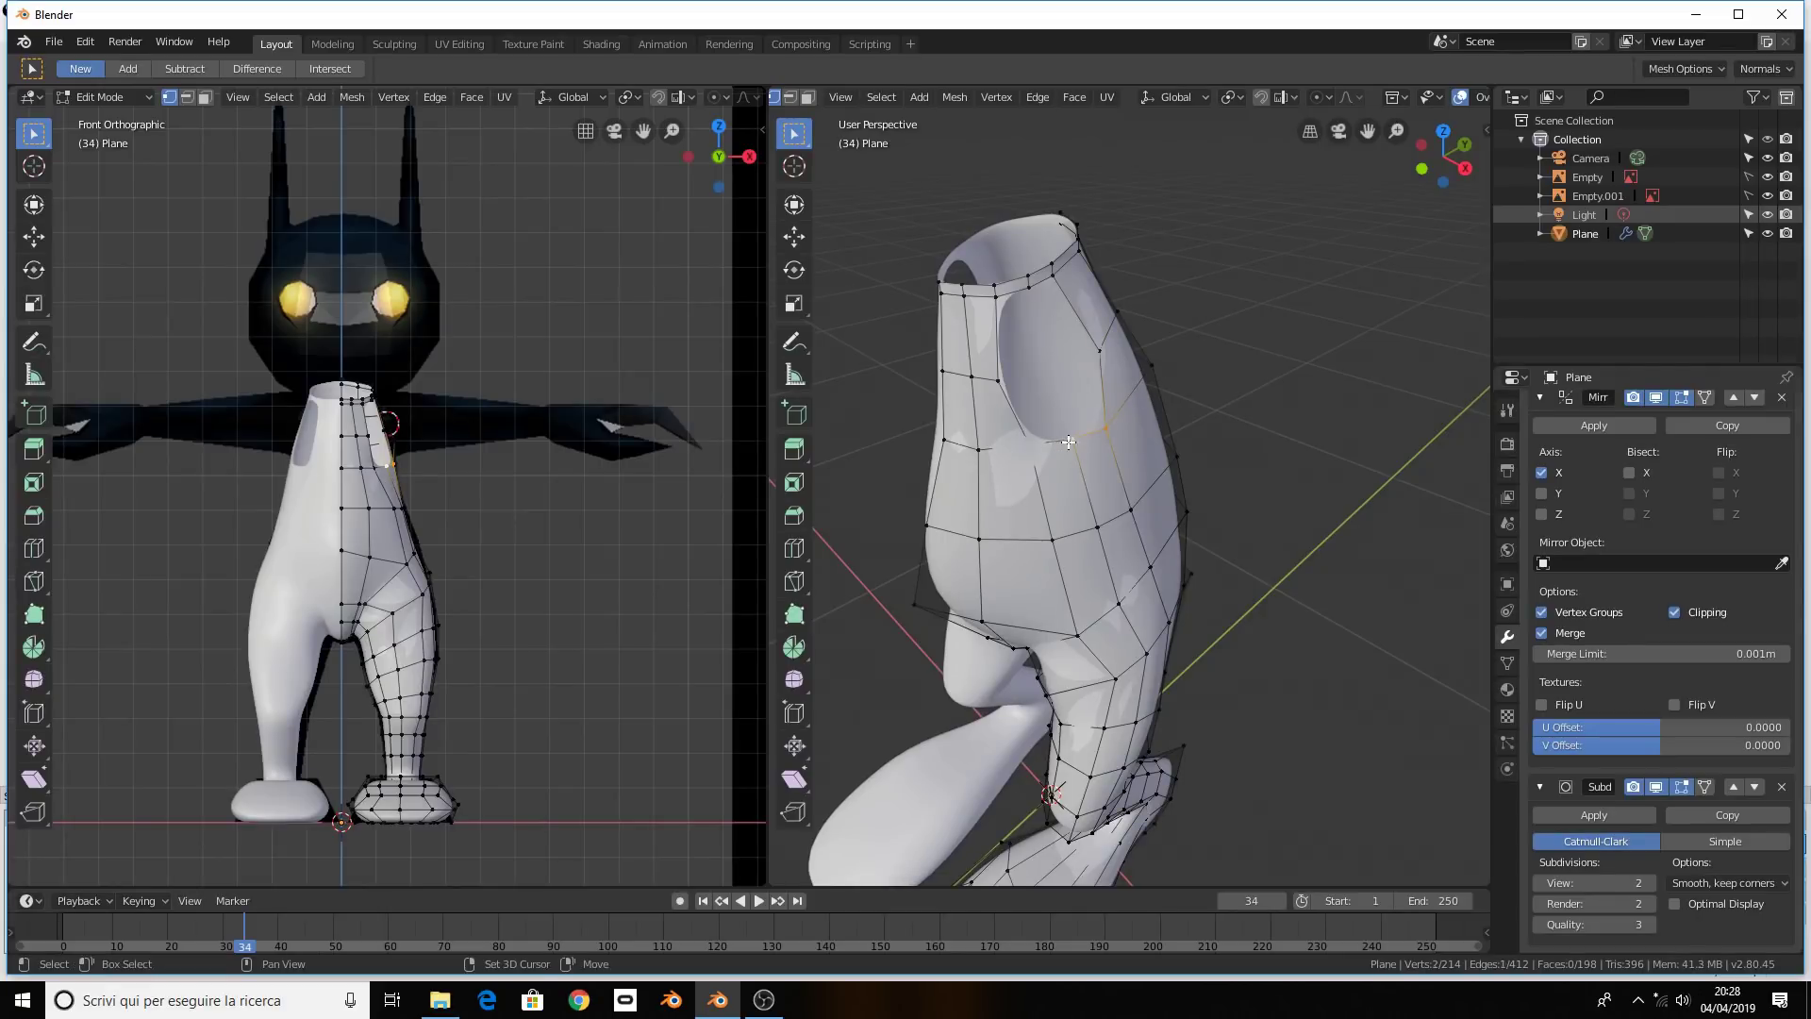
ctrl+click(995, 296)
ctrl+click(1055, 278)
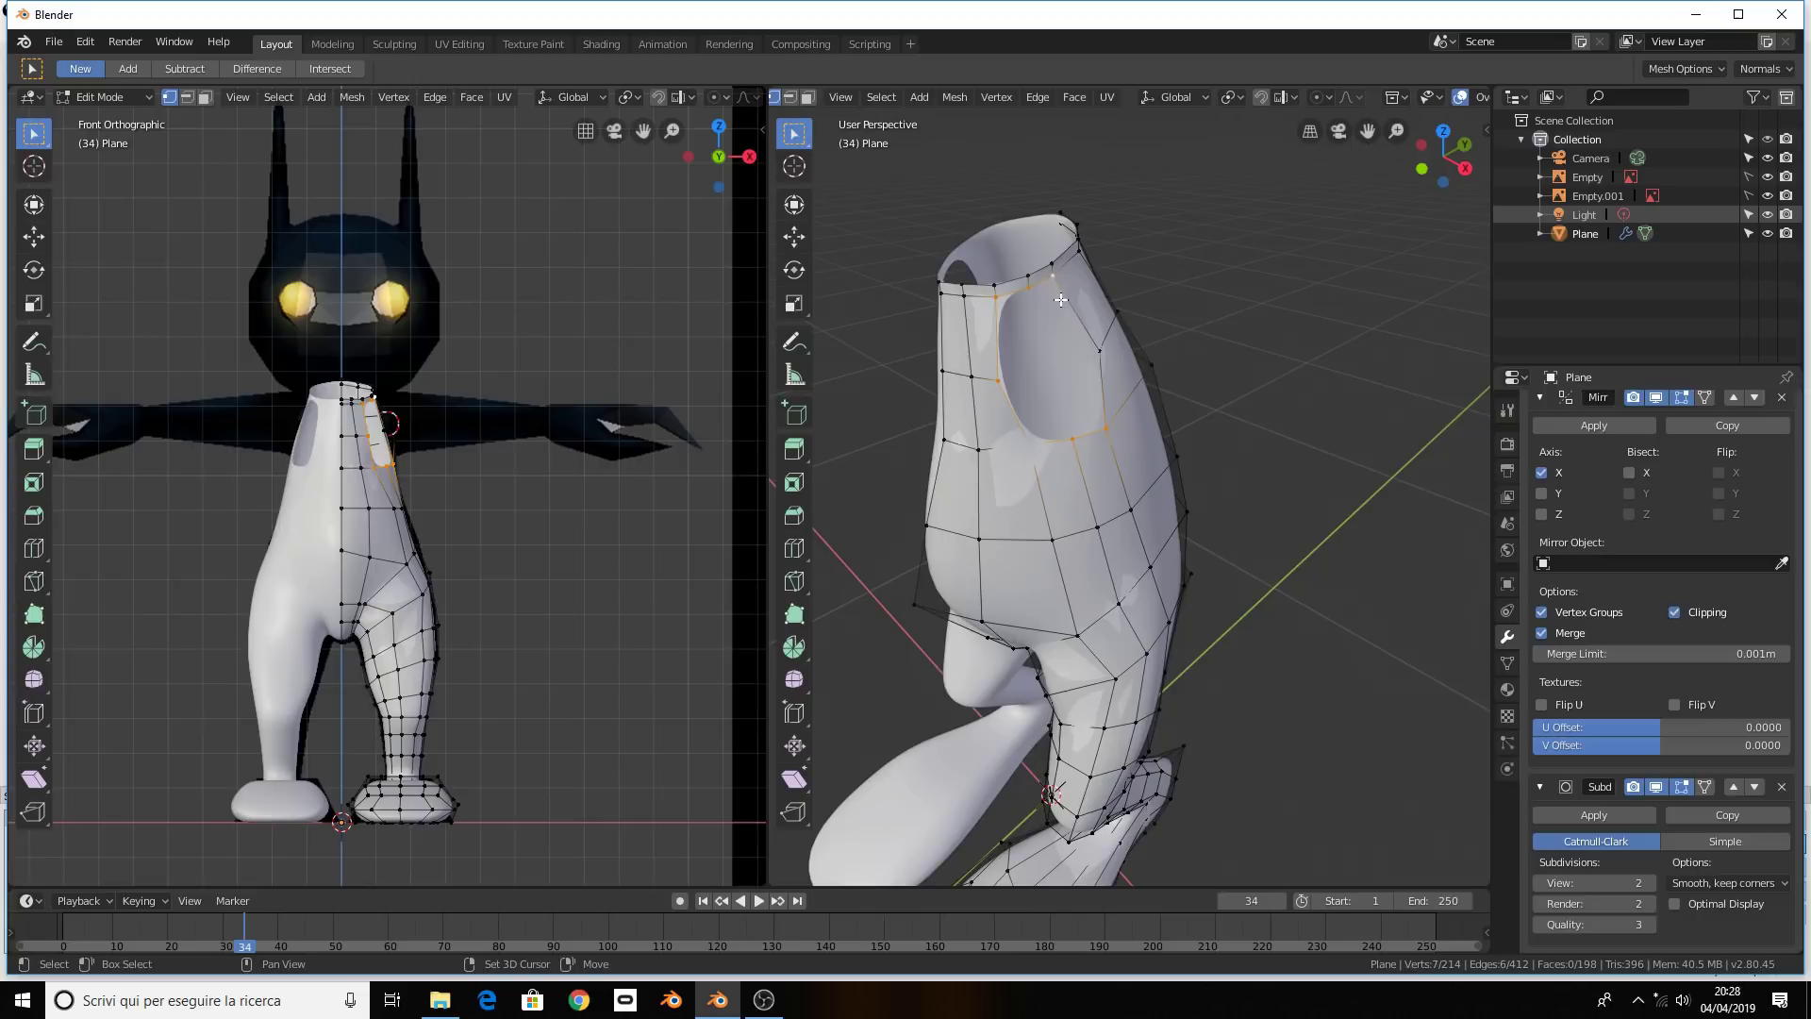
ctrl+click(1099, 351)
key(KP_1)
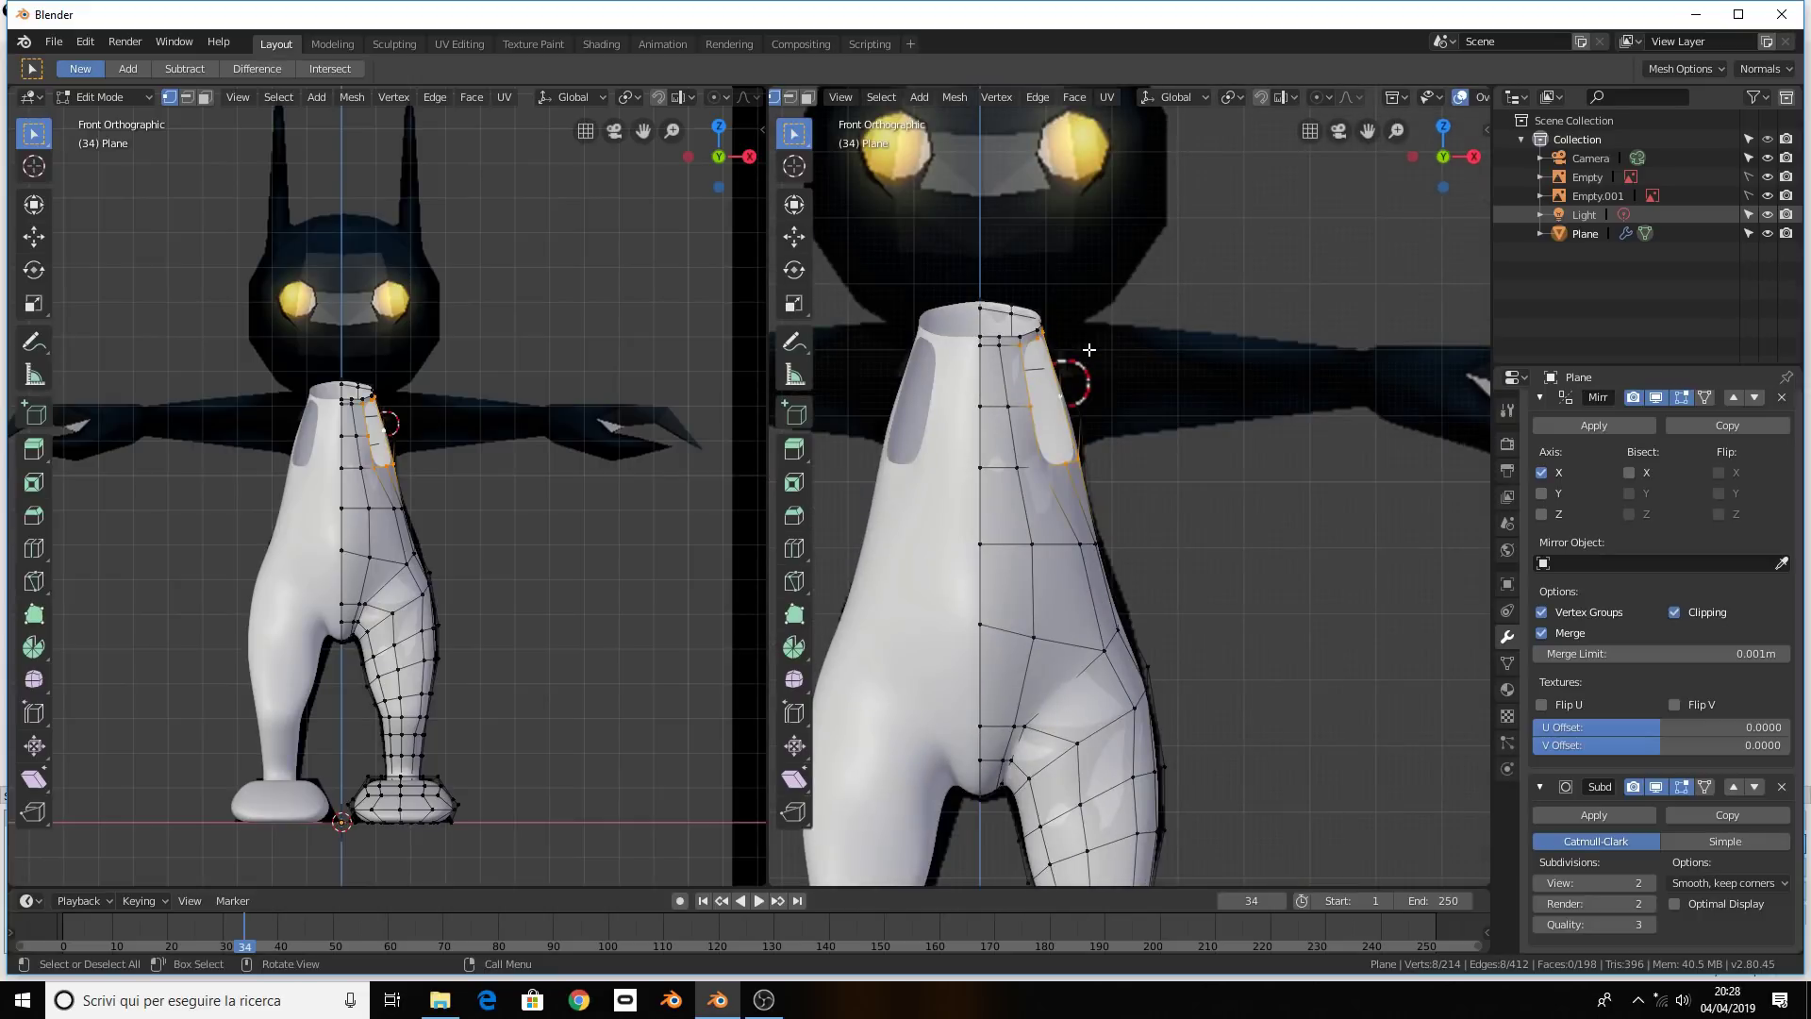
Extrude the hole rim outward along X into a short sleeve, then zoom out
key(e)
key(x)
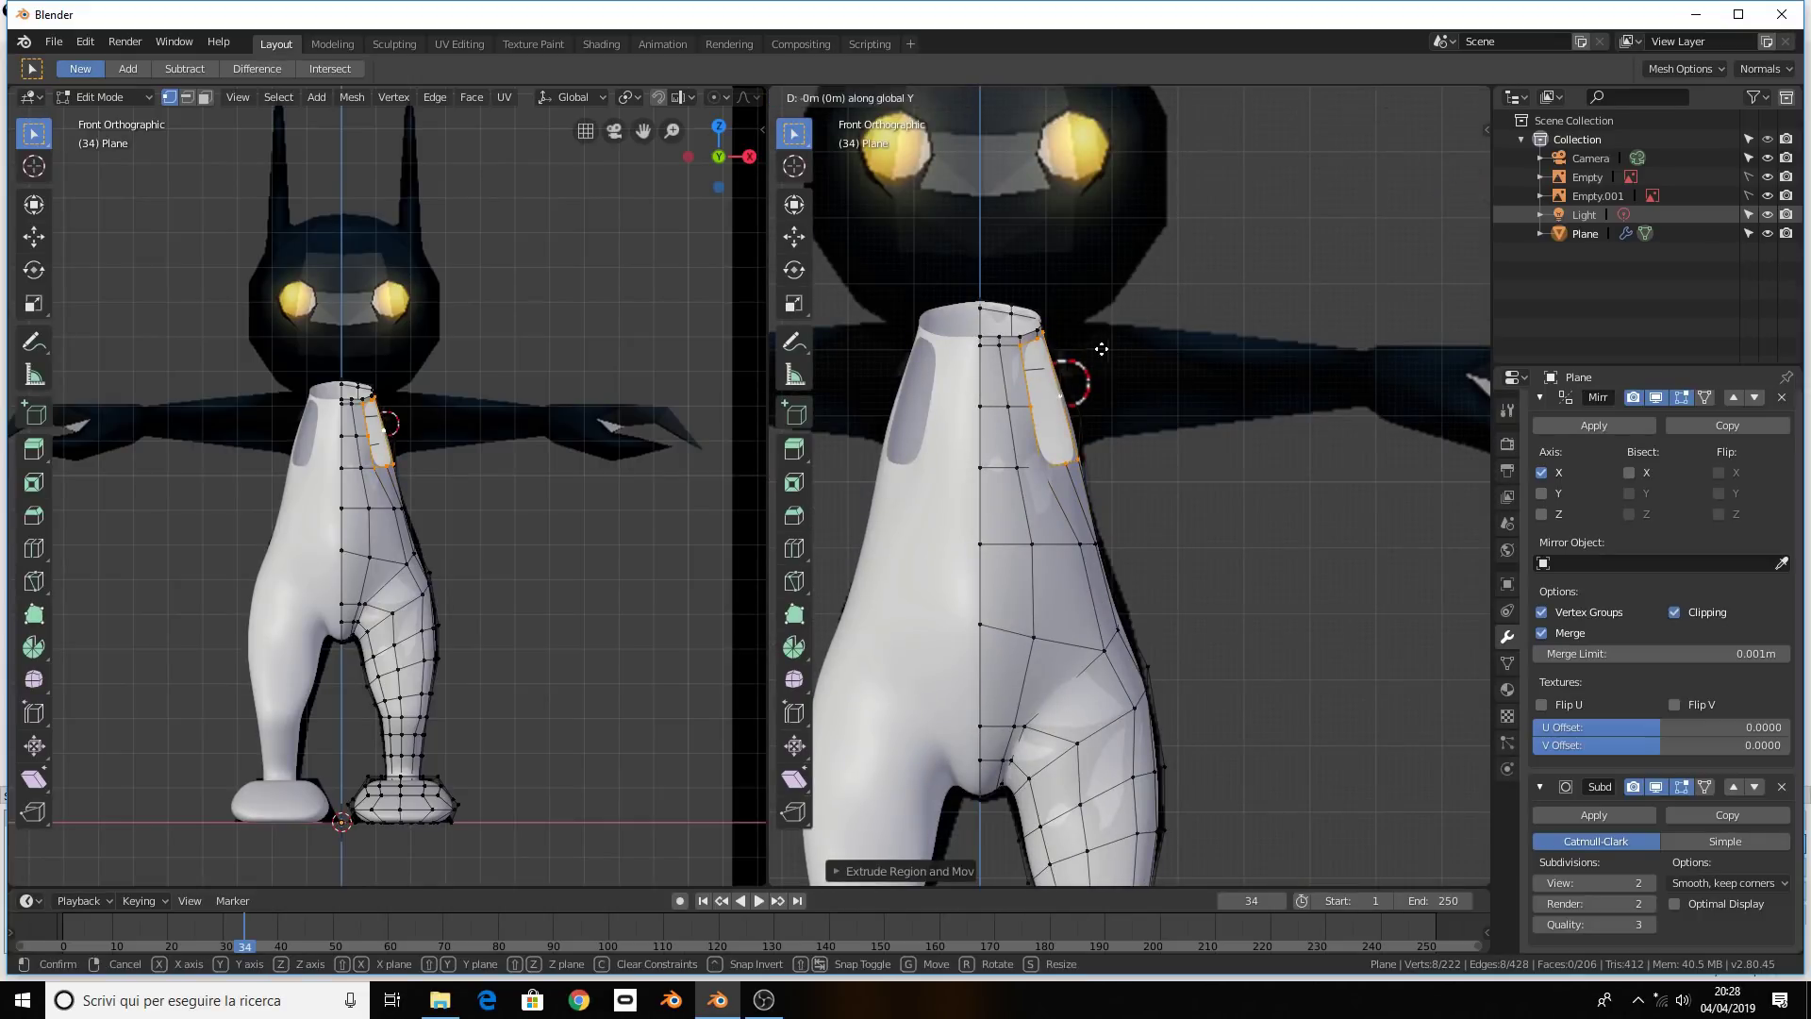
click(1186, 348)
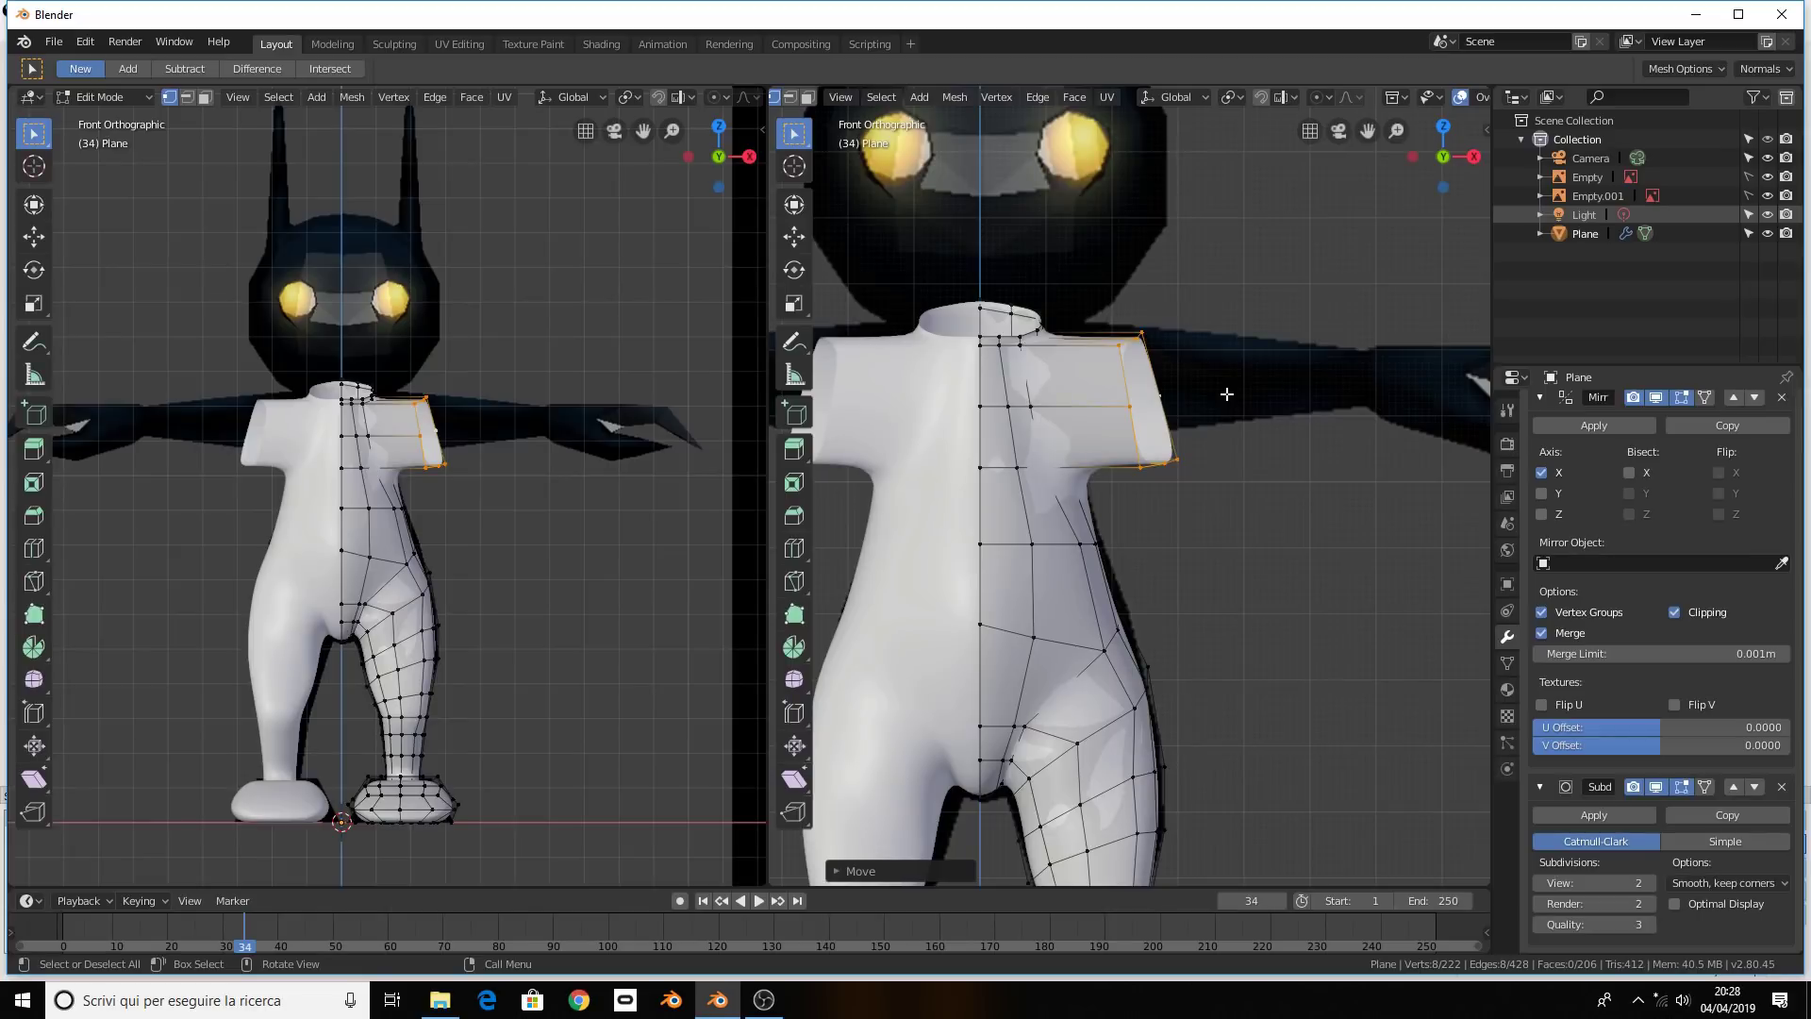
scroll(1252, 366, down, 2)
Shrink the sleeve end slightly and lift it into place along Z
key(s)
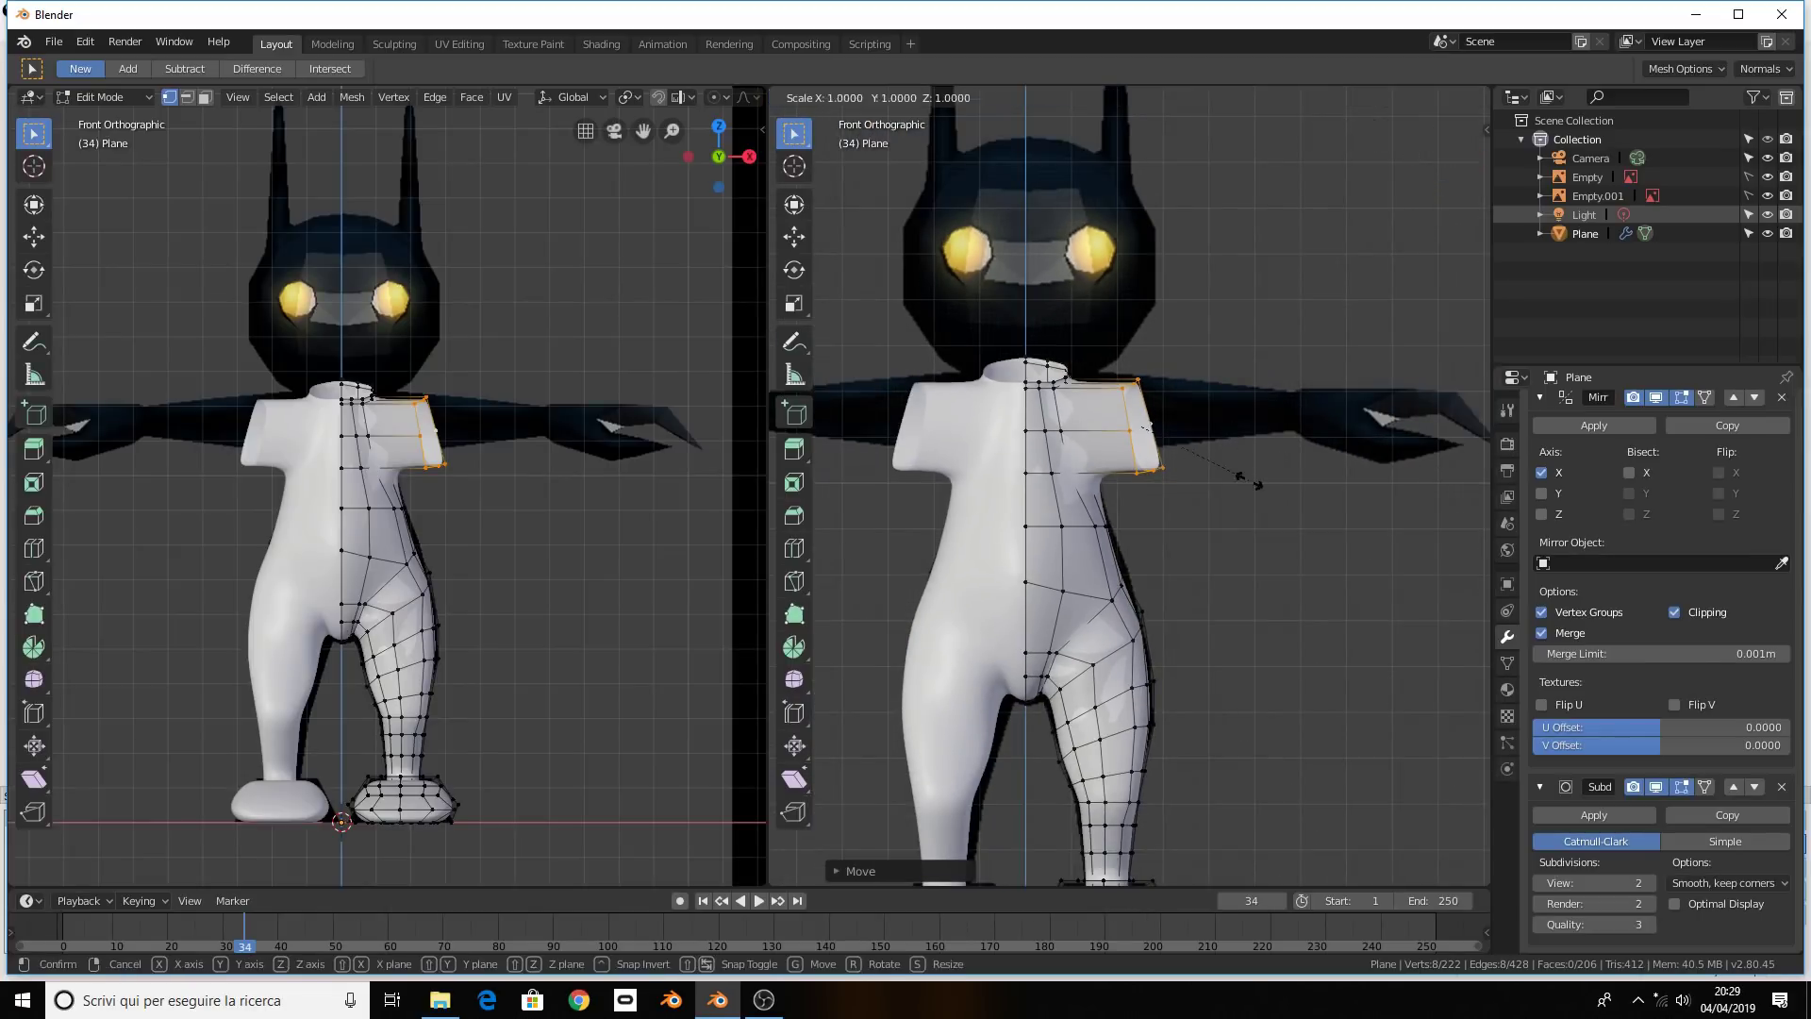
click(1211, 455)
key(g)
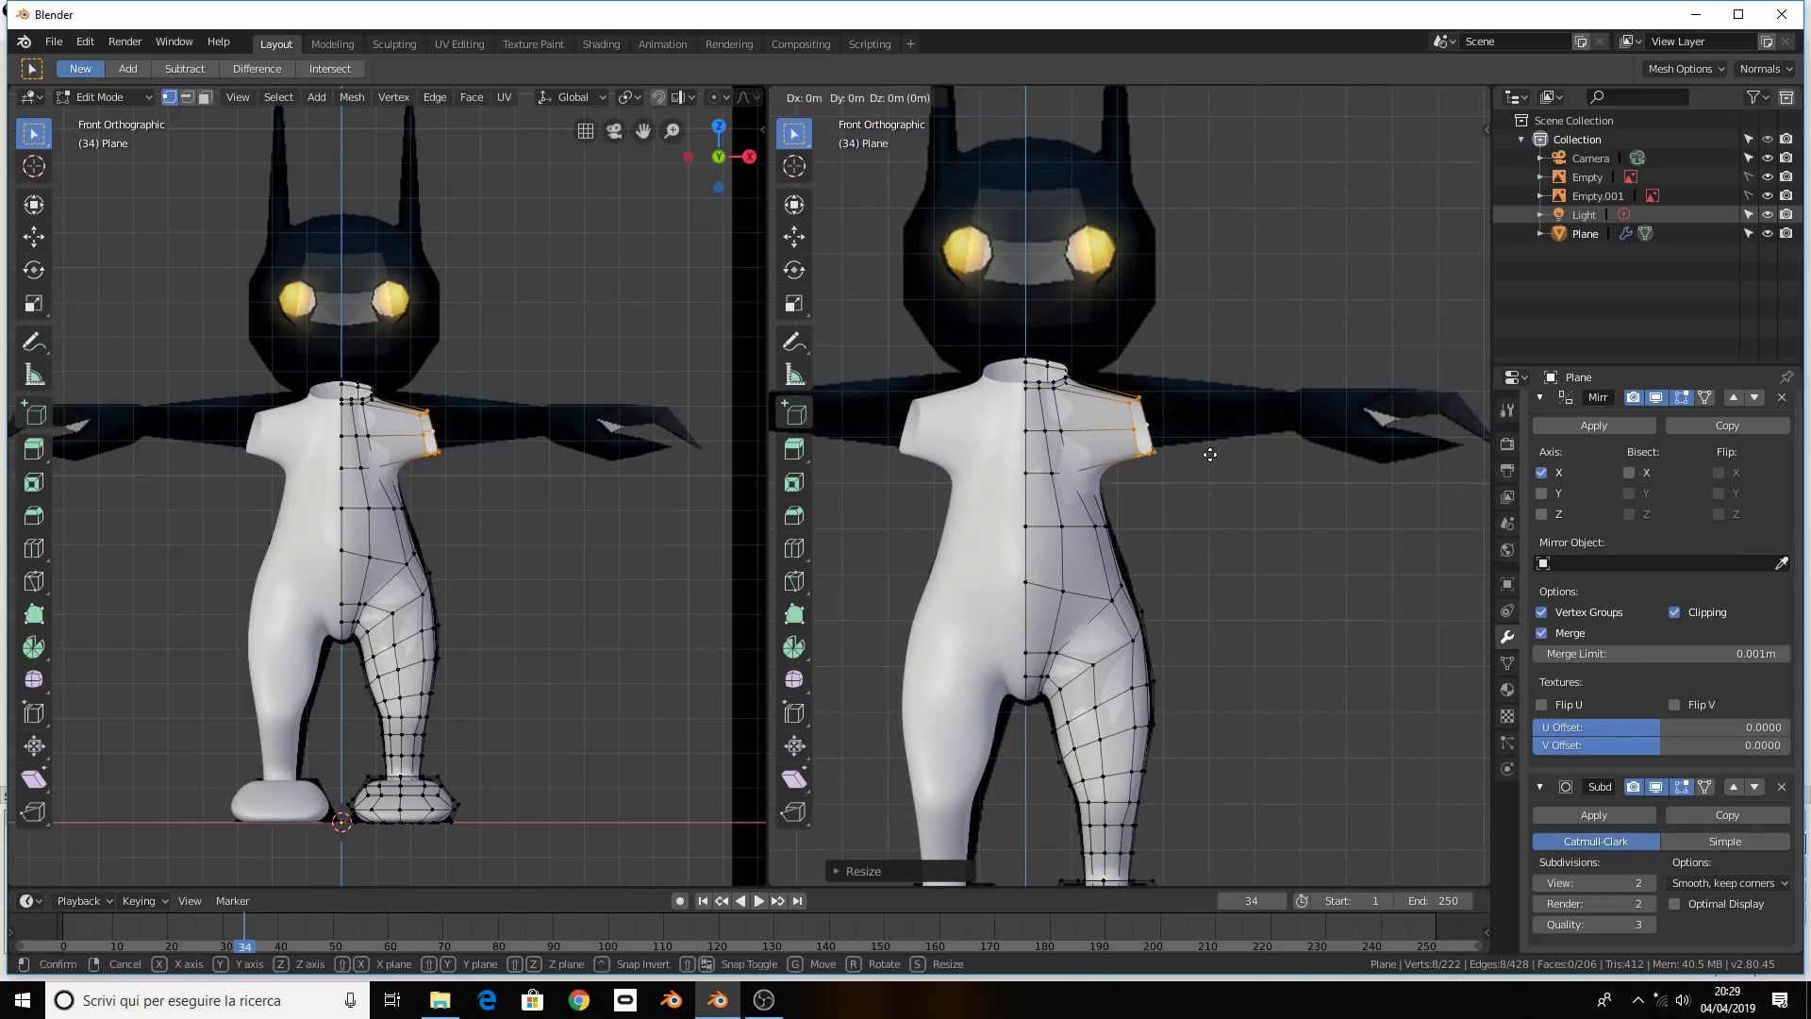
key(z)
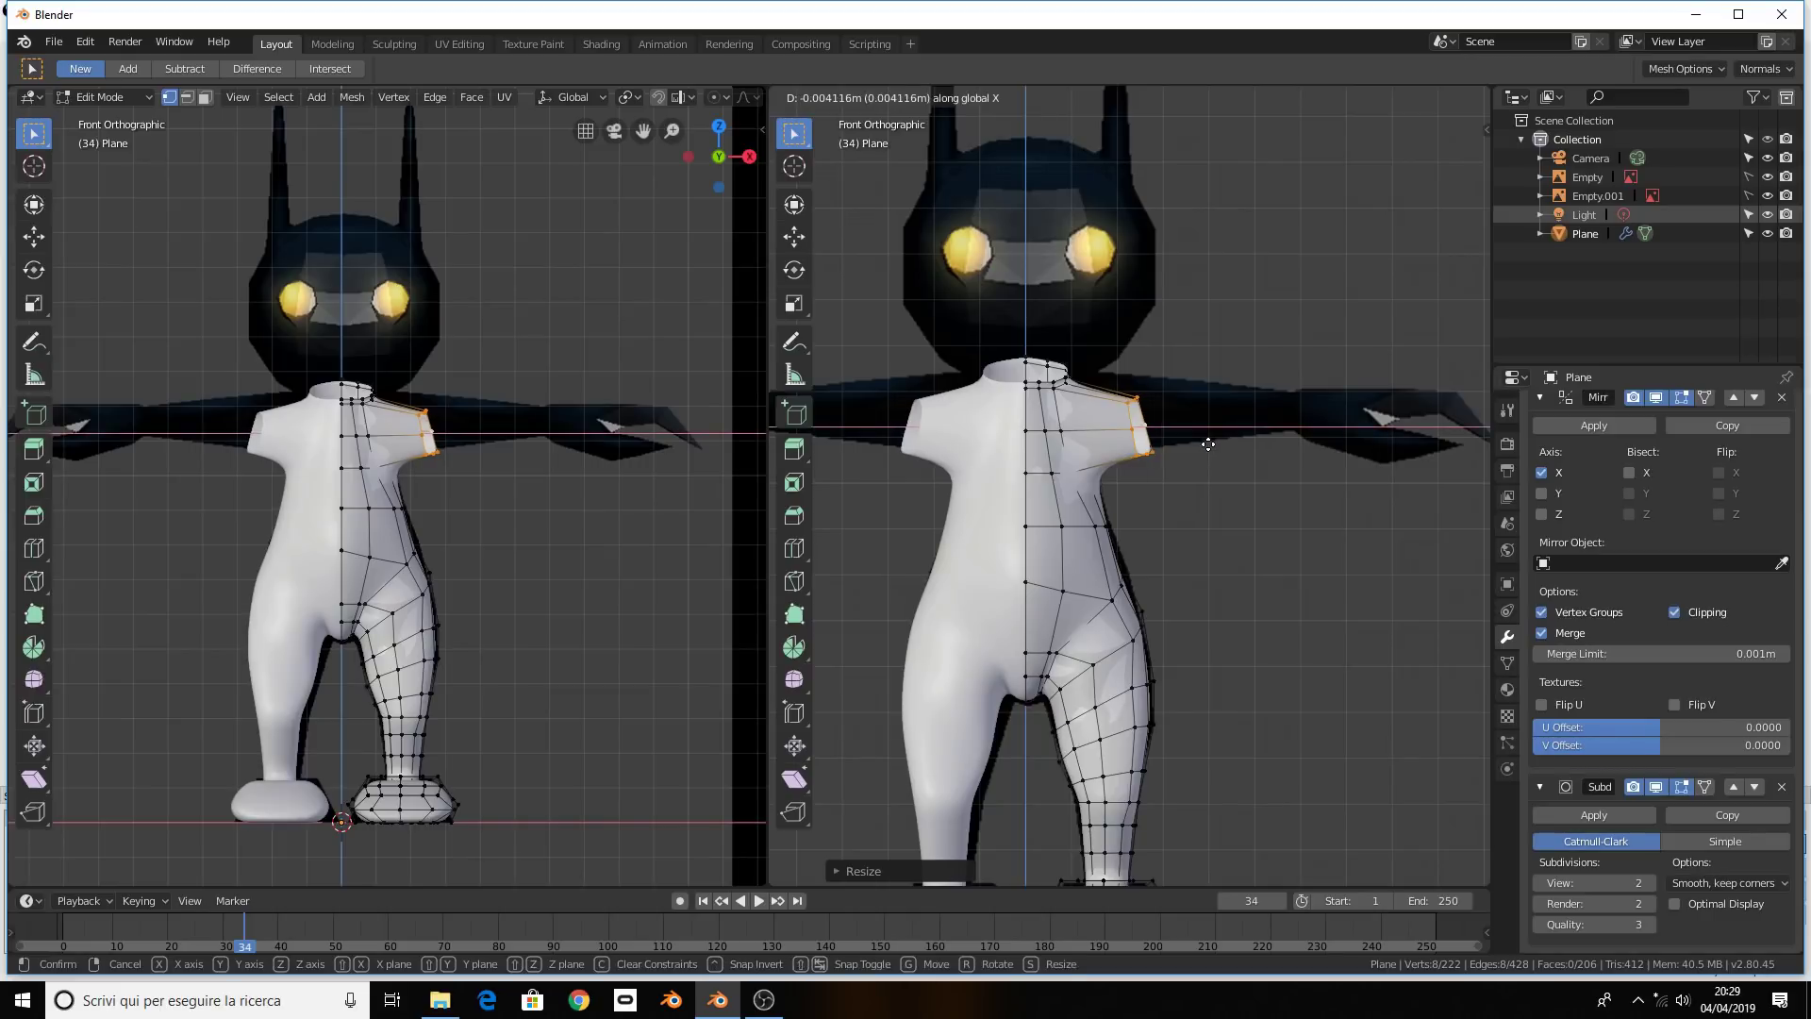
click(1207, 441)
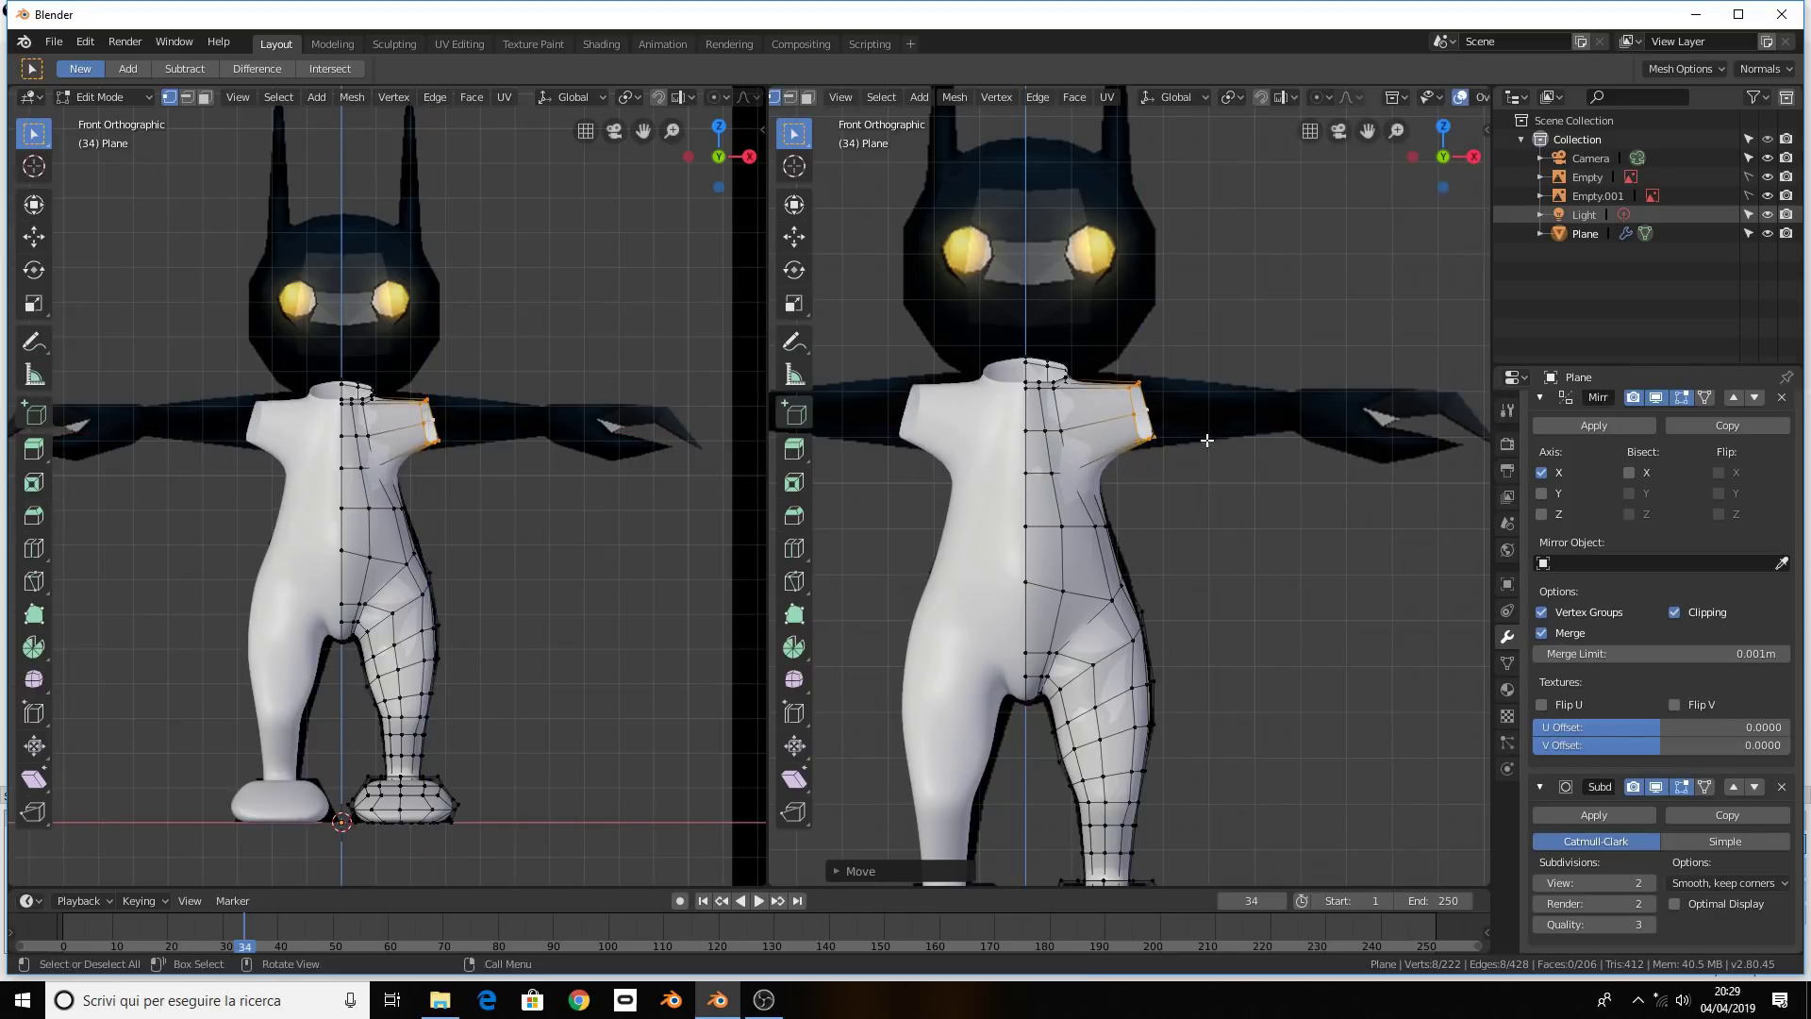
Extrude the shoulder loop and move it out along X toward the reference hand
key(e)
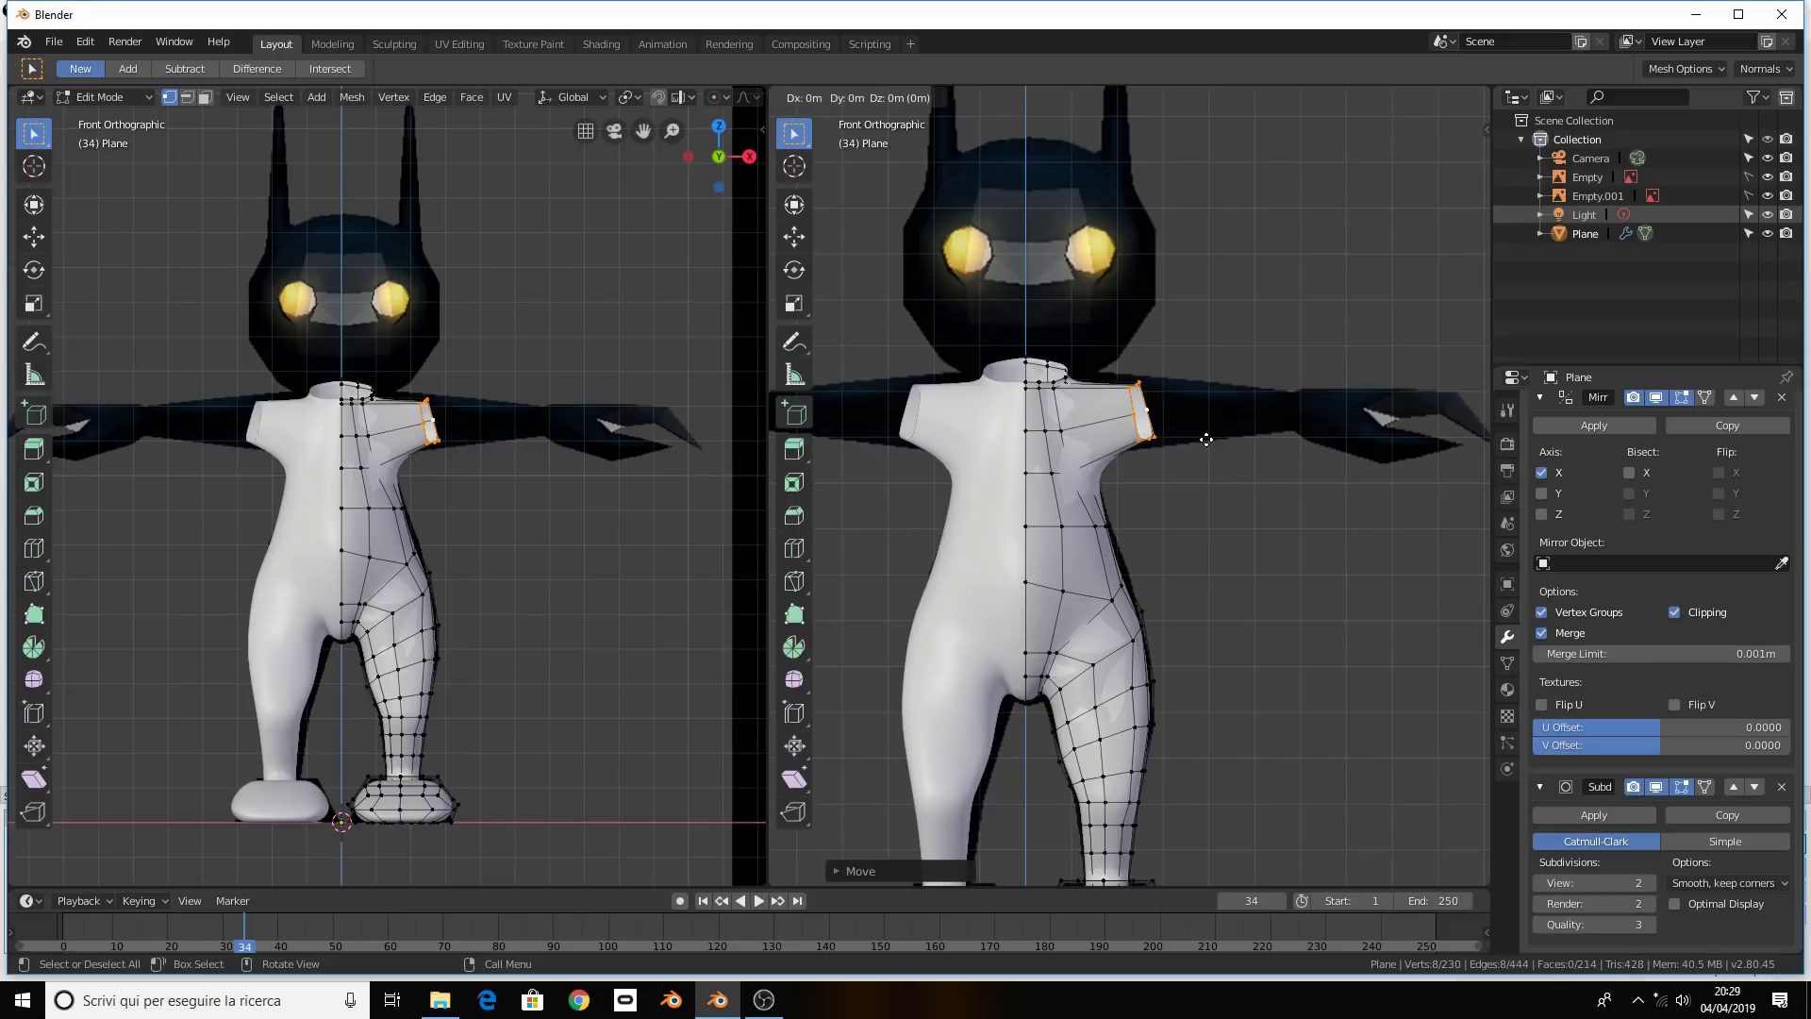
key(g)
right_click(1227, 442)
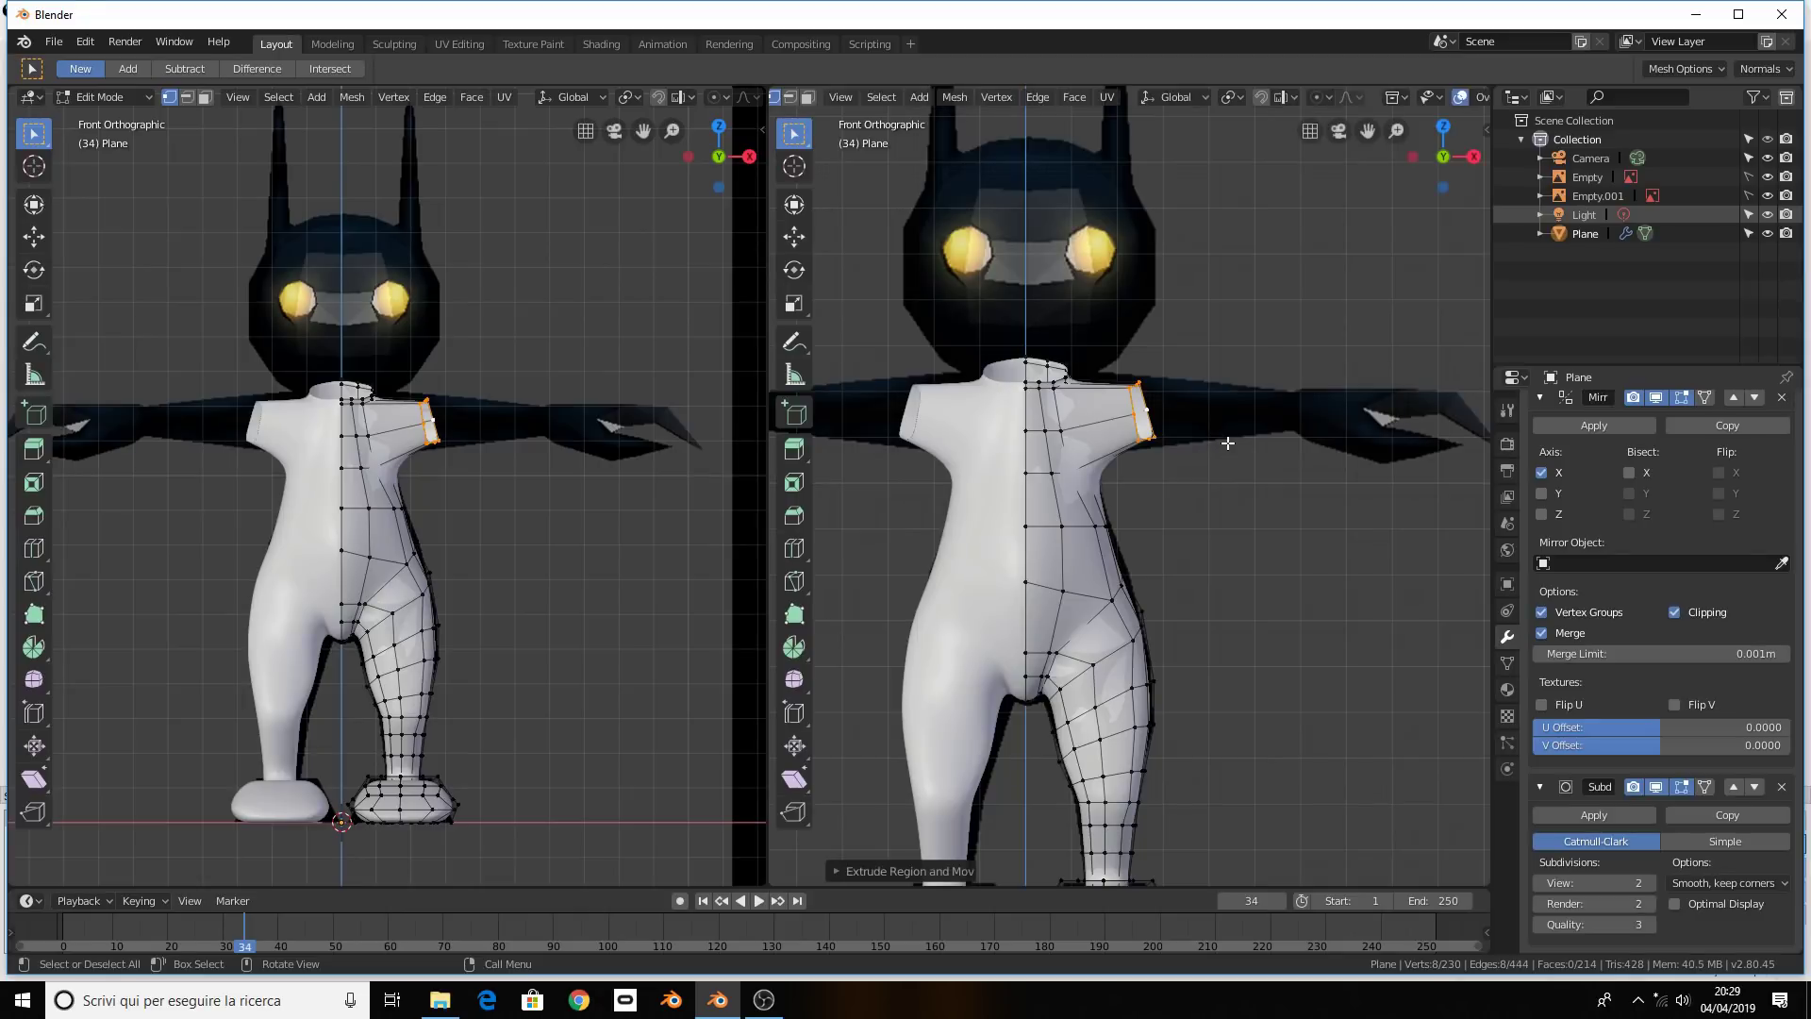
key(g)
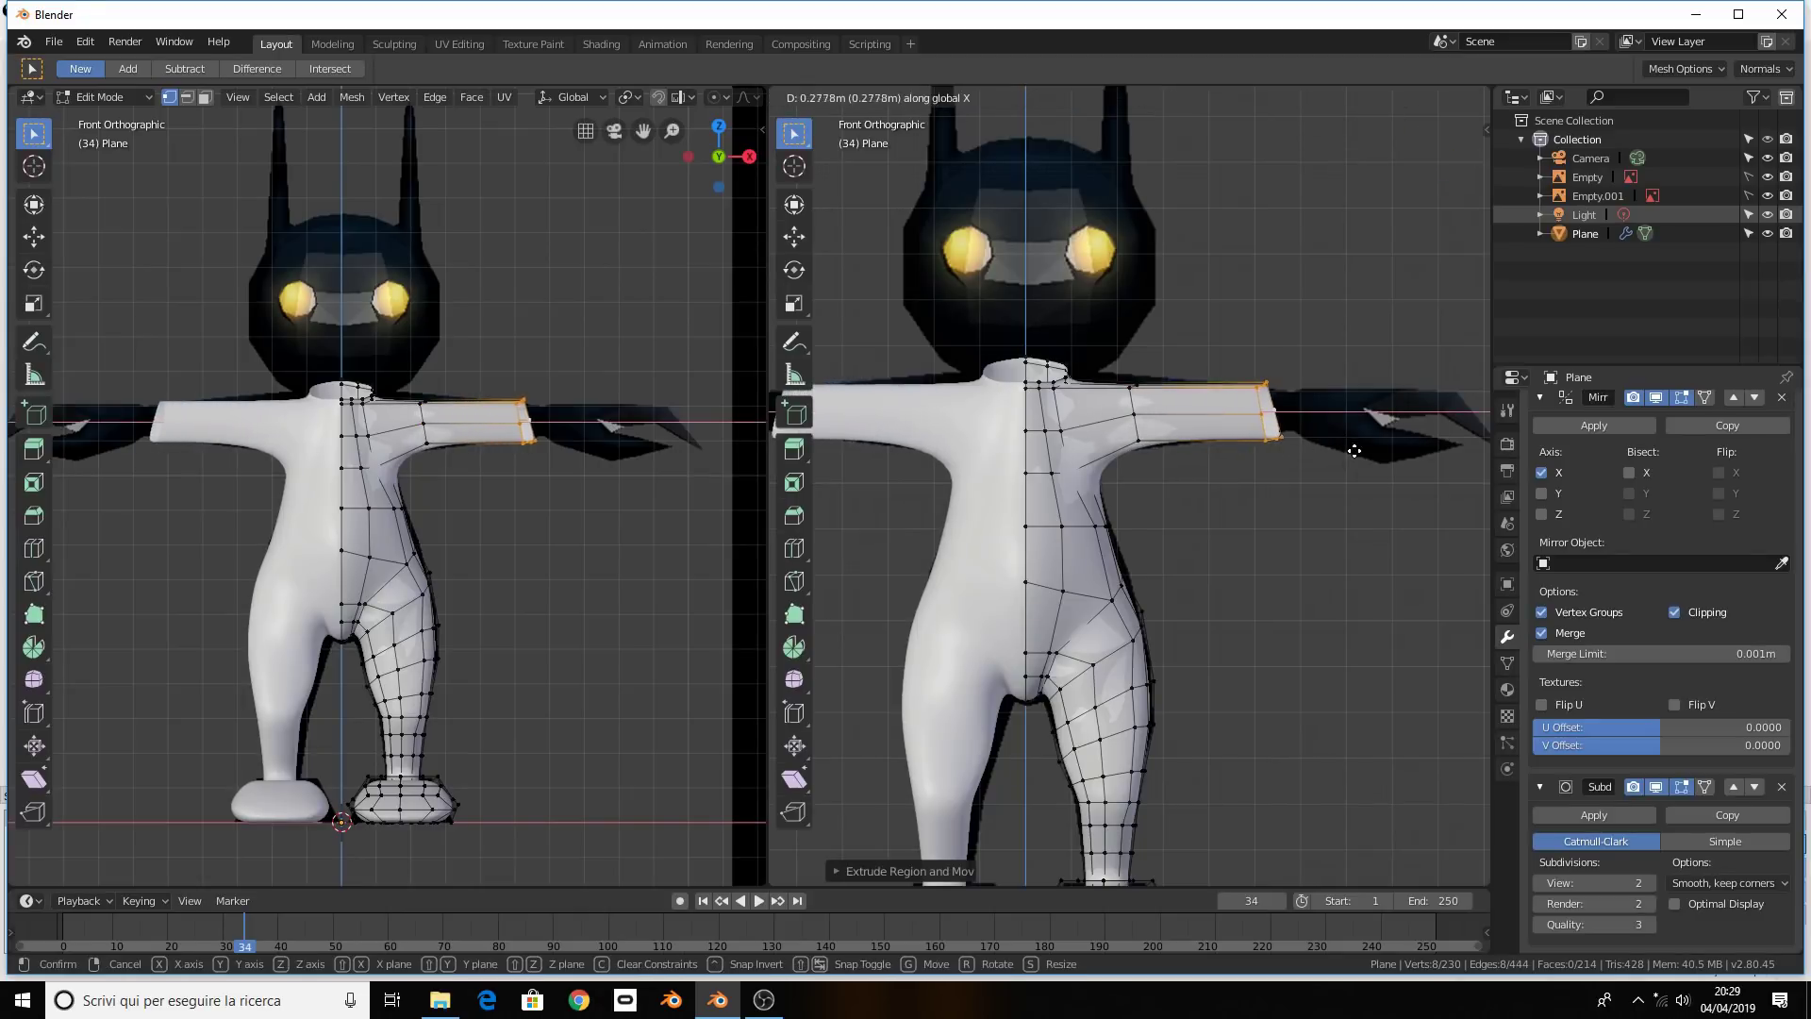
click(1335, 459)
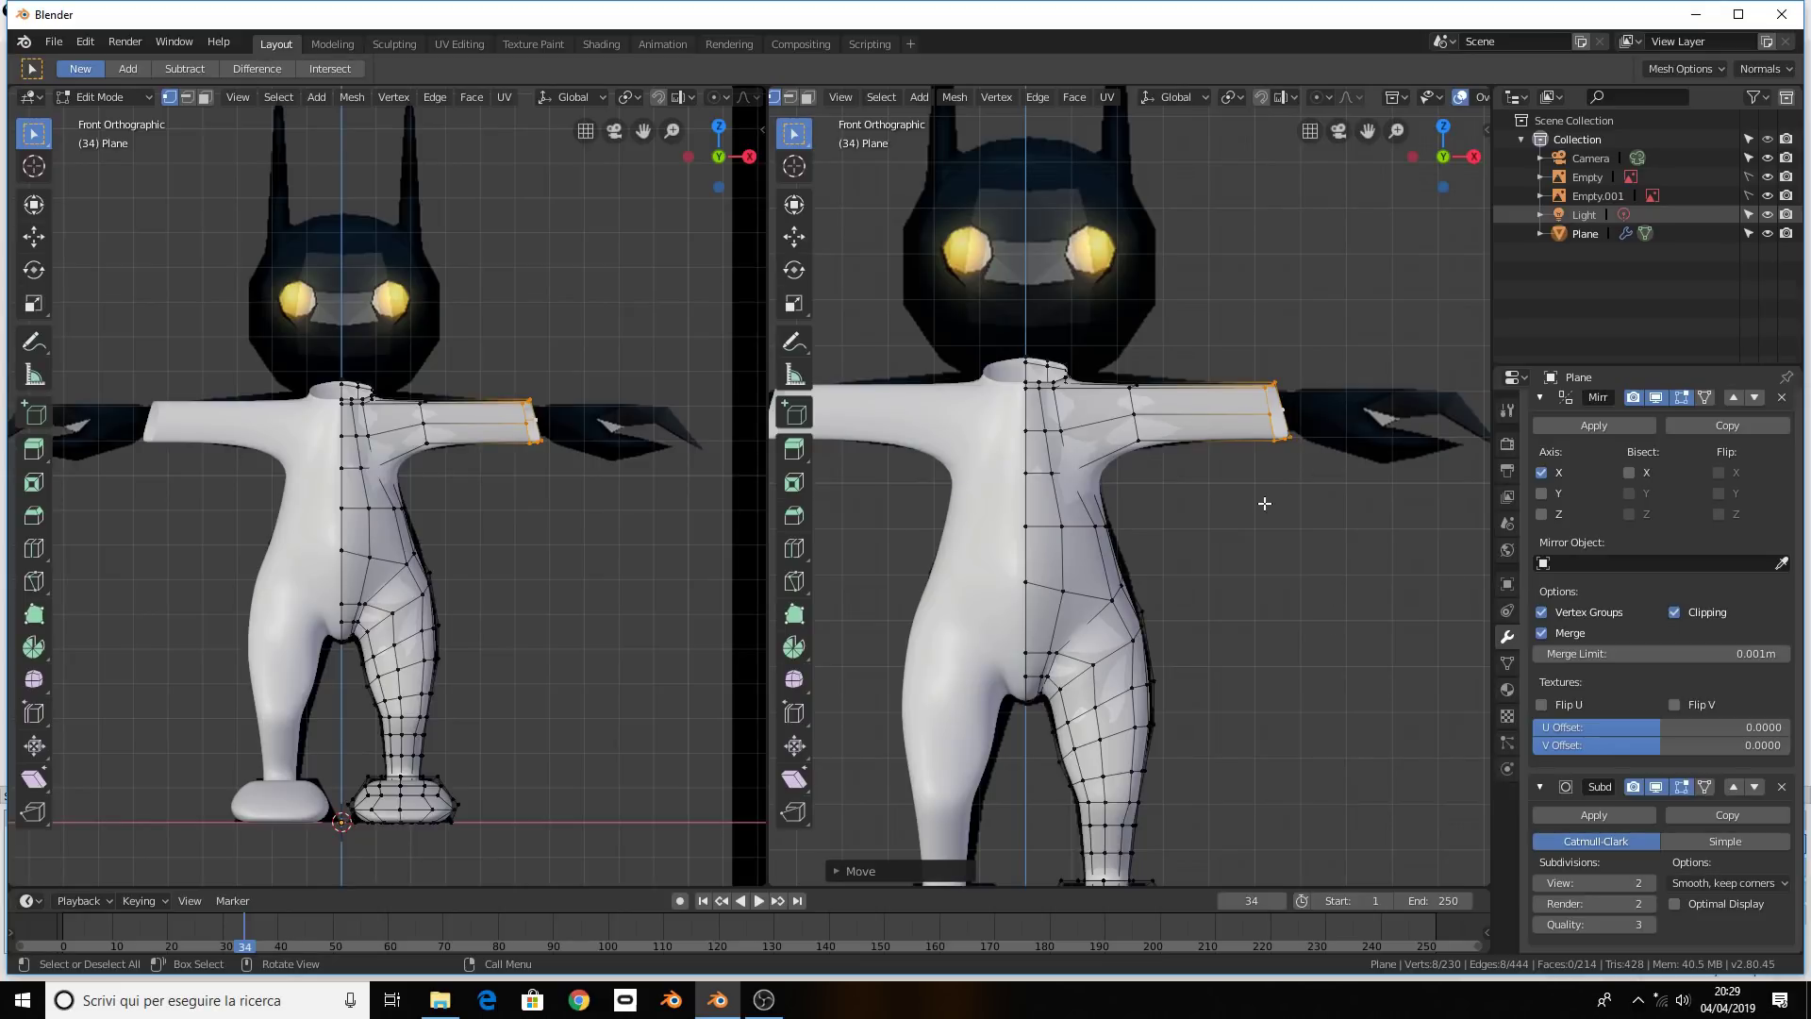
key(e)
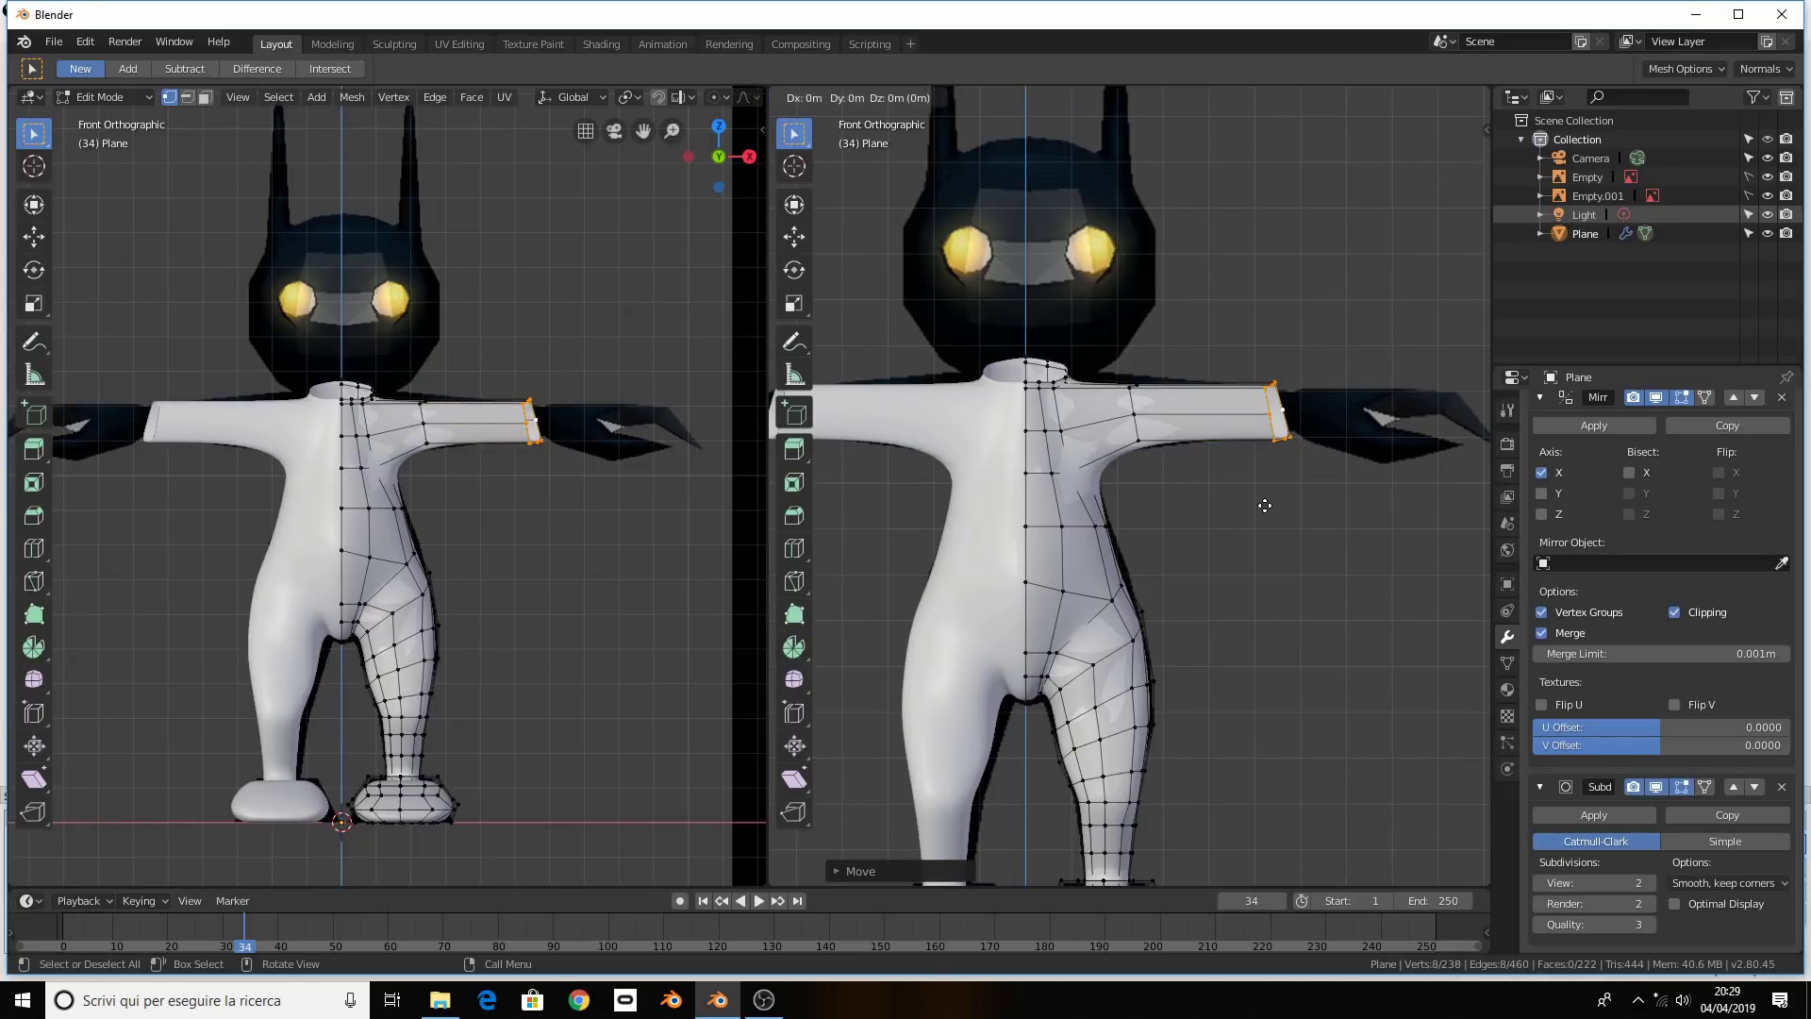
right_click(1264, 506)
key(g)
key(g)
right_click(1247, 514)
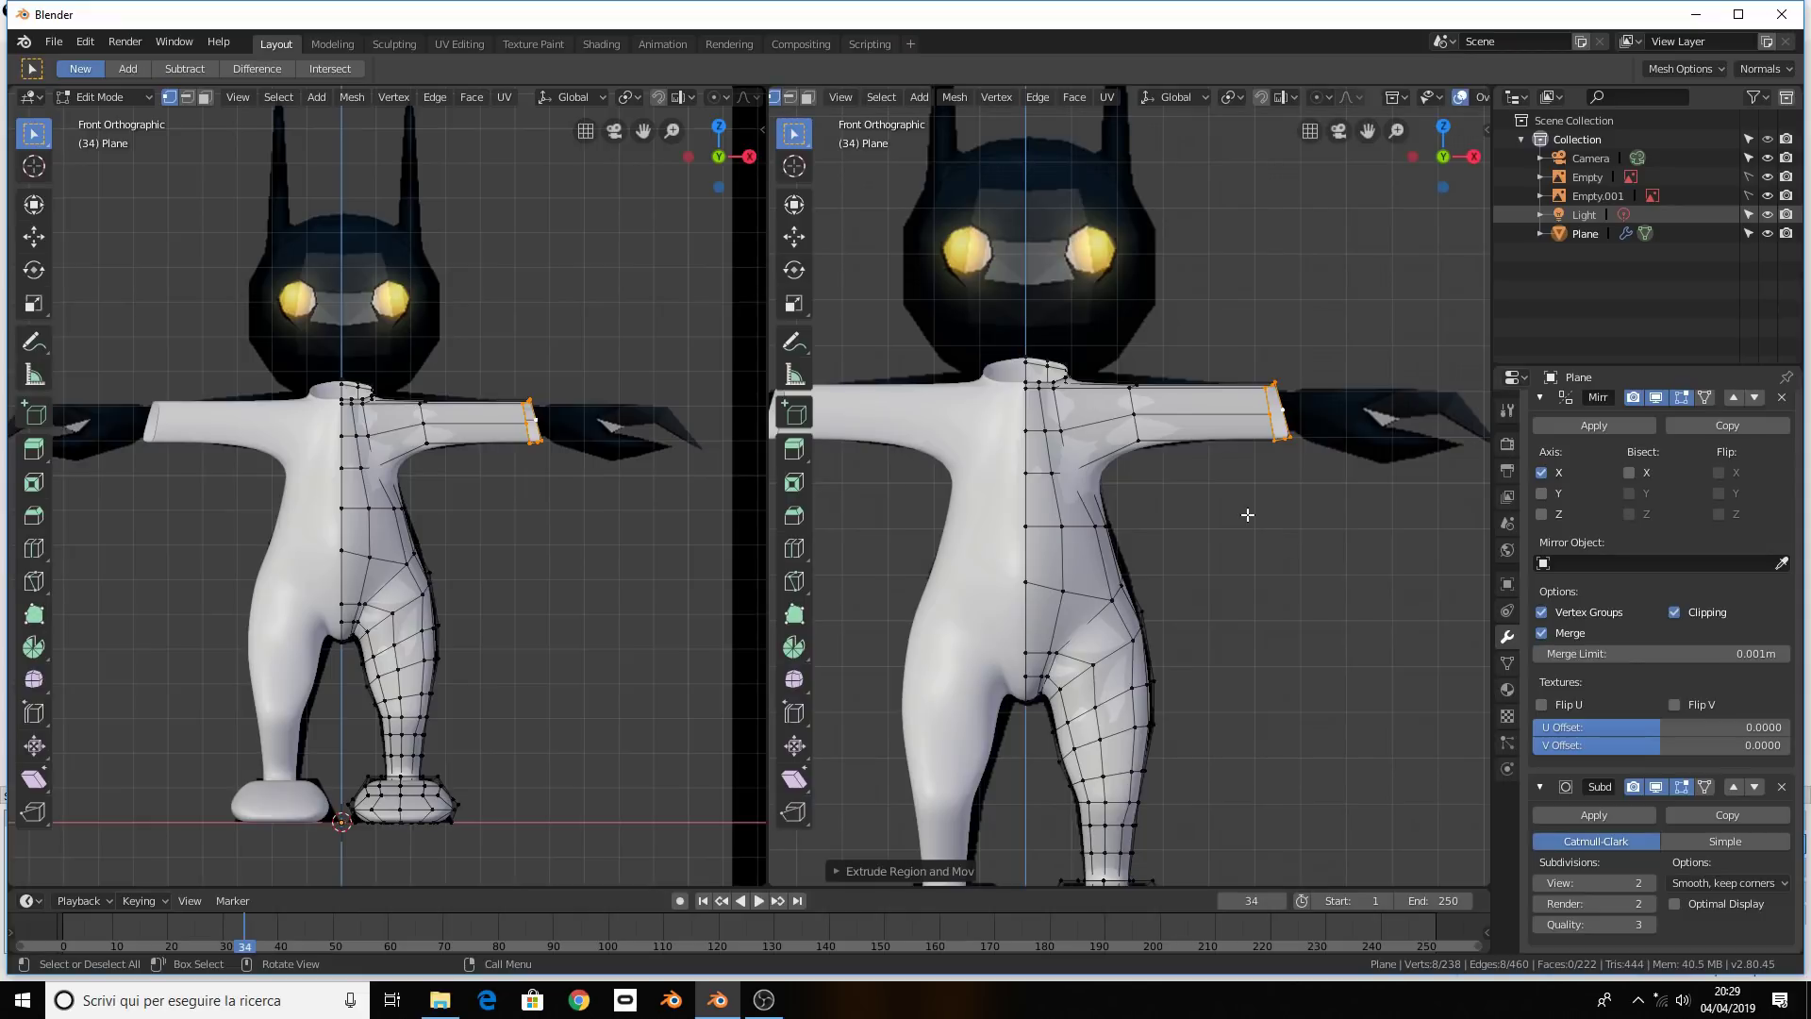
key(ctrl+z)
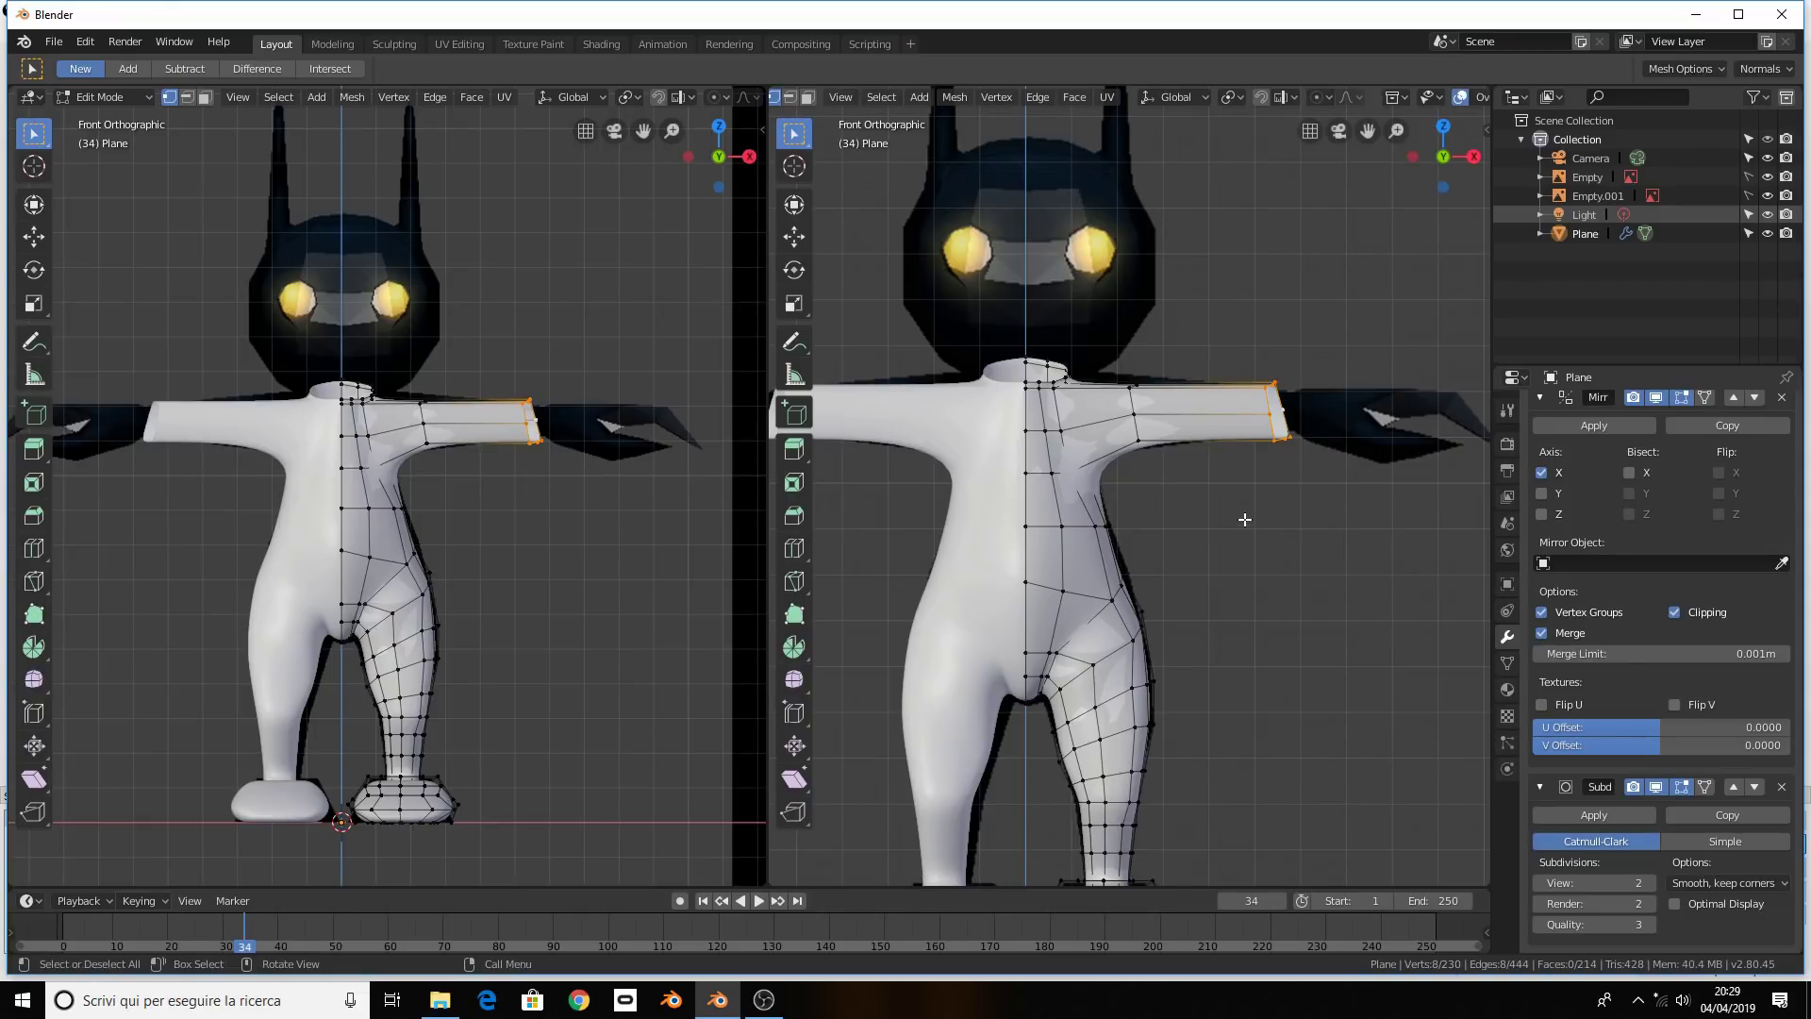
key(e)
right_click(1244, 519)
key(g)
key(g)
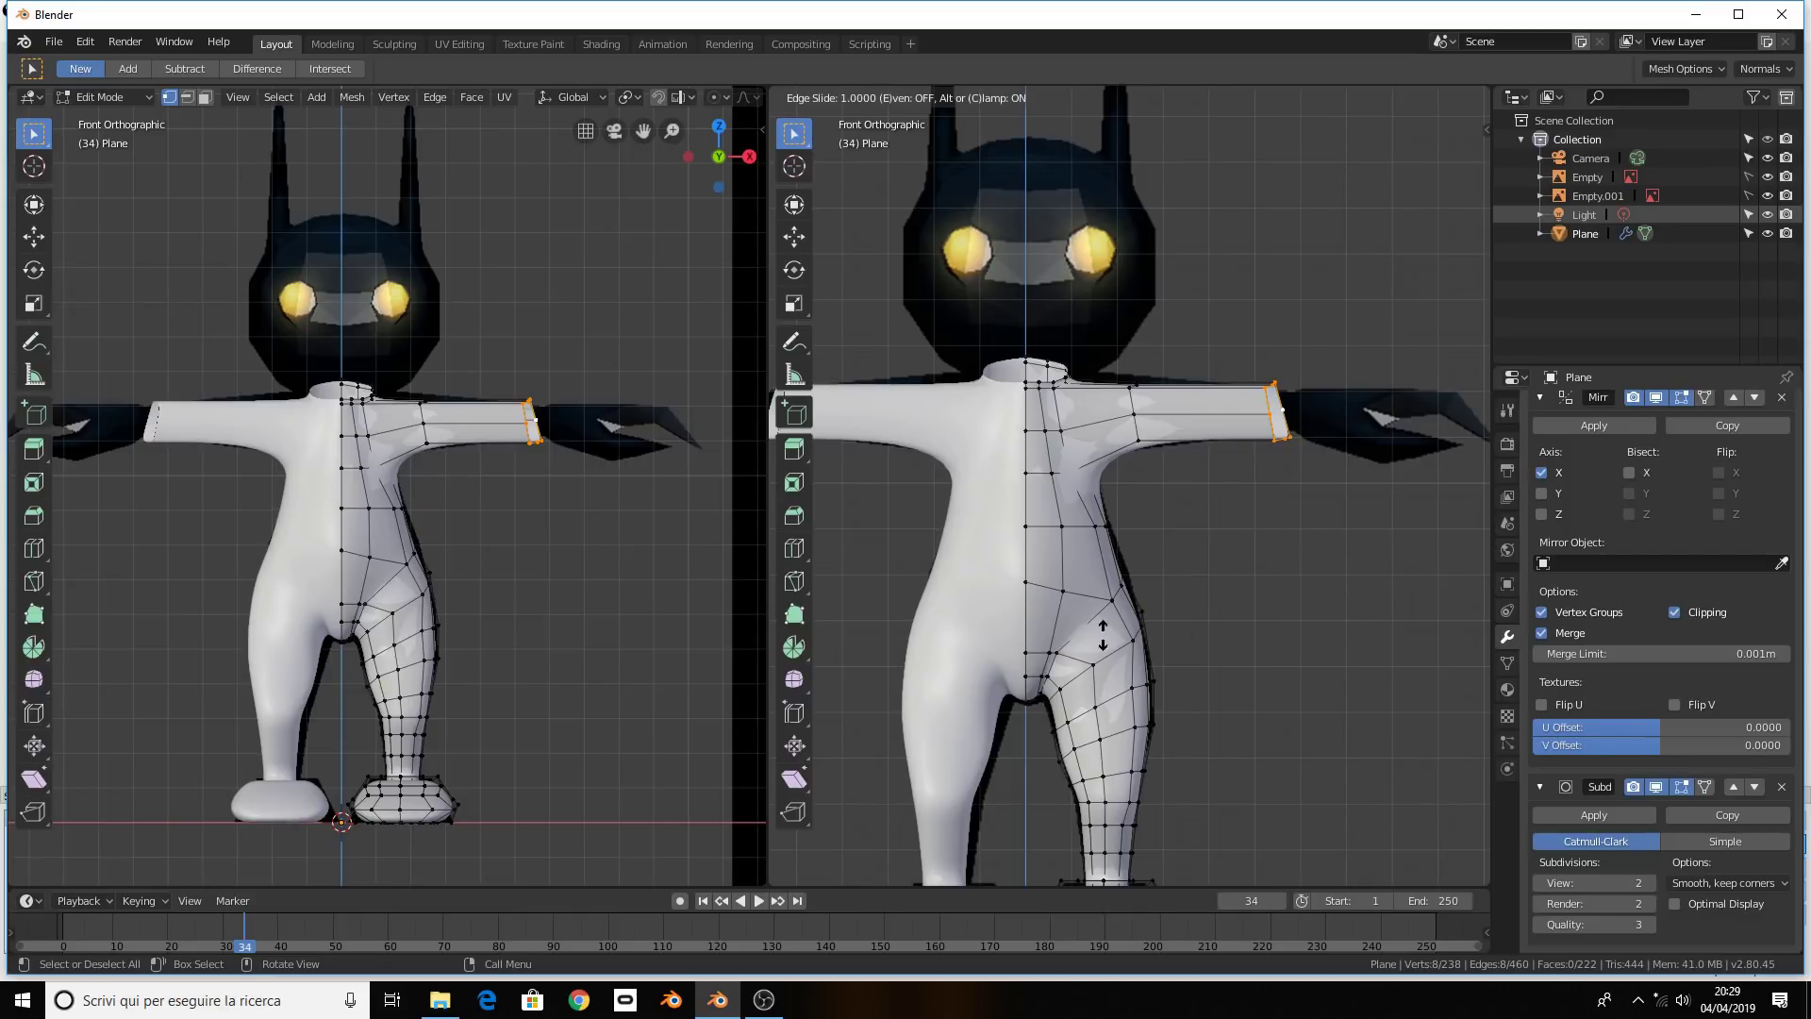
right_click(1244, 452)
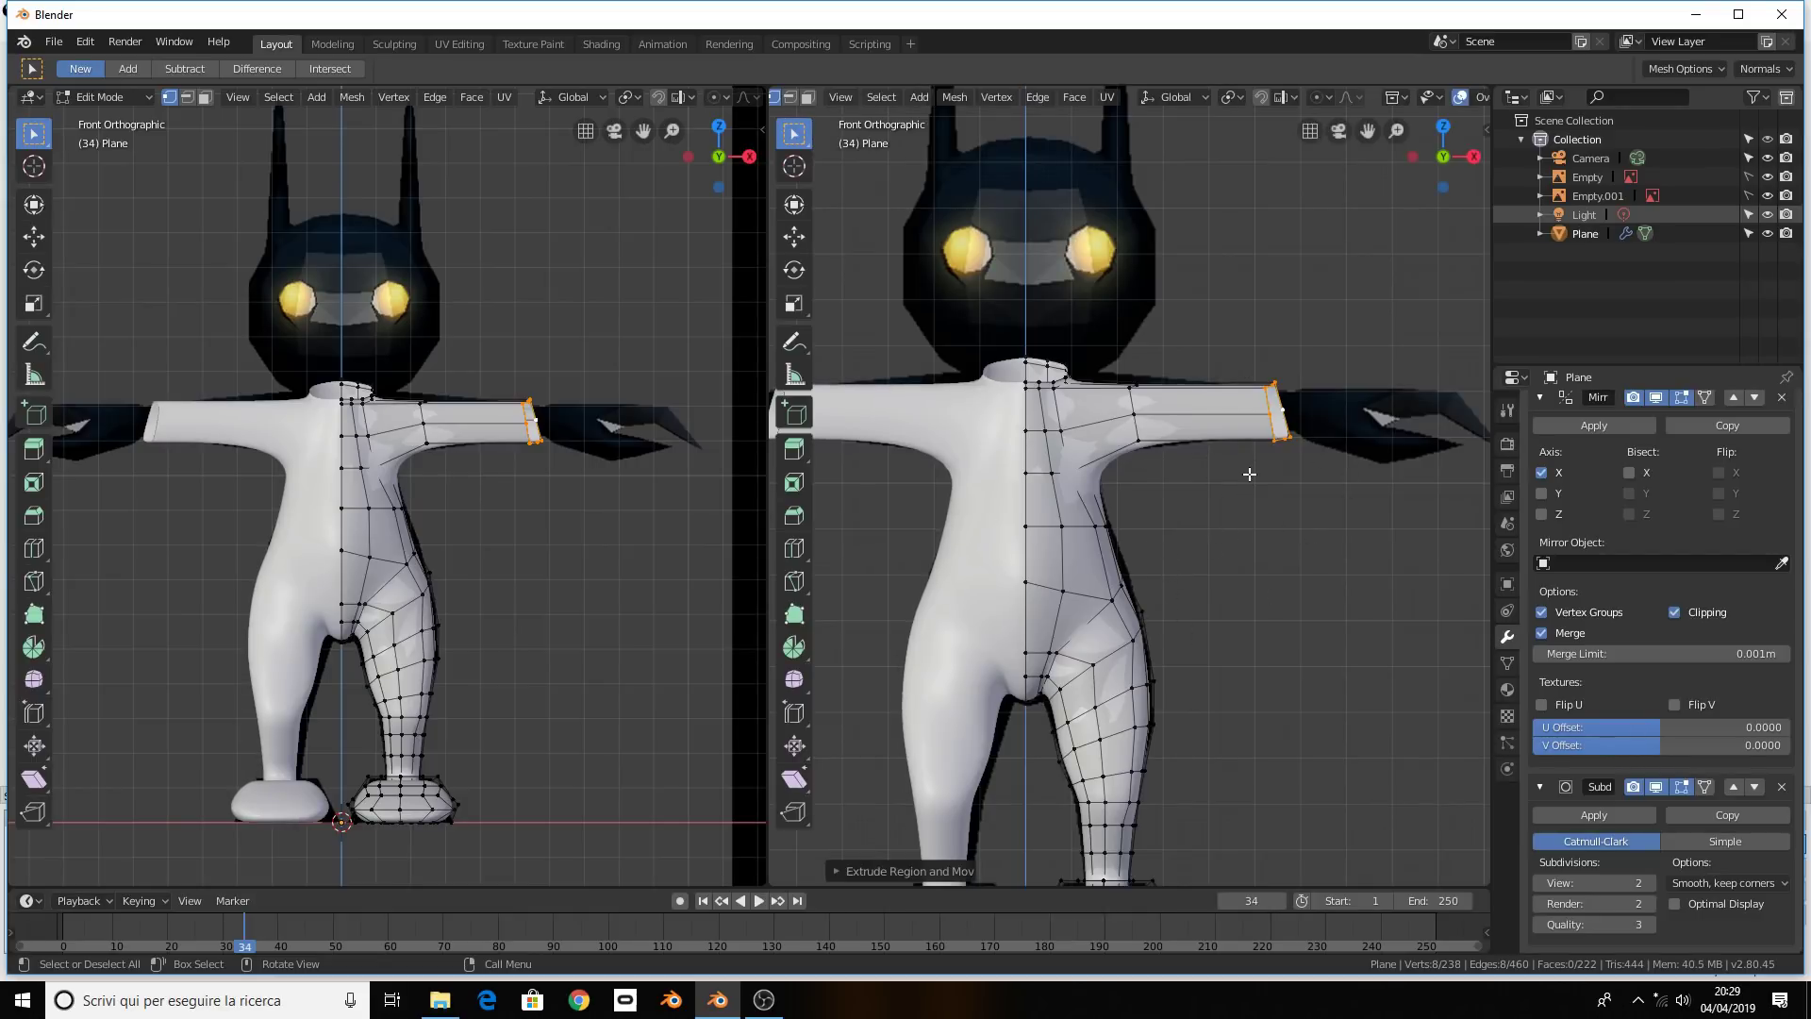
key(e)
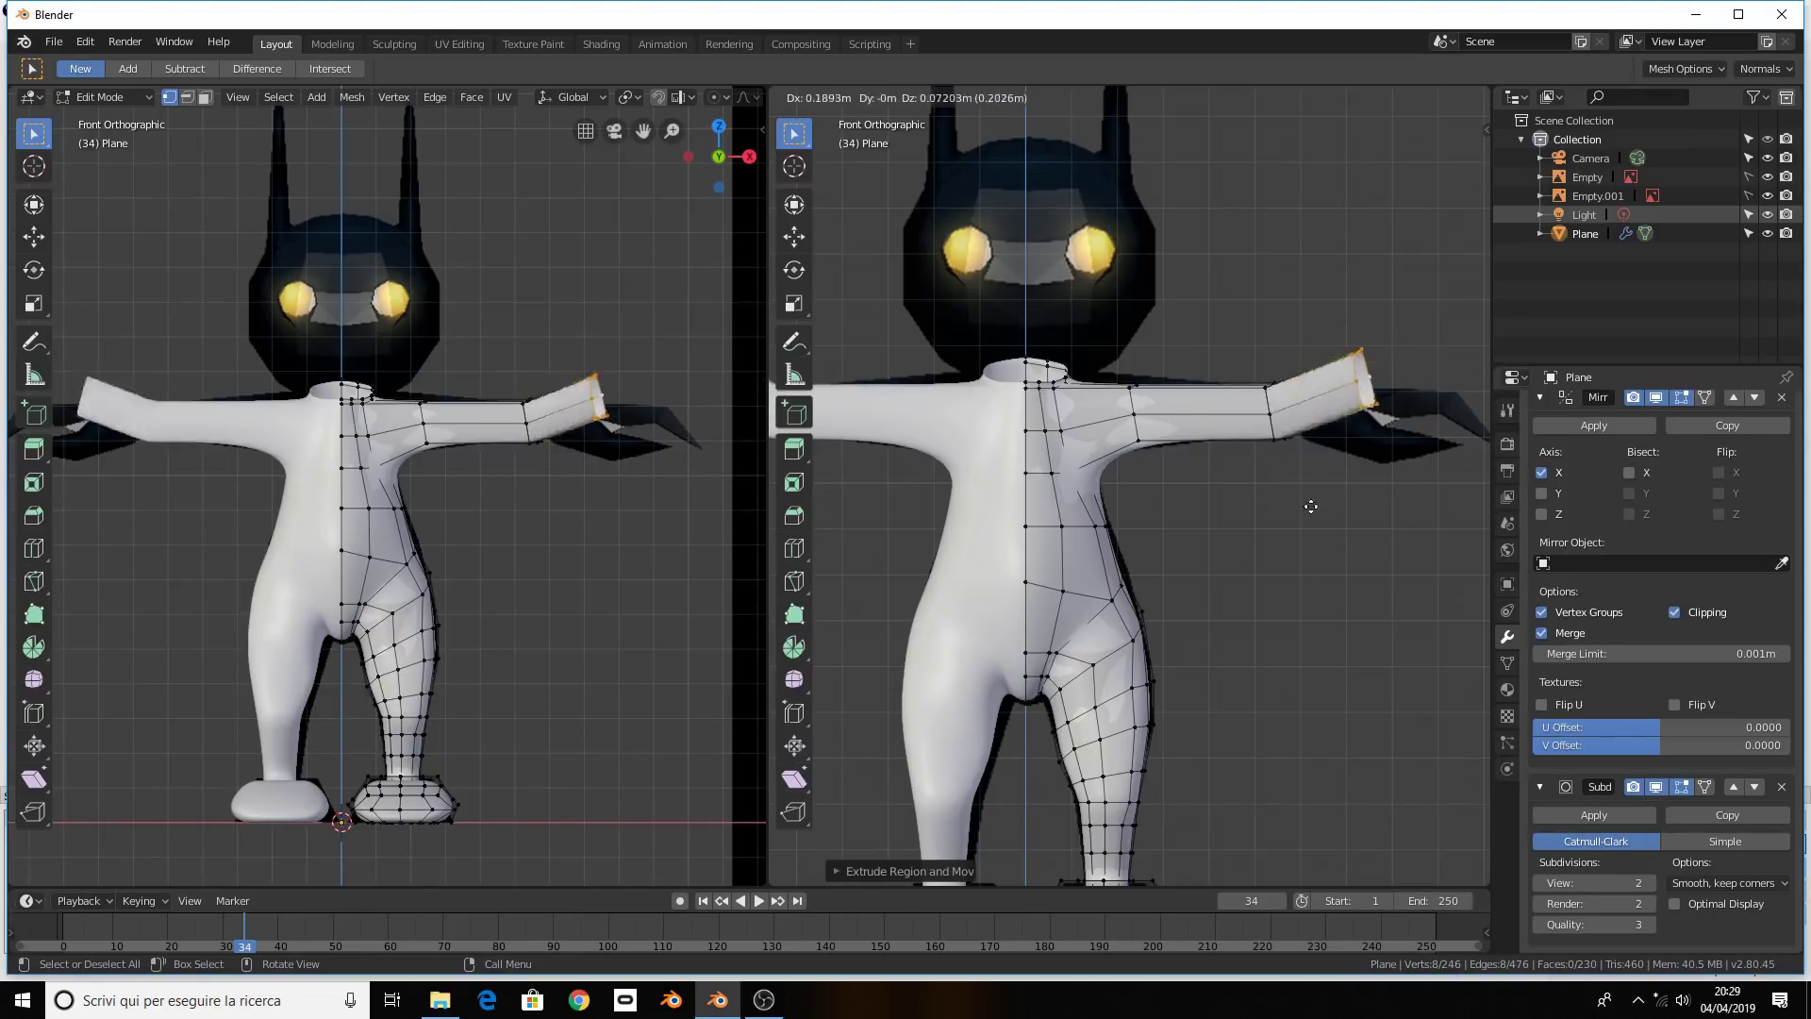
key(g)
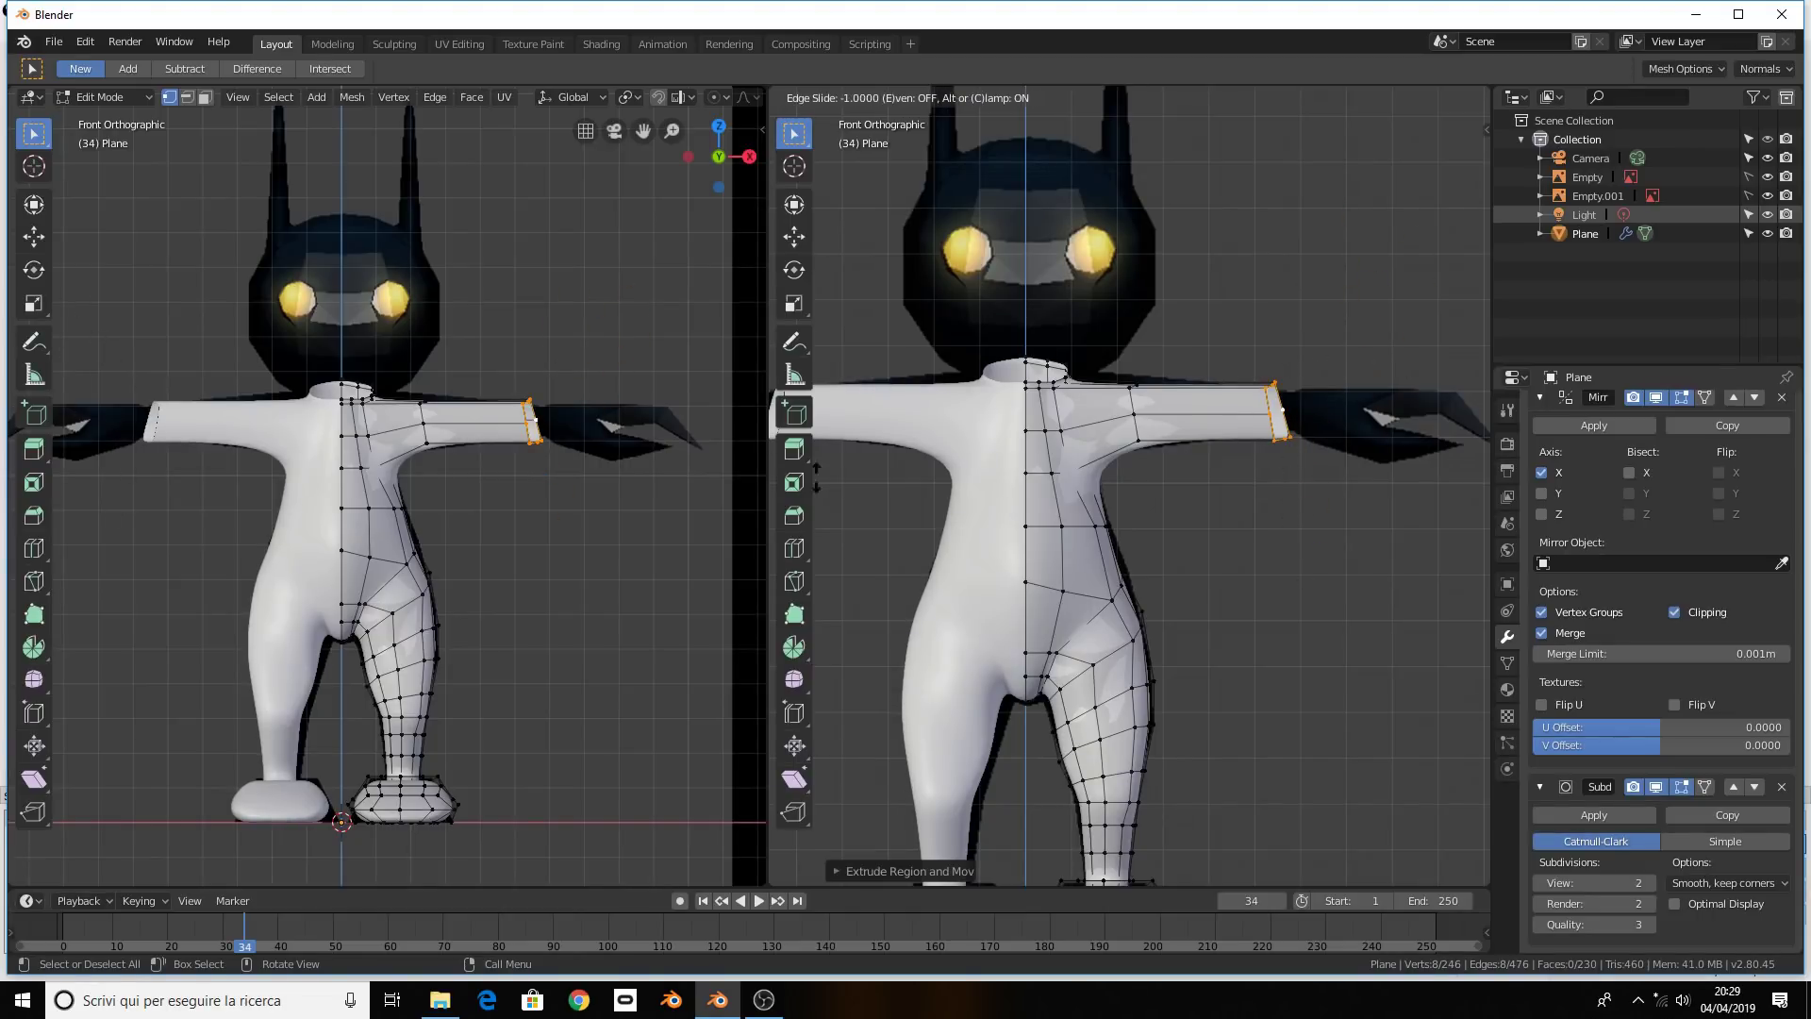
right_click(1178, 364)
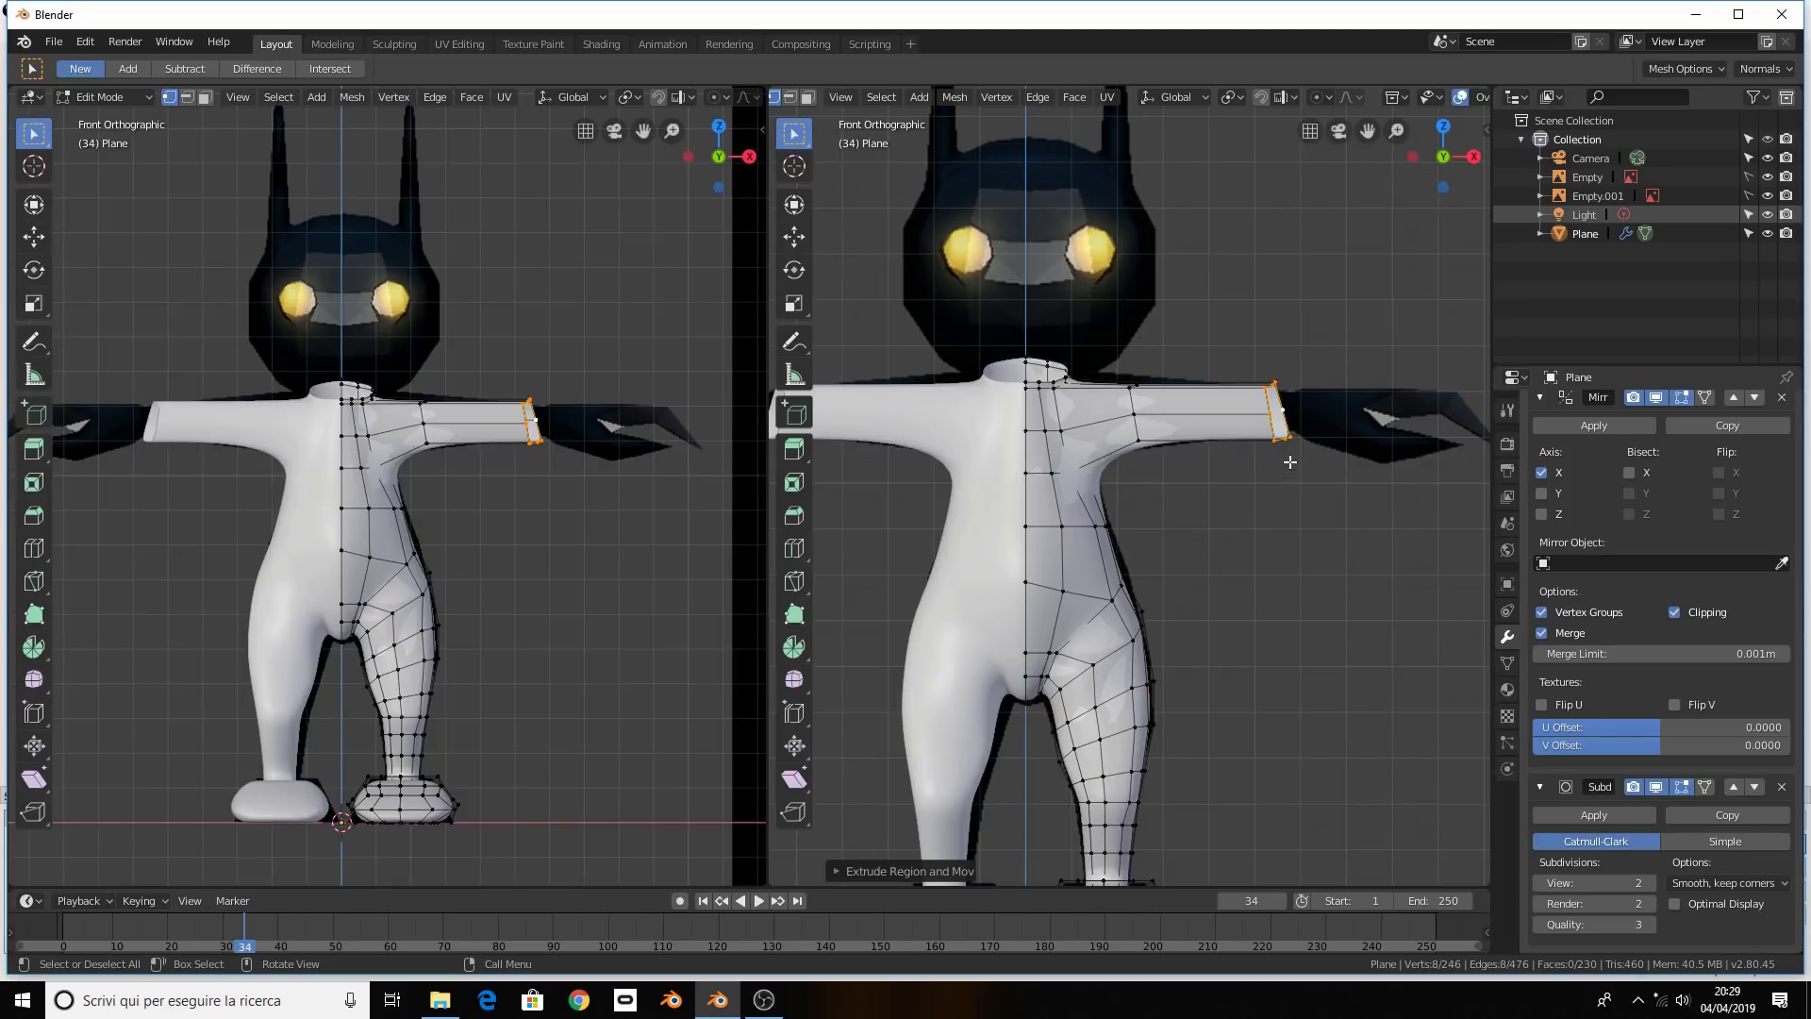
key(g)
key(x)
right_click(1369, 465)
key(ctrl+z)
key(ctrl+z)
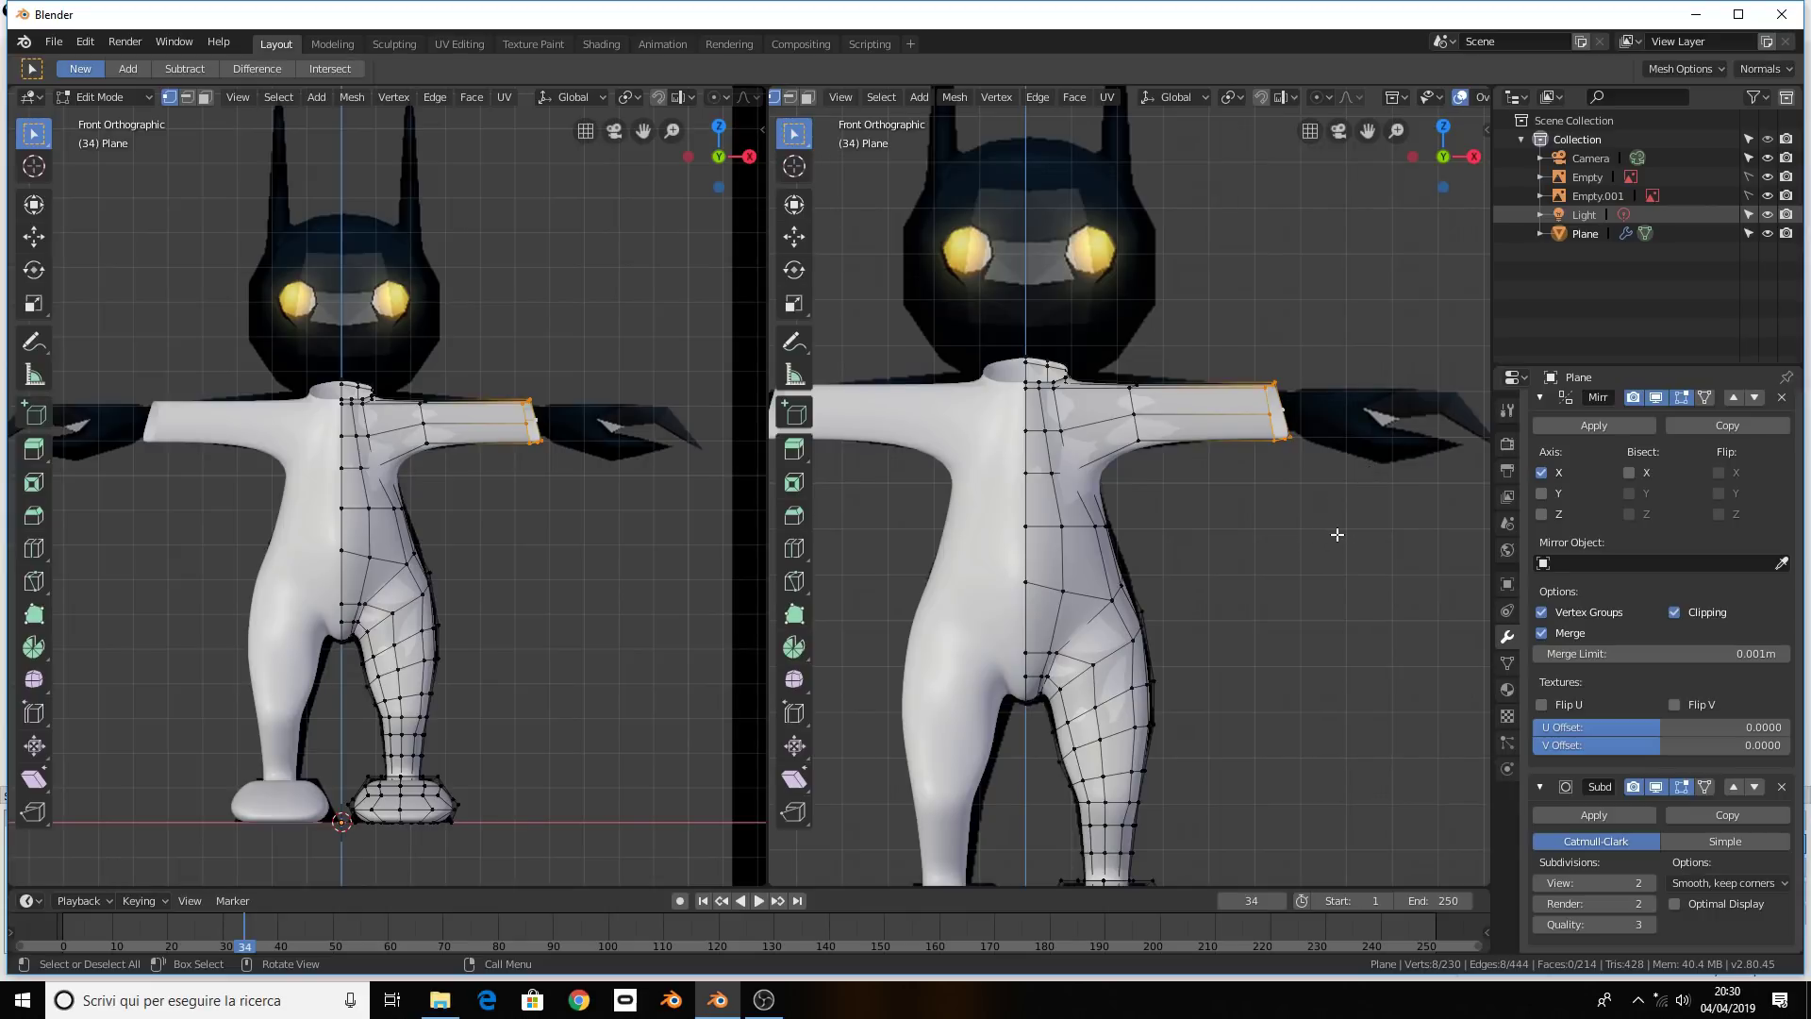
Orbit and zoom the right view close to the arm's open end and select a vertex there
mouse_move(1343, 532)
middle_down()
mouse_move(1280, 541)
mouse_move(1313, 455)
mouse_move(1223, 423)
middle_up()
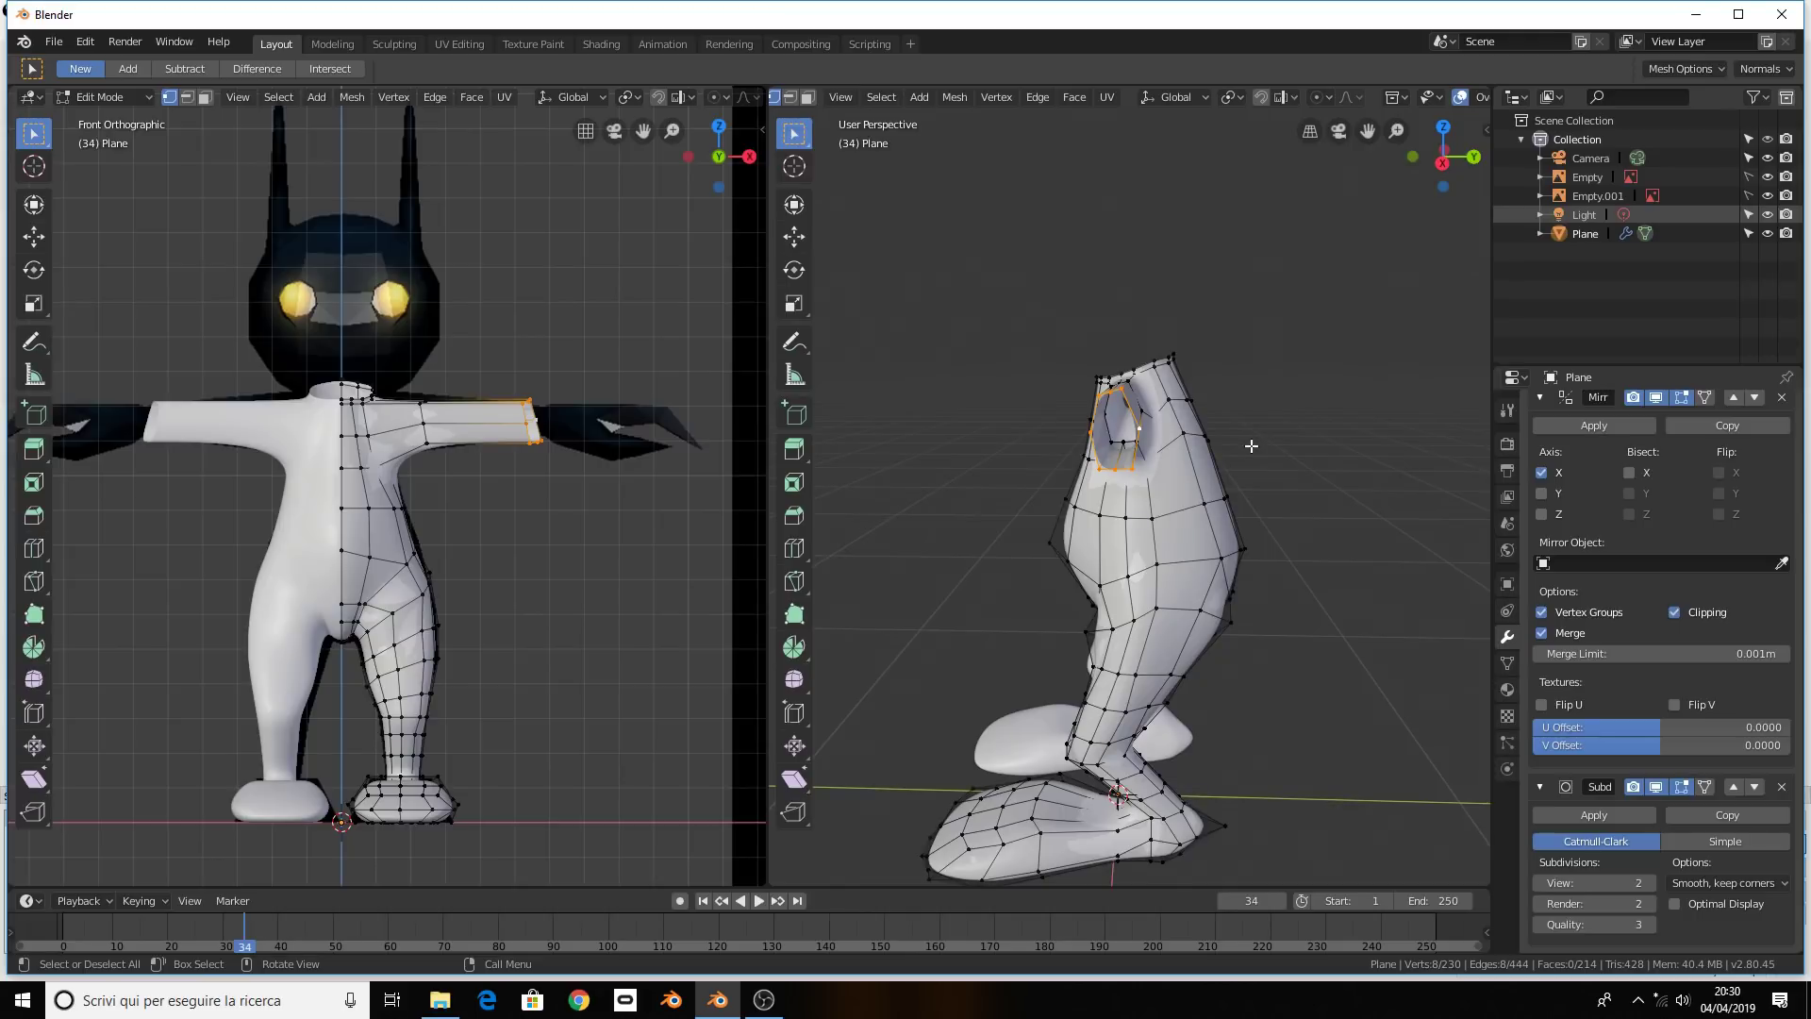
scroll(1200, 443, up, 3)
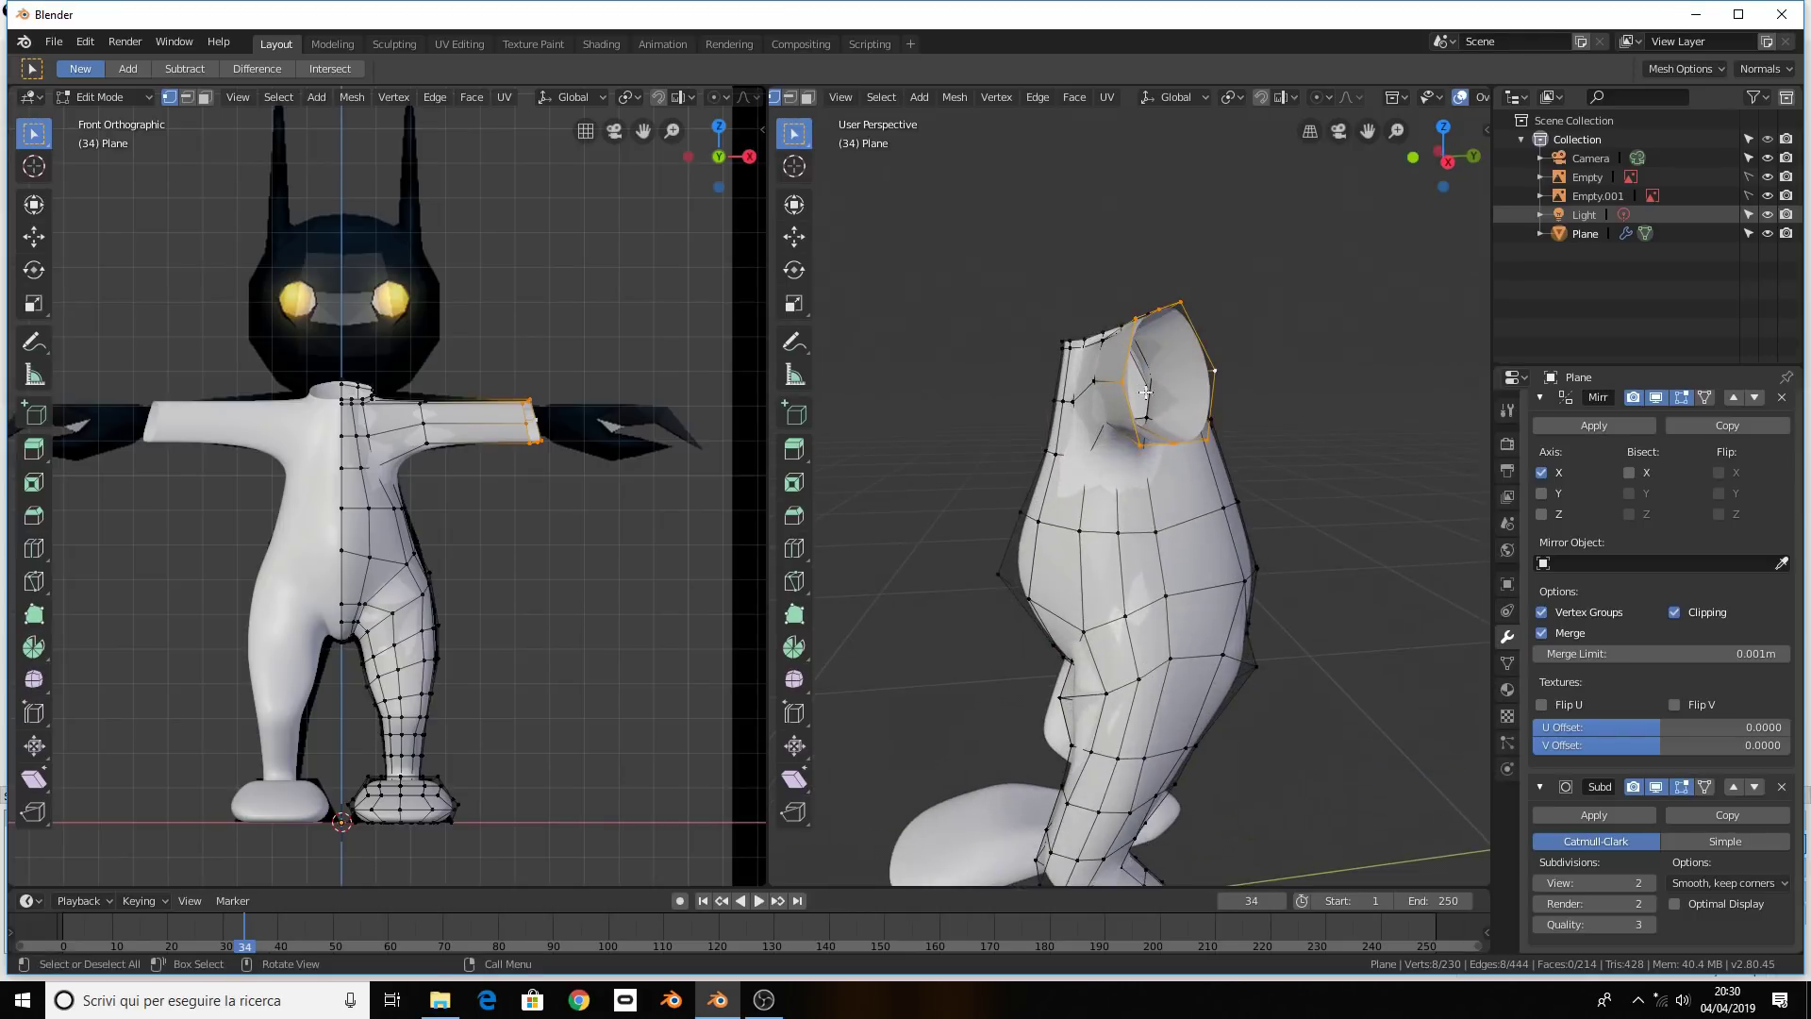
click(1215, 374)
Subdivide the edge between two vertices on the arm opening
middle_drag(1219, 370, 1211, 357)
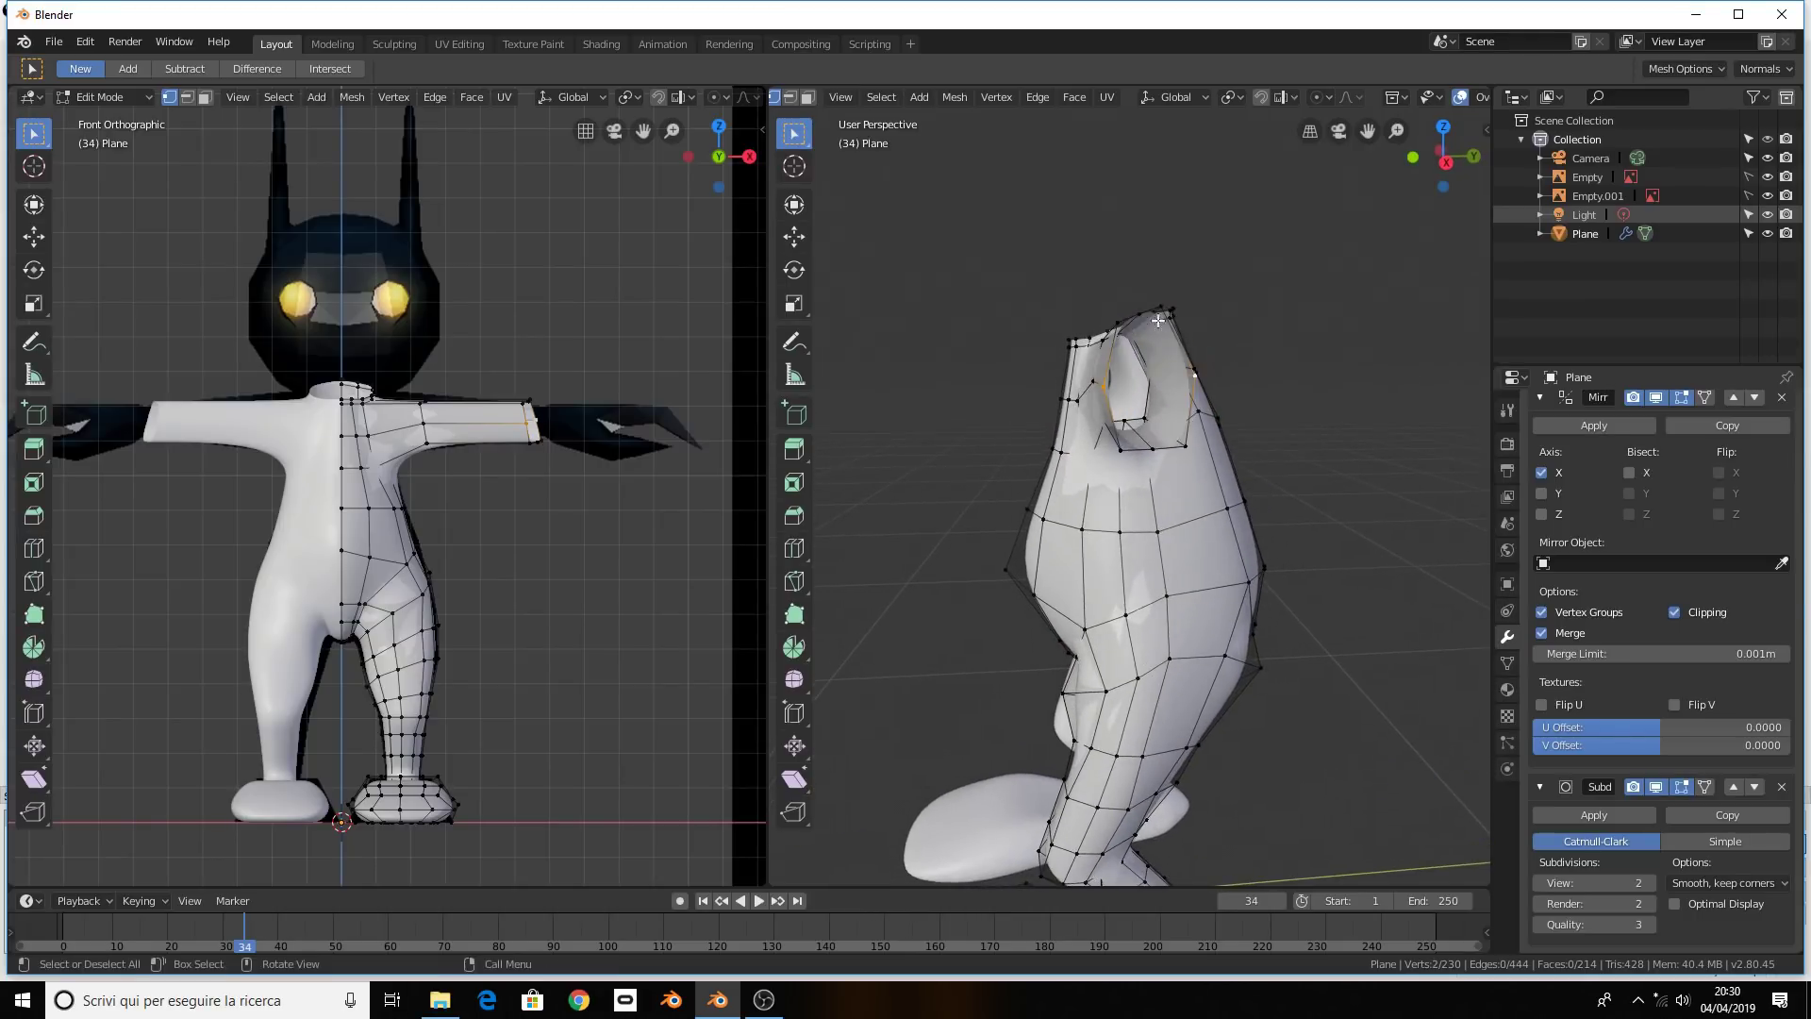
click(1142, 315)
shift+click(1156, 443)
right_click(1166, 387)
click(1166, 386)
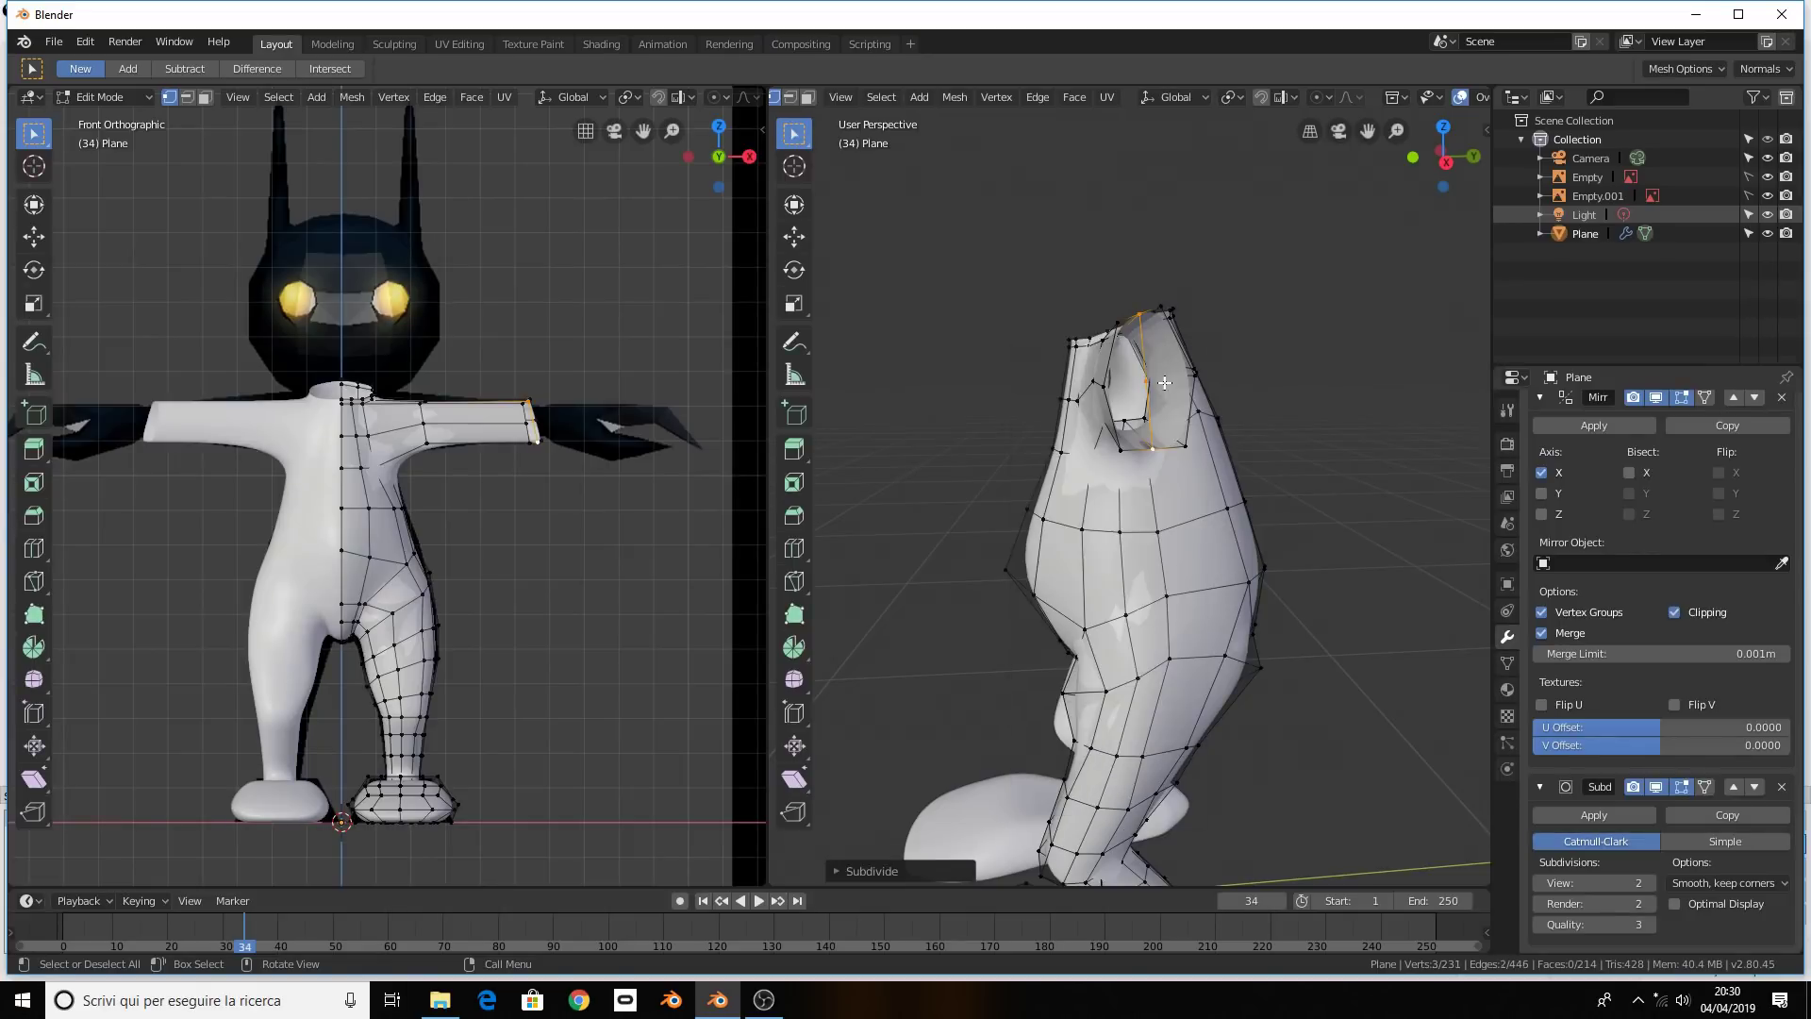
Fill the upper-left part of the arm opening with a face
click(1158, 380)
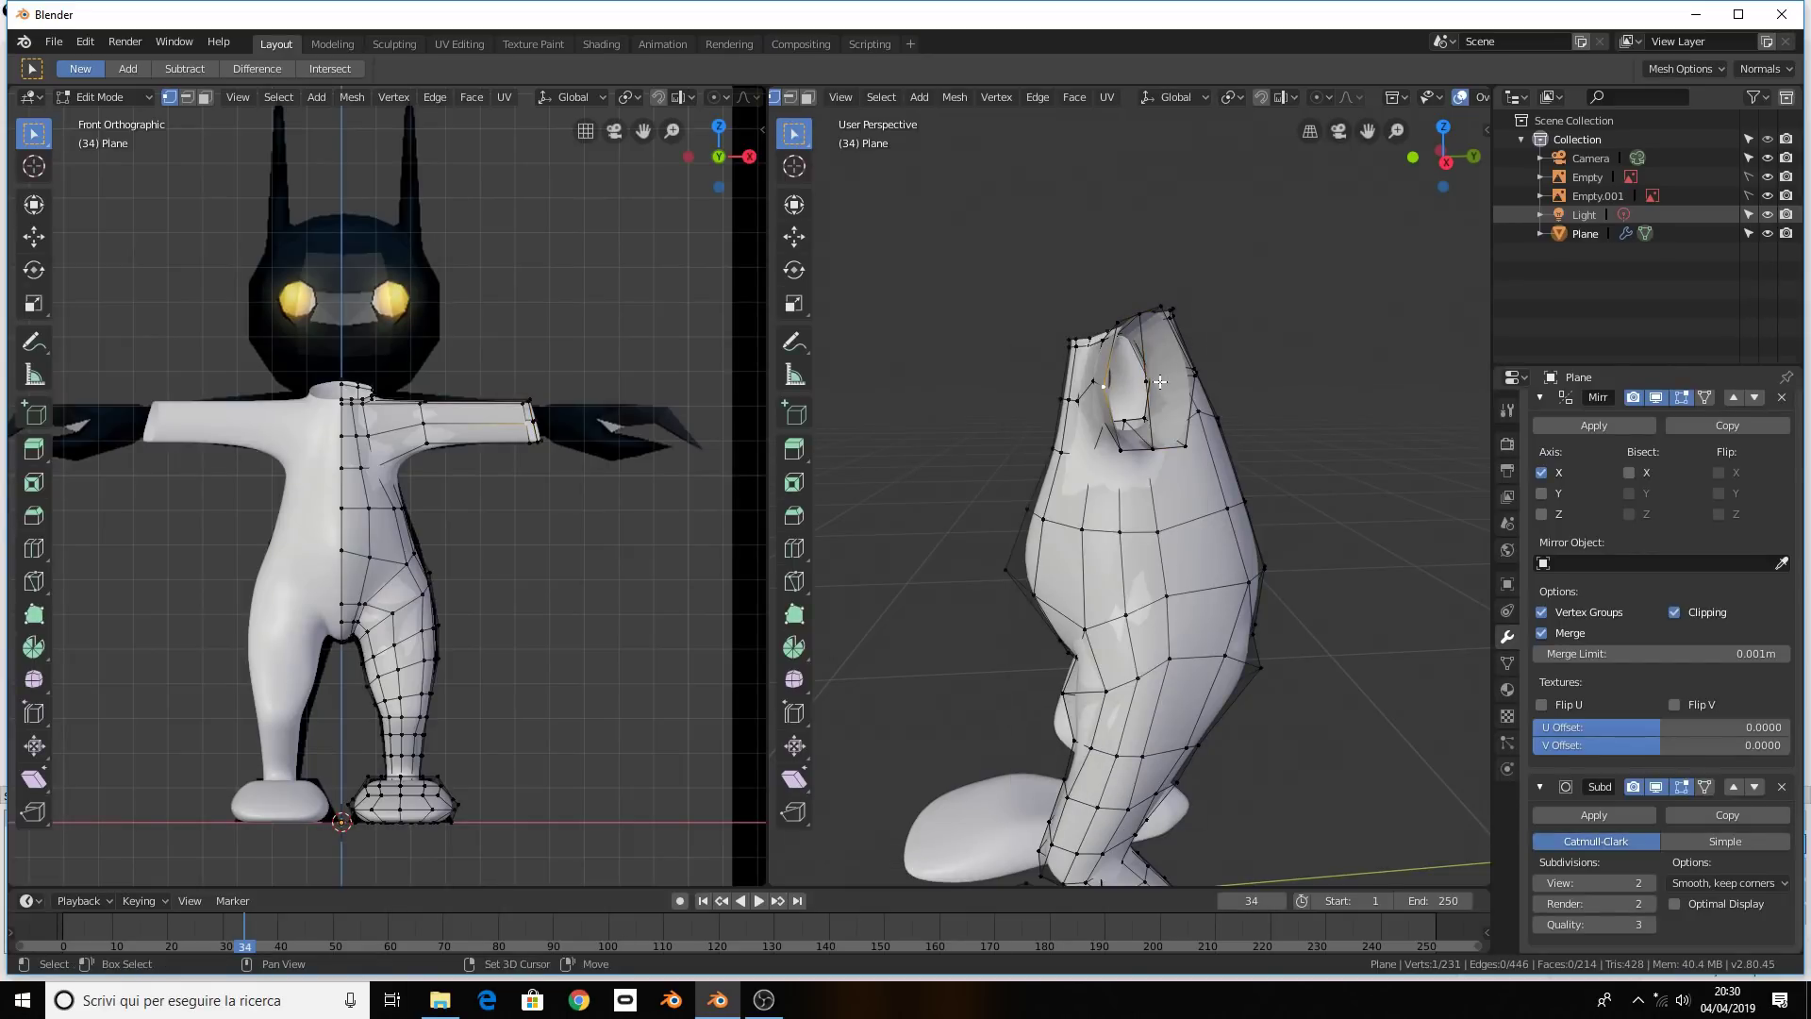
shift+click(1138, 376)
shift+click(1118, 323)
shift+click(1139, 314)
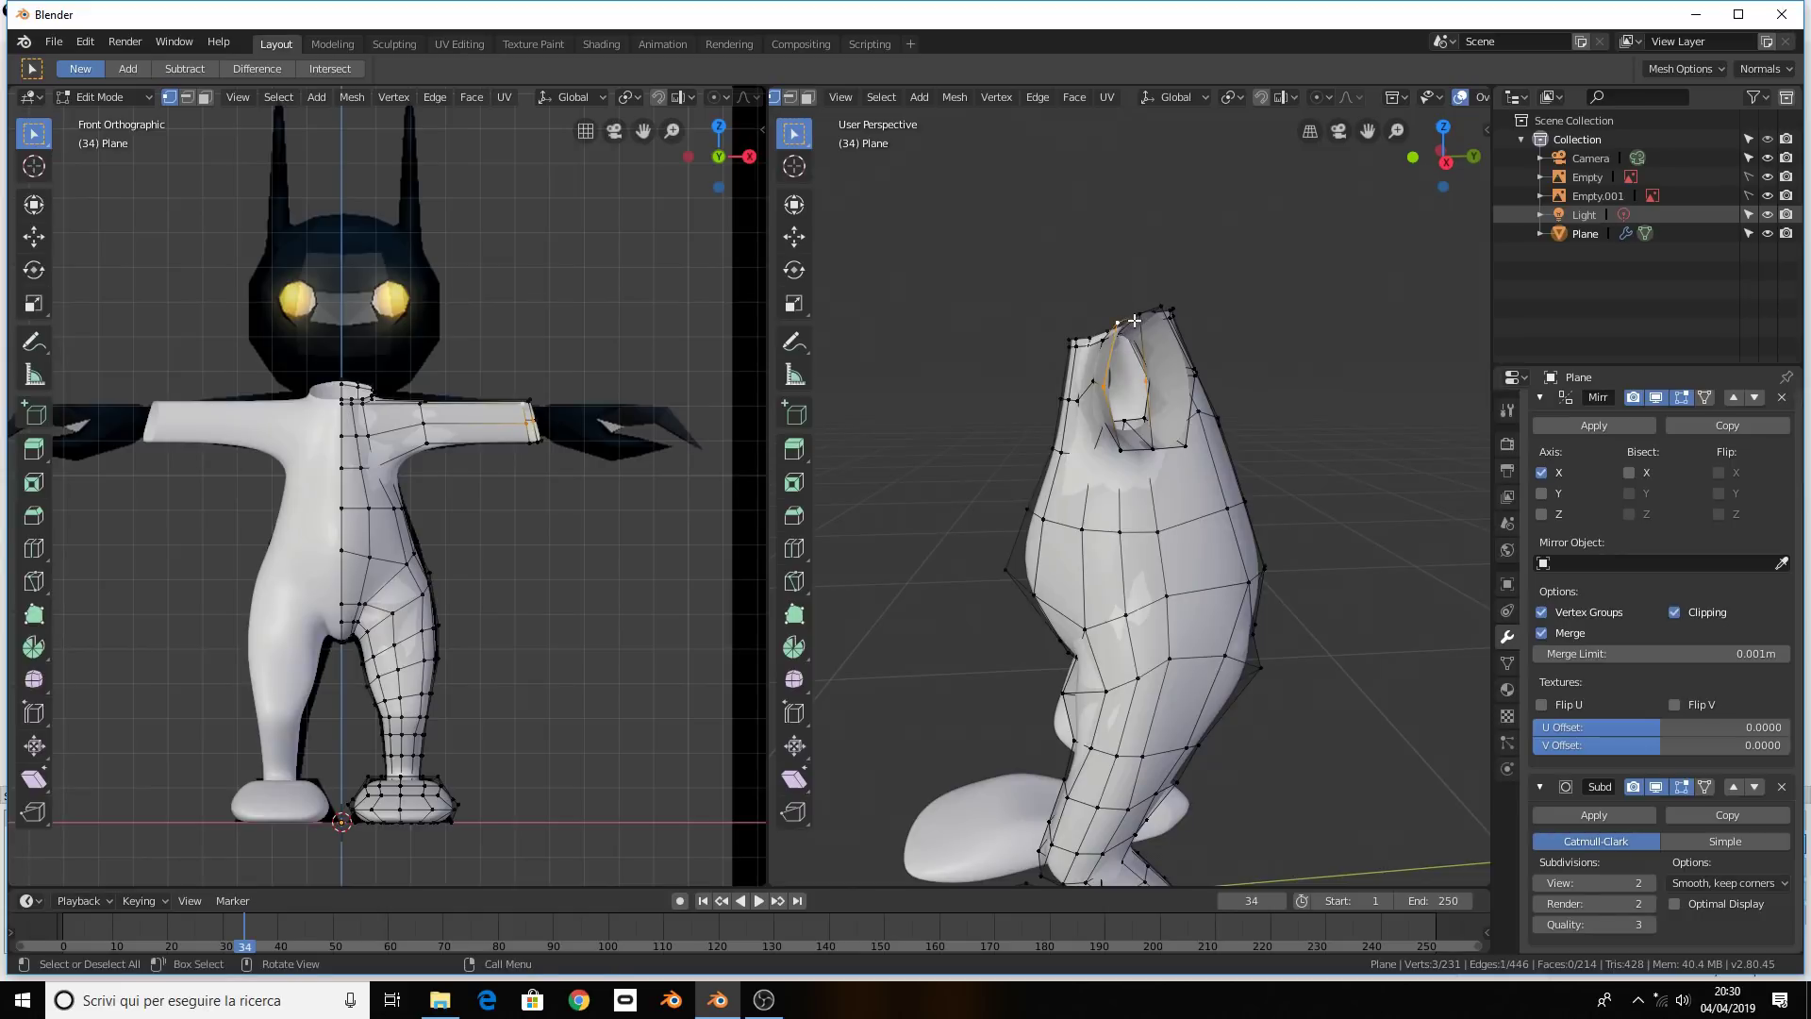
key(f)
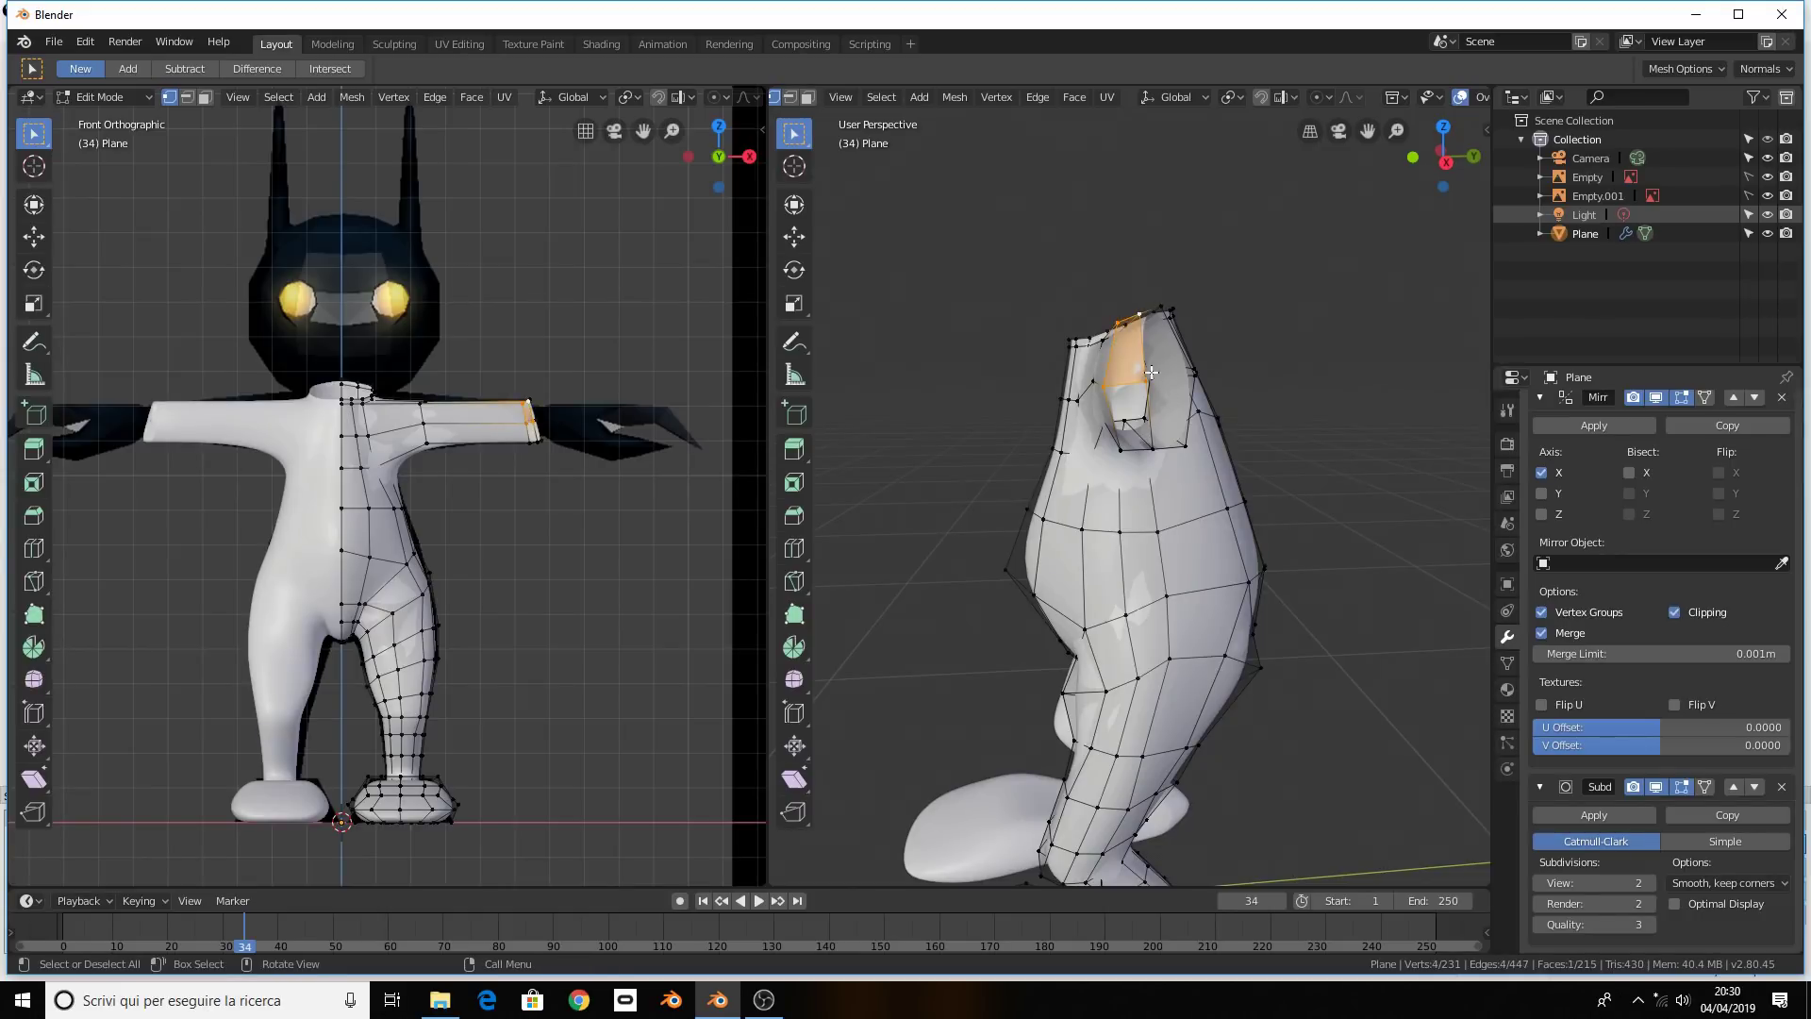
Fill the next two gaps around the opening with quad faces
click(1143, 321)
shift+click(1169, 311)
middle_drag(1183, 358, 1153, 422)
shift+click(1116, 455)
key(f)
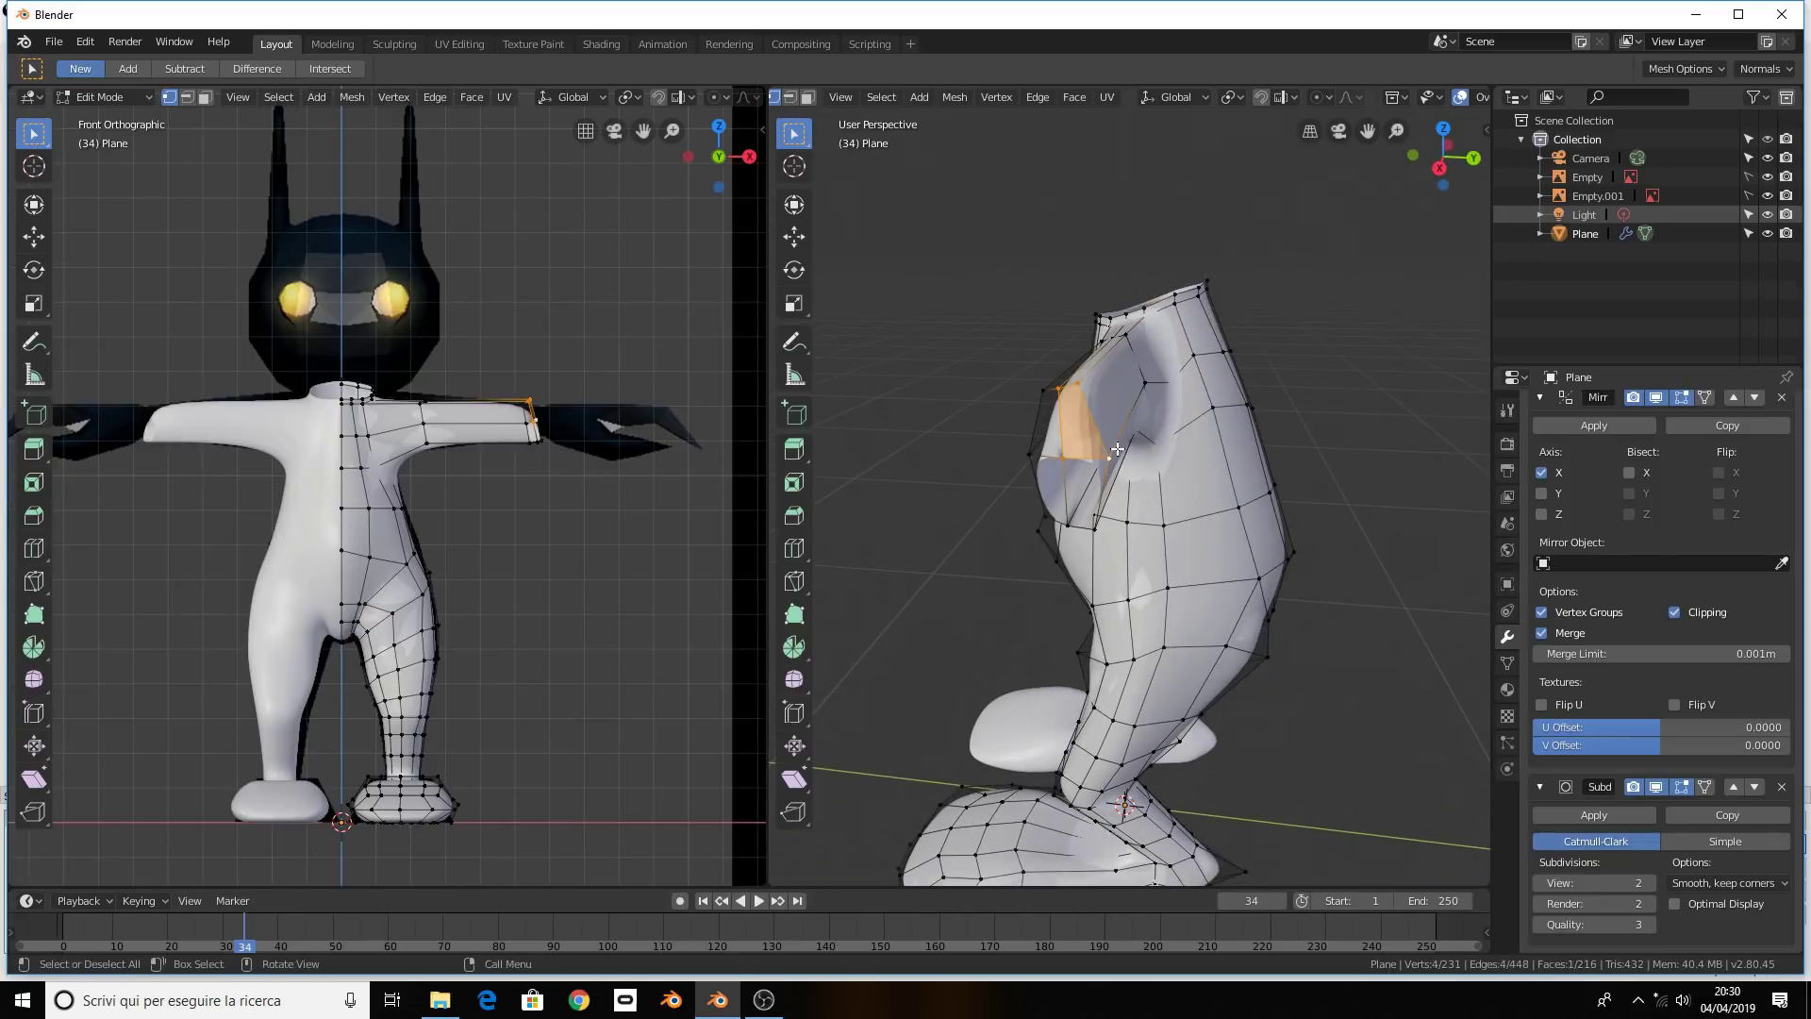
shift+click(1115, 456)
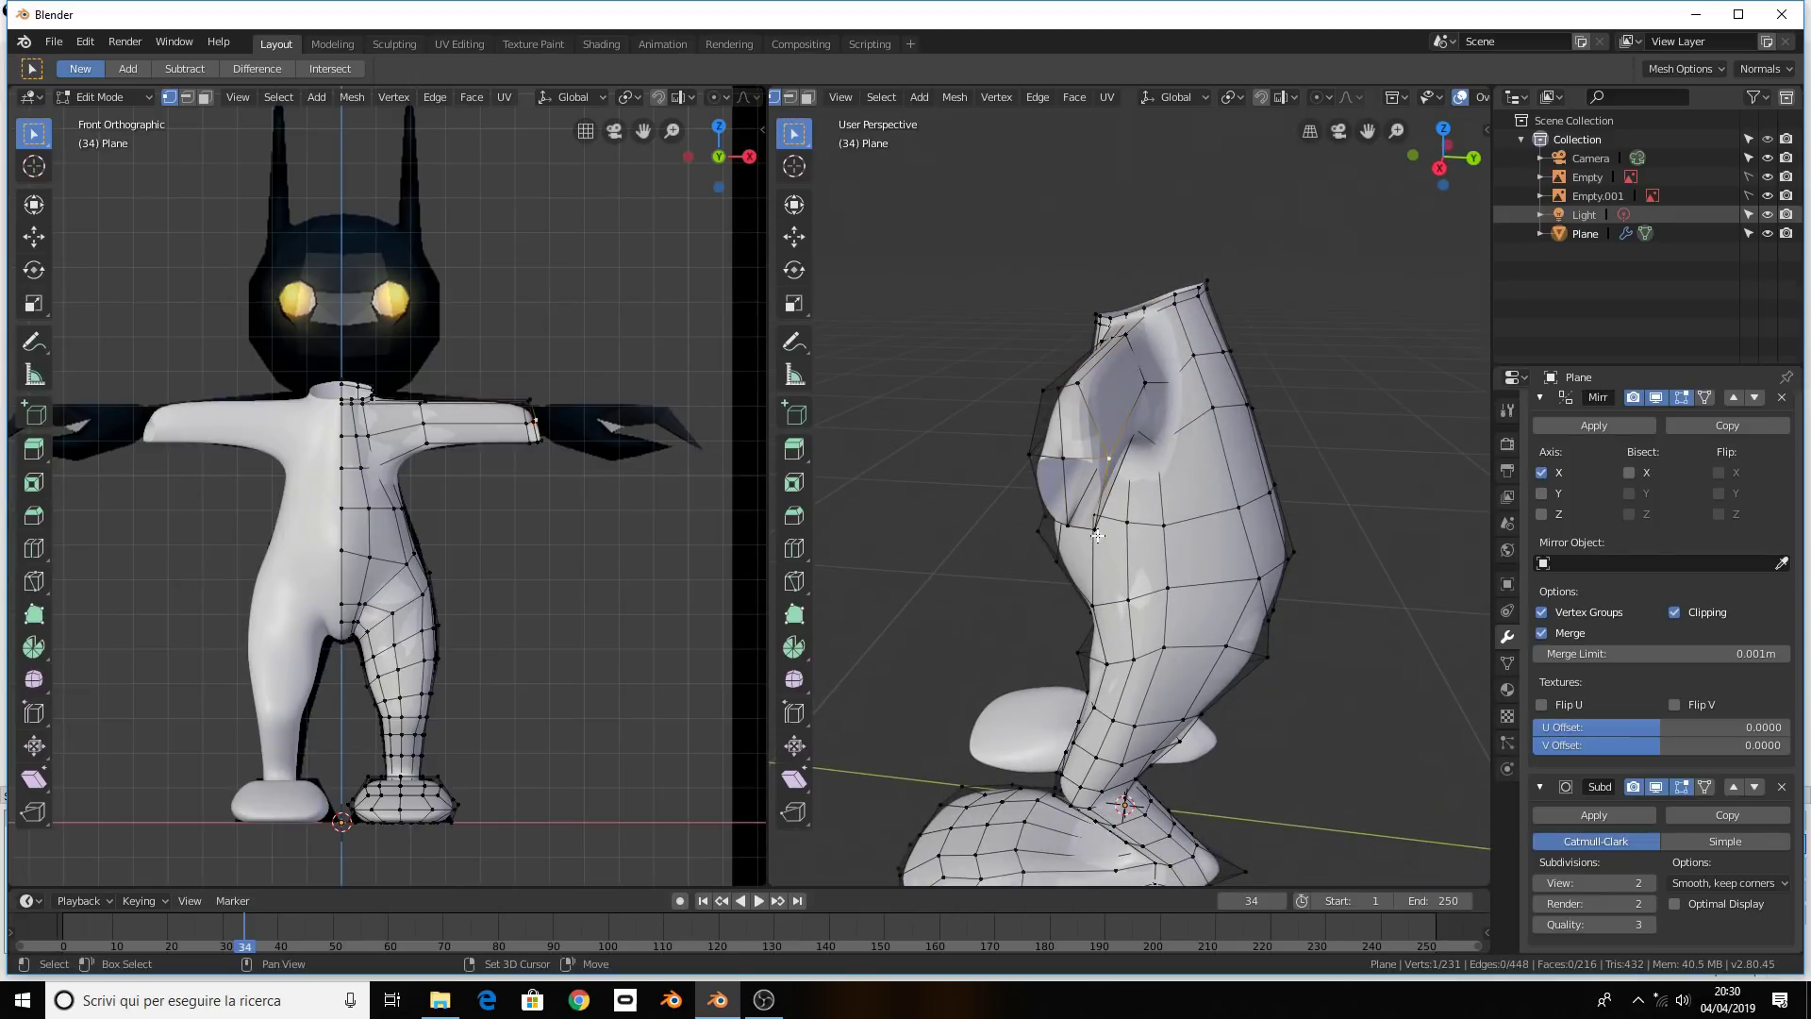
shift+click(1059, 462)
key(f)
Subdivide the edges of the four vertices around the remaining gap
click(1063, 458)
shift+click(1066, 521)
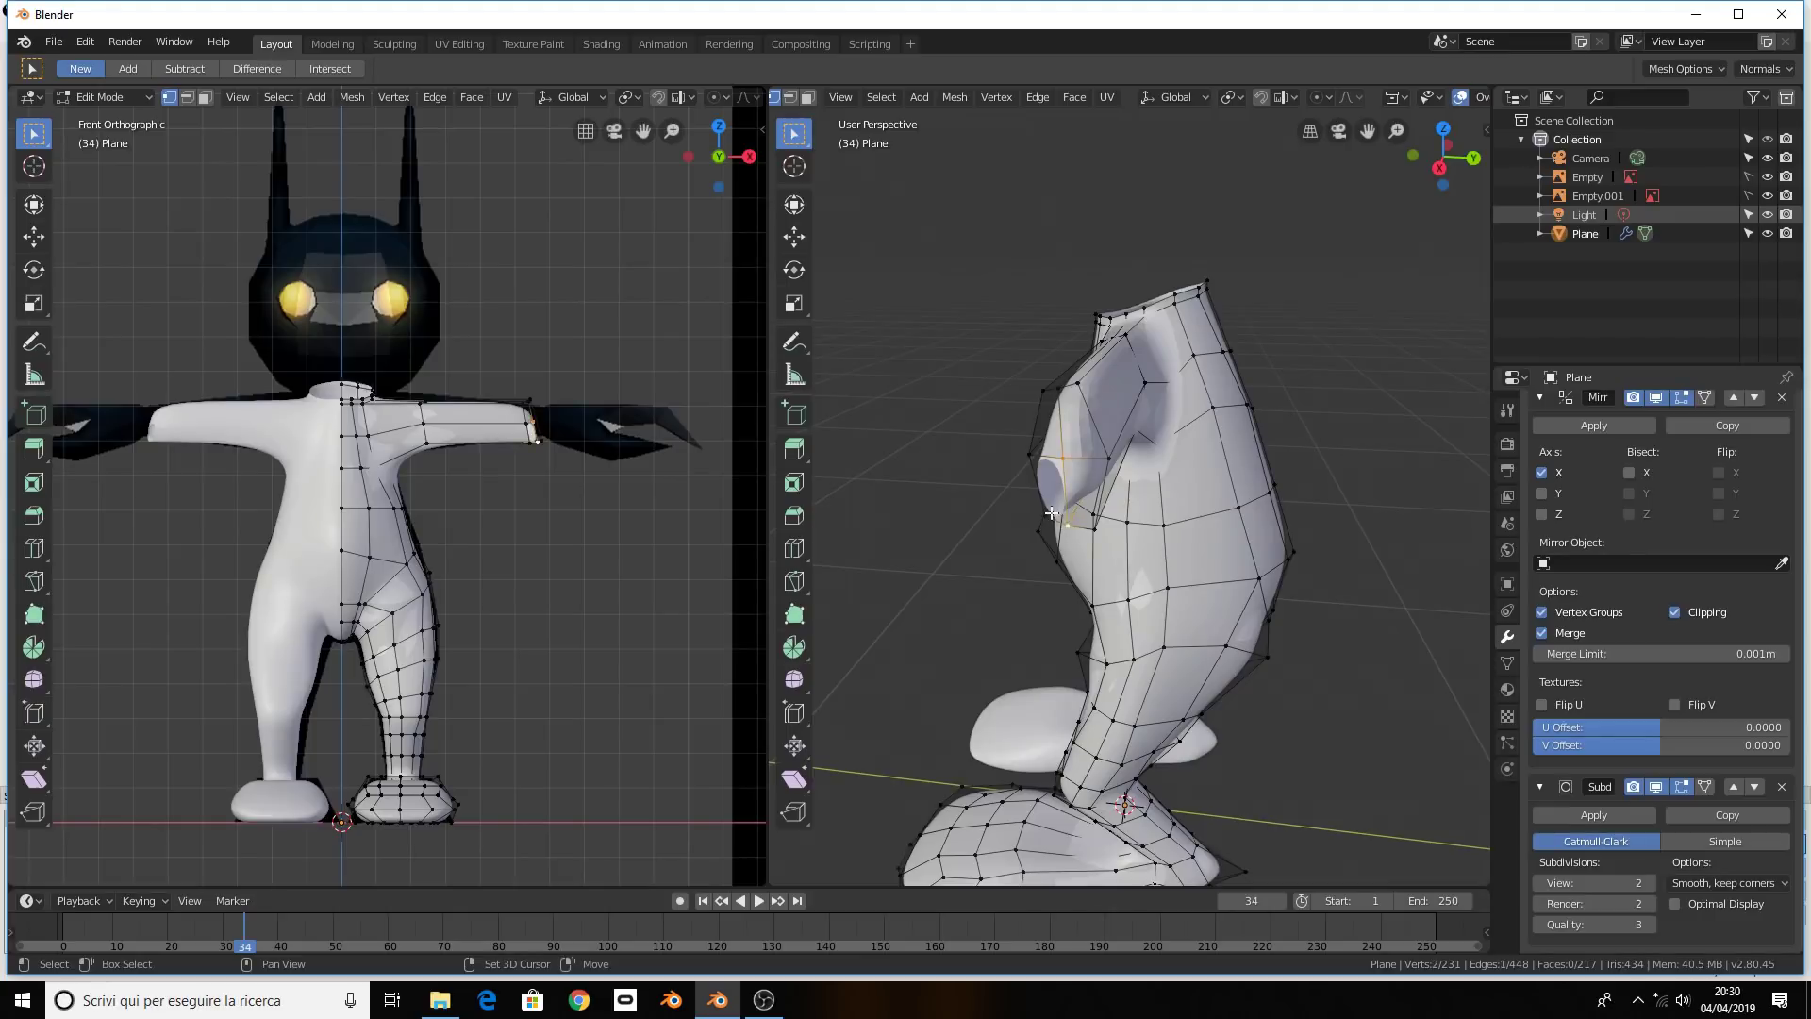
shift+click(1034, 462)
right_click(1046, 467)
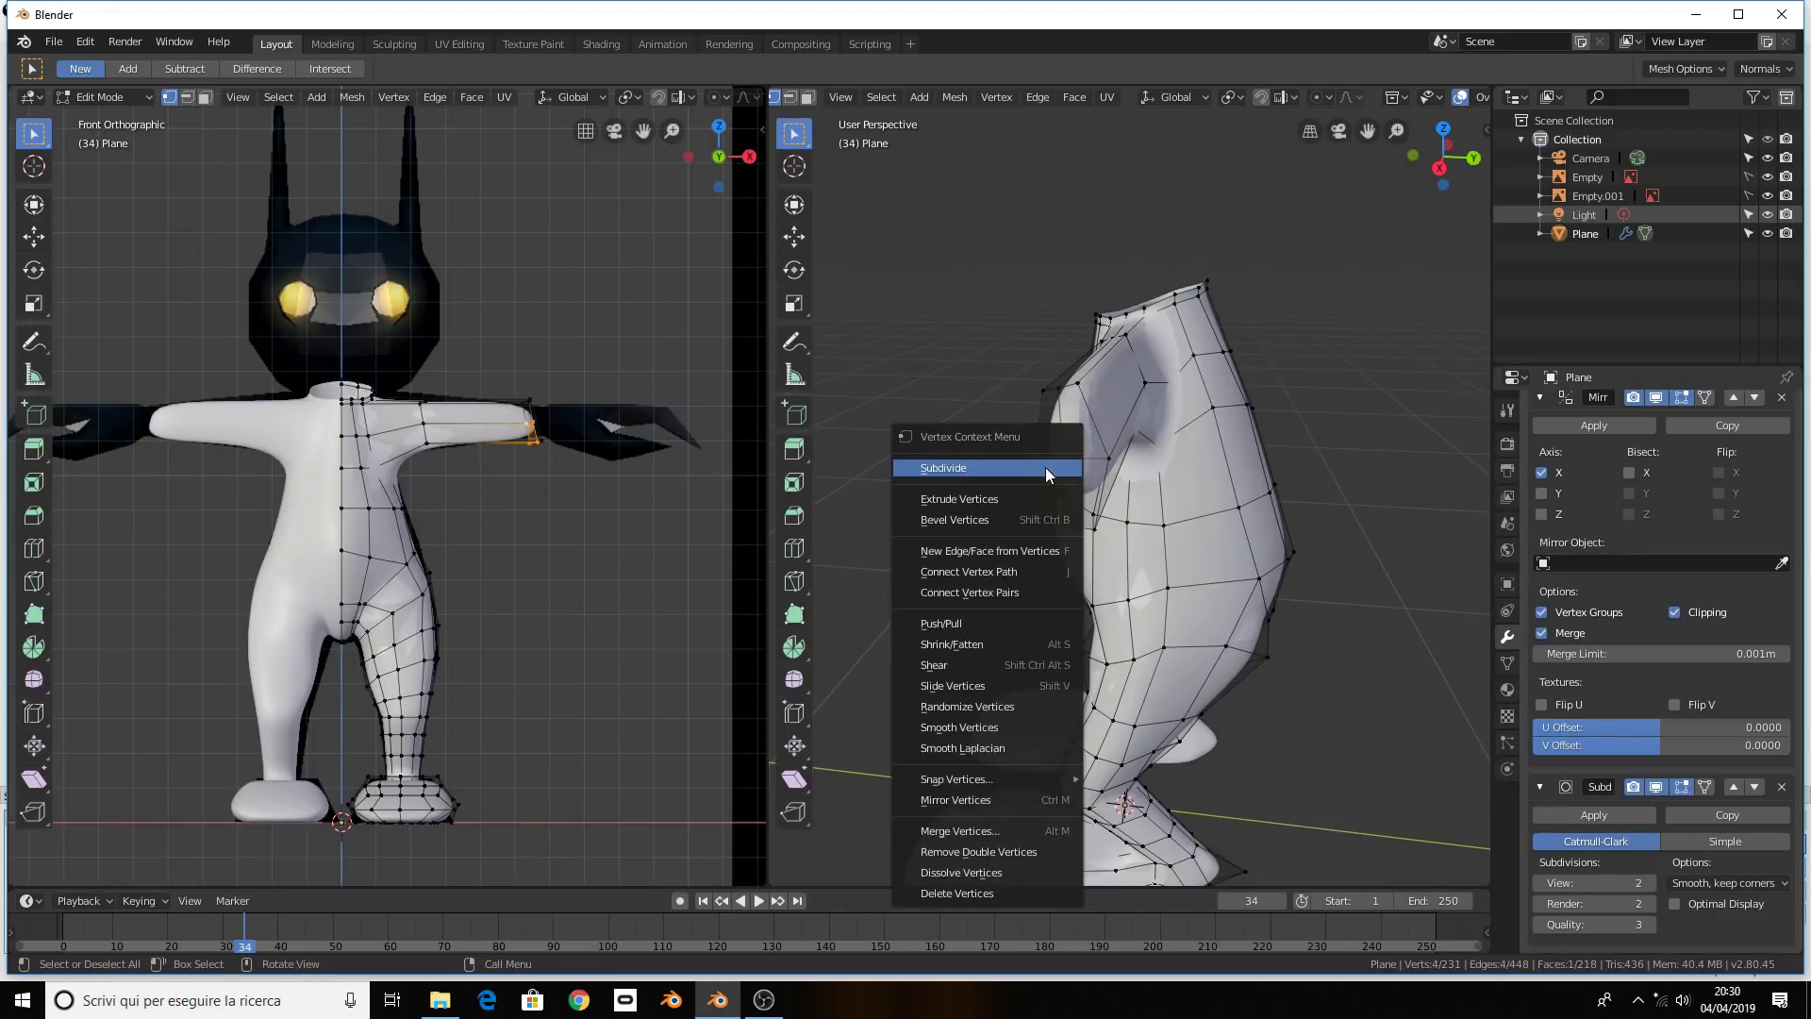
click(1046, 469)
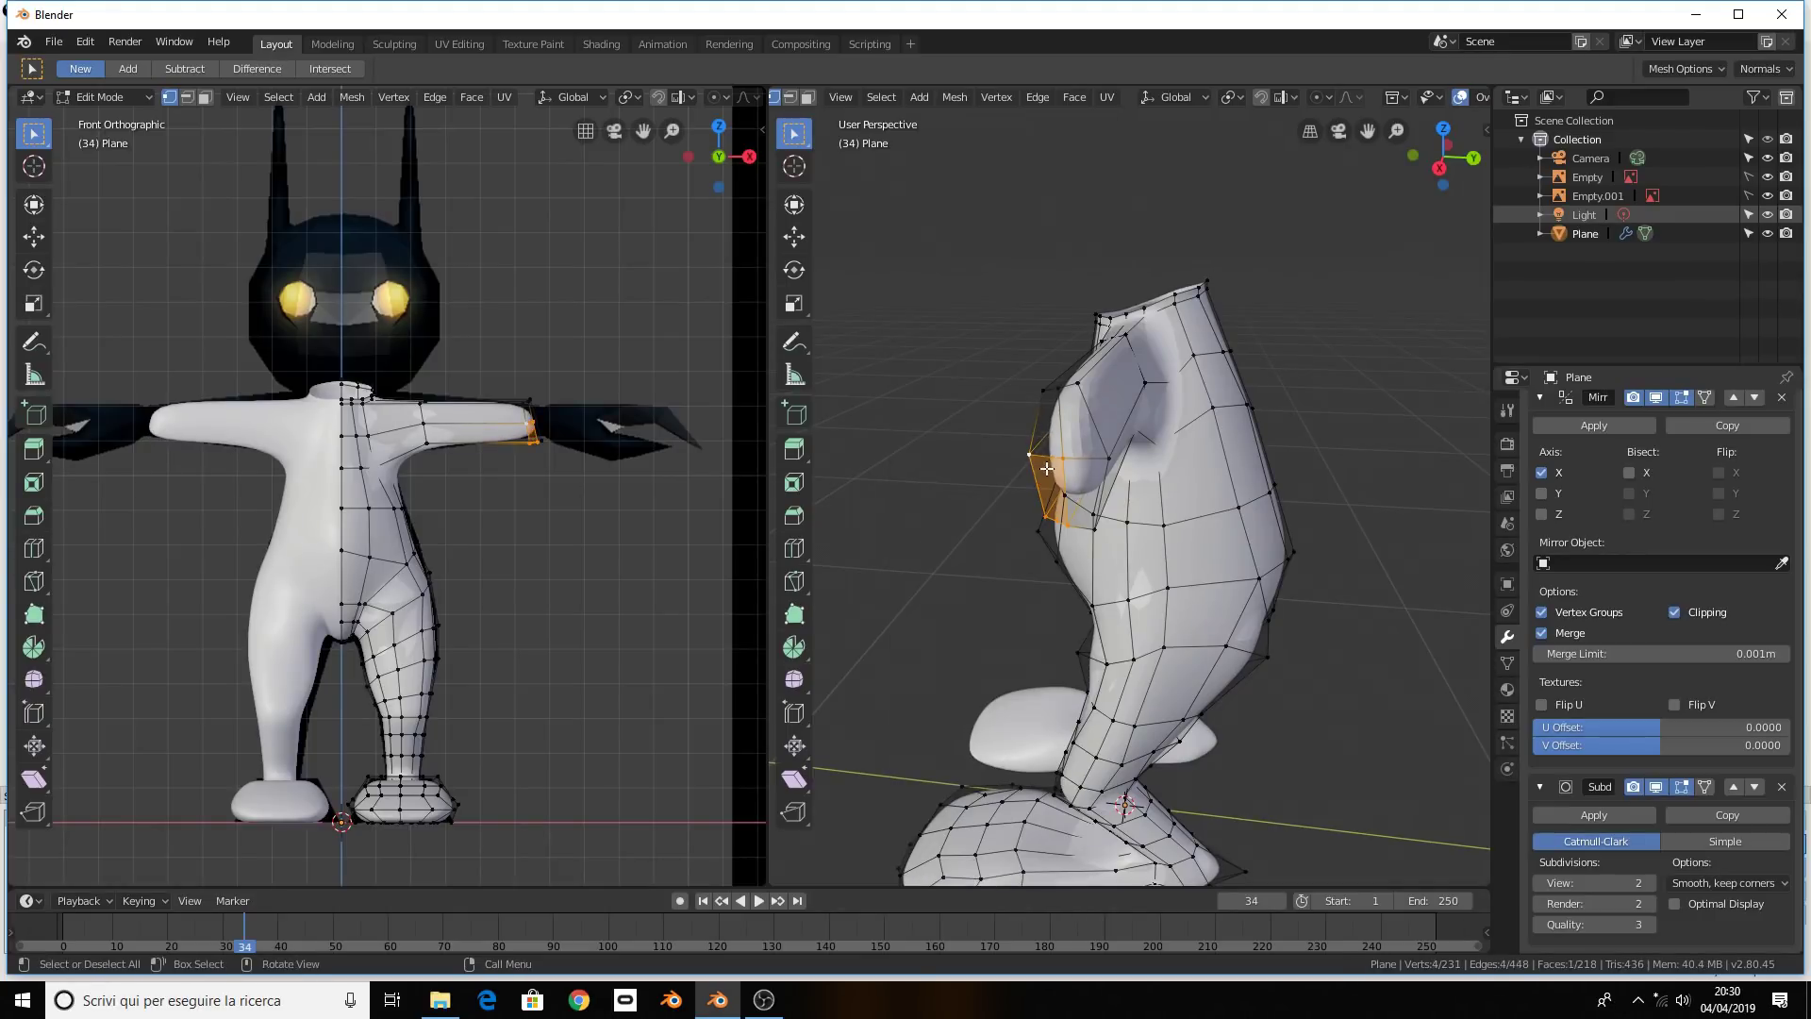
Subdivide the whole mesh, then undo that subdivision
key(Tab)
key(Tab)
key(a)
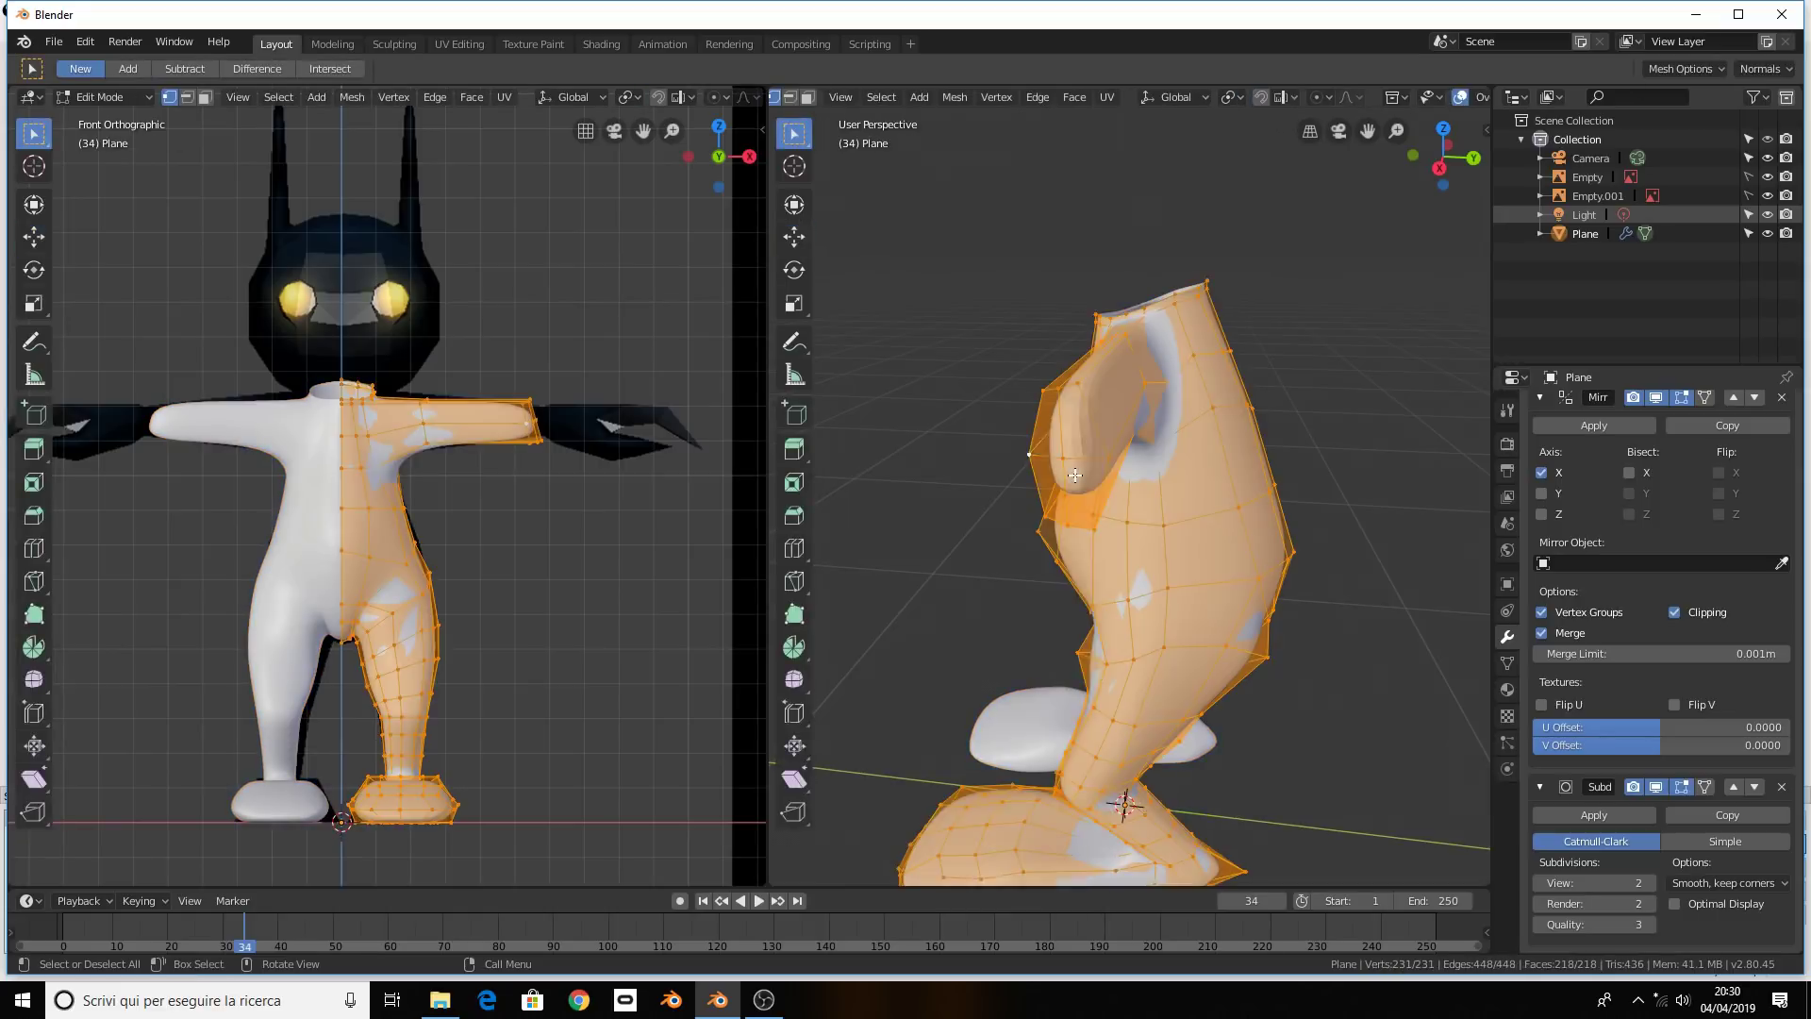
right_click(1069, 474)
click(1069, 470)
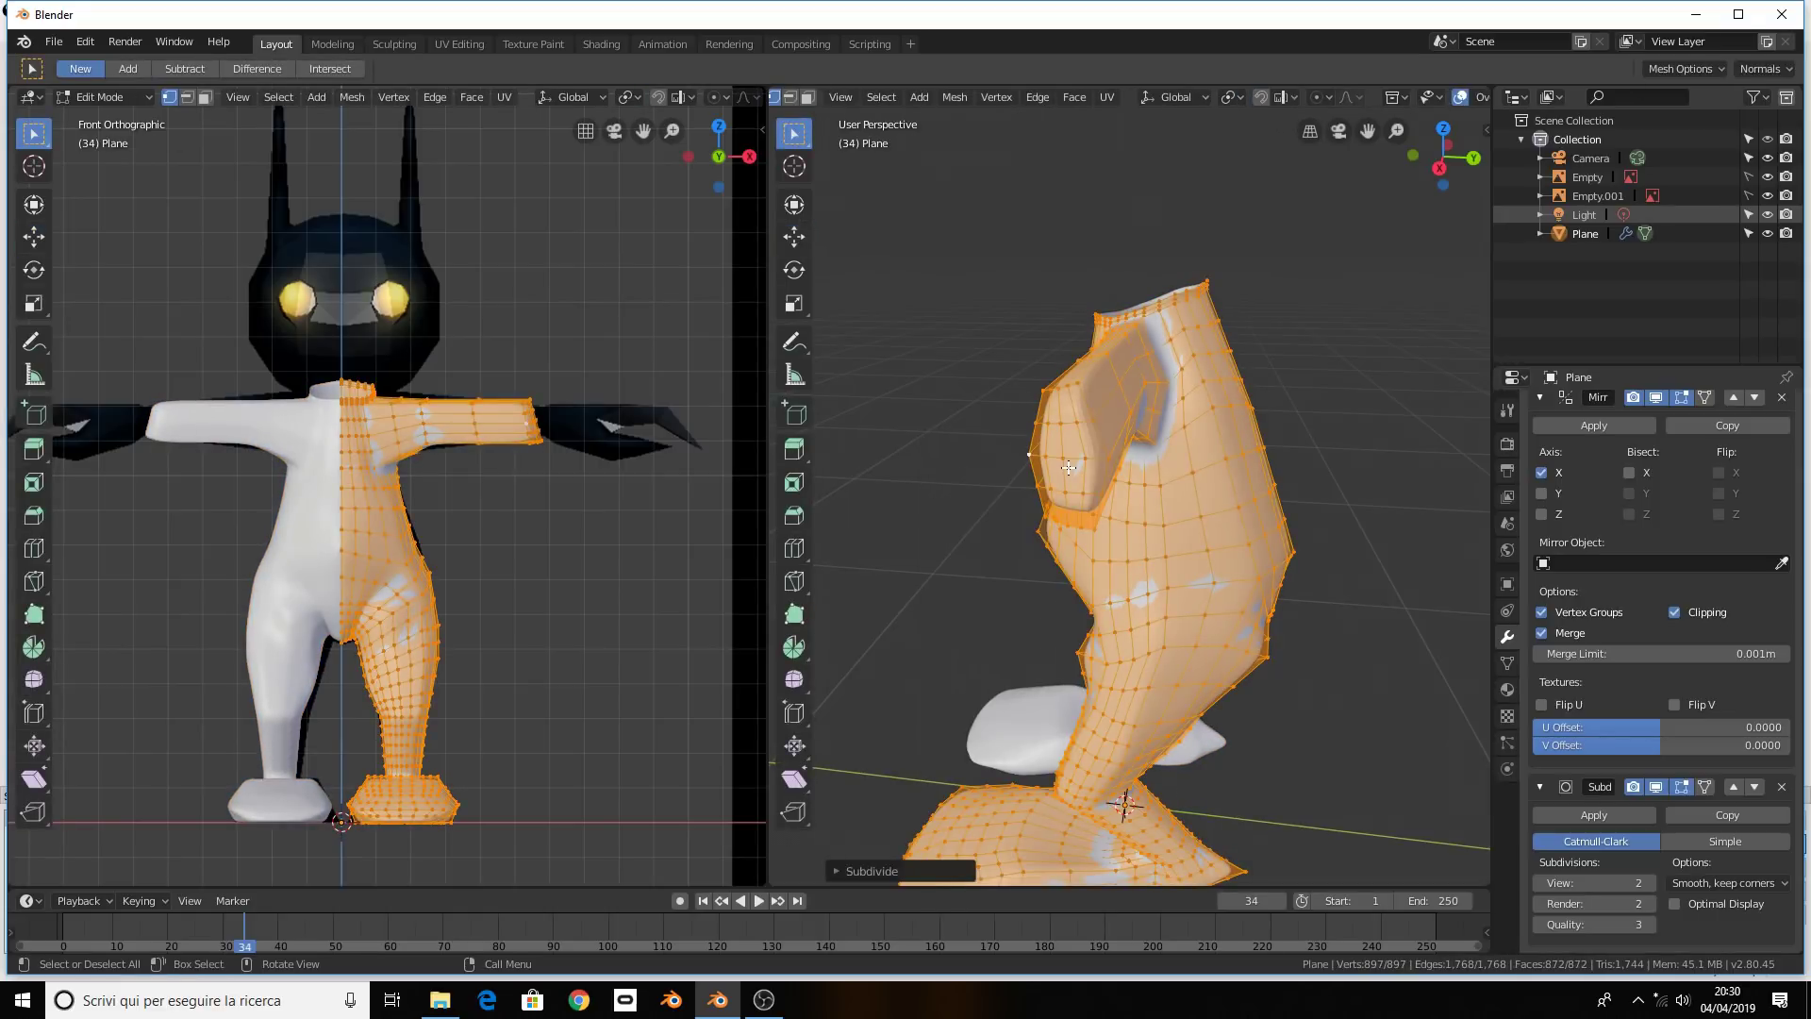
key(ctrl+z)
Dismiss the vertex menu, clear the selection and orbit the view slightly
right_click(1068, 467)
key(Escape)
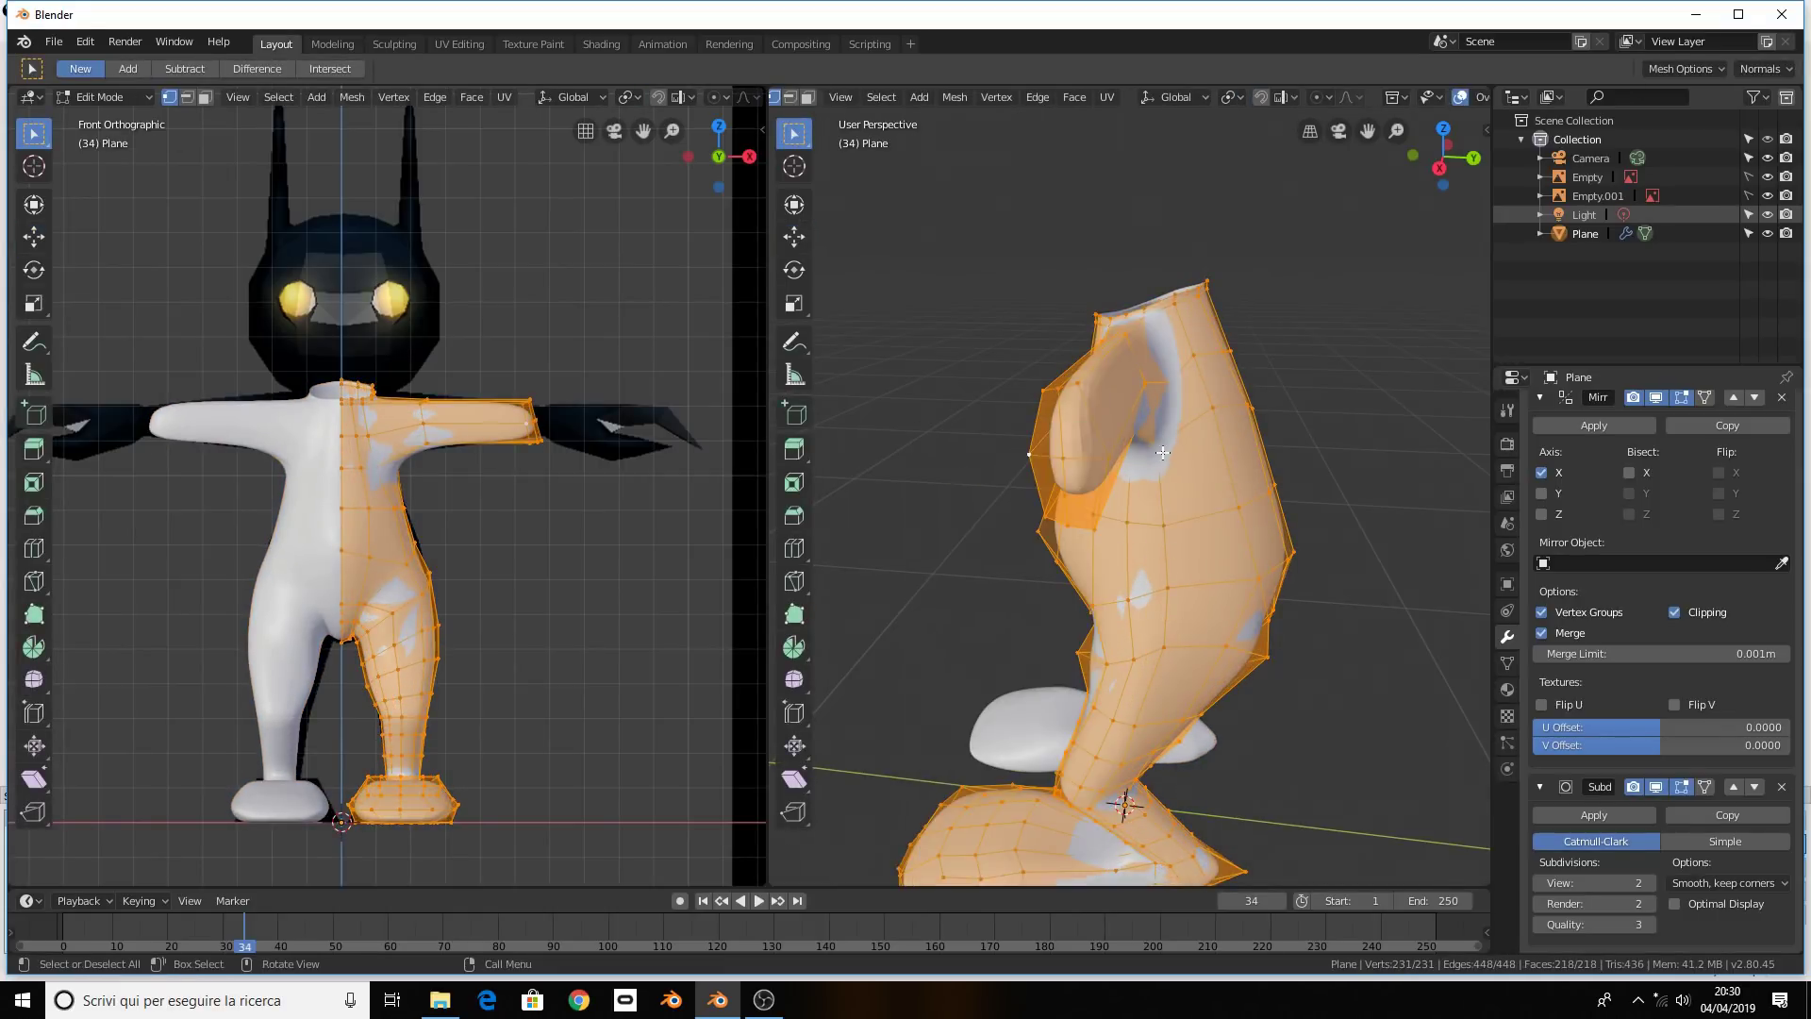
key(alt+a)
key(a)
key(alt+a)
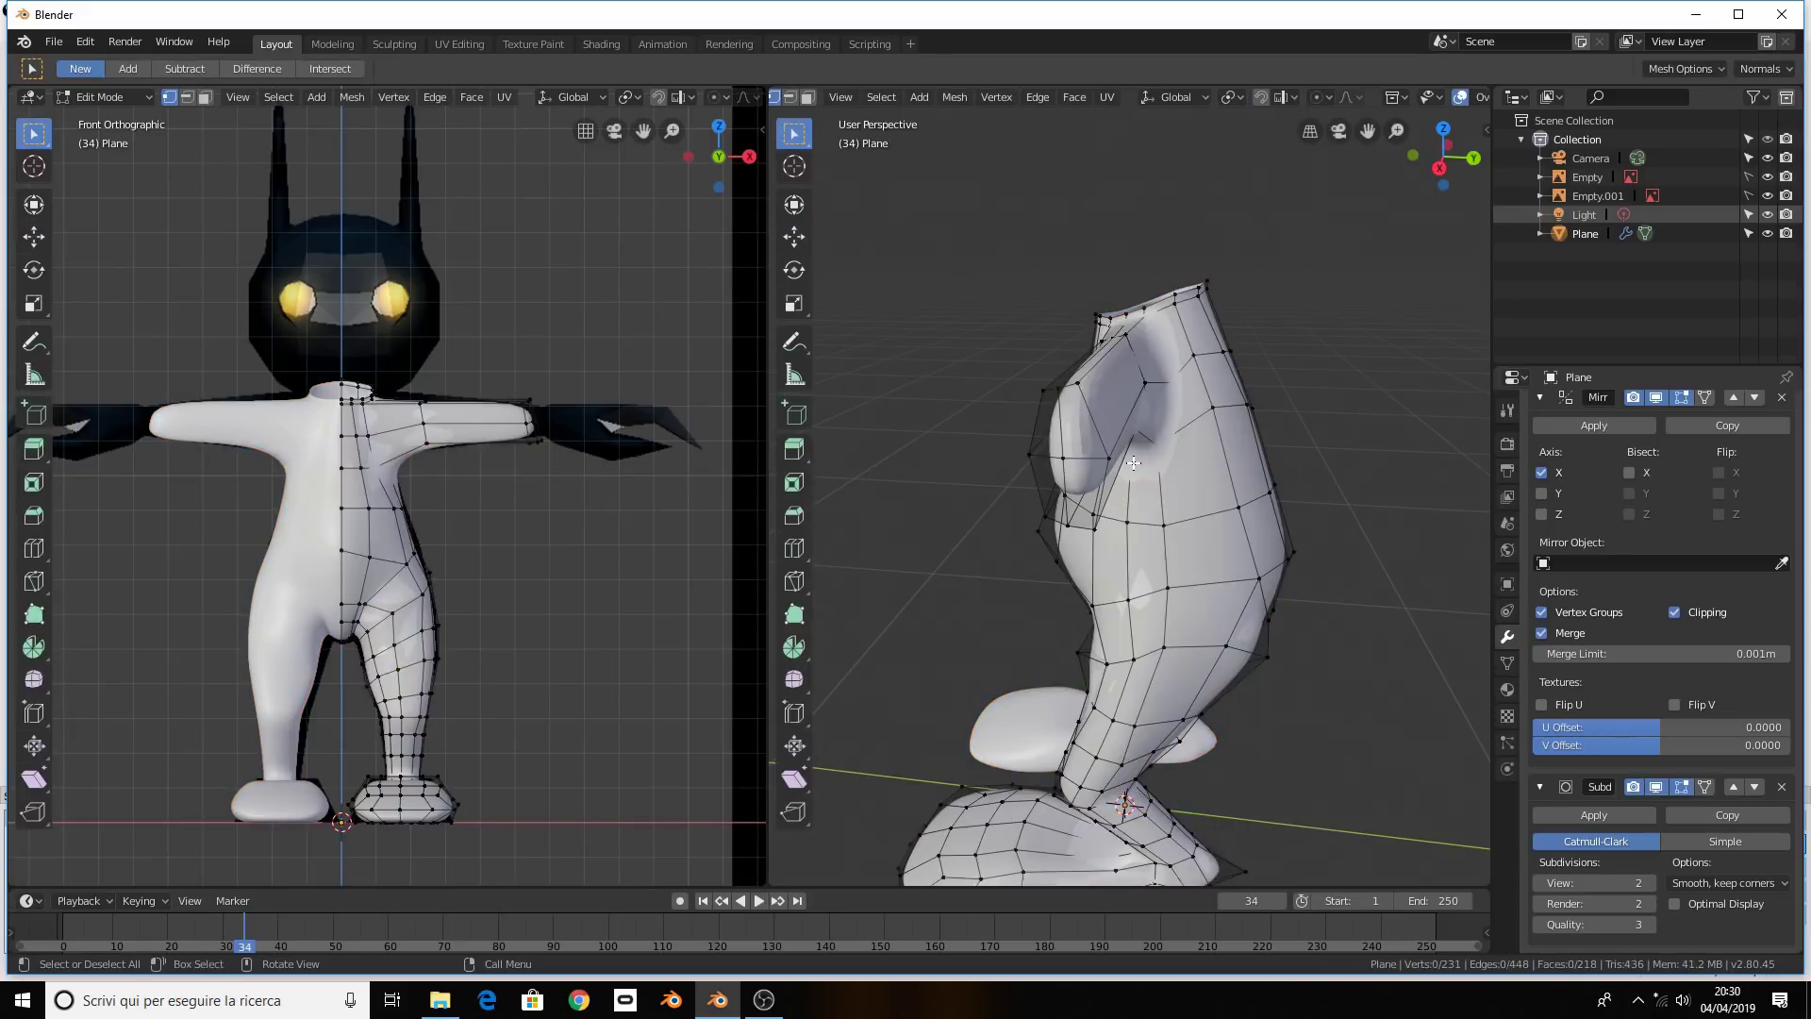
right_click(1134, 463)
middle_drag(1160, 485, 1217, 500)
middle_drag(1288, 627, 1254, 622)
Shade the body smooth in Object Mode and return to Edit Mode
key(Tab)
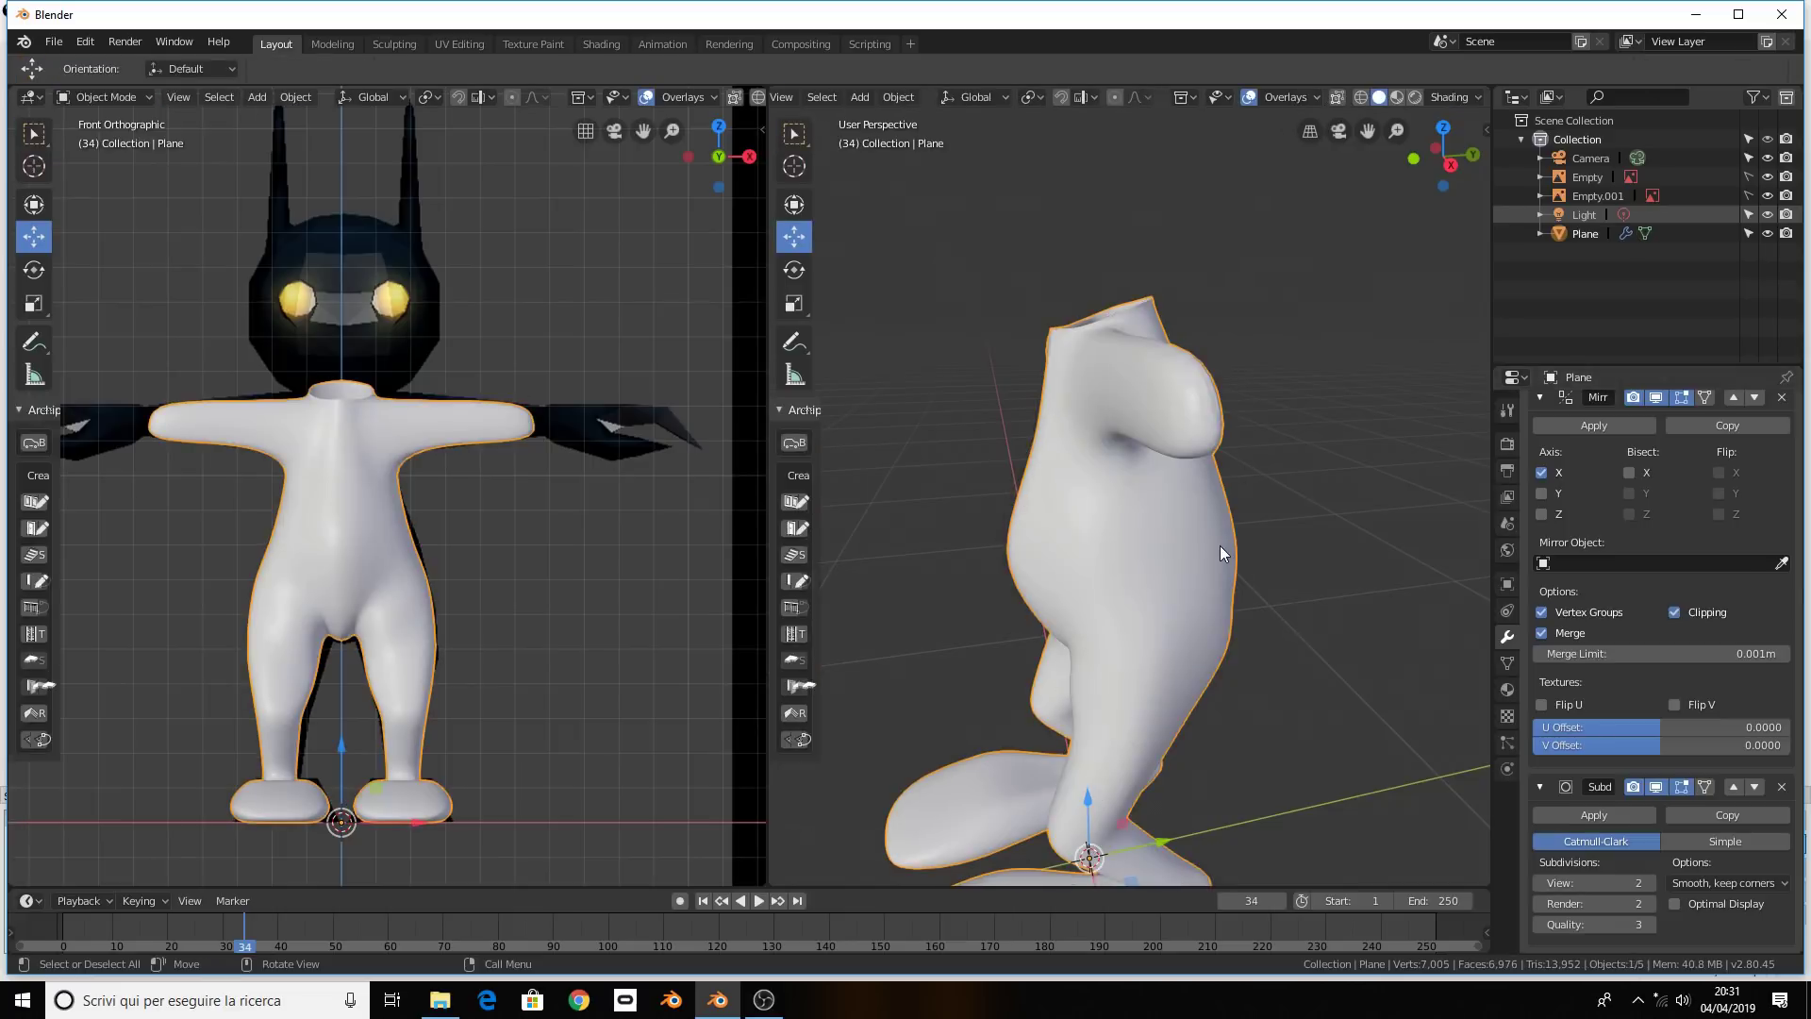
right_click(1220, 546)
click(1219, 546)
key(Tab)
Orbit around the body and select the face at the arm stub's tip in face mode
mouse_move(1222, 542)
middle_down()
mouse_move(1075, 500)
mouse_move(1195, 451)
mouse_move(1195, 477)
middle_up()
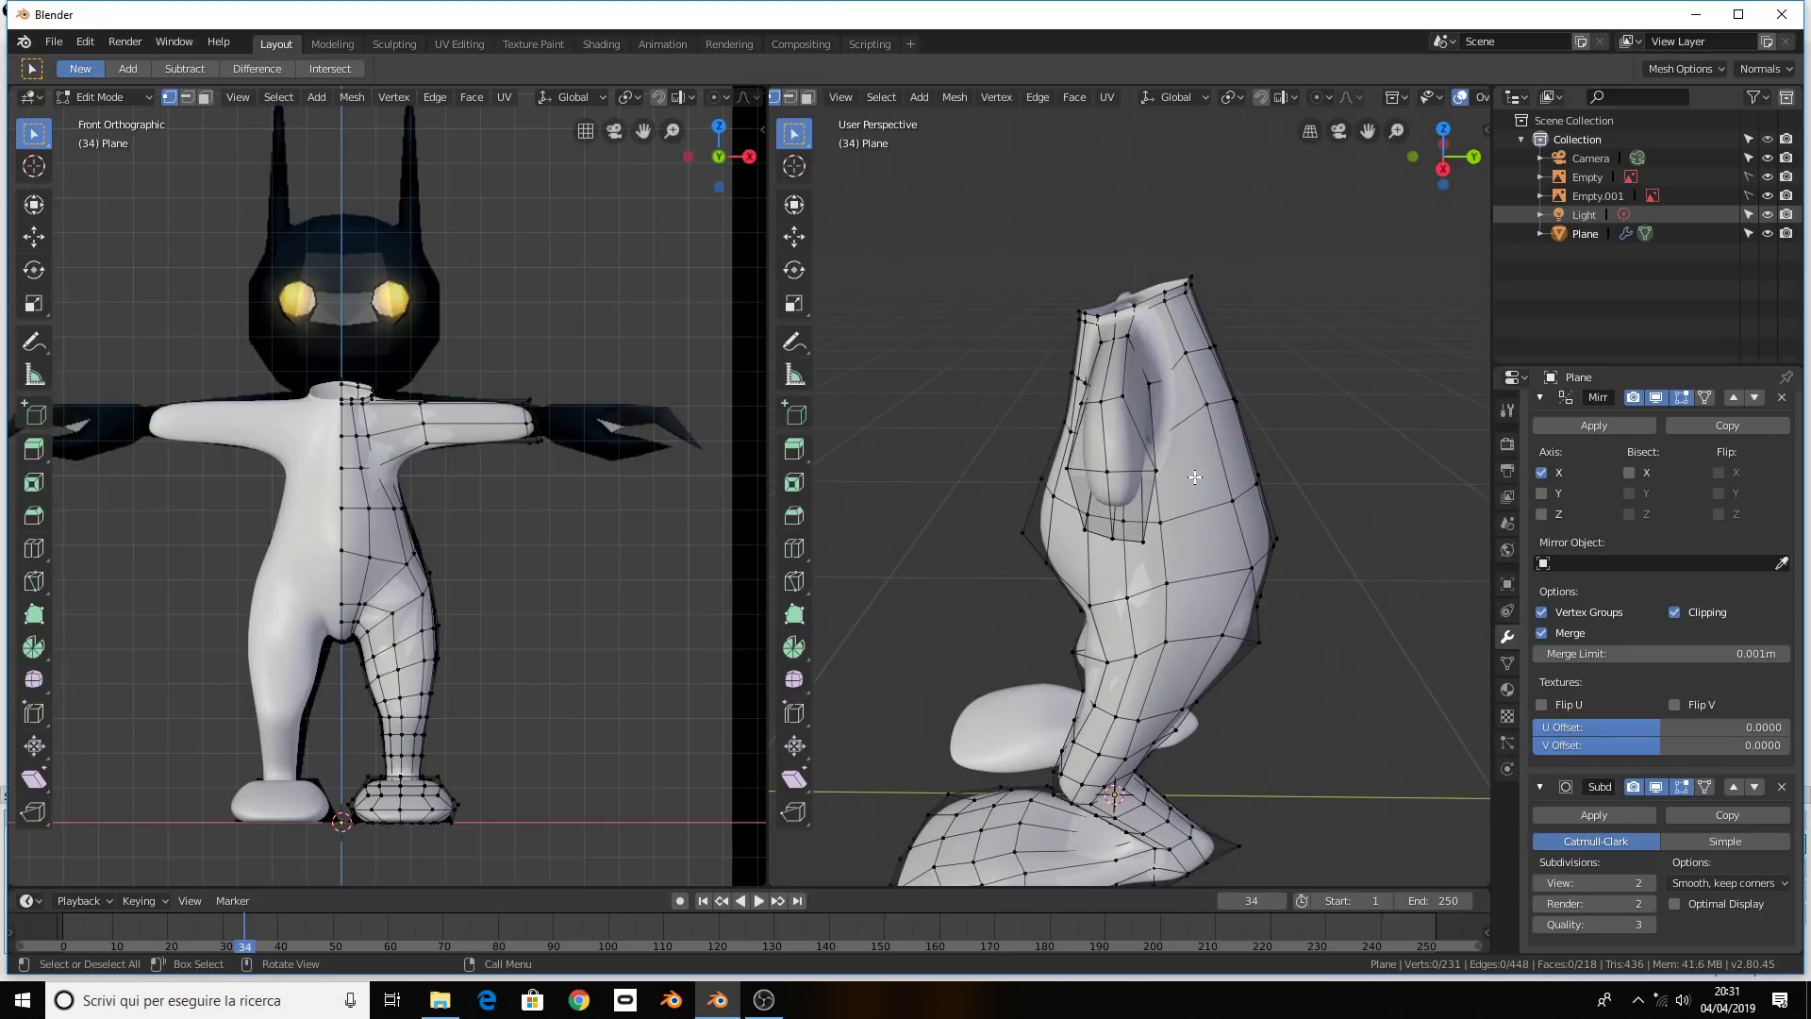
mouse_move(1195, 477)
middle_down()
mouse_move(1167, 451)
mouse_move(1190, 445)
middle_up()
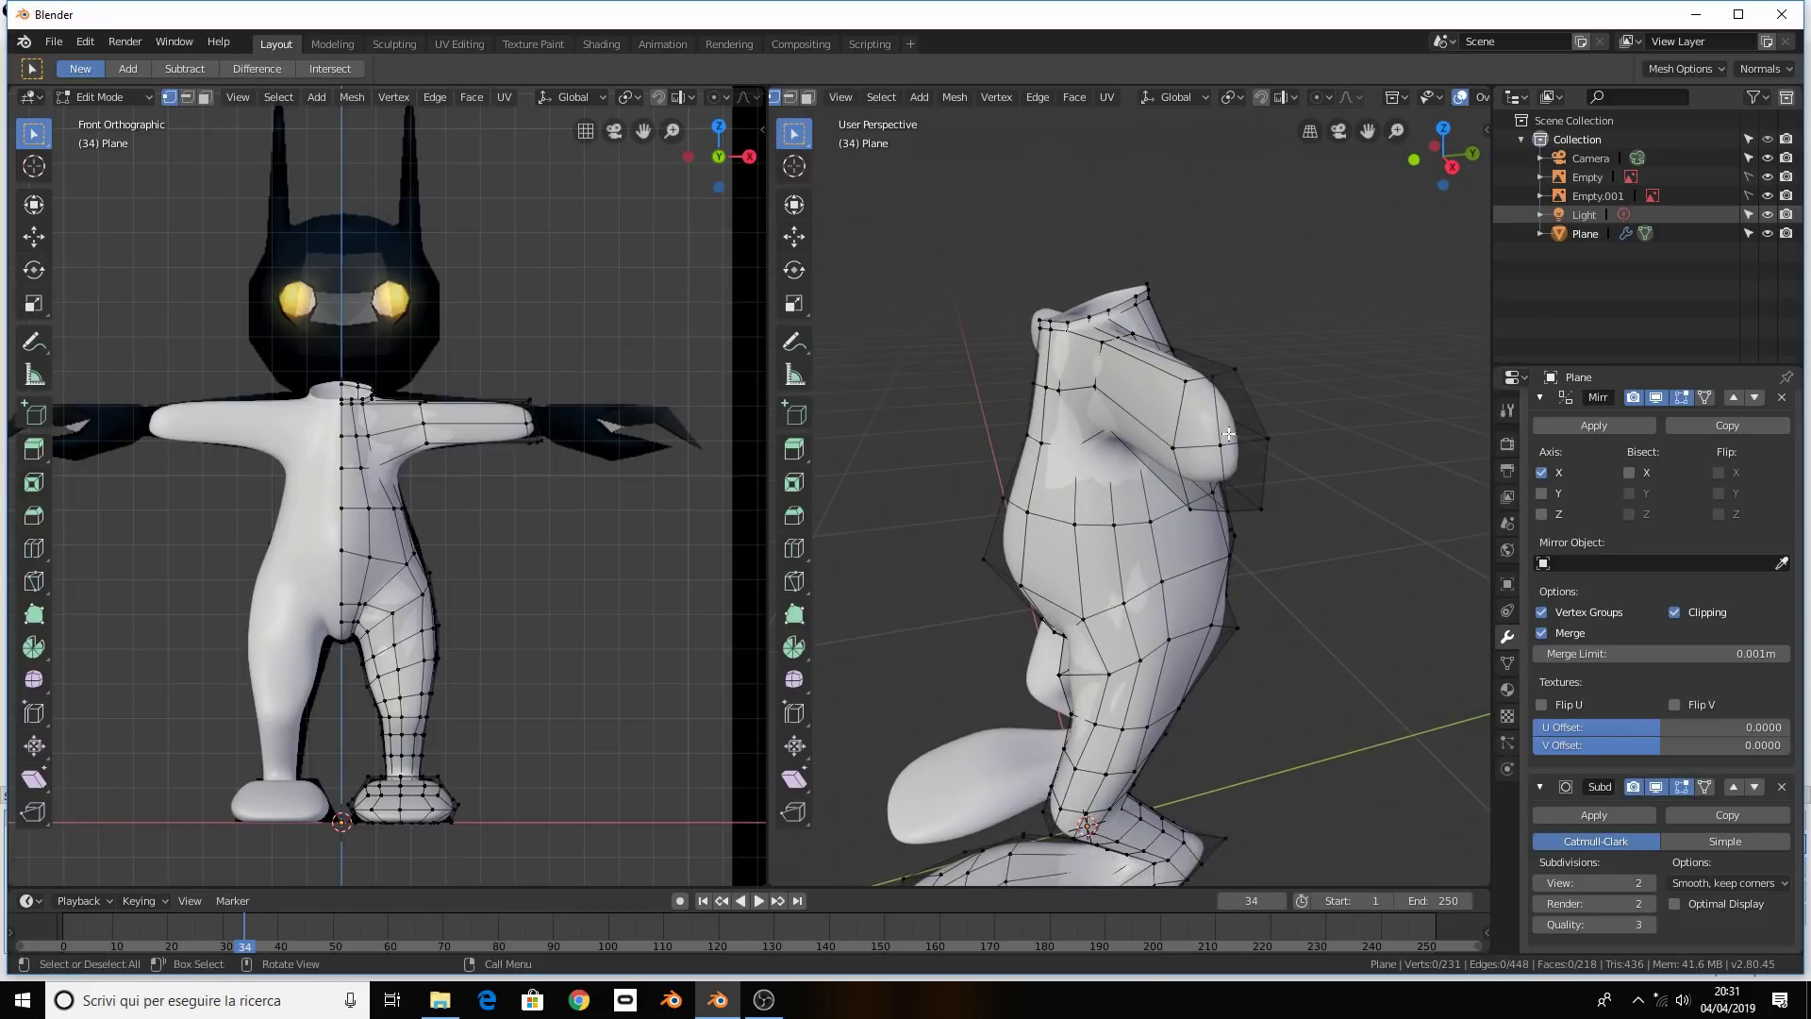
middle_drag(1224, 432, 679, 484)
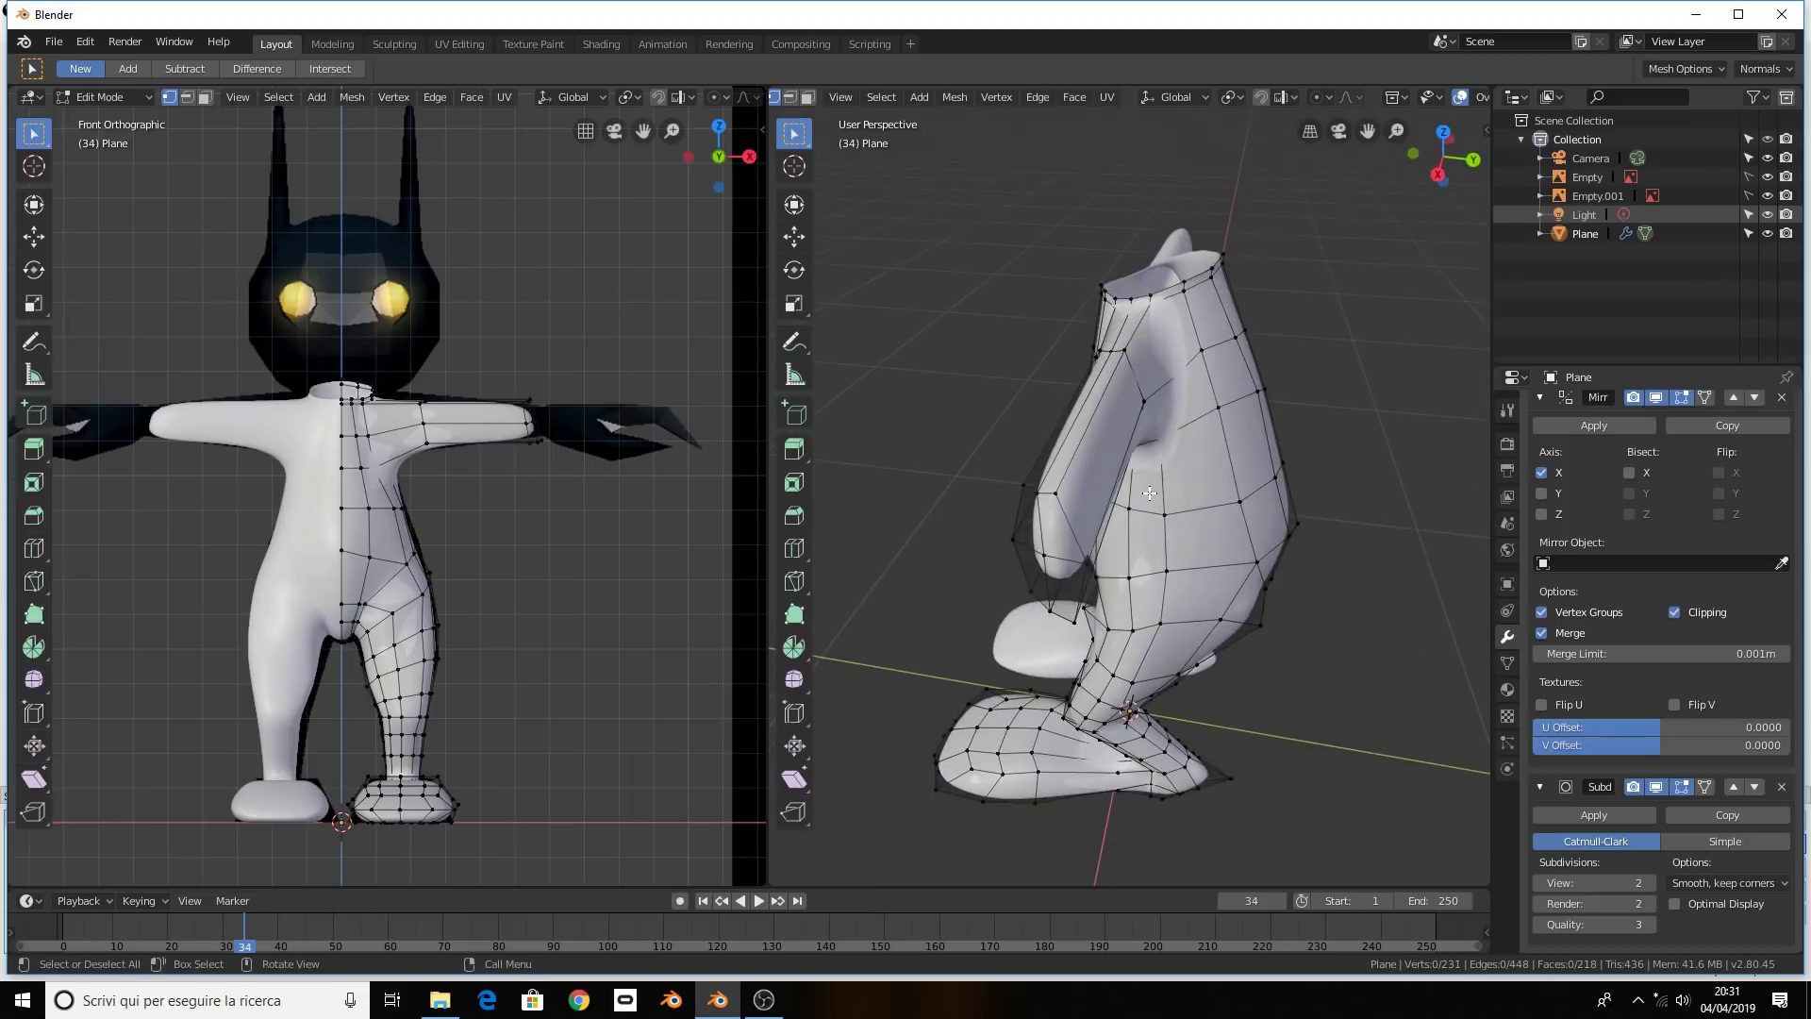
mouse_move(1016, 485)
middle_down()
mouse_move(1159, 488)
mouse_move(1158, 458)
middle_up()
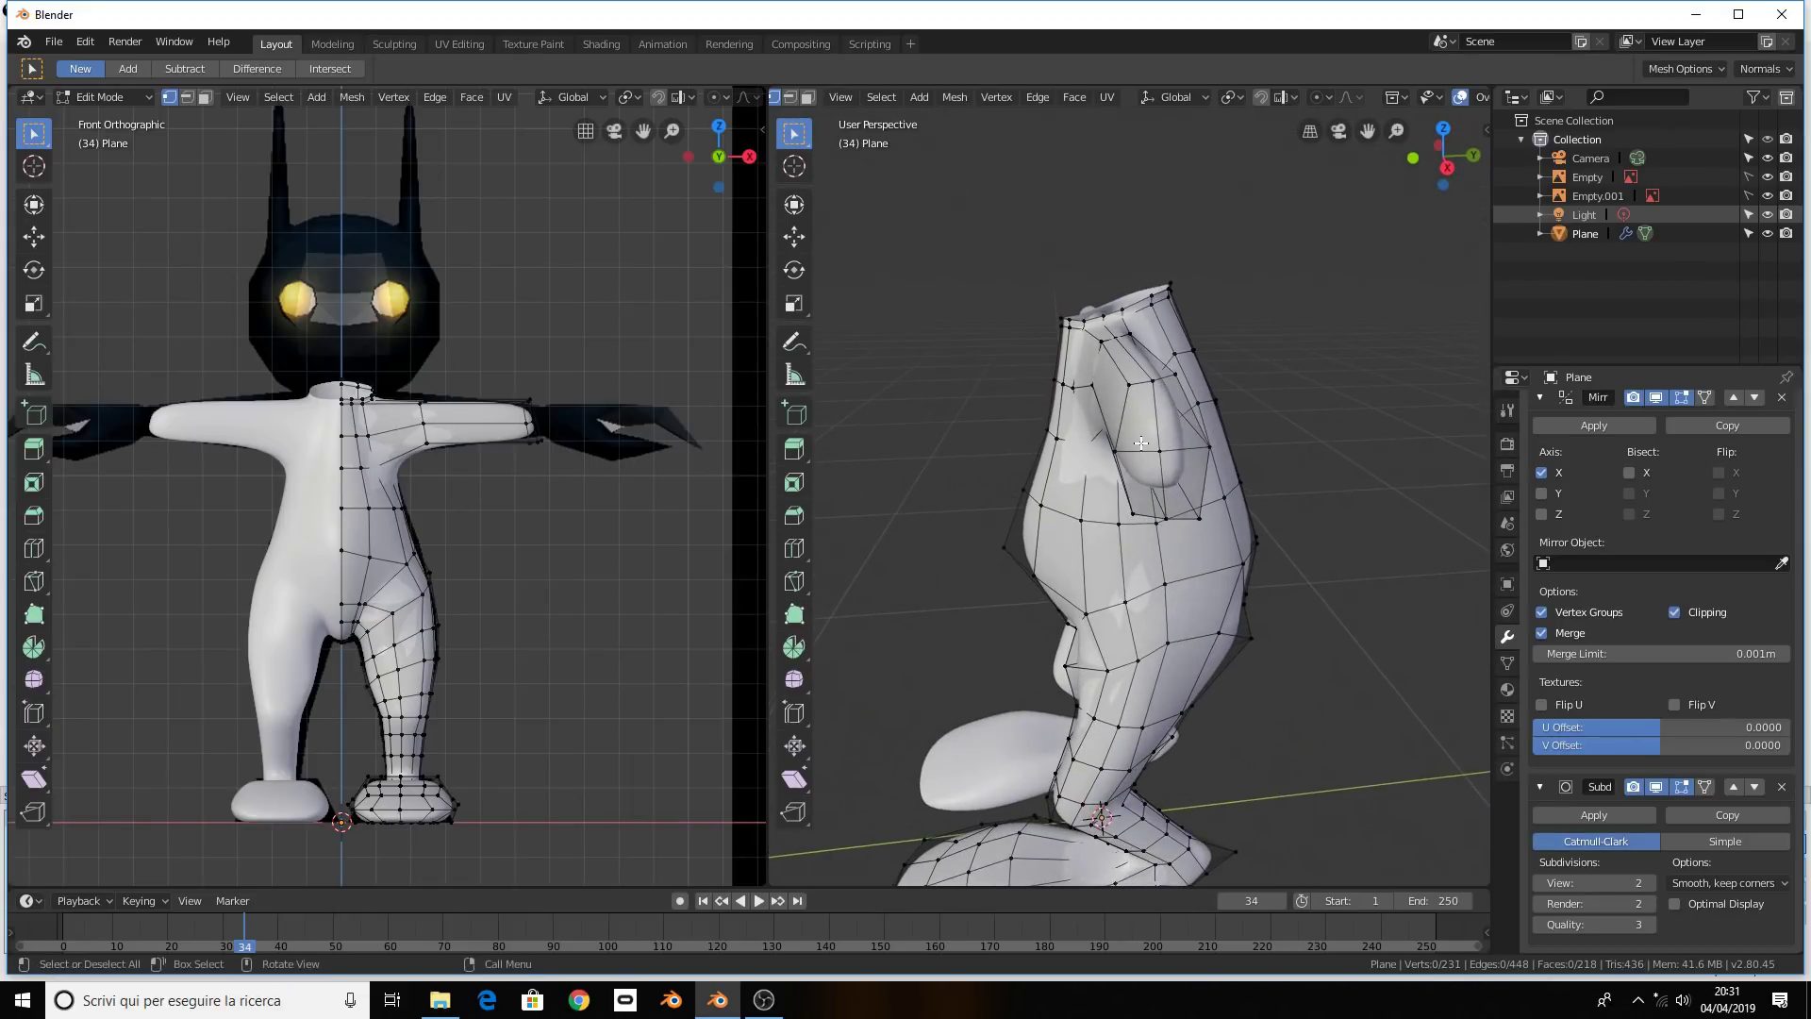
click(1158, 453)
key(3)
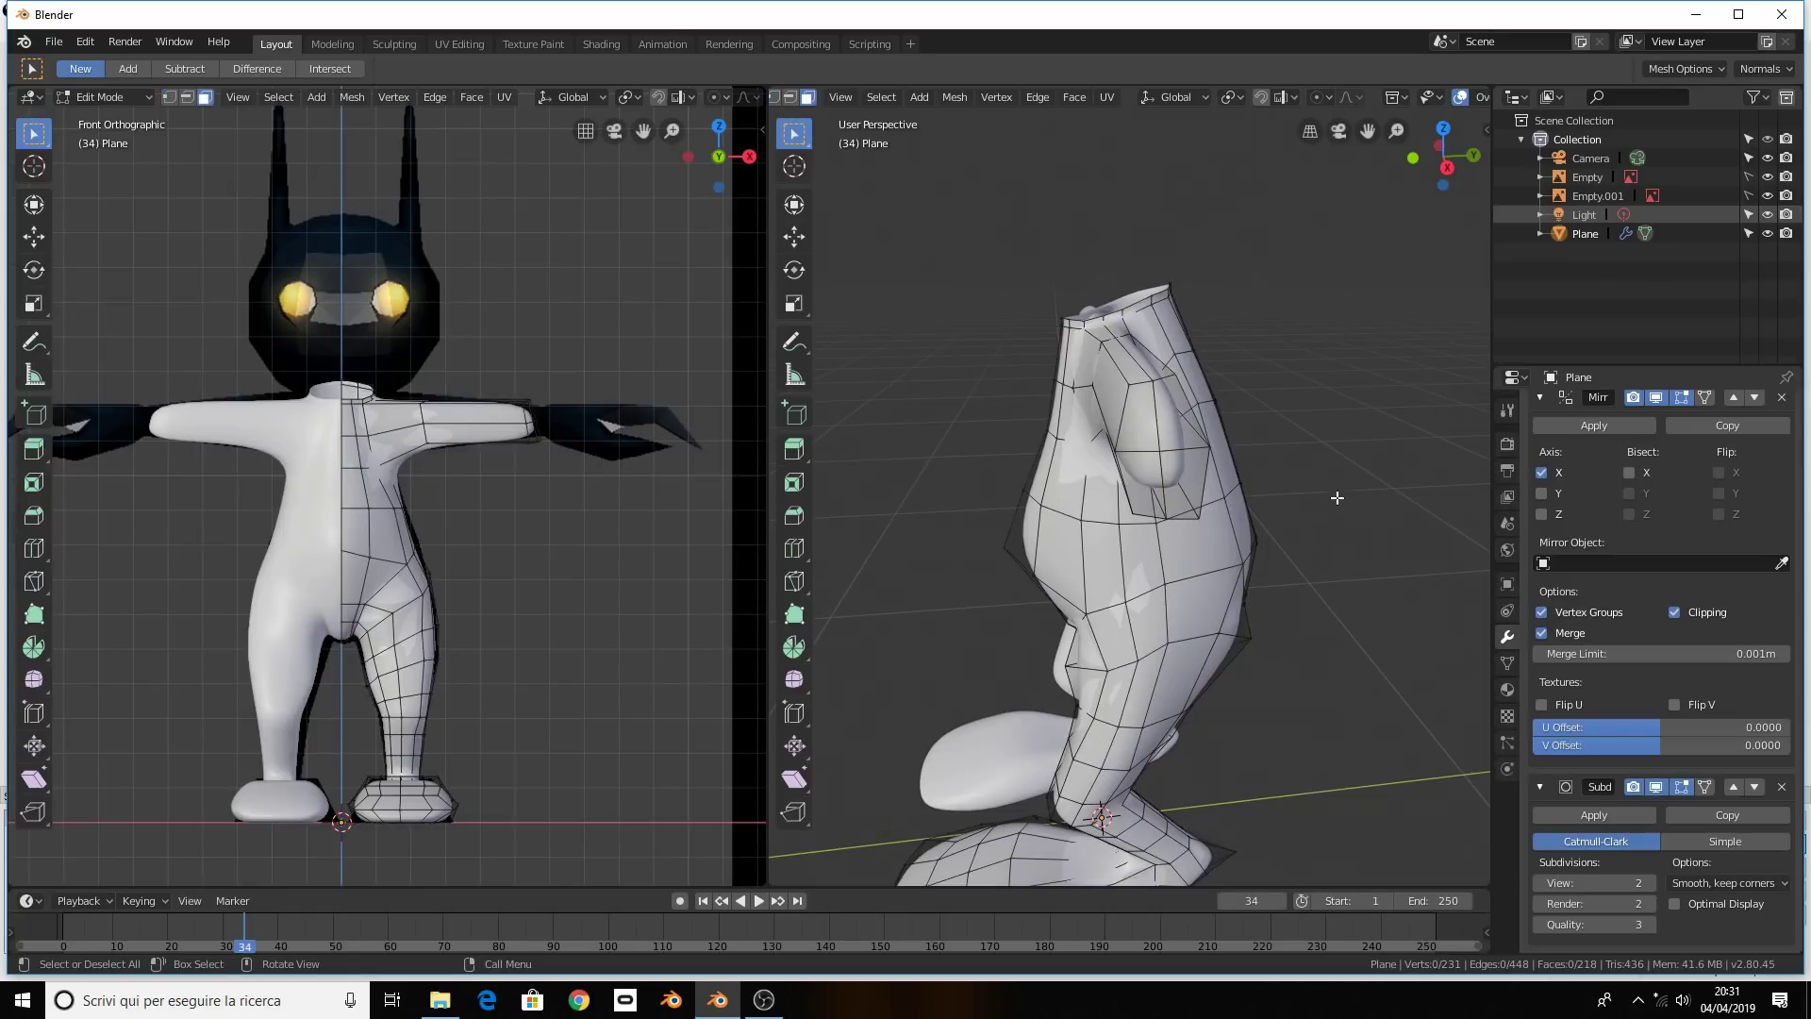
click(1143, 440)
Extrude the arm-end face and push it outward along X, then fine-tune its position
key(e)
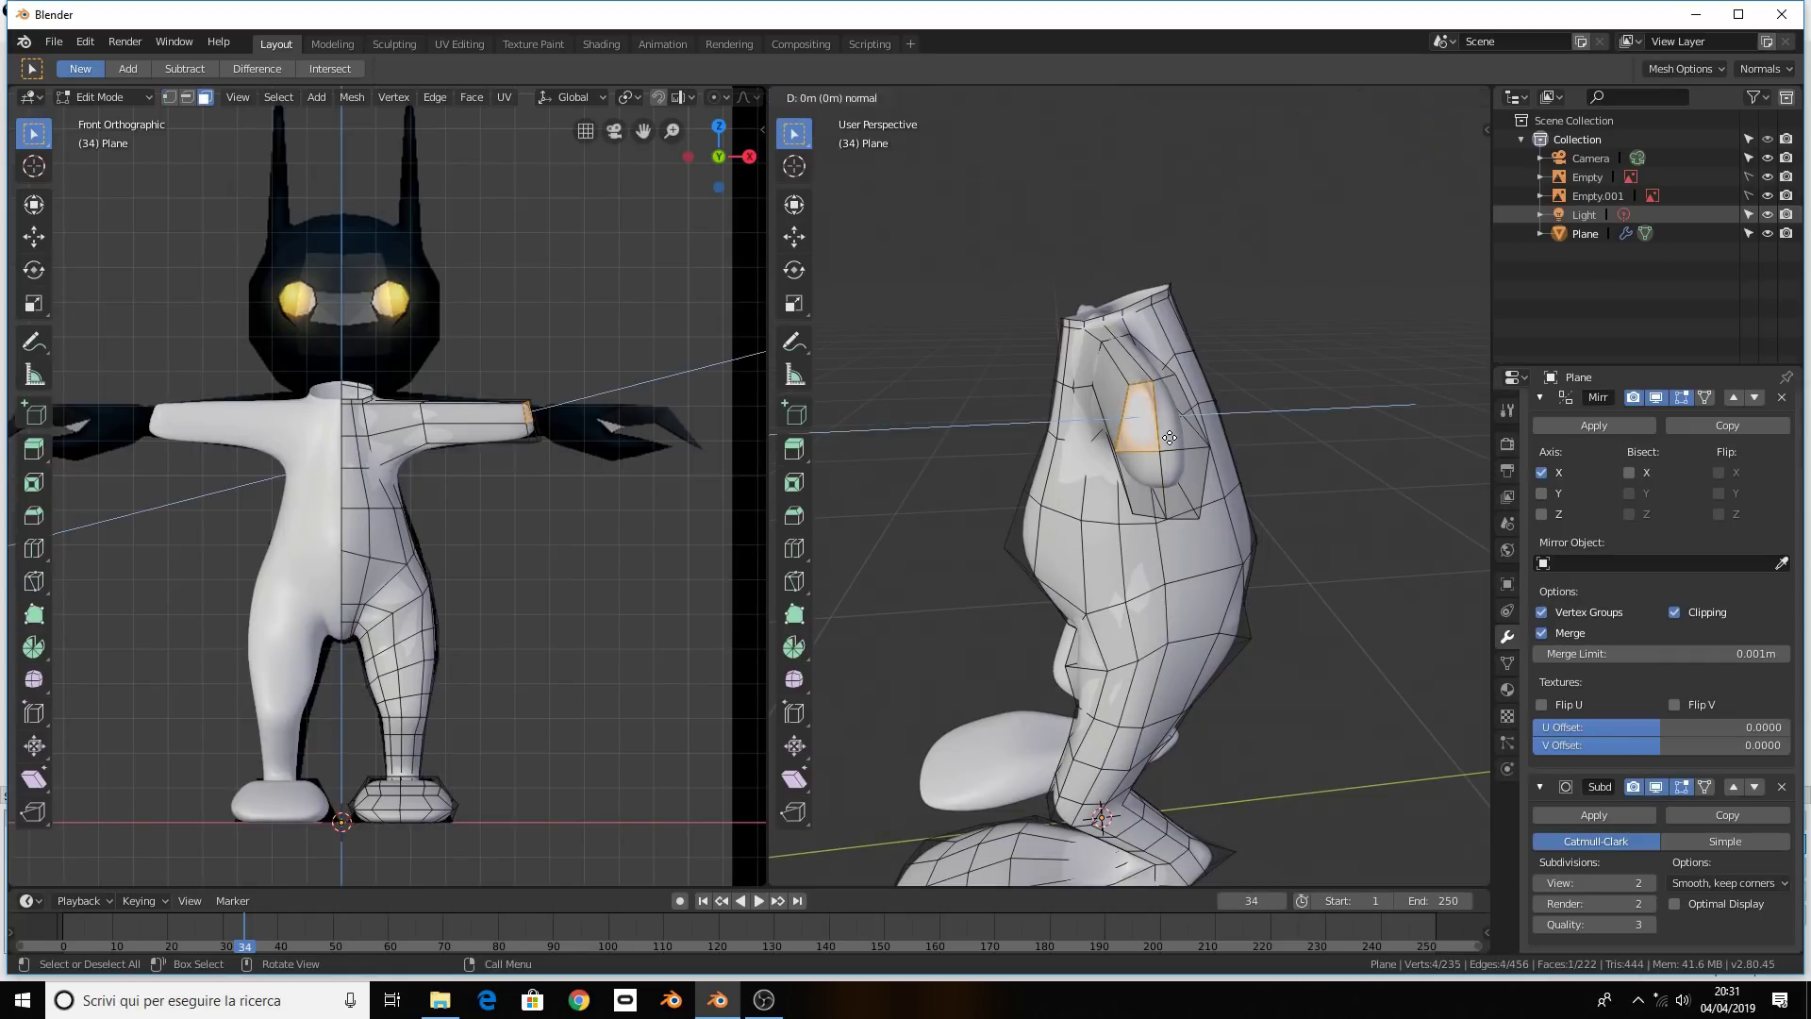
click(1169, 439)
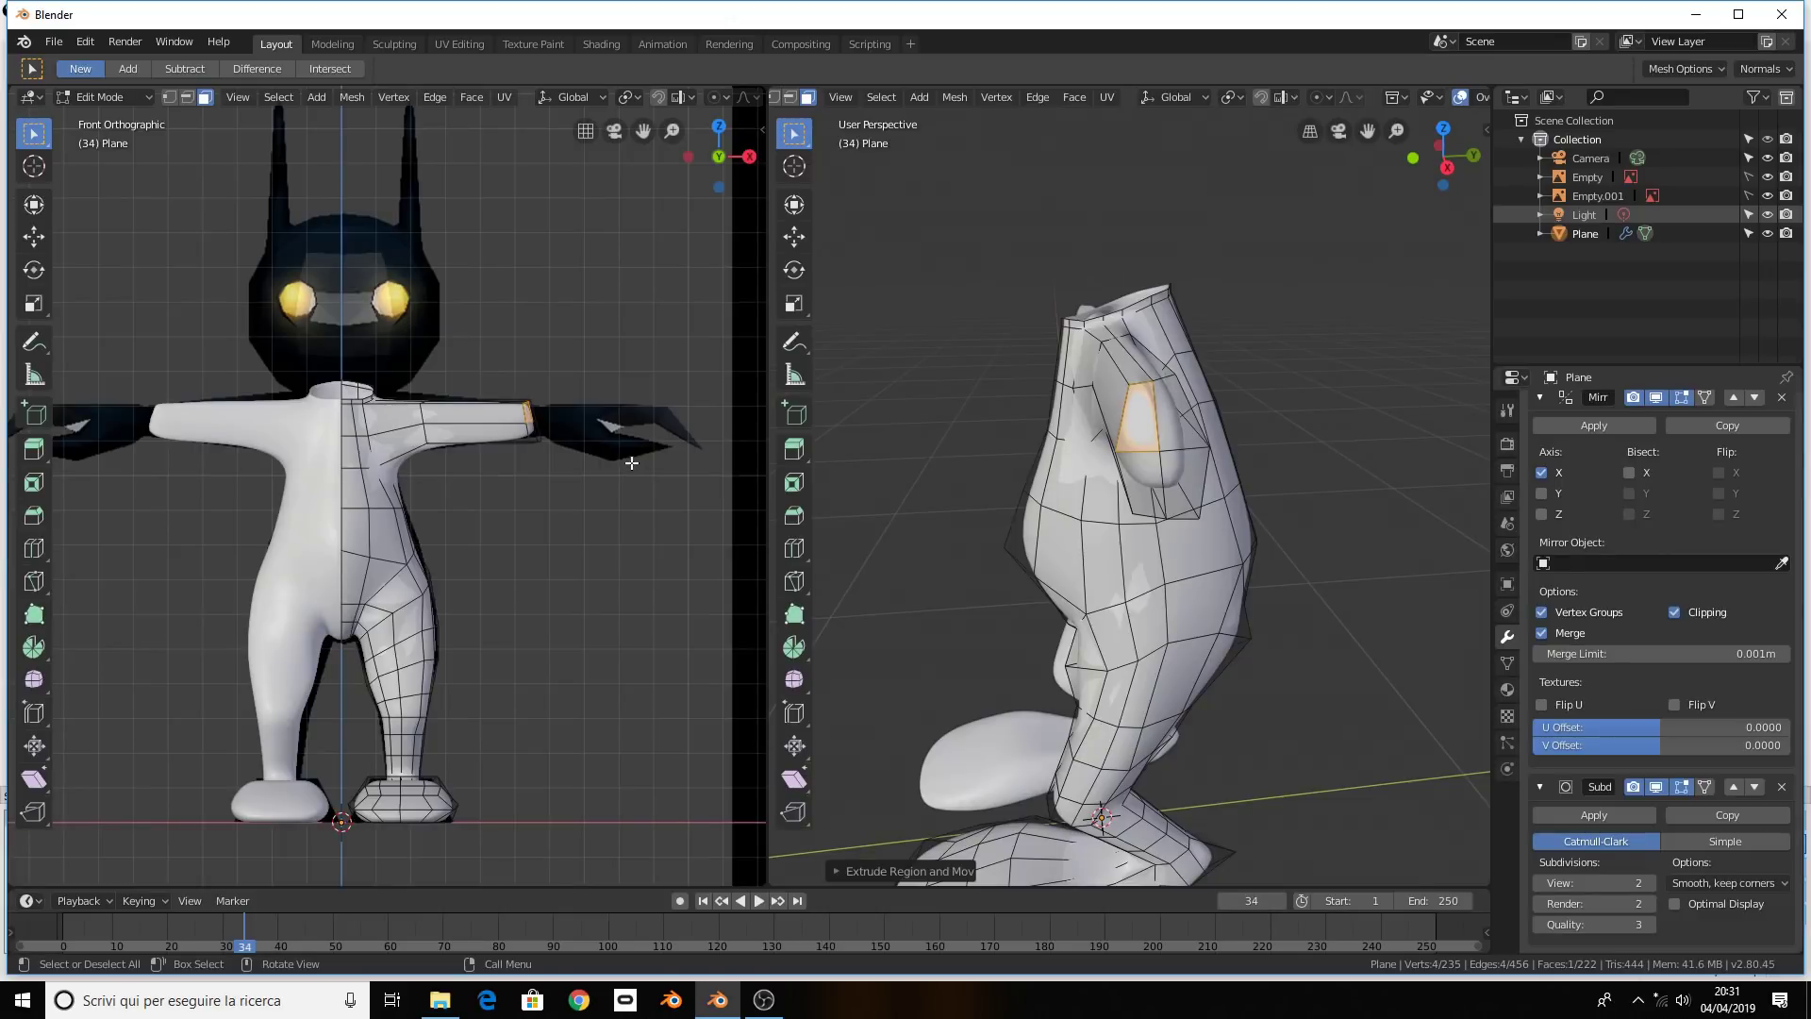
key(g)
key(x)
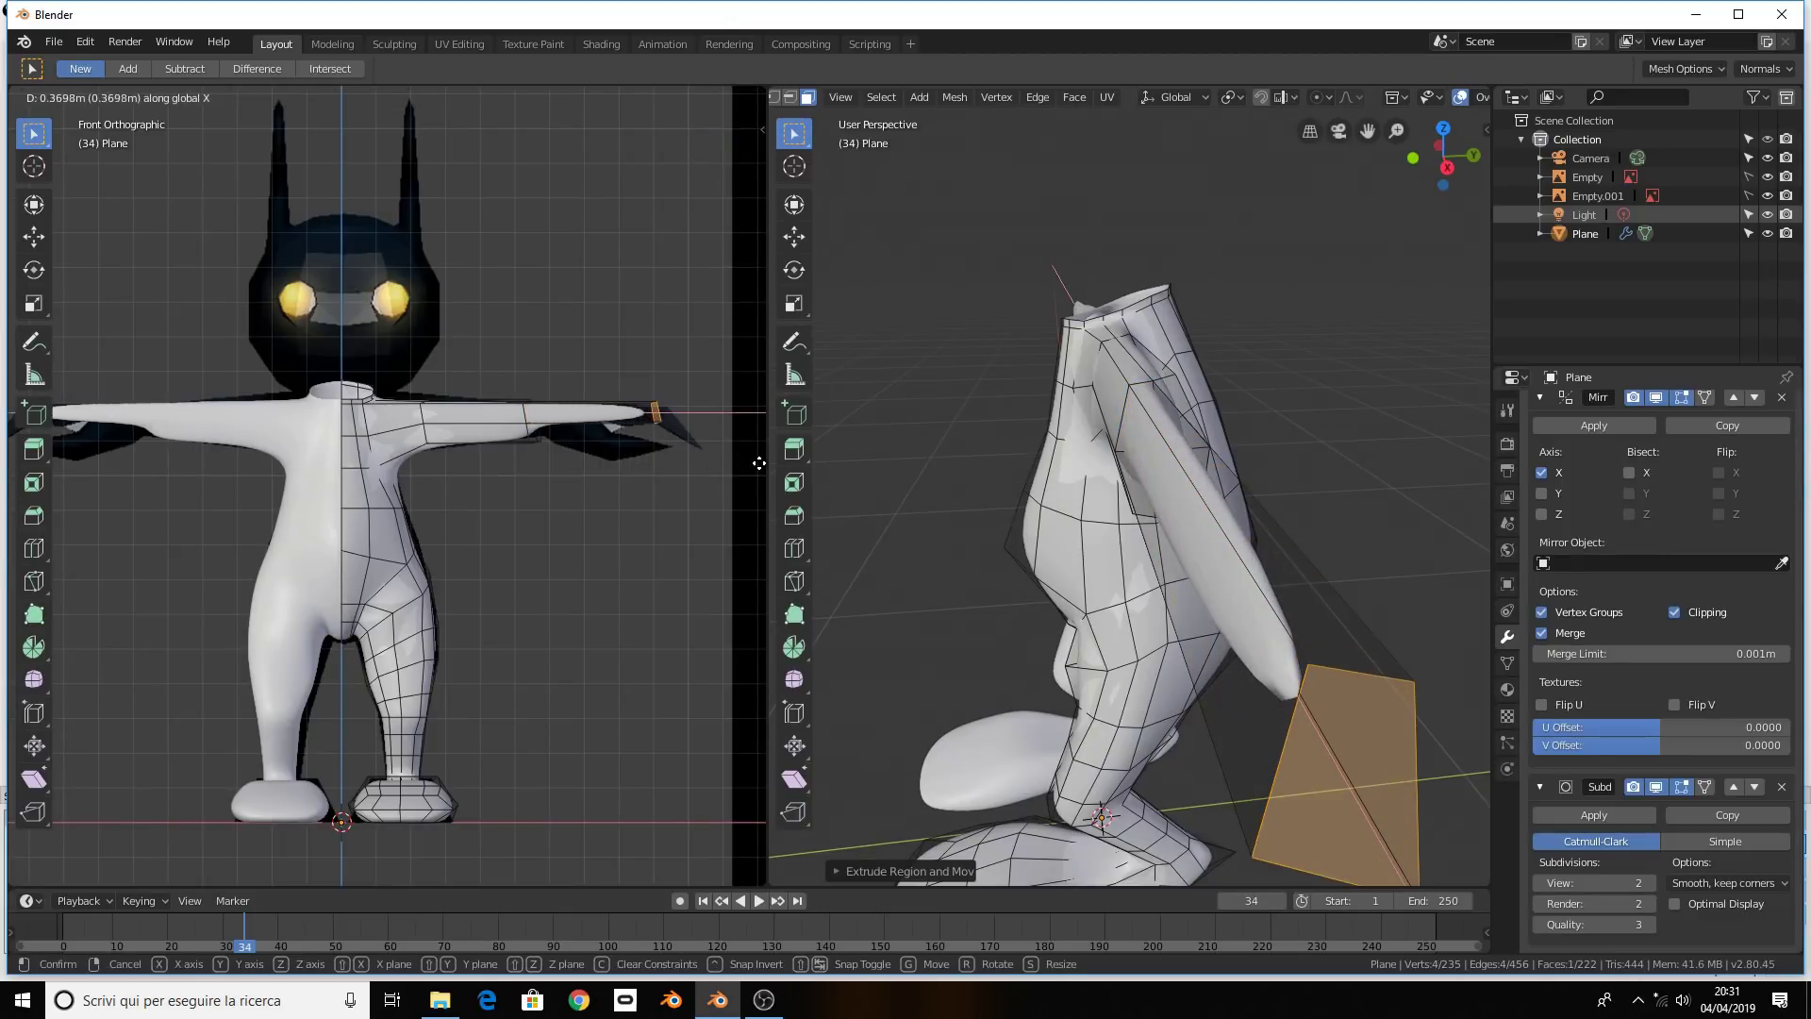
click(758, 463)
mouse_move(1314, 392)
middle_down()
mouse_move(1248, 514)
mouse_move(1291, 577)
middle_up()
scroll(1263, 471, up, 3)
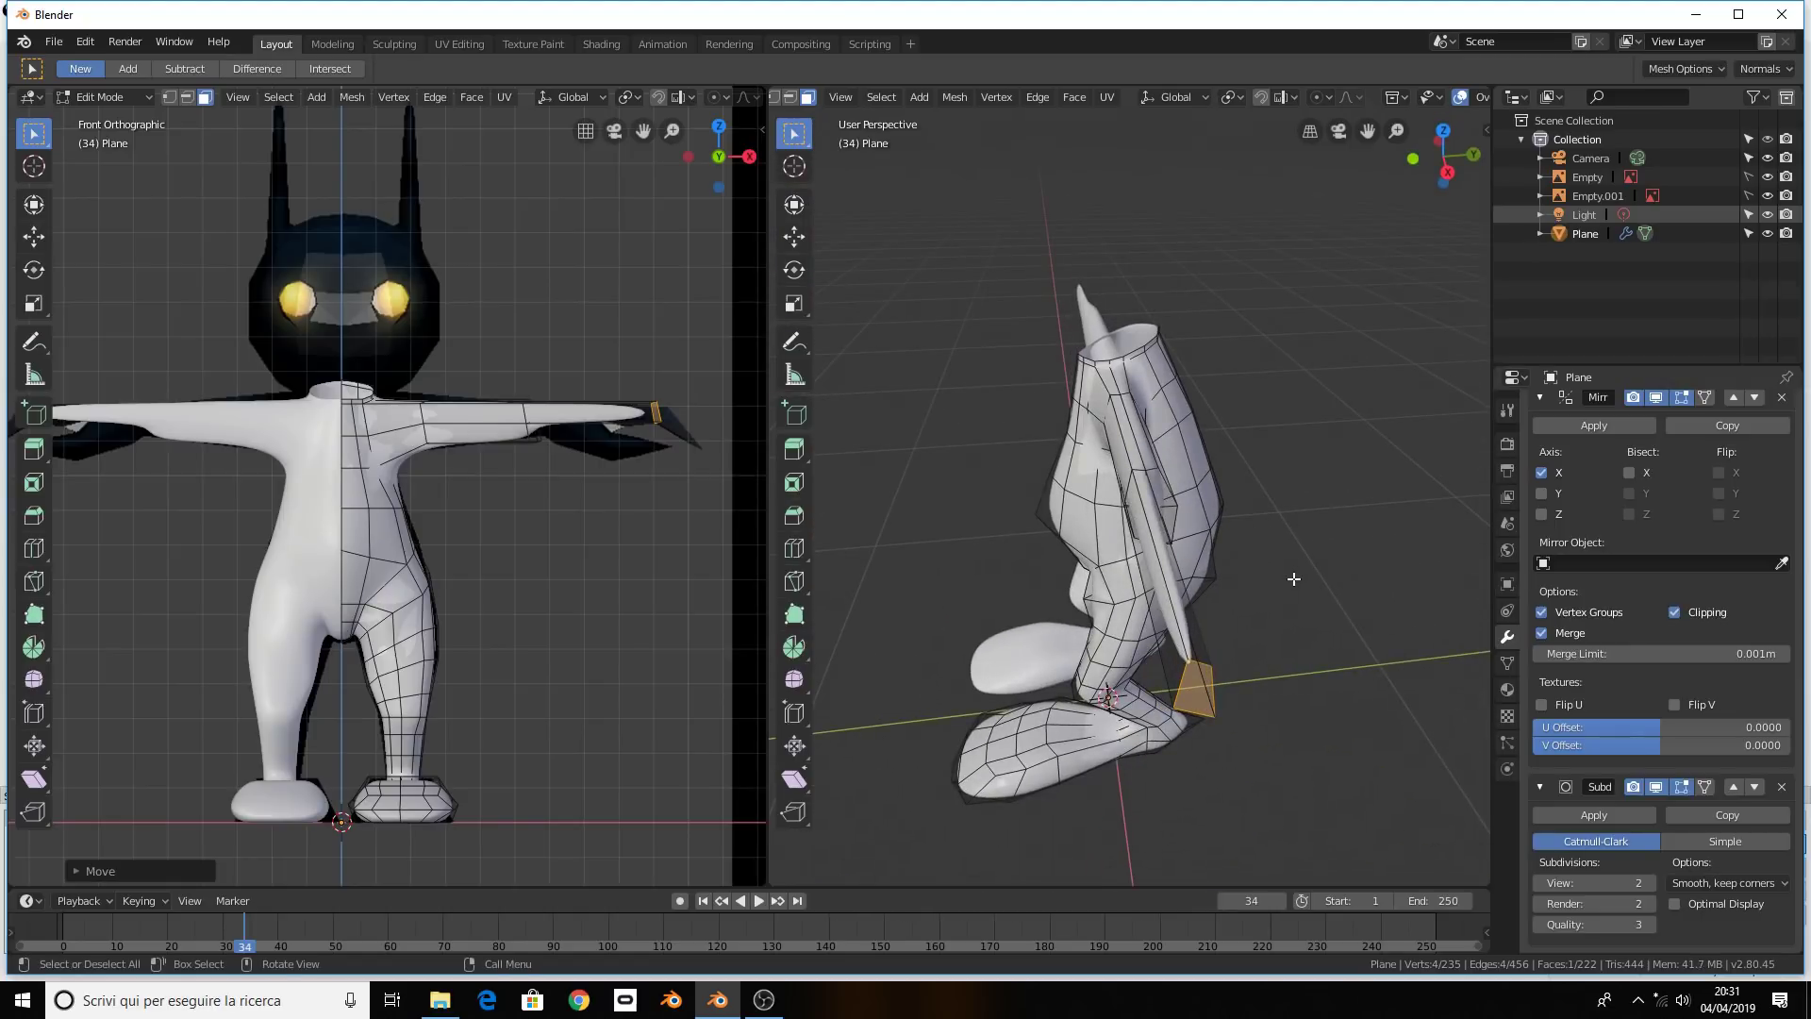
key(g)
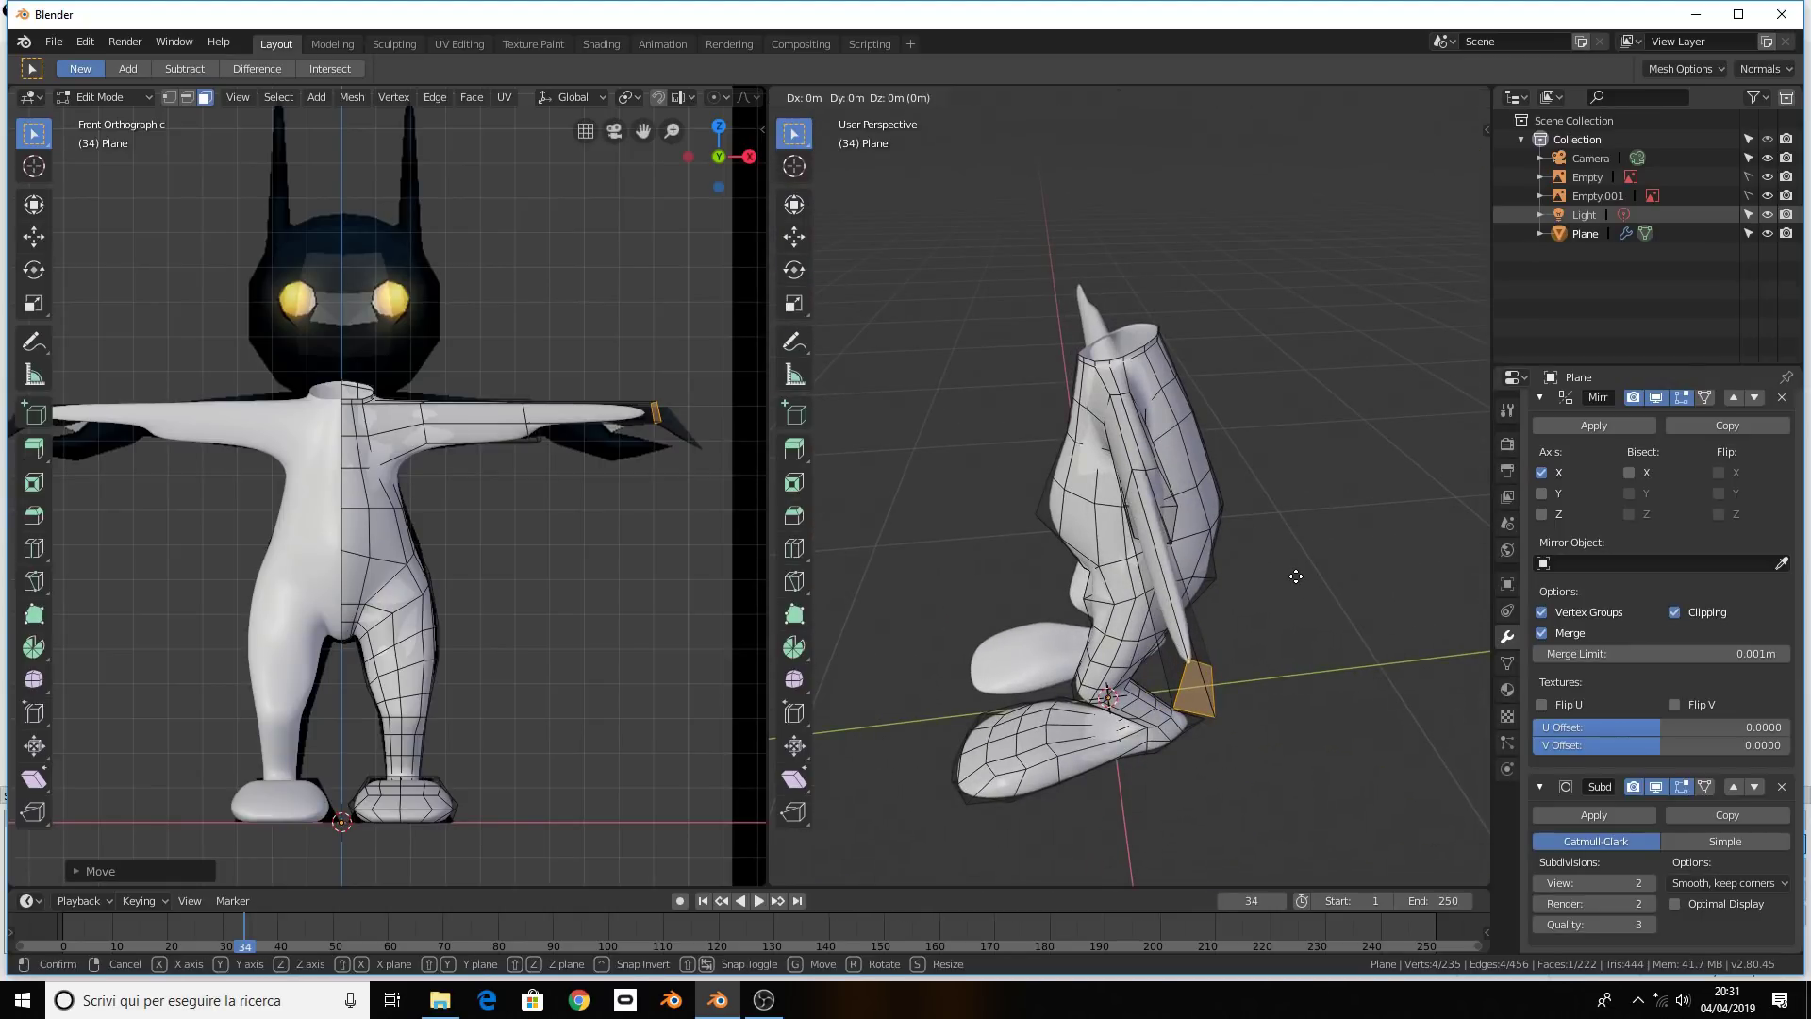
click(1241, 497)
middle_drag(1241, 497, 1195, 453)
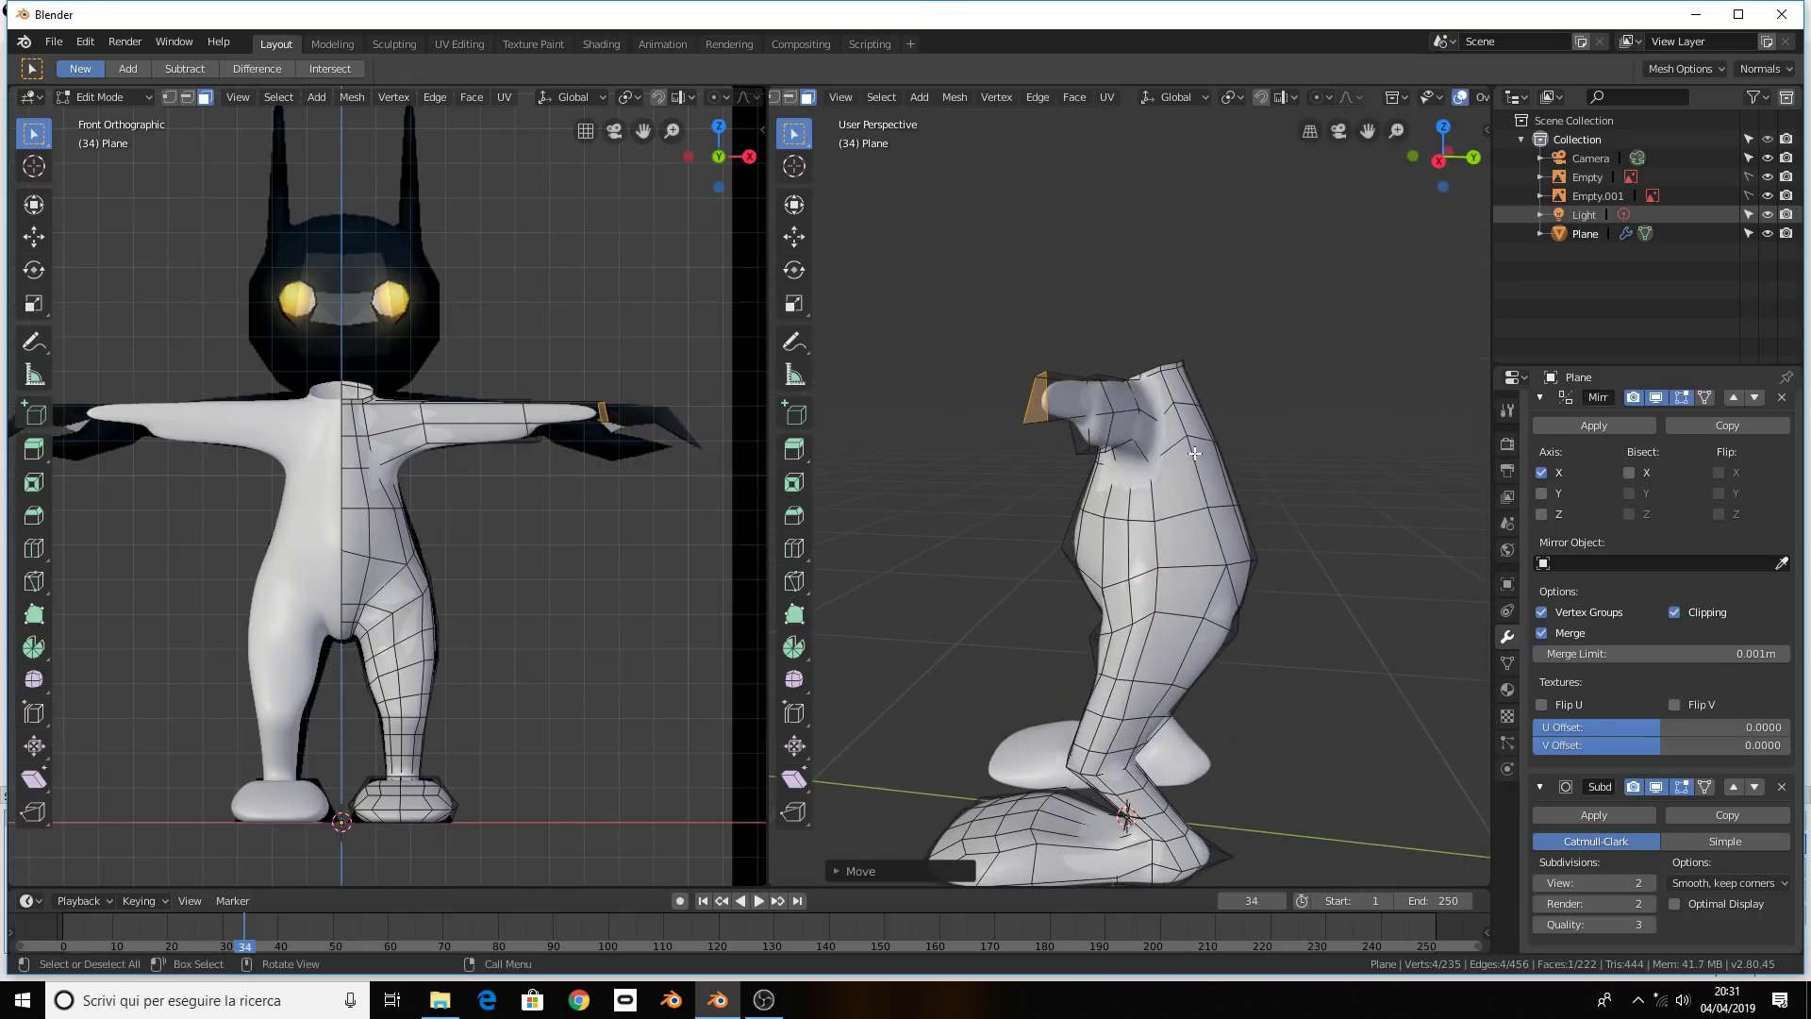
Extrude a face near the shoulder in place and slide it outward along X
click(1090, 407)
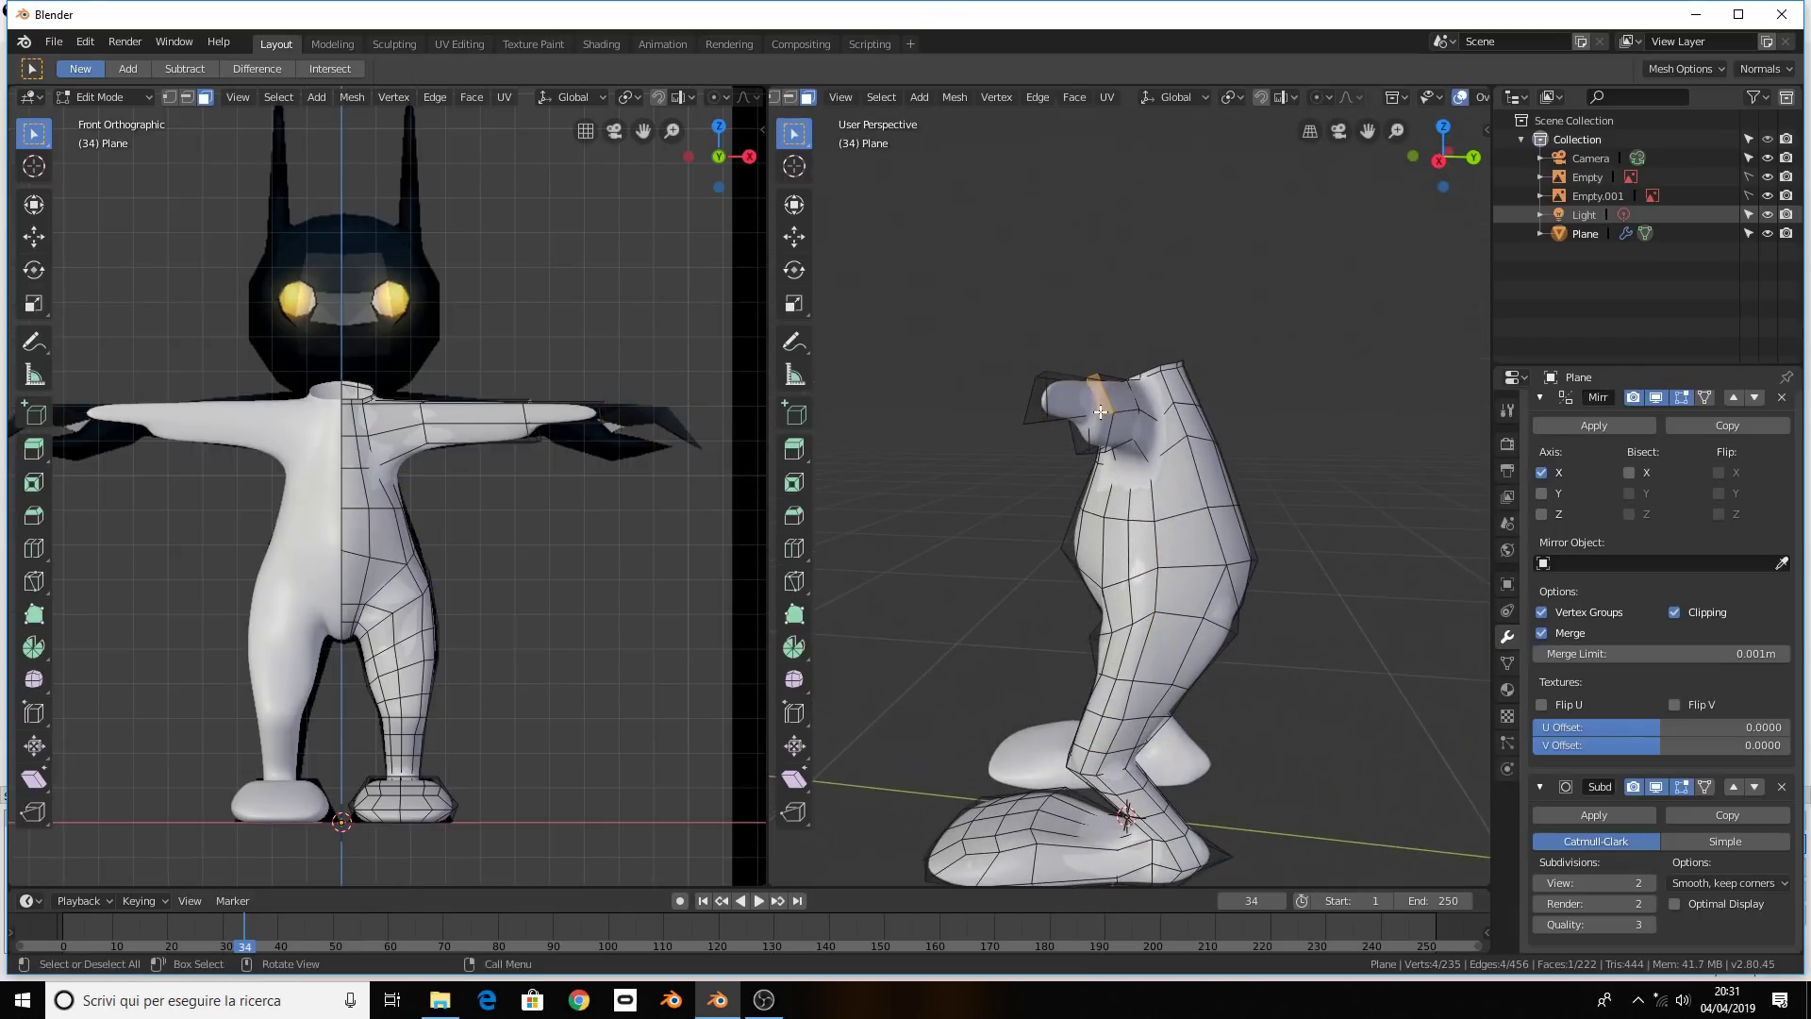
key(e)
click(1097, 484)
right_click(1096, 484)
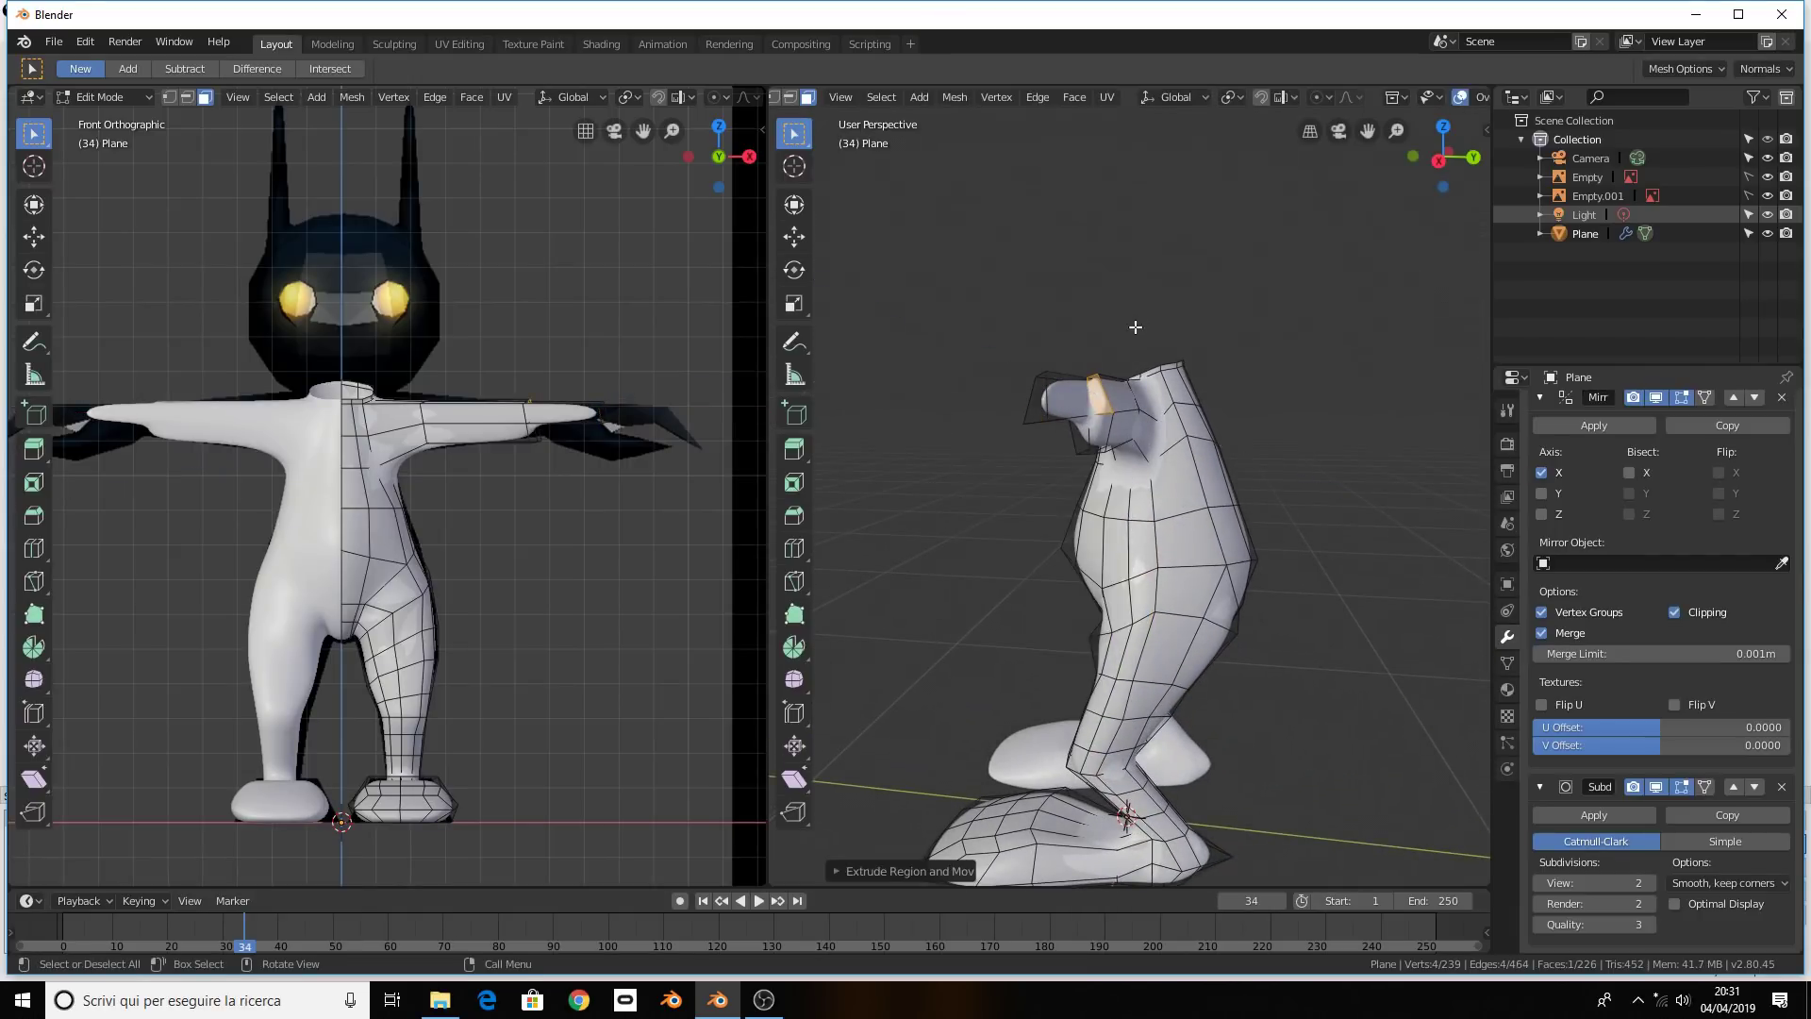
middle_drag(1135, 326, 1165, 441)
key(g)
key(x)
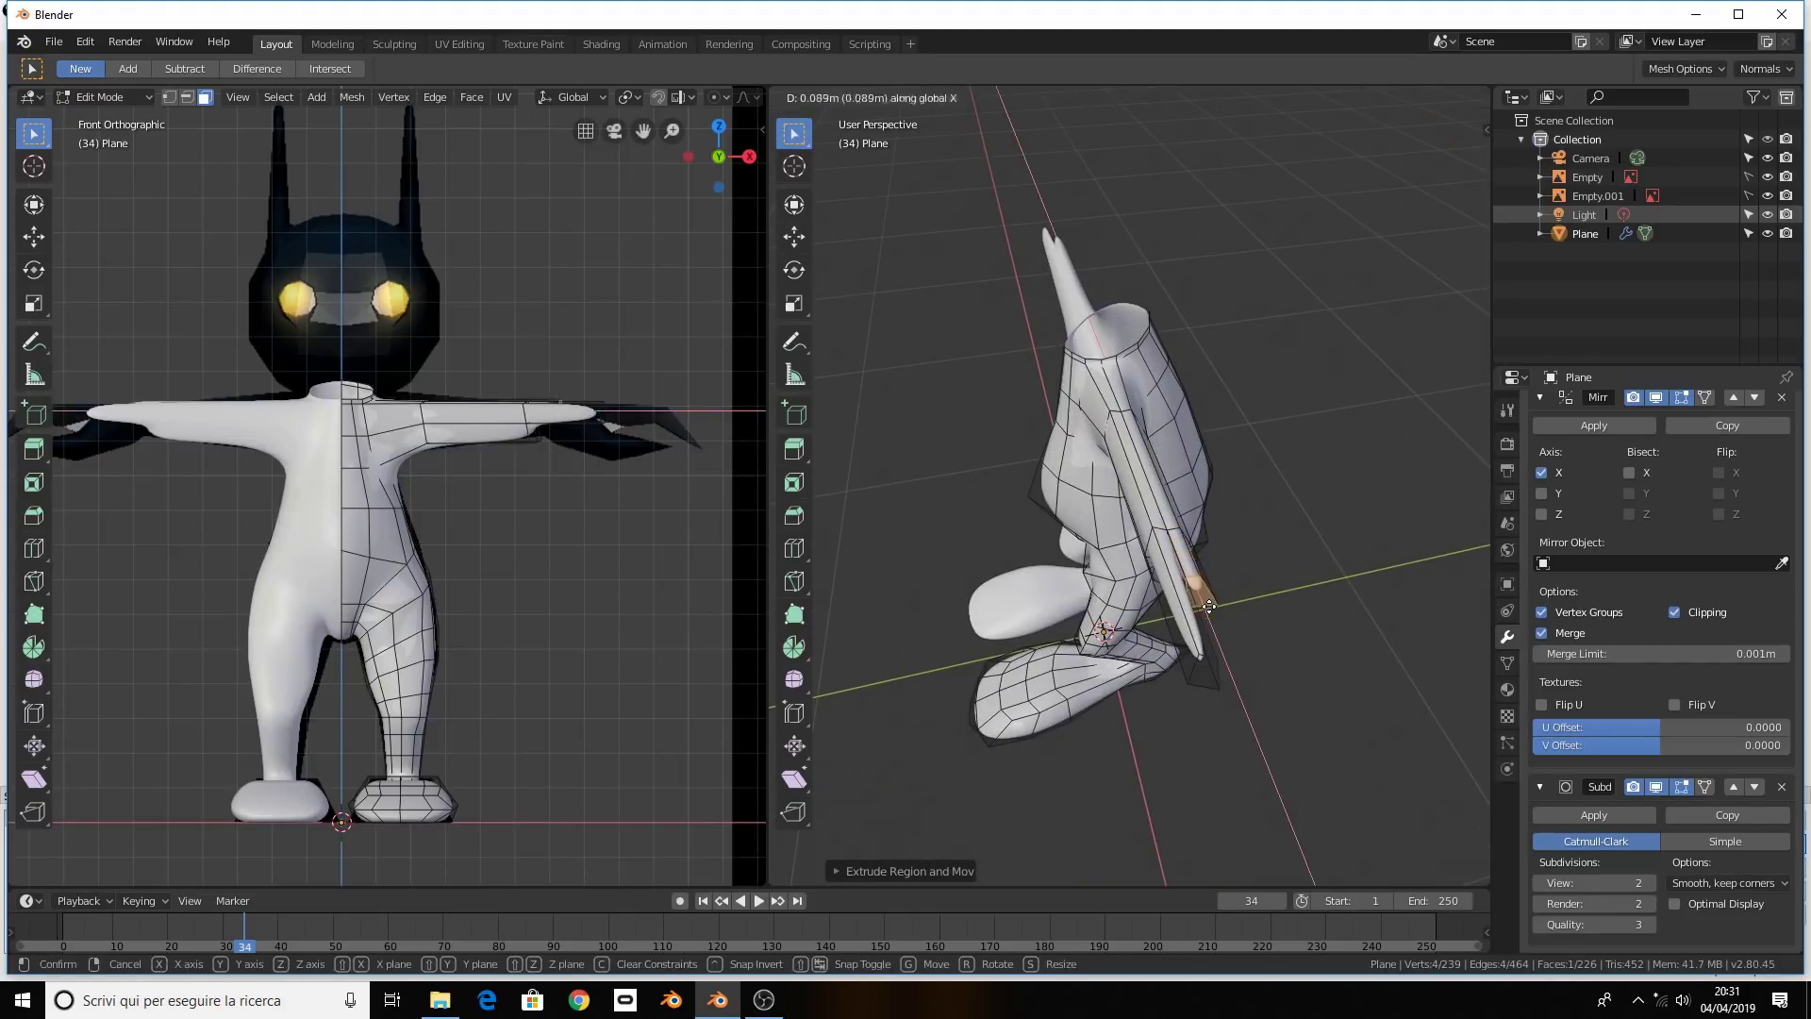
click(1209, 607)
middle_drag(1209, 606, 1201, 637)
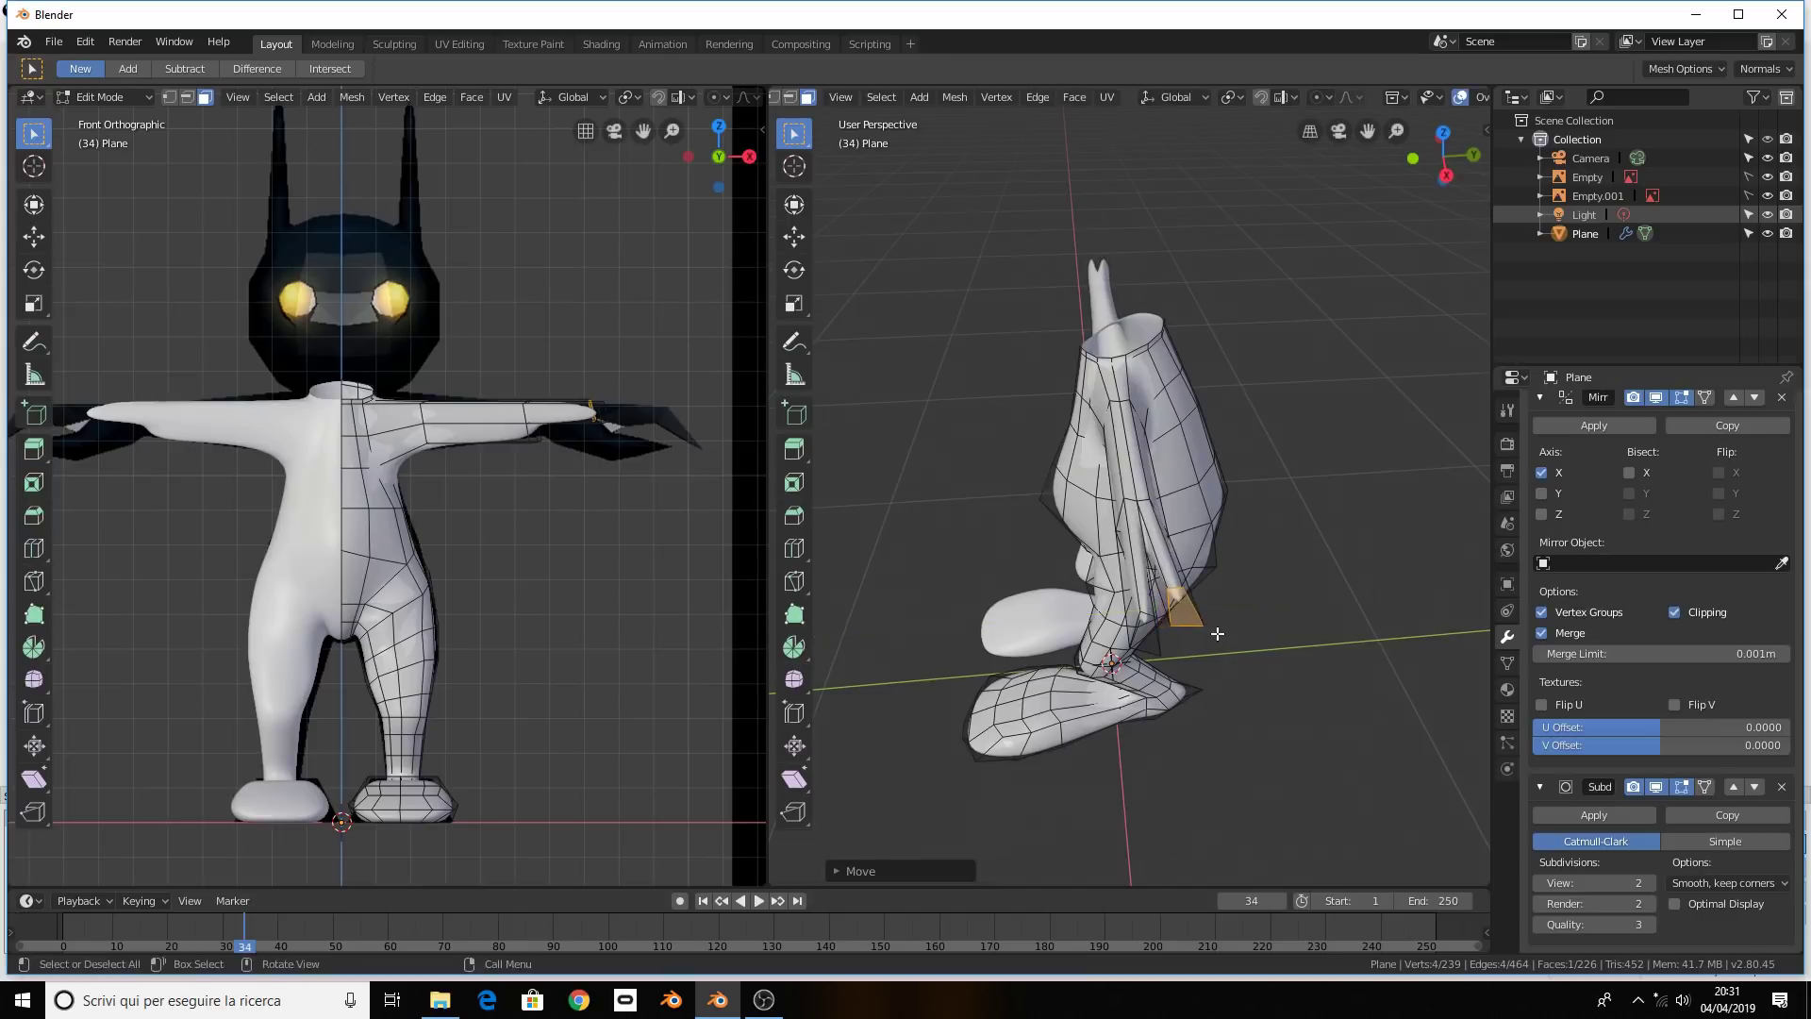
mouse_move(1217, 630)
middle_down()
mouse_move(1191, 444)
mouse_move(1102, 328)
middle_up()
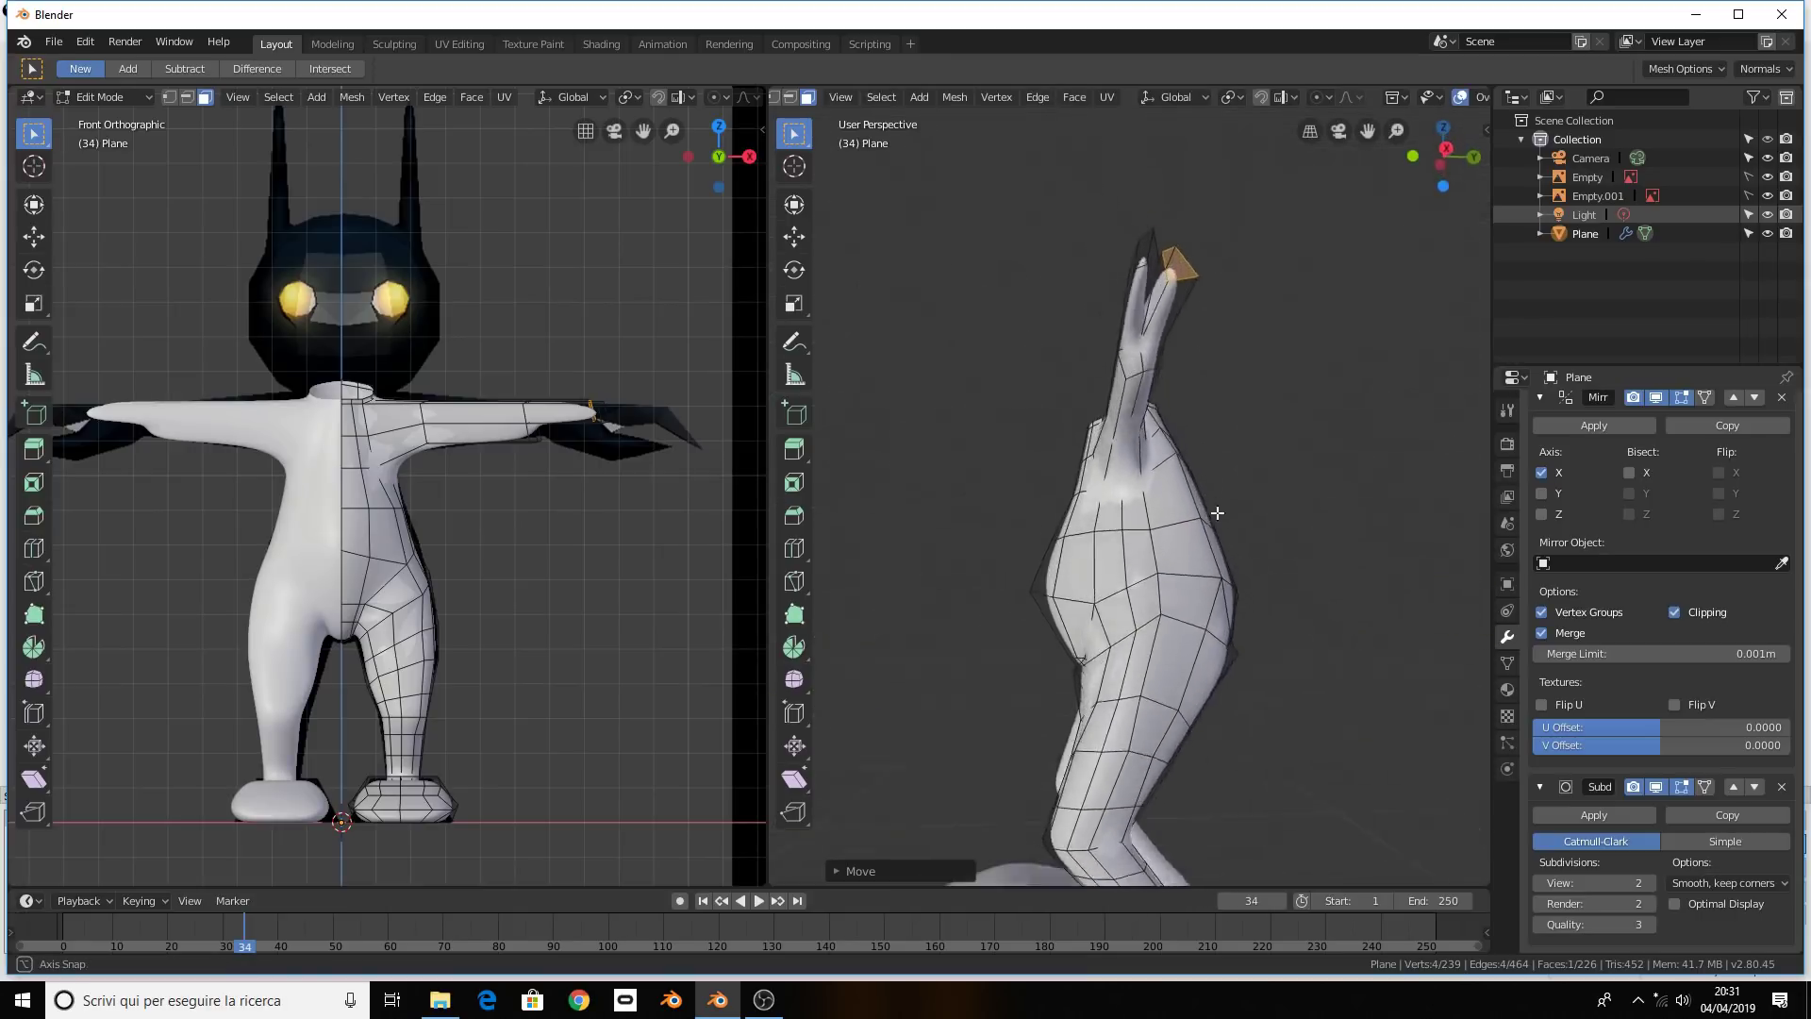
click(1127, 389)
middle_drag(1127, 388, 1153, 461)
Extrude a new arm-end section outward and lower it along Z so the arm angles down
scroll(1153, 461, up, 3)
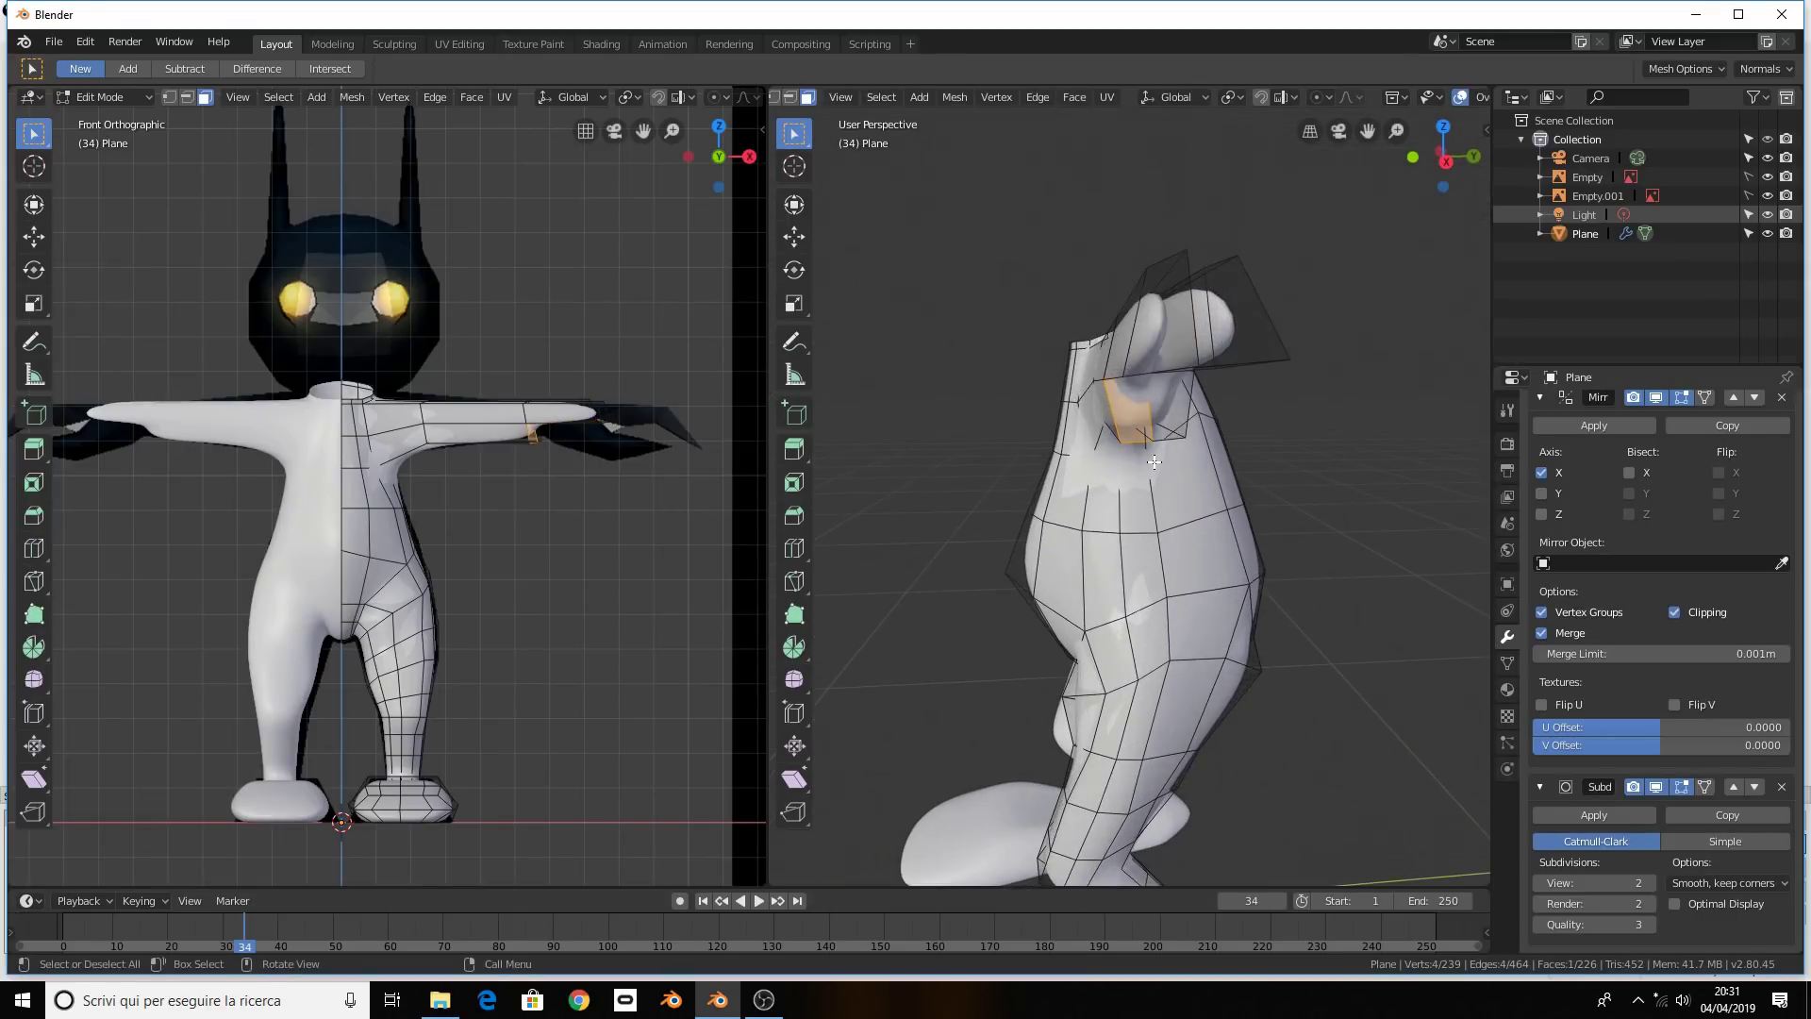
key(e)
right_click(1154, 461)
key(g)
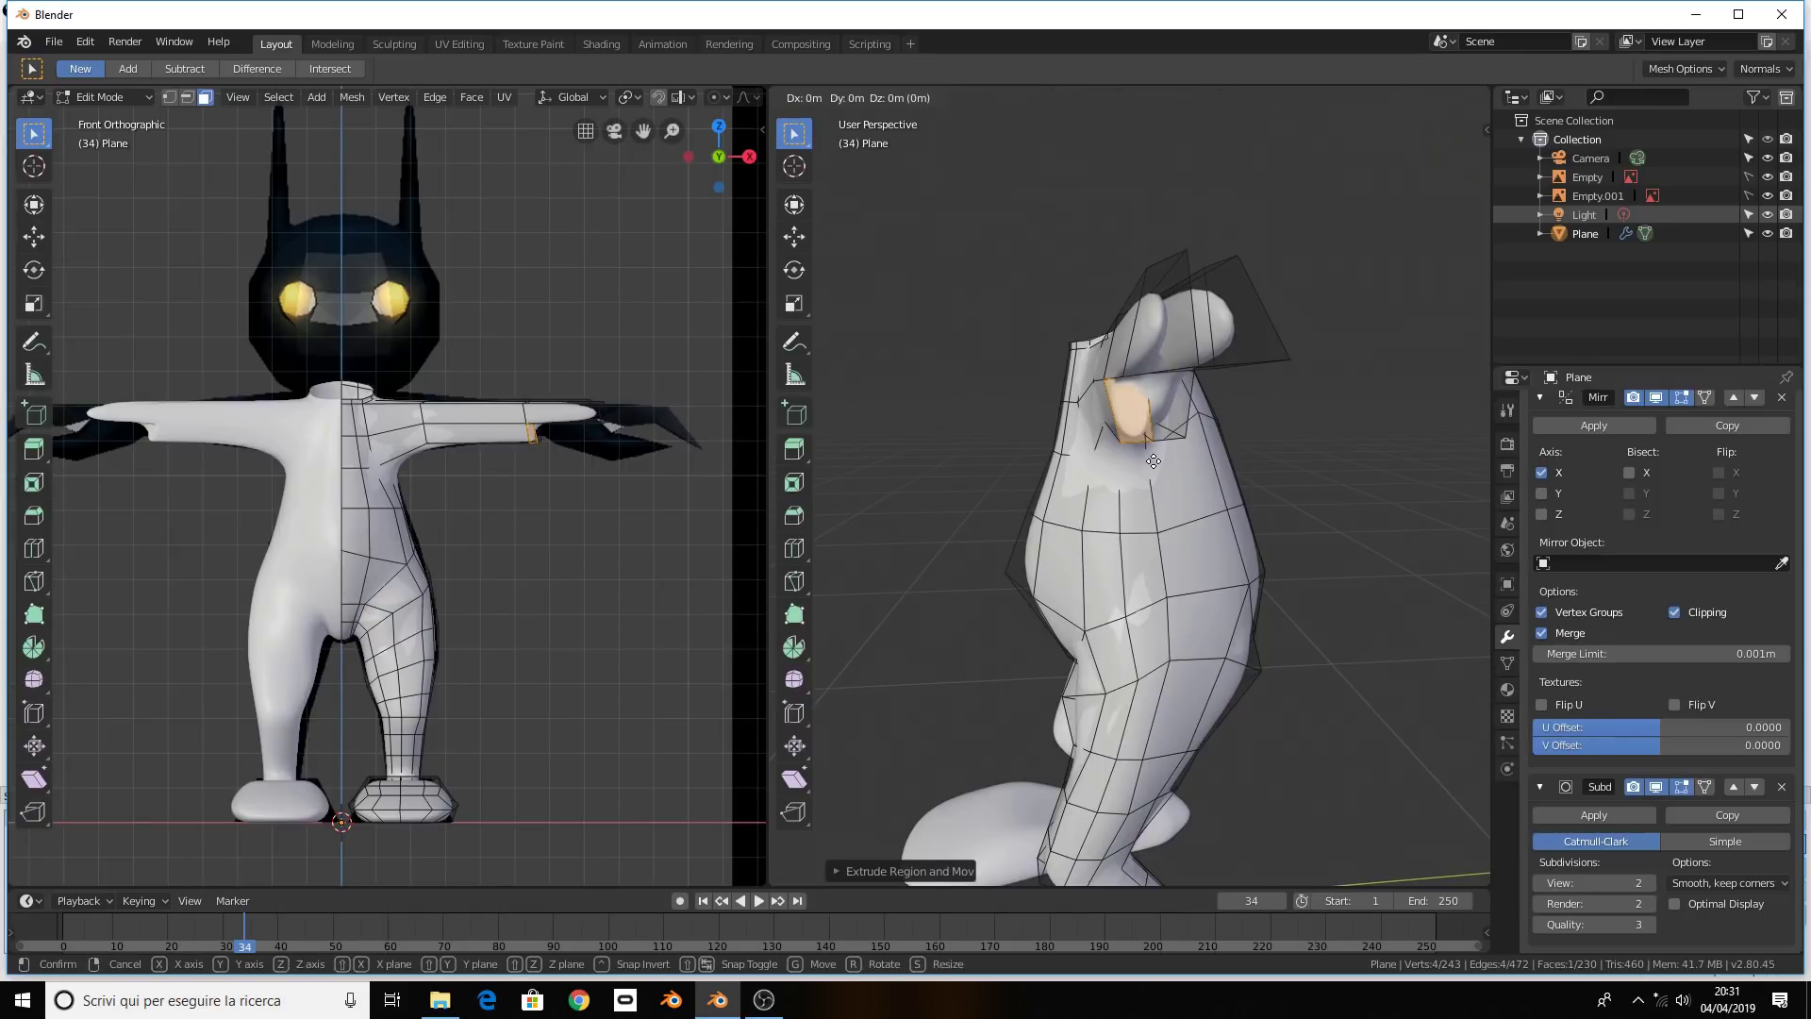
click(1172, 504)
middle_drag(1173, 505, 1216, 509)
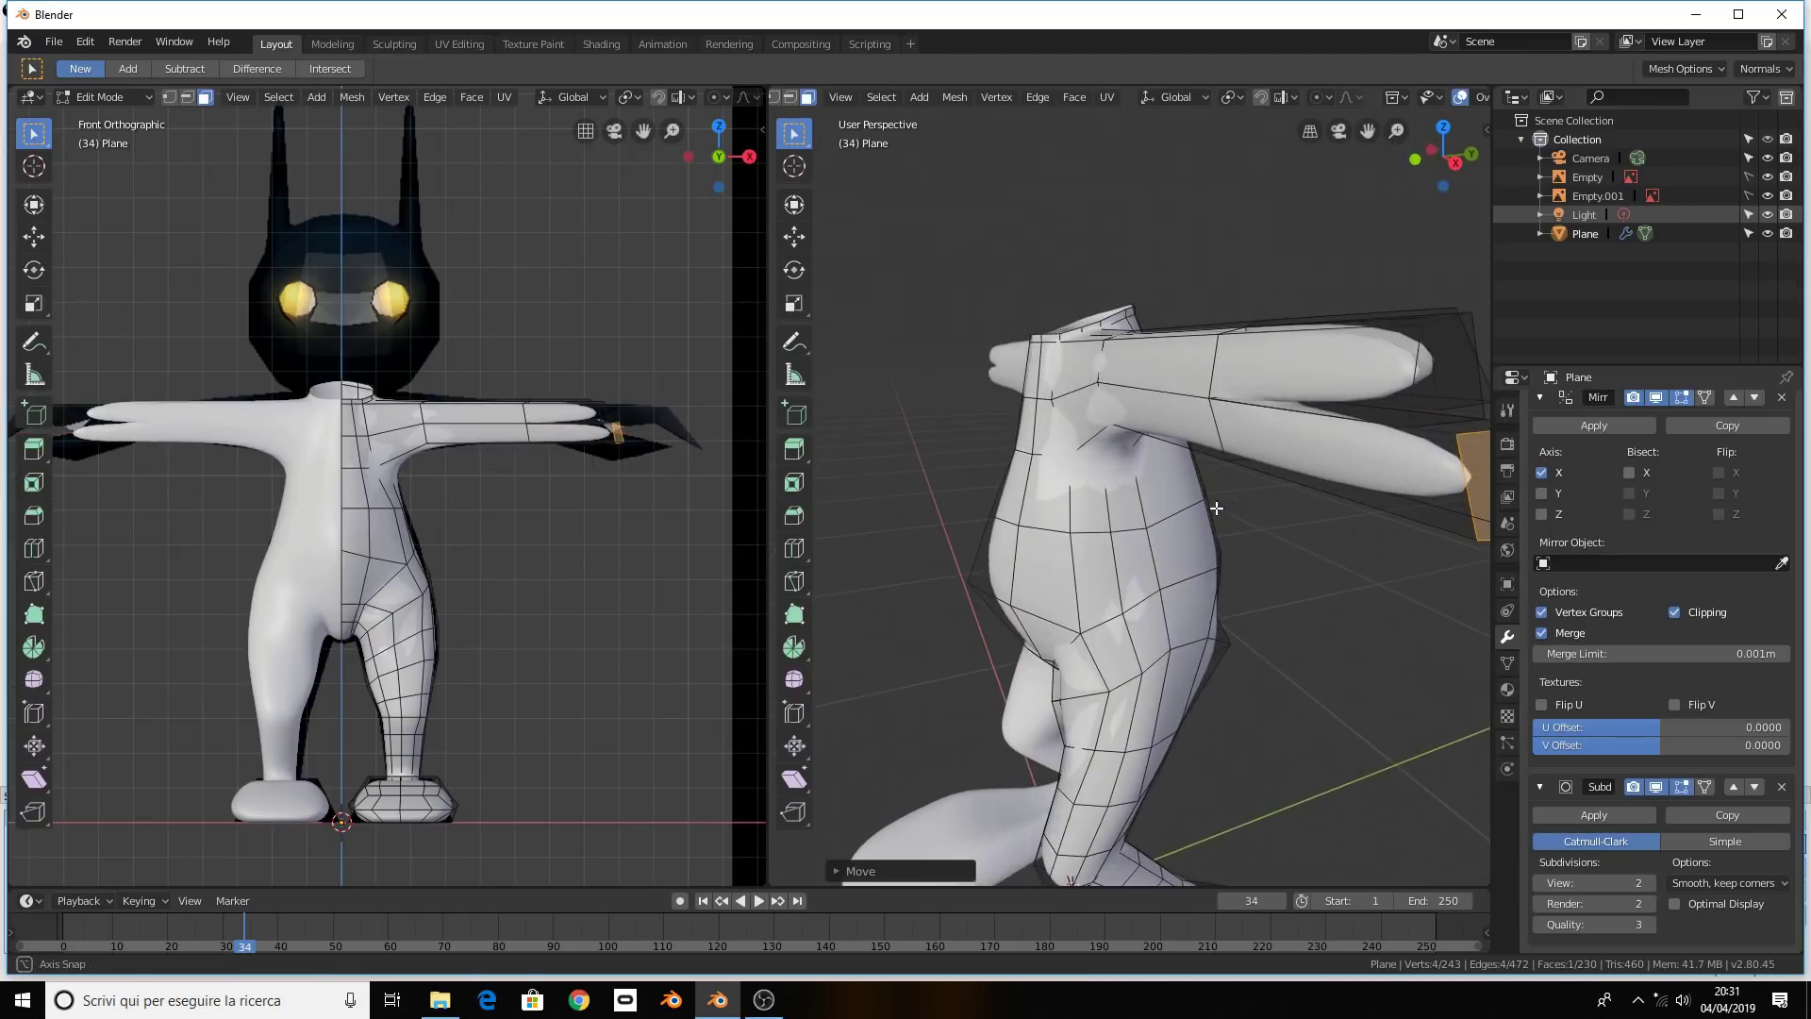
key(g)
key(y)
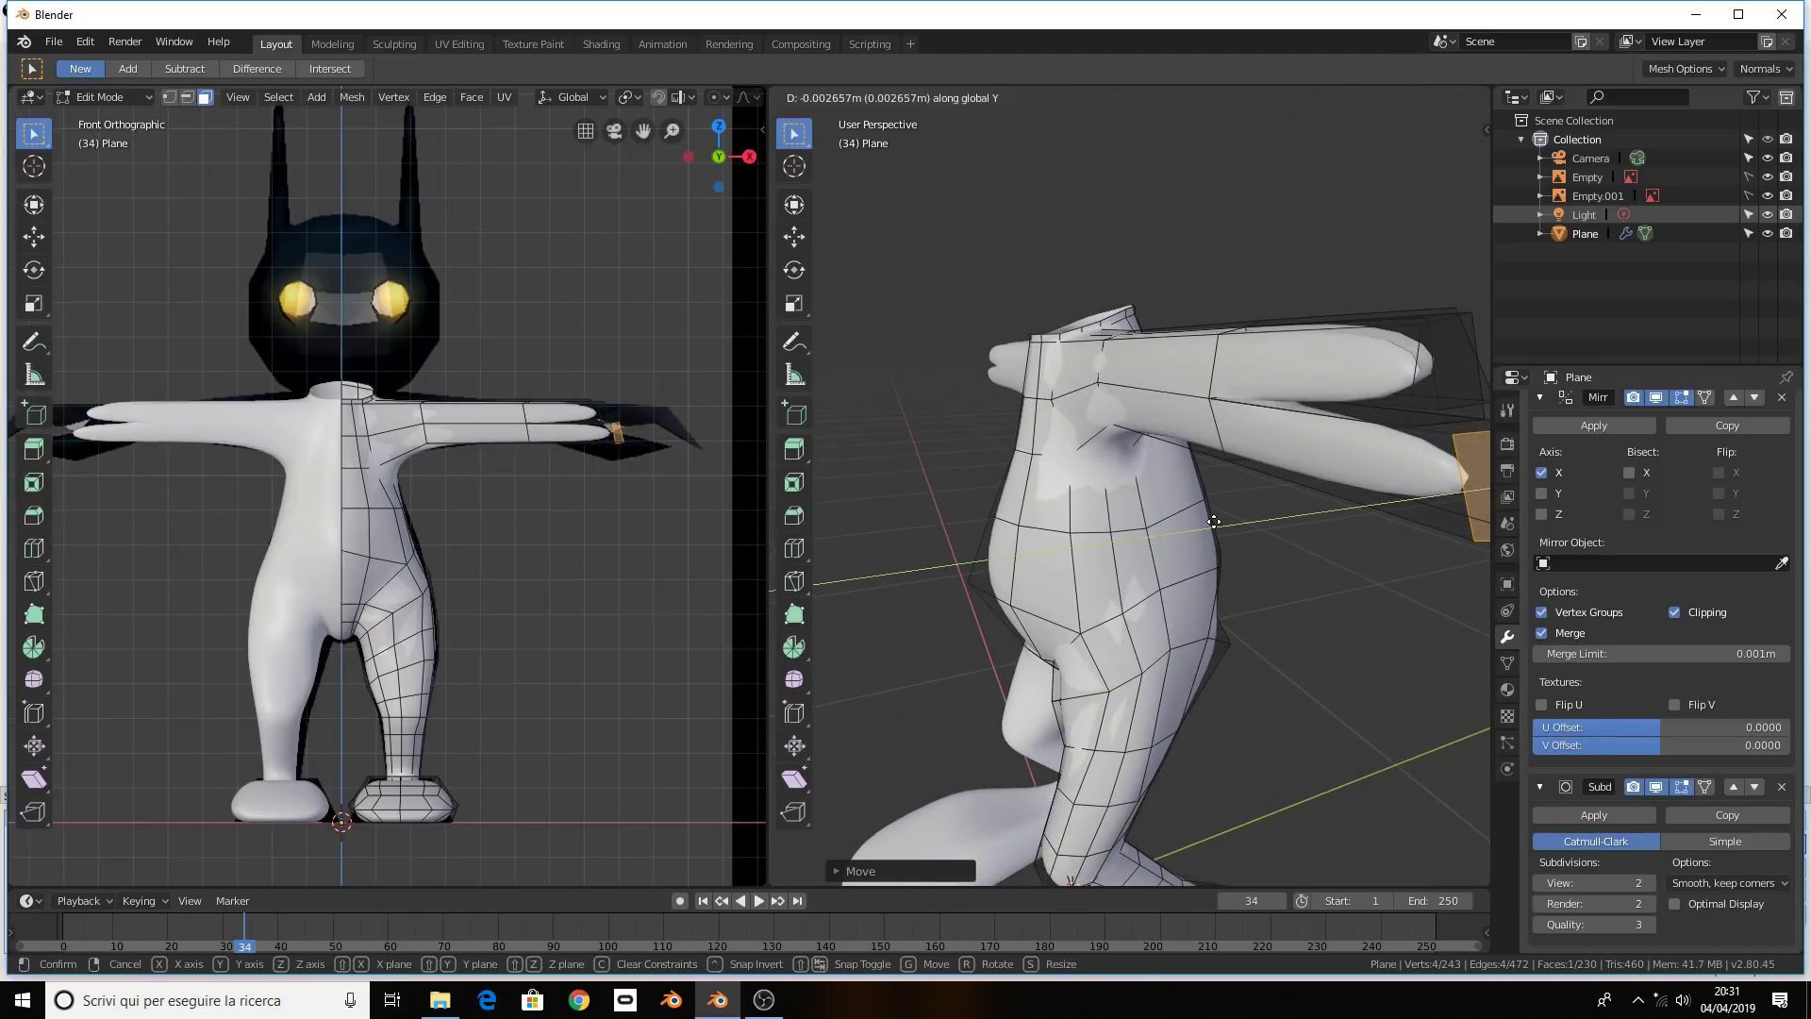
right_click(1021, 521)
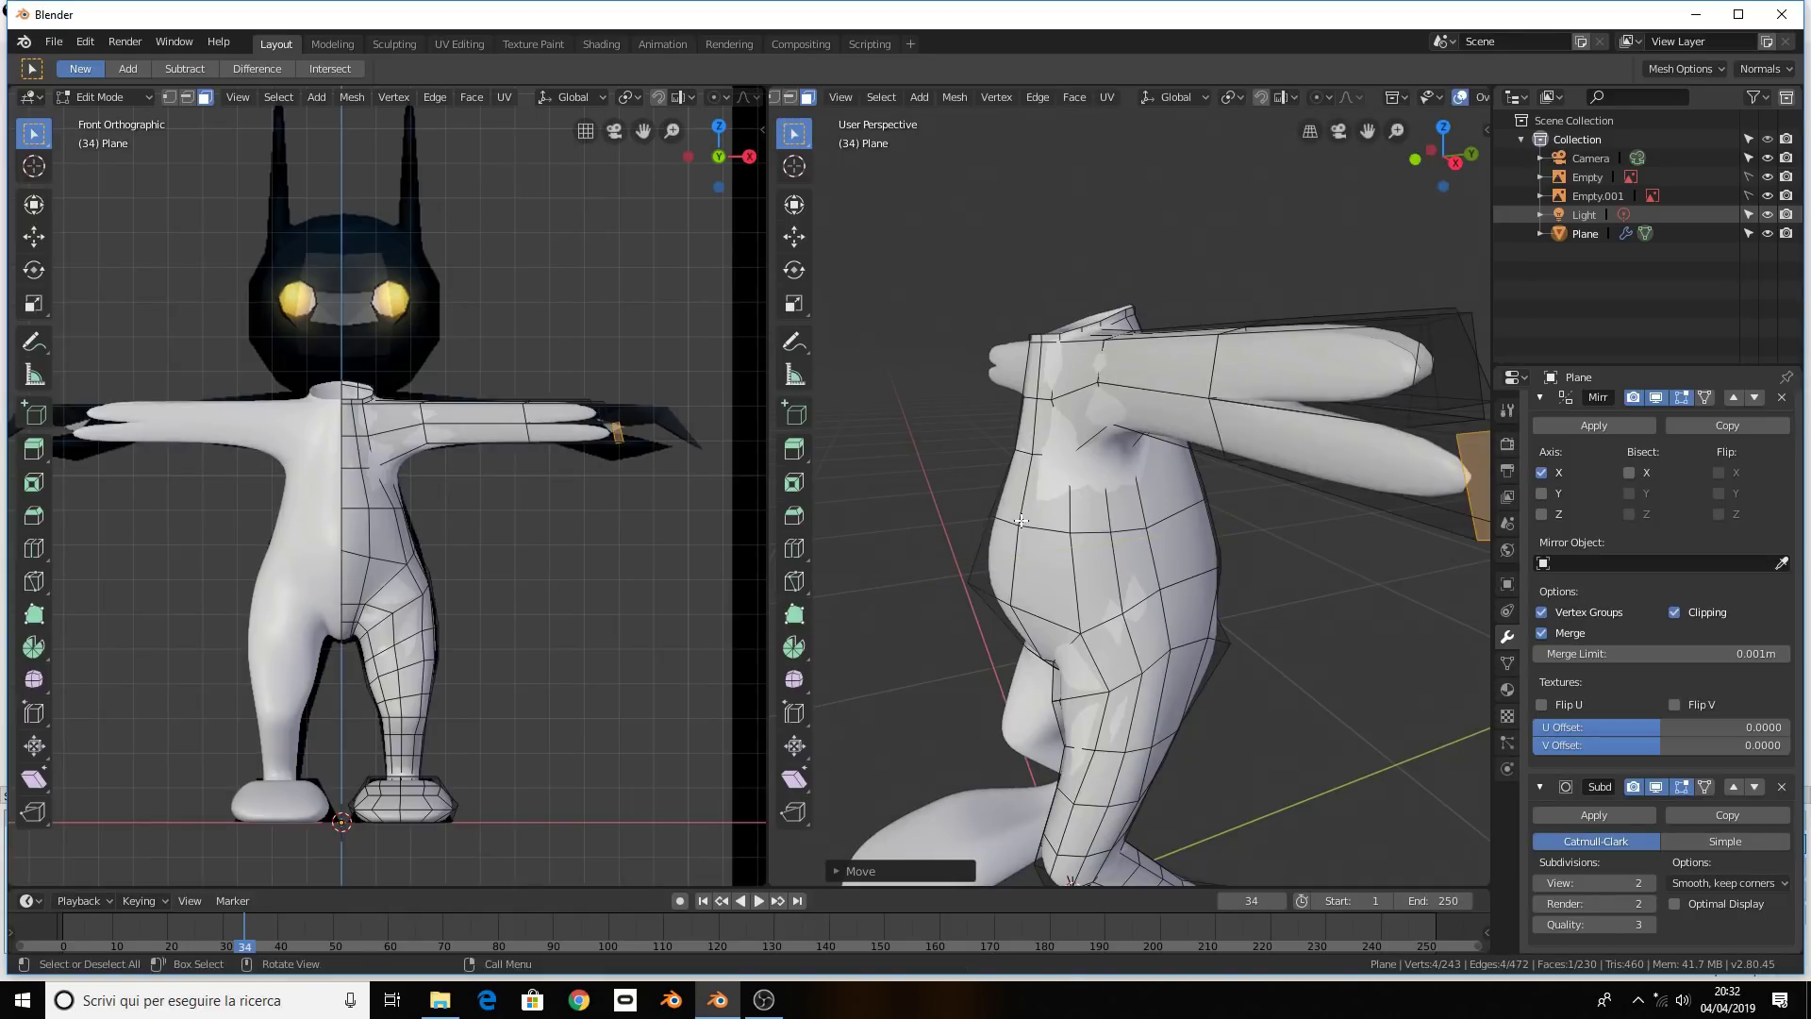
key(g)
key(z)
click(1154, 534)
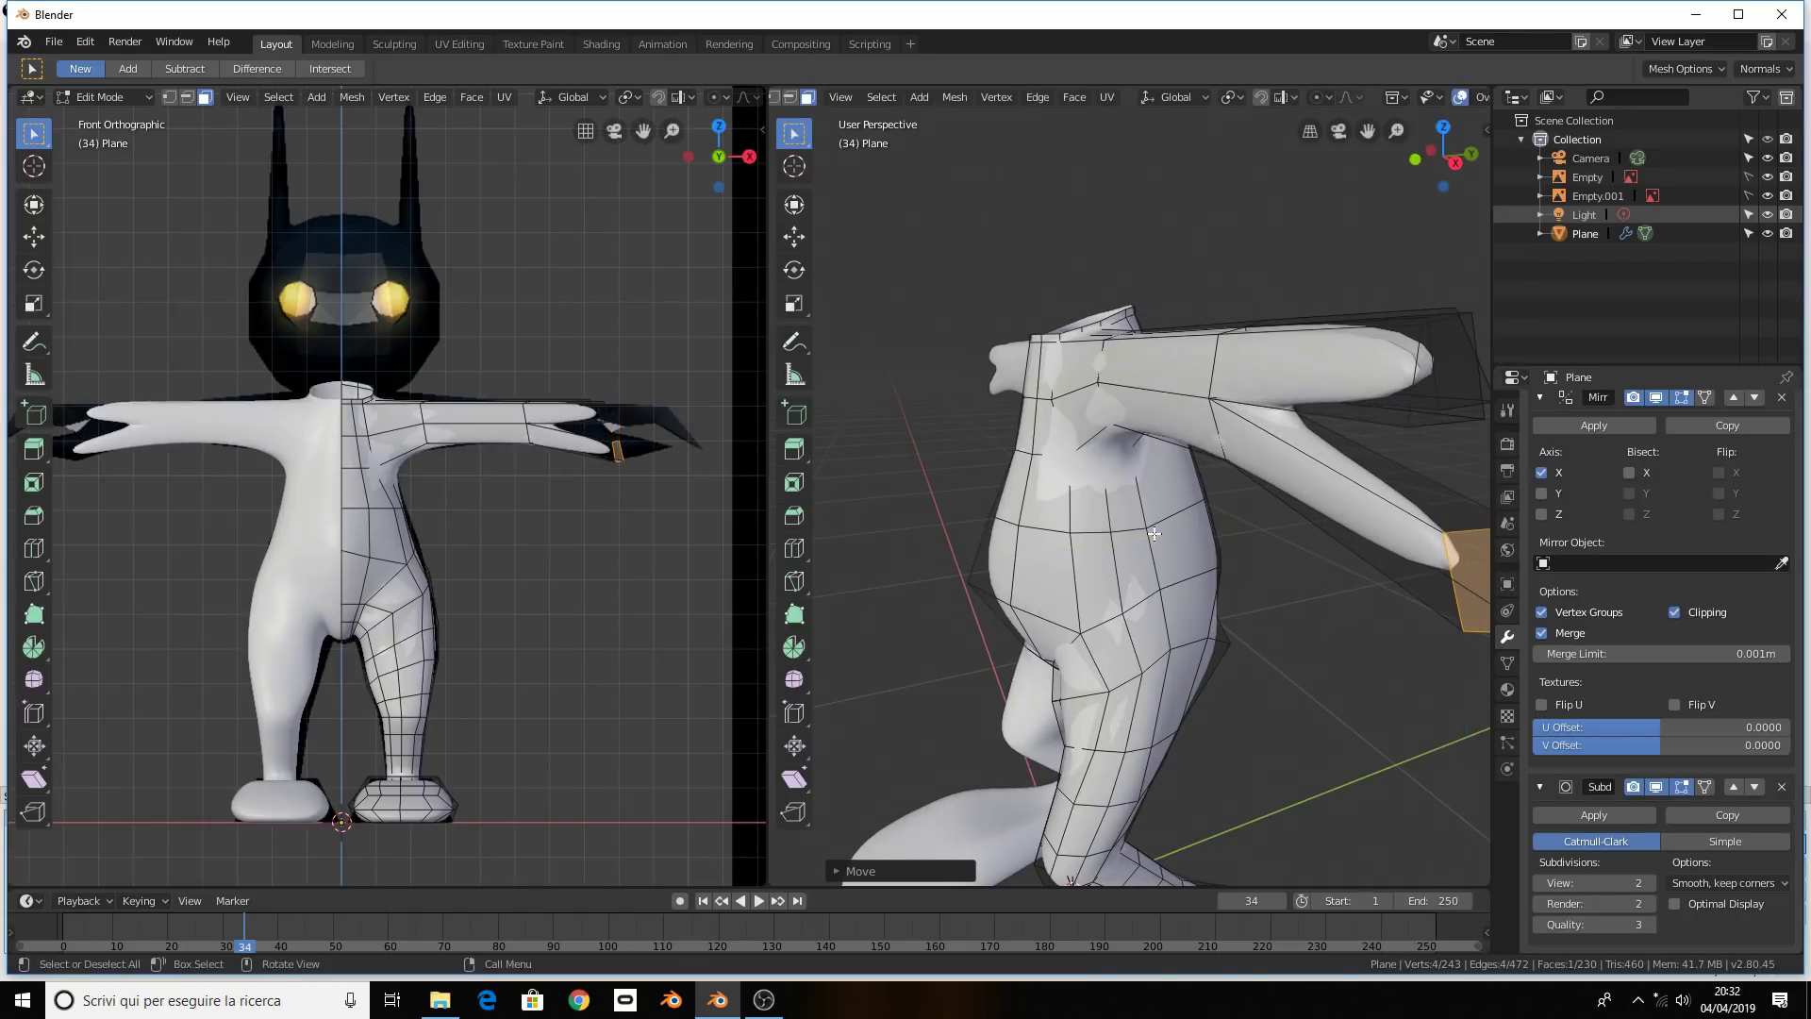
Reposition a face higher on the arm, moving the new nub back toward the arm
middle_drag(1154, 534, 1180, 488)
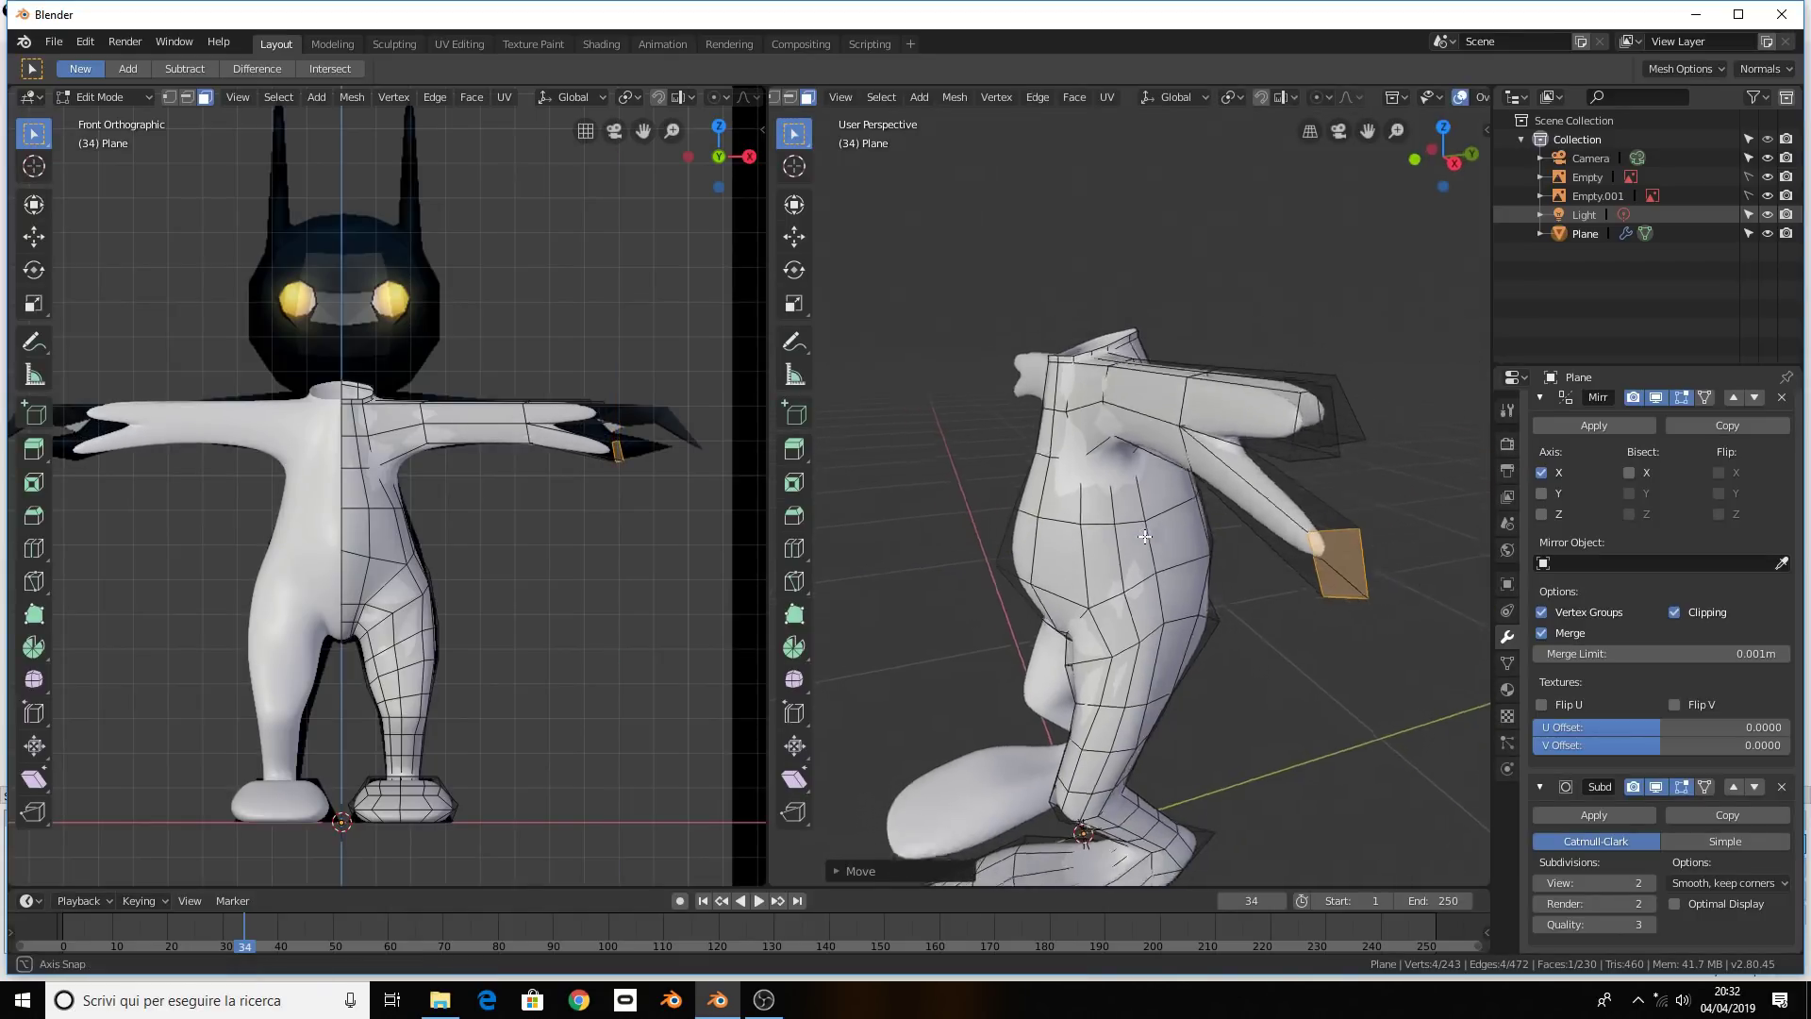
click(1195, 426)
key(g)
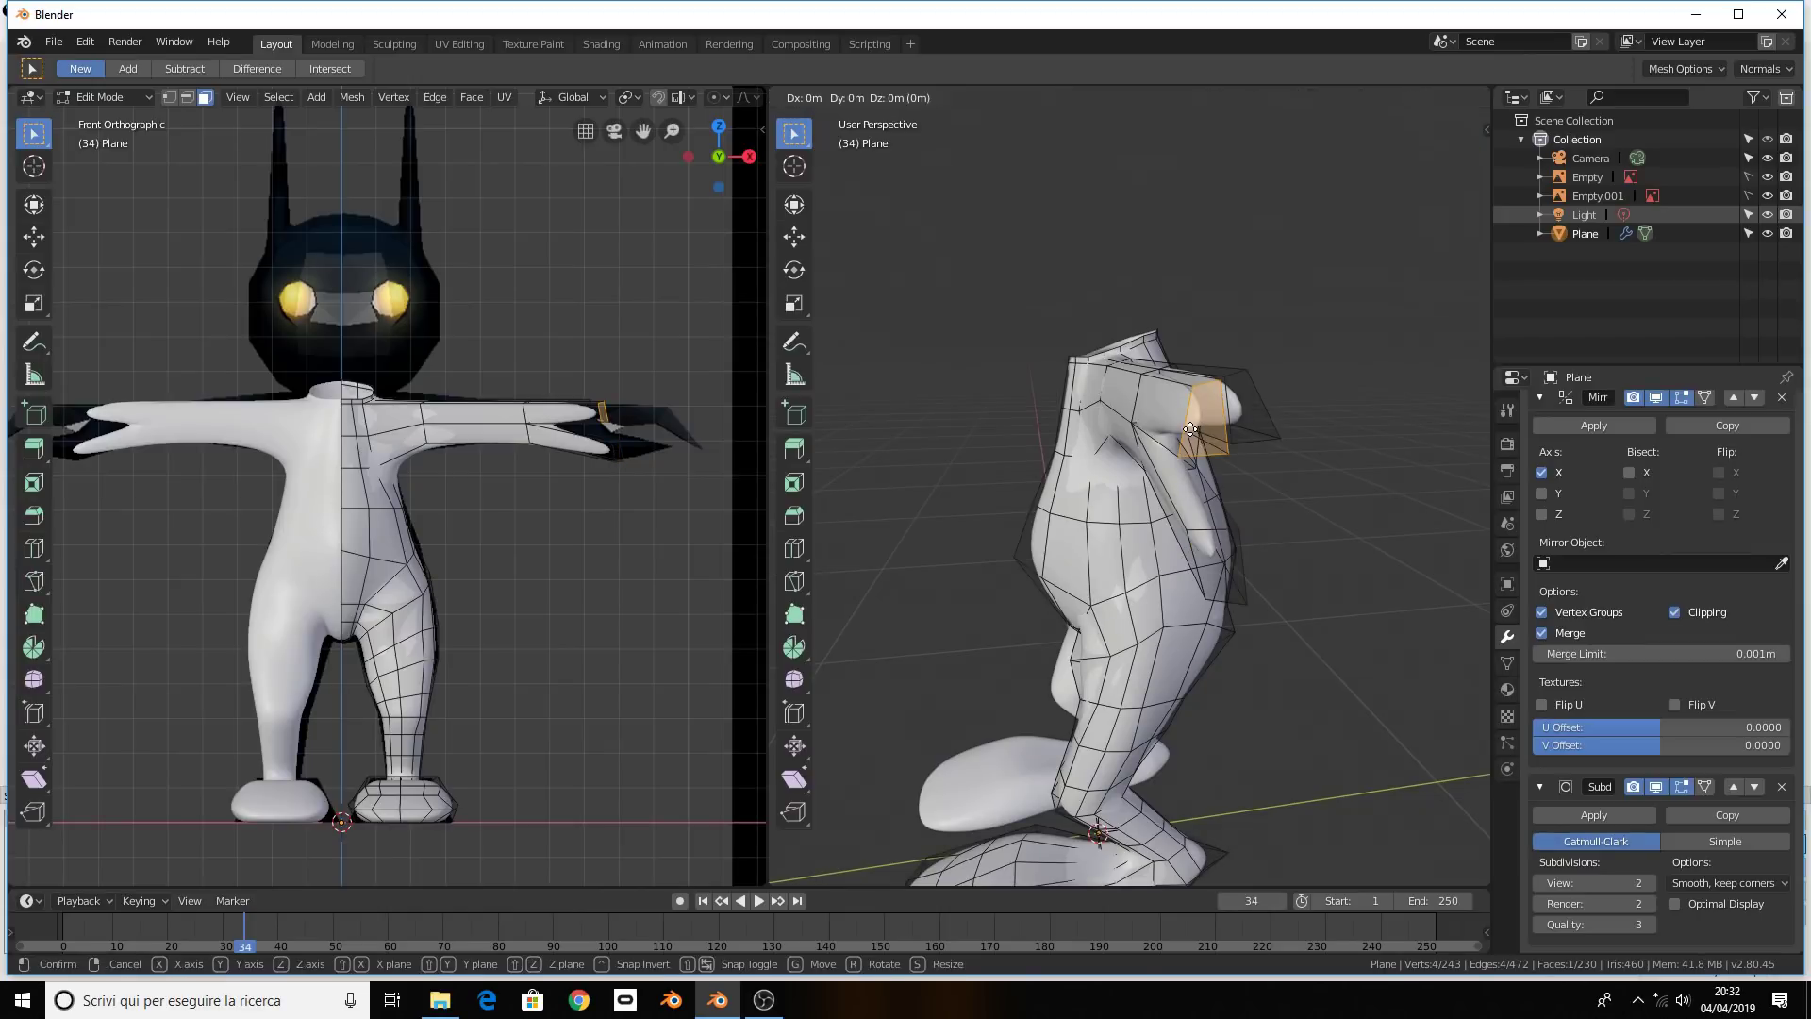
click(1143, 420)
middle_drag(1143, 421, 1132, 440)
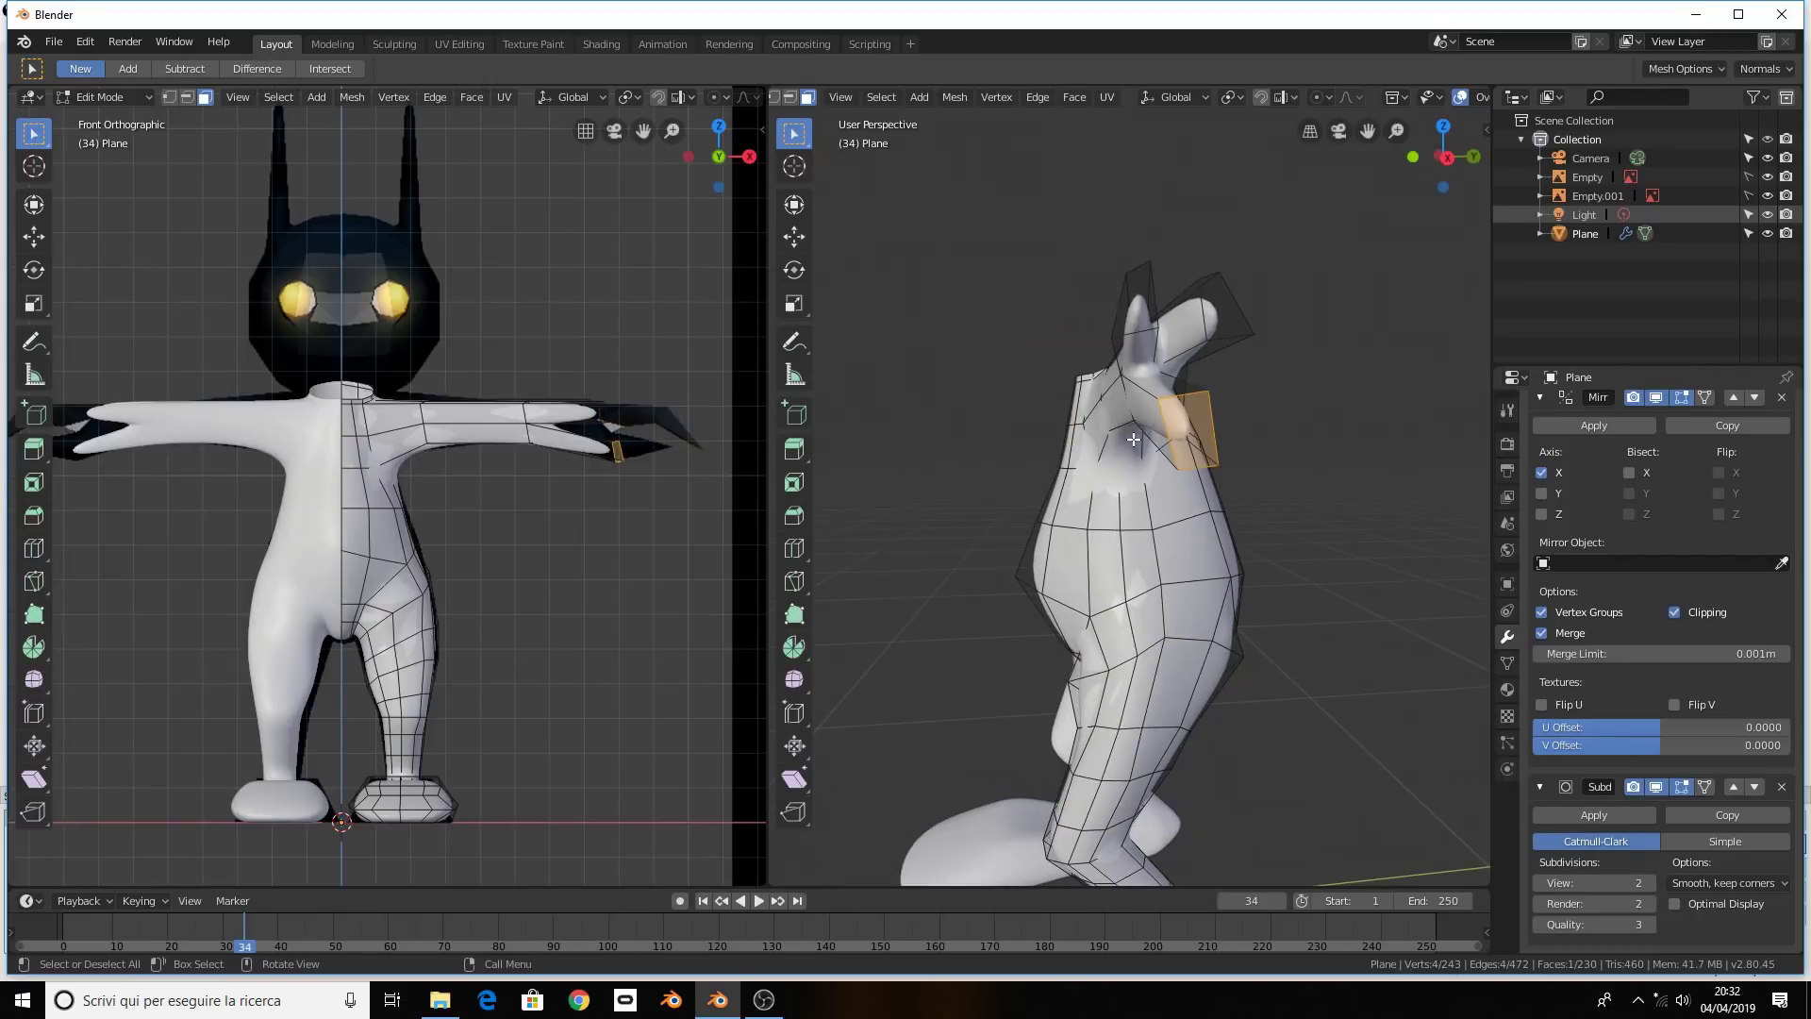
key(g)
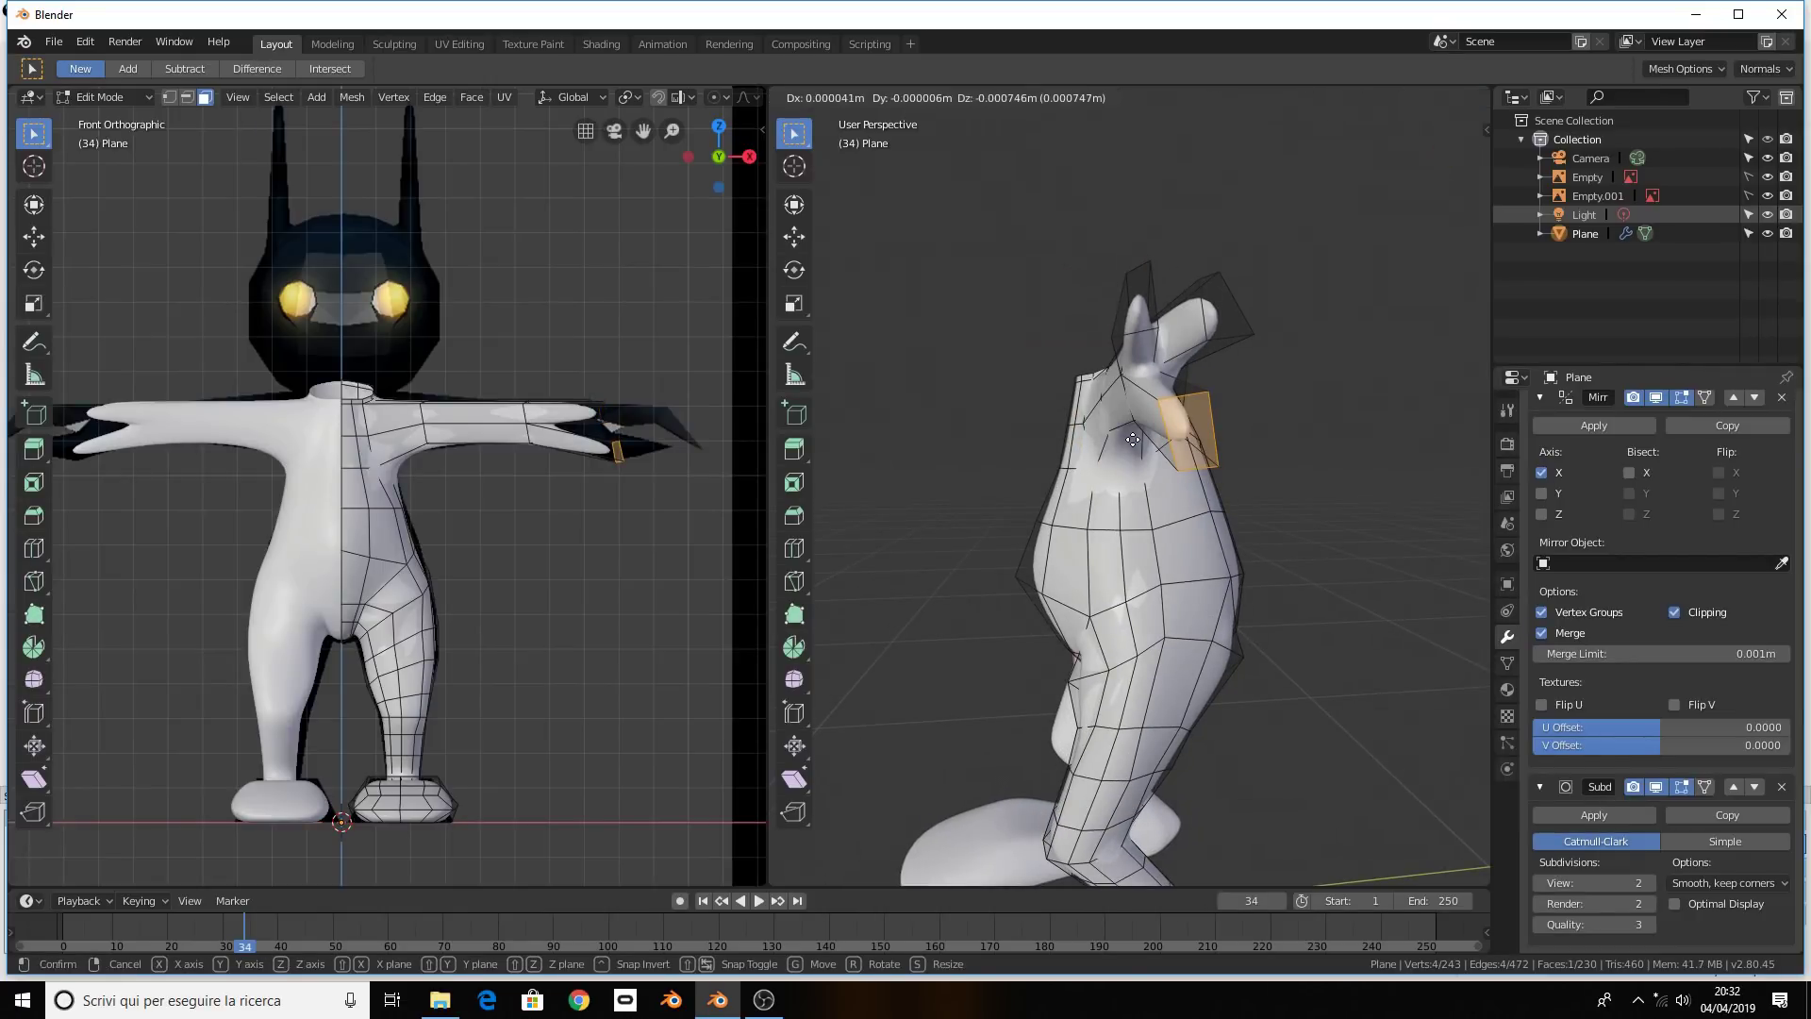
click(1139, 427)
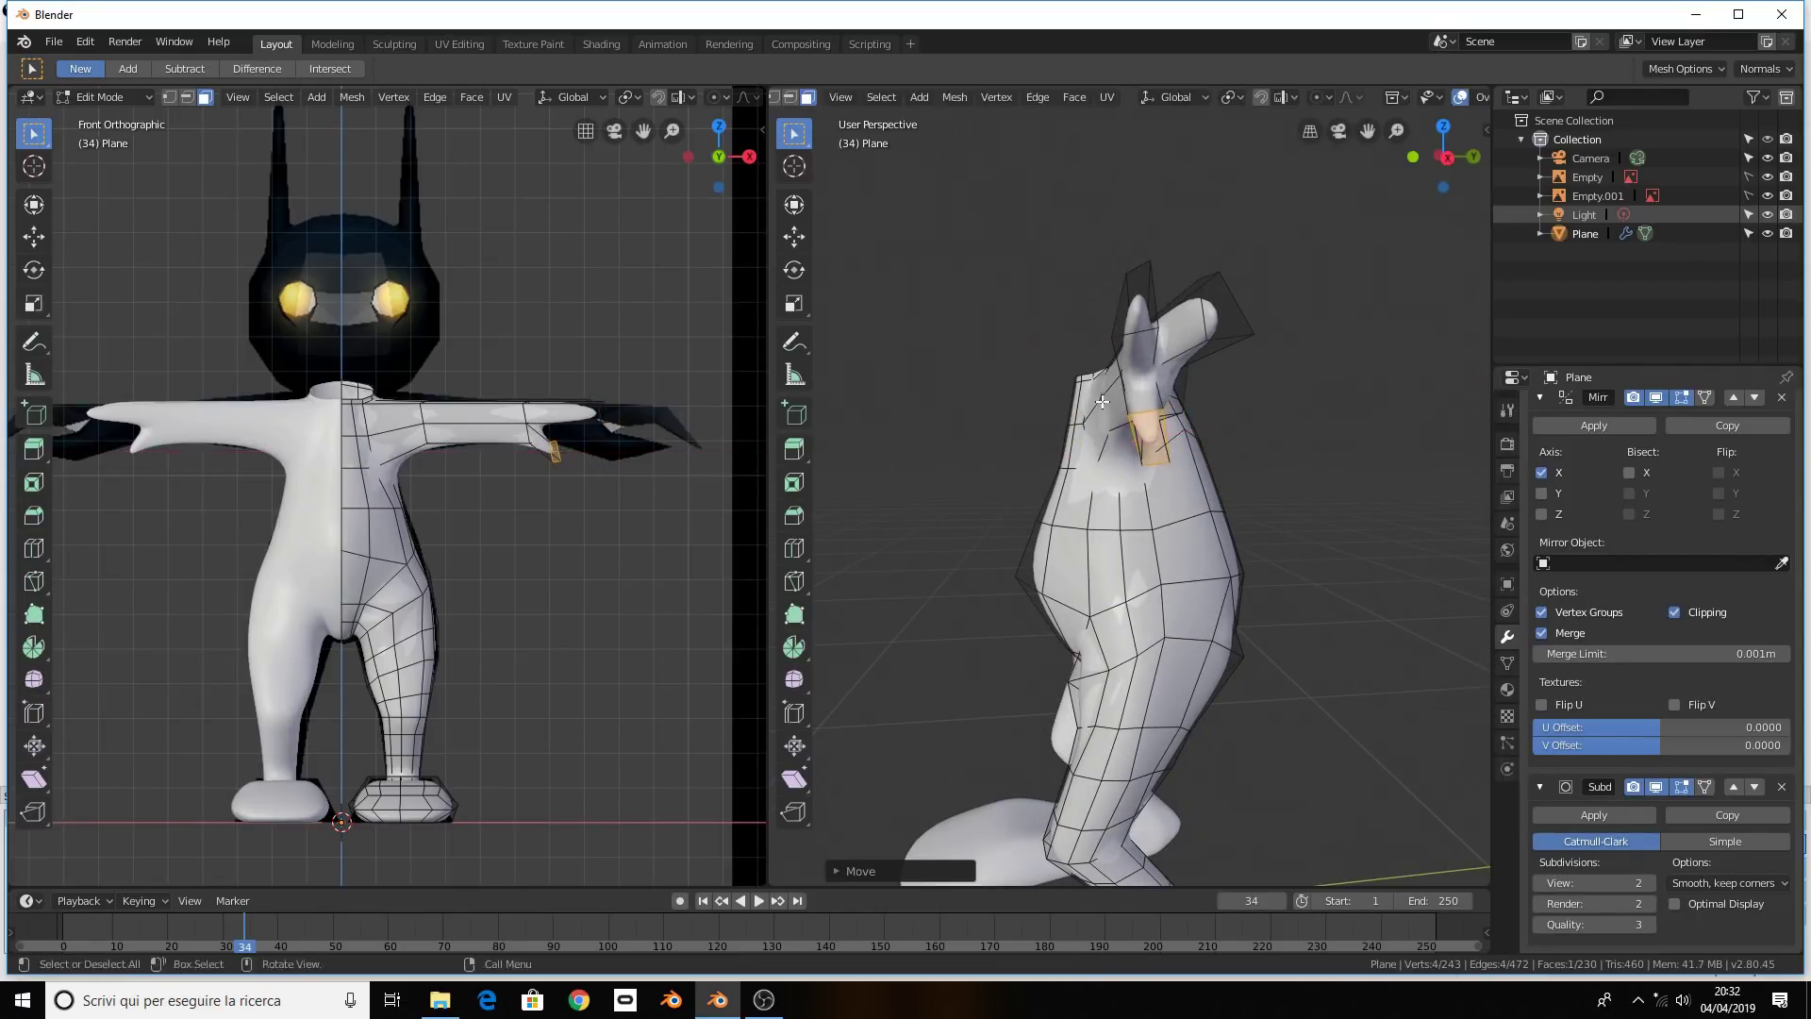
middle_drag(1139, 427, 1110, 426)
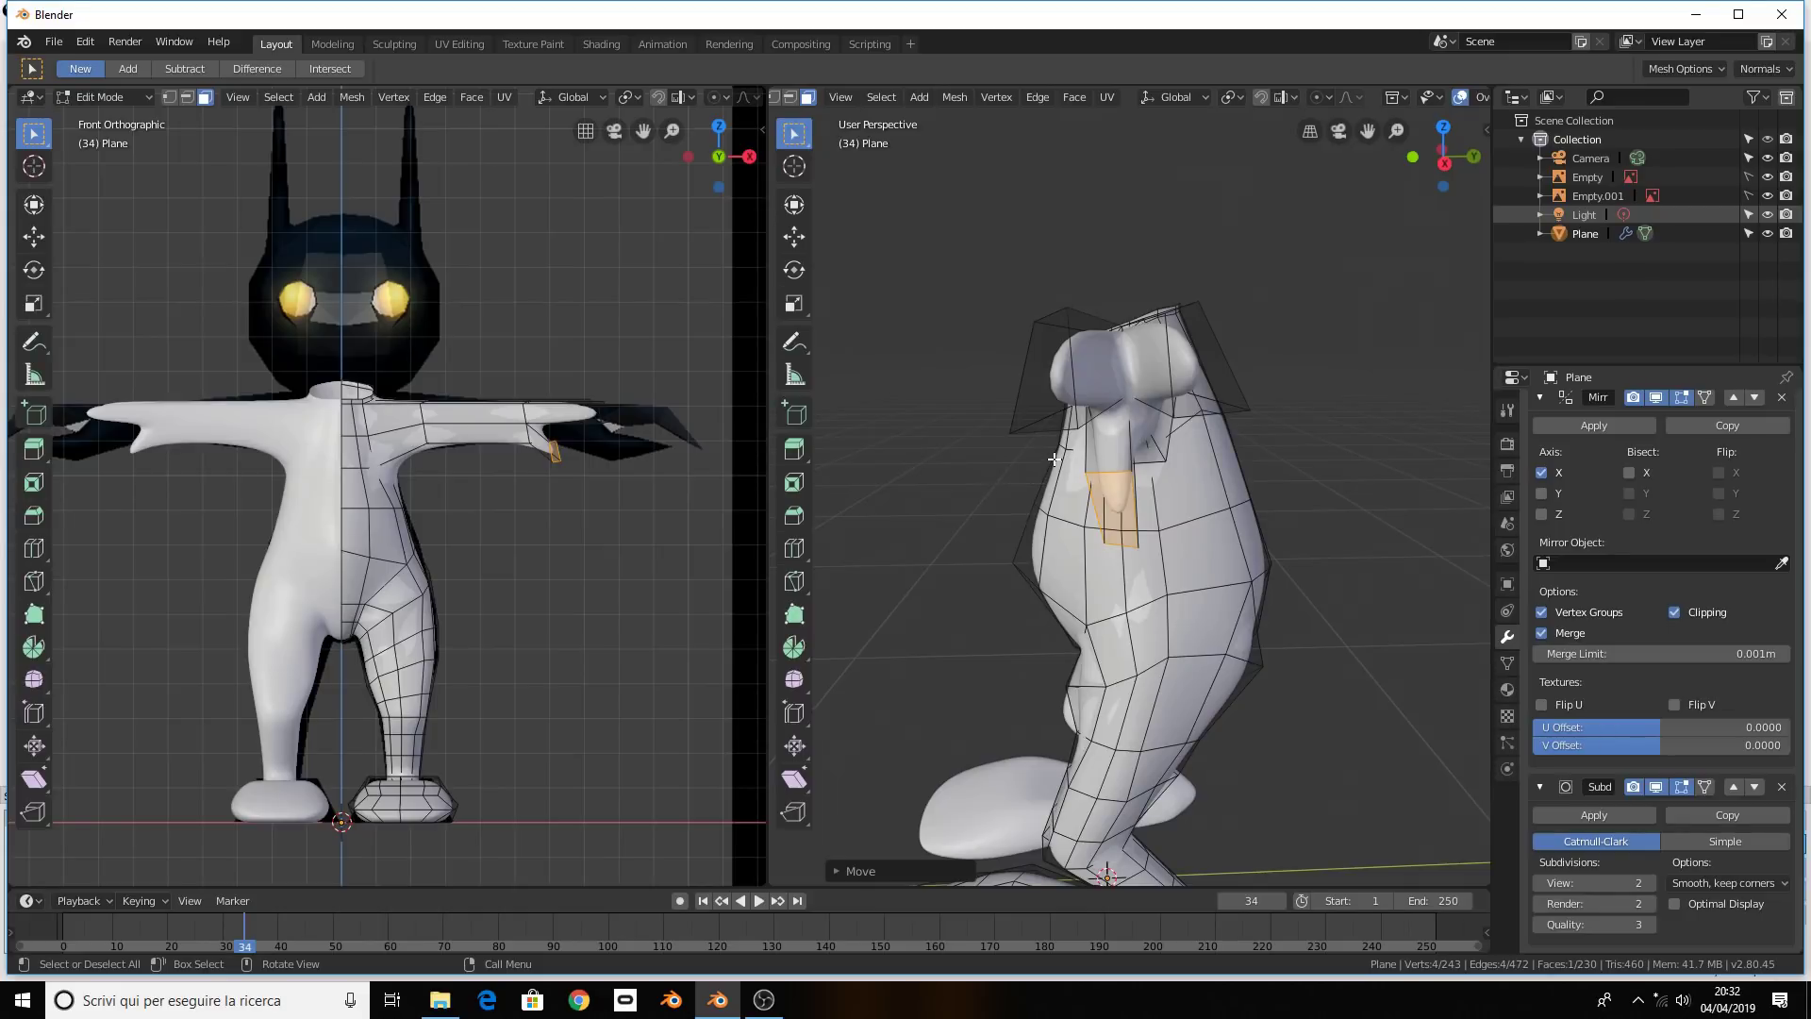
middle_drag(1071, 389, 1000, 415)
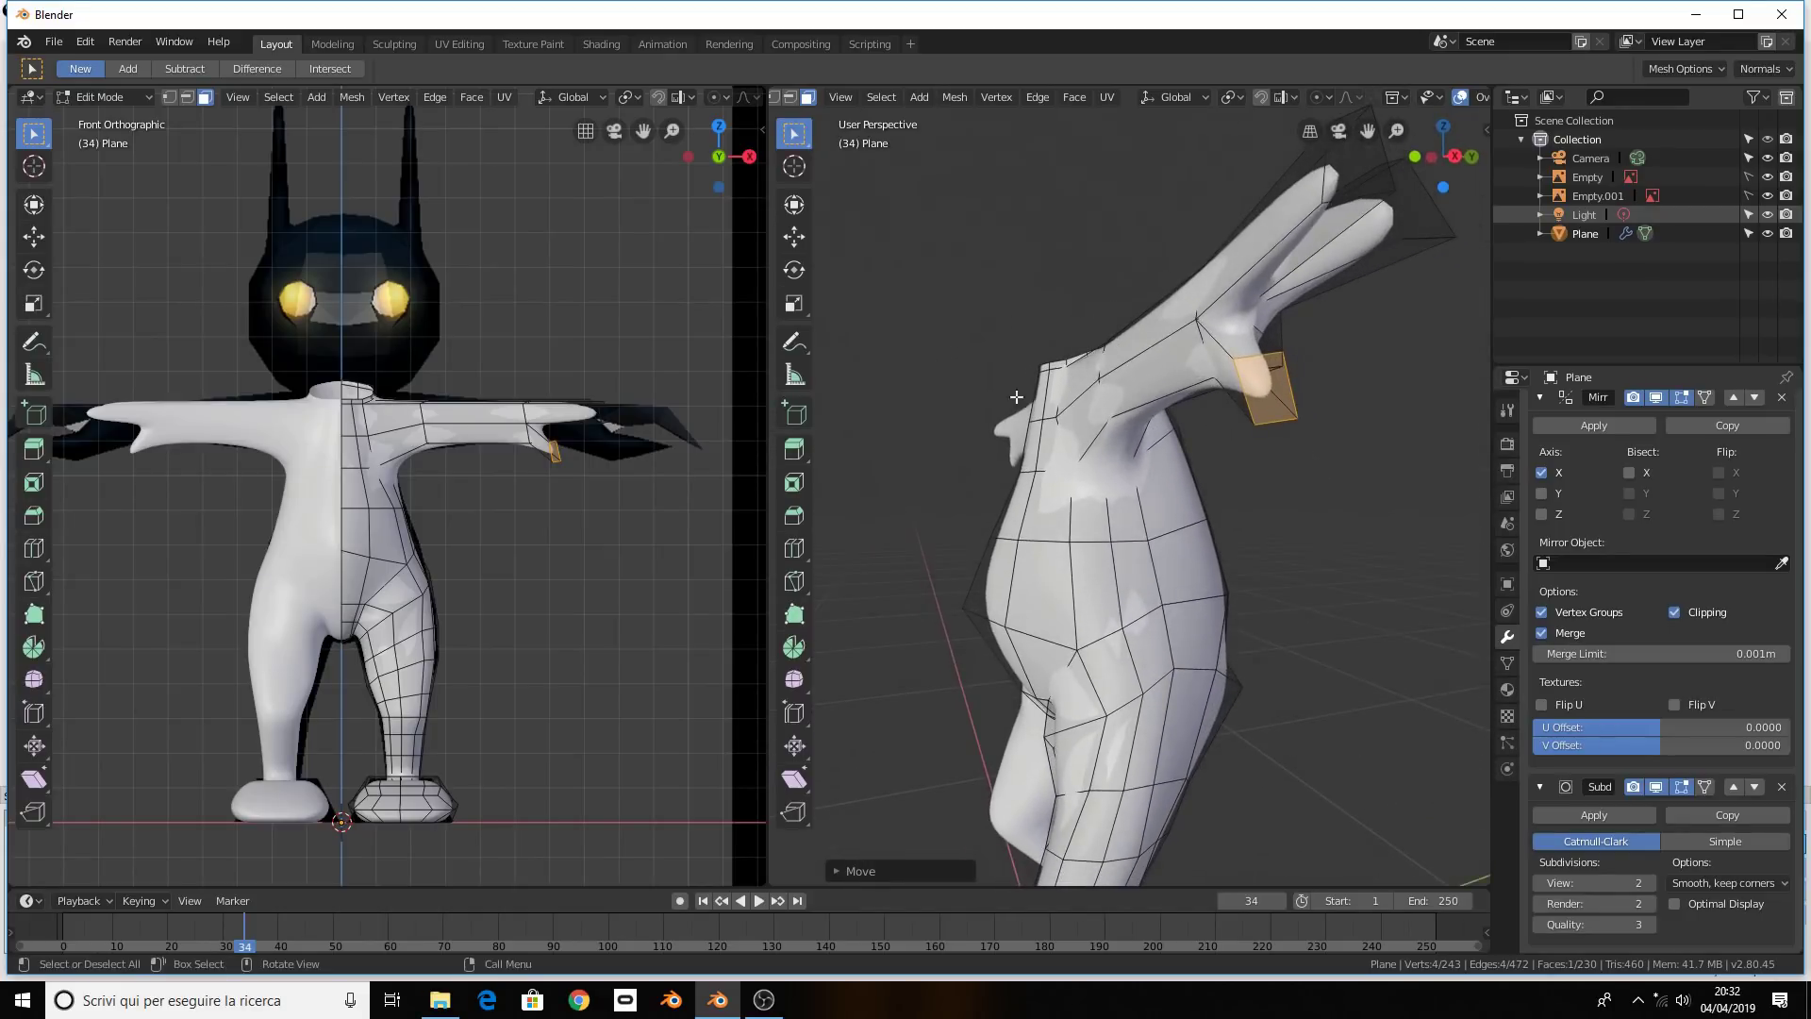
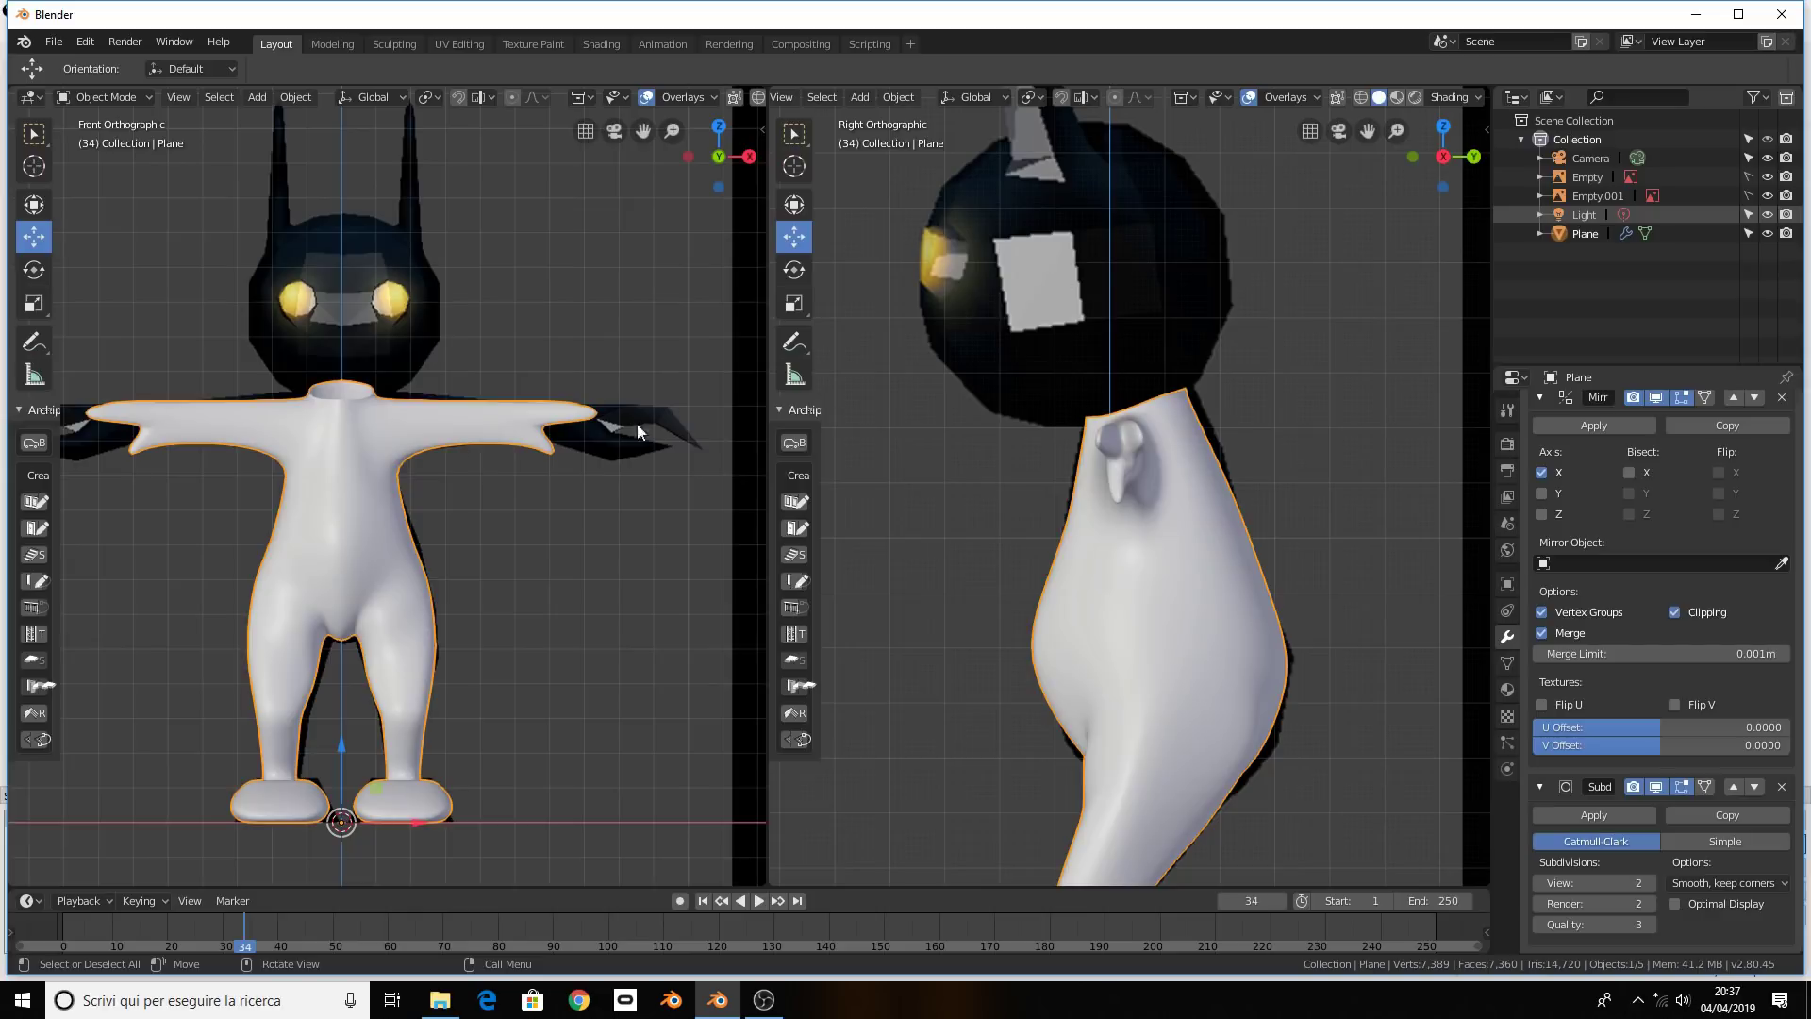
Add a UV sphere and lower its Segments from 32 to 16 in the Add UV Sphere panel
key(shift+a)
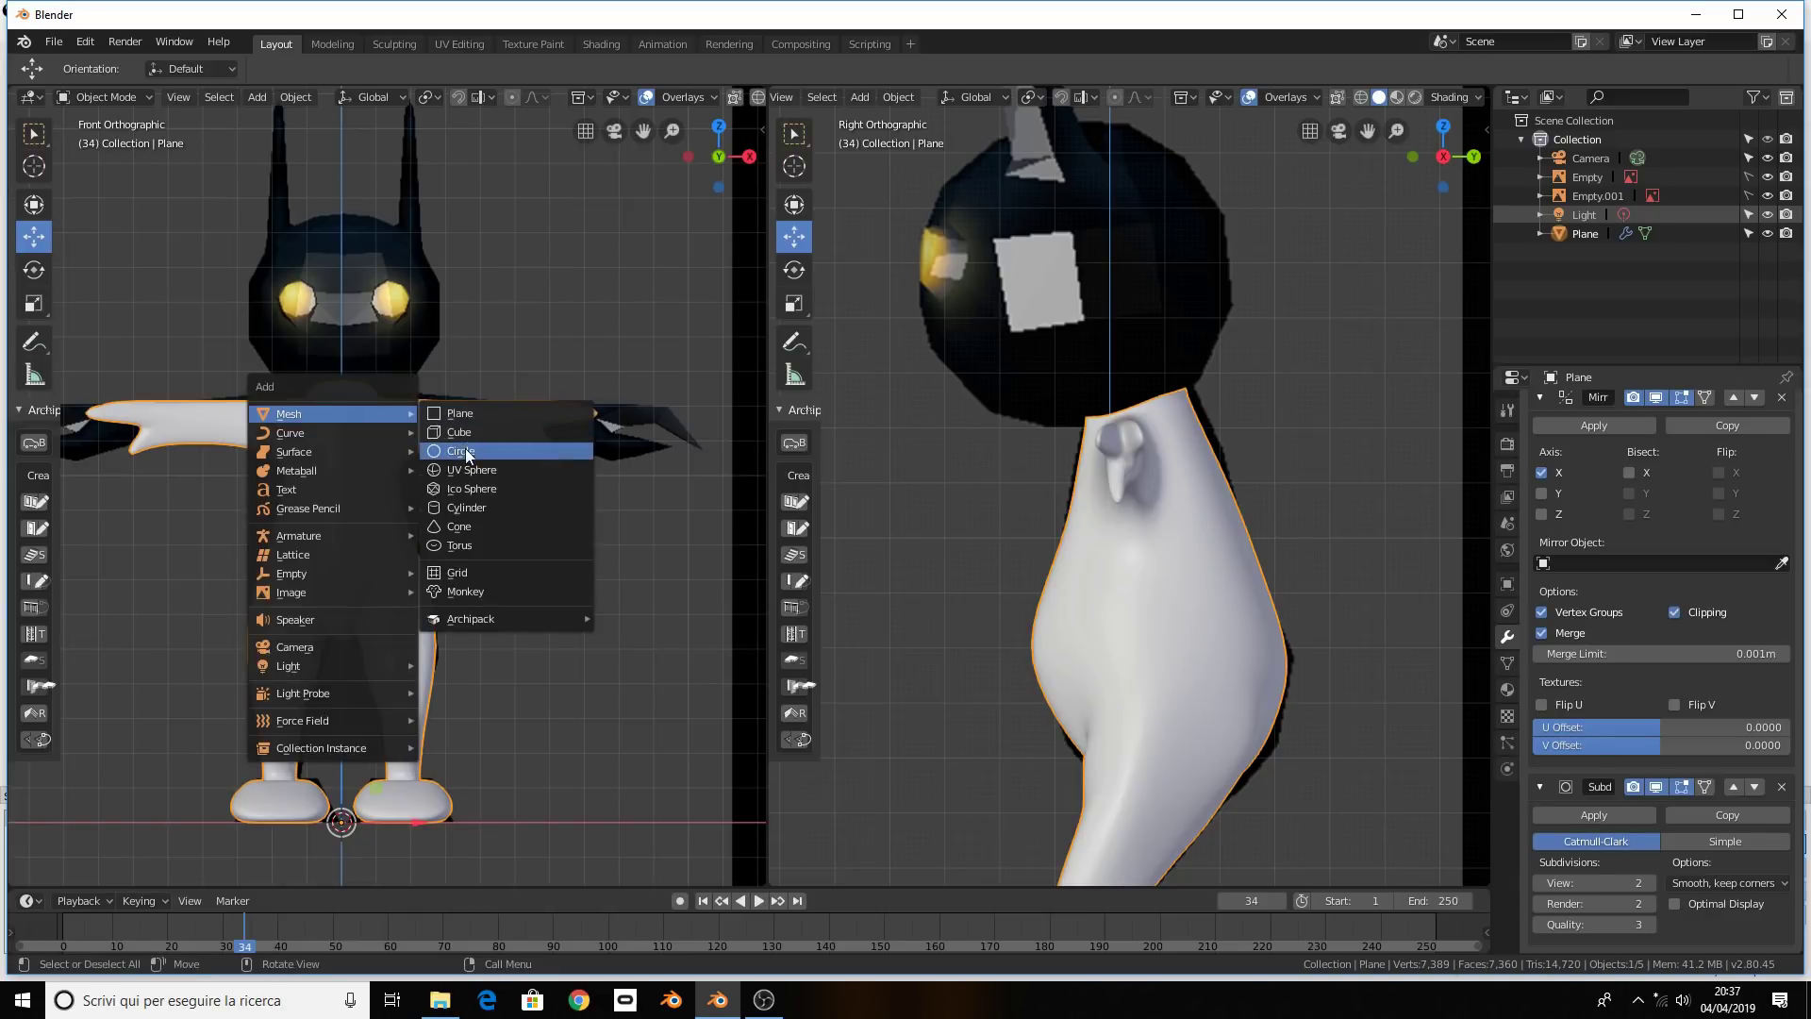
click(471, 469)
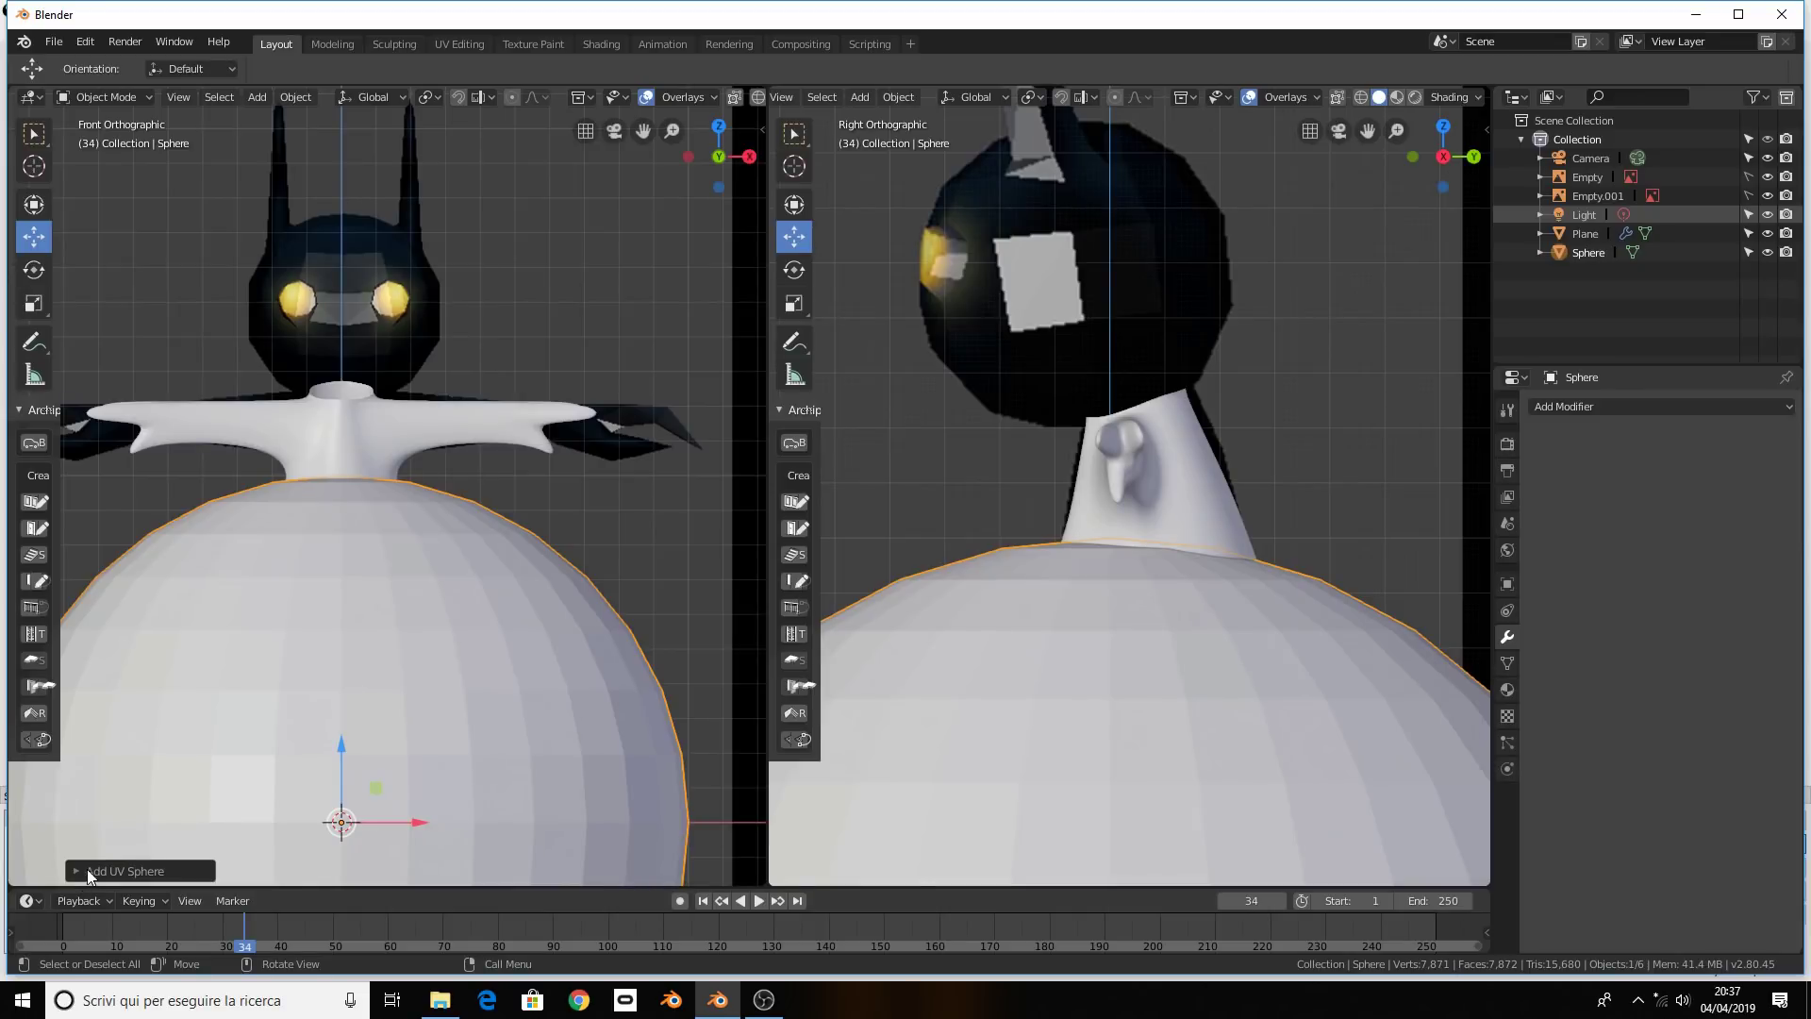
click(76, 870)
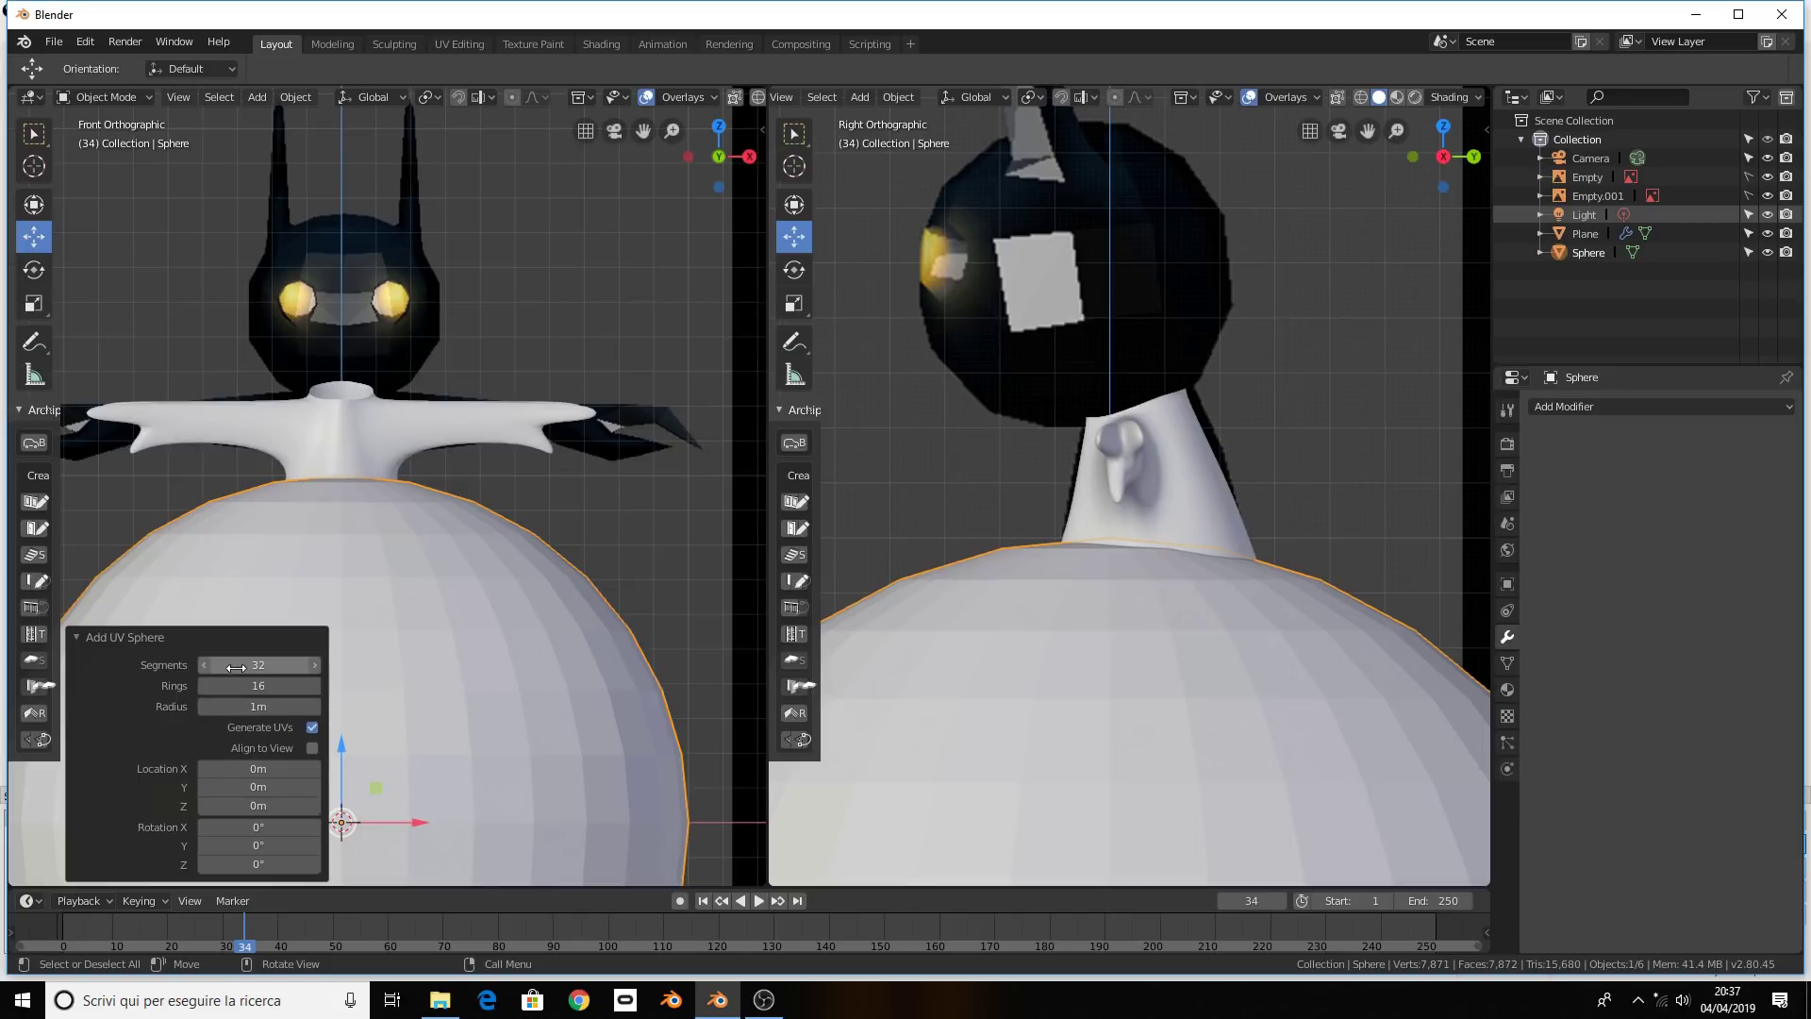
click(270, 671)
text(1)
text(6)
key(Return)
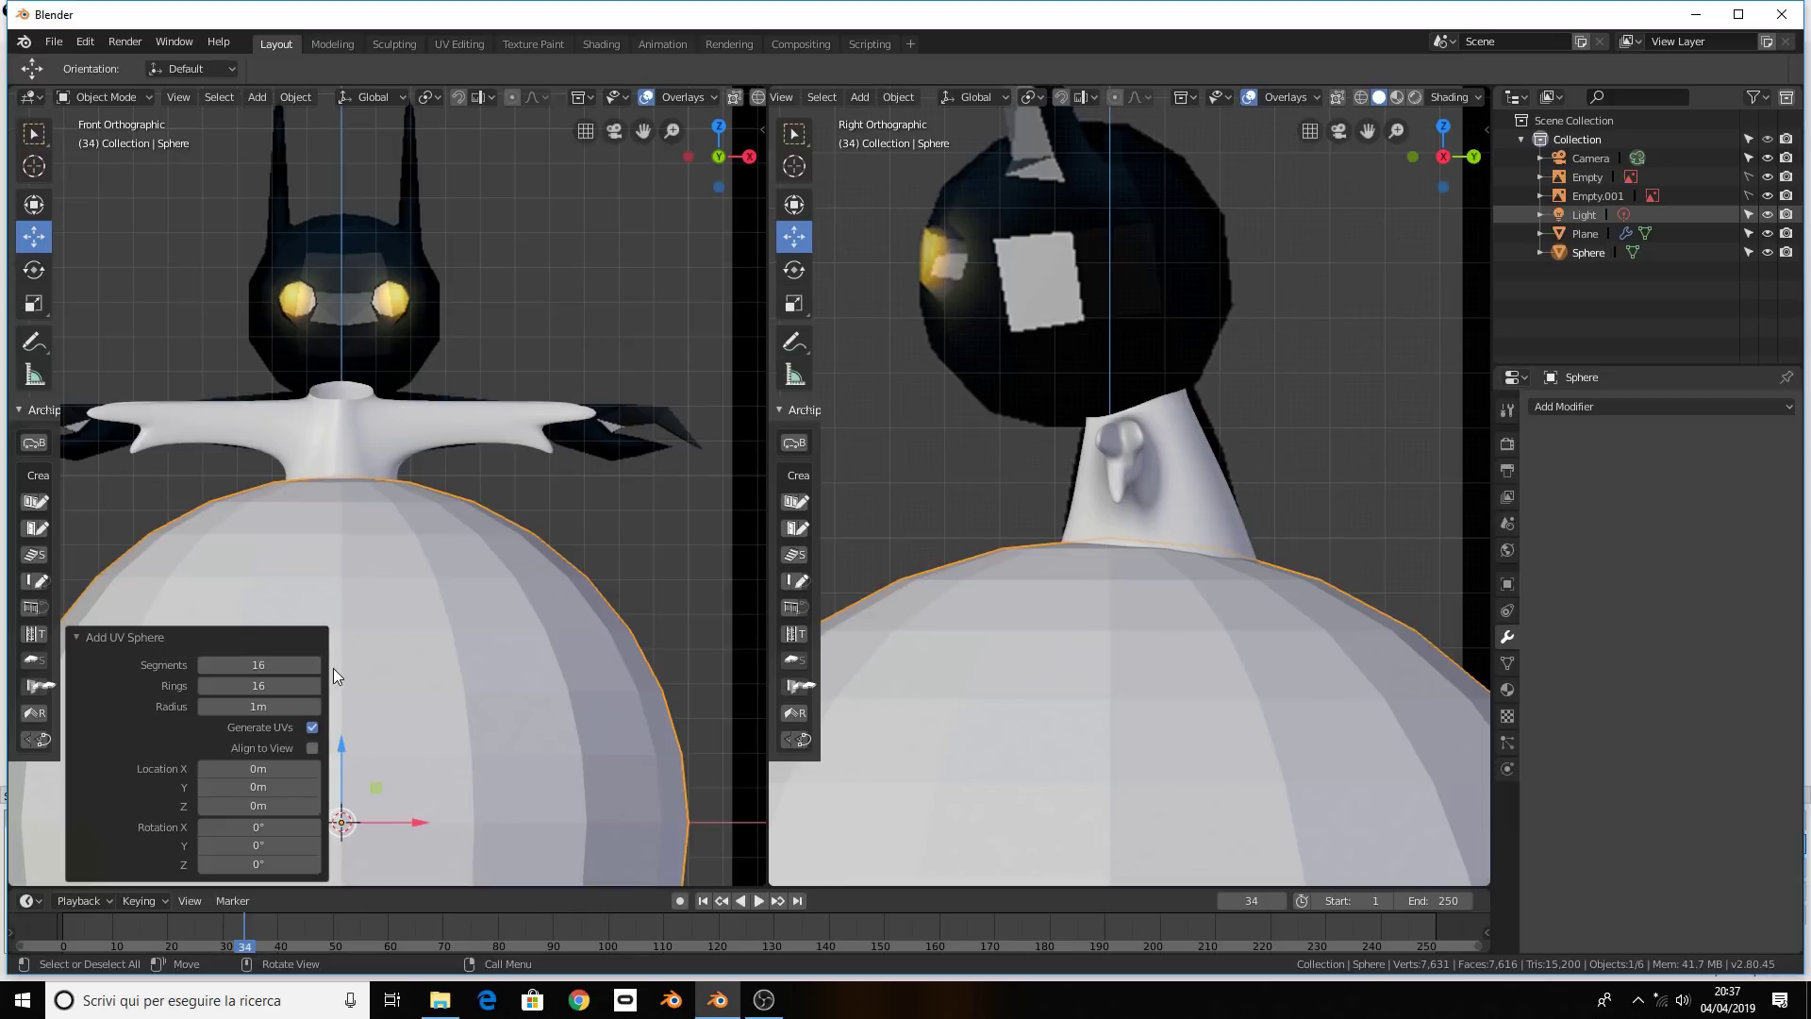
click(77, 635)
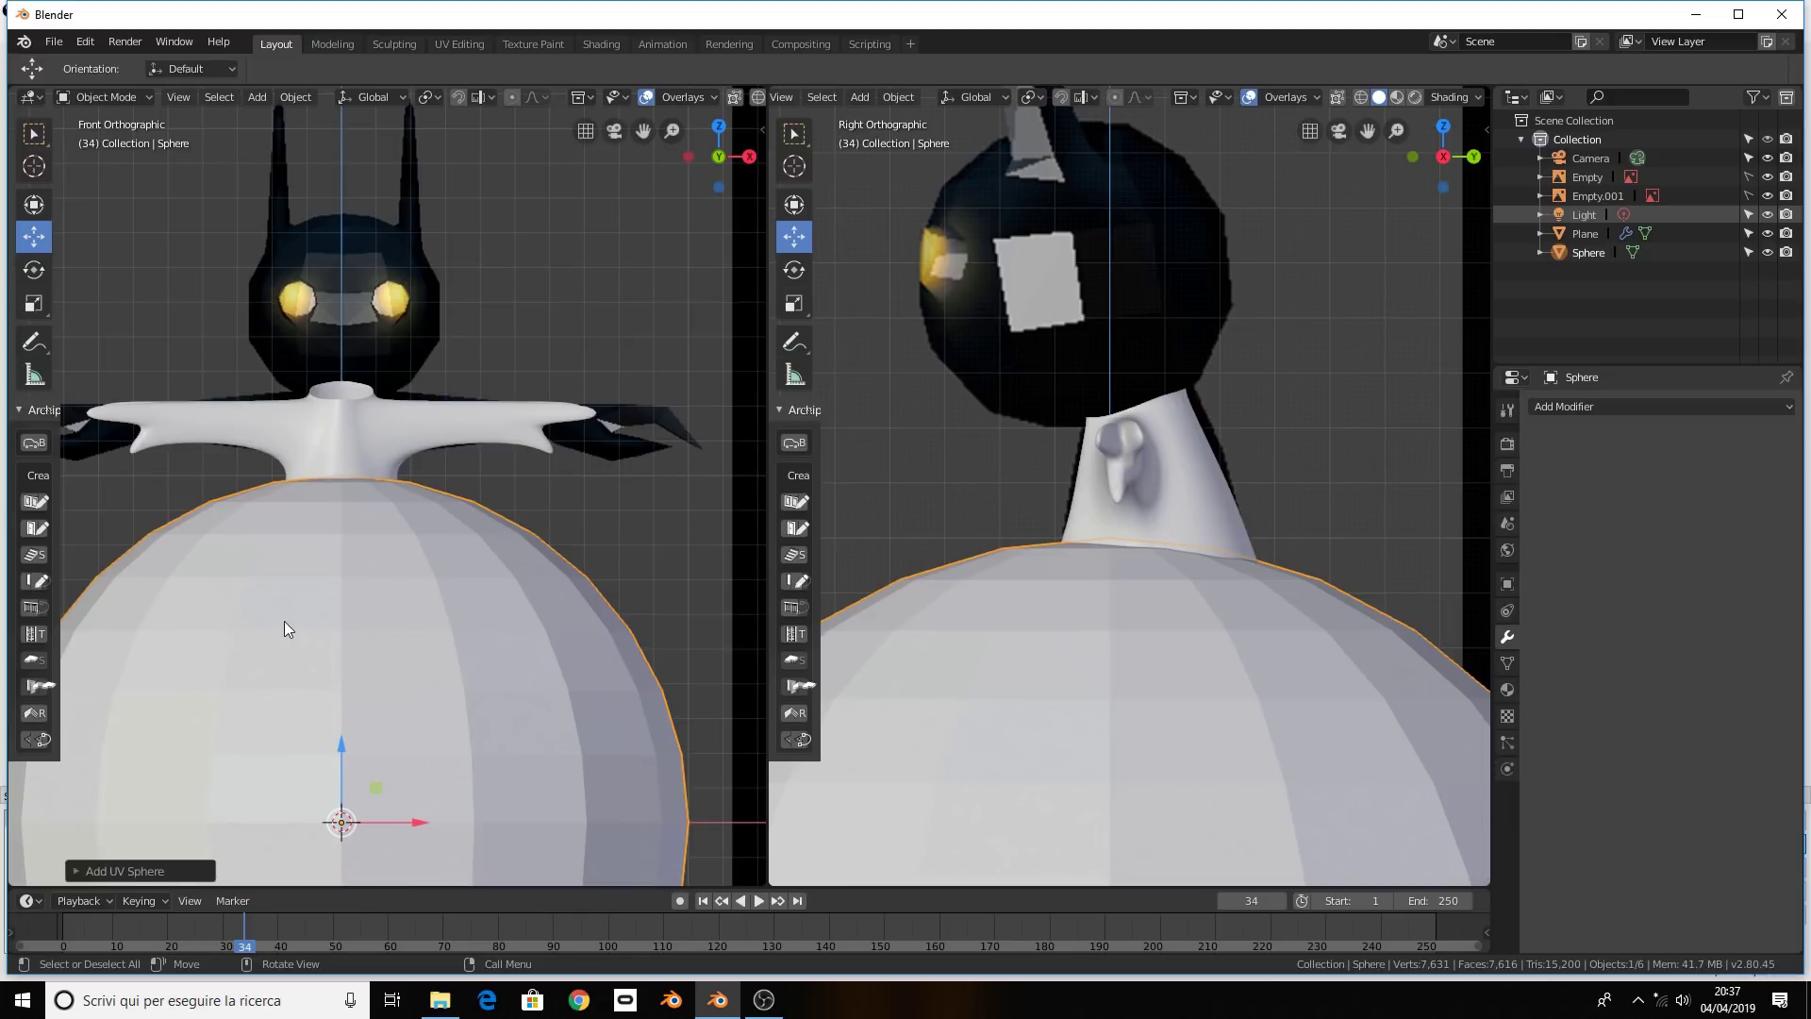
Move the sphere up, scale it to head size over the neck, and align it in side view
scroll(323, 624, down, 2)
drag(353, 625, 394, 216)
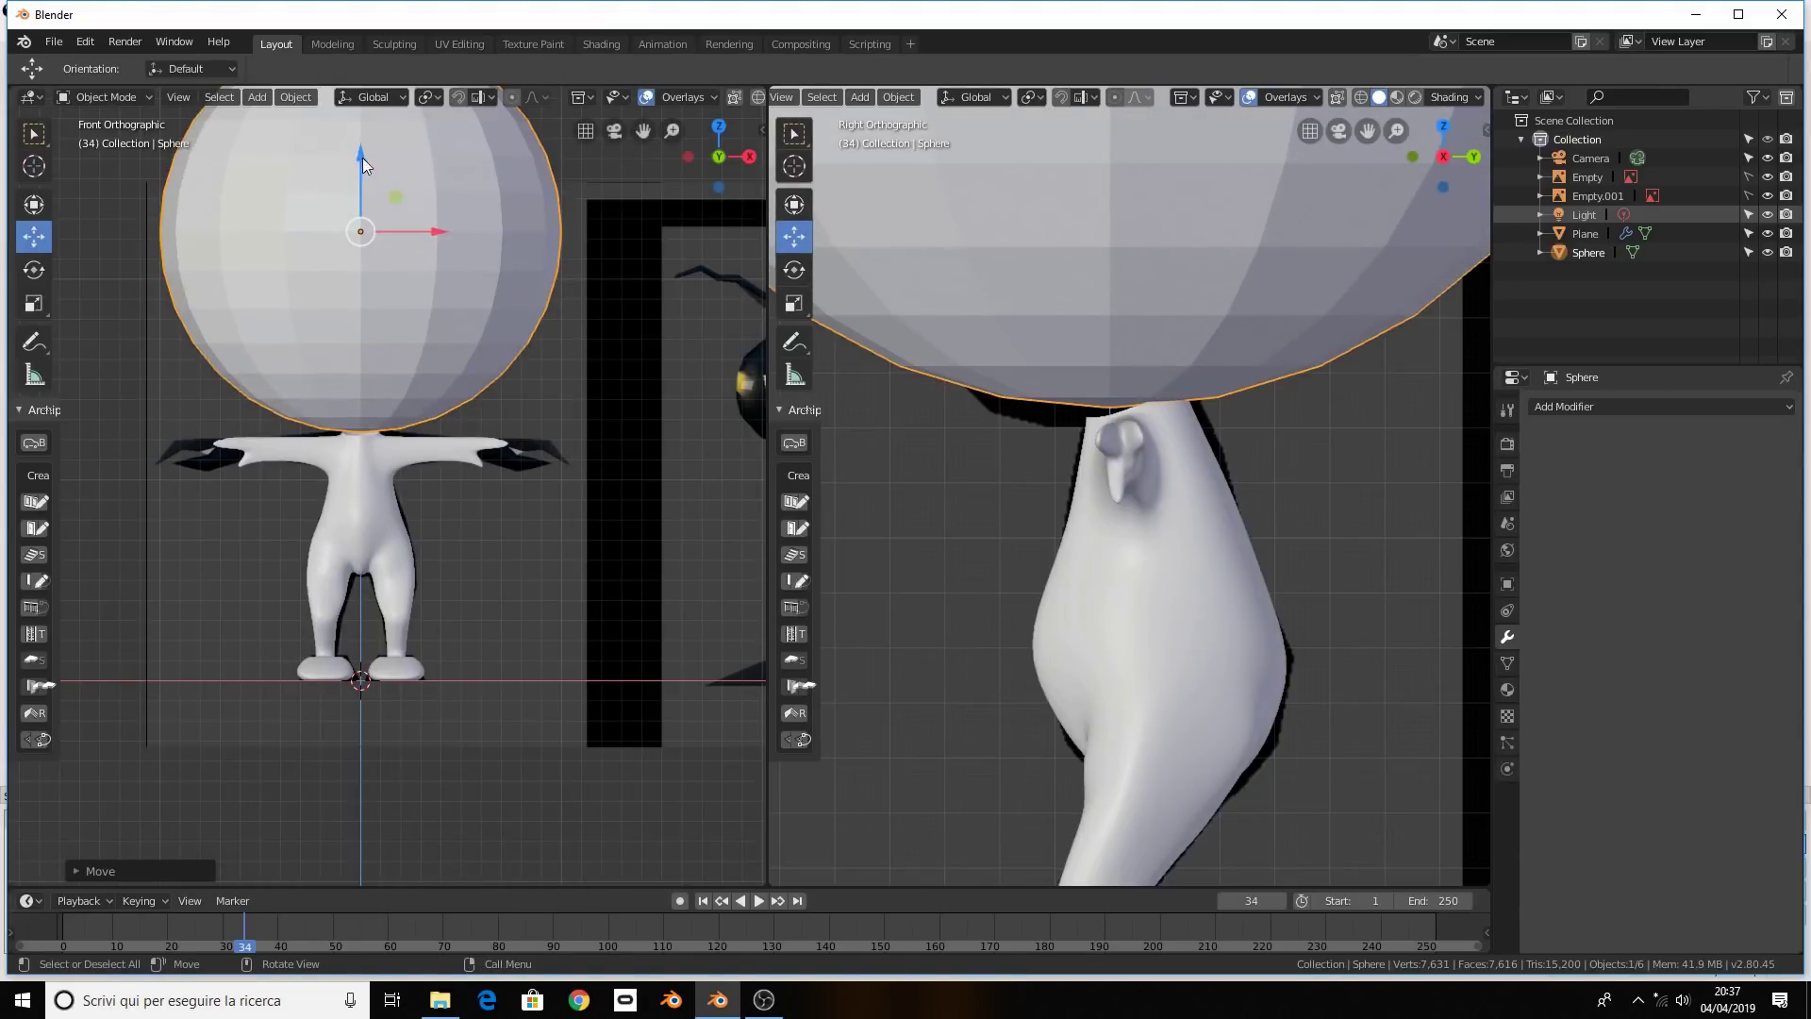
drag(362, 157, 369, 187)
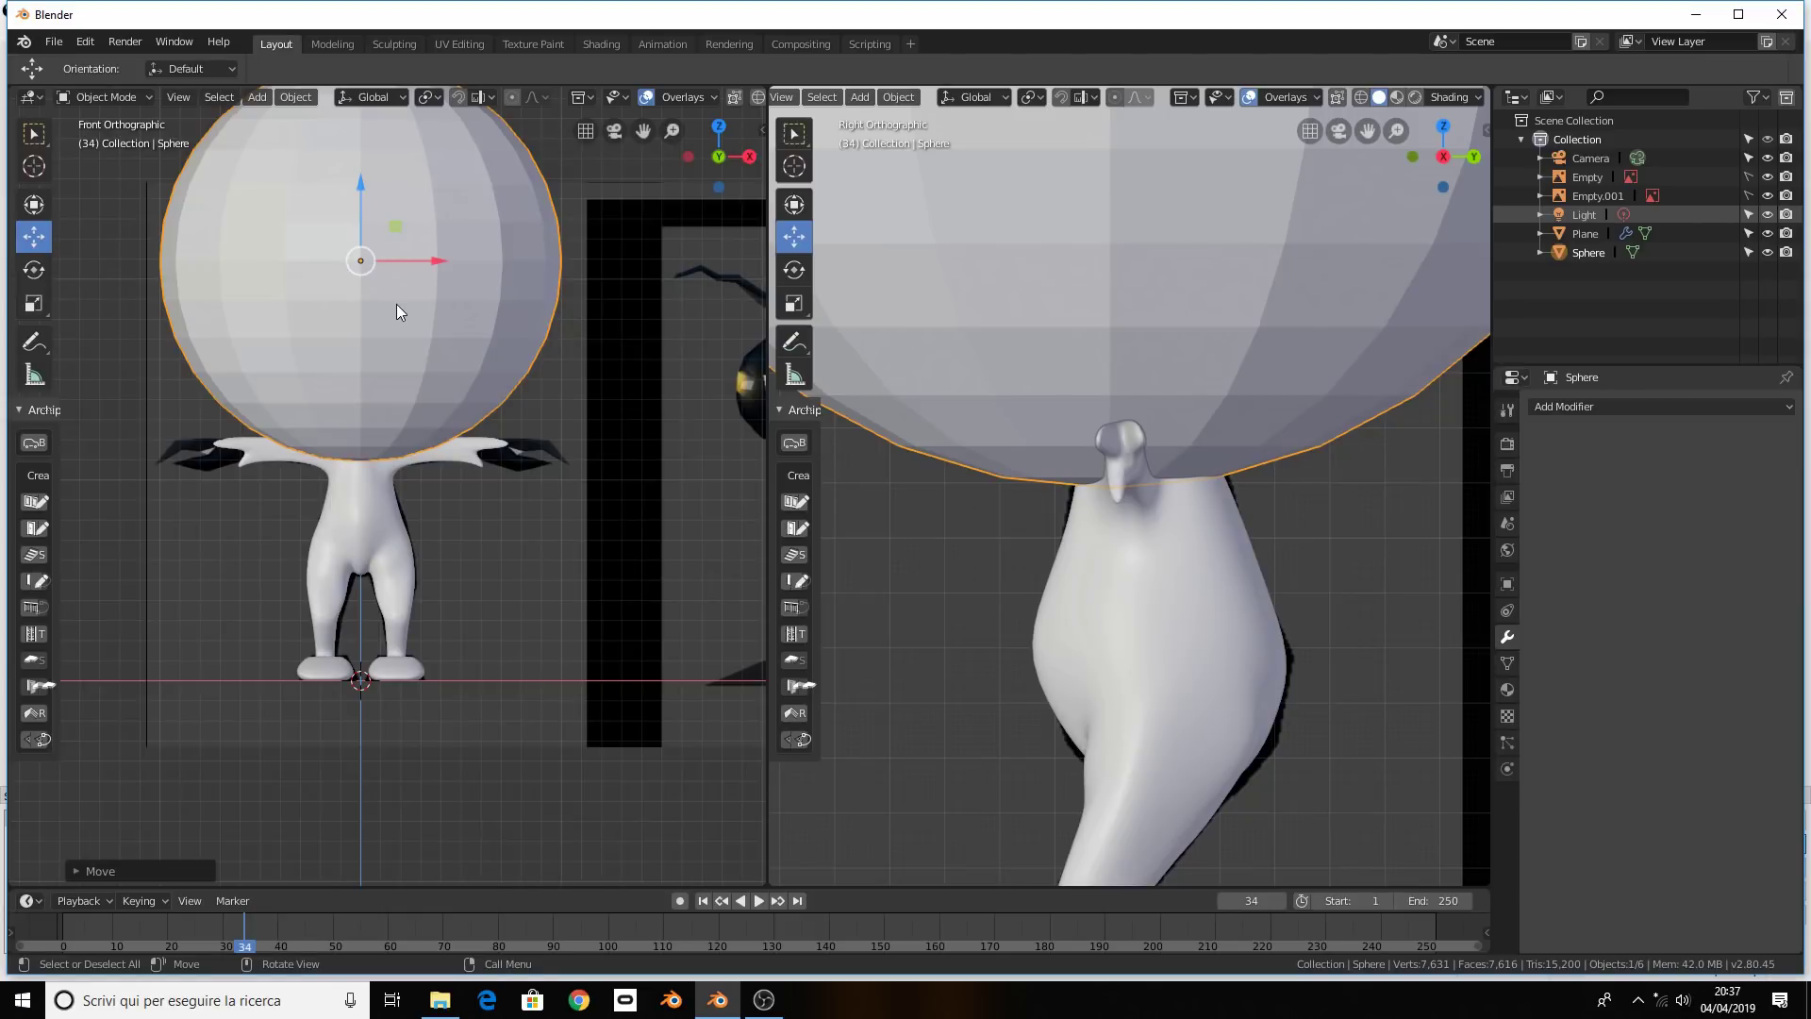
key(s)
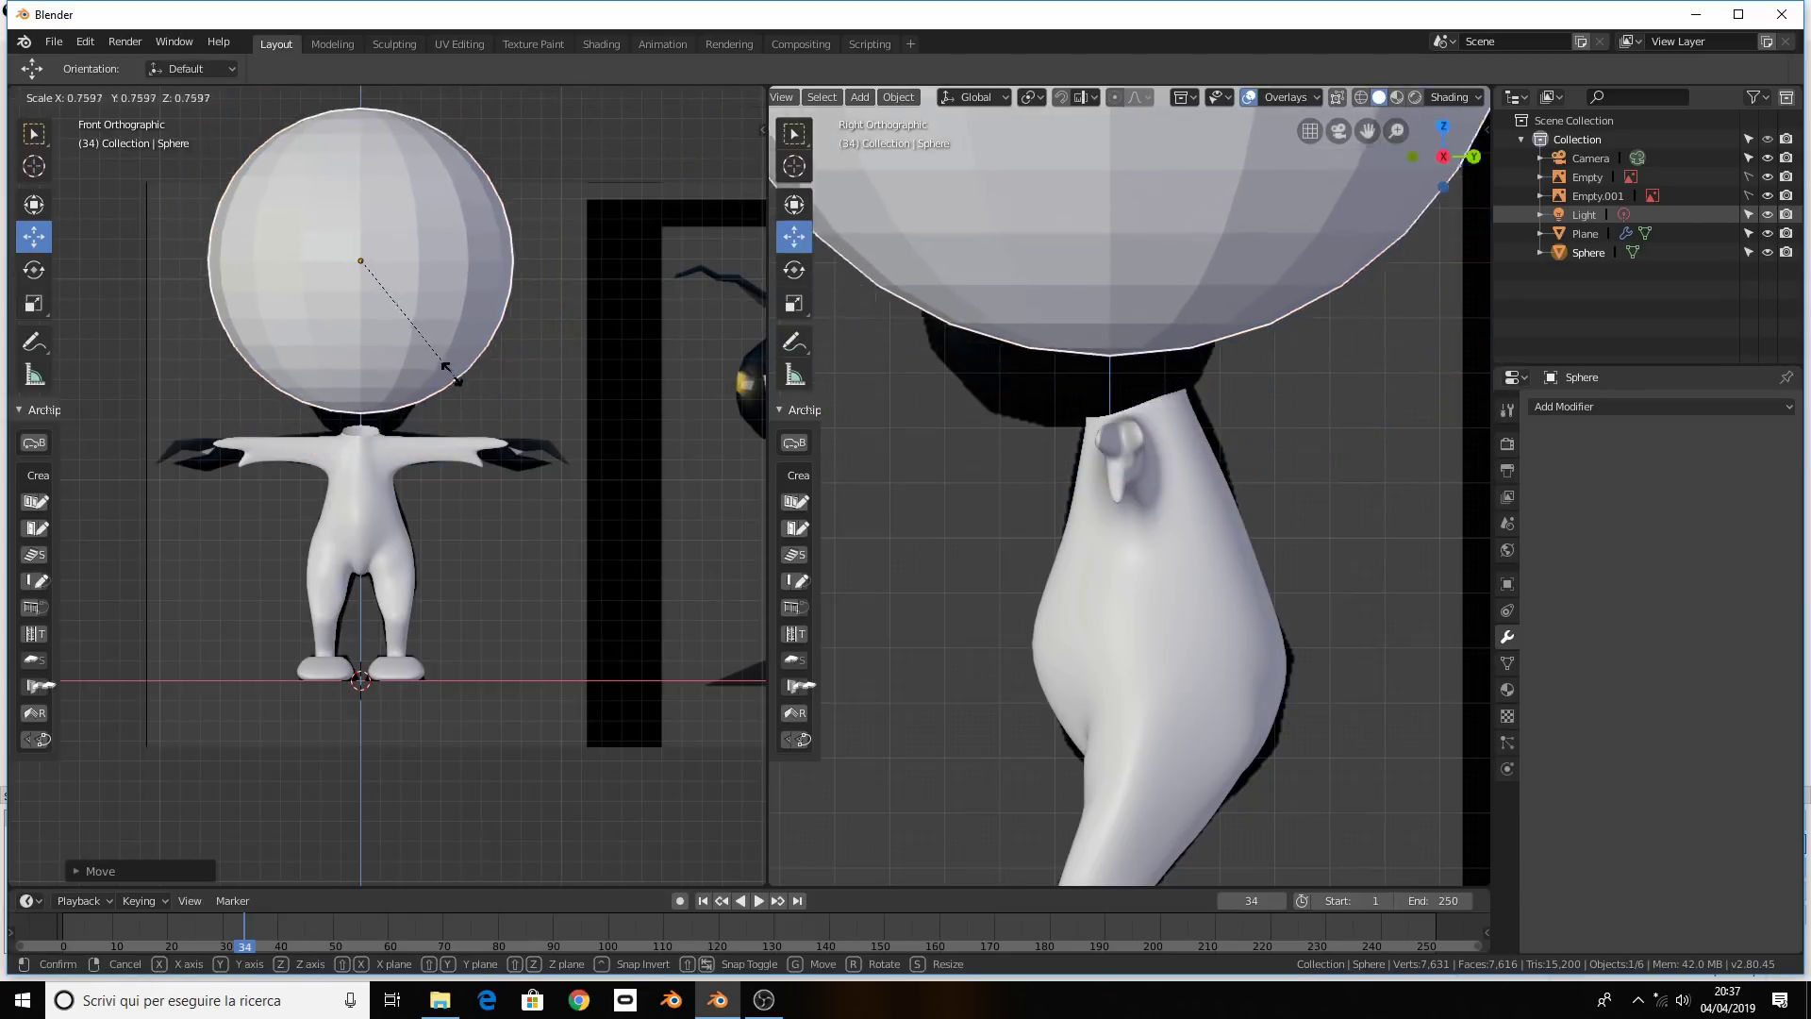
click(381, 304)
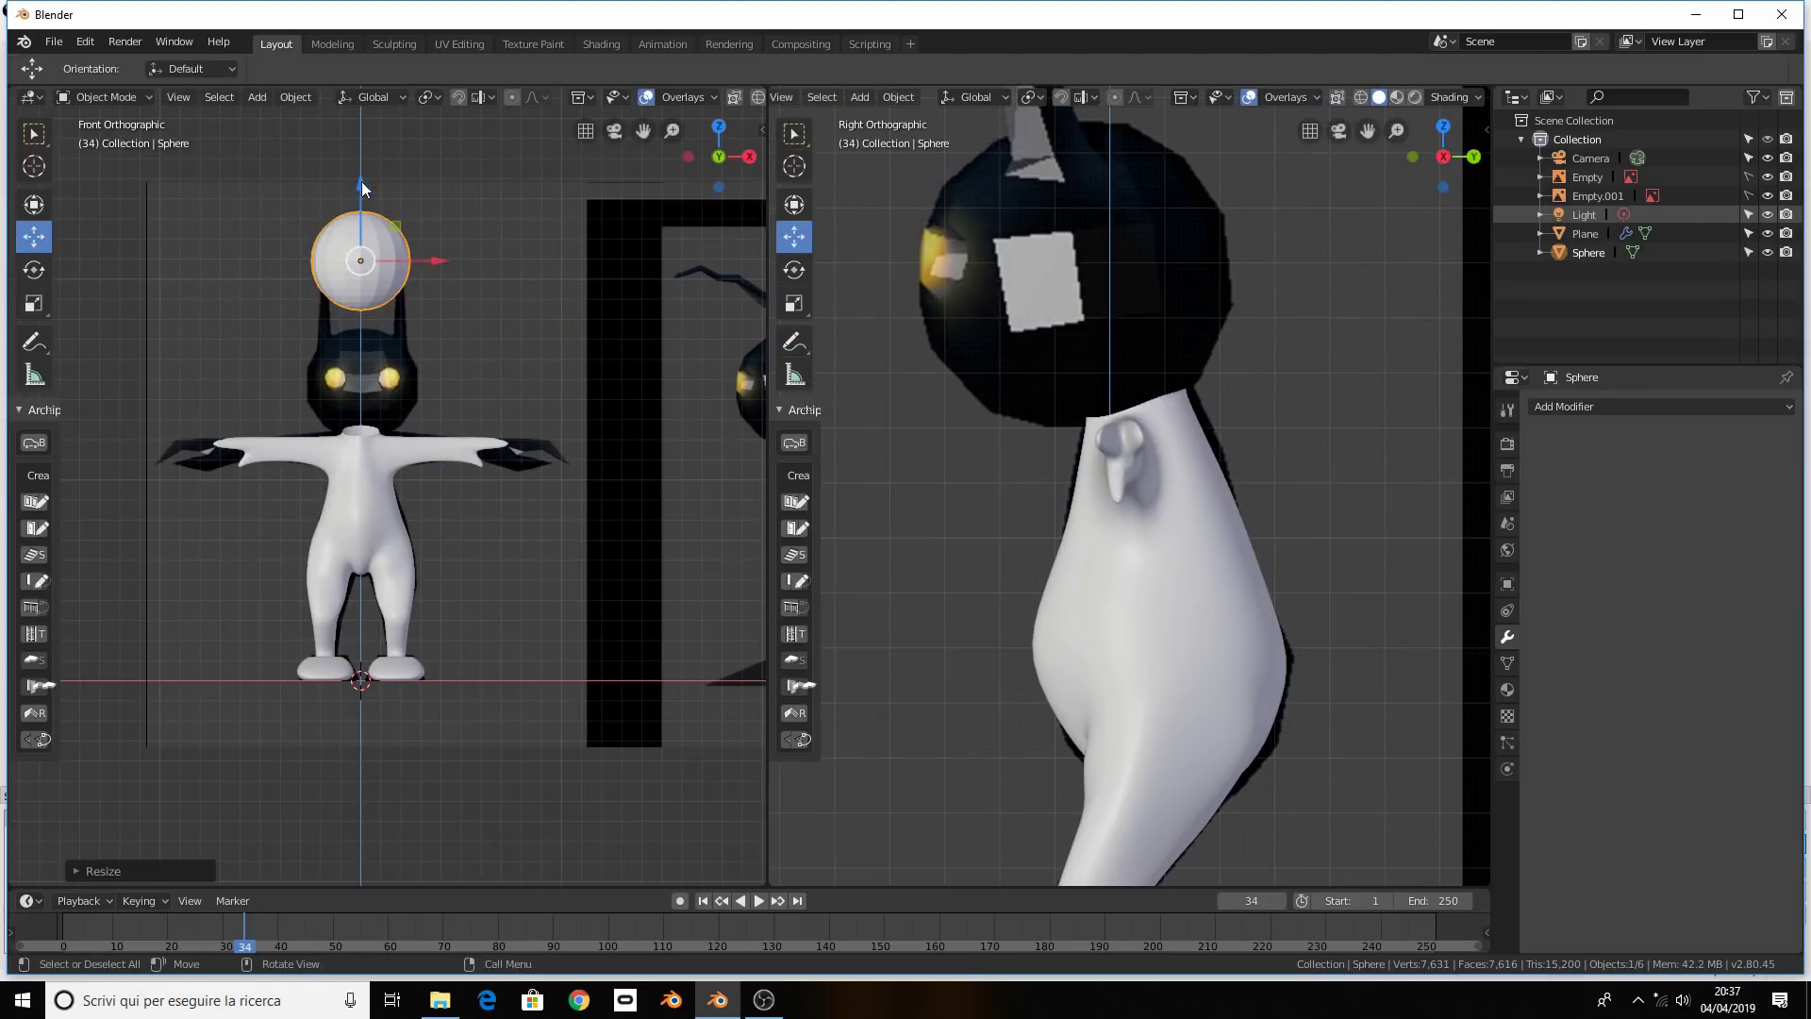
drag(361, 181, 360, 303)
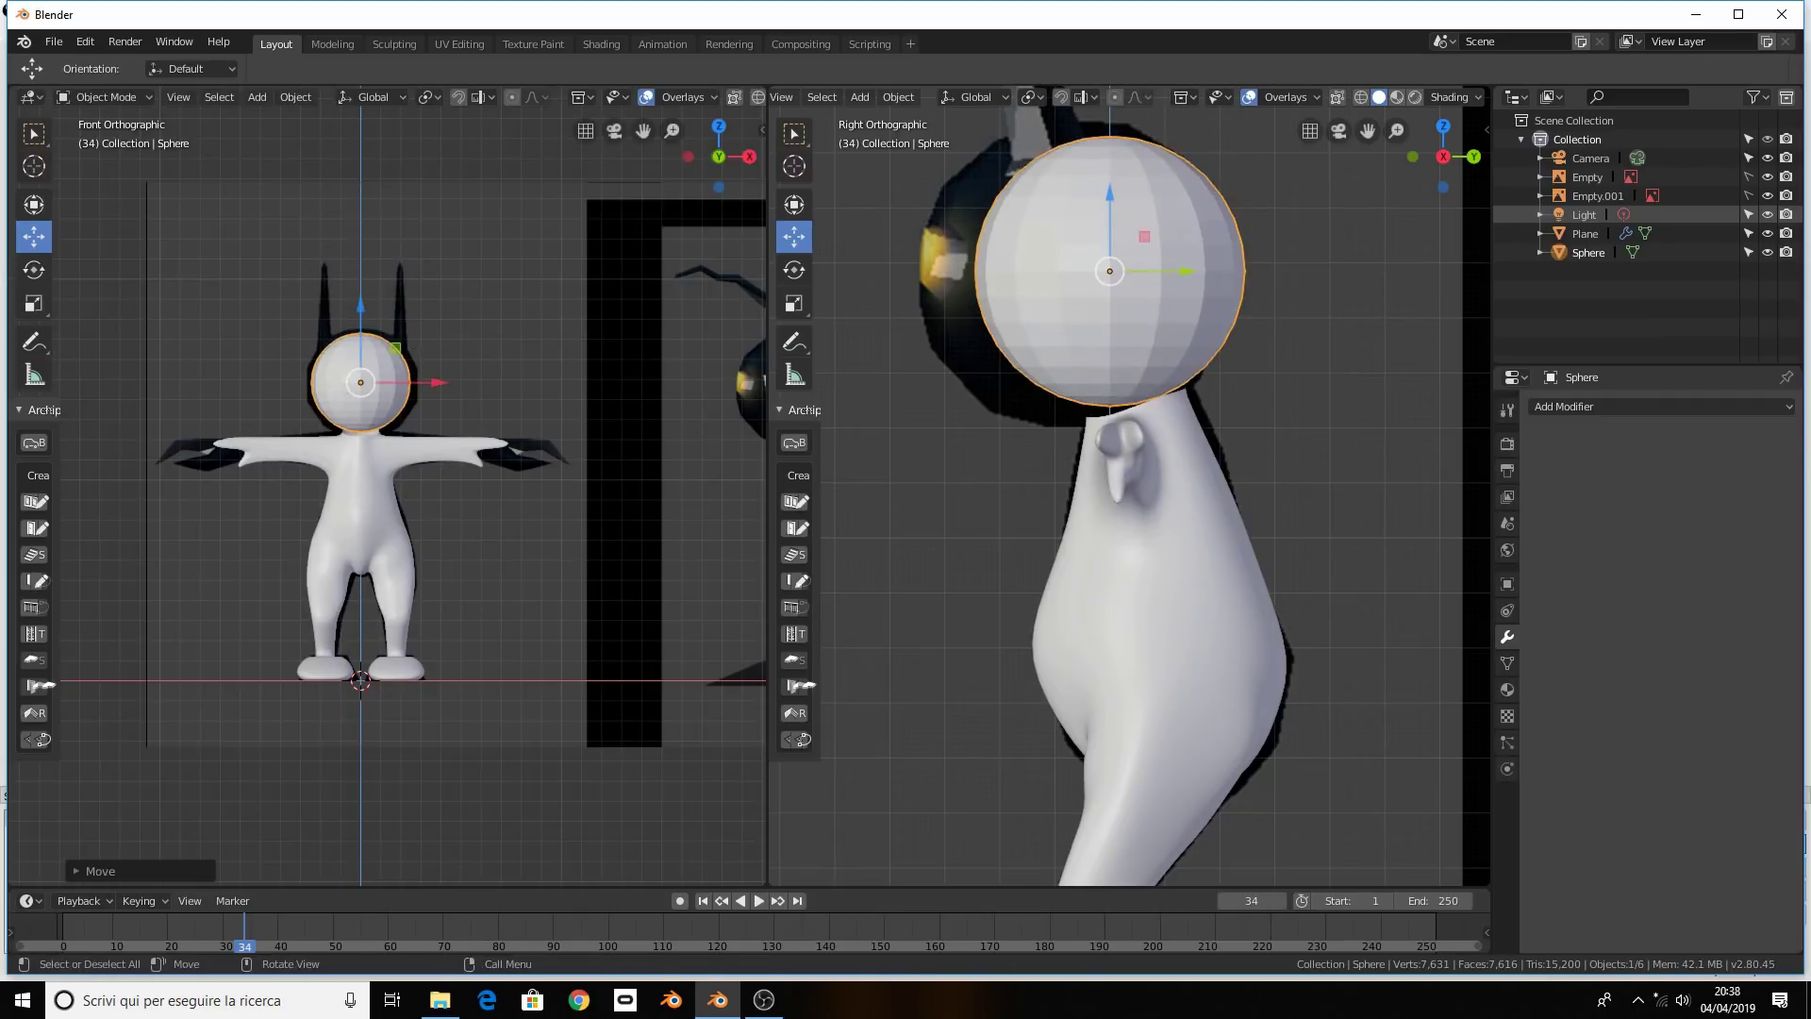
key(s)
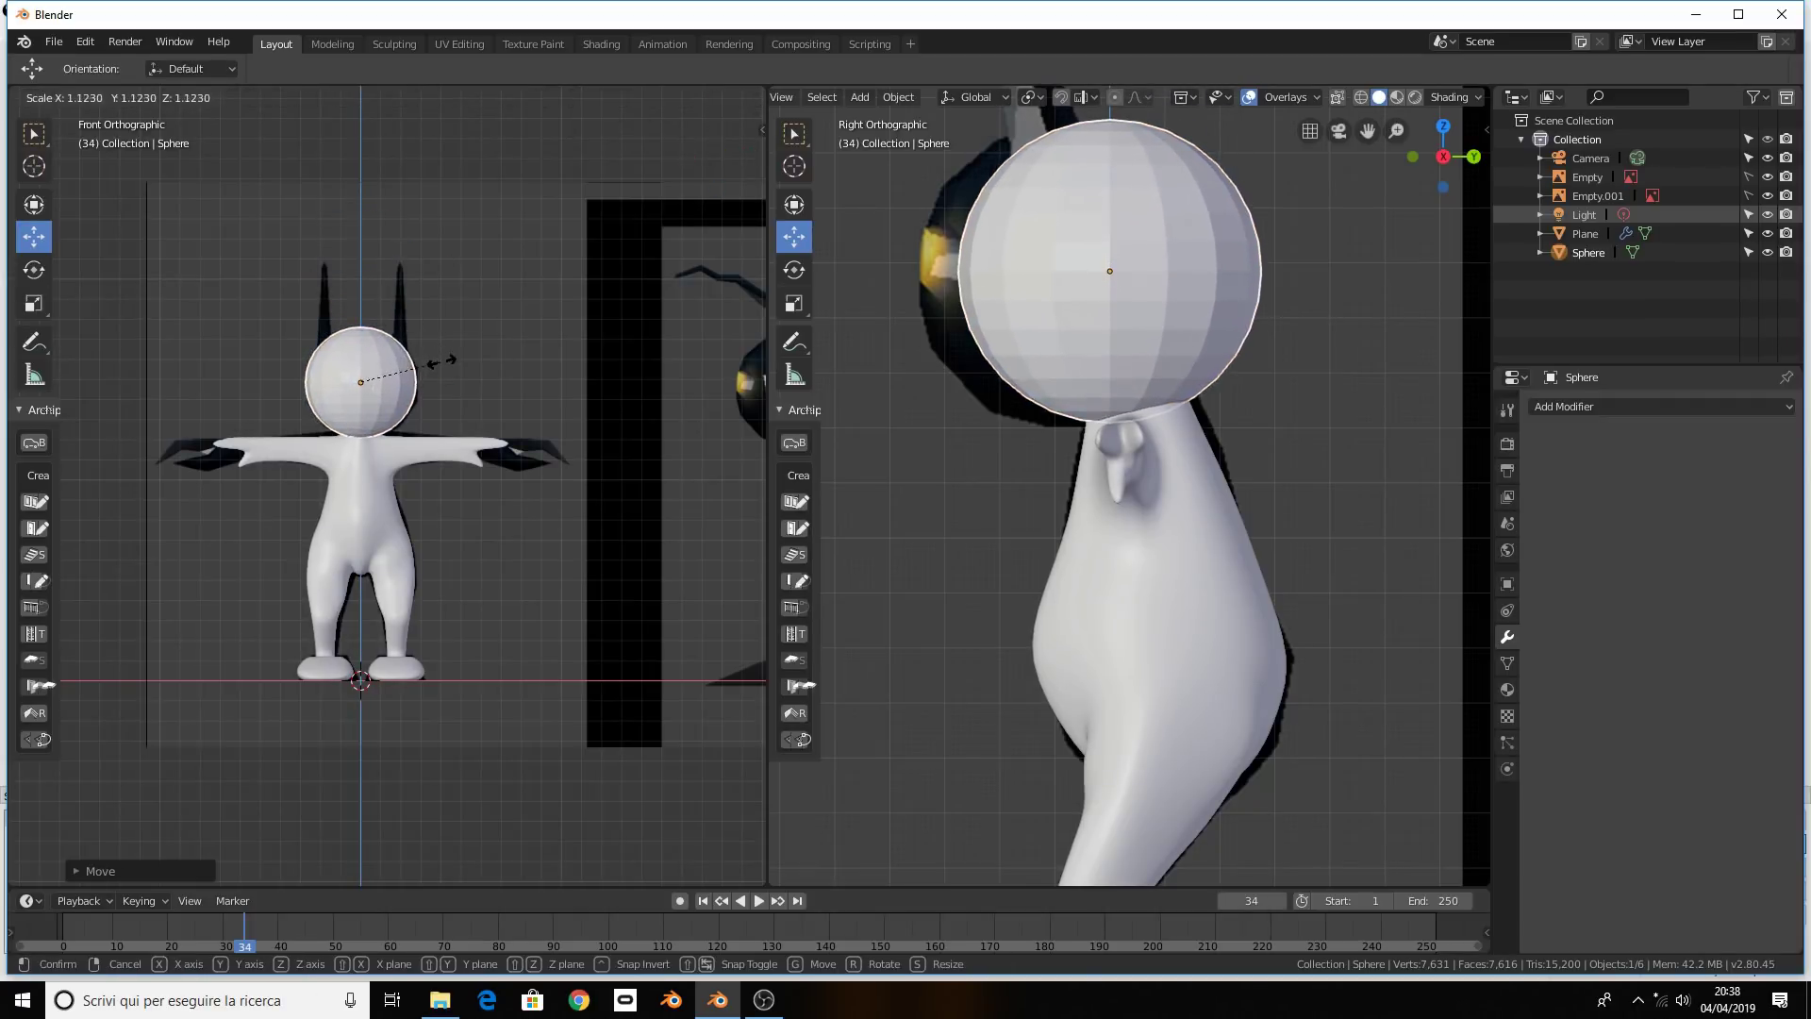
click(440, 361)
drag(1146, 253, 1104, 253)
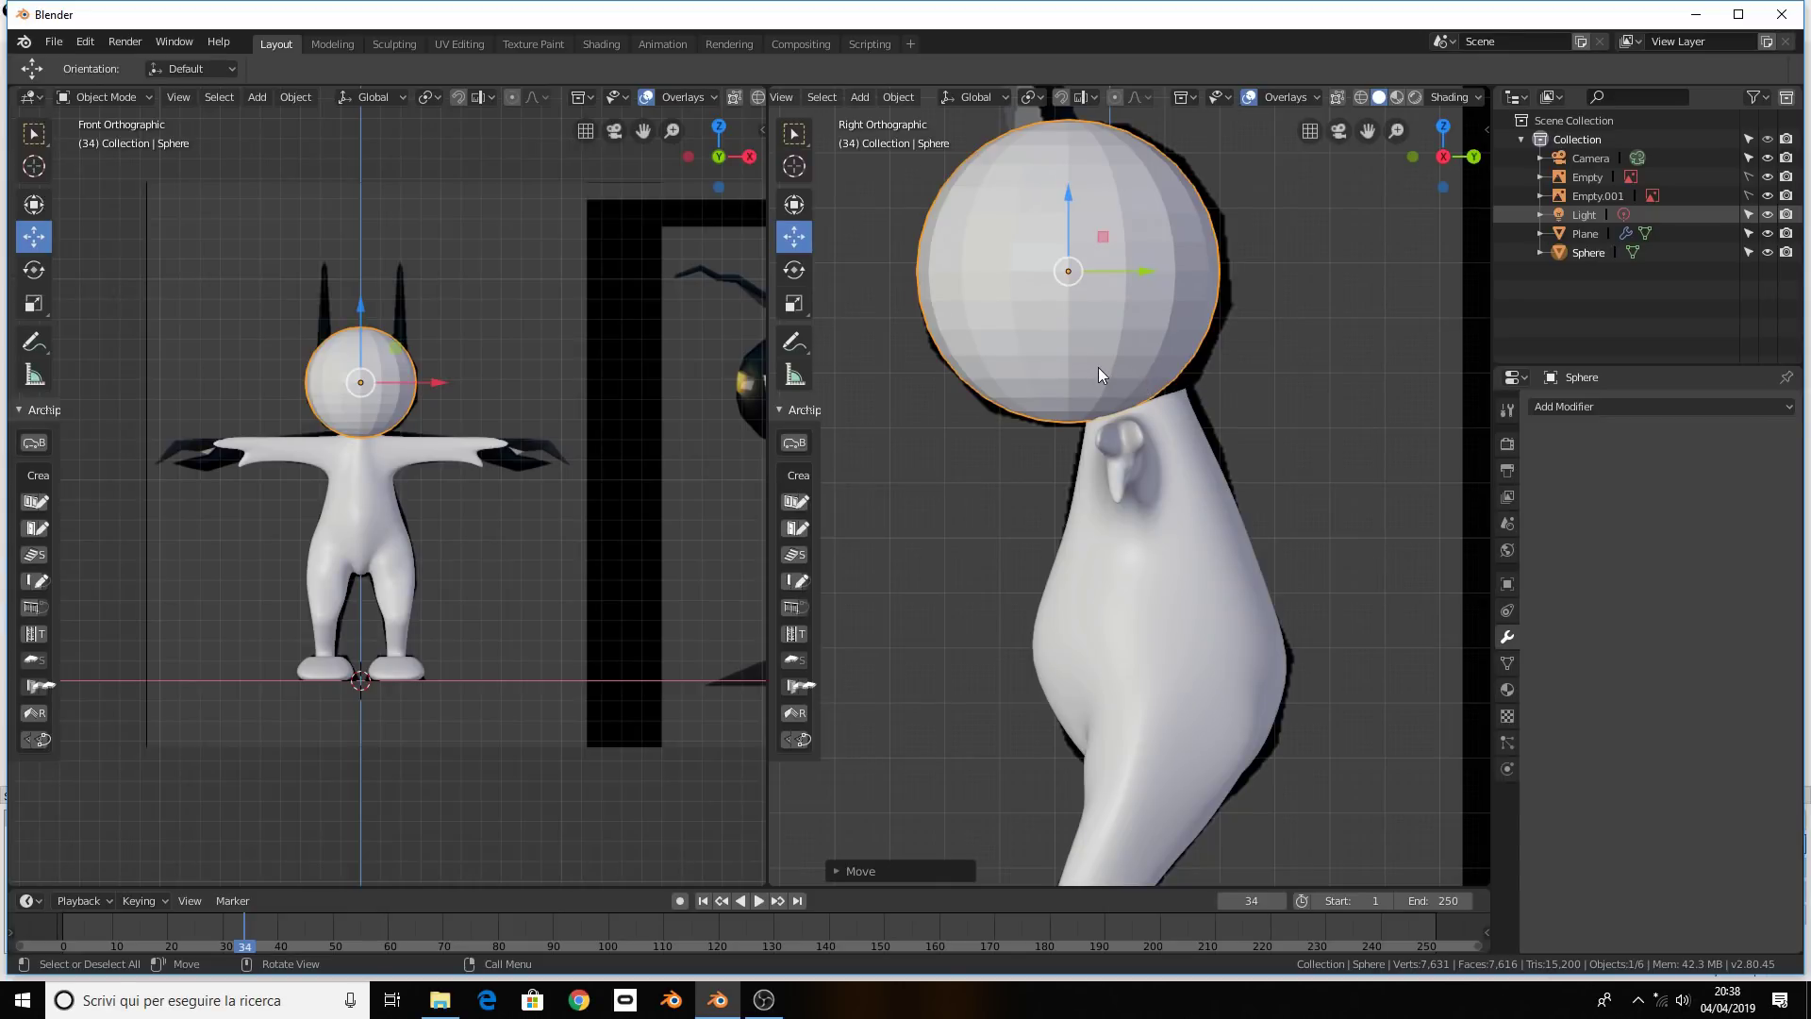
mouse_move(1073, 360)
middle_down()
mouse_move(1147, 443)
mouse_move(983, 432)
mouse_move(1045, 370)
mouse_move(998, 409)
middle_up()
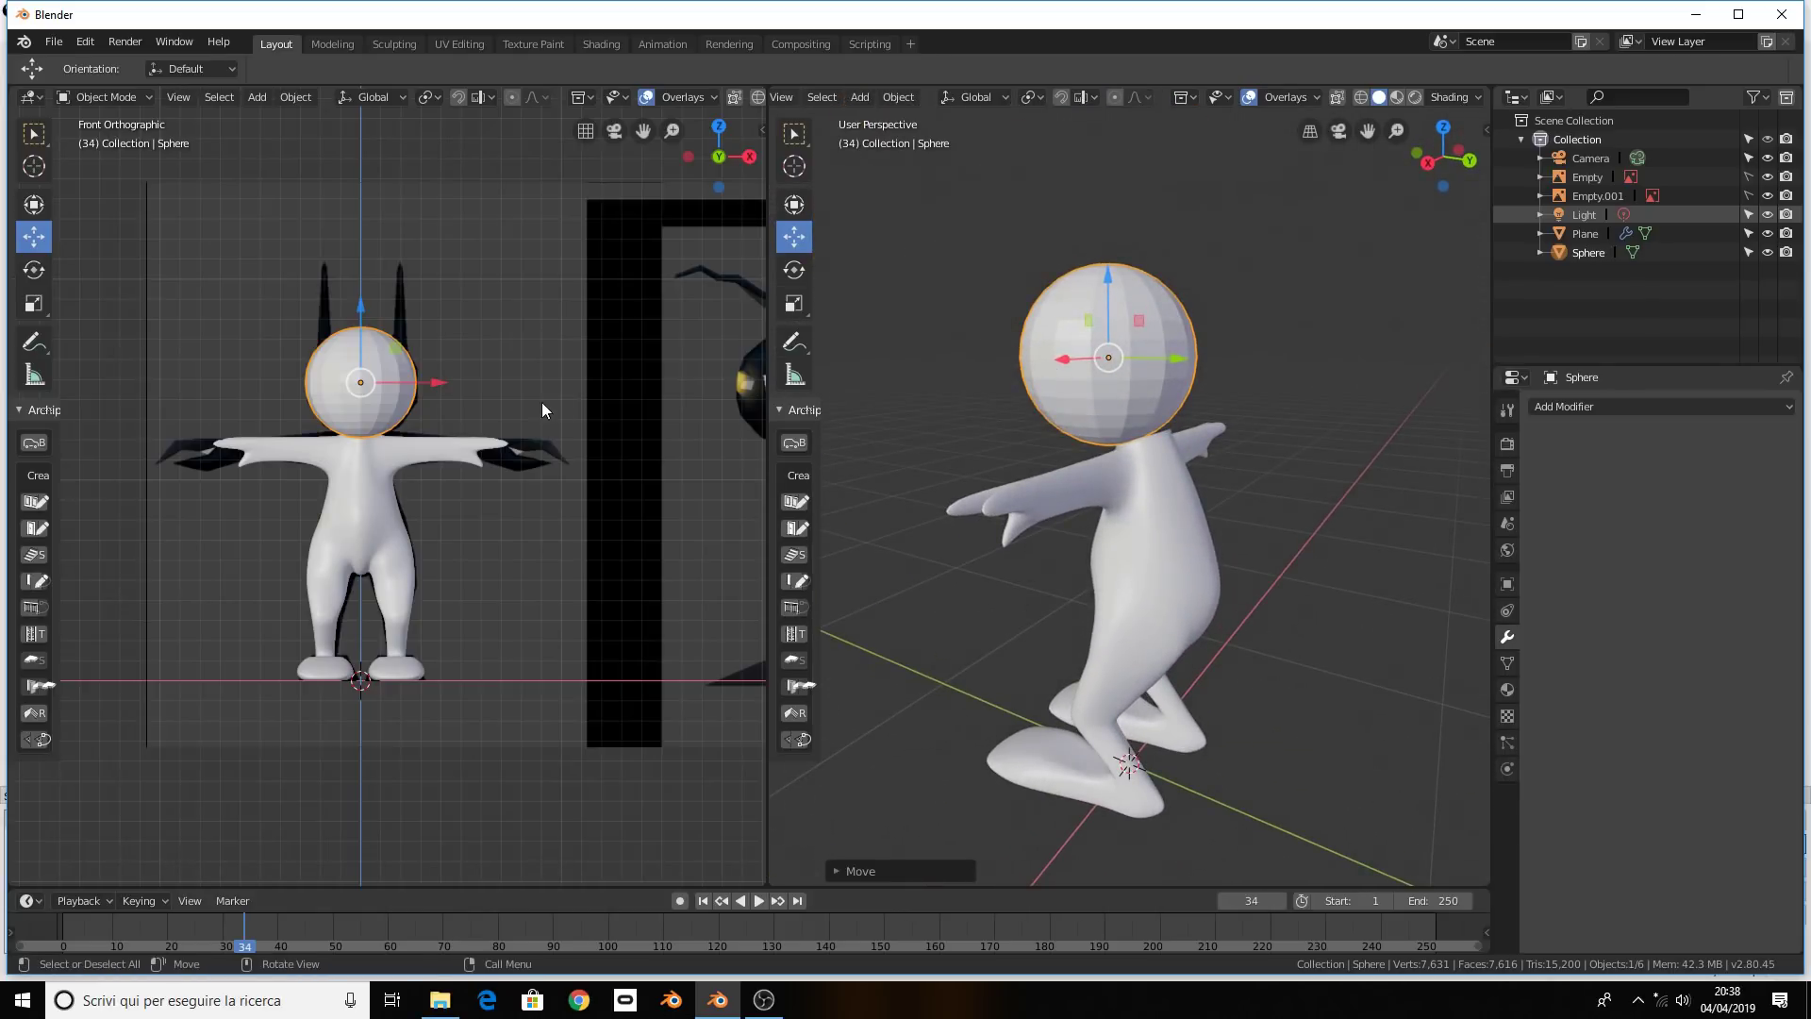
Switch the left view to Right side view and orbit the right view to a low side angle
mouse_move(1129, 406)
middle_down()
mouse_move(1231, 353)
mouse_move(1228, 408)
middle_up()
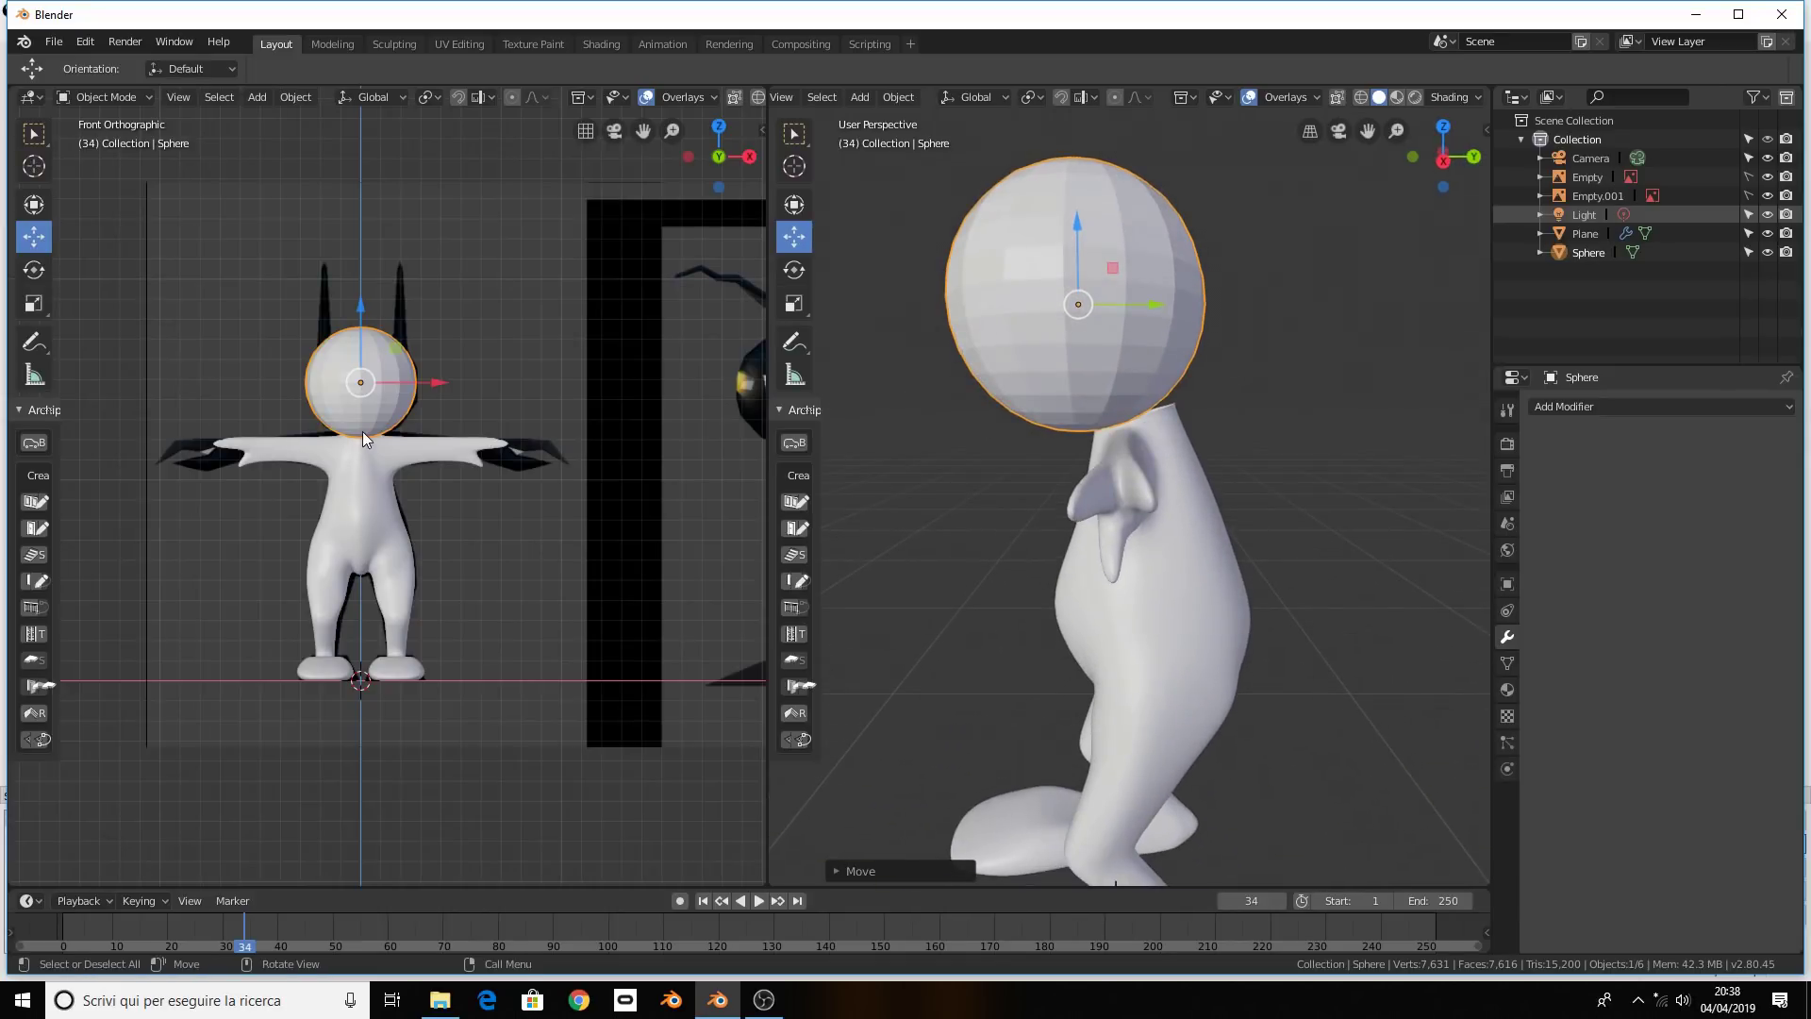
key(KP_3)
scroll(1268, 329, up, 2)
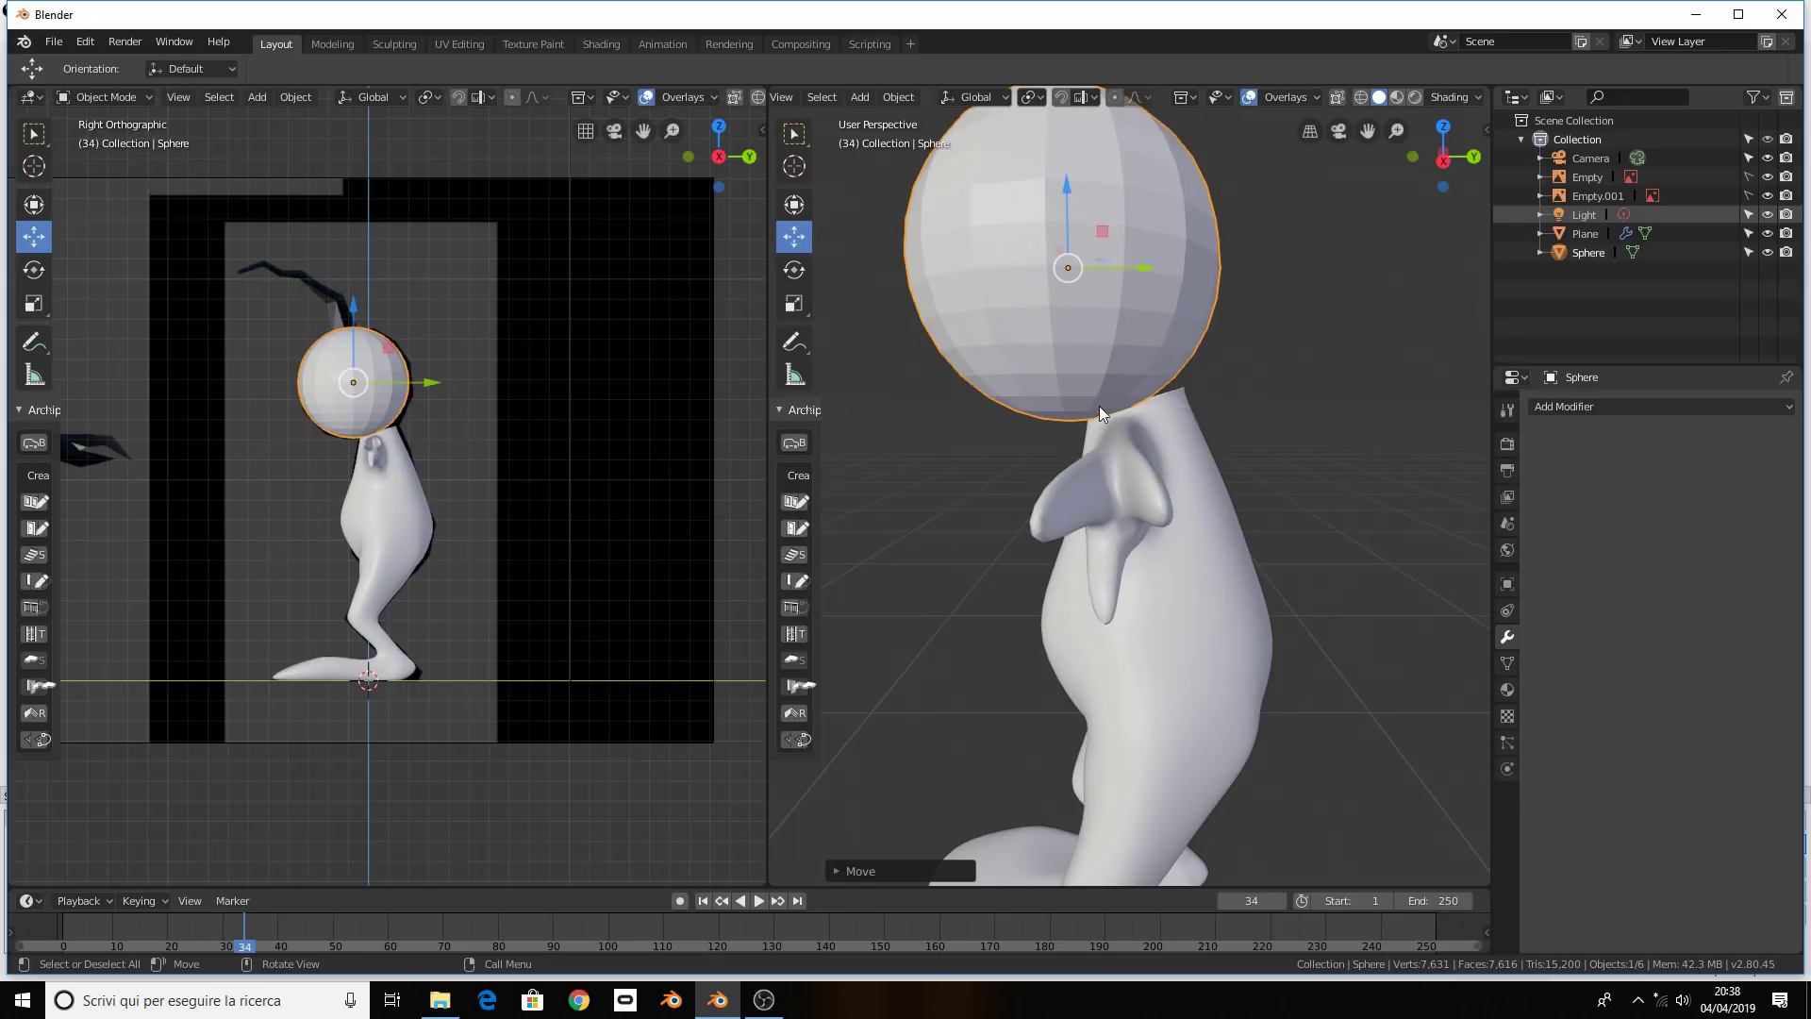
mouse_move(1071, 415)
middle_down()
mouse_move(1102, 529)
mouse_move(1065, 369)
middle_up()
mouse_move(1068, 227)
middle_down()
mouse_move(1044, 179)
mouse_move(1041, 835)
middle_up()
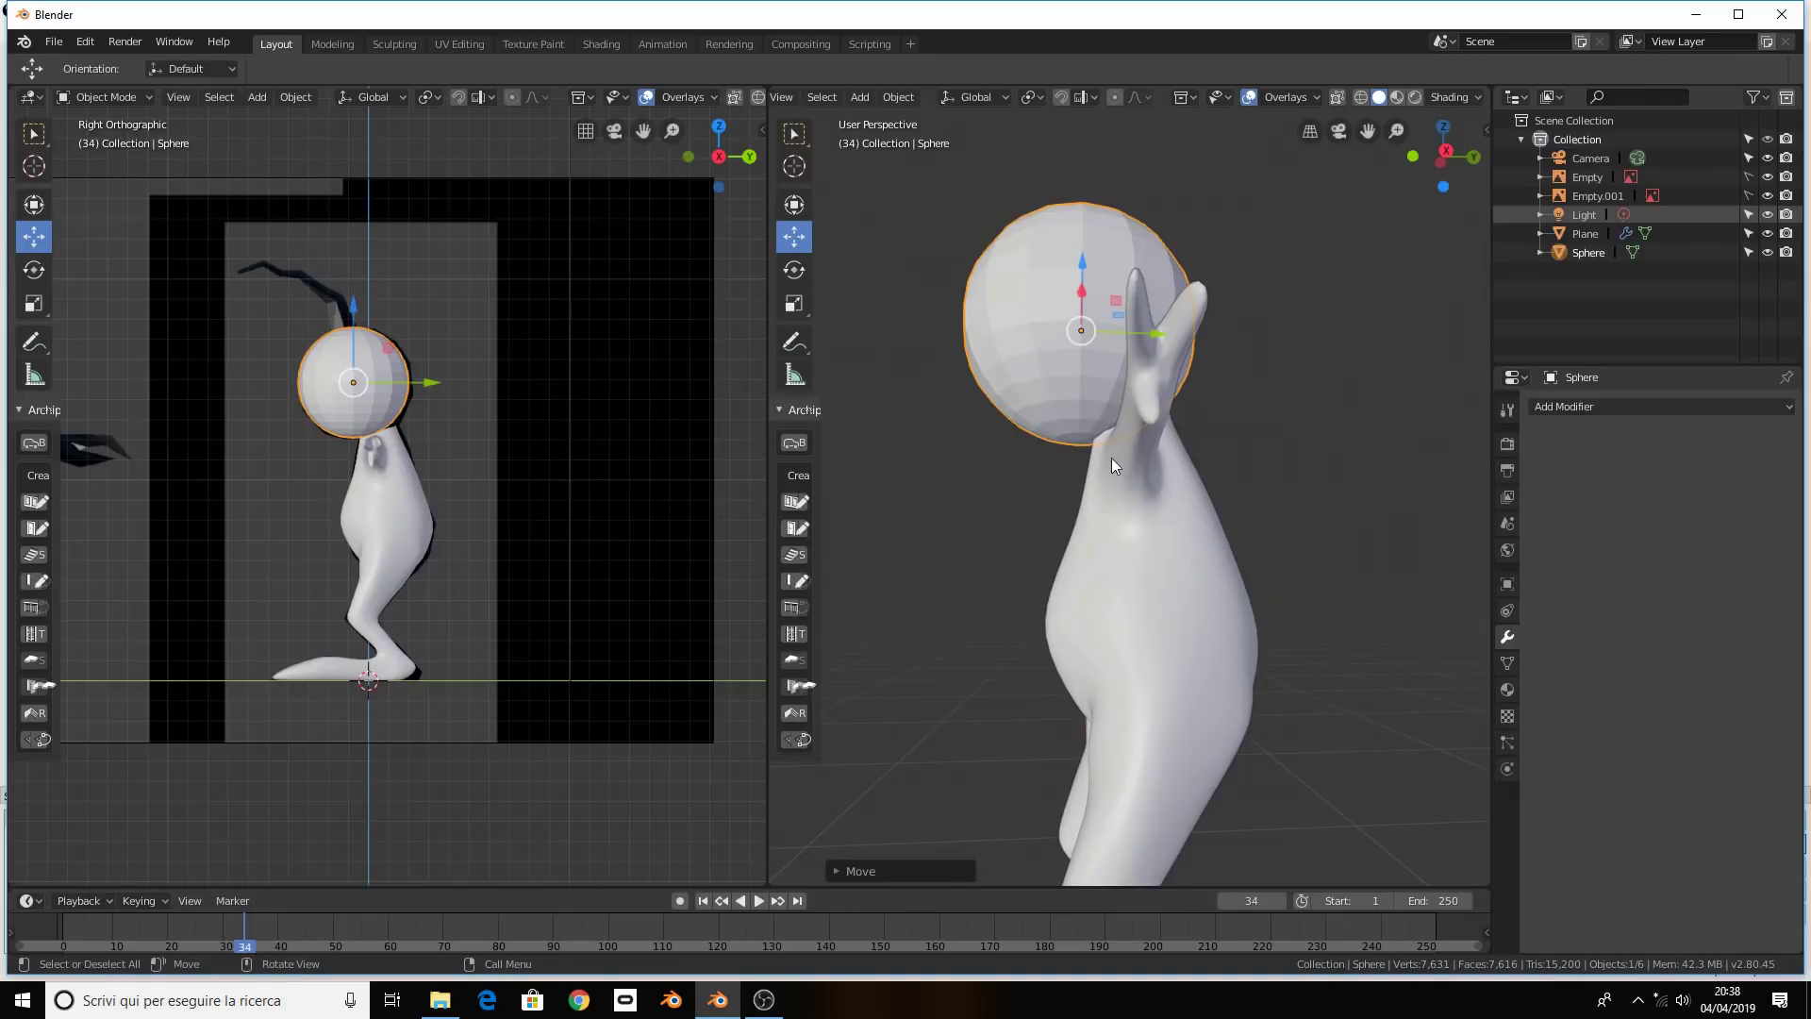
scroll(1000, 465, down, 1)
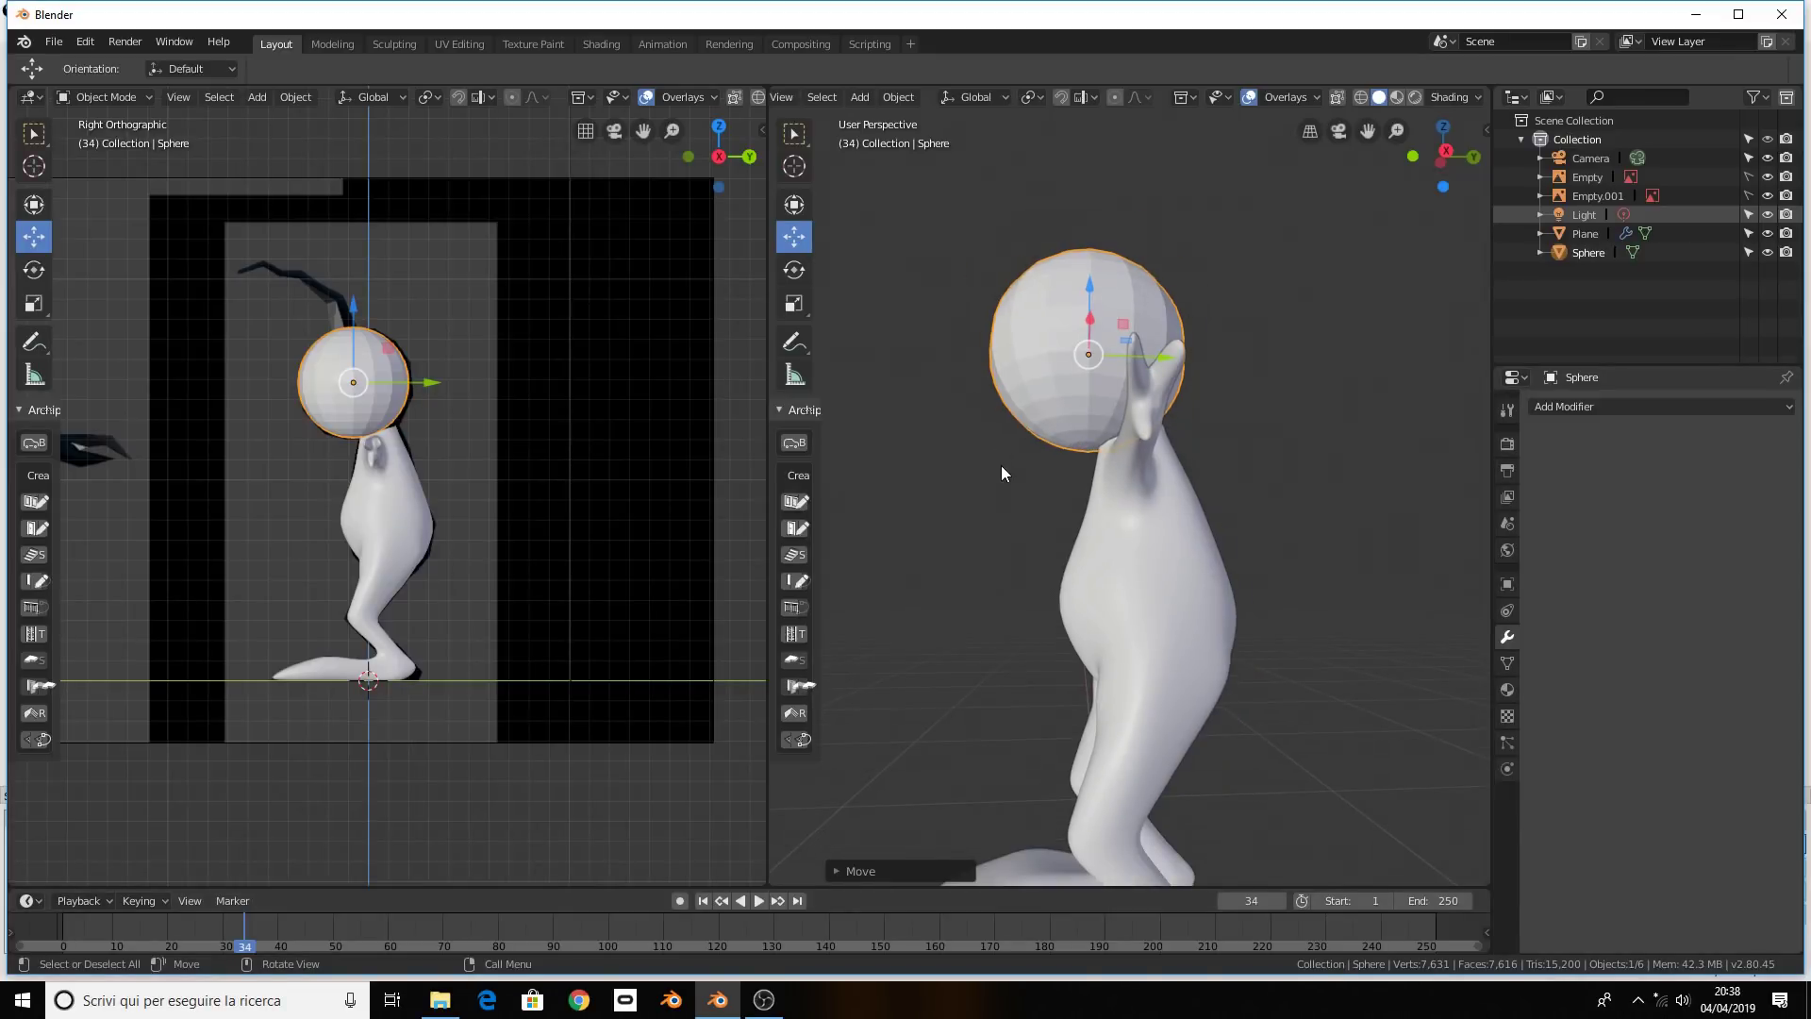
Tilt the sphere about the X axis, nudge it along Y, and enlarge it slightly
key(r)
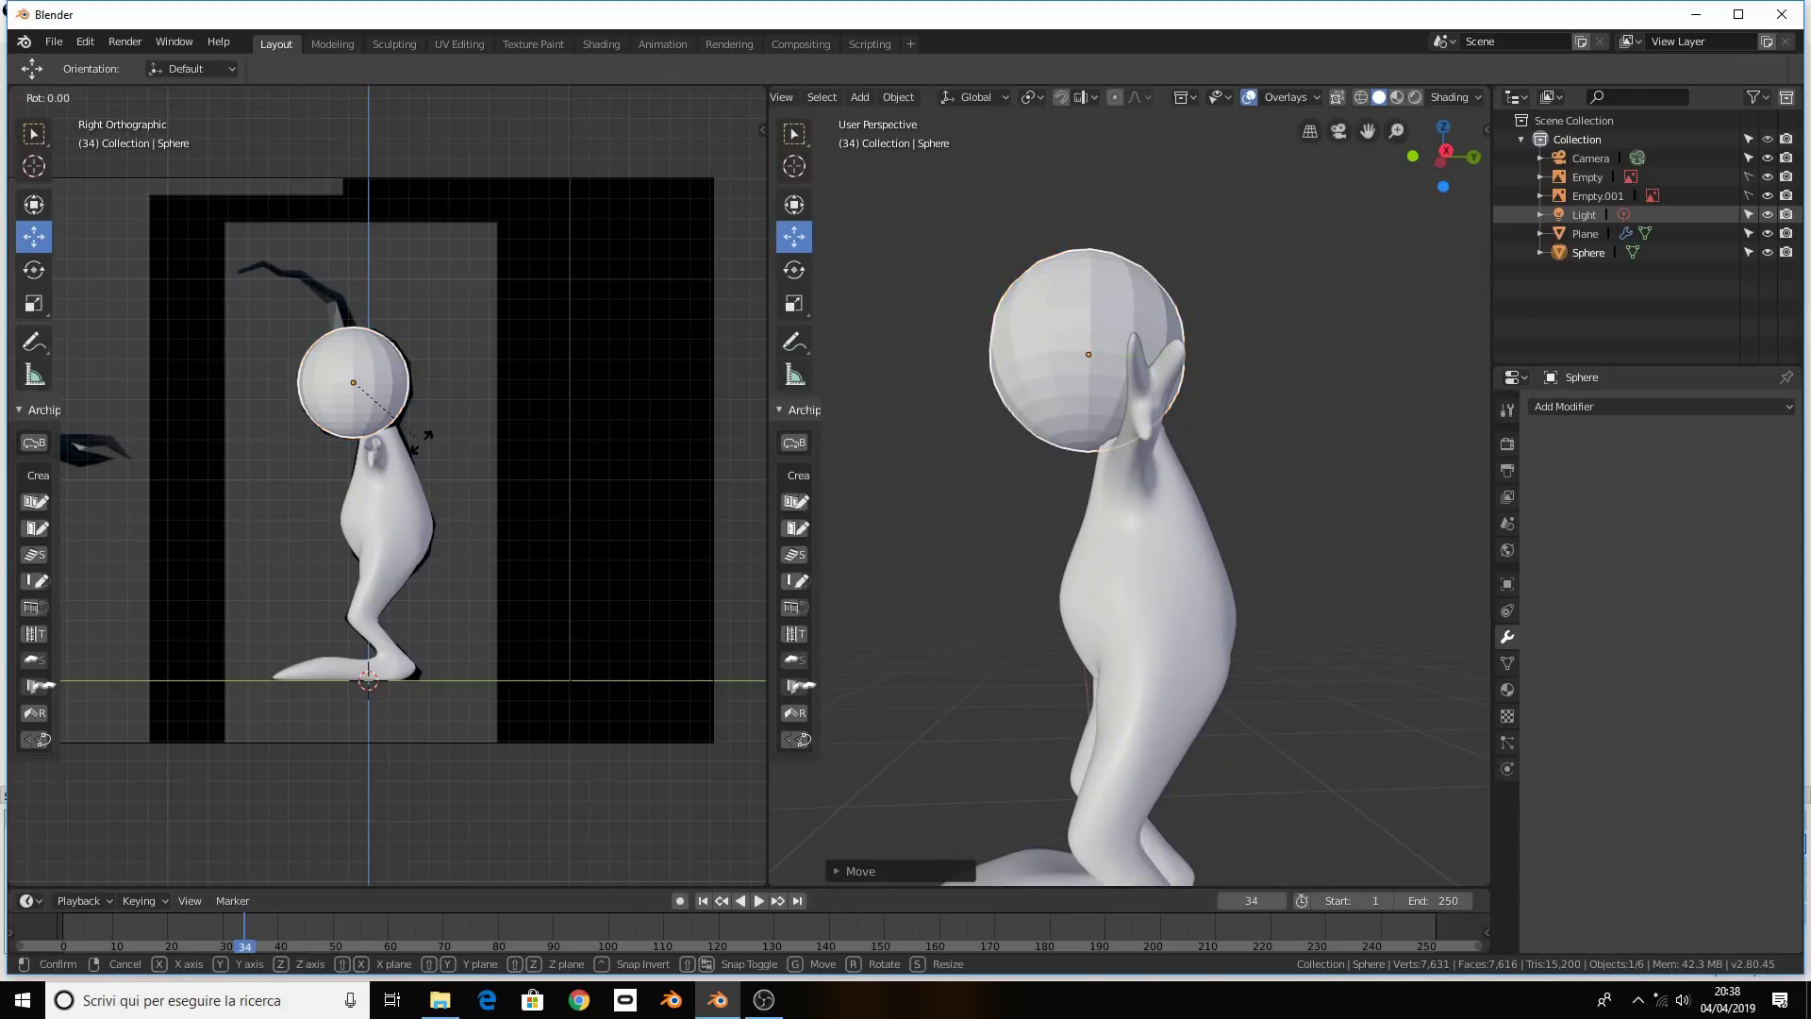
key(x)
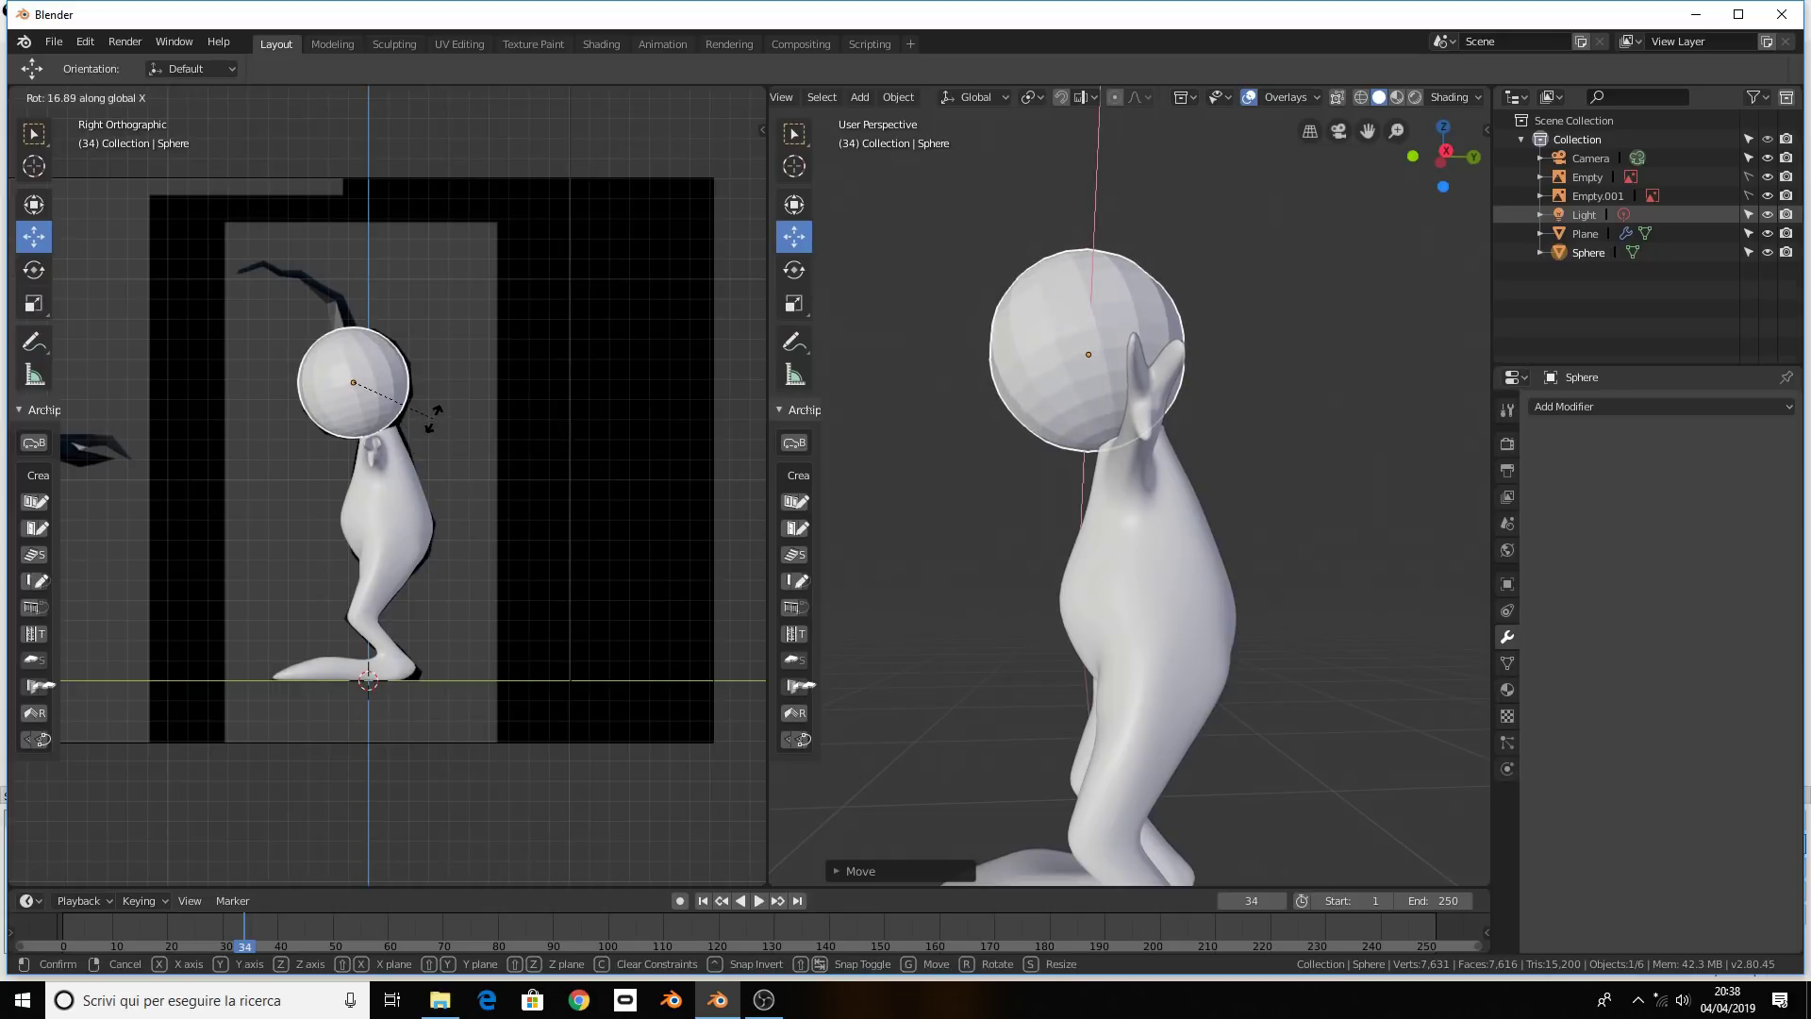
click(434, 413)
scroll(396, 439, up, 4)
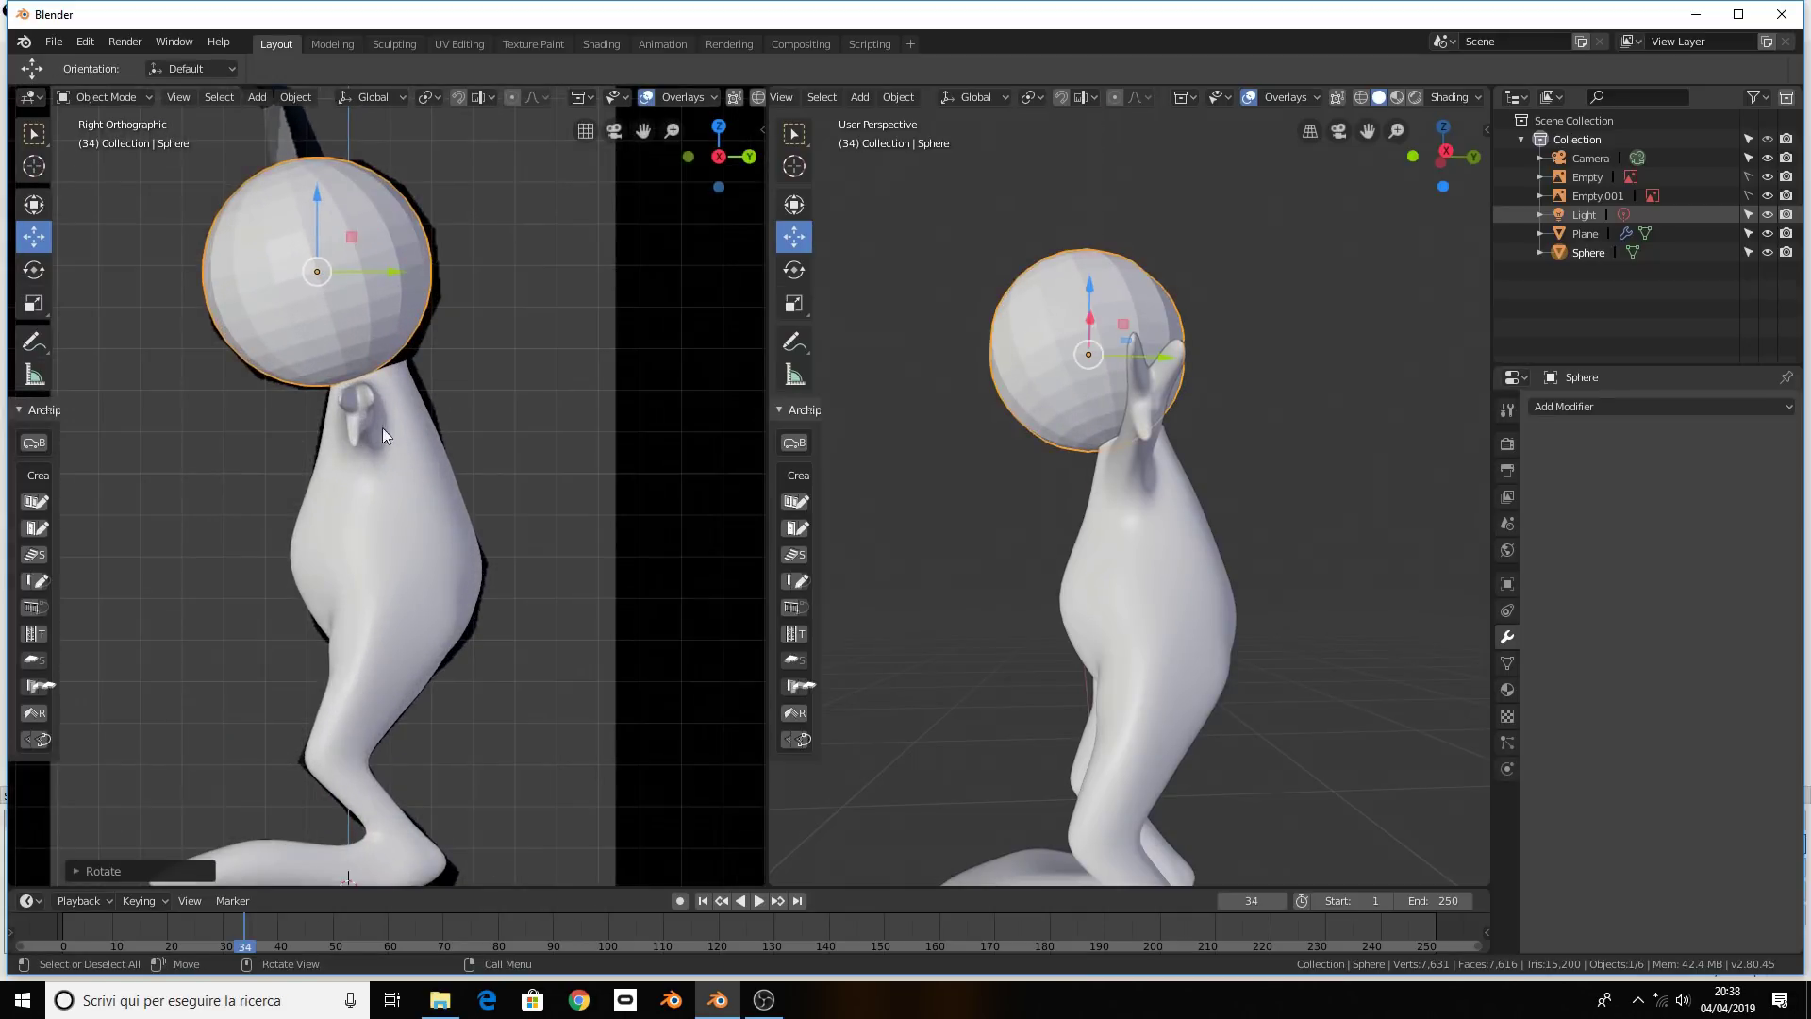
drag(382, 273, 443, 447)
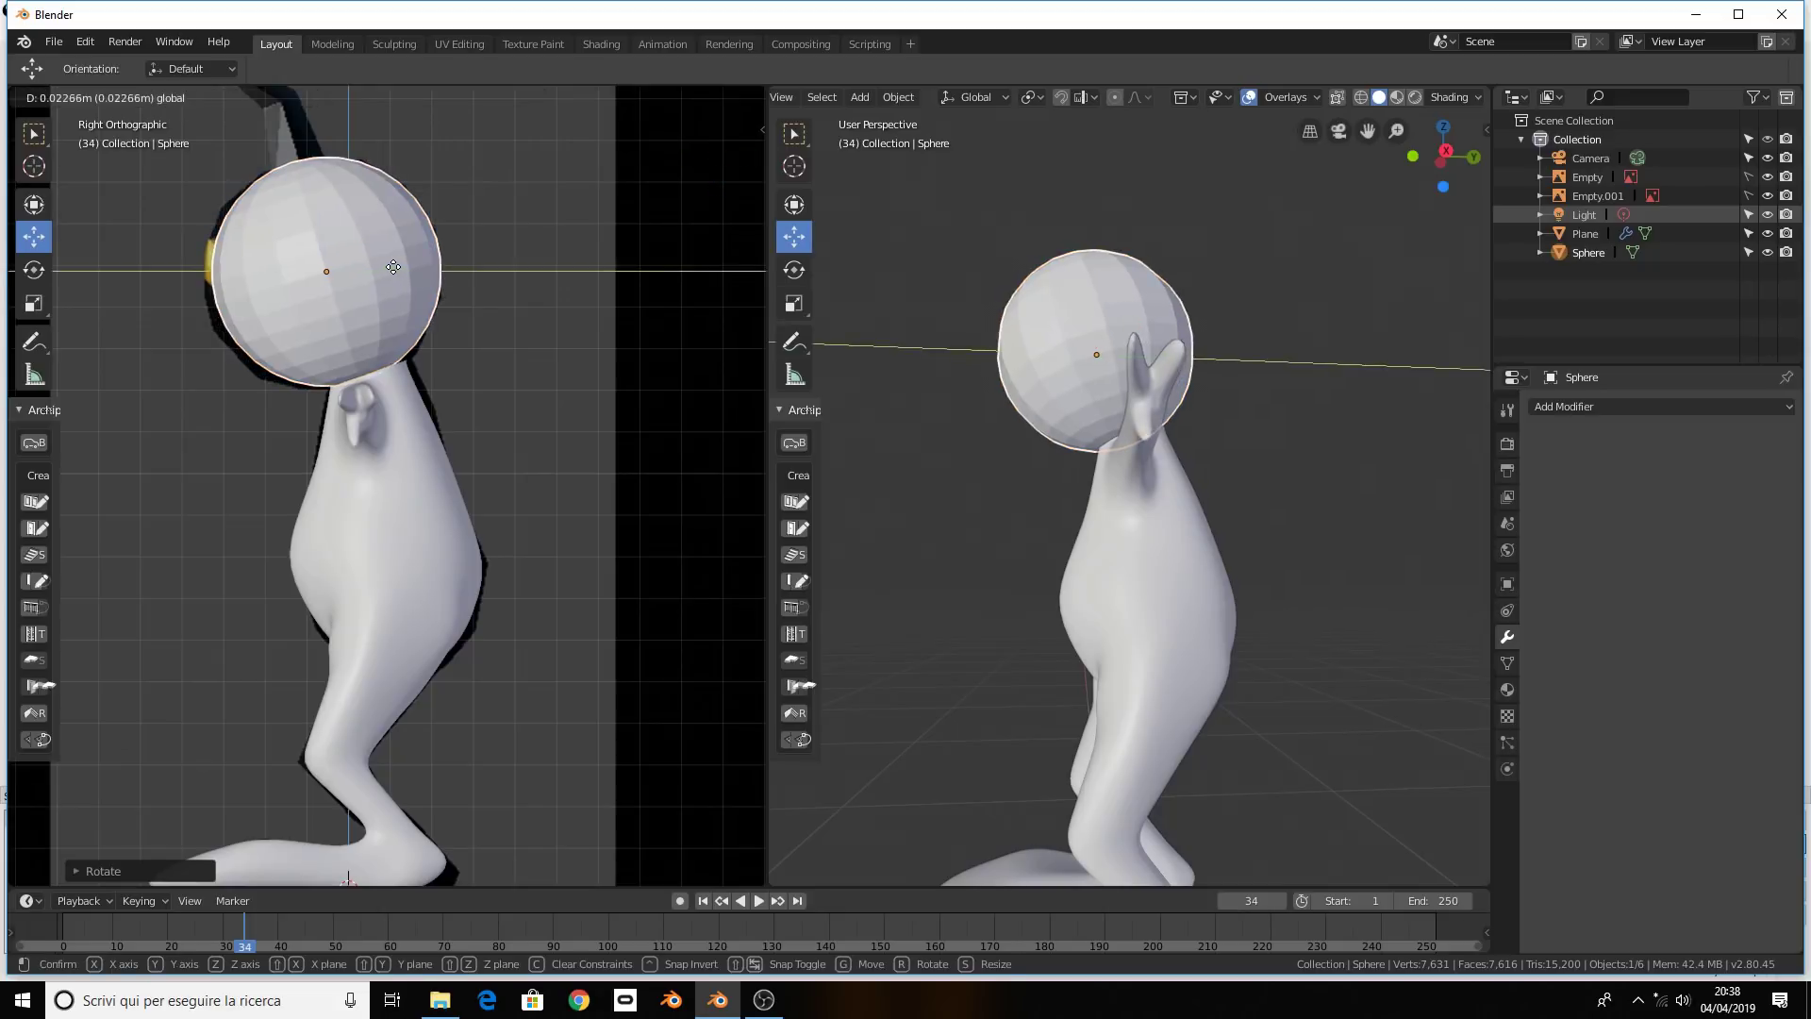
key(s)
click(446, 451)
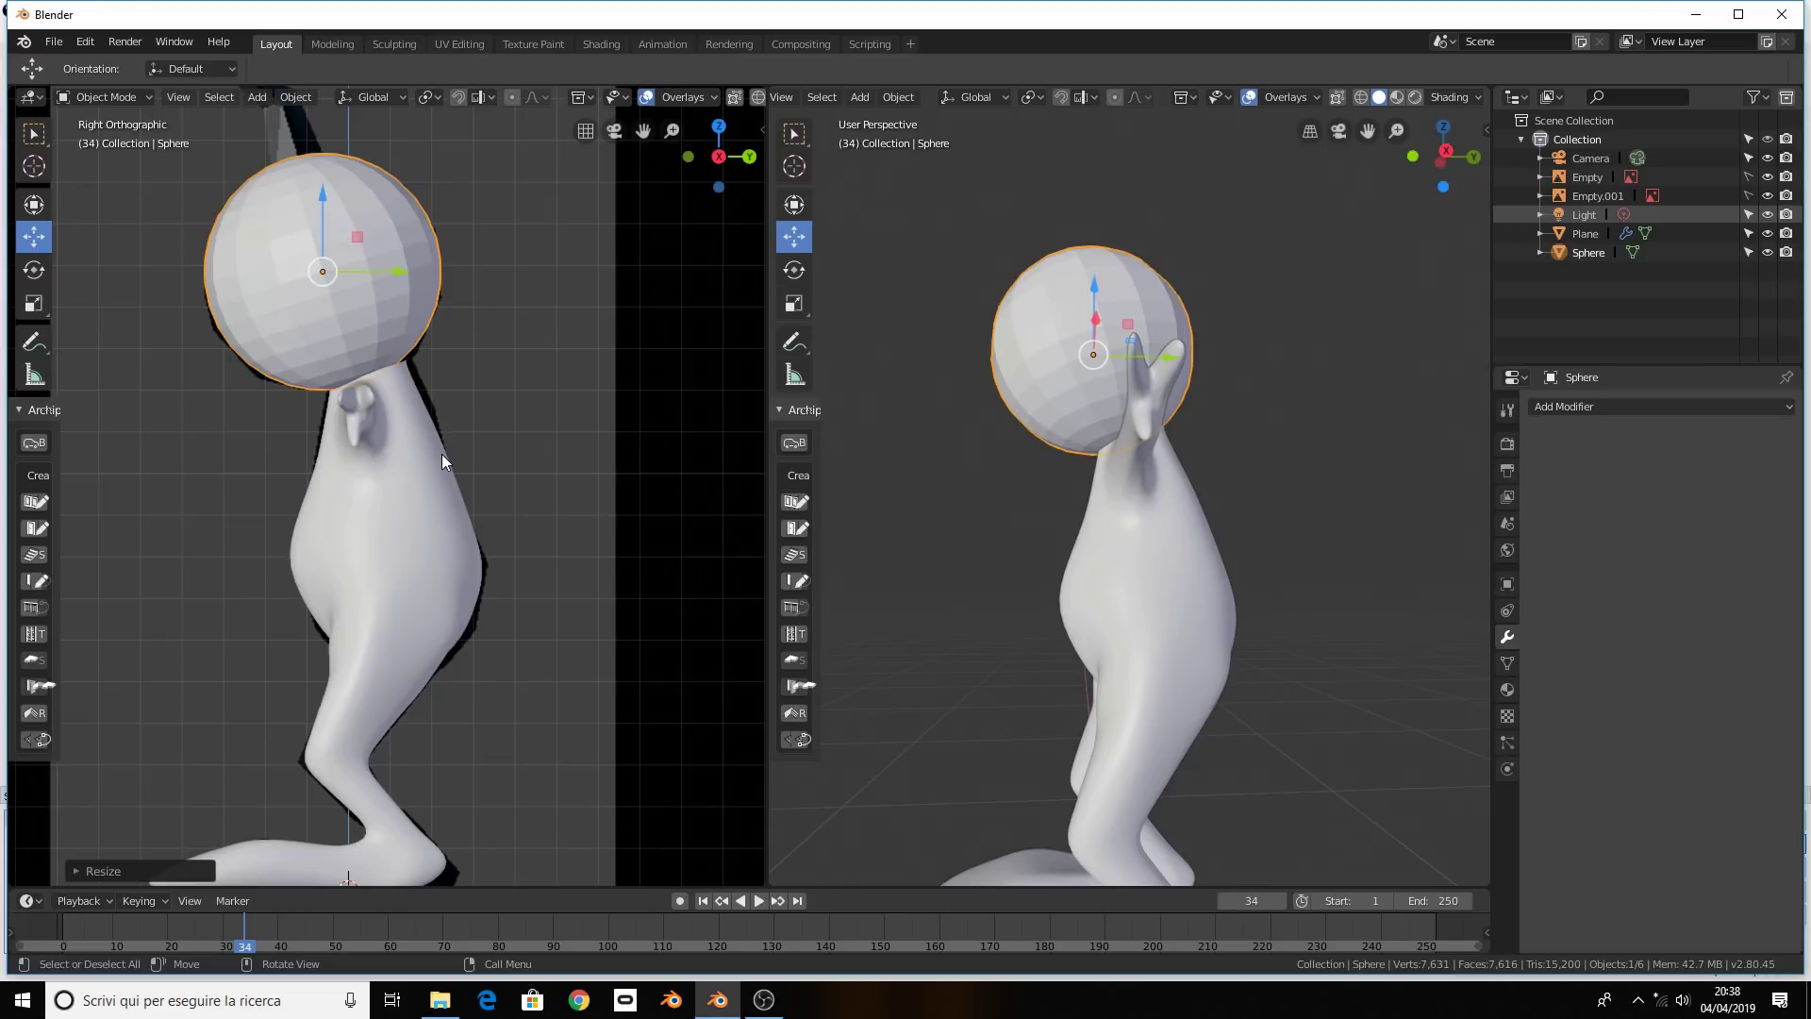
scroll(441, 455, down, 1)
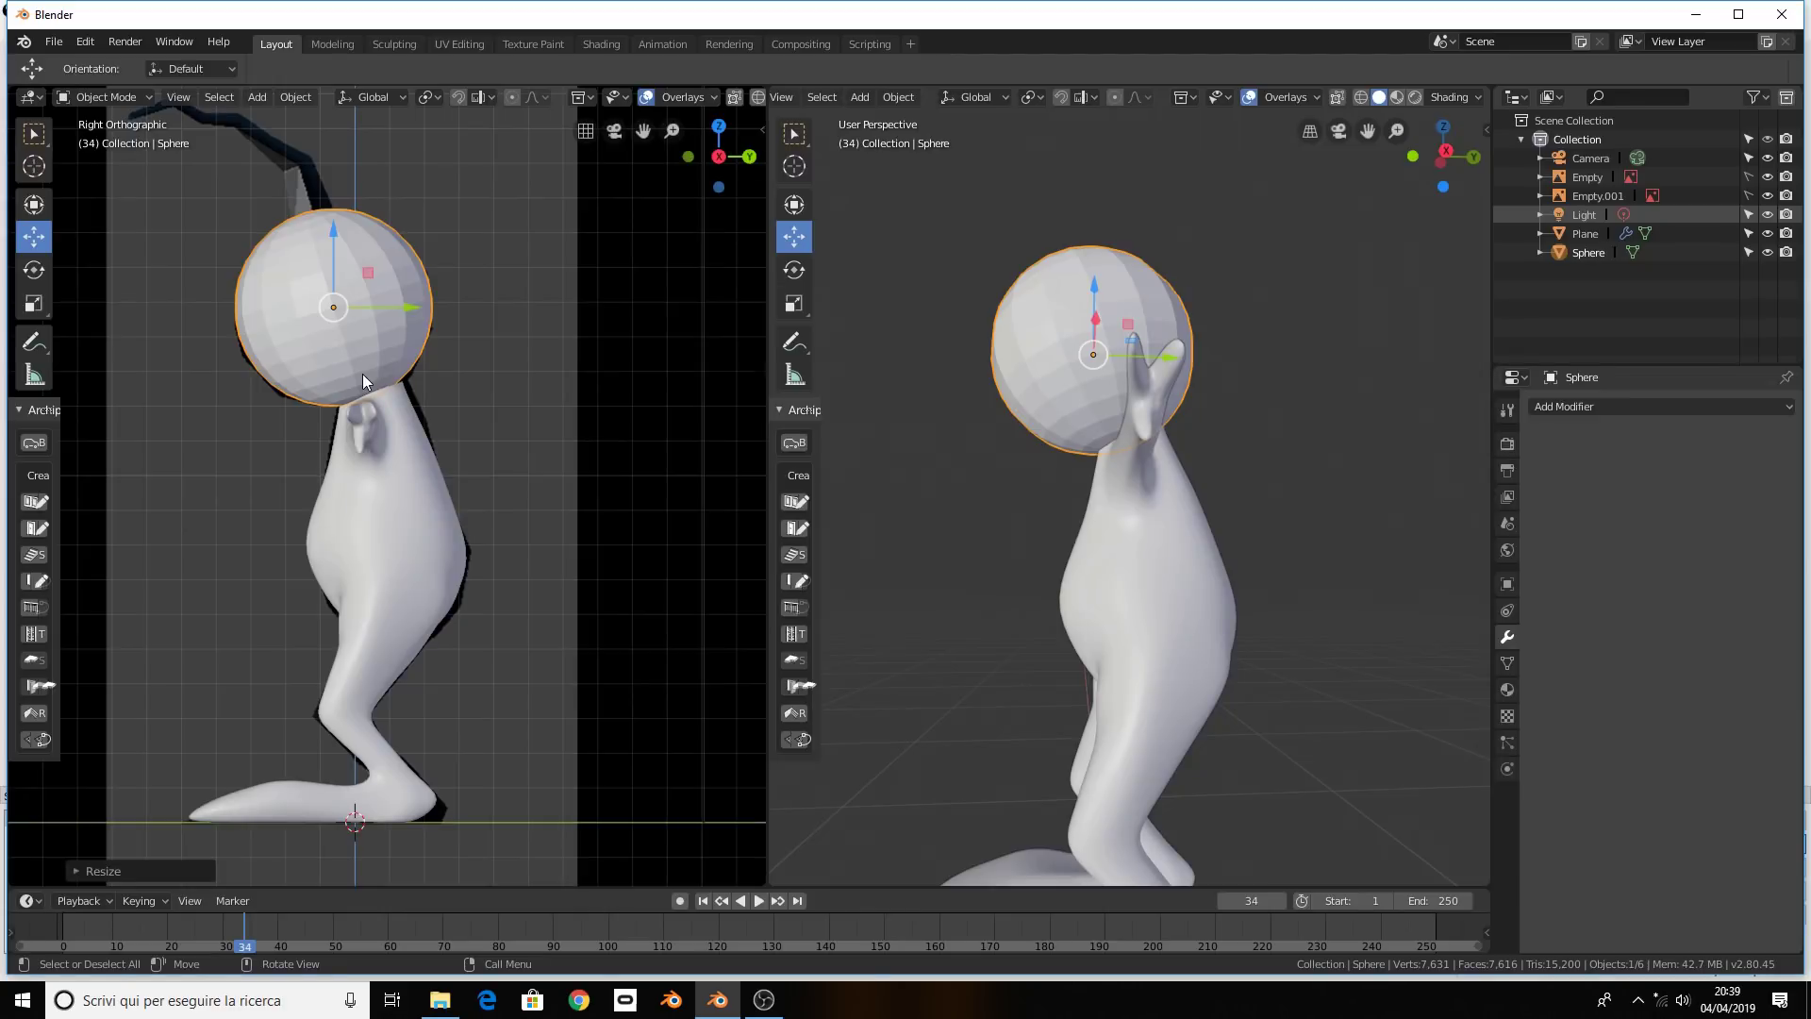
Orbit the left viewport from Right Orthographic into a front perspective view of the character
mouse_move(363, 373)
middle_down()
mouse_move(519, 449)
mouse_move(410, 444)
mouse_move(445, 443)
middle_up()
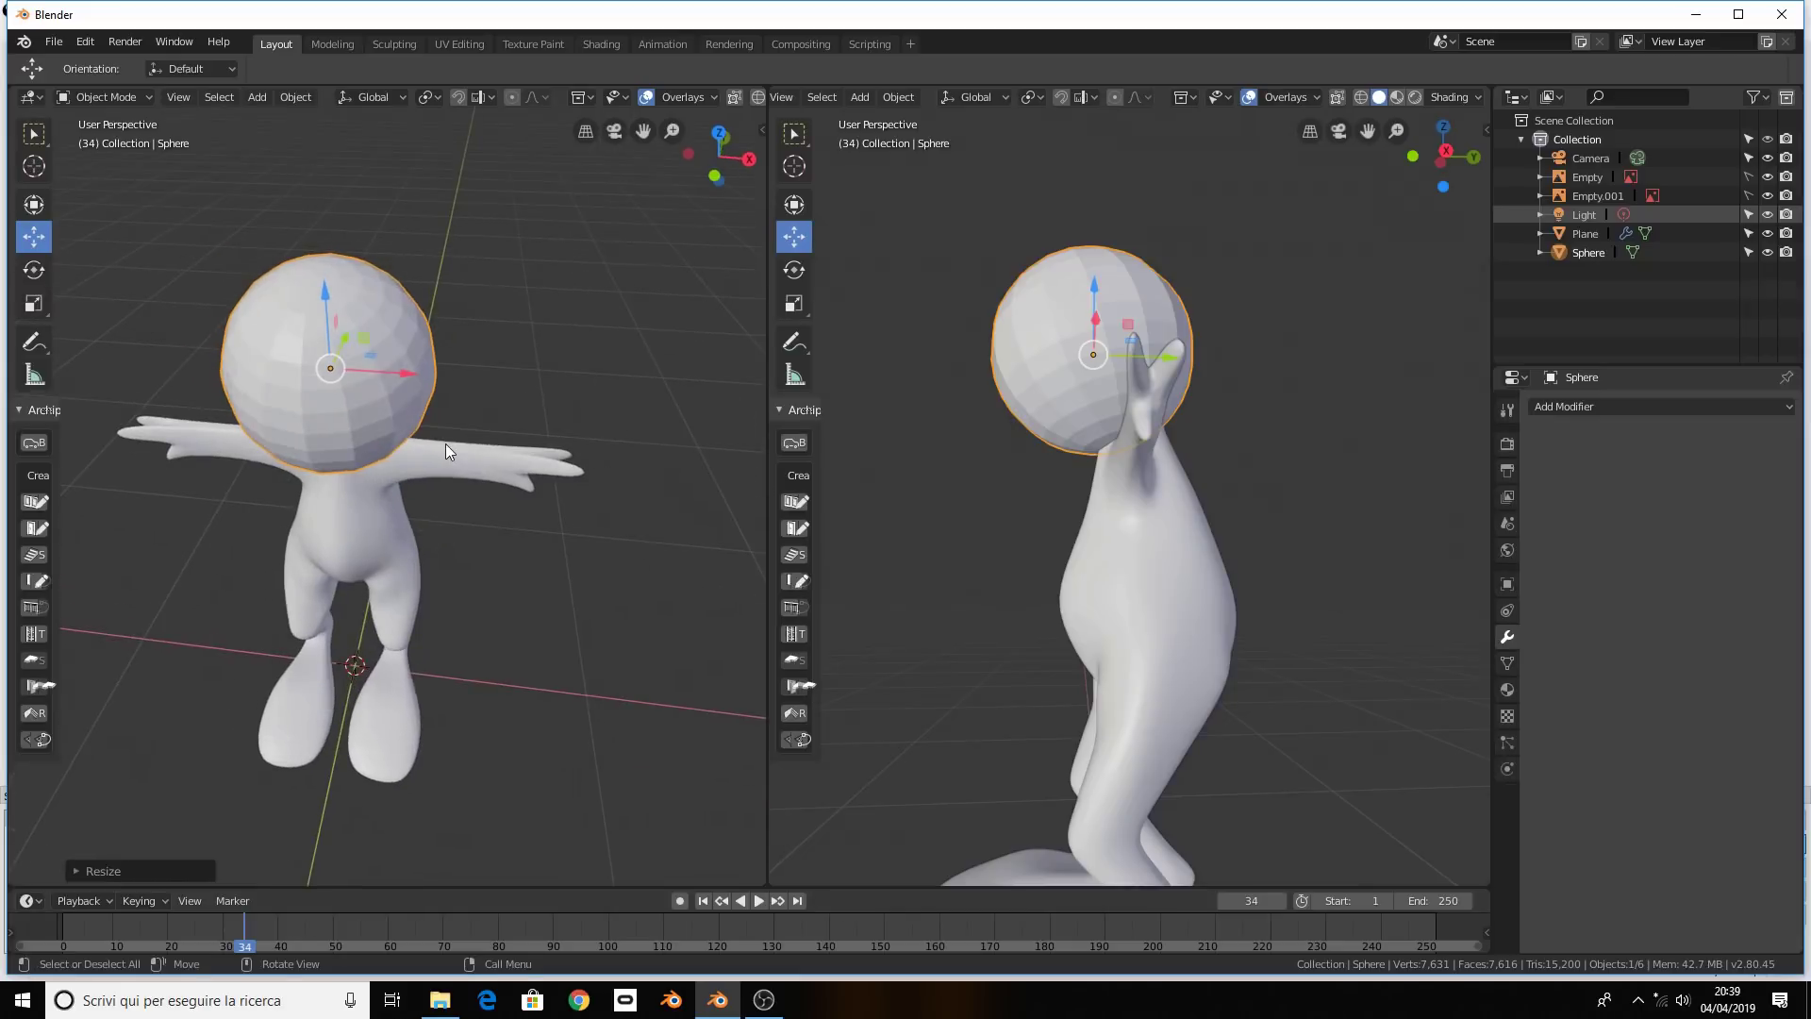
Enter Edit Mode with vertex selection and a front wireframe view of the sphere
key(Tab)
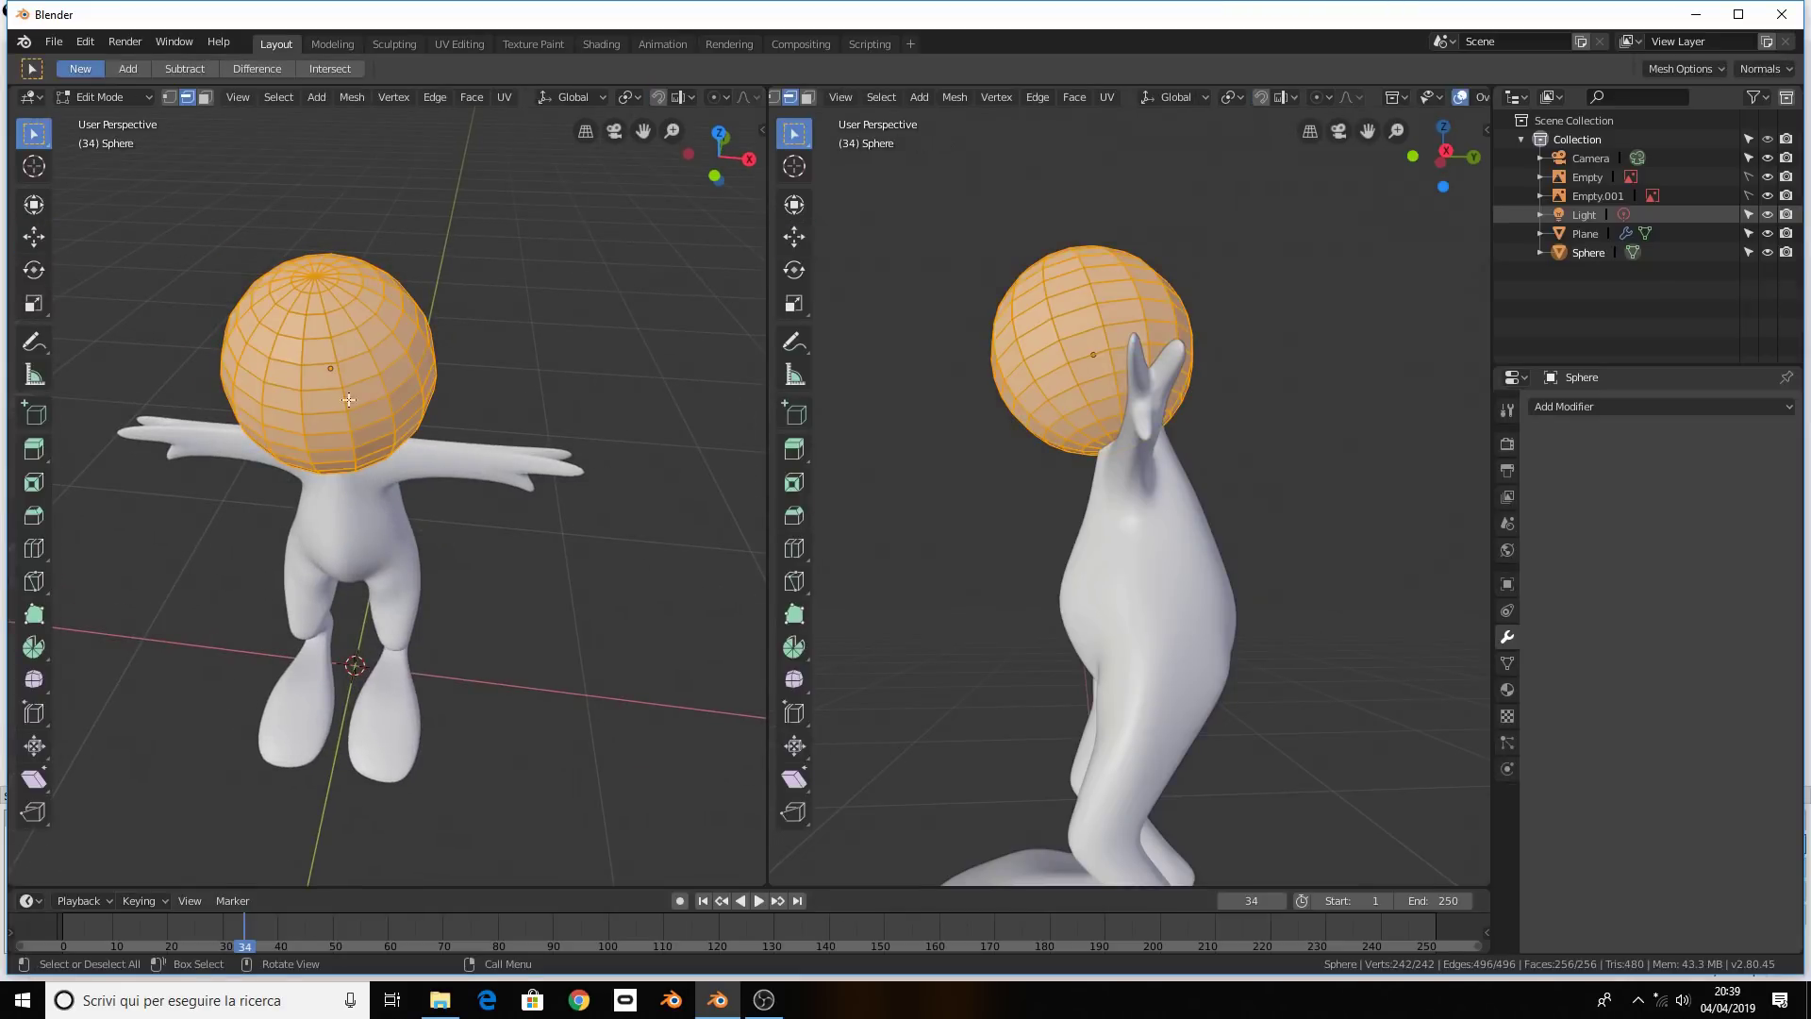
click(168, 99)
click(291, 300)
key(KP_1)
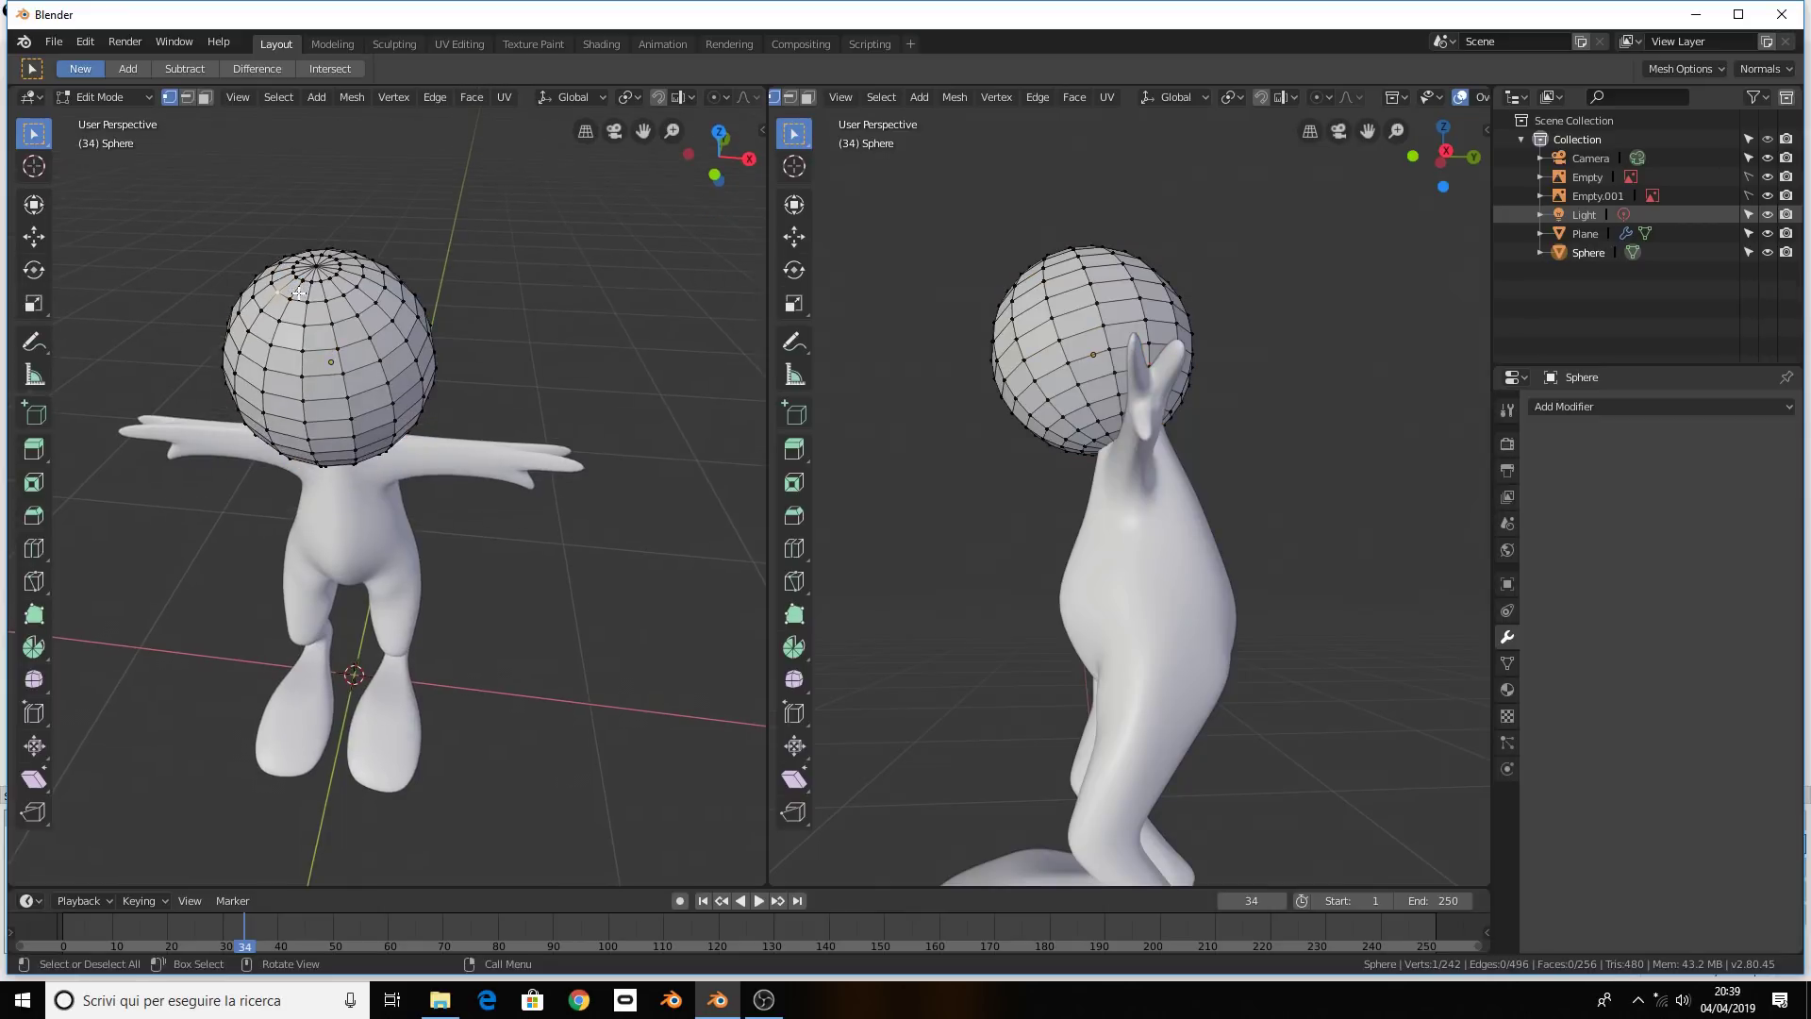
key(z)
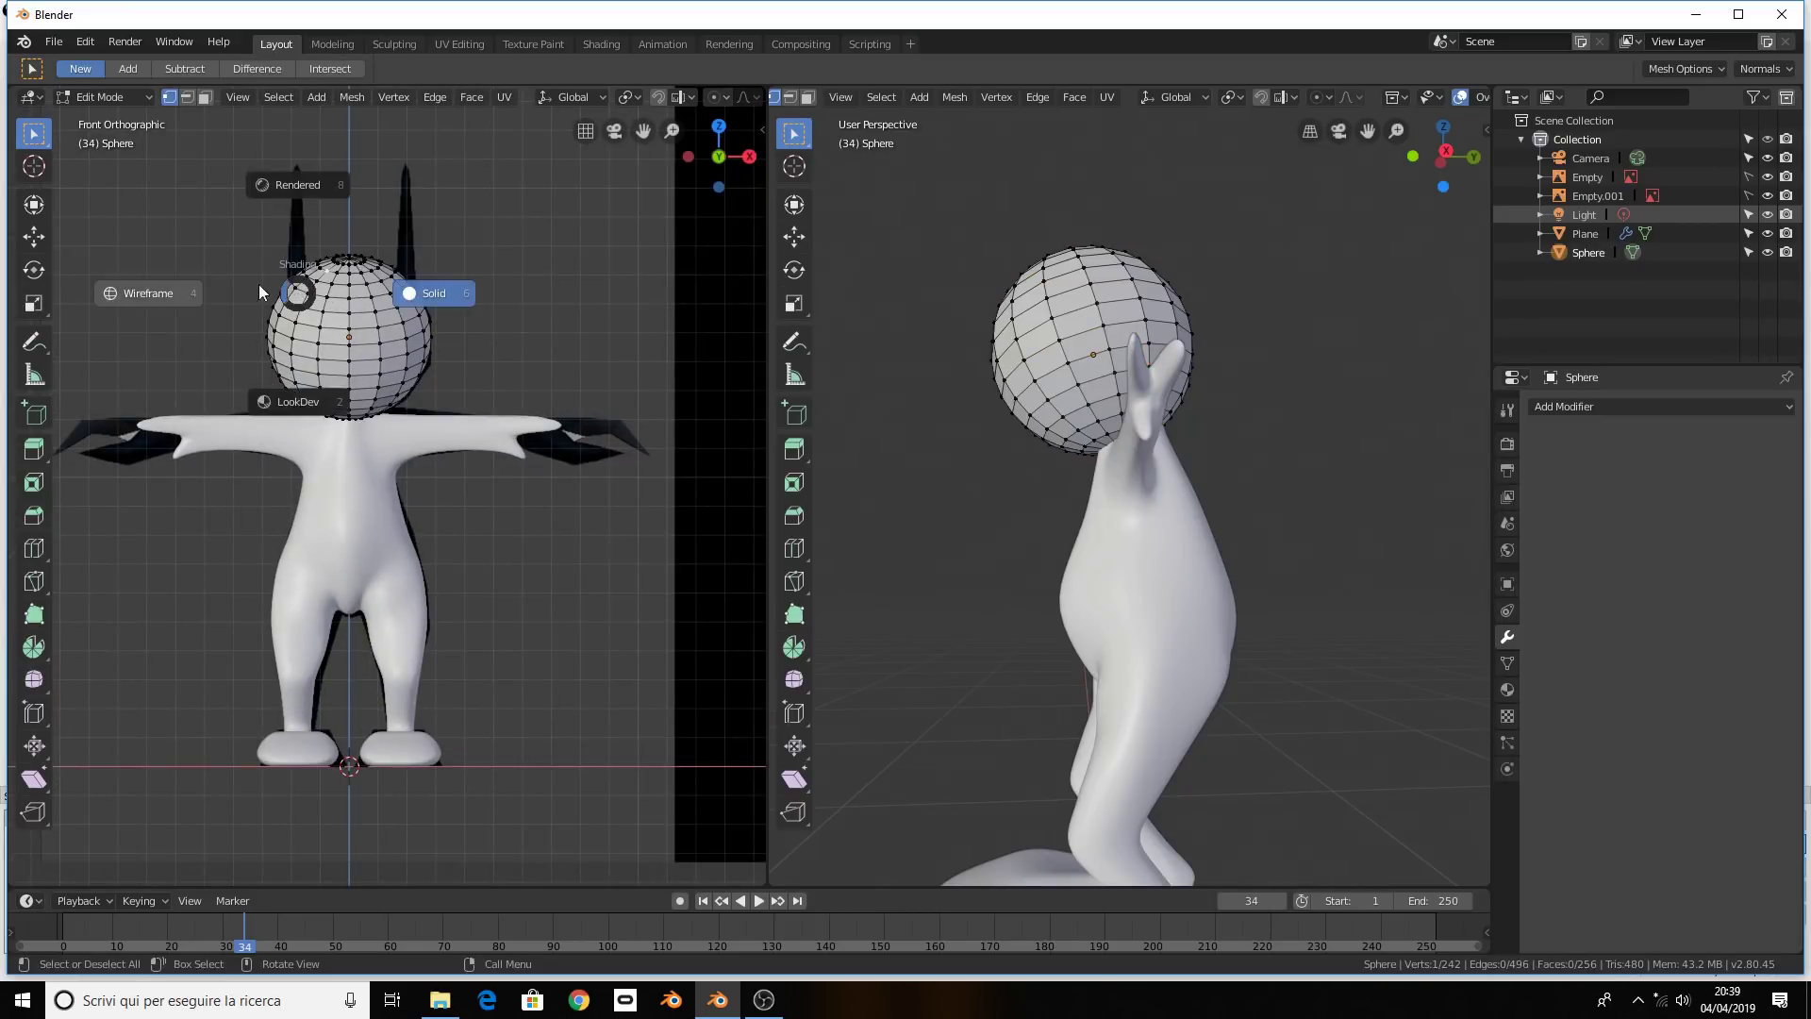
click(275, 291)
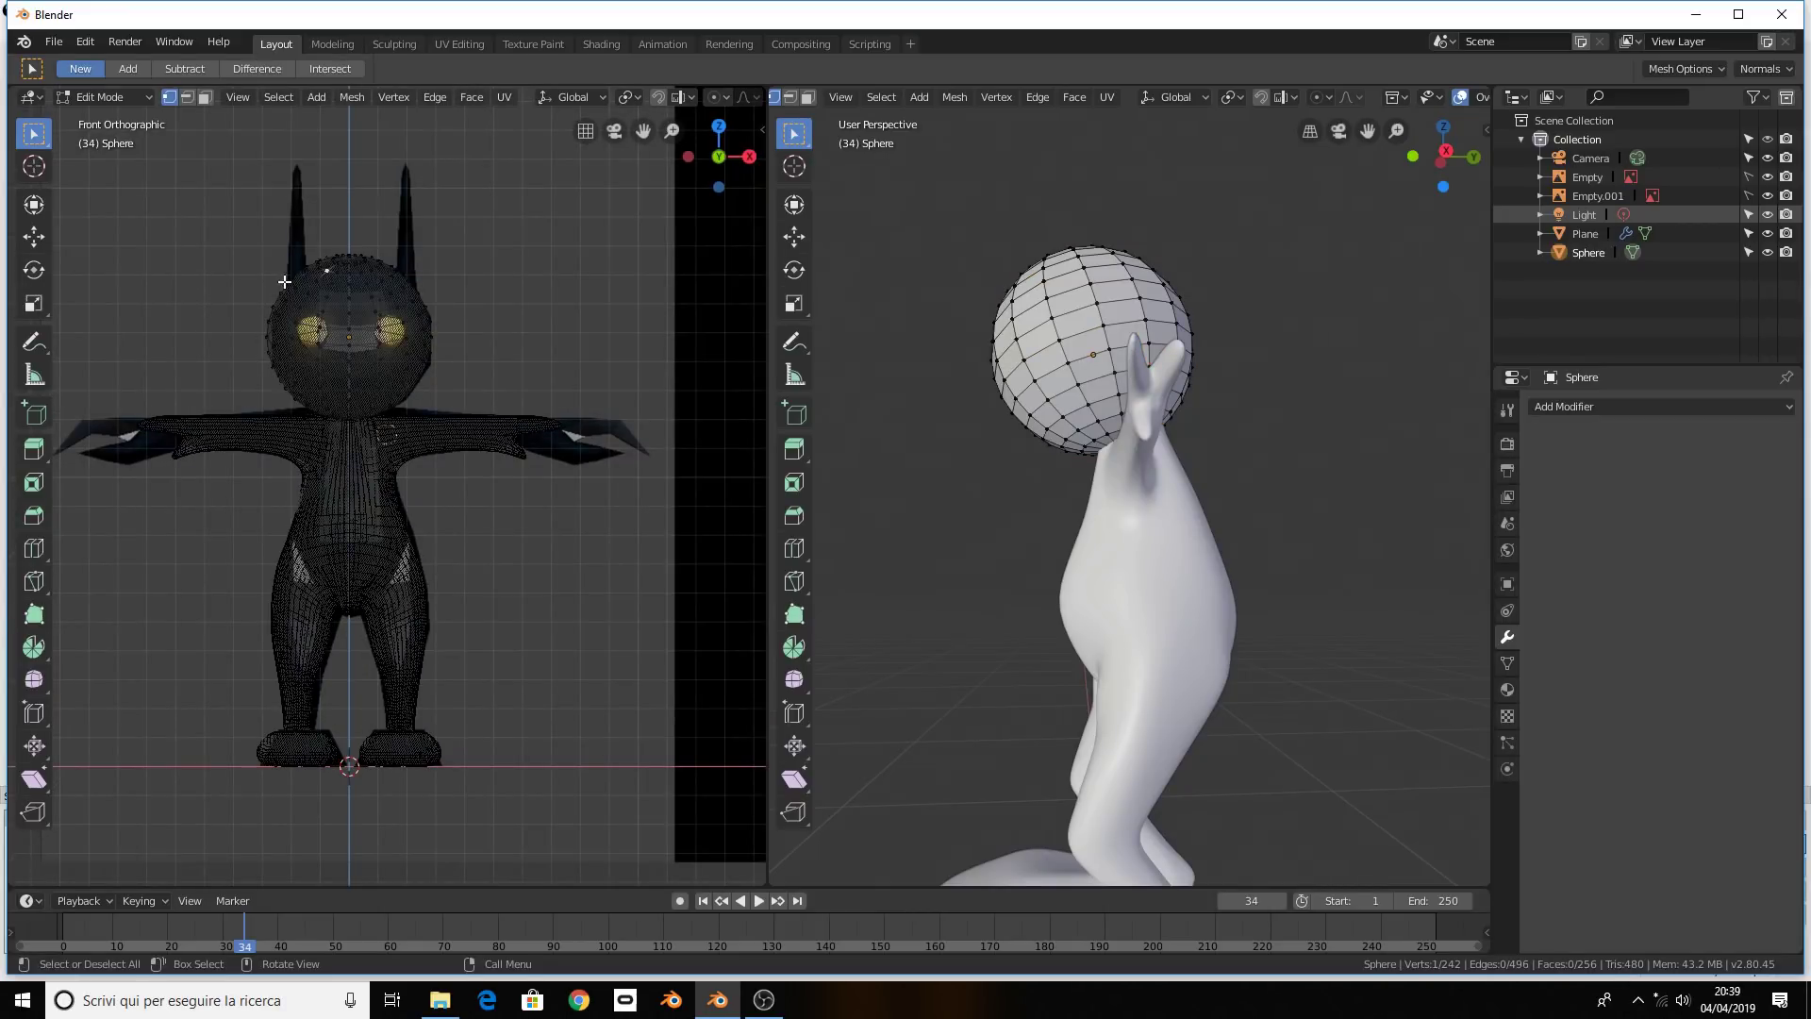
Box-select and delete the vertices of the sphere's left half
key(b)
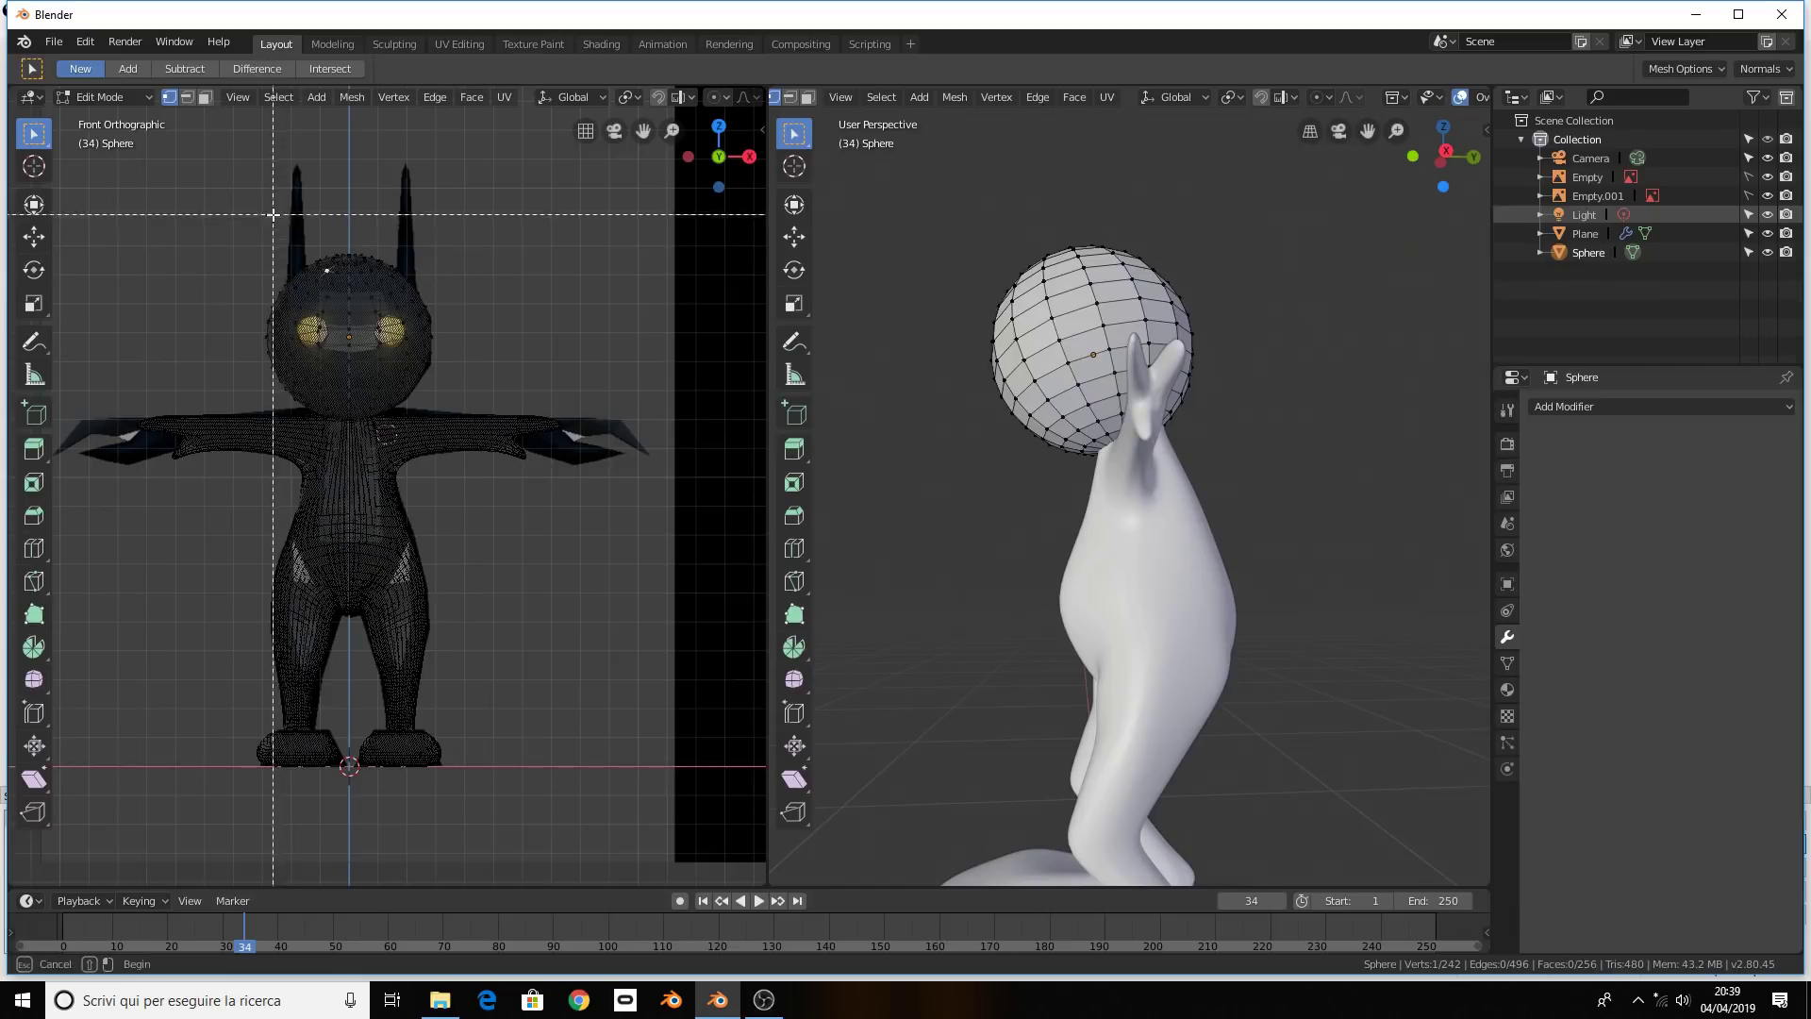
drag(273, 215, 338, 579)
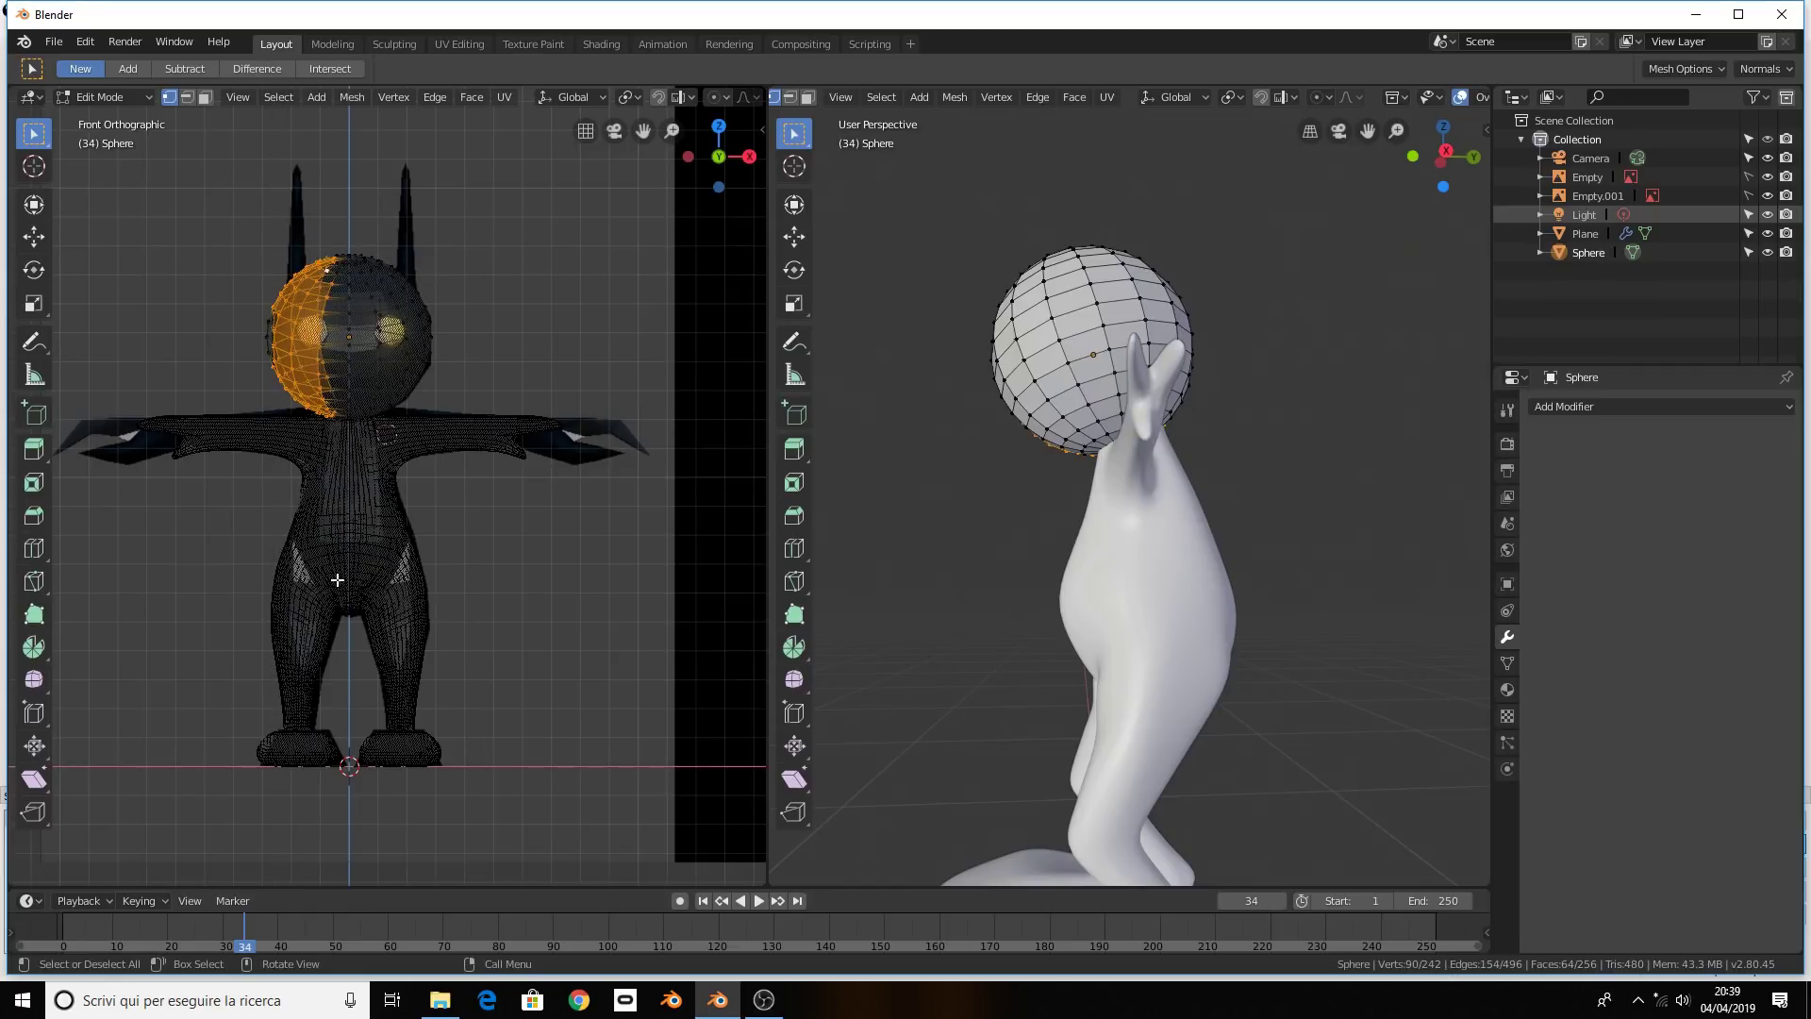
key(x)
click(247, 581)
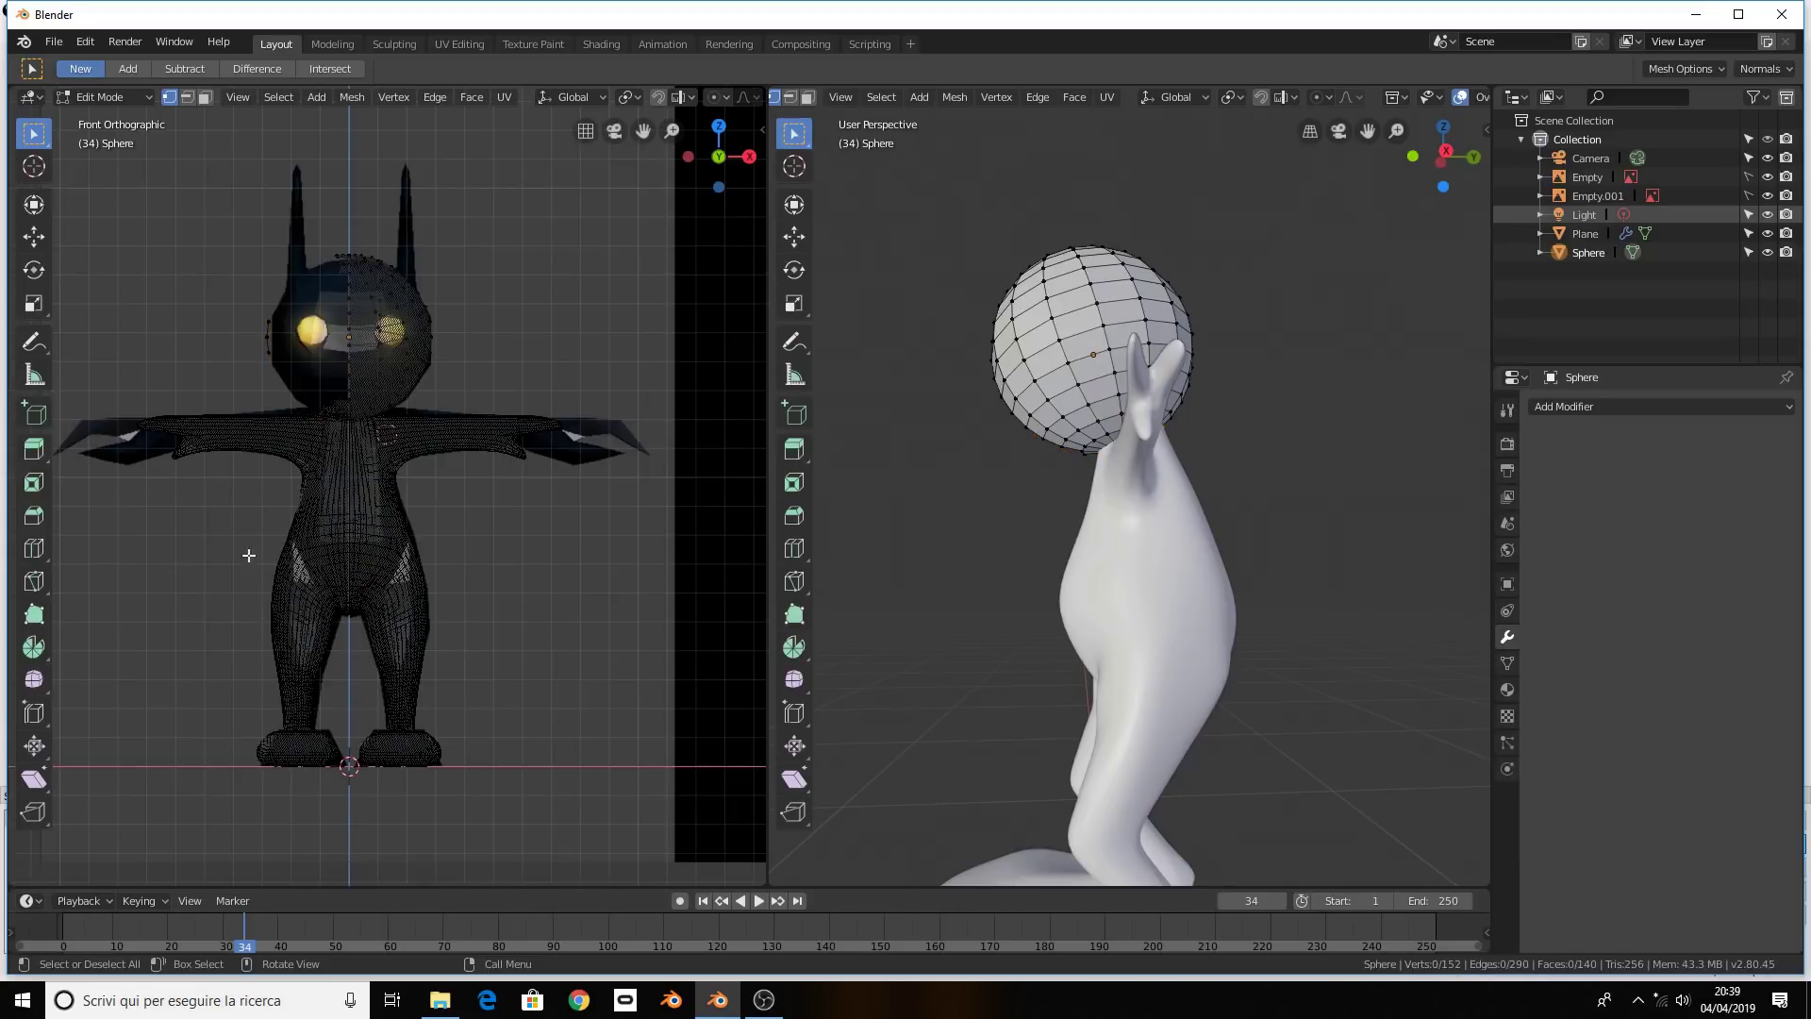
key(b)
drag(227, 217, 343, 623)
key(x)
click(314, 569)
Delete the leftover stray vertices near the head
middle_drag(314, 569, 352, 545)
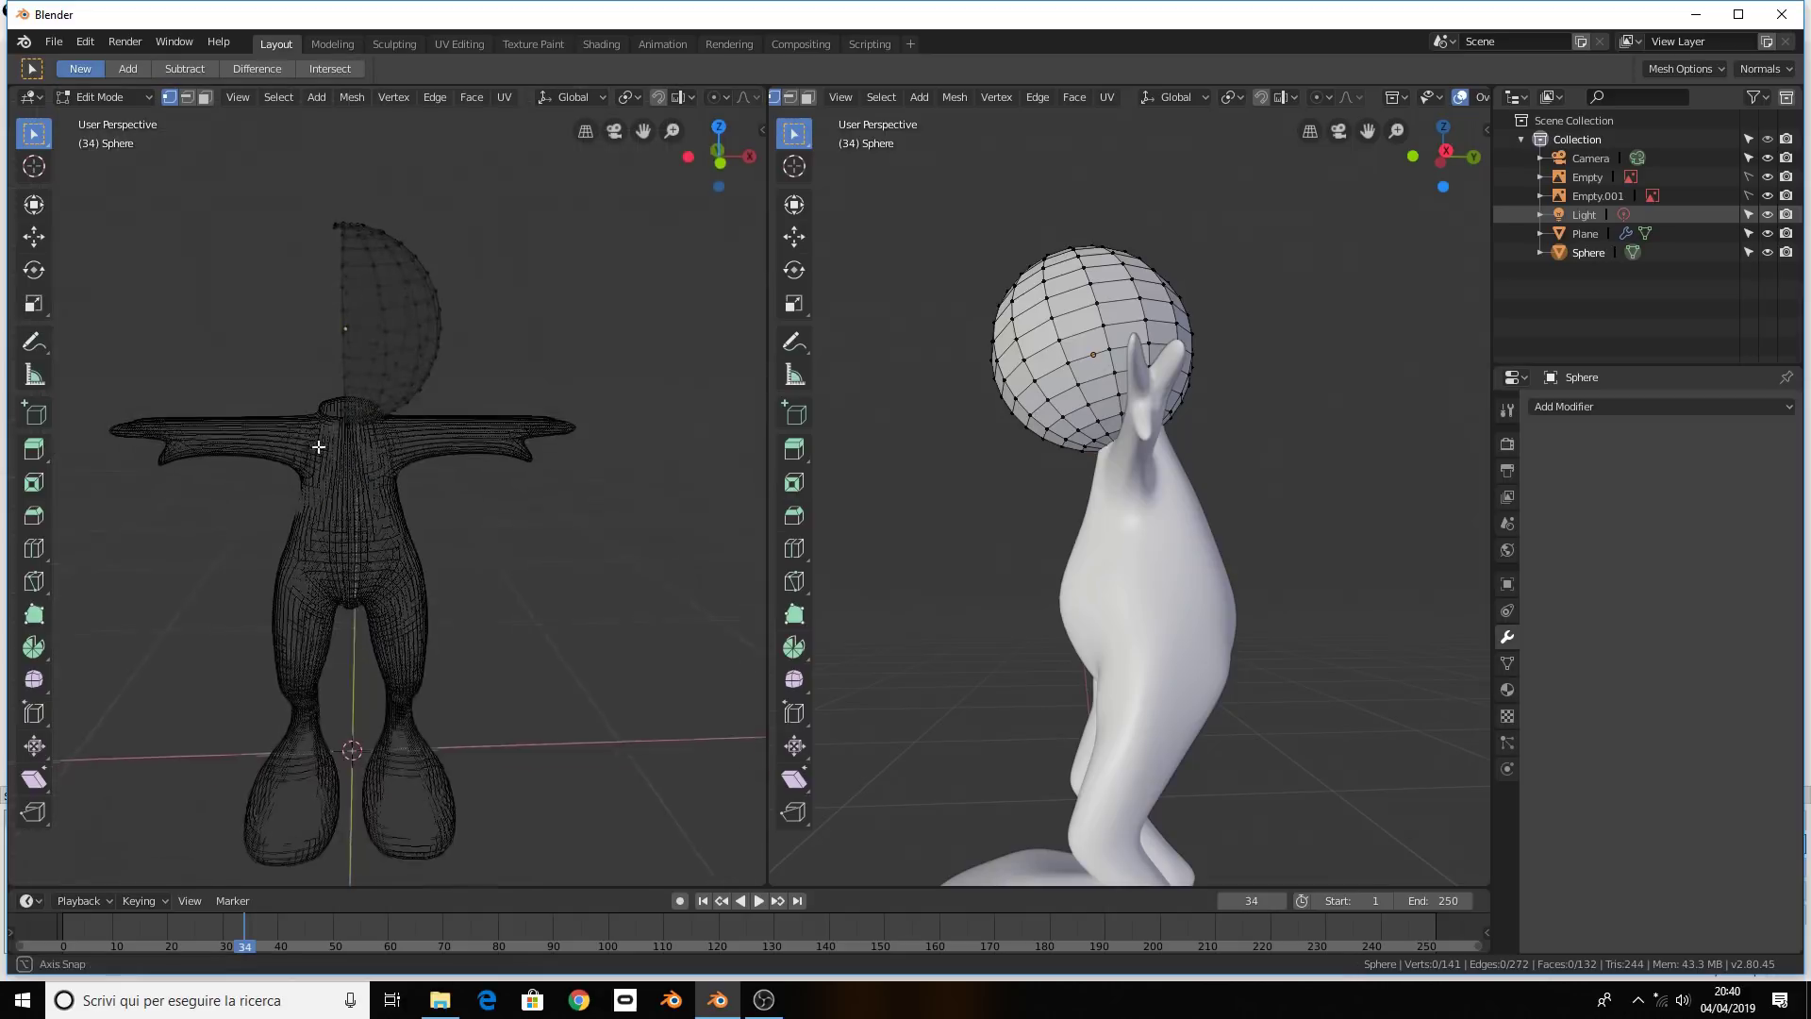
scroll(352, 546, up, 2)
click(316, 440)
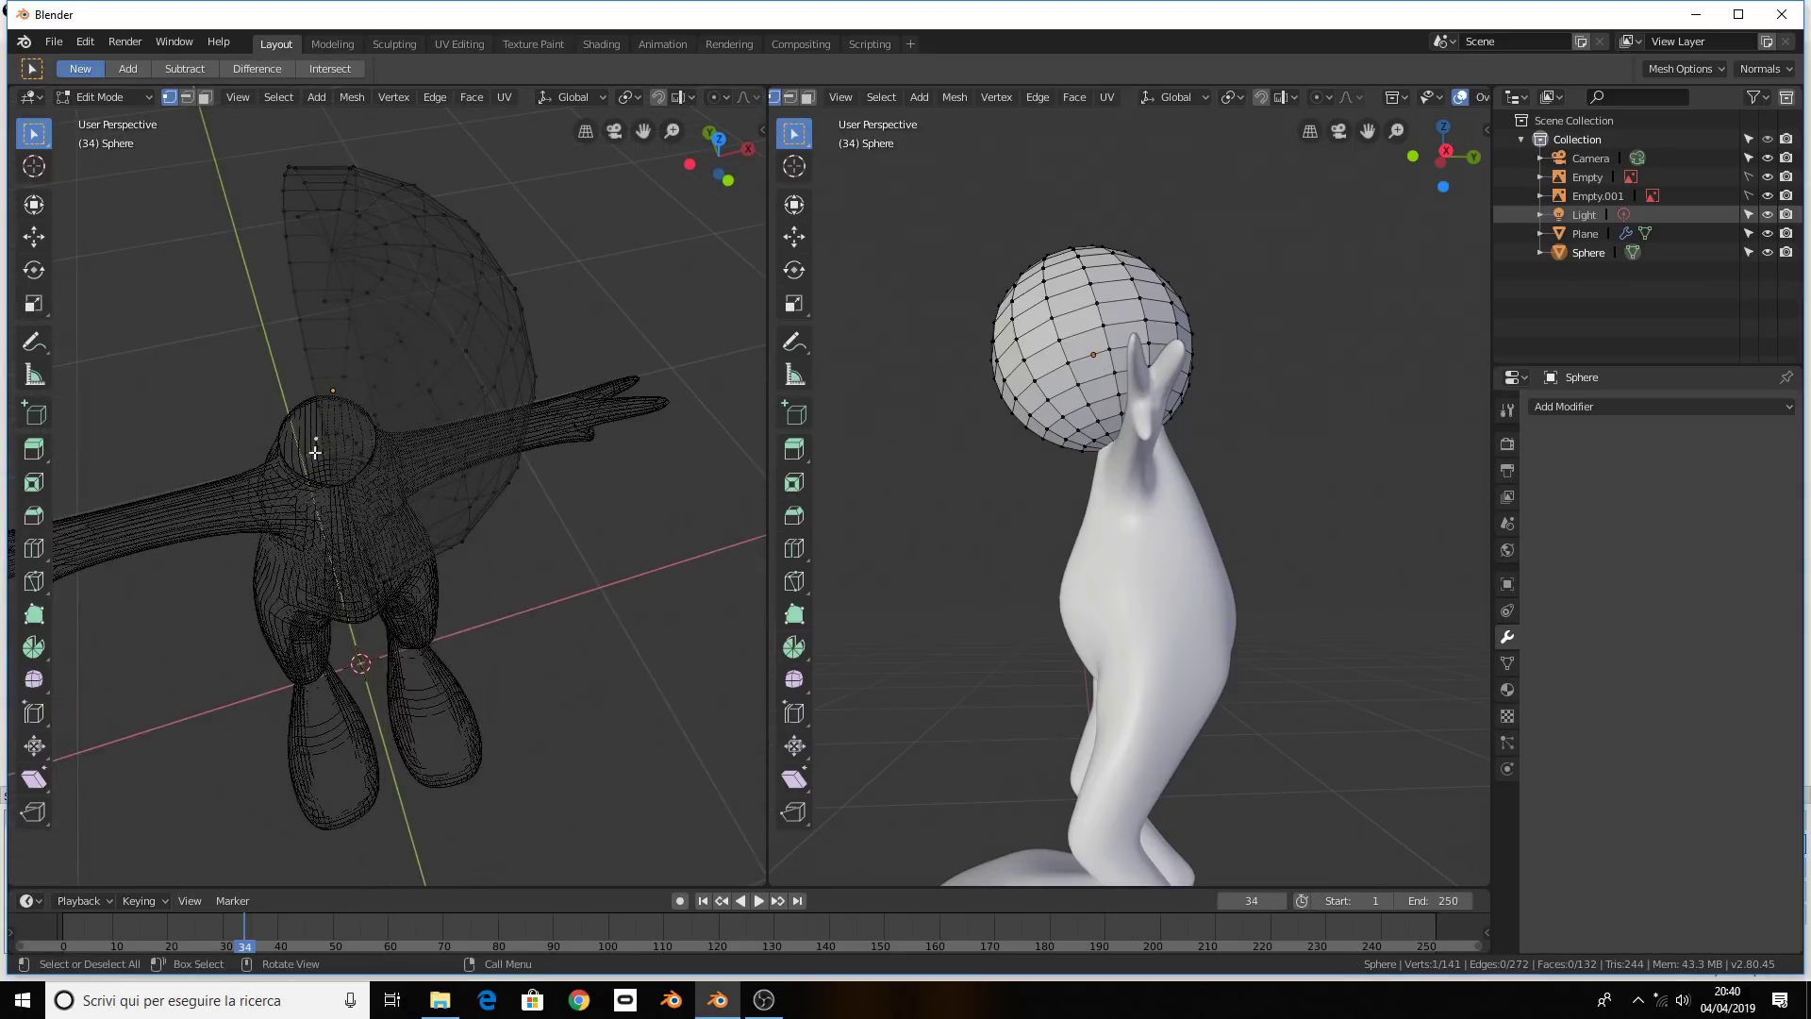
key(x)
click(316, 463)
mouse_move(316, 462)
middle_down()
mouse_move(324, 416)
mouse_move(279, 305)
mouse_move(274, 426)
middle_up()
click(328, 457)
key(x)
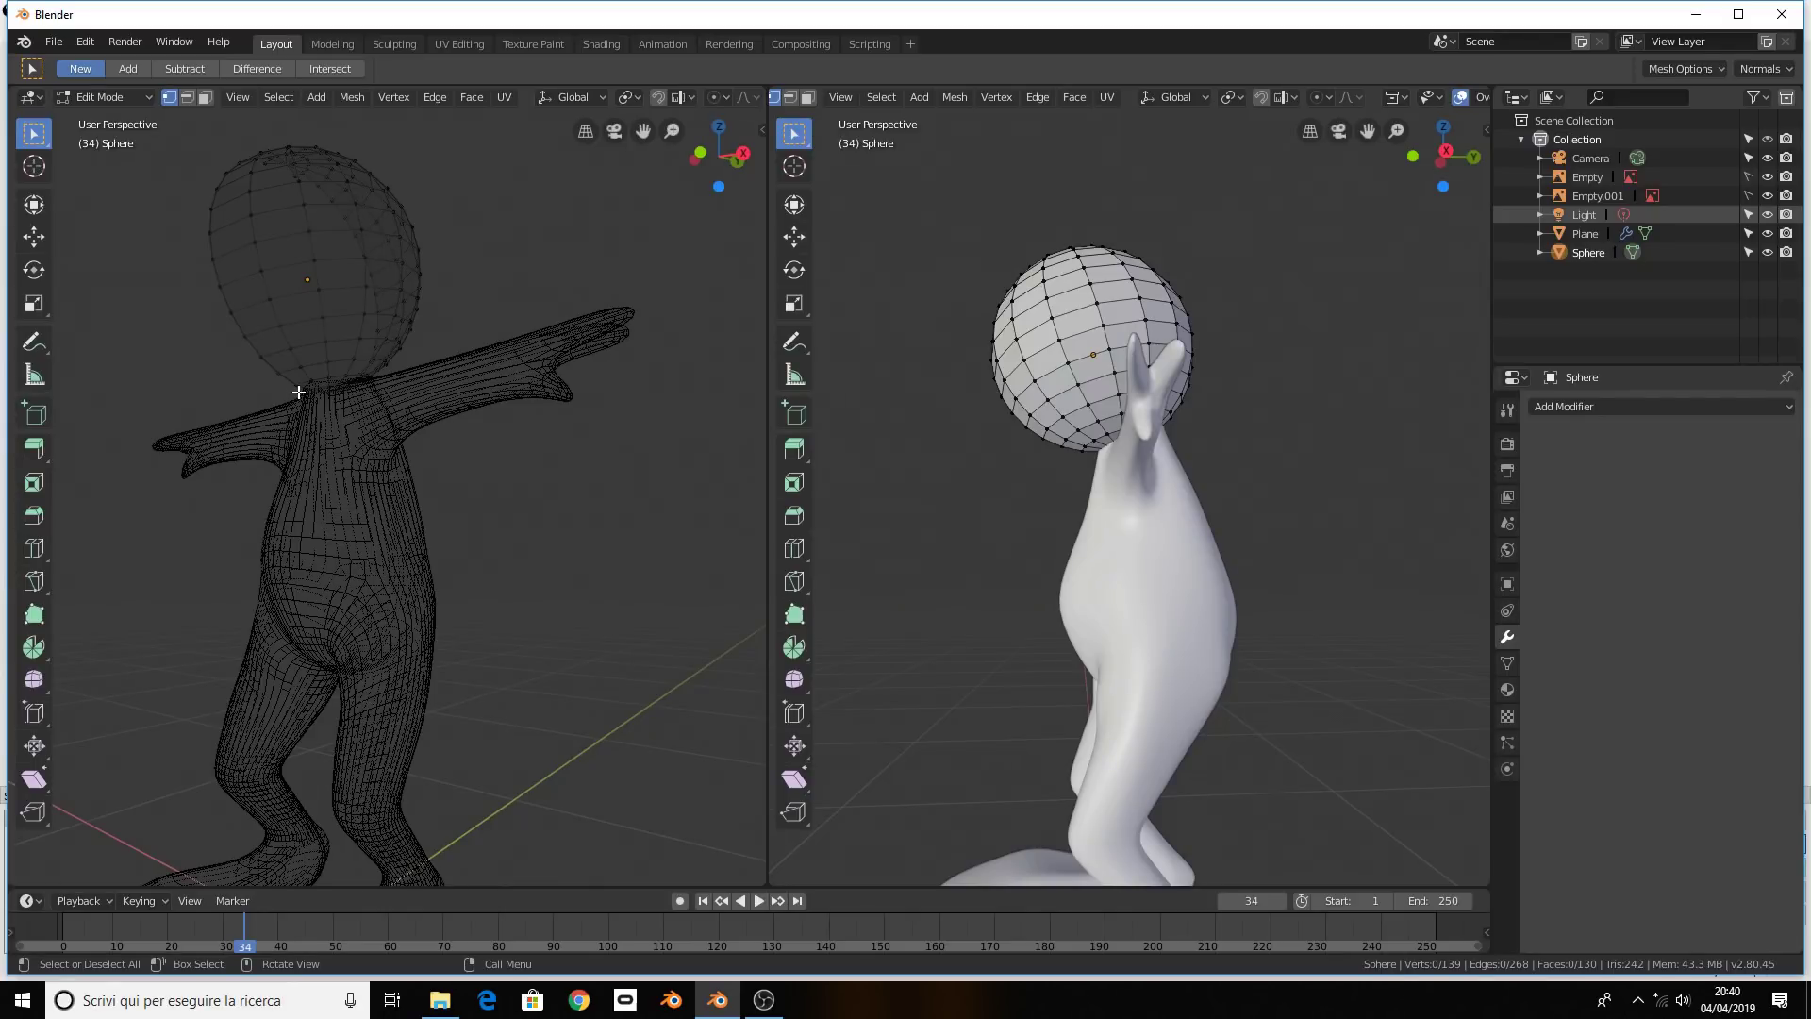
Select the rings of faces at the head's base and delete them
scroll(303, 387, up, 4)
mouse_move(302, 387)
middle_down()
mouse_move(352, 371)
mouse_move(239, 354)
mouse_move(264, 378)
middle_up()
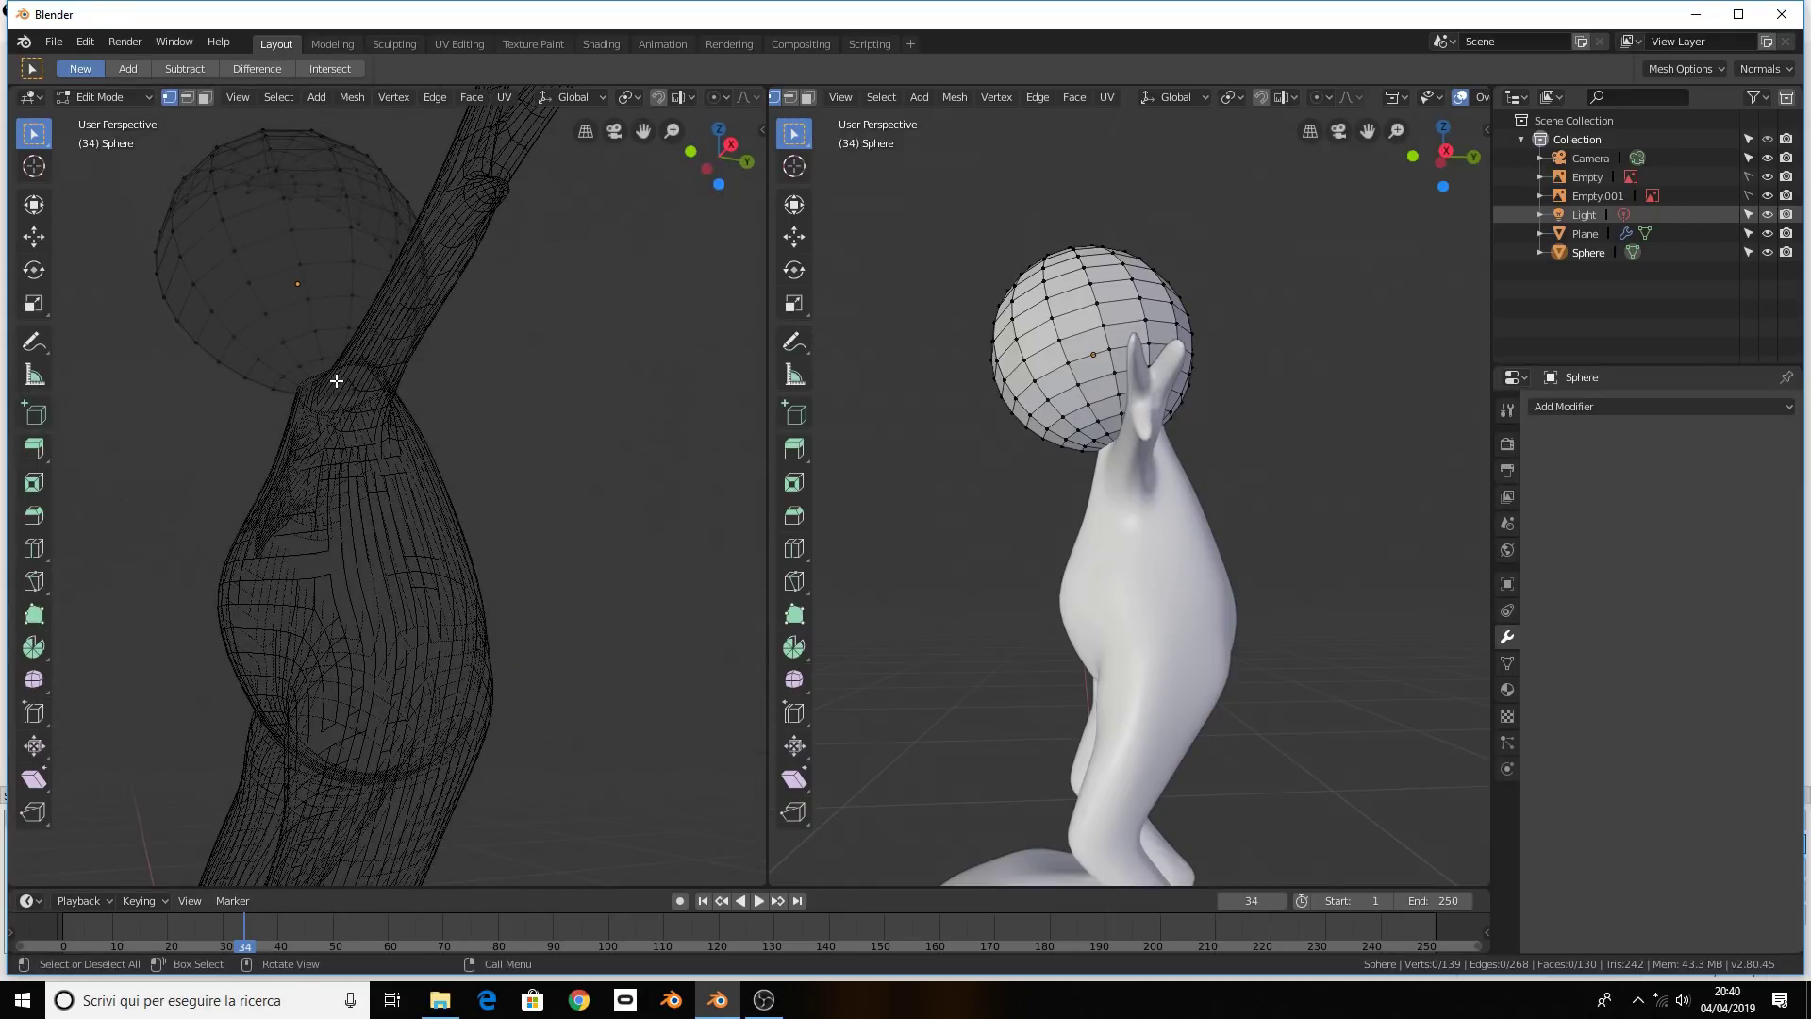
click(272, 385)
mouse_move(274, 388)
middle_down()
mouse_move(534, 501)
mouse_move(343, 400)
middle_up()
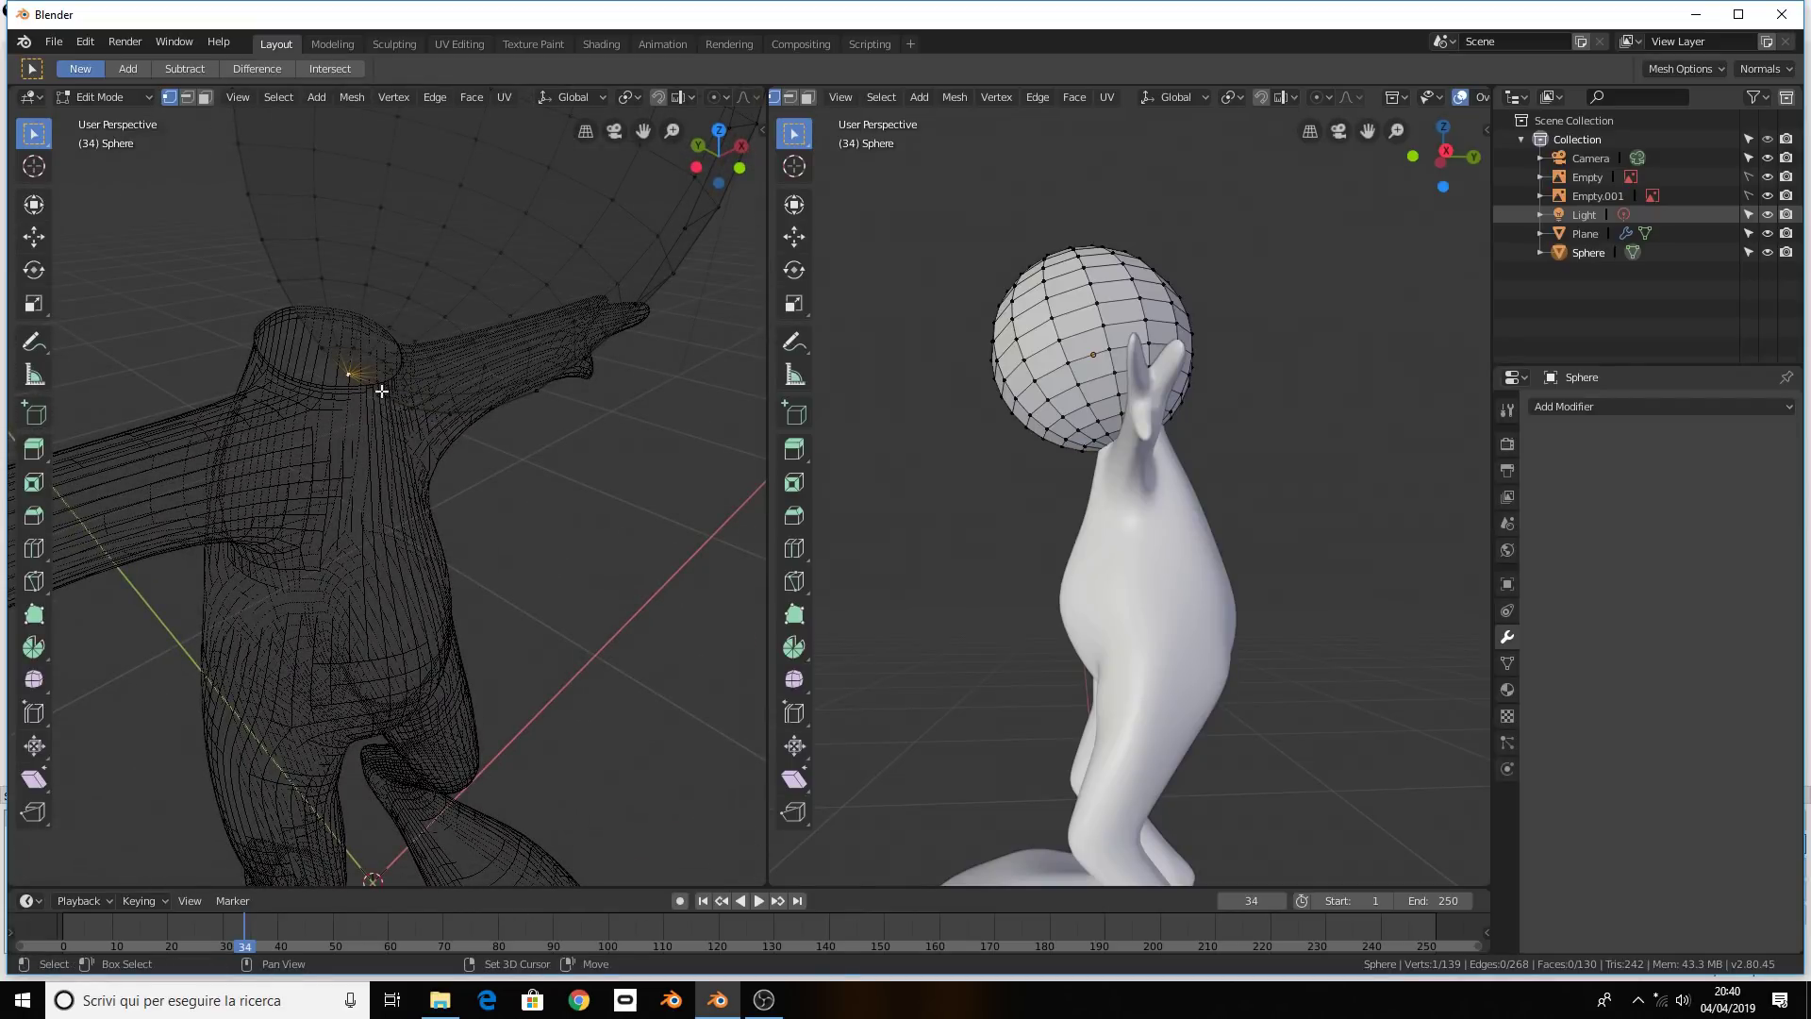
alt+shift+click(384, 393)
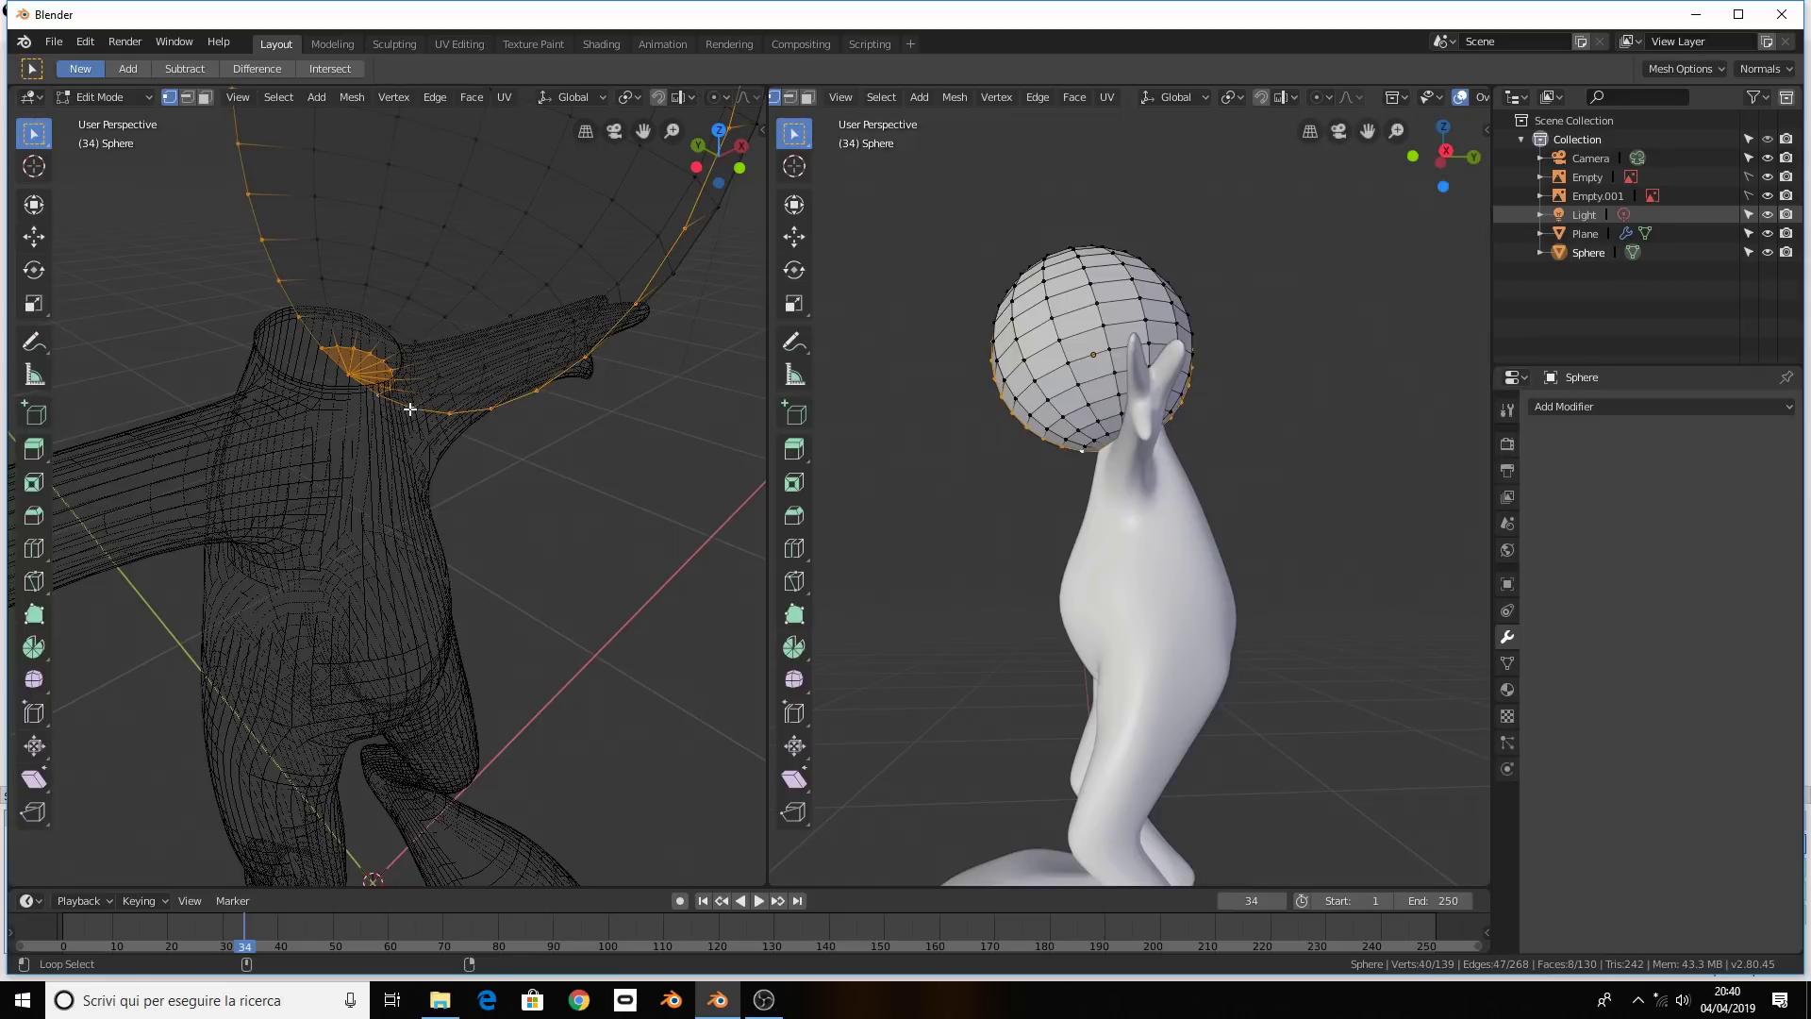
alt+shift+click(406, 409)
alt+shift+click(406, 408)
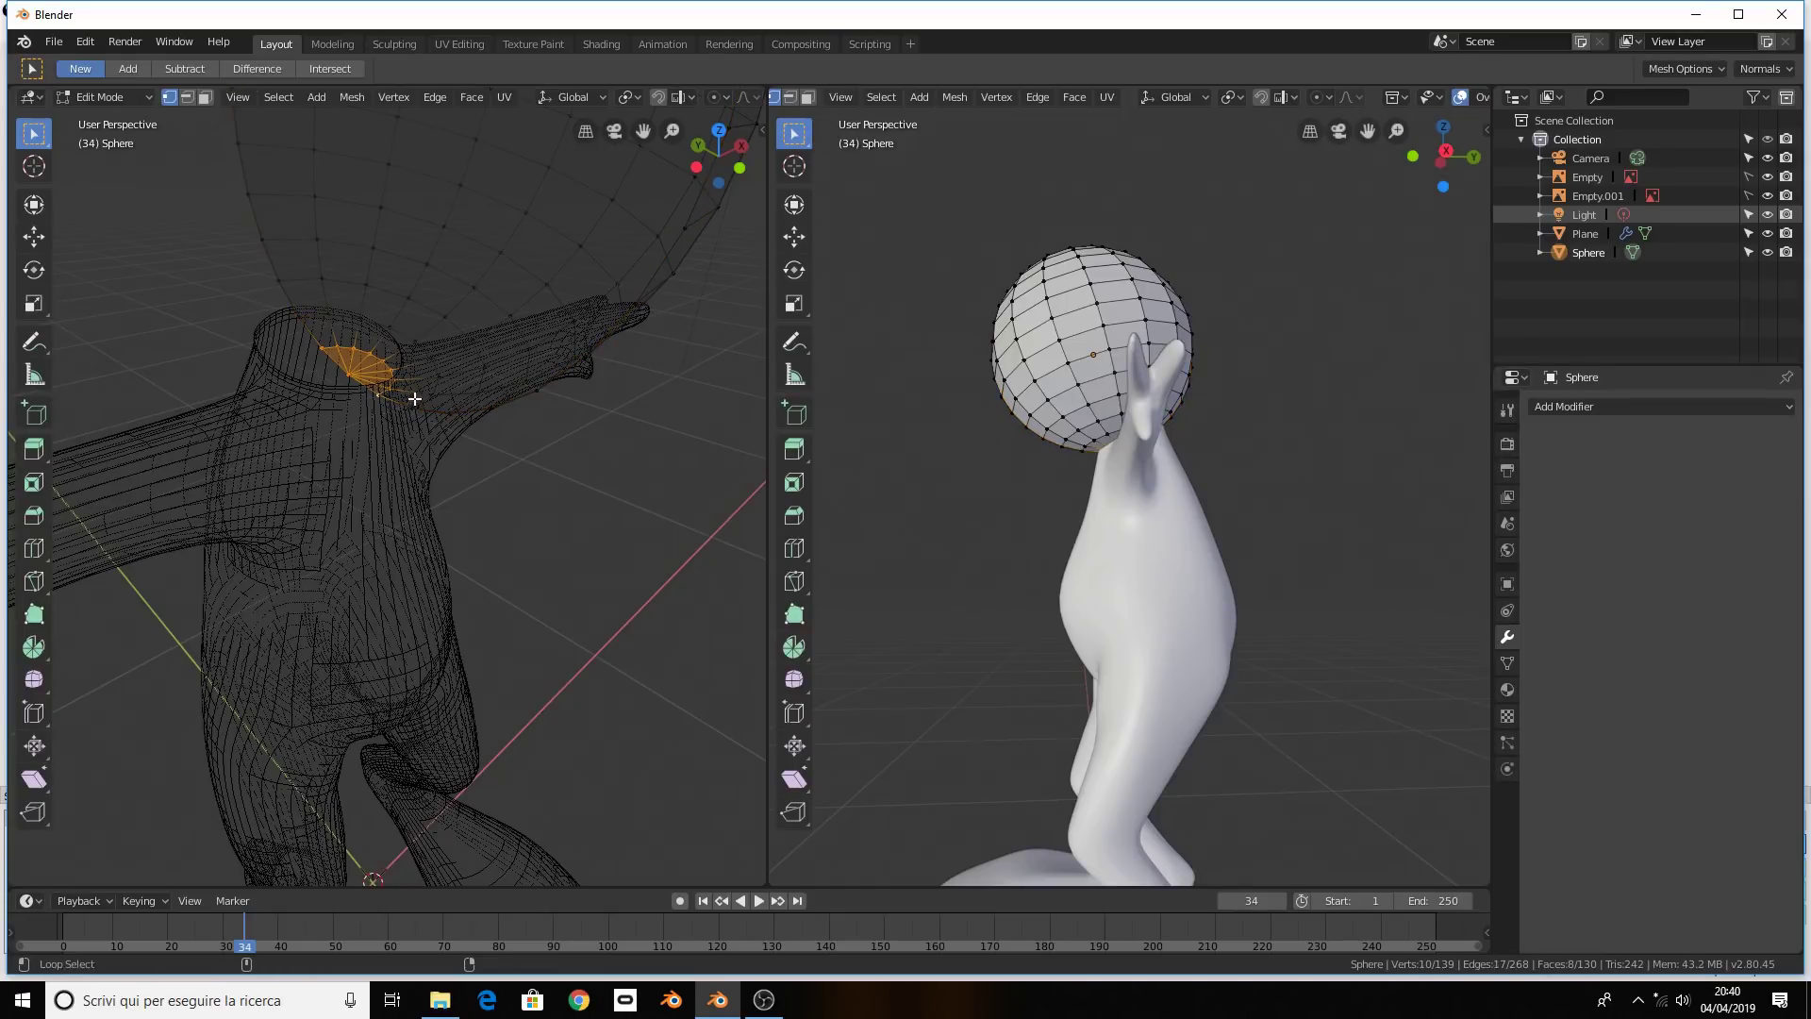
alt+shift+click(427, 392)
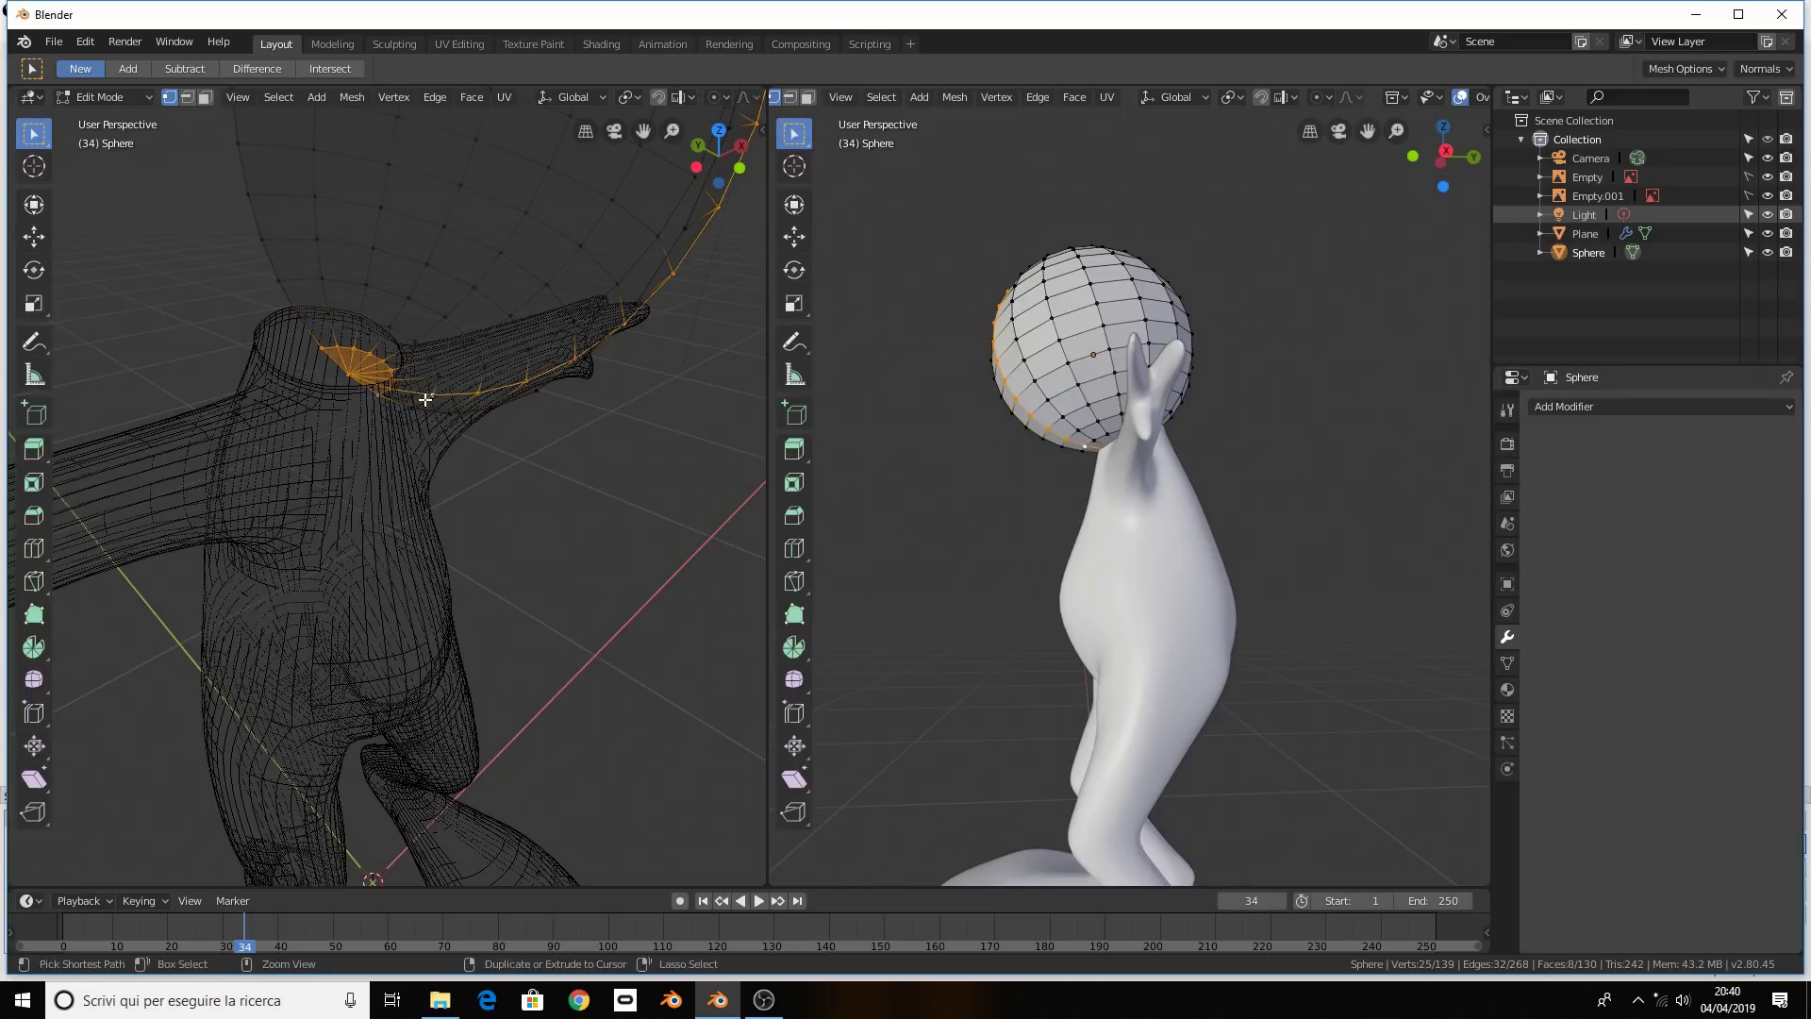
alt+shift+click(427, 392)
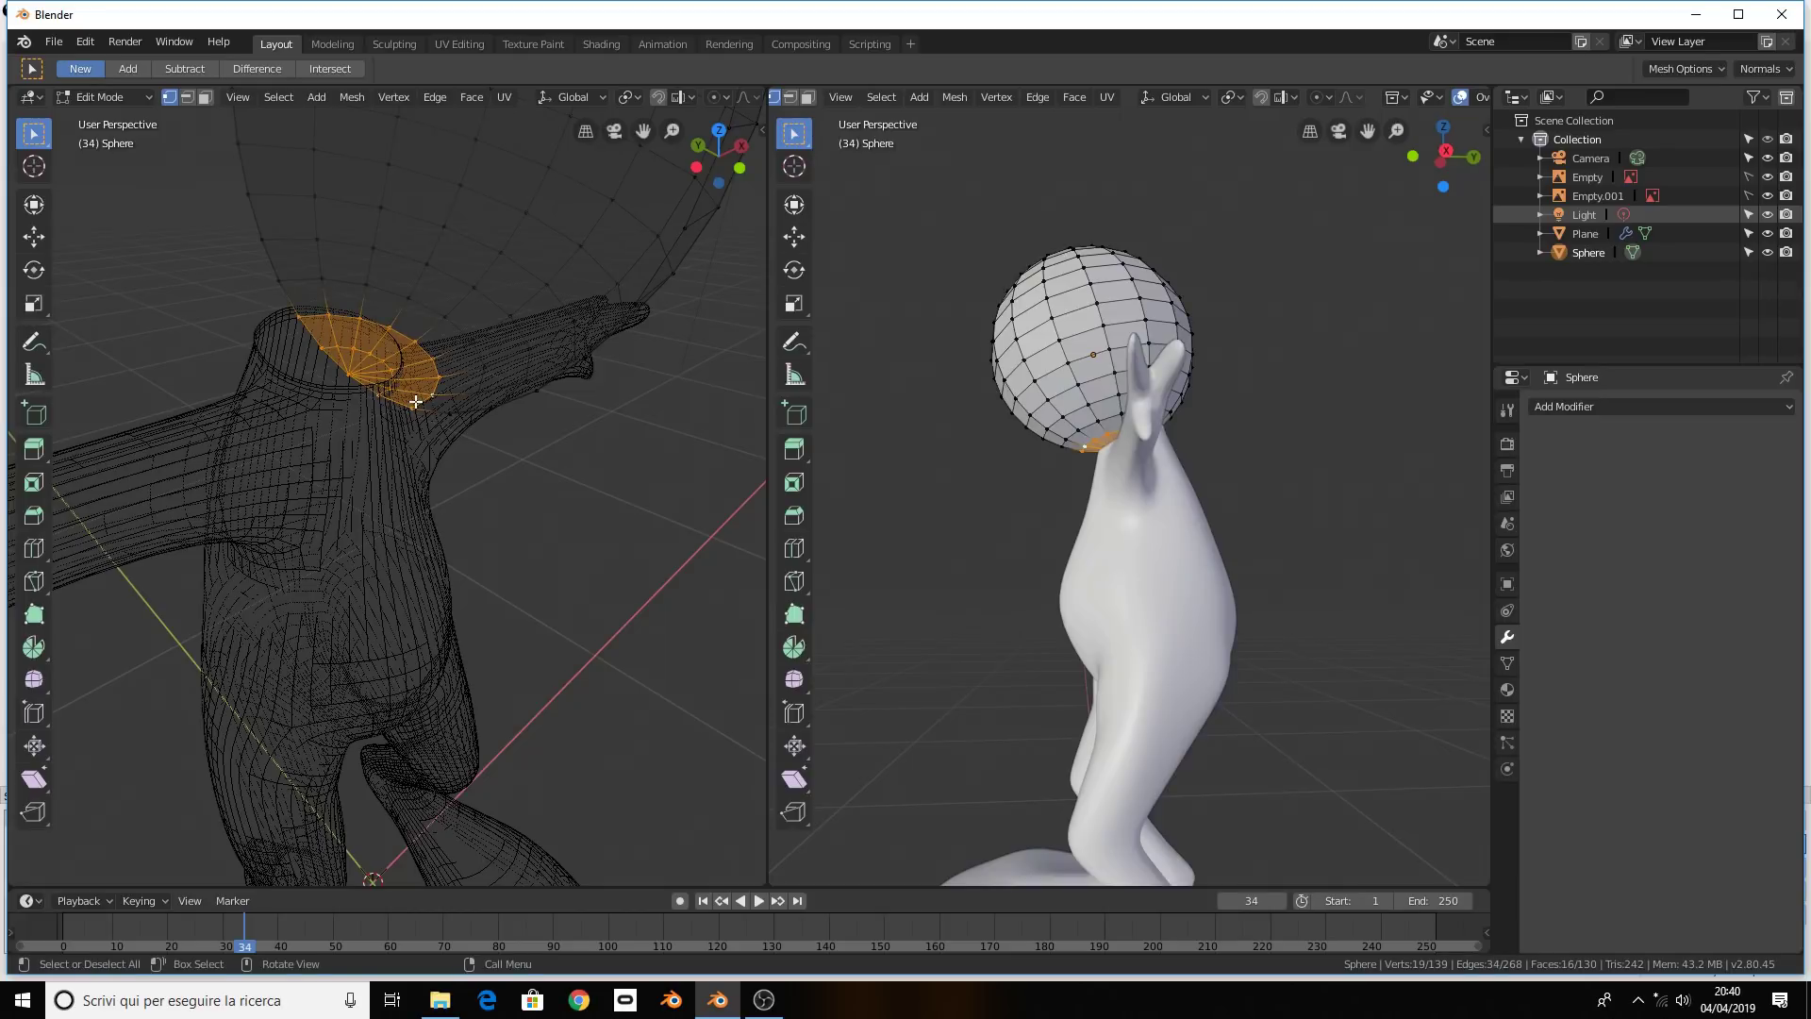
key(x)
click(416, 402)
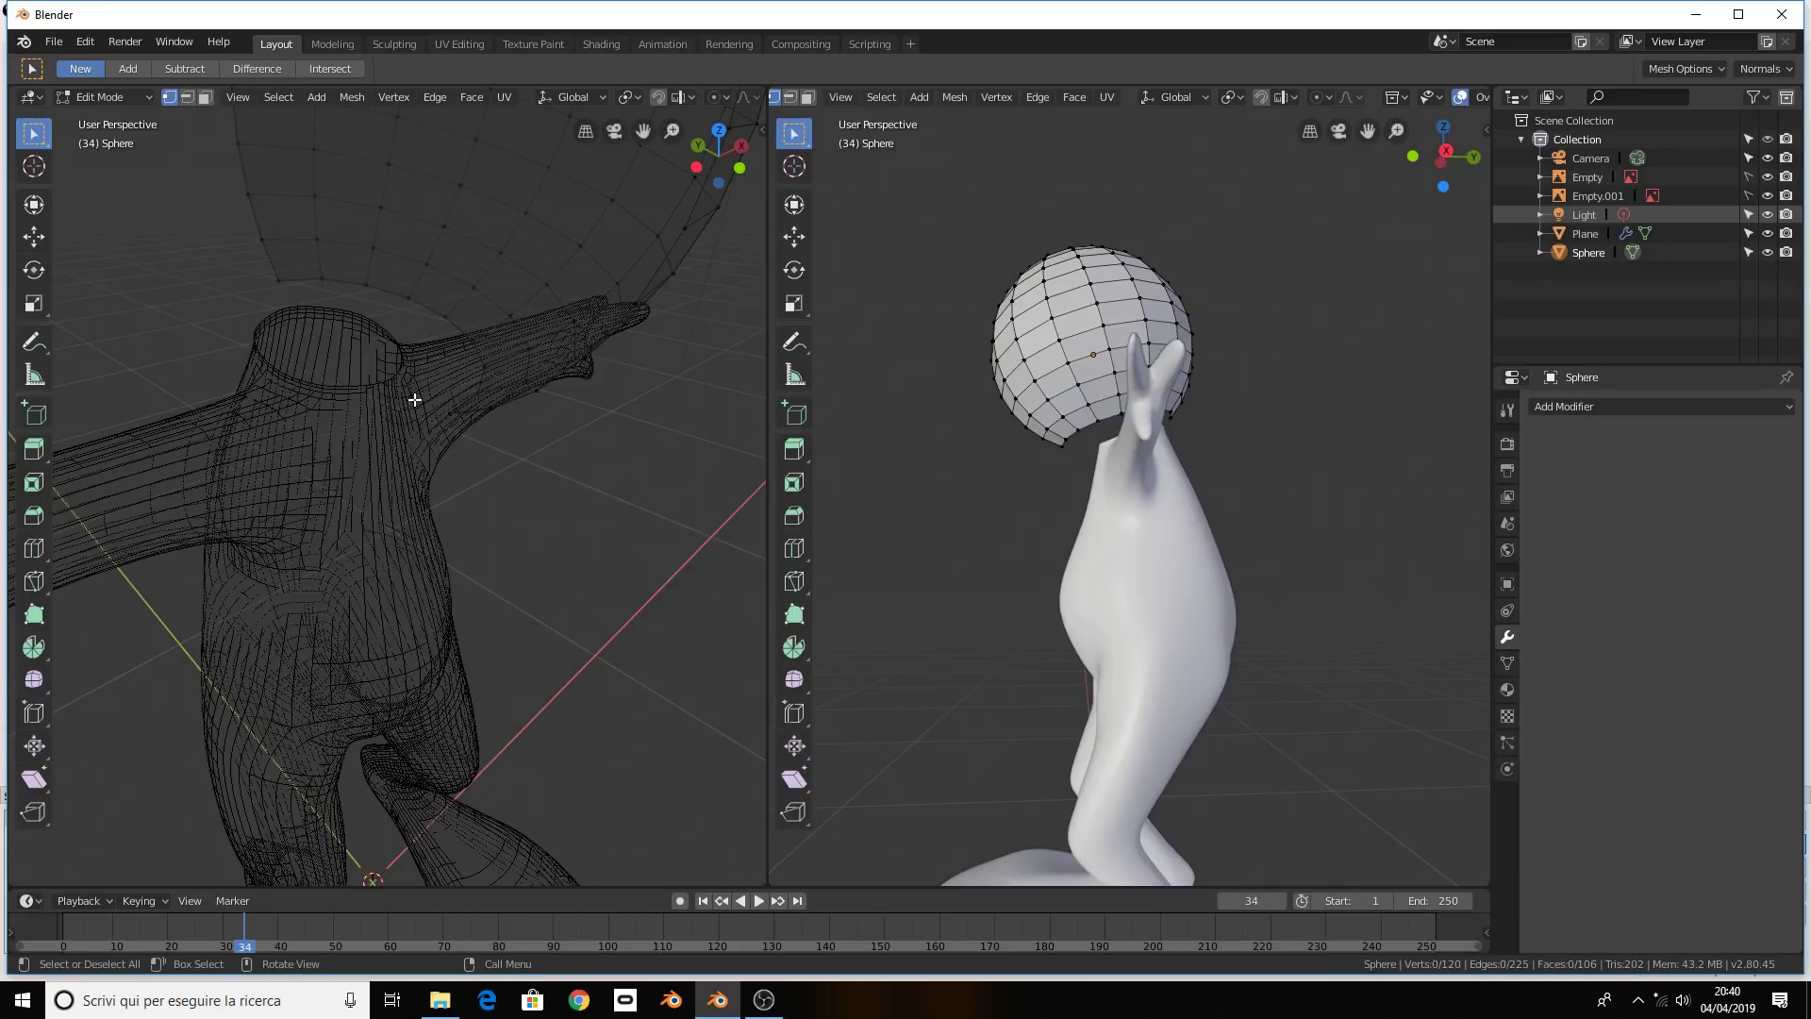
Undo back to the inner base fan, delete it, then return to solid shading and Object Mode
key(ctrl+z)
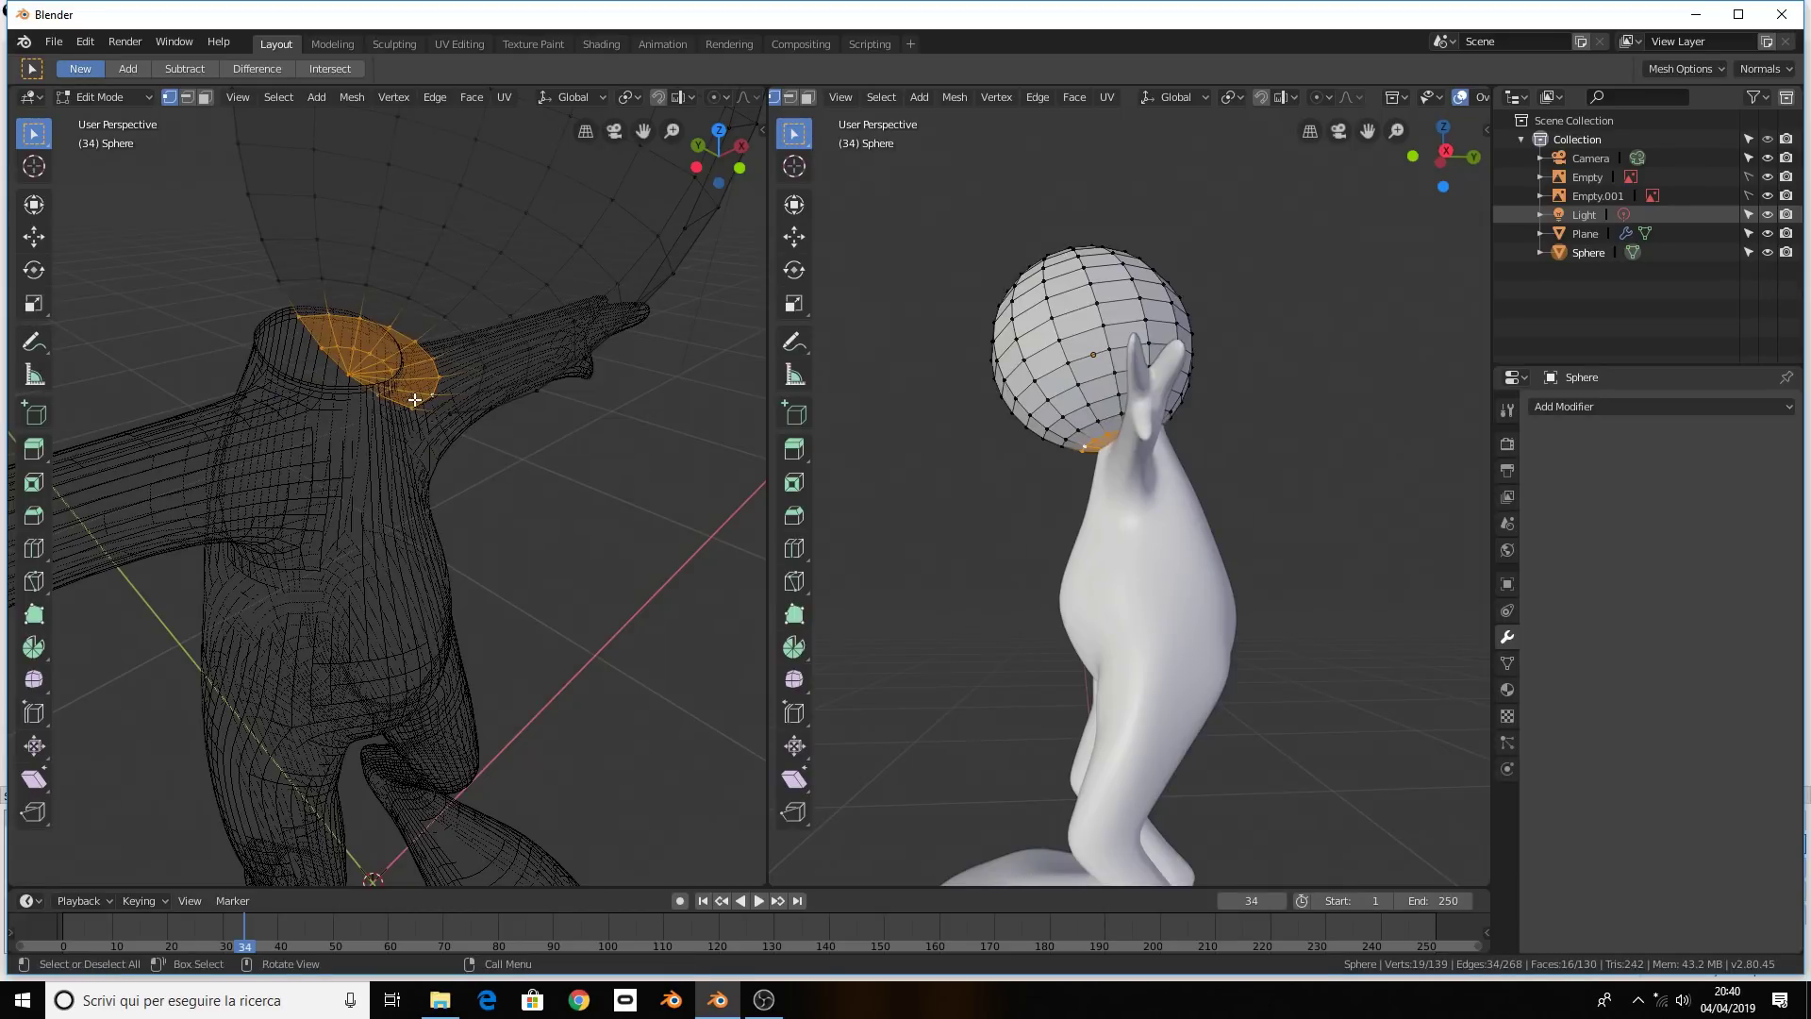
key(ctrl+z)
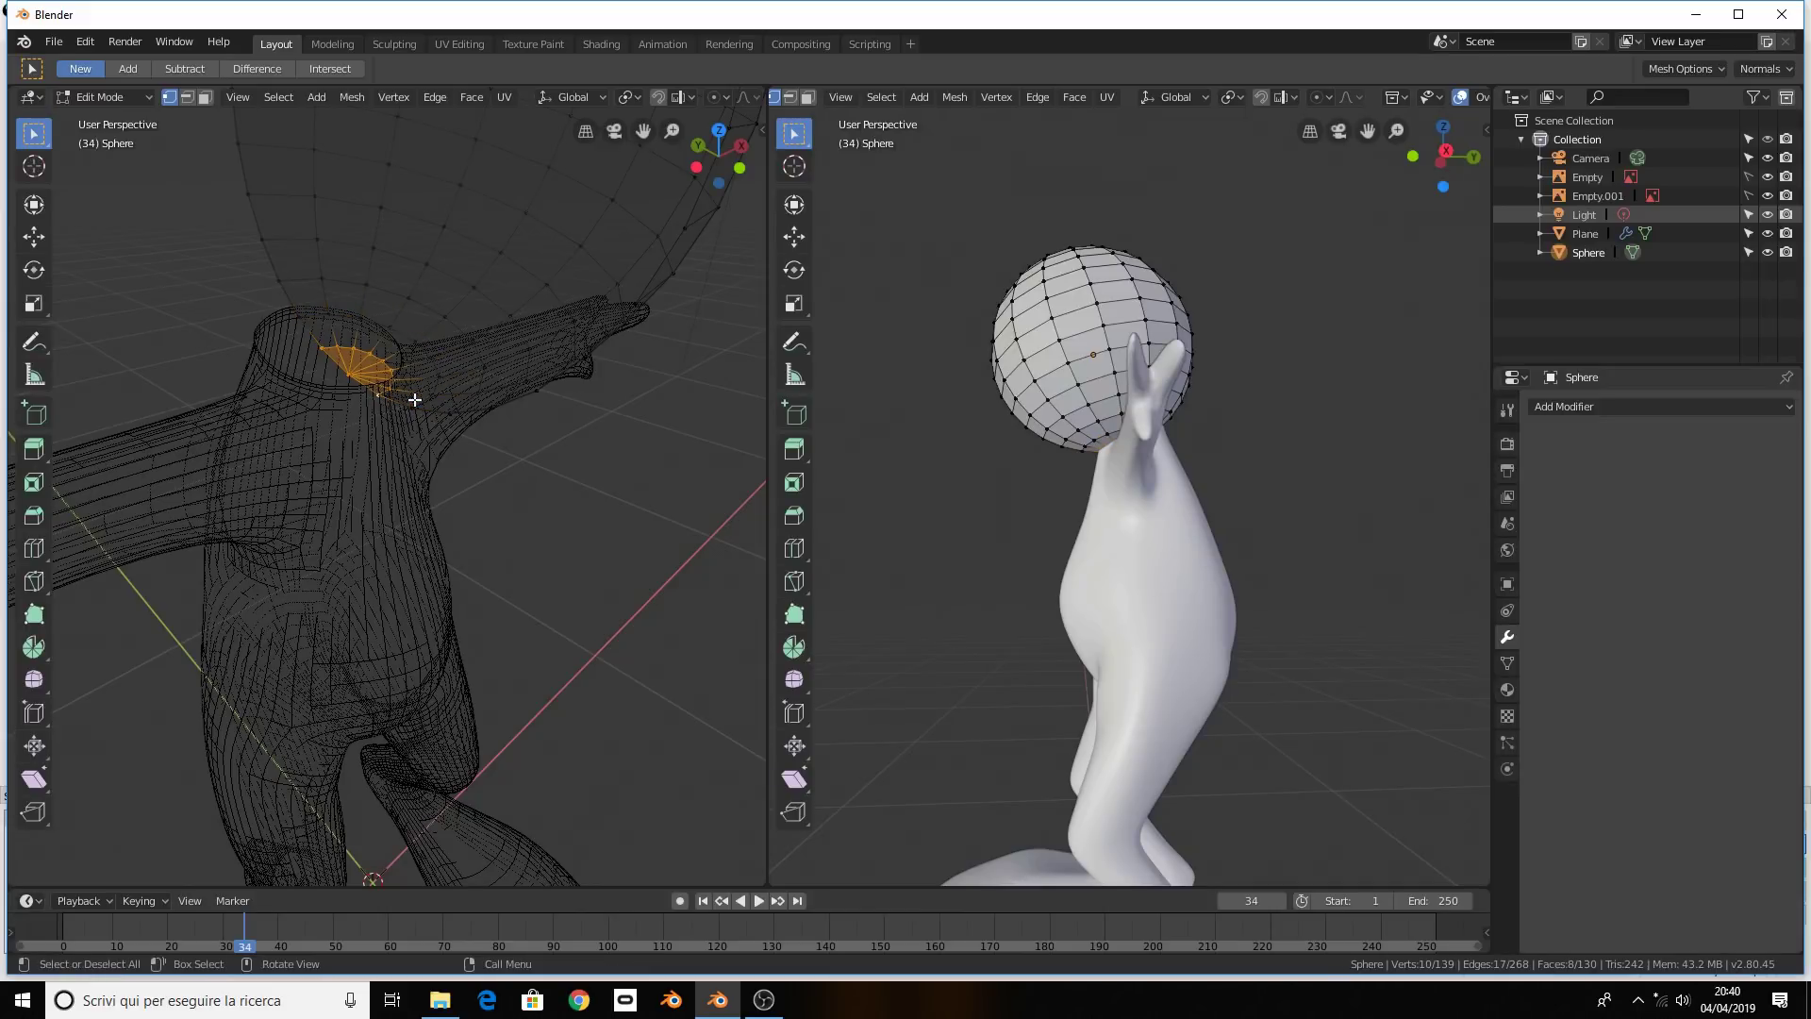
key(x)
click(415, 399)
mouse_move(415, 399)
middle_down()
mouse_move(256, 373)
mouse_move(202, 396)
mouse_move(267, 445)
middle_up()
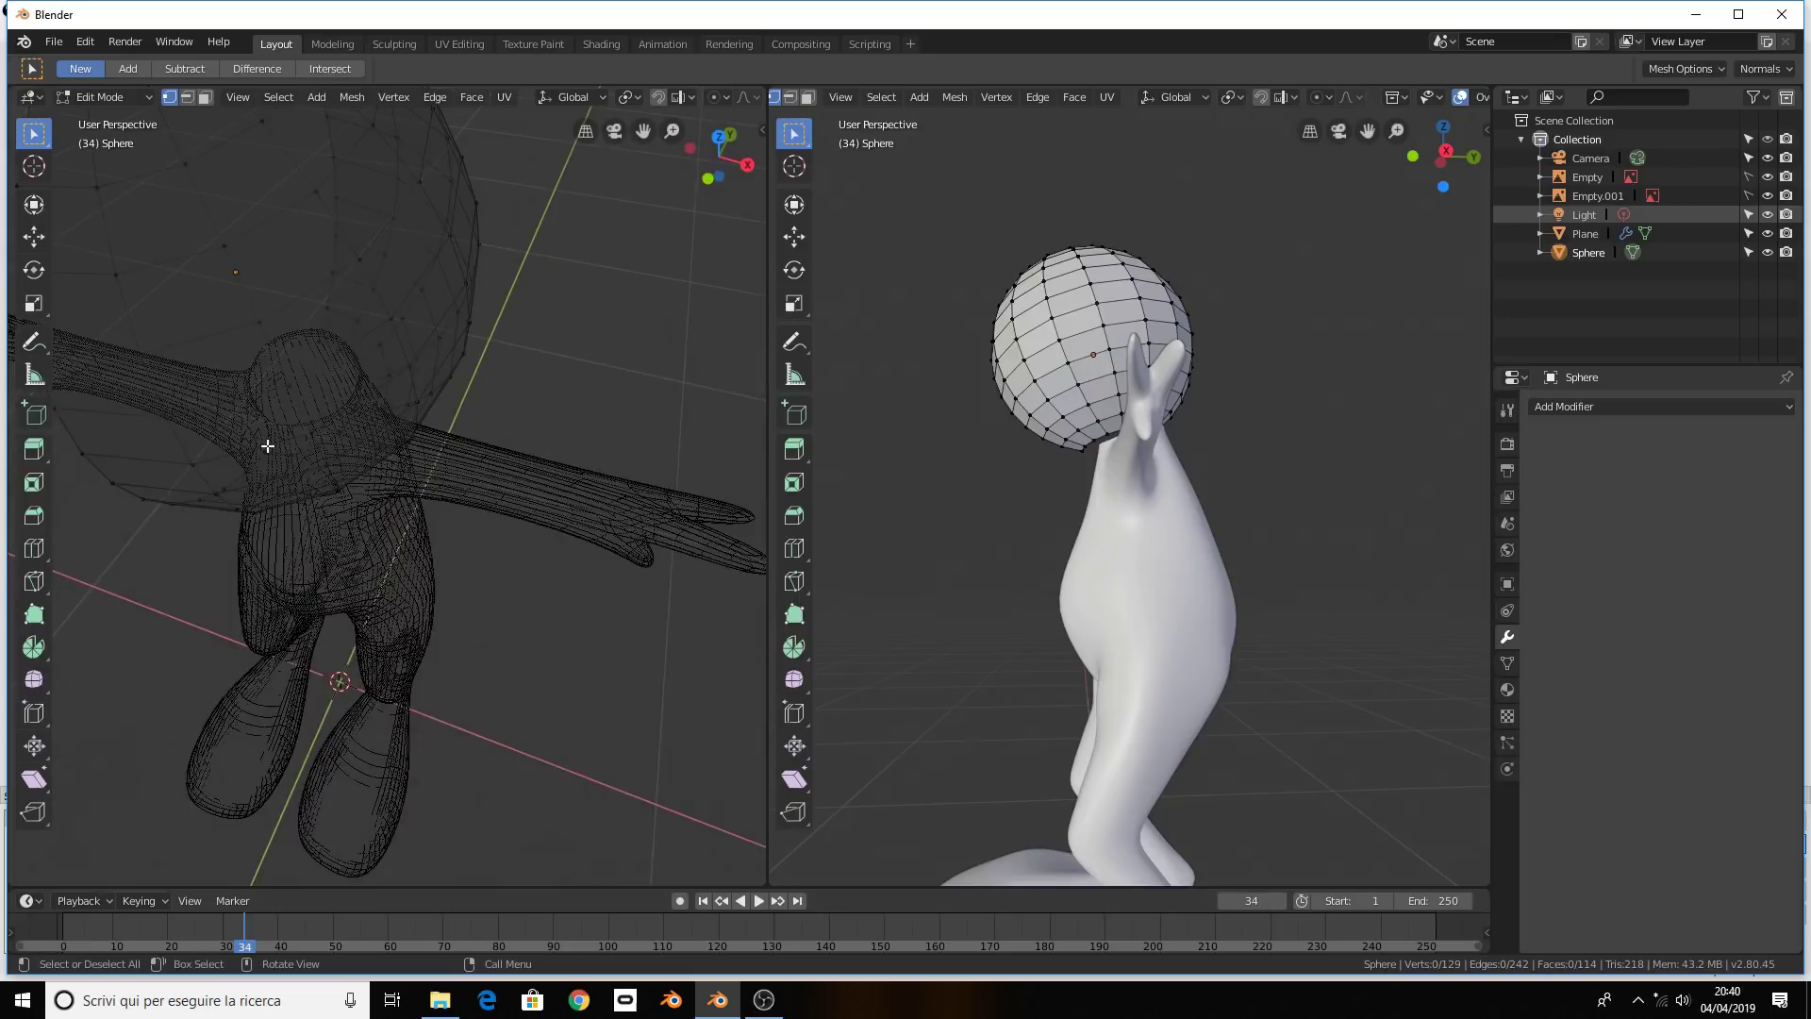
key(z)
click(405, 476)
mouse_move(405, 476)
middle_down()
mouse_move(639, 468)
mouse_move(594, 485)
mouse_move(499, 471)
middle_up()
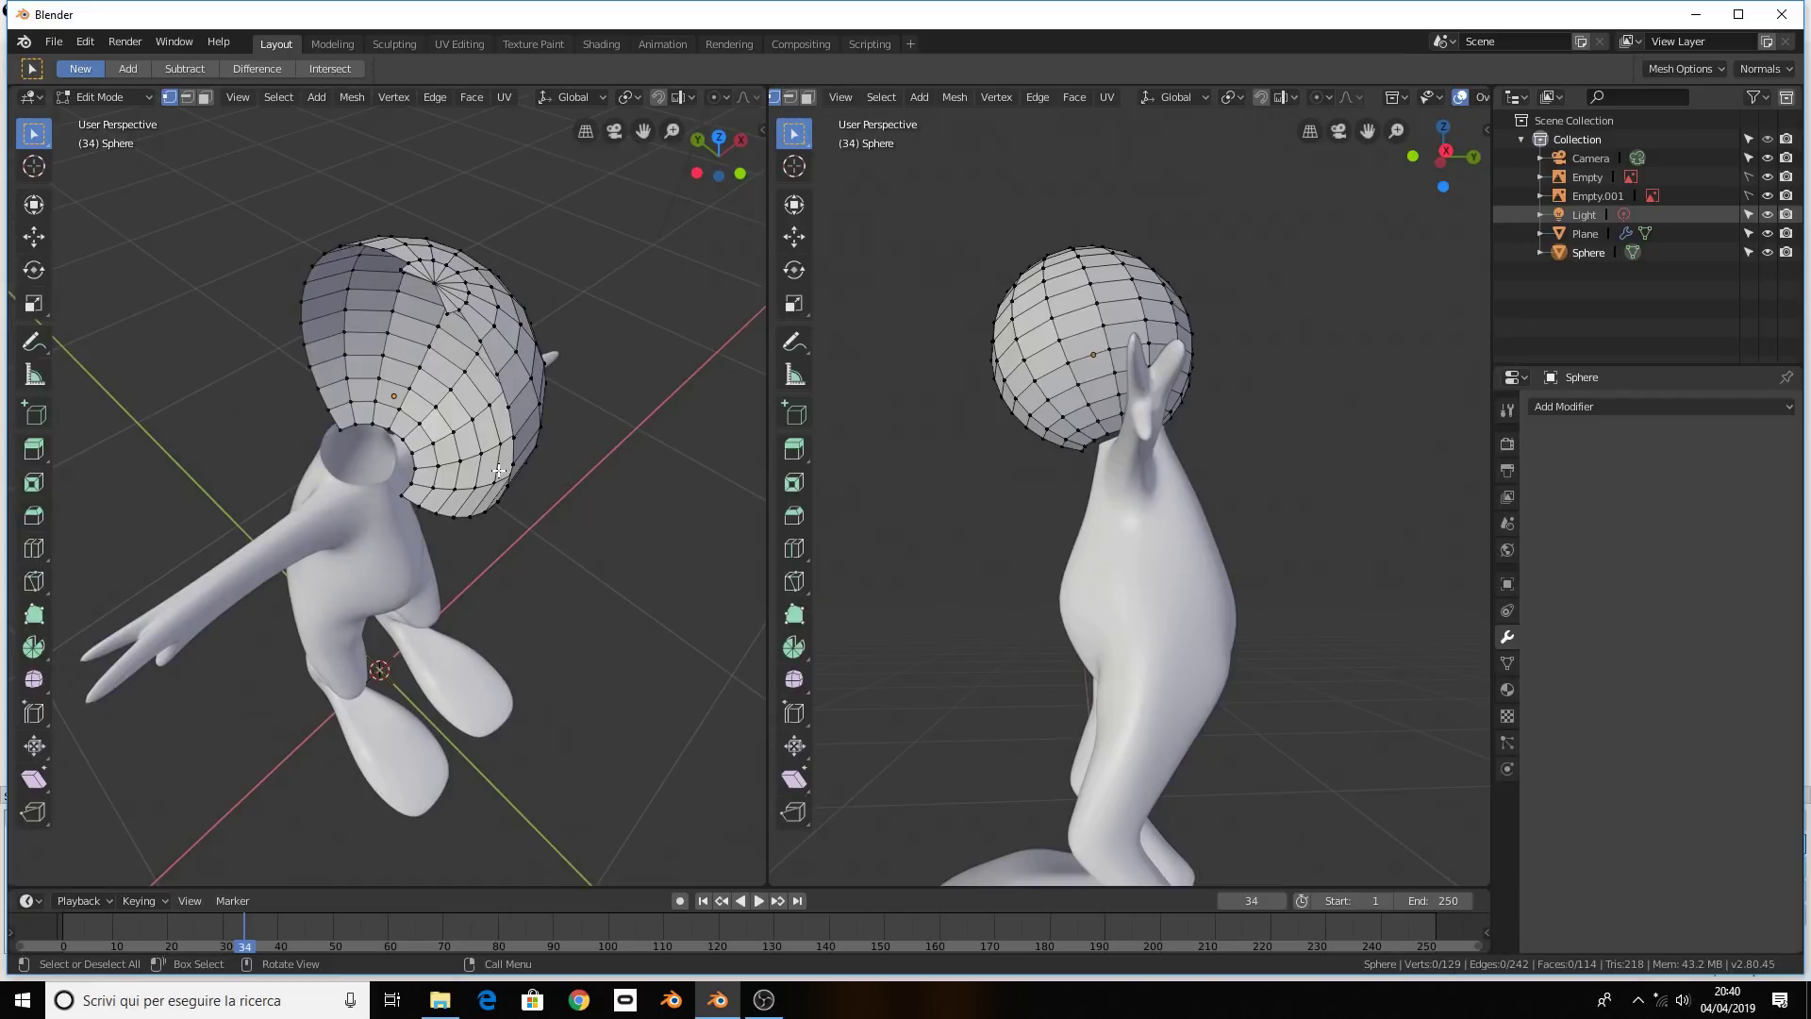
key(Tab)
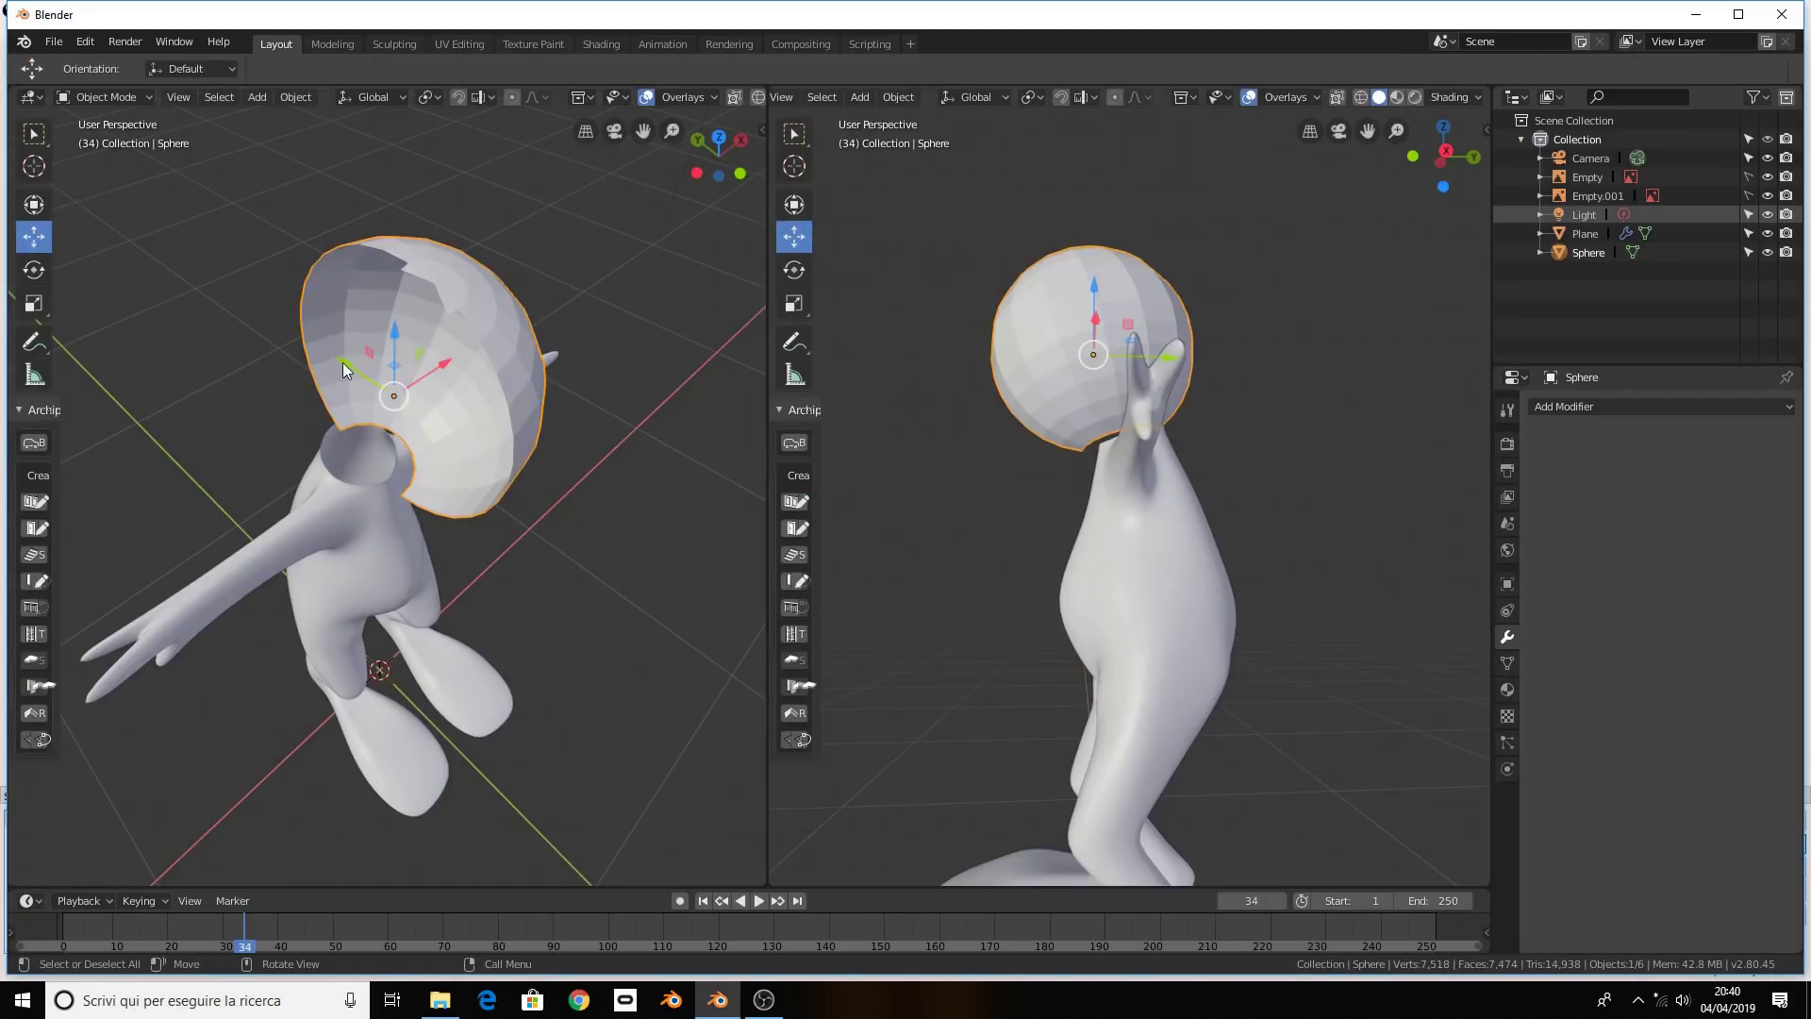
Move the half-head sphere onto the neck and switch to the Right side view
key(g)
click(327, 351)
mouse_move(326, 353)
middle_down()
mouse_move(245, 374)
mouse_move(196, 314)
middle_up()
key(KP_1)
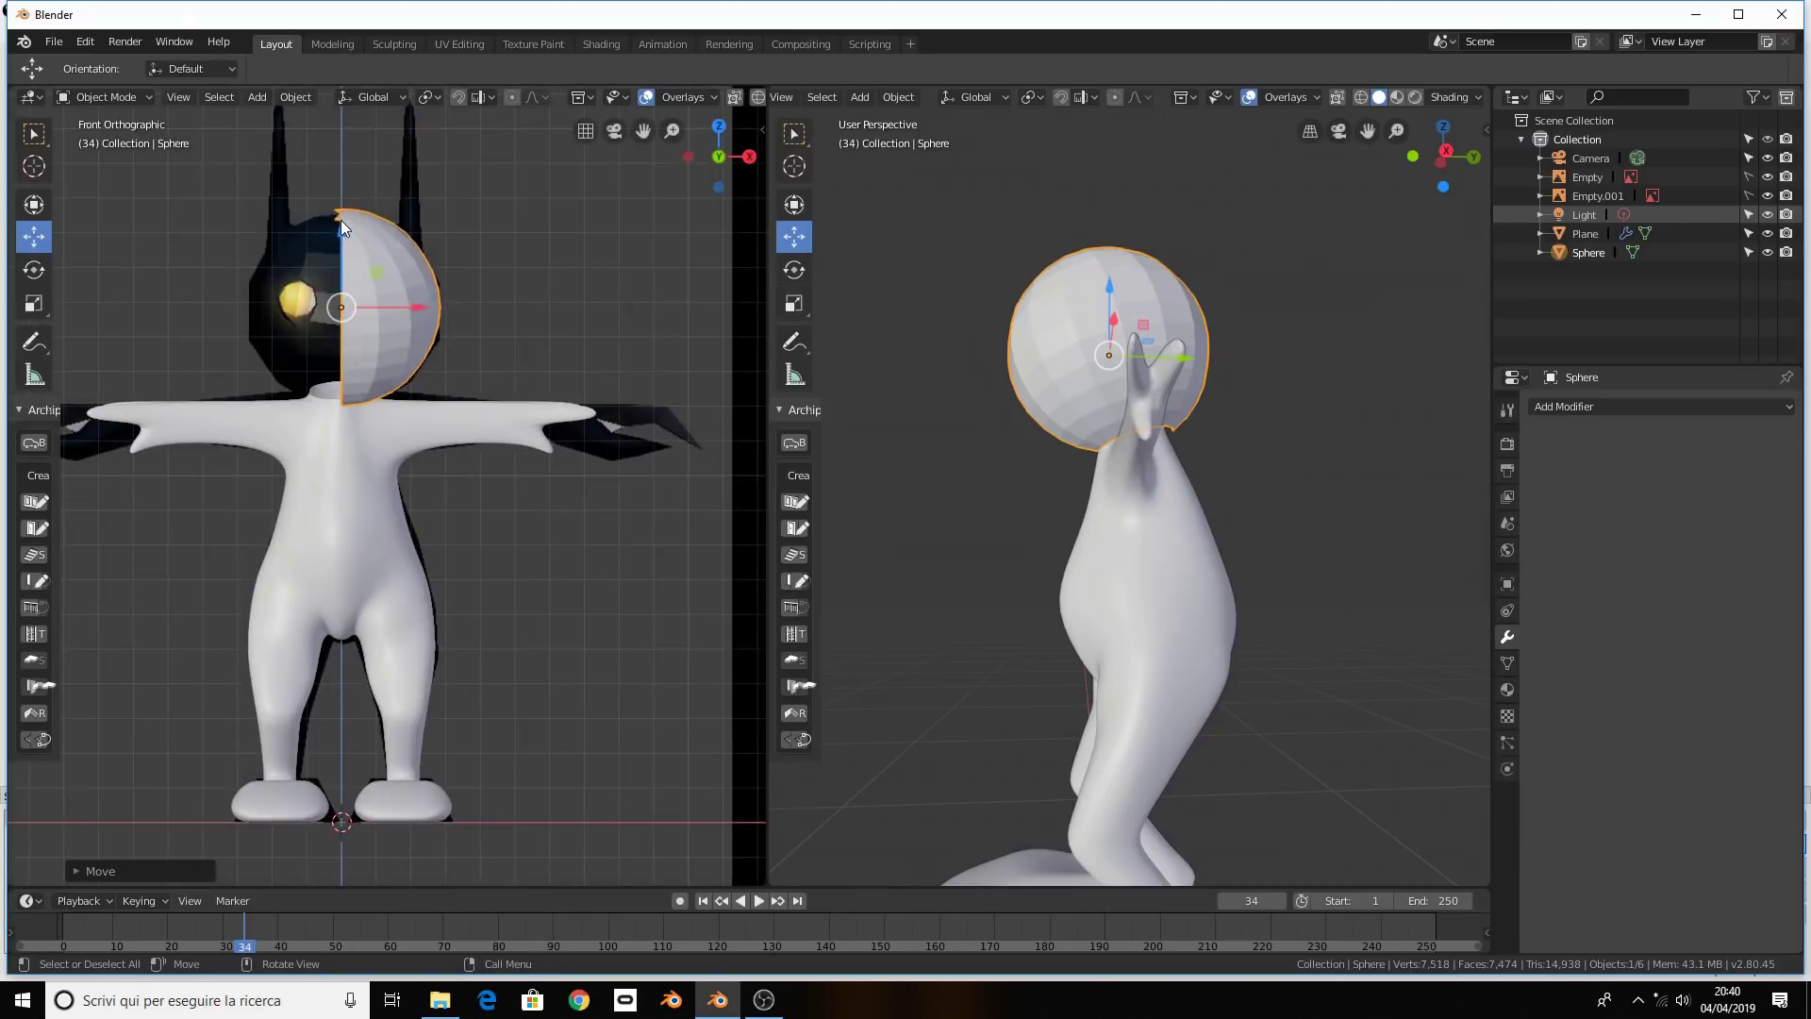
key(KP_3)
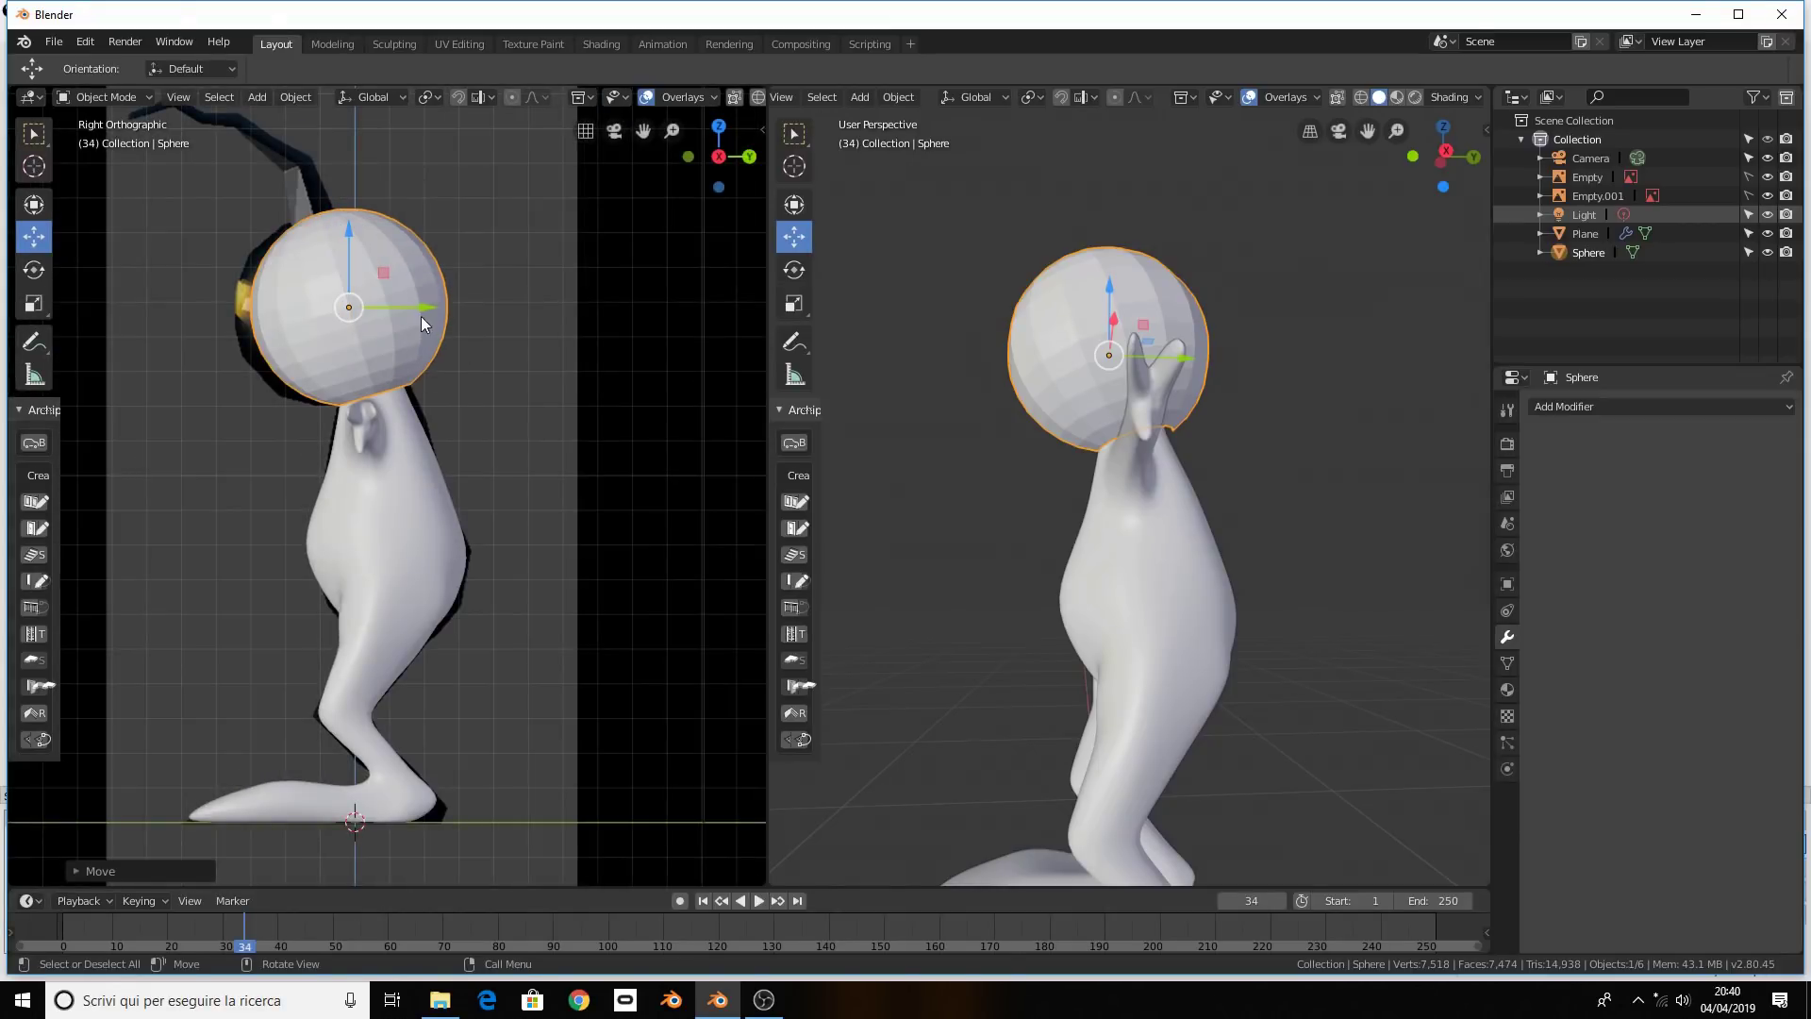
Rotate the head slightly, scale it a little smaller, and Shift-select the body as active
key(r)
key(Escape)
key(r)
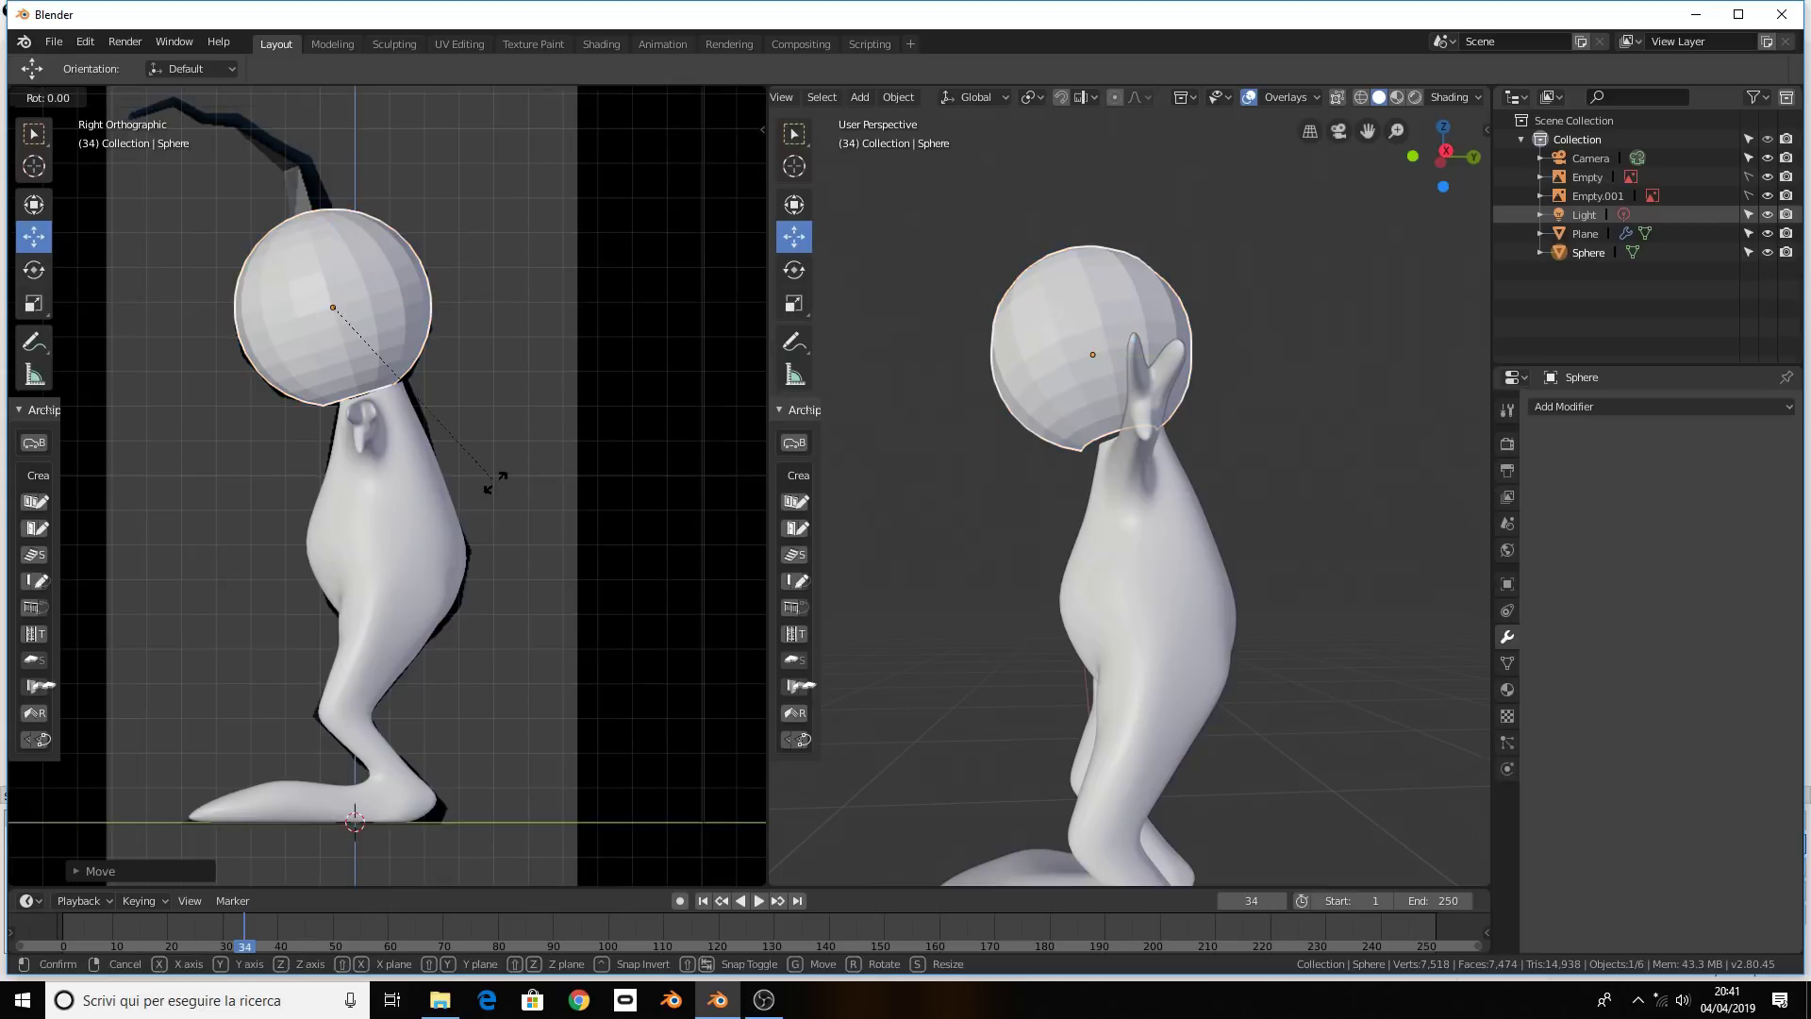
click(491, 455)
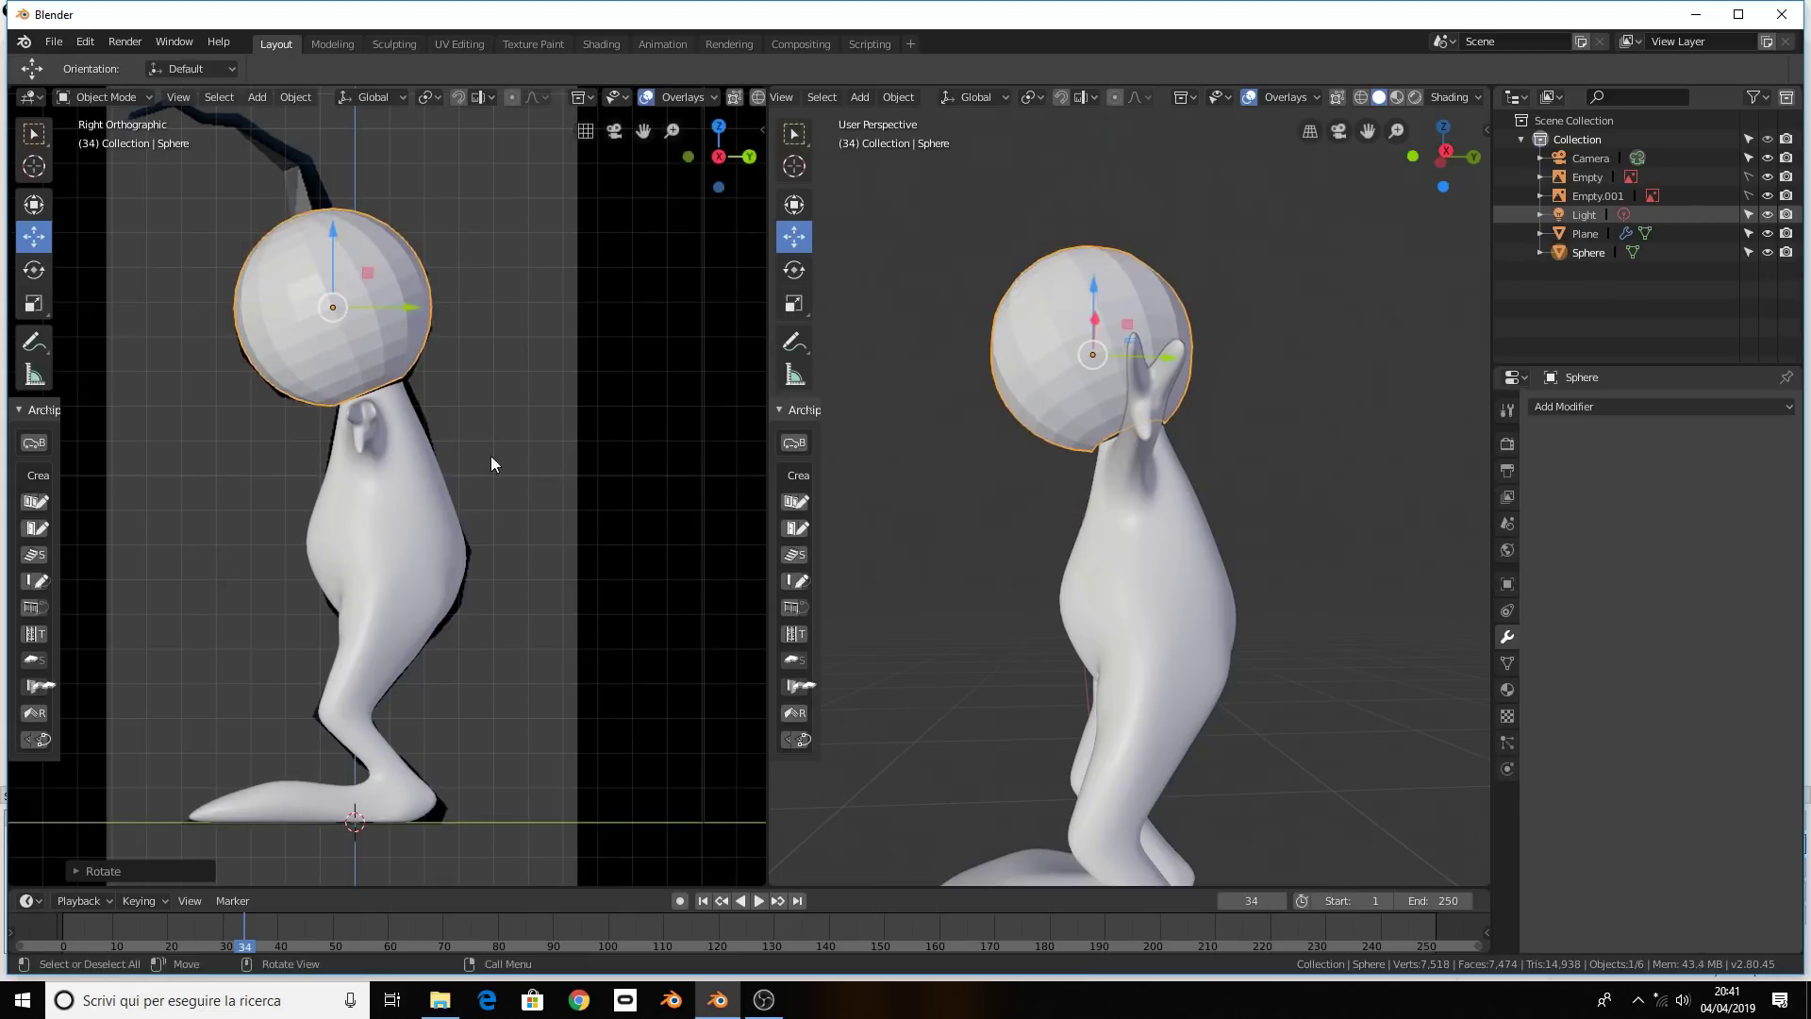
key(s)
click(473, 468)
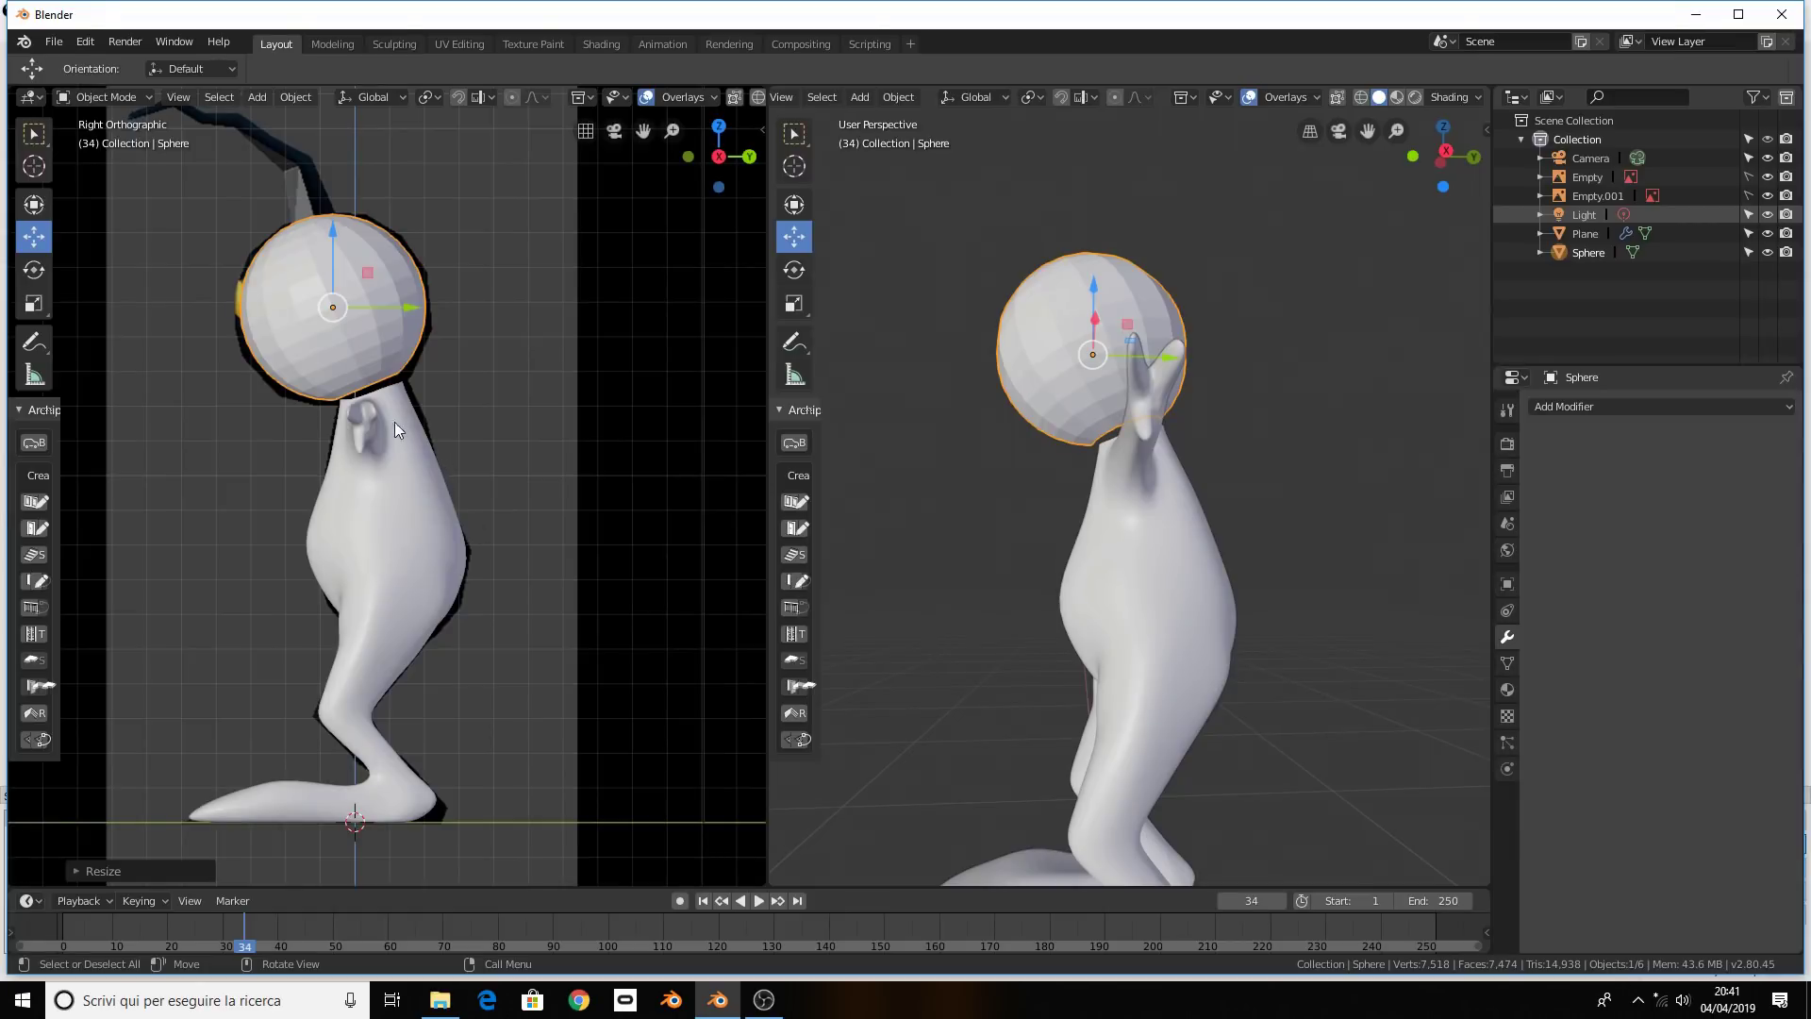
click(394, 488)
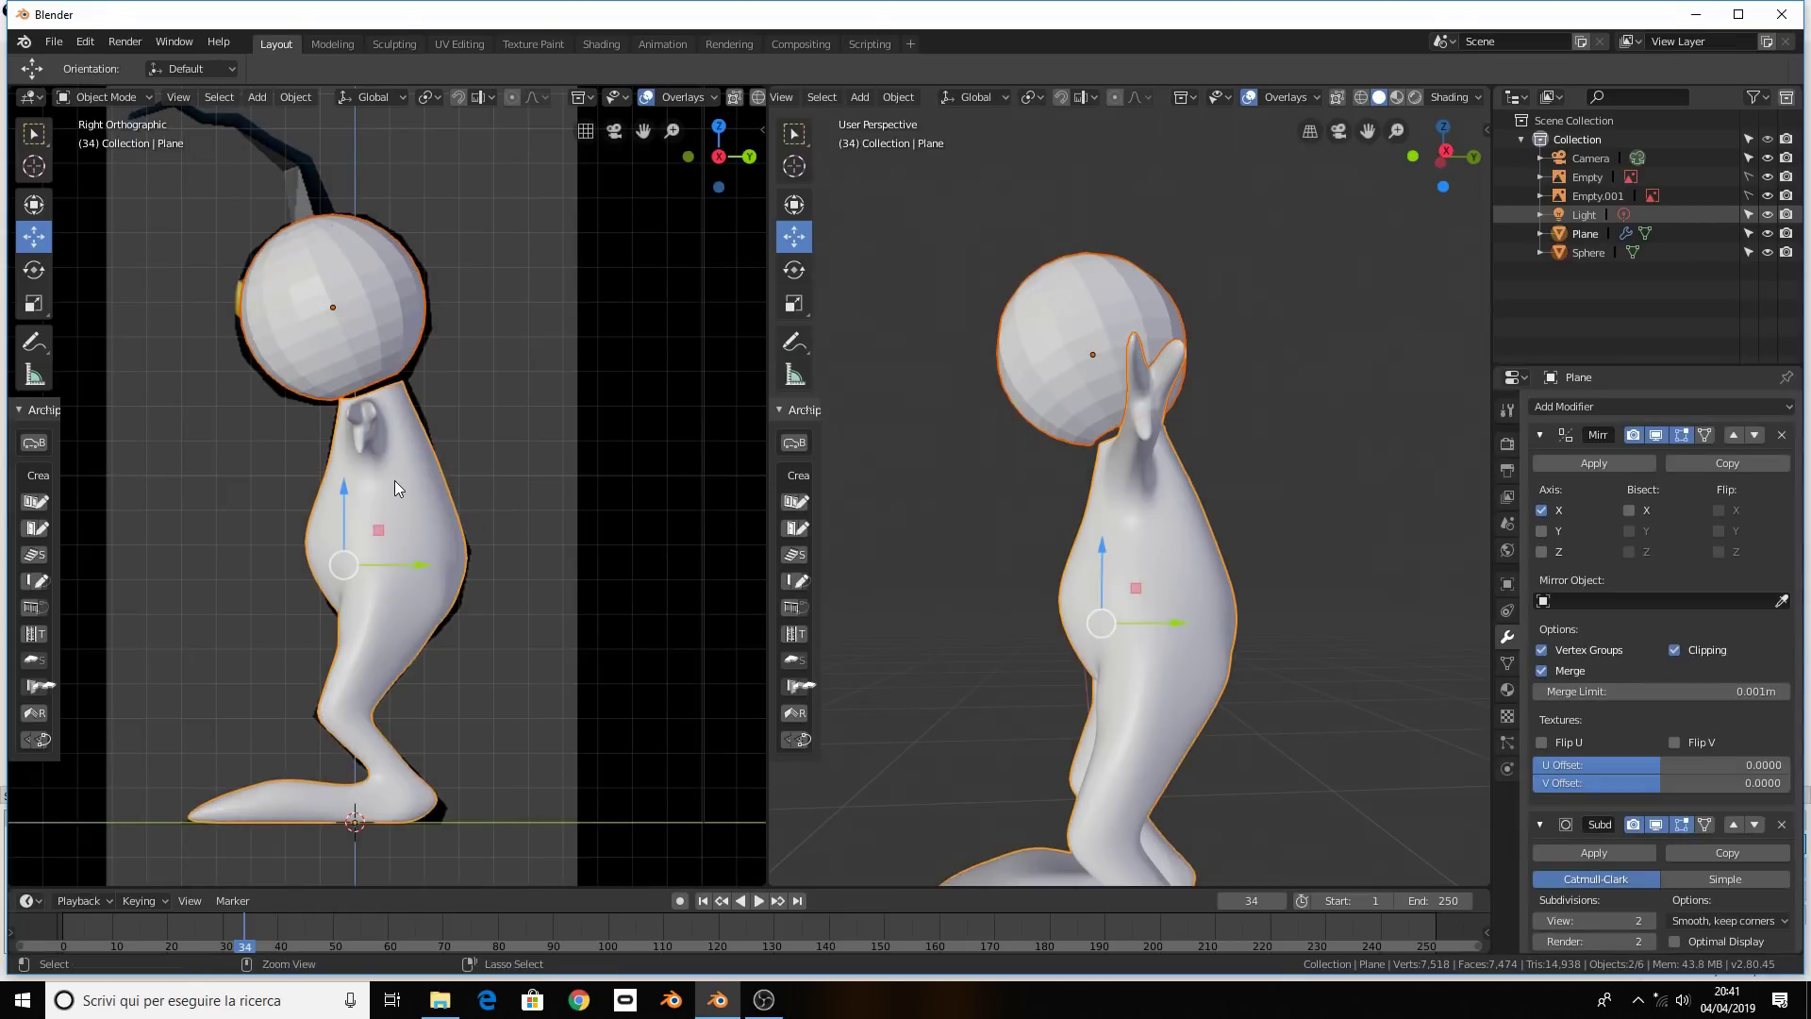
Join the head sphere into the Plane body with Ctrl+J after reselecting sphere then body
key(ctrl+j)
mouse_move(394, 479)
middle_down()
mouse_move(602, 483)
mouse_move(438, 523)
mouse_move(344, 519)
mouse_move(502, 507)
middle_up()
key(ctrl+z)
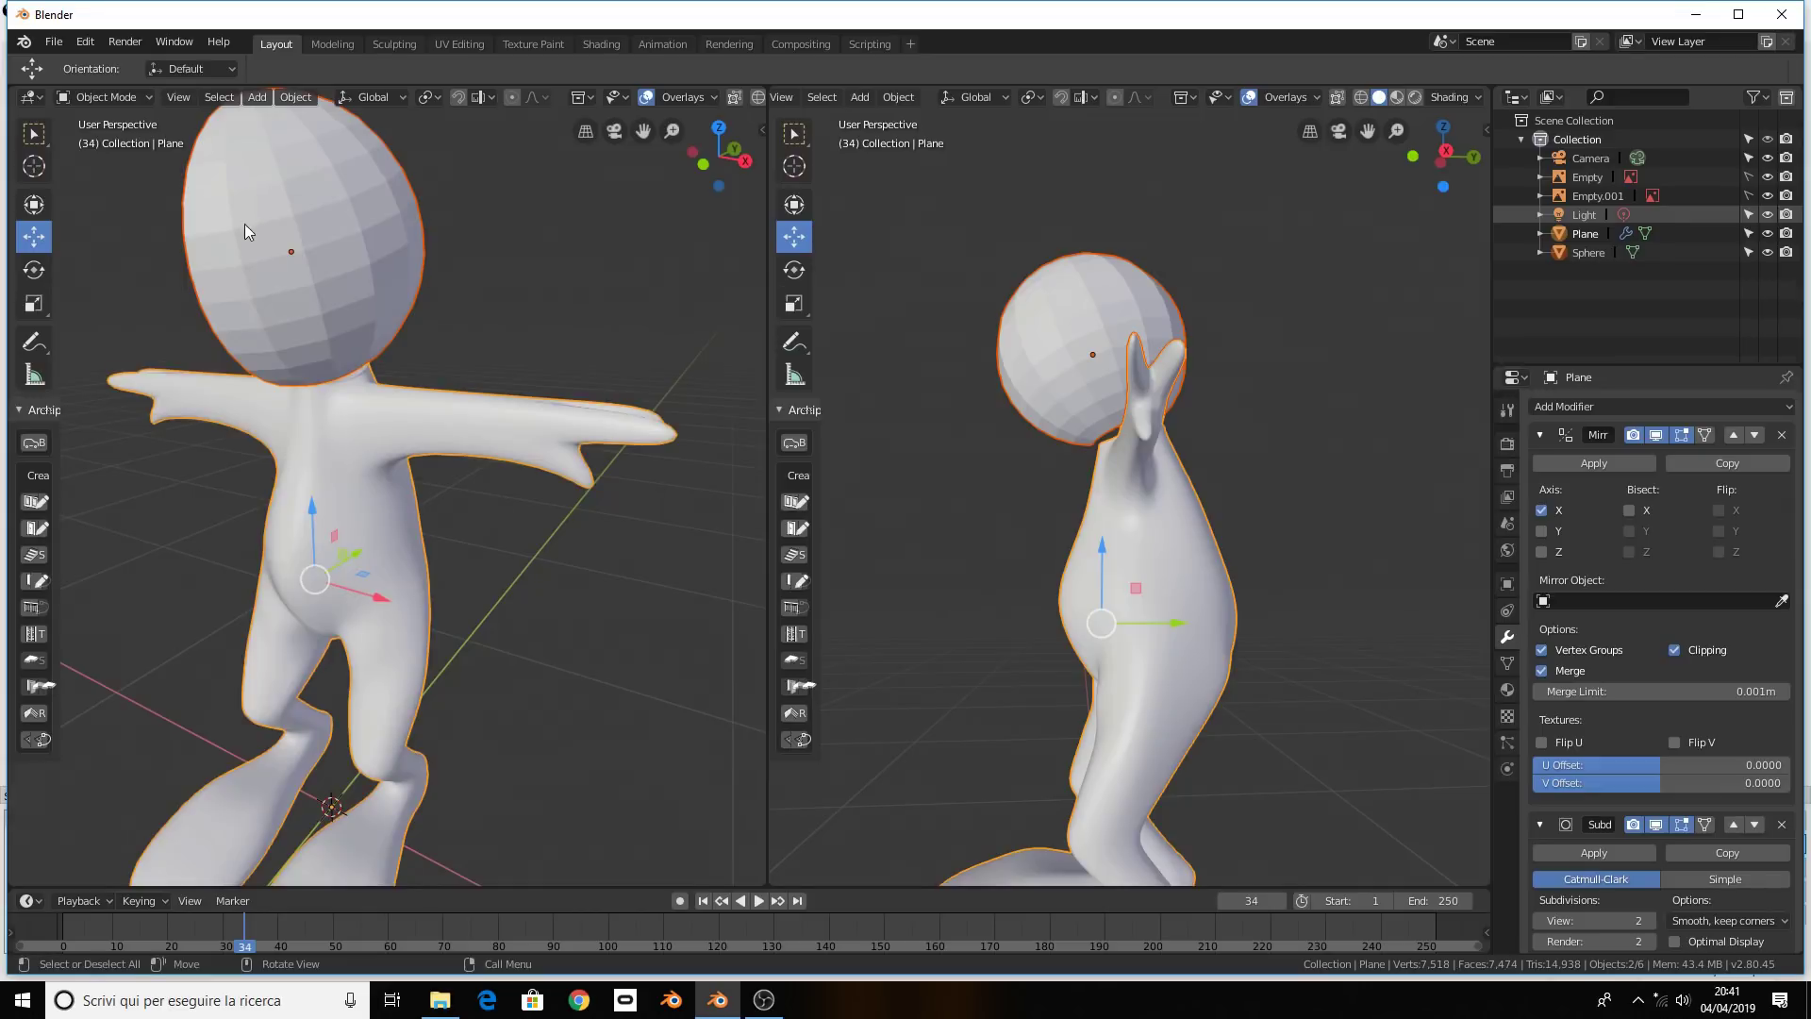
click(245, 224)
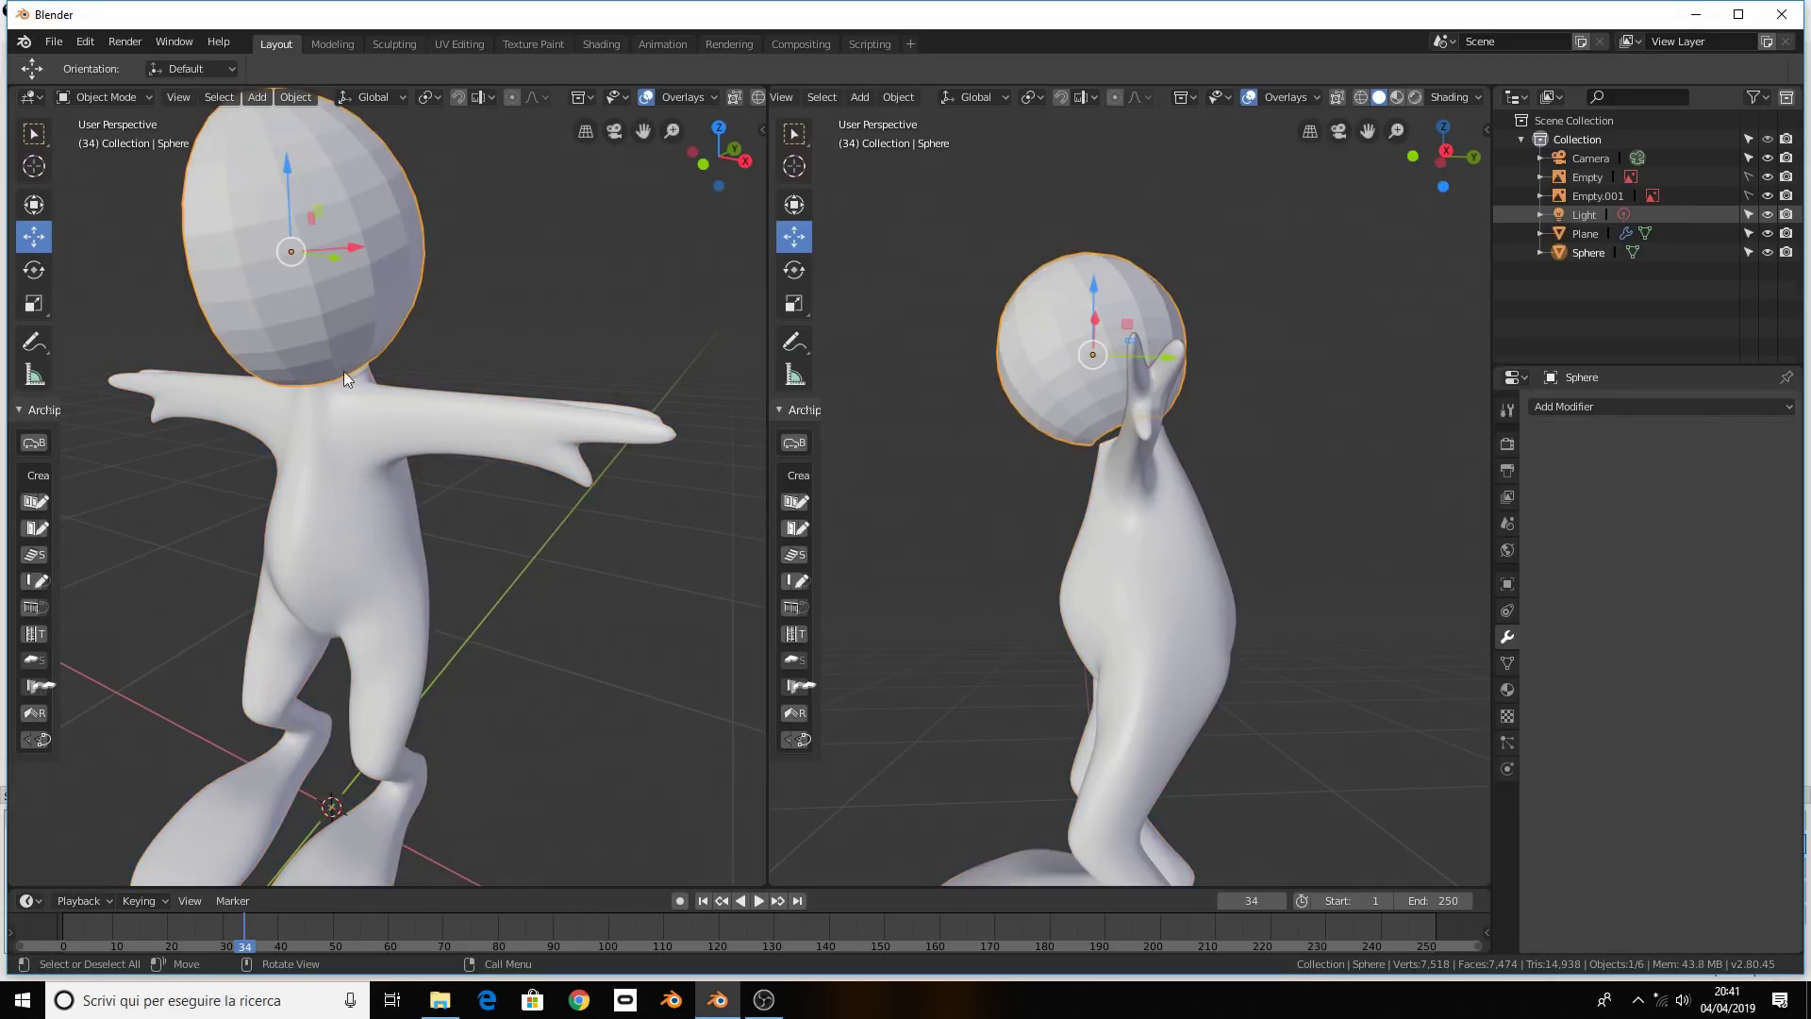
click(368, 482)
click(347, 334)
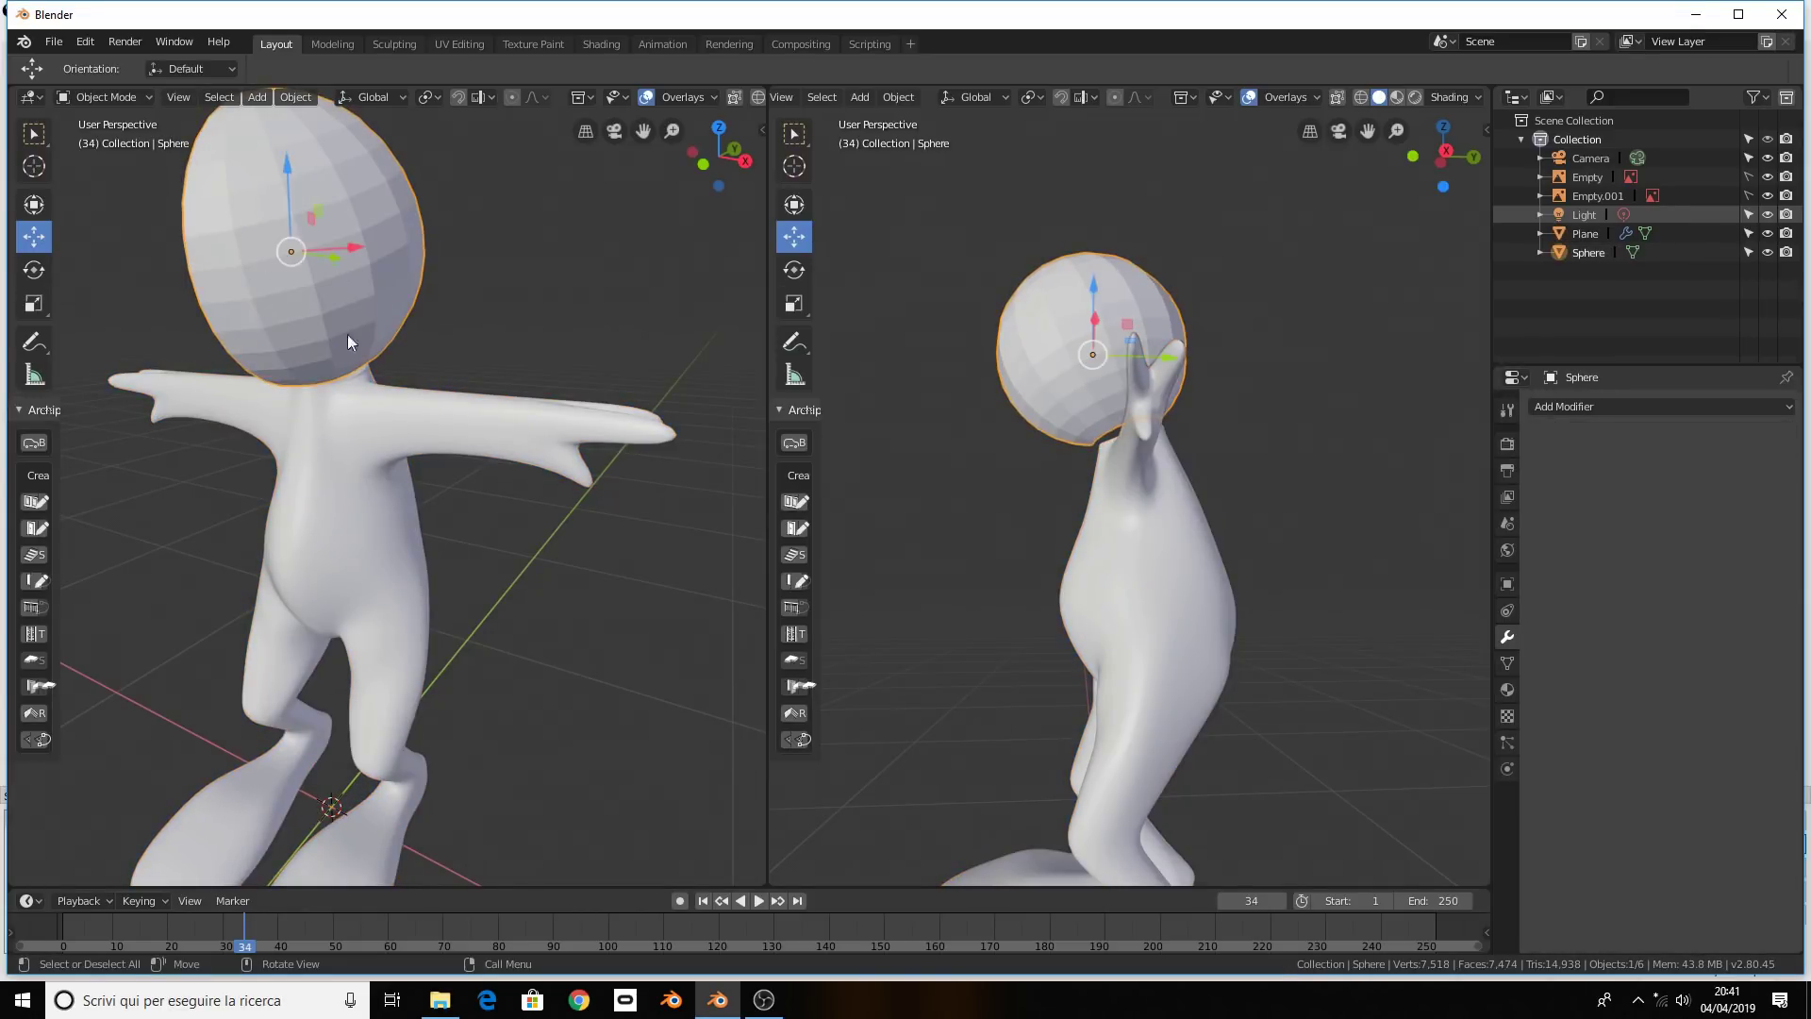
key(ctrl+j)
shift+click(361, 467)
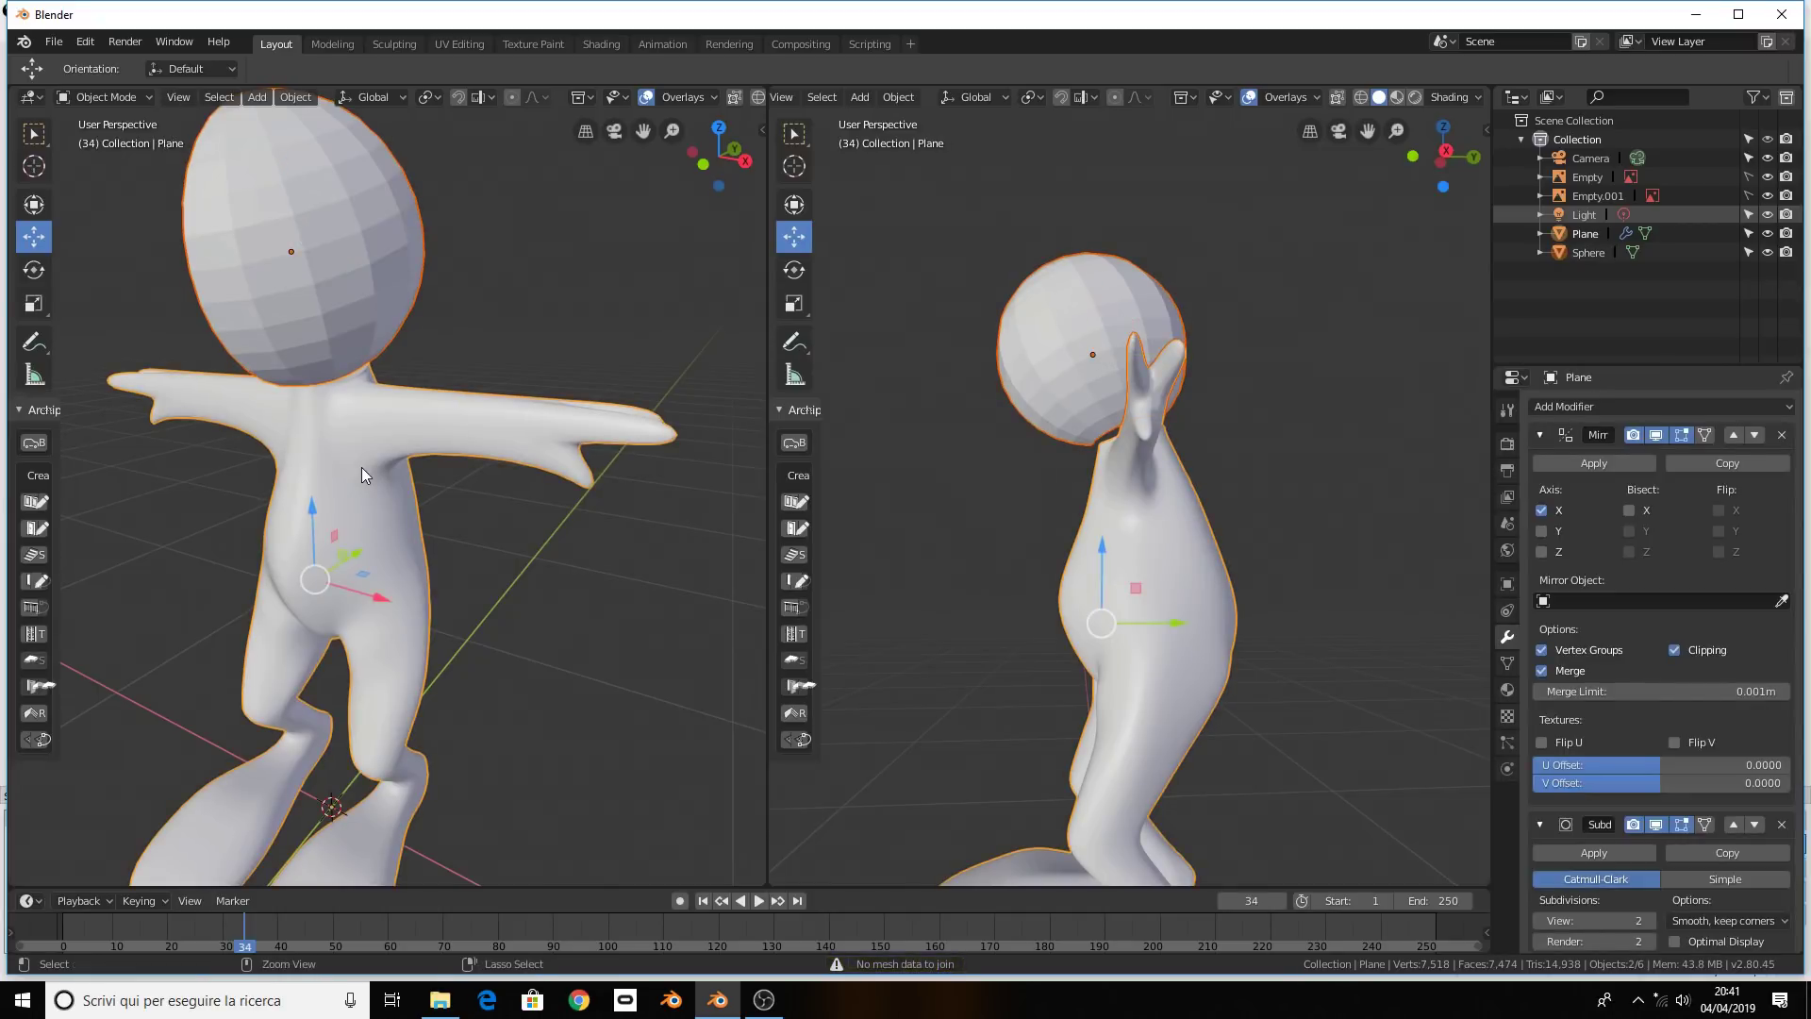
key(ctrl+j)
right_click(347, 357)
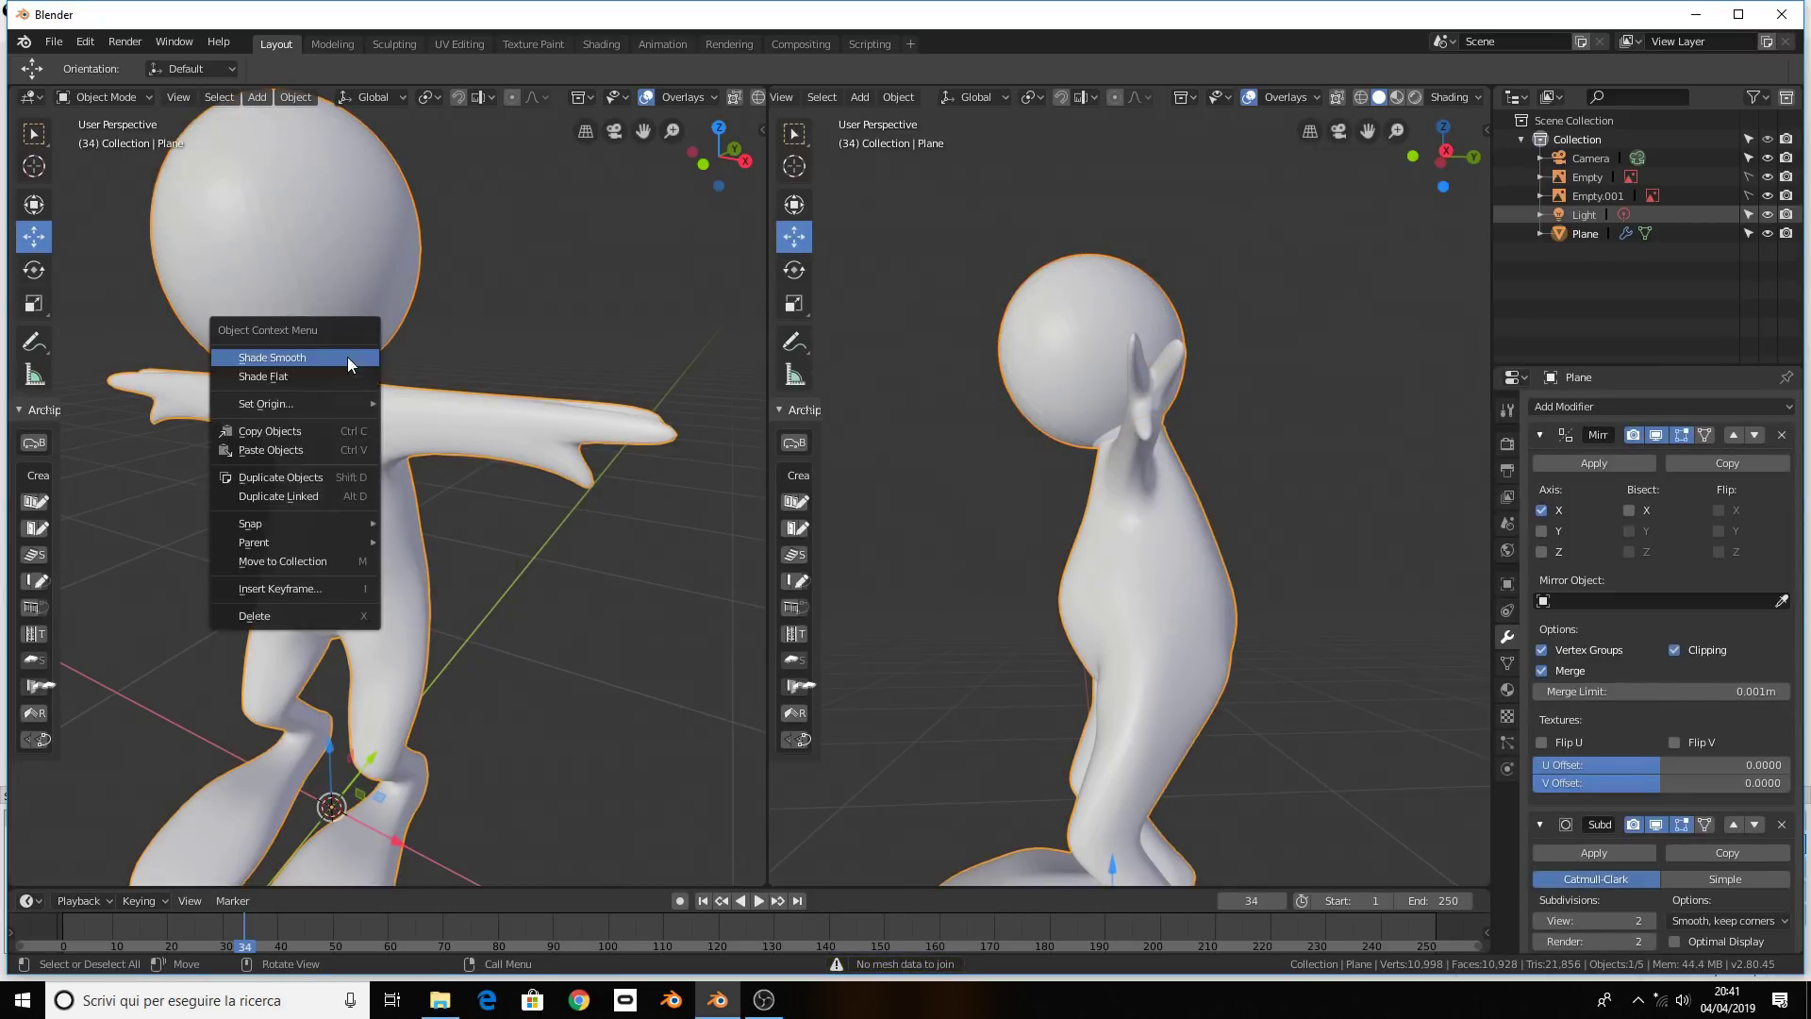
click(349, 351)
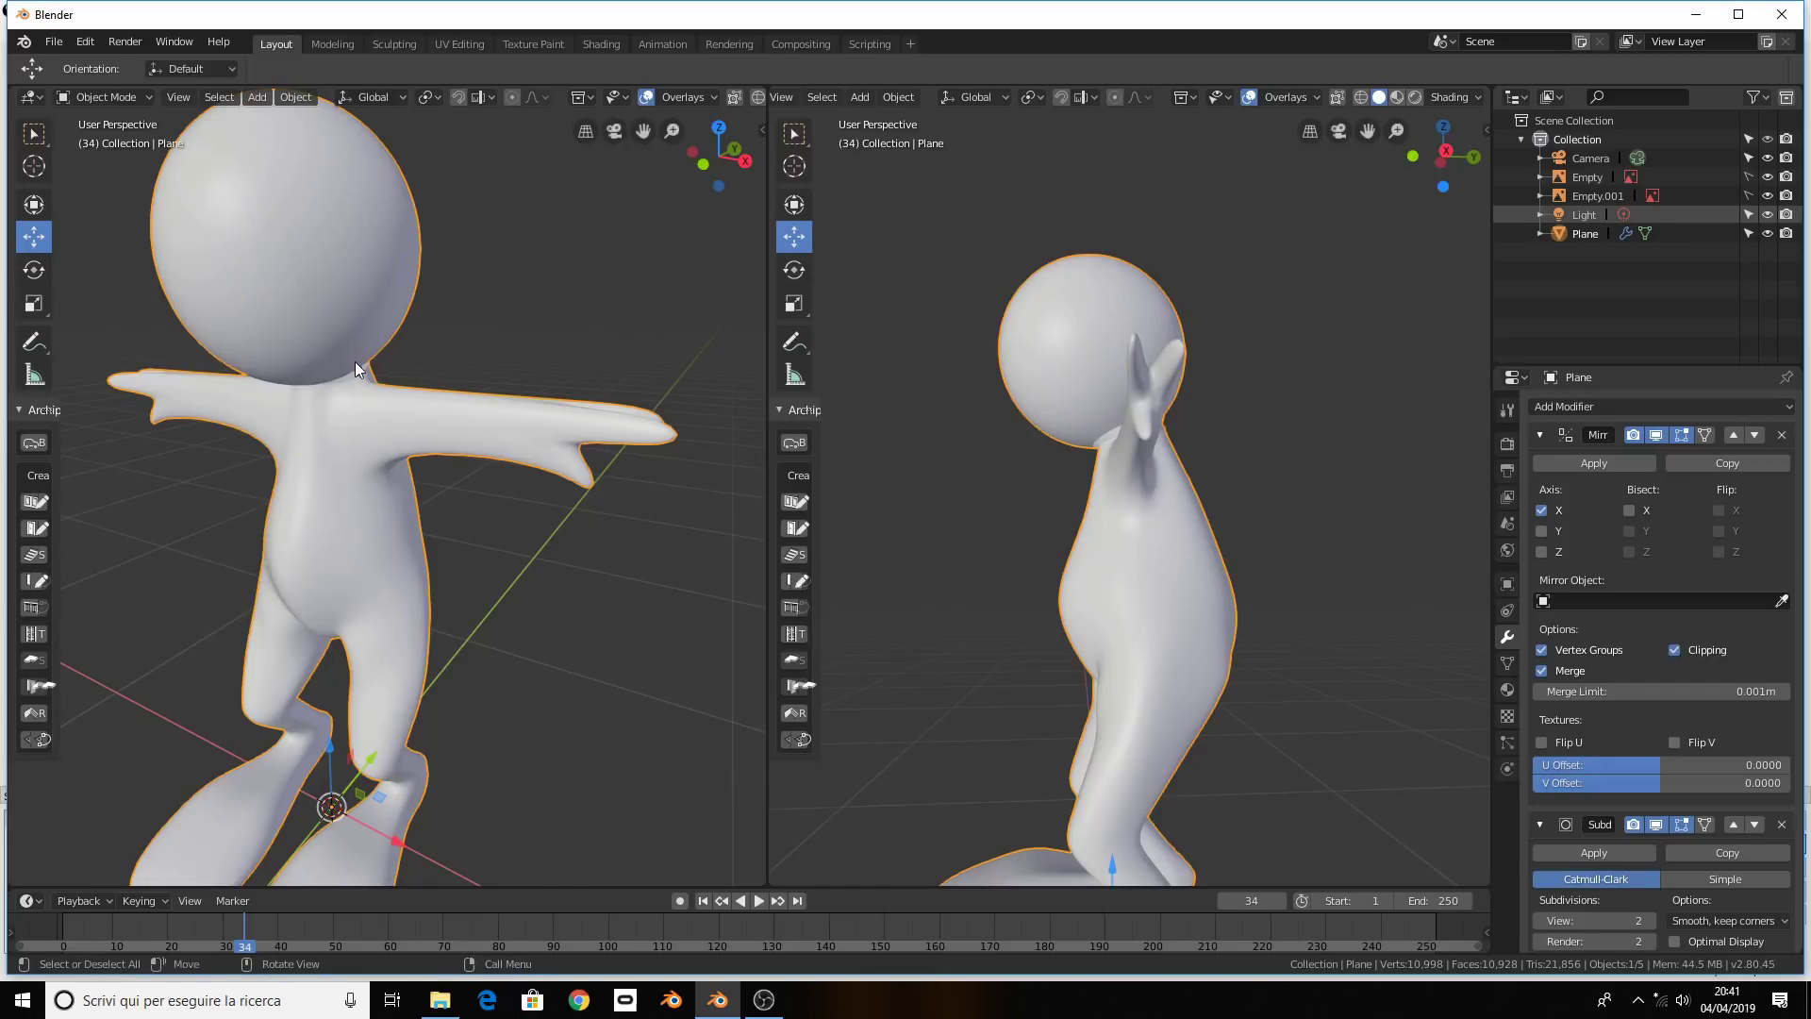
Undo the earlier join, then select the sphere and body and rejoin them with Ctrl+J
key(ctrl+z)
middle_drag(373, 400, 315, 449)
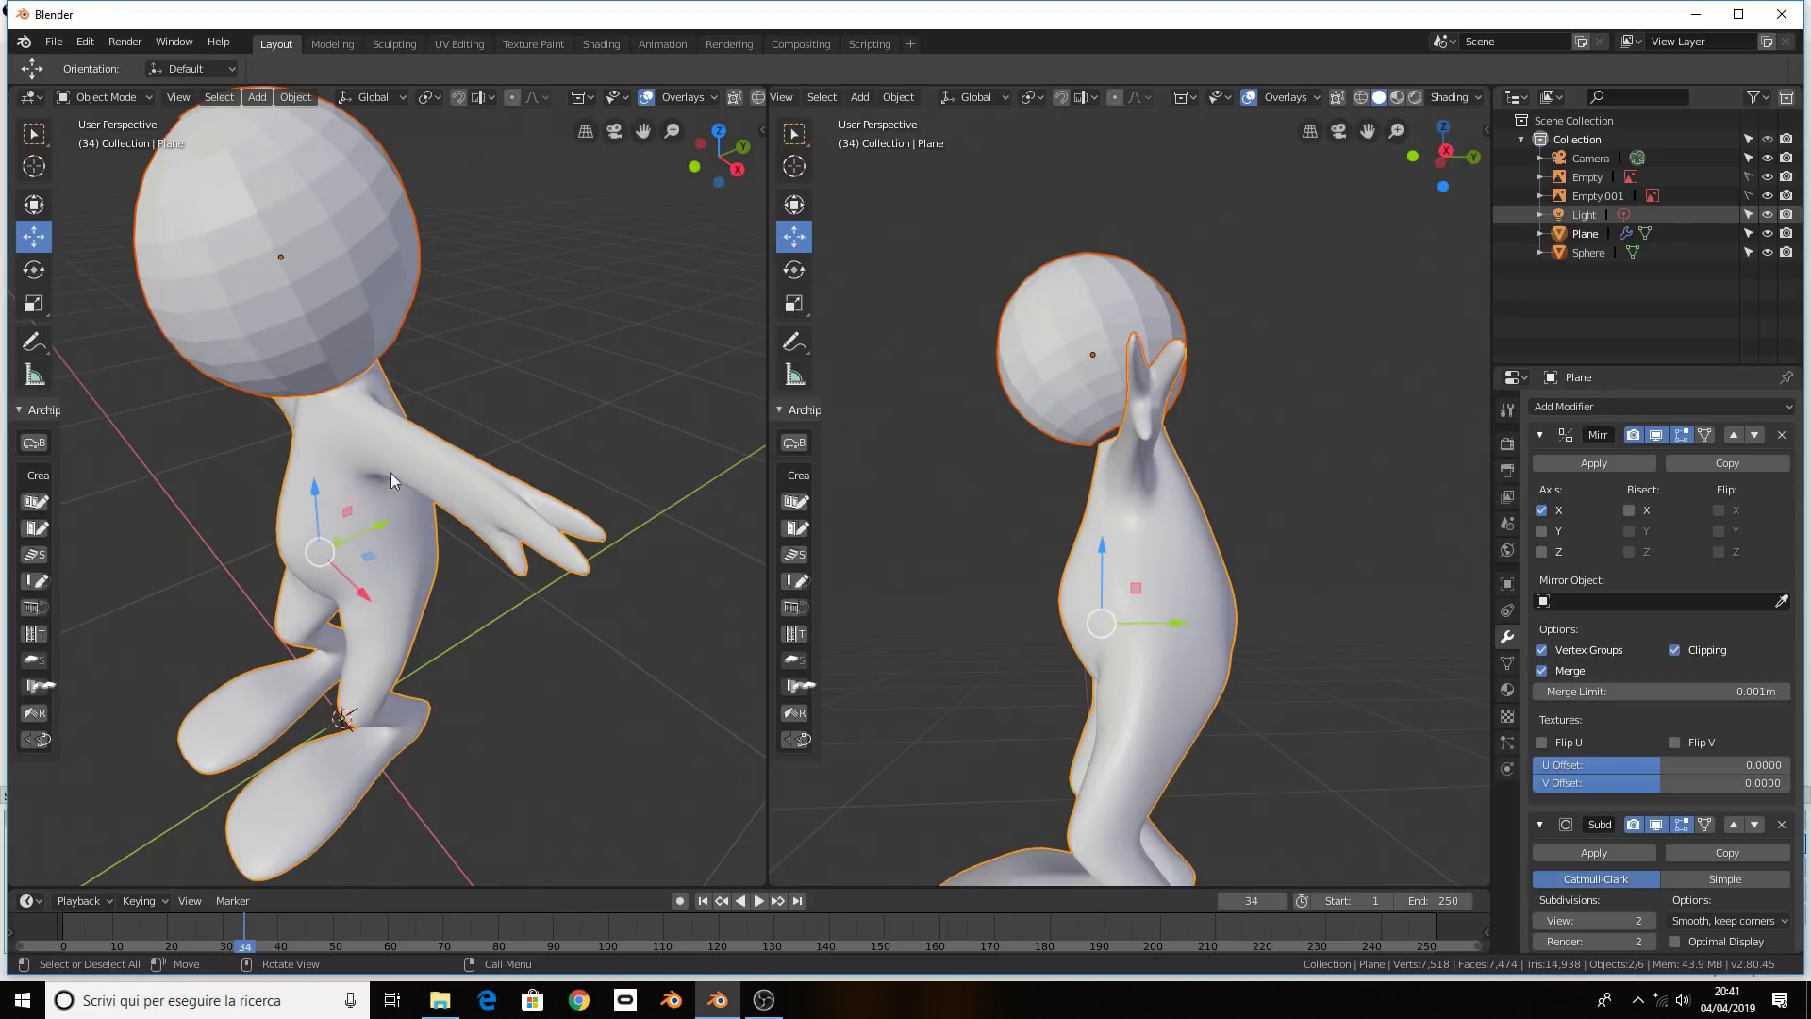
click(366, 292)
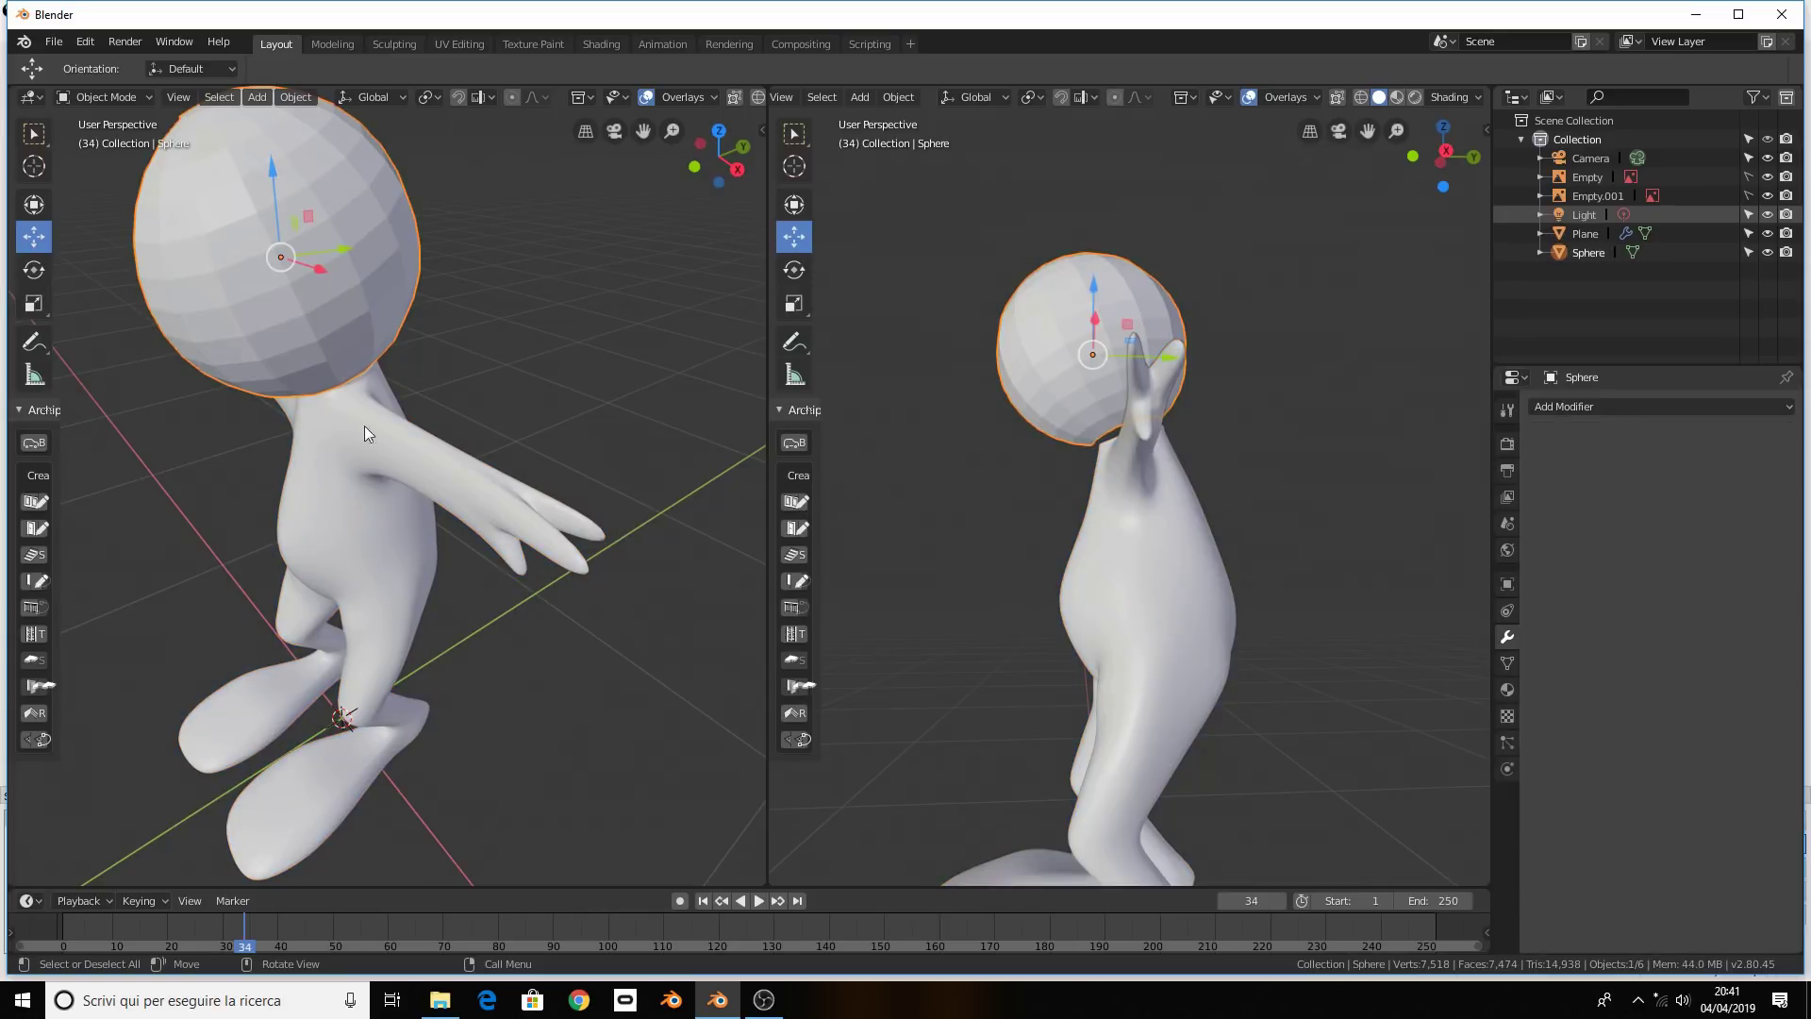
shift+click(375, 451)
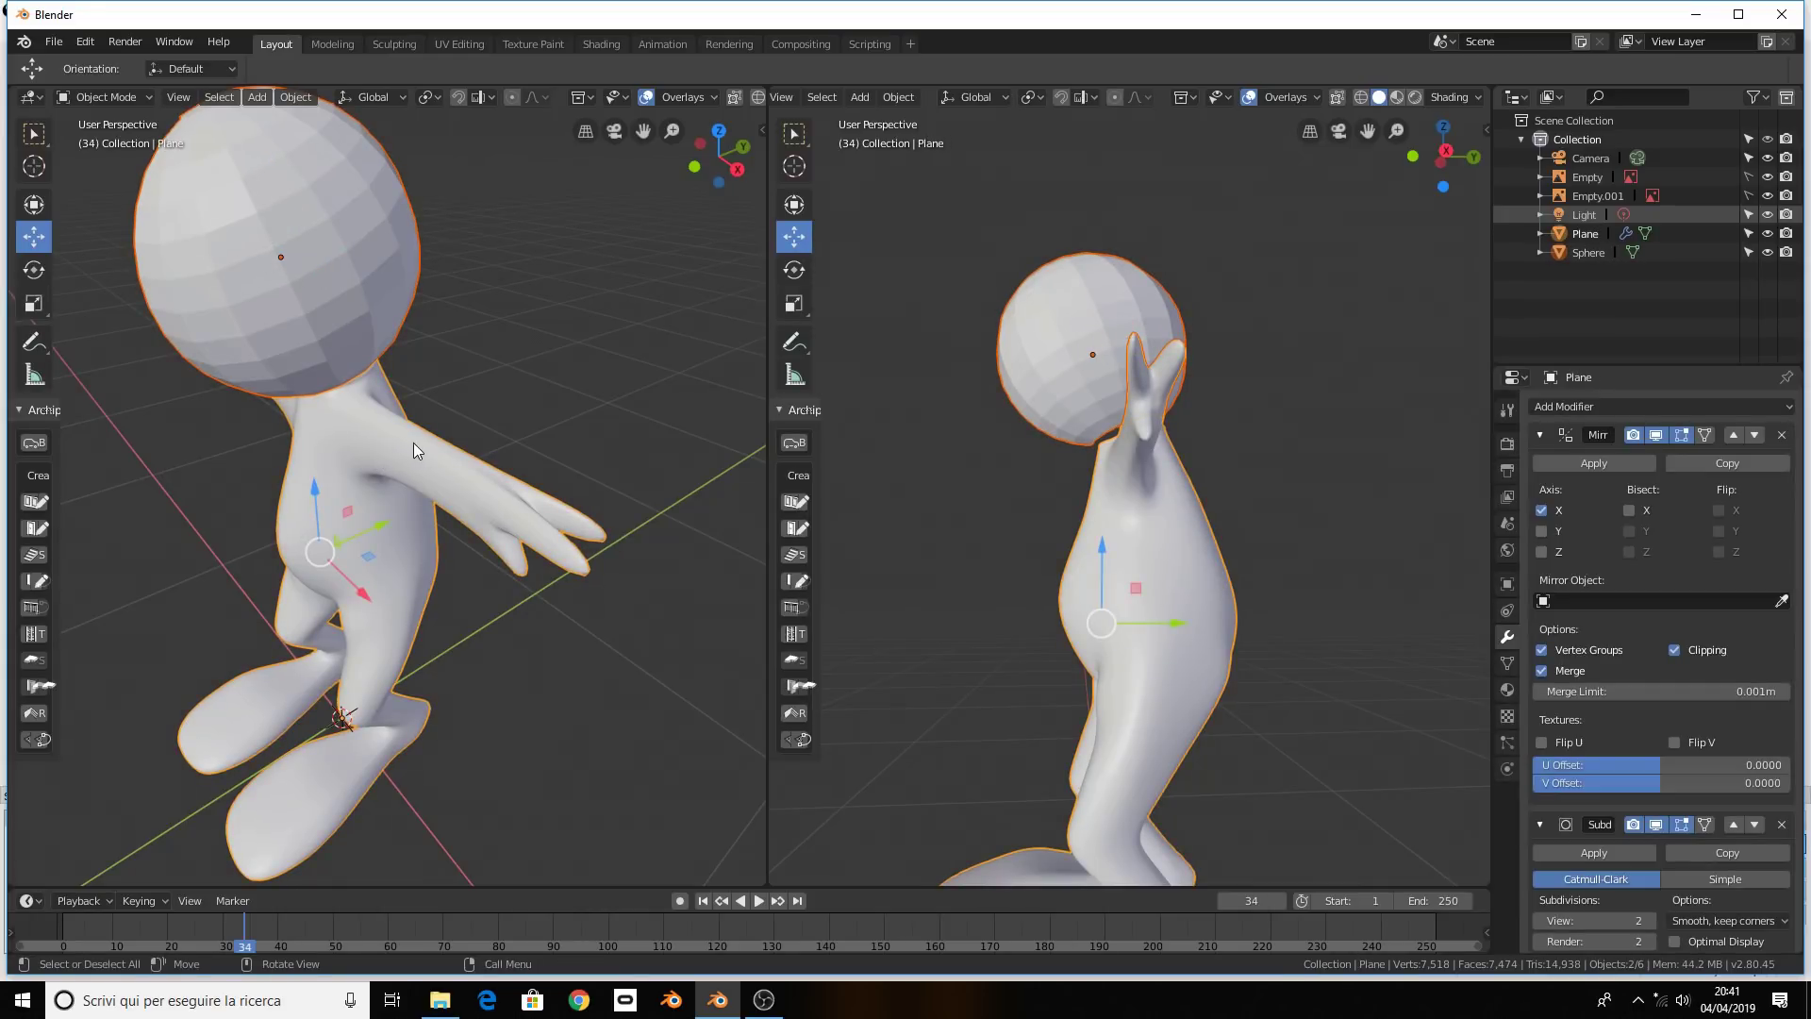
key(ctrl+j)
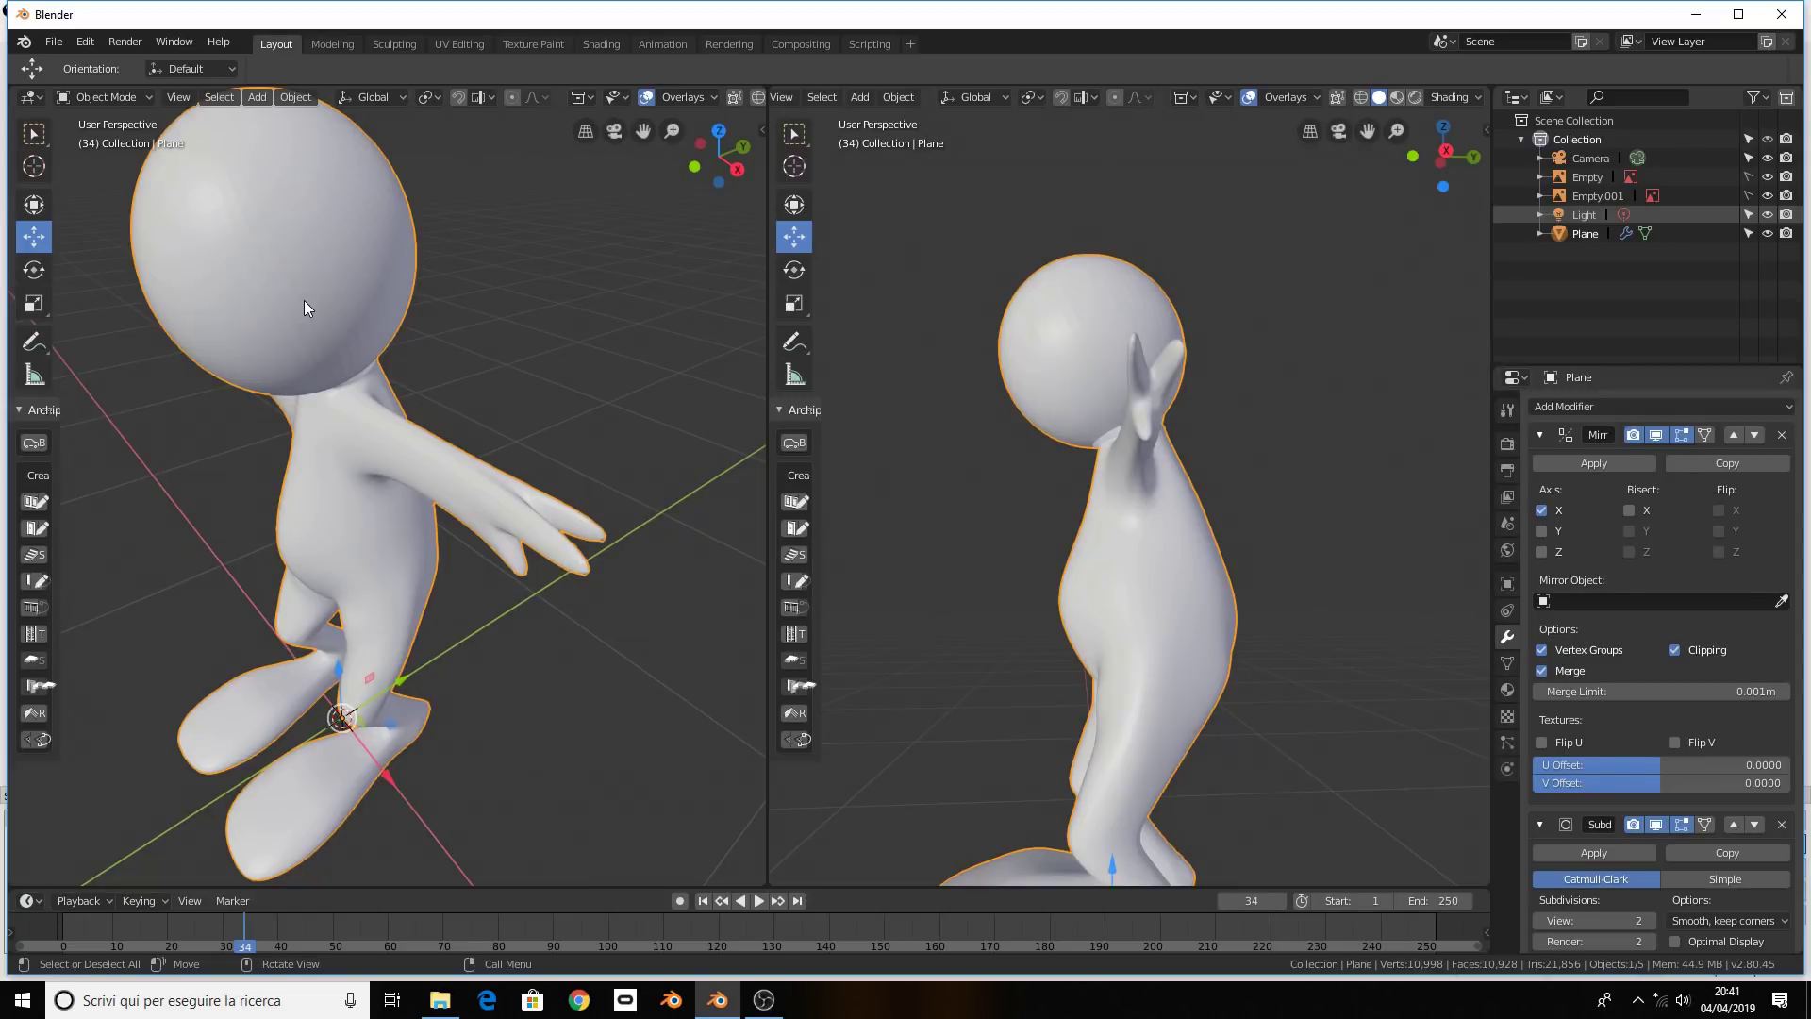
Enter Edit Mode on the joined mesh, viewing the neck and shoulder area
mouse_move(303, 306)
middle_down()
mouse_move(337, 303)
mouse_move(331, 241)
middle_up()
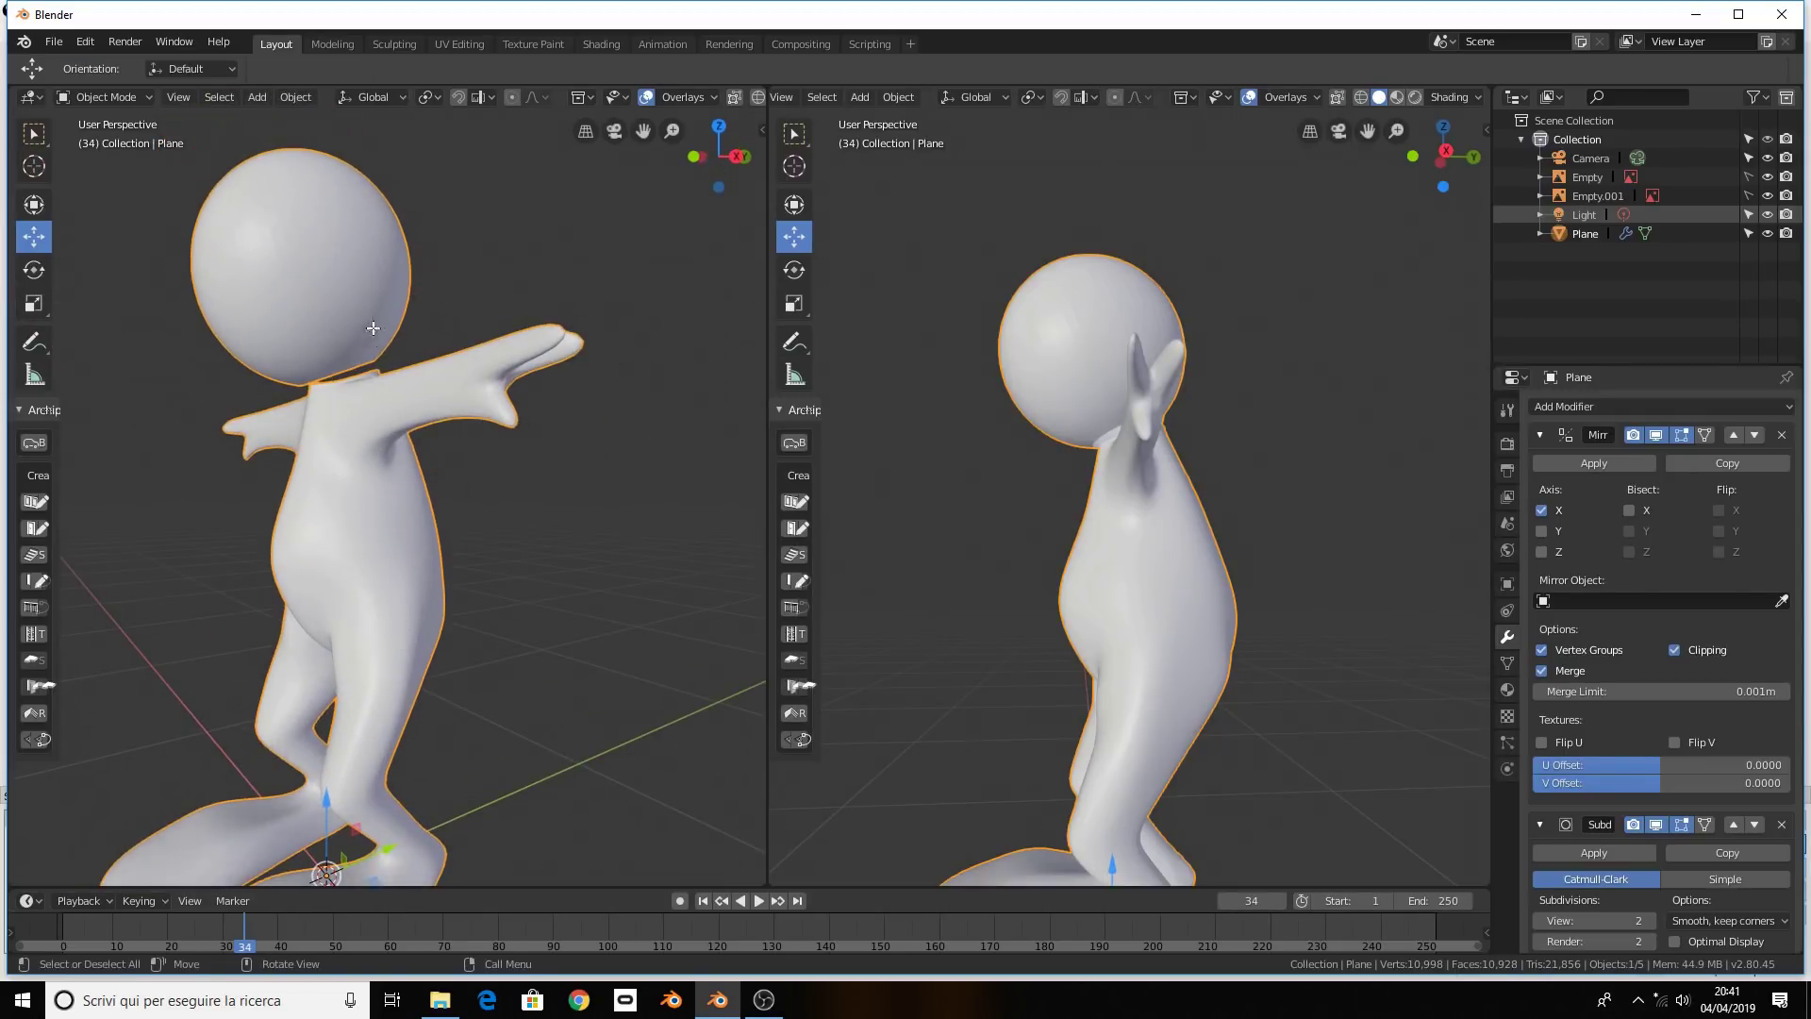
key(Tab)
mouse_move(366, 319)
middle_down()
mouse_move(456, 311)
mouse_move(242, 398)
mouse_move(483, 349)
middle_up()
scroll(456, 311, up, 4)
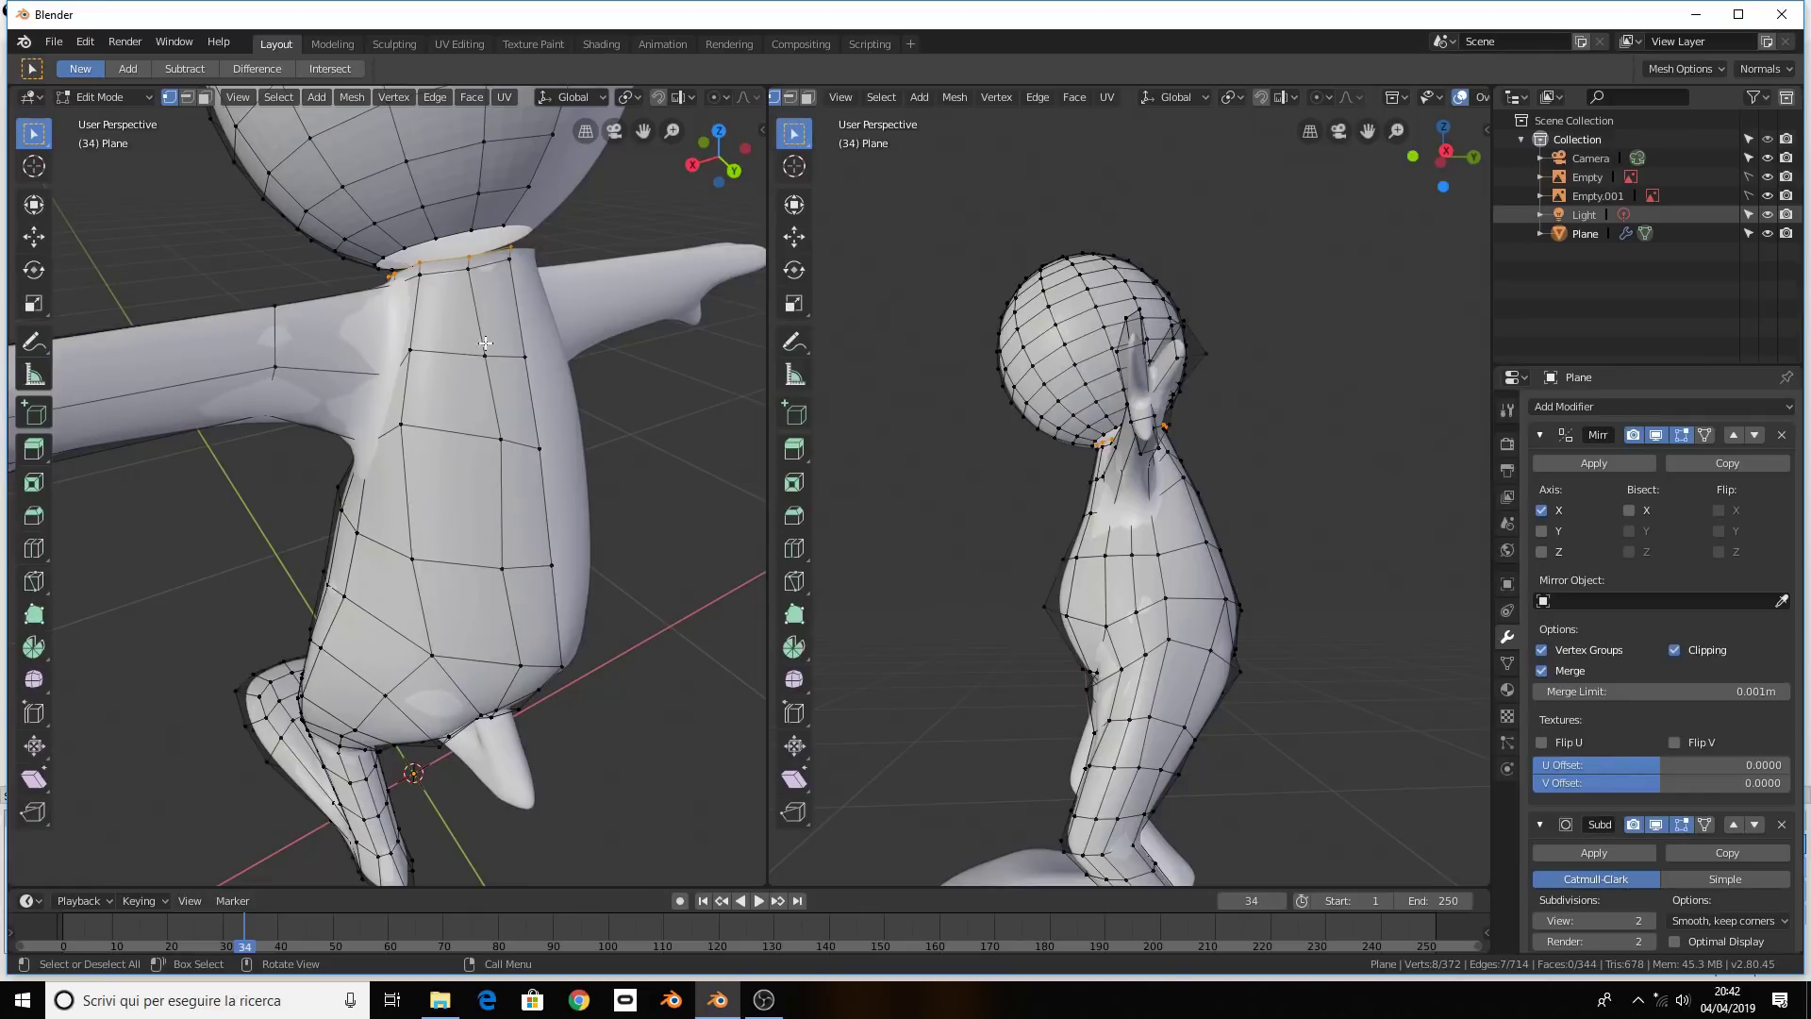
Try a vertical torso loop cut and an arm loop cut, undoing and cancelling both
key(ctrl)
key(ctrl+r)
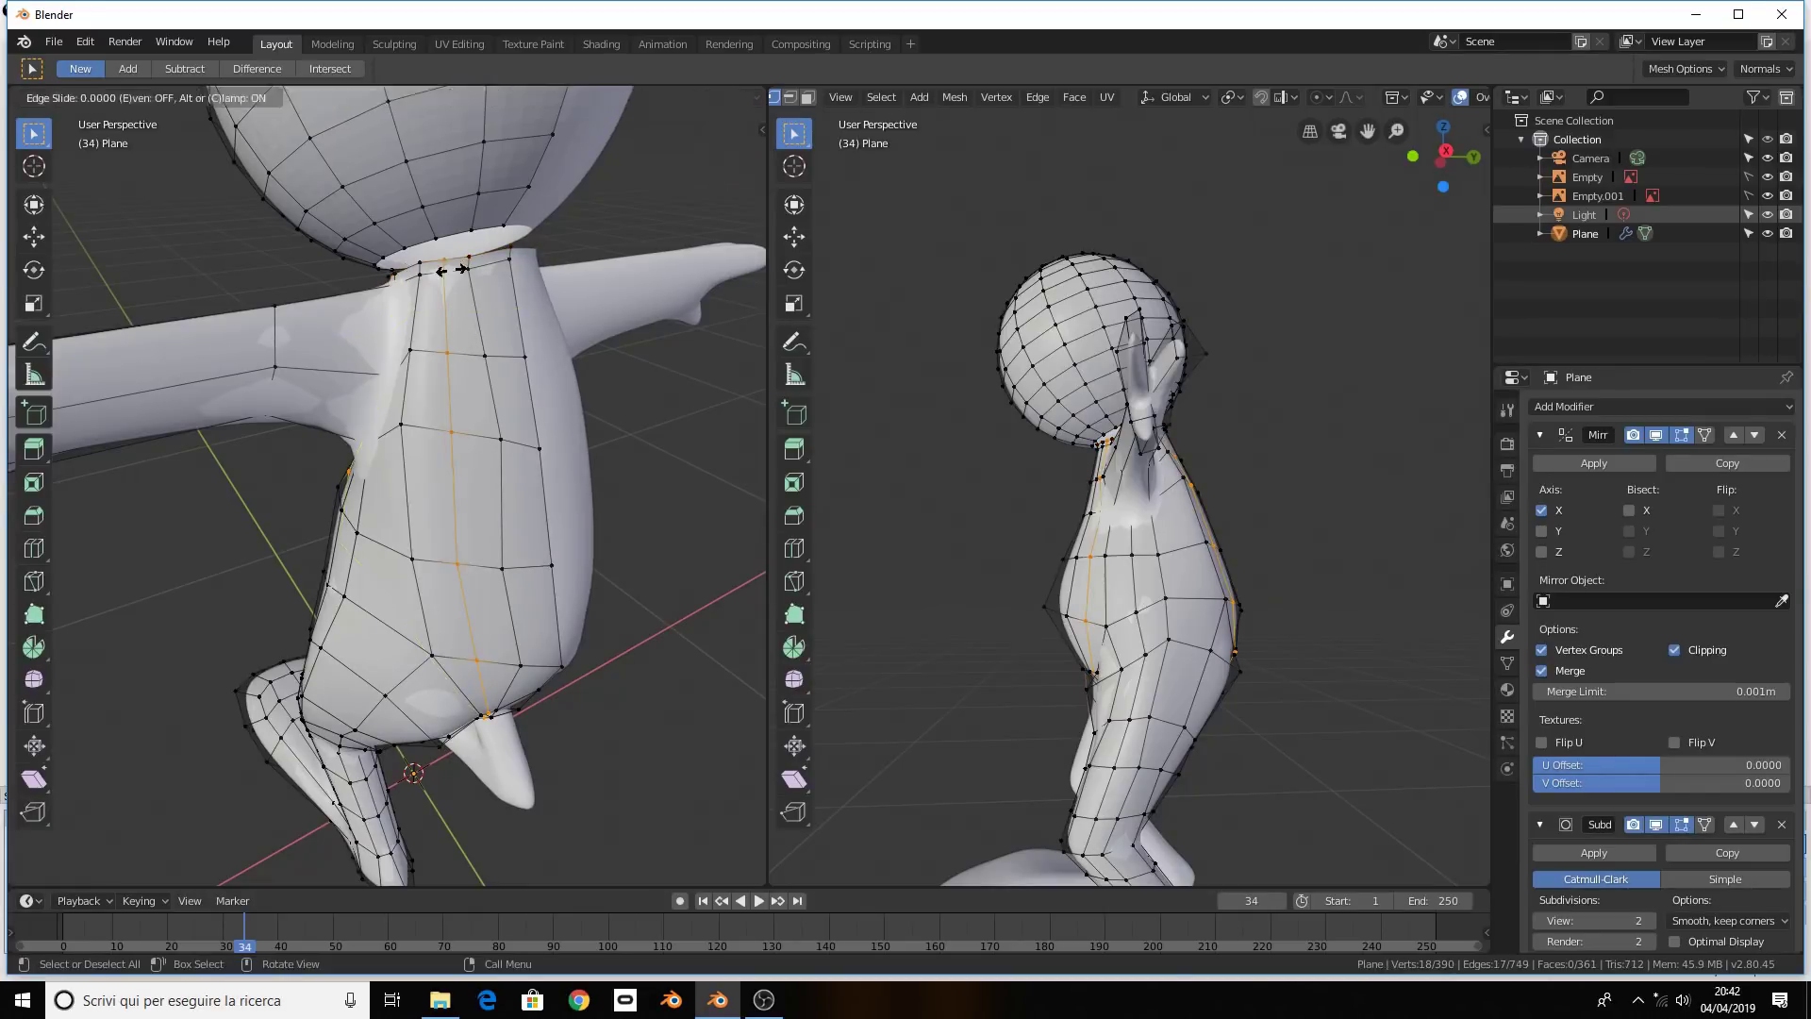
click(450, 275)
right_click(449, 276)
key(ctrl+z)
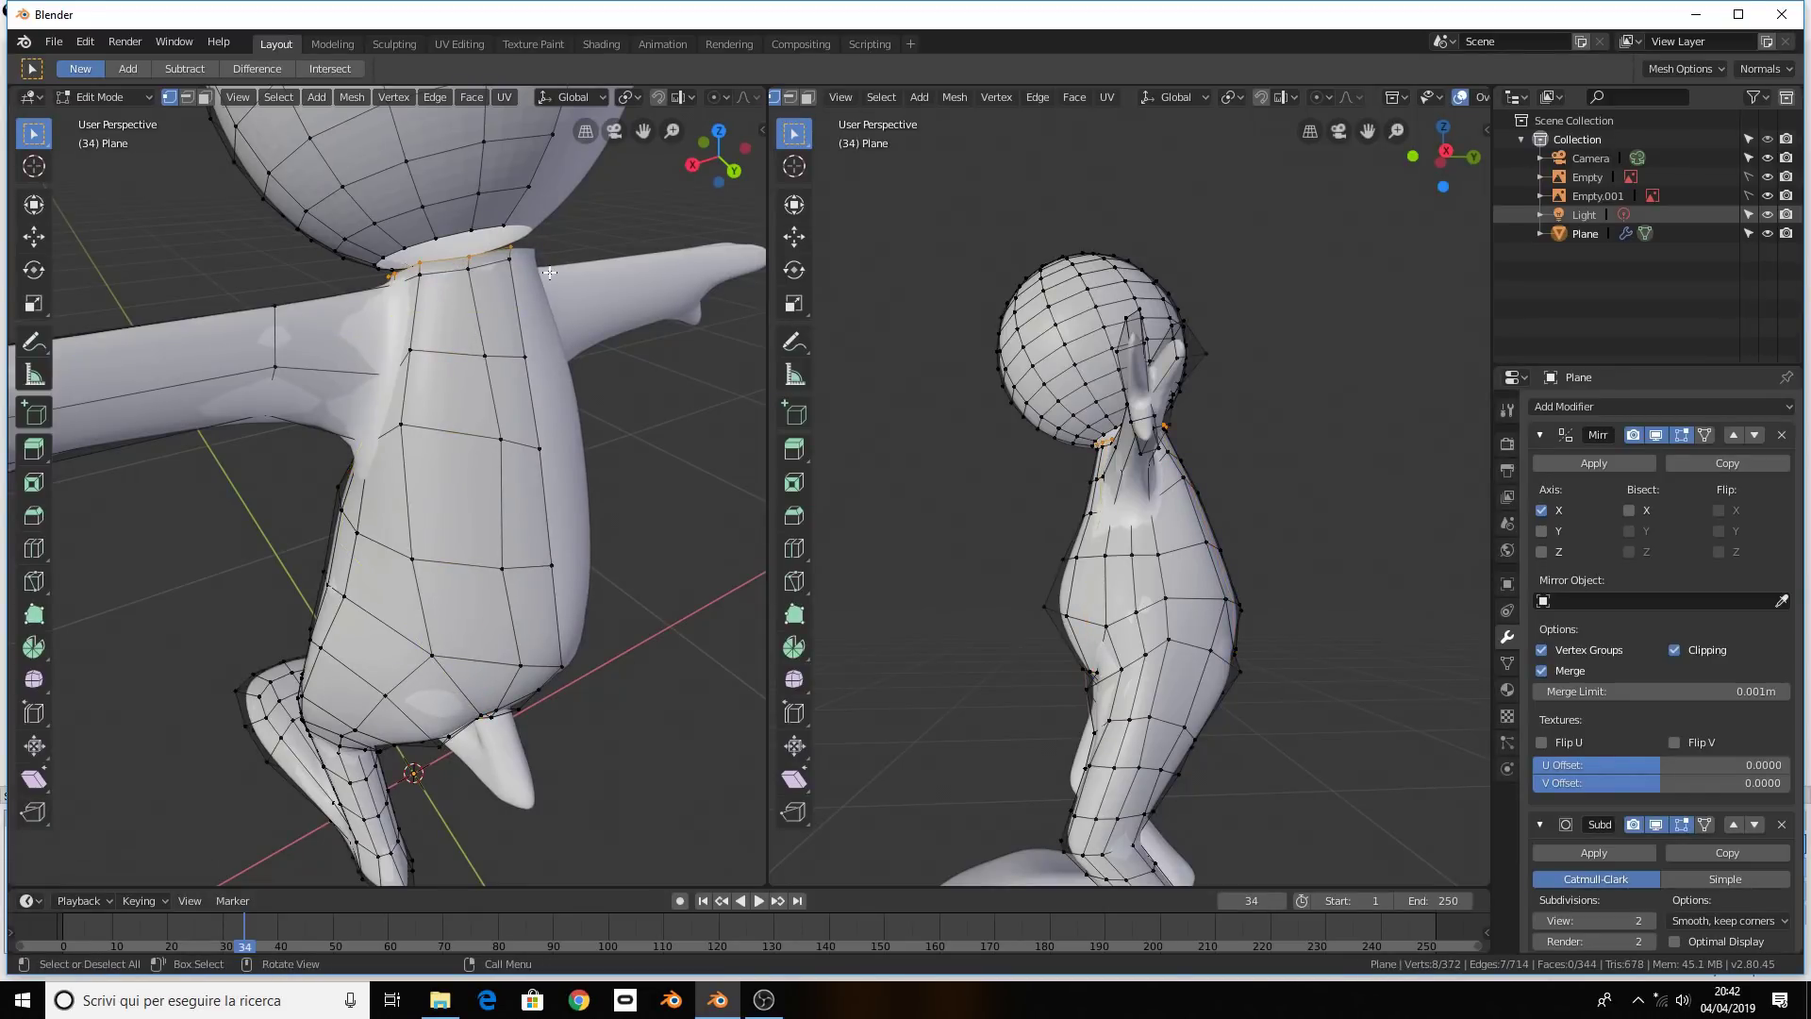
middle_drag(450, 275, 518, 347)
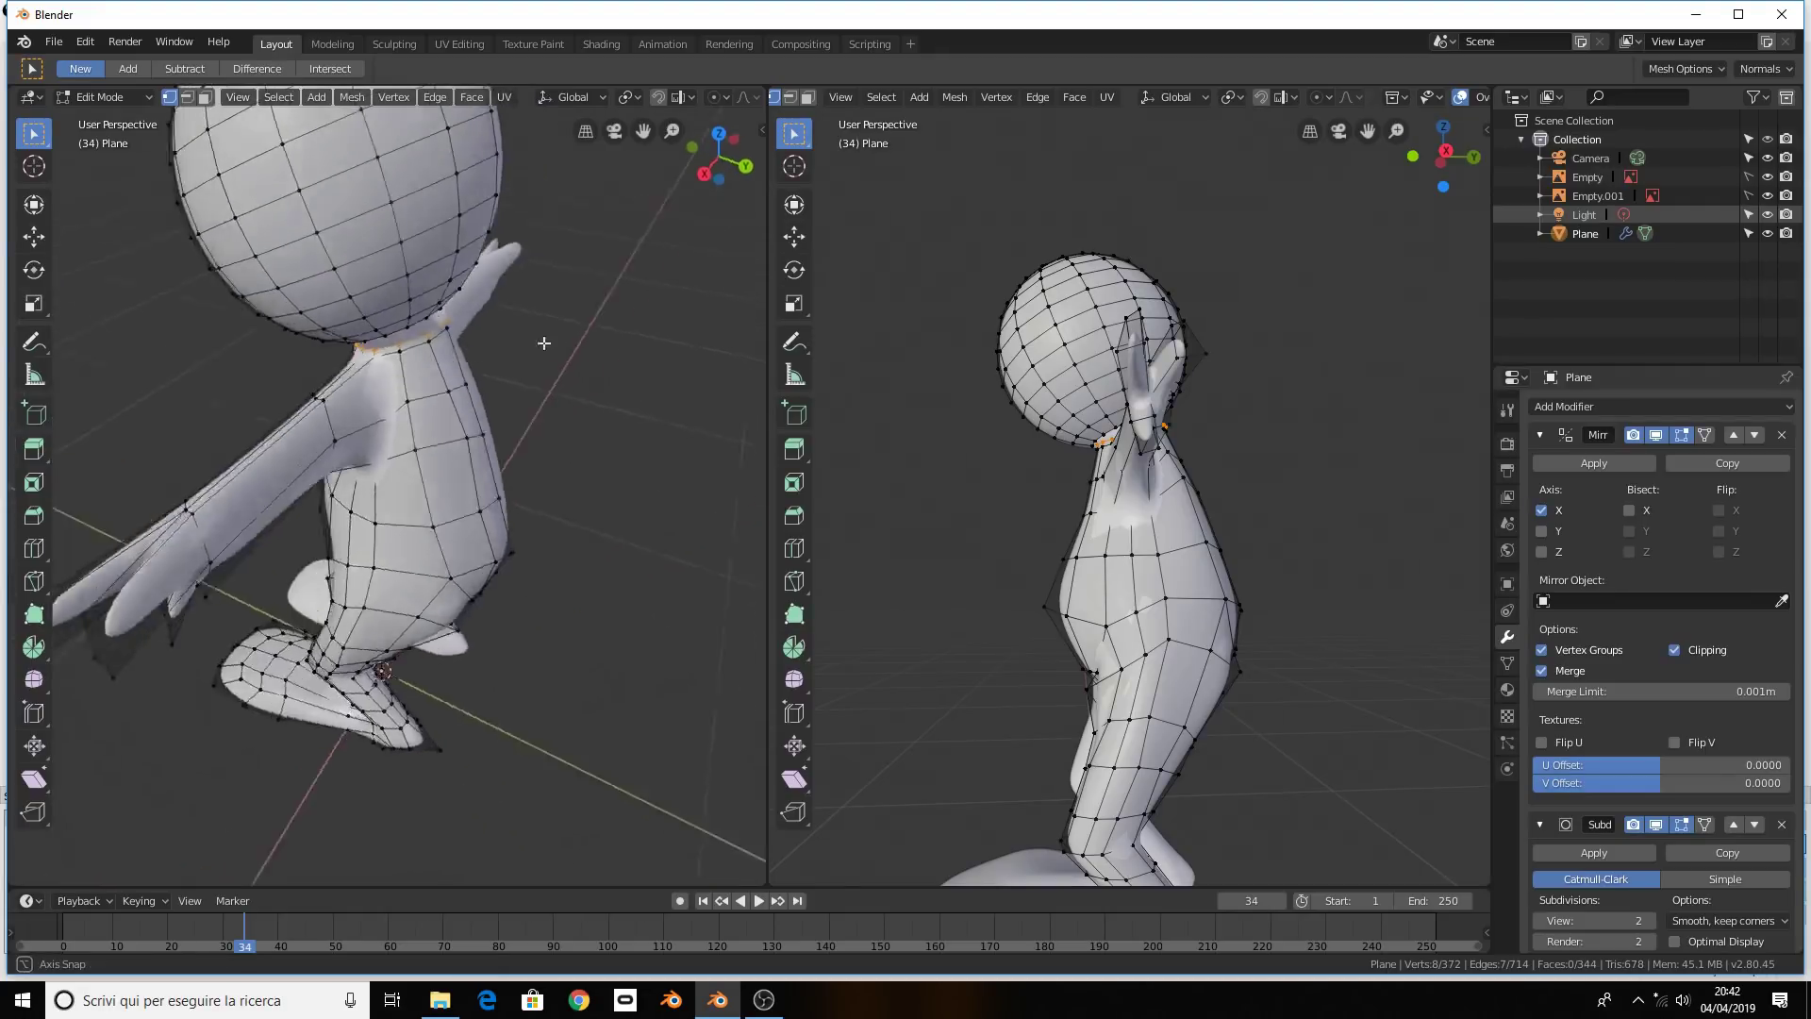
mouse_move(533, 316)
middle_down()
mouse_move(433, 327)
mouse_move(526, 309)
mouse_move(464, 309)
middle_up()
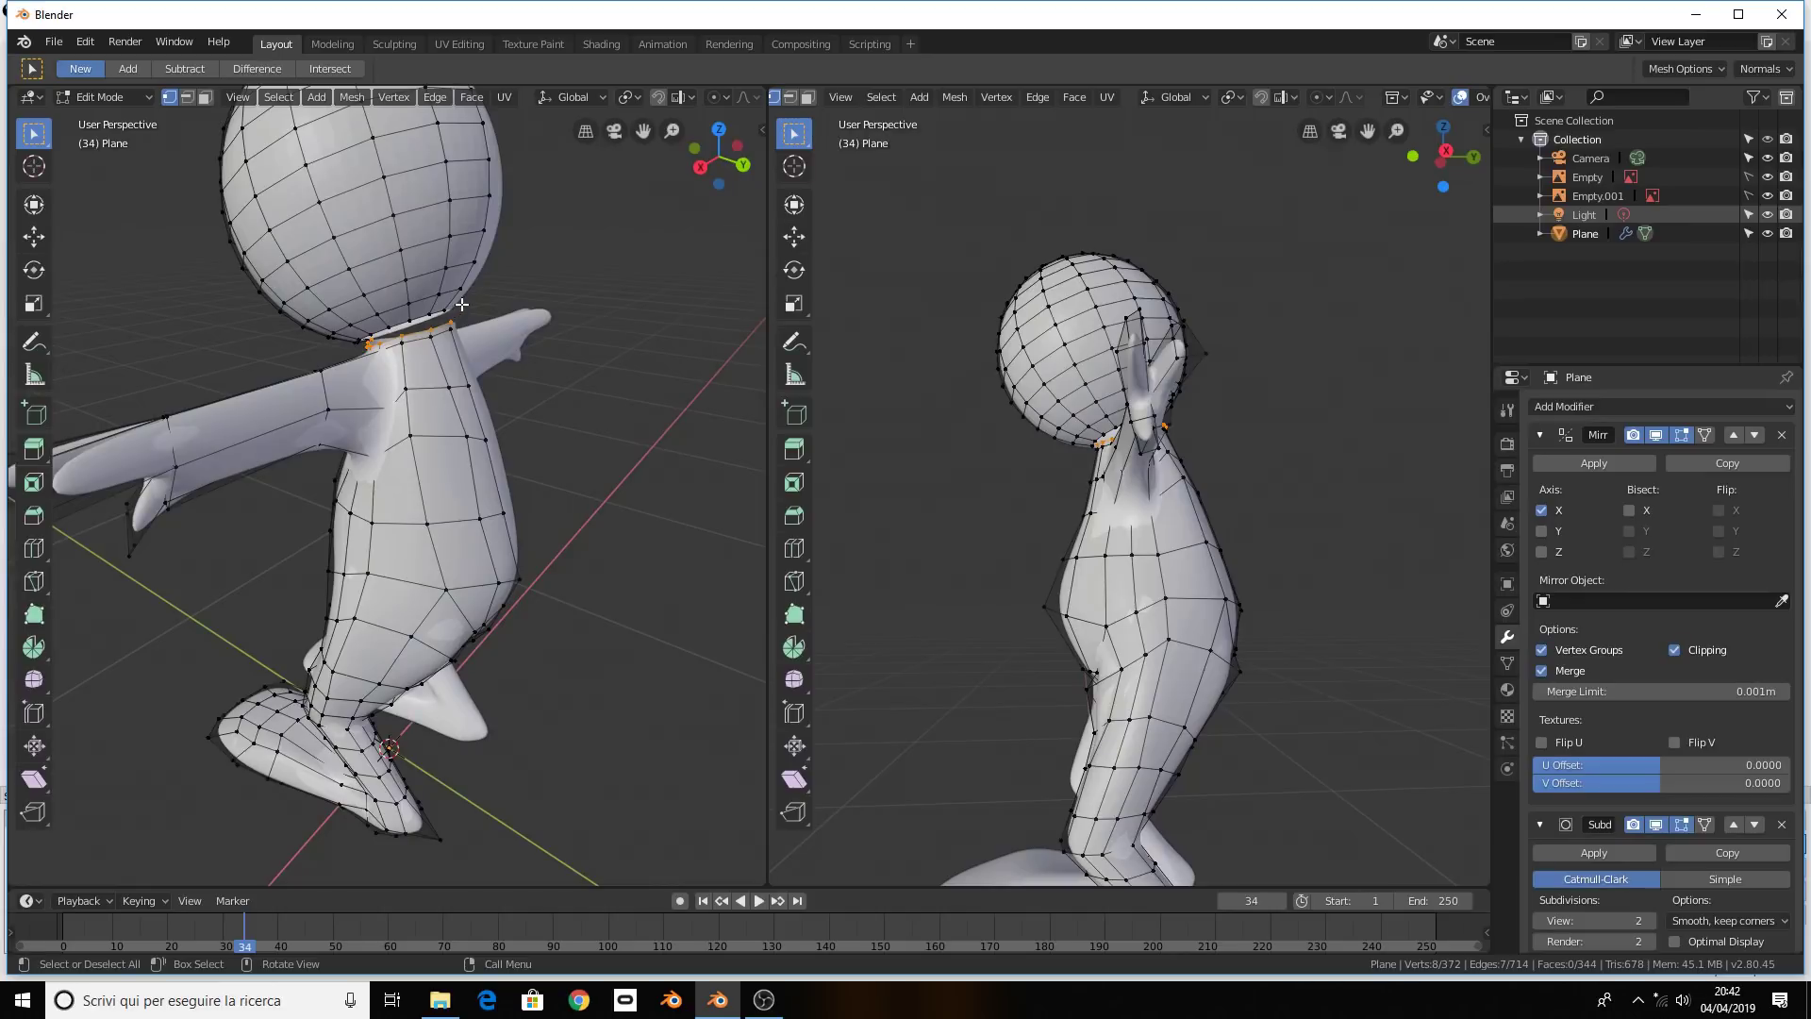
middle_drag(450, 304, 437, 304)
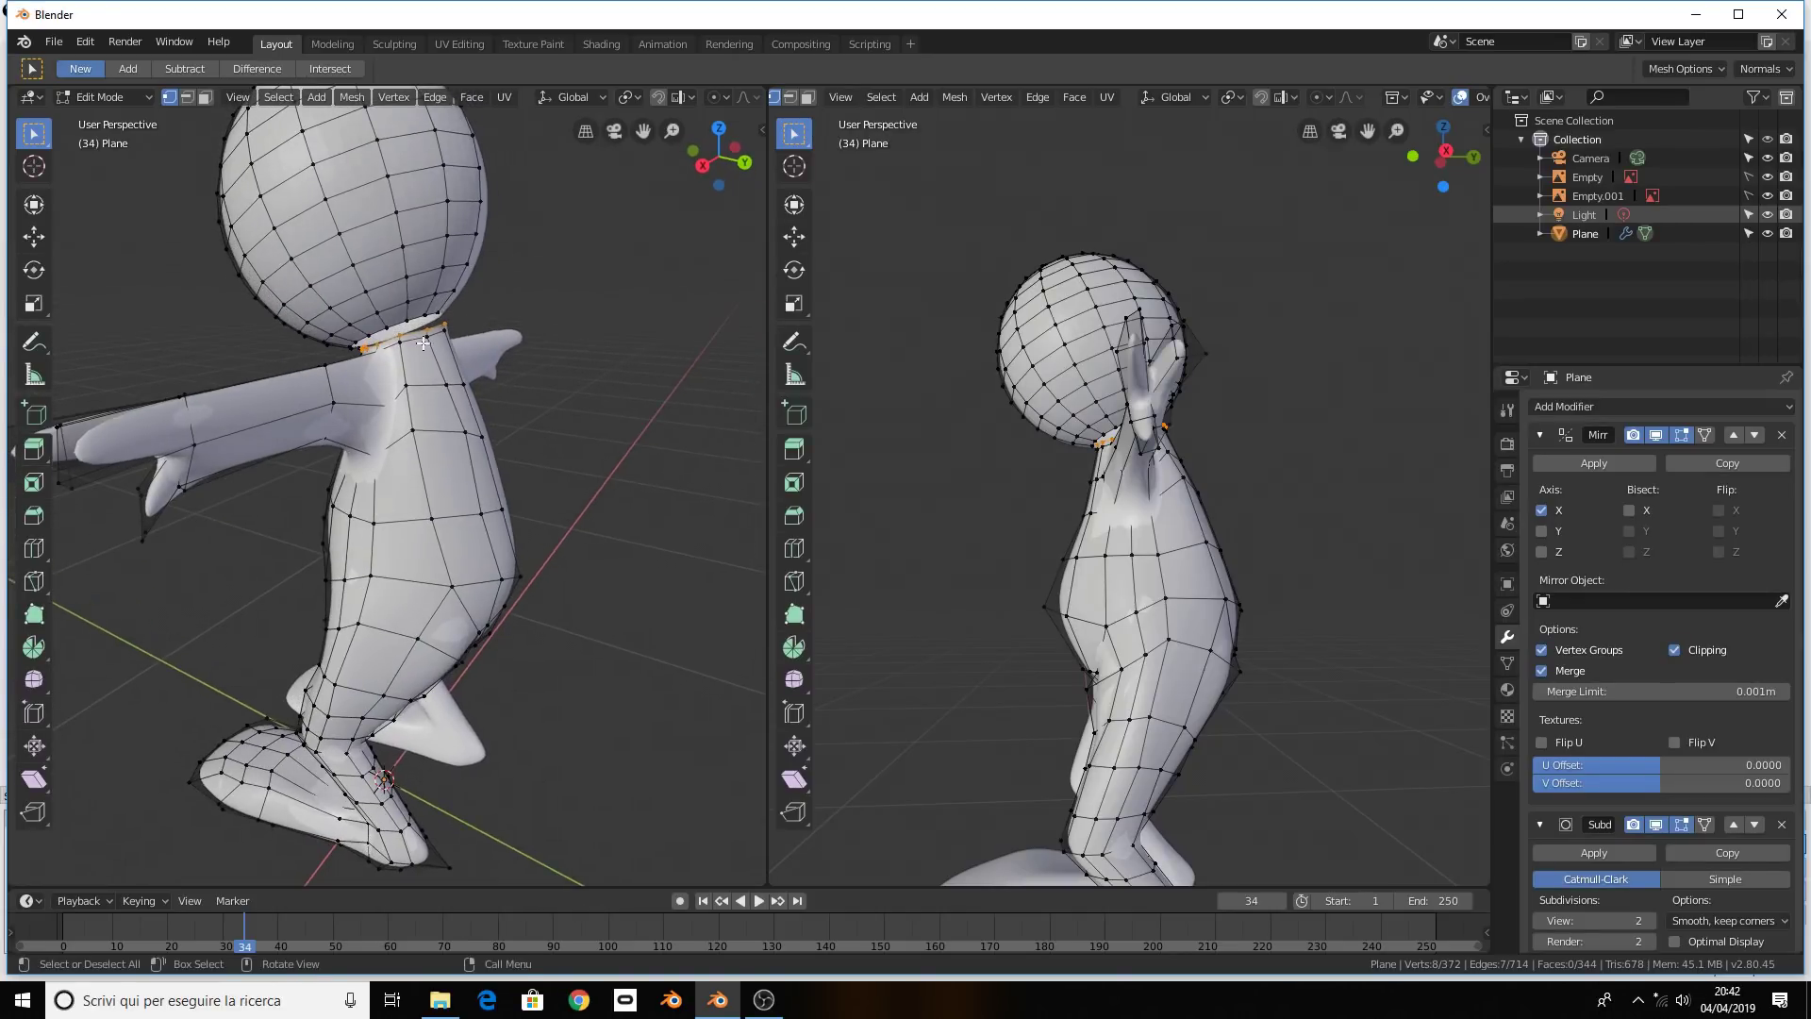
mouse_move(430, 446)
middle_down()
mouse_move(468, 473)
mouse_move(598, 485)
mouse_move(570, 510)
mouse_move(606, 472)
mouse_move(307, 459)
middle_up()
key(ctrl+r)
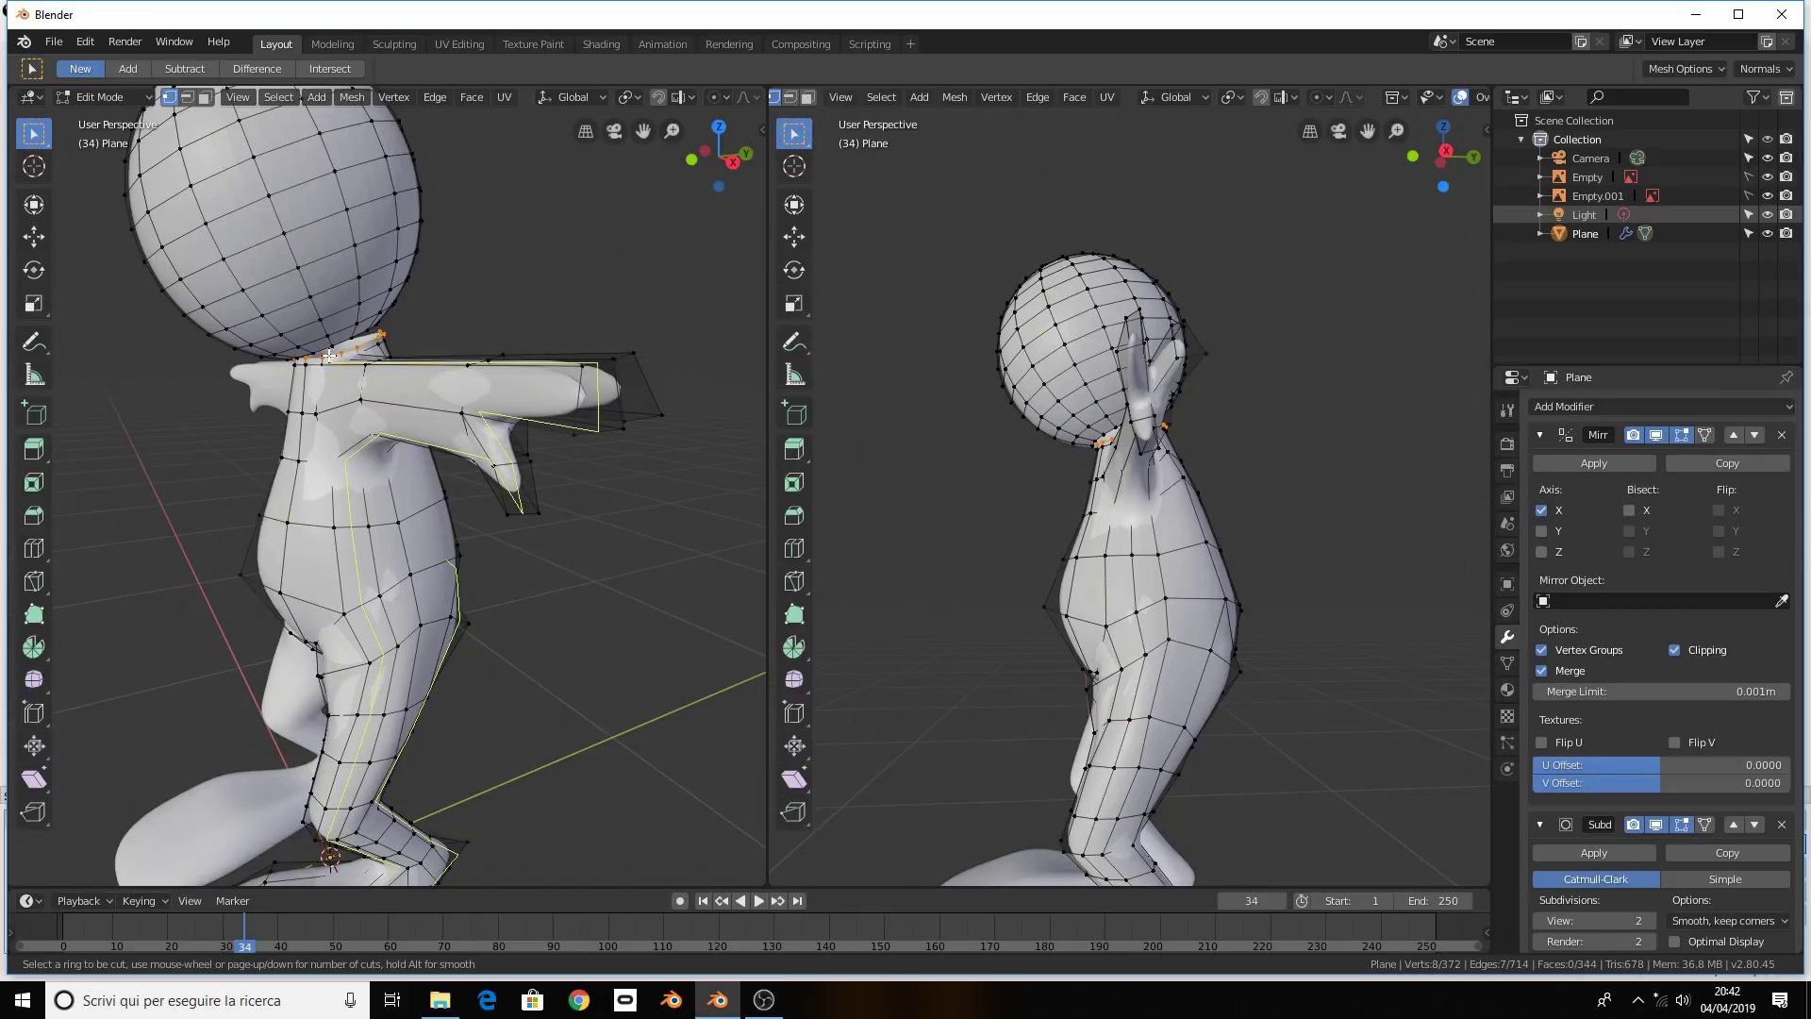
key(Escape)
Select the vertical edge loop running up the head and dissolve its edges
middle_drag(328, 356, 366, 318)
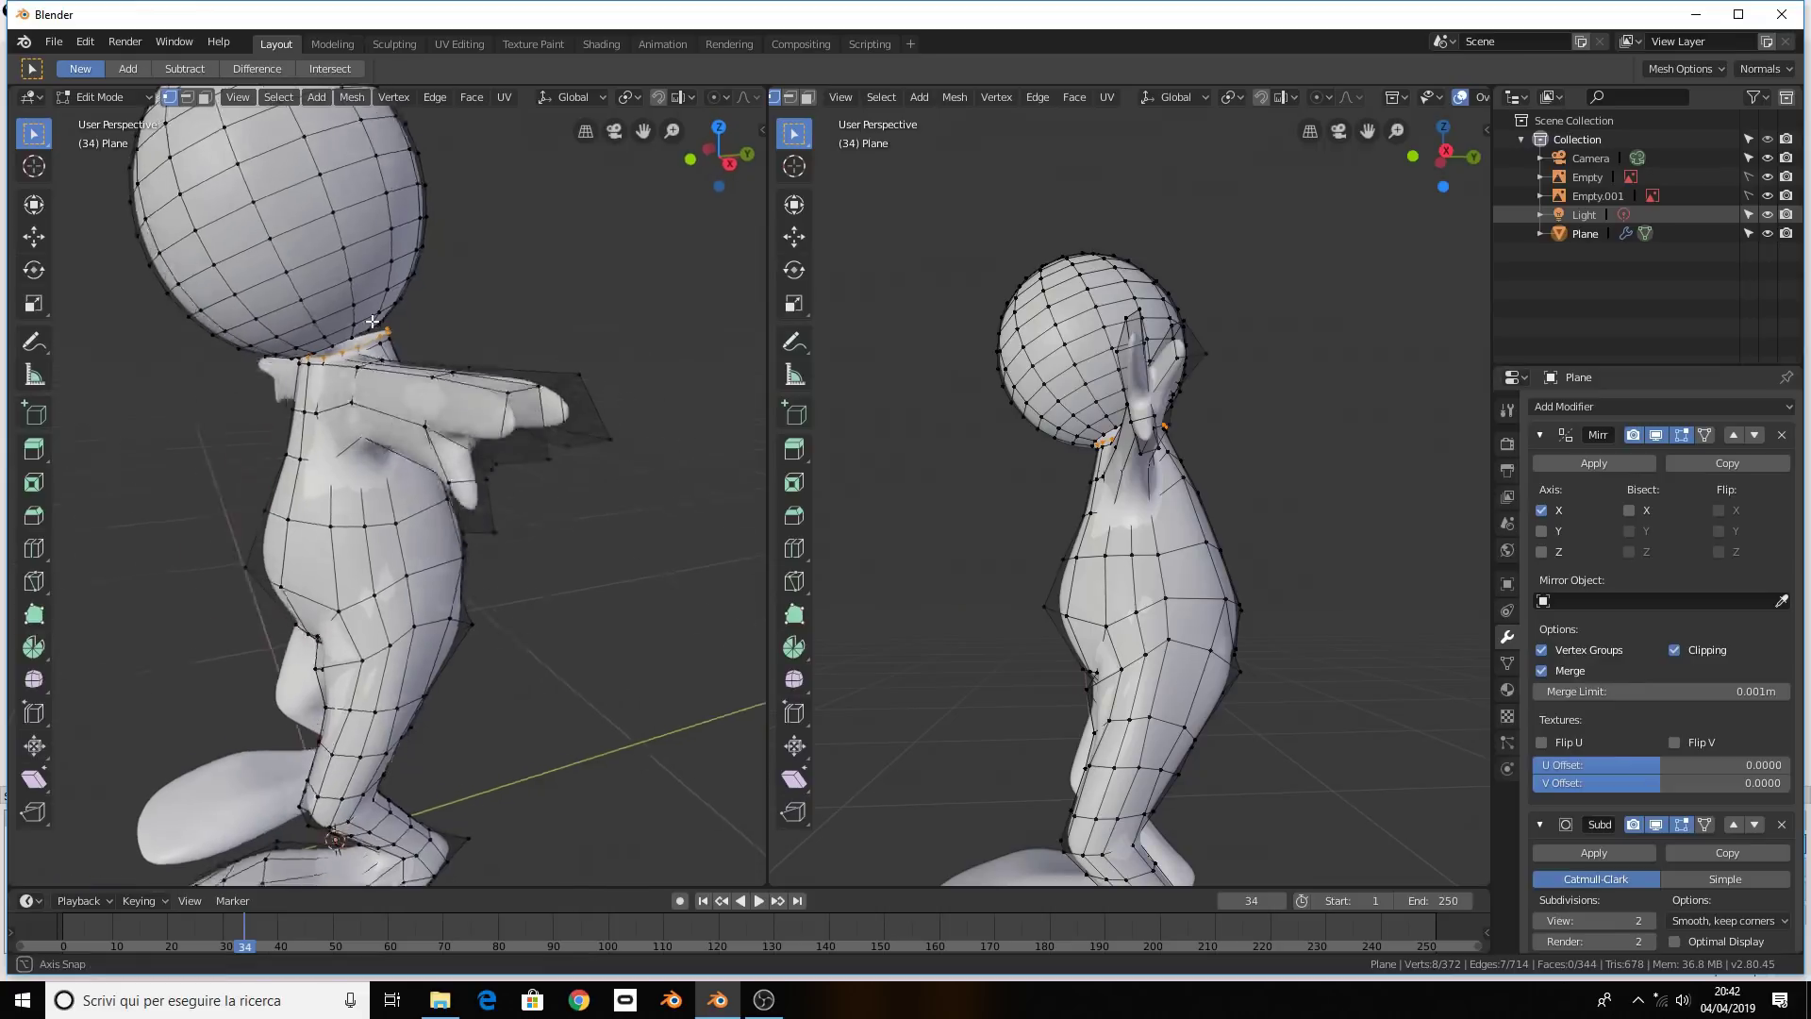
scroll(366, 318, up, 3)
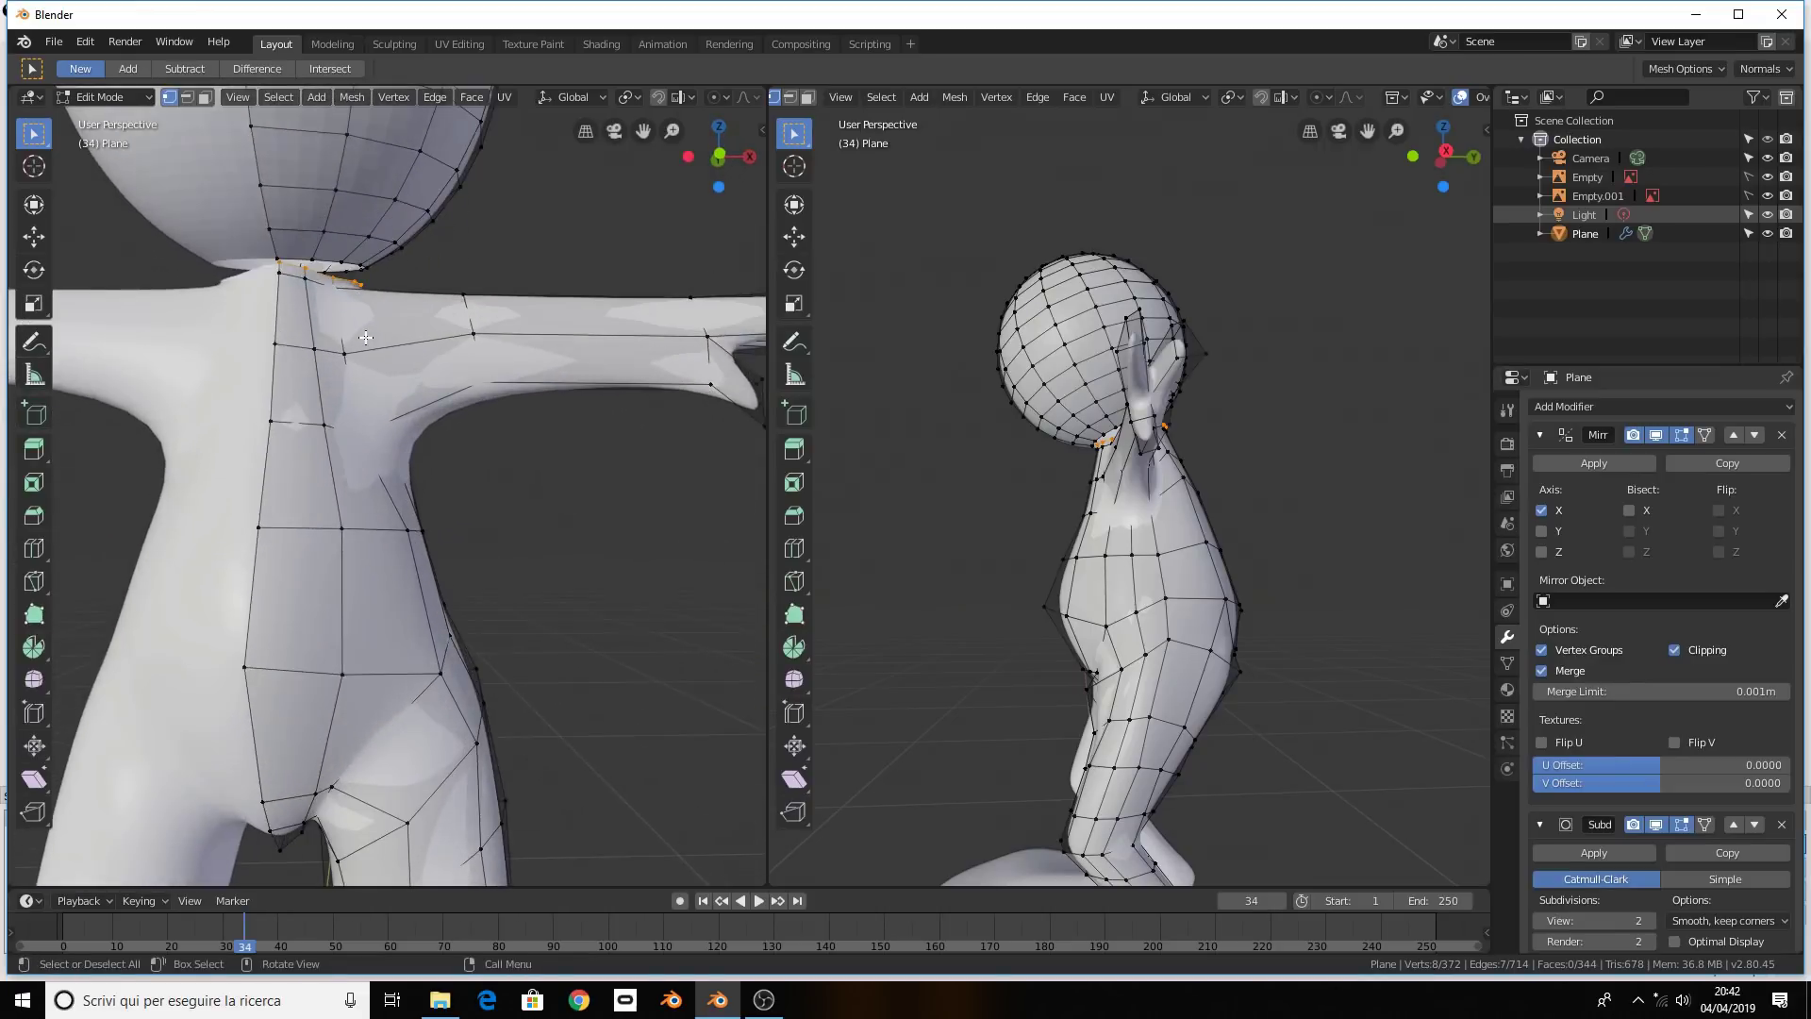
mouse_move(366, 318)
middle_down()
mouse_move(278, 387)
mouse_move(417, 306)
middle_up()
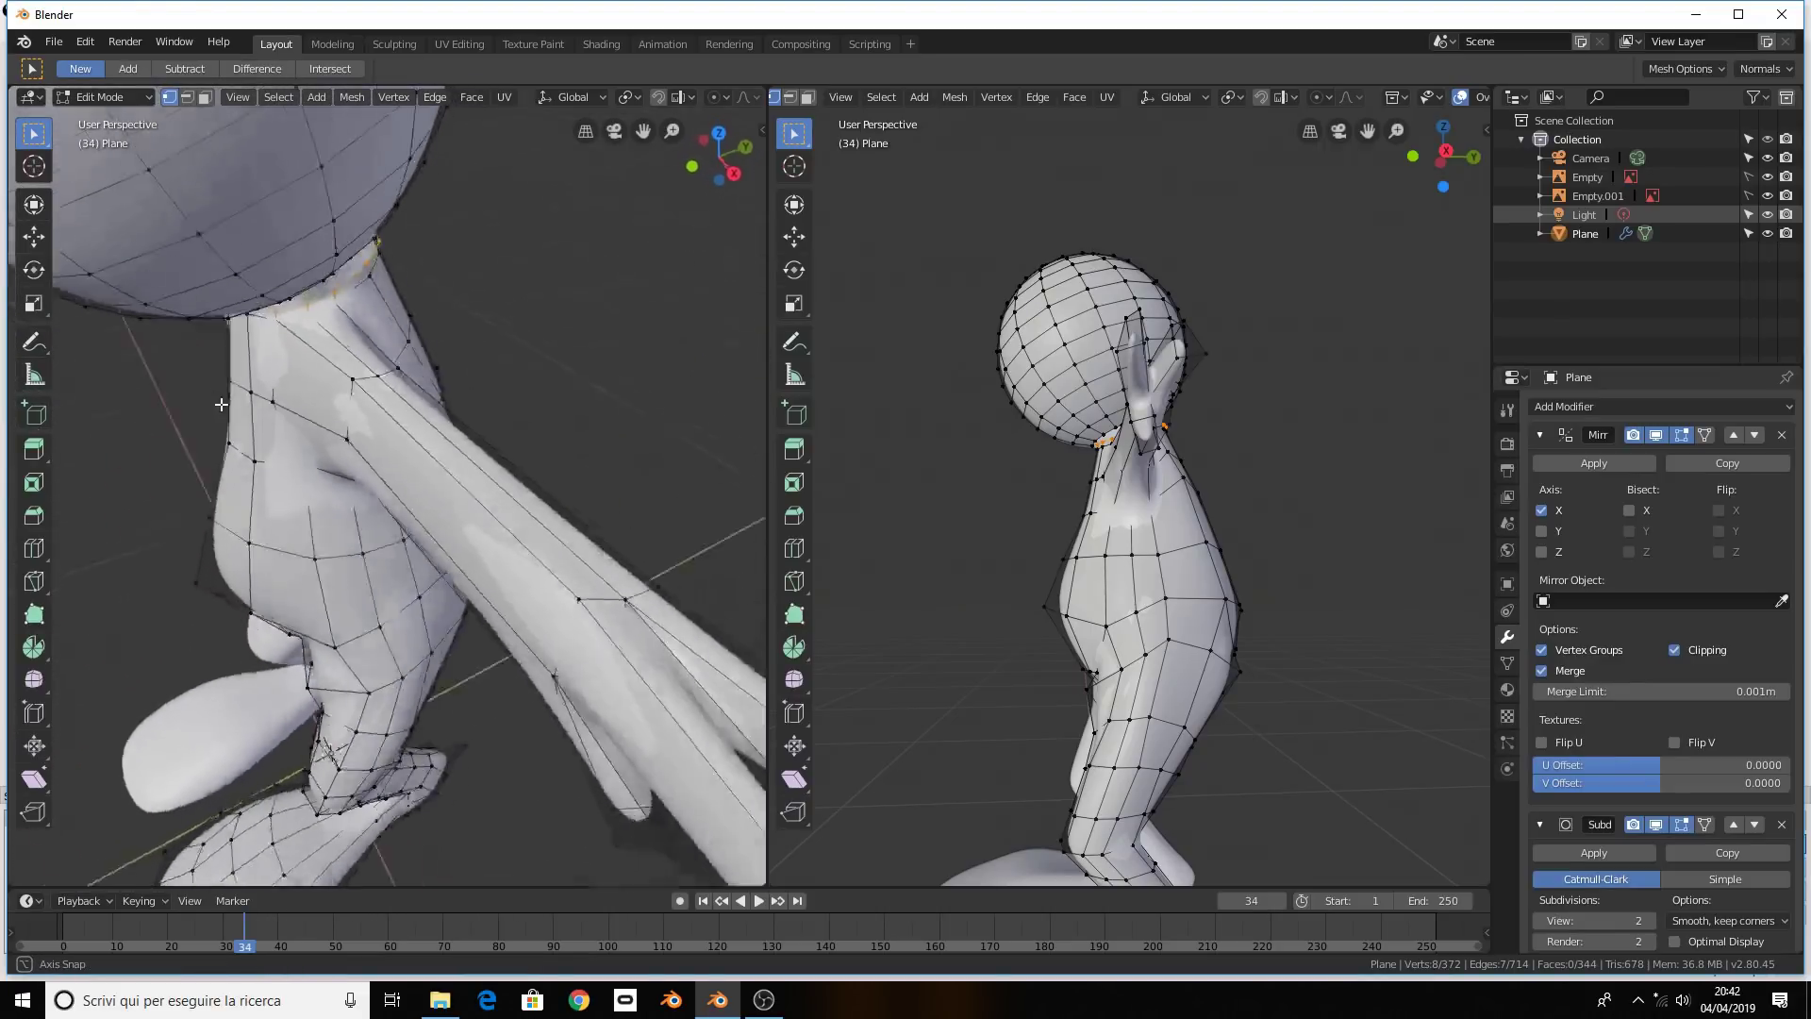
scroll(417, 307, down, 2)
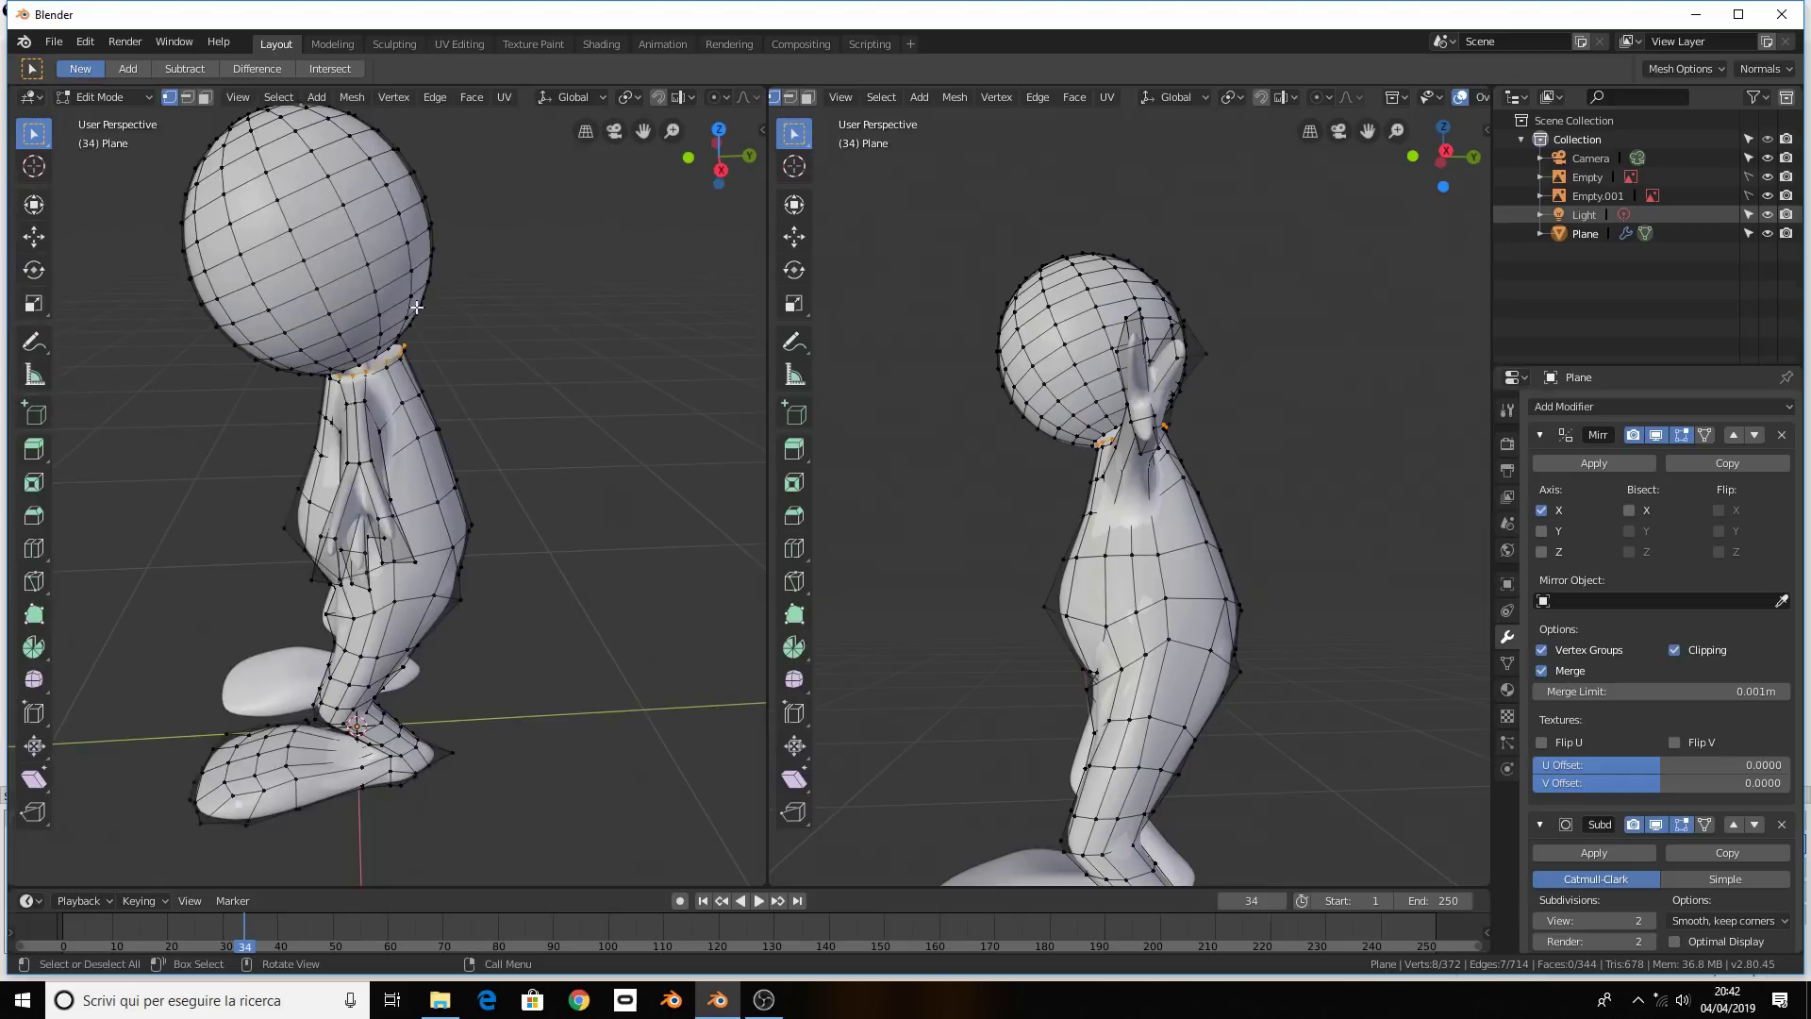
shift+click(363, 361)
scroll(364, 361, up, 3)
middle_drag(363, 361, 450, 289)
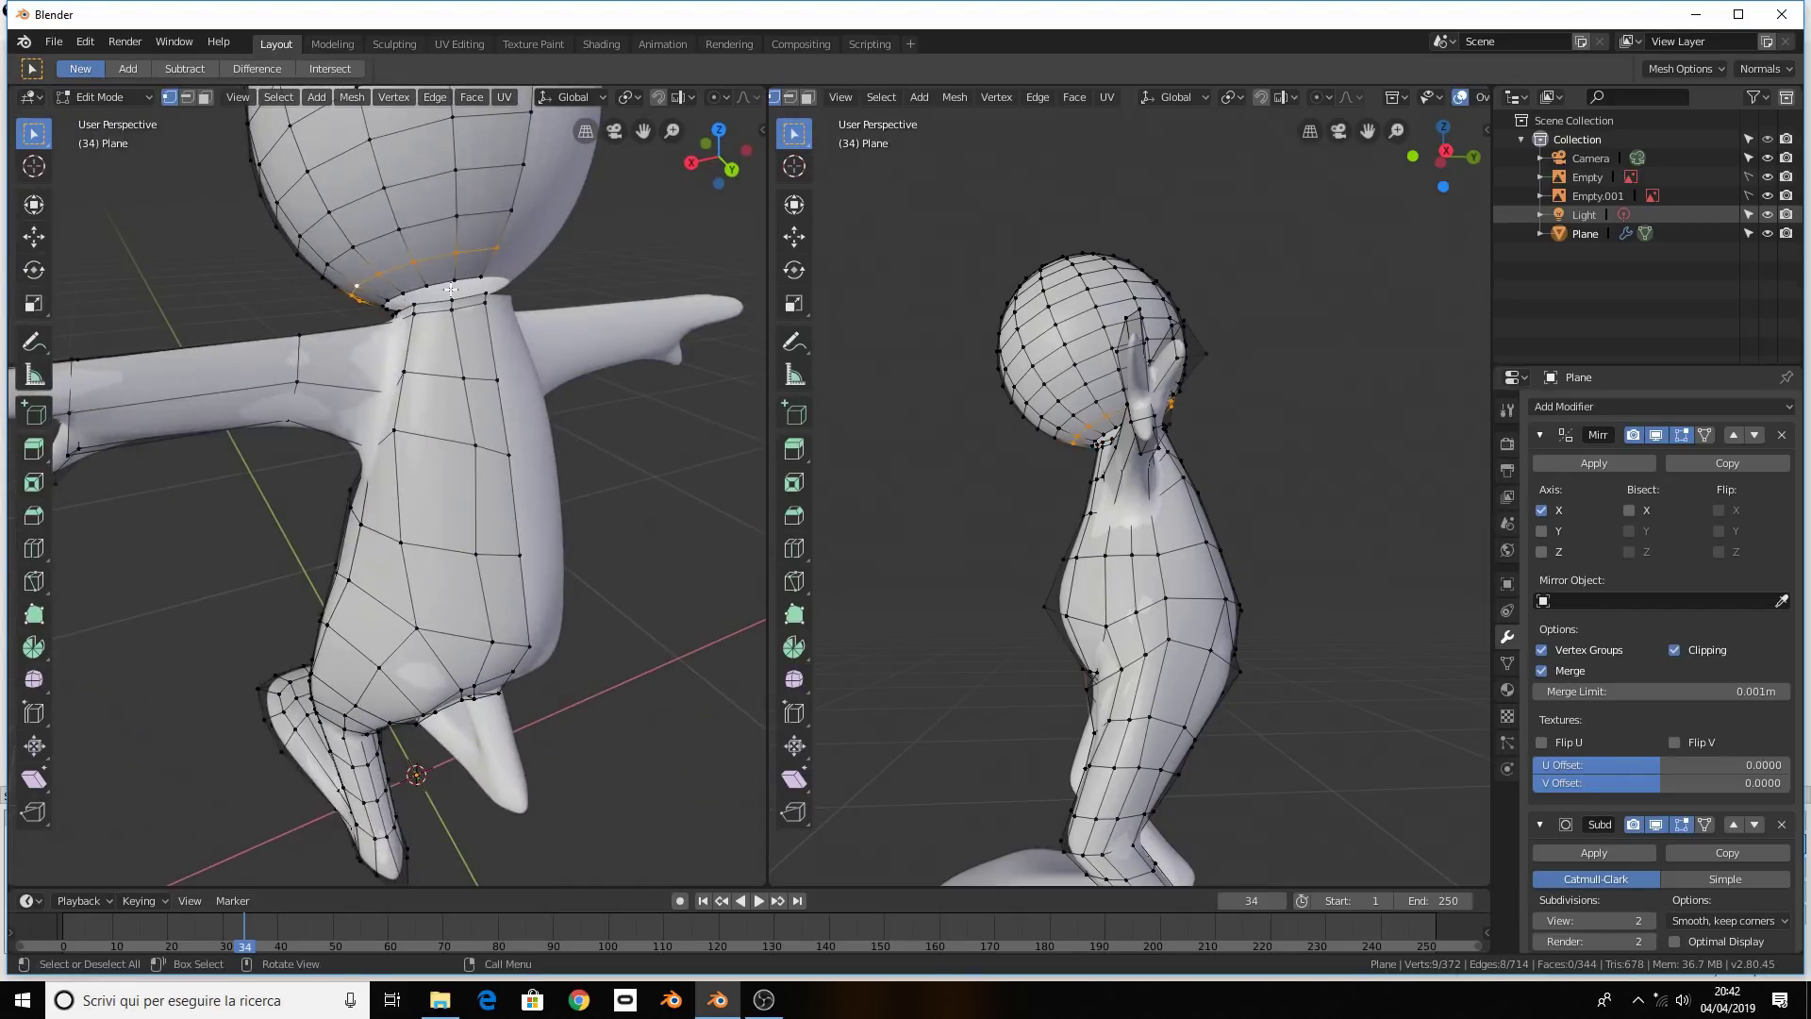
alt+shift+click(459, 279)
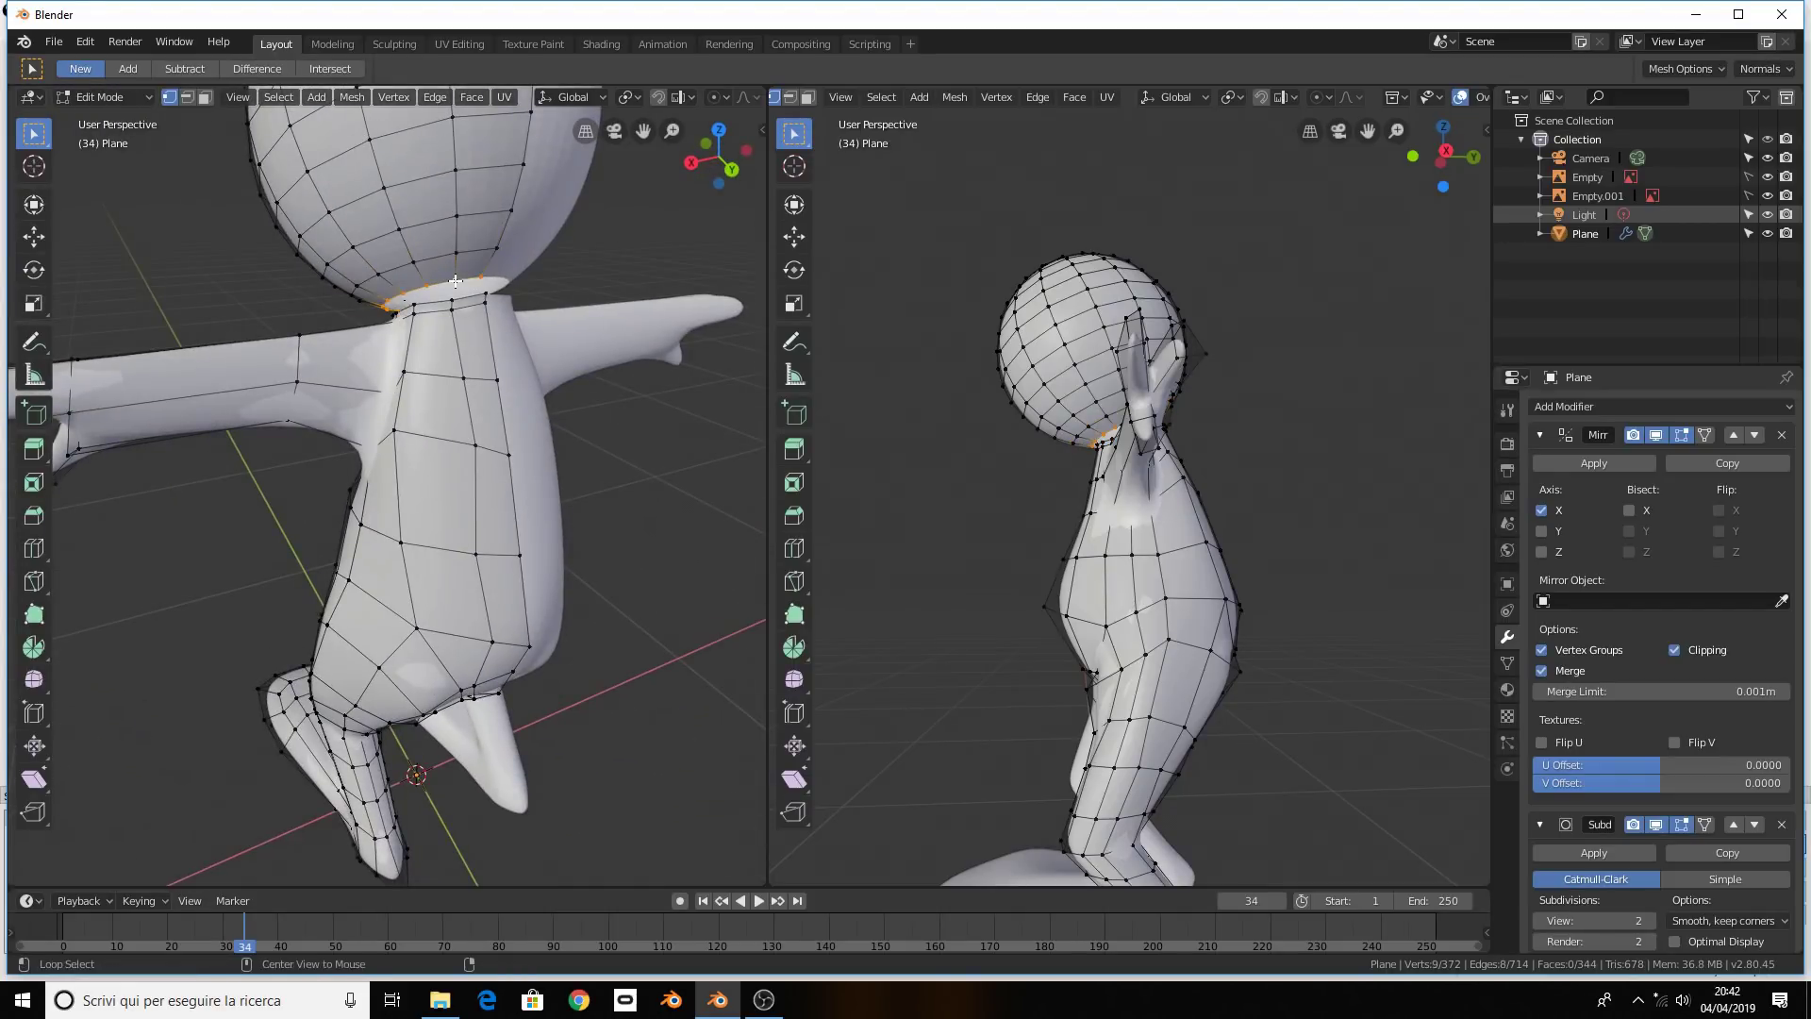
alt+click(454, 274)
right_click(451, 258)
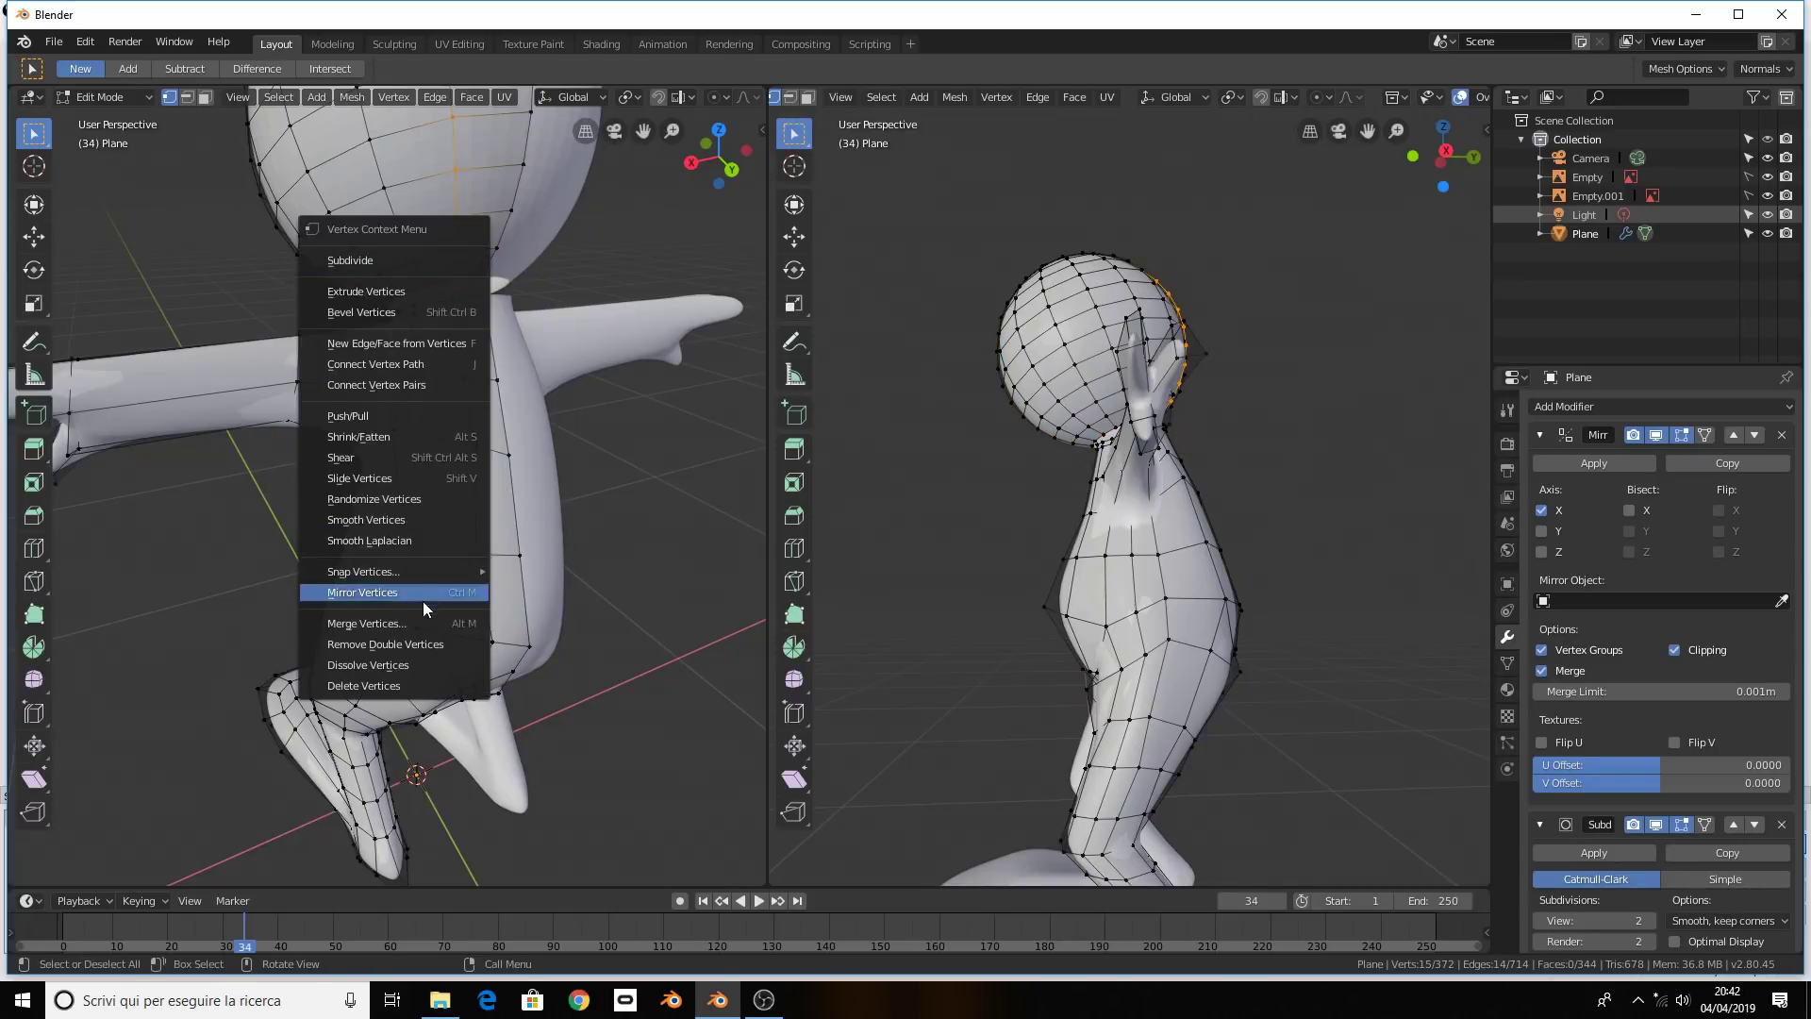
key(x)
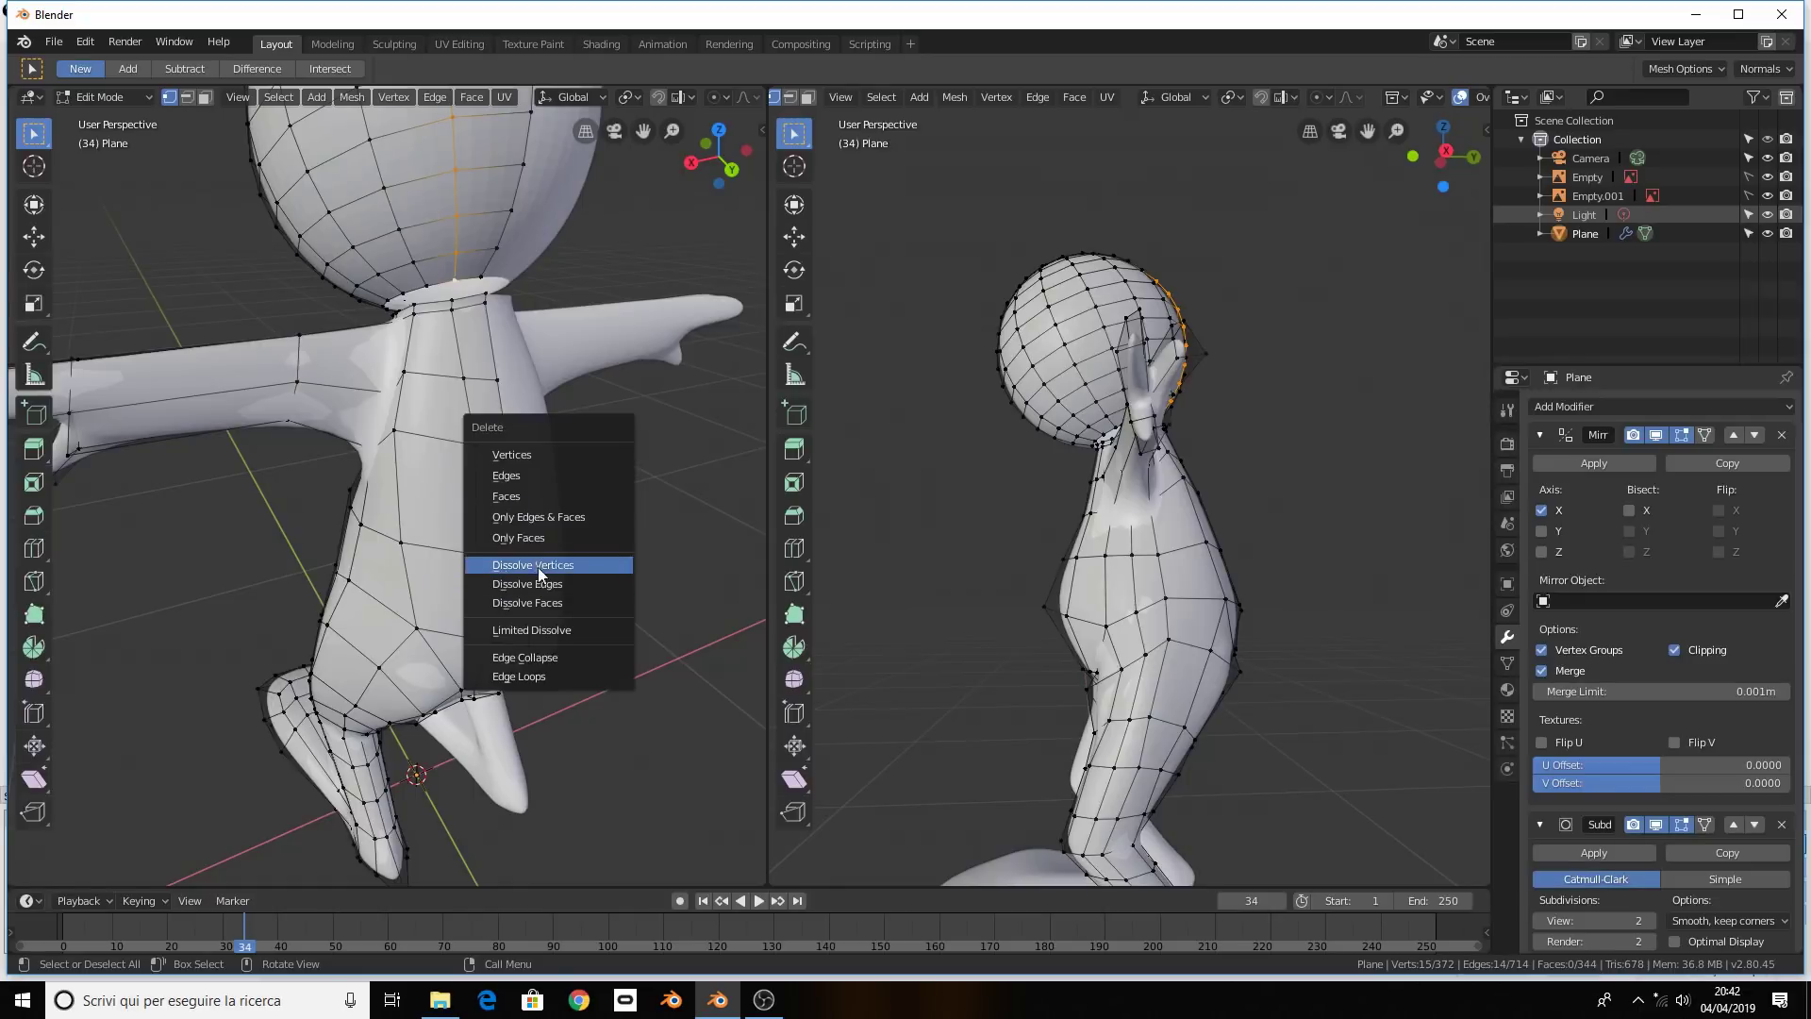
click(542, 583)
Select three neck vertices and fill a face between them with F
scroll(370, 380, up, 3)
mouse_move(443, 396)
middle_down()
mouse_move(369, 380)
mouse_move(534, 495)
mouse_move(465, 426)
middle_up()
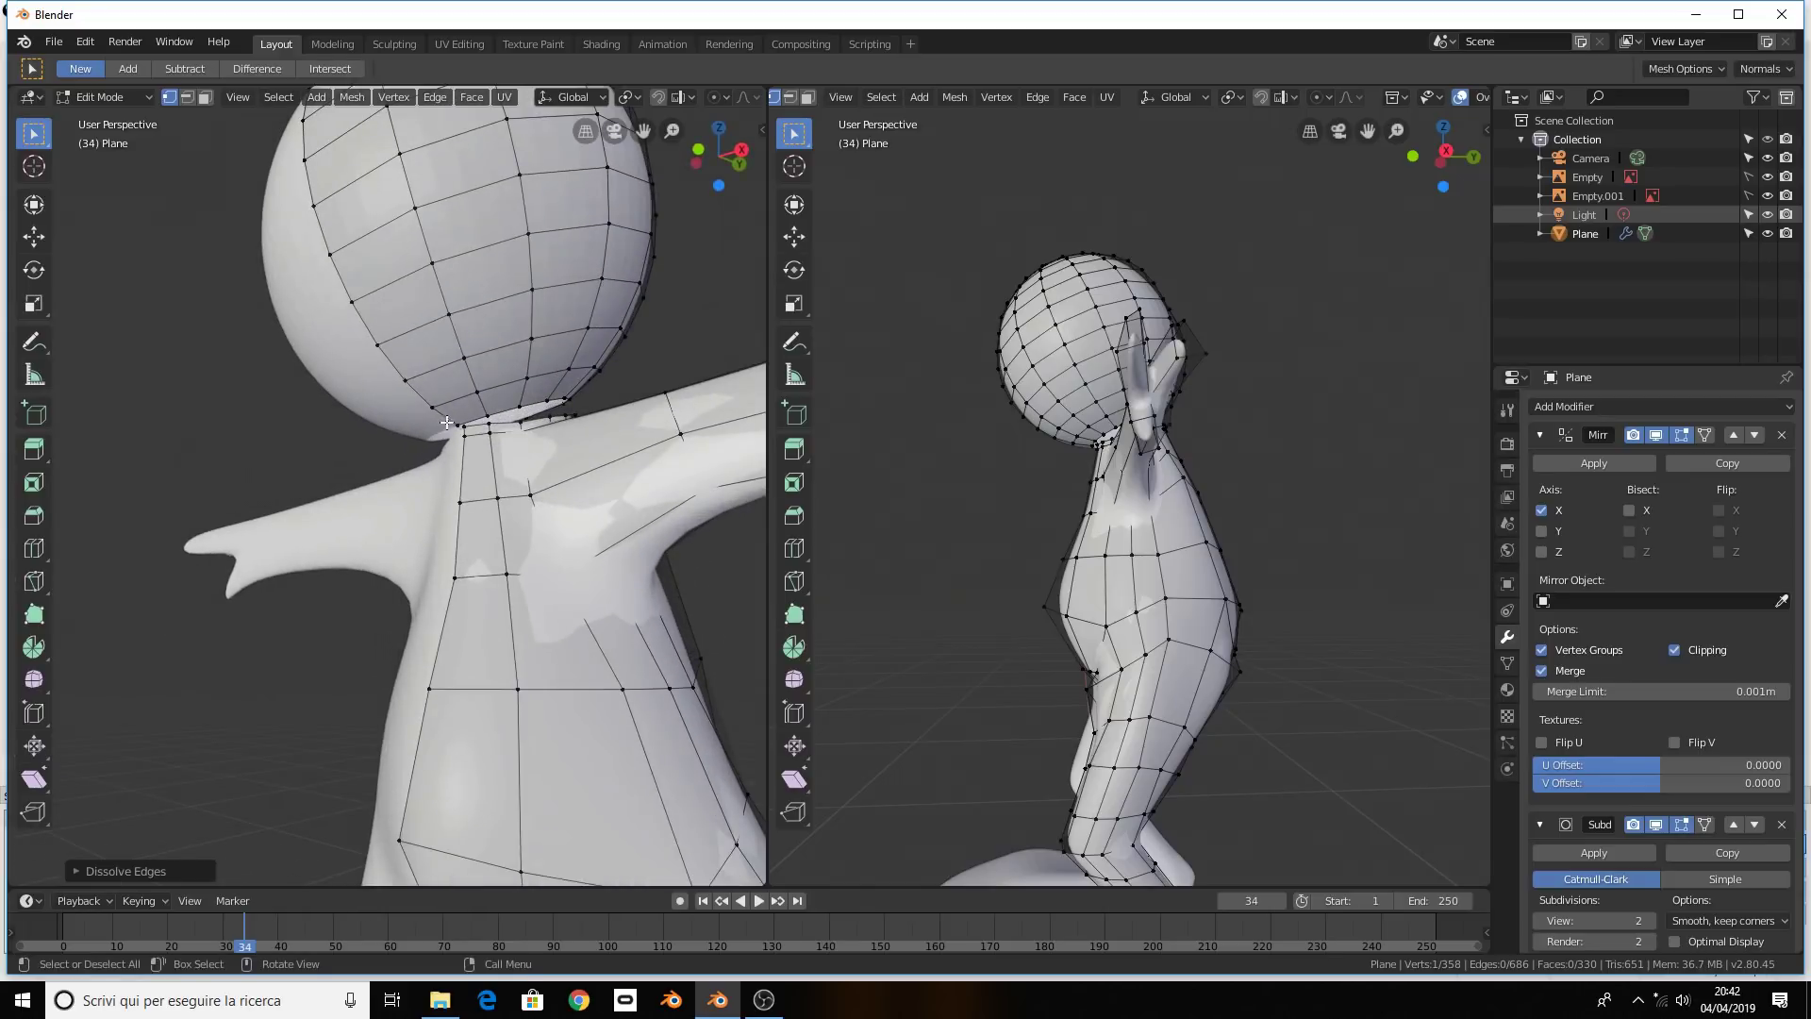
shift+click(465, 426)
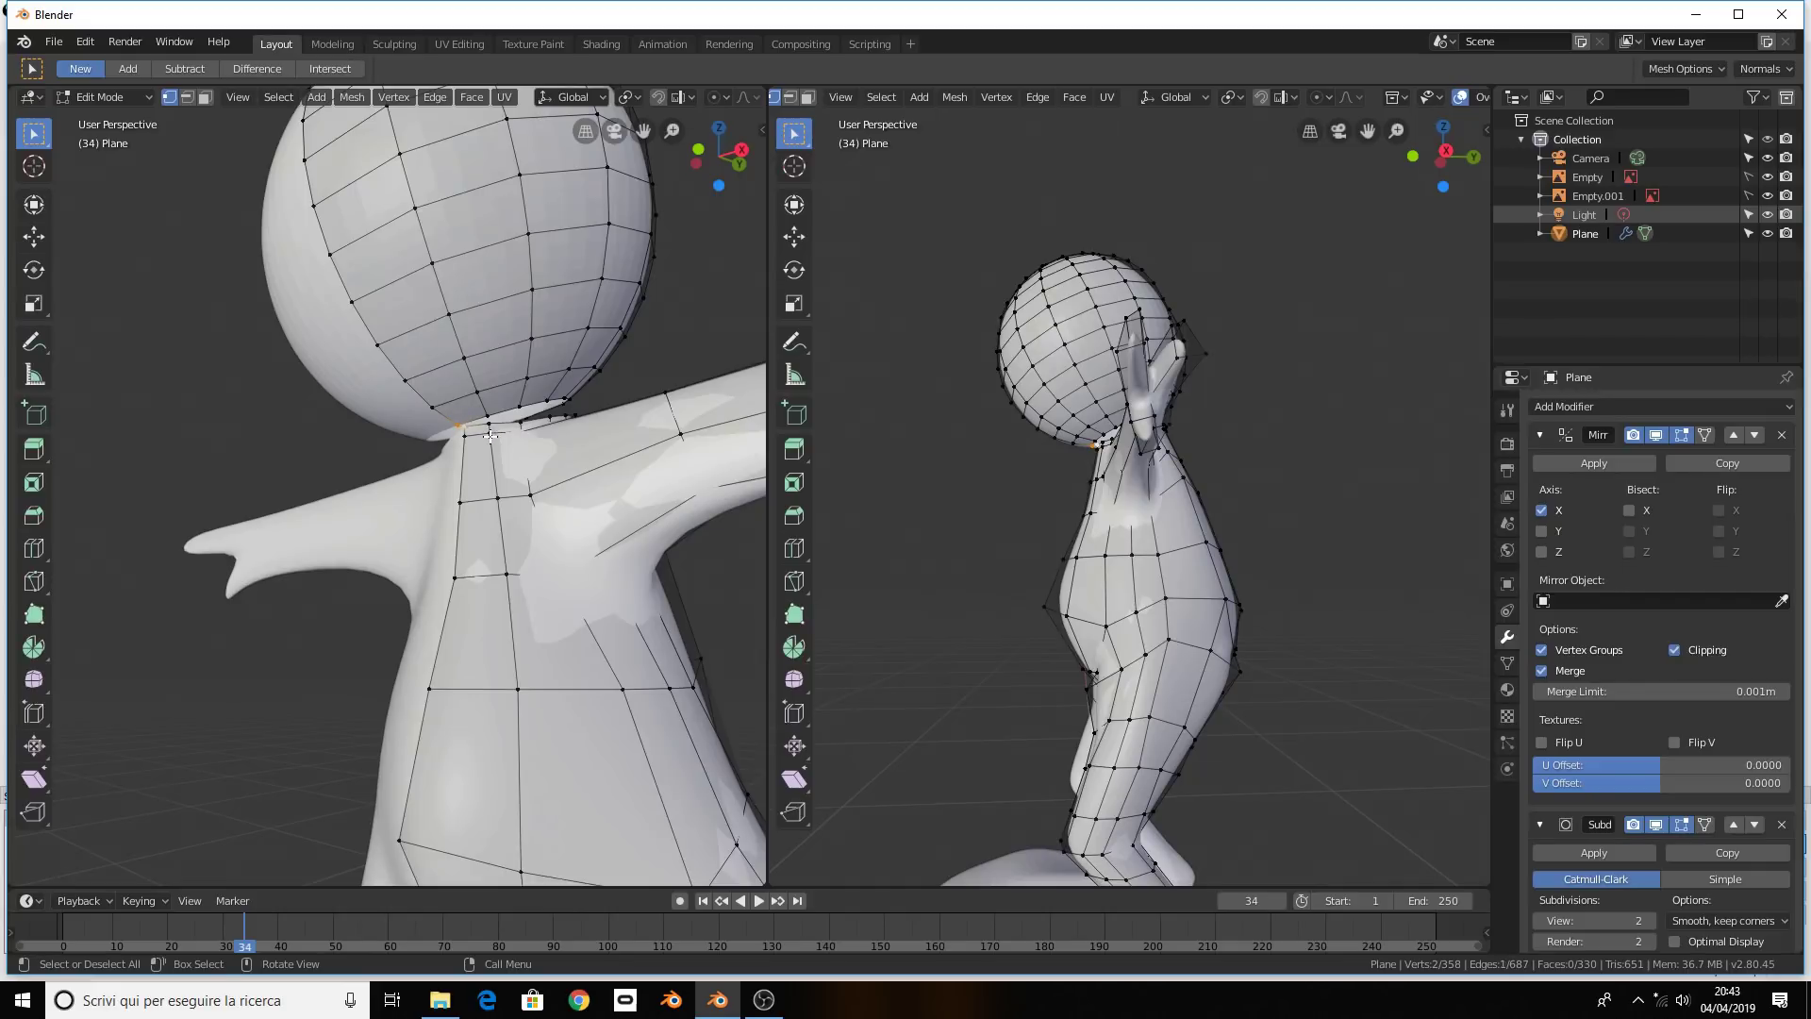
scroll(489, 420, up, 2)
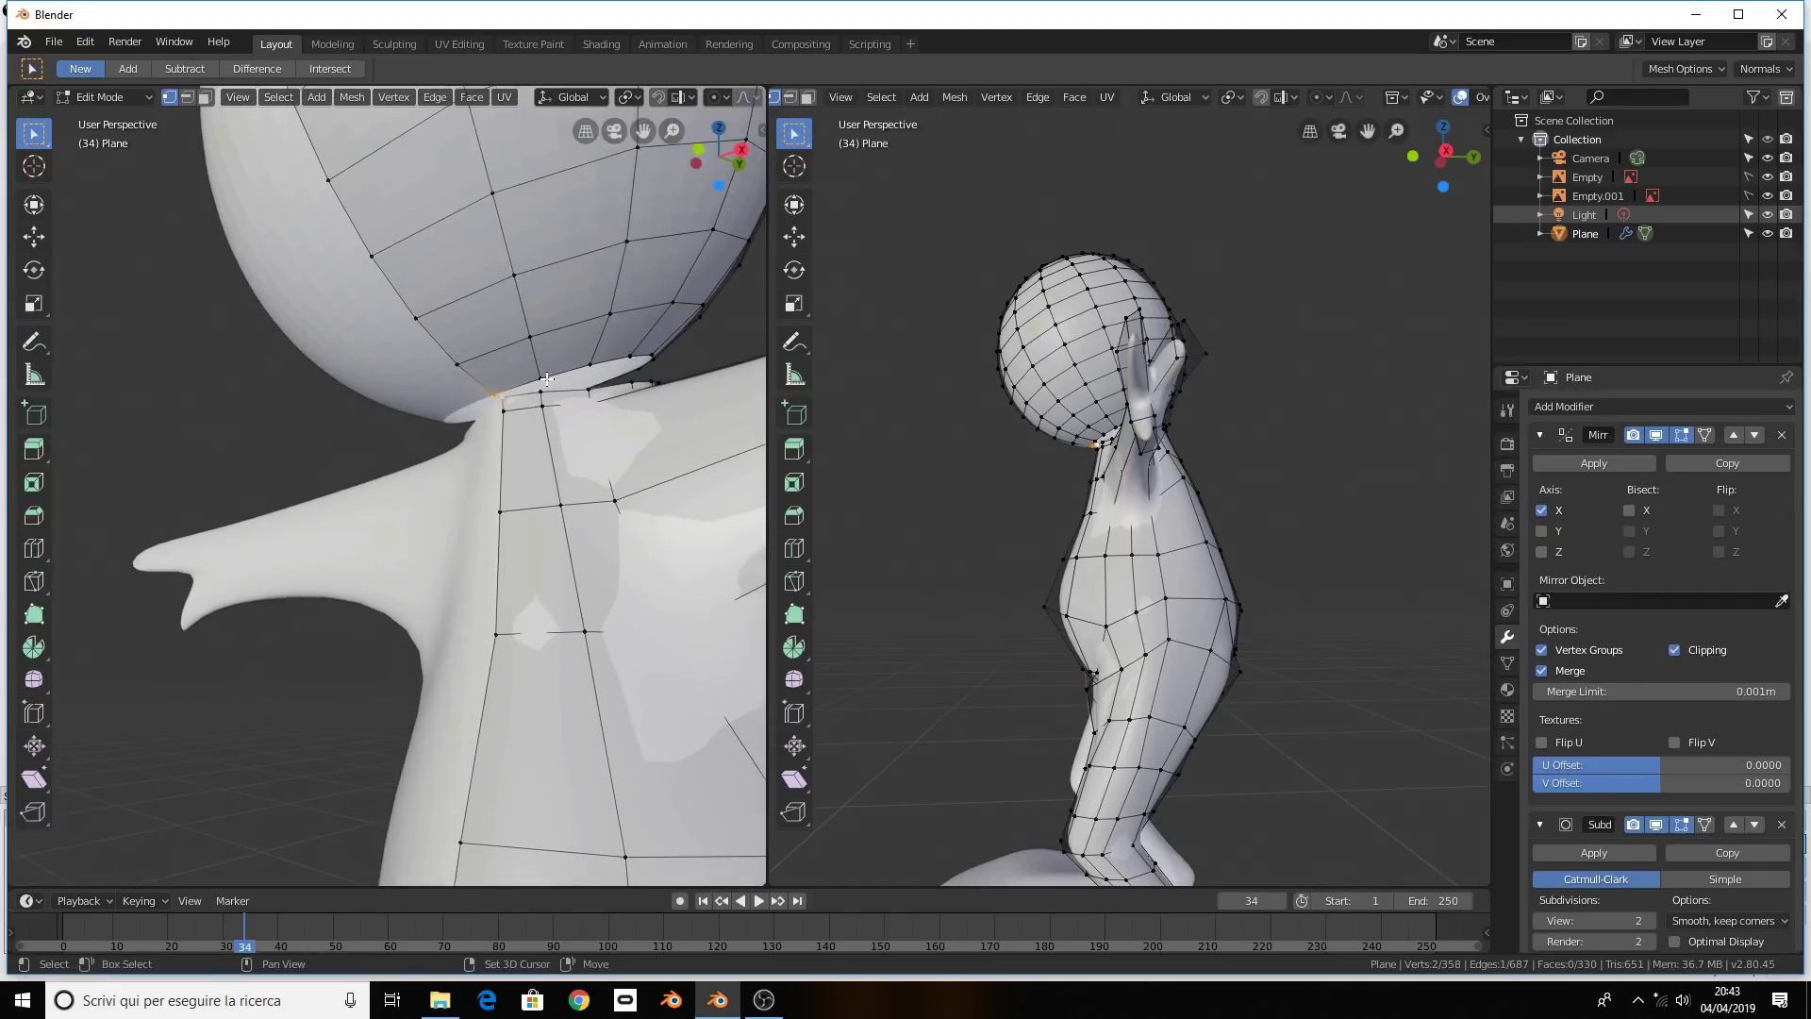
shift+click(543, 376)
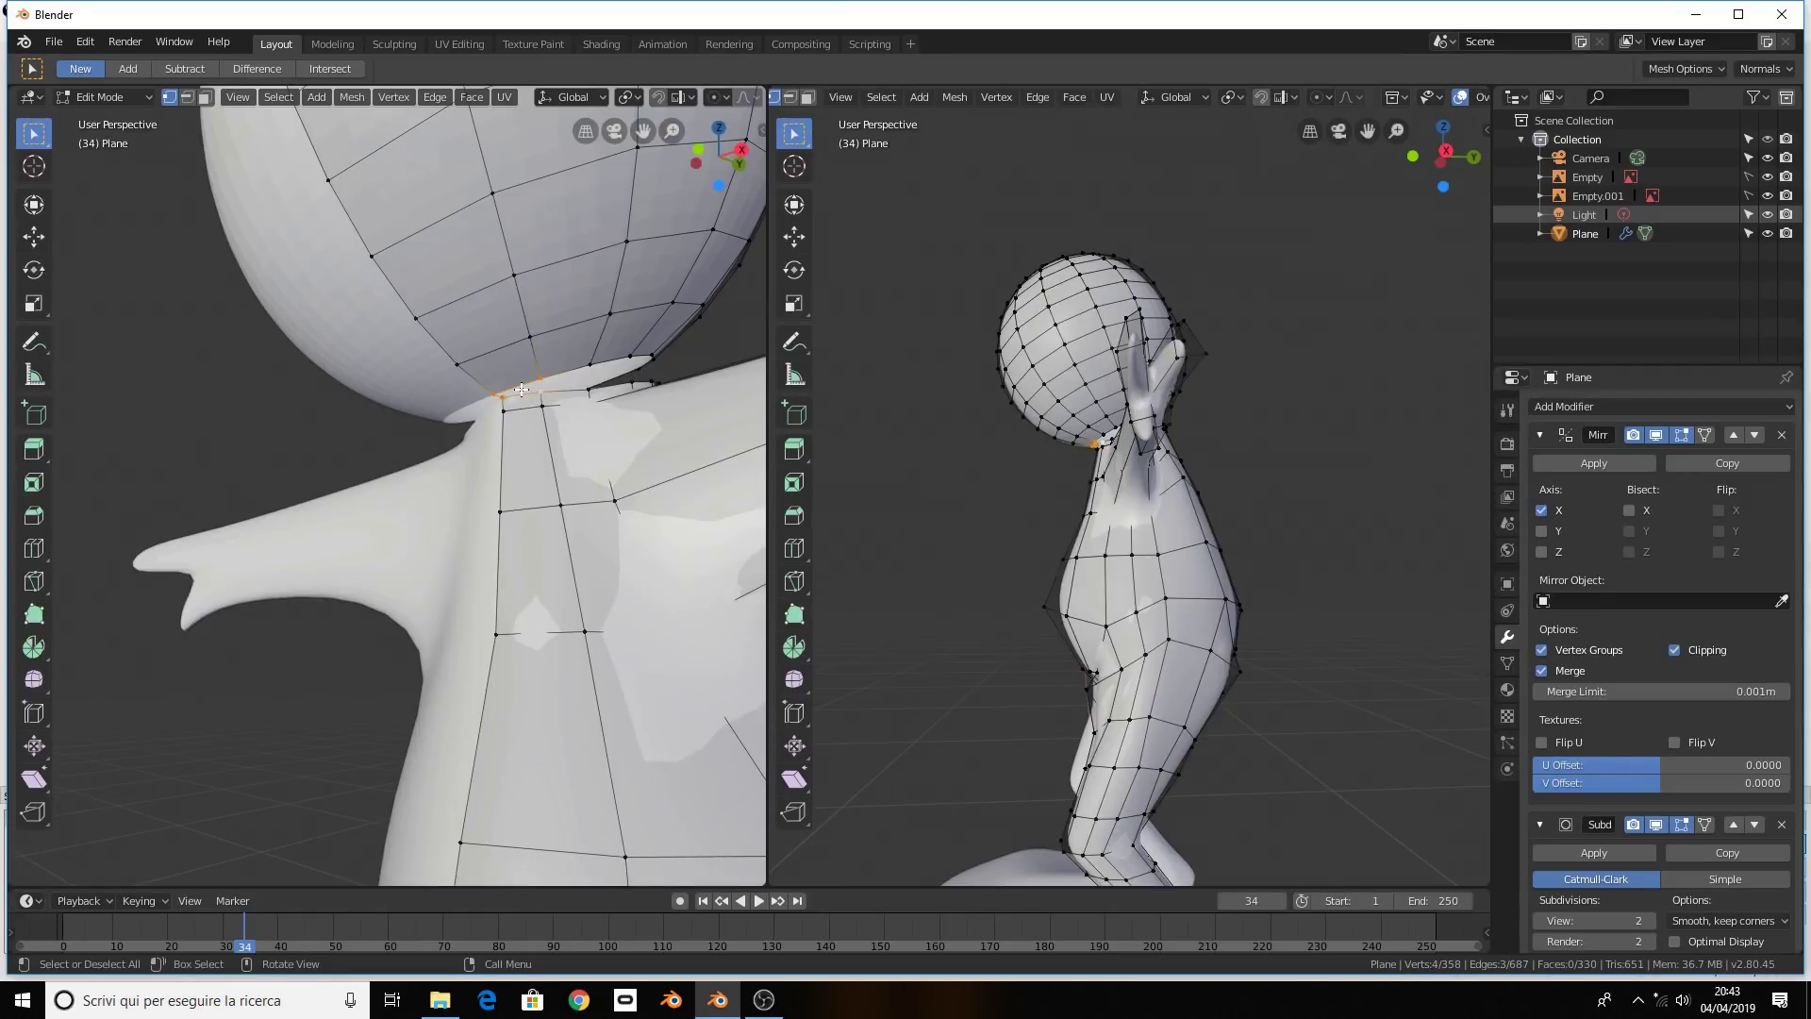
key(f)
Select two more neck vertices and pull back to show the head and shoulders
click(542, 381)
shift+click(569, 388)
mouse_move(615, 385)
middle_down()
mouse_move(540, 419)
mouse_move(395, 439)
middle_up()
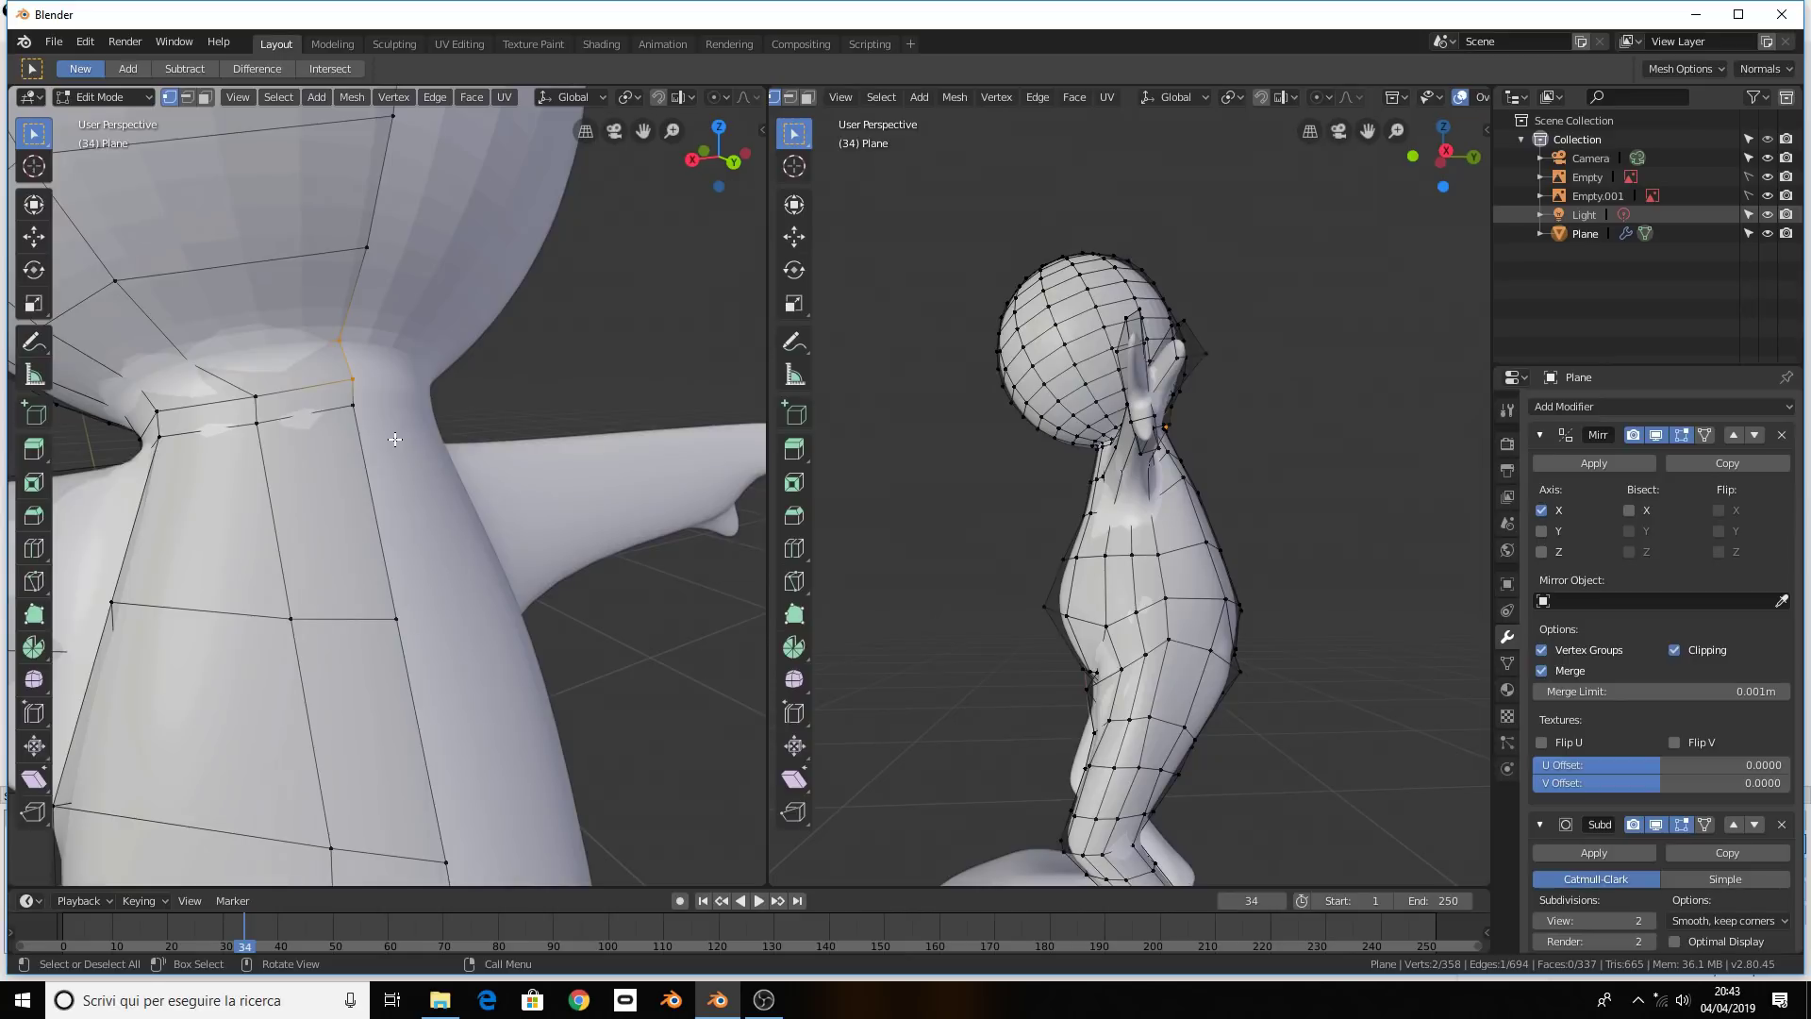
scroll(417, 408, down, 3)
mouse_move(418, 408)
middle_down()
mouse_move(604, 398)
mouse_move(533, 410)
middle_up()
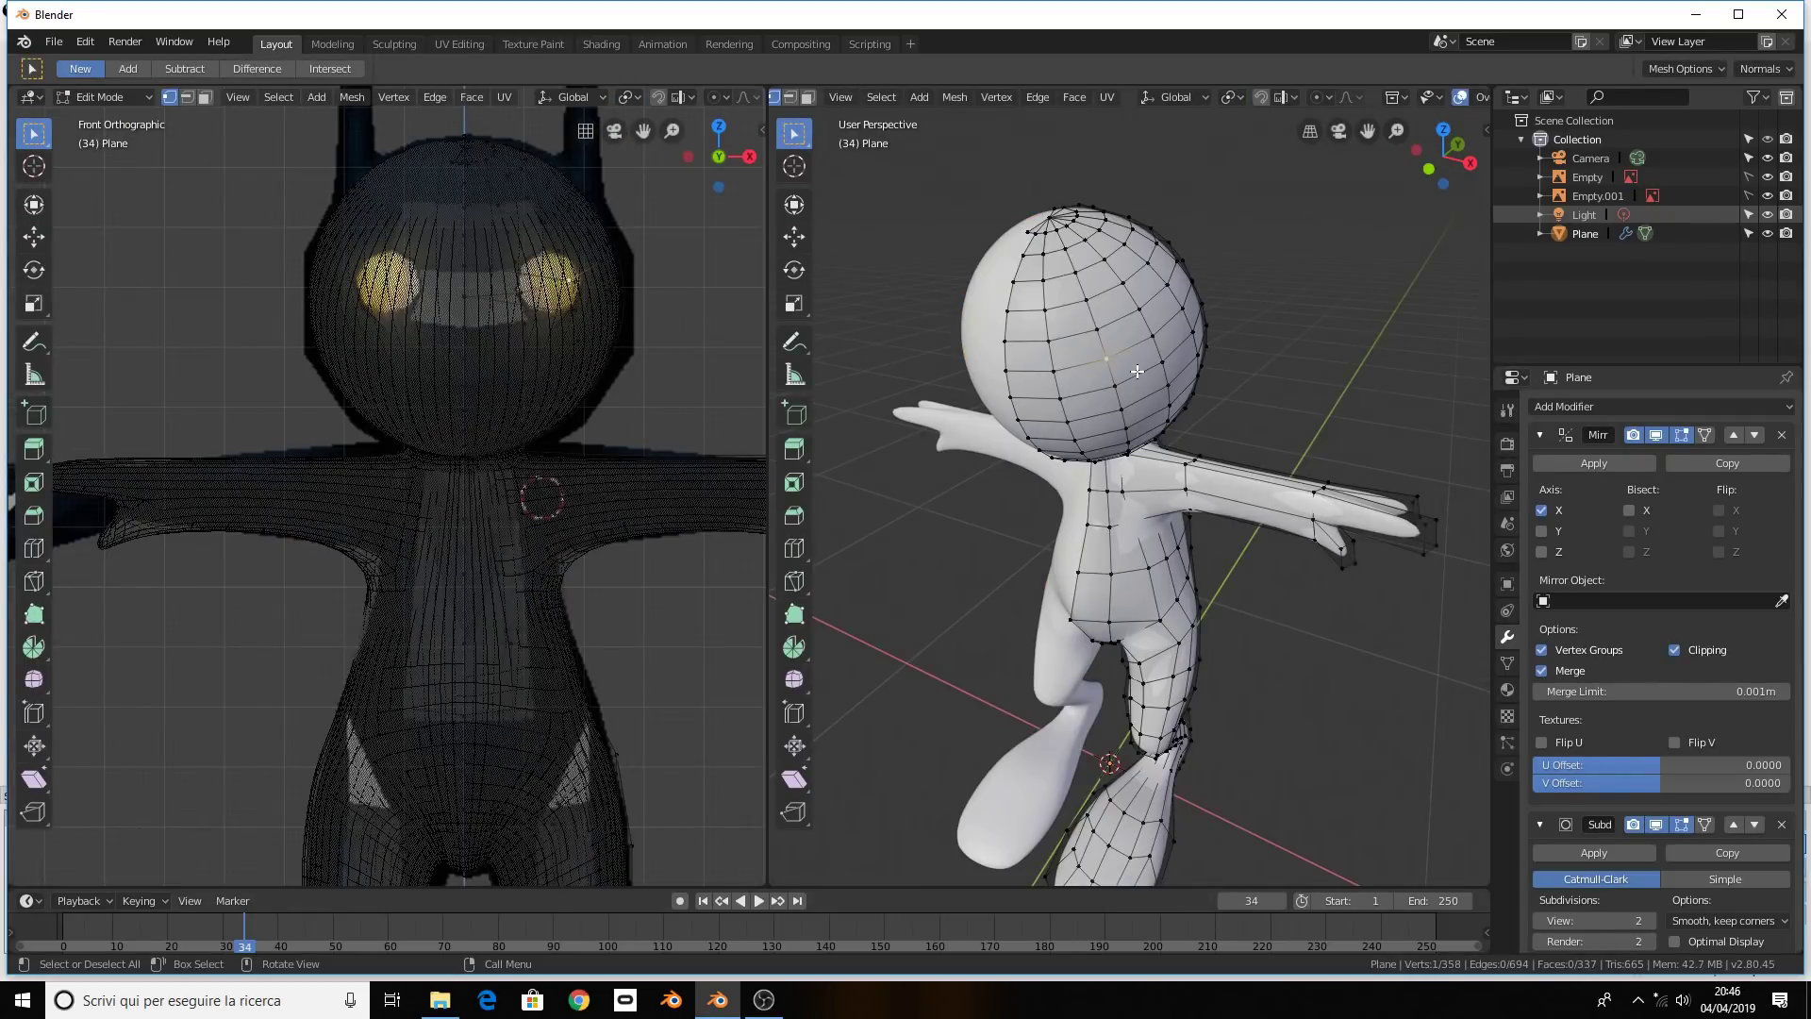
Nudge the selected head vertices into new positions, viewing from above and behind
mouse_move(1203, 442)
middle_down()
mouse_move(1110, 488)
mouse_move(1021, 451)
middle_up()
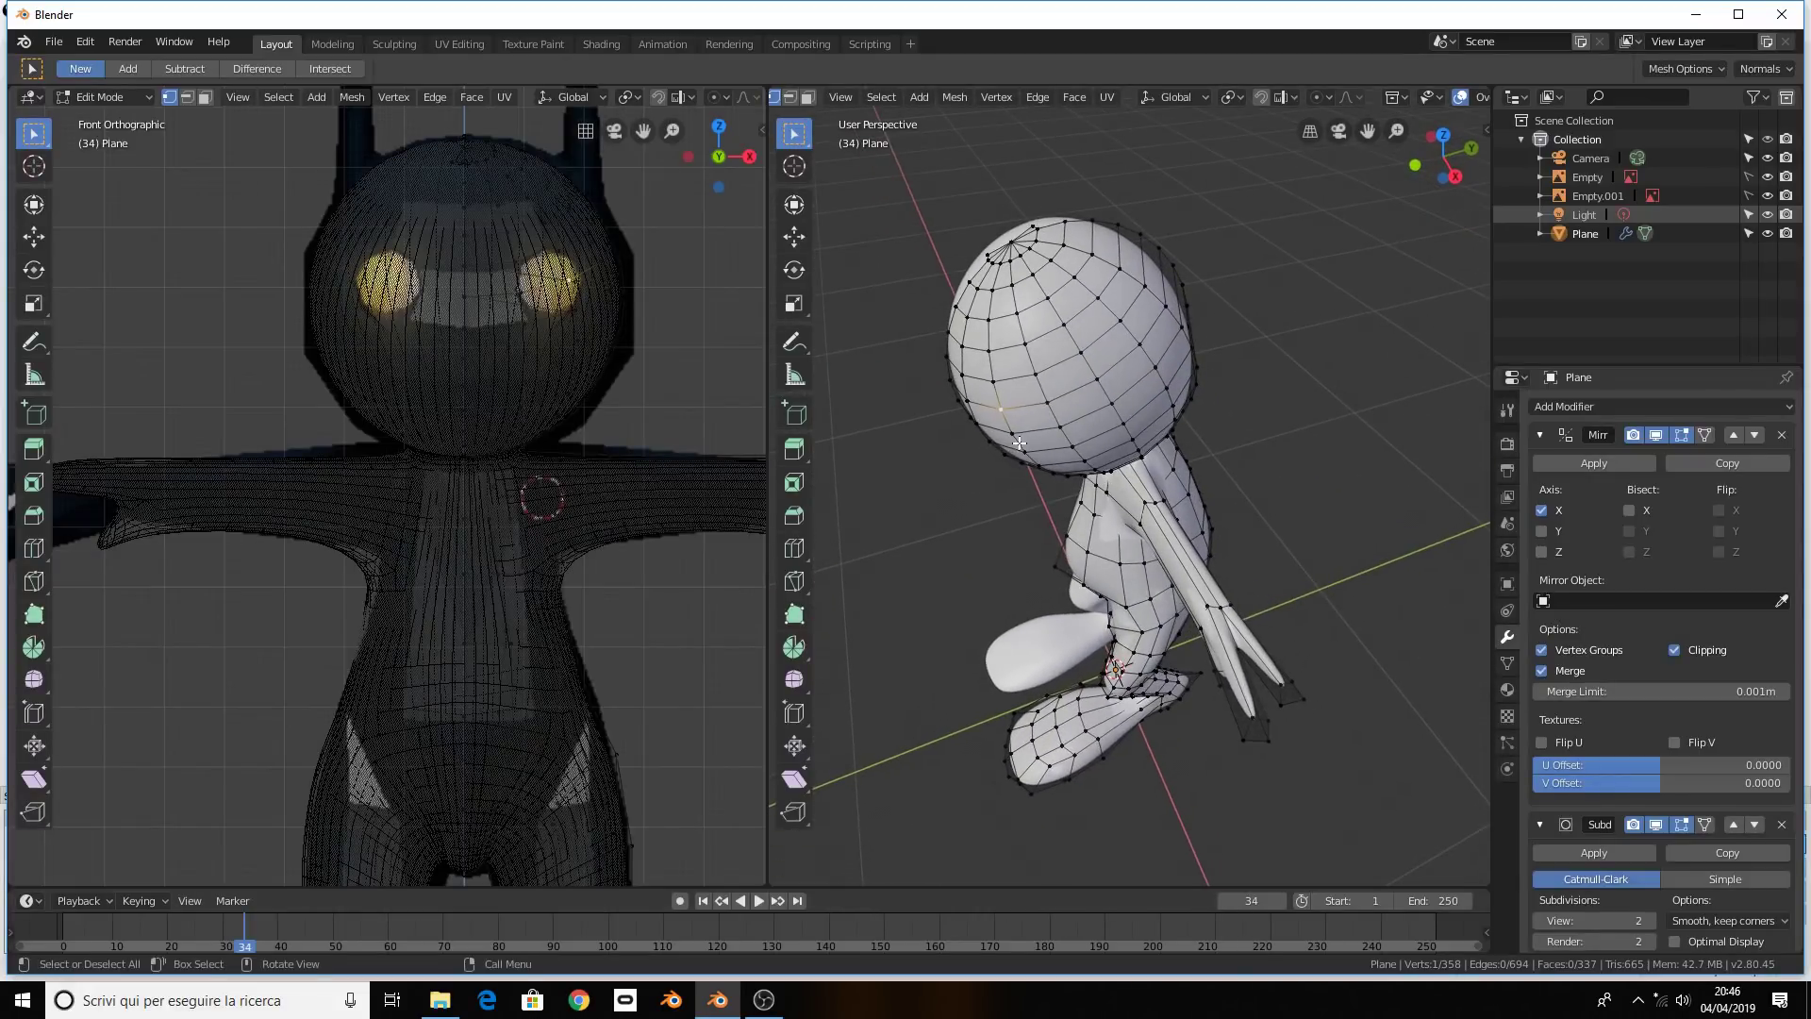
key(g)
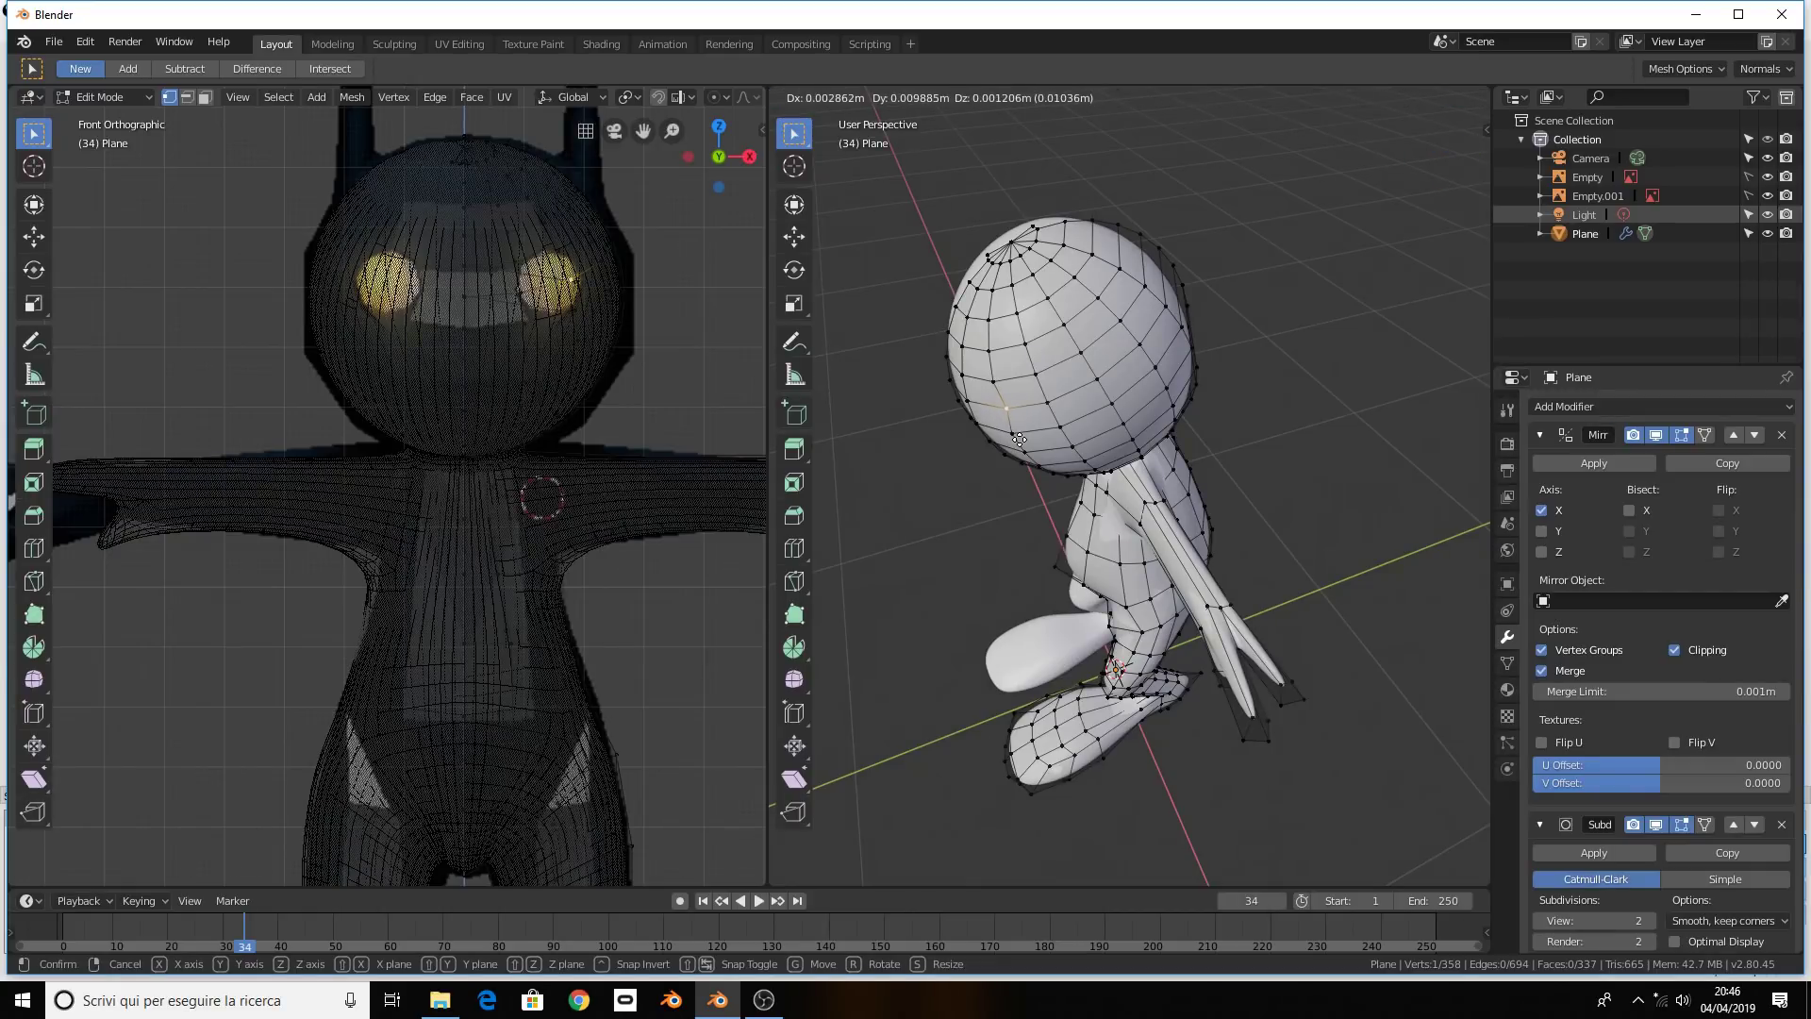
click(1020, 439)
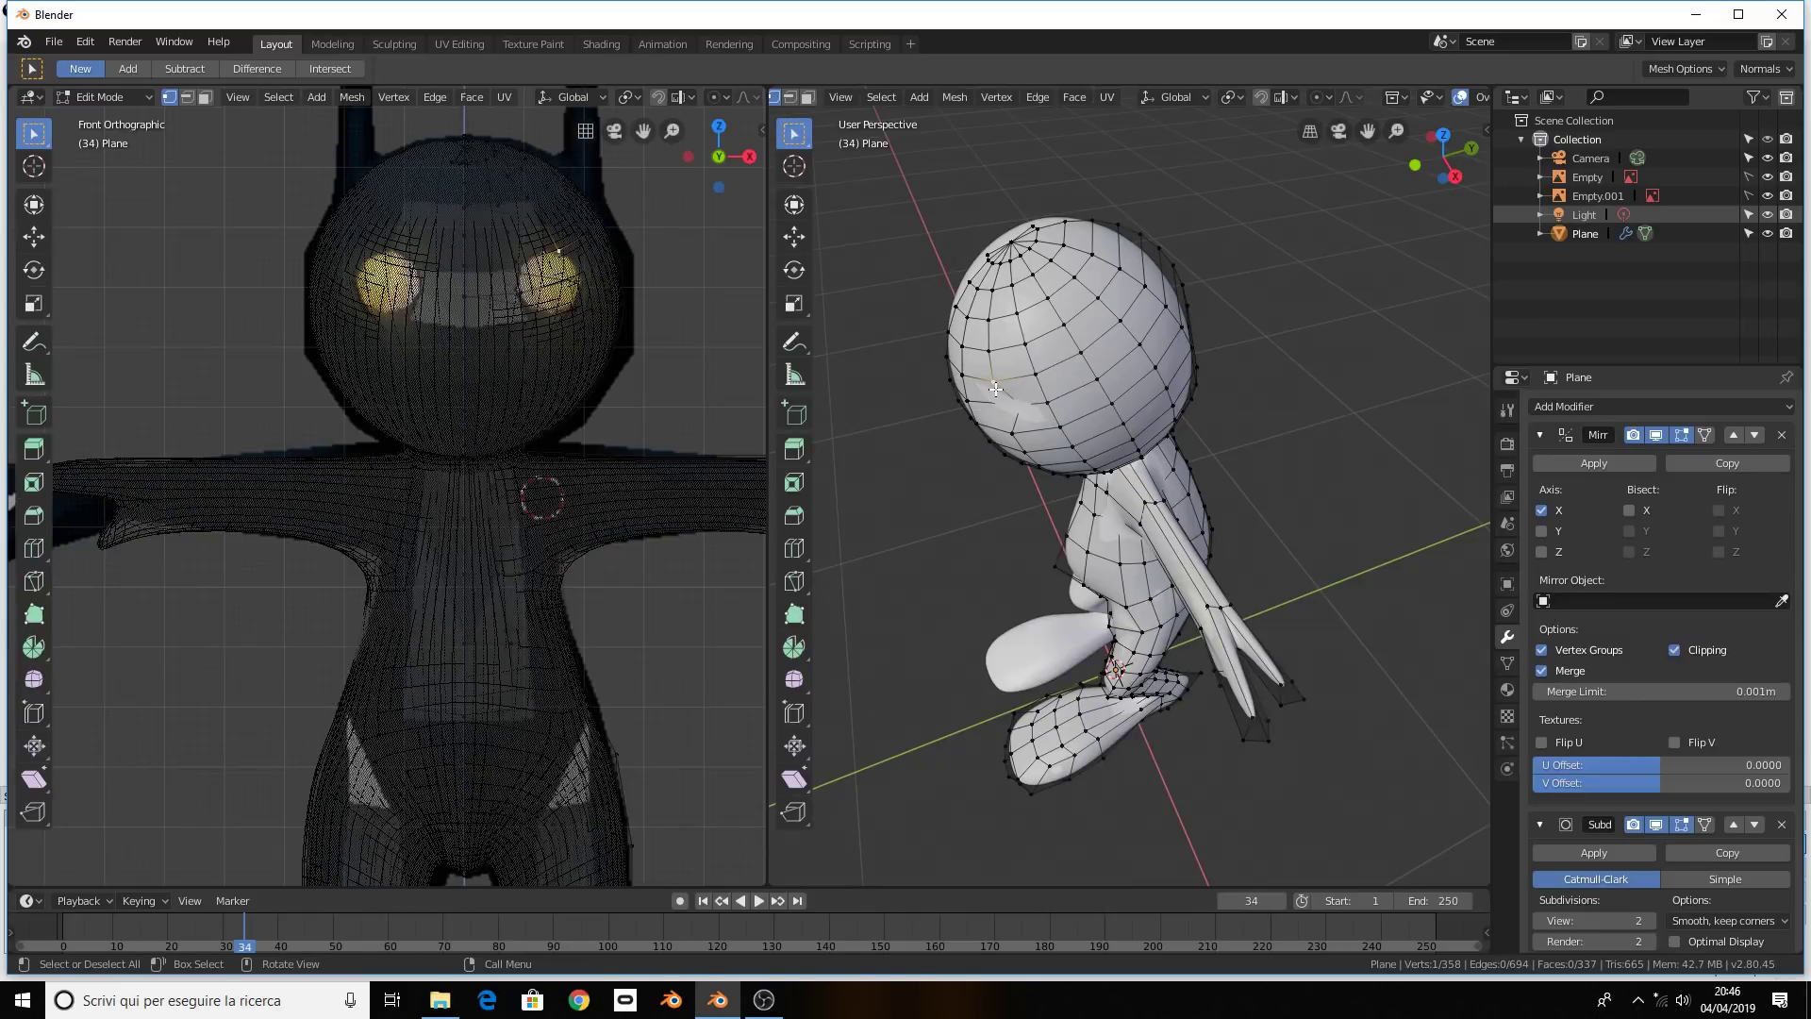
key(g)
click(1013, 387)
middle_drag(1013, 388, 1170, 422)
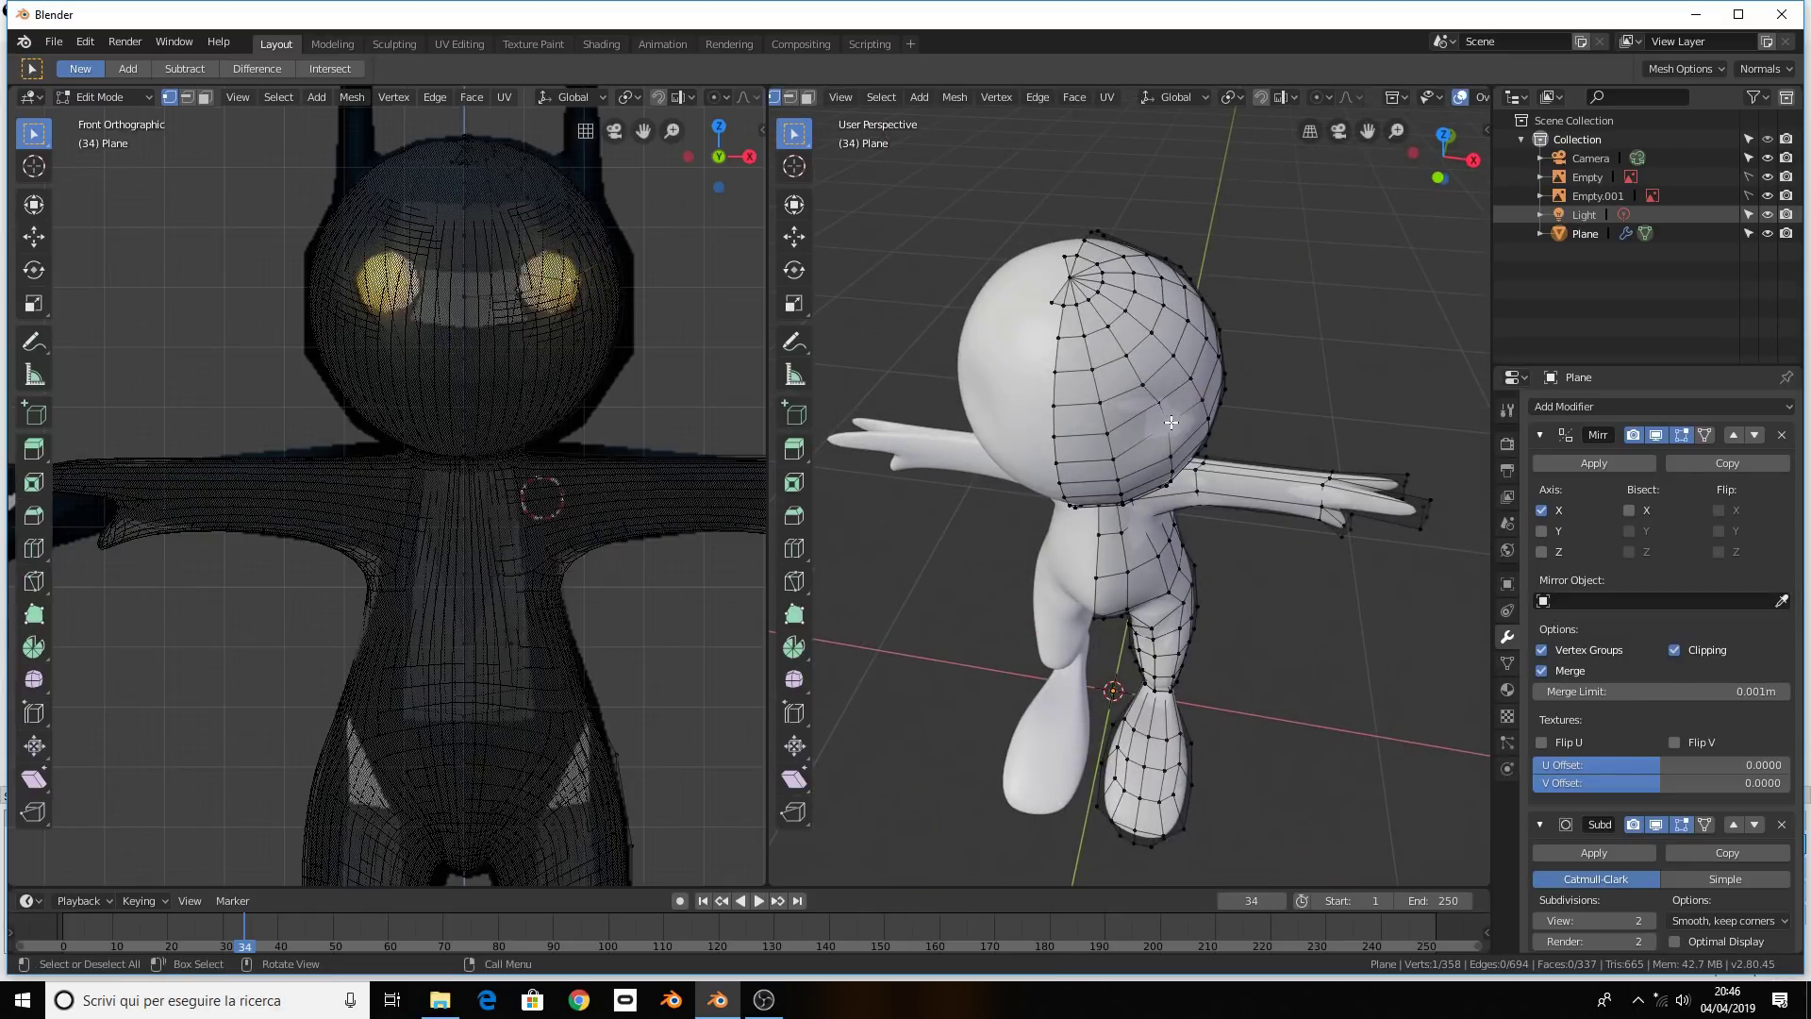
key(g)
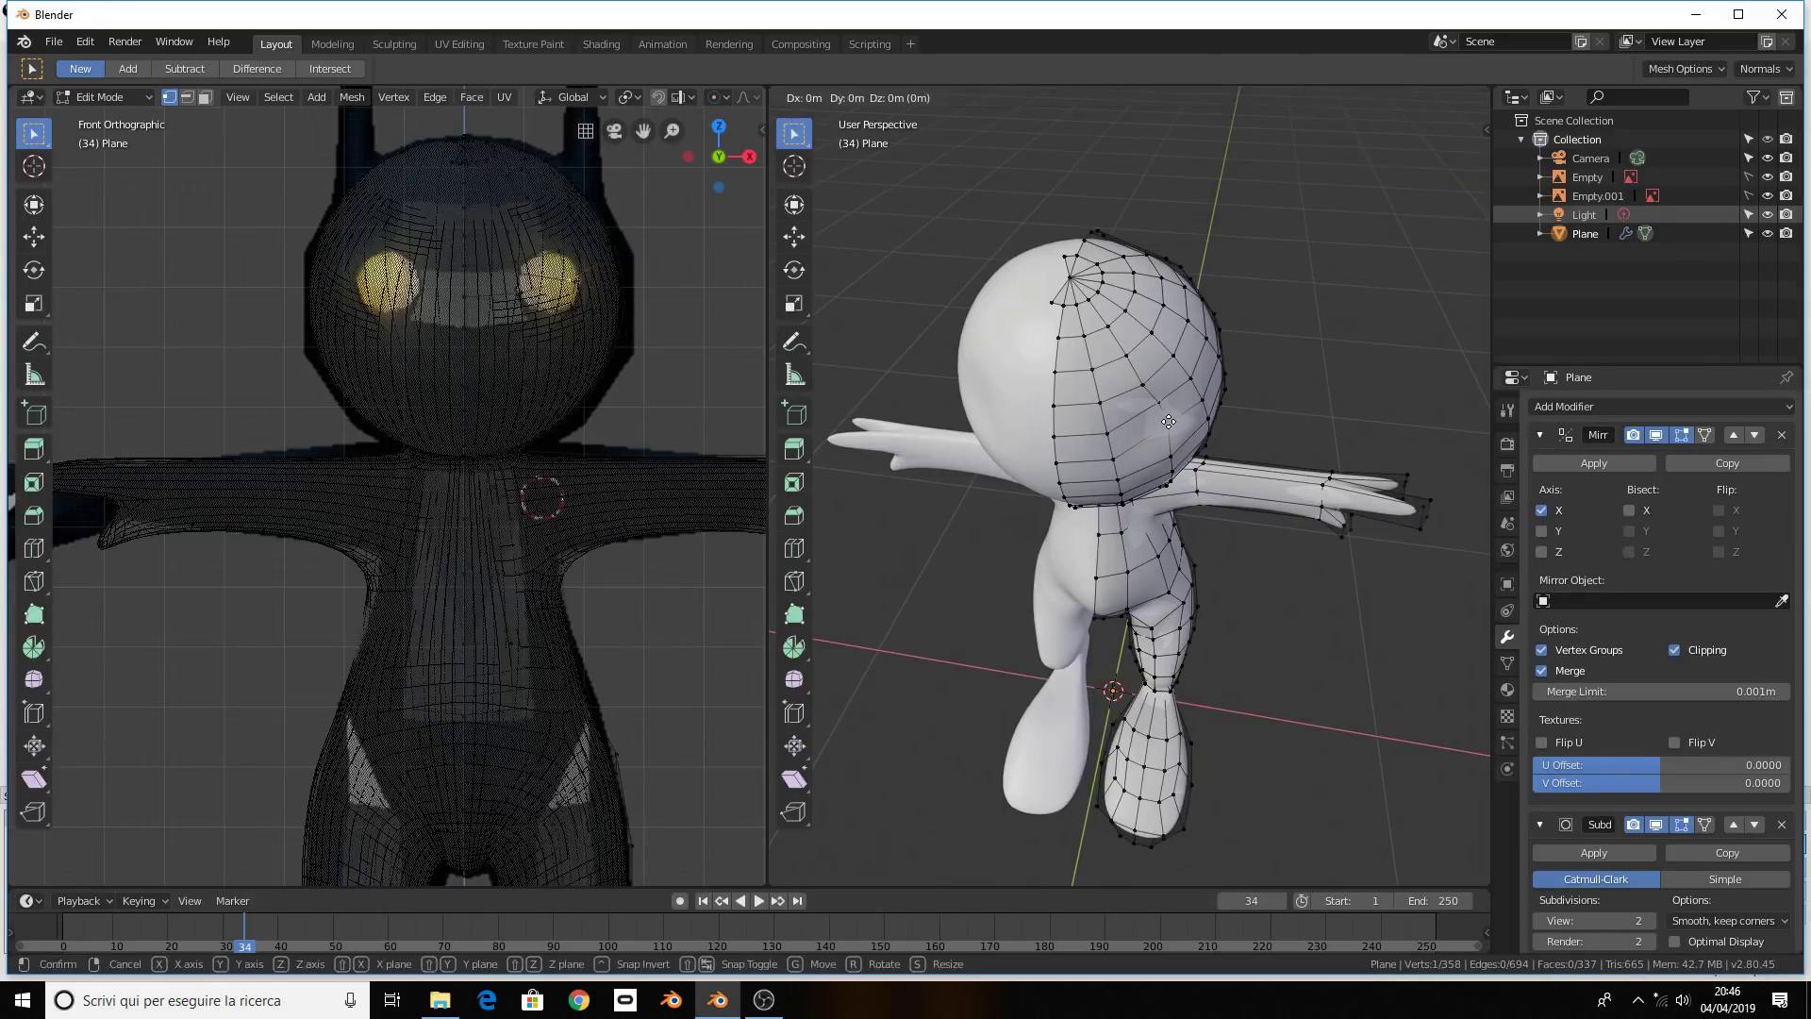
click(1170, 423)
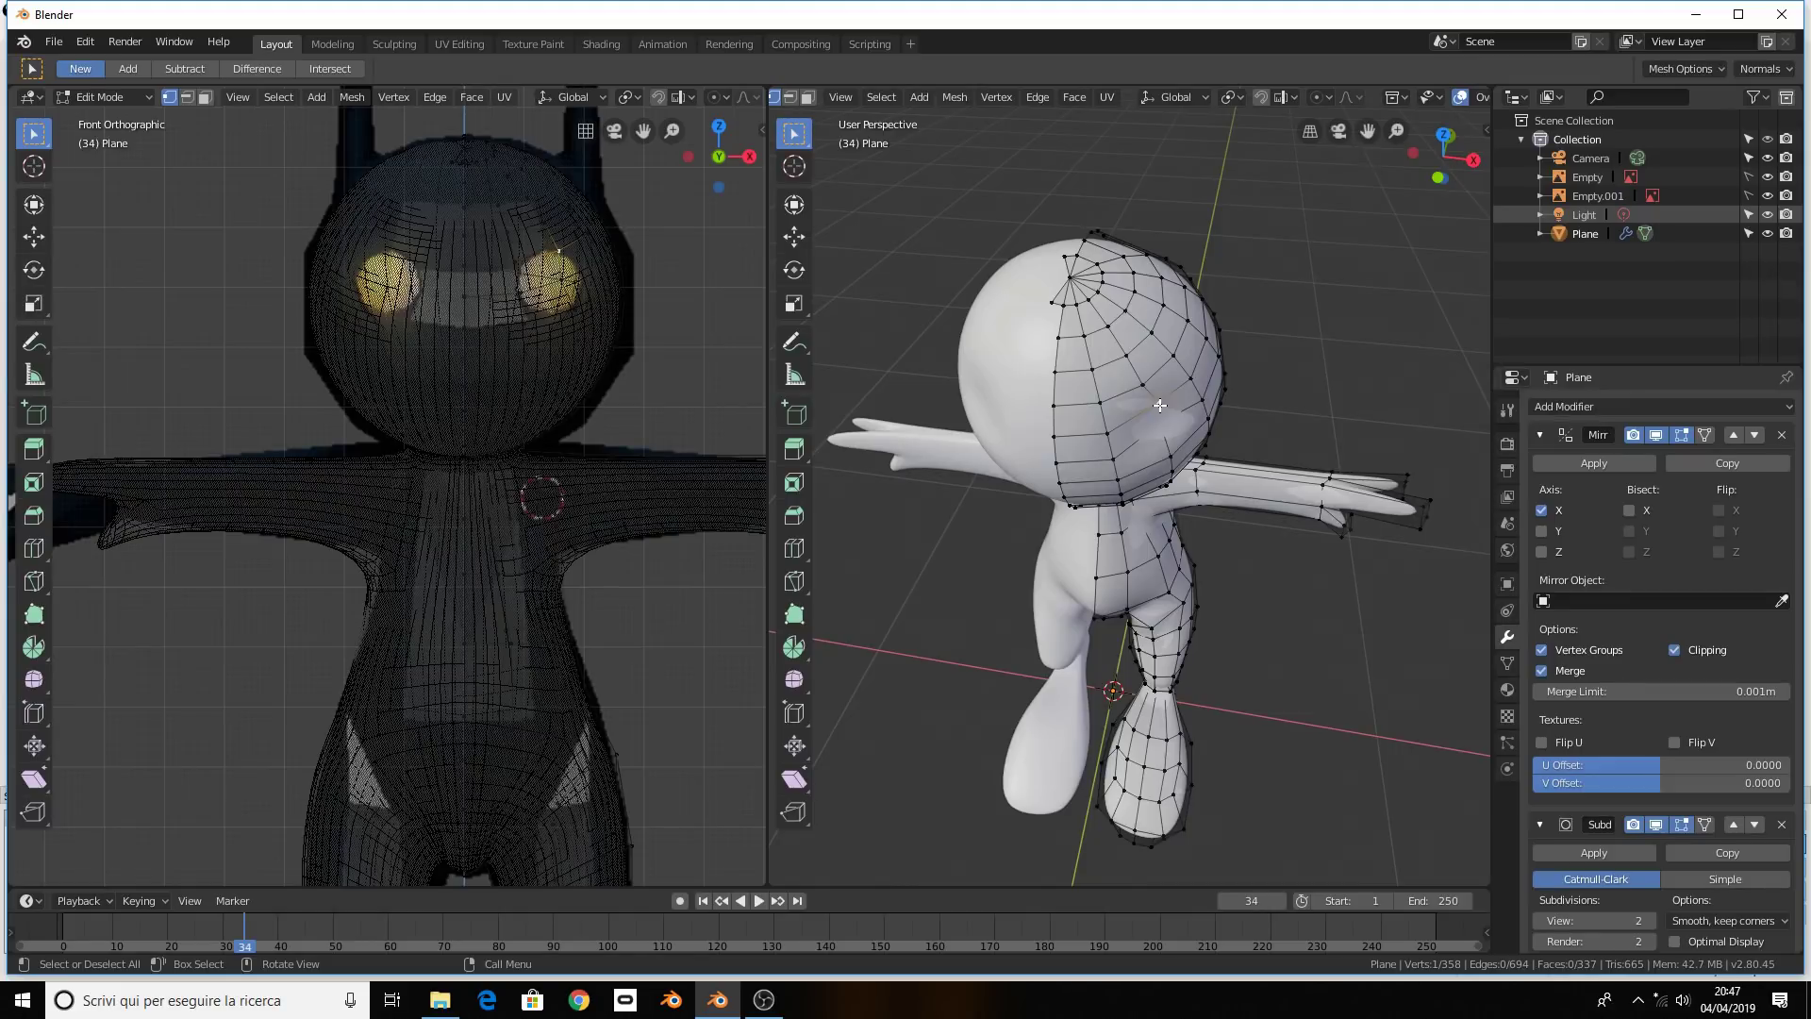
Reposition another head vertex, then hide and unhide it to check the surface
middle_drag(1159, 404, 1110, 406)
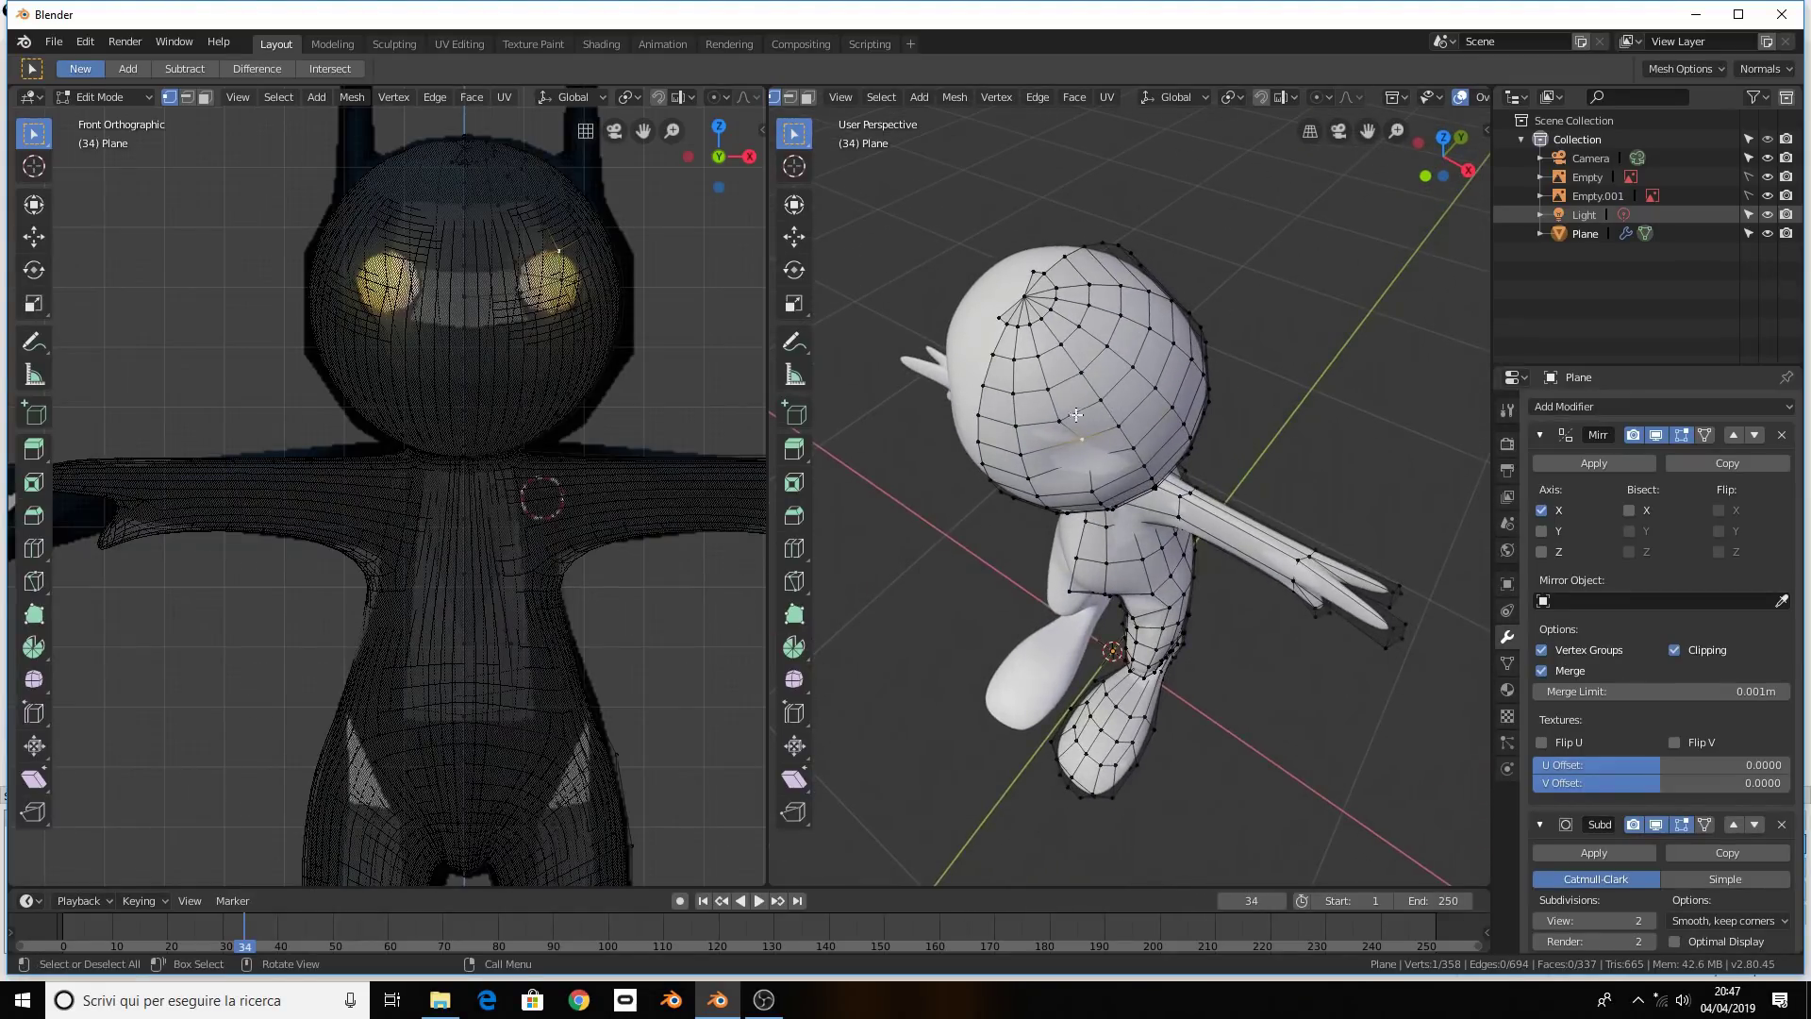
key(g)
click(1073, 430)
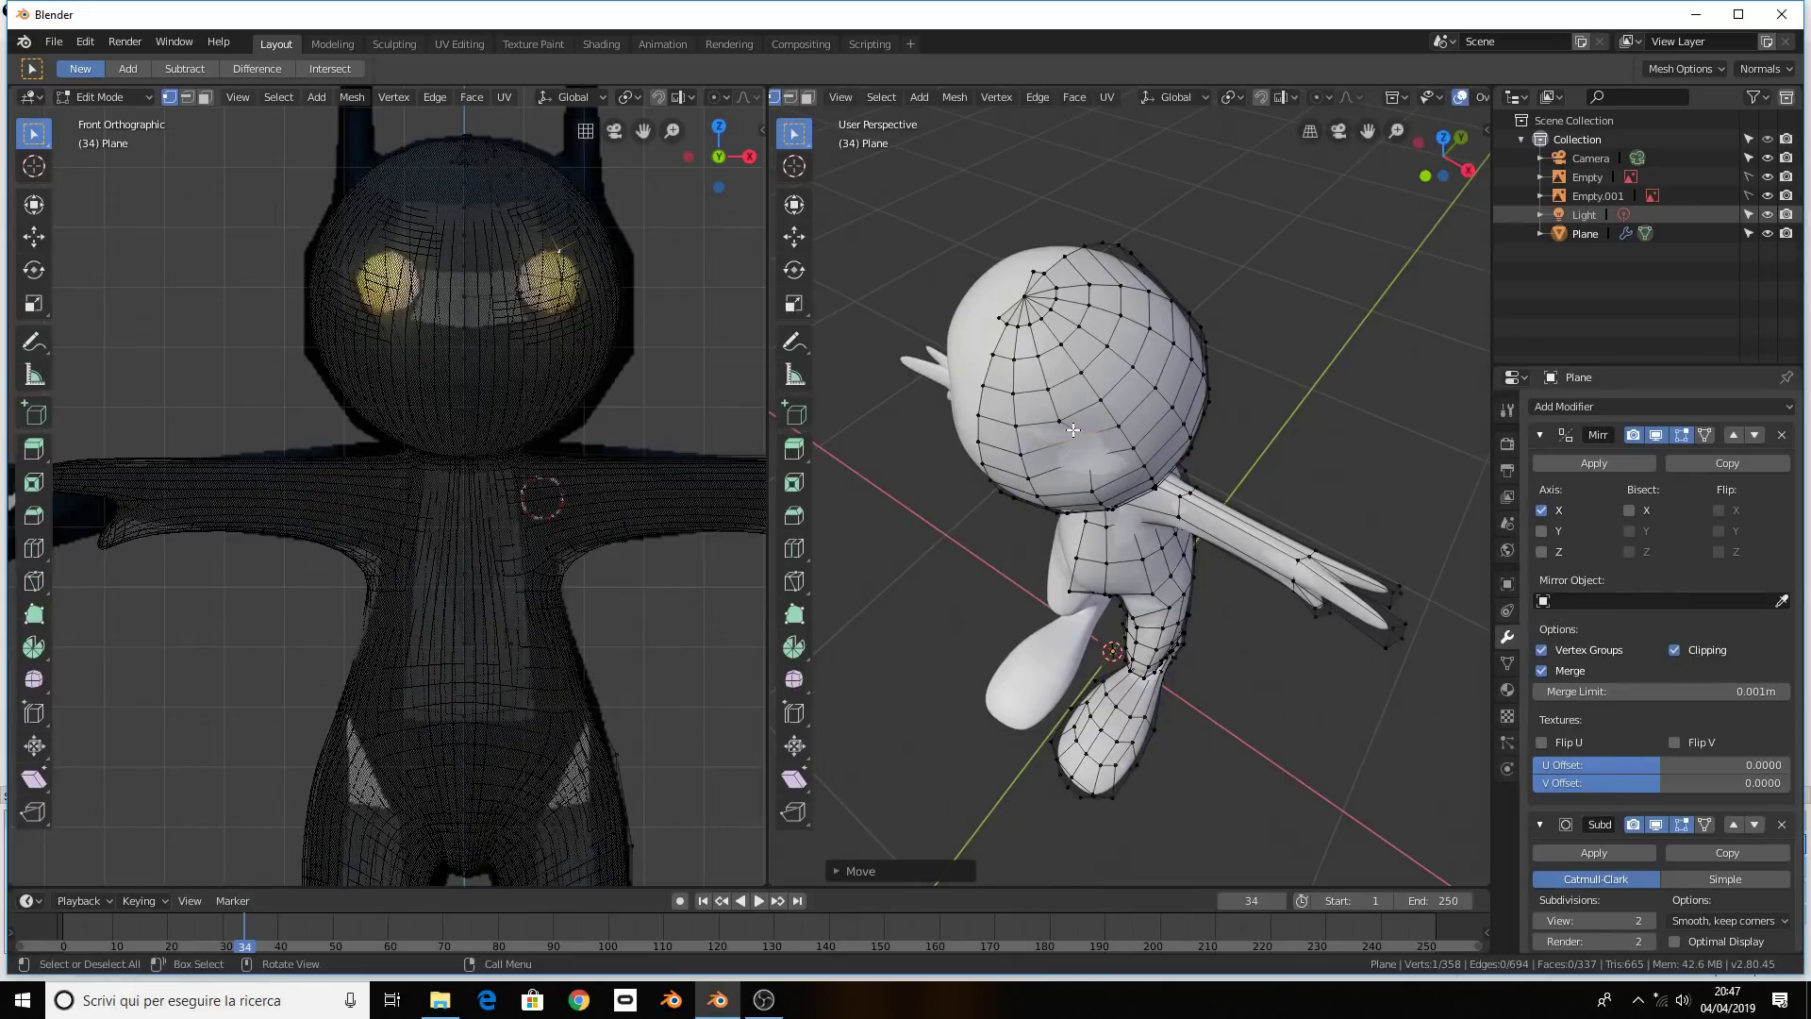
key(h)
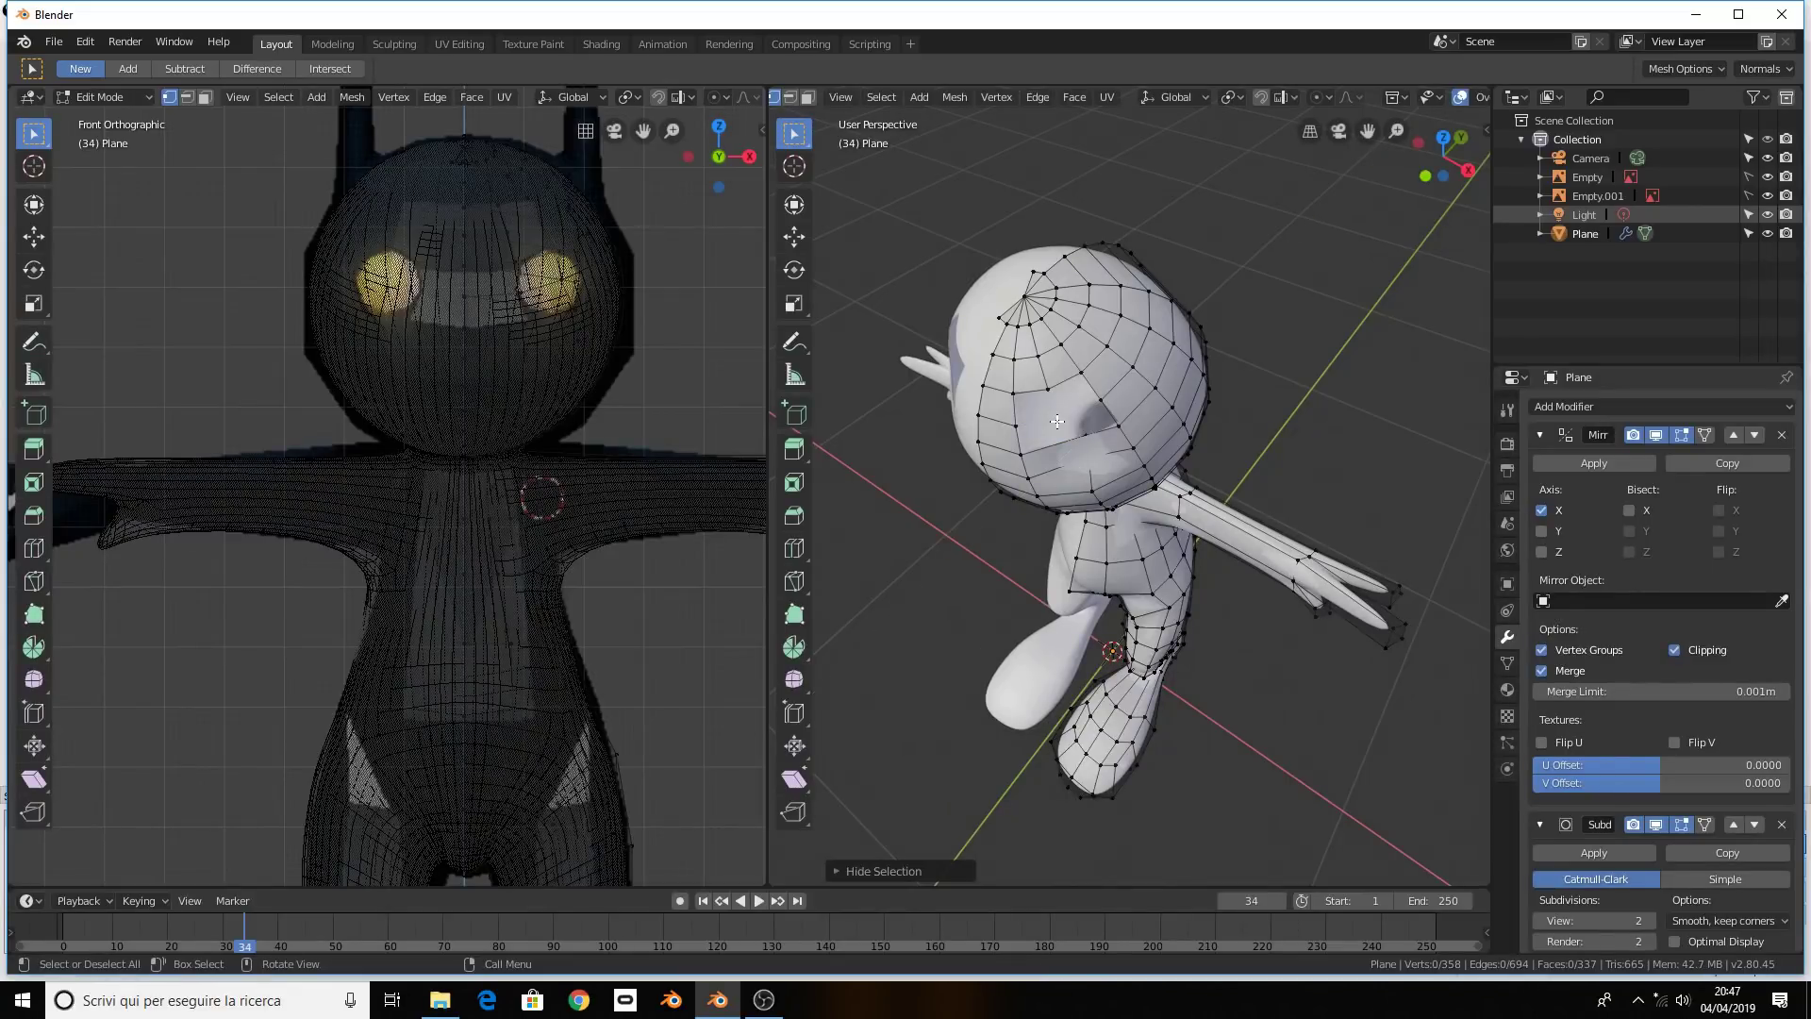
key(alt+h)
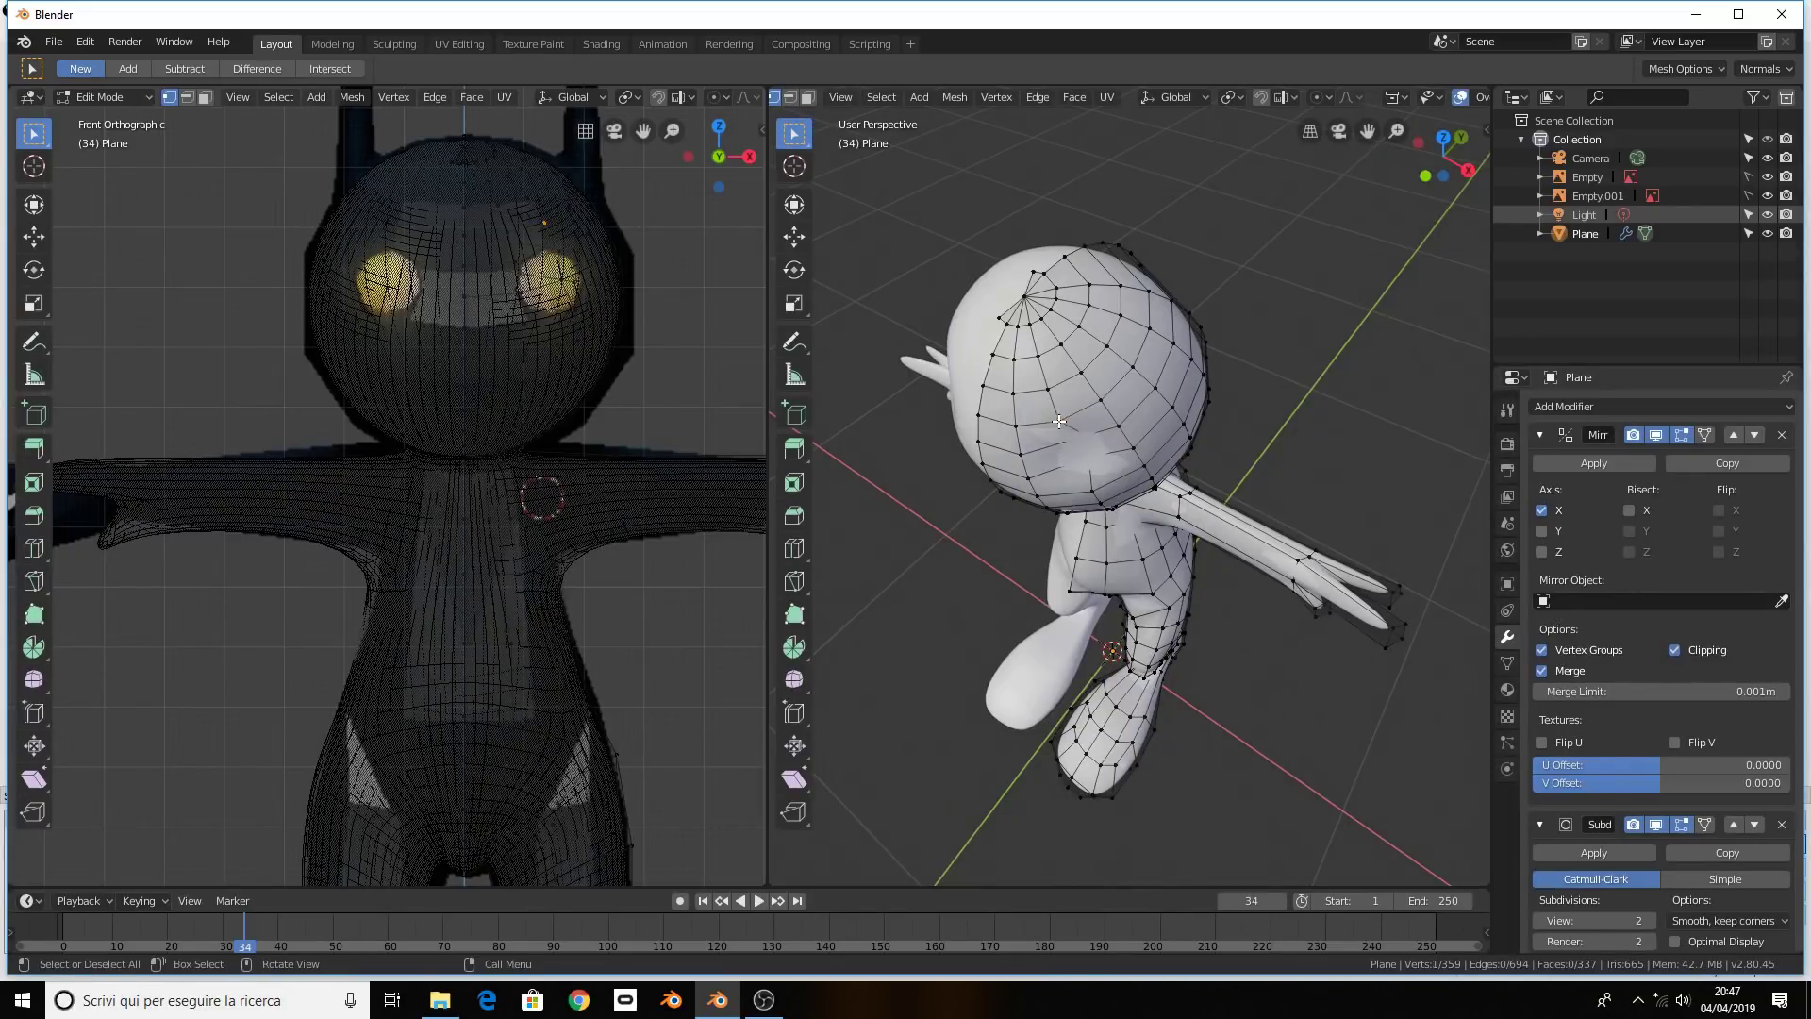
Delete the stray head vertex and return to Object Mode
right_click(1060, 420)
key(Escape)
right_click(1076, 404)
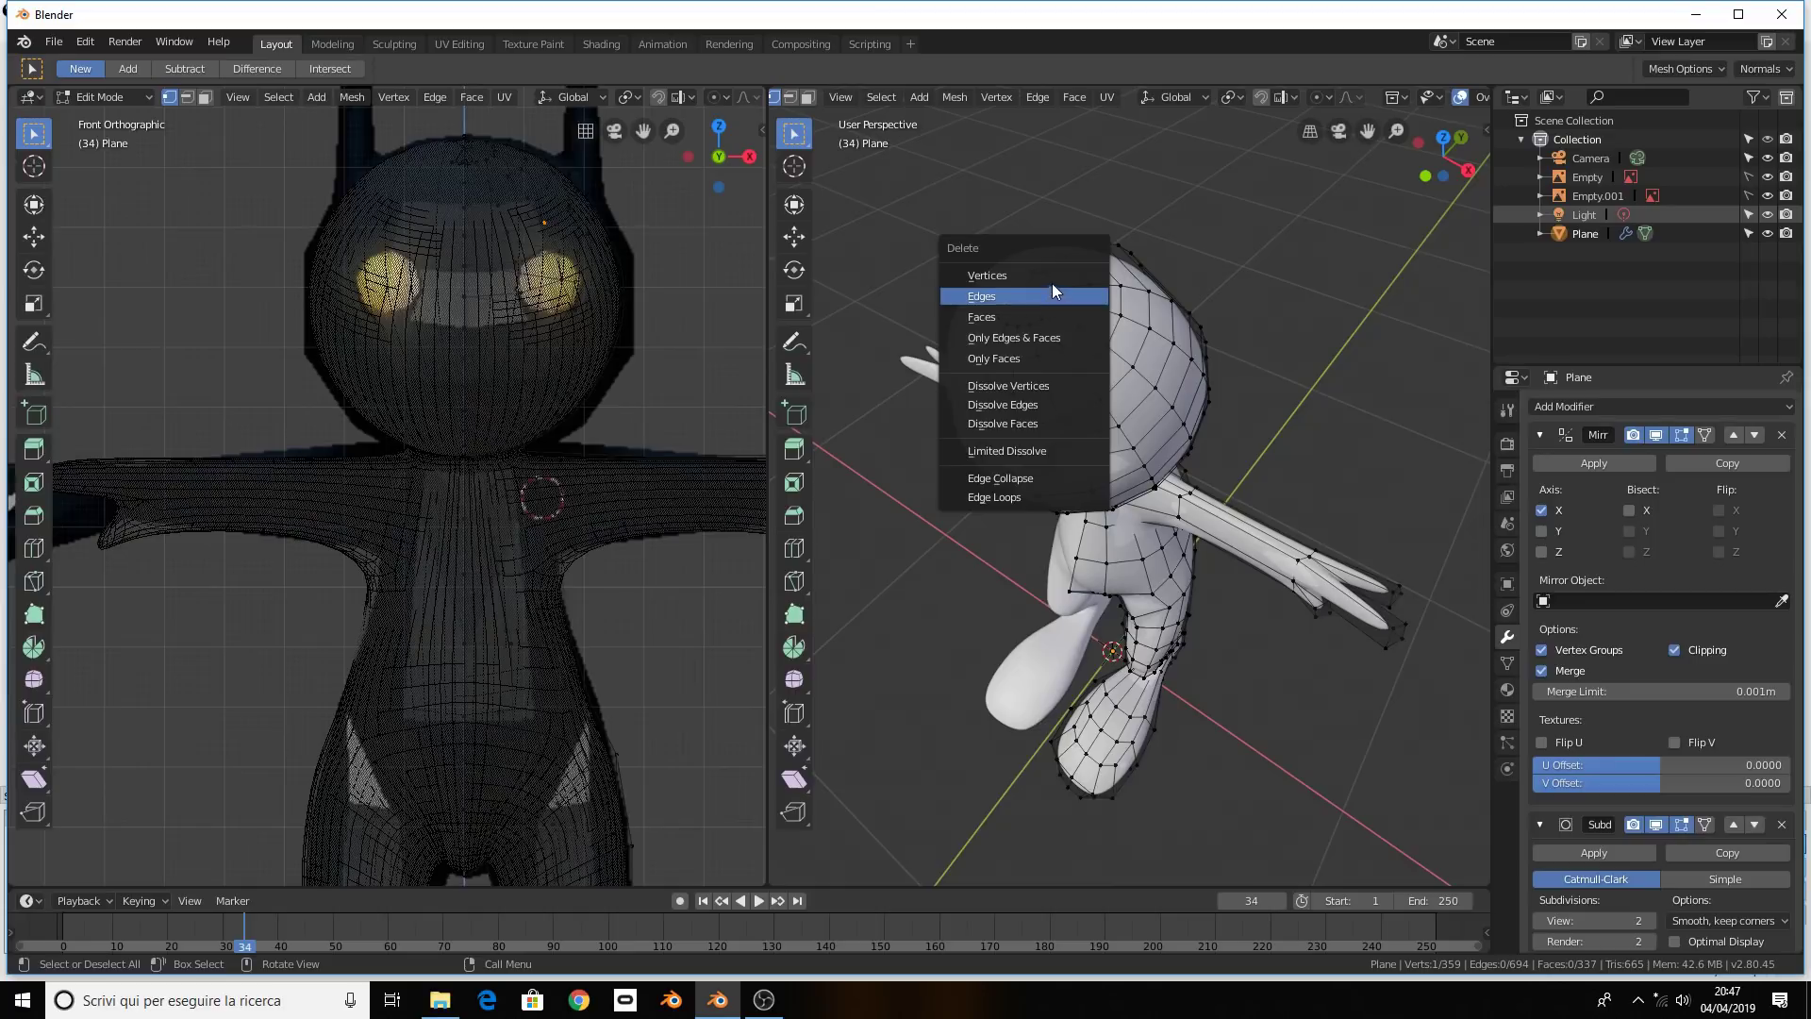
click(1045, 315)
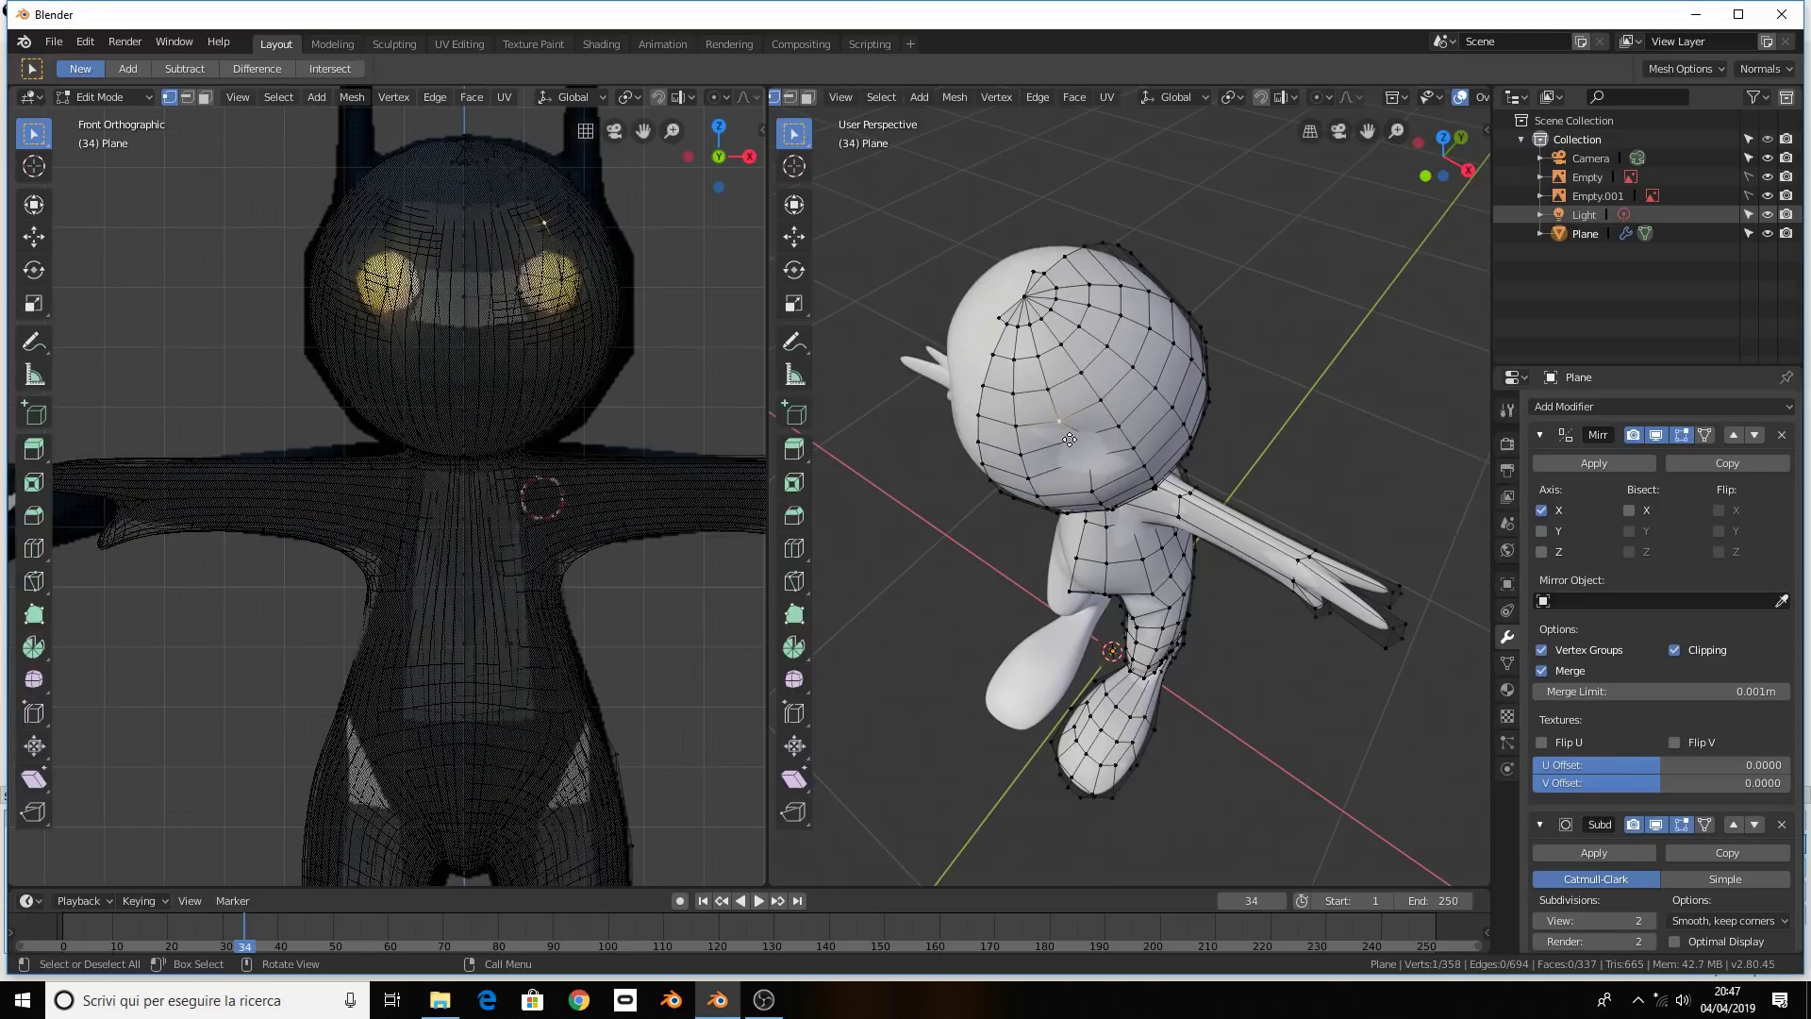
drag(1064, 434, 1082, 431)
mouse_move(1082, 431)
middle_down()
mouse_move(1109, 410)
mouse_move(1104, 351)
mouse_move(1060, 381)
middle_up()
key(Tab)
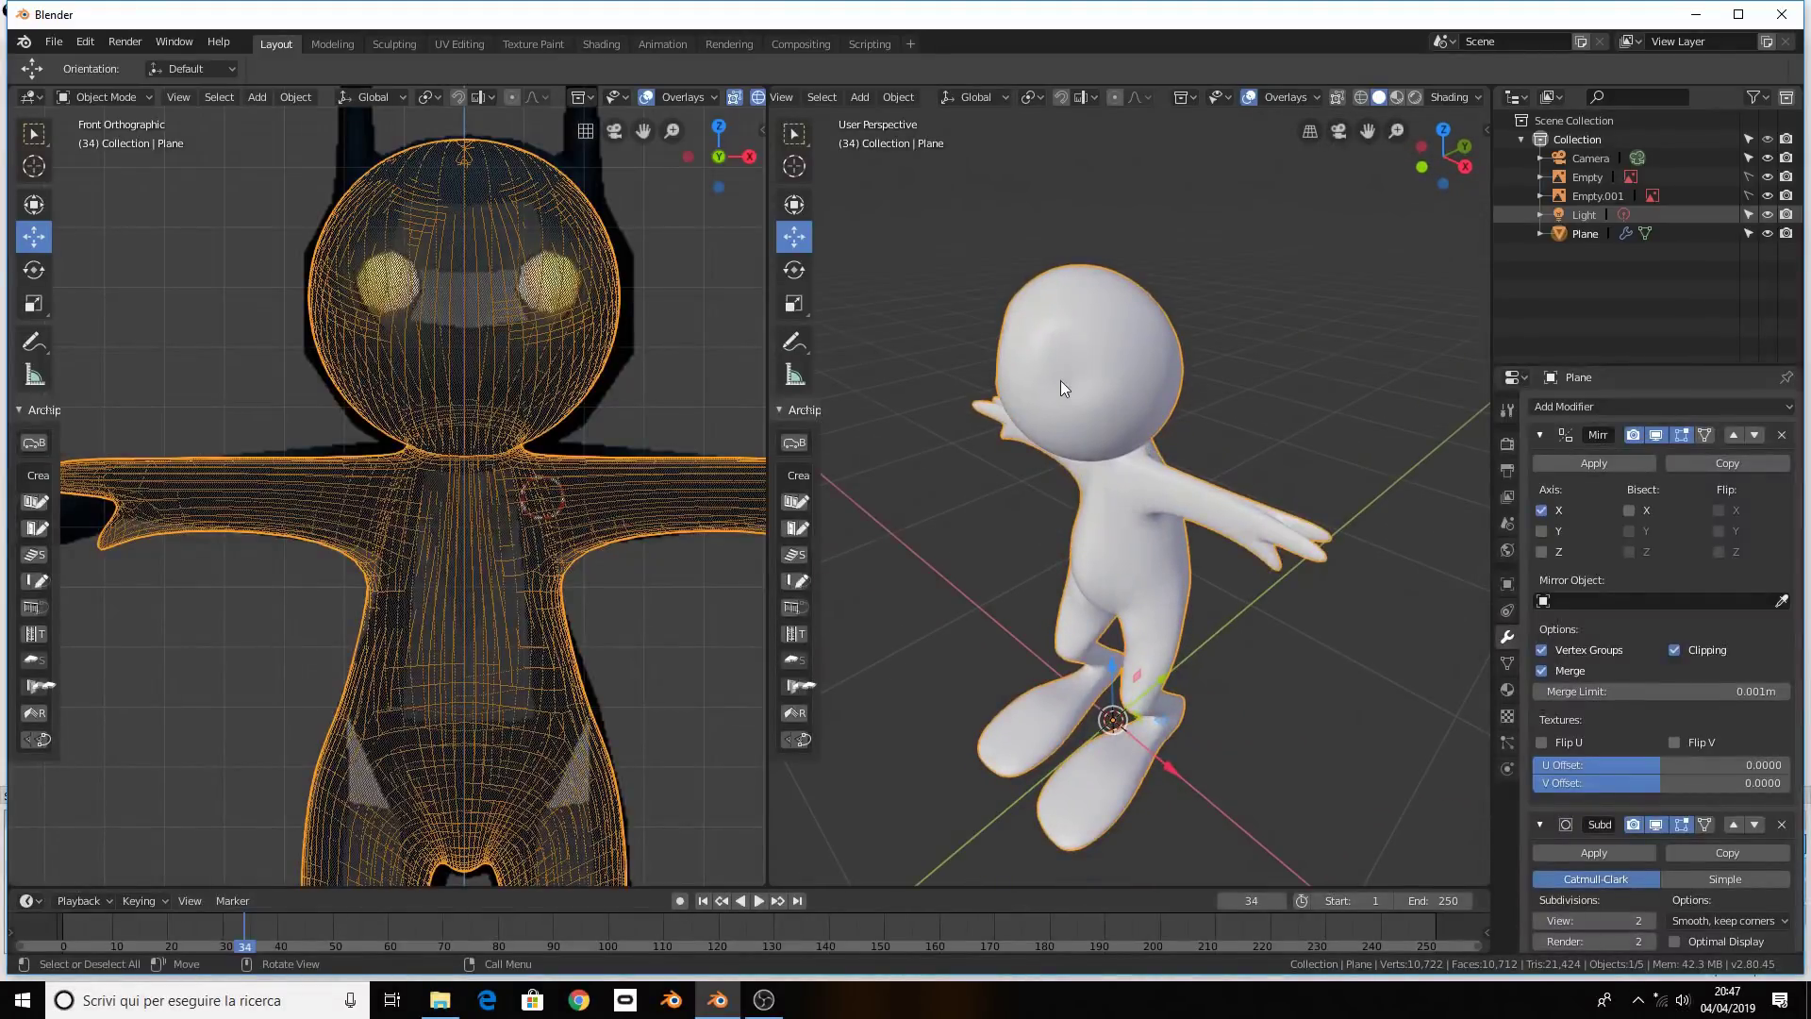
Add a UV sphere with 8 segments
key(shift+a)
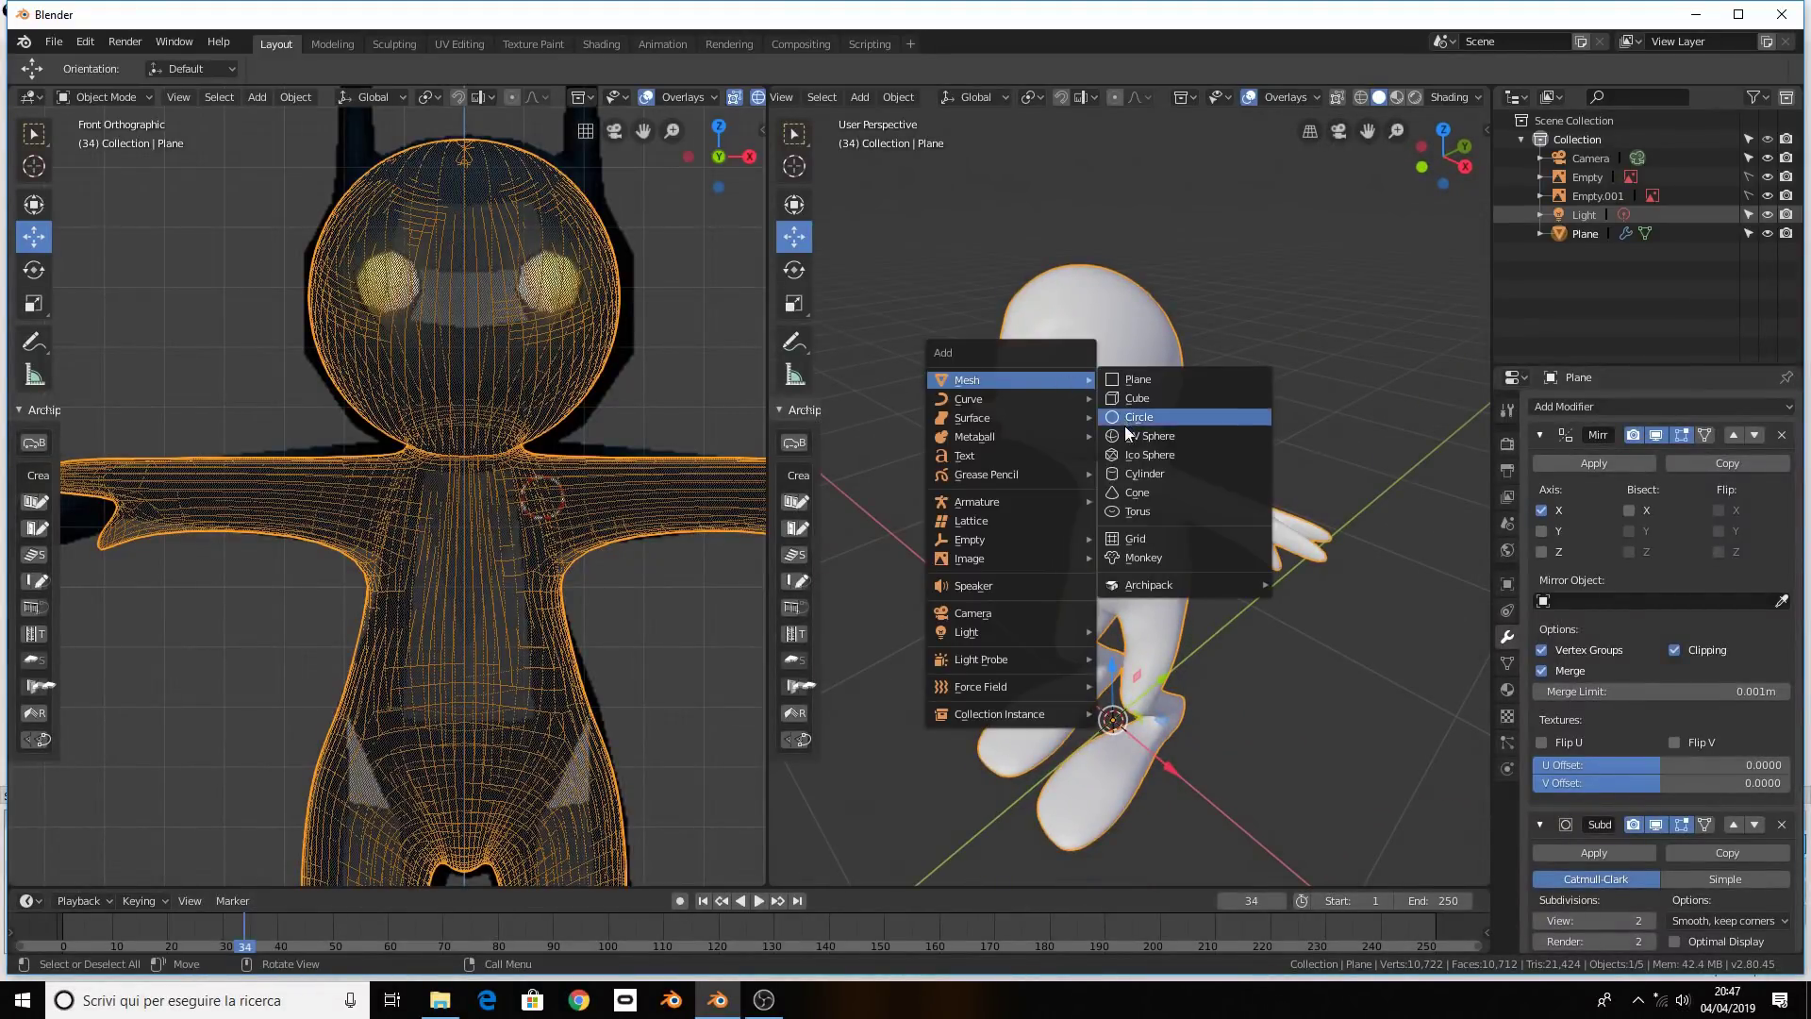
click(1126, 432)
scroll(1112, 433, down, 2)
scroll(1099, 434, down, 1)
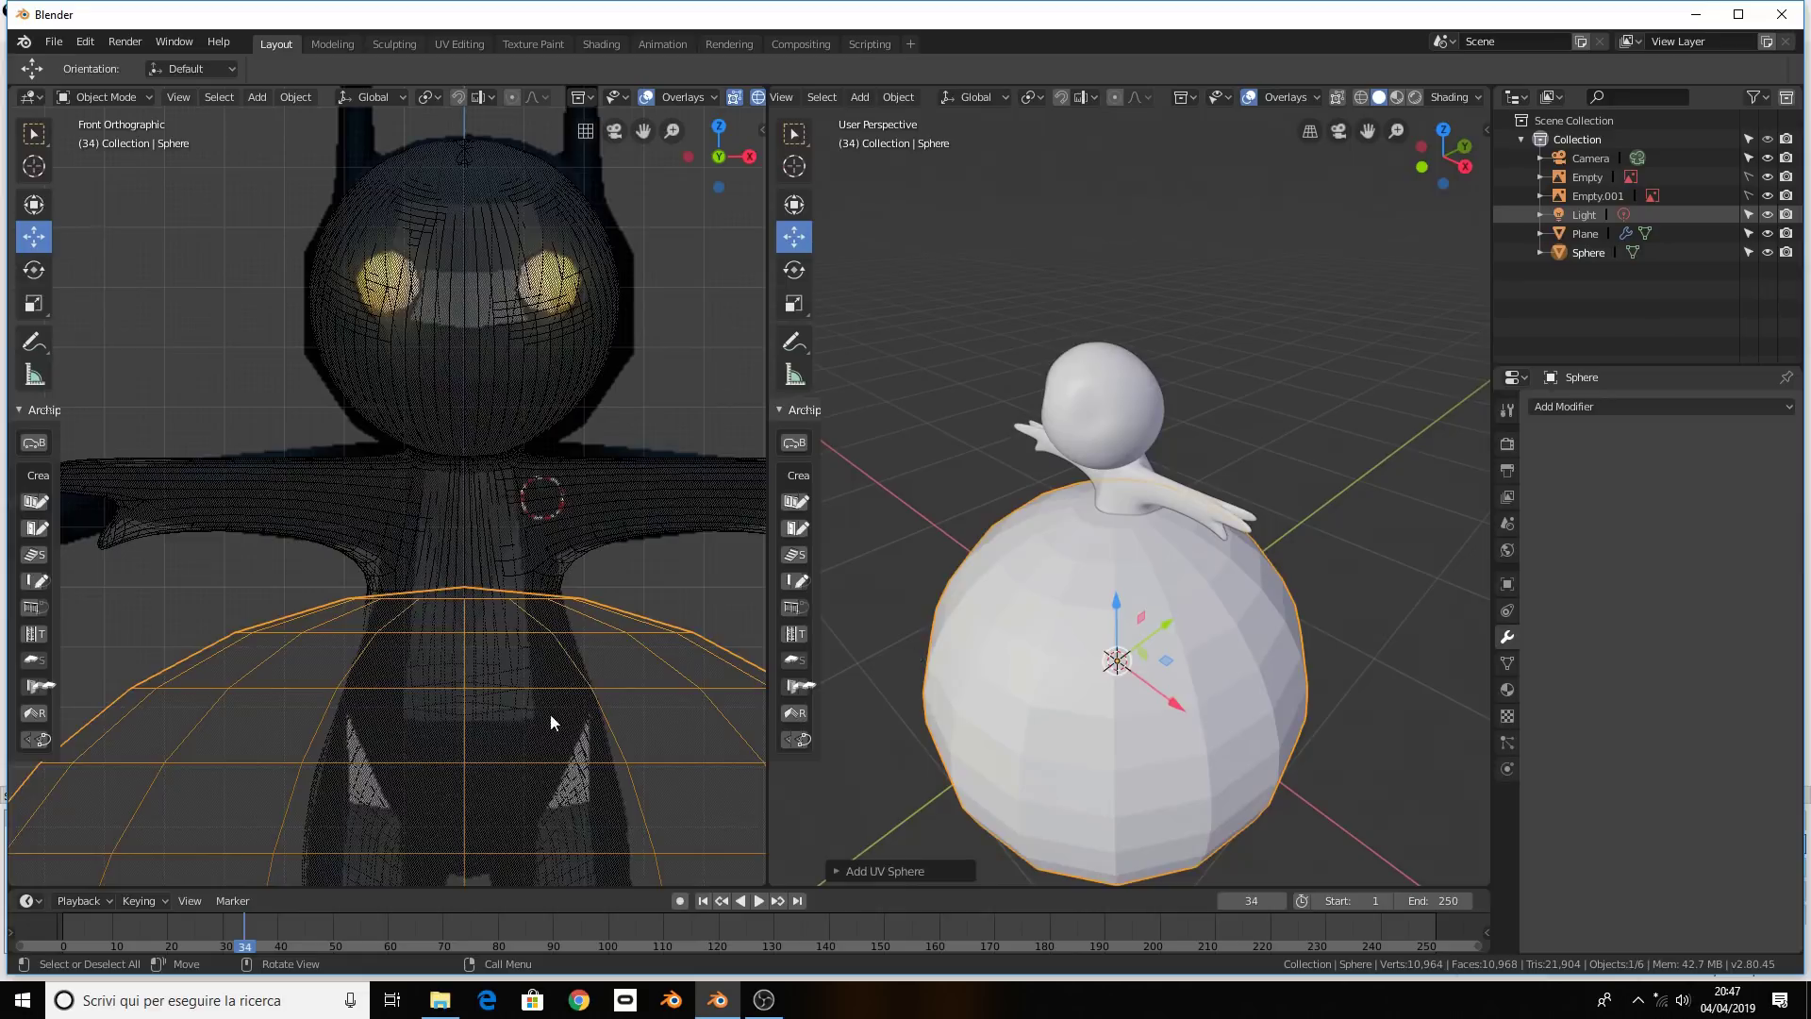
scroll(551, 713, down, 1)
click(836, 870)
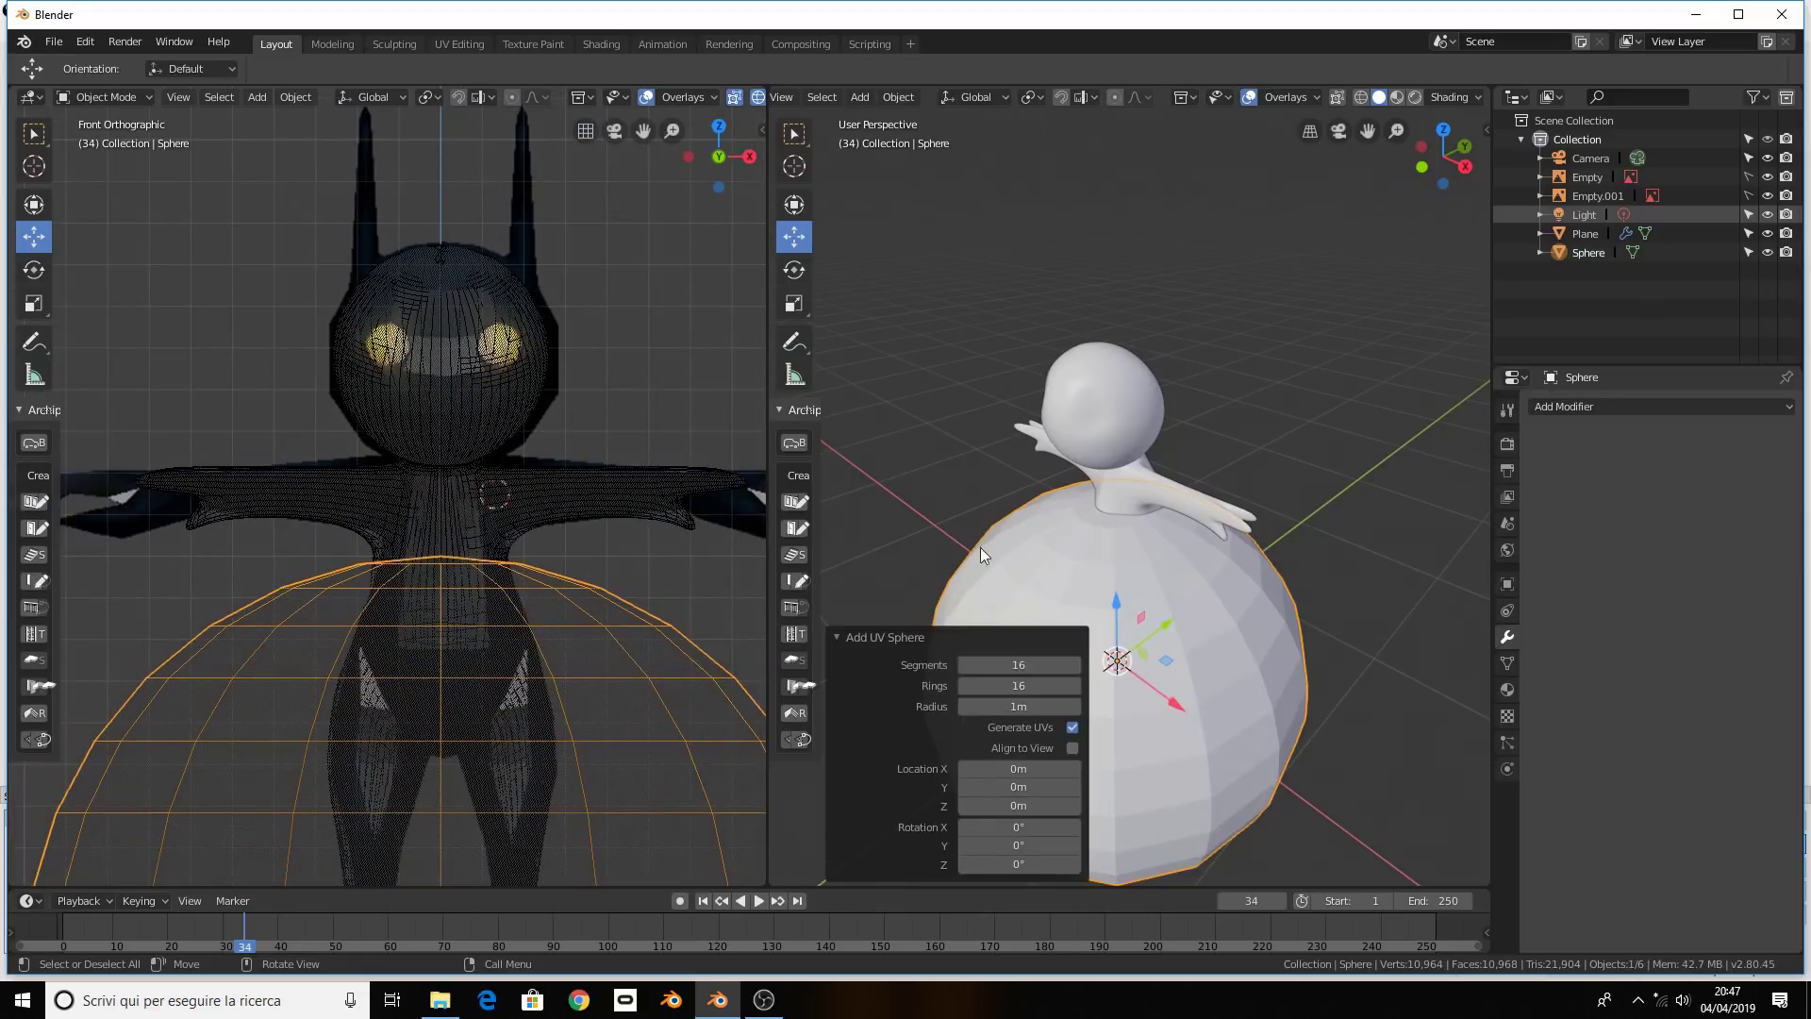
click(1013, 666)
text(8)
key(Return)
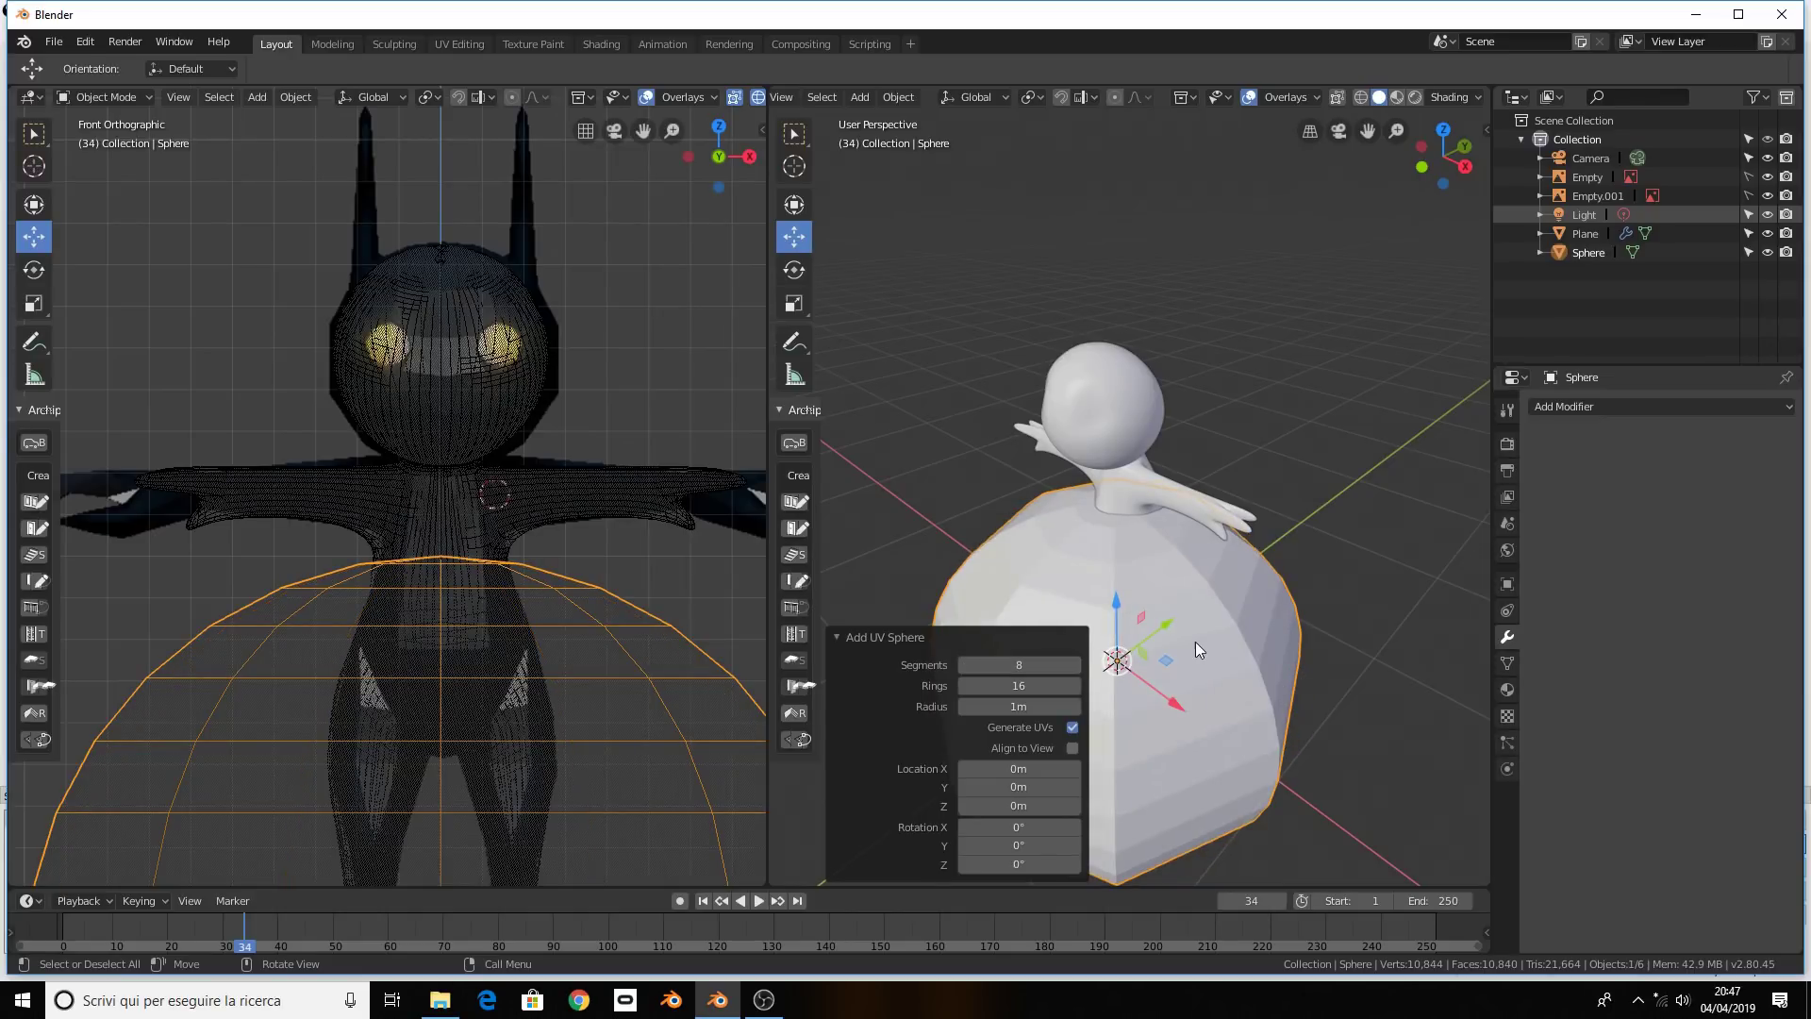
In Edit Mode, scale the sphere down (0.174, then 0.597) and move it into the head
key(Tab)
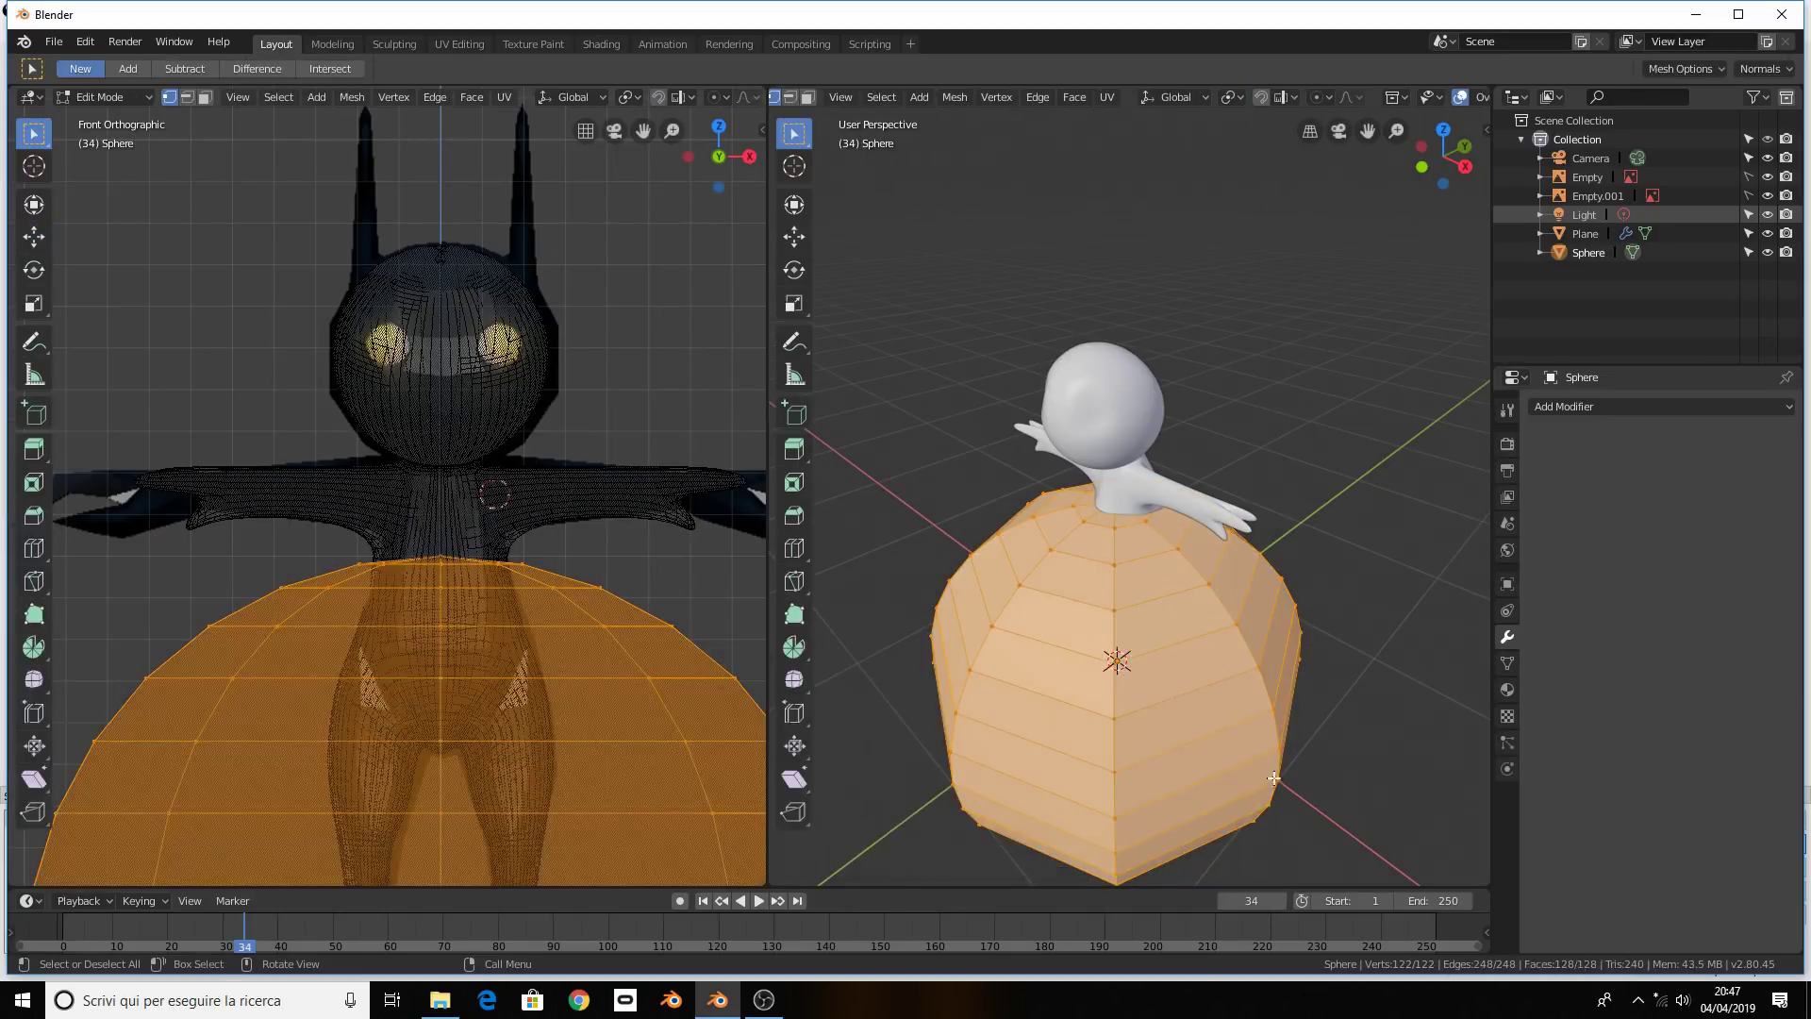
key(s)
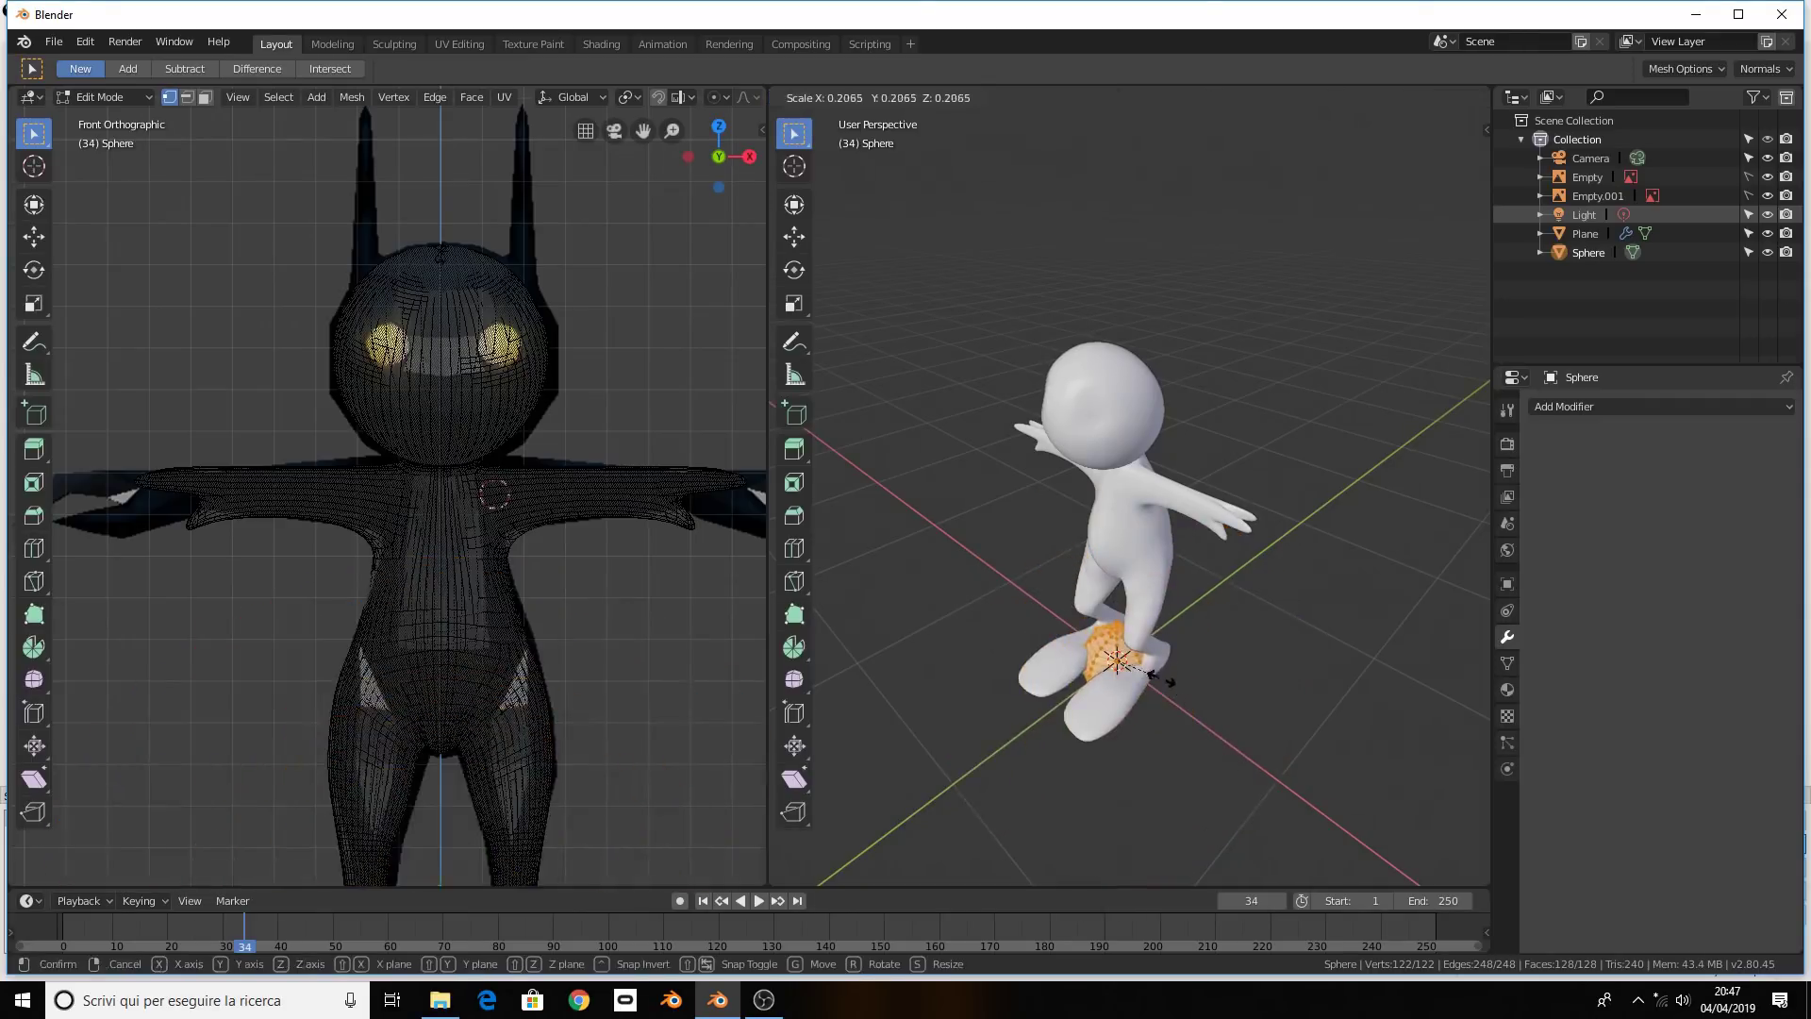
click(1141, 658)
middle_drag(1141, 658, 1212, 696)
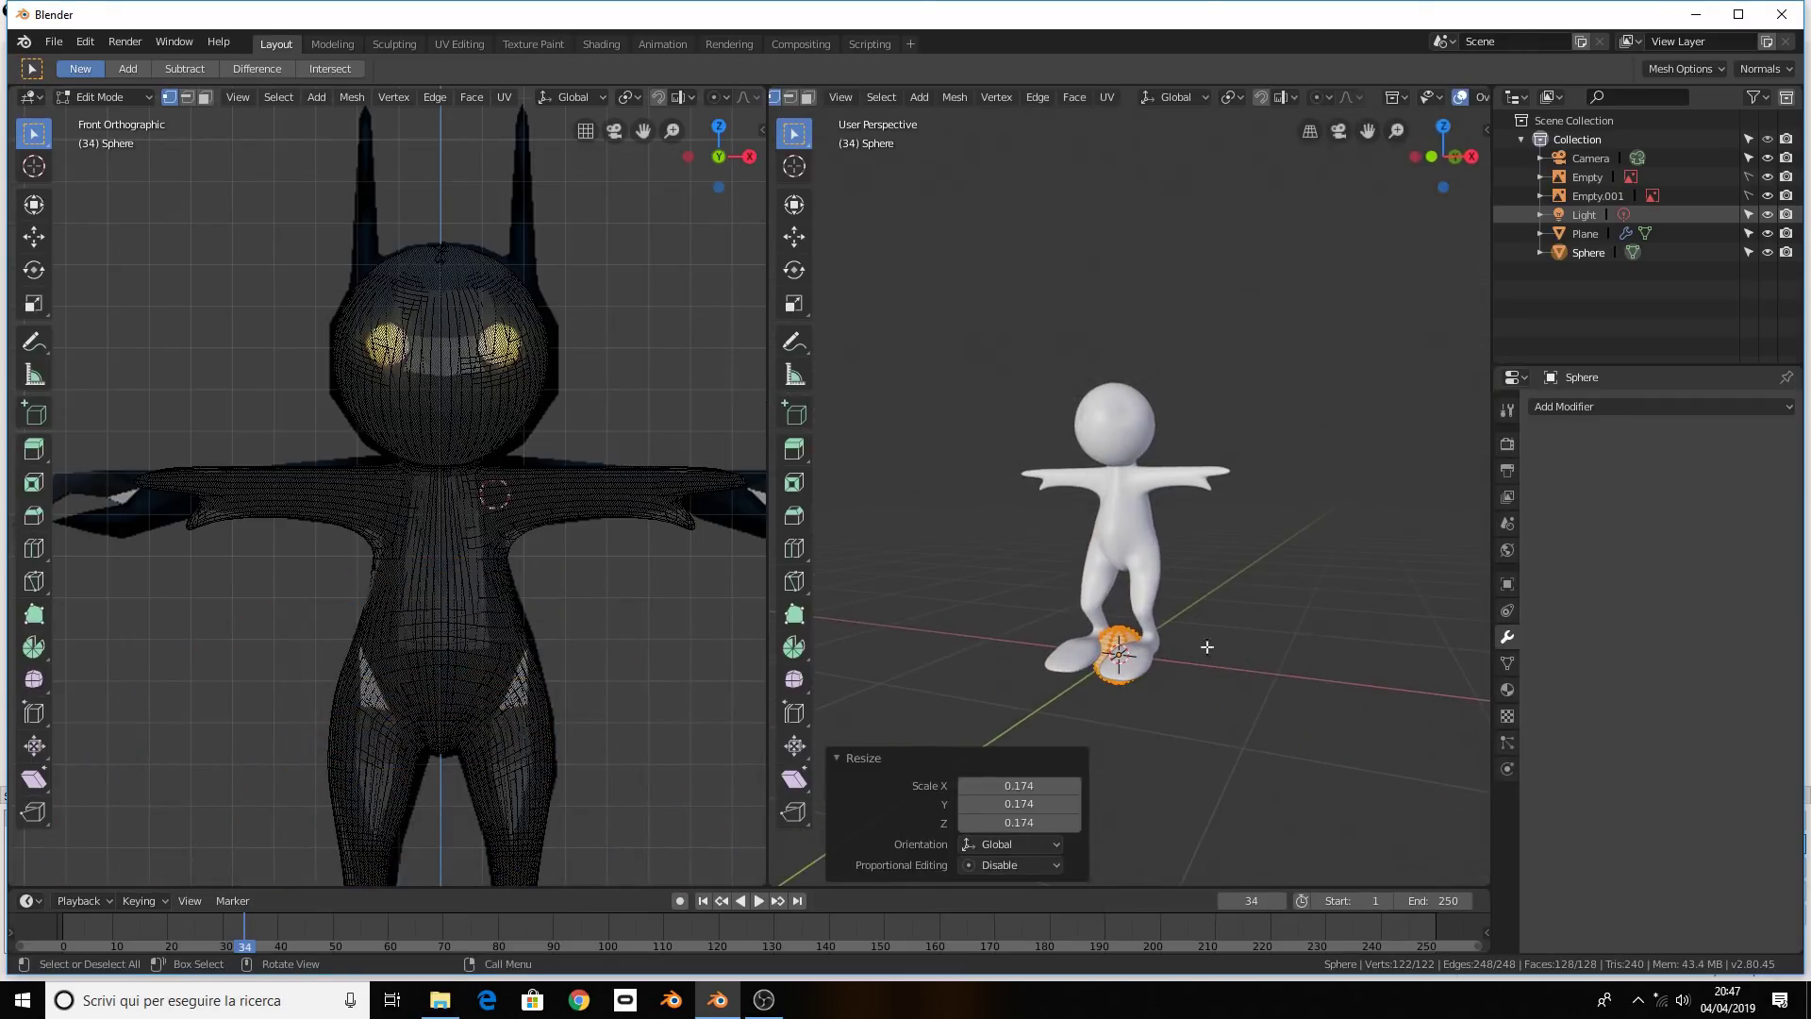
key(s)
click(1175, 681)
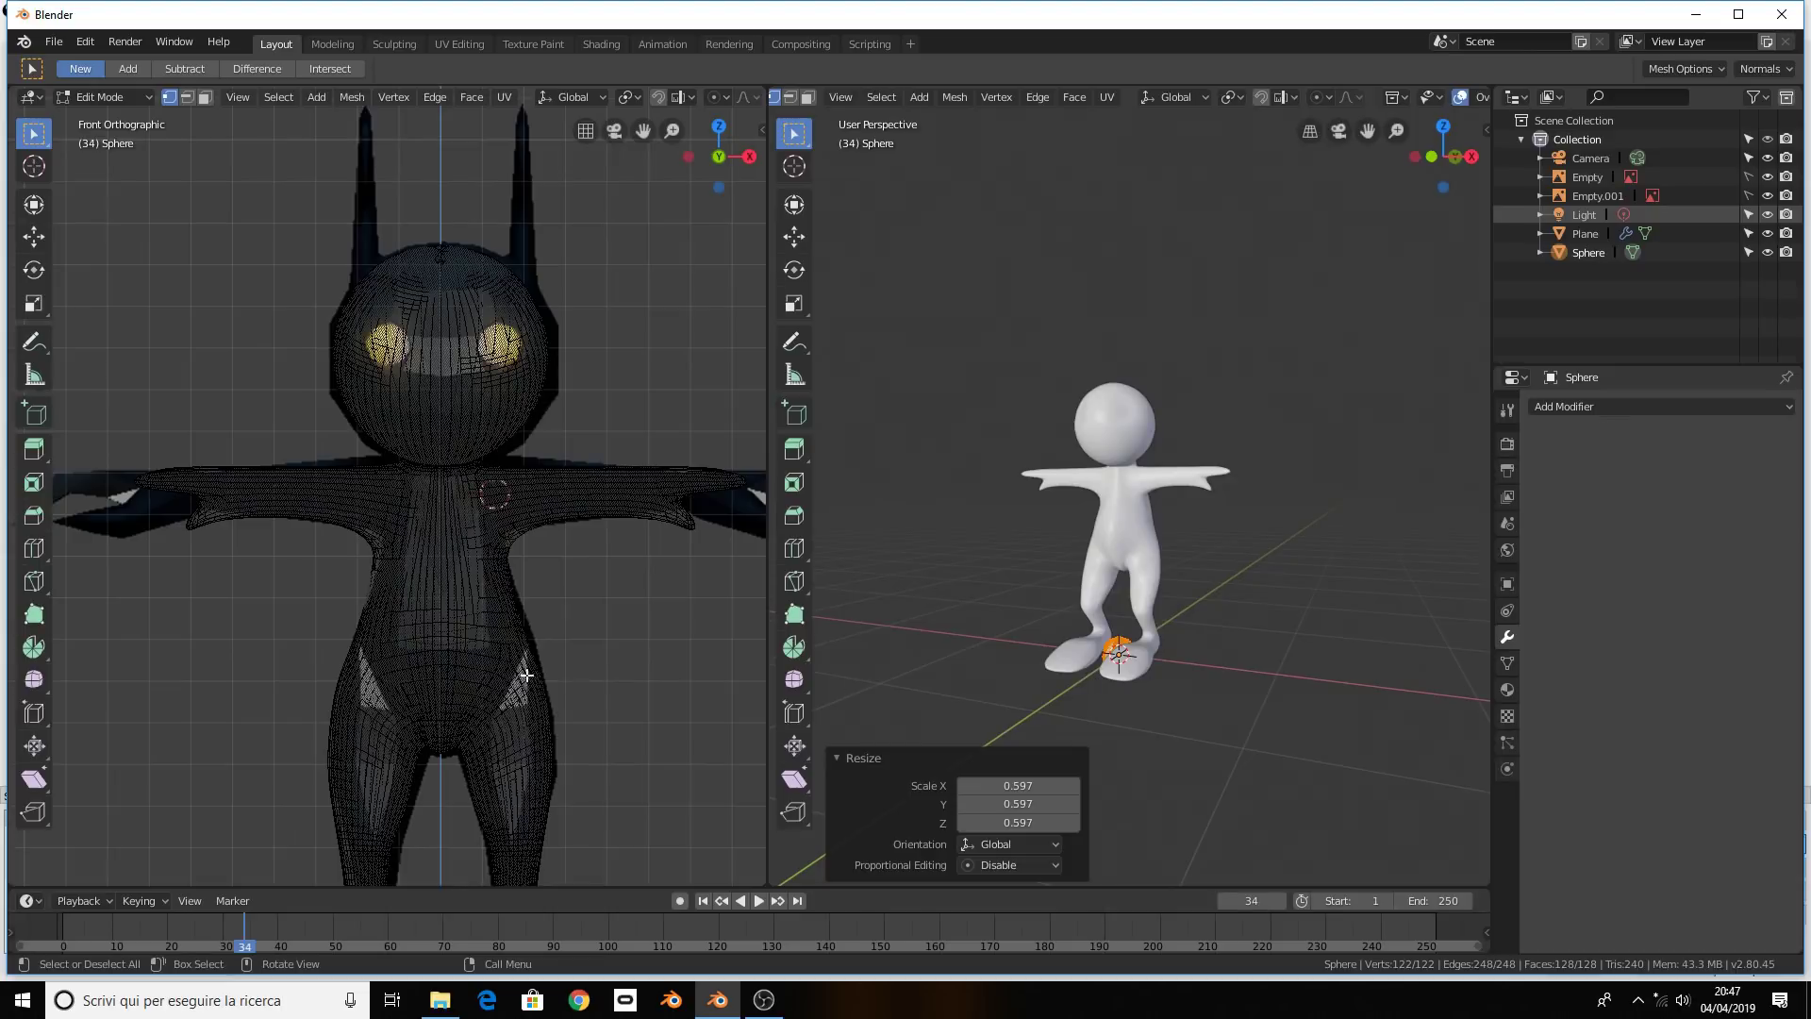
key(g)
key(x)
key(z)
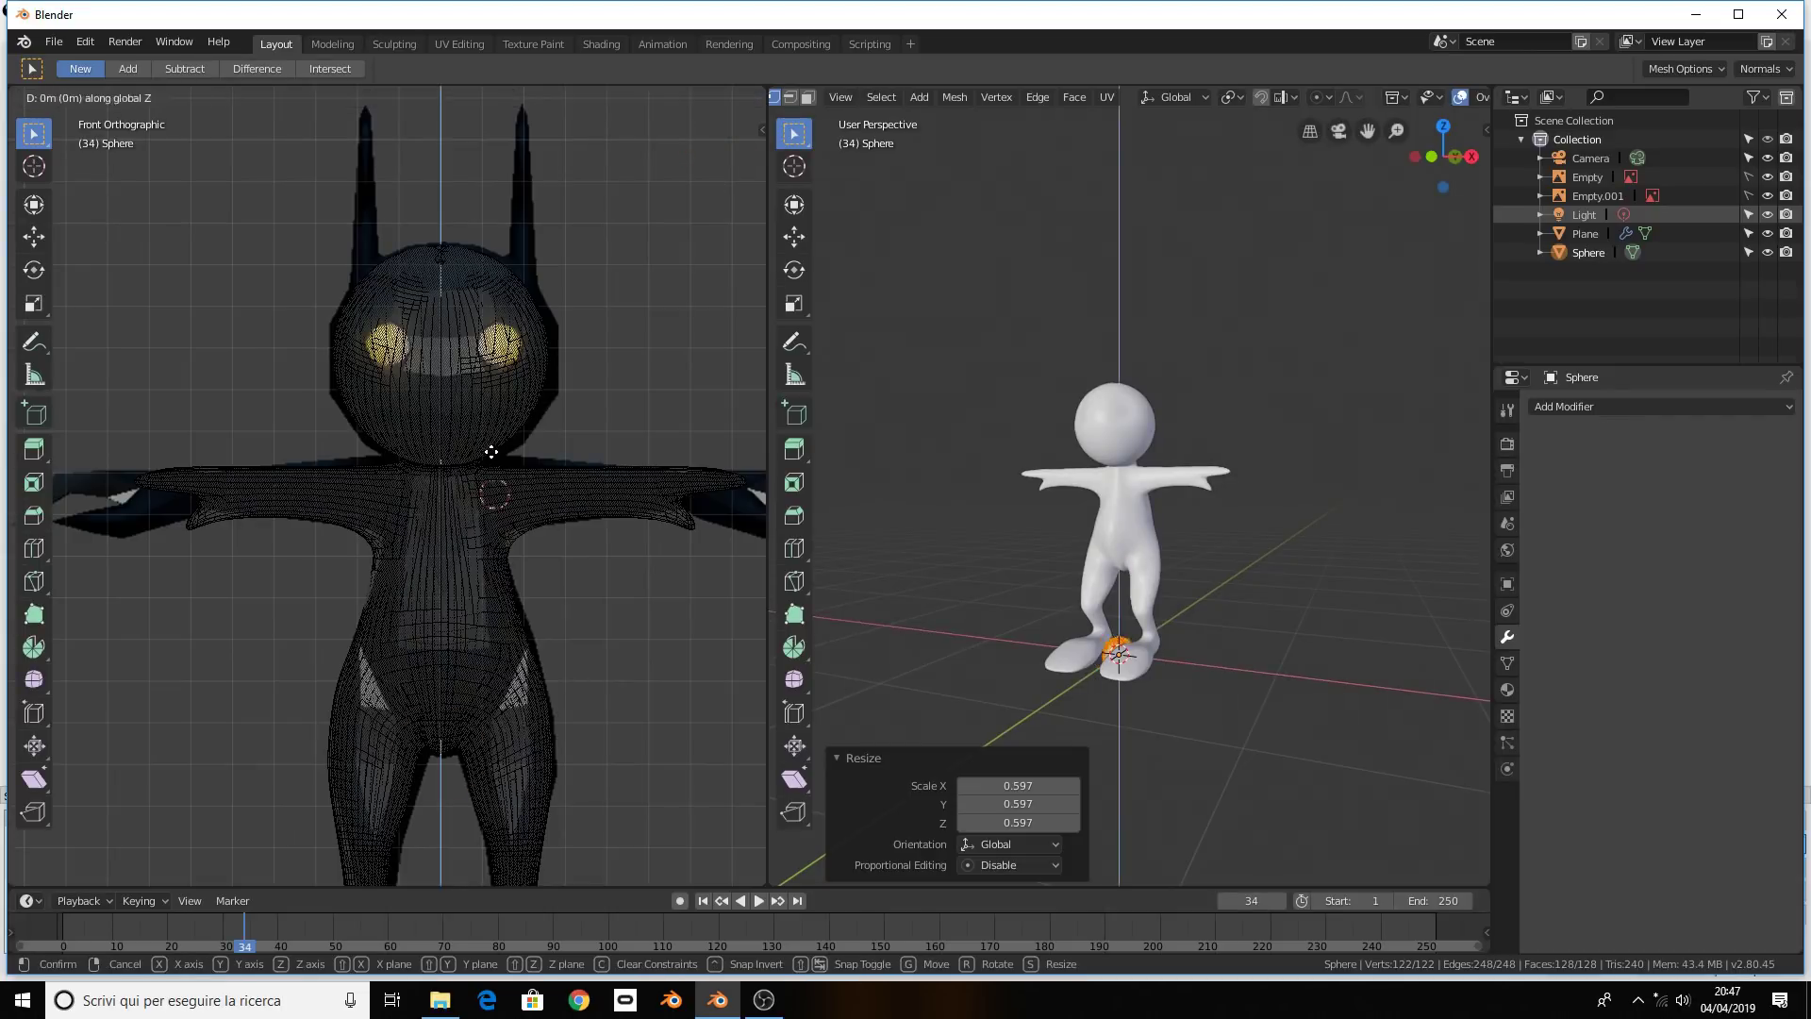
click(473, 829)
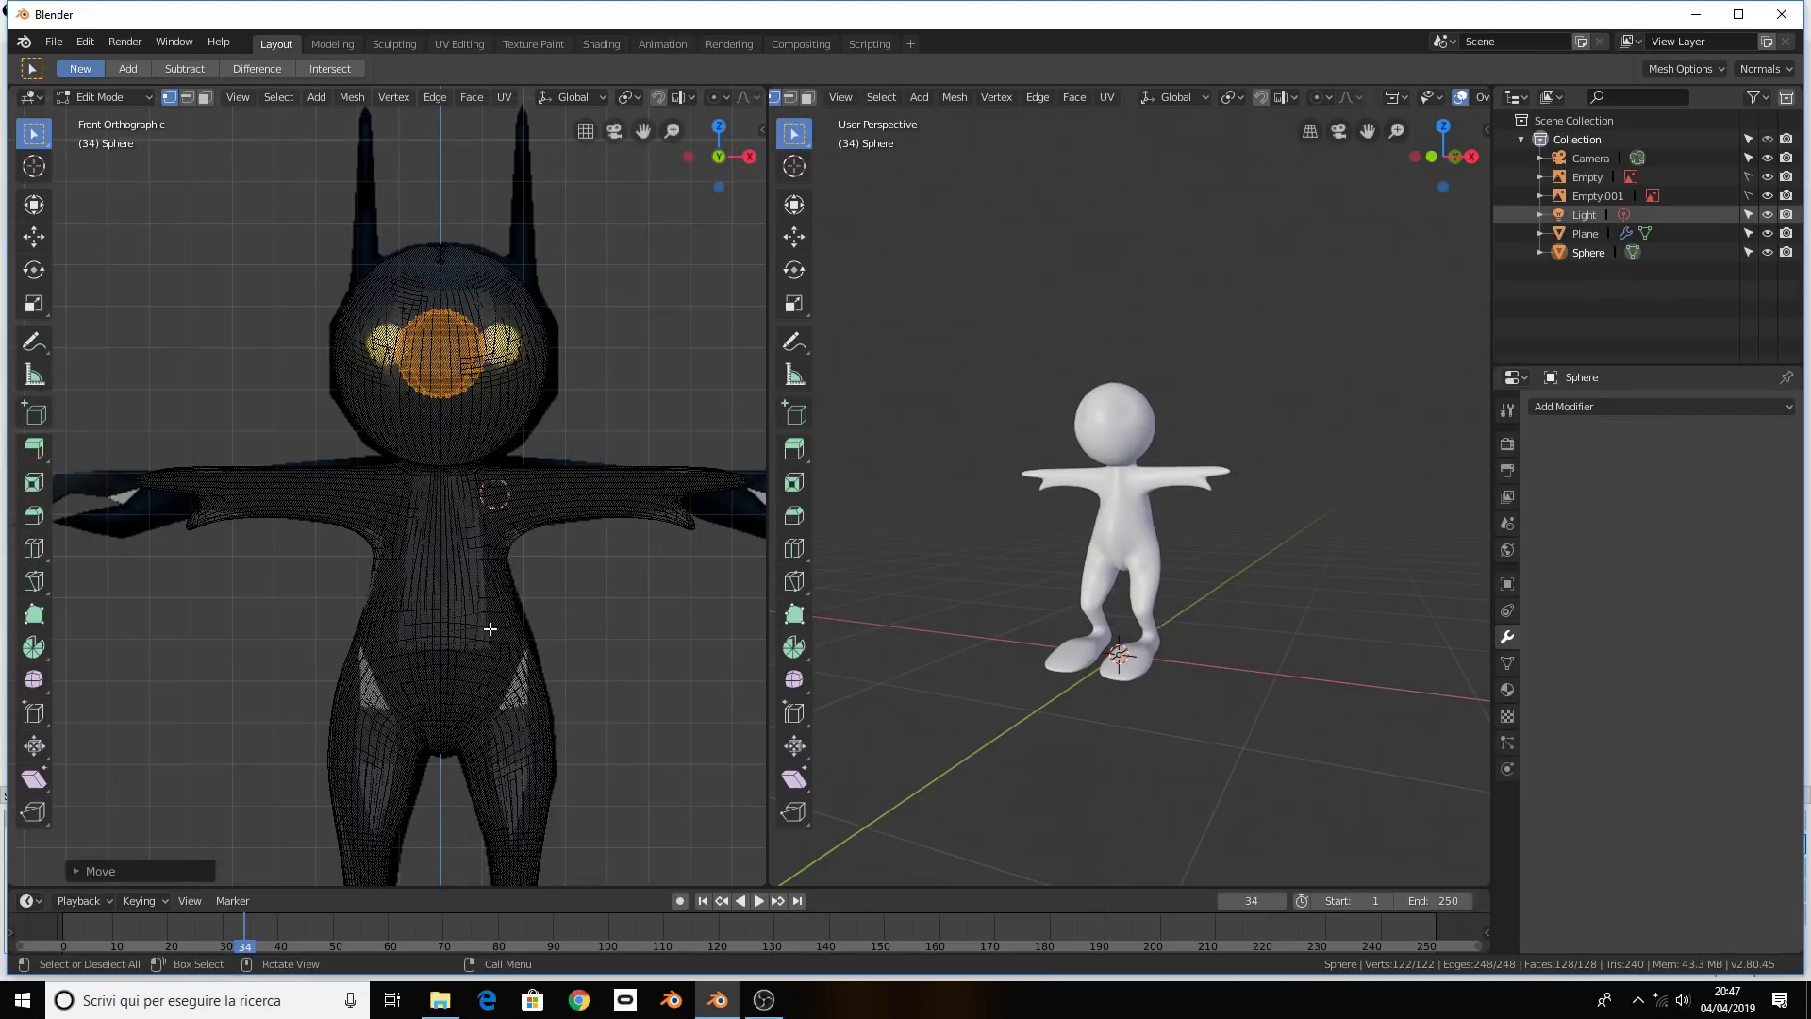
Place the sphere over the right-hand eye, shrink it, and set its depth along Y
key(g)
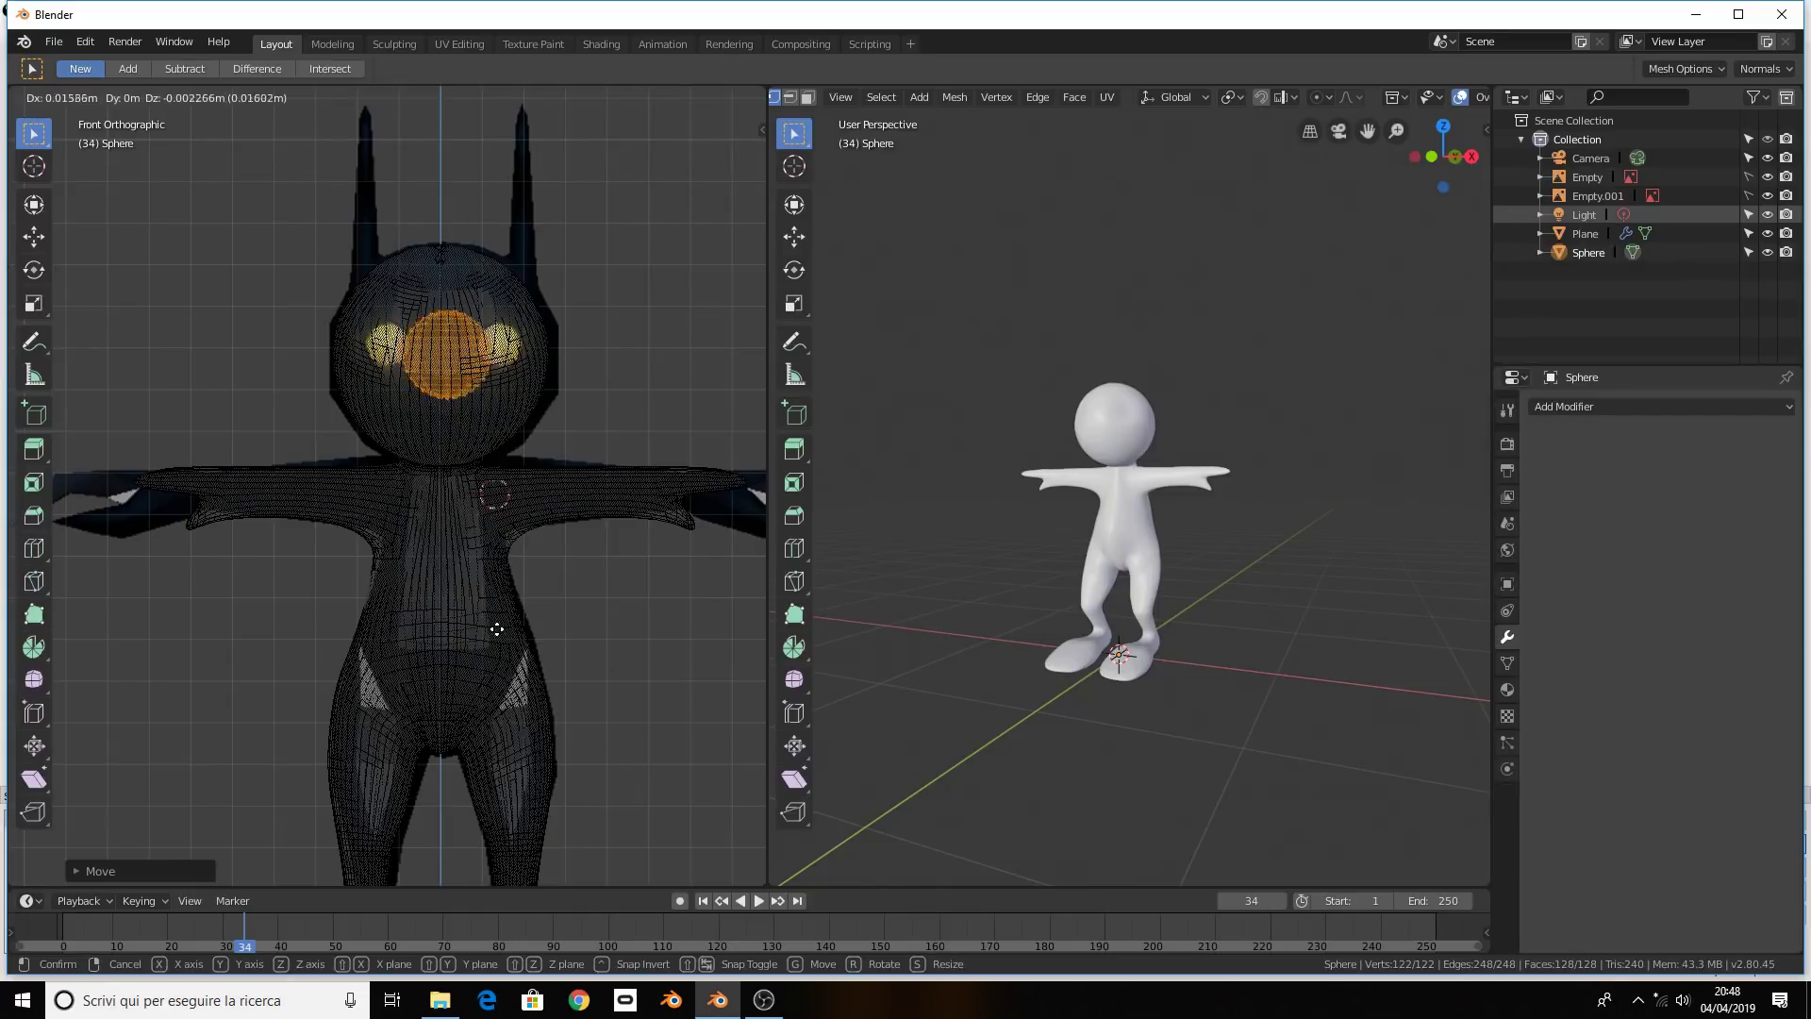
click(548, 628)
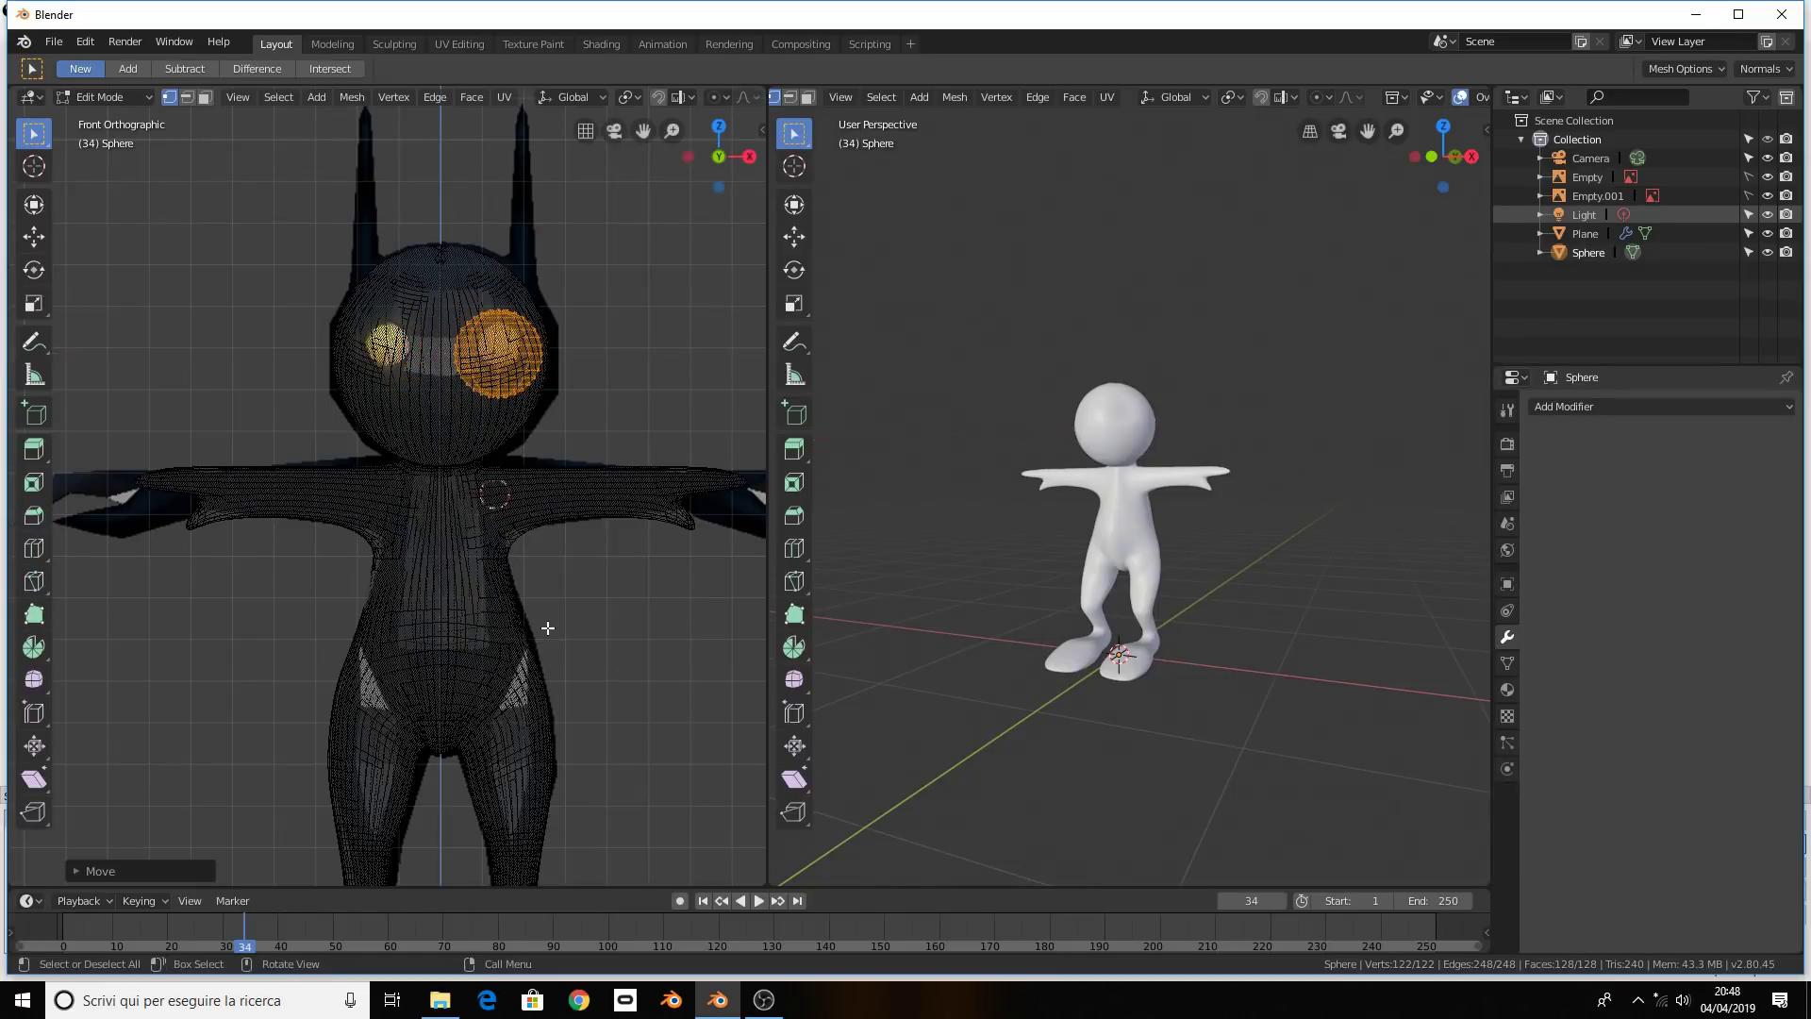
key(s)
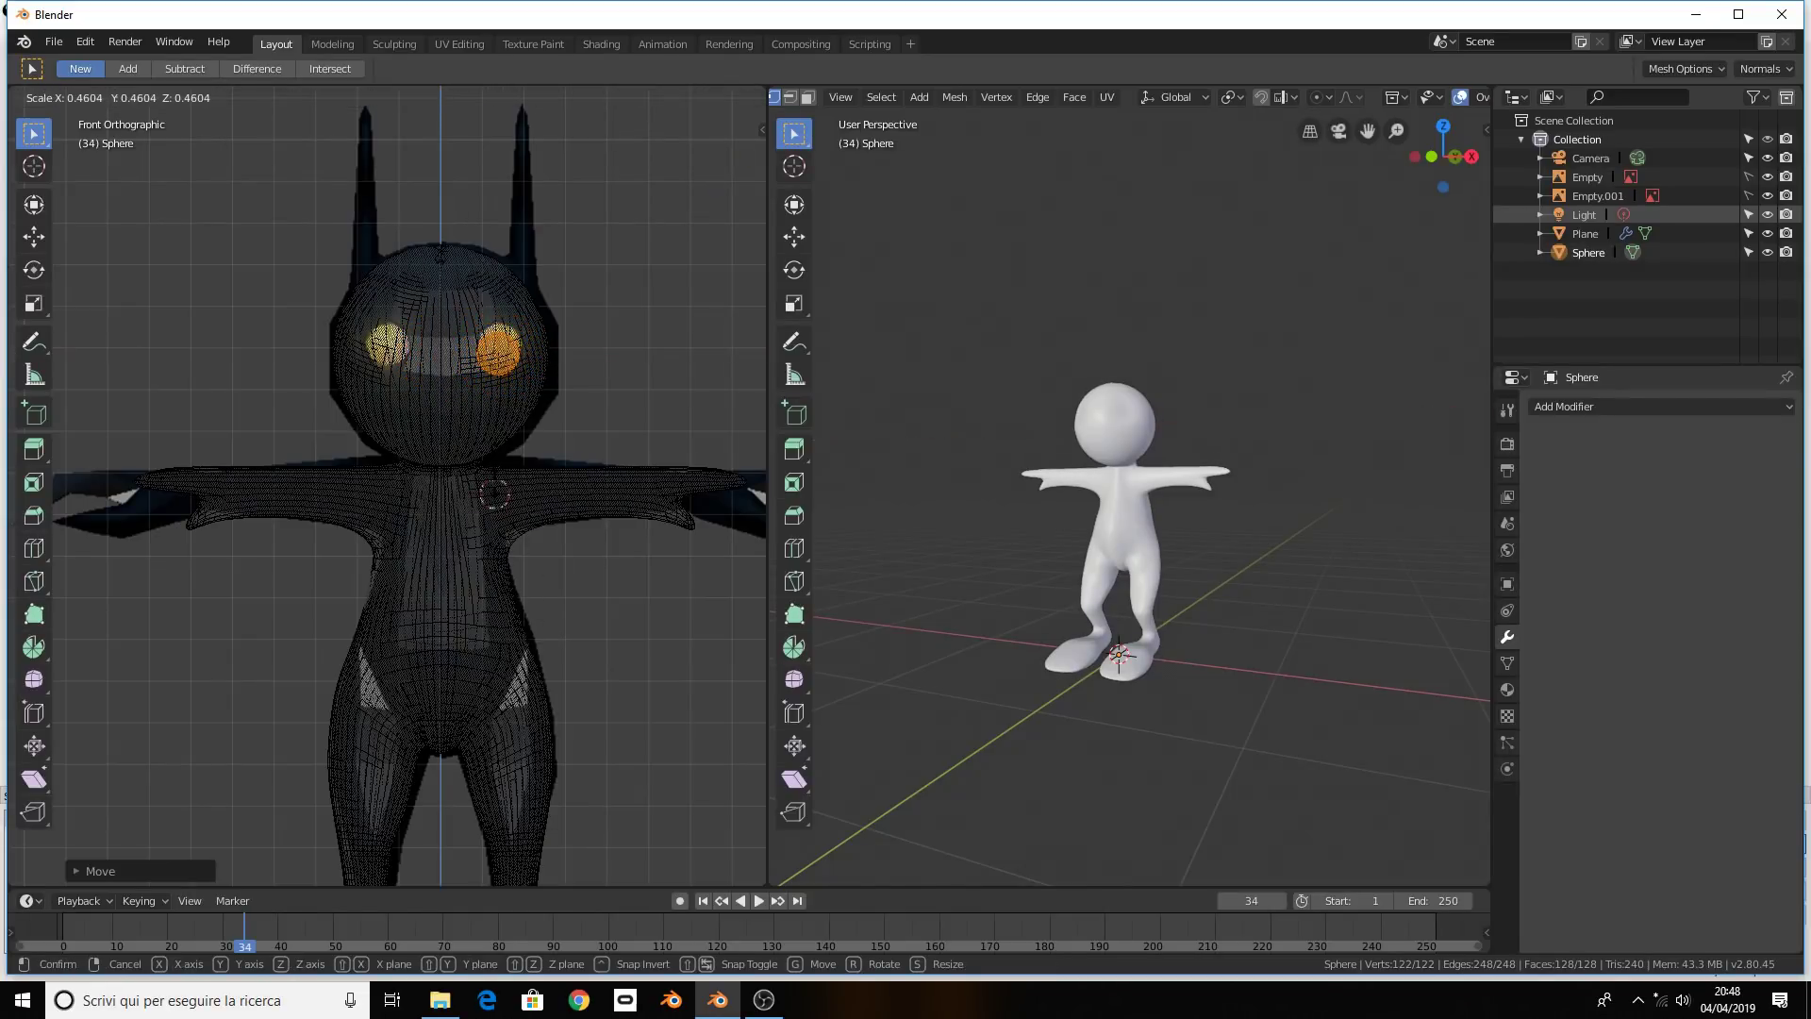
click(526, 488)
key(g)
key(y)
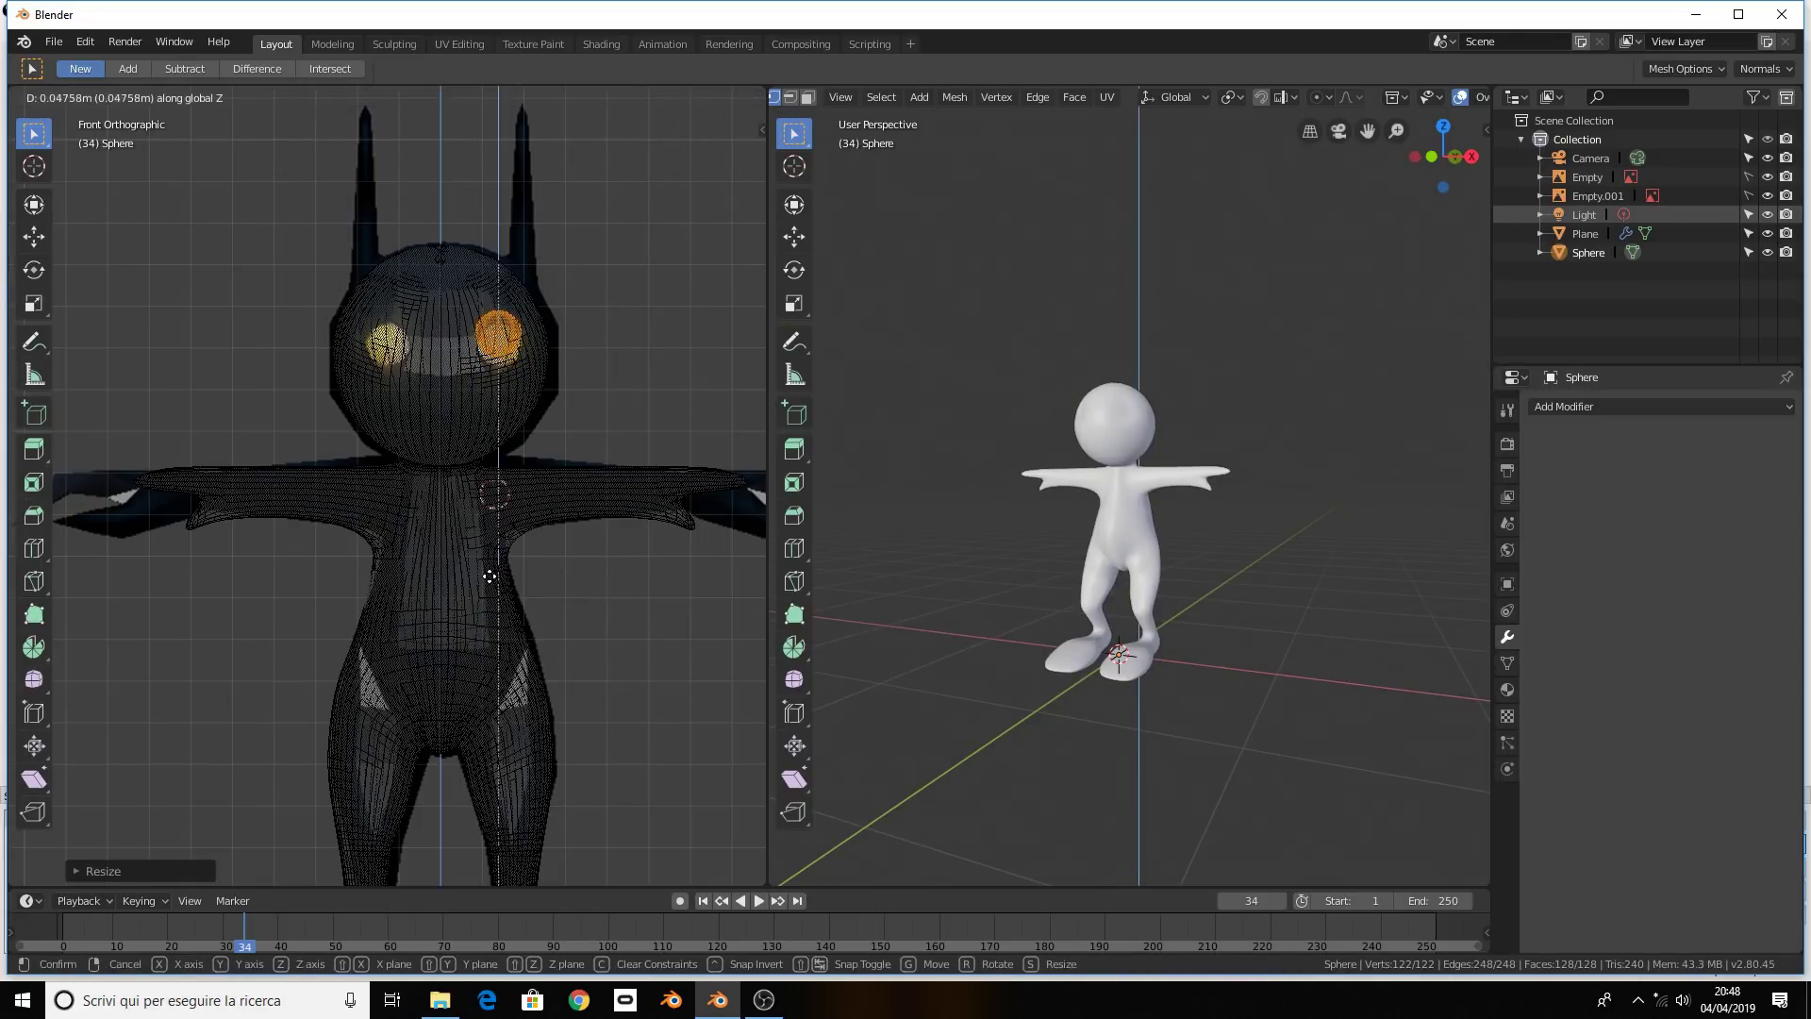
click(492, 583)
From a side view, push the eye forward along Y onto the face
middle_drag(1223, 583, 1052, 564)
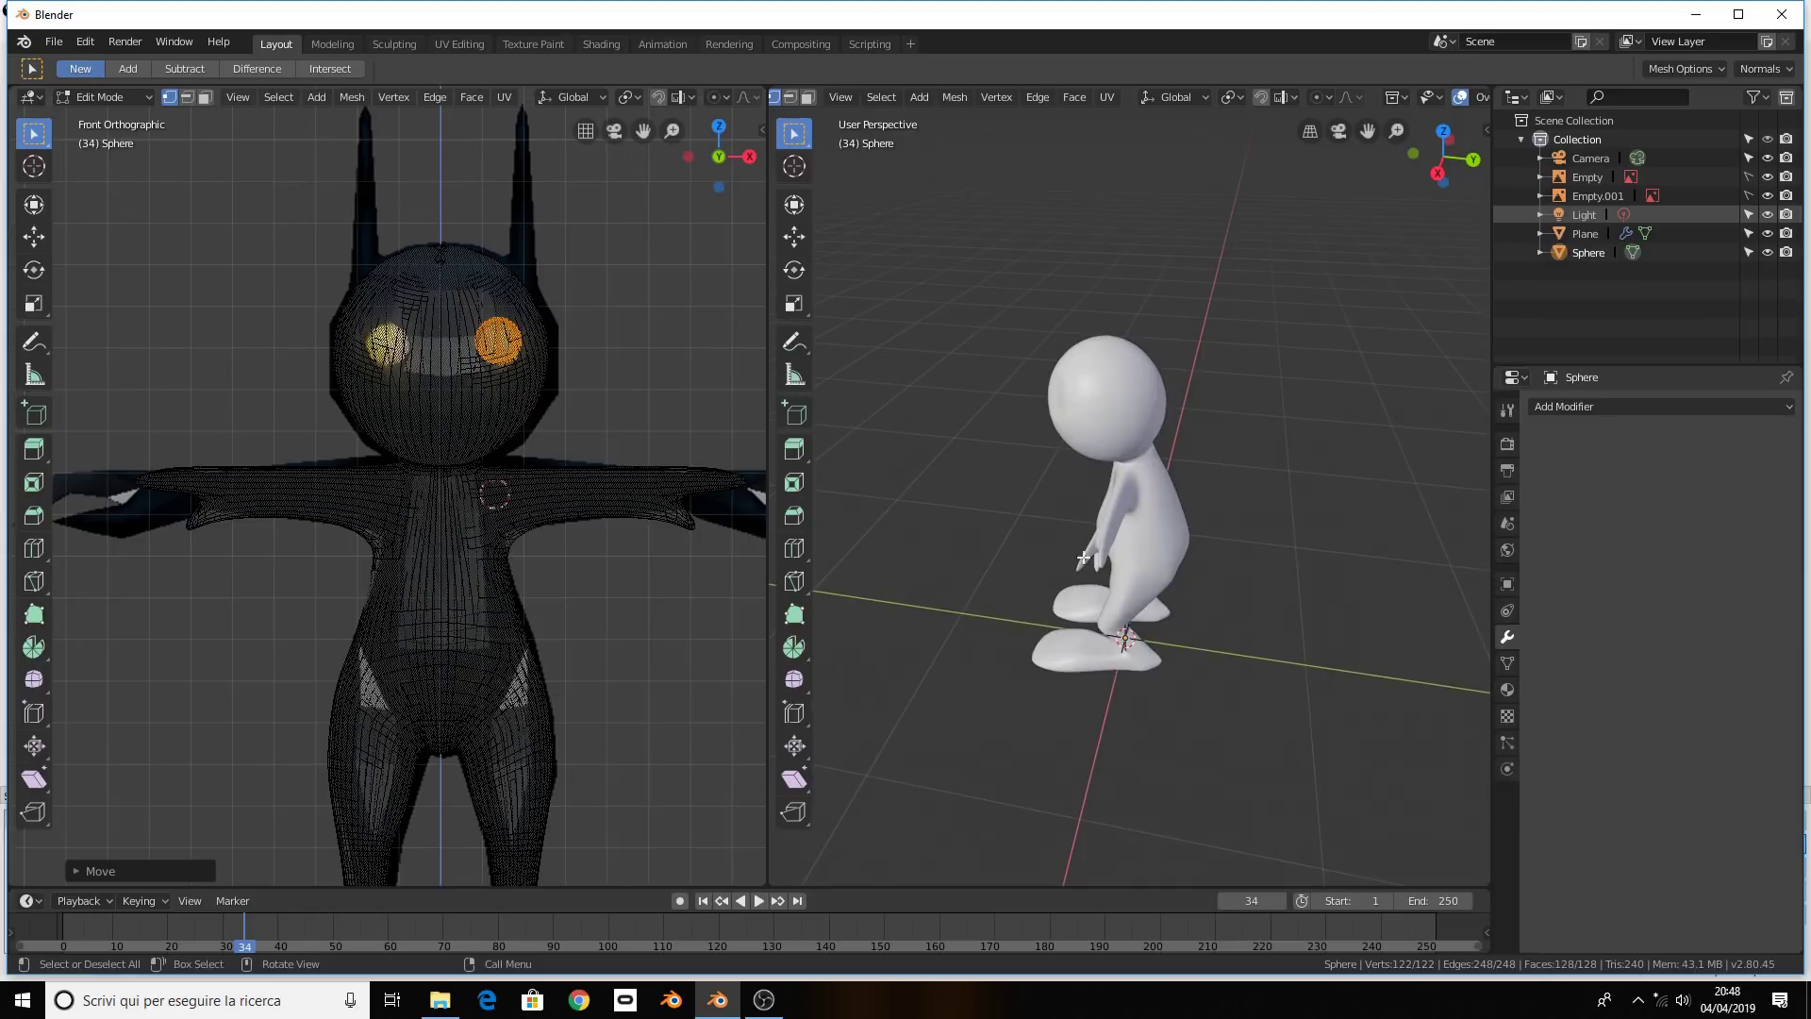
key(g)
key(y)
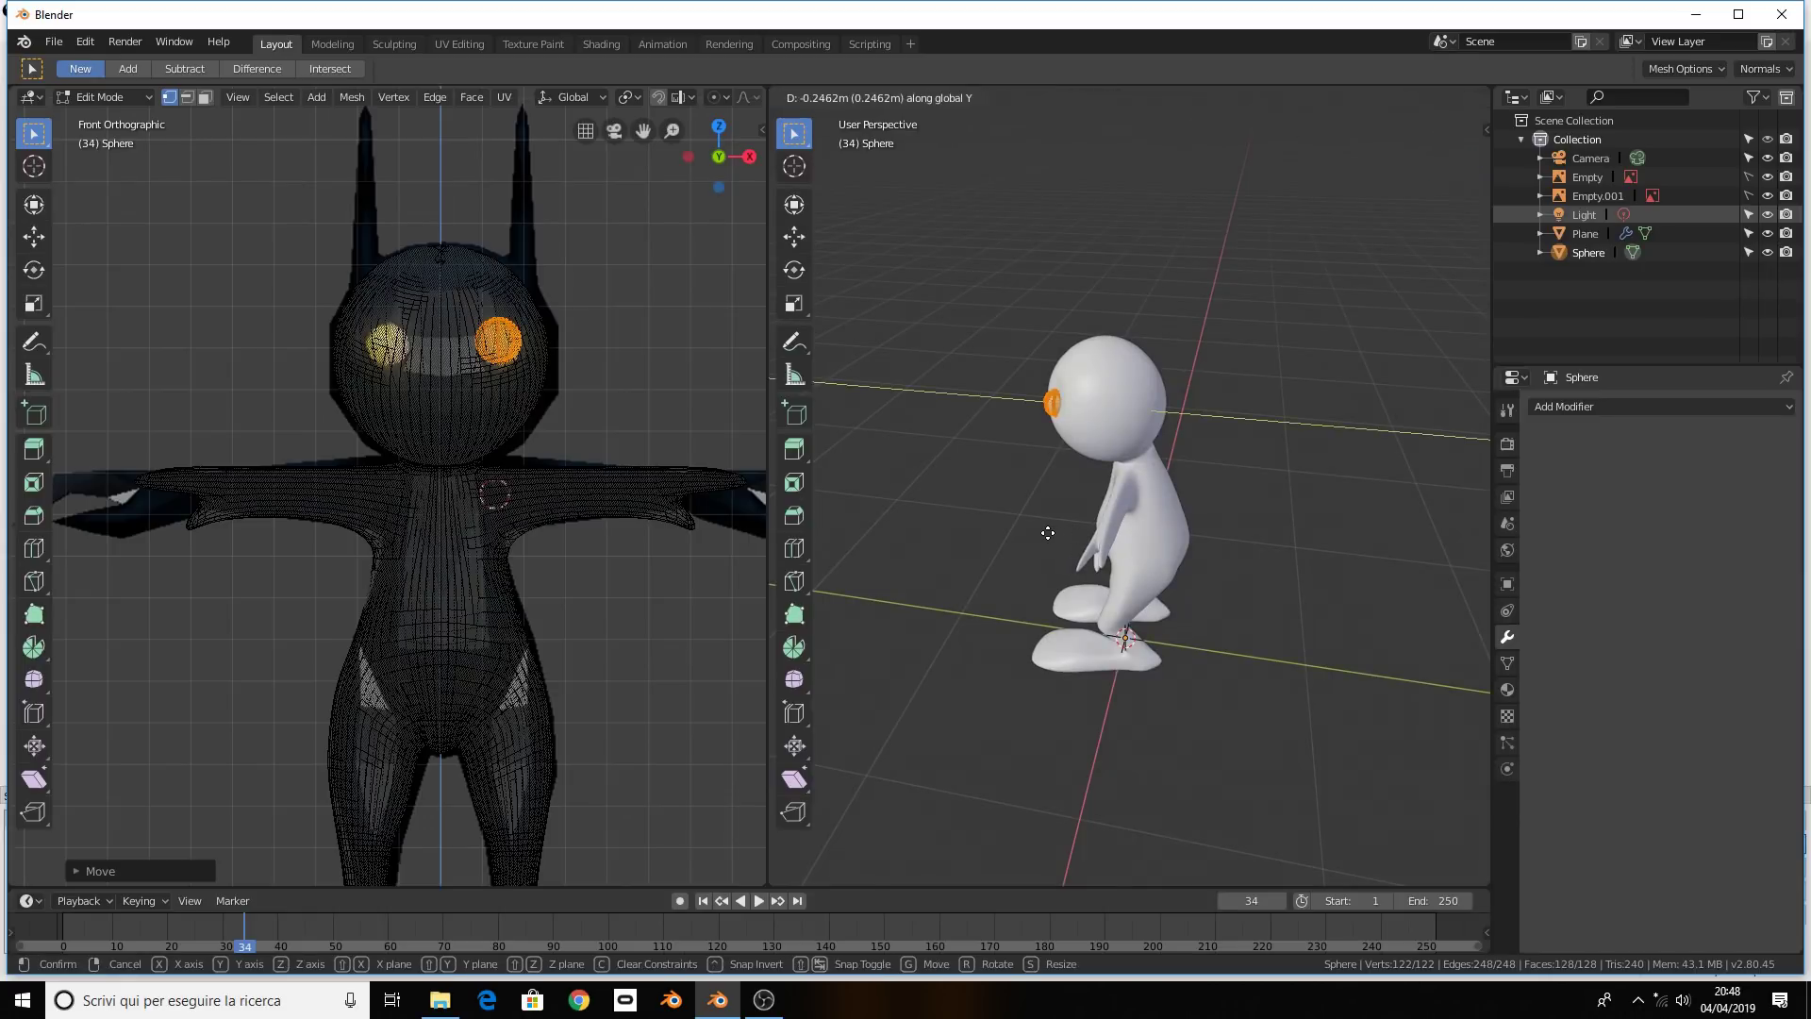
click(1050, 534)
middle_drag(962, 519, 1067, 514)
scroll(1066, 514, up, 3)
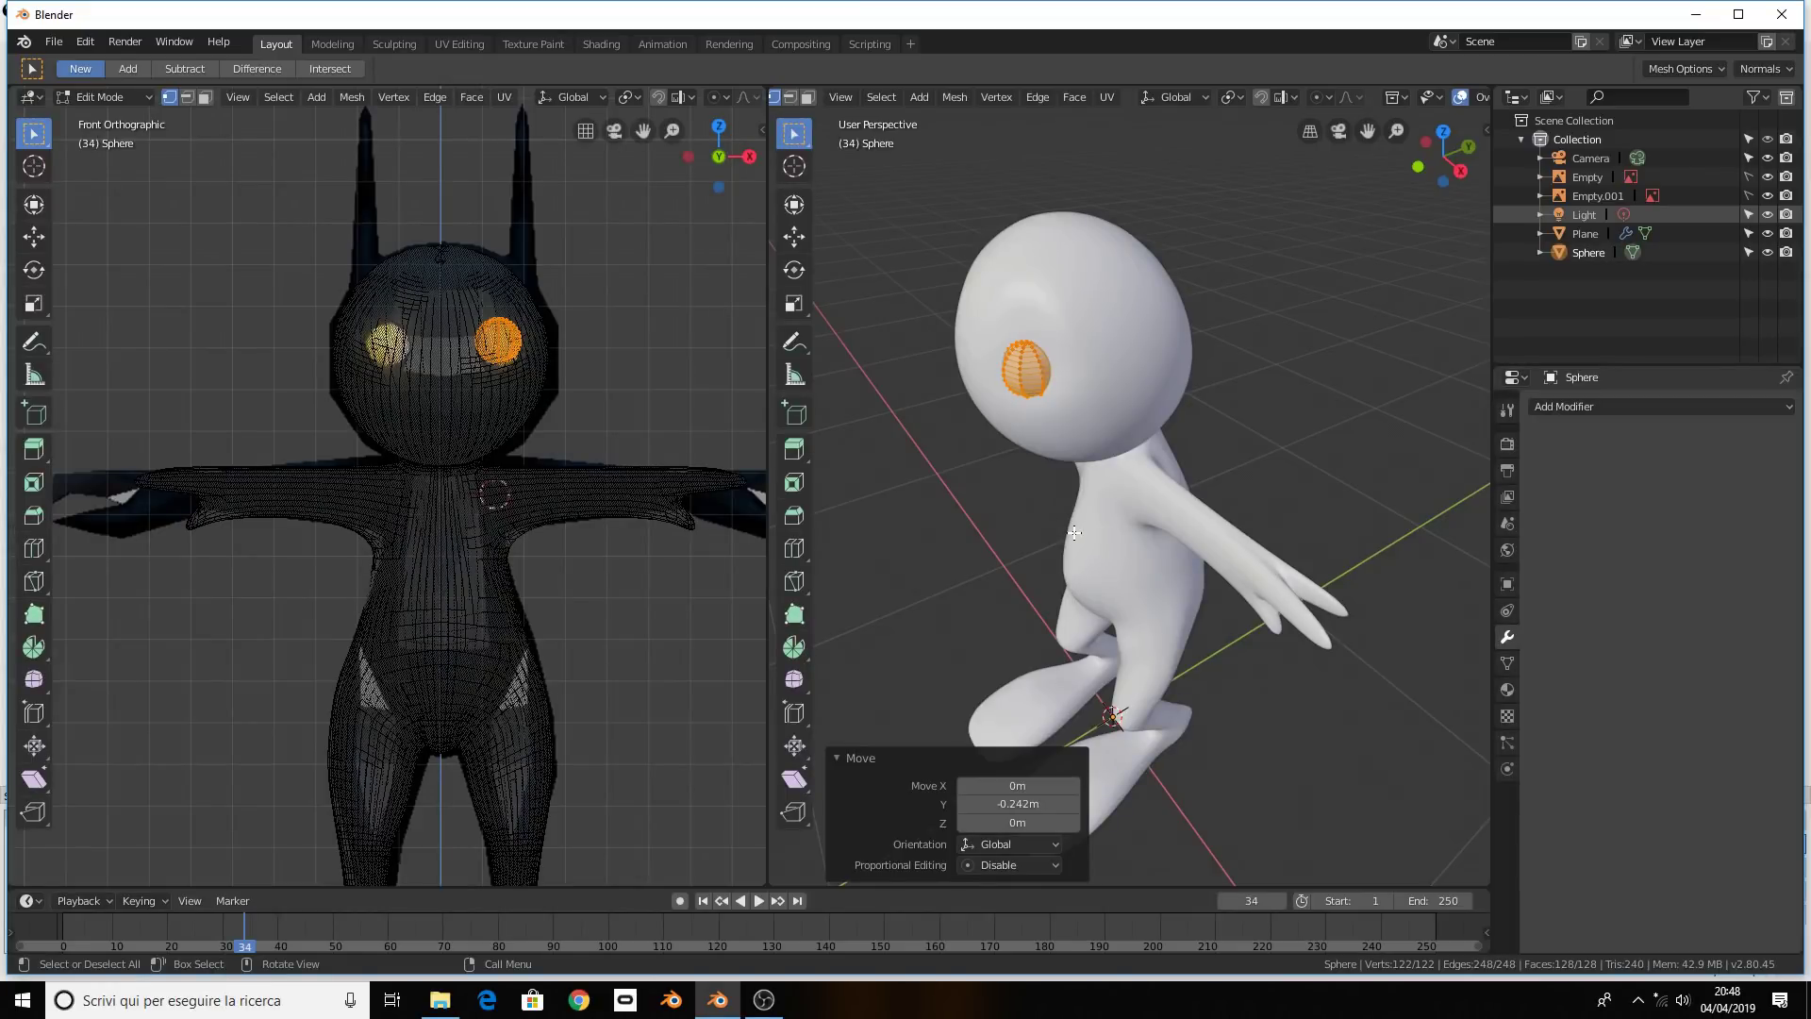
In Object Mode, select the eye then the body and join them with Ctrl+J
key(Tab)
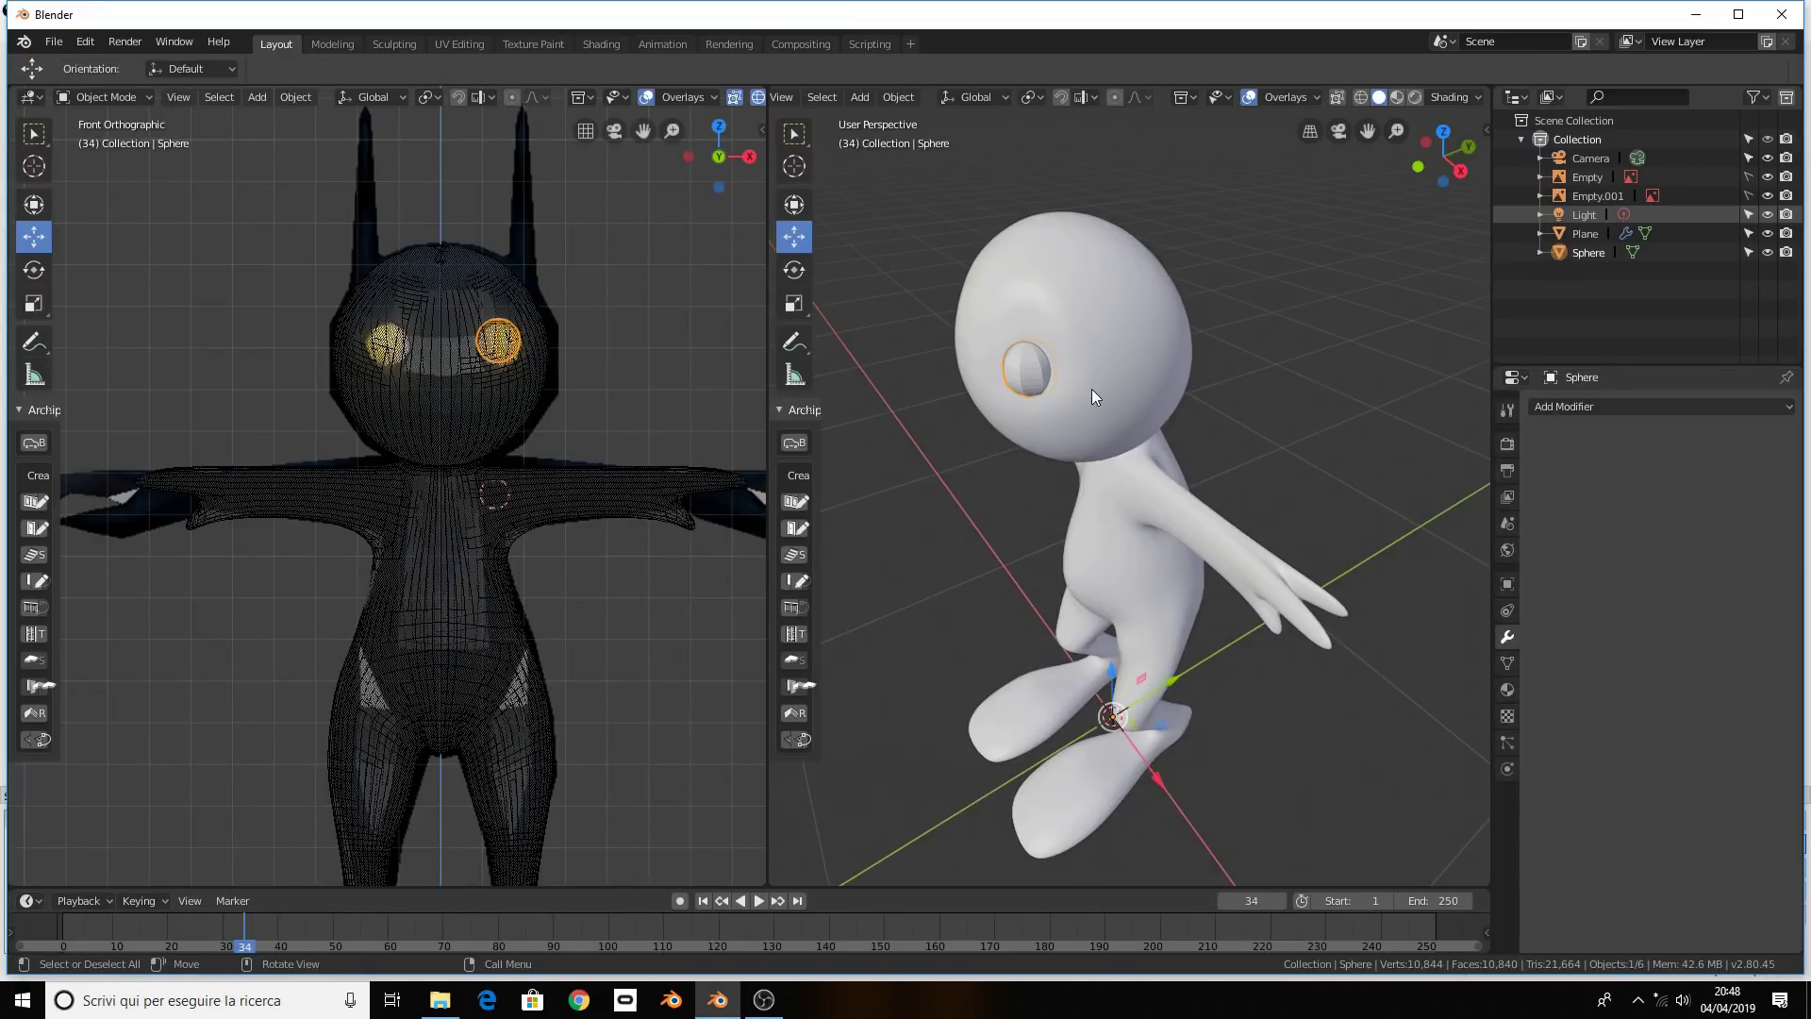
click(1076, 381)
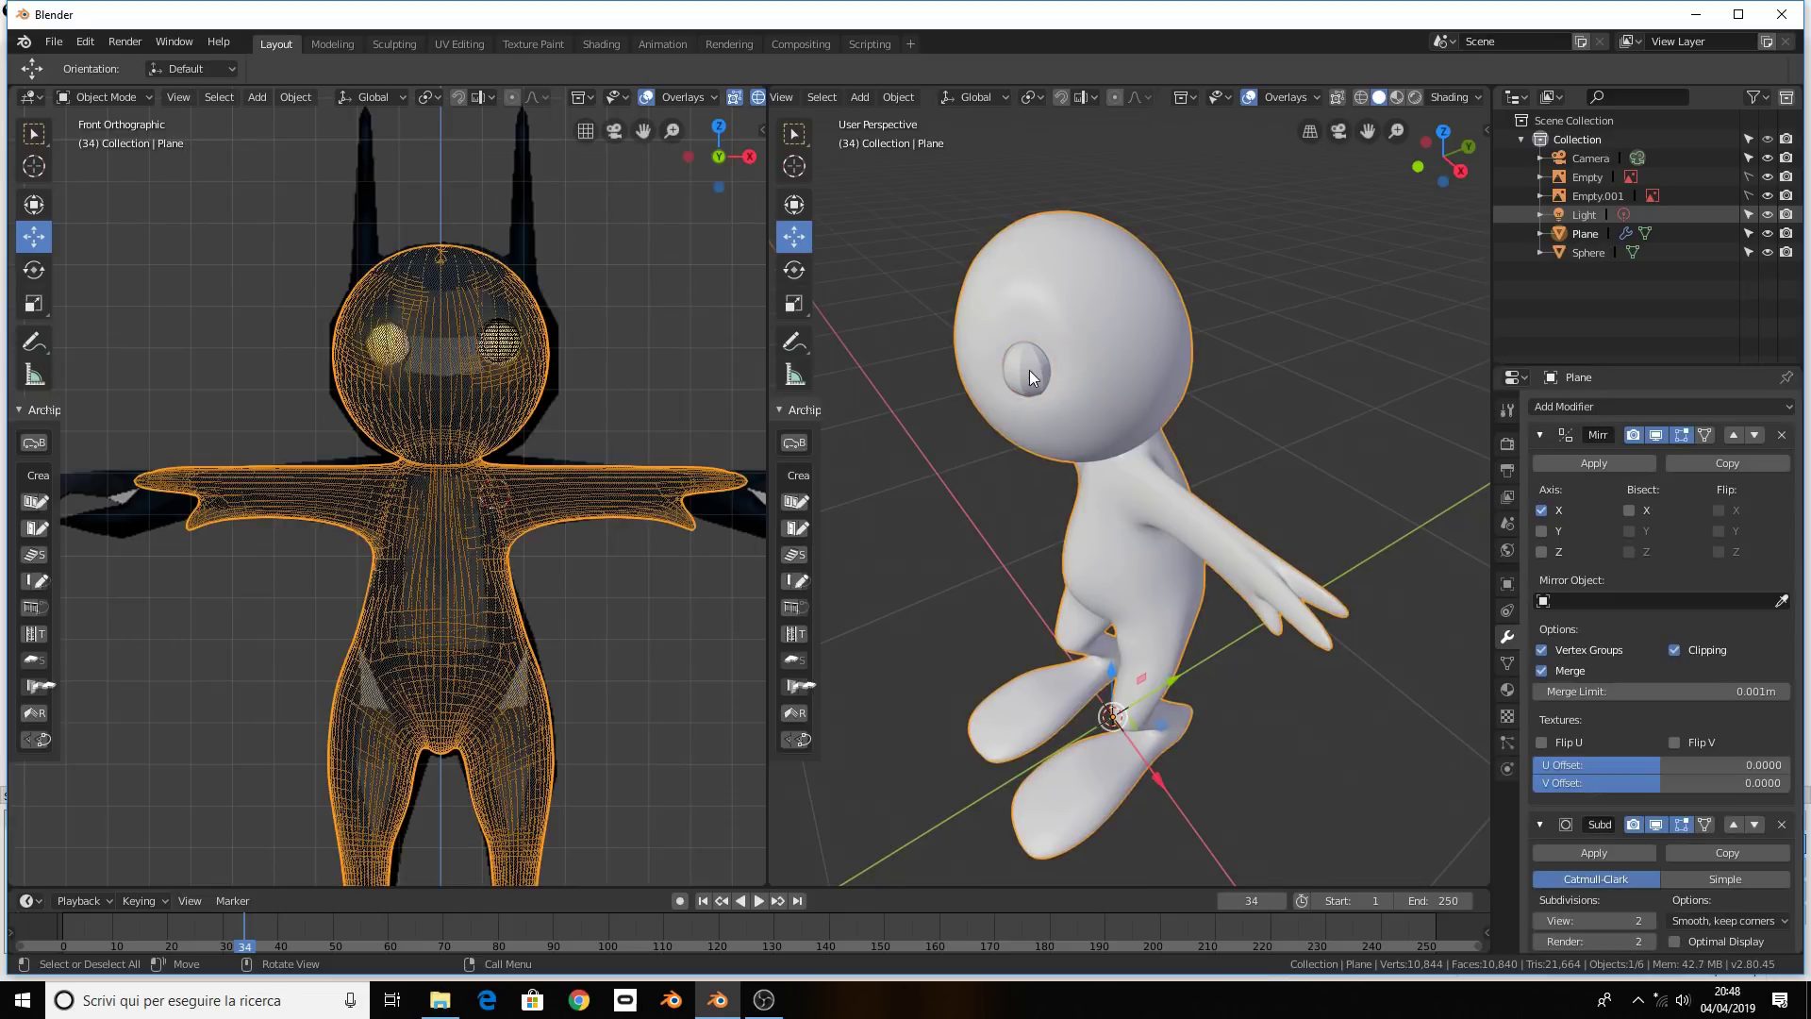
click(1028, 373)
shift+click(1073, 383)
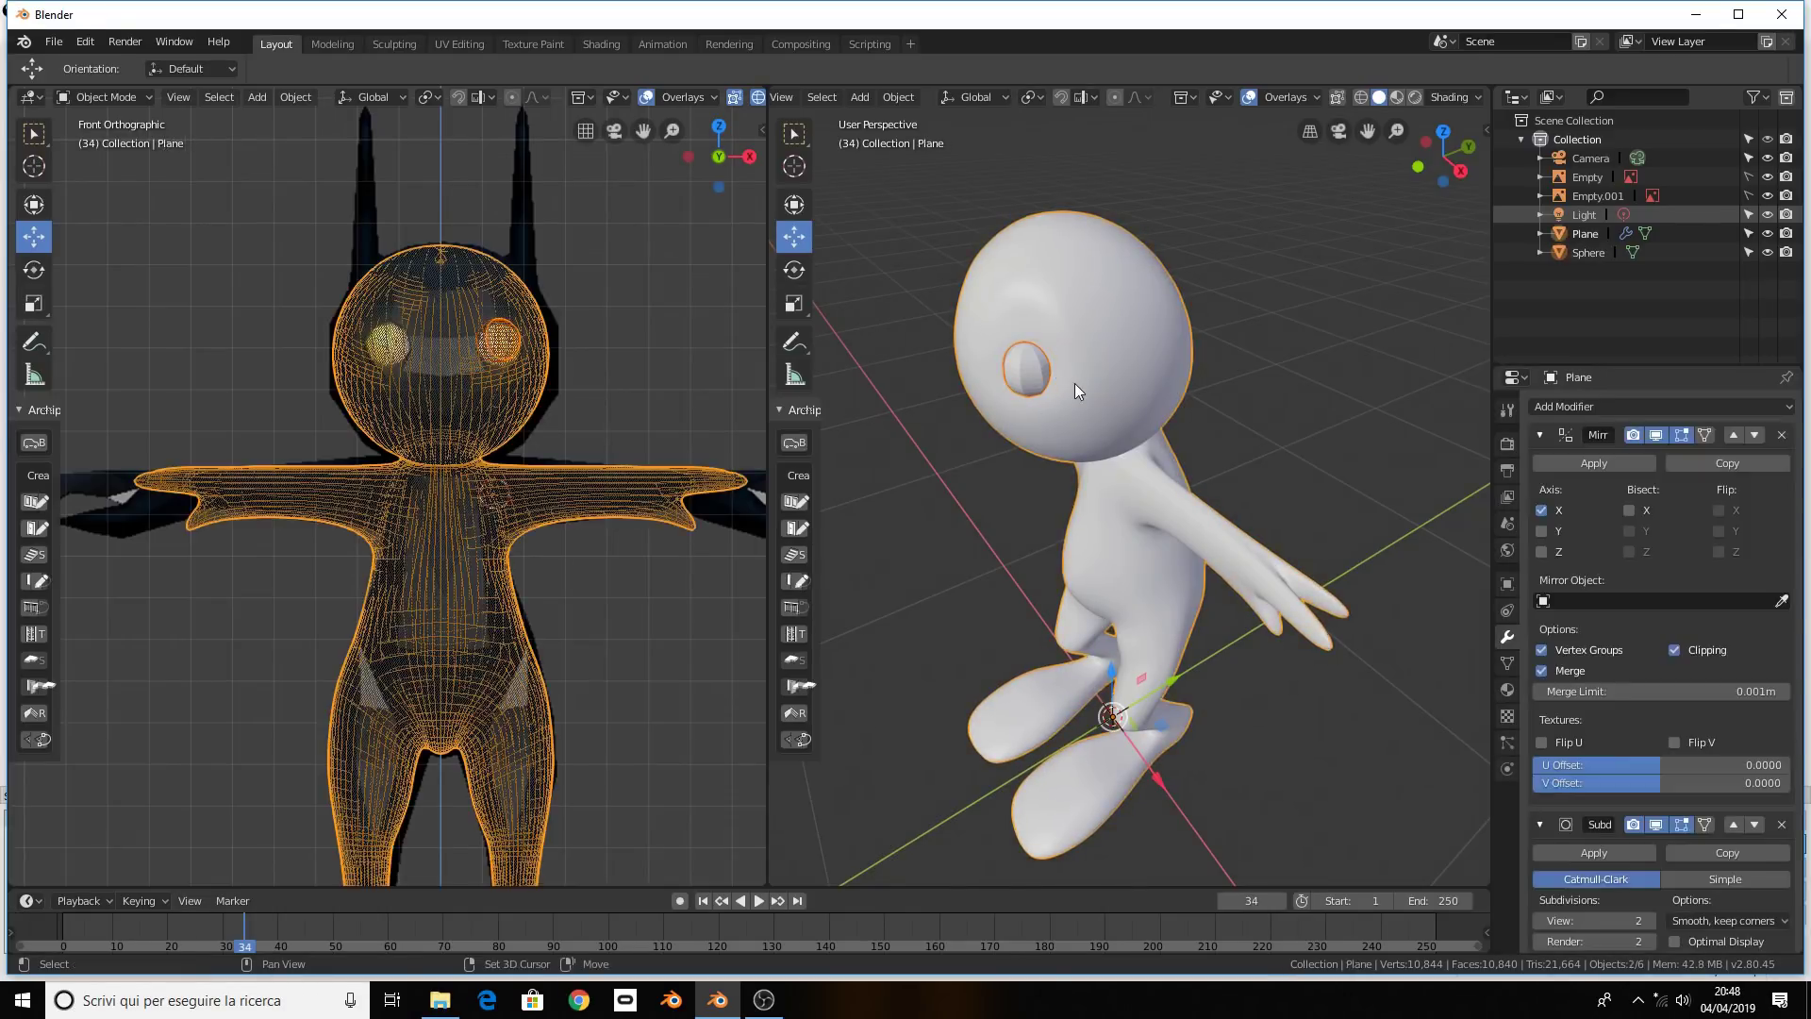
key(ctrl+j)
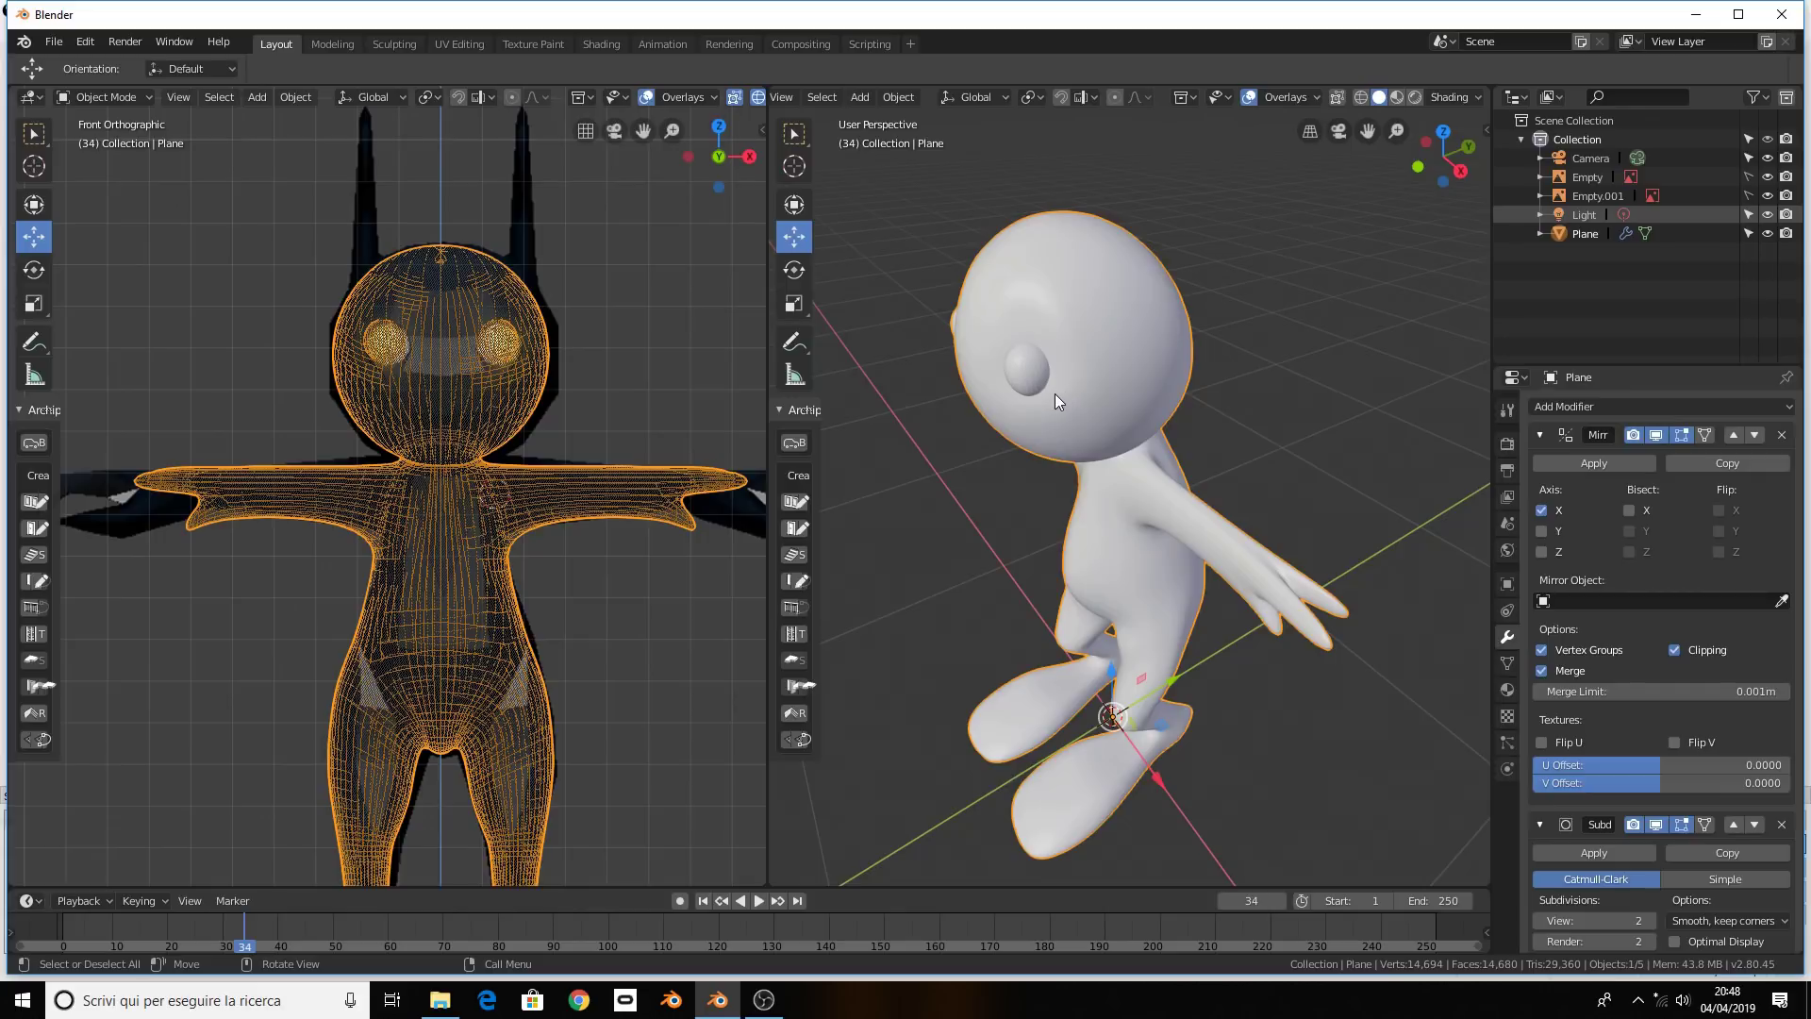
right_click(1045, 379)
click(1047, 377)
middle_drag(1049, 375, 1163, 359)
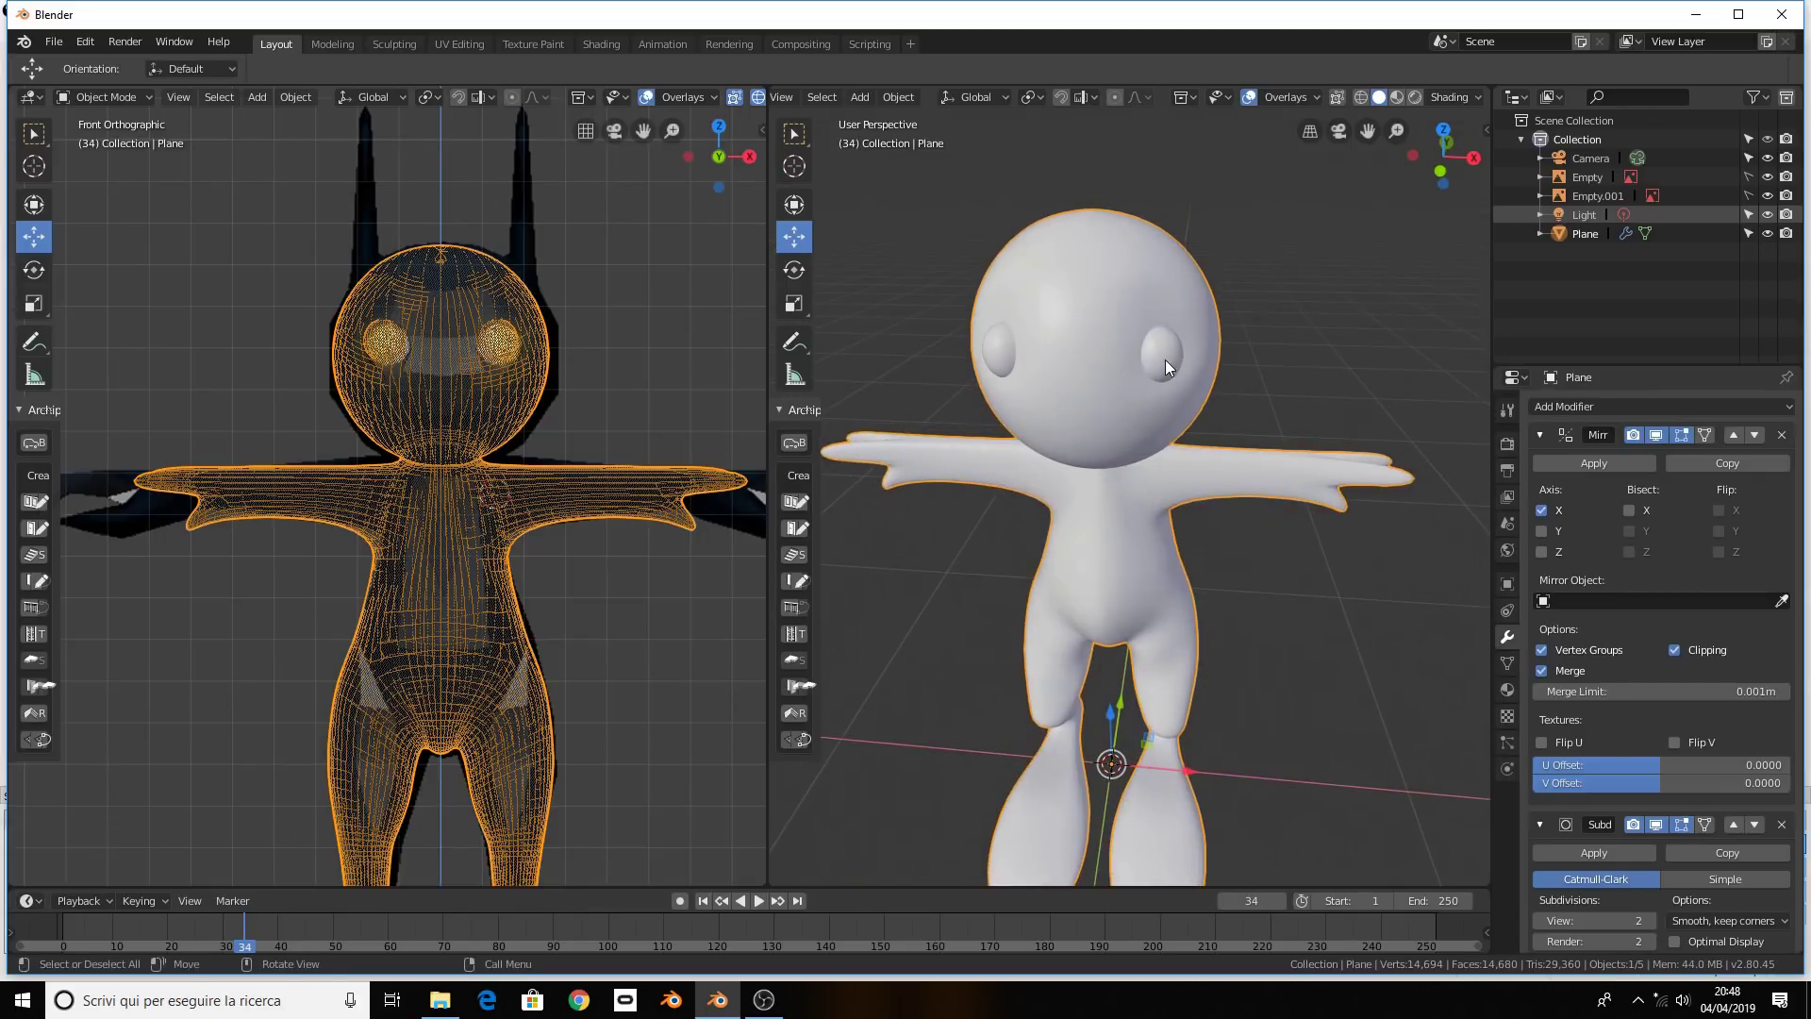
key(Tab)
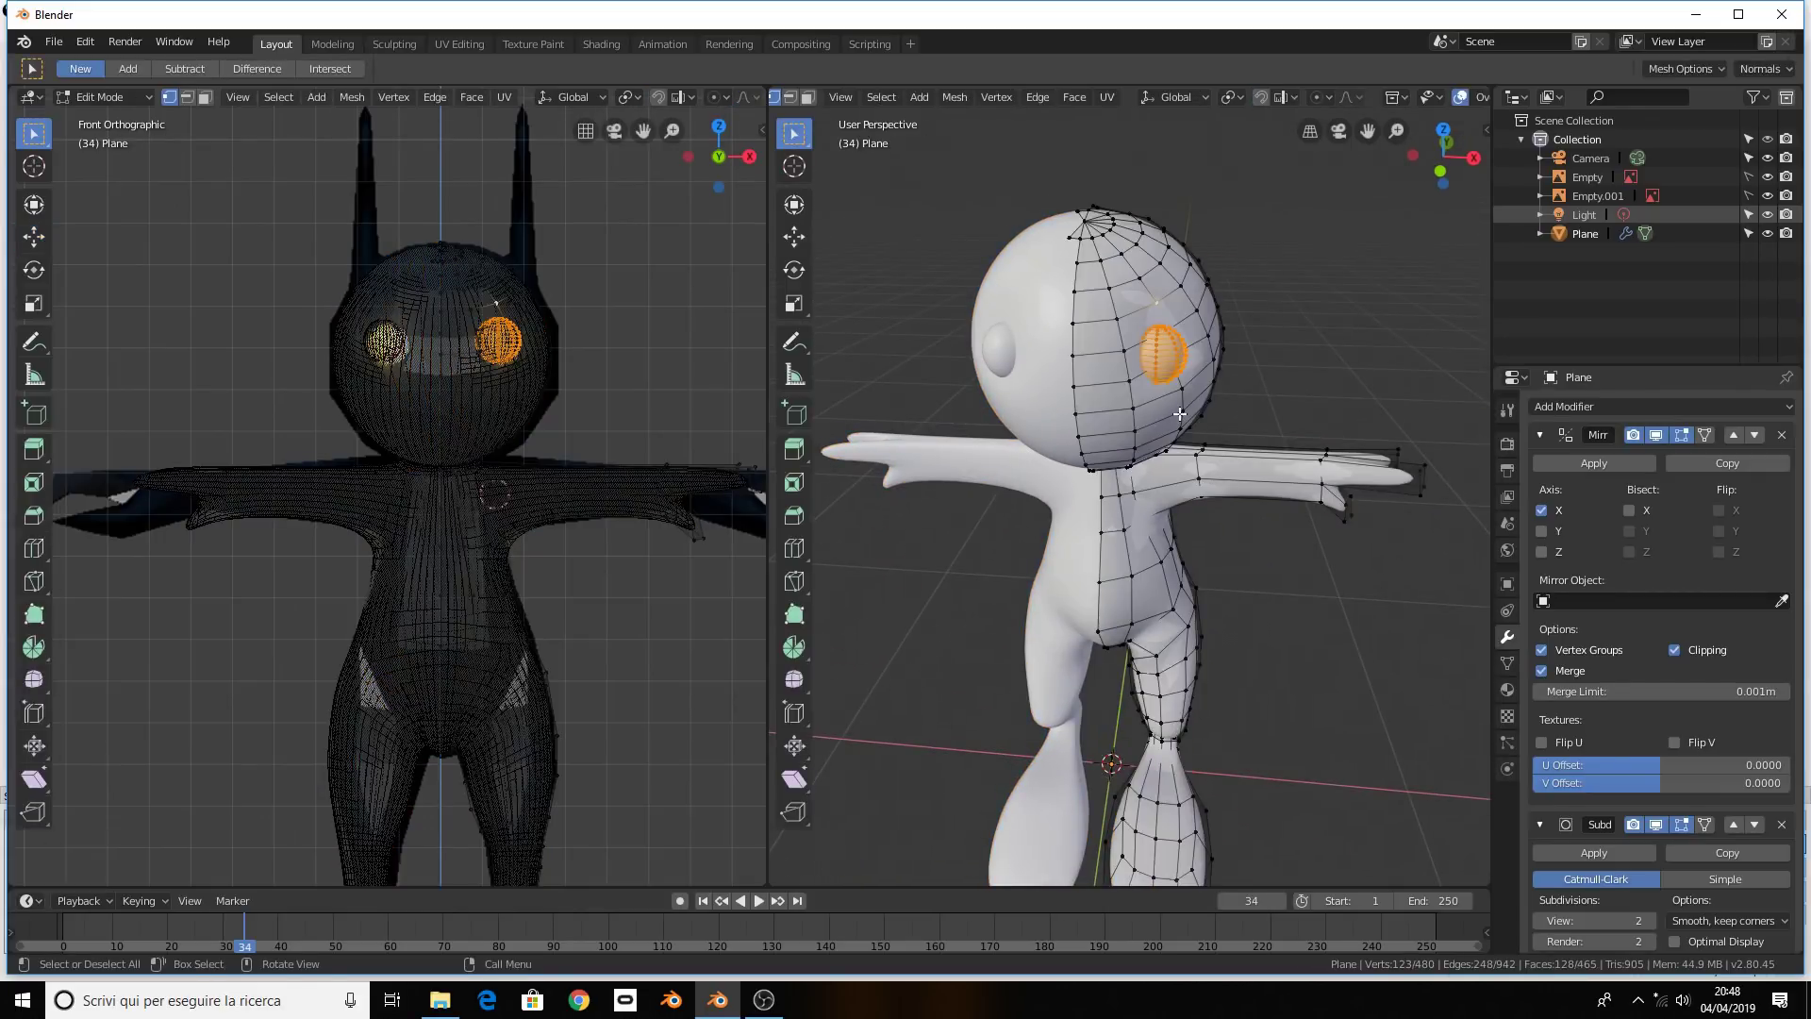
Orbit to a high side view of the head and enter Edit Mode
key(Tab)
mouse_move(1134, 392)
middle_down()
mouse_move(1045, 377)
mouse_move(1215, 377)
middle_up()
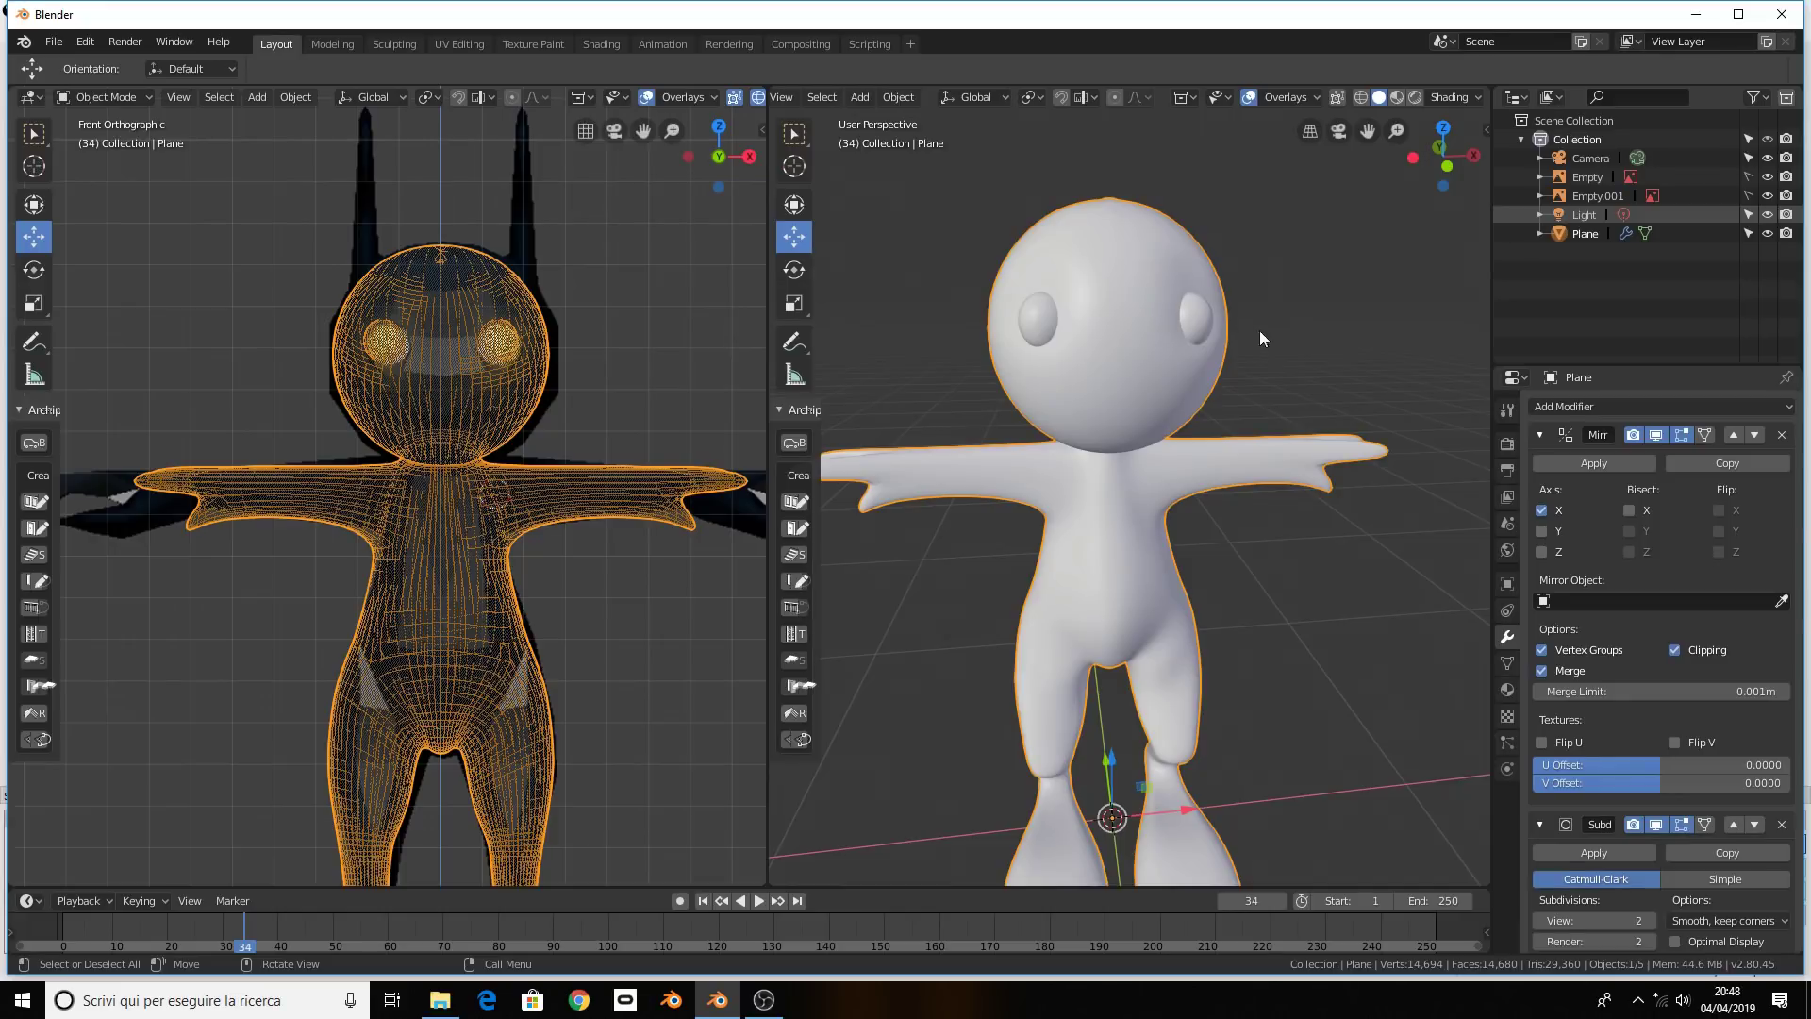
mouse_move(1253, 360)
middle_down()
mouse_move(992, 405)
mouse_move(1000, 374)
mouse_move(1101, 368)
middle_up()
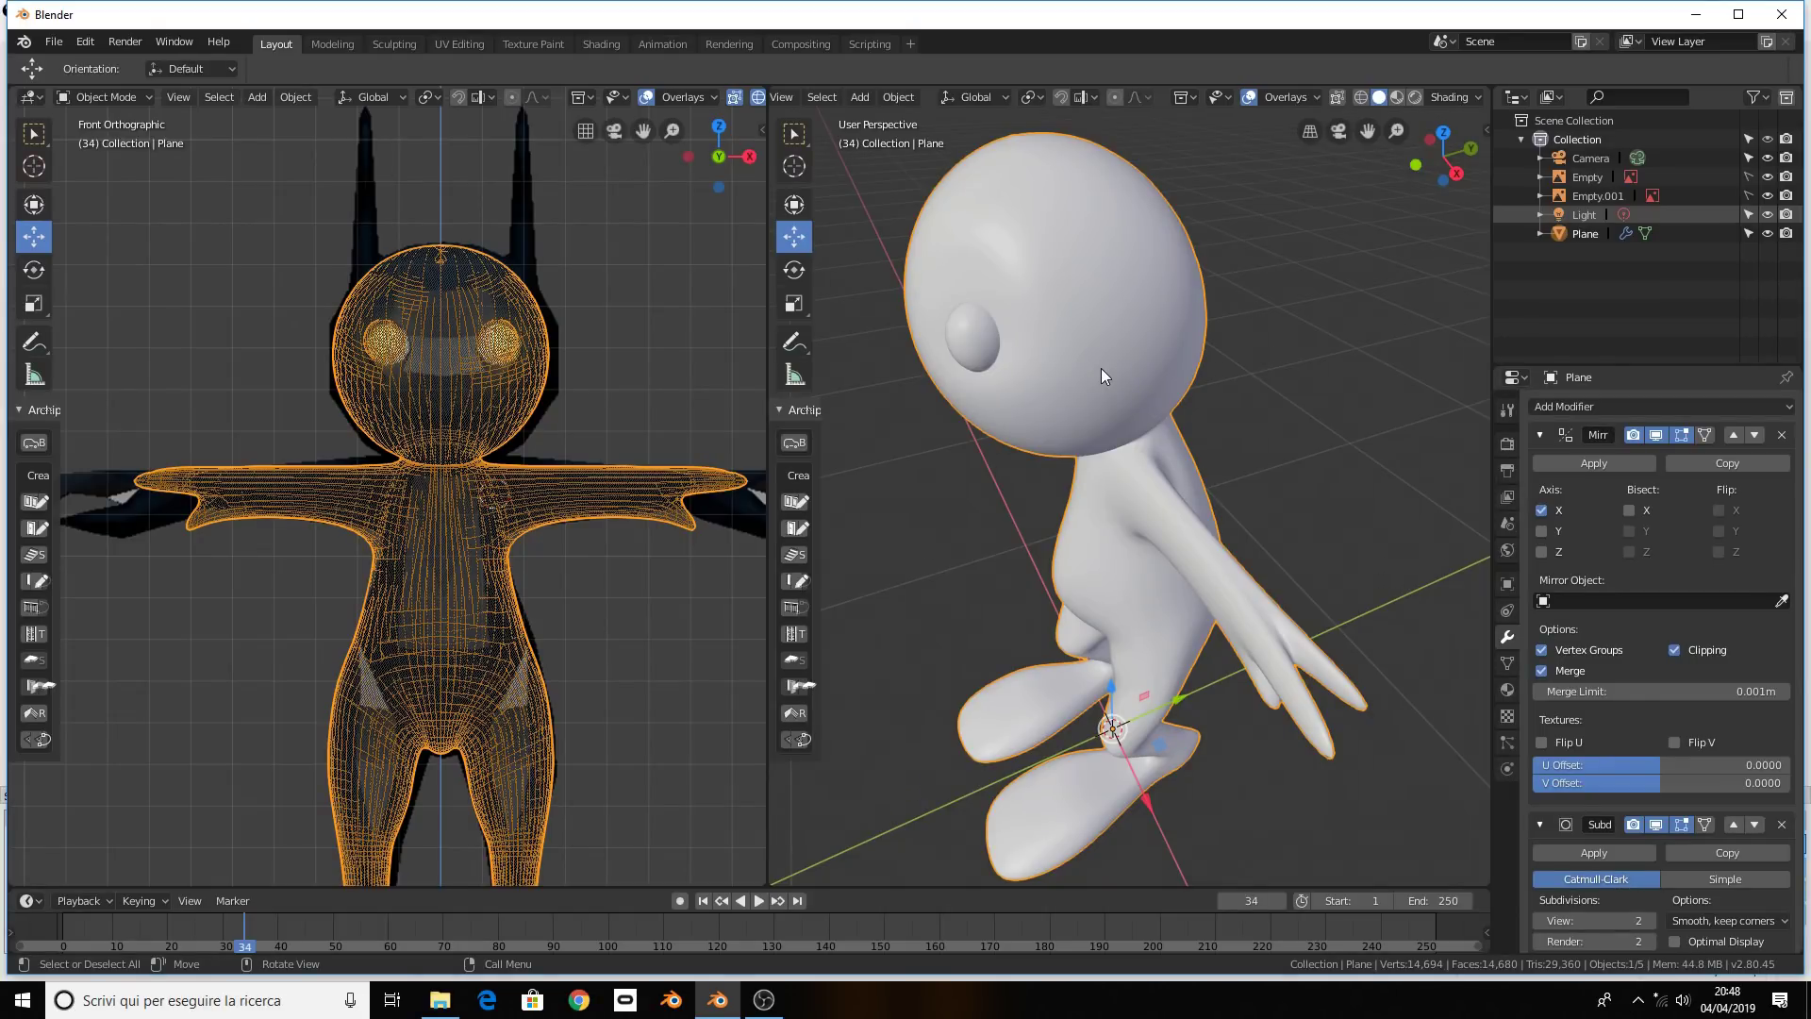
key(Tab)
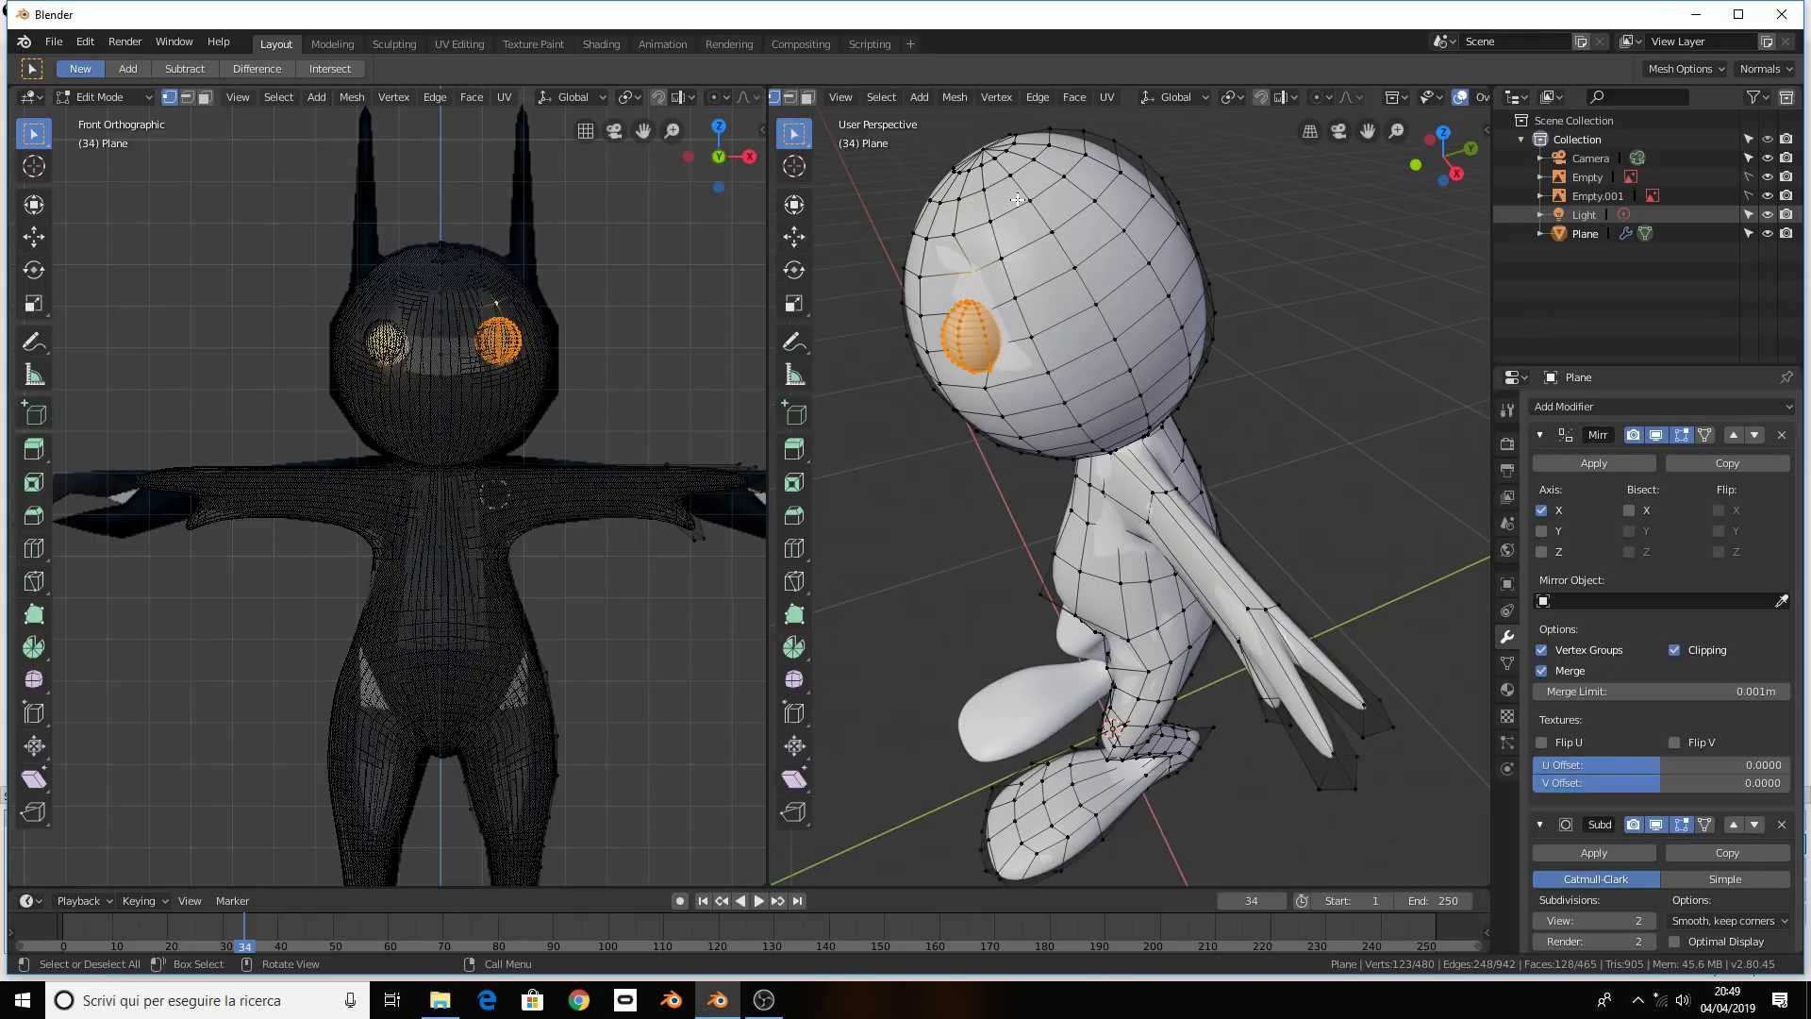
Switch the character from Edit Mode back to Object Mode
key(Tab)
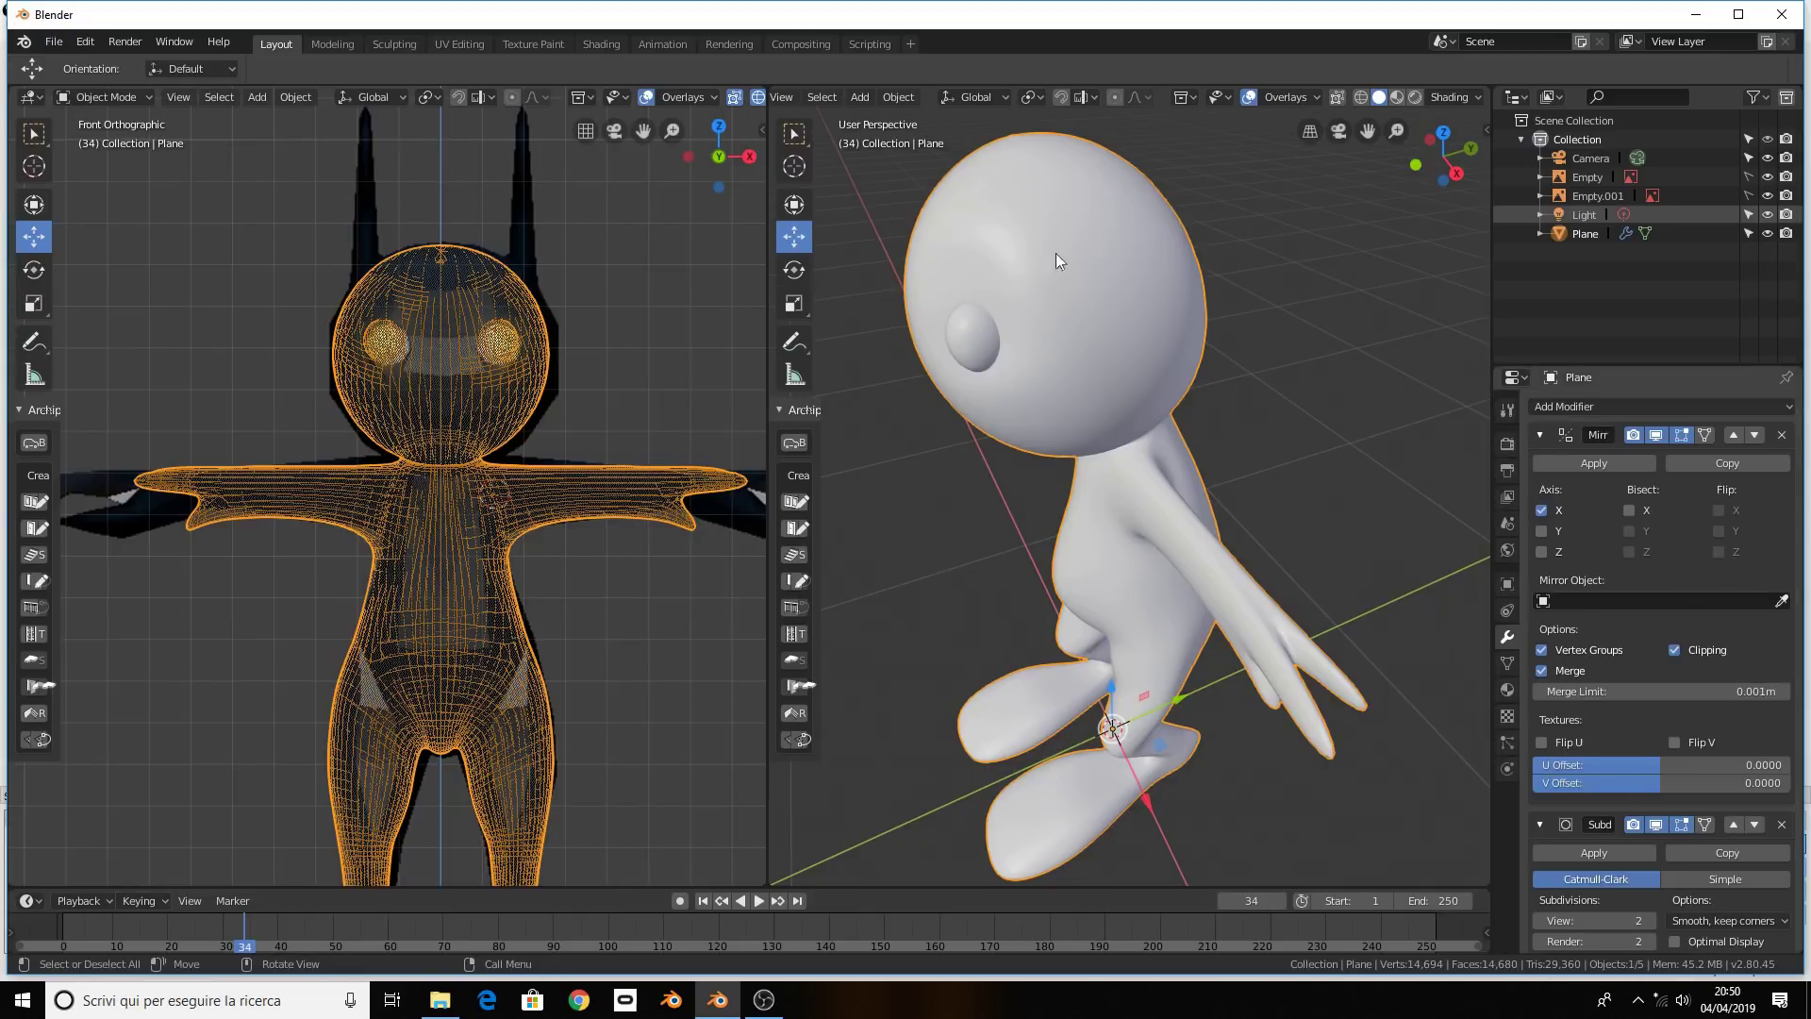
Append the Phong Sun Lamp material from Toon.blend in the lezione folder
click(51, 43)
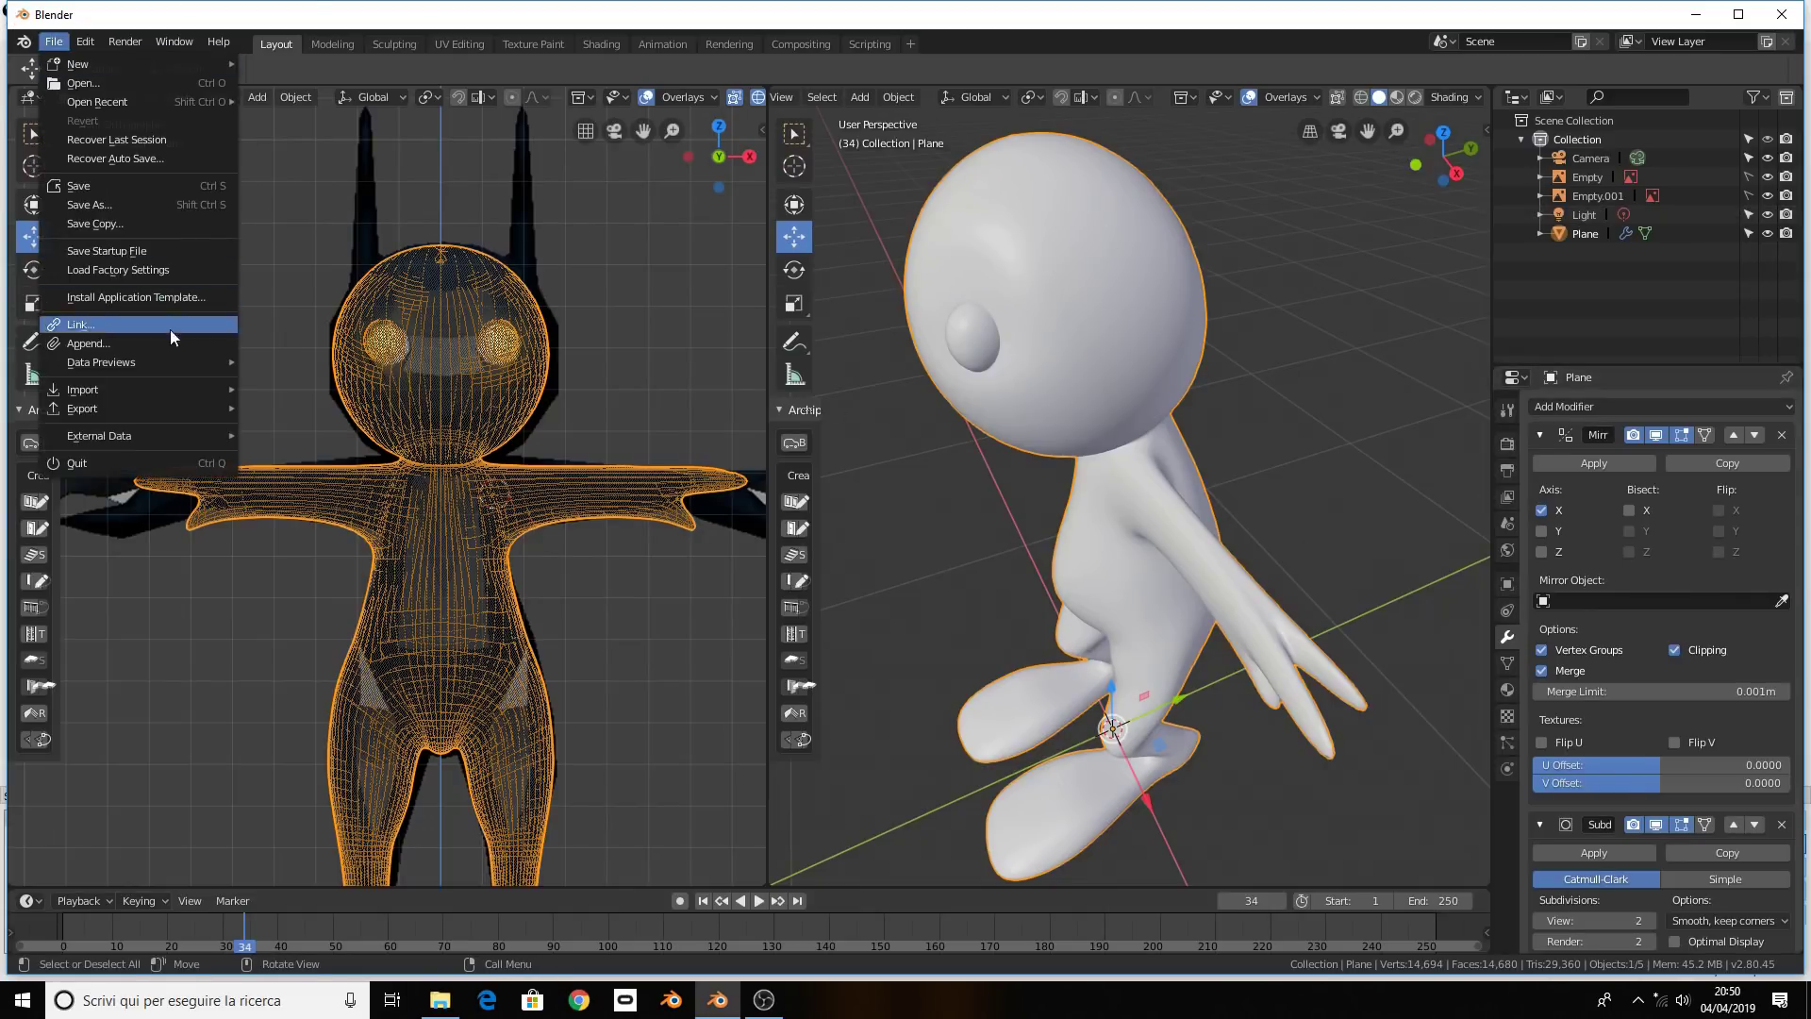
click(166, 336)
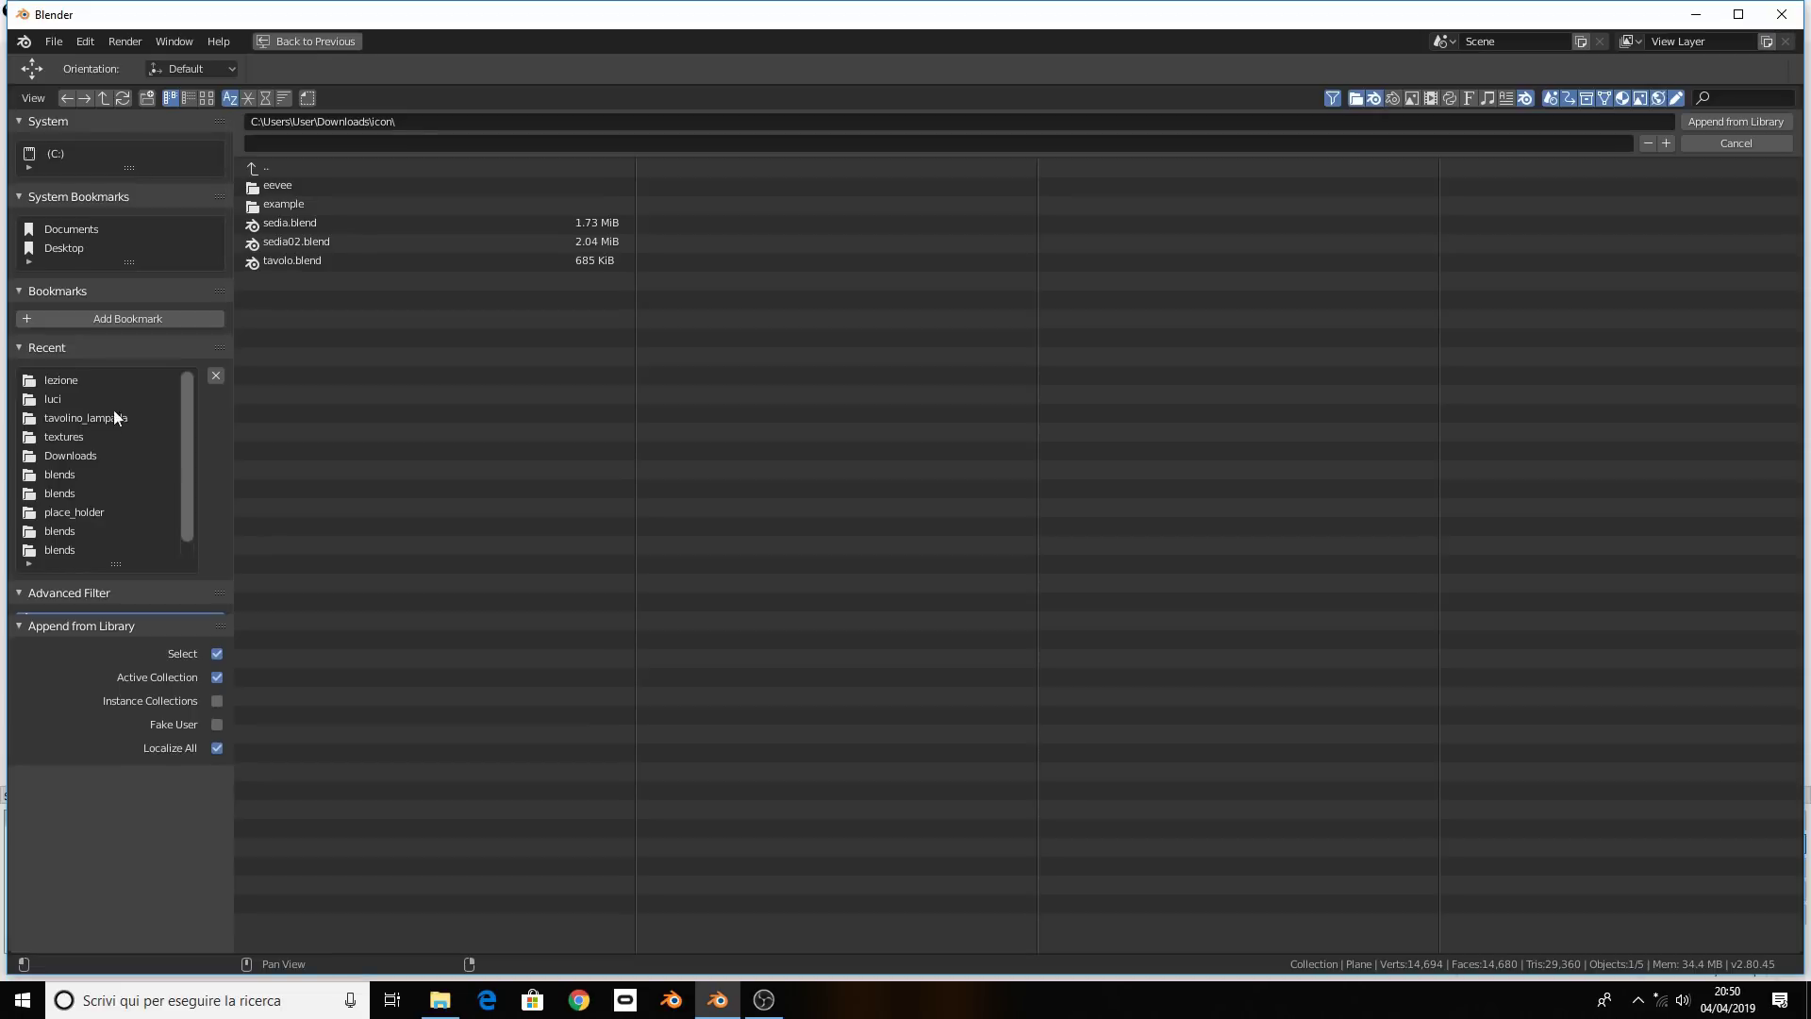
click(66, 382)
double_click(381, 181)
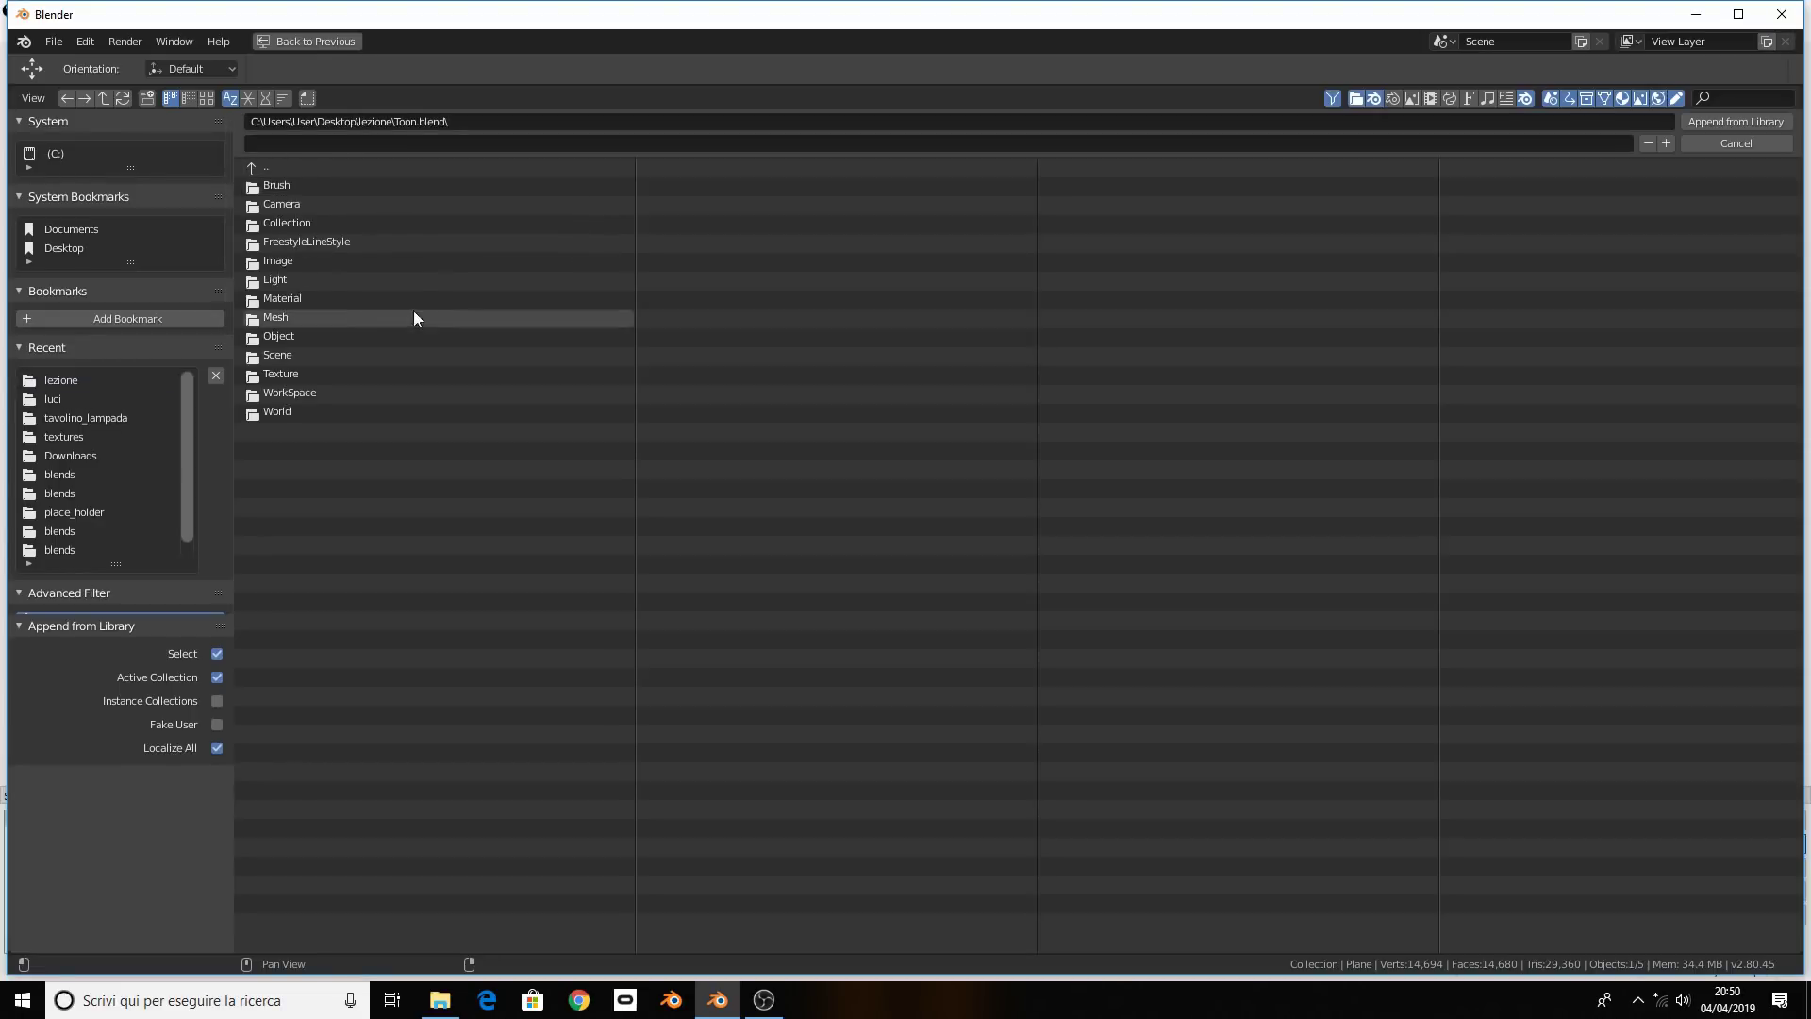
click(334, 298)
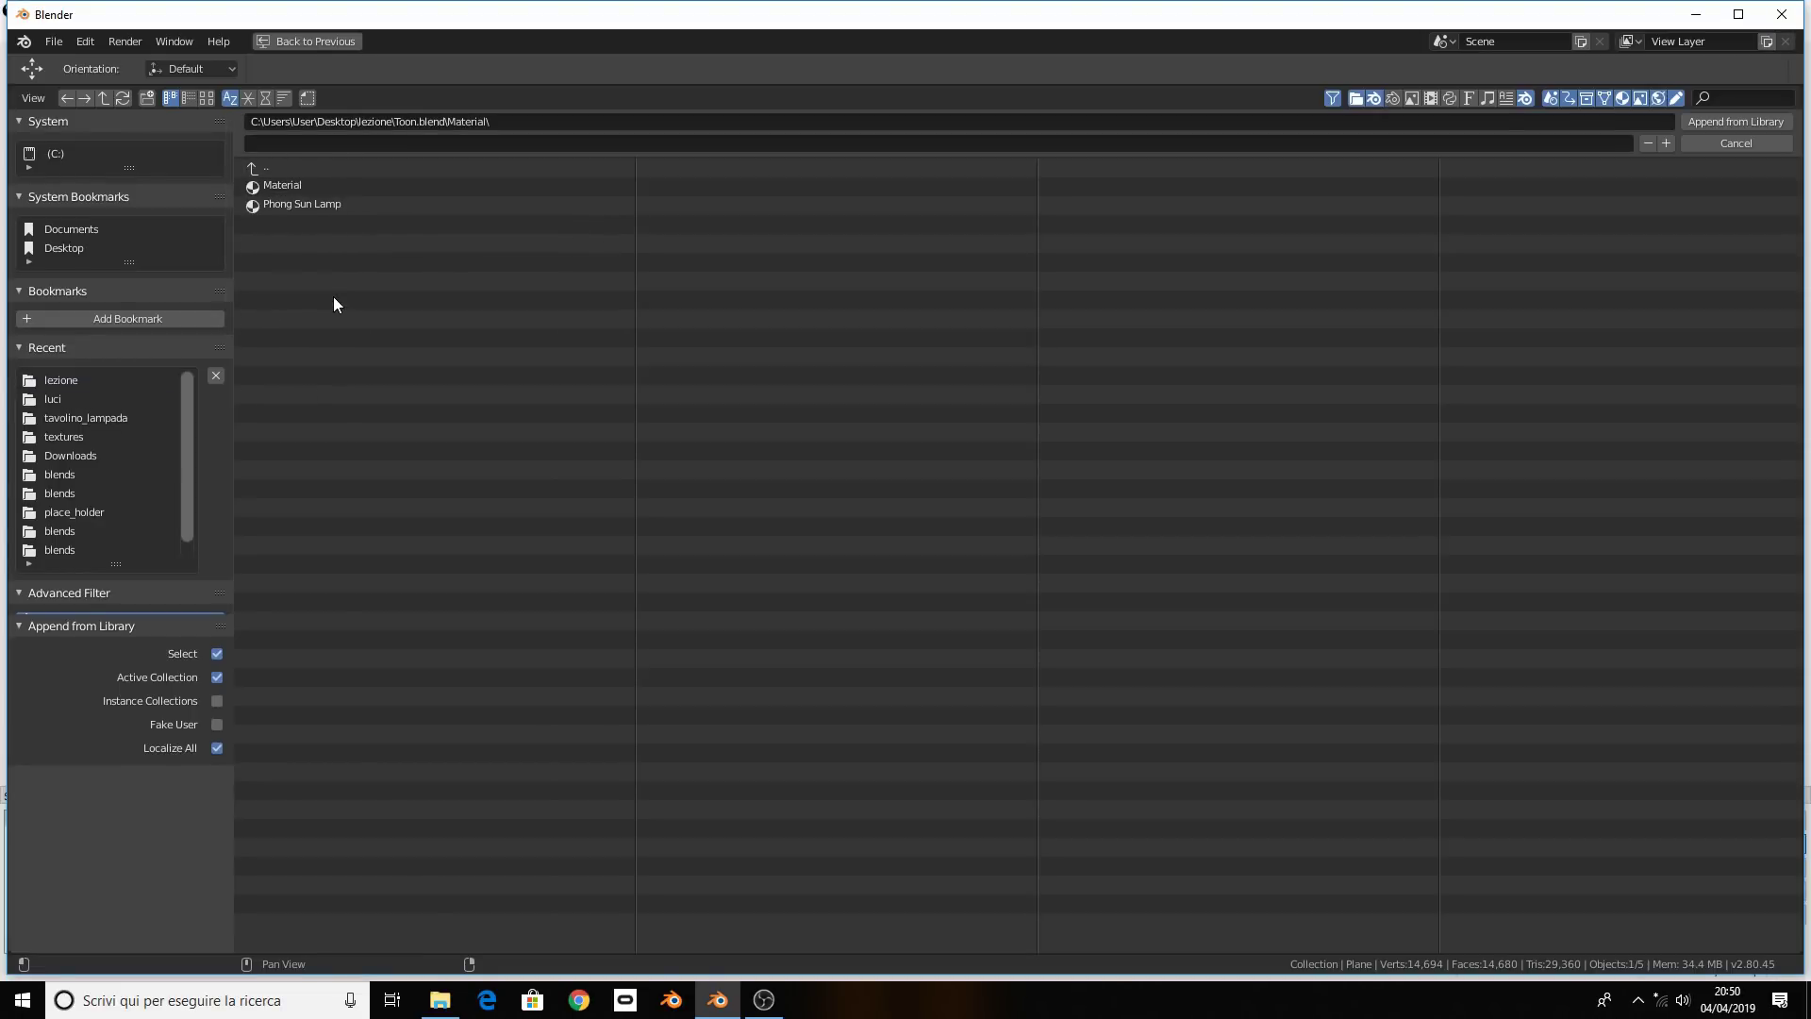
click(305, 205)
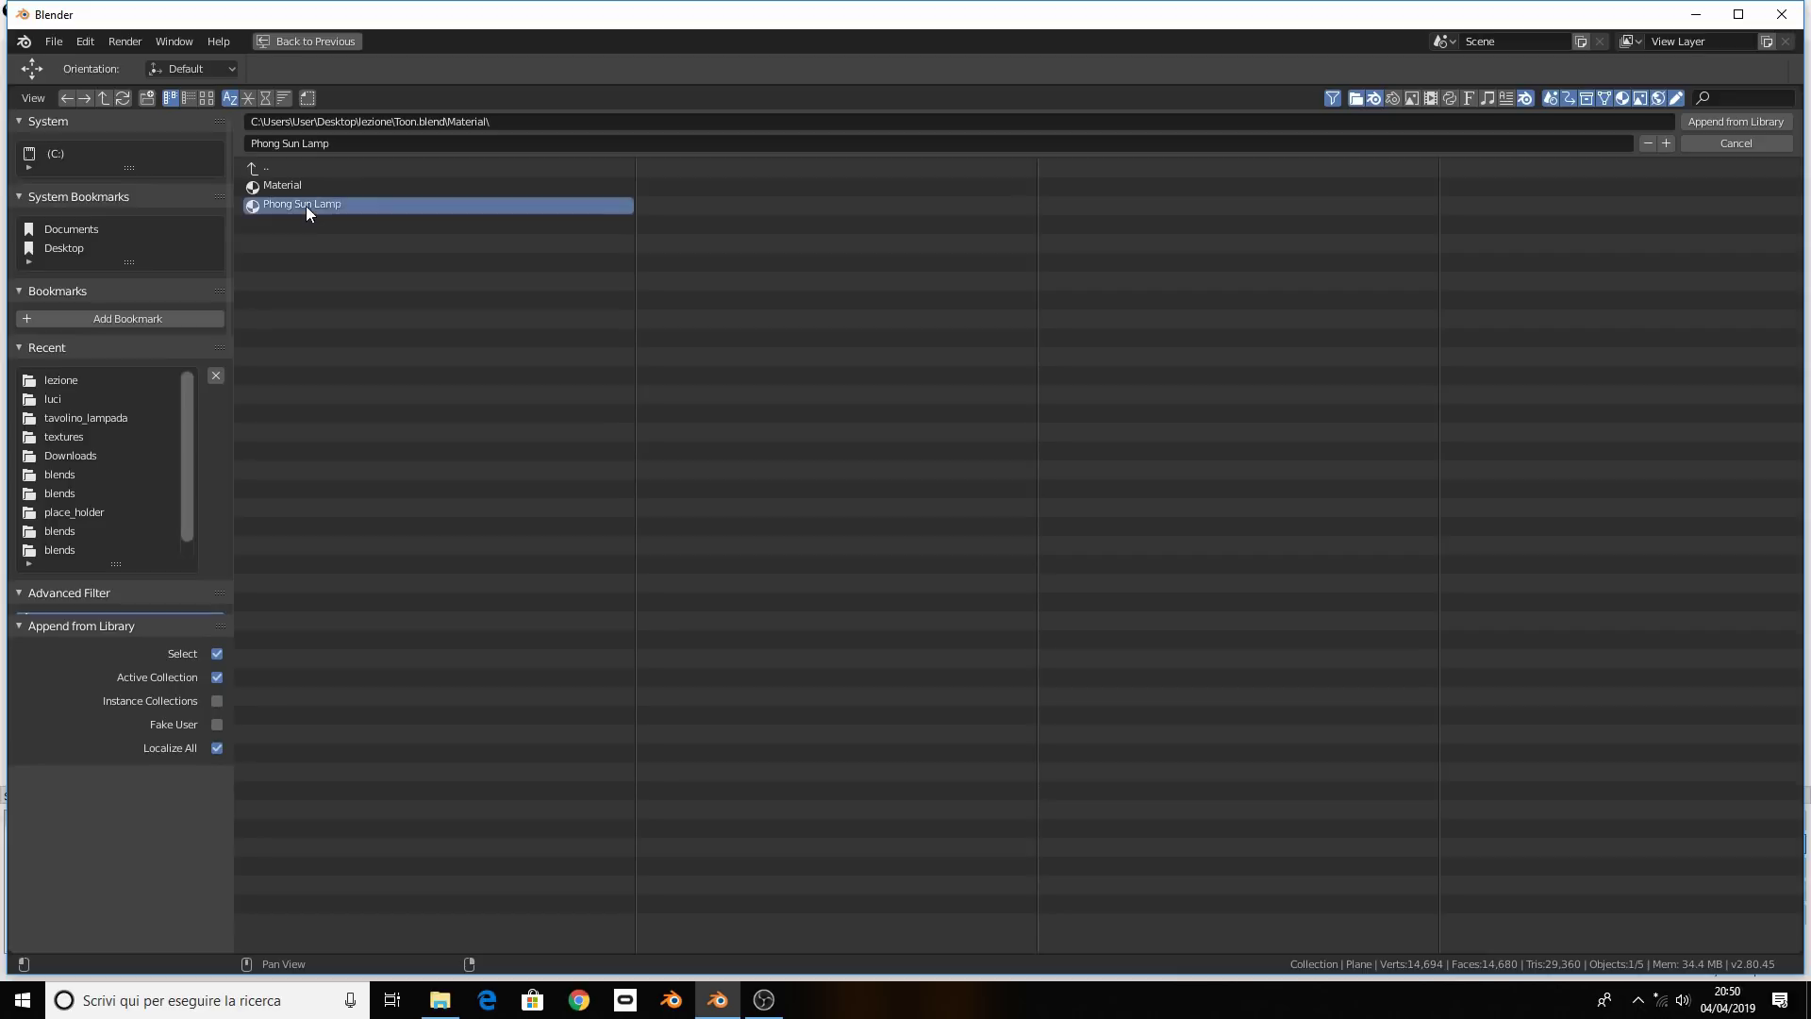
click(1758, 127)
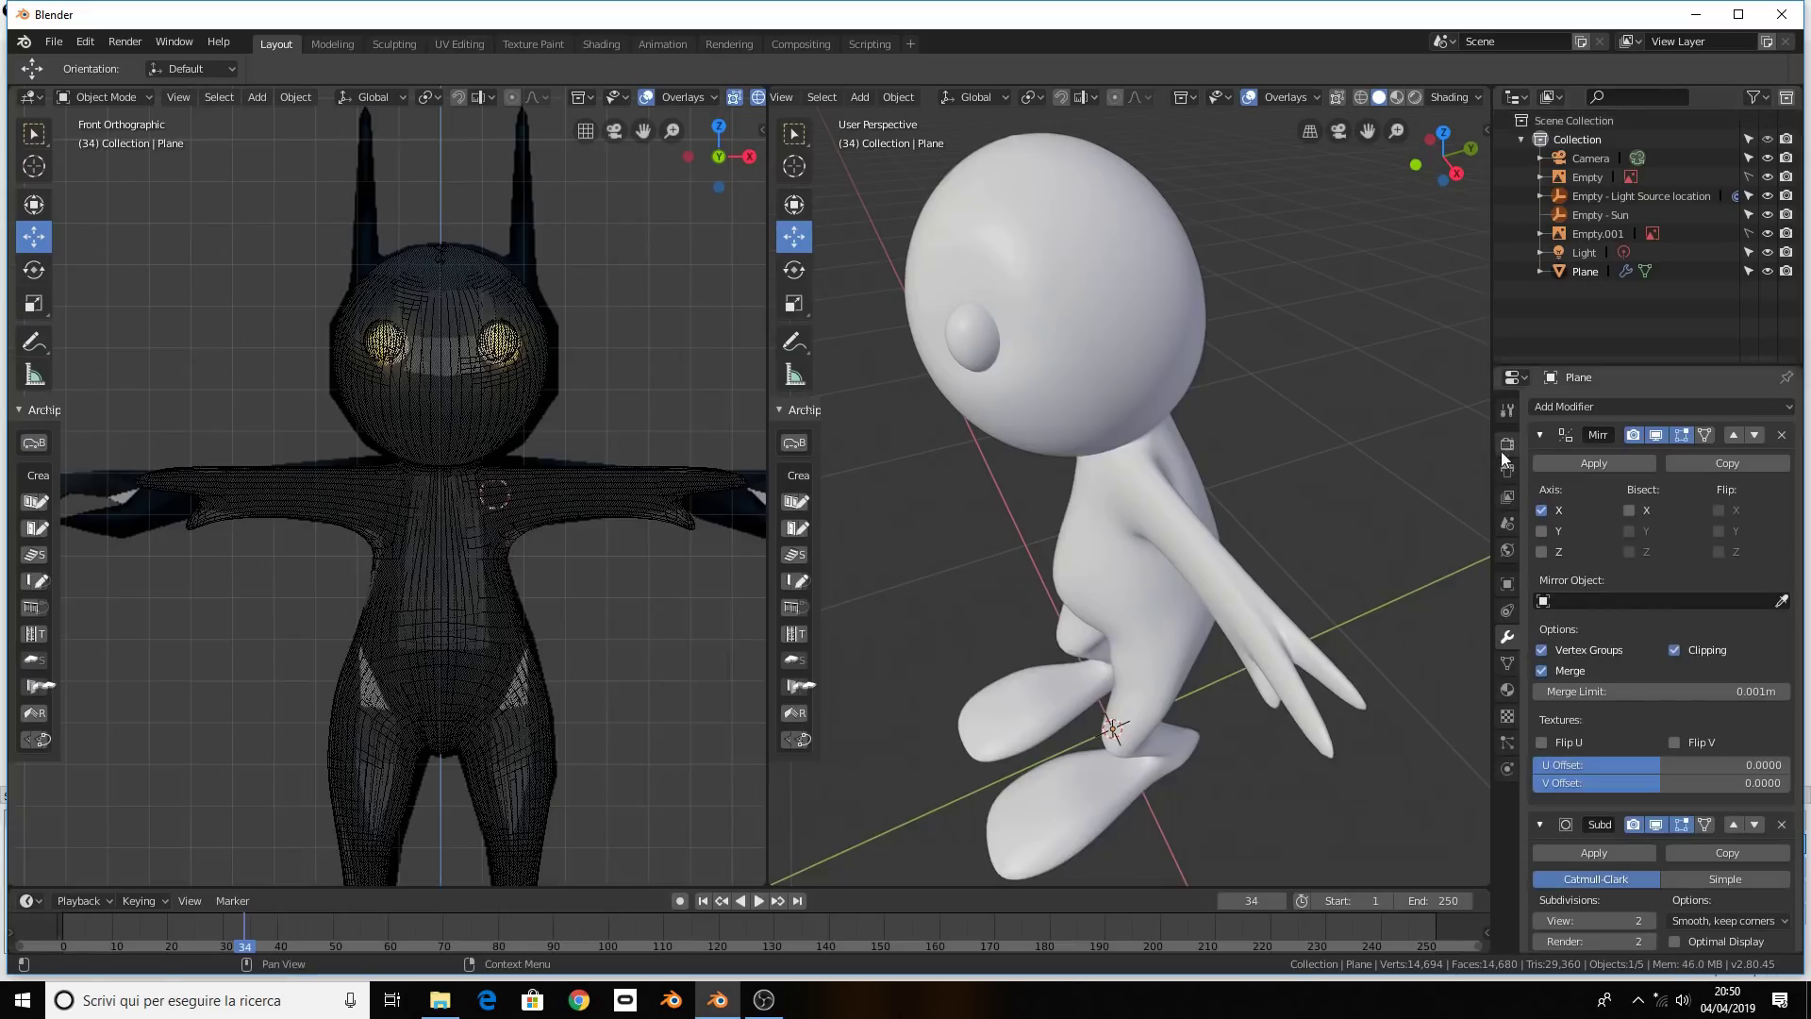
Assign Phong Sun Lamp to the character and switch the viewport to Rendered shading
click(1507, 691)
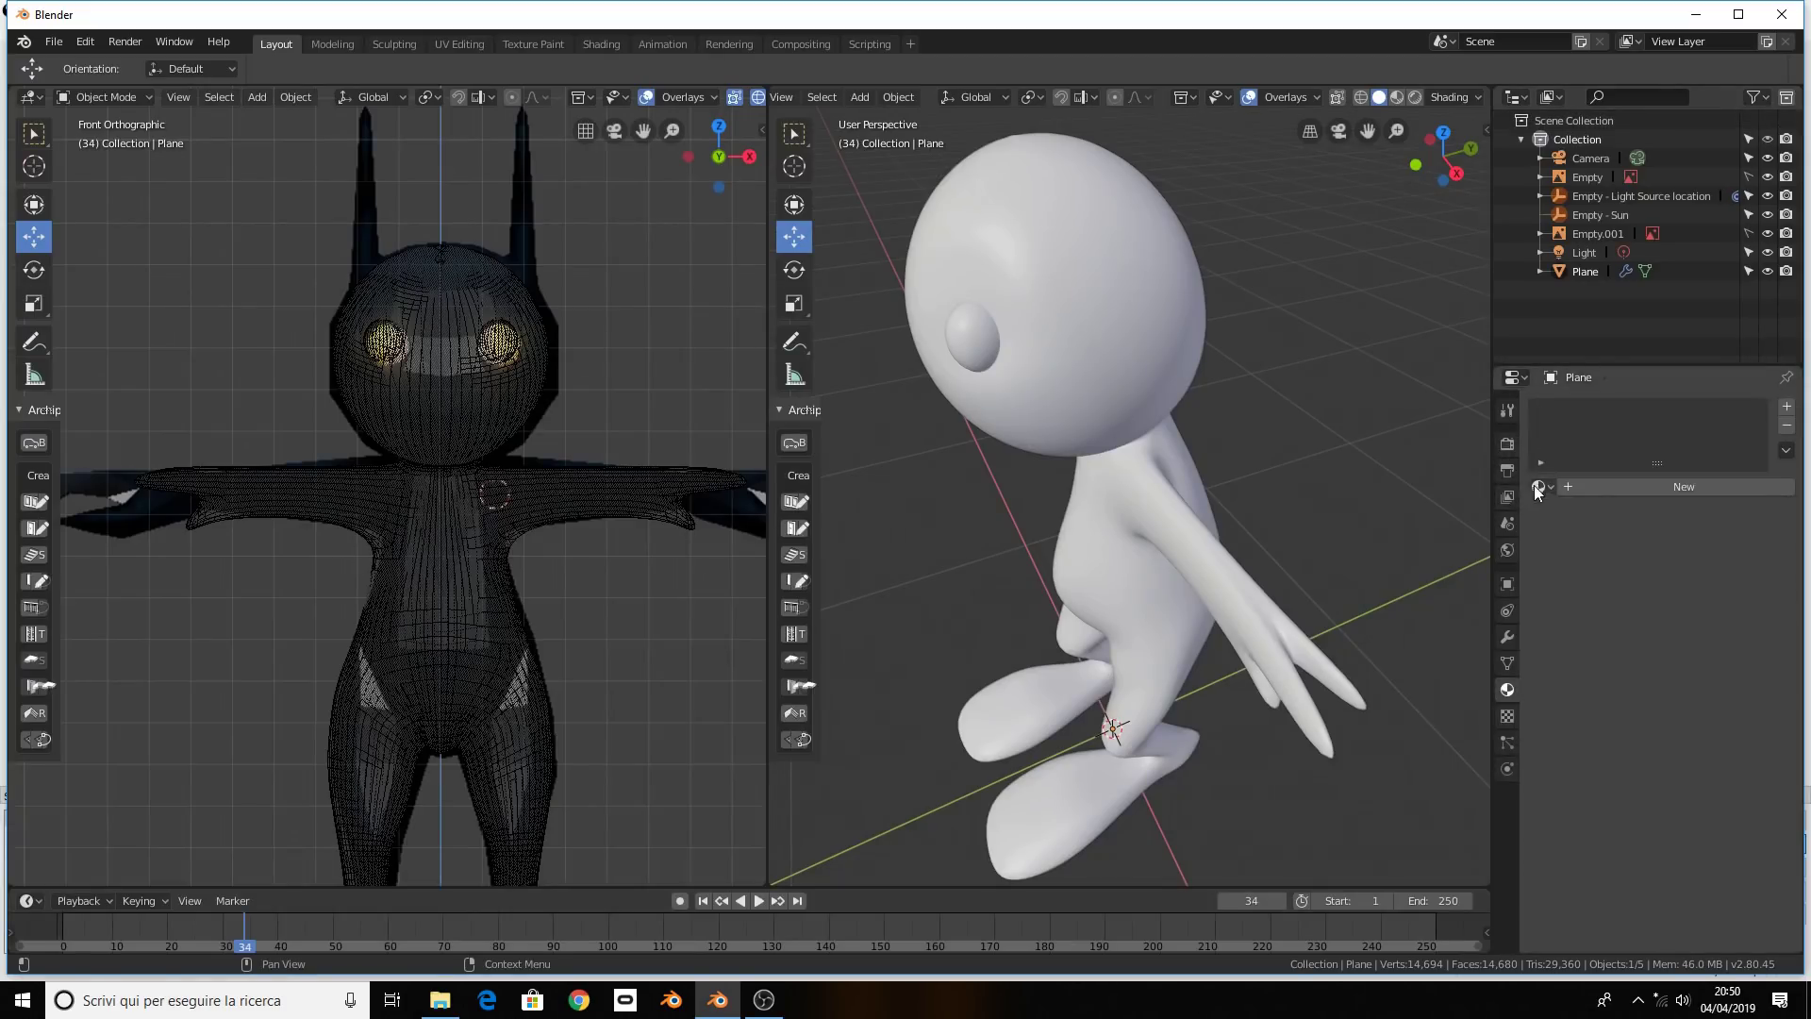
click(1533, 485)
click(1585, 526)
scroll(1254, 538, down, 2)
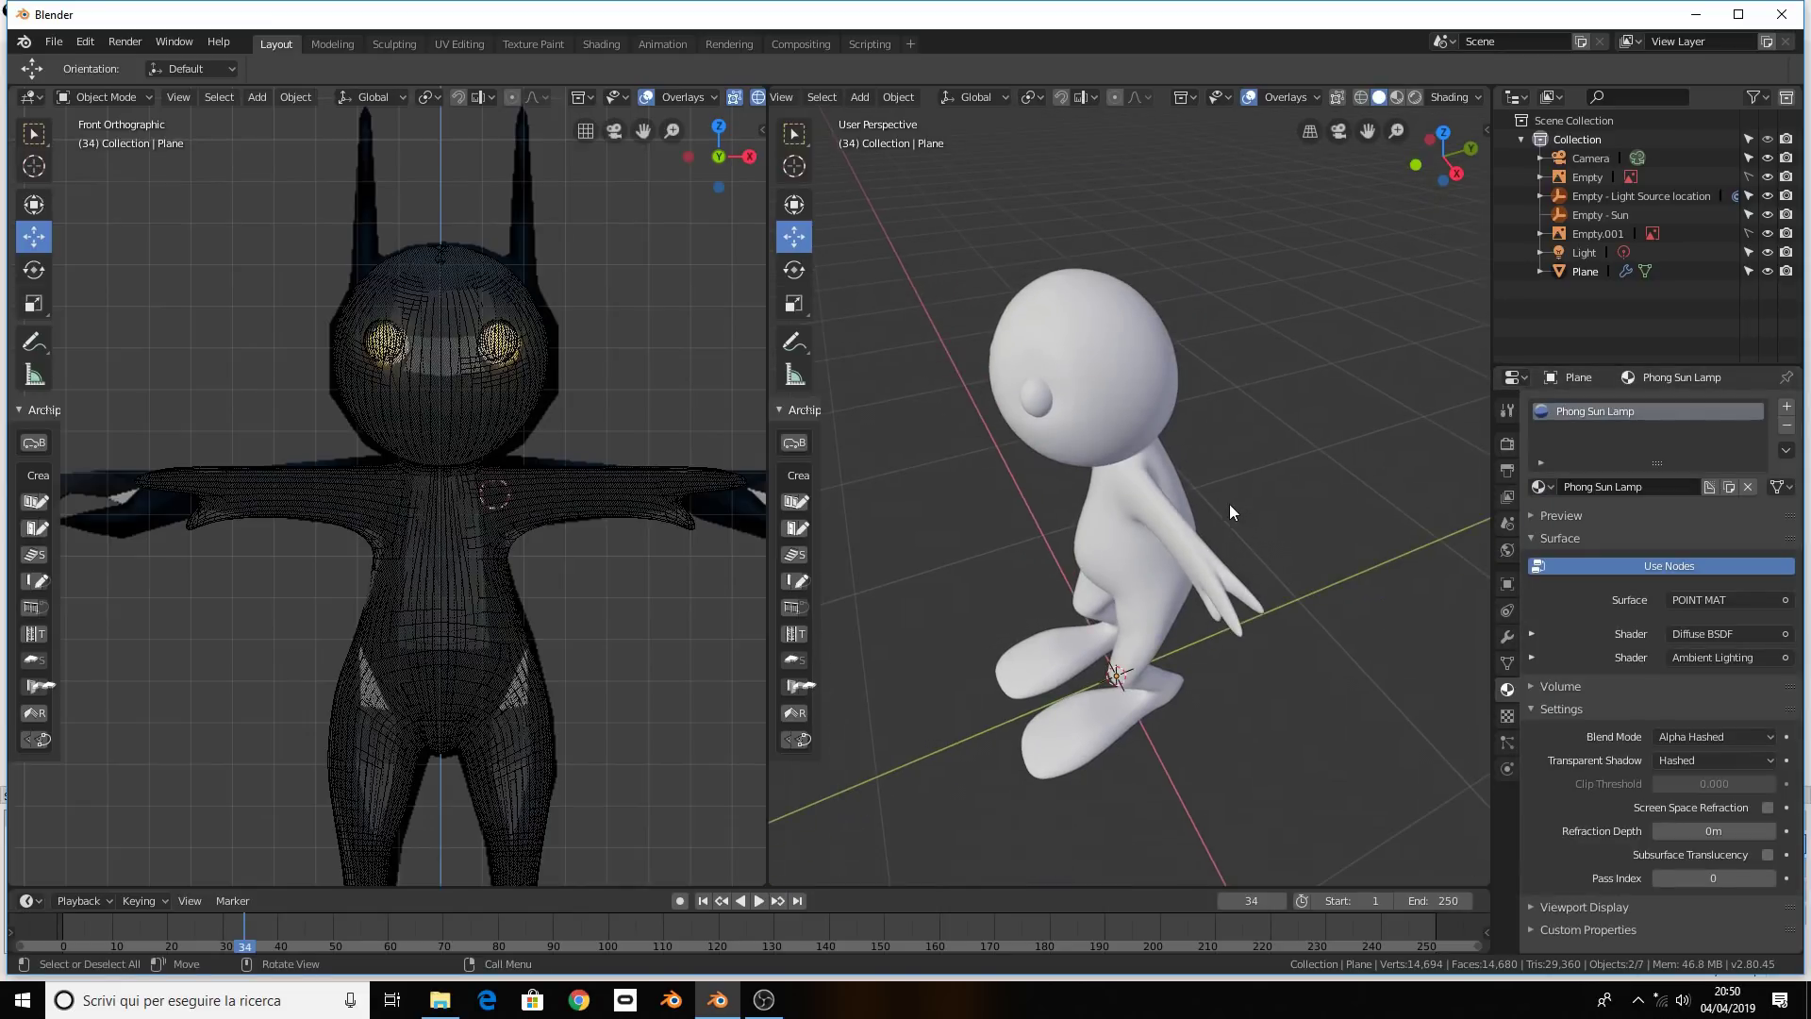
key(z)
click(1218, 405)
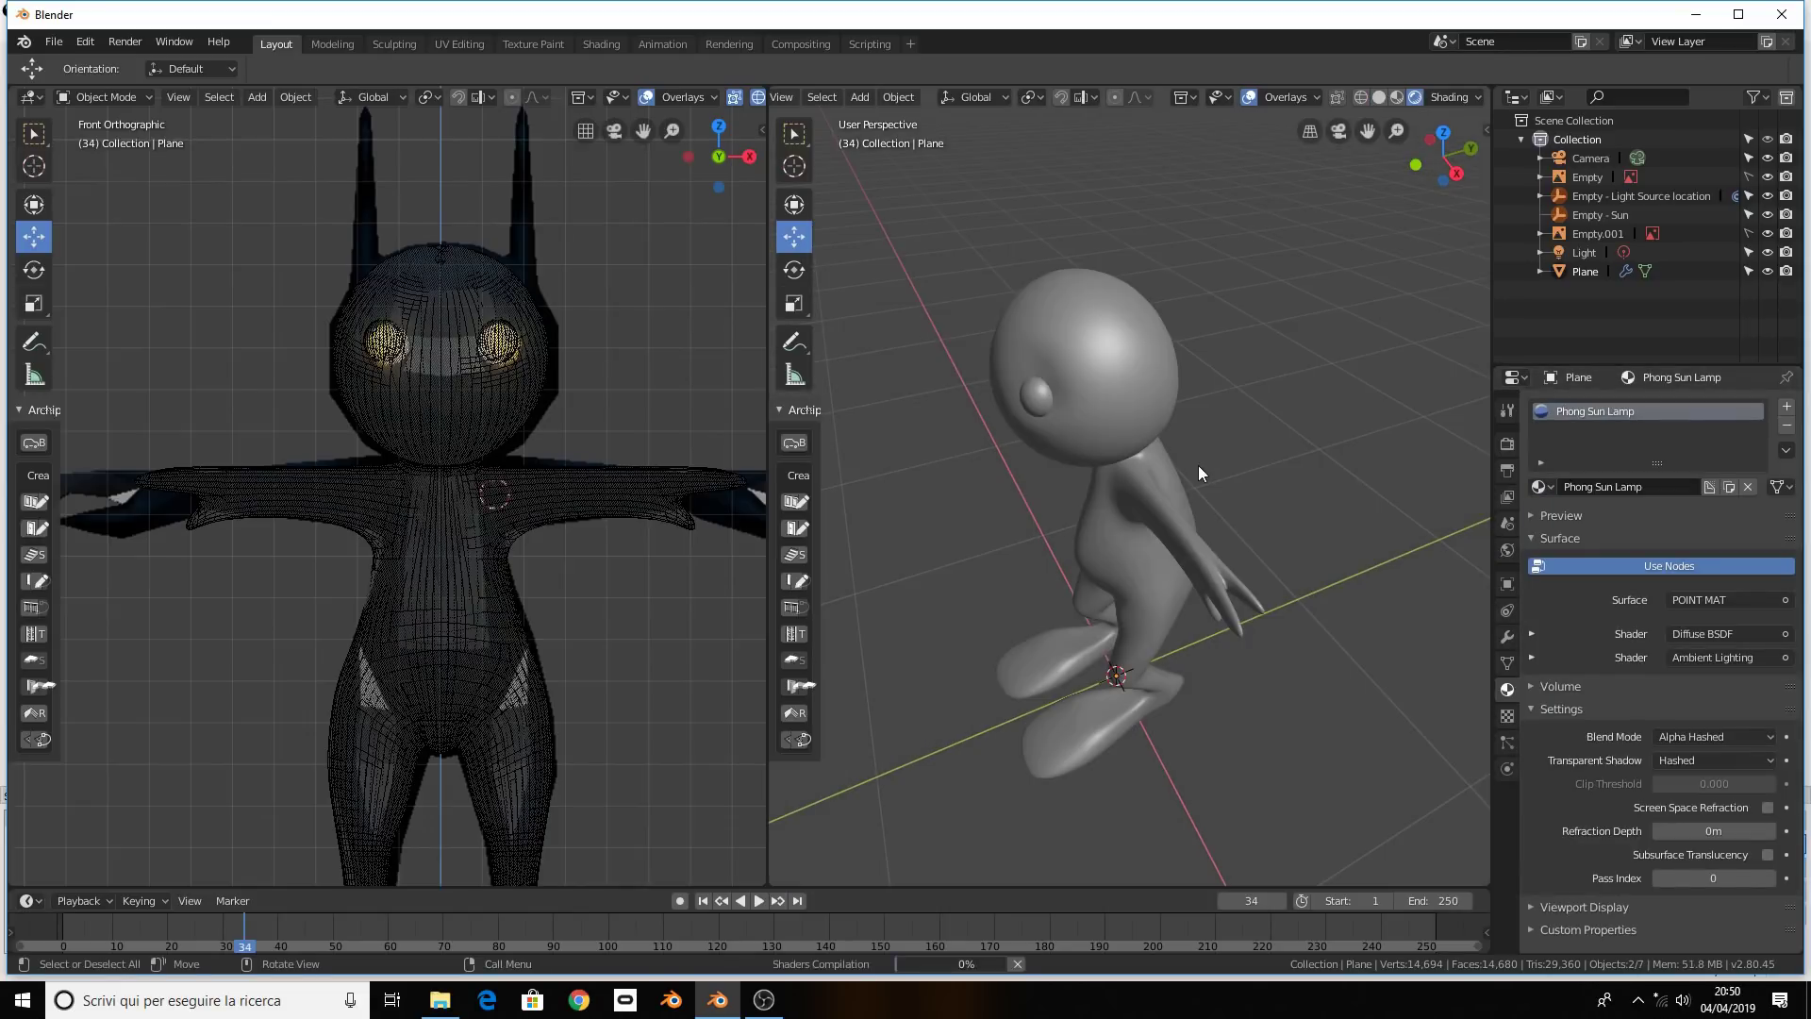
Orbit and zoom in on the blue toon-shaded character
mouse_move(1197, 466)
middle_down()
mouse_move(1265, 450)
mouse_move(1217, 406)
mouse_move(1237, 447)
middle_up()
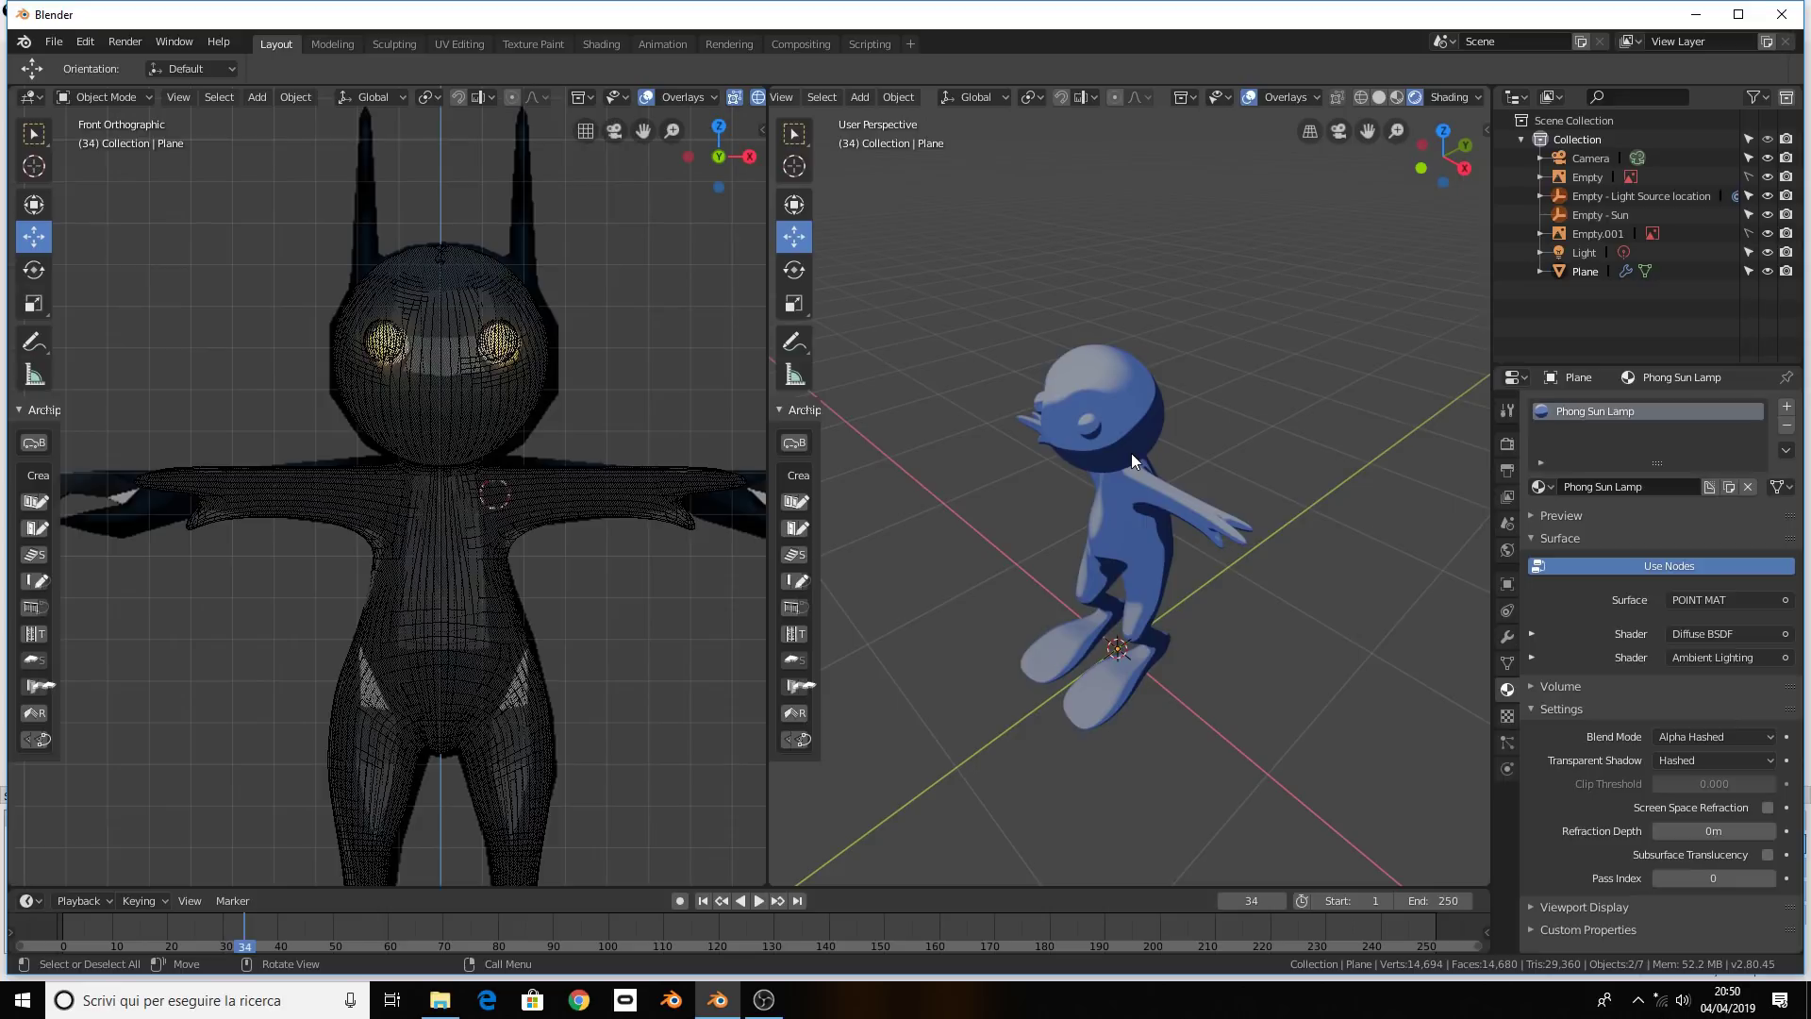
scroll(1129, 453, up, 1)
scroll(1162, 258, up, 5)
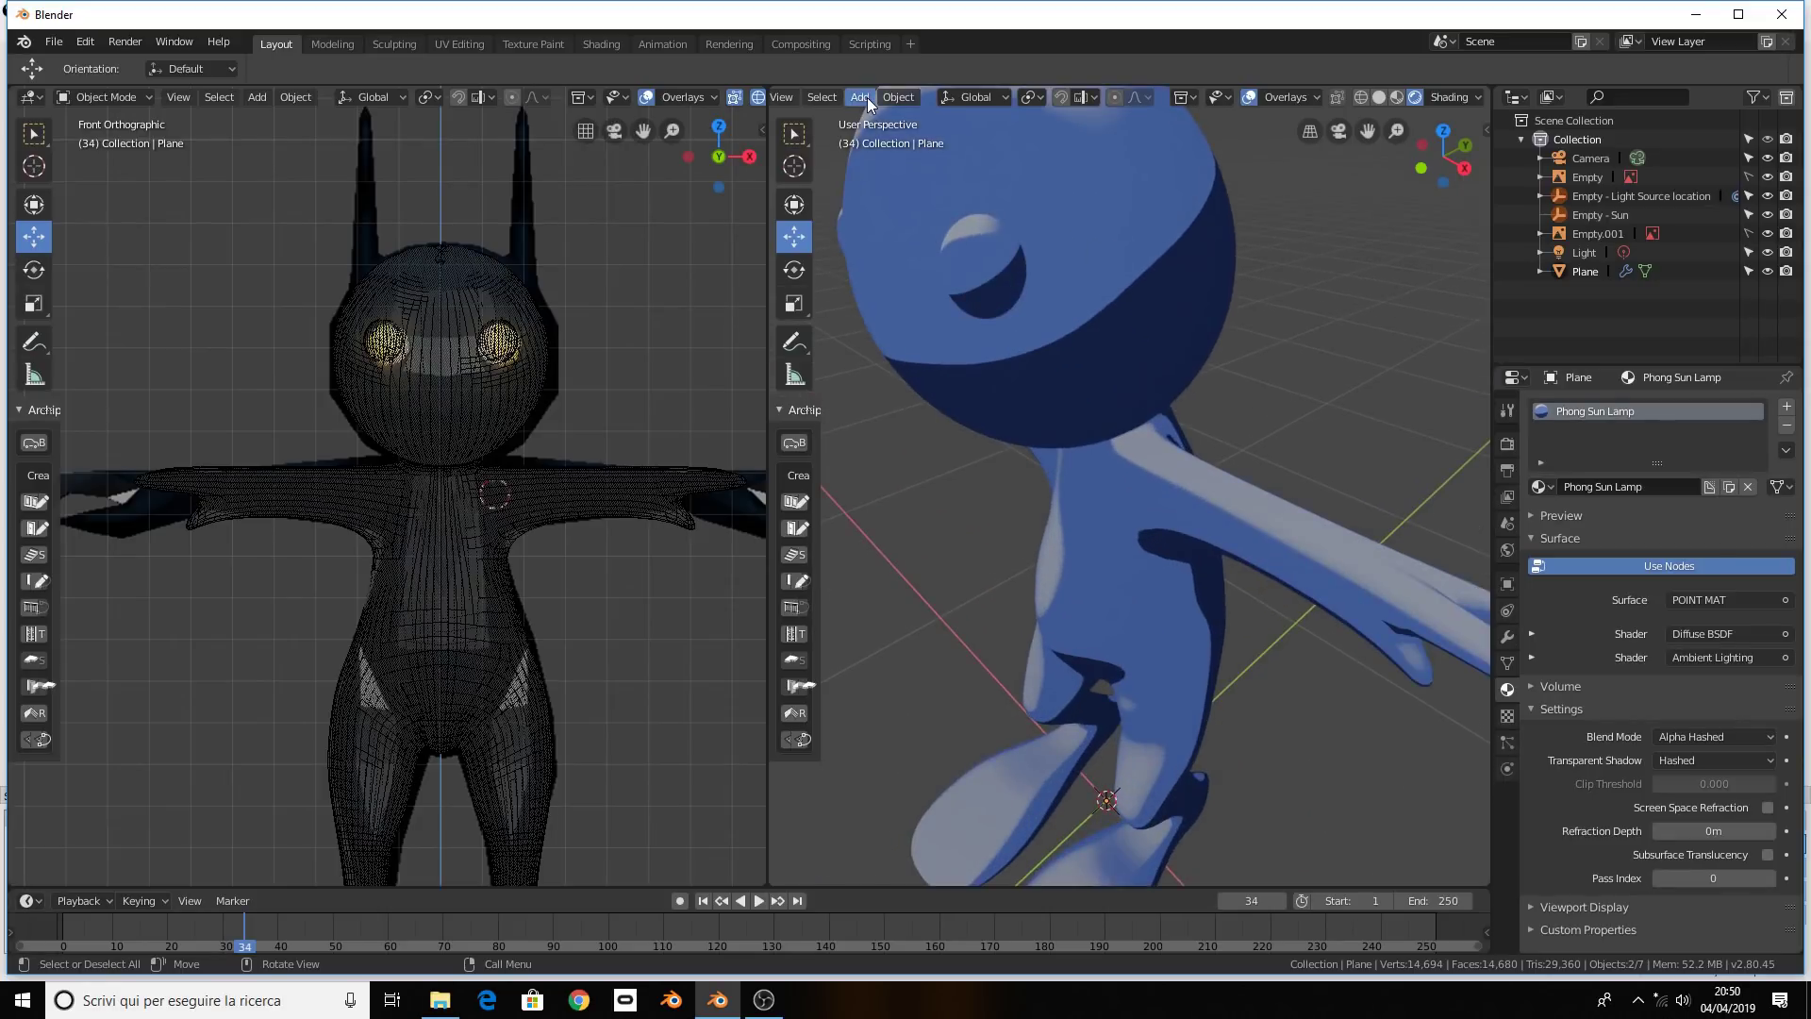
scroll(788, 100, up, 3)
Change the right area's editor type to the Shader Editor
click(788, 100)
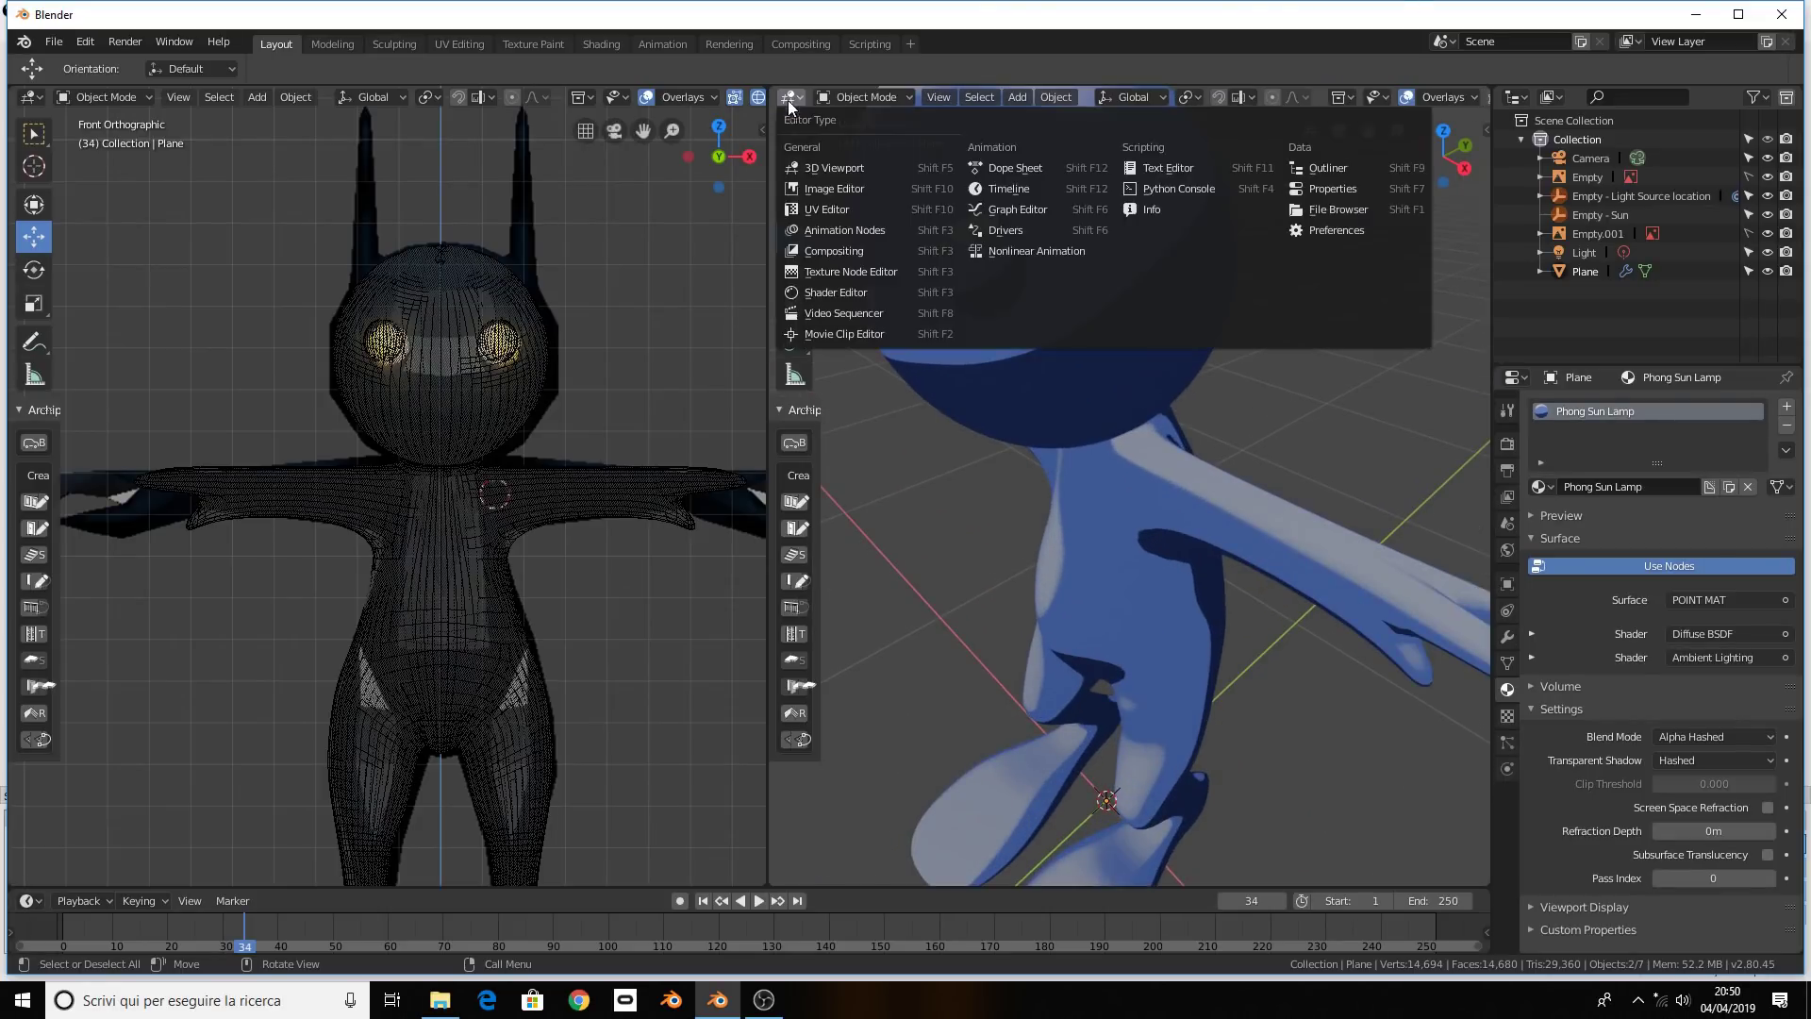
click(827, 206)
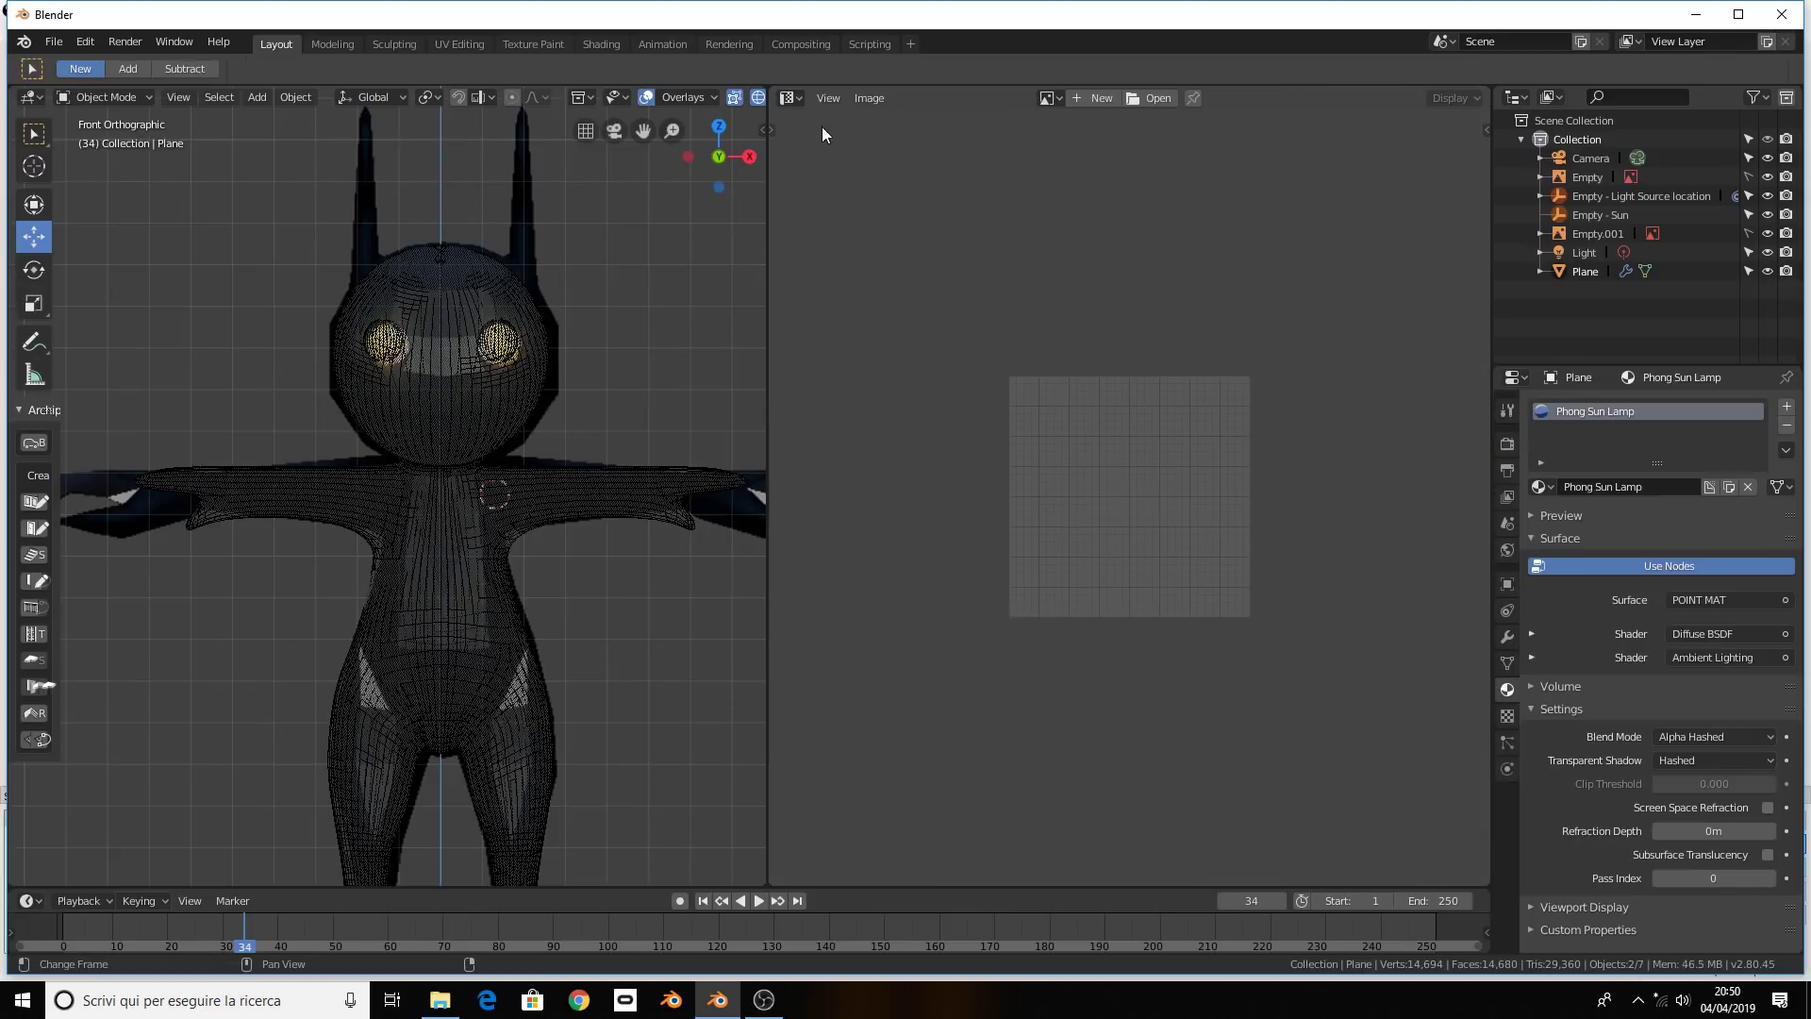
click(795, 98)
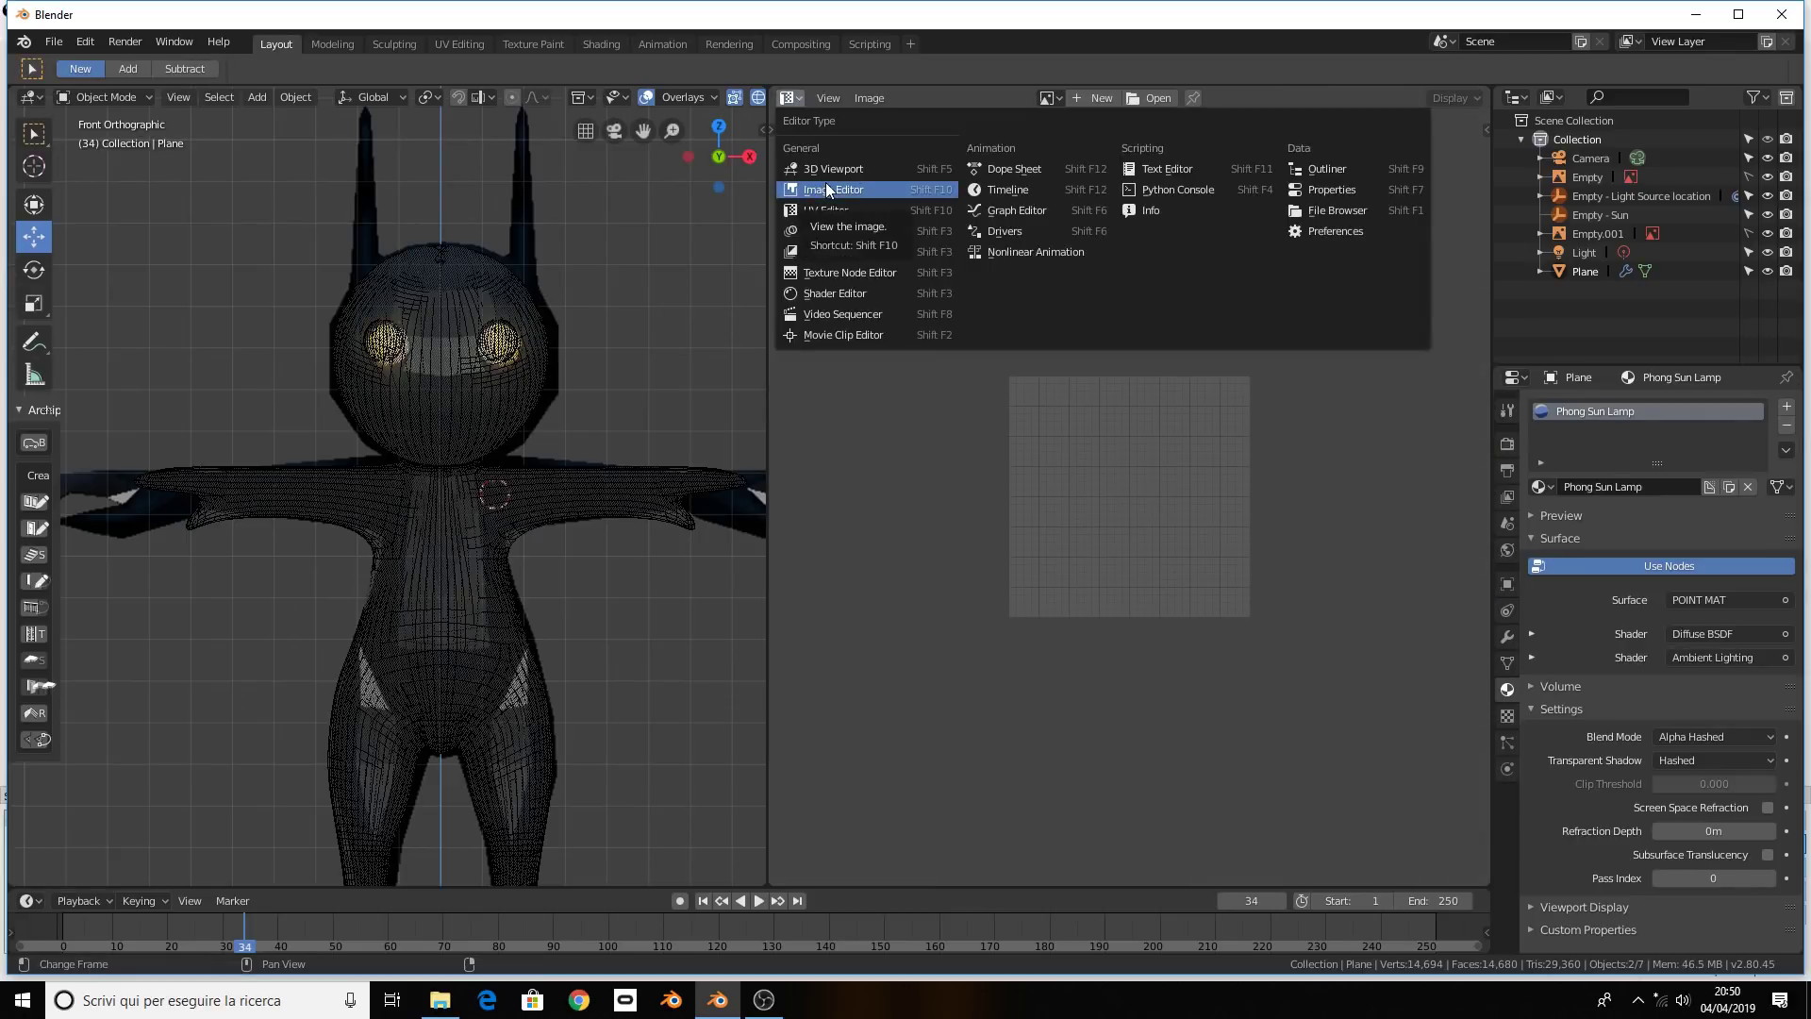
click(842, 293)
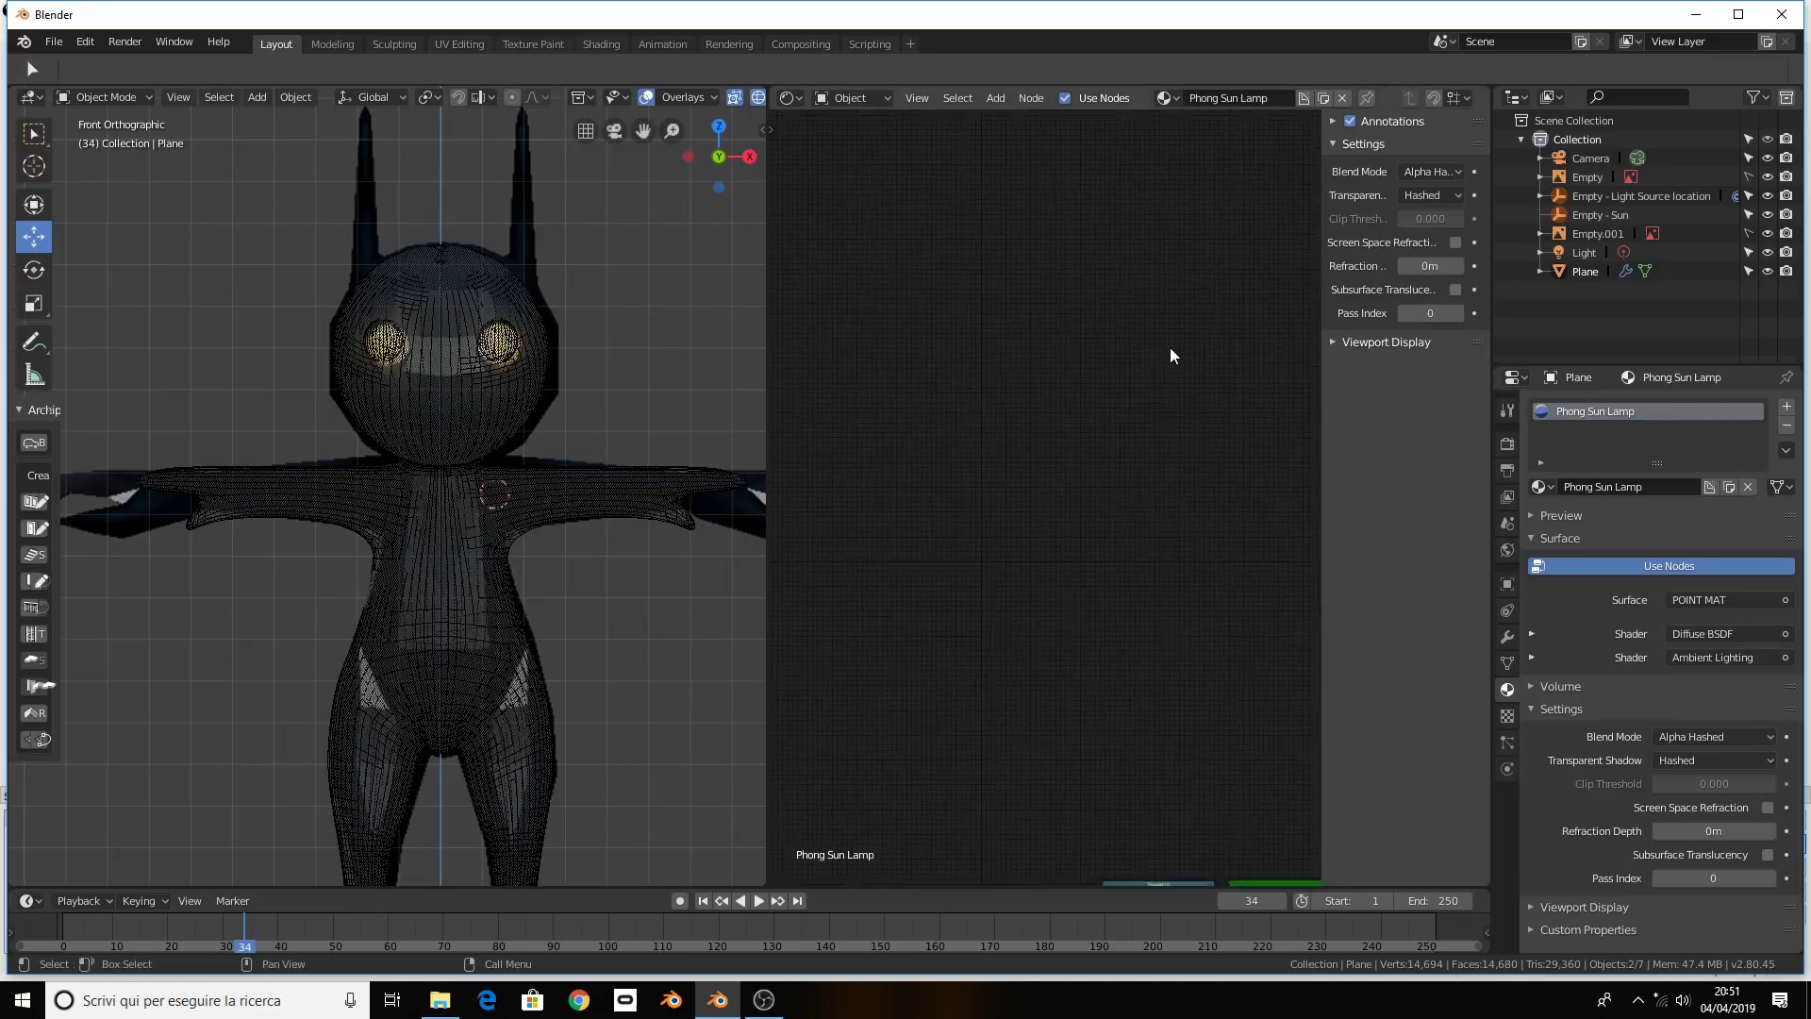
Pan and zoom the node tree to the Shader UI frame
mouse_move(1169, 347)
middle_down()
mouse_move(1147, 409)
mouse_move(828, 656)
mouse_move(984, 638)
mouse_move(845, 693)
mouse_move(952, 700)
mouse_move(962, 719)
middle_up()
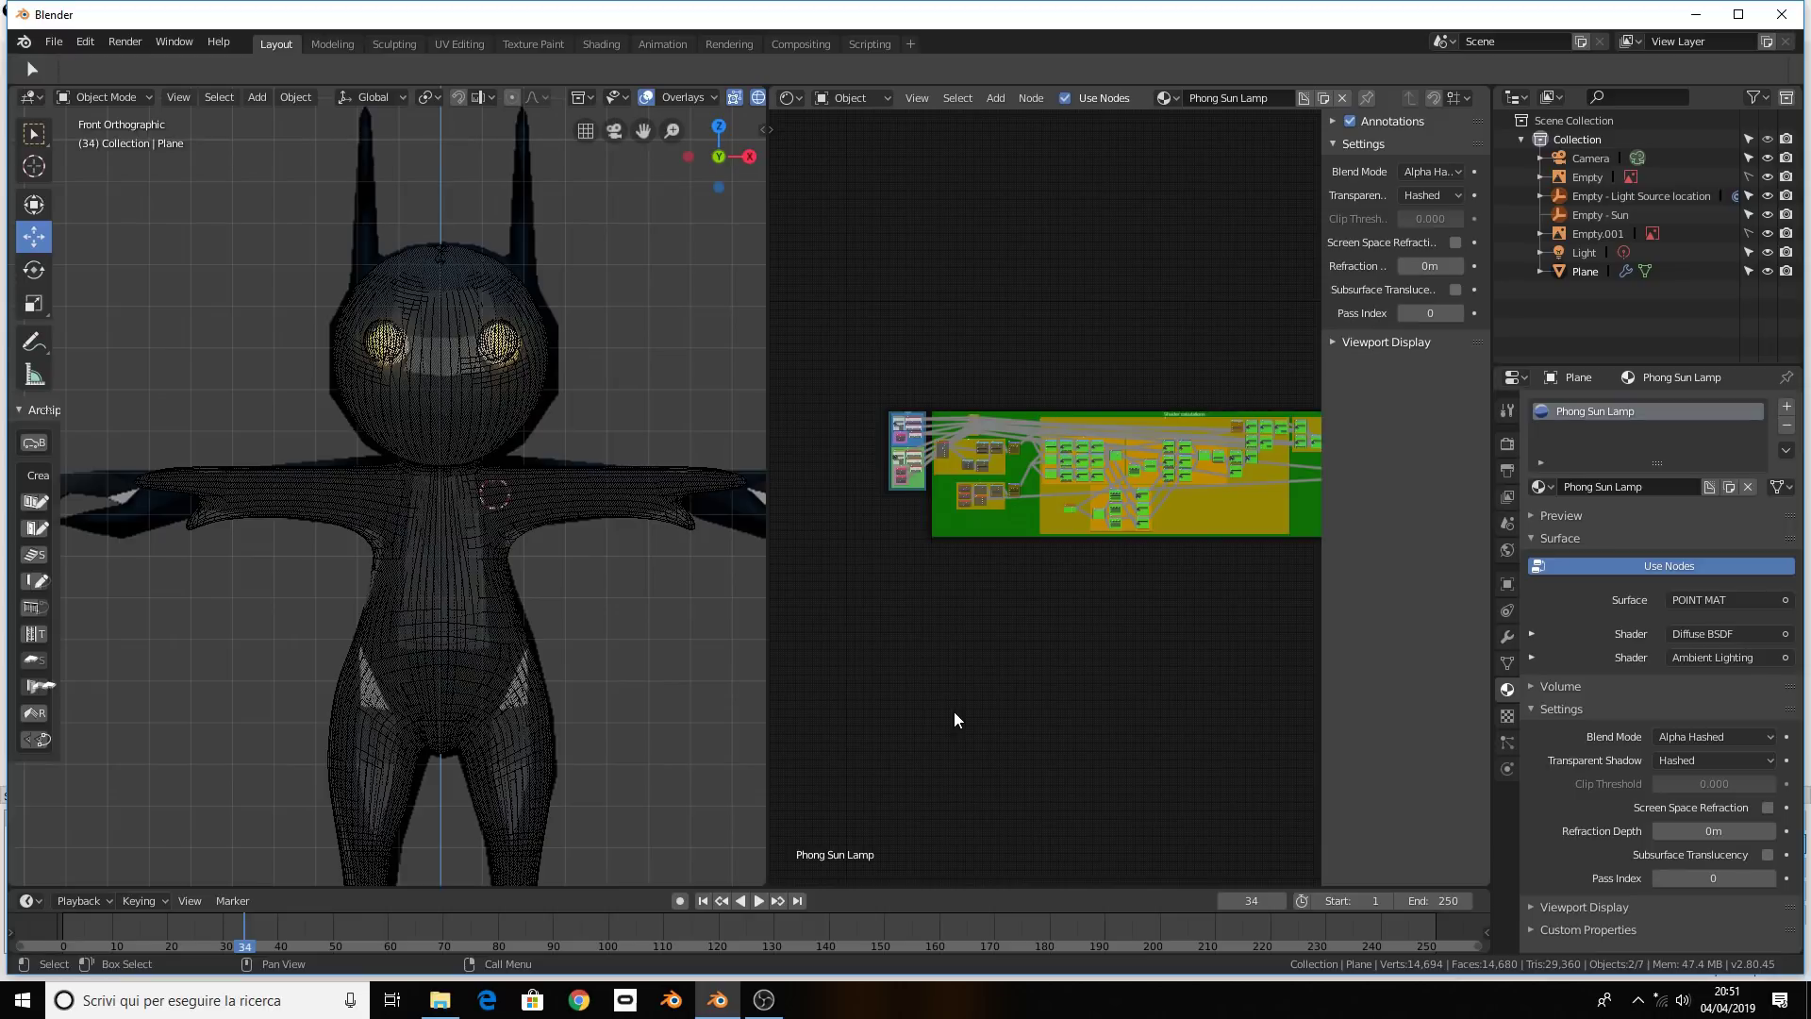
scroll(953, 719, up, 2)
scroll(954, 718, up, 1)
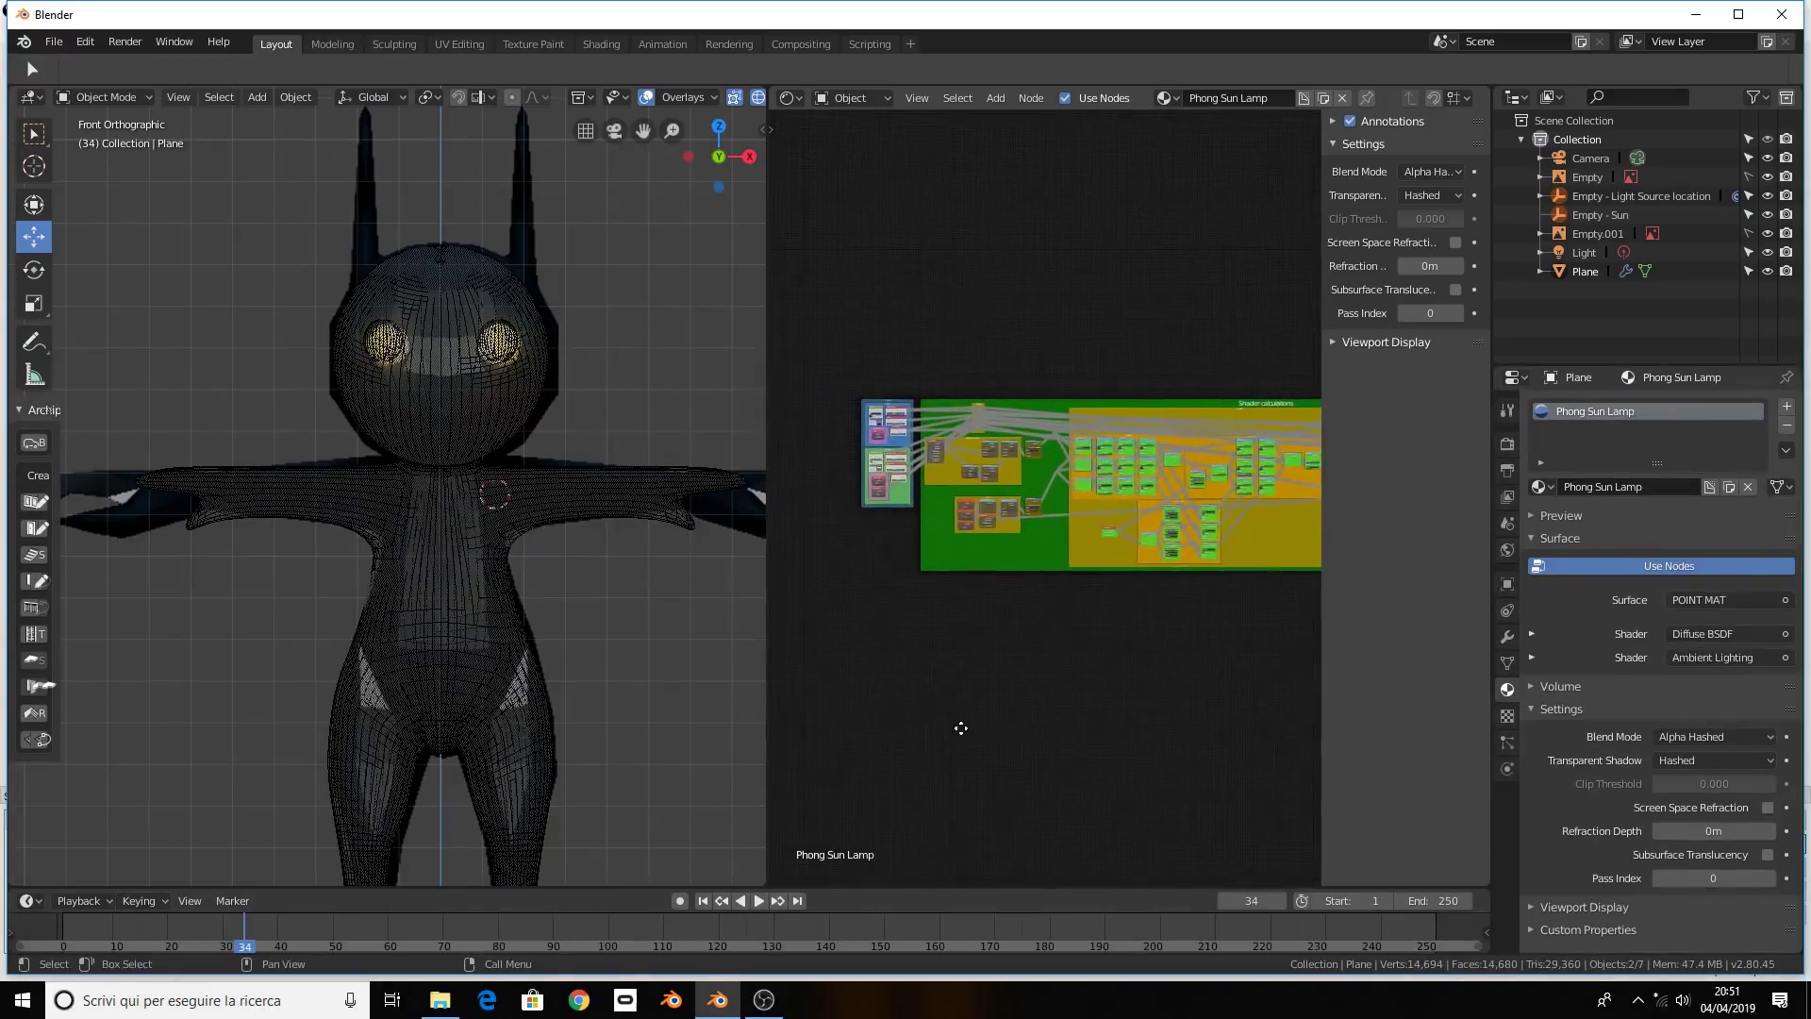
scroll(960, 719, up, 2)
middle_drag(960, 711, 1079, 838)
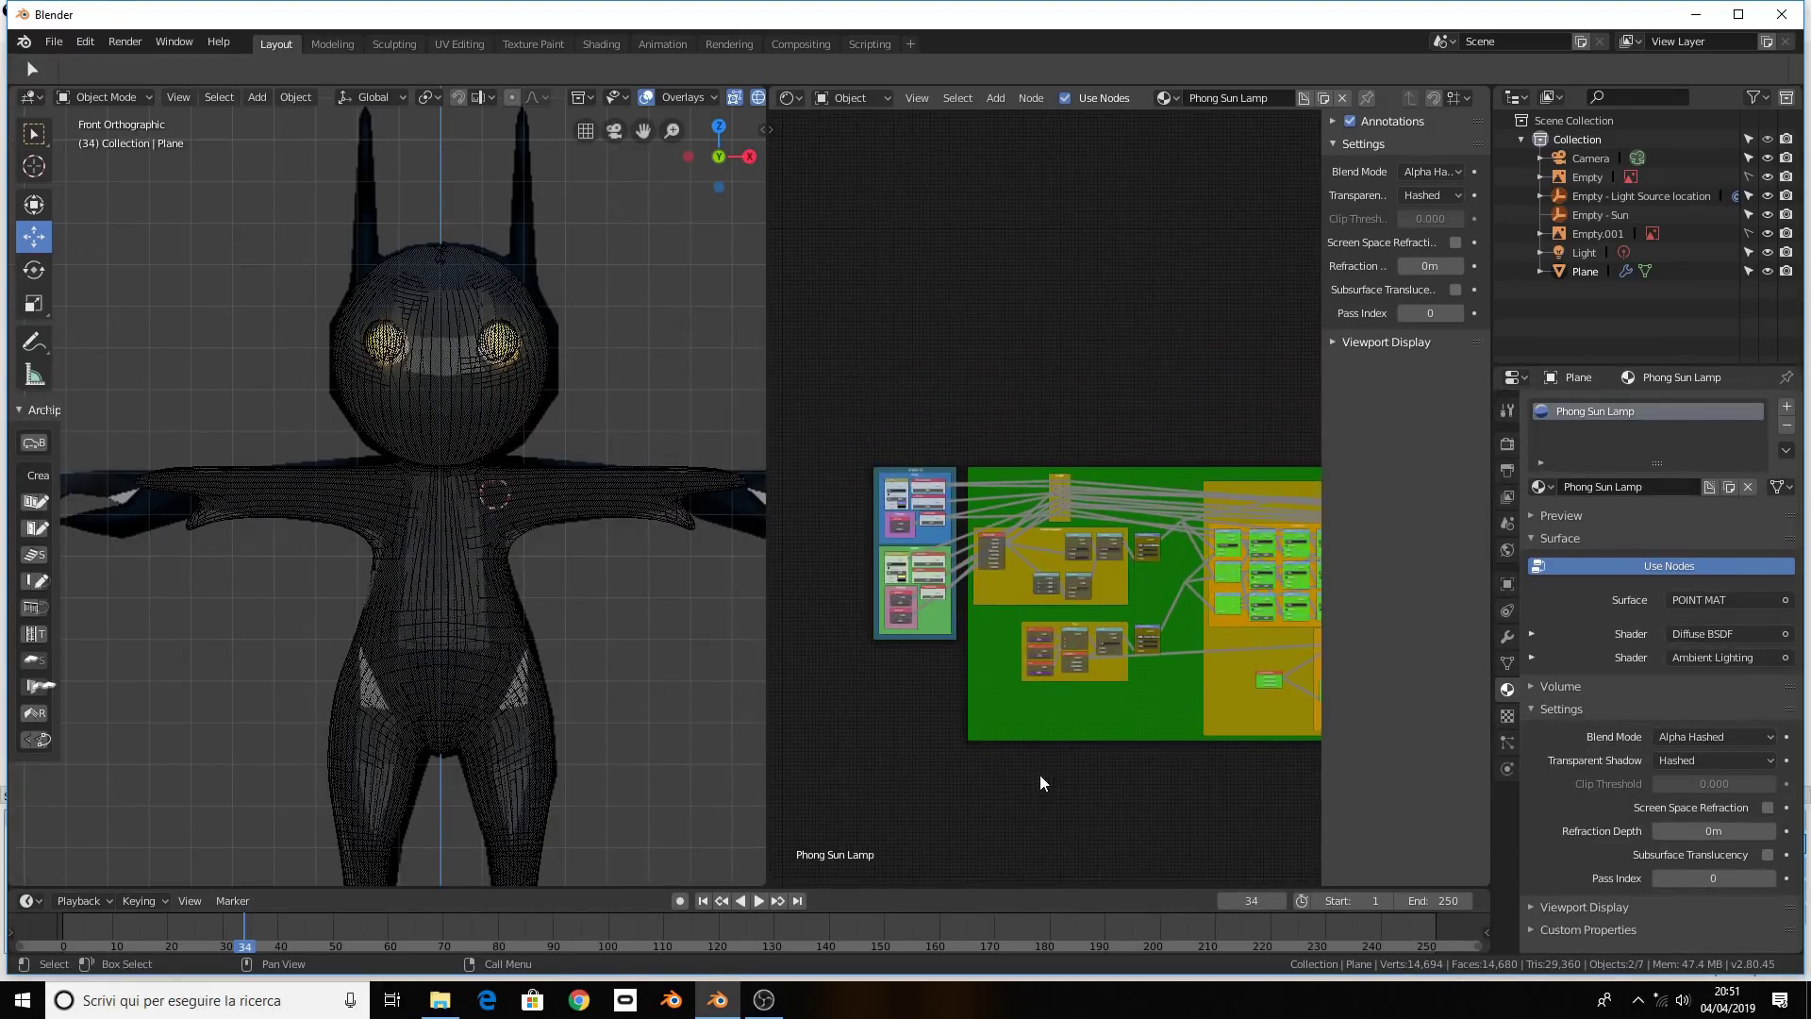
mouse_move(1039, 773)
middle_down()
mouse_move(1118, 818)
mouse_move(963, 495)
mouse_move(1109, 624)
middle_up()
scroll(1108, 802, up, 1)
scroll(964, 500, up, 2)
scroll(959, 440, up, 1)
scroll(959, 440, up, 1)
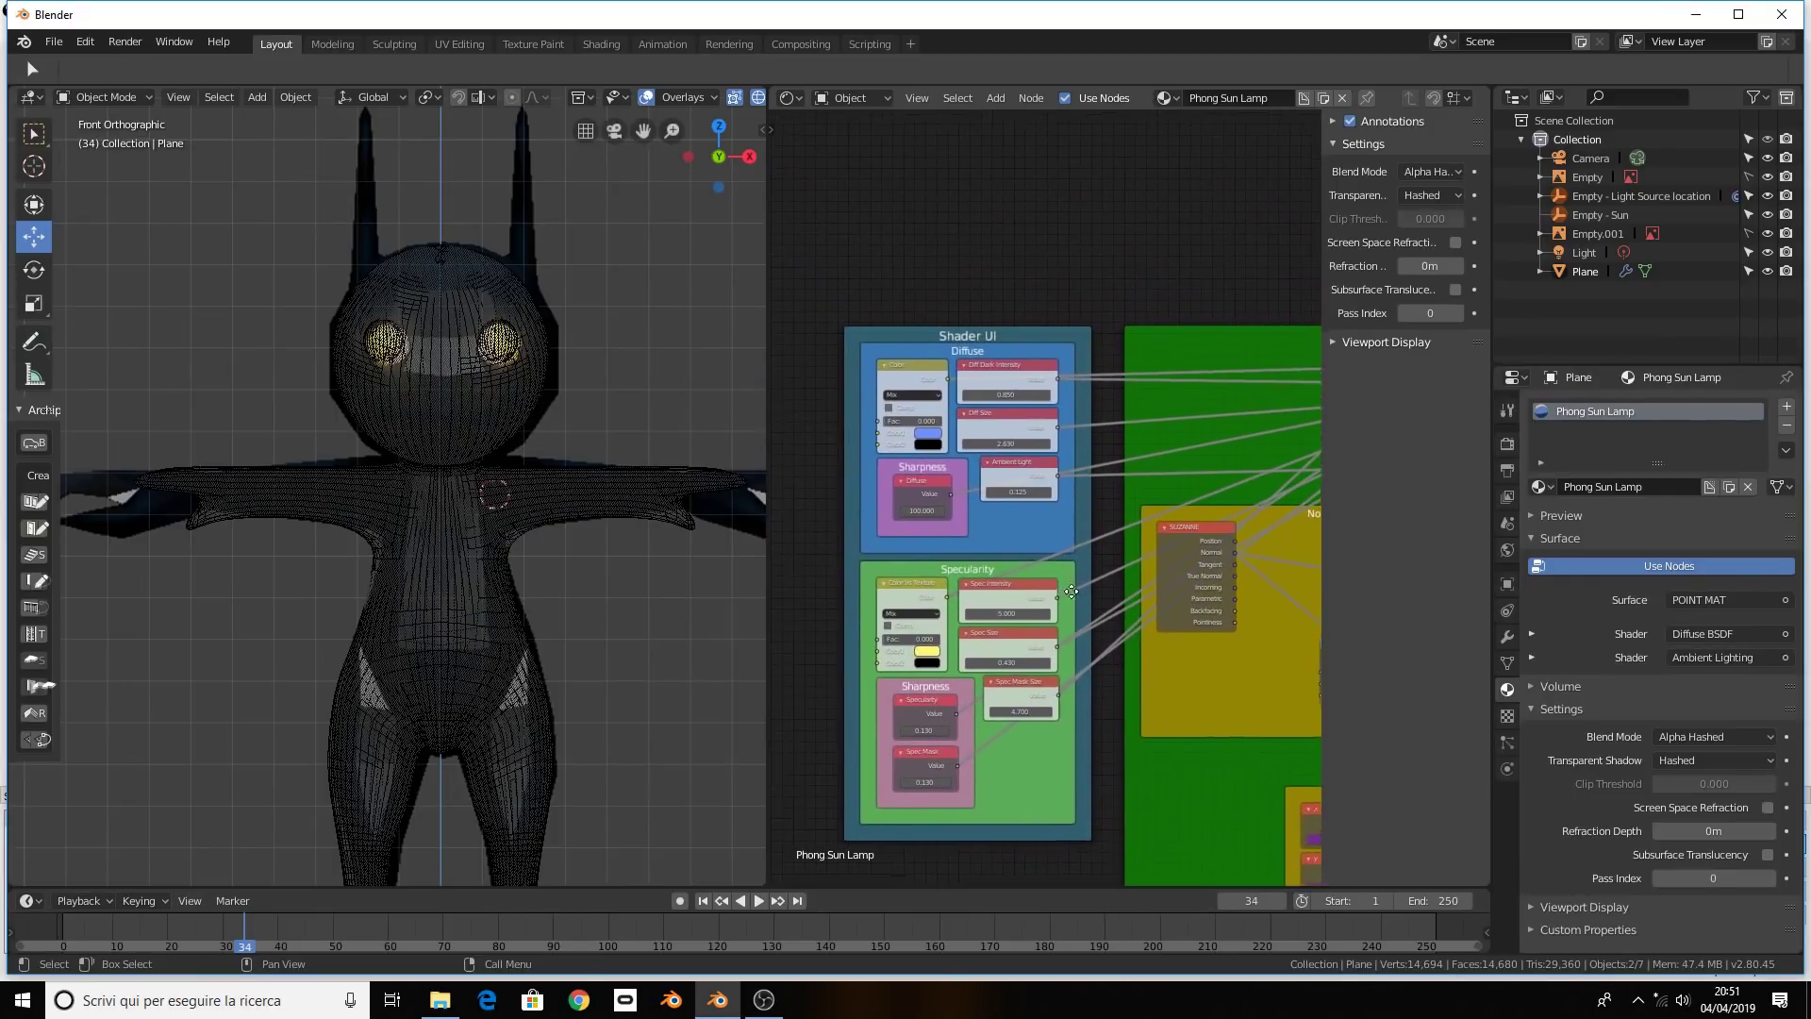
scroll(1109, 624, up, 1)
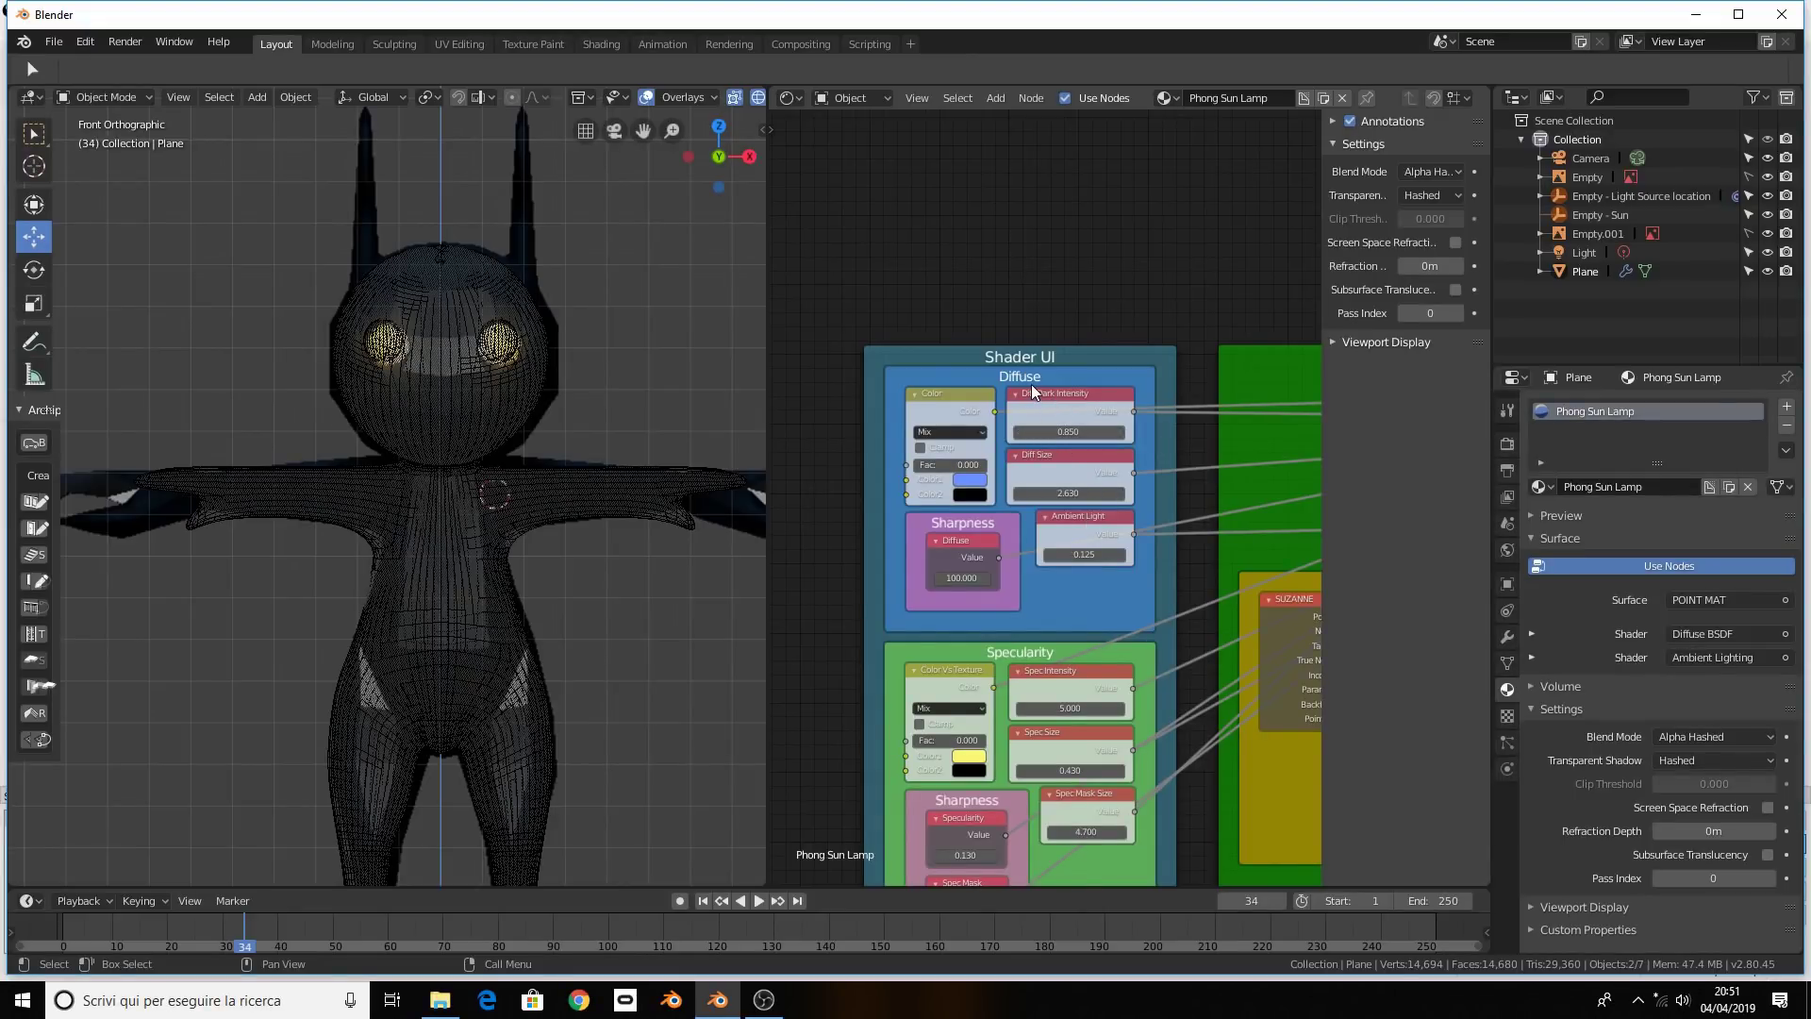
Render the left view; set Diff Dark Intensity 1.350, Diff Size 3.530, Ambient Light 0.225
click(1067, 432)
key(BackSpace)
key(Return)
key(z)
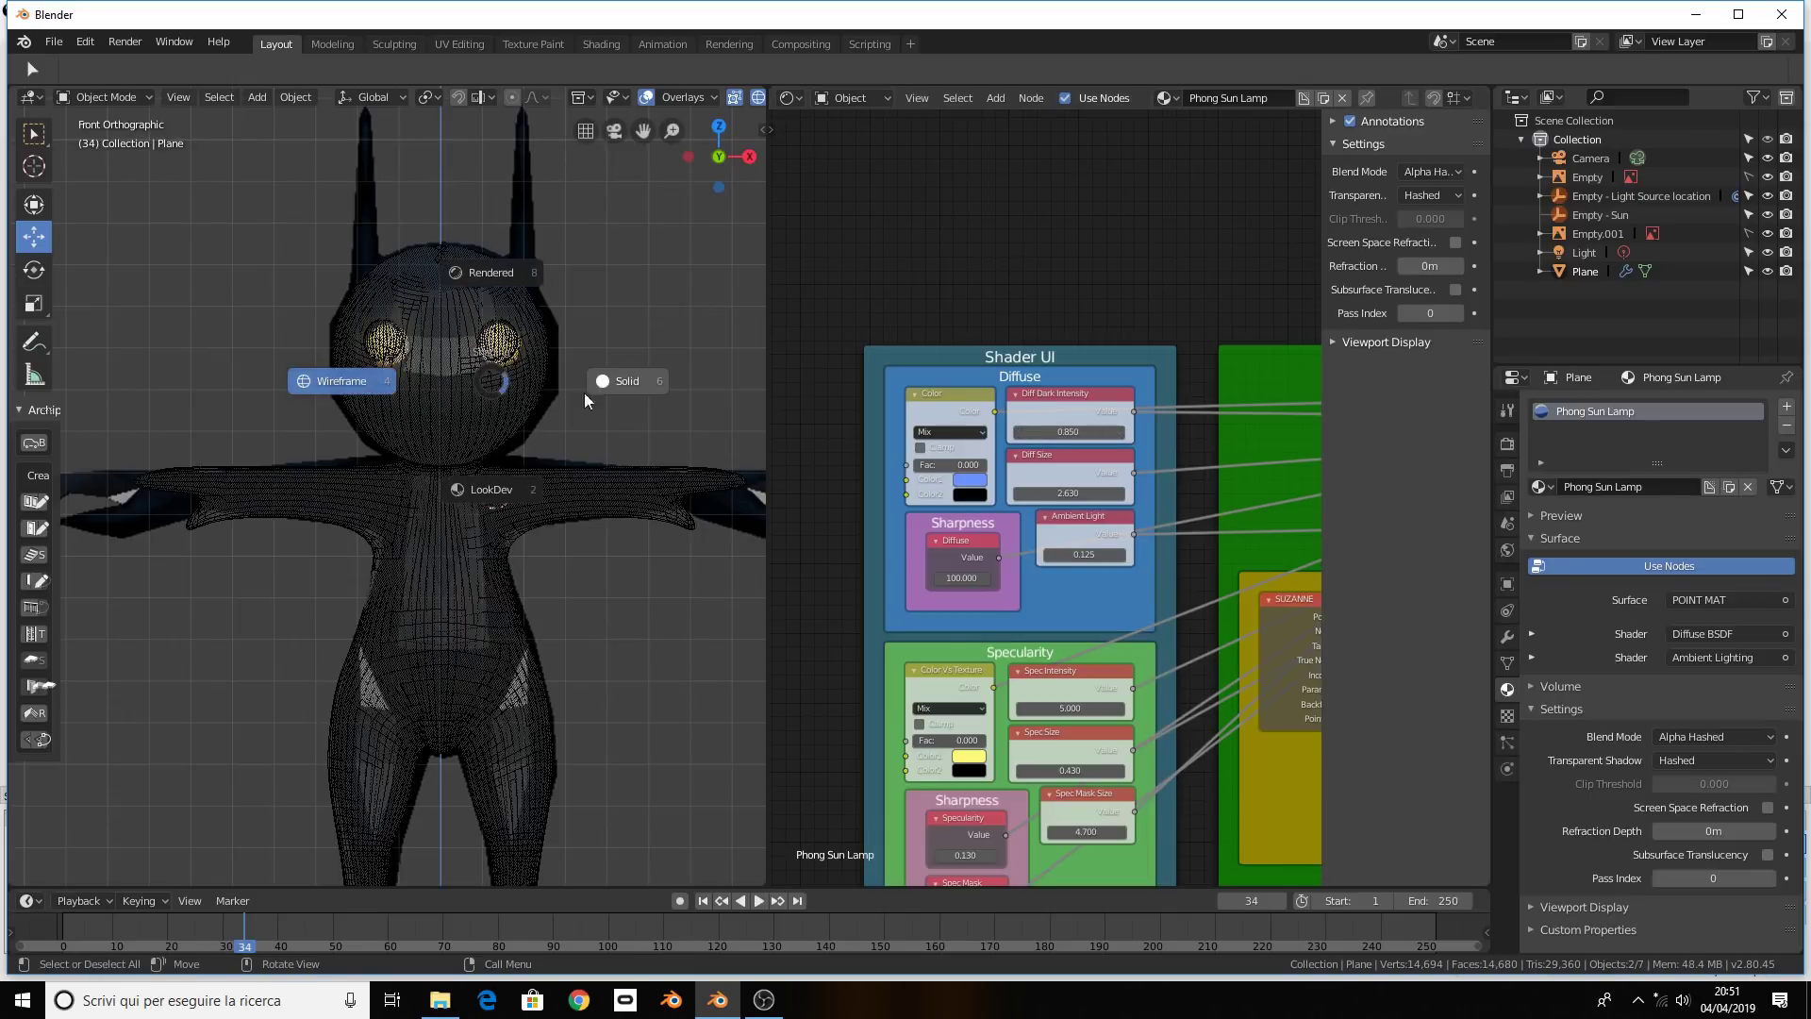
click(506, 273)
middle_drag(517, 335, 660, 358)
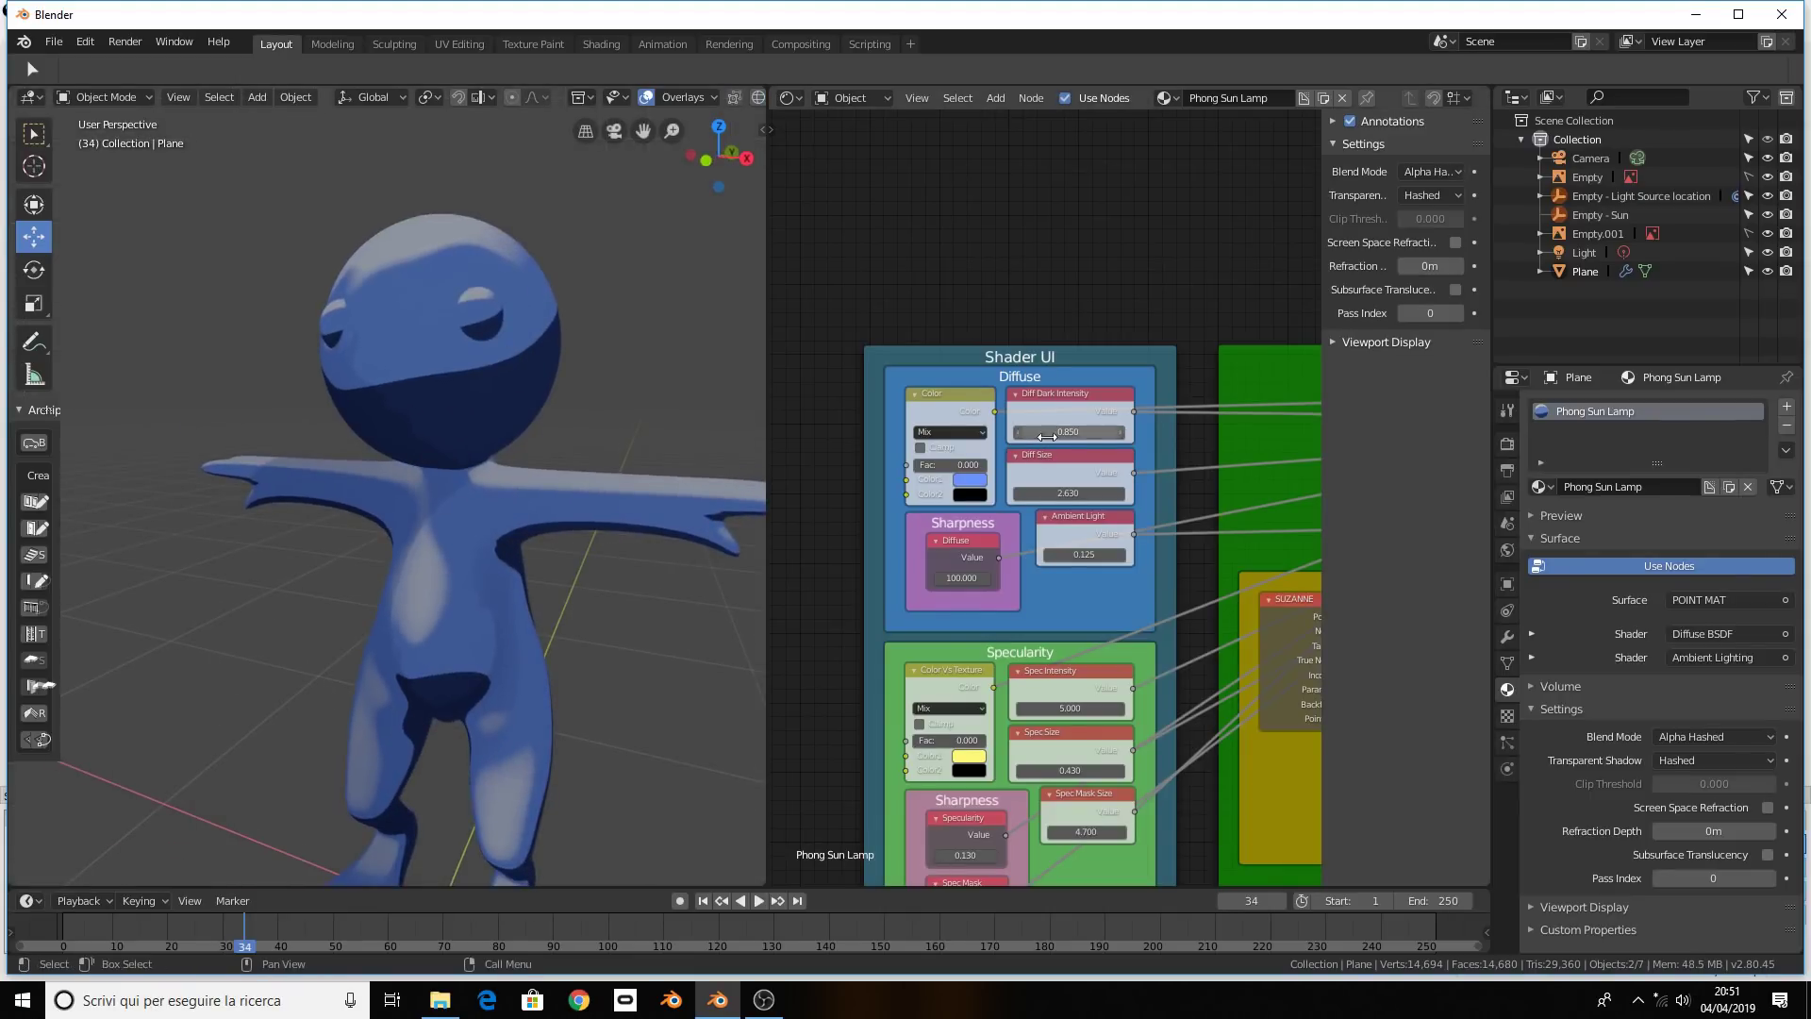
mouse_move(1084, 432)
mouse_down()
mouse_move(1122, 432)
mouse_move(1104, 474)
mouse_move(1056, 474)
mouse_move(1094, 474)
mouse_up()
mouse_move(1066, 555)
mouse_down()
mouse_move(1104, 554)
mouse_move(1075, 553)
mouse_up()
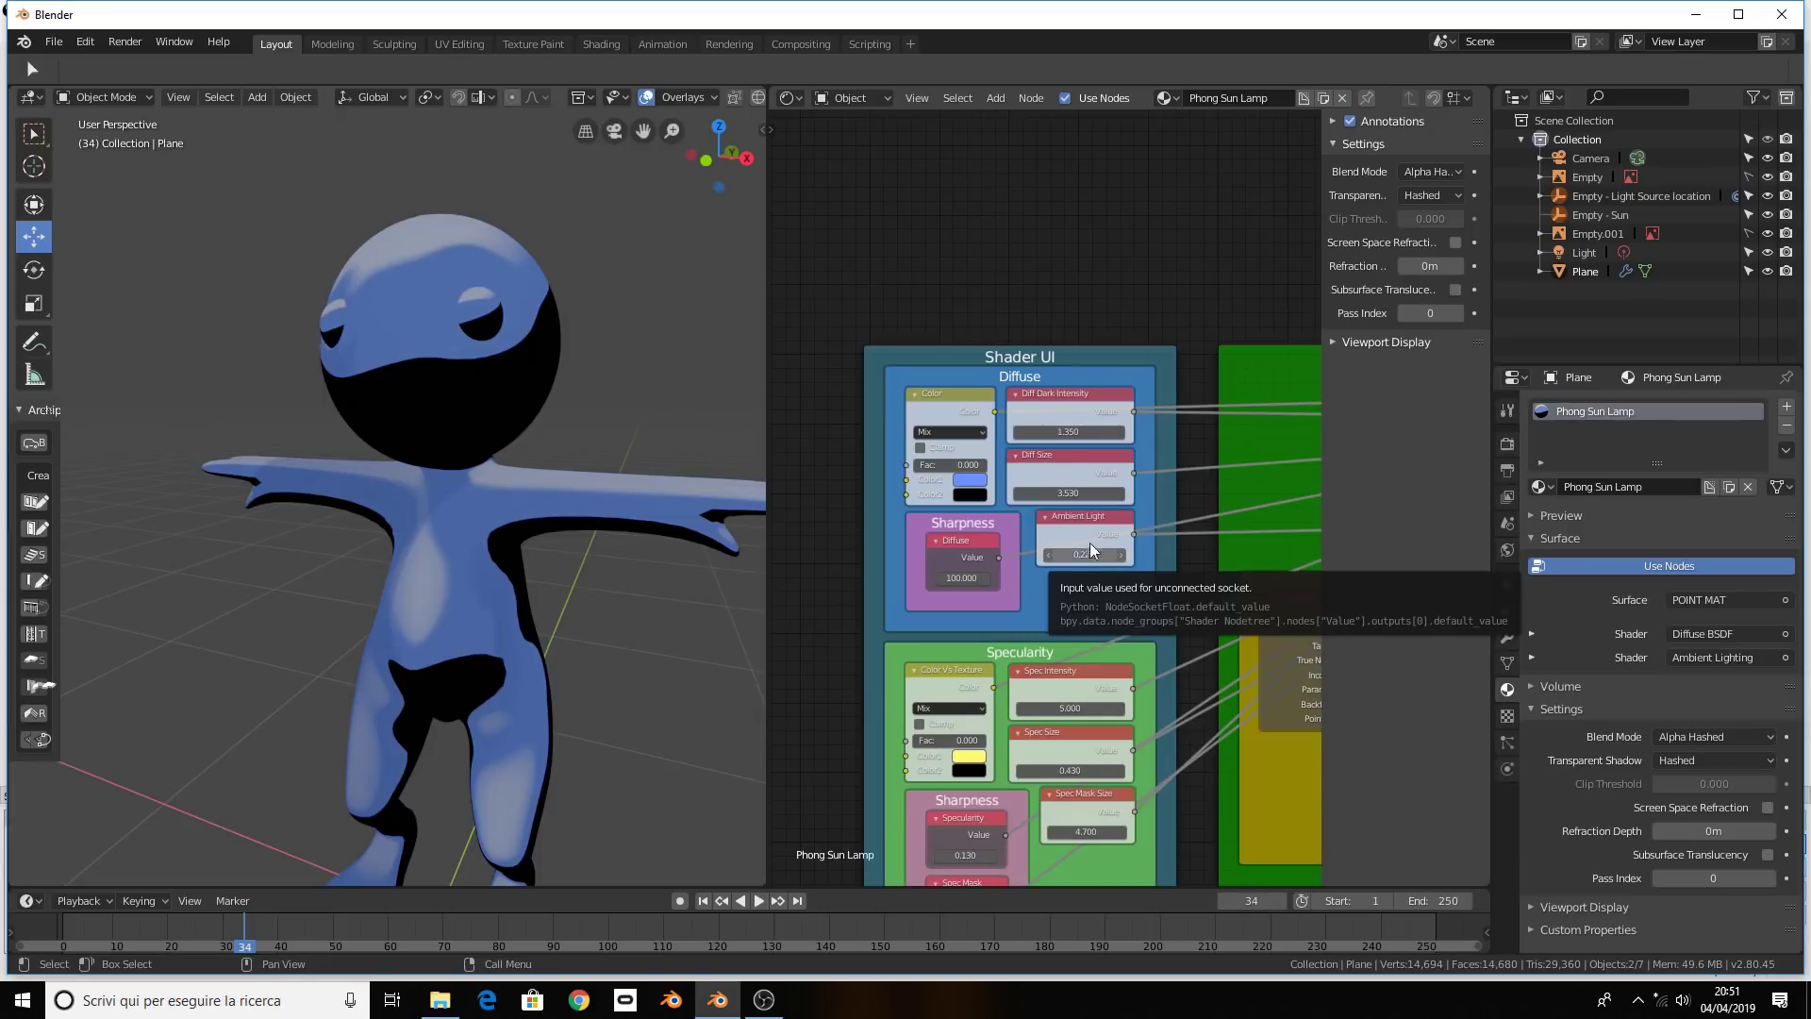